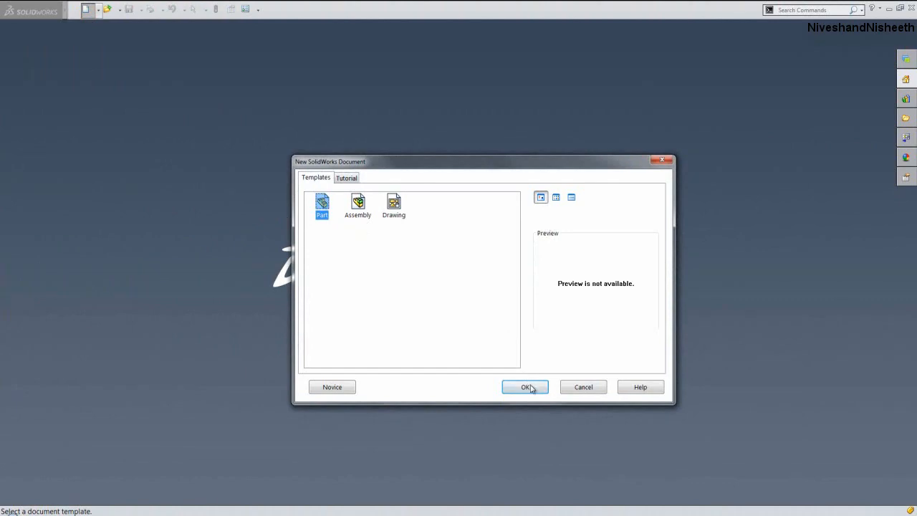
Create a new part document and set its inch-based length units to five decimal places (.12345).
{"action": "left_click", "coordinate": [526, 387]}
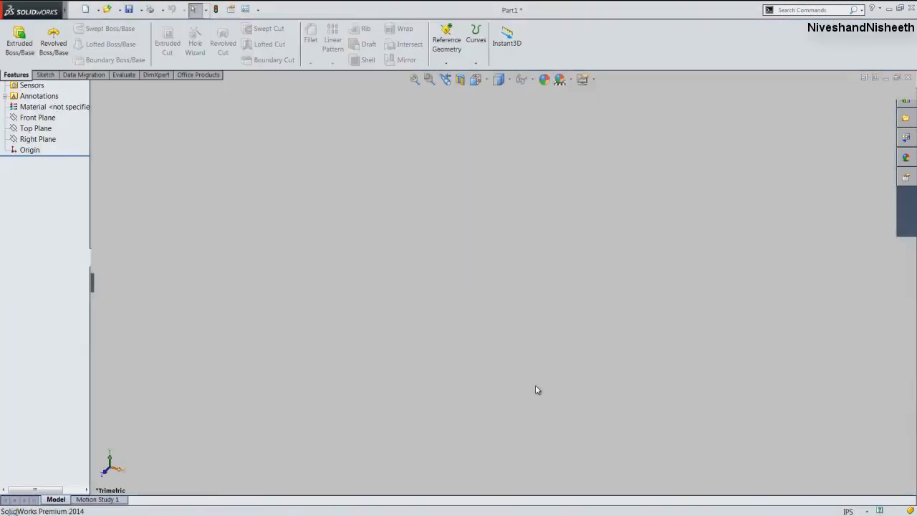
{"action": "left_click", "coordinate": [535, 385]}
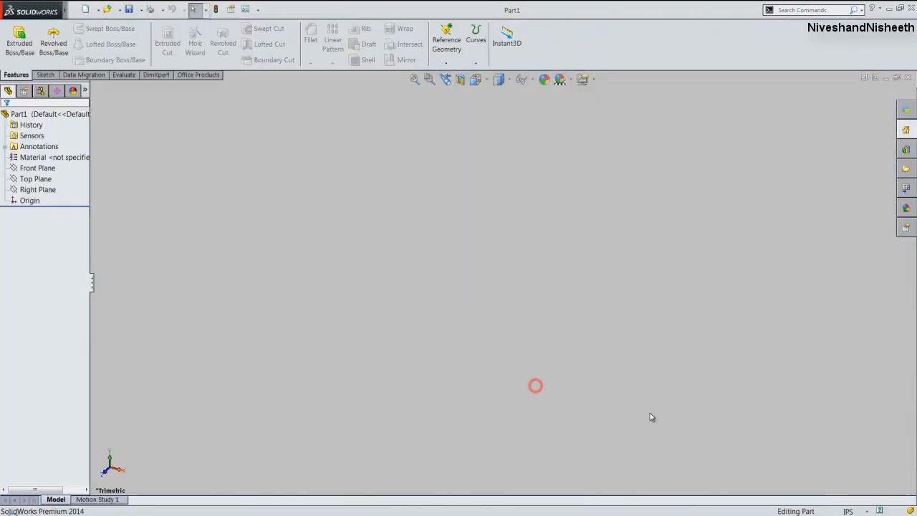
{"action": "left_click", "coordinate": [848, 511]}
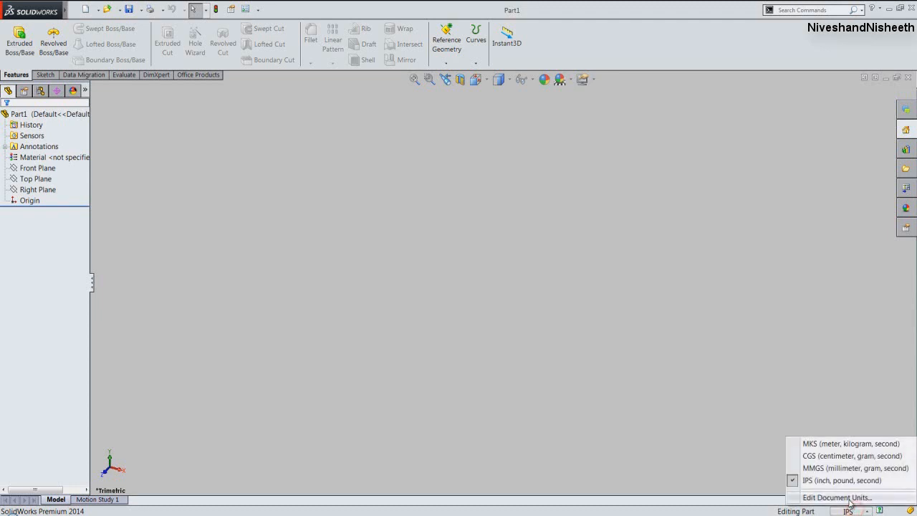
{"action": "left_click", "coordinate": [836, 497]}
{"action": "left_click", "coordinate": [494, 222]}
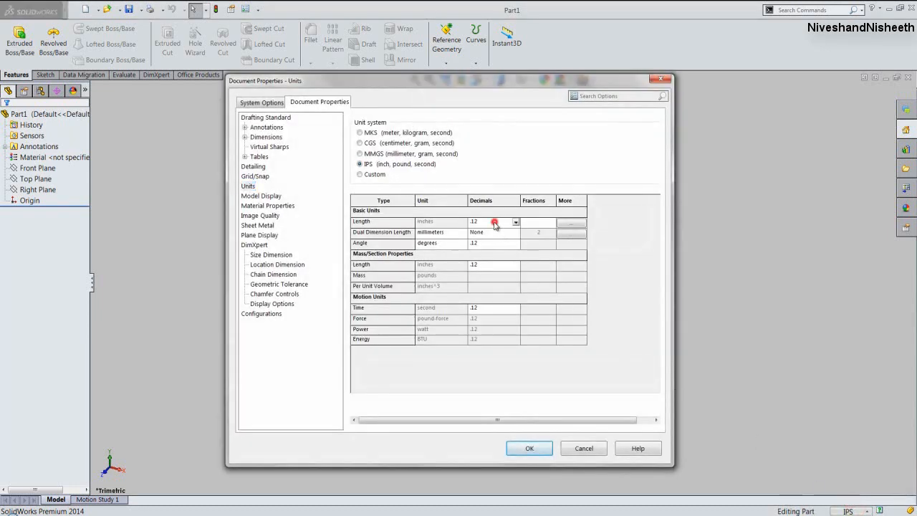
{"action": "left_click", "coordinate": [515, 223]}
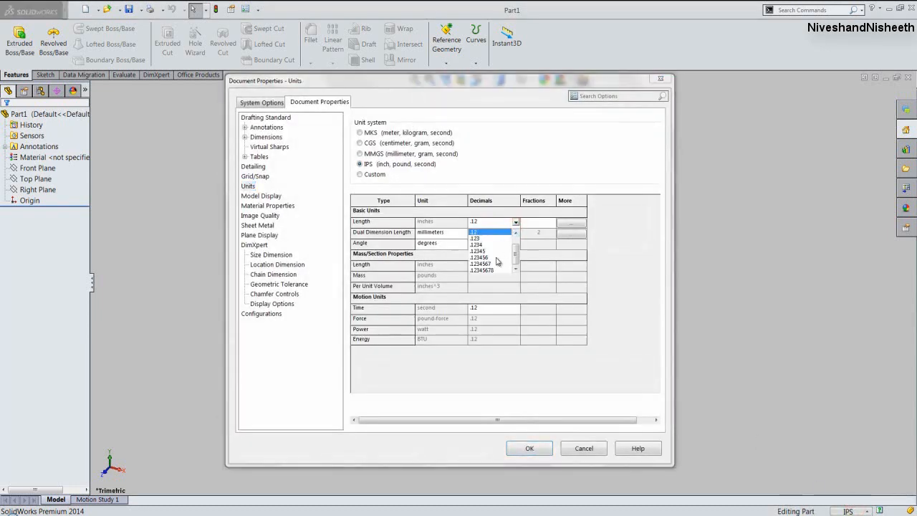
{"action": "left_click", "coordinate": [486, 251]}
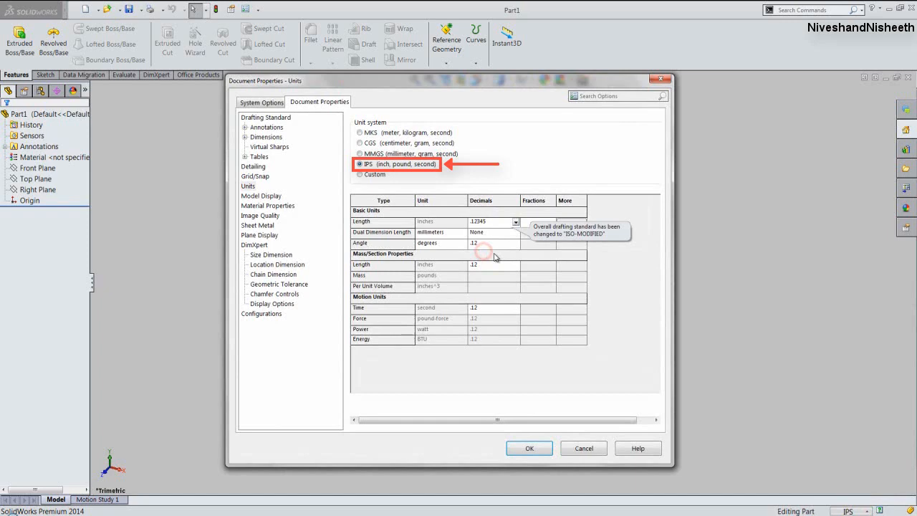
{"action": "left_click", "coordinate": [528, 448]}
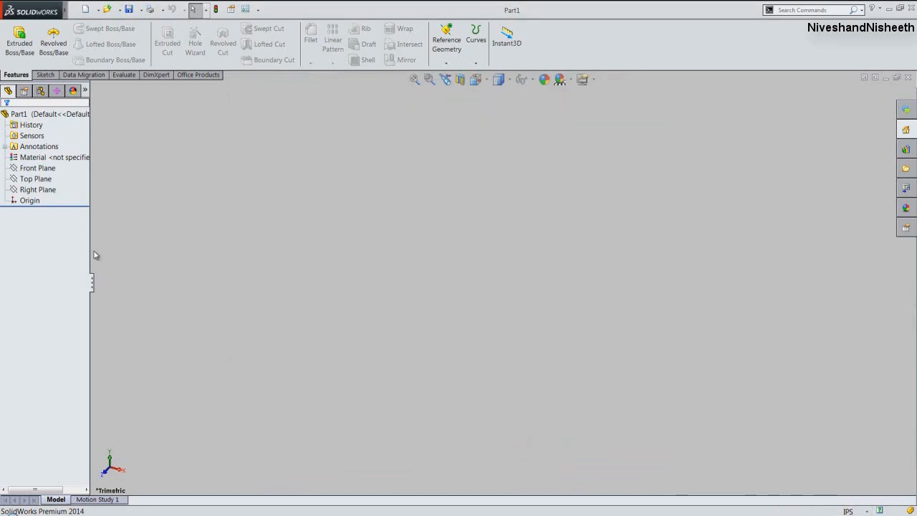
Sketch a horizontal line 0.68852 in long on the Top Plane, level with the origin and starting to its left.
{"action": "left_click", "coordinate": [36, 179]}
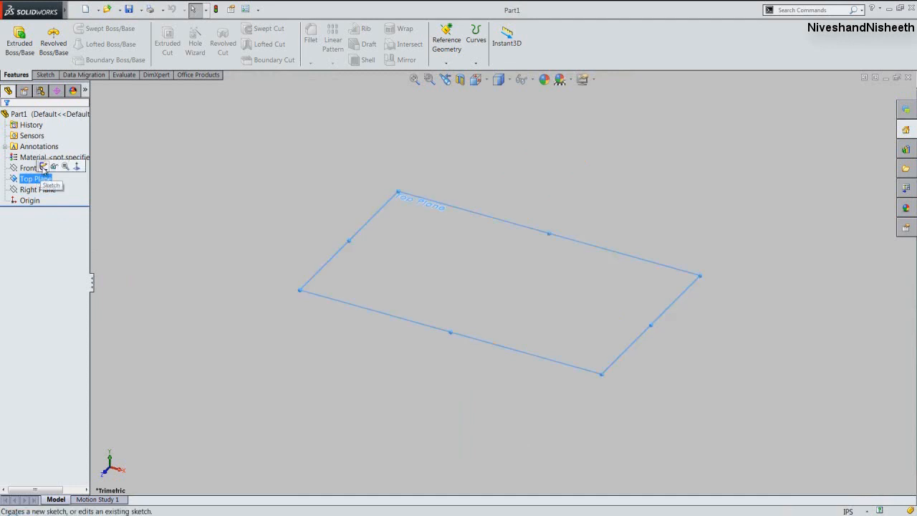
{"action": "left_click", "coordinate": [44, 167]}
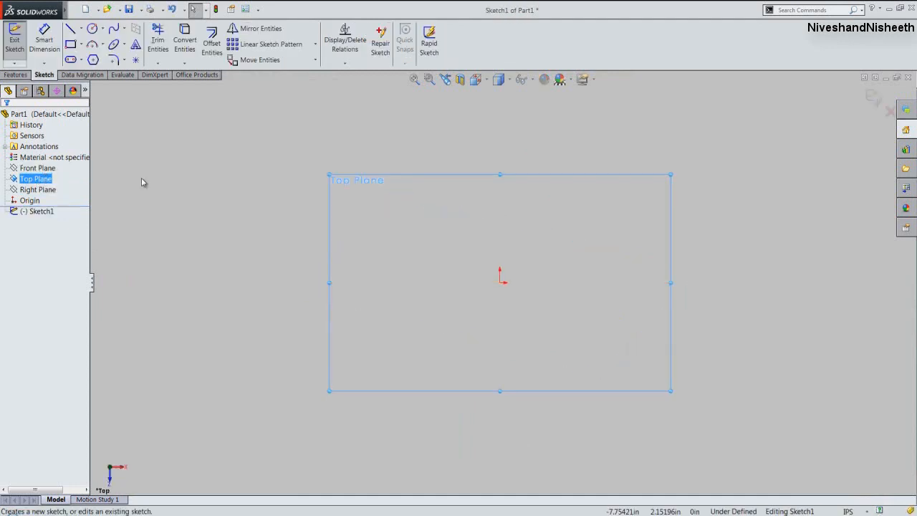
{"action": "left_click", "coordinate": [311, 229]}
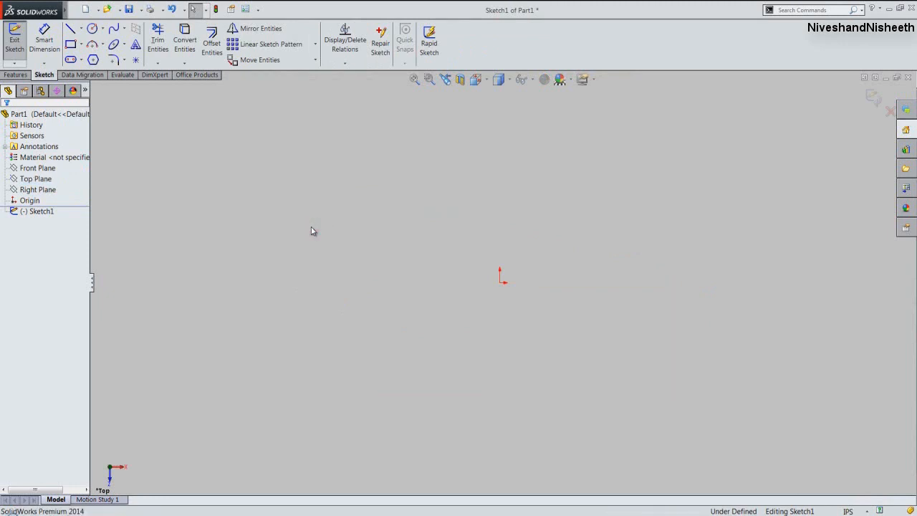
{"action": "left_click", "coordinate": [70, 29]}
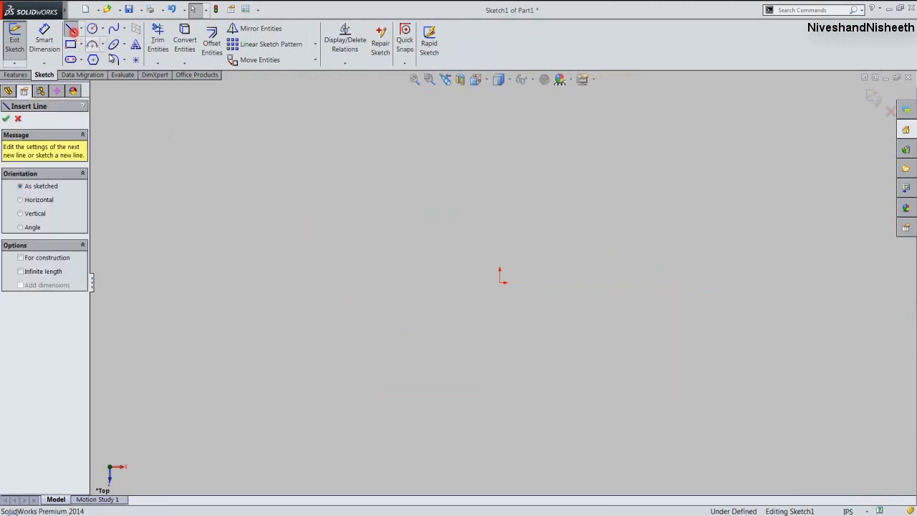
{"action": "left_click", "coordinate": [454, 284]}
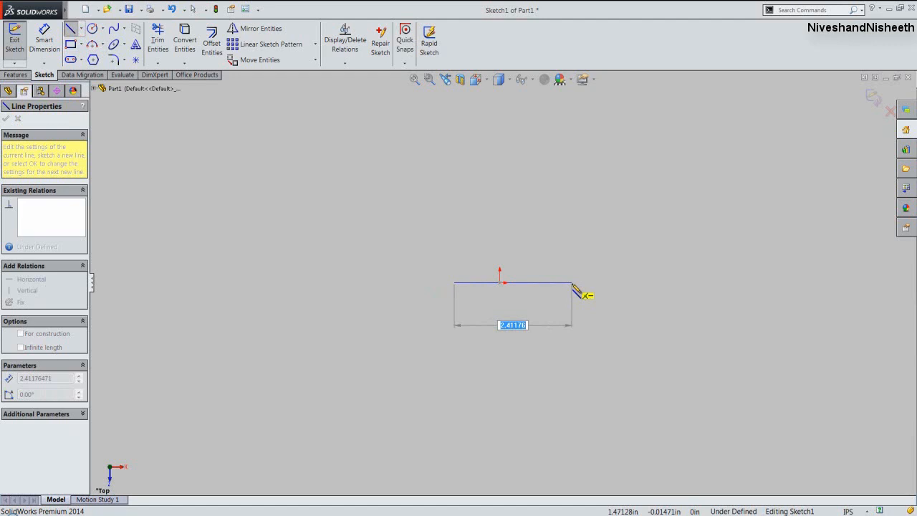
{"action": "key", "text": "BackSpace"}
{"action": "type", "text": ".68852"}
{"action": "key", "text": "Return"}
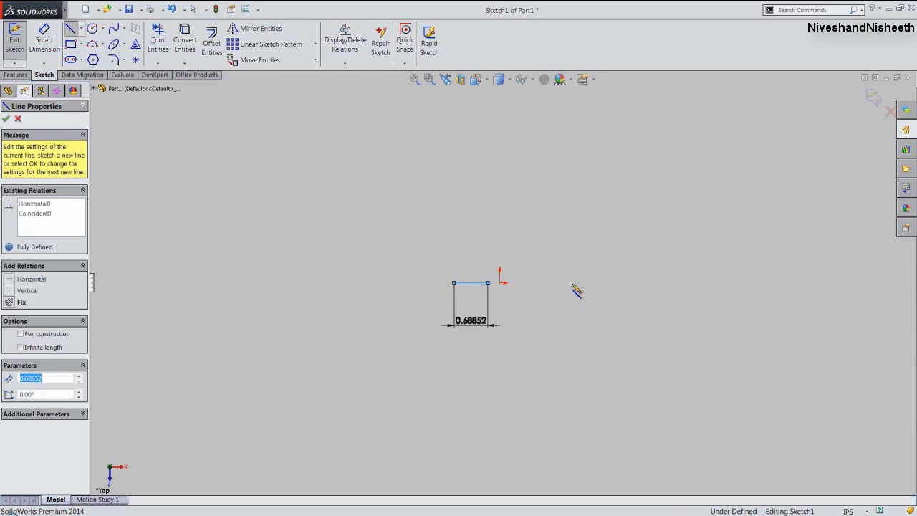
{"action": "key", "text": "Escape"}
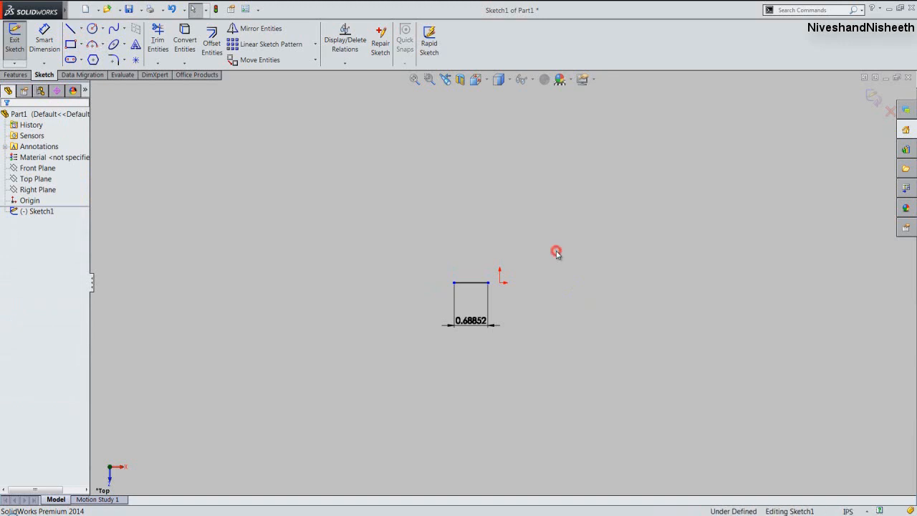
Add a Midpoint relation between the horizontal line and the origin.
{"action": "right_click", "coordinate": [556, 253]}
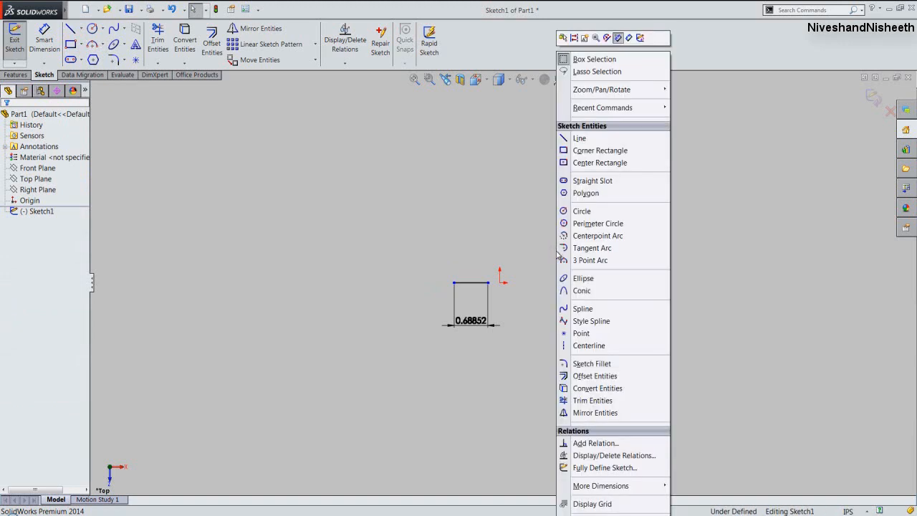
{"action": "left_click", "coordinate": [584, 444]}
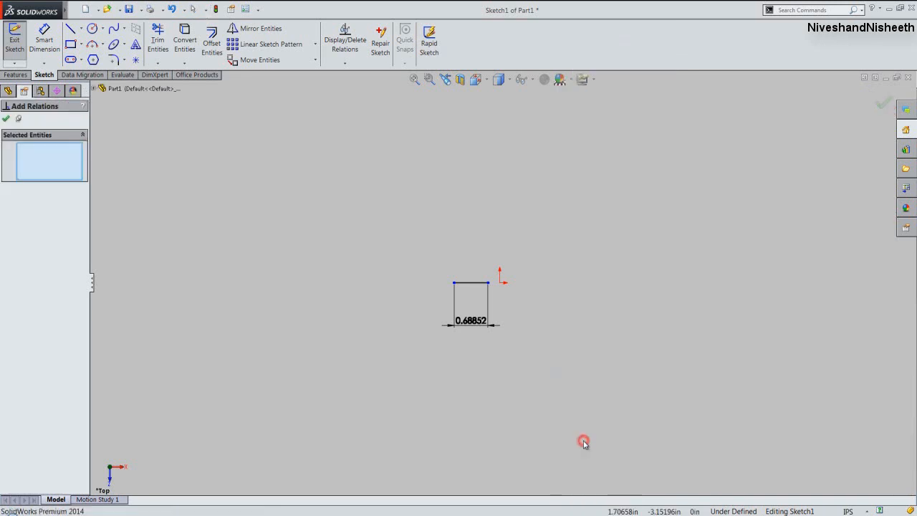
{"action": "left_click", "coordinate": [475, 285]}
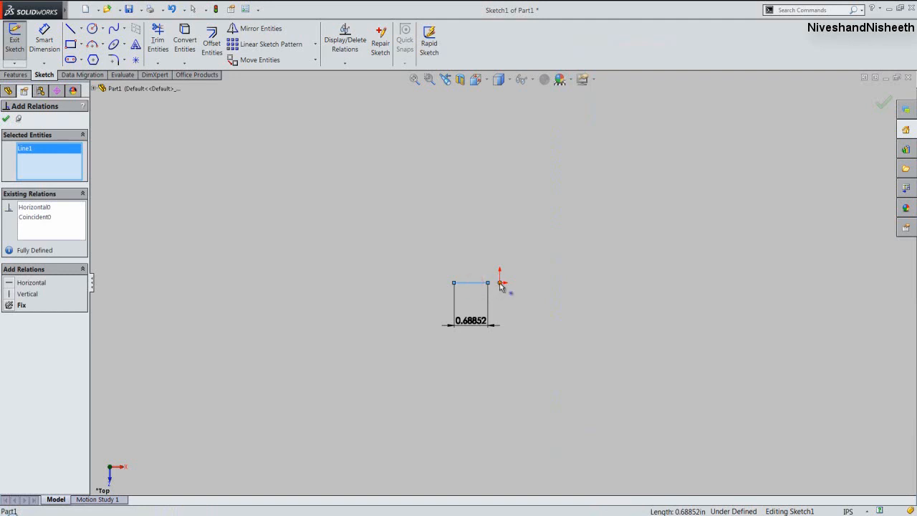
{"action": "left_click", "coordinate": [501, 284]}
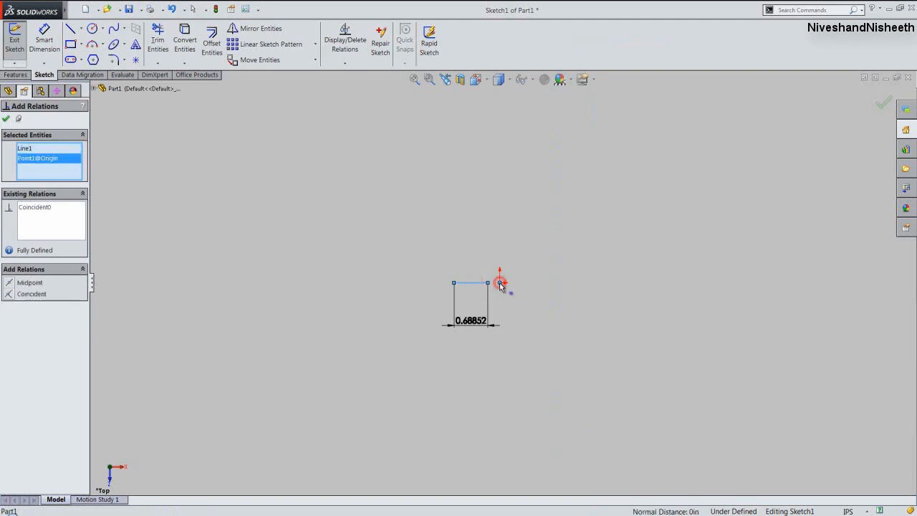
{"action": "left_click", "coordinate": [10, 284]}
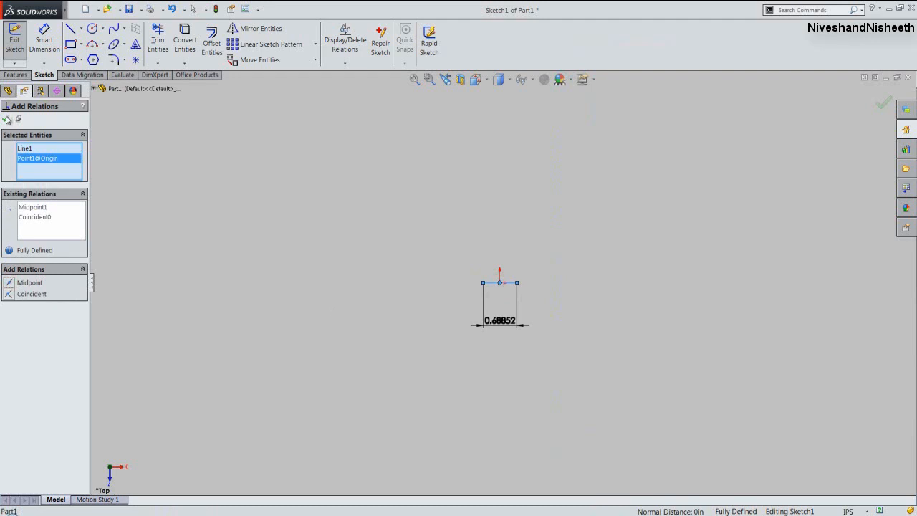
{"action": "left_click", "coordinate": [6, 119]}
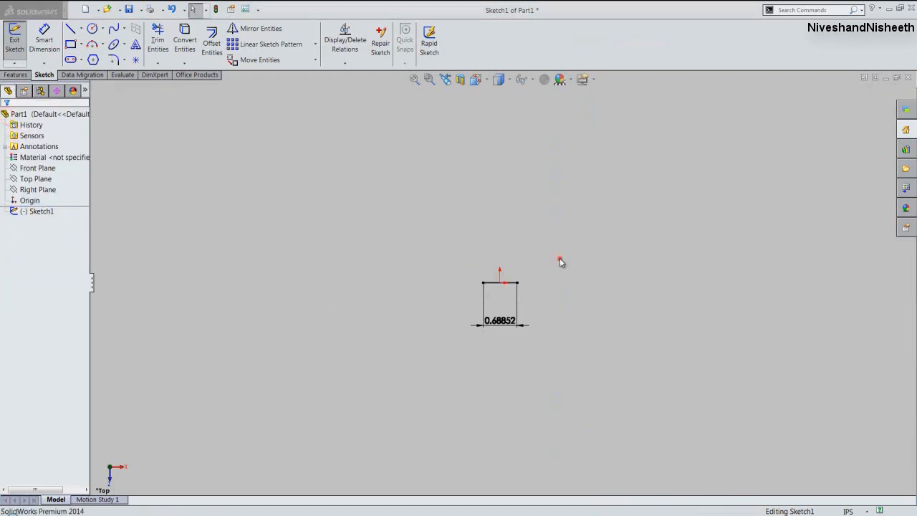
Copy the line from the origin to a position about 2.05 in straight above it, keeping its relations.
{"action": "left_click", "coordinate": [509, 282]}
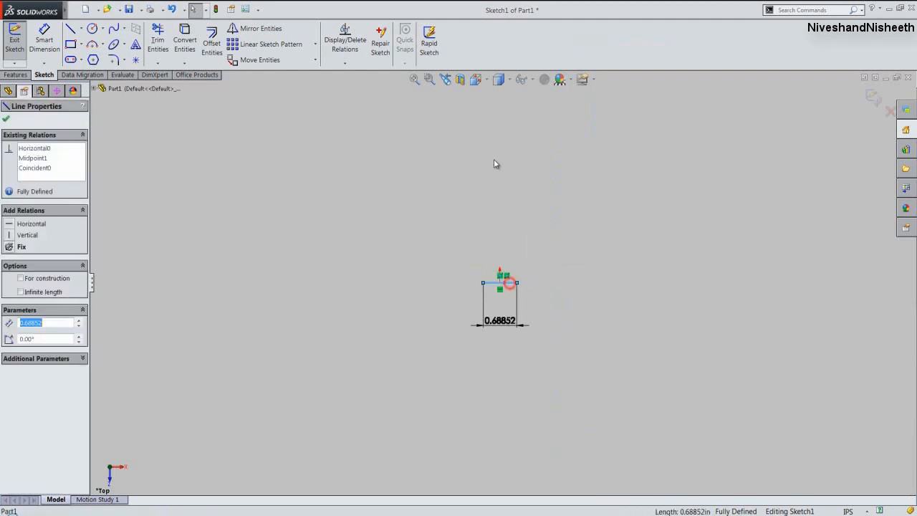
{"action": "left_click", "coordinate": [315, 62]}
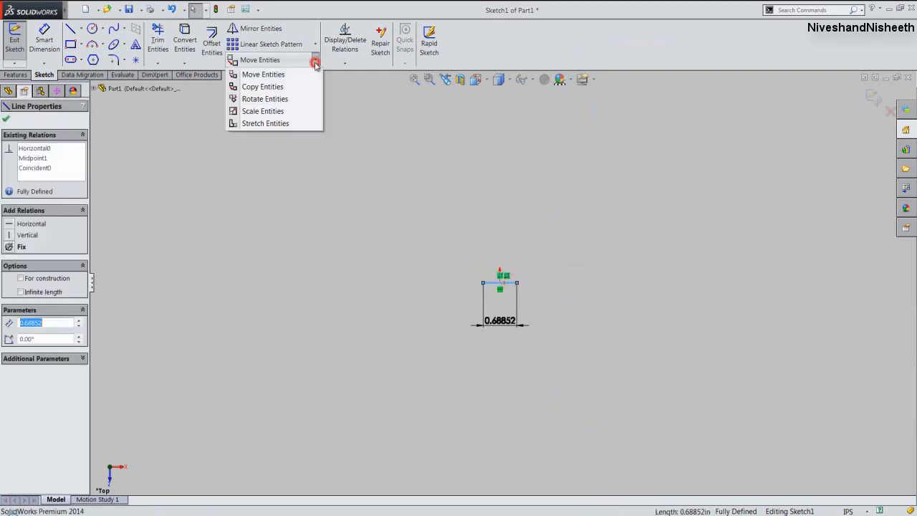
{"action": "left_click", "coordinate": [281, 87]}
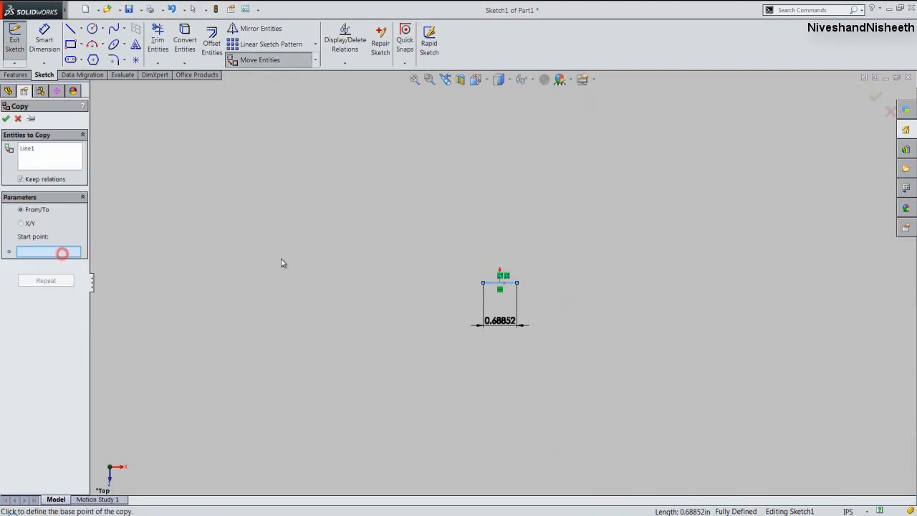
{"action": "left_click", "coordinate": [500, 283]}
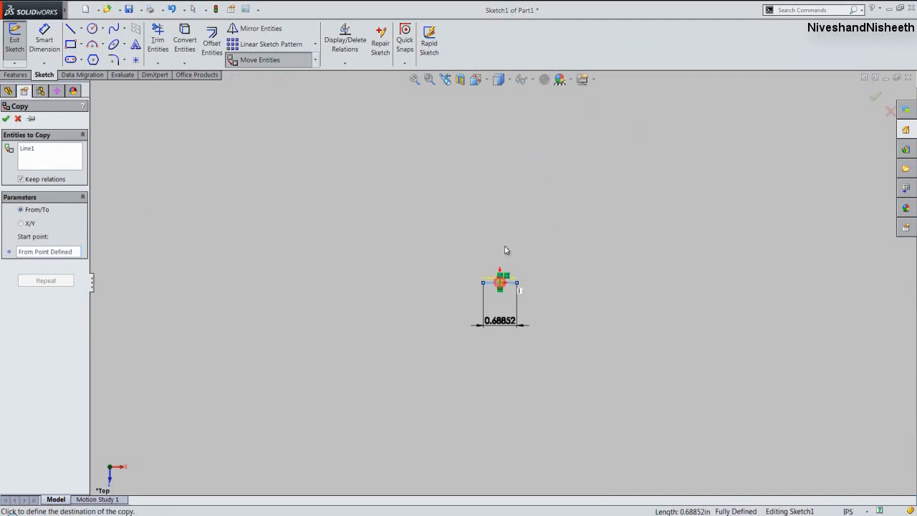
{"action": "left_click", "coordinate": [501, 182]}
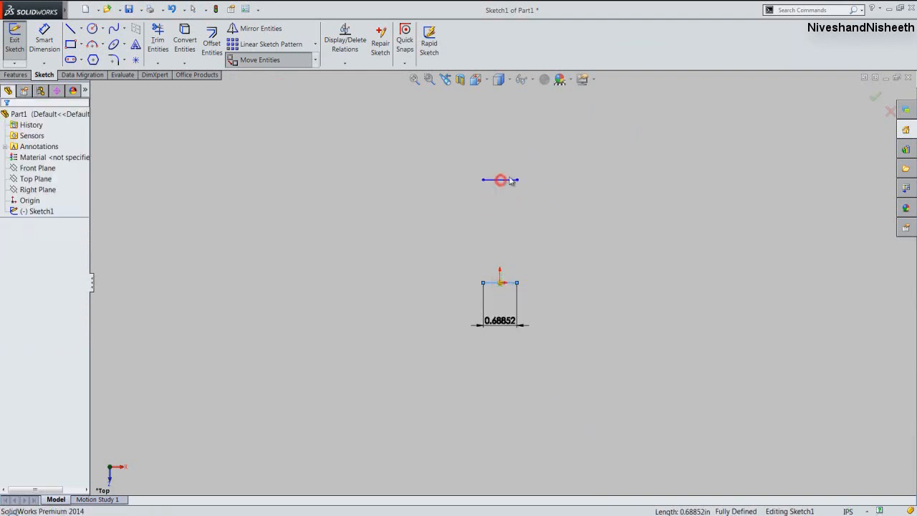
Dimension the vertical distance between the original line and its copy as 5.5 in.
{"action": "left_click", "coordinate": [41, 42]}
{"action": "left_click", "coordinate": [504, 180]}
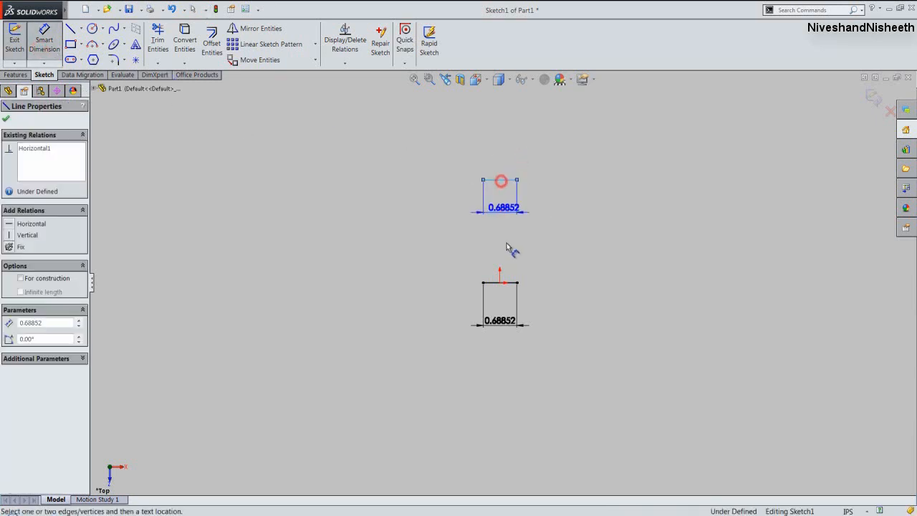
{"action": "left_click", "coordinate": [510, 287]}
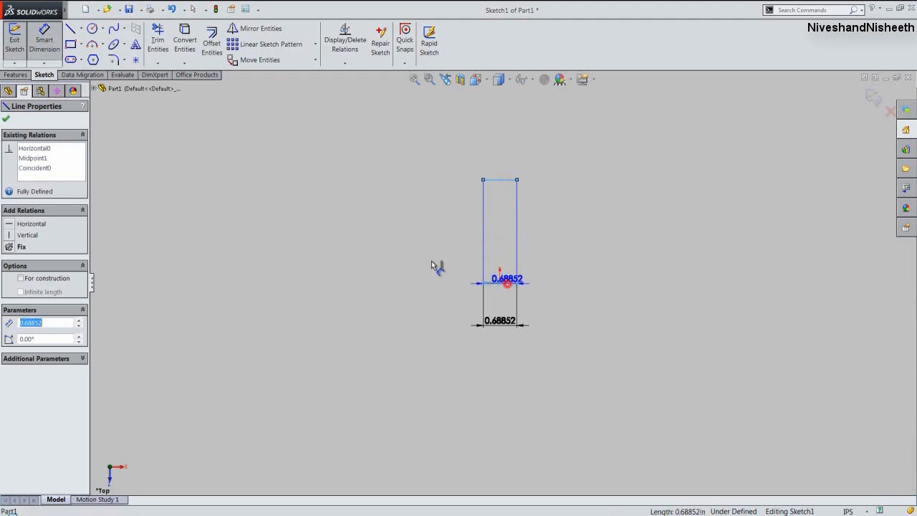
{"action": "left_click", "coordinate": [427, 259]}
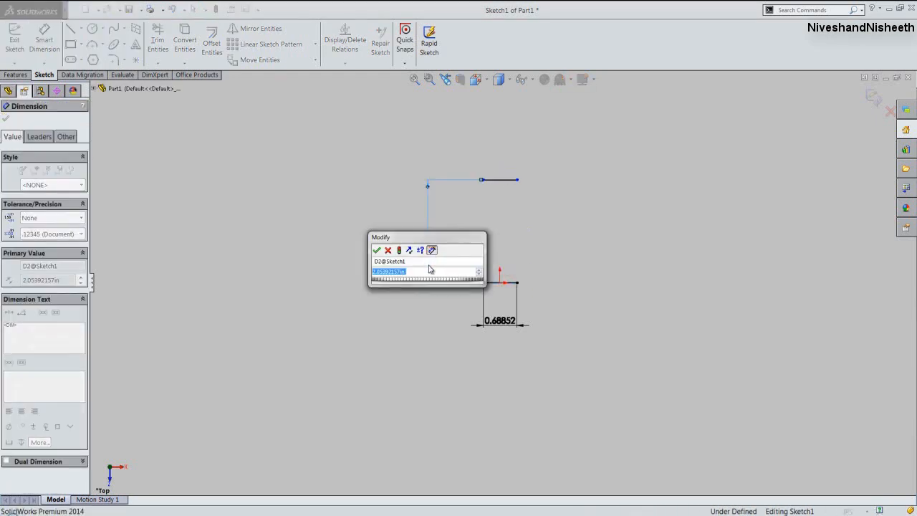
{"action": "scroll", "coordinate": [428, 269], "scroll_direction": "down", "scroll_amount": 2}
{"action": "type", "text": "5.5"}
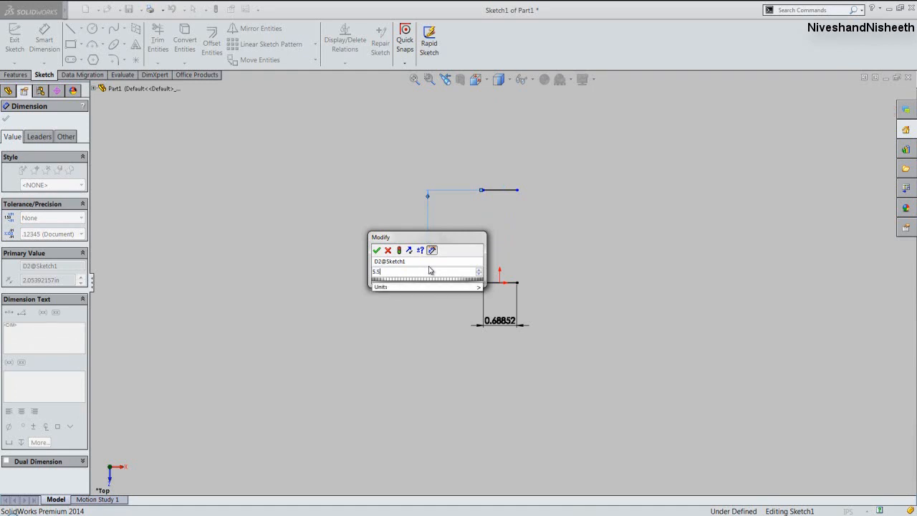
{"action": "key", "text": "Return"}
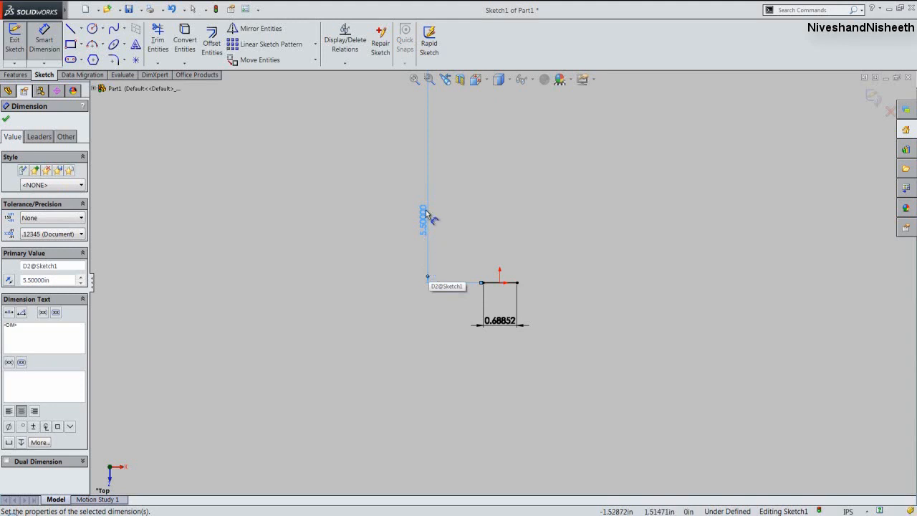
Dimension the upper line's length as 0.688 in.
{"action": "left_click", "coordinate": [413, 80]}
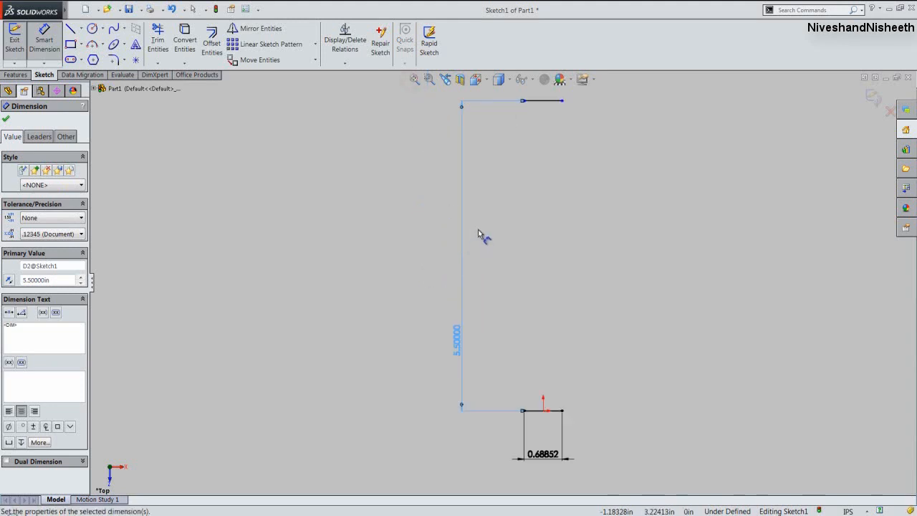
{"action": "left_click", "coordinate": [546, 111]}
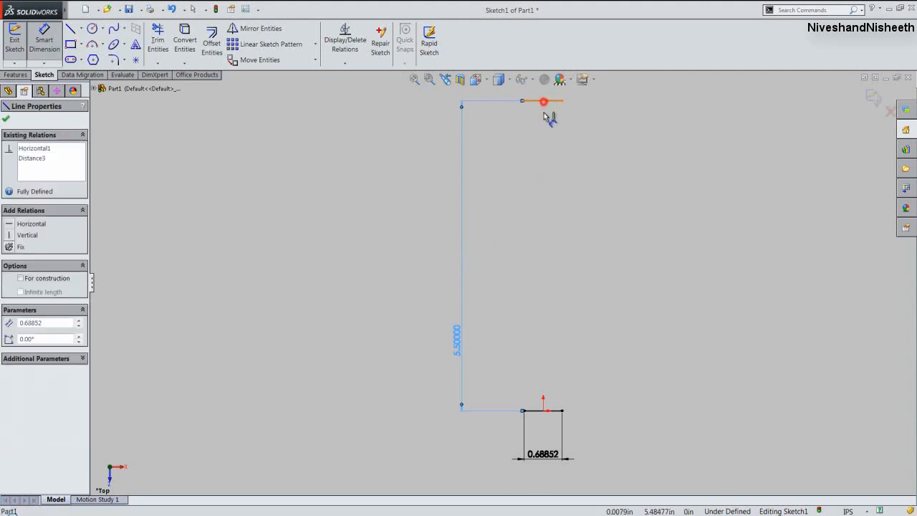
{"action": "left_click", "coordinate": [542, 122]}
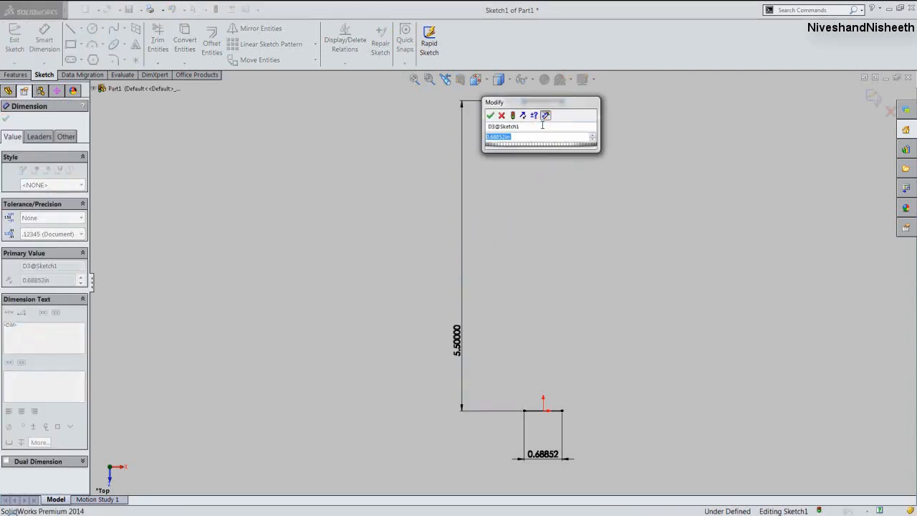
{"action": "type", "text": ".6"}
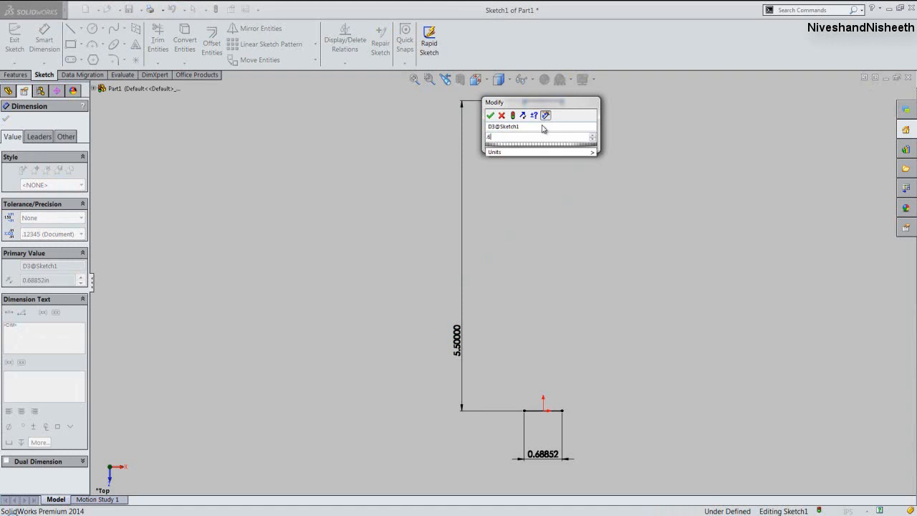
{"action": "type", "text": "88"}
{"action": "key", "text": "Return"}
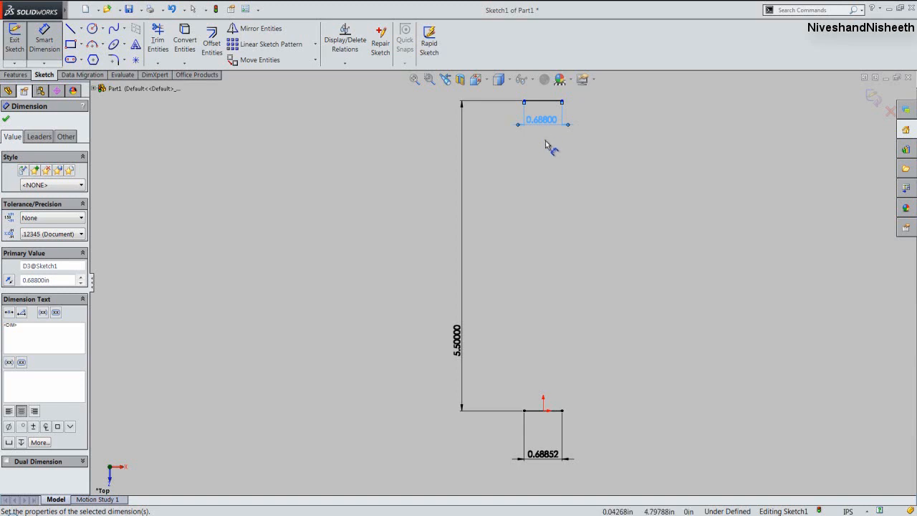
Add a Vertical relation between the upper line's midpoint and the origin.
{"action": "right_click", "coordinate": [545, 144]}
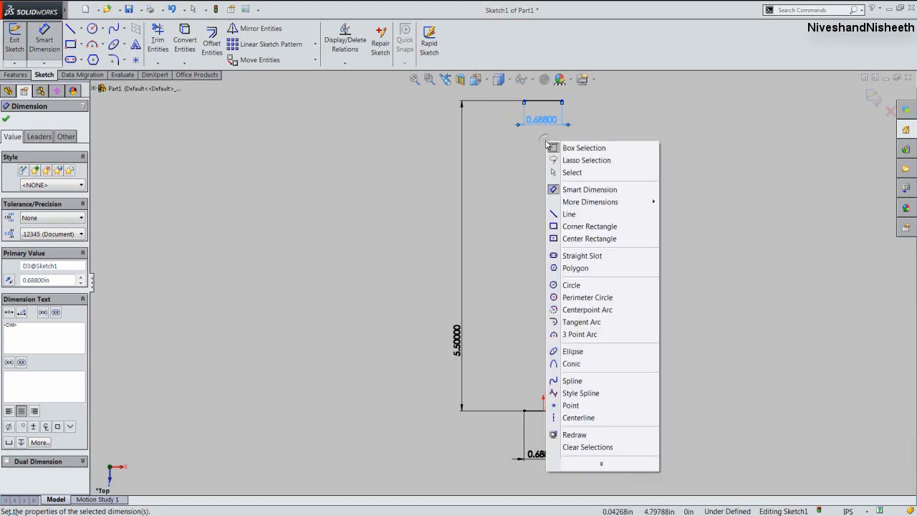
{"action": "left_click", "coordinate": [569, 172]}
{"action": "right_click", "coordinate": [571, 170]}
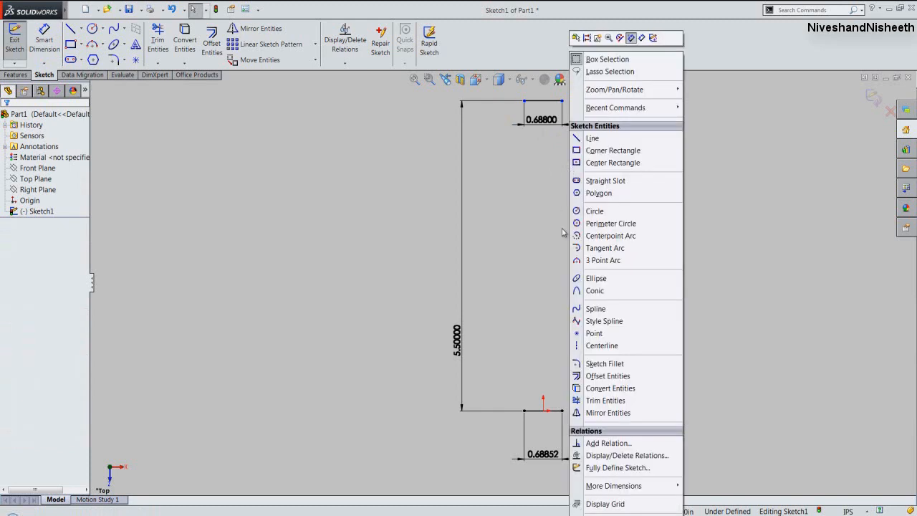
{"action": "left_click", "coordinate": [628, 443]}
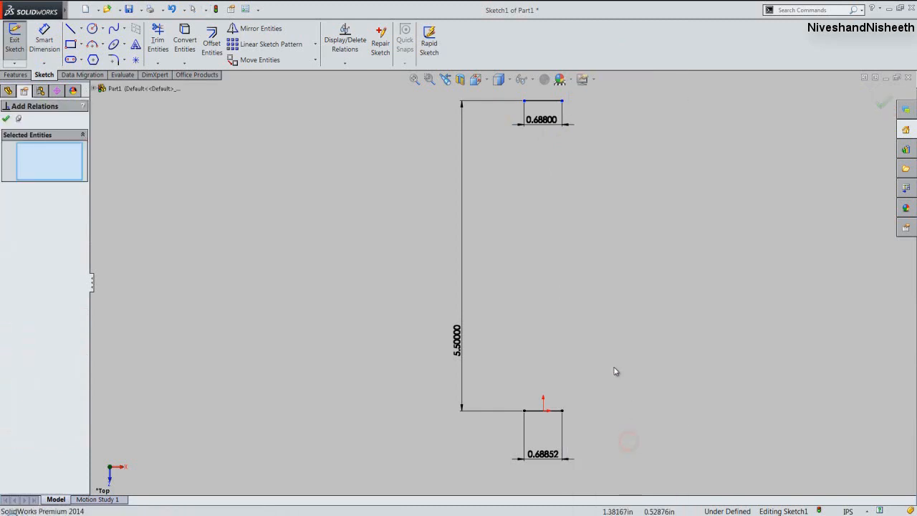
{"action": "right_click", "coordinate": [537, 107]}
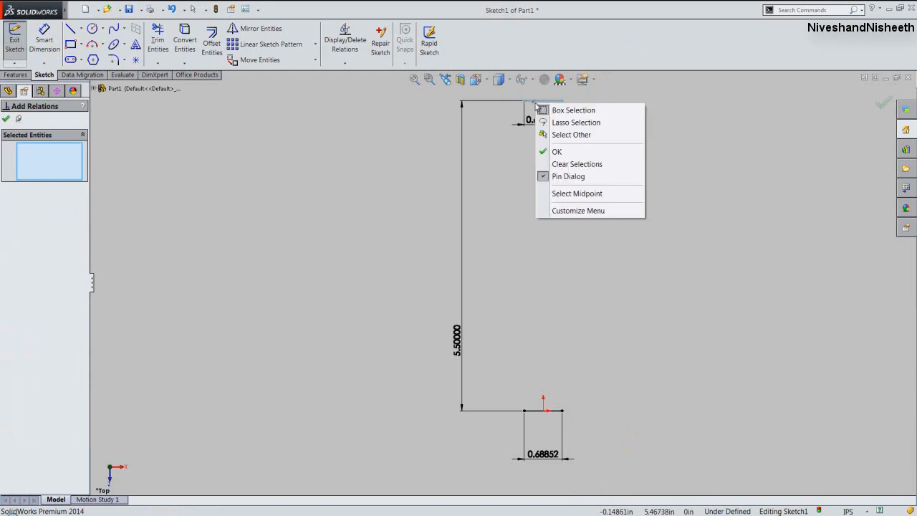
{"action": "left_click", "coordinate": [570, 193]}
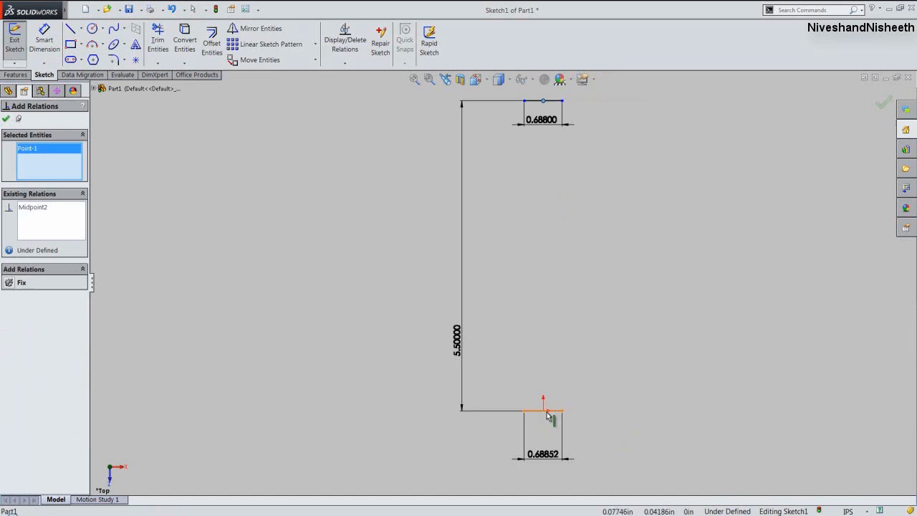
{"action": "left_click", "coordinate": [543, 410]}
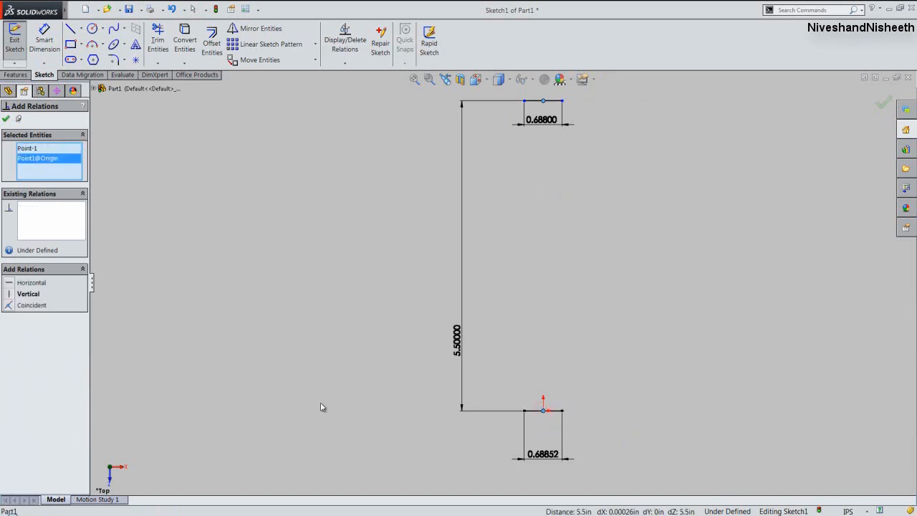
{"action": "left_click", "coordinate": [12, 296]}
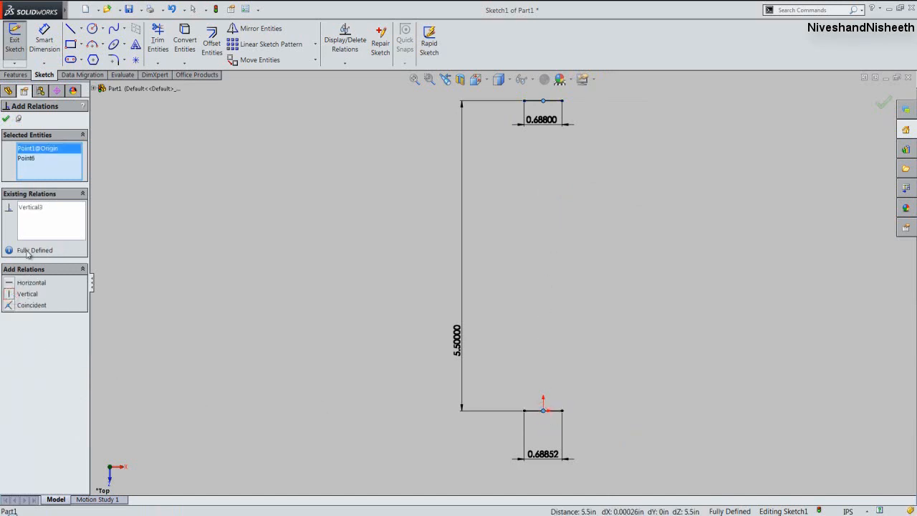
{"action": "left_click", "coordinate": [5, 119]}
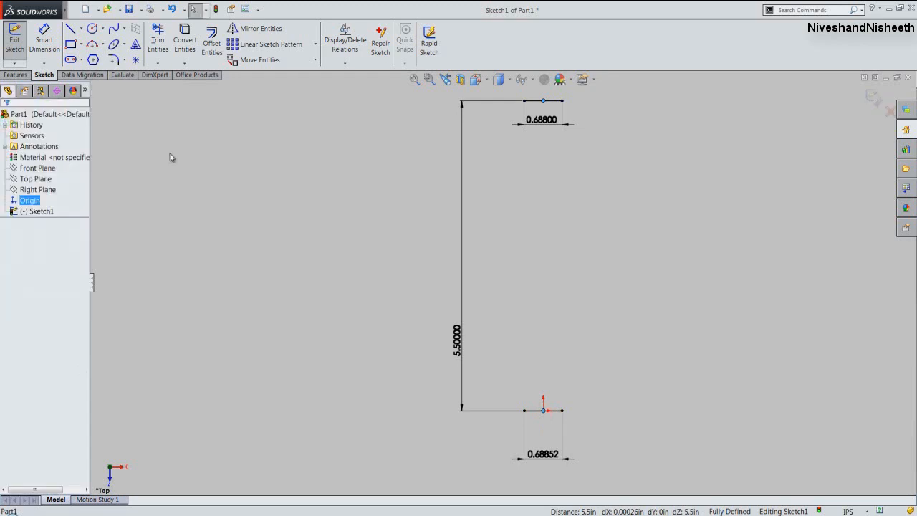
Draw a 3 Point Arc joining the left endpoints of the two lines, bulging outward with a radius of about 11.3 in.
{"action": "left_click", "coordinate": [92, 43]}
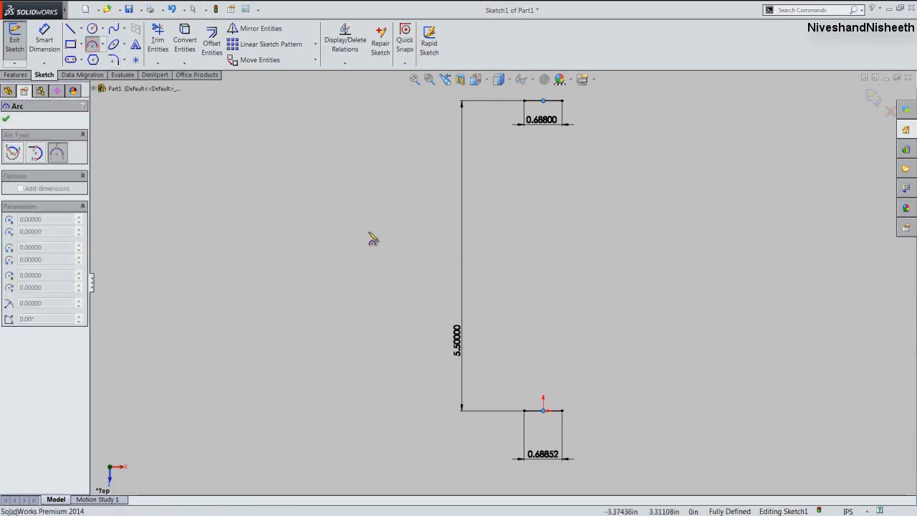
{"action": "left_click", "coordinate": [525, 411]}
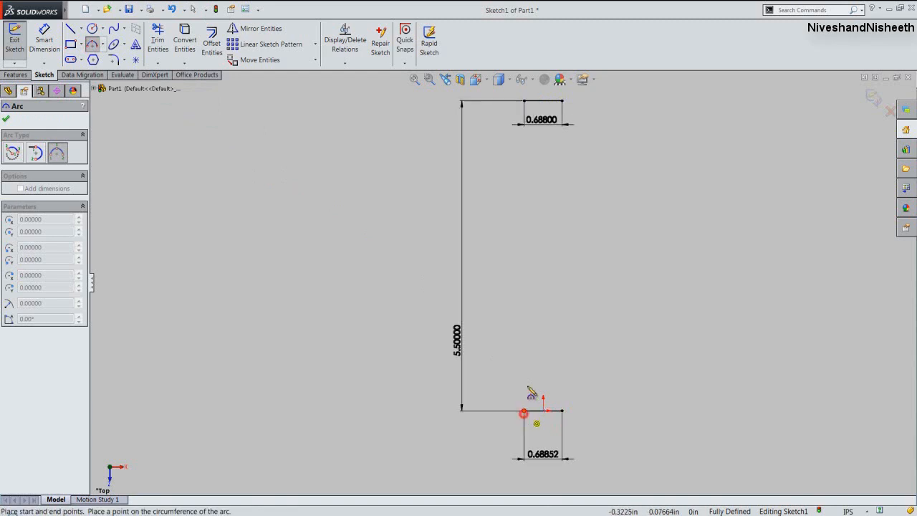
{"action": "left_click", "coordinate": [525, 103]}
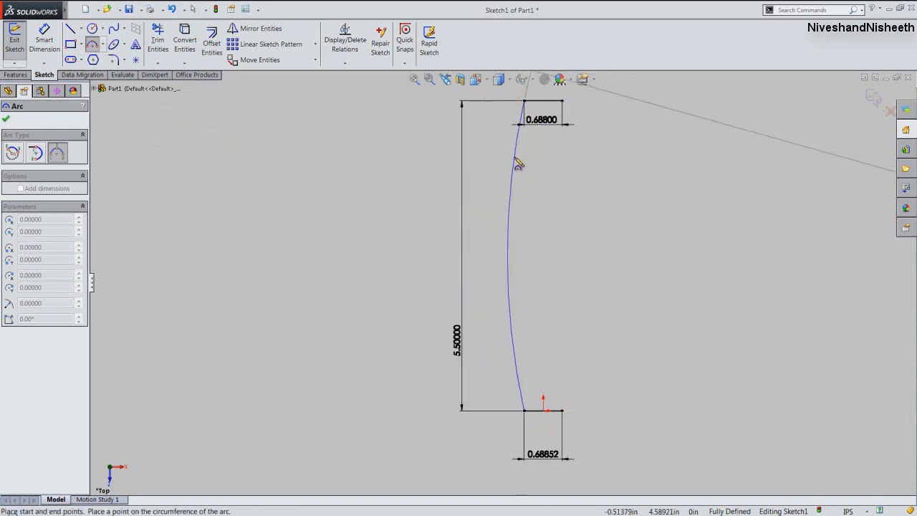
{"action": "left_click", "coordinate": [506, 218]}
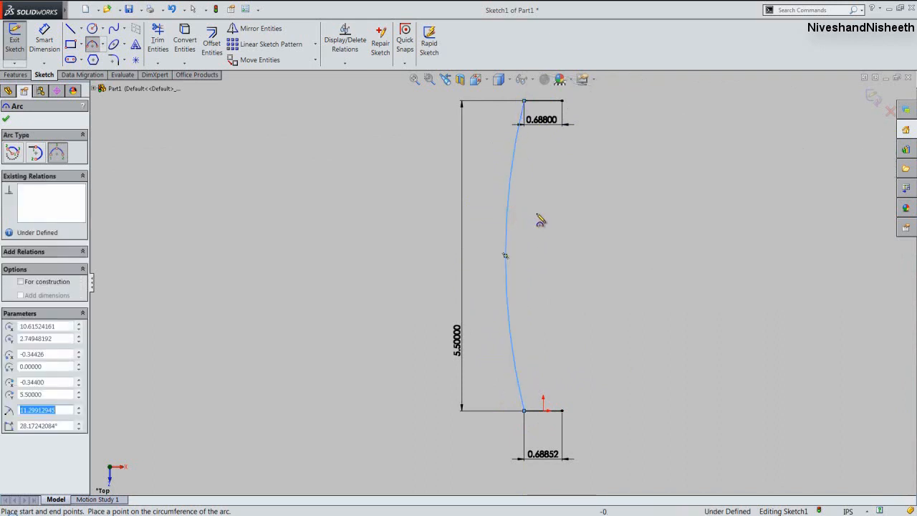
Dimension the left arc's radius as 24.31678 in.
{"action": "right_click", "coordinate": [530, 212]}
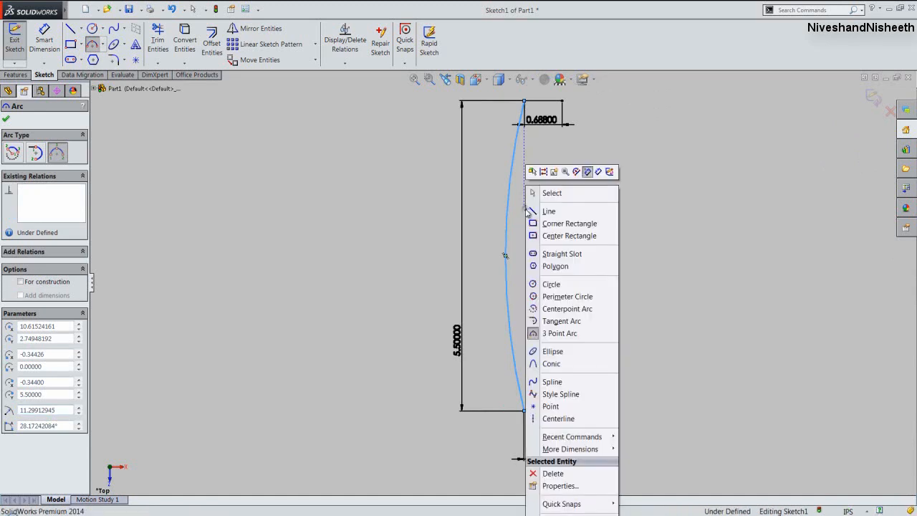
{"action": "left_click", "coordinate": [598, 172]}
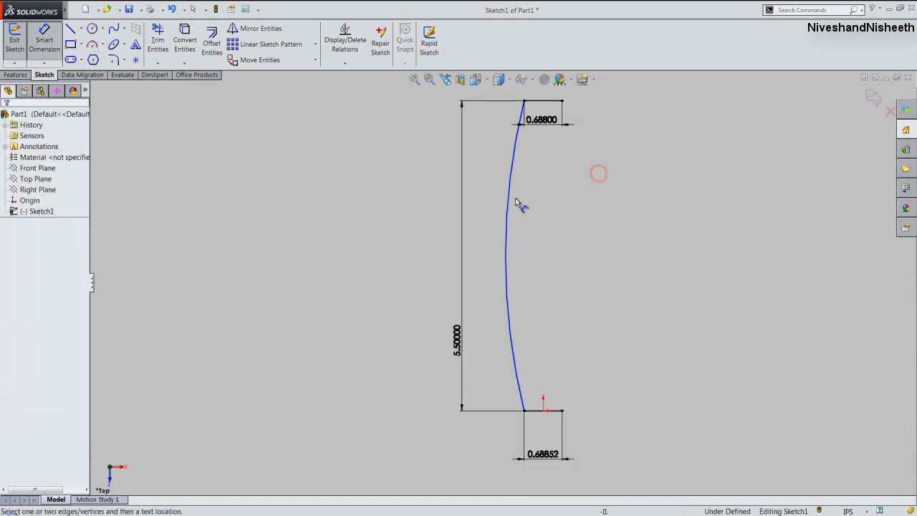
{"action": "left_click", "coordinate": [517, 208]}
{"action": "left_click", "coordinate": [530, 223]}
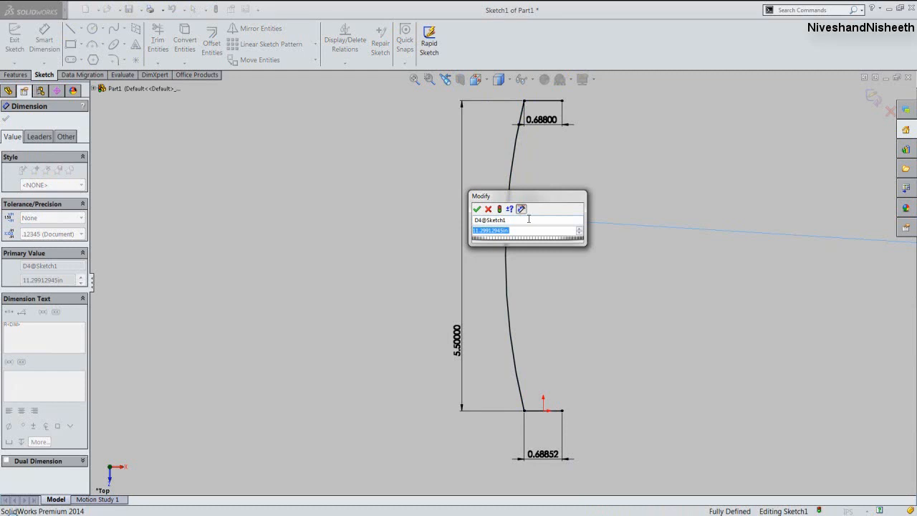
{"action": "type", "text": "24"}
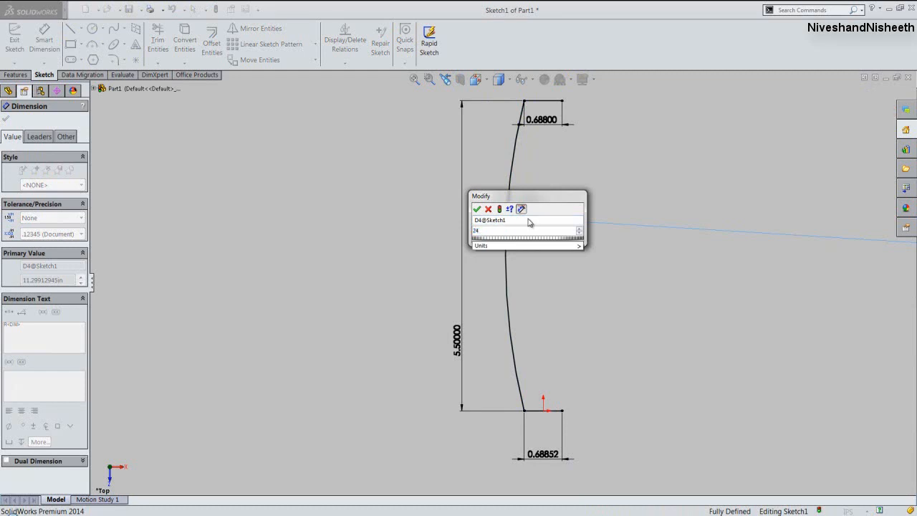
{"action": "type", "text": "."}
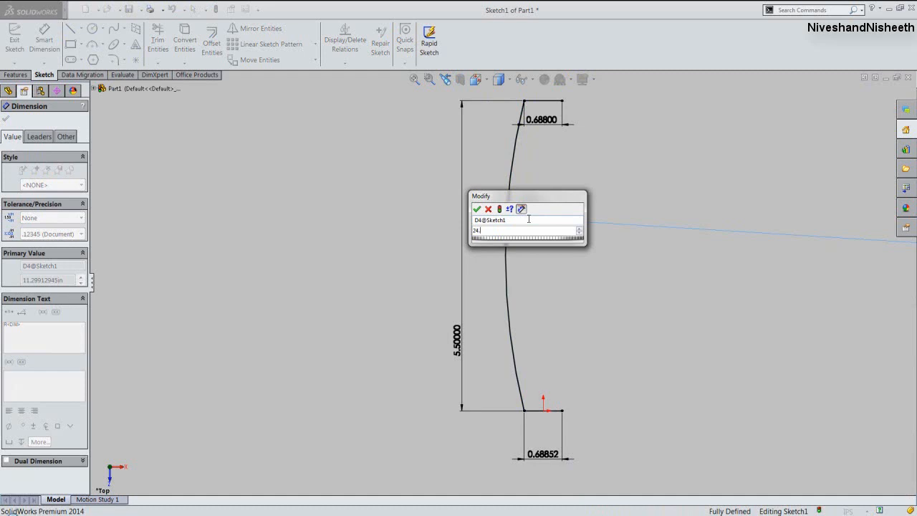
{"action": "type", "text": "31678"}
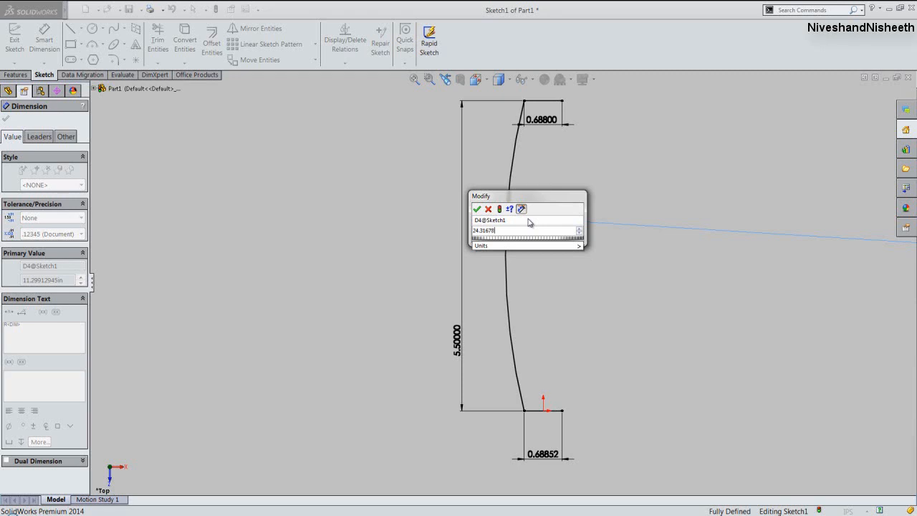
{"action": "key", "text": "Return"}
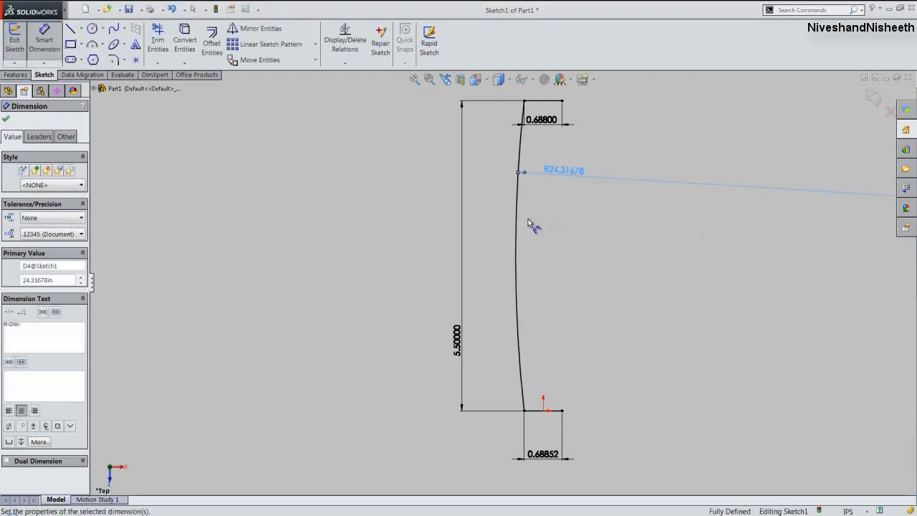
Draw a 3 Point Arc joining the right endpoints of the two lines, bulging outward with a radius of about 15.75 in.
{"action": "right_click", "coordinate": [536, 221]}
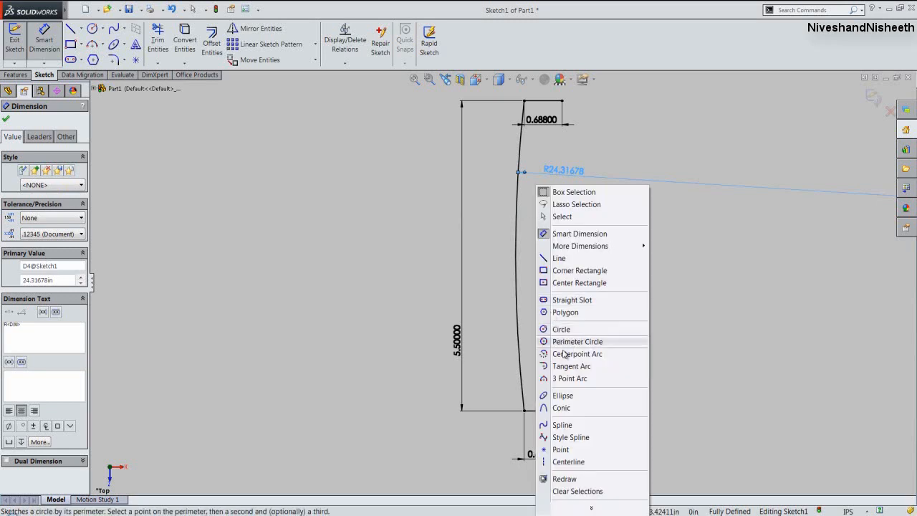
{"action": "left_click", "coordinate": [569, 378]}
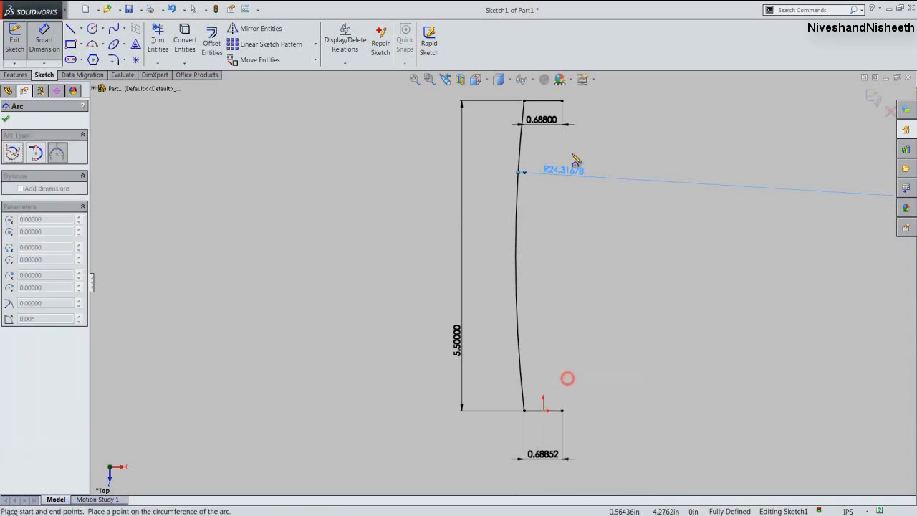
{"action": "left_click", "coordinate": [562, 100]}
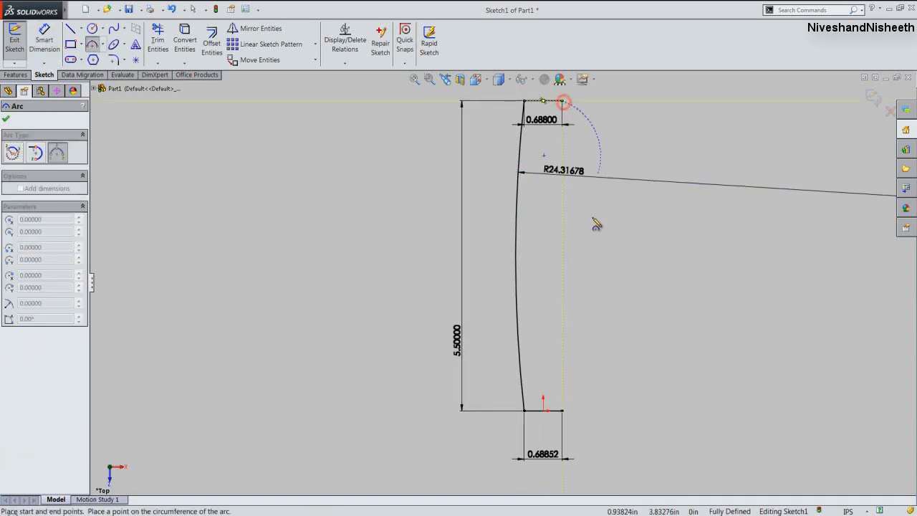
{"action": "left_click", "coordinate": [562, 411]}
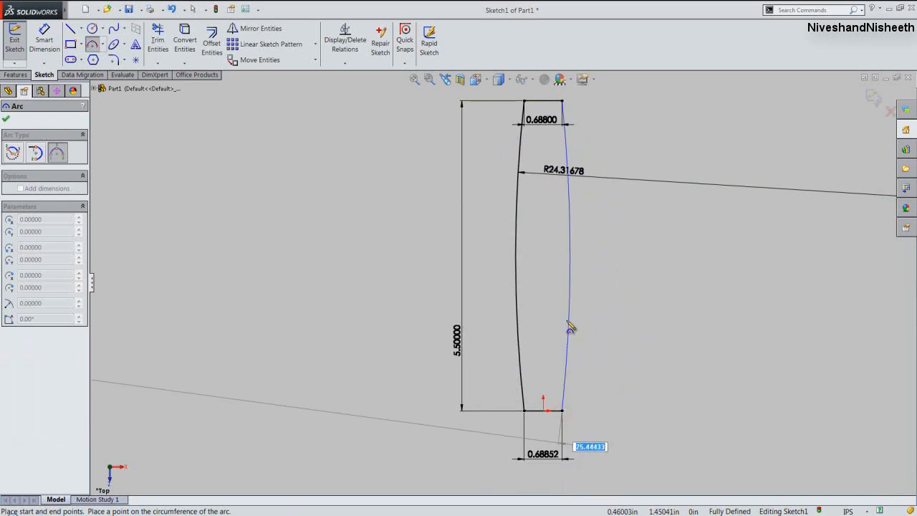
{"action": "left_click", "coordinate": [574, 313]}
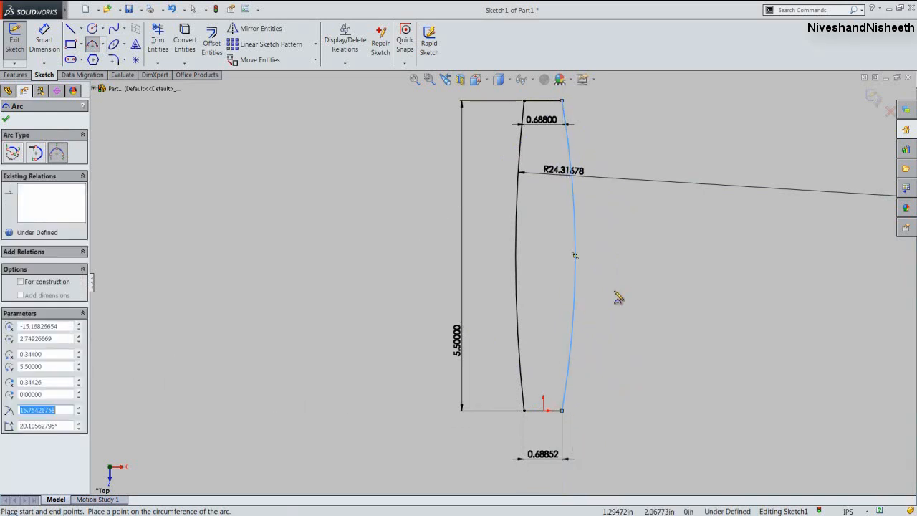
{"action": "right_click", "coordinate": [614, 291]}
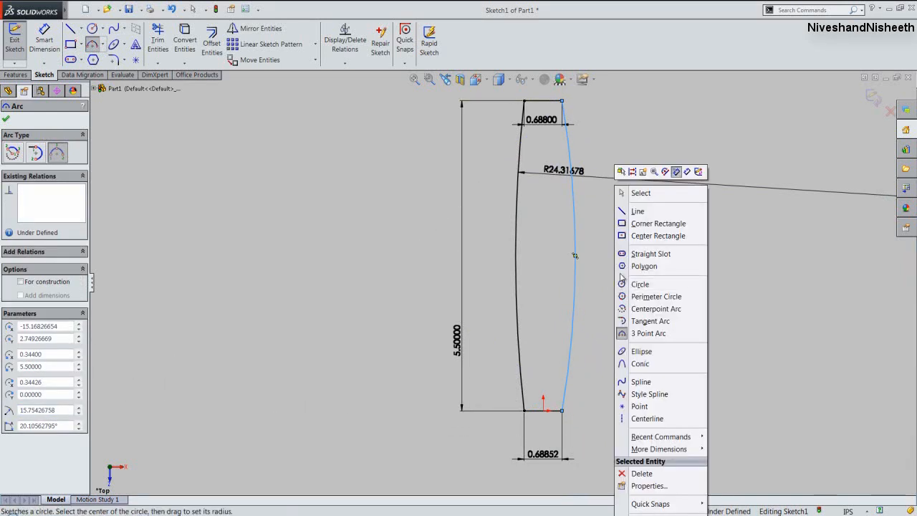
{"action": "left_click", "coordinate": [638, 195]}
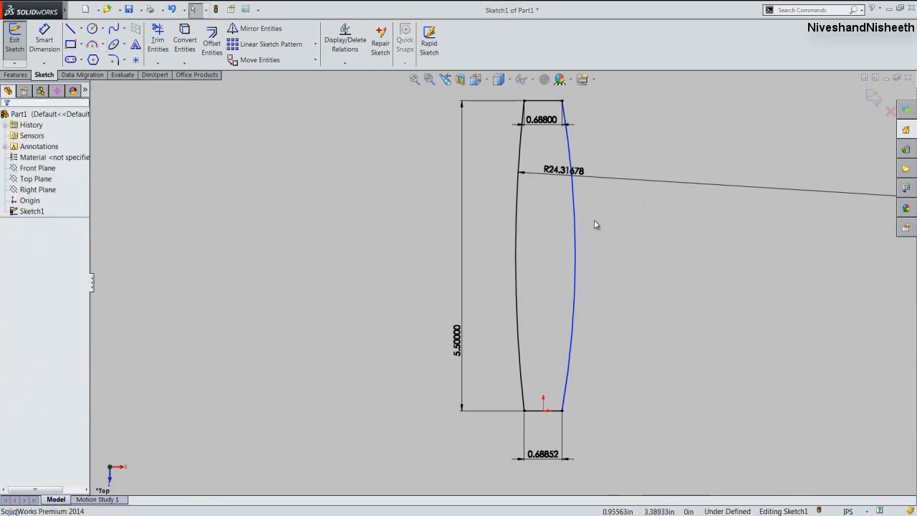
Add an Equal relation between the right and left arcs.
{"action": "left_click", "coordinate": [575, 235]}
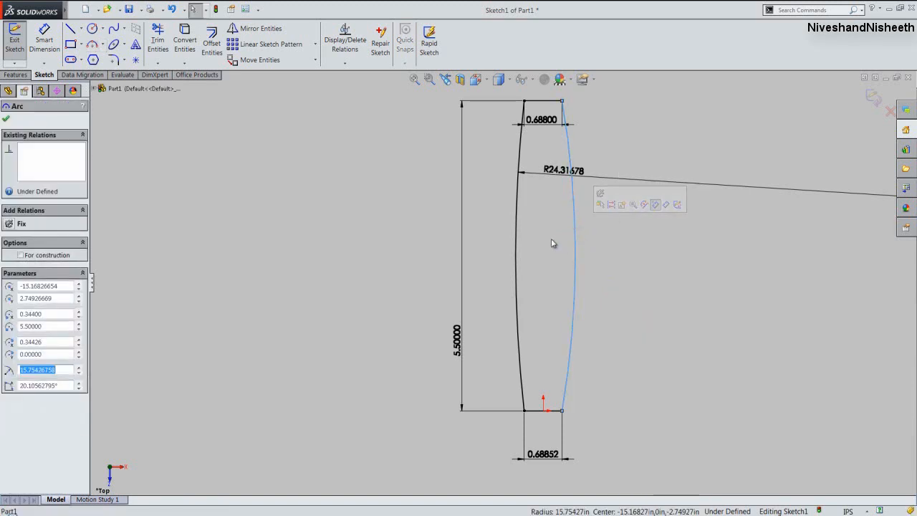
{"action": "left_click", "coordinate": [517, 243], "text": "ctrl"}
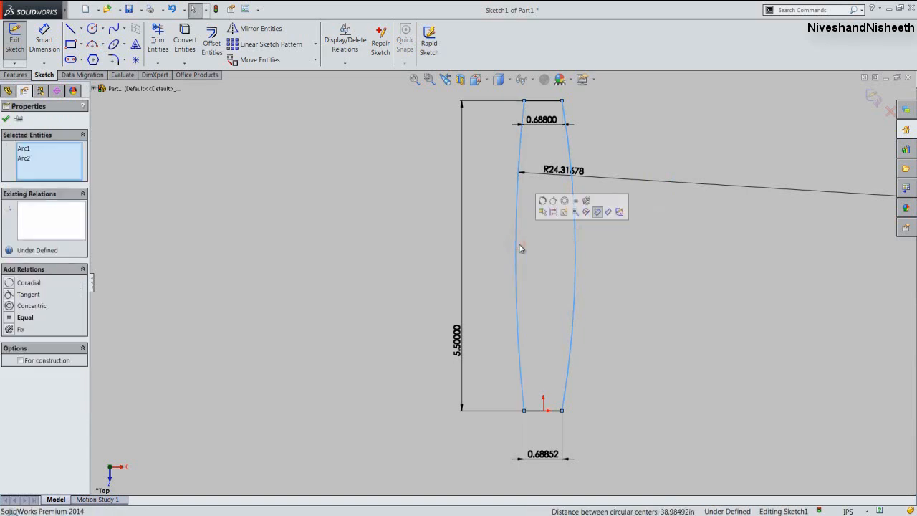
{"action": "left_click", "coordinate": [9, 317]}
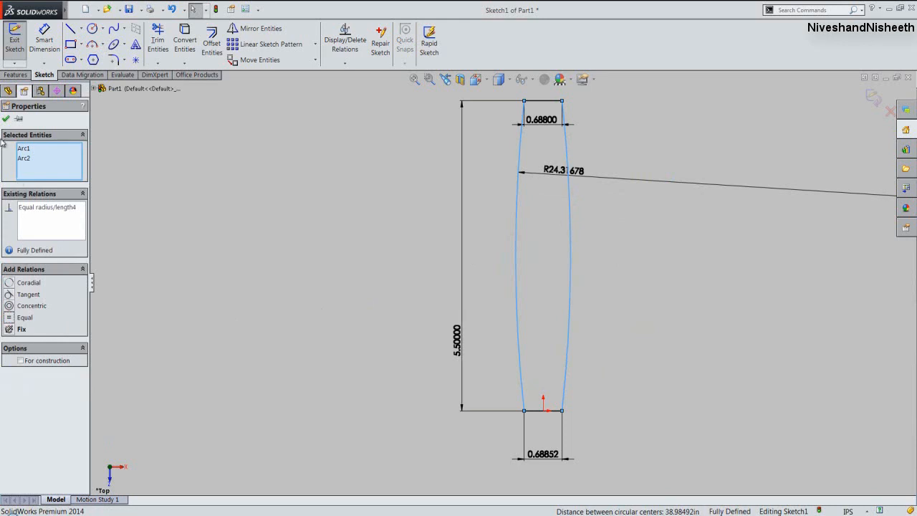
{"action": "left_click", "coordinate": [5, 118]}
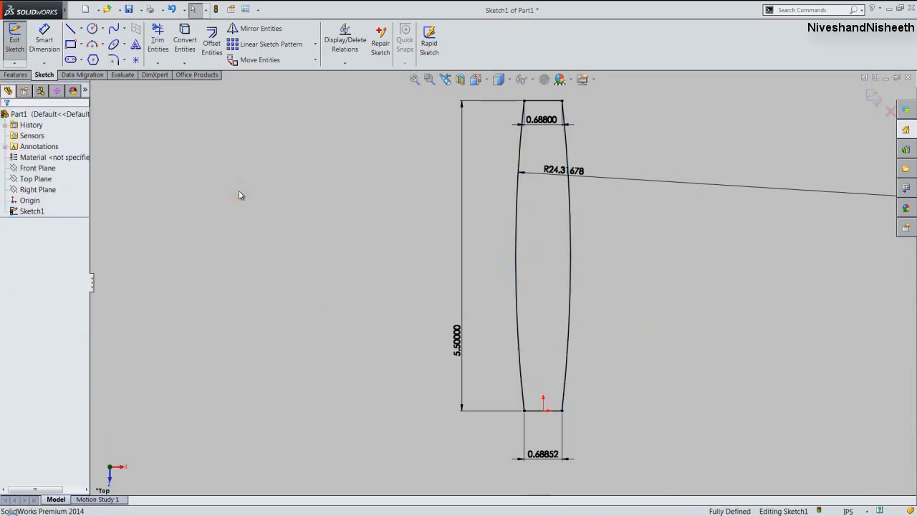
Convert the upper horizontal line to construction geometry.
{"action": "left_click", "coordinate": [548, 100]}
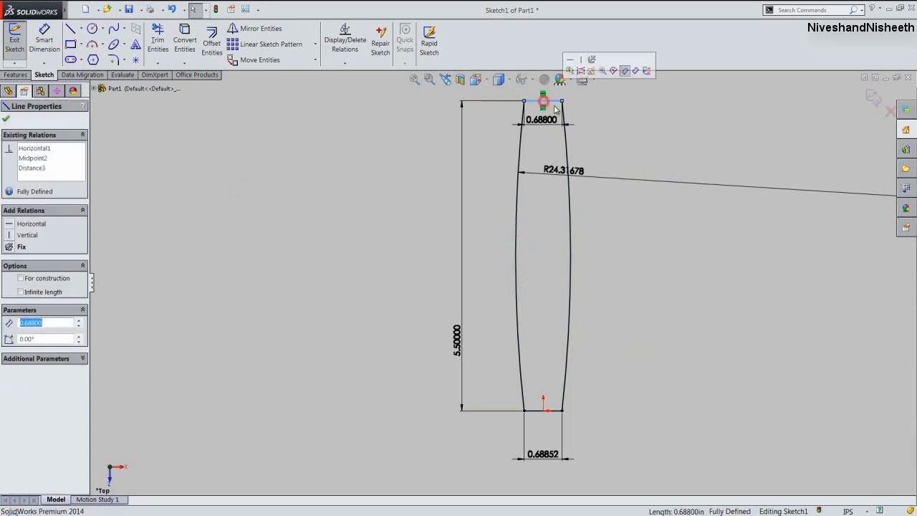
{"action": "left_click", "coordinate": [582, 73]}
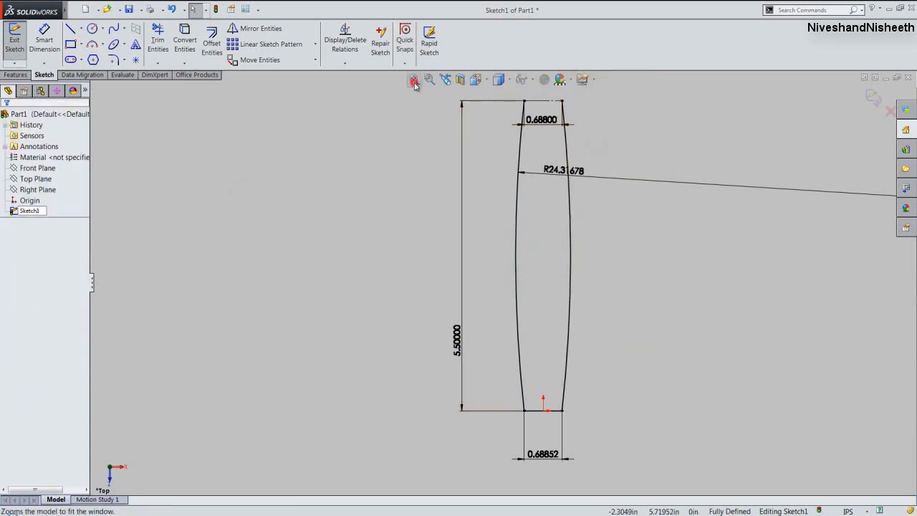
{"action": "left_click", "coordinate": [414, 79]}
{"action": "left_click", "coordinate": [581, 136]}
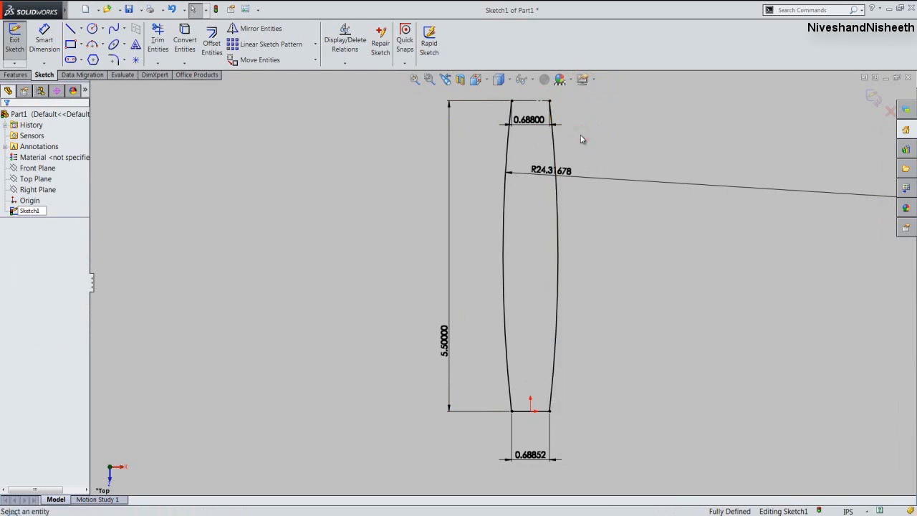
{"action": "left_click", "coordinate": [583, 113]}
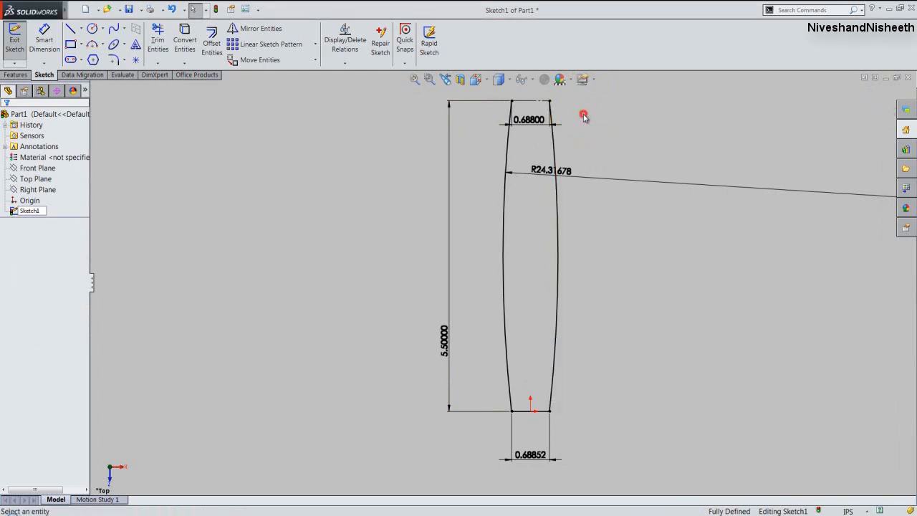
{"action": "scroll", "coordinate": [430, 225], "scroll_direction": "up", "scroll_amount": 3}
{"action": "scroll", "coordinate": [458, 226], "scroll_direction": "up", "scroll_amount": 2}
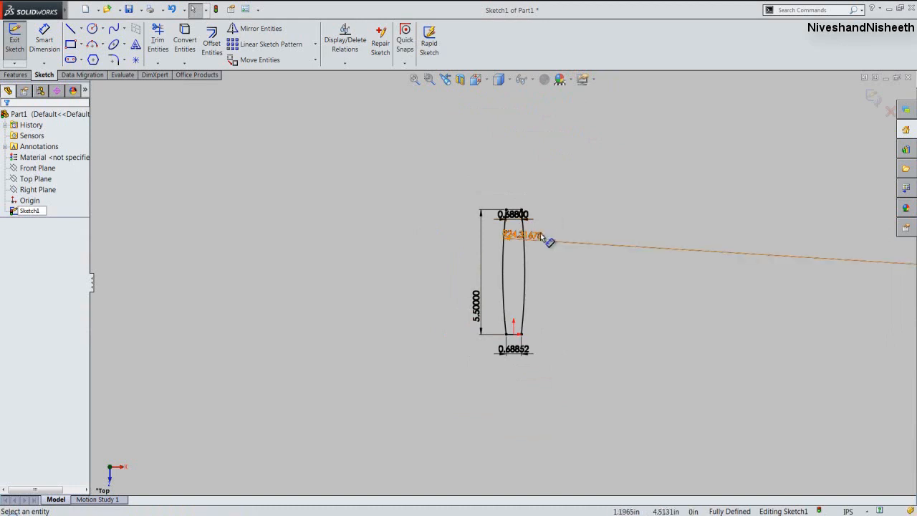
Reposition the left arc's radius dimension text beside the upper part of the arc.
{"action": "left_click", "coordinate": [538, 235]}
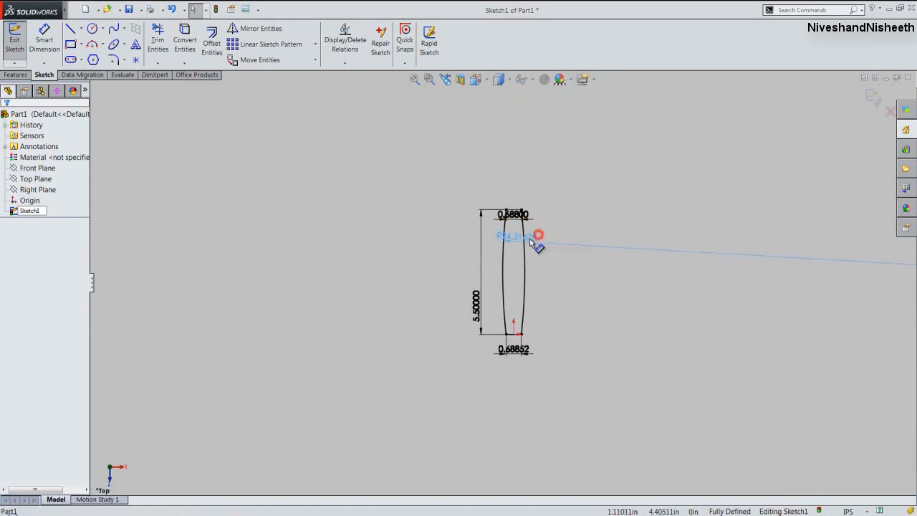
{"action": "left_click", "coordinate": [556, 209]}
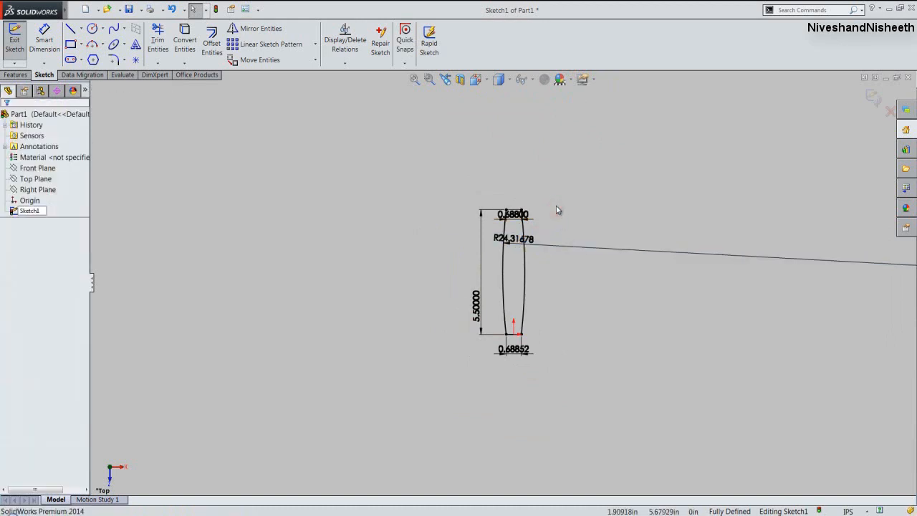
Draw a vertical line 3.875 in long upward from the left arc's upper endpoint.
{"action": "right_click", "coordinate": [556, 210]}
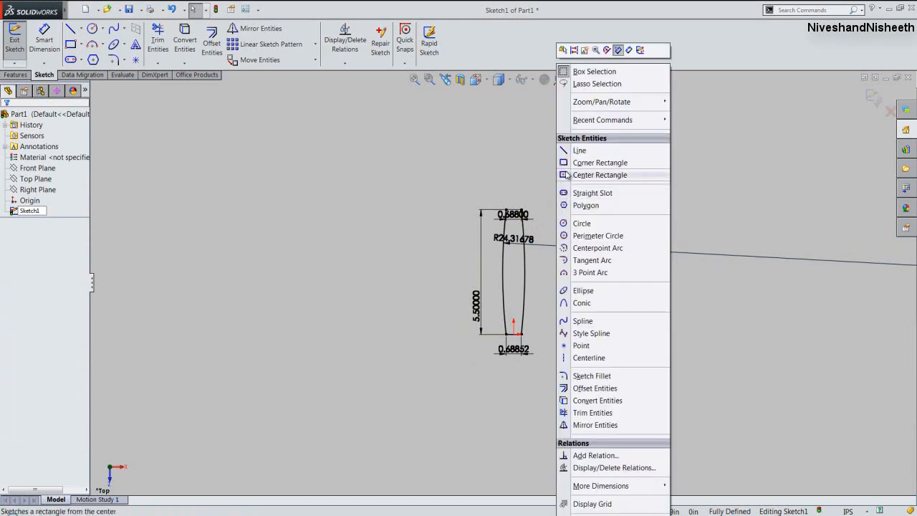
{"action": "left_click", "coordinate": [580, 148]}
{"action": "scroll", "coordinate": [517, 204], "scroll_direction": "down", "scroll_amount": 5}
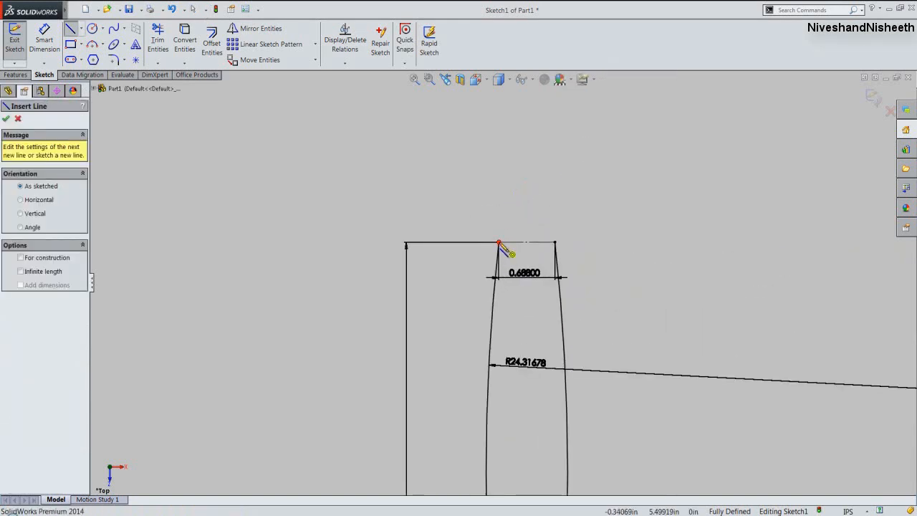
{"action": "left_click", "coordinate": [499, 243]}
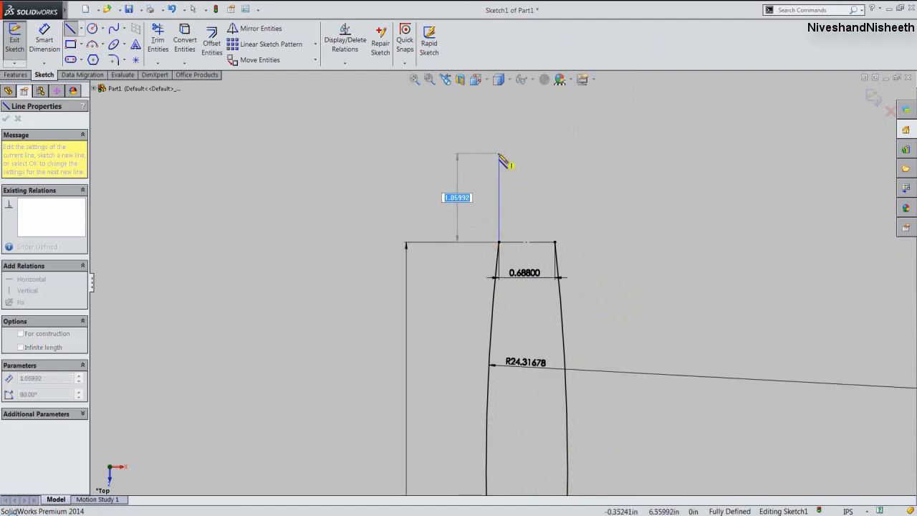
{"action": "type", "text": "3.875"}
{"action": "key", "text": "Return"}
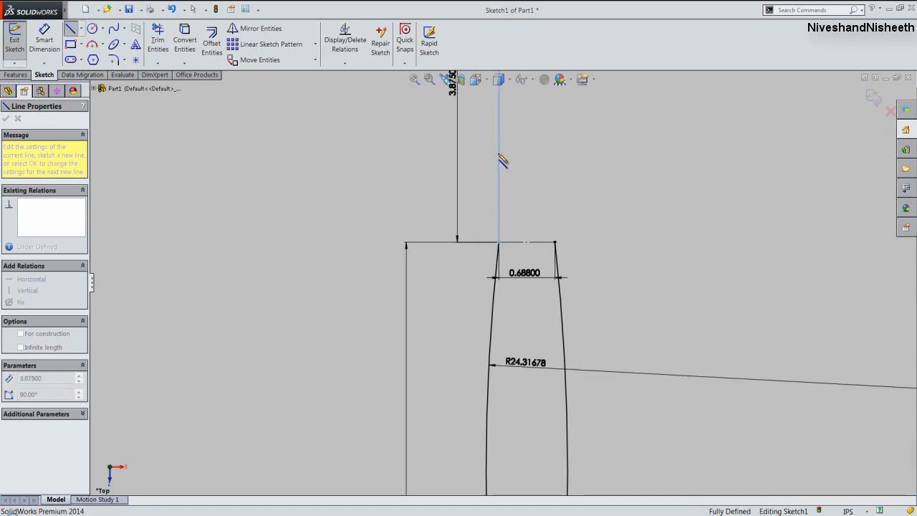
Continue the line chain with a 0.437 in horizontal segment to the left and a 1.23087 in vertical segment upward.
{"action": "left_click", "coordinate": [414, 80]}
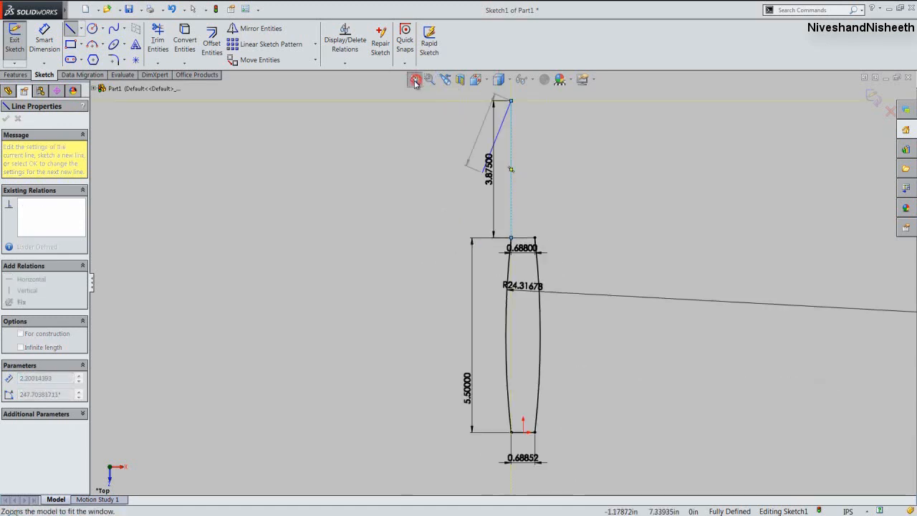
{"action": "left_click", "coordinate": [464, 106]}
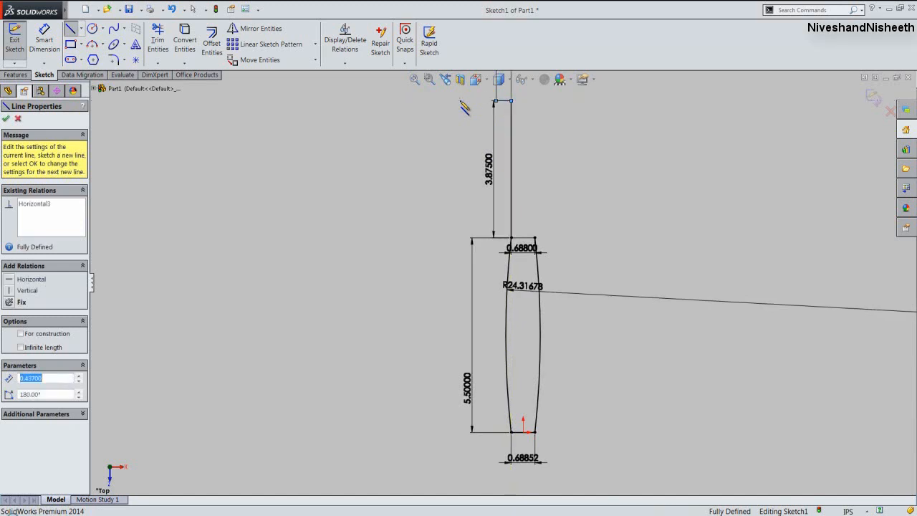
{"action": "scroll", "coordinate": [459, 239], "scroll_direction": "up", "scroll_amount": 5}
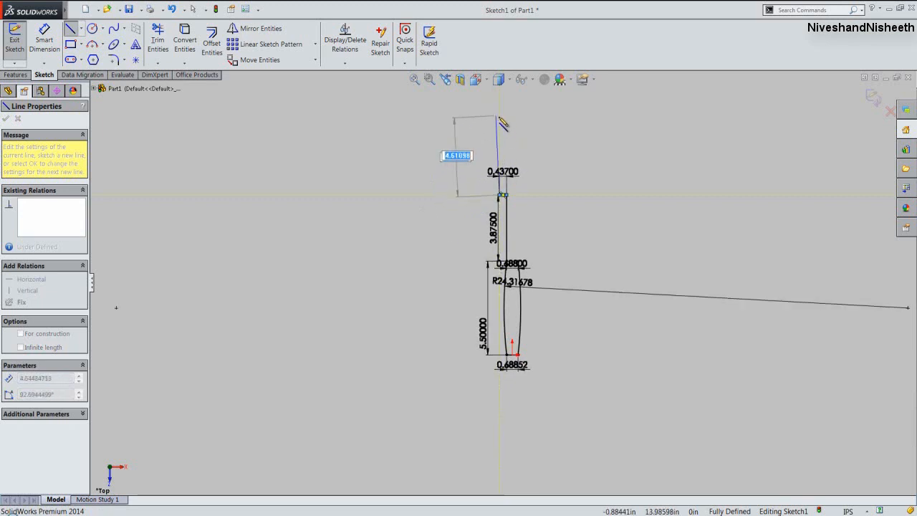
{"action": "type", "text": "1.23"}
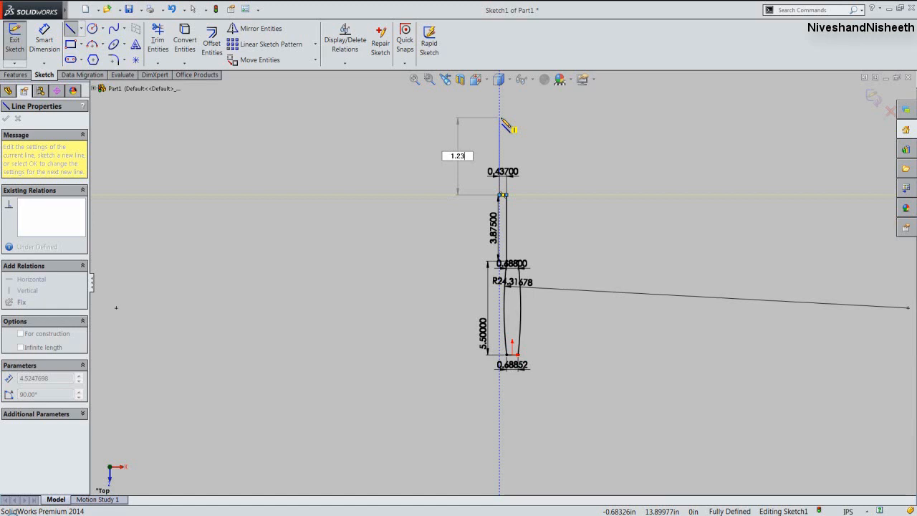
{"action": "type", "text": "087"}
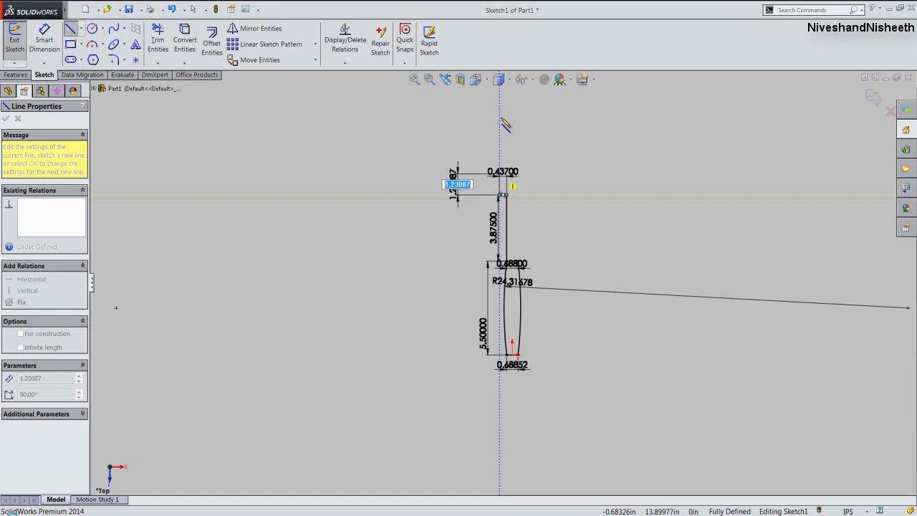
{"action": "key", "text": "Return"}
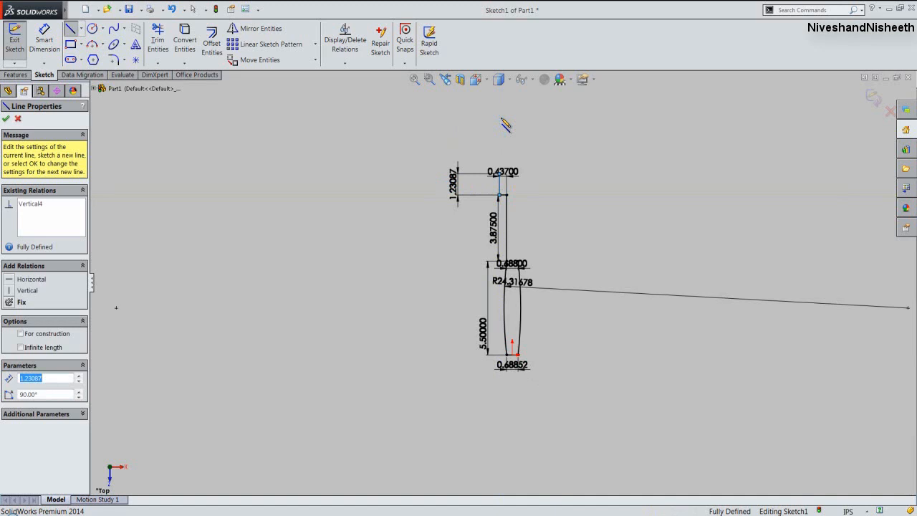
Add a line 1.12889 in long sloping down to the right from the top end of the short vertical line.
{"action": "left_click", "coordinate": [499, 174]}
{"action": "scroll", "coordinate": [503, 156], "scroll_direction": "down", "scroll_amount": 2}
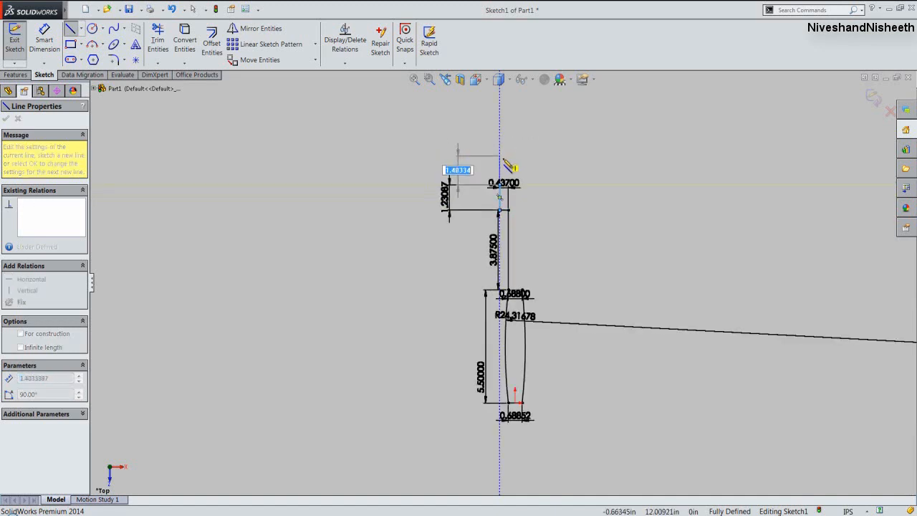
{"action": "scroll", "coordinate": [517, 196], "scroll_direction": "down", "scroll_amount": 5}
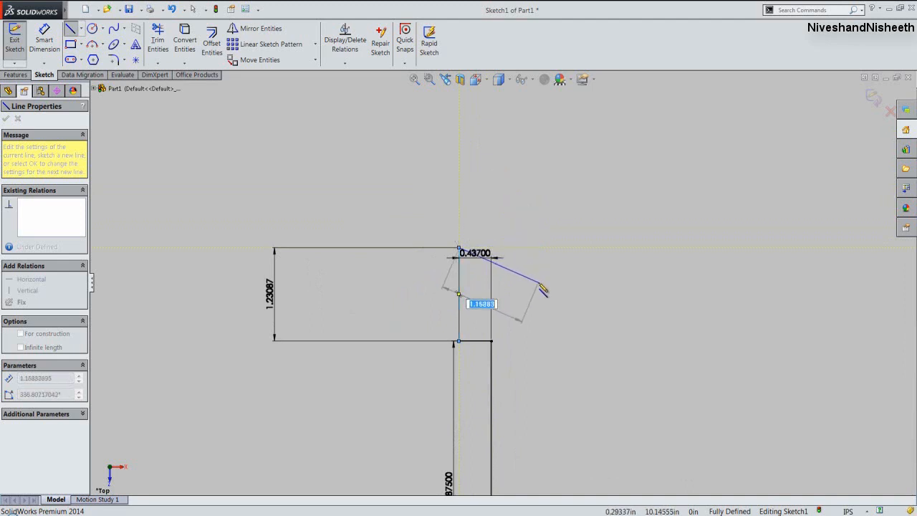
{"action": "type", "text": "1.12"}
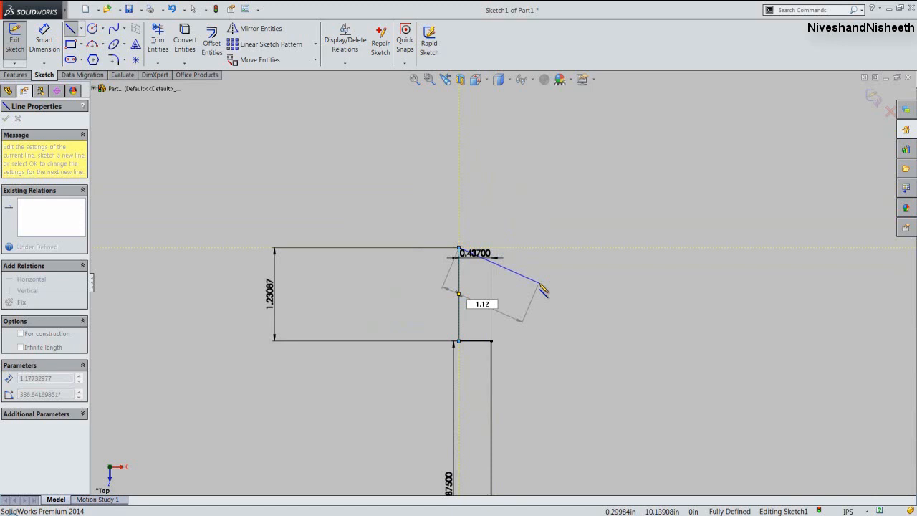
{"action": "type", "text": "889"}
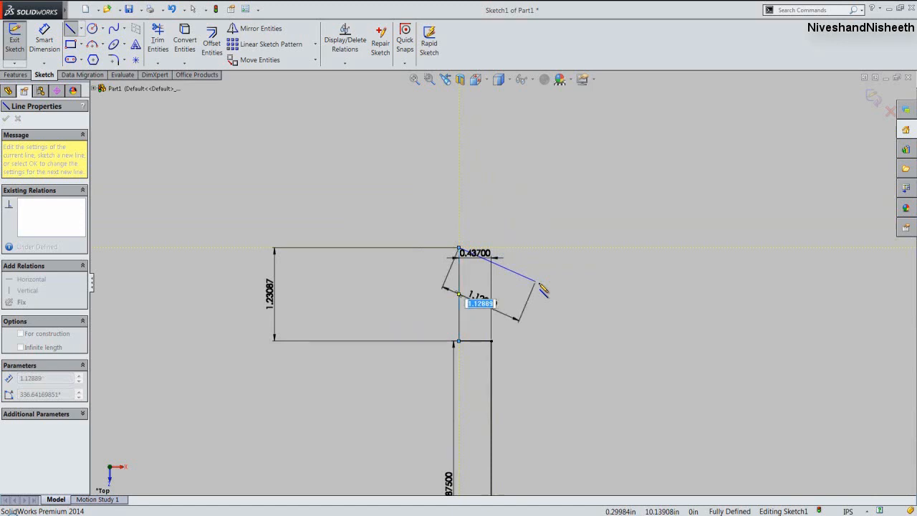
{"action": "key", "text": "Return"}
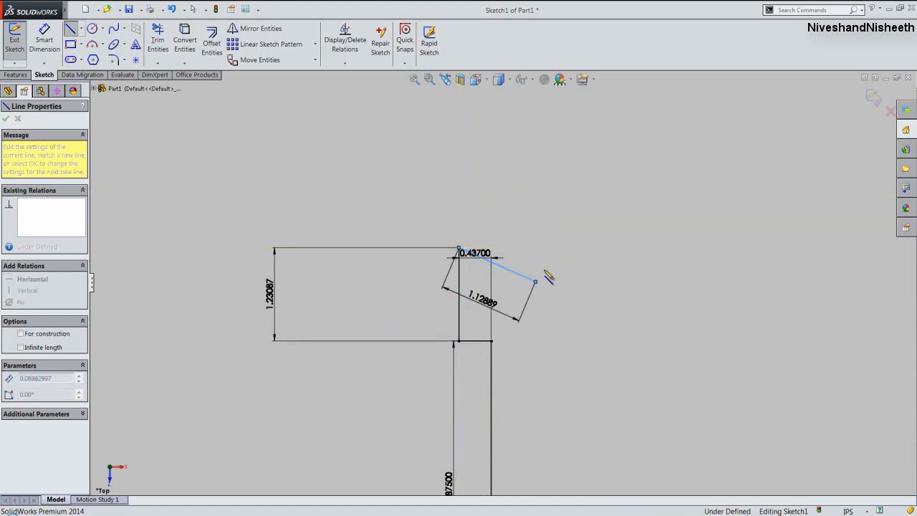
End the line chain and dimension the angle between the short vertical line and the sloping line as 85.24 degrees.
{"action": "right_click", "coordinate": [543, 271]}
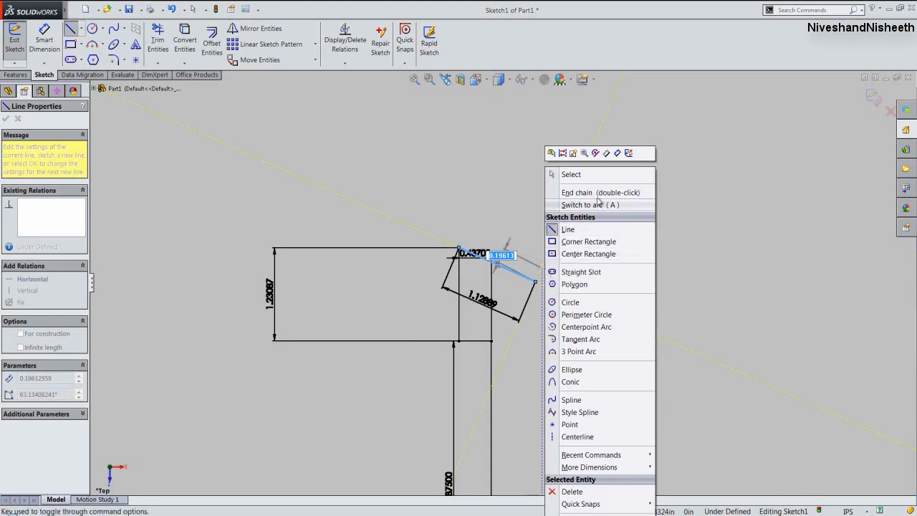
{"action": "left_click", "coordinate": [617, 153]}
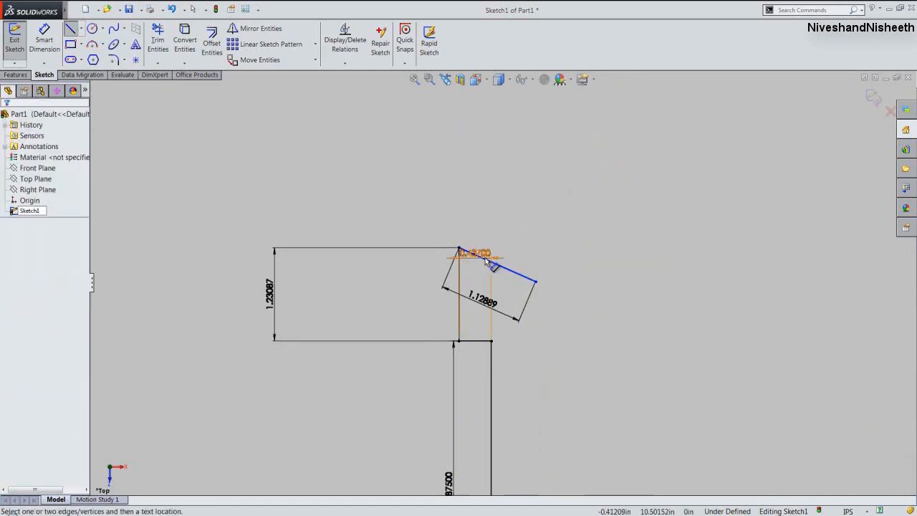
{"action": "scroll", "coordinate": [462, 261], "scroll_direction": "down", "scroll_amount": 2}
{"action": "left_click", "coordinate": [459, 271]}
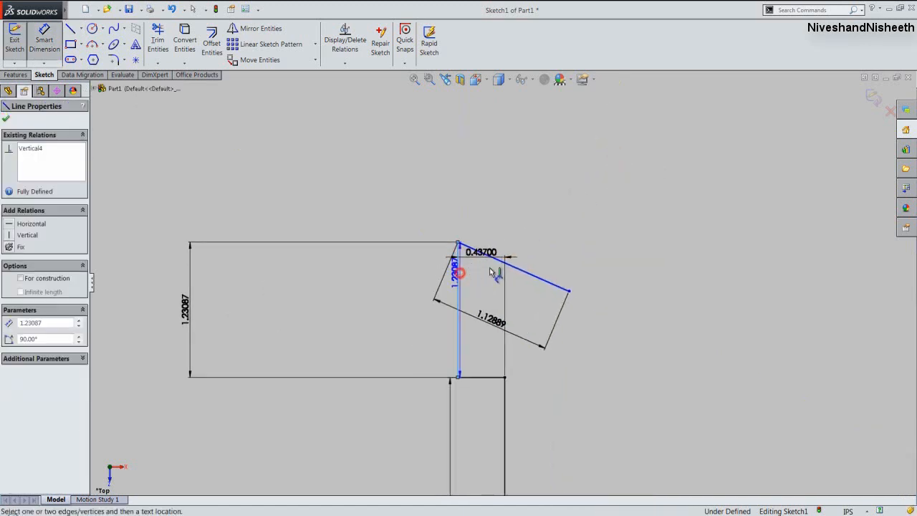
{"action": "left_click", "coordinate": [497, 259]}
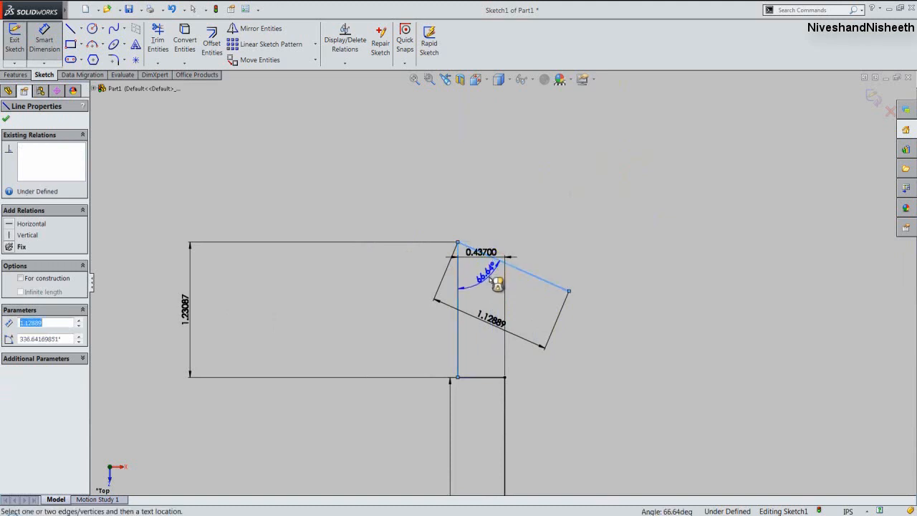
{"action": "left_click", "coordinate": [493, 276]}
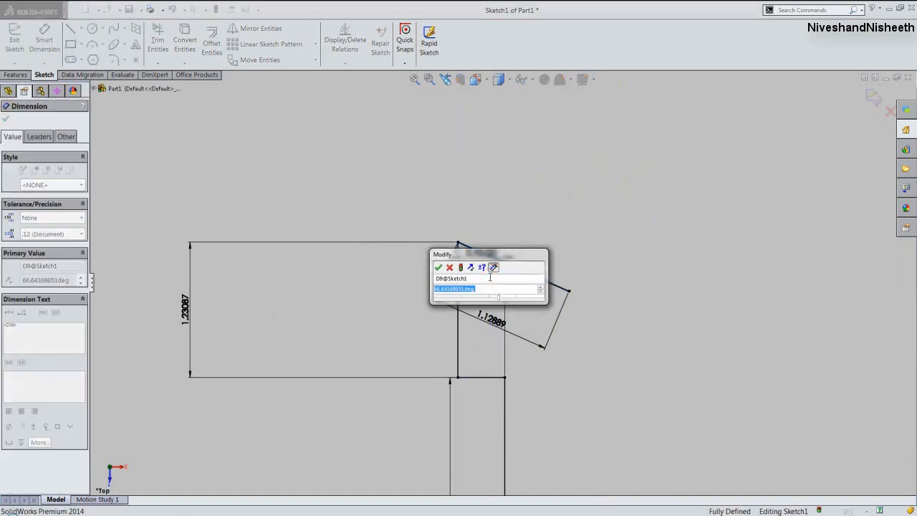
{"action": "type", "text": "85"}
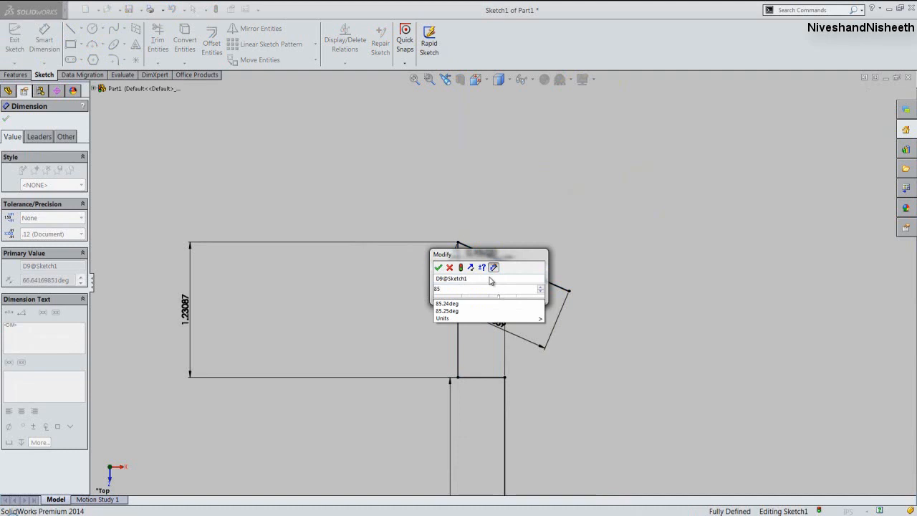
{"action": "type", "text": ".24"}
{"action": "key", "text": "Return"}
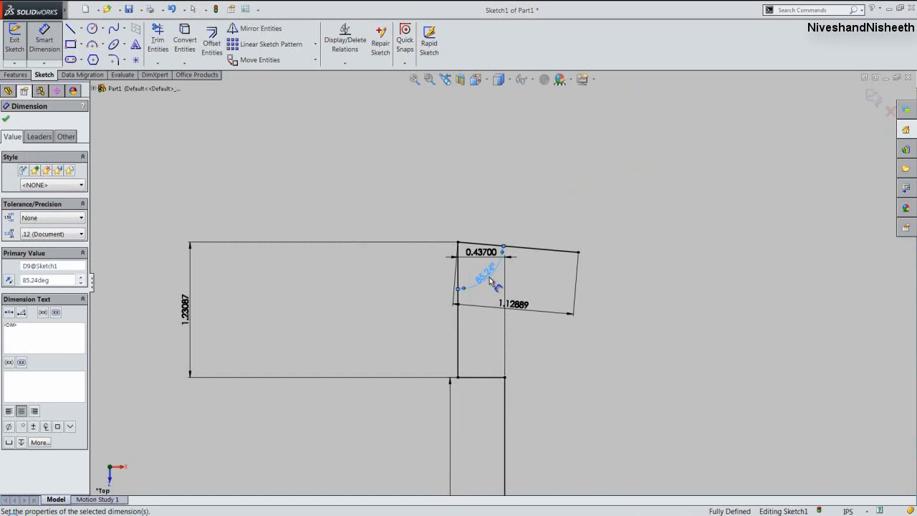
Close the profile with a line from the sloping line's free end down to the right arc's upper endpoint.
{"action": "scroll", "coordinate": [492, 281], "scroll_direction": "up", "scroll_amount": 6}
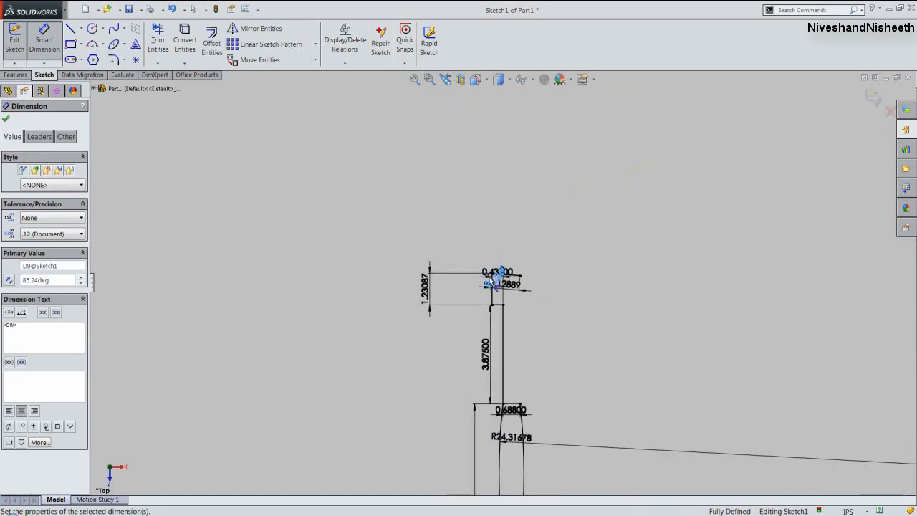
{"action": "right_click", "coordinate": [550, 265]}
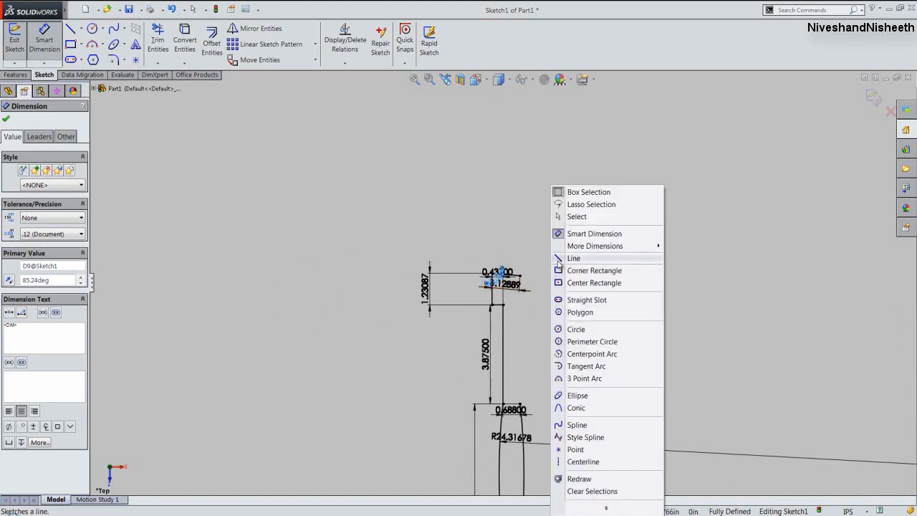
{"action": "left_click", "coordinate": [572, 259]}
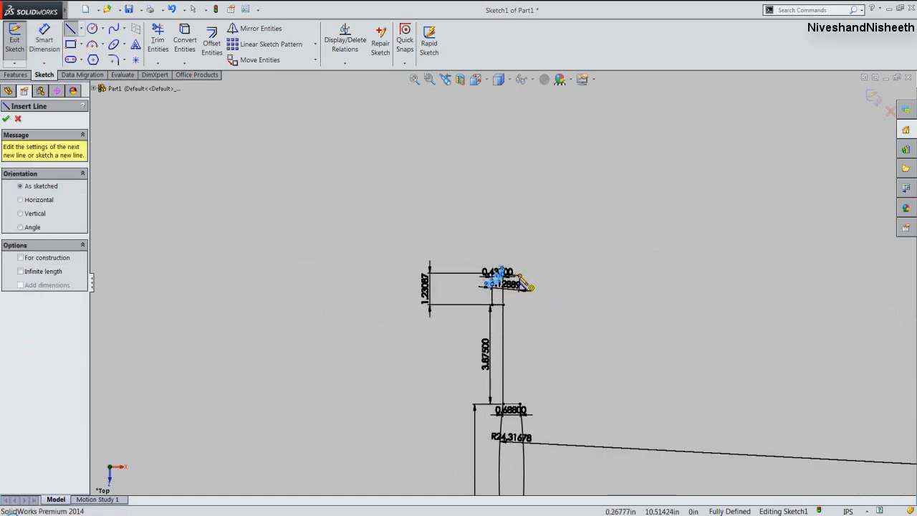
{"action": "left_click", "coordinate": [520, 275]}
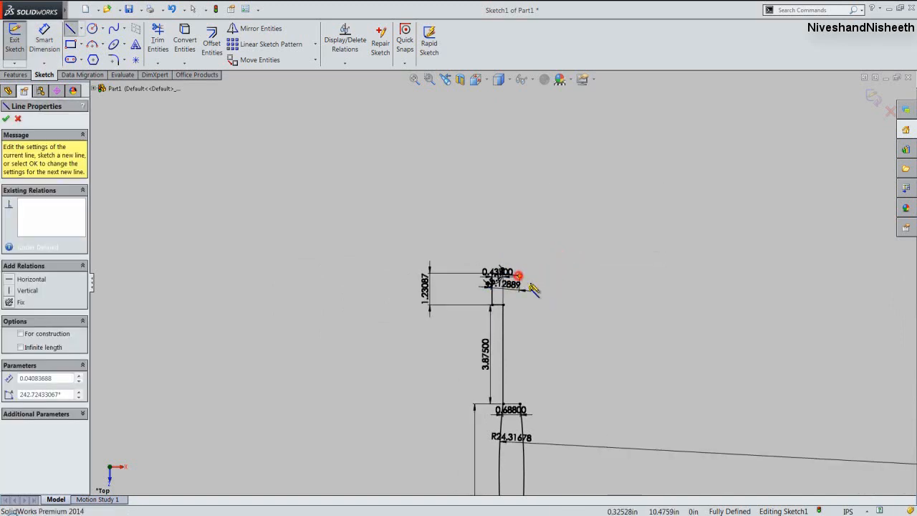
{"action": "double_click", "coordinate": [520, 406]}
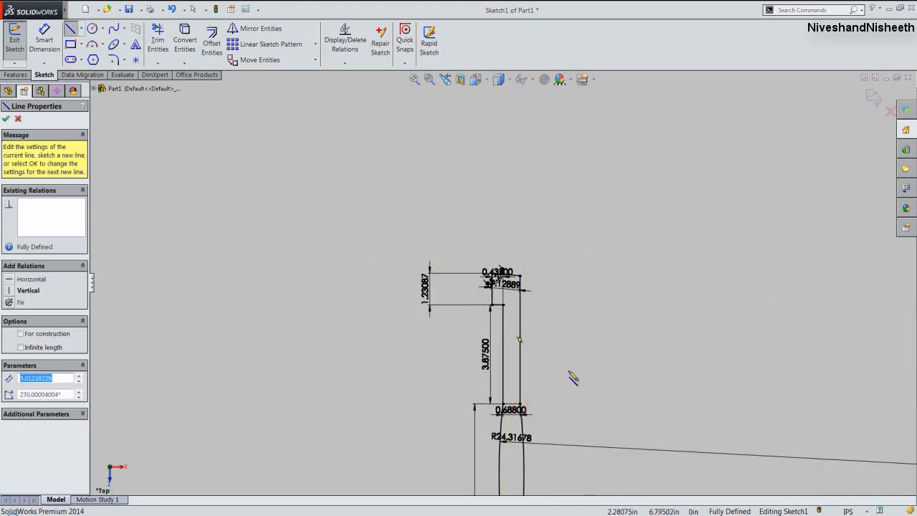
{"action": "key", "text": "Escape"}
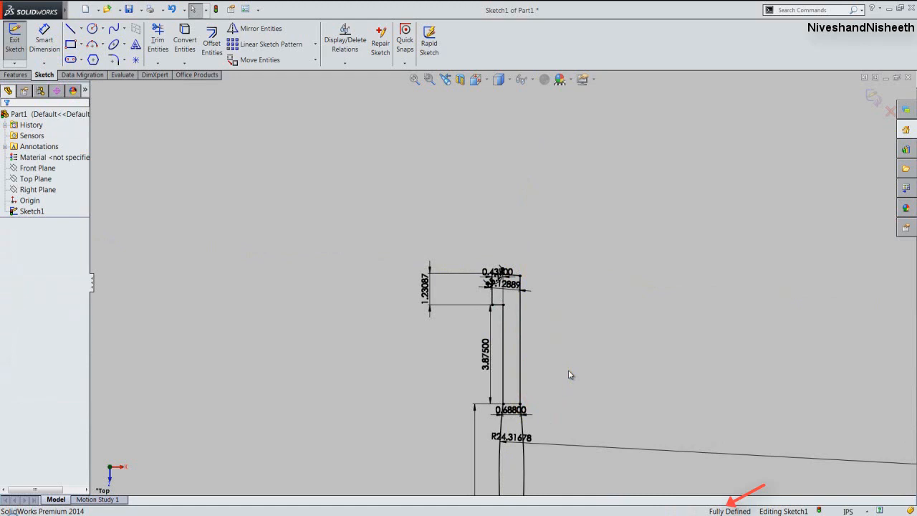
Exit the finished sketch and switch the view to Isometric.
{"action": "left_click", "coordinate": [568, 370]}
{"action": "left_click", "coordinate": [414, 79]}
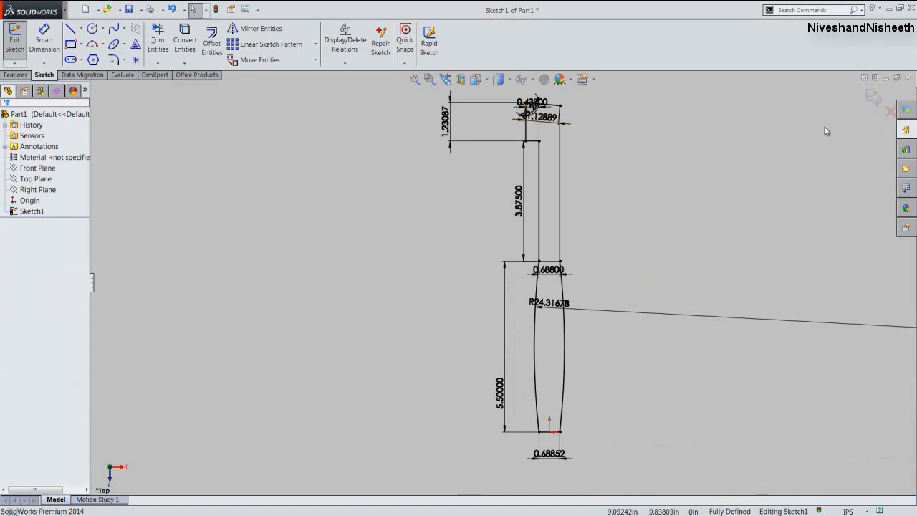
{"action": "left_click", "coordinate": [872, 97]}
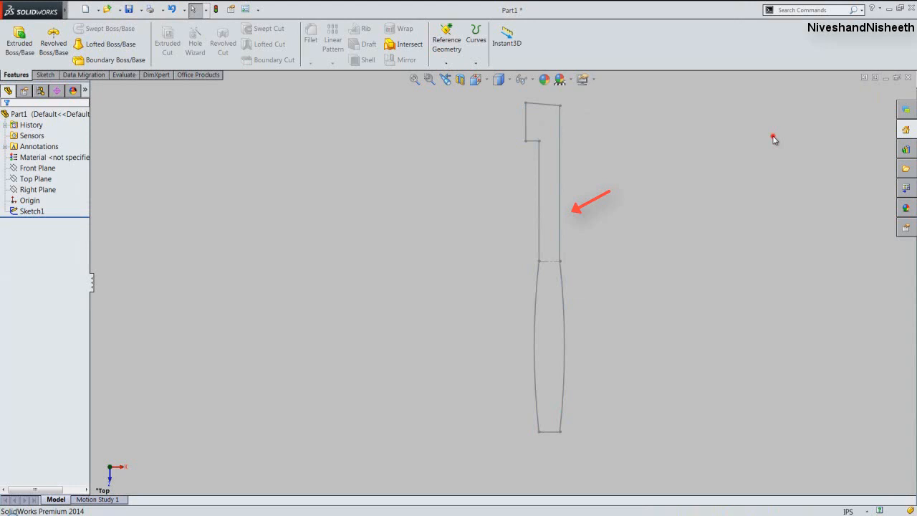
{"action": "left_click", "coordinate": [478, 79]}
{"action": "left_click", "coordinate": [501, 246]}
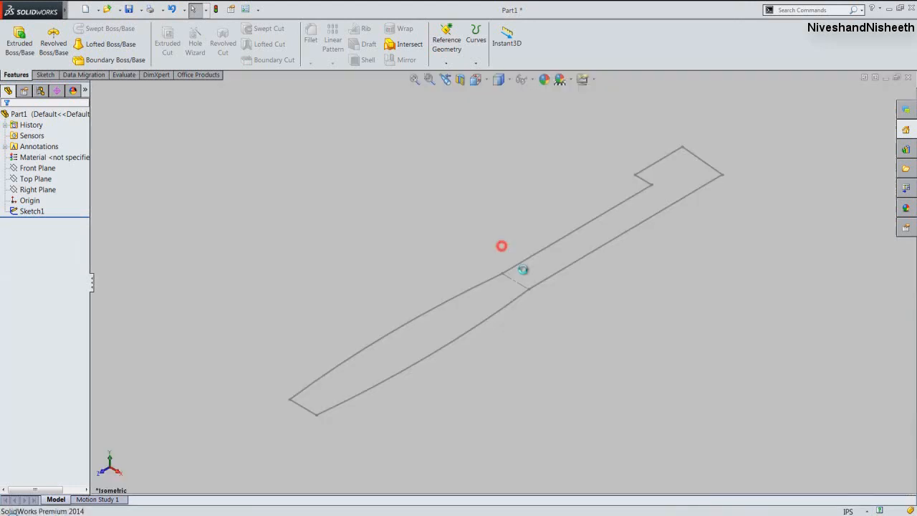
{"action": "scroll", "coordinate": [562, 244], "scroll_direction": "down", "scroll_amount": 2}
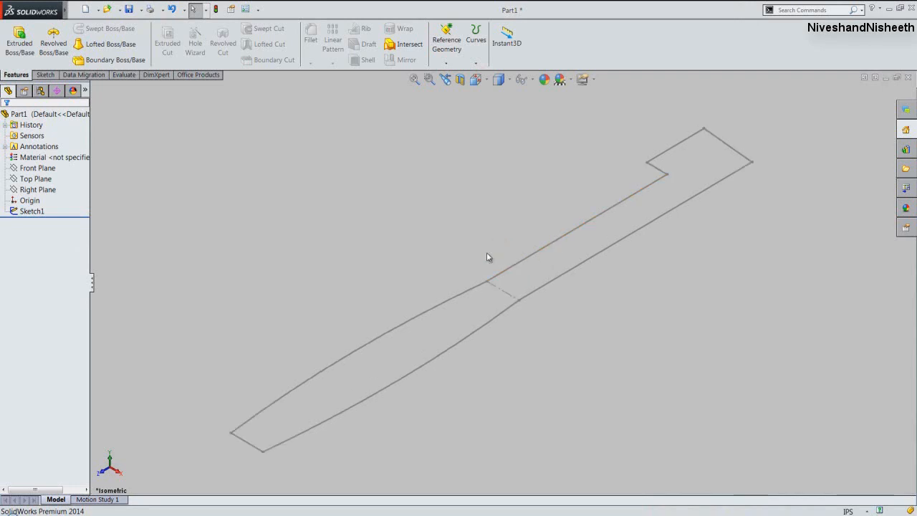
{"action": "left_click", "coordinate": [407, 245]}
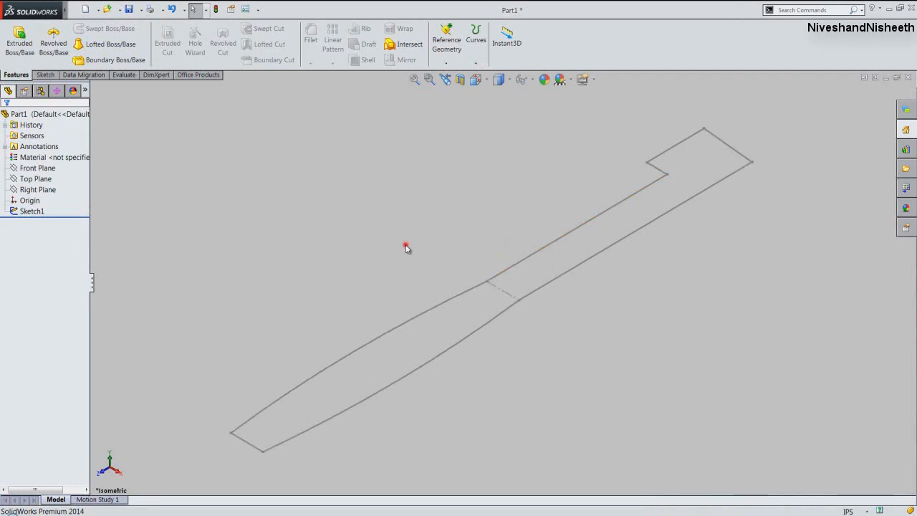
Extrude the closed profile sketch with a Mid Plane end condition to a depth of 0.469 in.
{"action": "left_click", "coordinate": [20, 42]}
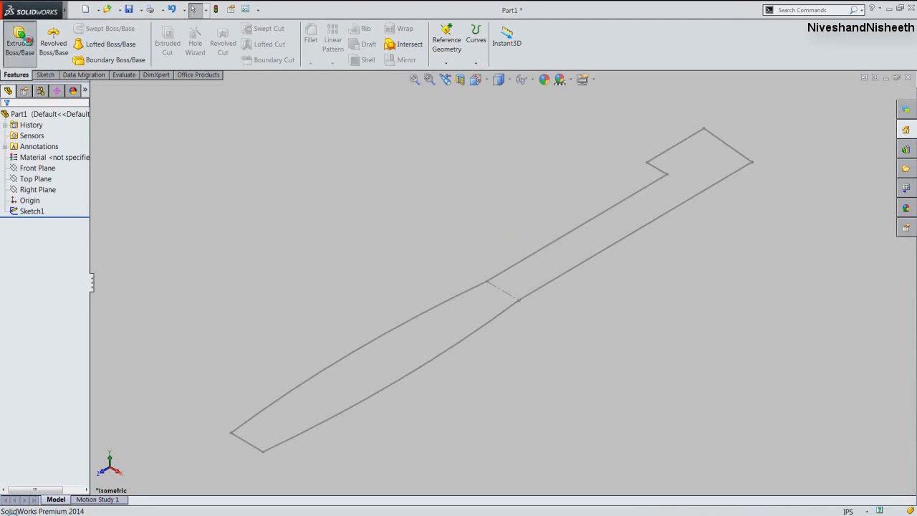
{"action": "left_click", "coordinate": [336, 364]}
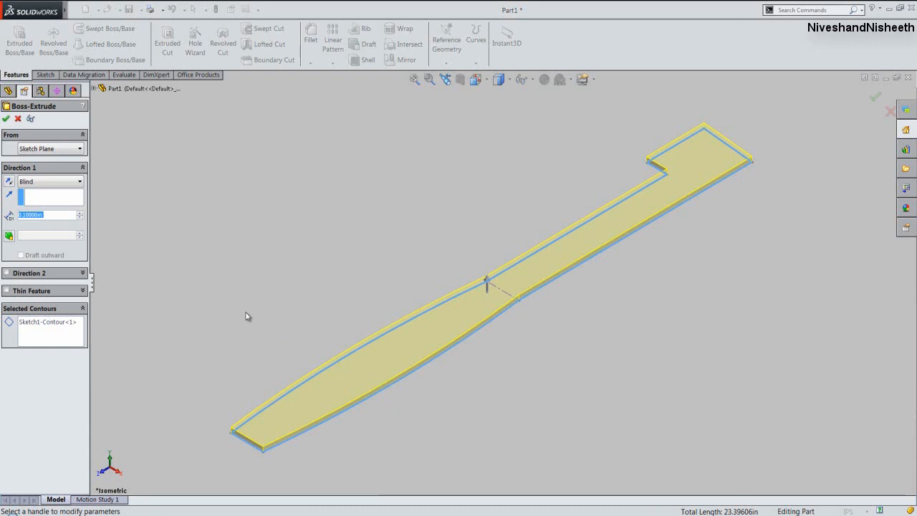
{"action": "left_click", "coordinate": [78, 182]}
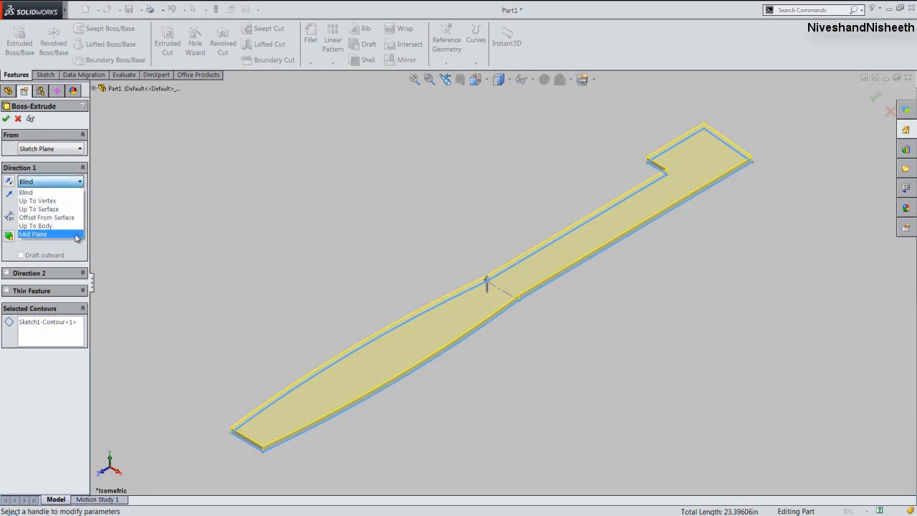
{"action": "left_click", "coordinate": [77, 235]}
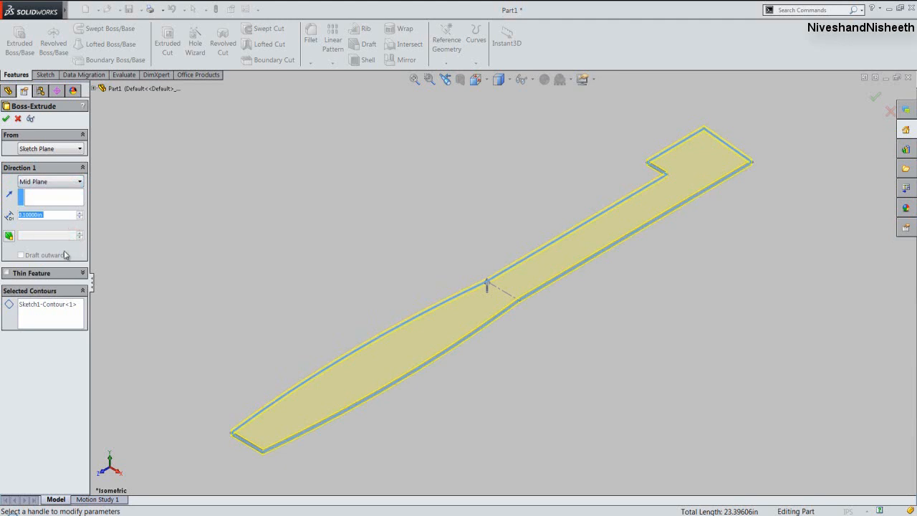
{"action": "type", "text": ".4"}
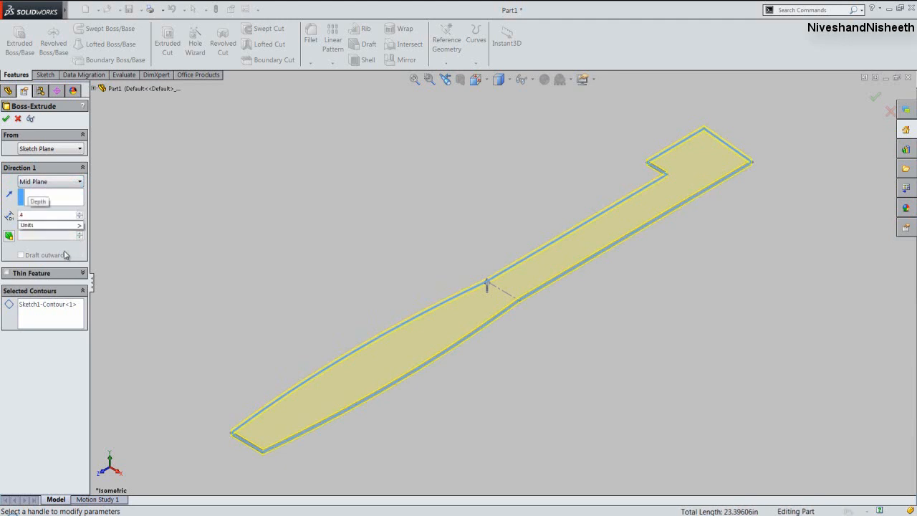
{"action": "type", "text": "69"}
{"action": "key", "text": "Return"}
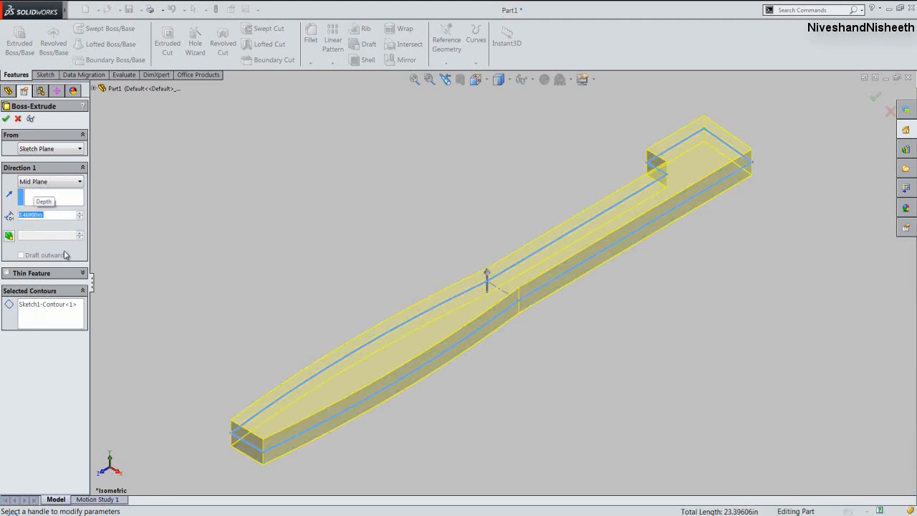
{"action": "left_click", "coordinate": [6, 119]}
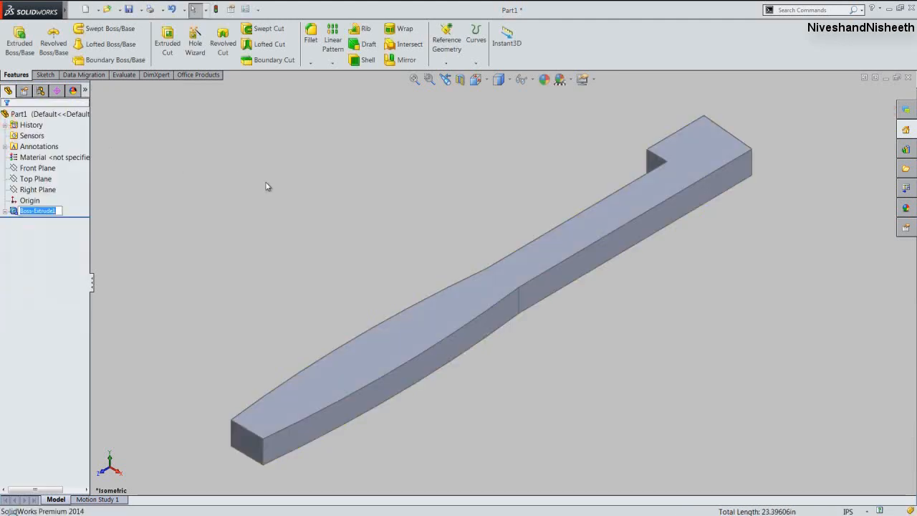
{"action": "left_click", "coordinate": [266, 187]}
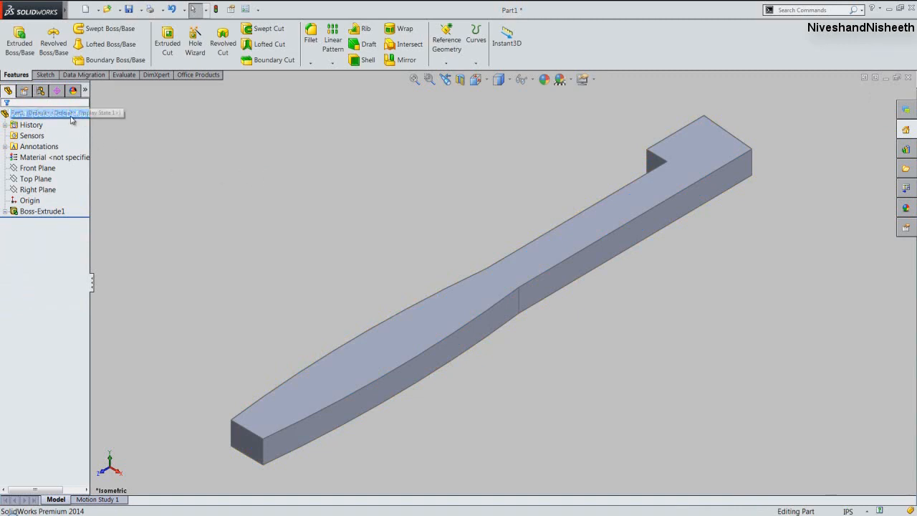
Apply the custom color appearance from the user appearances folder to the whole part.
{"action": "left_click", "coordinate": [28, 114]}
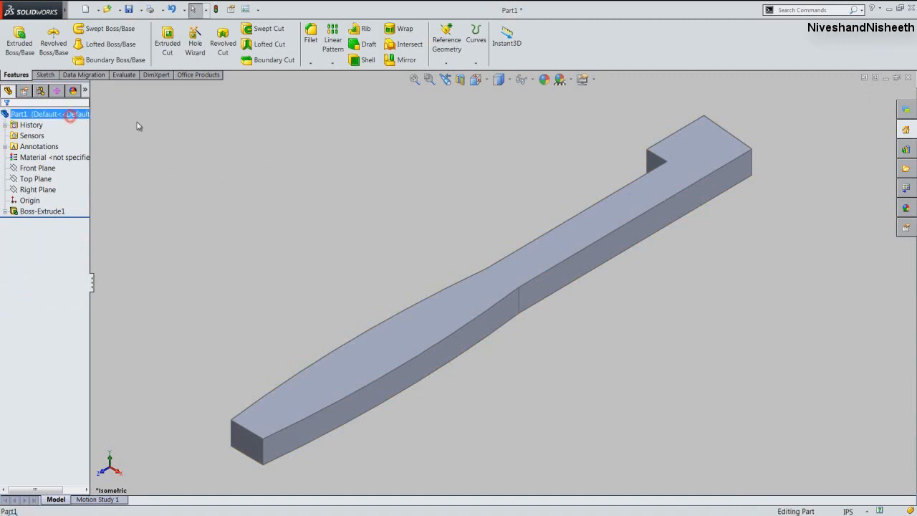
{"action": "left_click", "coordinate": [544, 80]}
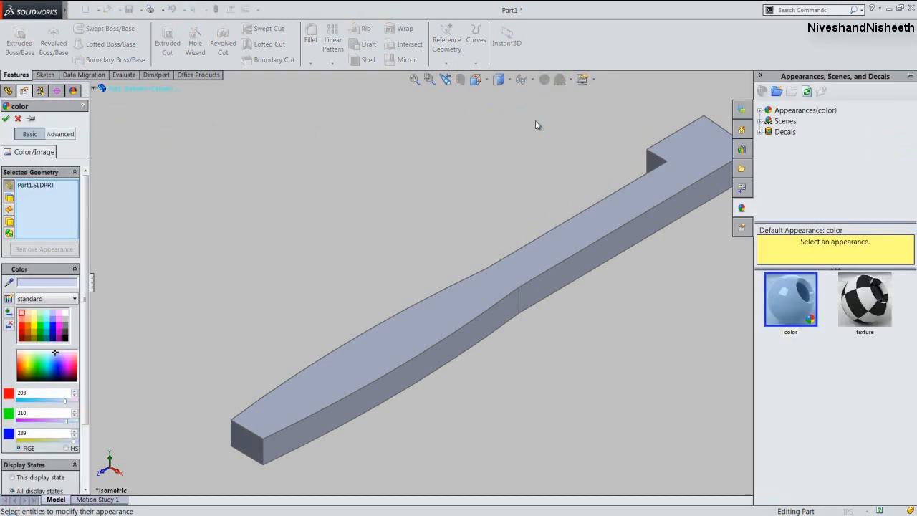
{"action": "left_click", "coordinate": [761, 110]}
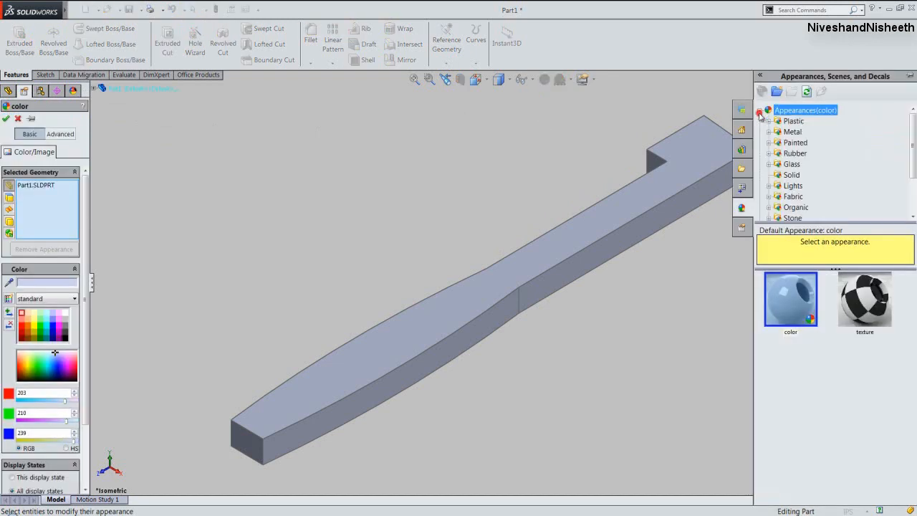
{"action": "left_click_drag", "start_coordinate": [910, 141], "coordinate": [910, 177]}
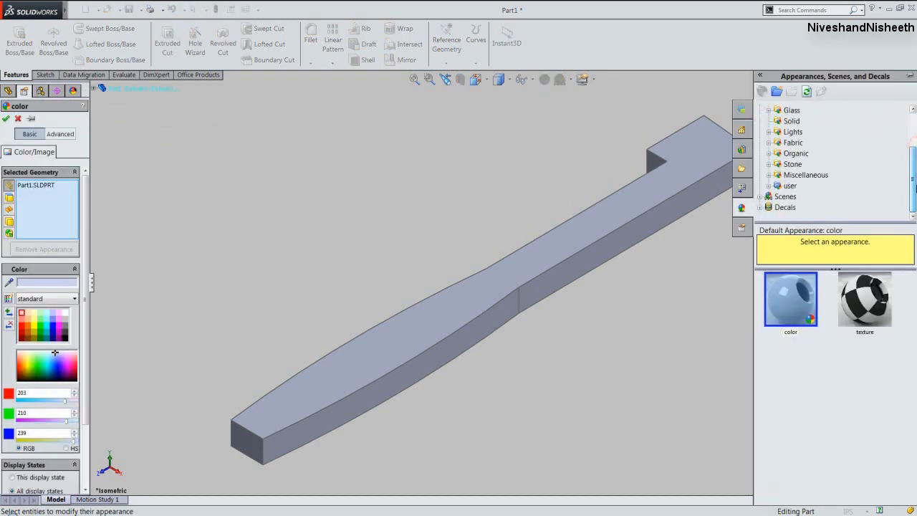
{"action": "left_click", "coordinate": [791, 187]}
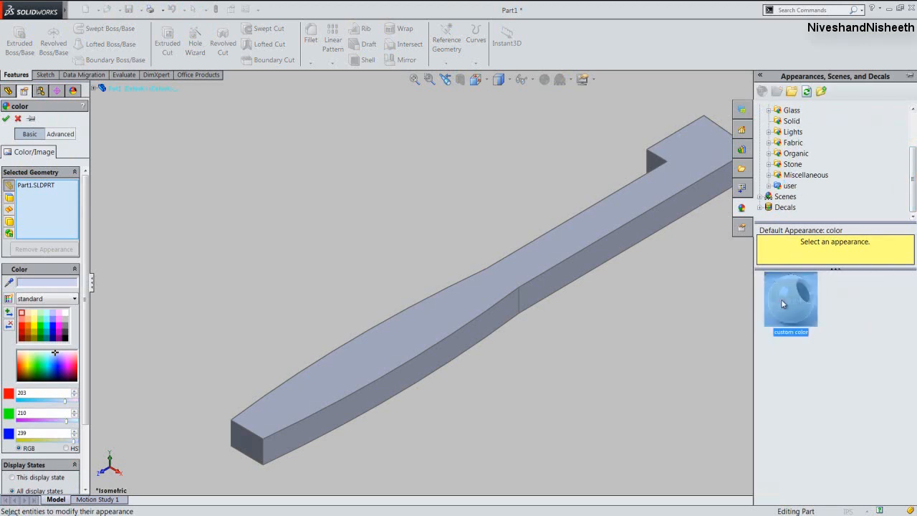
{"action": "left_click_drag", "start_coordinate": [790, 297], "coordinate": [523, 256]}
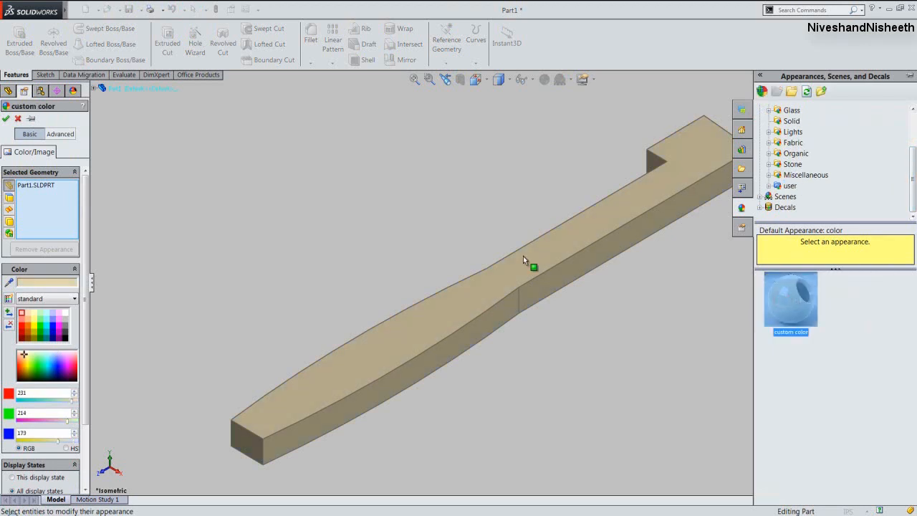
{"action": "left_click", "coordinate": [5, 118]}
{"action": "left_click", "coordinate": [147, 123]}
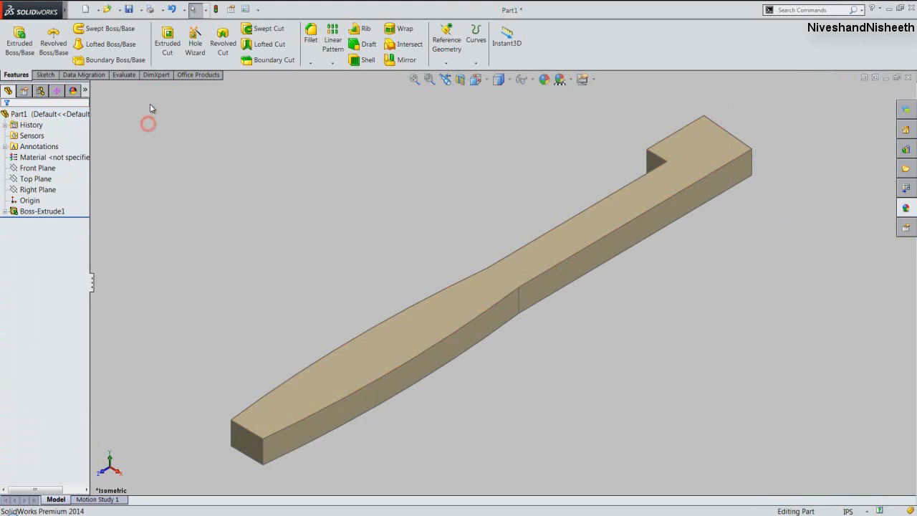
Save the part as Part1 in the Pipe Wrench folder.
{"action": "left_click", "coordinate": [129, 9]}
{"action": "double_click", "coordinate": [399, 242]}
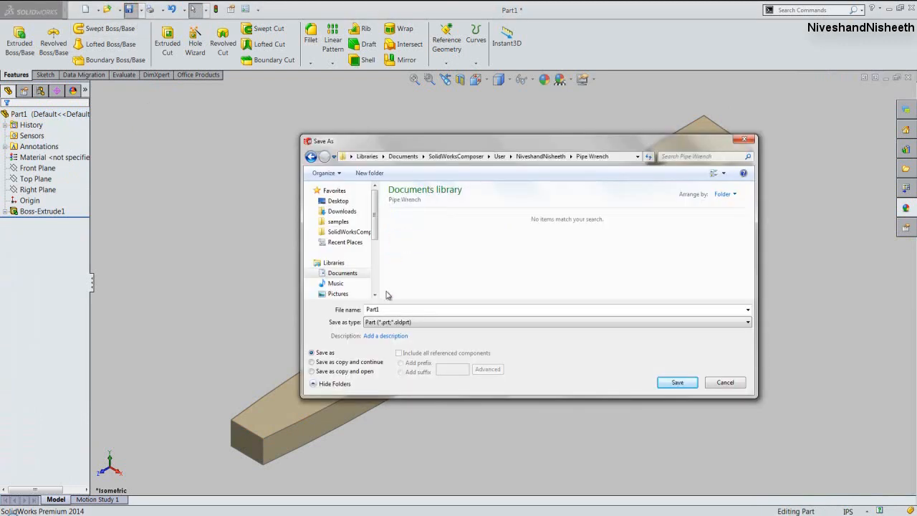
{"action": "left_click", "coordinate": [677, 381]}
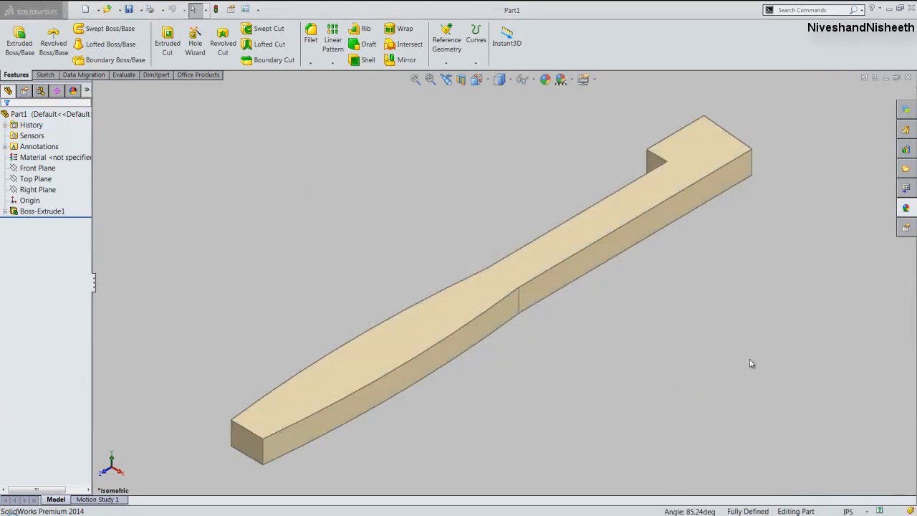
{"action": "left_click", "coordinate": [749, 359]}
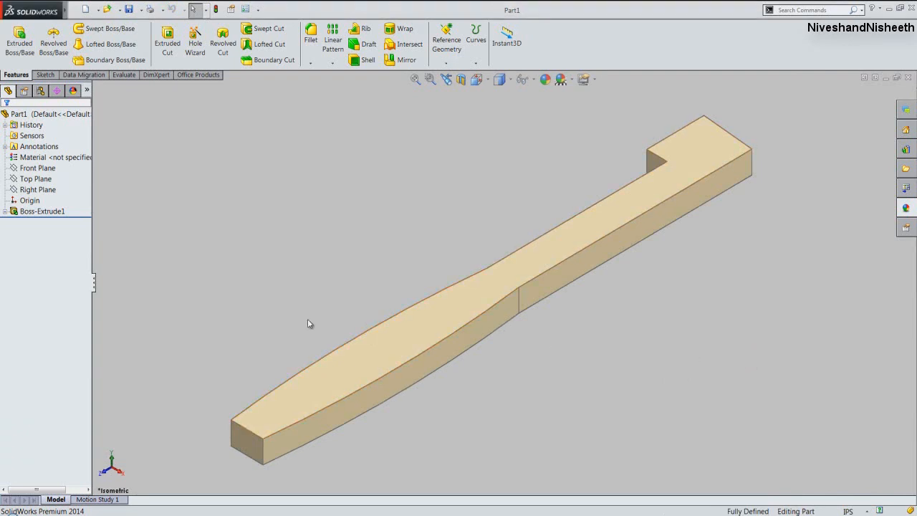
Start a new sketch on the Top Plane and generate intersection curves from the whole part.
{"action": "left_click", "coordinate": [38, 182]}
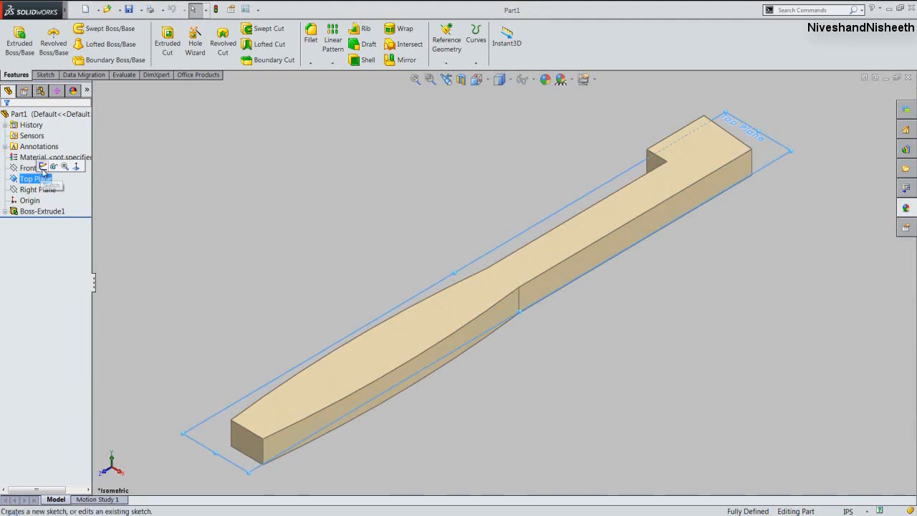
{"action": "left_click", "coordinate": [43, 166]}
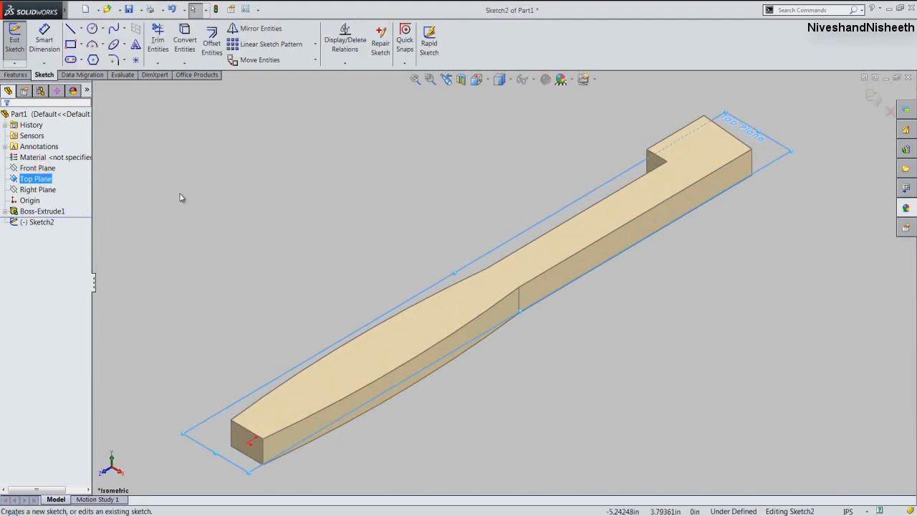
{"action": "left_click", "coordinate": [180, 196]}
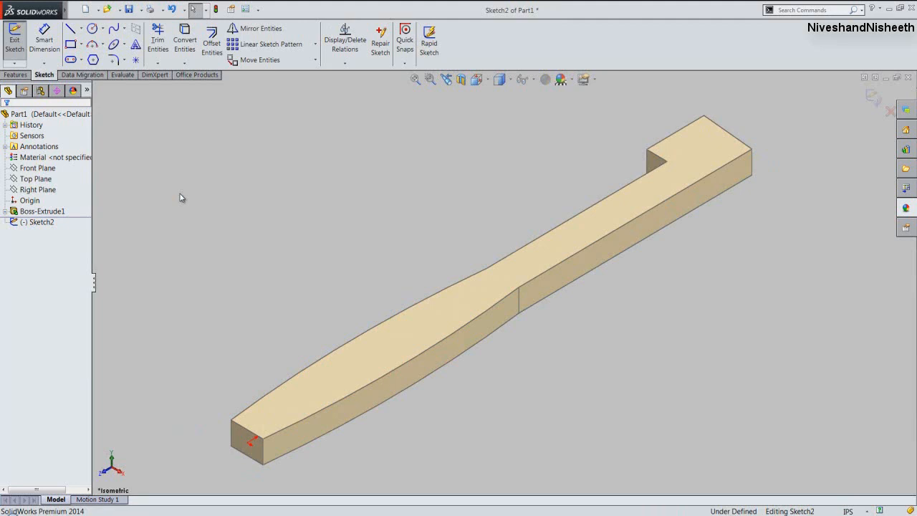
{"action": "left_click", "coordinate": [184, 64]}
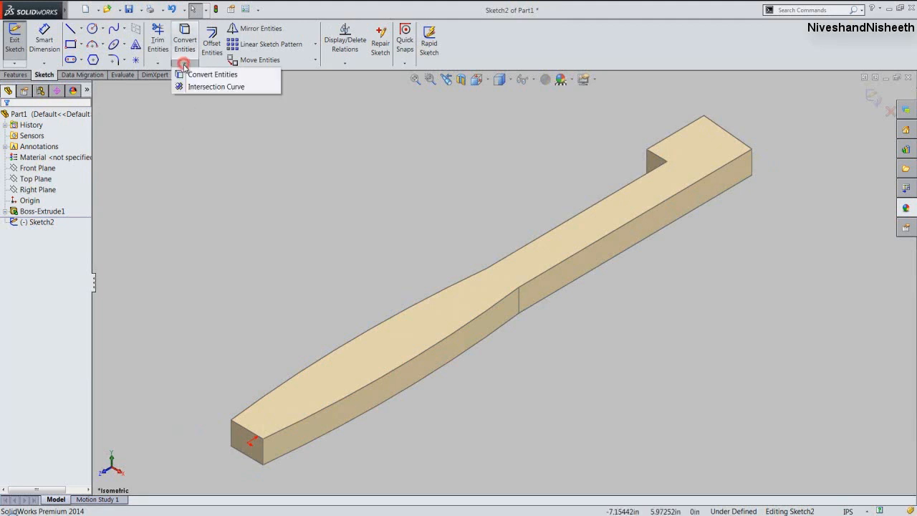
{"action": "left_click", "coordinate": [212, 87]}
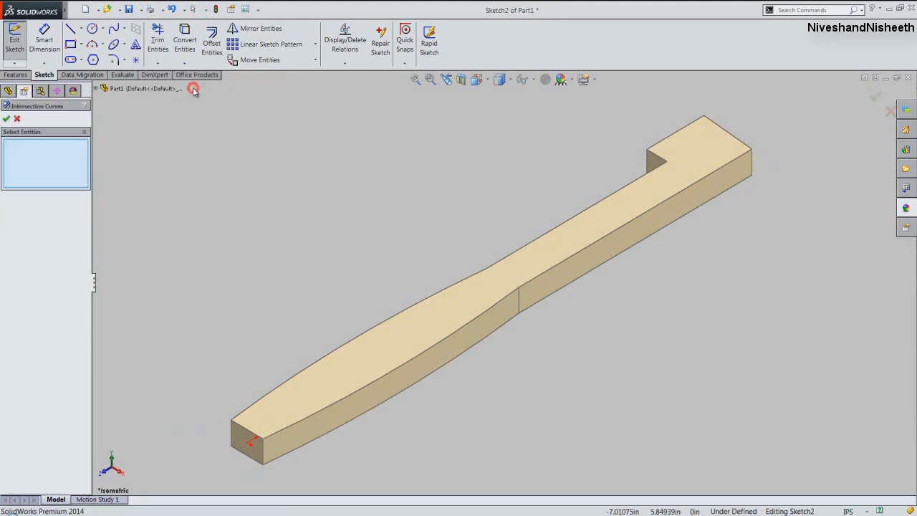
{"action": "left_click", "coordinate": [144, 87]}
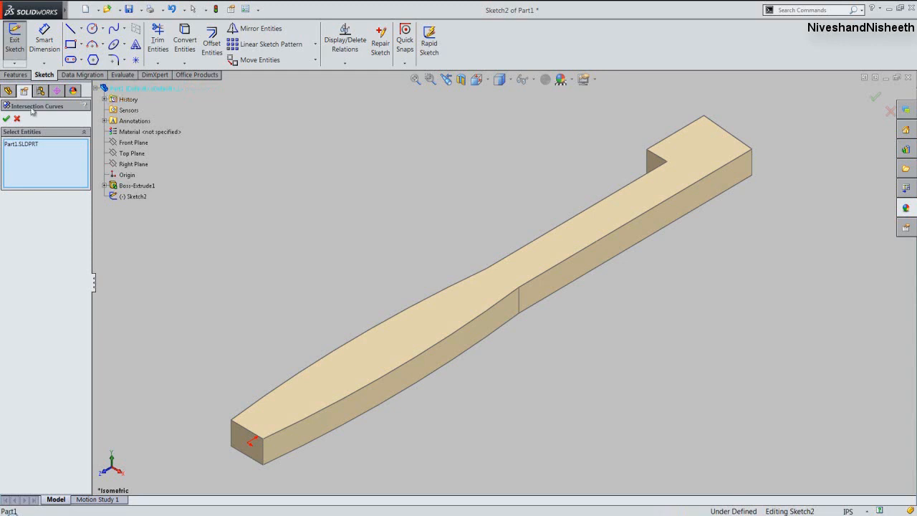
{"action": "left_click", "coordinate": [5, 119]}
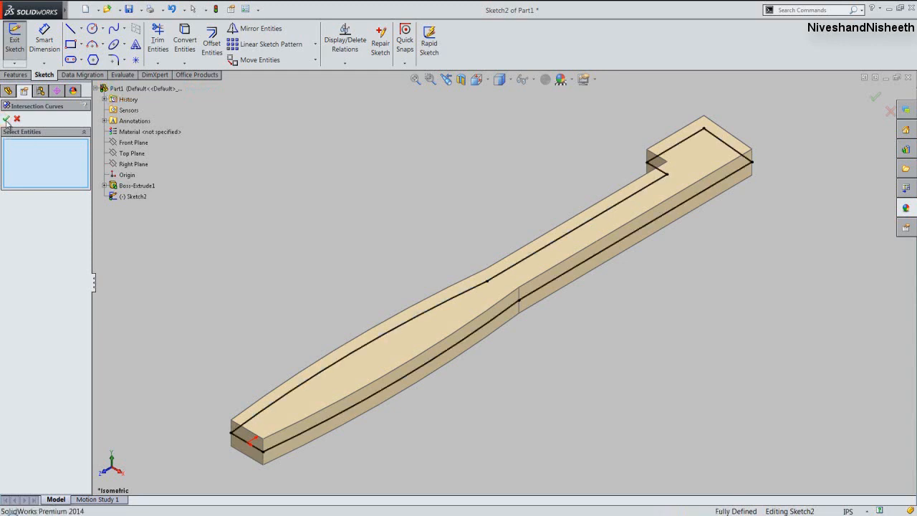
{"action": "left_click", "coordinate": [188, 158]}
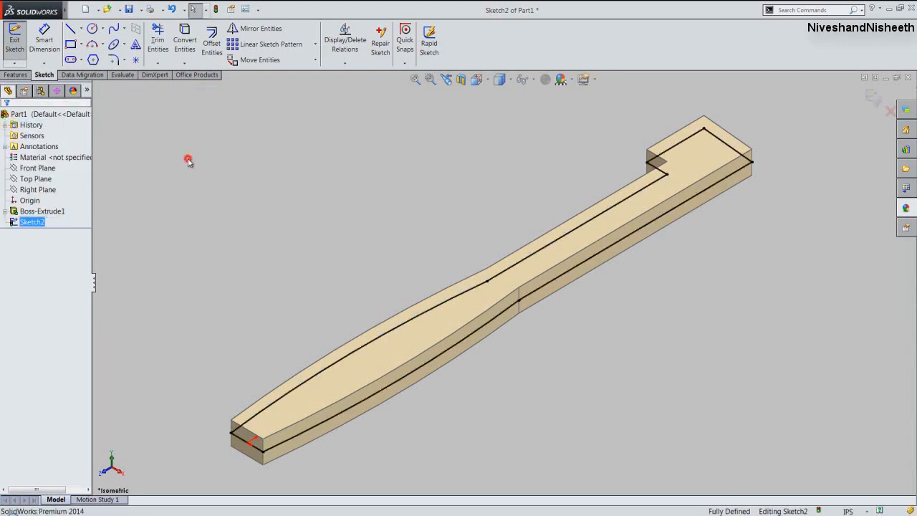
Apply a section view cut at the Top Plane with zero offset.
{"action": "left_click", "coordinate": [460, 81]}
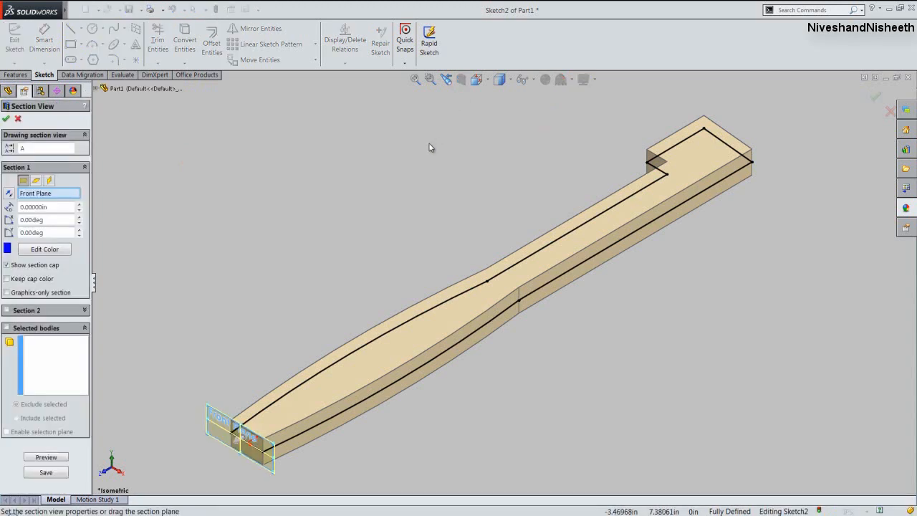
{"action": "left_click", "coordinate": [37, 181]}
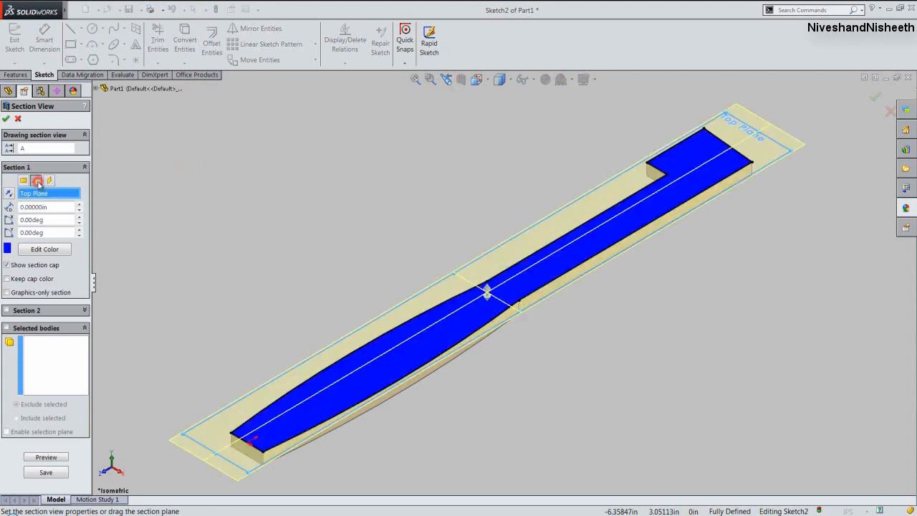
{"action": "left_click", "coordinate": [6, 119]}
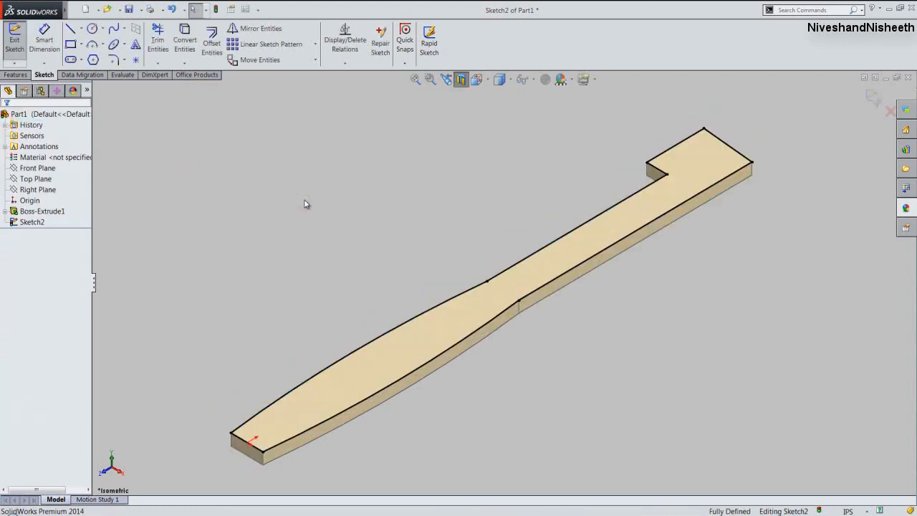
Convert all the intersection curves in the sketch to construction geometry and switch to the Top view.
{"action": "key", "text": "z"}
{"action": "key", "text": "z"}
{"action": "key", "text": "z"}
{"action": "key", "text": "z"}
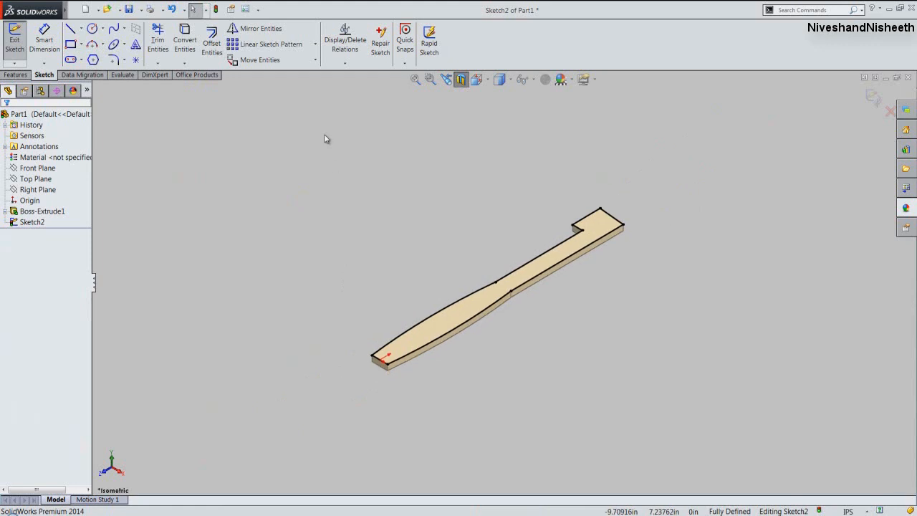
{"action": "mouse_move", "coordinate": [324, 137]}
{"action": "left_mouse_down"}
{"action": "mouse_move", "coordinate": [640, 276]}
{"action": "mouse_move", "coordinate": [681, 406]}
{"action": "left_mouse_up"}
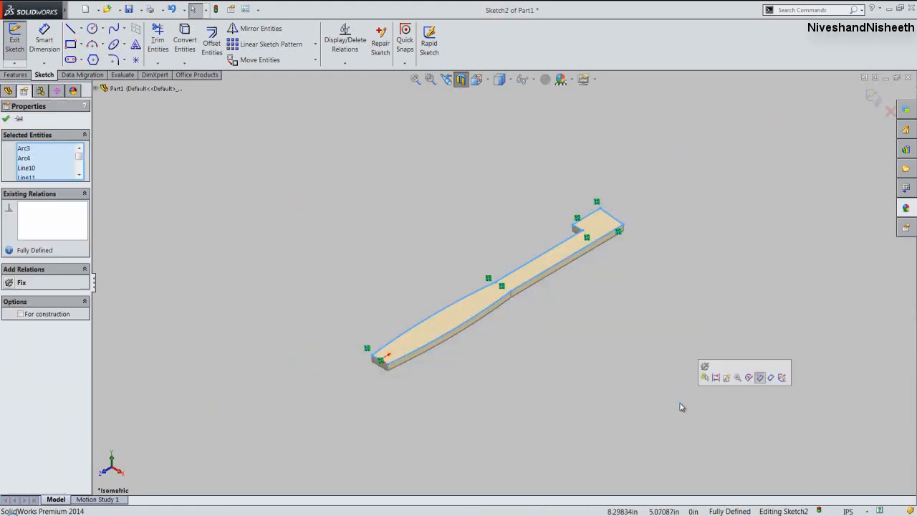
{"action": "left_click", "coordinate": [714, 380]}
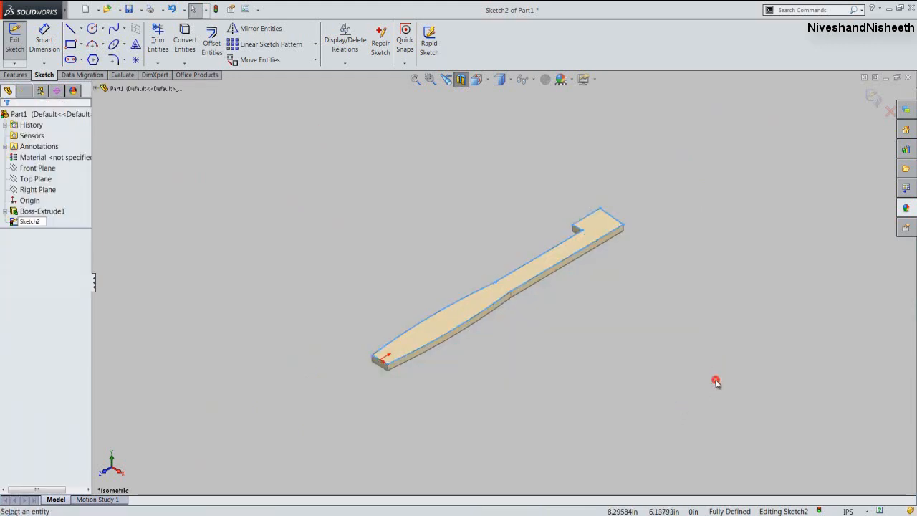
{"action": "left_click", "coordinate": [659, 314]}
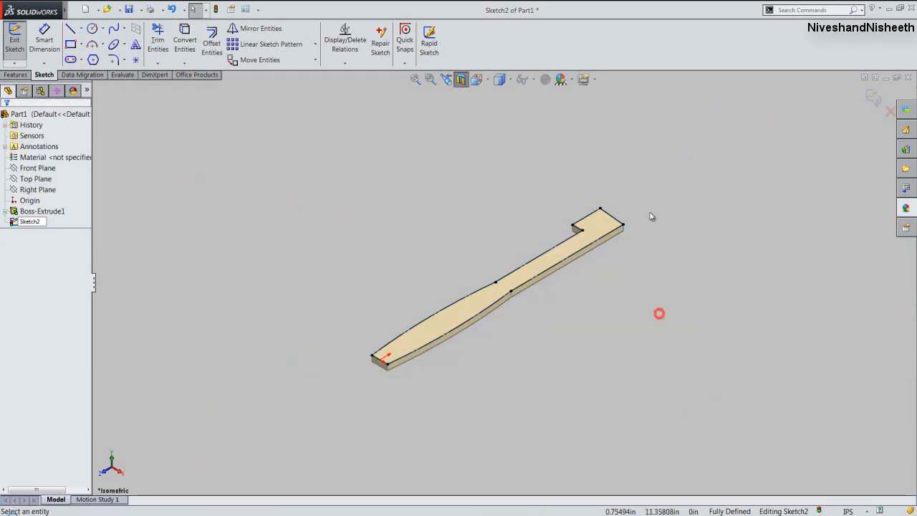
{"action": "left_click", "coordinate": [476, 80]}
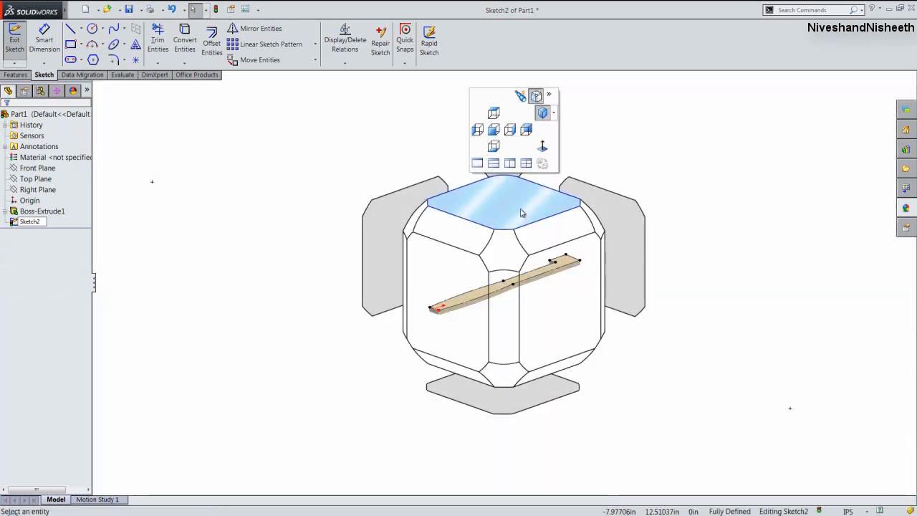
{"action": "left_click", "coordinate": [521, 213]}
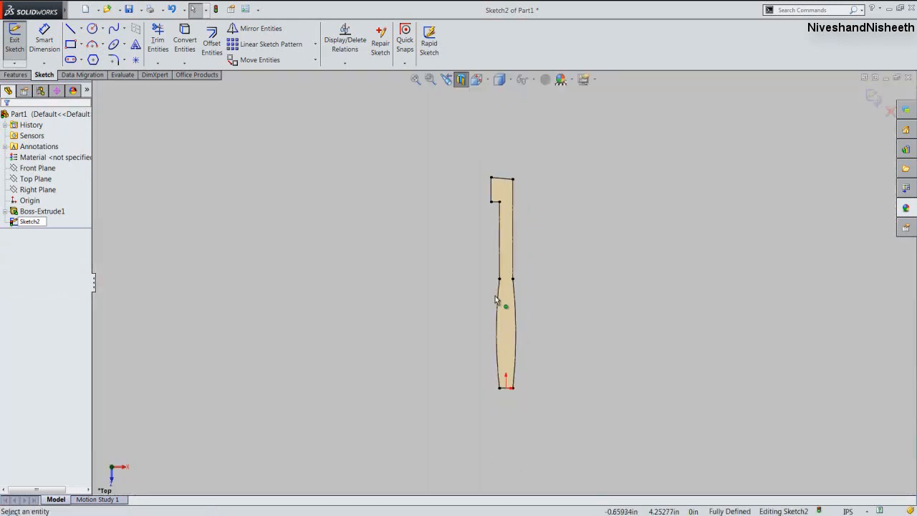
Draw a 1.30089 in line above the wrench head, parallel to its slanted end edge and starting directly above the head's outer corner.
{"action": "scroll", "coordinate": [508, 190], "scroll_direction": "down", "scroll_amount": 5}
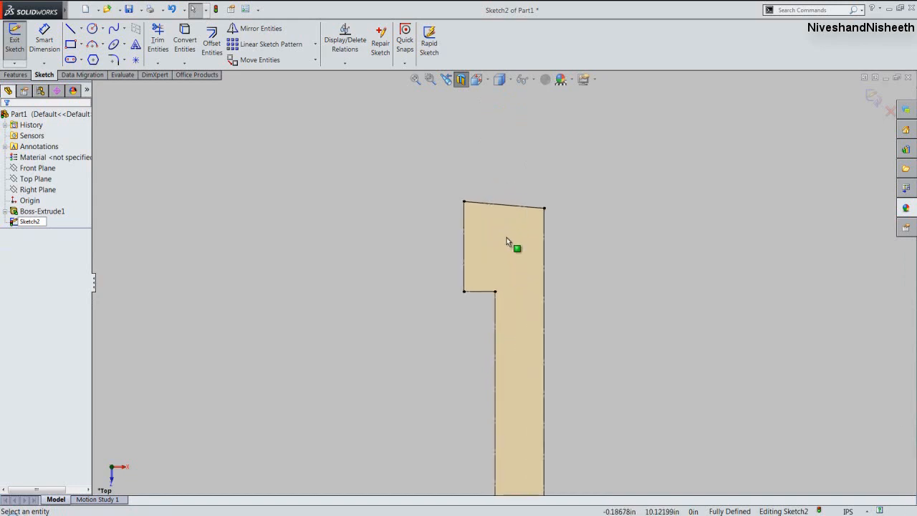
{"action": "scroll", "coordinate": [507, 242], "scroll_direction": "down", "scroll_amount": 3}
{"action": "scroll", "coordinate": [469, 309], "scroll_direction": "up", "scroll_amount": 3}
{"action": "scroll", "coordinate": [476, 268], "scroll_direction": "down", "scroll_amount": 2}
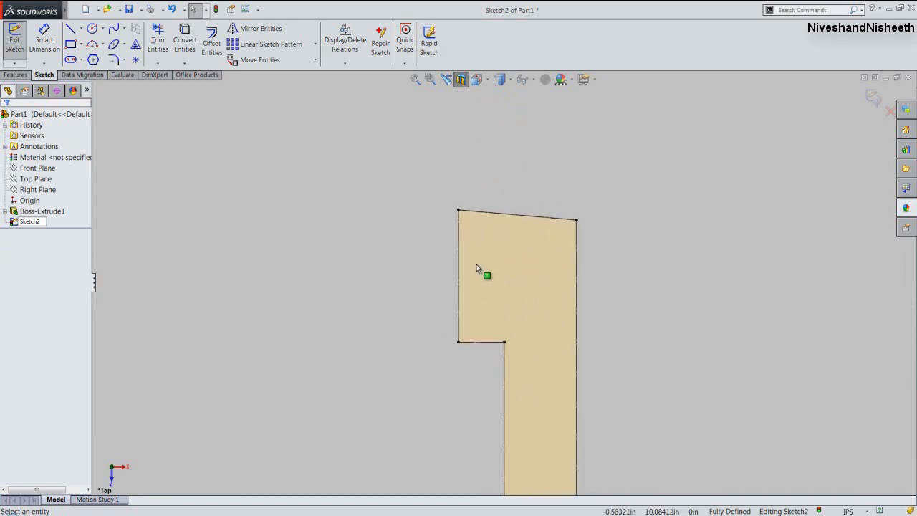
{"action": "right_click", "coordinate": [656, 164]}
{"action": "left_click", "coordinate": [676, 152]}
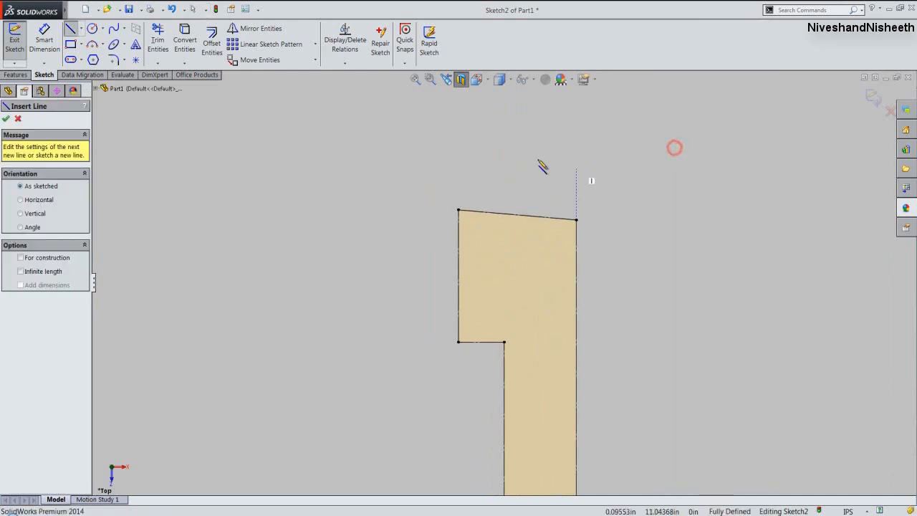
{"action": "left_click", "coordinate": [458, 161]}
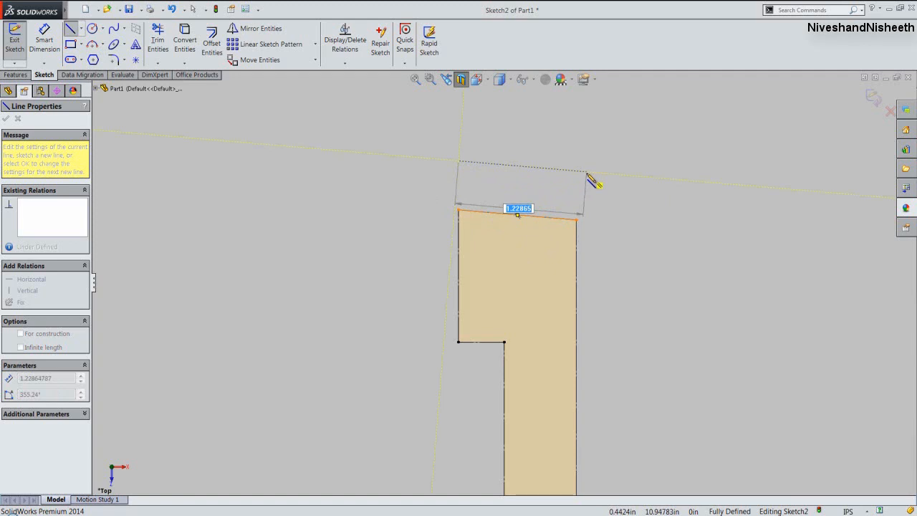
{"action": "type", "text": "1.30089"}
{"action": "left_click", "coordinate": [589, 173]}
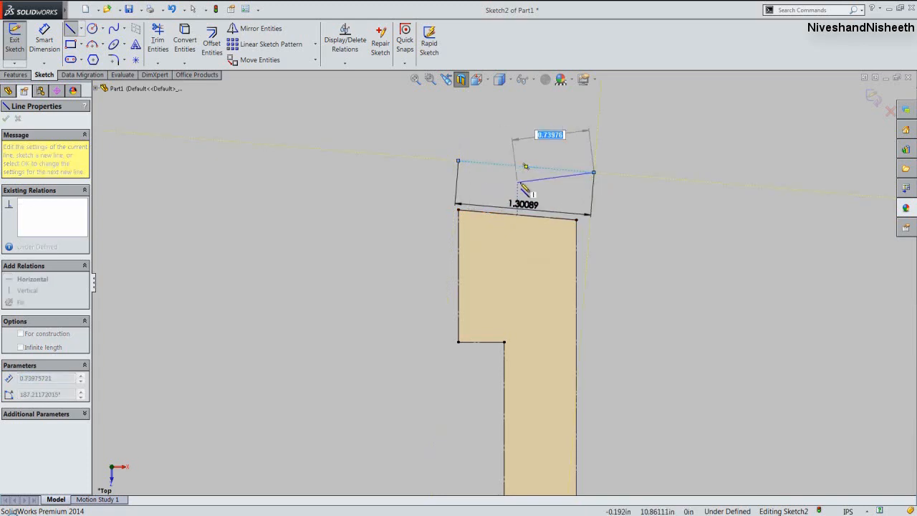
{"action": "left_click", "coordinate": [458, 161]}
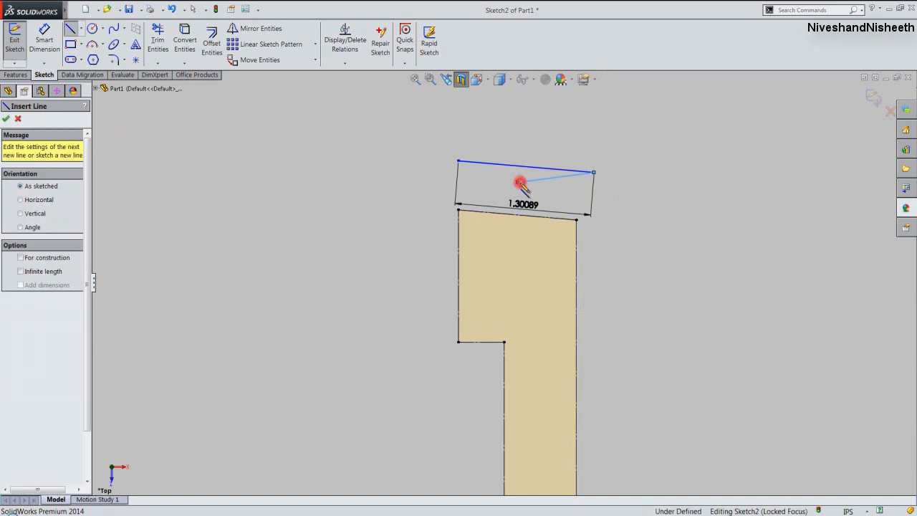
Draw a vertical line from the slanted line's start to the head's corner, and a perpendicular line from its other end past the head edge.
{"action": "left_click", "coordinate": [459, 162]}
{"action": "left_click", "coordinate": [459, 209]}
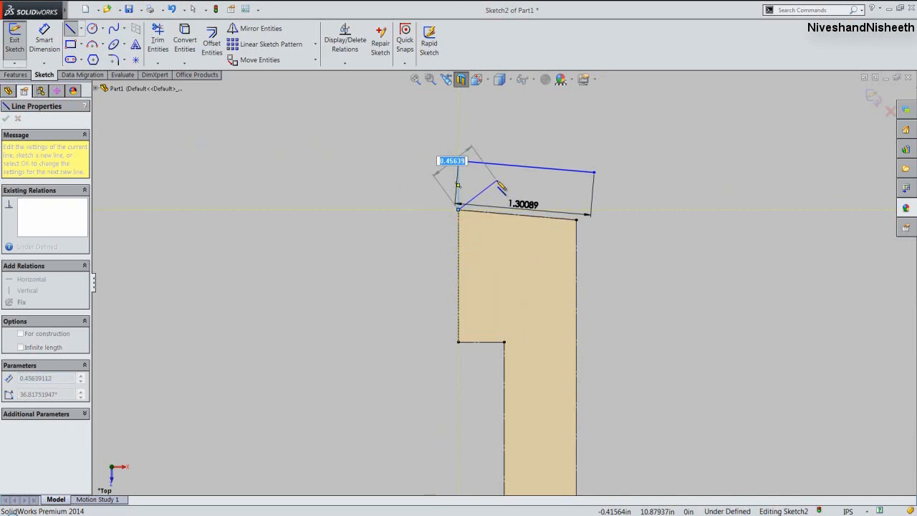
{"action": "key", "text": "Escape"}
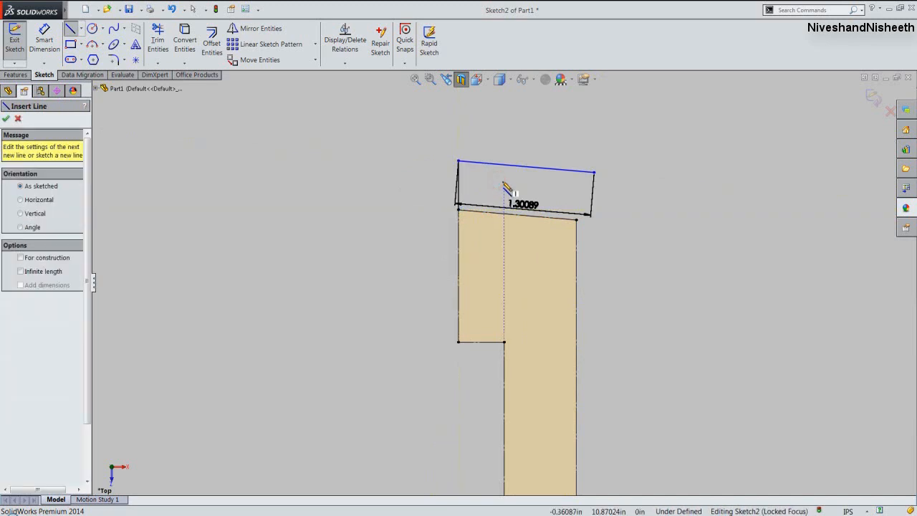
{"action": "left_click", "coordinate": [593, 173]}
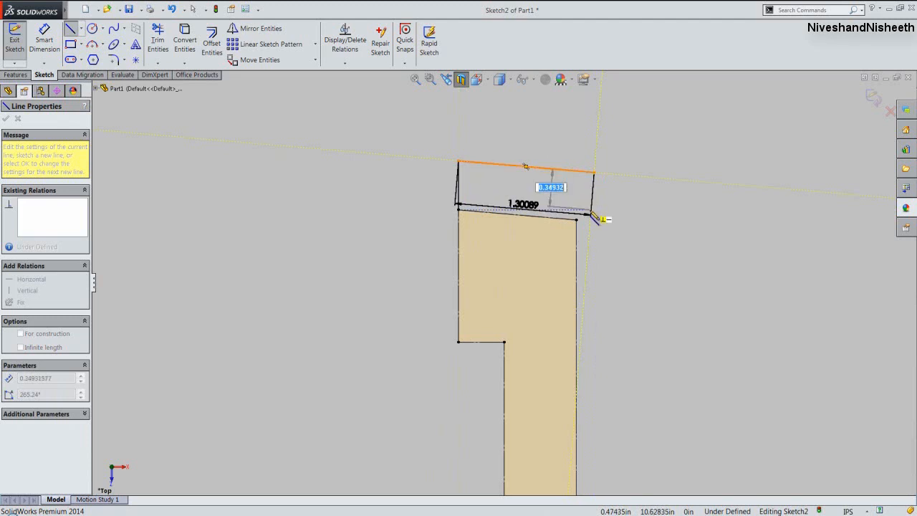
{"action": "left_click", "coordinate": [587, 252]}
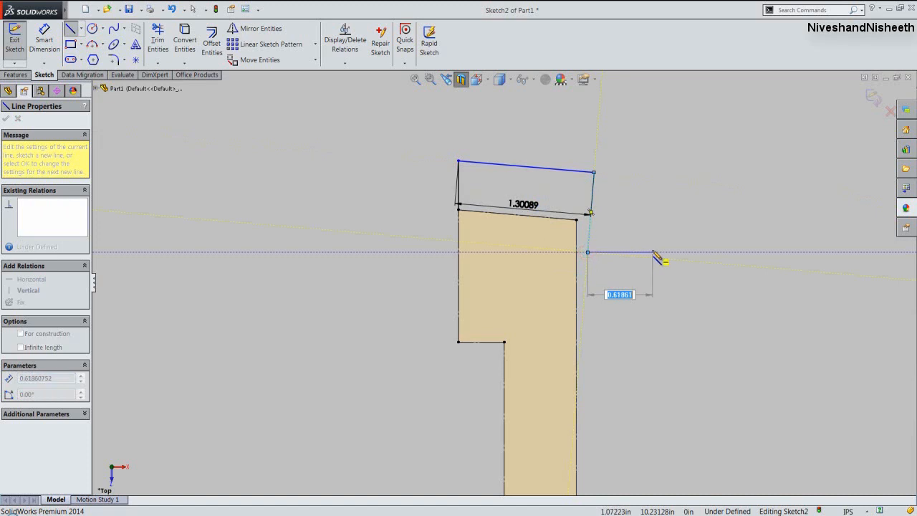
{"action": "key", "text": "Escape"}
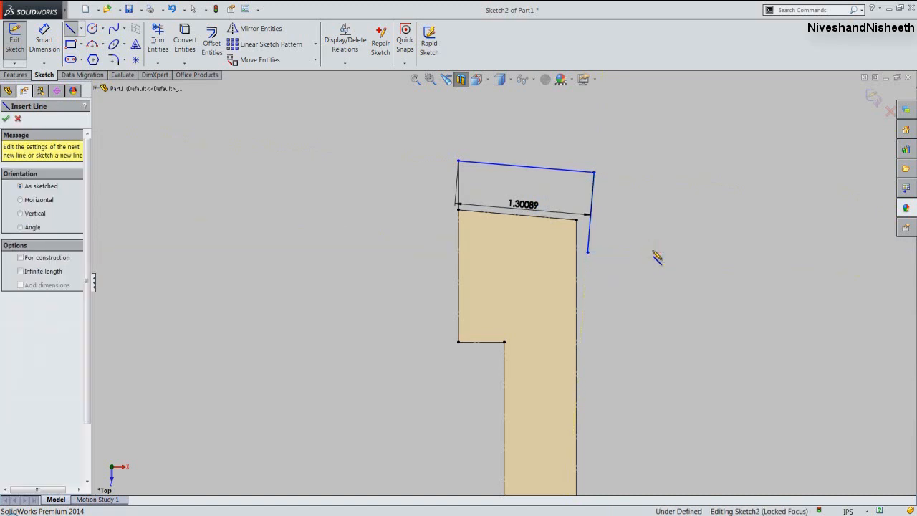
Draw a line from the head's corner along its slanted end edge, extending beyond the perpendicular line.
{"action": "left_click", "coordinate": [458, 208]}
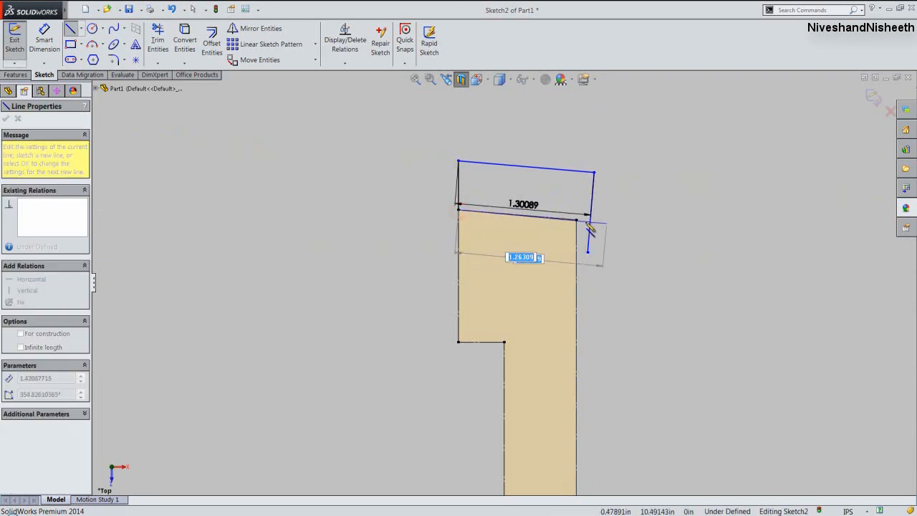
{"action": "left_click", "coordinate": [641, 225]}
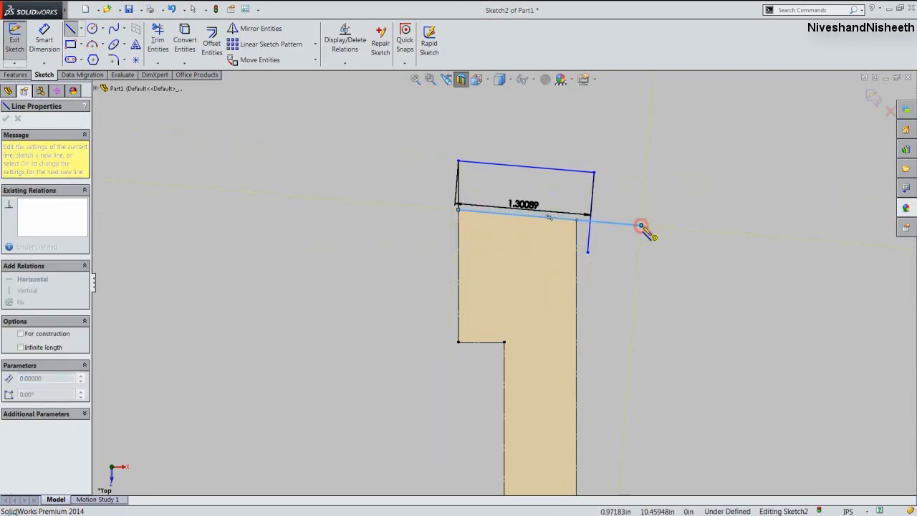
{"action": "key", "text": "Escape"}
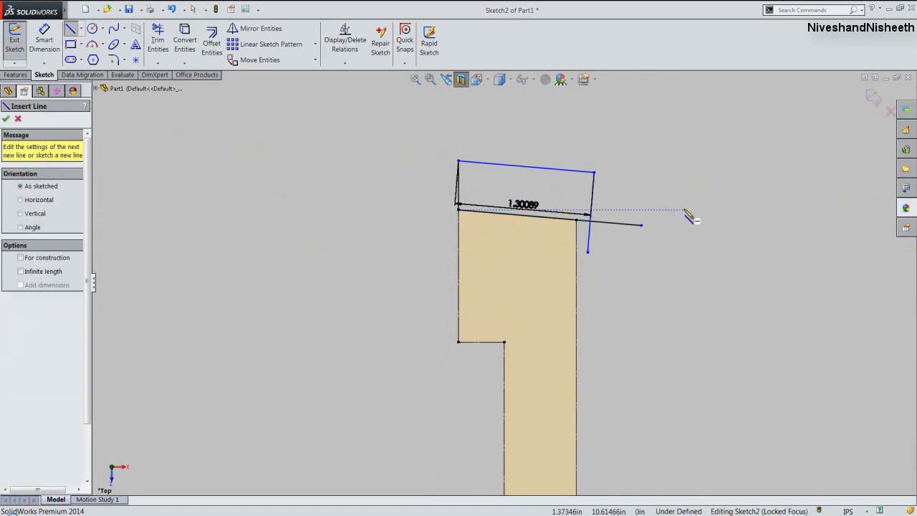
{"action": "key", "text": "Escape"}
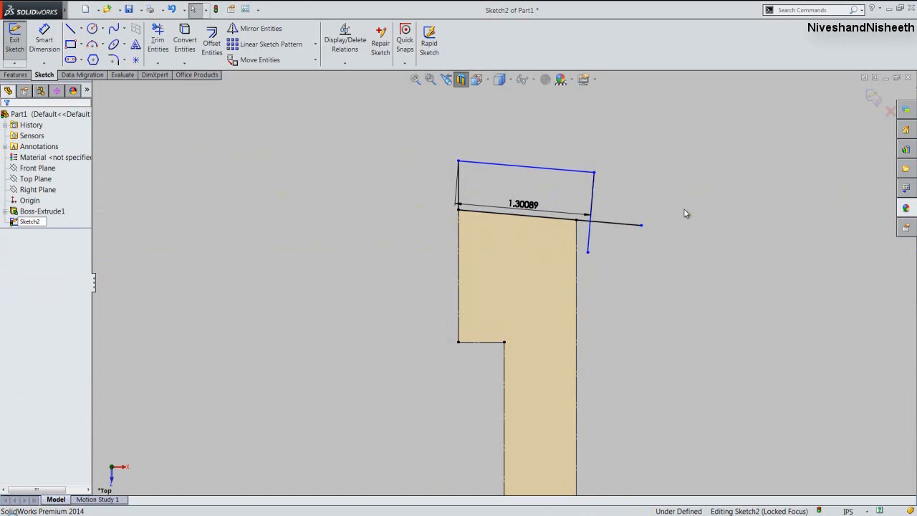
Dimension the short vertical line between the slanted line and the head's corner to 0.30189 in.
{"action": "right_click", "coordinate": [645, 196]}
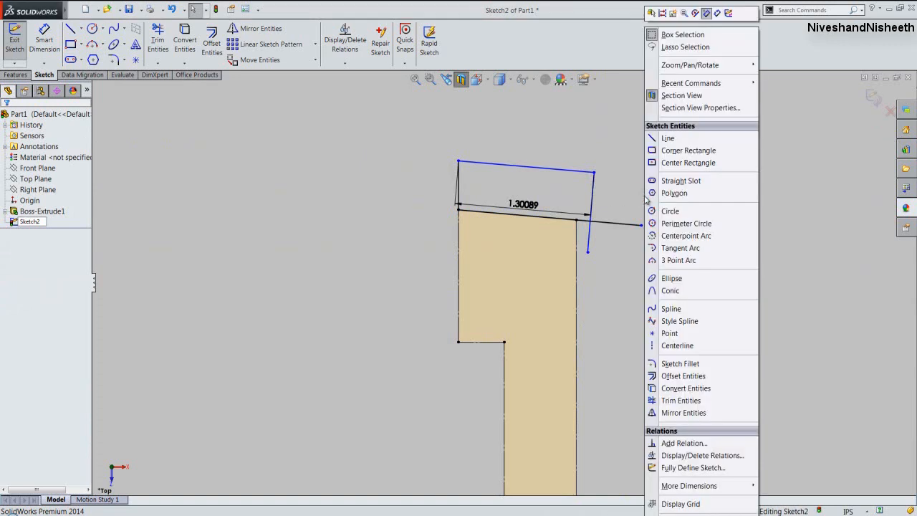
{"action": "left_click", "coordinate": [716, 13]}
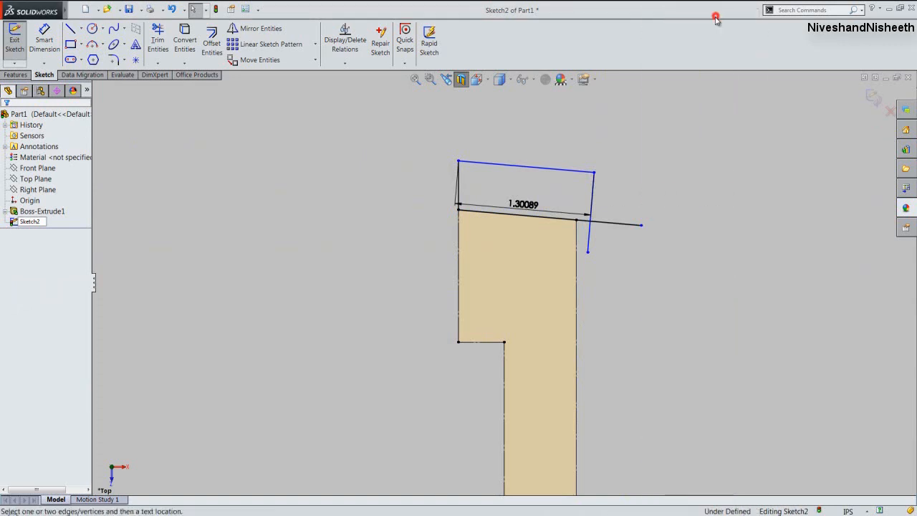
{"action": "left_click", "coordinate": [457, 198]}
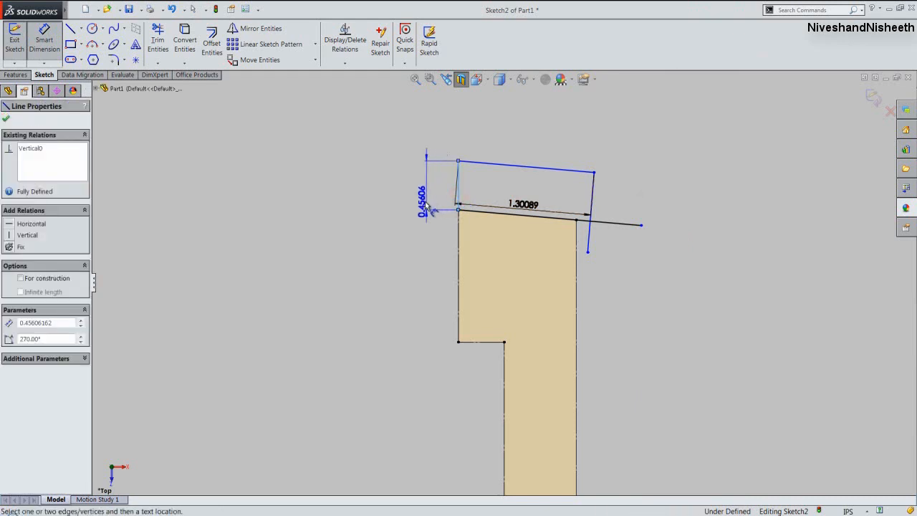
{"action": "left_click", "coordinate": [425, 206]}
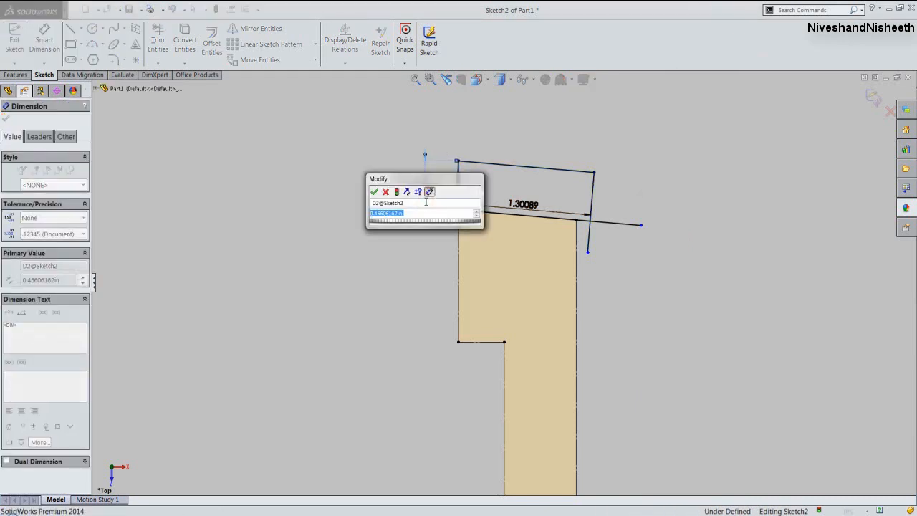
{"action": "type", "text": ".30189"}
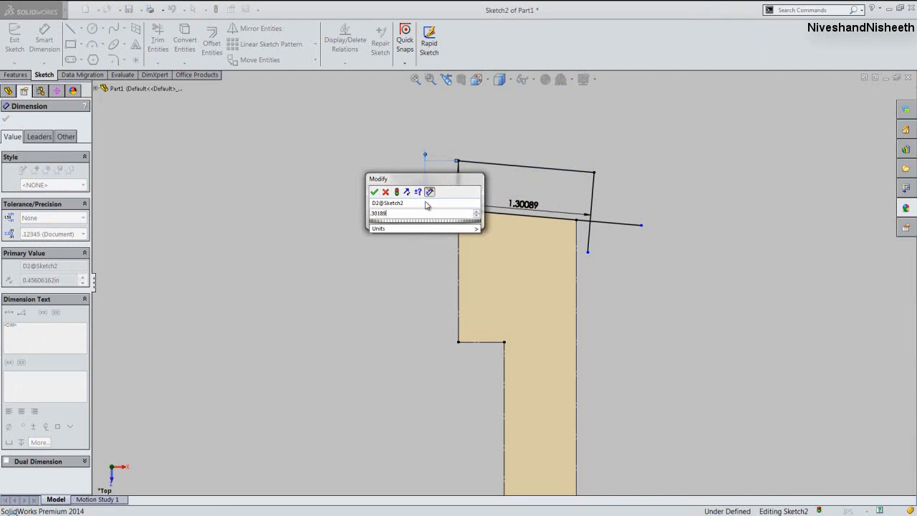
{"action": "key", "text": "Return"}
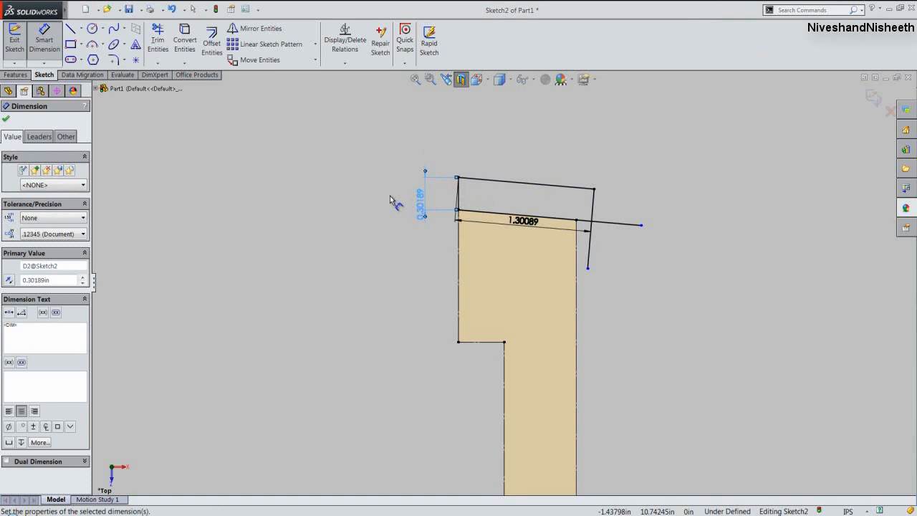
{"action": "key", "text": "Escape"}
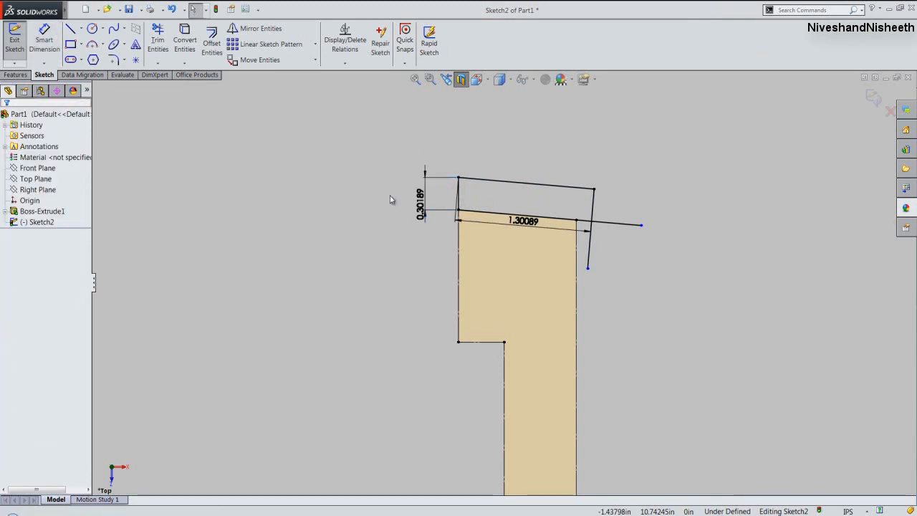
Trim the two overhanging line ends to close the four-sided profile, and move the 1.30089 dimension above it.
{"action": "left_click", "coordinate": [158, 39]}
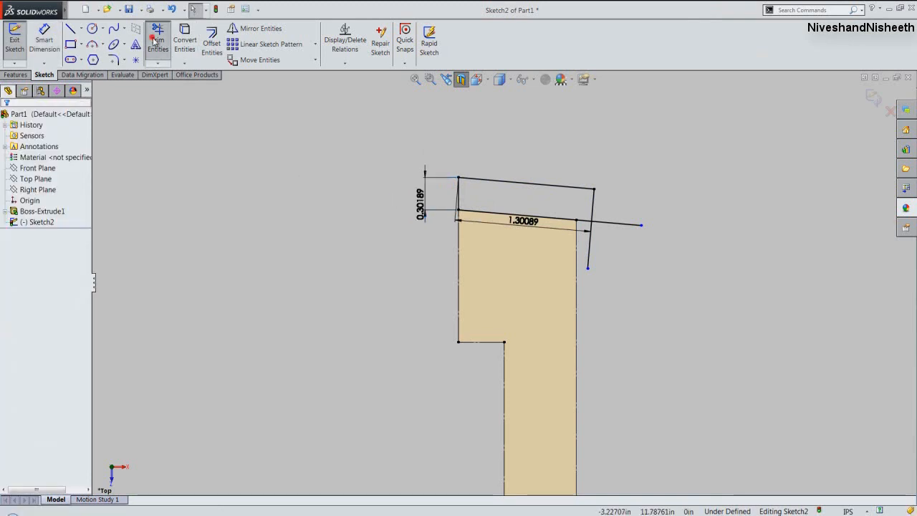
{"action": "left_click", "coordinate": [631, 222]}
{"action": "left_click", "coordinate": [589, 254]}
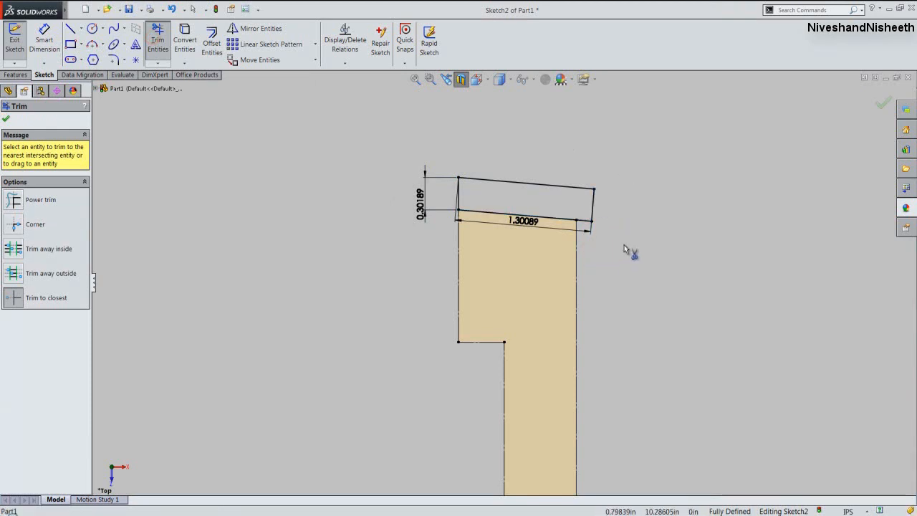
{"action": "right_click", "coordinate": [624, 248]}
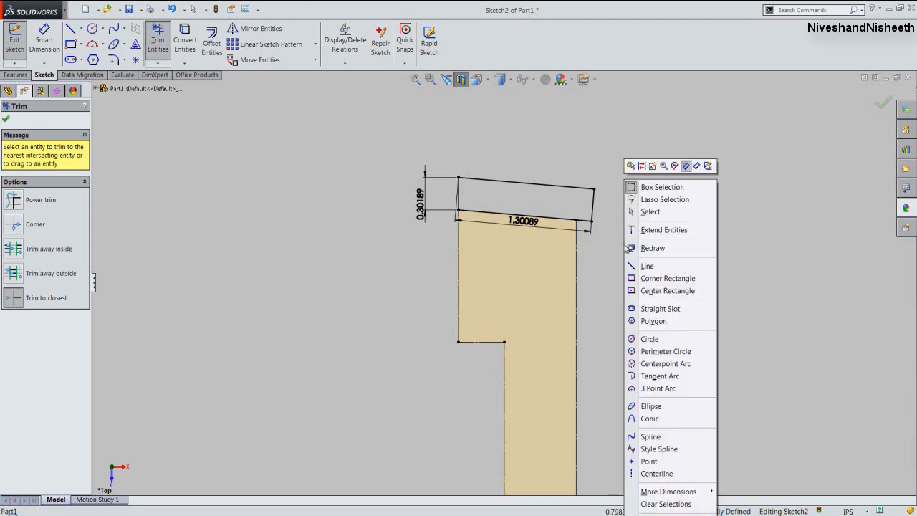
{"action": "left_click", "coordinate": [643, 213]}
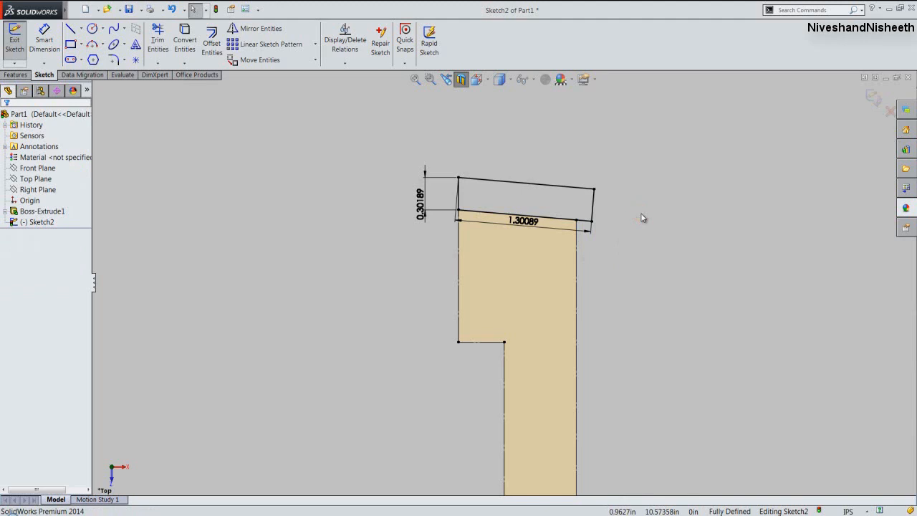
{"action": "left_click_drag", "start_coordinate": [533, 223], "coordinate": [537, 165]}
{"action": "left_click", "coordinate": [652, 203]}
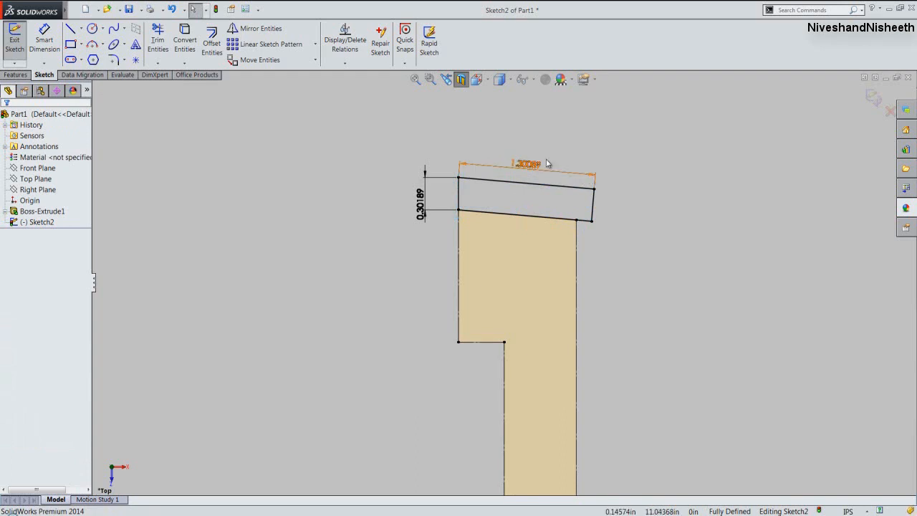
Switch to the Isometric view and turn off the section view.
{"action": "left_click", "coordinate": [481, 82]}
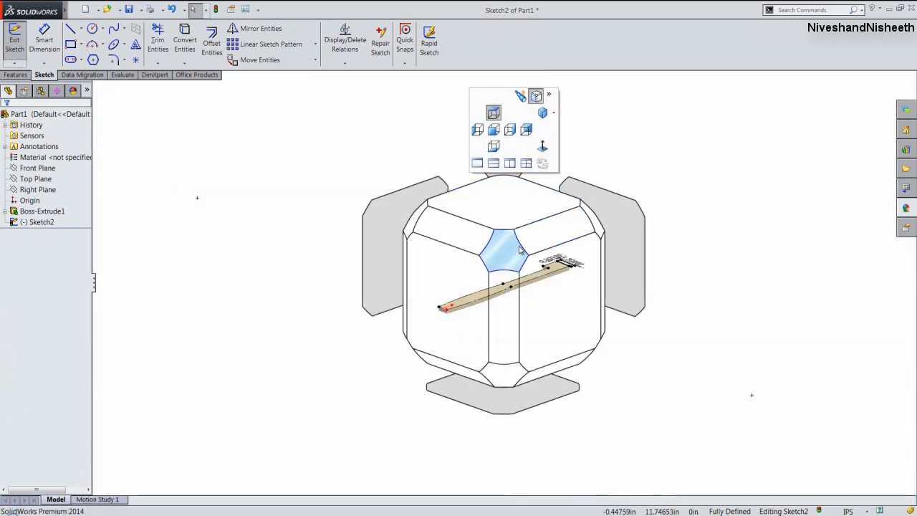
{"action": "left_click", "coordinate": [521, 249]}
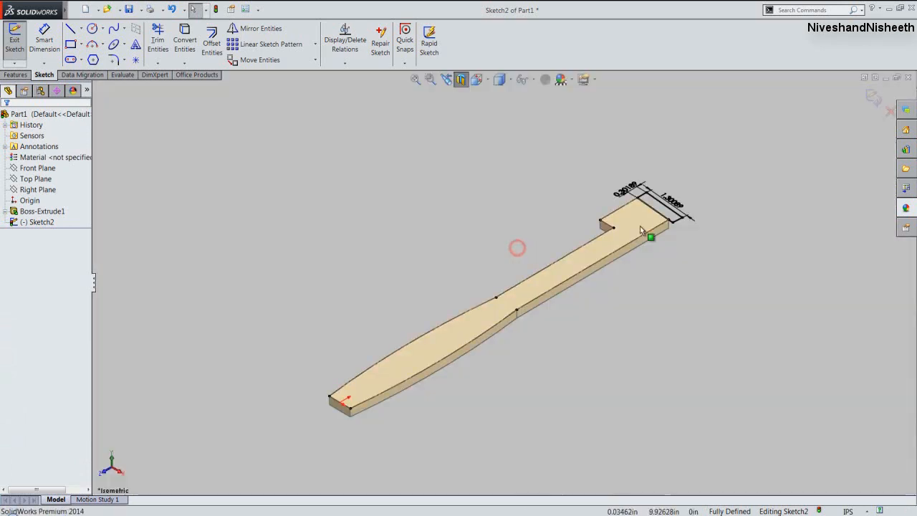
{"action": "left_click", "coordinate": [457, 84]}
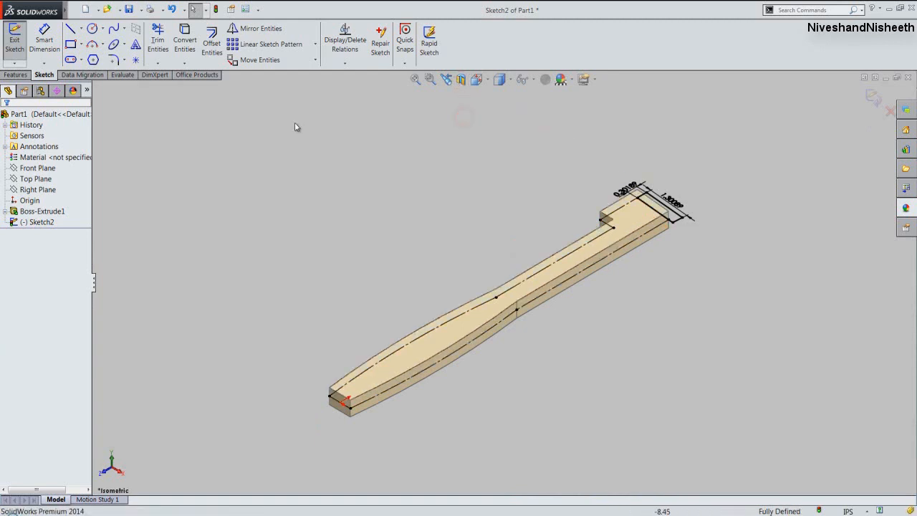
Finish the cap sketch and extrude its profile 0.7188 in about the mid plane, merged with the head.
{"action": "left_click", "coordinate": [15, 59]}
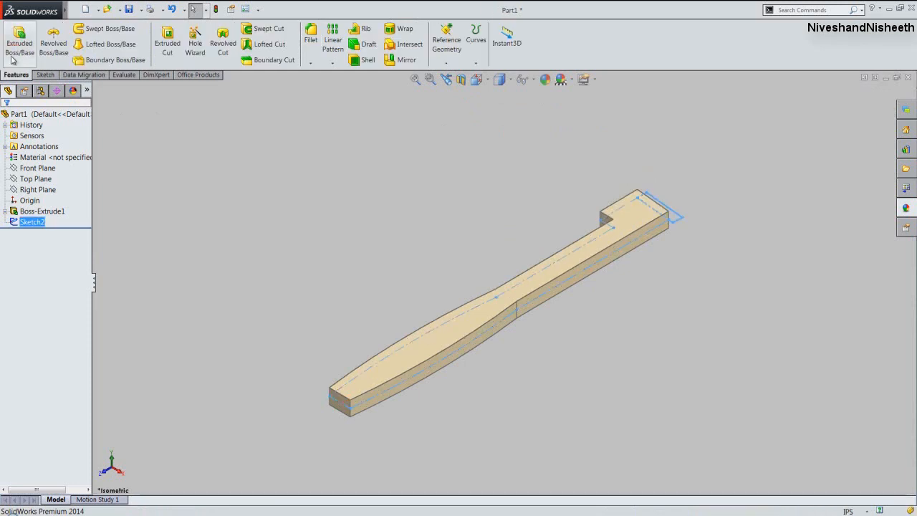
{"action": "left_click", "coordinate": [15, 55]}
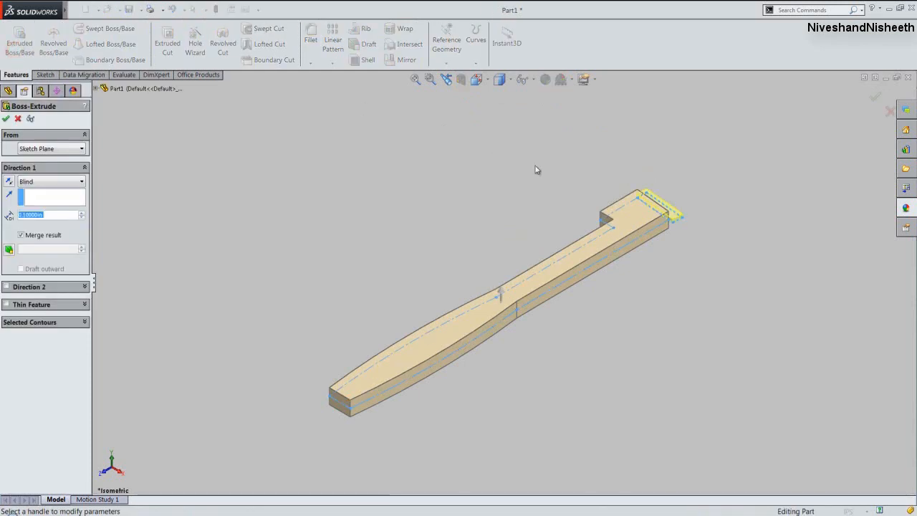
{"action": "left_click", "coordinate": [81, 181]}
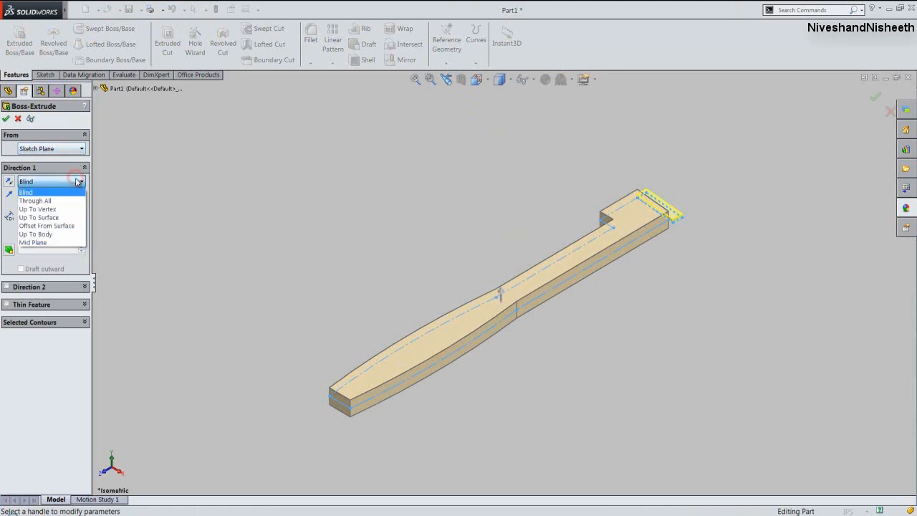
{"action": "left_click", "coordinate": [79, 243]}
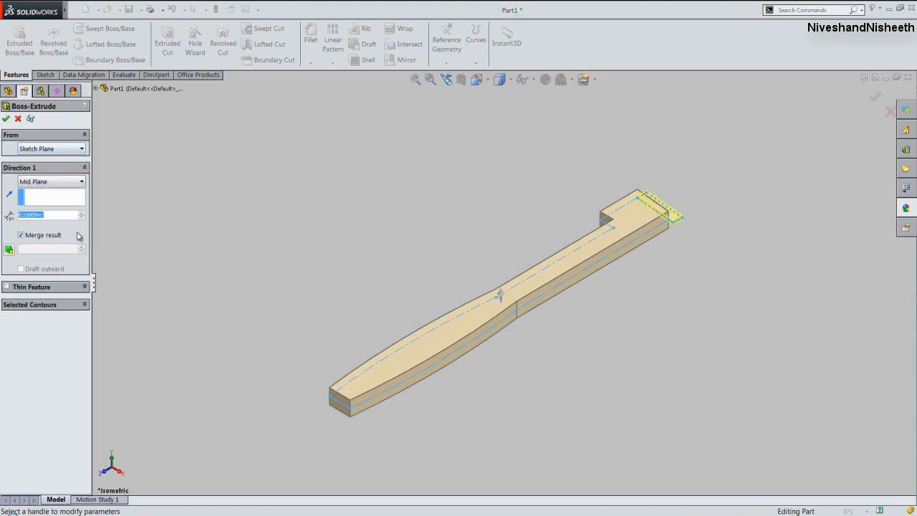
{"action": "type", "text": "7"}
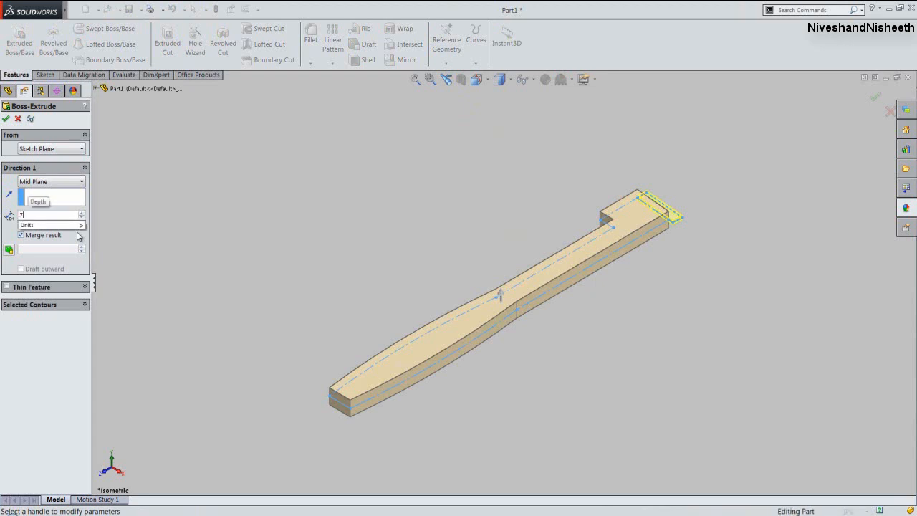
{"action": "type", "text": "188"}
{"action": "key", "text": "Return"}
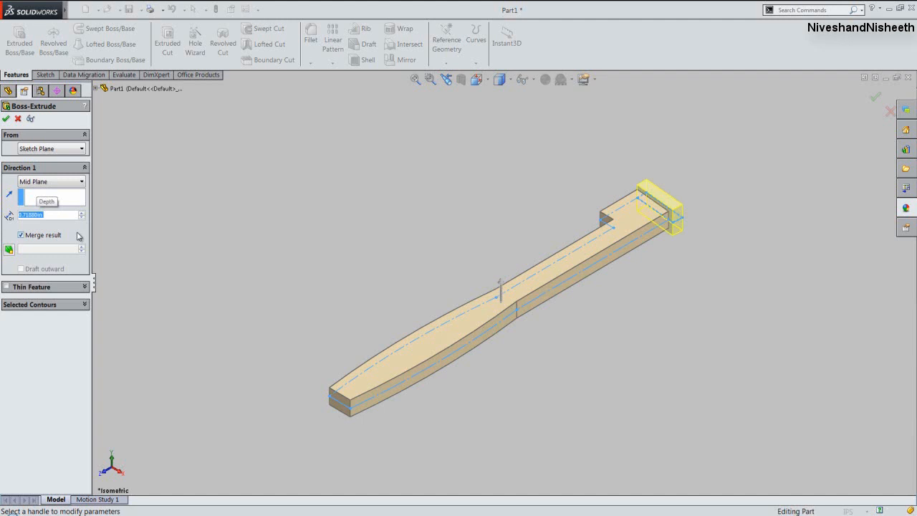
{"action": "left_click", "coordinate": [5, 118]}
{"action": "left_click", "coordinate": [199, 169]}
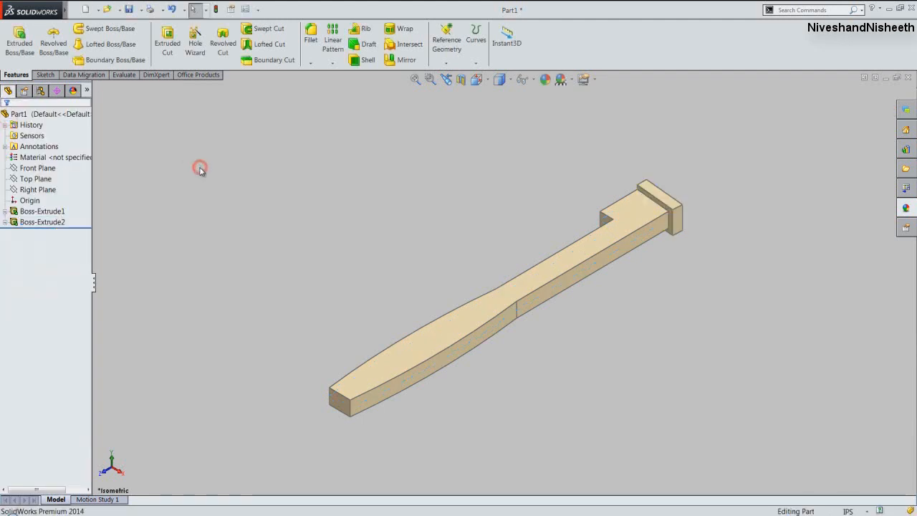
Save the part.
{"action": "left_click", "coordinate": [129, 9]}
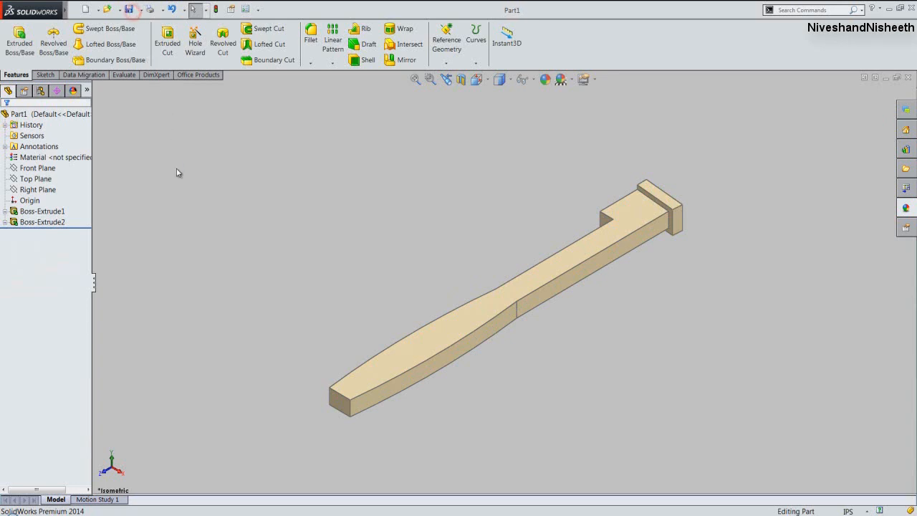
{"action": "left_click", "coordinate": [177, 170]}
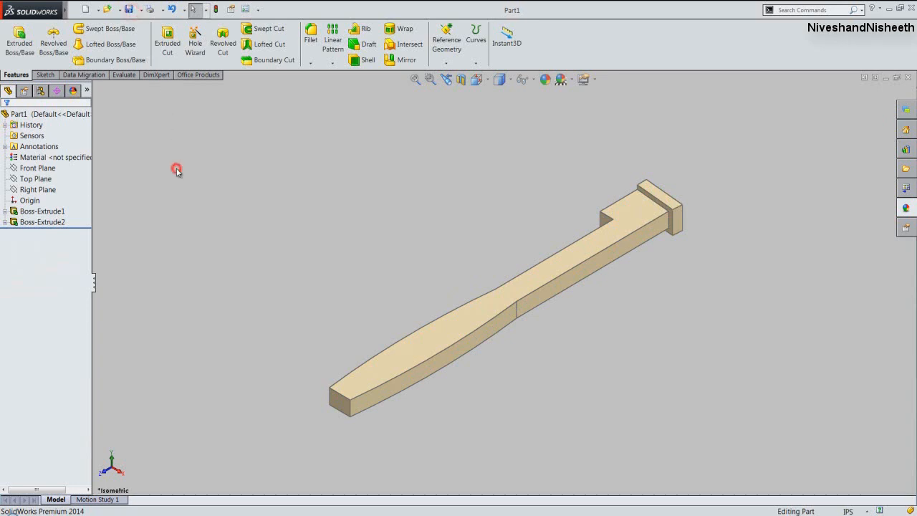
{"action": "left_click", "coordinate": [146, 143]}
Sketch on the cap's top face and convert its long outer edge into a construction line.
{"action": "scroll", "coordinate": [654, 189], "scroll_direction": "down", "scroll_amount": 6}
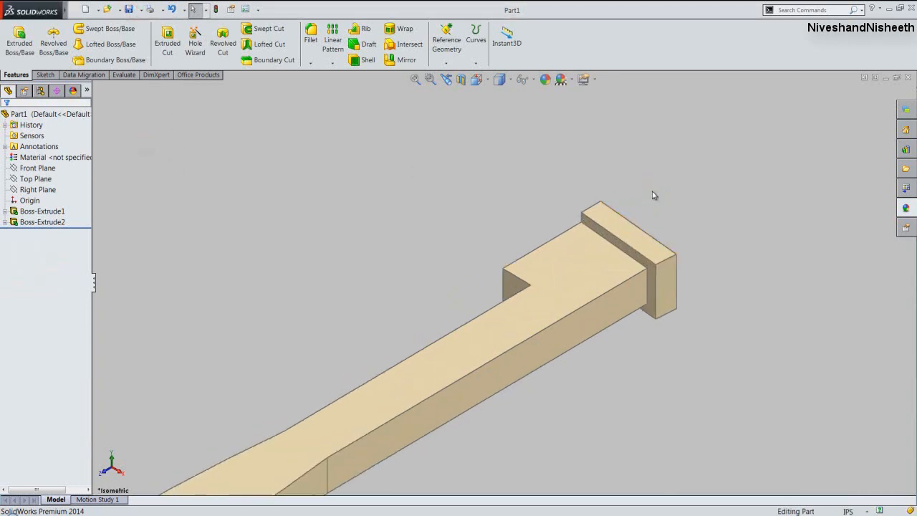
{"action": "left_click", "coordinate": [582, 276]}
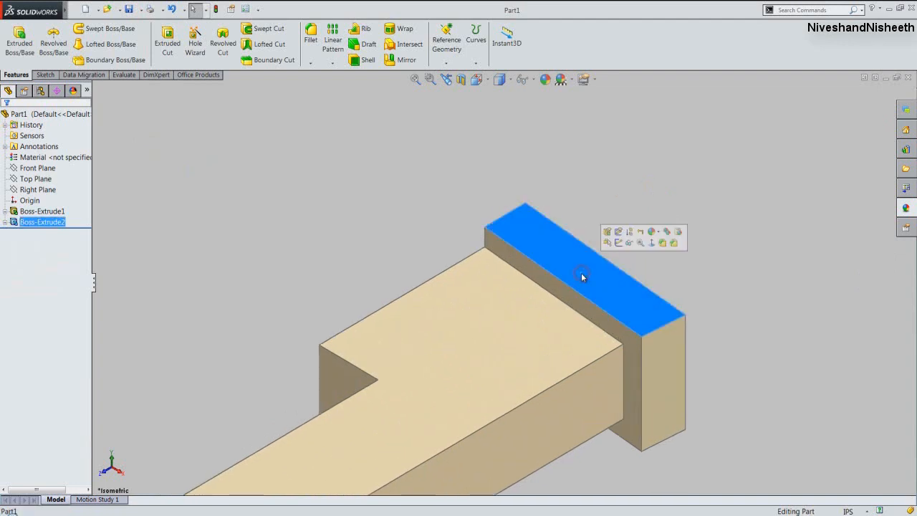
{"action": "left_click", "coordinate": [615, 244]}
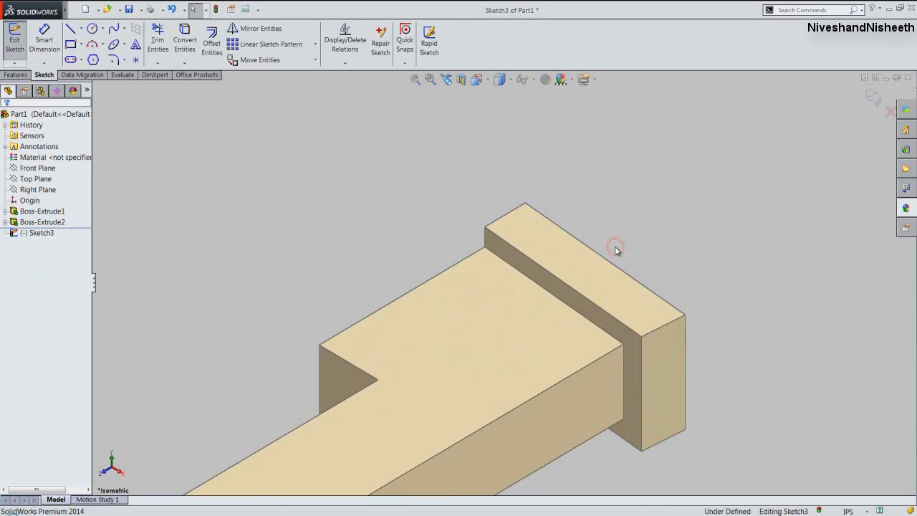
{"action": "left_click", "coordinate": [181, 44]}
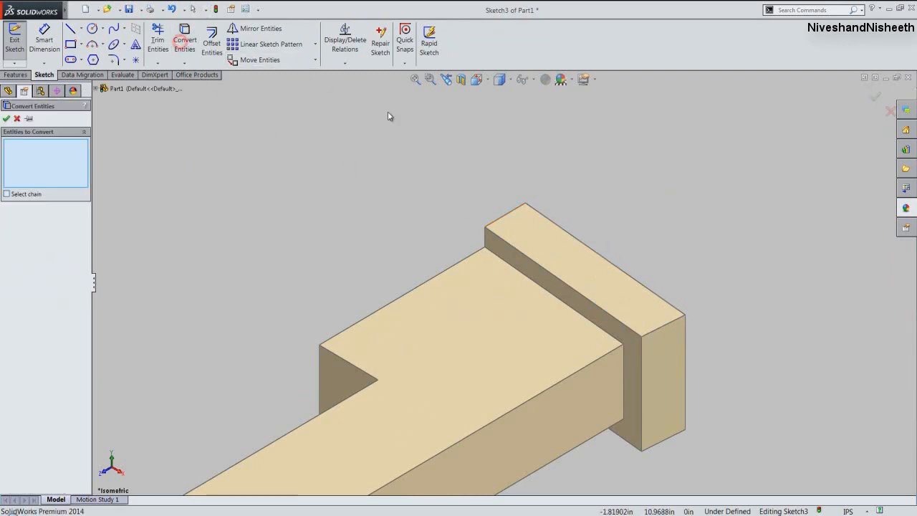
{"action": "left_click", "coordinate": [550, 224]}
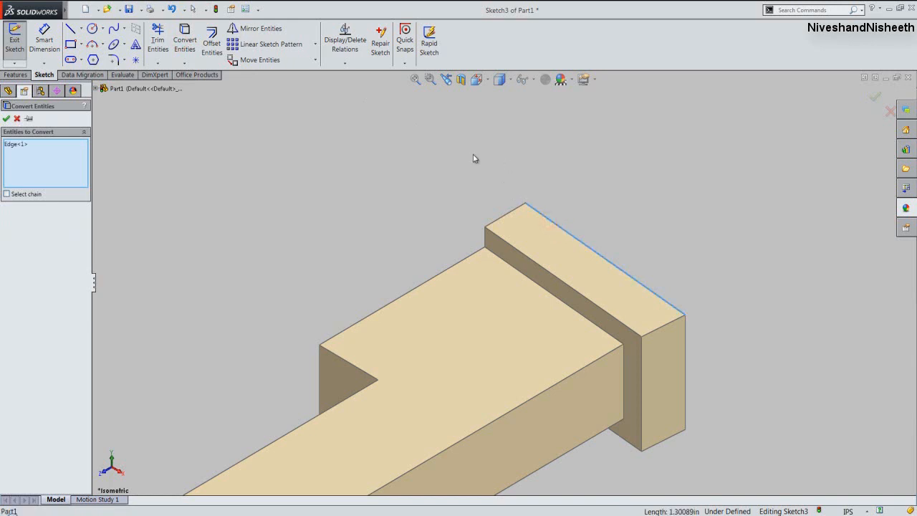
{"action": "left_click", "coordinate": [5, 119]}
{"action": "left_click", "coordinate": [126, 126]}
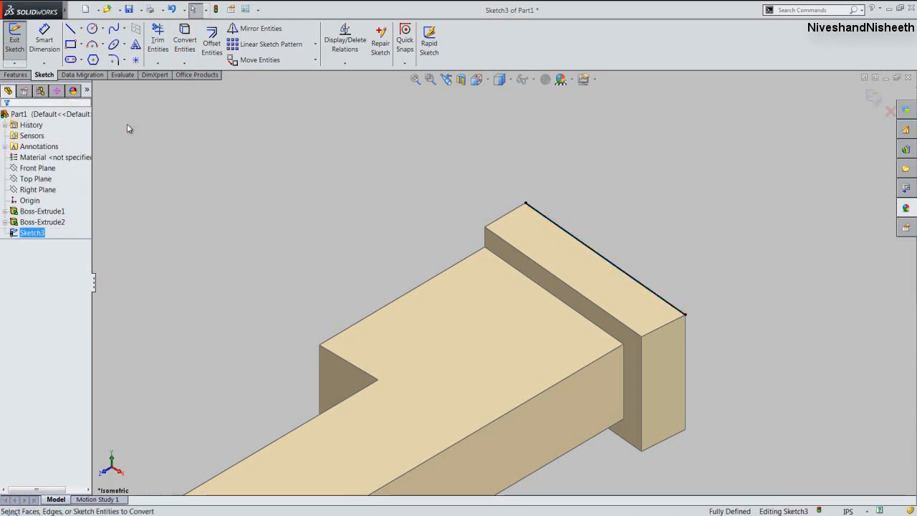
{"action": "left_click", "coordinate": [537, 211]}
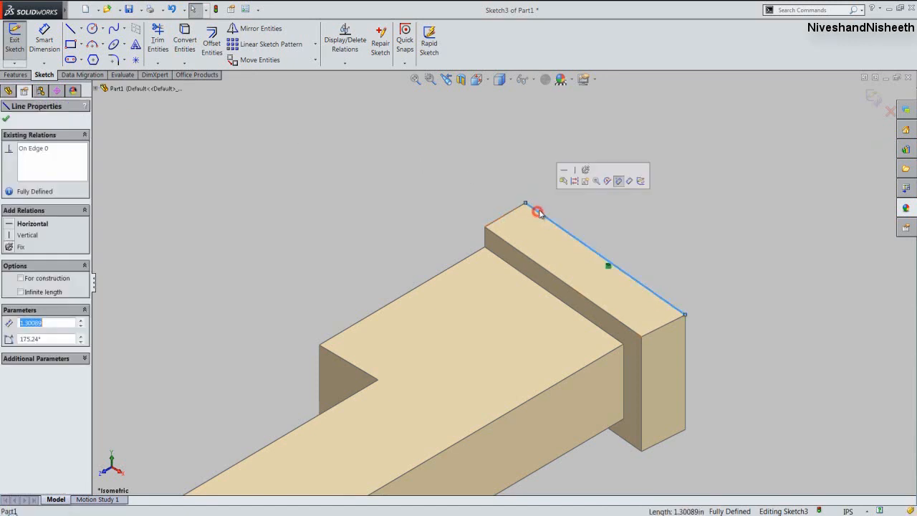
{"action": "left_click", "coordinate": [572, 186]}
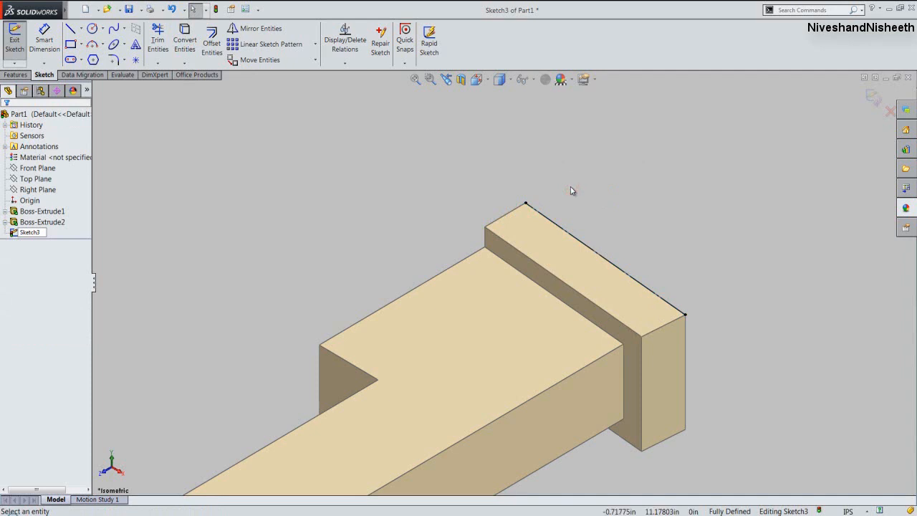
In the Top view, draw a 0.063 in line perpendicular from the construction line into the cap, near its head-side corner.
{"action": "left_click", "coordinate": [479, 82]}
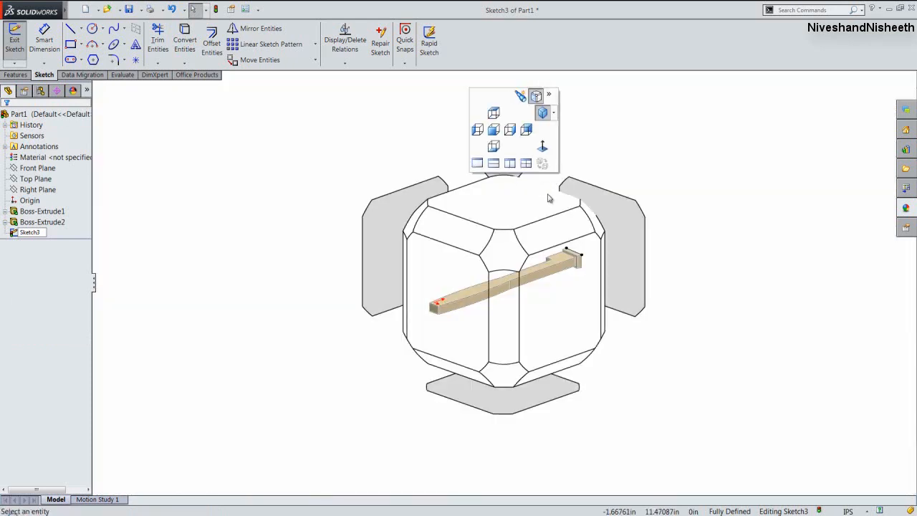
{"action": "left_click", "coordinate": [548, 198]}
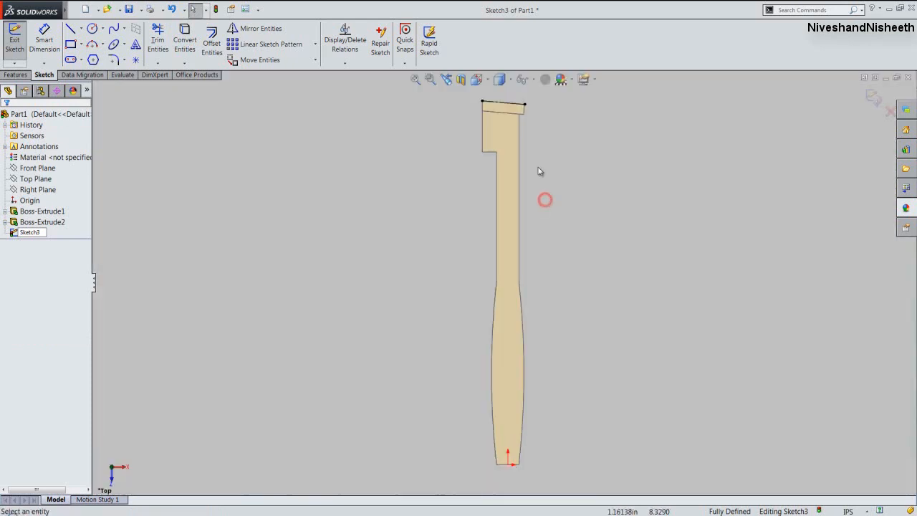
{"action": "scroll", "coordinate": [494, 98], "scroll_direction": "down", "scroll_amount": 8}
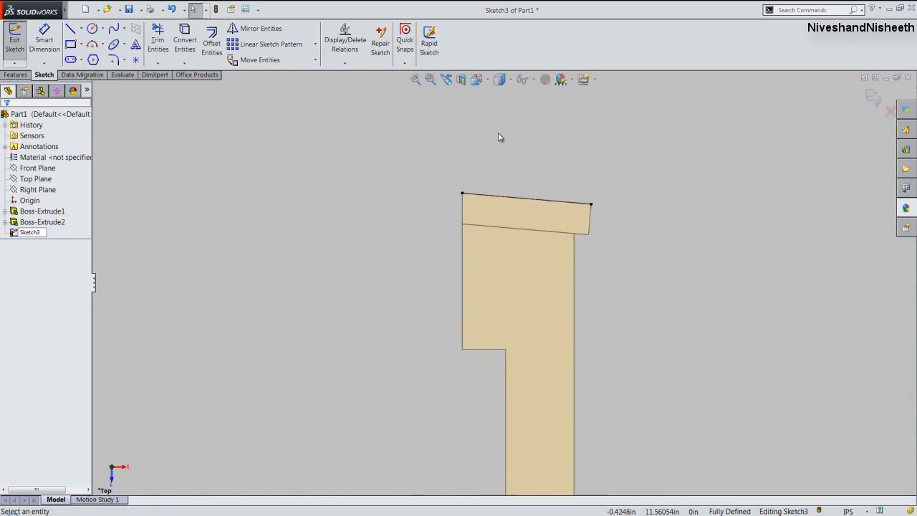
{"action": "scroll", "coordinate": [492, 223], "scroll_direction": "down", "scroll_amount": 3}
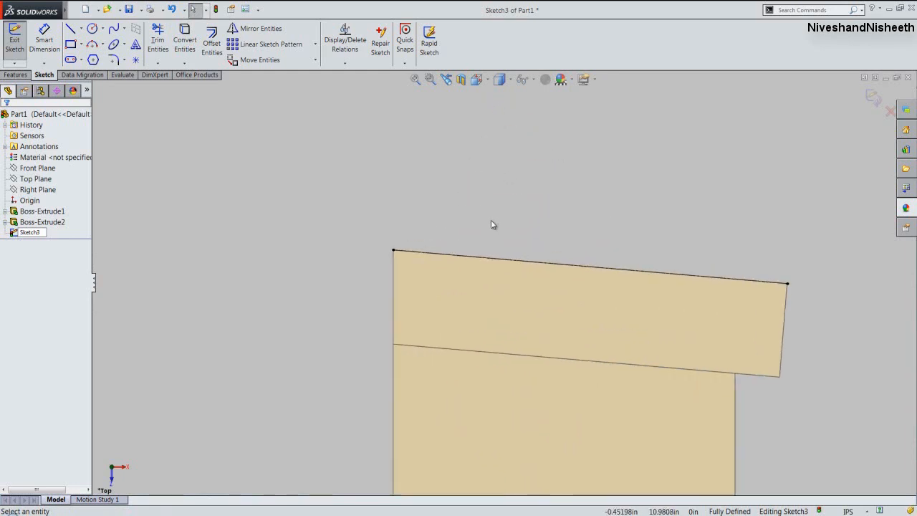
{"action": "right_click", "coordinate": [510, 232]}
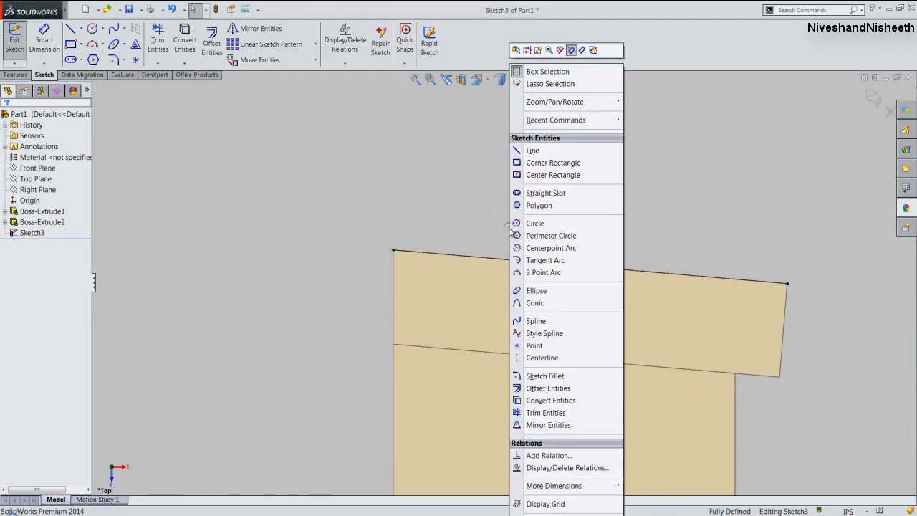
{"action": "left_click", "coordinate": [527, 150]}
{"action": "scroll", "coordinate": [465, 275], "scroll_direction": "down", "scroll_amount": 3}
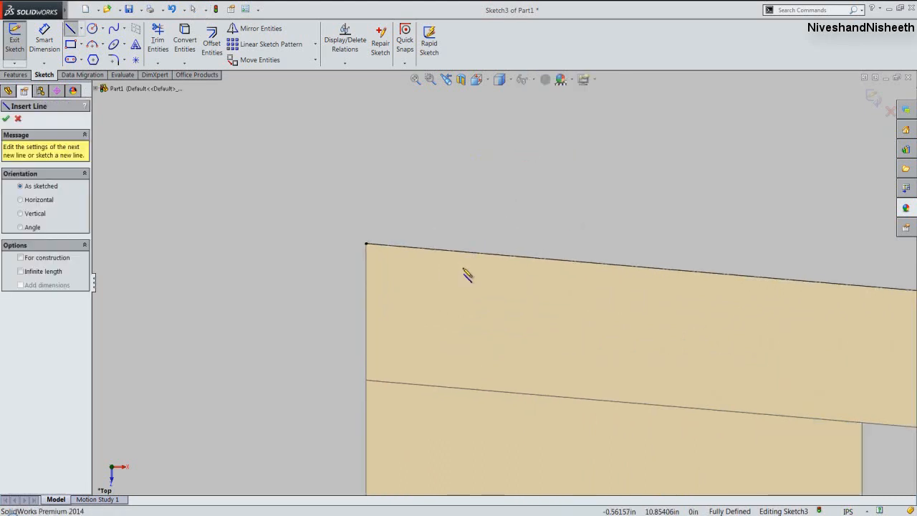
{"action": "left_click", "coordinate": [462, 247]}
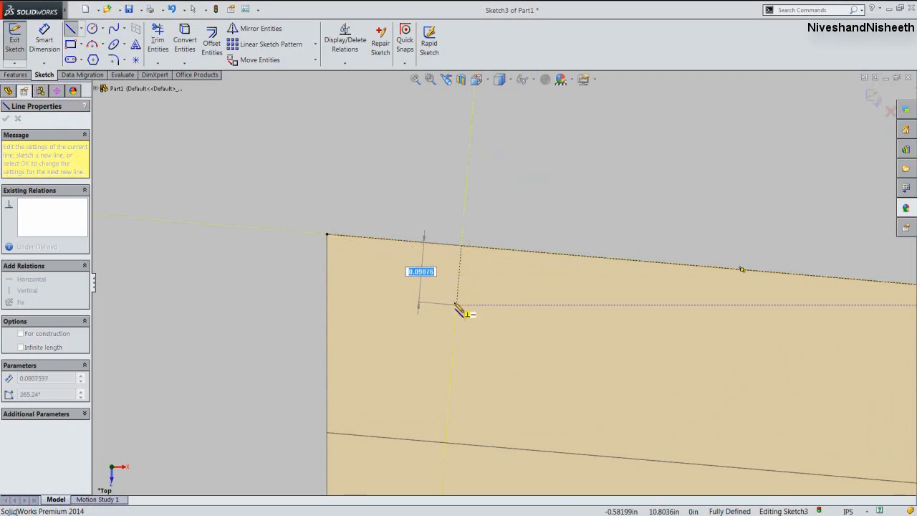
{"action": "key", "text": "BackSpace"}
{"action": "key", "text": "Return"}
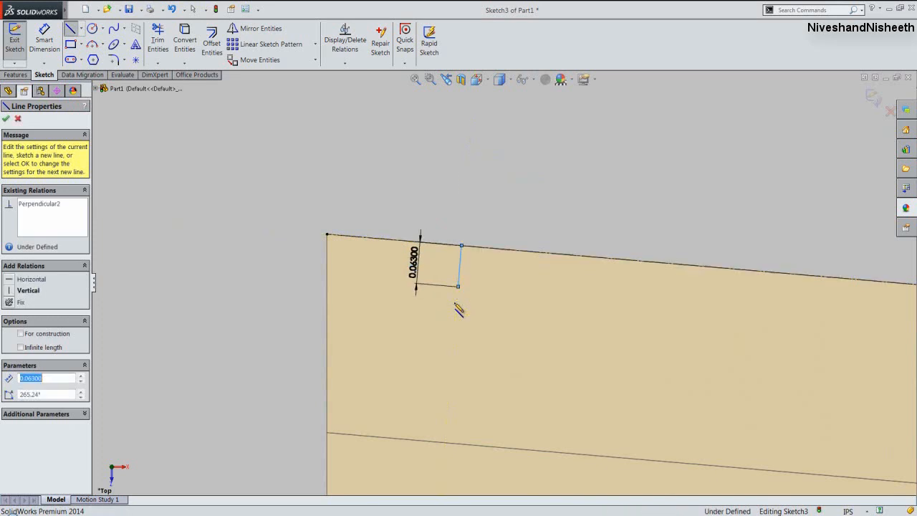
{"action": "key", "text": "Escape"}
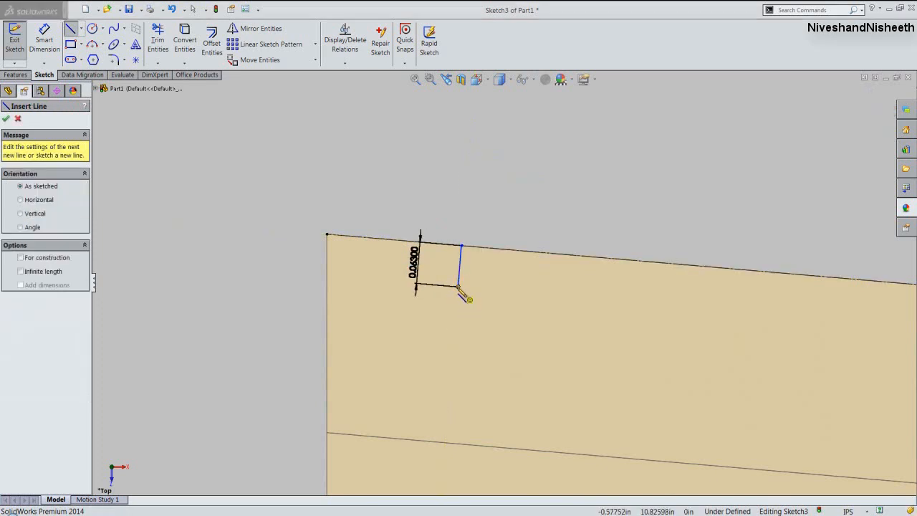
Close a small triangle with a slanted line back to the construction line and a line along it to the perpendicular line's start.
{"action": "left_click", "coordinate": [457, 287]}
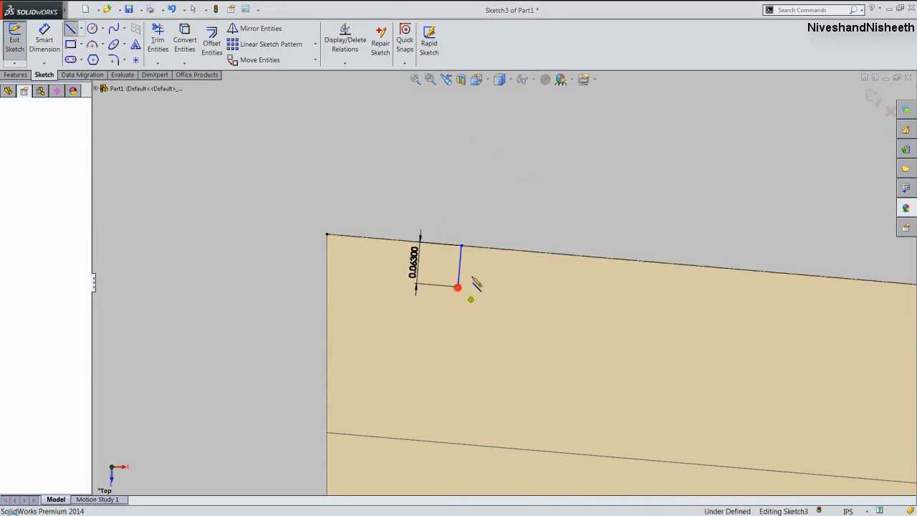
{"action": "left_click", "coordinate": [506, 249]}
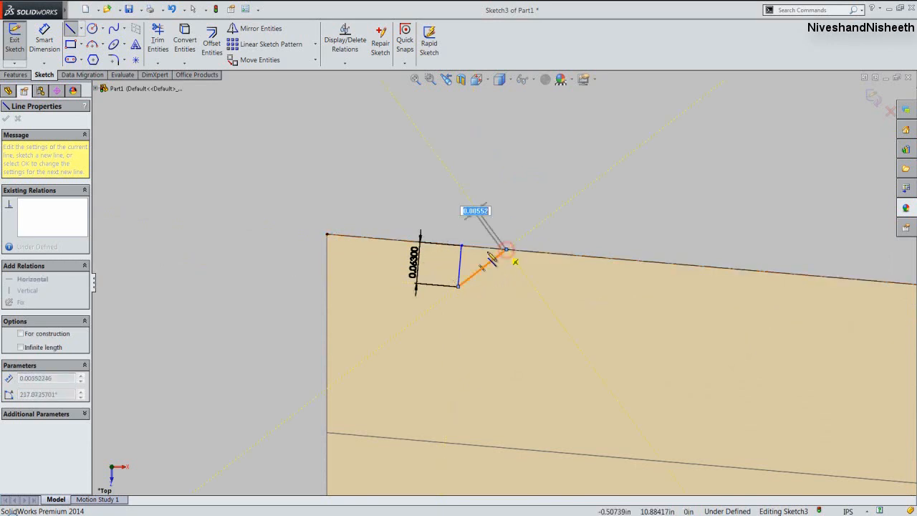
{"action": "left_click", "coordinate": [460, 246]}
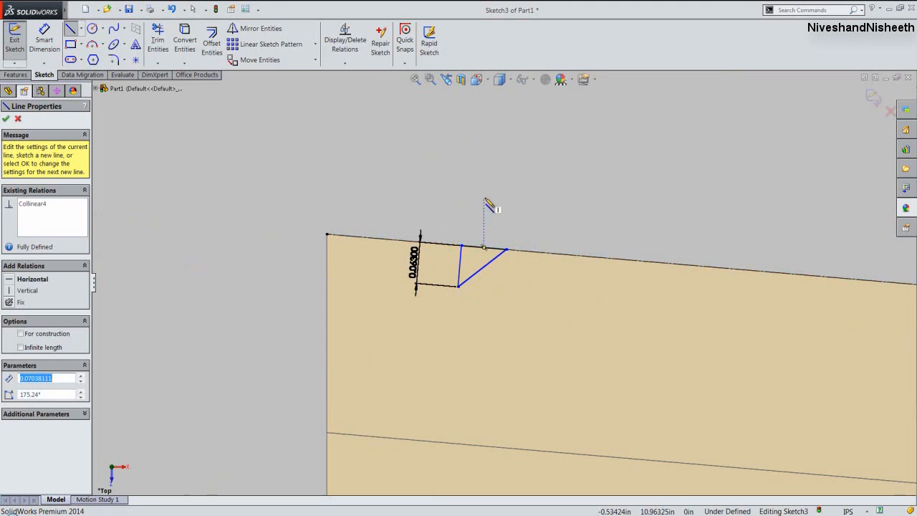
{"action": "key", "text": "Escape"}
Dimension the triangle's side along the cap's outer edge to 0.125 in.
{"action": "left_click", "coordinate": [44, 39]}
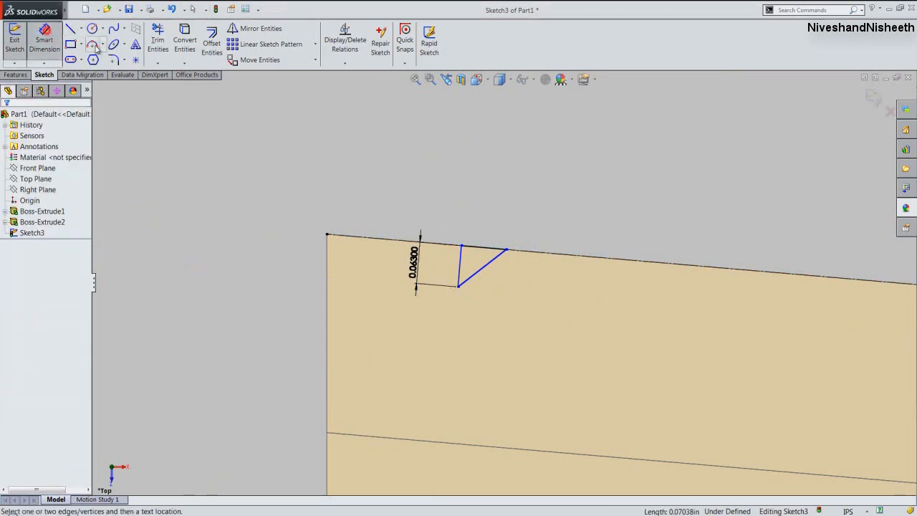
{"action": "left_click", "coordinate": [484, 246]}
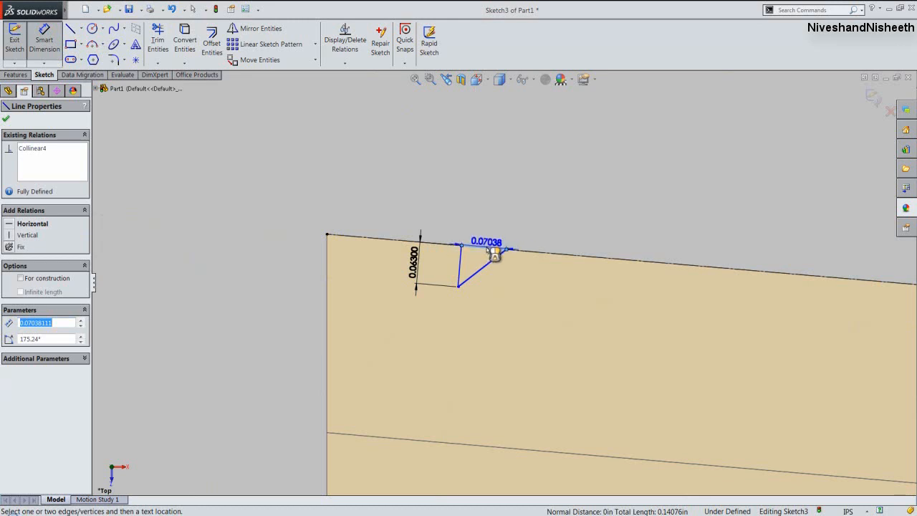
{"action": "left_click", "coordinate": [492, 252]}
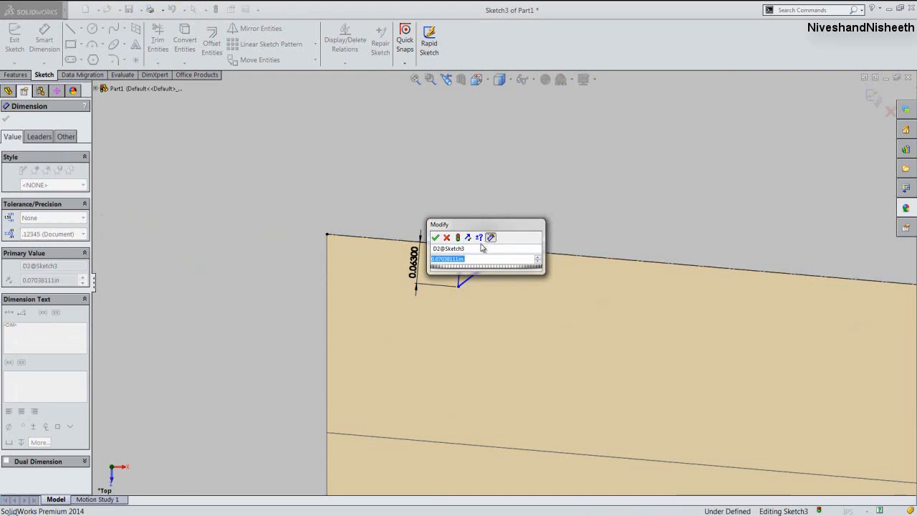
{"action": "type", "text": "125"}
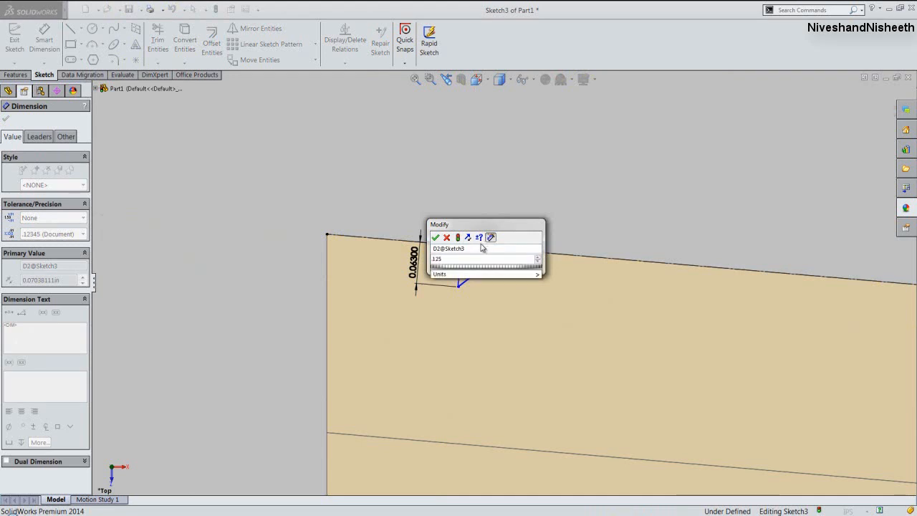
{"action": "key", "text": "Return"}
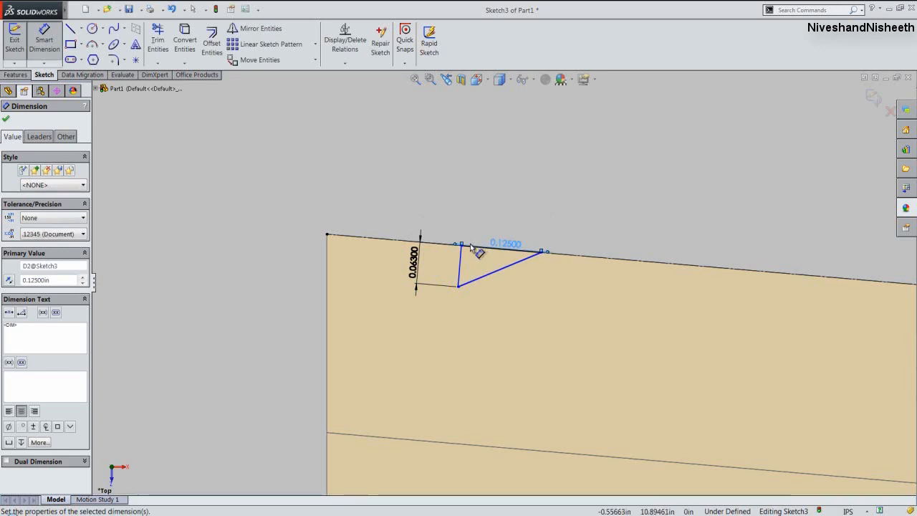
Dimension the distance from the cap's nearby outer corner to the triangle's perpendicular side as 0.17589 in.
{"action": "left_click", "coordinate": [459, 262]}
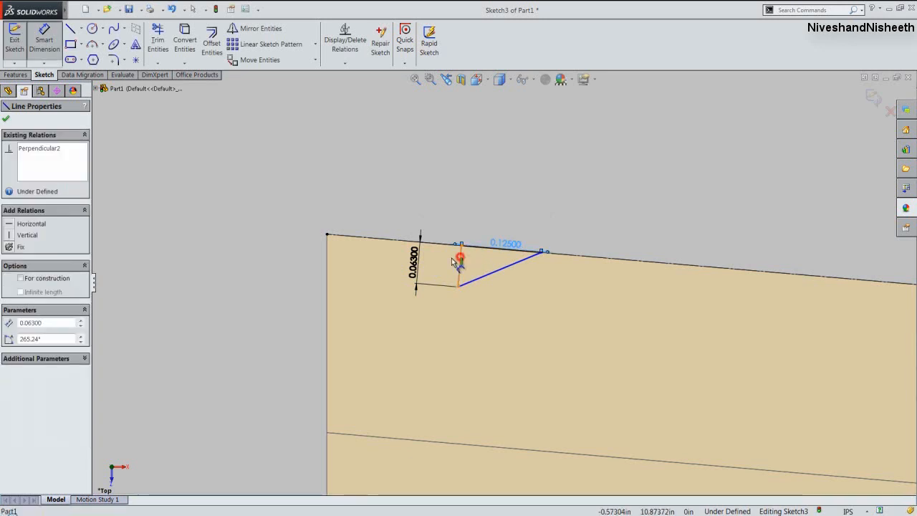
{"action": "left_click", "coordinate": [329, 235]}
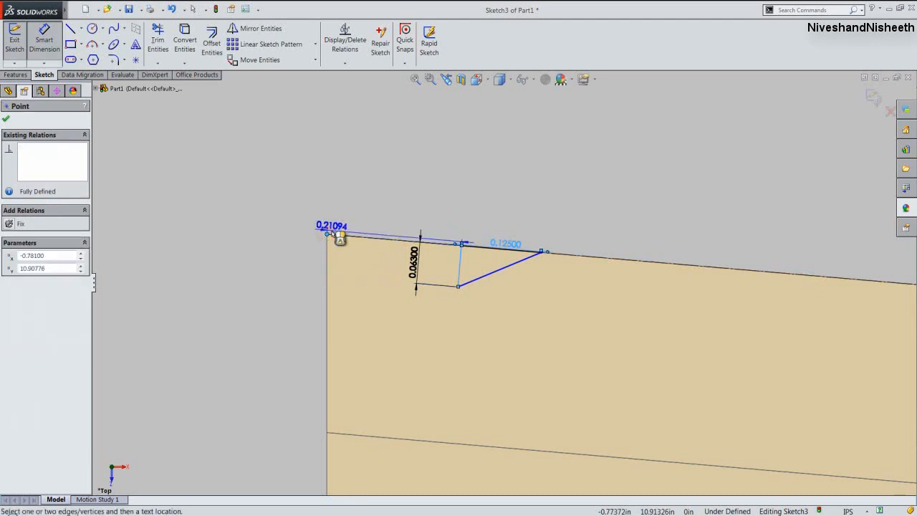
{"action": "left_click", "coordinate": [338, 236]}
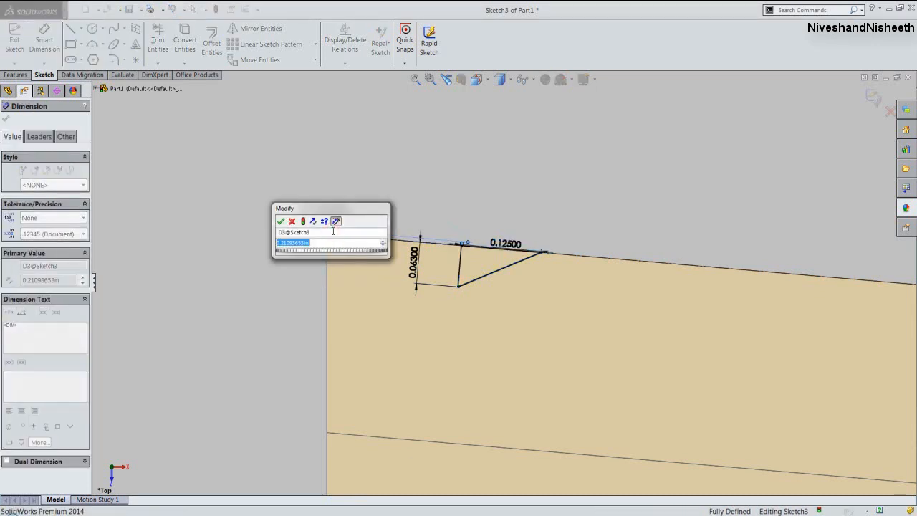
{"action": "type", "text": "17"}
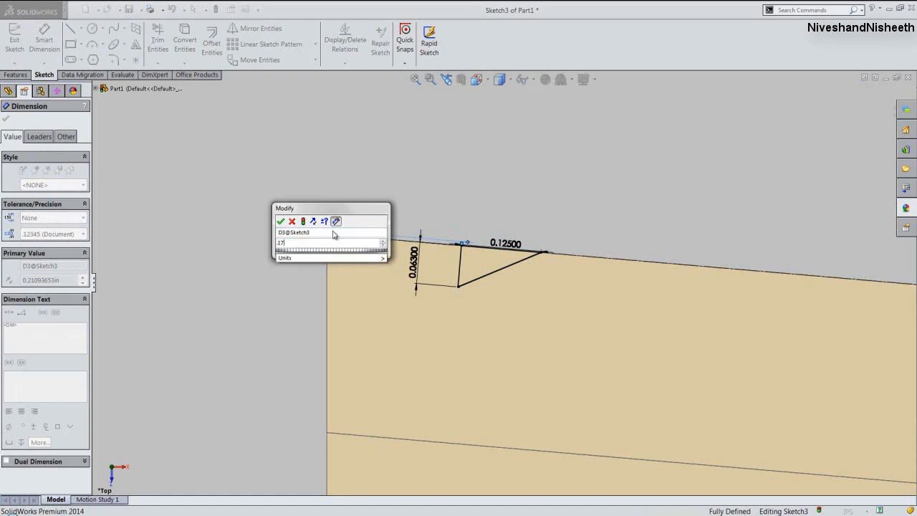
{"action": "type", "text": "17589"}
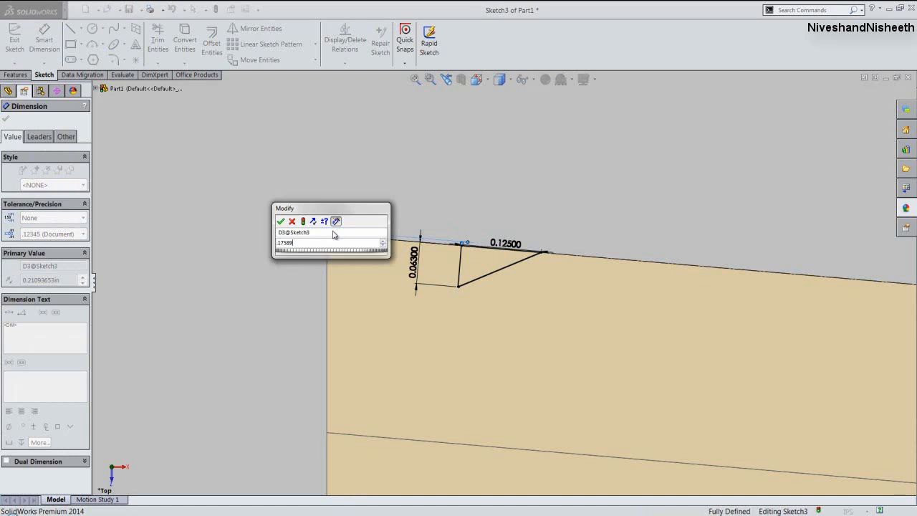
{"action": "key", "text": "Return"}
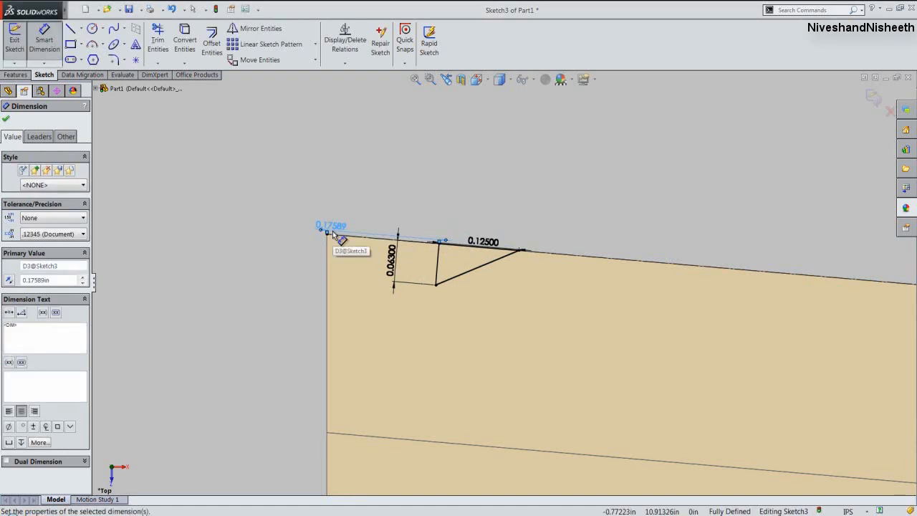
{"action": "key", "text": "Escape"}
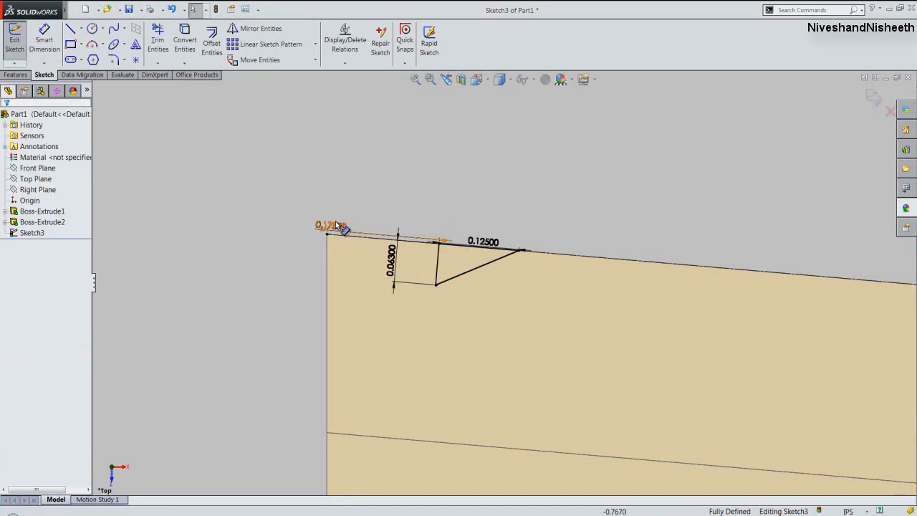
Move the 0.17589 and 0.125 in dimensions clear of the cap's outer edge and finish the sketch.
{"action": "left_click_drag", "start_coordinate": [344, 222], "coordinate": [351, 207]}
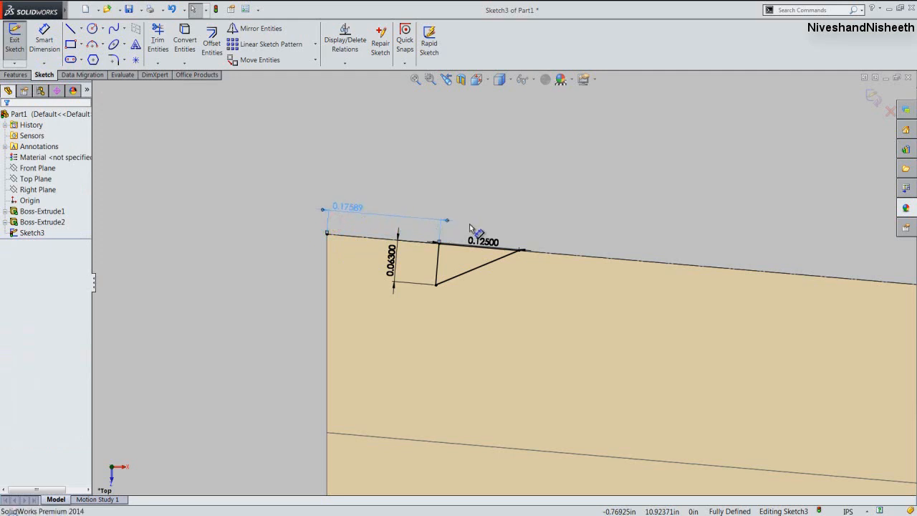
{"action": "left_click_drag", "start_coordinate": [494, 243], "coordinate": [492, 234]}
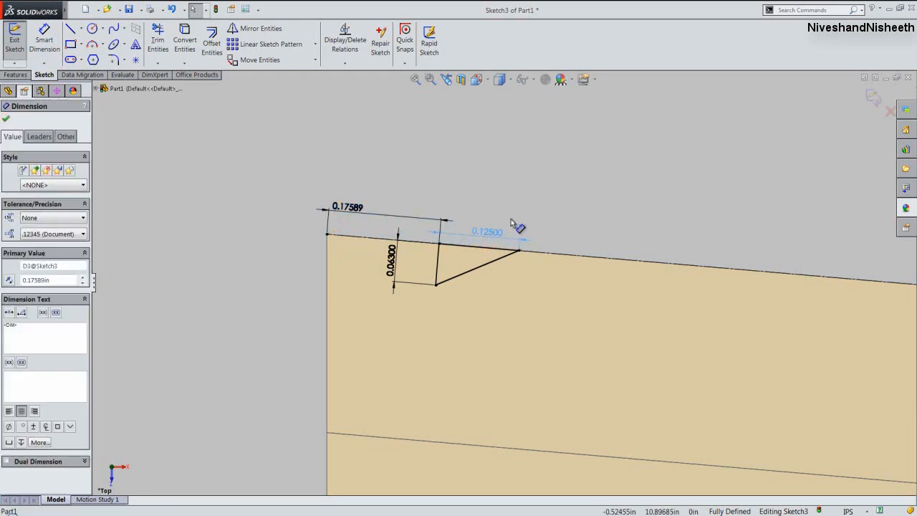
{"action": "left_click", "coordinate": [517, 207]}
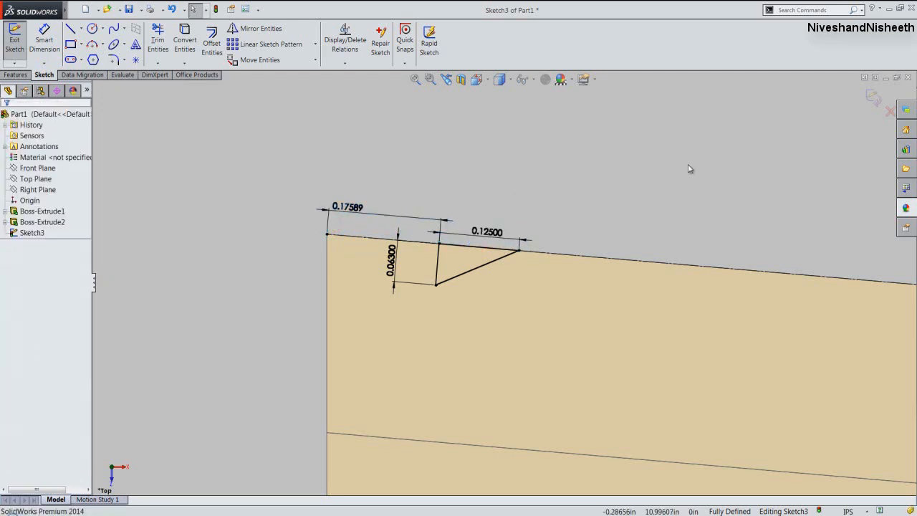
{"action": "left_click", "coordinate": [870, 99]}
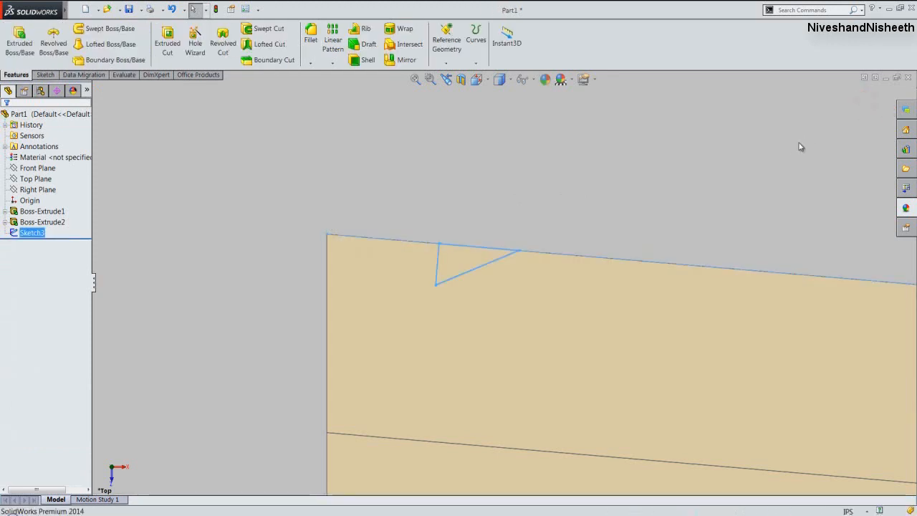
Cut-extrude the triangular tooth profile Through All down the cap's outer face.
{"action": "left_click", "coordinate": [478, 80]}
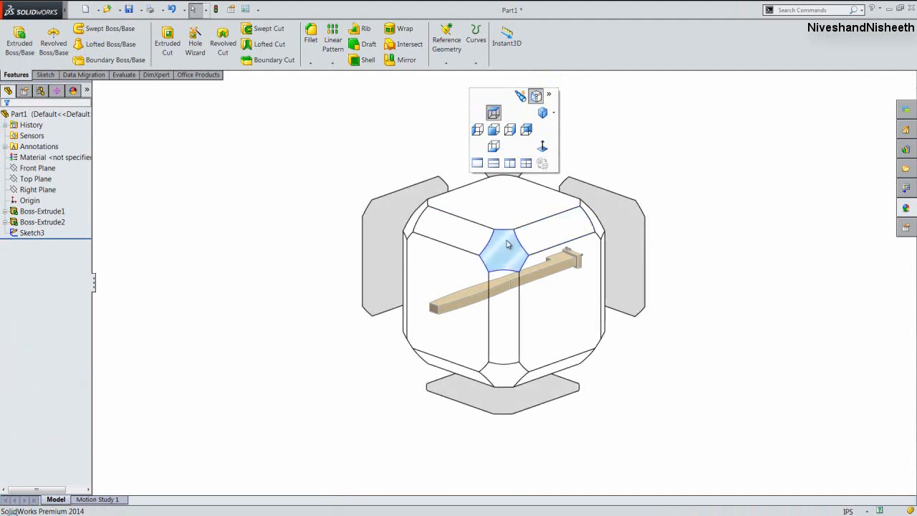
{"action": "left_click", "coordinate": [506, 240]}
{"action": "scroll", "coordinate": [685, 150], "scroll_direction": "down", "scroll_amount": 8}
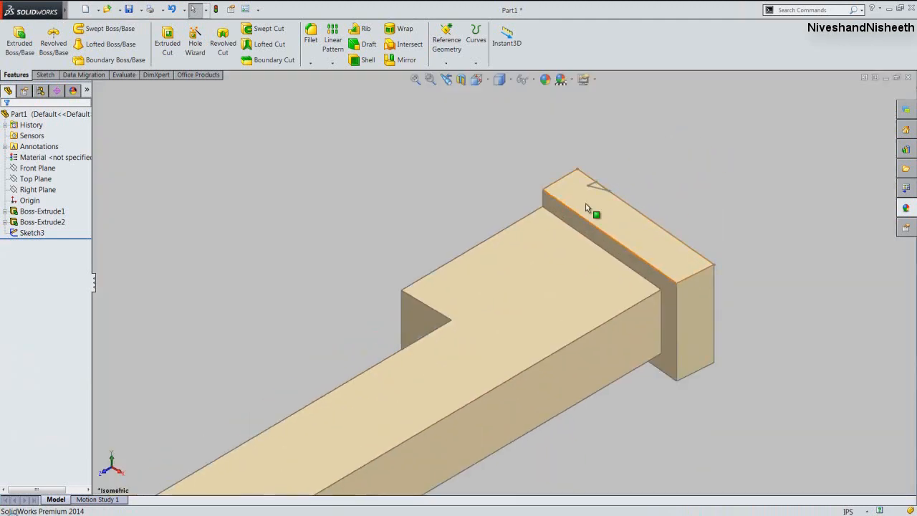
{"action": "scroll", "coordinate": [594, 195], "scroll_direction": "down", "scroll_amount": 2}
{"action": "left_click", "coordinate": [589, 187]}
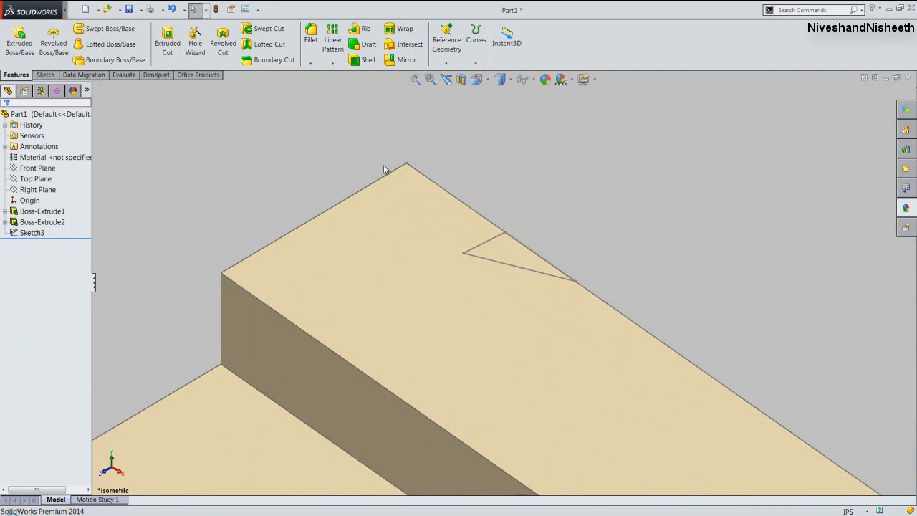
{"action": "left_click", "coordinate": [167, 42]}
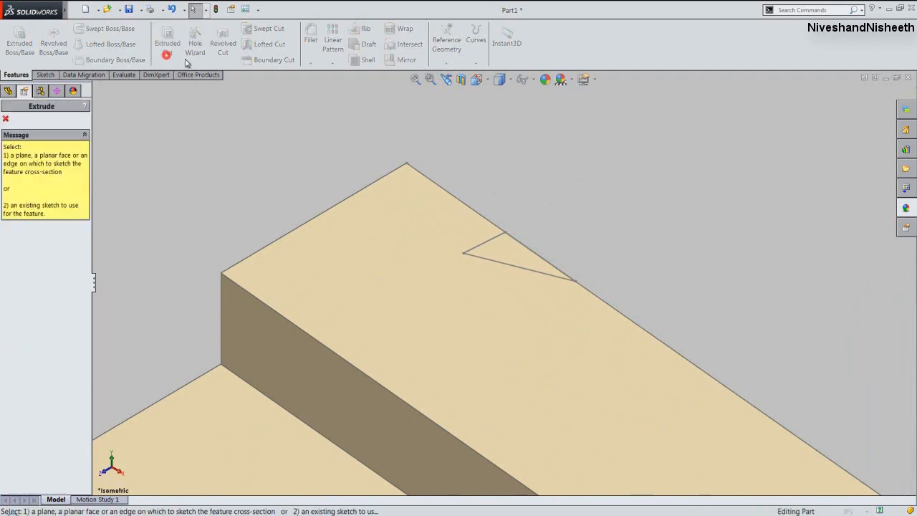
{"action": "left_click", "coordinate": [498, 237]}
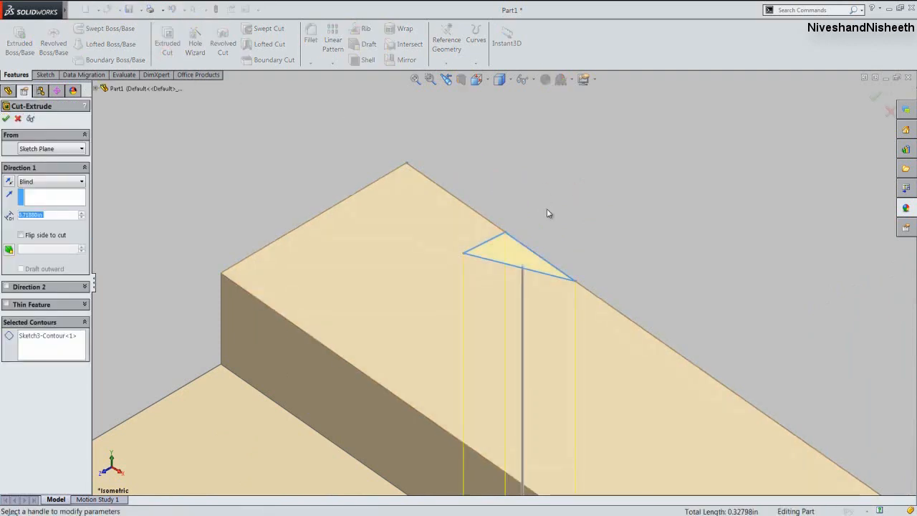
{"action": "left_click", "coordinate": [82, 181]}
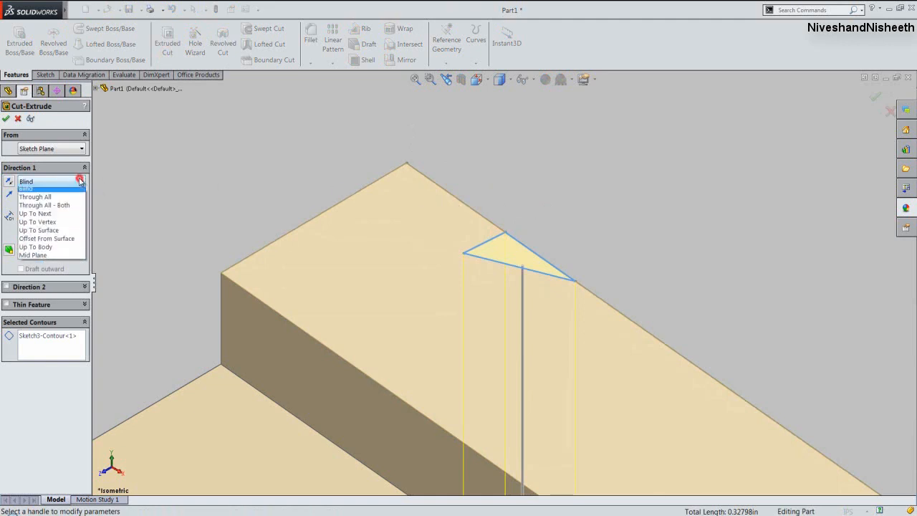
{"action": "left_click", "coordinate": [65, 201]}
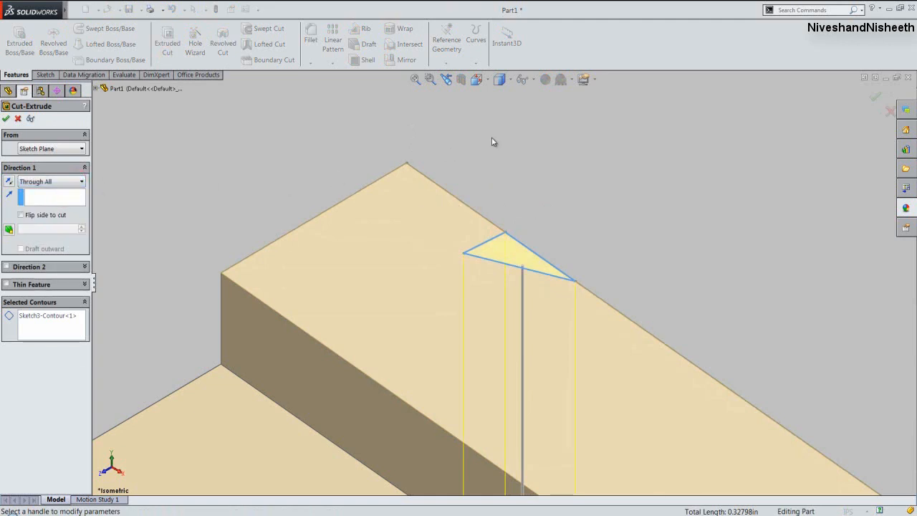
{"action": "scroll", "coordinate": [506, 136], "scroll_direction": "up", "scroll_amount": 5}
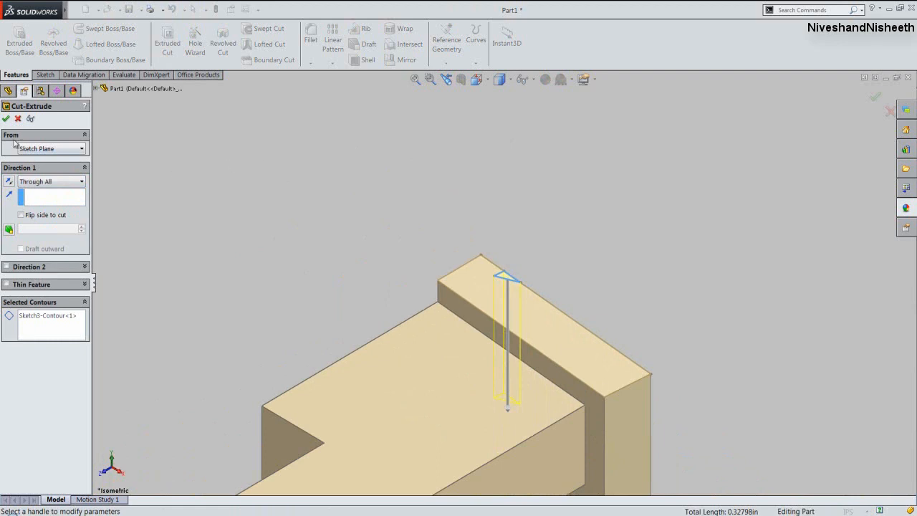
{"action": "left_click", "coordinate": [6, 119]}
{"action": "left_click", "coordinate": [175, 157]}
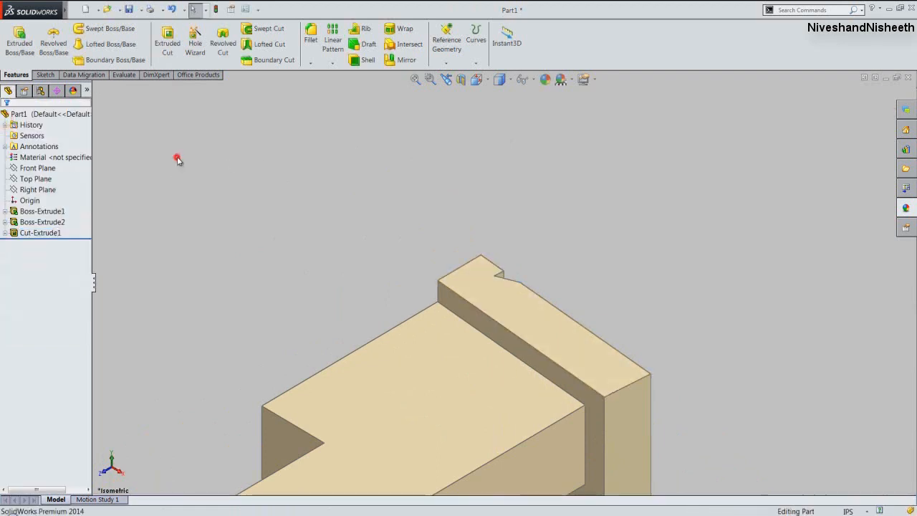
Set up a linear pattern of the triangular tooth cut, directed along the upper outer edge of the cap.
{"action": "middle_click_drag", "start_coordinate": [490, 183], "coordinate": [473, 192]}
{"action": "left_click", "coordinate": [445, 82]}
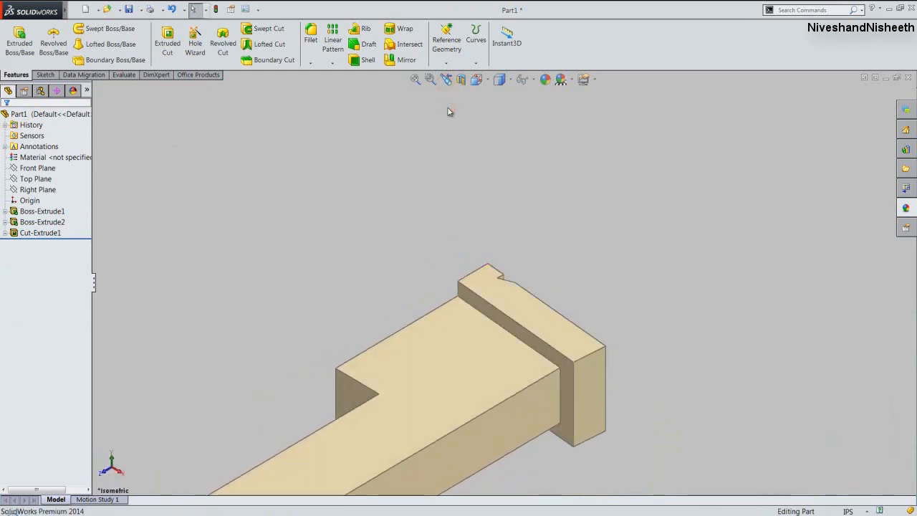
{"action": "left_click", "coordinate": [477, 78]}
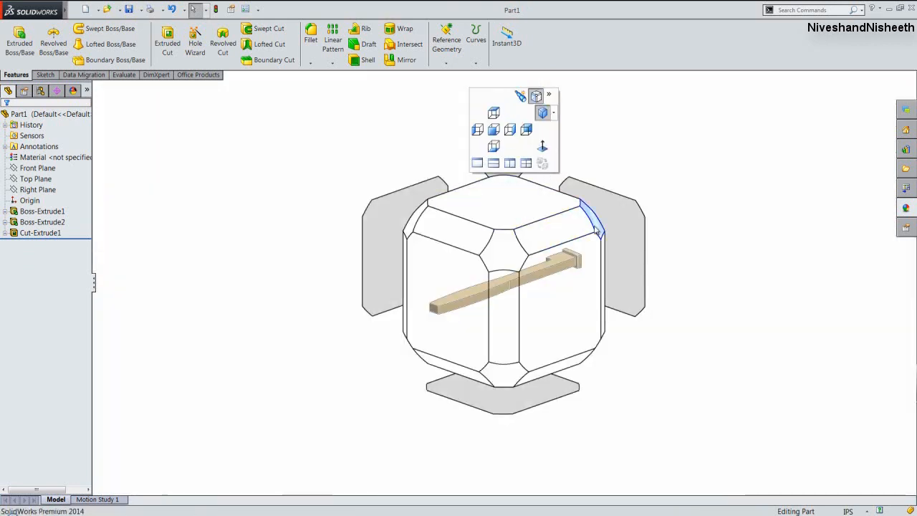
{"action": "left_click", "coordinate": [595, 228]}
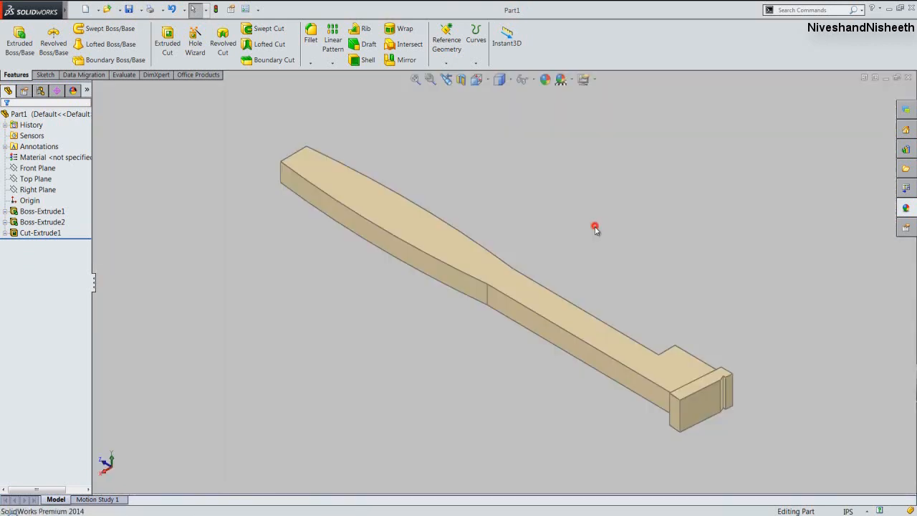
{"action": "scroll", "coordinate": [736, 387], "scroll_direction": "down", "scroll_amount": 5}
{"action": "scroll", "coordinate": [708, 368], "scroll_direction": "down", "scroll_amount": 3}
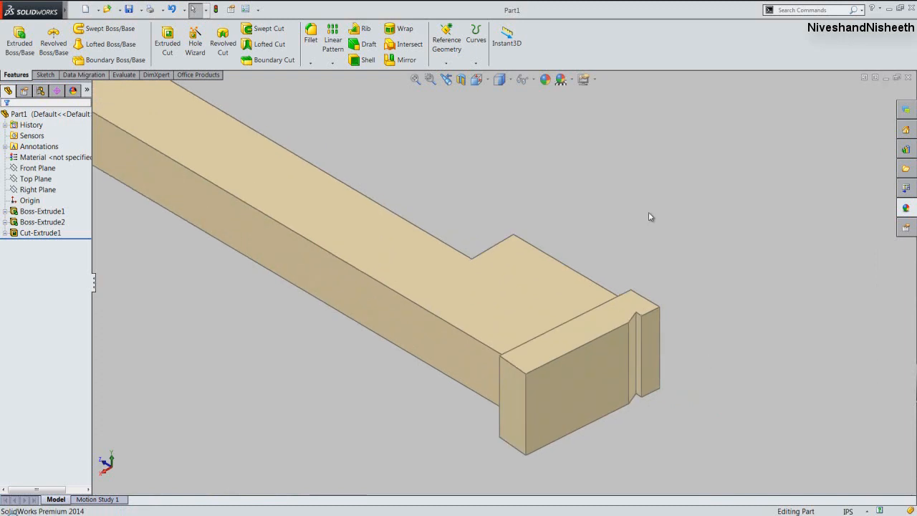
{"action": "left_click", "coordinate": [336, 41]}
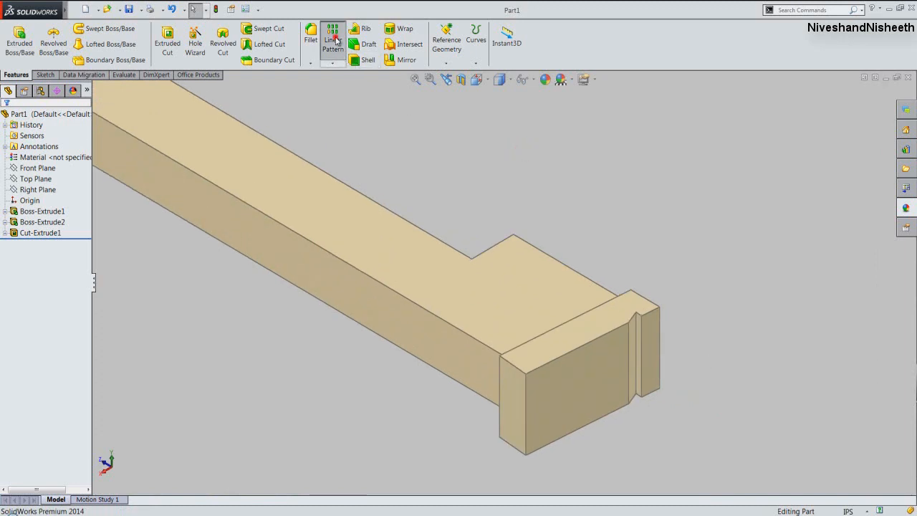
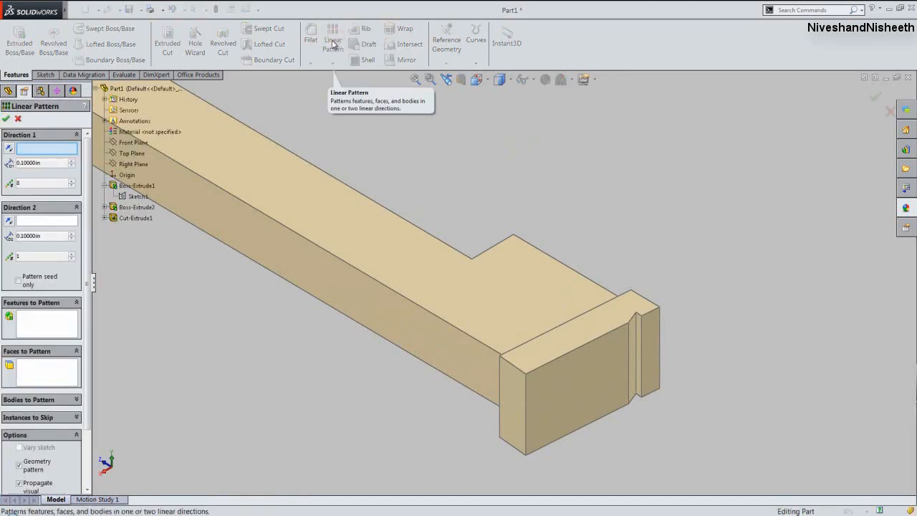
{"action": "left_click", "coordinate": [45, 150]}
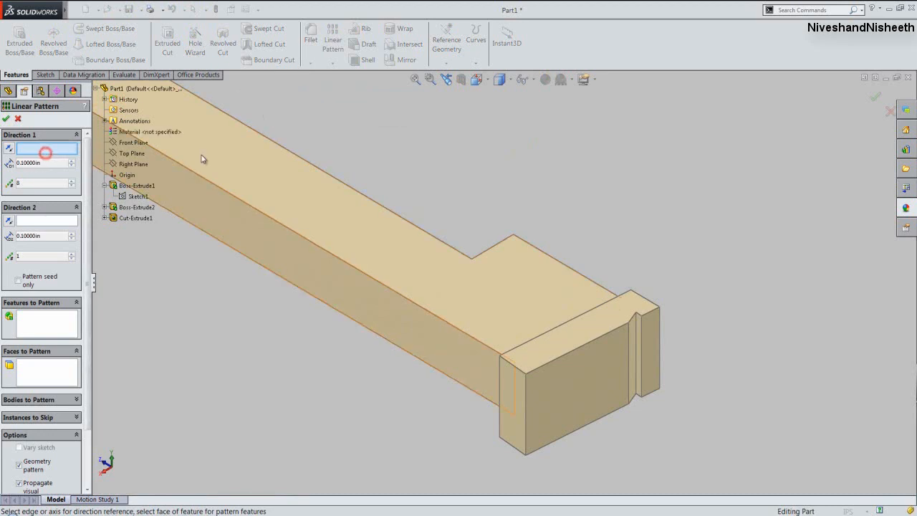
{"action": "left_click", "coordinate": [592, 342]}
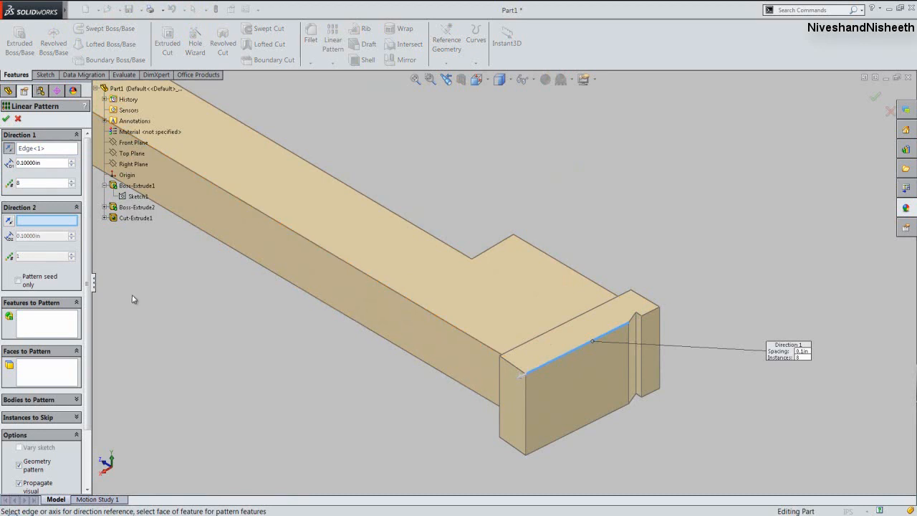
{"action": "left_click", "coordinate": [65, 333]}
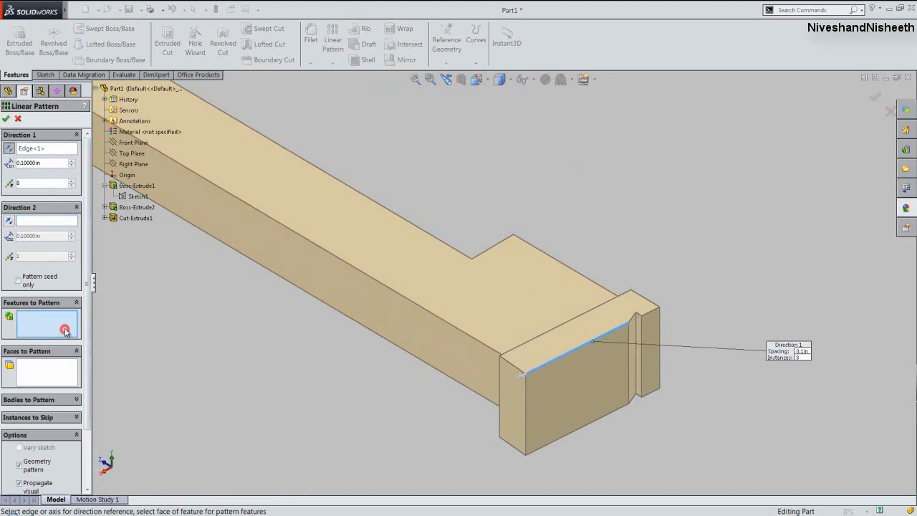
{"action": "left_click", "coordinate": [126, 222]}
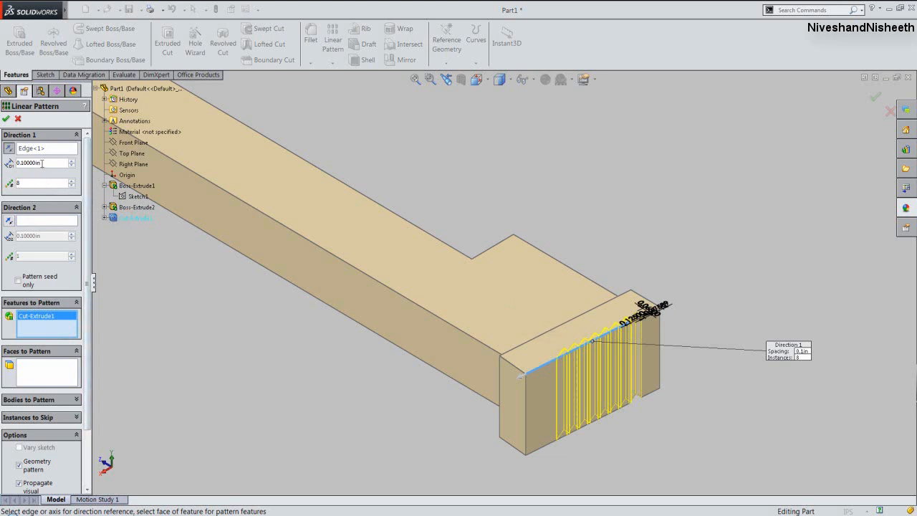
Space the pattern's 8 instances 0.125 in apart and complete the linear pattern.
{"action": "left_click_drag", "start_coordinate": [41, 162], "coordinate": [10, 168]}
{"action": "key", "text": "BackSpace"}
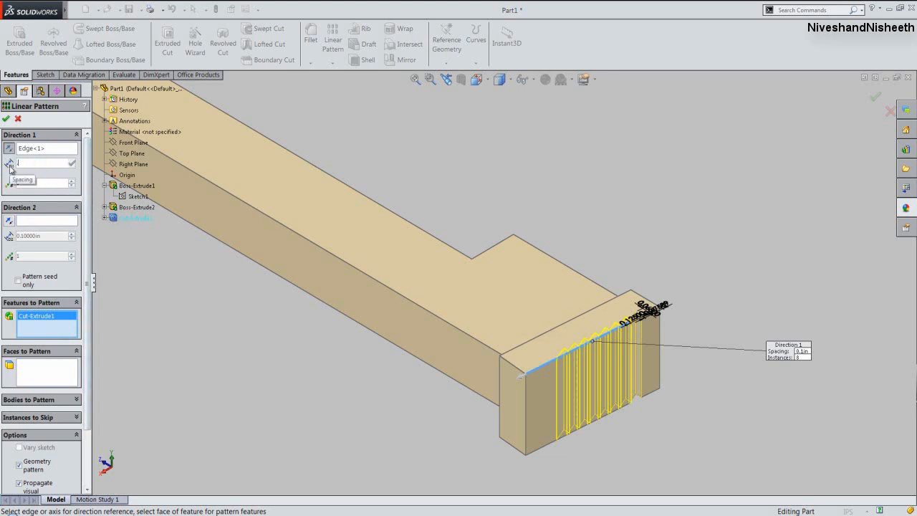
{"action": "type", "text": ".125"}
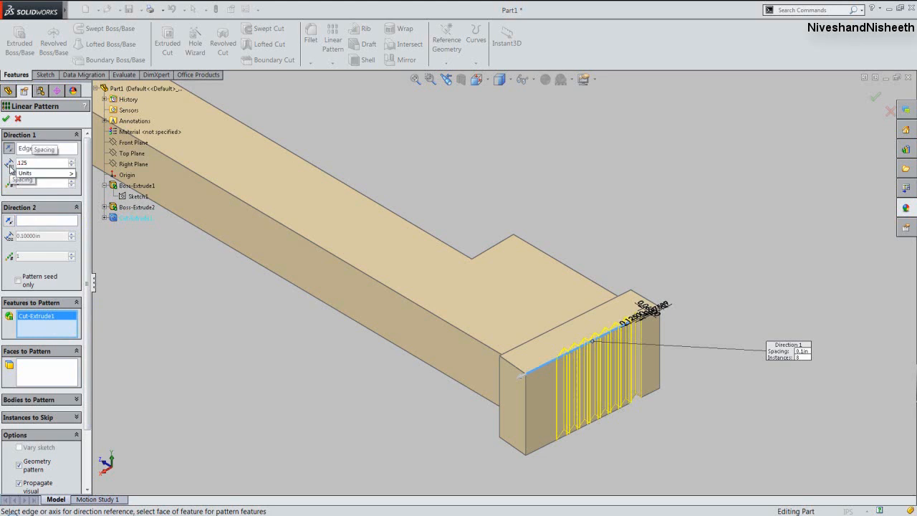
{"action": "key", "text": "Return"}
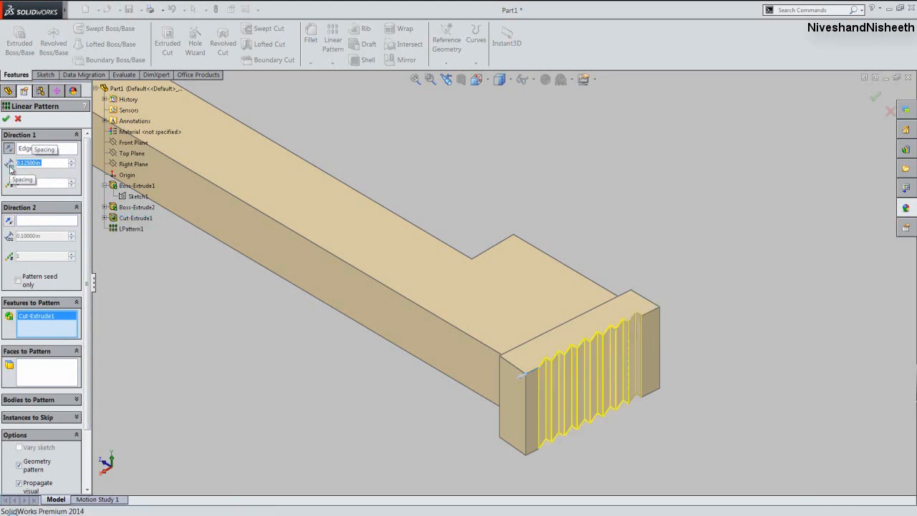
{"action": "key", "text": "Return"}
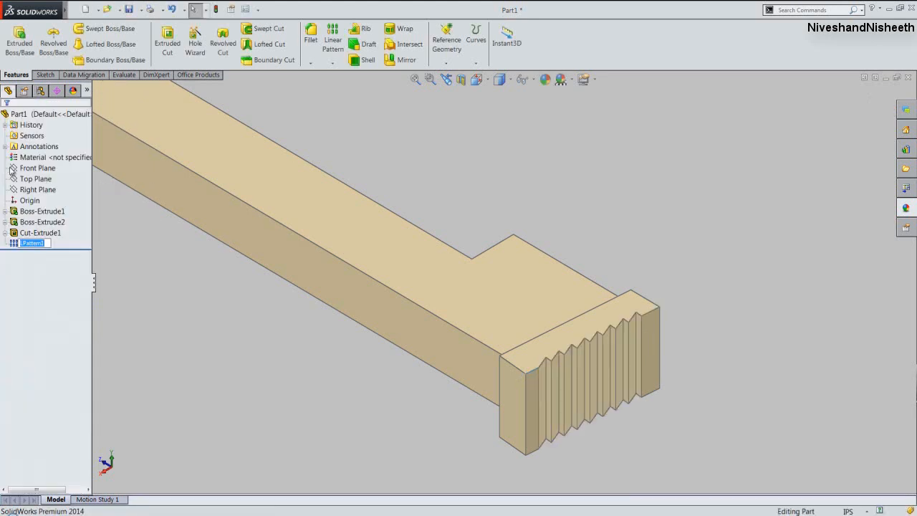
{"action": "left_click", "coordinate": [155, 255]}
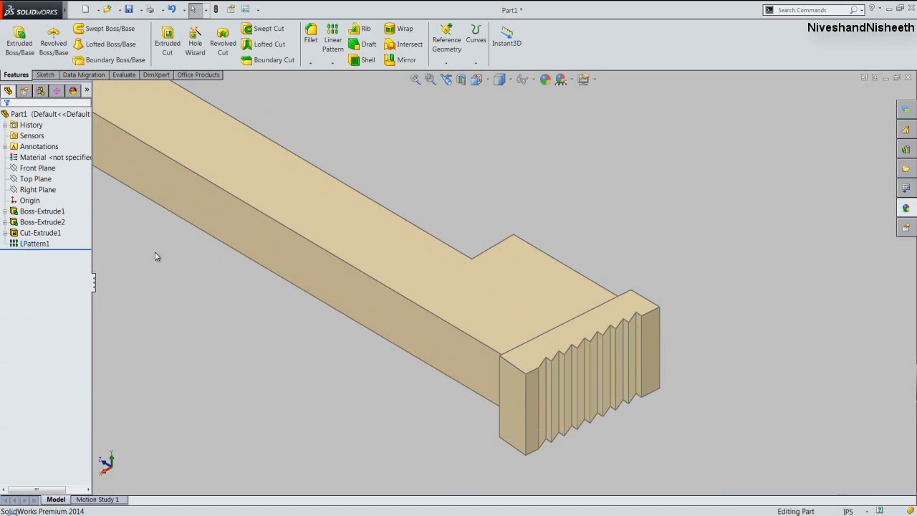
Save the part with the finished tooth pattern.
{"action": "left_click", "coordinate": [156, 258]}
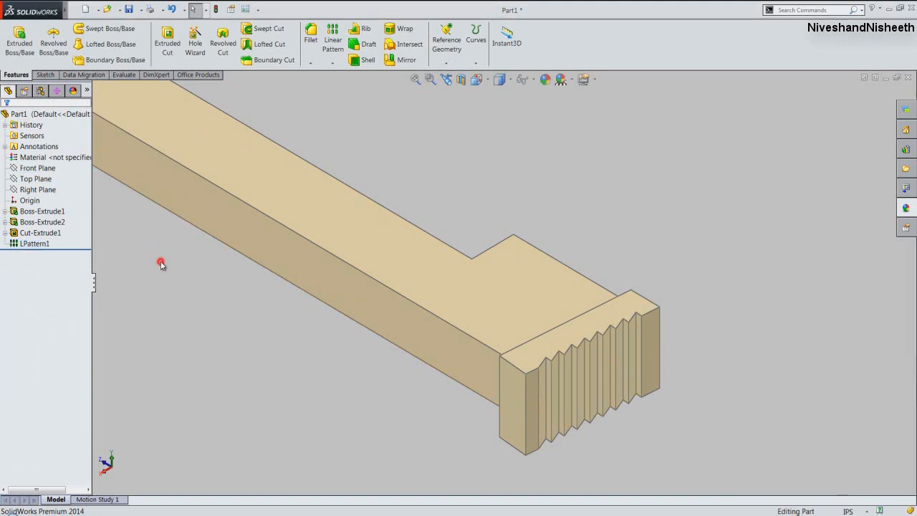
{"action": "left_click", "coordinate": [477, 79]}
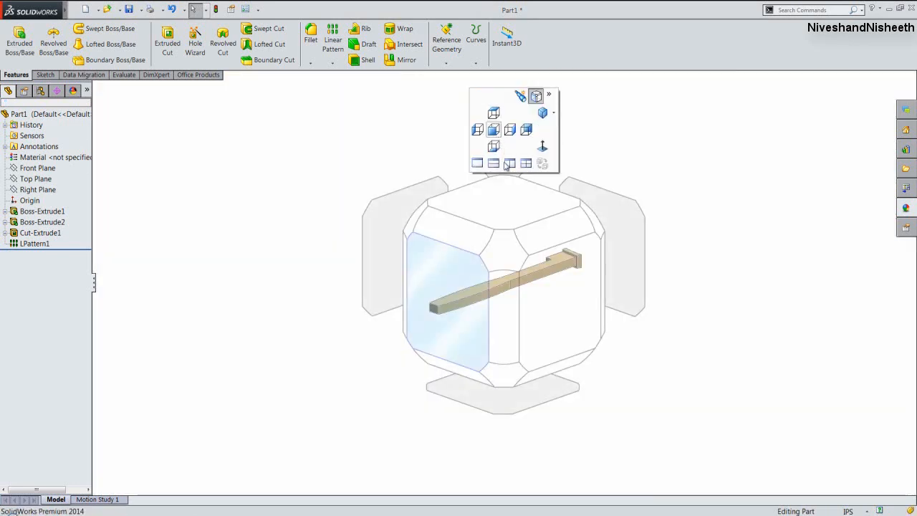
{"action": "left_click", "coordinate": [511, 247]}
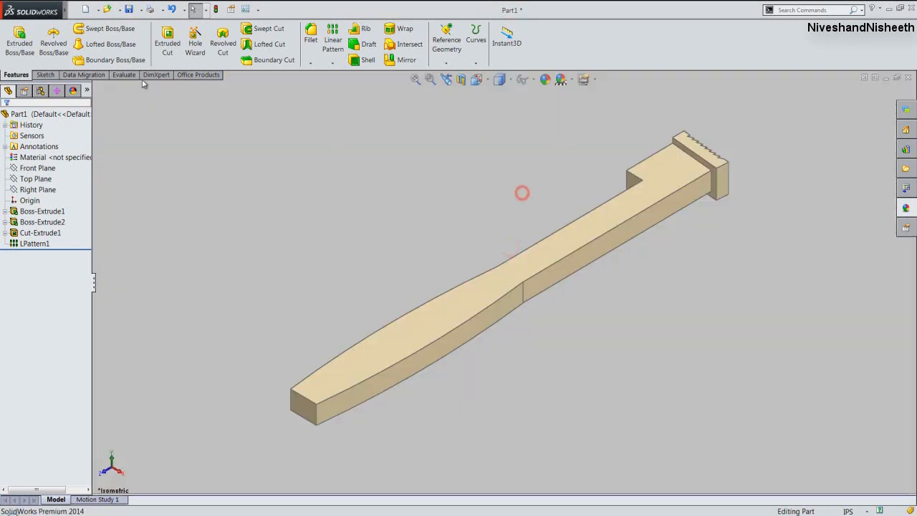
{"action": "left_click", "coordinate": [117, 10]}
{"action": "left_click", "coordinate": [118, 10]}
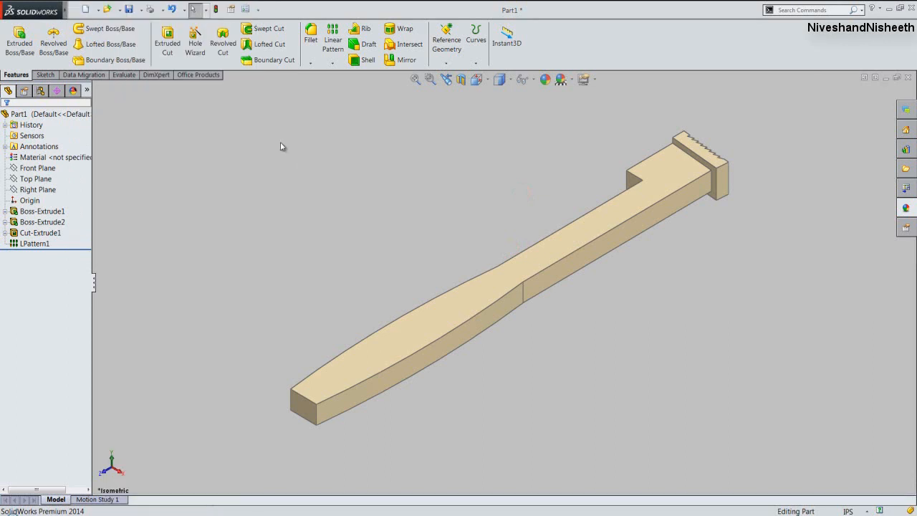
{"action": "left_click", "coordinate": [129, 9]}
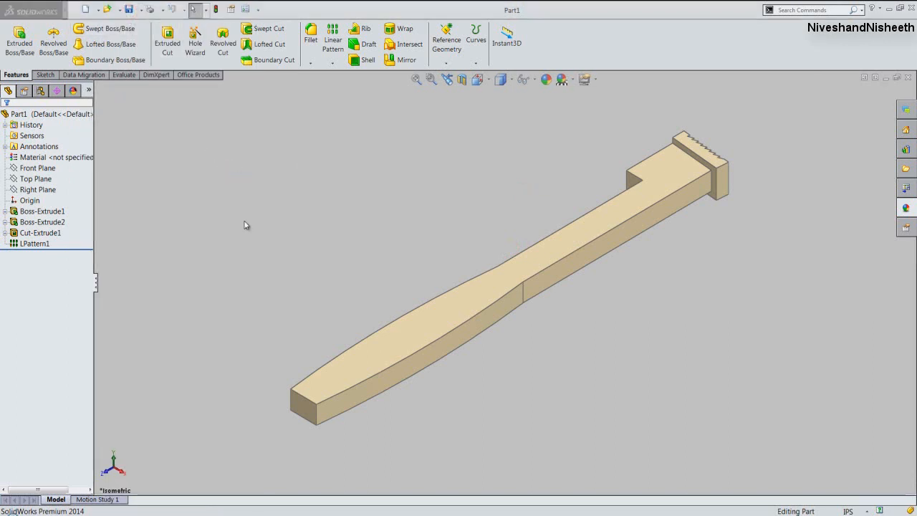
{"action": "left_click", "coordinate": [245, 221]}
Start a sketch on the handle's upper face and convert the face's edges into sketch entities.
{"action": "left_click", "coordinate": [660, 174]}
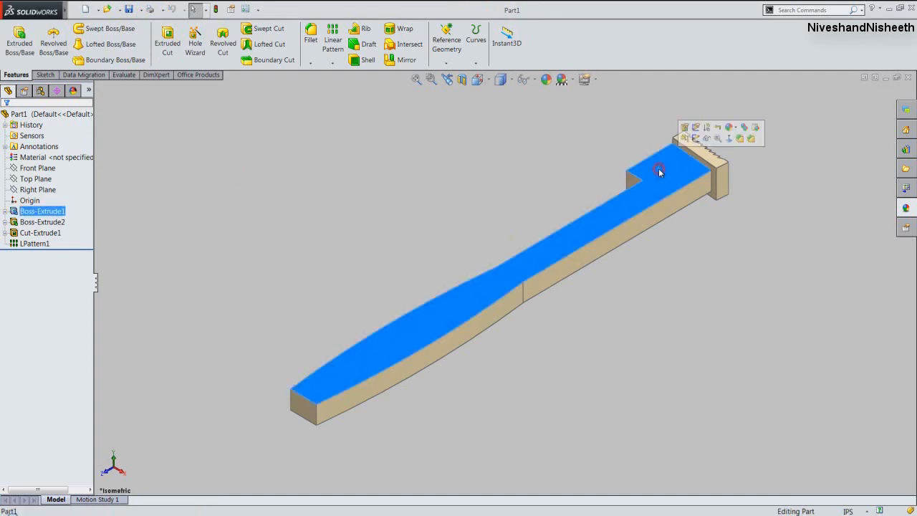
{"action": "left_click", "coordinate": [695, 138]}
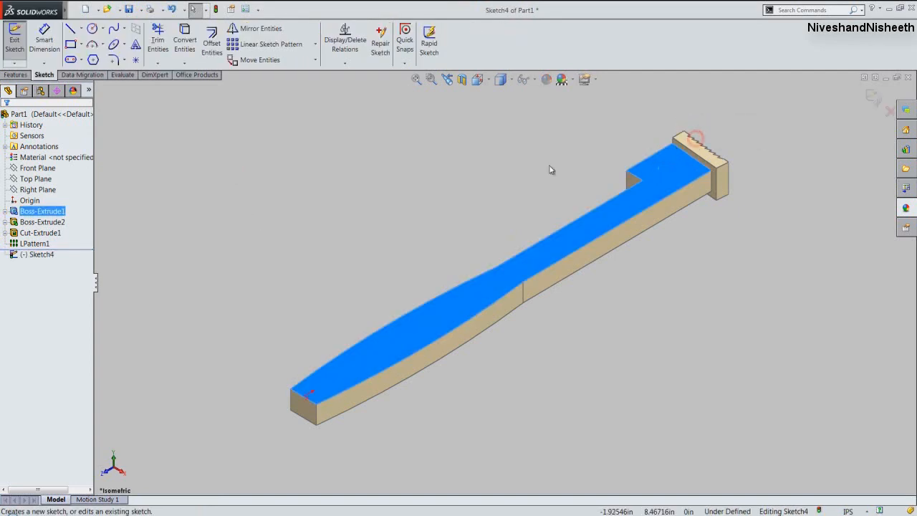
{"action": "left_click", "coordinate": [184, 39]}
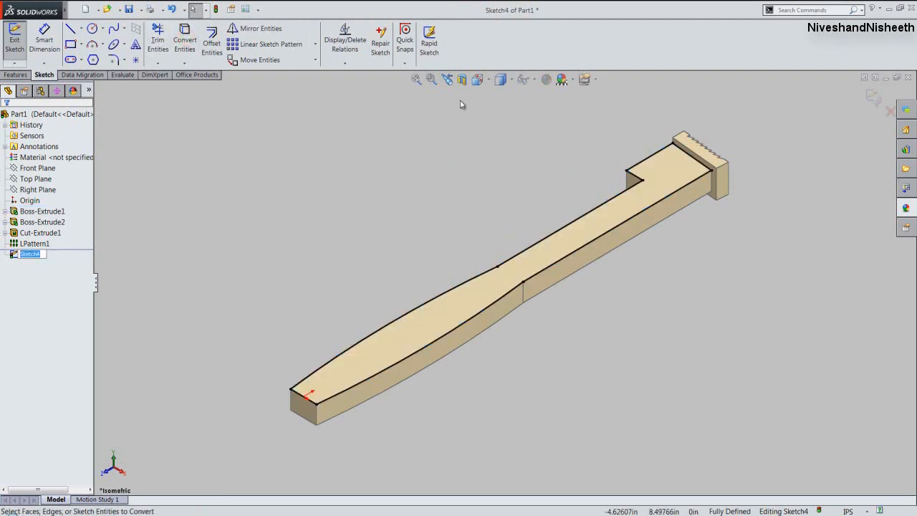
Turn the entire converted outline of the handle and head into construction geometry.
{"action": "left_click", "coordinate": [486, 80]}
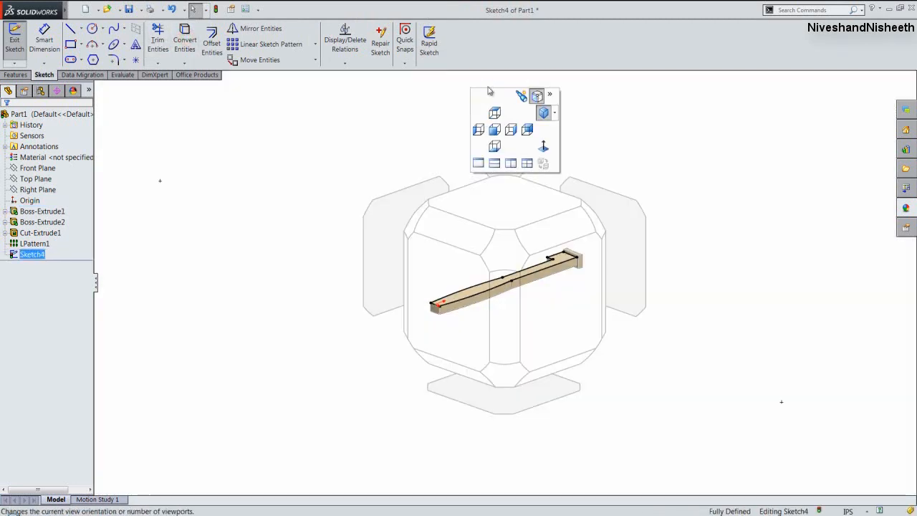
{"action": "left_click", "coordinate": [513, 215]}
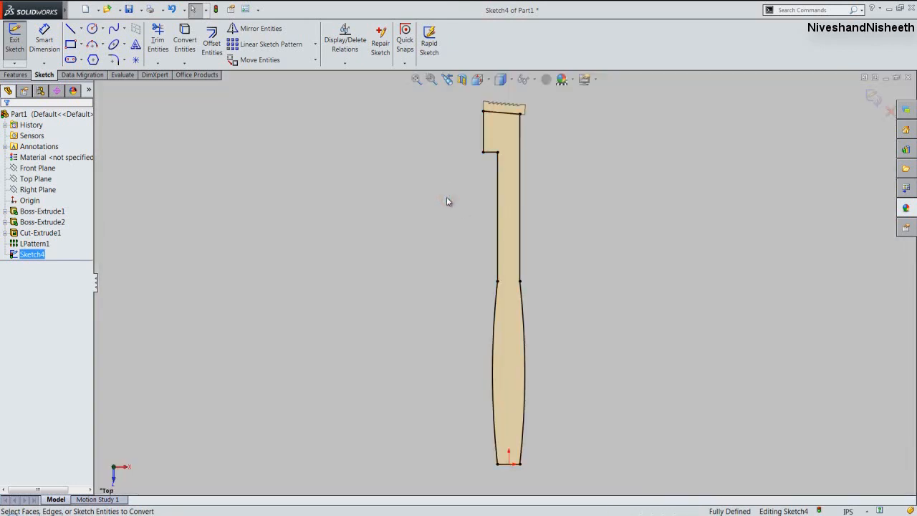
{"action": "mouse_move", "coordinate": [372, 93]}
{"action": "left_mouse_down"}
{"action": "mouse_move", "coordinate": [525, 204]}
{"action": "mouse_move", "coordinate": [568, 395]}
{"action": "mouse_move", "coordinate": [573, 475]}
{"action": "left_mouse_up"}
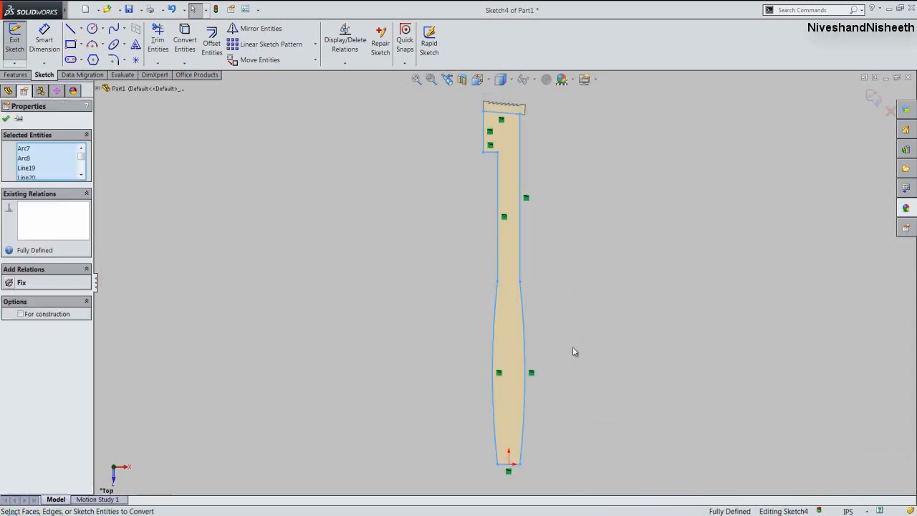
{"action": "right_click", "coordinate": [579, 249]}
{"action": "left_click", "coordinate": [596, 226]}
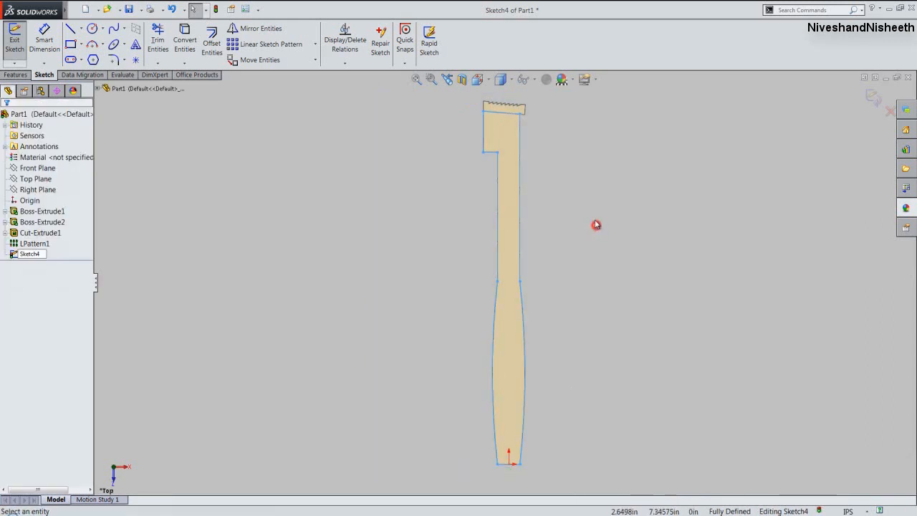
Sketch a horizontal line about 2.09 in long across the head, extending past both of its sides.
{"action": "scroll", "coordinate": [511, 106], "scroll_direction": "down", "scroll_amount": 6}
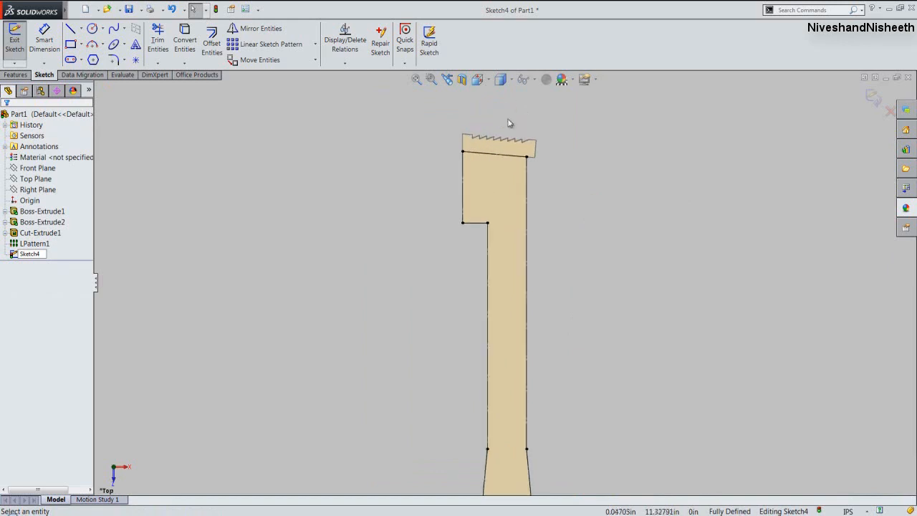
{"action": "right_click", "coordinate": [355, 179]}
{"action": "left_click", "coordinate": [366, 153]}
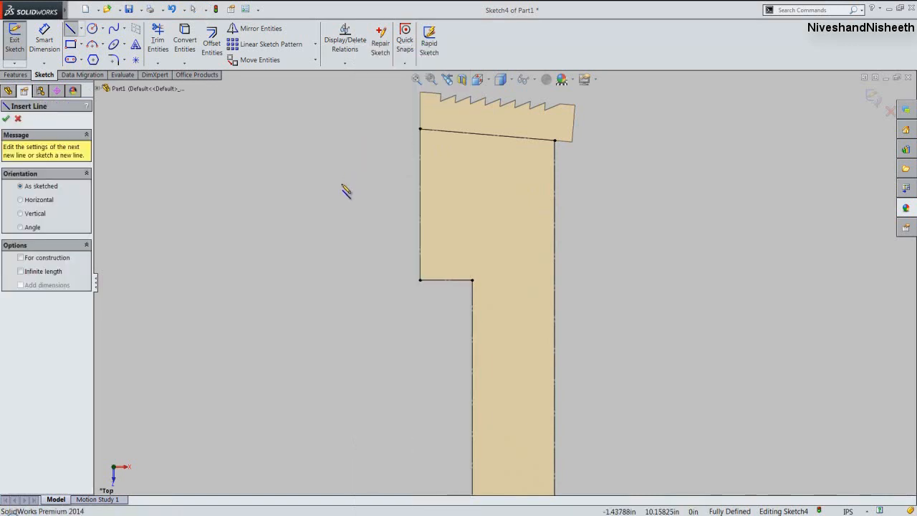
{"action": "left_click", "coordinate": [341, 184]}
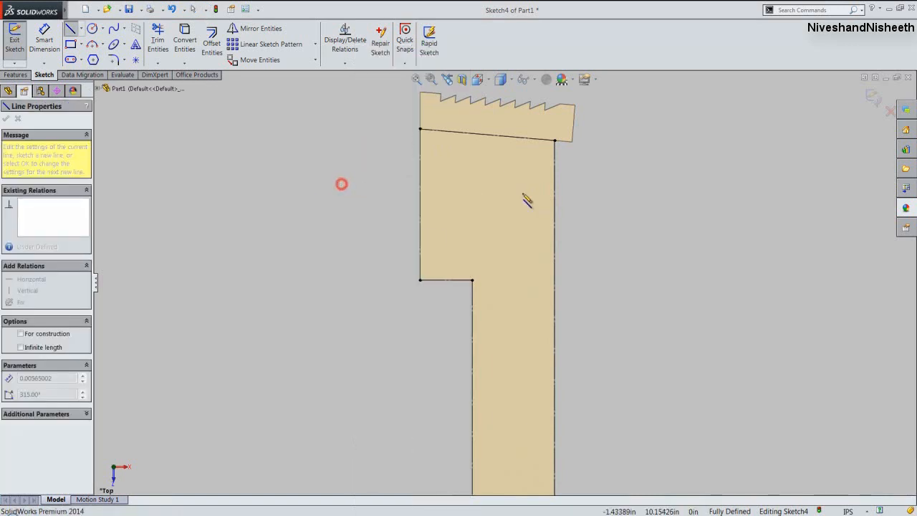
{"action": "left_click", "coordinate": [592, 184]}
{"action": "key", "text": "Escape"}
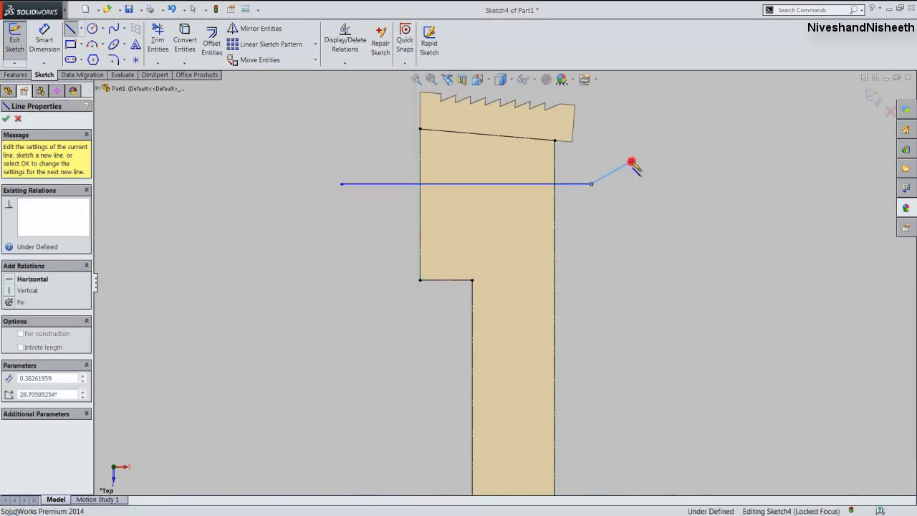
Dimension the horizontal line 0.75 in from the head's lower step edge.
{"action": "right_click", "coordinate": [628, 164]}
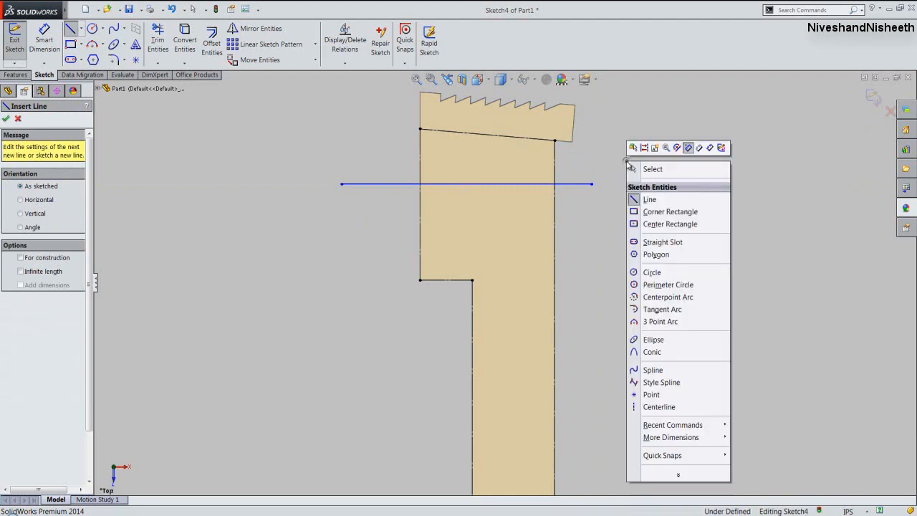
{"action": "left_click", "coordinate": [709, 147]}
{"action": "left_click", "coordinate": [485, 185]}
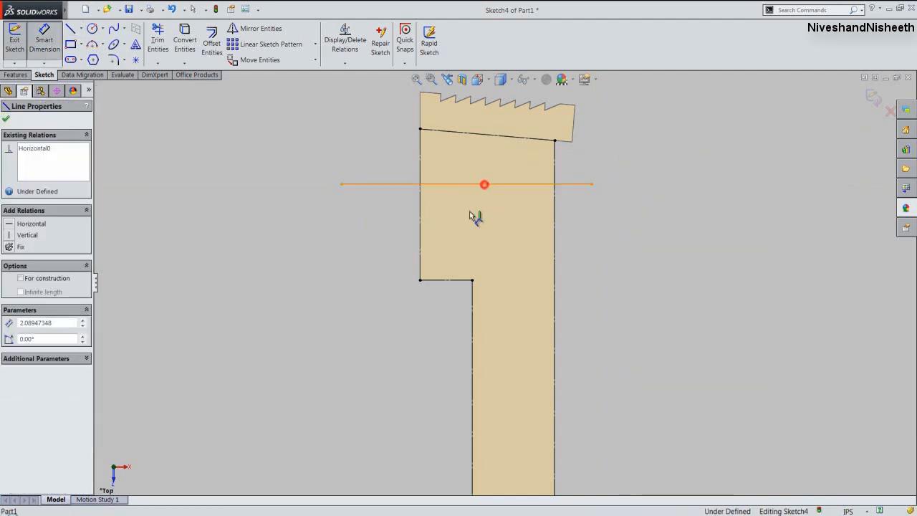
{"action": "left_click", "coordinate": [454, 279]}
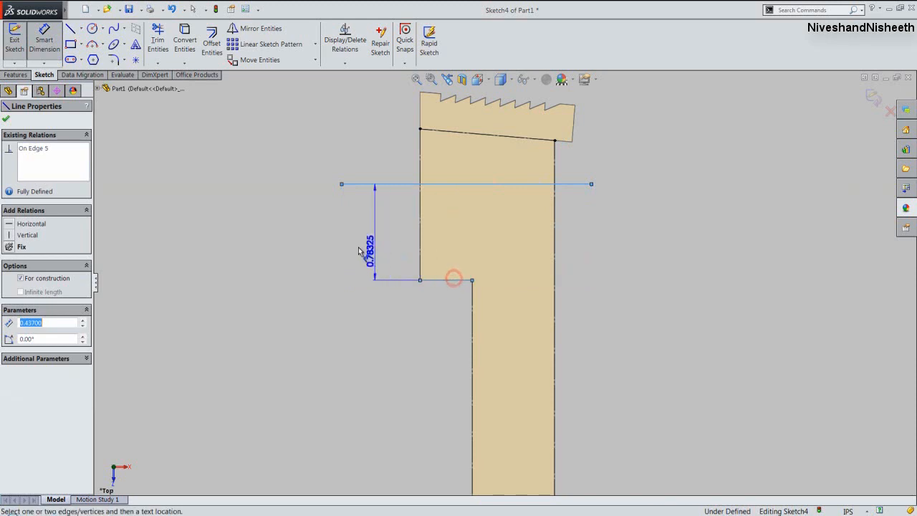
{"action": "left_click", "coordinate": [325, 242]}
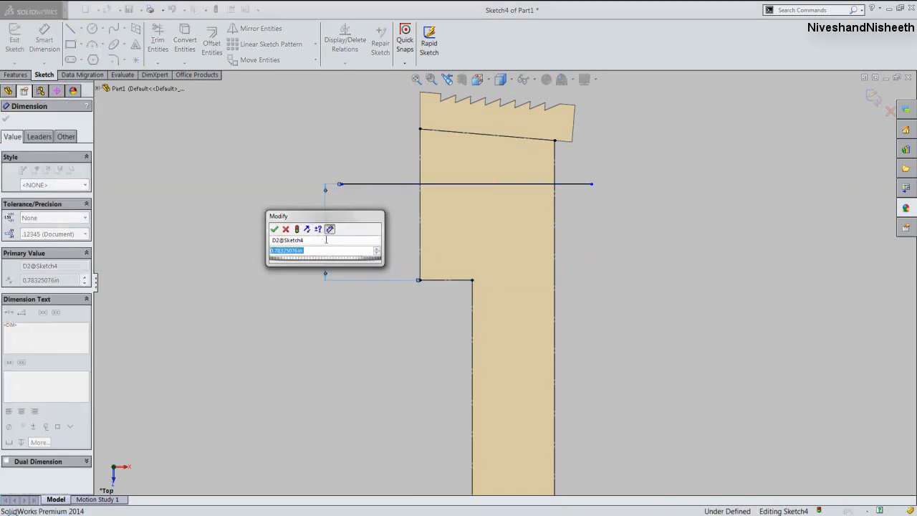
{"action": "type", "text": ".75"}
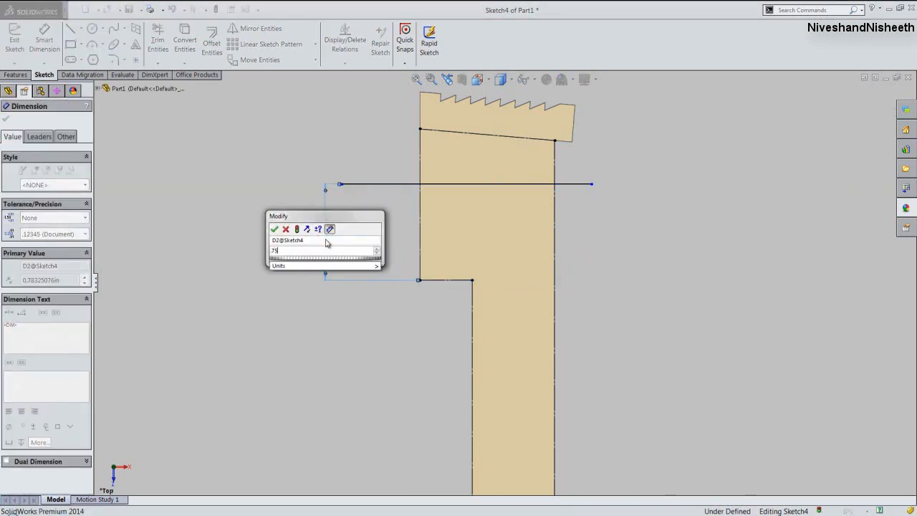
{"action": "key", "text": "Return"}
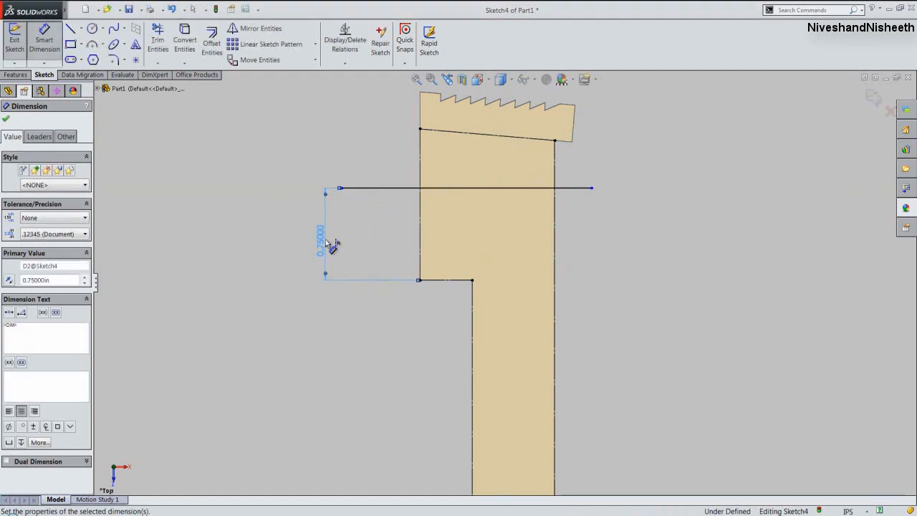
{"action": "left_click", "coordinate": [269, 166]}
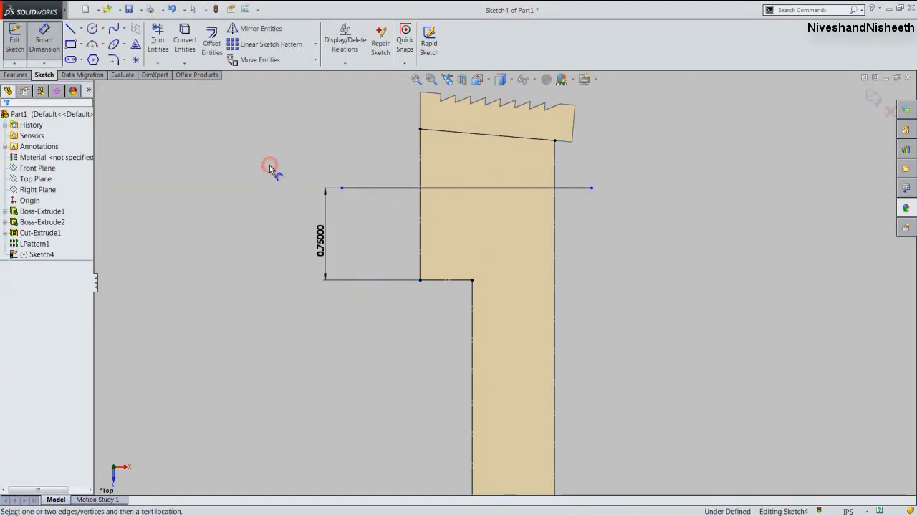
{"action": "right_click", "coordinate": [270, 166]}
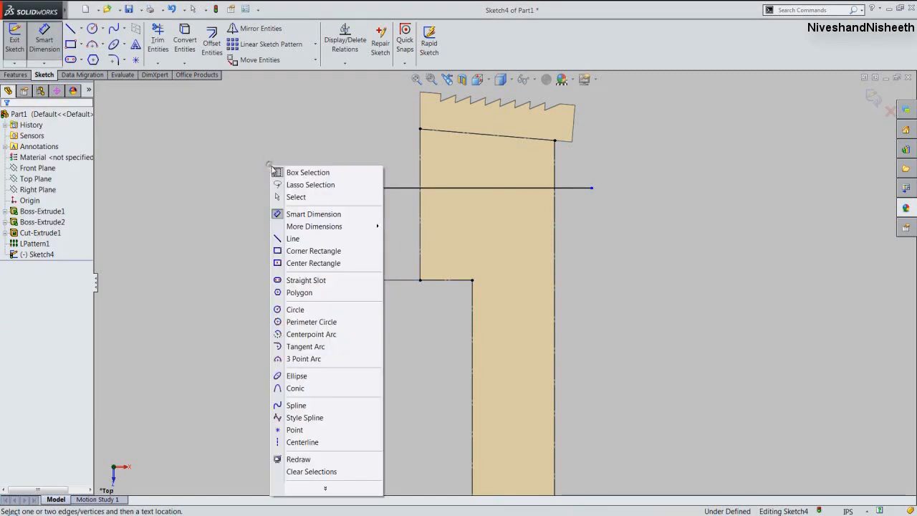
{"action": "left_click", "coordinate": [284, 196]}
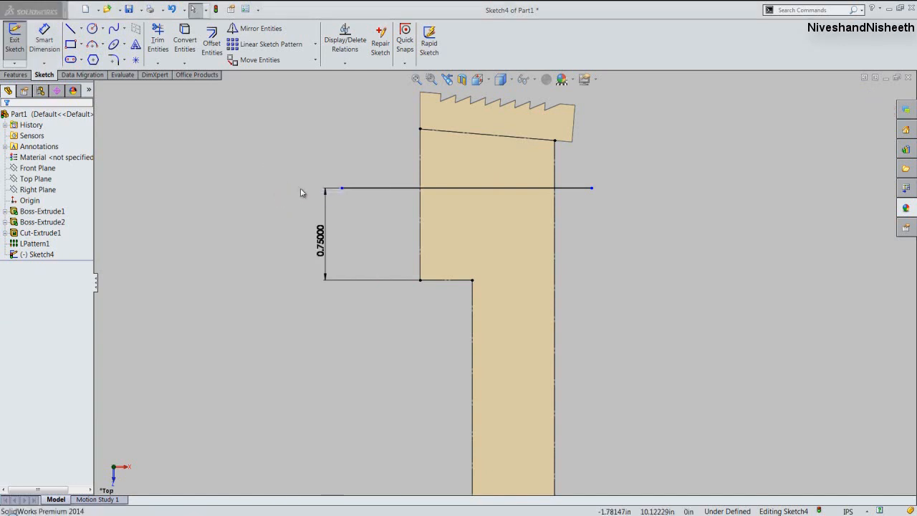
Sketch a slanted line about 2.00 in long across the head, just below the toothed cap.
{"action": "right_click", "coordinate": [330, 136]}
{"action": "left_click", "coordinate": [337, 138]}
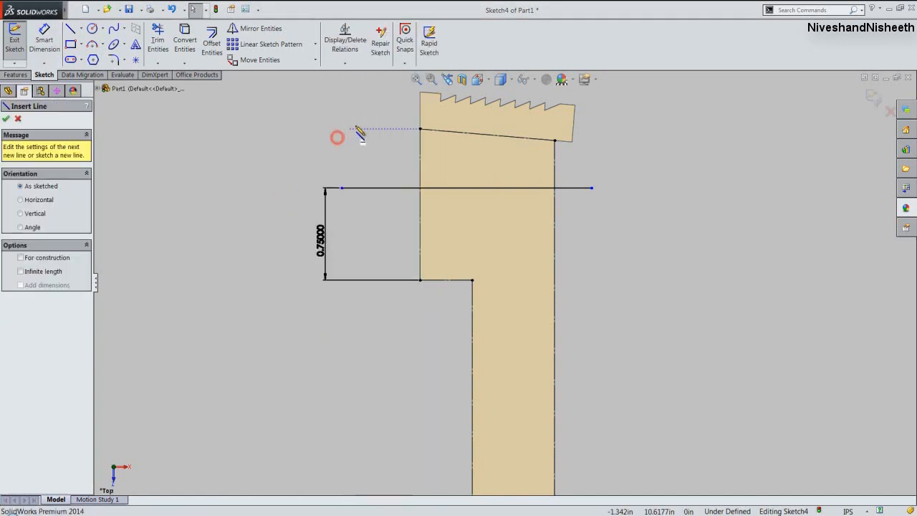
{"action": "left_click", "coordinate": [367, 128]}
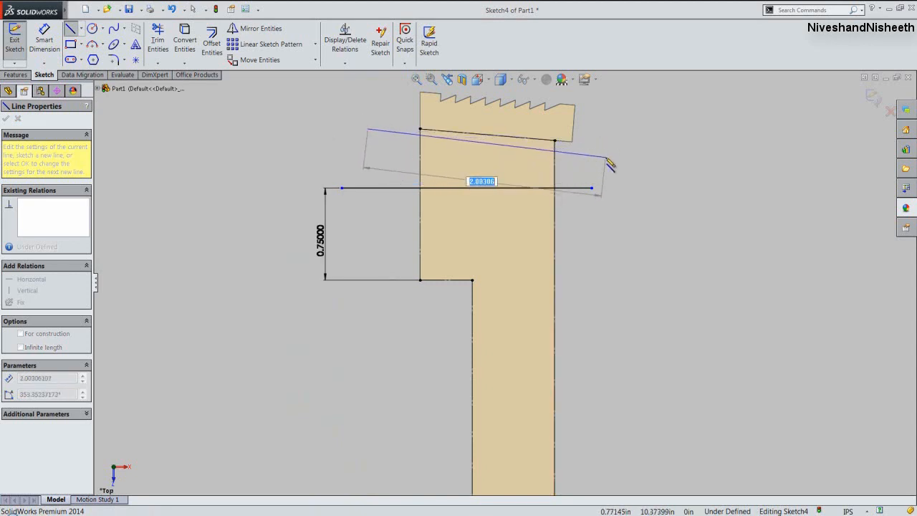
{"action": "left_click", "coordinate": [606, 157]}
{"action": "double_click", "coordinate": [646, 143]}
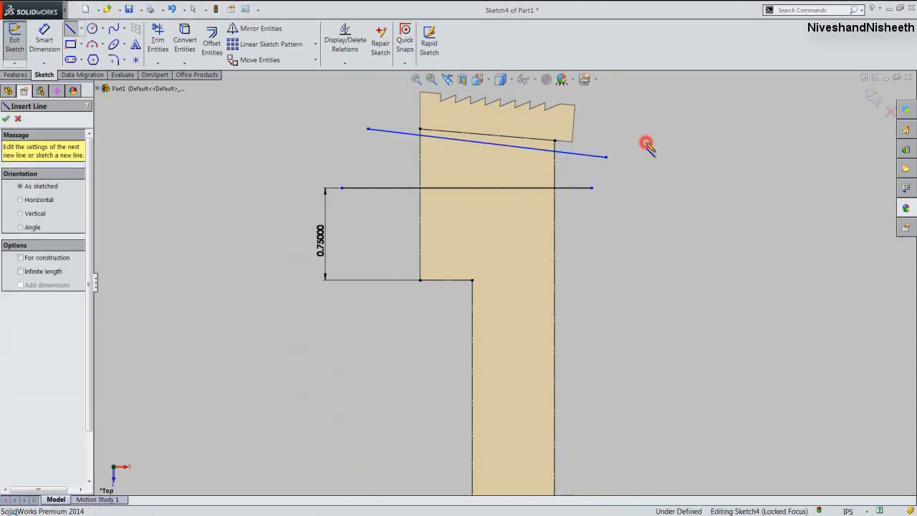
{"action": "right_click", "coordinate": [648, 146]}
{"action": "left_click", "coordinate": [659, 149]}
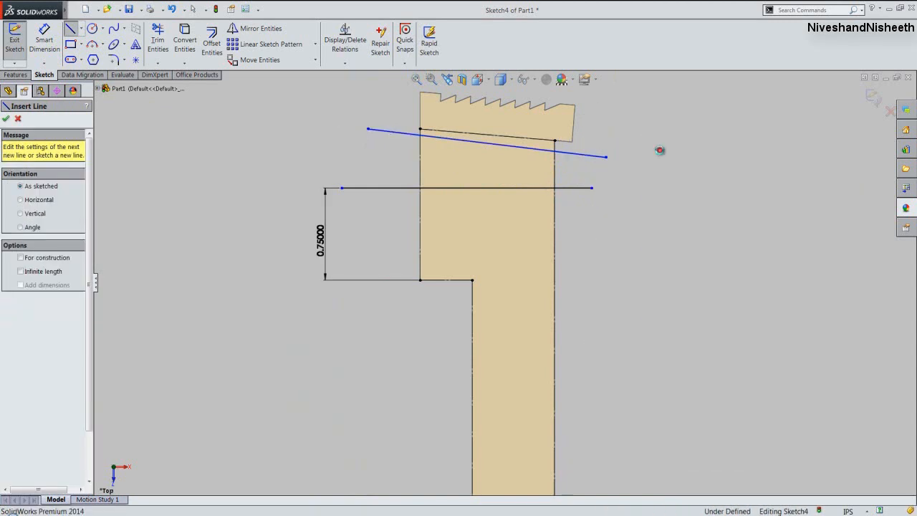
Add a Parallel relation between the slanted line and the head's sloped edge under the cap.
{"action": "left_click", "coordinate": [344, 63]}
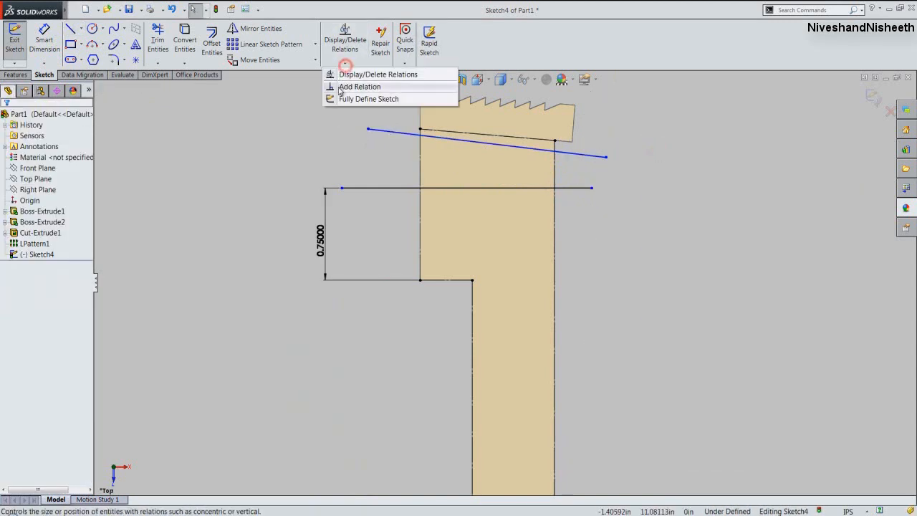
{"action": "left_click", "coordinate": [338, 86]}
{"action": "left_click", "coordinate": [388, 131]}
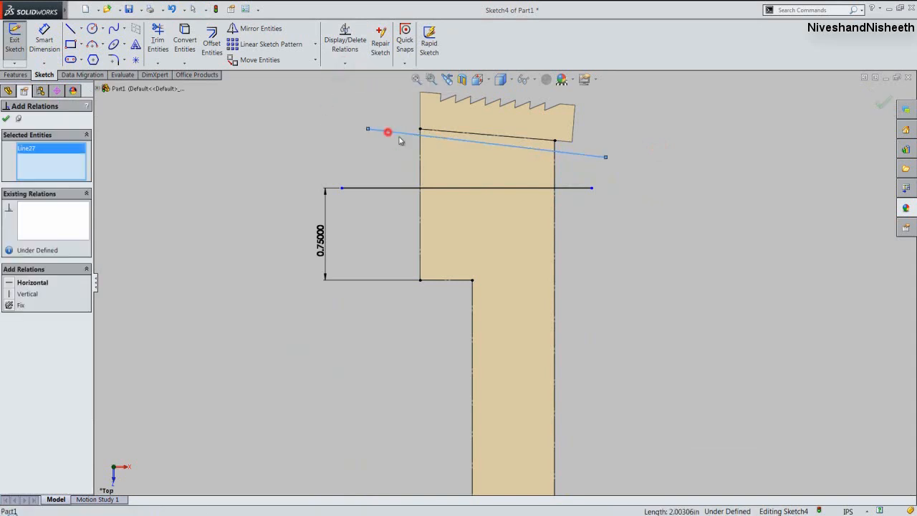
{"action": "left_click", "coordinate": [436, 129]}
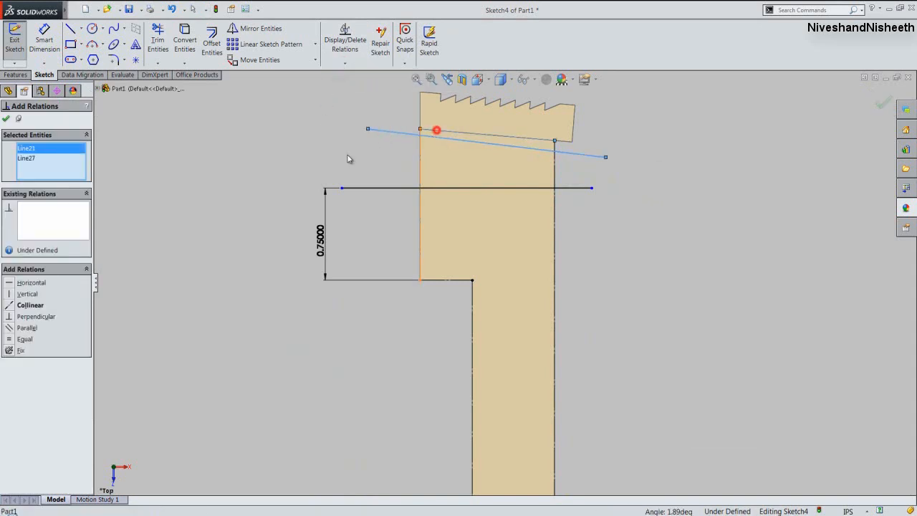
{"action": "left_click", "coordinate": [12, 329]}
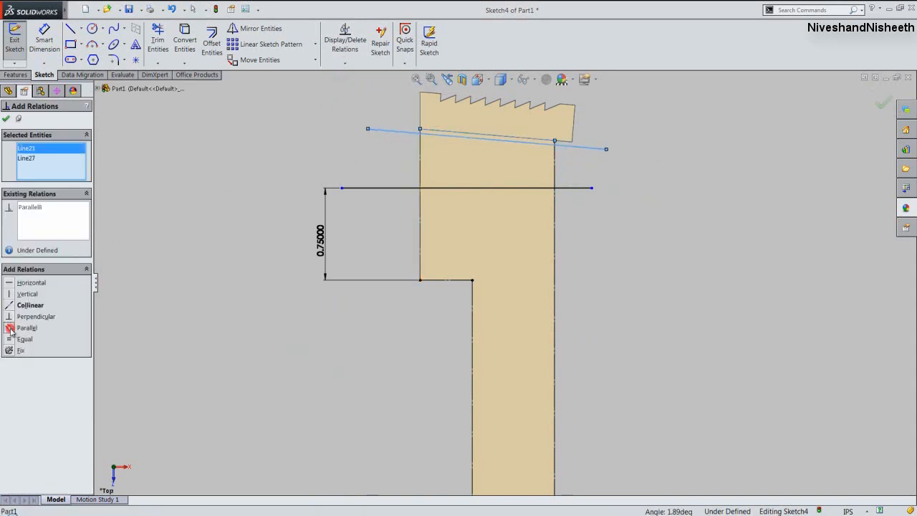
Add a Collinear relation between the slanted line and the head's sloped edge under the toothed cap.
{"action": "key", "text": "Delete"}
{"action": "left_click", "coordinate": [35, 149]}
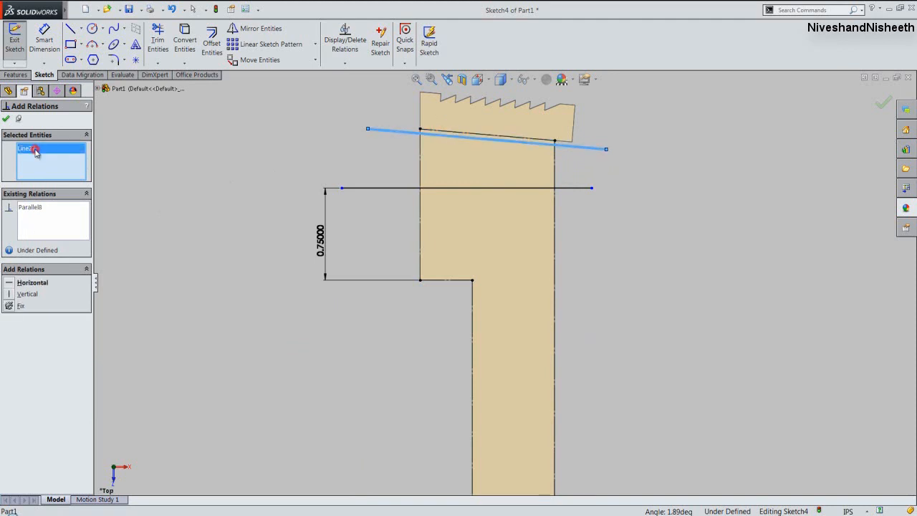
{"action": "key", "text": "Delete"}
{"action": "left_click", "coordinate": [406, 133]}
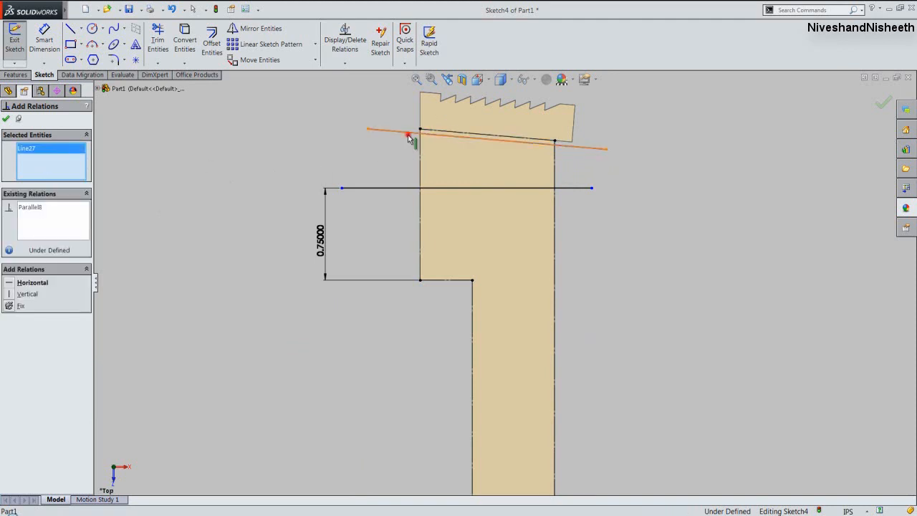
{"action": "left_click", "coordinate": [446, 131]}
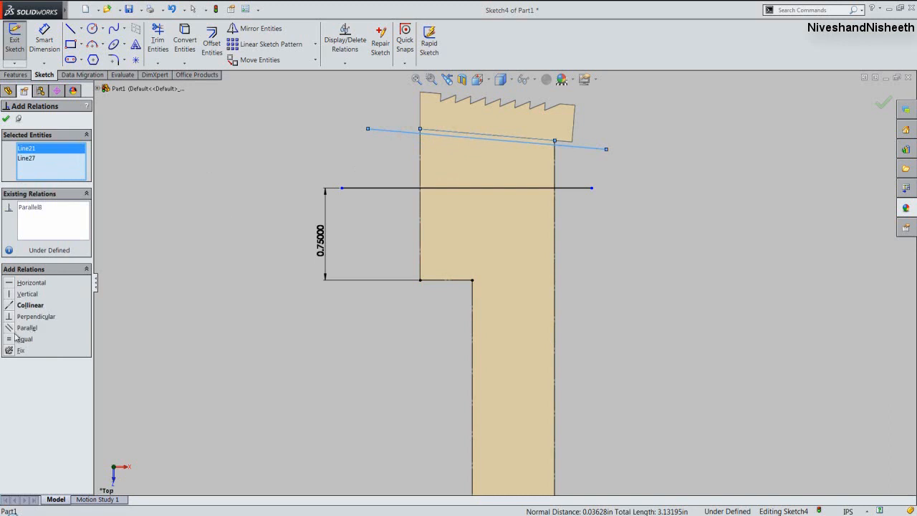
{"action": "left_click", "coordinate": [10, 305]}
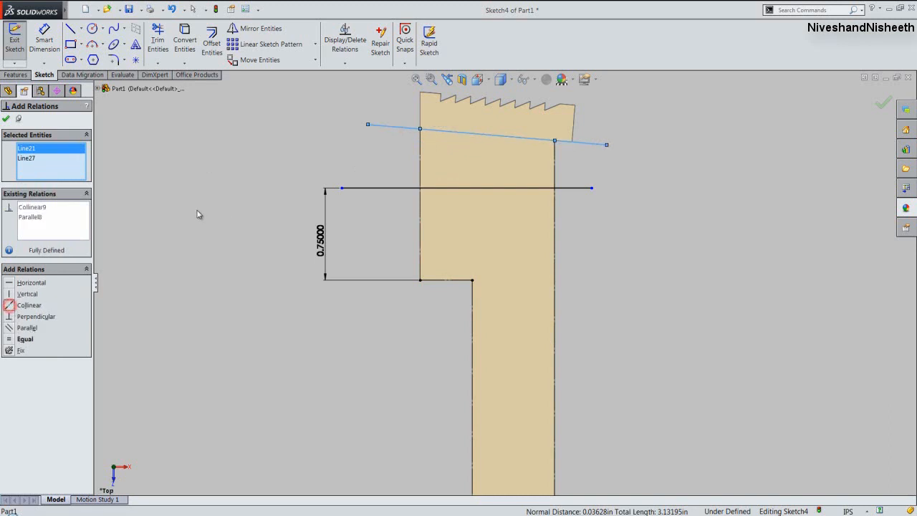
{"action": "left_click", "coordinate": [6, 120]}
{"action": "left_click", "coordinate": [212, 138]}
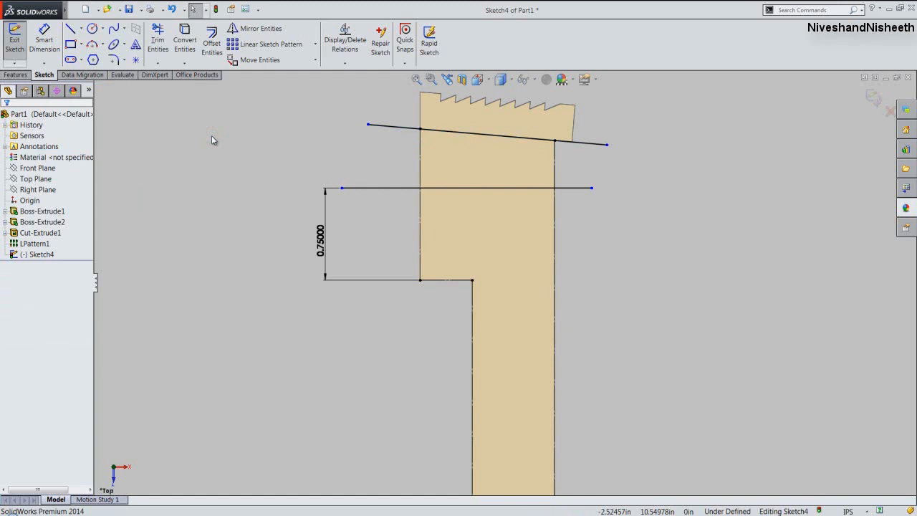
Sketch a vertical line from the slanted line down to the horizontal line, just outside the head's right edge.
{"action": "right_click", "coordinate": [308, 150]}
{"action": "left_click", "coordinate": [326, 138]}
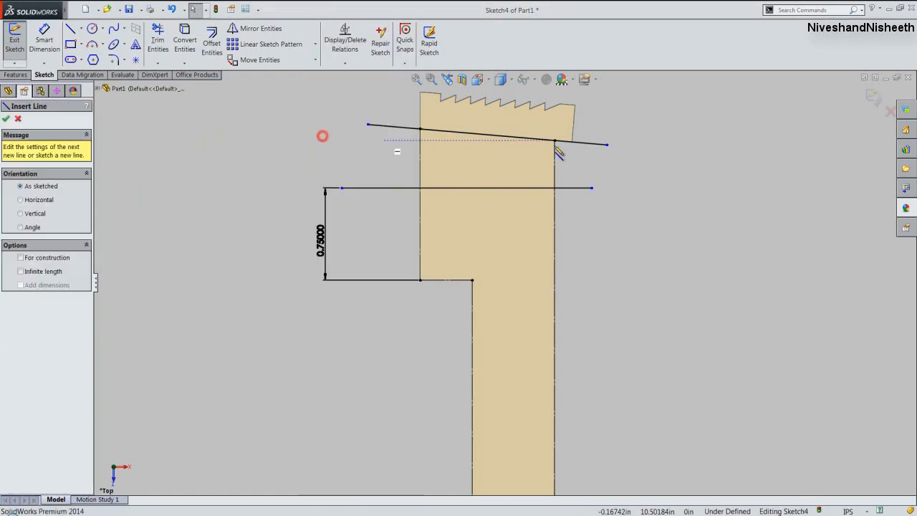
{"action": "scroll", "coordinate": [566, 150], "scroll_direction": "down", "scroll_amount": 2}
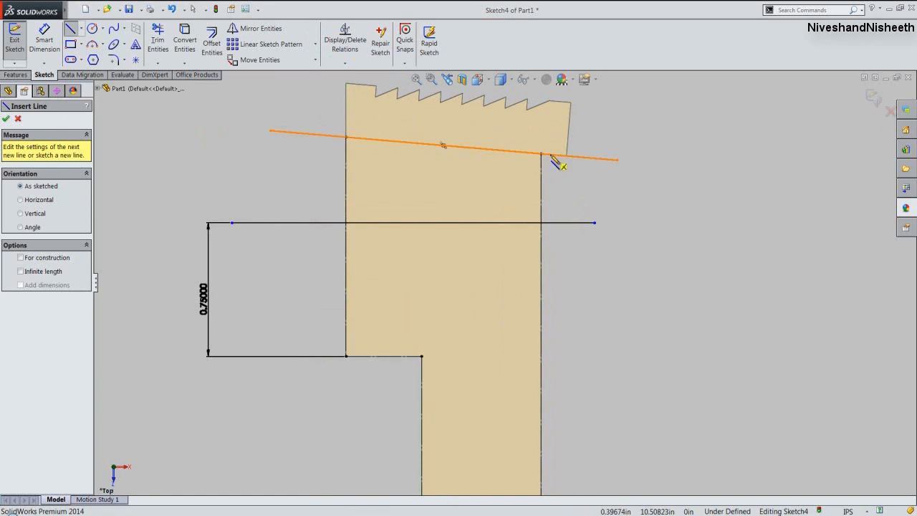
{"action": "left_click", "coordinate": [549, 155]}
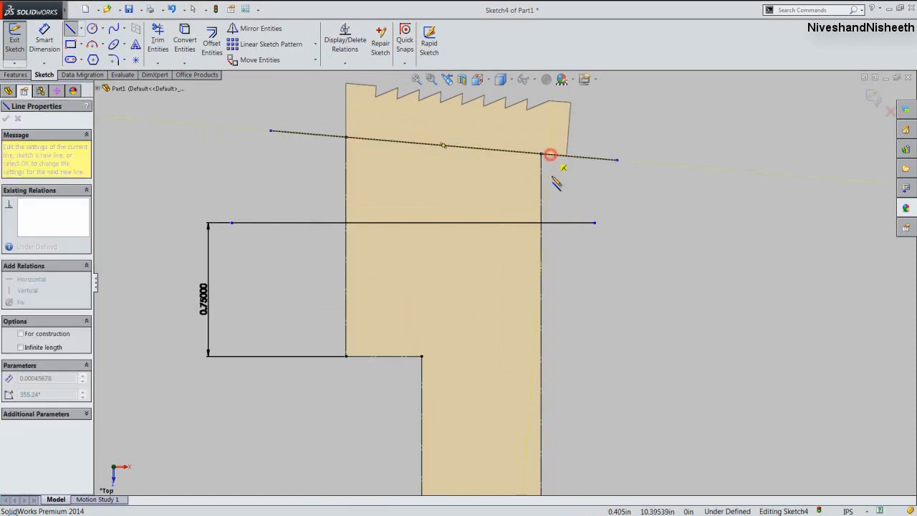
{"action": "left_click", "coordinate": [550, 223]}
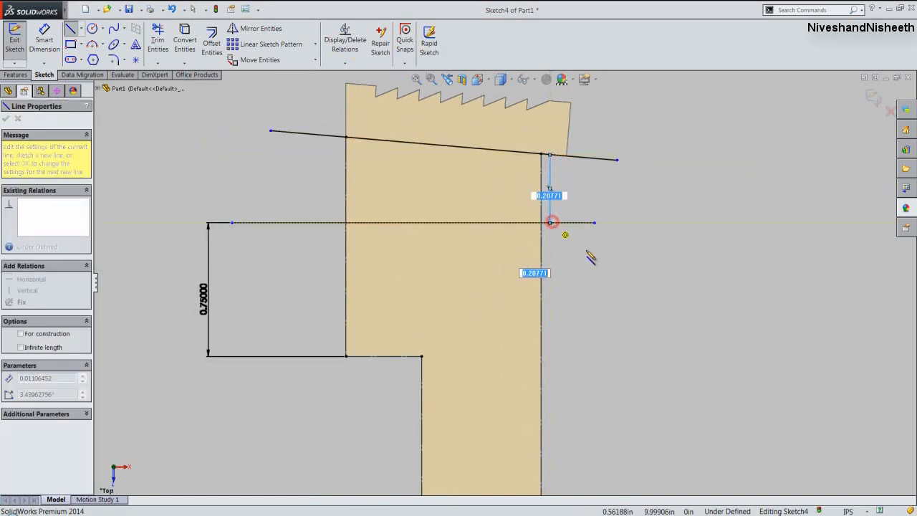
{"action": "double_click", "coordinate": [591, 254]}
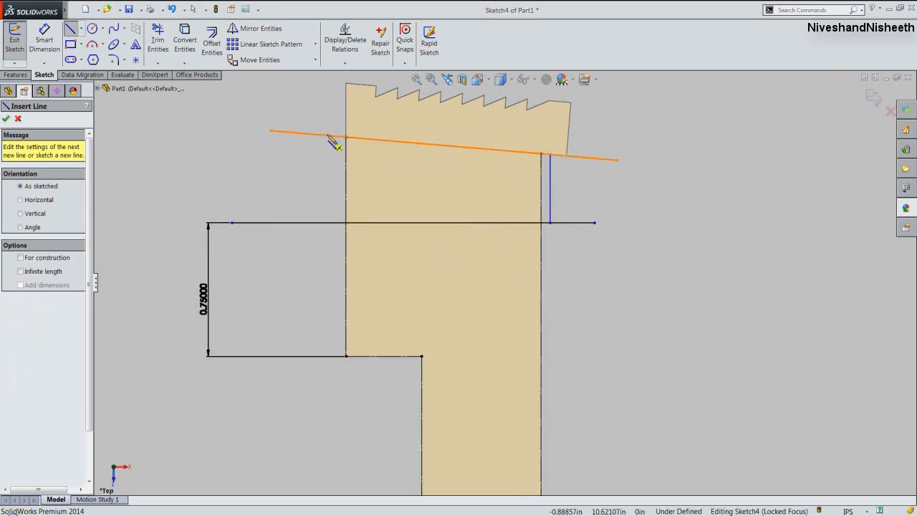
Sketch a vertical line about 0.49 in long between the slanted and horizontal lines, just outside the head's left edge.
{"action": "left_click", "coordinate": [329, 135]}
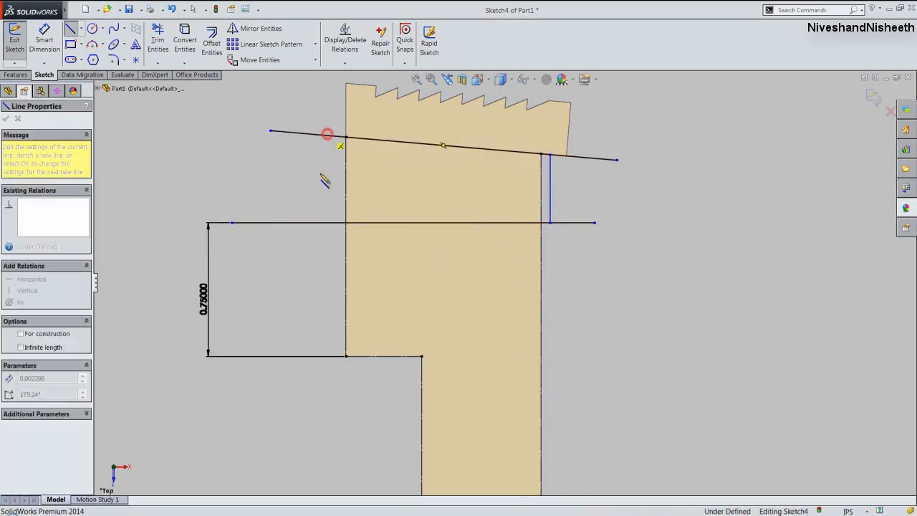
{"action": "left_click", "coordinate": [326, 223]}
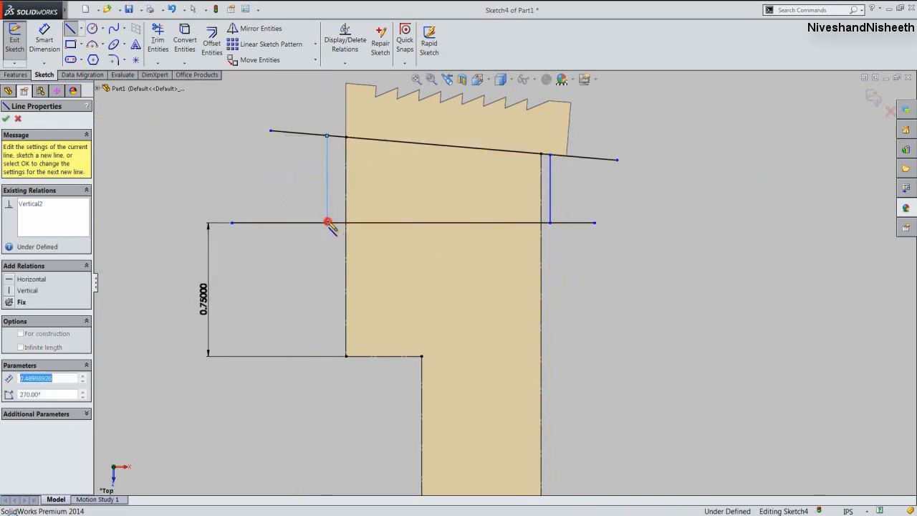
{"action": "right_click", "coordinate": [294, 166]}
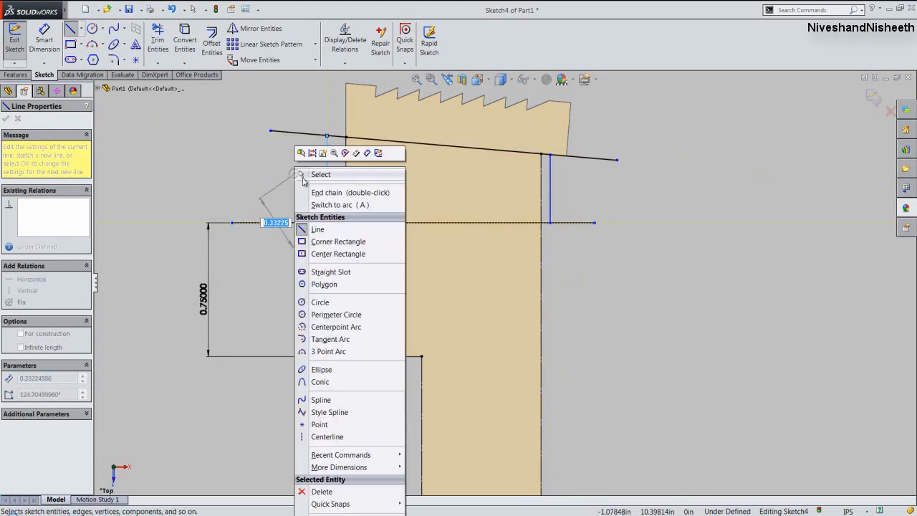
{"action": "left_click", "coordinate": [303, 174]}
Trim the overhanging ends of the slanted and horizontal lines beyond the two verticals, and exit the sketch.
{"action": "left_click", "coordinate": [159, 43]}
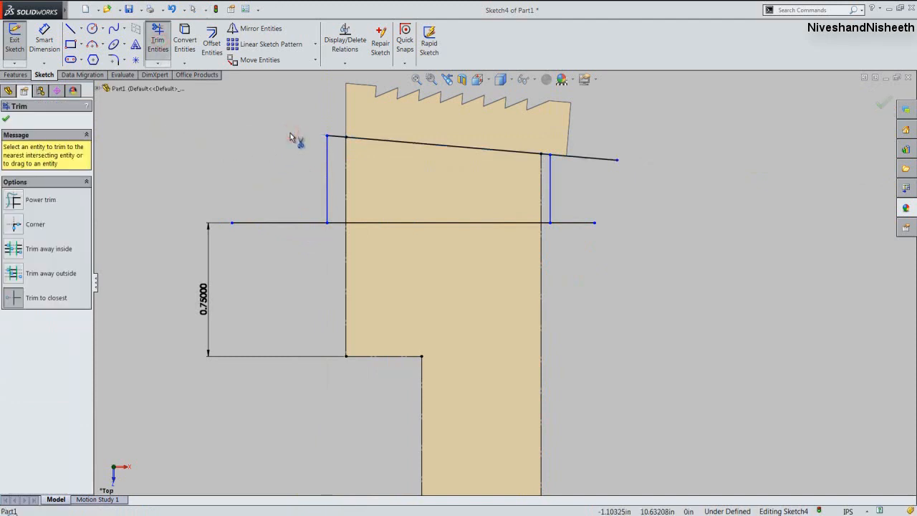
{"action": "left_click", "coordinate": [288, 222]}
{"action": "left_click", "coordinate": [591, 161]}
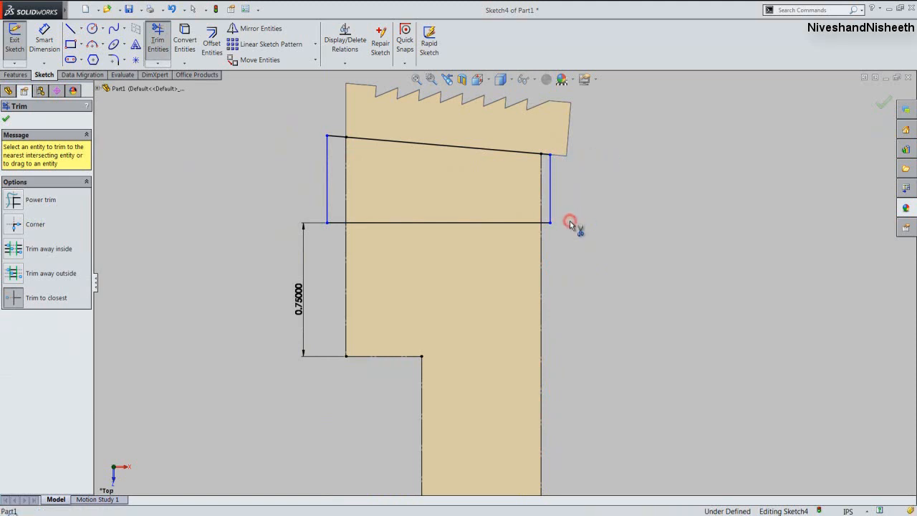
{"action": "right_click", "coordinate": [126, 138]}
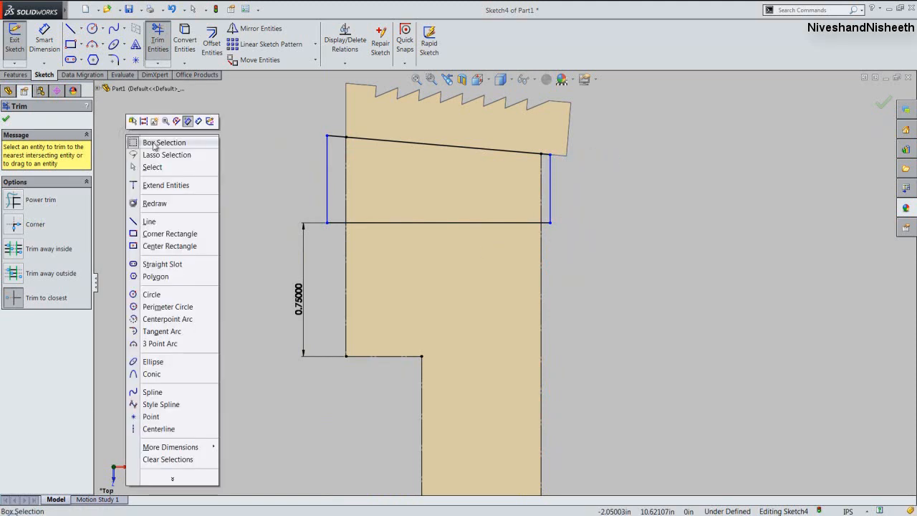
{"action": "left_click", "coordinate": [152, 167]}
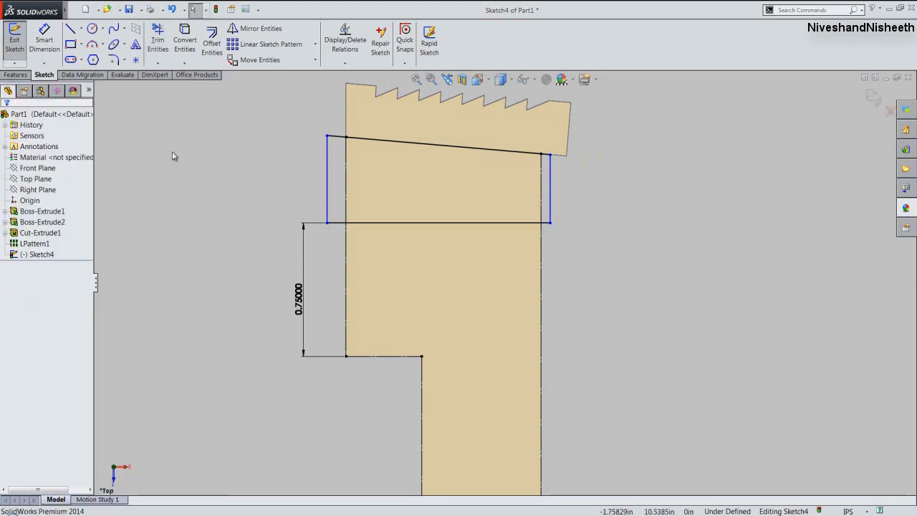
{"action": "left_click", "coordinate": [873, 99]}
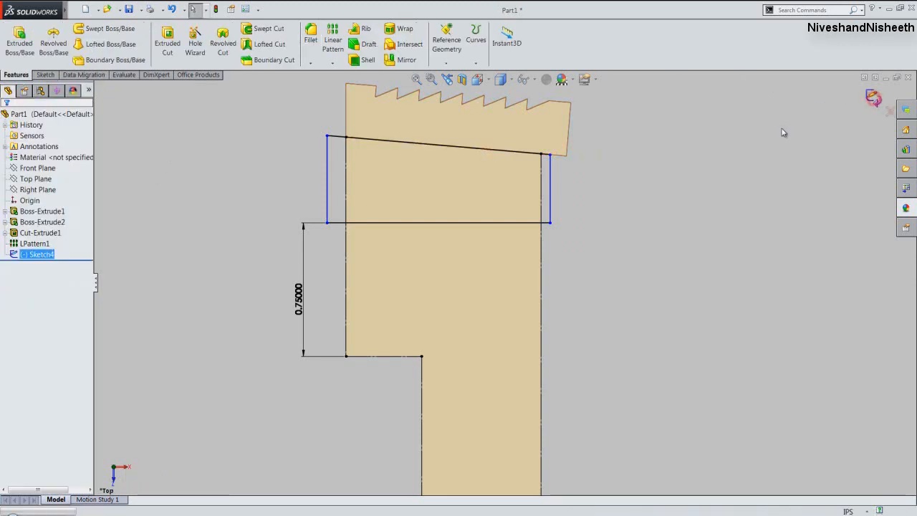
{"action": "left_click", "coordinate": [779, 130]}
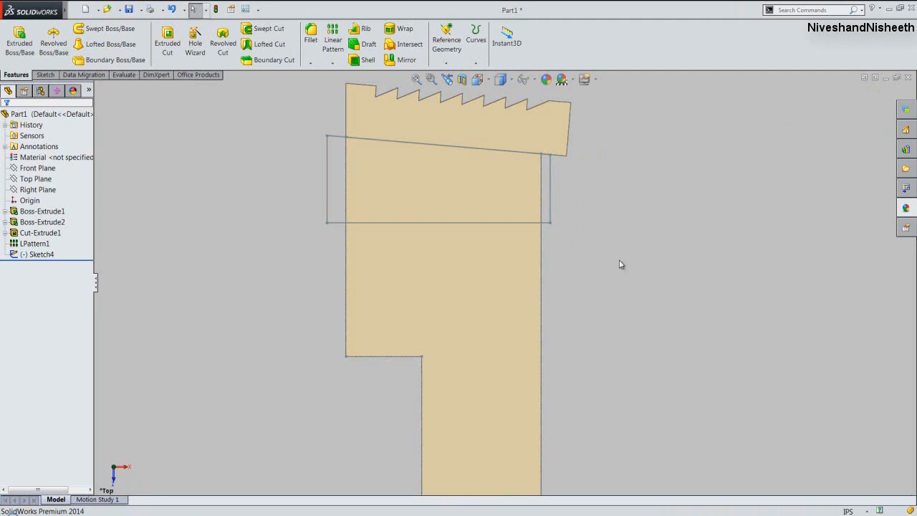
Cut-extrude the closed profile below the toothed cap as a Blind cut 0.03125 in deep.
{"action": "middle_click_drag", "start_coordinate": [620, 264], "coordinate": [574, 295]}
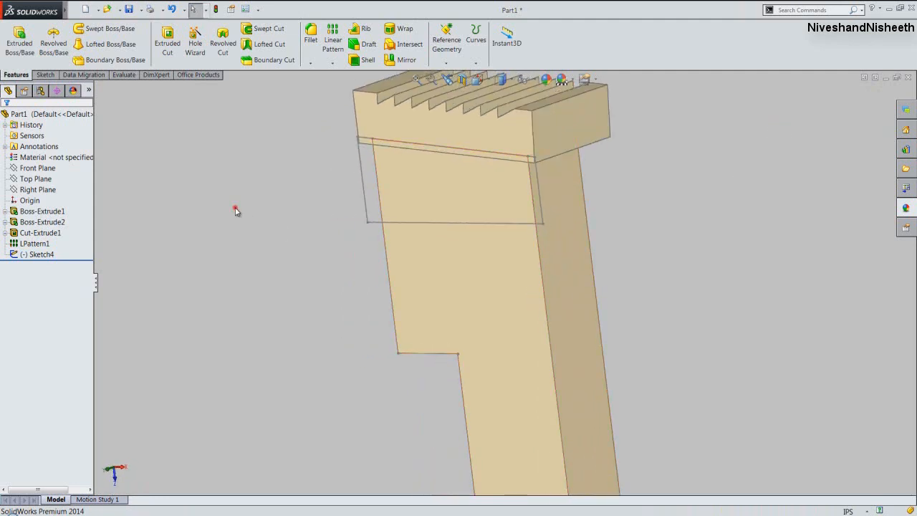
{"action": "left_click", "coordinate": [166, 44]}
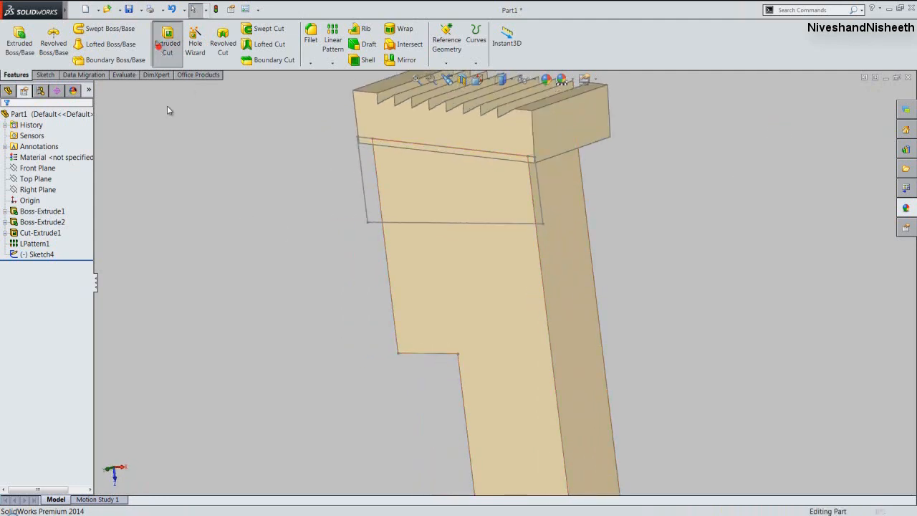
{"action": "left_click", "coordinate": [364, 199]}
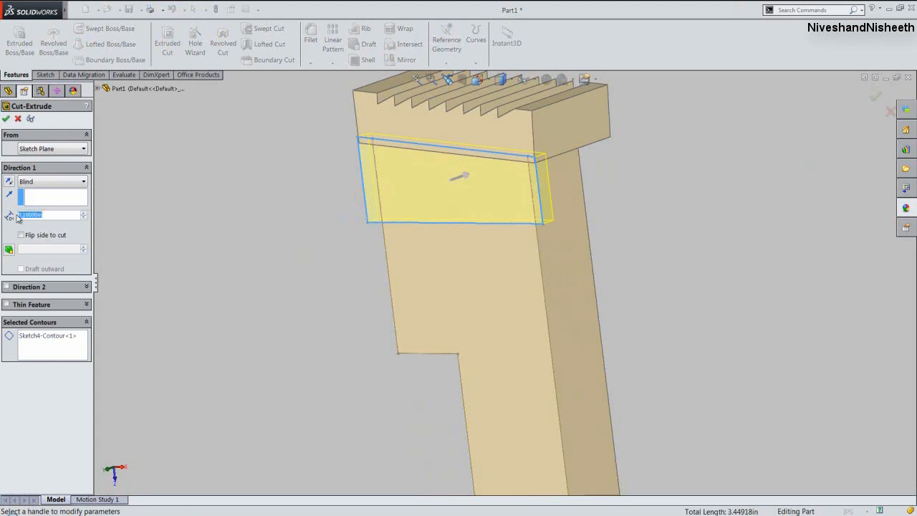
{"action": "type", "text": "03125"}
{"action": "key", "text": "Return"}
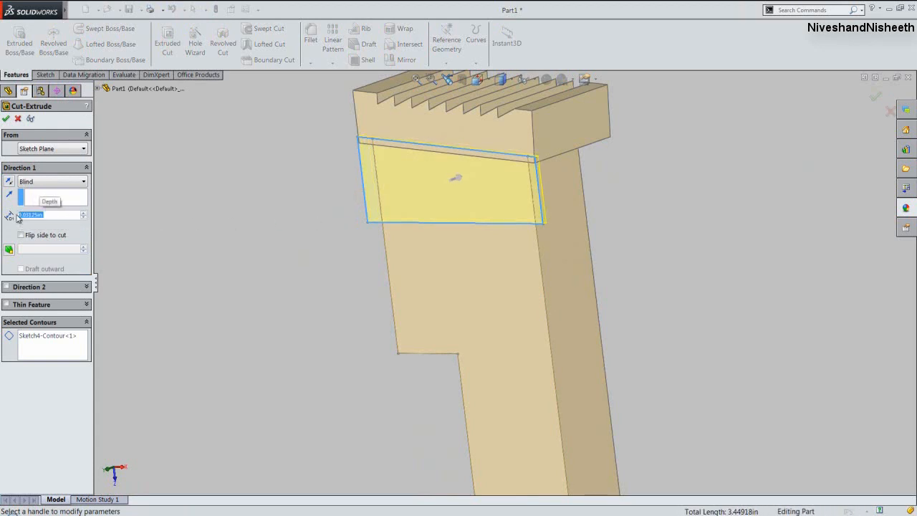
{"action": "left_click", "coordinate": [6, 117]}
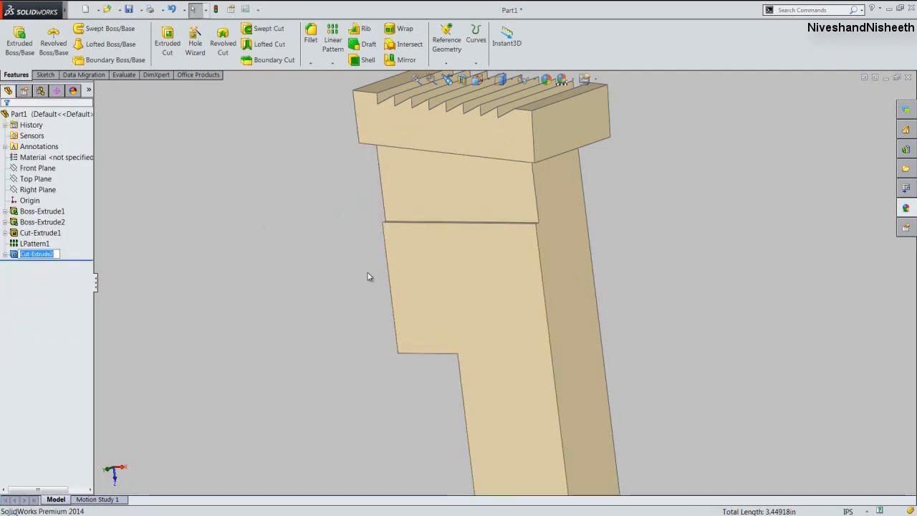
Create a sketch on the wrench body's face below the shallow cut and convert the face's outline into sketch entities.
{"action": "left_click", "coordinate": [444, 81]}
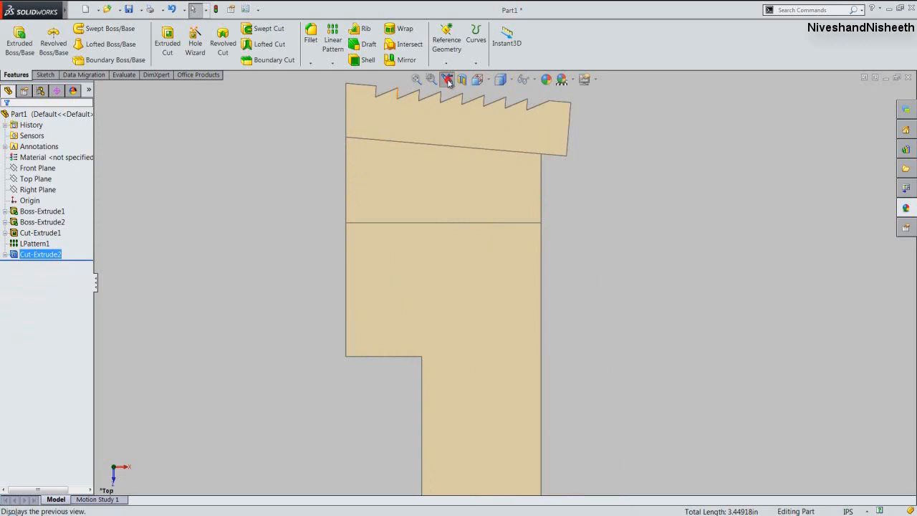
{"action": "left_click", "coordinate": [306, 212]}
{"action": "left_click", "coordinate": [428, 293]}
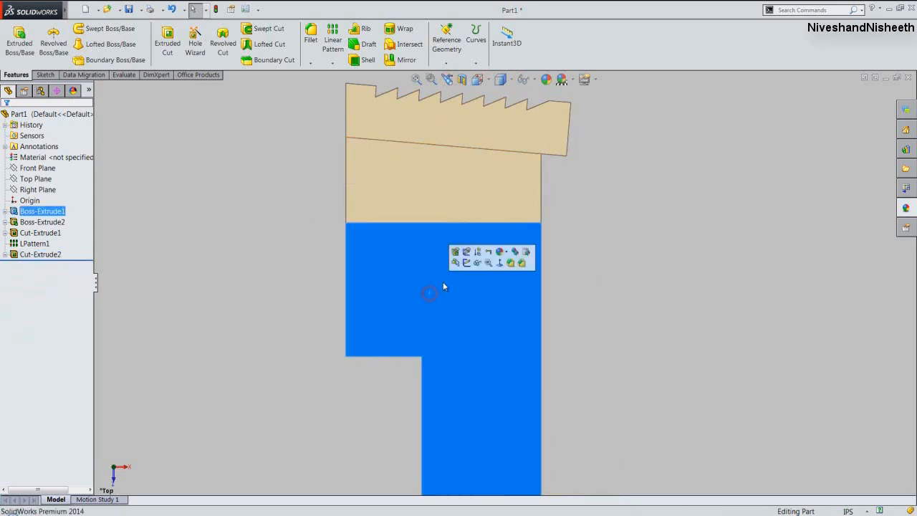
{"action": "left_click", "coordinate": [469, 262]}
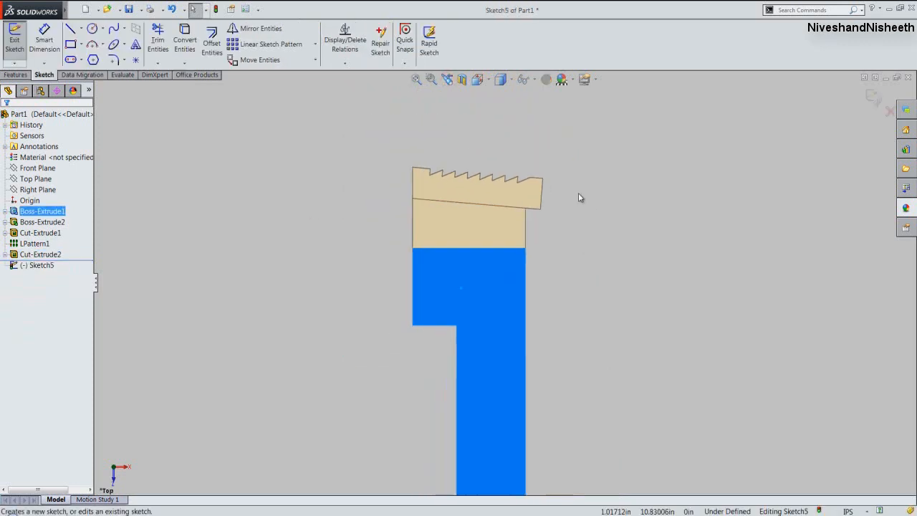
{"action": "left_click", "coordinate": [184, 39]}
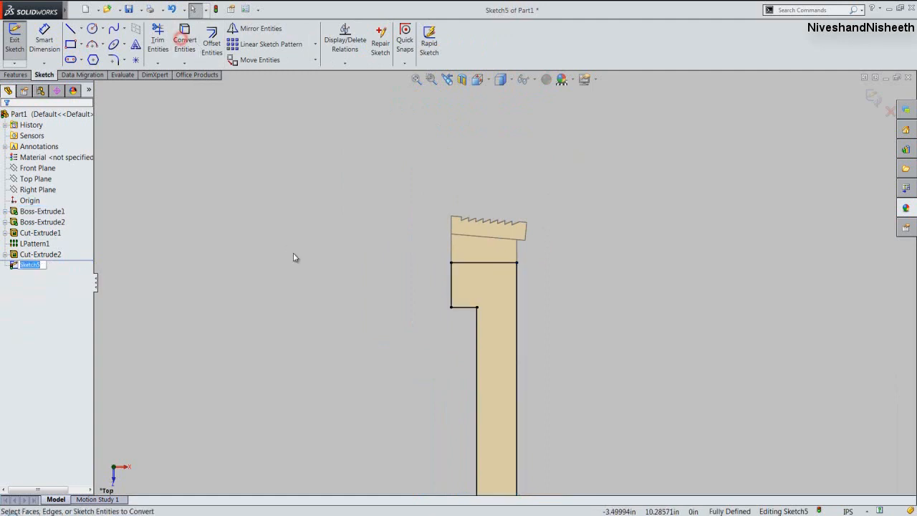
{"action": "left_click", "coordinate": [293, 255]}
Change the entire converted body outline to construction geometry.
{"action": "scroll", "coordinate": [562, 169], "scroll_direction": "up", "scroll_amount": 7}
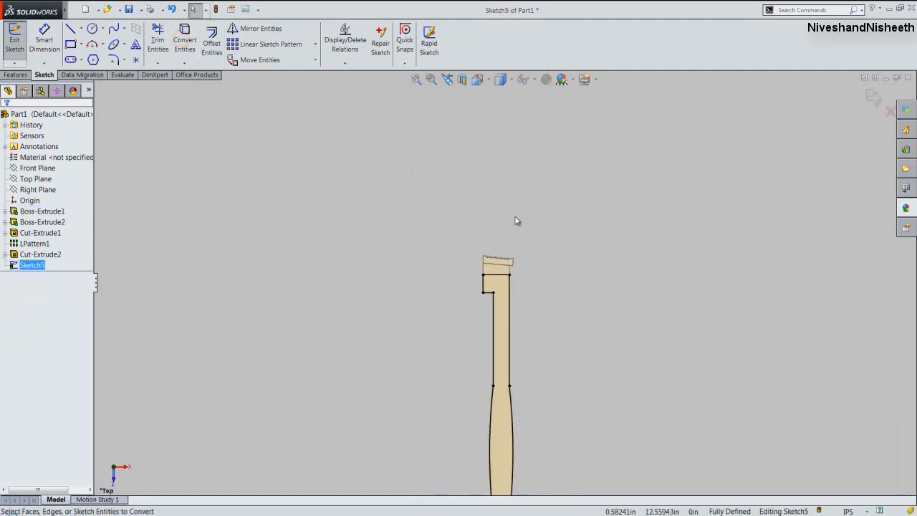
{"action": "left_click", "coordinate": [407, 221]}
{"action": "mouse_move", "coordinate": [409, 222]}
{"action": "left_mouse_down"}
{"action": "mouse_move", "coordinate": [594, 429]}
{"action": "mouse_move", "coordinate": [594, 470]}
{"action": "left_mouse_up"}
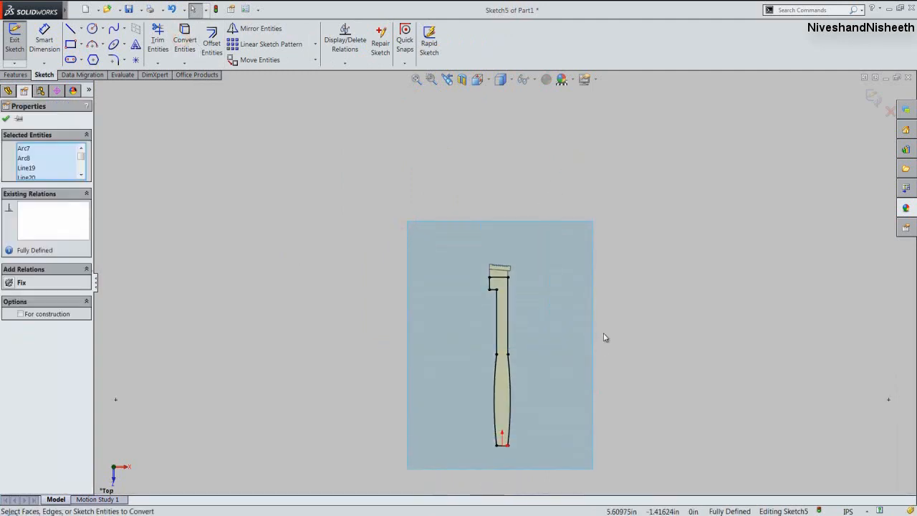
{"action": "left_click", "coordinate": [627, 308]}
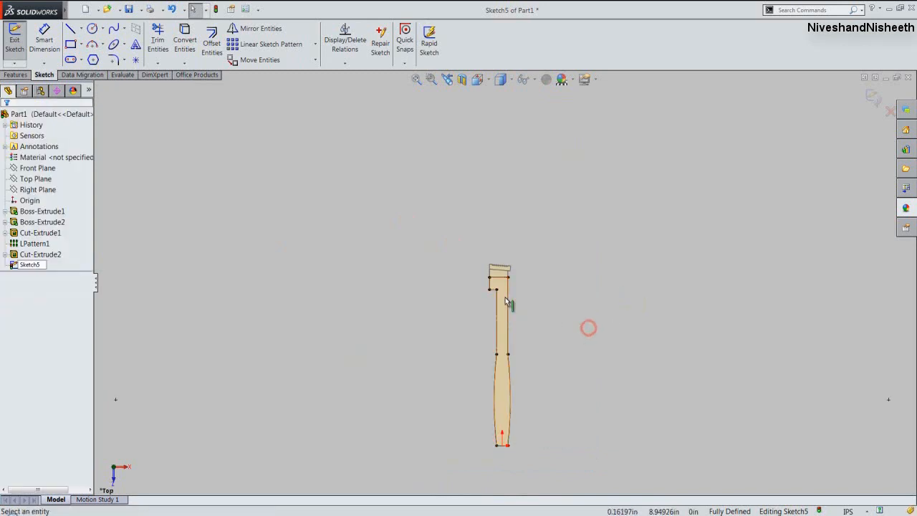
{"action": "scroll", "coordinate": [499, 290], "scroll_direction": "up", "scroll_amount": 3}
{"action": "scroll", "coordinate": [498, 287], "scroll_direction": "up", "scroll_amount": 5}
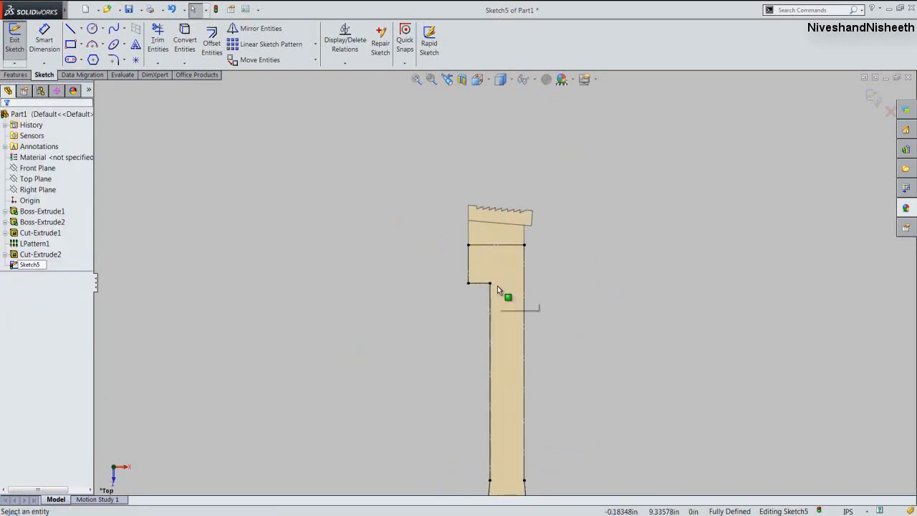
{"action": "left_click", "coordinate": [338, 247]}
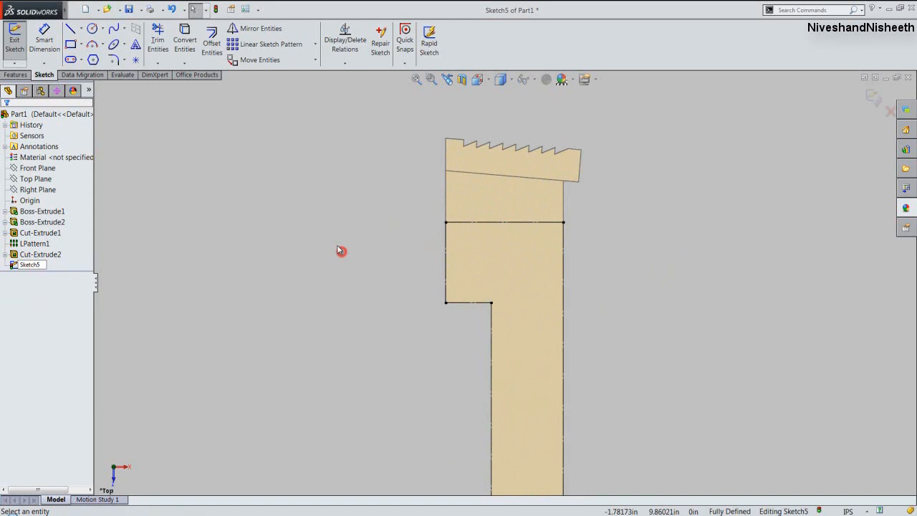
Draw a horizontal centerline across the body where the straight shank meets the curved handle, joining the outline's two corner points.
{"action": "right_click", "coordinate": [292, 165]}
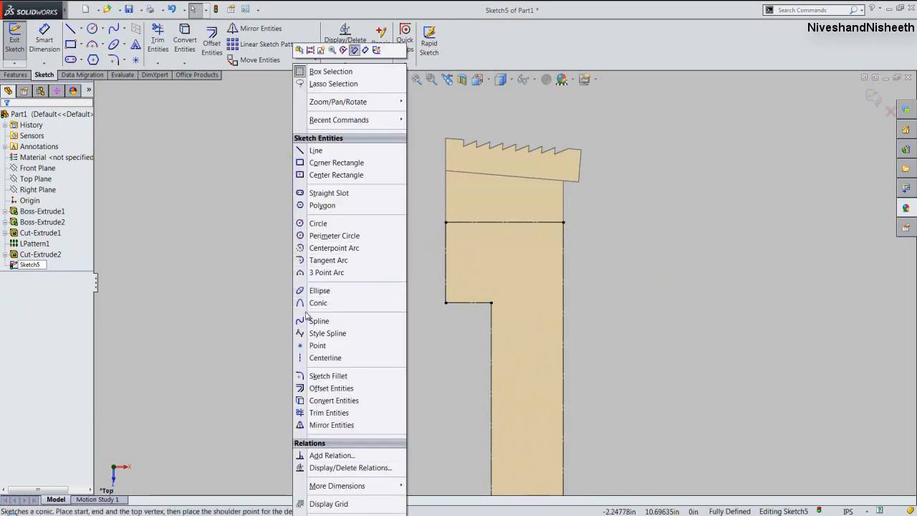
{"action": "left_click", "coordinate": [317, 358]}
{"action": "scroll", "coordinate": [385, 301], "scroll_direction": "up", "scroll_amount": 6}
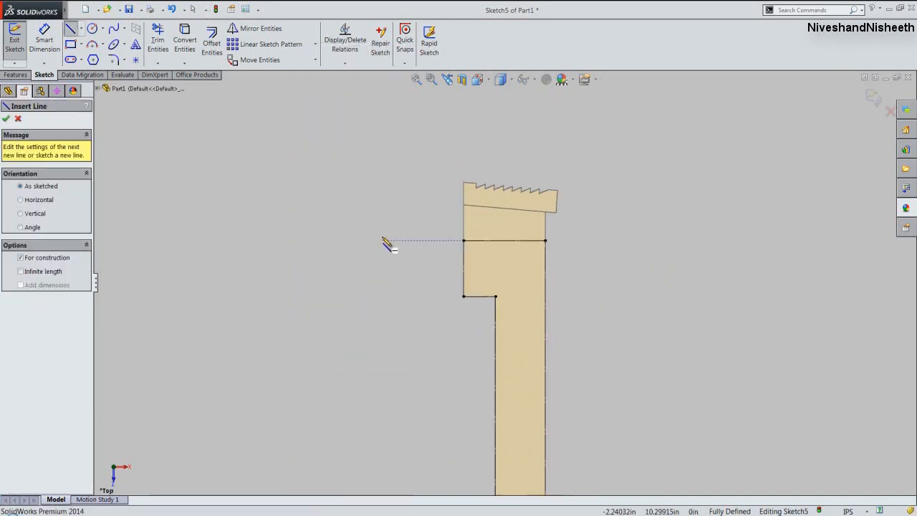
{"action": "scroll", "coordinate": [515, 400], "scroll_direction": "down", "scroll_amount": 5}
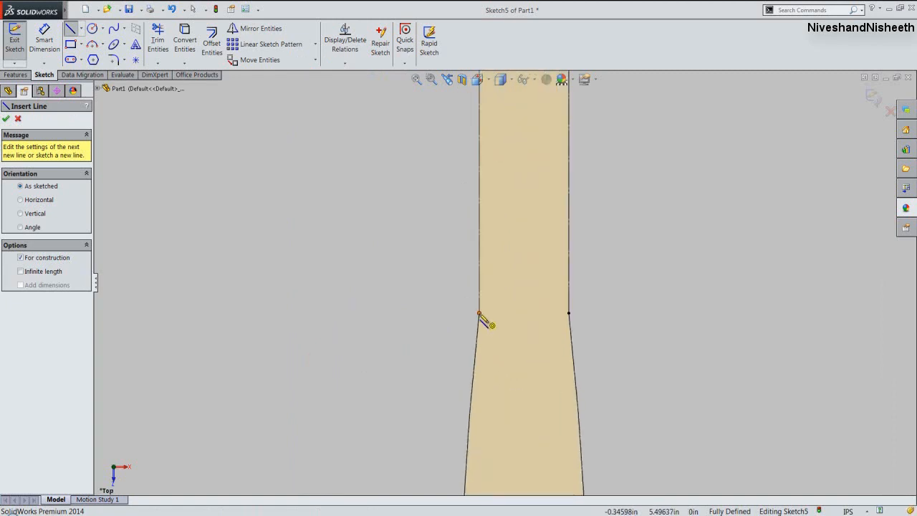
{"action": "left_click", "coordinate": [479, 313]}
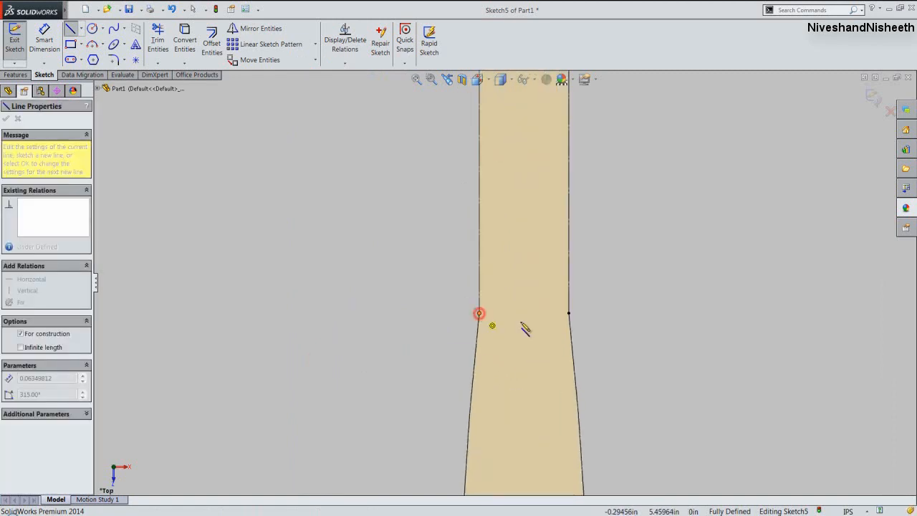
{"action": "left_click", "coordinate": [568, 313]}
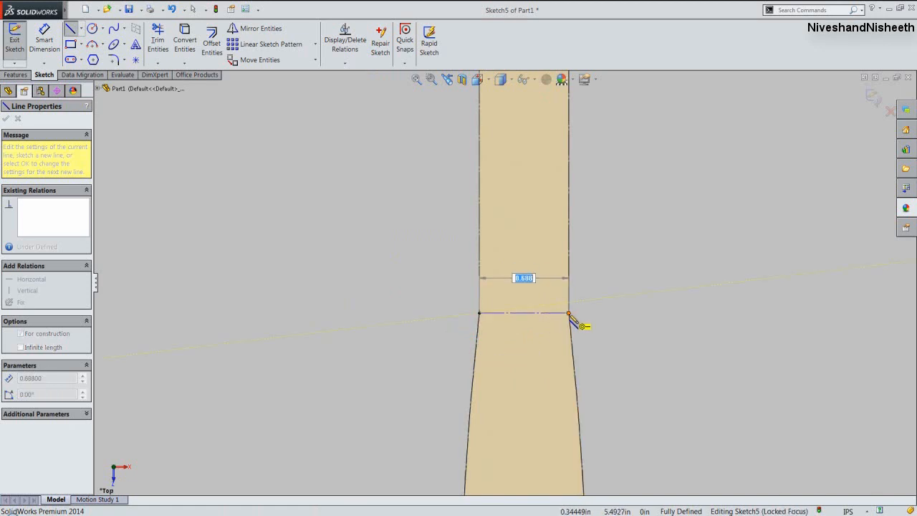
Draw a vertical line about 4.625 in long near the shank's right edge, from the new centerline up to the outline's top edge.
{"action": "right_click", "coordinate": [632, 267]}
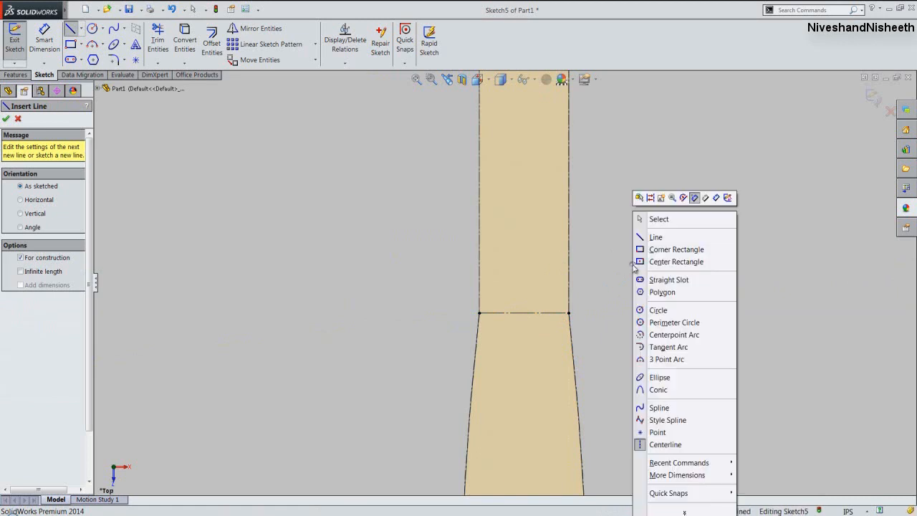
{"action": "left_click", "coordinate": [648, 237]}
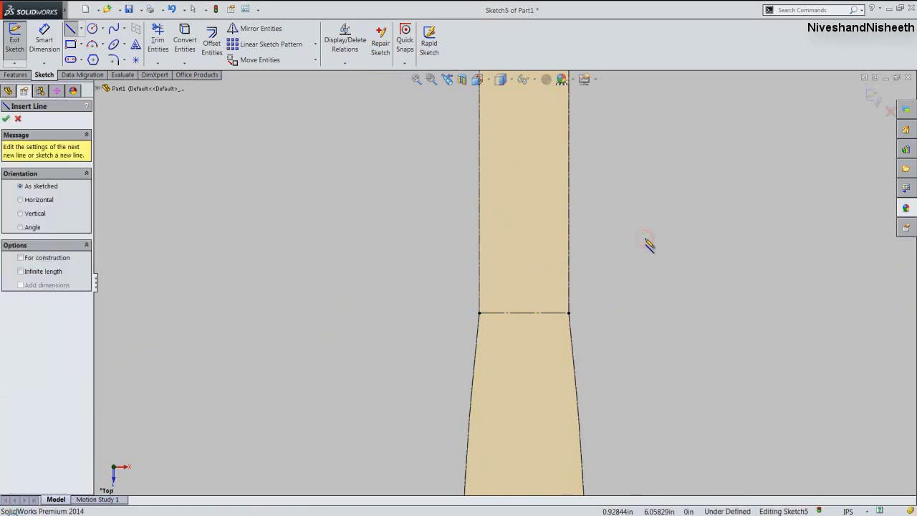
{"action": "scroll", "coordinate": [648, 243], "scroll_direction": "down", "scroll_amount": 3}
{"action": "left_click", "coordinate": [648, 11]}
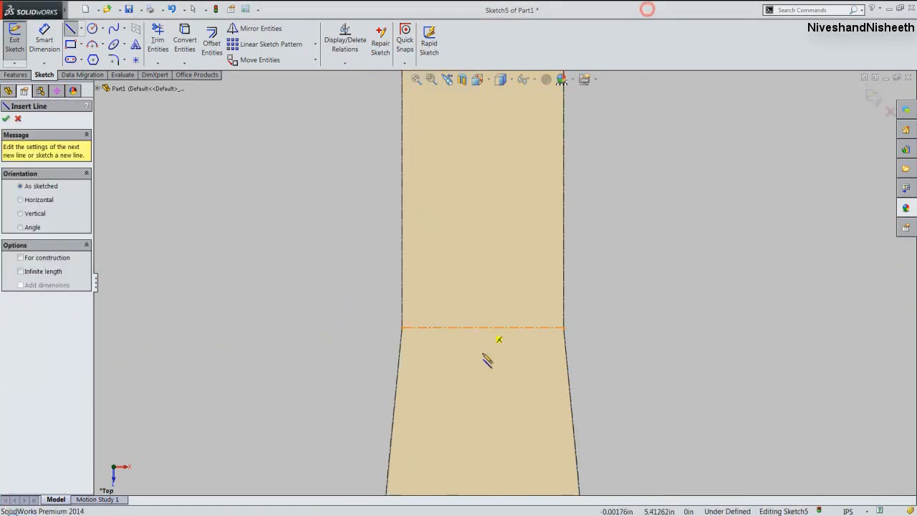
{"action": "left_click", "coordinate": [537, 328]}
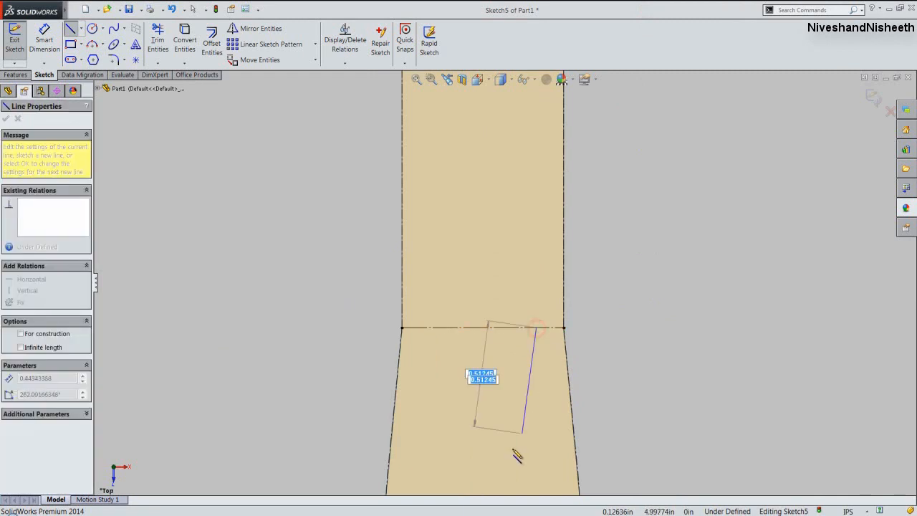
{"action": "scroll", "coordinate": [516, 399], "scroll_direction": "up", "scroll_amount": 3}
{"action": "scroll", "coordinate": [518, 429], "scroll_direction": "up", "scroll_amount": 5}
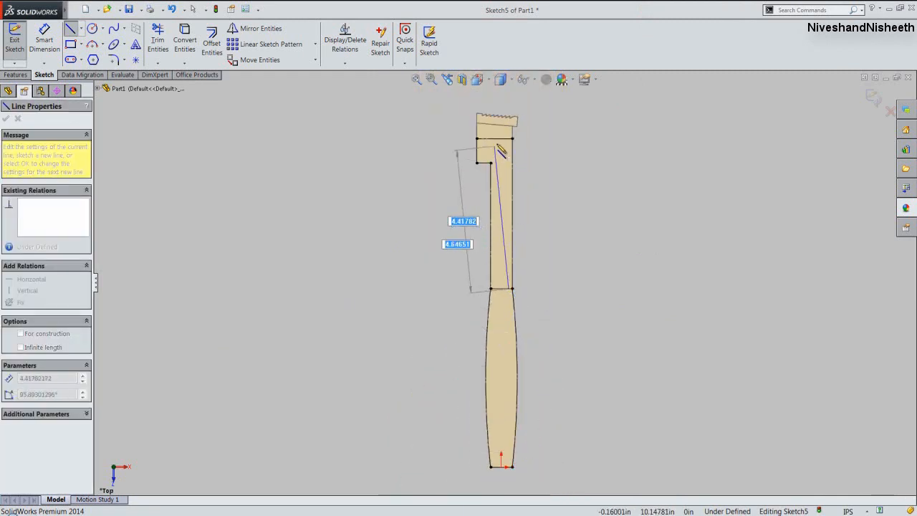
{"action": "scroll", "coordinate": [497, 115], "scroll_direction": "down", "scroll_amount": 2}
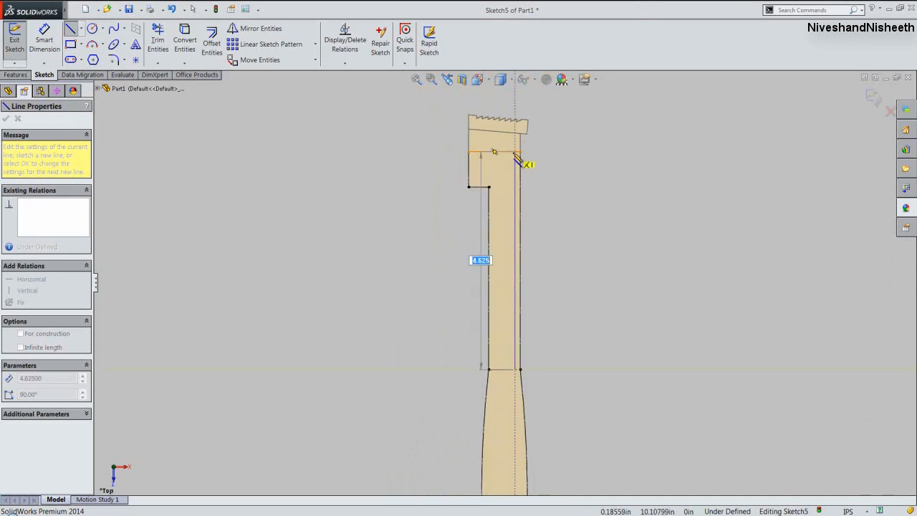
{"action": "left_click", "coordinate": [515, 152]}
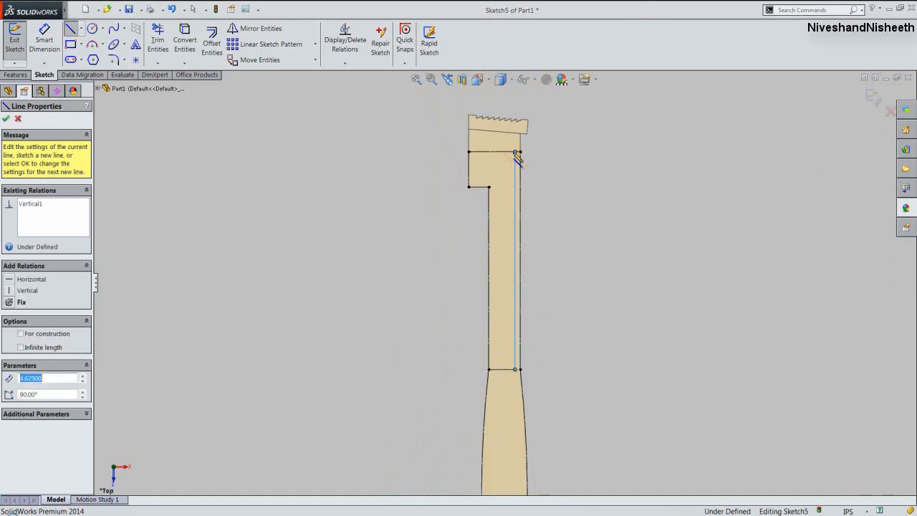
{"action": "double_click", "coordinate": [564, 159]}
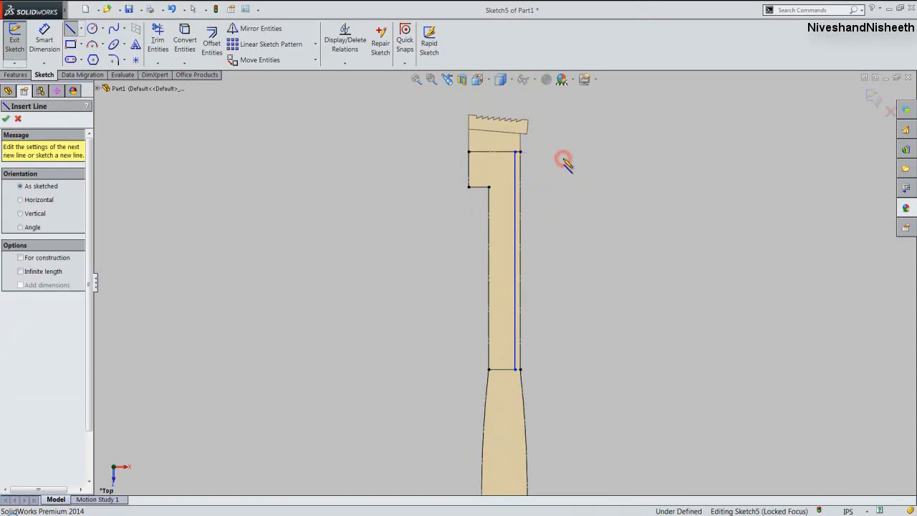
{"action": "right_click", "coordinate": [564, 162]}
{"action": "left_click", "coordinate": [583, 164]}
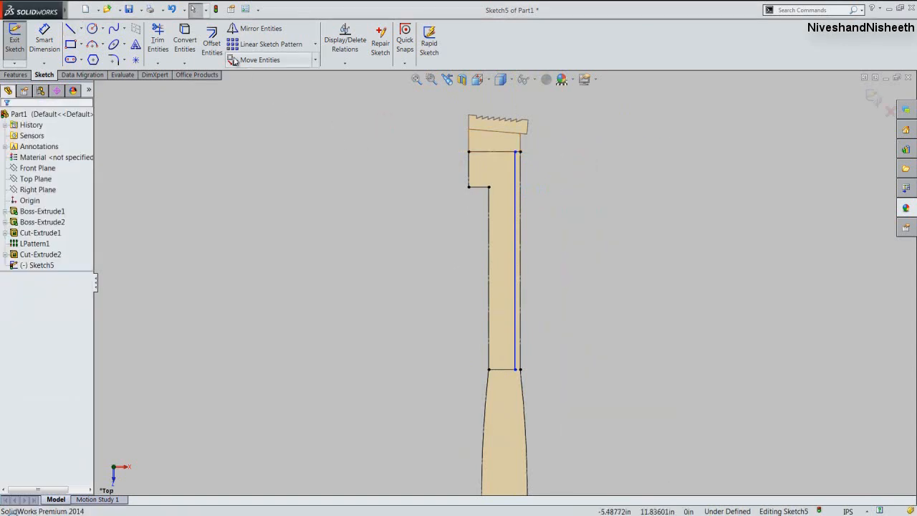
Offset the vertical line 0.1 in toward the shank's left edge using Reverse, with Add dimensions turned off.
{"action": "left_click", "coordinate": [211, 40]}
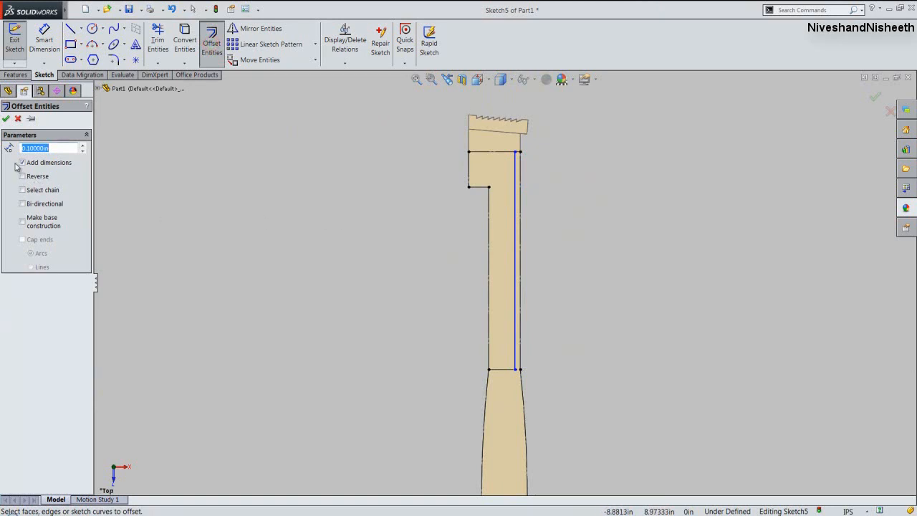
{"action": "left_click", "coordinate": [515, 259]}
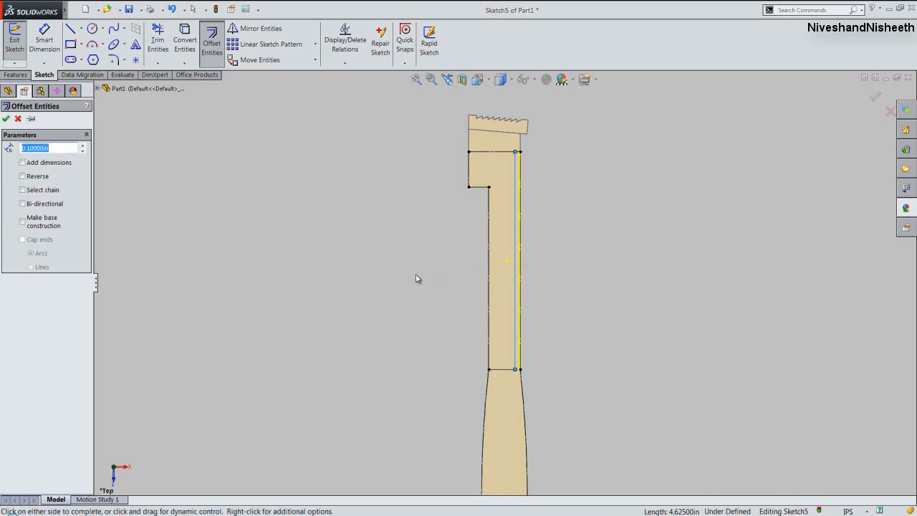
{"action": "left_click", "coordinate": [22, 176]}
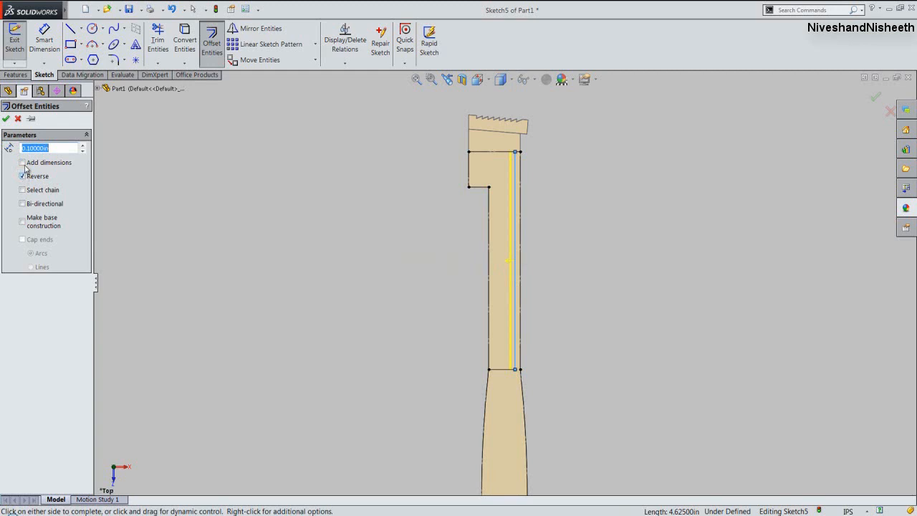
{"action": "left_click", "coordinate": [6, 119]}
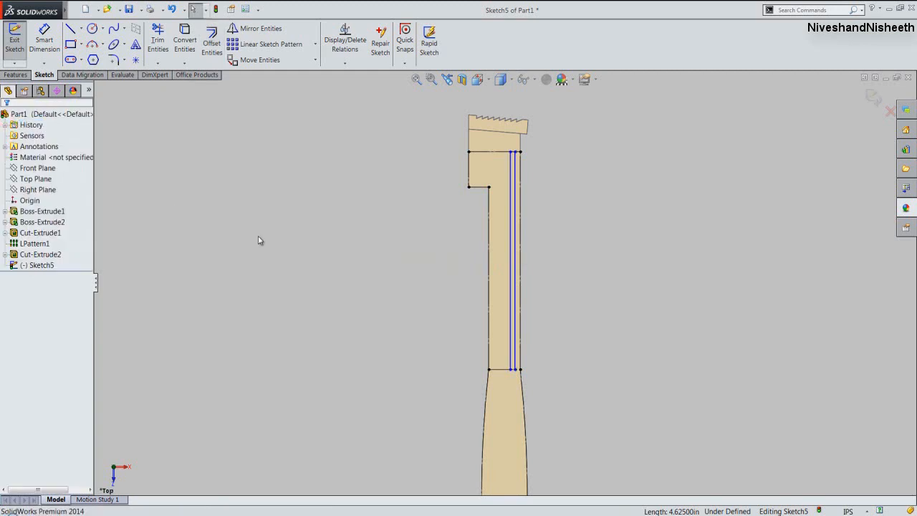
Dimension the offset line 0.204 in from the shank's left edge.
{"action": "scroll", "coordinate": [499, 223], "scroll_direction": "down", "scroll_amount": 5}
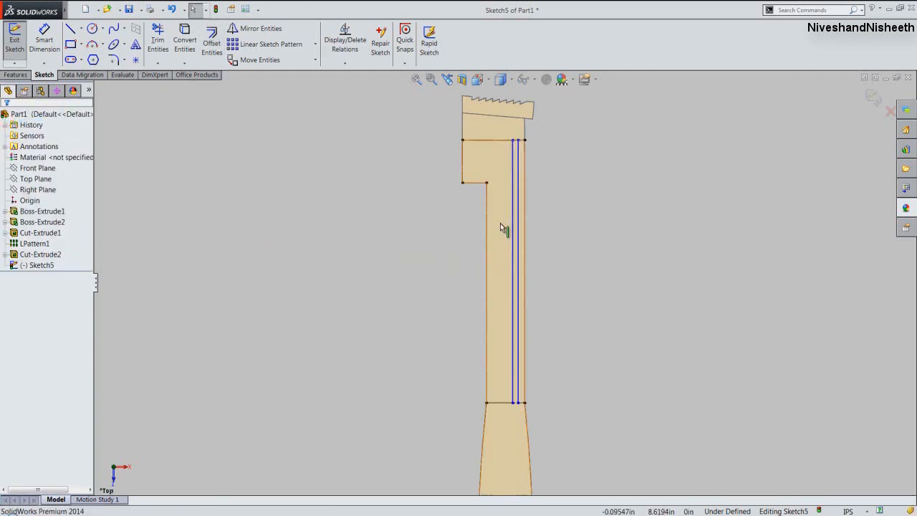
{"action": "right_click", "coordinate": [317, 172]}
{"action": "left_click", "coordinate": [390, 38]}
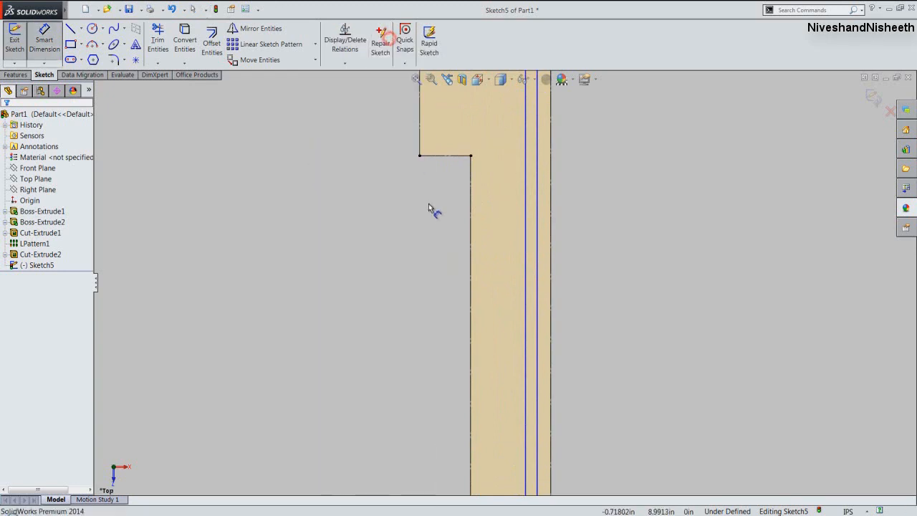
{"action": "left_click", "coordinate": [520, 242]}
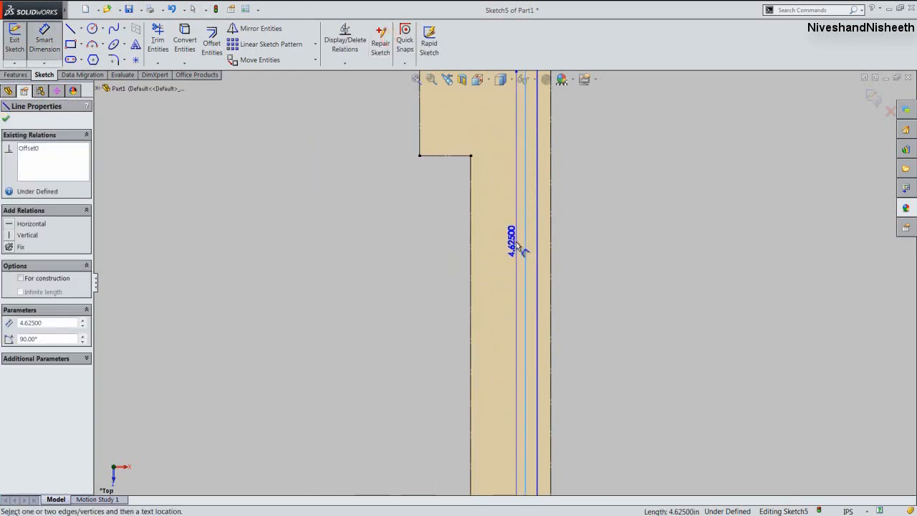
{"action": "left_click_drag", "start_coordinate": [516, 241], "coordinate": [472, 246]}
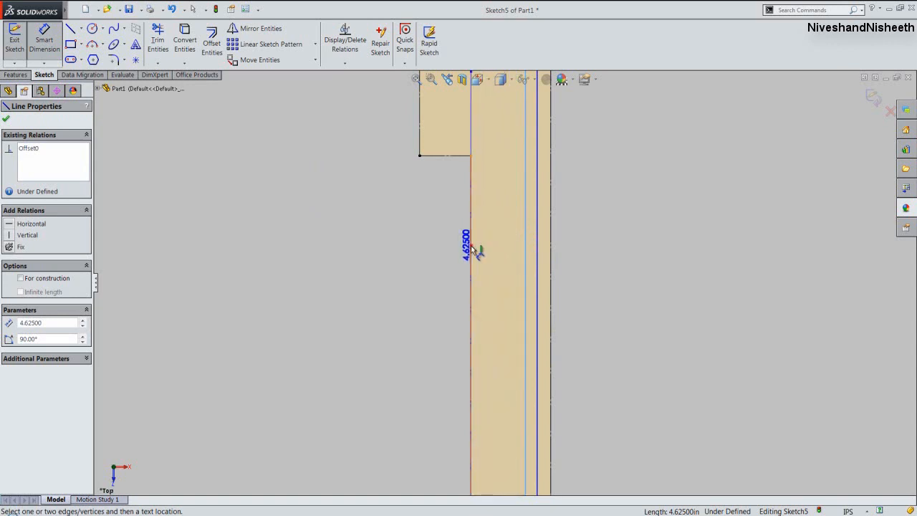
{"action": "left_click", "coordinate": [471, 245]}
{"action": "left_click", "coordinate": [493, 265]}
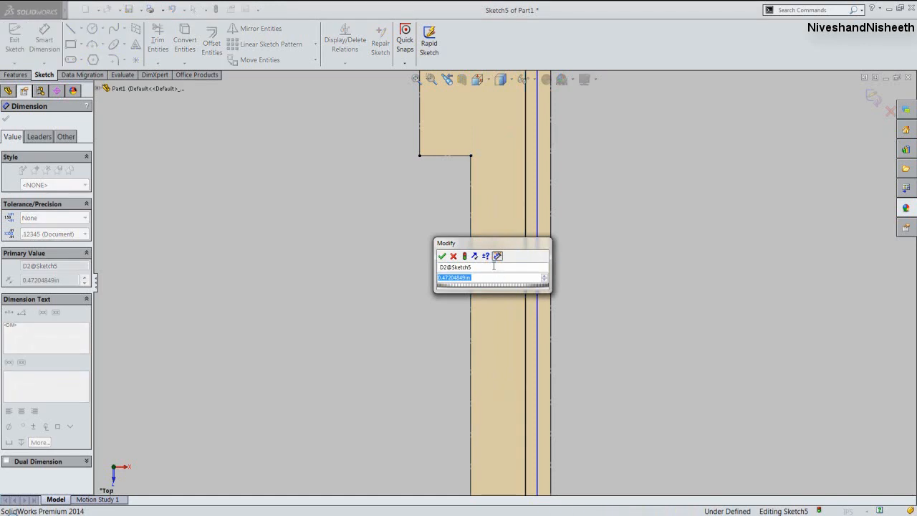
{"action": "type", "text": ".2"}
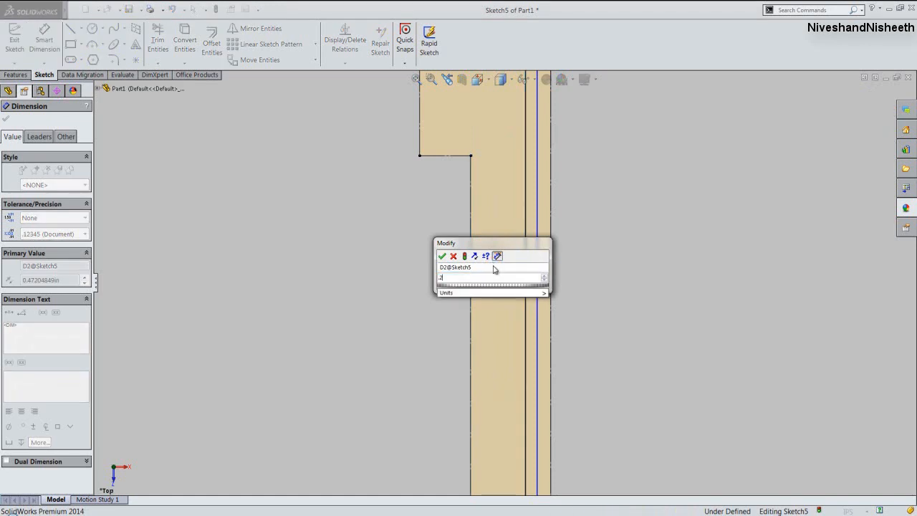
{"action": "type", "text": "04"}
{"action": "key", "text": "Return"}
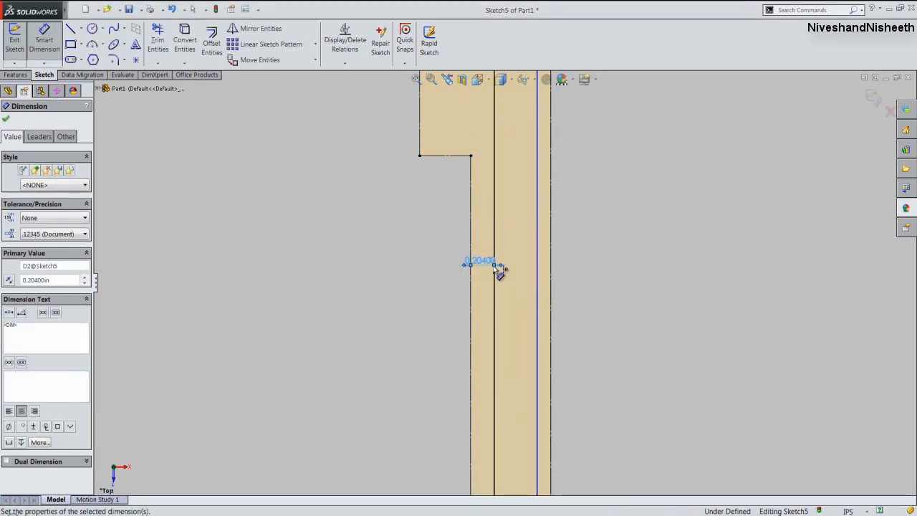
Set the distance between the two vertical lines to 0.281 in and finish dimensioning.
{"action": "left_click", "coordinate": [495, 223]}
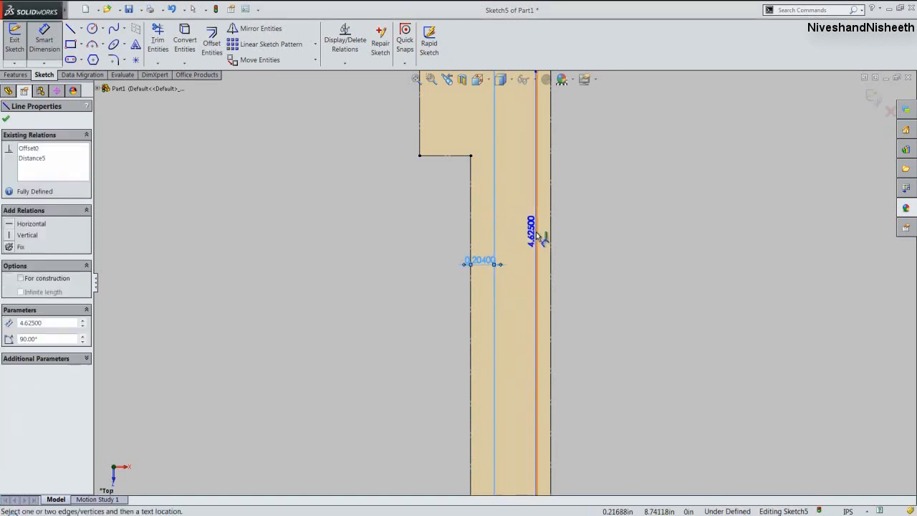
{"action": "left_click", "coordinate": [527, 231]}
{"action": "left_click", "coordinate": [515, 231]}
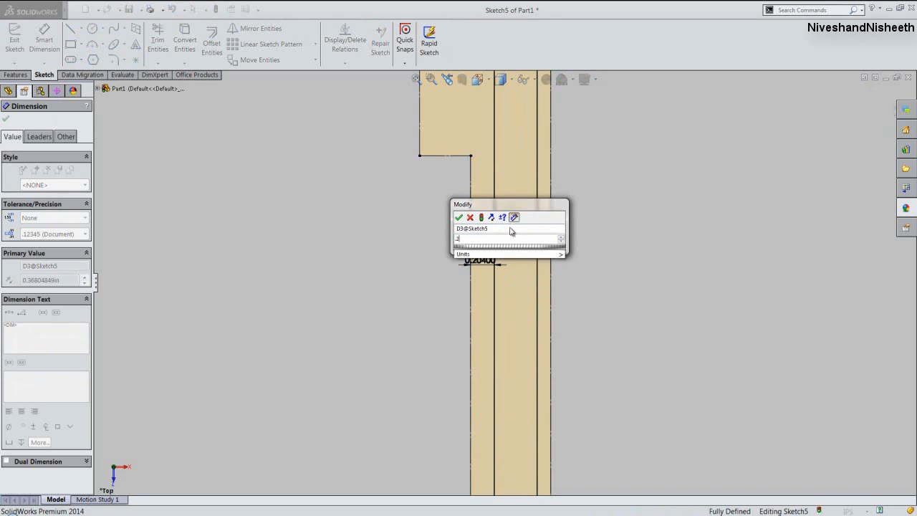
{"action": "key", "text": "Return"}
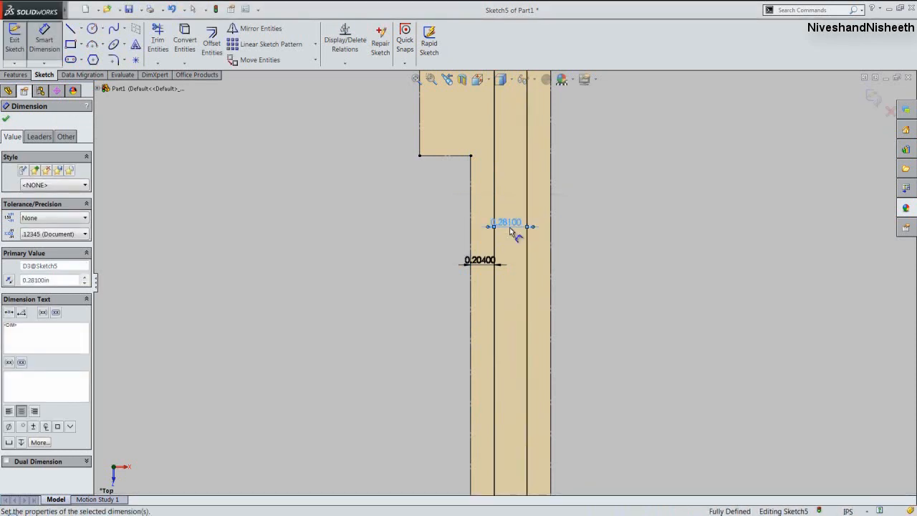
{"action": "left_click", "coordinate": [6, 121]}
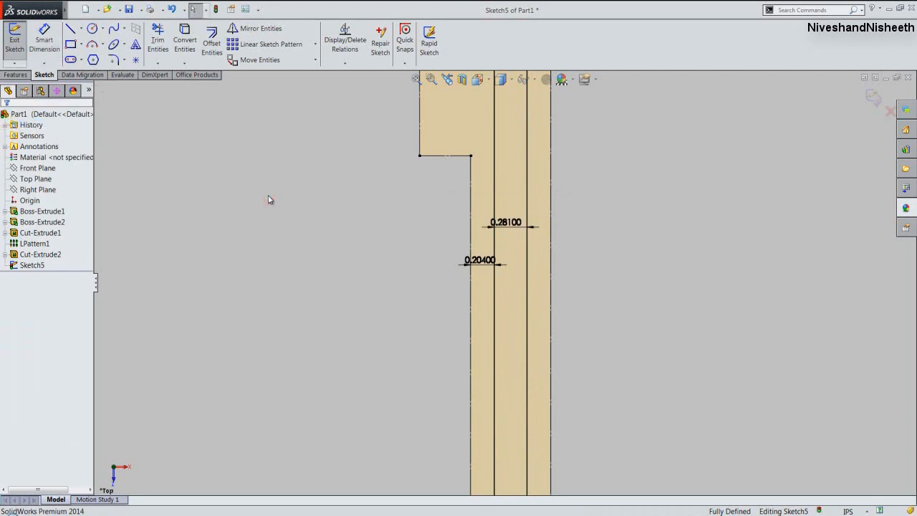
Draw a horizontal line joining the lower ends of the two vertical lines.
{"action": "right_click_drag", "start_coordinate": [335, 195], "coordinate": [305, 160]}
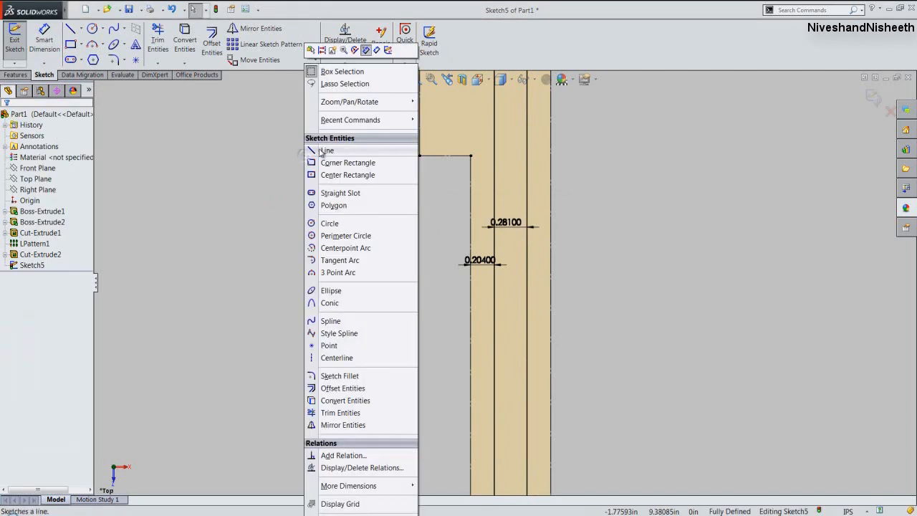
{"action": "left_click", "coordinate": [326, 151]}
{"action": "scroll", "coordinate": [356, 164], "scroll_direction": "up", "scroll_amount": 5}
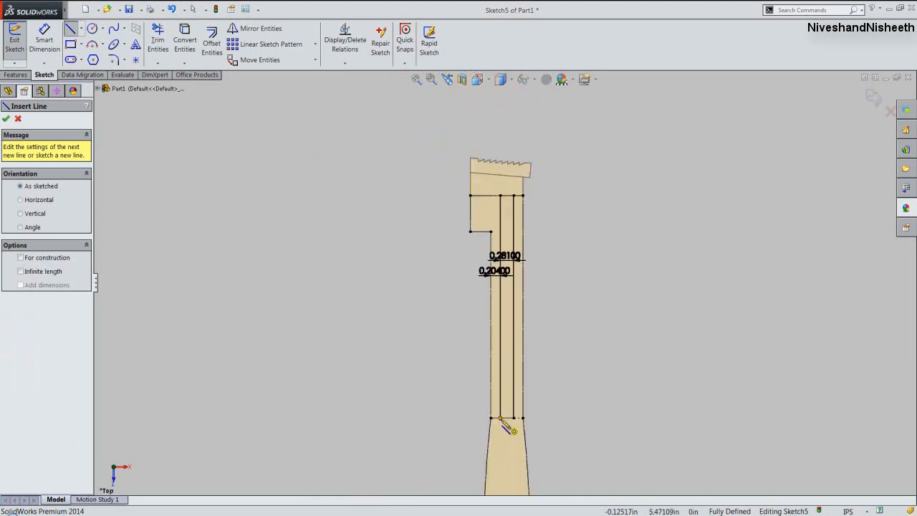
{"action": "scroll", "coordinate": [500, 419], "scroll_direction": "down", "scroll_amount": 5}
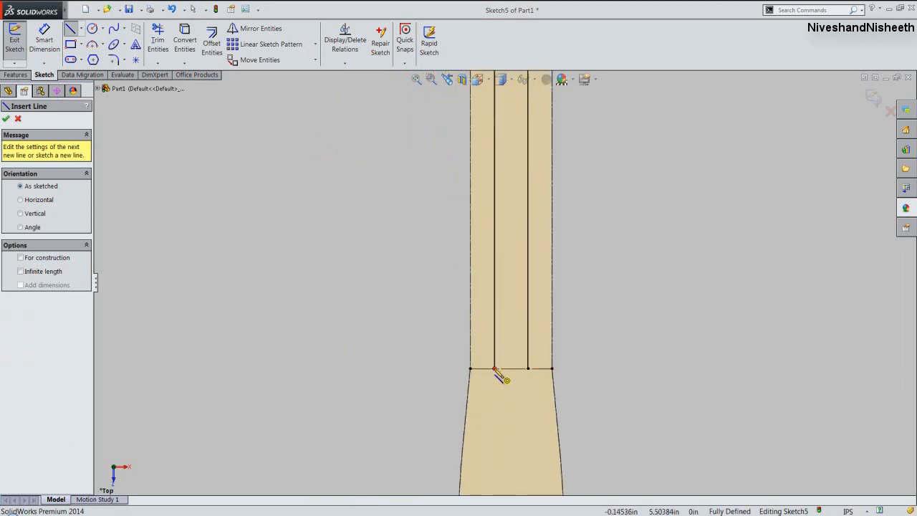
{"action": "left_click", "coordinate": [494, 368]}
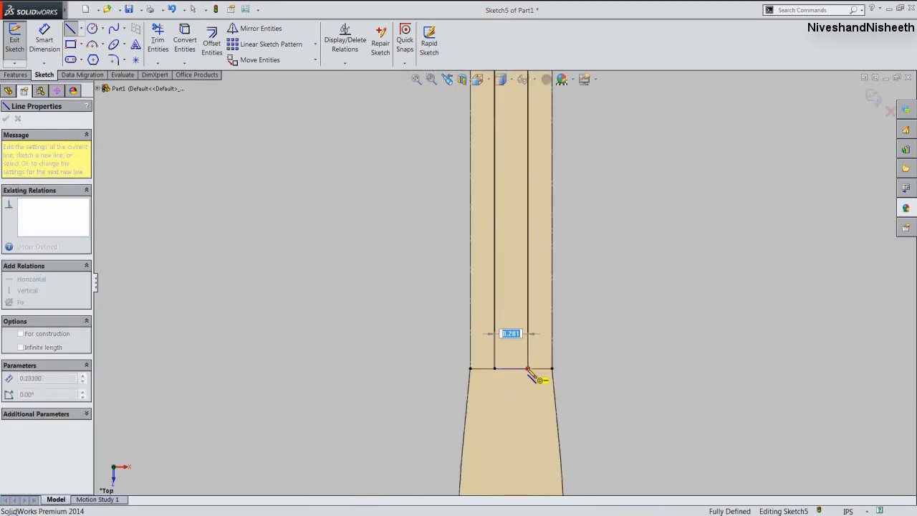
{"action": "left_click", "coordinate": [528, 368]}
Close the narrow profile with a horizontal line joining the upper ends of the two vertical lines, and exit the sketch.
{"action": "scroll", "coordinate": [436, 431], "scroll_direction": "up", "scroll_amount": 4}
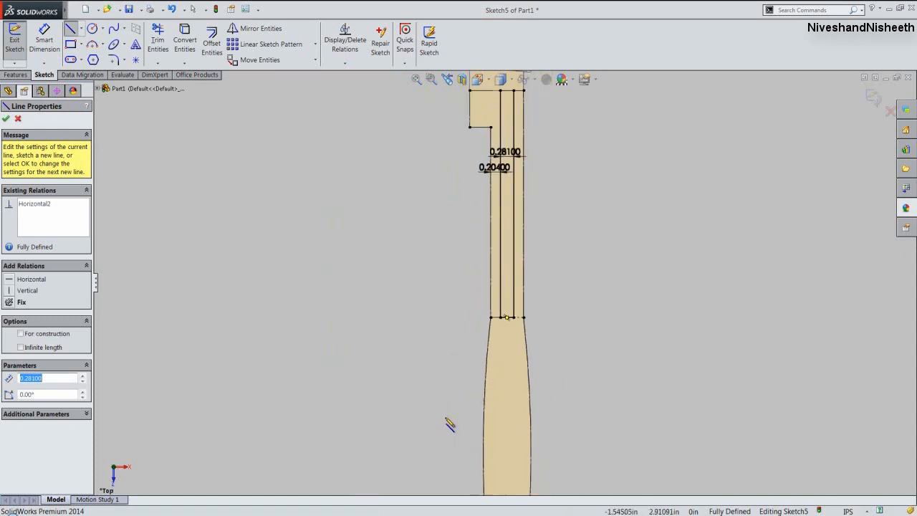
{"action": "scroll", "coordinate": [512, 186], "scroll_direction": "down", "scroll_amount": 3}
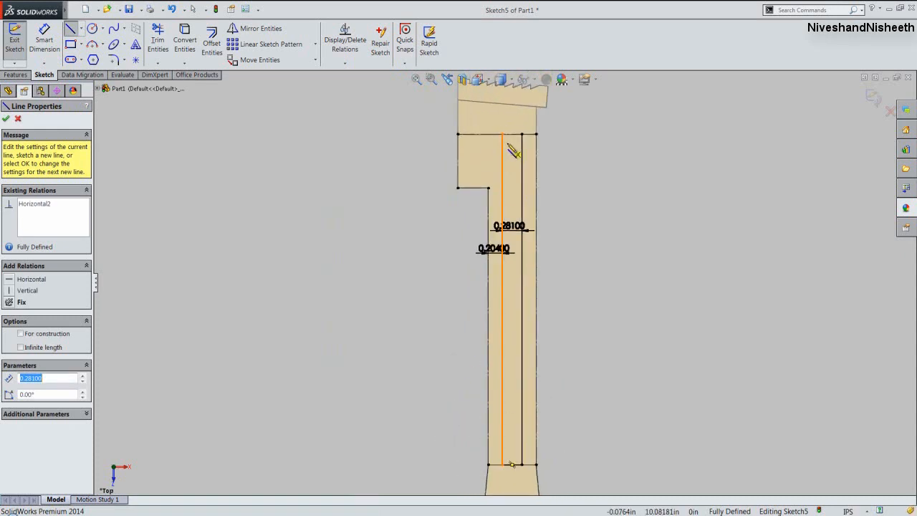
{"action": "scroll", "coordinate": [510, 148], "scroll_direction": "down", "scroll_amount": 3}
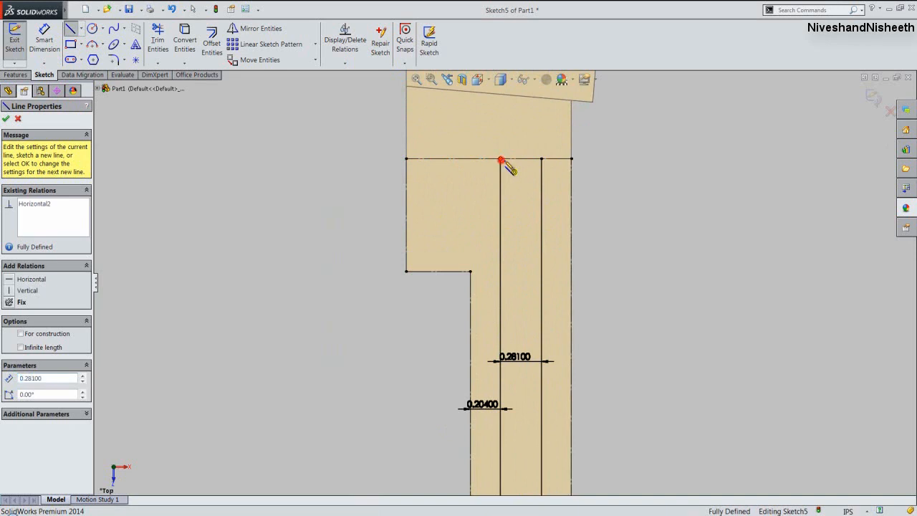
{"action": "left_click", "coordinate": [501, 160]}
{"action": "left_click", "coordinate": [540, 159]}
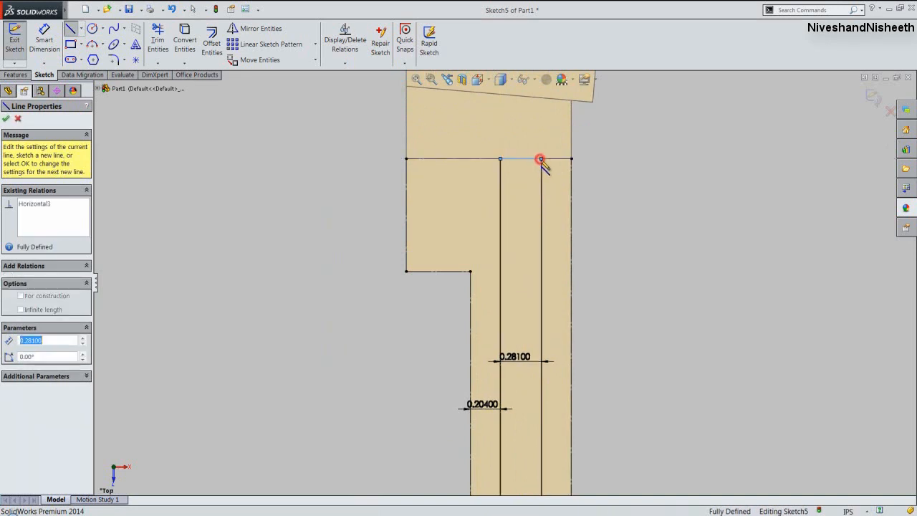
{"action": "key", "text": "Escape"}
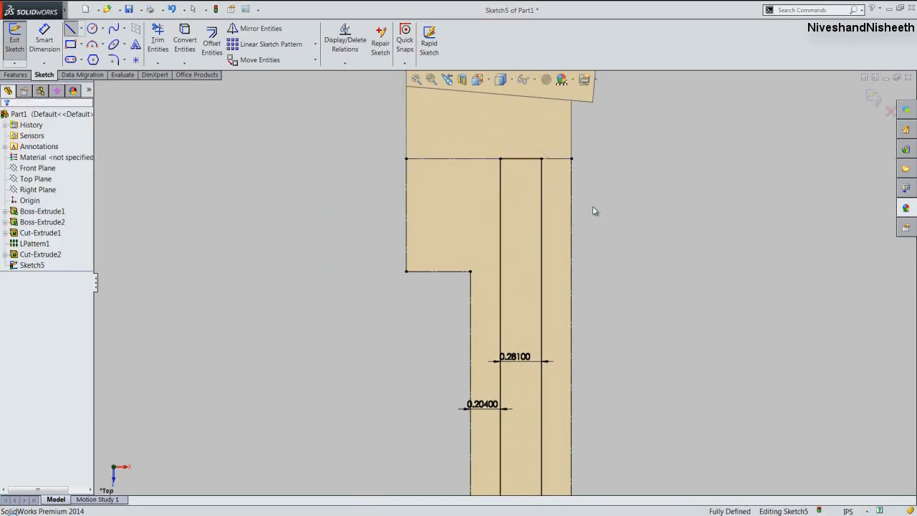
{"action": "left_click", "coordinate": [894, 98]}
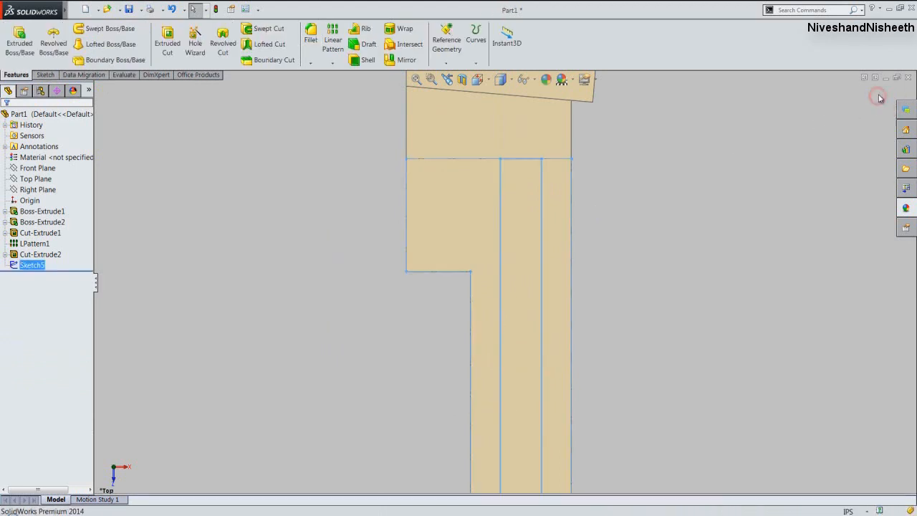
{"action": "middle_click_drag", "start_coordinate": [669, 181], "coordinate": [643, 215]}
{"action": "left_click", "coordinate": [249, 187]}
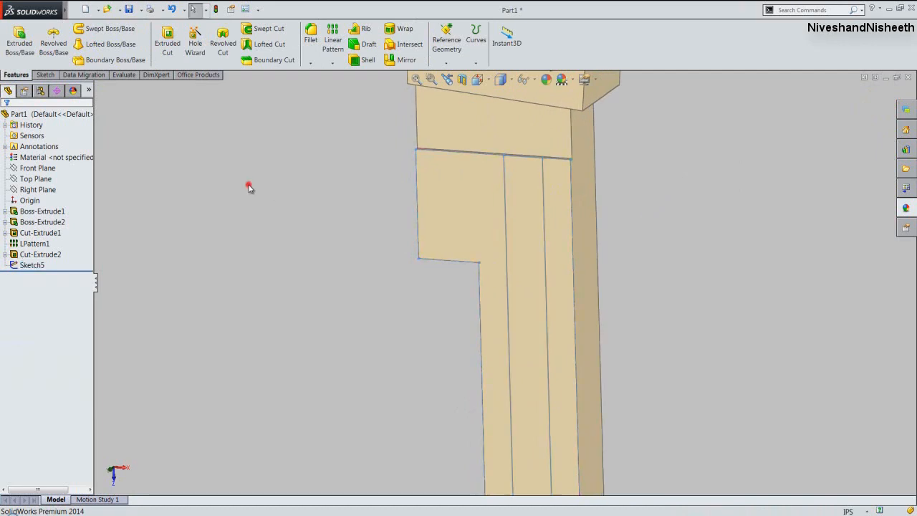
Cut-extrude the narrow middle strip contour of the existing sketch on the upper shaft with a Blind end condition.
{"action": "left_click", "coordinate": [167, 44]}
{"action": "left_click", "coordinate": [506, 224]}
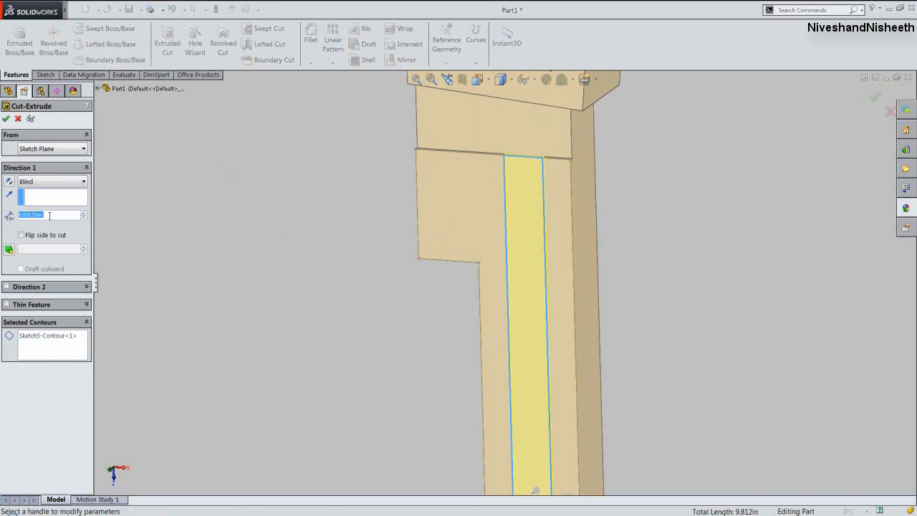
{"action": "left_click", "coordinate": [5, 119]}
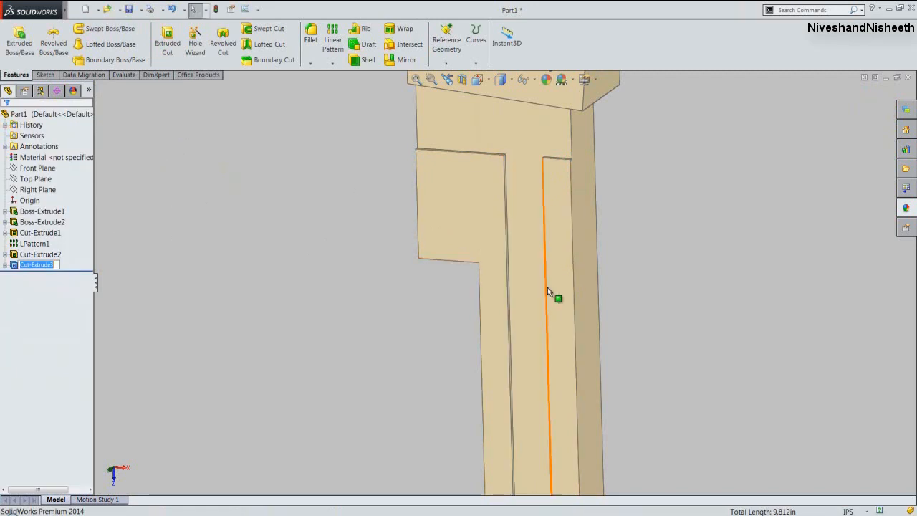
Start a sketch on the large flat face of the handle and shaft and convert the face's edges into sketch entities.
{"action": "middle_click_drag", "start_coordinate": [547, 287], "coordinate": [497, 286]}
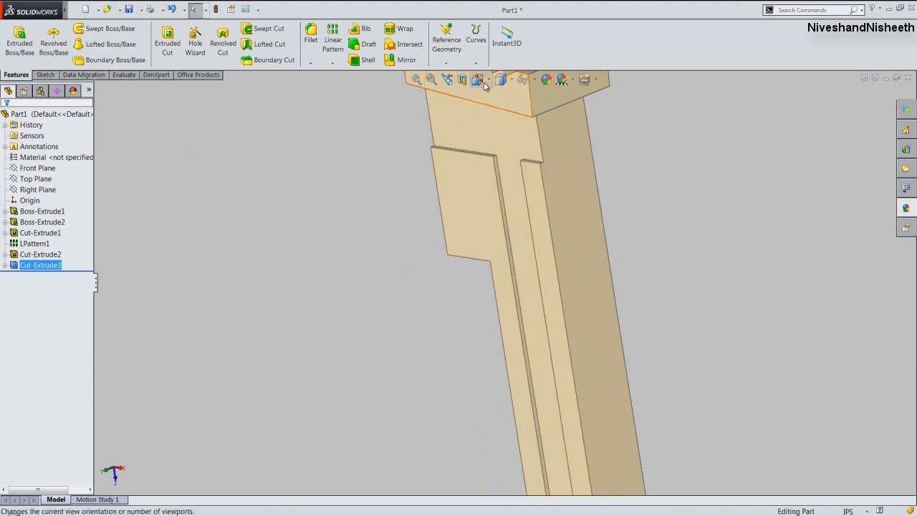
{"action": "scroll", "coordinate": [485, 243], "scroll_direction": "down", "scroll_amount": 4}
{"action": "scroll", "coordinate": [520, 358], "scroll_direction": "up", "scroll_amount": 5}
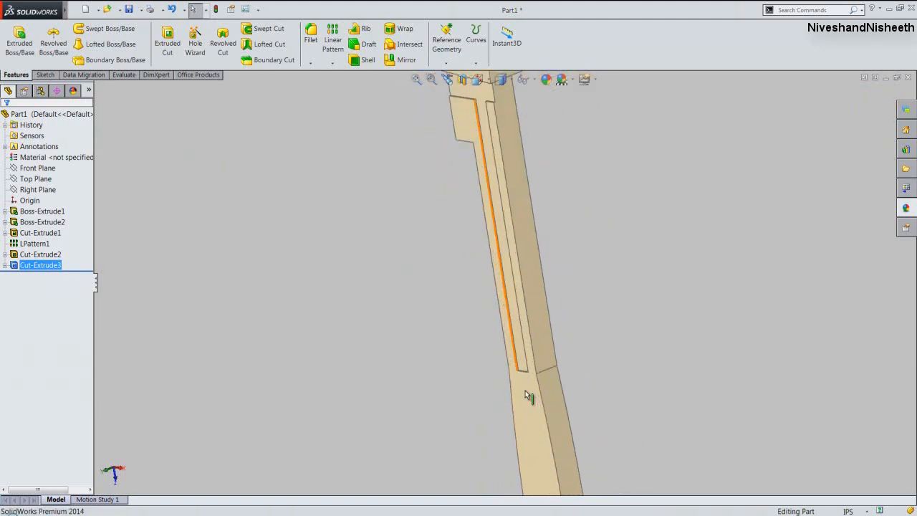
{"action": "left_click", "coordinate": [446, 79]}
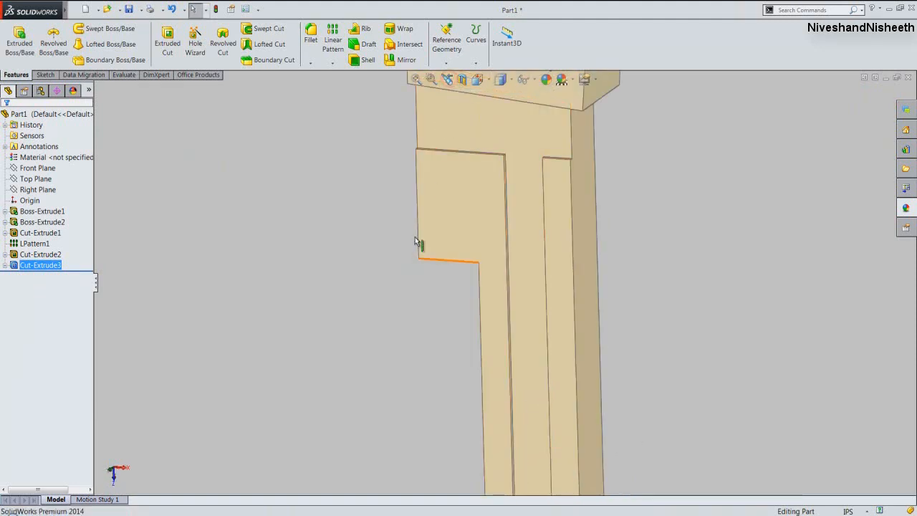
{"action": "left_click", "coordinate": [500, 79]}
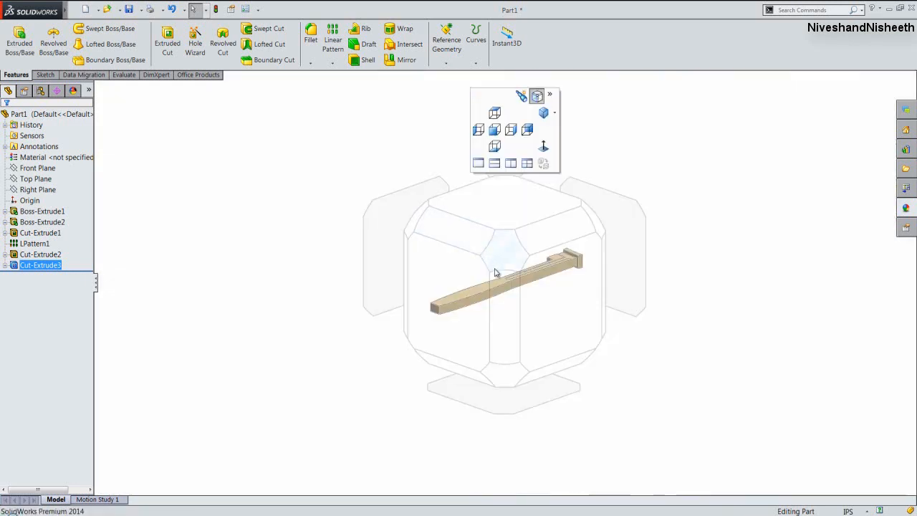
{"action": "left_click", "coordinate": [496, 266]}
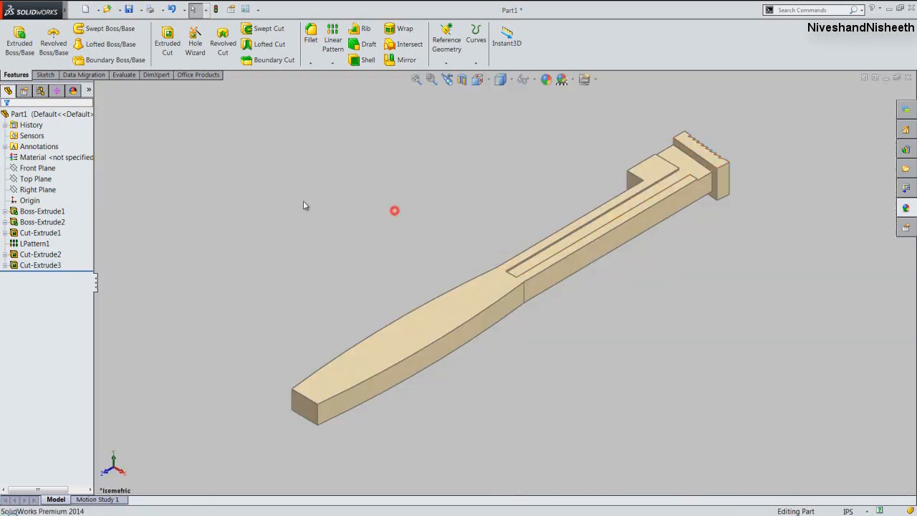
{"action": "left_click", "coordinate": [486, 289]}
{"action": "left_click", "coordinate": [522, 259]}
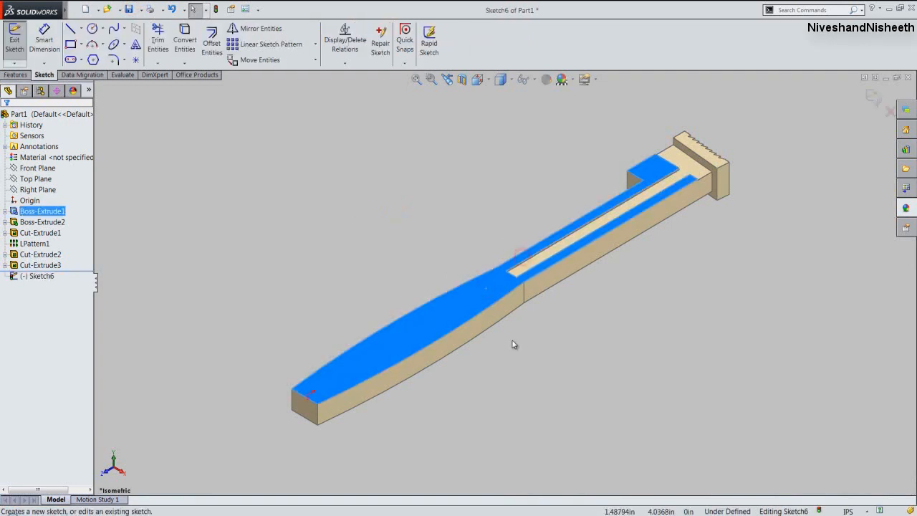
{"action": "left_click", "coordinate": [184, 40]}
{"action": "left_click", "coordinate": [351, 227]}
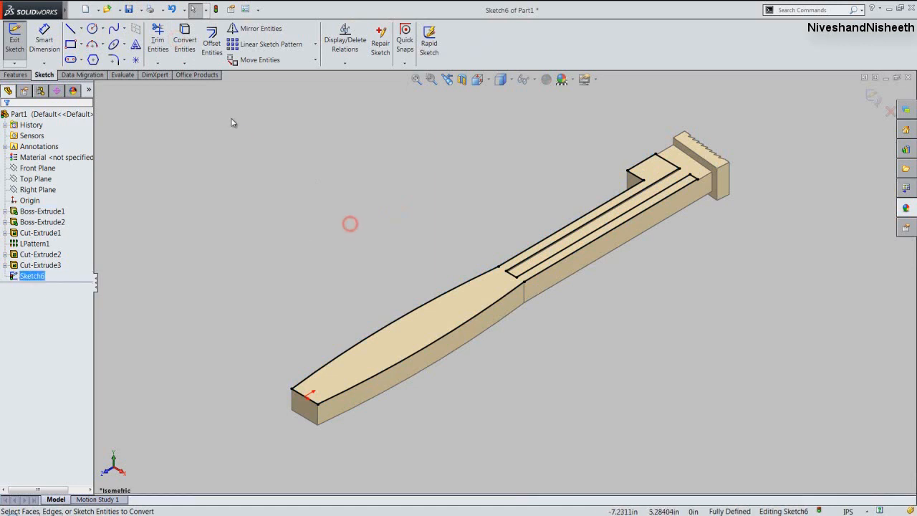
Change all converted sketch entities to construction geometry.
{"action": "mouse_move", "coordinate": [217, 99]}
{"action": "left_mouse_down"}
{"action": "mouse_move", "coordinate": [686, 256]}
{"action": "mouse_move", "coordinate": [752, 410]}
{"action": "mouse_move", "coordinate": [741, 434]}
{"action": "left_mouse_up"}
{"action": "right_click", "coordinate": [350, 133]}
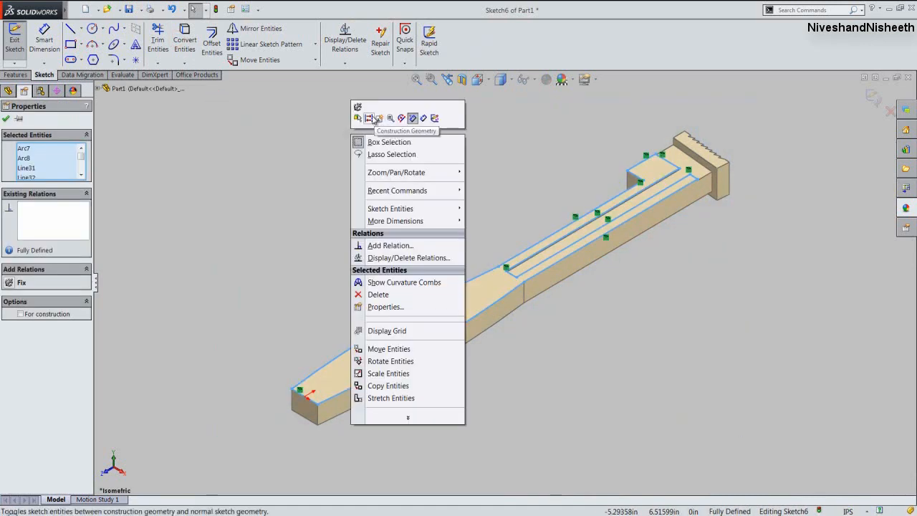
{"action": "left_click", "coordinate": [370, 113]}
{"action": "left_click", "coordinate": [436, 149]}
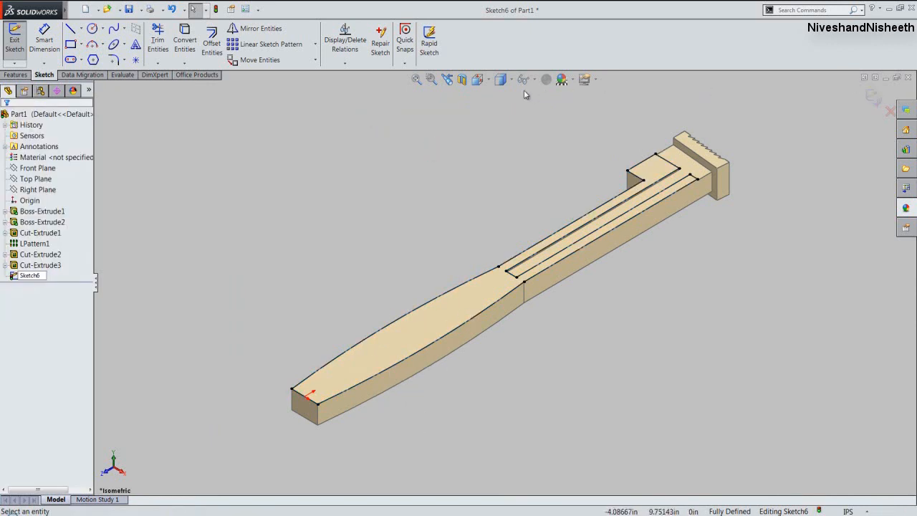
Viewed from the top, offset the handle's short end line inward by 0.125 in with a dimension added.
{"action": "left_click", "coordinate": [478, 79]}
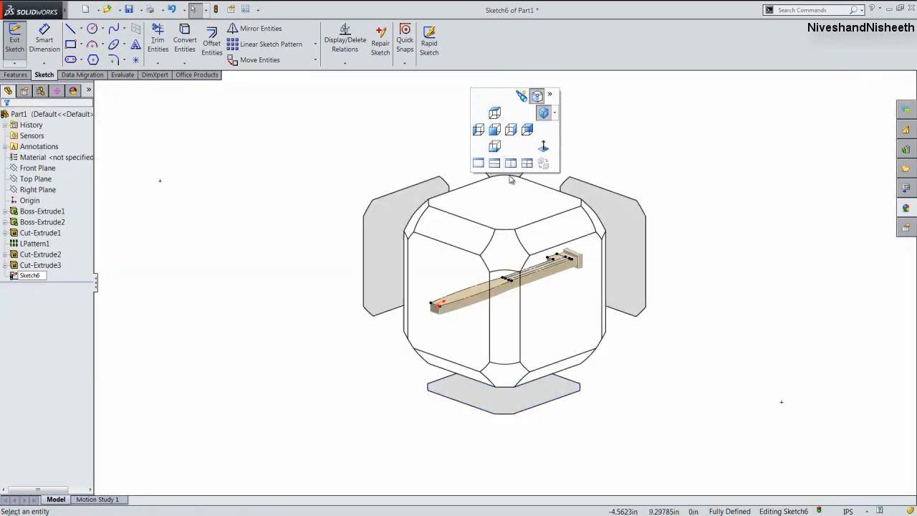
{"action": "left_click", "coordinate": [526, 197]}
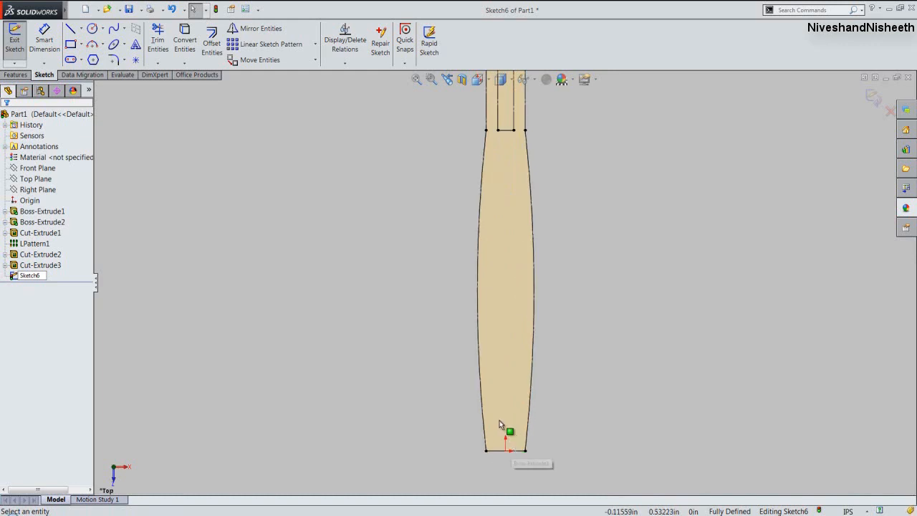
{"action": "left_click", "coordinate": [360, 218]}
{"action": "left_click", "coordinate": [211, 43]}
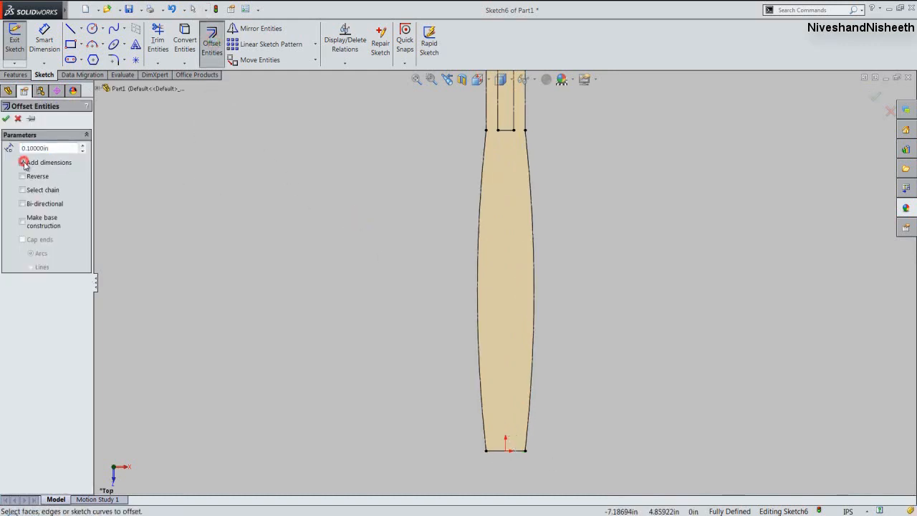
{"action": "left_click", "coordinate": [502, 452]}
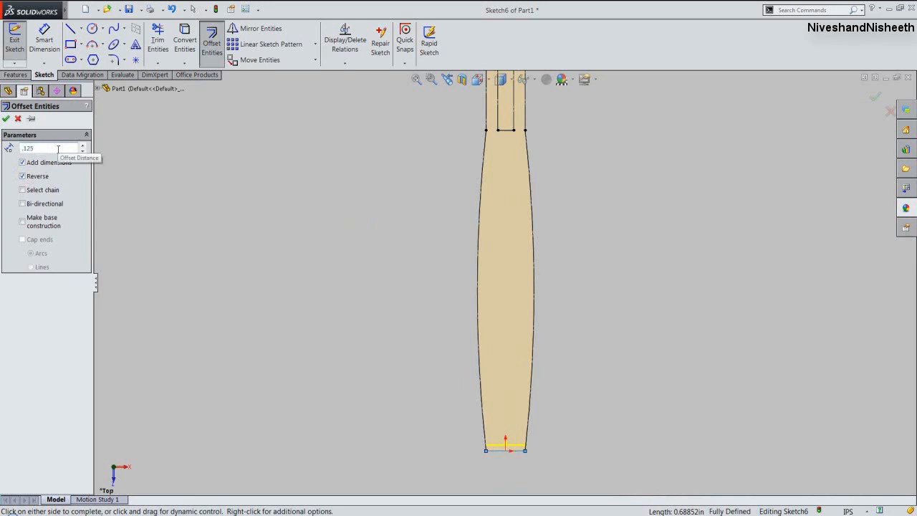
{"action": "left_click", "coordinate": [8, 118]}
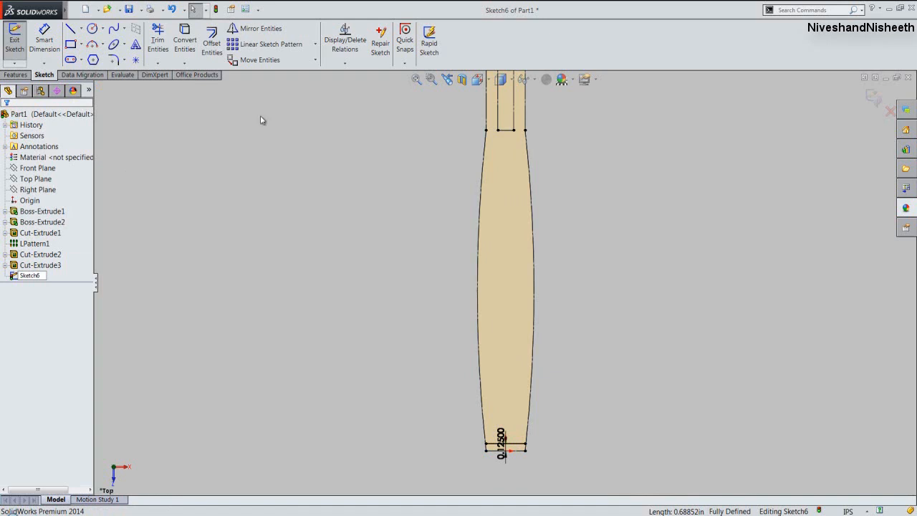
Offset the handle's left curved edge inward by 0.125 in, reversing the offset direction.
{"action": "left_click", "coordinate": [211, 43]}
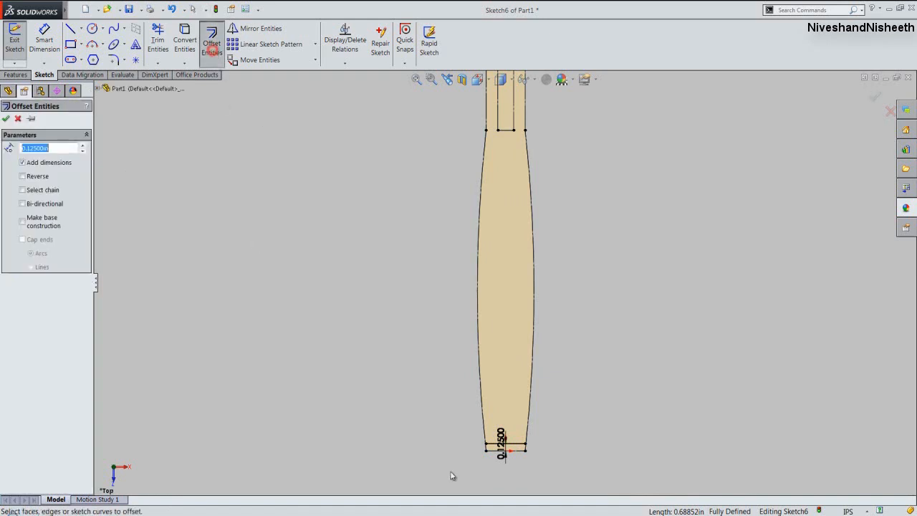
{"action": "left_click", "coordinate": [480, 401]}
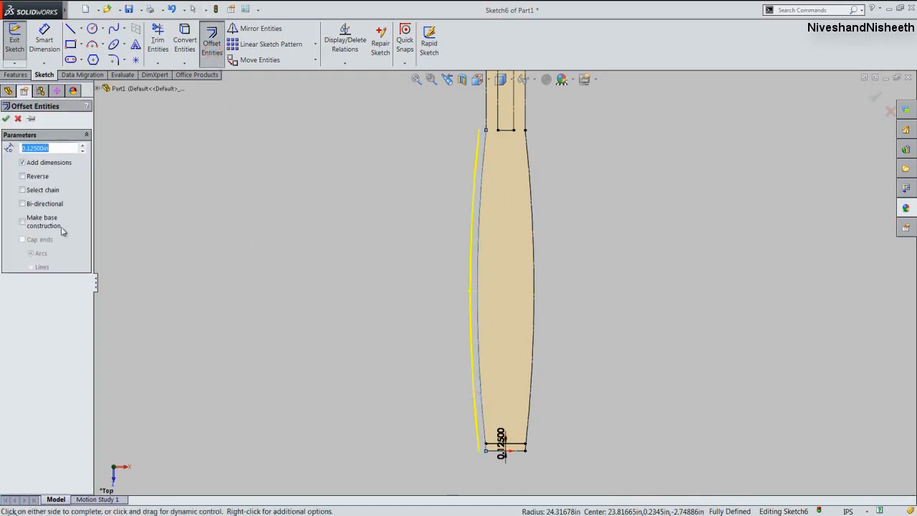
{"action": "left_click", "coordinate": [23, 177]}
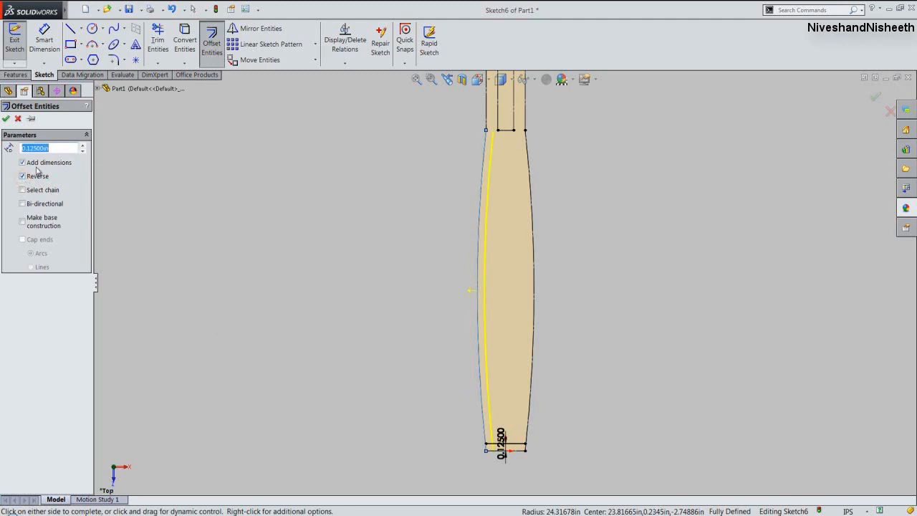
{"action": "left_click", "coordinate": [5, 119]}
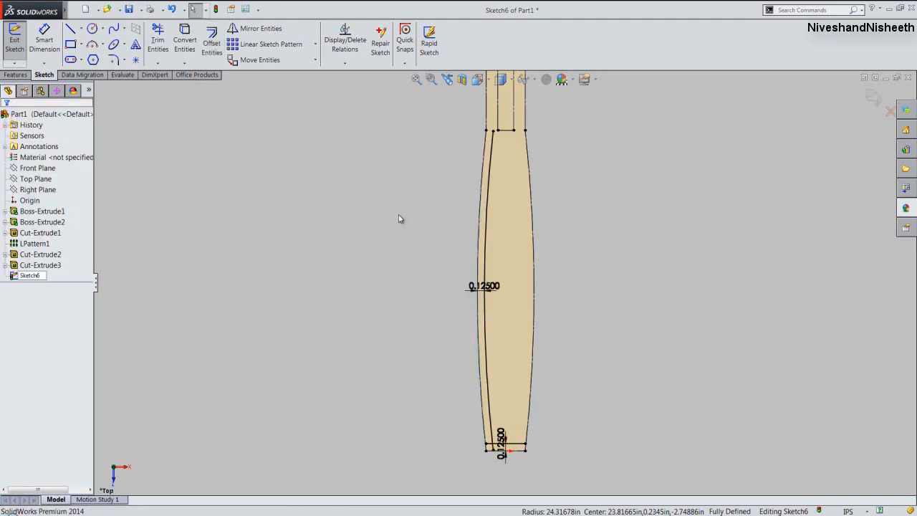
Offset the handle's right curved edge inward by 0.125 in, reversing the offset direction.
{"action": "right_click", "coordinate": [355, 128]}
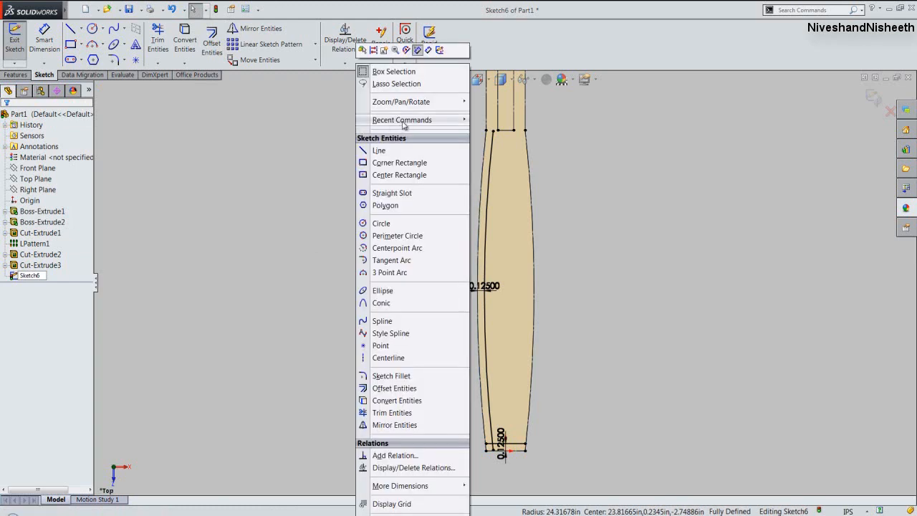
{"action": "mouse_move", "coordinate": [434, 122]}
{"action": "left_click", "coordinate": [506, 120]}
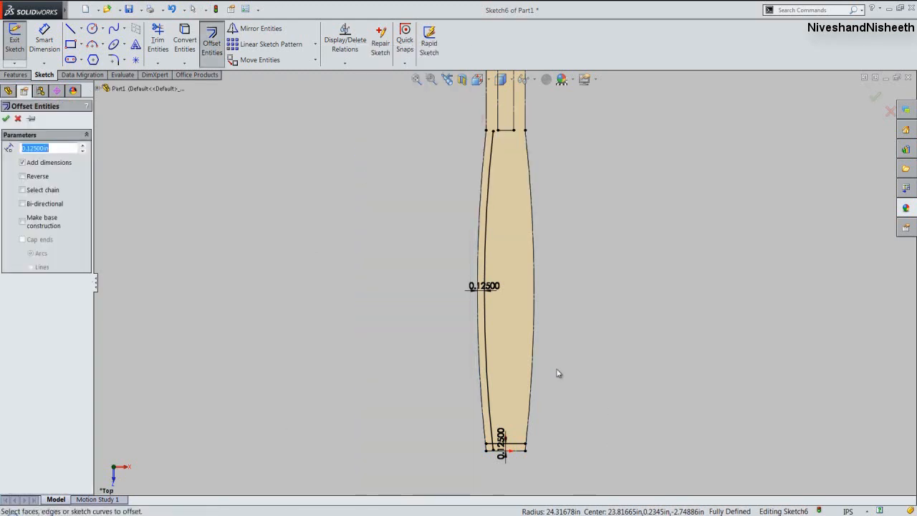
{"action": "left_click", "coordinate": [535, 360]}
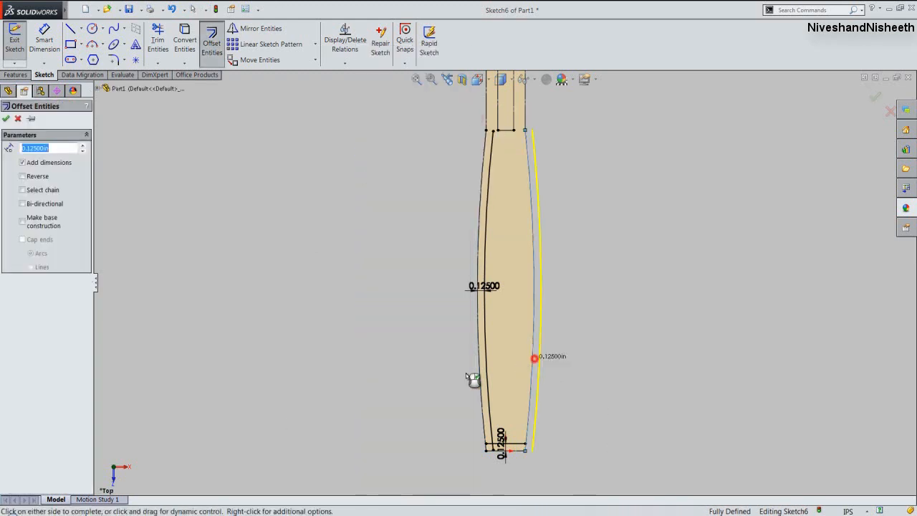
{"action": "left_click", "coordinate": [22, 176]}
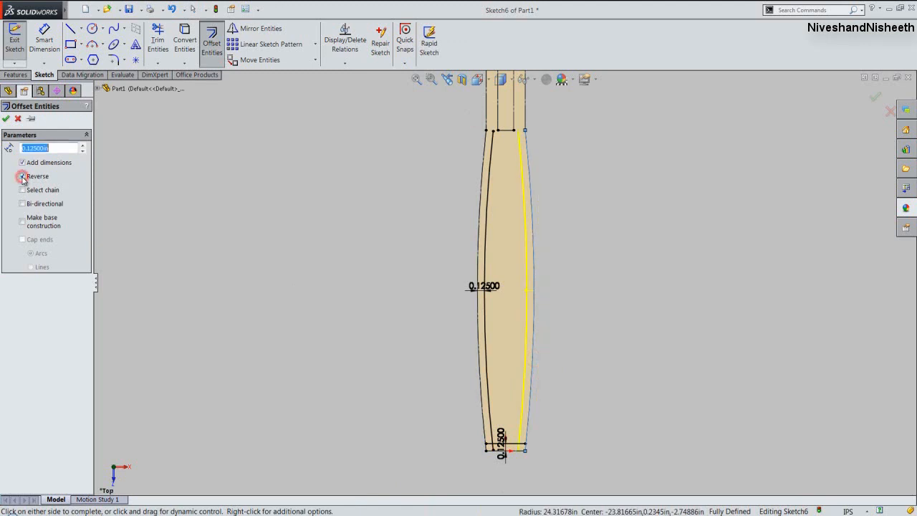
{"action": "left_click", "coordinate": [5, 119]}
Offset the short end line of the narrow groove by 0.125 in toward the handle, reversing the offset direction.
{"action": "scroll", "coordinate": [512, 129], "scroll_direction": "down", "scroll_amount": 3}
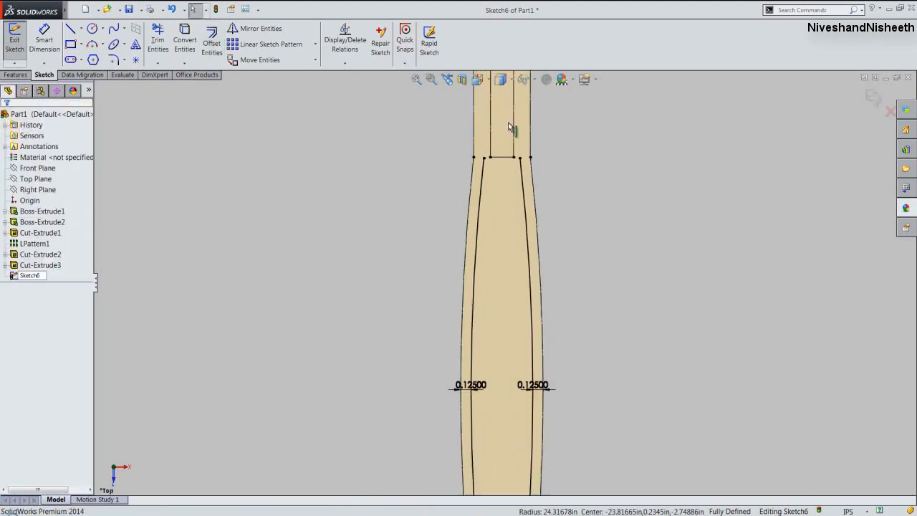
{"action": "left_click", "coordinate": [209, 45]}
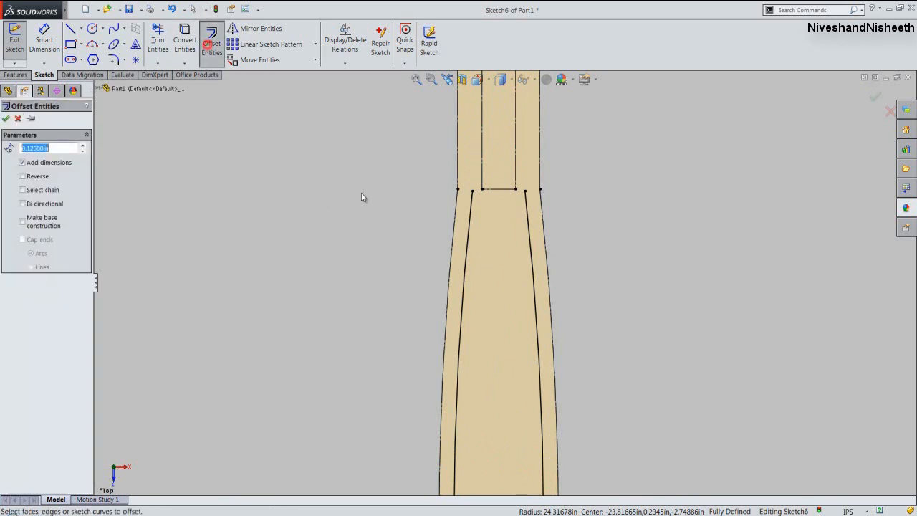
{"action": "left_click", "coordinate": [505, 189]}
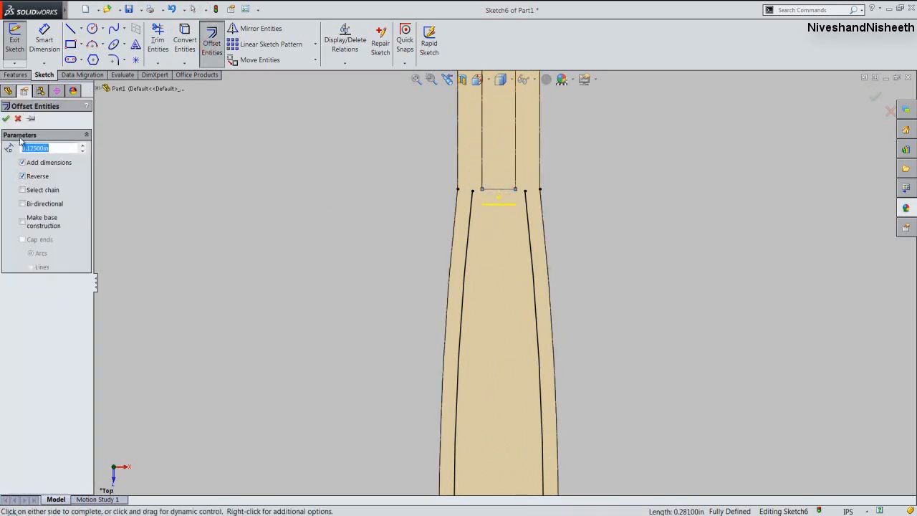
{"action": "left_click", "coordinate": [6, 119]}
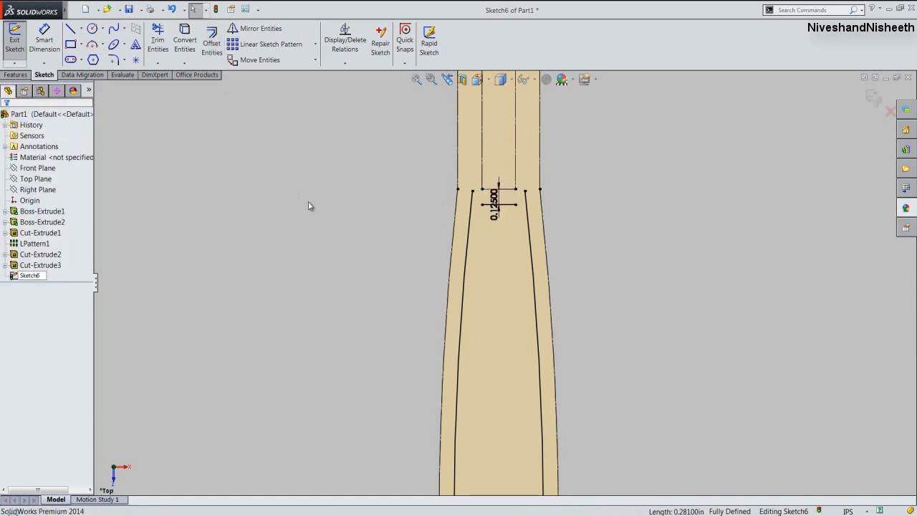
Extend both ends of the offset line below the groove to meet the two inner handle curves.
{"action": "left_click", "coordinate": [157, 63]}
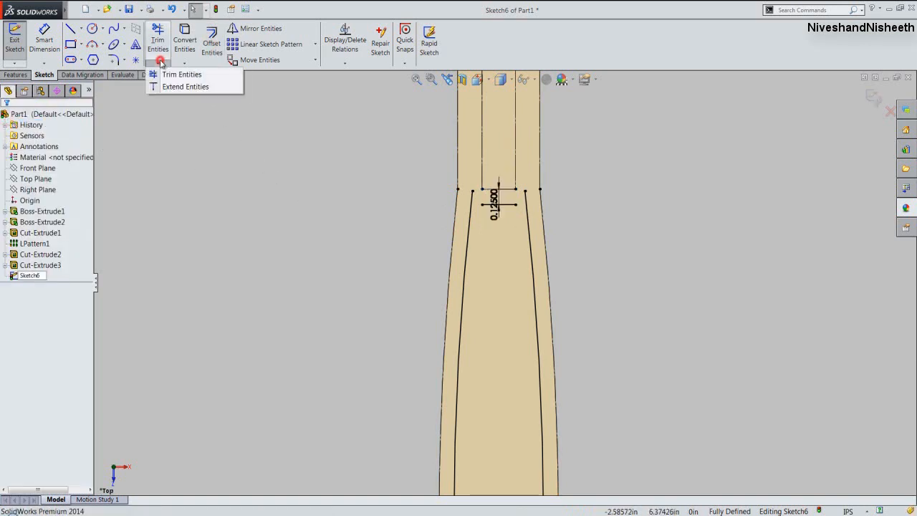
{"action": "left_click", "coordinate": [167, 84]}
{"action": "scroll", "coordinate": [490, 215], "scroll_direction": "down", "scroll_amount": 3}
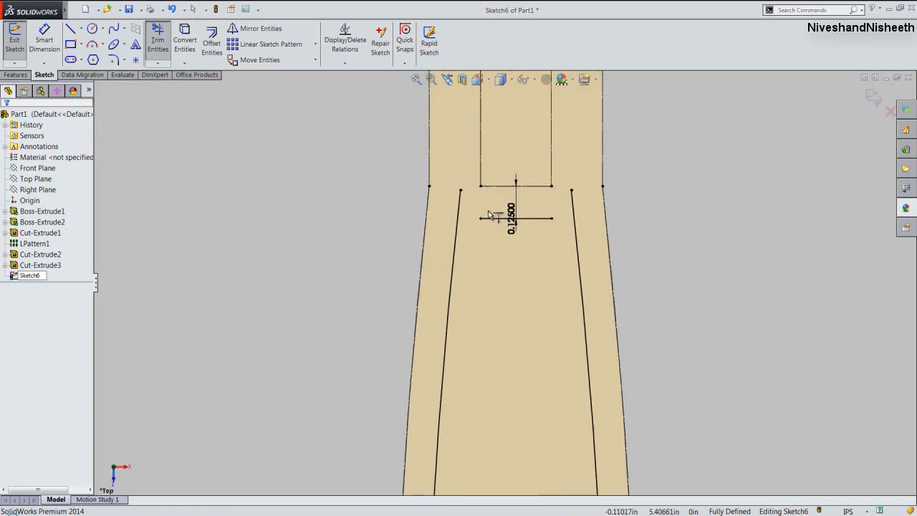
{"action": "left_click", "coordinate": [494, 219]}
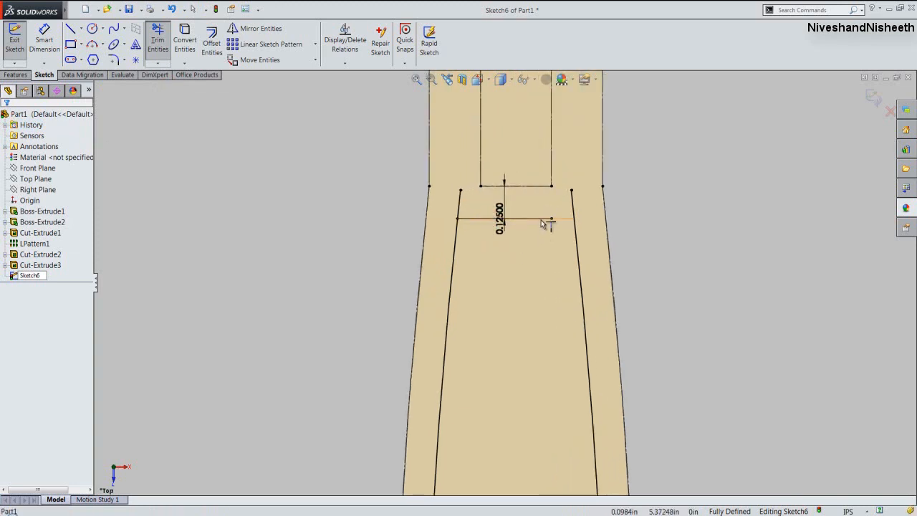
{"action": "left_click", "coordinate": [540, 219]}
Trim the ends of both inner handle curves that project above the extended line, using Trim to closest.
{"action": "left_click", "coordinate": [158, 63]}
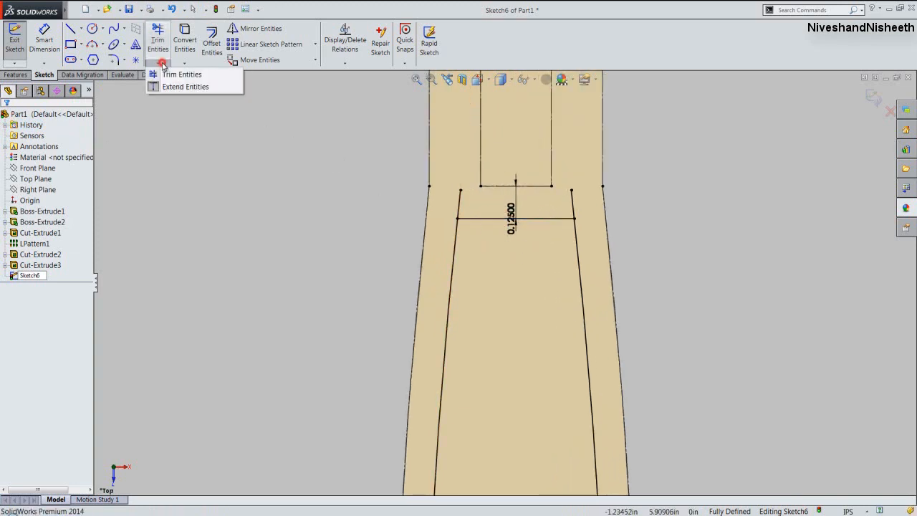
{"action": "left_click", "coordinate": [169, 74]}
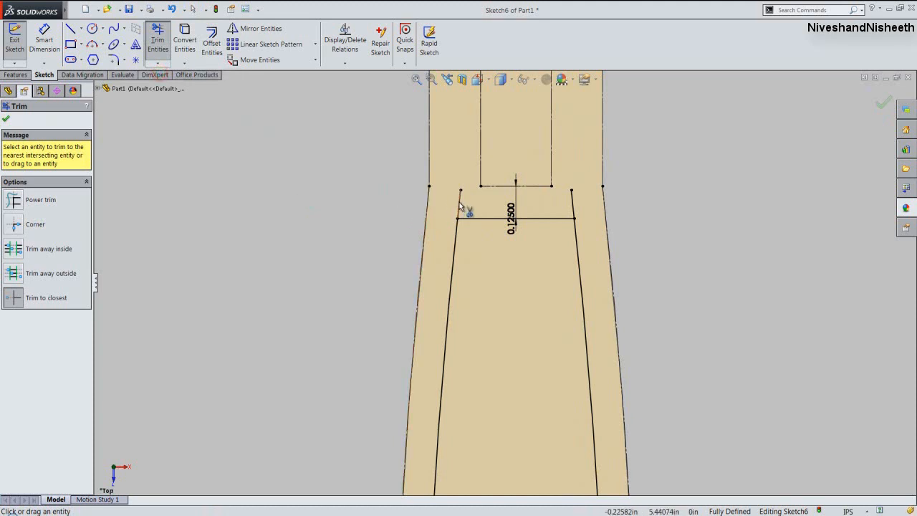
{"action": "left_click", "coordinate": [572, 203]}
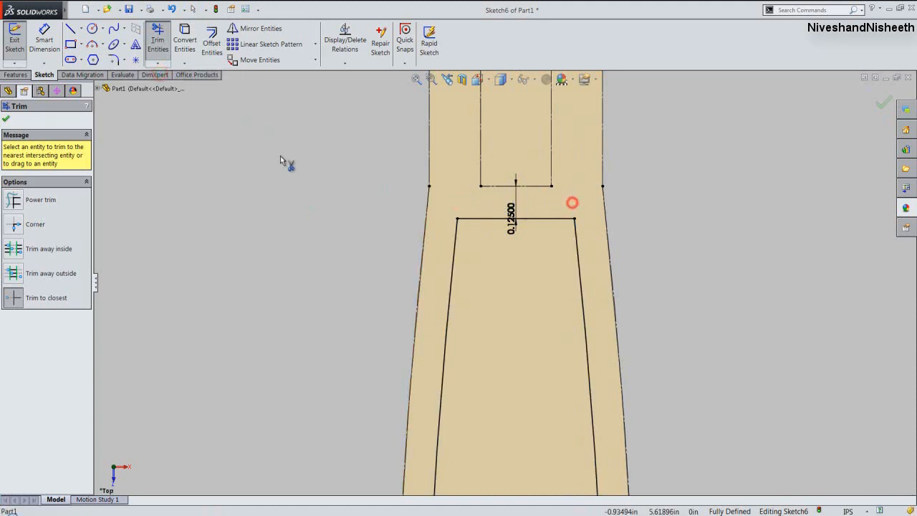
{"action": "scroll", "coordinate": [337, 153], "scroll_direction": "up", "scroll_amount": 3}
{"action": "scroll", "coordinate": [342, 154], "scroll_direction": "up", "scroll_amount": 5}
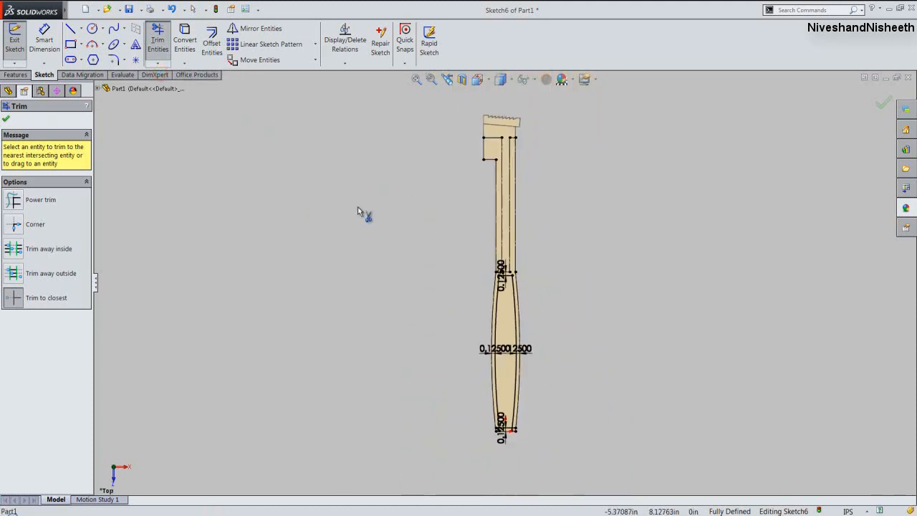
Trim the overshooting ends of the inner handle curves and bottom offset line so they meet at corners, and exit the sketch.
{"action": "scroll", "coordinate": [503, 431], "scroll_direction": "down", "scroll_amount": 3}
{"action": "scroll", "coordinate": [510, 423], "scroll_direction": "down", "scroll_amount": 5}
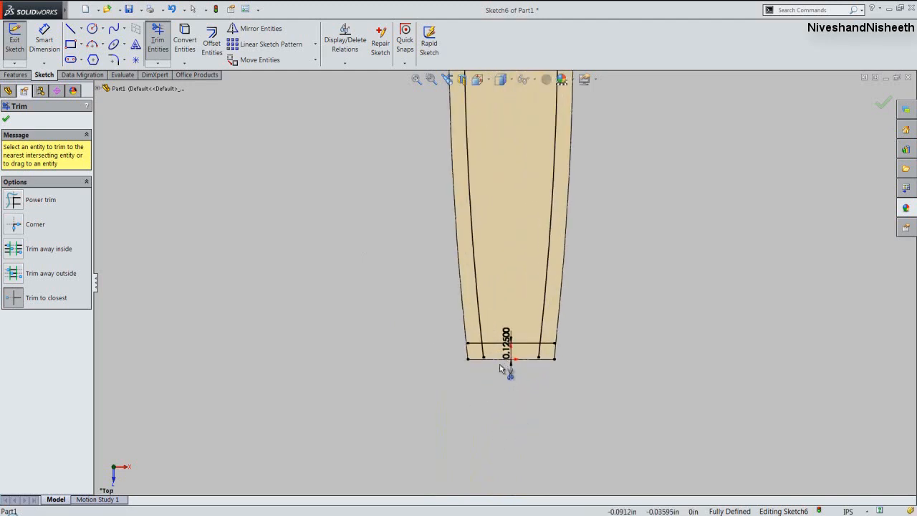
{"action": "left_click", "coordinate": [478, 341]}
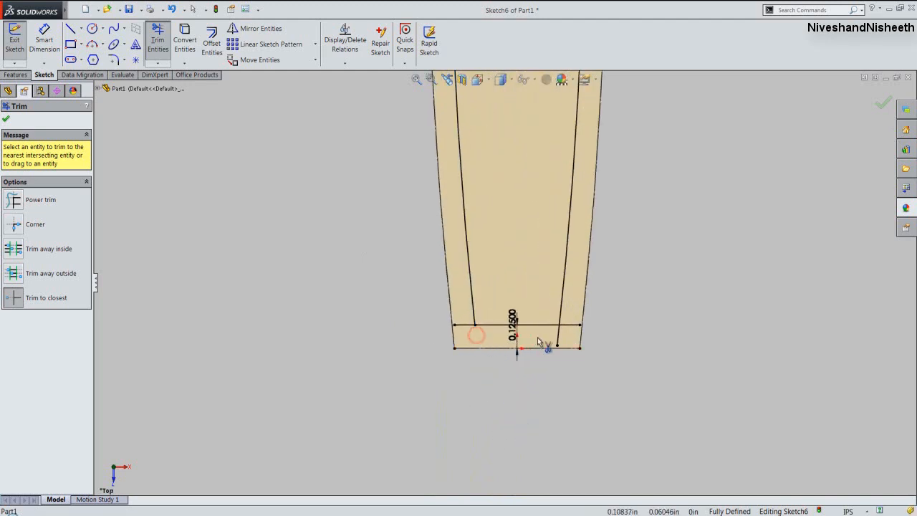
{"action": "left_click", "coordinate": [557, 338]}
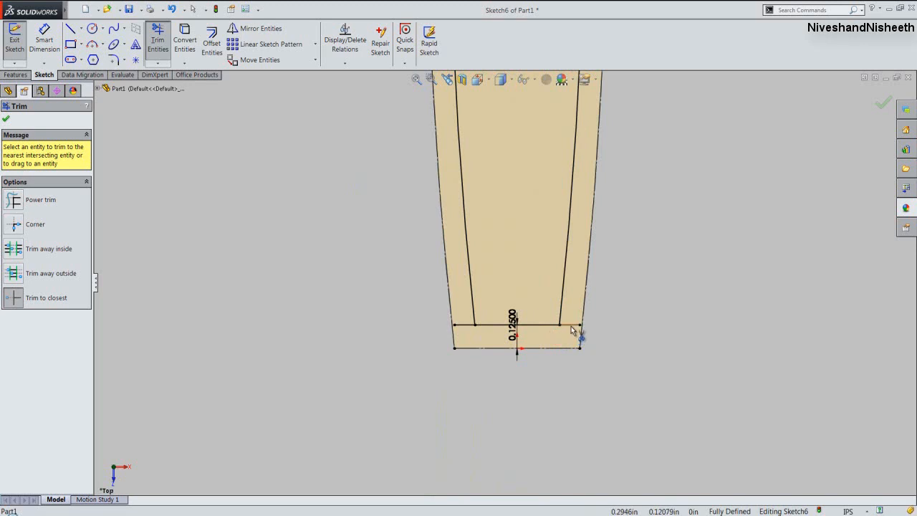
{"action": "left_click", "coordinate": [573, 327]}
{"action": "left_click", "coordinate": [466, 325]}
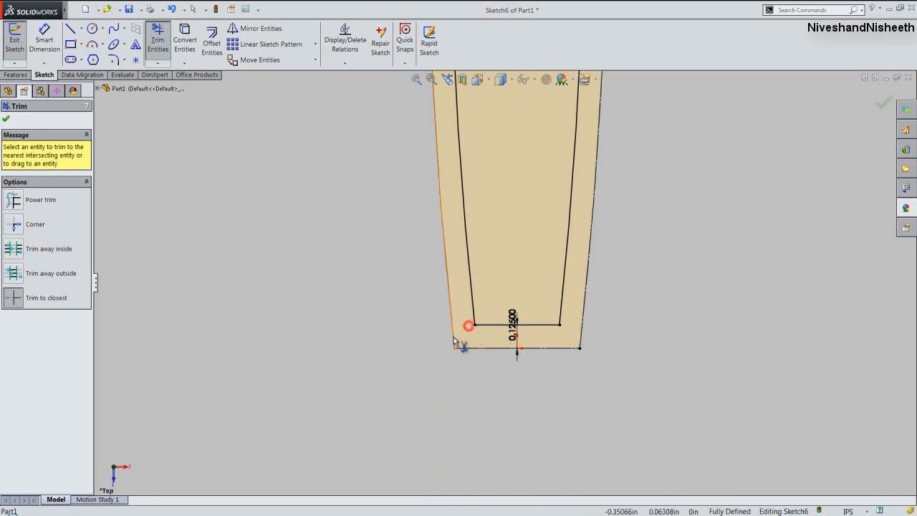
{"action": "left_click", "coordinate": [6, 119]}
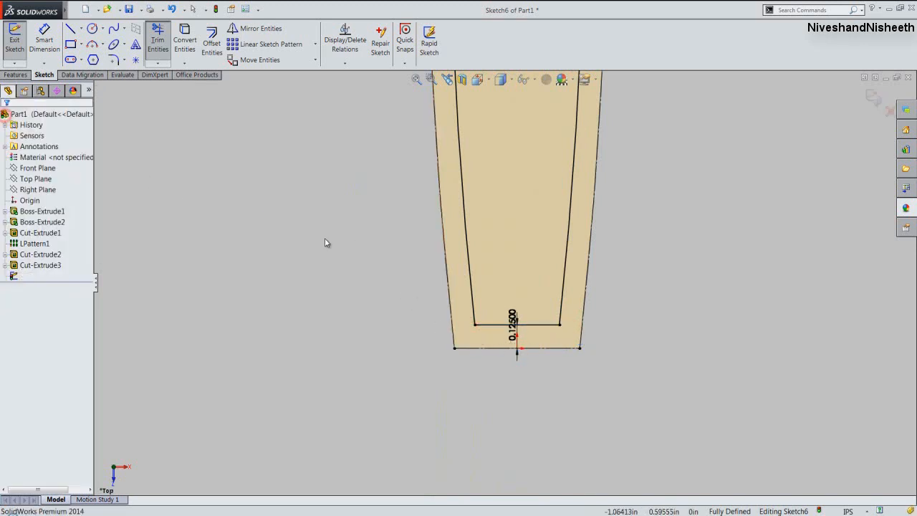
{"action": "left_click", "coordinate": [14, 40]}
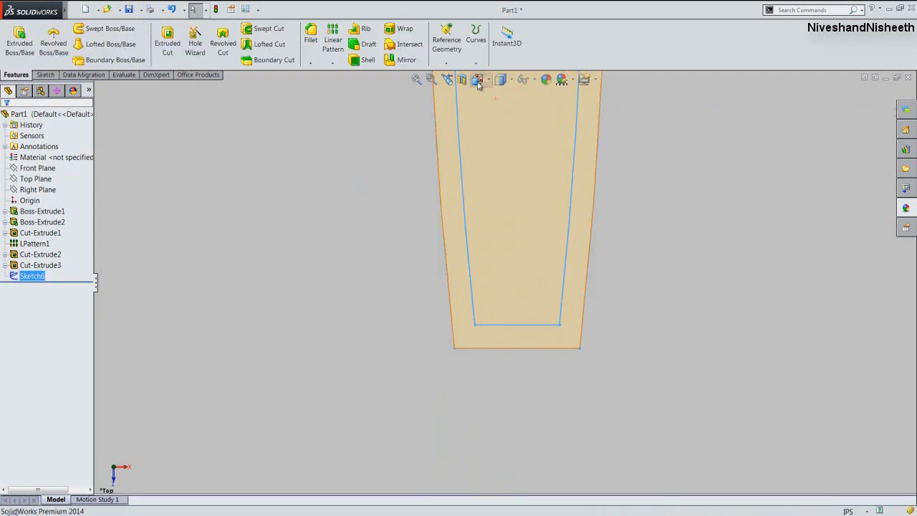
Cut-extrude the inset handle outline to a blind depth of 0.0785 in, working in the isometric view.
{"action": "key", "text": "space"}
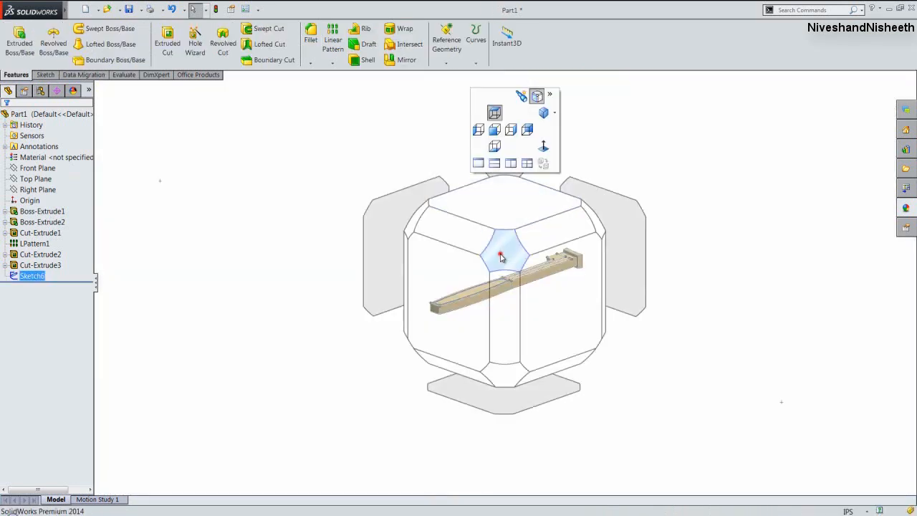
{"action": "left_click", "coordinate": [500, 255]}
{"action": "scroll", "coordinate": [494, 288], "scroll_direction": "down", "scroll_amount": 3}
{"action": "left_click", "coordinate": [167, 45]}
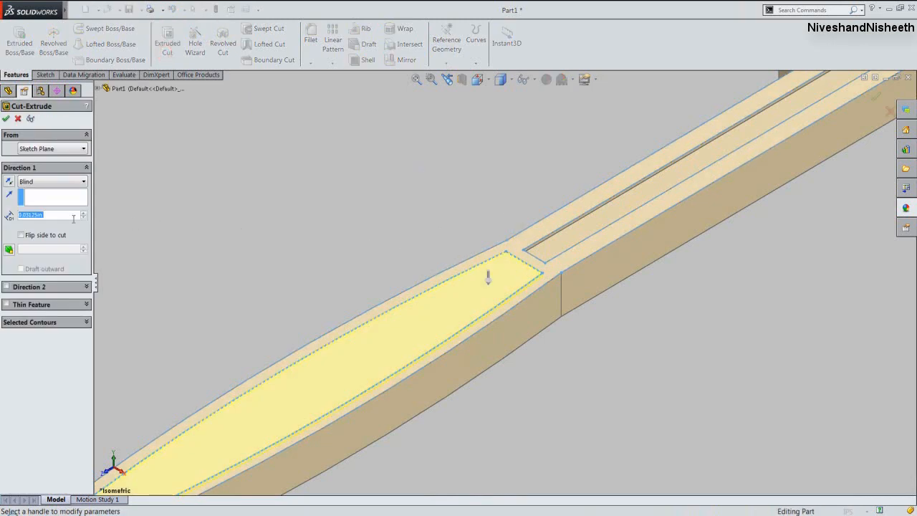
{"action": "type", "text": ".0785"}
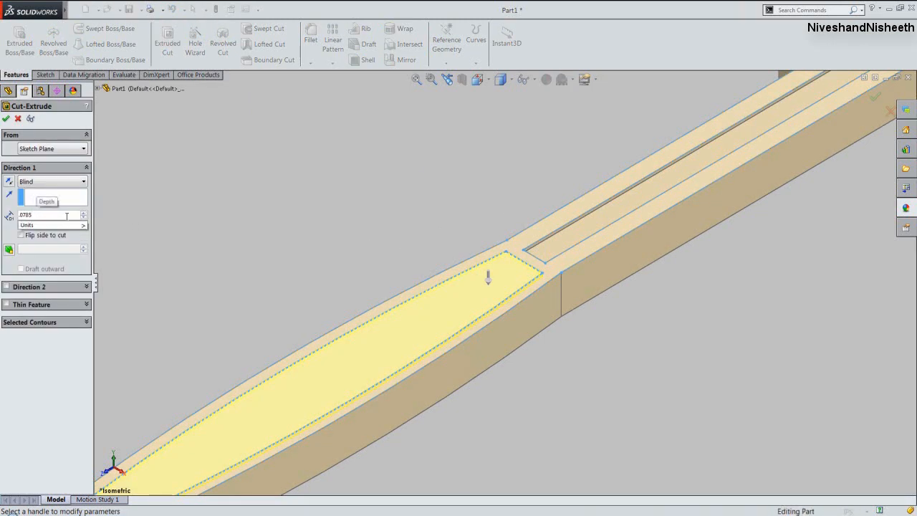
{"action": "key", "text": "Return"}
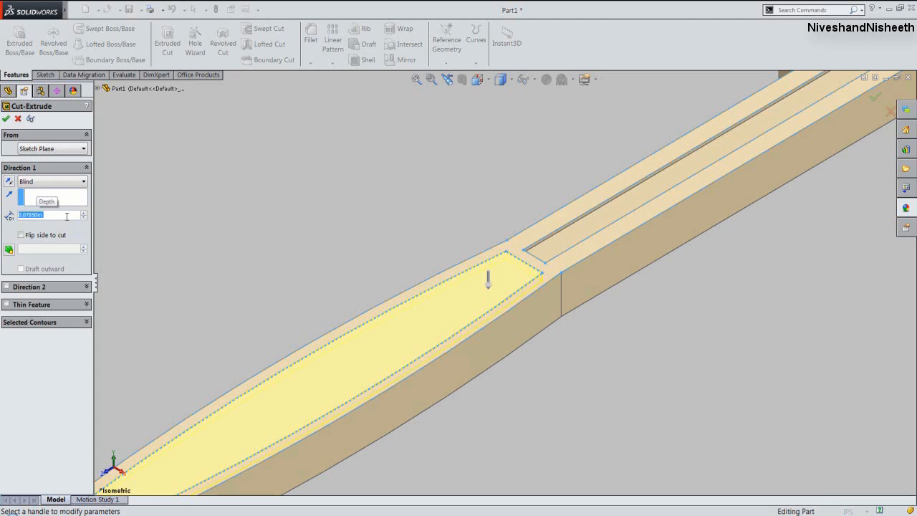
{"action": "key", "text": "Return"}
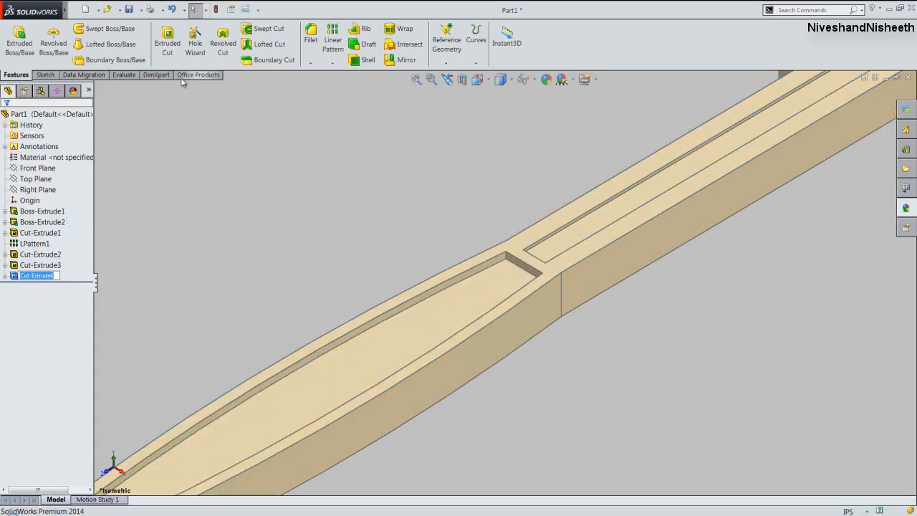
{"action": "key", "text": "f"}
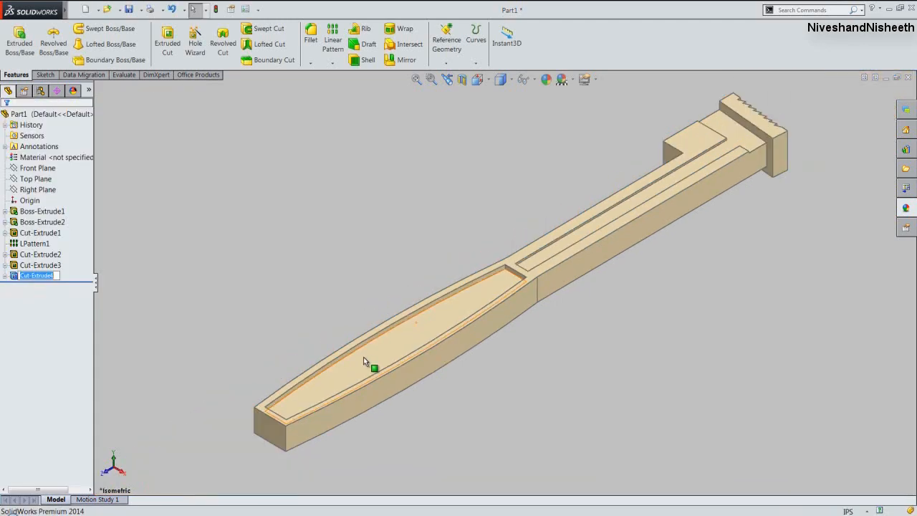
{"action": "left_click", "coordinate": [336, 252]}
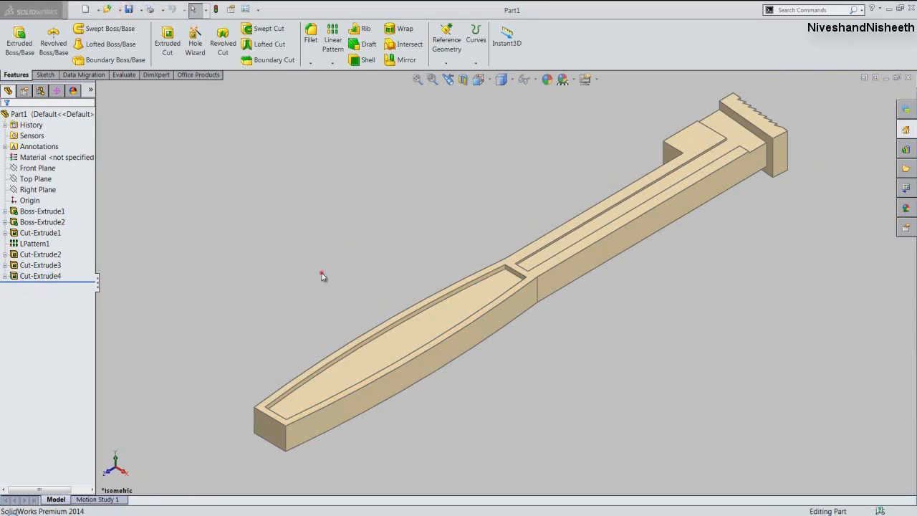
Start a sketch on the part's upper face surrounding the pocket and groove, and convert the face's outline into sketch entities.
{"action": "left_click", "coordinate": [702, 139]}
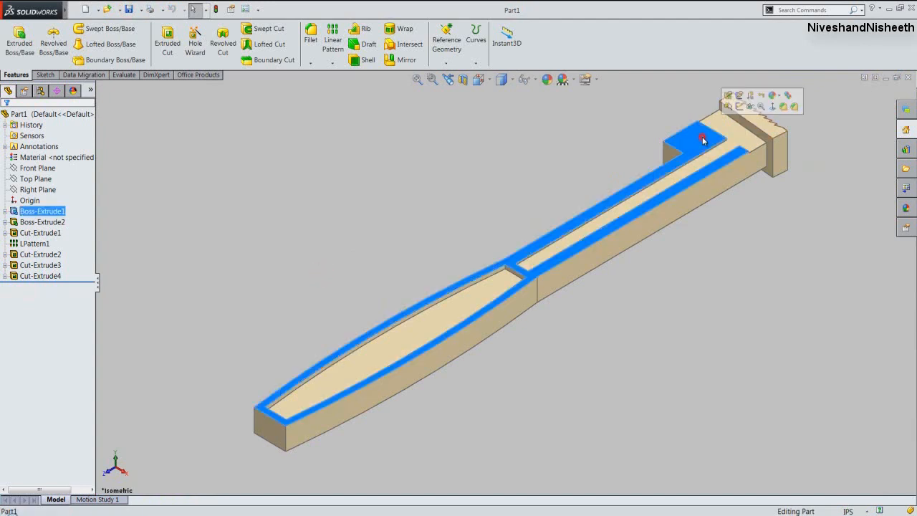
{"action": "left_click", "coordinate": [736, 106]}
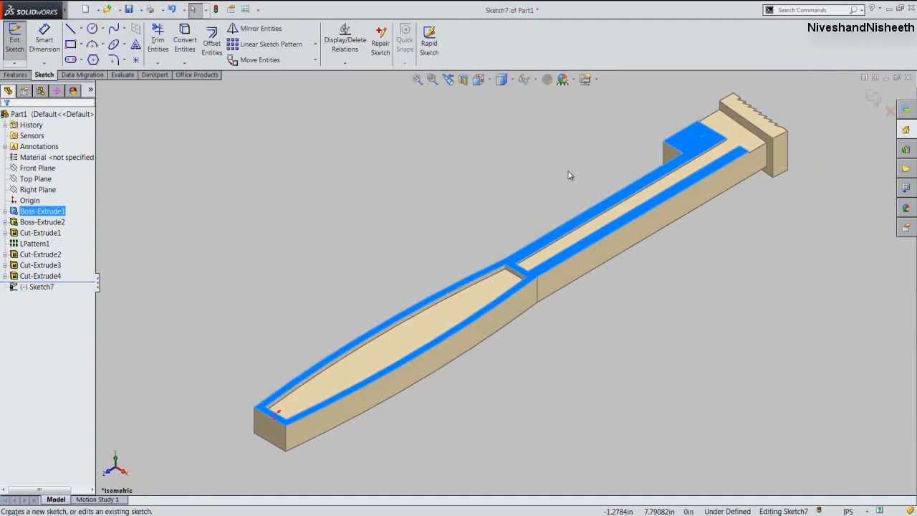
{"action": "left_click", "coordinate": [567, 171]}
{"action": "scroll", "coordinate": [670, 145], "scroll_direction": "down", "scroll_amount": 4}
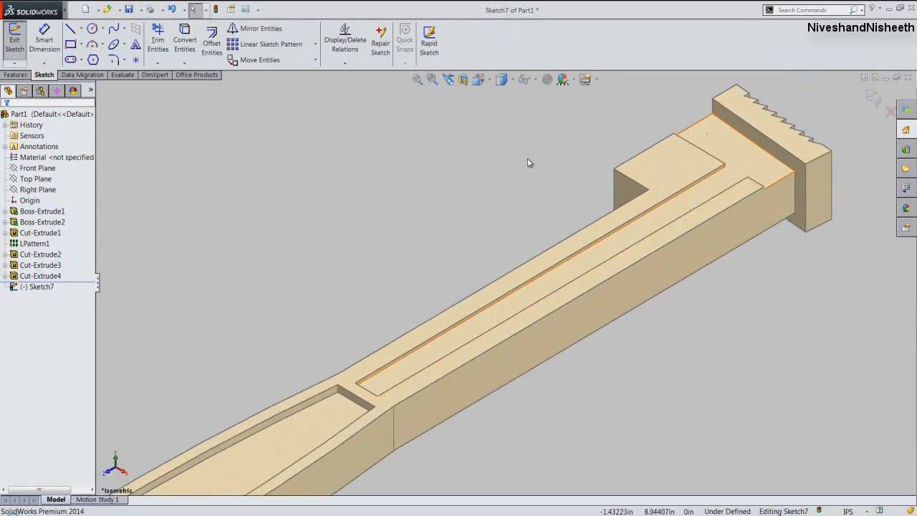
{"action": "left_click", "coordinate": [497, 200]}
{"action": "left_click", "coordinate": [644, 163]}
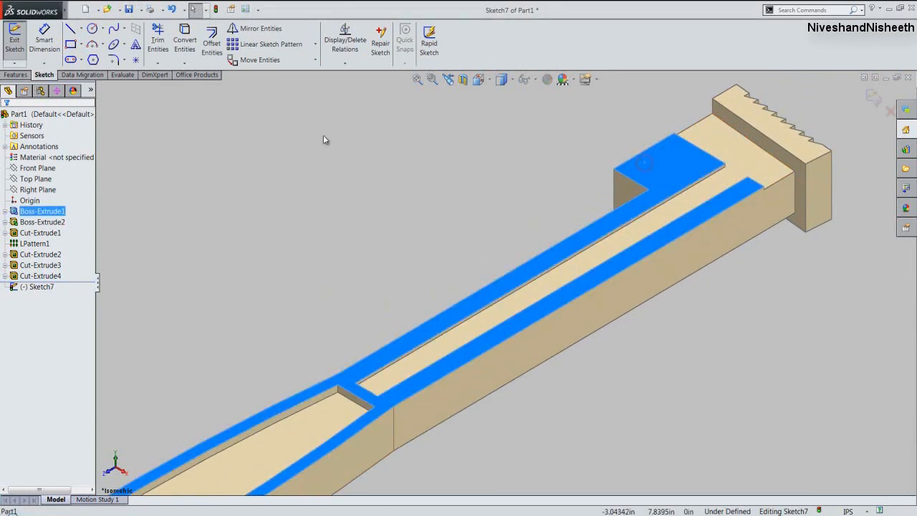
{"action": "left_click", "coordinate": [184, 39]}
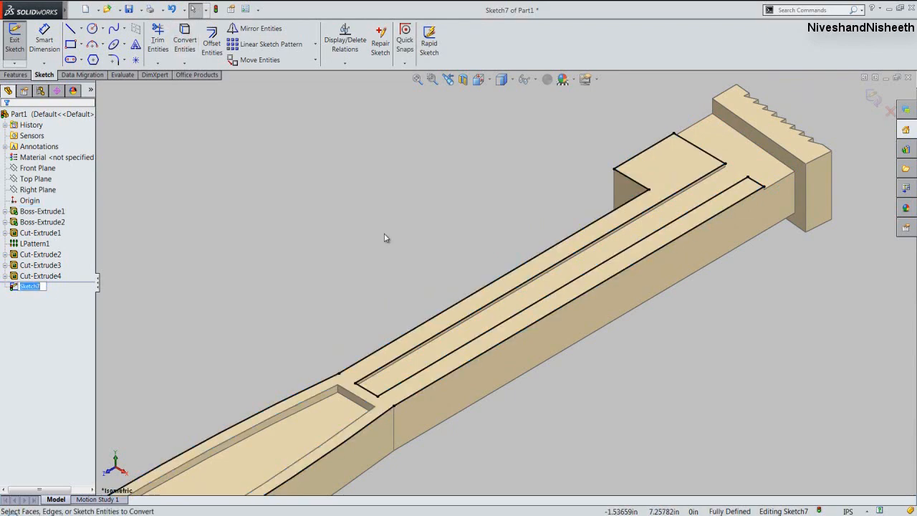
Draw two horizontal lines joining the groove's handle-side corners to the outer corners where the shaft meets the handle.
{"action": "right_click", "coordinate": [277, 179]}
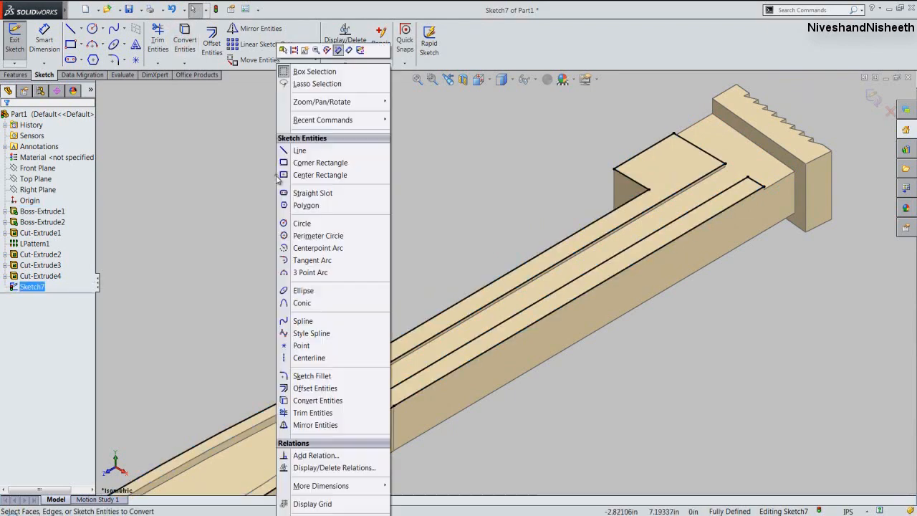
{"action": "left_click", "coordinate": [302, 149]}
{"action": "scroll", "coordinate": [346, 379], "scroll_direction": "down", "scroll_amount": 2}
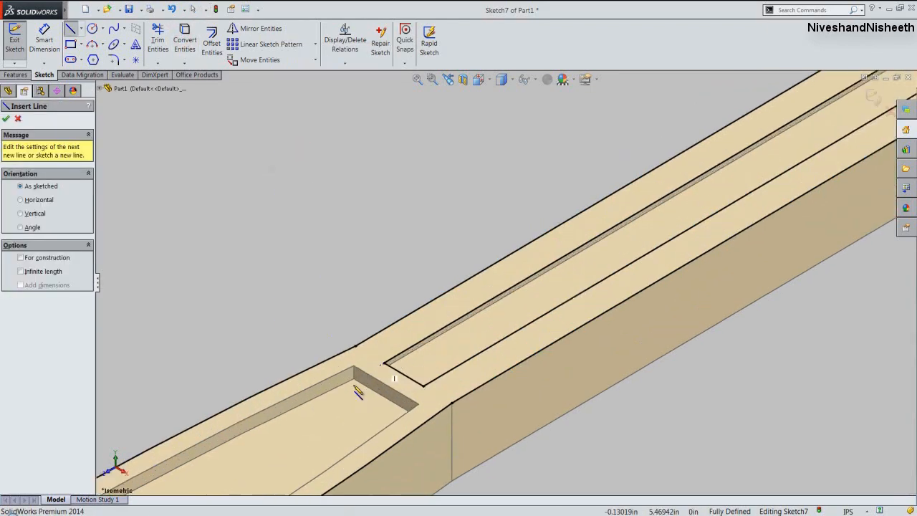
{"action": "left_click", "coordinate": [384, 363]}
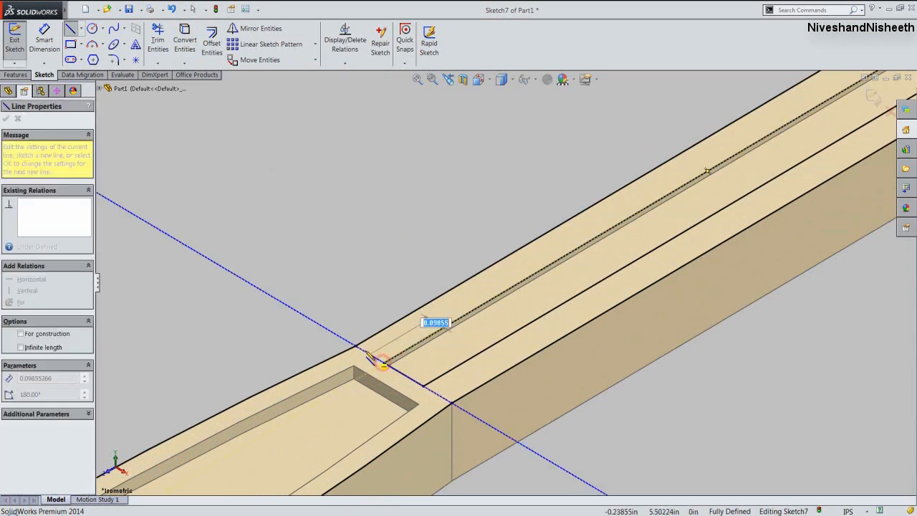
{"action": "left_click", "coordinate": [356, 347]}
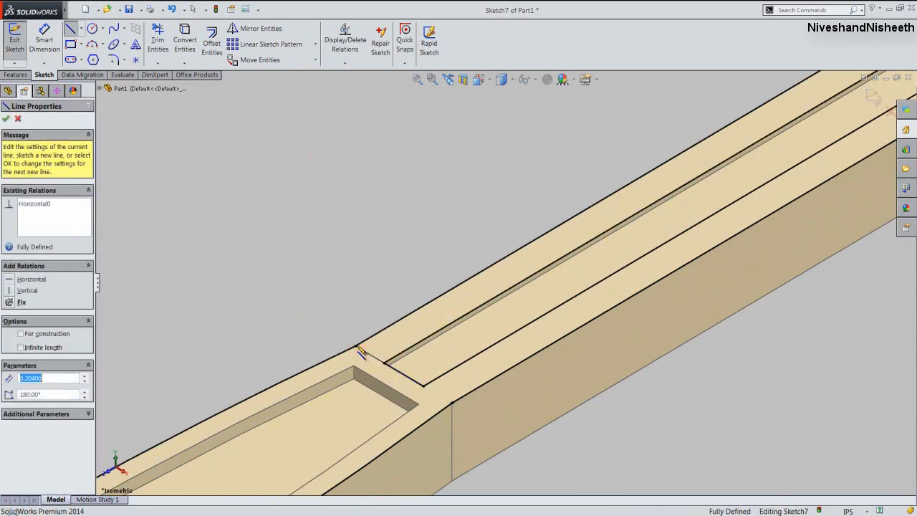
{"action": "left_click", "coordinate": [424, 386]}
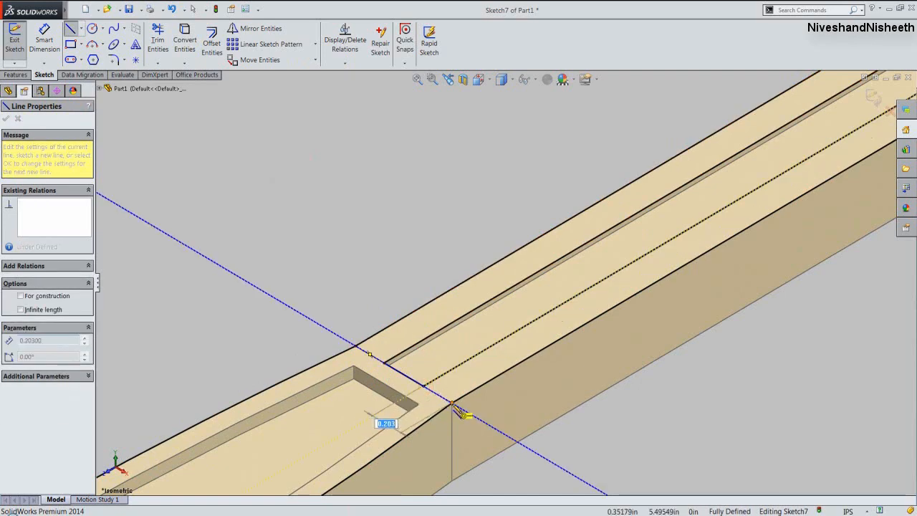
{"action": "double_click", "coordinate": [452, 403]}
{"action": "right_click", "coordinate": [384, 227]}
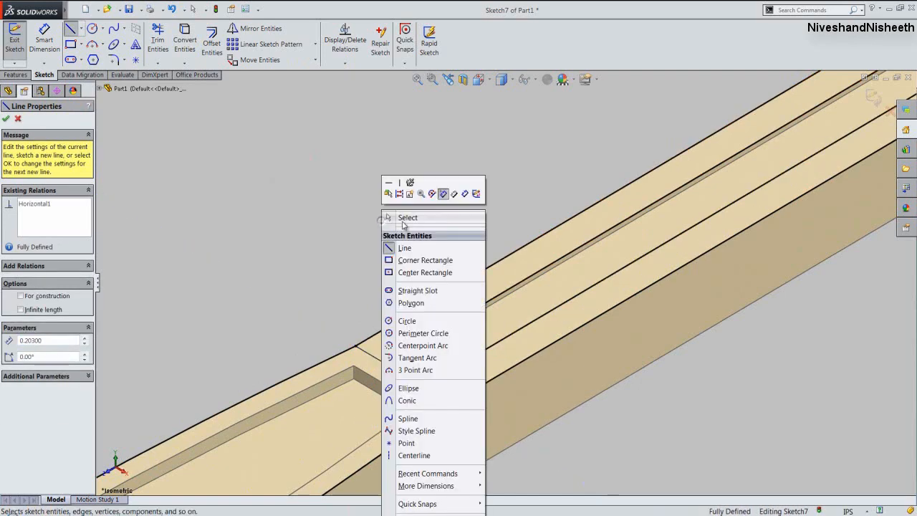
{"action": "left_click", "coordinate": [403, 214]}
{"action": "left_click", "coordinate": [380, 241]}
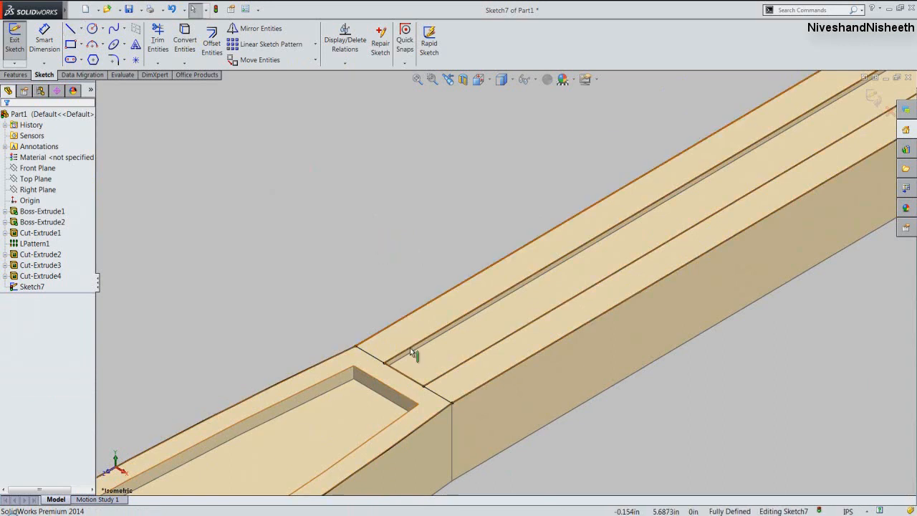
Convert the groove's short end line near the handle to construction geometry.
{"action": "left_click", "coordinate": [406, 375]}
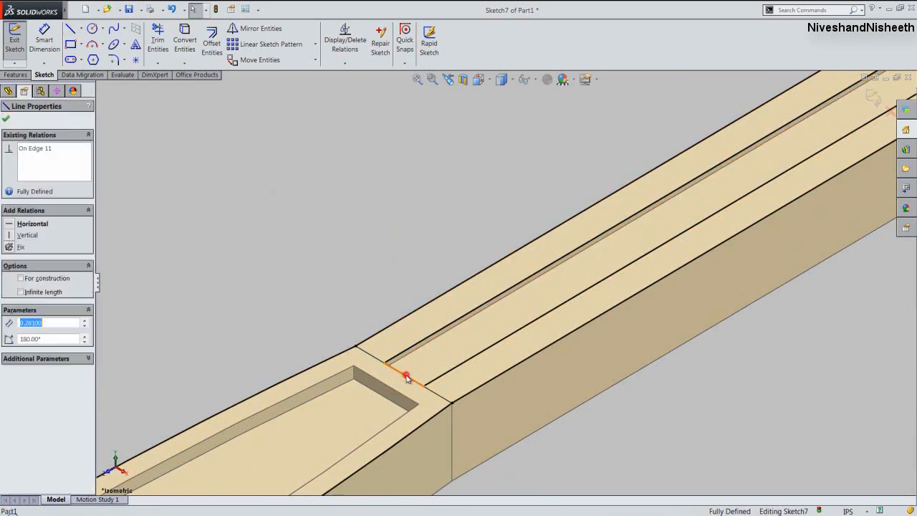
{"action": "left_click", "coordinate": [444, 347]}
{"action": "left_click", "coordinate": [377, 266]}
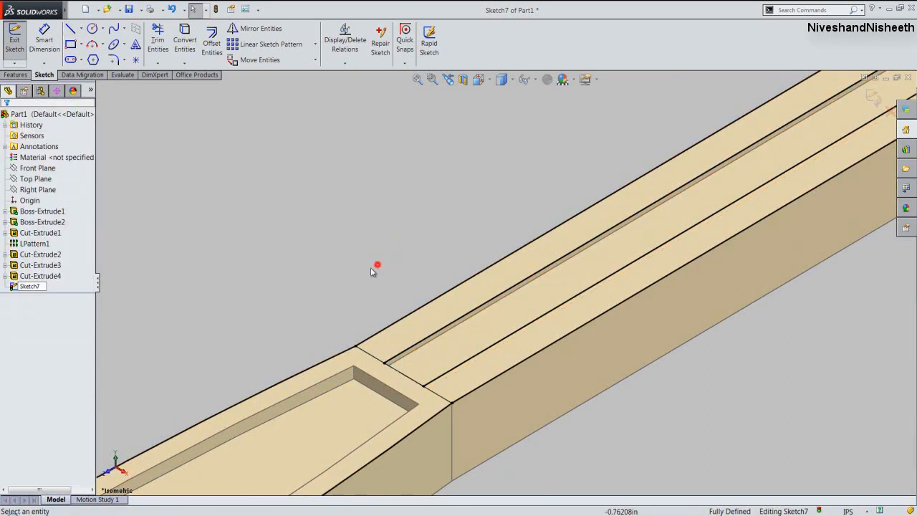
Convert the handle's two outer arcs and its end line to construction geometry, and exit the sketch.
{"action": "scroll", "coordinate": [471, 235], "scroll_direction": "up", "scroll_amount": 6}
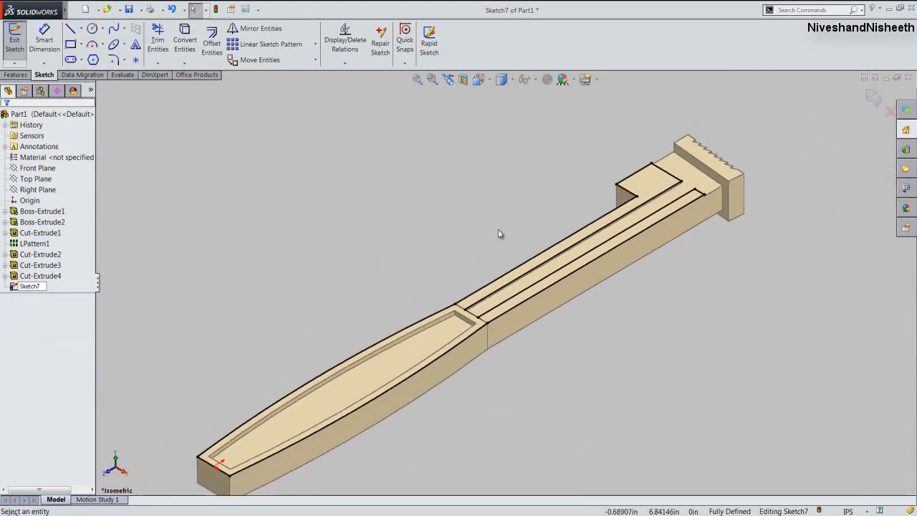
{"action": "left_click", "coordinate": [398, 334]}
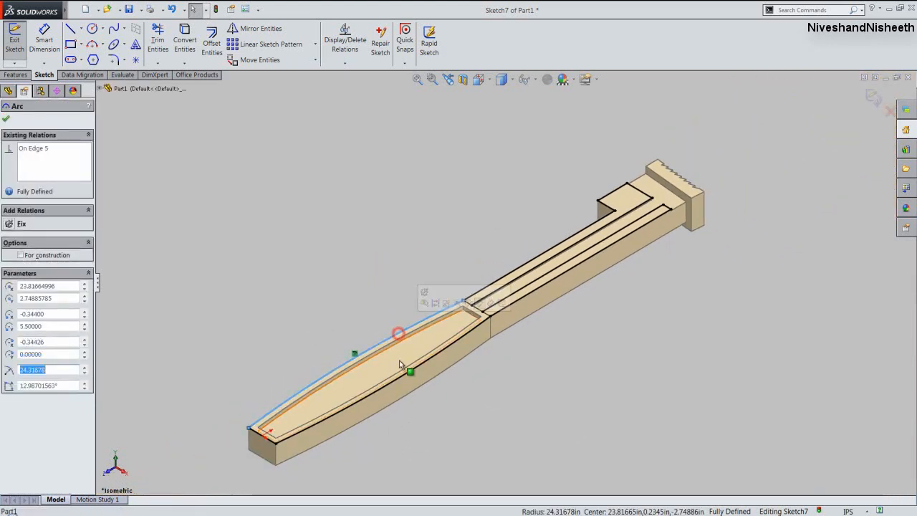
{"action": "left_click", "coordinate": [260, 435], "text": "ctrl"}
{"action": "right_click", "coordinate": [297, 310]}
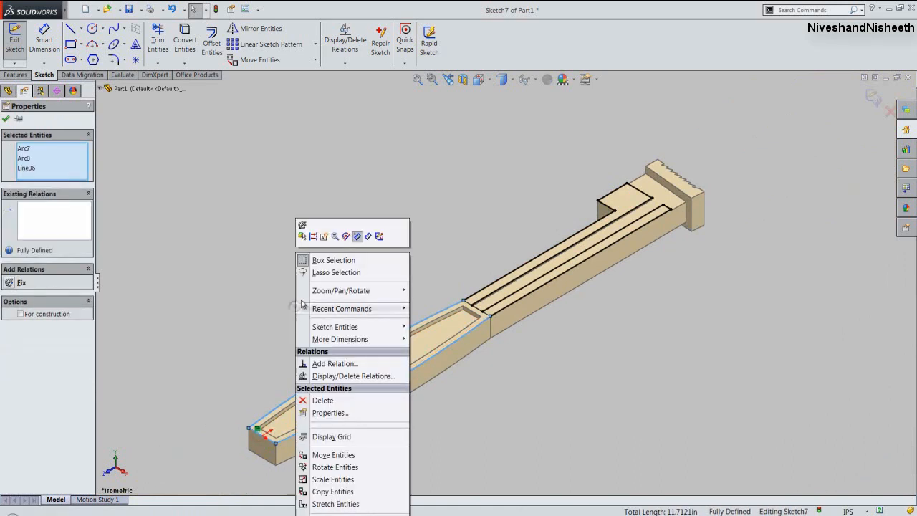
{"action": "left_click", "coordinate": [313, 235]}
{"action": "left_click", "coordinate": [347, 266]}
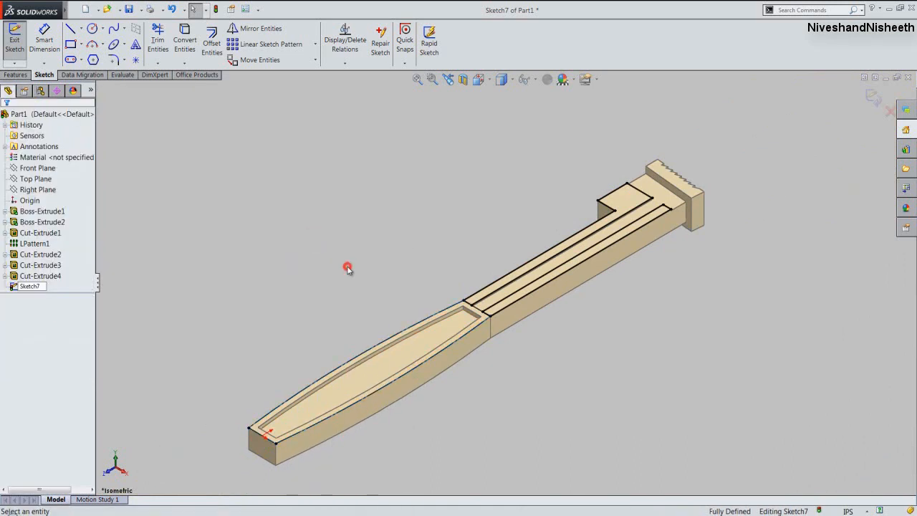
{"action": "scroll", "coordinate": [629, 191], "scroll_direction": "down", "scroll_amount": 2}
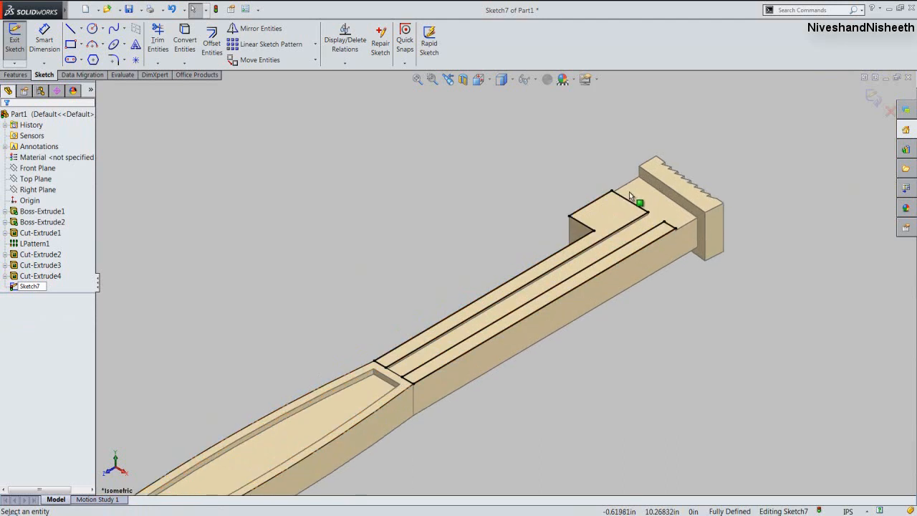
{"action": "left_click", "coordinate": [873, 98]}
{"action": "left_click", "coordinate": [466, 185]}
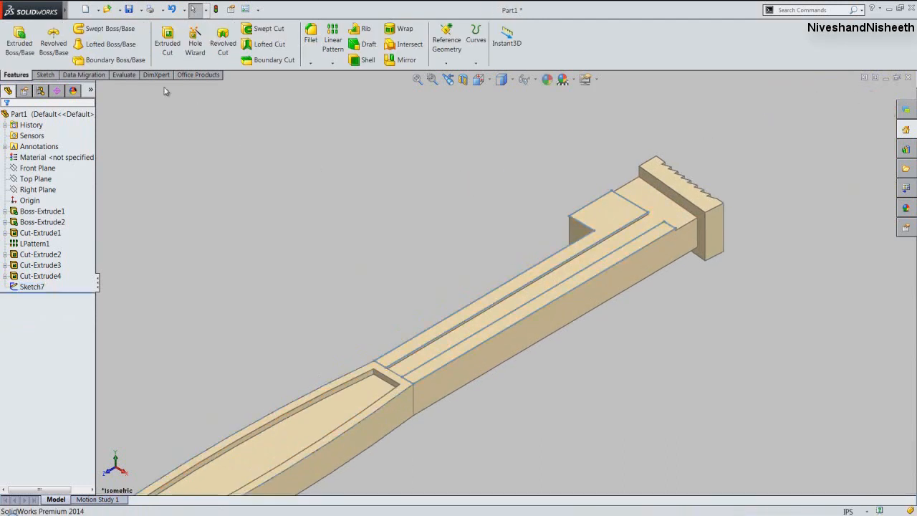
Extrude the two sketched strip regions beside the shaft groove to a blind depth of 0.0149 in, merged with the body.
{"action": "left_click", "coordinate": [19, 39]}
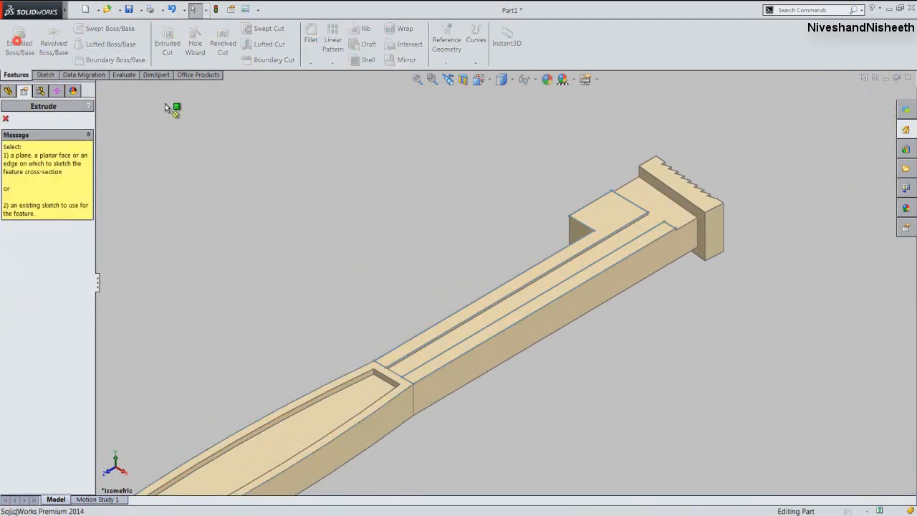
{"action": "left_click", "coordinate": [596, 200]}
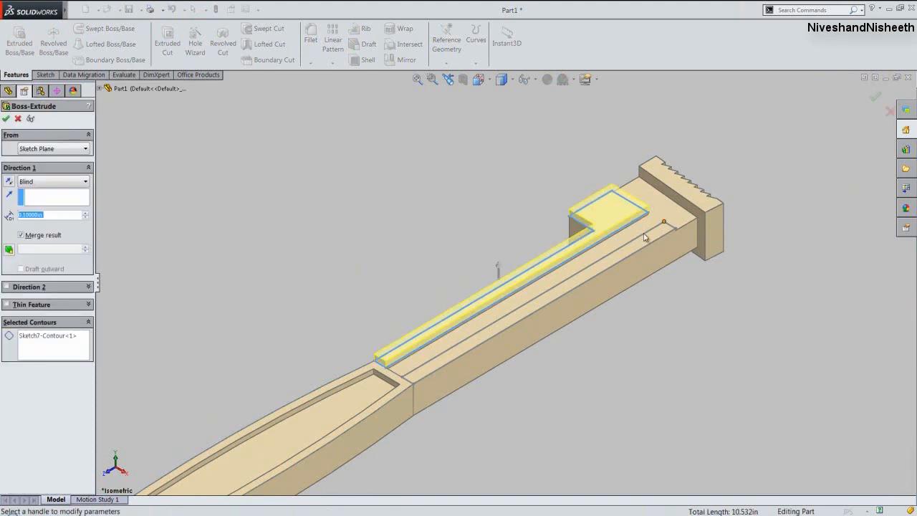
{"action": "left_click", "coordinate": [52, 349]}
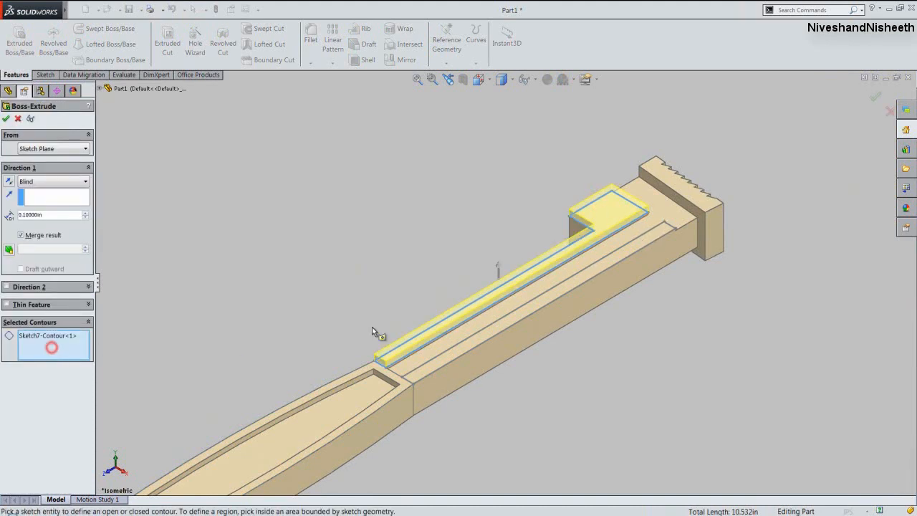
{"action": "left_click", "coordinate": [506, 317]}
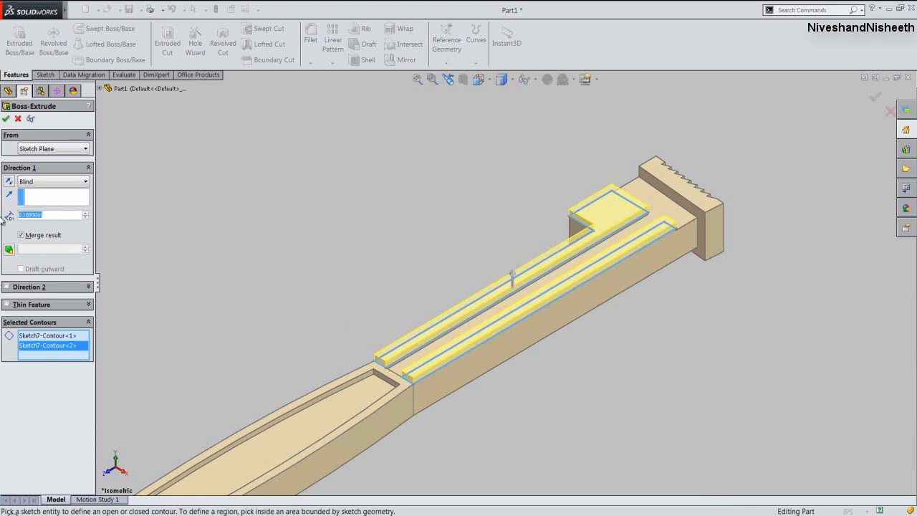
{"action": "type", "text": "0149"}
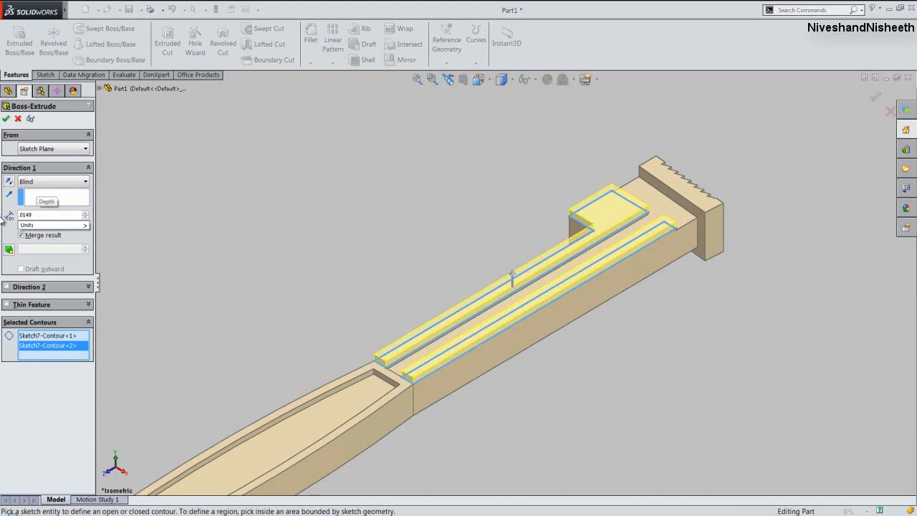
{"action": "key", "text": "Return"}
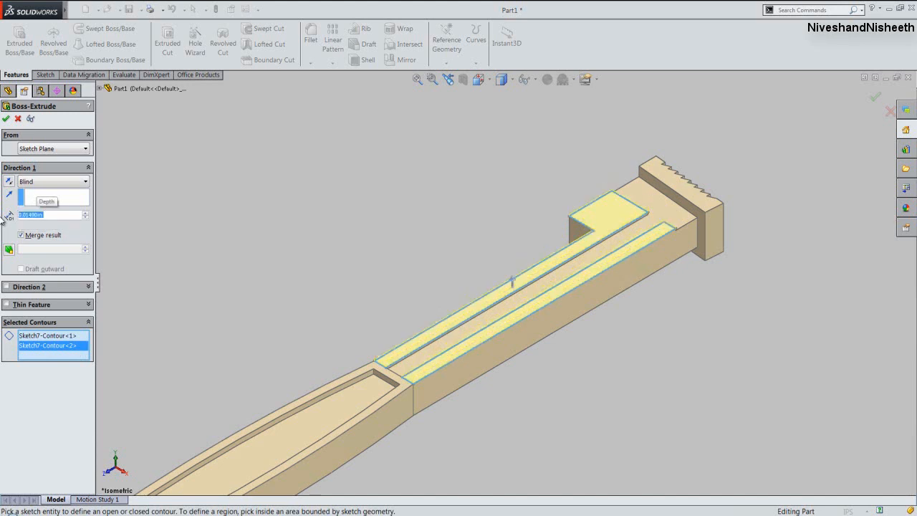
{"action": "key", "text": "Return"}
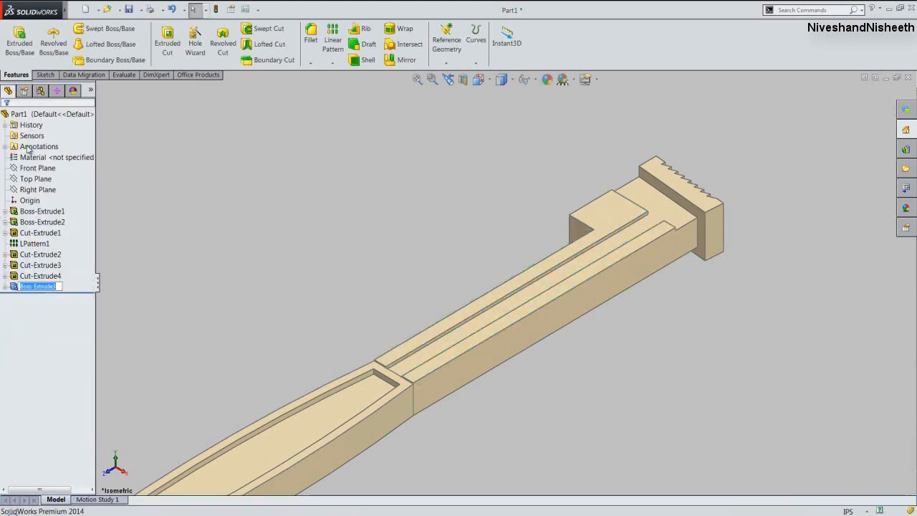
{"action": "left_click", "coordinate": [396, 143]}
Mirror the groove cut, the handle pocket cut and the raised strips extrusion about the Top Plane.
{"action": "scroll", "coordinate": [501, 141], "scroll_direction": "up", "scroll_amount": 4}
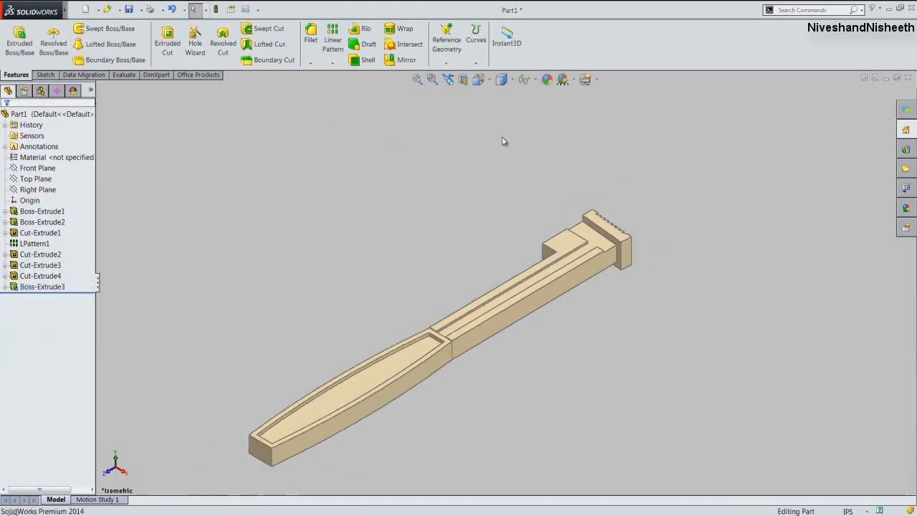
{"action": "scroll", "coordinate": [473, 164], "scroll_direction": "down", "scroll_amount": 2}
{"action": "left_click", "coordinate": [417, 79]}
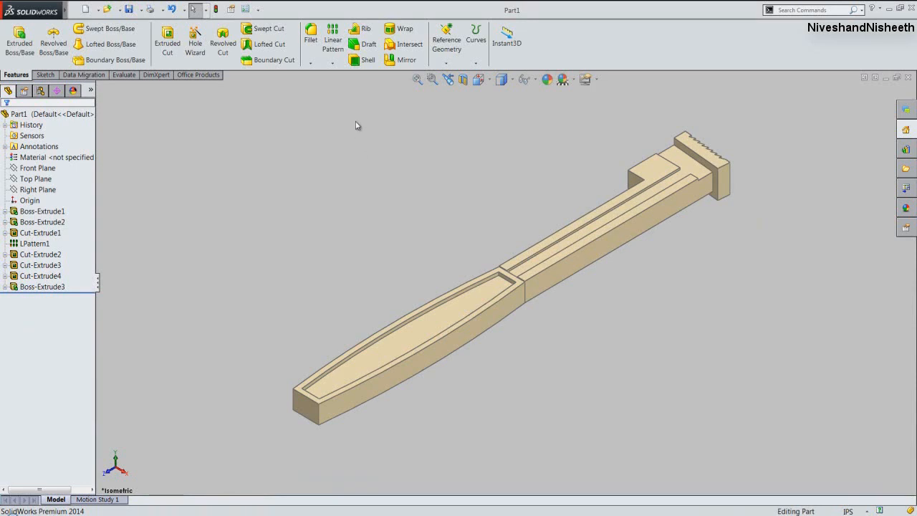
{"action": "left_click", "coordinate": [398, 62]}
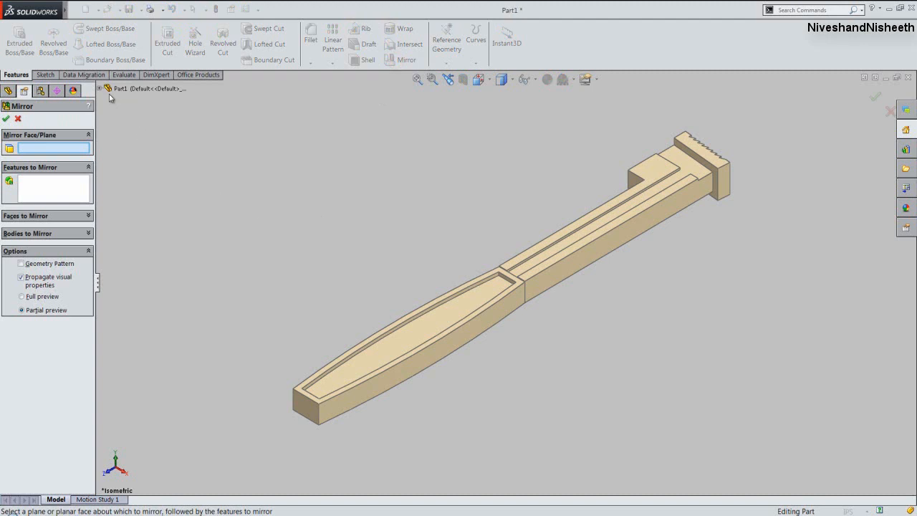
{"action": "left_click", "coordinate": [101, 89]}
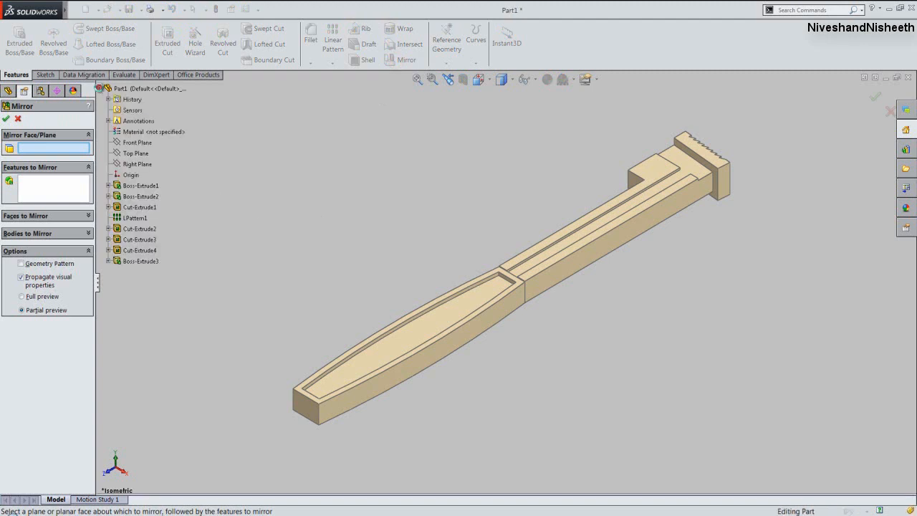
{"action": "left_click", "coordinate": [127, 154]}
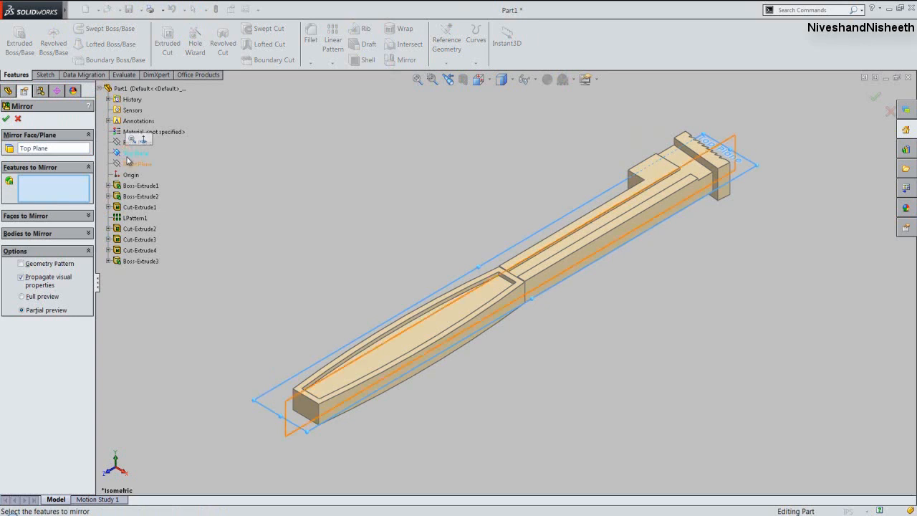
{"action": "left_click", "coordinate": [154, 241]}
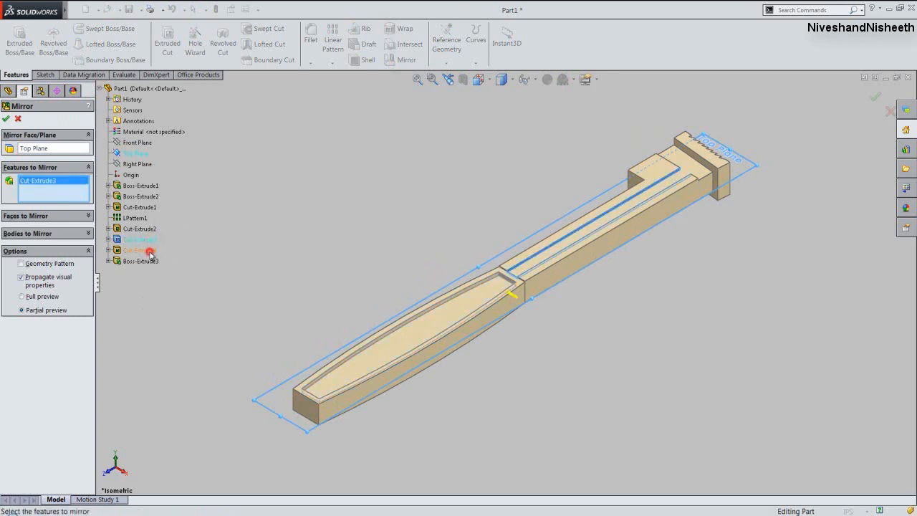
{"action": "left_click", "coordinate": [148, 251]}
{"action": "left_click", "coordinate": [150, 261]}
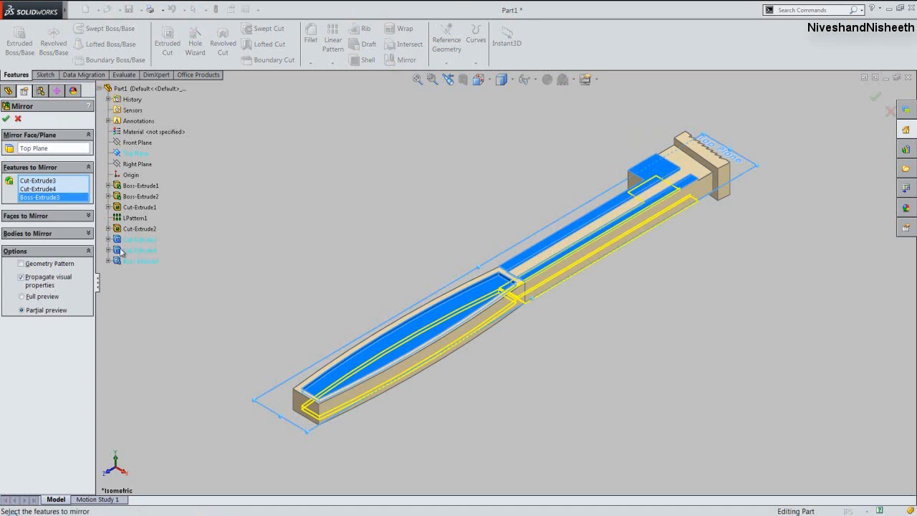
{"action": "left_click", "coordinate": [6, 119]}
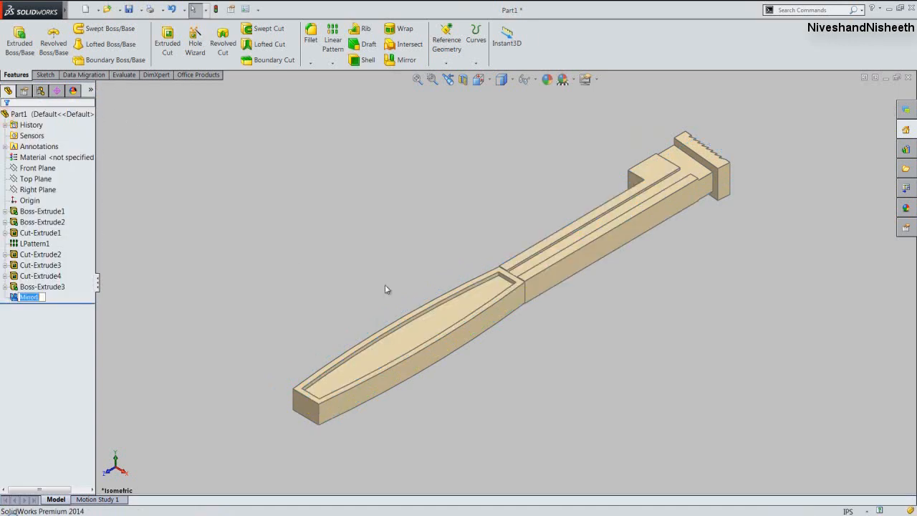
Inspect the mirrored features on the part's underside, return to the isometric view and save the part.
{"action": "middle_click_drag", "start_coordinate": [384, 284], "coordinate": [472, 106]}
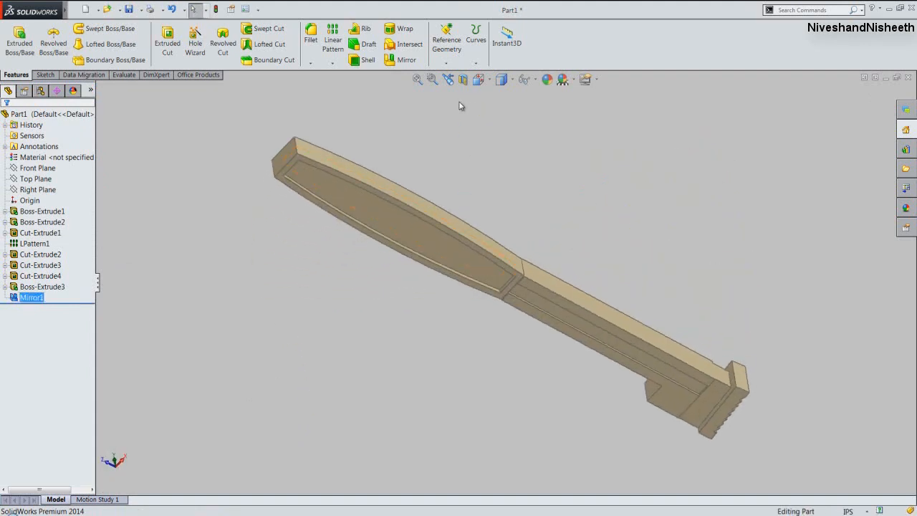
{"action": "left_click", "coordinate": [448, 79]}
{"action": "left_click", "coordinate": [462, 150]}
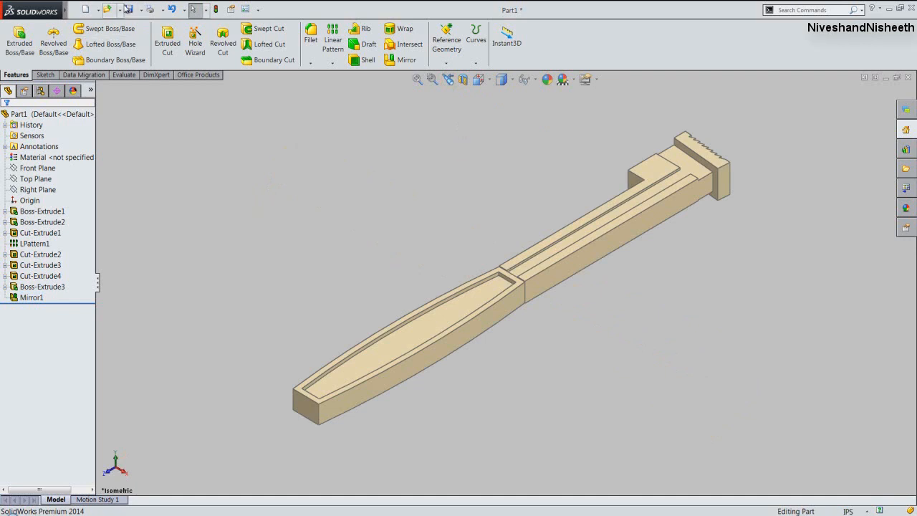
{"action": "left_click", "coordinate": [129, 10]}
Start a constant-size fillet on the upper handle pocket's two vertical corner edges nearest the shaft.
{"action": "scroll", "coordinate": [487, 268], "scroll_direction": "down", "scroll_amount": 6}
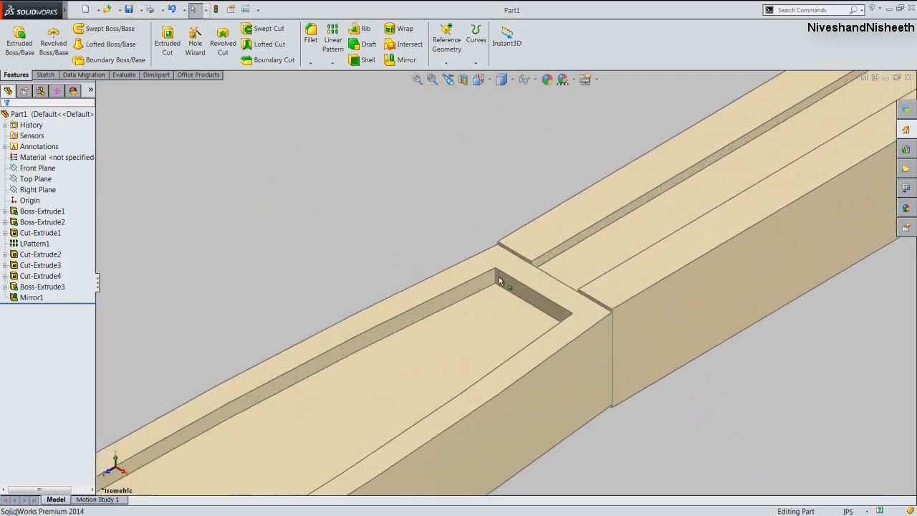
{"action": "left_click", "coordinate": [494, 277]}
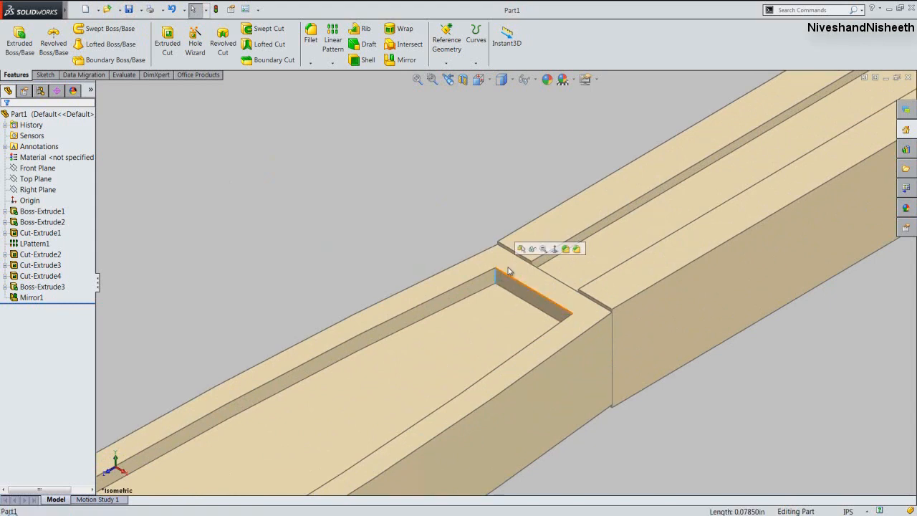
{"action": "left_click", "coordinate": [565, 249]}
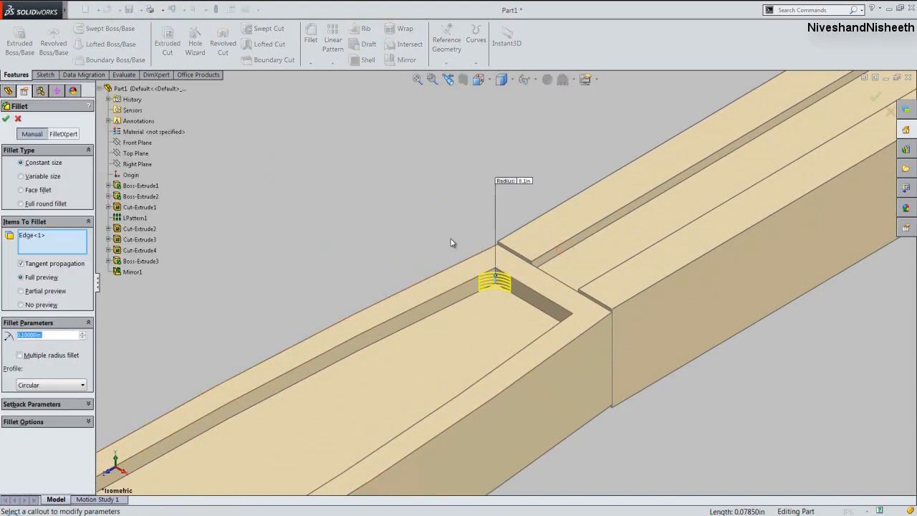
{"action": "scroll", "coordinate": [504, 299], "scroll_direction": "up", "scroll_amount": 2}
{"action": "scroll", "coordinate": [551, 310], "scroll_direction": "down", "scroll_amount": 2}
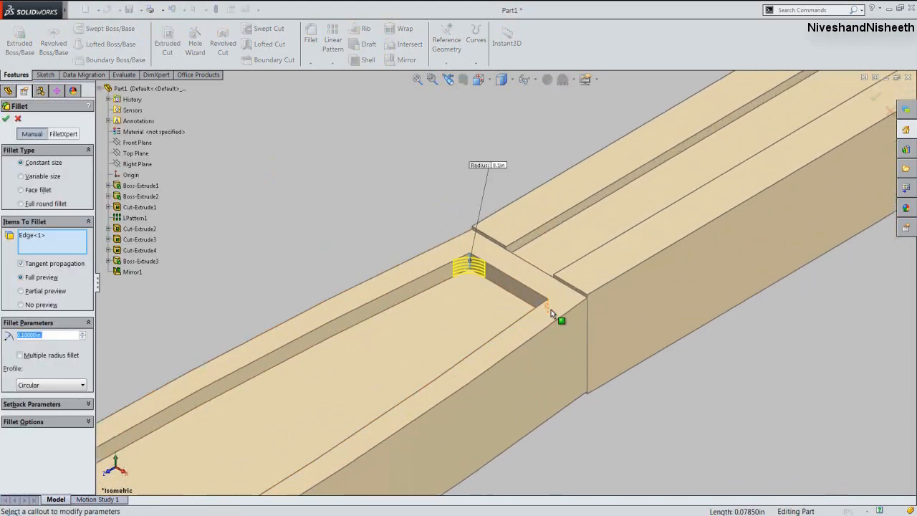
{"action": "left_click", "coordinate": [548, 308]}
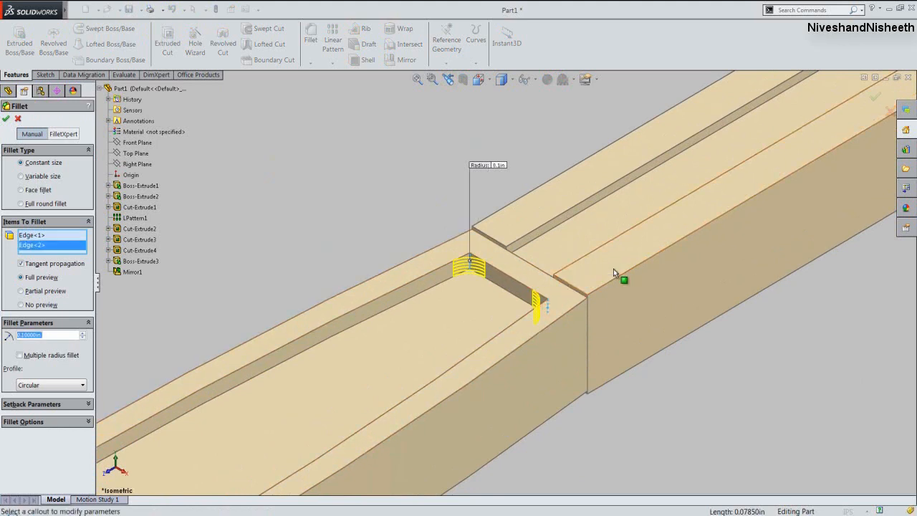
Add the upper pocket's two vertical corner edges at the handle's free end to the fillet.
{"action": "scroll", "coordinate": [611, 269], "scroll_direction": "up", "scroll_amount": 3}
{"action": "scroll", "coordinate": [197, 458], "scroll_direction": "down", "scroll_amount": 5}
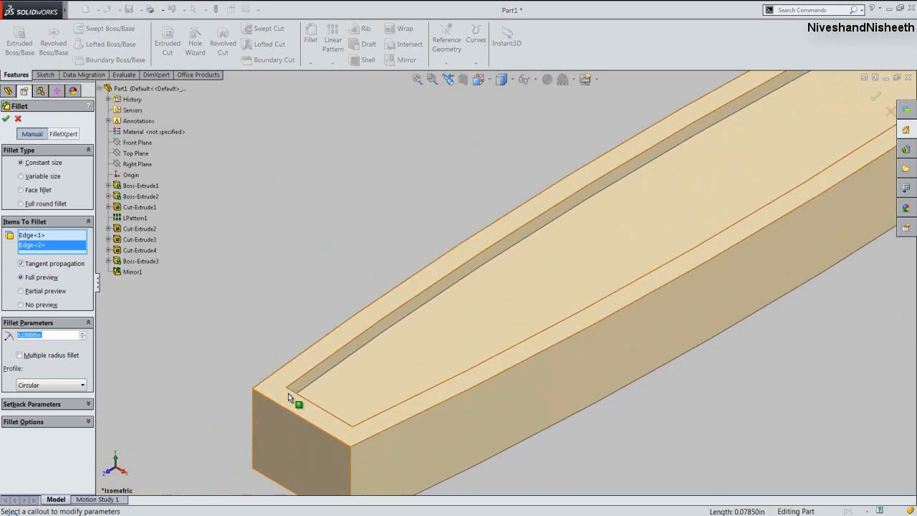
{"action": "left_click", "coordinate": [286, 393]}
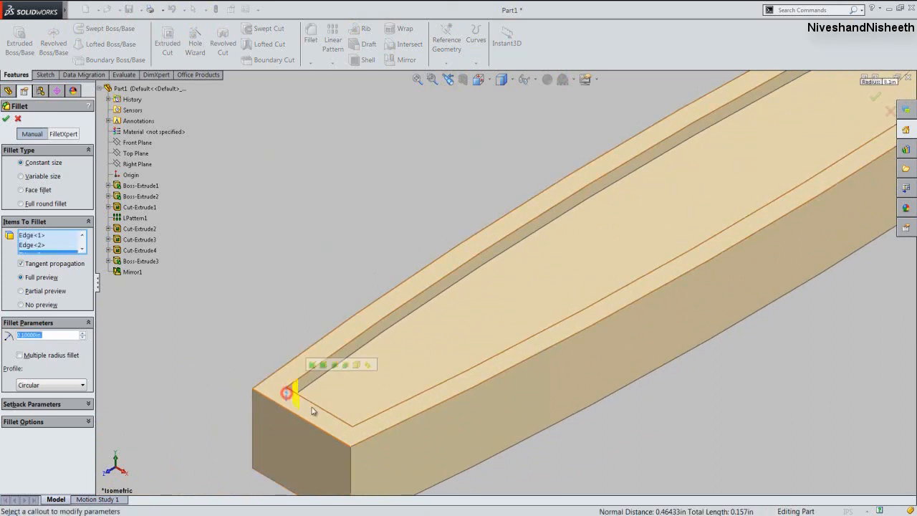
{"action": "left_click", "coordinate": [349, 432]}
Add the underside pocket's two corner edges at the handle's free end to the fillet.
{"action": "scroll", "coordinate": [237, 401], "scroll_direction": "up", "scroll_amount": 3}
{"action": "scroll", "coordinate": [237, 401], "scroll_direction": "up", "scroll_amount": 3}
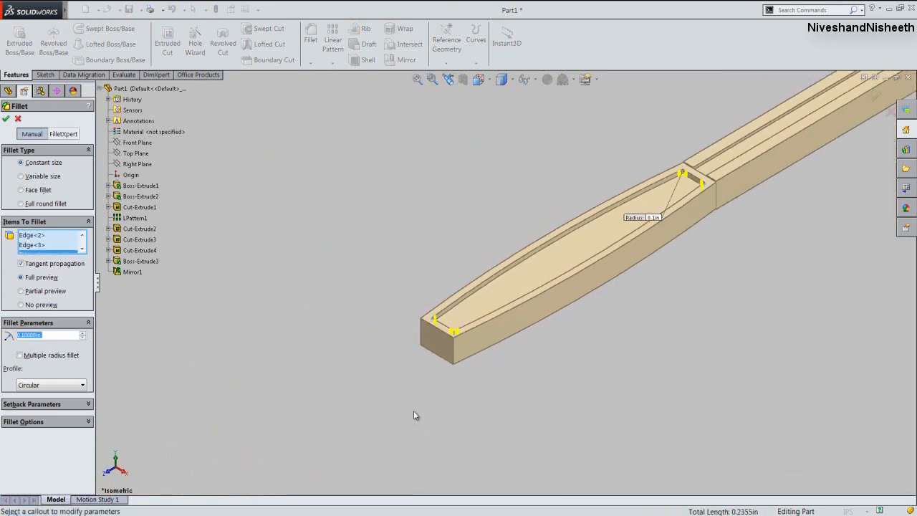
{"action": "middle_click_drag", "start_coordinate": [531, 406], "coordinate": [450, 96]}
{"action": "scroll", "coordinate": [460, 233], "scroll_direction": "down", "scroll_amount": 4}
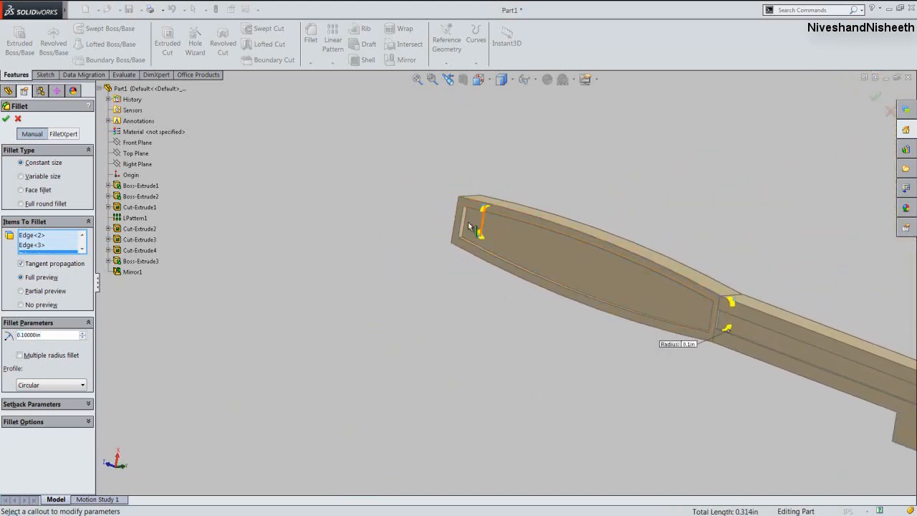
{"action": "scroll", "coordinate": [459, 232], "scroll_direction": "down", "scroll_amount": 1}
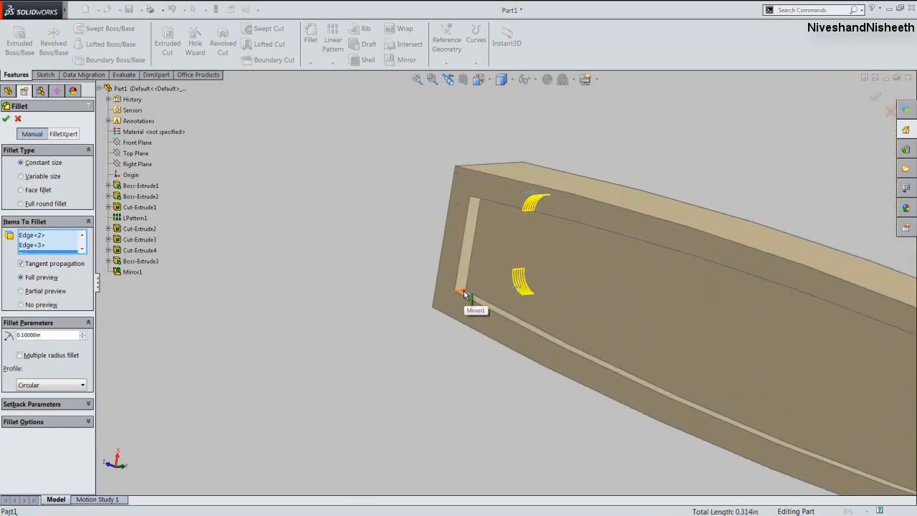
{"action": "left_click", "coordinate": [463, 288]}
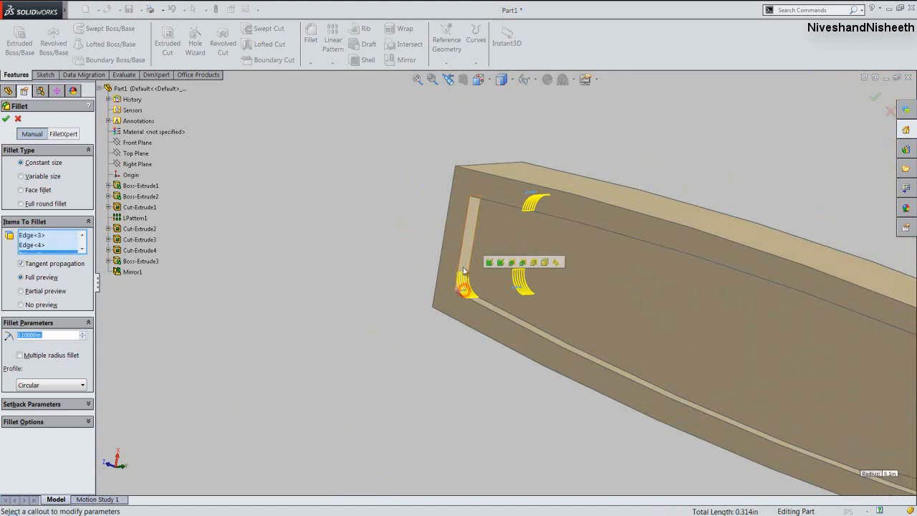
{"action": "left_click", "coordinate": [478, 202]}
Add the underside pocket's two corner edges nearest the shaft and create the fillet with a 0.125 in radius.
{"action": "scroll", "coordinate": [351, 257], "scroll_direction": "up", "scroll_amount": 3}
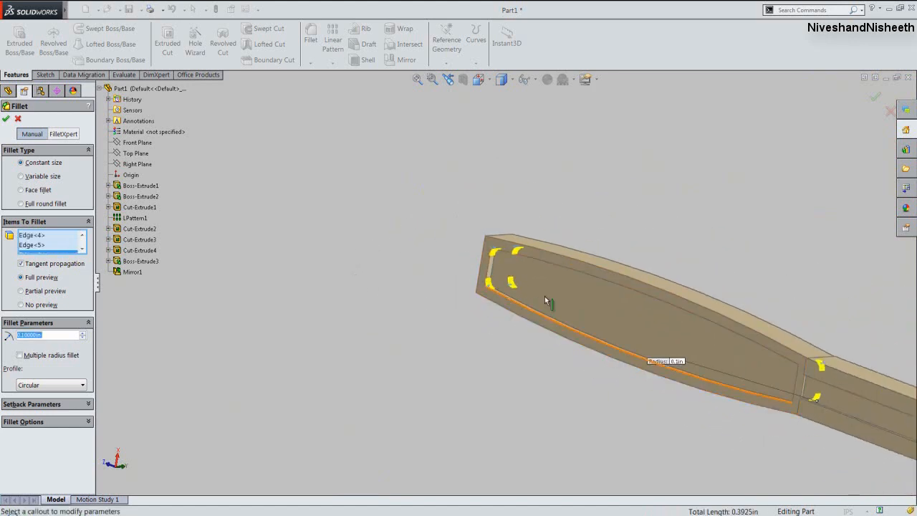
{"action": "scroll", "coordinate": [640, 321], "scroll_direction": "down", "scroll_amount": 3}
{"action": "middle_click_drag", "start_coordinate": [666, 356], "coordinate": [720, 395]}
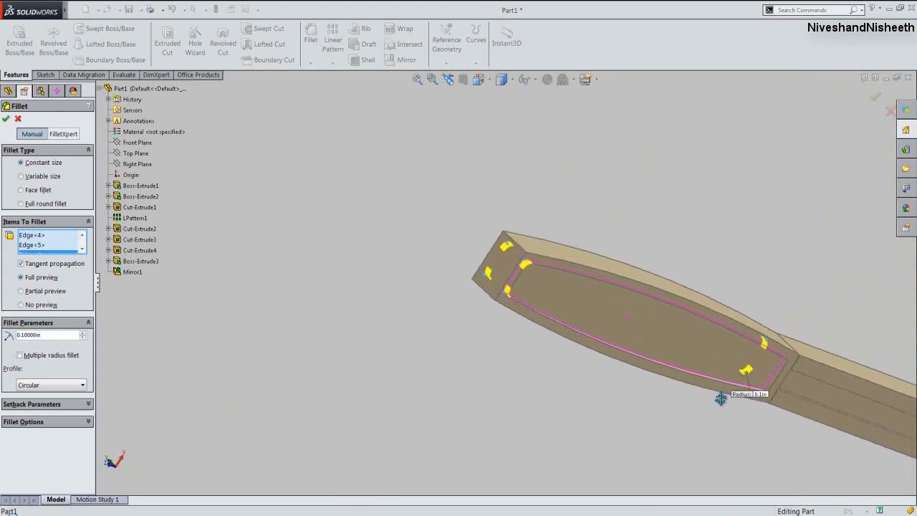
{"action": "scroll", "coordinate": [723, 379], "scroll_direction": "down", "scroll_amount": 3}
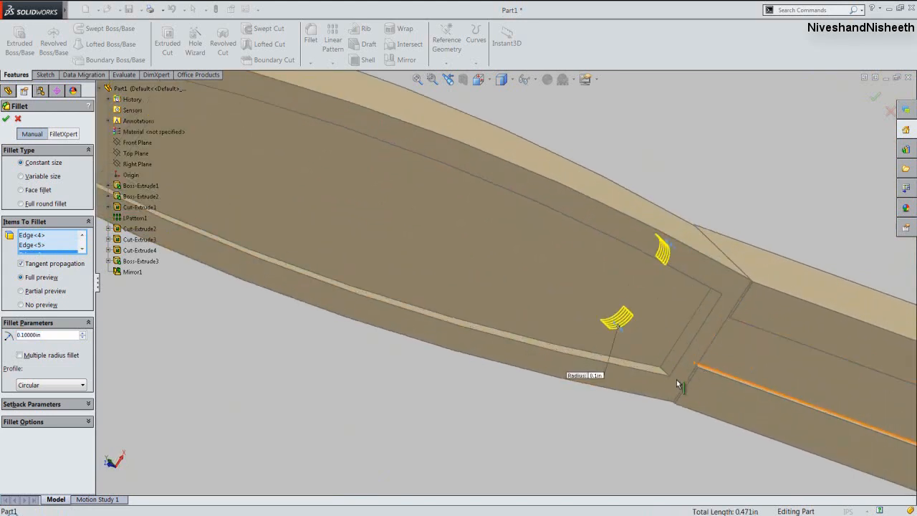
{"action": "left_click", "coordinate": [664, 373]}
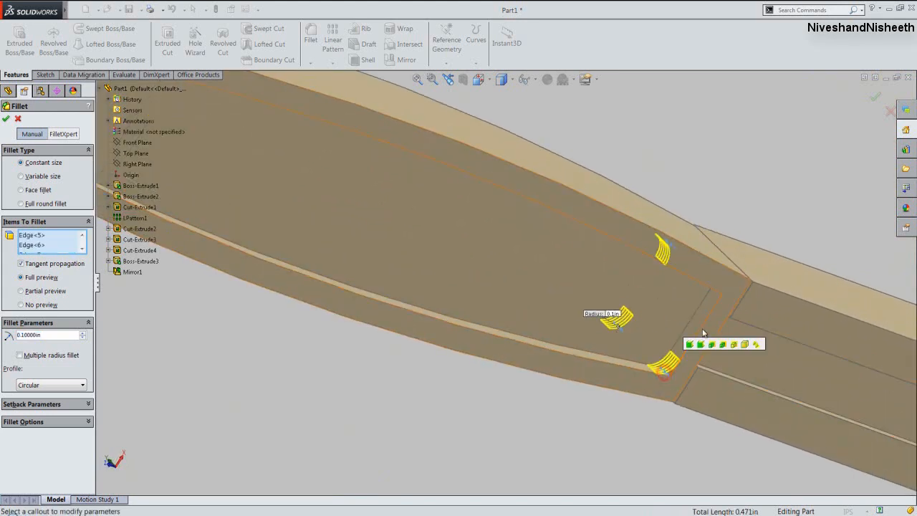
{"action": "left_click", "coordinate": [719, 289]}
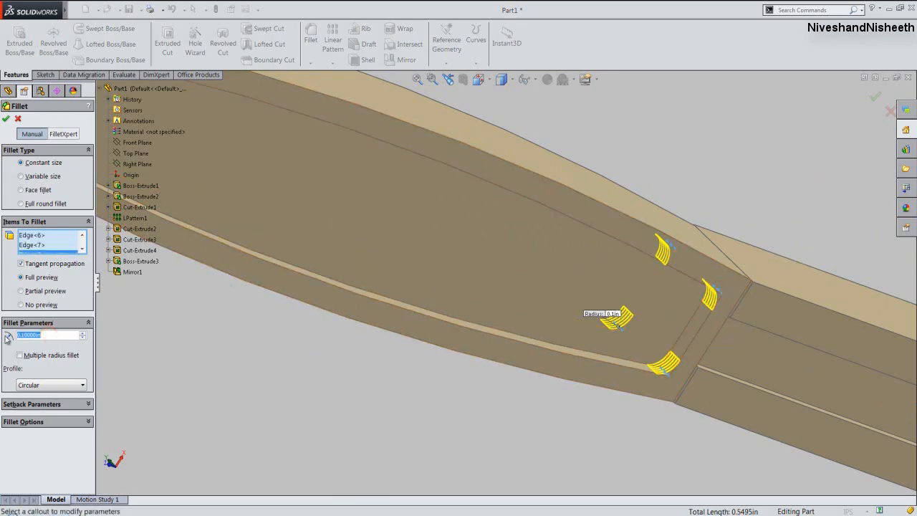
{"action": "type", "text": "0.125"}
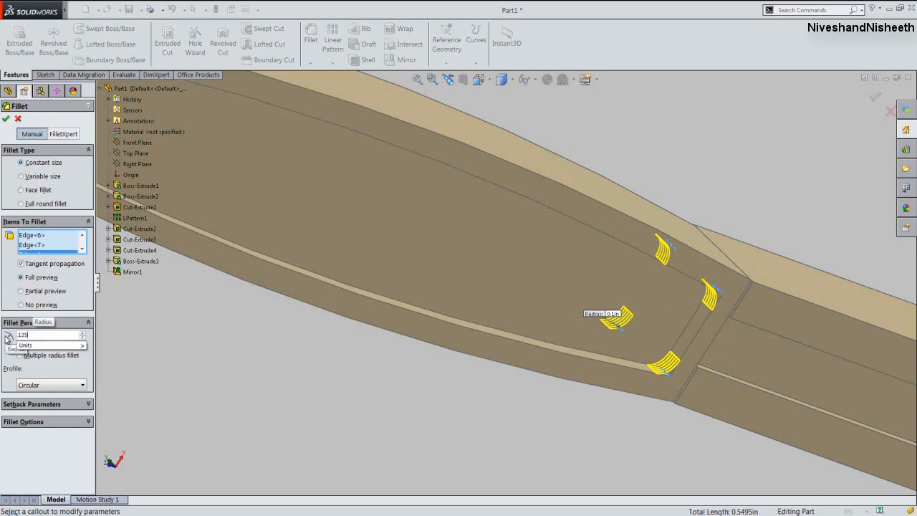
{"action": "key", "text": "Return"}
{"action": "key", "text": "Return"}
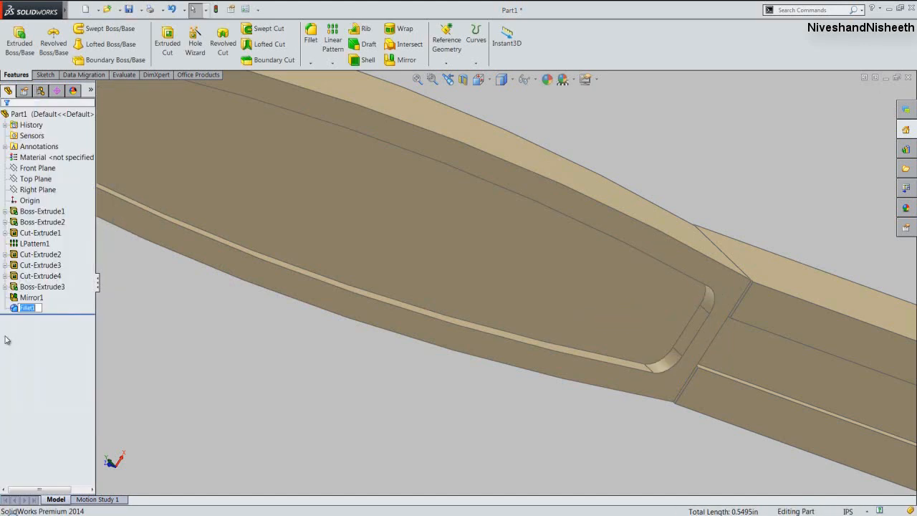
Start a sketch on the raised top face of the side block near the toothed head.
{"action": "left_click", "coordinate": [449, 79]}
{"action": "left_click", "coordinate": [449, 79]}
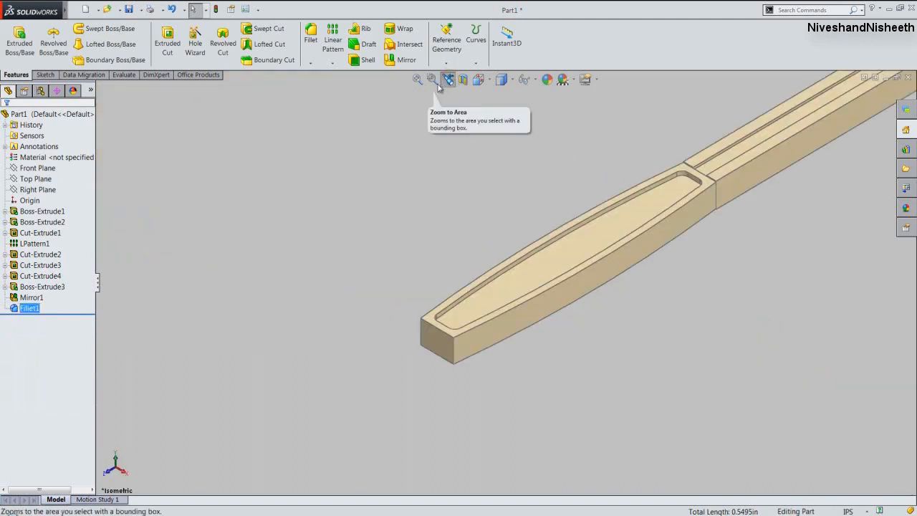
{"action": "left_click", "coordinate": [418, 79]}
{"action": "left_click", "coordinate": [301, 137]}
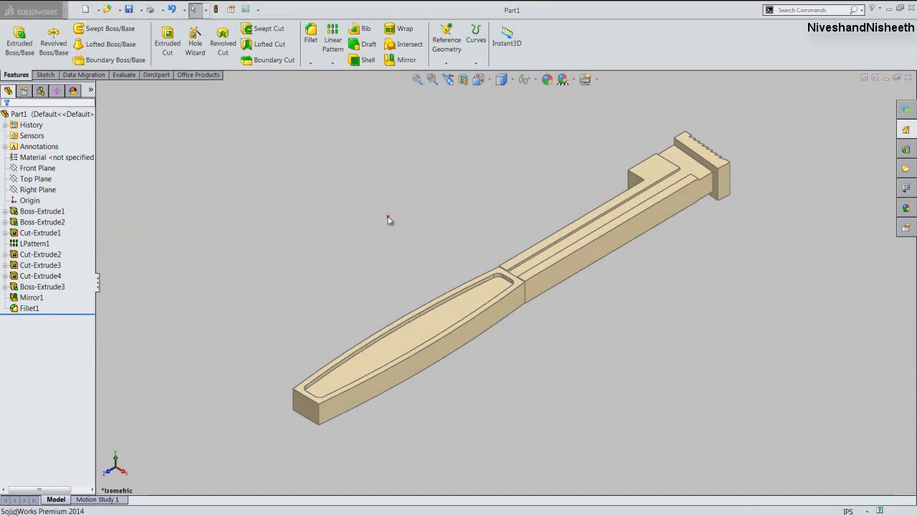
{"action": "scroll", "coordinate": [646, 159], "scroll_direction": "up", "scroll_amount": 5}
{"action": "scroll", "coordinate": [577, 225], "scroll_direction": "up", "scroll_amount": 4}
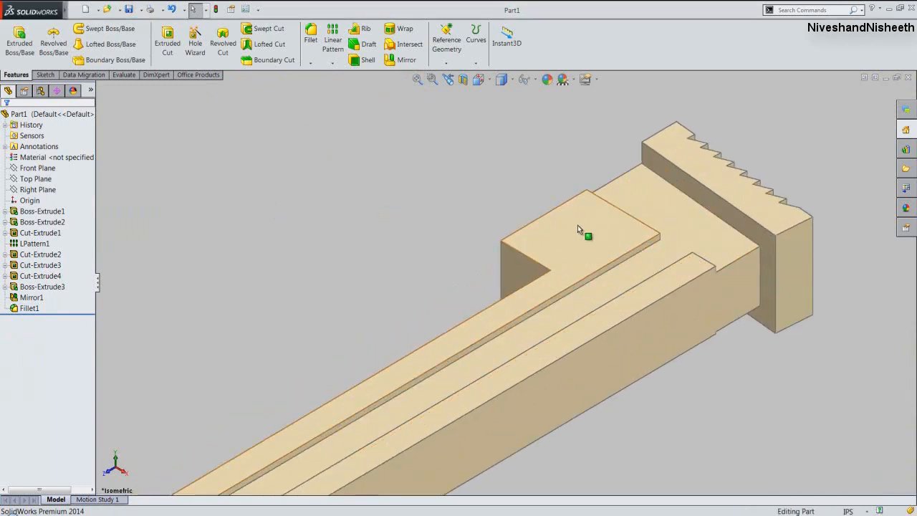
{"action": "left_click", "coordinate": [576, 228]}
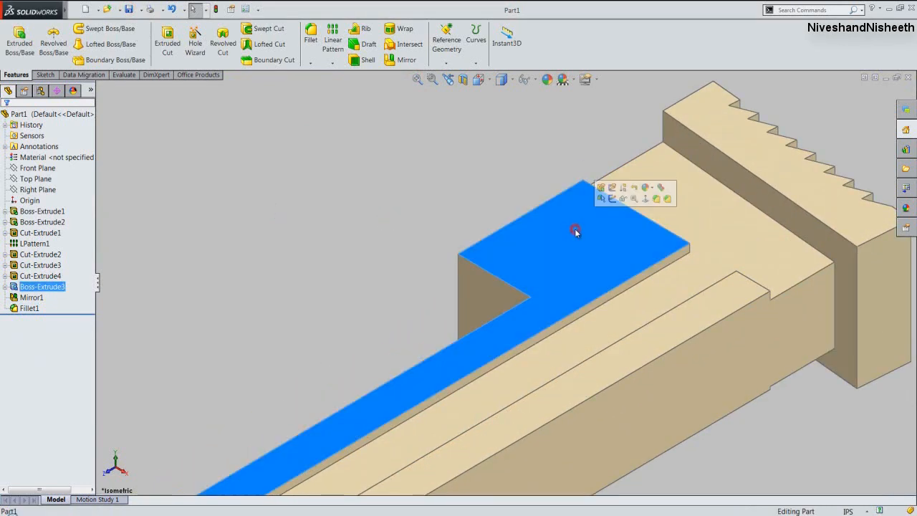
{"action": "left_click", "coordinate": [611, 198]}
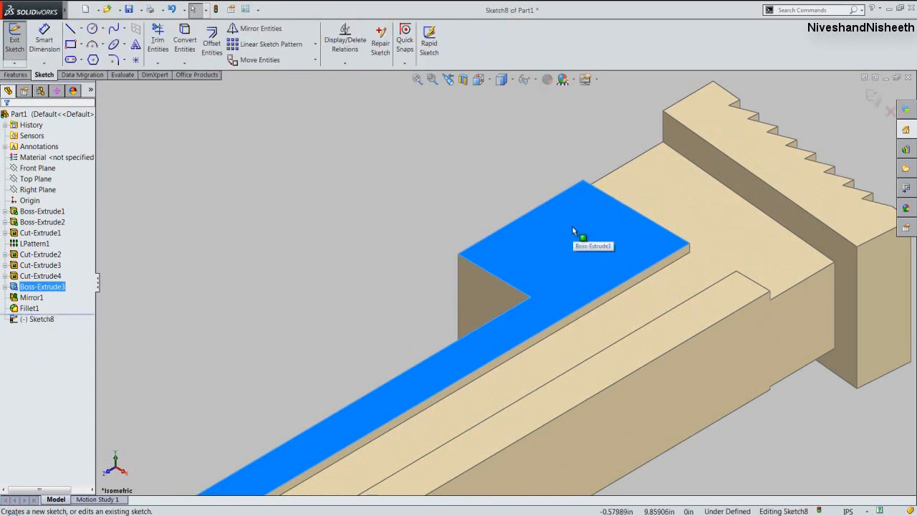
Sketch a 0.1875 in diameter circle on the side block's top face.
{"action": "right_click", "coordinate": [473, 164]}
{"action": "left_click", "coordinate": [481, 200]}
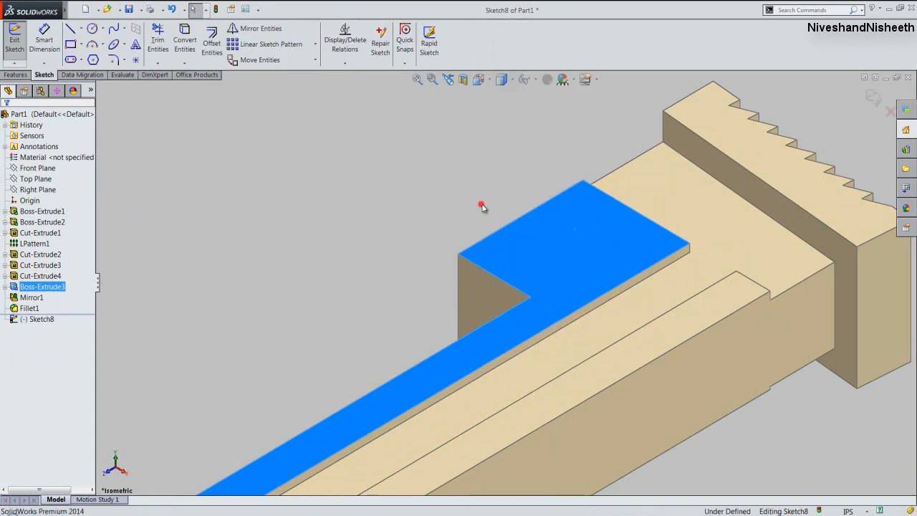
{"action": "left_click", "coordinate": [573, 249]}
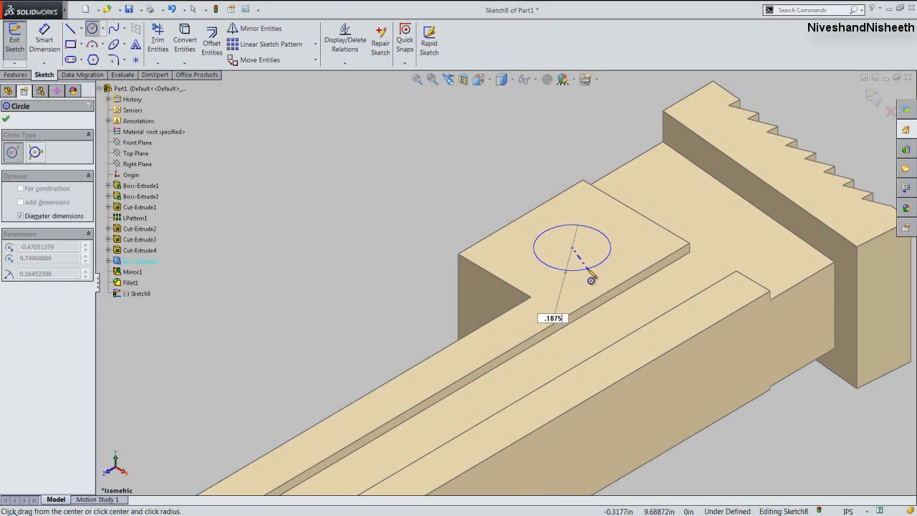
{"action": "key", "text": "Return"}
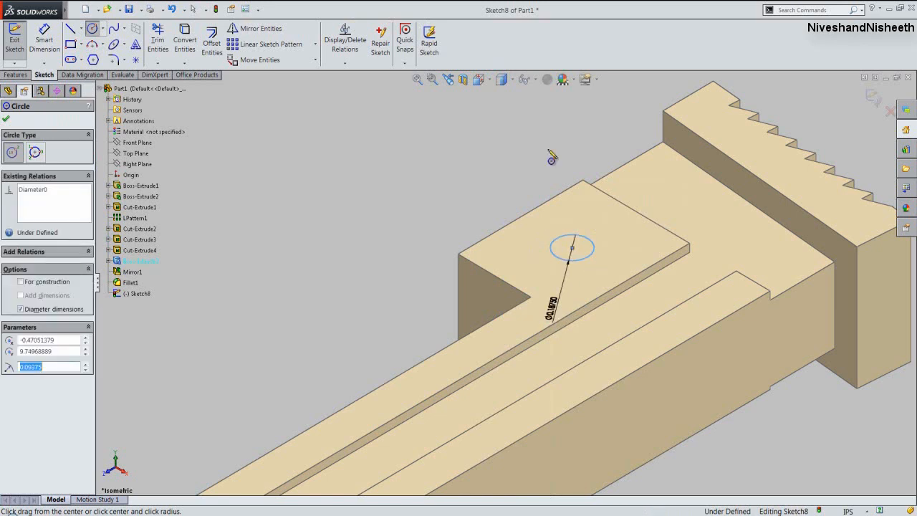
Dimension the circle's centre 0.25 in from the side block's long outer edge.
{"action": "right_click", "coordinate": [399, 168]}
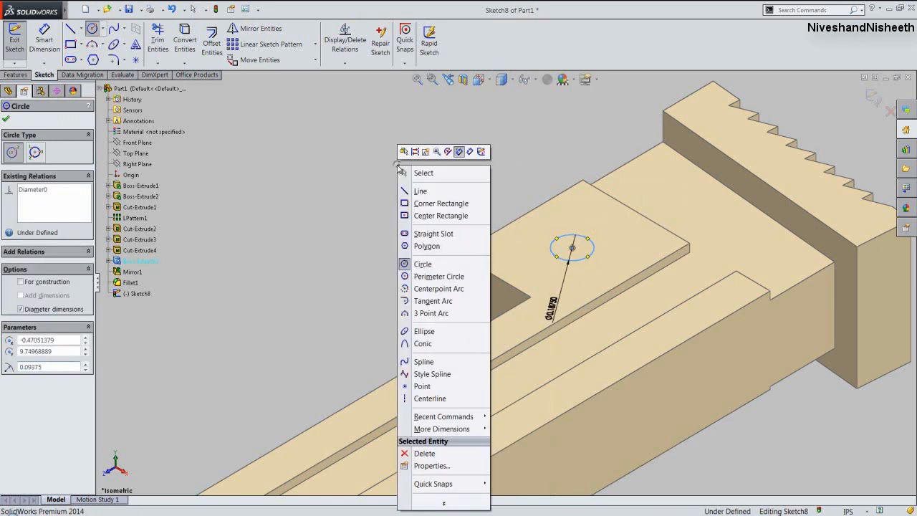
{"action": "left_click", "coordinate": [470, 152]}
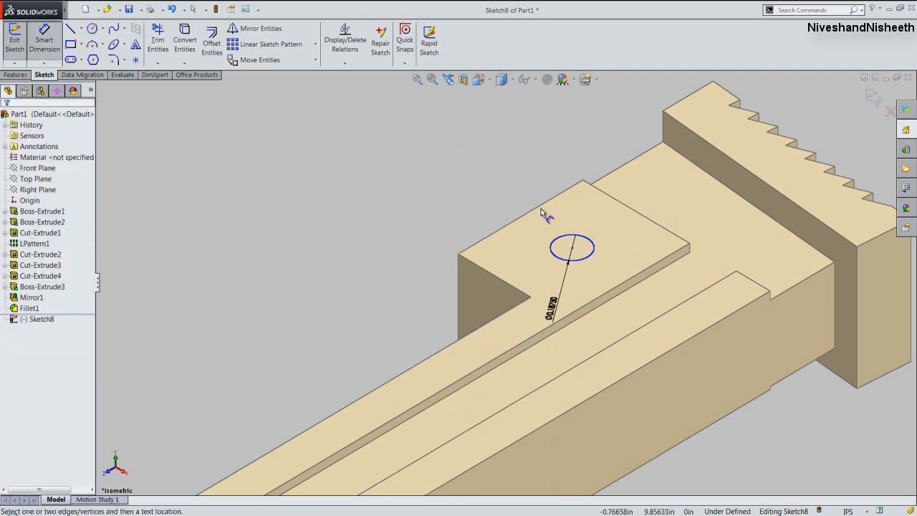
{"action": "left_click", "coordinate": [543, 210]}
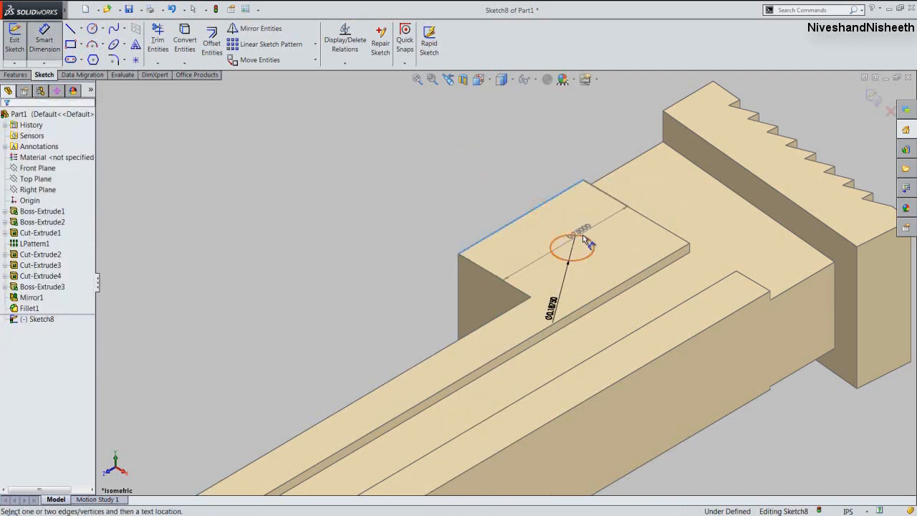
{"action": "left_click", "coordinate": [586, 238]}
{"action": "scroll", "coordinate": [594, 223], "scroll_direction": "down", "scroll_amount": 3}
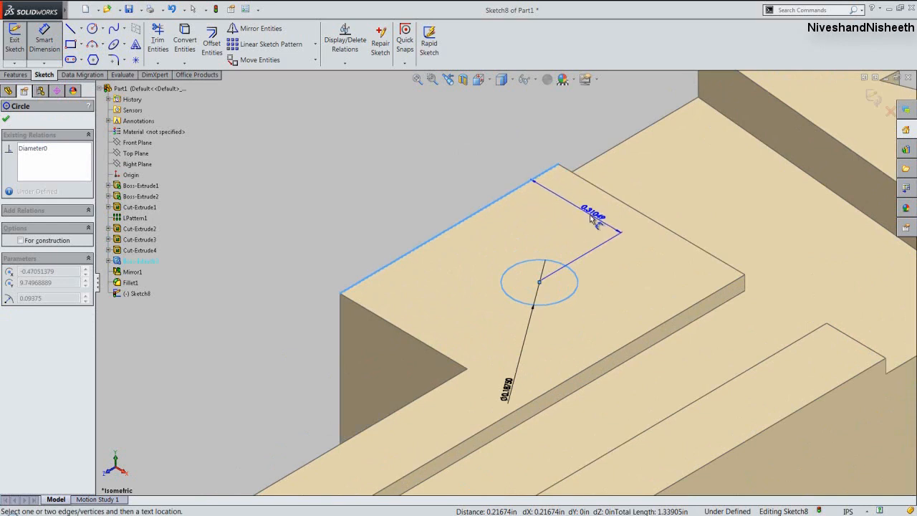
{"action": "left_click", "coordinate": [592, 221]}
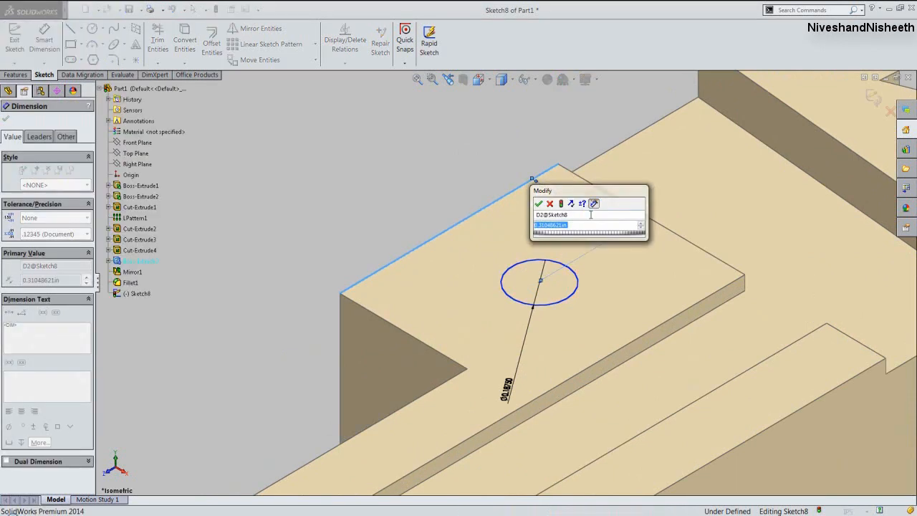
{"action": "type", "text": "0.25"}
{"action": "key", "text": "Return"}
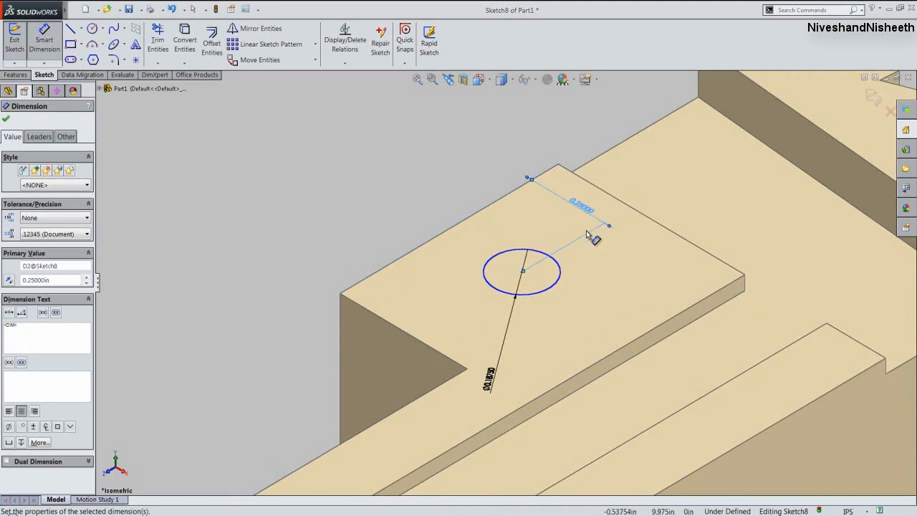
{"action": "key", "text": "Escape"}
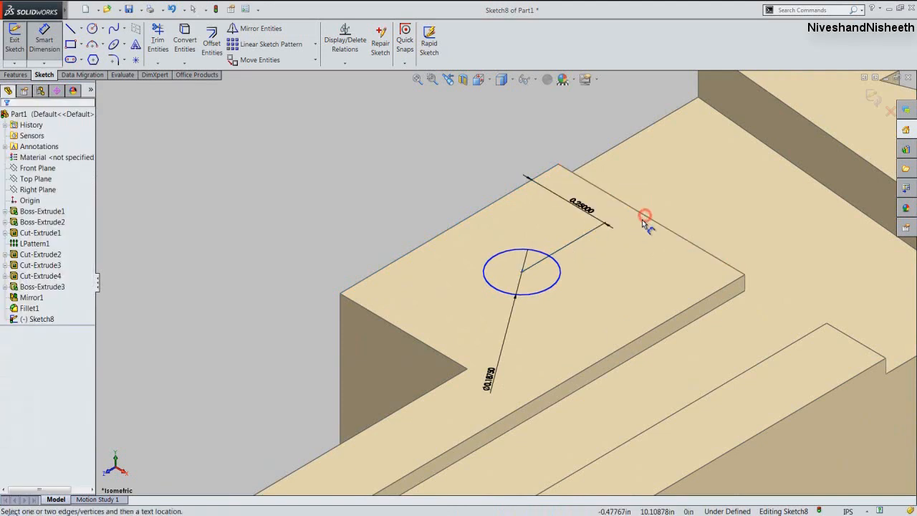
Dimension the circle's centre 0.219 in from the block edge facing the toothed head, and close the sketch.
{"action": "left_click", "coordinate": [645, 216]}
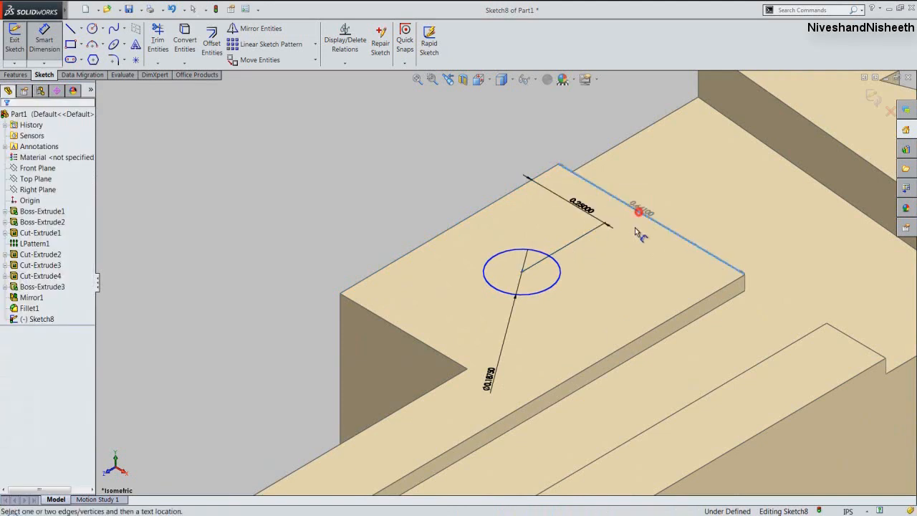
{"action": "left_click", "coordinate": [560, 265]}
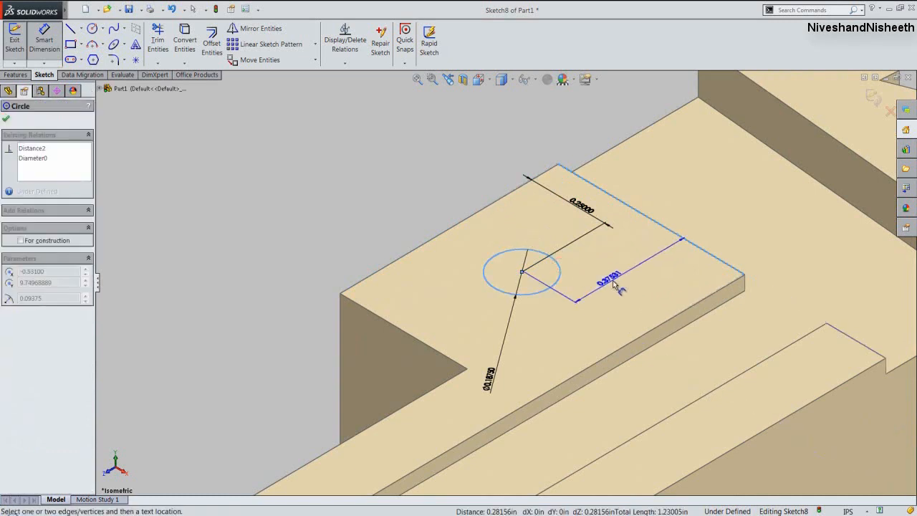
{"action": "left_click", "coordinate": [614, 287]}
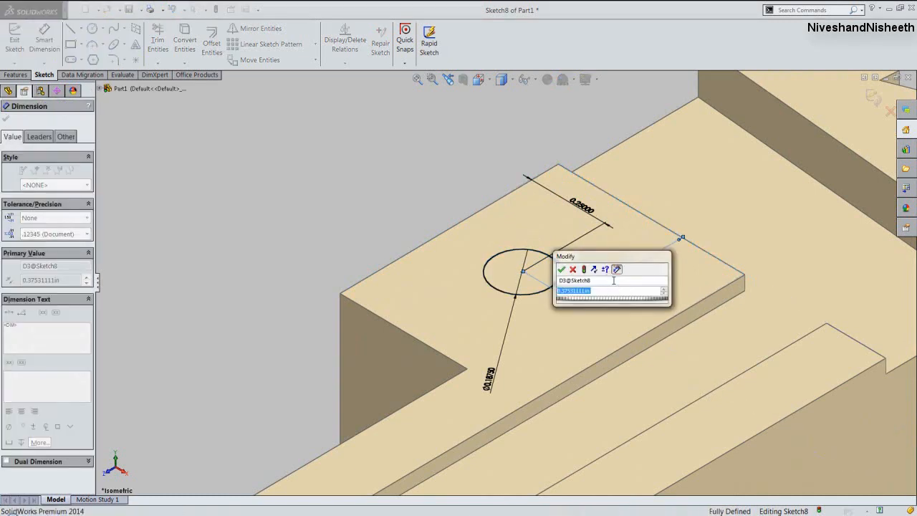
{"action": "type", "text": ".219"}
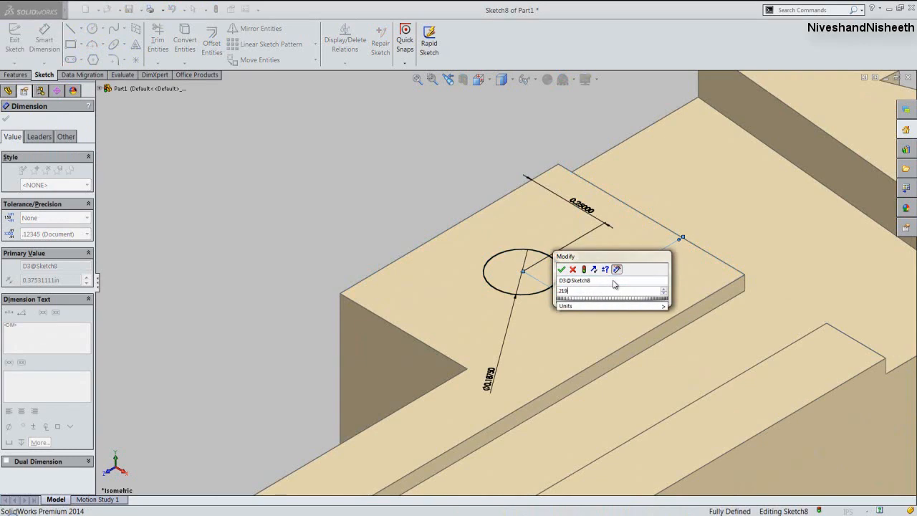
{"action": "key", "text": "Return"}
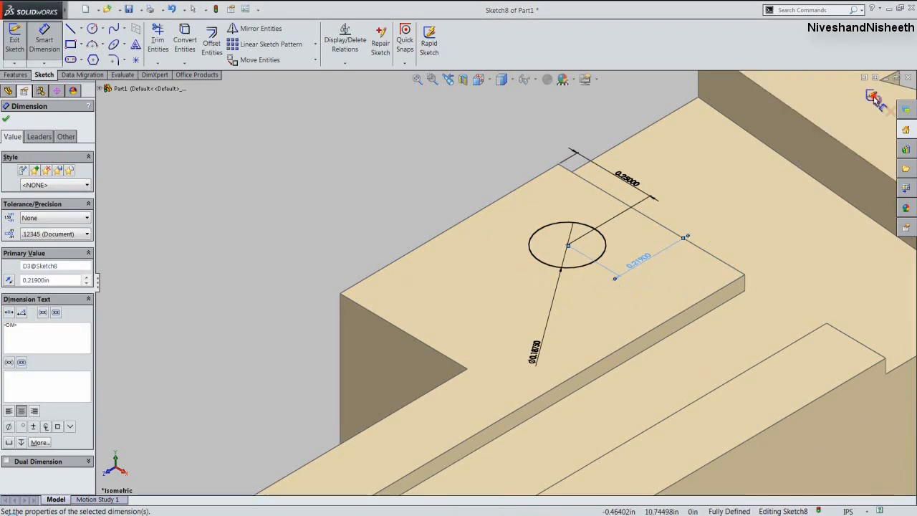
{"action": "left_click", "coordinate": [873, 97]}
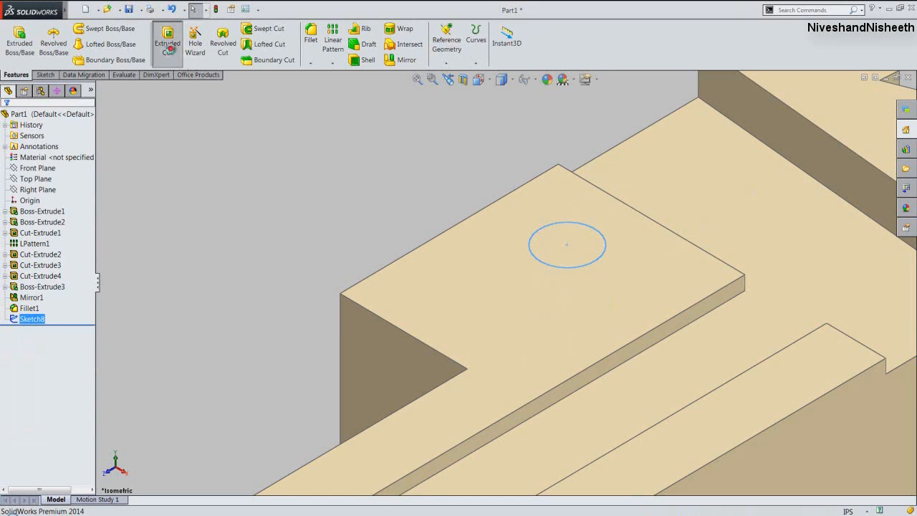
Extrude-cut the circle with Through All to make a hole through the side block.
{"action": "left_click", "coordinate": [167, 43]}
{"action": "left_click", "coordinate": [80, 181]}
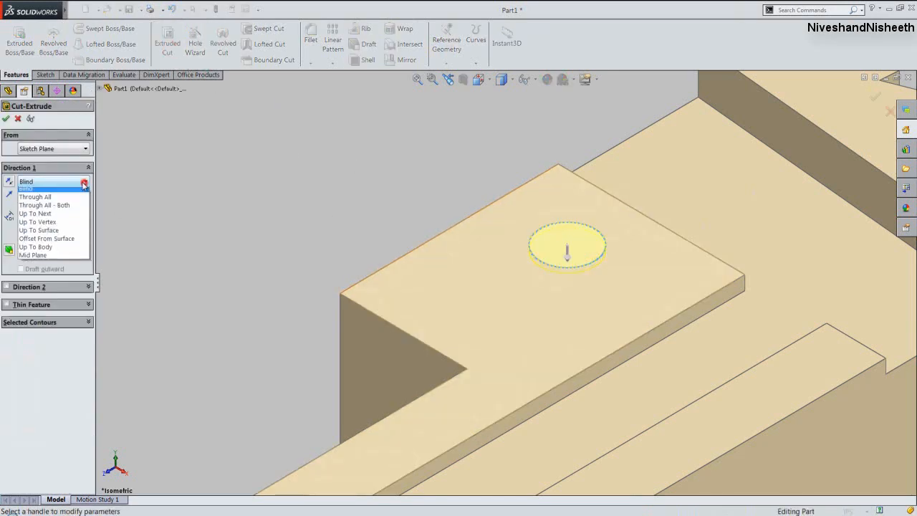
{"action": "left_click", "coordinate": [50, 201]}
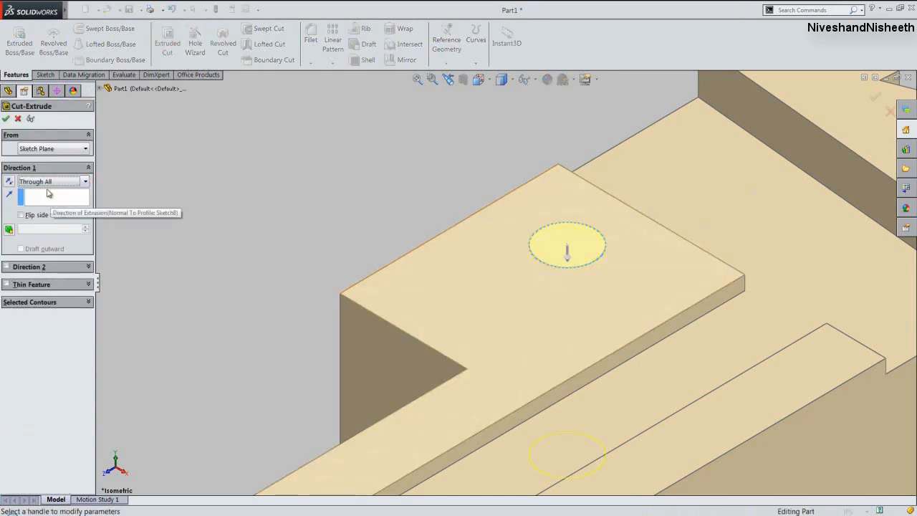
{"action": "key", "text": "Return"}
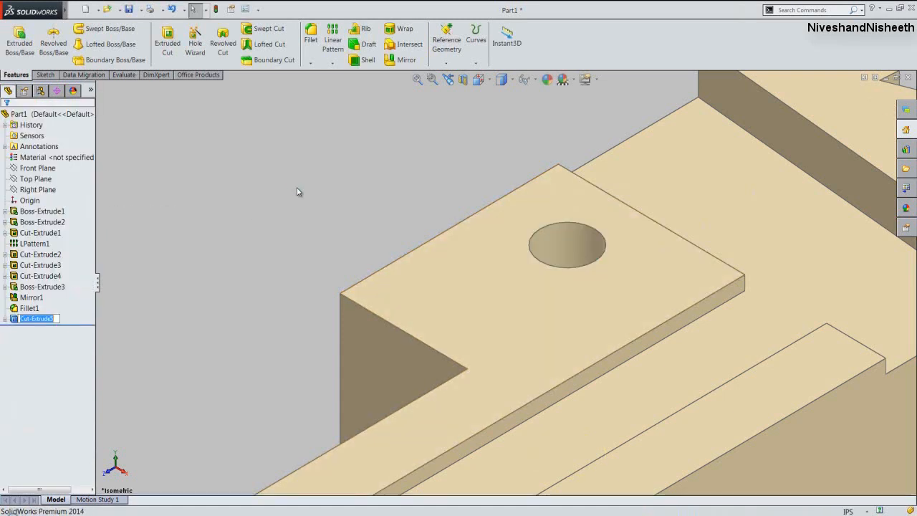
{"action": "scroll", "coordinate": [297, 188], "scroll_direction": "up", "scroll_amount": 6}
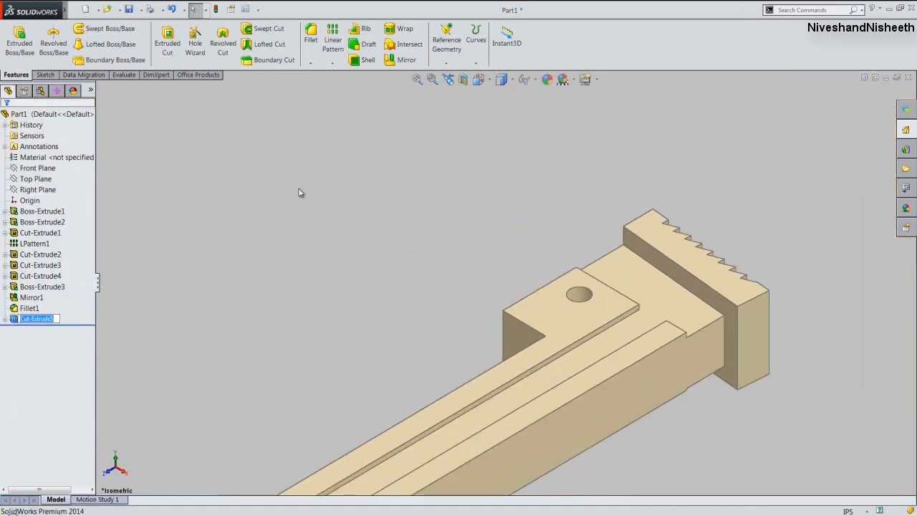
{"action": "left_click", "coordinate": [402, 199]}
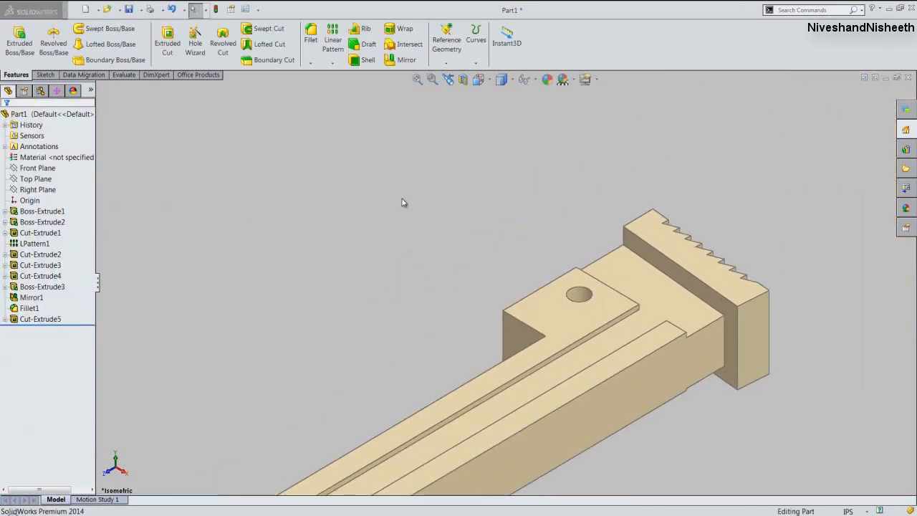
Start an extruded-cut sketch on the shaft's flat side face and draw a 0.0625 in diameter circle near the toothed head.
{"action": "left_click", "coordinate": [167, 51]}
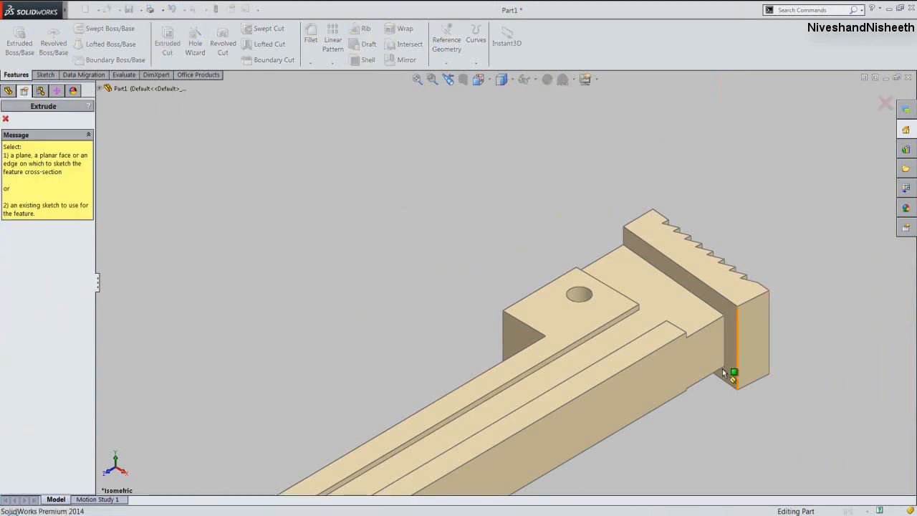
{"action": "scroll", "coordinate": [714, 366], "scroll_direction": "down", "scroll_amount": 3}
{"action": "left_click", "coordinate": [631, 319]}
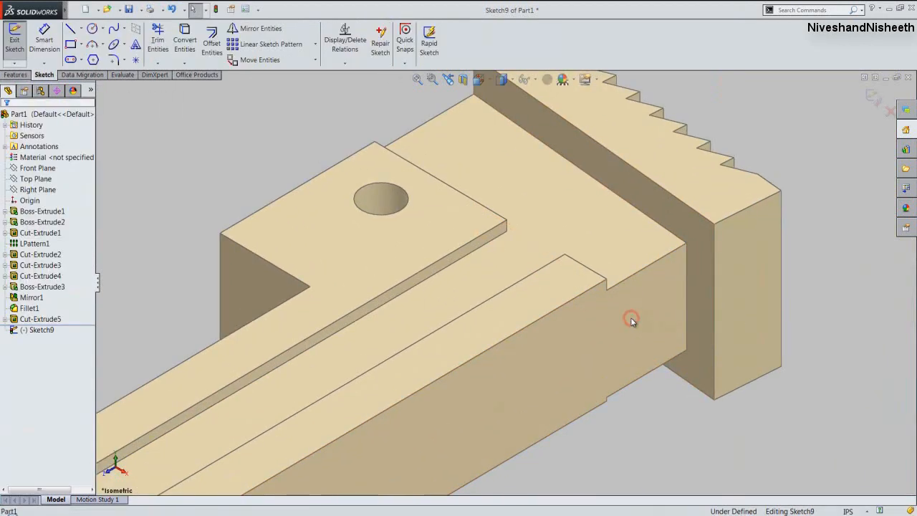
{"action": "right_click", "coordinate": [632, 322]}
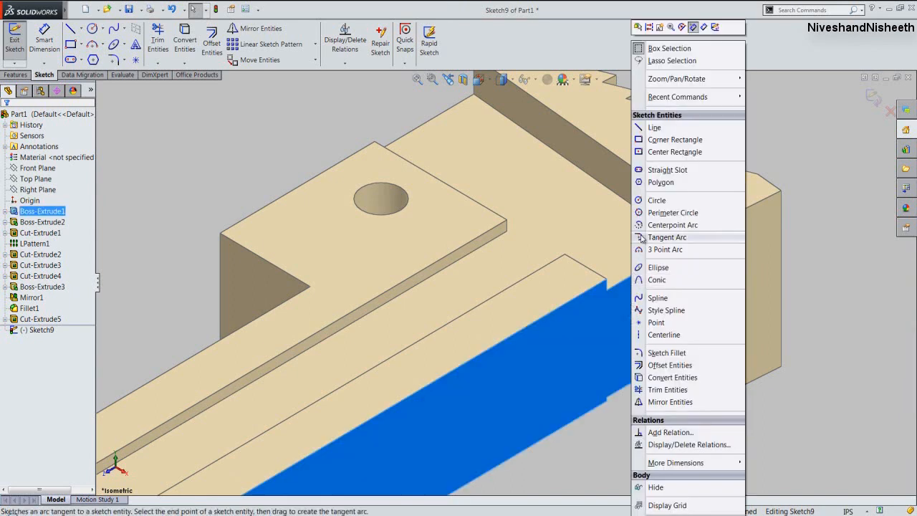
{"action": "left_click", "coordinate": [642, 200]}
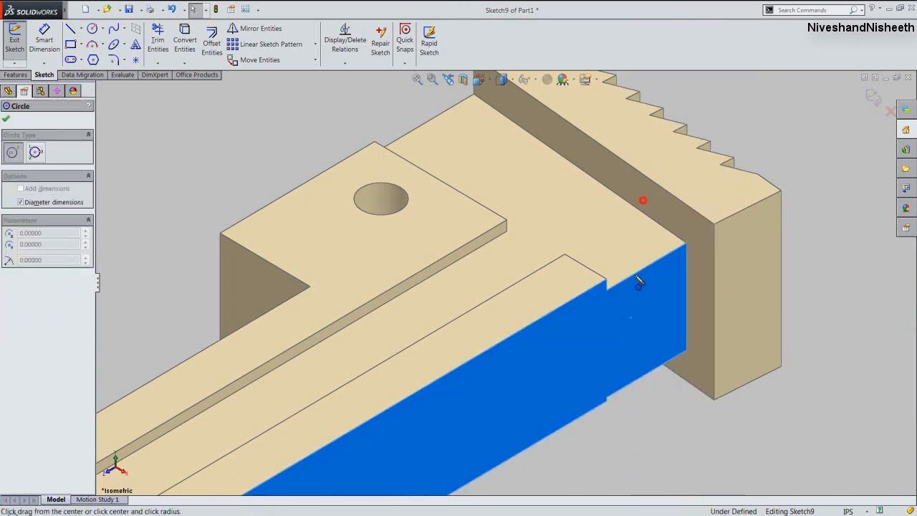
{"action": "left_click", "coordinate": [630, 326]}
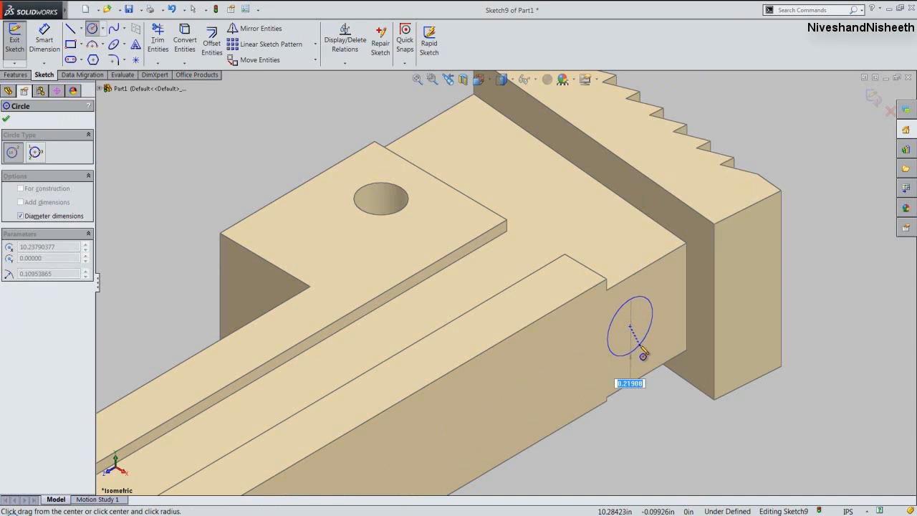
{"action": "type", "text": ".0625"}
{"action": "key", "text": "Return"}
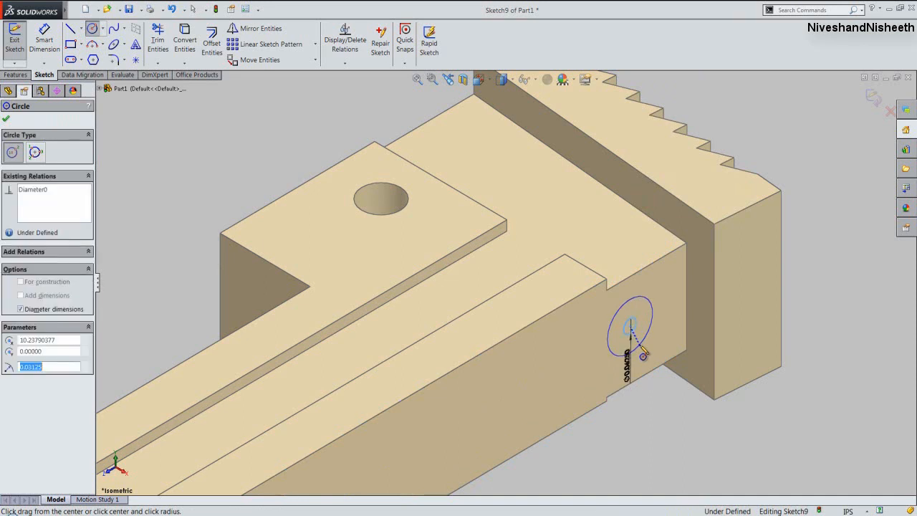
Dimension the small circle's centre 0.57519 in from the shaft side face's vertical edge next to the toothed head.
{"action": "right_click", "coordinate": [643, 351]}
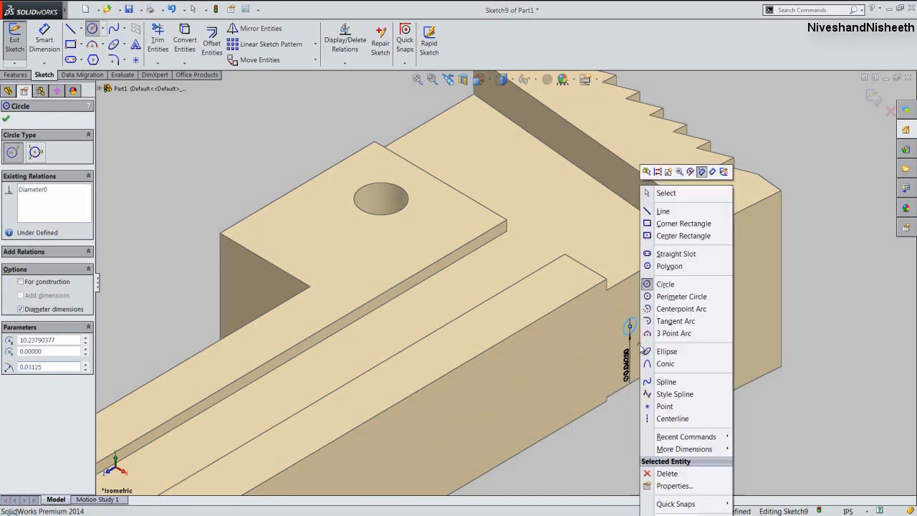
{"action": "left_click", "coordinate": [713, 172]}
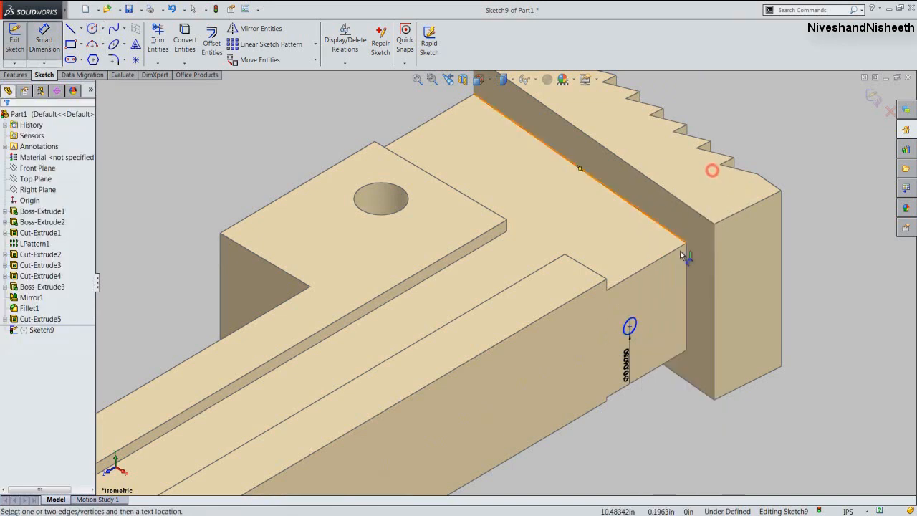
{"action": "left_click", "coordinate": [686, 293]}
{"action": "scroll", "coordinate": [645, 321], "scroll_direction": "down", "scroll_amount": 3}
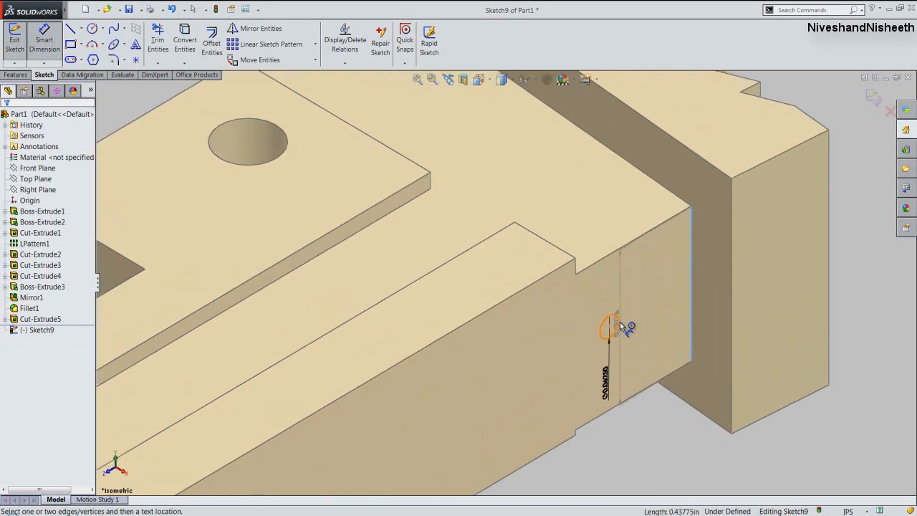
{"action": "left_click", "coordinate": [622, 323]}
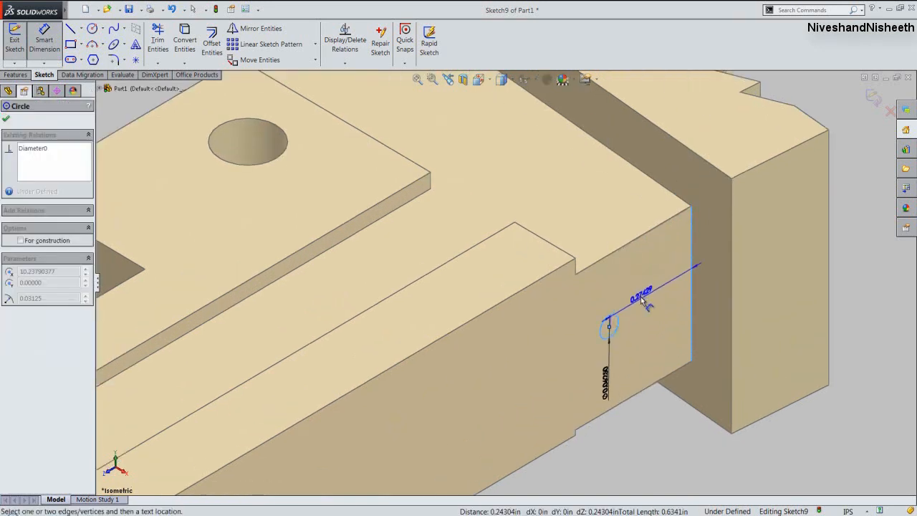
{"action": "left_click", "coordinate": [641, 287]}
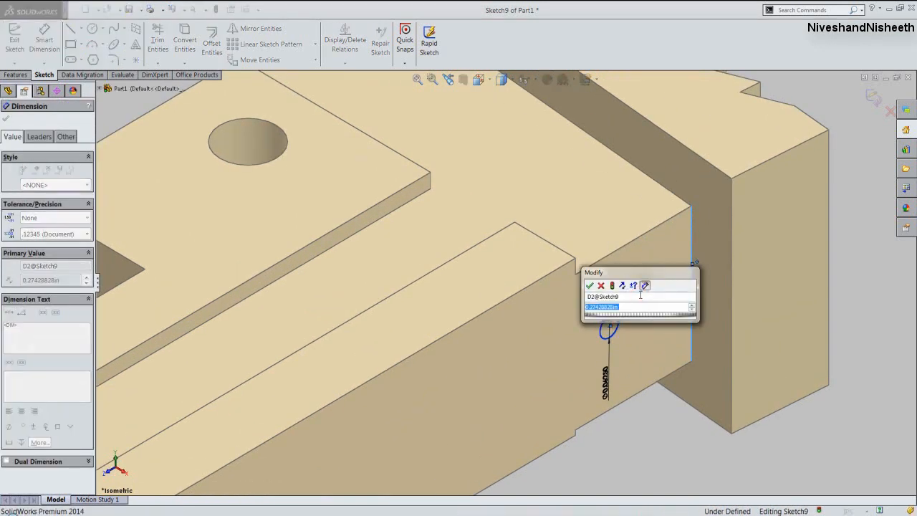
{"action": "type", "text": ".57519"}
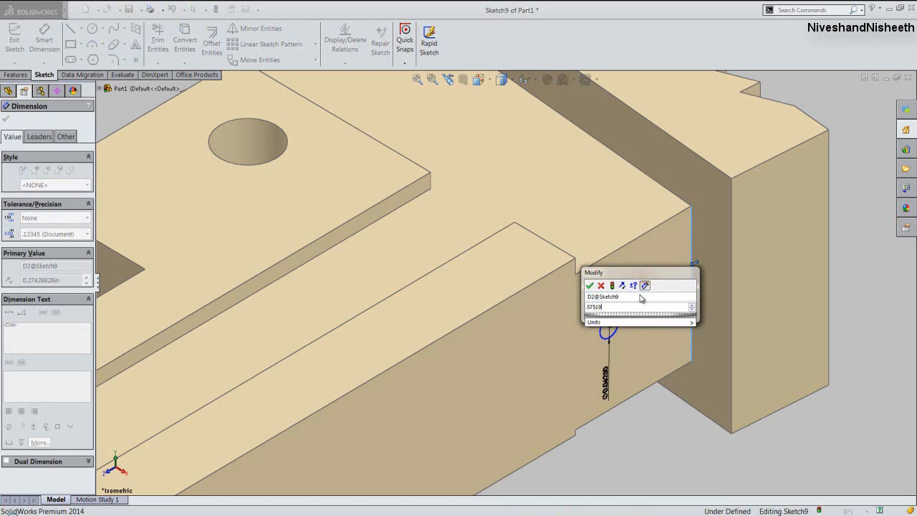
{"action": "key", "text": "Return"}
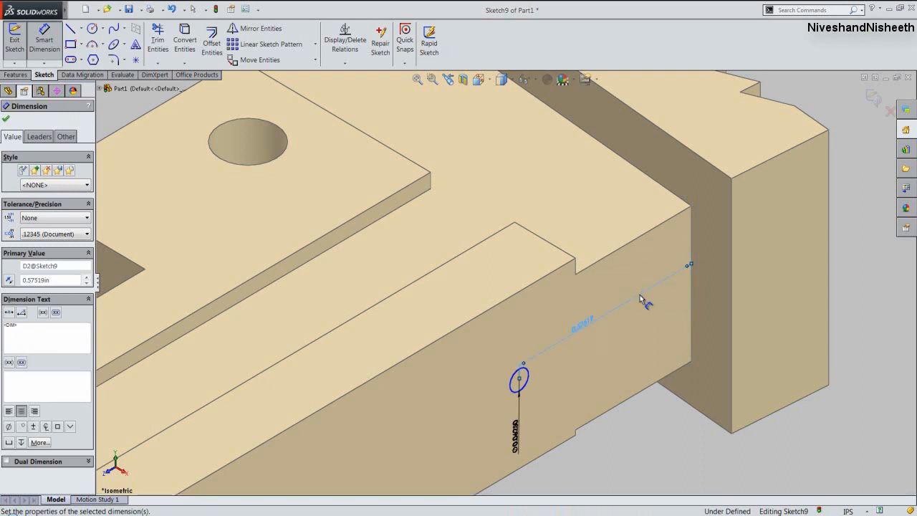
Dimension the circle's centre 0.23463 in from the shaft side face's upper long edge and end dimensioning.
{"action": "left_click", "coordinate": [503, 304]}
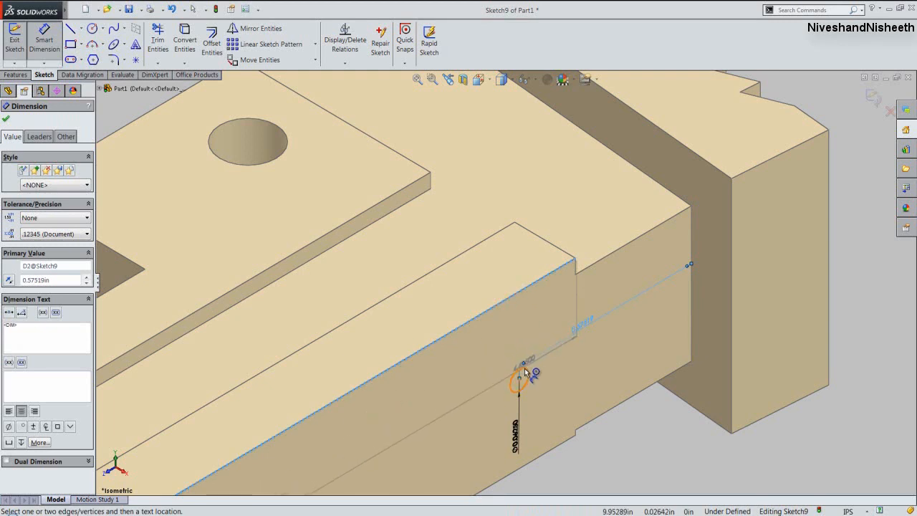
{"action": "left_click", "coordinate": [525, 369]}
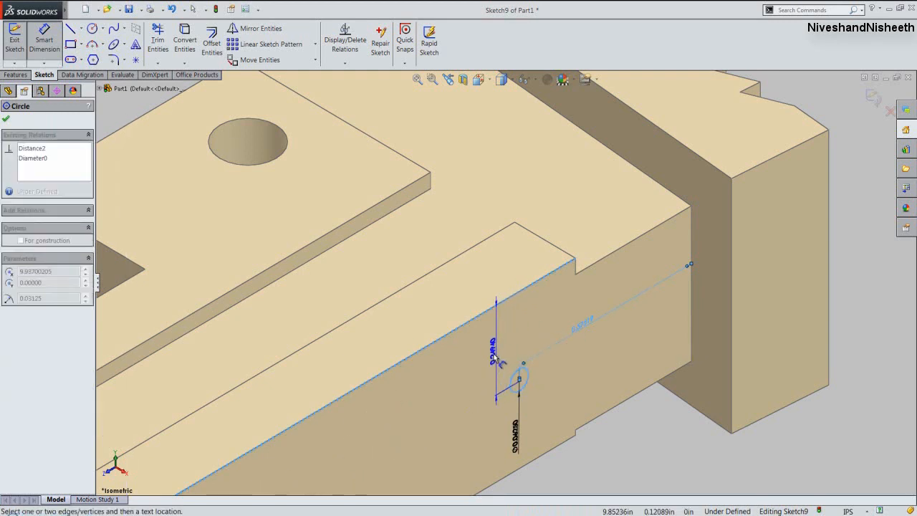
{"action": "left_click", "coordinate": [494, 358]}
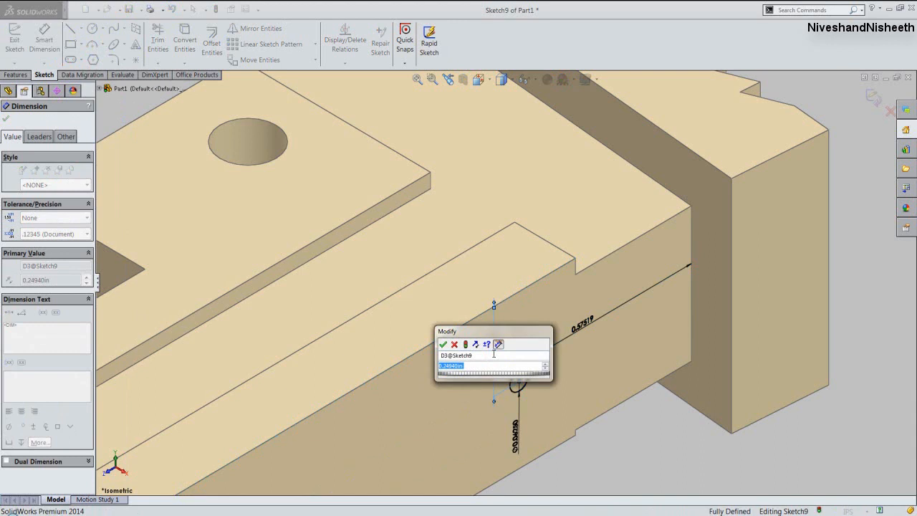
{"action": "type", "text": ".2"}
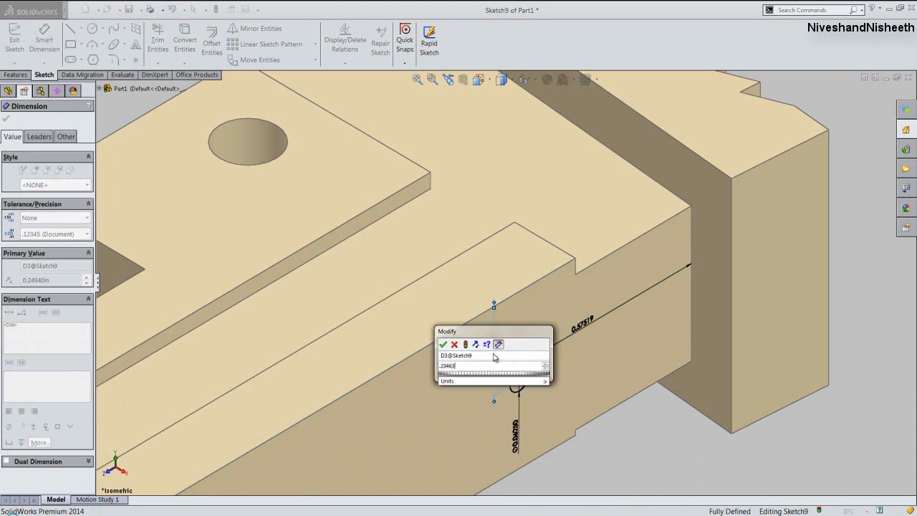
{"action": "type", "text": "3463"}
{"action": "key", "text": "Return"}
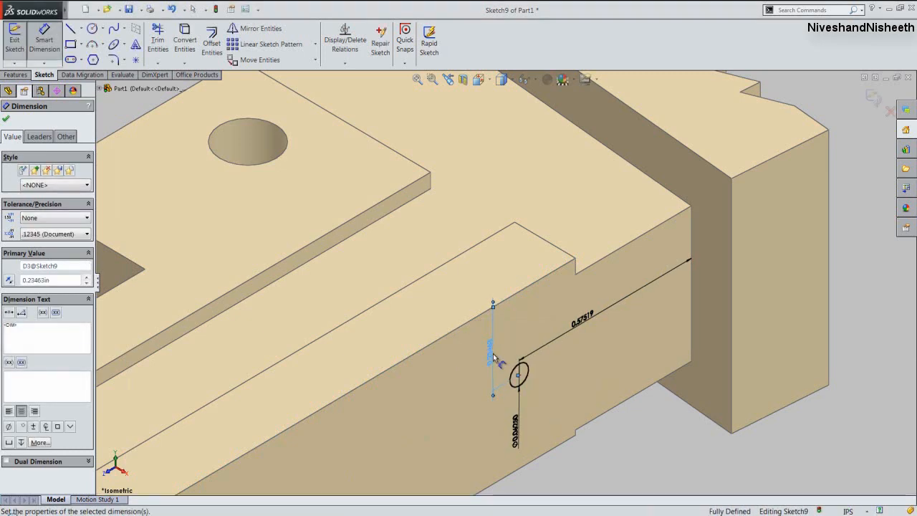
{"action": "right_click", "coordinate": [850, 222]}
{"action": "left_click", "coordinate": [830, 217]}
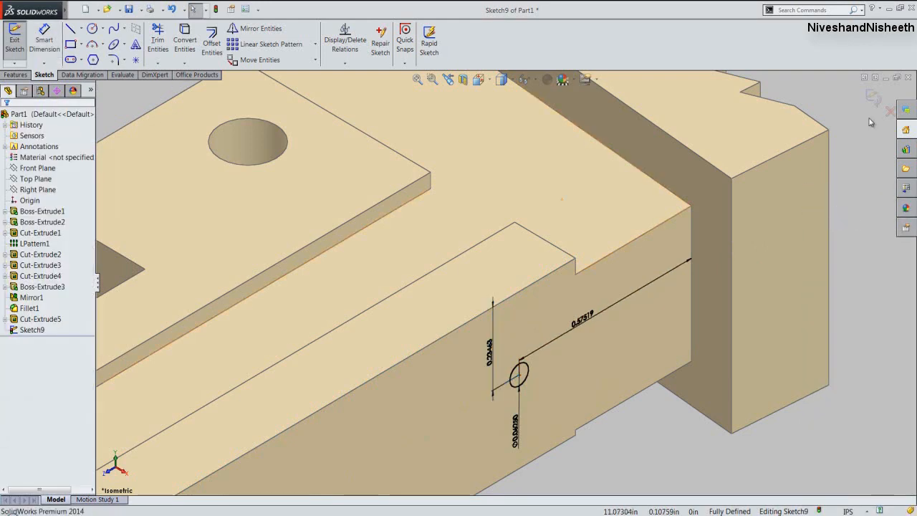
Extrude-cut the circle to a blind depth of 0.125 in into the shaft's side and save the part.
{"action": "key", "text": "c"}
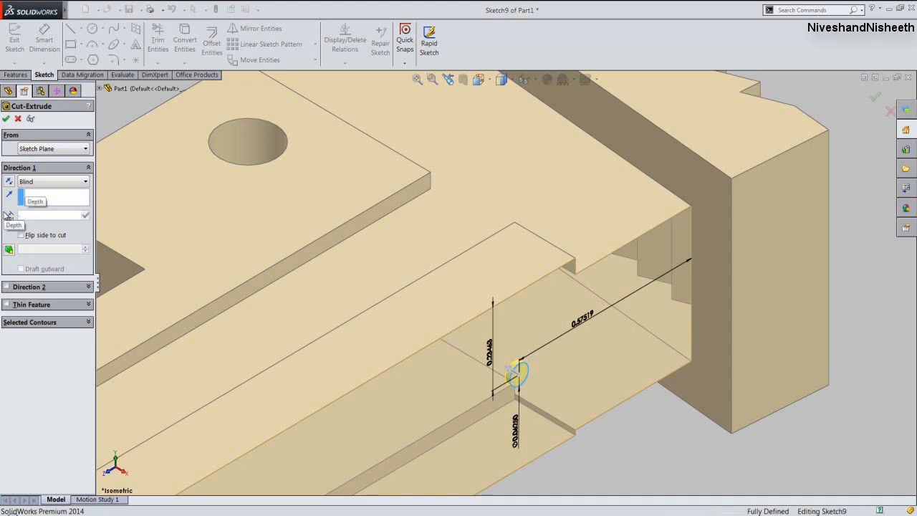
{"action": "type", "text": "125"}
{"action": "key", "text": "Return"}
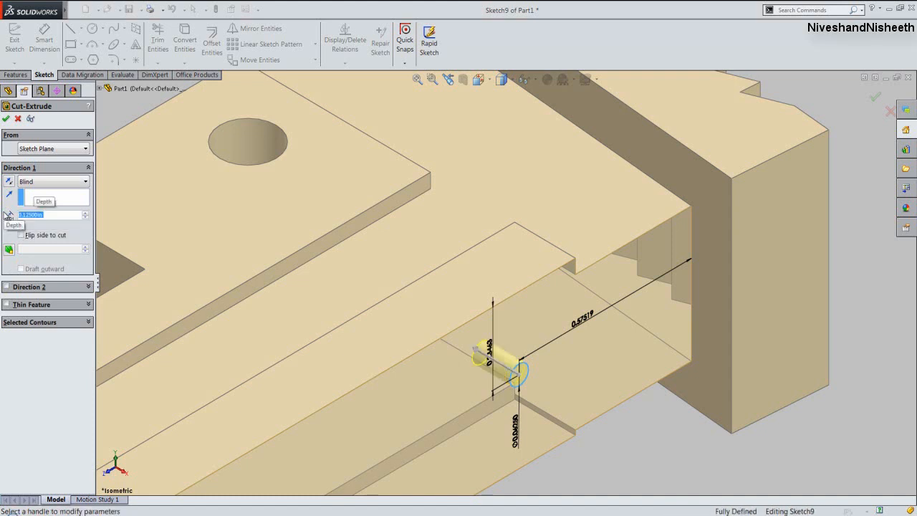
{"action": "key", "text": "Return"}
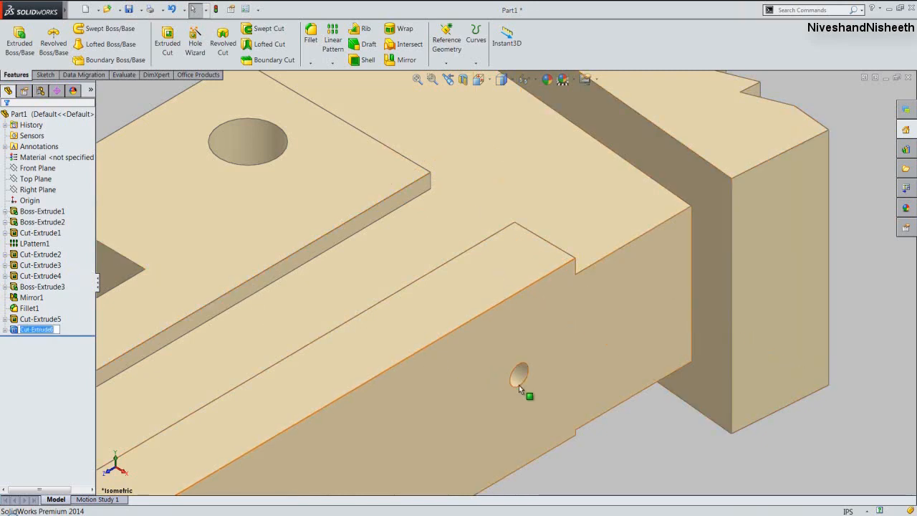
{"action": "middle_click_drag", "start_coordinate": [526, 391], "coordinate": [470, 198]}
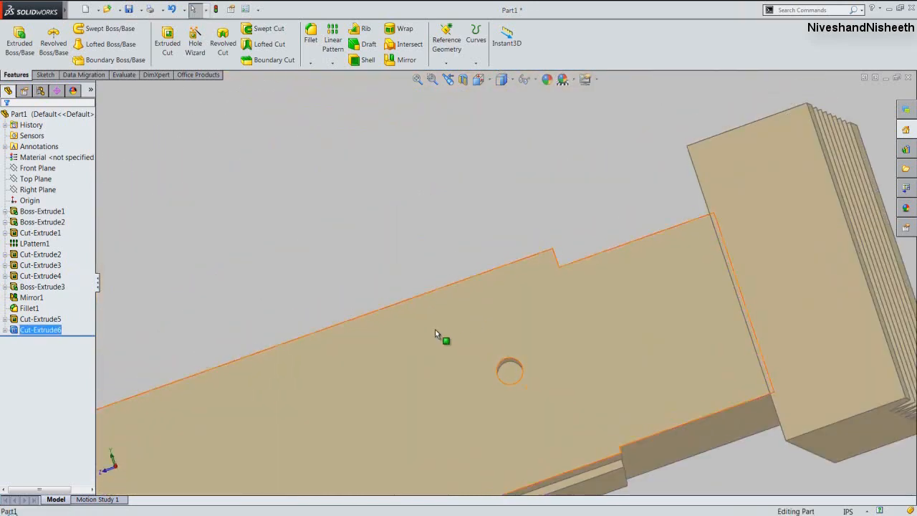
{"action": "left_click", "coordinate": [448, 79]}
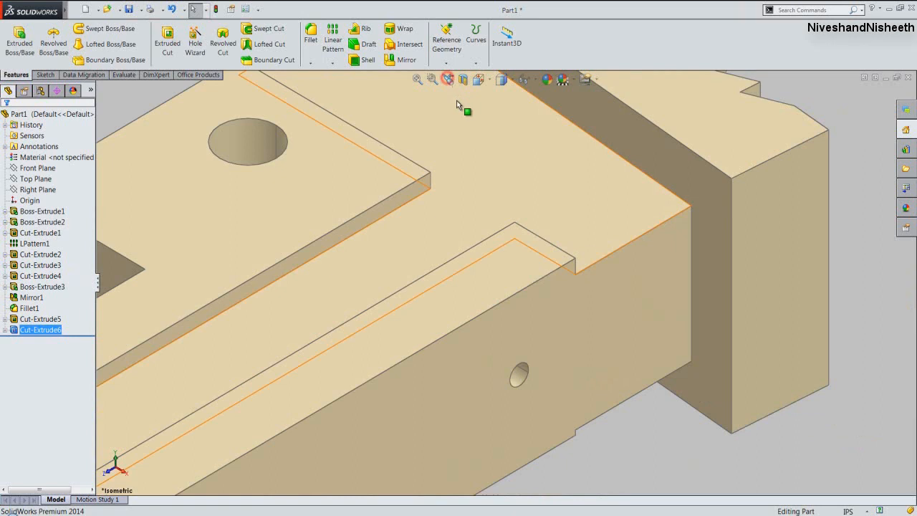
{"action": "left_click", "coordinate": [417, 79]}
{"action": "left_click", "coordinate": [380, 251]}
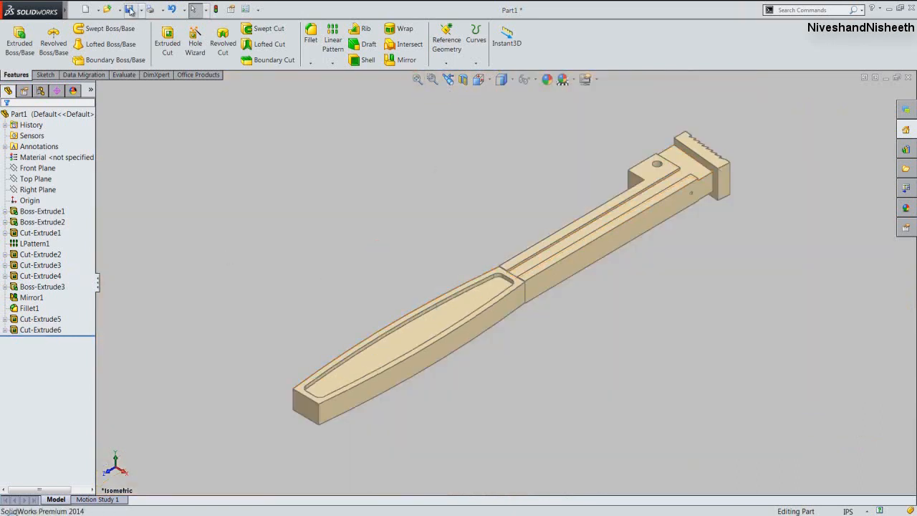
{"action": "left_click", "coordinate": [129, 9]}
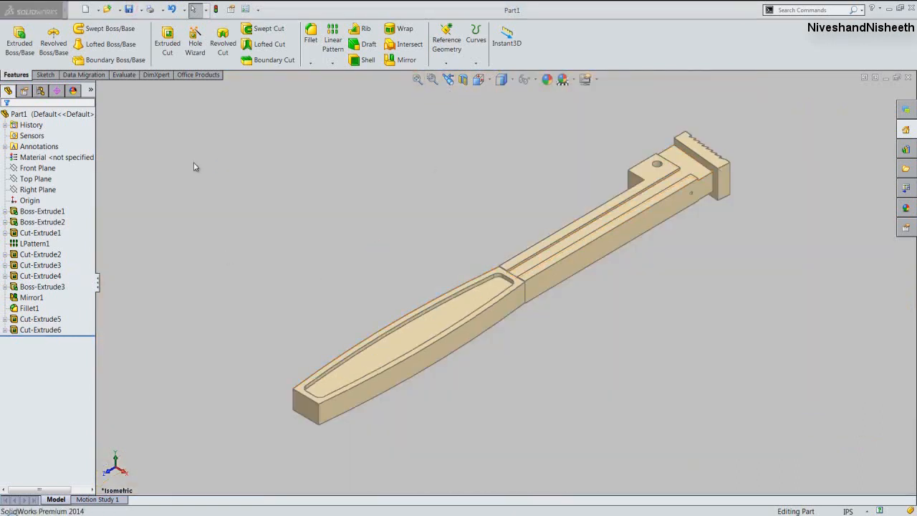
Fillet the floor edges of the handle's upper and underside recesses with a constant 1/16 in radius.
{"action": "scroll", "coordinate": [428, 323], "scroll_direction": "down", "scroll_amount": 2}
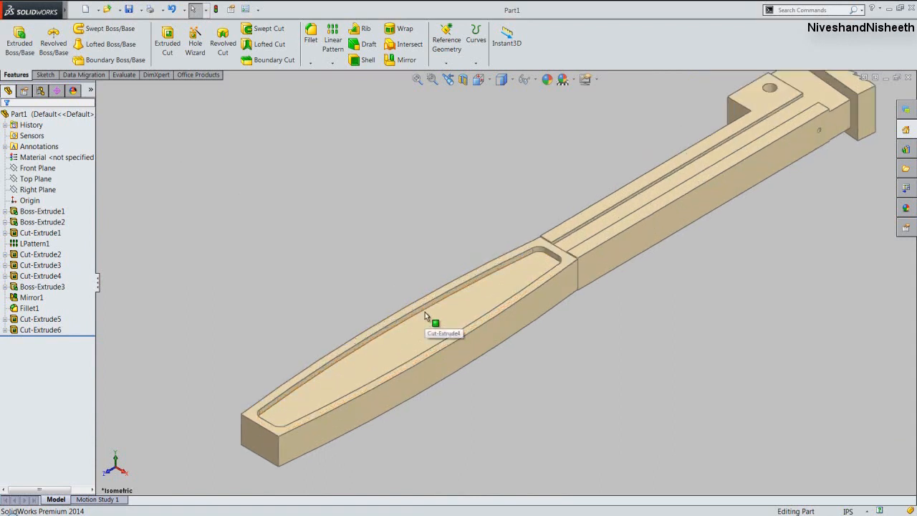
{"action": "left_click", "coordinate": [424, 310]}
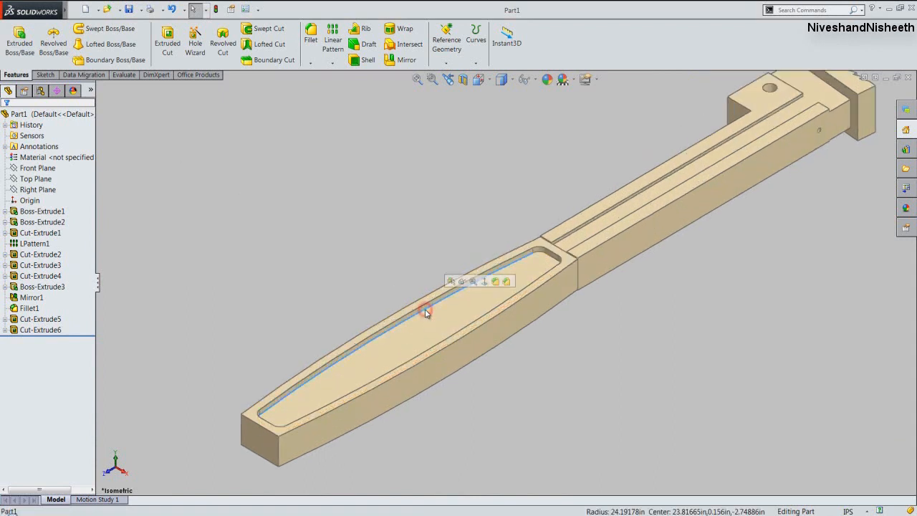
{"action": "left_click", "coordinate": [495, 282]}
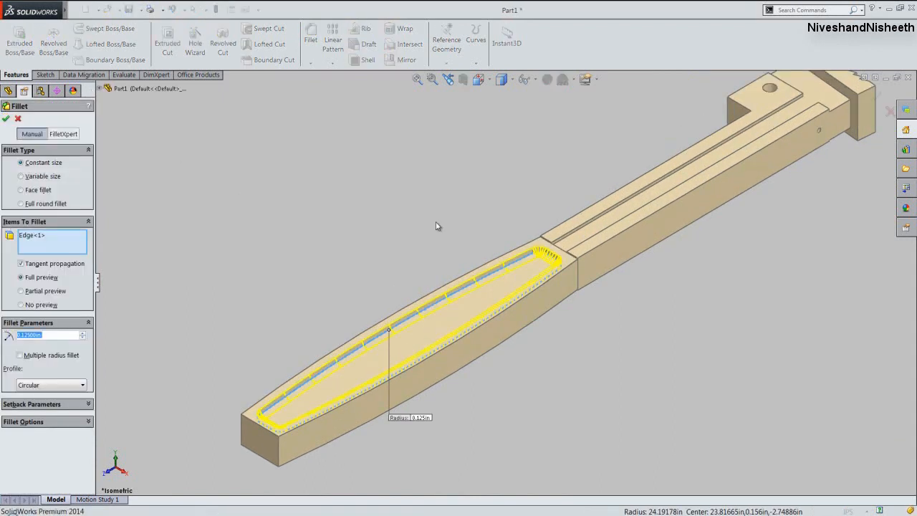
{"action": "middle_click_drag", "start_coordinate": [491, 417], "coordinate": [477, 257]}
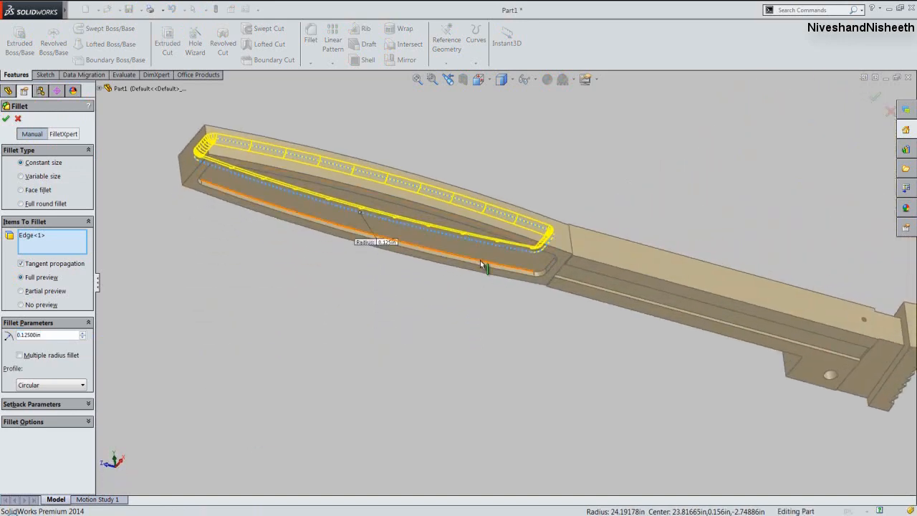
{"action": "left_click", "coordinate": [479, 260]}
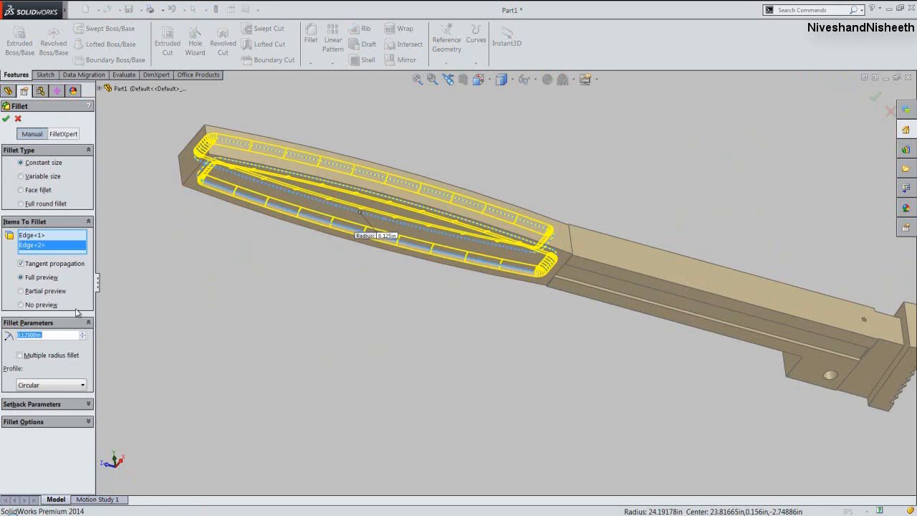
{"action": "type", "text": "1/16"}
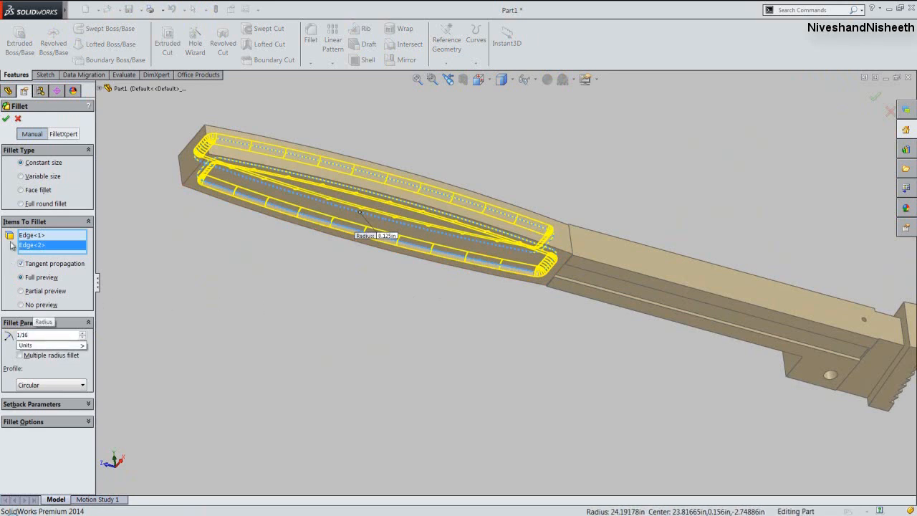
{"action": "key", "text": "Return"}
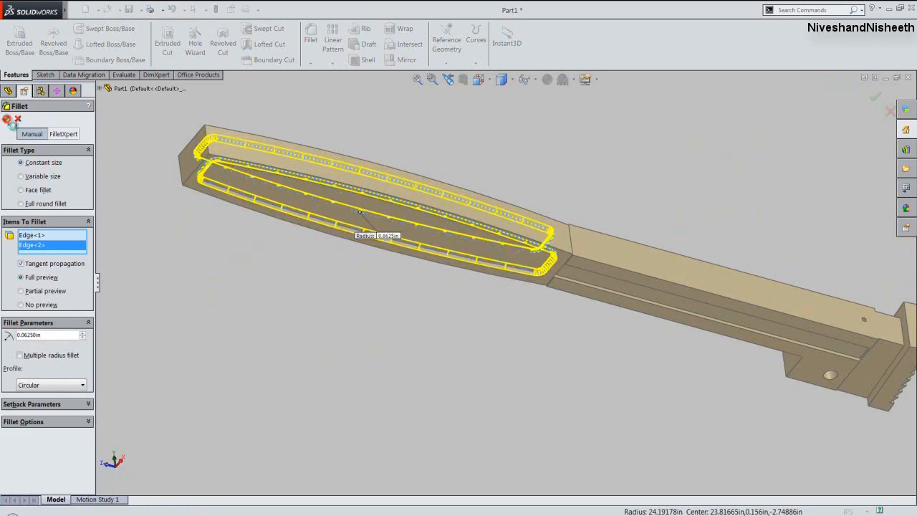
{"action": "key", "text": "Return"}
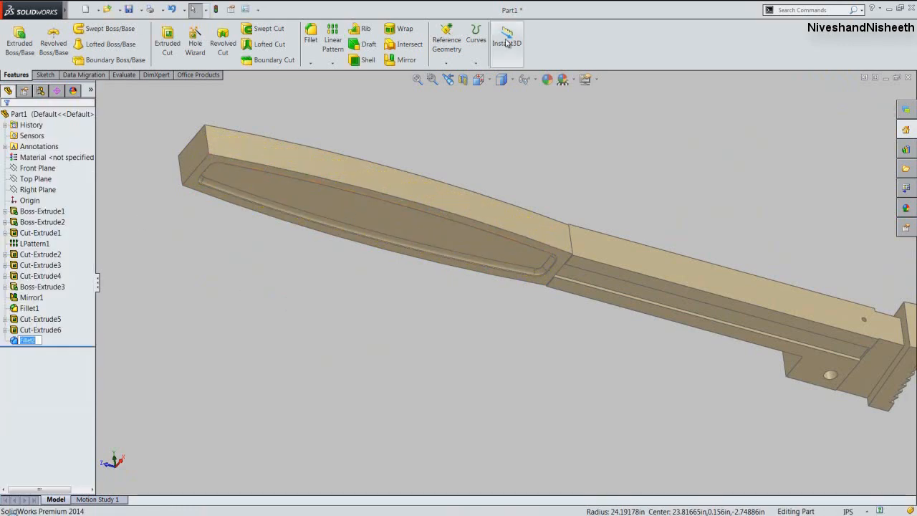
Rebuild the model and save the part.
{"action": "left_click", "coordinate": [449, 83]}
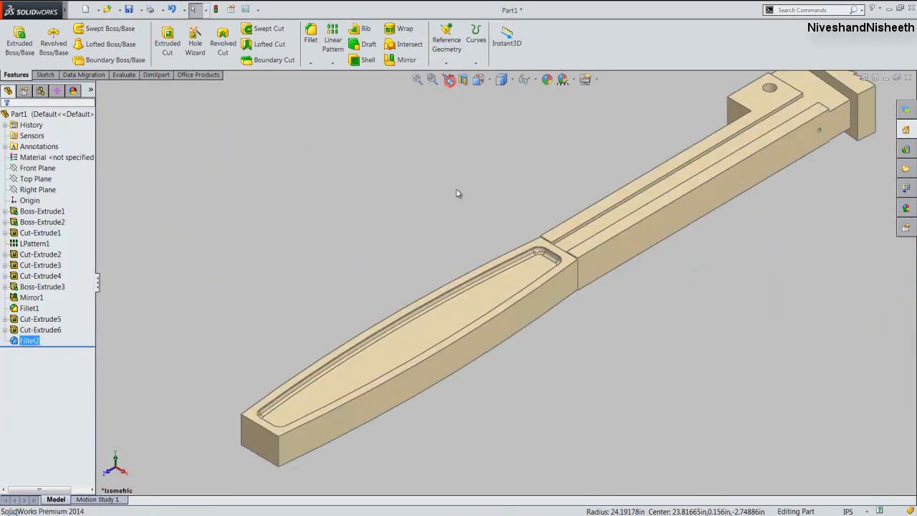
{"action": "scroll", "coordinate": [521, 249], "scroll_direction": "down", "scroll_amount": 3}
{"action": "left_click", "coordinate": [216, 10]}
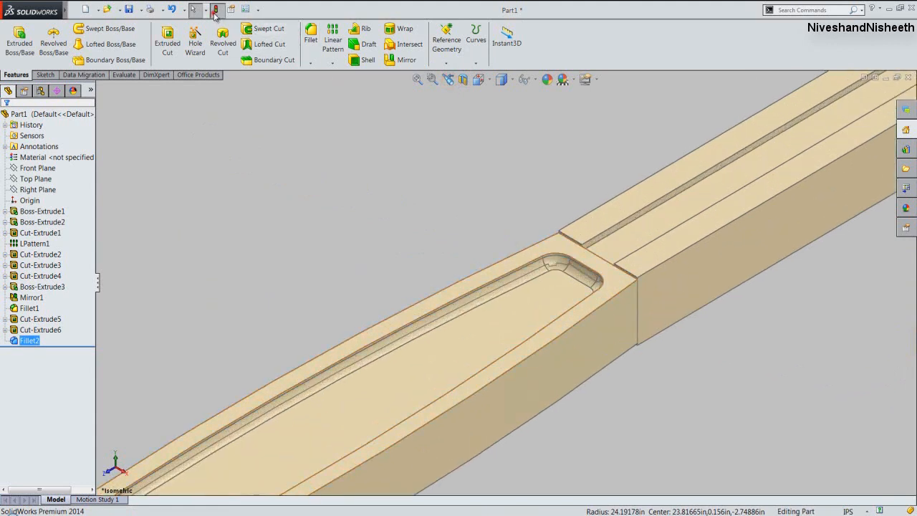
{"action": "left_click", "coordinate": [130, 10]}
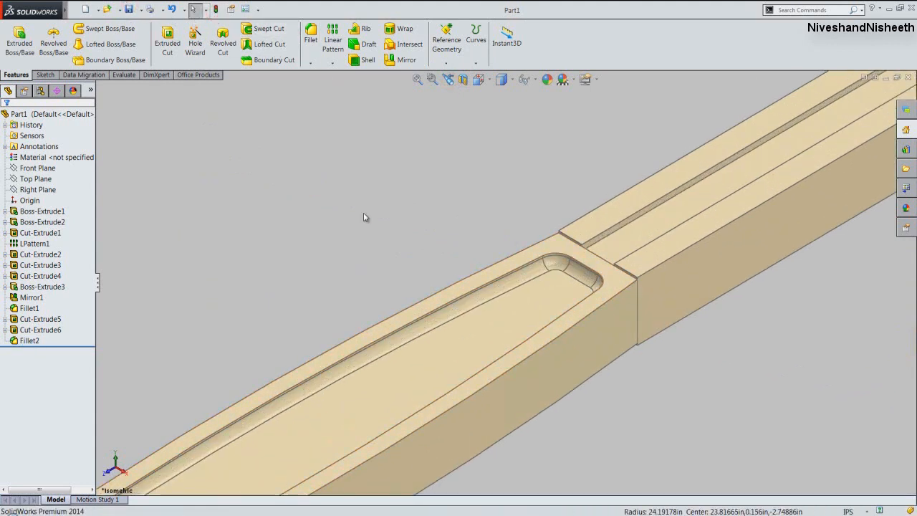
Start a sketch on the floor face of the handle's upper recess and show it in the saved Custom-2 view.
{"action": "left_click", "coordinate": [419, 79]}
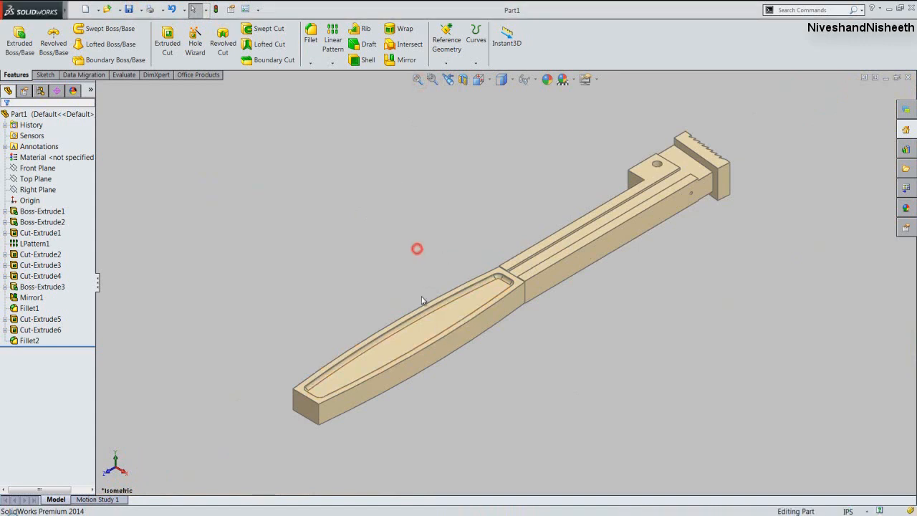
{"action": "scroll", "coordinate": [427, 326], "scroll_direction": "down", "scroll_amount": 3}
{"action": "scroll", "coordinate": [430, 328], "scroll_direction": "down", "scroll_amount": 2}
{"action": "left_click", "coordinate": [435, 331]}
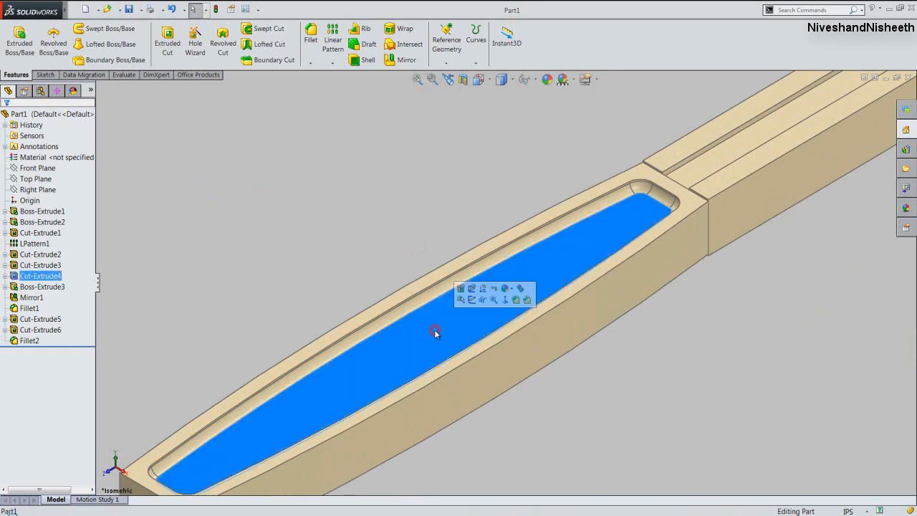
{"action": "left_click", "coordinate": [471, 300]}
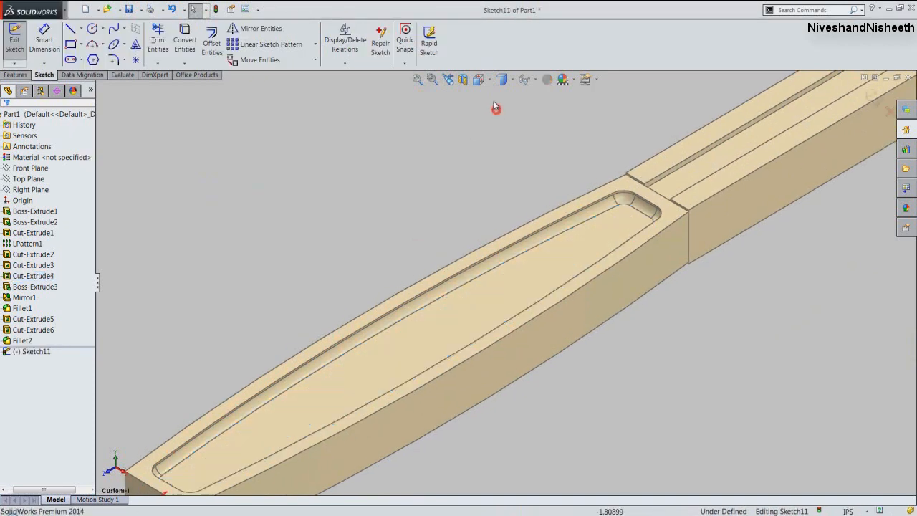
{"action": "left_click", "coordinate": [492, 84]}
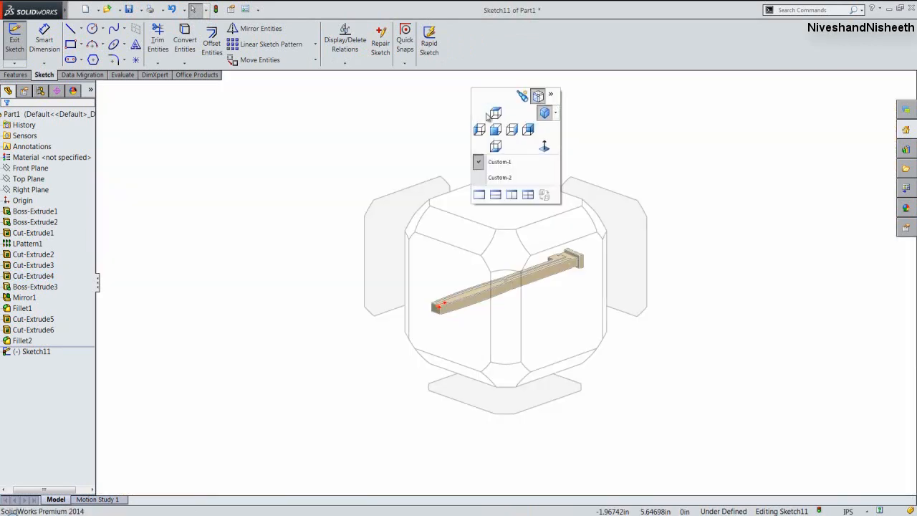
{"action": "left_click", "coordinate": [496, 179]}
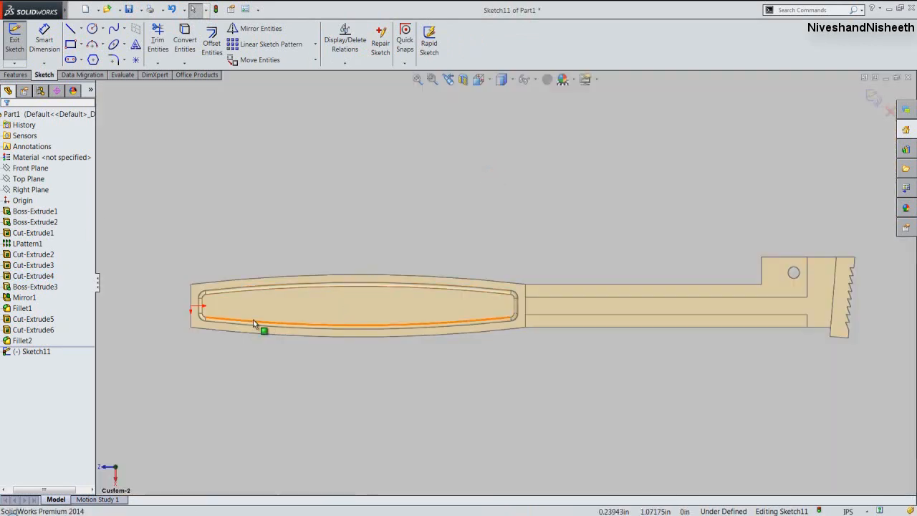
Convert the recess floor's outline into sketch entities and change them all to construction geometry.
{"action": "scroll", "coordinate": [242, 309], "scroll_direction": "down", "scroll_amount": 2}
{"action": "left_click", "coordinate": [265, 315]}
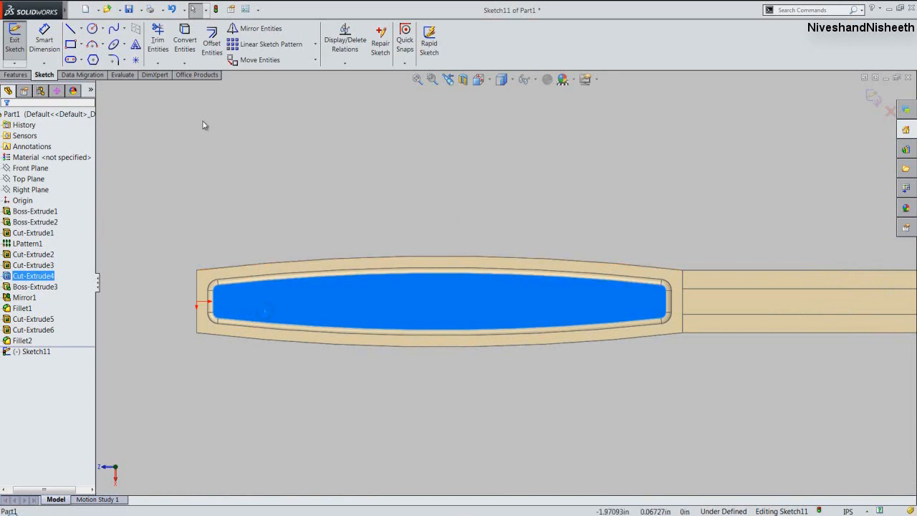
{"action": "left_click", "coordinate": [186, 39]}
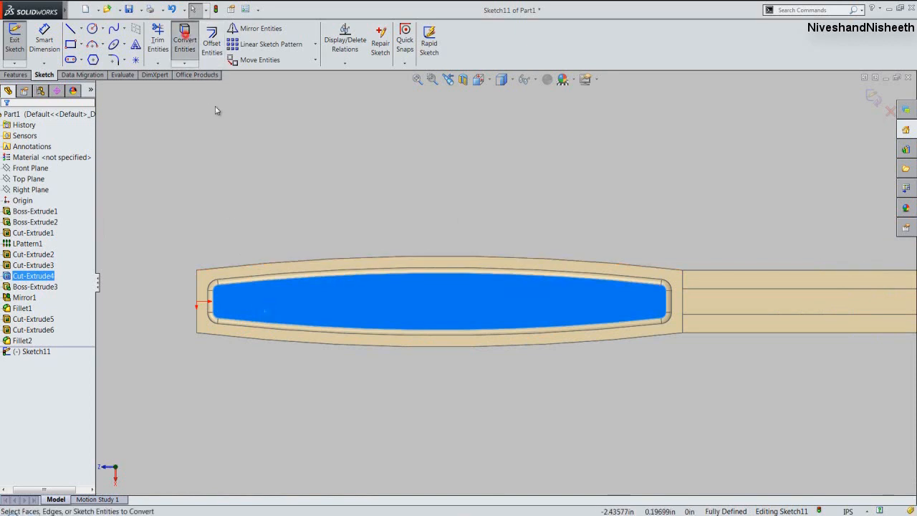
{"action": "left_click", "coordinate": [278, 238]}
{"action": "mouse_move", "coordinate": [219, 260]}
{"action": "left_mouse_down"}
{"action": "mouse_move", "coordinate": [405, 313]}
{"action": "mouse_move", "coordinate": [746, 376]}
{"action": "left_mouse_up"}
{"action": "right_click", "coordinate": [619, 221]}
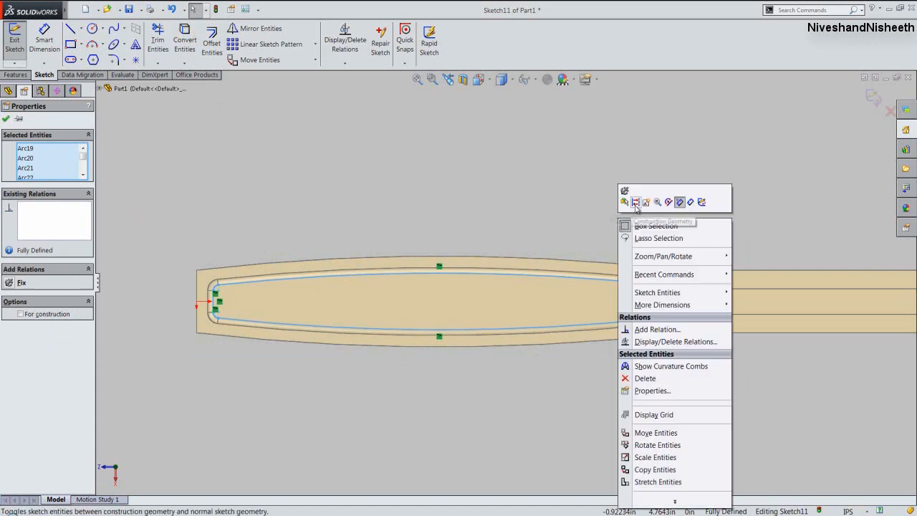
{"action": "left_click", "coordinate": [635, 204]}
Sketch a lengthwise centerline between the midpoints of the recess outline's two short end edges.
{"action": "right_click", "coordinate": [186, 205]}
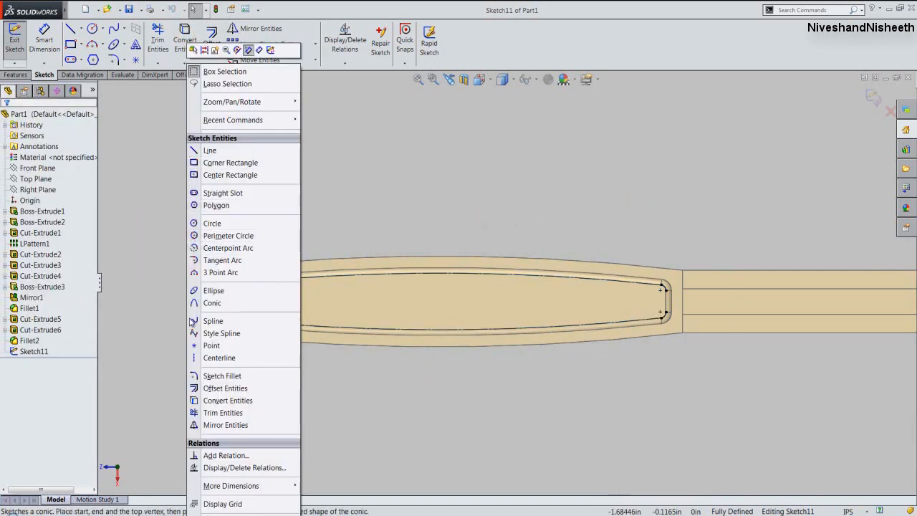
{"action": "left_click", "coordinate": [218, 357]}
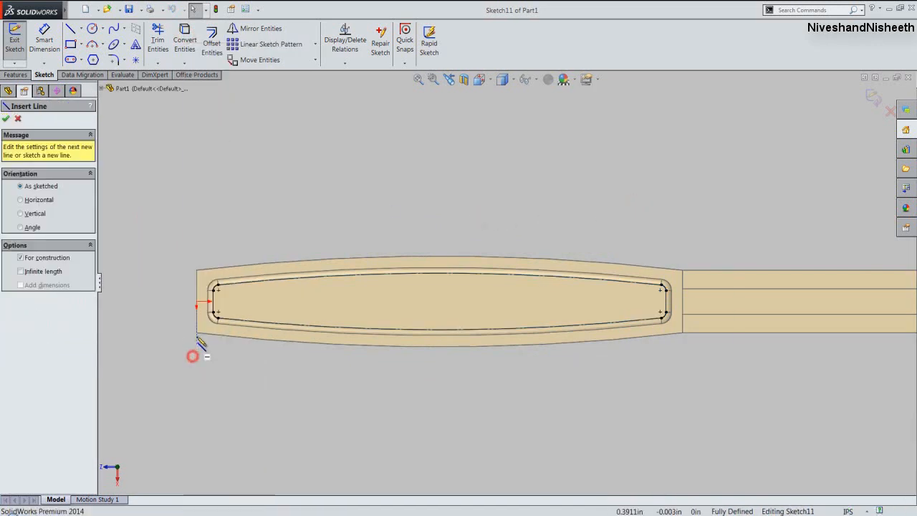
{"action": "left_click", "coordinate": [212, 301]}
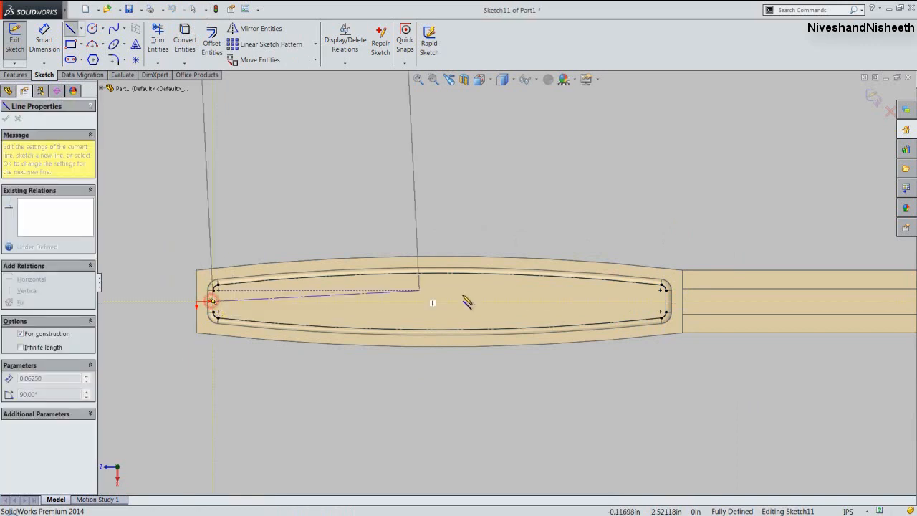
{"action": "left_click", "coordinate": [666, 300]}
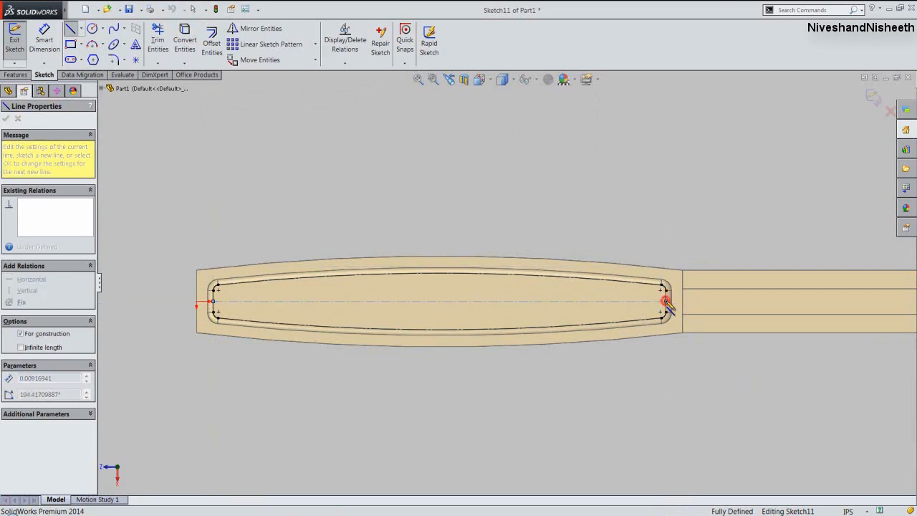
Sketch a solid line 2 in long below and parallel to the recess centerline.
{"action": "right_click", "coordinate": [709, 207]}
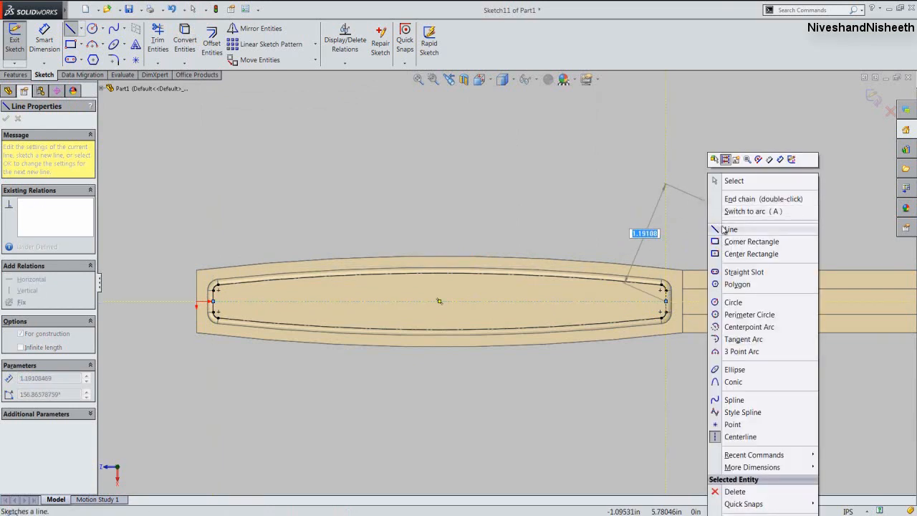
{"action": "left_click", "coordinate": [723, 229]}
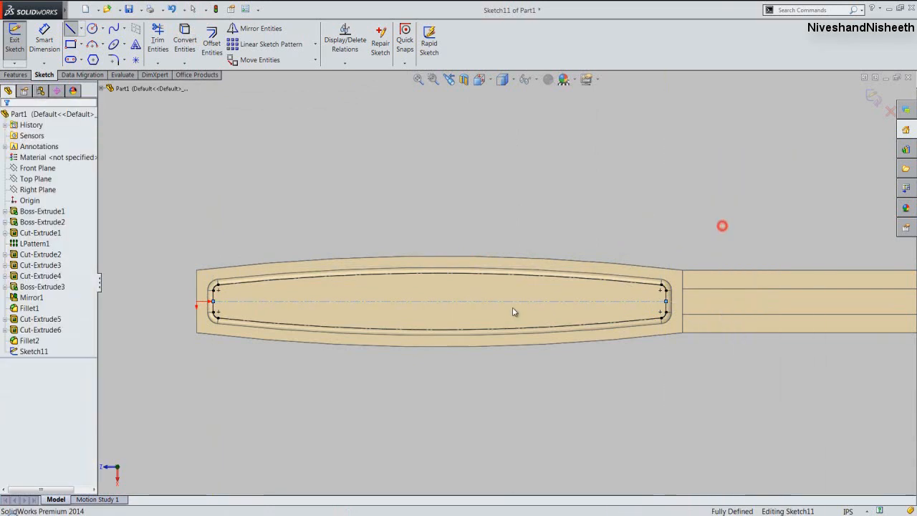
{"action": "left_click", "coordinate": [328, 317]}
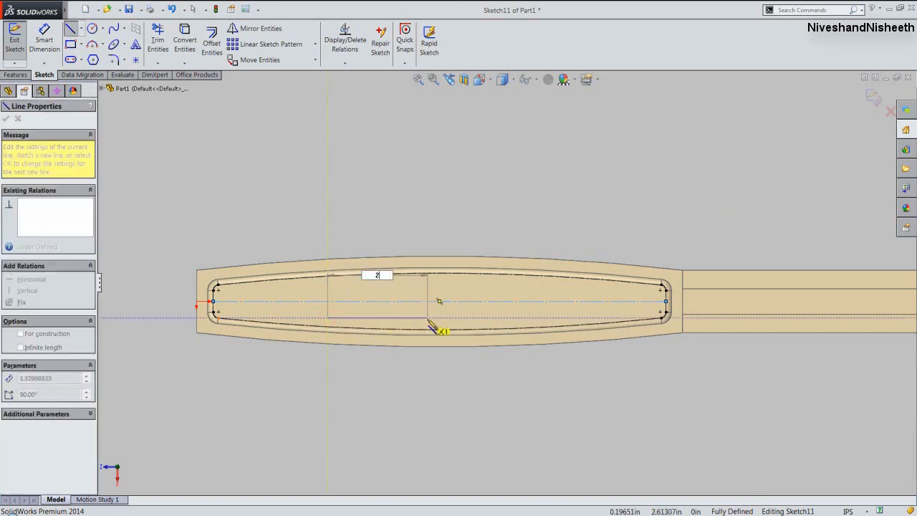
{"action": "key", "text": "Return"}
{"action": "key", "text": "Escape"}
{"action": "key", "text": "Escape"}
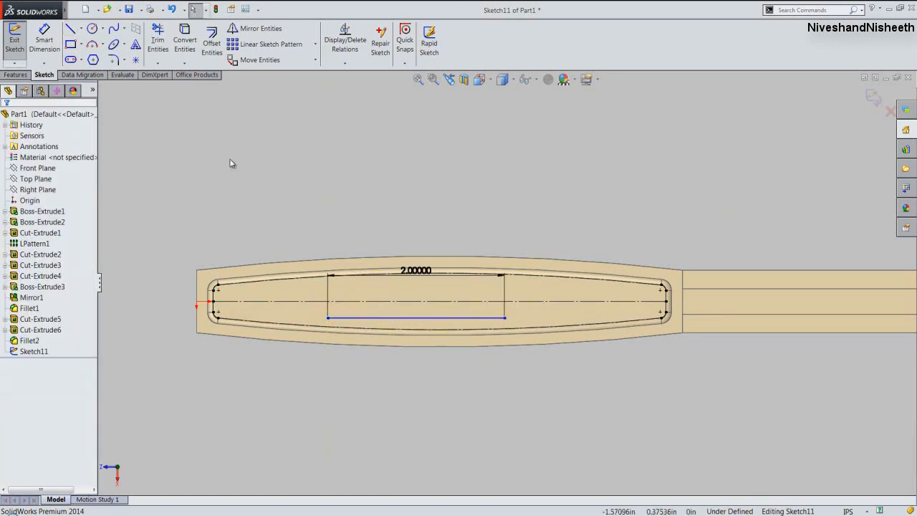
Add the sketch text "Pipe Wrench" along the 2 in line and centre-align it.
{"action": "left_click", "coordinate": [136, 44]}
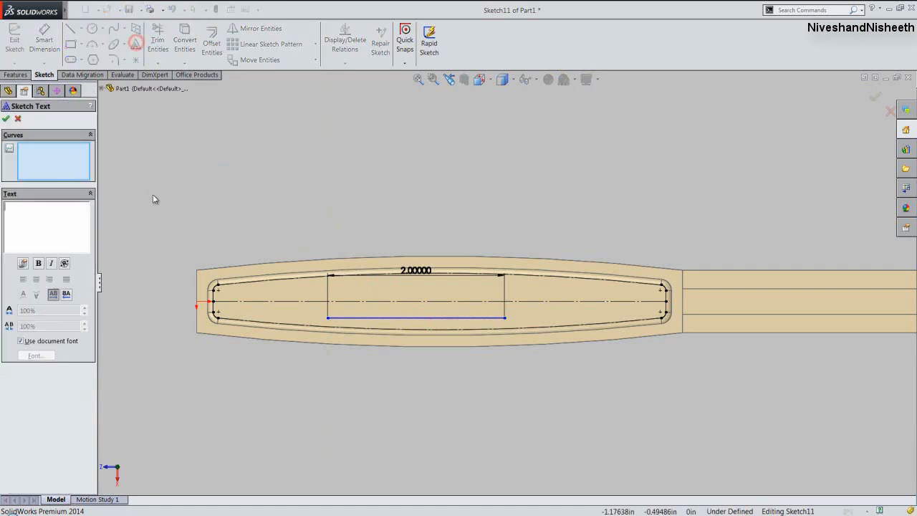
{"action": "left_click", "coordinate": [360, 316]}
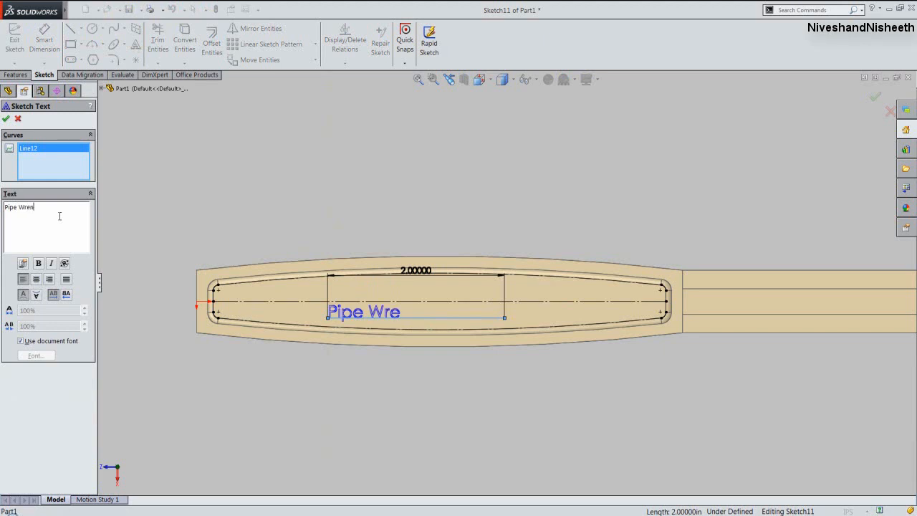
{"action": "key", "text": "ctrl+a"}
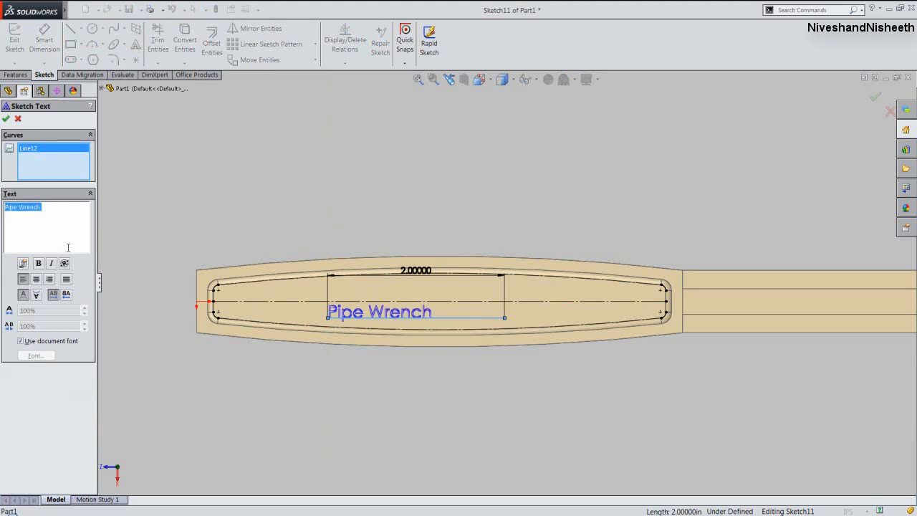
{"action": "left_click", "coordinate": [36, 278]}
Override the document font for the text with Calibri at a height of 0.25 in and accept the sketch text.
{"action": "left_click", "coordinate": [21, 341]}
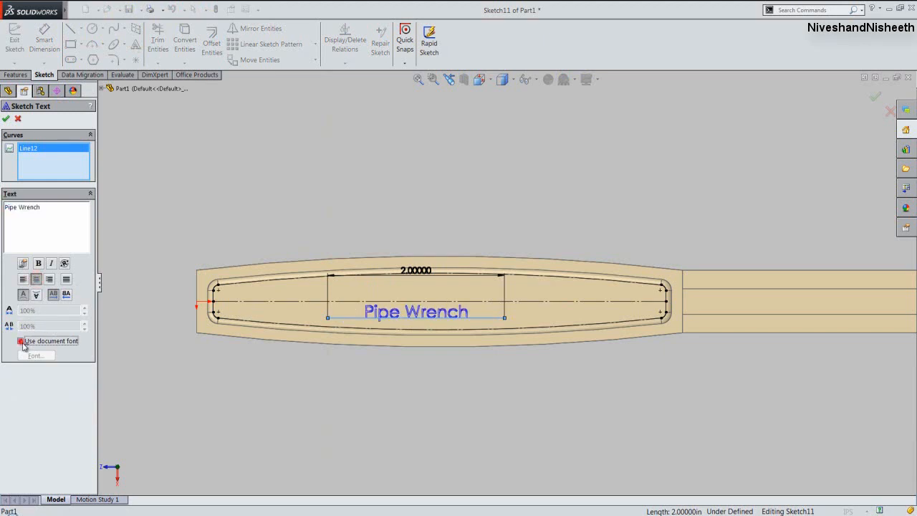
{"action": "left_click", "coordinate": [41, 358]}
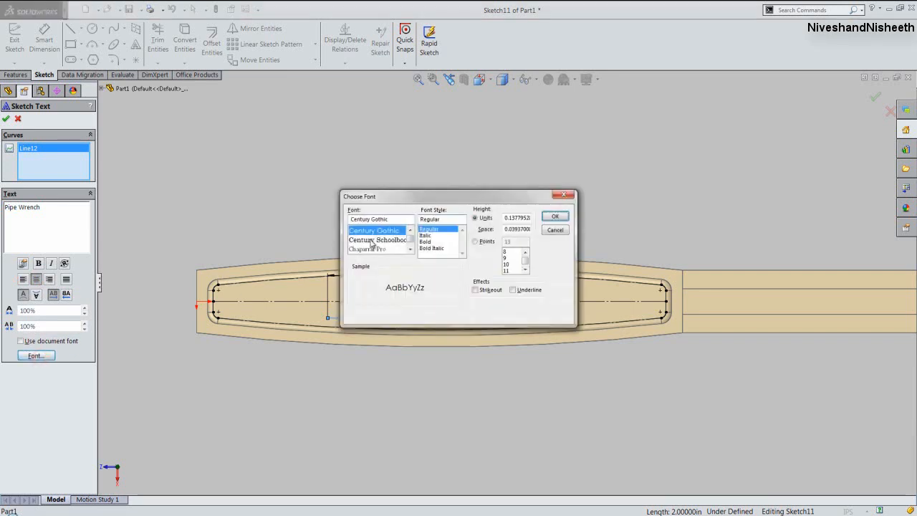
{"action": "type", "text": "c"}
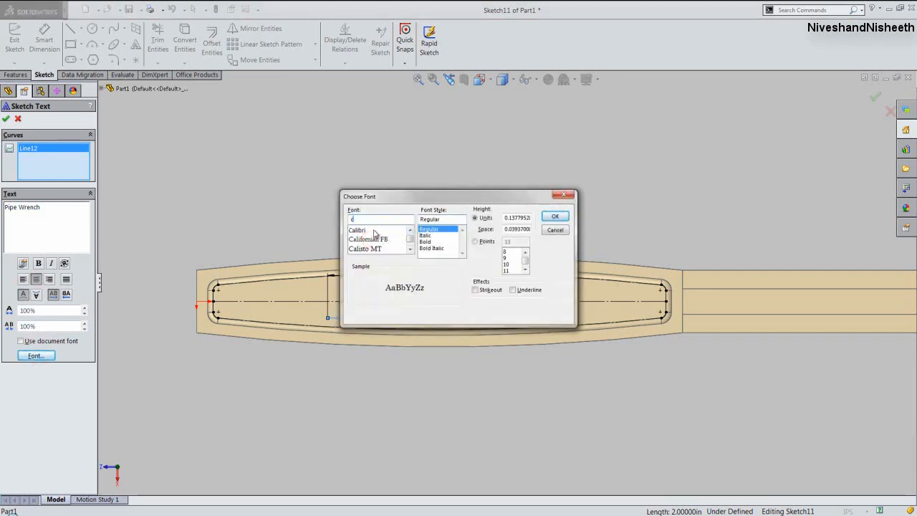
{"action": "left_click", "coordinate": [374, 230]}
{"action": "left_click", "coordinate": [507, 218]}
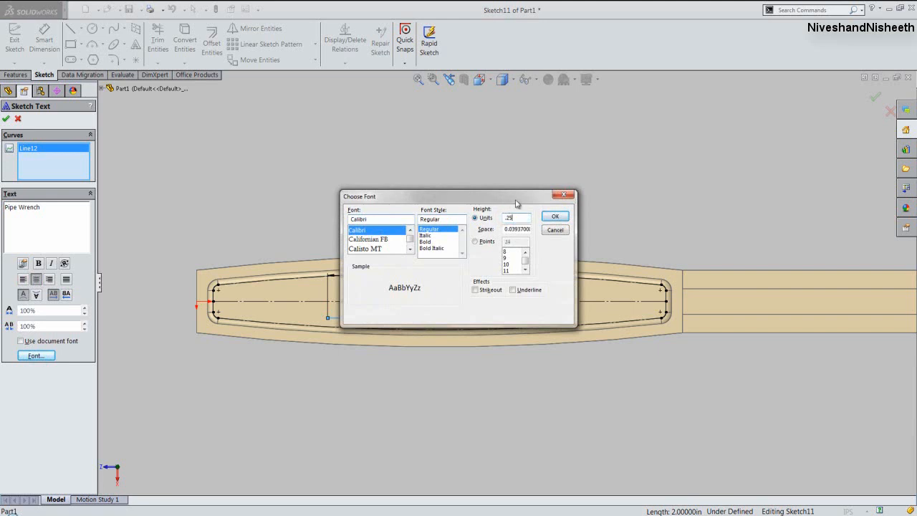
{"action": "left_click", "coordinate": [554, 216]}
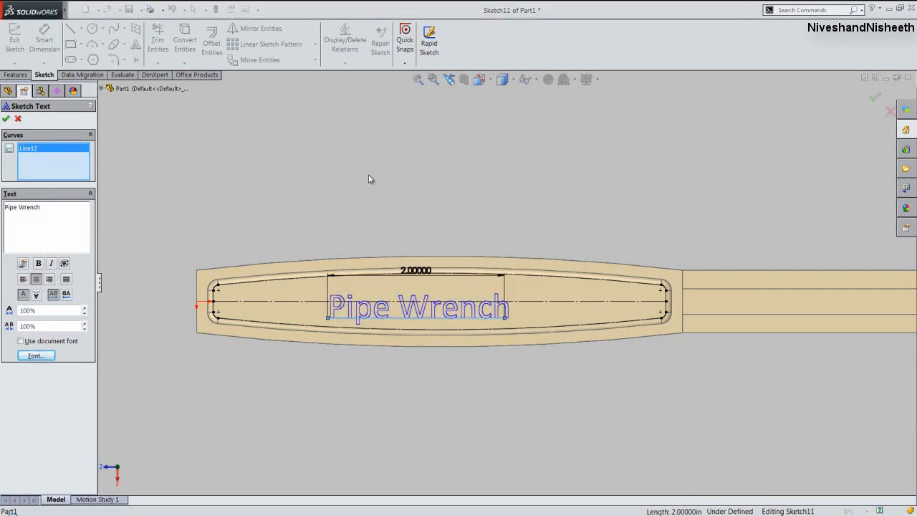
{"action": "left_click", "coordinate": [5, 119]}
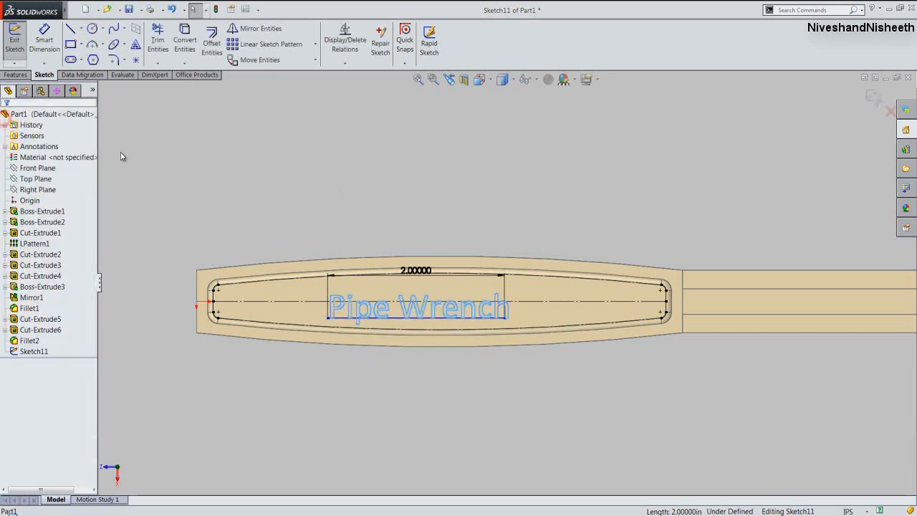
Add a Horizontal relation between the midpoints of the recess centerline and the text's 2 in base line.
{"action": "left_click", "coordinate": [345, 63]}
{"action": "left_click", "coordinate": [338, 85]}
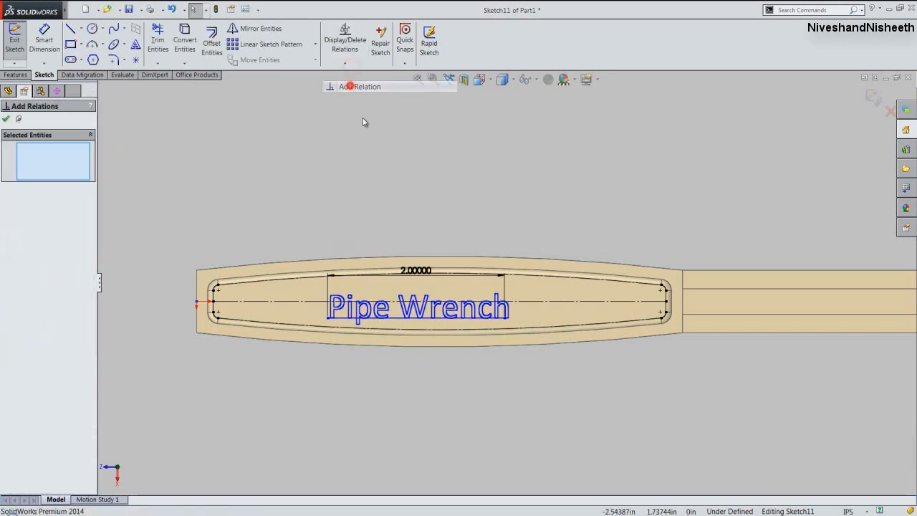
{"action": "right_click", "coordinate": [540, 301]}
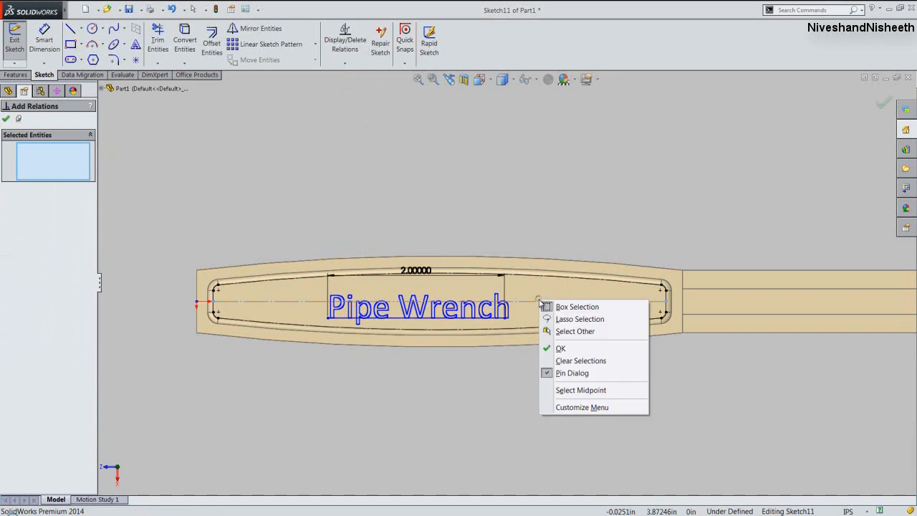
{"action": "left_click", "coordinate": [569, 390]}
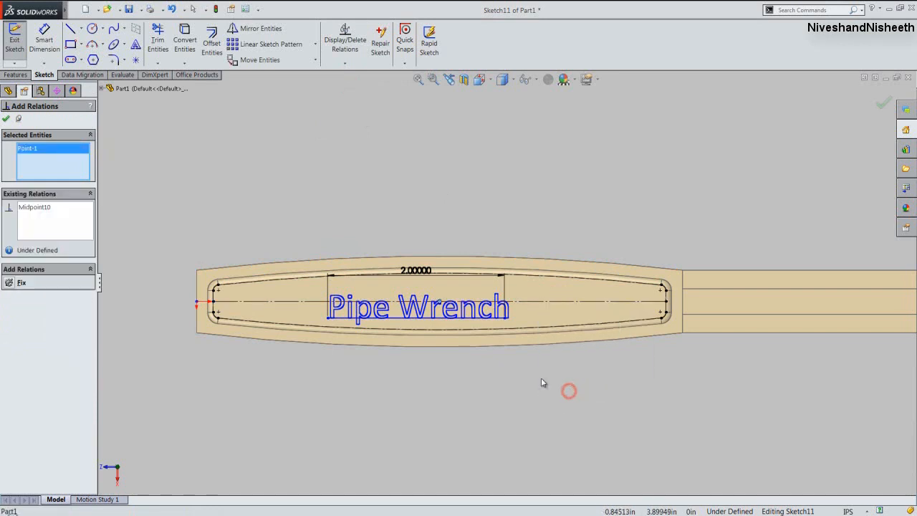
{"action": "right_click", "coordinate": [439, 323]}
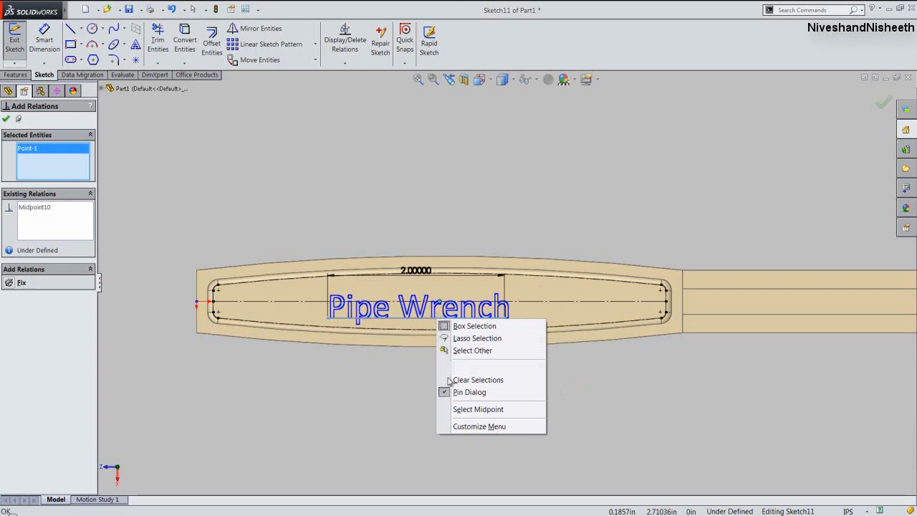
{"action": "left_click", "coordinate": [460, 409]}
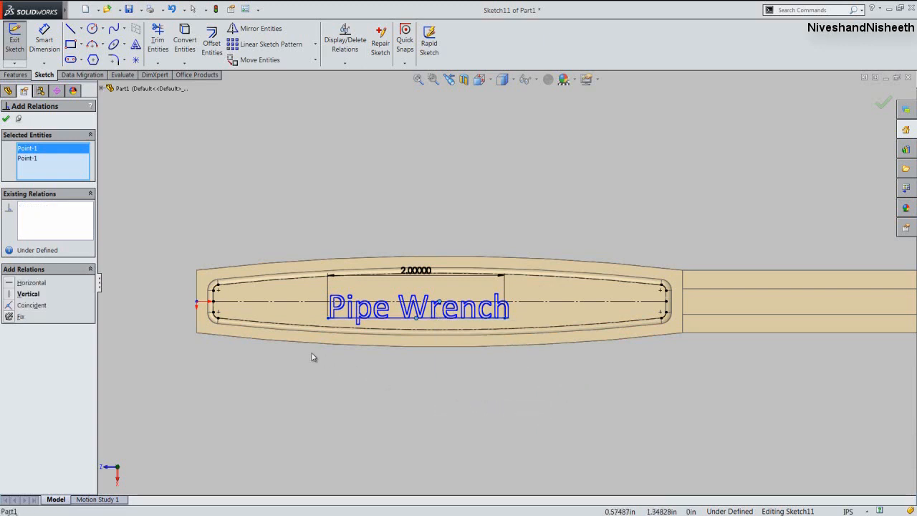
{"action": "left_click", "coordinate": [11, 284]}
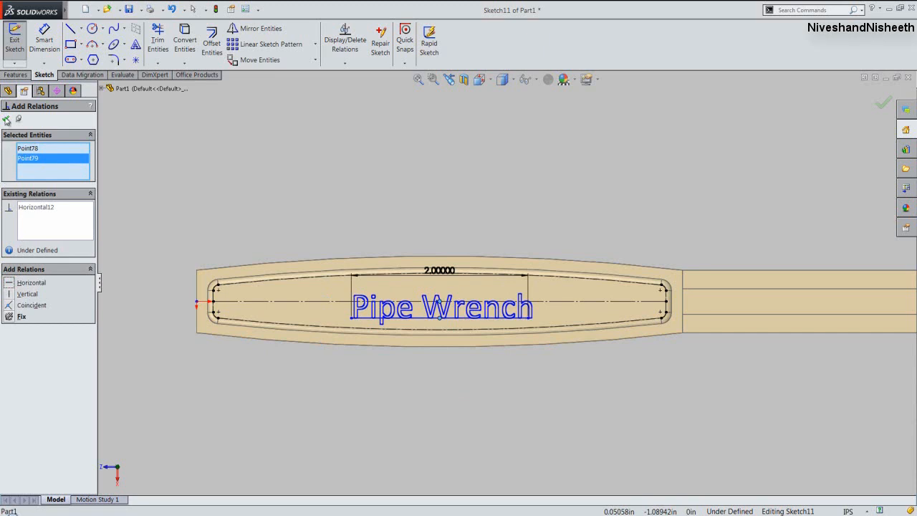
{"action": "left_click", "coordinate": [6, 120]}
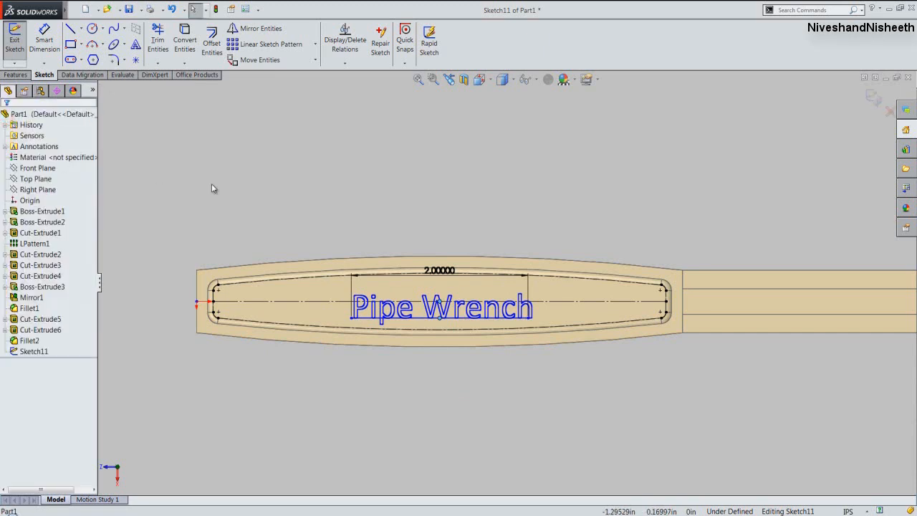
{"action": "left_click", "coordinate": [280, 220]}
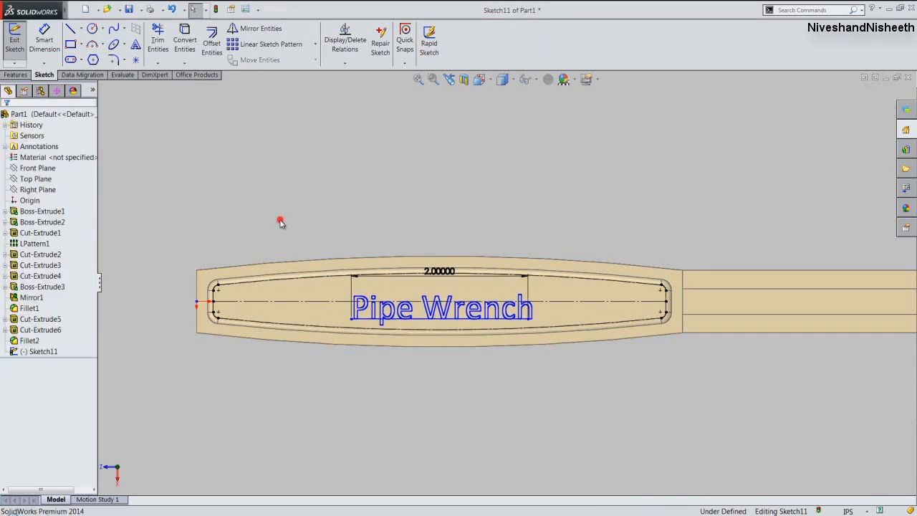
Dimension the text's base line 0.12 in from the recess centerline.
{"action": "left_click", "coordinate": [37, 46]}
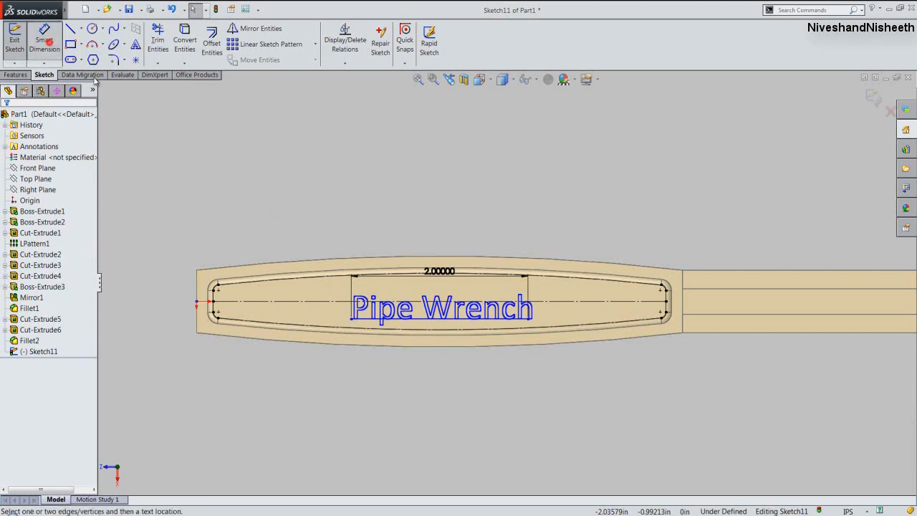
{"action": "left_click", "coordinate": [557, 303]}
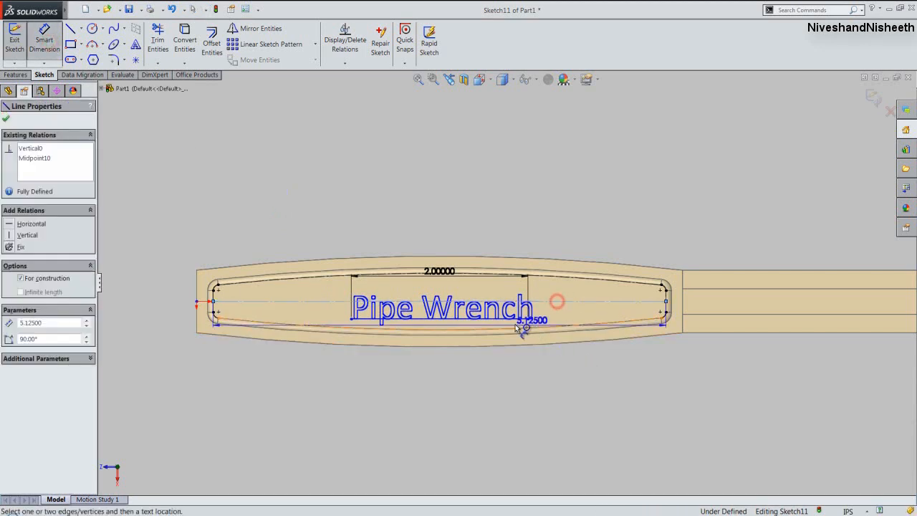
{"action": "left_click", "coordinate": [560, 312]}
{"action": "type", "text": ".1"}
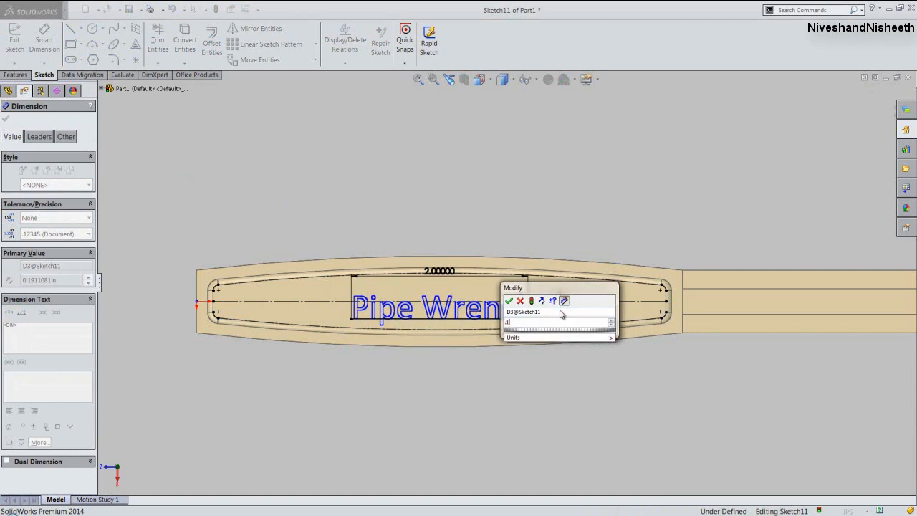
{"action": "type", "text": "2"}
{"action": "key", "text": "Return"}
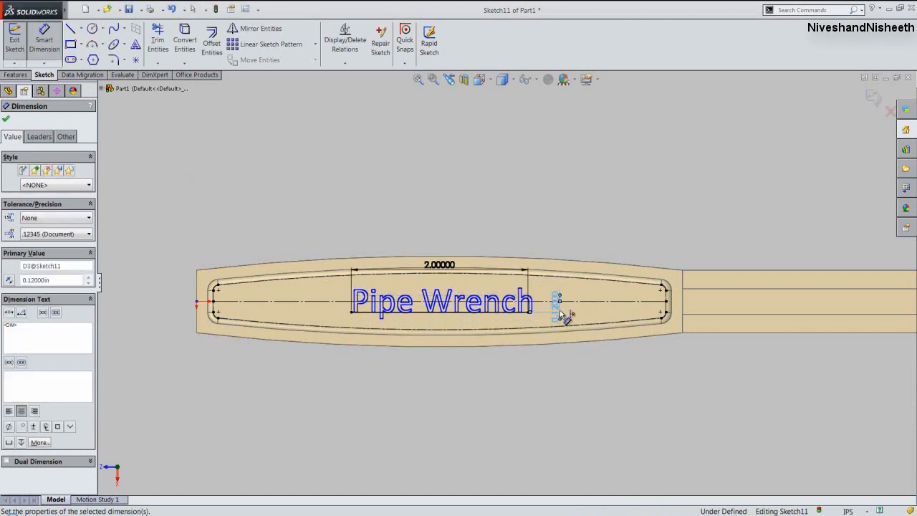
{"action": "right_click", "coordinate": [546, 227]}
{"action": "left_click", "coordinate": [575, 216]}
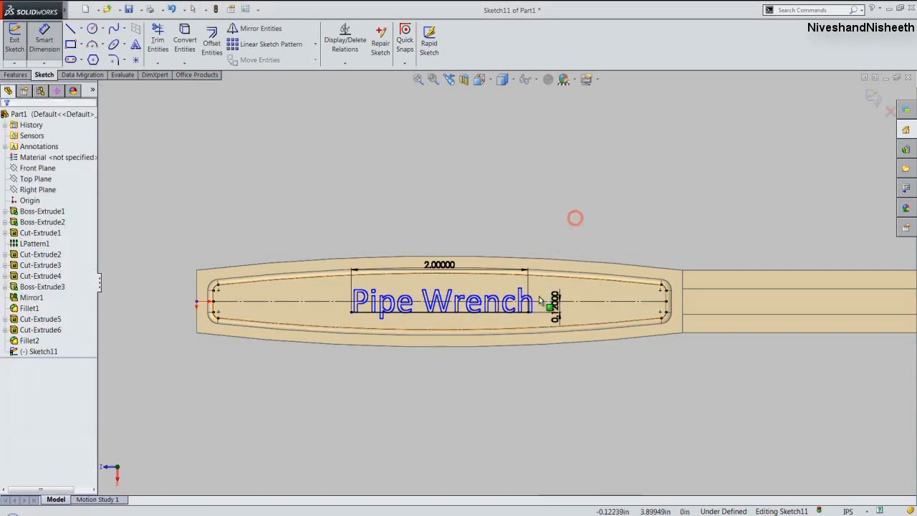
Convert the text's 2 in base line to construction geometry and exit the sketch.
{"action": "left_click", "coordinate": [419, 311]}
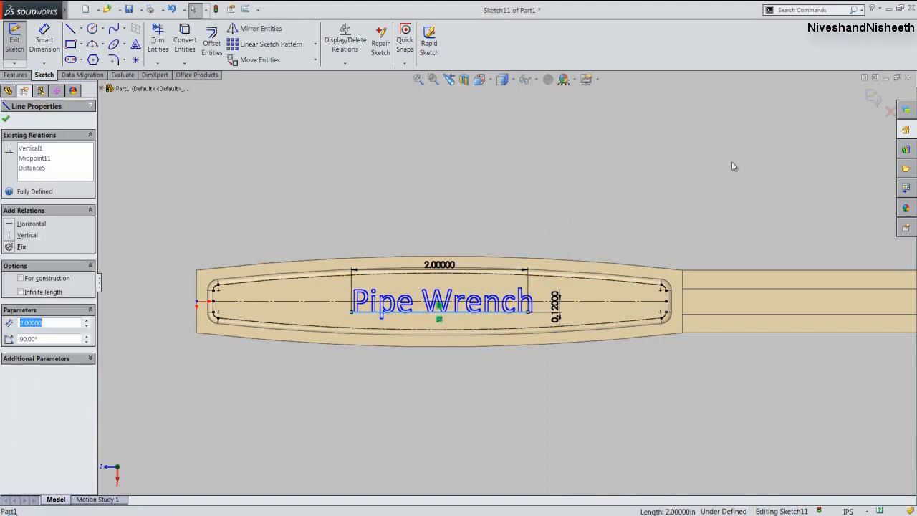
{"action": "right_click", "coordinate": [710, 128]}
{"action": "left_click", "coordinate": [728, 115]}
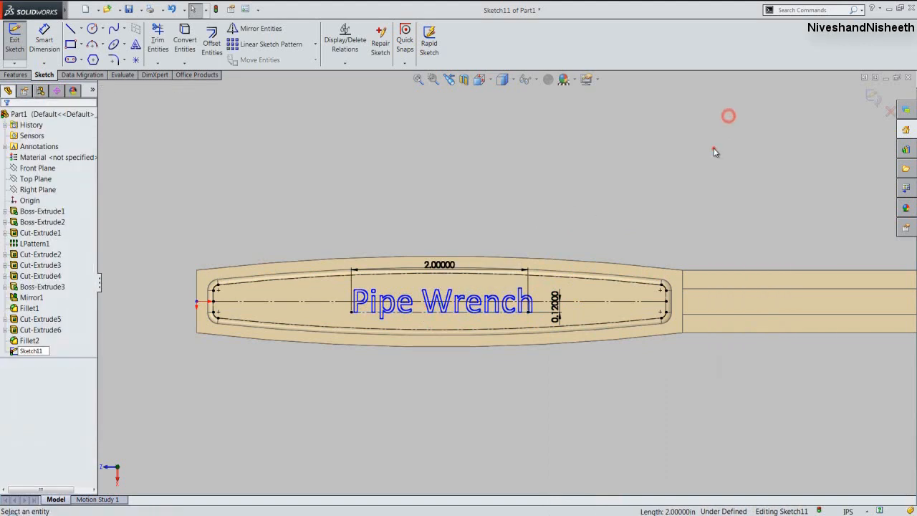
{"action": "left_click", "coordinate": [872, 97]}
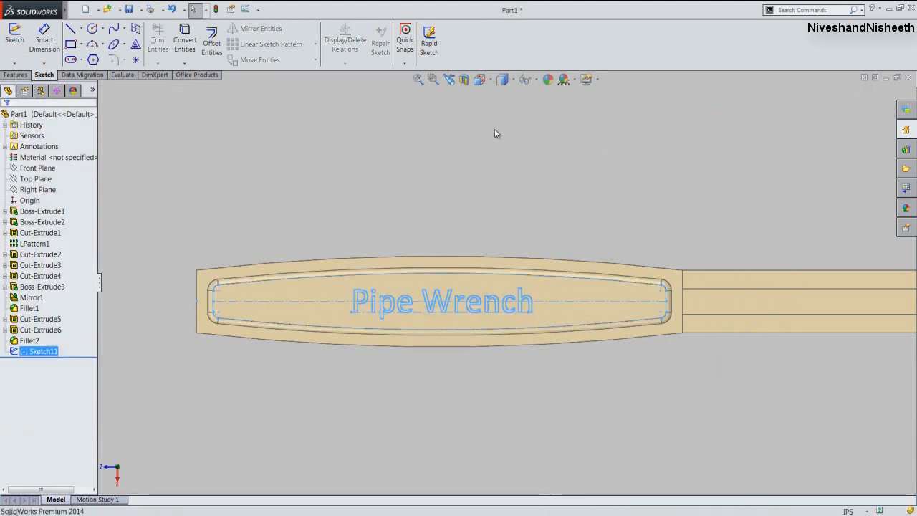
Deboss the "Pipe Wrench" text sketch into the handle's recess floor with a Wrap feature 0.03125 in deep.
{"action": "left_click", "coordinate": [479, 79]}
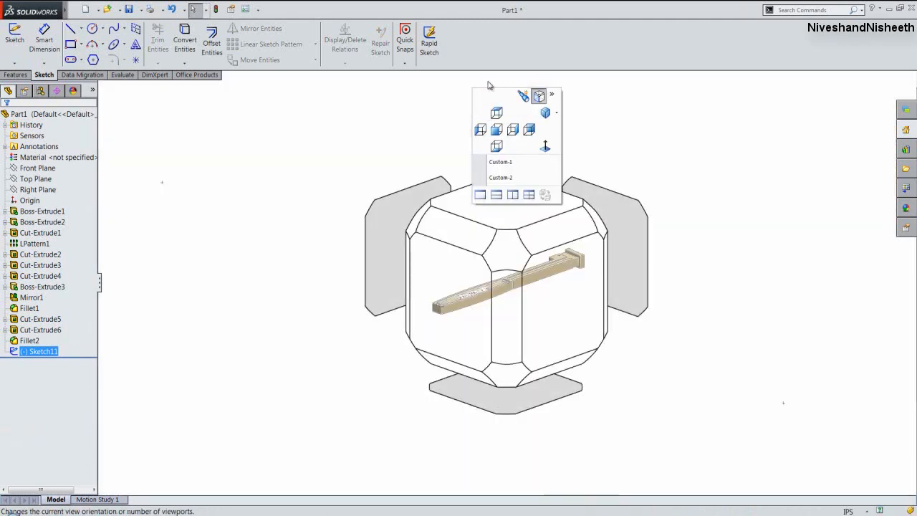
{"action": "left_click", "coordinate": [499, 163]}
{"action": "left_click", "coordinate": [280, 185]}
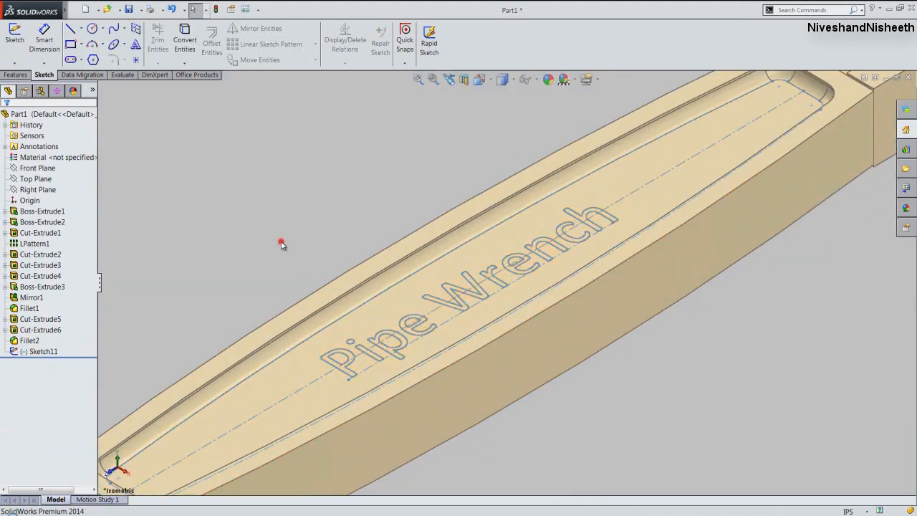
{"action": "left_click", "coordinate": [16, 74]}
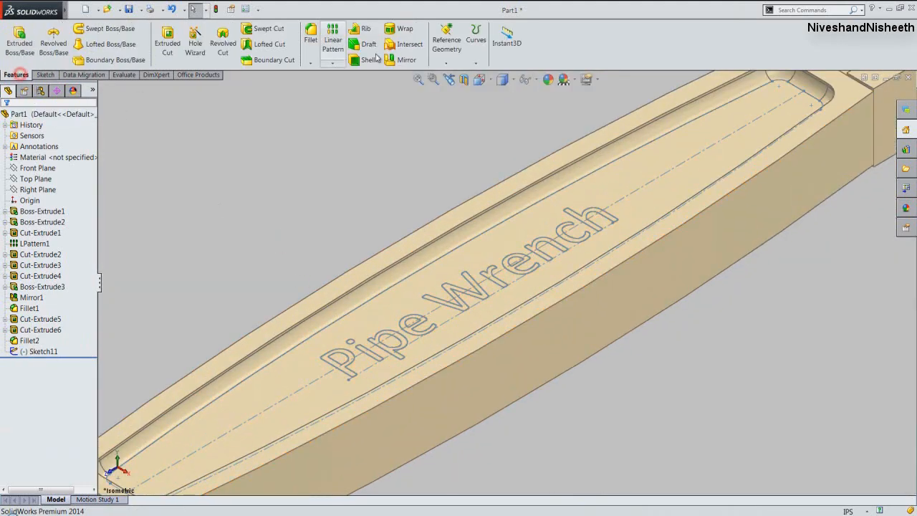
{"action": "left_click", "coordinate": [405, 29]}
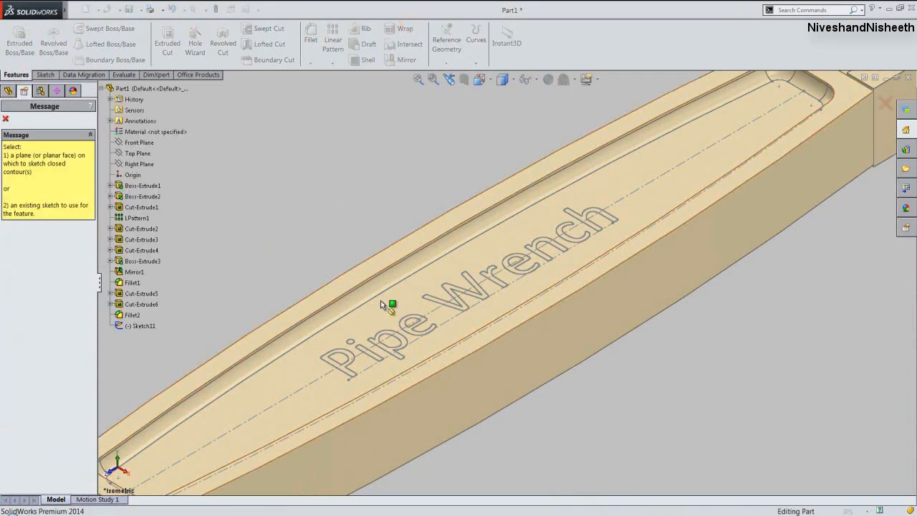
{"action": "left_click", "coordinate": [447, 326]}
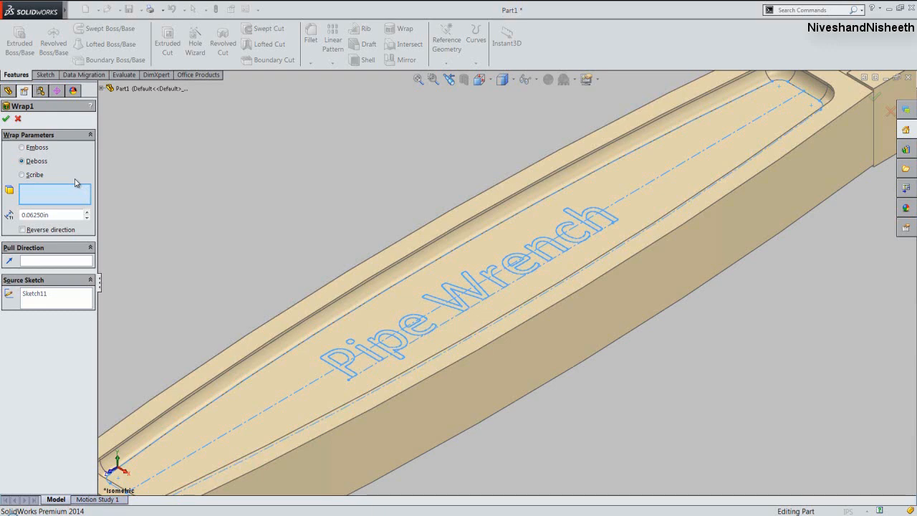
{"action": "double_click", "coordinate": [55, 215]}
{"action": "type", "text": "1"}
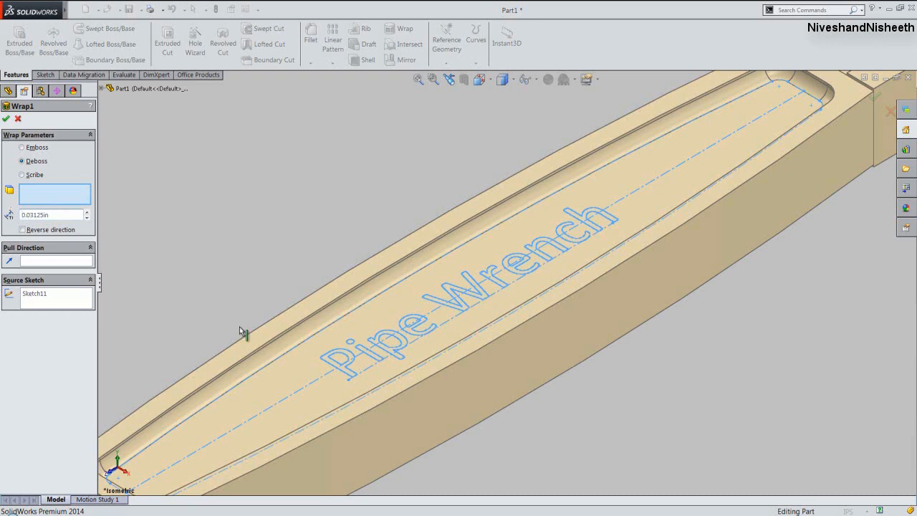
{"action": "left_click", "coordinate": [287, 373]}
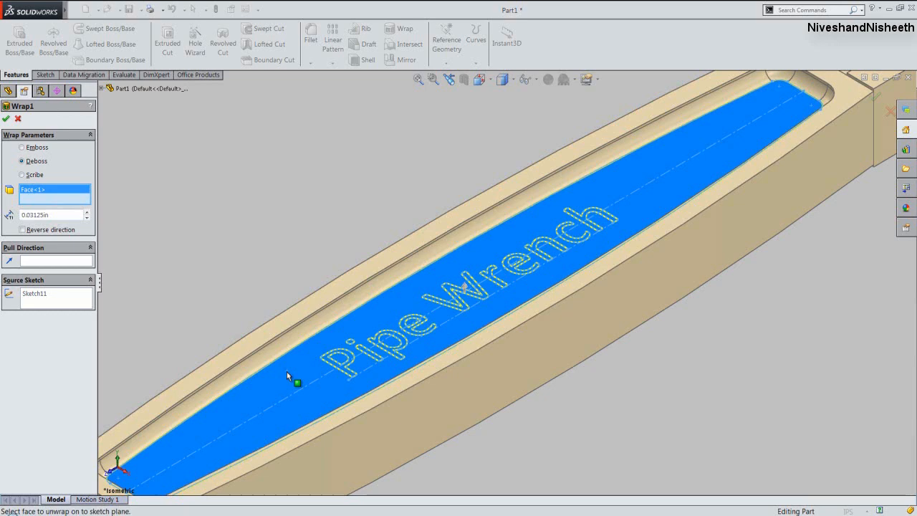
{"action": "left_click", "coordinate": [6, 119]}
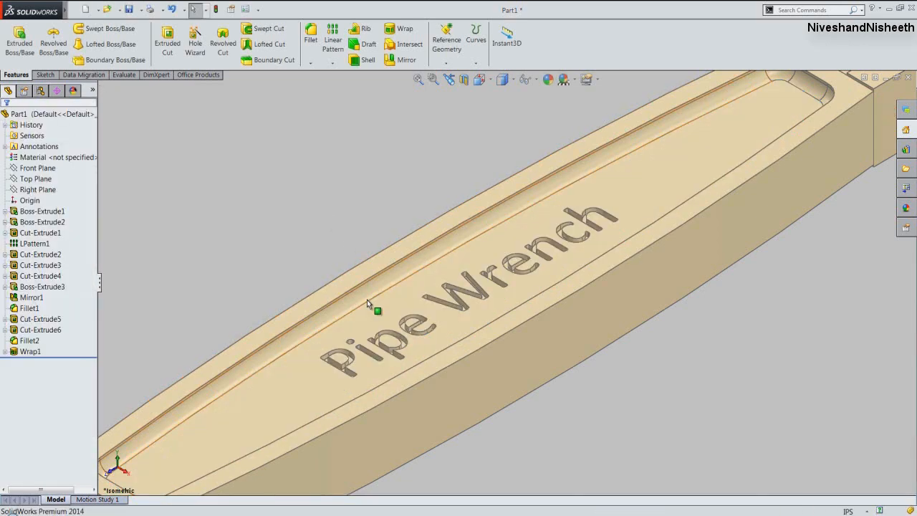
{"action": "left_click", "coordinate": [331, 218]}
{"action": "middle_click_drag", "start_coordinate": [409, 325], "coordinate": [420, 351]}
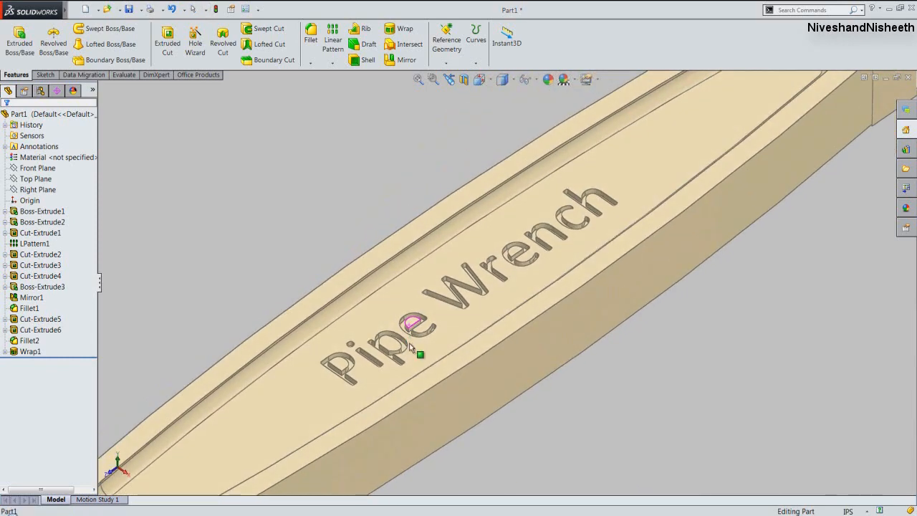
{"action": "left_click", "coordinate": [449, 80]}
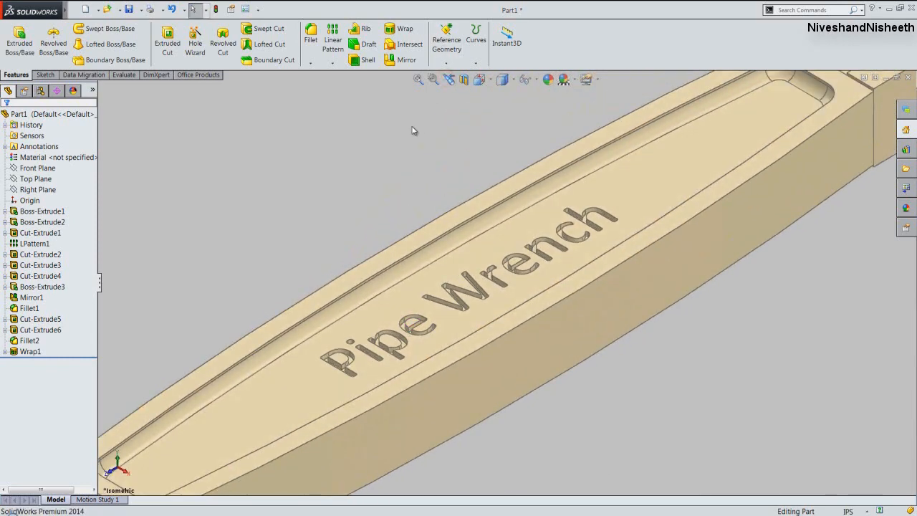
Apply a red appearance (RGB 255, 0, 0) to only the debossed text feature and save the part.
{"action": "left_click", "coordinate": [548, 79]}
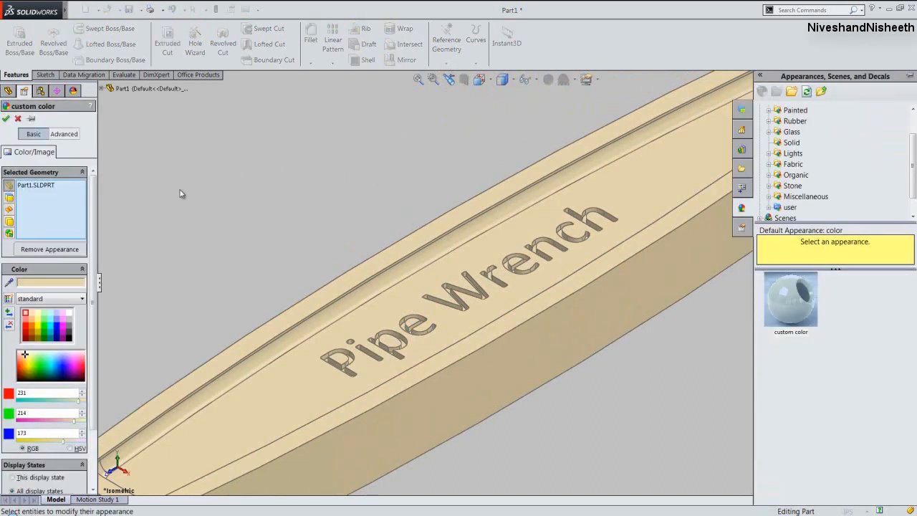
{"action": "left_click", "coordinate": [42, 187]}
{"action": "key", "text": "Delete"}
{"action": "left_click", "coordinate": [10, 233]}
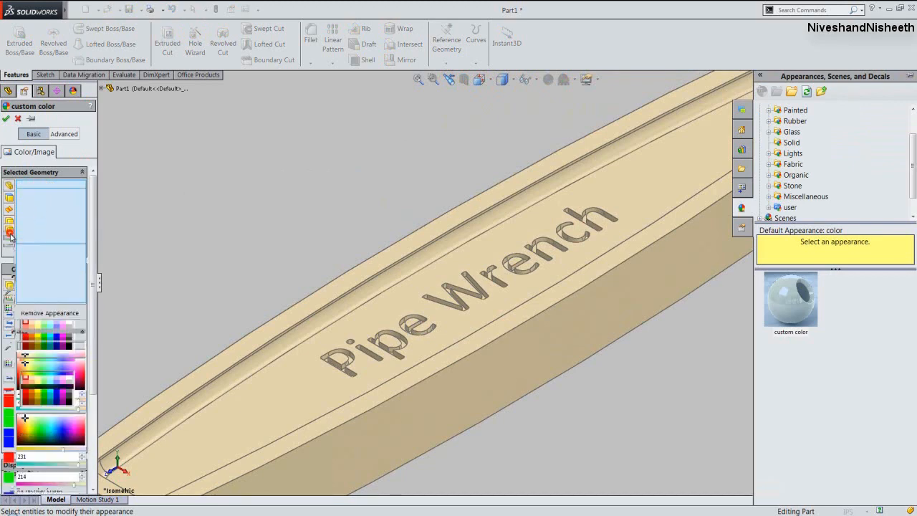
{"action": "left_click", "coordinate": [102, 88]}
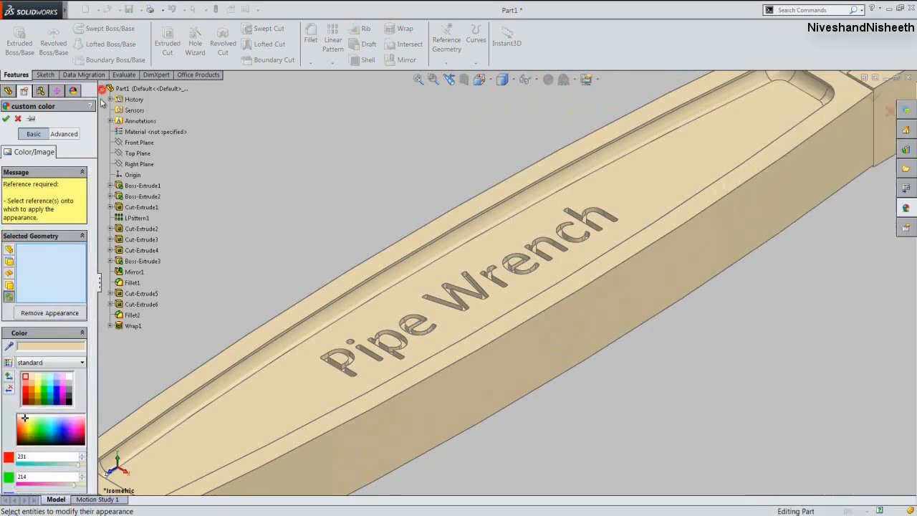
{"action": "left_click", "coordinate": [123, 326]}
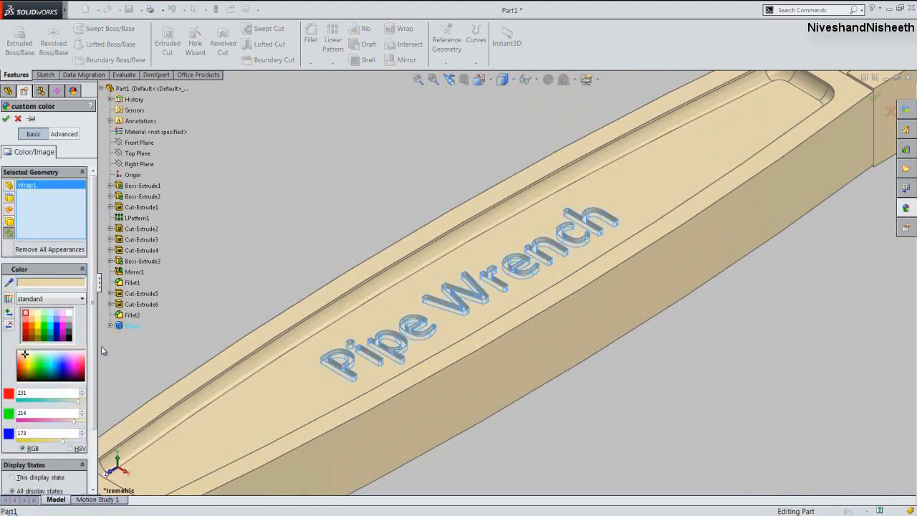
{"action": "left_click", "coordinate": [29, 329]}
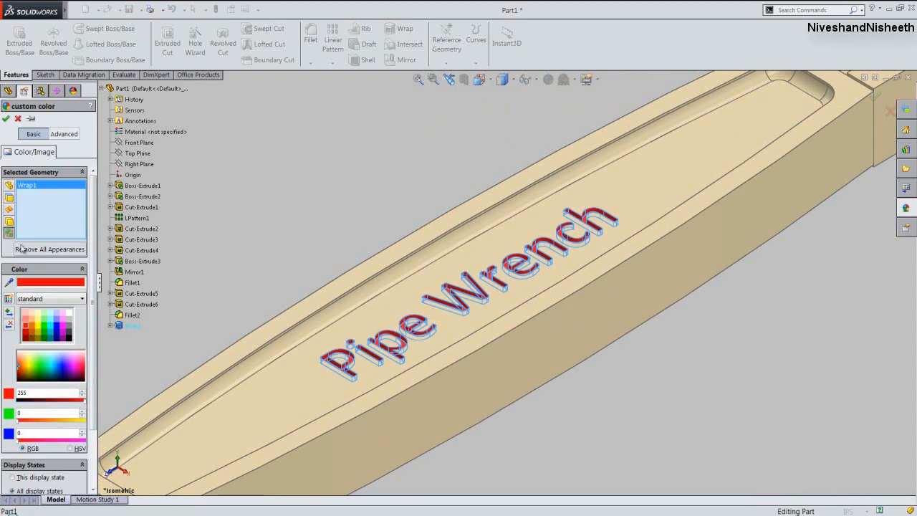
{"action": "left_click", "coordinate": [7, 120]}
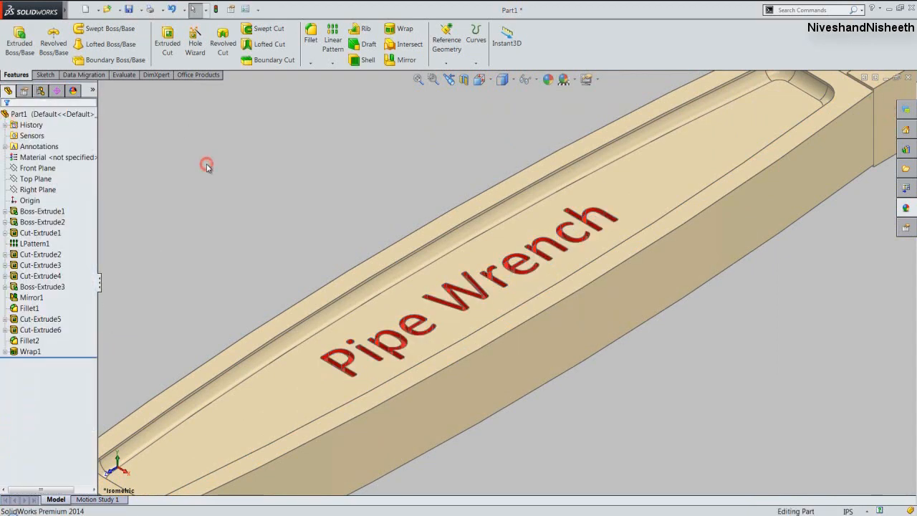
{"action": "left_click", "coordinate": [418, 79]}
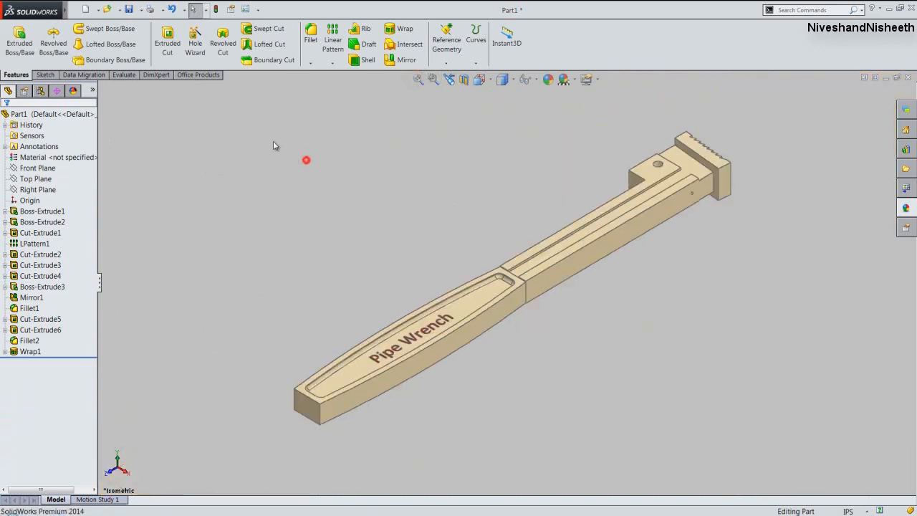
{"action": "left_click", "coordinate": [128, 12]}
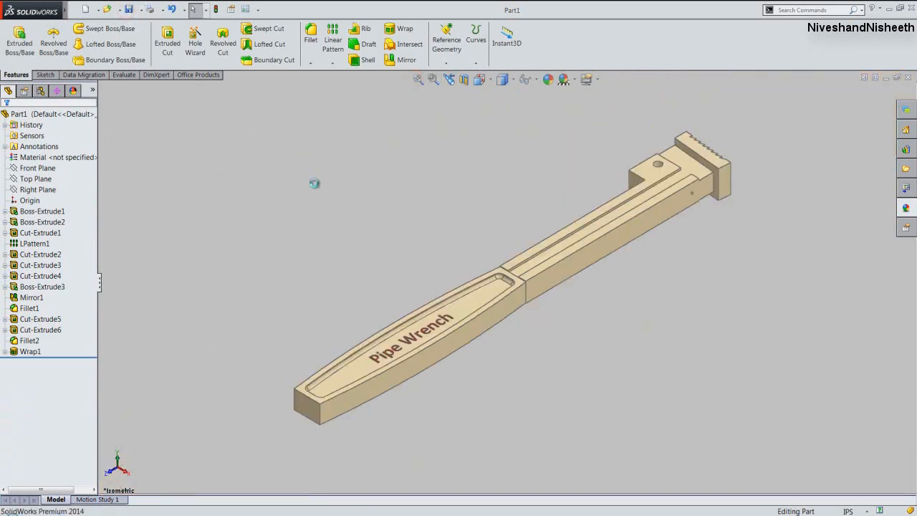
Fillet the two vertical edges at the handle's free end with a constant radius of 0.125 in.
{"action": "scroll", "coordinate": [280, 403], "scroll_direction": "down", "scroll_amount": 3}
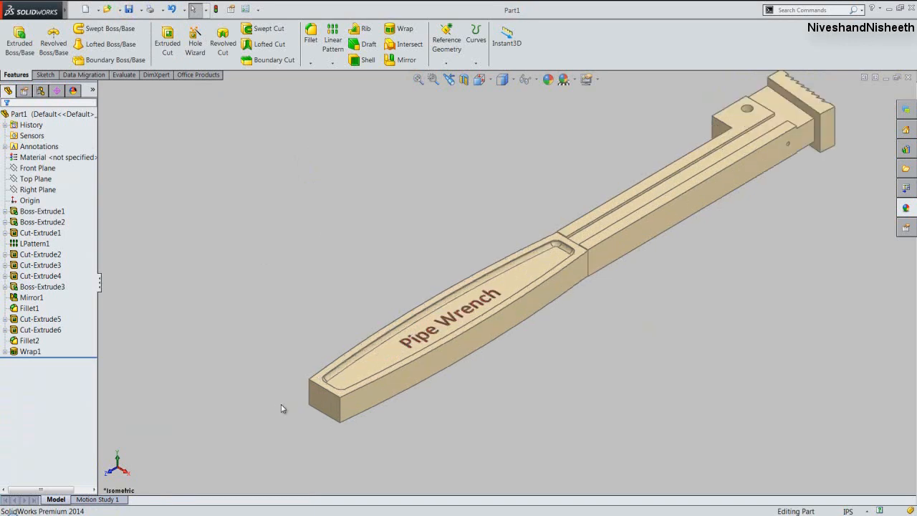
{"action": "left_click", "coordinate": [346, 379]}
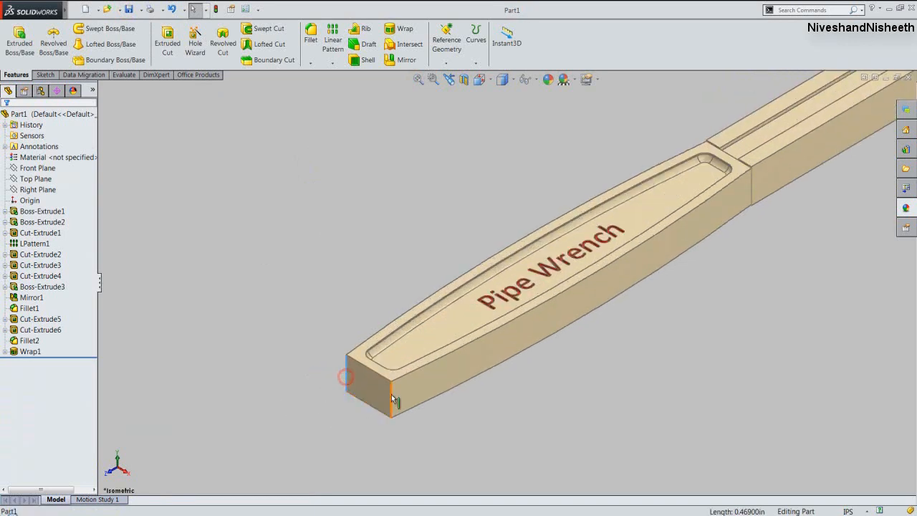
{"action": "left_click", "coordinate": [391, 394], "text": "ctrl"}
{"action": "left_click", "coordinate": [462, 366]}
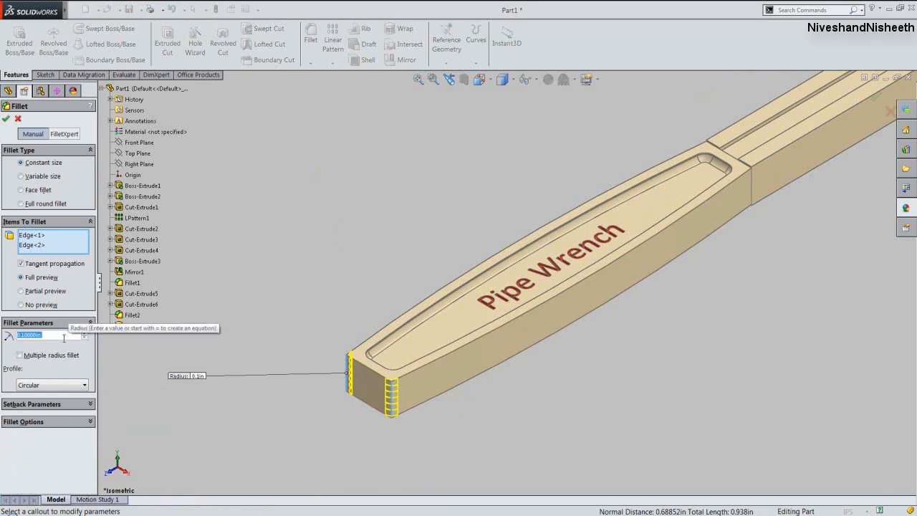
{"action": "type", "text": ".125"}
{"action": "key", "text": "Return"}
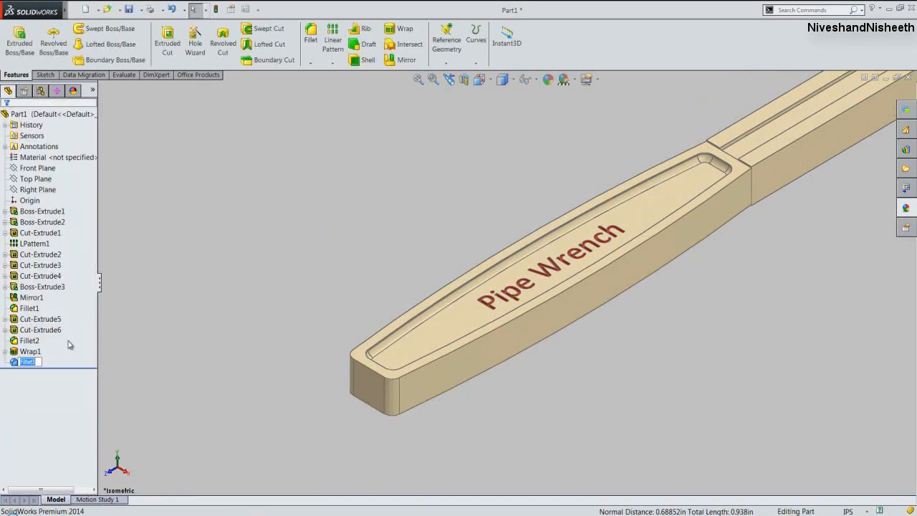
{"action": "left_click", "coordinate": [133, 327]}
Start a sketch on the shaft's long side face that runs from the head block's inner corner to the handle.
{"action": "left_click", "coordinate": [418, 79]}
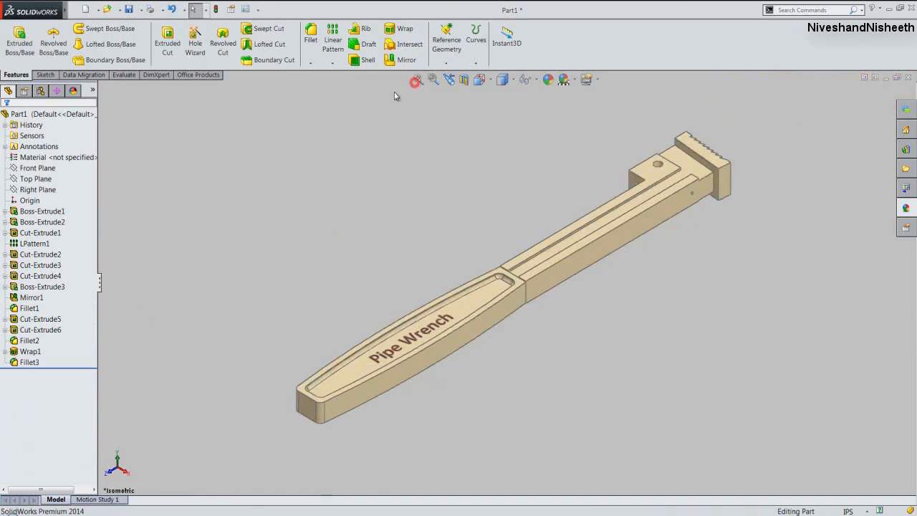
{"action": "left_click", "coordinate": [277, 180]}
{"action": "left_click", "coordinate": [490, 81]}
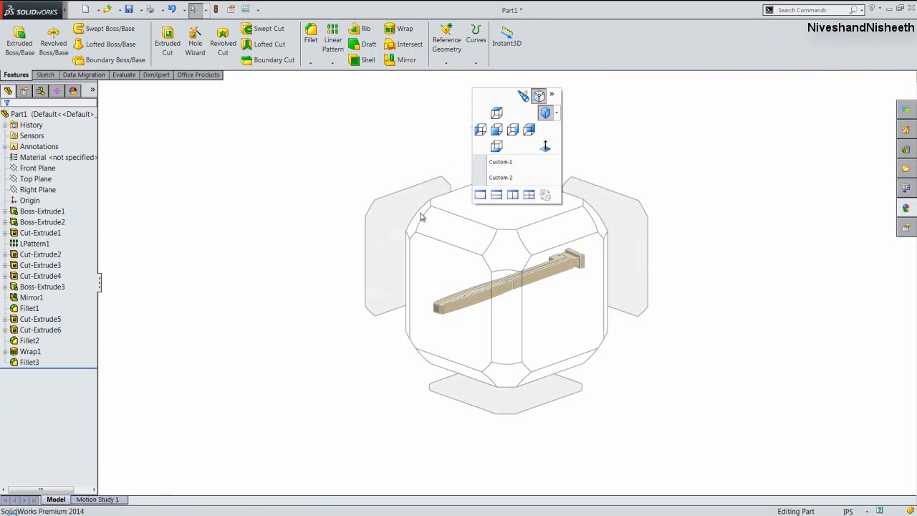
{"action": "left_click", "coordinate": [419, 218]}
{"action": "scroll", "coordinate": [379, 215], "scroll_direction": "down", "scroll_amount": 2}
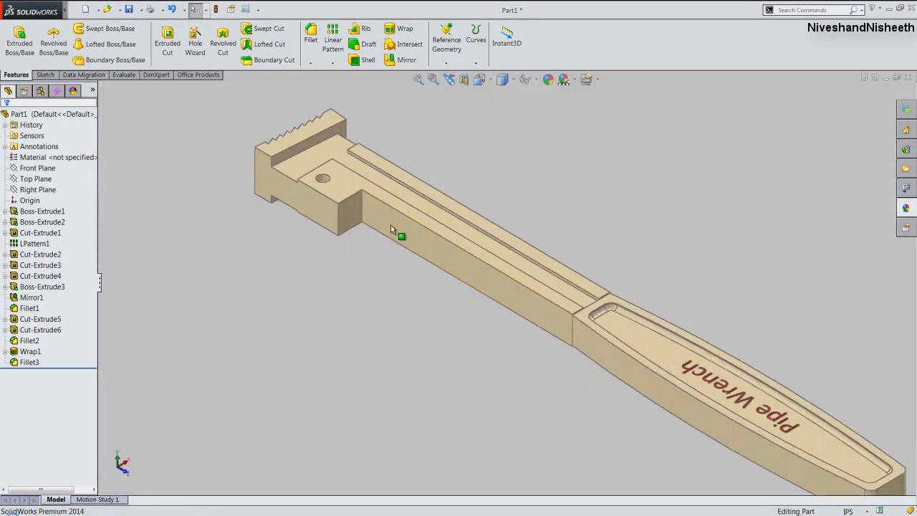
{"action": "left_click", "coordinate": [391, 225]}
{"action": "left_click", "coordinate": [428, 193]}
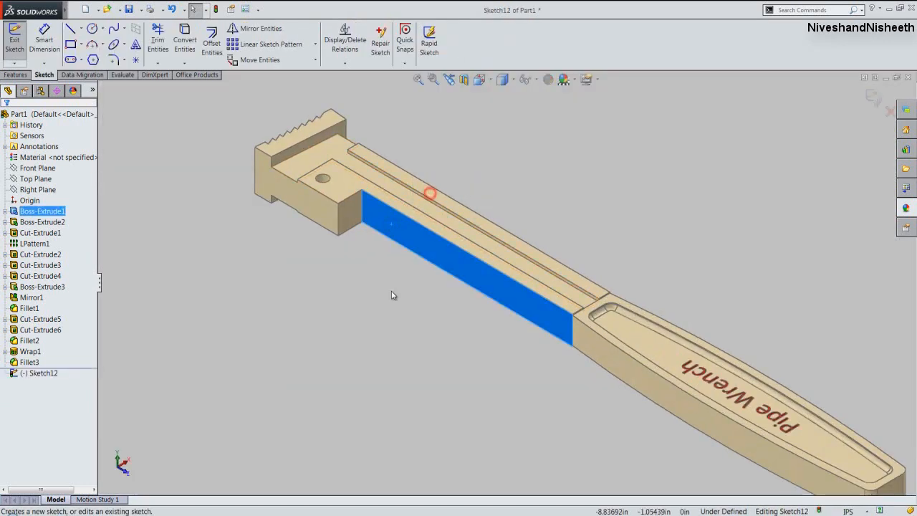
Sketch a 0.063 in diameter circle on the shaft's side face, near the head block.
{"action": "scroll", "coordinate": [391, 226], "scroll_direction": "down", "scroll_amount": 2}
{"action": "right_click", "coordinate": [557, 139]}
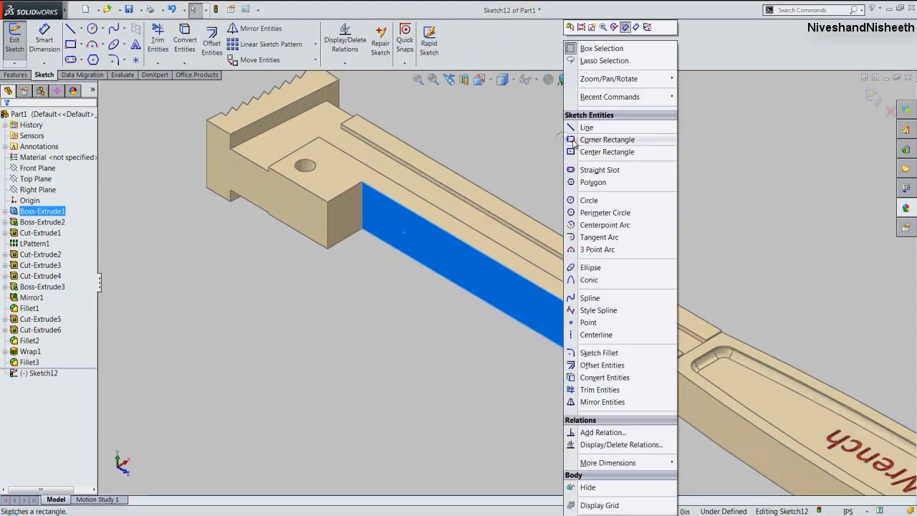
{"action": "left_click", "coordinate": [582, 200]}
{"action": "left_click", "coordinate": [425, 240]}
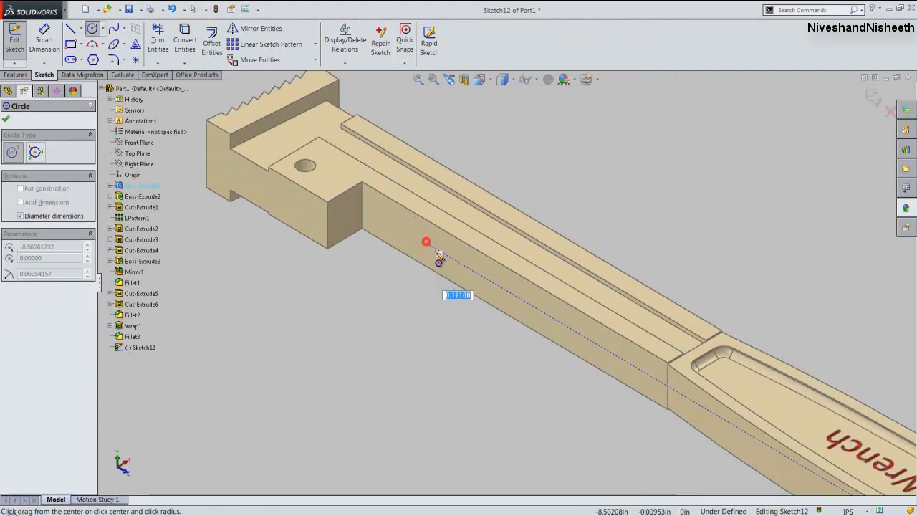
{"action": "type", "text": ".0"}
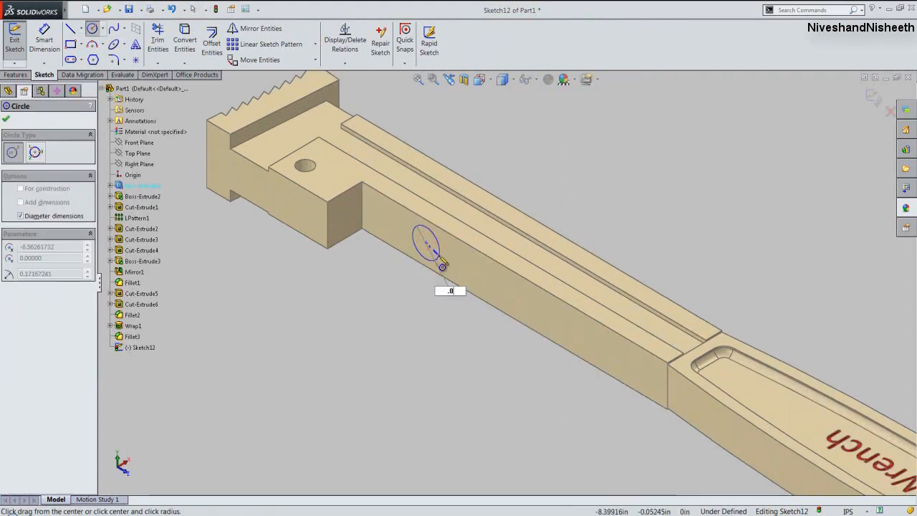
{"action": "type", "text": "63"}
{"action": "key", "text": "Return"}
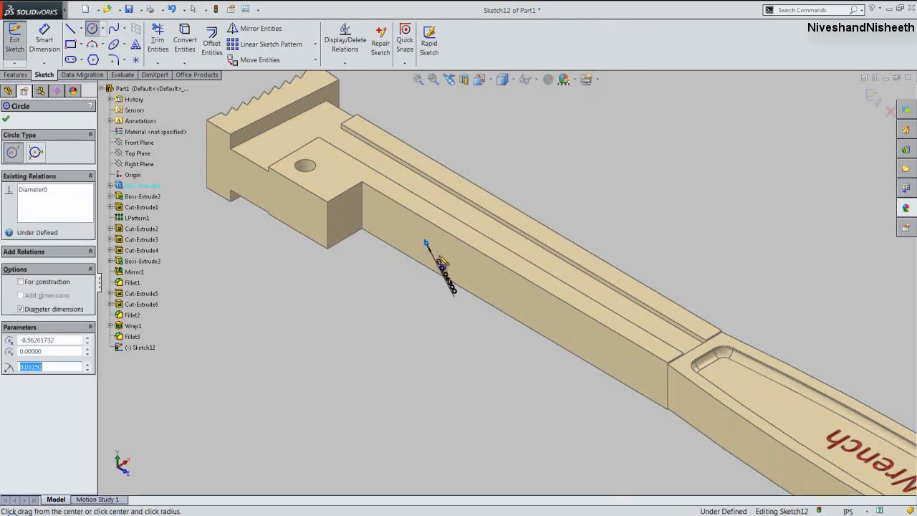
{"action": "key", "text": "Escape"}
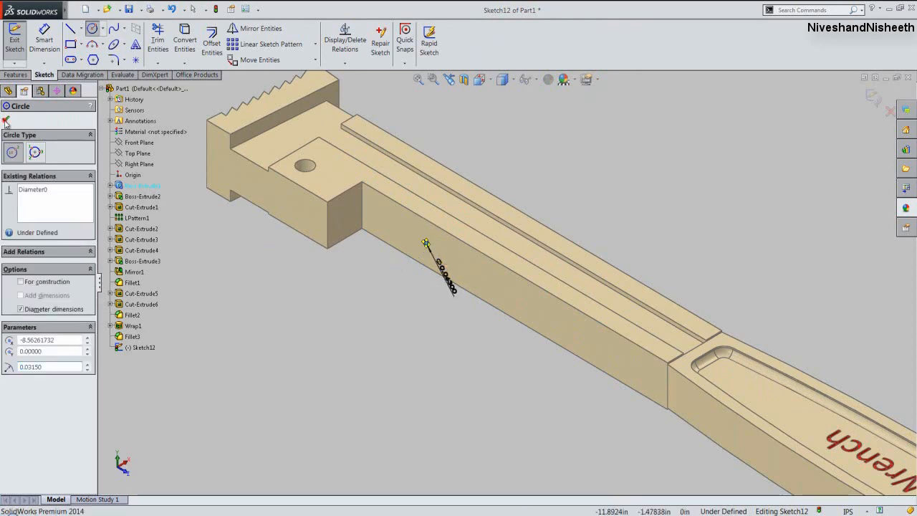
Dimension the circle 2.556 in from the vertical edge at the head block's inner corner.
{"action": "scroll", "coordinate": [408, 212], "scroll_direction": "down", "scroll_amount": 4}
{"action": "right_click", "coordinate": [407, 212]}
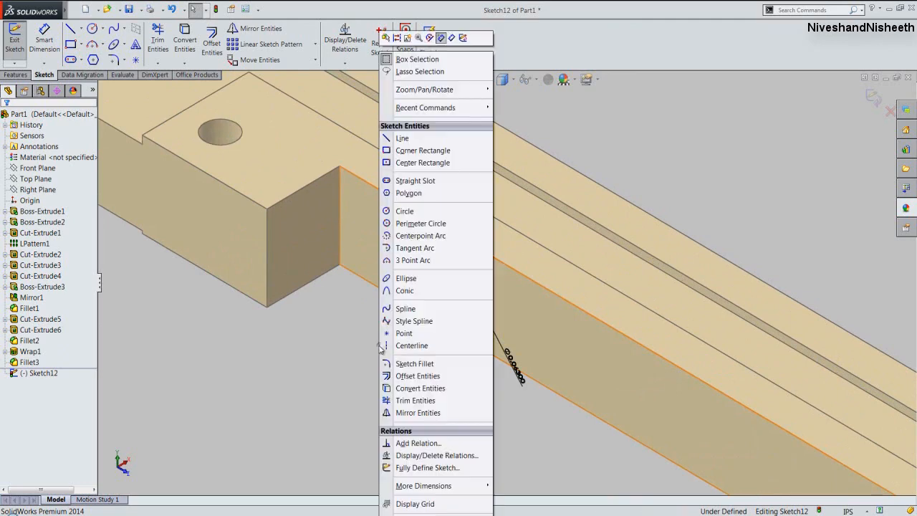
{"action": "left_click", "coordinate": [452, 38]}
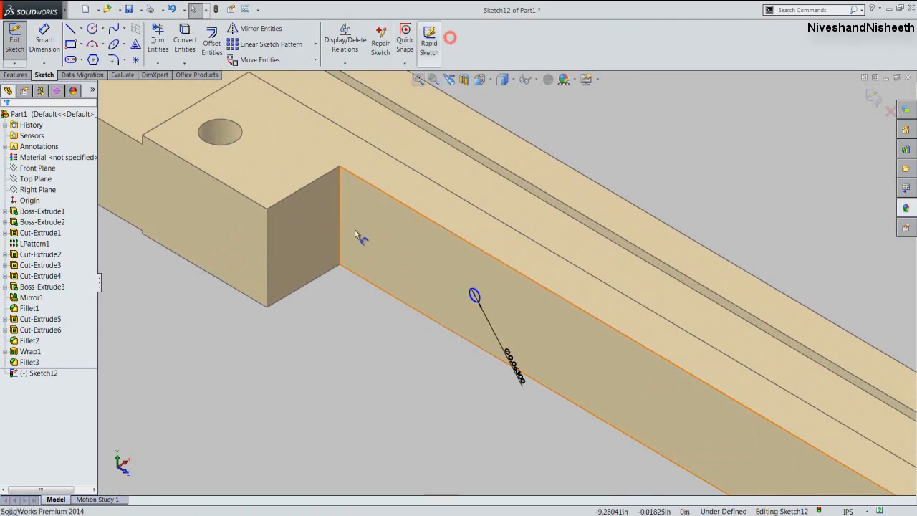
{"action": "left_click", "coordinate": [339, 227]}
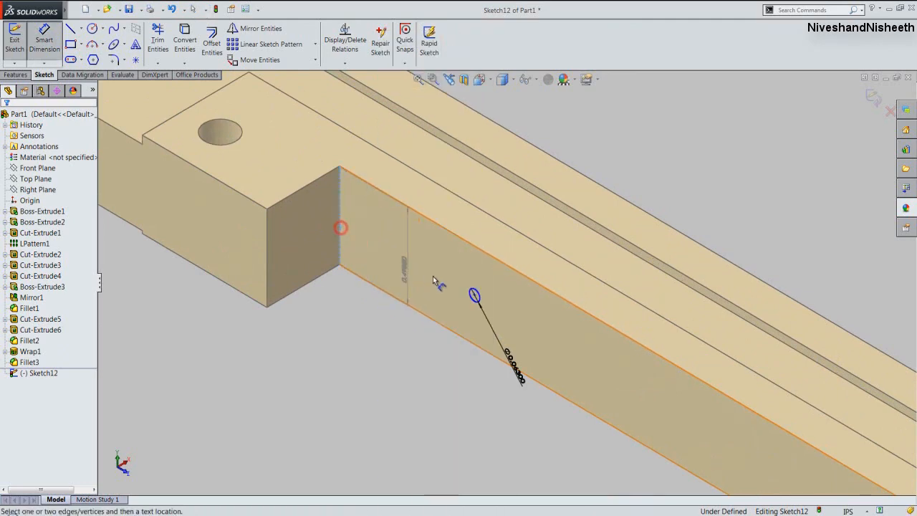
{"action": "left_click", "coordinate": [472, 294]}
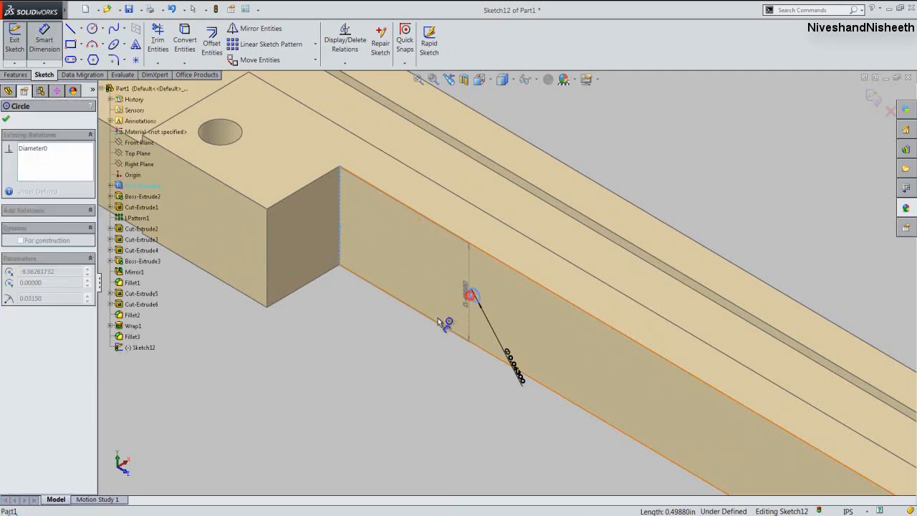
{"action": "left_click", "coordinate": [393, 343]}
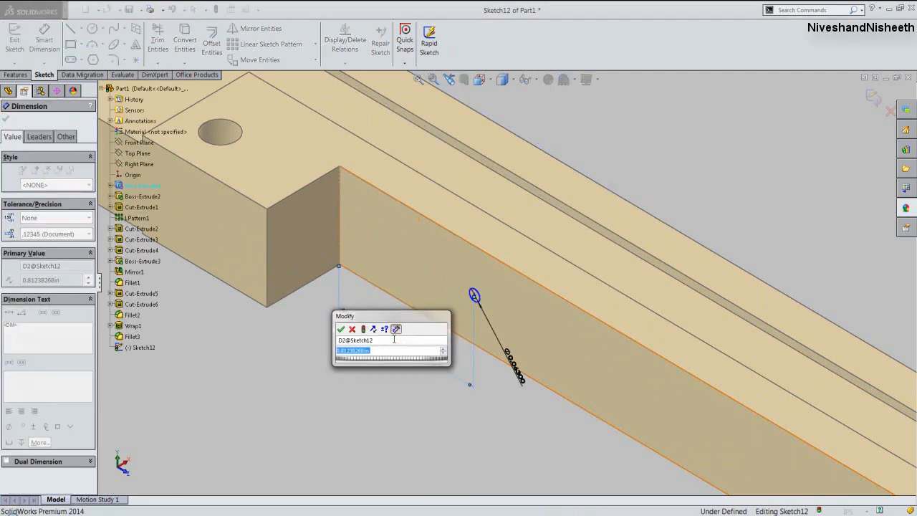
{"action": "type", "text": "2.556"}
{"action": "key", "text": "Return"}
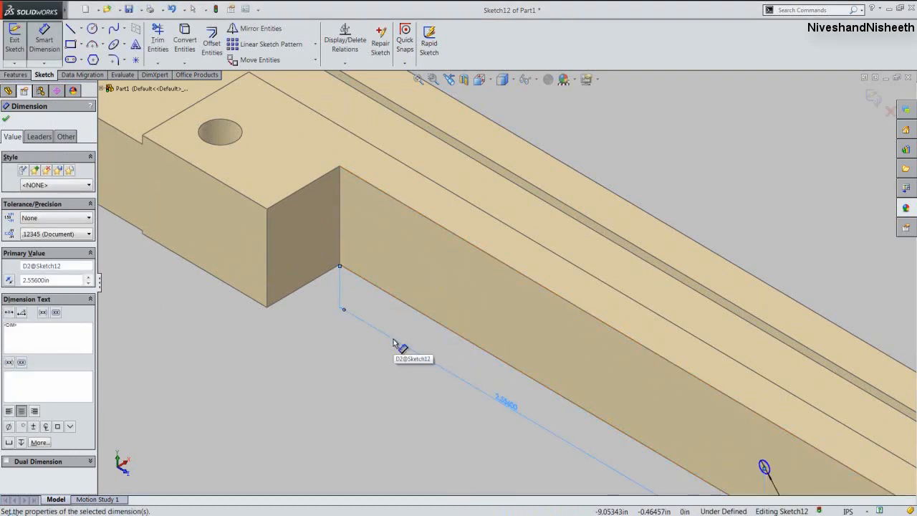
Dimension the circle's center 0.235 in below the side face's upper long edge.
{"action": "scroll", "coordinate": [427, 352], "scroll_direction": "up", "scroll_amount": 3}
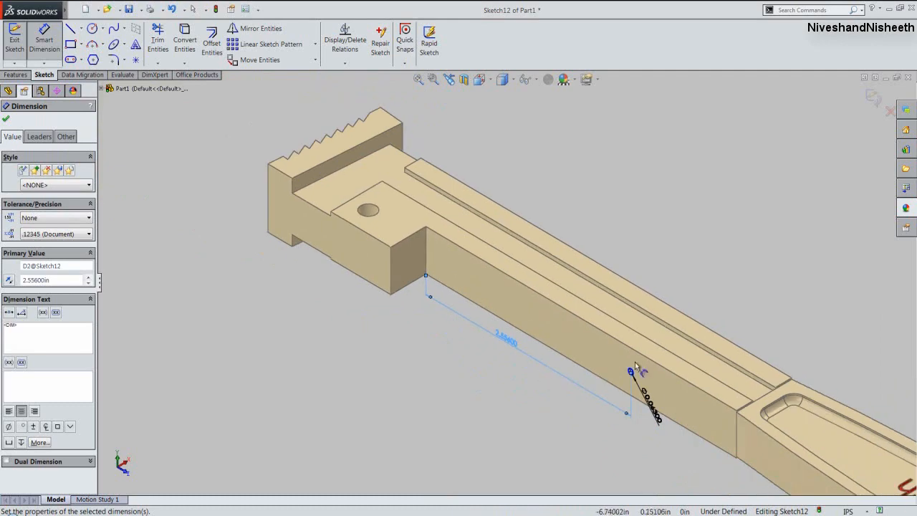
{"action": "scroll", "coordinate": [635, 365], "scroll_direction": "down", "scroll_amount": 3}
{"action": "left_click", "coordinate": [636, 351]}
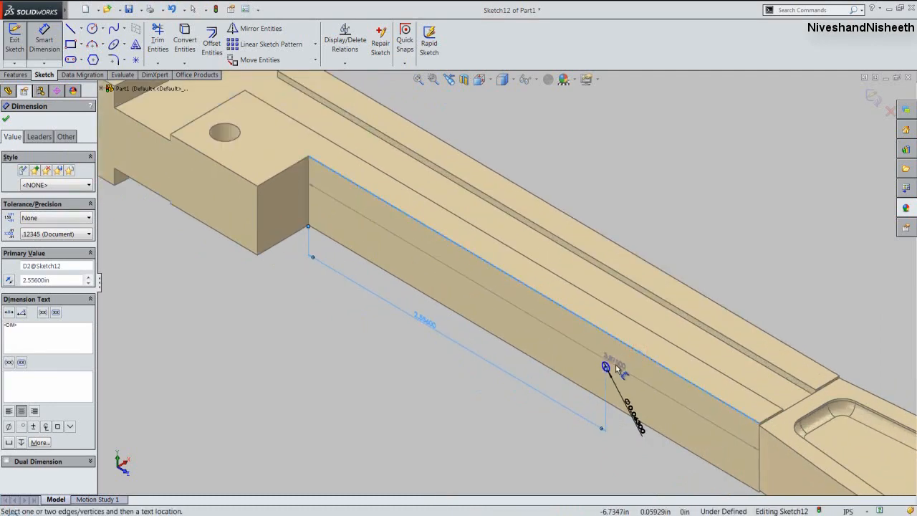
{"action": "scroll", "coordinate": [615, 368], "scroll_direction": "down", "scroll_amount": 3}
{"action": "left_click", "coordinate": [573, 352]}
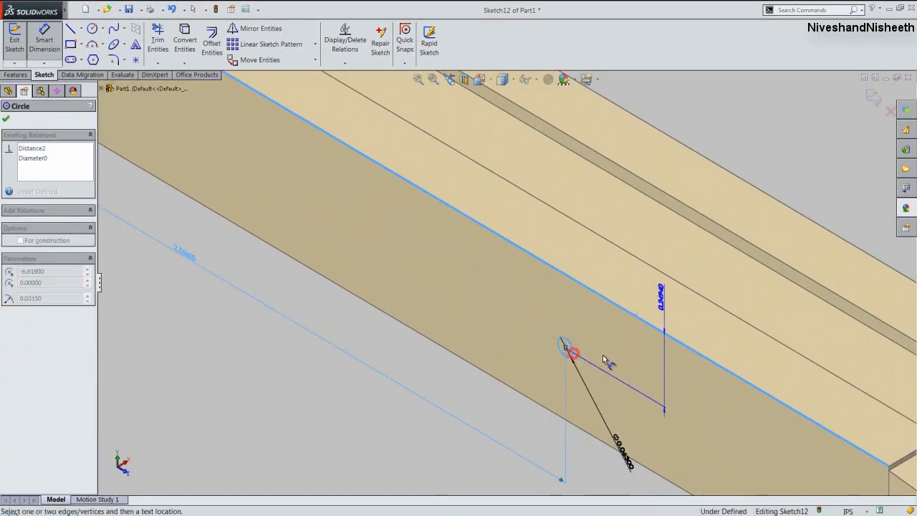
{"action": "left_click", "coordinate": [608, 355]}
{"action": "key", "text": "BackSpace"}
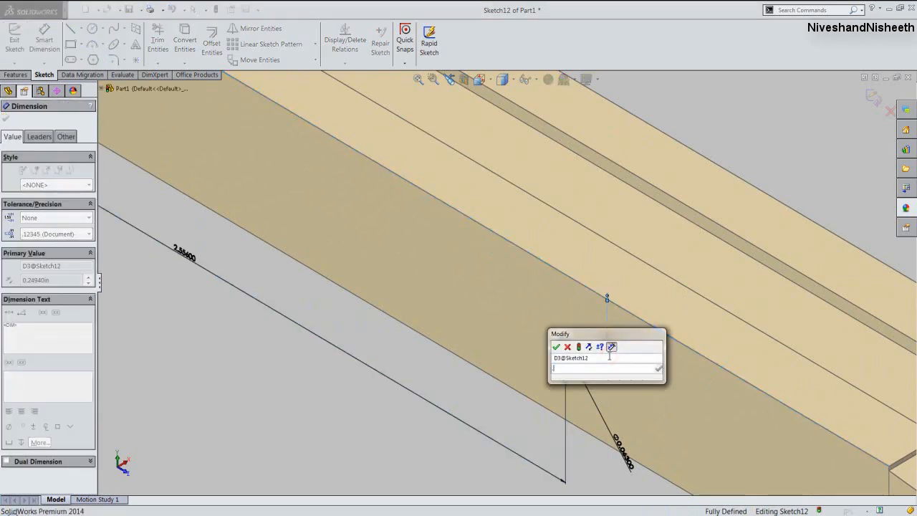
{"action": "type", "text": "235"}
{"action": "key", "text": "Return"}
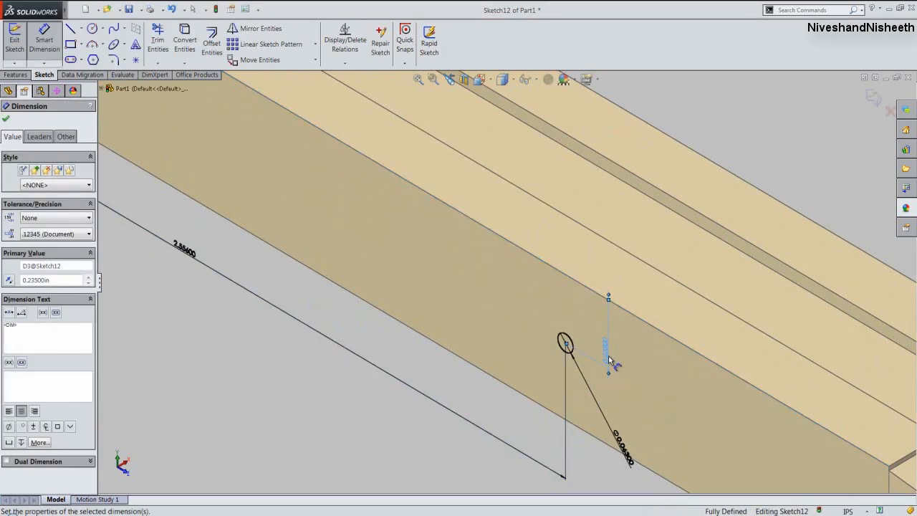
Exit the sketch and cut the circle into the shaft as a blind hole 1/8 in deep.
{"action": "left_click", "coordinate": [872, 99]}
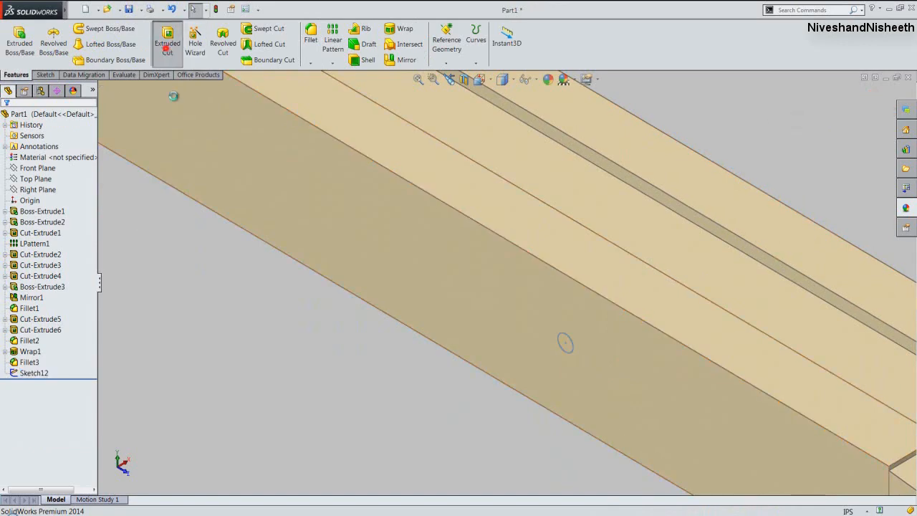
{"action": "left_click", "coordinate": [167, 41]}
{"action": "left_click", "coordinate": [562, 351]}
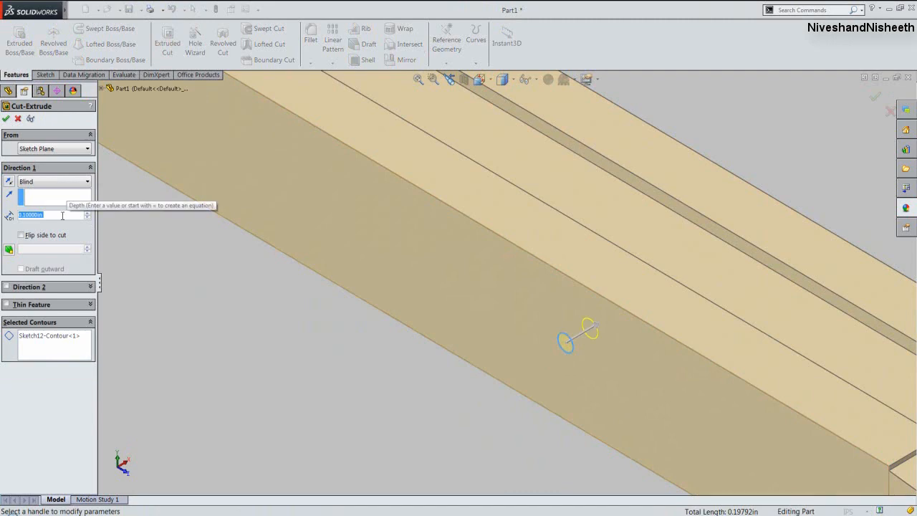
{"action": "type", "text": "1/8"}
{"action": "key", "text": "Return"}
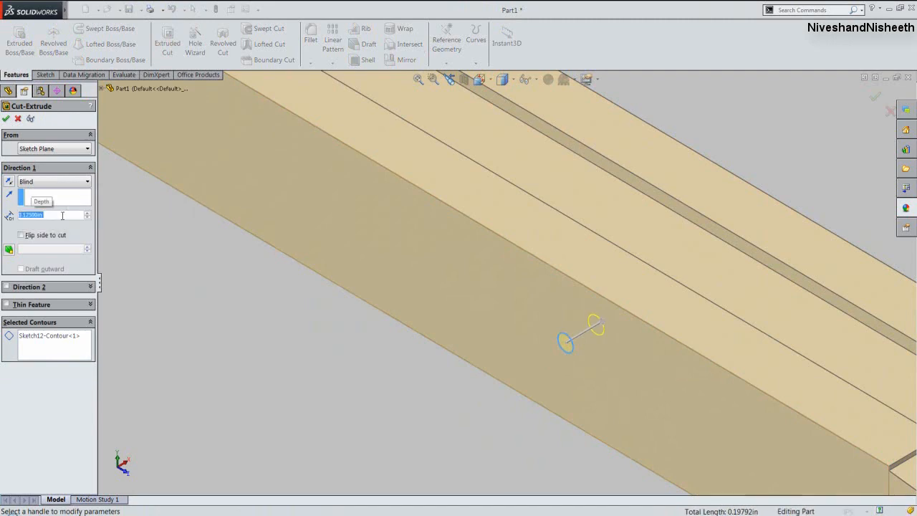
{"action": "left_click", "coordinate": [6, 118]}
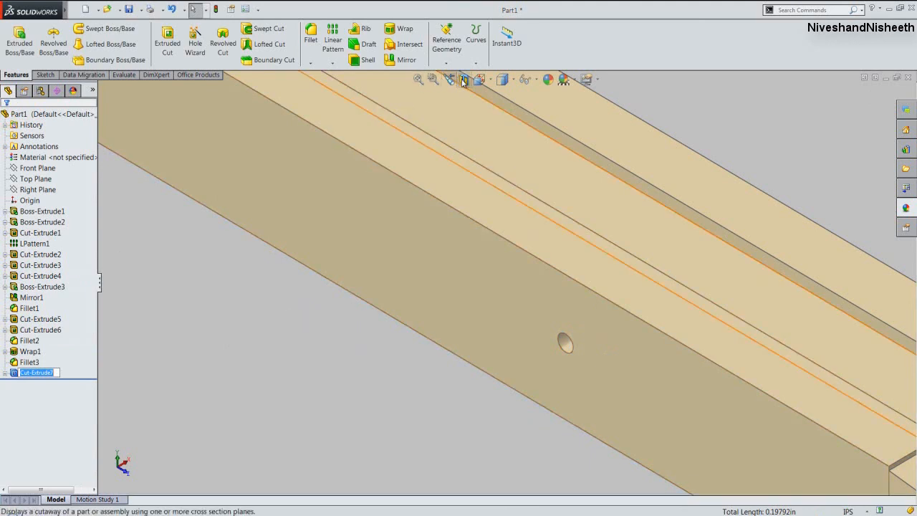
Save the wrench part in its isometric view and close the document.
{"action": "left_click", "coordinate": [480, 79]}
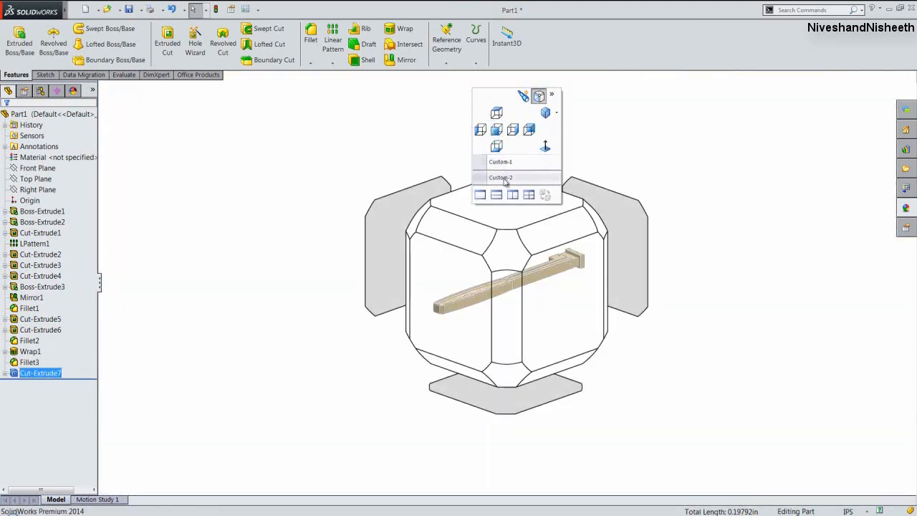
{"action": "left_click", "coordinate": [504, 179]}
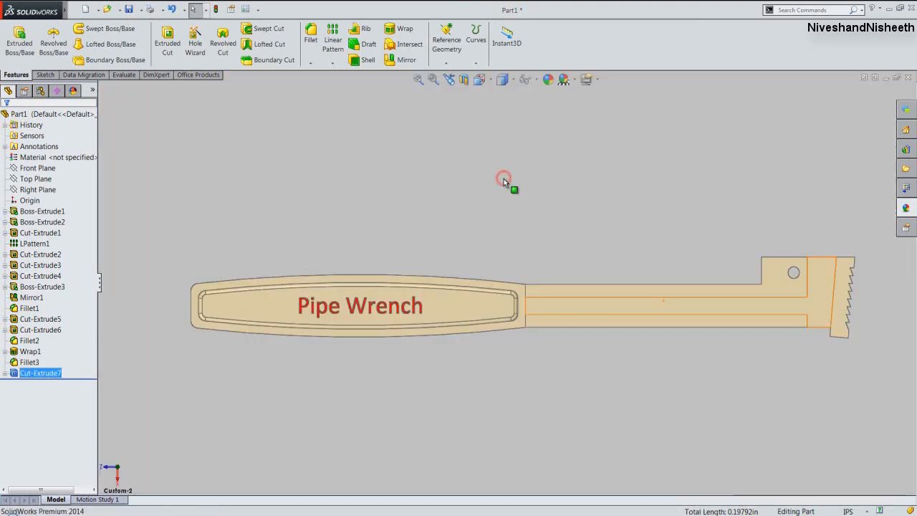
{"action": "left_click", "coordinate": [490, 80]}
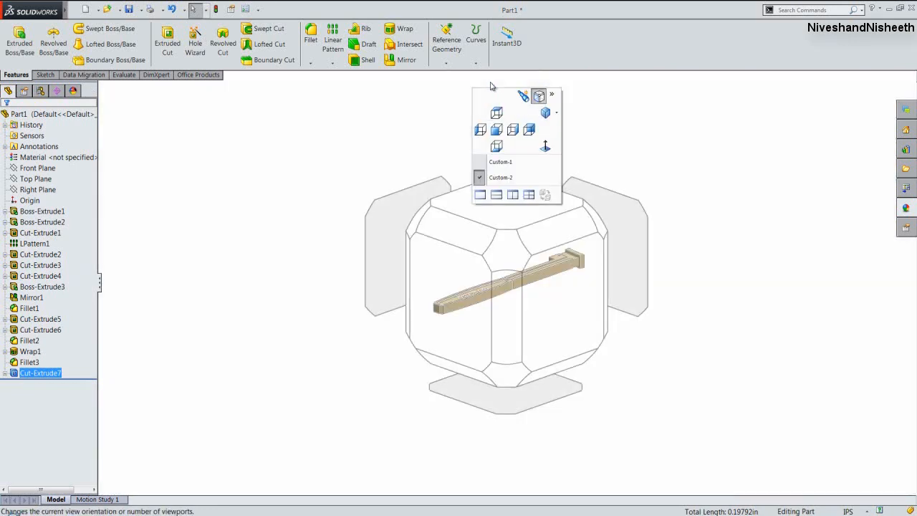
{"action": "left_click", "coordinate": [500, 161]}
{"action": "left_click", "coordinate": [418, 78]}
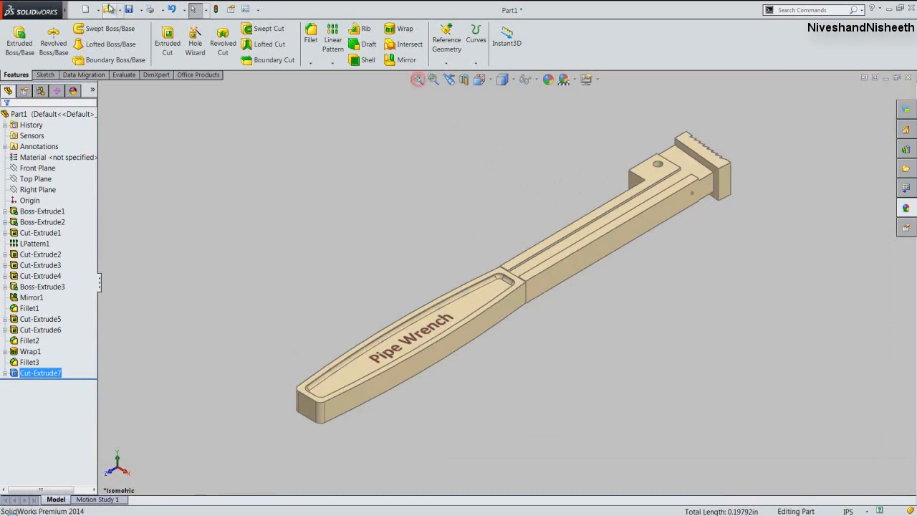
{"action": "left_click", "coordinate": [225, 172]}
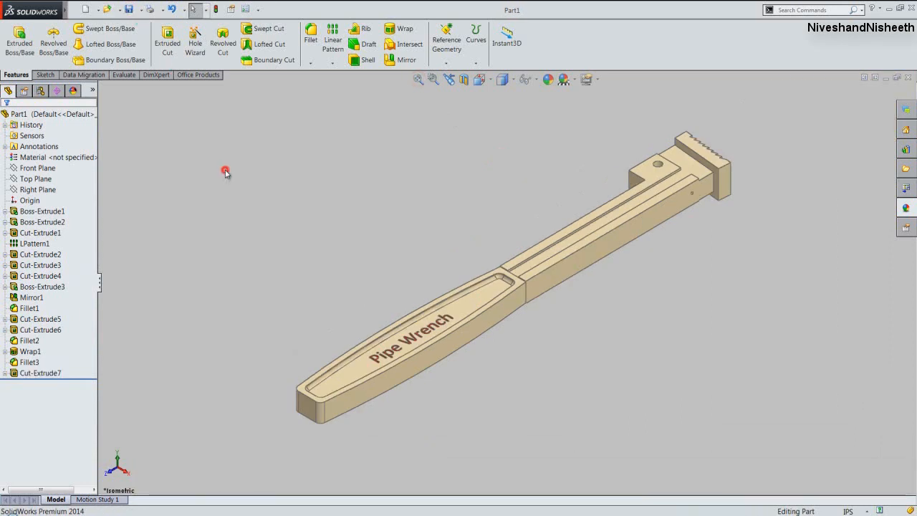
{"action": "left_click", "coordinate": [237, 189]}
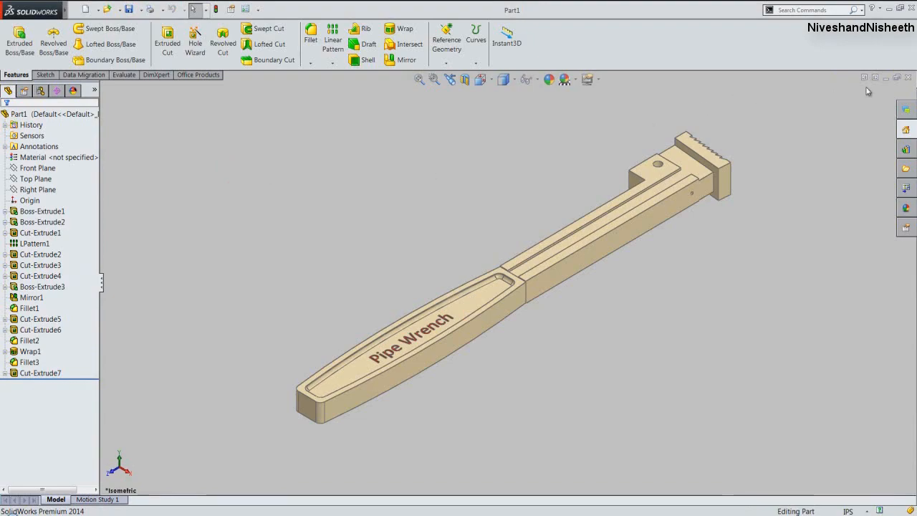
{"action": "left_click", "coordinate": [907, 78]}
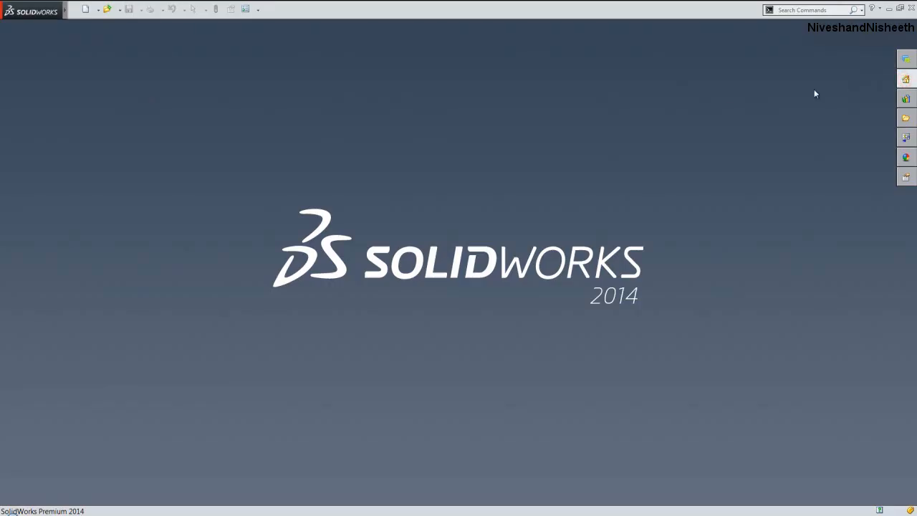
Create a new part and set its inch length units to five decimal places (.12345).
{"action": "left_click", "coordinate": [85, 10]}
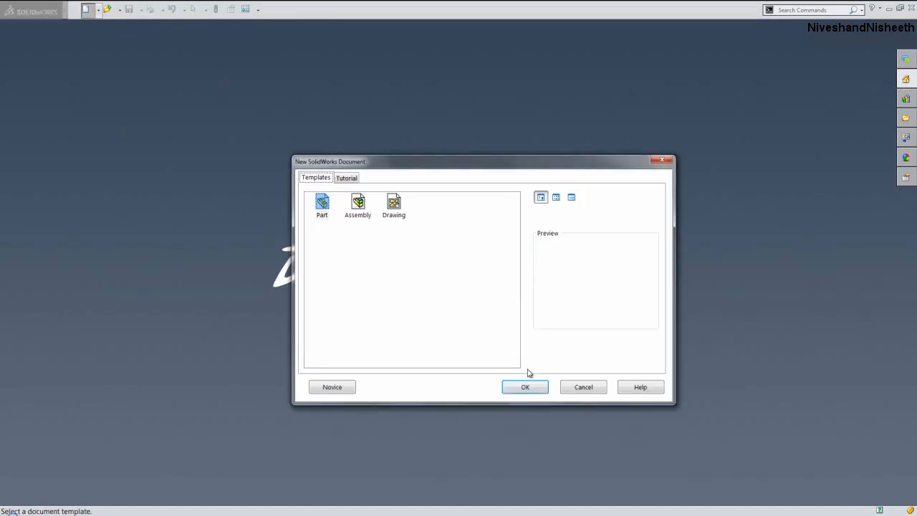
{"action": "left_click", "coordinate": [530, 385]}
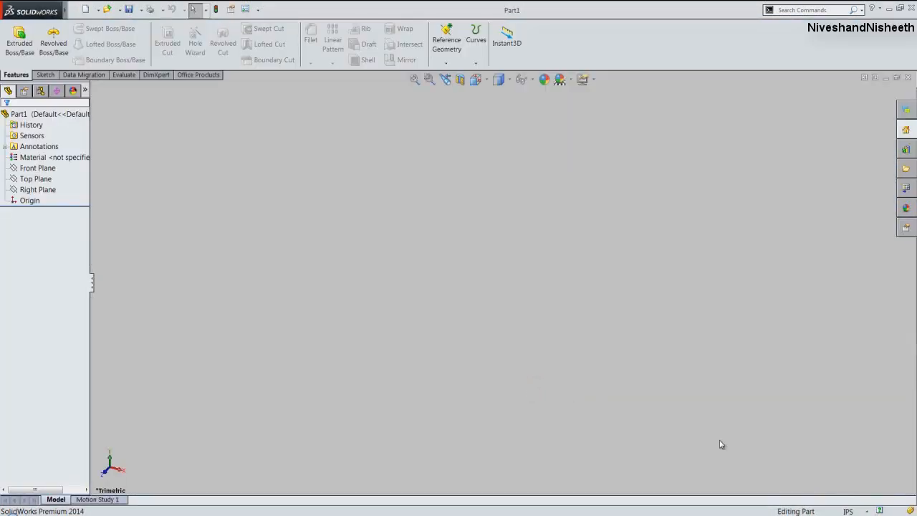
{"action": "left_click", "coordinate": [847, 511]}
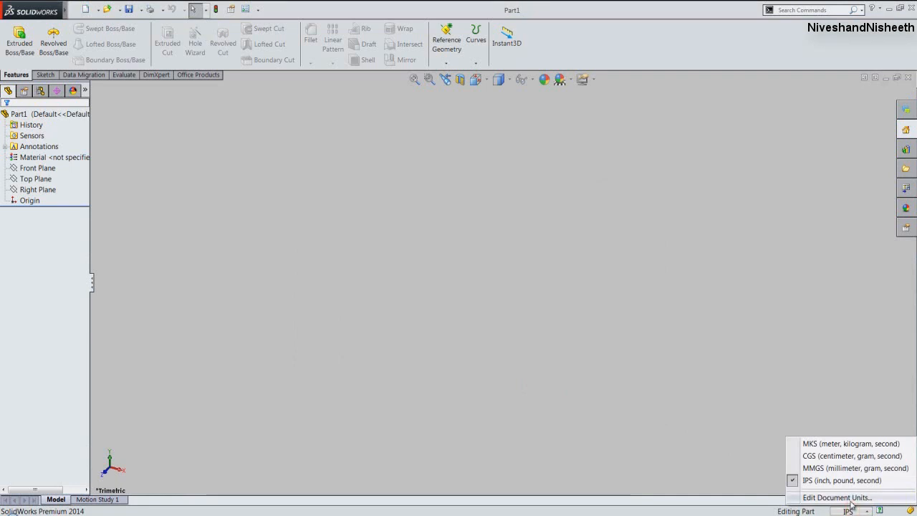
{"action": "left_click", "coordinate": [852, 498]}
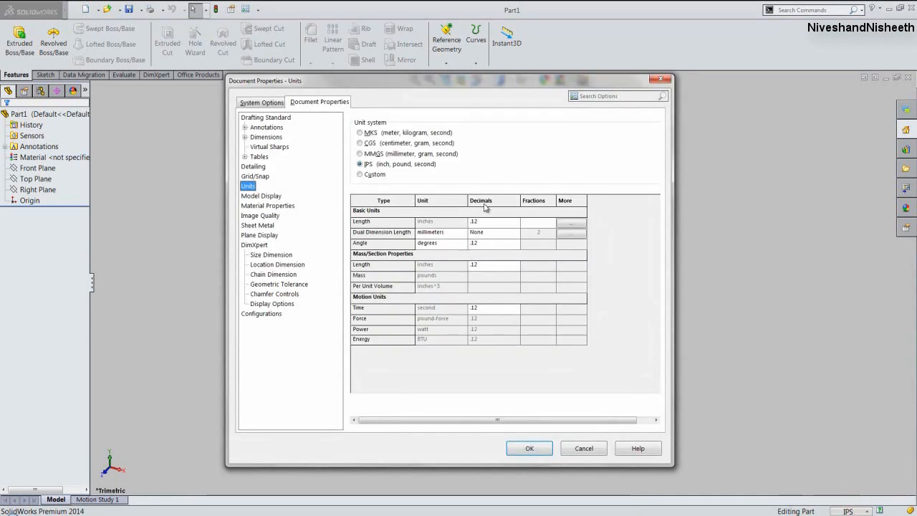
{"action": "left_click", "coordinate": [492, 221]}
{"action": "left_click", "coordinate": [514, 222]}
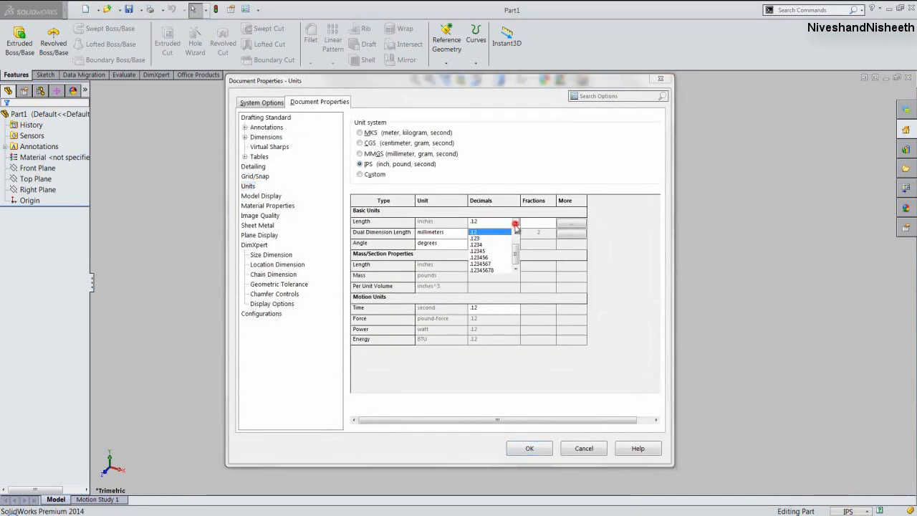
{"action": "left_click", "coordinate": [483, 252]}
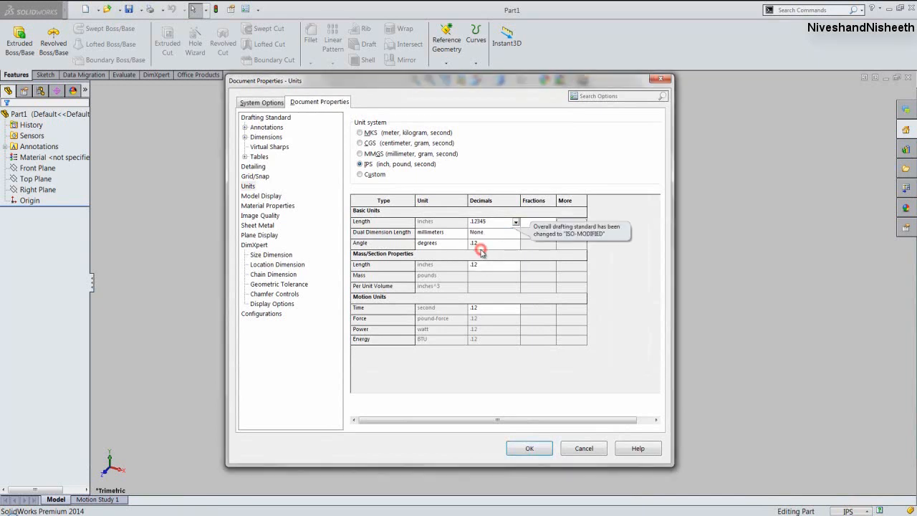
{"action": "left_click", "coordinate": [516, 448]}
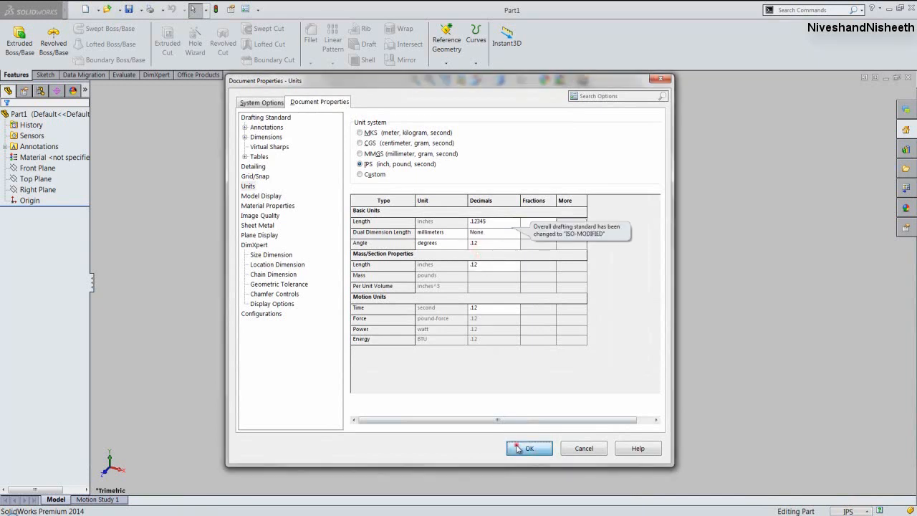
Start a sketch on the Top Plane and draw a horizontal line 2.79896 in long near the origin.
{"action": "left_click", "coordinate": [45, 76]}
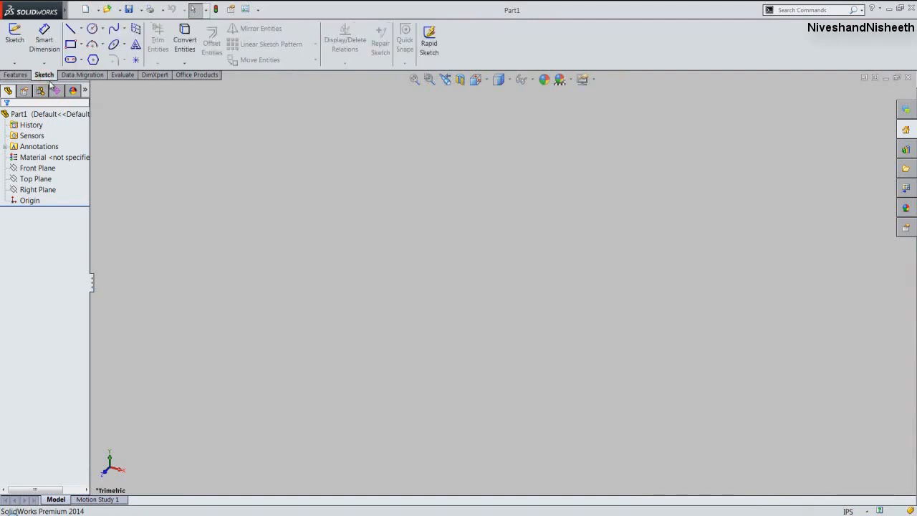
{"action": "left_click", "coordinate": [15, 36]}
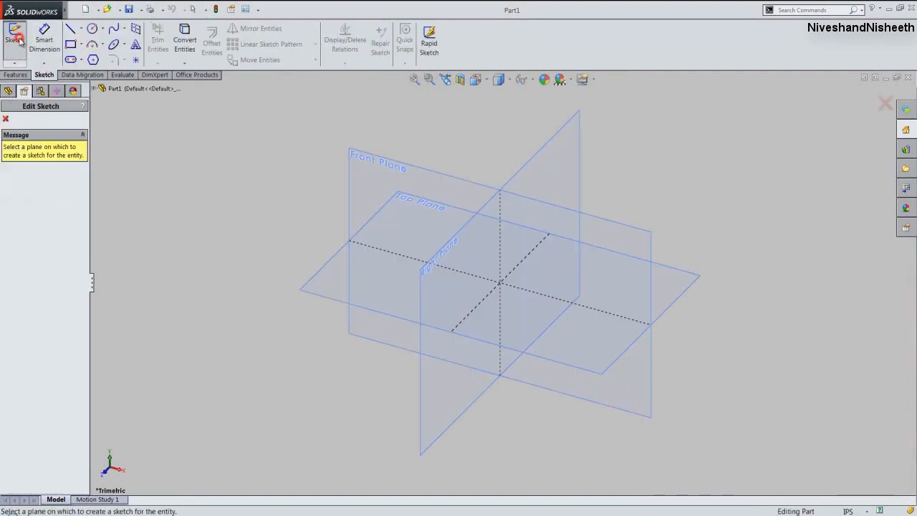
{"action": "left_click", "coordinate": [328, 267]}
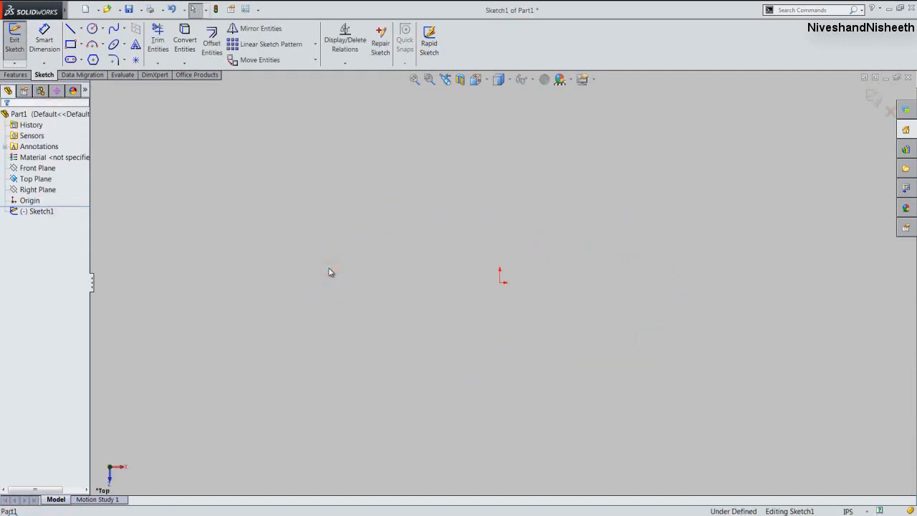
{"action": "left_click", "coordinate": [301, 240]}
{"action": "right_click", "coordinate": [301, 239]}
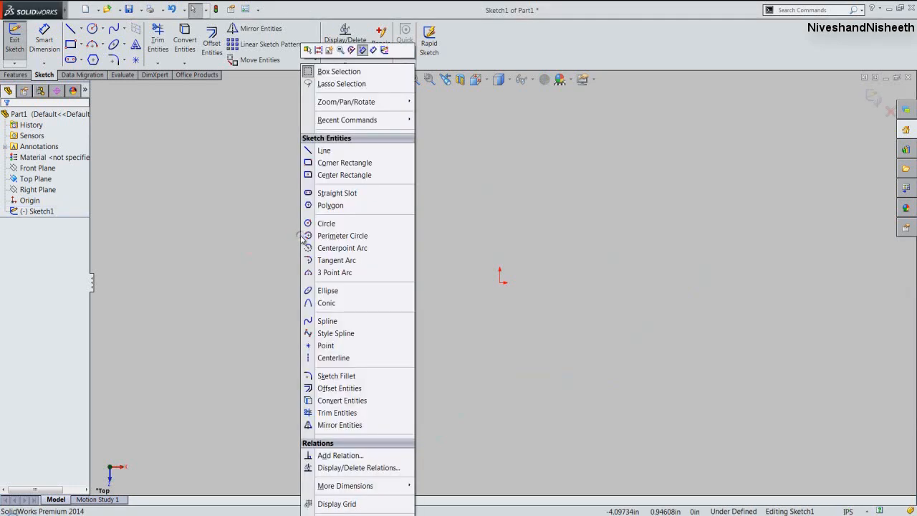
{"action": "left_click", "coordinate": [327, 154]}
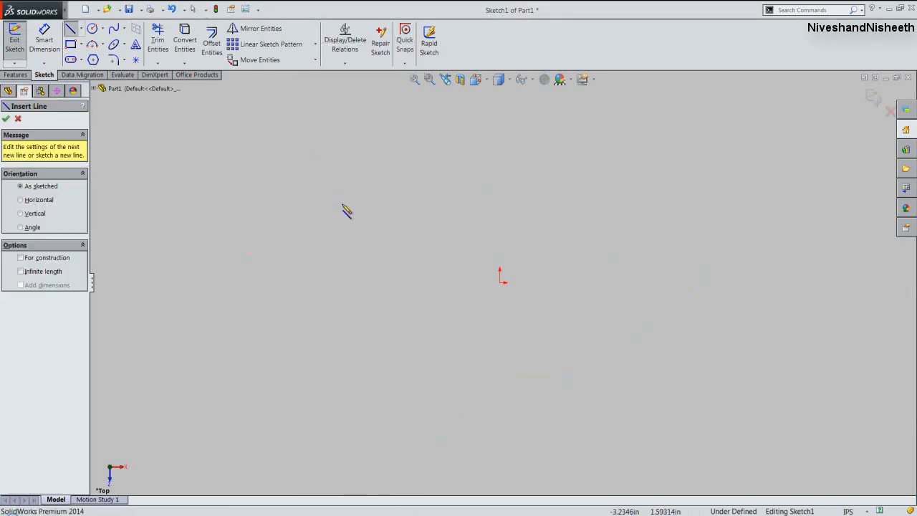
{"action": "left_click", "coordinate": [328, 264]}
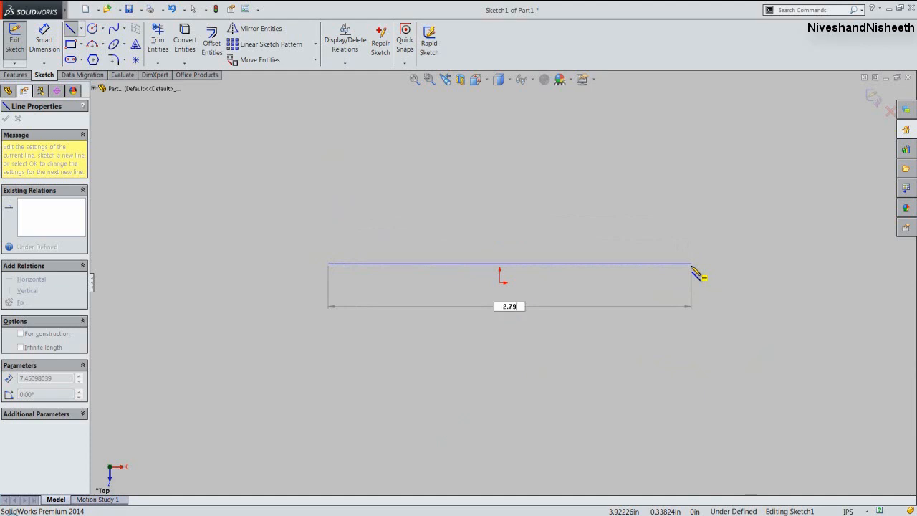
{"action": "type", "text": "9"}
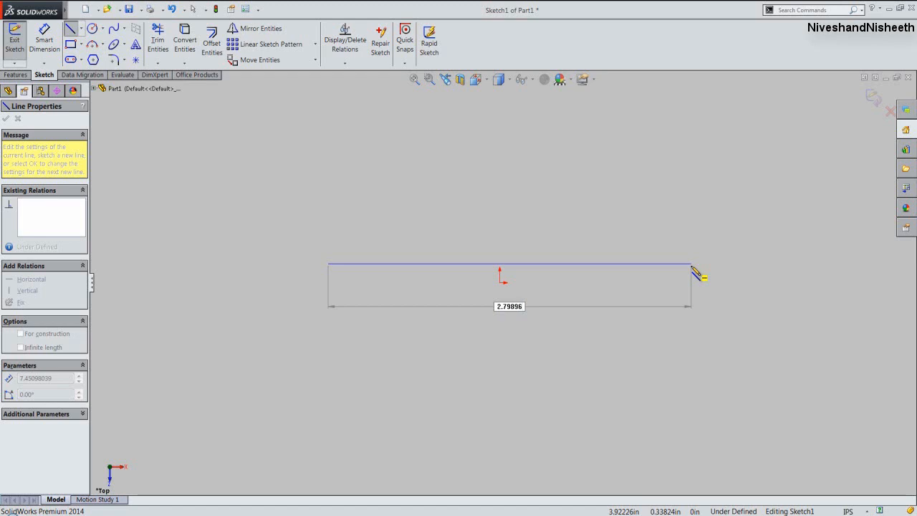
{"action": "type", "text": "6"}
{"action": "key", "text": "Return"}
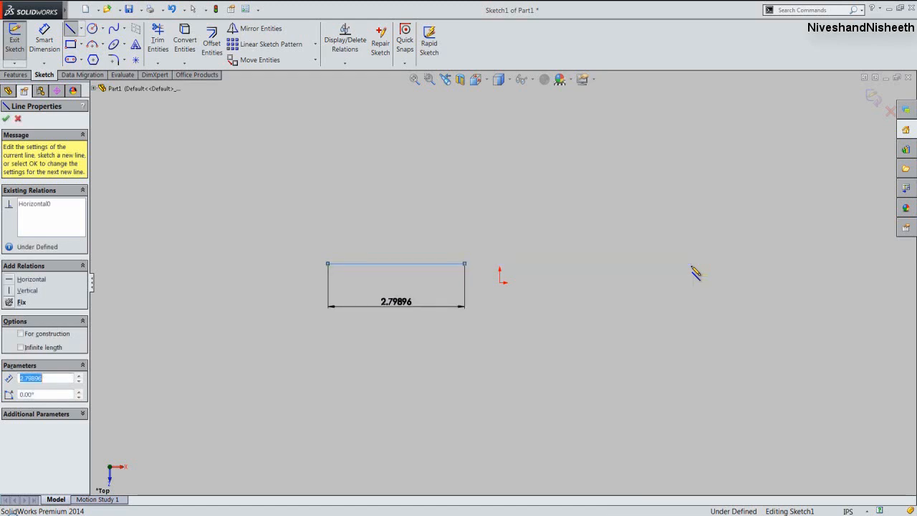
{"action": "key", "text": "Escape"}
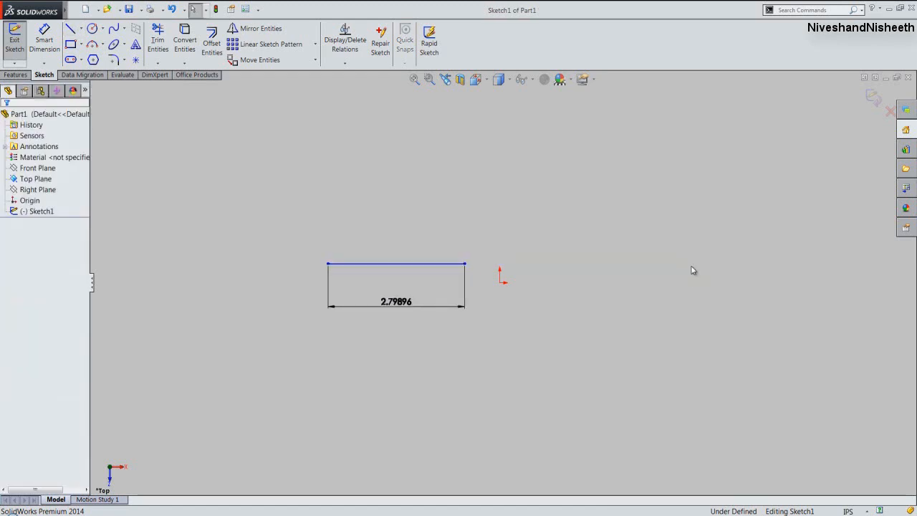
Add a Midpoint relation between the horizontal line and the origin.
{"action": "left_click", "coordinate": [345, 63]}
{"action": "left_click", "coordinate": [359, 88]}
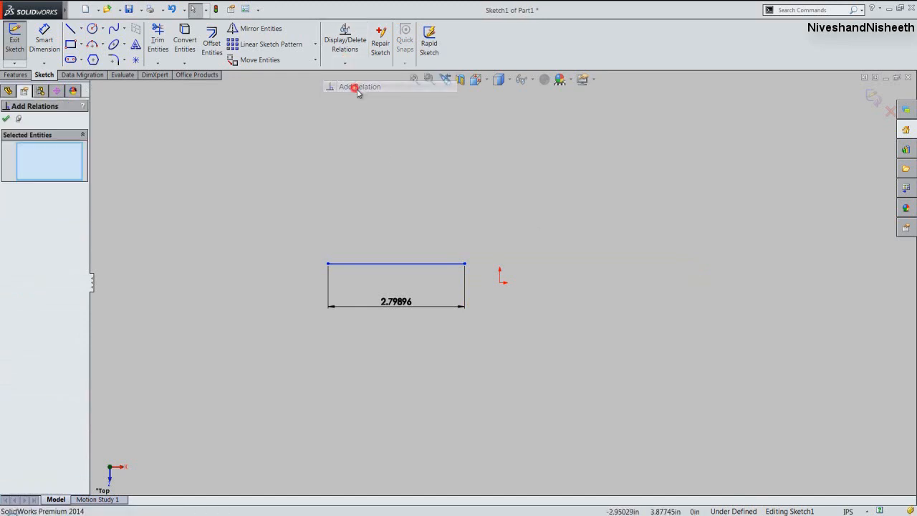
{"action": "left_click", "coordinate": [392, 263]}
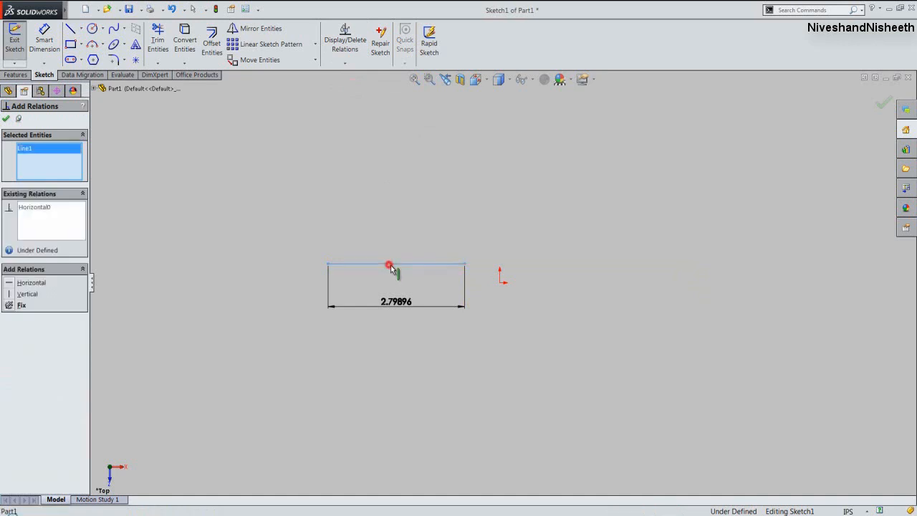
{"action": "left_click", "coordinate": [500, 282]}
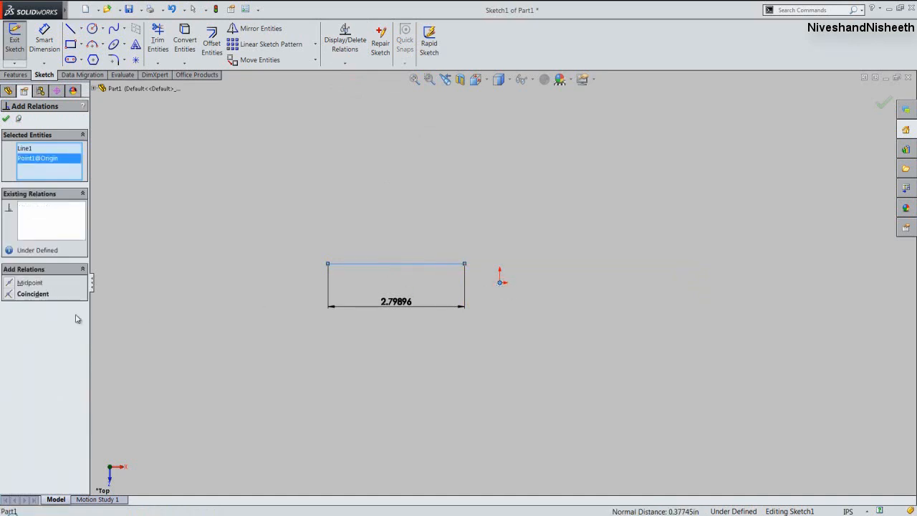
{"action": "left_click", "coordinate": [11, 283]}
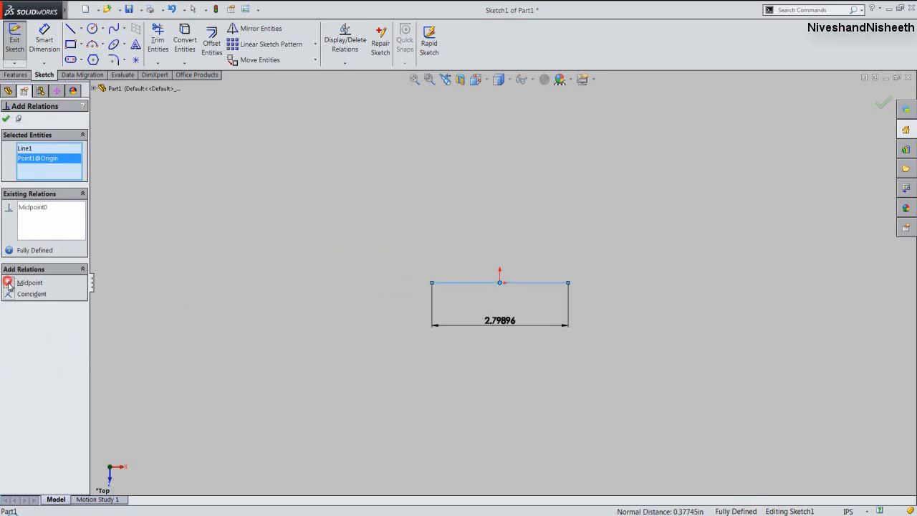
{"action": "left_click", "coordinate": [6, 119]}
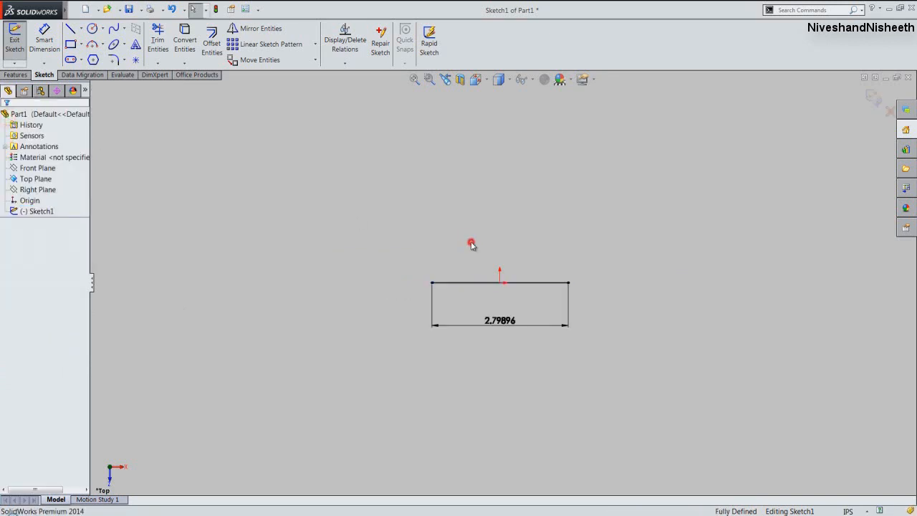
Draw a second horizontal line 1.79895 in long above the first, starting over its left endpoint.
{"action": "right_click", "coordinate": [471, 213]}
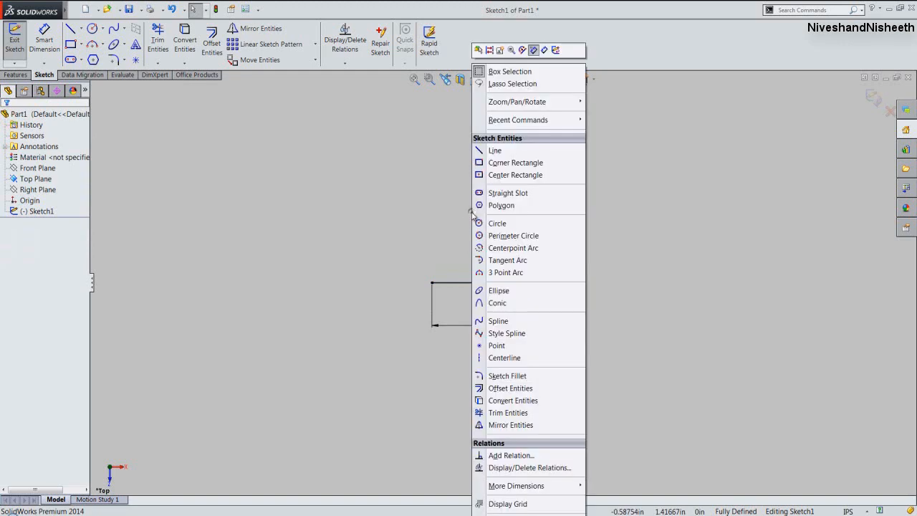
{"action": "left_click", "coordinate": [494, 150]}
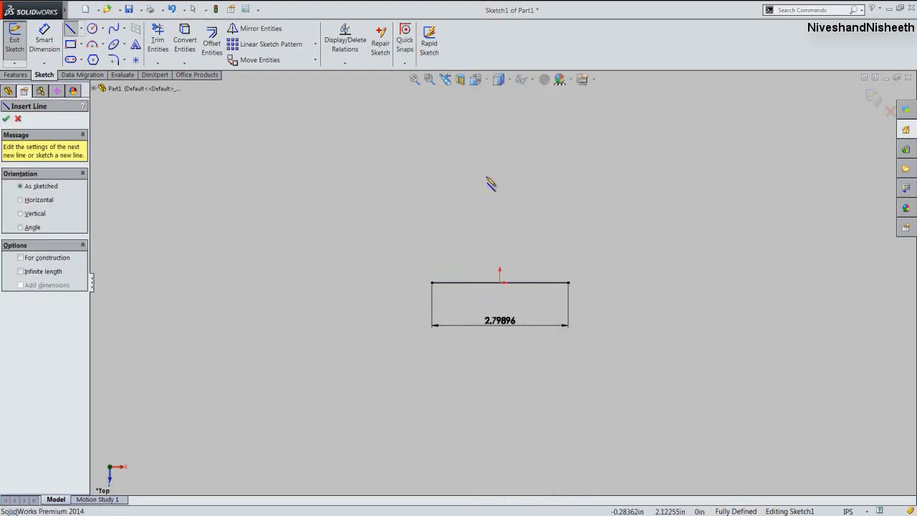
{"action": "scroll", "coordinate": [465, 220], "scroll_direction": "down", "scroll_amount": 2}
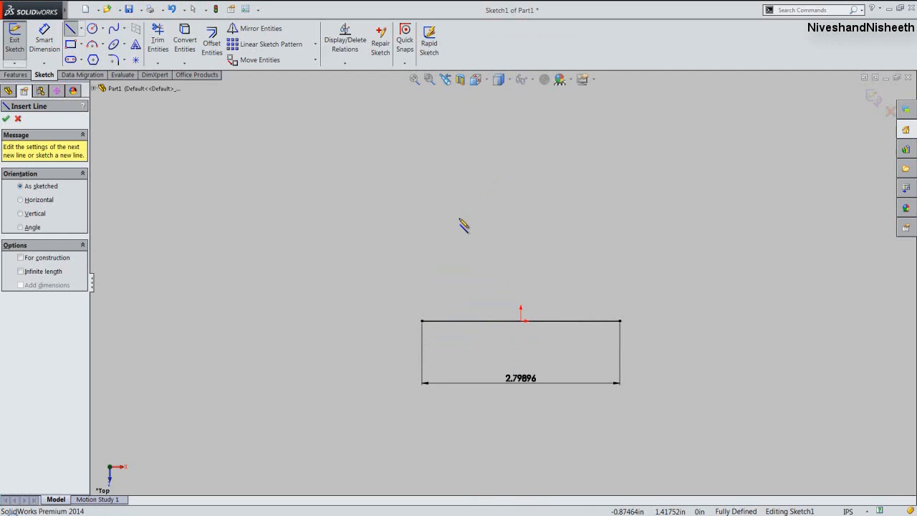
{"action": "left_click", "coordinate": [422, 207]}
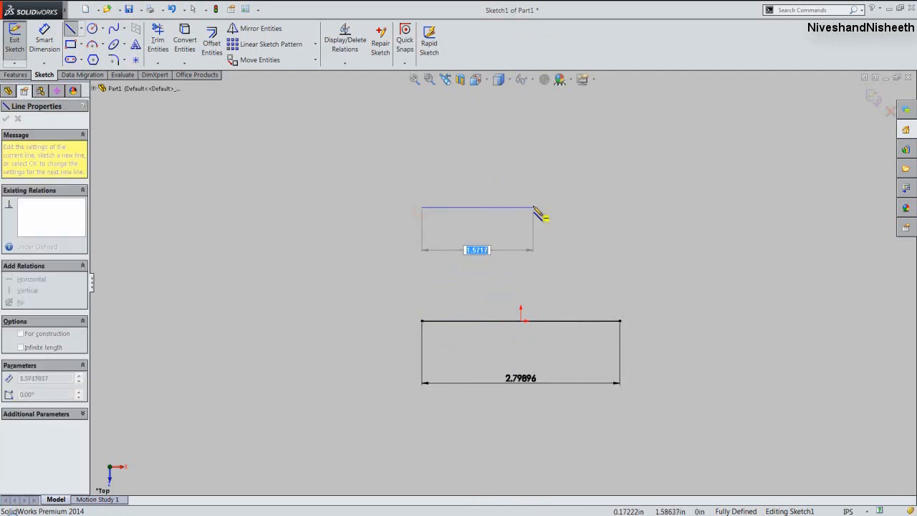
{"action": "type", "text": "1.79895"}
{"action": "key", "text": "Return"}
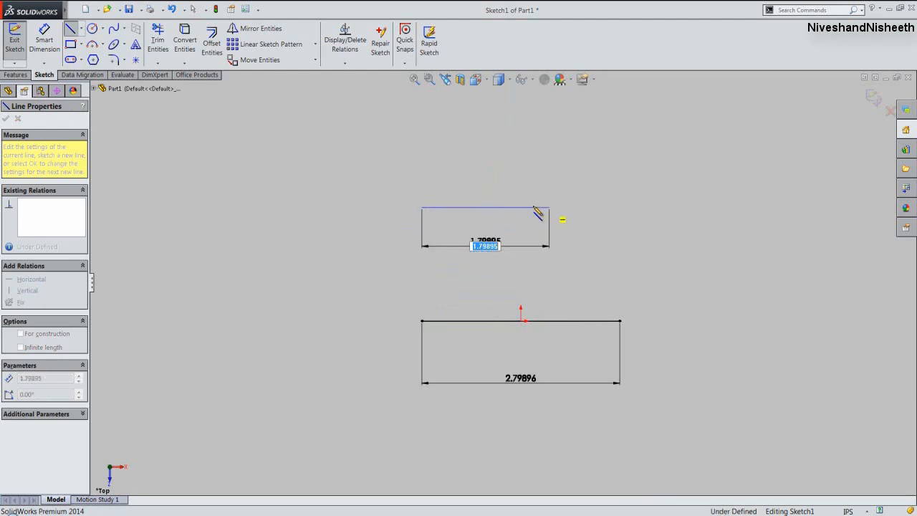
{"action": "key", "text": "Escape"}
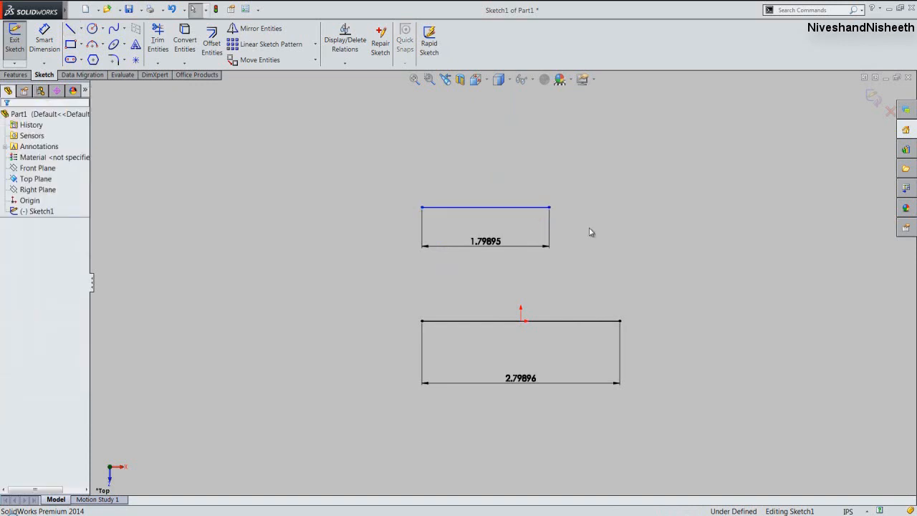
Dimension the vertical distance between the two horizontal lines as 2 in.
{"action": "right_click", "coordinate": [590, 232]}
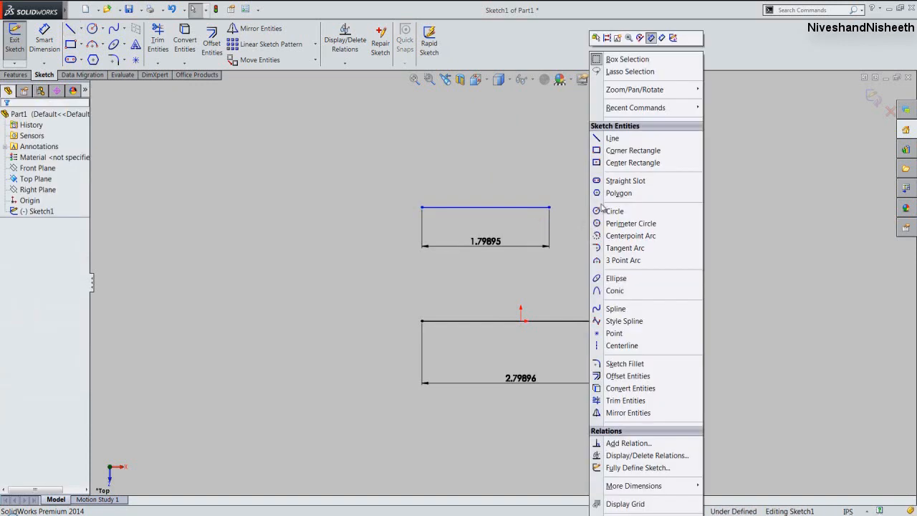
{"action": "left_click", "coordinate": [662, 38]}
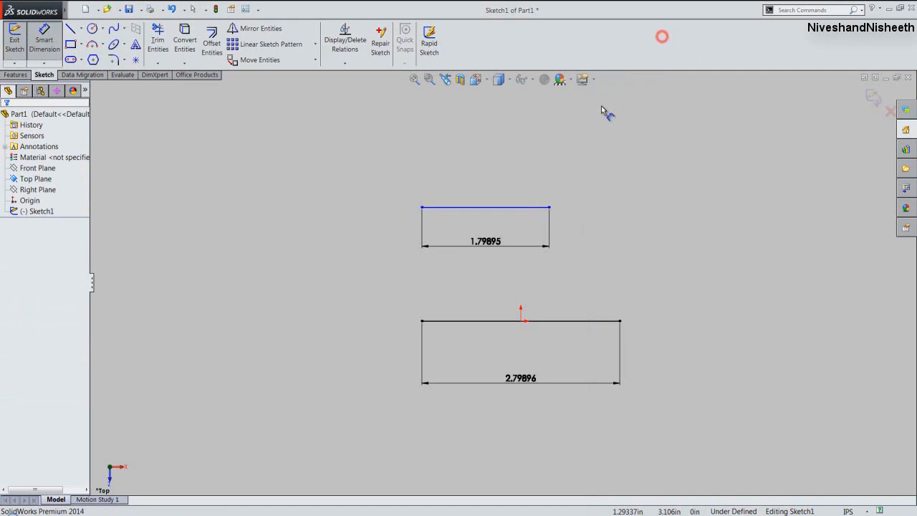
{"action": "left_click", "coordinate": [477, 207]}
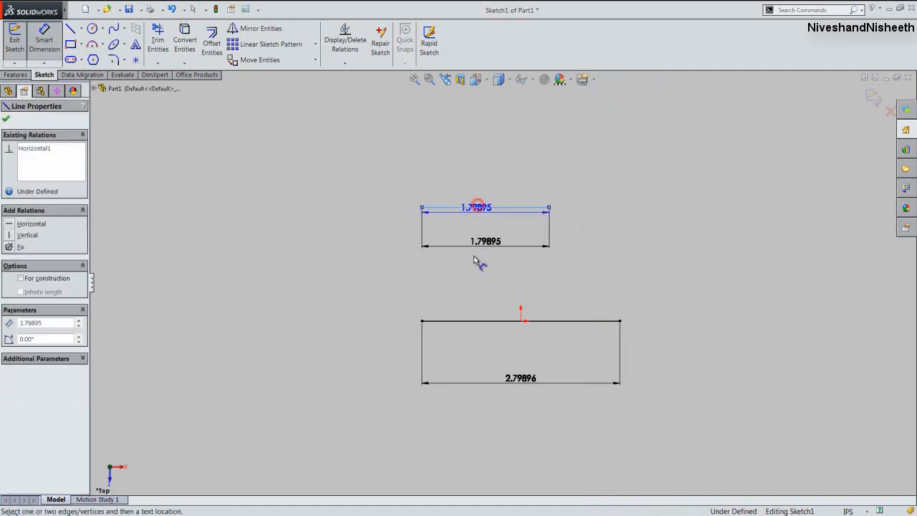
{"action": "left_click", "coordinate": [473, 322]}
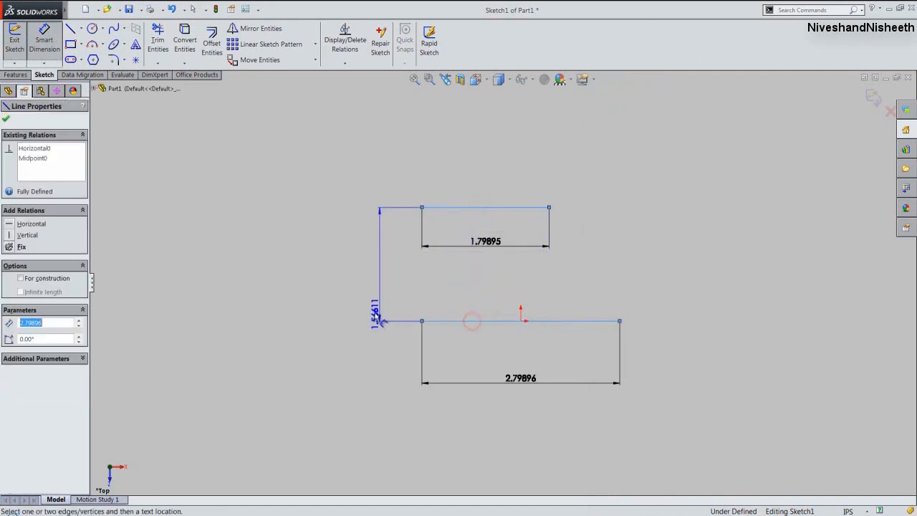
{"action": "left_click", "coordinate": [372, 313]}
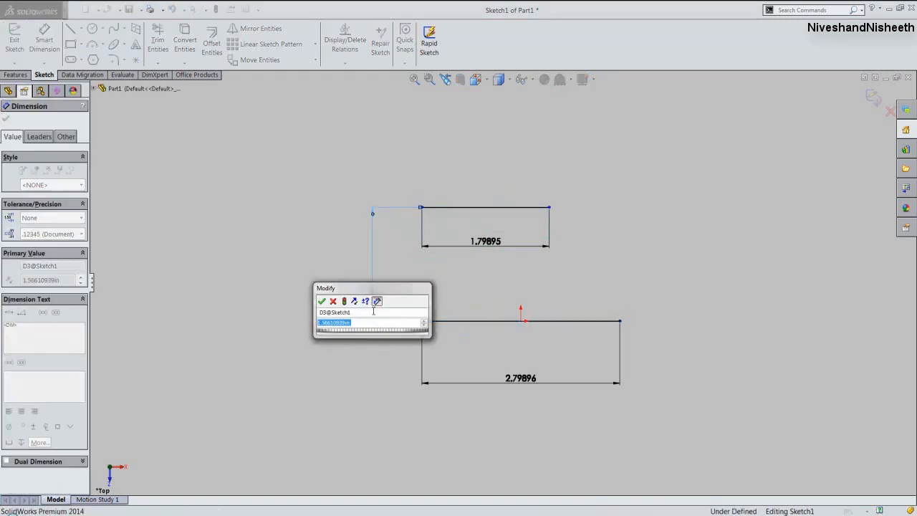
{"action": "type", "text": "2"}
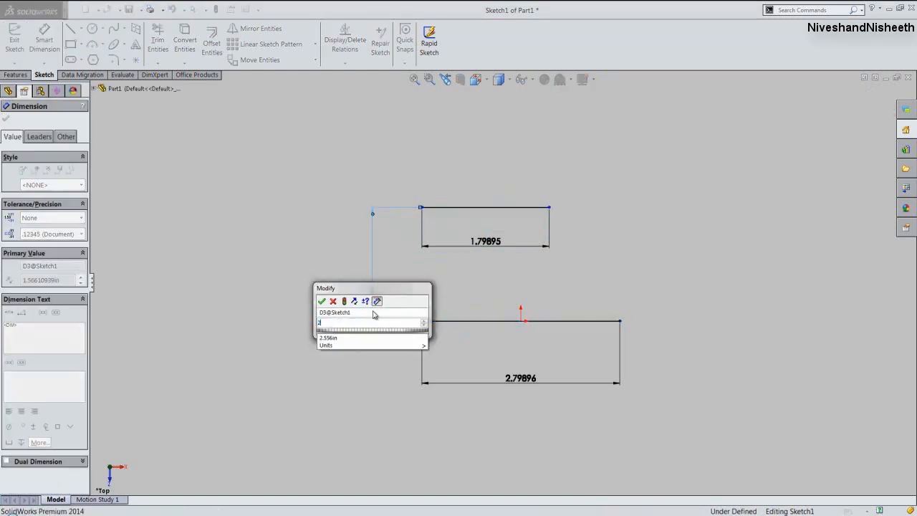
{"action": "key", "text": "Return"}
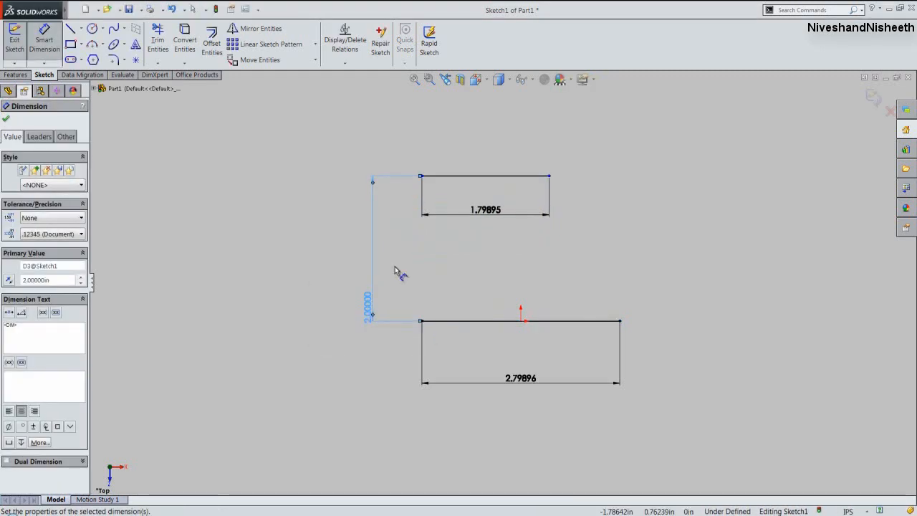
{"action": "right_click", "coordinate": [395, 270]}
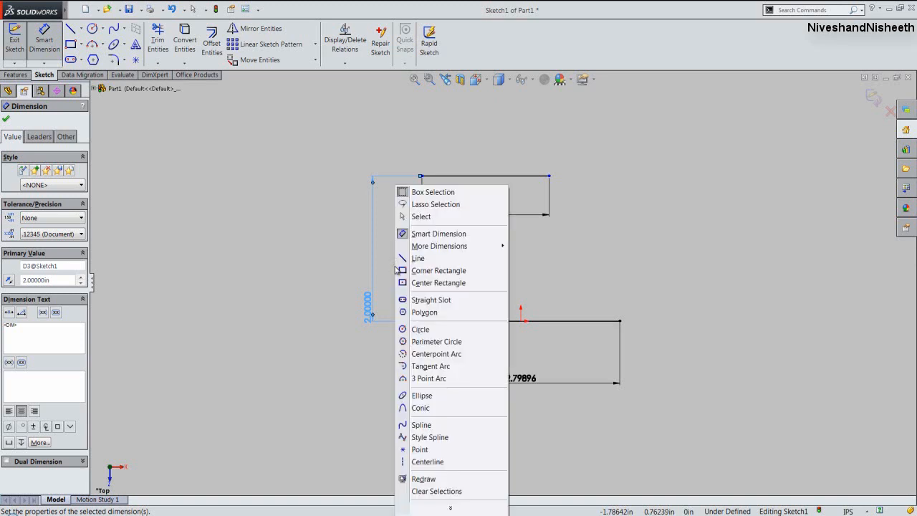
Add a Vertical relation between the left endpoints of the upper and lower horizontal lines.
{"action": "left_click", "coordinate": [416, 216]}
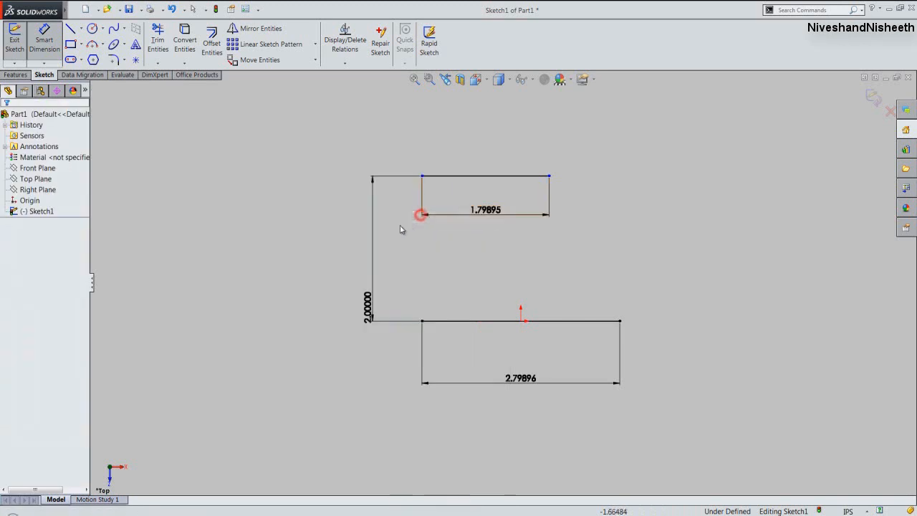
{"action": "left_click", "coordinate": [398, 224]}
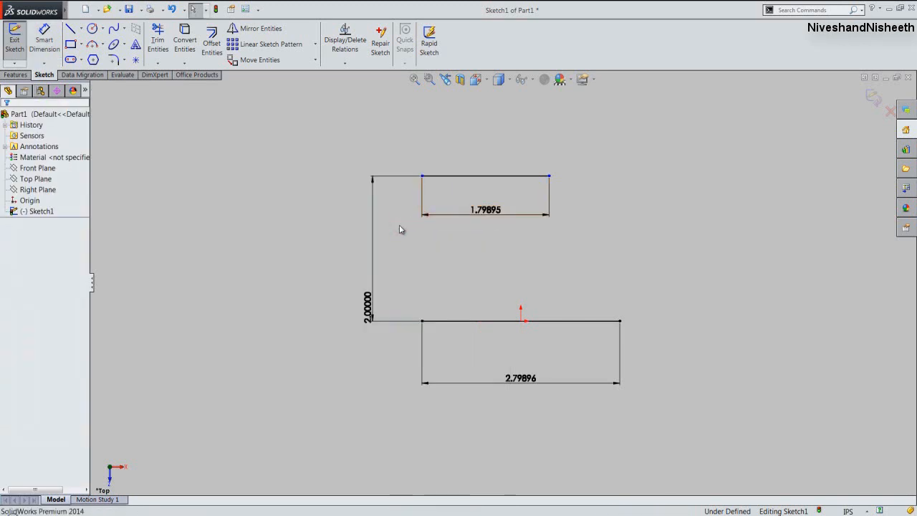
{"action": "left_click", "coordinate": [344, 63]}
{"action": "left_click", "coordinate": [352, 86]}
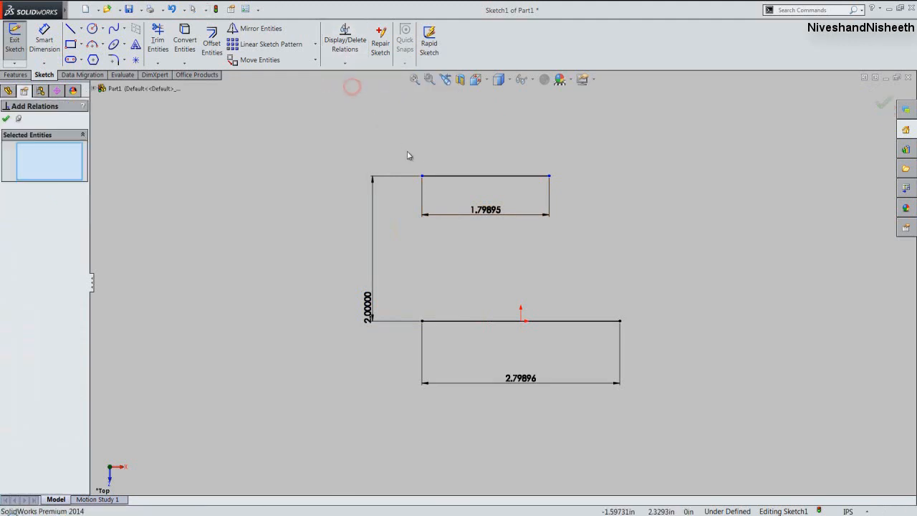
{"action": "left_click", "coordinate": [422, 175]}
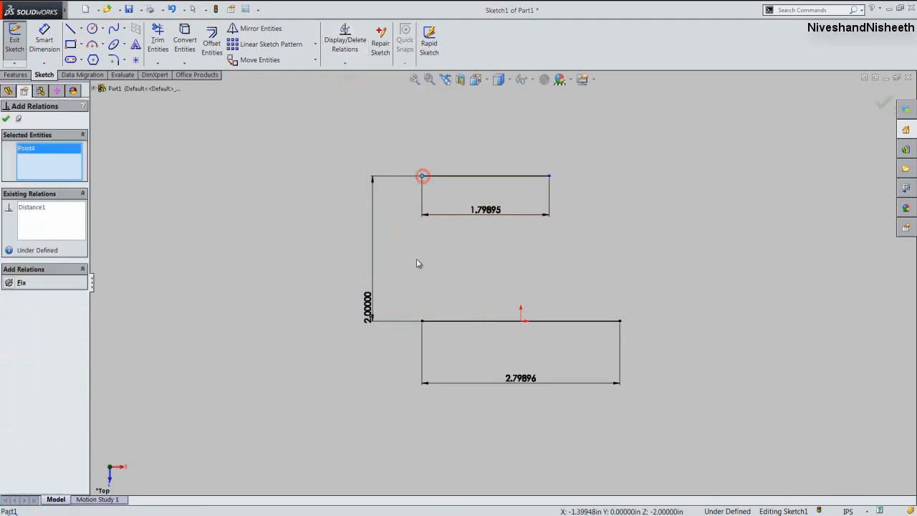
{"action": "left_click", "coordinate": [422, 321]}
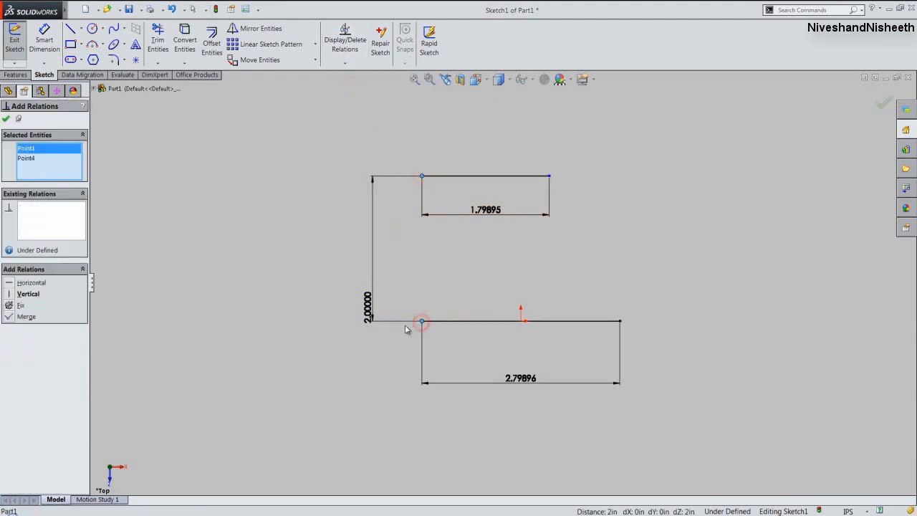
{"action": "left_click", "coordinate": [11, 296]}
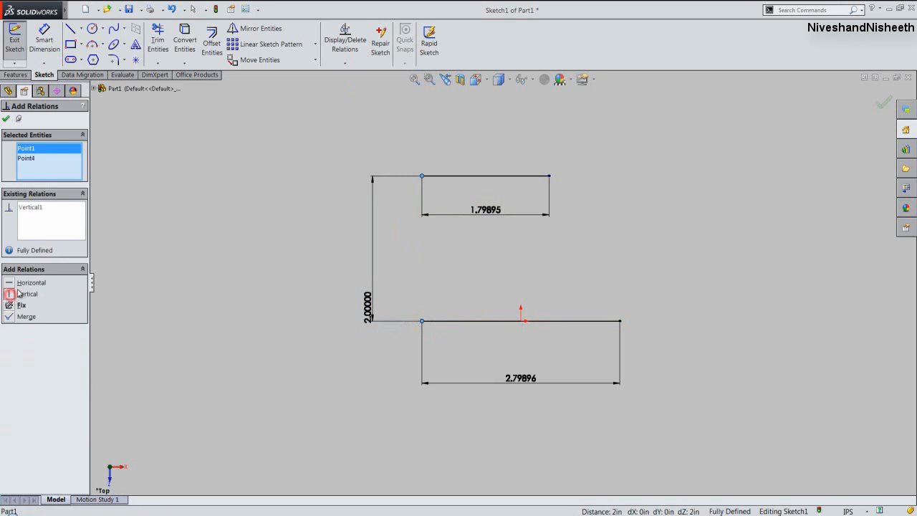
{"action": "left_click", "coordinate": [5, 120]}
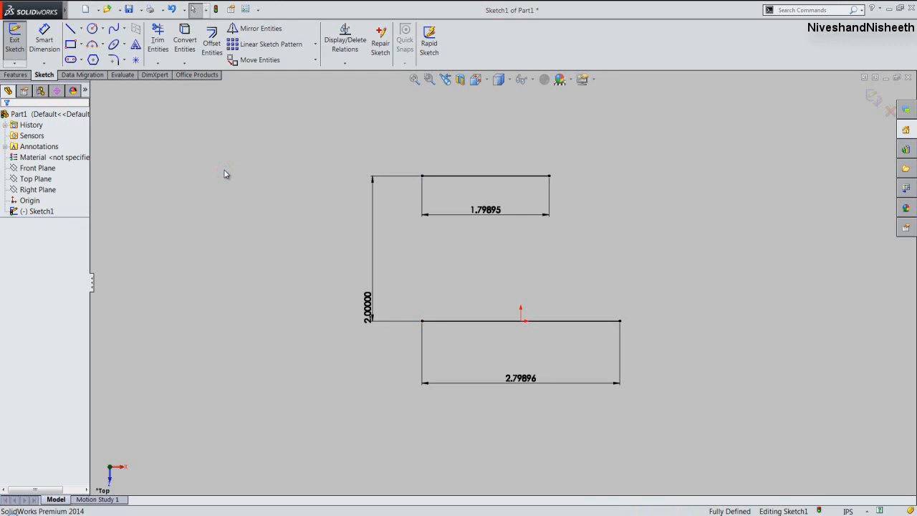
Draw a vertical line 0.65625 in long upward from the right endpoint of the lower horizontal line.
{"action": "right_click", "coordinate": [224, 174]}
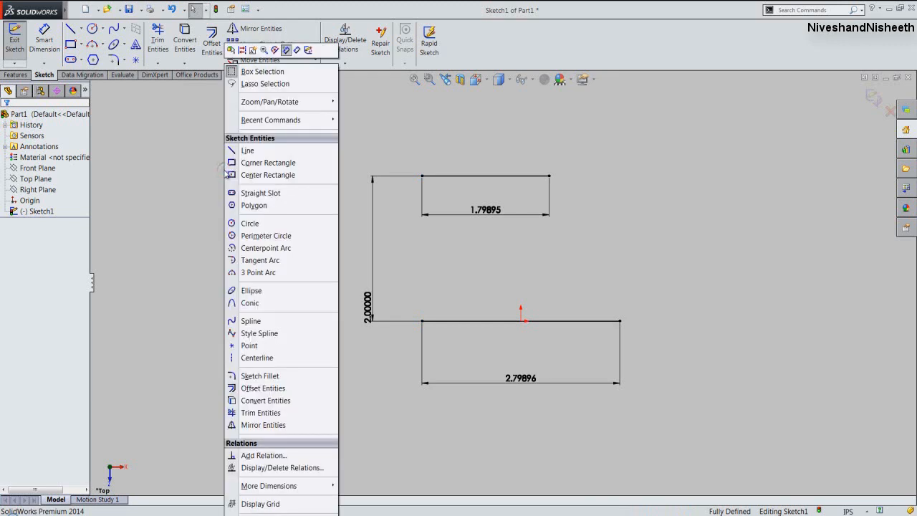
{"action": "left_click", "coordinate": [239, 149]}
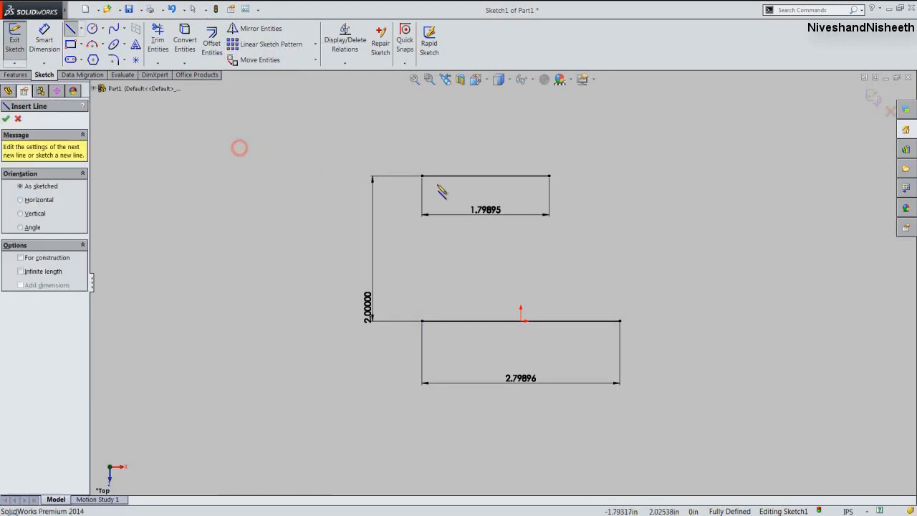
{"action": "left_click", "coordinate": [619, 321]}
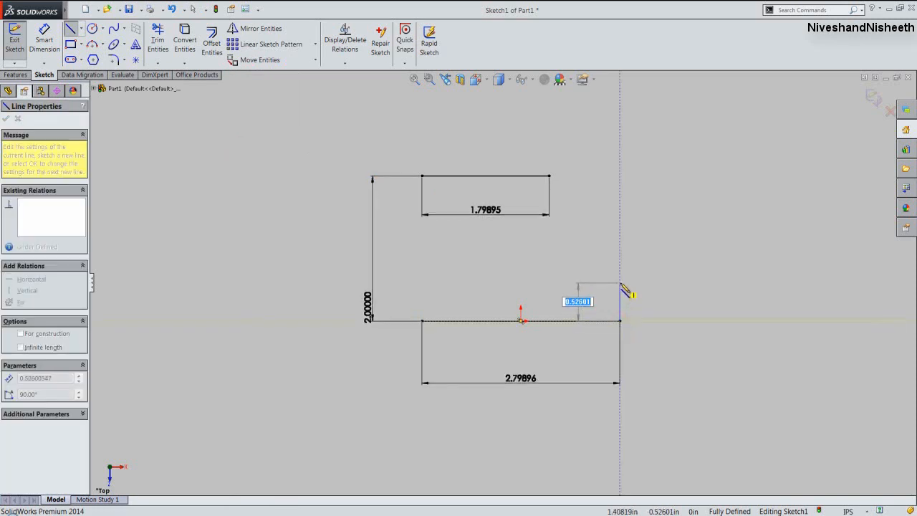
{"action": "key", "text": "BackSpace"}
{"action": "type", "text": ".65625"}
{"action": "key", "text": "Return"}
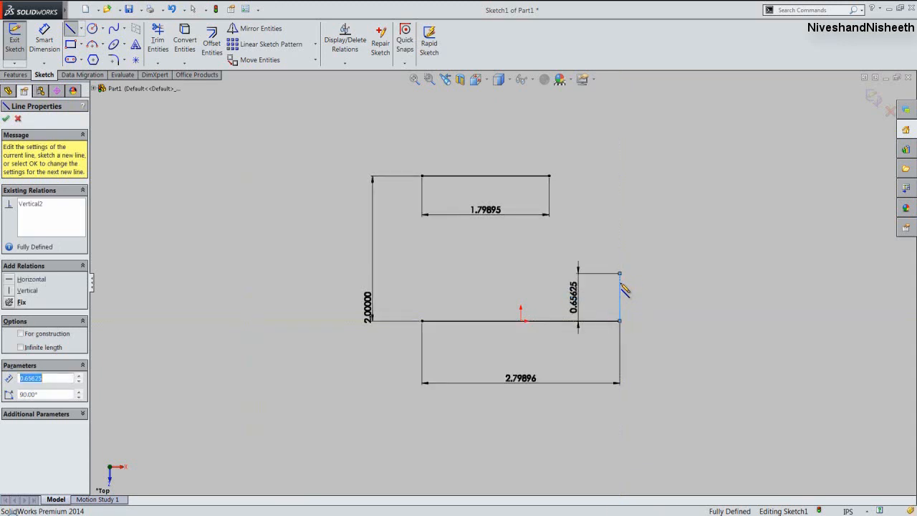
{"action": "double_click", "coordinate": [642, 248]}
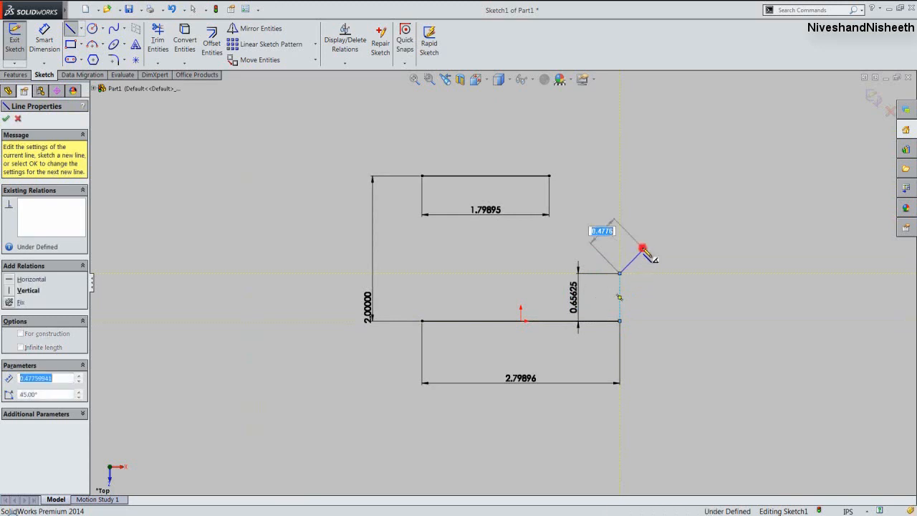
Draw a vertical line 0.88856 in long downward from the right endpoint of the upper horizontal line.
{"action": "left_click", "coordinate": [549, 177]}
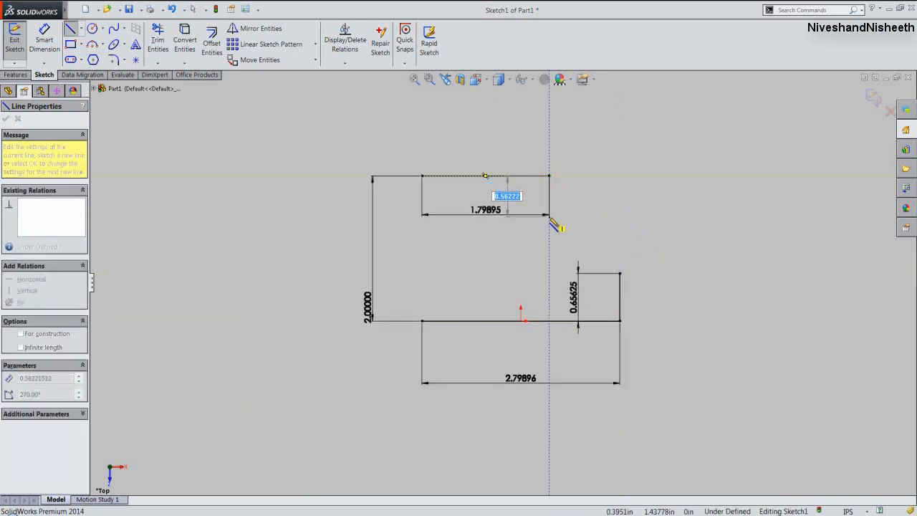
{"action": "key", "text": "BackSpace"}
{"action": "type", "text": ".8885"}
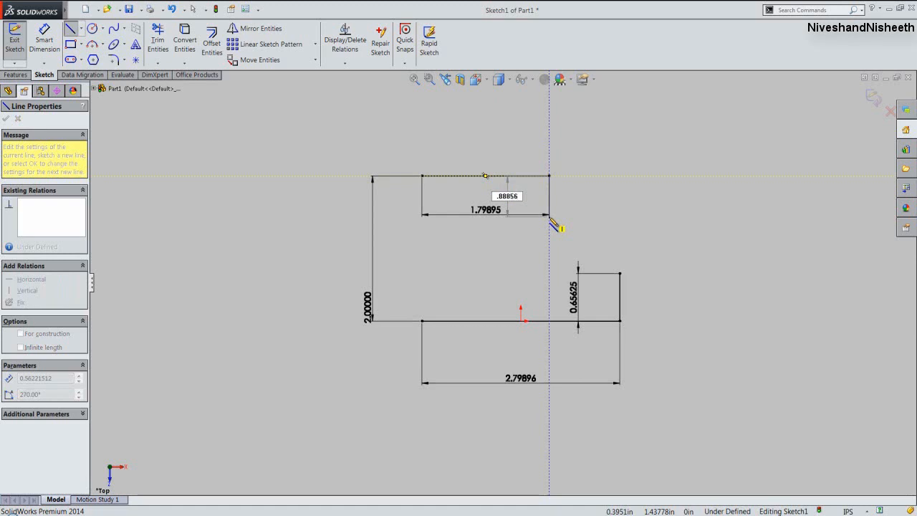
{"action": "type", "text": "6"}
{"action": "key", "text": "Return"}
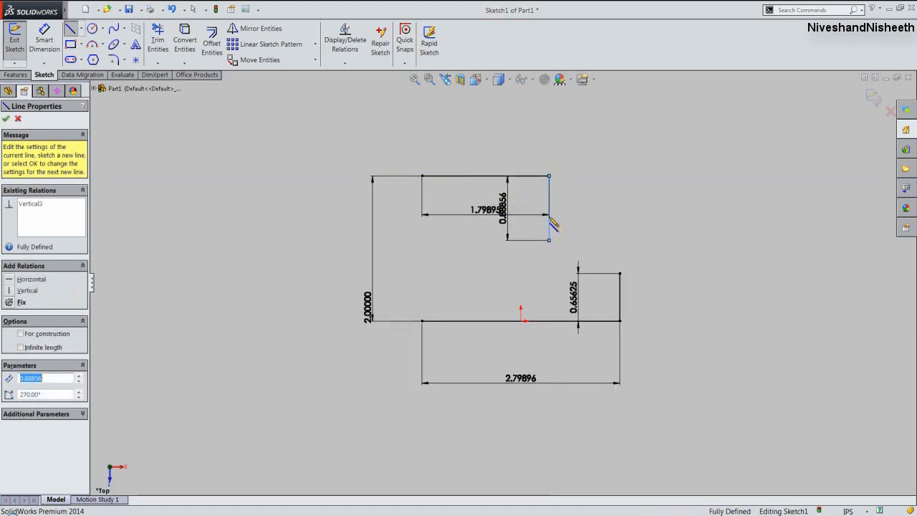
{"action": "key", "text": "Escape"}
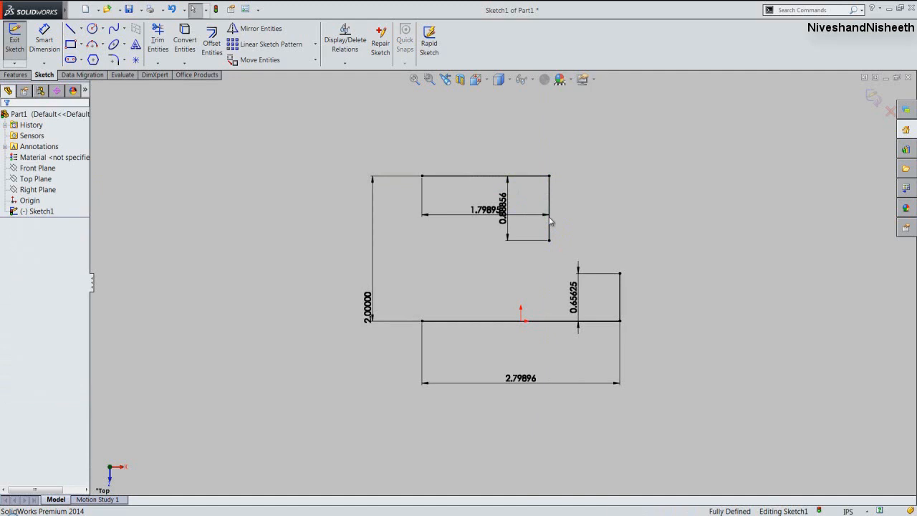
Connect the free ends of the two vertical lines with an inward-curving 3 Point Arc of radius 1.13898 in.
{"action": "right_click", "coordinate": [564, 244]}
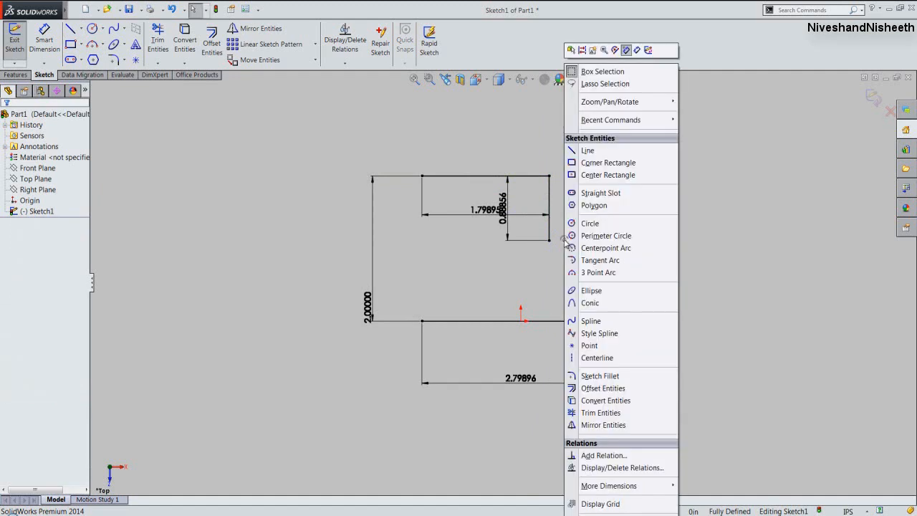
{"action": "left_click", "coordinate": [593, 274]}
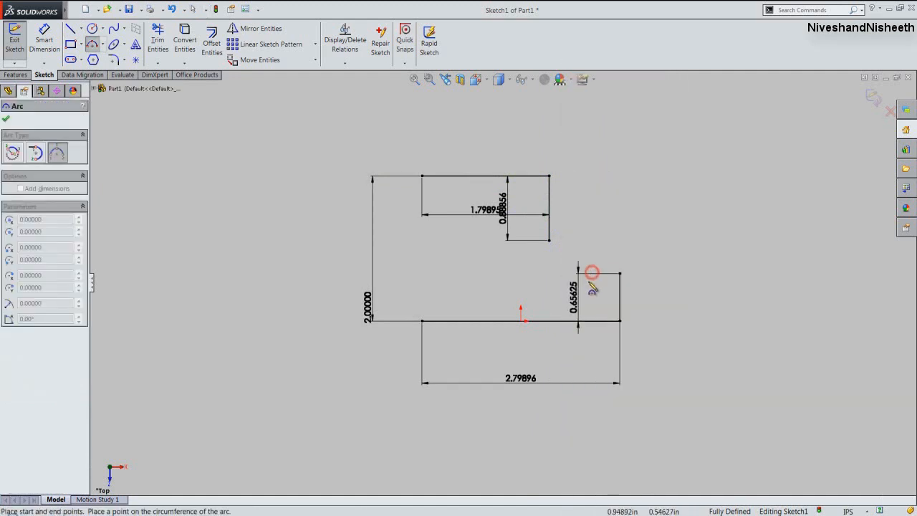
{"action": "left_click", "coordinate": [620, 273]}
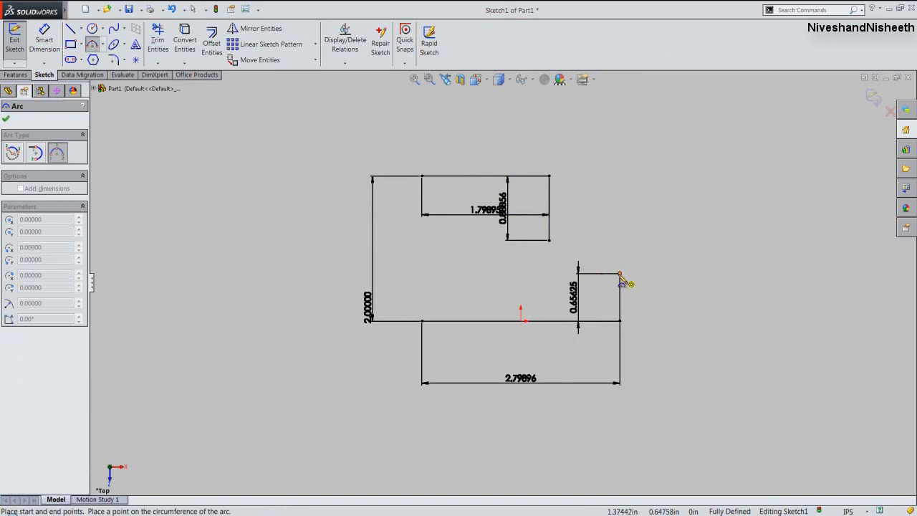
{"action": "left_click", "coordinate": [549, 241]}
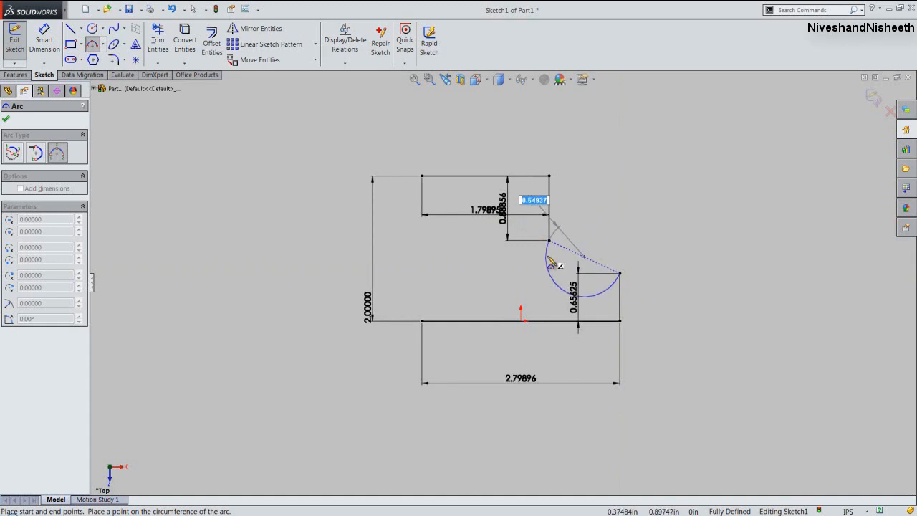
{"action": "type", "text": "1"}
{"action": "type", "text": ".13898"}
{"action": "key", "text": "Return"}
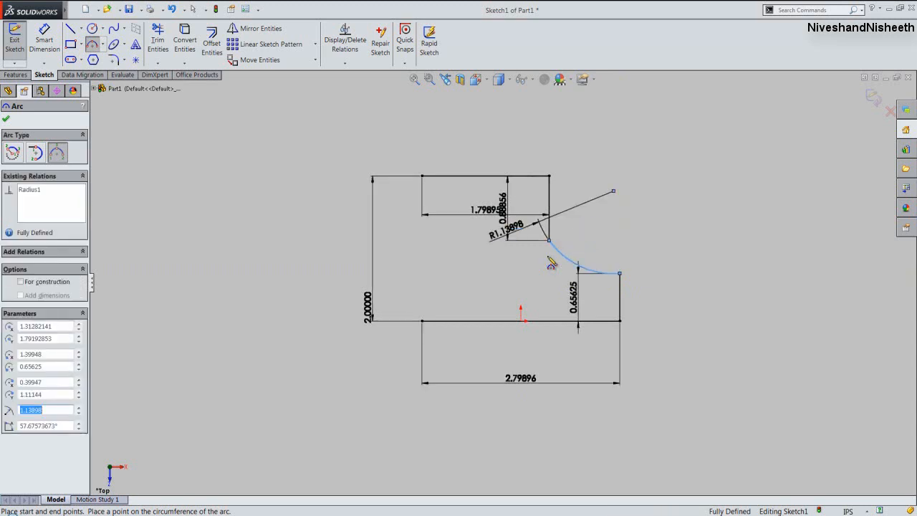
{"action": "key", "text": "Escape"}
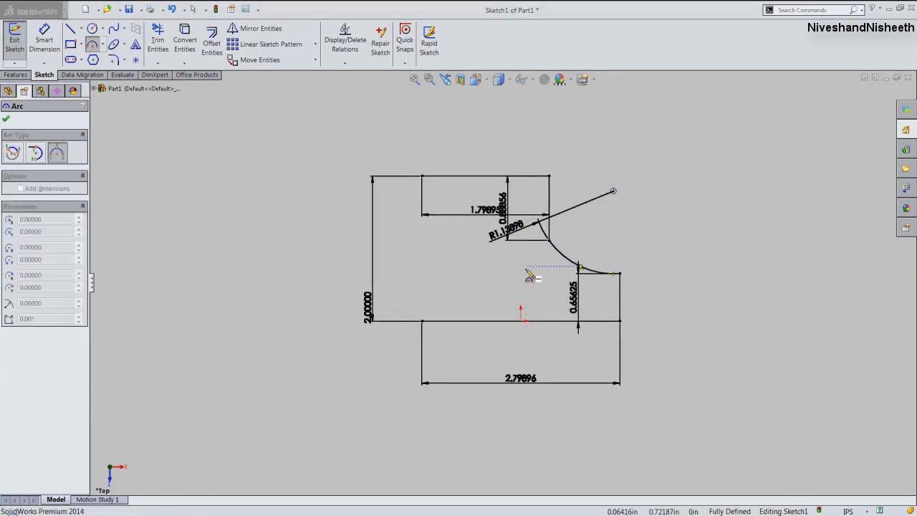
Close the profile's left side with an outward-bulging 3 Point Arc of radius 2.17189 in between the horizontal lines' left endpoints.
{"action": "left_click", "coordinate": [422, 321]}
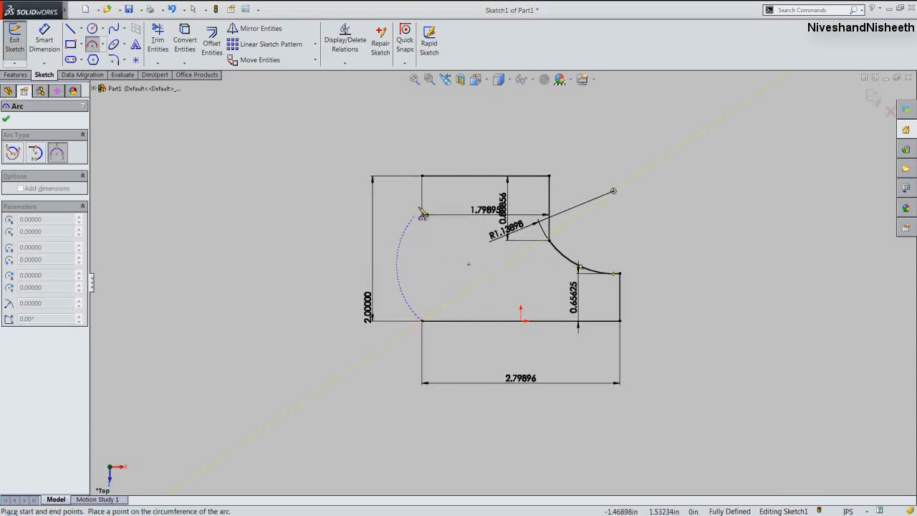
{"action": "left_click", "coordinate": [422, 177]}
{"action": "left_click", "coordinate": [424, 178]}
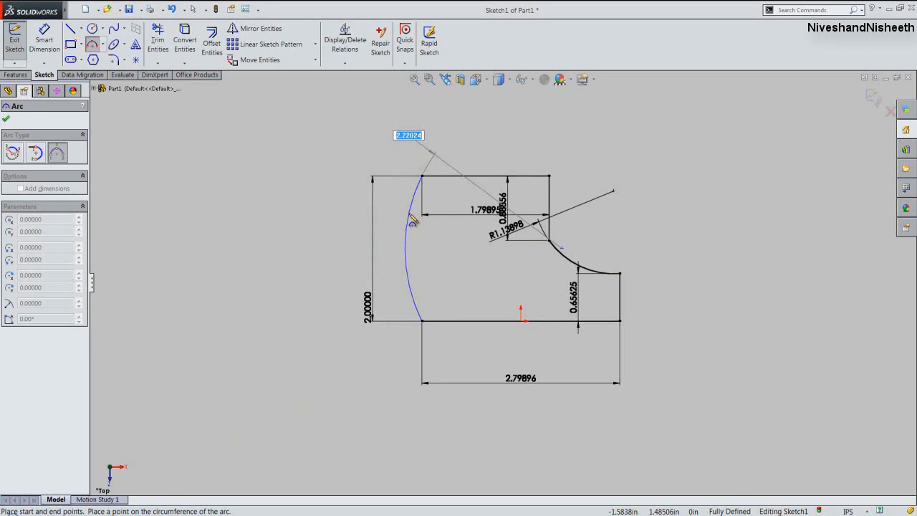
{"action": "type", "text": "2.17189"}
{"action": "key", "text": "Return"}
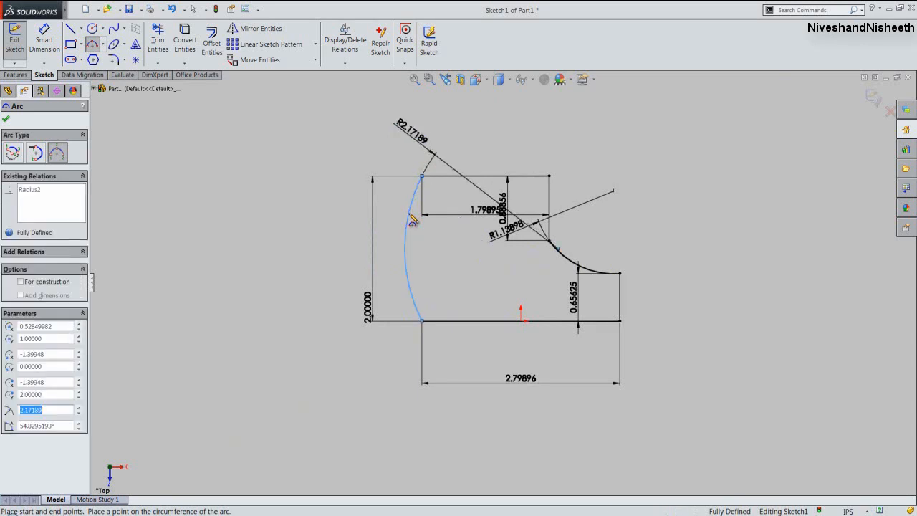
{"action": "key", "text": "Escape"}
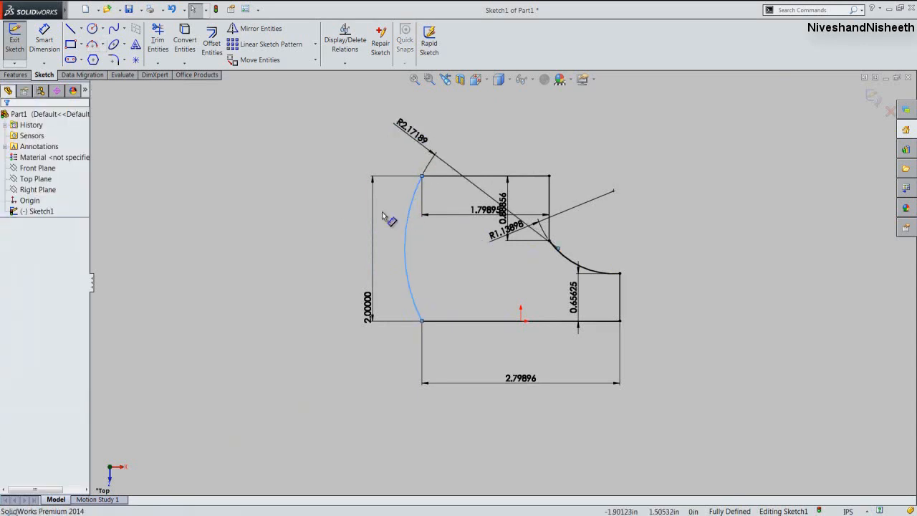
{"action": "left_click", "coordinate": [338, 208]}
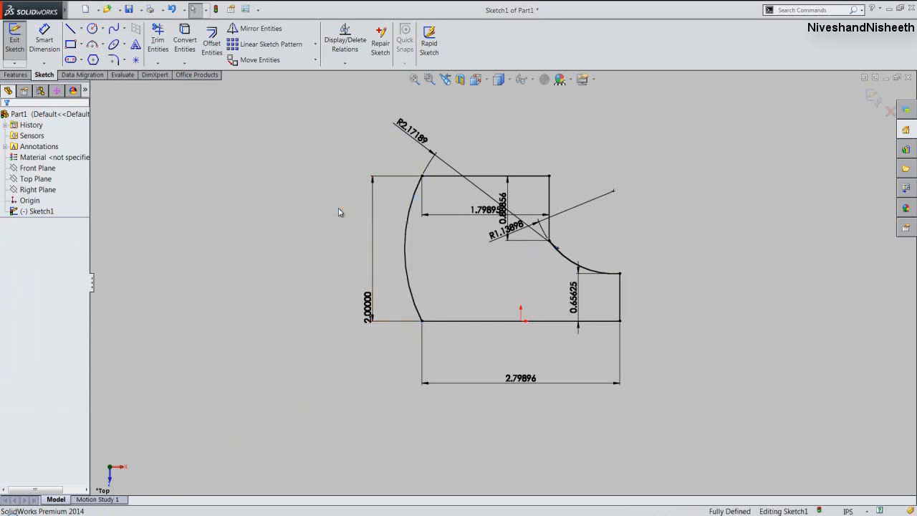
Reposition the large arc's radius inside the profile, the small arc's radius beside its curve, and the upper line's length dimension above it.
{"action": "left_click_drag", "start_coordinate": [411, 130], "coordinate": [476, 279]}
{"action": "left_click", "coordinate": [528, 252]}
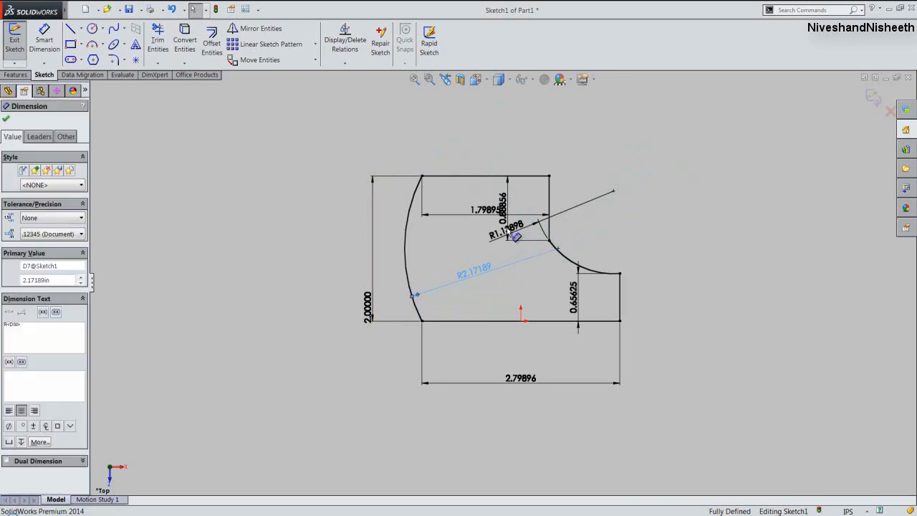
{"action": "left_click_drag", "start_coordinate": [510, 229], "coordinate": [604, 231]}
{"action": "left_click_drag", "start_coordinate": [489, 215], "coordinate": [487, 154]}
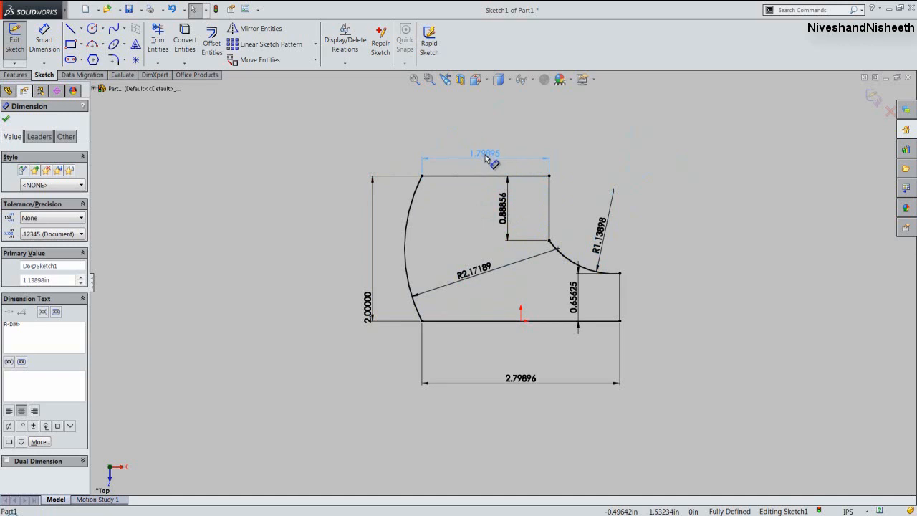
{"action": "left_click", "coordinate": [588, 169]}
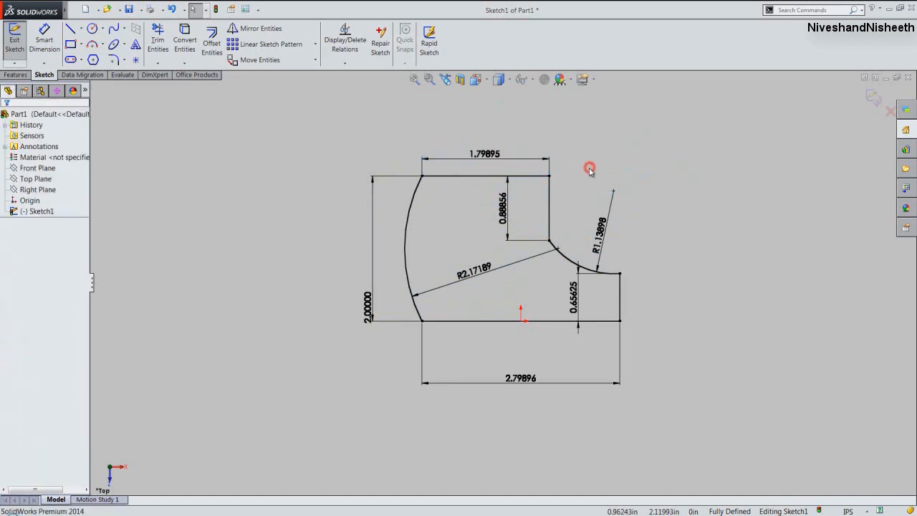
Exit the finished profile sketch and switch to the isometric view.
{"action": "left_click", "coordinate": [872, 97]}
{"action": "left_click", "coordinate": [752, 163]}
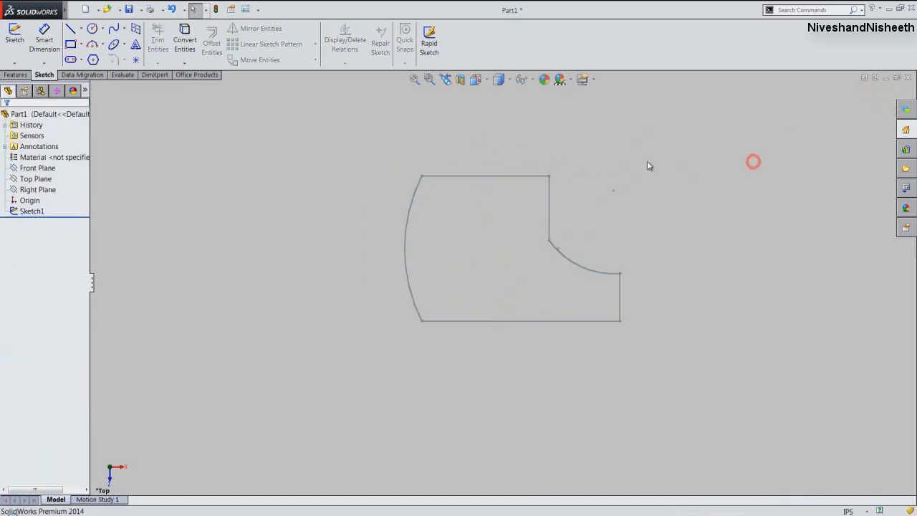
{"action": "left_click", "coordinate": [476, 80]}
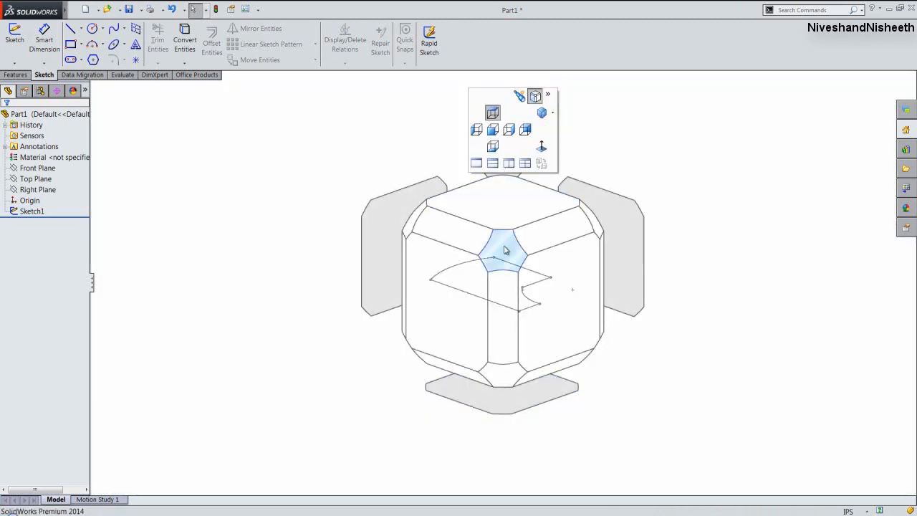
{"action": "left_click", "coordinate": [504, 247]}
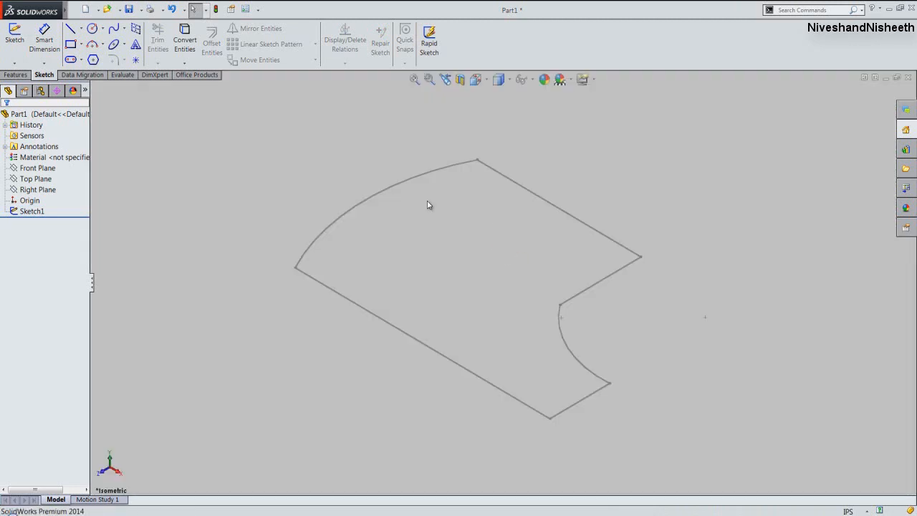
{"action": "left_click", "coordinate": [192, 186]}
{"action": "left_click", "coordinate": [220, 192]}
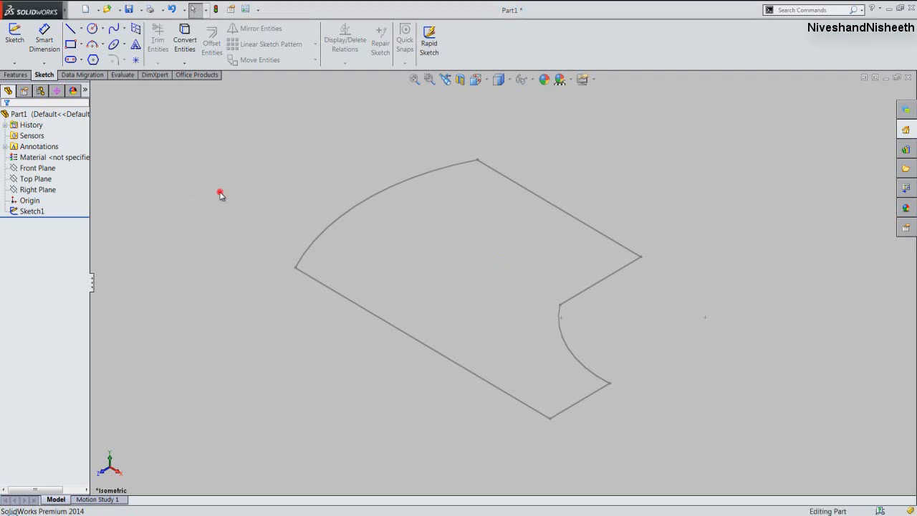
Extrude the closed profile sketch as a solid boss, Mid Plane, with a depth of 0.8125 in.
{"action": "left_click", "coordinate": [22, 75]}
{"action": "left_click", "coordinate": [21, 41]}
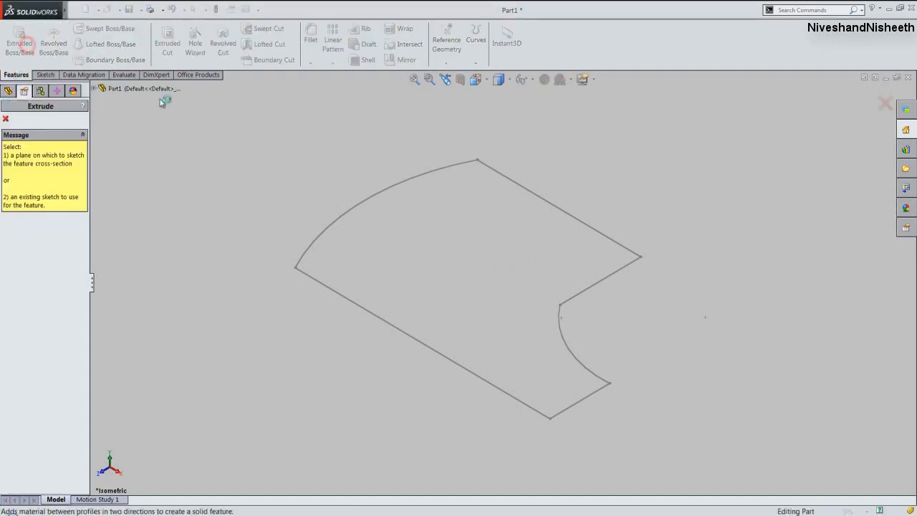
{"action": "left_click", "coordinate": [314, 247]}
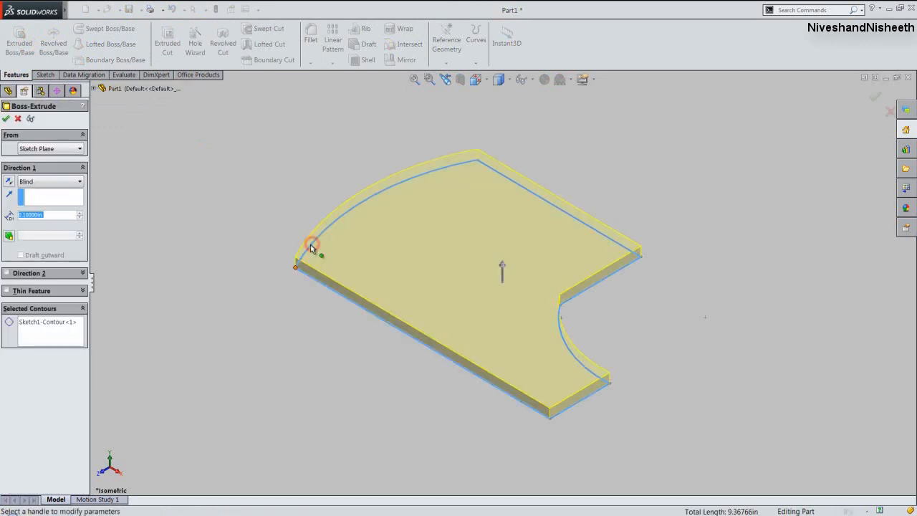
{"action": "left_click", "coordinate": [79, 182]}
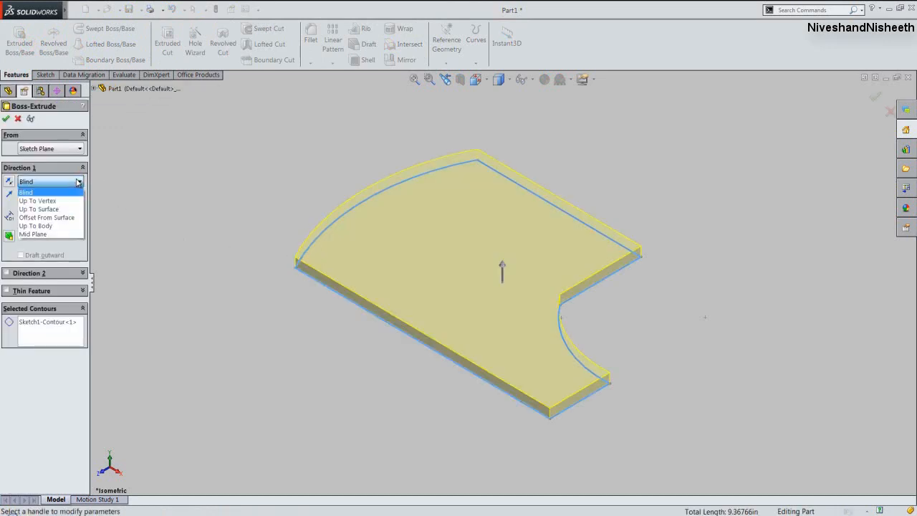
{"action": "left_click", "coordinate": [51, 234]}
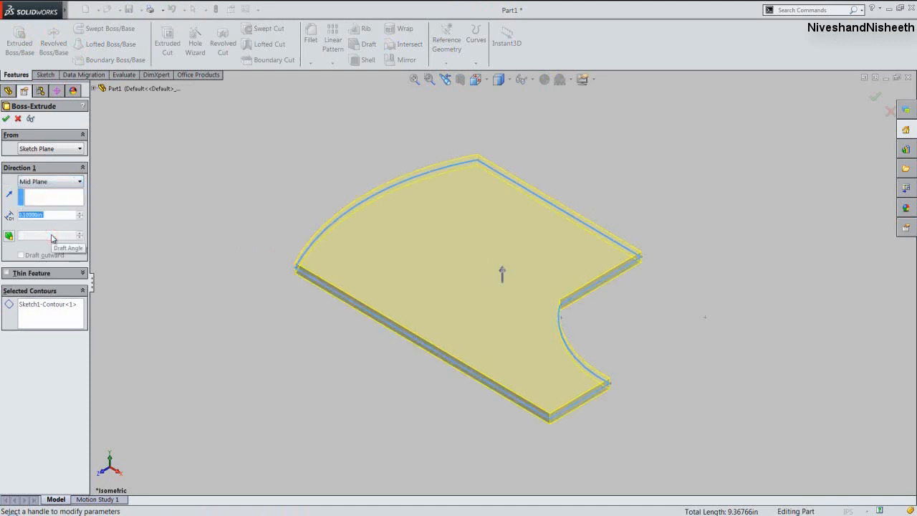
{"action": "key", "text": "BackSpace"}
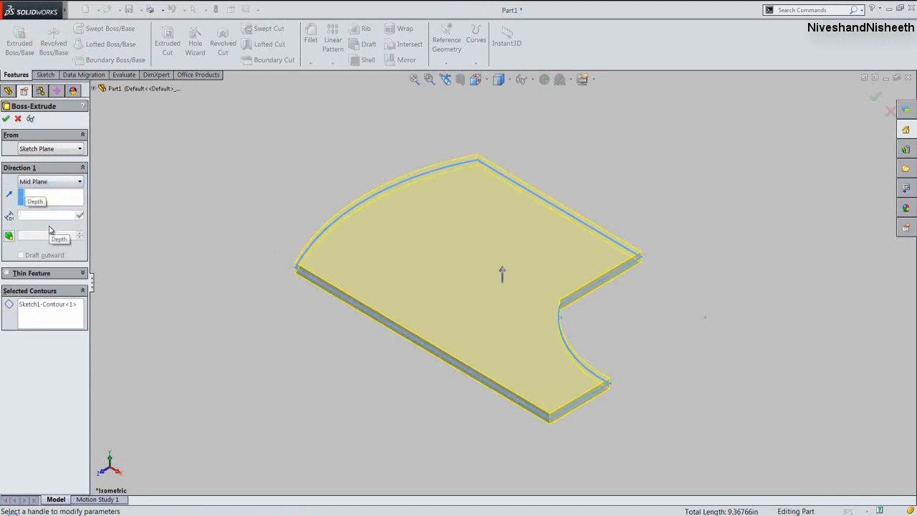
{"action": "type", "text": ".8125"}
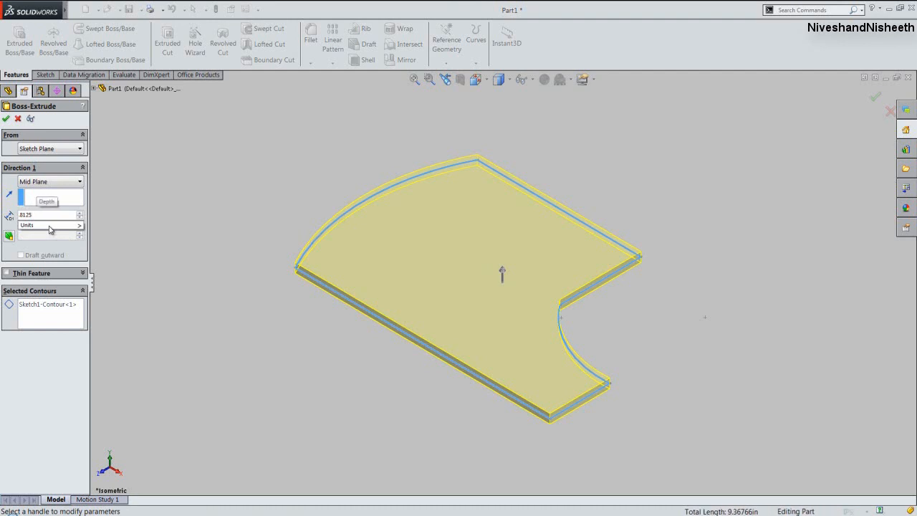
{"action": "key", "text": "Return"}
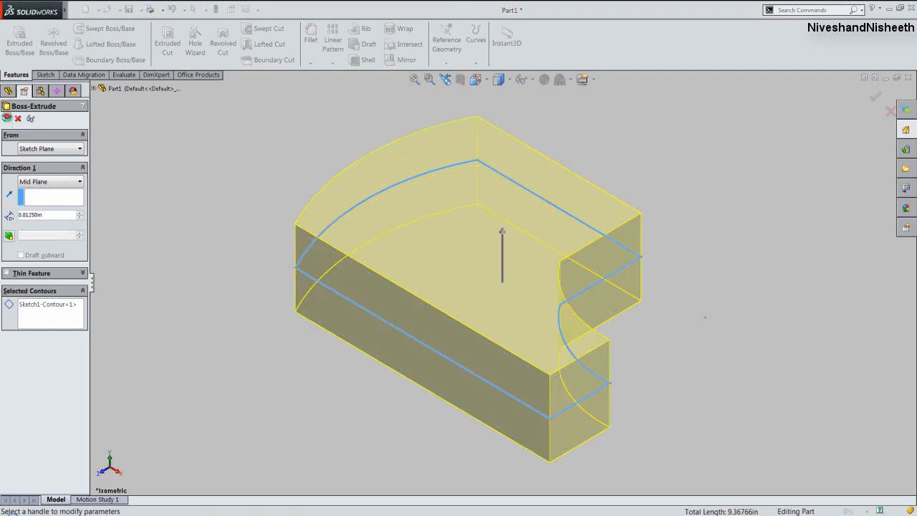
{"action": "left_click", "coordinate": [6, 118]}
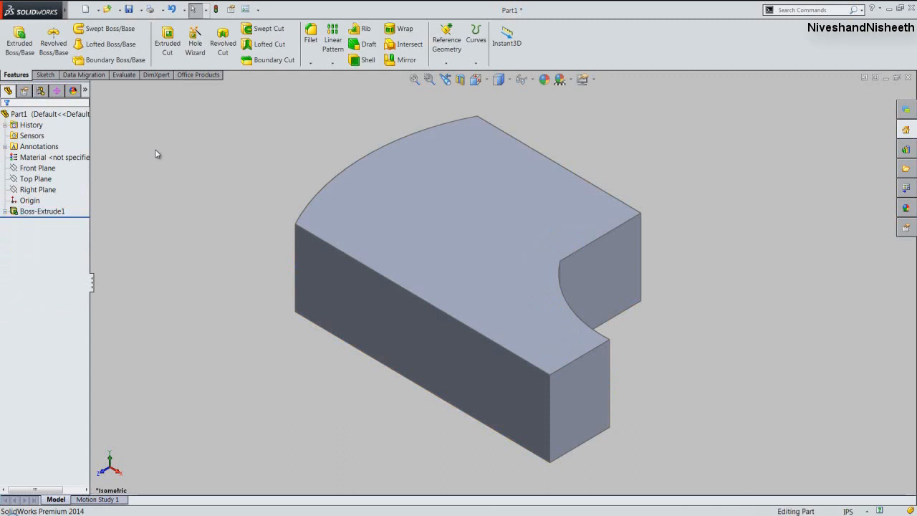
Fillet the outer vertical corner edge and the edge where the flat face meets the concave arc with a 0.25 in radius, restoring the previous view.
{"action": "left_click", "coordinate": [310, 36]}
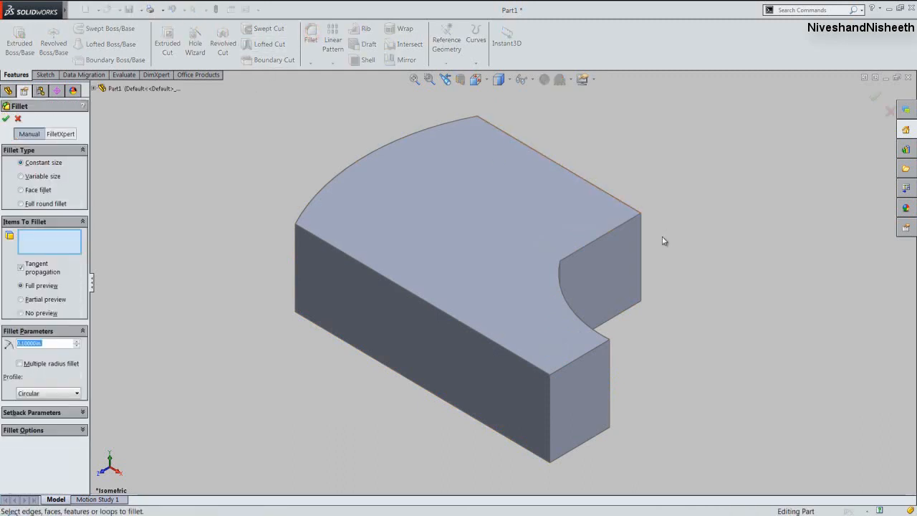
{"action": "left_click", "coordinate": [641, 241]}
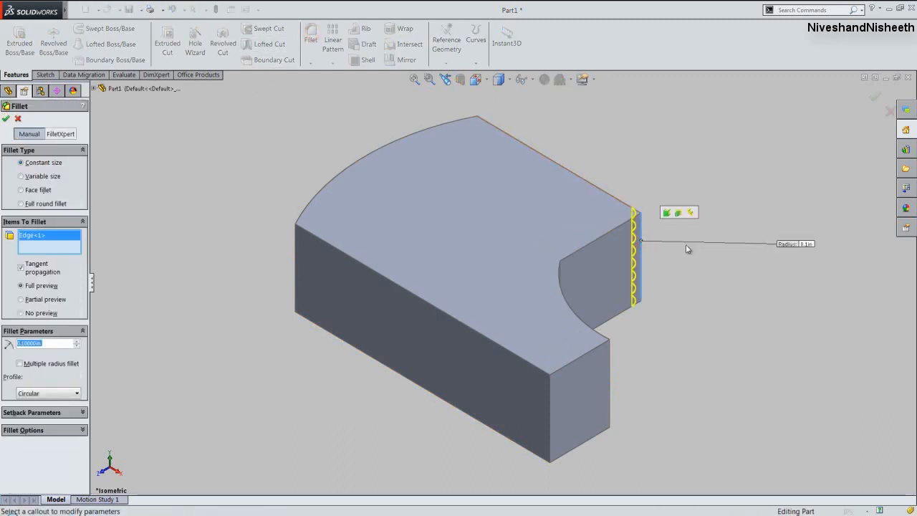
{"action": "middle_click_drag", "start_coordinate": [679, 279], "coordinate": [631, 309]}
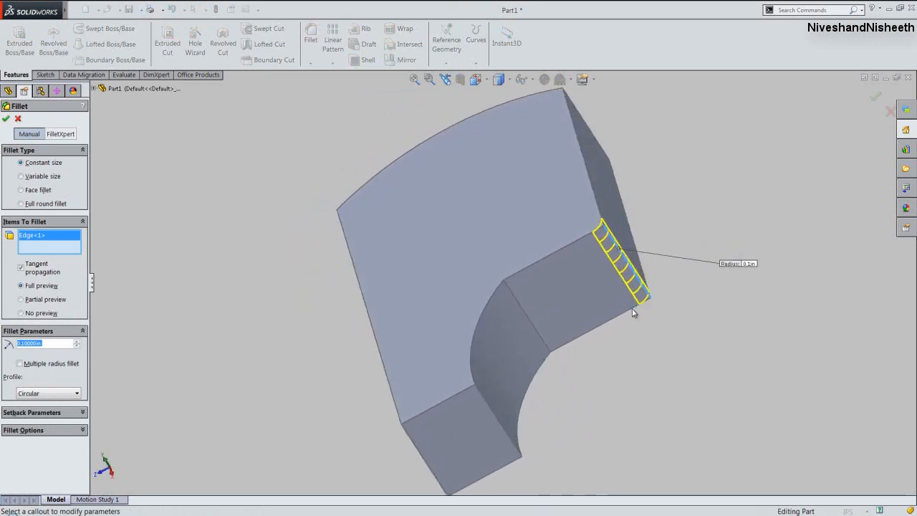
{"action": "left_click", "coordinate": [527, 319]}
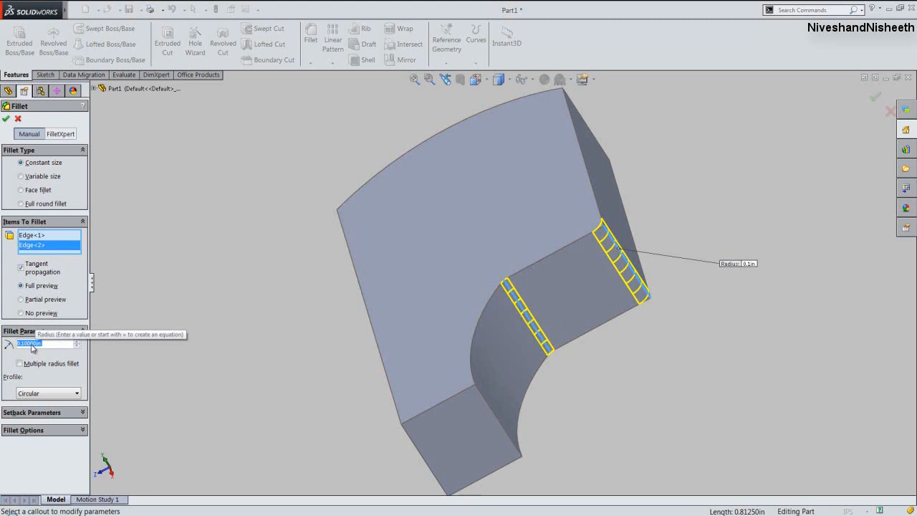
{"action": "type", "text": ".25"}
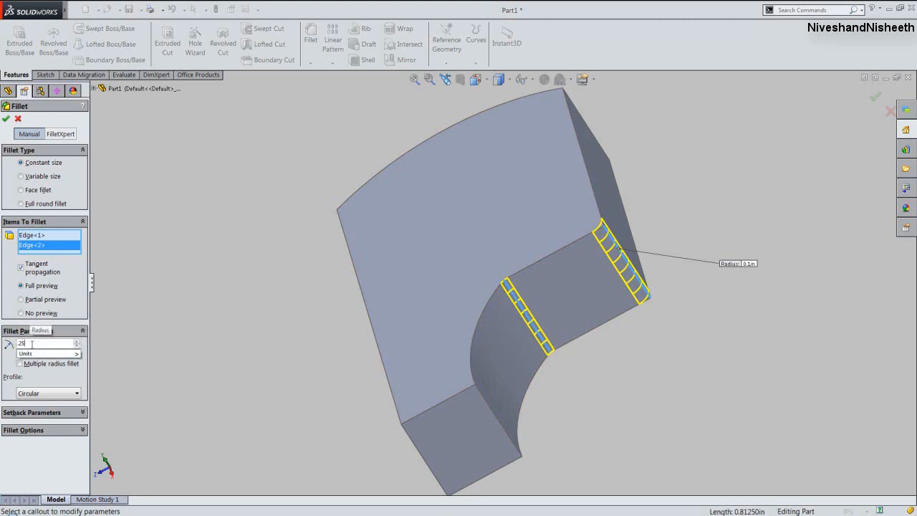
{"action": "key", "text": "Return"}
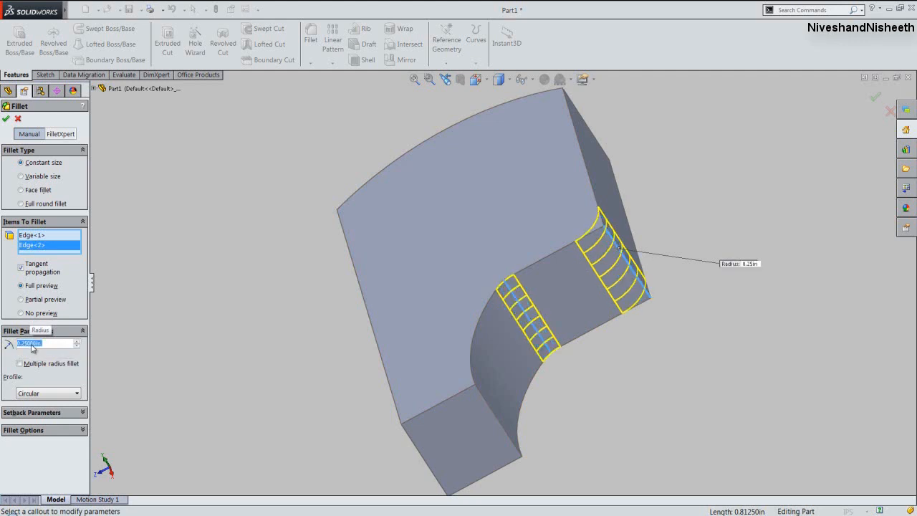
{"action": "left_click", "coordinate": [5, 120]}
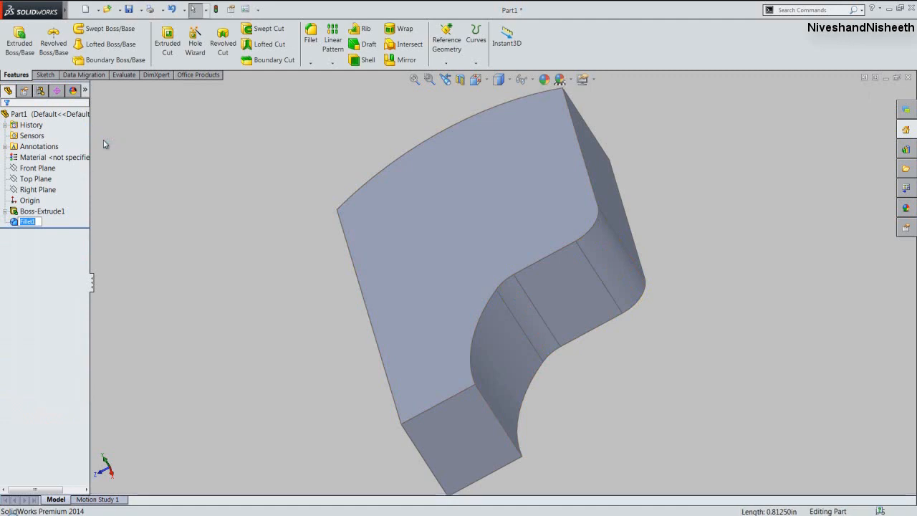
{"action": "left_click", "coordinate": [444, 78]}
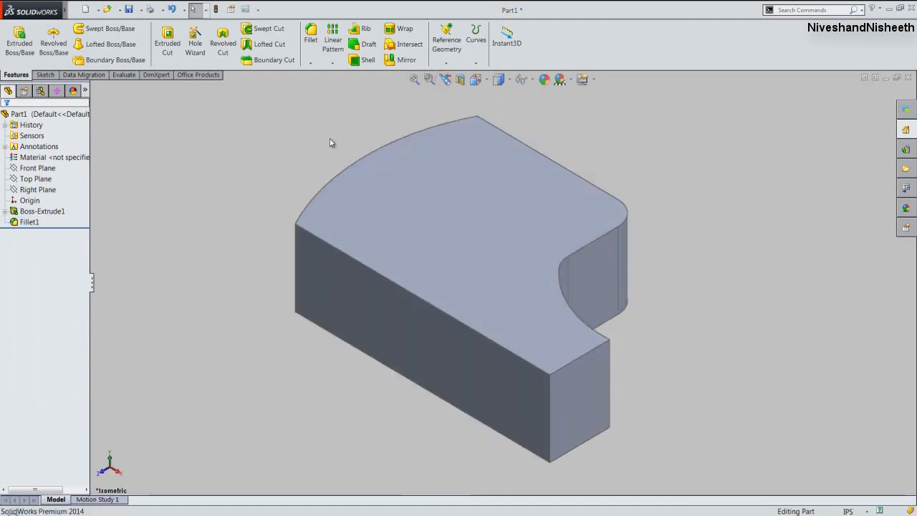
Apply the custom color appearance from the user appearances folder to the whole part.
{"action": "left_click", "coordinate": [544, 80]}
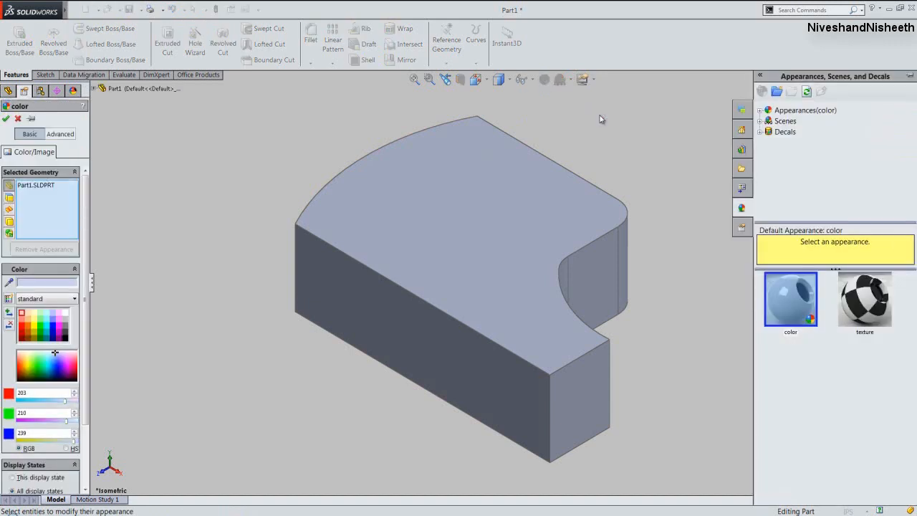
{"action": "left_click", "coordinate": [760, 110]}
{"action": "left_click_drag", "start_coordinate": [909, 156], "coordinate": [914, 188]}
{"action": "left_click", "coordinate": [790, 186]}
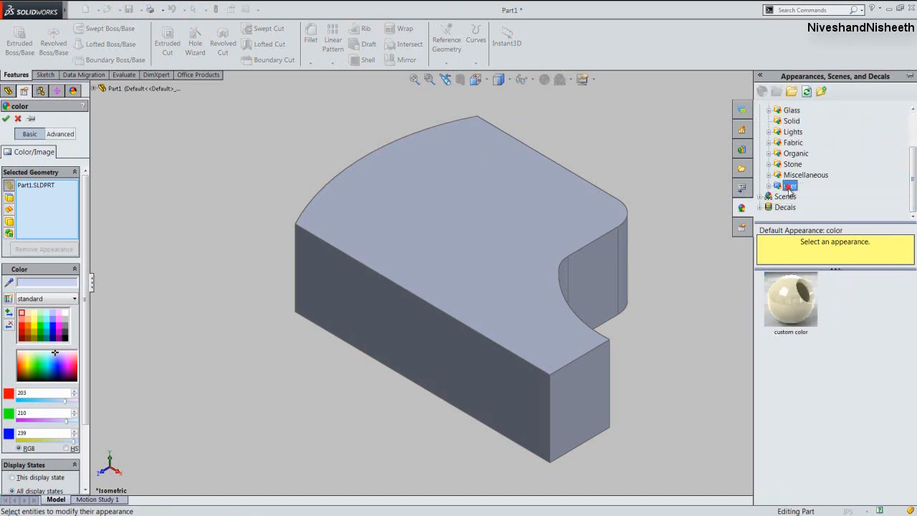
{"action": "left_click", "coordinate": [790, 297]}
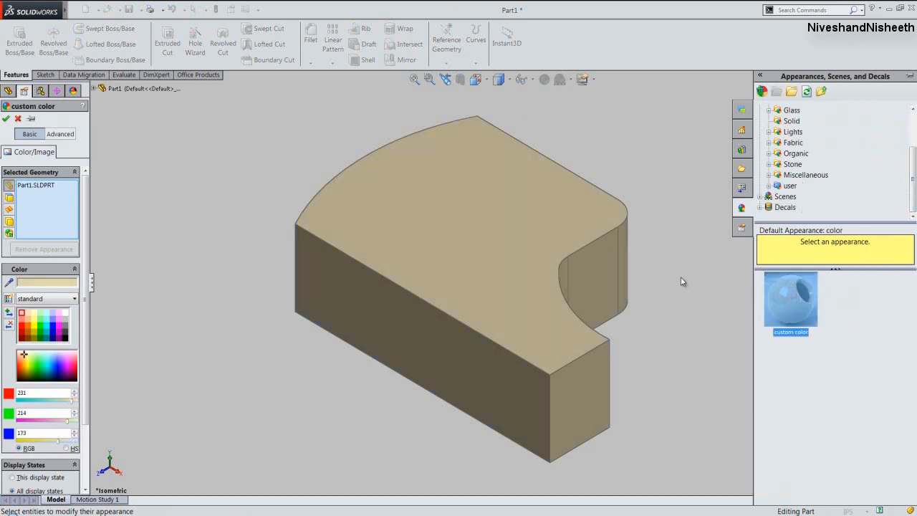
{"action": "left_click", "coordinate": [680, 280]}
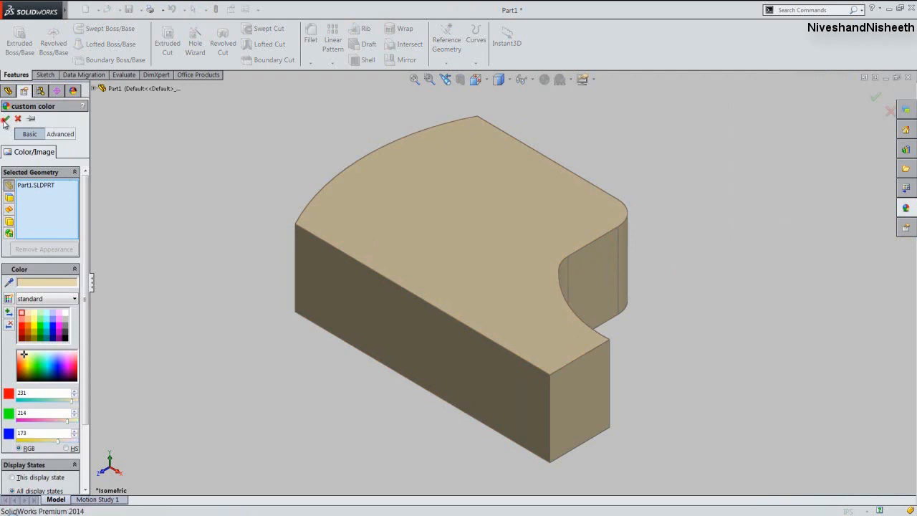
{"action": "left_click", "coordinate": [6, 118]}
{"action": "left_click", "coordinate": [159, 137]}
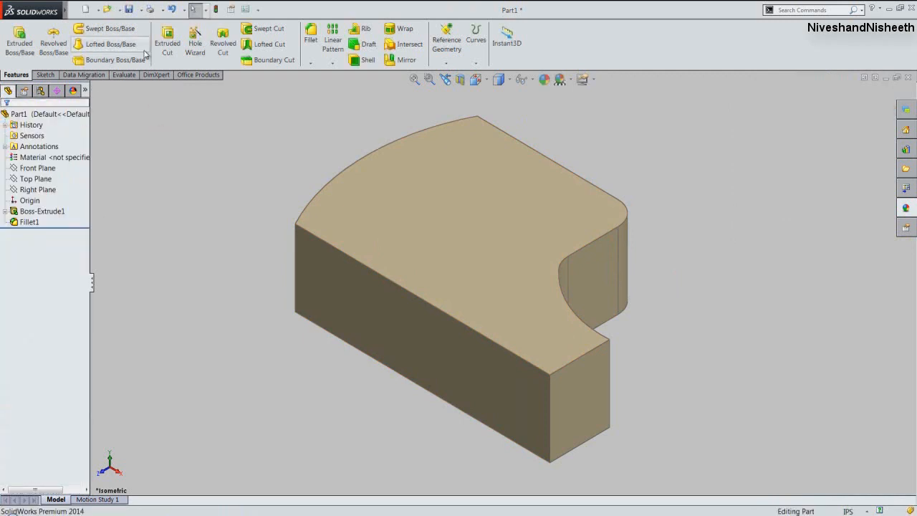
Save the part as Part2 in the Pipe Wrench folder.
{"action": "left_click", "coordinate": [129, 9]}
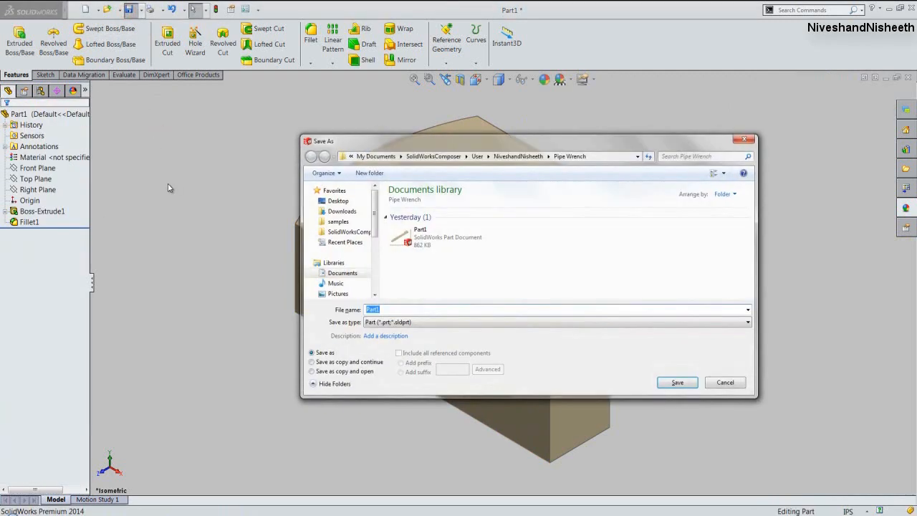
{"action": "left_click", "coordinate": [387, 308]}
{"action": "key", "text": "BackSpace"}
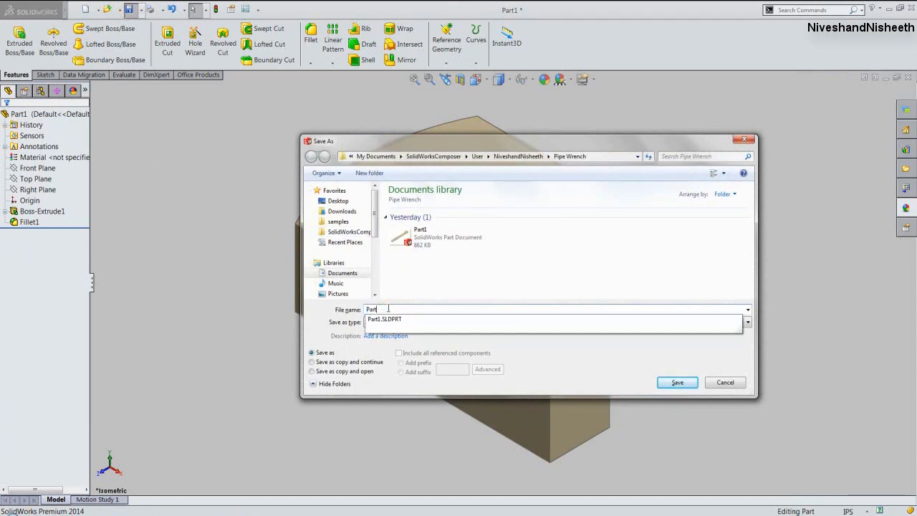
{"action": "type", "text": "2"}
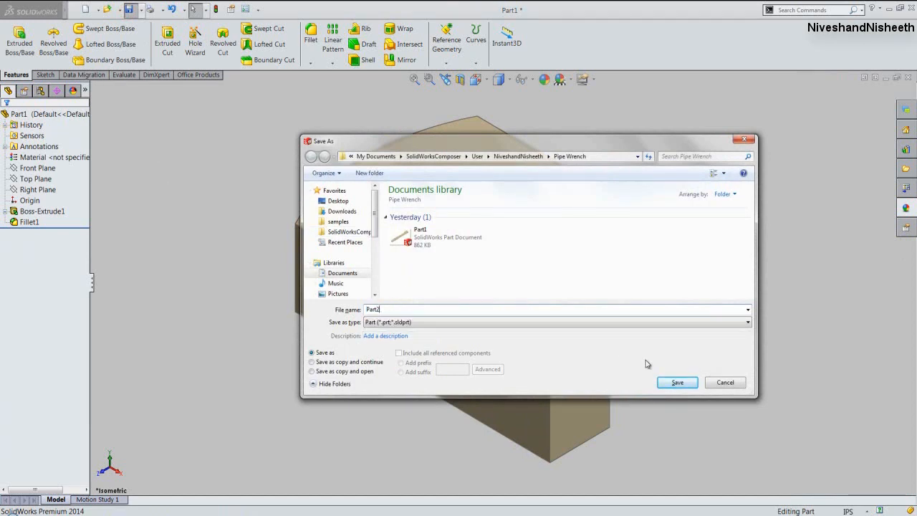
{"action": "left_click", "coordinate": [663, 381]}
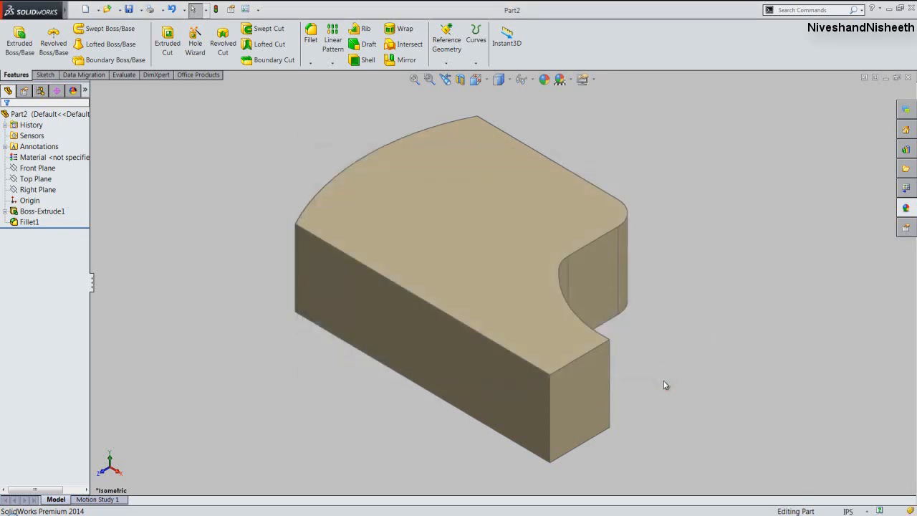
{"action": "left_click", "coordinate": [686, 376]}
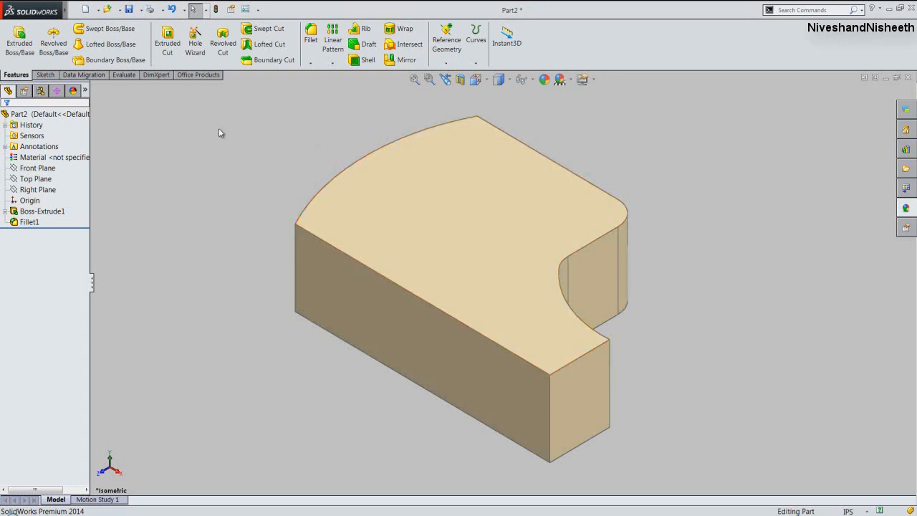
Start an Extruded Cut sketch on the part's flat upper face and orient the view to Top.
{"action": "left_click", "coordinate": [167, 41]}
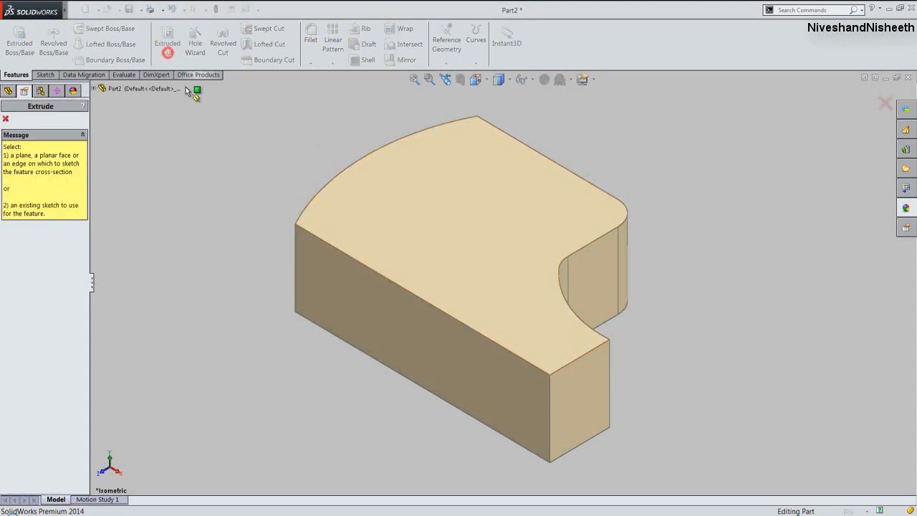
{"action": "left_click", "coordinate": [460, 230]}
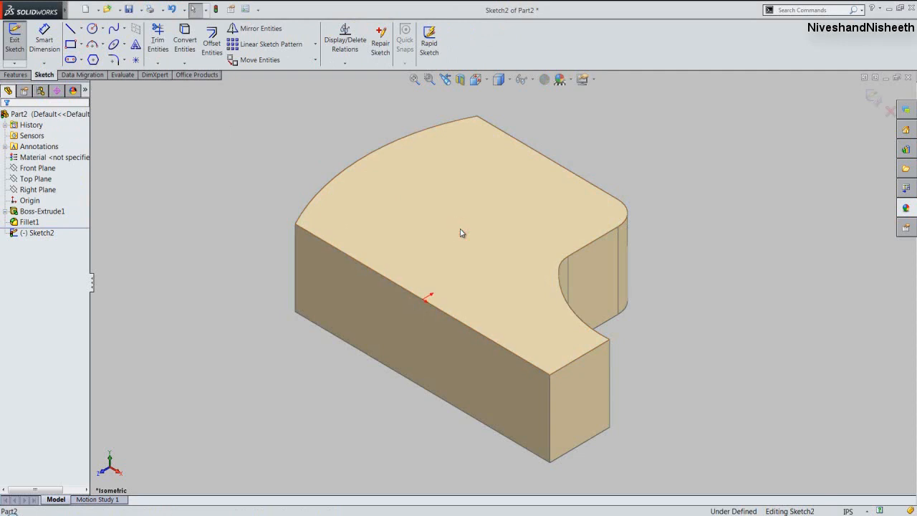
{"action": "left_click", "coordinate": [475, 78]}
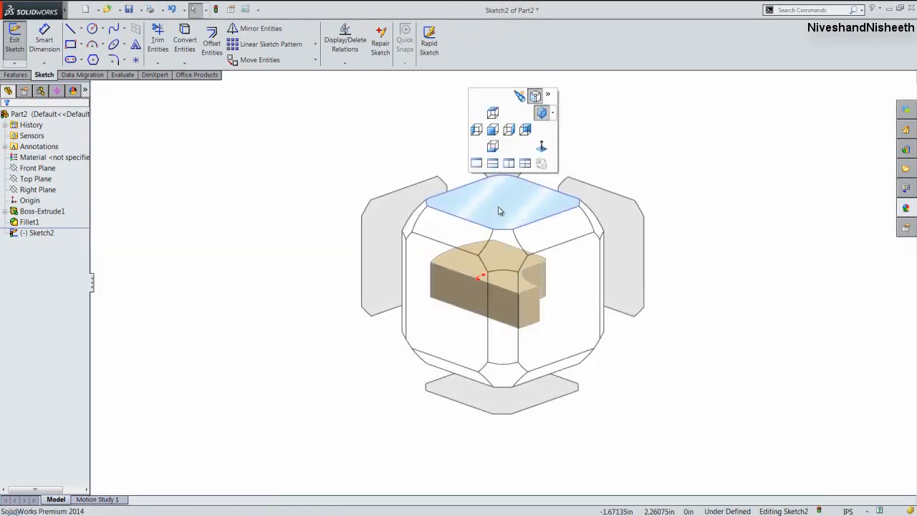
{"action": "left_click", "coordinate": [499, 208]}
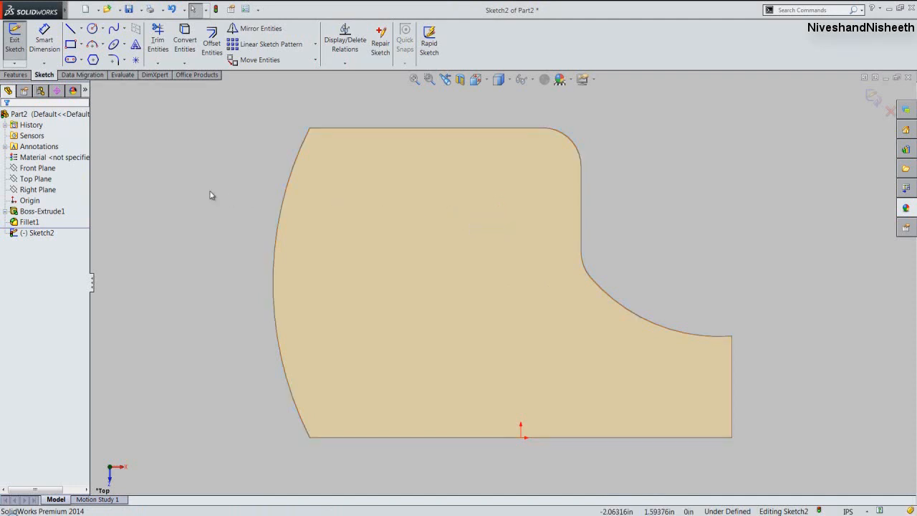
Sketch a corner rectangle inside the face, 1.34375 in wide and 0.75 in high.
{"action": "left_click", "coordinate": [70, 44]}
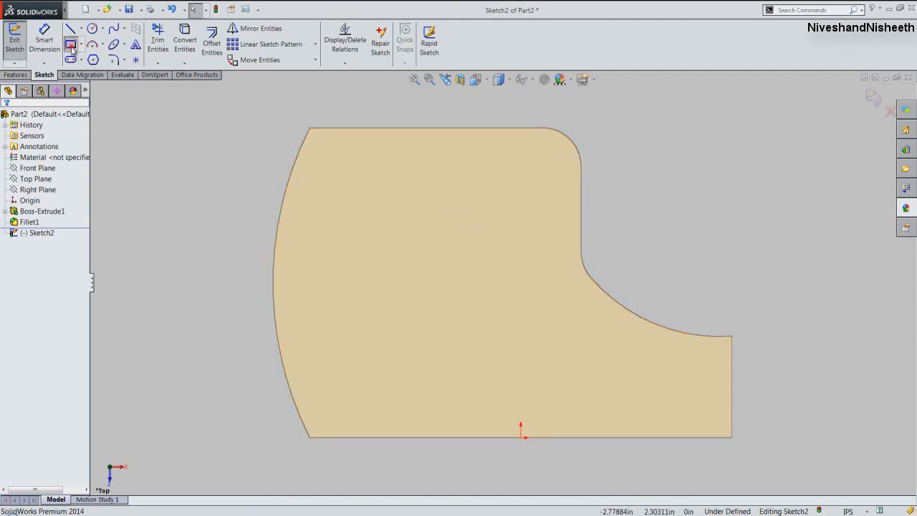
{"action": "left_click", "coordinate": [333, 256]}
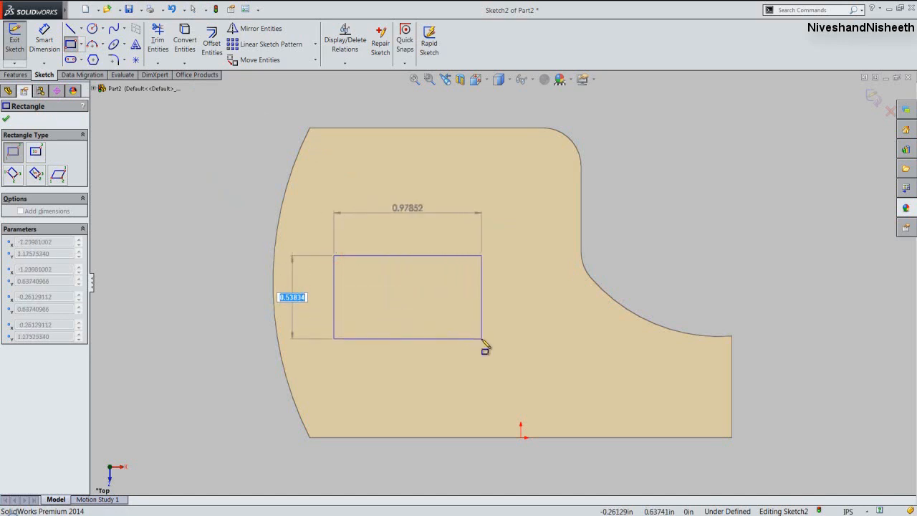
{"action": "type", "text": ".75"}
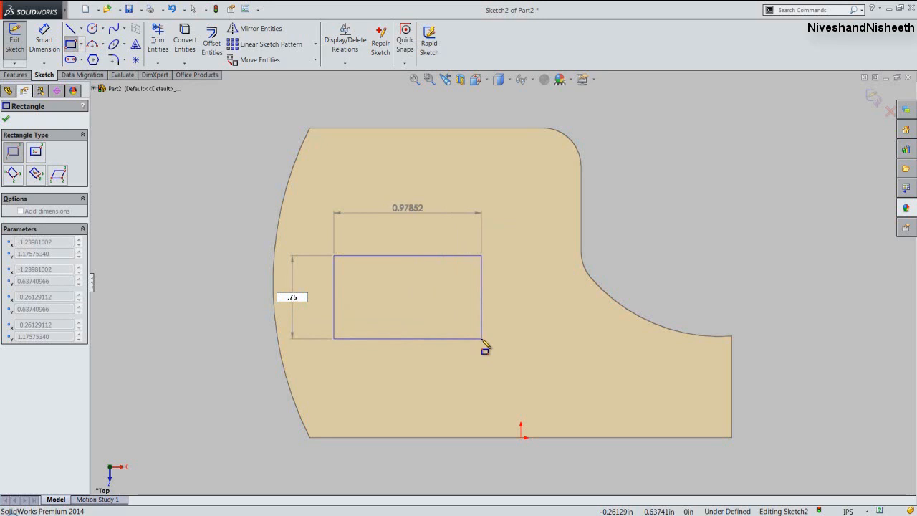
{"action": "key", "text": "Tab"}
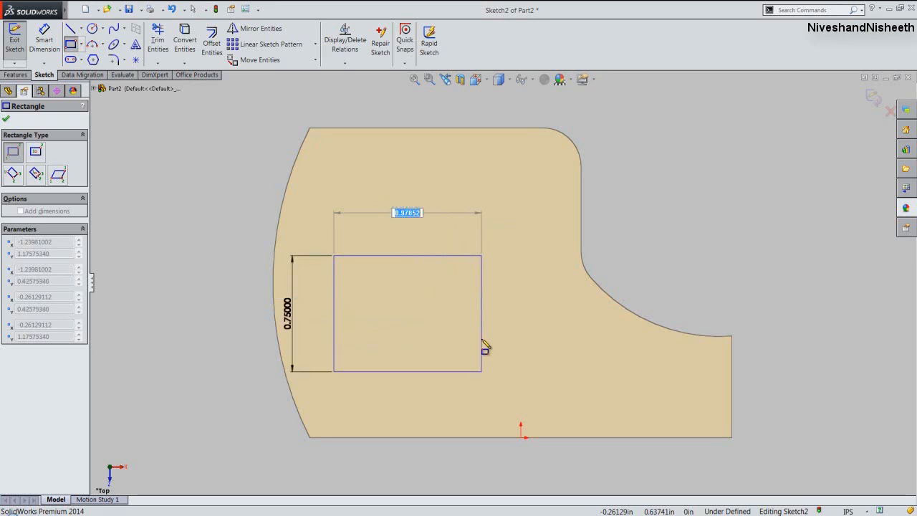
{"action": "type", "text": "1.34375"}
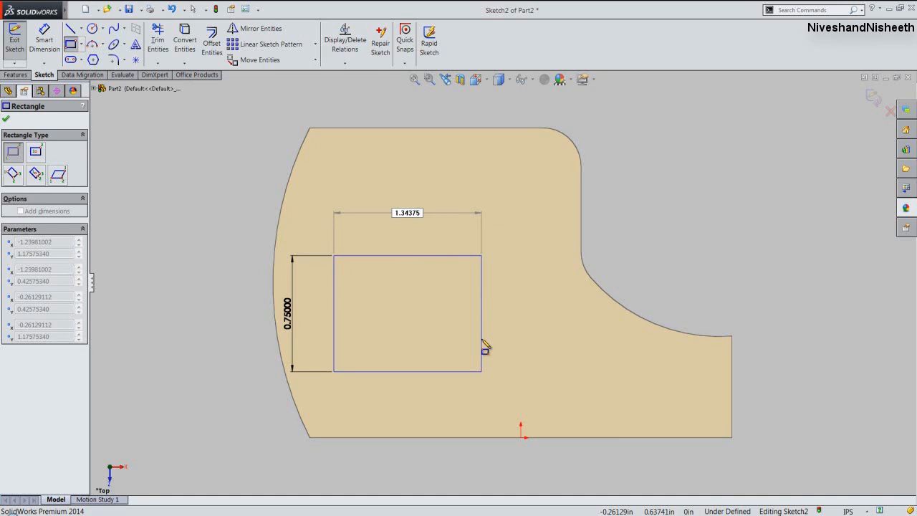
{"action": "key", "text": "Return"}
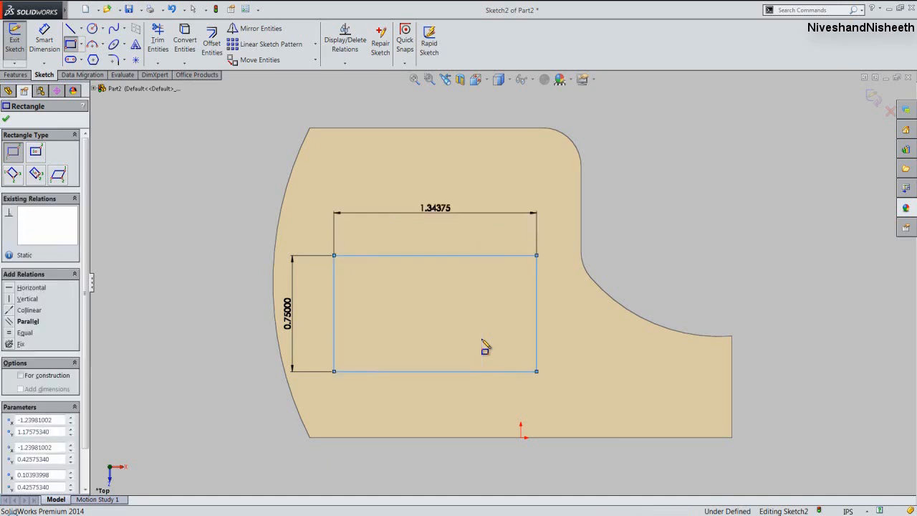
{"action": "key", "text": "Escape"}
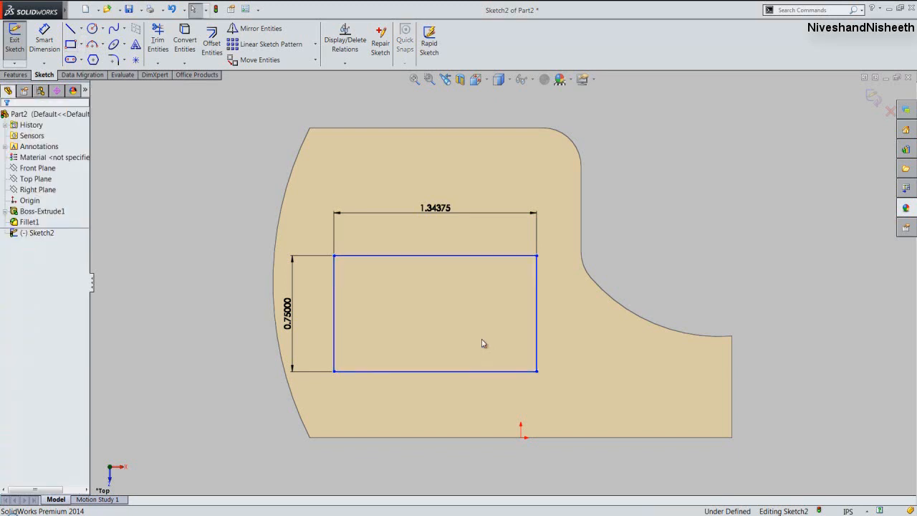
Dimension the rectangle's right edge 1.5 in from the part's right end edge.
{"action": "left_click", "coordinate": [673, 175]}
{"action": "right_click", "coordinate": [673, 175]}
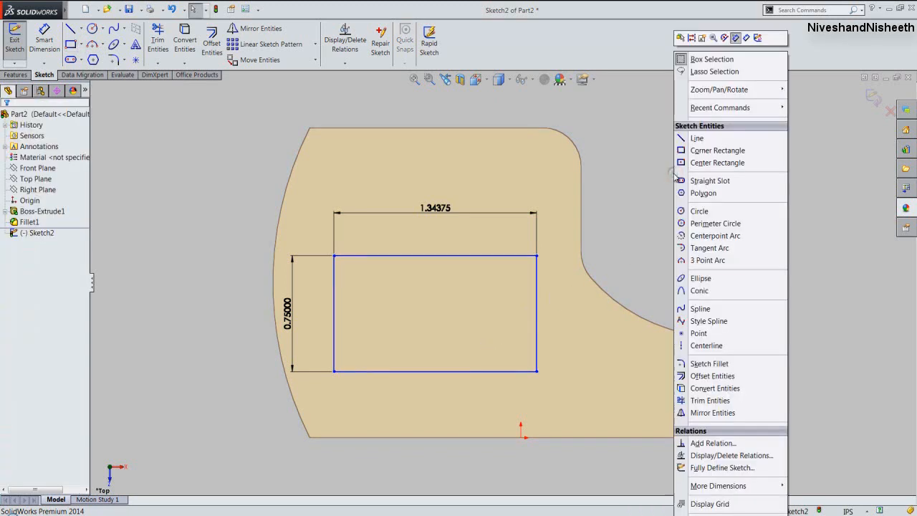
{"action": "left_click", "coordinate": [747, 38]}
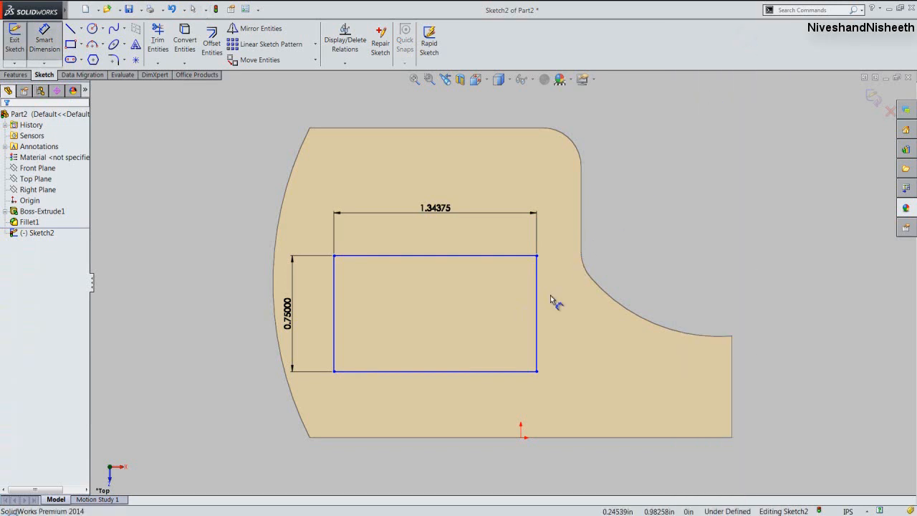
{"action": "left_click", "coordinate": [537, 315]}
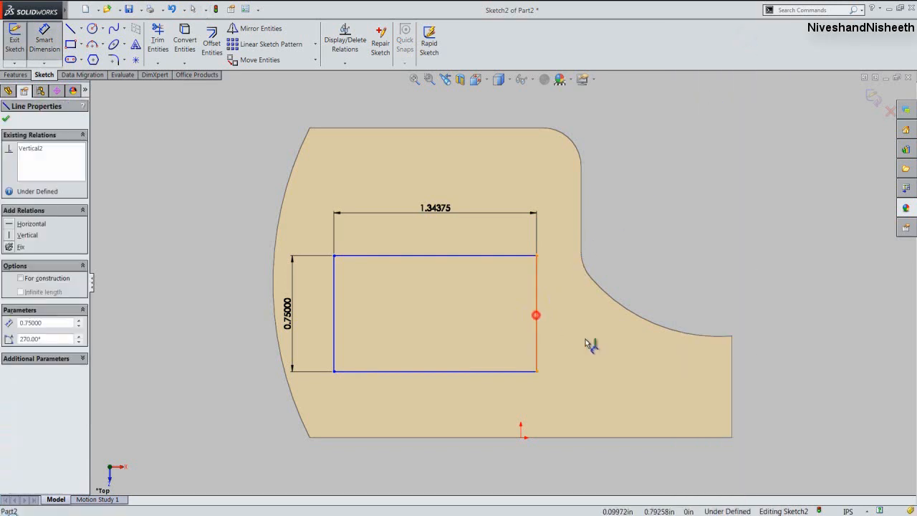
{"action": "left_click", "coordinate": [732, 385]}
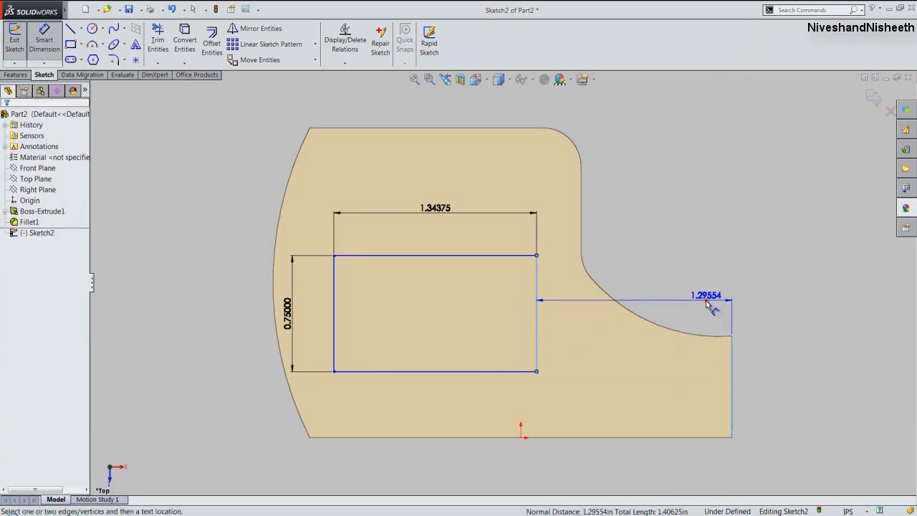
{"action": "left_click", "coordinate": [708, 302]}
{"action": "type", "text": "1"}
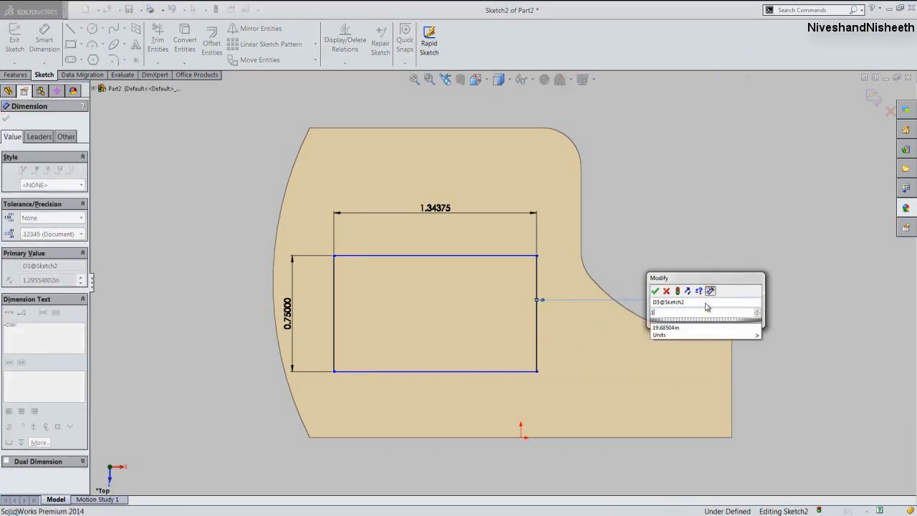
{"action": "type", "text": ".5"}
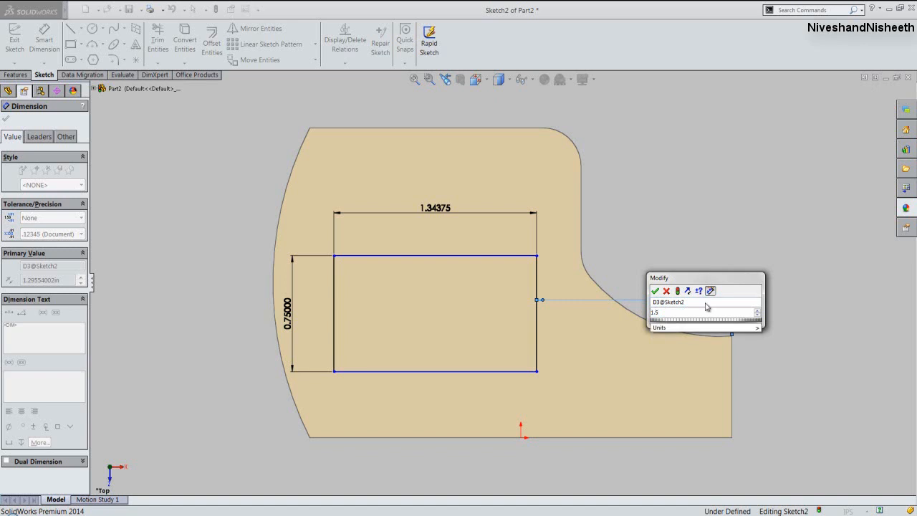
{"action": "key", "text": "Return"}
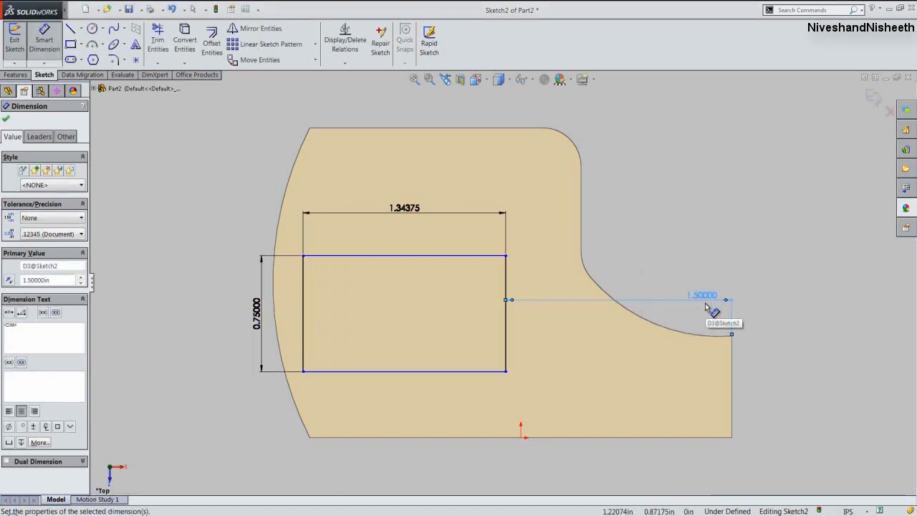
Dimension the rectangle's top edge 0.75 in from the part's top edge and finish dimensioning.
{"action": "left_click", "coordinate": [442, 256]}
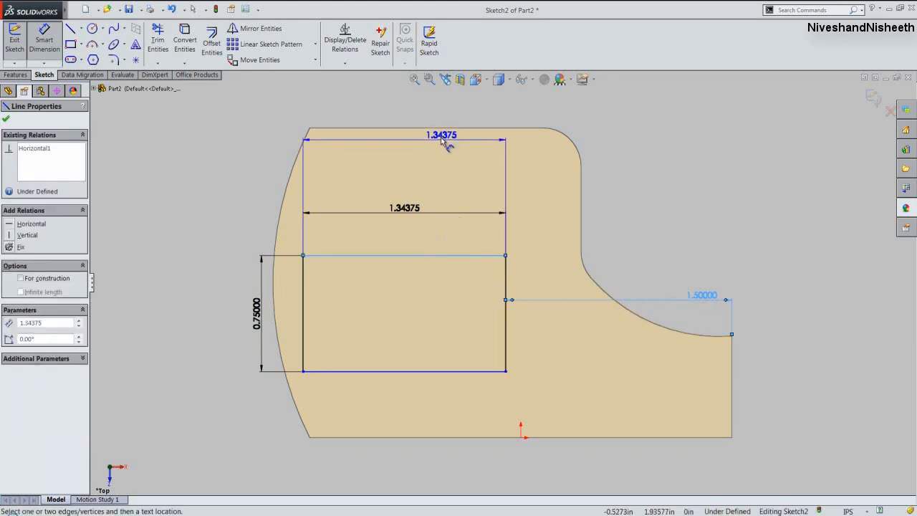
{"action": "left_click", "coordinate": [441, 130]}
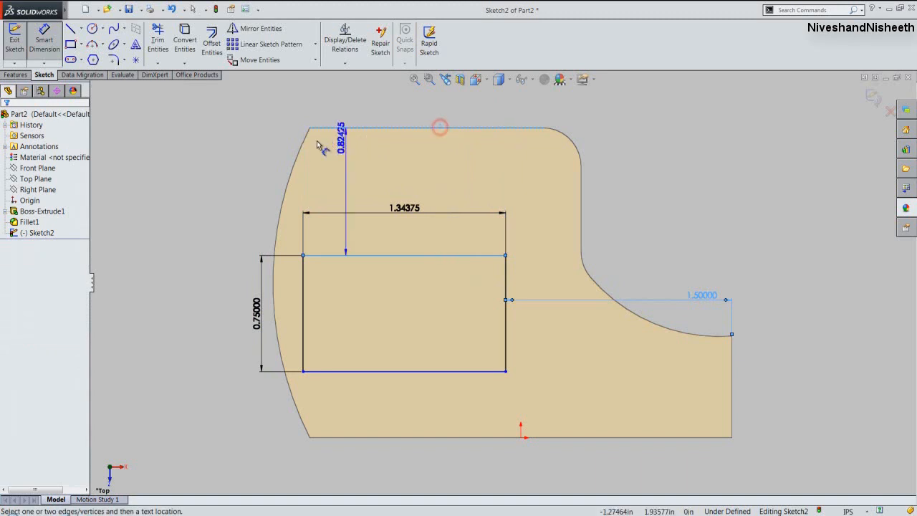
{"action": "left_click", "coordinate": [261, 154]}
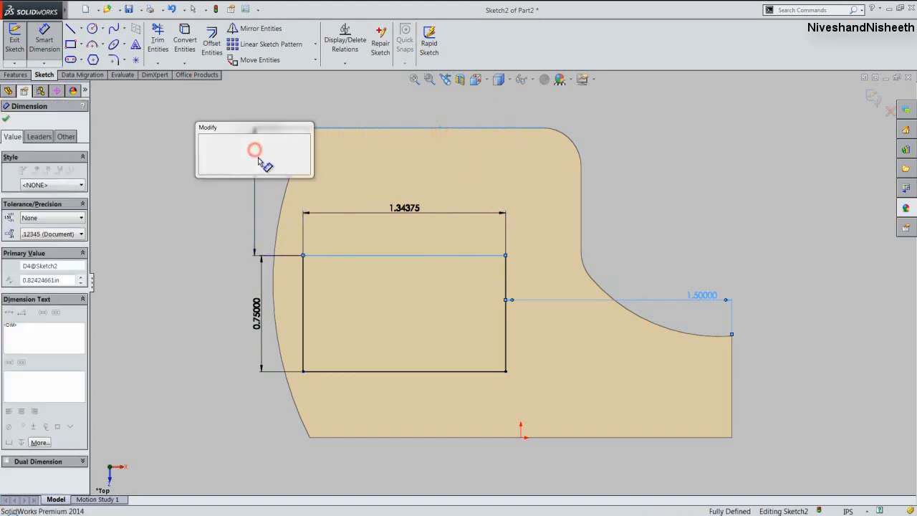
{"action": "type", "text": "0.75000in"}
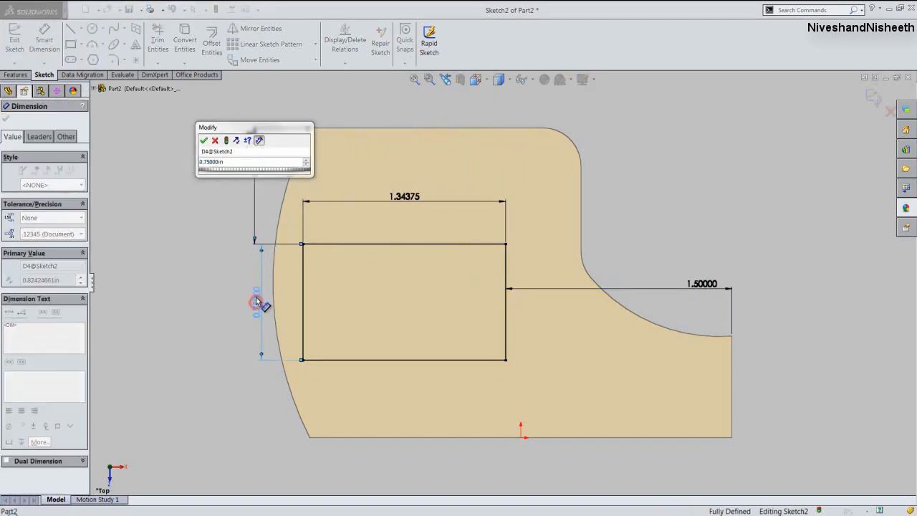
{"action": "left_click", "coordinate": [204, 139]}
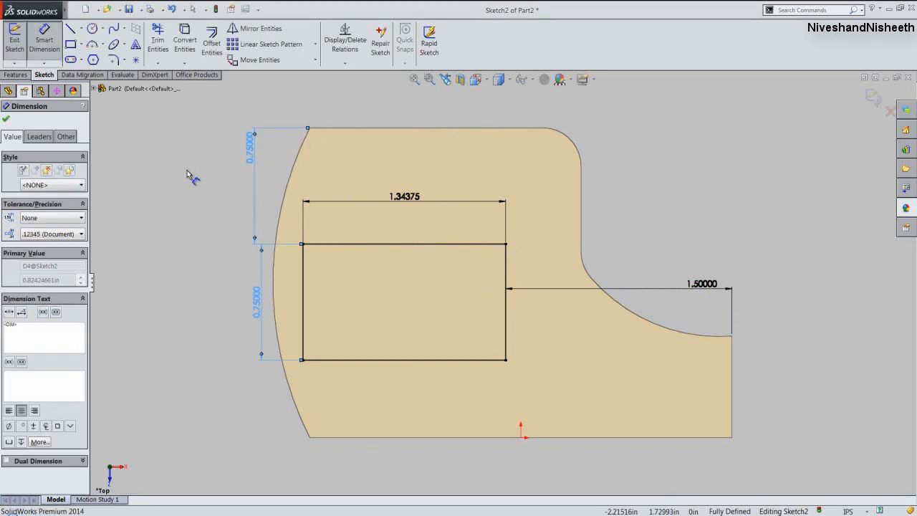
{"action": "left_click", "coordinate": [7, 120]}
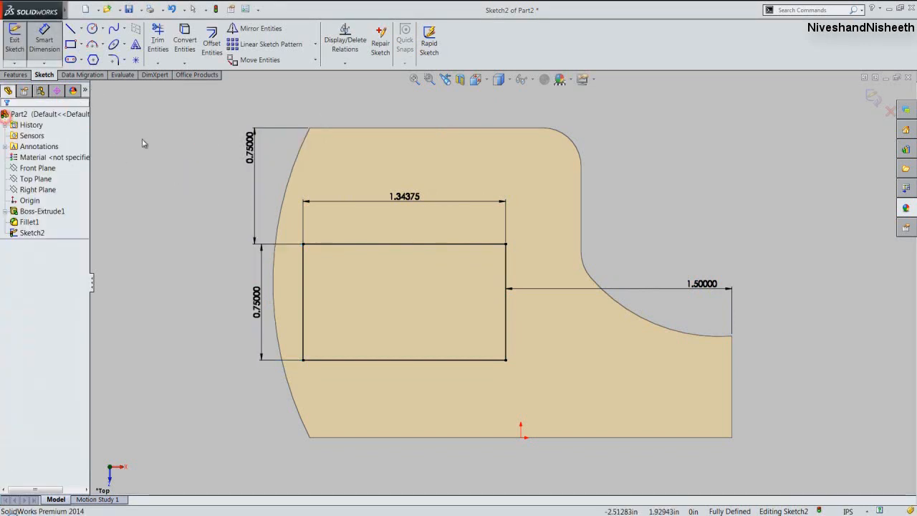
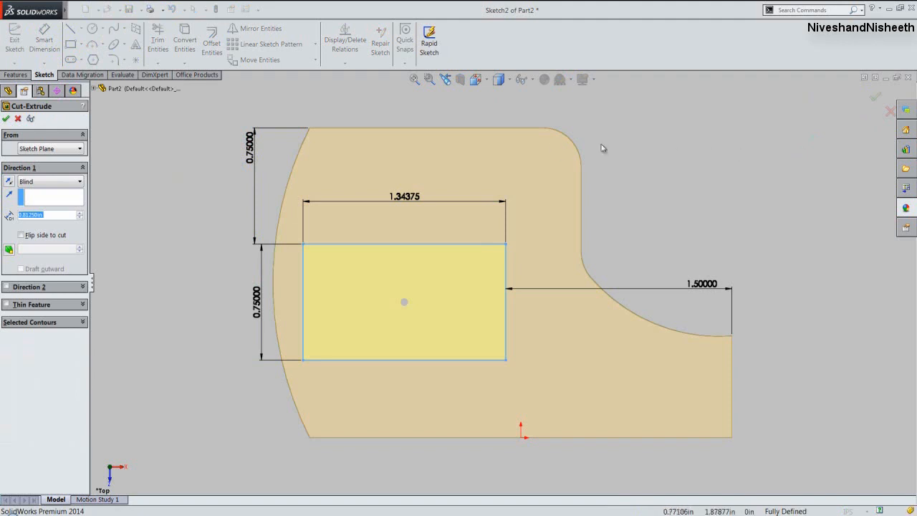
Cut the rectangular opening through the whole part with the Through All end condition.
{"action": "left_click", "coordinate": [81, 183]}
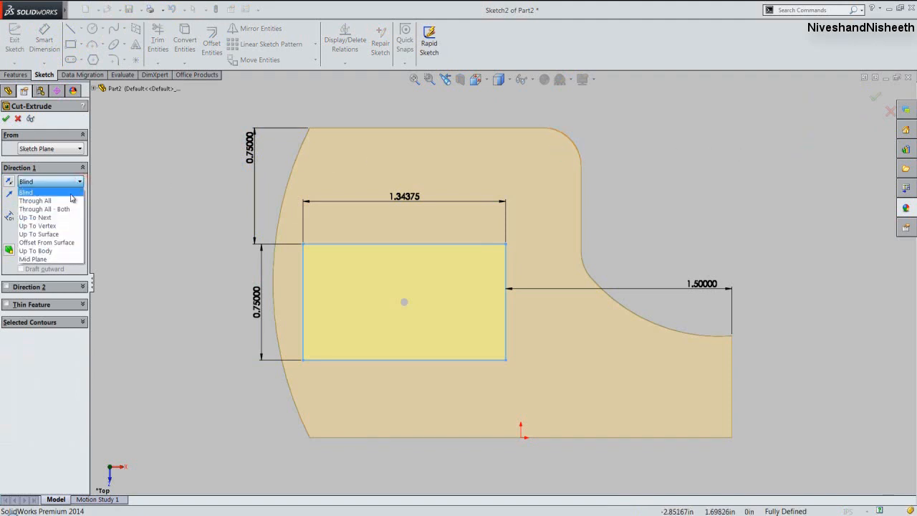
{"action": "left_click", "coordinate": [67, 200]}
{"action": "left_click", "coordinate": [133, 206]}
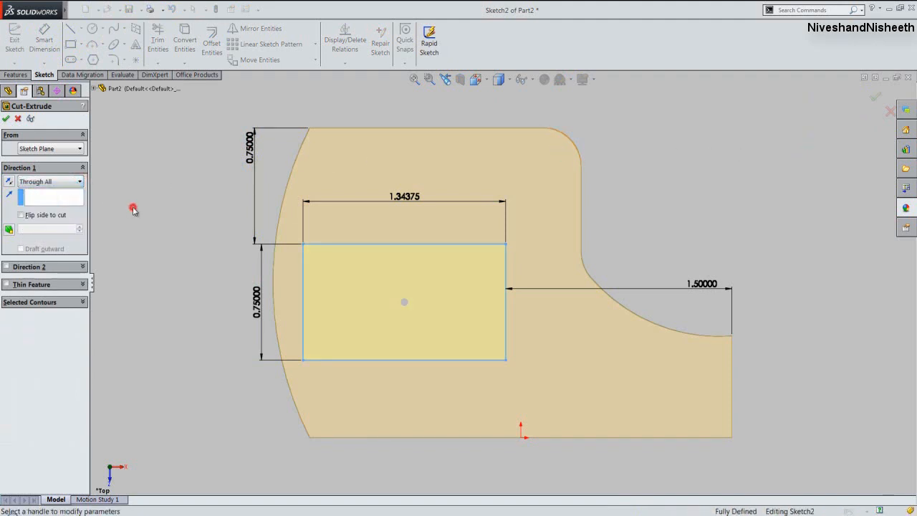
{"action": "left_click", "coordinate": [6, 120]}
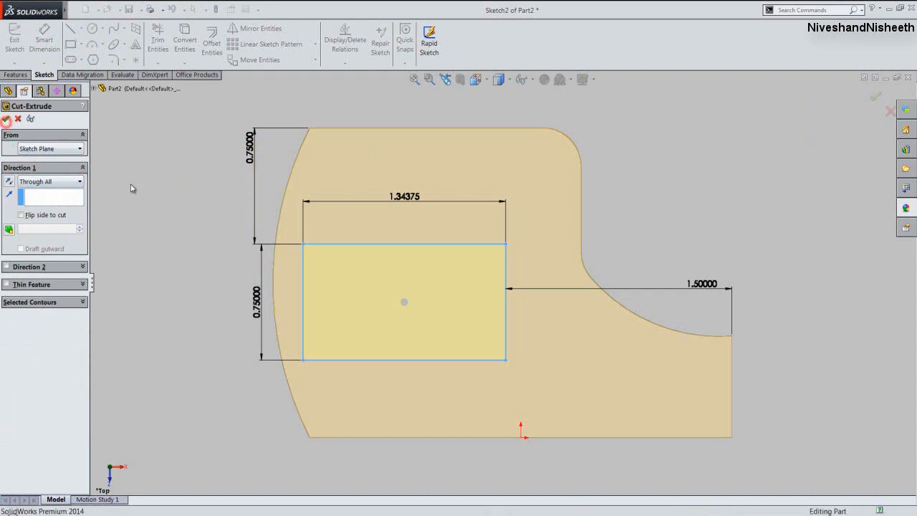
{"action": "left_click", "coordinate": [137, 184]}
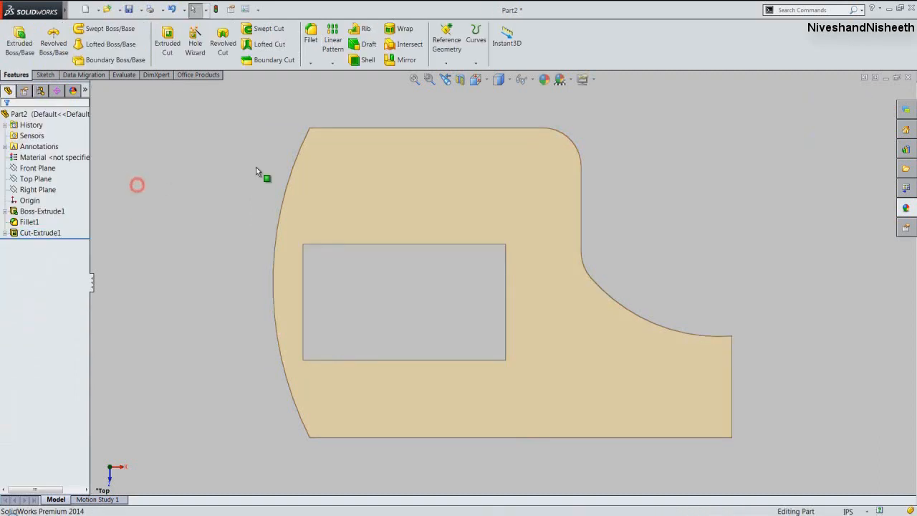
Start a sketch on the part's long flat front face and orient the view to Front.
{"action": "left_click", "coordinate": [475, 79]}
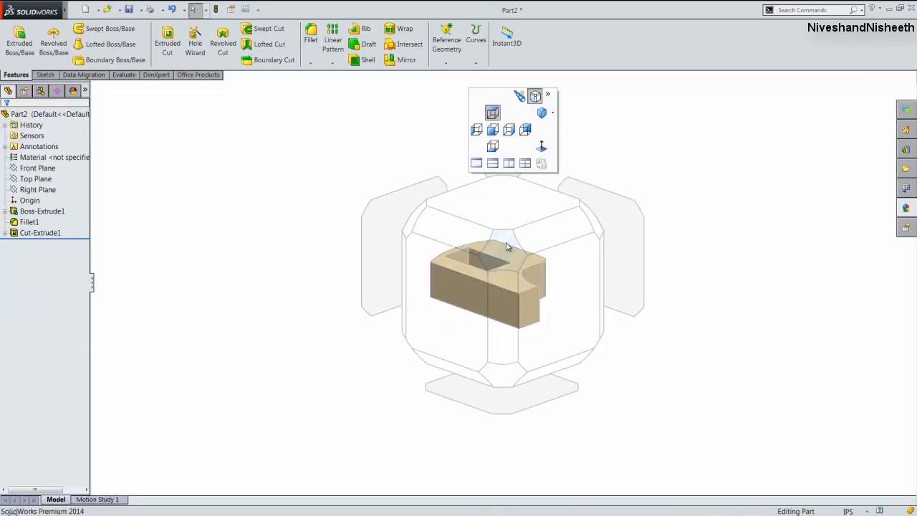
{"action": "left_click", "coordinate": [507, 250]}
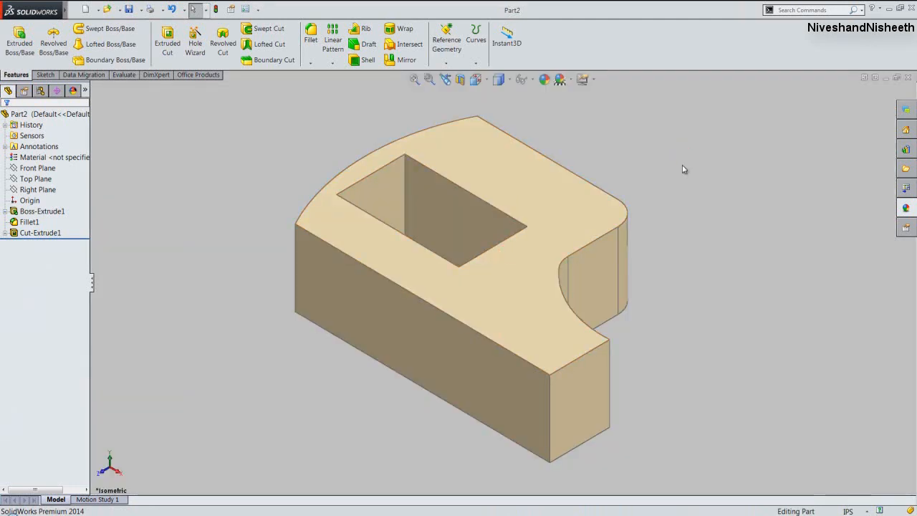
{"action": "left_click", "coordinate": [353, 296]}
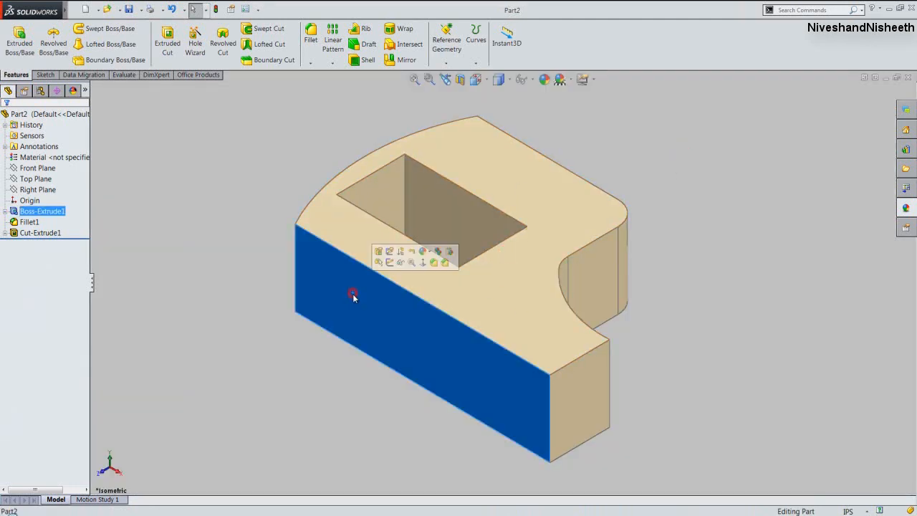
{"action": "left_click", "coordinate": [390, 264]}
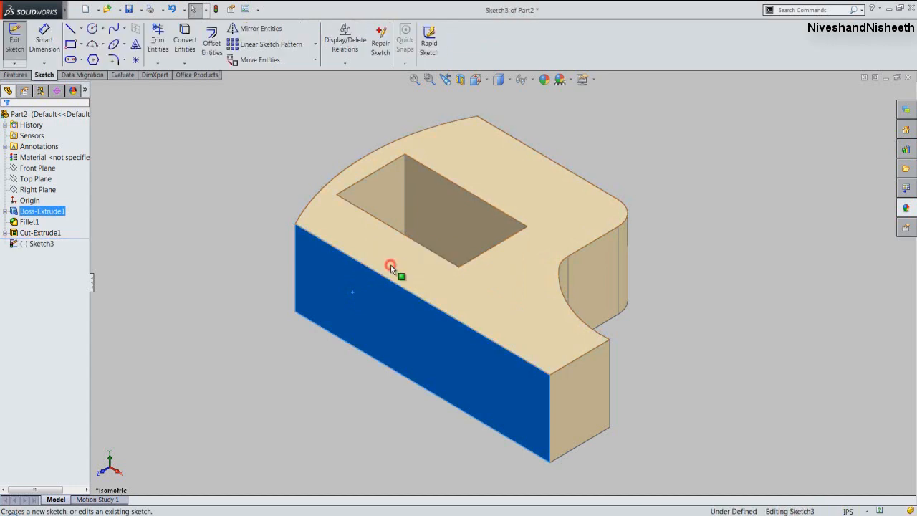
{"action": "left_click", "coordinate": [475, 79]}
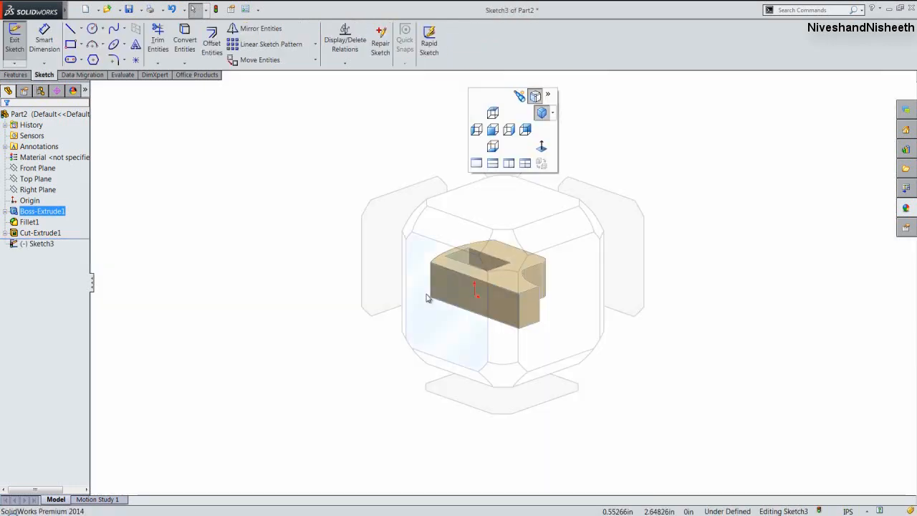
{"action": "left_click", "coordinate": [427, 308]}
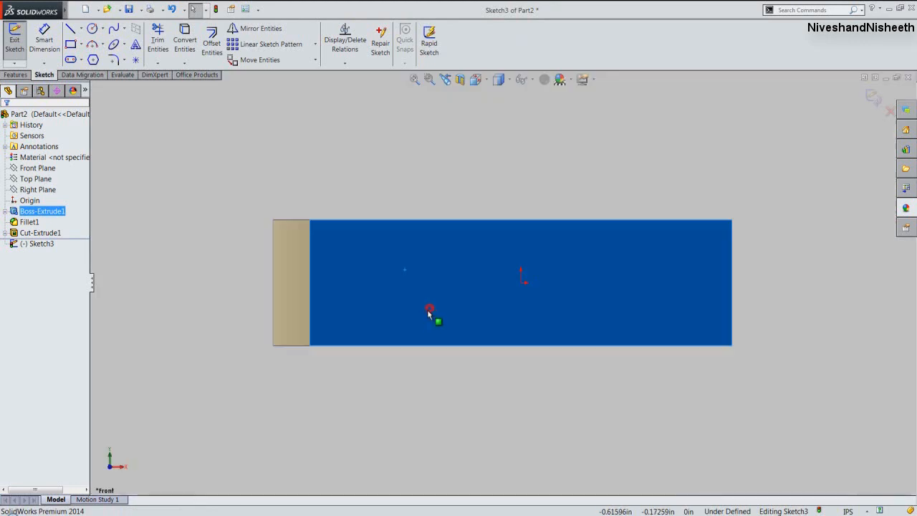
{"action": "left_click", "coordinate": [462, 374]}
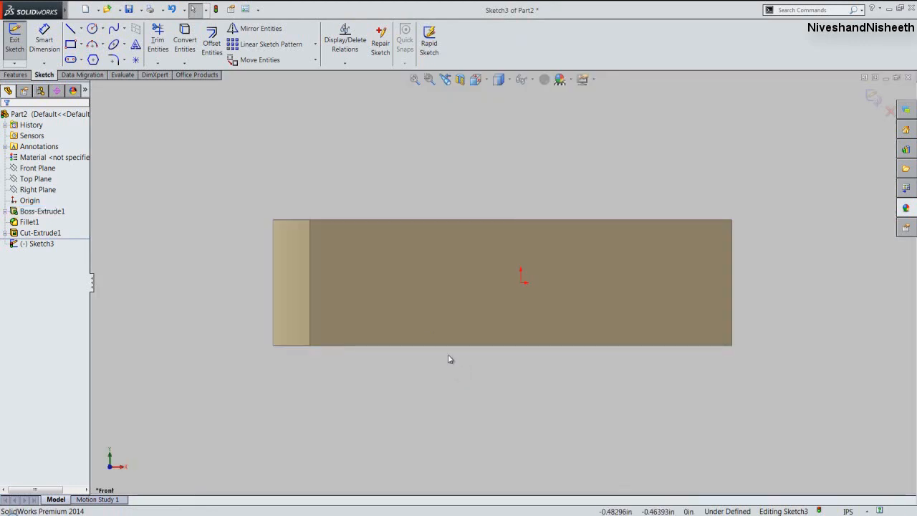
Sketch two side-by-side corner rectangles on the front face, the left about 1.07 by 0.51 in and the right about 1.09 by 0.51 in.
{"action": "left_click", "coordinate": [71, 45]}
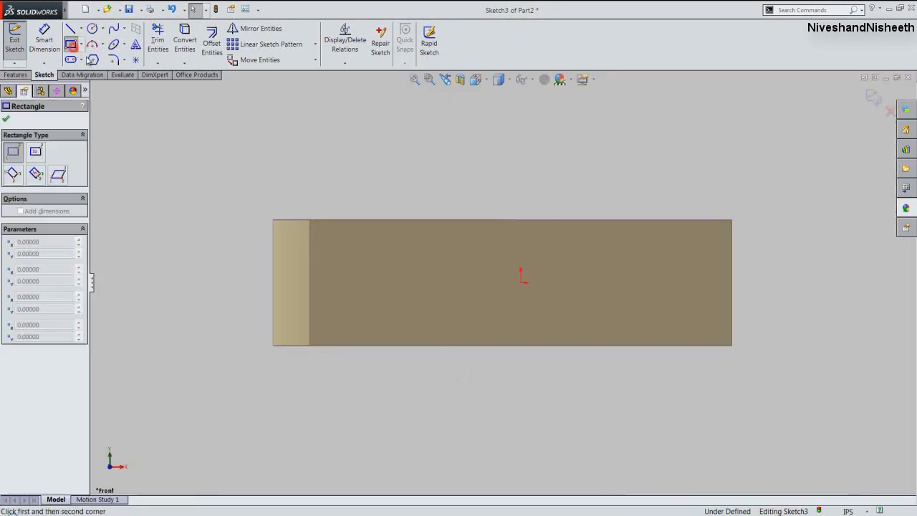
{"action": "left_click", "coordinate": [337, 253]}
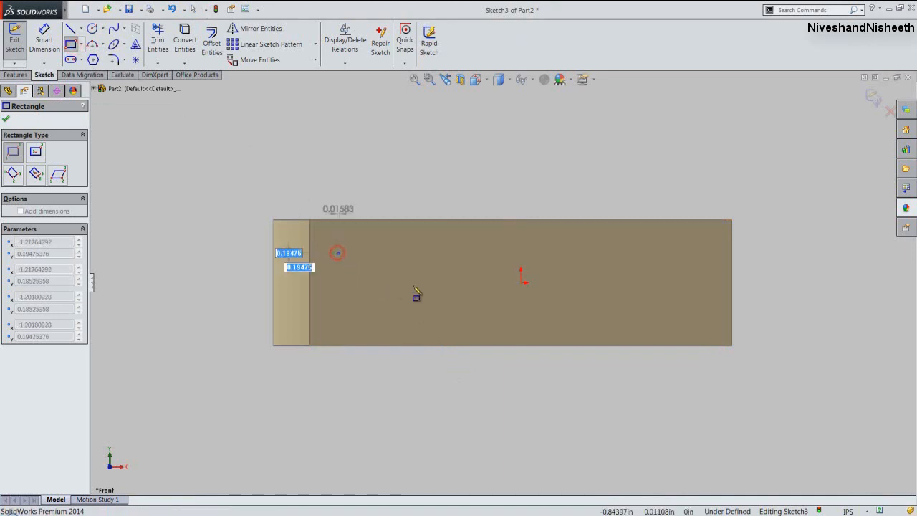
{"action": "left_click", "coordinate": [499, 331]}
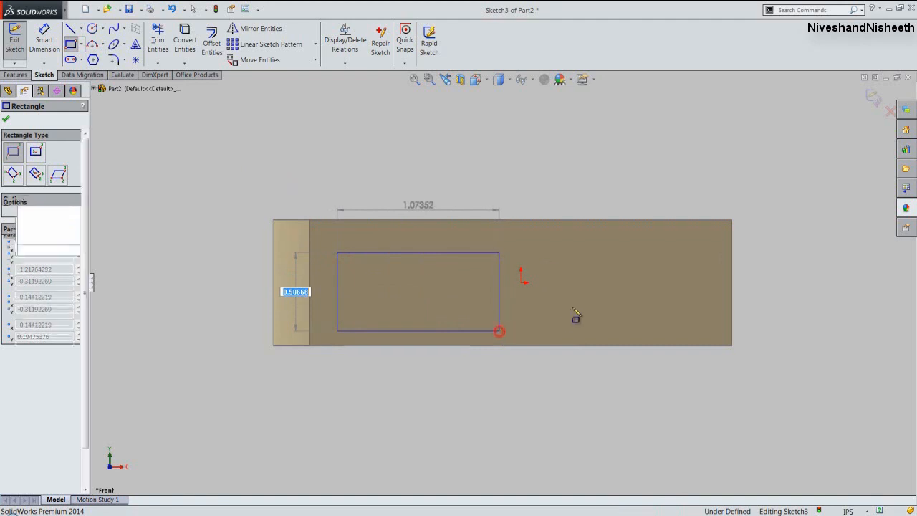
{"action": "left_click", "coordinate": [553, 252]}
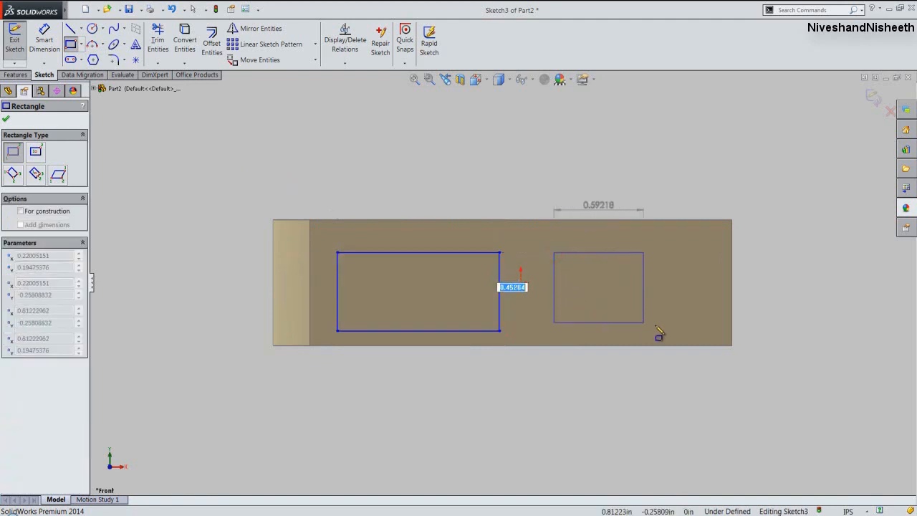
{"action": "left_click", "coordinate": [719, 332]}
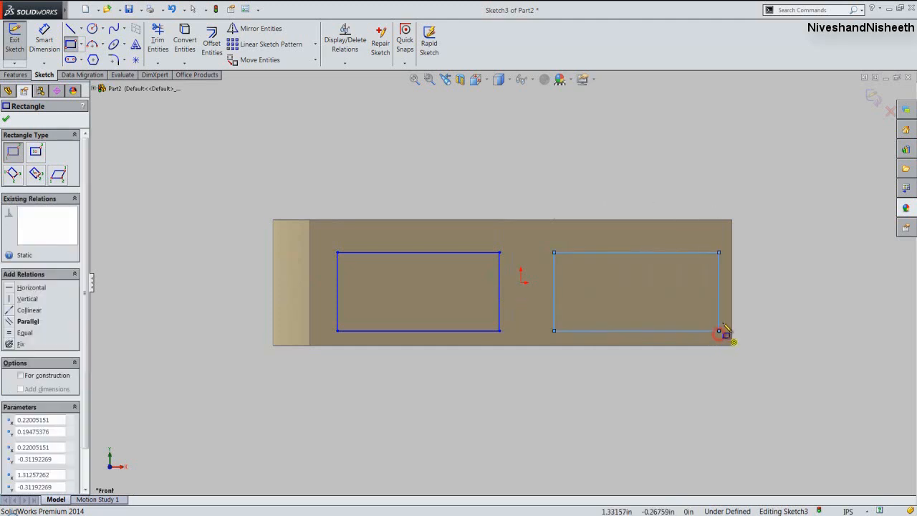
{"action": "key", "text": "Escape"}
{"action": "left_click", "coordinate": [754, 272]}
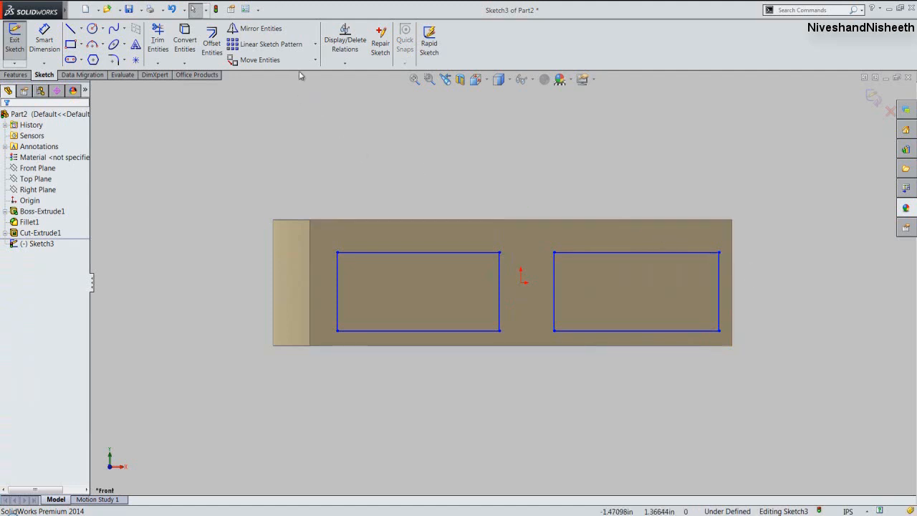
Add a Collinear relation between the top edges of the two rectangles.
{"action": "left_click", "coordinate": [342, 63]}
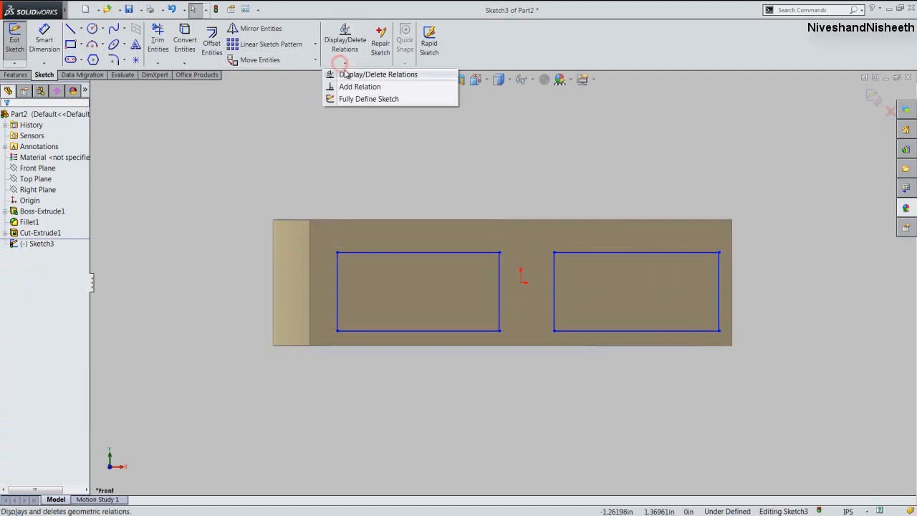
{"action": "left_click", "coordinate": [351, 87]}
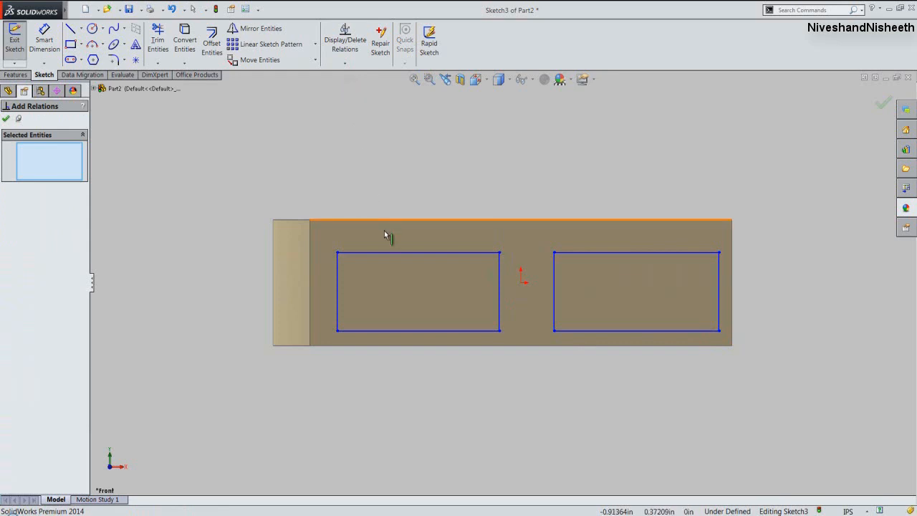
{"action": "left_click", "coordinate": [391, 253]}
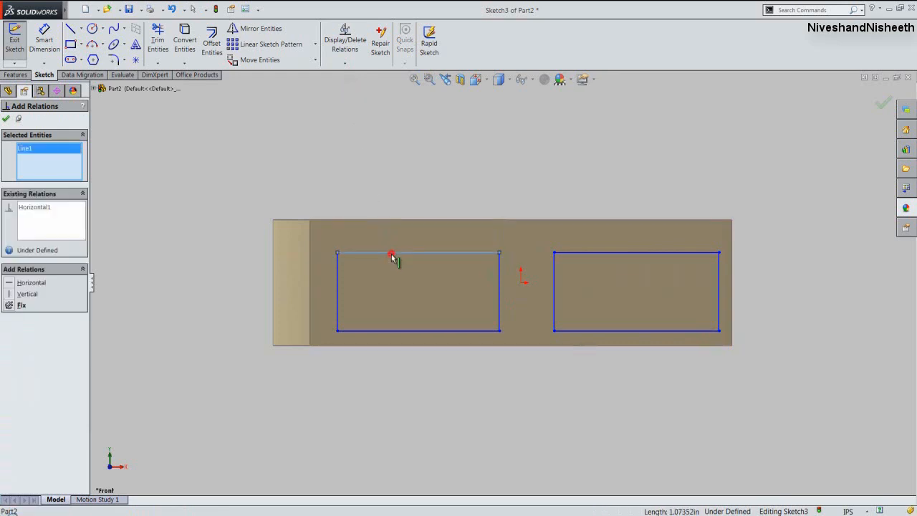
{"action": "left_click", "coordinate": [608, 253]}
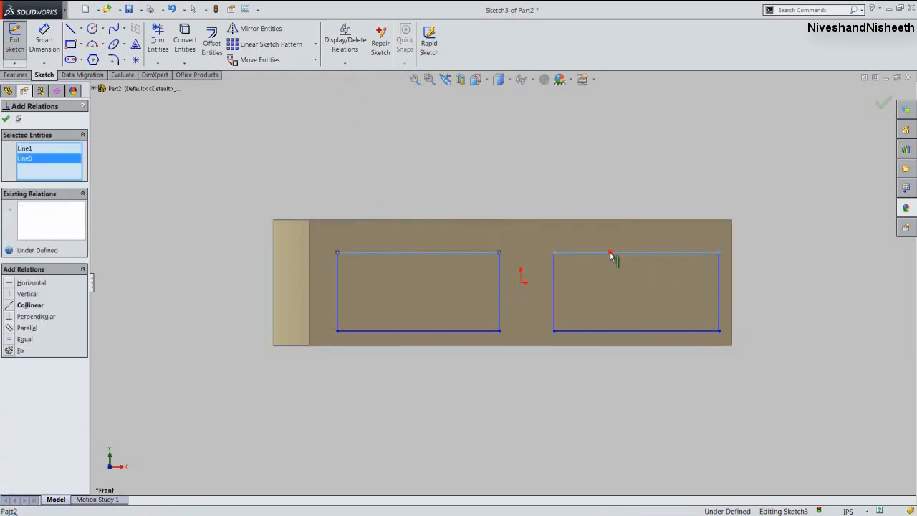
{"action": "left_click", "coordinate": [9, 307]}
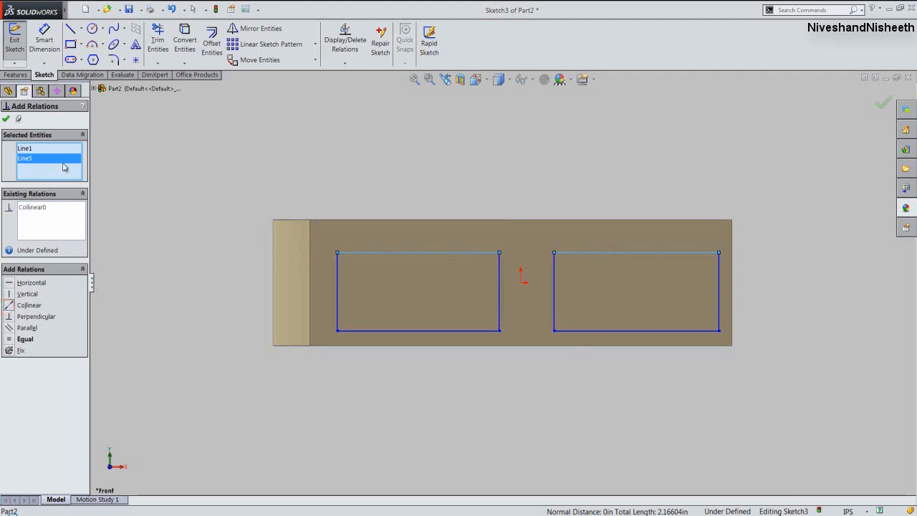
Clear the selected entities, add a Collinear relation between the two rectangles' bottom edges and finish adding relations.
{"action": "left_click", "coordinate": [56, 148]}
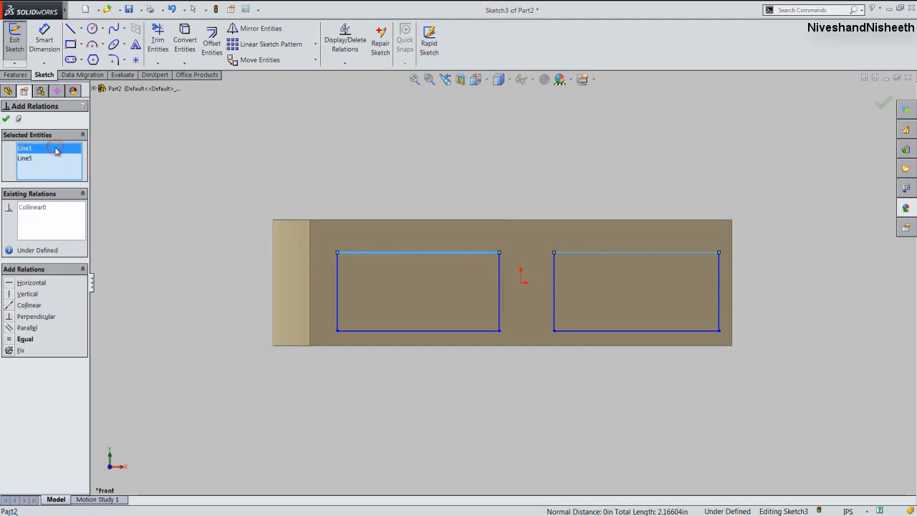
{"action": "right_click", "coordinate": [56, 151]}
{"action": "left_click", "coordinate": [79, 156]}
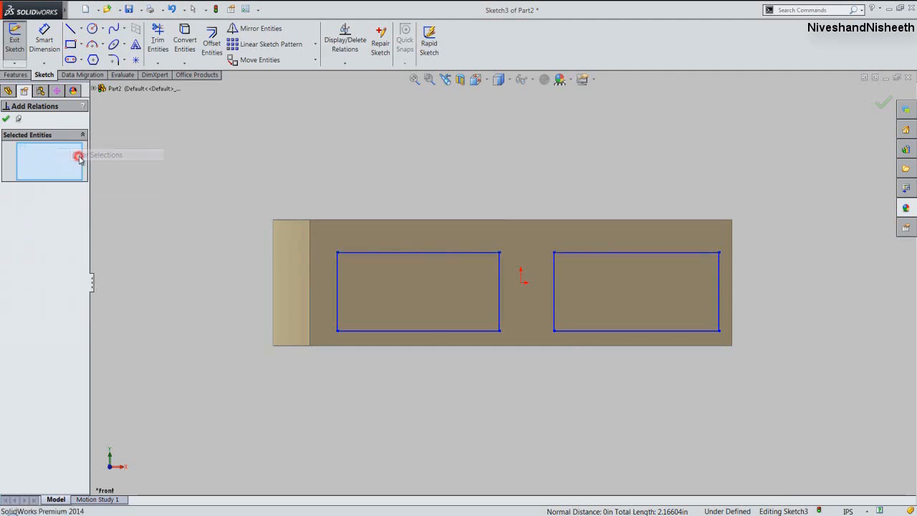
{"action": "left_click", "coordinate": [464, 330]}
{"action": "left_click", "coordinate": [574, 331]}
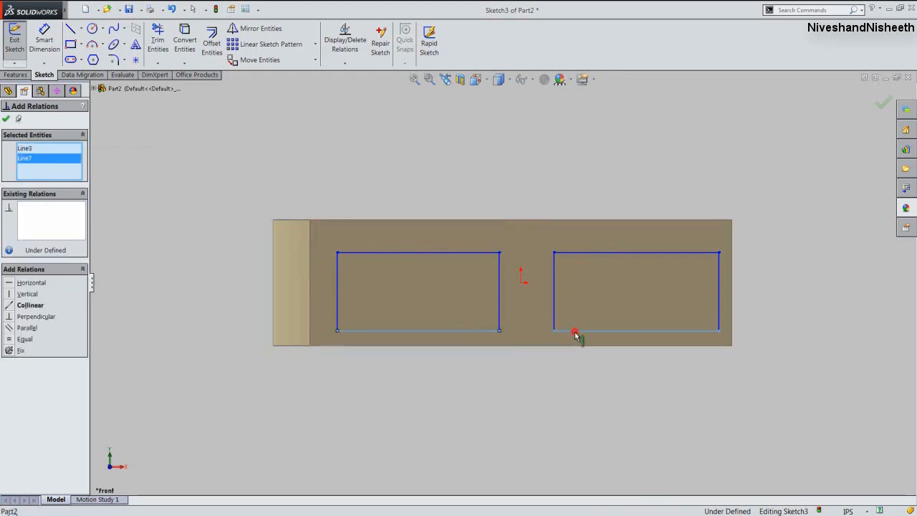
{"action": "left_click", "coordinate": [11, 307]}
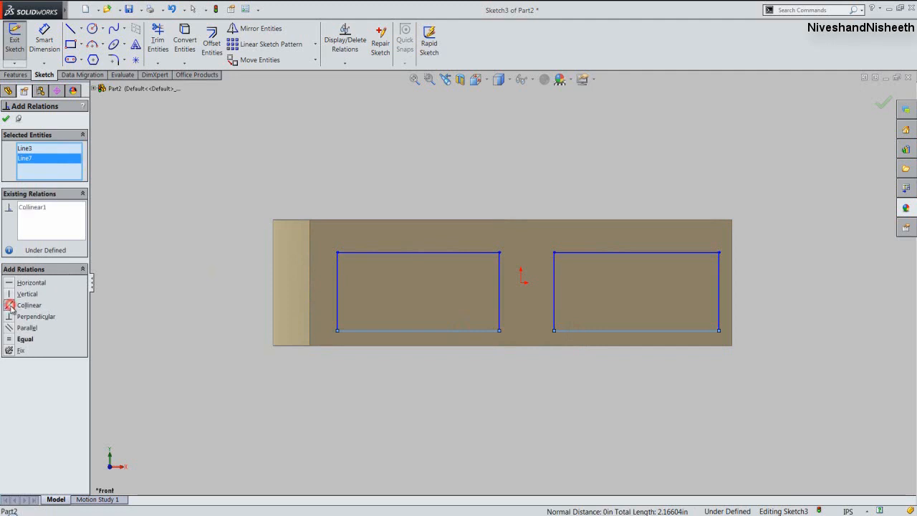
{"action": "left_click", "coordinate": [5, 119]}
{"action": "left_click", "coordinate": [220, 148]}
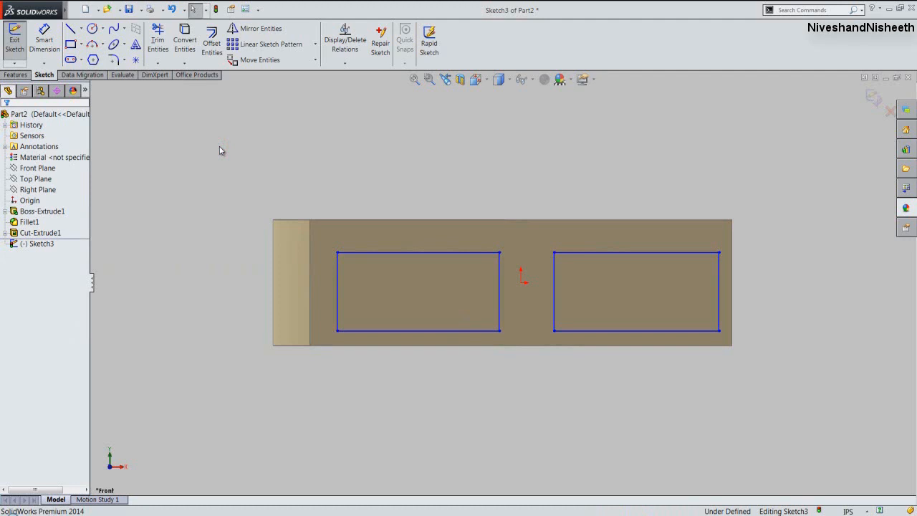
Dimension the left rectangle's height with Smart Dimension and set it to 0.5 in.
{"action": "right_click", "coordinate": [219, 146]}
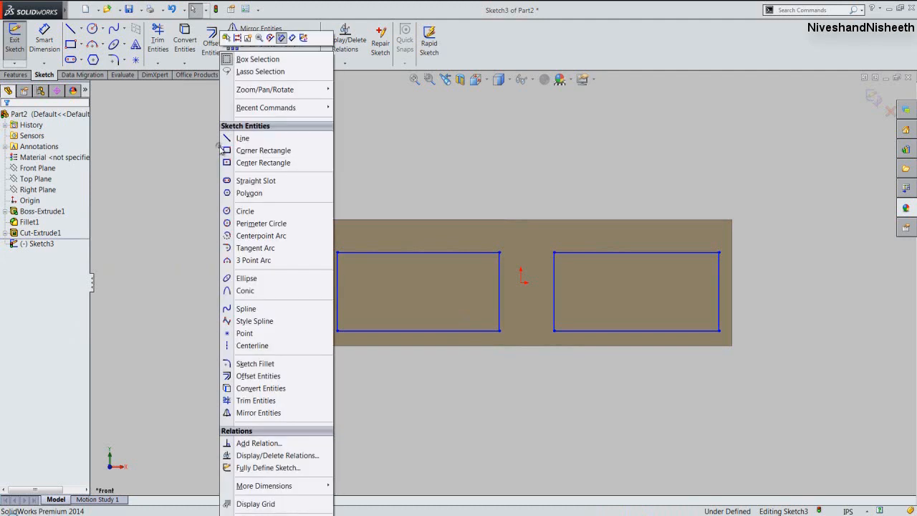
{"action": "left_click", "coordinate": [292, 39]}
{"action": "left_click", "coordinate": [361, 256]}
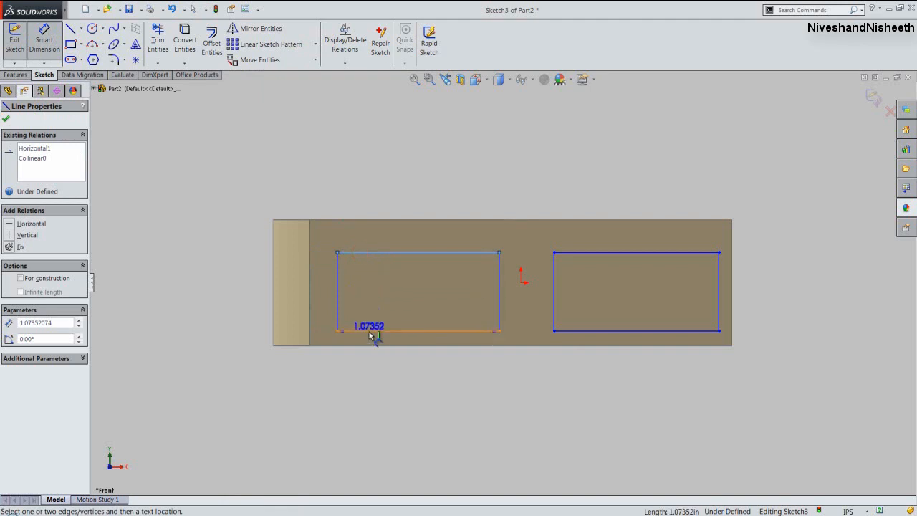
{"action": "left_click", "coordinate": [344, 330]}
{"action": "left_click", "coordinate": [244, 295]}
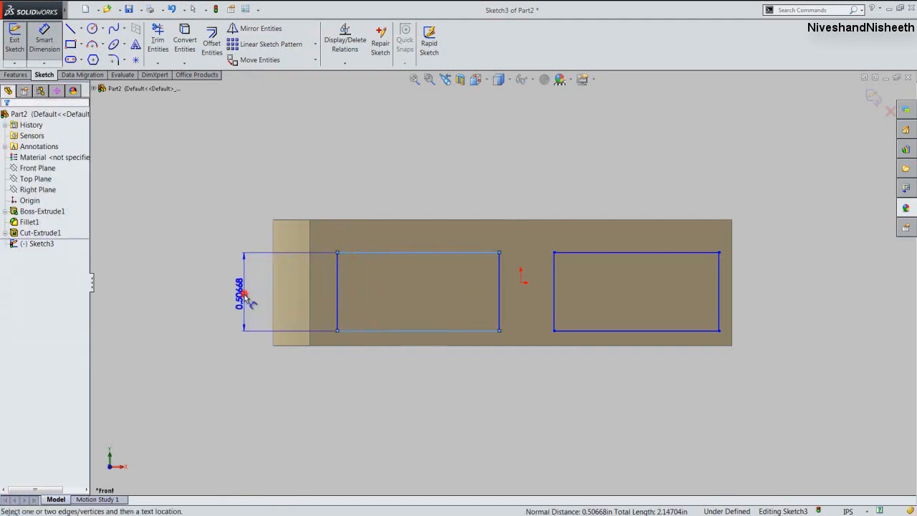
{"action": "left_click", "coordinate": [244, 295]}
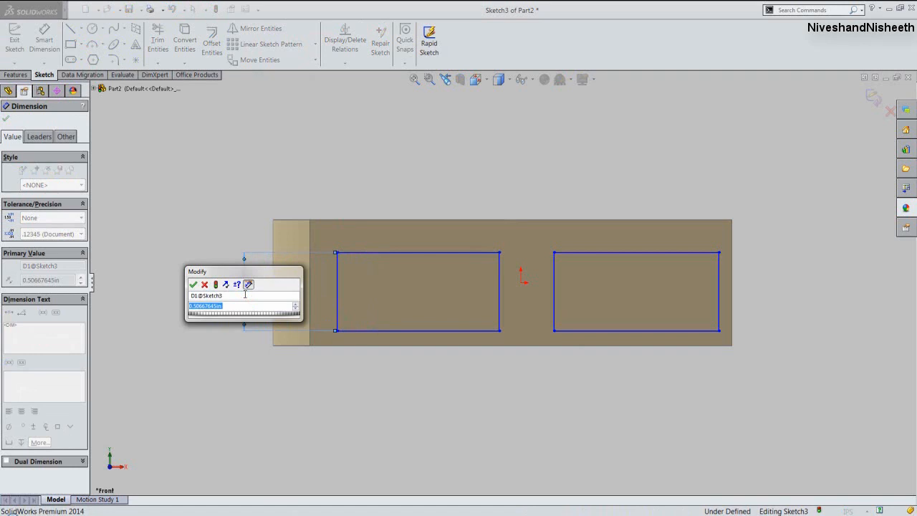
{"action": "type", "text": ".5"}
{"action": "key", "text": "Return"}
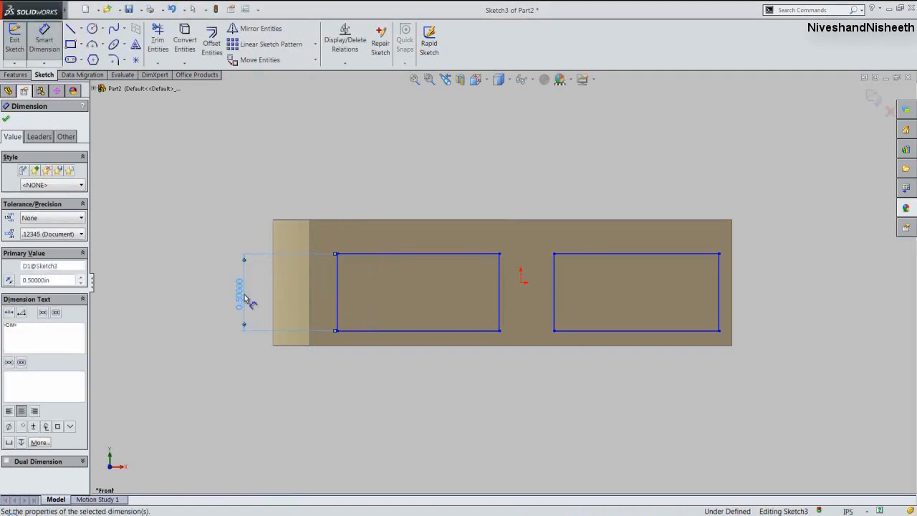
Dimension the distance between the left rectangle's bottom edge and the face's bottom edge as 0.15625 in.
{"action": "left_click", "coordinate": [388, 332]}
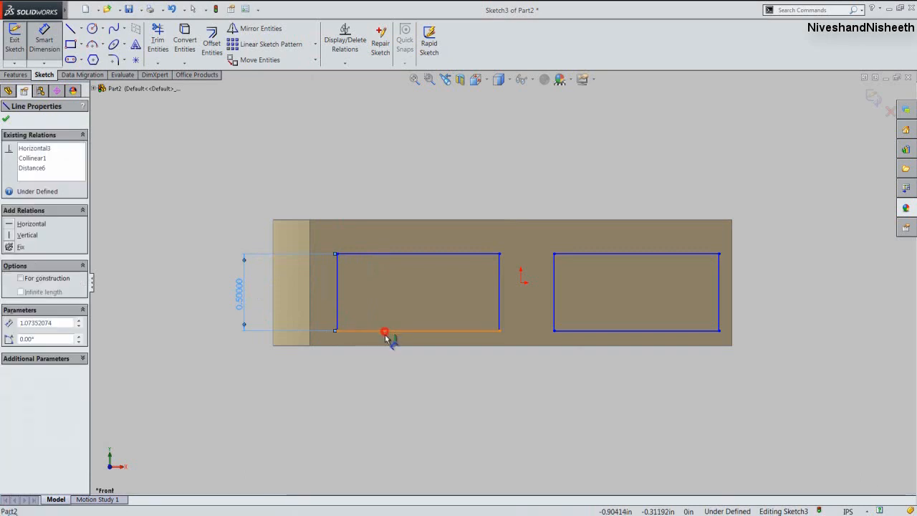
{"action": "left_click", "coordinate": [388, 346]}
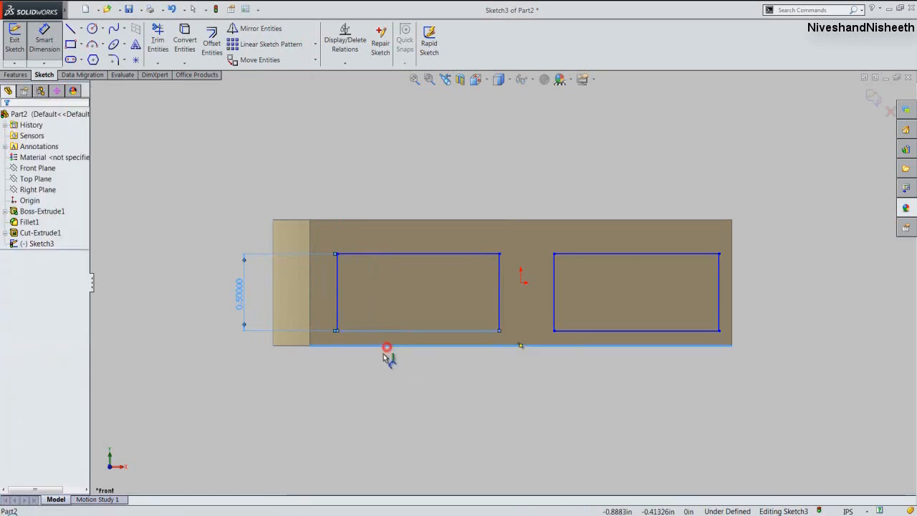
{"action": "left_click", "coordinate": [373, 371]}
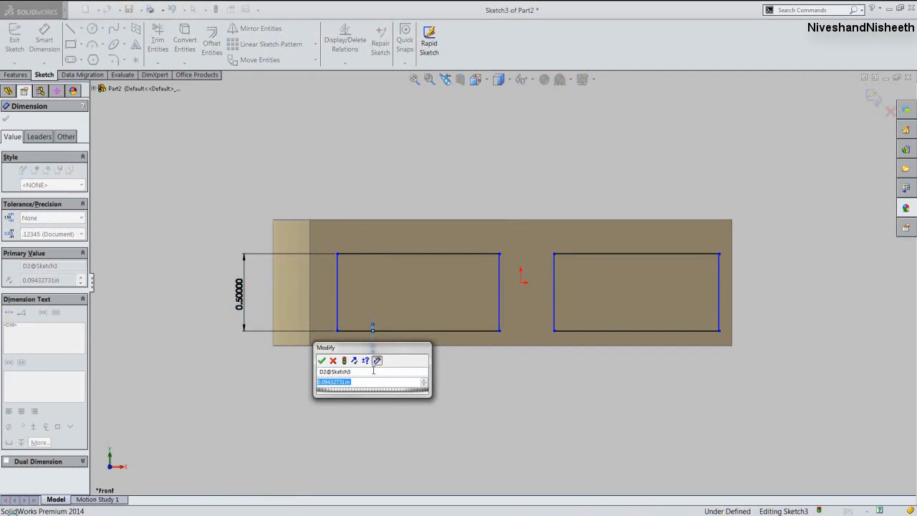
{"action": "type", "text": ".15625"}
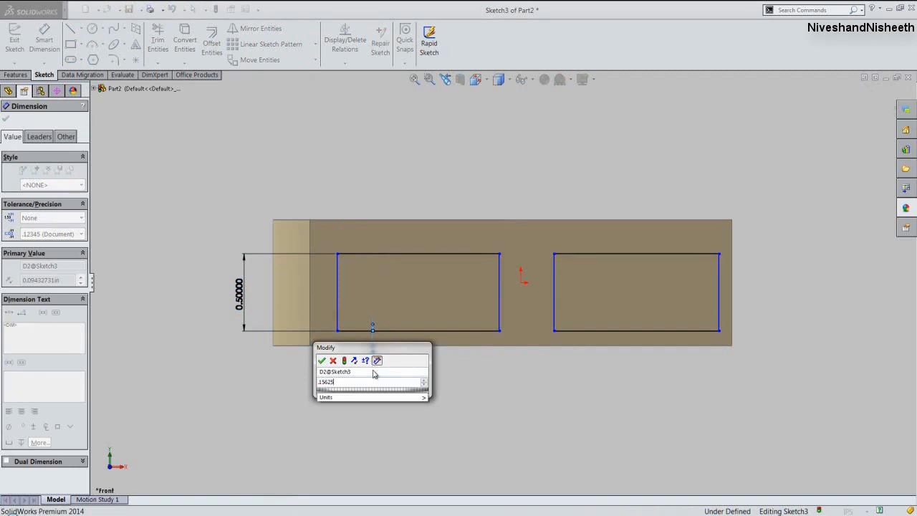
{"action": "key", "text": "Return"}
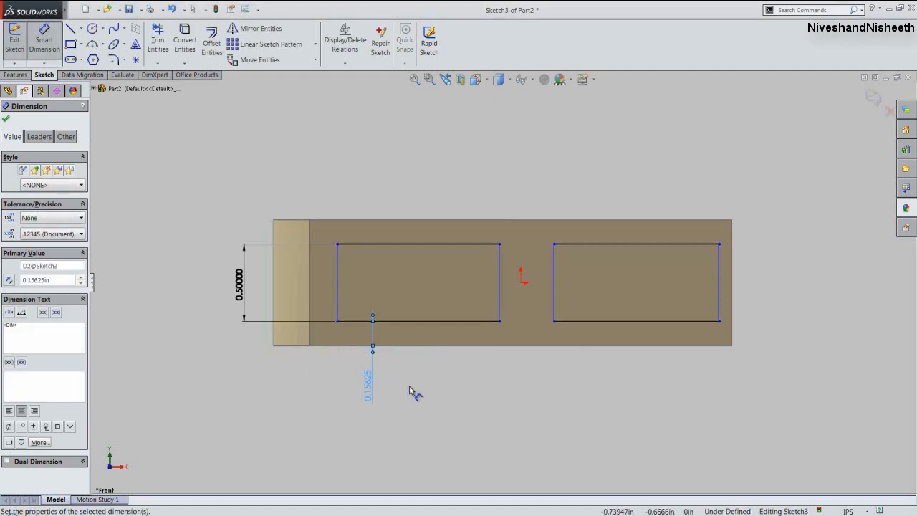
Dimension the distance from the front face's left edge to the left rectangle's left side as 0.15829 in.
{"action": "left_click", "coordinate": [310, 279]}
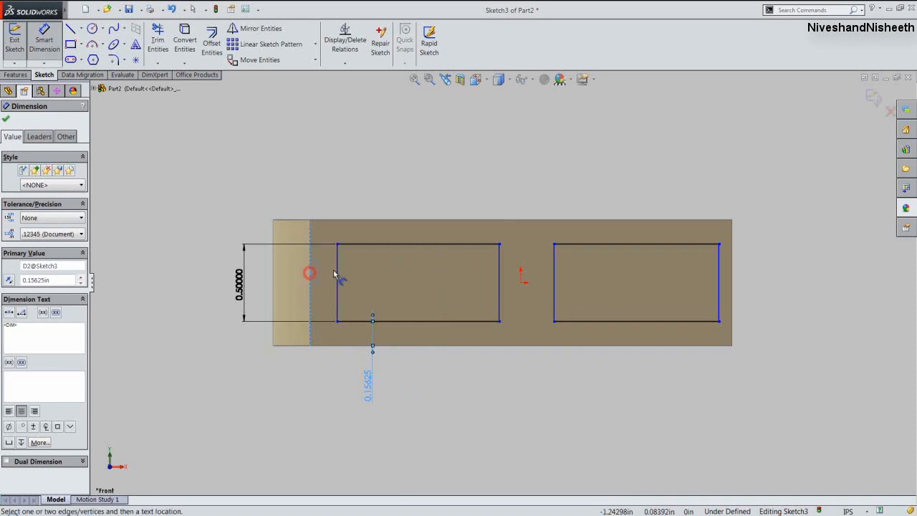
{"action": "left_click", "coordinate": [337, 276]}
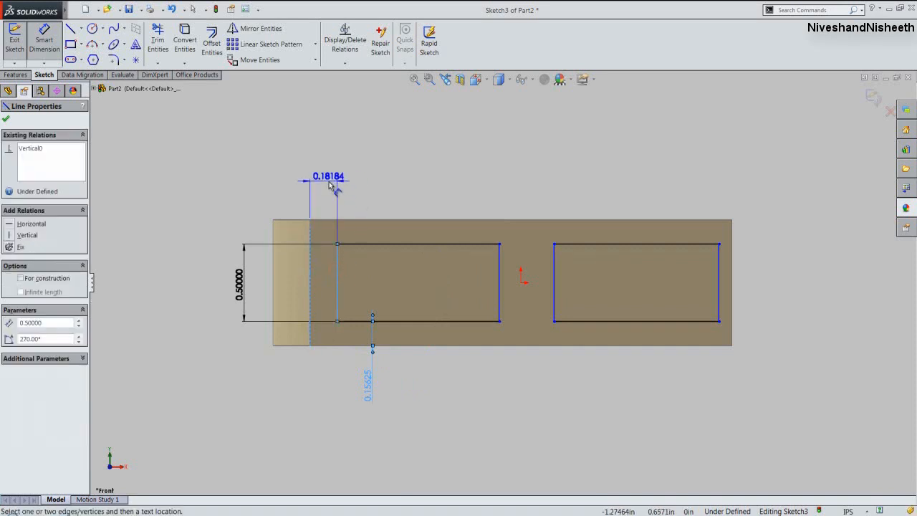
{"action": "left_click", "coordinate": [331, 183]}
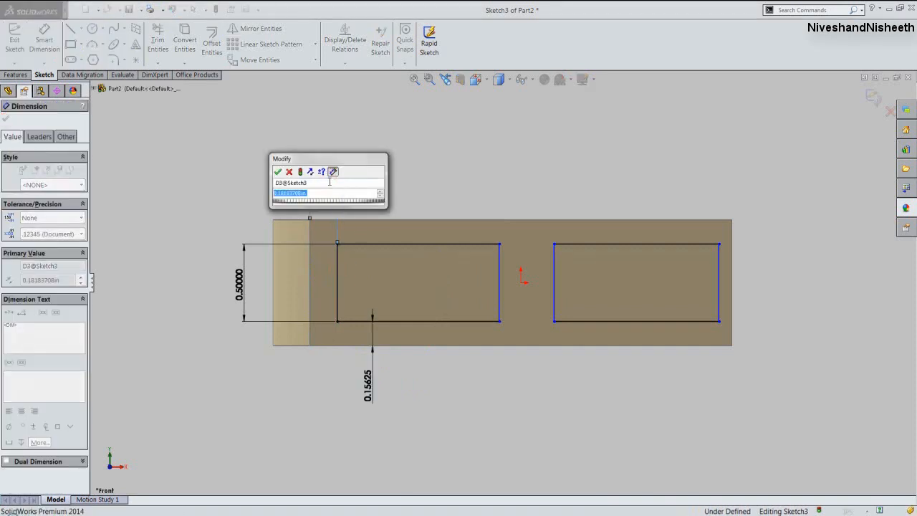
{"action": "type", "text": ".15625"}
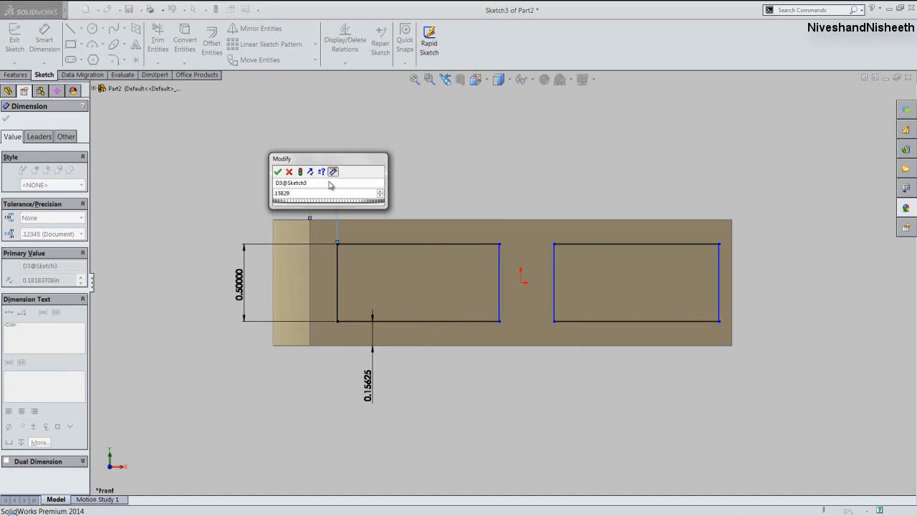
{"action": "key", "text": "Return"}
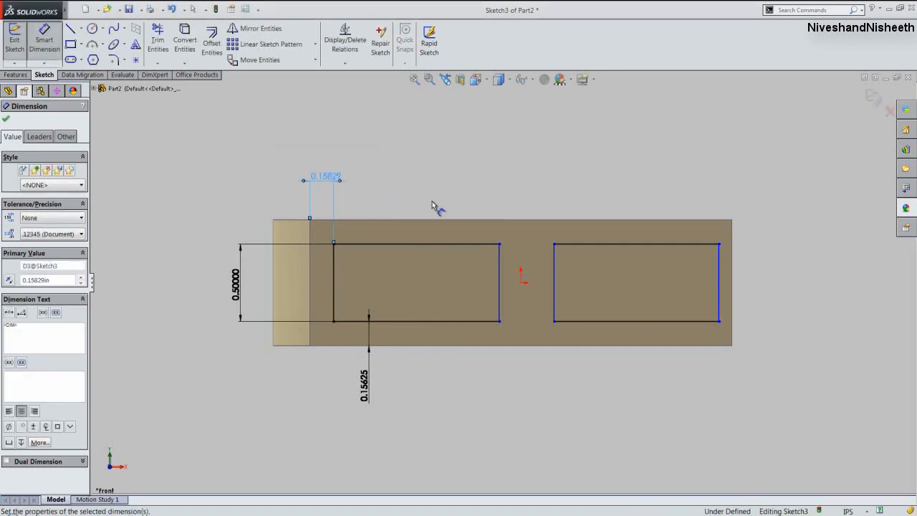
Dimension the gap between the two rectangles and take its 0.15625 in value from the bottom offset dimension.
{"action": "left_click", "coordinate": [501, 258]}
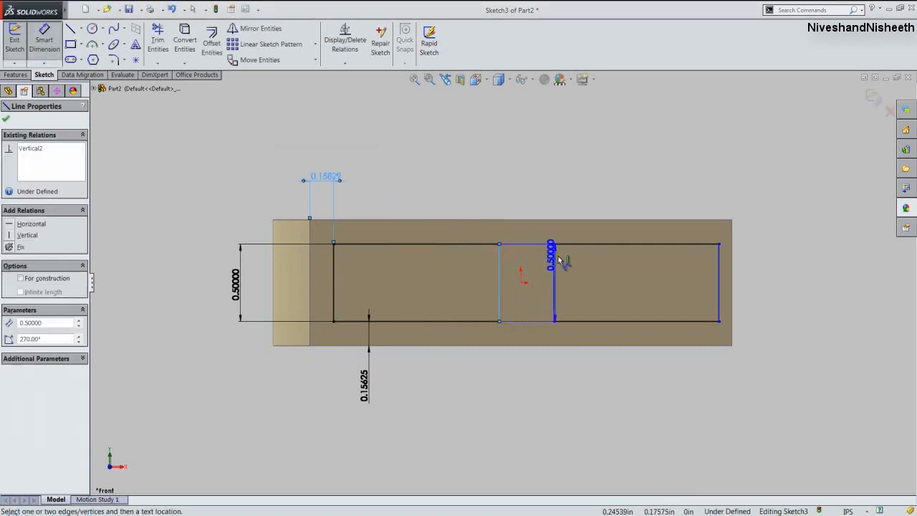
{"action": "left_click", "coordinate": [554, 259]}
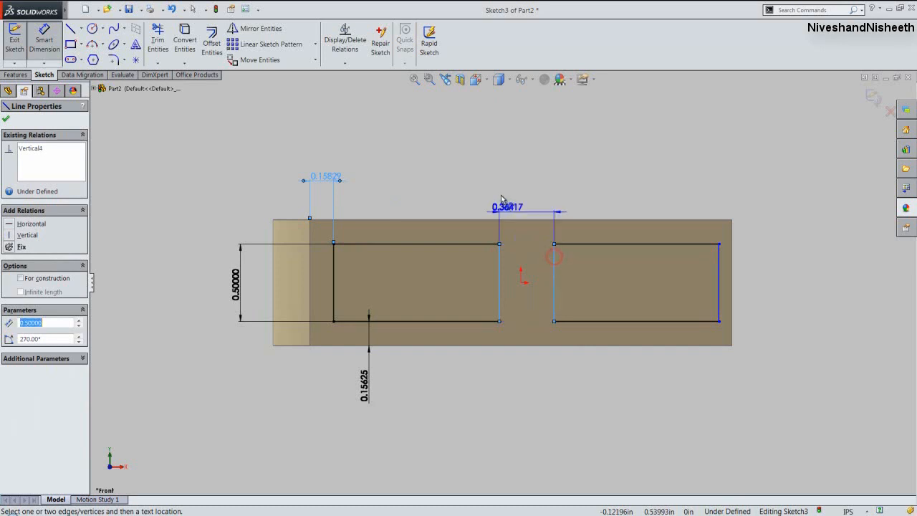
{"action": "left_click", "coordinate": [504, 192]}
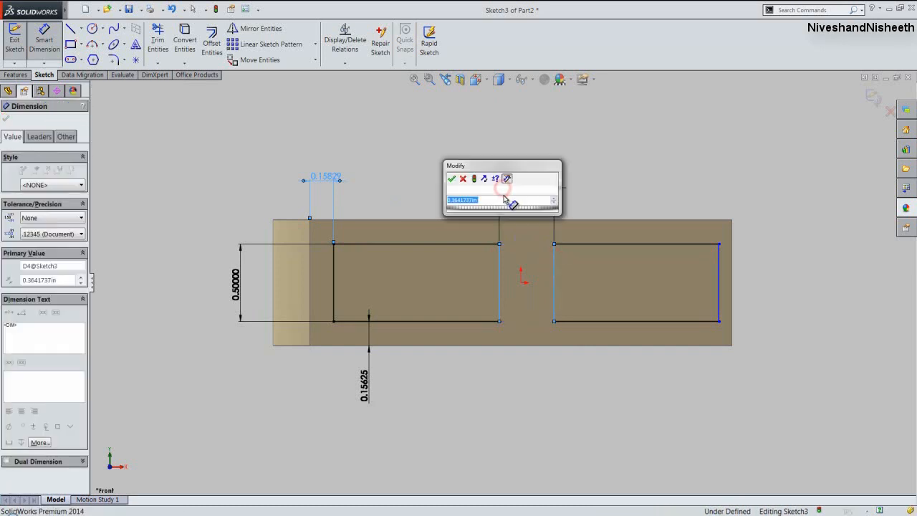
{"action": "left_click", "coordinate": [364, 387]}
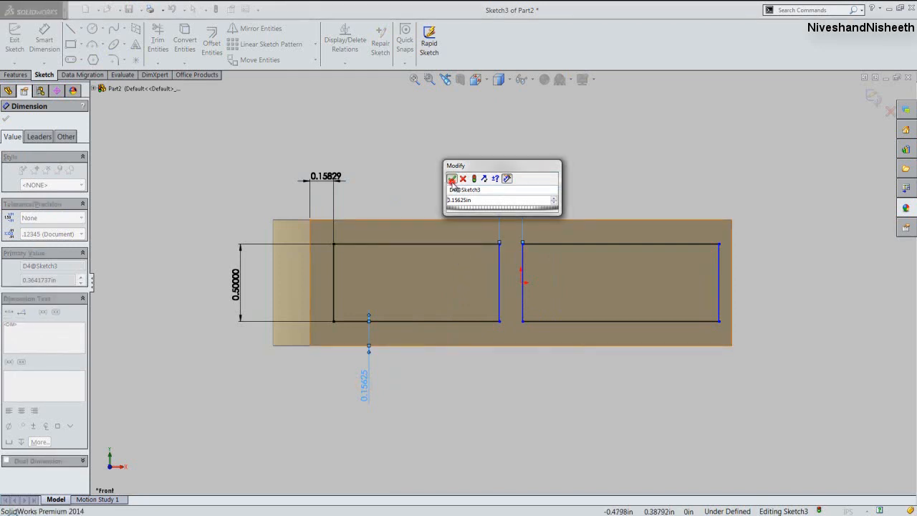
{"action": "left_click", "coordinate": [452, 179]}
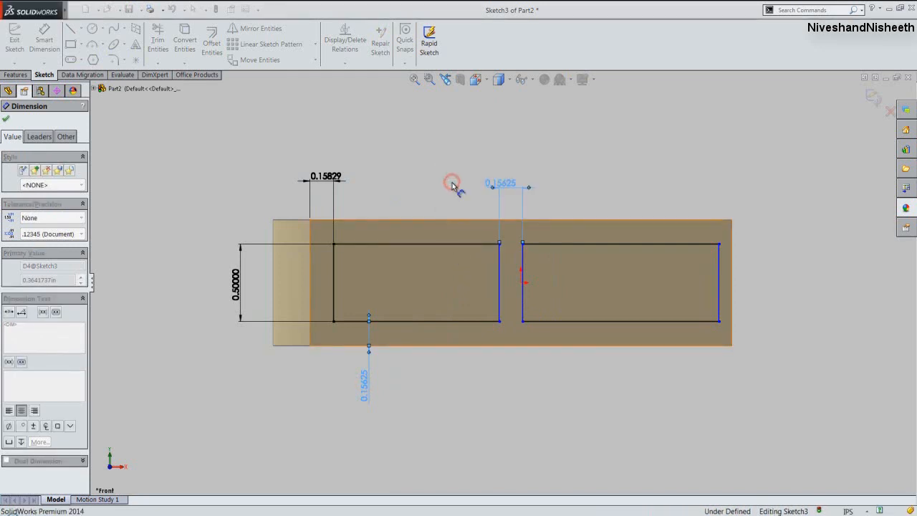
Dimension the right rectangle's width and set it to 1.14063 in.
{"action": "left_click", "coordinate": [591, 243]}
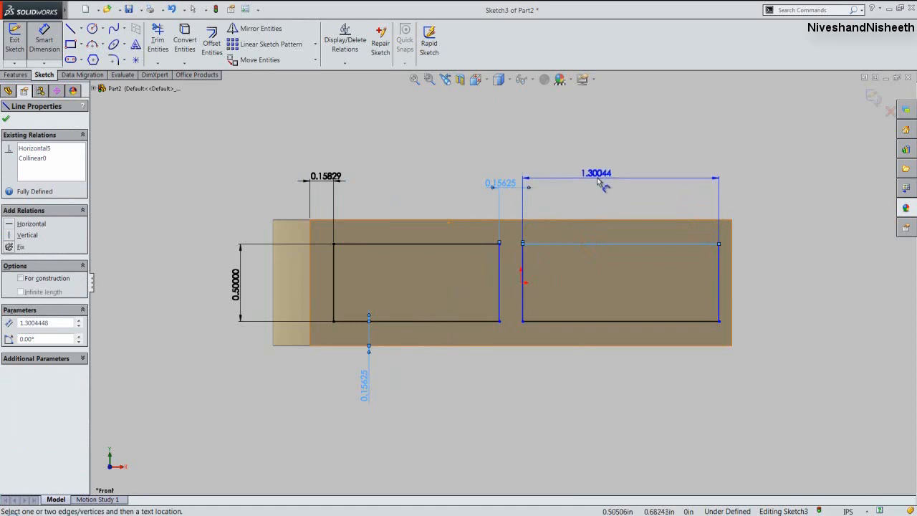
{"action": "left_click", "coordinate": [596, 176]}
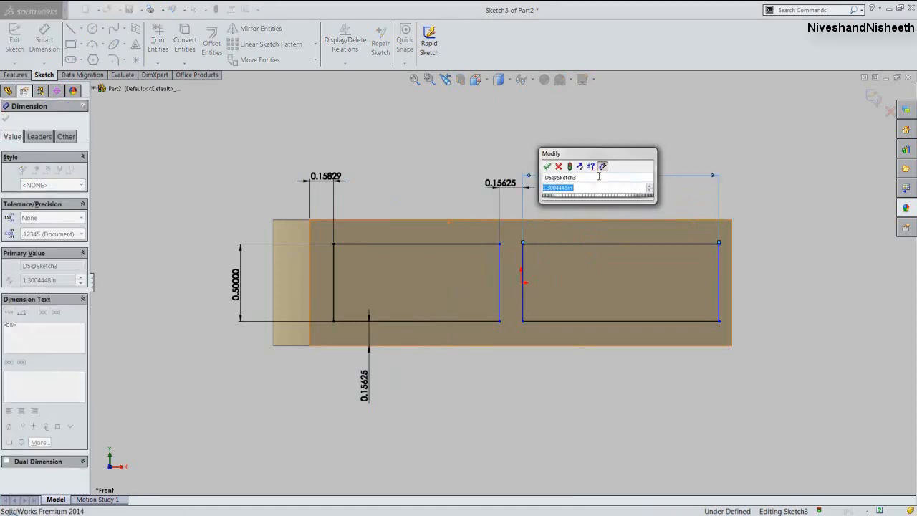
{"action": "type", "text": "1.14063"}
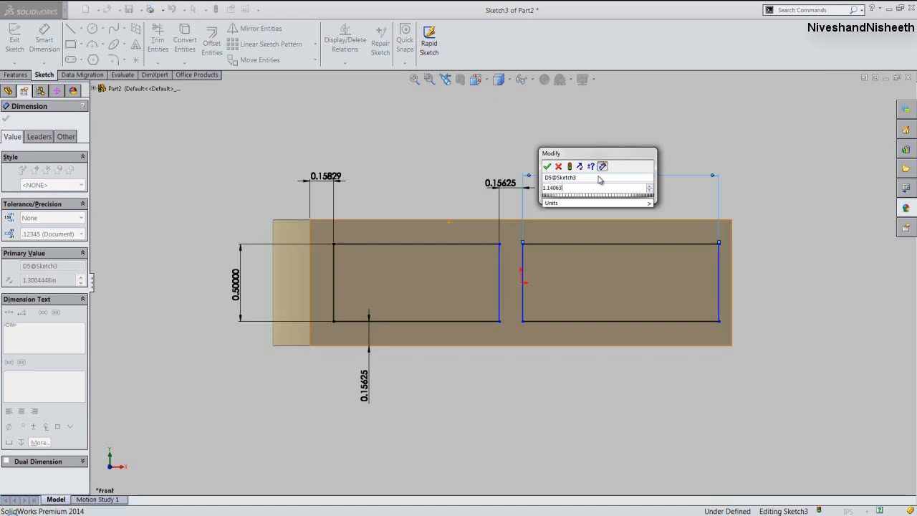
{"action": "key", "text": "Return"}
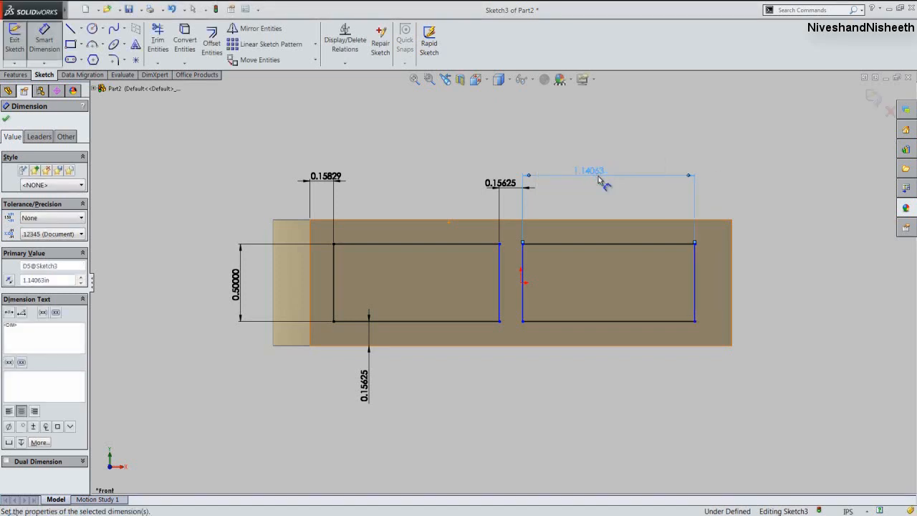
Dimension the left rectangle's width as 1.18754 in, then finish dimensioning and exit the sketch.
{"action": "left_click", "coordinate": [411, 246]}
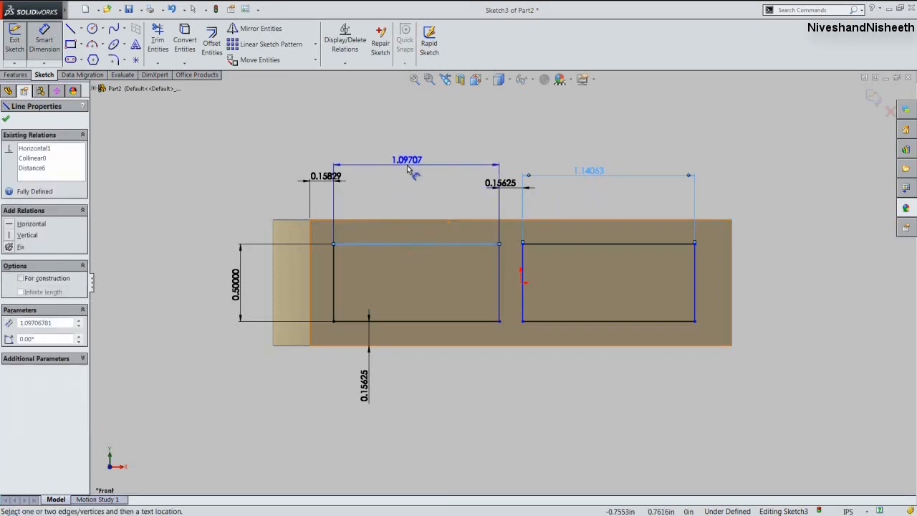
{"action": "left_click", "coordinate": [406, 169]}
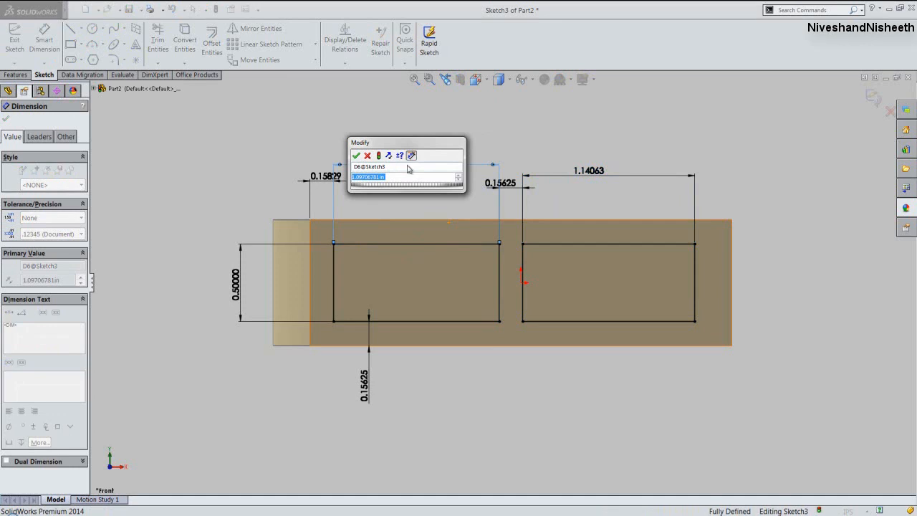
{"action": "type", "text": "1.1"}
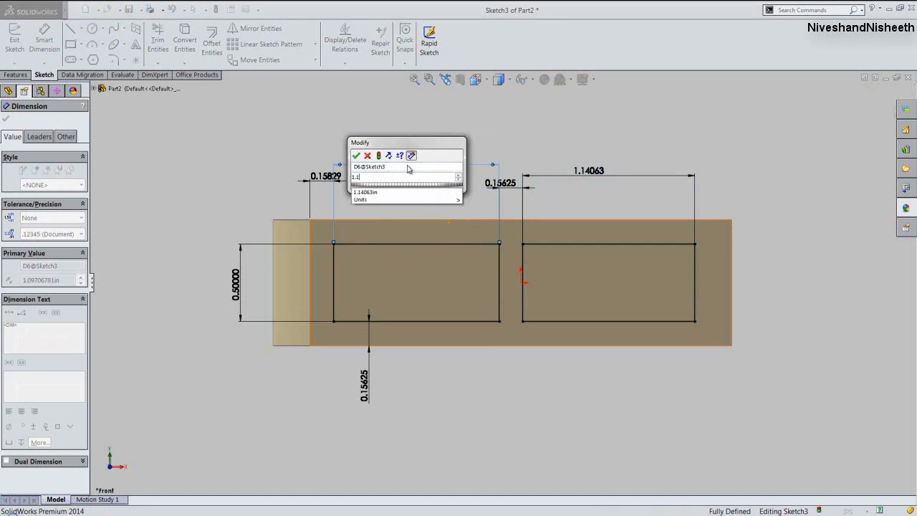
{"action": "type", "text": "8"}
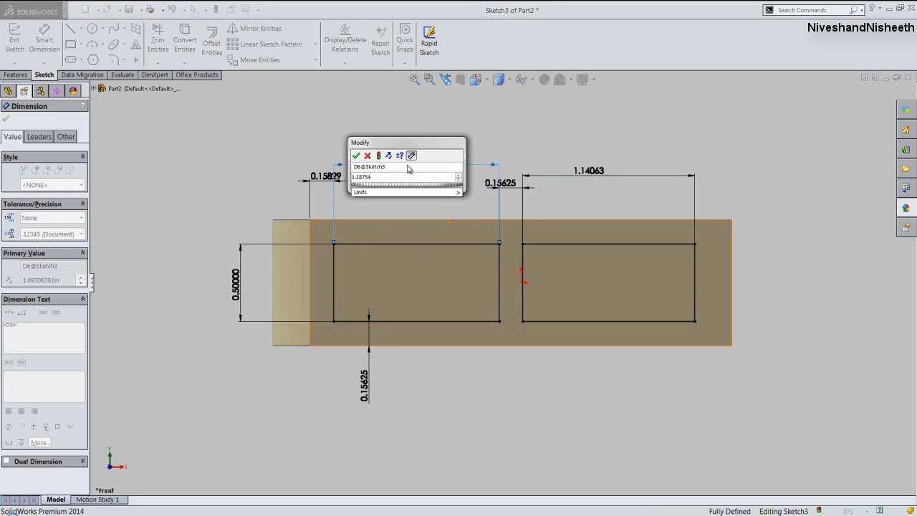
{"action": "type", "text": "754"}
{"action": "key", "text": "Return"}
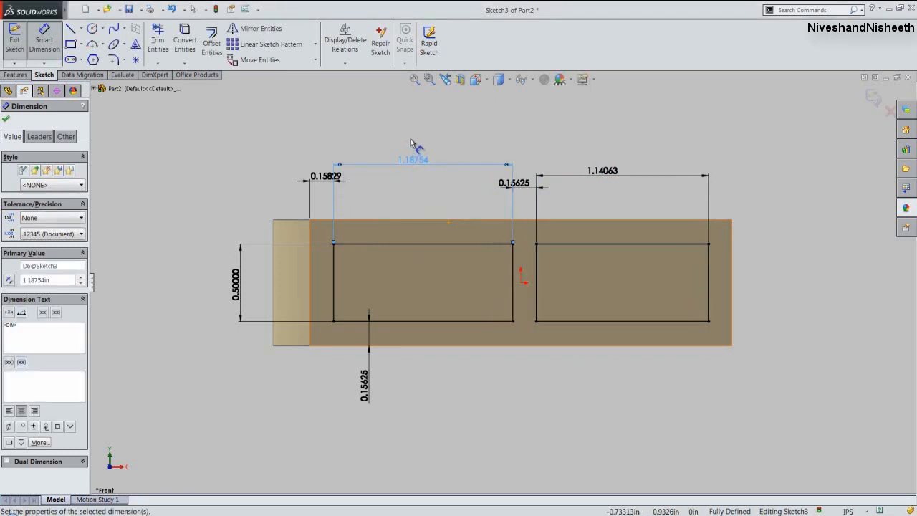
{"action": "key", "text": "Escape"}
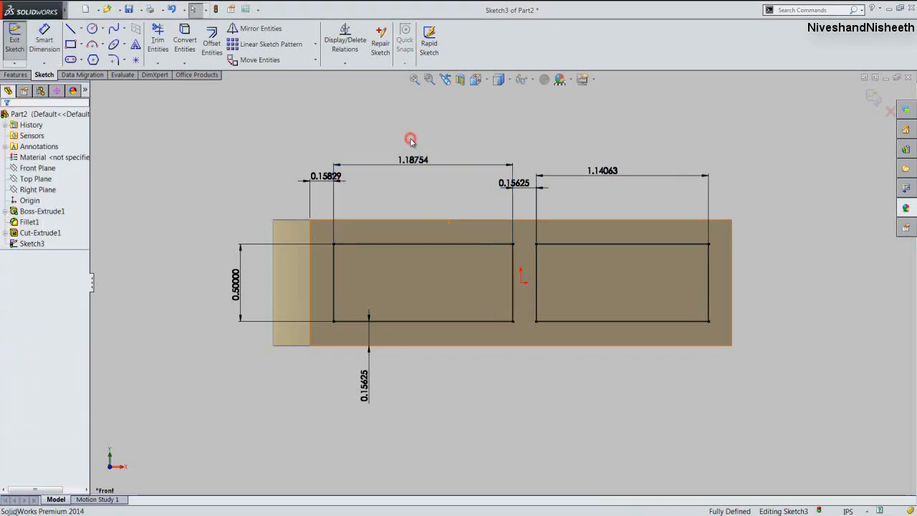
{"action": "left_click", "coordinate": [873, 98]}
{"action": "left_click", "coordinate": [850, 126]}
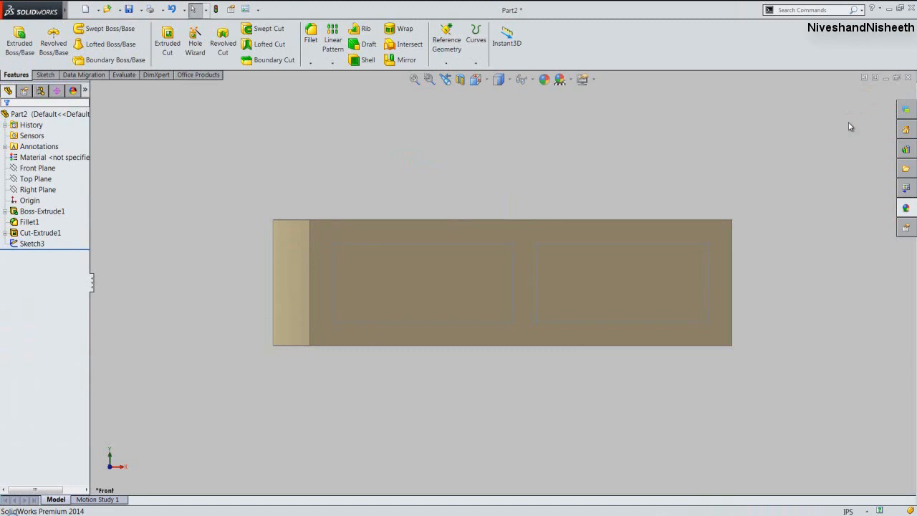
In isometric view, make an Extruded Cut of both front-face rectangles with the end condition Through All.
{"action": "left_click", "coordinate": [498, 79]}
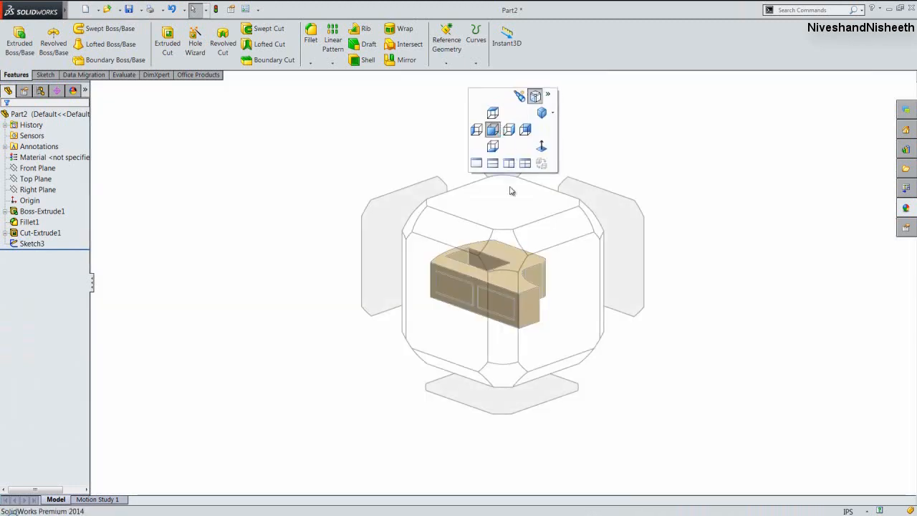
{"action": "left_click", "coordinate": [503, 249]}
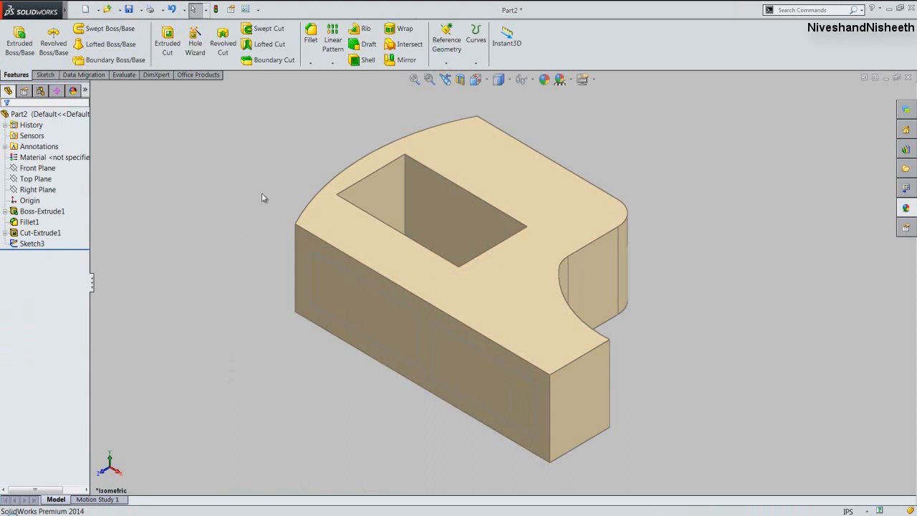
{"action": "left_click", "coordinate": [167, 41]}
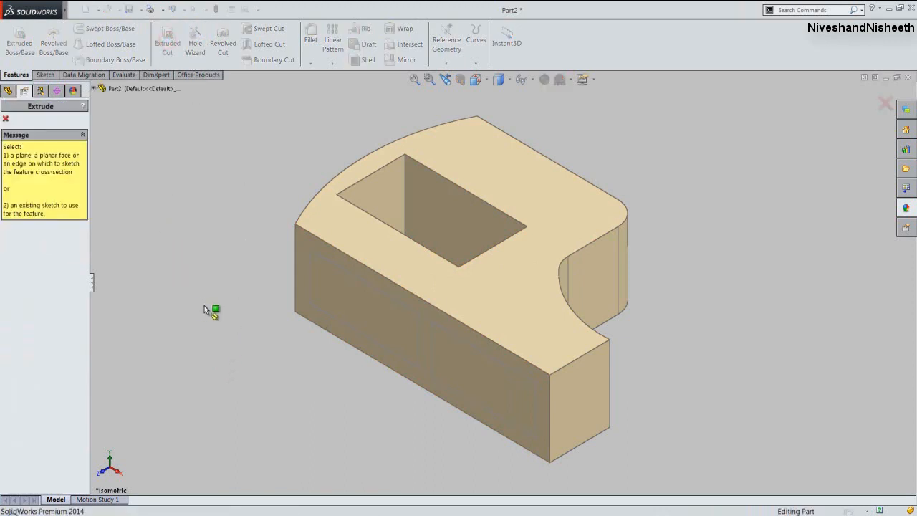
{"action": "left_click", "coordinate": [339, 268]}
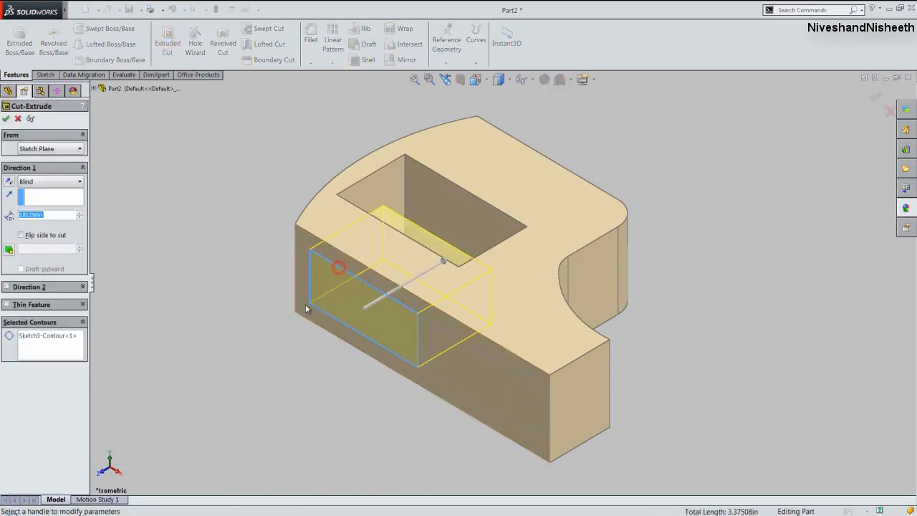
{"action": "left_click", "coordinate": [42, 357]}
{"action": "left_click", "coordinate": [456, 369]}
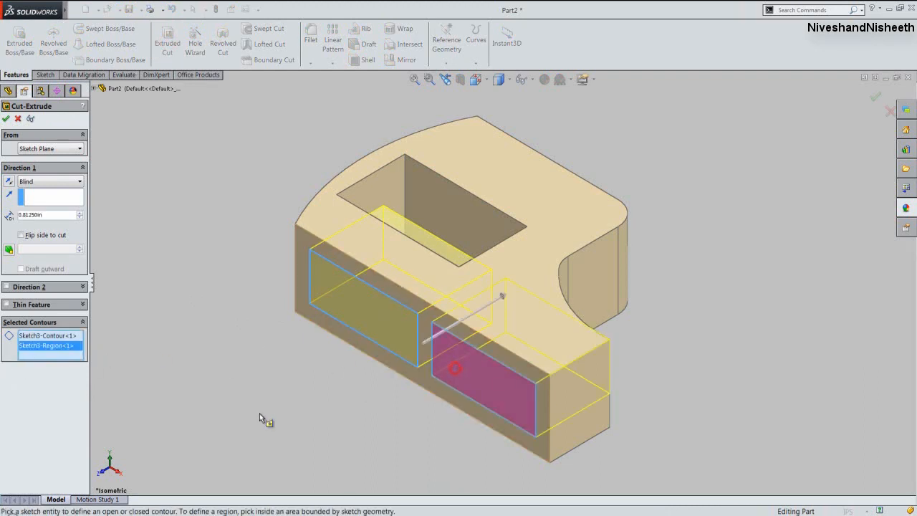
{"action": "left_click", "coordinate": [71, 183]}
{"action": "left_click", "coordinate": [71, 202]}
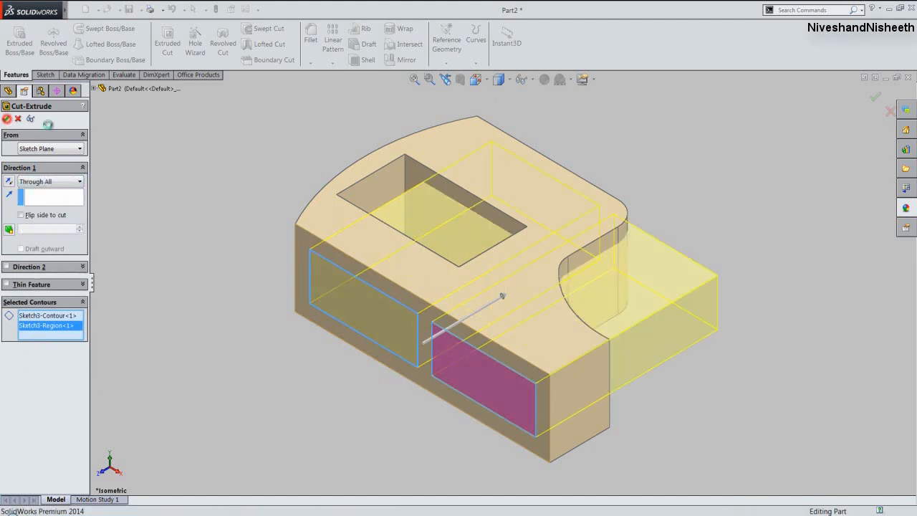
{"action": "left_click", "coordinate": [6, 119]}
{"action": "left_click", "coordinate": [141, 140]}
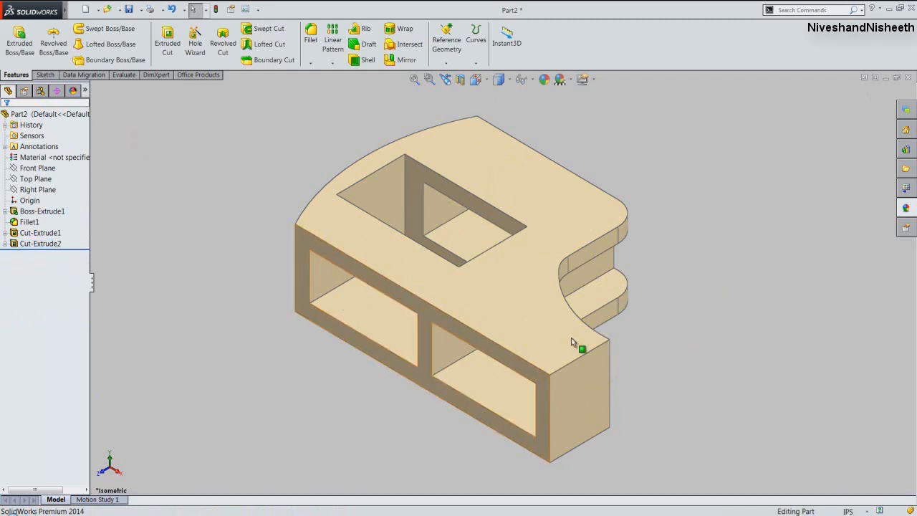
{"action": "middle_click_drag", "start_coordinate": [577, 345], "coordinate": [733, 414]}
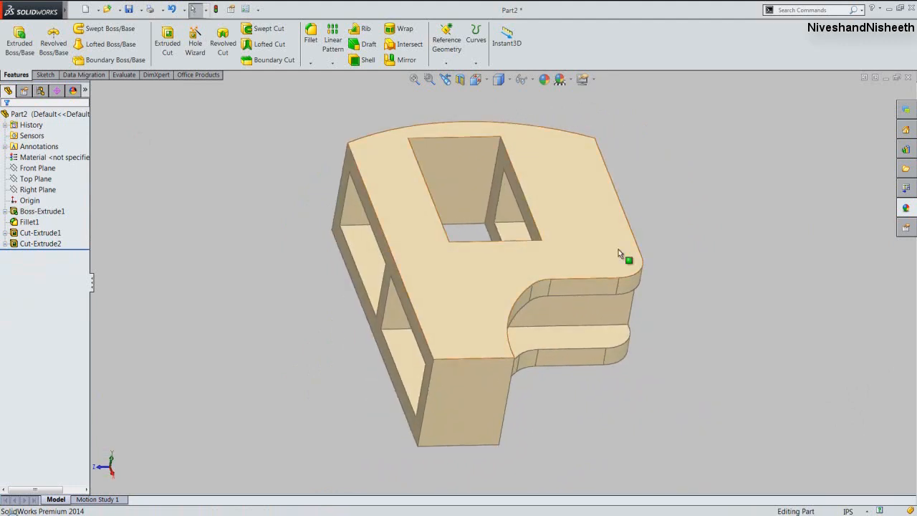
{"action": "left_click", "coordinate": [445, 79]}
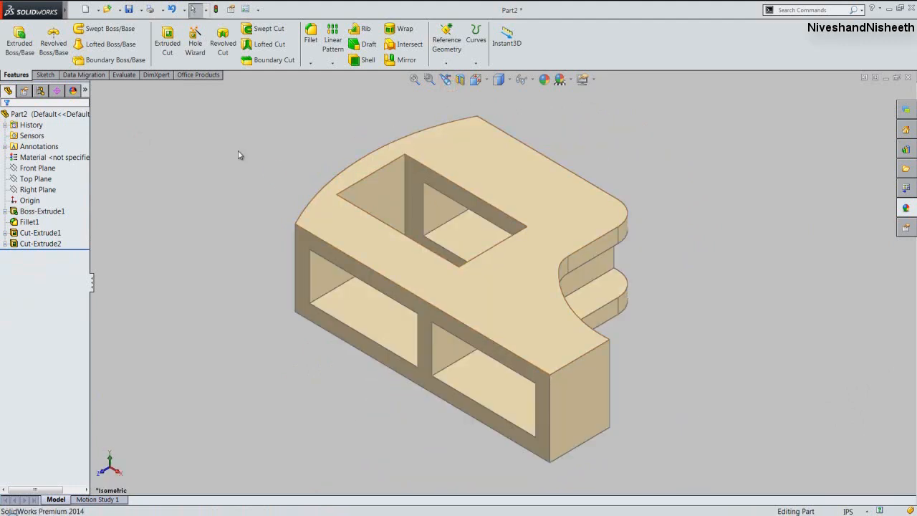
Save the part and start a sketch on its flat back face in Back view.
{"action": "left_click", "coordinate": [129, 9]}
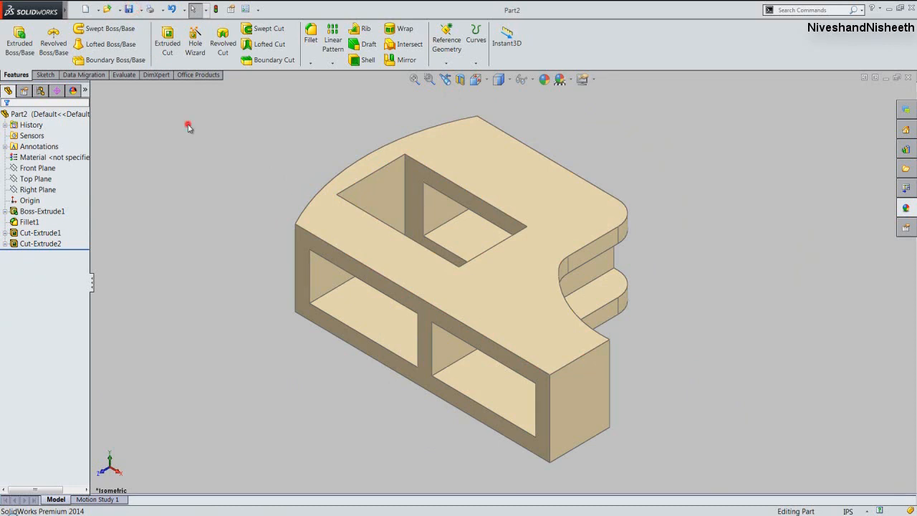
{"action": "left_click", "coordinate": [235, 98]}
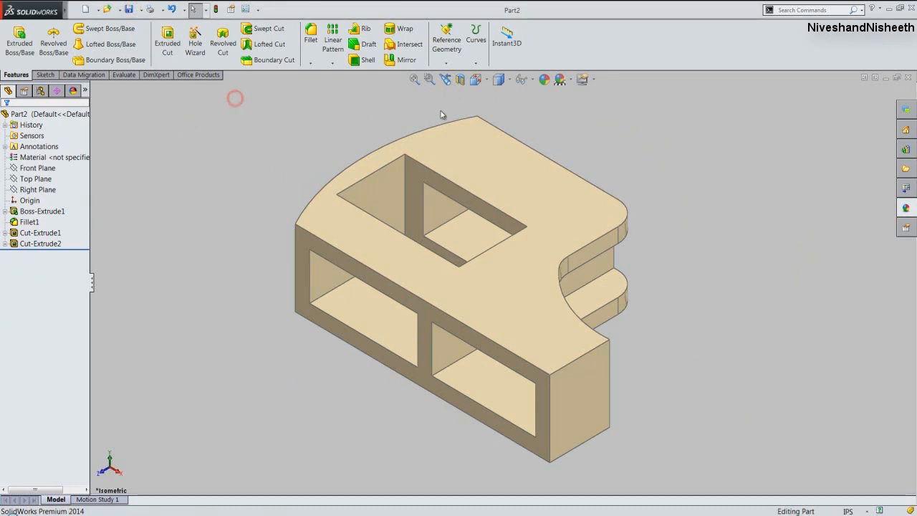
{"action": "left_click", "coordinate": [475, 79]}
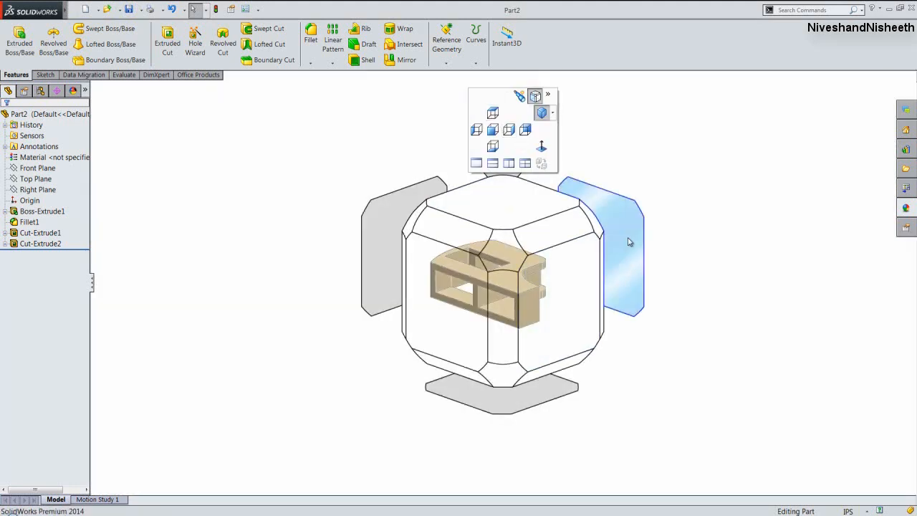
{"action": "left_click", "coordinate": [628, 242]}
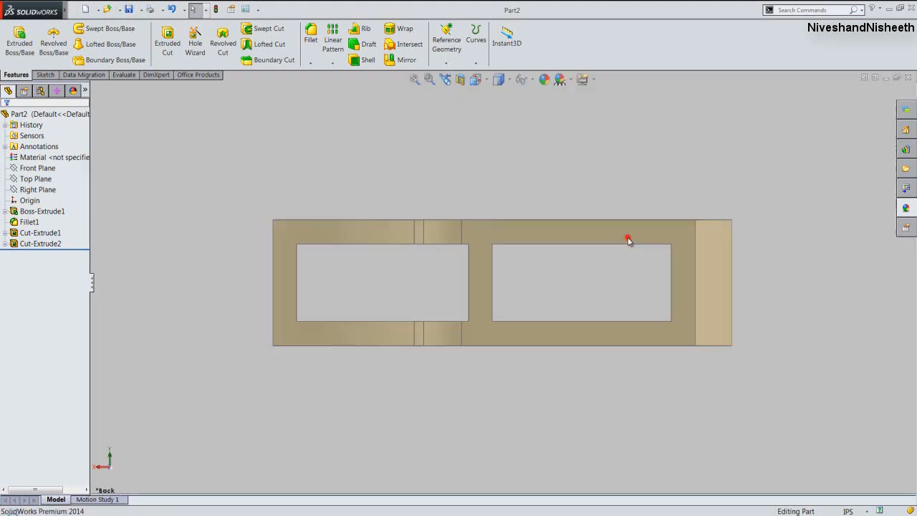
{"action": "left_click", "coordinate": [533, 230]}
{"action": "left_click", "coordinate": [570, 198]}
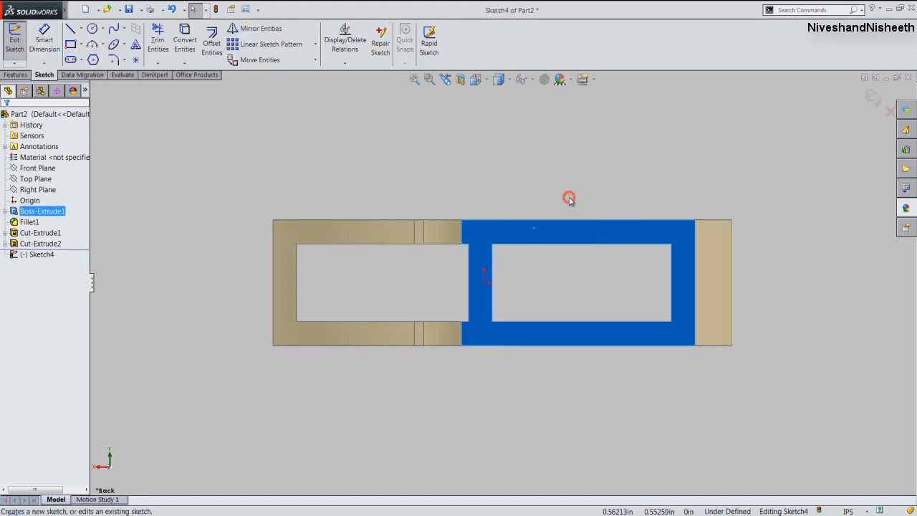
{"action": "left_click", "coordinate": [569, 201]}
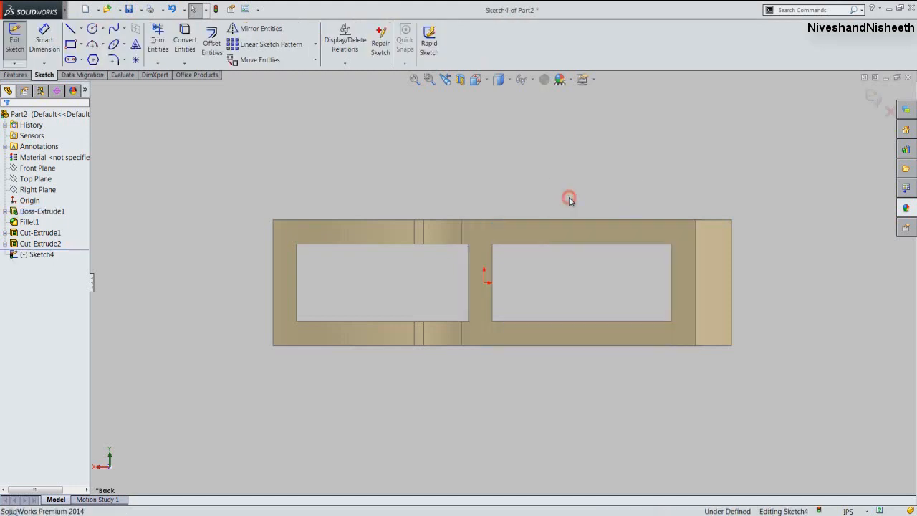
{"action": "left_click", "coordinate": [615, 205]}
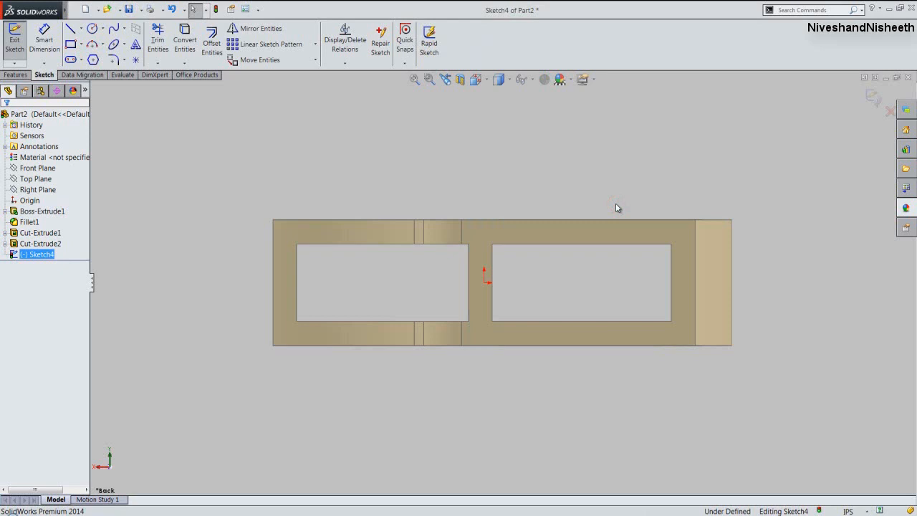
Generate Intersection Curves in the sketch from the whole part Part2.
{"action": "left_click", "coordinate": [185, 64]}
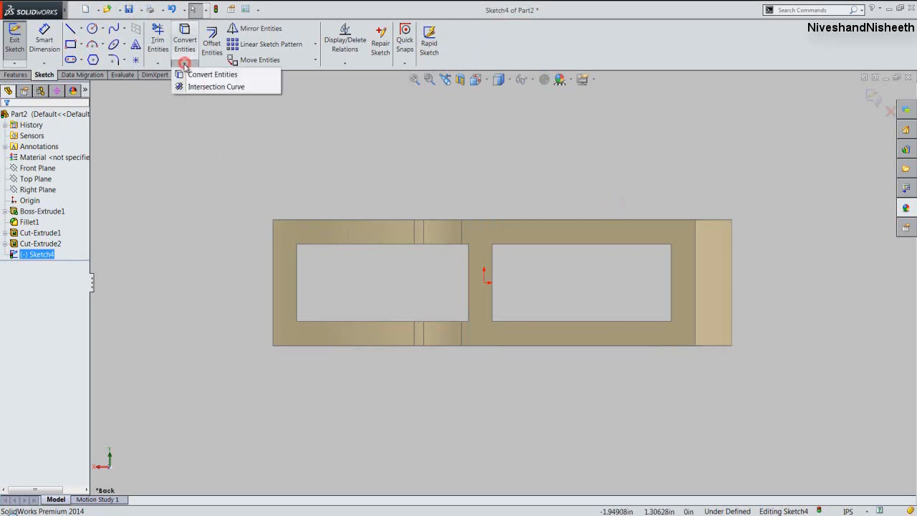
{"action": "left_click", "coordinate": [261, 87]}
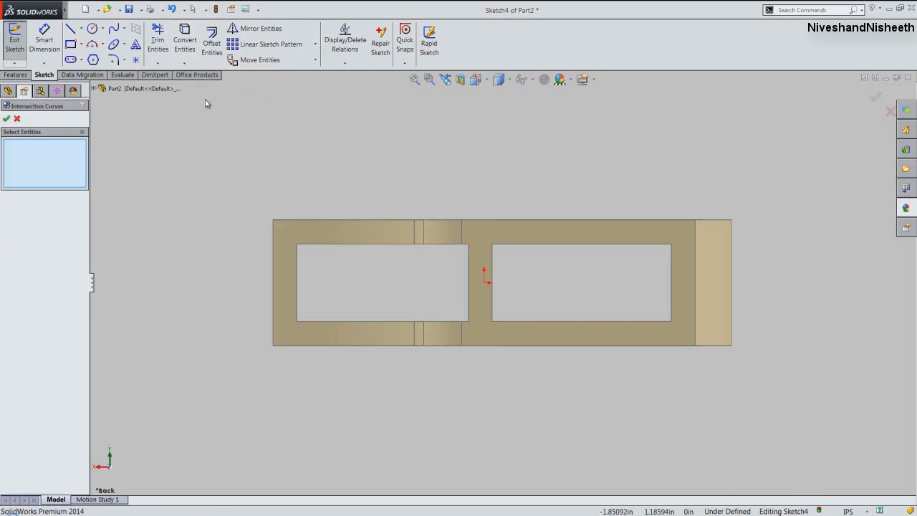
{"action": "left_click", "coordinate": [134, 89]}
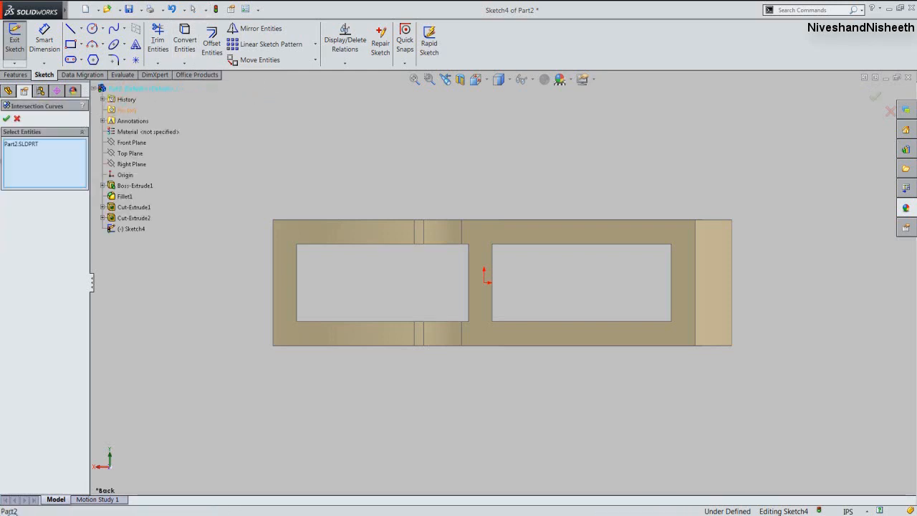
{"action": "left_click", "coordinate": [7, 120]}
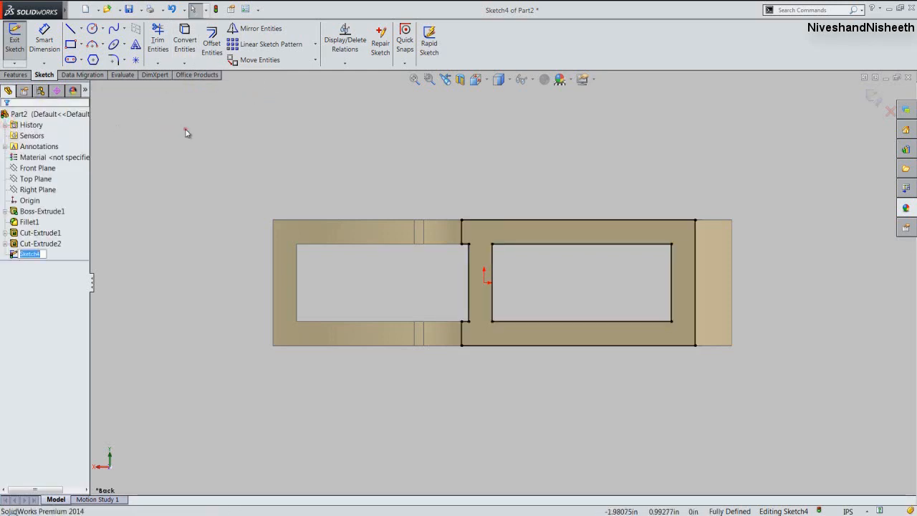
Convert all the intersection curve lines around the back face to construction geometry.
{"action": "mouse_move", "coordinate": [438, 168]}
{"action": "left_mouse_down"}
{"action": "mouse_move", "coordinate": [792, 397]}
{"action": "mouse_move", "coordinate": [791, 390]}
{"action": "left_mouse_up"}
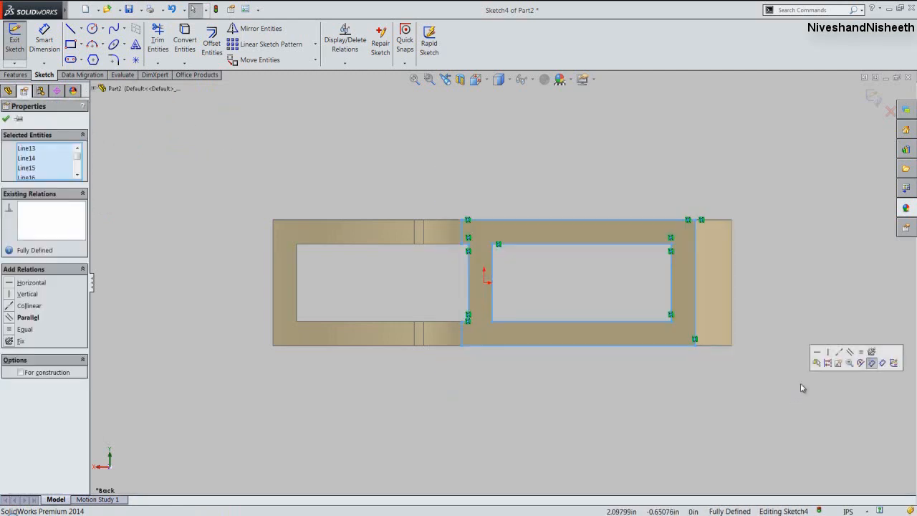
{"action": "left_click", "coordinate": [827, 363]}
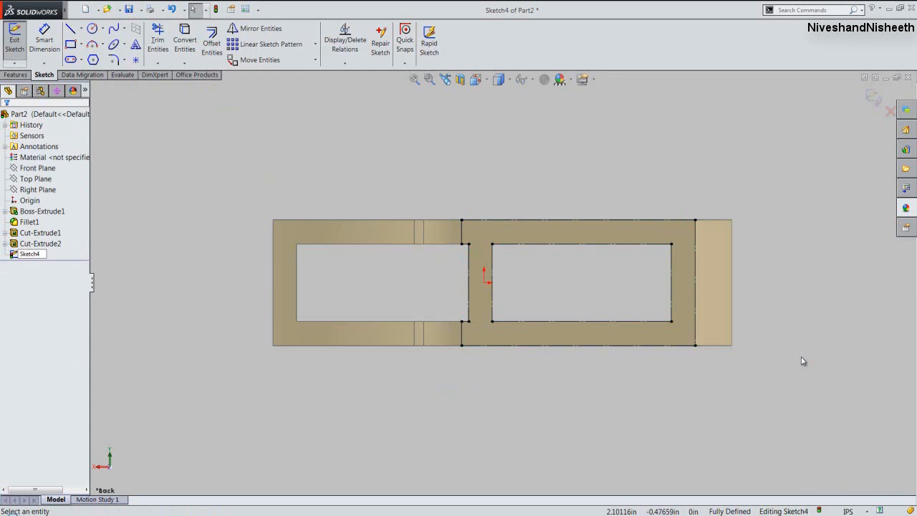
{"action": "left_click", "coordinate": [801, 356]}
Sketch a 3 Point Corner Rectangle along the full right edge of the right opening, extending about 0.071 in outward into the wall.
{"action": "left_click", "coordinate": [81, 45]}
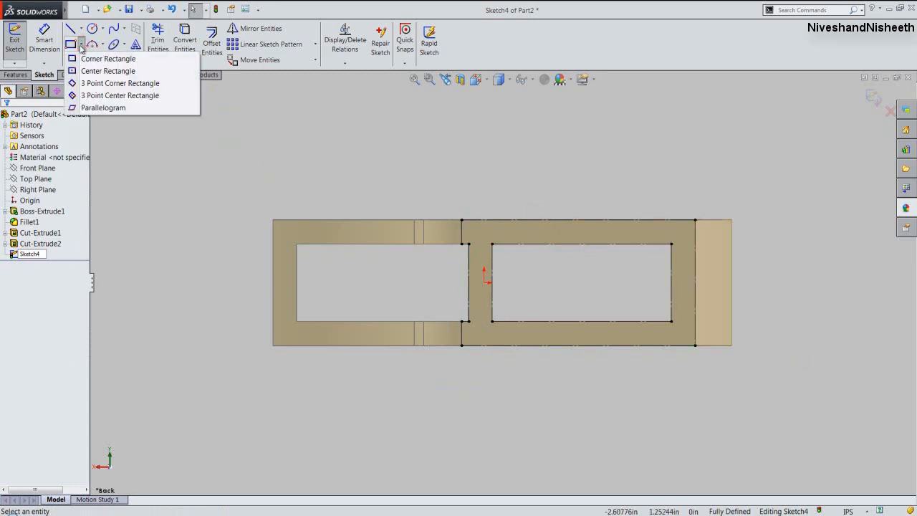
{"action": "left_click", "coordinate": [90, 84]}
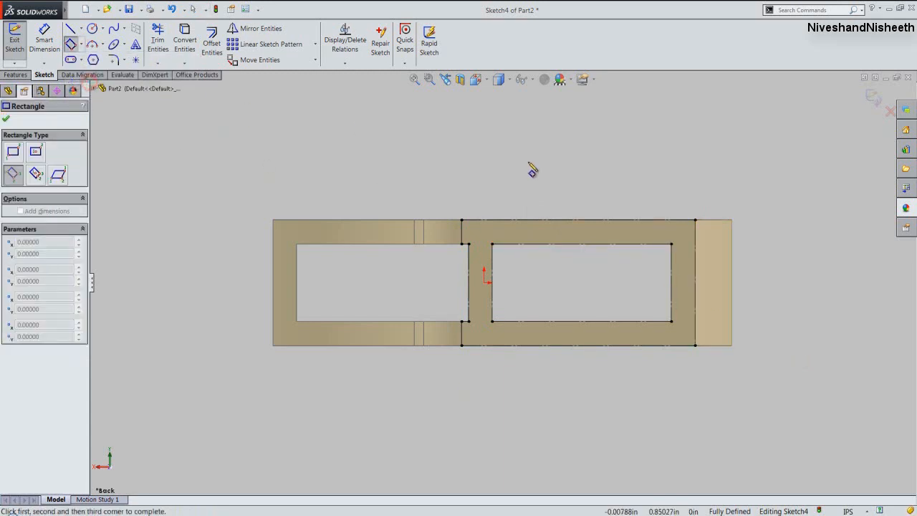
{"action": "left_click", "coordinate": [671, 244]}
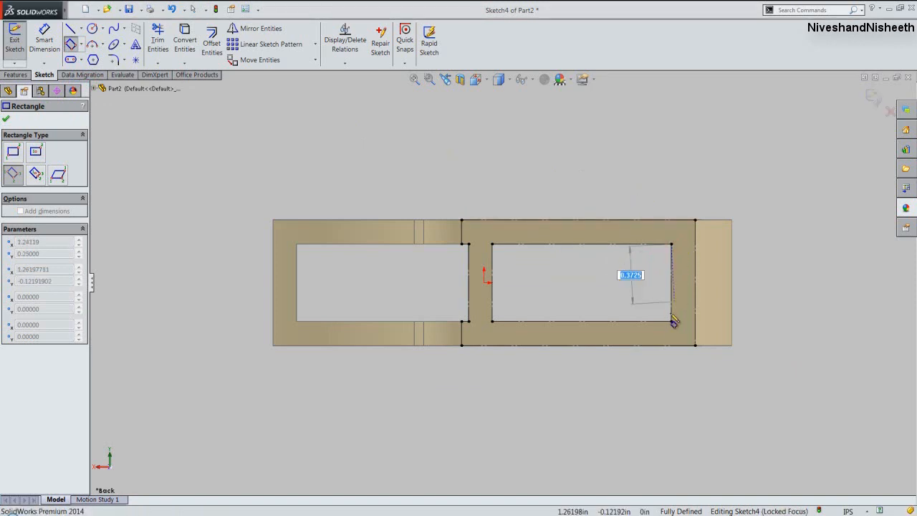
{"action": "left_click", "coordinate": [671, 321]}
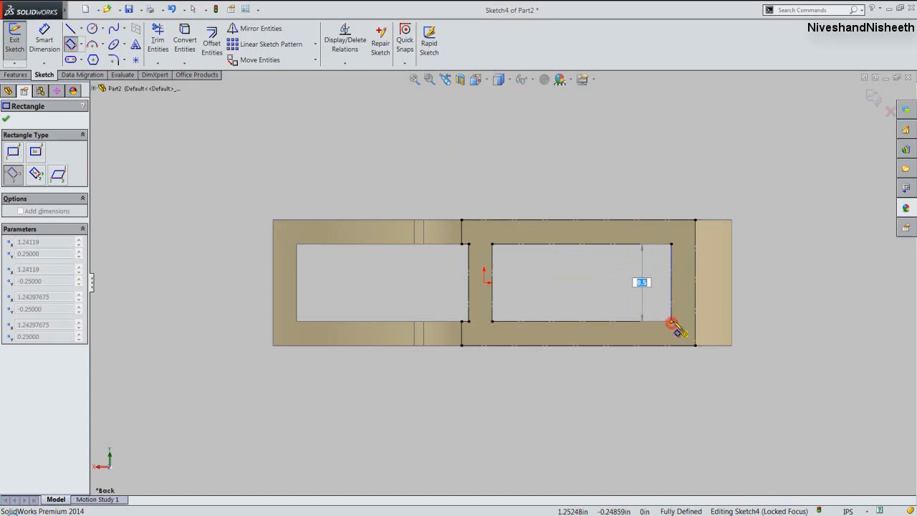
{"action": "scroll", "coordinate": [678, 328], "scroll_direction": "down", "scroll_amount": 1}
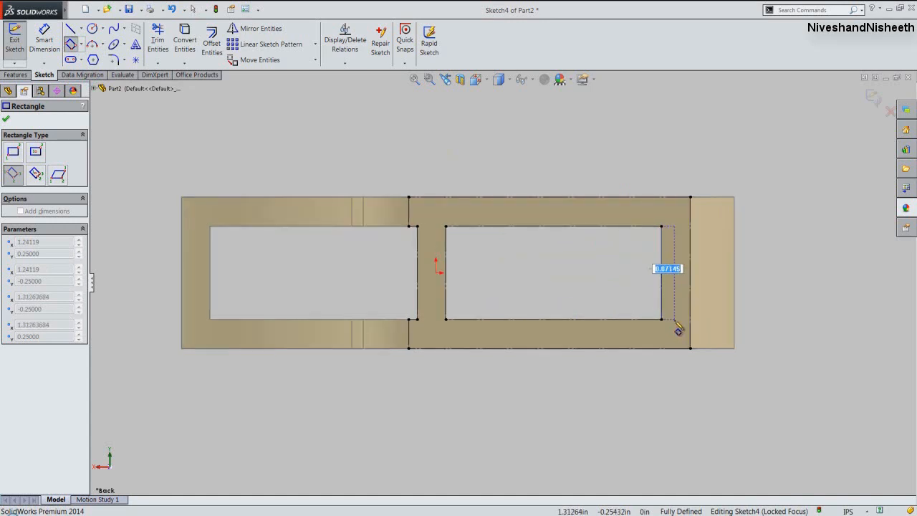
{"action": "left_click", "coordinate": [674, 322]}
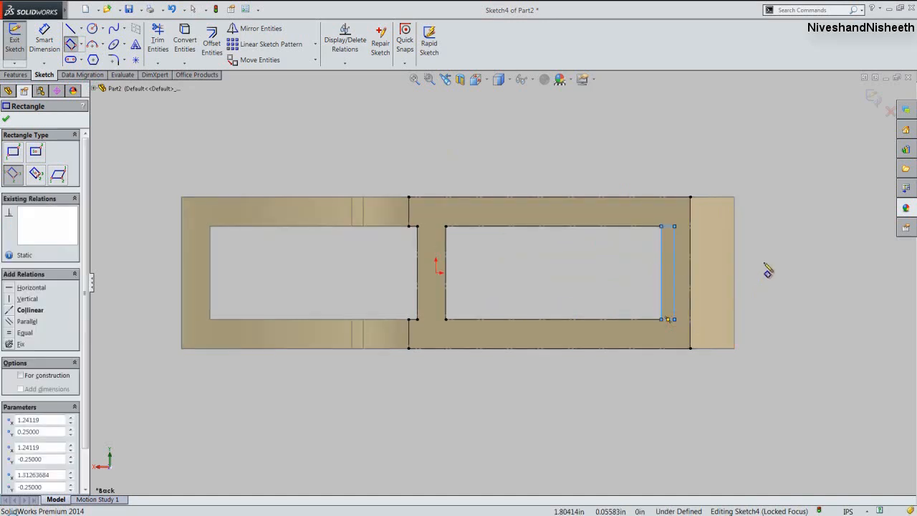
{"action": "key", "text": "Escape"}
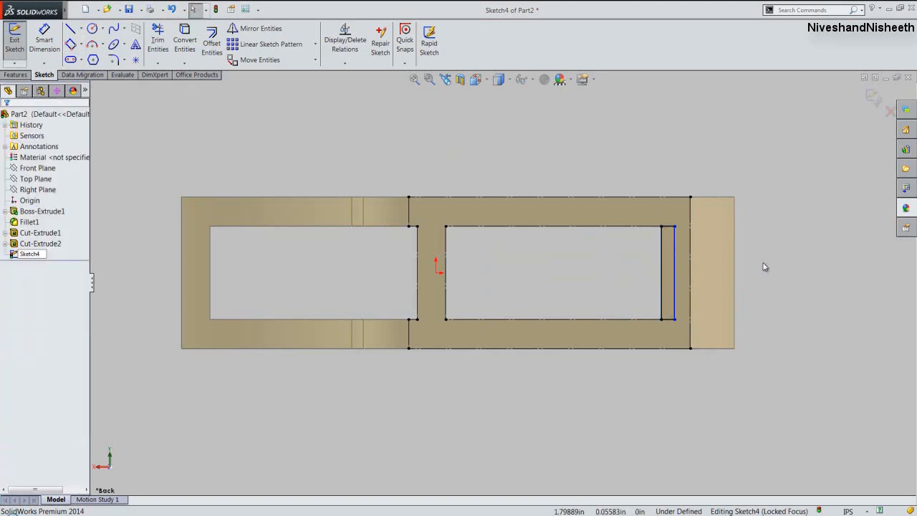
Dimension the narrow rectangle's outer edge to the back face's right boundary line as 0.15625 in and finish dimensioning.
{"action": "right_click", "coordinate": [763, 261]}
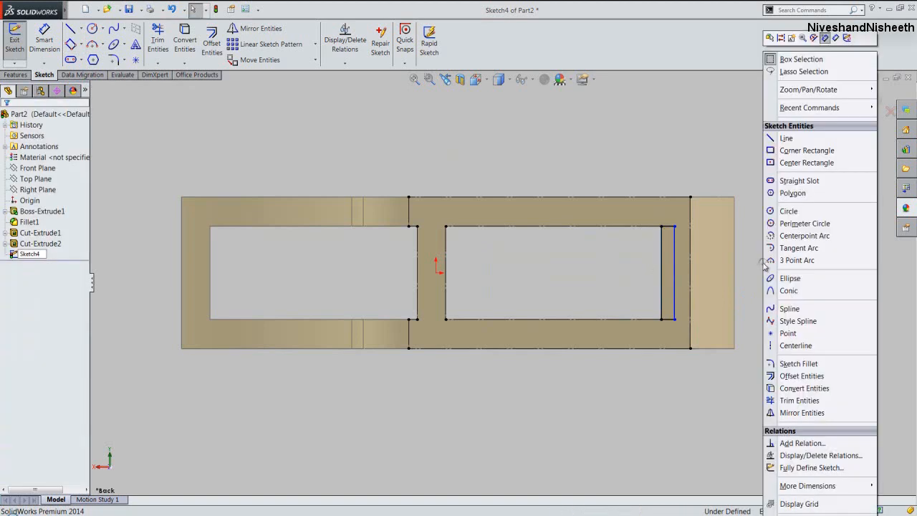
{"action": "left_click", "coordinate": [832, 39]}
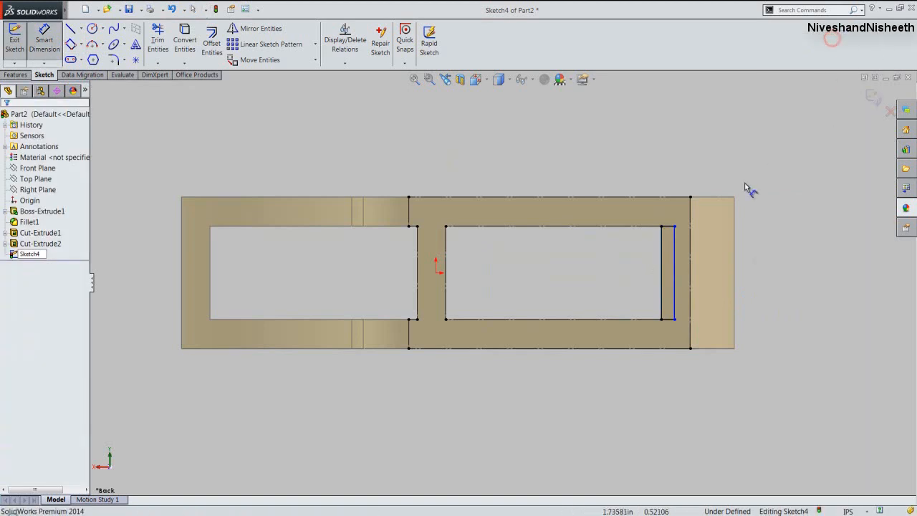
{"action": "left_click", "coordinate": [675, 258]}
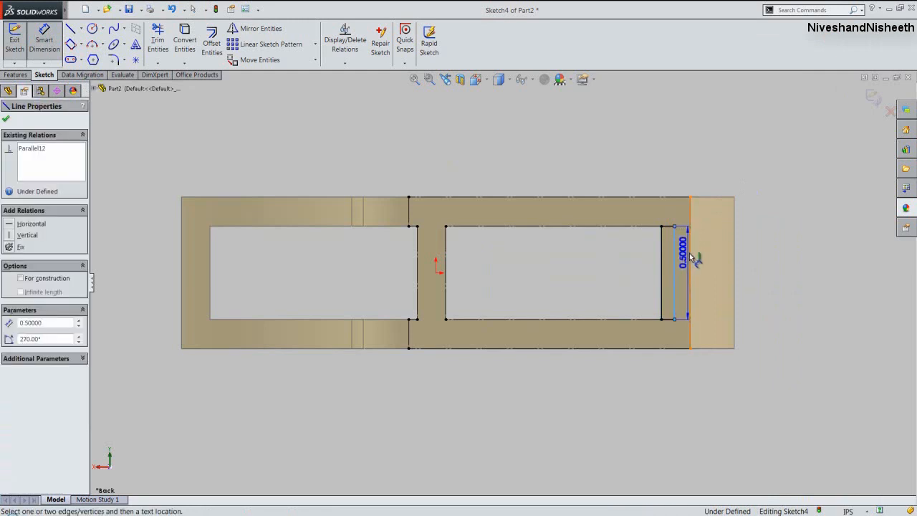
{"action": "left_click", "coordinate": [690, 228]}
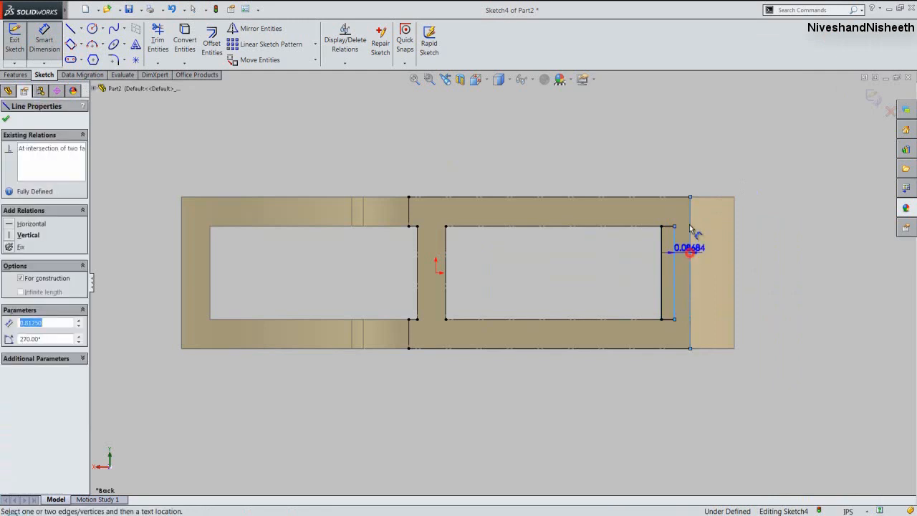
{"action": "left_click", "coordinate": [680, 176]}
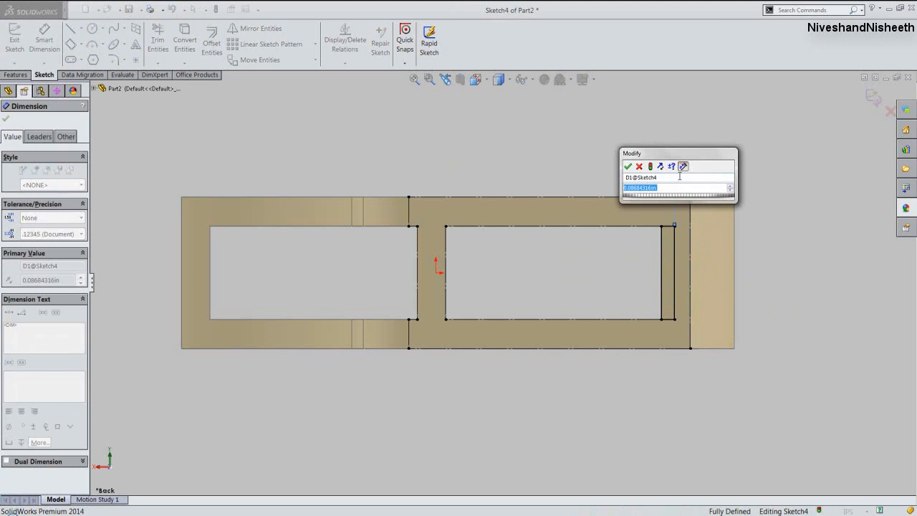
{"action": "type", "text": "."}
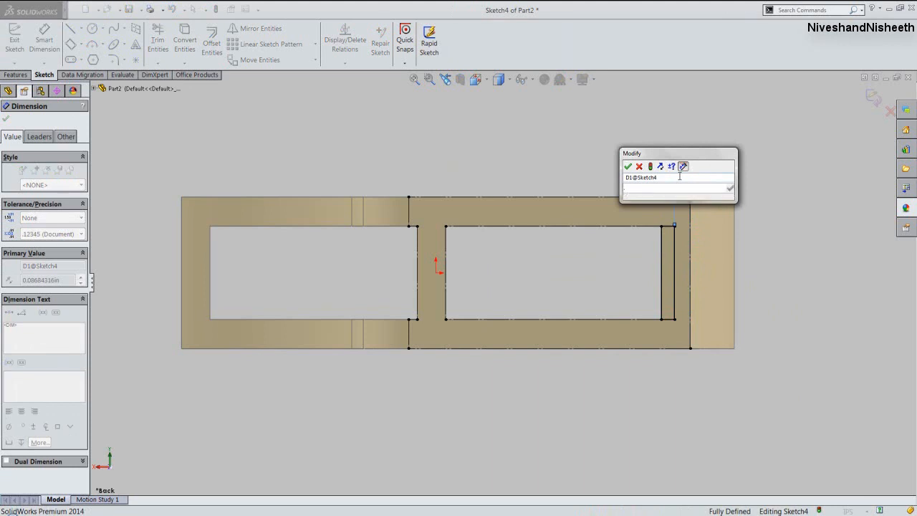
{"action": "type", "text": "15625"}
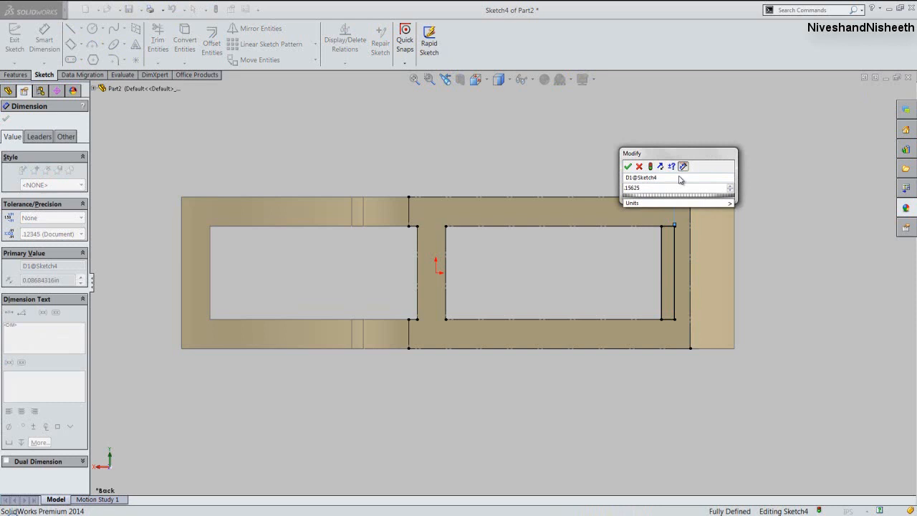
{"action": "key", "text": "Return"}
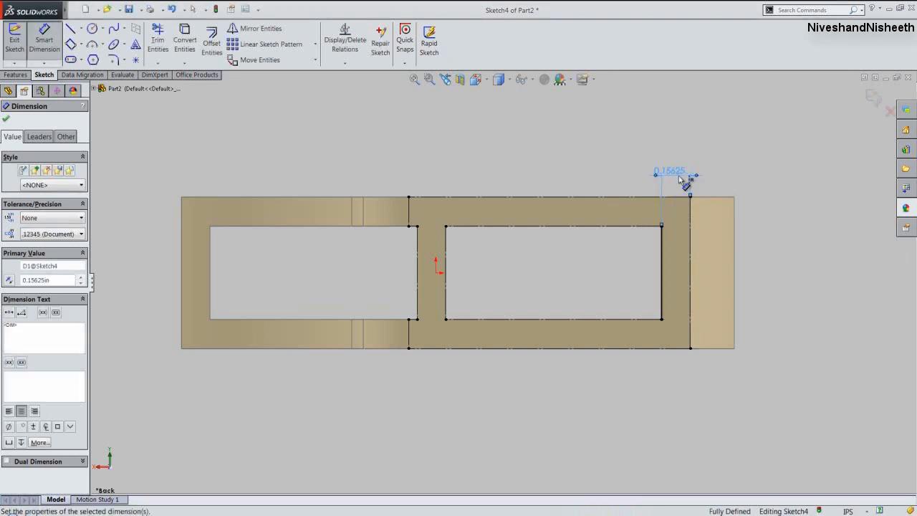
{"action": "scroll", "coordinate": [673, 253], "scroll_direction": "down", "scroll_amount": 2}
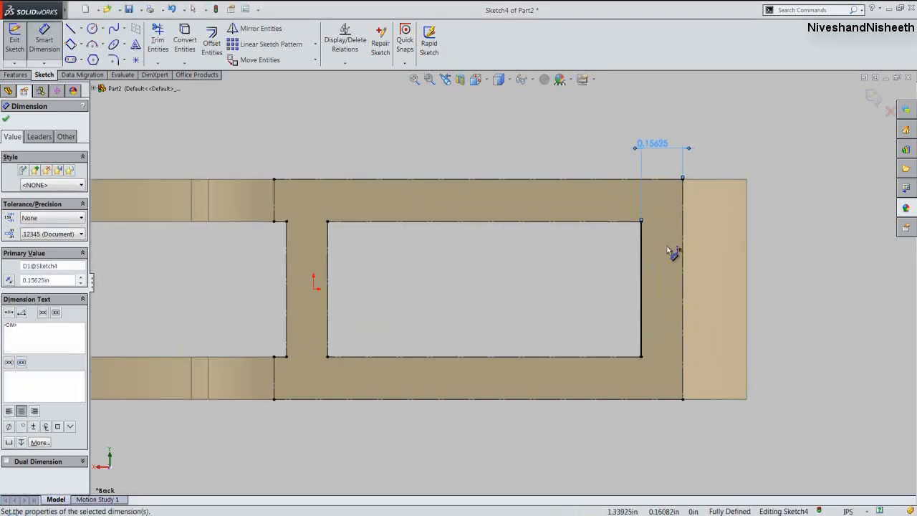
{"action": "left_click", "coordinate": [6, 118]}
Close the sketch and extrude-cut the narrow rectangle from the back face Up To Surface, ending at the top opening's inner wall farthest from the back.
{"action": "scroll", "coordinate": [644, 232], "scroll_direction": "down", "scroll_amount": 3}
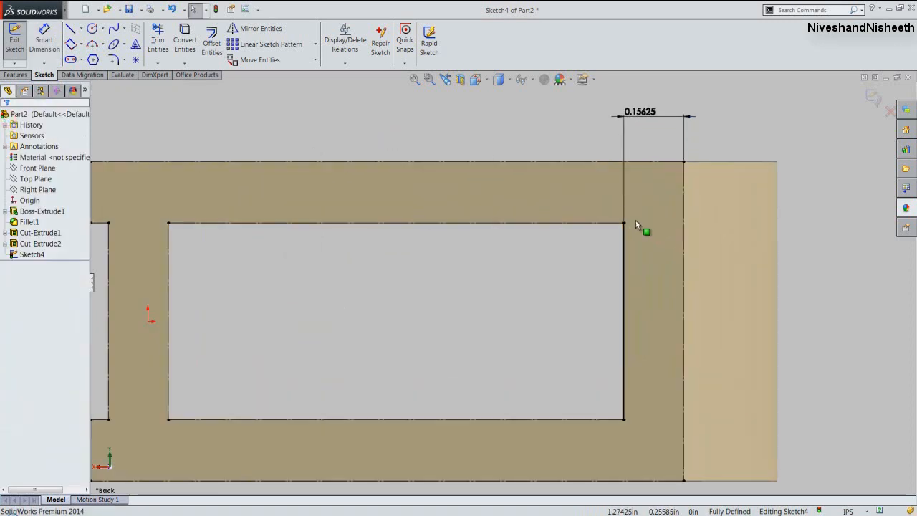
{"action": "left_click", "coordinate": [833, 275]}
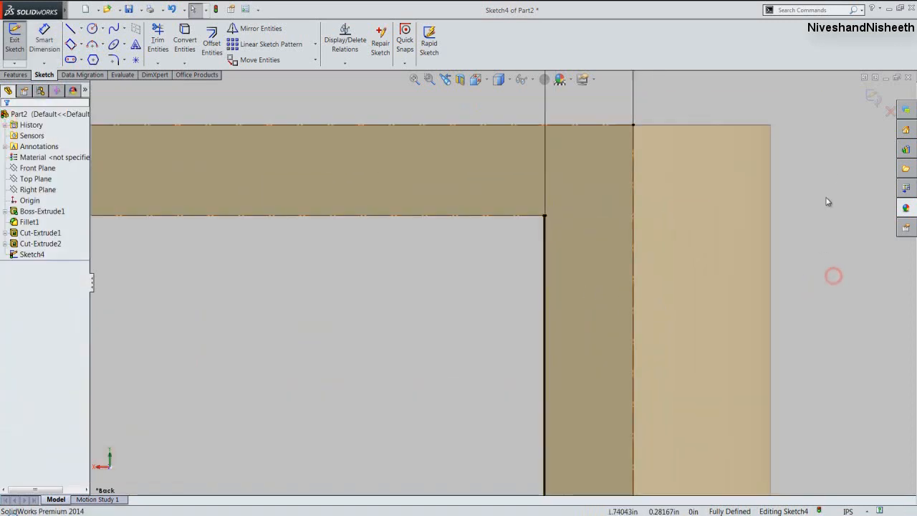
{"action": "left_click", "coordinate": [873, 95]}
{"action": "left_click", "coordinate": [798, 177]}
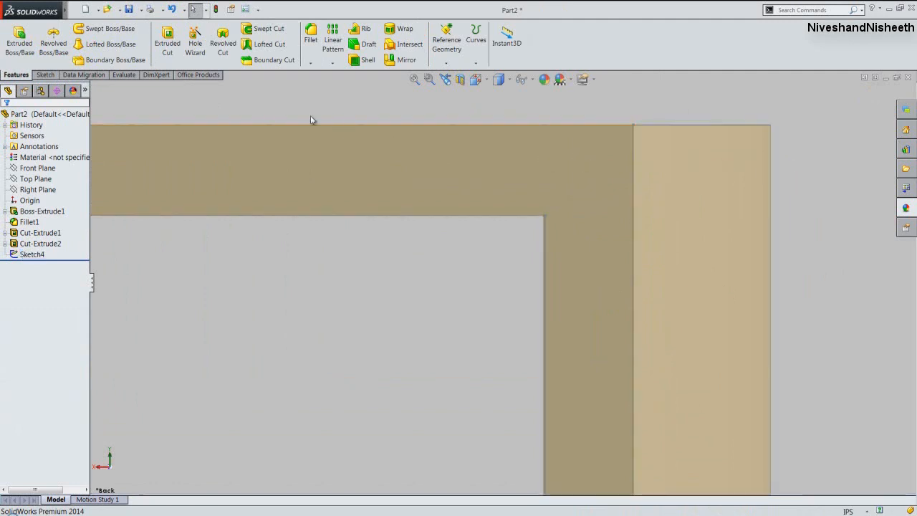
{"action": "left_click", "coordinate": [171, 52]}
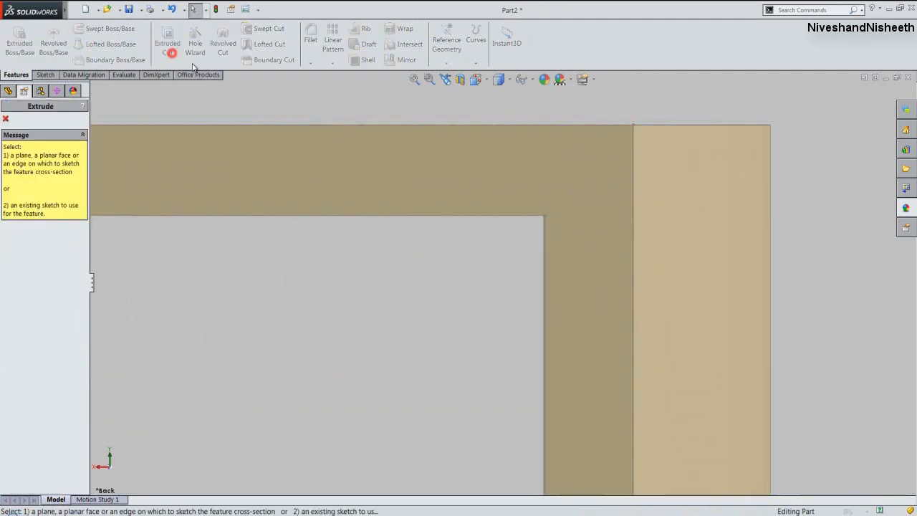
{"action": "left_click", "coordinate": [547, 247]}
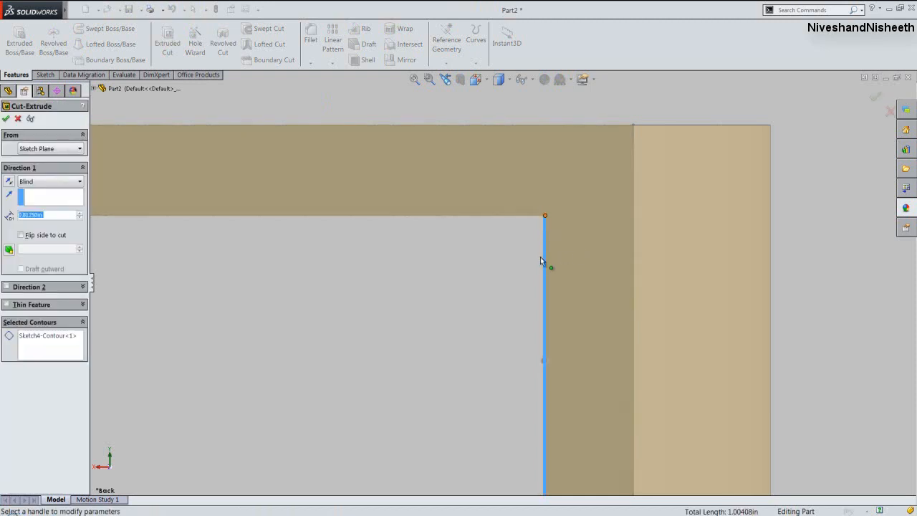
{"action": "middle_click_drag", "start_coordinate": [808, 209], "coordinate": [835, 264]}
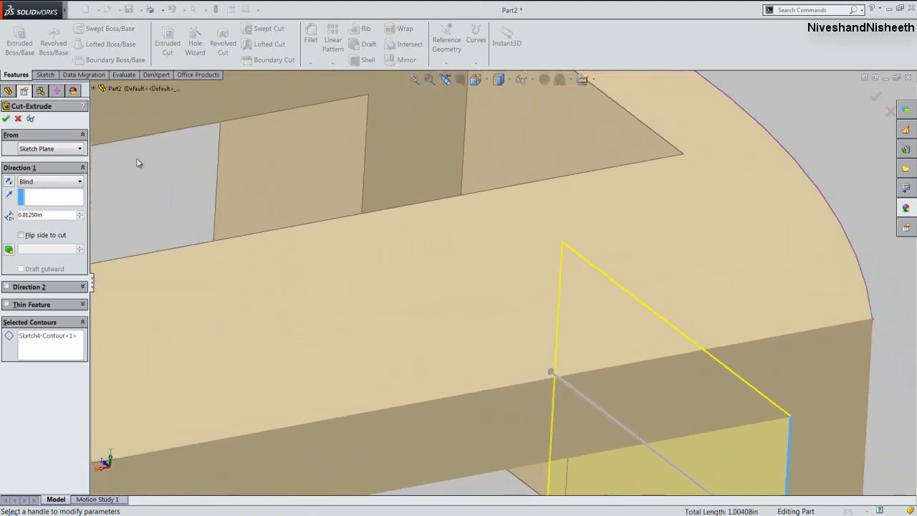
{"action": "left_click", "coordinate": [79, 182]}
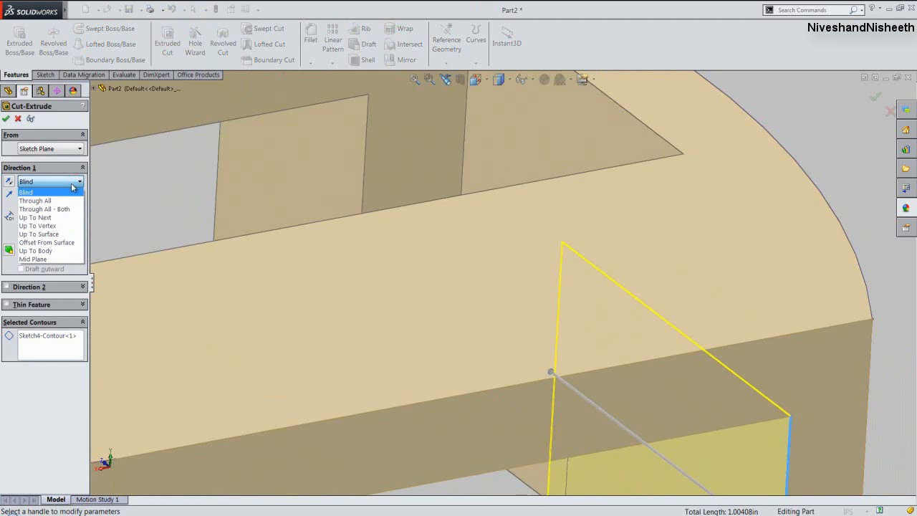
{"action": "left_click", "coordinate": [54, 234]}
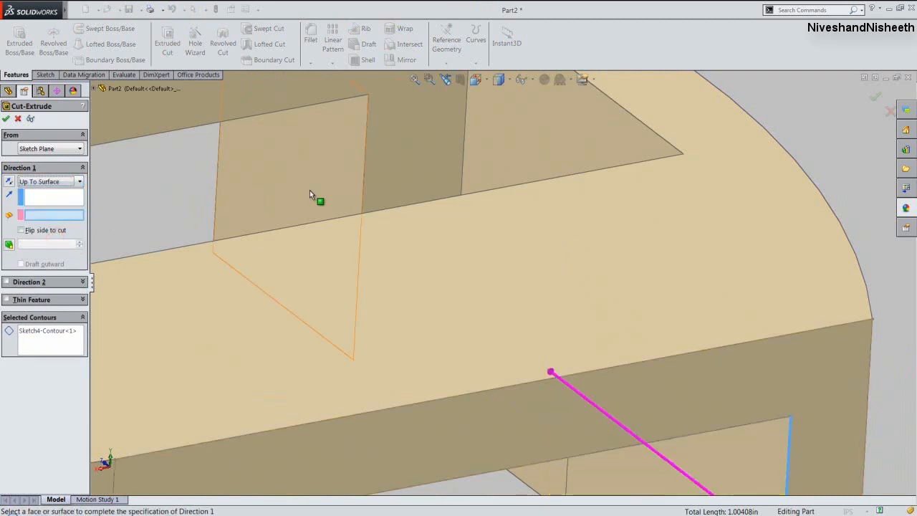
{"action": "left_click", "coordinate": [387, 174]}
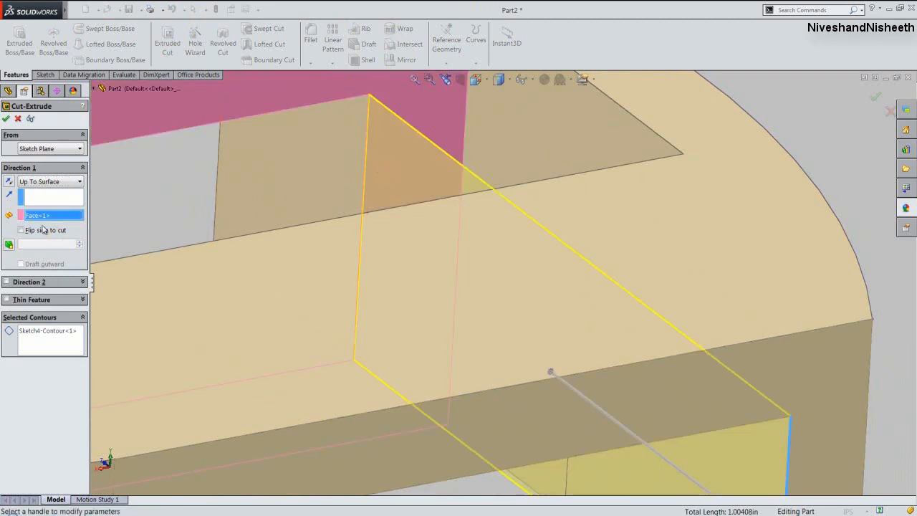
{"action": "left_click", "coordinate": [6, 118]}
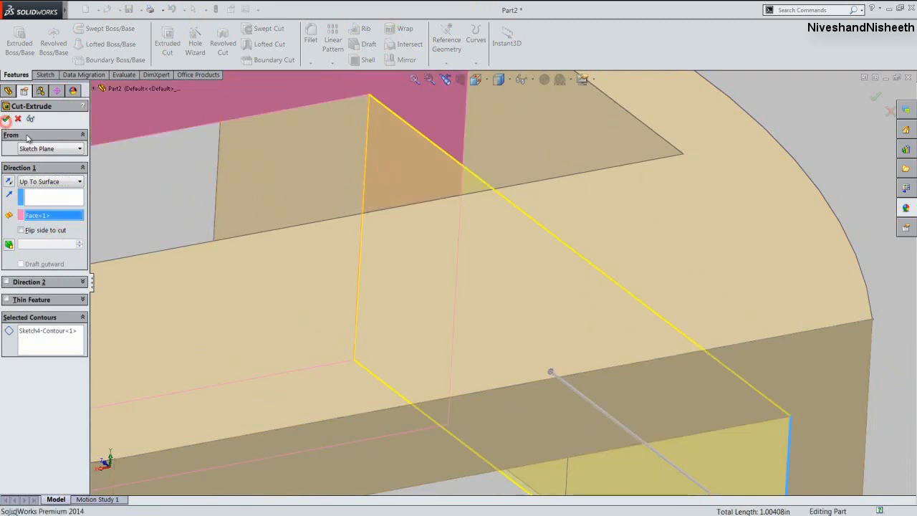
{"action": "left_click", "coordinate": [184, 197]}
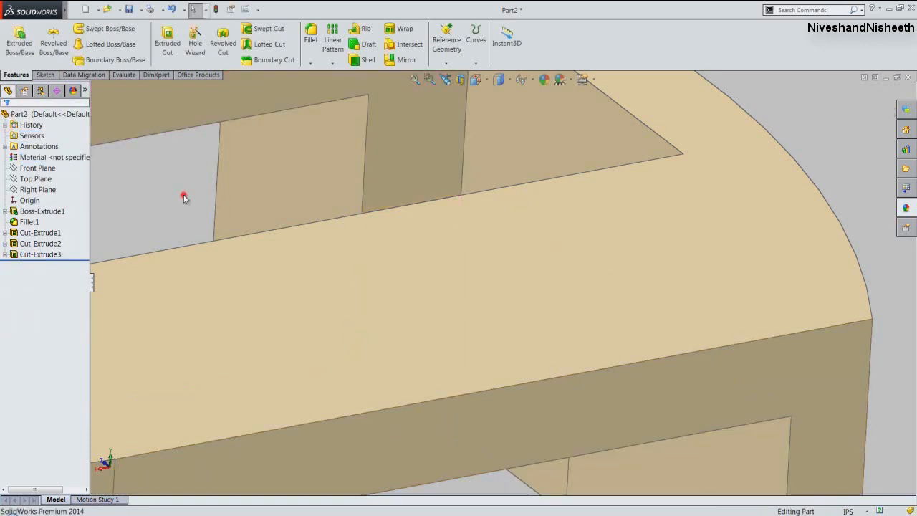
Create a reference plane offset 0.25 in from the front face, flipped inward into the part.
{"action": "left_click", "coordinate": [487, 79]}
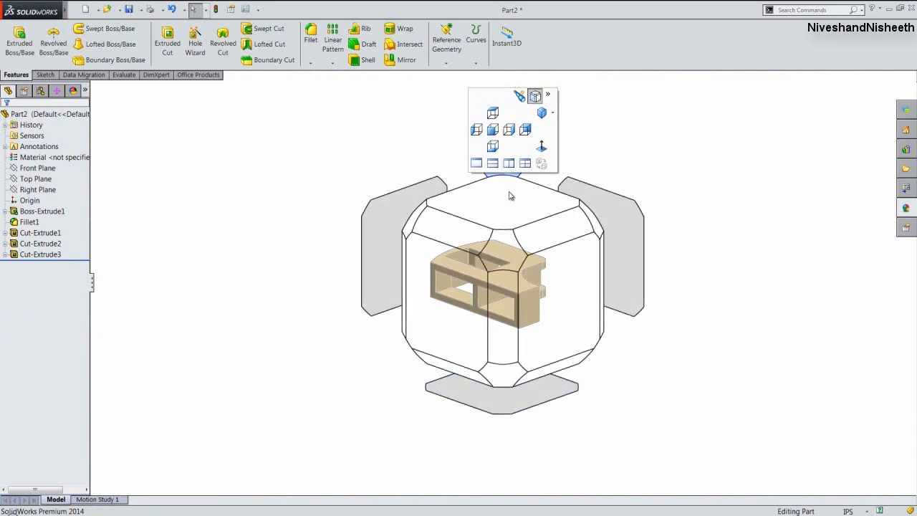
{"action": "left_click", "coordinate": [505, 247]}
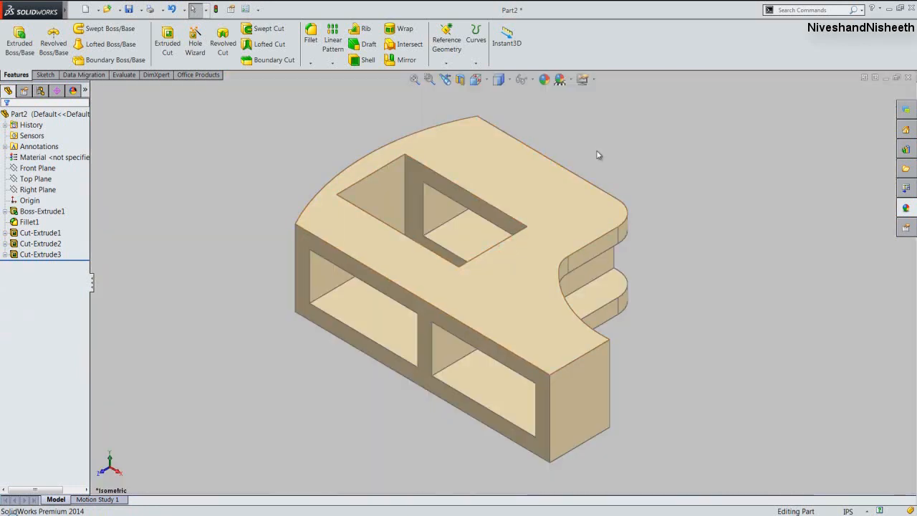
{"action": "left_click", "coordinate": [444, 65]}
{"action": "left_click", "coordinate": [456, 75]}
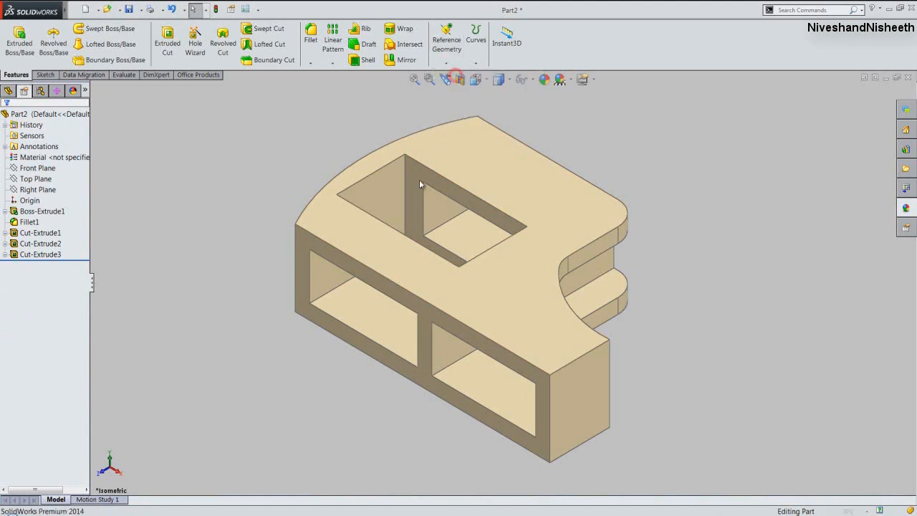
{"action": "left_click", "coordinate": [539, 443]}
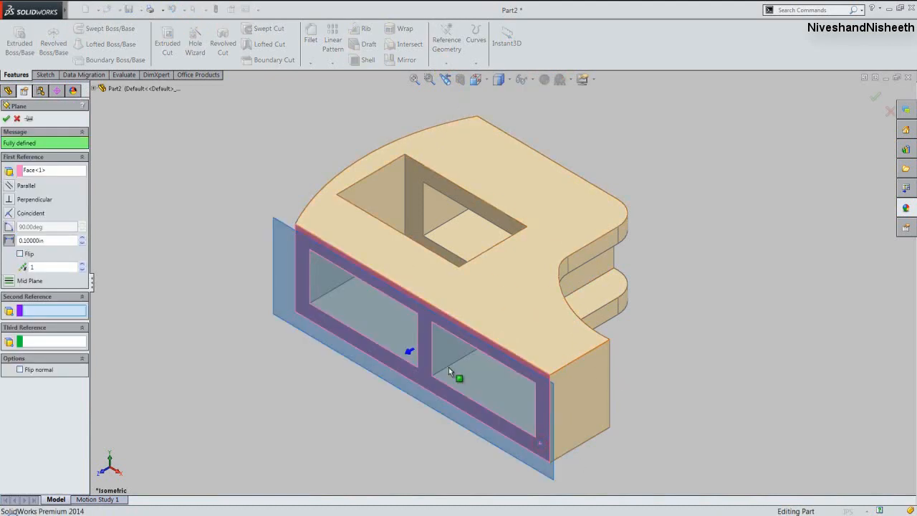
{"action": "left_click", "coordinate": [20, 254]}
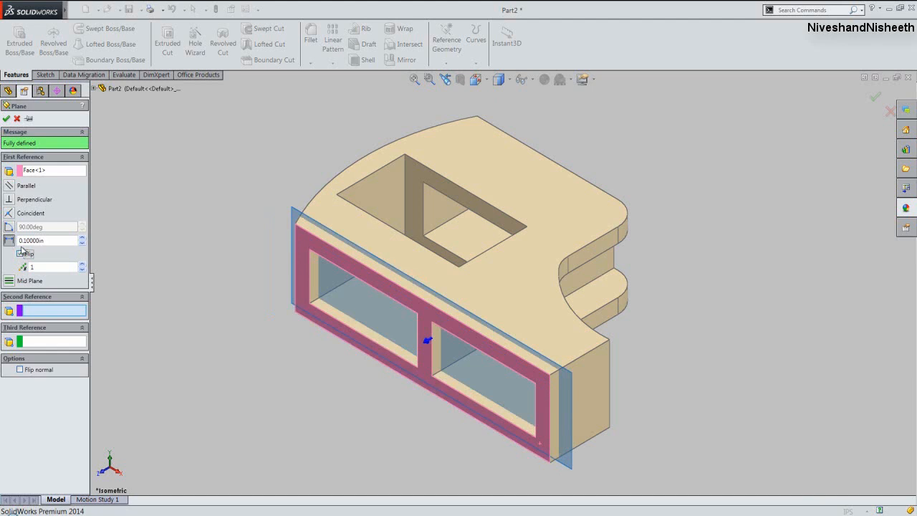
{"action": "double_click", "coordinate": [22, 241]}
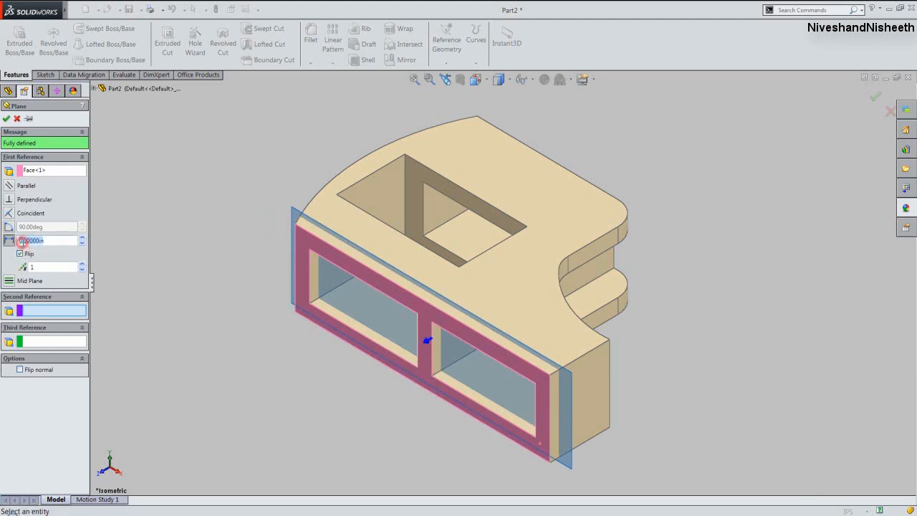
{"action": "type", "text": "3"}
{"action": "key", "text": "Return"}
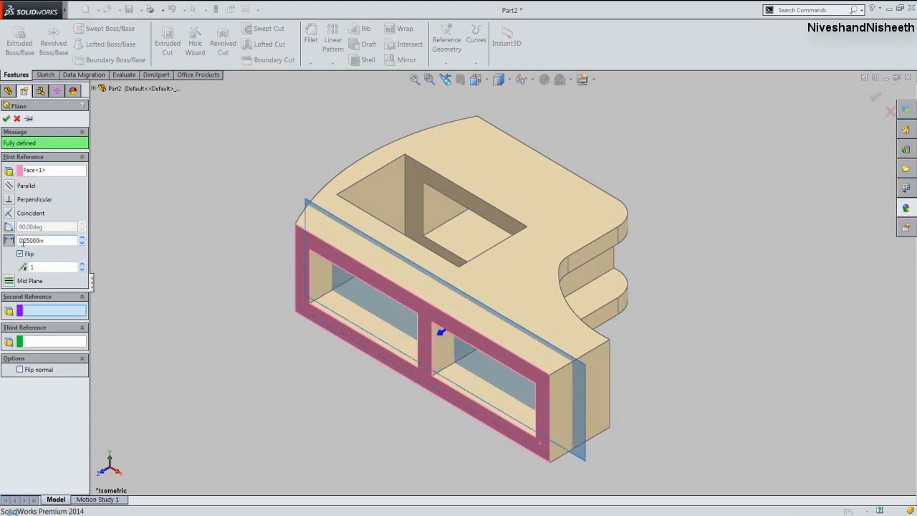
{"action": "left_click", "coordinate": [6, 119]}
{"action": "left_click", "coordinate": [133, 129]}
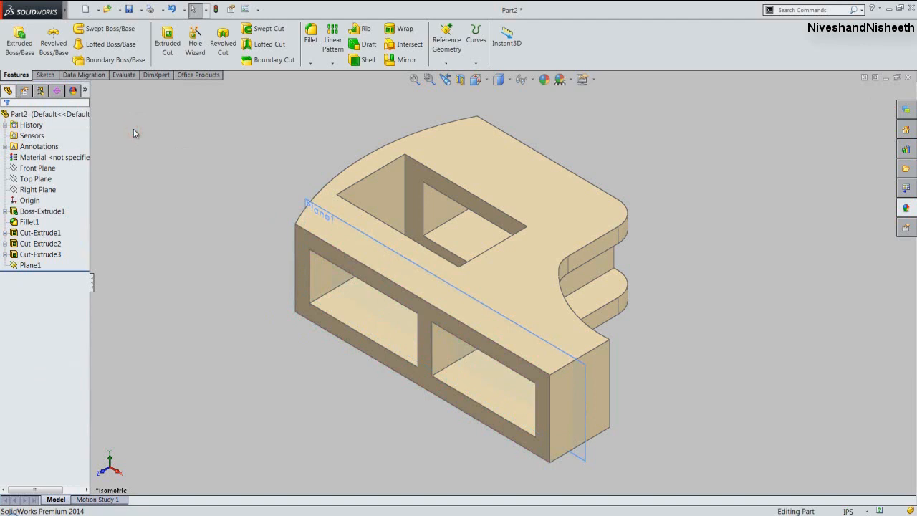
Start a new sketch on the back face that frames the rectangular opening.
{"action": "left_click", "coordinate": [508, 84]}
{"action": "left_click", "coordinate": [487, 84]}
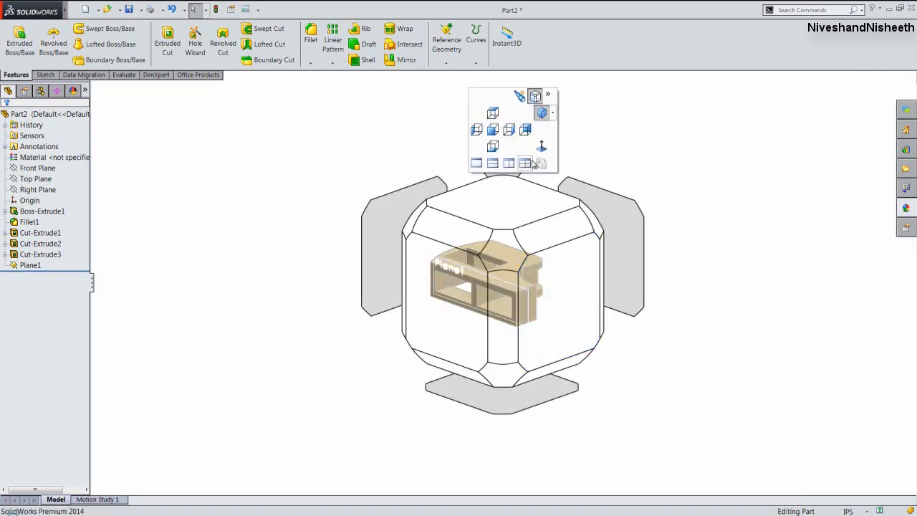
{"action": "left_click", "coordinate": [592, 216]}
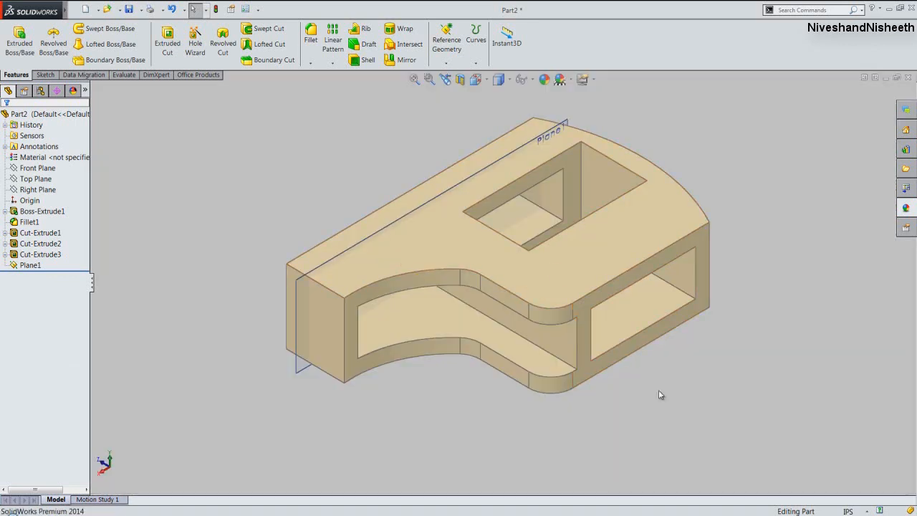
{"action": "left_click", "coordinate": [584, 307]}
{"action": "left_click", "coordinate": [620, 278]}
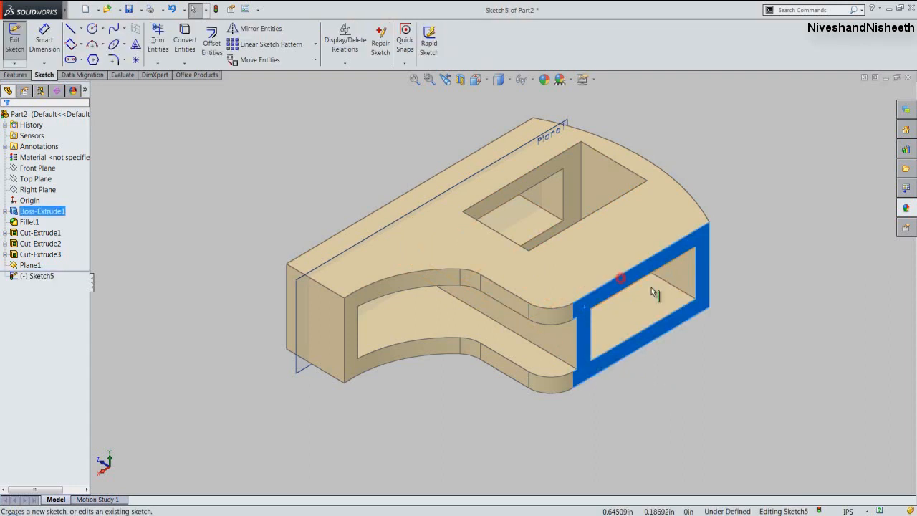
{"action": "left_click", "coordinate": [717, 356]}
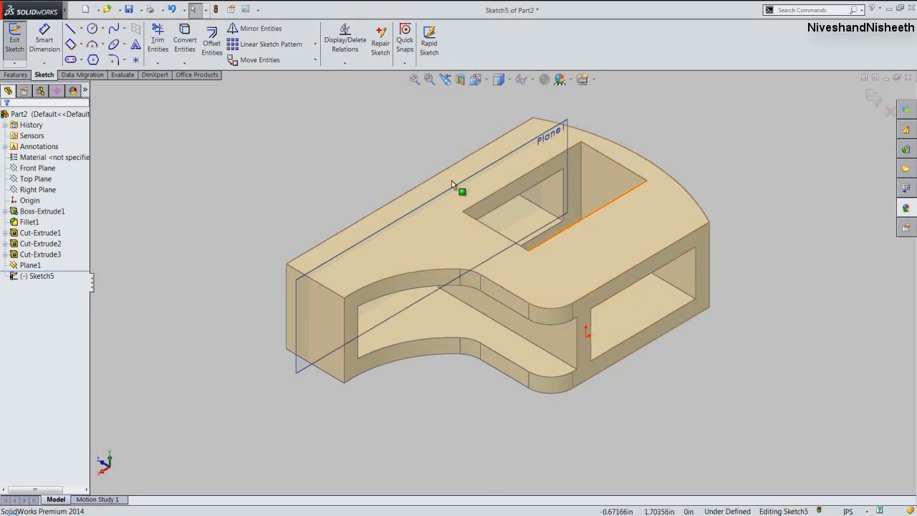
Generate Intersection Curves between the new back-face sketch plane and the whole part Part2.
{"action": "left_click", "coordinate": [183, 65]}
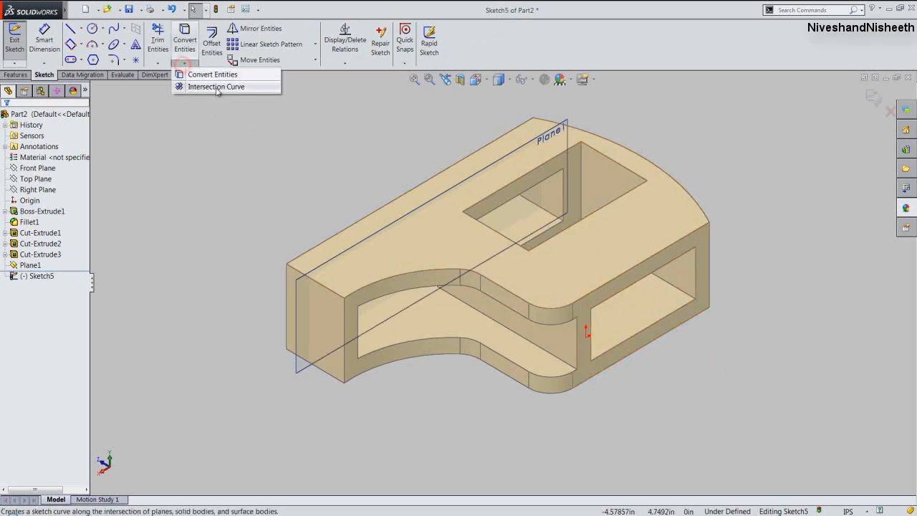
{"action": "left_click", "coordinate": [243, 87]}
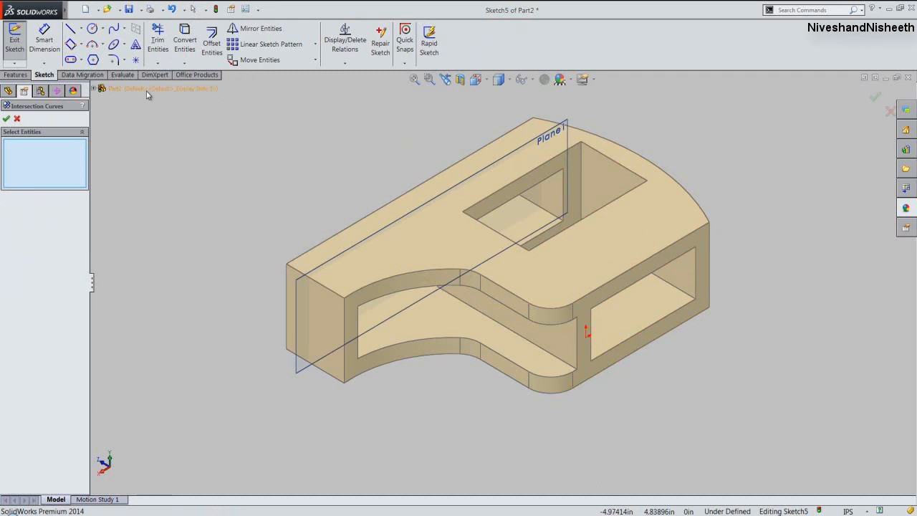
{"action": "left_click", "coordinate": [146, 90]}
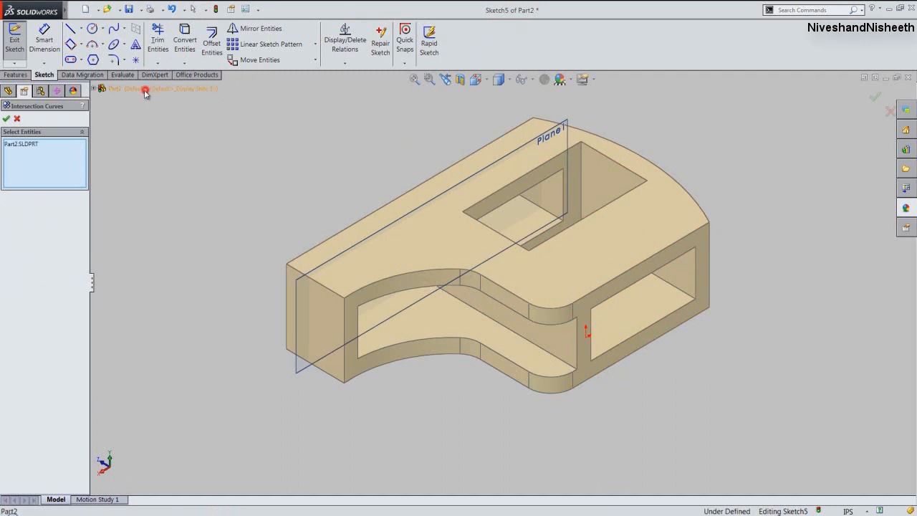
{"action": "left_click", "coordinate": [6, 119]}
{"action": "left_click", "coordinate": [241, 156]}
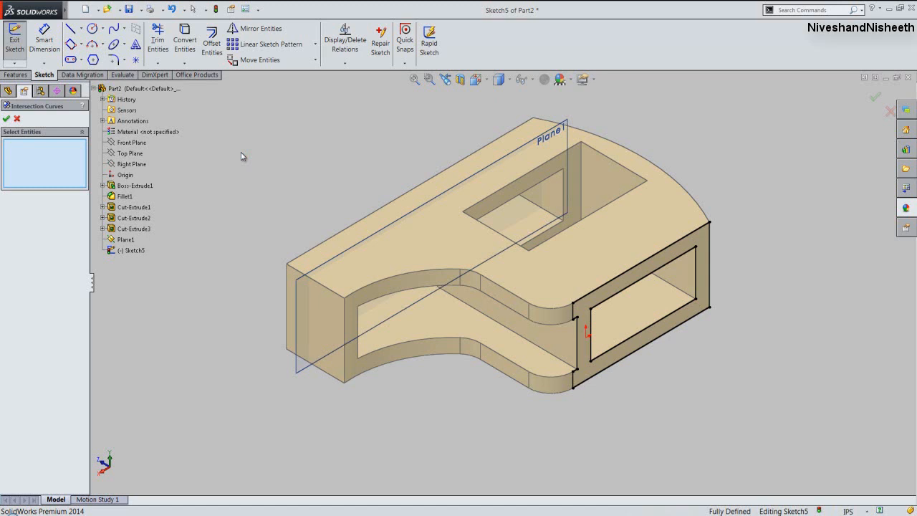
{"action": "left_click", "coordinate": [6, 119]}
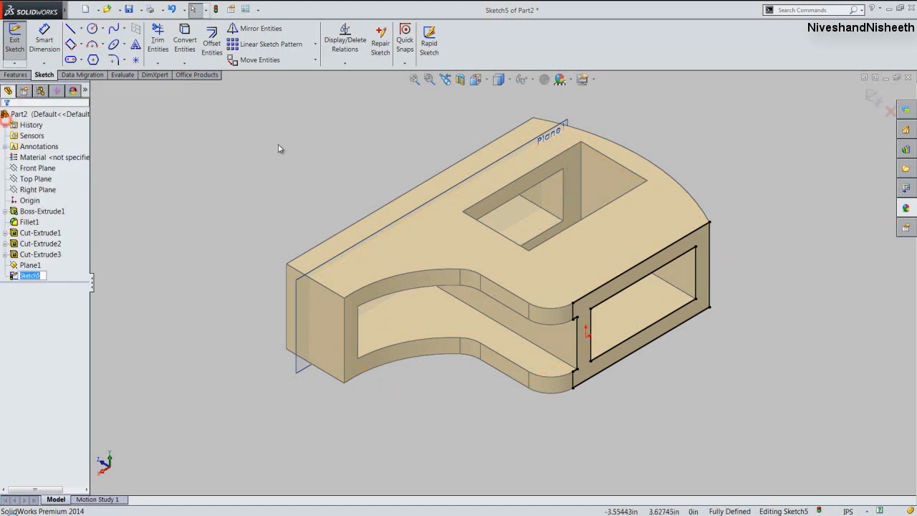
Convert all the new intersection curve lines on the back face to construction geometry.
{"action": "left_click", "coordinate": [276, 144]}
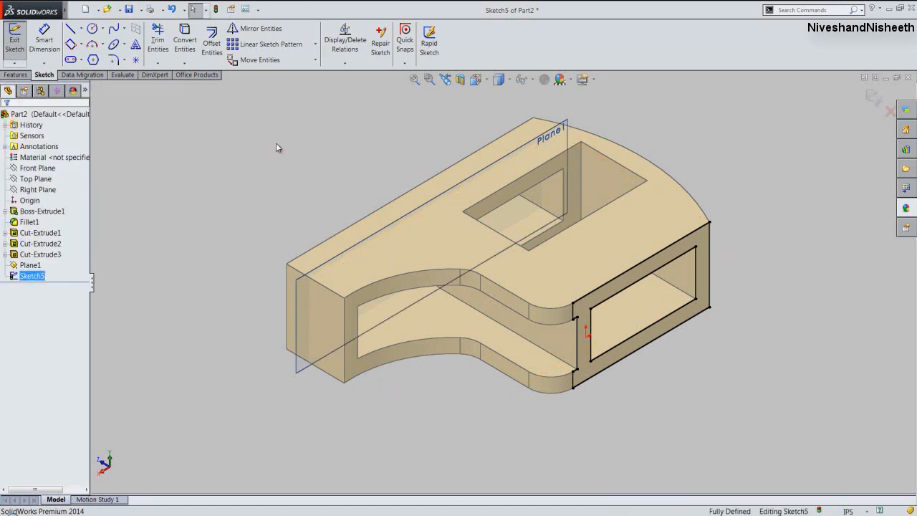
{"action": "left_click", "coordinate": [260, 143]}
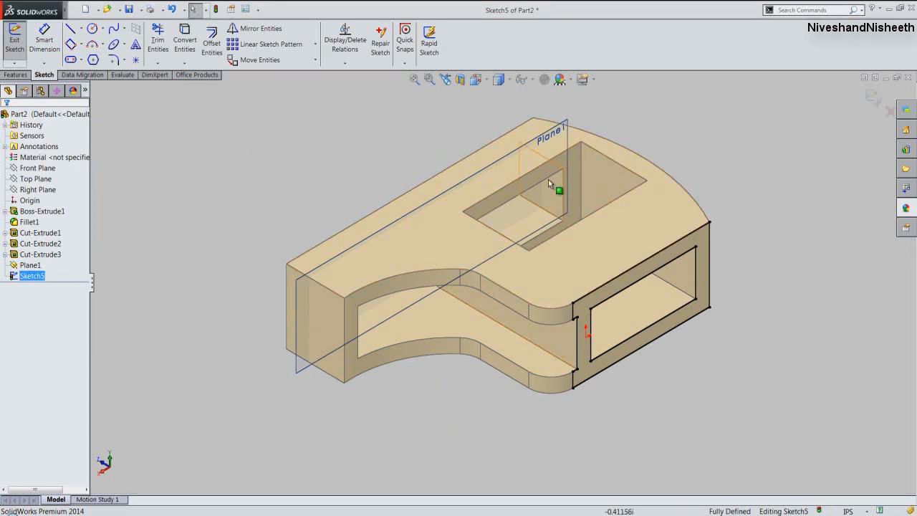
{"action": "mouse_move", "coordinate": [473, 134]}
{"action": "left_mouse_down"}
{"action": "mouse_move", "coordinate": [534, 179]}
{"action": "mouse_move", "coordinate": [727, 374]}
{"action": "mouse_move", "coordinate": [749, 410]}
{"action": "left_mouse_up"}
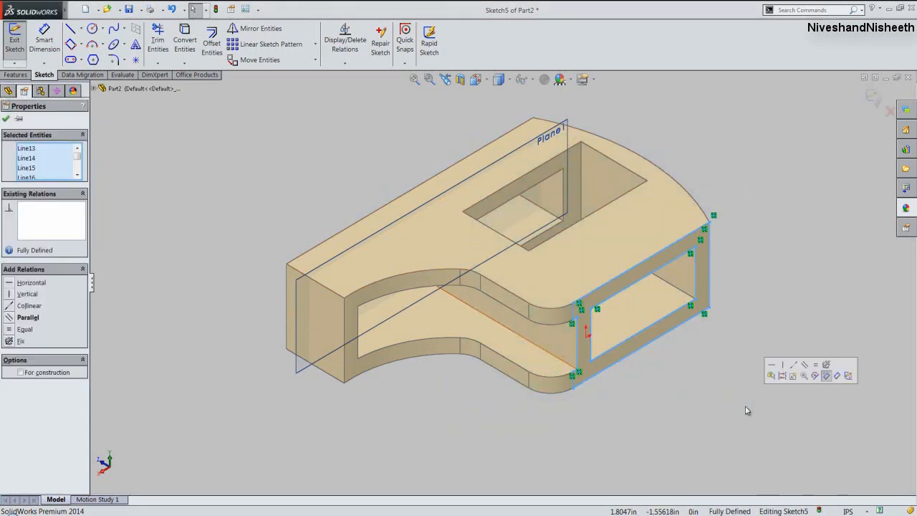
{"action": "left_click", "coordinate": [782, 375]}
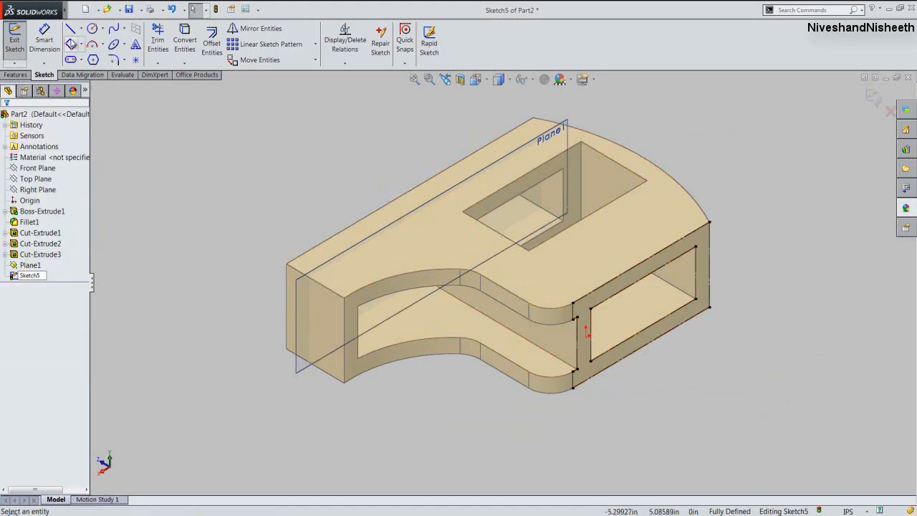
Sketch a 3 Point Corner Rectangle about 0.894 by 0.5 in across the wall between the back opening and the open slot.
{"action": "left_click", "coordinate": [72, 46]}
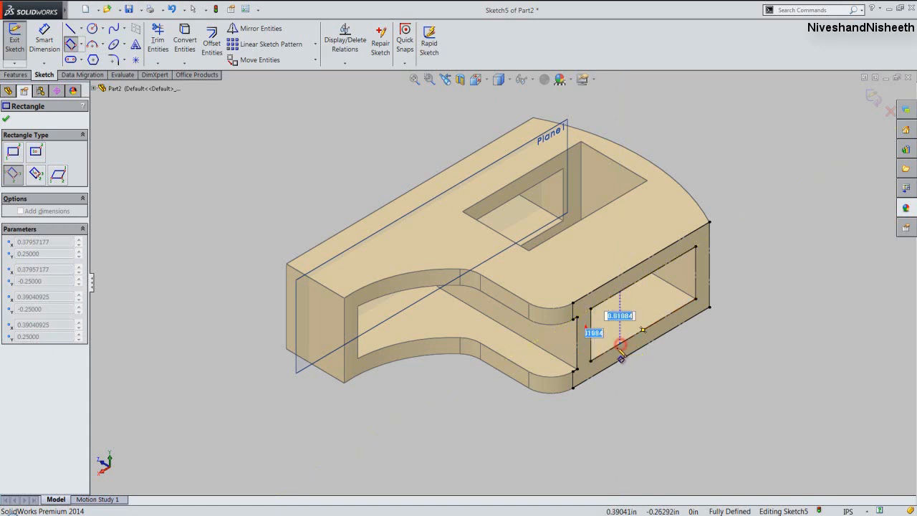
{"action": "left_click", "coordinate": [542, 394]}
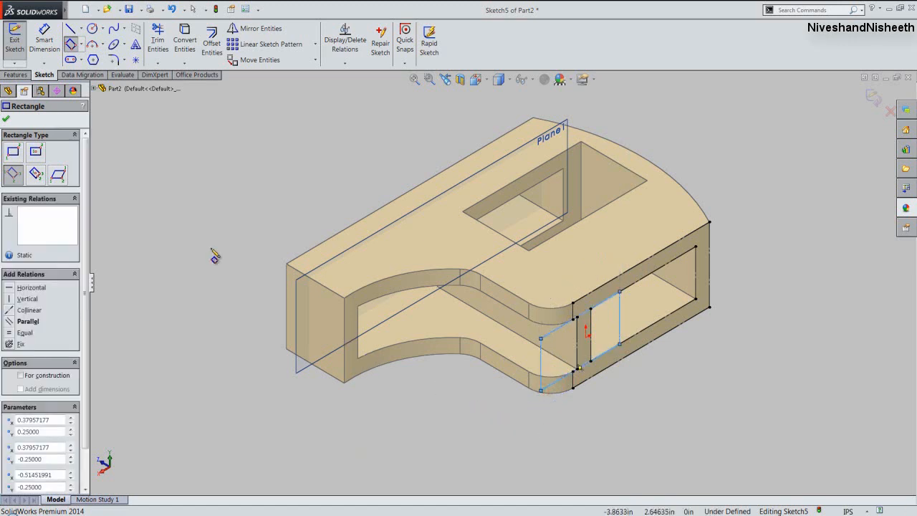
{"action": "left_click", "coordinate": [6, 119]}
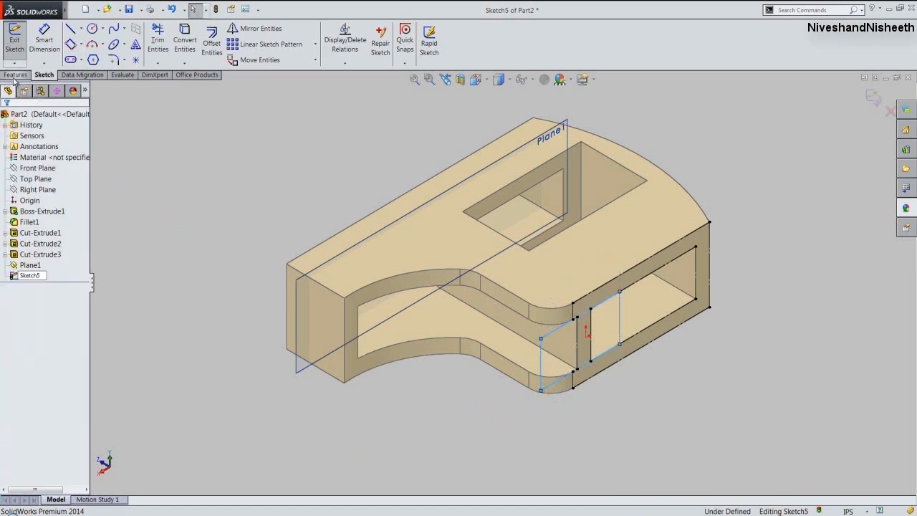
Exit the sketch and extrude-cut the rectangle across the dividing wall with the Up To Surface end condition, ending at Plane1.
{"action": "left_click", "coordinate": [15, 37]}
{"action": "left_click", "coordinate": [224, 158]}
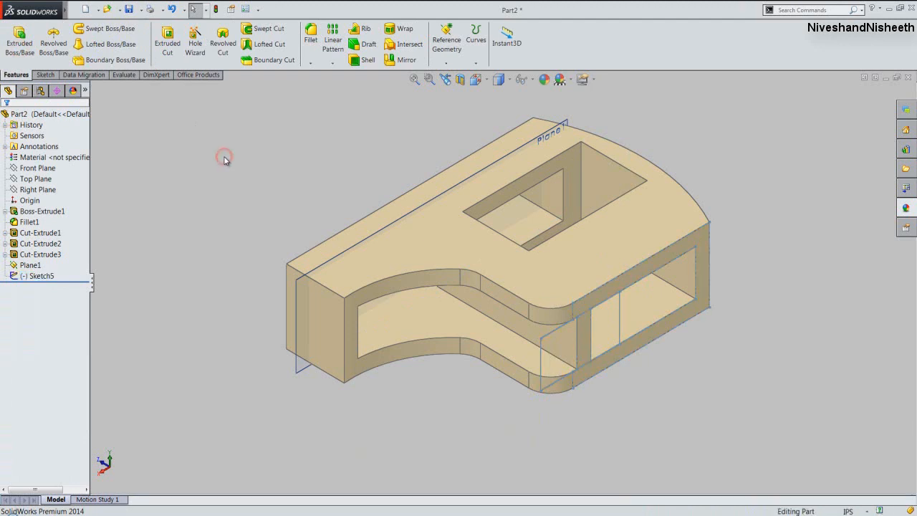
{"action": "left_click", "coordinate": [167, 43]}
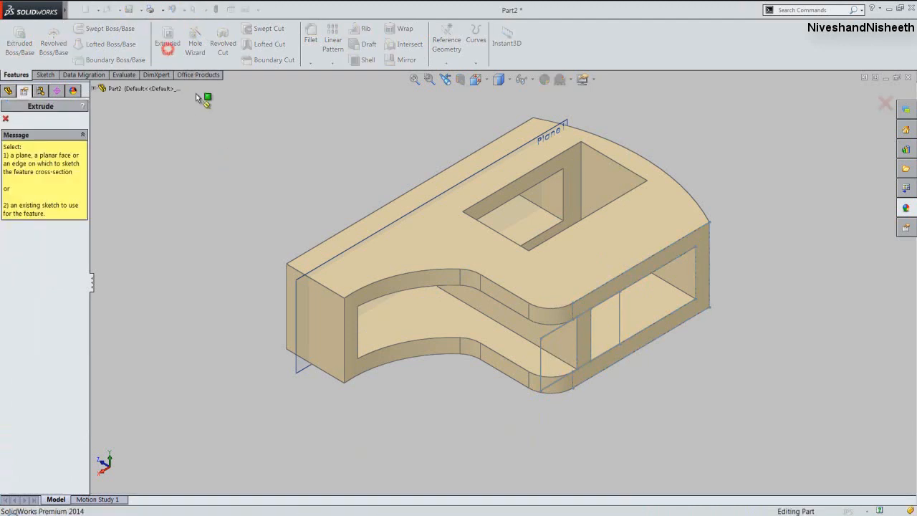
{"action": "left_click", "coordinate": [540, 345]}
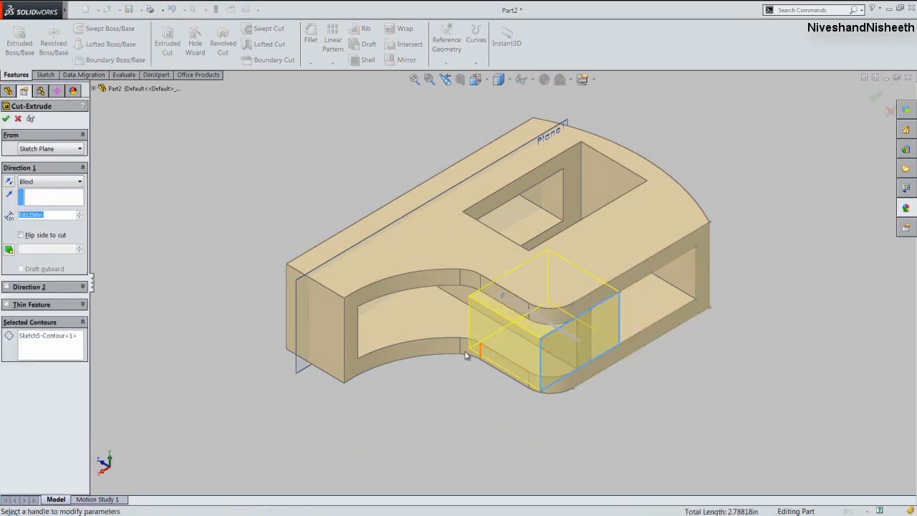
{"action": "left_click", "coordinate": [79, 183]}
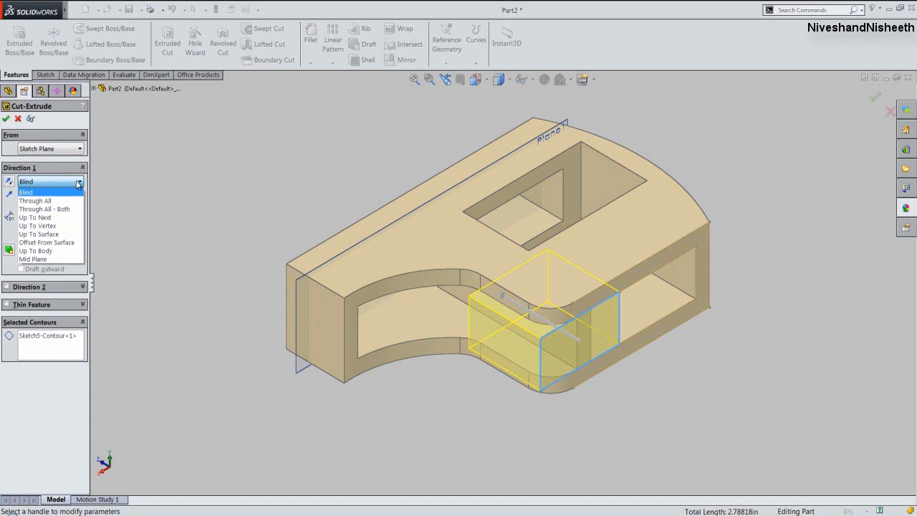
{"action": "left_click", "coordinate": [66, 234]}
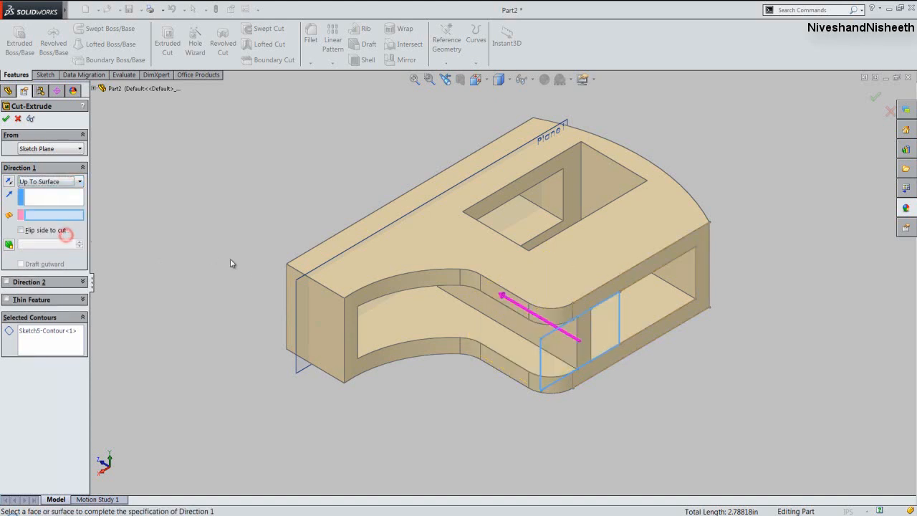
{"action": "left_click", "coordinate": [295, 370]}
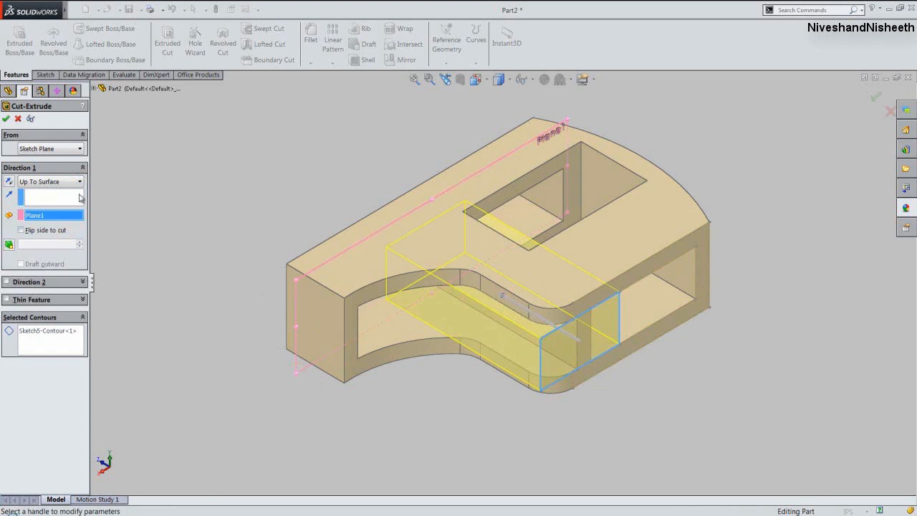
{"action": "left_click", "coordinate": [6, 119]}
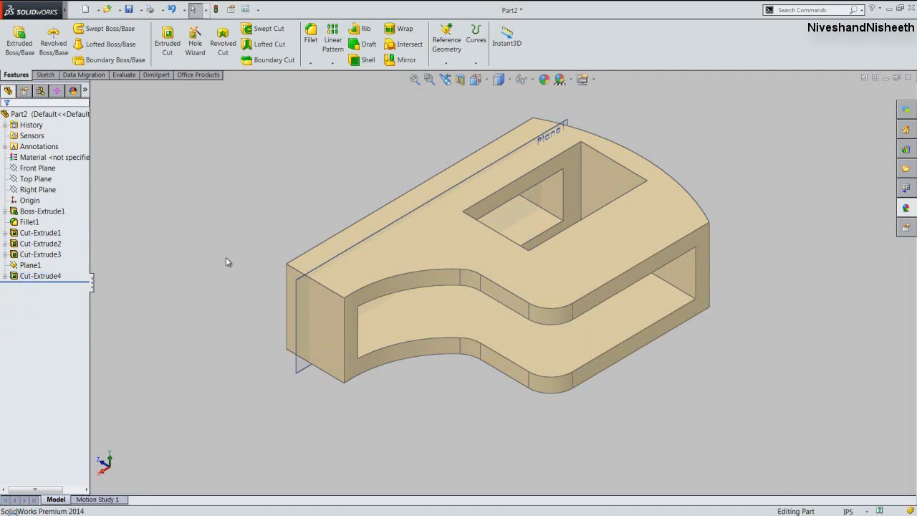
Hide Plane1 and save the part in an isometric orientation that shows the two side windows.
{"action": "left_click", "coordinate": [30, 265]}
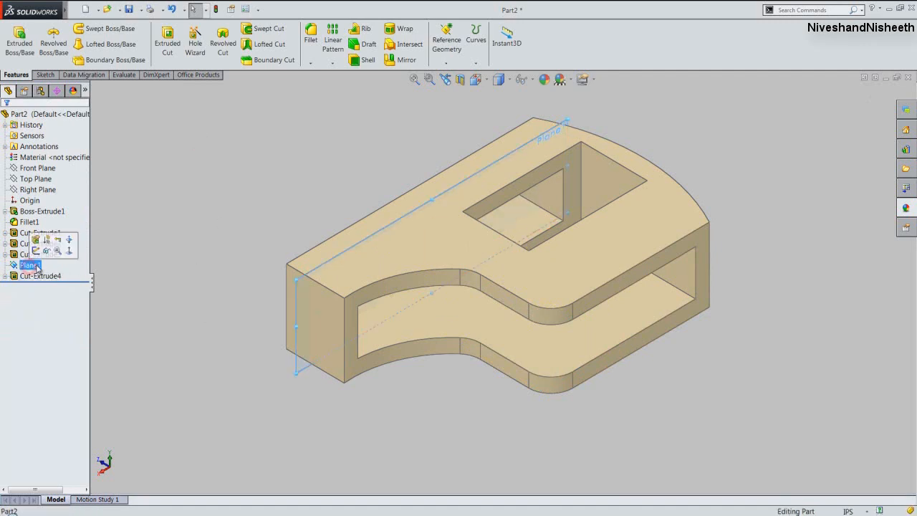
{"action": "left_click", "coordinate": [45, 252]}
{"action": "left_click", "coordinate": [194, 237]}
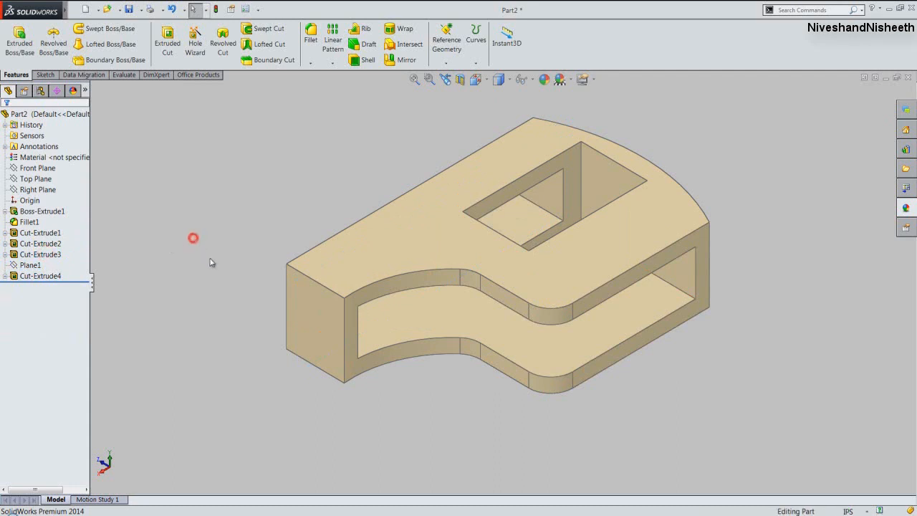
{"action": "mouse_move", "coordinate": [211, 260]}
{"action": "middle_mouse_down"}
{"action": "mouse_move", "coordinate": [186, 240]}
{"action": "mouse_move", "coordinate": [205, 185]}
{"action": "mouse_move", "coordinate": [194, 151]}
{"action": "mouse_move", "coordinate": [187, 178]}
{"action": "mouse_move", "coordinate": [201, 232]}
{"action": "mouse_move", "coordinate": [219, 253]}
{"action": "mouse_move", "coordinate": [210, 252]}
{"action": "middle_mouse_up"}
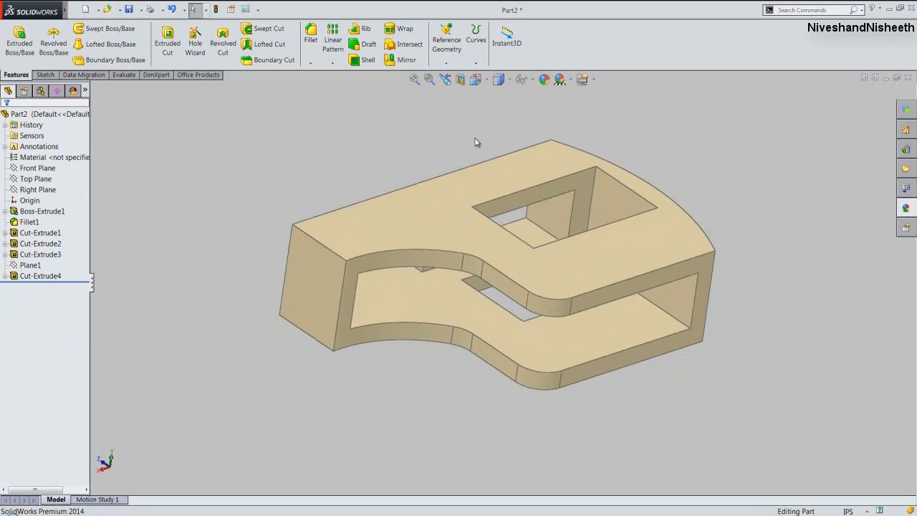
{"action": "left_click", "coordinate": [475, 80]}
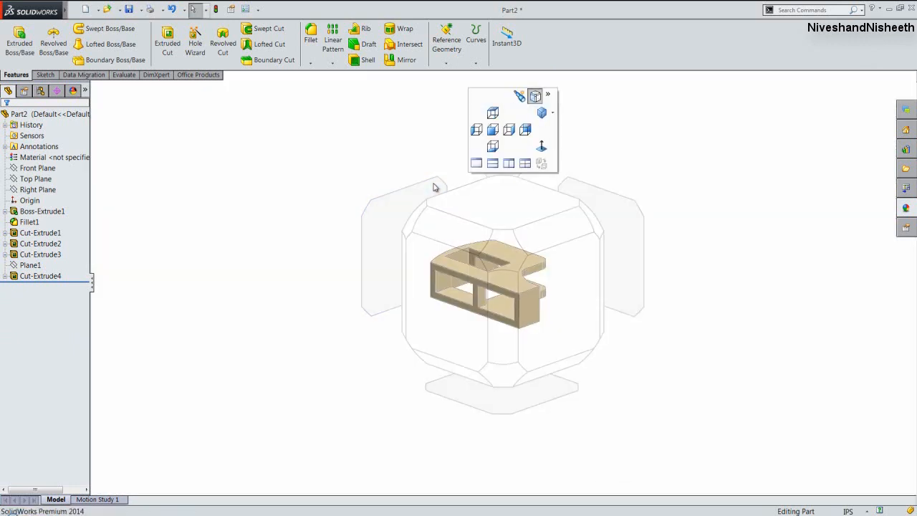
{"action": "left_click", "coordinate": [501, 250]}
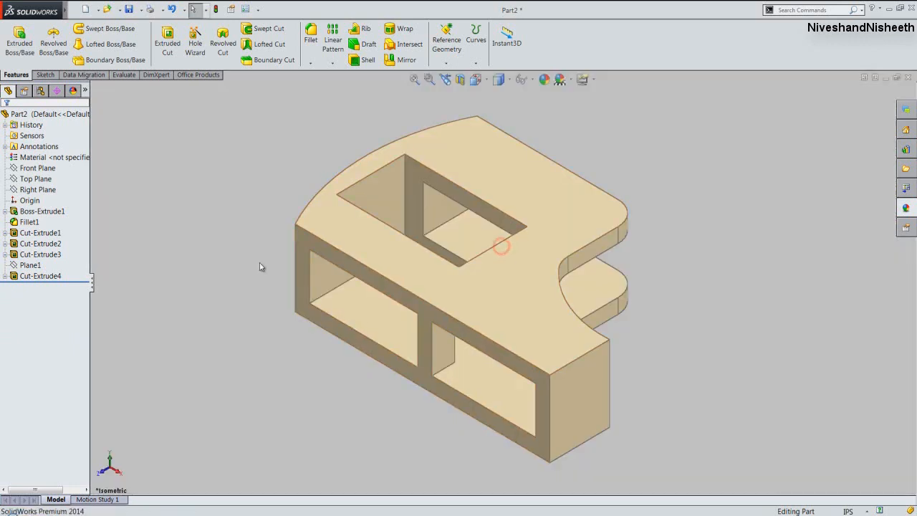
{"action": "left_click", "coordinate": [129, 9]}
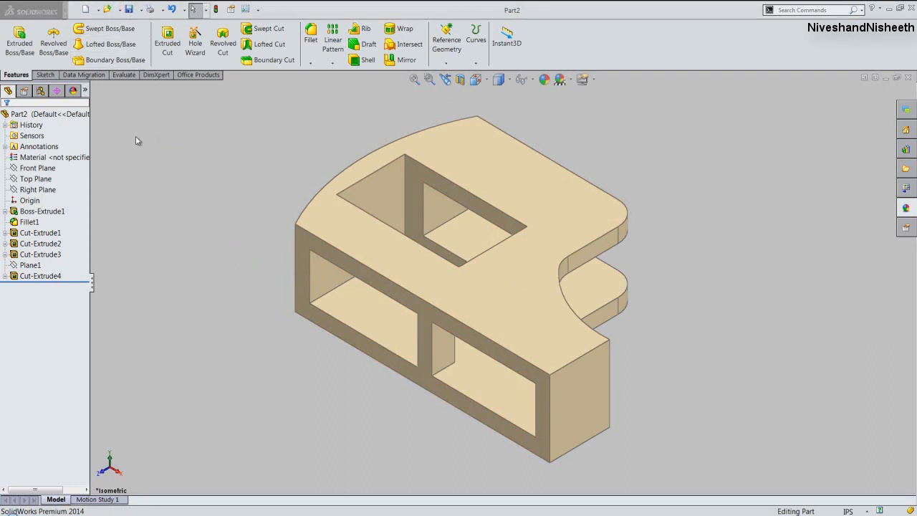
Start an Extruded Cut sketch on the part's top face and view it from the top.
{"action": "left_click", "coordinate": [166, 47]}
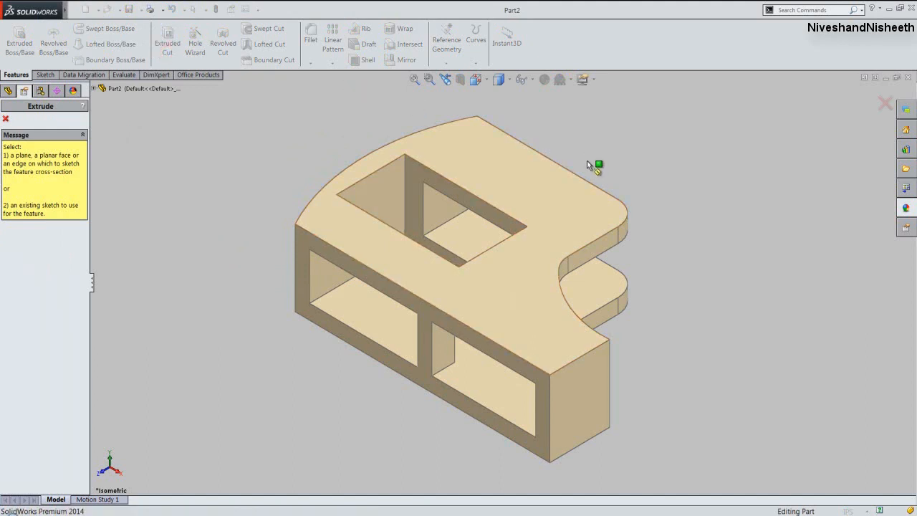
{"action": "left_click", "coordinate": [571, 212]}
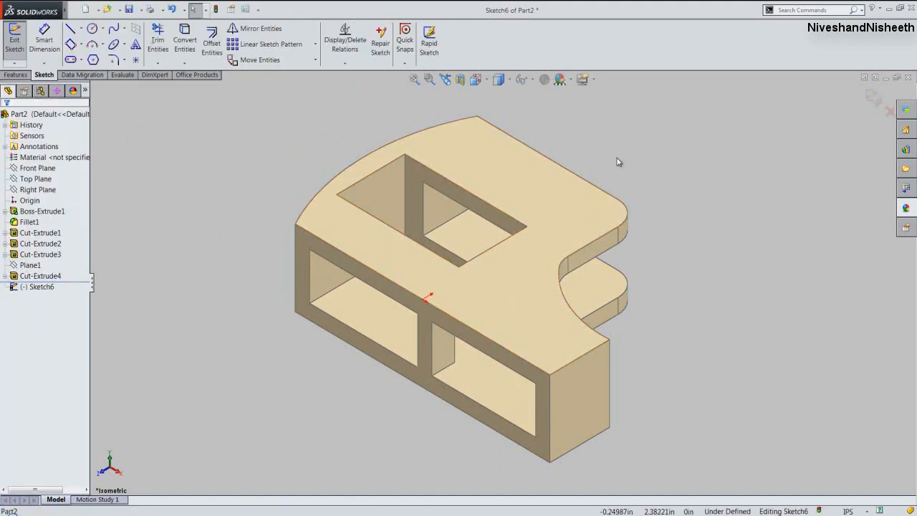
{"action": "left_click", "coordinate": [475, 80]}
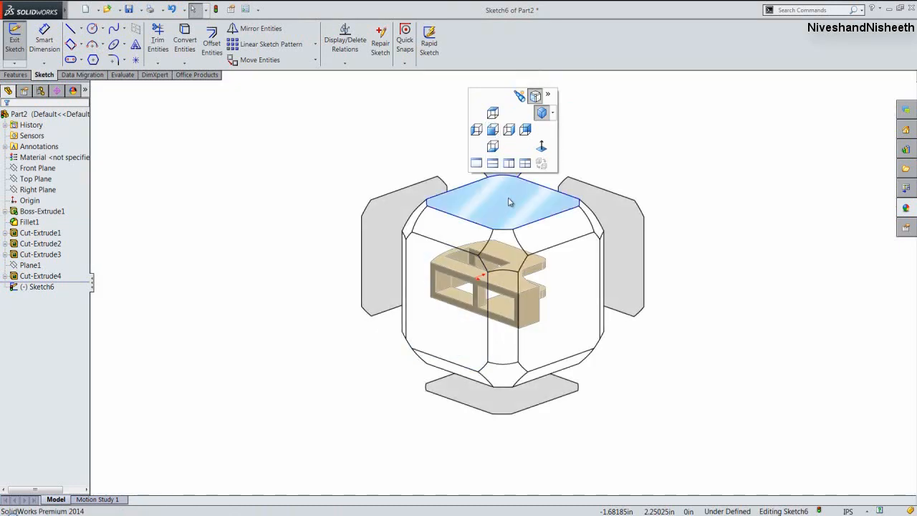
{"action": "left_click", "coordinate": [508, 201]}
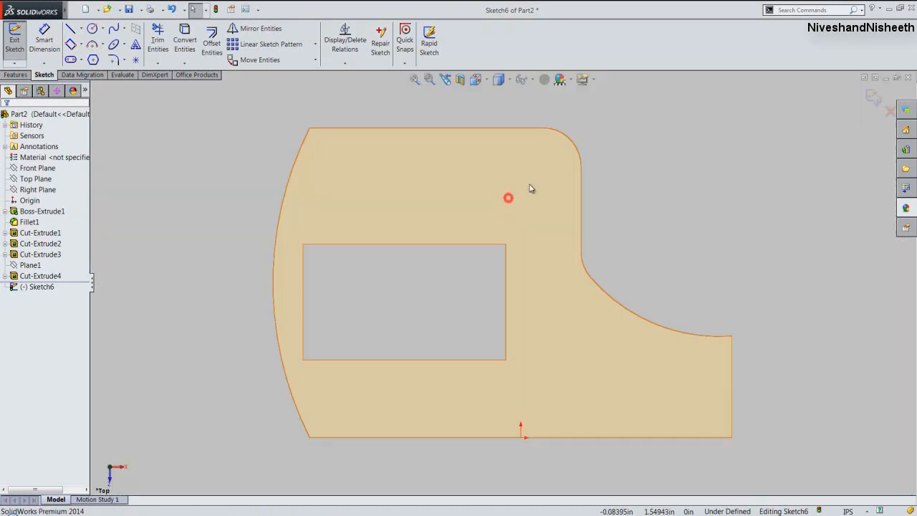
Sketch a circle of 0.1875 in diameter near the rounded outer corner of the top face.
{"action": "right_click", "coordinate": [609, 155]}
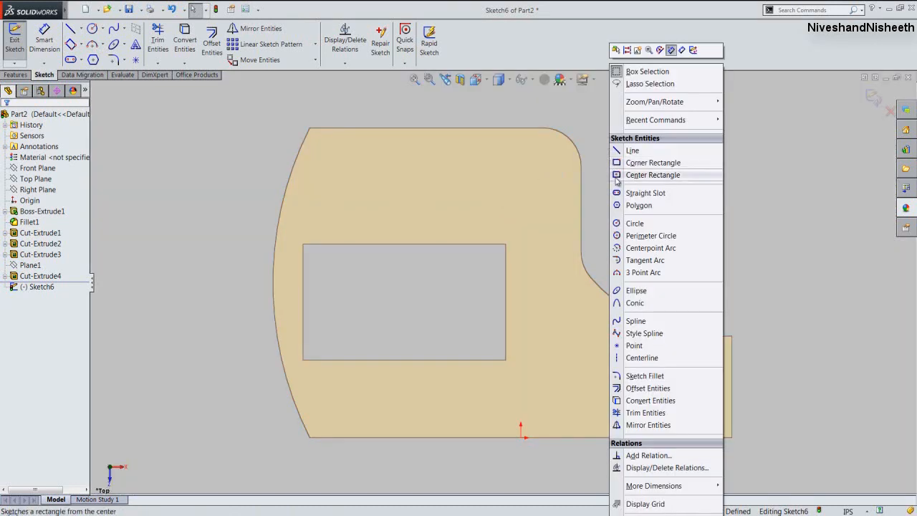
{"action": "left_click", "coordinate": [625, 224]}
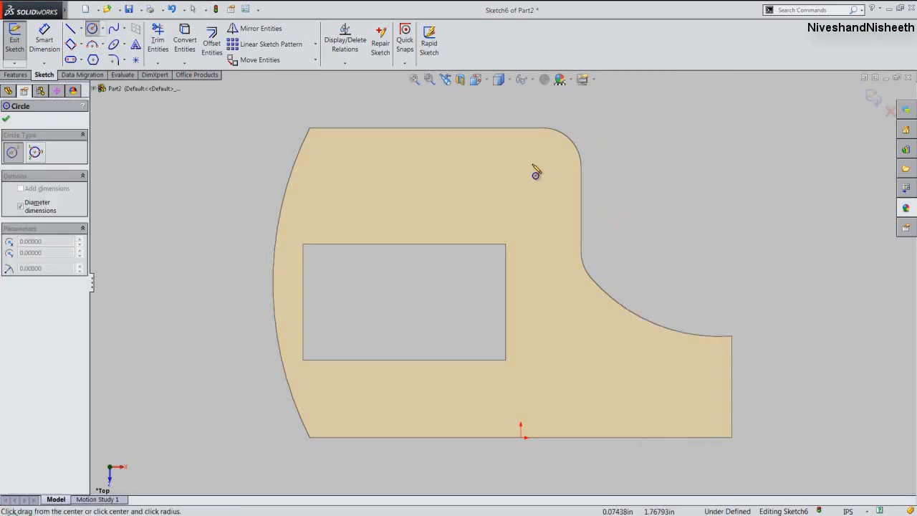
{"action": "left_click", "coordinate": [528, 164]}
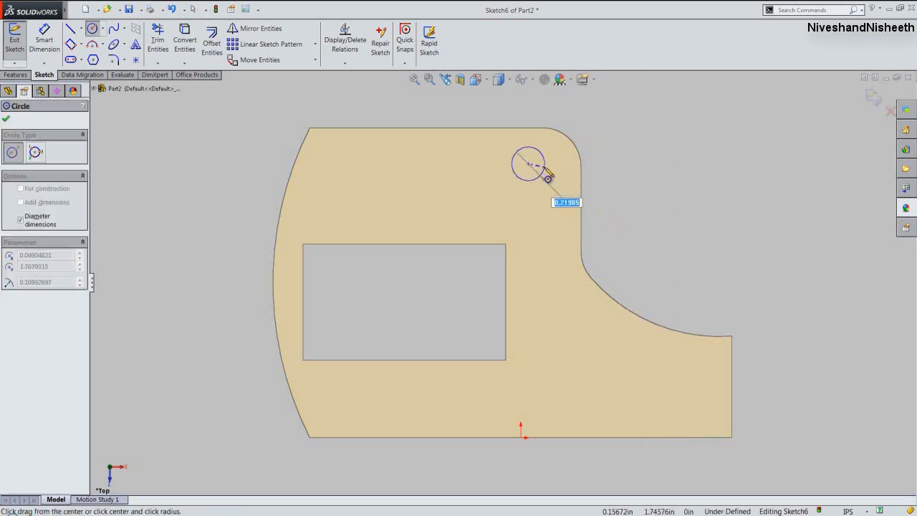
{"action": "type", "text": "."}
{"action": "key", "text": "Return"}
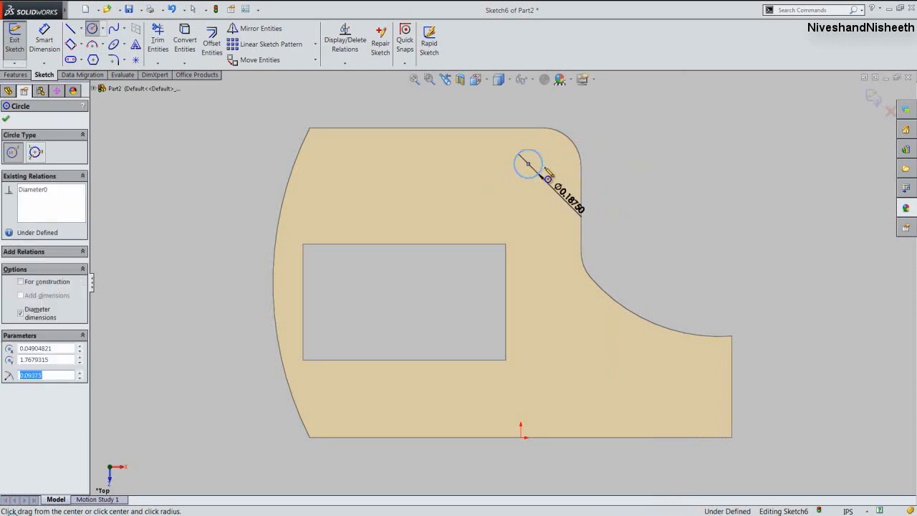
{"action": "key", "text": "Escape"}
Dimension the circle's centre 0.25 in from the long straight edge that runs into the rounded corner.
{"action": "right_click", "coordinate": [619, 146]}
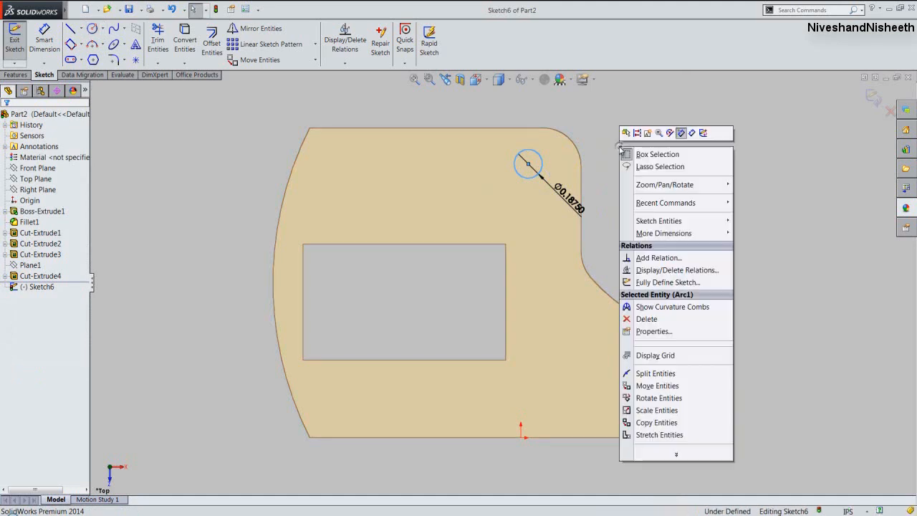
{"action": "left_click", "coordinate": [692, 134]}
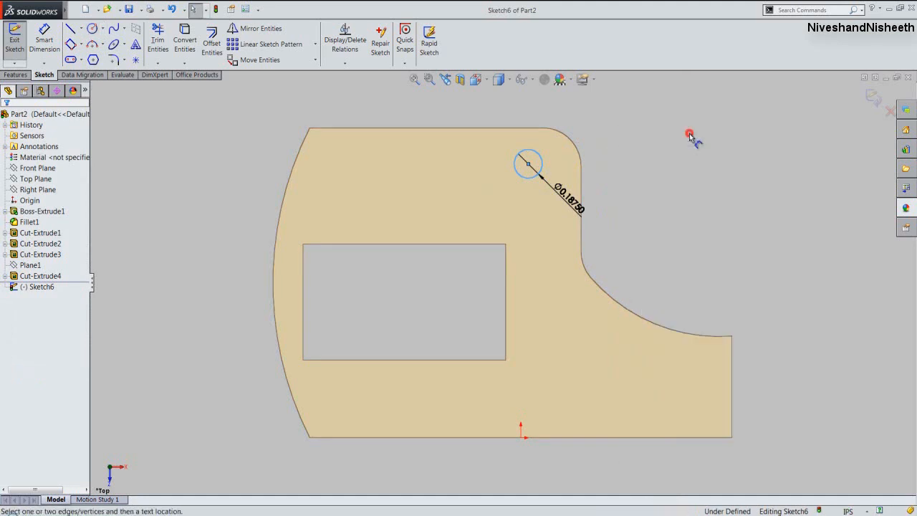
{"action": "left_click", "coordinate": [526, 130]}
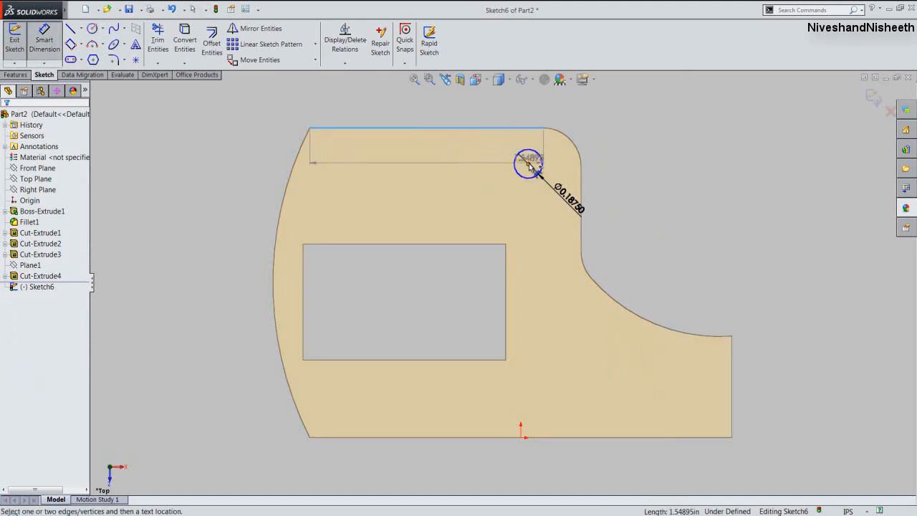
{"action": "left_click", "coordinate": [529, 164]}
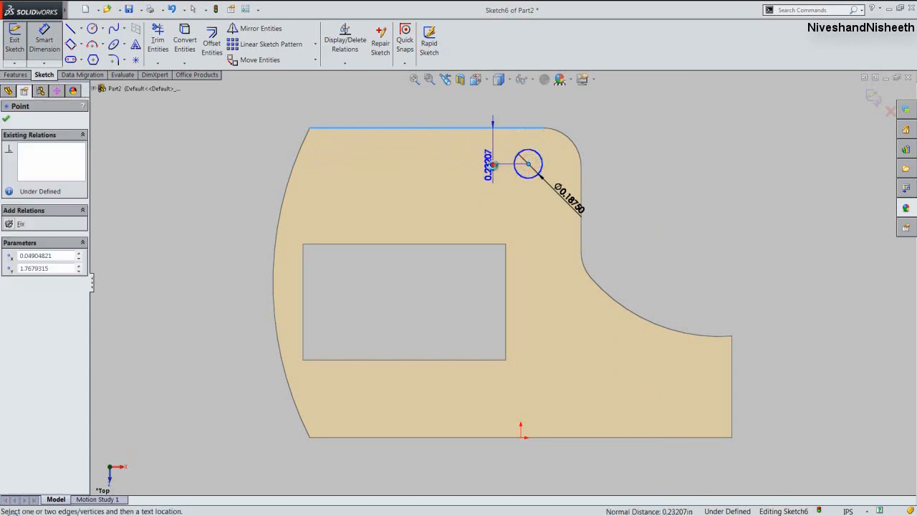
{"action": "left_click", "coordinate": [492, 164]}
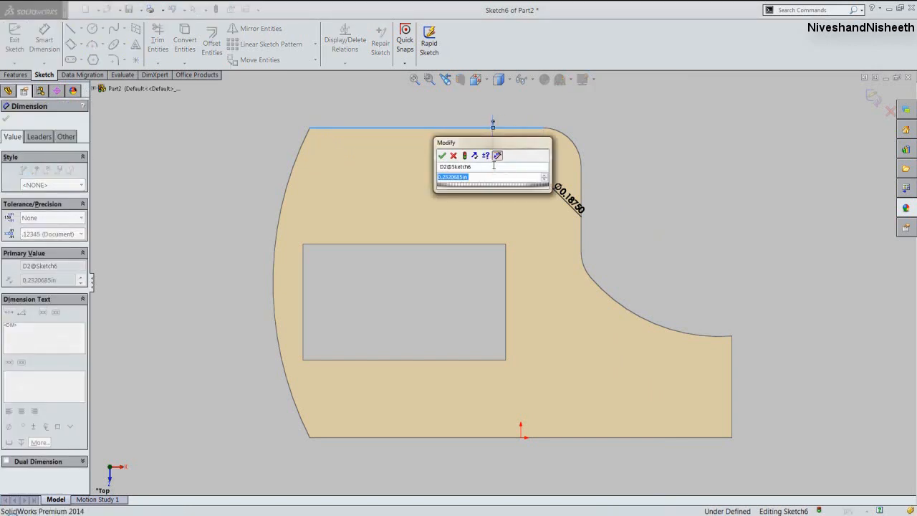
{"action": "type", "text": ".25"}
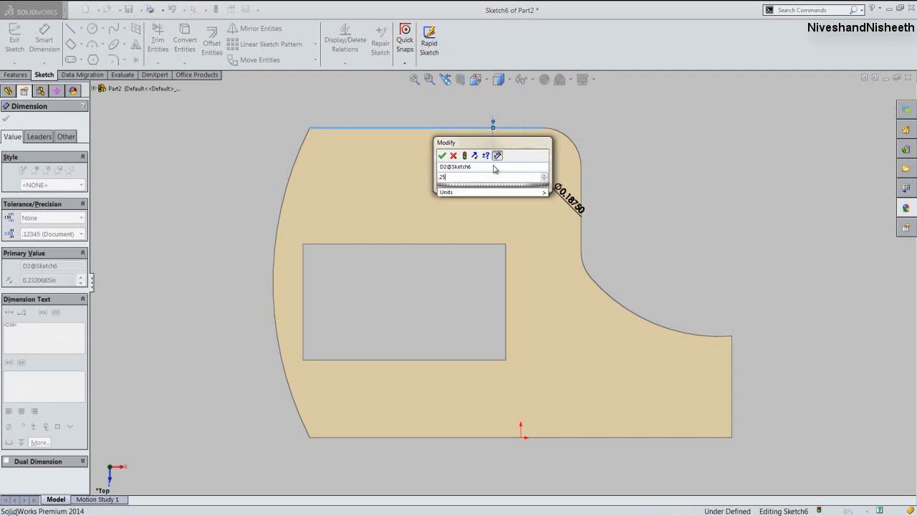
{"action": "key", "text": "Return"}
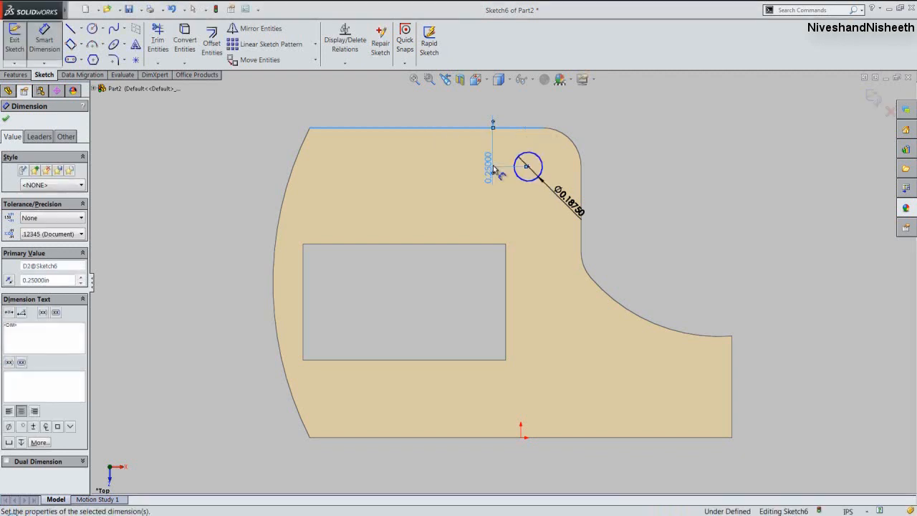
Dimension the circle's centre 0.25 in from the short straight edge between the rounded corner and the concave curve.
{"action": "left_click", "coordinate": [581, 175]}
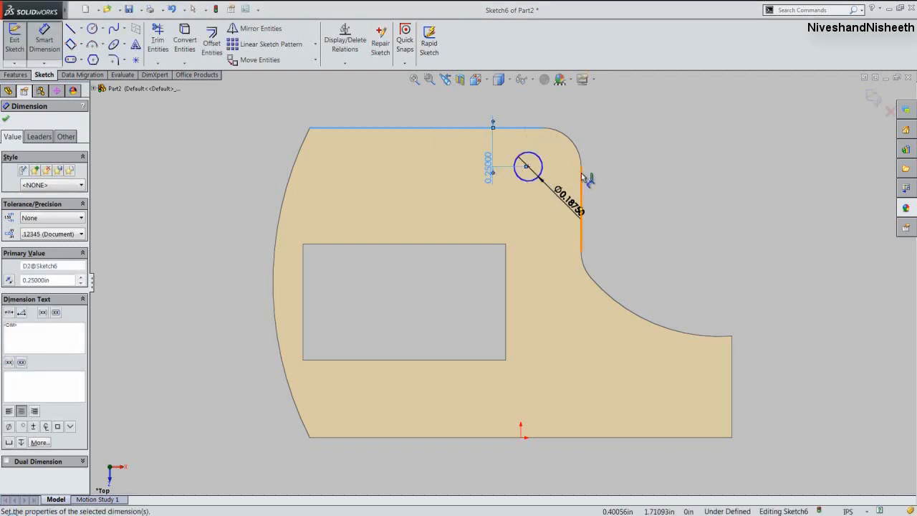
{"action": "left_click", "coordinate": [527, 166]}
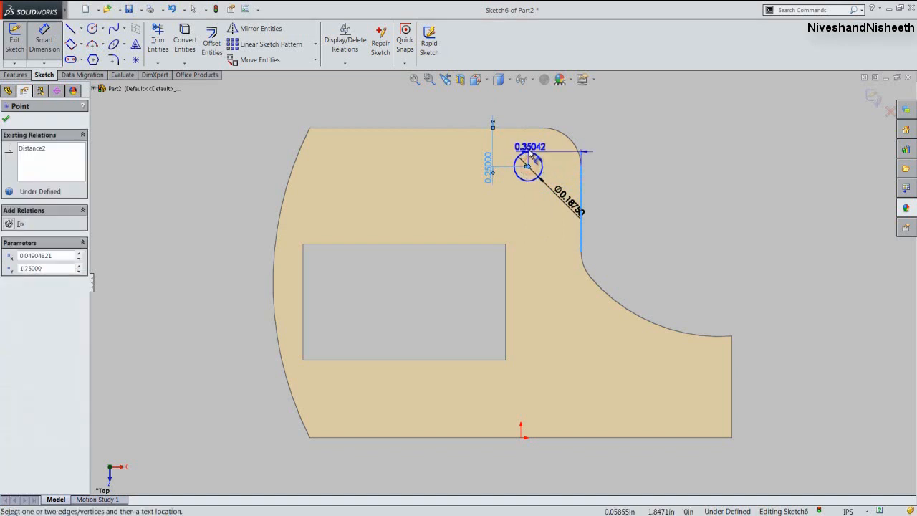
{"action": "left_click", "coordinate": [487, 166]}
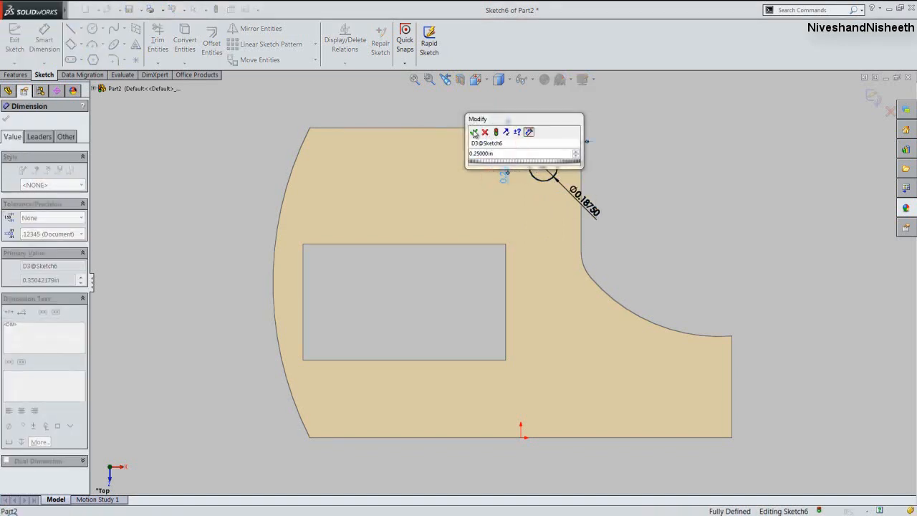
{"action": "left_click", "coordinate": [472, 132]}
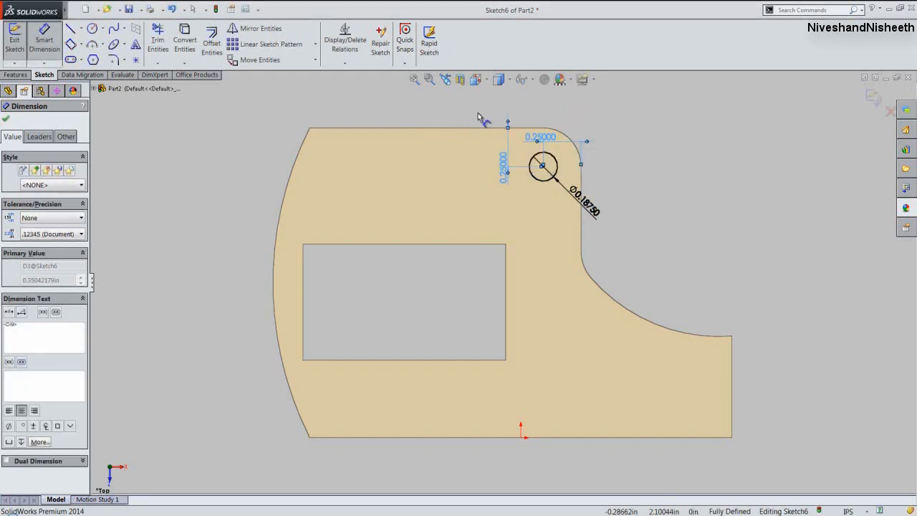
{"action": "key", "text": "Escape"}
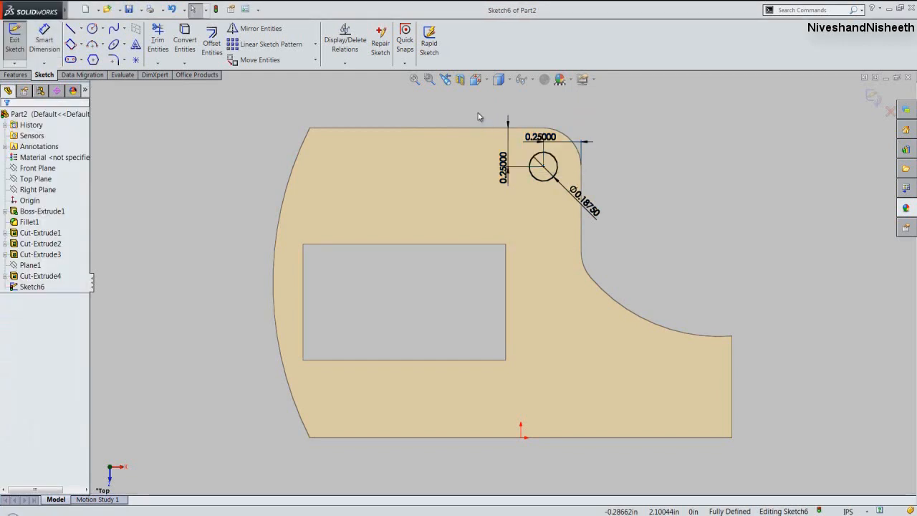
Cut the sketched 0.1875 in circle through the whole part with the Through All end condition.
{"action": "left_click", "coordinate": [868, 100]}
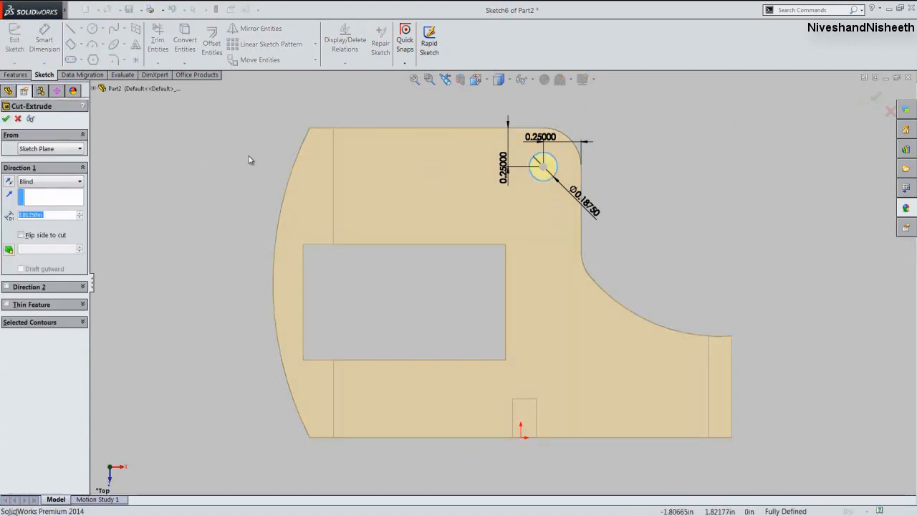
{"action": "left_click", "coordinate": [68, 184]}
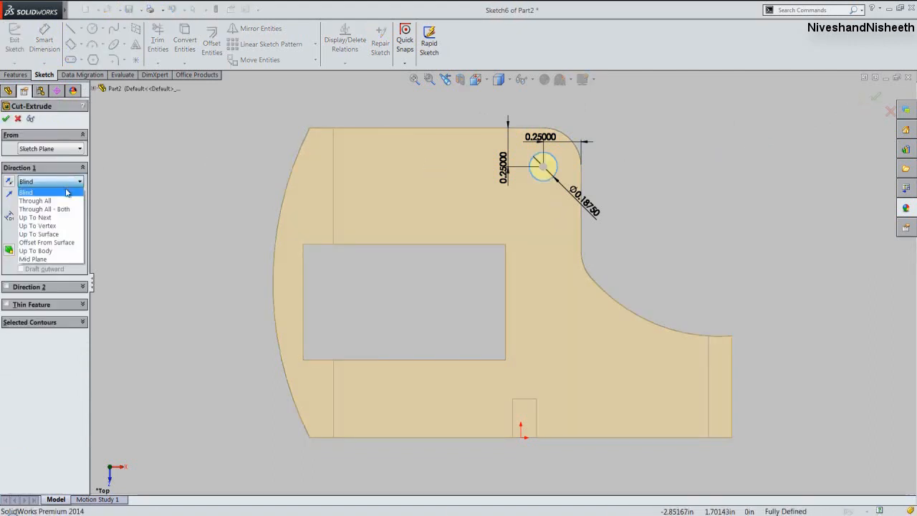
{"action": "left_click", "coordinate": [65, 202]}
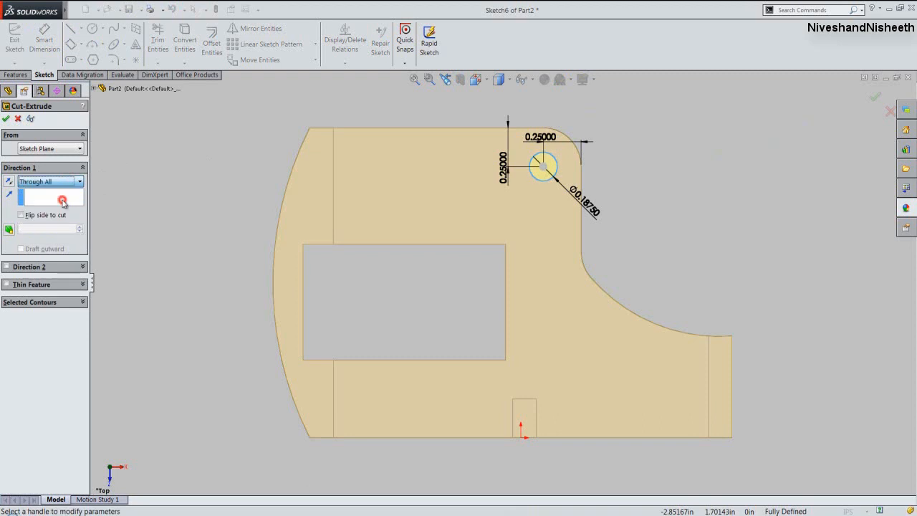
{"action": "left_click", "coordinate": [5, 119]}
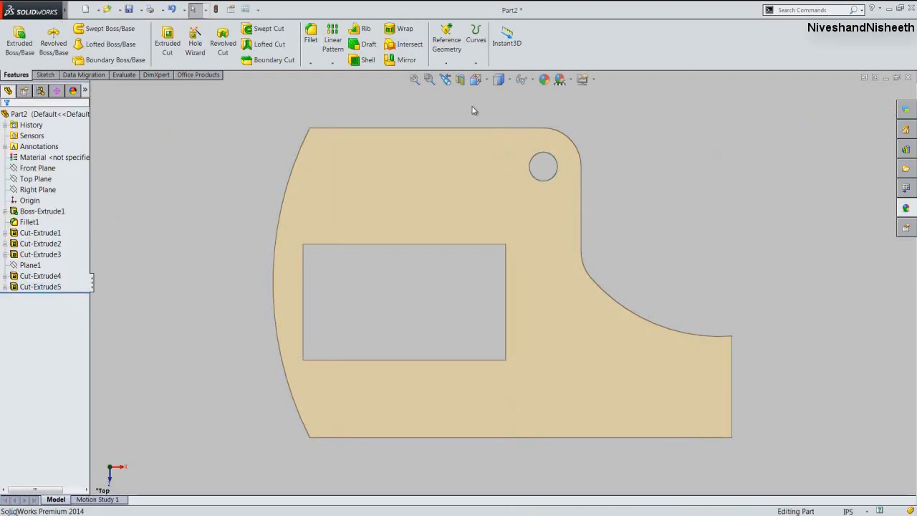
{"action": "left_click", "coordinate": [474, 80]}
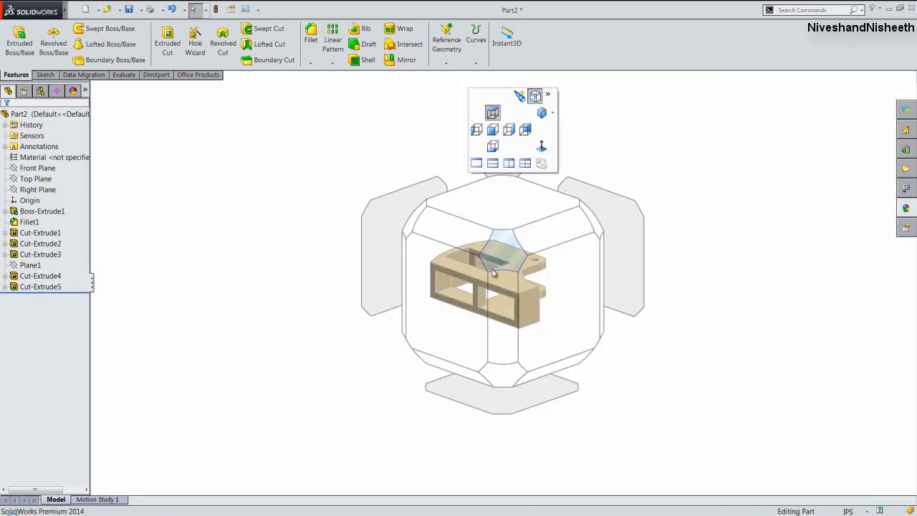
{"action": "left_click", "coordinate": [498, 244]}
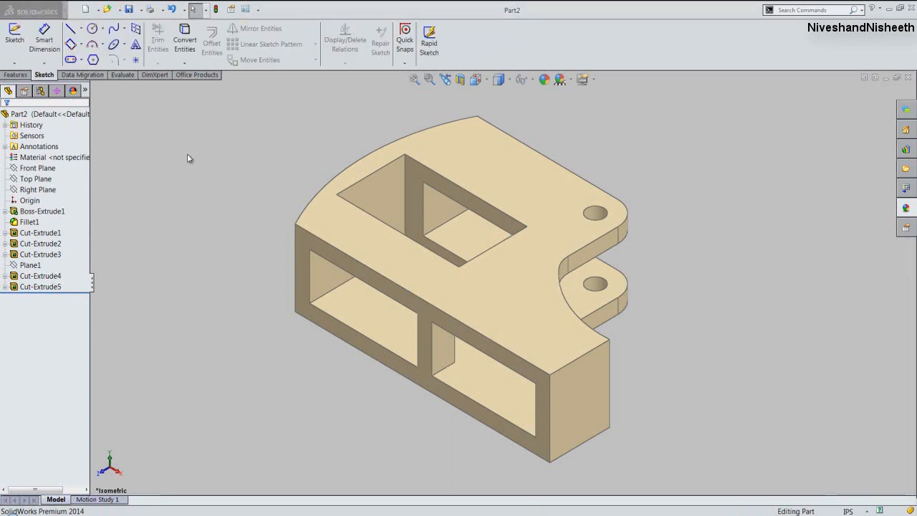
Close the Part2 document and create a new part document.
{"action": "left_click", "coordinate": [187, 154]}
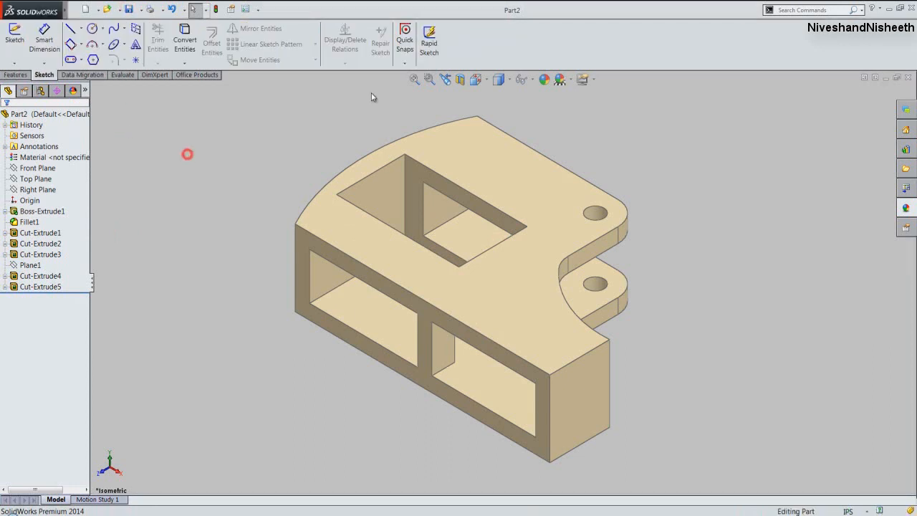
{"action": "left_click", "coordinate": [904, 80]}
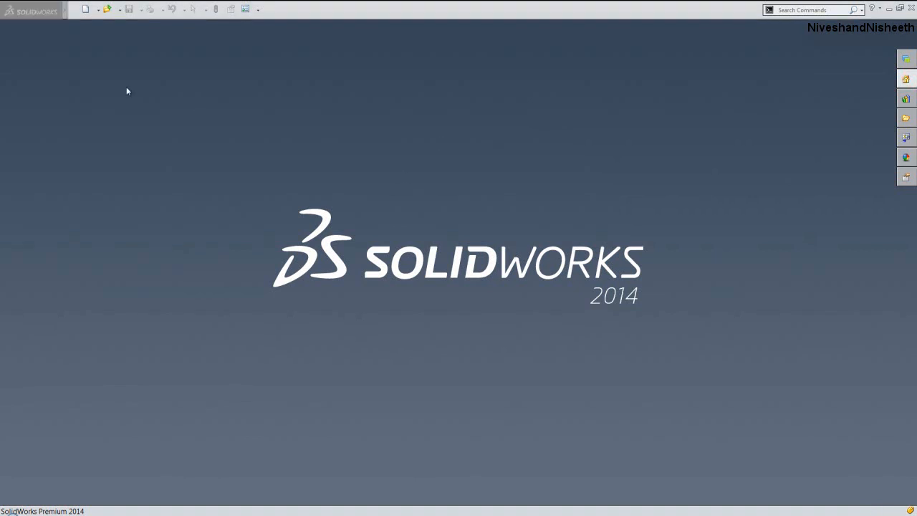
{"action": "left_click", "coordinate": [85, 10]}
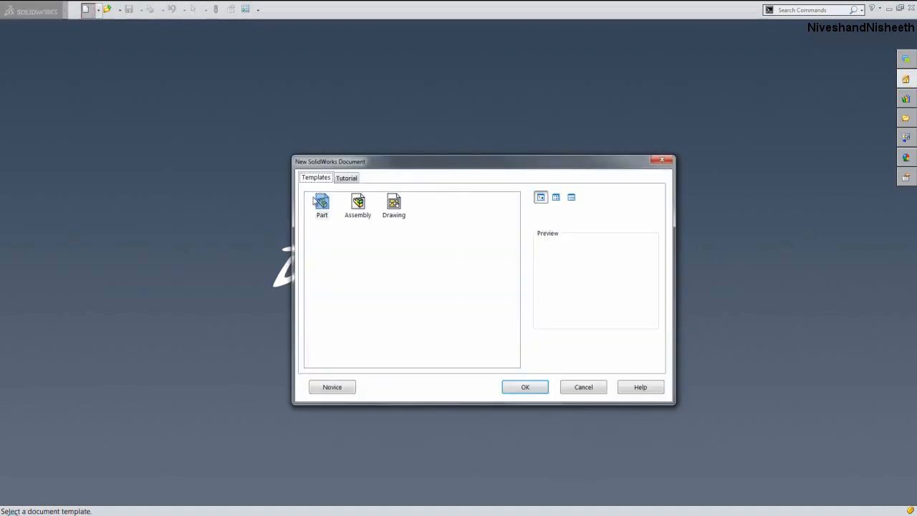
{"action": "left_click", "coordinate": [320, 203]}
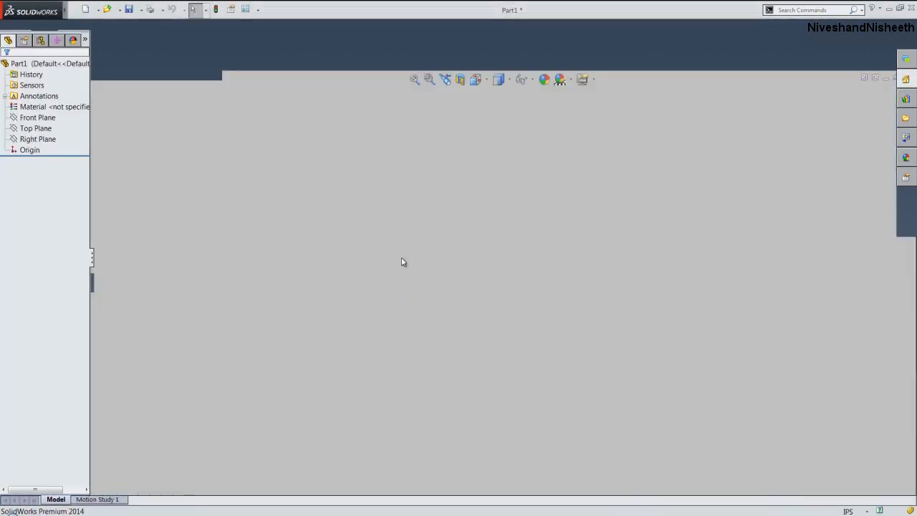
Set the document's length units to five decimal places (.12345) within the IPS unit system.
{"action": "left_click", "coordinate": [857, 506]}
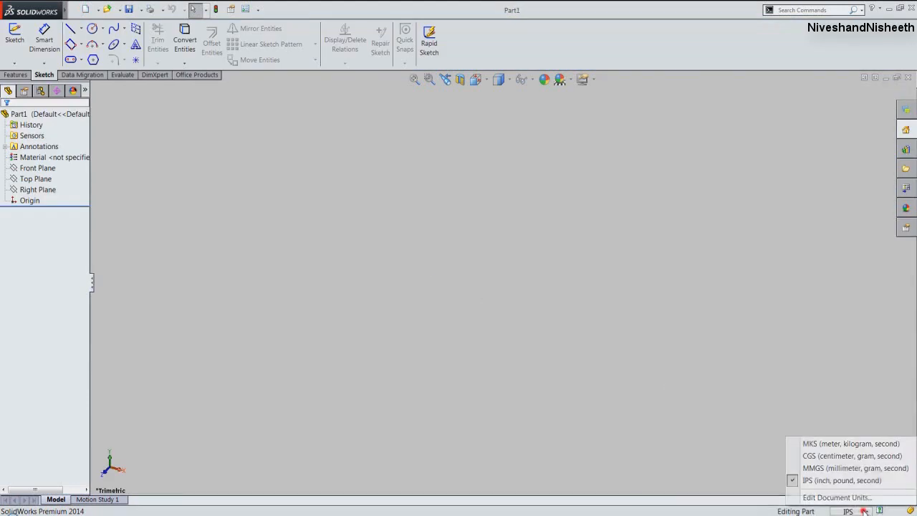
{"action": "left_click", "coordinate": [837, 494]}
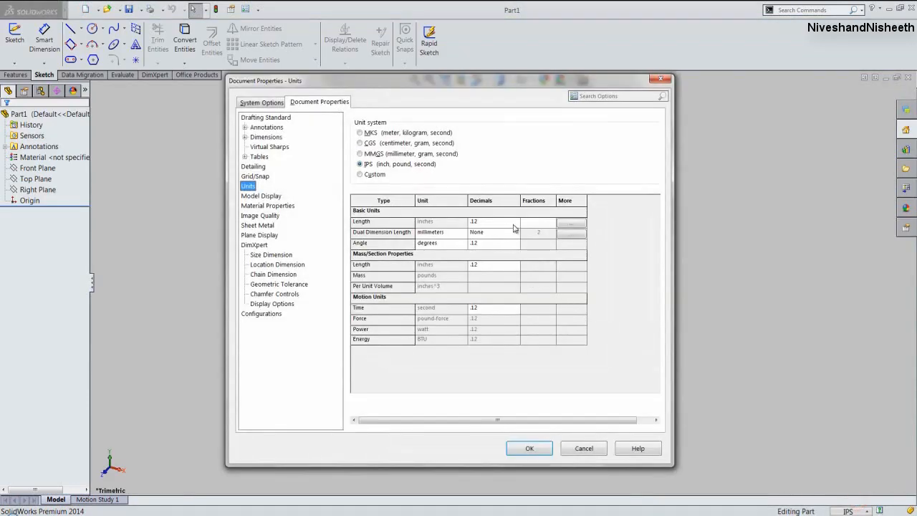
{"action": "left_click", "coordinate": [515, 223]}
{"action": "left_click", "coordinate": [481, 251]}
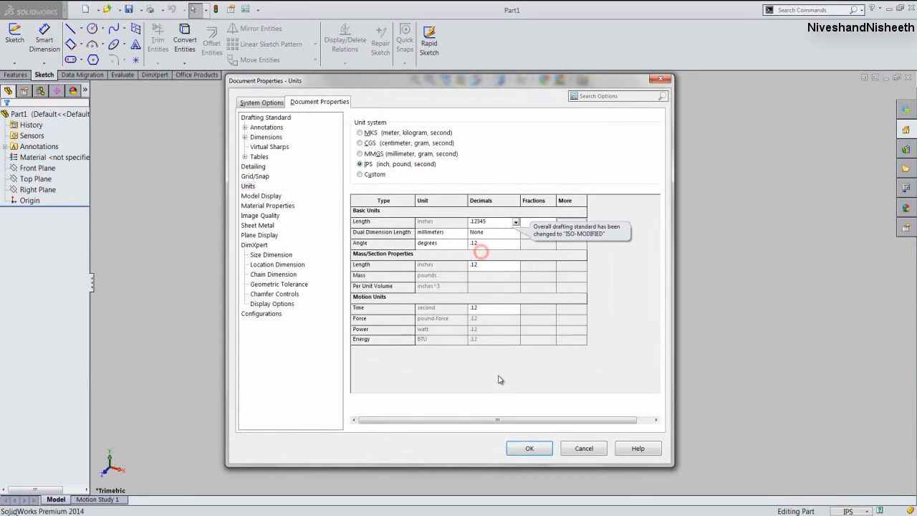
{"action": "left_click", "coordinate": [522, 448]}
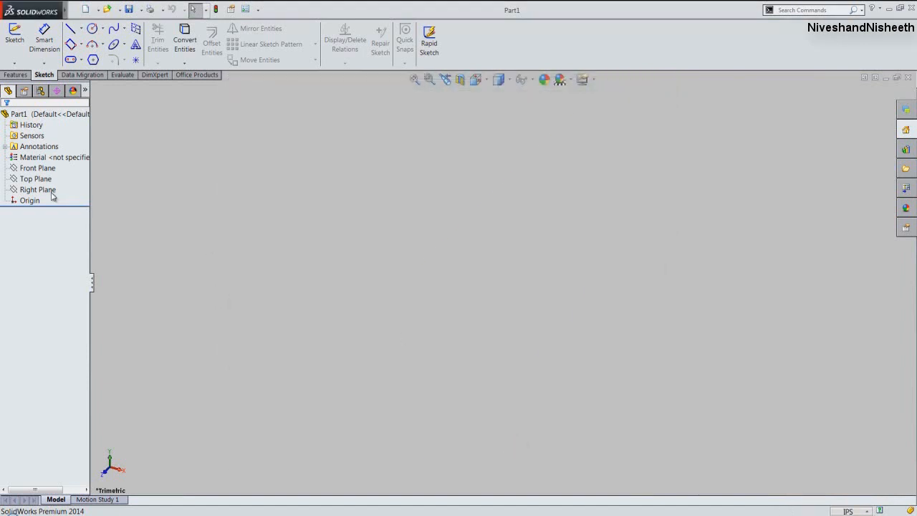
Sketch a circle of 0.937 in diameter centred on the origin on the Right Plane and exit the sketch.
{"action": "left_click", "coordinate": [49, 191]}
{"action": "left_click", "coordinate": [54, 175]}
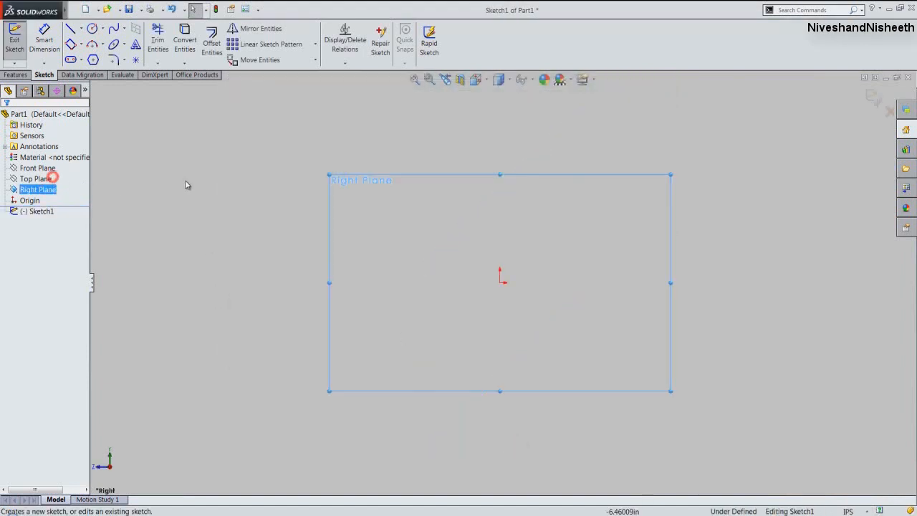
{"action": "left_click", "coordinate": [92, 30]}
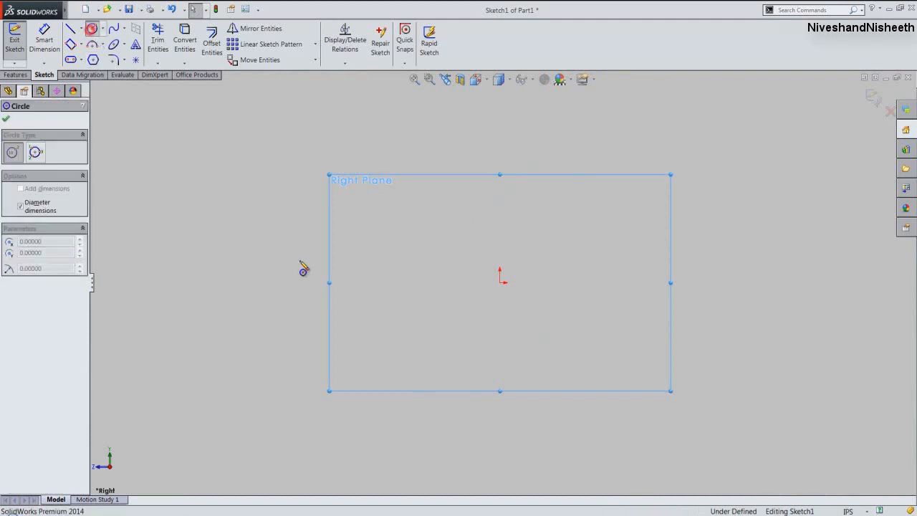
{"action": "left_click", "coordinate": [499, 282]}
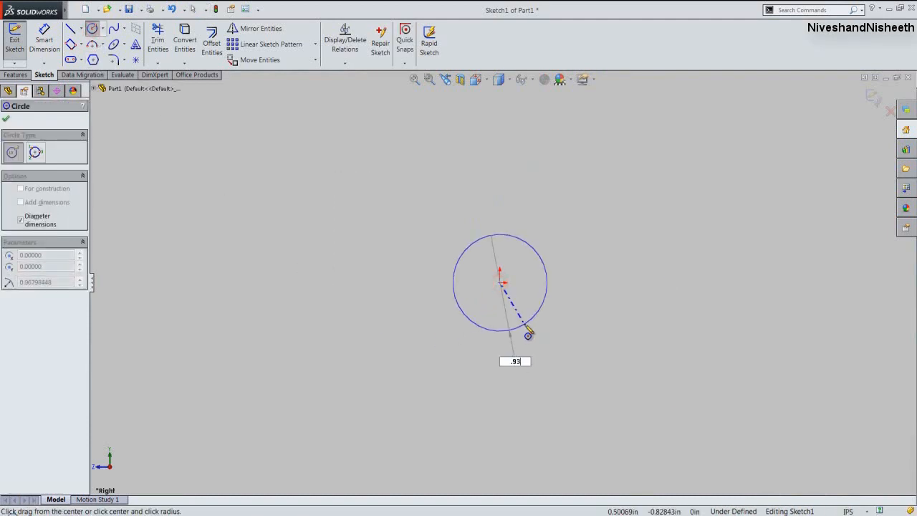
{"action": "key", "text": "Return"}
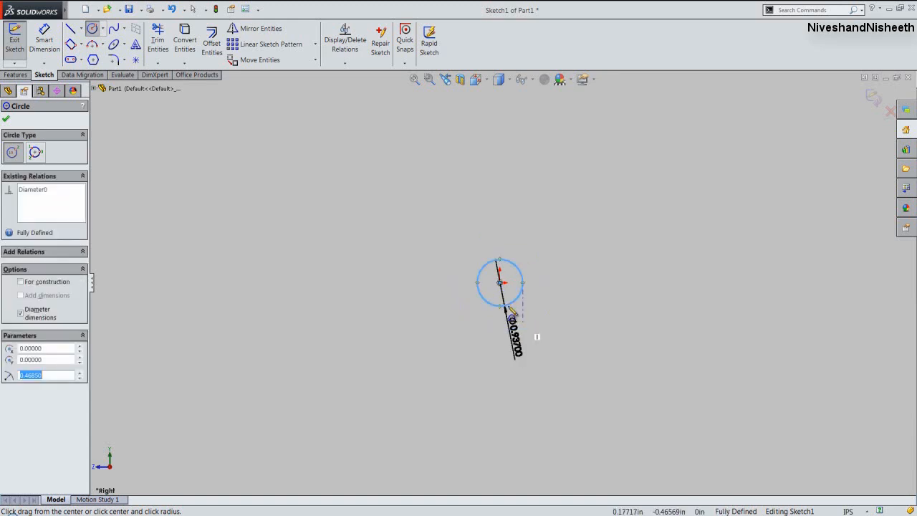
{"action": "left_click", "coordinate": [872, 96]}
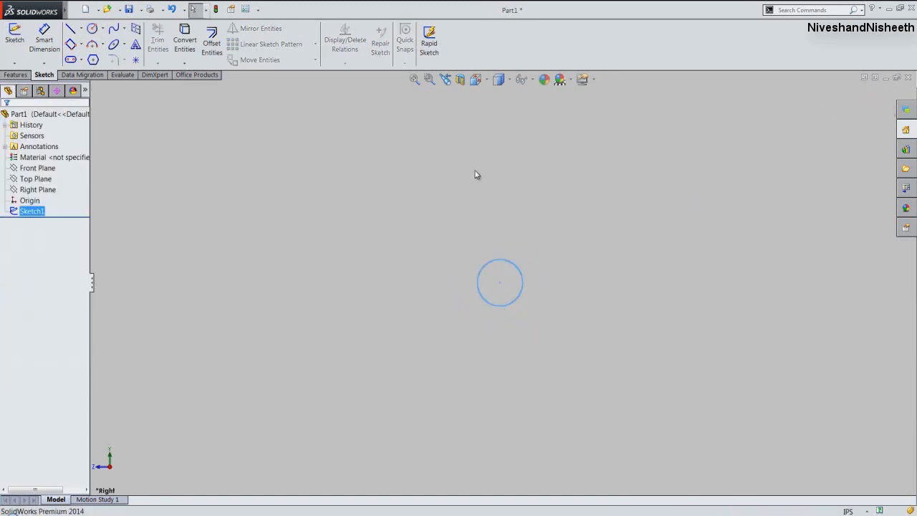
Extrude the circle into a solid cylinder with a Blind depth of 3.938 in.
{"action": "left_click", "coordinate": [15, 74]}
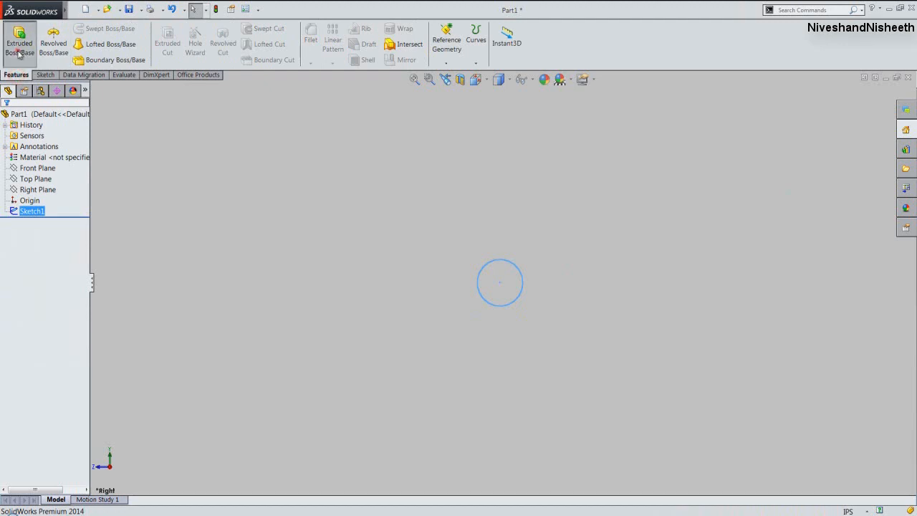
{"action": "left_click", "coordinate": [19, 39]}
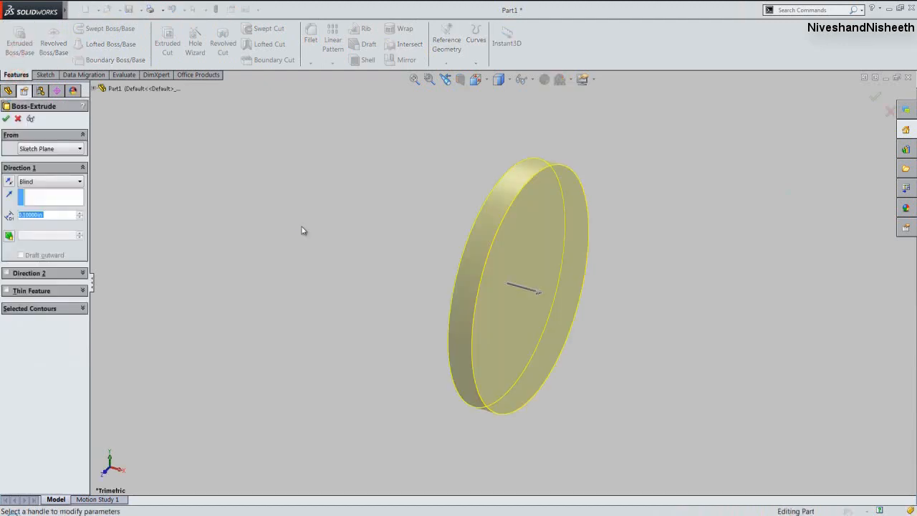
{"action": "type", "text": "3"}
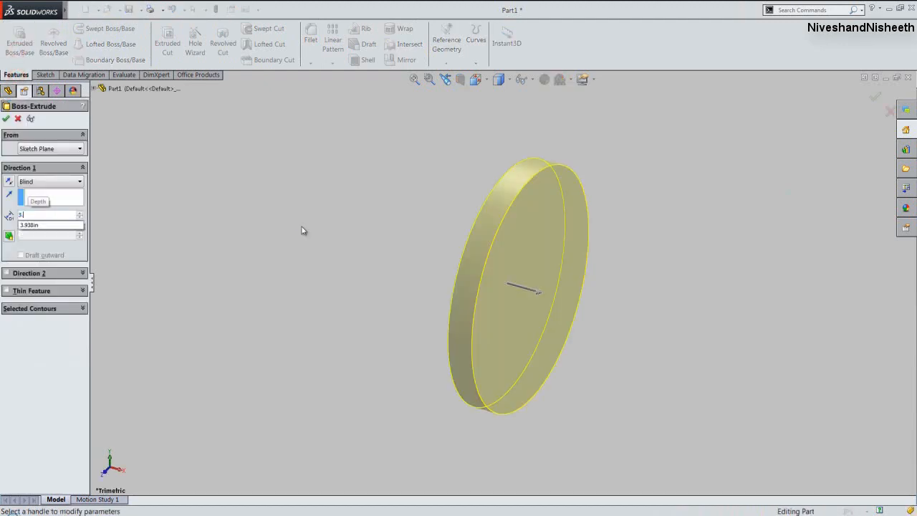
{"action": "type", "text": ".938"}
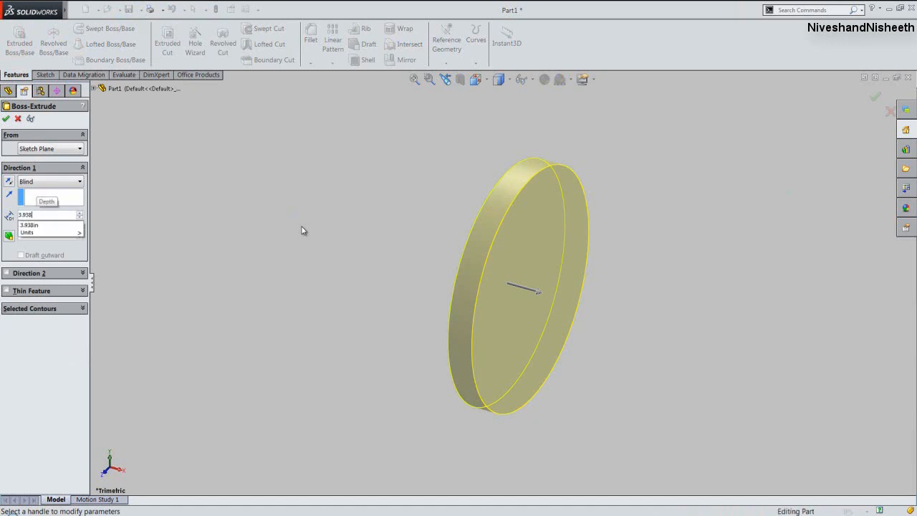
{"action": "key", "text": "Return"}
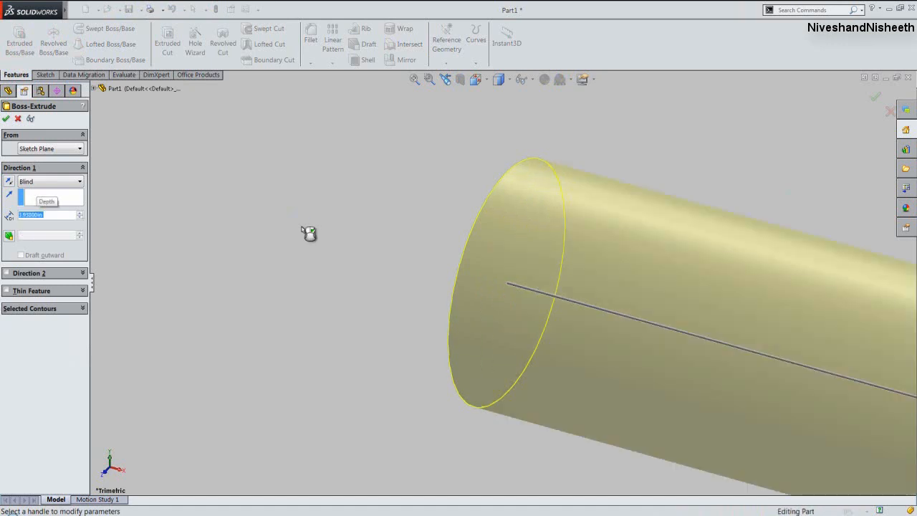
{"action": "left_click", "coordinate": [7, 119]}
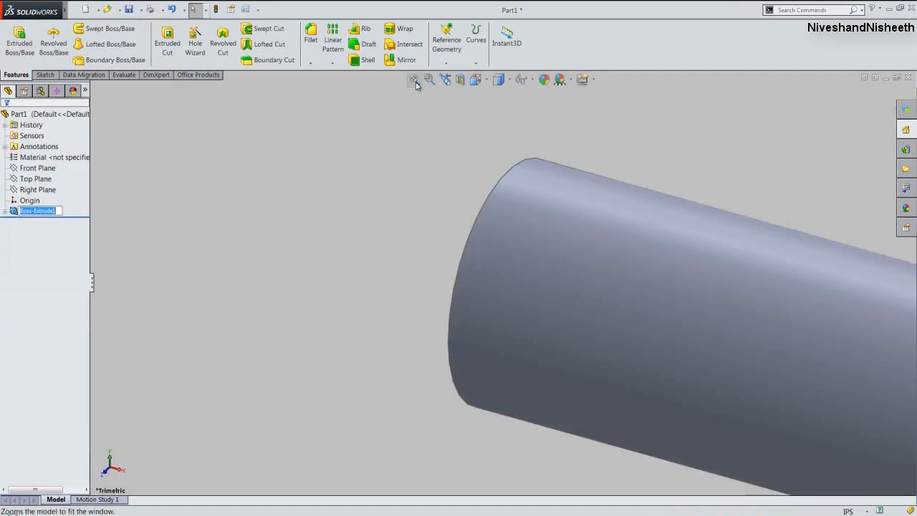
{"action": "left_click", "coordinate": [415, 80]}
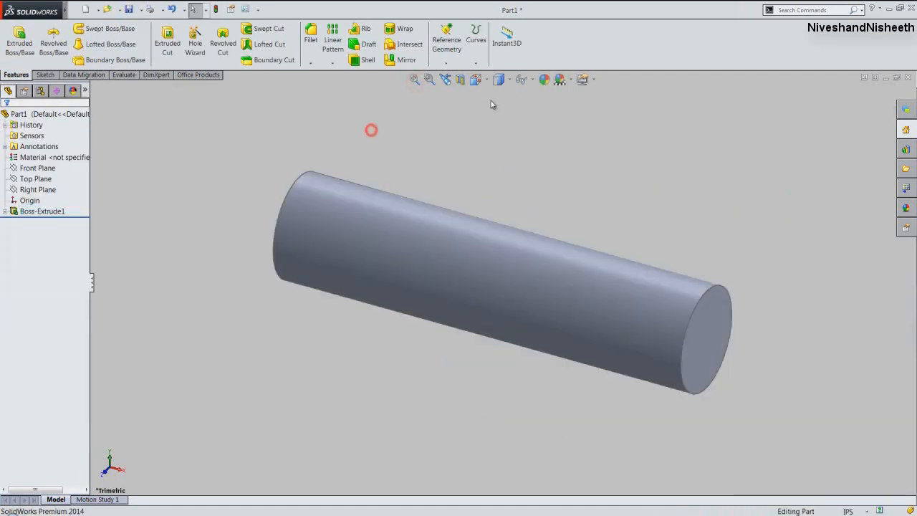
Apply the user-defined custom color appearance to the whole cylinder part.
{"action": "left_click", "coordinate": [544, 80]}
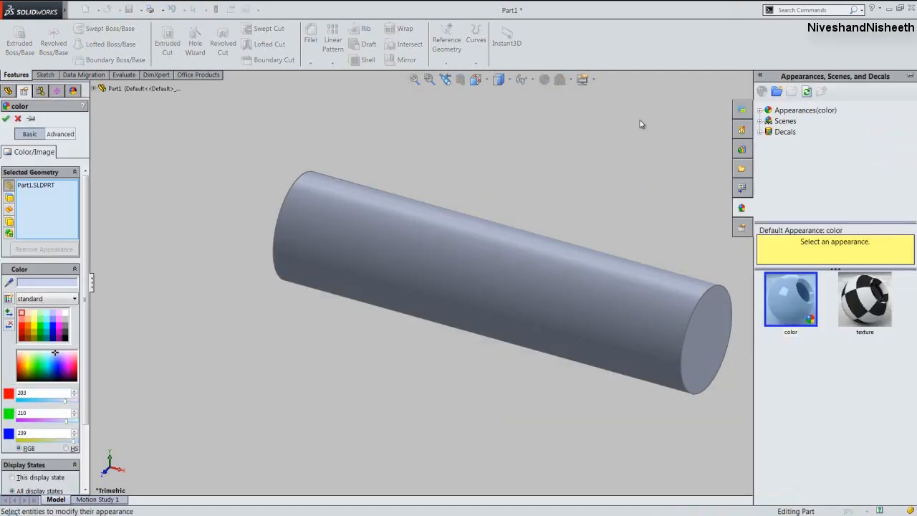
{"action": "double_click", "coordinate": [768, 111]}
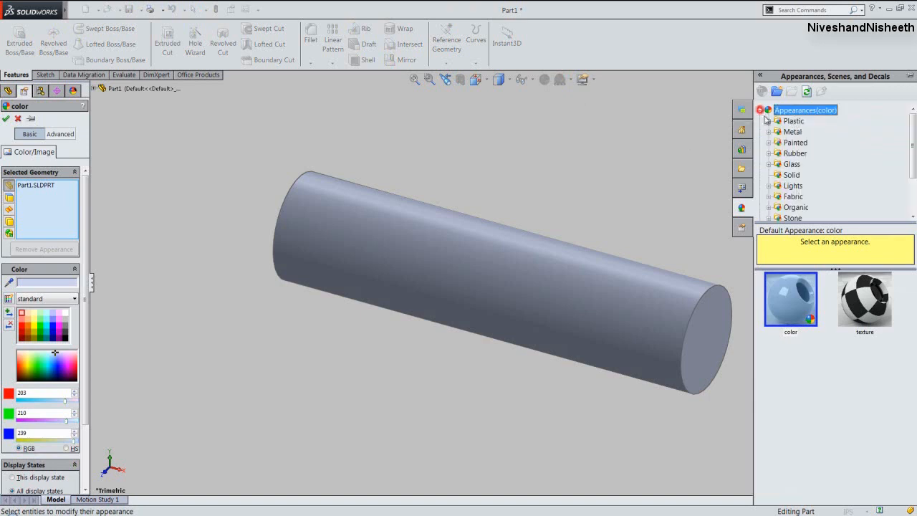
{"action": "scroll", "coordinate": [838, 165], "scroll_direction": "down", "scroll_amount": 2}
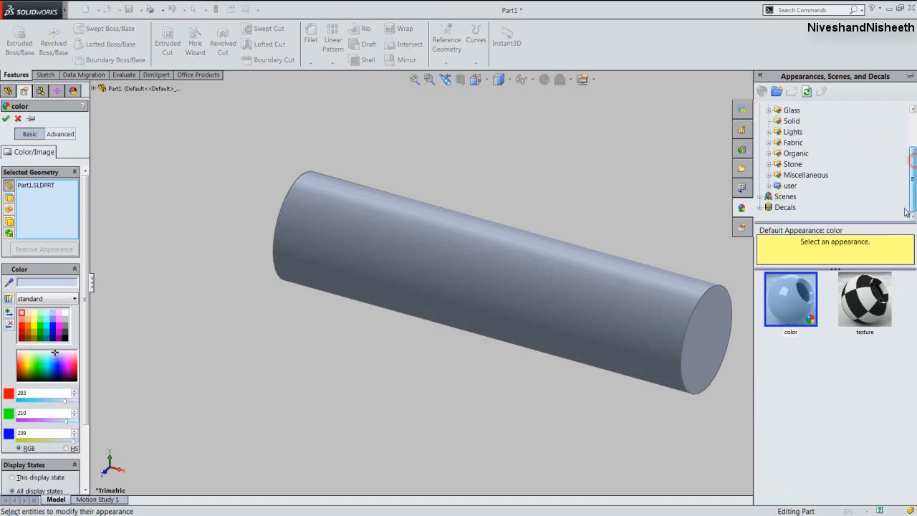
{"action": "left_click", "coordinate": [789, 185]}
{"action": "left_click", "coordinate": [790, 297]}
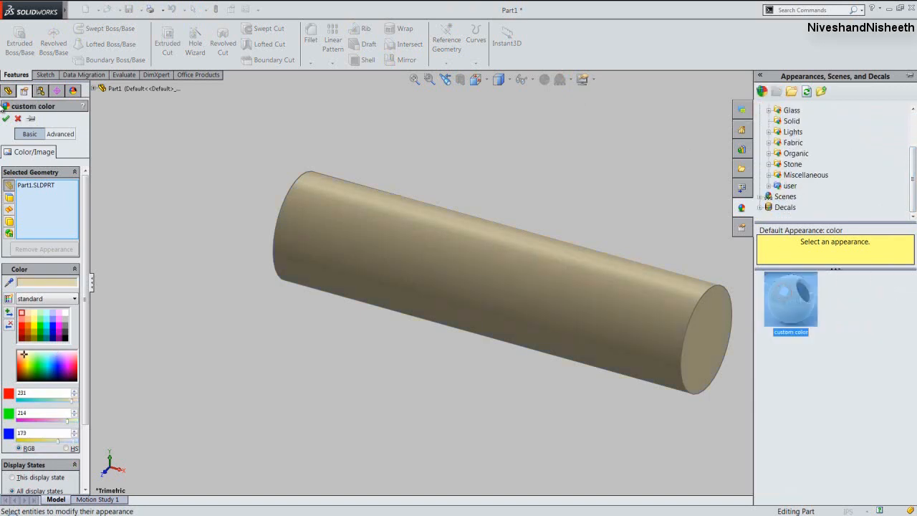
{"action": "left_click", "coordinate": [6, 118]}
{"action": "left_click", "coordinate": [206, 141]}
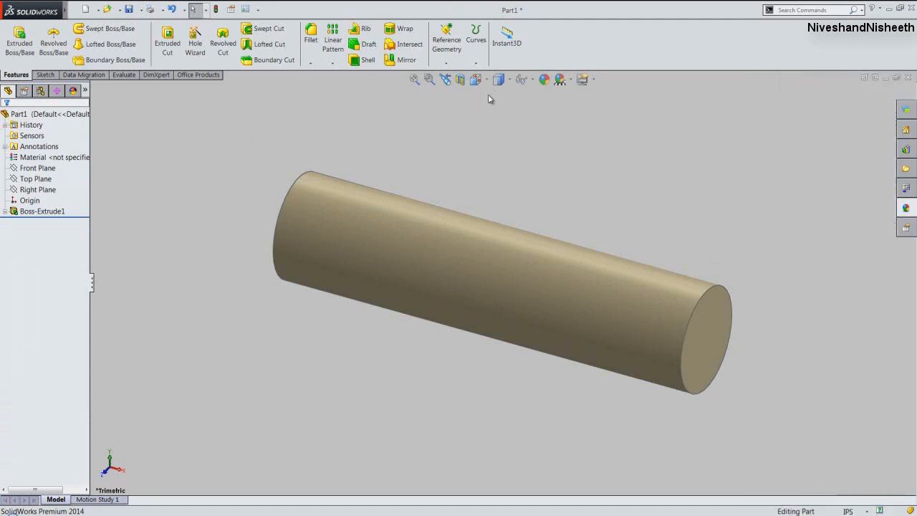
Show the cylinder in isometric view and save it as Part3 in the Pipe Wrench folder.
{"action": "left_click", "coordinate": [498, 79]}
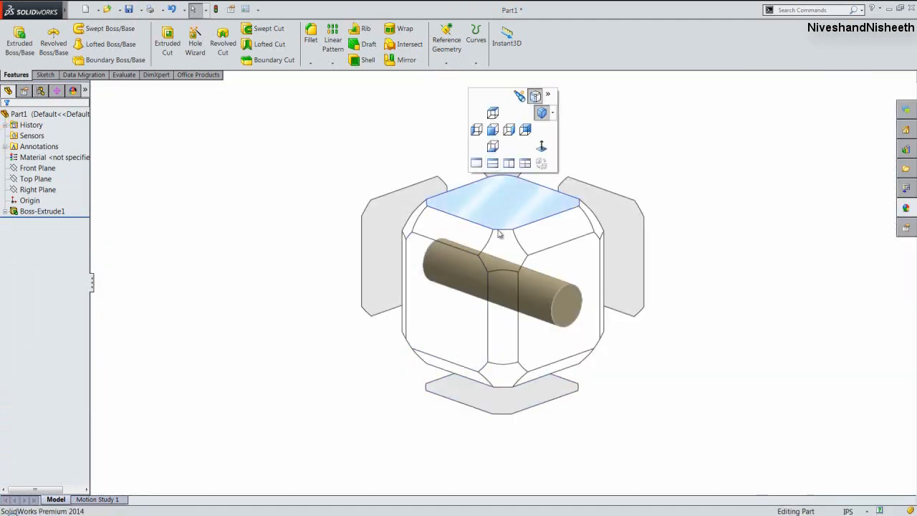
{"action": "left_click", "coordinate": [499, 234]}
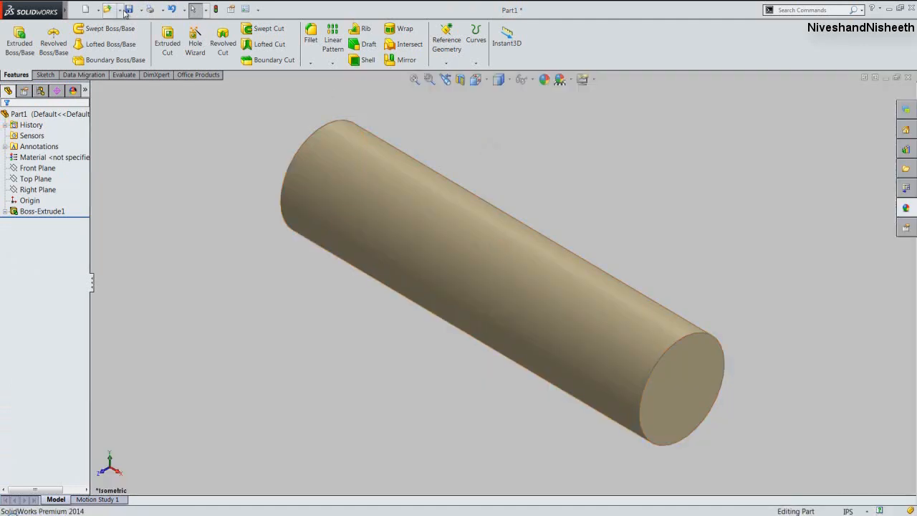
{"action": "key", "text": "ctrl+s"}
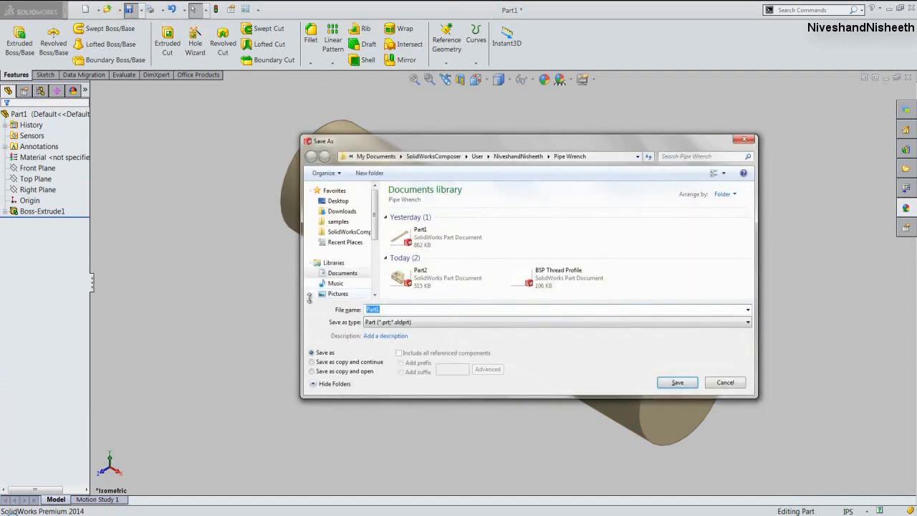
{"action": "key", "text": "BackSpace"}
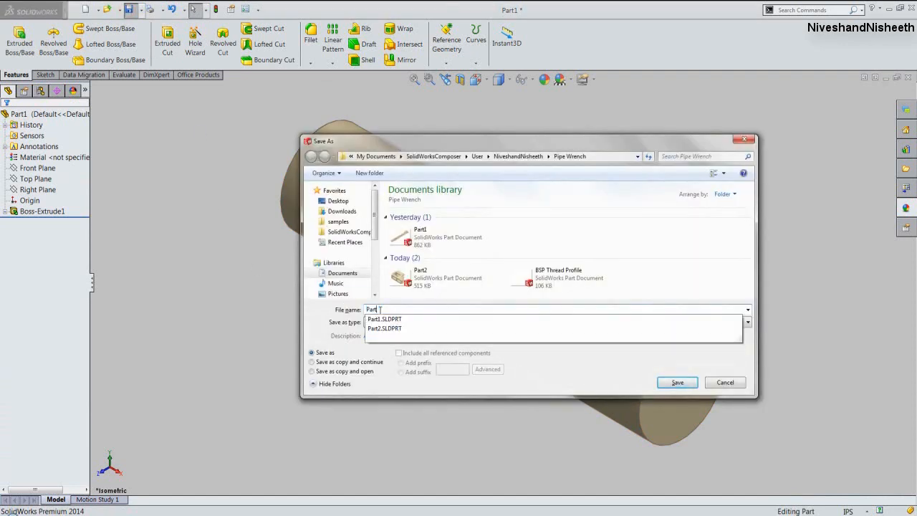
{"action": "type", "text": "3"}
{"action": "key", "text": "Return"}
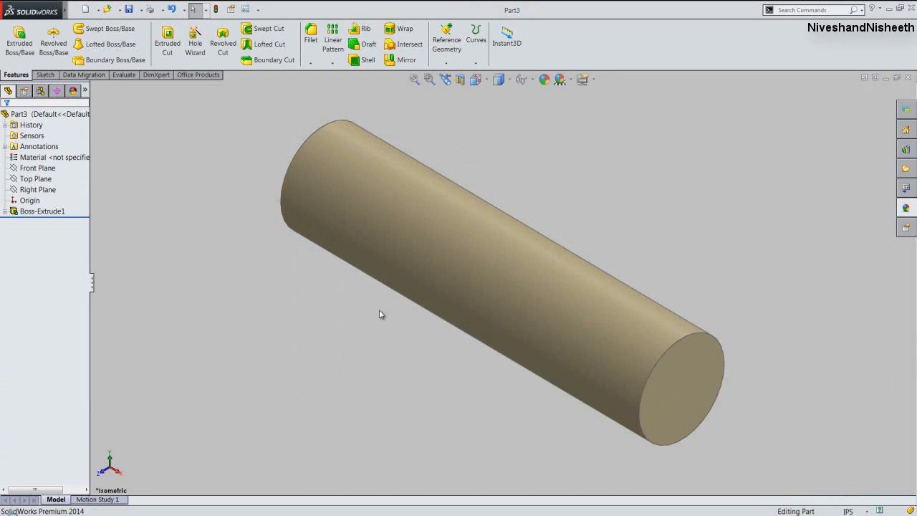
{"action": "left_click", "coordinate": [411, 329]}
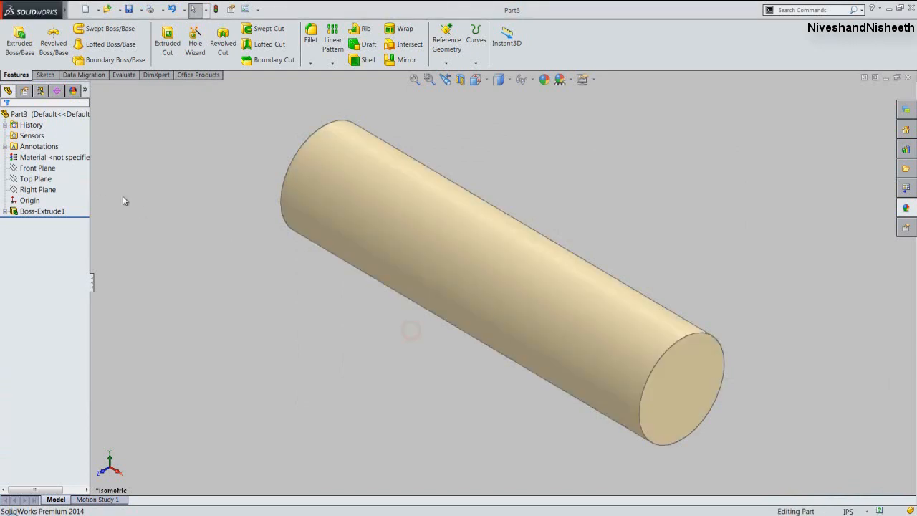
Start a sketch on the Front Plane and create intersection curves from the whole Part3 body.
{"action": "left_click", "coordinate": [46, 169]}
{"action": "left_click", "coordinate": [55, 157]}
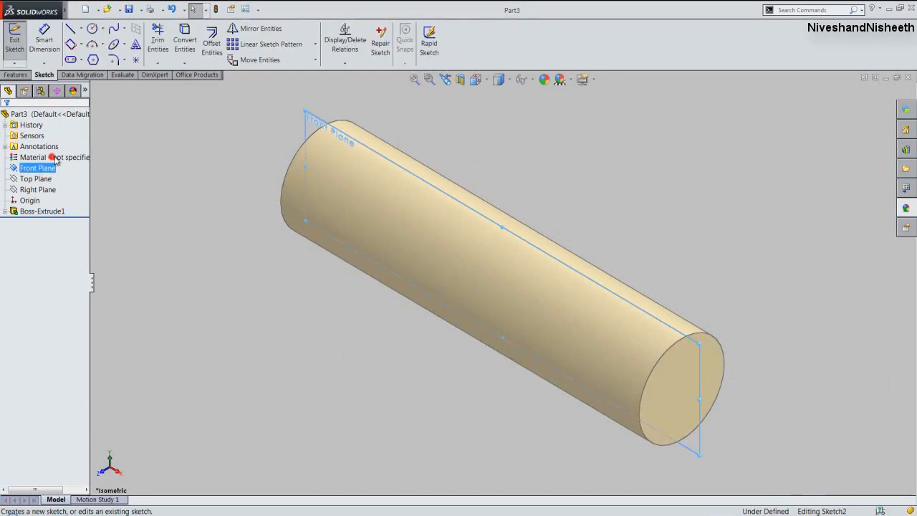
{"action": "left_click", "coordinate": [185, 63]}
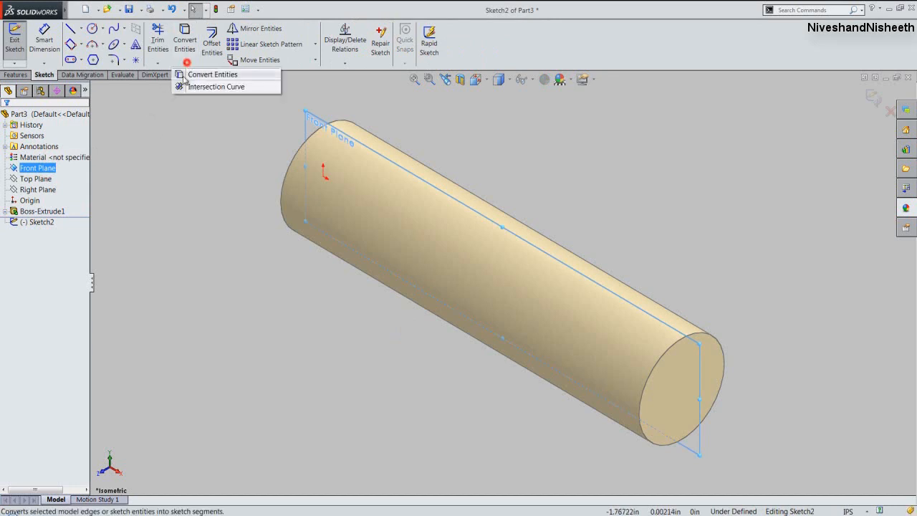
{"action": "left_click", "coordinate": [184, 86]}
{"action": "left_click", "coordinate": [149, 91]}
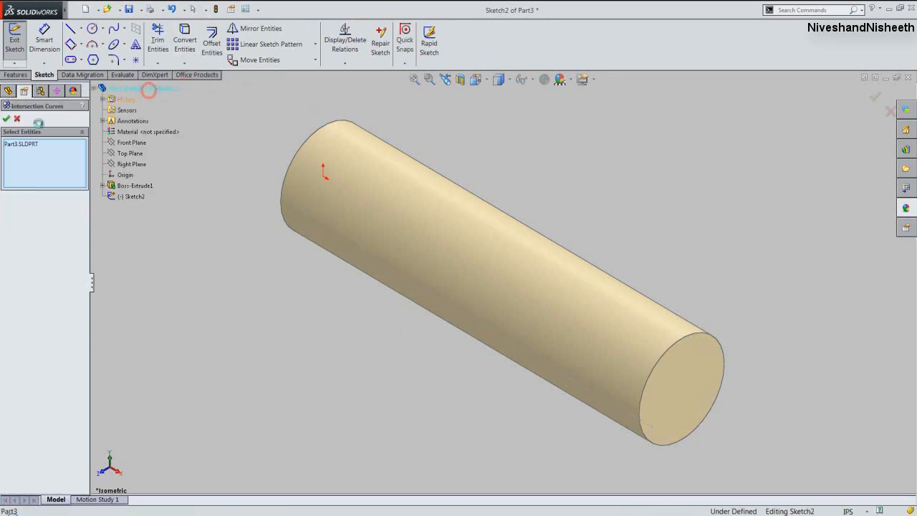
{"action": "left_click", "coordinate": [6, 120]}
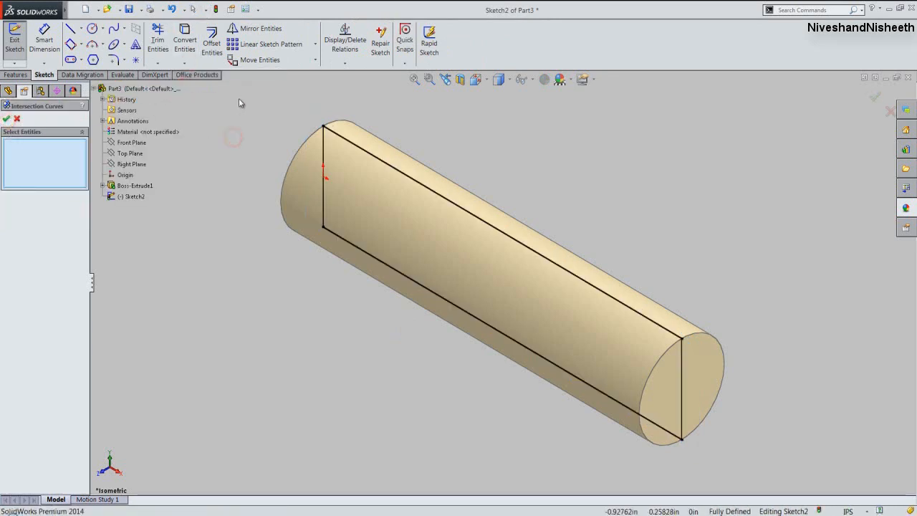
{"action": "left_click", "coordinate": [7, 119]}
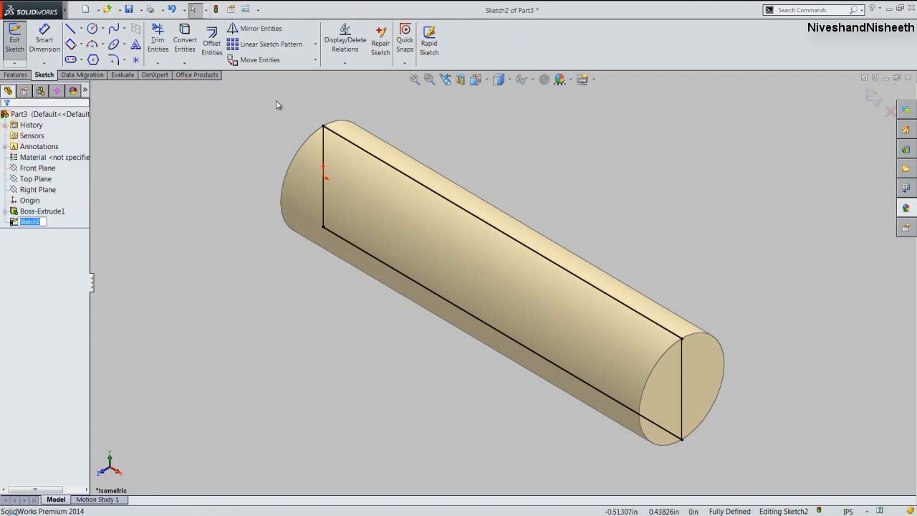
Convert all four intersection lines of the sketch to construction geometry.
{"action": "mouse_move", "coordinate": [271, 95]}
{"action": "left_mouse_down"}
{"action": "mouse_move", "coordinate": [351, 166]}
{"action": "mouse_move", "coordinate": [613, 340]}
{"action": "mouse_move", "coordinate": [728, 462]}
{"action": "left_mouse_up"}
{"action": "right_click", "coordinate": [731, 262]}
{"action": "left_click", "coordinate": [747, 236]}
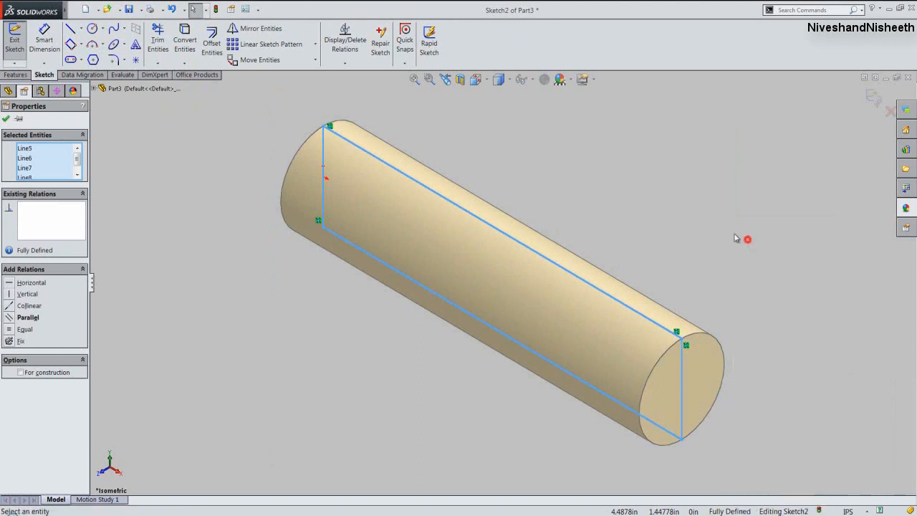
{"action": "left_click", "coordinate": [694, 224]}
Orient the model to the front view and apply a section view at the Front Plane with zero offset.
{"action": "left_click", "coordinate": [475, 79]}
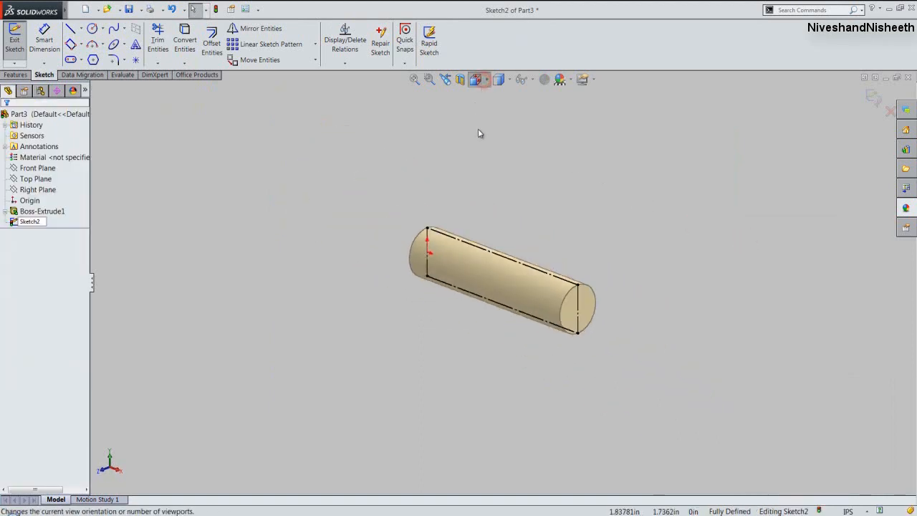
{"action": "left_click", "coordinate": [459, 286]}
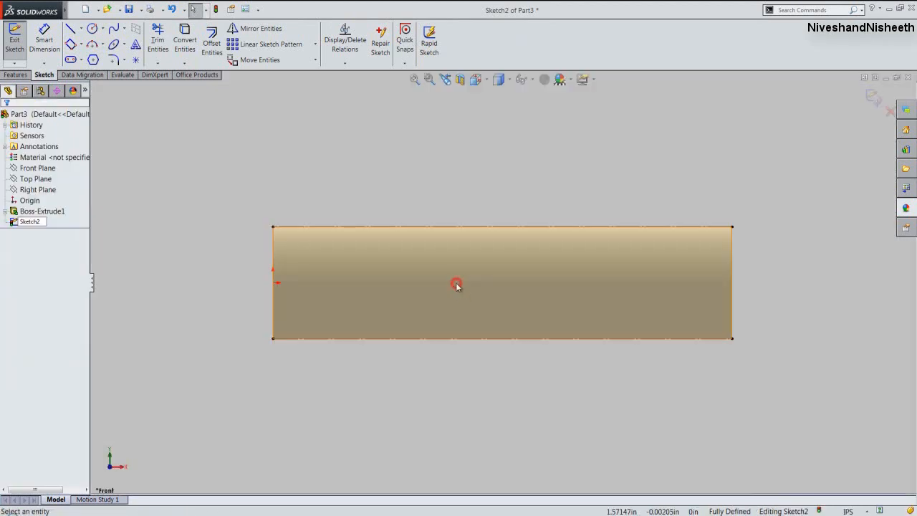
{"action": "left_click", "coordinate": [460, 80]}
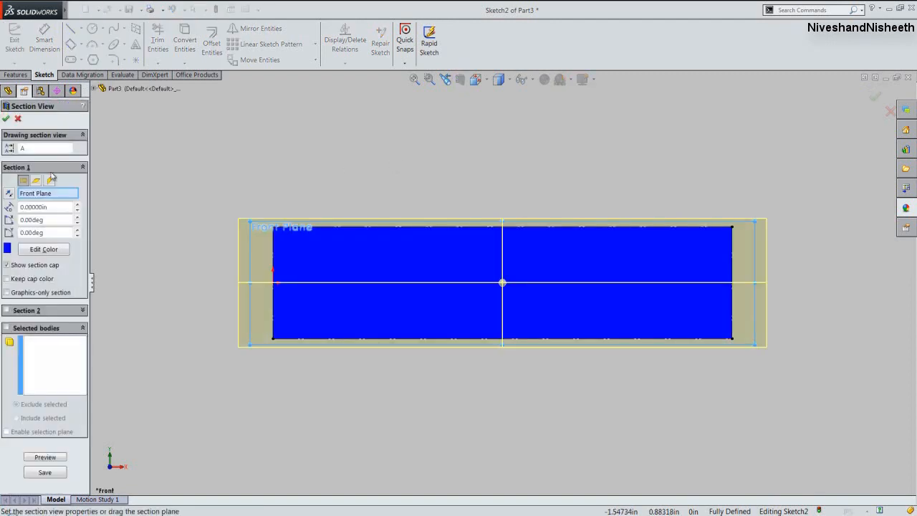
{"action": "left_click", "coordinate": [6, 118]}
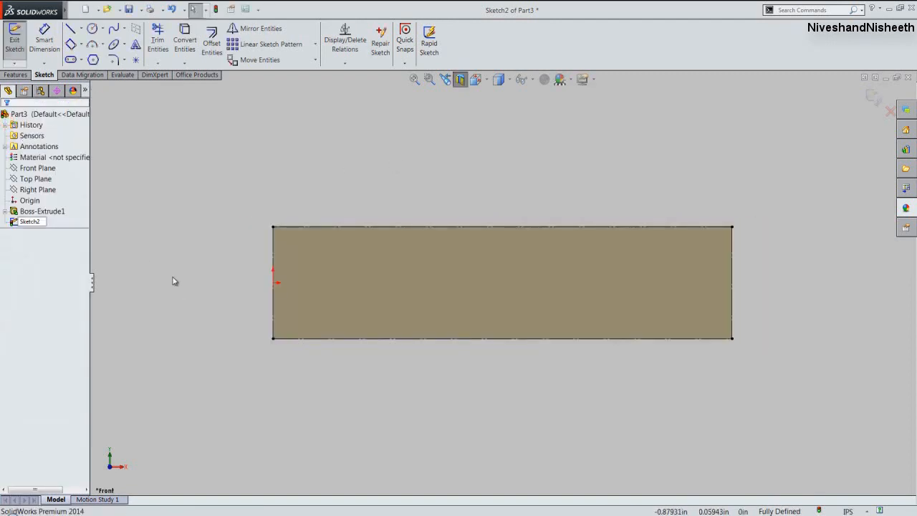
{"action": "left_click", "coordinate": [202, 191]}
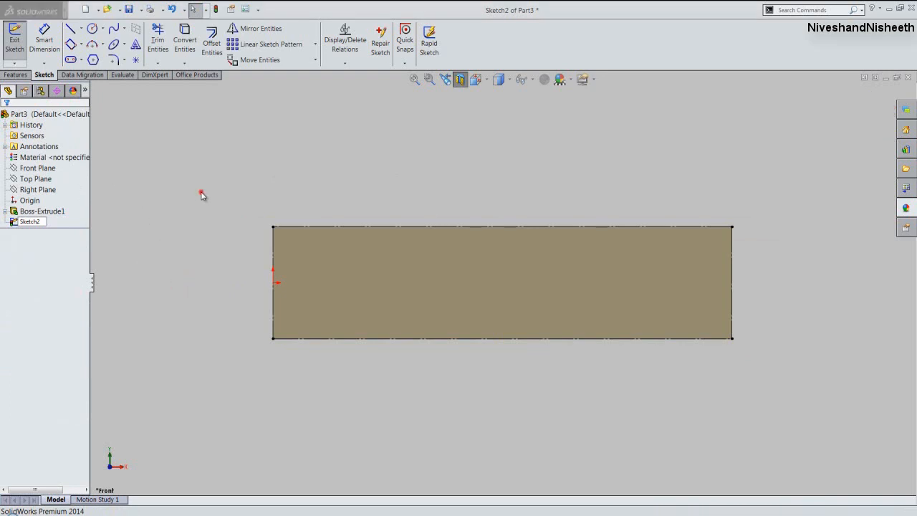
Sketch a vertical centerline between the section's upper and lower edges, about 0.06 in from the cylinder's right end.
{"action": "left_click", "coordinate": [81, 28]}
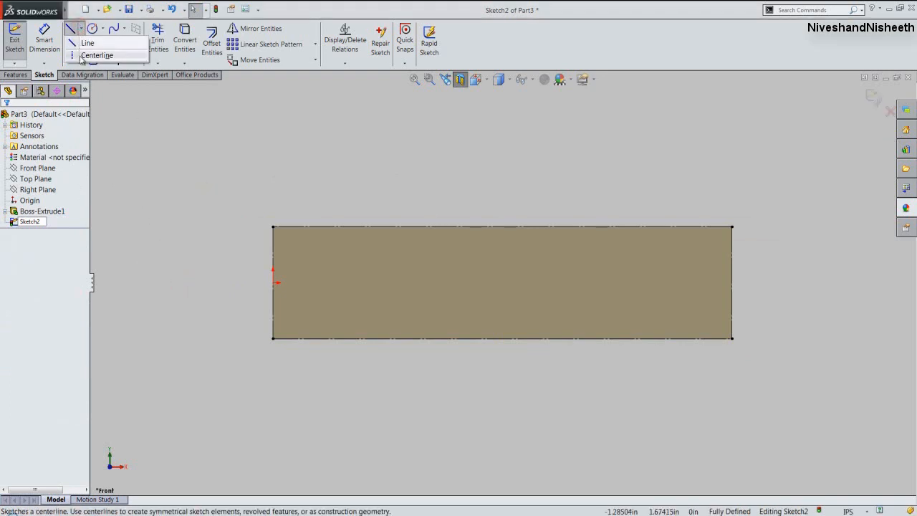
{"action": "left_click", "coordinate": [90, 55]}
{"action": "scroll", "coordinate": [727, 242], "scroll_direction": "down", "scroll_amount": 1}
{"action": "scroll", "coordinate": [728, 242], "scroll_direction": "down", "scroll_amount": 3}
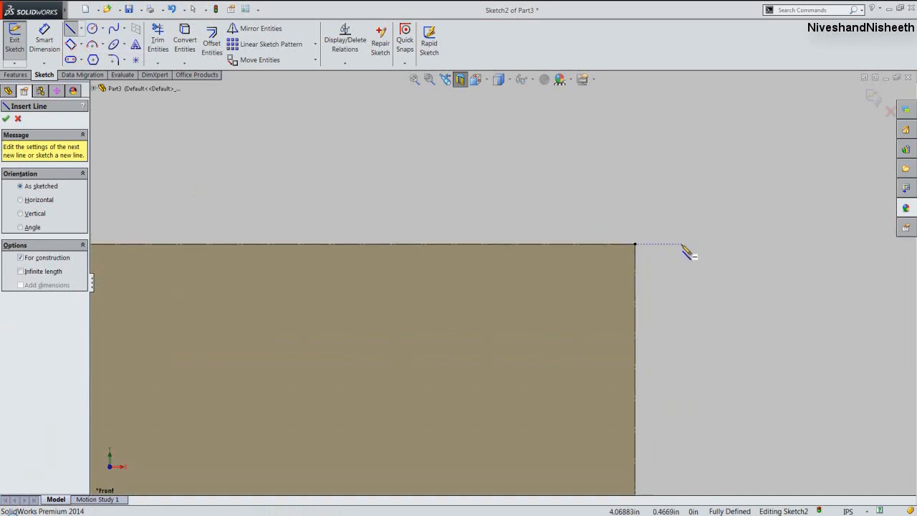
{"action": "left_click", "coordinate": [617, 247]}
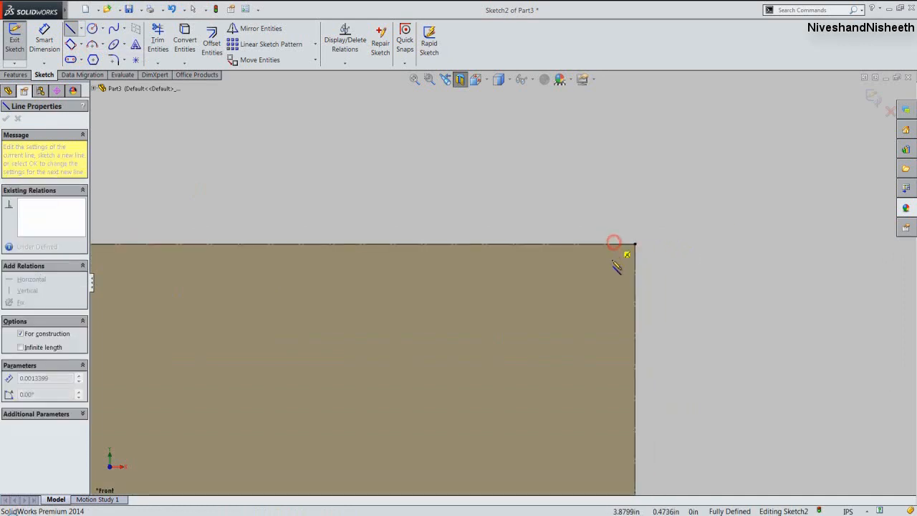
{"action": "scroll", "coordinate": [600, 358], "scroll_direction": "up", "scroll_amount": 2}
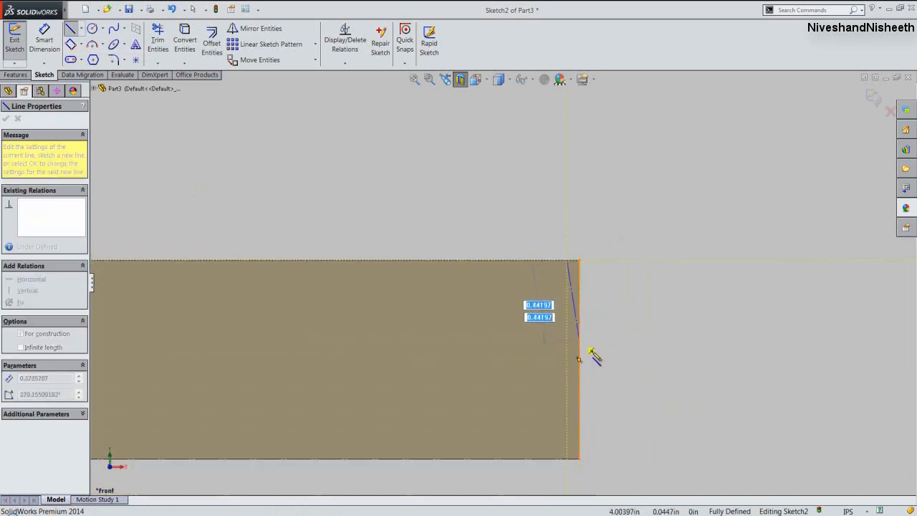
{"action": "left_click", "coordinate": [567, 459]}
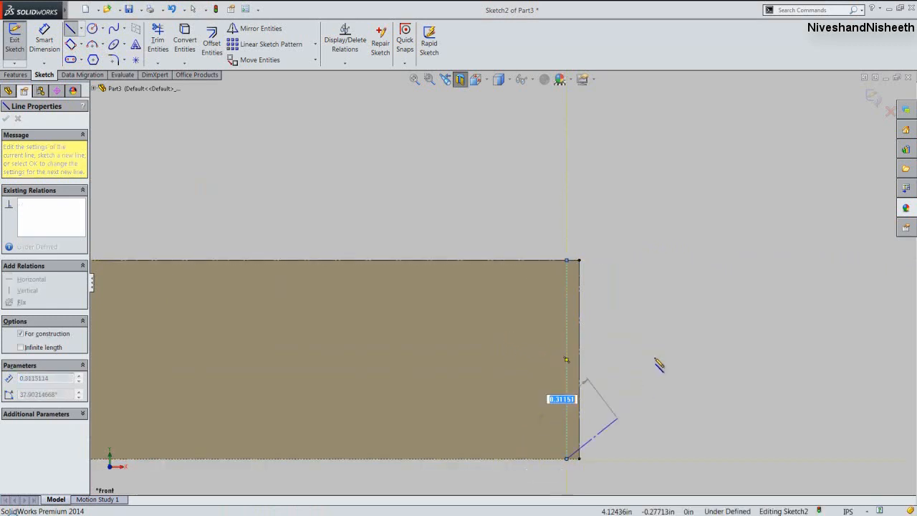
Dimension the vertical centerline 0.25 in from the cylinder's right end edge.
{"action": "right_click", "coordinate": [658, 351]}
{"action": "left_click", "coordinate": [730, 159]}
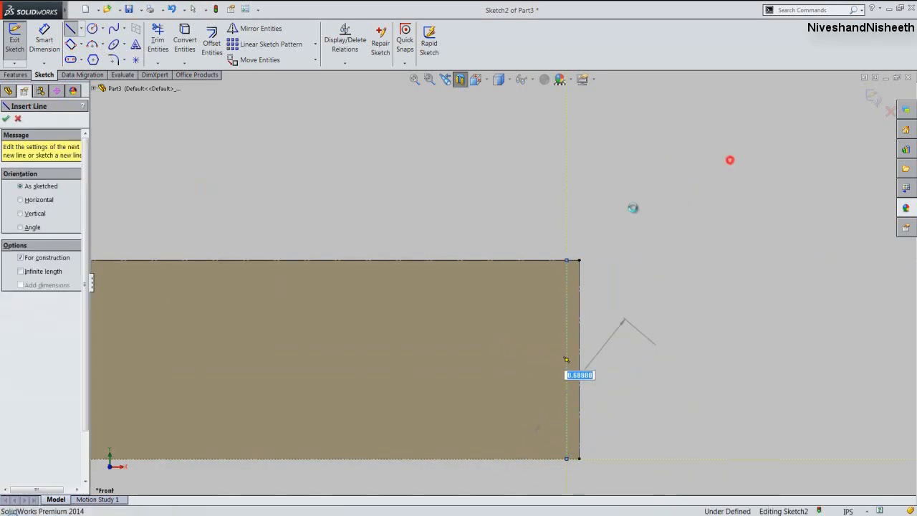
{"action": "left_click", "coordinate": [569, 292]}
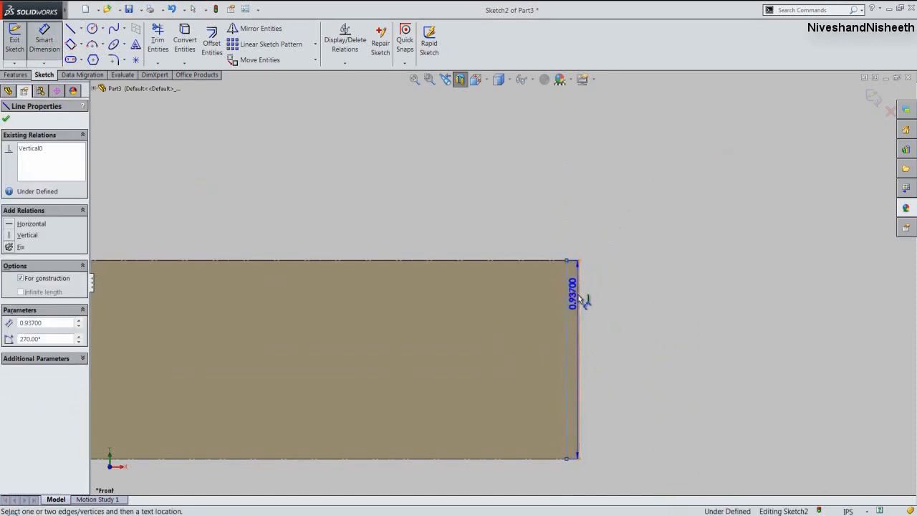
{"action": "left_click", "coordinate": [584, 242]}
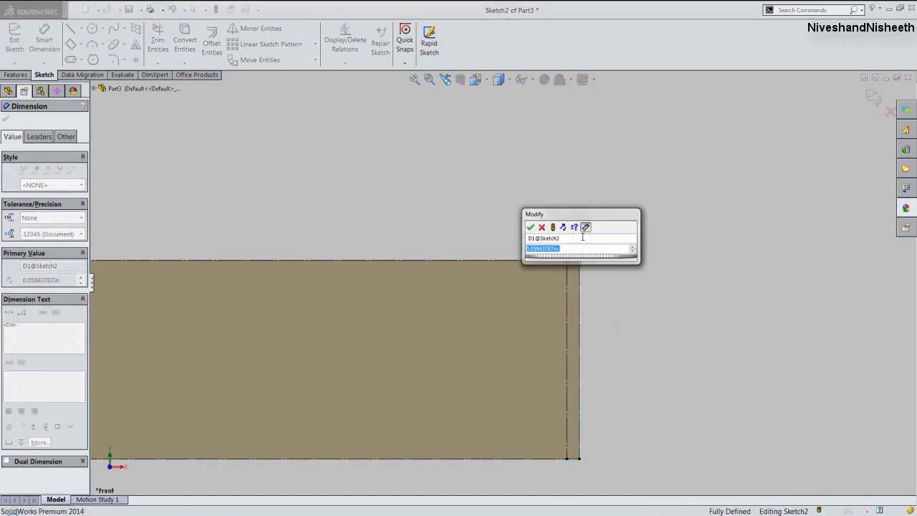
{"action": "key", "text": "Return"}
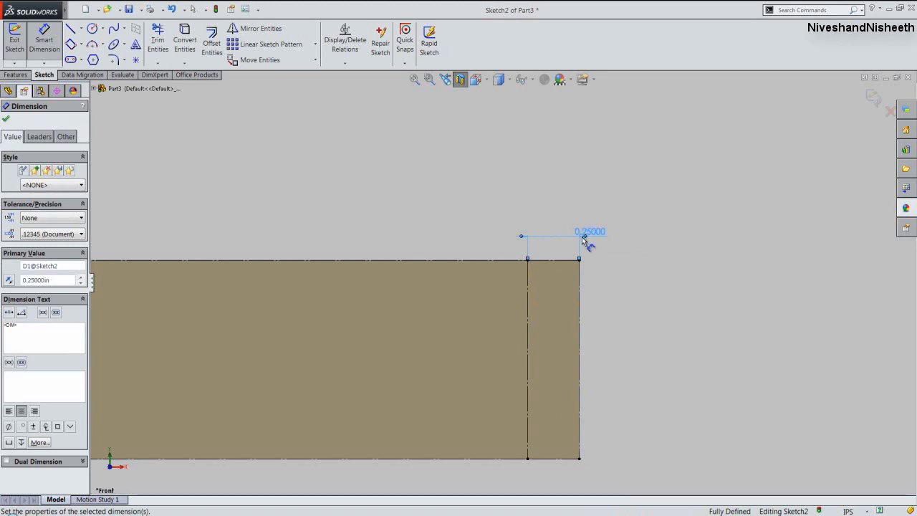
{"action": "left_click", "coordinate": [6, 122]}
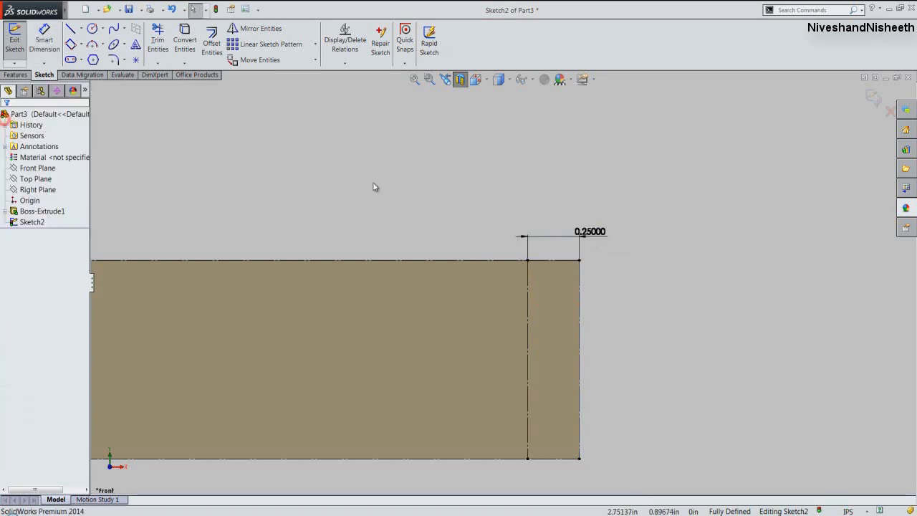
Open the BSP Thread Profile part from the Pipe Wrench folder and start editing its Sketch1.
{"action": "left_click", "coordinate": [107, 10]}
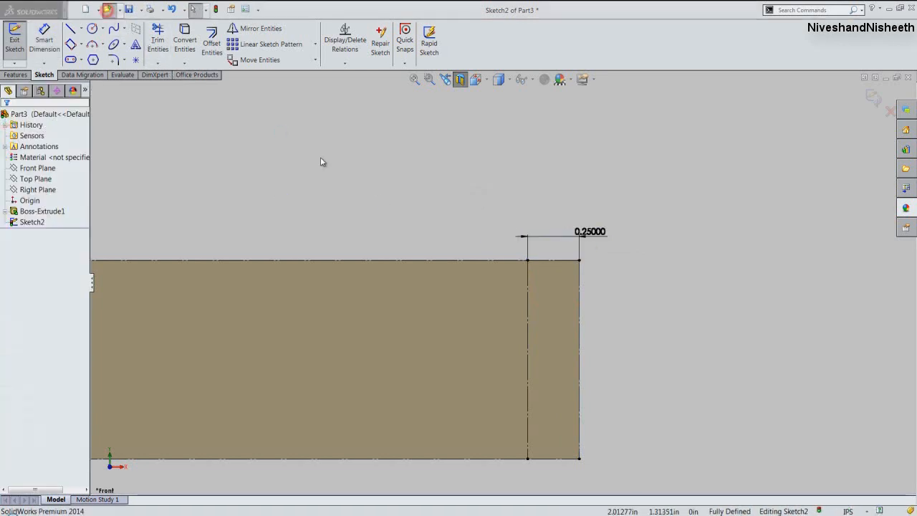
{"action": "left_click", "coordinate": [514, 257]}
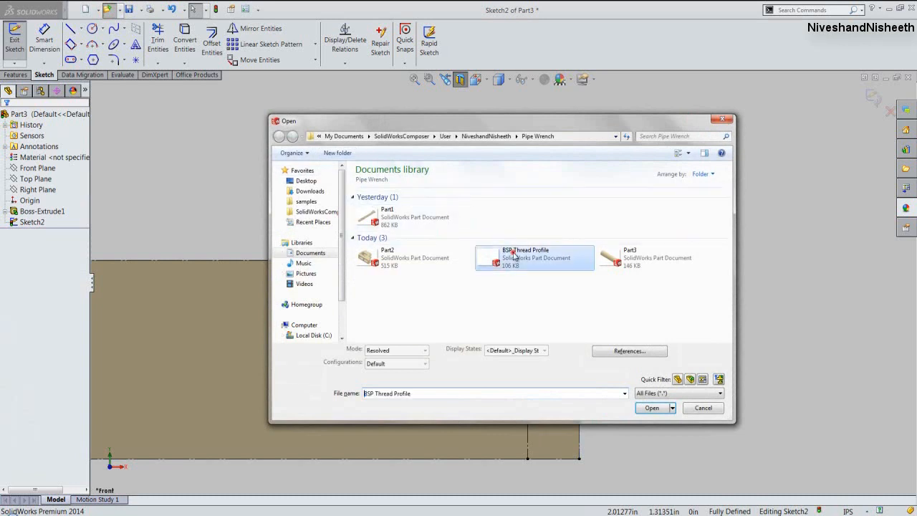
{"action": "double_click", "coordinate": [514, 257]}
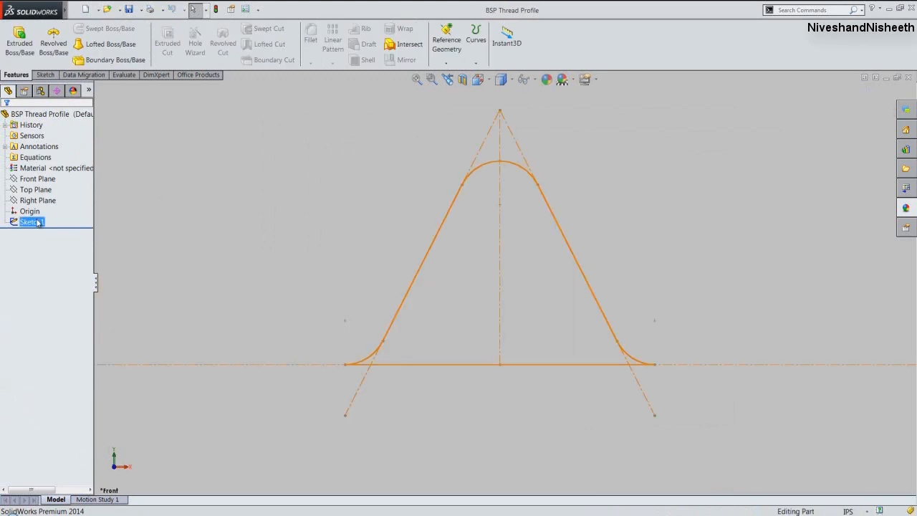
{"action": "left_click", "coordinate": [44, 195]}
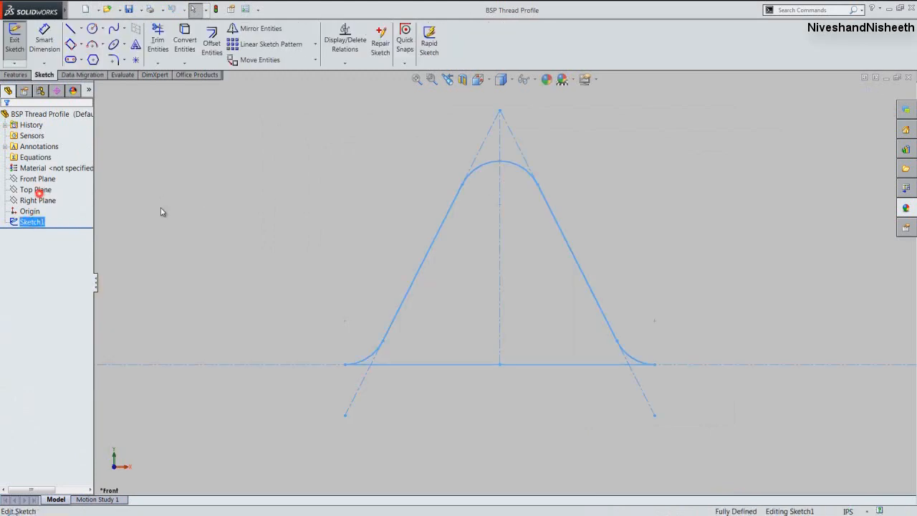
{"action": "left_click", "coordinate": [363, 230]}
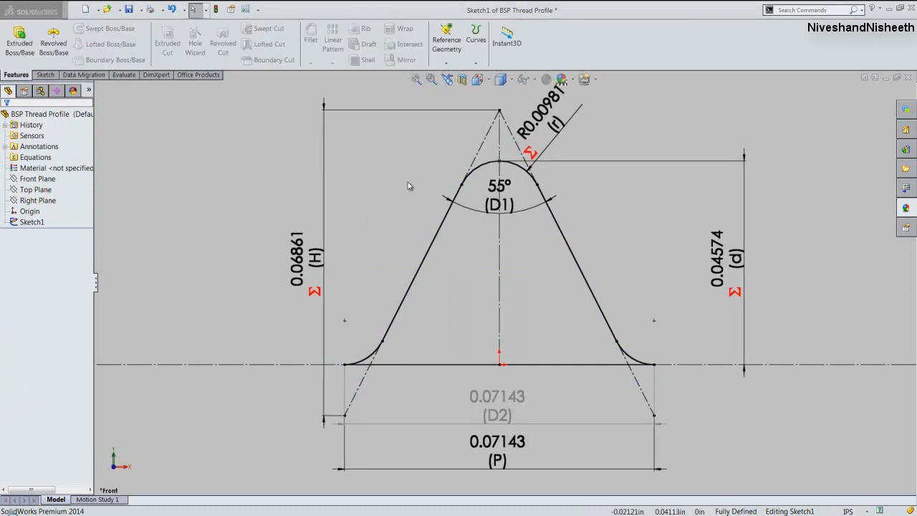
Set the thread profile's pitch dimension P to 0.205 in.
{"action": "left_click", "coordinate": [407, 182]}
{"action": "double_click", "coordinate": [484, 445]}
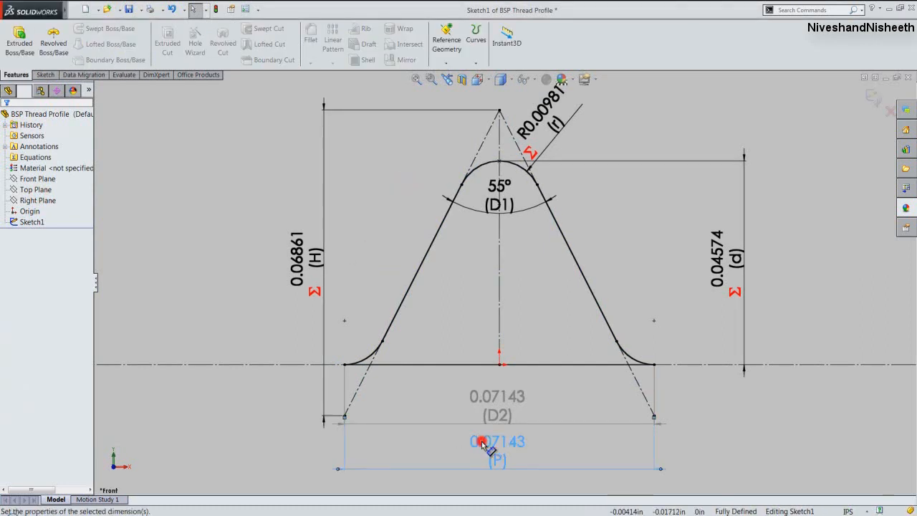
{"action": "type", "text": ".205"}
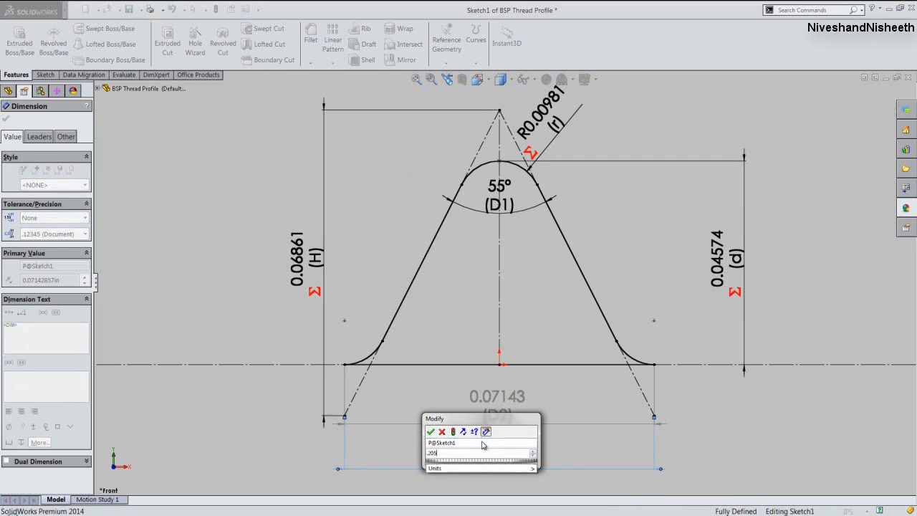
{"action": "key", "text": "Return"}
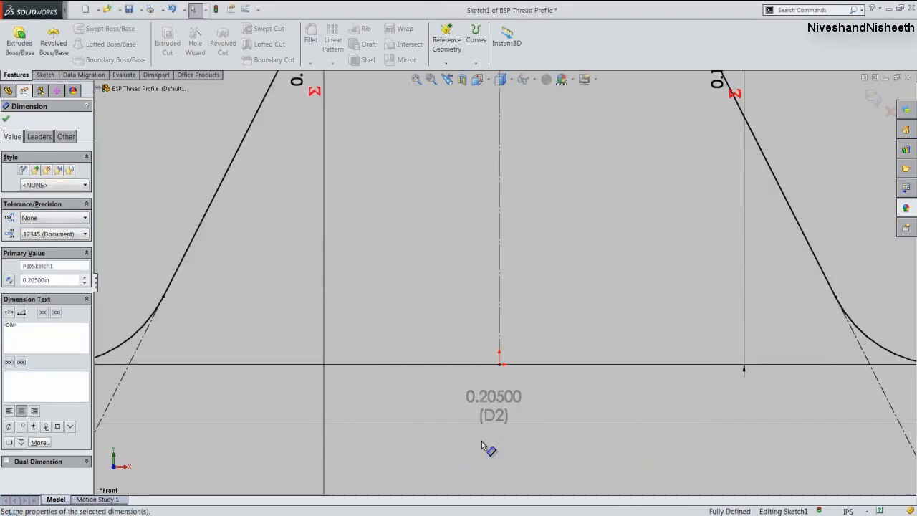
Copy the closed thread profile outline, consisting of its three arcs, two slanted flanks and horizontal base line.
{"action": "left_click", "coordinate": [7, 118]}
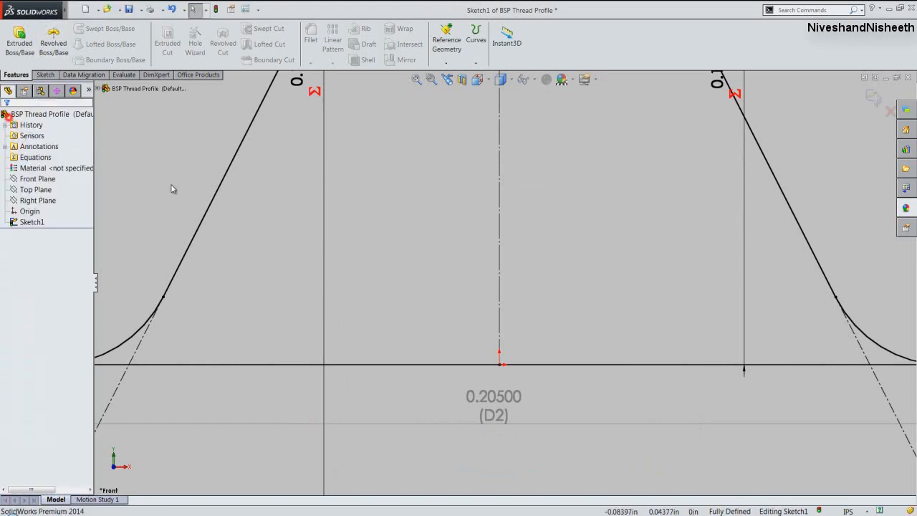
{"action": "scroll", "coordinate": [419, 324], "scroll_direction": "up", "scroll_amount": 5}
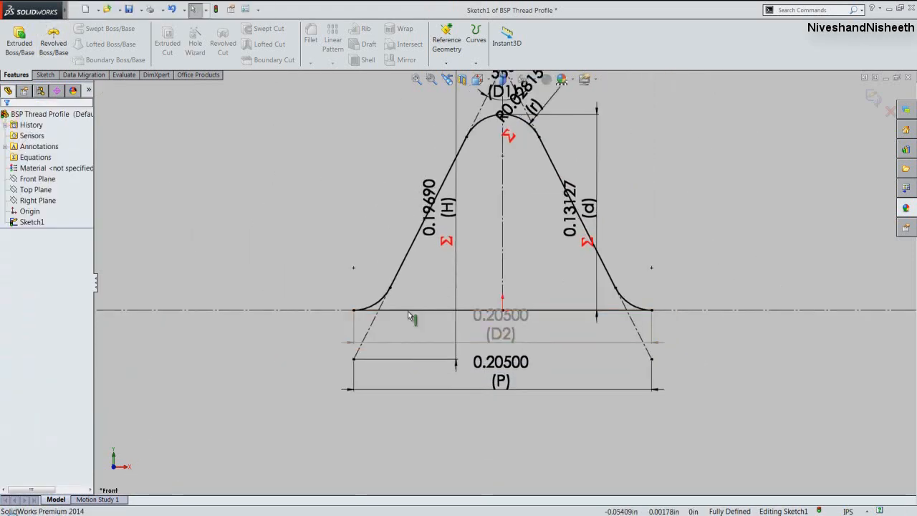
{"action": "left_click", "coordinate": [376, 304]}
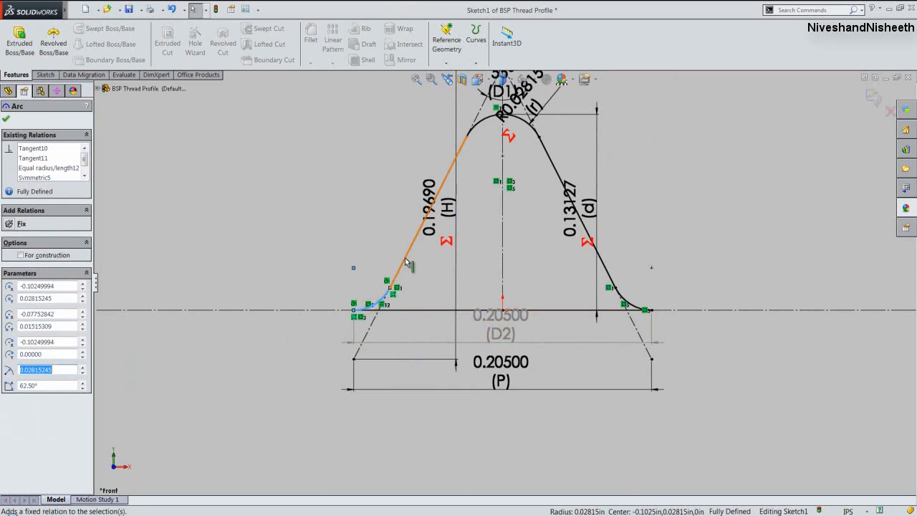
{"action": "left_click", "coordinate": [404, 261], "text": "ctrl"}
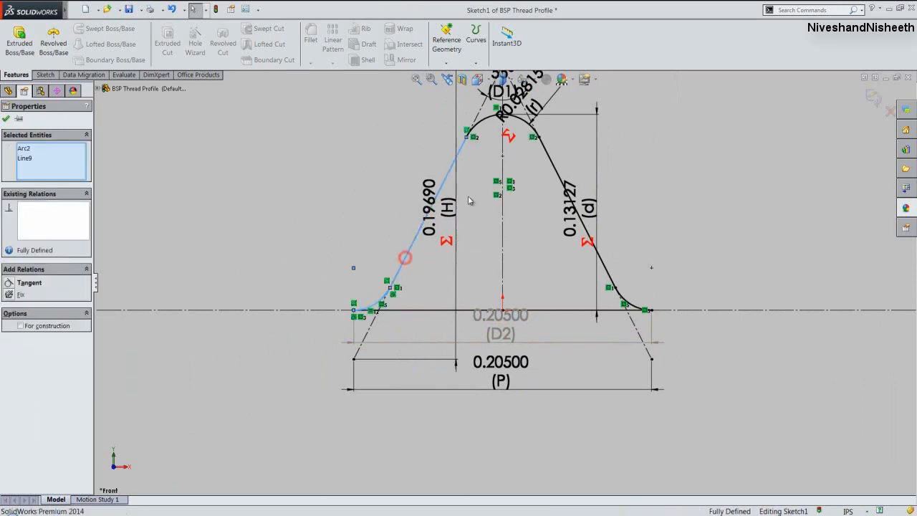
{"action": "left_click", "coordinate": [495, 116], "text": "ctrl"}
{"action": "left_click", "coordinate": [562, 188], "text": "ctrl"}
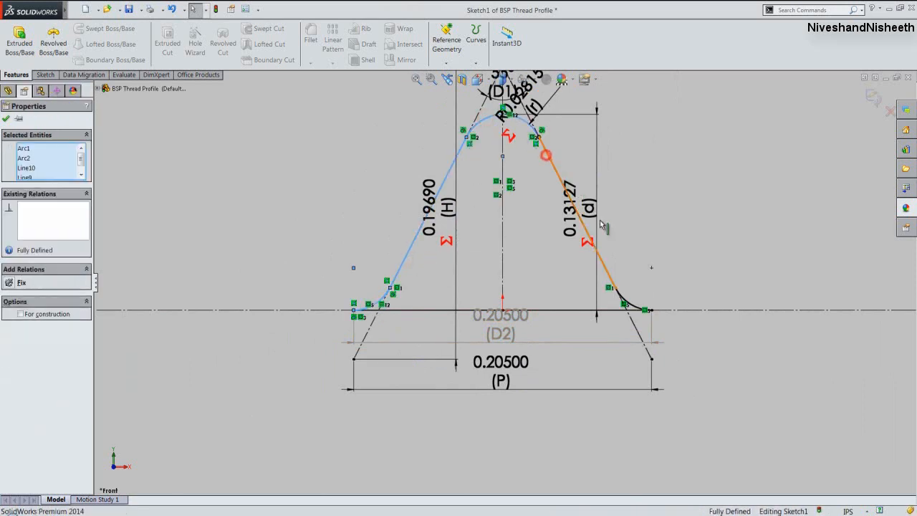
{"action": "left_click", "coordinate": [630, 305], "text": "ctrl"}
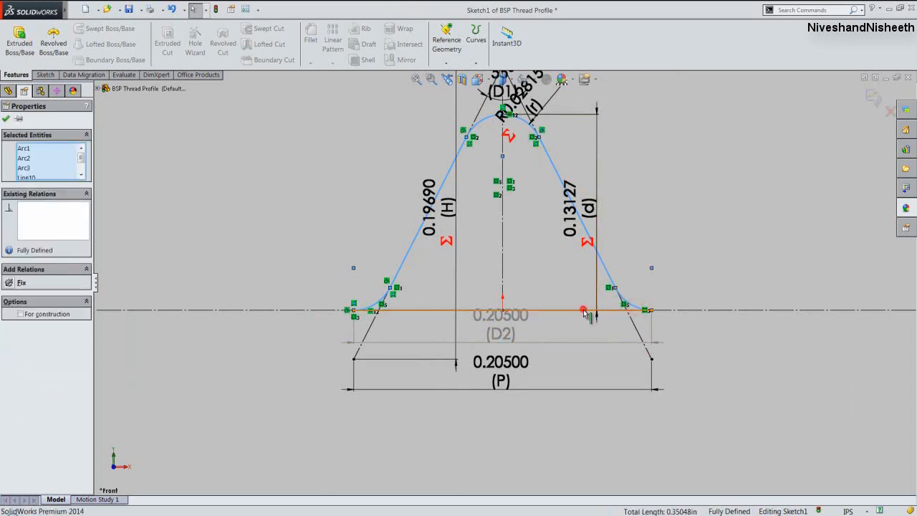
{"action": "left_click", "coordinate": [586, 313], "text": "ctrl"}
{"action": "left_click", "coordinate": [93, 10]}
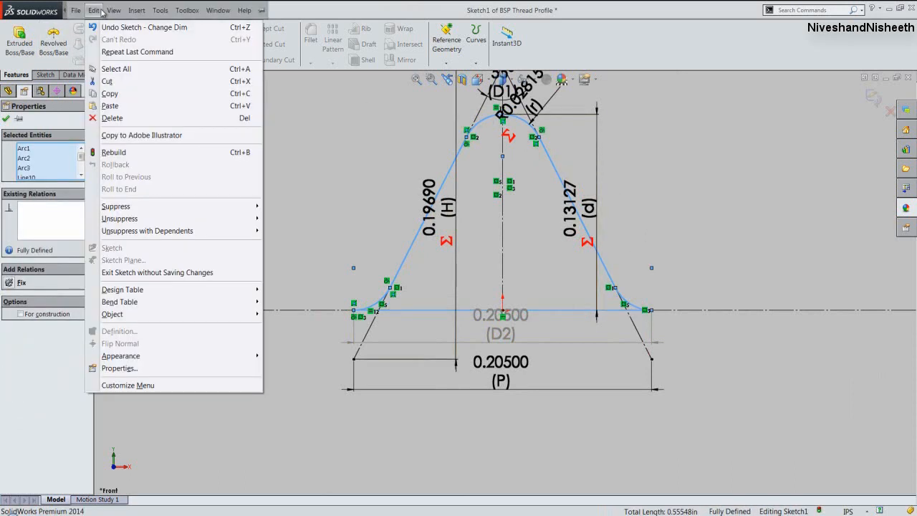
{"action": "left_click", "coordinate": [107, 93]}
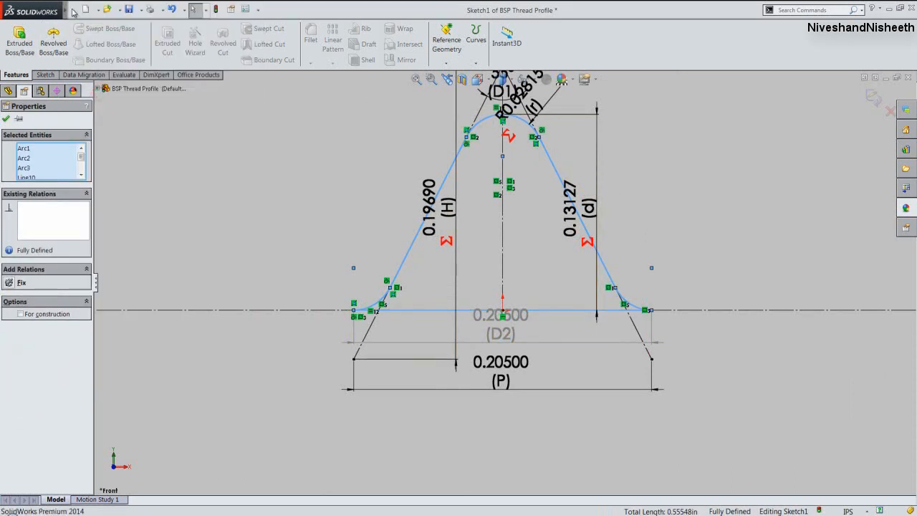
{"action": "mouse_move", "coordinate": [72, 12]}
Switch to Part3's Sketch2 and paste the copied thread profile into it above the cylinder section.
{"action": "left_click", "coordinate": [218, 10]}
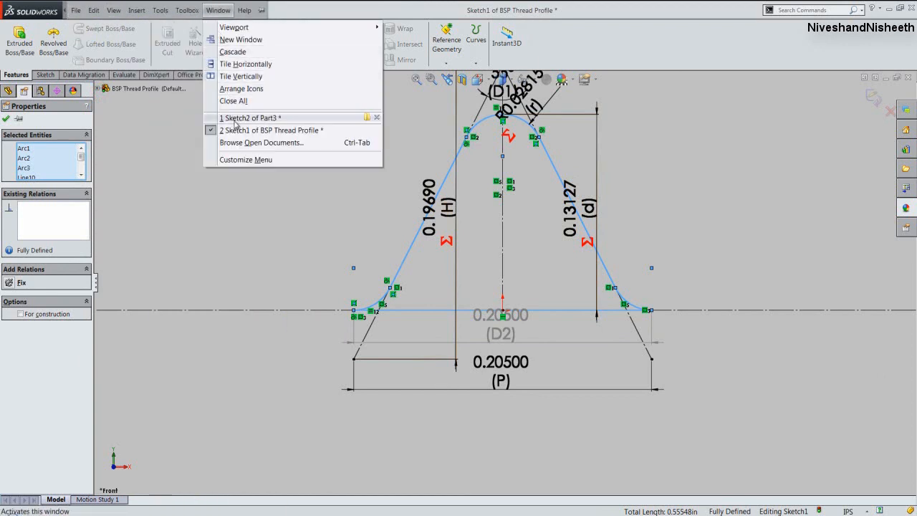
{"action": "left_click", "coordinate": [235, 122]}
{"action": "right_click", "coordinate": [238, 125]}
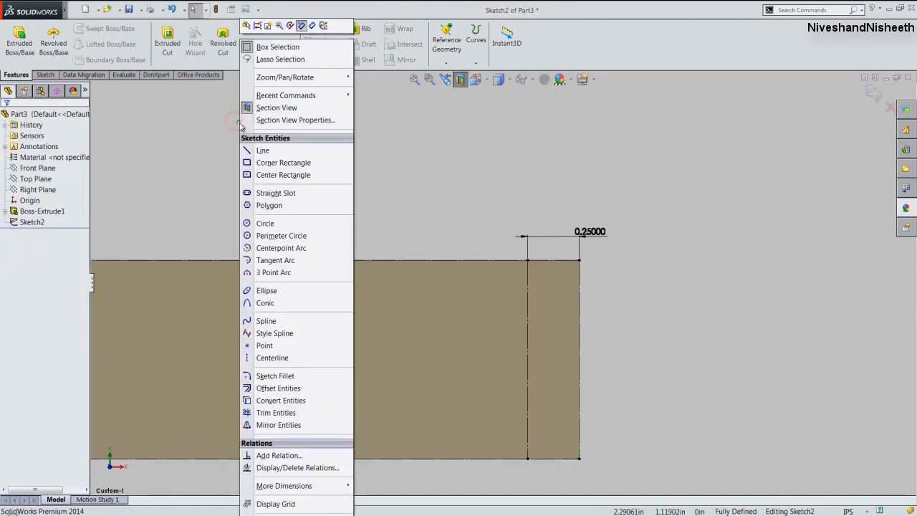
{"action": "left_click", "coordinate": [221, 118]}
{"action": "left_click", "coordinate": [75, 10]}
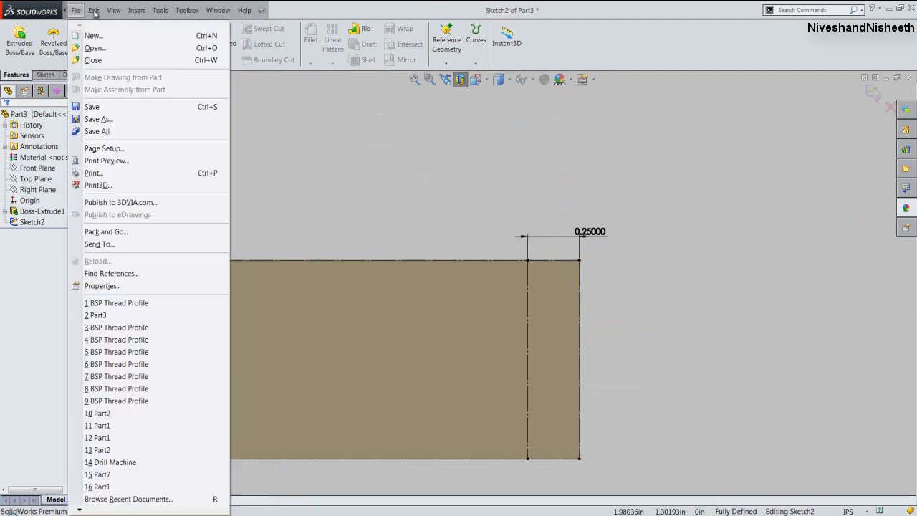
{"action": "mouse_move", "coordinate": [93, 10]}
{"action": "left_click", "coordinate": [114, 106]}
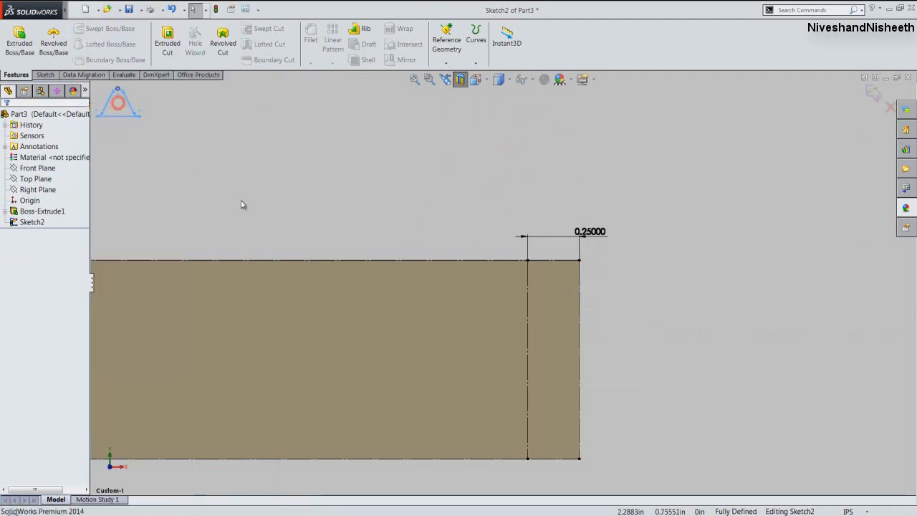
{"action": "key", "text": "ctrl+1"}
{"action": "scroll", "coordinate": [289, 252], "scroll_direction": "down", "scroll_amount": 3}
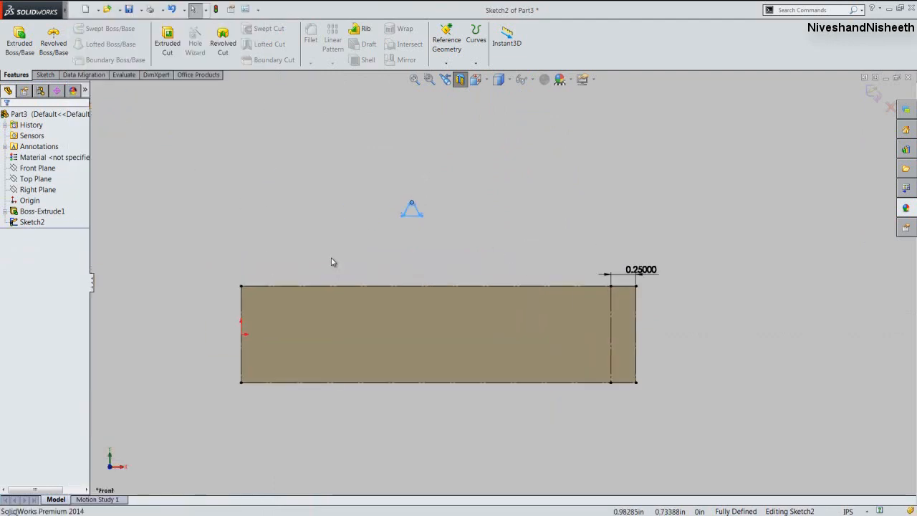
{"action": "left_click", "coordinate": [336, 220]}
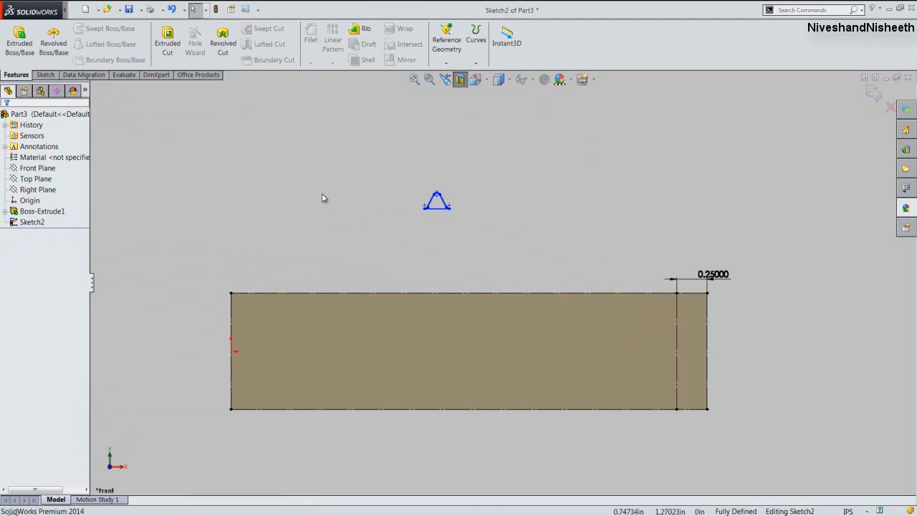
Rotate the pasted thread profile 180 degrees about the left end of its base line.
{"action": "left_click", "coordinate": [45, 75]}
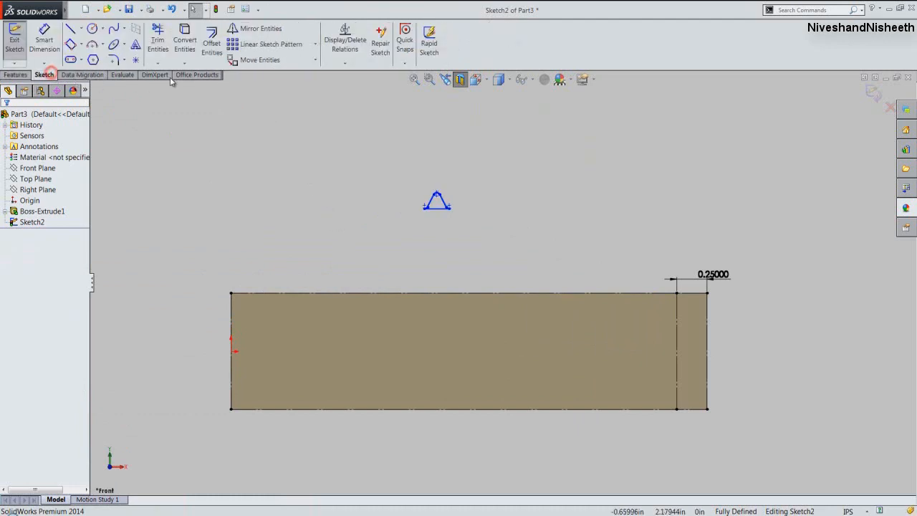
{"action": "left_click", "coordinate": [315, 63]}
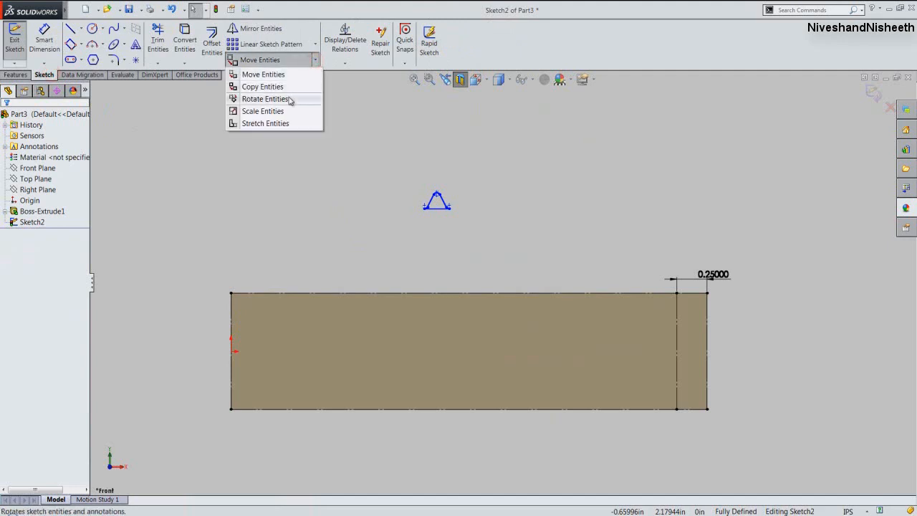
{"action": "left_click", "coordinate": [288, 100]}
{"action": "left_click_drag", "start_coordinate": [399, 165], "coordinate": [467, 235]}
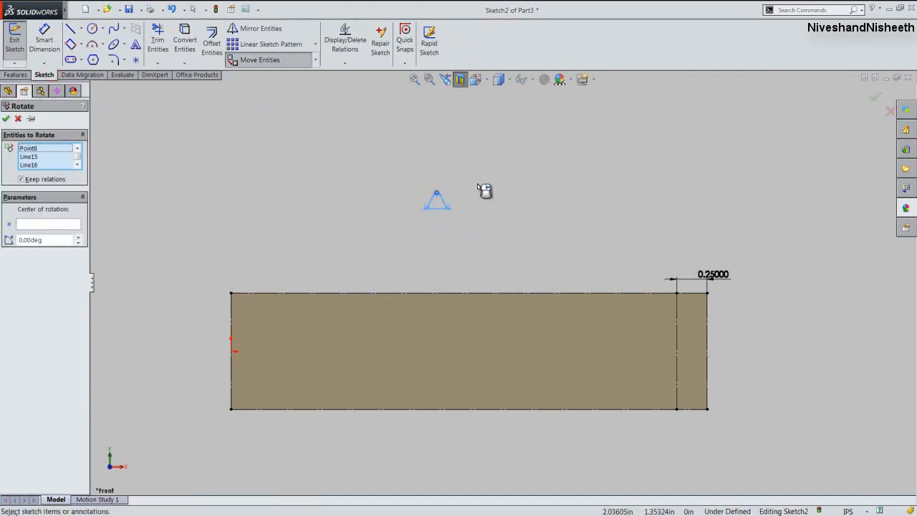
{"action": "left_click", "coordinate": [426, 210]}
{"action": "type", "text": "180"}
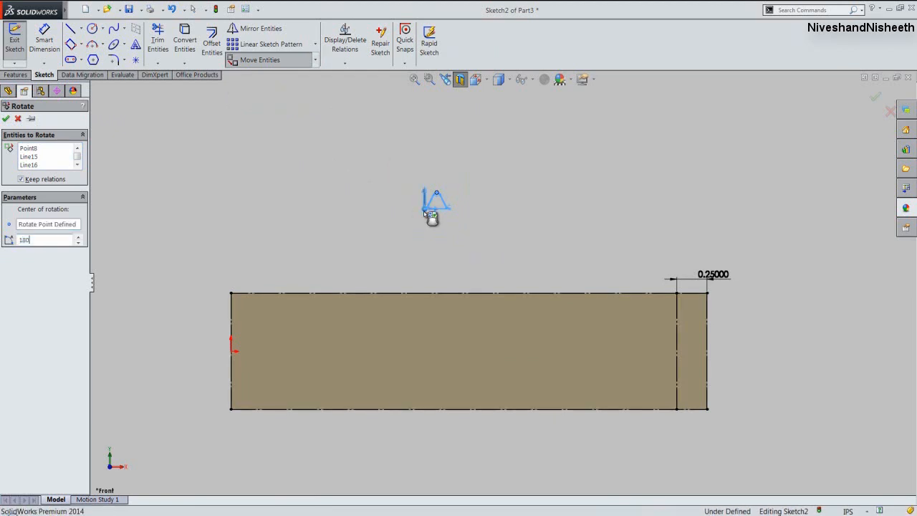
{"action": "key", "text": "Return"}
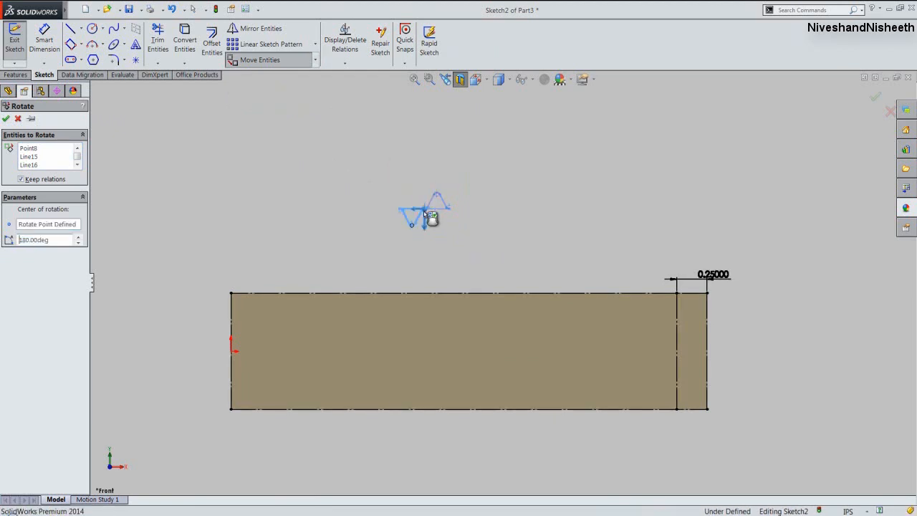
{"action": "right_click", "coordinate": [428, 215]}
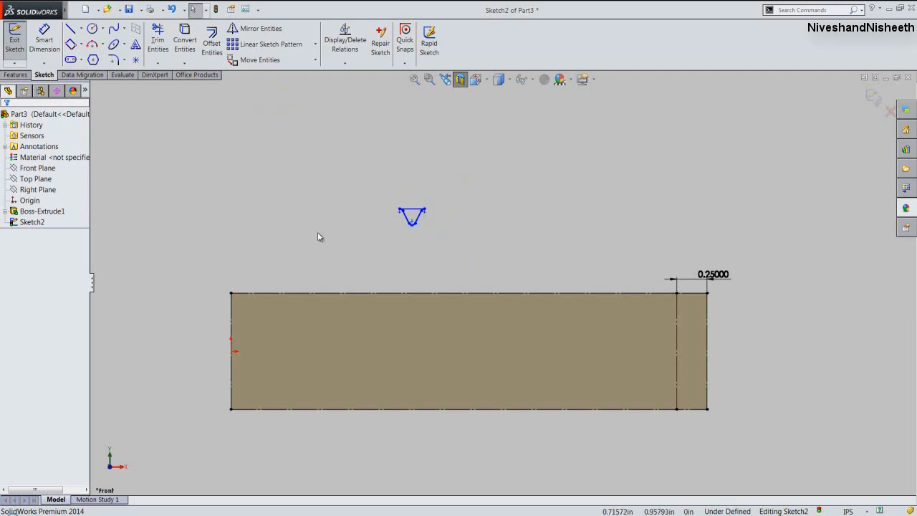
Move the thread profile from its base line's right endpoint onto the cylinder section's upper-left corner.
{"action": "left_click", "coordinate": [272, 65]}
{"action": "left_click_drag", "start_coordinate": [360, 174], "coordinate": [447, 248]}
{"action": "scroll", "coordinate": [444, 244], "scroll_direction": "down", "scroll_amount": 5}
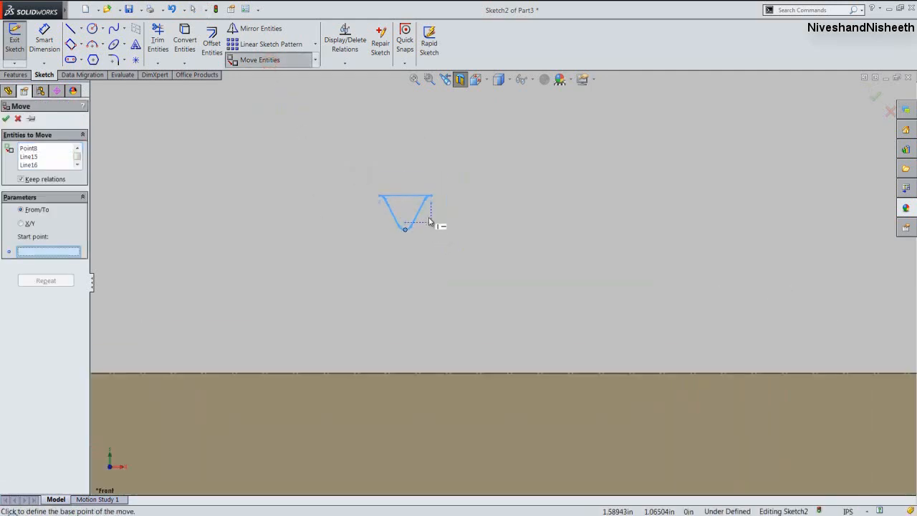
{"action": "left_click", "coordinate": [434, 195]}
{"action": "scroll", "coordinate": [489, 222], "scroll_direction": "up", "scroll_amount": 3}
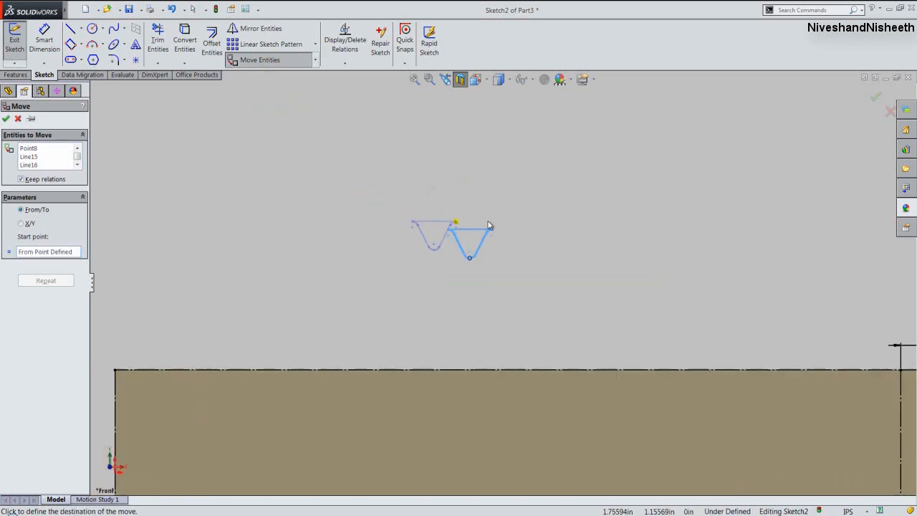
{"action": "scroll", "coordinate": [353, 317], "scroll_direction": "up", "scroll_amount": 1}
{"action": "scroll", "coordinate": [172, 370], "scroll_direction": "down", "scroll_amount": 3}
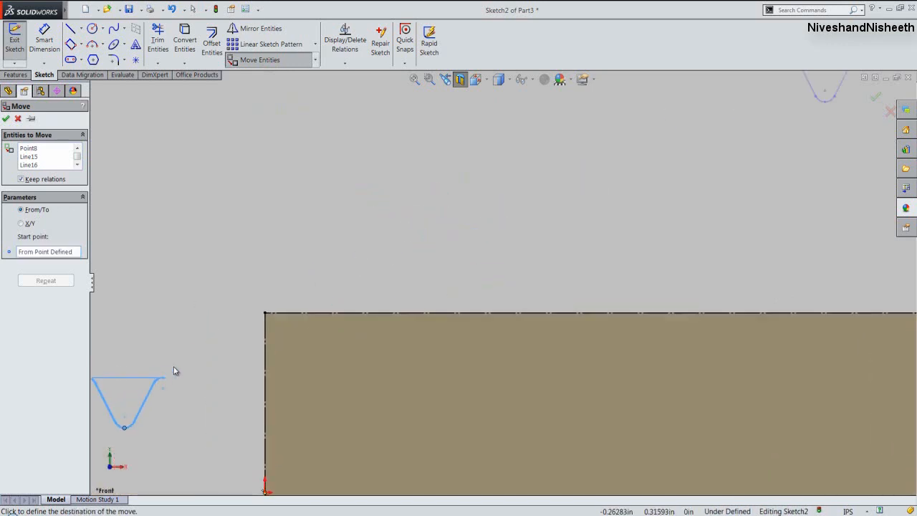
{"action": "left_click", "coordinate": [263, 314]}
{"action": "key", "text": "f"}
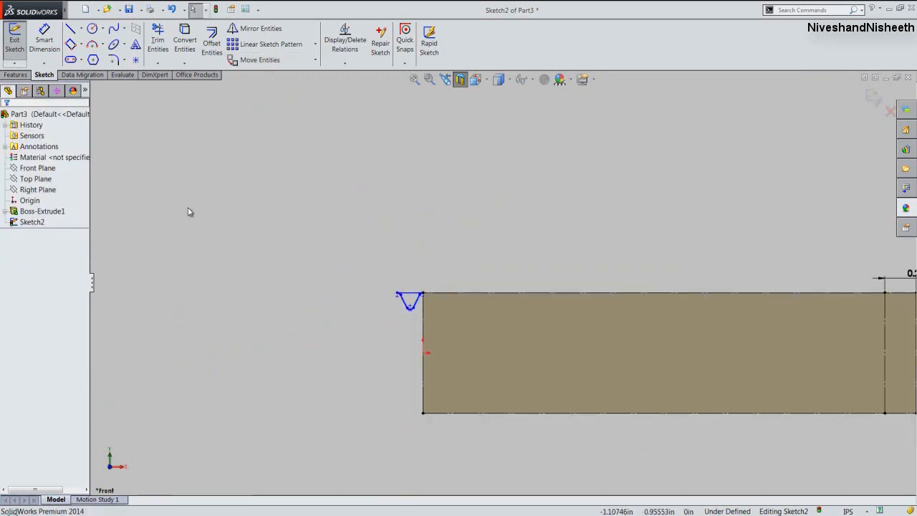
{"action": "scroll", "coordinate": [812, 287], "scroll_direction": "down", "scroll_amount": 2}
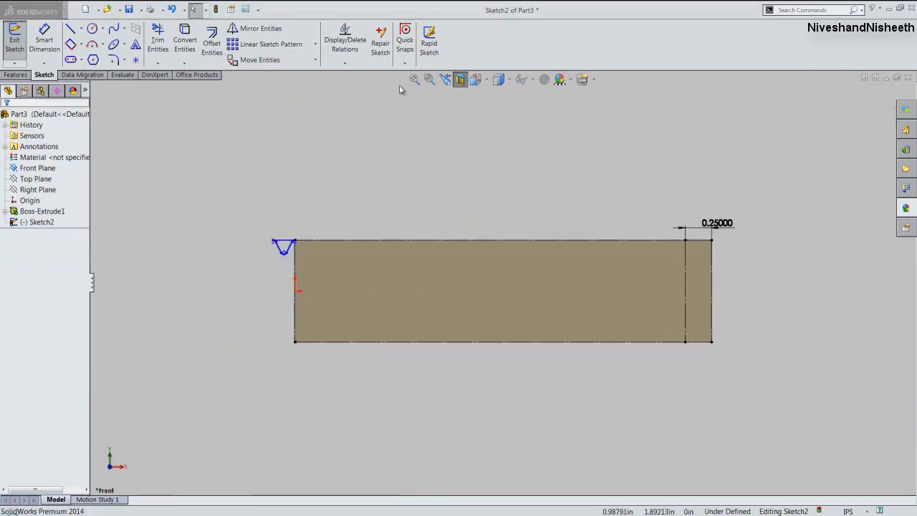
Add a driven dimension from the section's upper-left corner to the vertical centerline and exit the sketch.
{"action": "left_click", "coordinate": [398, 86]}
{"action": "scroll", "coordinate": [310, 228], "scroll_direction": "down", "scroll_amount": 5}
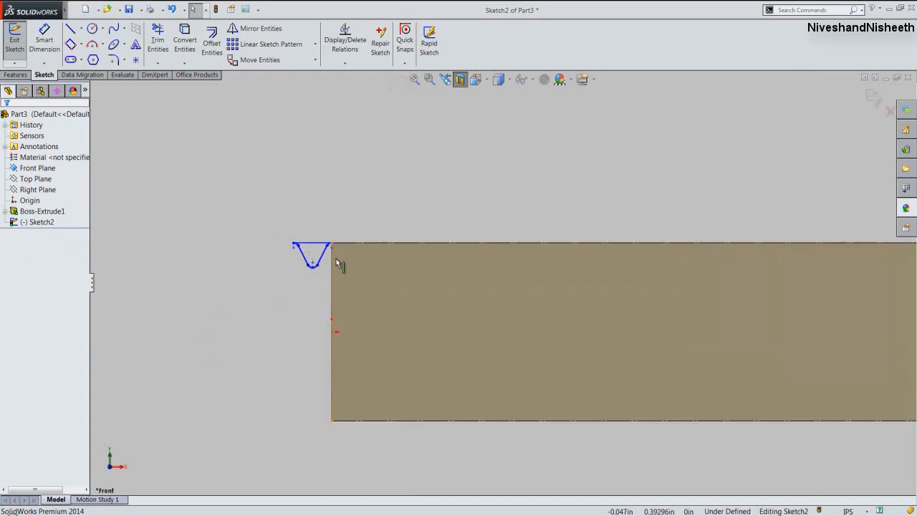
{"action": "right_click", "coordinate": [336, 185]}
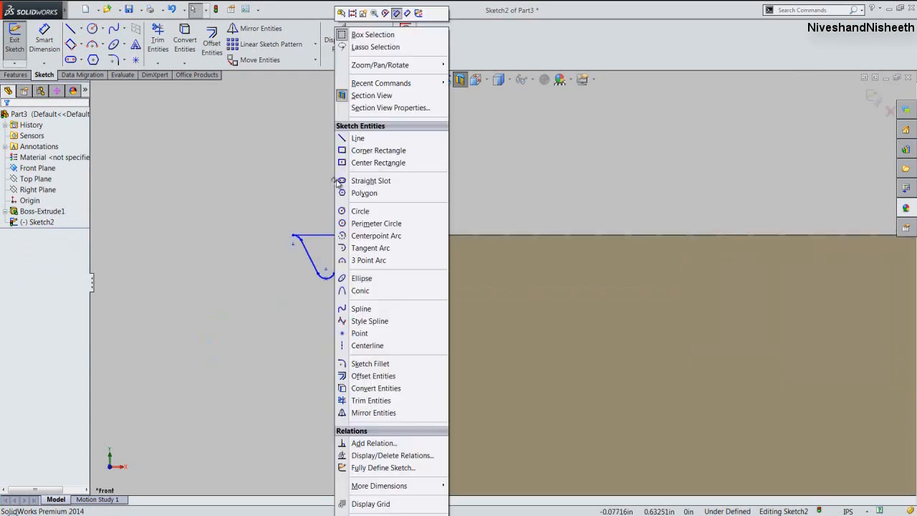
{"action": "left_click", "coordinate": [408, 14]}
{"action": "left_click", "coordinate": [359, 236]}
{"action": "scroll", "coordinate": [170, 275], "scroll_direction": "up", "scroll_amount": 8}
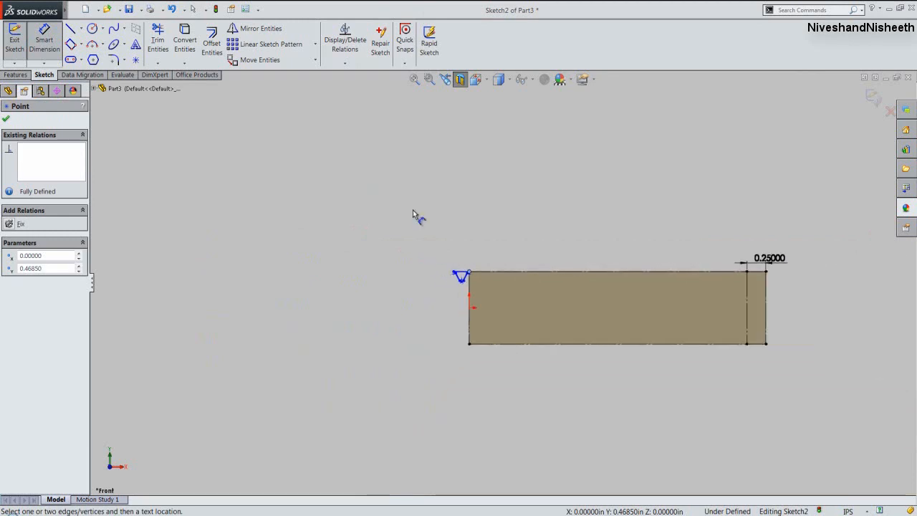
{"action": "left_click", "coordinate": [746, 290]}
{"action": "left_click", "coordinate": [660, 230]}
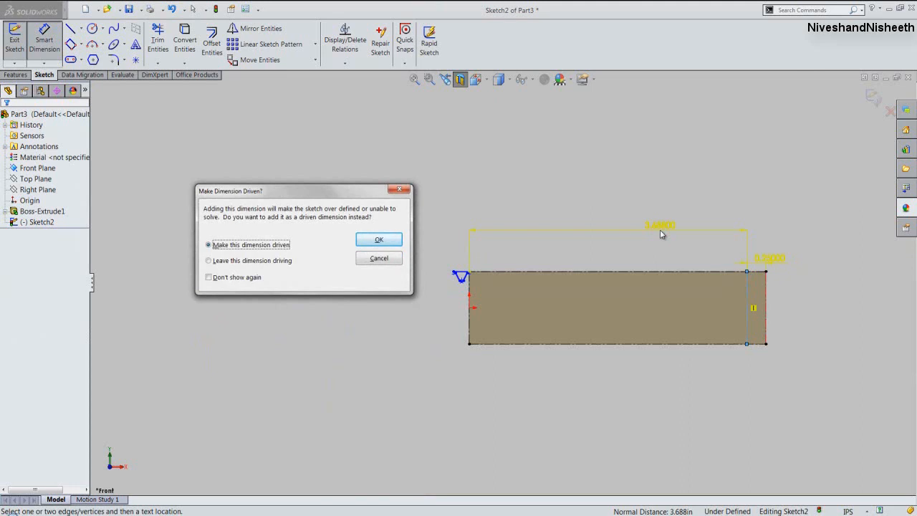
{"action": "left_click", "coordinate": [379, 239]}
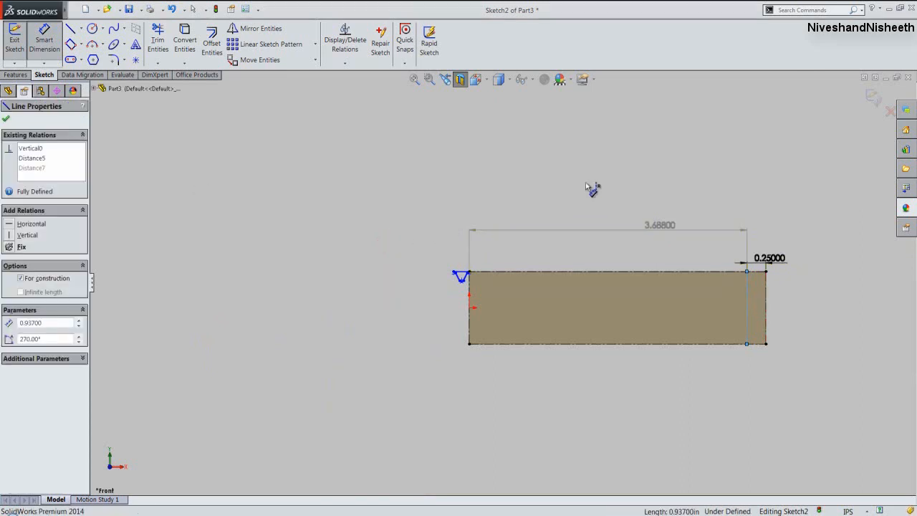
{"action": "left_click", "coordinate": [872, 97]}
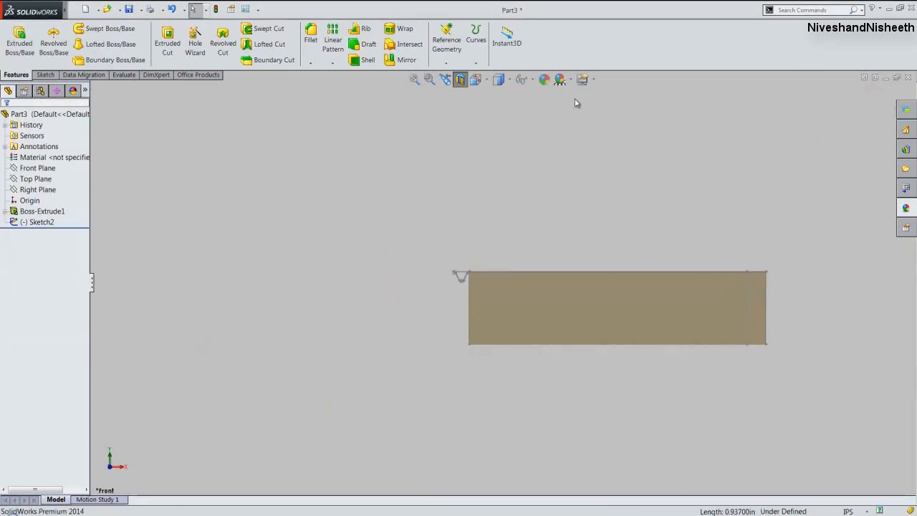
Sketch on the cylinder's end face beside the thread profile, convert its circular edge into a sketch circle, and exit the sketch.
{"action": "left_click", "coordinate": [496, 80]}
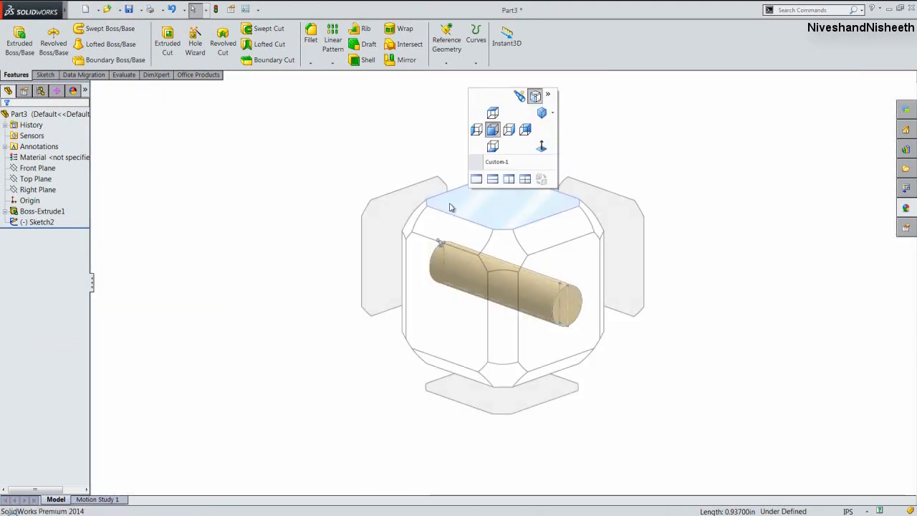
{"action": "left_click", "coordinate": [450, 208]}
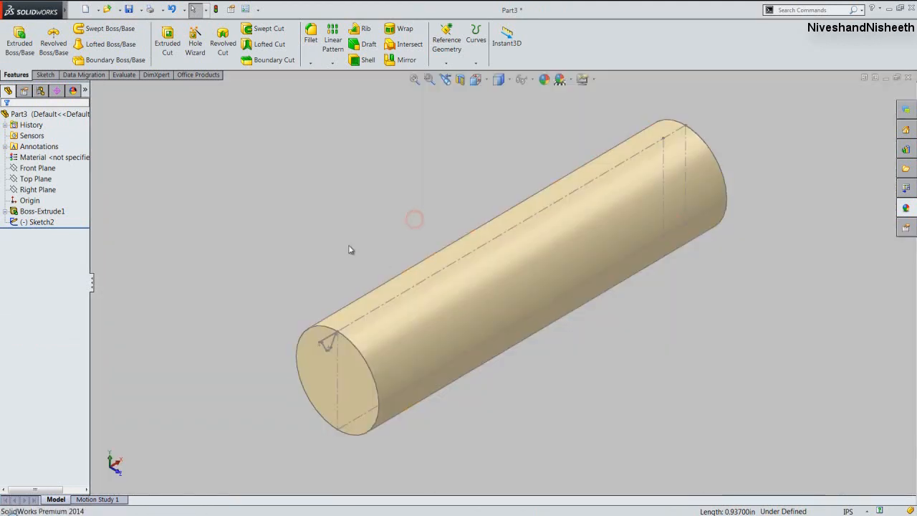
{"action": "left_click", "coordinate": [282, 192]}
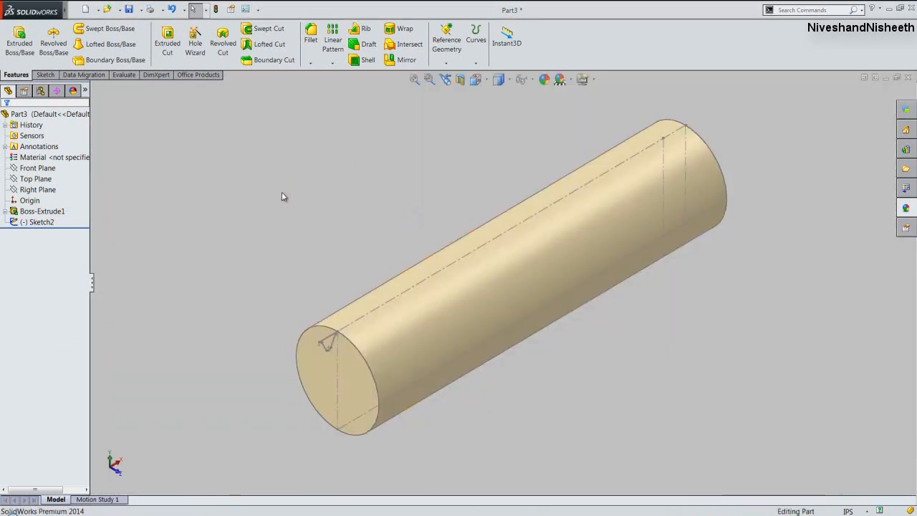
{"action": "left_click", "coordinate": [308, 378]}
{"action": "left_click", "coordinate": [345, 346]}
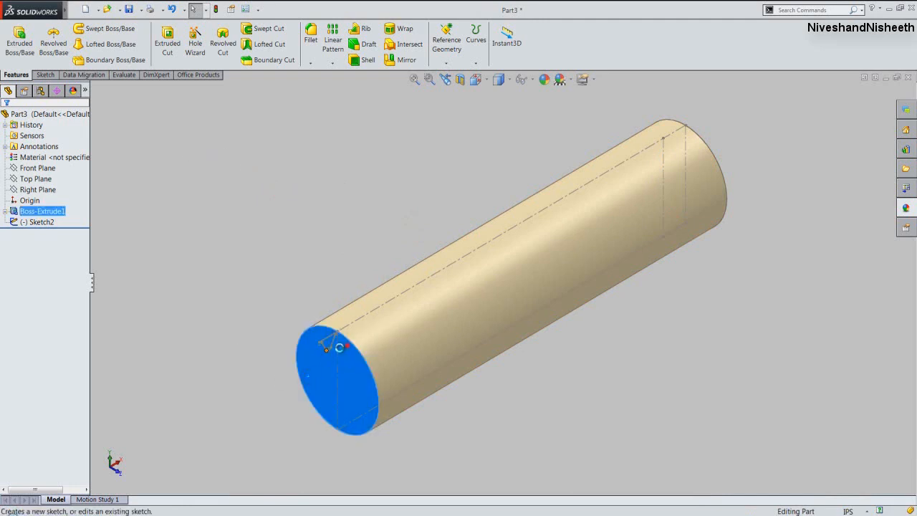
{"action": "left_click", "coordinate": [264, 362]}
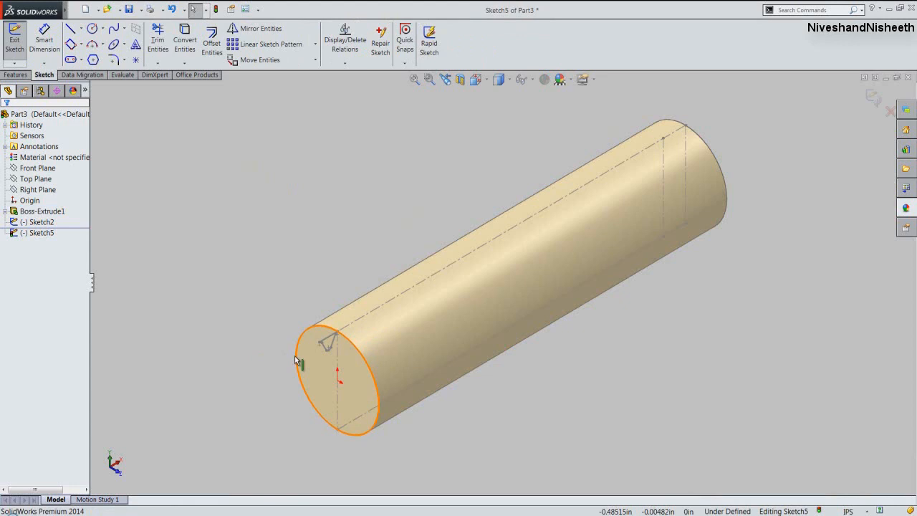
{"action": "left_click", "coordinate": [295, 360]}
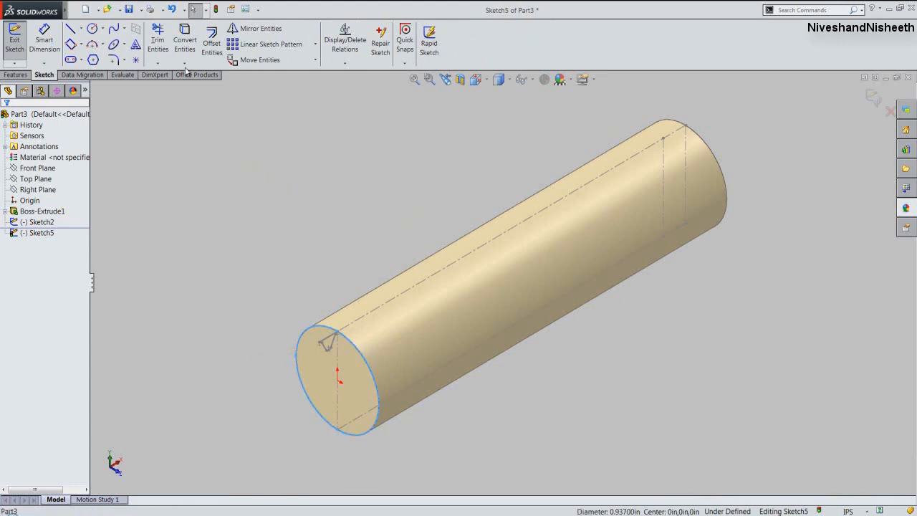
{"action": "left_click", "coordinate": [187, 46]}
{"action": "left_click", "coordinate": [255, 239]}
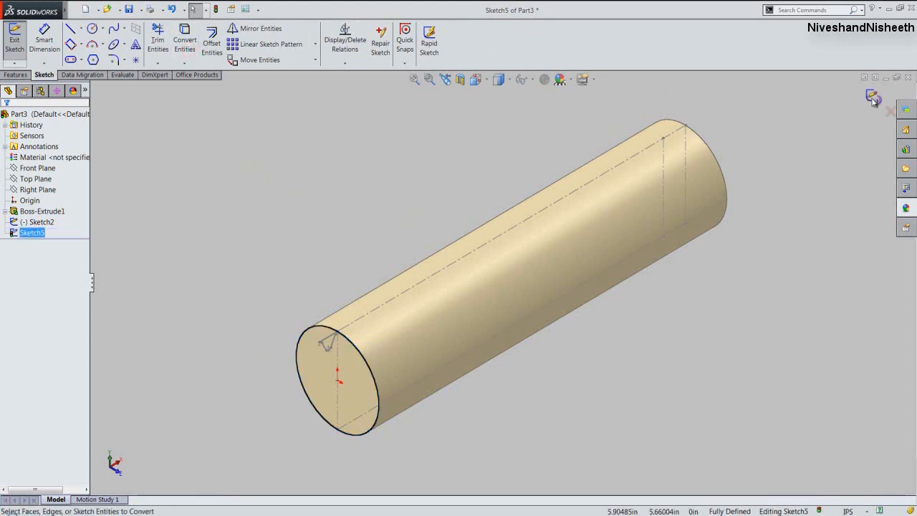
{"action": "left_click", "coordinate": [875, 98]}
{"action": "left_click", "coordinate": [381, 194]}
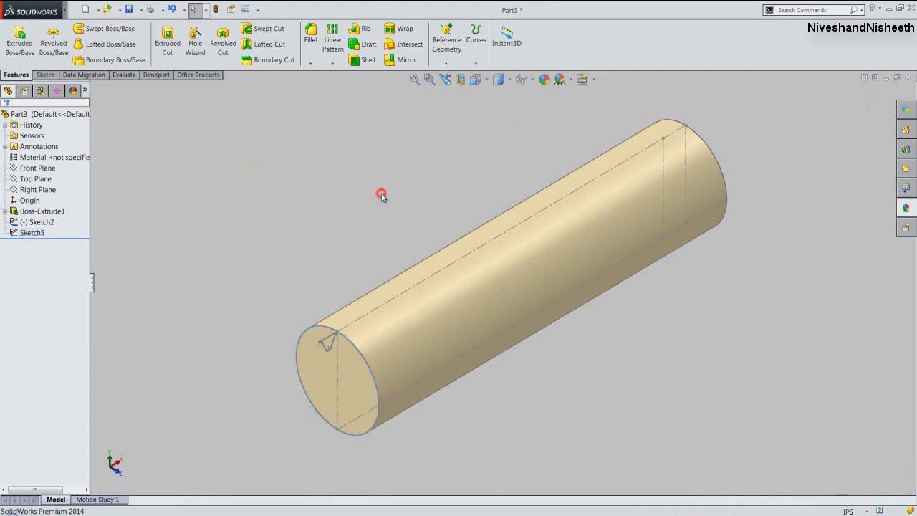
Start a helix from the converted circle, defined by Height and Pitch, with a constant pitch of .205+.001 in.
{"action": "left_click", "coordinate": [475, 63]}
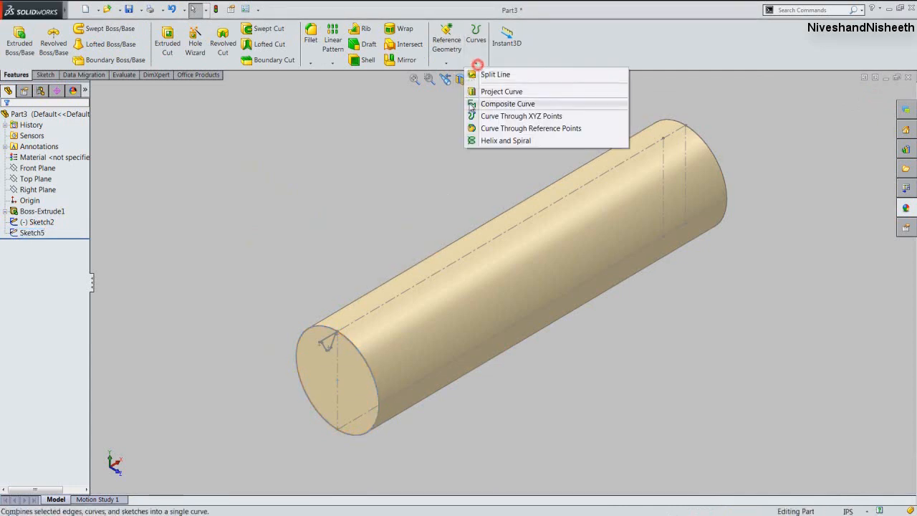
{"action": "left_click", "coordinate": [501, 140]}
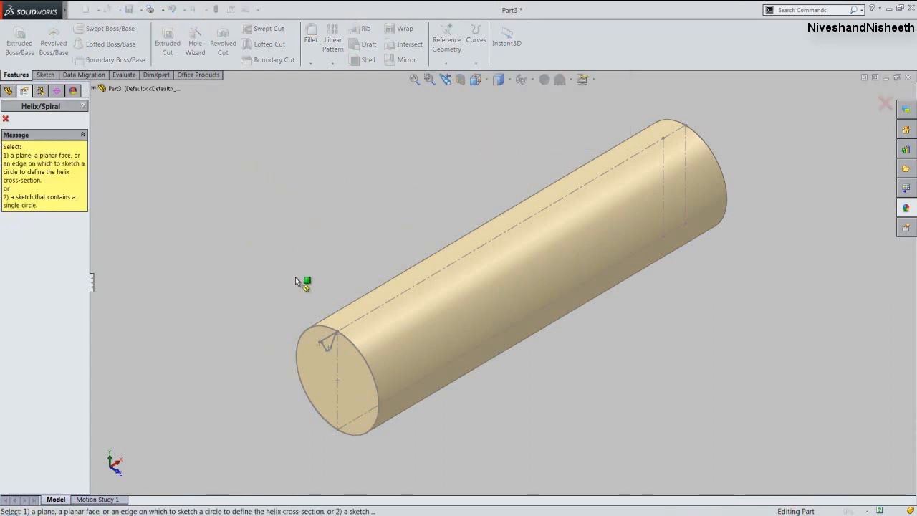
{"action": "left_click", "coordinate": [302, 331]}
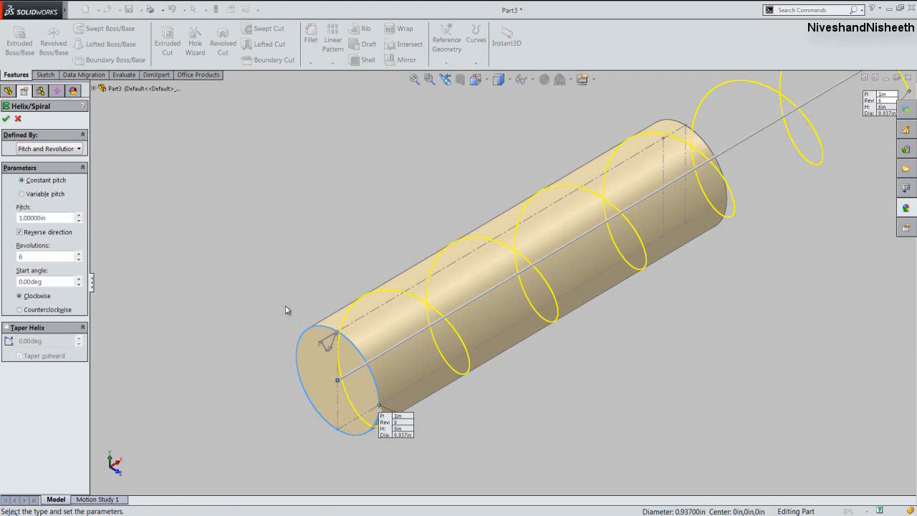
{"action": "left_click", "coordinate": [76, 149]}
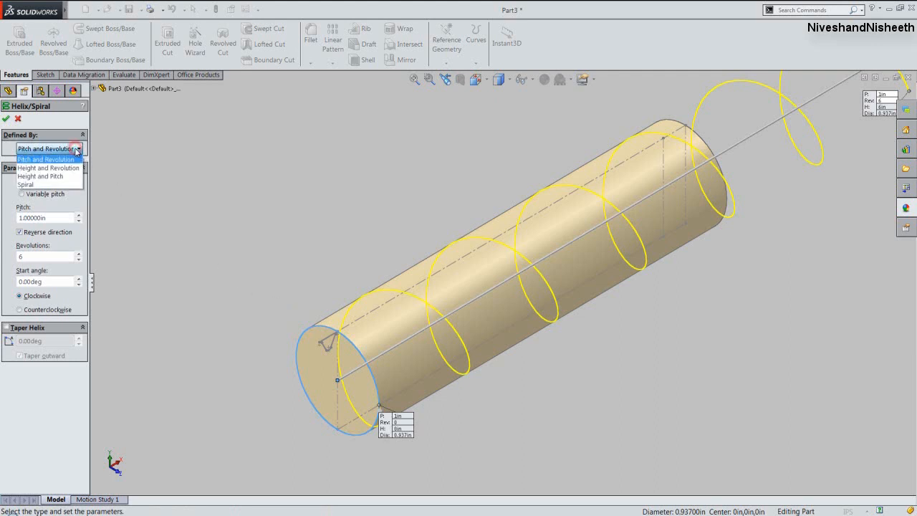
{"action": "left_click", "coordinate": [60, 176]}
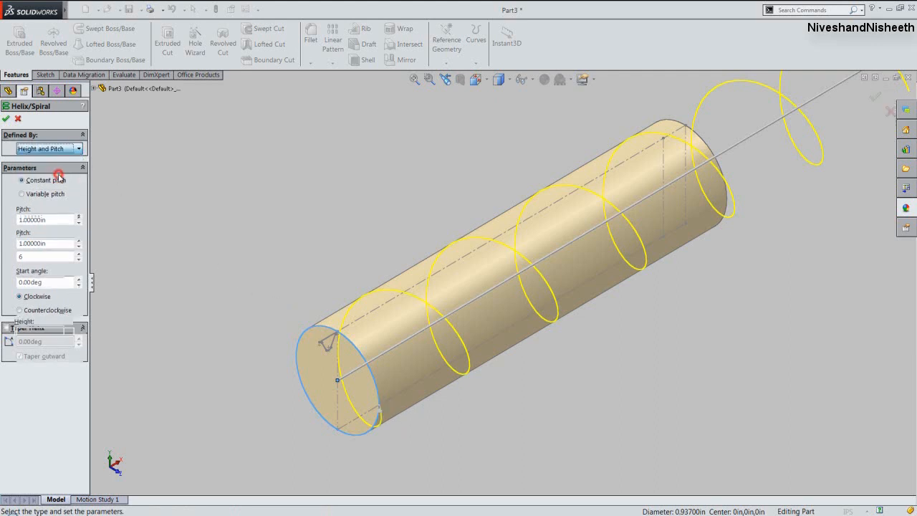
{"action": "double_click", "coordinate": [56, 244]}
{"action": "type", "text": ".205+.001"}
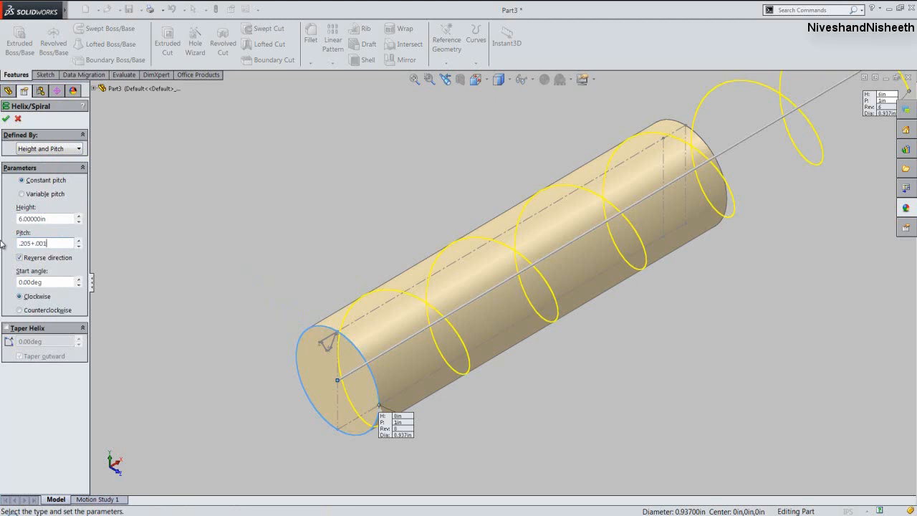
{"action": "key", "text": "Return"}
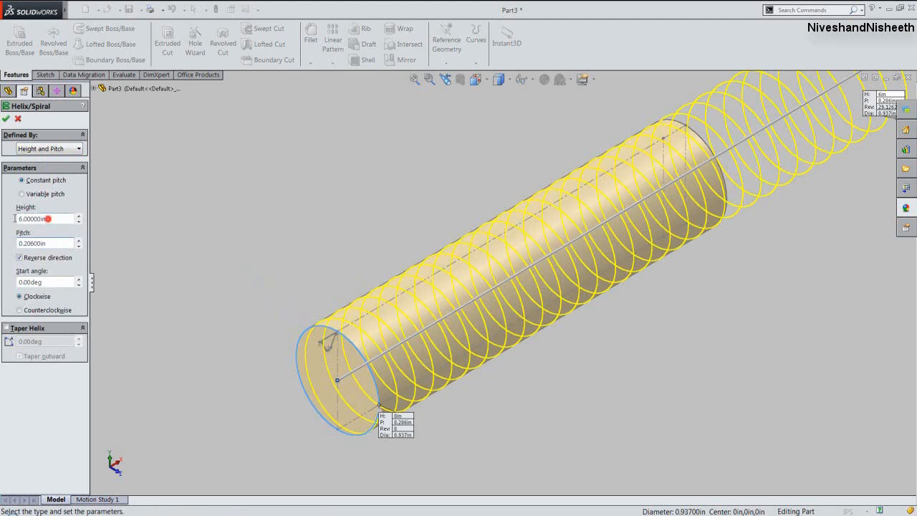
Set the helix height to 4 in and its start angle to 90 degrees, and accept the helix.
{"action": "left_click_drag", "start_coordinate": [14, 218], "coordinate": [6, 221]}
{"action": "type", "text": "4"}
{"action": "key", "text": "Return"}
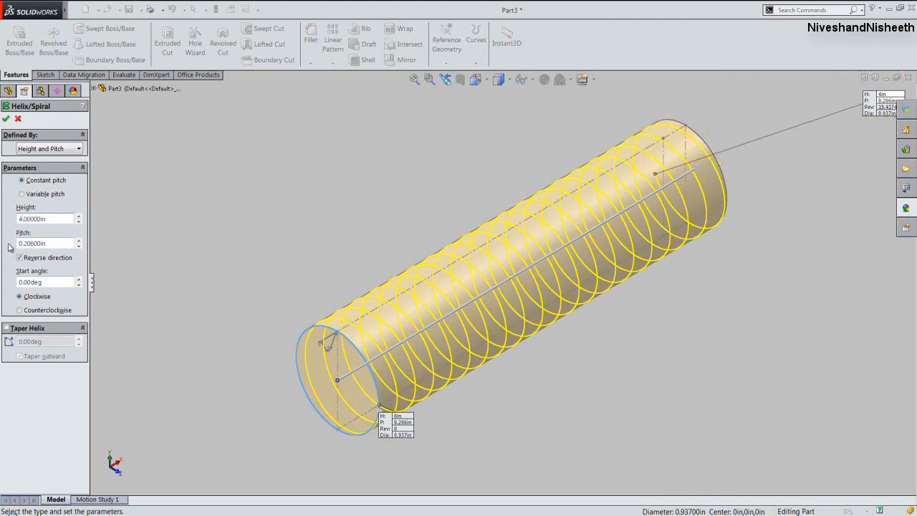
{"action": "left_click", "coordinate": [18, 281]}
{"action": "type", "text": "9"}
{"action": "key", "text": "Return"}
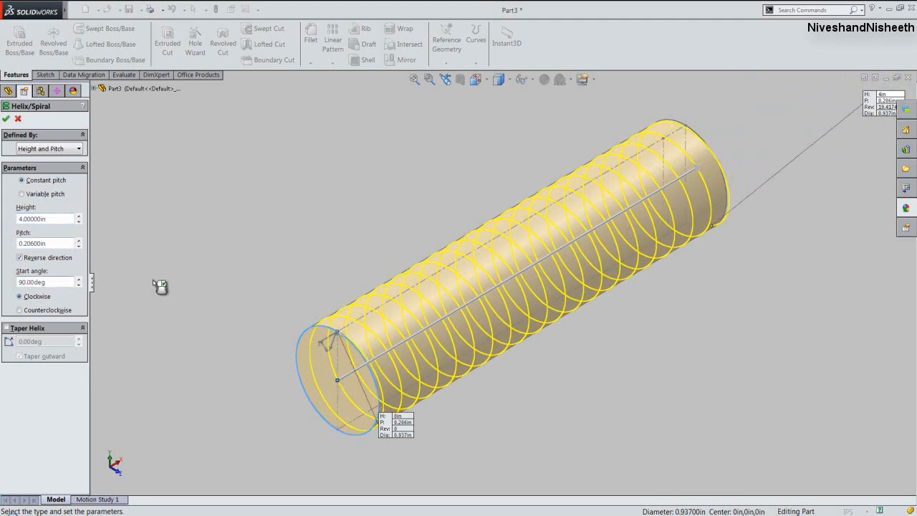
{"action": "left_click", "coordinate": [6, 118]}
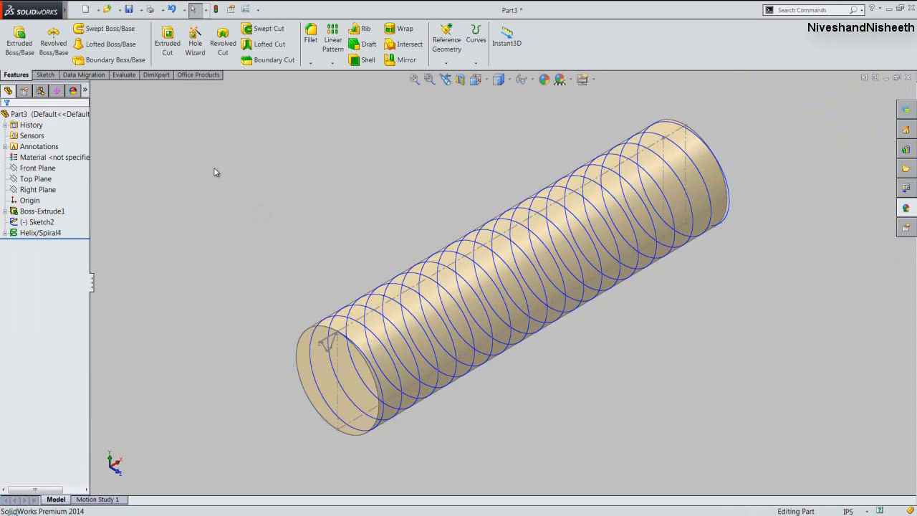
Add a new entry in the part's equations for the helix's height dimension, D3@Helix/Spiral4.
{"action": "mouse_move", "coordinate": [32, 10]}
{"action": "left_click", "coordinate": [76, 10]}
{"action": "mouse_move", "coordinate": [136, 10]}
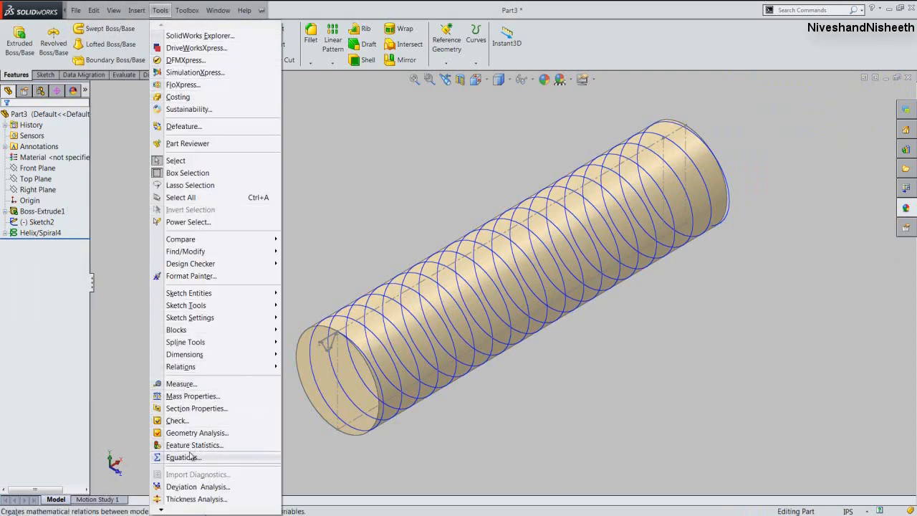
{"action": "left_click", "coordinate": [183, 457]}
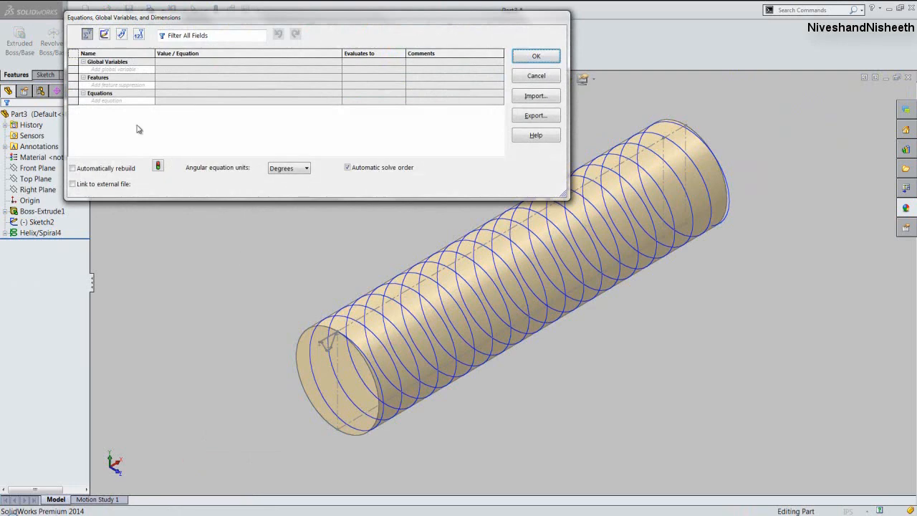
{"action": "left_click", "coordinate": [114, 100]}
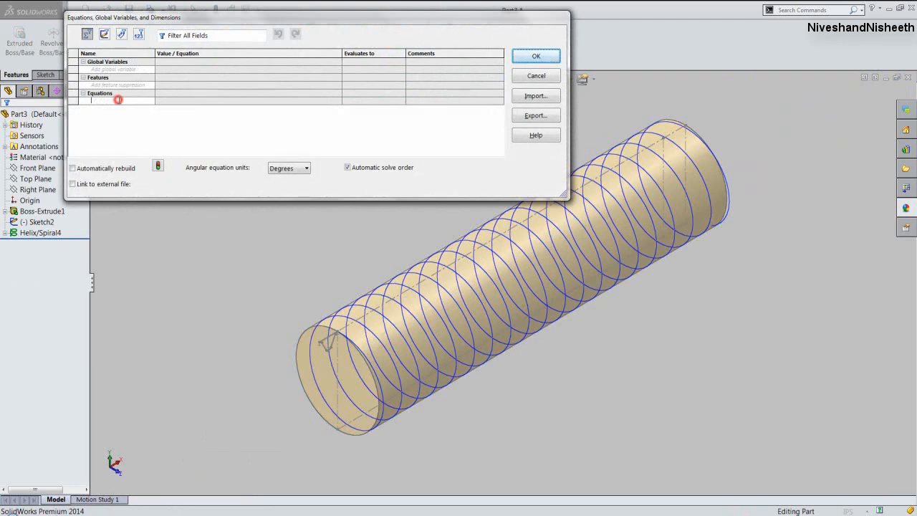
{"action": "left_click", "coordinate": [71, 235]}
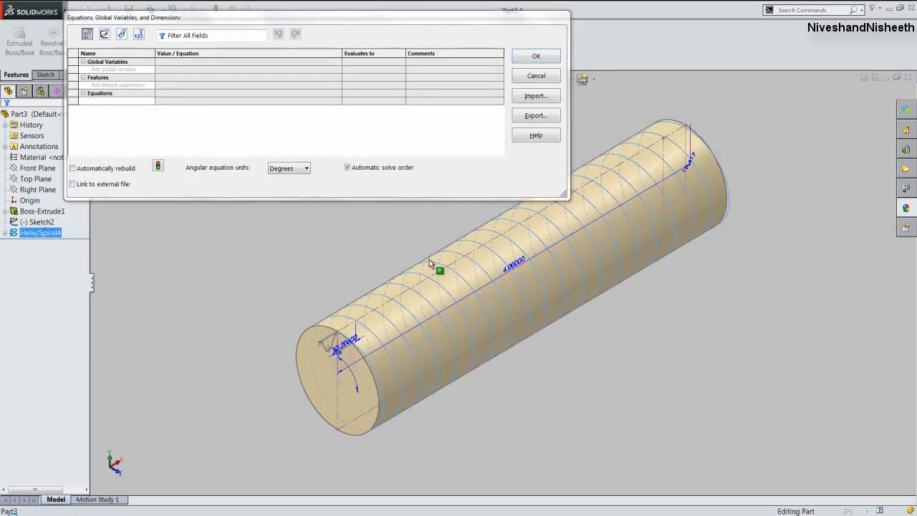
{"action": "left_click", "coordinate": [506, 270]}
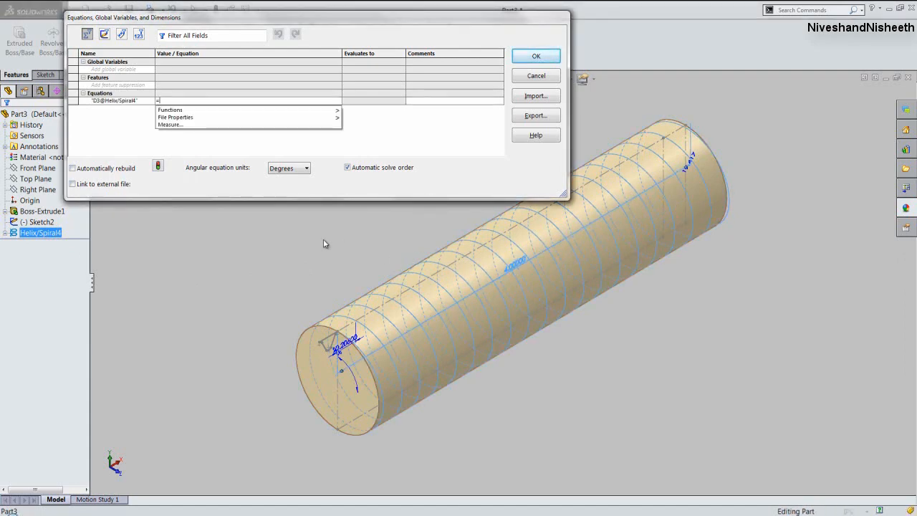
Set the helix height equation equal to Sketch2's driven length dimension, D2@Sketch2, and accept the equations.
{"action": "left_click", "coordinate": [45, 223]}
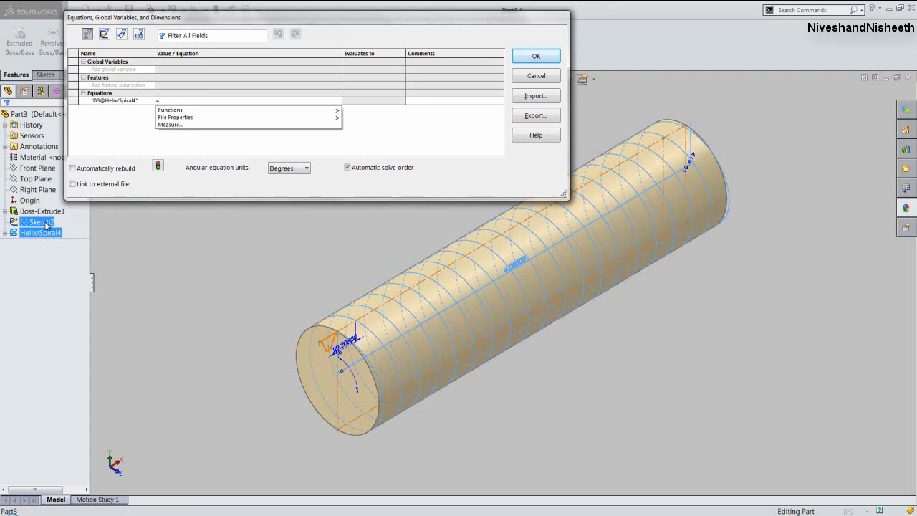
{"action": "left_click", "coordinate": [44, 224]}
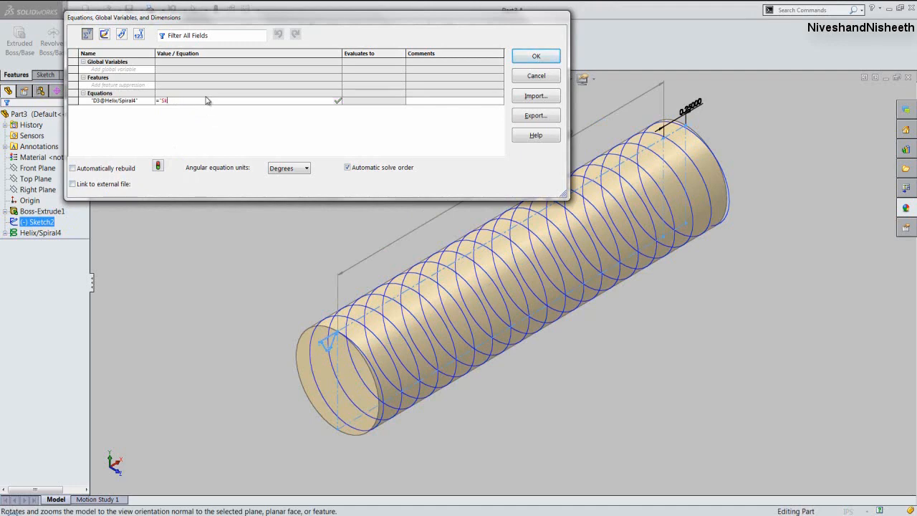
{"action": "key", "text": "BackSpace"}
{"action": "key", "text": "BackSpace"}
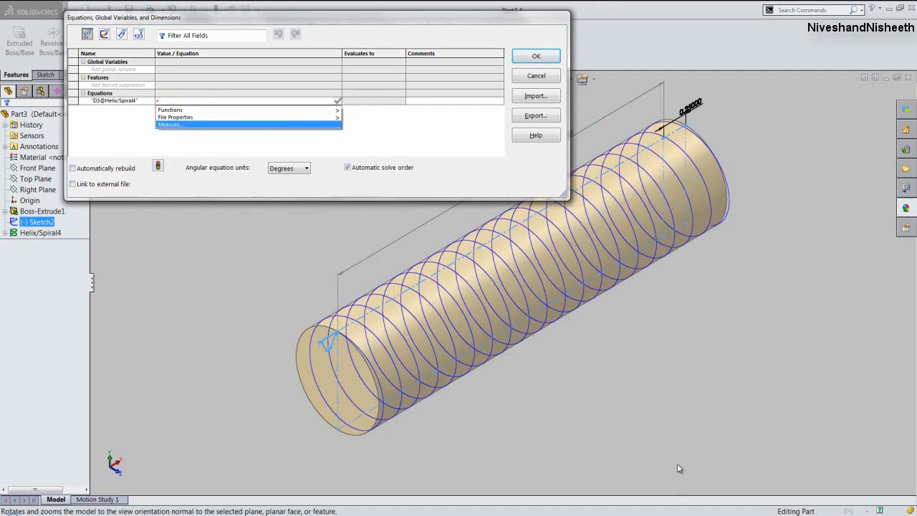
{"action": "scroll", "coordinate": [679, 469], "scroll_direction": "up", "scroll_amount": 3}
{"action": "scroll", "coordinate": [476, 222], "scroll_direction": "down", "scroll_amount": 5}
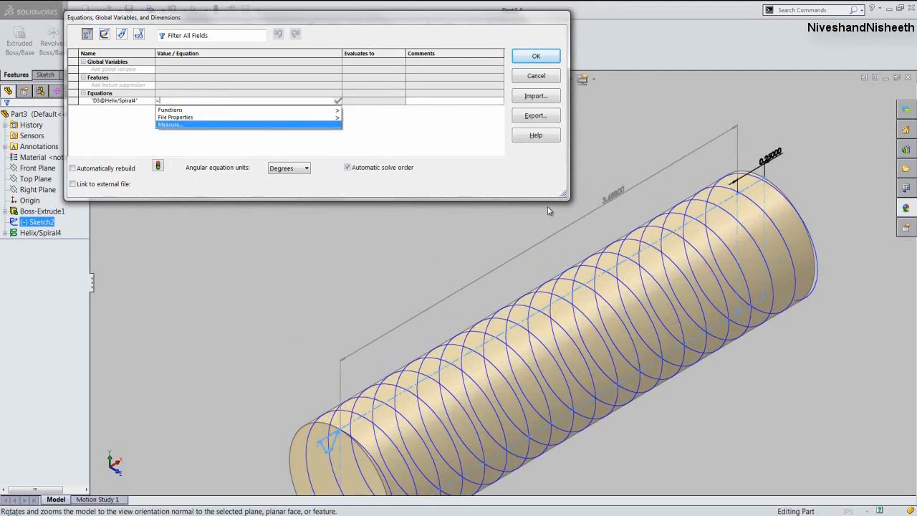
{"action": "left_click", "coordinate": [609, 200]}
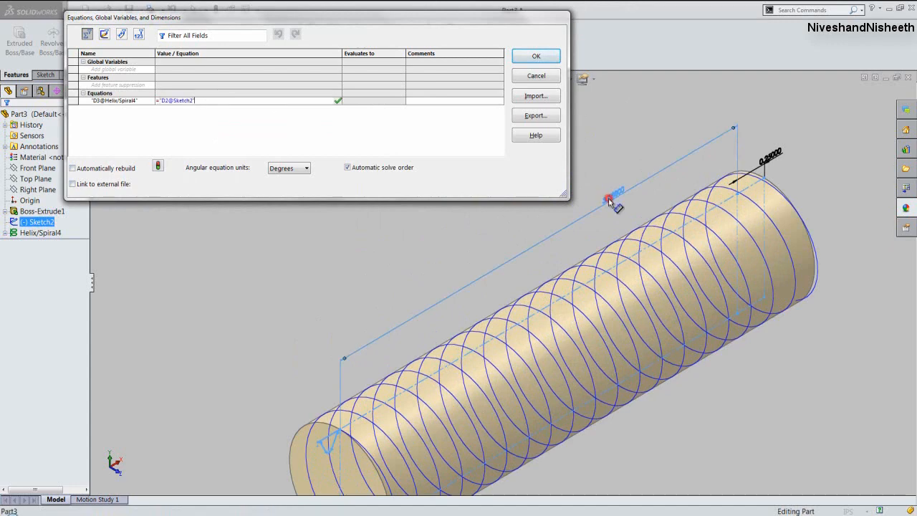
{"action": "left_click", "coordinate": [534, 56]}
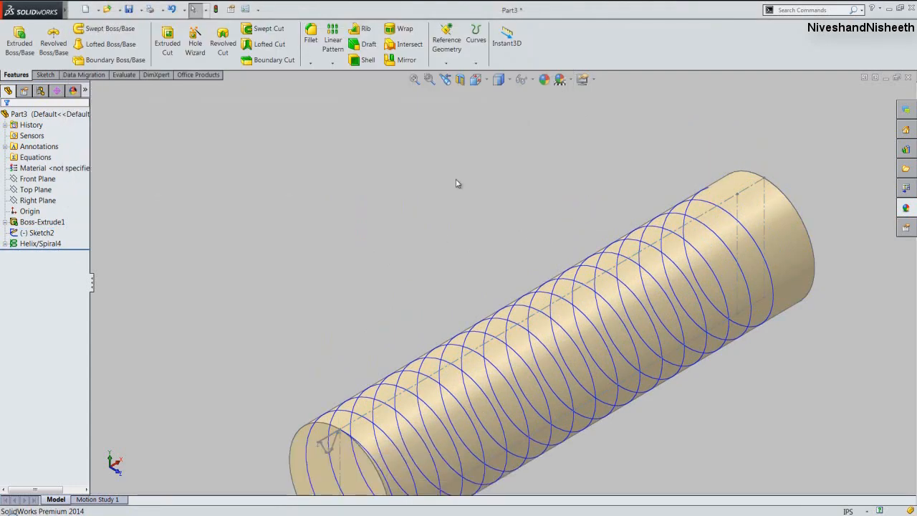
Cut the thread into the cylinder with a swept cut, using Sketch2 as the profile and Helix/Spiral4 as the path.
{"action": "left_click", "coordinate": [482, 81]}
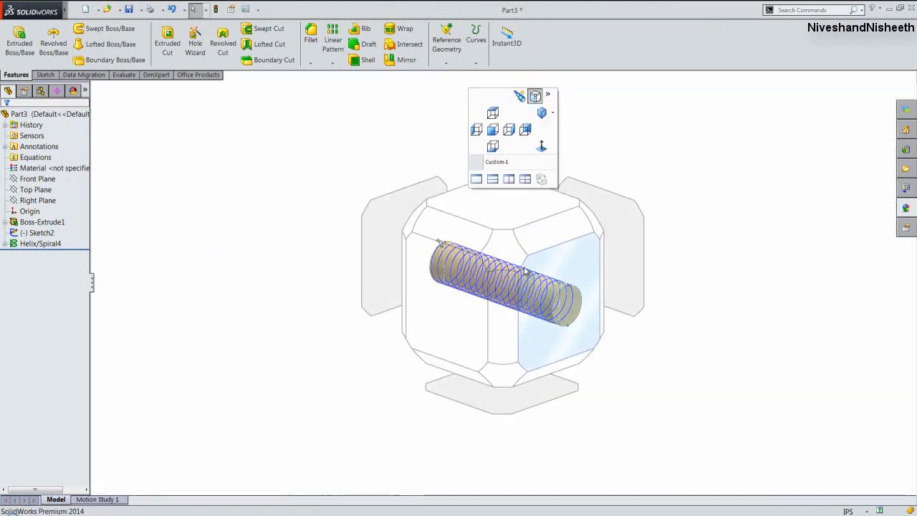
{"action": "left_click", "coordinate": [453, 306]}
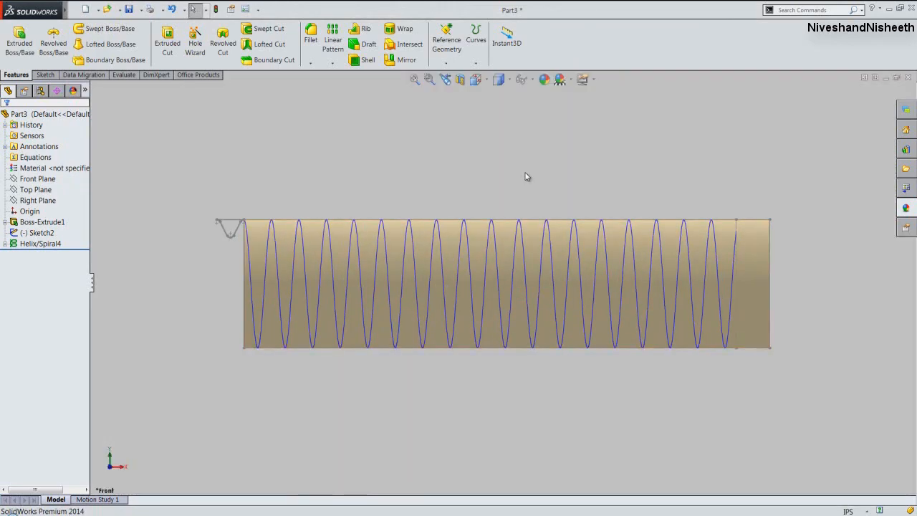
{"action": "left_click", "coordinate": [444, 79]}
{"action": "left_click", "coordinate": [444, 79]}
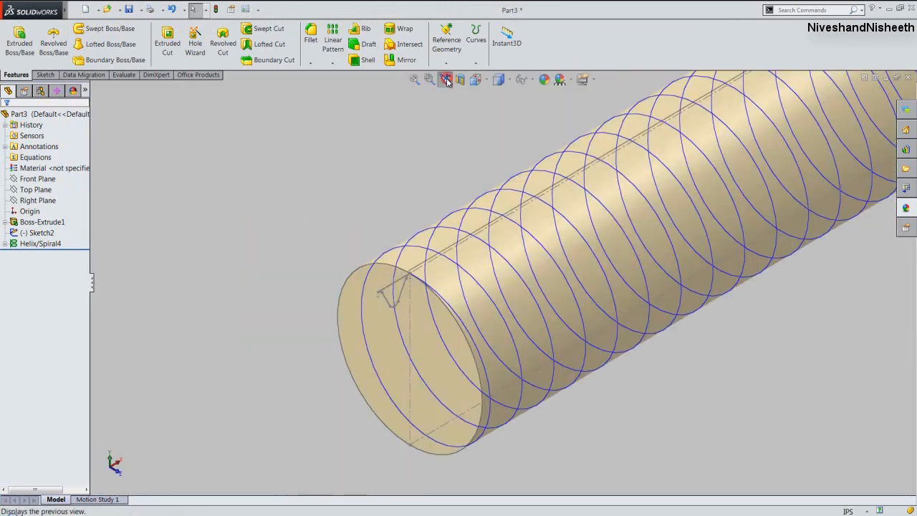
{"action": "left_click", "coordinate": [390, 150]}
{"action": "left_click", "coordinate": [414, 78]}
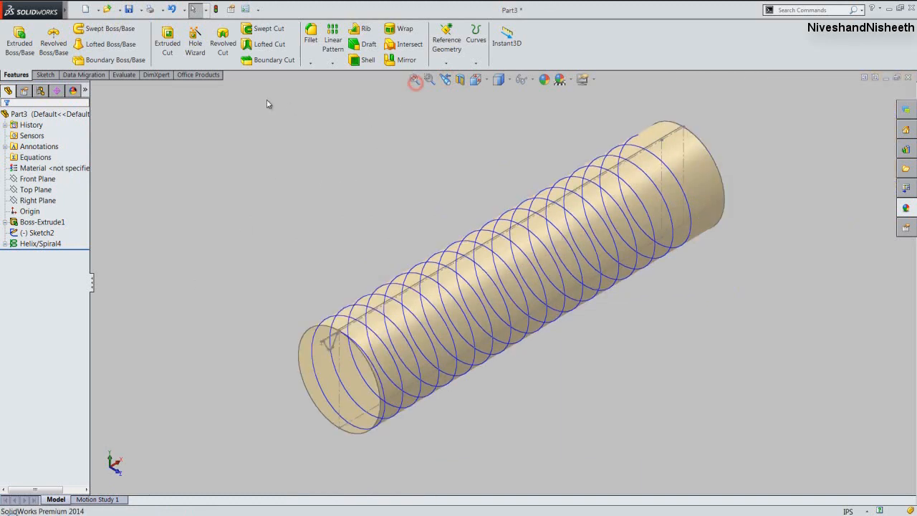
{"action": "left_click", "coordinate": [267, 29]}
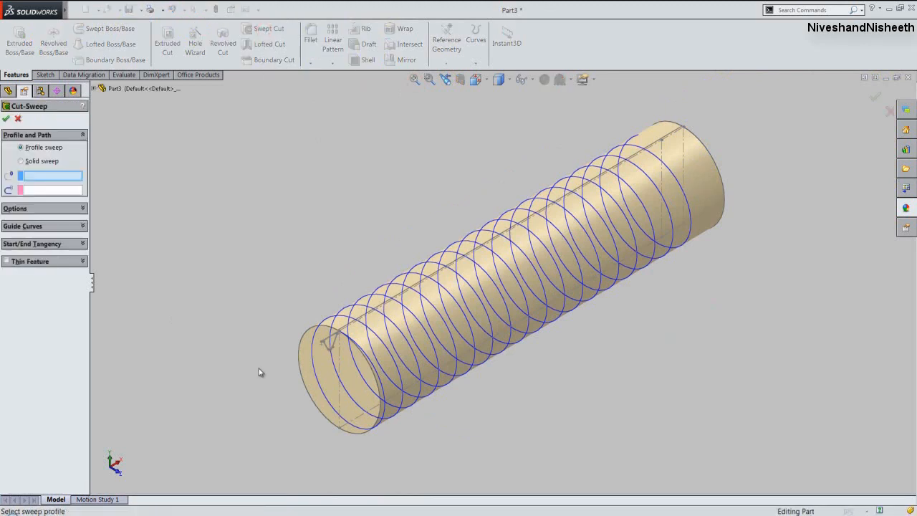
{"action": "scroll", "coordinate": [322, 358], "scroll_direction": "down", "scroll_amount": 2}
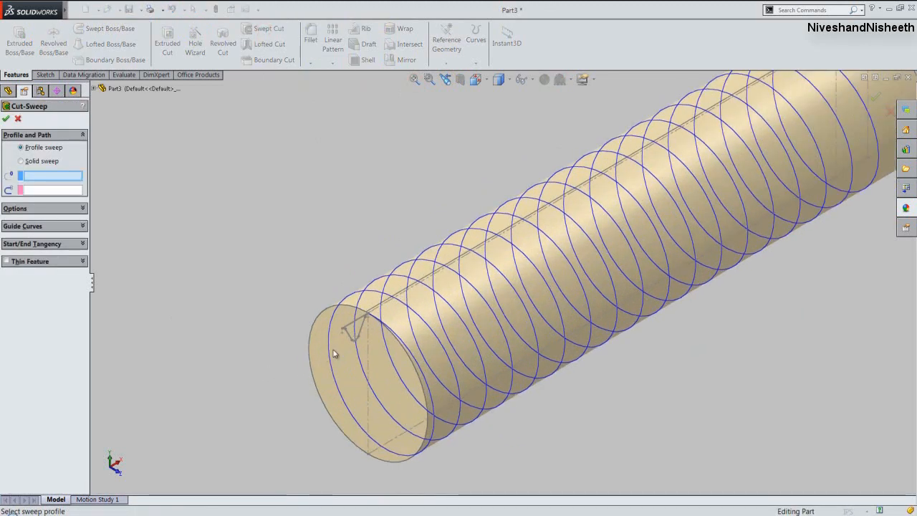
{"action": "left_click", "coordinate": [348, 335]}
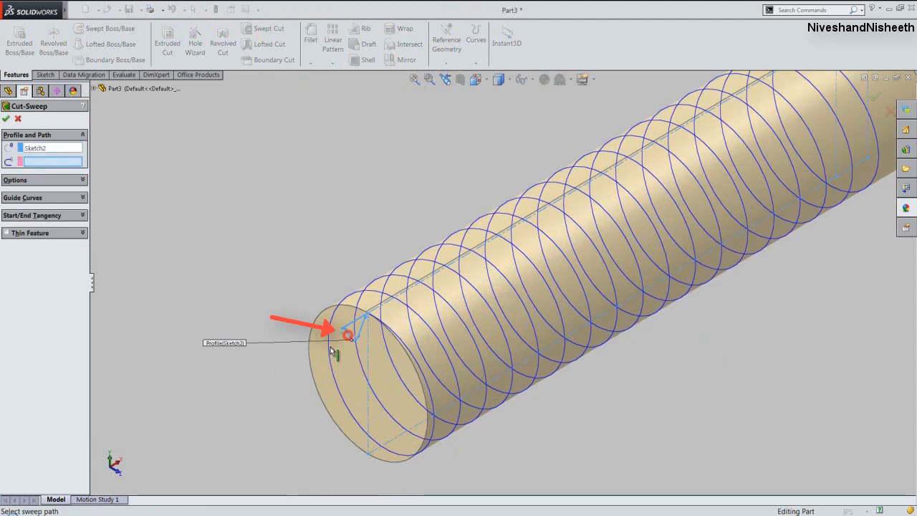
{"action": "left_click", "coordinate": [357, 295]}
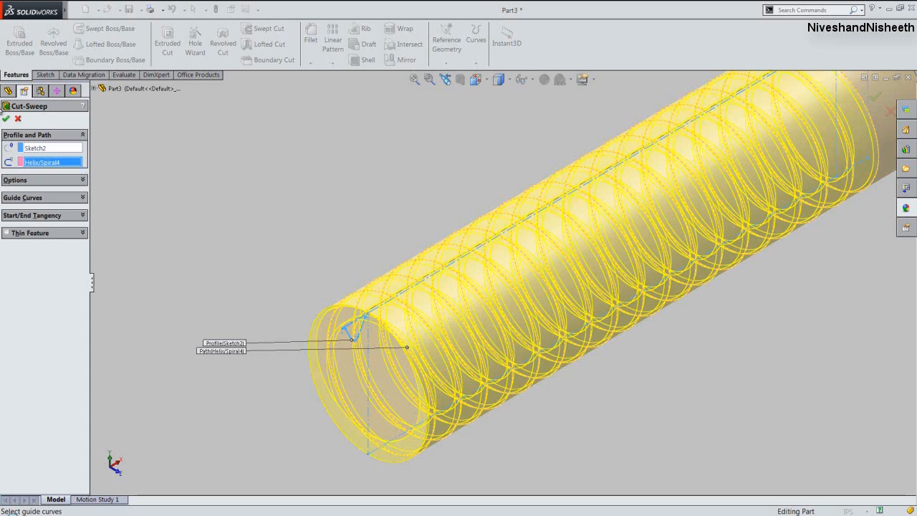
{"action": "left_click", "coordinate": [6, 118]}
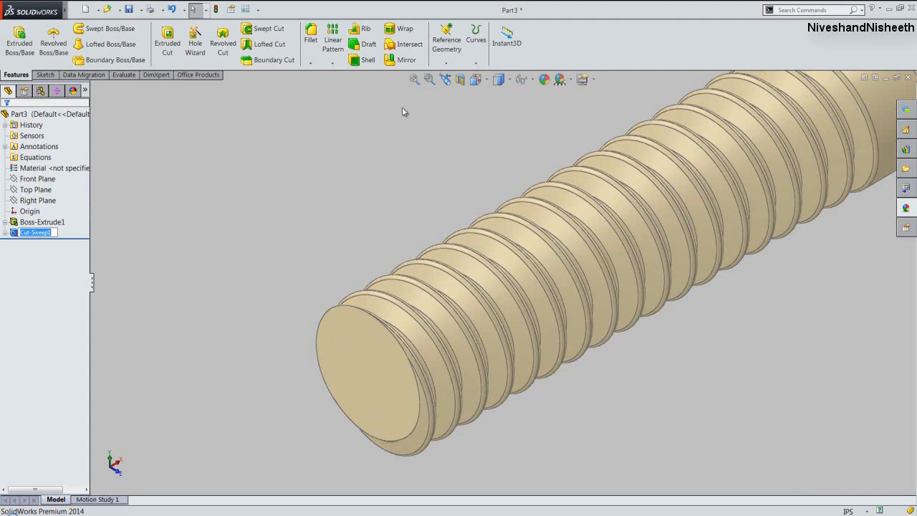
Examine the cut thread profile in a Front Plane section, including from the front, and turn the section view off.
{"action": "left_click", "coordinate": [414, 79]}
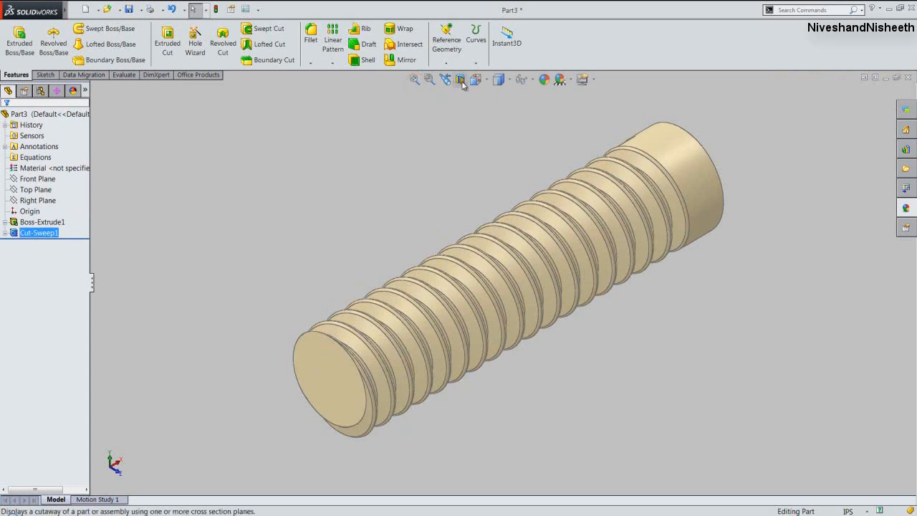
{"action": "left_click", "coordinate": [460, 79]}
{"action": "left_click", "coordinate": [6, 118]}
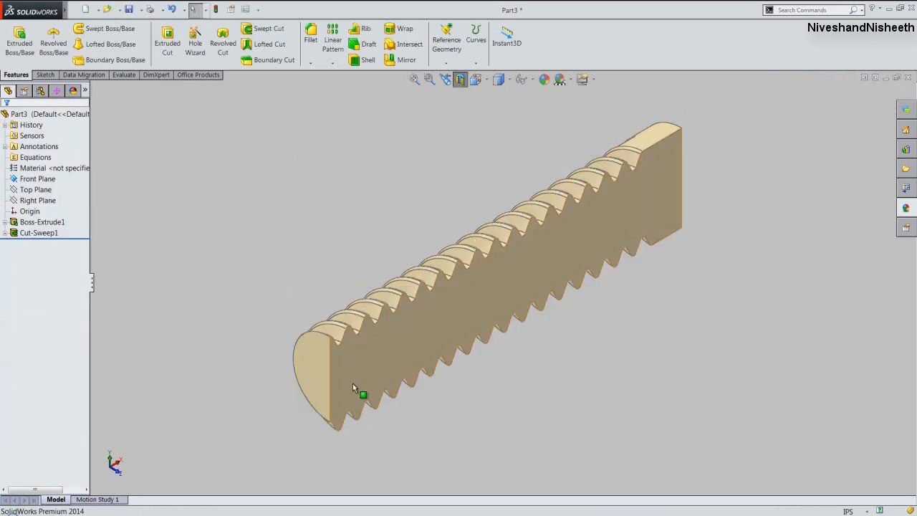
{"action": "scroll", "coordinate": [355, 363], "scroll_direction": "down", "scroll_amount": 5}
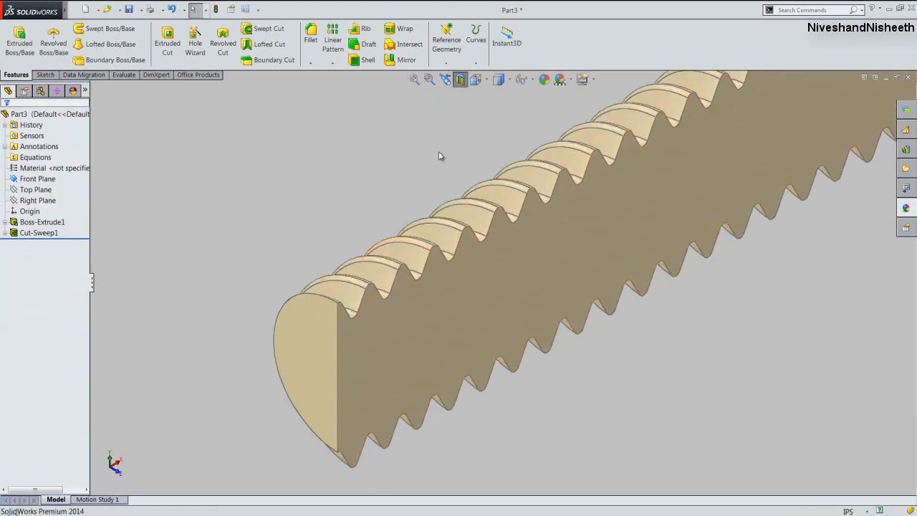
{"action": "left_click", "coordinate": [474, 79]}
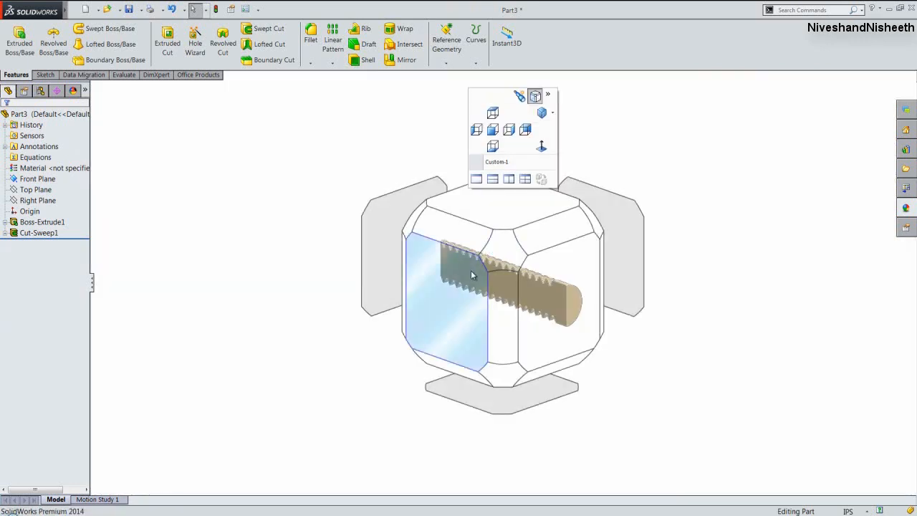
{"action": "left_click", "coordinate": [472, 274]}
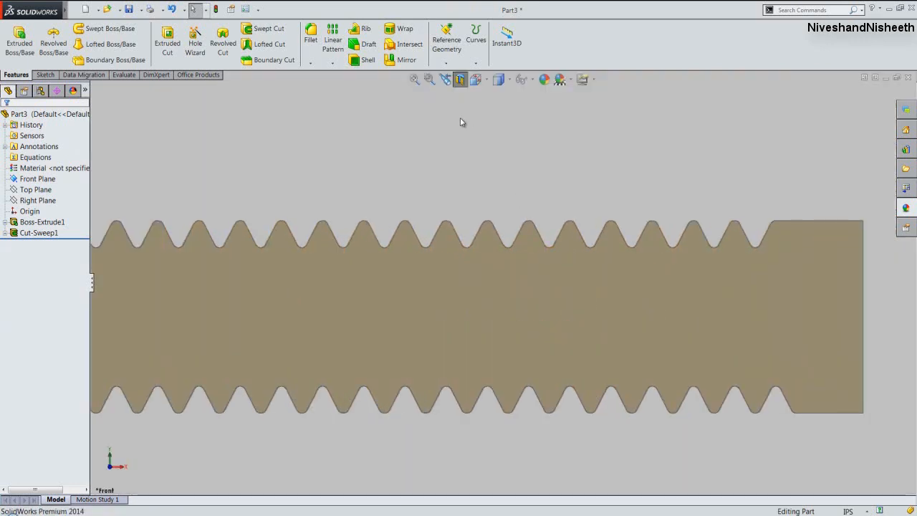
{"action": "left_click", "coordinate": [445, 78]}
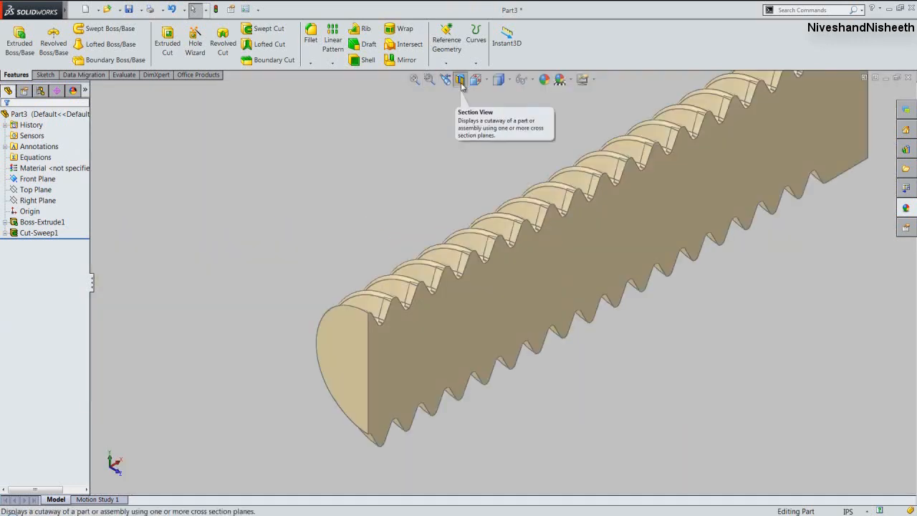
{"action": "left_click", "coordinate": [460, 80]}
{"action": "left_click", "coordinate": [414, 78]}
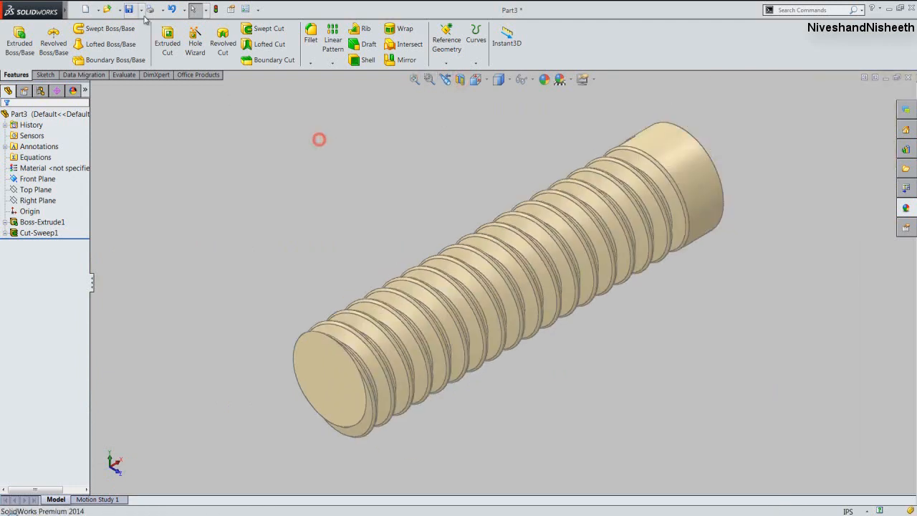
Start an extruded cut with a new sketch on the flat face at the cylinder's threaded end, viewed from the left side.
{"action": "left_click", "coordinate": [169, 62]}
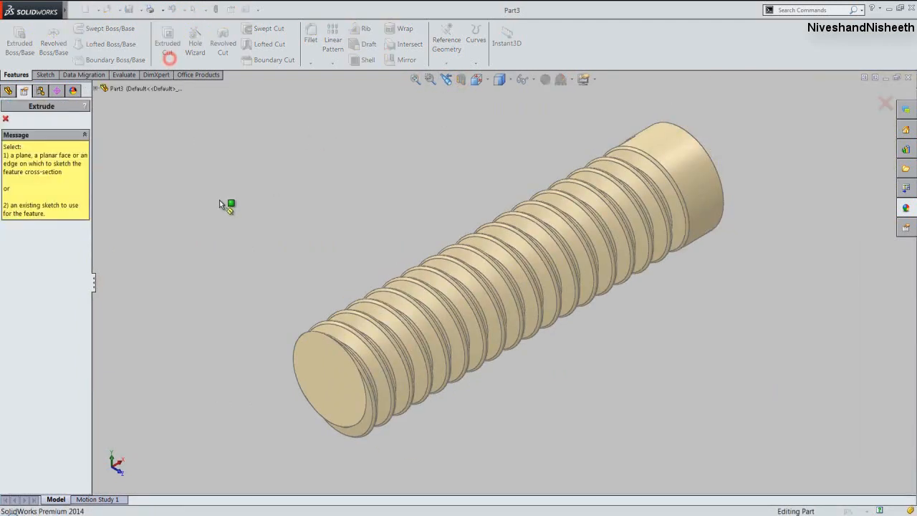
{"action": "left_click", "coordinate": [325, 372]}
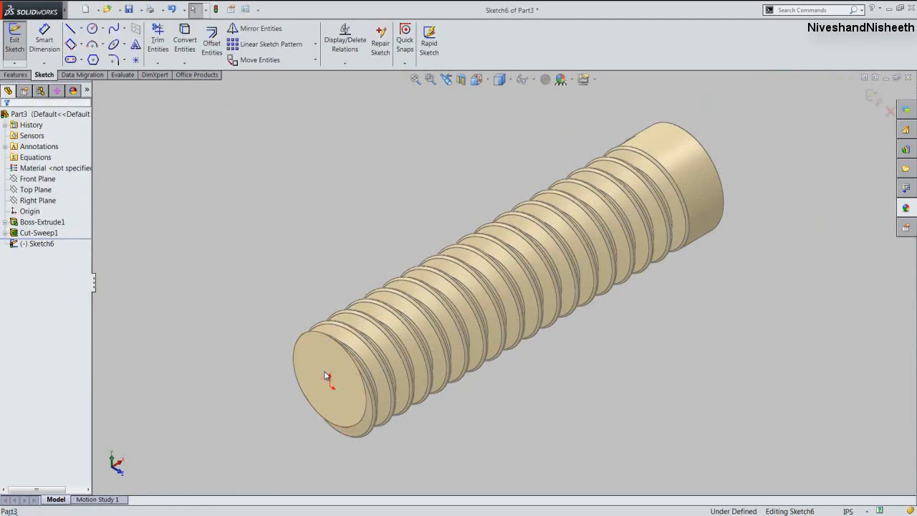
{"action": "left_click", "coordinate": [477, 81]}
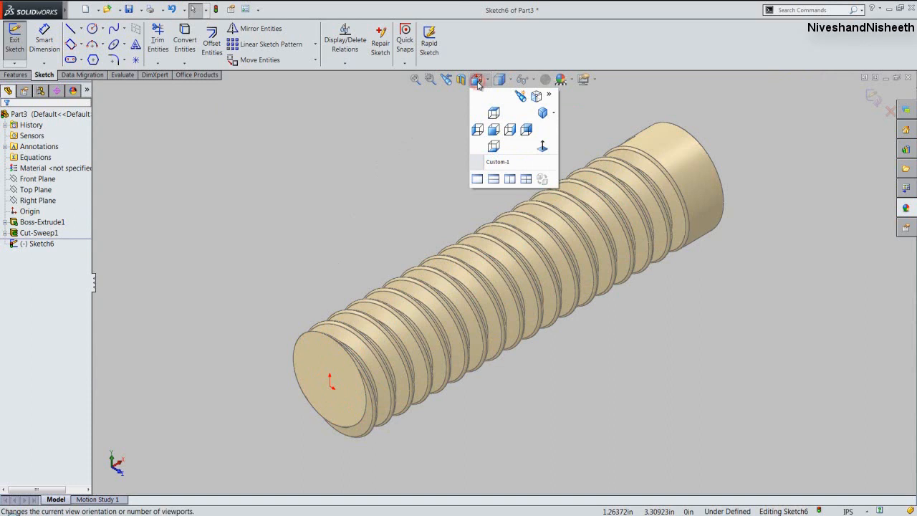
{"action": "left_click", "coordinate": [477, 130]}
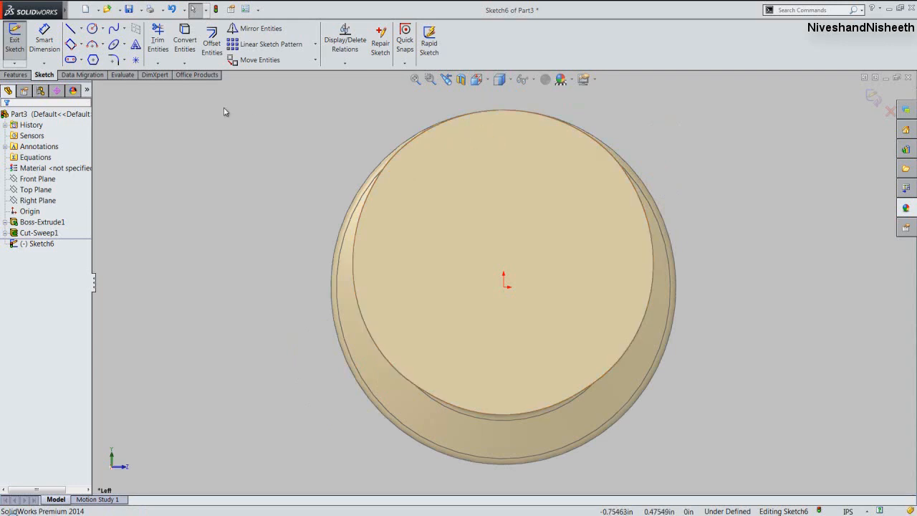
Sketch a vertical centerline about 1.01 in long and a horizontal one about 1.22 in long, crossing at the origin.
{"action": "left_click", "coordinate": [84, 31]}
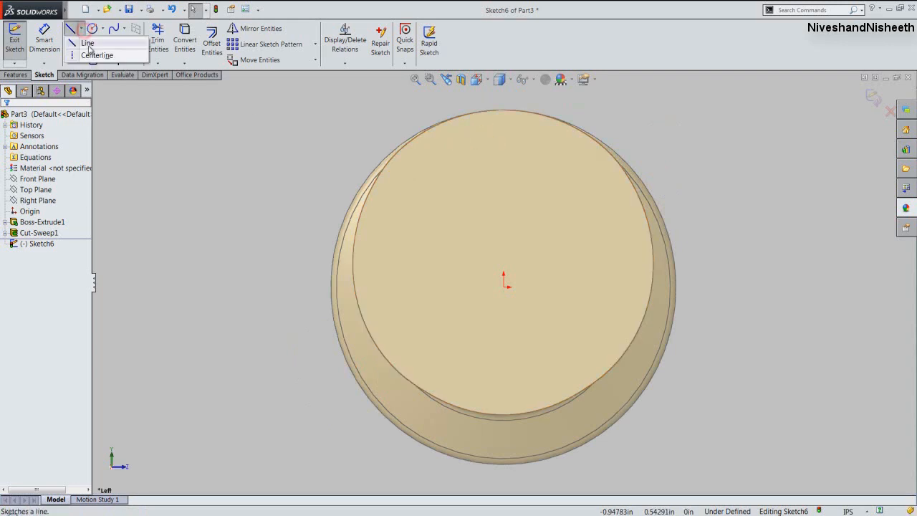
{"action": "left_click", "coordinate": [96, 55]}
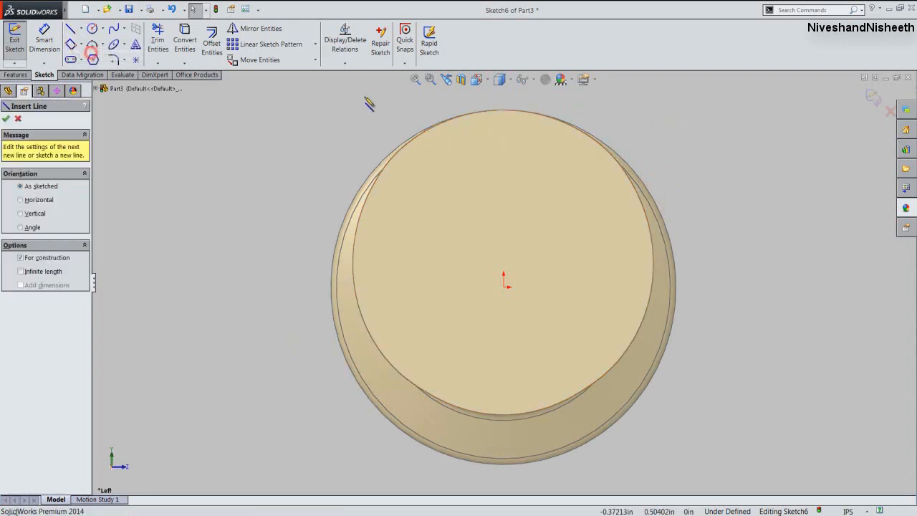
{"action": "left_click", "coordinate": [505, 97]}
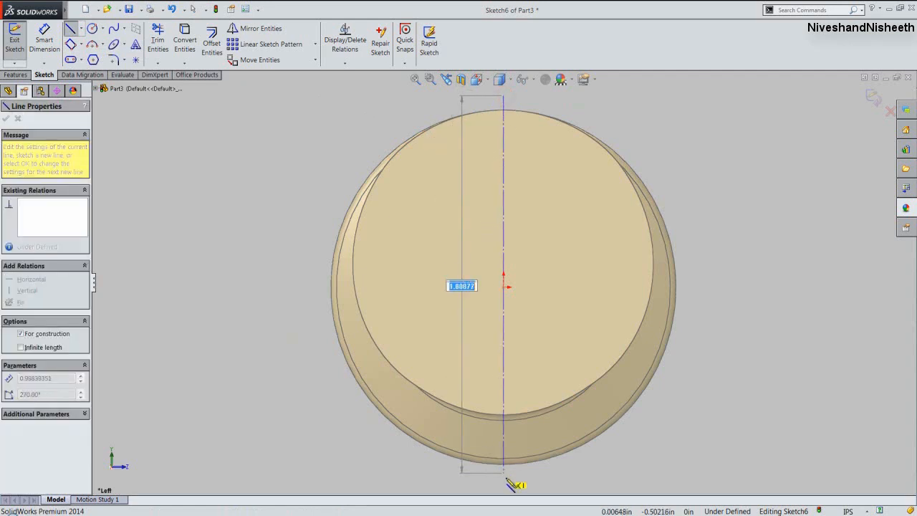
{"action": "left_click", "coordinate": [505, 478]}
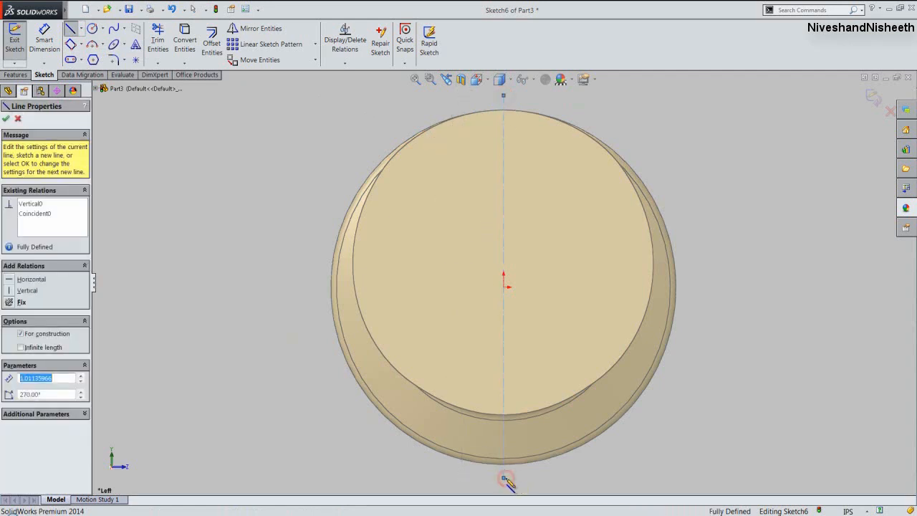
{"action": "double_click", "coordinate": [609, 466]}
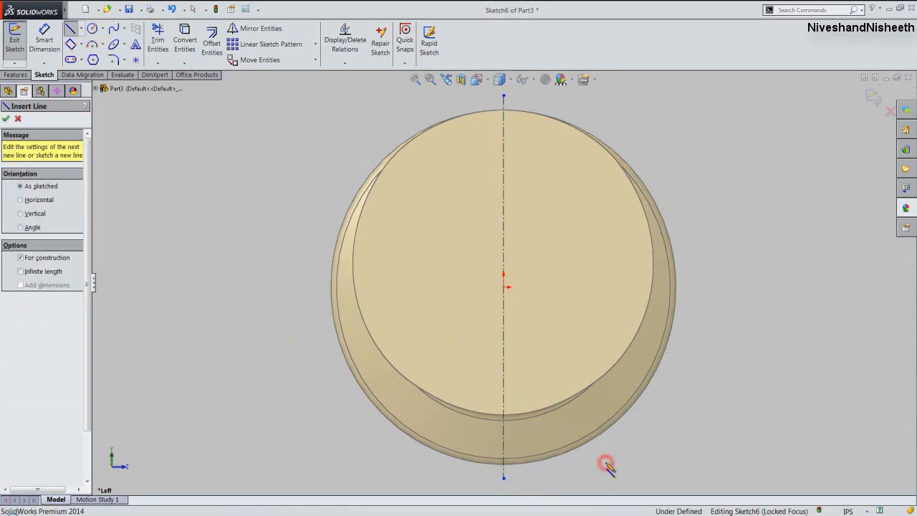
{"action": "left_click", "coordinate": [272, 287]}
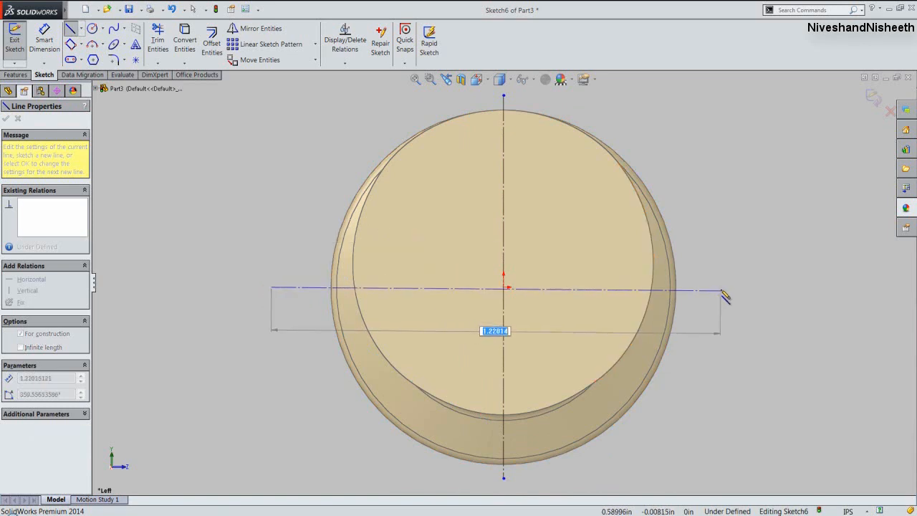
{"action": "left_click", "coordinate": [721, 288]}
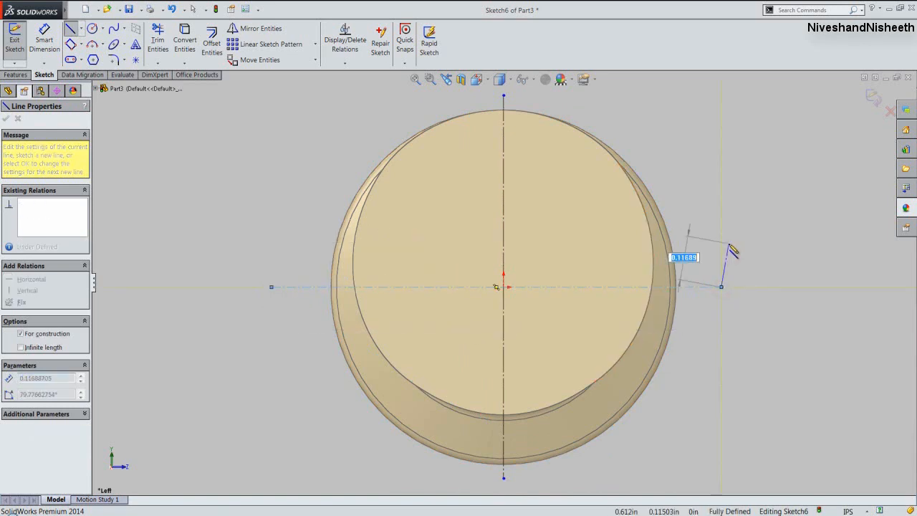
{"action": "key", "text": "Escape"}
{"action": "key", "text": "Escape"}
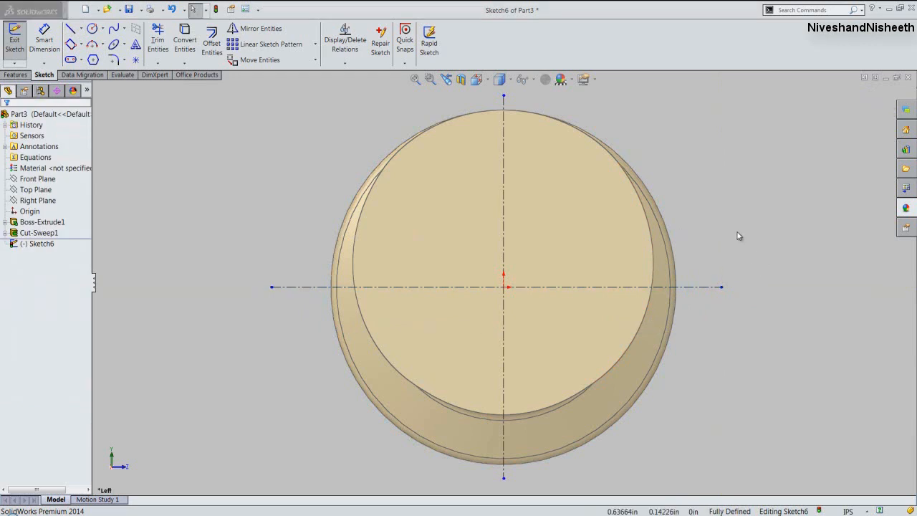
Sketch a corner rectangle about 0.285 in wide and 0.76 in high, overlapping the +Z side of the round face.
{"action": "right_click", "coordinate": [721, 174]}
{"action": "left_click", "coordinate": [737, 163]}
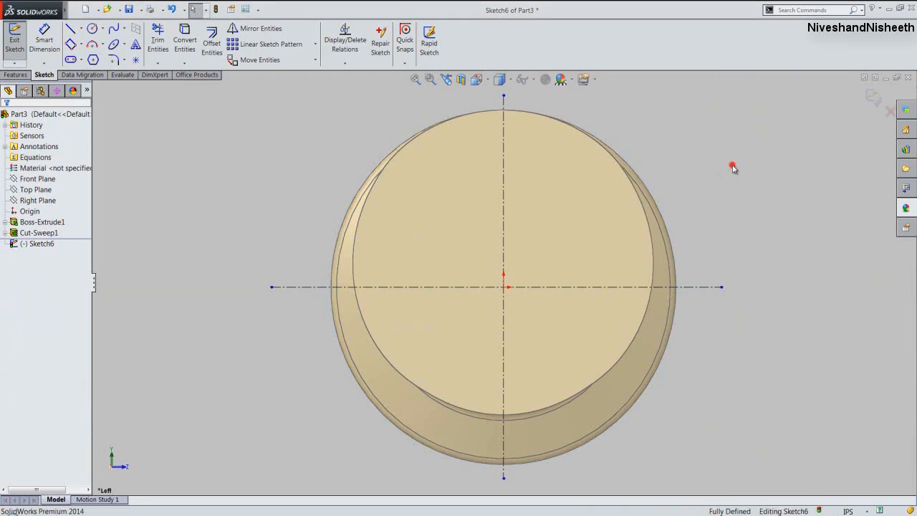
{"action": "left_click", "coordinate": [601, 118]}
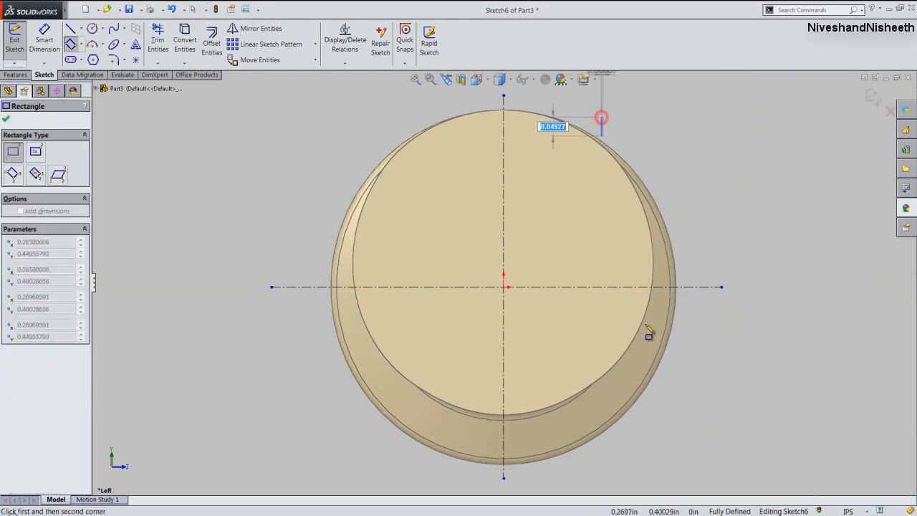
{"action": "left_click", "coordinate": [706, 405]}
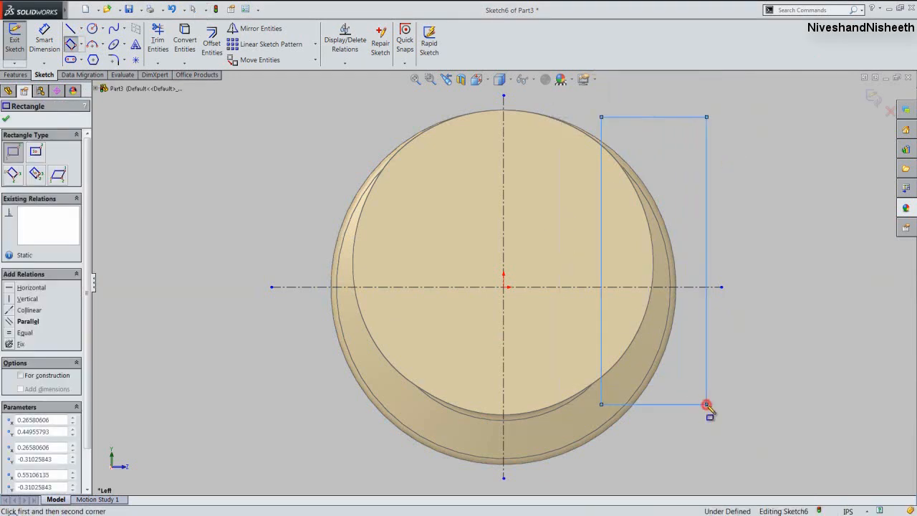
{"action": "right_click", "coordinate": [764, 273]}
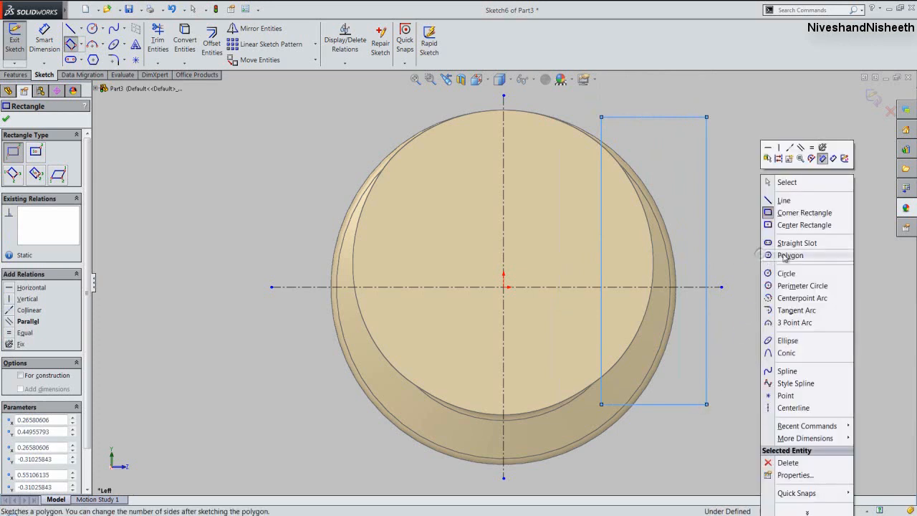
{"action": "left_click", "coordinate": [782, 183]}
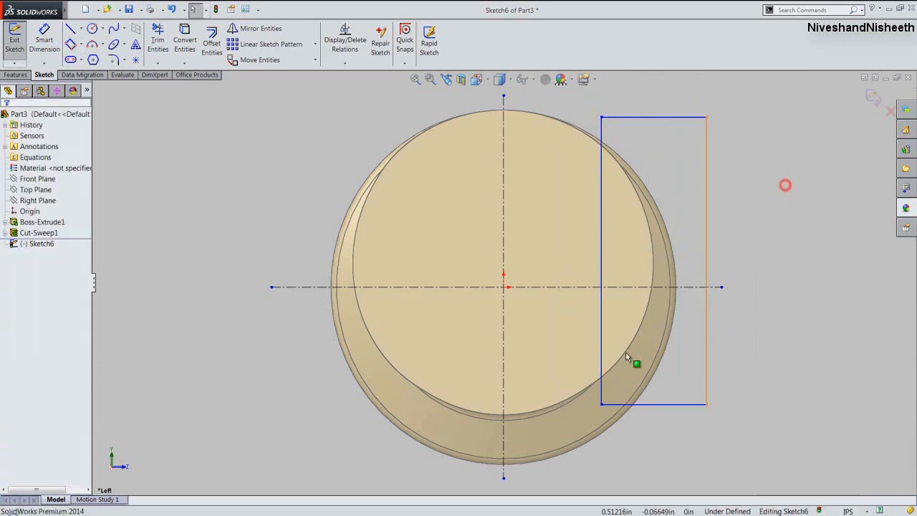
Make the midpoint of the rectangle's inner vertical edge coincident with the horizontal centerline.
{"action": "key", "text": "z"}
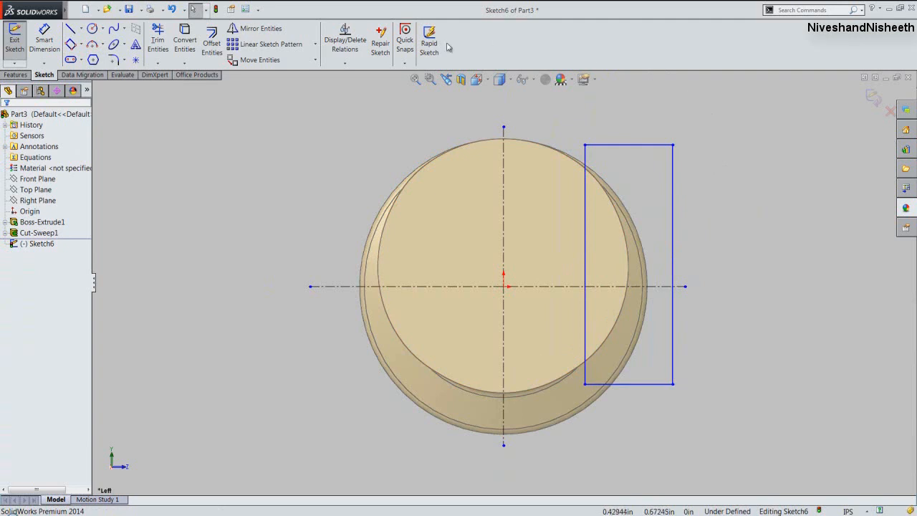
{"action": "left_click", "coordinate": [345, 66]}
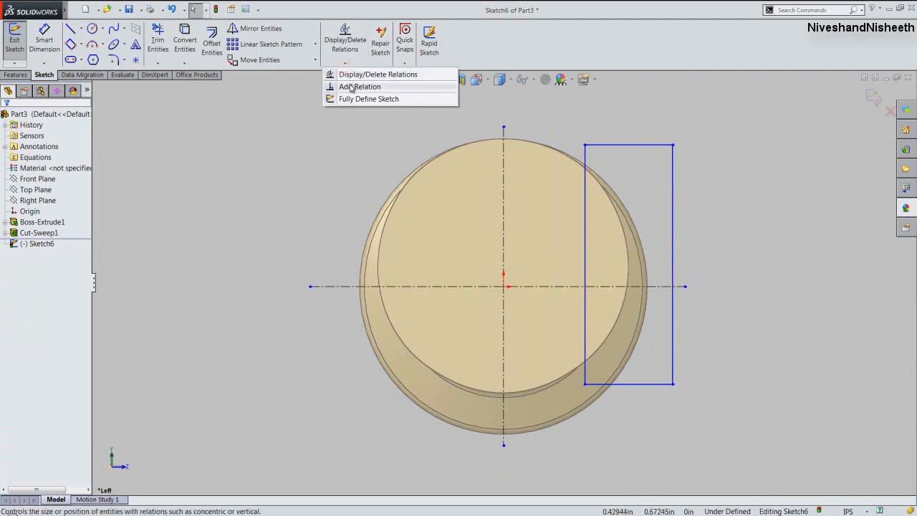
{"action": "left_click", "coordinate": [351, 86]}
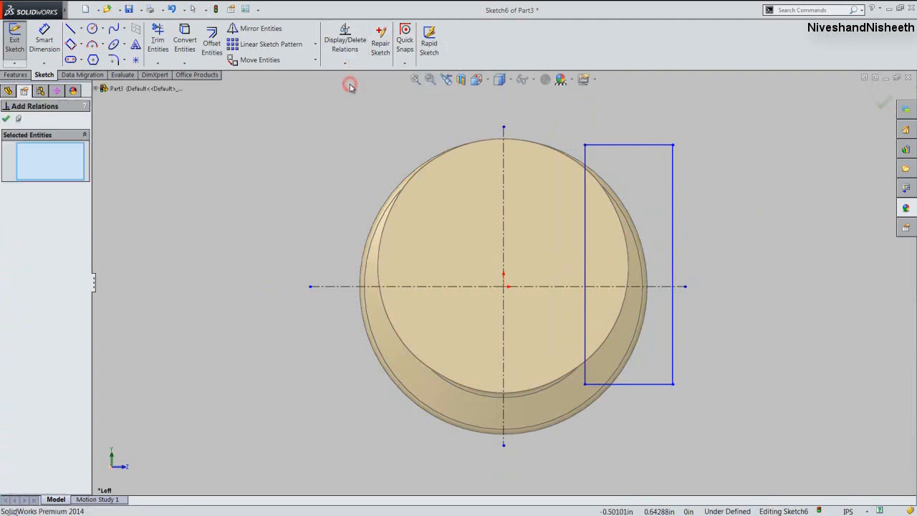
{"action": "right_click", "coordinate": [584, 233]}
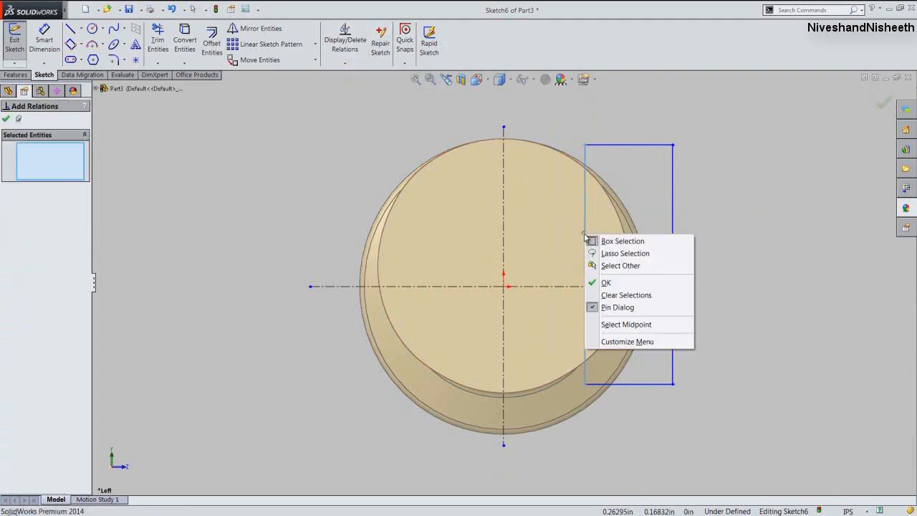
{"action": "left_click", "coordinate": [620, 324]}
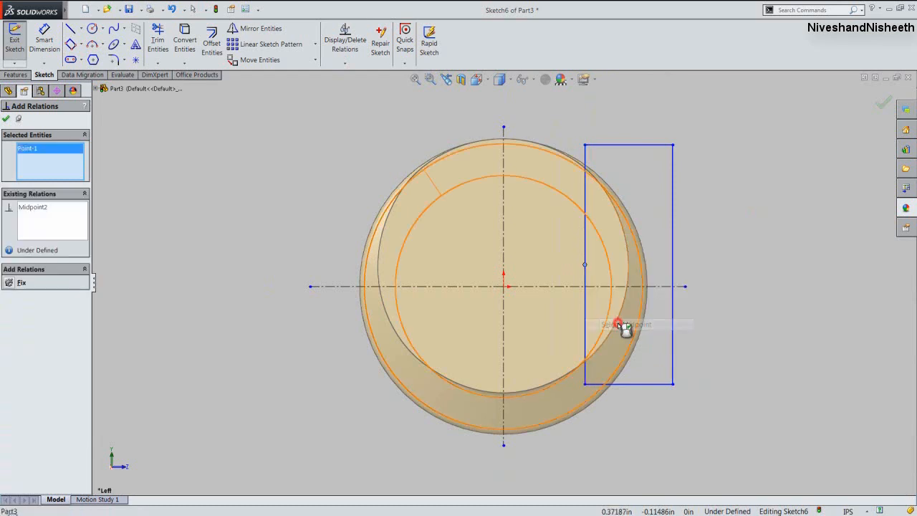
{"action": "left_click", "coordinate": [542, 288]}
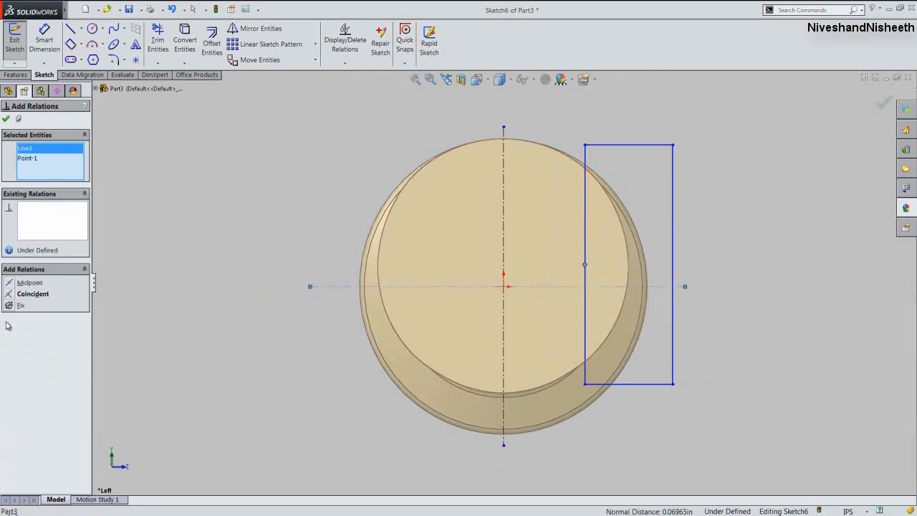
{"action": "left_click", "coordinate": [28, 294]}
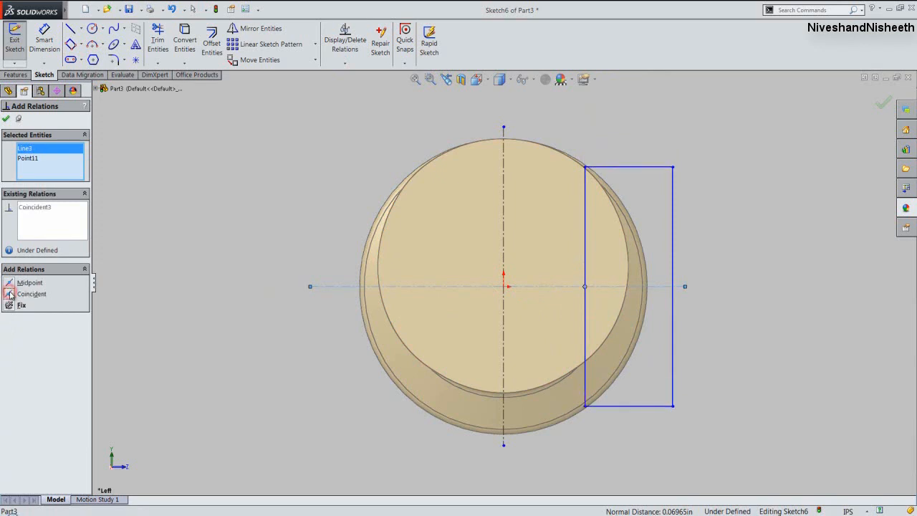
{"action": "left_click", "coordinate": [8, 119]}
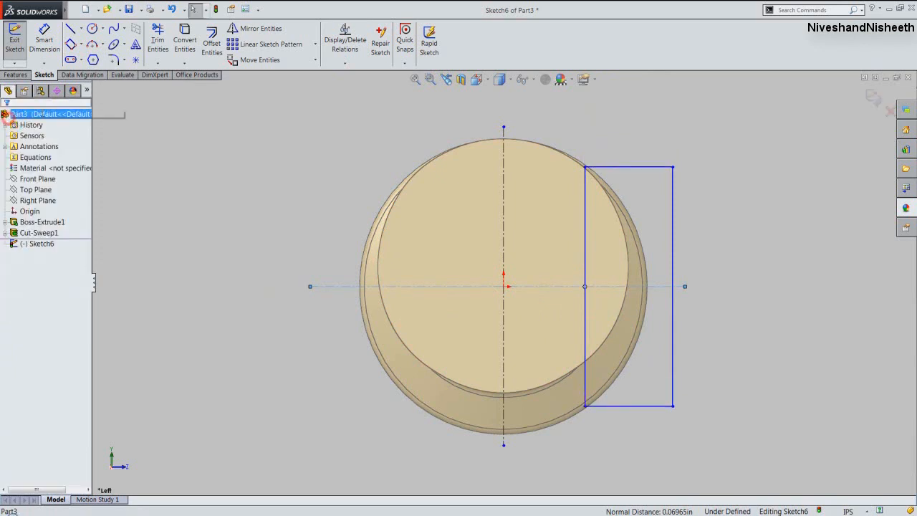
Dimension the distance from the vertical centerline to the rectangle's inner vertical edge as 0.25 in.
{"action": "left_click", "coordinate": [44, 40]}
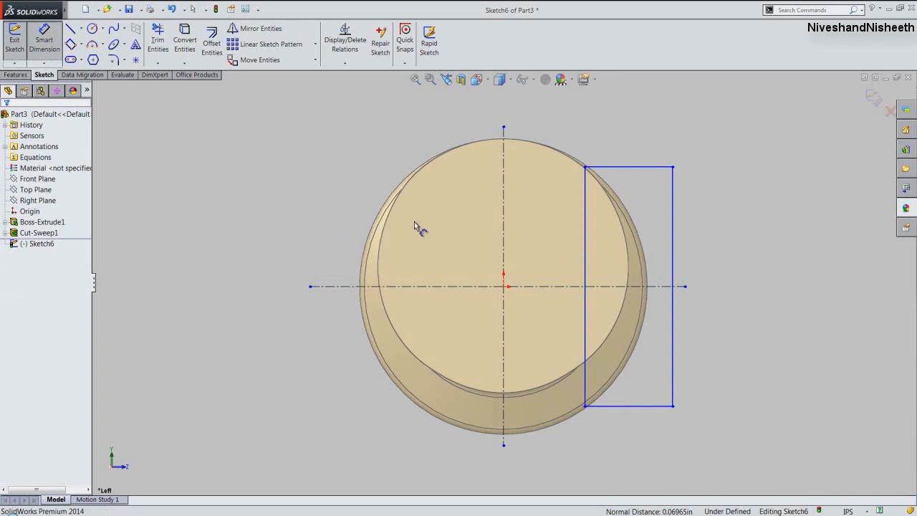
{"action": "left_click", "coordinate": [505, 235]}
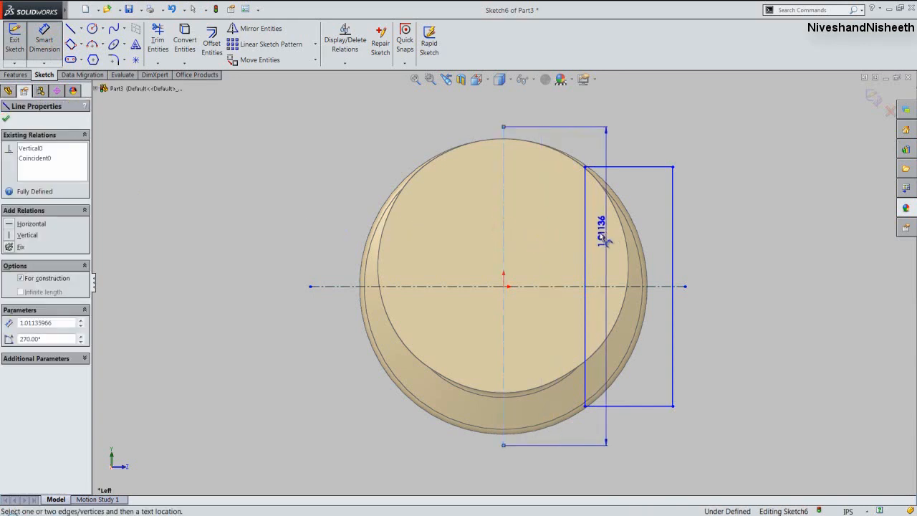
{"action": "left_click", "coordinate": [586, 239]}
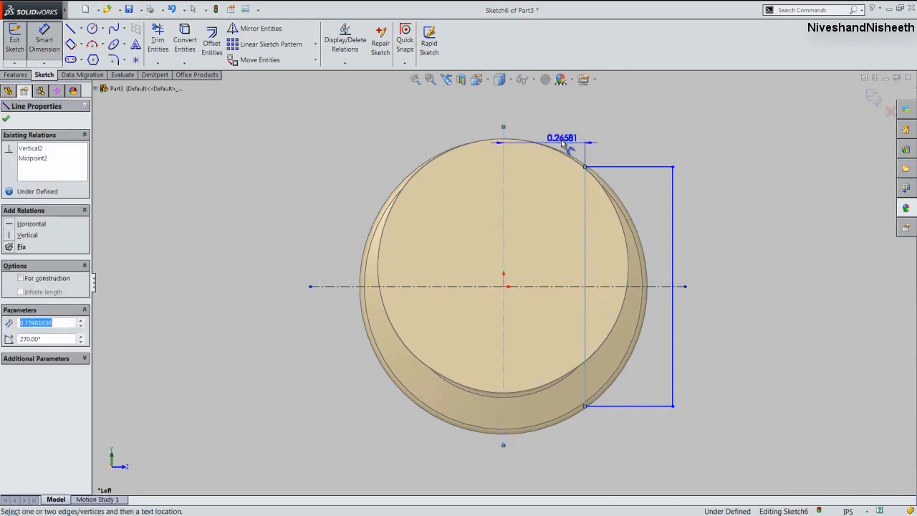
{"action": "left_click", "coordinate": [563, 136]}
{"action": "type", "text": ".25"}
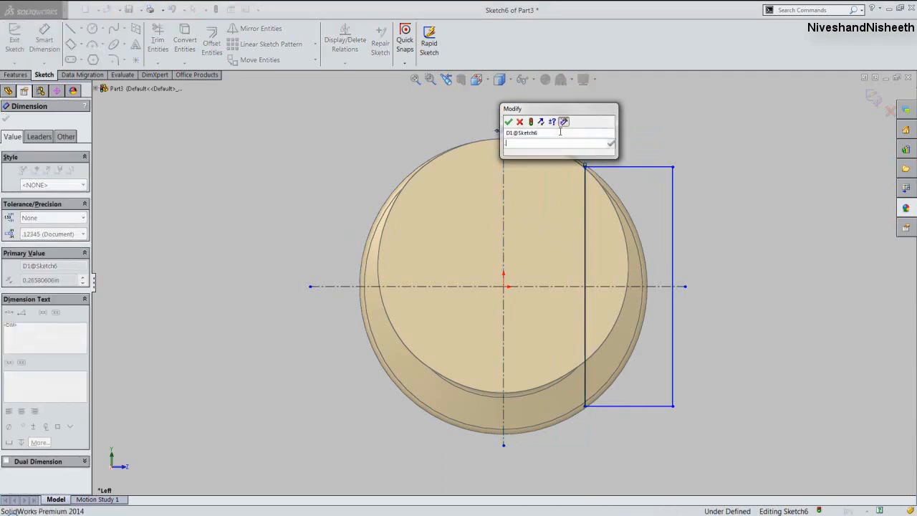
{"action": "key", "text": "Return"}
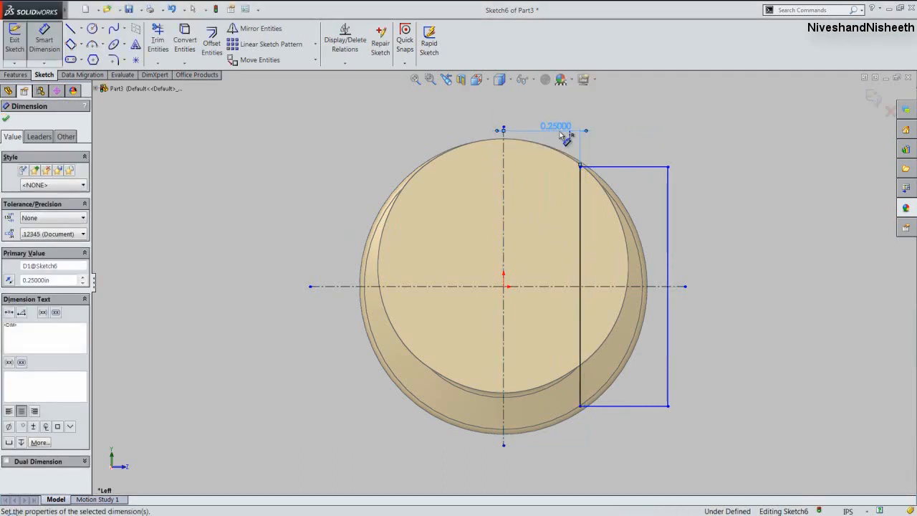
Dimension the rectangle's width as 0.29157 in.
{"action": "left_click", "coordinate": [635, 169]}
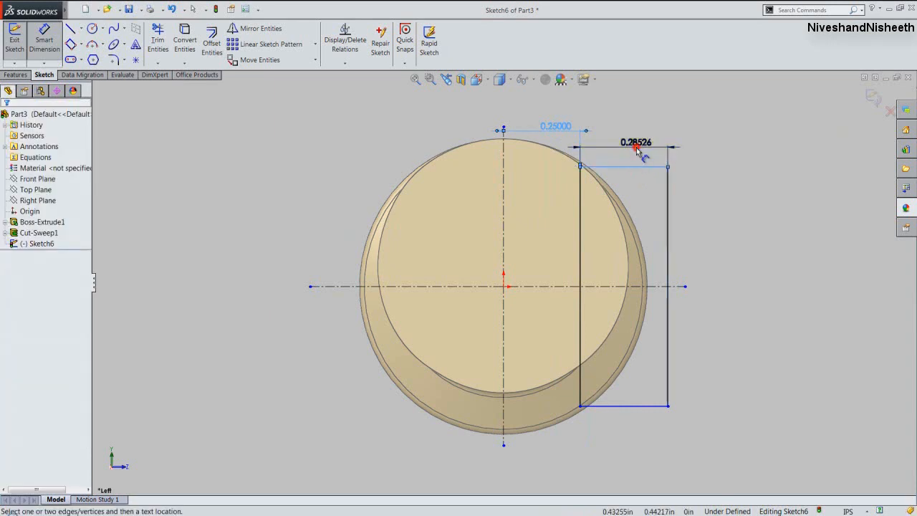
{"action": "left_click", "coordinate": [637, 145]}
{"action": "type", "text": ".29157"}
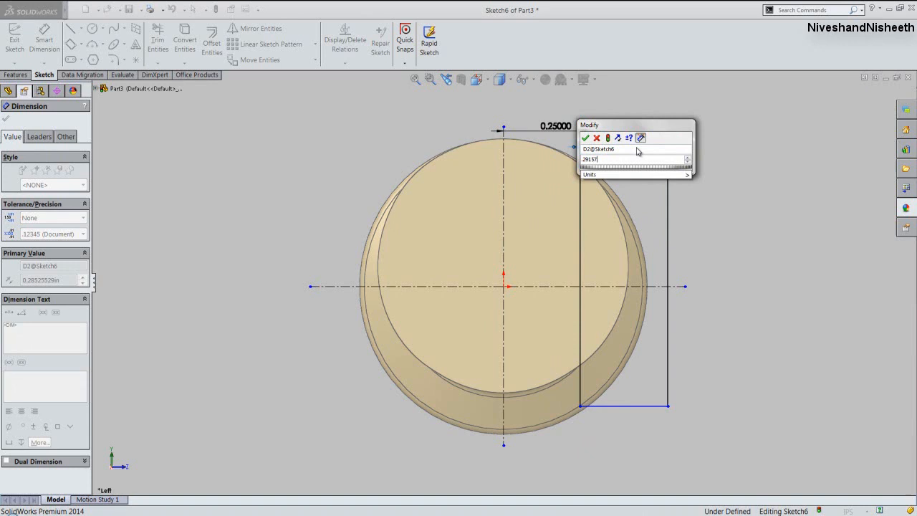
{"action": "key", "text": "Return"}
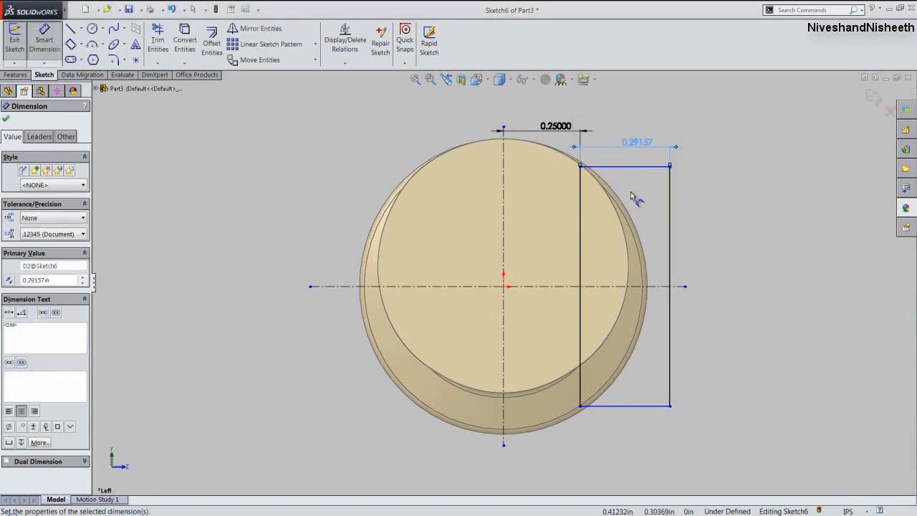
Dimension the rectangle's height as 1.05053 in and finish dimensioning.
{"action": "left_click", "coordinate": [668, 223]}
{"action": "left_click", "coordinate": [706, 240]}
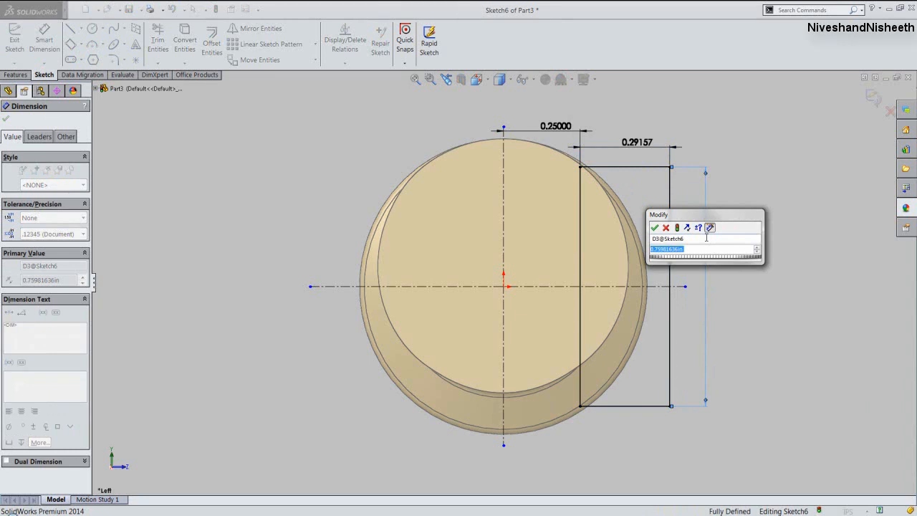
{"action": "type", "text": "1.05"}
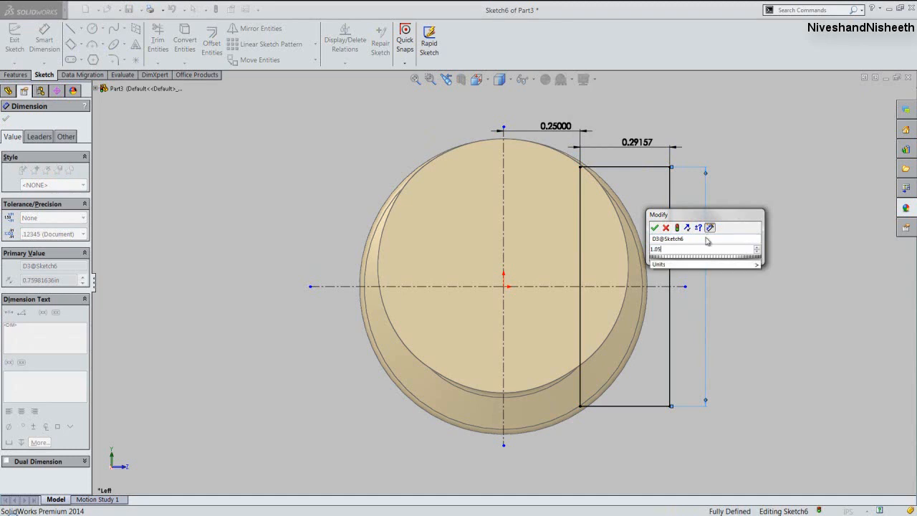
{"action": "type", "text": "053"}
{"action": "key", "text": "Return"}
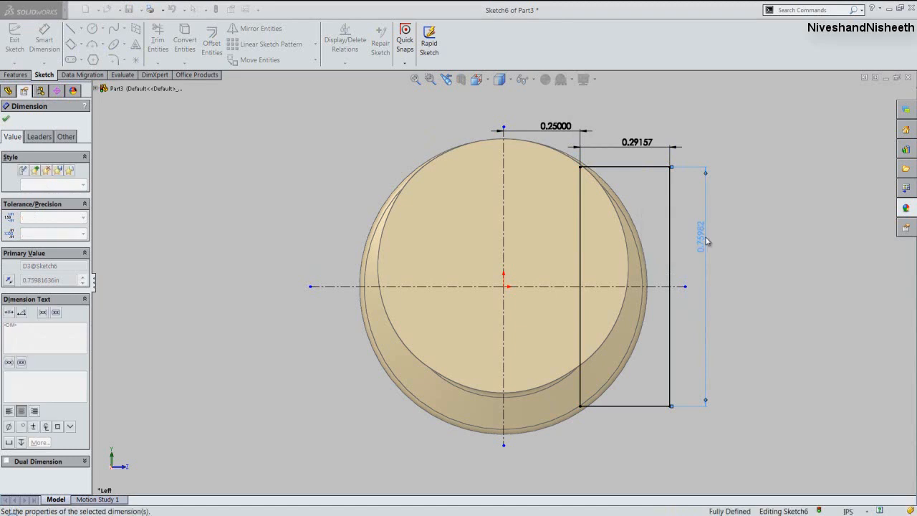
{"action": "right_click", "coordinate": [741, 184]}
{"action": "left_click", "coordinate": [767, 216]}
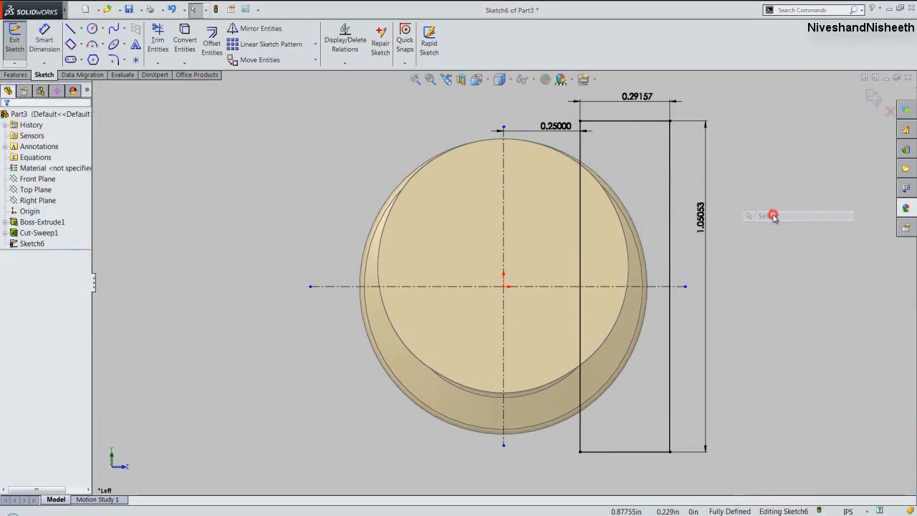
Cut the dimensioned rectangle along the full length of the part with an extruded cut set to Through All.
{"action": "left_click", "coordinate": [872, 98]}
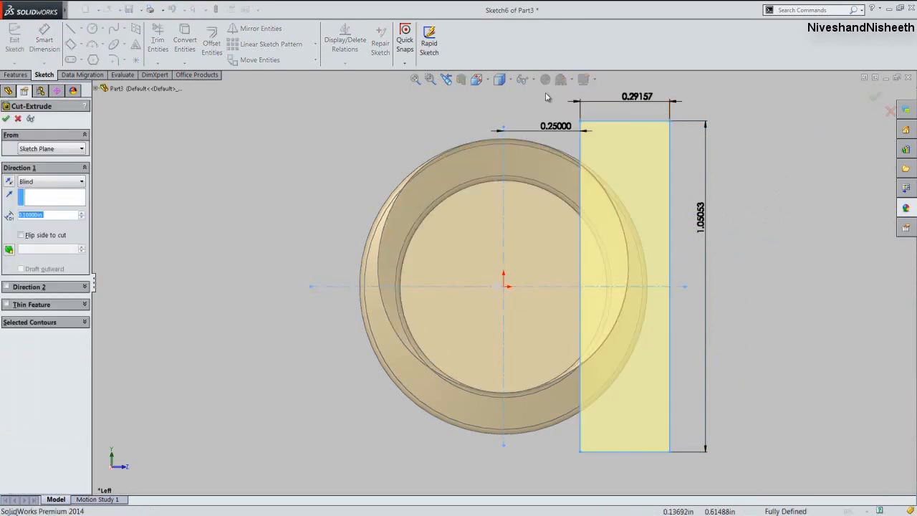
{"action": "left_click", "coordinate": [486, 81]}
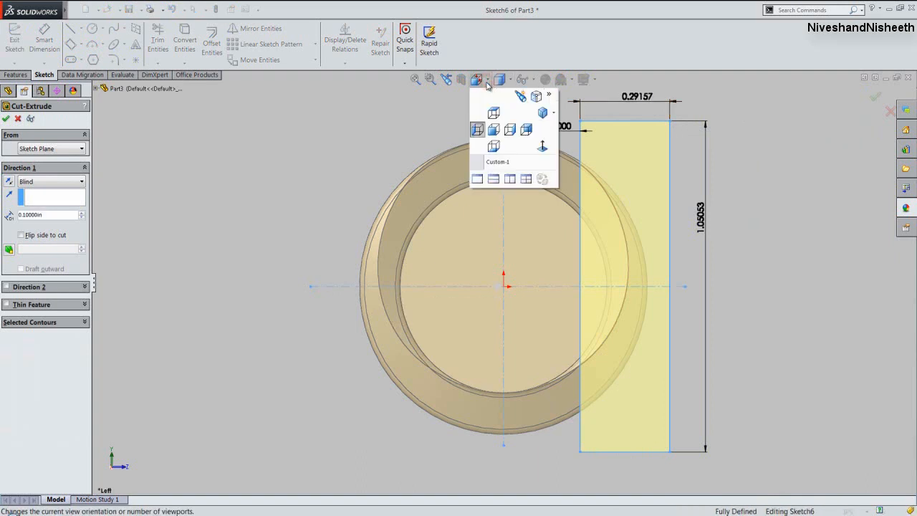
{"action": "left_click", "coordinate": [542, 113]}
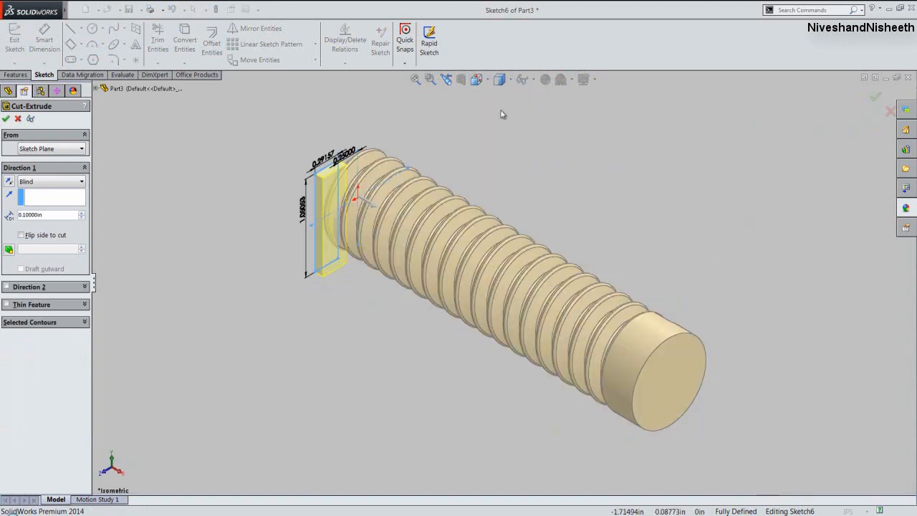
{"action": "left_click", "coordinate": [68, 181]}
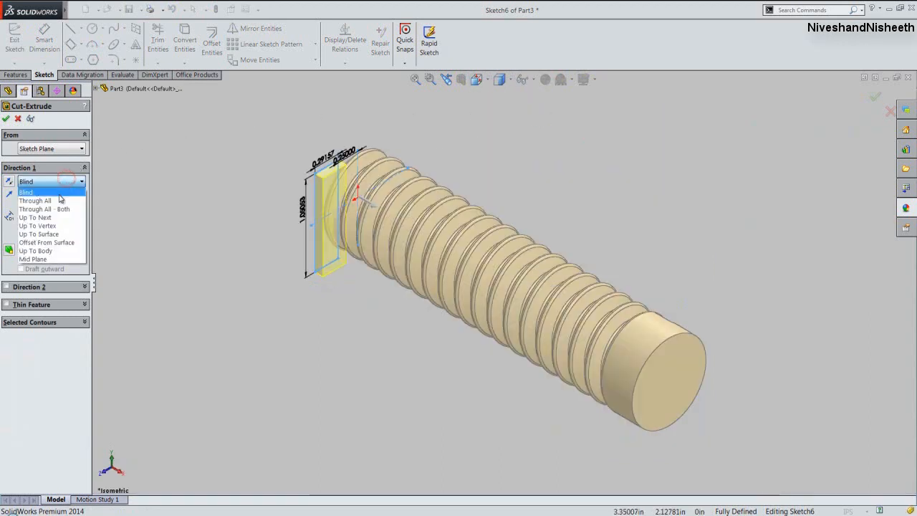
{"action": "left_click", "coordinate": [42, 190]}
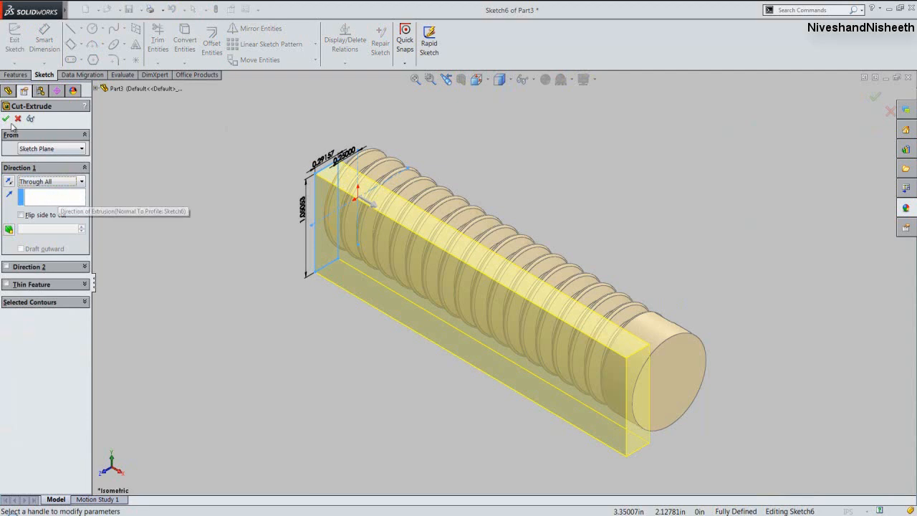
{"action": "key", "text": "Return"}
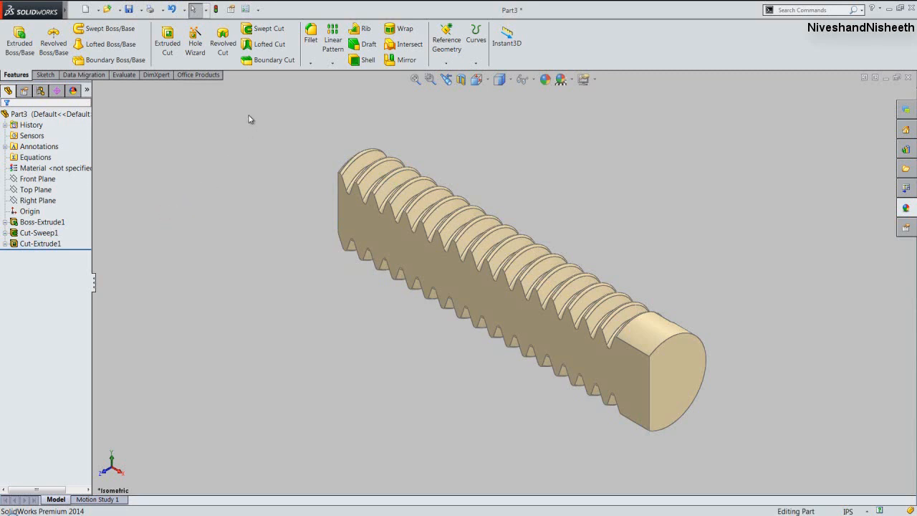
Mirror the extruded cut about the Front Plane to flatten the opposite side of the part.
{"action": "left_click", "coordinate": [398, 61]}
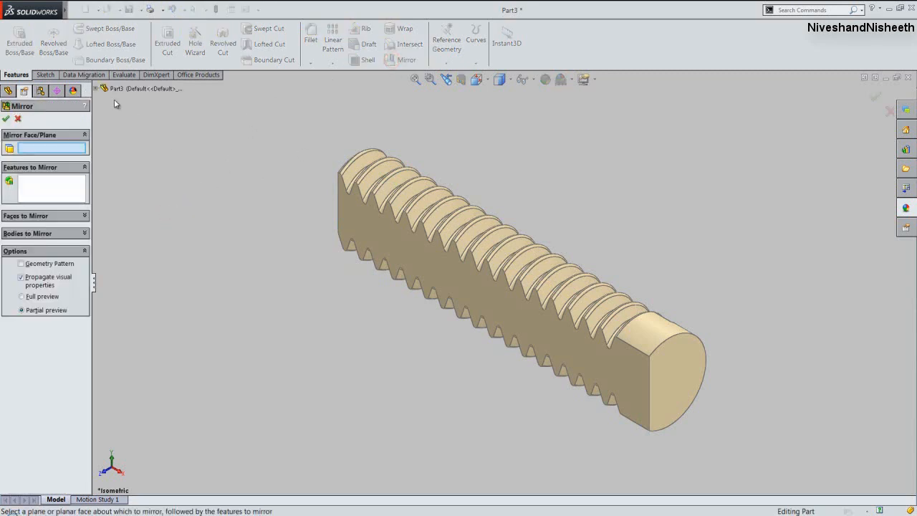
{"action": "left_click", "coordinate": [97, 89]}
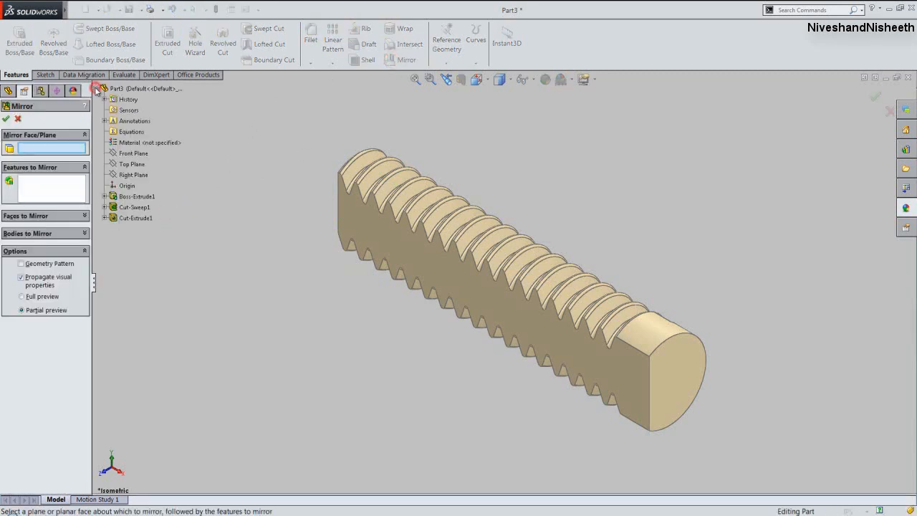
{"action": "left_click", "coordinate": [123, 153]}
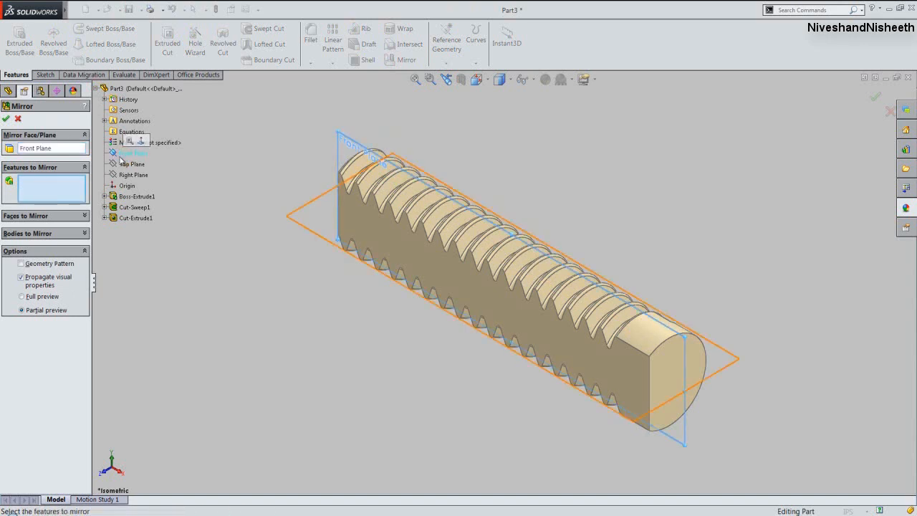
{"action": "left_click", "coordinate": [130, 218]}
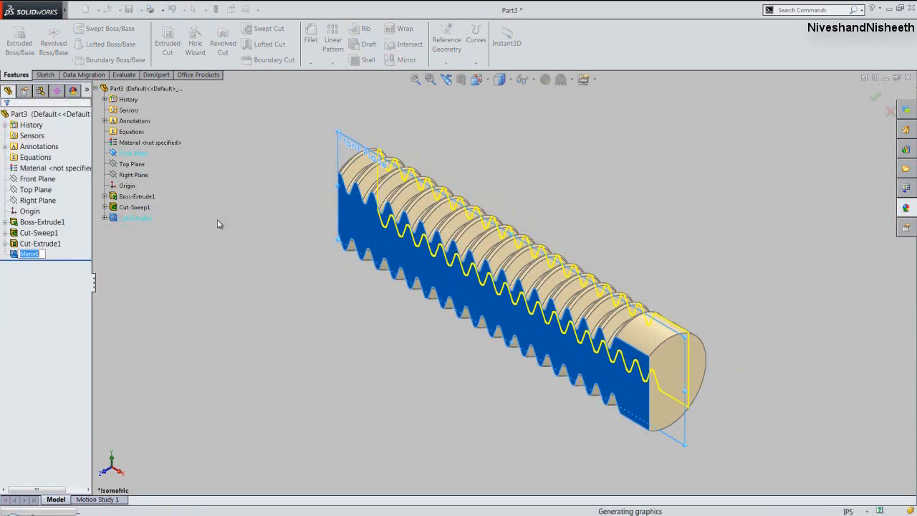
{"action": "middle_click_drag", "start_coordinate": [452, 297], "coordinate": [567, 502]}
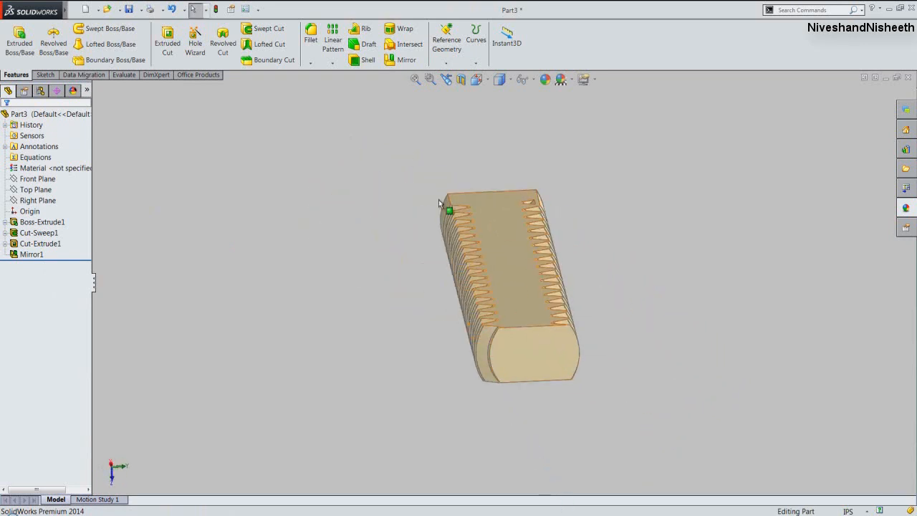
{"action": "left_click", "coordinate": [449, 80]}
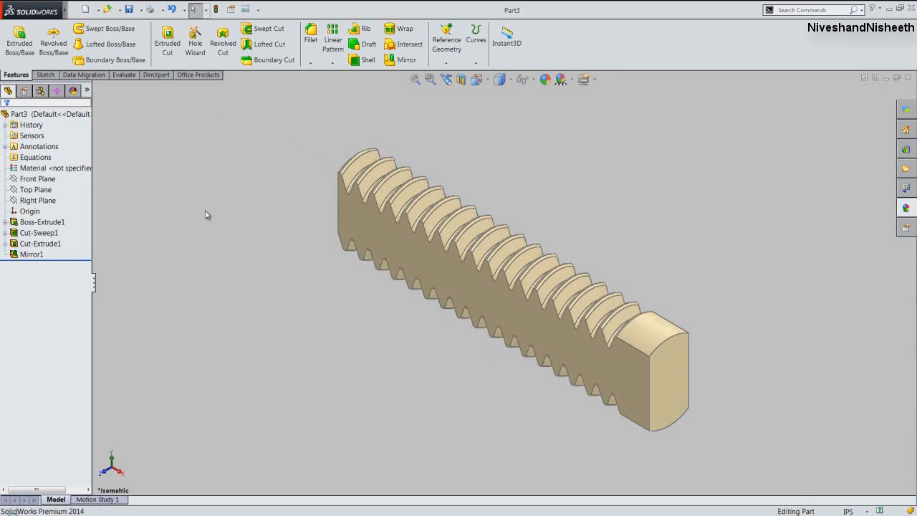
{"action": "left_click", "coordinate": [234, 250]}
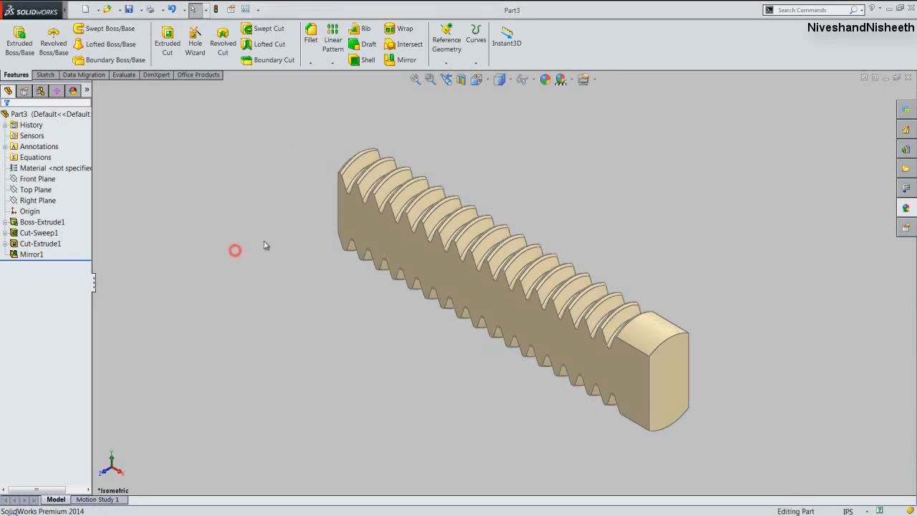
Sketch a corner rectangle 3.5 in long and 0.37444 in high on the flat face made by the extruded cut.
{"action": "left_click", "coordinate": [361, 230]}
{"action": "left_click", "coordinate": [398, 197]}
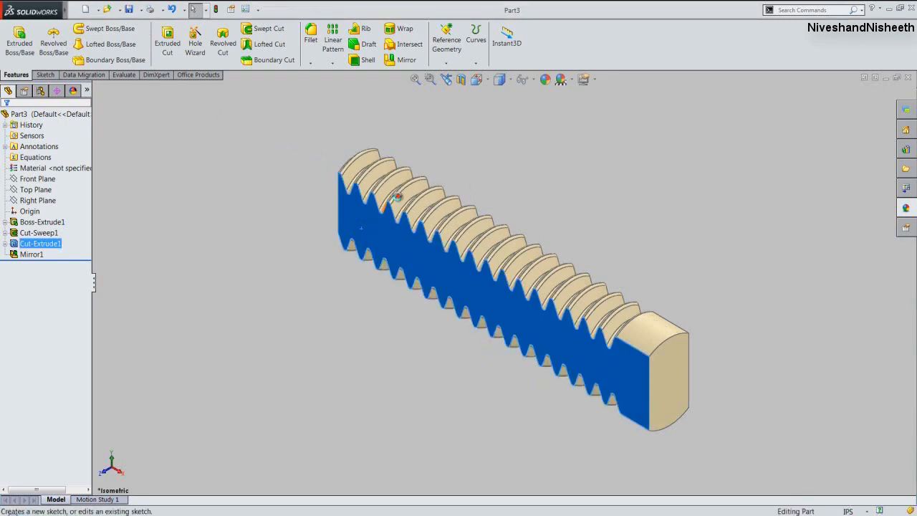
{"action": "left_click", "coordinate": [476, 79]}
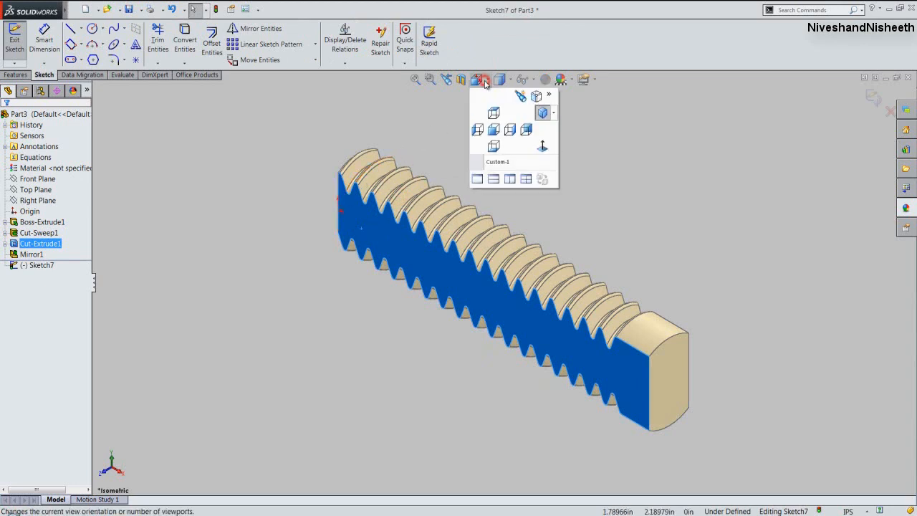
{"action": "left_click", "coordinate": [493, 129]}
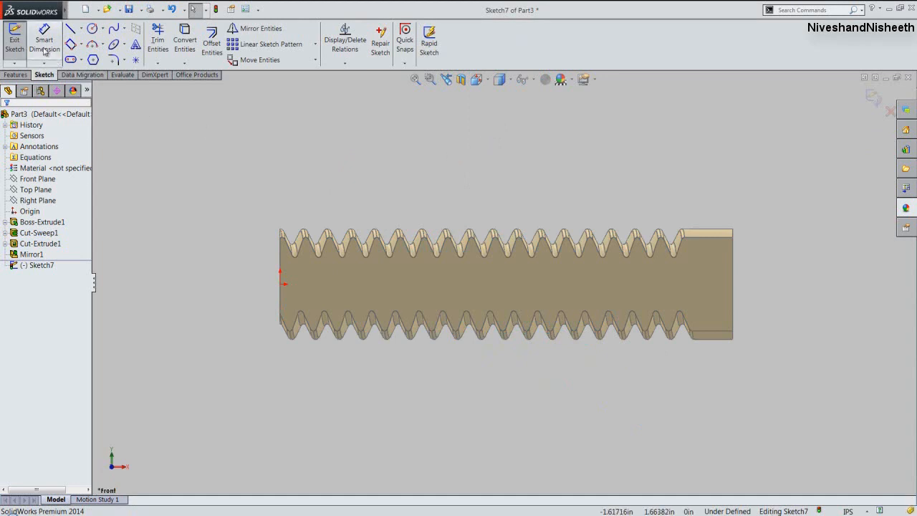
{"action": "left_click", "coordinate": [80, 44]}
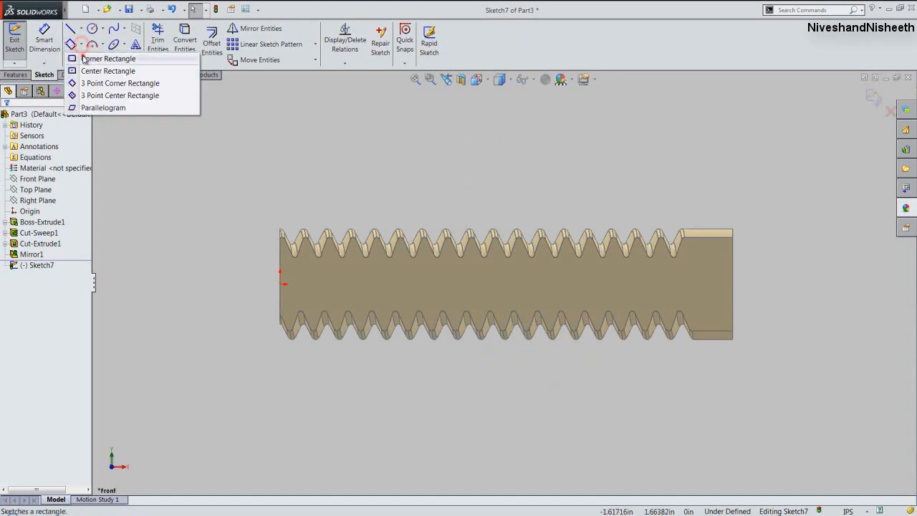
{"action": "left_click", "coordinate": [79, 57]}
{"action": "left_click", "coordinate": [298, 270]}
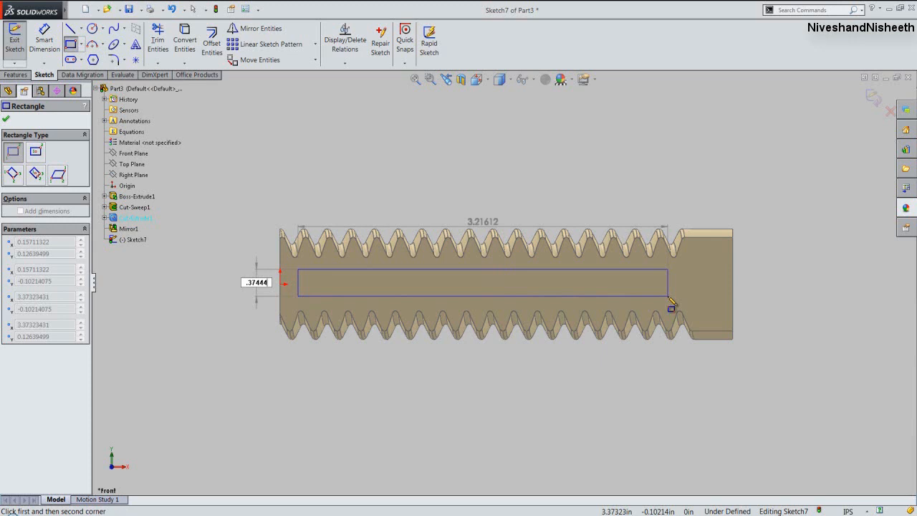
{"action": "key", "text": "Tab"}
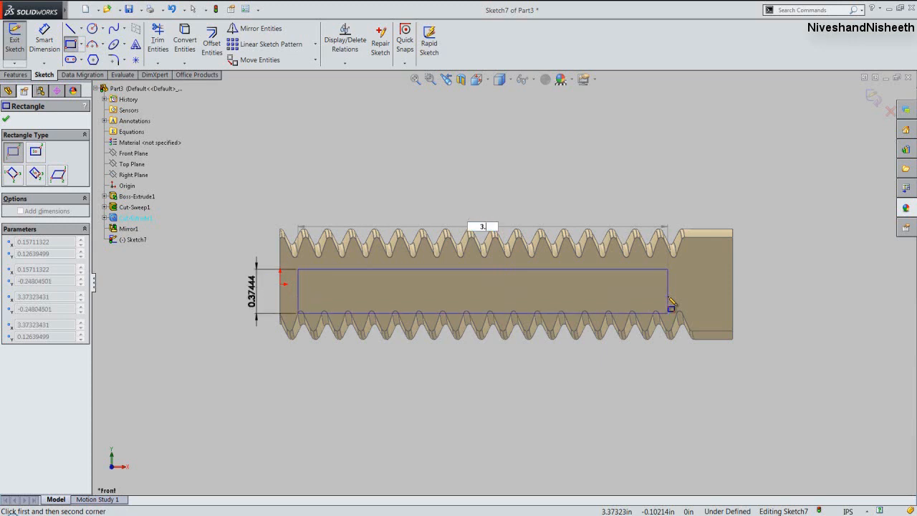
{"action": "type", "text": "3.5"}
{"action": "key", "text": "Return"}
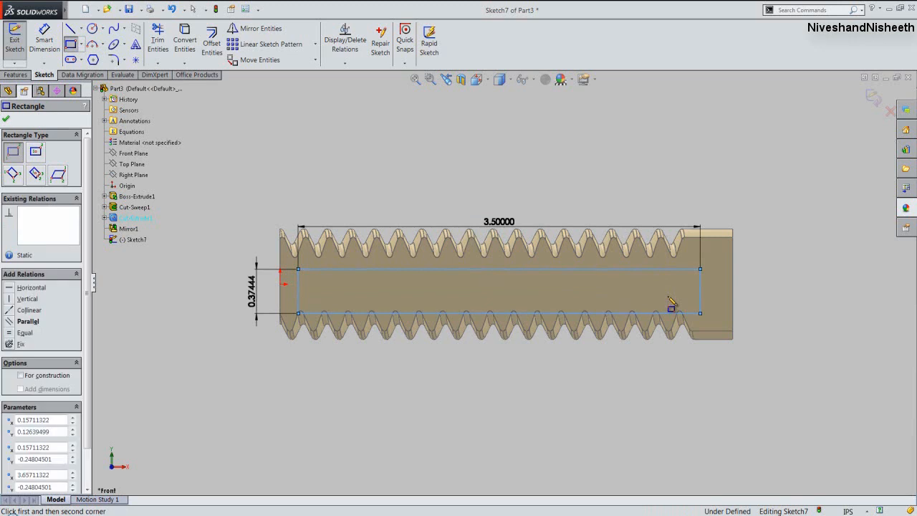
{"action": "left_click", "coordinate": [7, 120]}
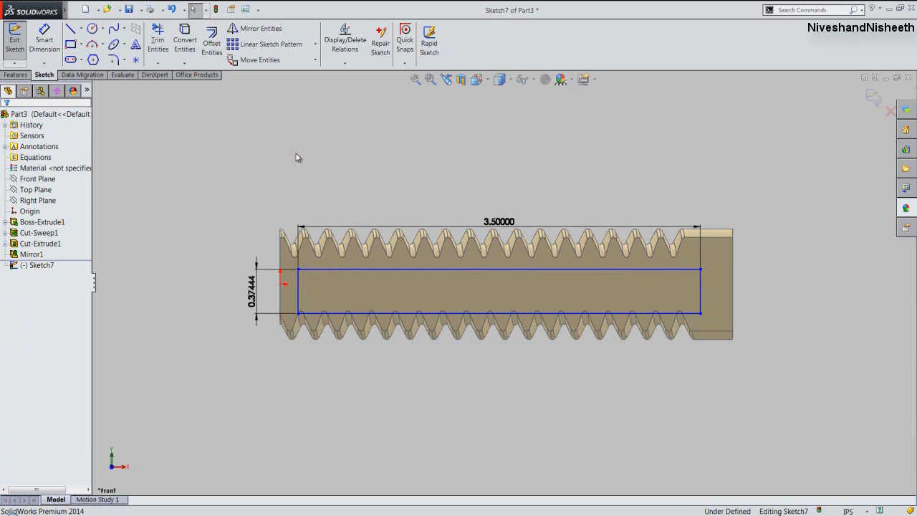
Add a horizontal relation between the origin and the midpoint of the rectangle's short edge nearest to it.
{"action": "left_click", "coordinate": [346, 63]}
{"action": "left_click", "coordinate": [348, 86]}
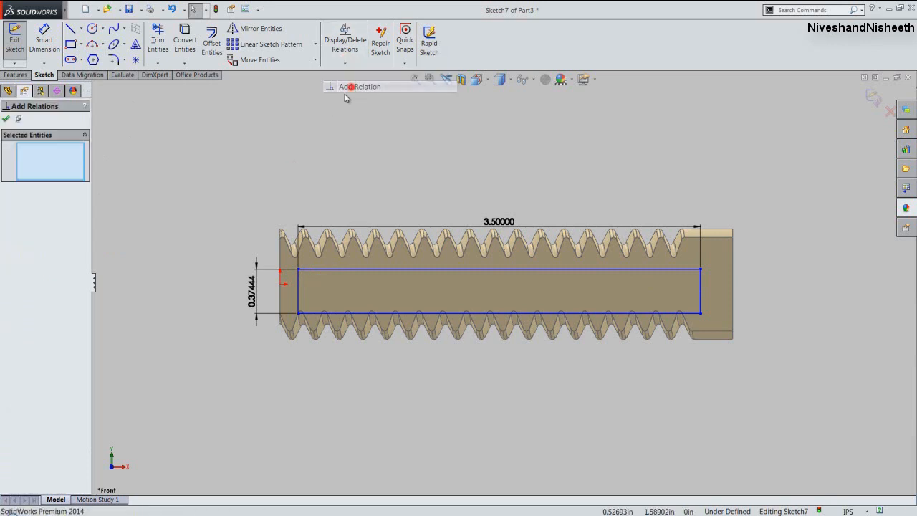
{"action": "right_click", "coordinate": [298, 296]}
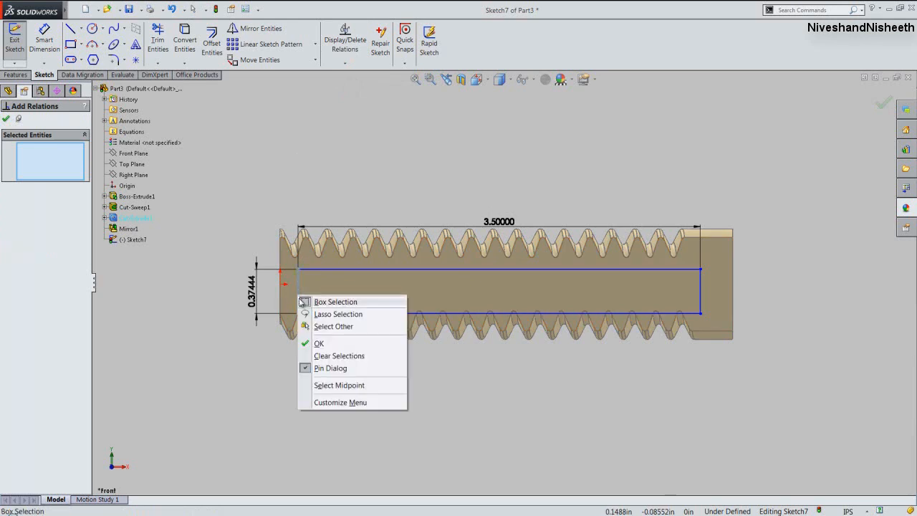
{"action": "left_click", "coordinate": [336, 385]}
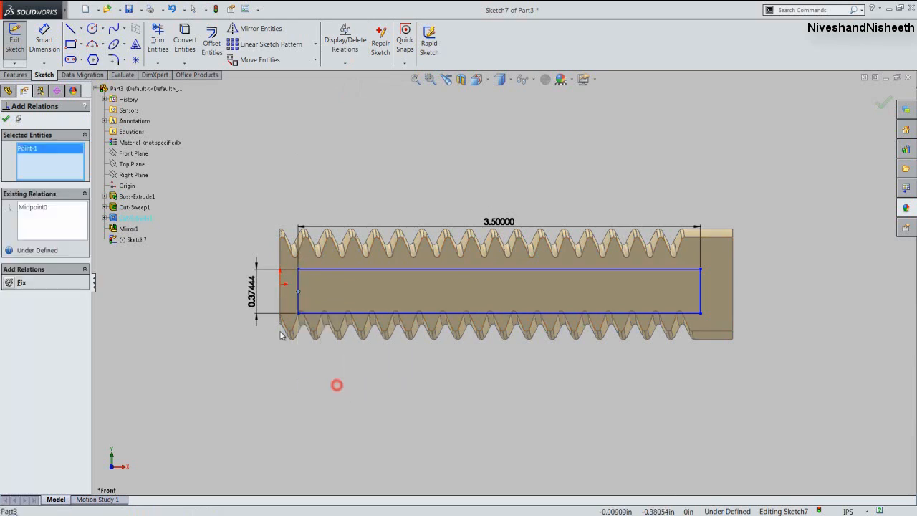
{"action": "left_click", "coordinate": [280, 284]}
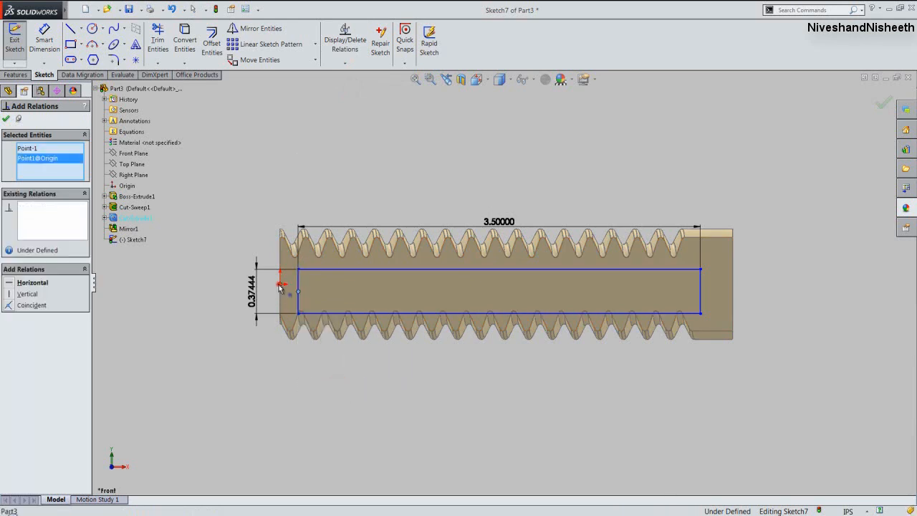
{"action": "left_click", "coordinate": [11, 285]}
{"action": "left_click", "coordinate": [6, 120]}
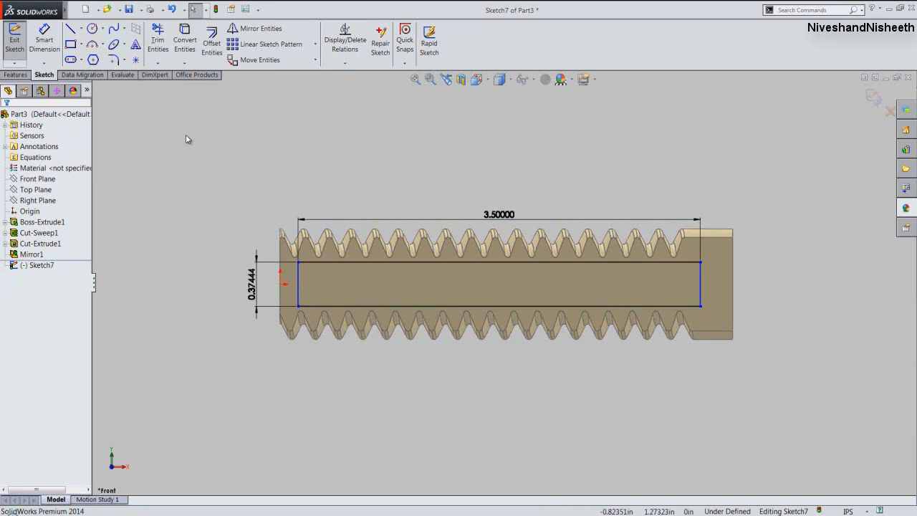
Dimension the distance from the rectangle's far short edge to the part's unthreaded end as 0.188 in and exit the sketch.
{"action": "left_click", "coordinate": [45, 41]}
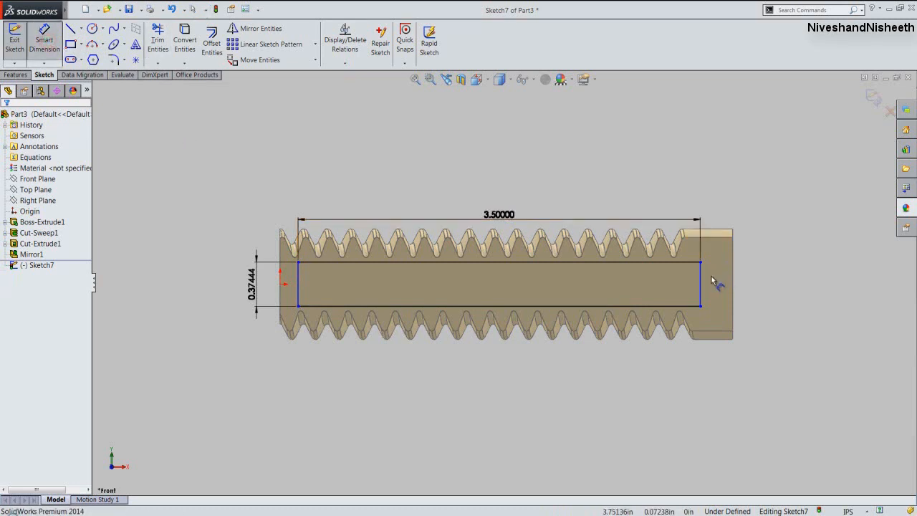
{"action": "left_click", "coordinate": [701, 280]}
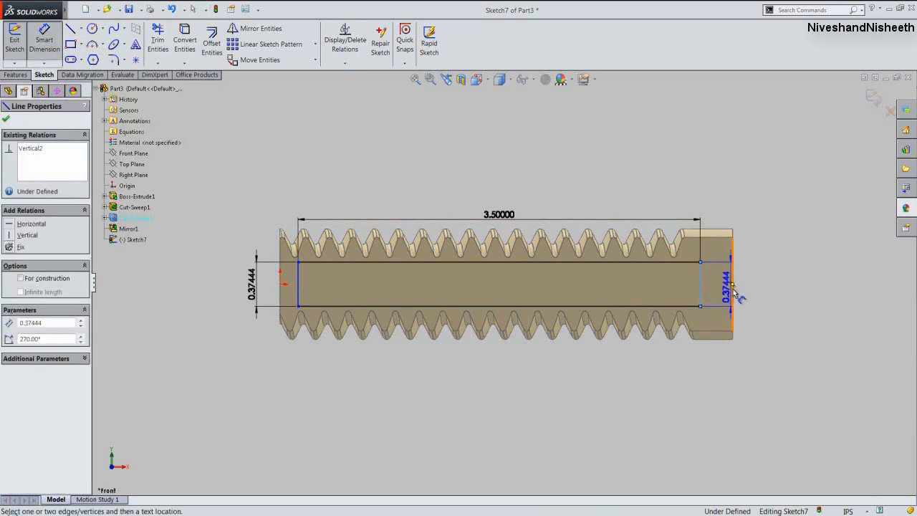
{"action": "left_click", "coordinate": [732, 290]}
{"action": "left_click", "coordinate": [722, 210]}
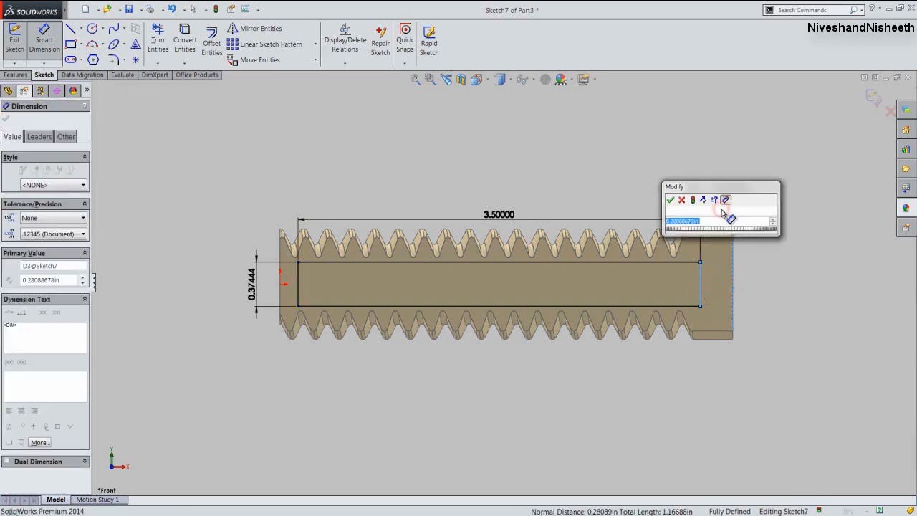
{"action": "type", "text": "0.188"}
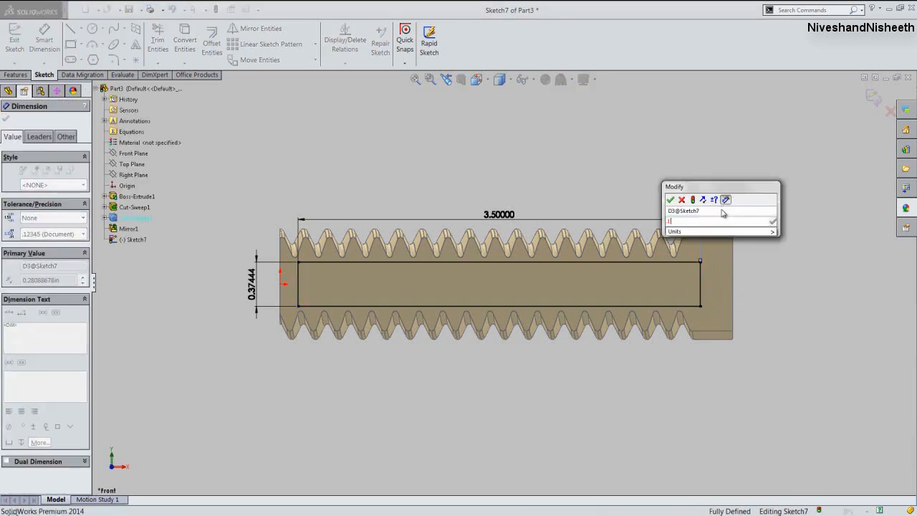
{"action": "key", "text": "Return"}
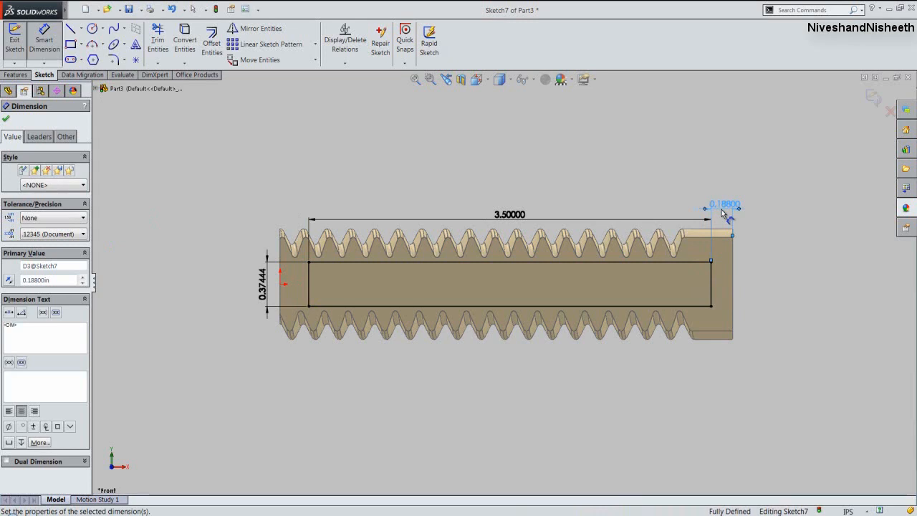
{"action": "left_click", "coordinate": [873, 98]}
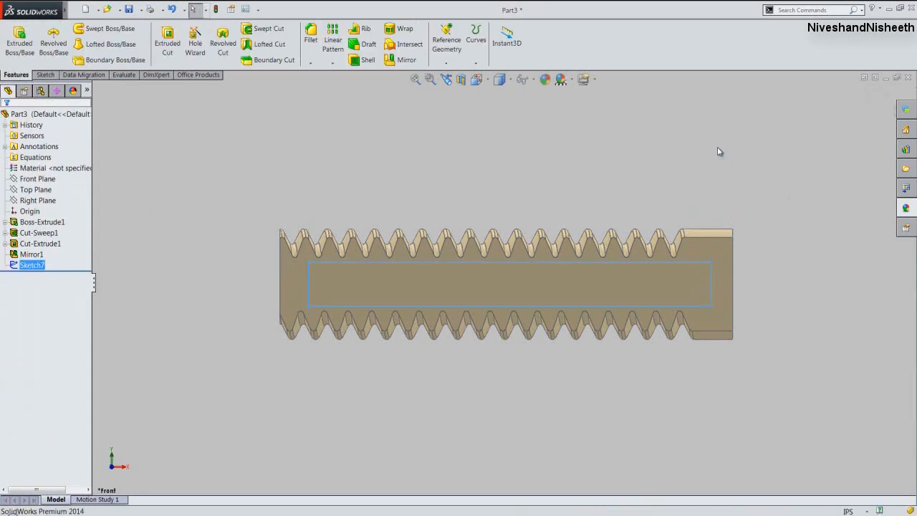
Cut-extrude the rectangle sketch on the flat face to a blind depth of 0.031 in.
{"action": "left_click", "coordinate": [477, 79]}
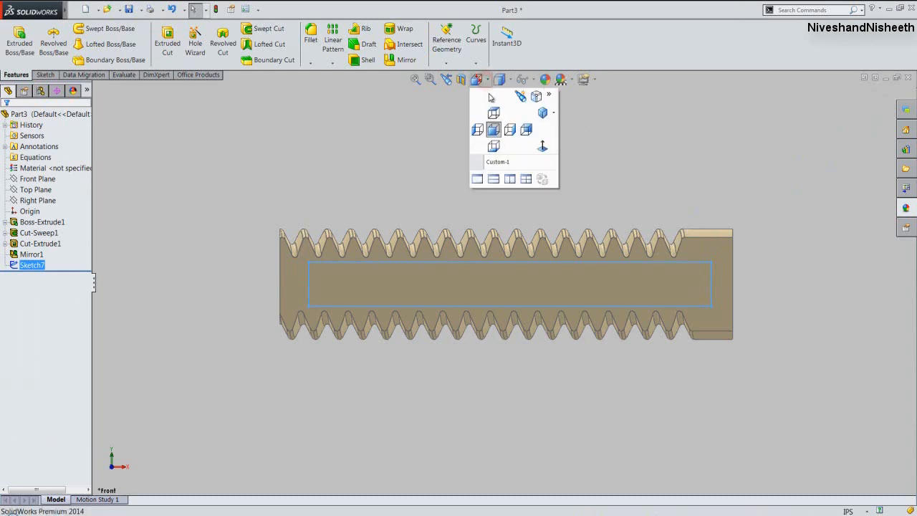
{"action": "left_click", "coordinate": [542, 115]}
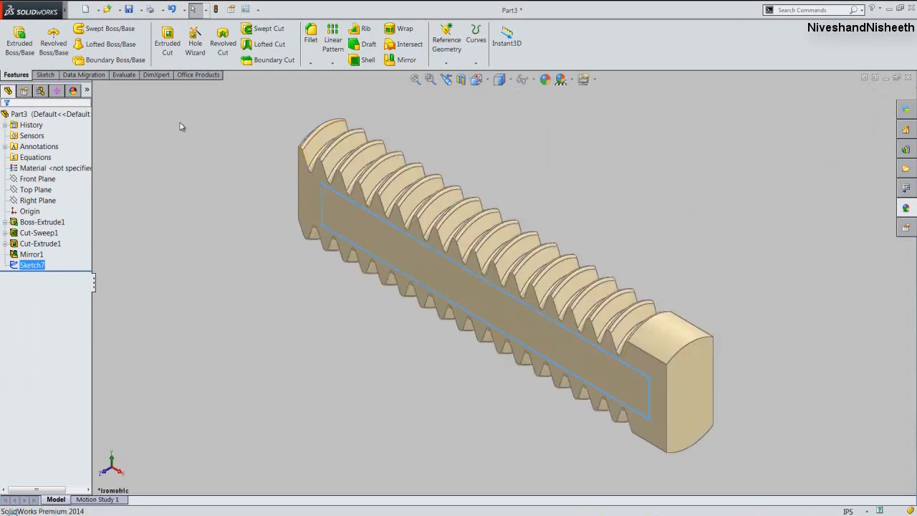
{"action": "left_click", "coordinate": [167, 41]}
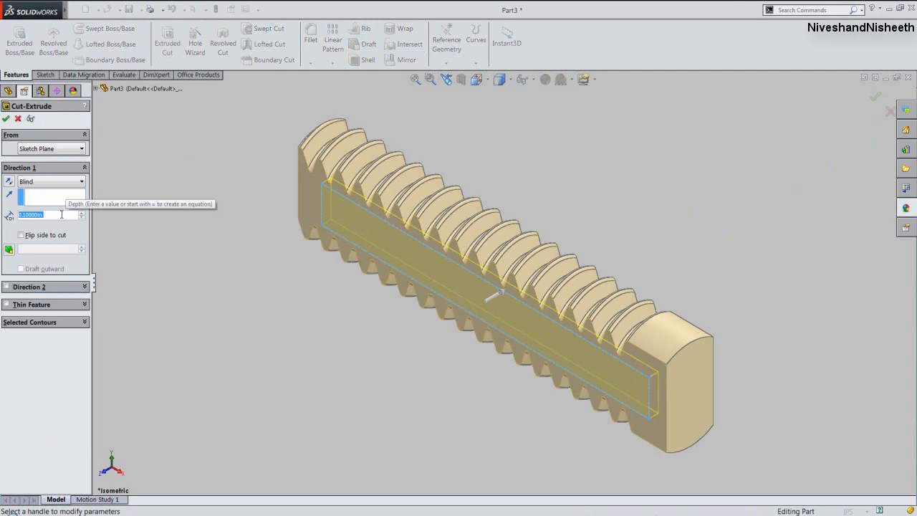
{"action": "type", "text": ".031"}
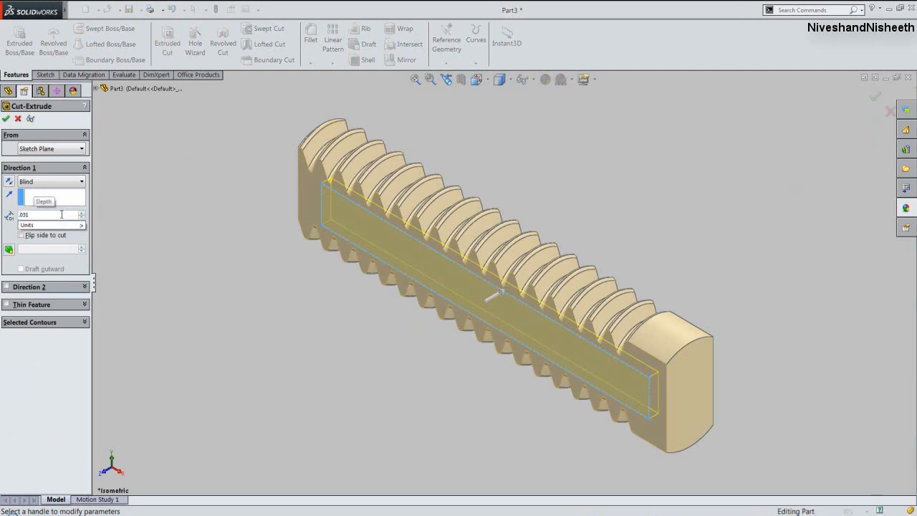
{"action": "key", "text": "Return"}
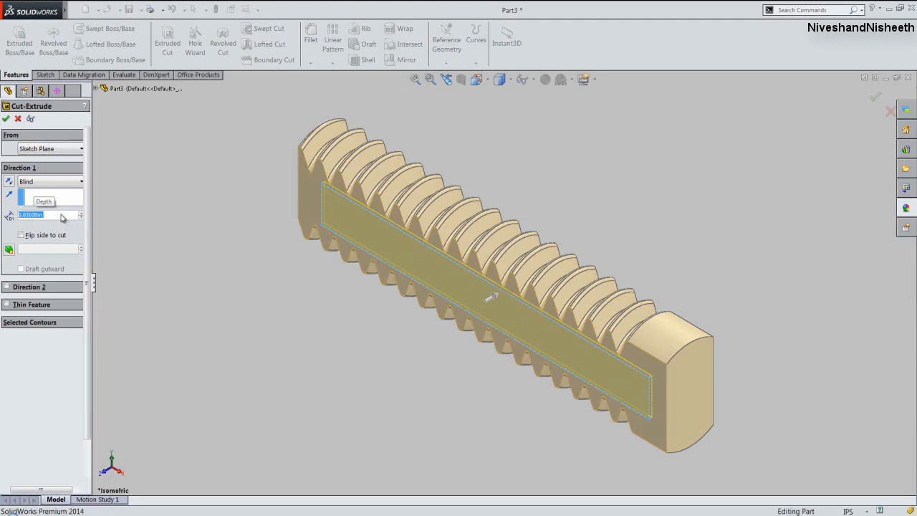
{"action": "key", "text": "Return"}
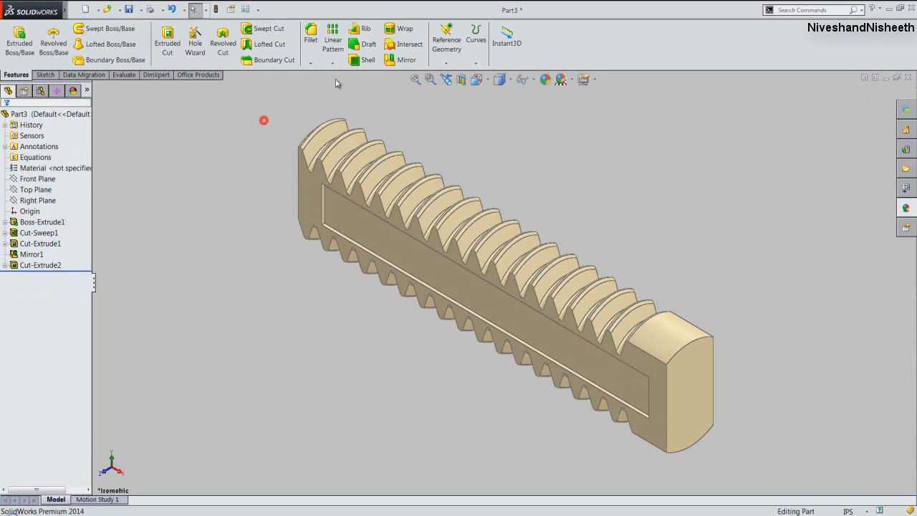
Mirror the shallow rectangular cut about the Front Plane onto the opposite flat face and save the part.
{"action": "left_click", "coordinate": [394, 59]}
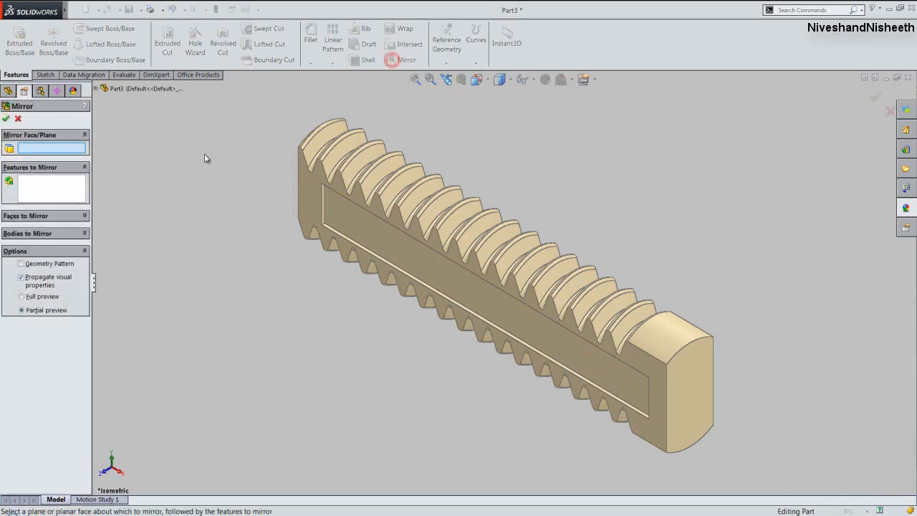
{"action": "left_click", "coordinate": [95, 88]}
{"action": "left_click", "coordinate": [117, 154]}
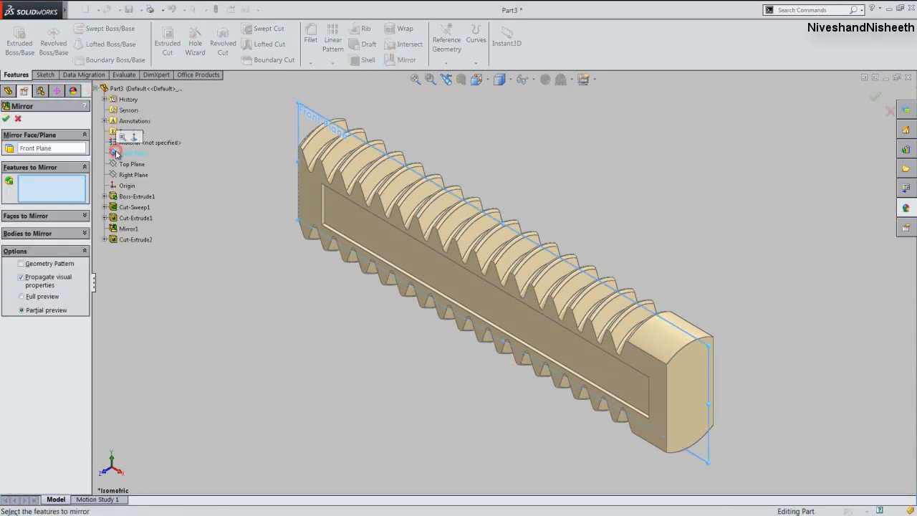
{"action": "left_click", "coordinate": [120, 240]}
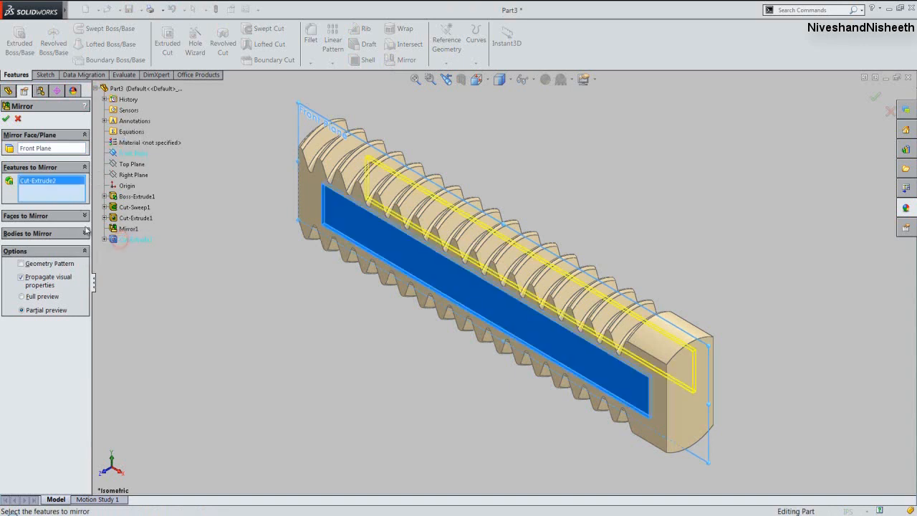
{"action": "left_click", "coordinate": [6, 119]}
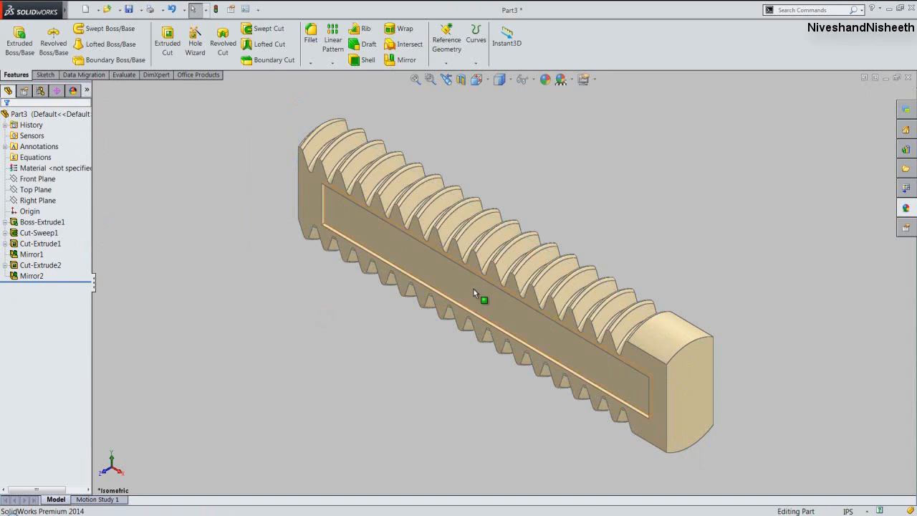
{"action": "middle_click_drag", "start_coordinate": [473, 288], "coordinate": [379, 252]}
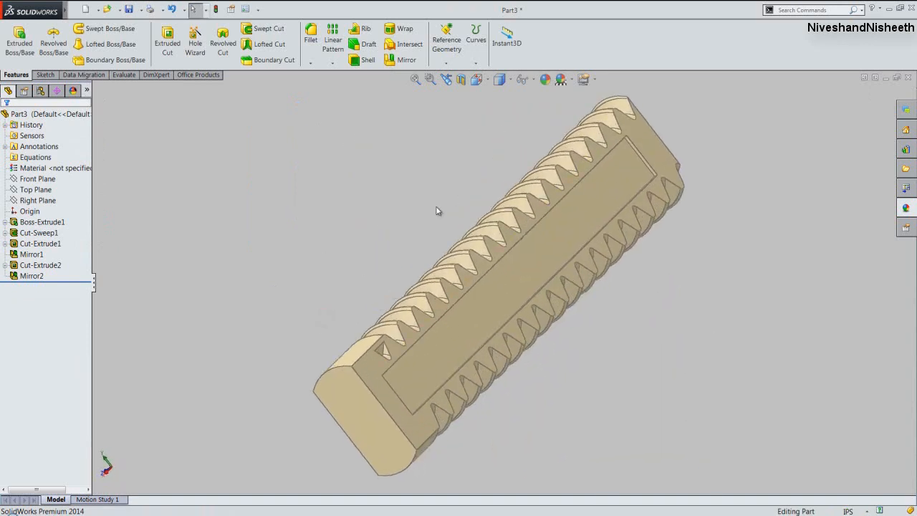
{"action": "left_click", "coordinate": [447, 79]}
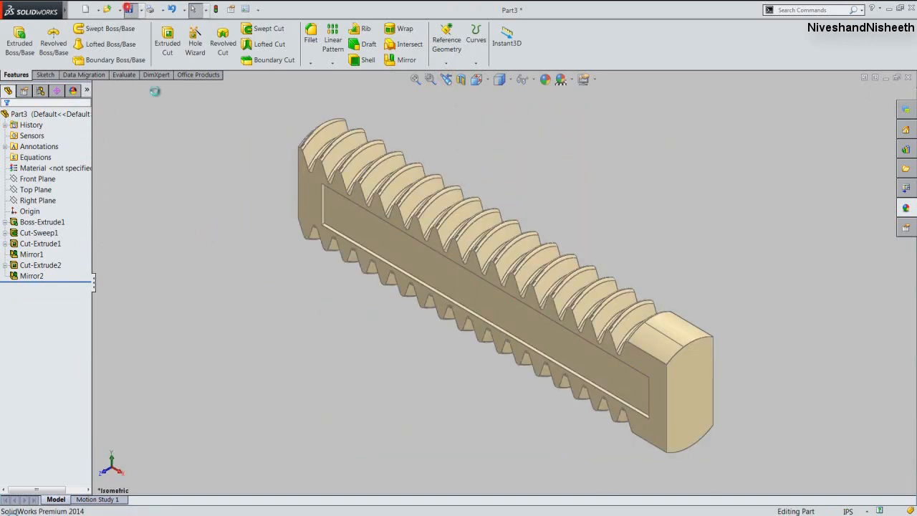
{"action": "left_click", "coordinate": [201, 139]}
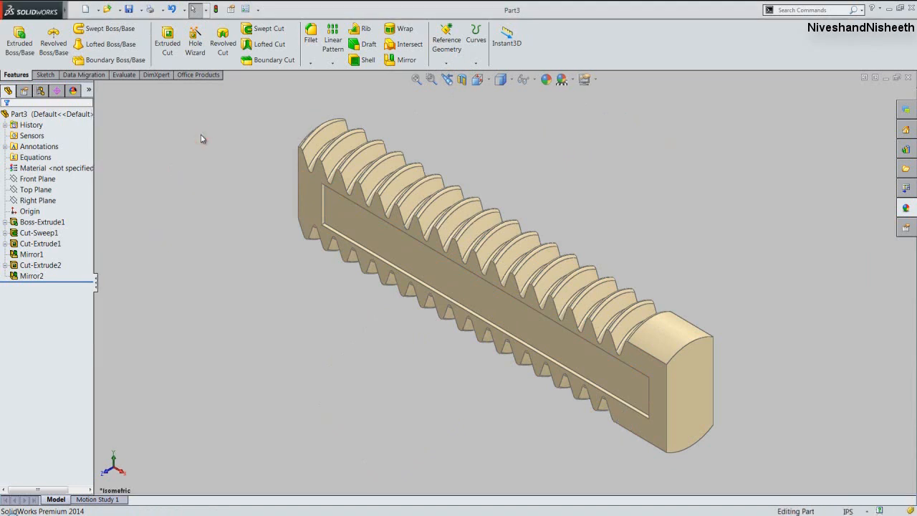
Create a reference plane offset 0.375 in outward from the part's unthreaded end face.
{"action": "left_click", "coordinate": [446, 63]}
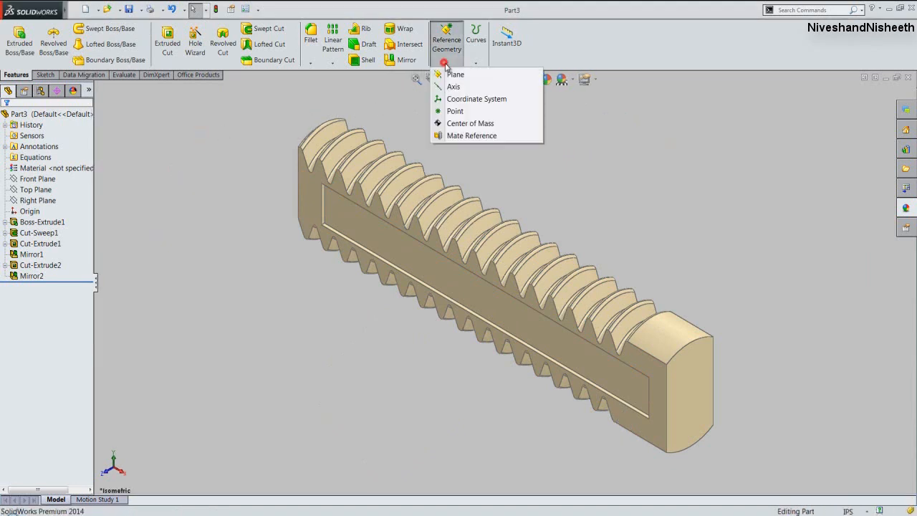
{"action": "left_click", "coordinate": [449, 74]}
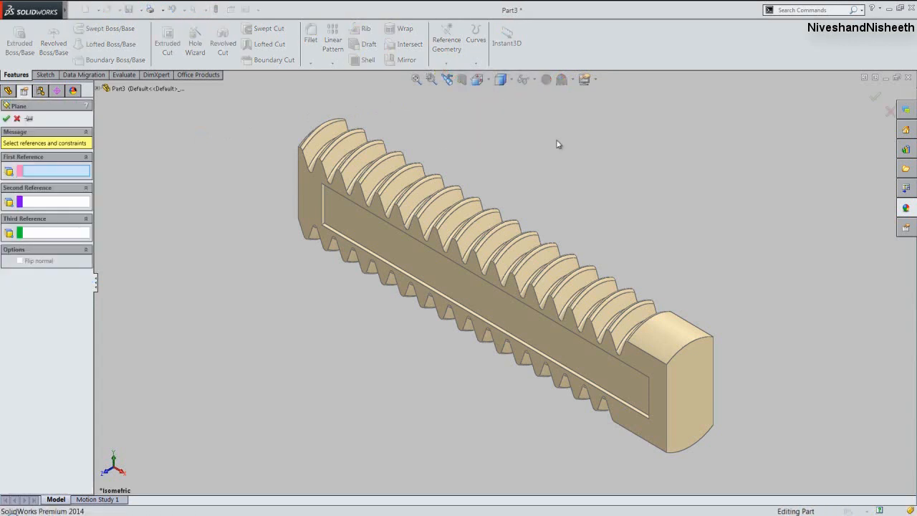
{"action": "left_click", "coordinate": [701, 374]}
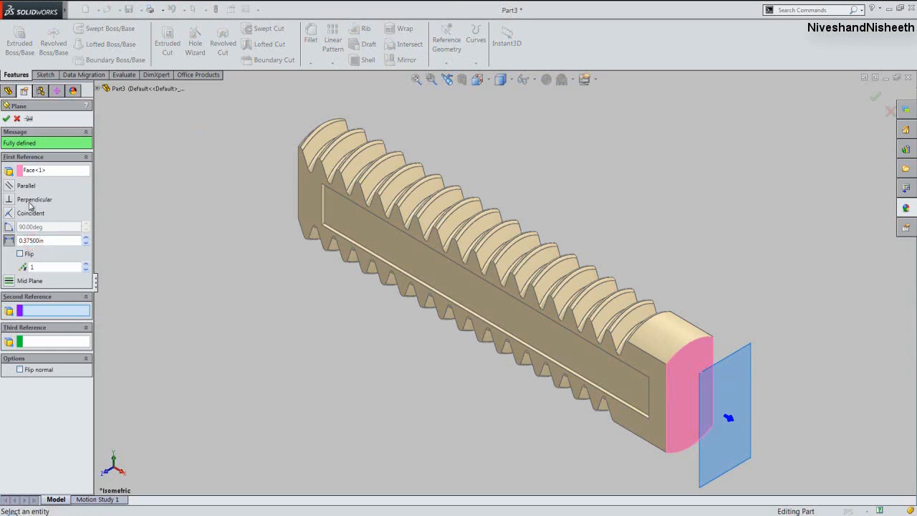
{"action": "left_click", "coordinate": [5, 118]}
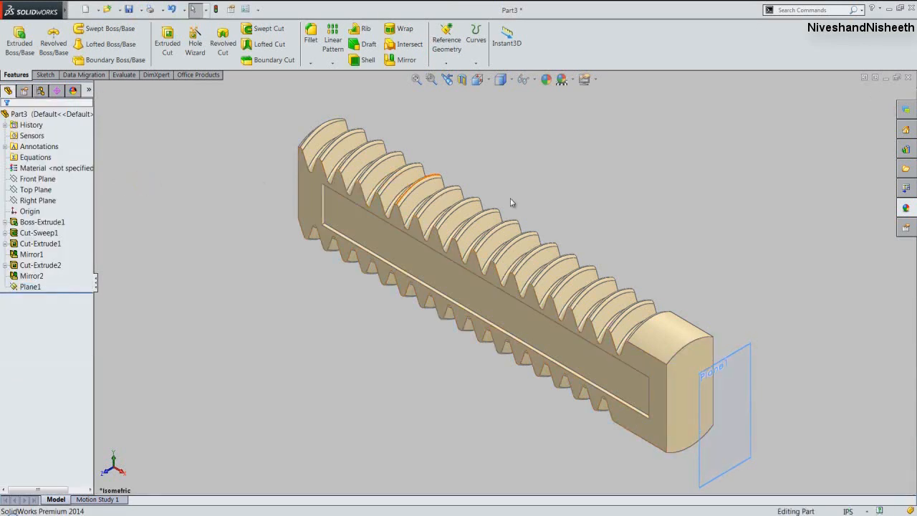
Start a new sketch on the offset plane and orient the view normal to it.
{"action": "left_click", "coordinate": [736, 355]}
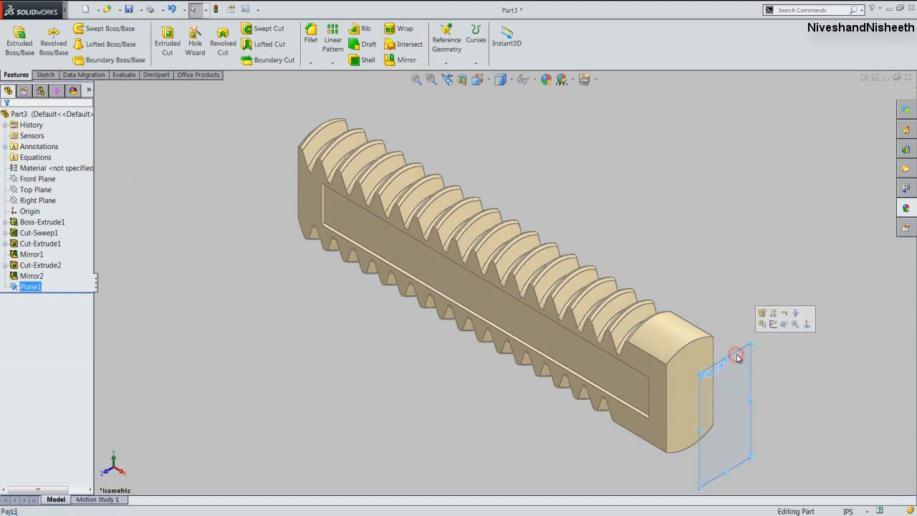
{"action": "left_click", "coordinate": [772, 325]}
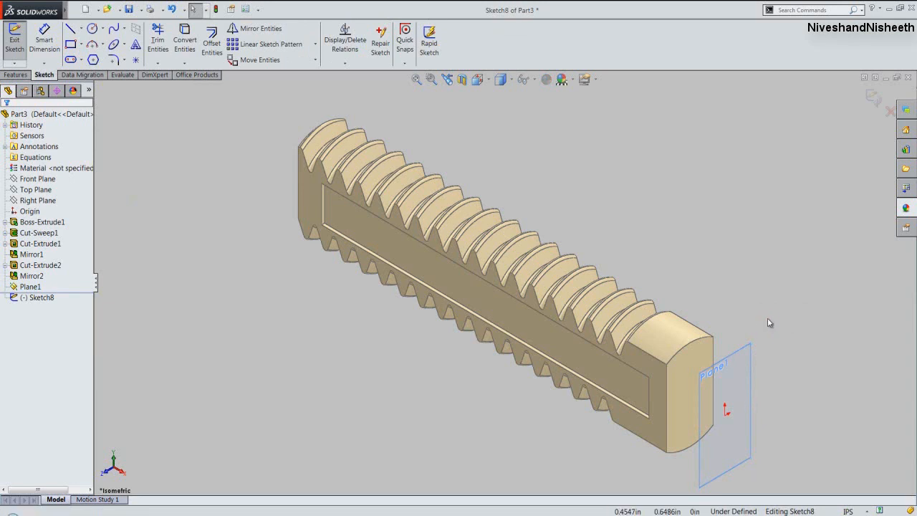
{"action": "left_click", "coordinate": [748, 347]}
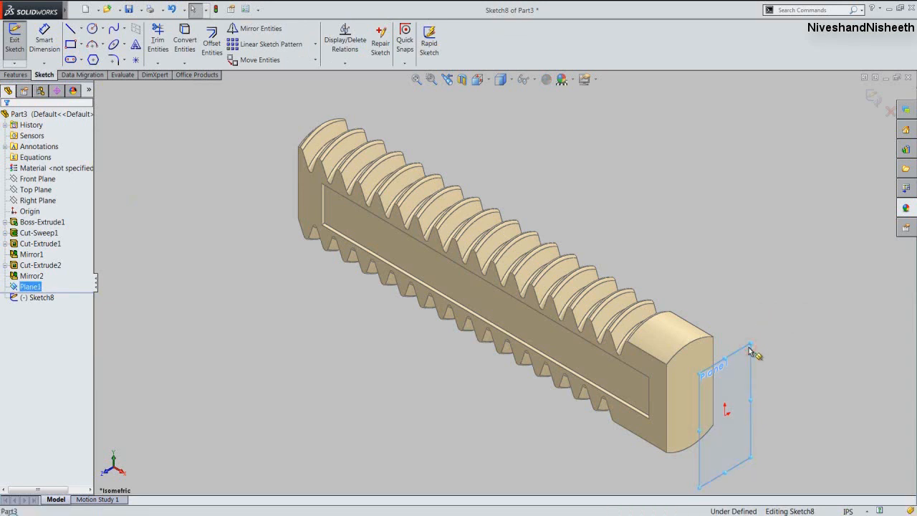
{"action": "left_click", "coordinate": [485, 85]}
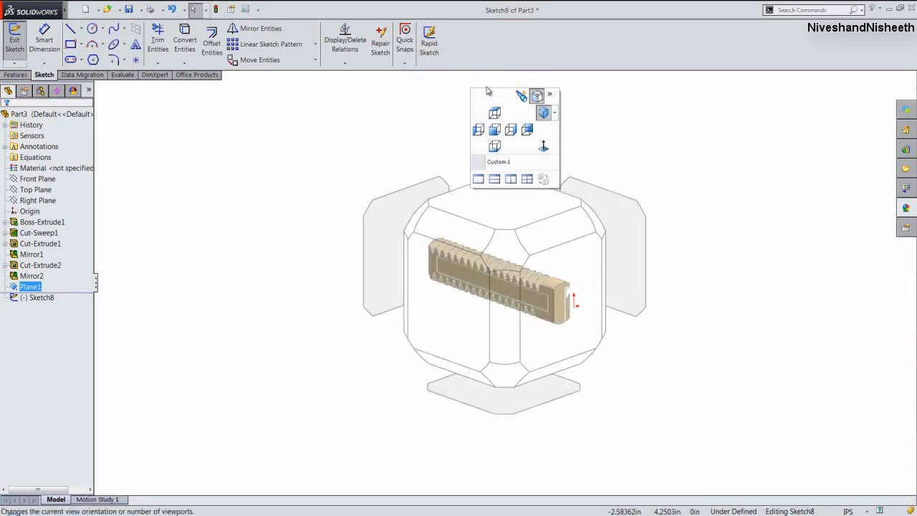
{"action": "left_click", "coordinate": [549, 150]}
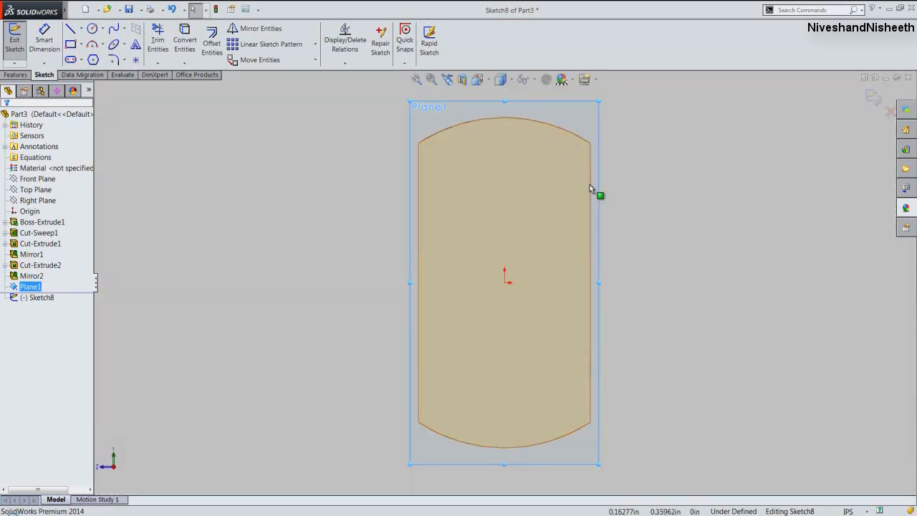
{"action": "left_click", "coordinate": [623, 213]}
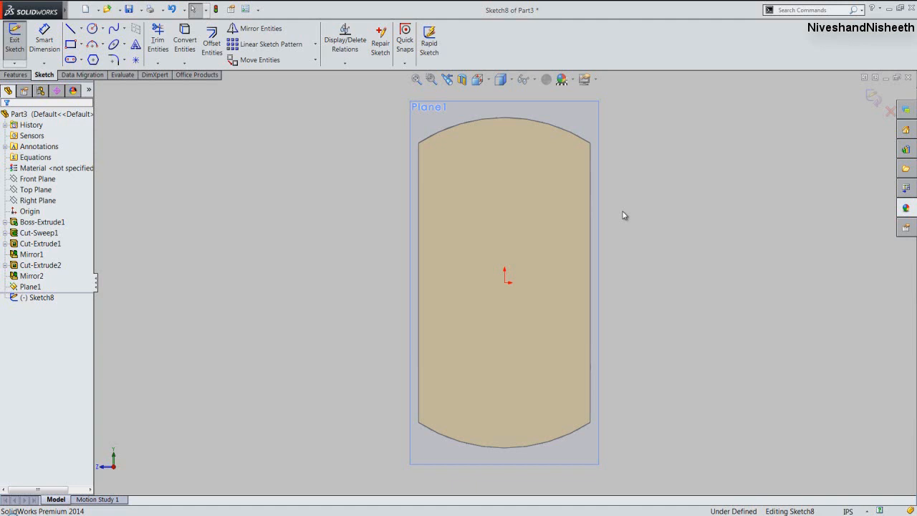
Sketch a corner rectangle about 0.84 in wide and 0.29 in high just below the part's end profile.
{"action": "key", "text": "z"}
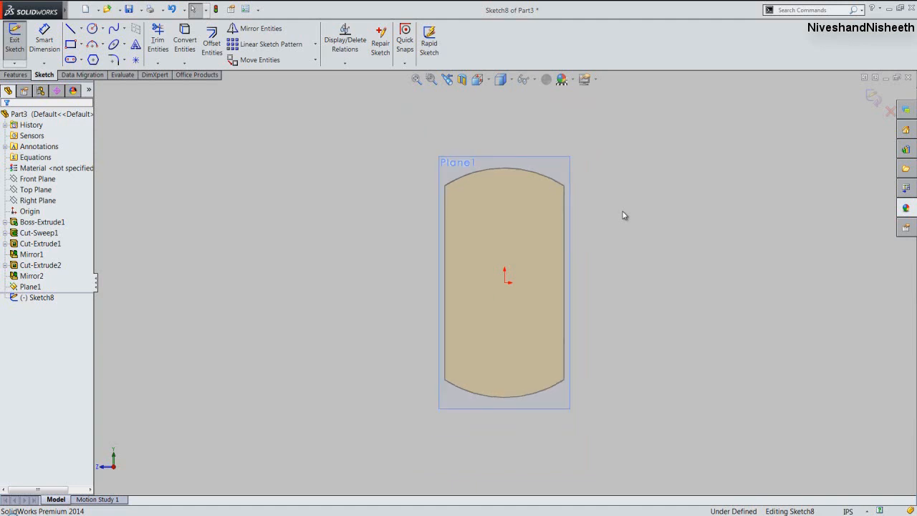
{"action": "right_click", "coordinate": [623, 215]}
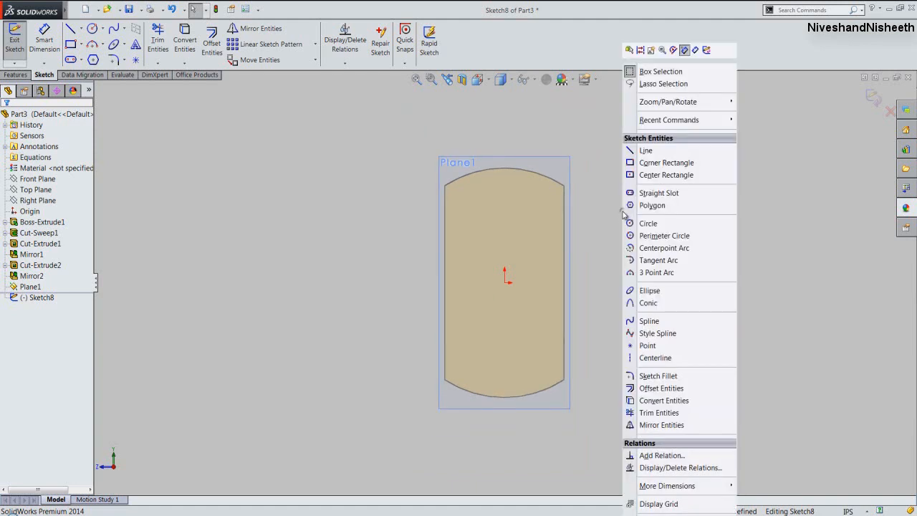
{"action": "left_click", "coordinate": [628, 162]}
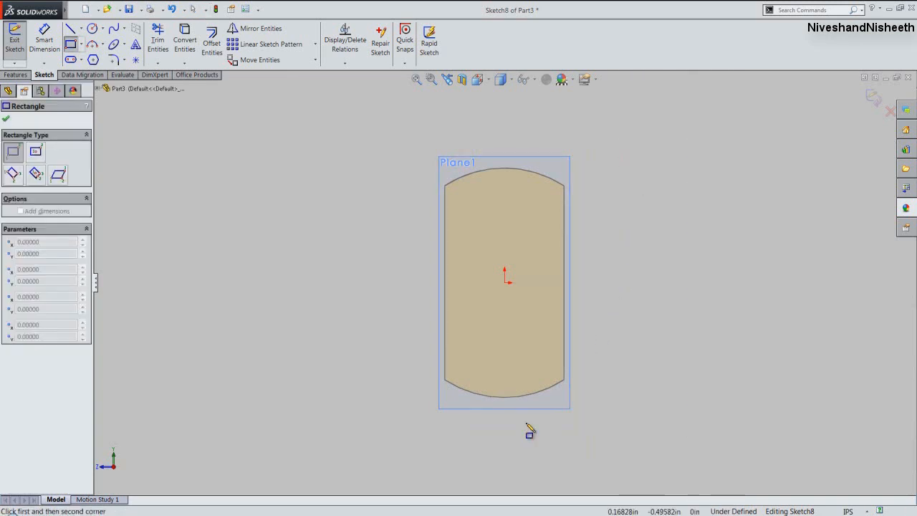
{"action": "left_click", "coordinate": [420, 417]}
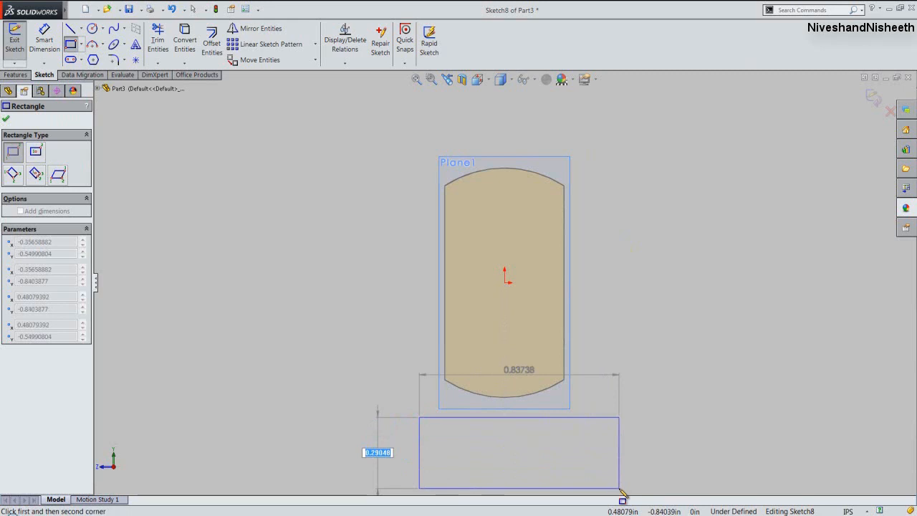
{"action": "left_click", "coordinate": [619, 489]}
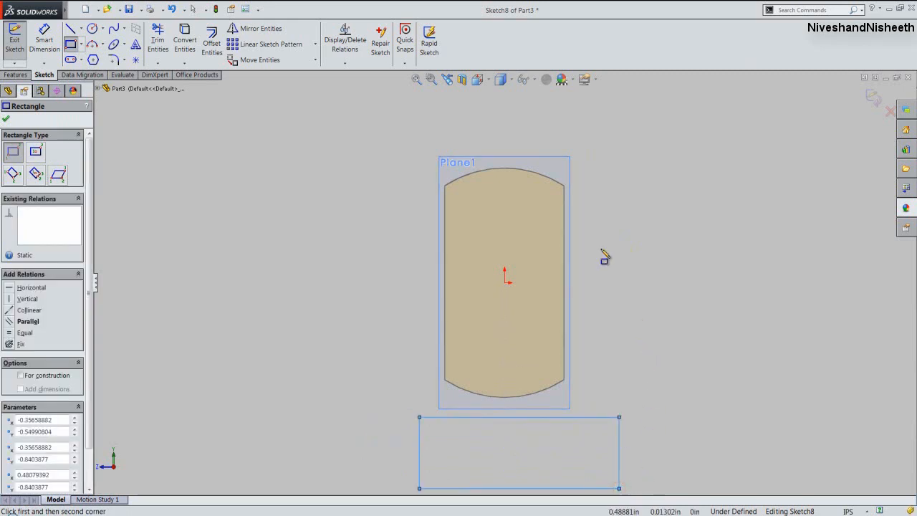
{"action": "left_click", "coordinate": [417, 80]}
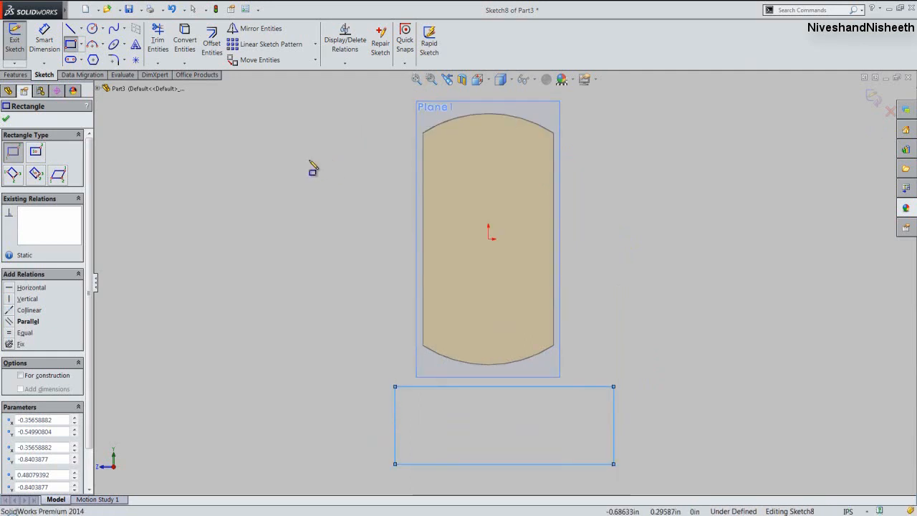
{"action": "key", "text": "Escape"}
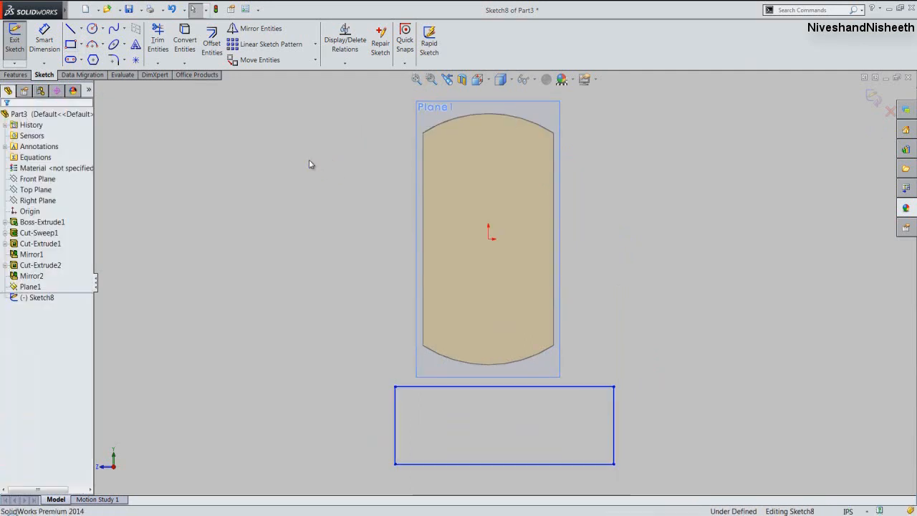
Add a Vertical relation between the origin and the midpoint of the rectangle's upper edge.
{"action": "left_click", "coordinate": [345, 64]}
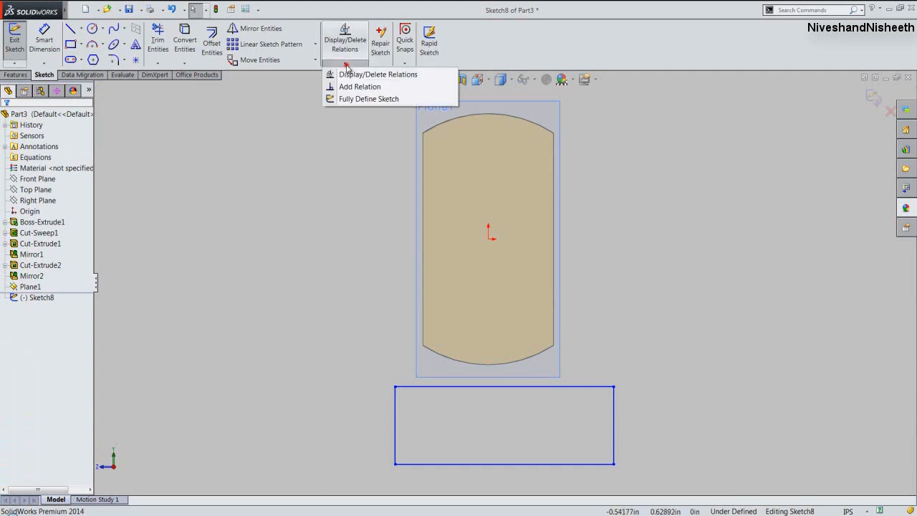
{"action": "left_click", "coordinate": [350, 86]}
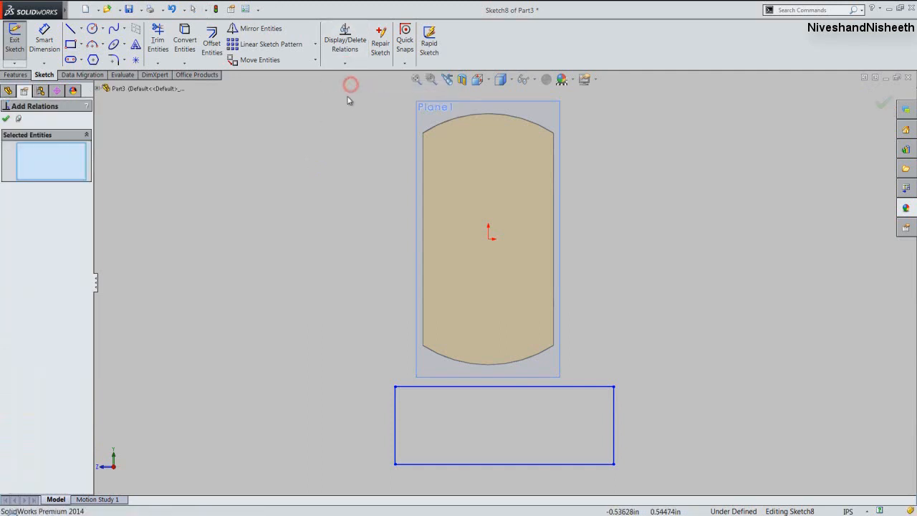
{"action": "left_click", "coordinate": [490, 240]}
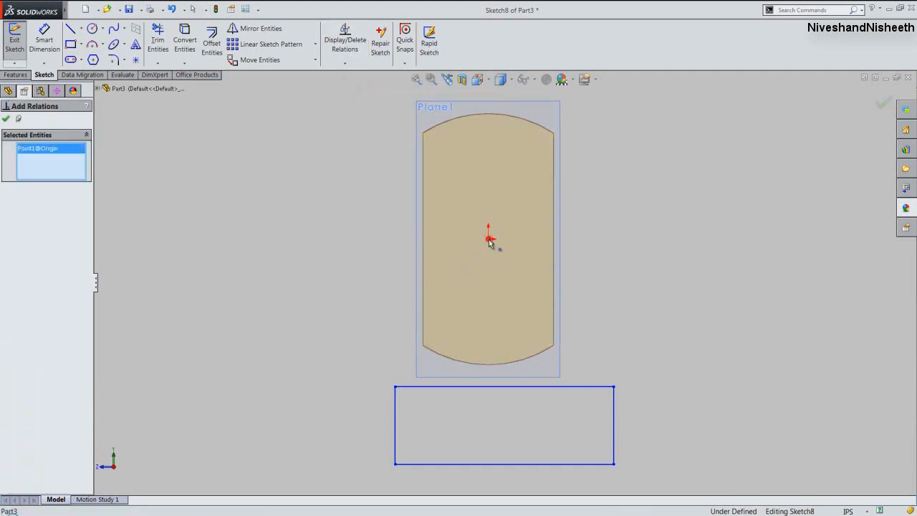
{"action": "right_click", "coordinate": [487, 386]}
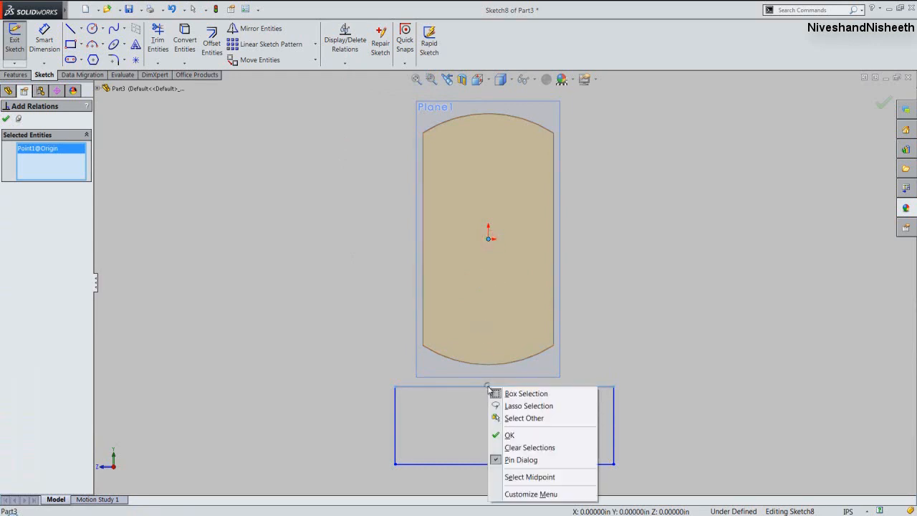
{"action": "left_click", "coordinate": [509, 476]}
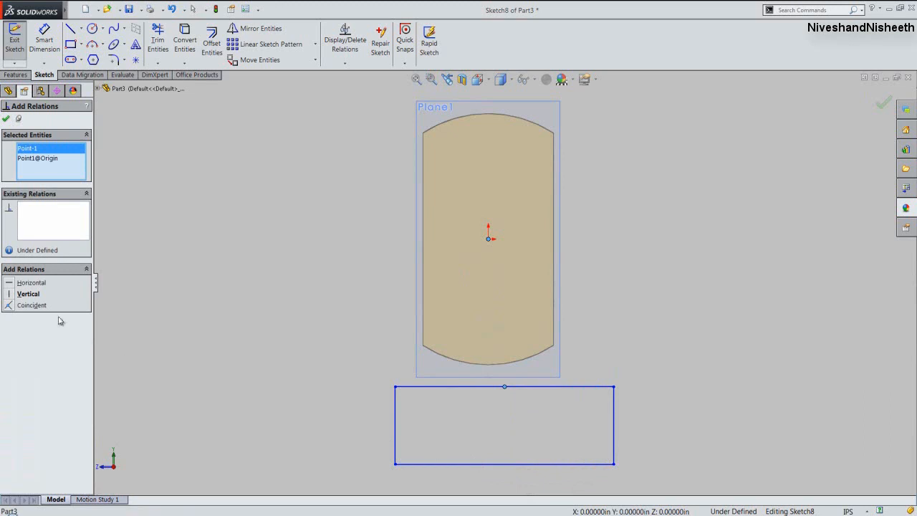
{"action": "left_click", "coordinate": [11, 295]}
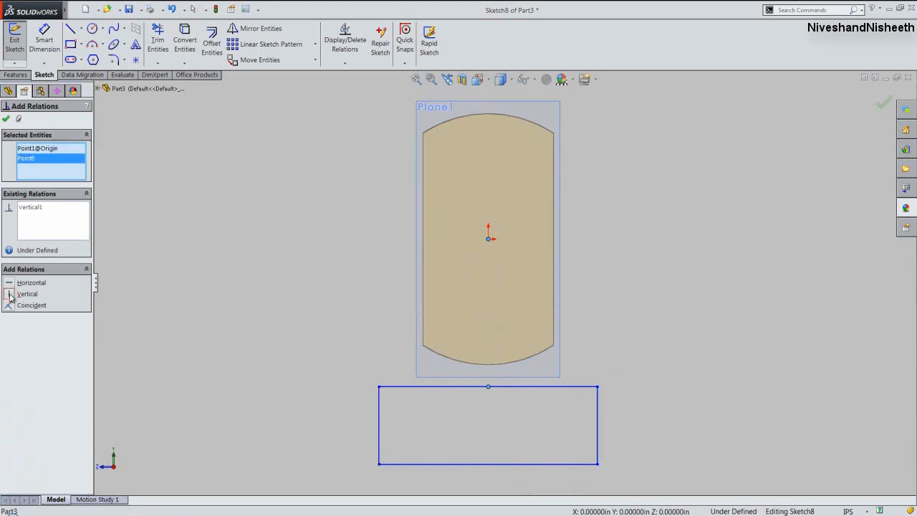
{"action": "left_click", "coordinate": [6, 119]}
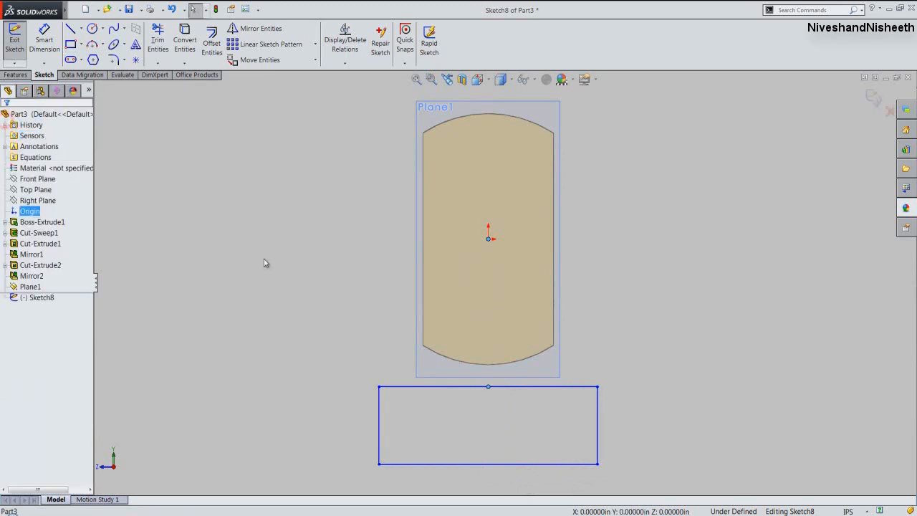
{"action": "left_click", "coordinate": [273, 271]}
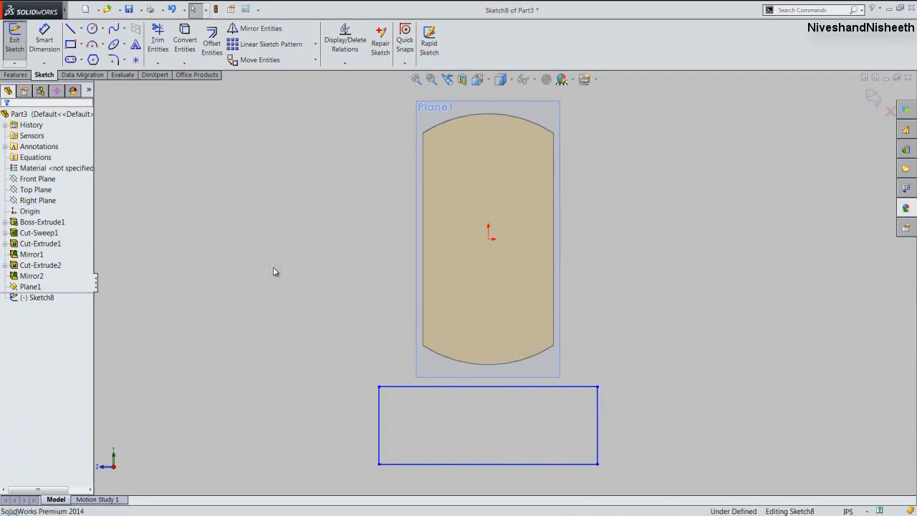
Make the rectangle's upper edge tangent to the lower arc edge of the part's end profile.
{"action": "right_click", "coordinate": [272, 271]}
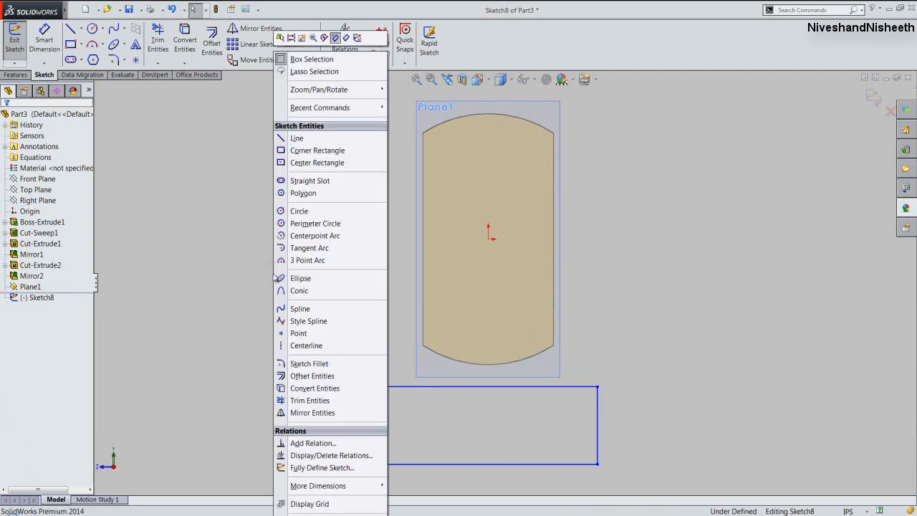
{"action": "left_click", "coordinate": [315, 443]}
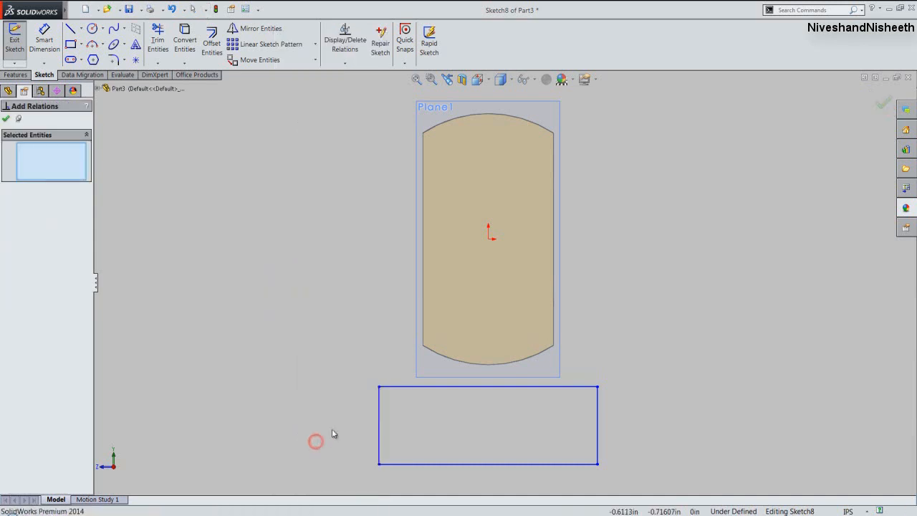
{"action": "left_click", "coordinate": [437, 387]}
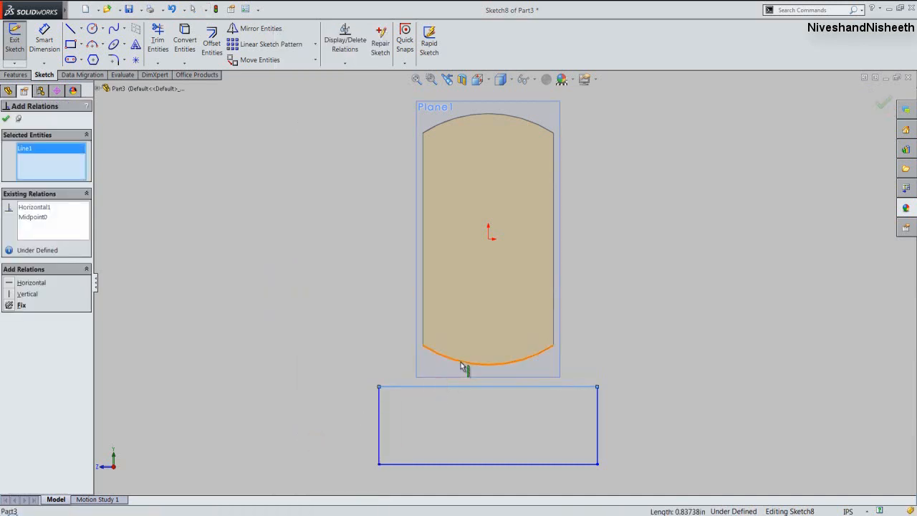
{"action": "left_click", "coordinate": [461, 362]}
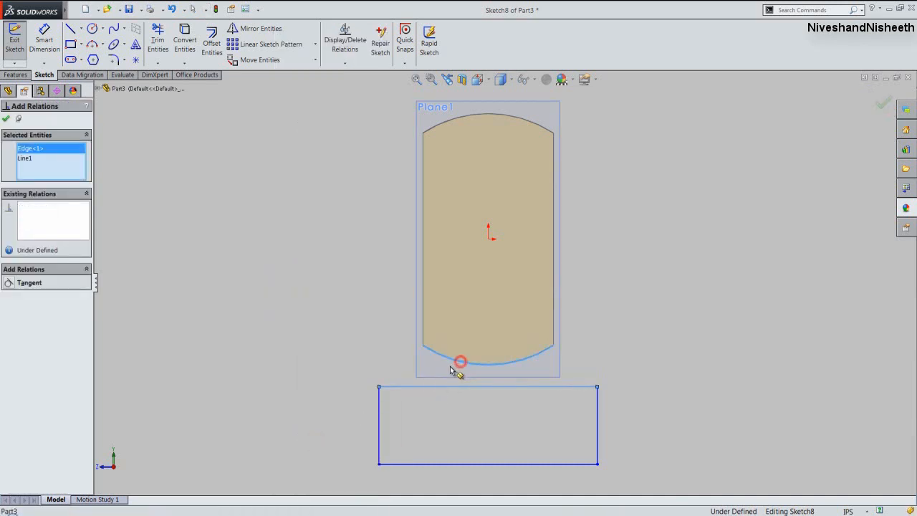
{"action": "left_click", "coordinate": [8, 284]}
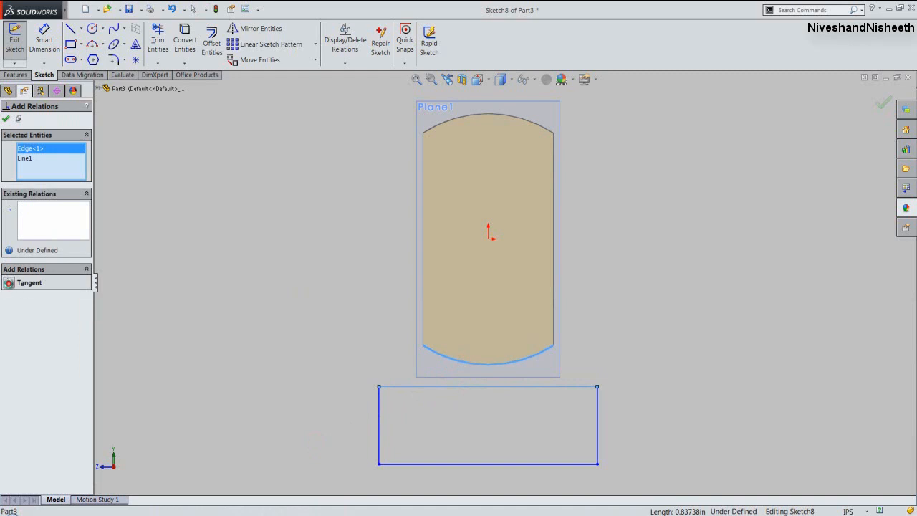
{"action": "left_click", "coordinate": [5, 119]}
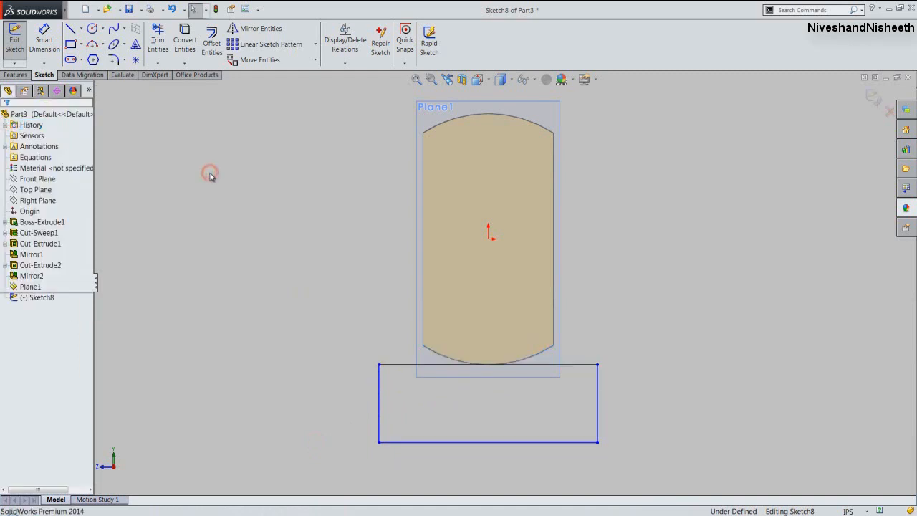
Dimension the vertical distance from the origin to the rectangle's lower edge as 1.8905 in.
{"action": "right_click", "coordinate": [211, 177]}
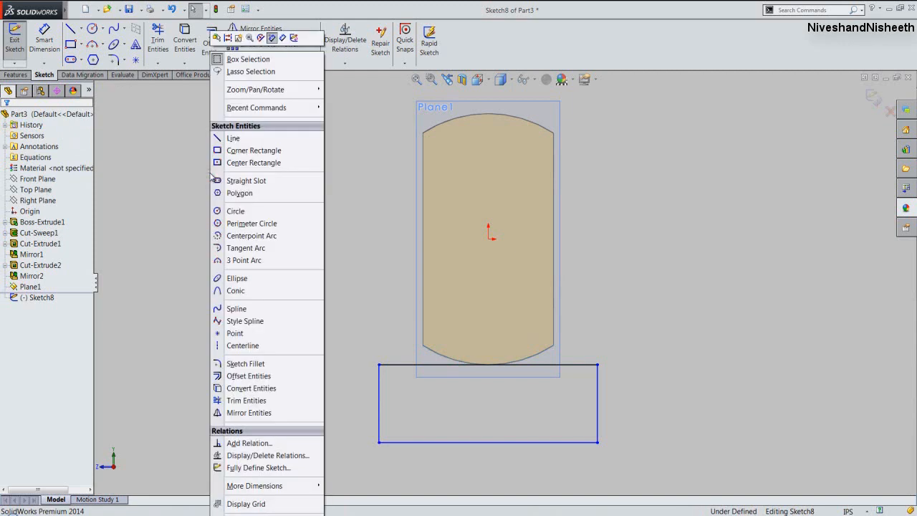
{"action": "left_click", "coordinate": [286, 38]}
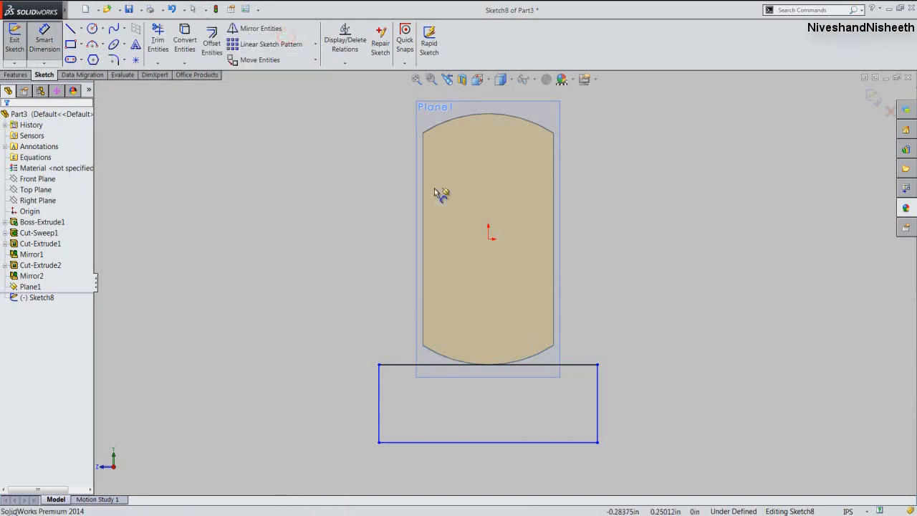
{"action": "left_click", "coordinate": [488, 239]}
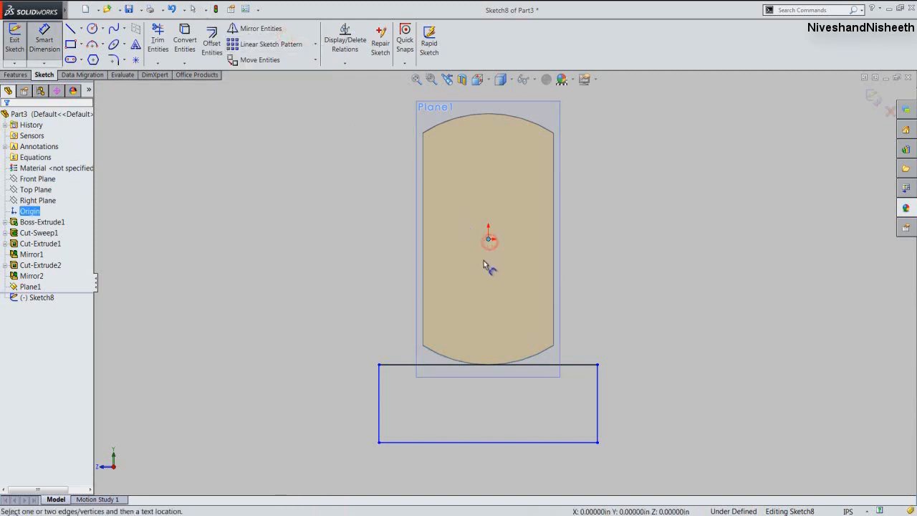
{"action": "left_click", "coordinate": [491, 443]}
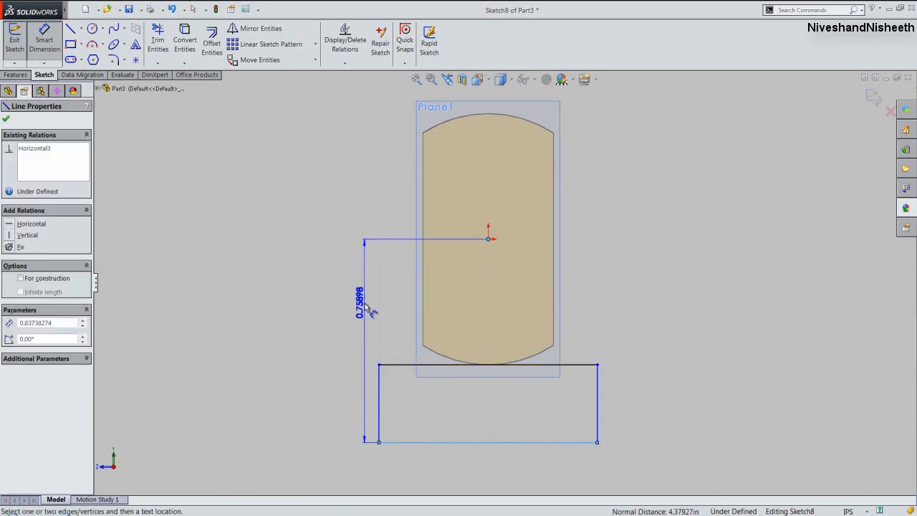
{"action": "left_click", "coordinate": [365, 303]}
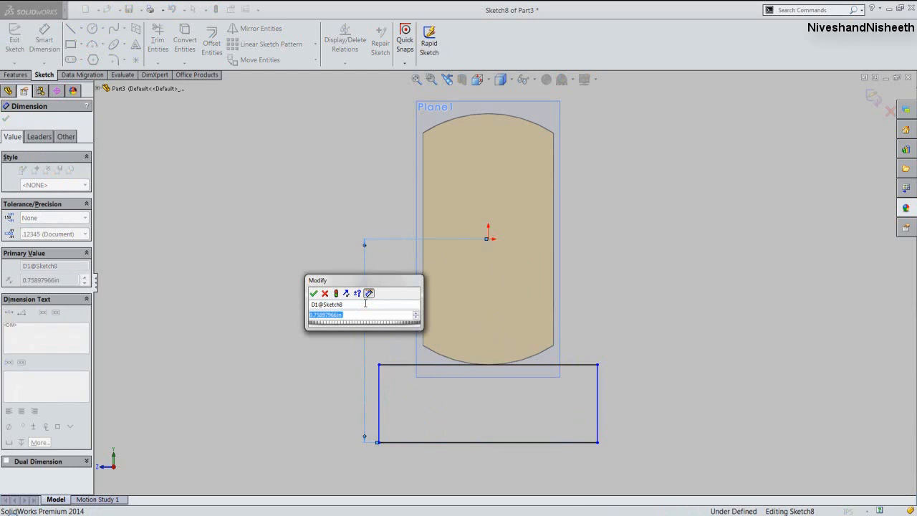
{"action": "type", "text": "1.8905"}
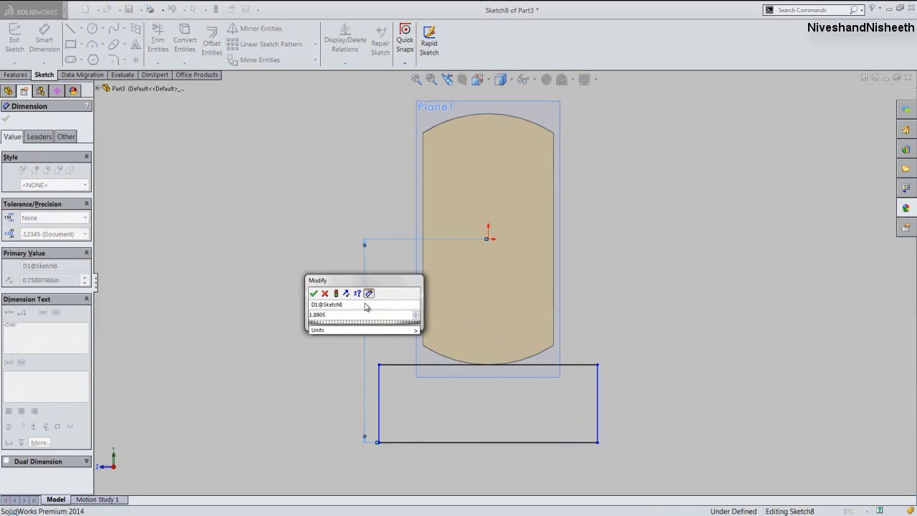
{"action": "key", "text": "Return"}
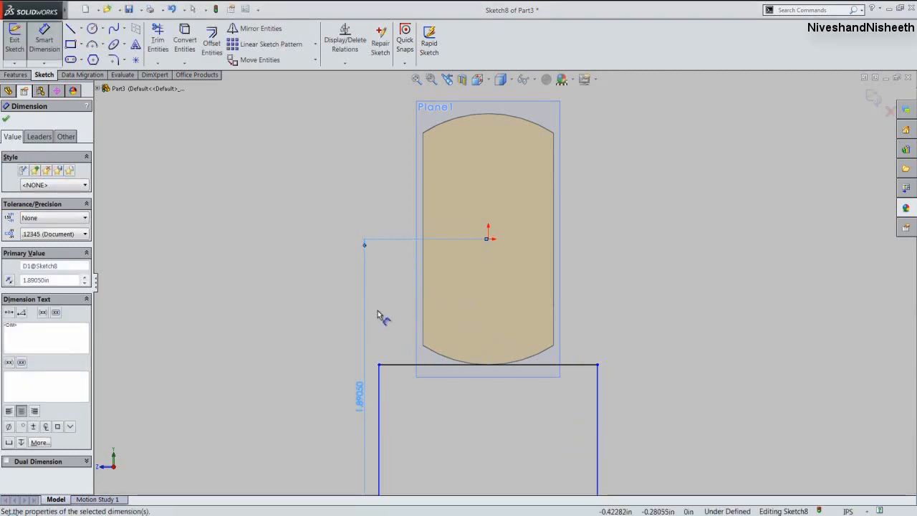
{"action": "left_click", "coordinate": [415, 79]}
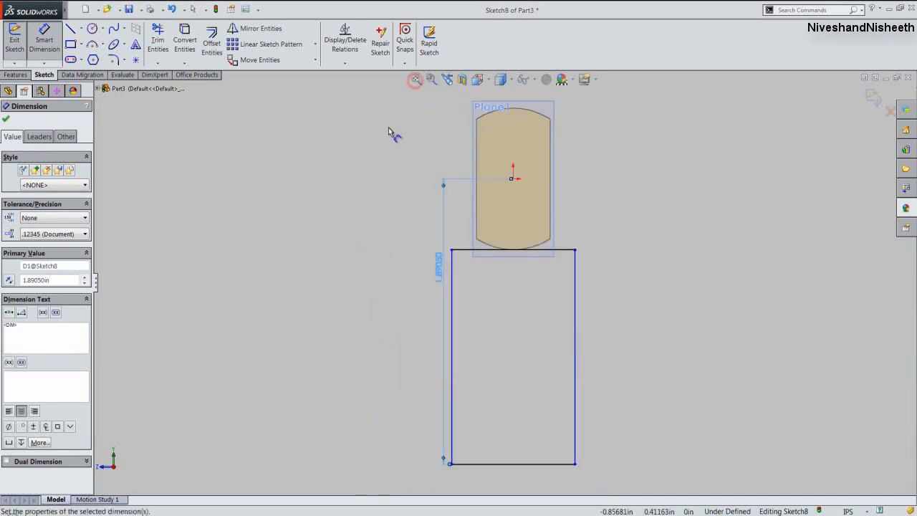
Dimension the rectangle's width between its two vertical sides as 0.719 in and exit the sketch.
{"action": "left_click", "coordinate": [452, 404]}
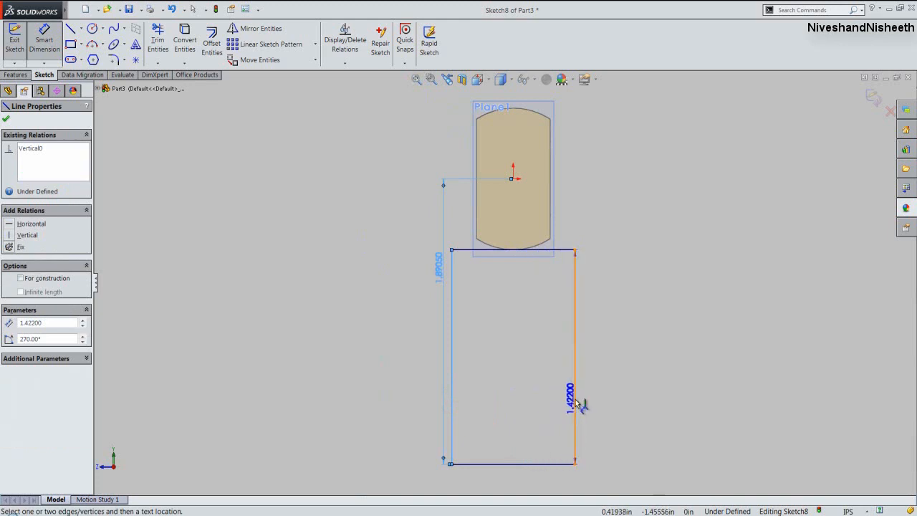
{"action": "left_click", "coordinate": [575, 404]}
{"action": "left_click", "coordinate": [544, 403]}
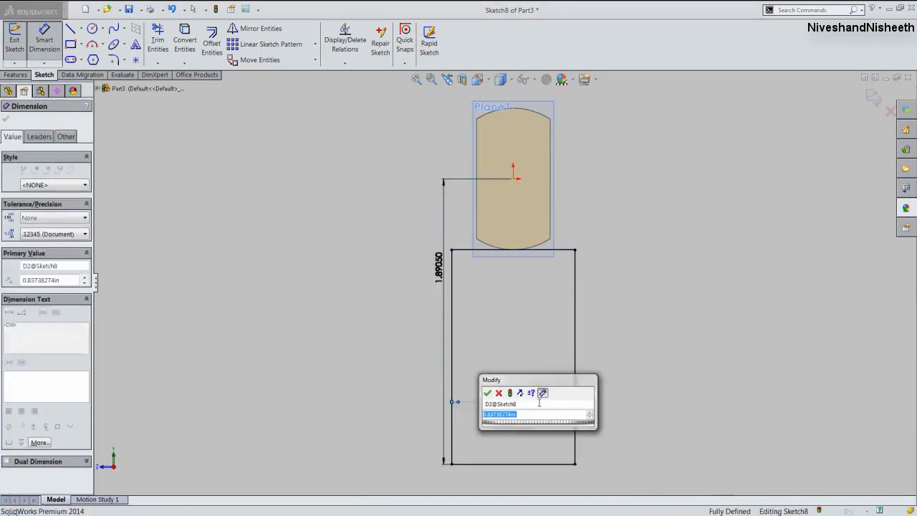
{"action": "type", "text": "1"}
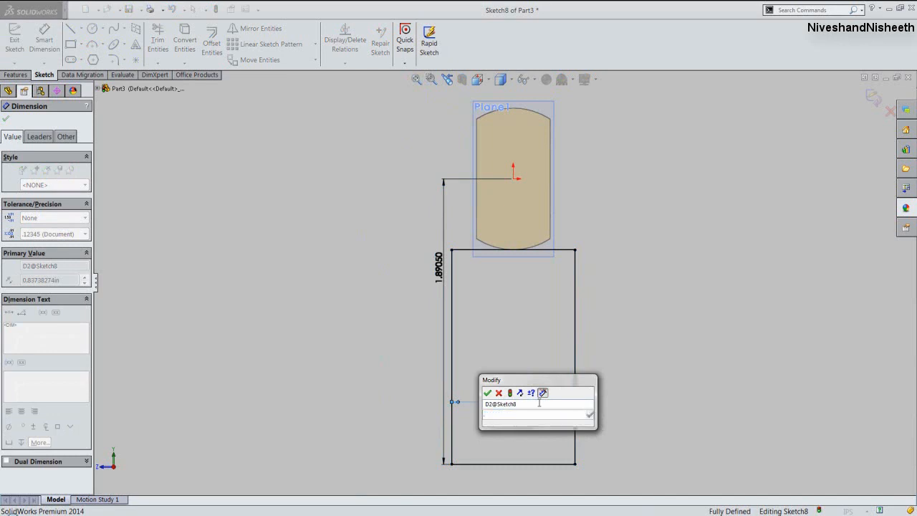
{"action": "type", "text": "719"}
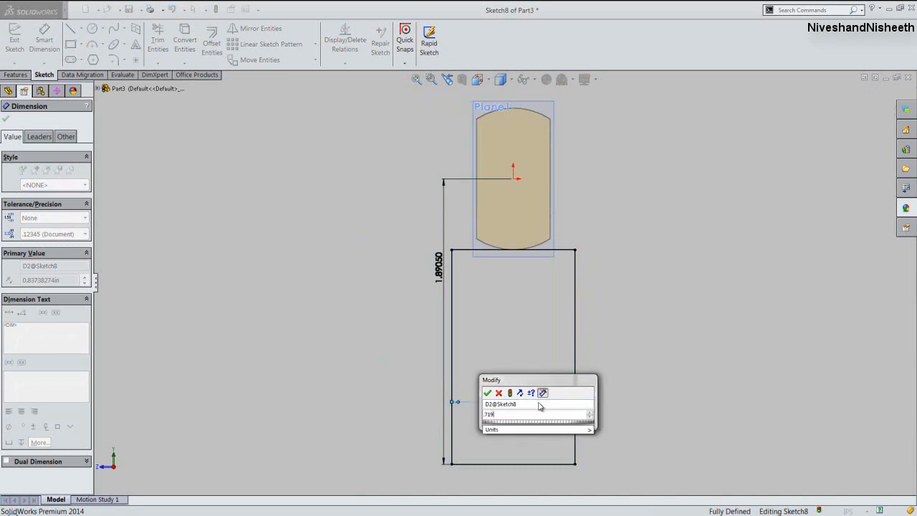
{"action": "key", "text": "Return"}
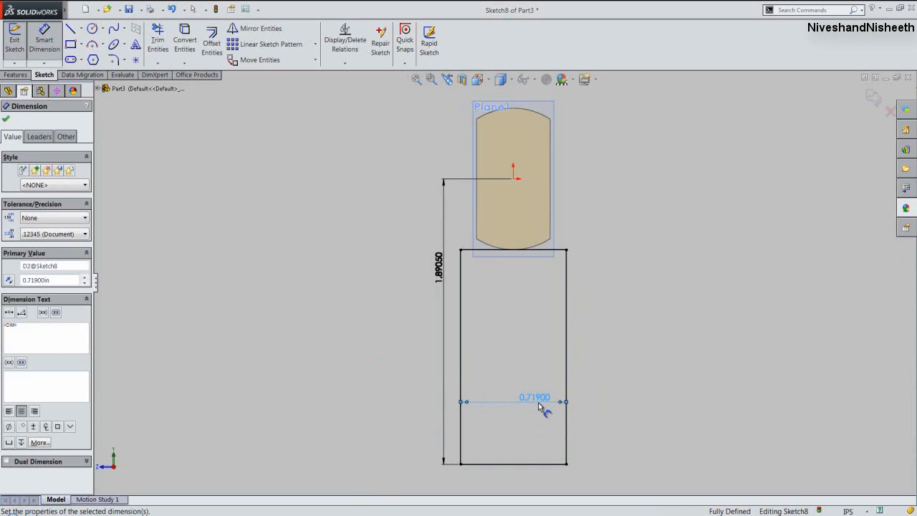
{"action": "key", "text": "Escape"}
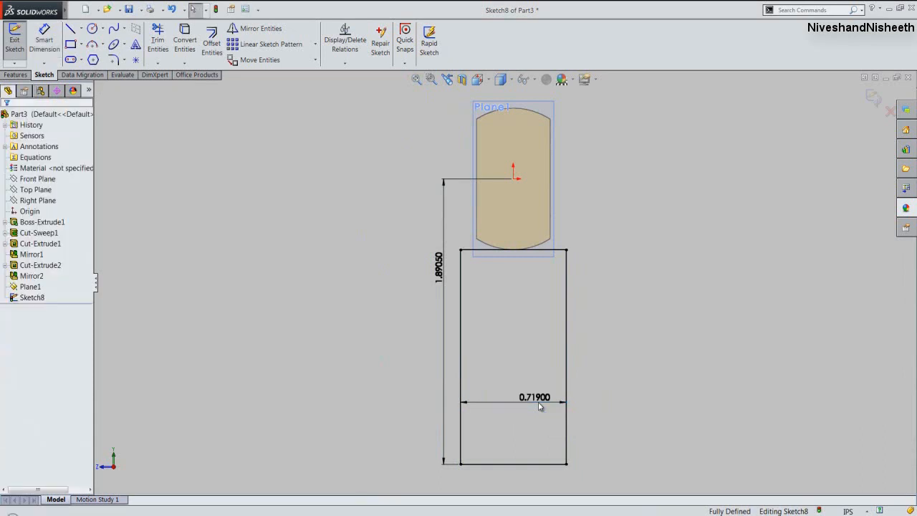
{"action": "left_click", "coordinate": [874, 99]}
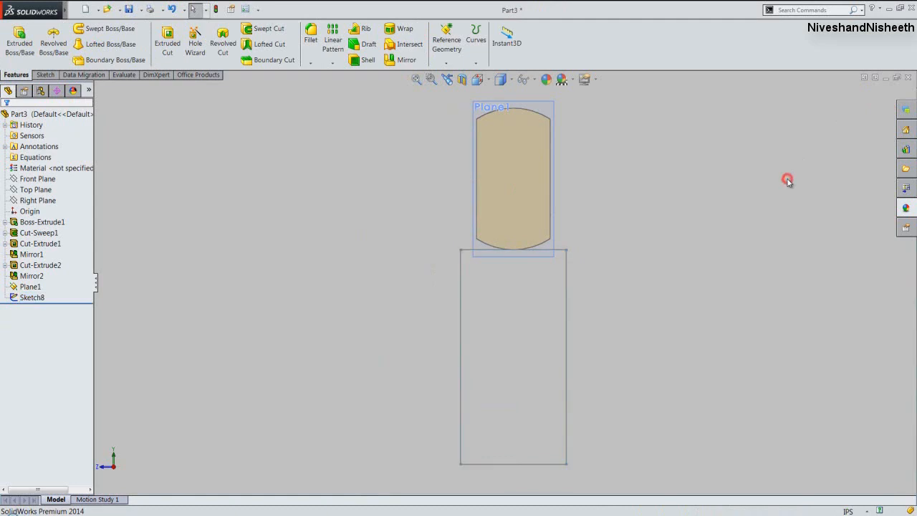
Extrude the rectangle sketch as a Blind boss 0.313 in deep, away from the threaded part, with merge result on.
{"action": "left_click", "coordinate": [477, 80]}
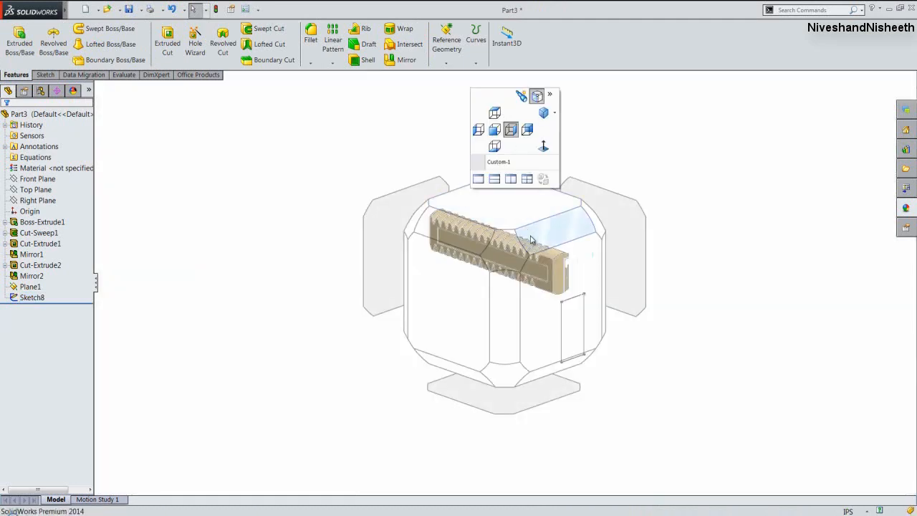
{"action": "left_click", "coordinate": [499, 253]}
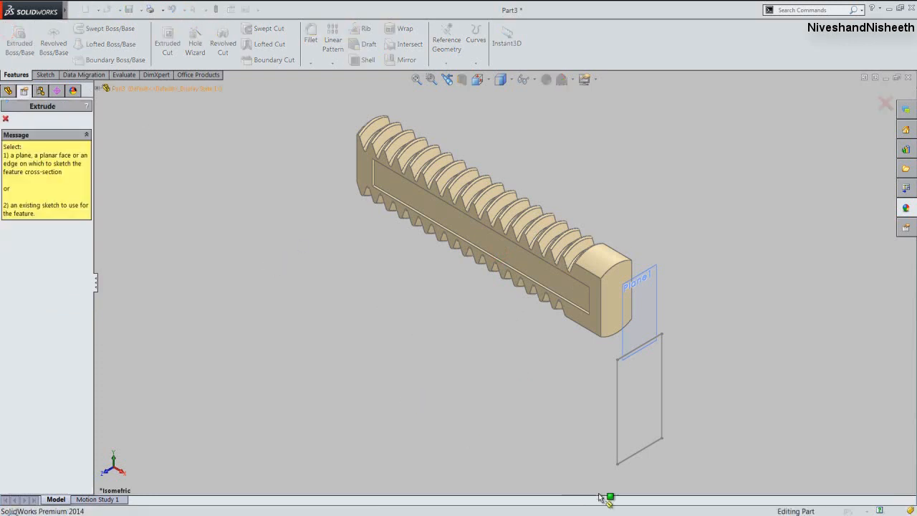
{"action": "left_click", "coordinate": [619, 449]}
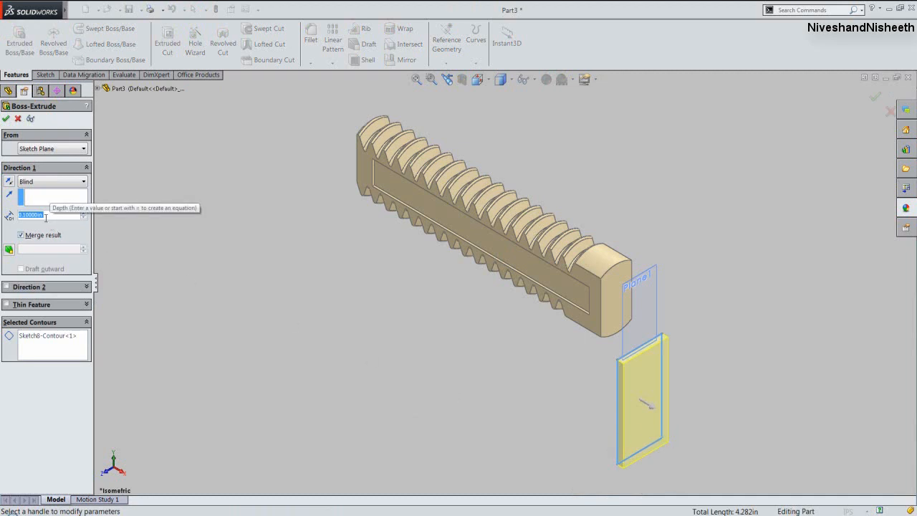
{"action": "type", "text": "31"}
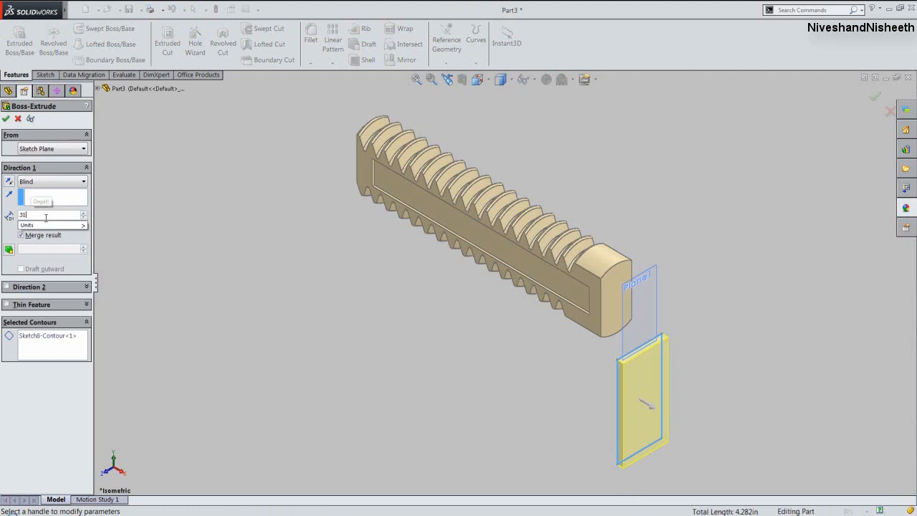
{"action": "type", "text": "3"}
{"action": "key", "text": "Return"}
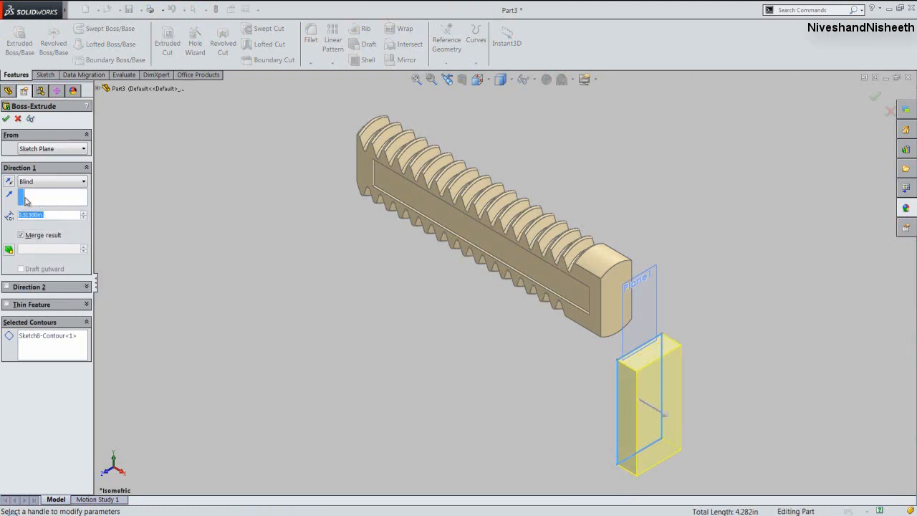
{"action": "left_click", "coordinate": [5, 119]}
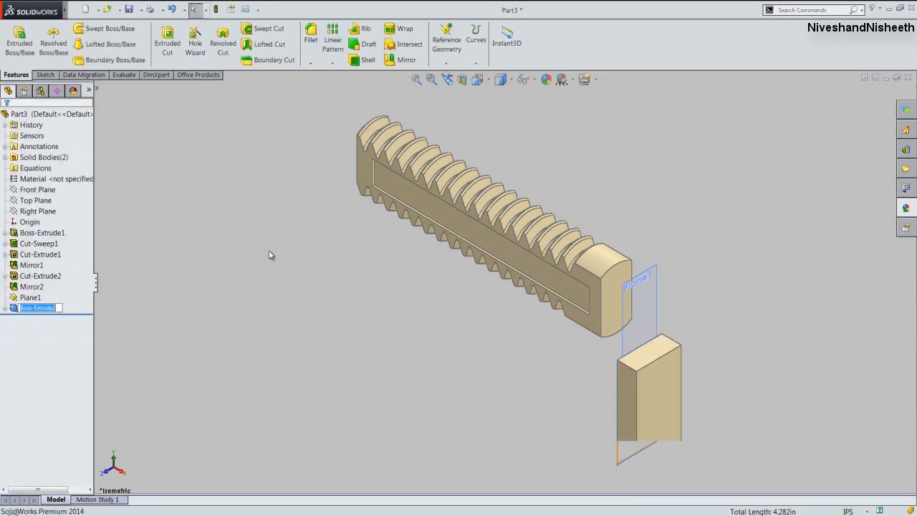
Hide the offset plane used for the rectangular block and save the part.
{"action": "left_click", "coordinate": [30, 319]}
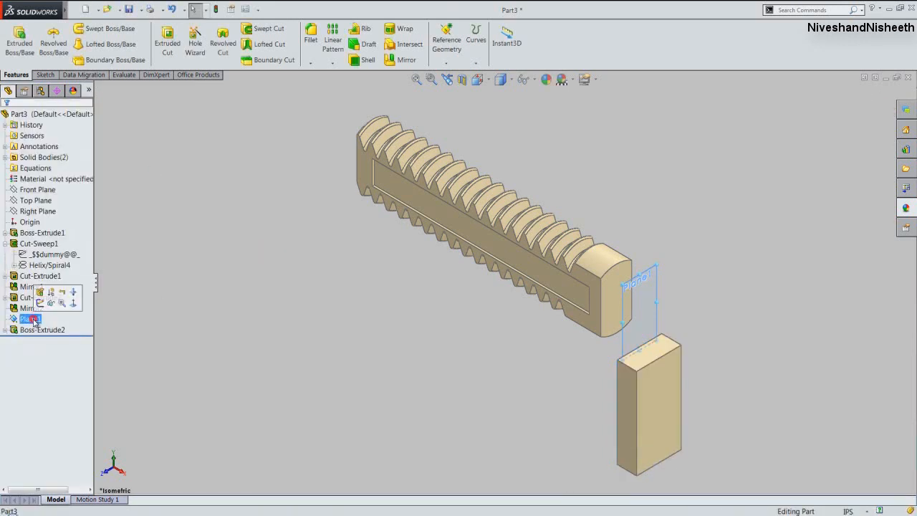
{"action": "left_click", "coordinate": [50, 305]}
{"action": "left_click", "coordinate": [126, 305]}
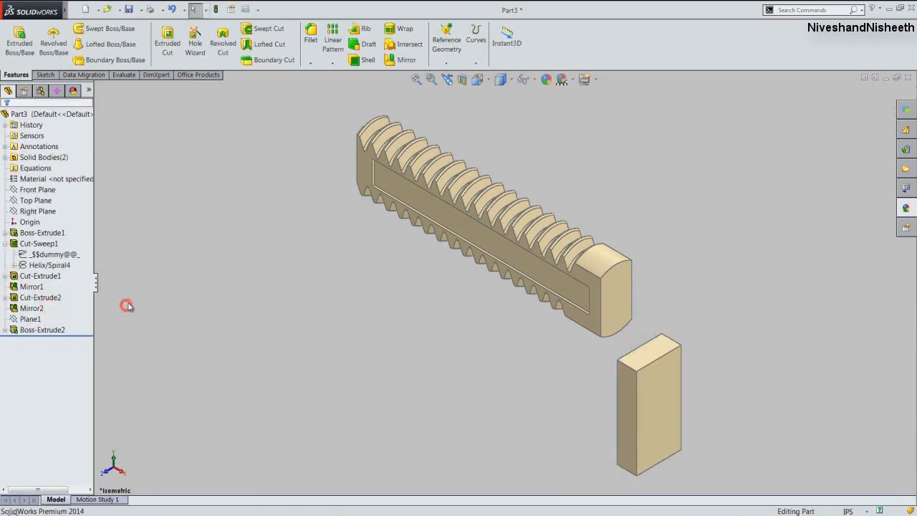
{"action": "left_click", "coordinate": [128, 13]}
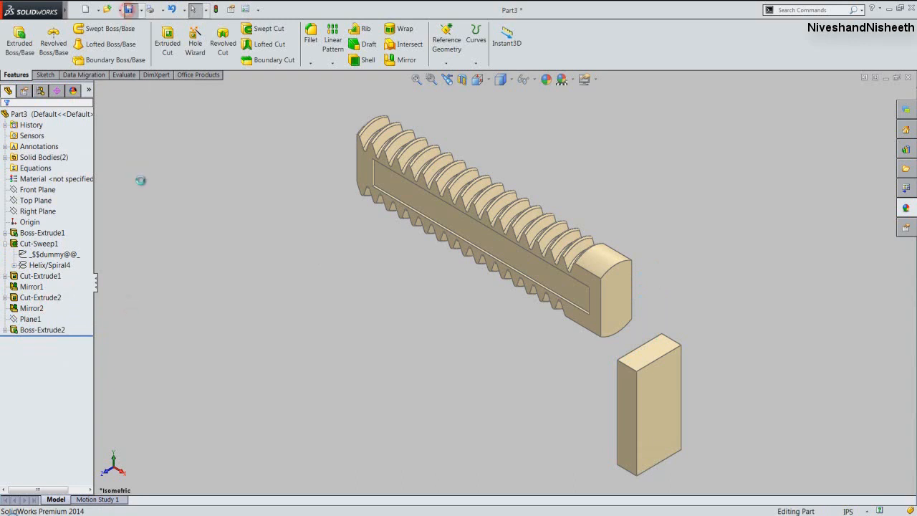
{"action": "left_click", "coordinate": [144, 194]}
{"action": "left_click", "coordinate": [135, 196]}
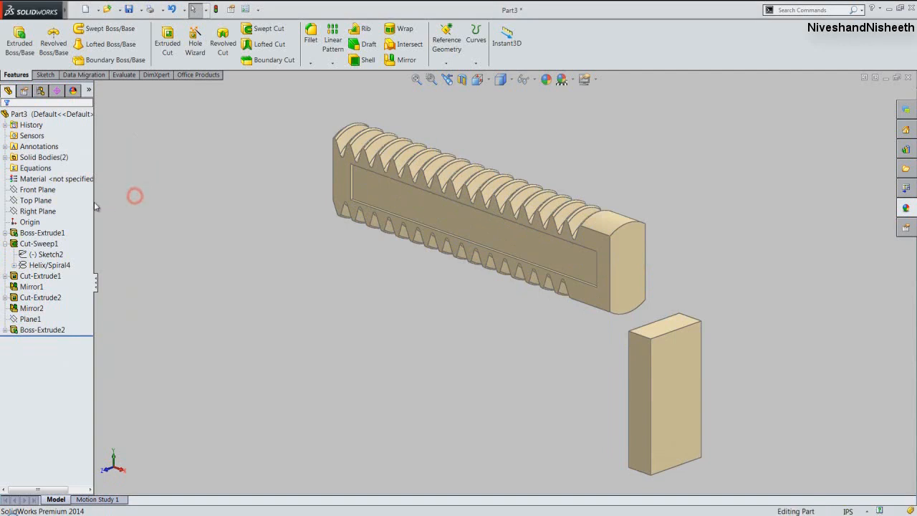
Start a sketch on the Front Plane and convert the edges of the block's narrow side face into it.
{"action": "left_click", "coordinate": [36, 201]}
{"action": "left_click", "coordinate": [35, 190]}
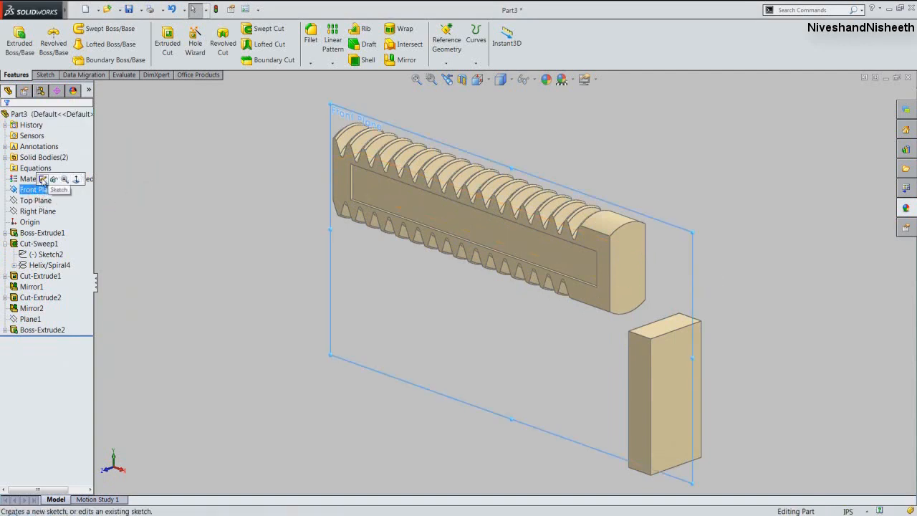
{"action": "left_click", "coordinate": [43, 180]}
{"action": "left_click", "coordinate": [136, 187]}
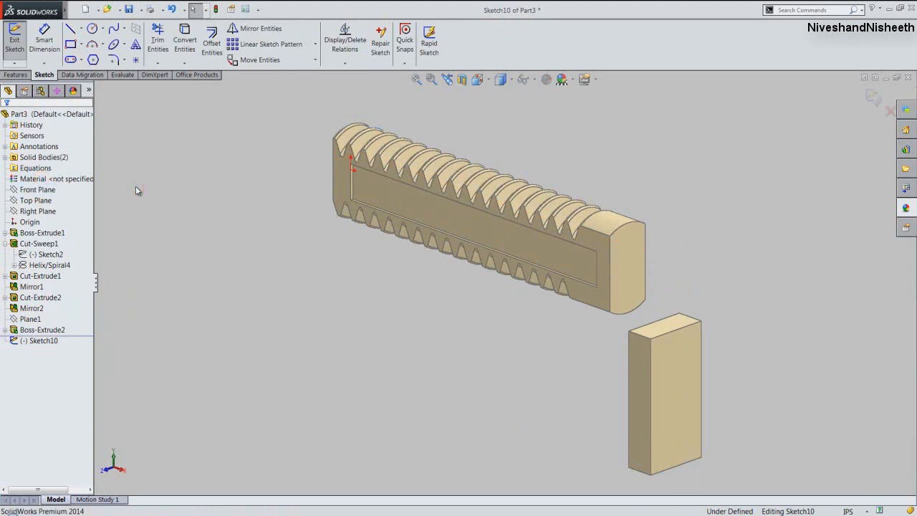
{"action": "left_click", "coordinate": [183, 45]}
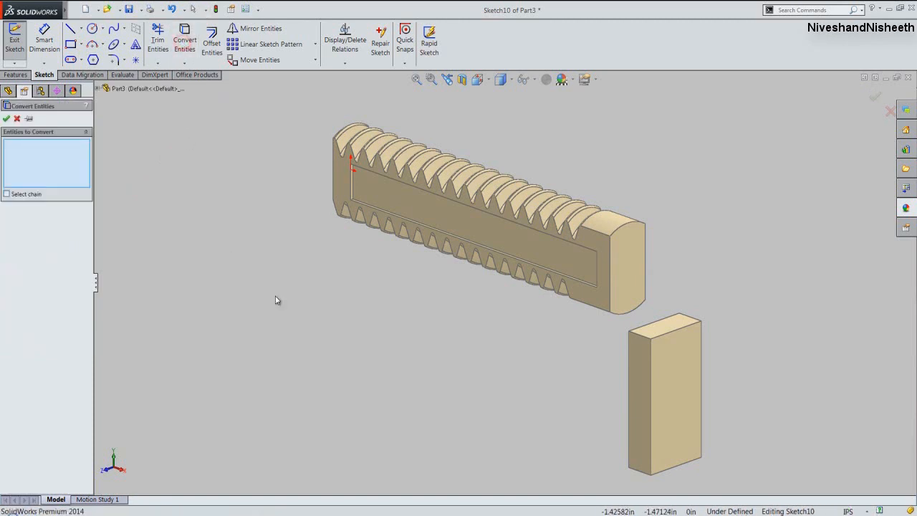
{"action": "left_click", "coordinate": [638, 395]}
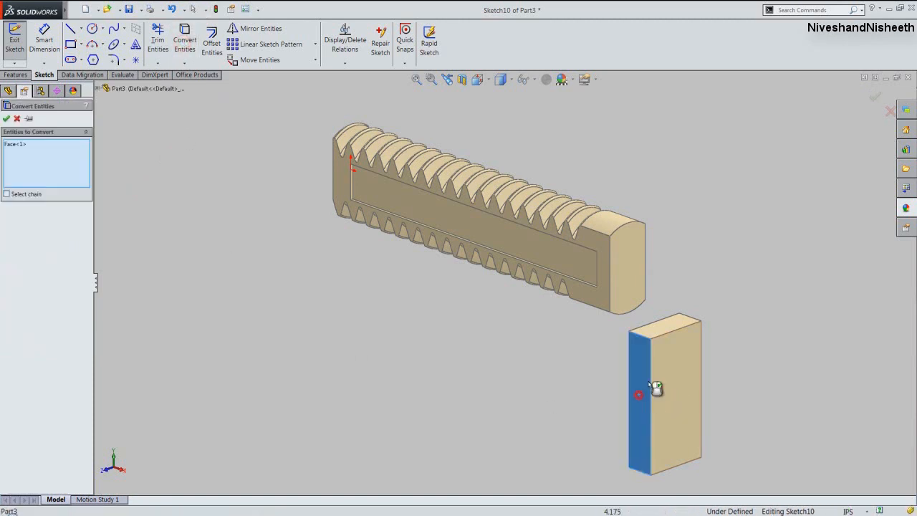
{"action": "left_click", "coordinate": [6, 119]}
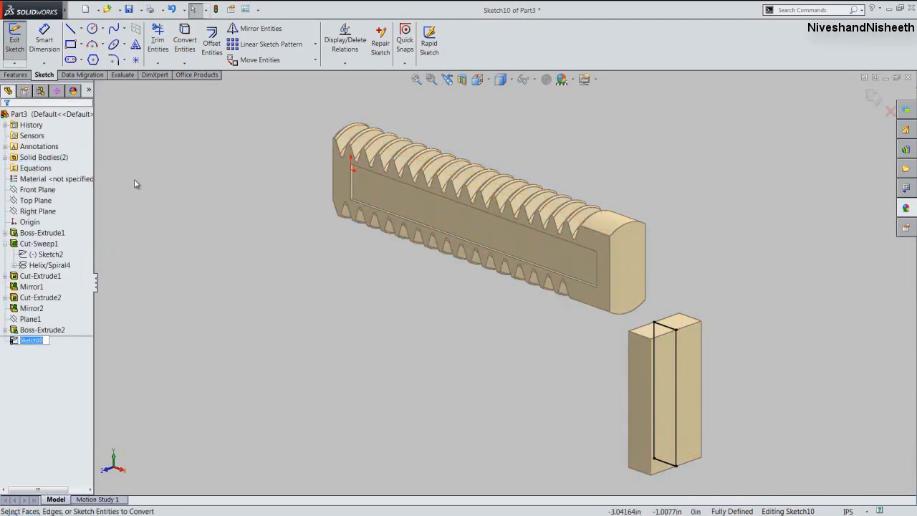
{"action": "left_click", "coordinate": [116, 140]}
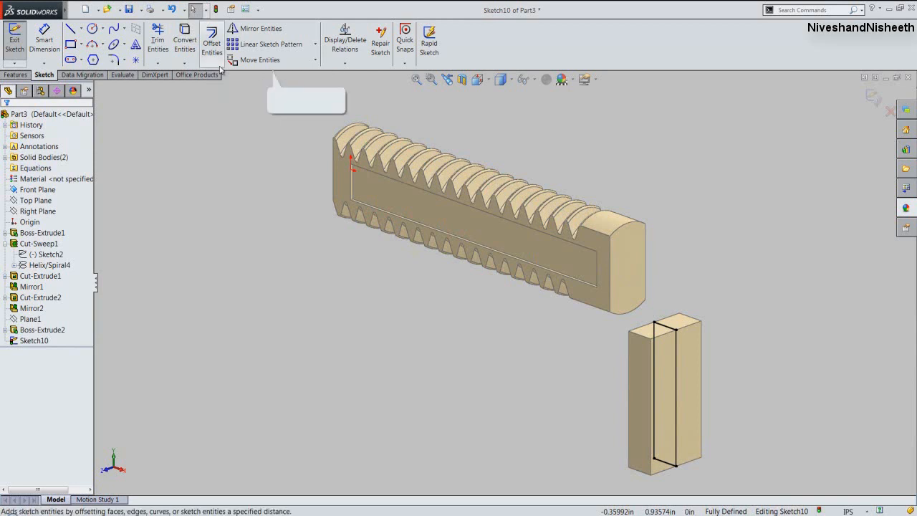
Create intersection curves of the whole part with the sketch plane and turn on a section view at the Front Plane.
{"action": "left_click", "coordinate": [185, 63]}
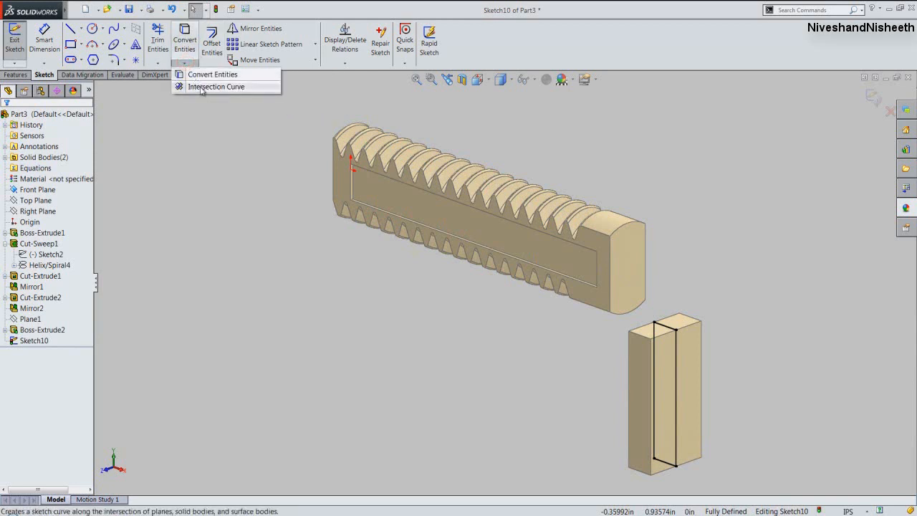
{"action": "left_click", "coordinate": [200, 86]}
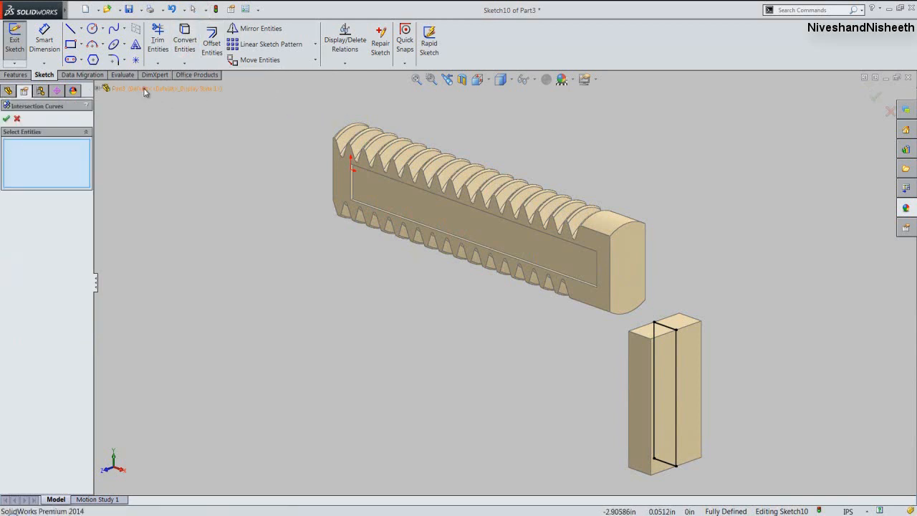
{"action": "left_click", "coordinate": [144, 89]}
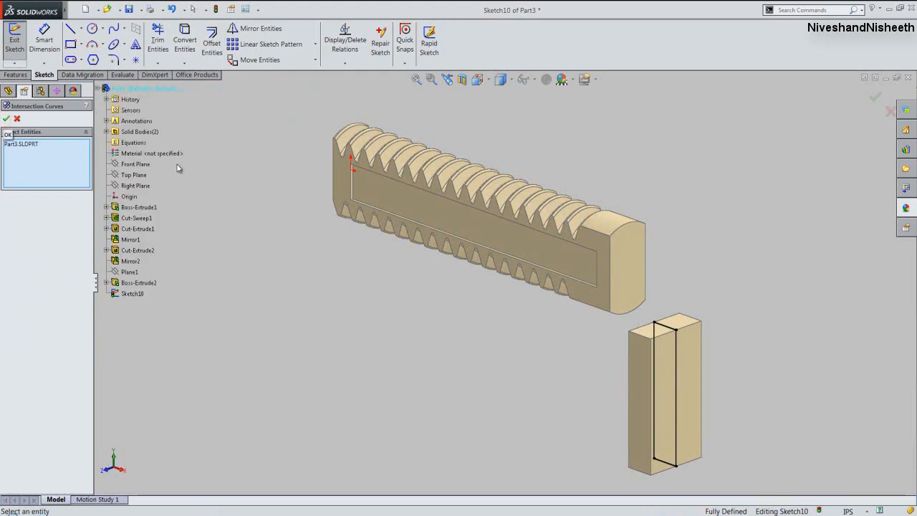
{"action": "left_click", "coordinate": [7, 119]}
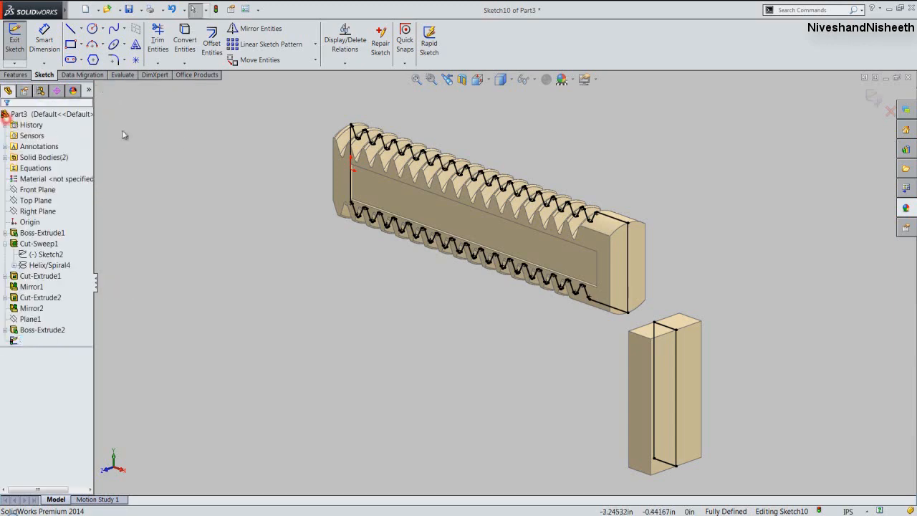
{"action": "left_click", "coordinate": [459, 82]}
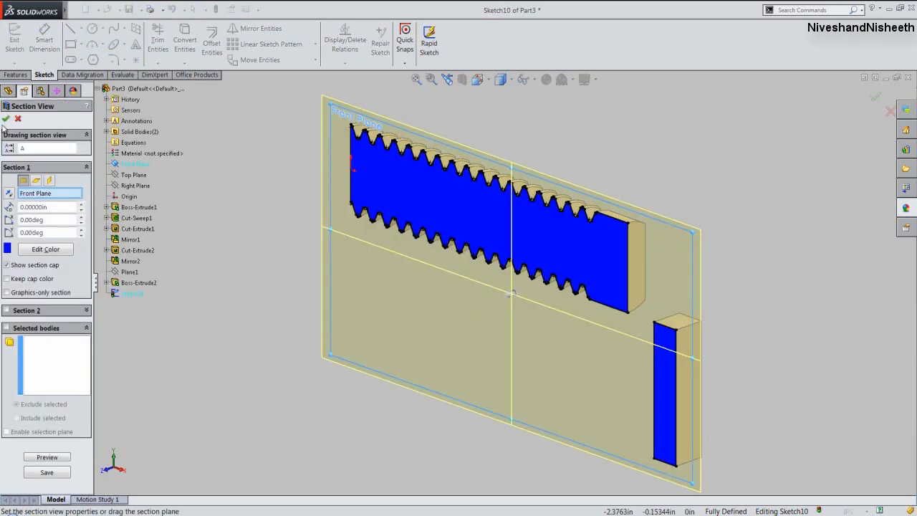
{"action": "left_click", "coordinate": [5, 120]}
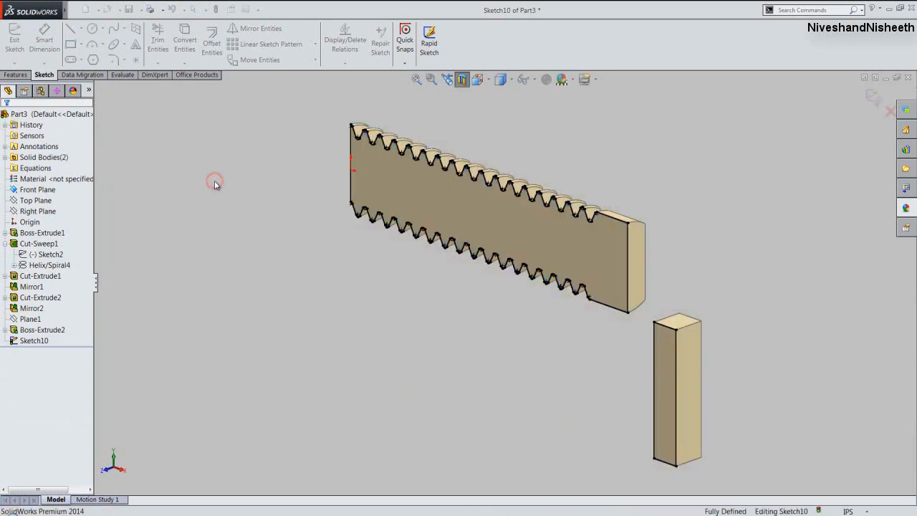
Change all curves of the sketch, around both the threaded part and the block, to construction geometry.
{"action": "left_click", "coordinate": [476, 79]}
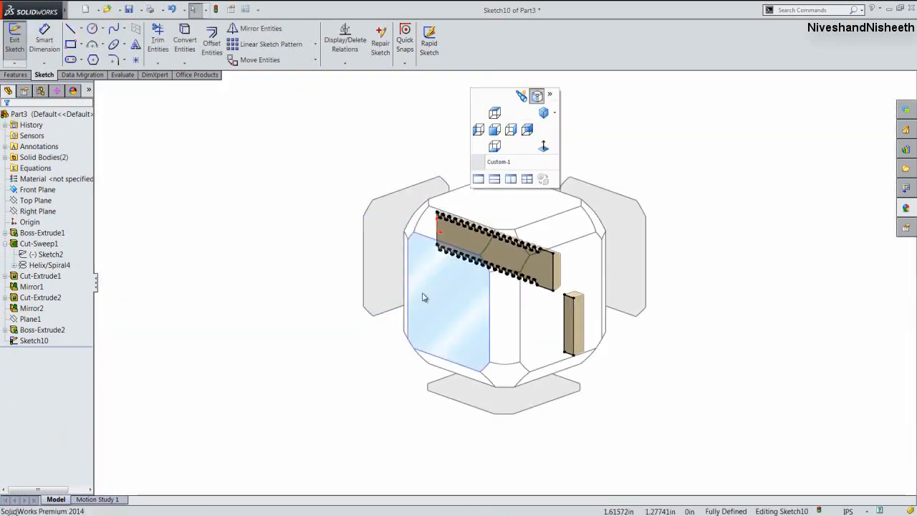
{"action": "left_click", "coordinate": [424, 296]}
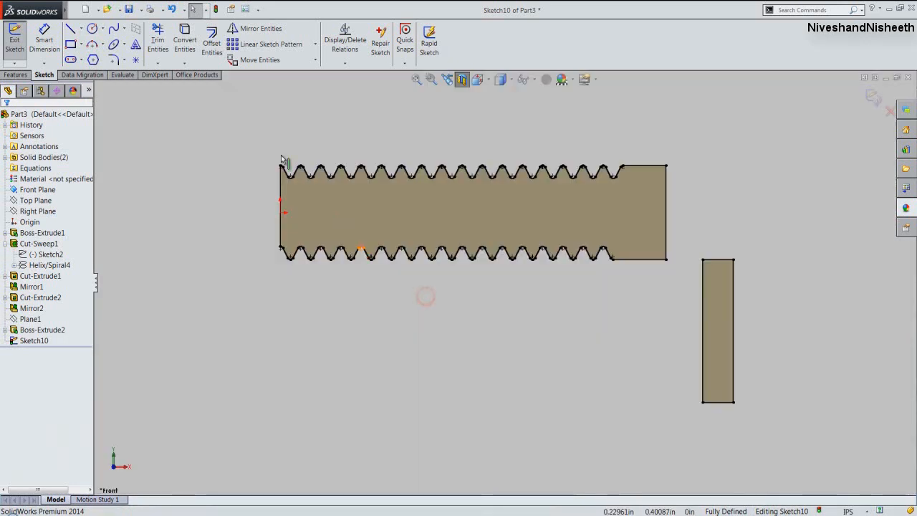
{"action": "left_click_drag", "start_coordinate": [254, 120], "coordinate": [767, 412]}
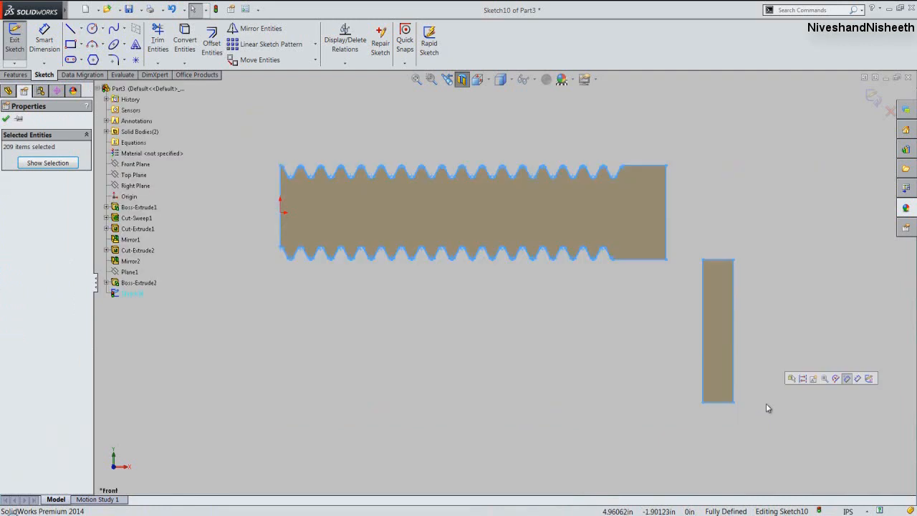
{"action": "left_click", "coordinate": [803, 385]}
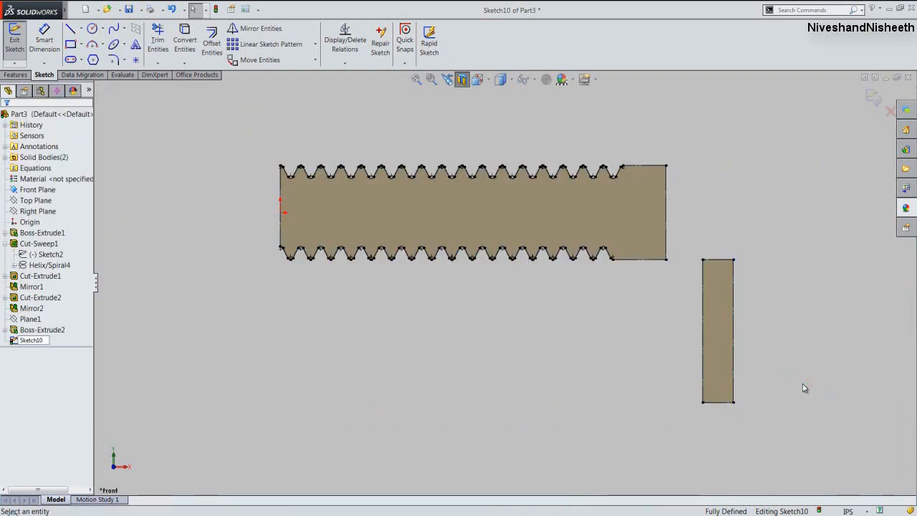
Draw a horizontal line 1.188 in long outward from the upper corner of the part's unthreaded end.
{"action": "right_click", "coordinate": [738, 180]}
{"action": "left_click", "coordinate": [751, 152]}
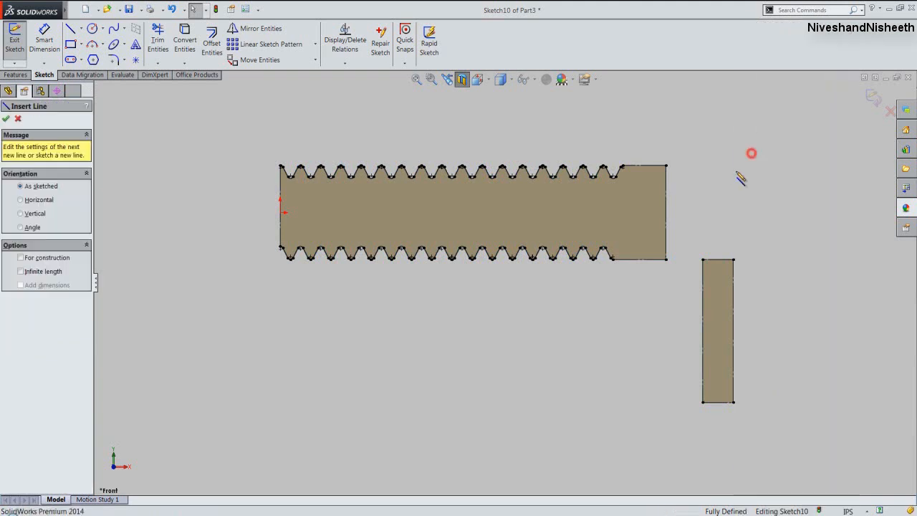
{"action": "scroll", "coordinate": [370, 298], "scroll_direction": "up", "scroll_amount": 4}
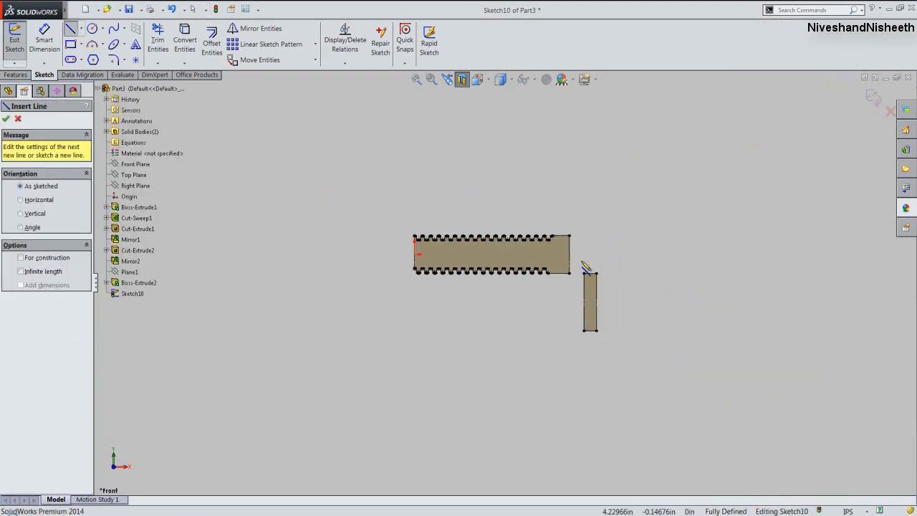
{"action": "scroll", "coordinate": [584, 287], "scroll_direction": "down", "scroll_amount": 2}
{"action": "scroll", "coordinate": [573, 290], "scroll_direction": "down", "scroll_amount": 3}
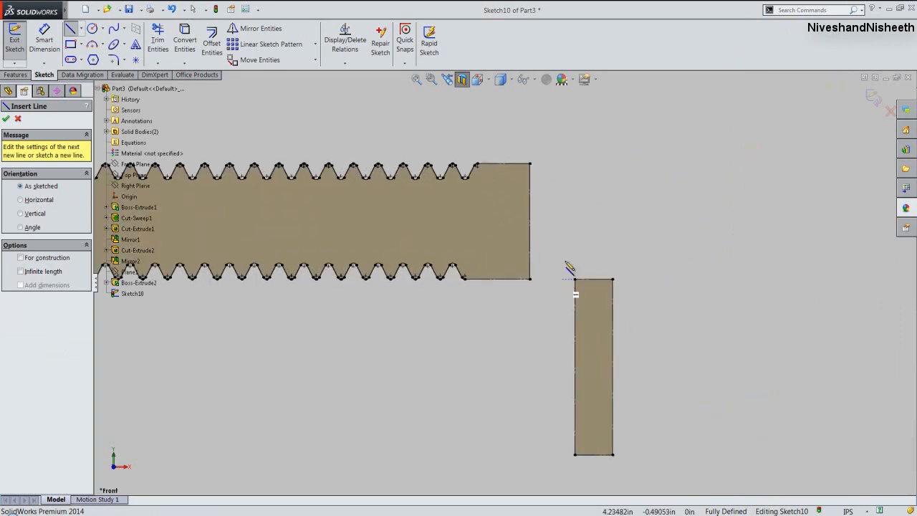
{"action": "left_click", "coordinate": [530, 164]}
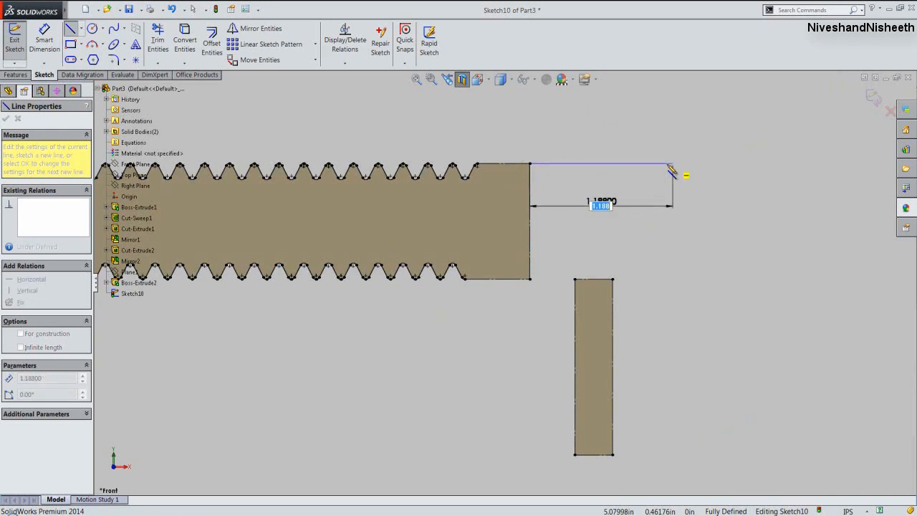
{"action": "key", "text": "Return"}
{"action": "key", "text": "Escape"}
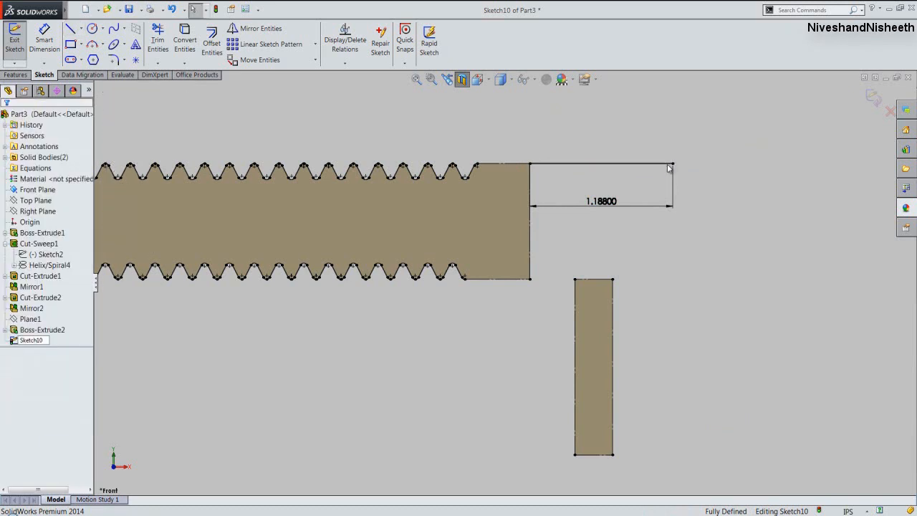
Place a sketch point slightly below the line's free end and about 0.295 in beyond it.
{"action": "right_click", "coordinate": [735, 175]}
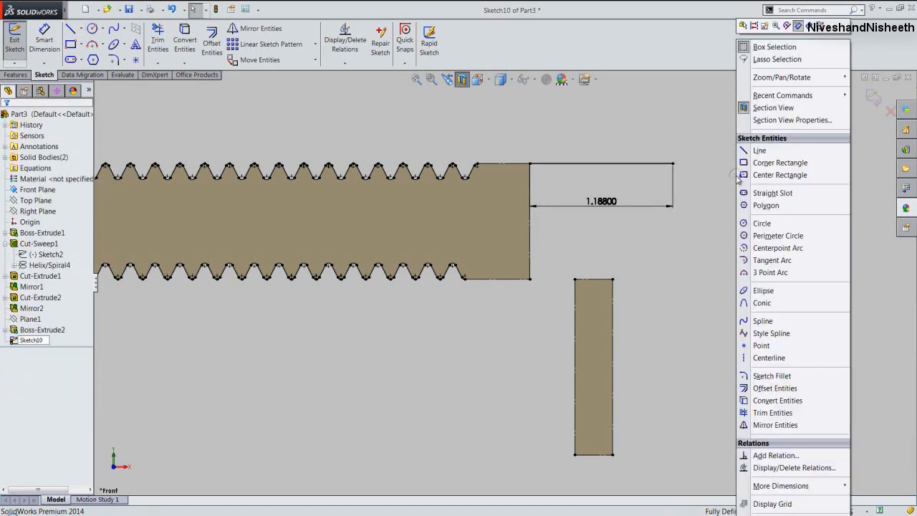
{"action": "left_click", "coordinate": [767, 346]}
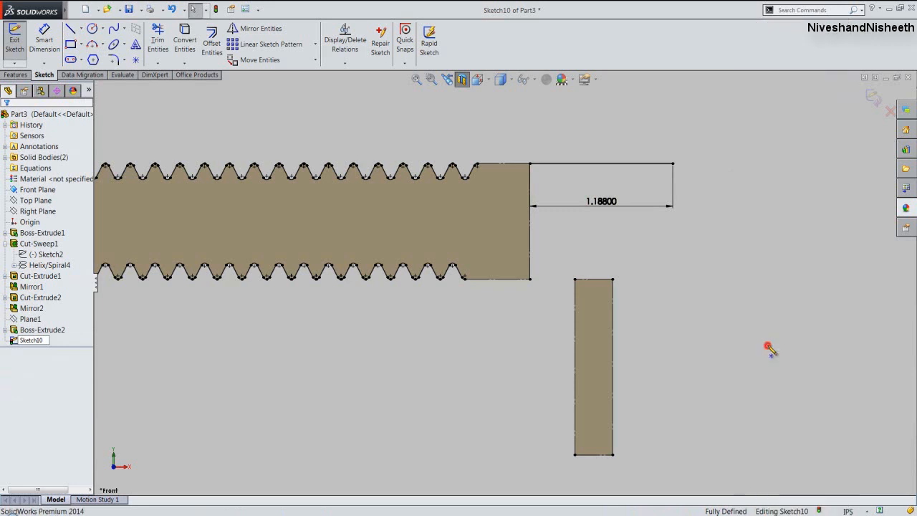
{"action": "left_click", "coordinate": [707, 187]}
Dimension the horizontal distance between the line's free end and the sketch point as 0.249 in.
{"action": "right_click", "coordinate": [742, 154]}
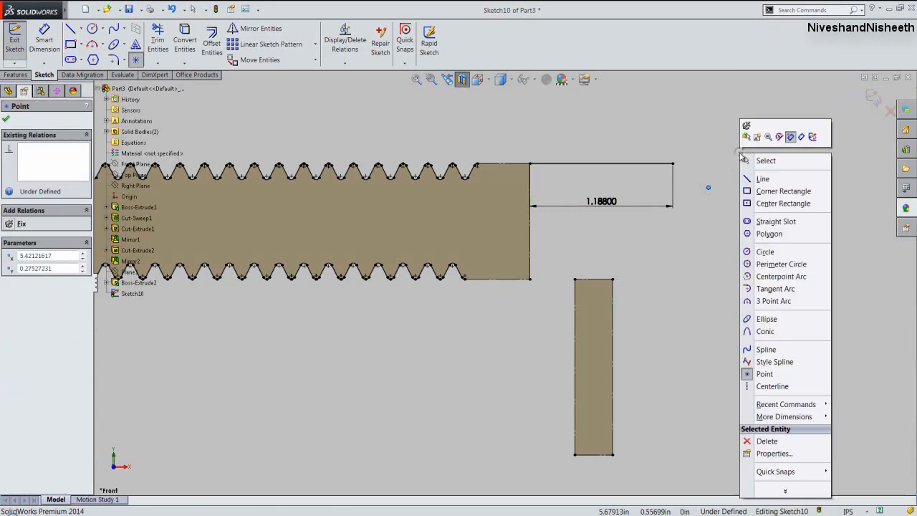
{"action": "left_click", "coordinate": [787, 137]}
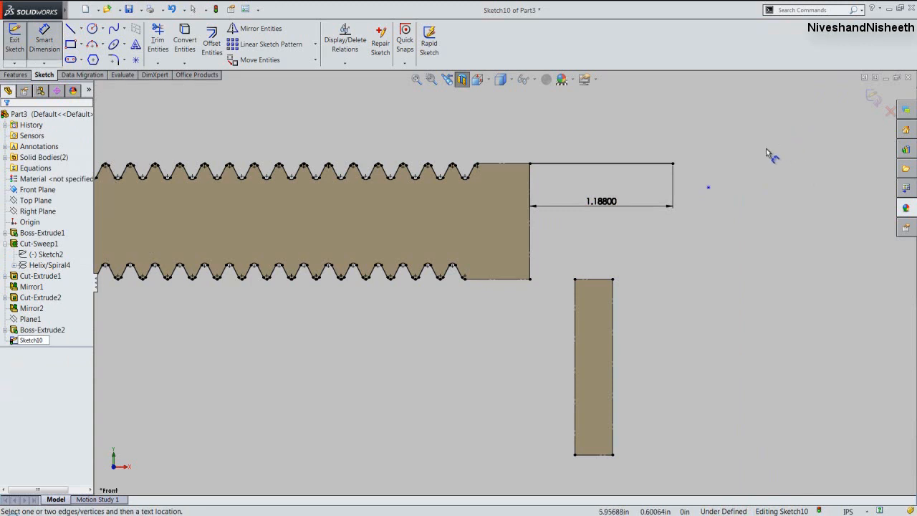
{"action": "left_click", "coordinate": [672, 164]}
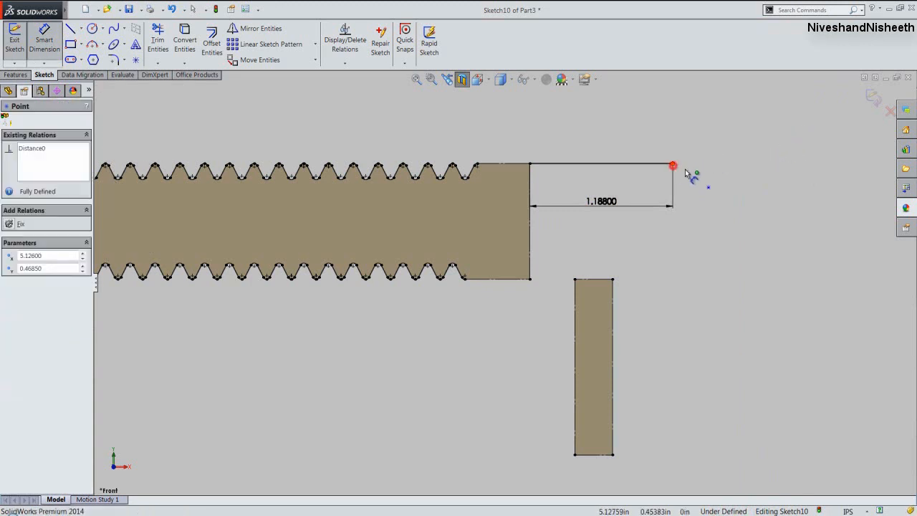
{"action": "left_click", "coordinate": [708, 188]}
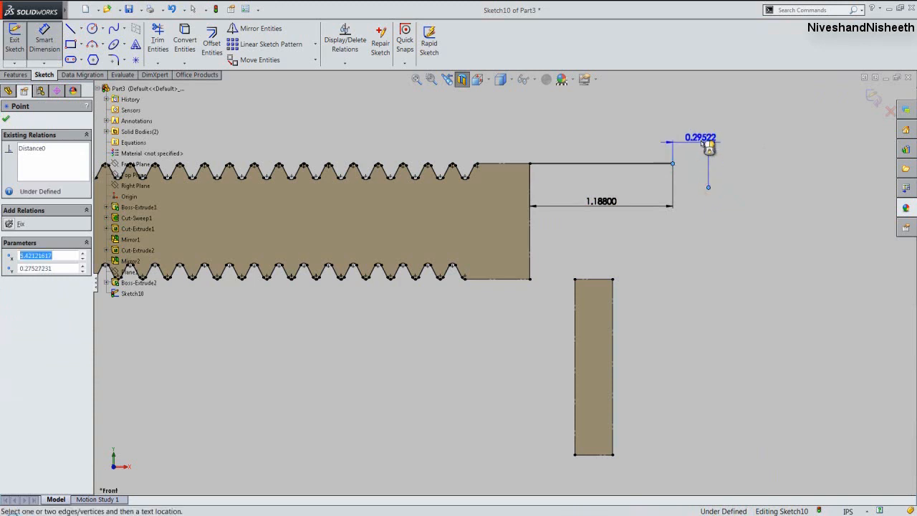
{"action": "left_click", "coordinate": [703, 142]}
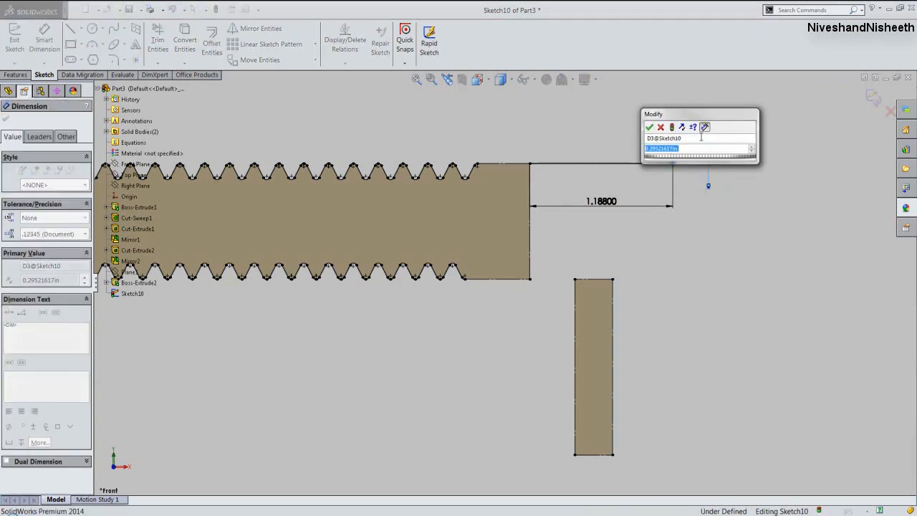
{"action": "type", "text": ".24"}
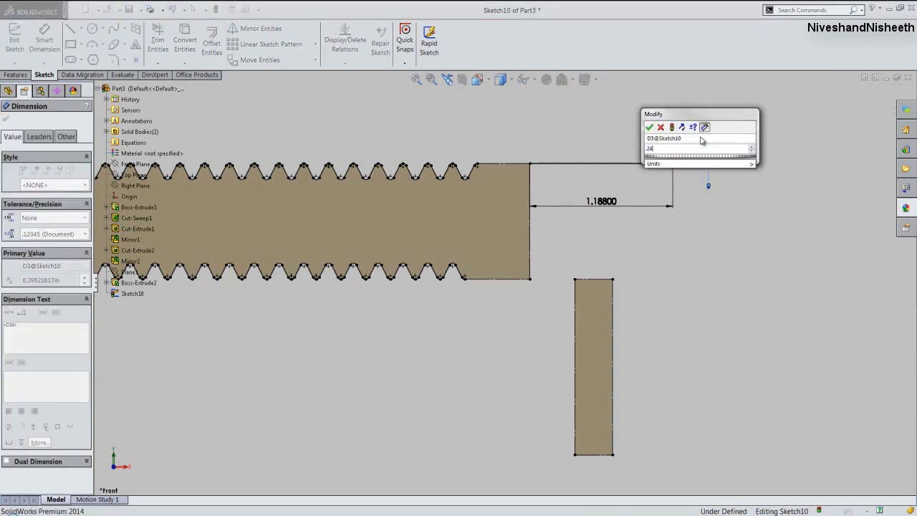
{"action": "type", "text": "9"}
{"action": "key", "text": "Return"}
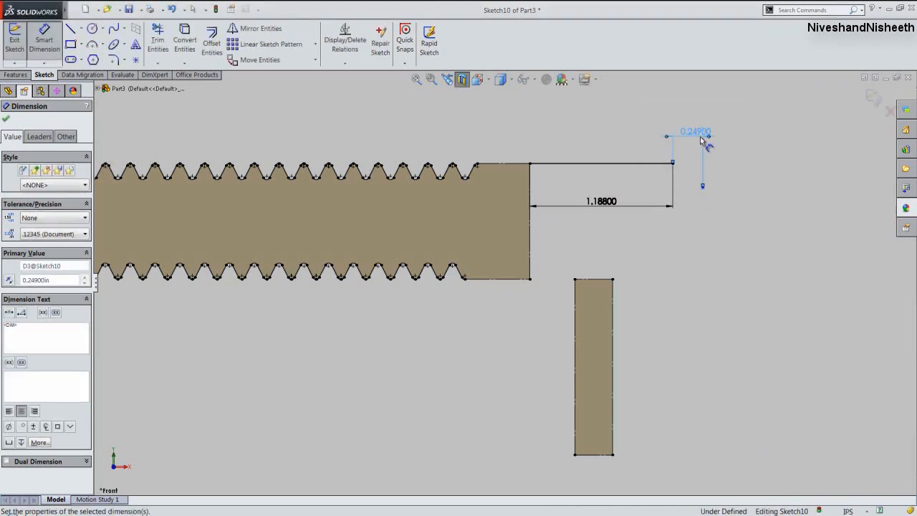
Dimension the vertical distance between the horizontal line's free end and the sketch point as 0.20043 in.
{"action": "left_click", "coordinate": [673, 164]}
{"action": "left_click", "coordinate": [703, 187]}
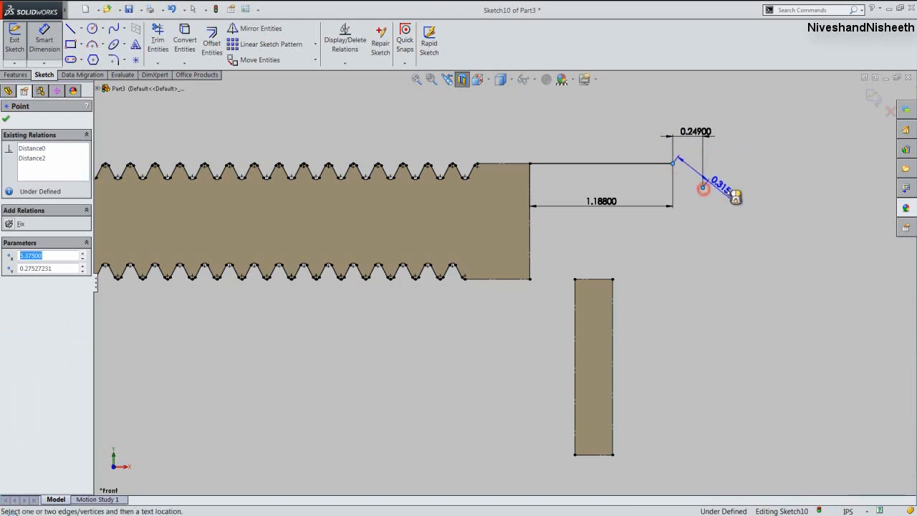
{"action": "left_click", "coordinate": [770, 192]}
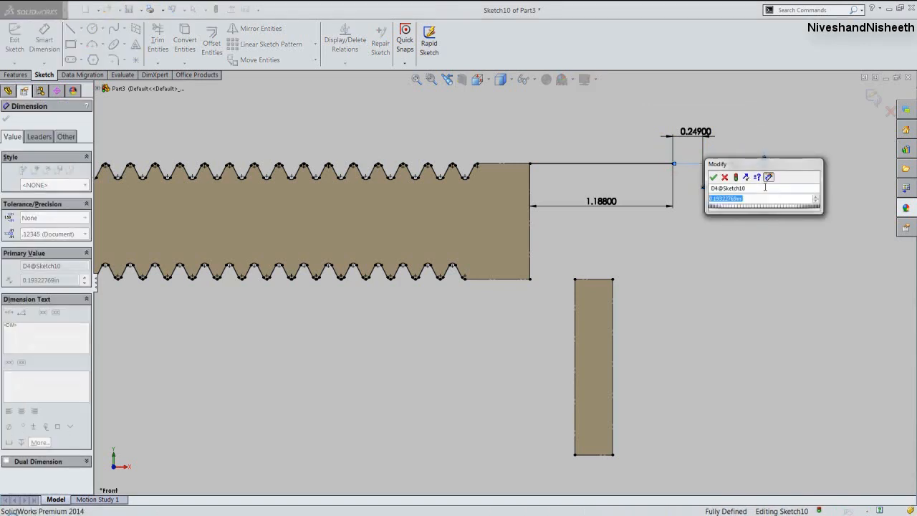
{"action": "type", "text": "2"}
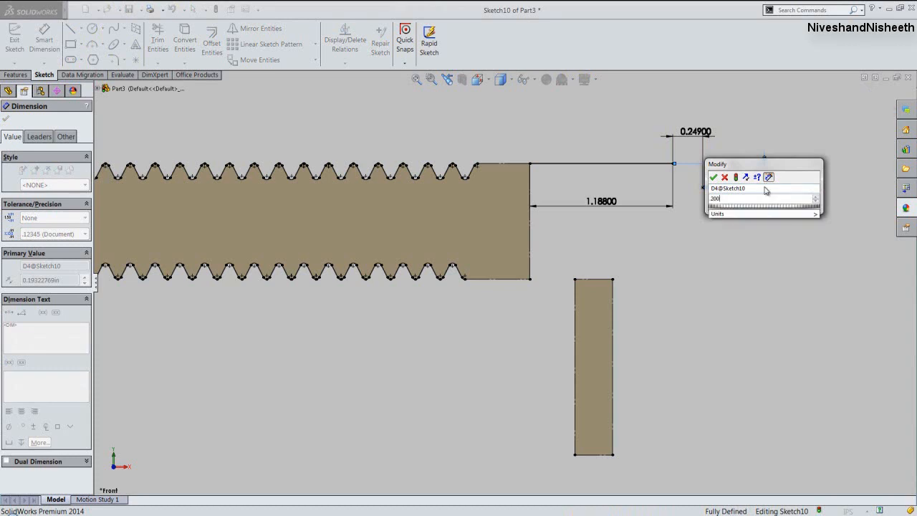
{"action": "type", "text": "0043"}
{"action": "key", "text": "Return"}
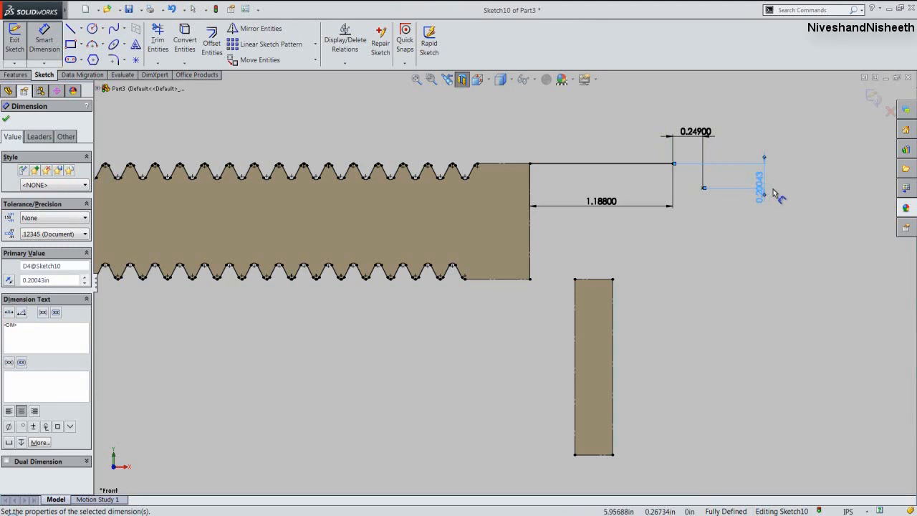
{"action": "key", "text": "Escape"}
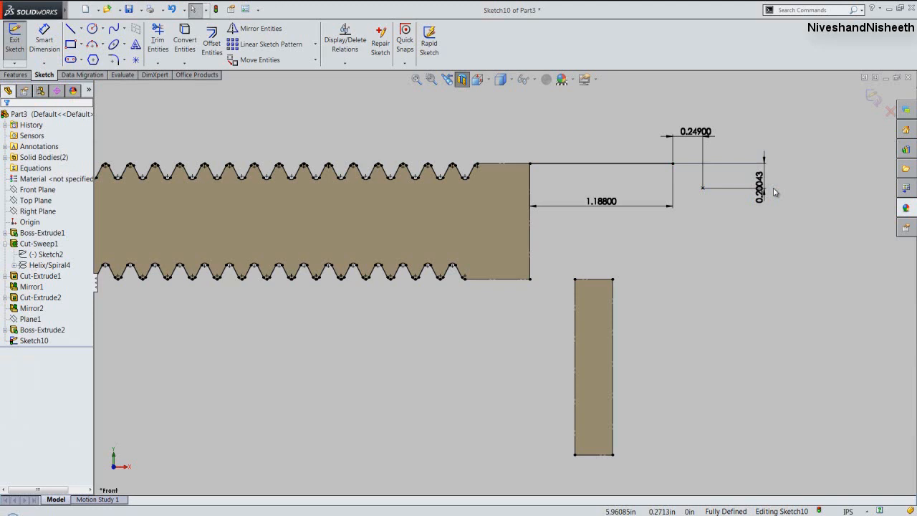
Draw a three-point arc of radius 0.249 in from the horizontal line's free end to the sketch point, bulging outward.
{"action": "right_click", "coordinate": [773, 188]}
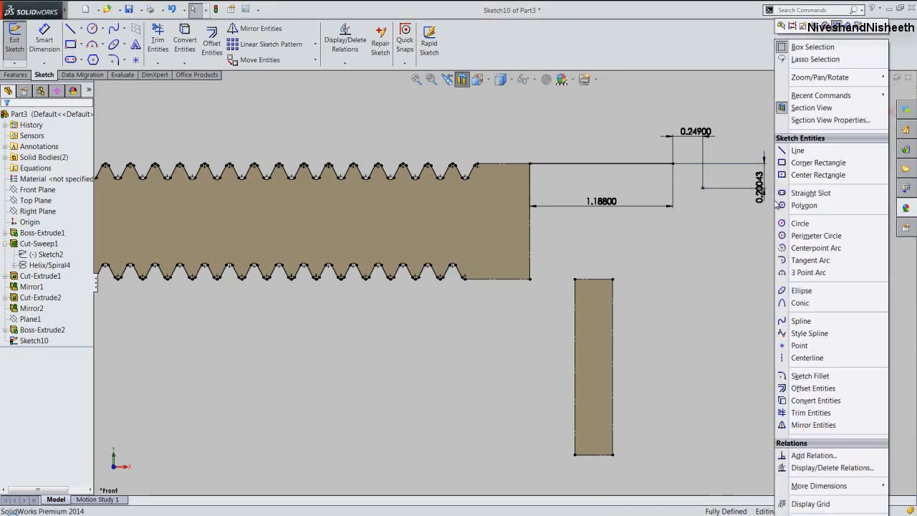
{"action": "left_click", "coordinate": [785, 272]}
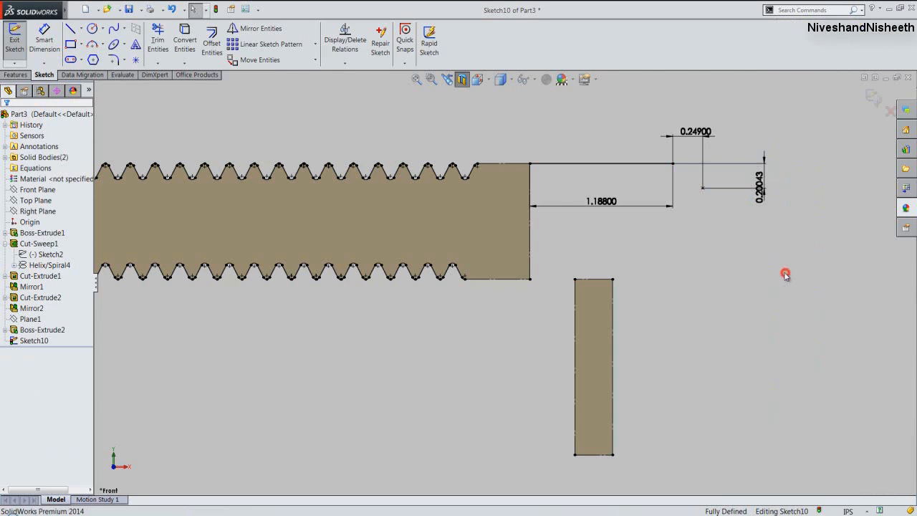
{"action": "left_click", "coordinate": [673, 163]}
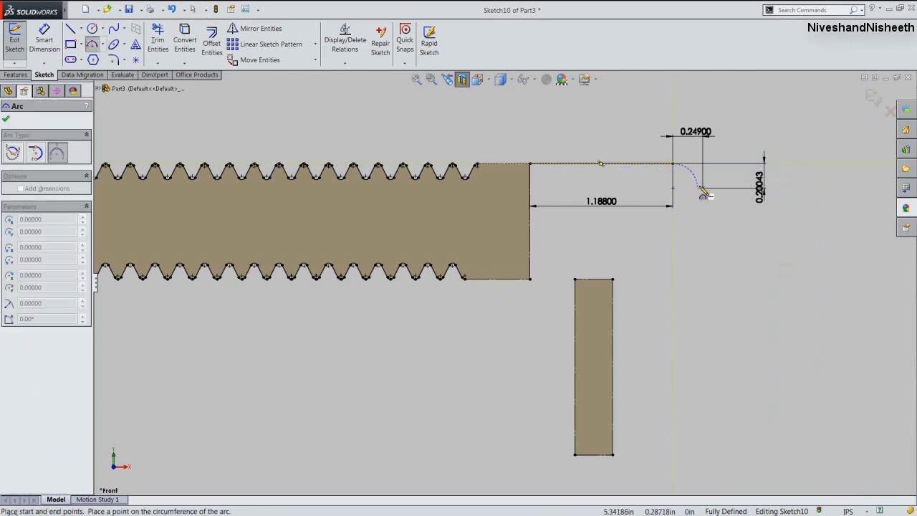
{"action": "left_click", "coordinate": [703, 189]}
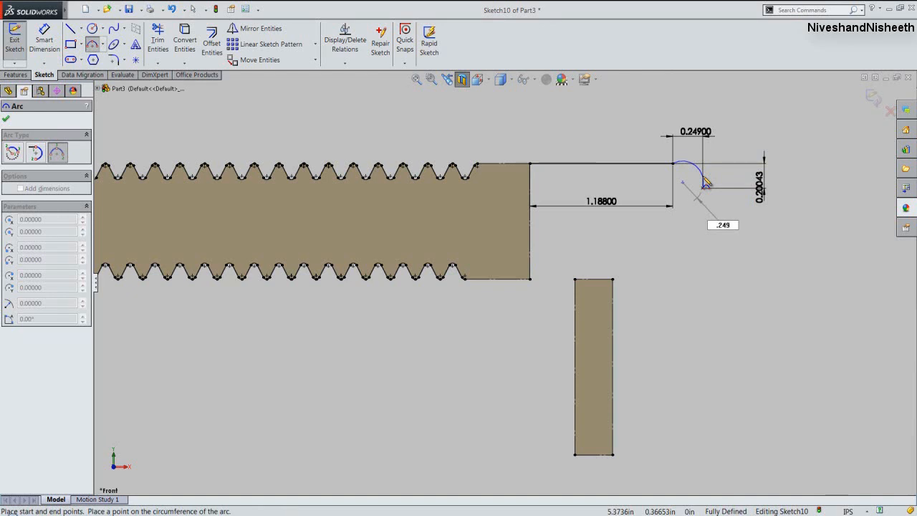
{"action": "type", "text": ".249"}
{"action": "key", "text": "Return"}
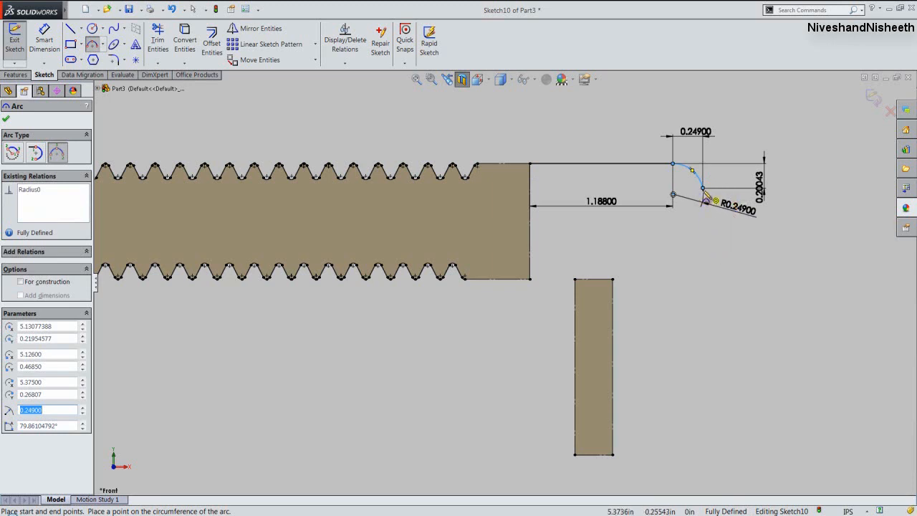
Draw a three-point arc of radius 2.552 in from the sketch point to the block's lower outer corner and place its radius dimension beside the curve.
{"action": "left_click", "coordinate": [706, 197]}
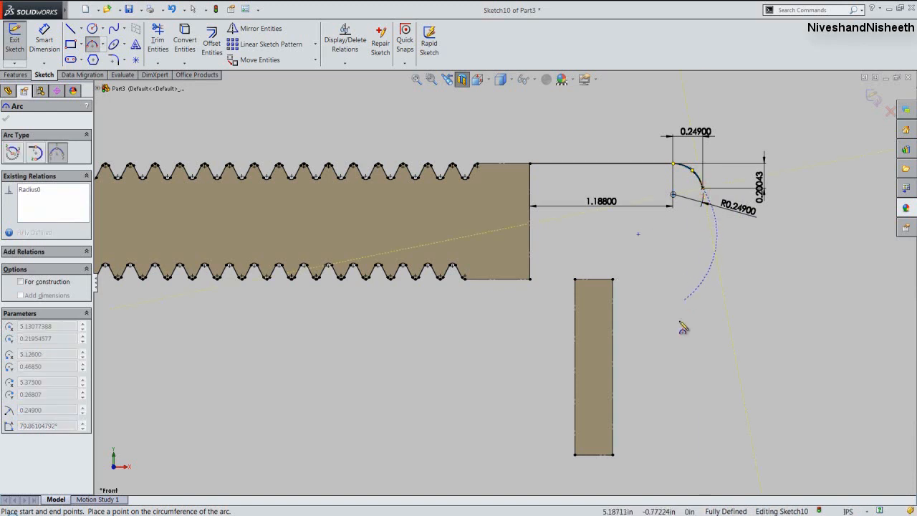
{"action": "left_click", "coordinate": [613, 454]}
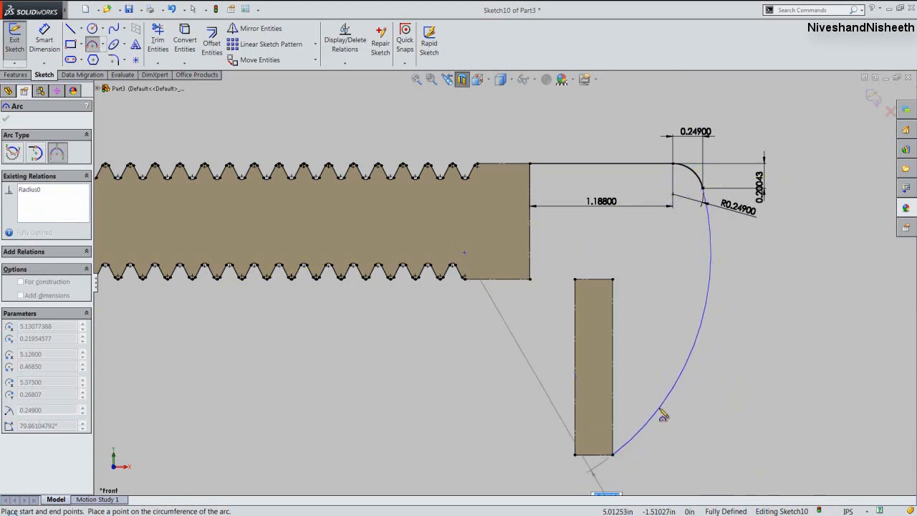
{"action": "left_click", "coordinate": [686, 380]}
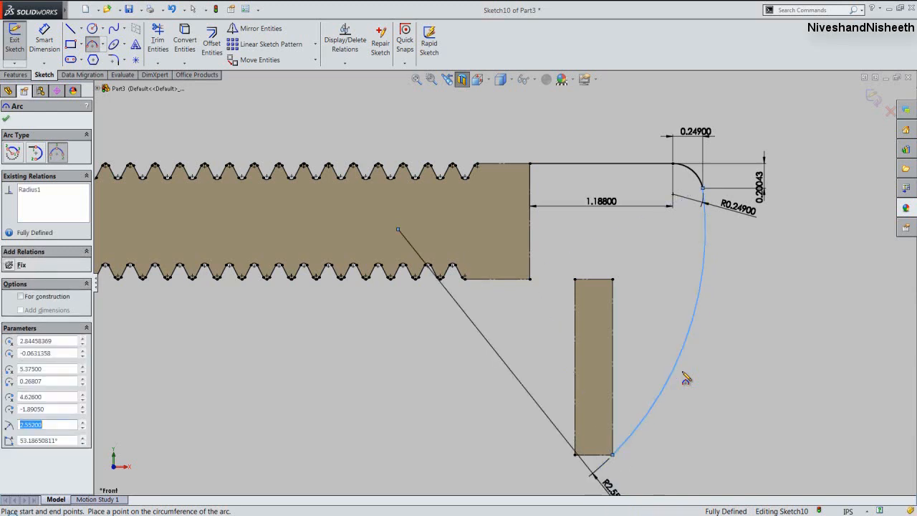
{"action": "key", "text": "Escape"}
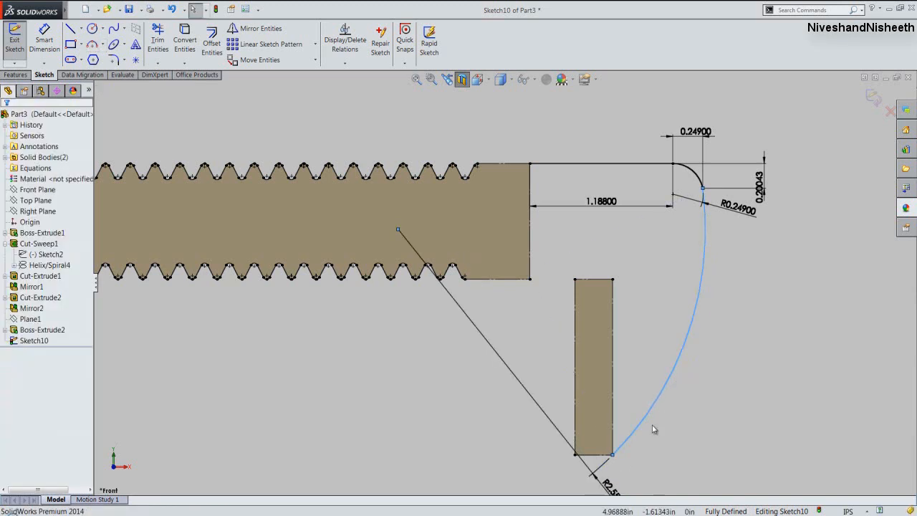
{"action": "left_click_drag", "start_coordinate": [609, 489], "coordinate": [738, 326]}
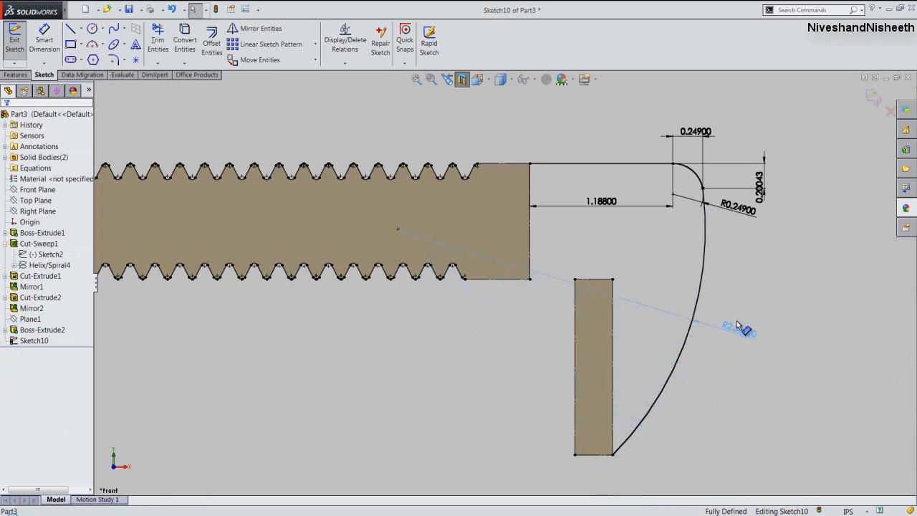
{"action": "left_click", "coordinate": [806, 318]}
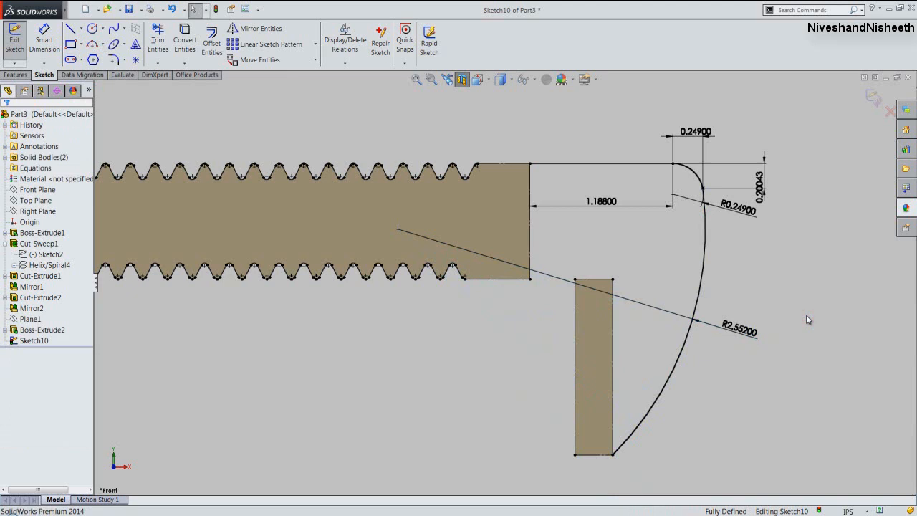
Draw connected lines along the block's bottom edge, up its inner side, and across to the lower corner of the part's unthreaded end.
{"action": "right_click", "coordinate": [807, 316]}
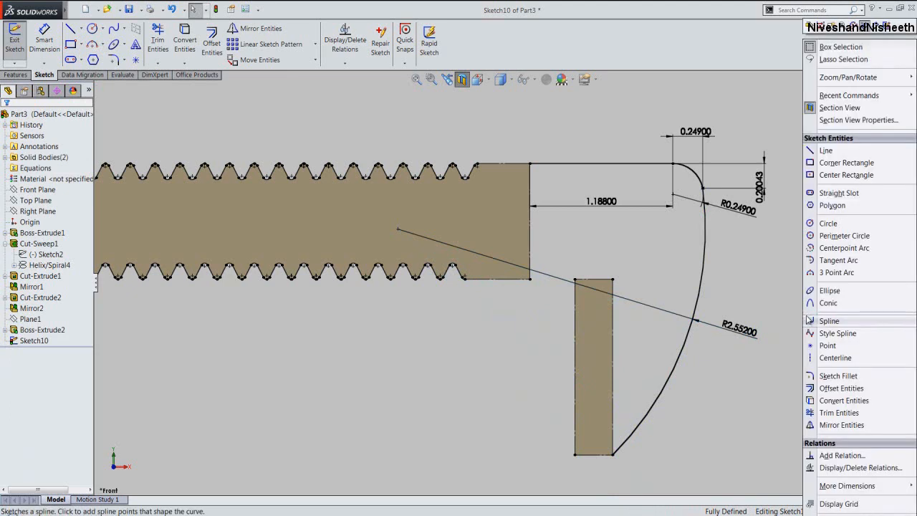
{"action": "left_click", "coordinate": [825, 151]}
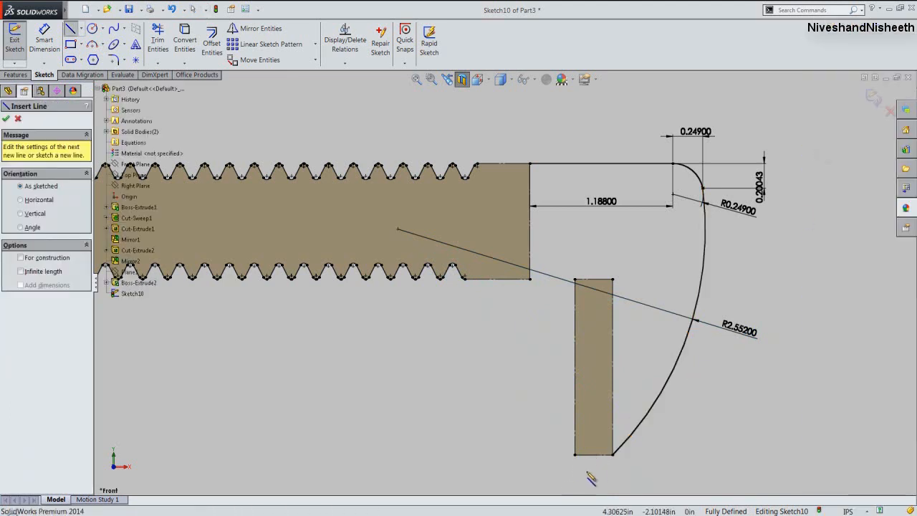
{"action": "left_click", "coordinate": [612, 455]}
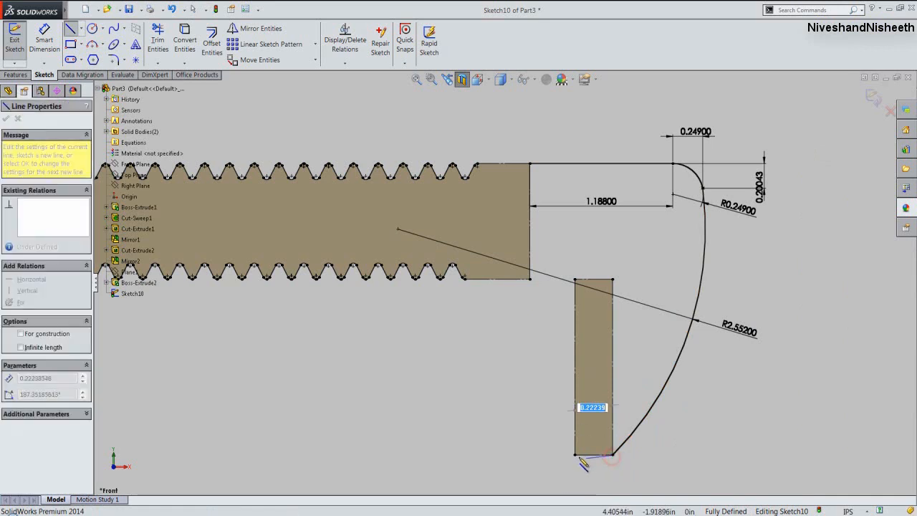
{"action": "left_click", "coordinate": [574, 455]}
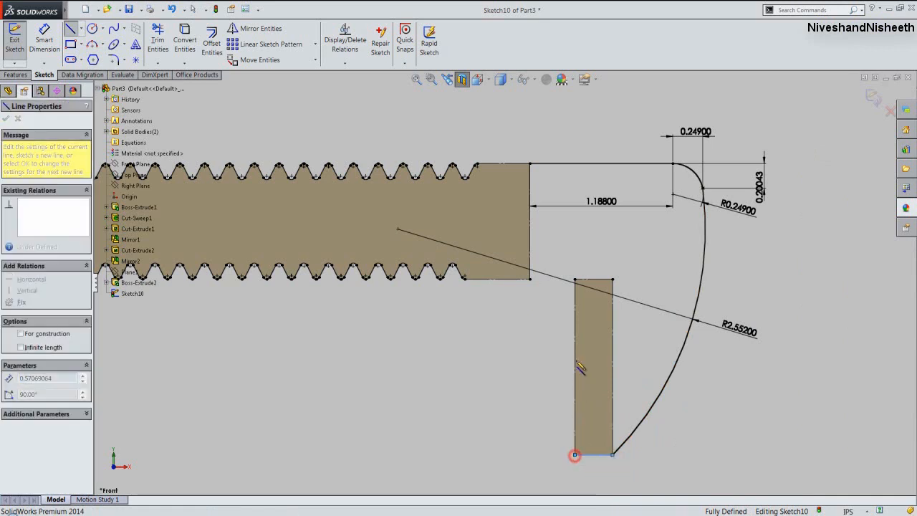
{"action": "left_click", "coordinate": [574, 279]}
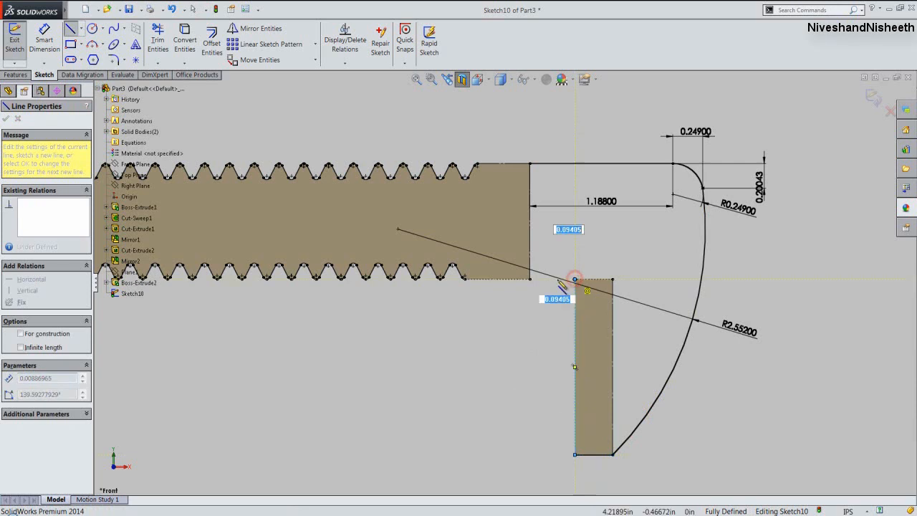
{"action": "left_click", "coordinate": [530, 279]}
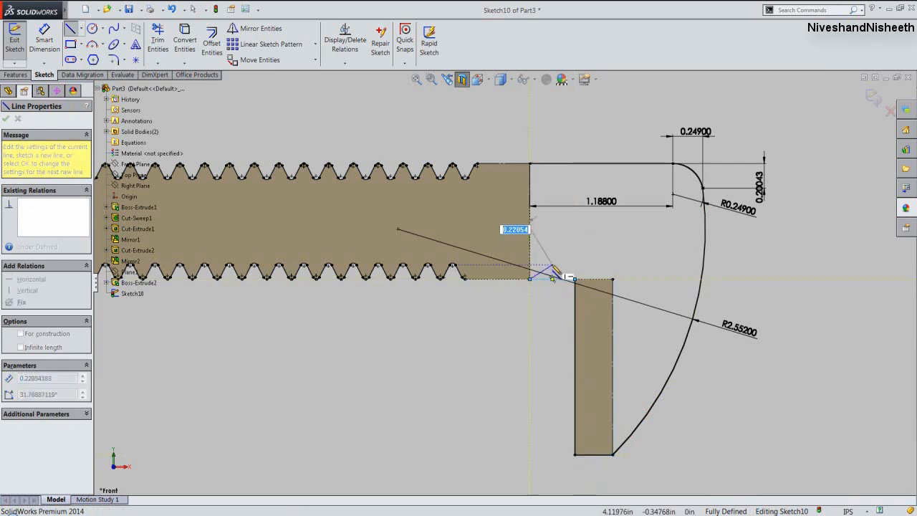
{"action": "key", "text": "Escape"}
{"action": "left_click", "coordinate": [551, 265]}
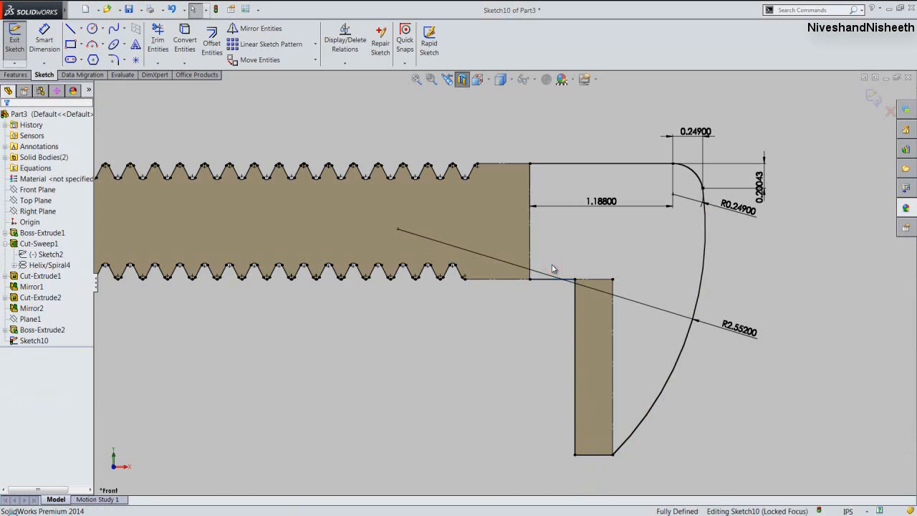
Exit the profile sketch, show the model in isometric view, and turn off the section view.
{"action": "left_click", "coordinate": [869, 101]}
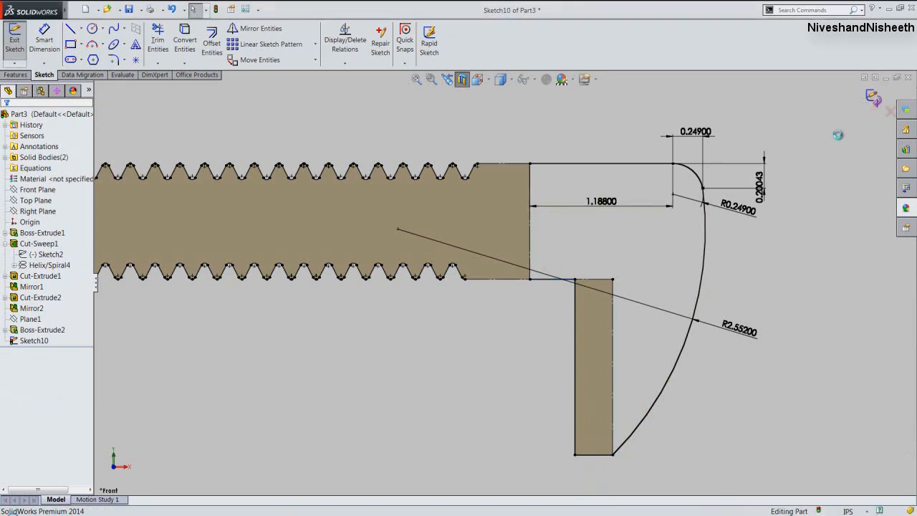
{"action": "left_click", "coordinate": [837, 134]}
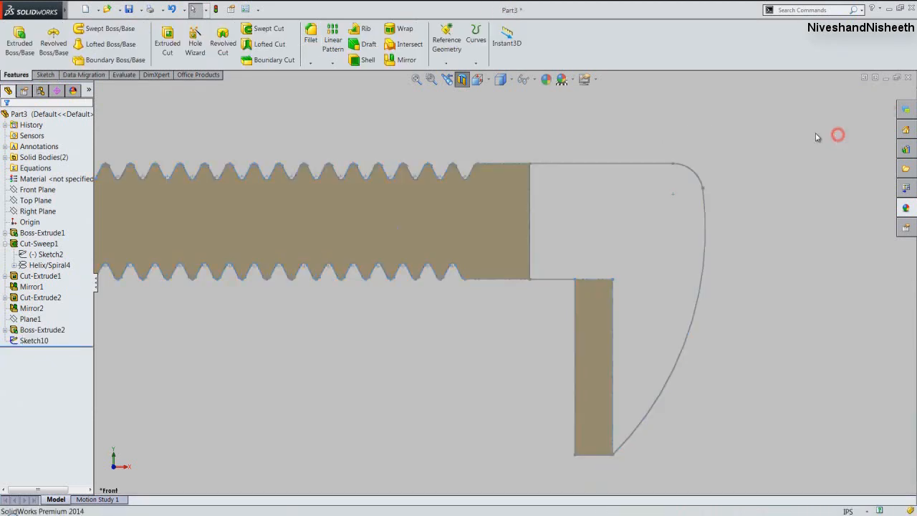
{"action": "left_click", "coordinate": [500, 79]}
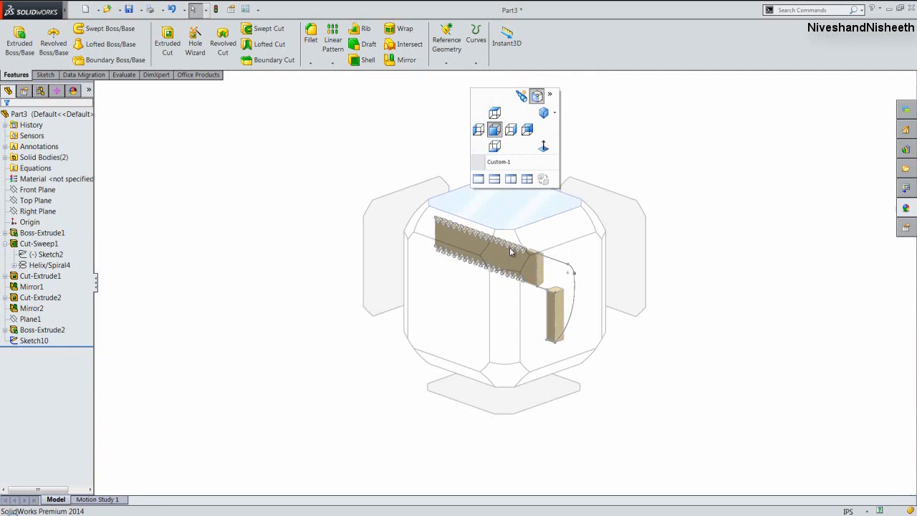
{"action": "left_click", "coordinate": [509, 248]}
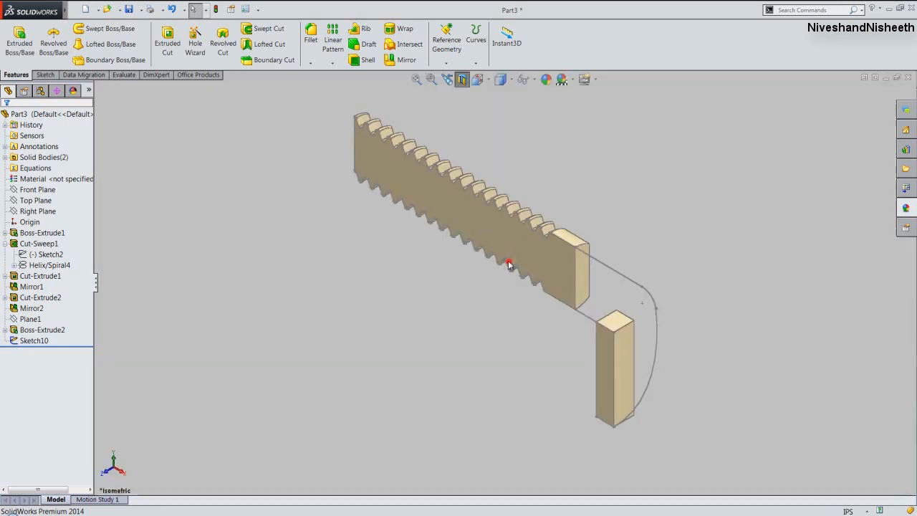
{"action": "scroll", "coordinate": [586, 254], "scroll_direction": "down", "scroll_amount": 5}
{"action": "left_click", "coordinate": [617, 212]}
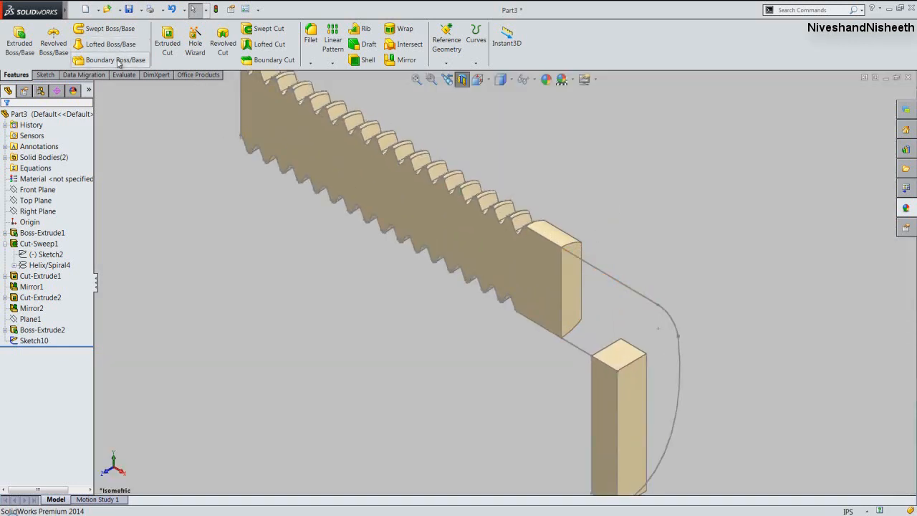
{"action": "left_click", "coordinate": [140, 109]}
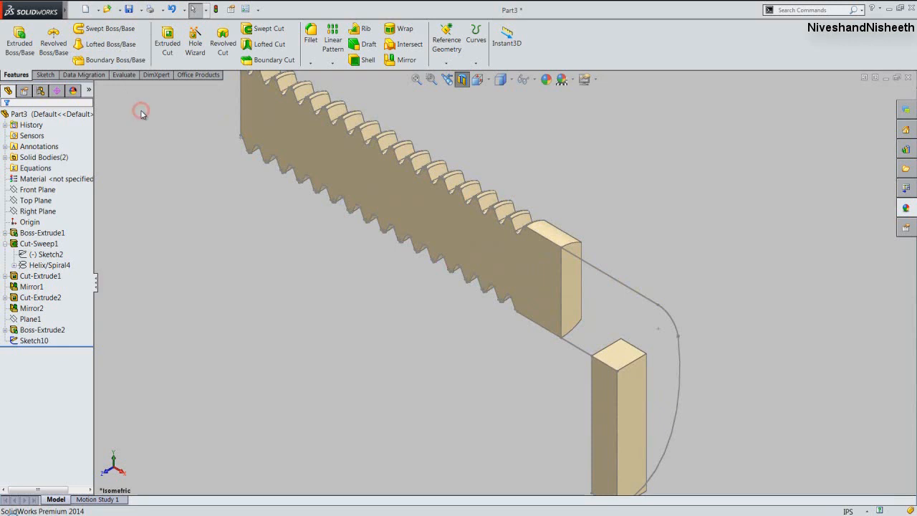
{"action": "left_click", "coordinate": [460, 79]}
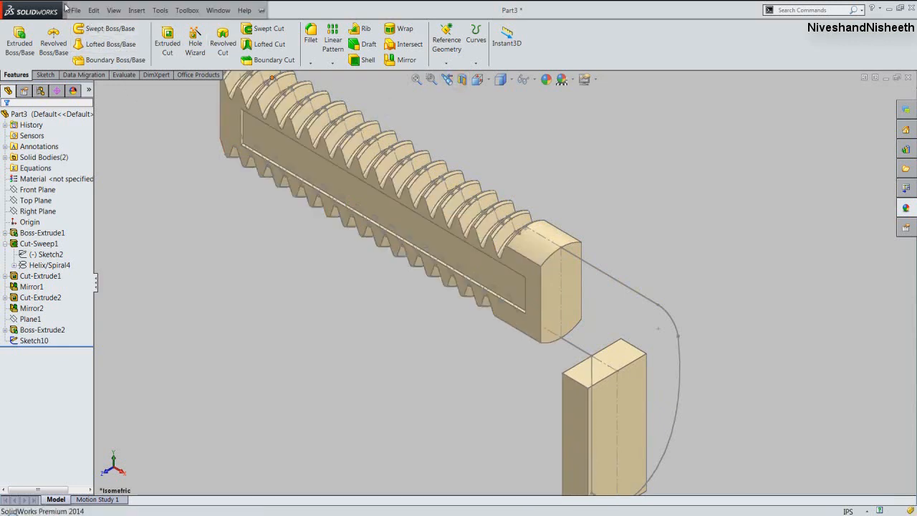
Extrude the connecting profile sketch as a surface, using a Mid Plane end condition with a depth of 0.375 in.
{"action": "left_click", "coordinate": [136, 10]}
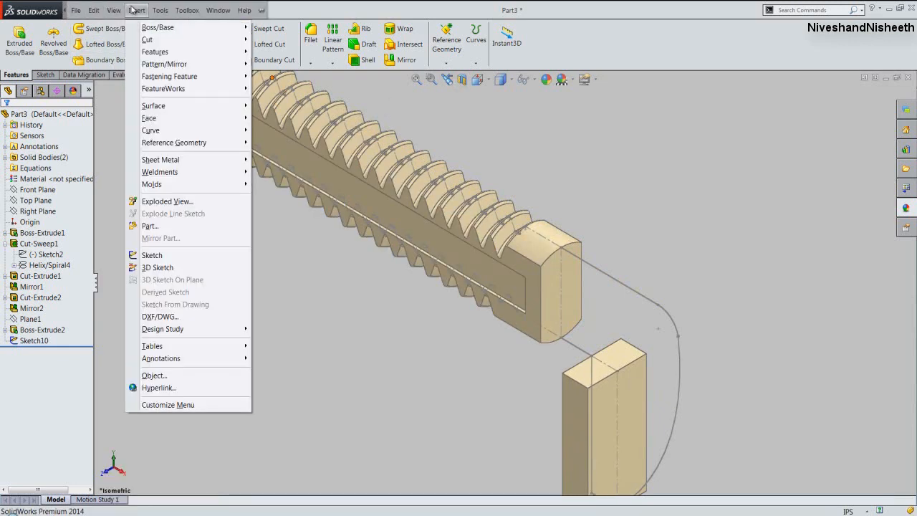
{"action": "mouse_move", "coordinate": [175, 106]}
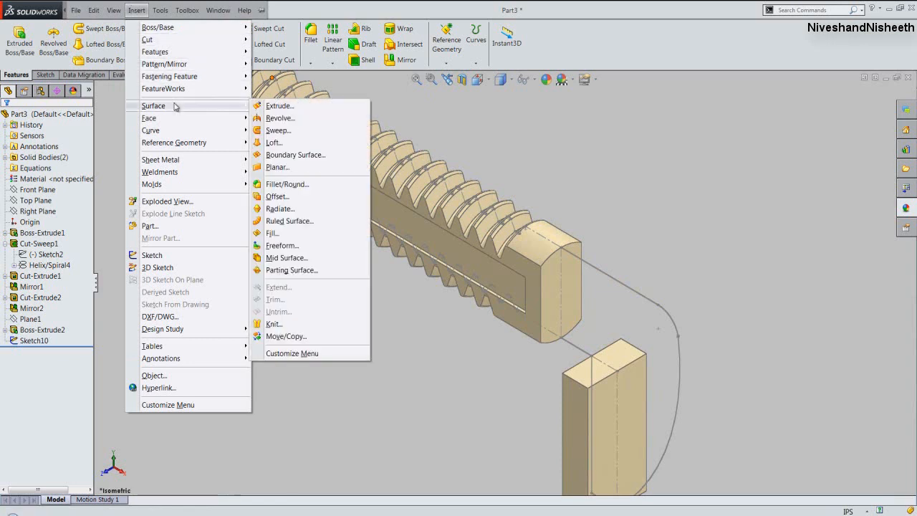
{"action": "left_click", "coordinate": [262, 106]}
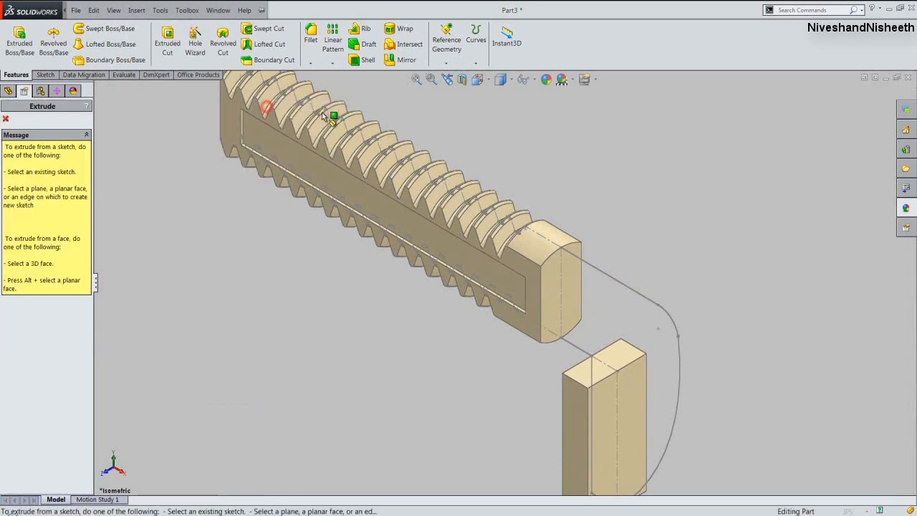
{"action": "left_click", "coordinate": [609, 274]}
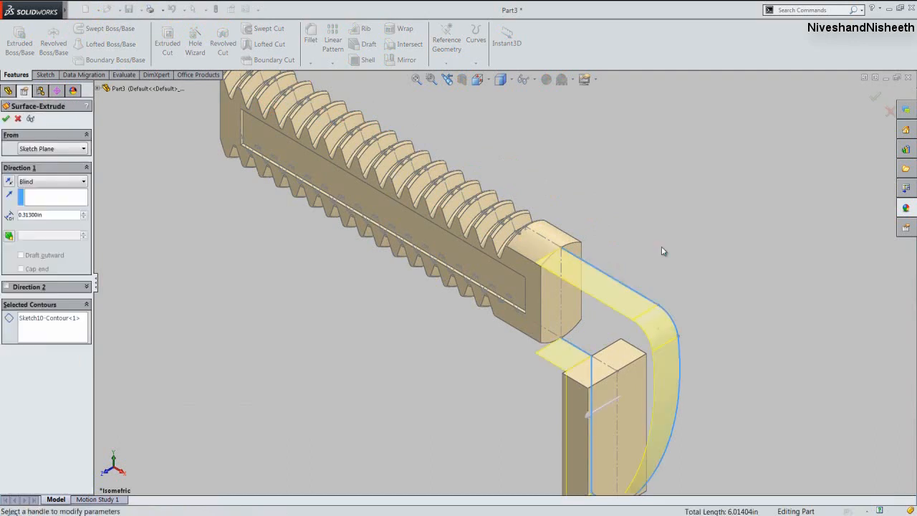
{"action": "left_click", "coordinate": [81, 184]}
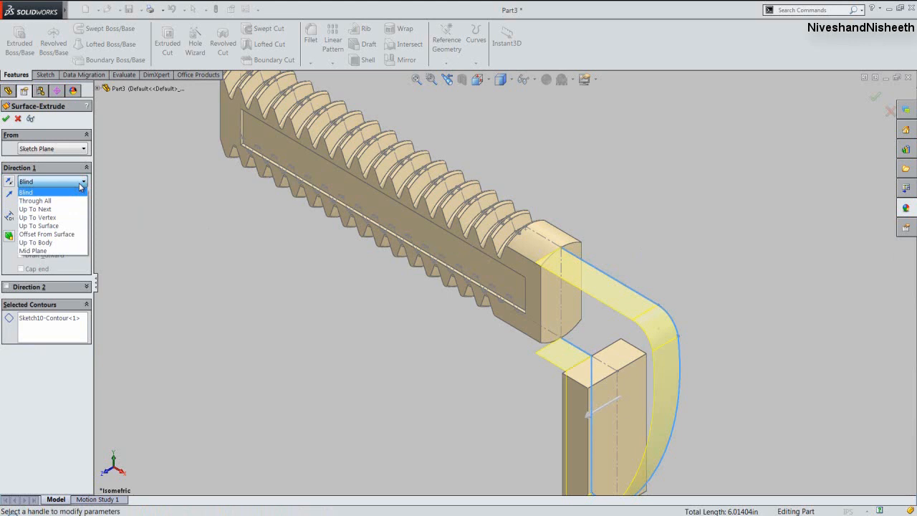
{"action": "left_click", "coordinate": [68, 251]}
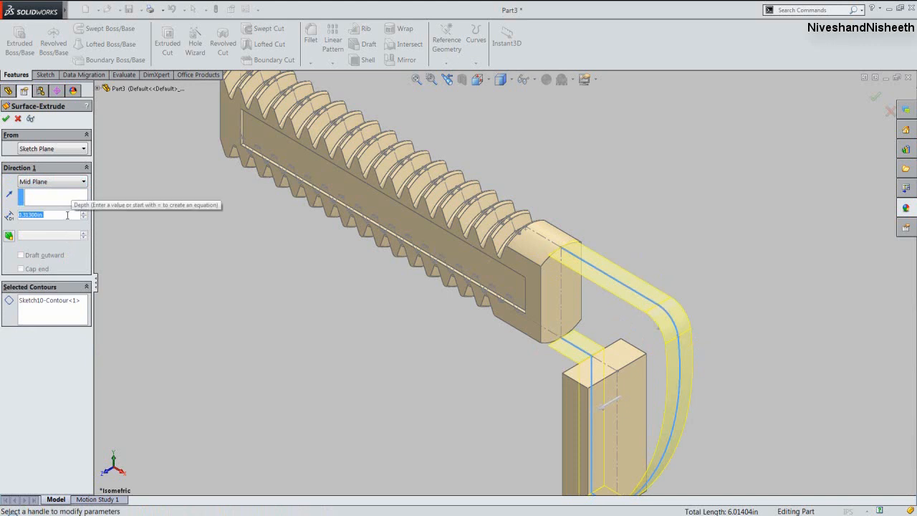
{"action": "type", "text": "3"}
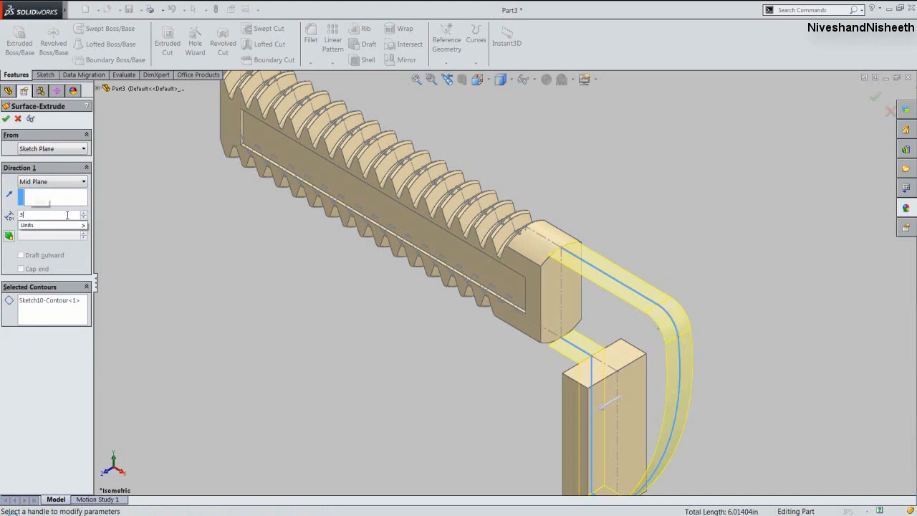
{"action": "type", "text": "75"}
{"action": "key", "text": "Return"}
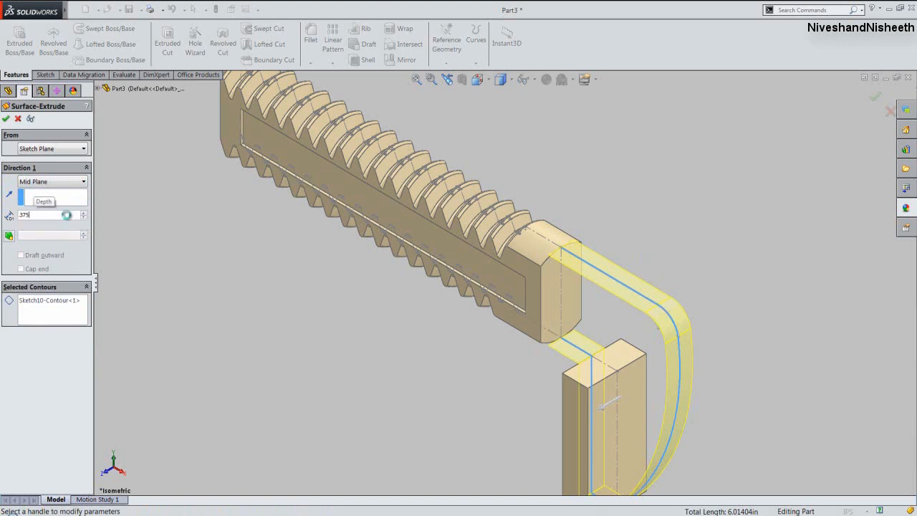
{"action": "left_click", "coordinate": [6, 119]}
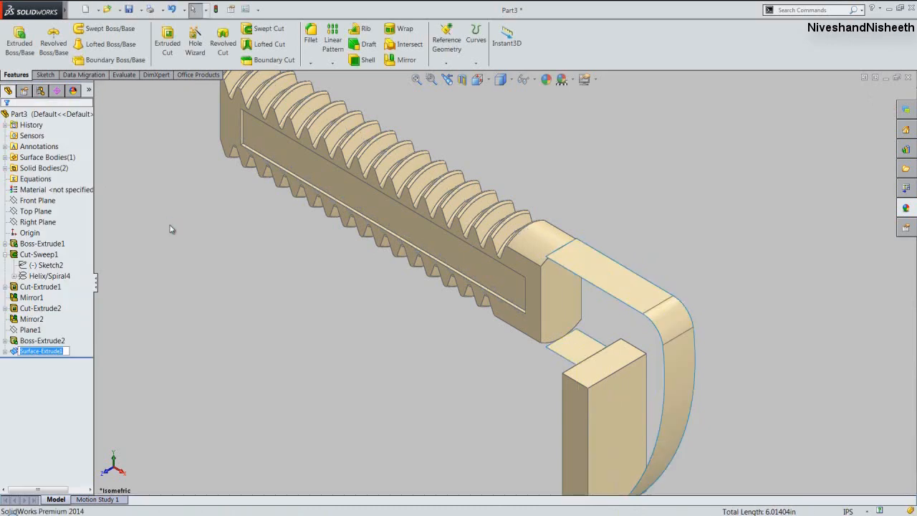
{"action": "left_click", "coordinate": [170, 227]}
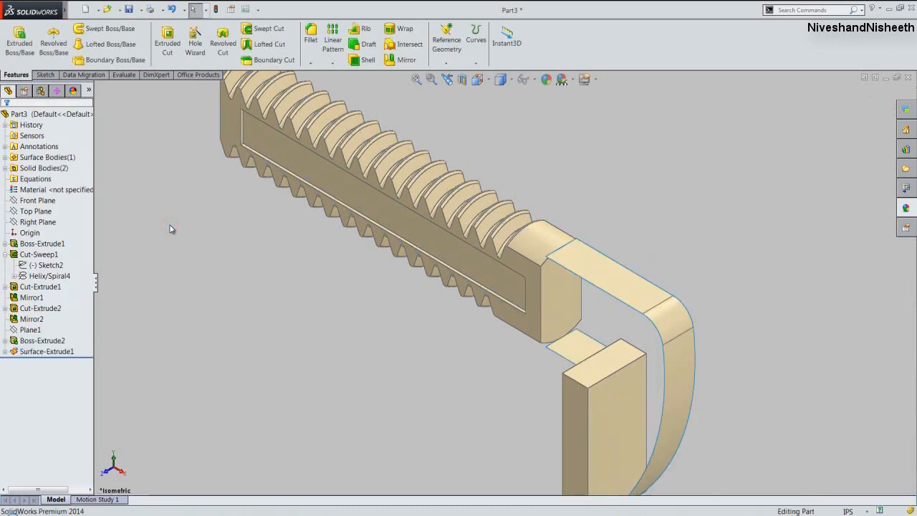
Make the extruded surface transparent and save the part.
{"action": "right_click", "coordinate": [60, 352]}
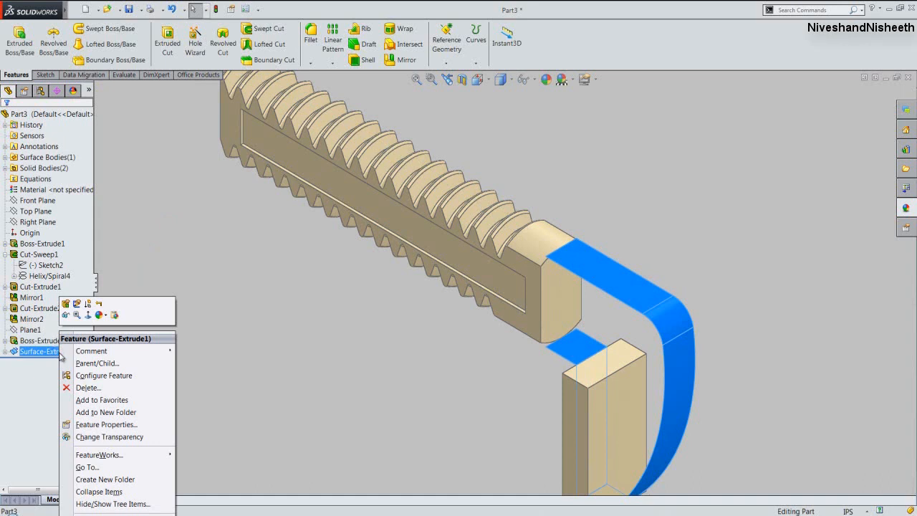
{"action": "left_click", "coordinate": [108, 436]}
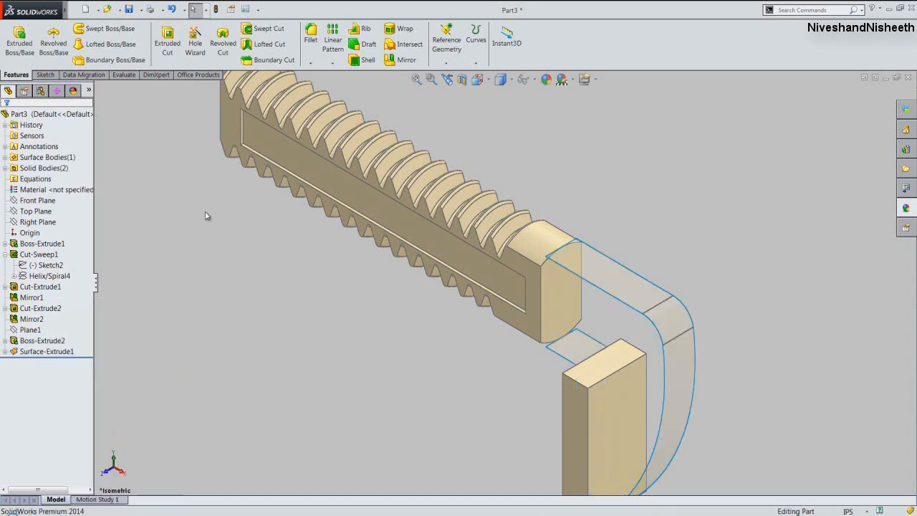
{"action": "left_click", "coordinate": [129, 9]}
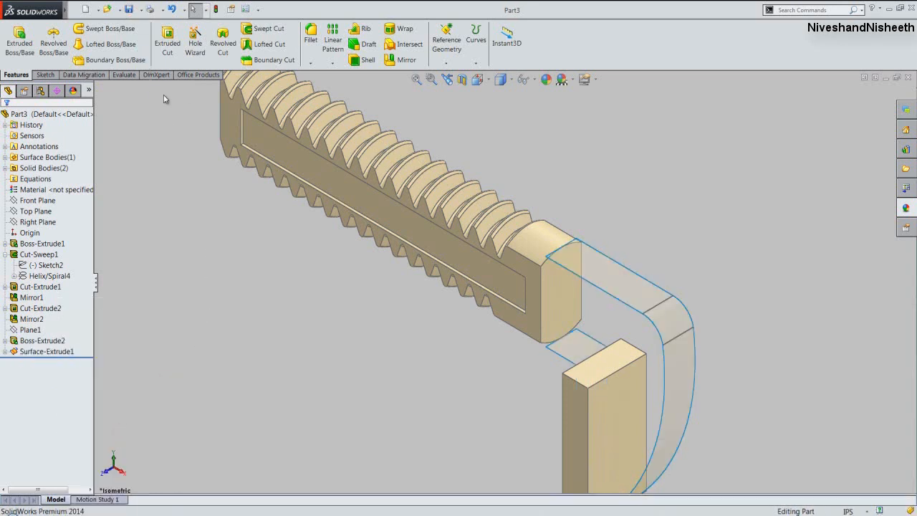
In a new 3D sketch, convert the edge between the surface's upper flat face and small curved face, and make it a construction line.
{"action": "left_click", "coordinate": [416, 80]}
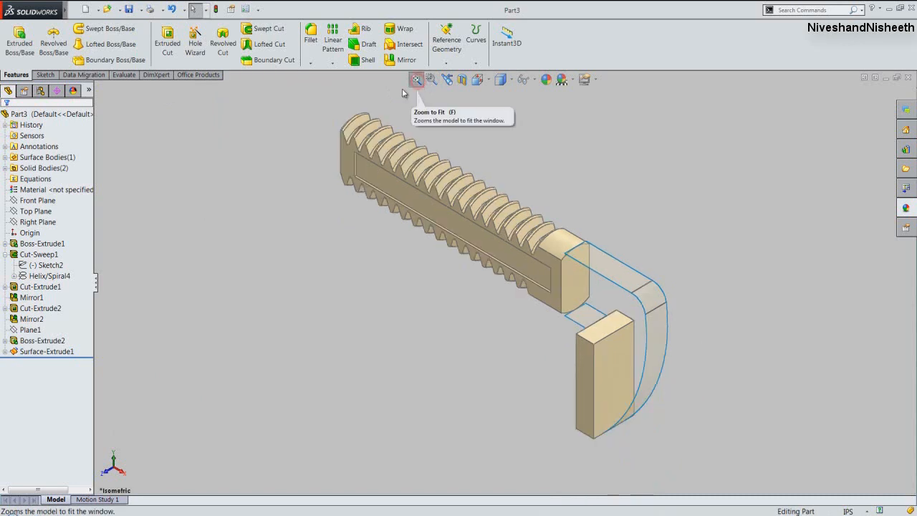
{"action": "left_click", "coordinate": [245, 120]}
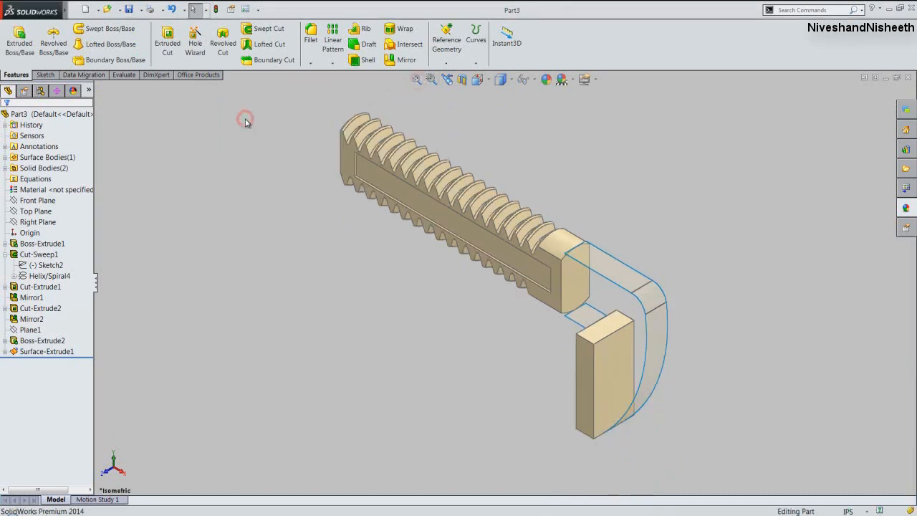
{"action": "left_click", "coordinate": [45, 75]}
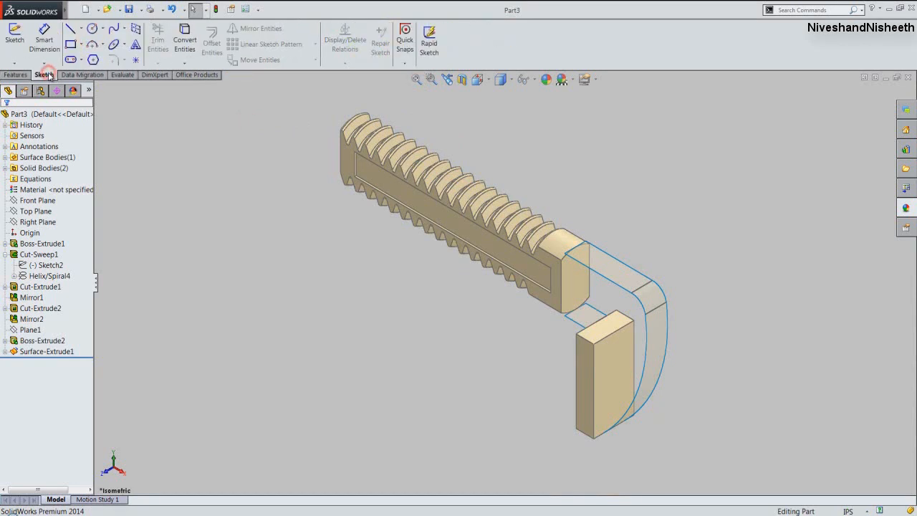
{"action": "left_click", "coordinate": [15, 64]}
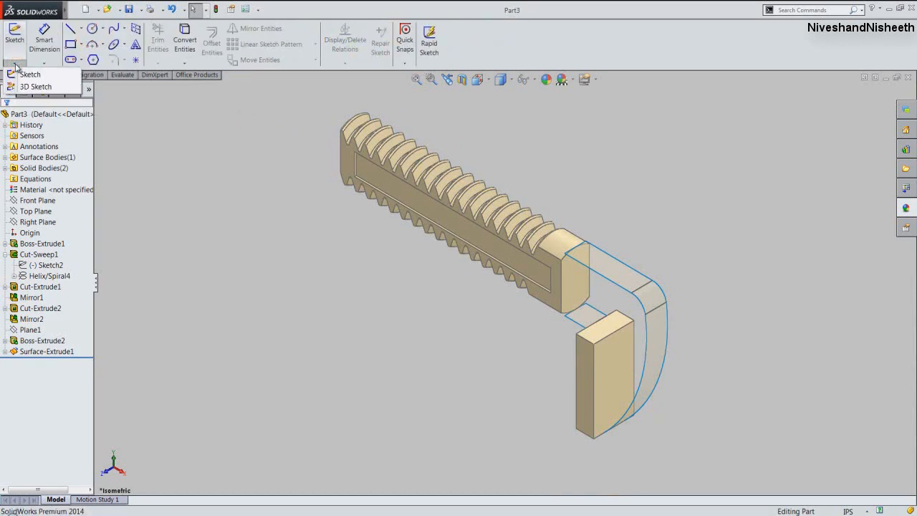
{"action": "left_click", "coordinate": [34, 87]}
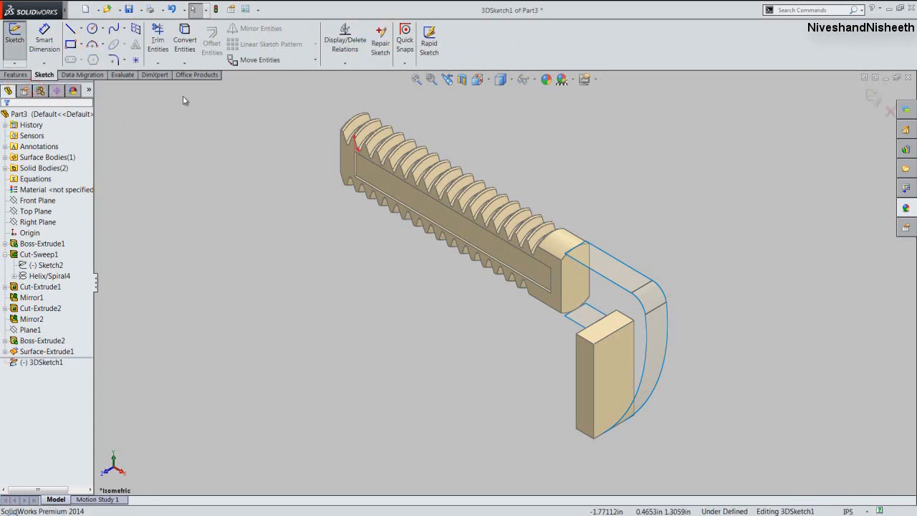
{"action": "left_click", "coordinate": [185, 37]}
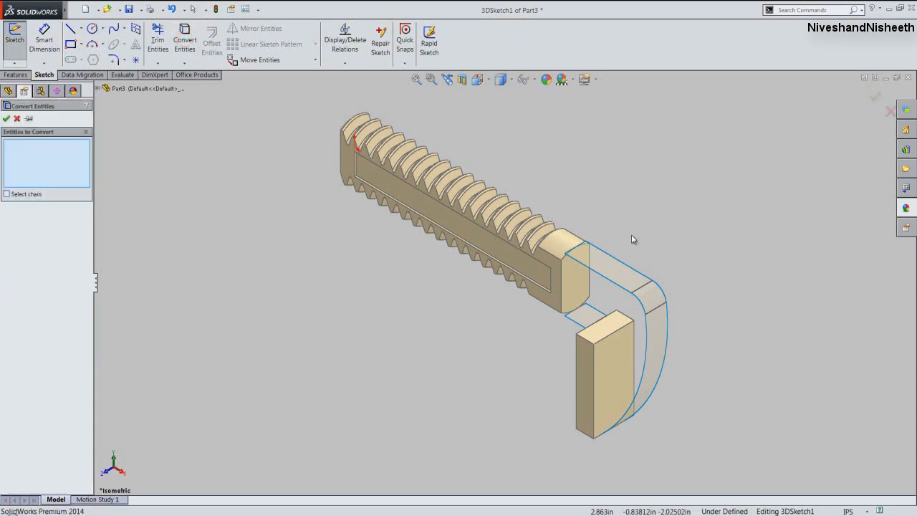
{"action": "left_click", "coordinate": [647, 290]}
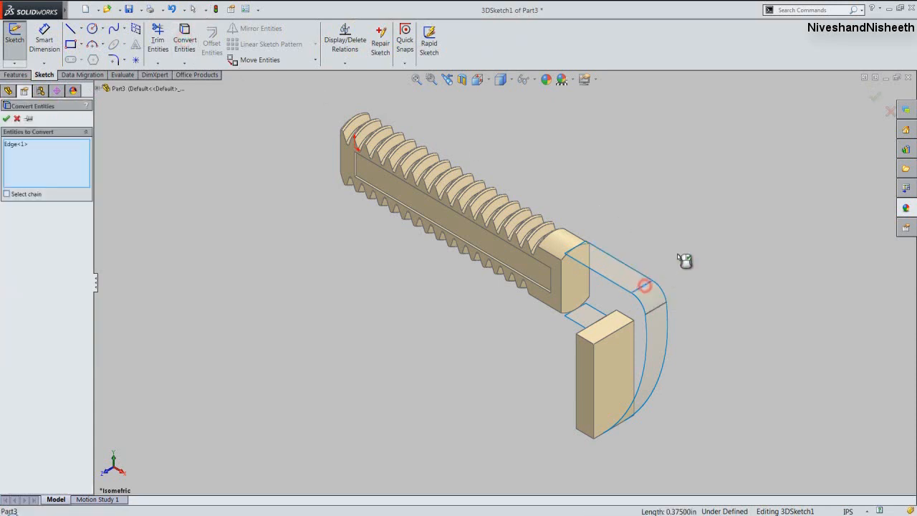
{"action": "left_click", "coordinate": [6, 118]}
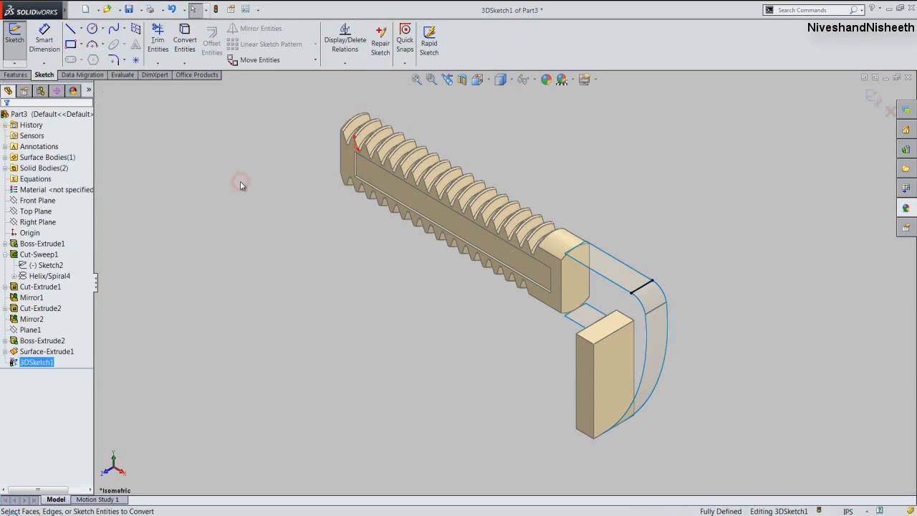
{"action": "scroll", "coordinate": [635, 285], "scroll_direction": "down", "scroll_amount": 4}
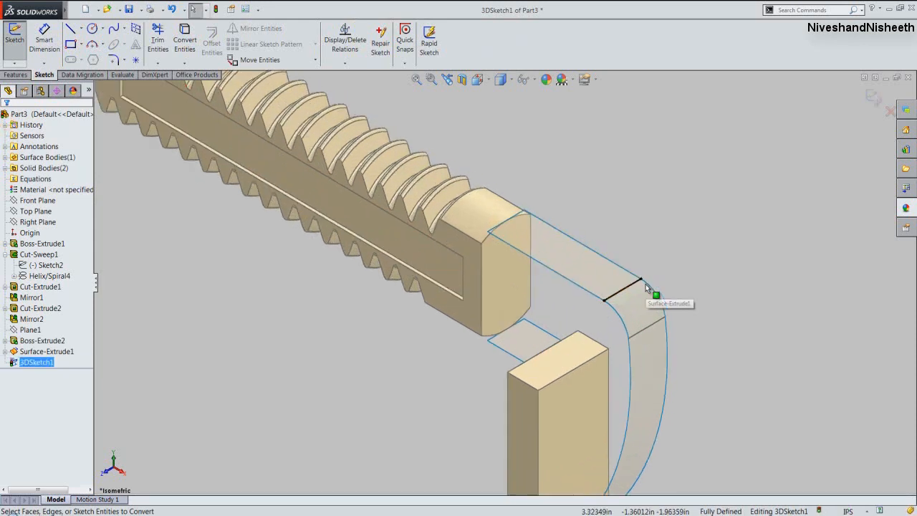
{"action": "left_click", "coordinate": [627, 286]}
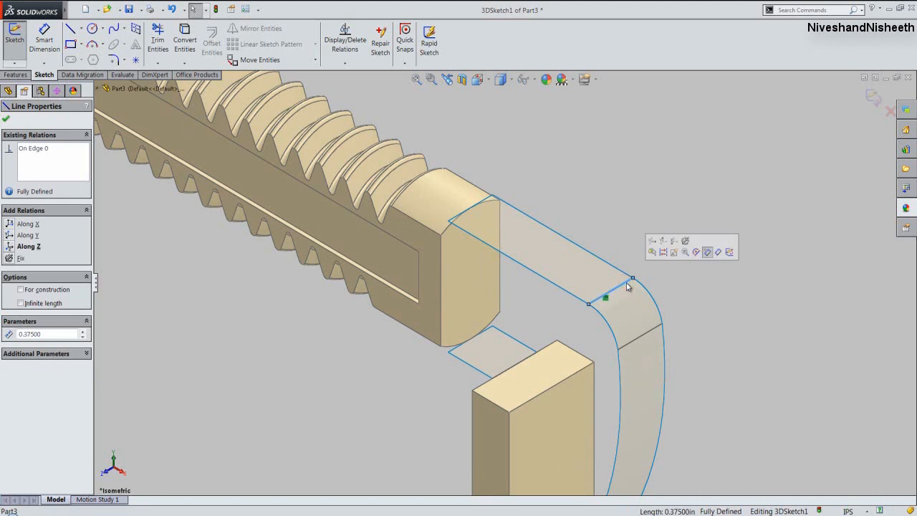
{"action": "left_click", "coordinate": [663, 252]}
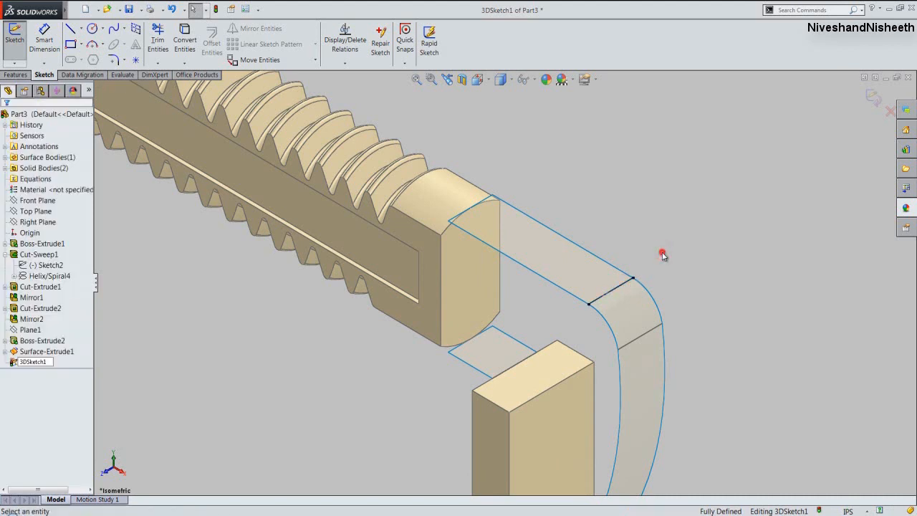
In the top view, draw a line about 0.693 in long along Z, behind the surface and in line with the construction line.
{"action": "right_click", "coordinate": [669, 263]}
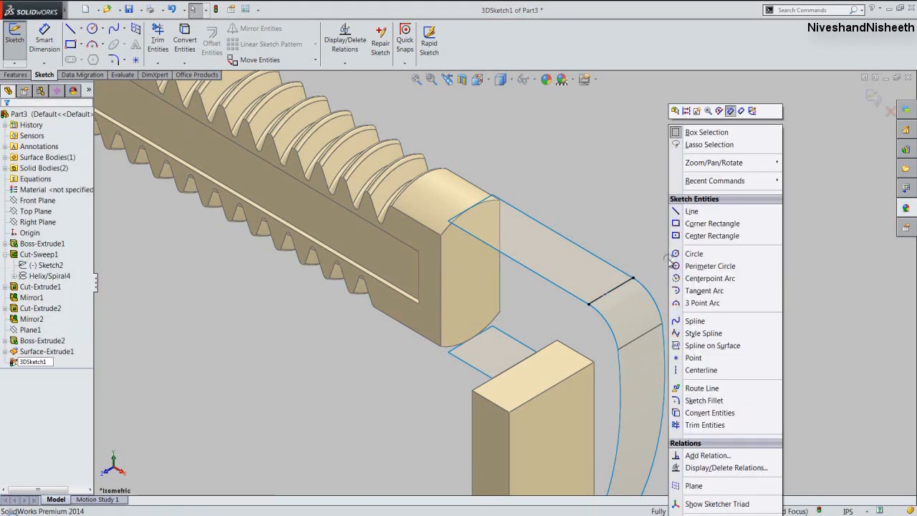
{"action": "left_click", "coordinate": [691, 211]}
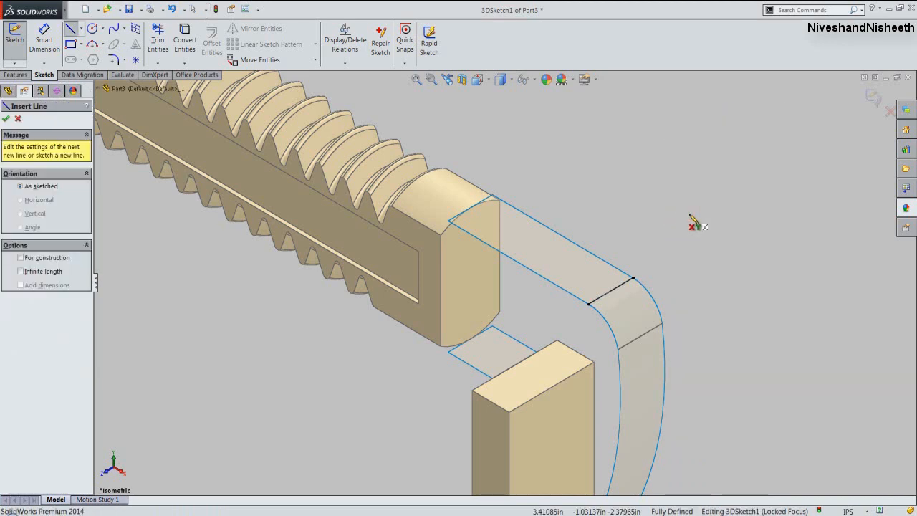
{"action": "left_click", "coordinate": [478, 79]}
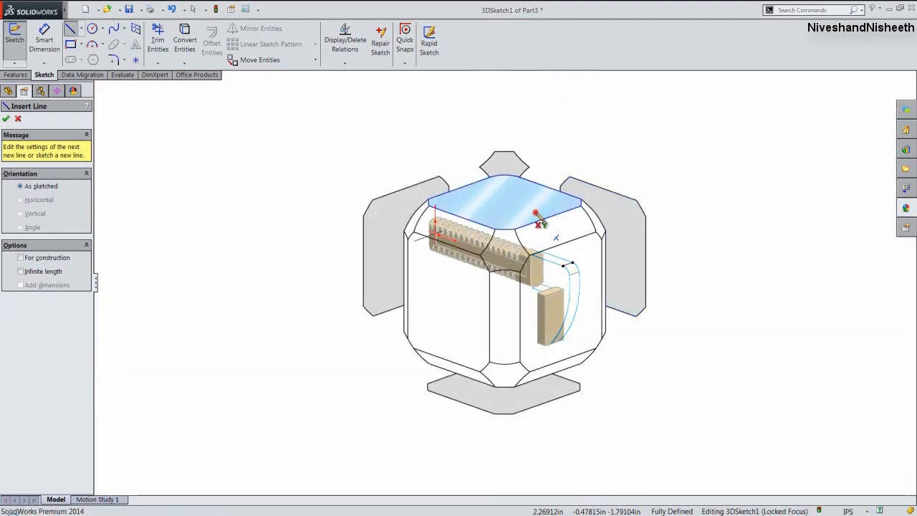
{"action": "left_click", "coordinate": [537, 213]}
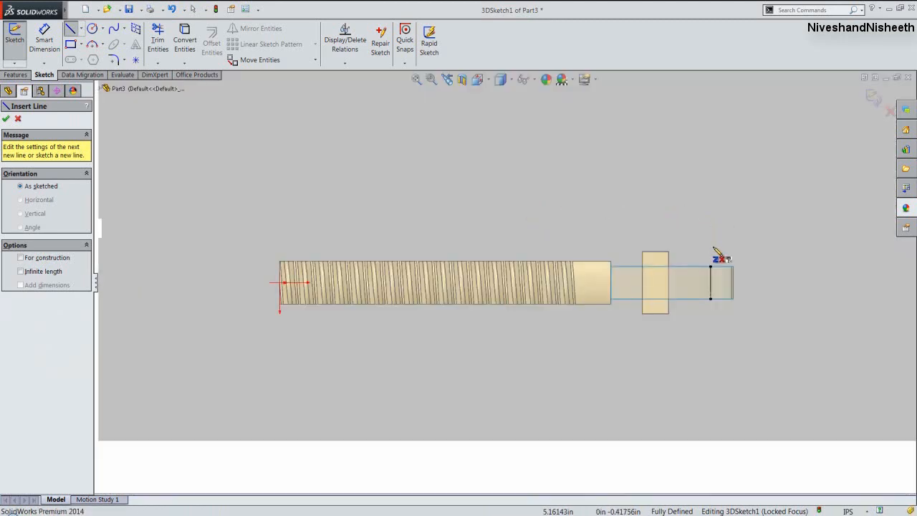
{"action": "left_click", "coordinate": [711, 246]}
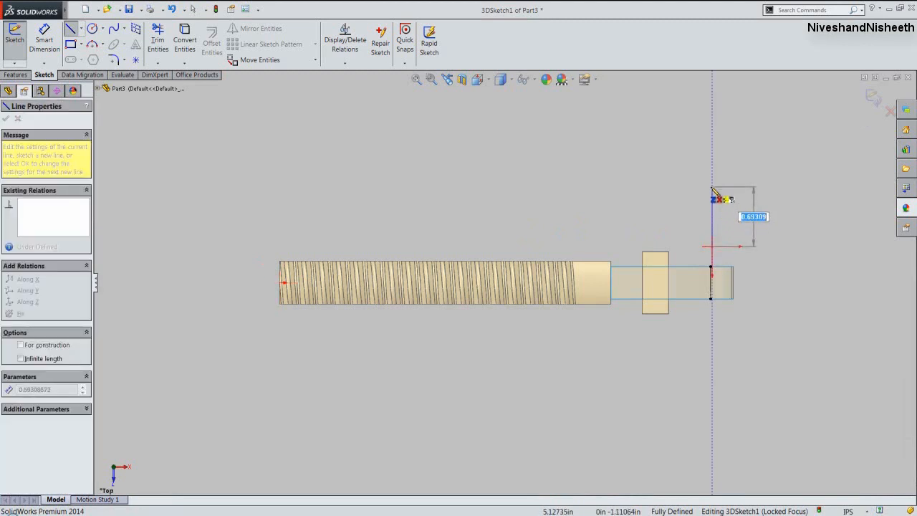
{"action": "left_click", "coordinate": [712, 187]}
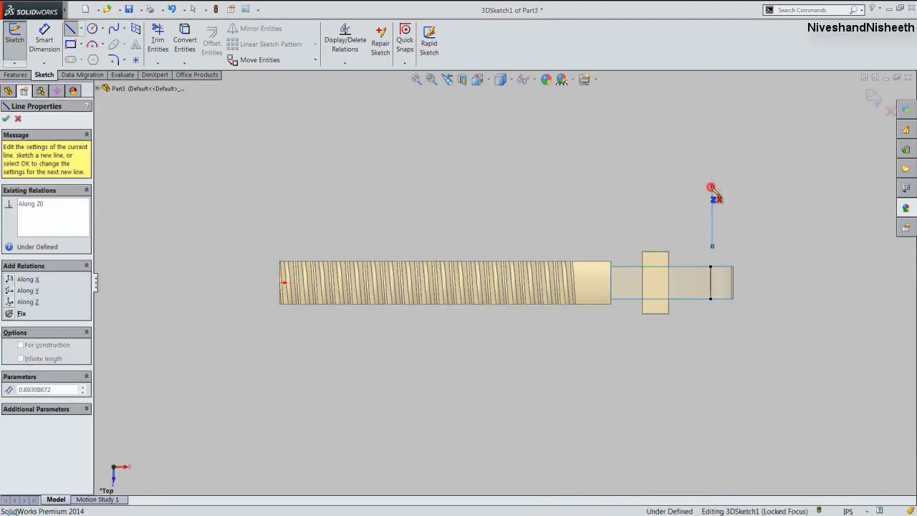
{"action": "right_click", "coordinate": [754, 176]}
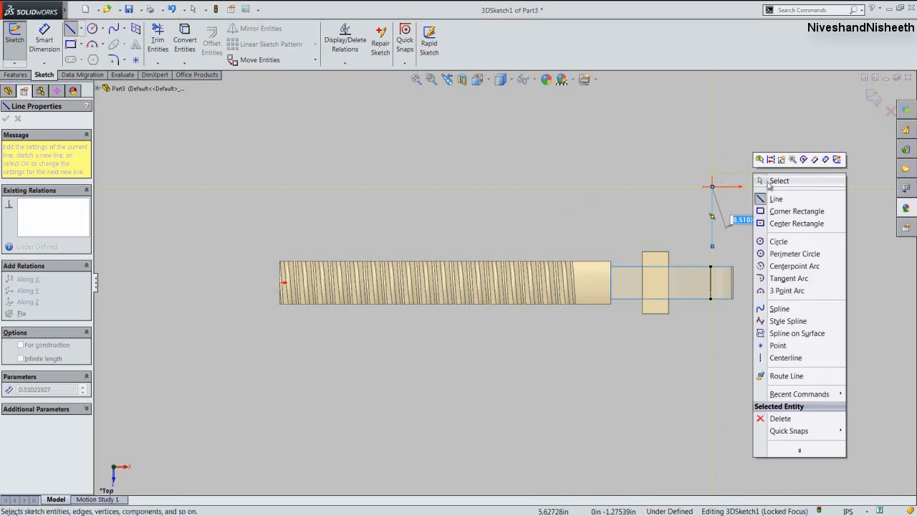
{"action": "left_click", "coordinate": [766, 181]}
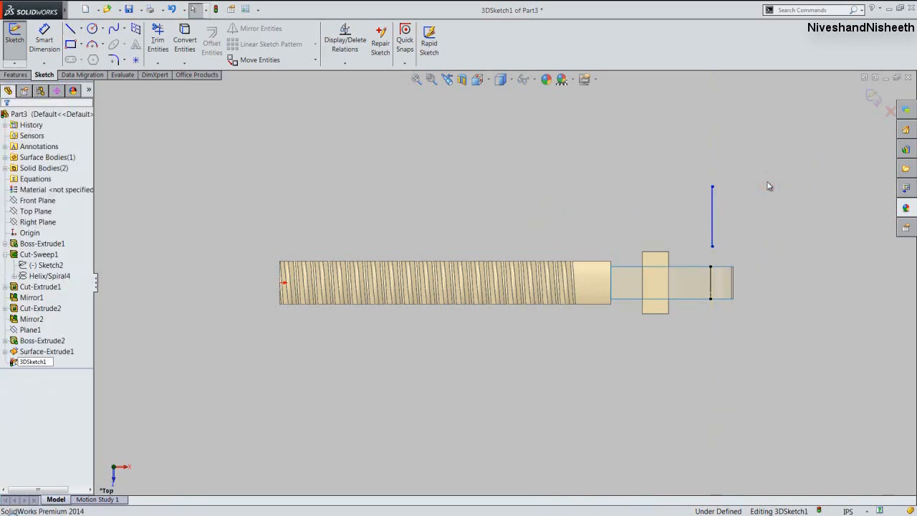
Add a Parallel relation between the new line and the converted construction line.
{"action": "left_click", "coordinate": [712, 217]}
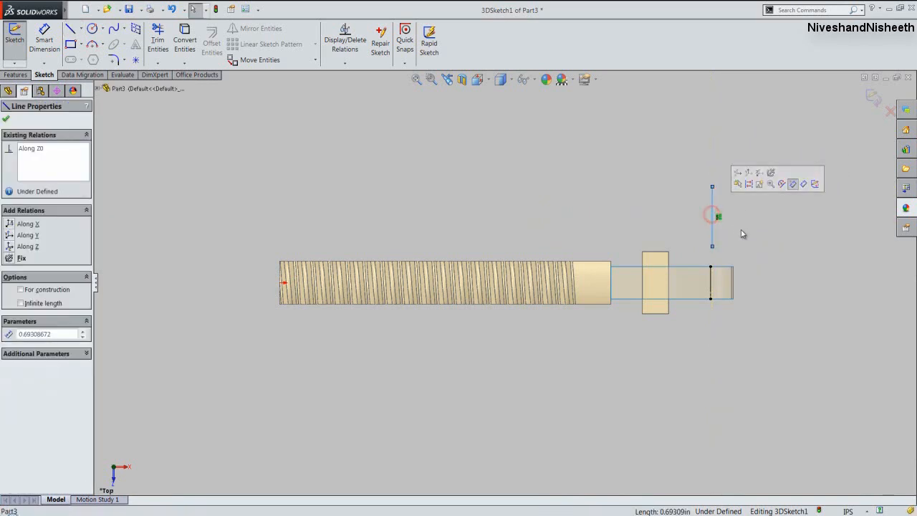
{"action": "left_click", "coordinate": [709, 276]}
{"action": "left_click", "coordinate": [710, 276], "text": "ctrl"}
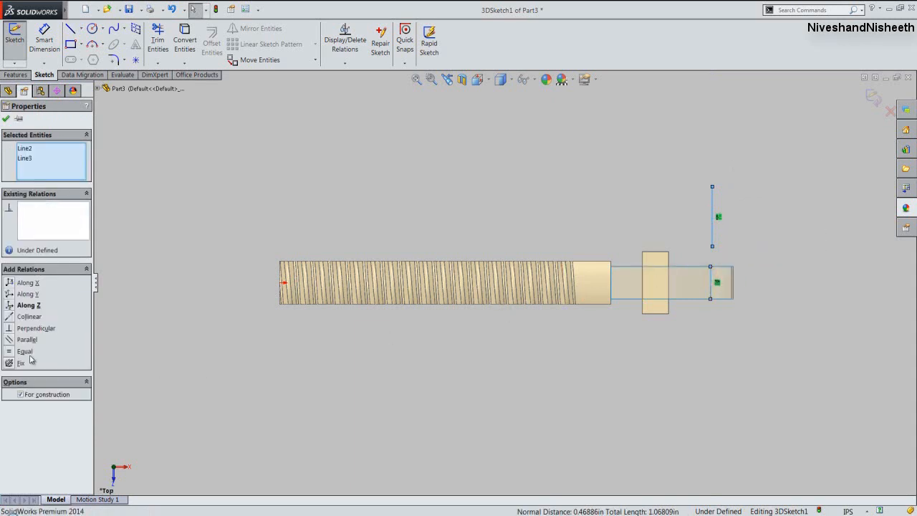
{"action": "left_click", "coordinate": [9, 339]}
{"action": "left_click", "coordinate": [6, 120]}
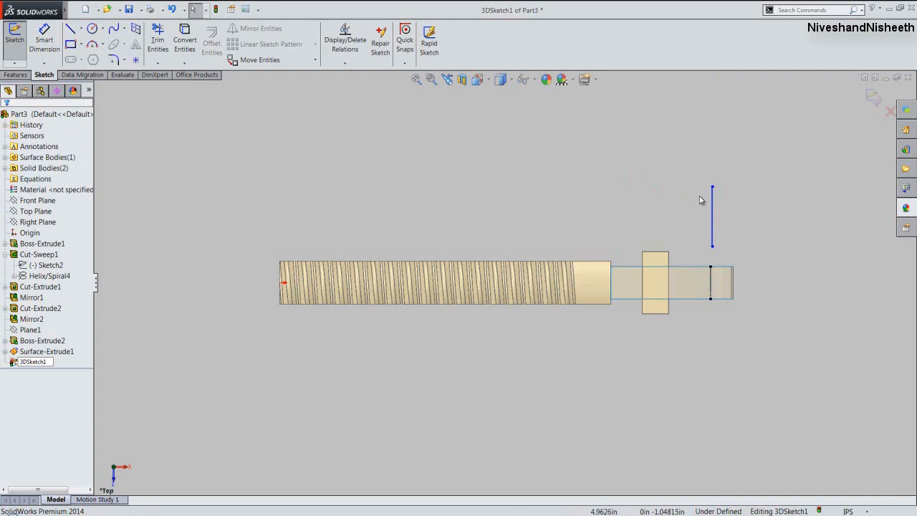
Dimension the new line behind the surface and set its length to 0.3125 in.
{"action": "left_click", "coordinate": [711, 205]}
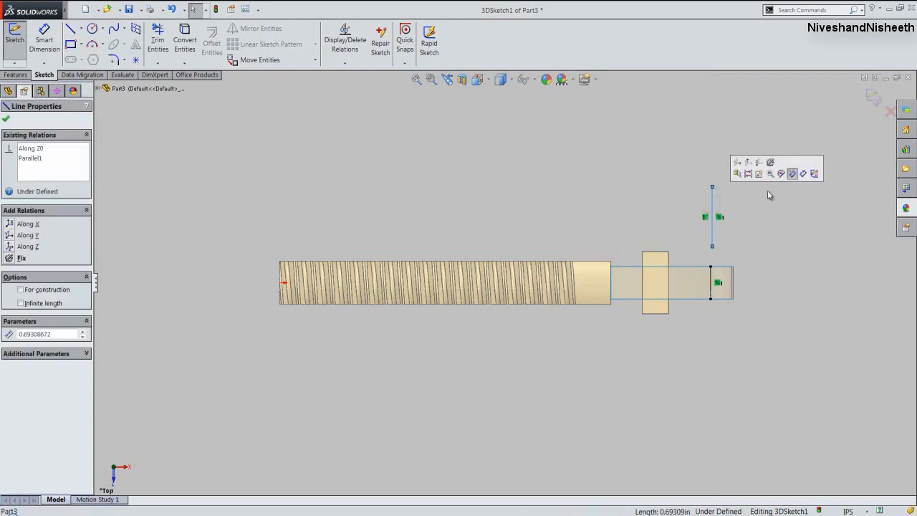
{"action": "left_click", "coordinate": [792, 174]}
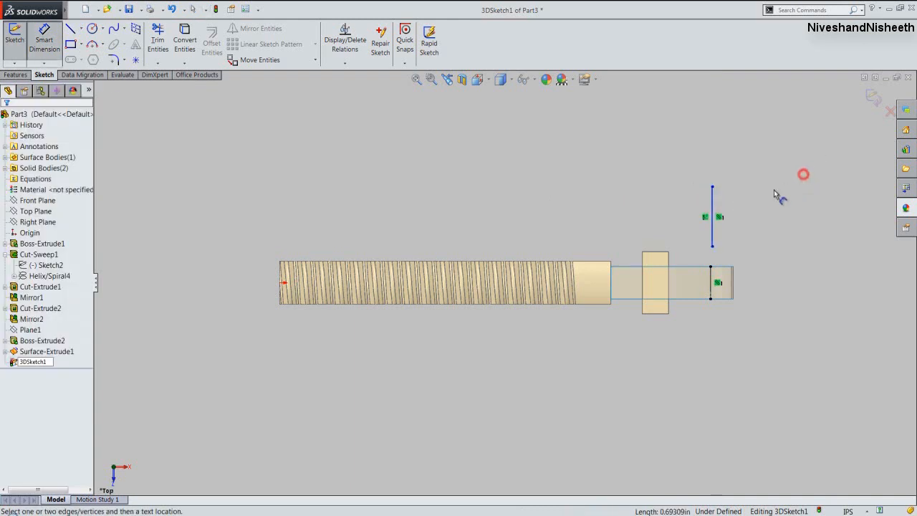
{"action": "left_click", "coordinate": [711, 215]}
{"action": "left_click", "coordinate": [742, 211]}
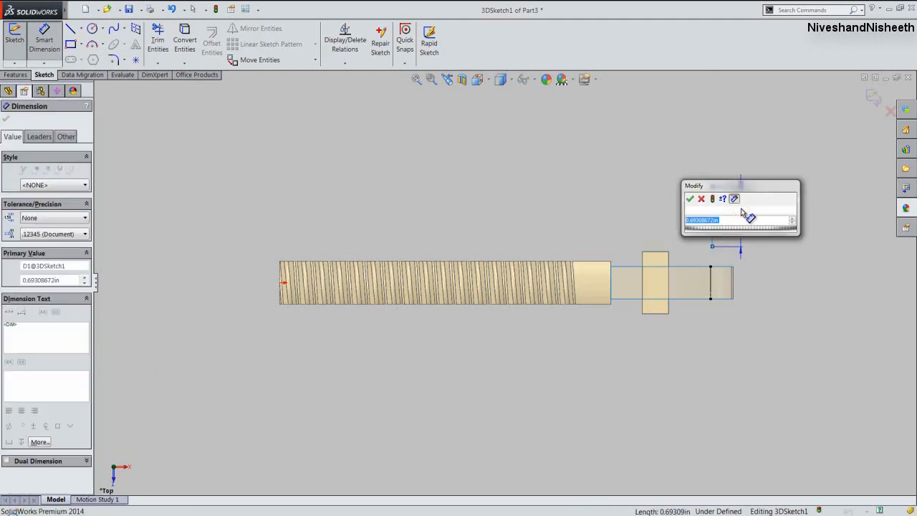
{"action": "type", "text": "3"}
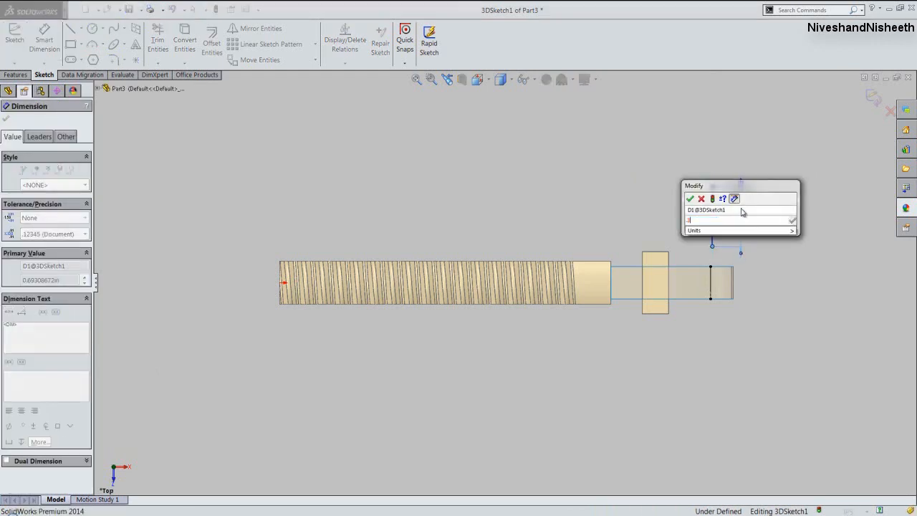
{"action": "type", "text": "125"}
{"action": "key", "text": "Return"}
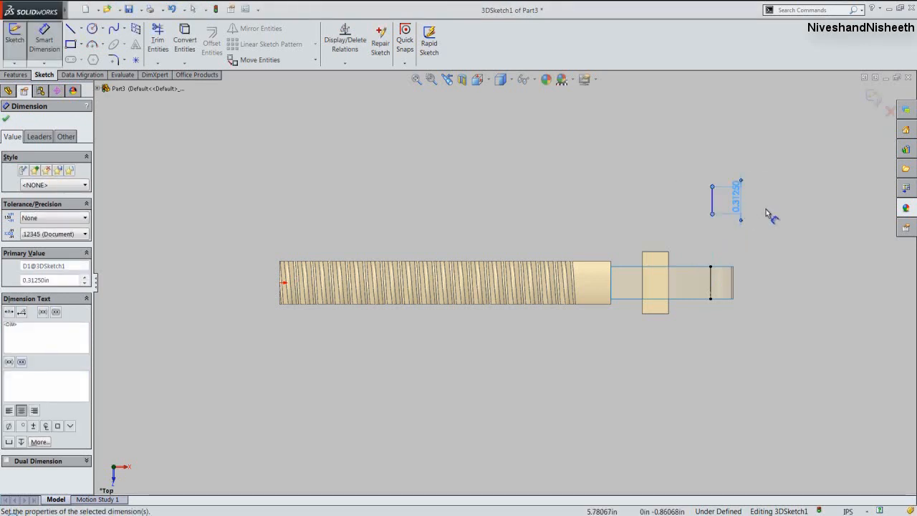
{"action": "key", "text": "Escape"}
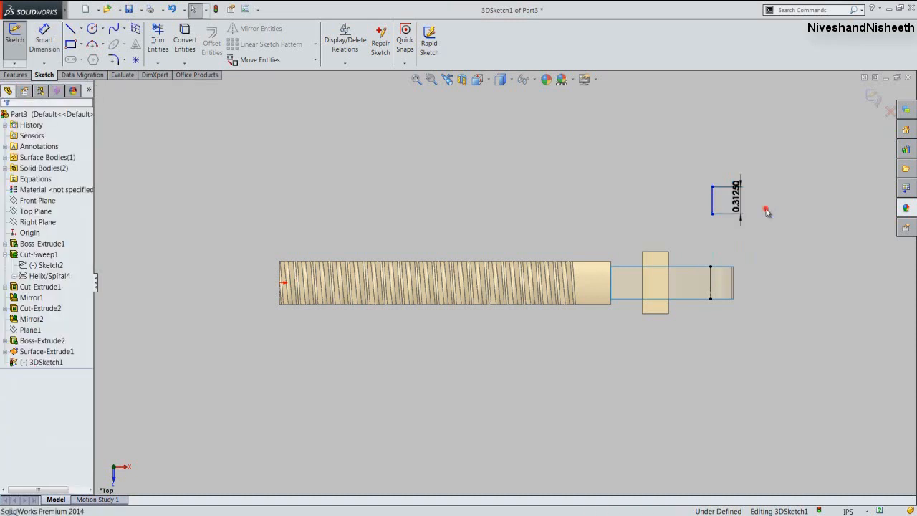
{"action": "left_click", "coordinate": [749, 204]}
Add a Coincident relation between the midpoints of the 0.3125 in line and the construction line, and close the 3D sketch.
{"action": "left_click", "coordinate": [344, 62]}
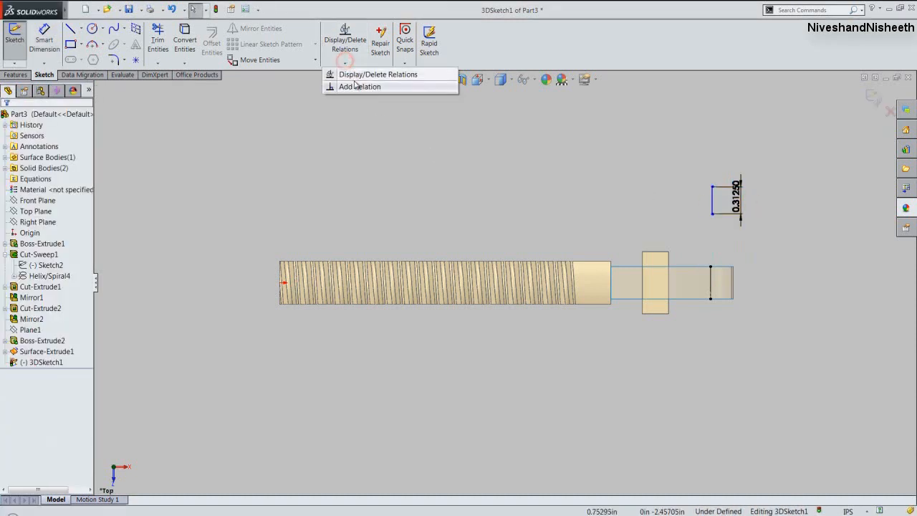
{"action": "left_click", "coordinate": [355, 86]}
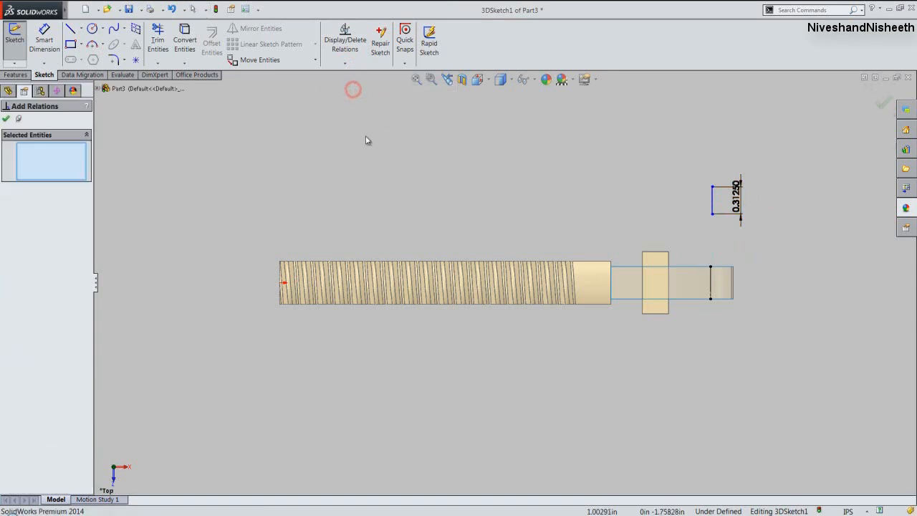
{"action": "right_click", "coordinate": [710, 209]}
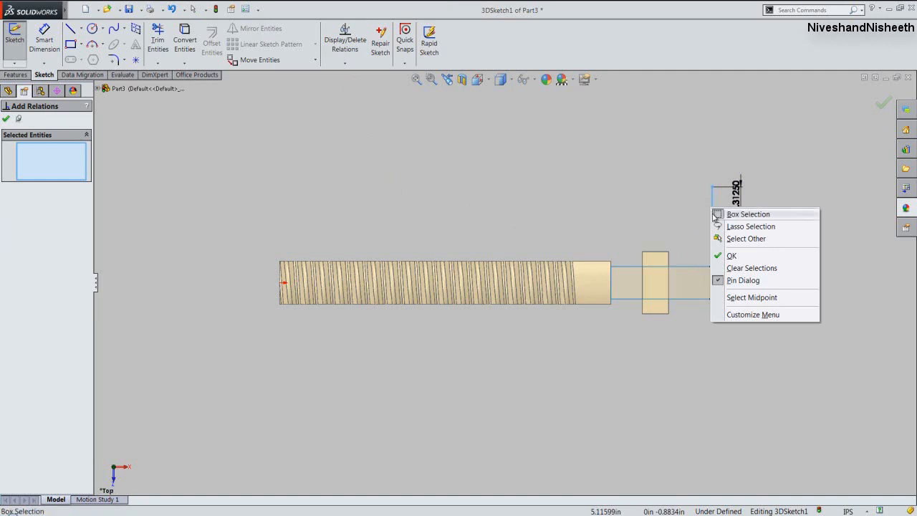
{"action": "left_click", "coordinate": [751, 298]}
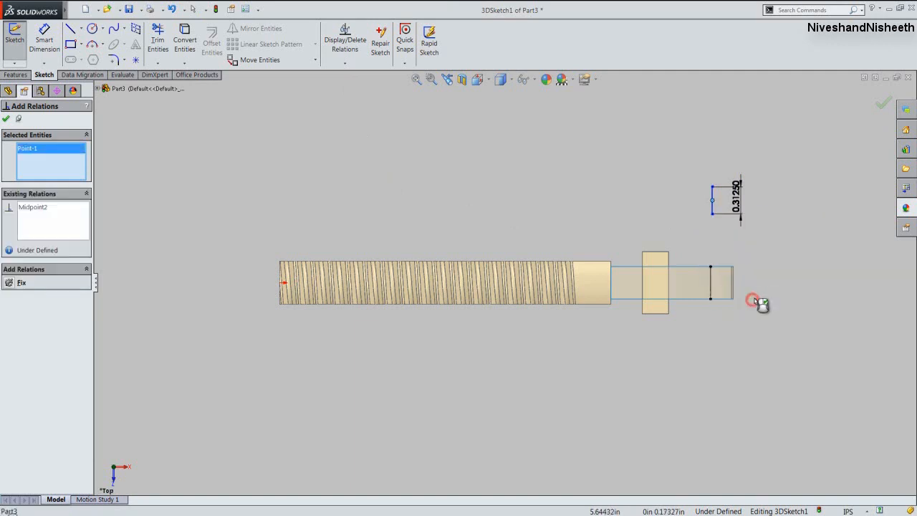
{"action": "right_click", "coordinate": [712, 283]}
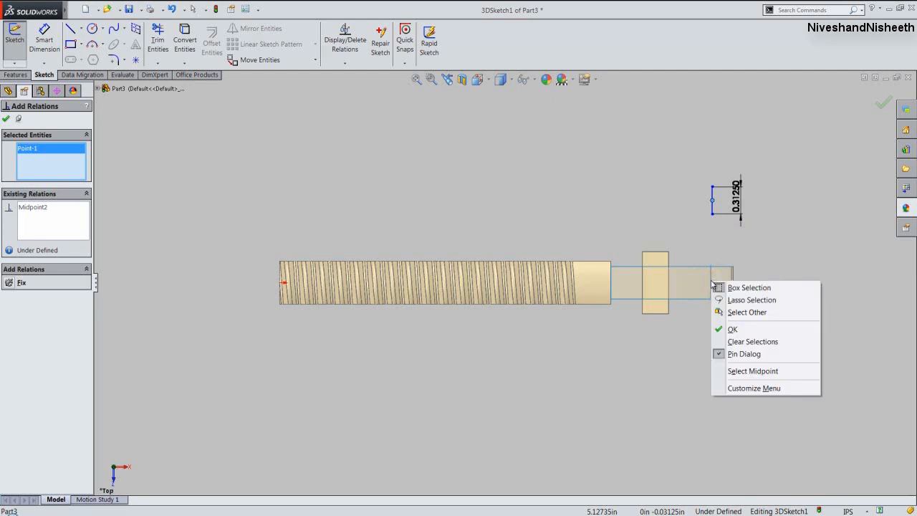
{"action": "left_click", "coordinate": [775, 370]}
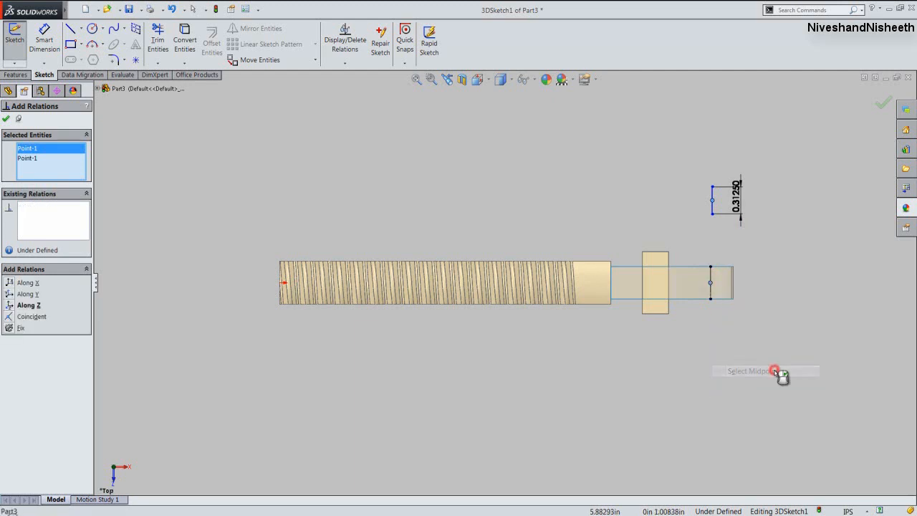
{"action": "left_click", "coordinate": [11, 319]}
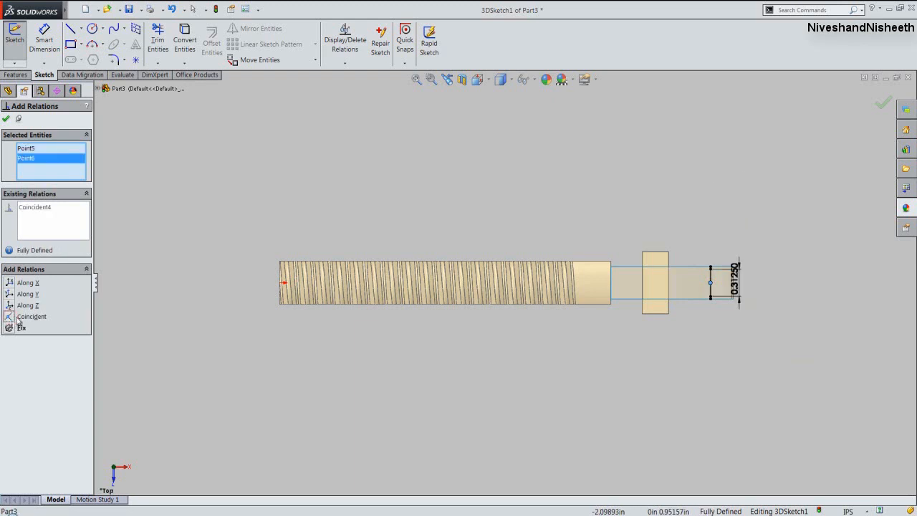
{"action": "left_click", "coordinate": [6, 119]}
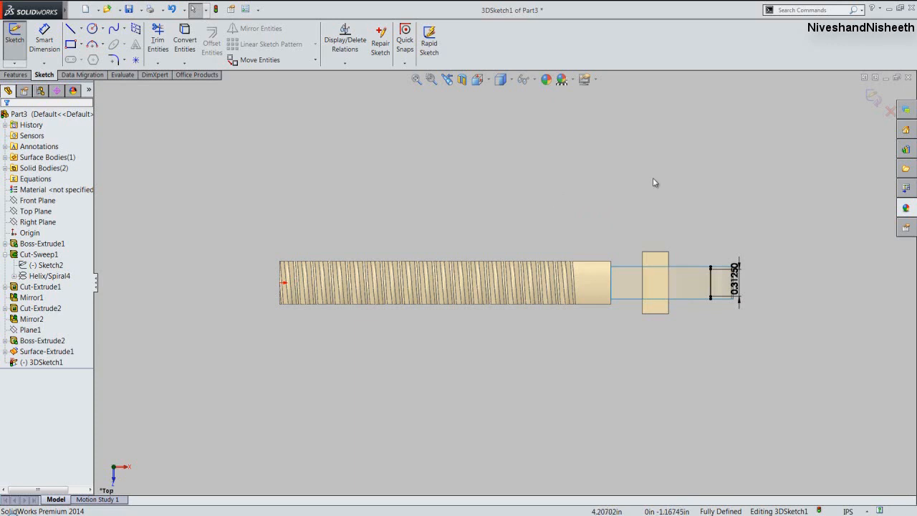
{"action": "left_click", "coordinate": [872, 100]}
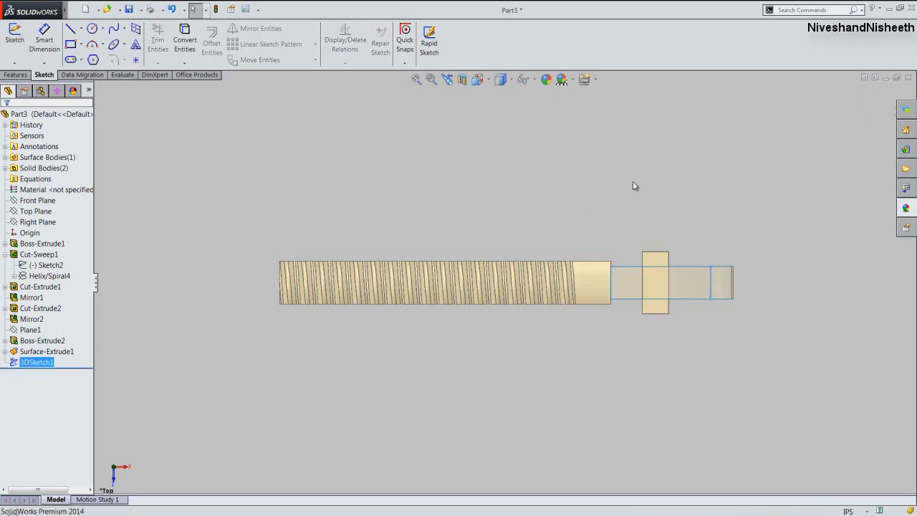
Start a sketch on the block's large face facing the curved surface, and view it normal to the sketch plane.
{"action": "left_click", "coordinate": [477, 79]}
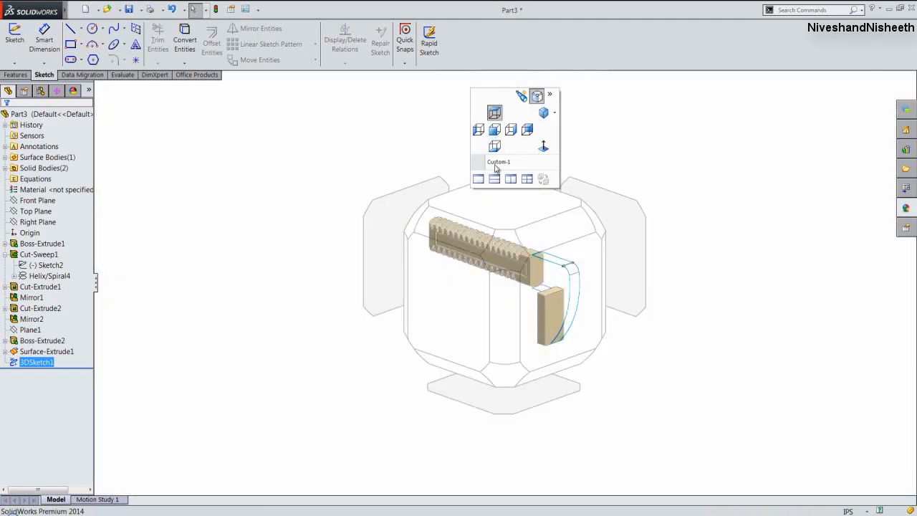
{"action": "left_click", "coordinate": [512, 246]}
{"action": "left_click", "coordinate": [657, 230]}
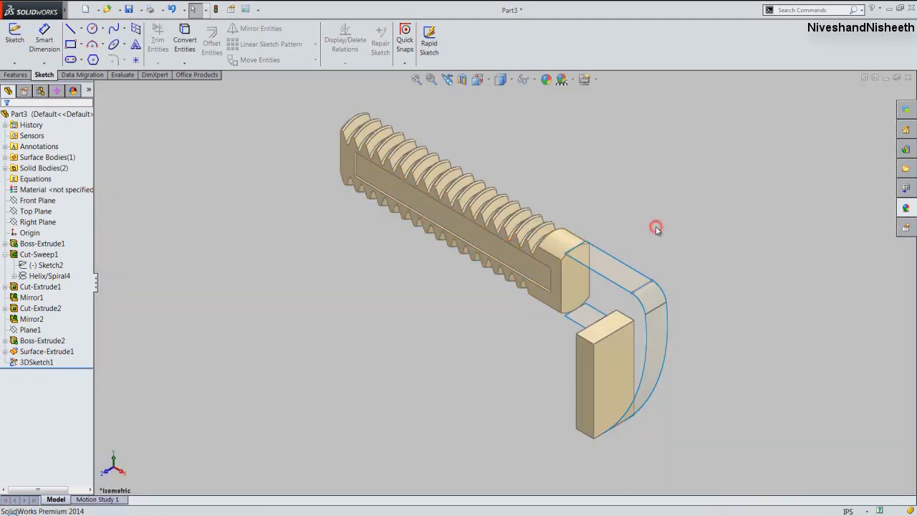
{"action": "left_click", "coordinate": [608, 407]}
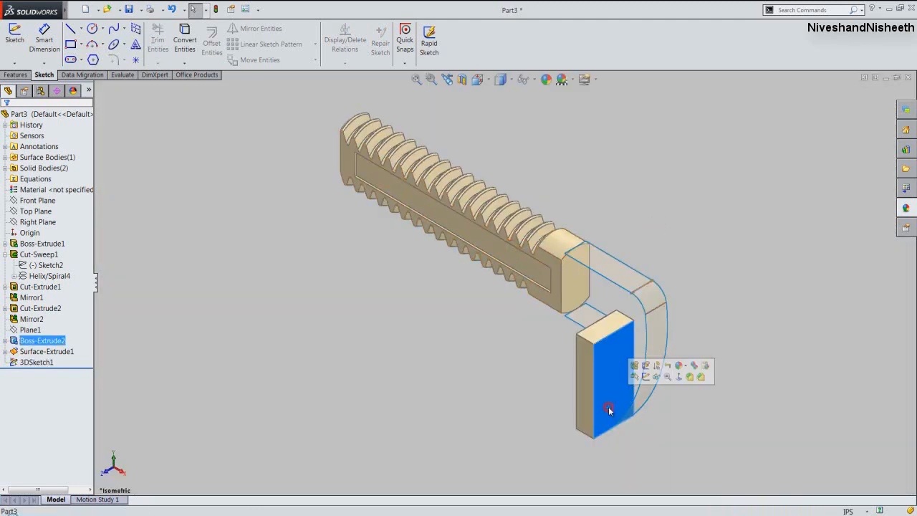
{"action": "left_click", "coordinate": [646, 376]}
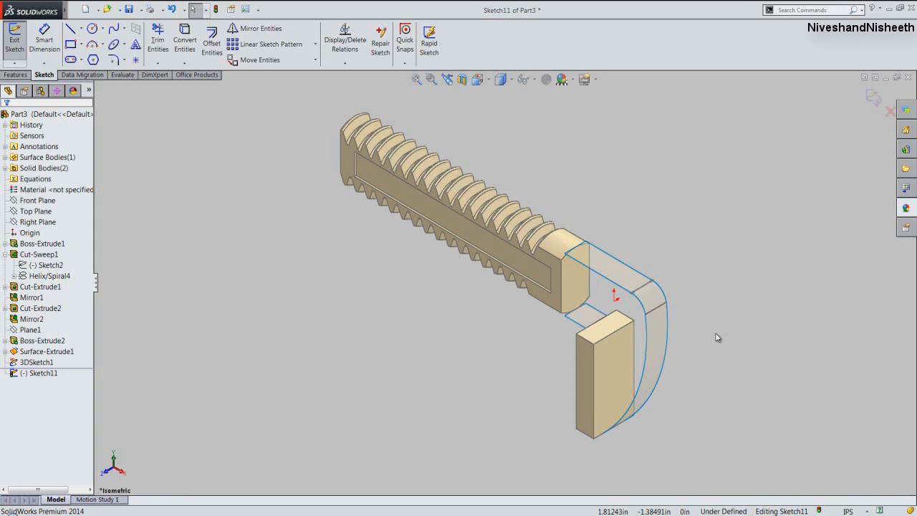
{"action": "left_click", "coordinate": [487, 82]}
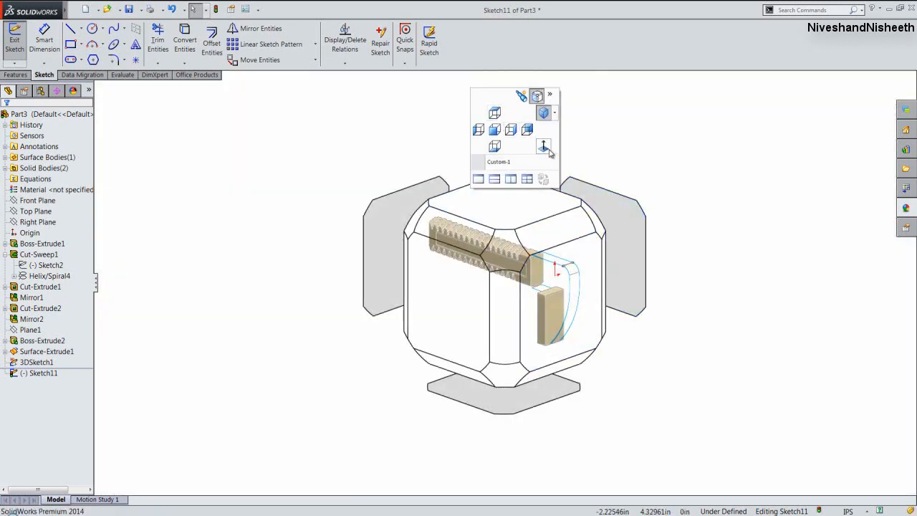
{"action": "left_click", "coordinate": [585, 317]}
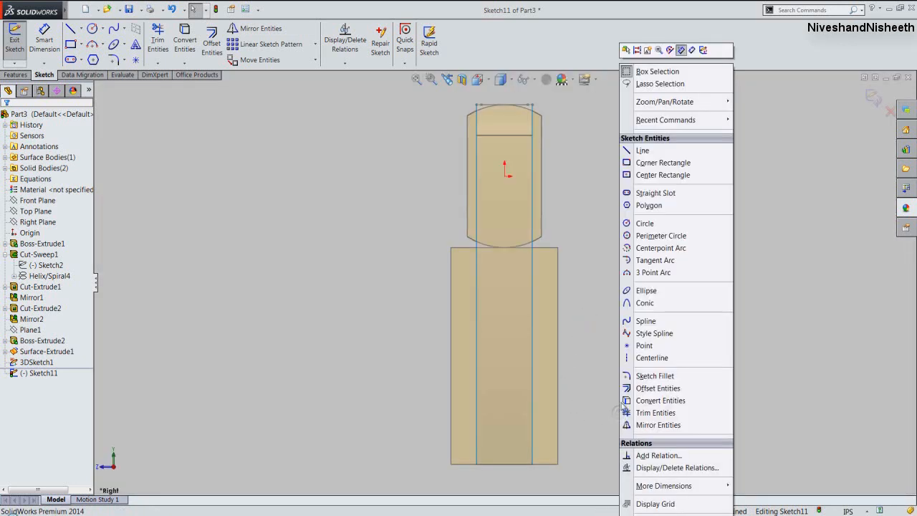
Draw a horizontal line 0.188 in long just below the block's lower edge.
{"action": "left_click", "coordinate": [642, 151]}
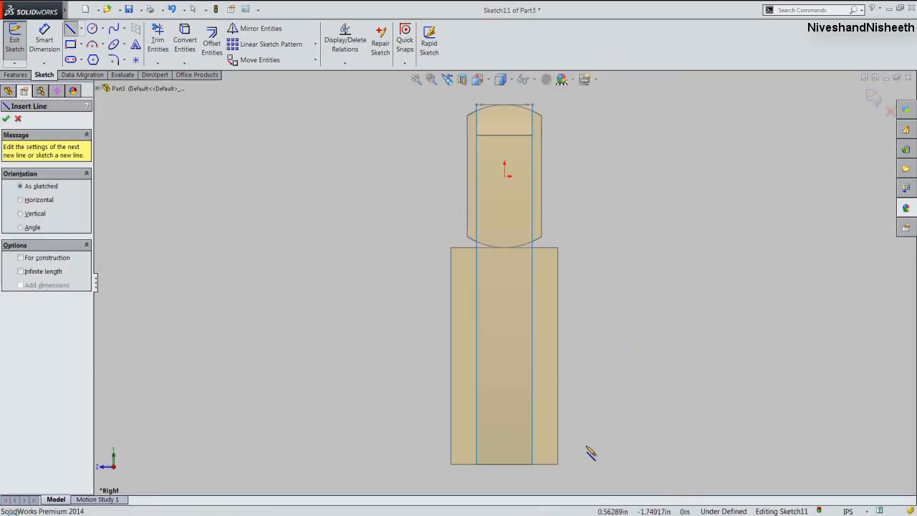
{"action": "left_click", "coordinate": [477, 487]}
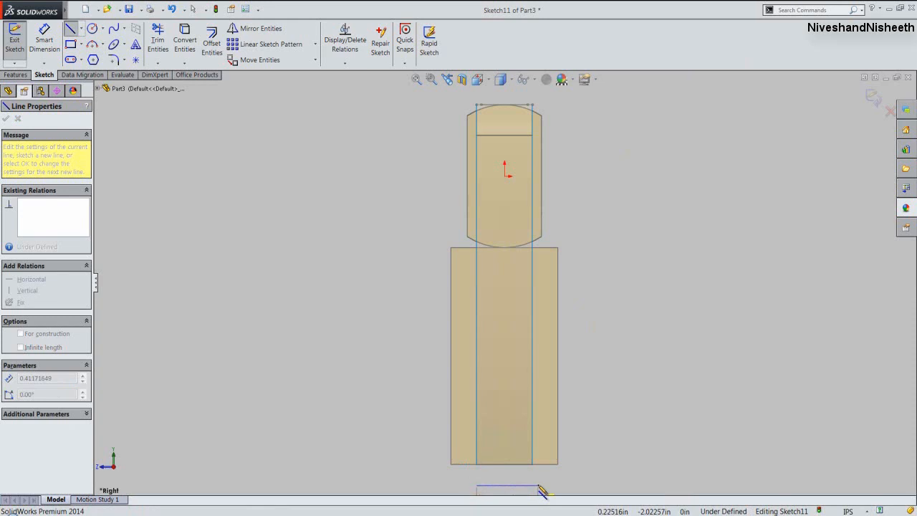
{"action": "key", "text": "Return"}
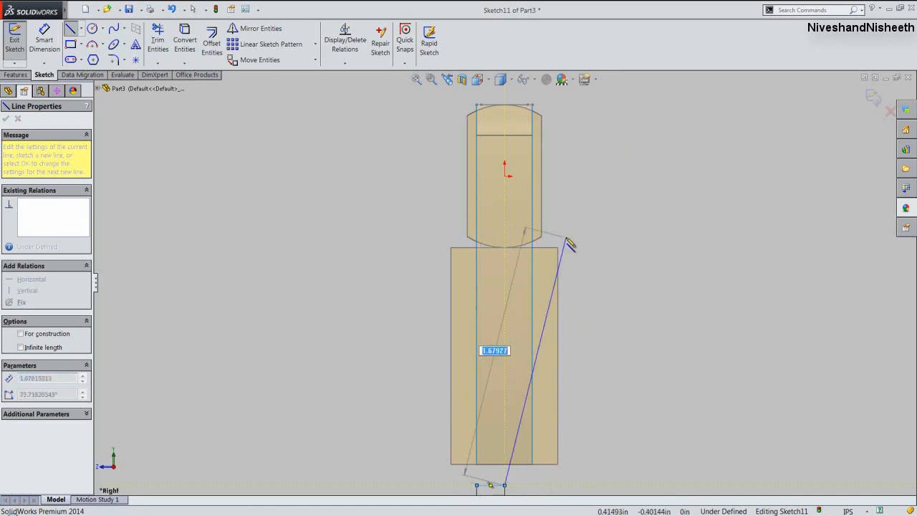
{"action": "key", "text": "Escape"}
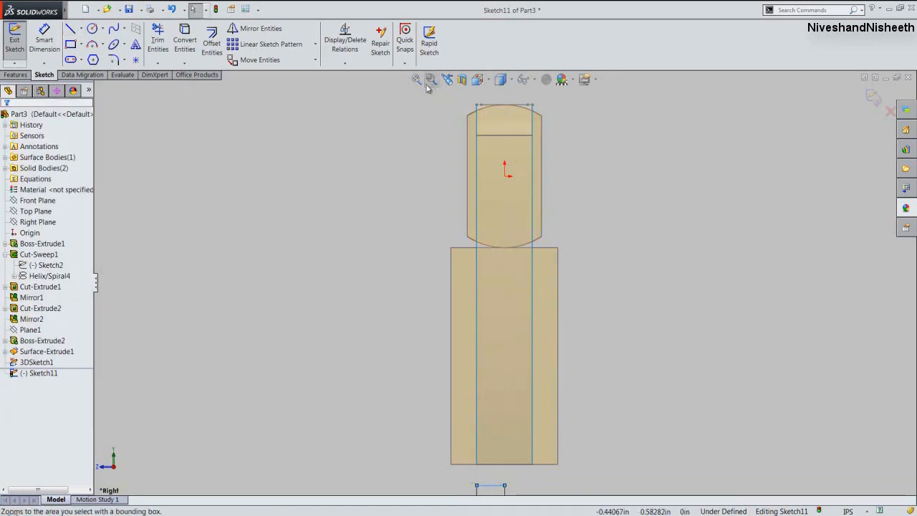
{"action": "left_click", "coordinate": [416, 79]}
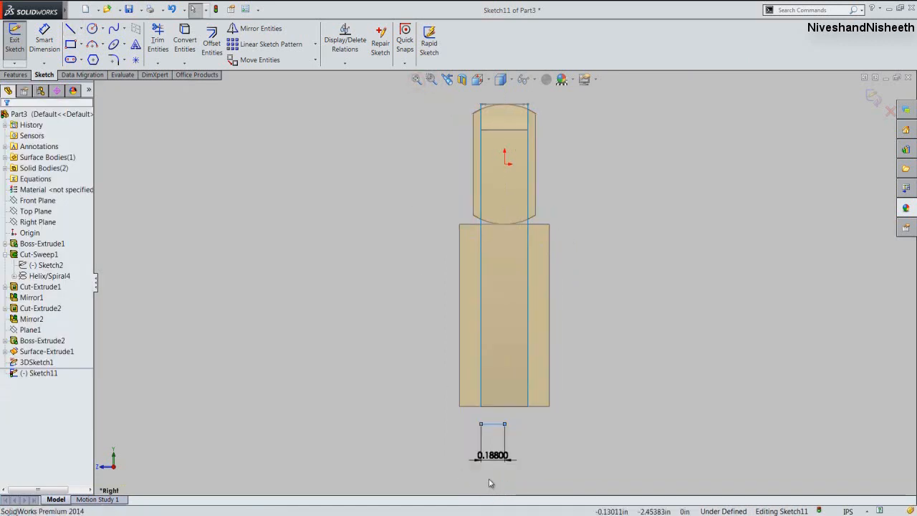
{"action": "scroll", "coordinate": [489, 479], "scroll_direction": "down", "scroll_amount": 1}
{"action": "scroll", "coordinate": [499, 481], "scroll_direction": "up", "scroll_amount": 1}
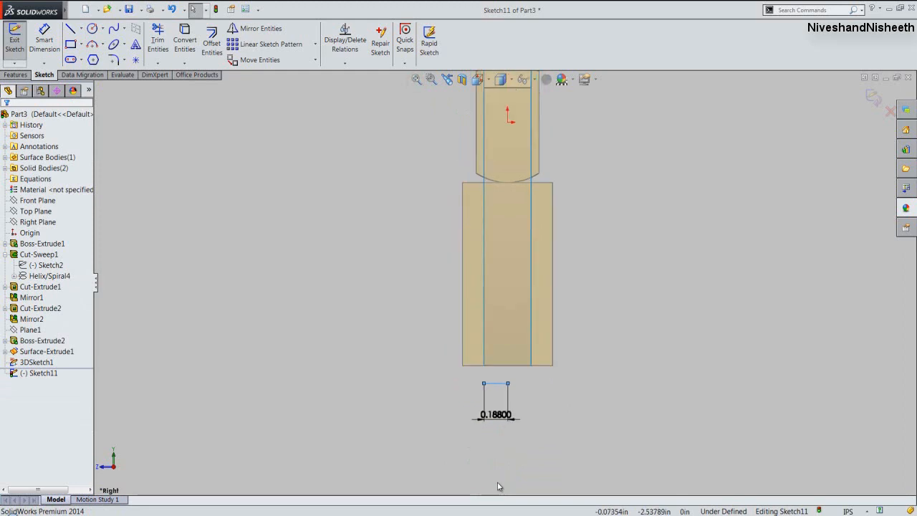
Add a Vertical relation between the midpoint of the 0.188 in line and the origin.
{"action": "left_click", "coordinate": [579, 421]}
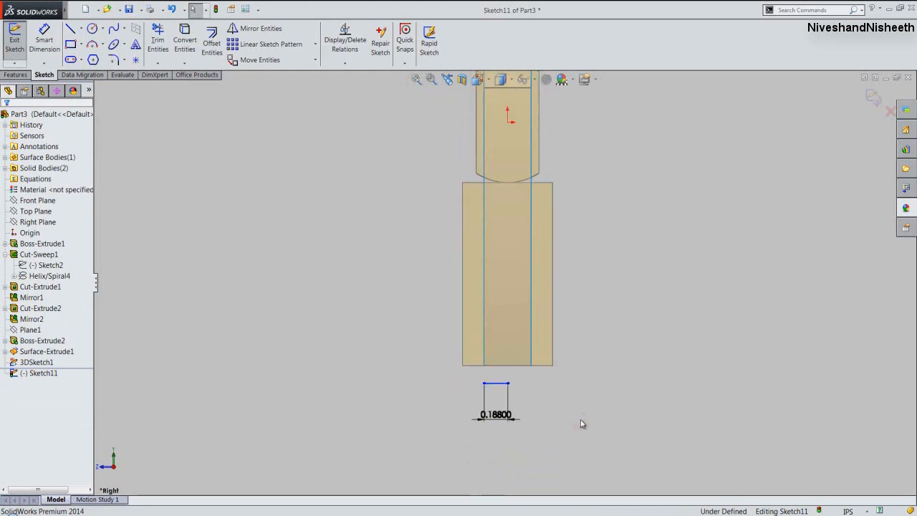
{"action": "right_click", "coordinate": [582, 424]}
{"action": "left_click", "coordinate": [612, 443]}
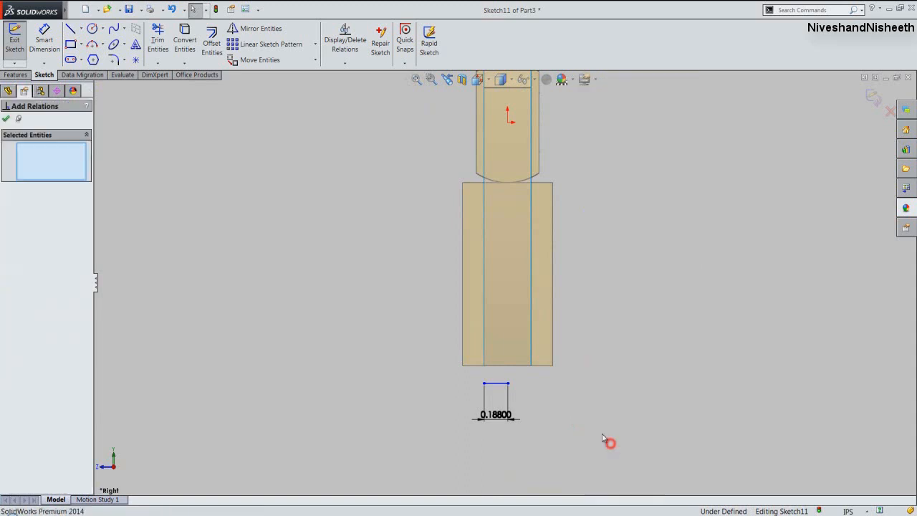
{"action": "right_click", "coordinate": [498, 388]}
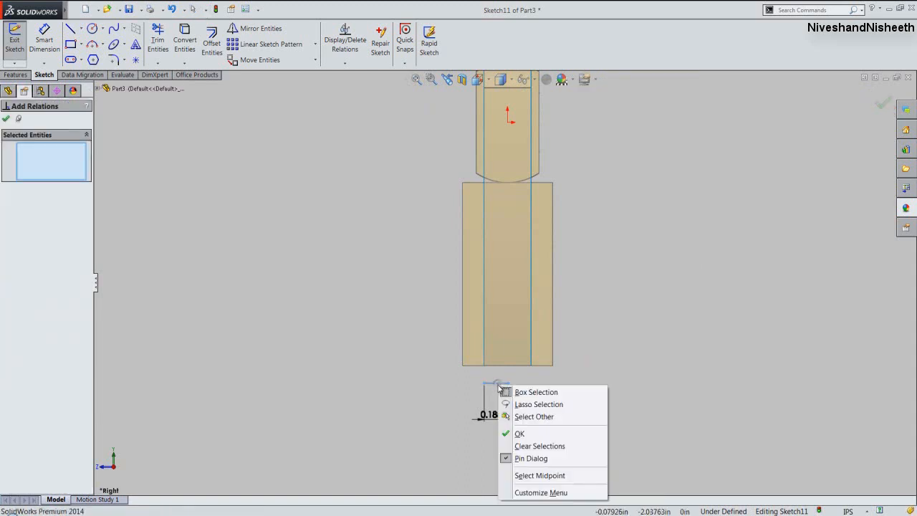
{"action": "left_click", "coordinate": [539, 475]}
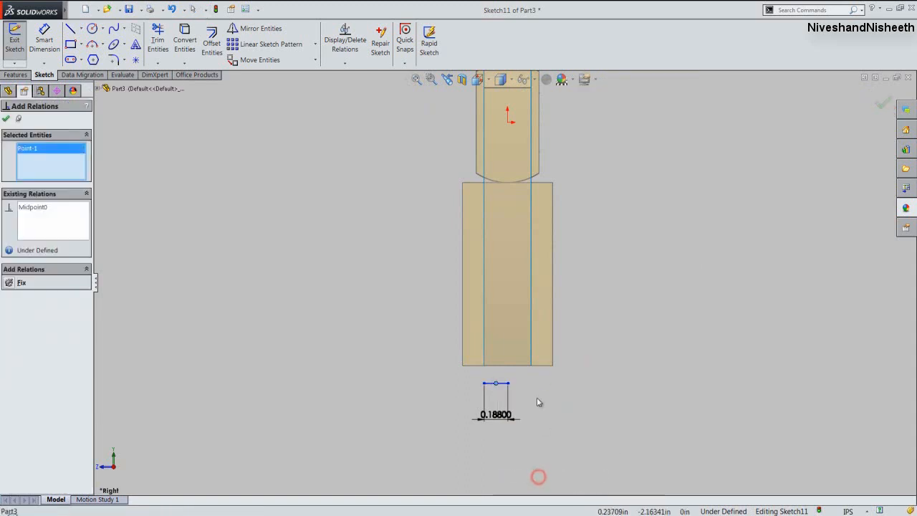
{"action": "left_click", "coordinate": [507, 122]}
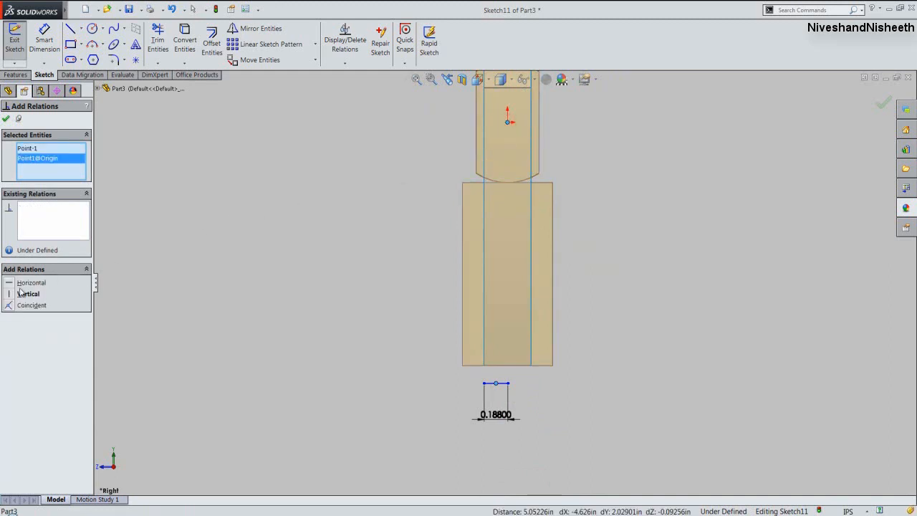
{"action": "left_click", "coordinate": [10, 295]}
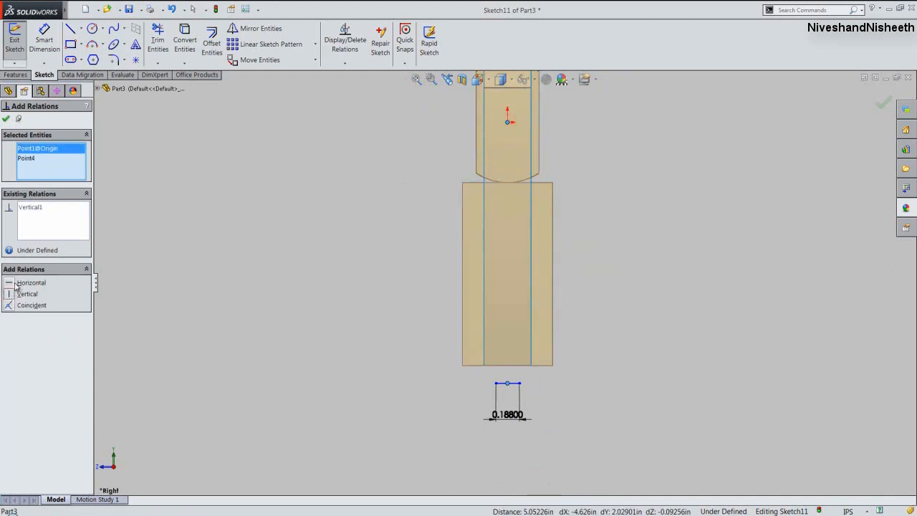
Make the 0.188 in line collinear with the block's lower edge and close the sketch.
{"action": "right_click", "coordinate": [75, 155]}
{"action": "left_click", "coordinate": [79, 158]}
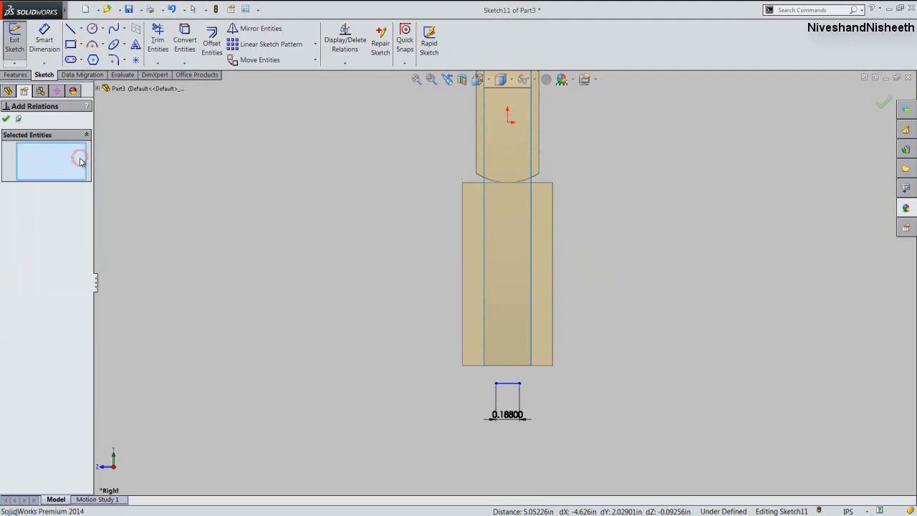
{"action": "left_click", "coordinate": [477, 366]}
{"action": "left_click", "coordinate": [502, 383]}
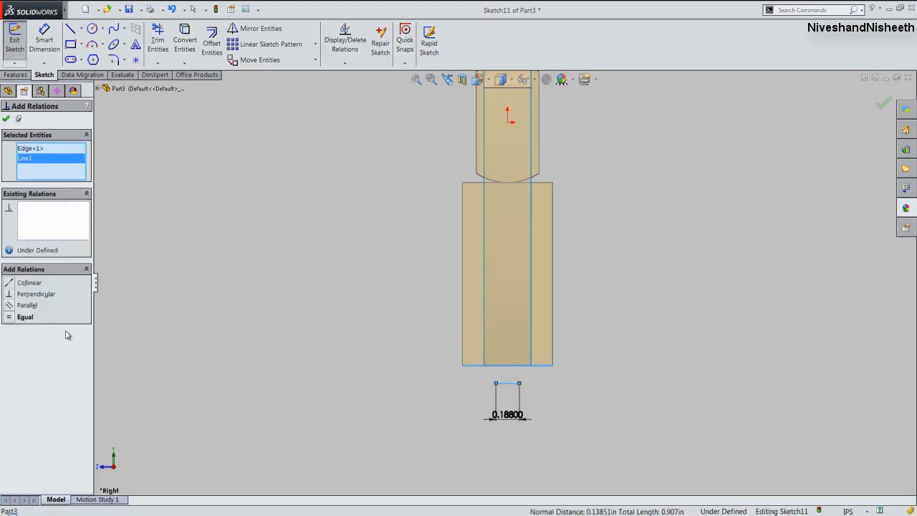
{"action": "left_click", "coordinate": [10, 284]}
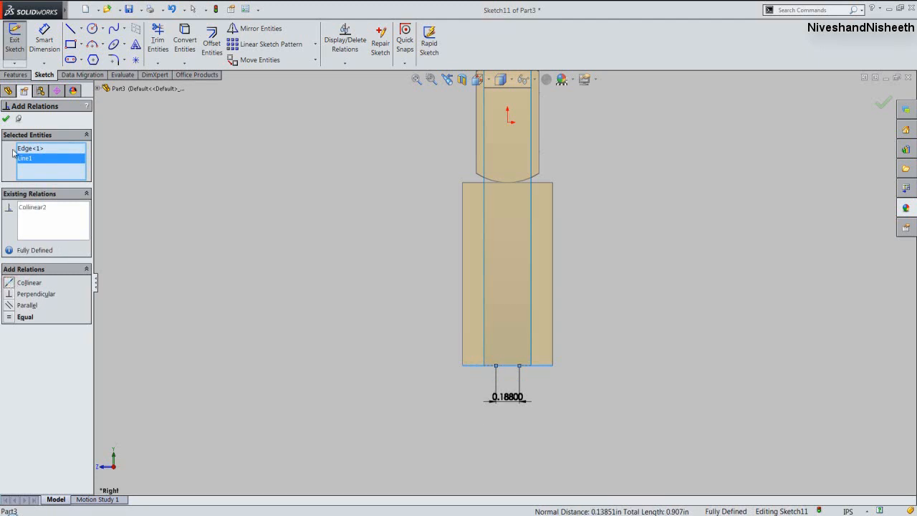
{"action": "left_click", "coordinate": [6, 118]}
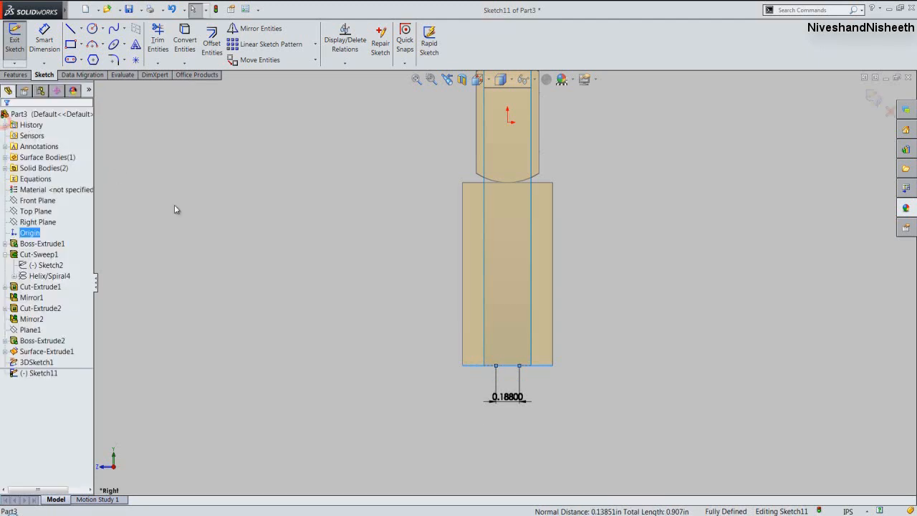
{"action": "left_click", "coordinate": [873, 96]}
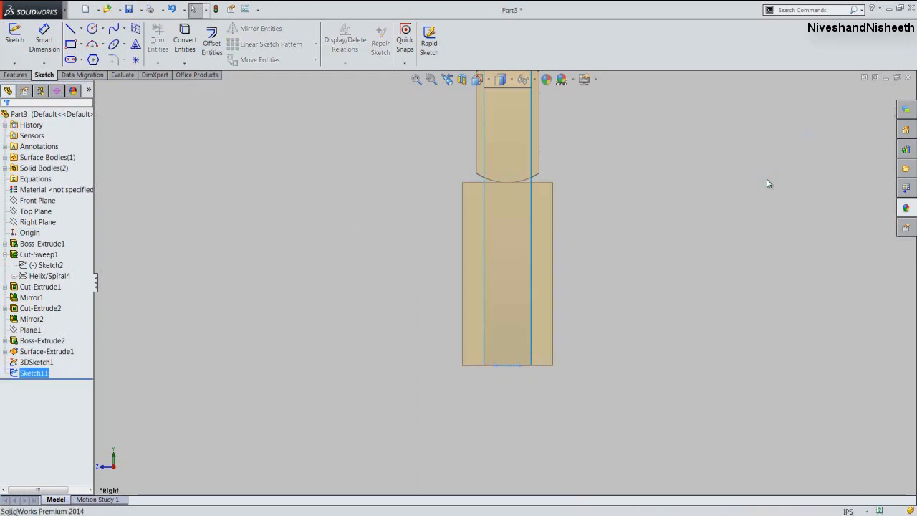
Start a reference plane with the curved surface's upper front corner at the threaded part's end as the first reference.
{"action": "left_click", "coordinate": [478, 81]}
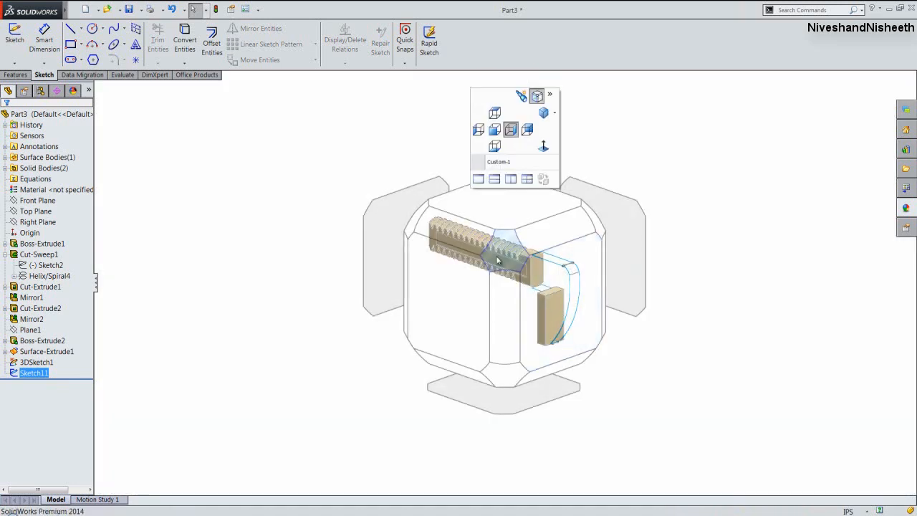
{"action": "left_click", "coordinate": [591, 270]}
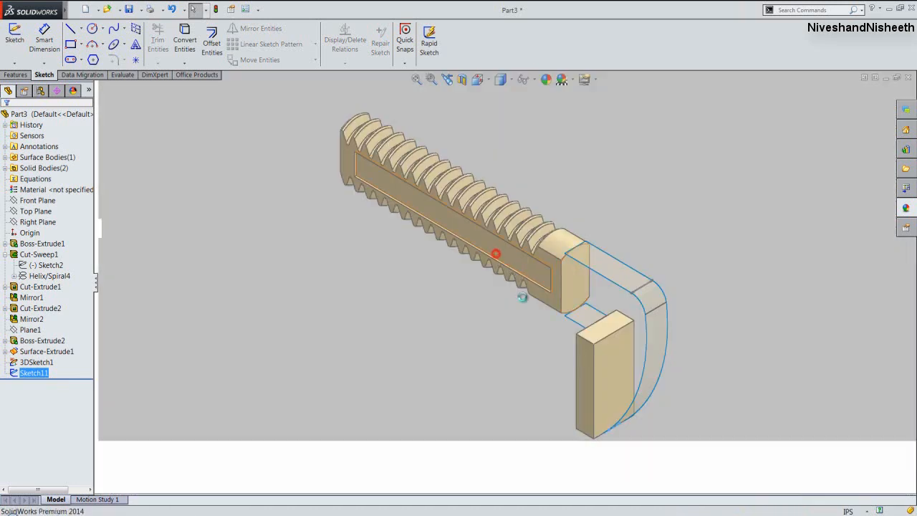
{"action": "left_click", "coordinate": [738, 368]}
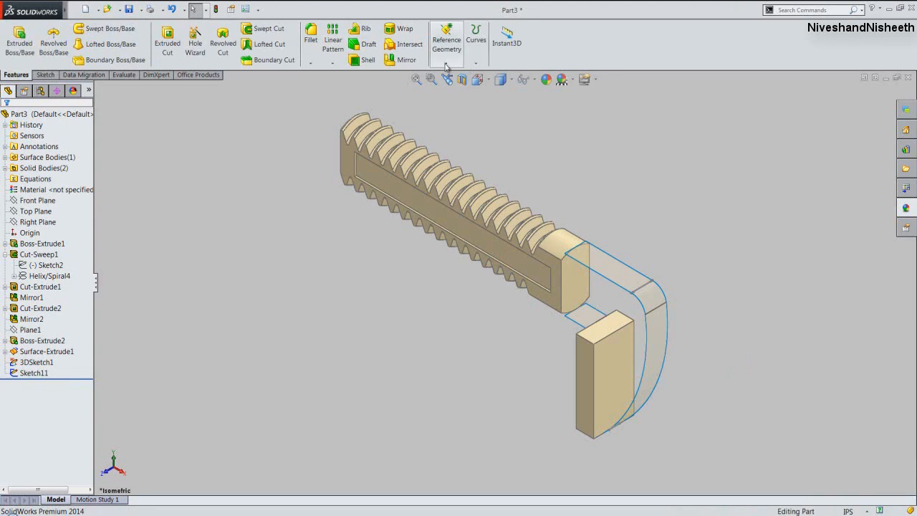
{"action": "left_click", "coordinate": [445, 65]}
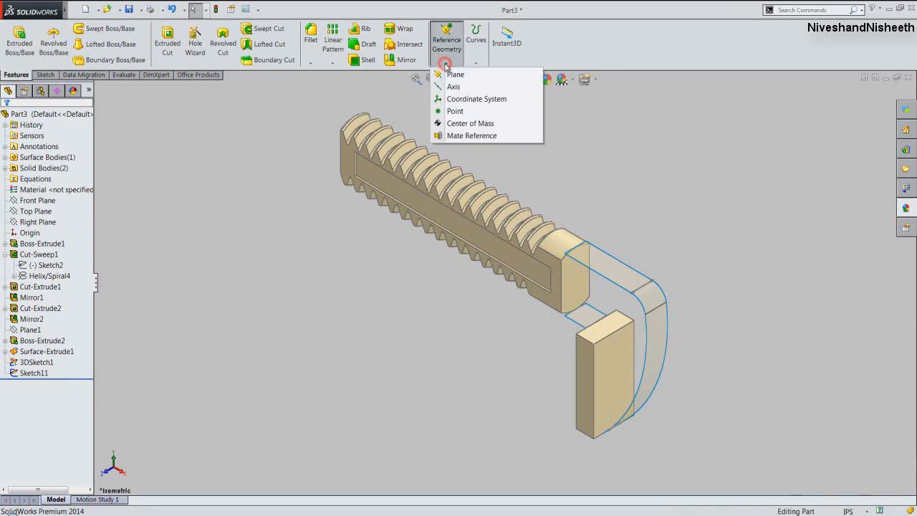
{"action": "left_click", "coordinate": [453, 74]}
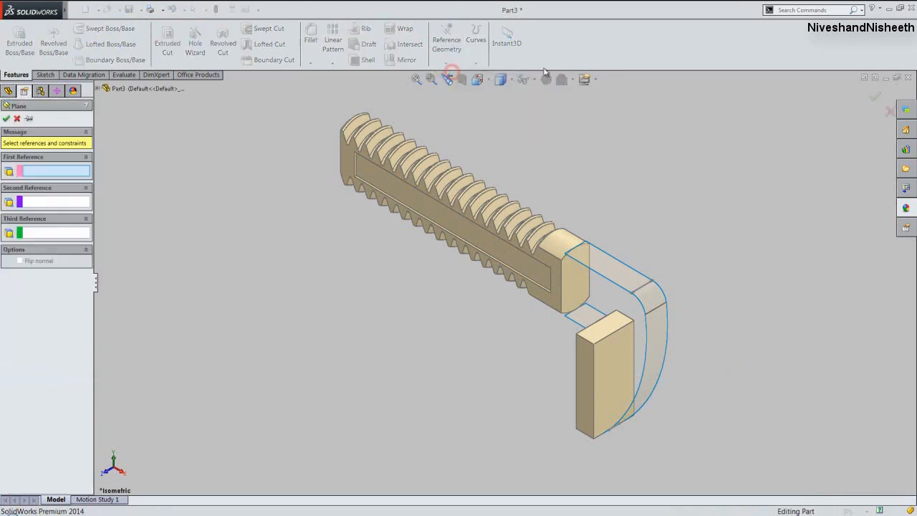
{"action": "scroll", "coordinate": [568, 244], "scroll_direction": "down", "scroll_amount": 10}
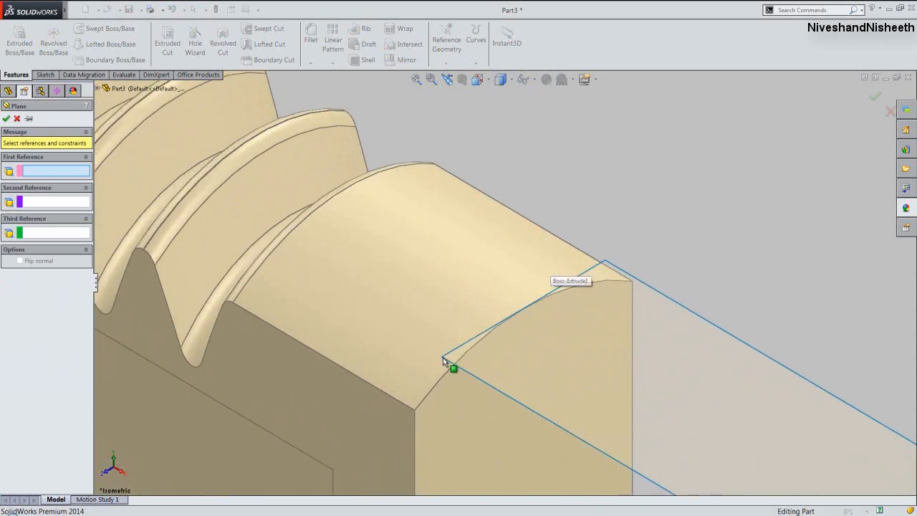
{"action": "middle_click_drag", "start_coordinate": [449, 353], "coordinate": [484, 310]}
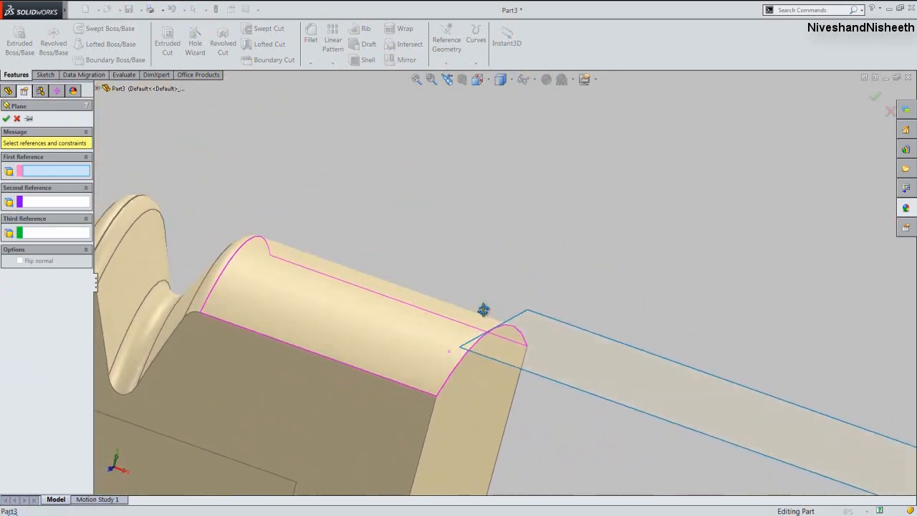
{"action": "middle_click_drag", "start_coordinate": [463, 344], "coordinate": [472, 319]}
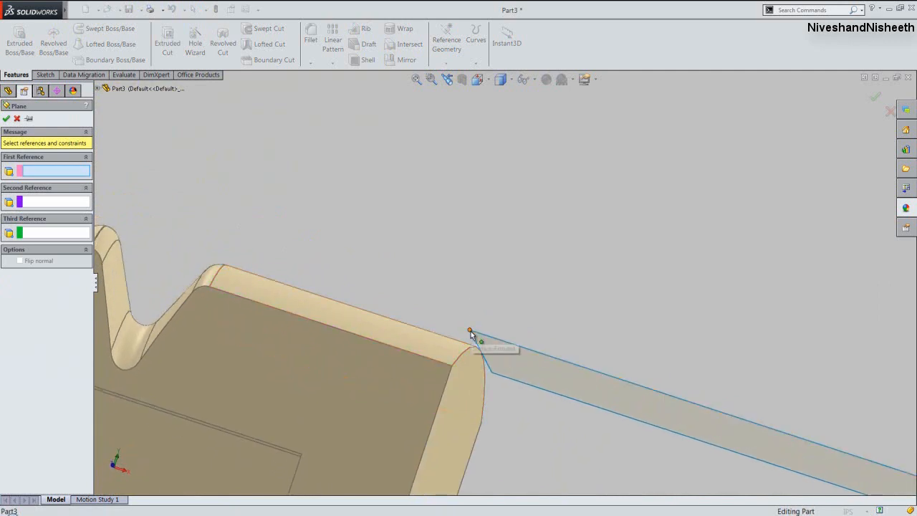
{"action": "left_click", "coordinate": [472, 333]}
Set the plane's second reference to the front endpoint of the 3D sketch line at the surface's bend.
{"action": "mouse_move", "coordinate": [475, 323]}
{"action": "middle_mouse_down"}
{"action": "mouse_move", "coordinate": [447, 277]}
{"action": "mouse_move", "coordinate": [404, 306]}
{"action": "middle_mouse_up"}
{"action": "scroll", "coordinate": [732, 428], "scroll_direction": "down", "scroll_amount": 1}
{"action": "scroll", "coordinate": [733, 430], "scroll_direction": "down", "scroll_amount": 3}
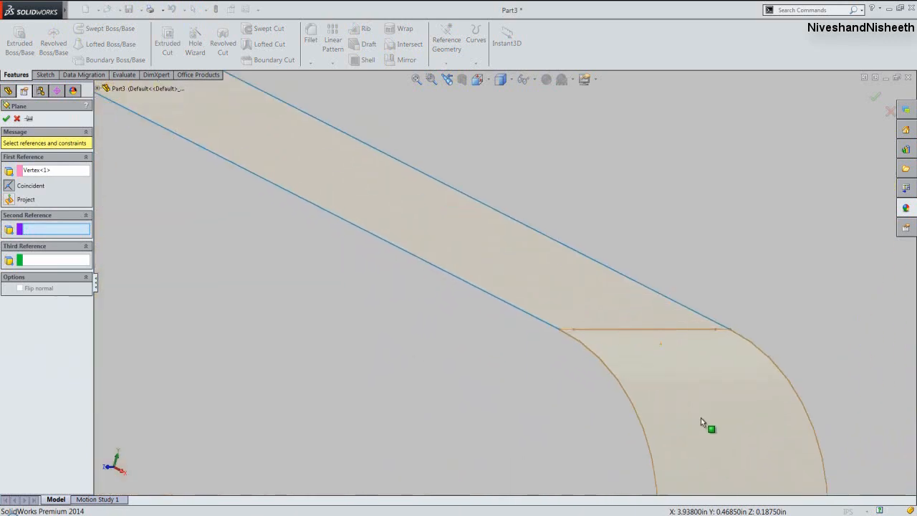
{"action": "left_click", "coordinate": [574, 331]}
{"action": "scroll", "coordinate": [648, 301], "scroll_direction": "up", "scroll_amount": 6}
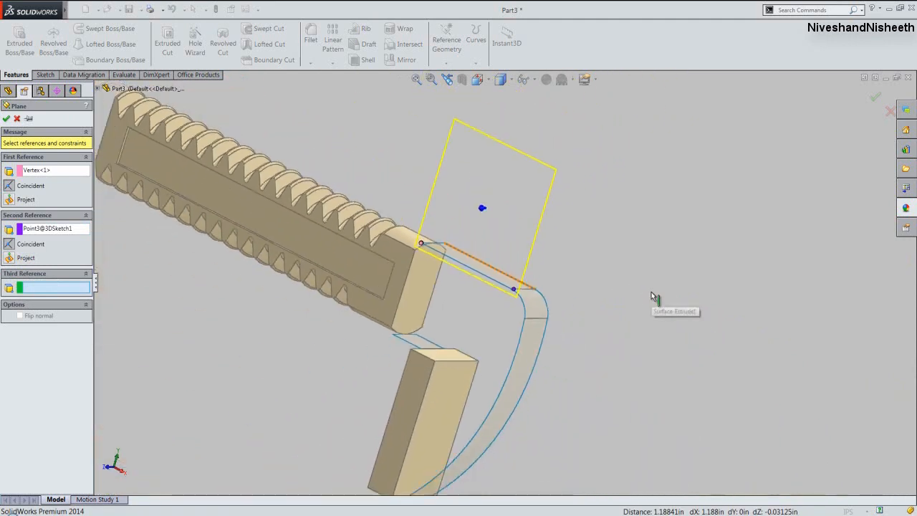
Set the third reference to the front endpoint of the 0.188 in line on the block's lower edge and create the plane.
{"action": "scroll", "coordinate": [651, 292], "scroll_direction": "up", "scroll_amount": 3}
{"action": "middle_click_drag", "start_coordinate": [479, 454], "coordinate": [481, 345]}
{"action": "scroll", "coordinate": [462, 353], "scroll_direction": "down", "scroll_amount": 4}
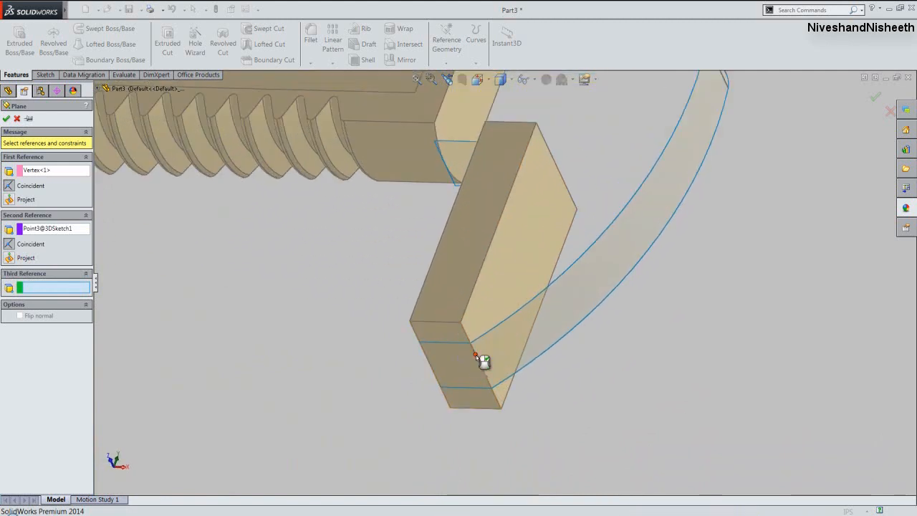
{"action": "left_click", "coordinate": [480, 361]}
{"action": "scroll", "coordinate": [532, 384], "scroll_direction": "up", "scroll_amount": 4}
{"action": "middle_click_drag", "start_coordinate": [560, 409], "coordinate": [534, 440]}
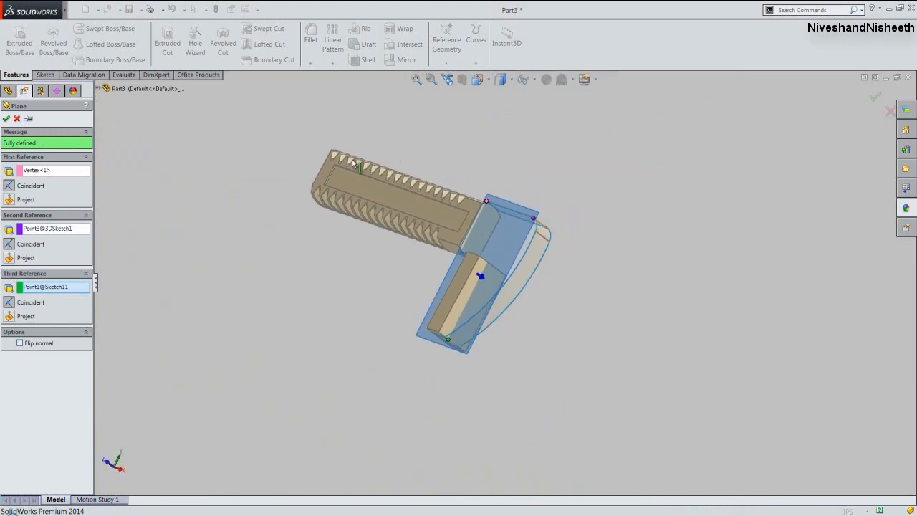
{"action": "left_click", "coordinate": [6, 119]}
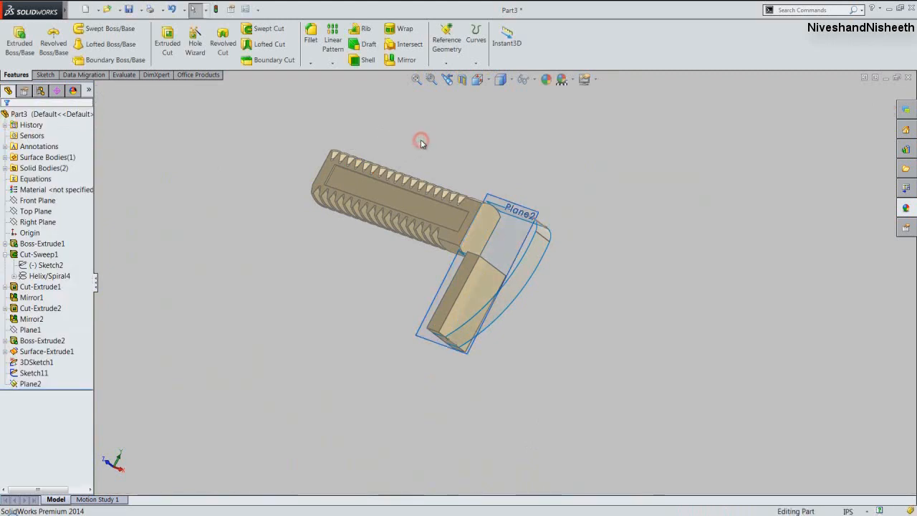
Start a second reference plane through the surface's upper rear corner at the threaded part and the rear endpoint of the 3D sketch line.
{"action": "middle_click_drag", "start_coordinate": [568, 159], "coordinate": [444, 174]}
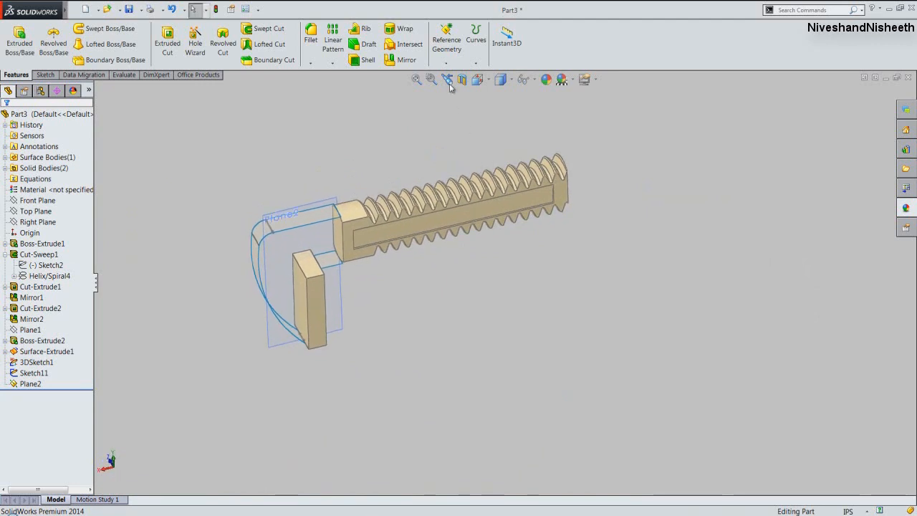
{"action": "left_click", "coordinate": [446, 43]}
{"action": "left_click", "coordinate": [449, 74]}
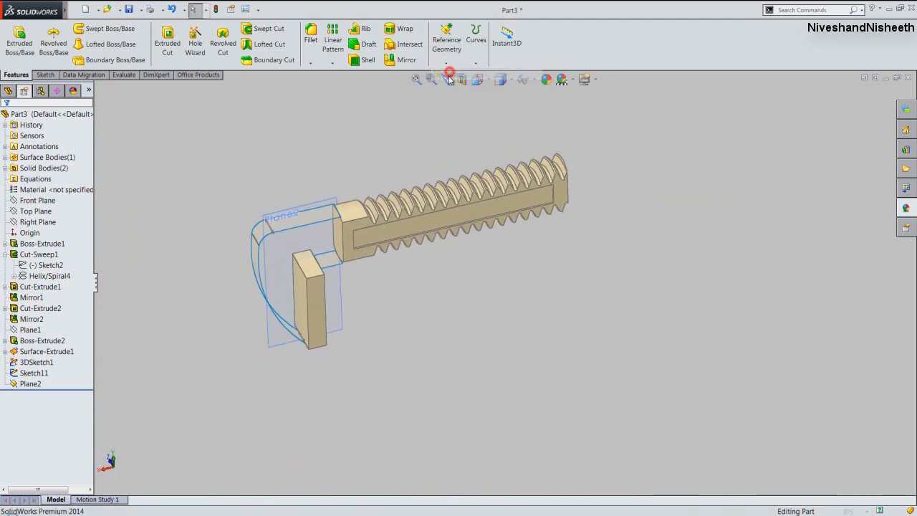
{"action": "scroll", "coordinate": [336, 211], "scroll_direction": "up", "scroll_amount": 5}
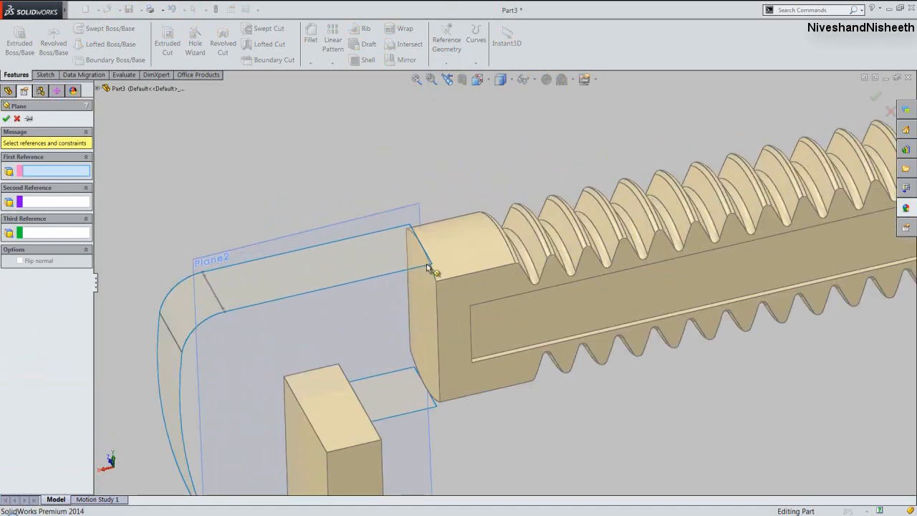
{"action": "middle_click_drag", "start_coordinate": [429, 262], "coordinate": [391, 308]}
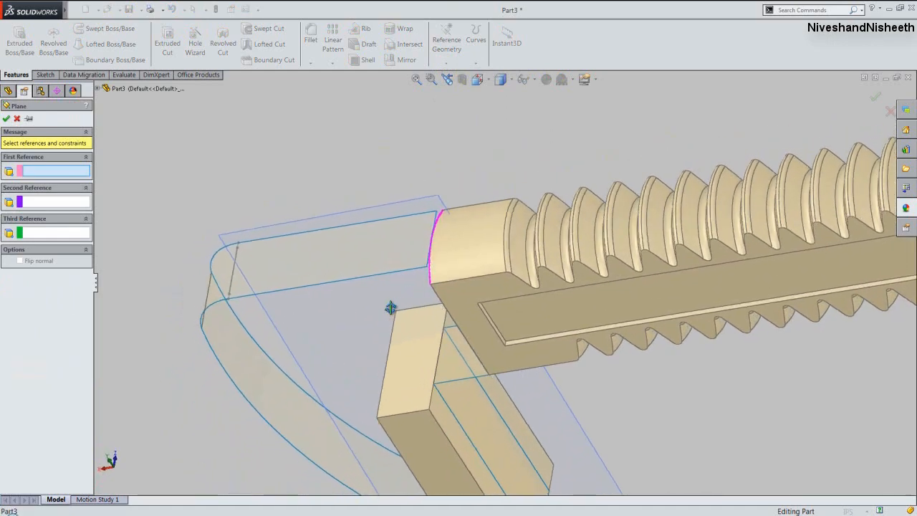
{"action": "left_click", "coordinate": [426, 267]}
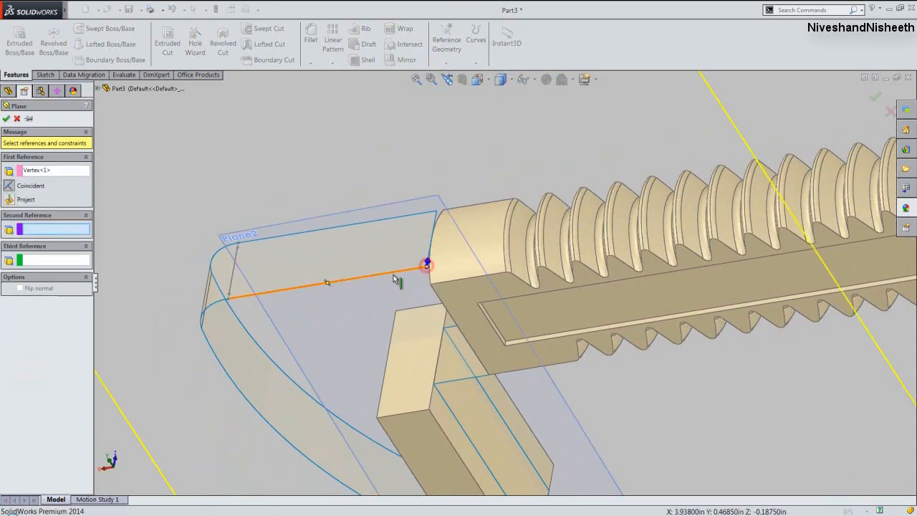
{"action": "left_click", "coordinate": [229, 297]}
{"action": "mouse_move", "coordinate": [231, 299]}
{"action": "middle_mouse_down"}
{"action": "mouse_move", "coordinate": [260, 375]}
{"action": "mouse_move", "coordinate": [322, 337]}
{"action": "mouse_move", "coordinate": [353, 245]}
{"action": "middle_mouse_up"}
{"action": "scroll", "coordinate": [356, 171], "scroll_direction": "up", "scroll_amount": 3}
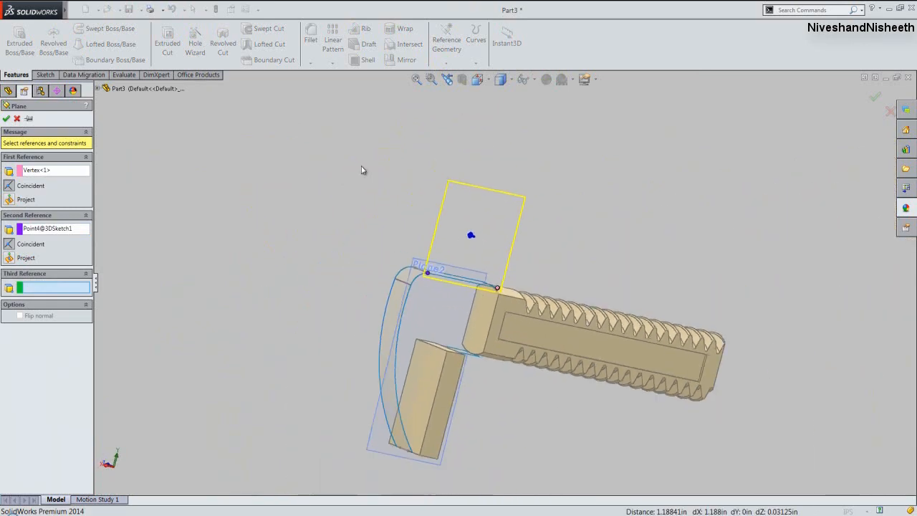
Add the rear endpoint of the 0.188 in line as the third reference and create the second plane.
{"action": "scroll", "coordinate": [433, 400], "scroll_direction": "down", "scroll_amount": 5}
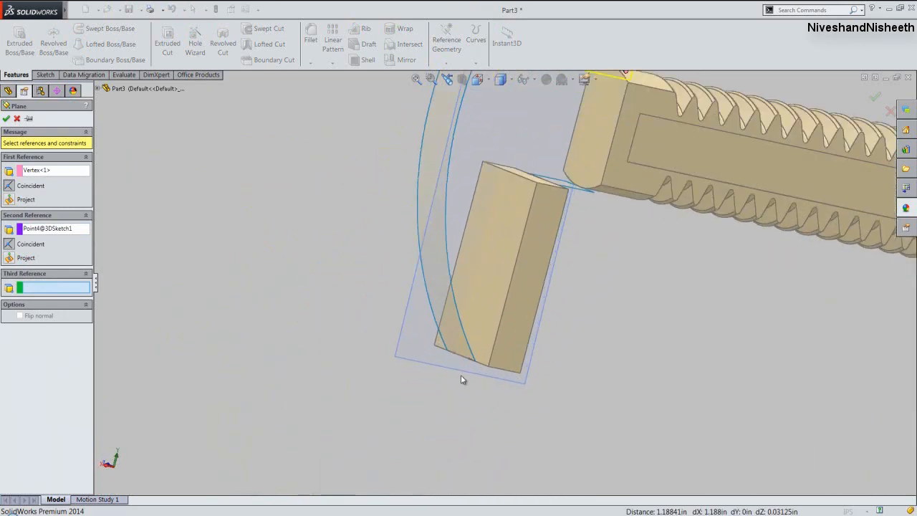
{"action": "left_click", "coordinate": [469, 360]}
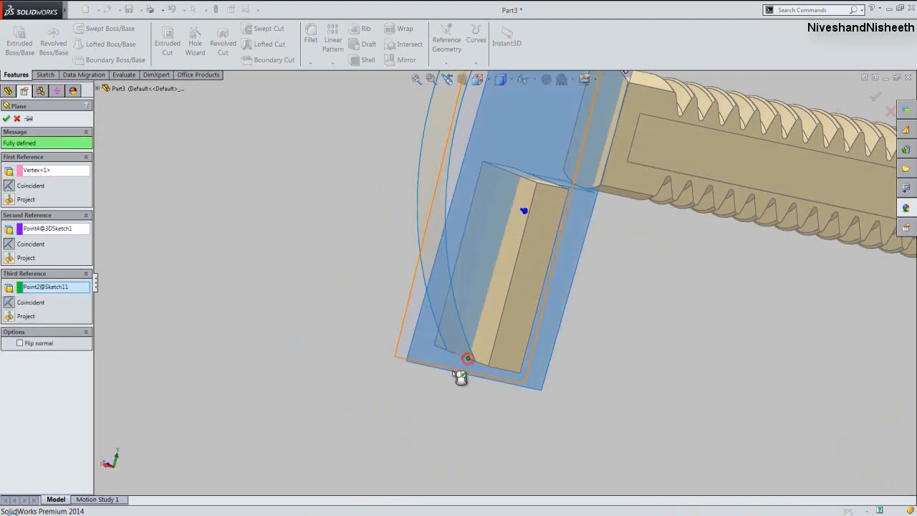
{"action": "scroll", "coordinate": [347, 408], "scroll_direction": "up", "scroll_amount": 3}
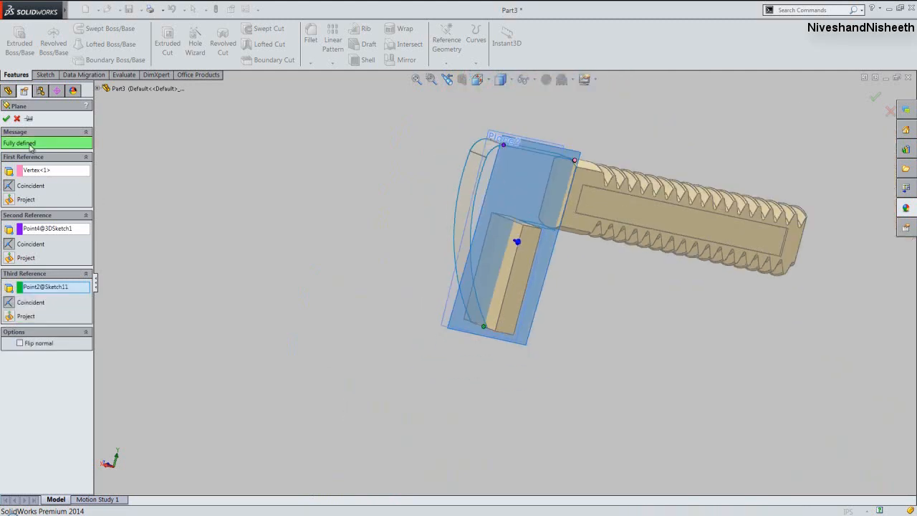
{"action": "left_click", "coordinate": [6, 119]}
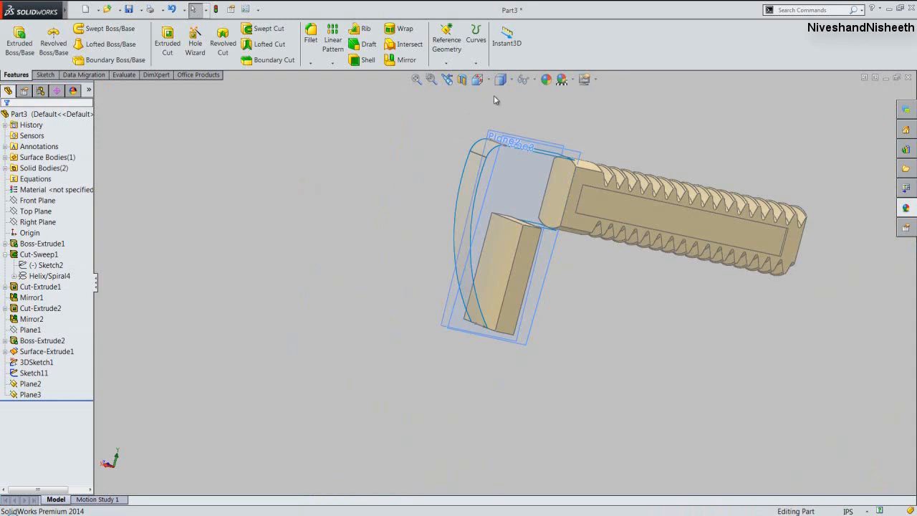
Check both new planes against the block's lower end, return to the isometric view, and hide Plane3.
{"action": "middle_click_drag", "start_coordinate": [459, 141], "coordinate": [508, 213]}
{"action": "scroll", "coordinate": [591, 378], "scroll_direction": "down", "scroll_amount": 5}
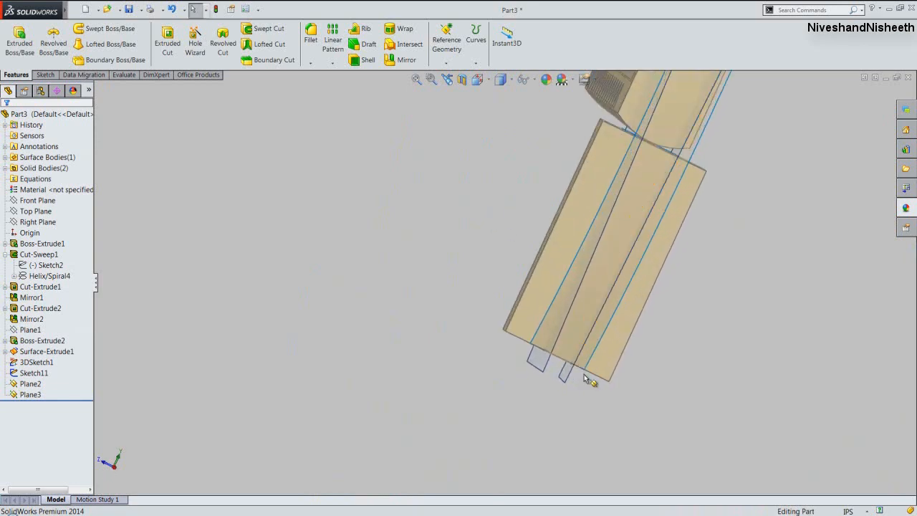
{"action": "middle_click_drag", "start_coordinate": [661, 381], "coordinate": [655, 375]}
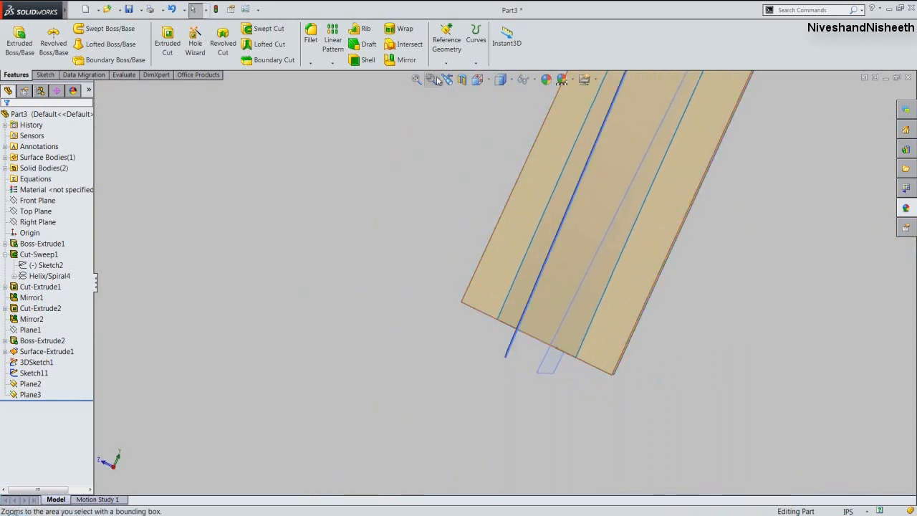
{"action": "left_click", "coordinate": [480, 84]}
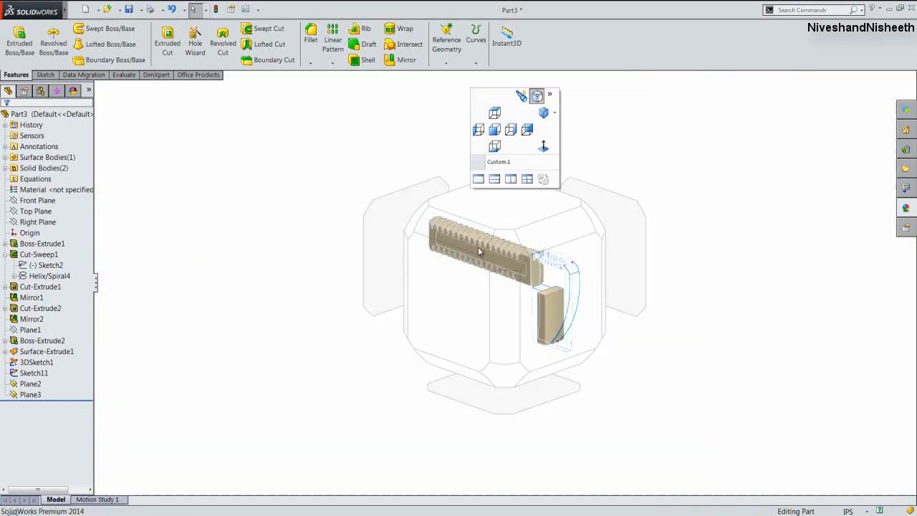
{"action": "left_click", "coordinate": [510, 248]}
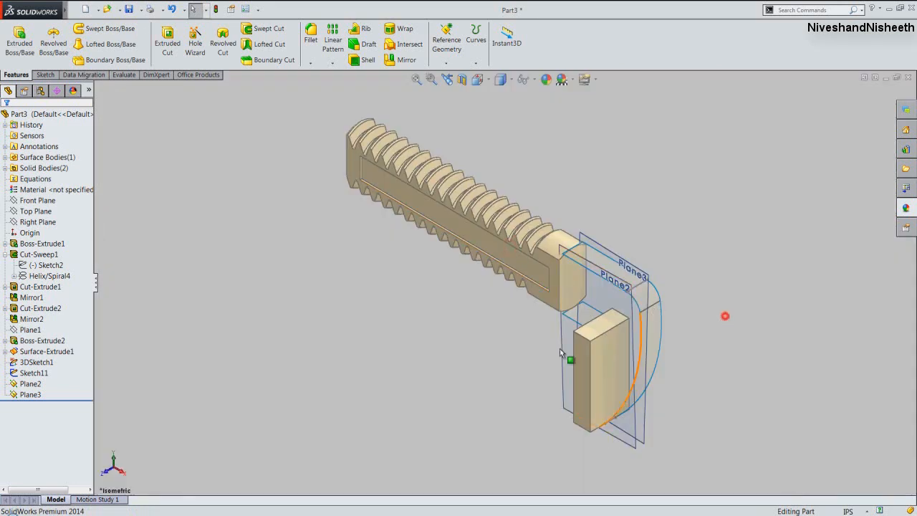
{"action": "left_click", "coordinate": [28, 394]}
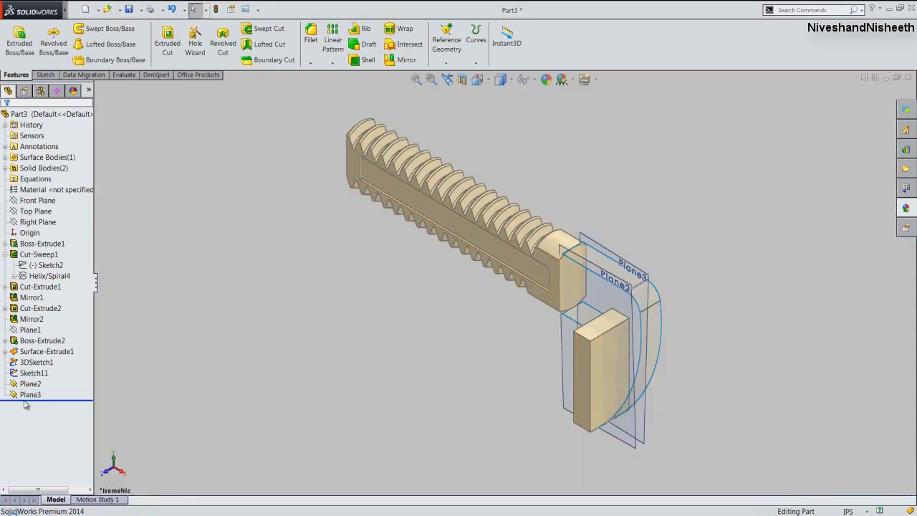
{"action": "right_click", "coordinate": [24, 399]}
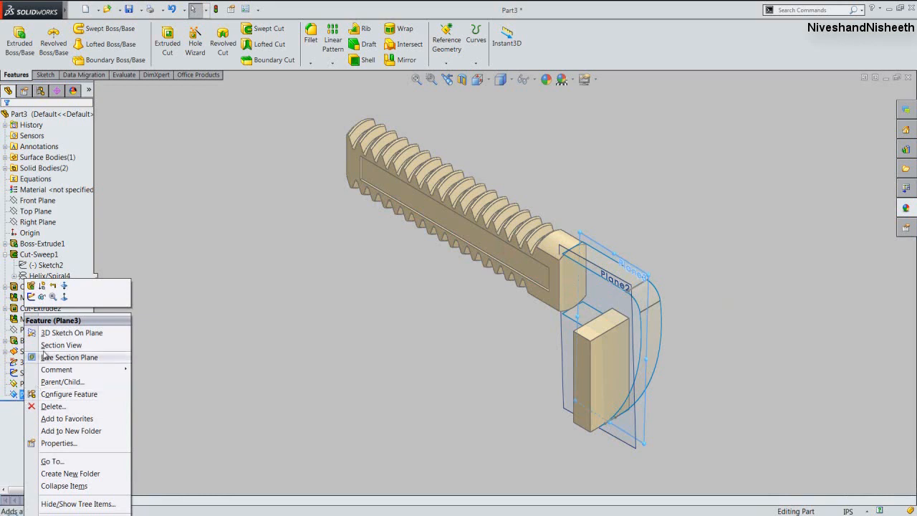
{"action": "left_click", "coordinate": [41, 296]}
{"action": "left_click", "coordinate": [266, 297]}
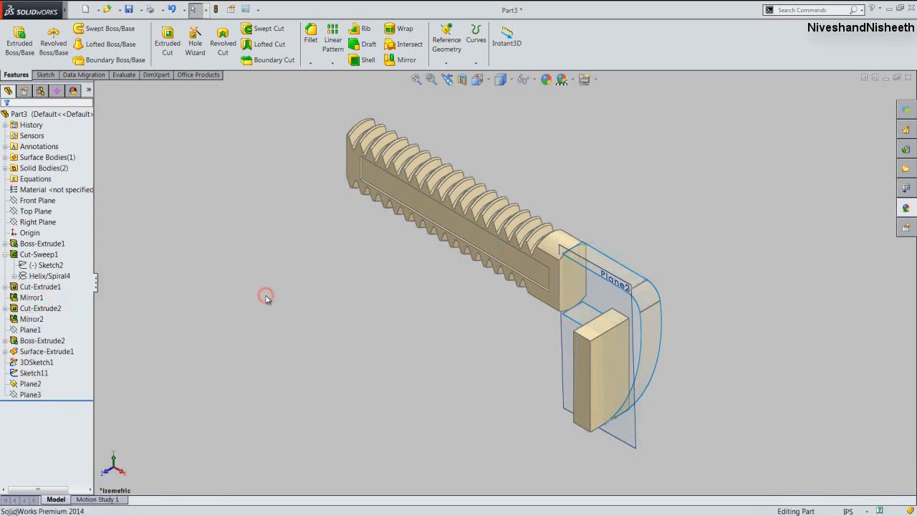
Start a sketch on Plane2 and activate the Intersection Curve tool.
{"action": "left_click", "coordinate": [375, 385]}
{"action": "scroll", "coordinate": [559, 324], "scroll_direction": "down", "scroll_amount": 1}
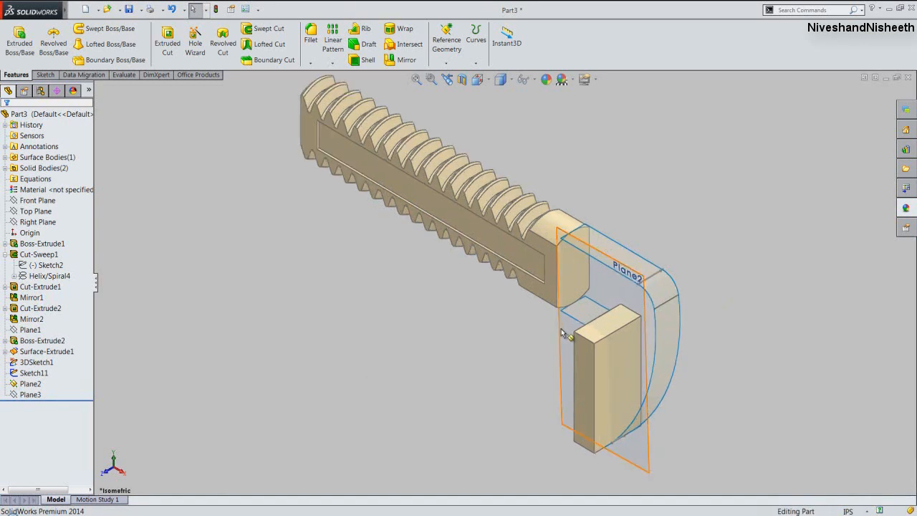
{"action": "left_click", "coordinate": [560, 325]}
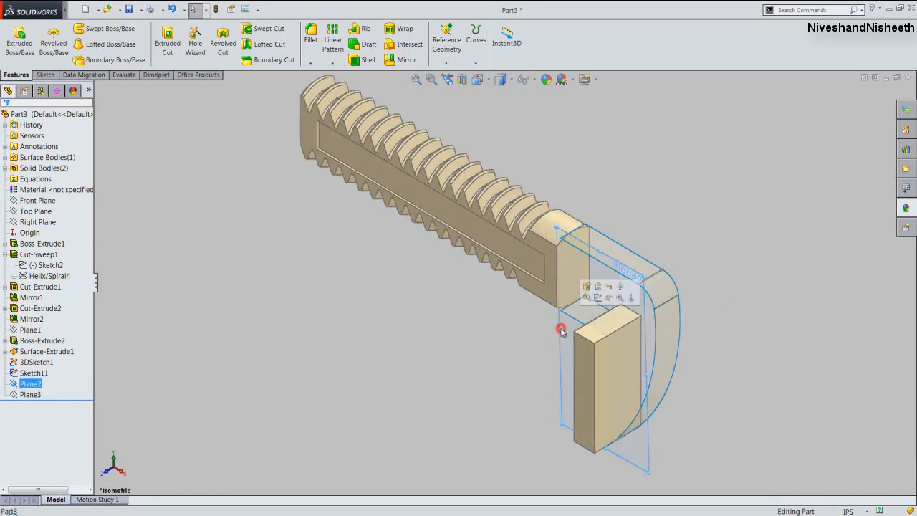
{"action": "left_click", "coordinate": [598, 299]}
{"action": "left_click", "coordinate": [492, 336]}
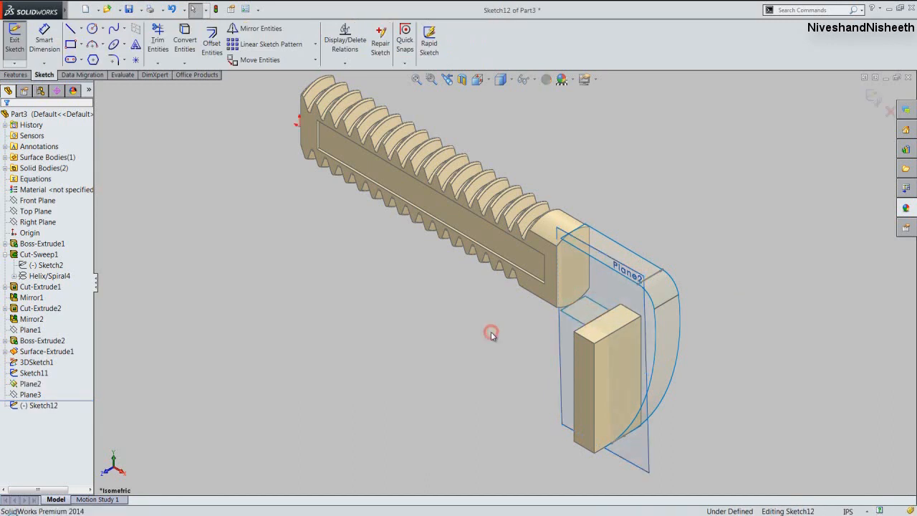
{"action": "left_click", "coordinate": [185, 64]}
{"action": "left_click", "coordinate": [212, 87]}
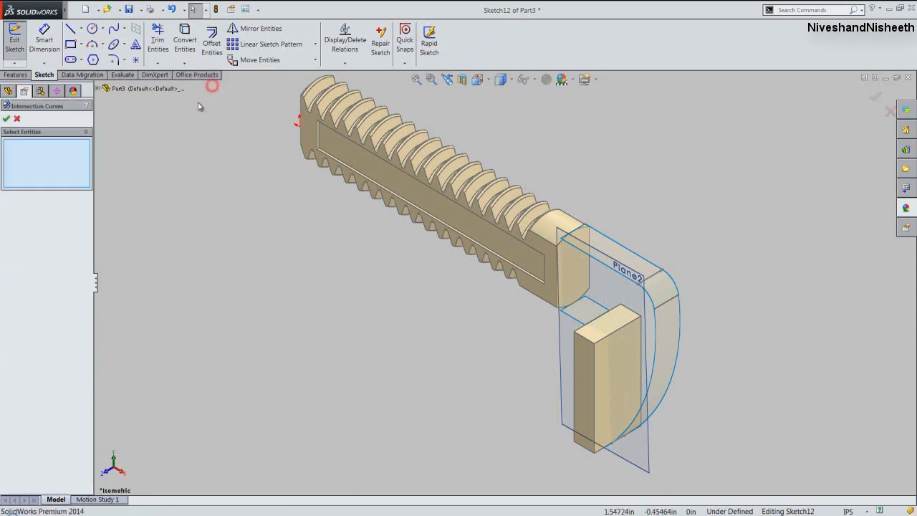
Select the extruded surface's upper flat face, rounded corner face and long curved face for the intersection curves.
{"action": "scroll", "coordinate": [642, 266], "scroll_direction": "down", "scroll_amount": 2}
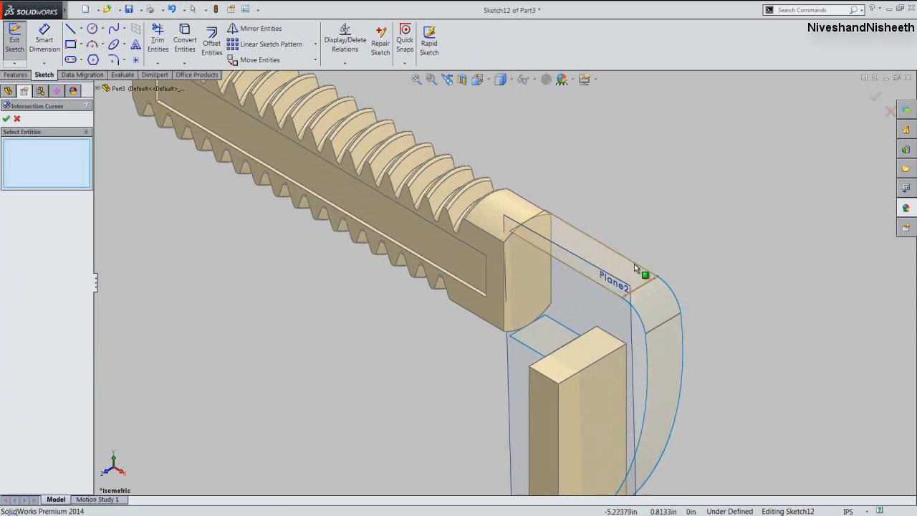
{"action": "left_click", "coordinate": [631, 269]}
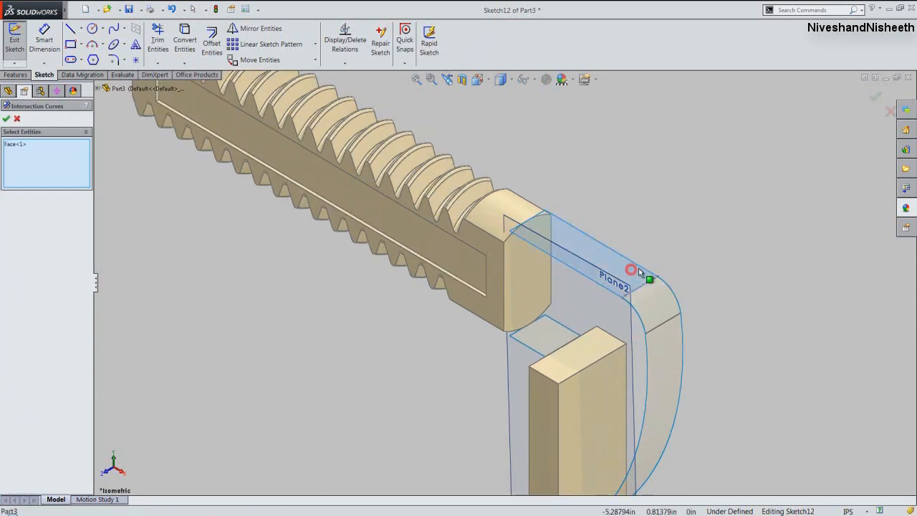
{"action": "left_click", "coordinate": [658, 303]}
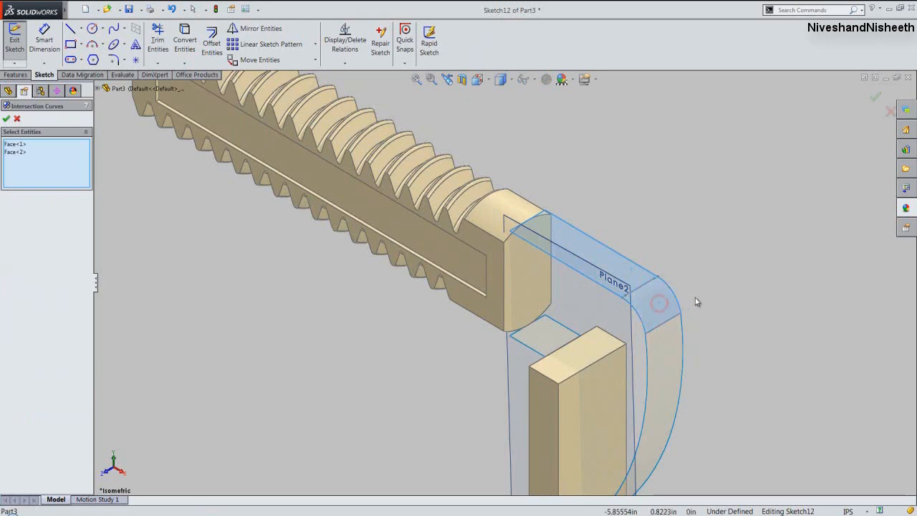
{"action": "scroll", "coordinate": [670, 237], "scroll_direction": "up", "scroll_amount": 2}
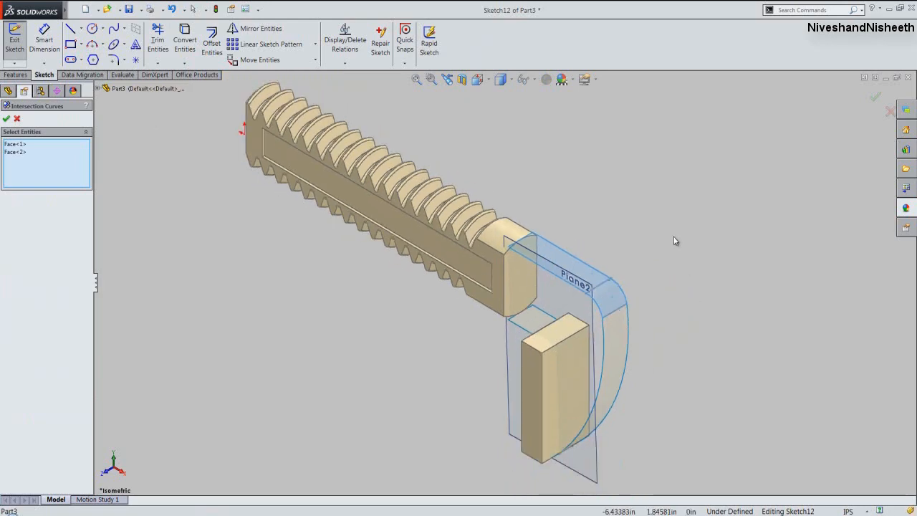
{"action": "left_click", "coordinate": [618, 356]}
{"action": "middle_click_drag", "start_coordinate": [618, 356], "coordinate": [732, 301]}
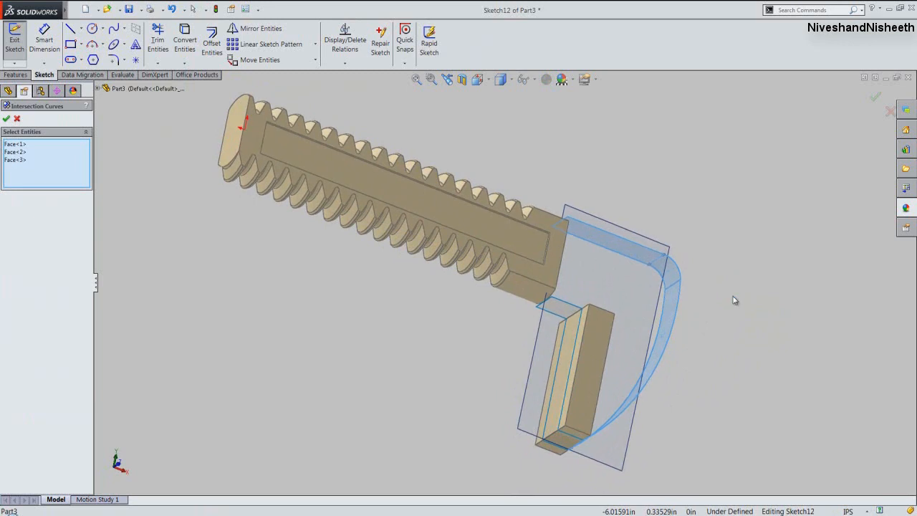
Add the block's bottom and inner side faces, the small lower surface and the threaded part's end face, and create the intersection curves.
{"action": "left_click", "coordinate": [545, 447]}
{"action": "left_click", "coordinate": [551, 408]}
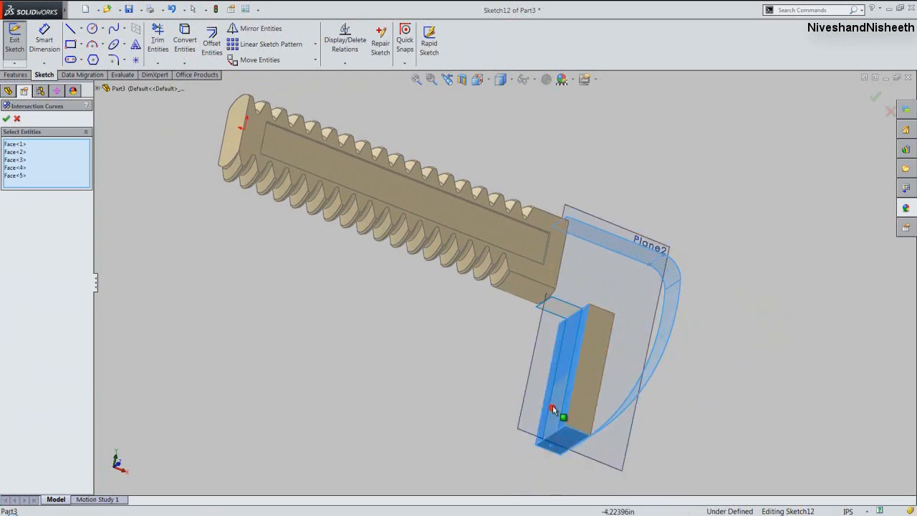
{"action": "left_click", "coordinate": [558, 301]}
{"action": "middle_click_drag", "start_coordinate": [552, 343], "coordinate": [481, 361]}
{"action": "left_click", "coordinate": [523, 280]}
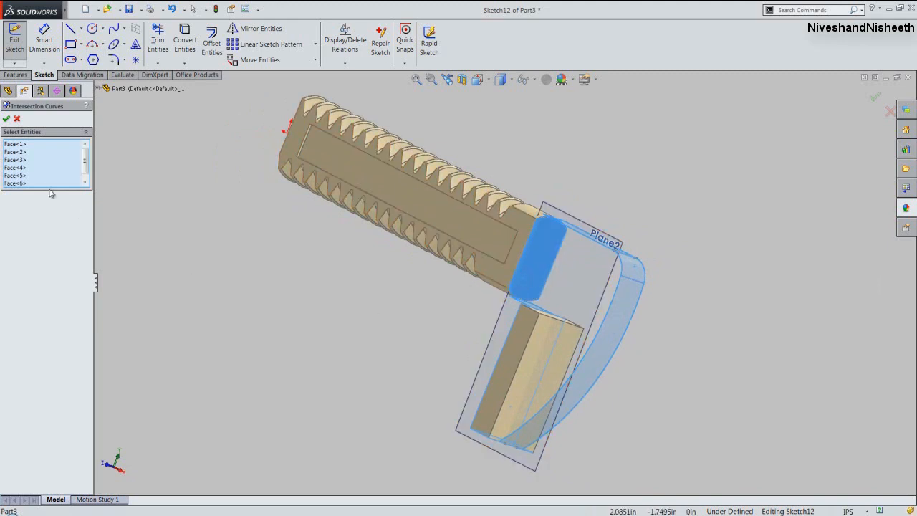
{"action": "left_click", "coordinate": [7, 118]}
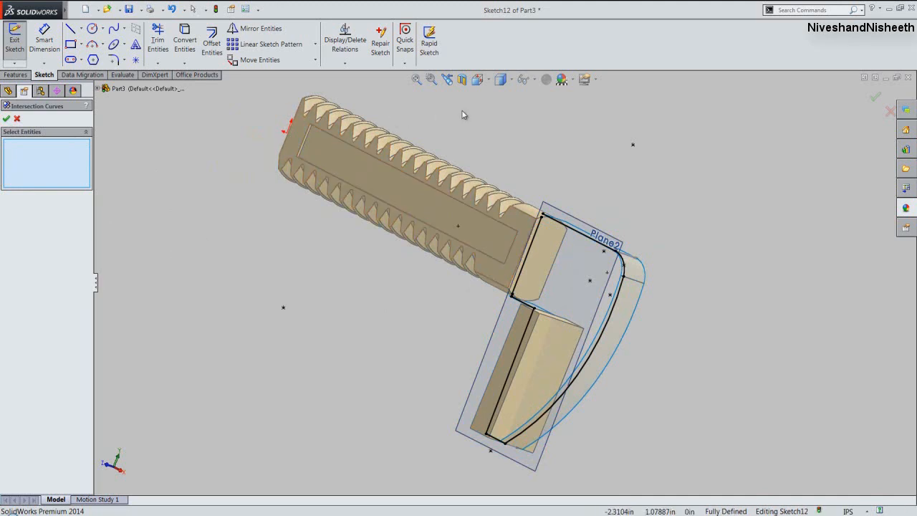
{"action": "left_click", "coordinate": [477, 79]}
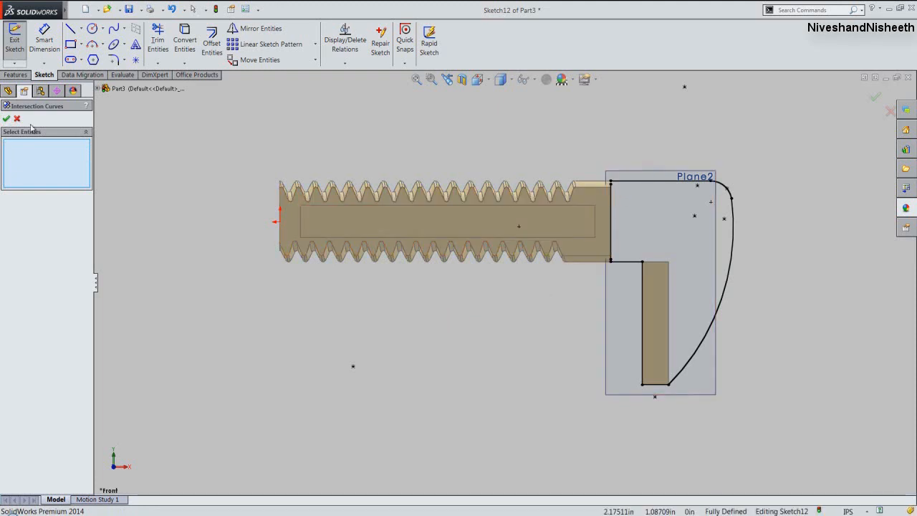
{"action": "left_click", "coordinate": [7, 119]}
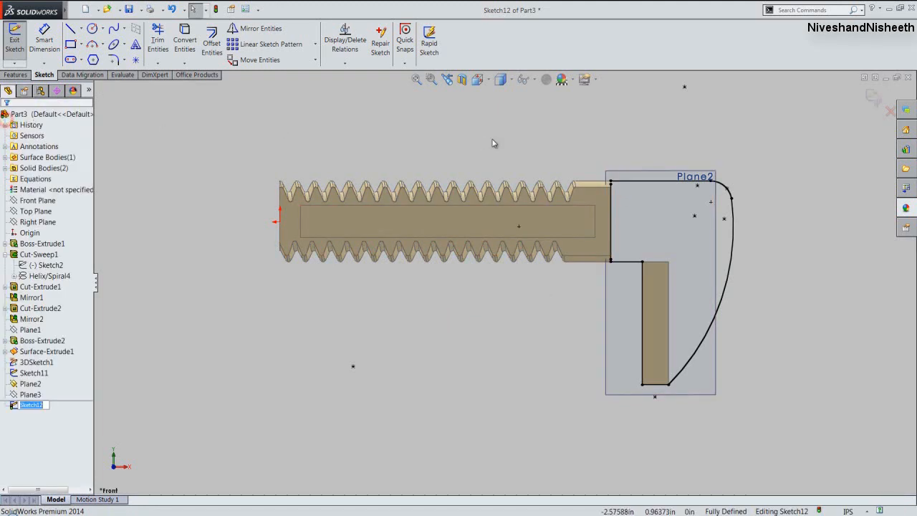
Hide Plane2 while keeping the intersection sketch open.
{"action": "left_click", "coordinate": [623, 174]}
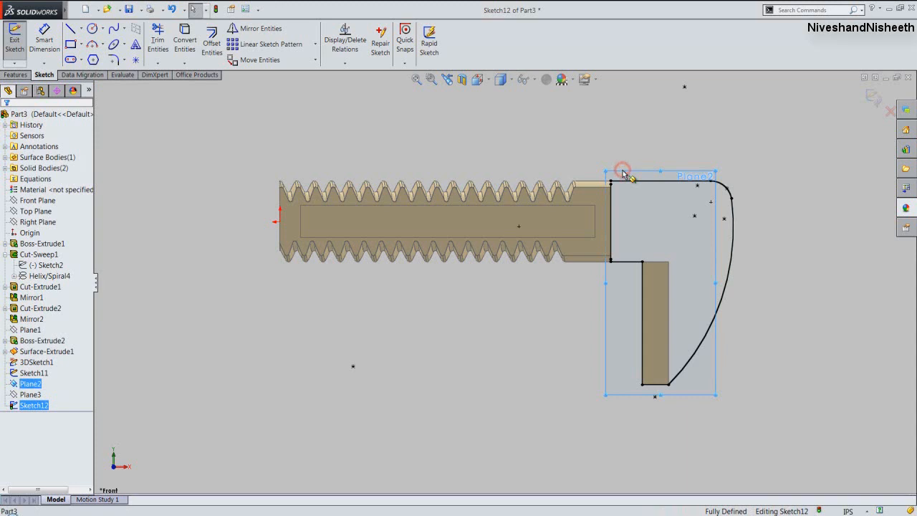
{"action": "right_click", "coordinate": [41, 388]}
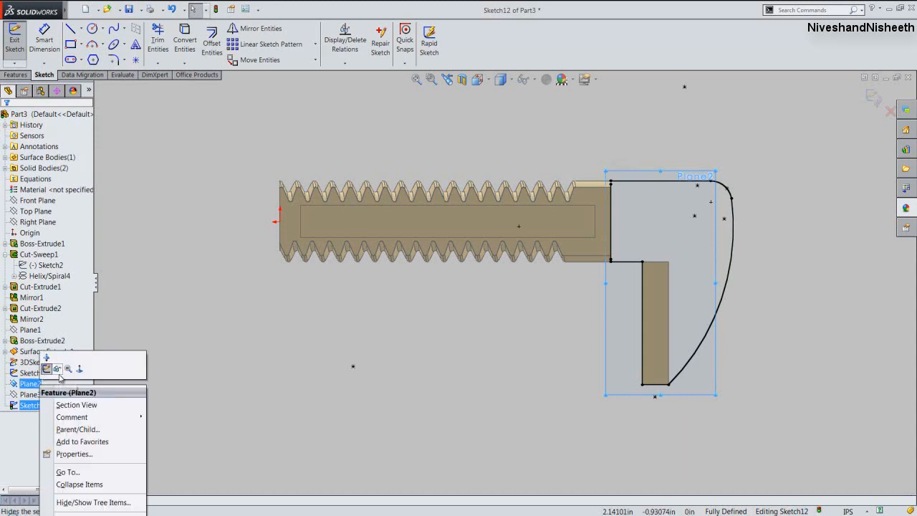
{"action": "left_click", "coordinate": [59, 373]}
{"action": "left_click", "coordinate": [474, 396]}
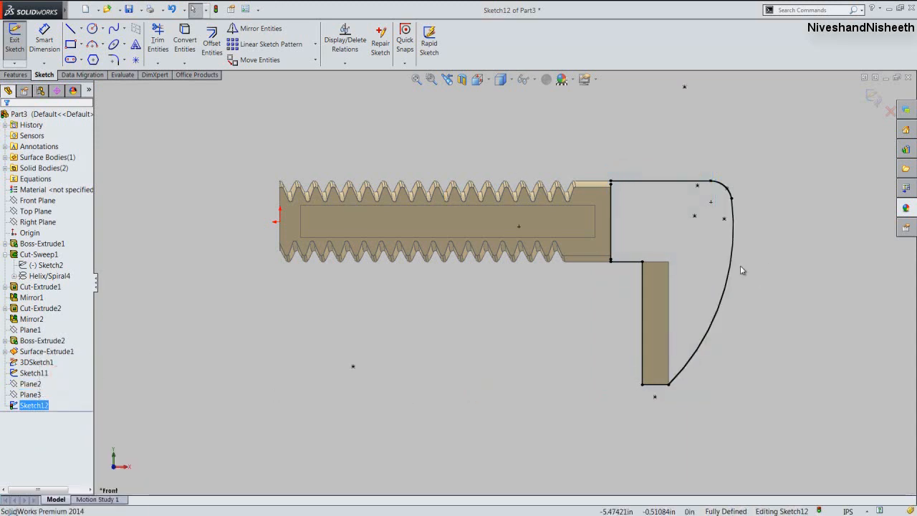
Convert the vertical intersection line at the threaded part's end face to construction geometry.
{"action": "scroll", "coordinate": [740, 266], "scroll_direction": "down", "scroll_amount": 2}
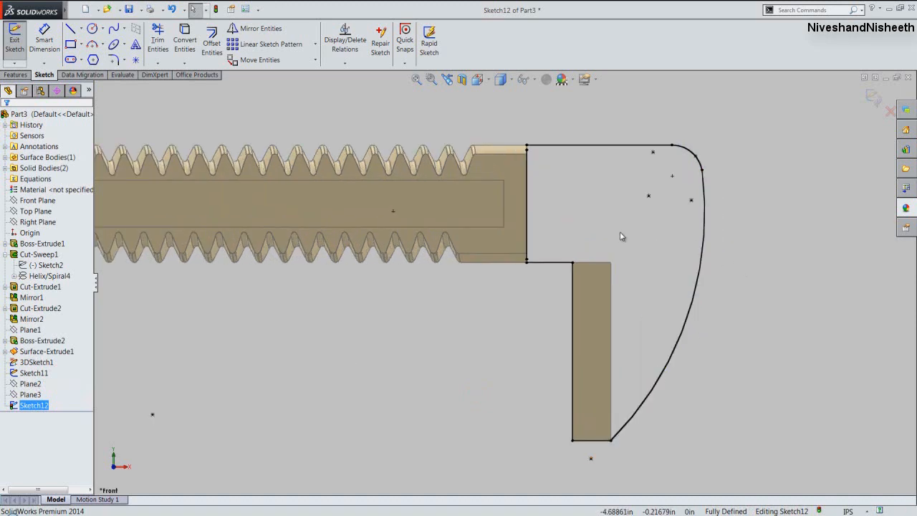
{"action": "left_click", "coordinate": [528, 177]}
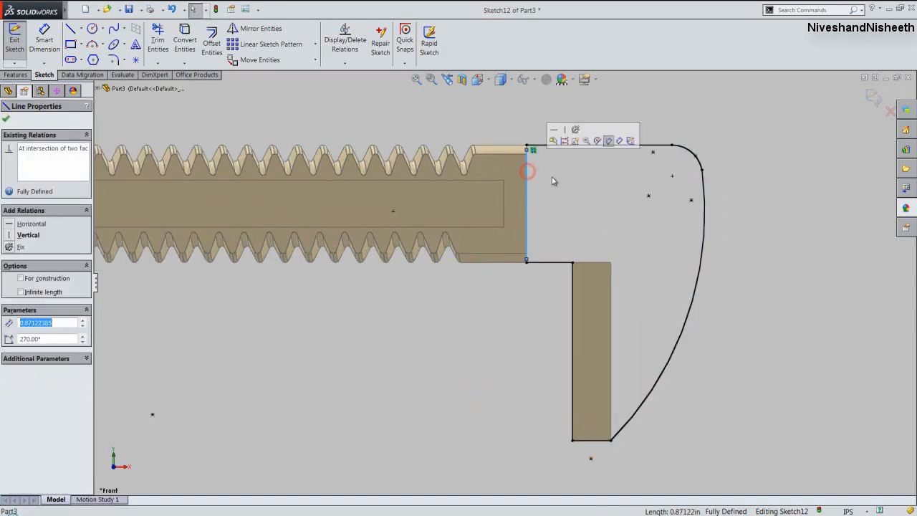
{"action": "left_click", "coordinate": [564, 139]}
{"action": "left_click", "coordinate": [544, 125]}
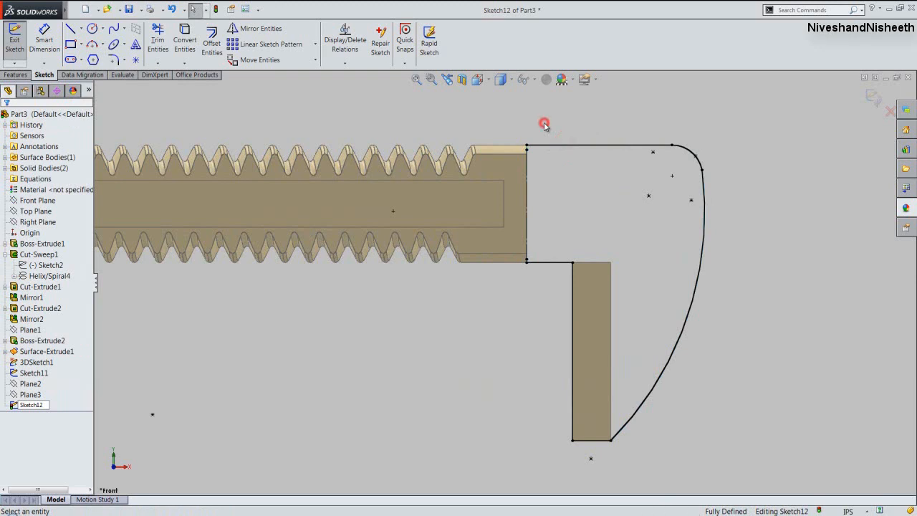
Close the profile with a vertical line about 0.937 in long between its upper and lower corners at the threaded part, and exit the sketch.
{"action": "right_click", "coordinate": [544, 125]}
{"action": "left_click", "coordinate": [551, 150]}
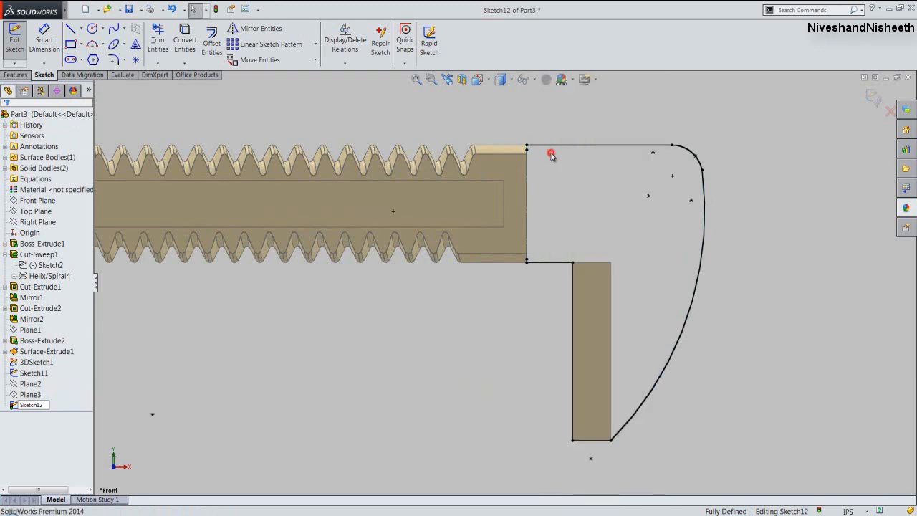
{"action": "scroll", "coordinate": [535, 153], "scroll_direction": "down", "scroll_amount": 3}
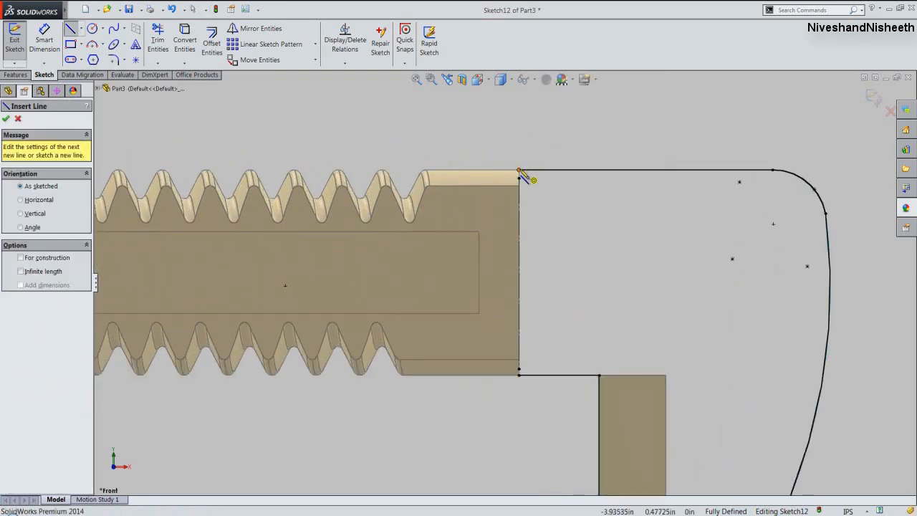
{"action": "left_click", "coordinate": [519, 172]}
{"action": "scroll", "coordinate": [536, 147], "scroll_direction": "up", "scroll_amount": 3}
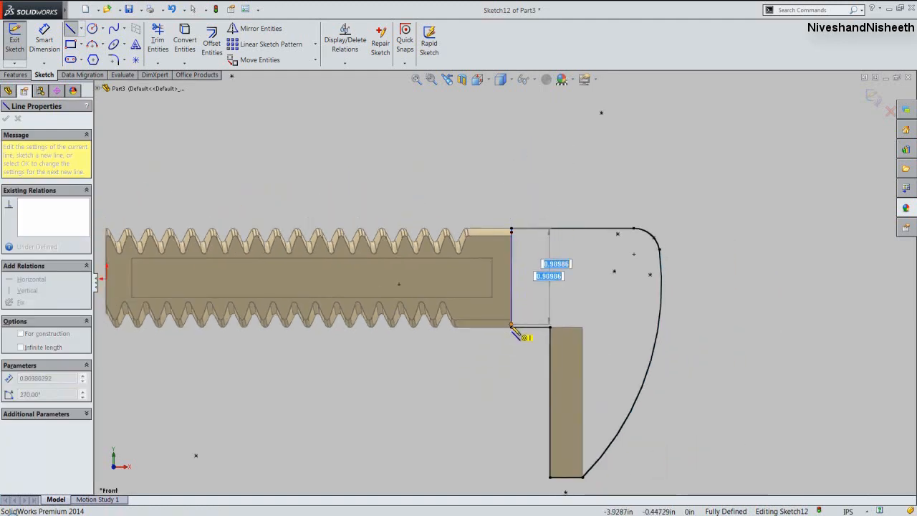
{"action": "scroll", "coordinate": [516, 331], "scroll_direction": "down", "scroll_amount": 3}
{"action": "scroll", "coordinate": [511, 325], "scroll_direction": "down", "scroll_amount": 2}
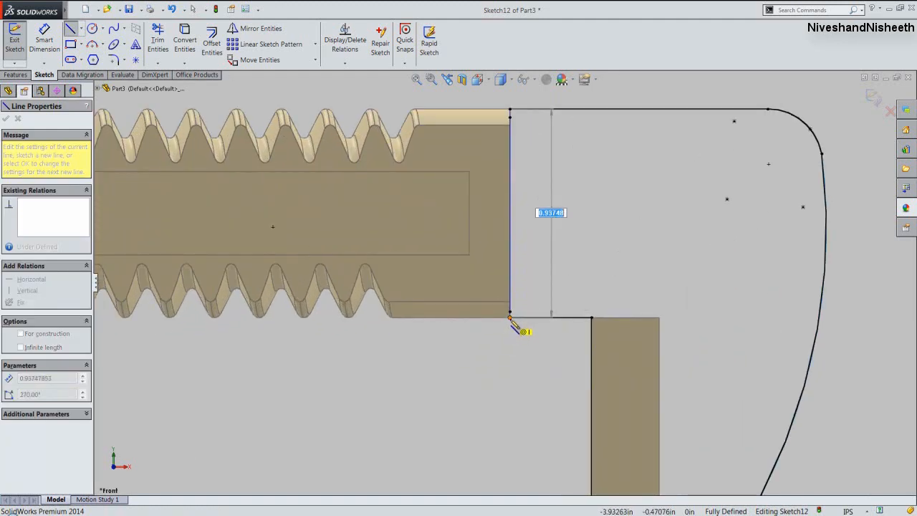
{"action": "left_click", "coordinate": [510, 319]}
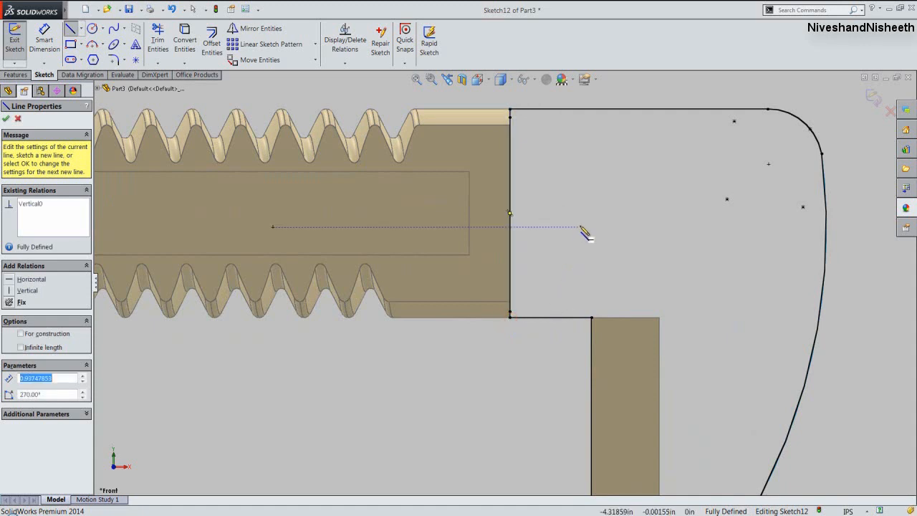
{"action": "scroll", "coordinate": [582, 235], "scroll_direction": "up", "scroll_amount": 2}
{"action": "scroll", "coordinate": [584, 231], "scroll_direction": "up", "scroll_amount": 2}
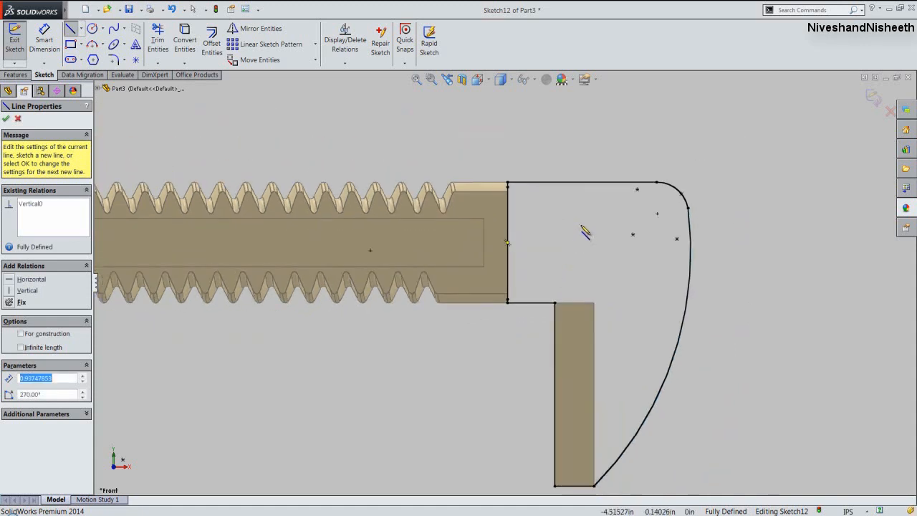
{"action": "key", "text": "Escape"}
{"action": "key", "text": "Escape"}
{"action": "left_click", "coordinate": [580, 226]}
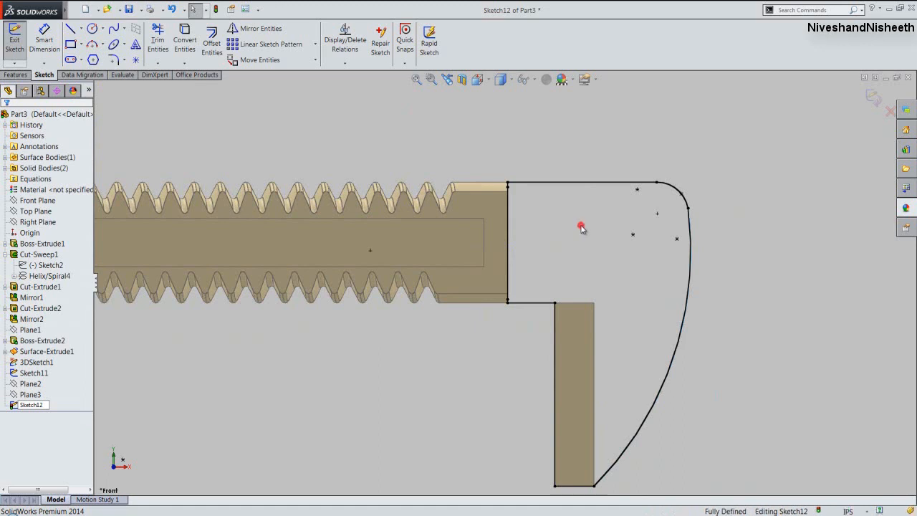
{"action": "left_click", "coordinate": [872, 98]}
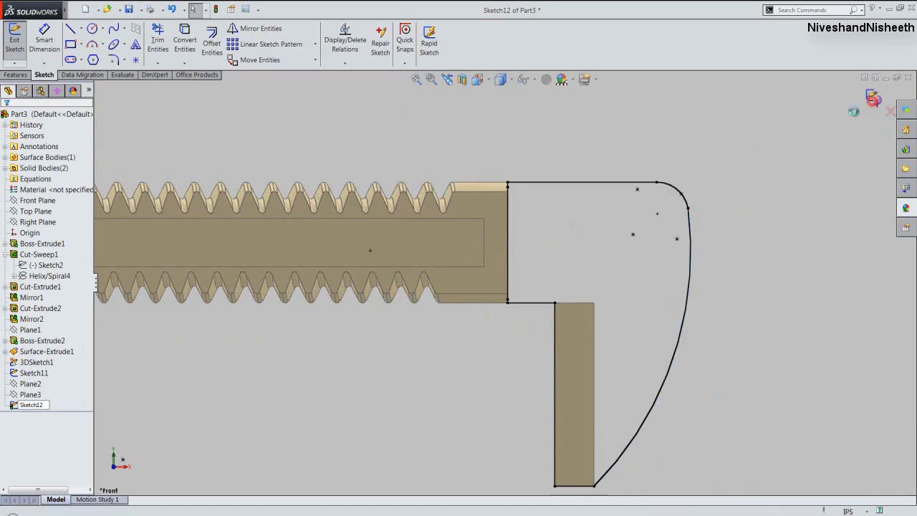
{"action": "left_click", "coordinate": [790, 165]}
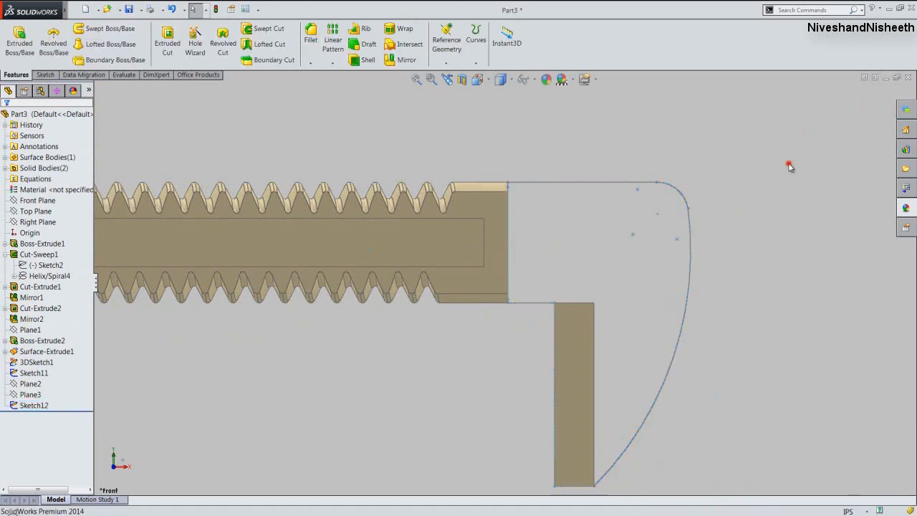
Hide the new Plane2 profile sketch in a view from the opposite isometric side, and turn off the section view.
{"action": "left_click", "coordinate": [499, 81]}
{"action": "left_click", "coordinate": [479, 79]}
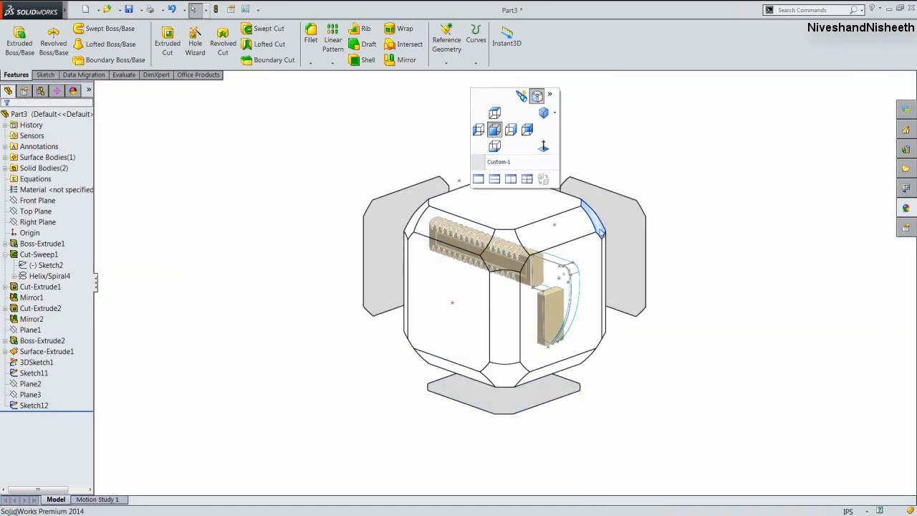
{"action": "left_click", "coordinate": [596, 226]}
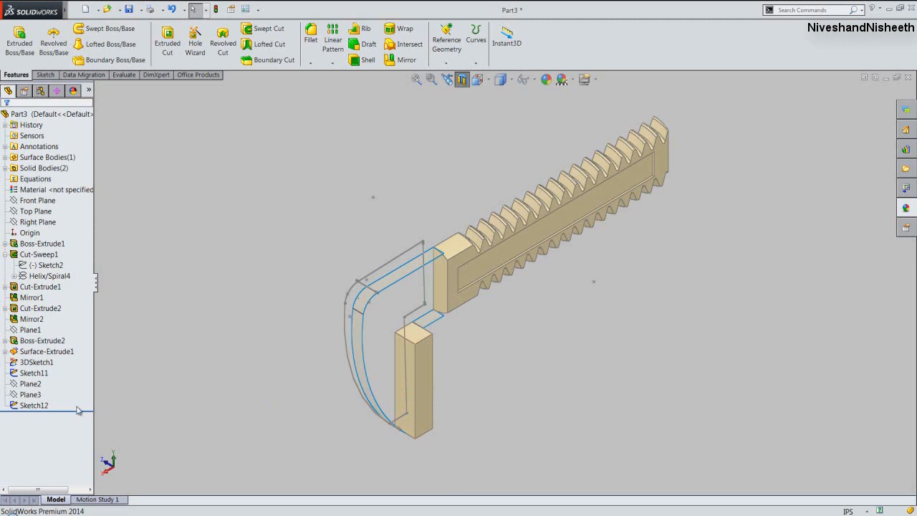
{"action": "left_click", "coordinate": [44, 406]}
{"action": "left_click", "coordinate": [45, 406]}
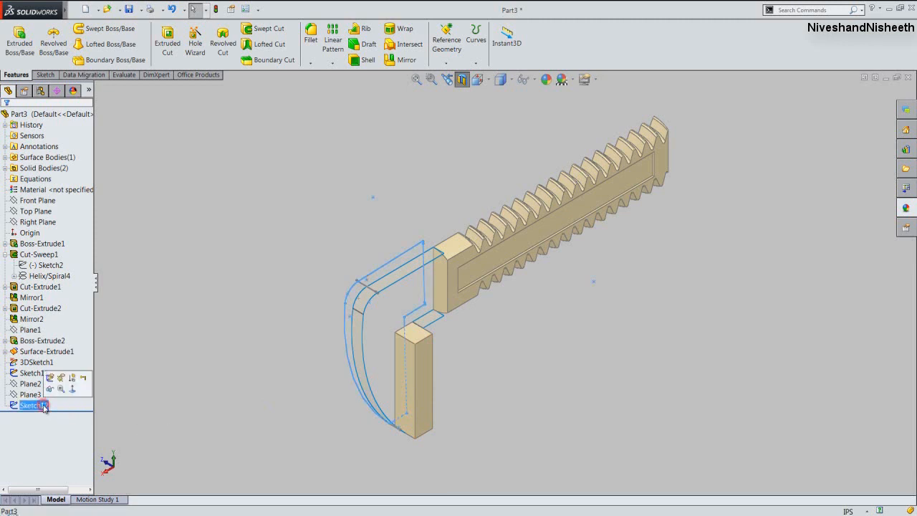
{"action": "left_click", "coordinate": [51, 390]}
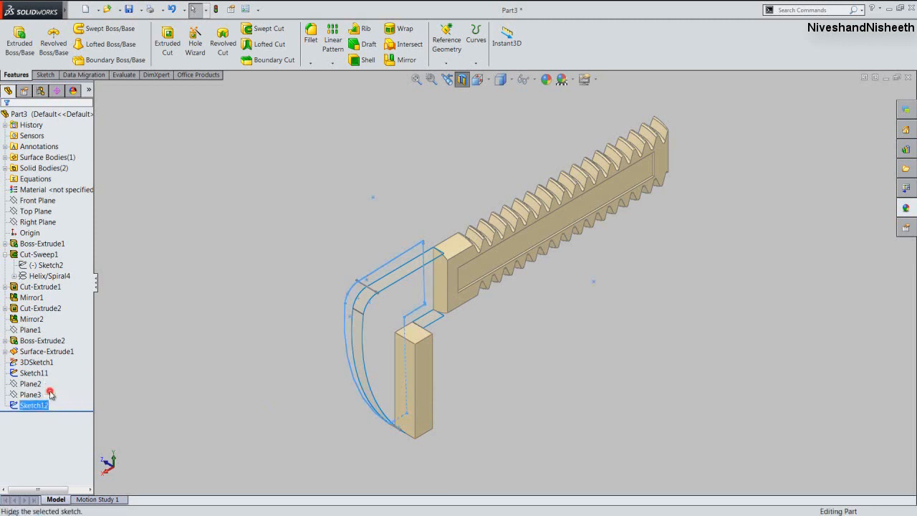
{"action": "left_click", "coordinate": [190, 388]}
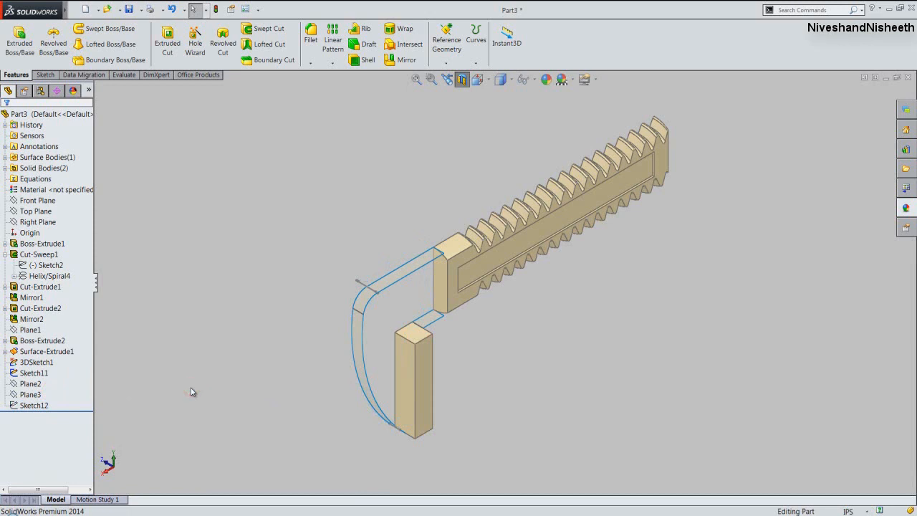
{"action": "left_click", "coordinate": [463, 78]}
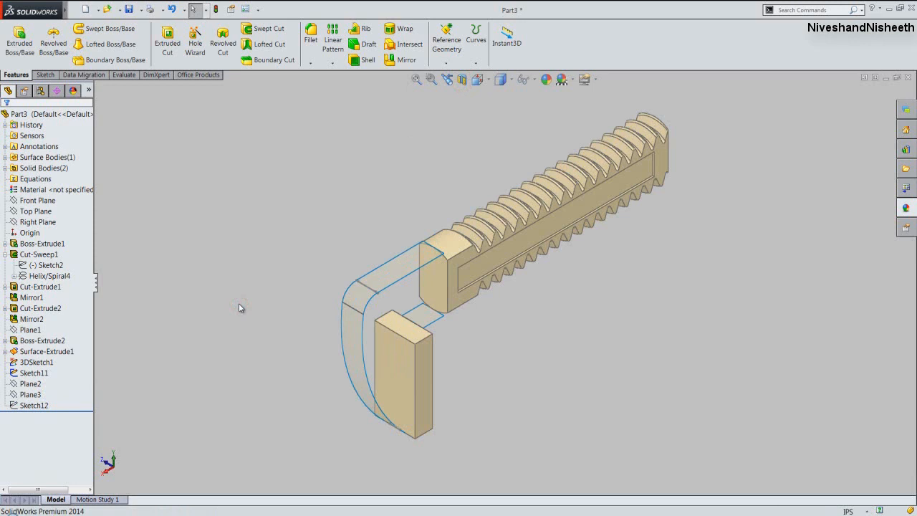
Show Plane3 and start a new sketch on it.
{"action": "left_click", "coordinate": [40, 394]}
{"action": "left_click", "coordinate": [55, 381]}
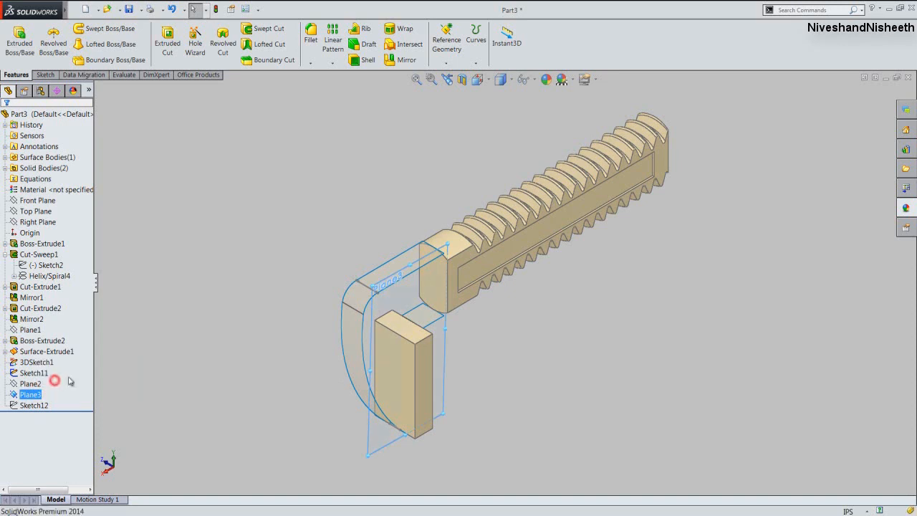
{"action": "left_click", "coordinate": [184, 353]}
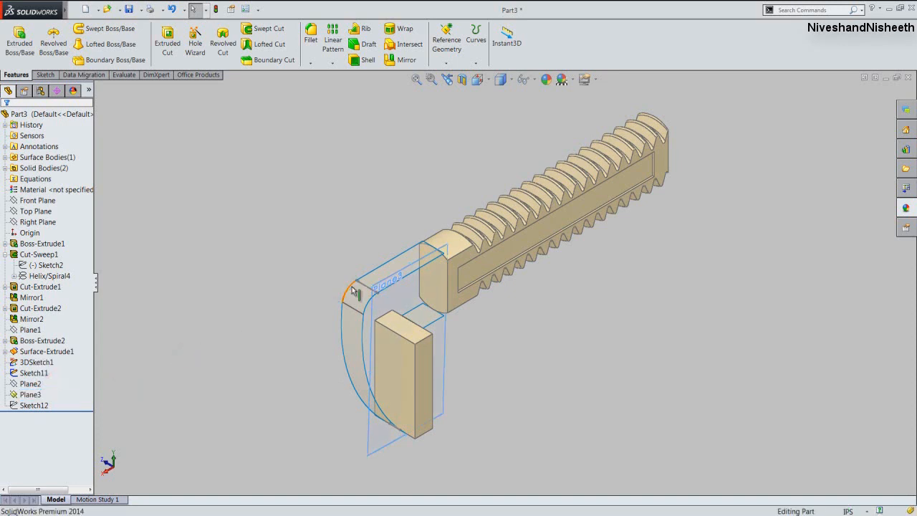
{"action": "left_click", "coordinate": [381, 286]}
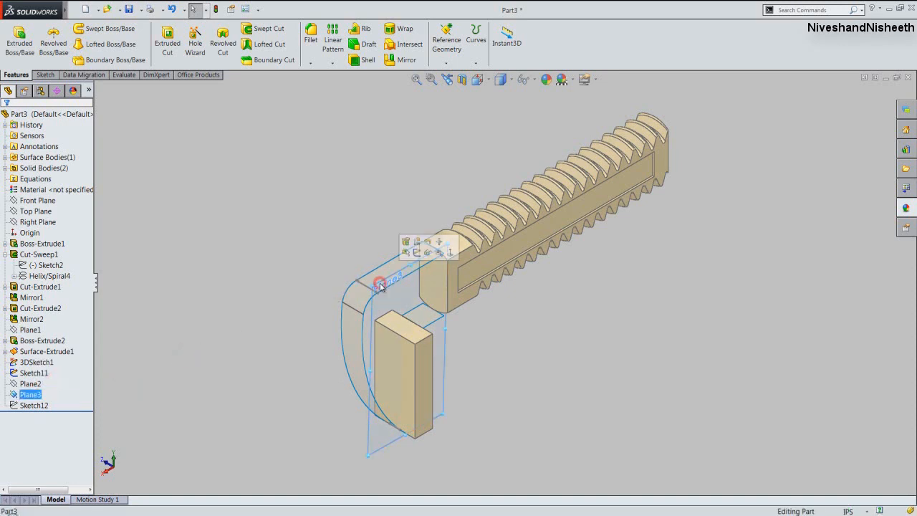
{"action": "left_click", "coordinate": [416, 252]}
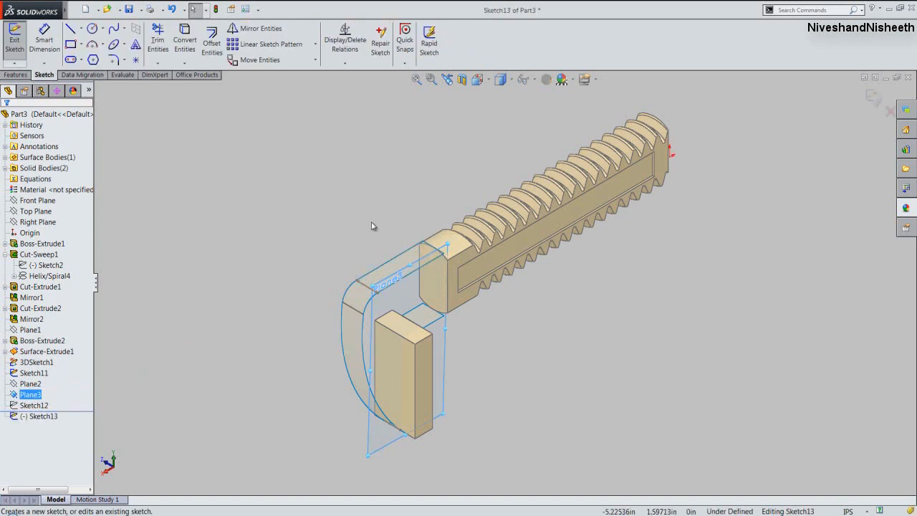
Start an Intersection Curve in the Plane3 sketch and select the extruded surface's upper flat face, rounded corner face and long curved face.
{"action": "left_click", "coordinate": [179, 63]}
{"action": "left_click", "coordinate": [187, 86]}
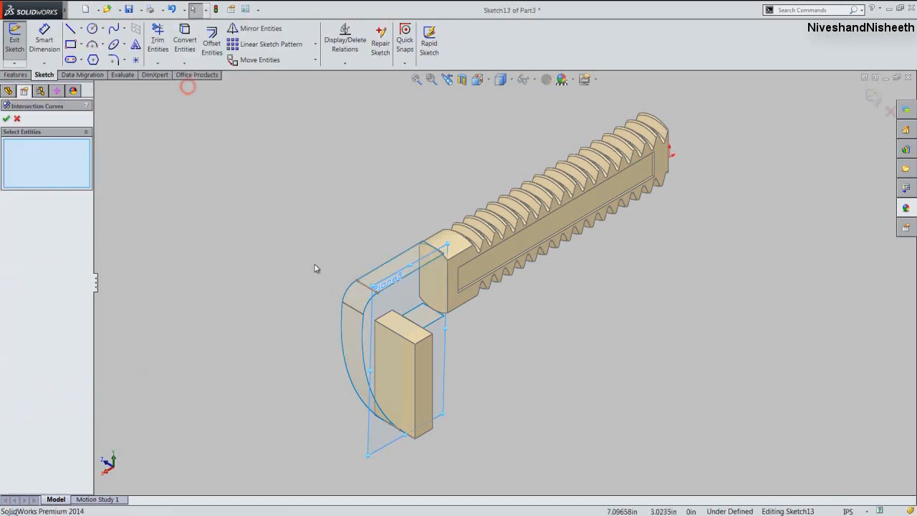
{"action": "scroll", "coordinate": [378, 282], "scroll_direction": "down", "scroll_amount": 2}
{"action": "left_click", "coordinate": [381, 278]}
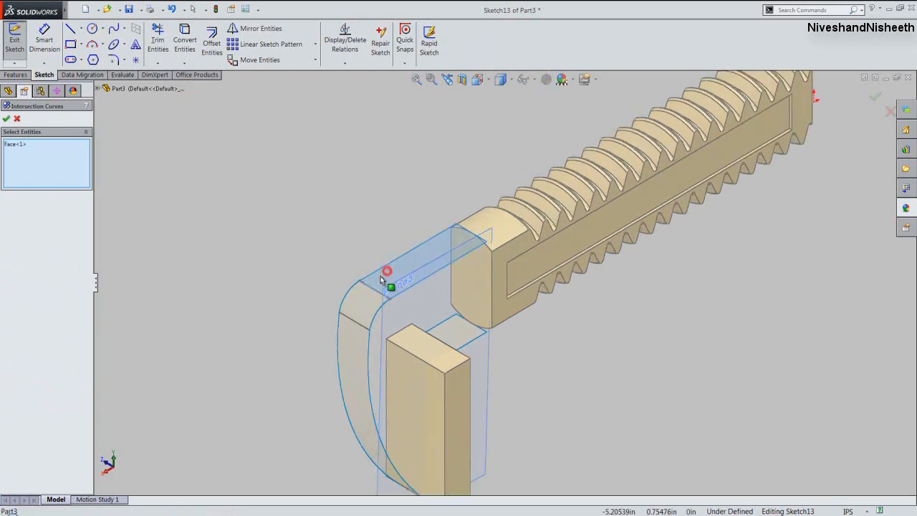
{"action": "left_click", "coordinate": [357, 310]}
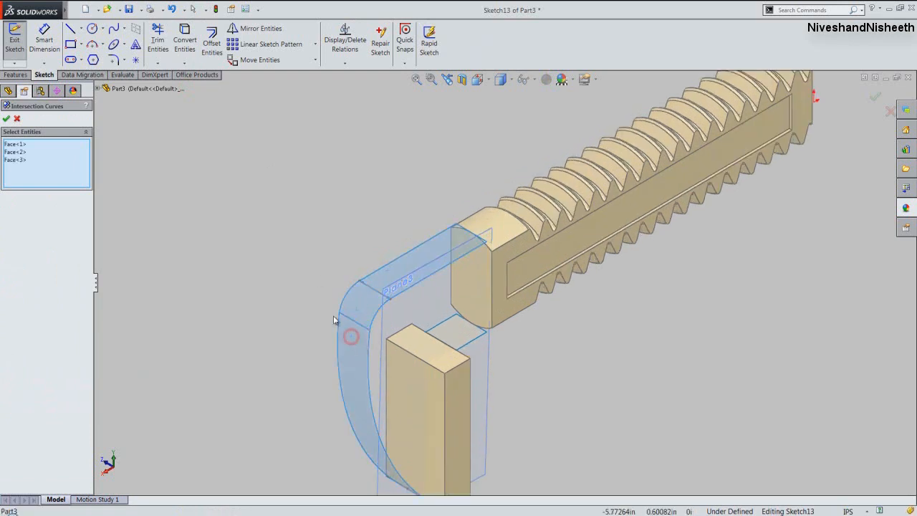
Add the block's bottom face, its thread-side face, the short lower surface and the threaded part's end face, and create the intersection curves.
{"action": "scroll", "coordinate": [320, 275], "scroll_direction": "up", "scroll_amount": 2}
{"action": "middle_click_drag", "start_coordinate": [341, 362], "coordinate": [288, 229]}
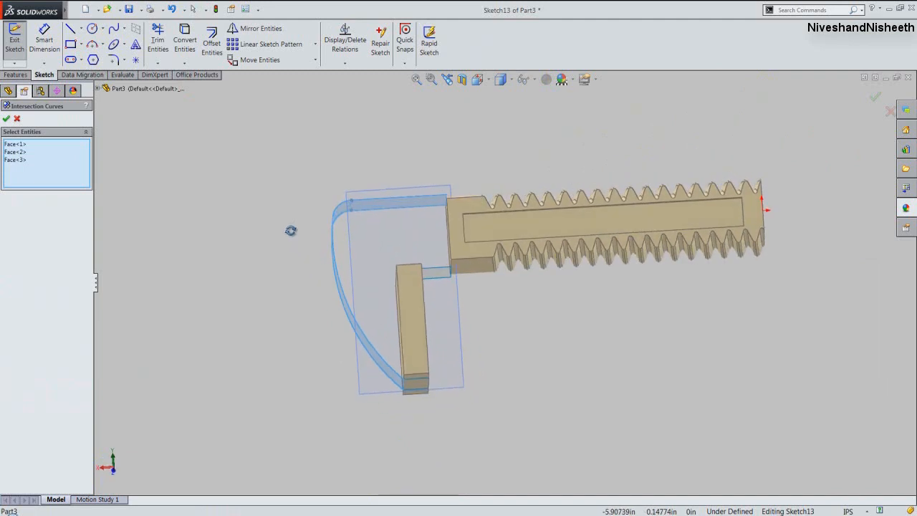
{"action": "left_click", "coordinate": [413, 387]}
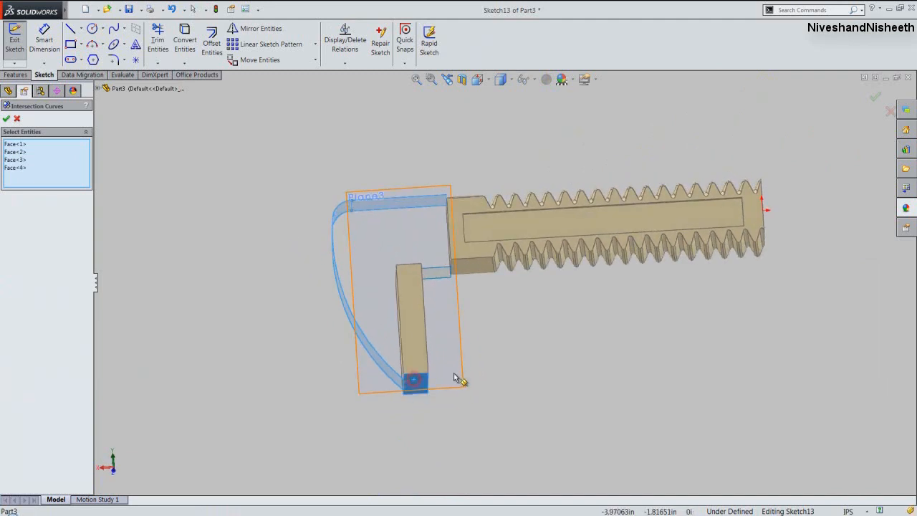
{"action": "middle_click_drag", "start_coordinate": [458, 379], "coordinate": [430, 401]}
{"action": "left_click", "coordinate": [433, 350]}
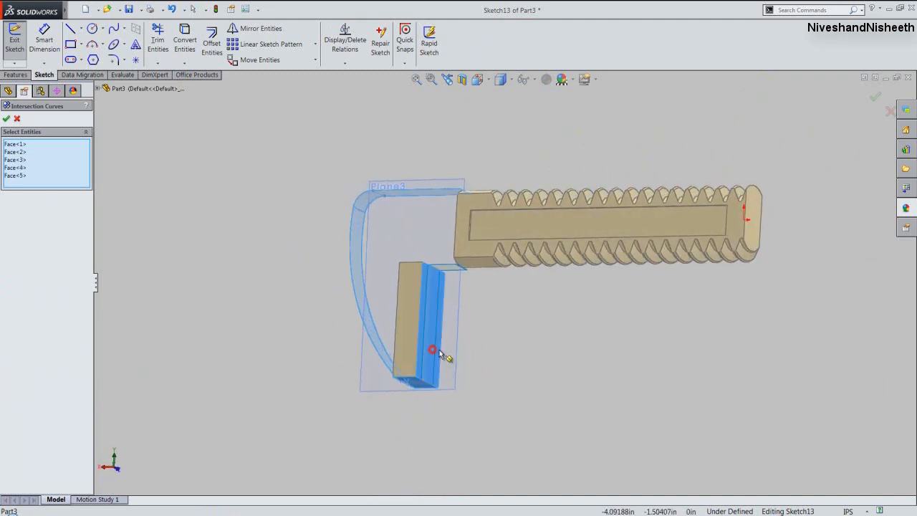
{"action": "middle_click_drag", "start_coordinate": [495, 358], "coordinate": [504, 319]}
{"action": "left_click", "coordinate": [471, 269]}
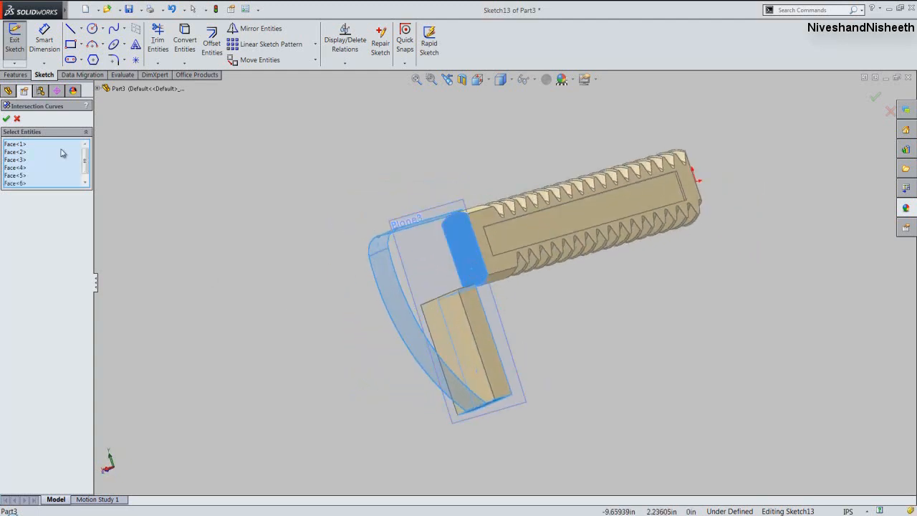
{"action": "left_click", "coordinate": [7, 118]}
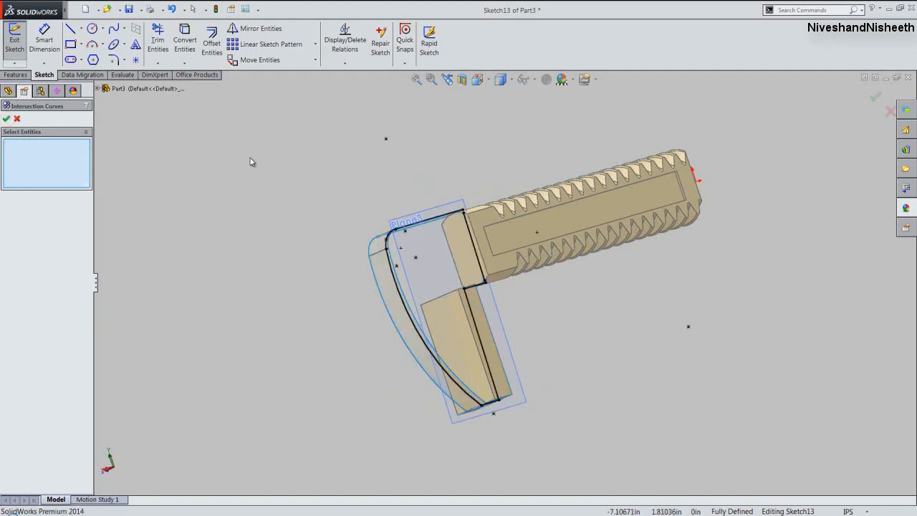
Finish the intersection curves in the sketch and check the profile with a temporary section view on the Front Plane.
{"action": "left_click", "coordinate": [6, 119]}
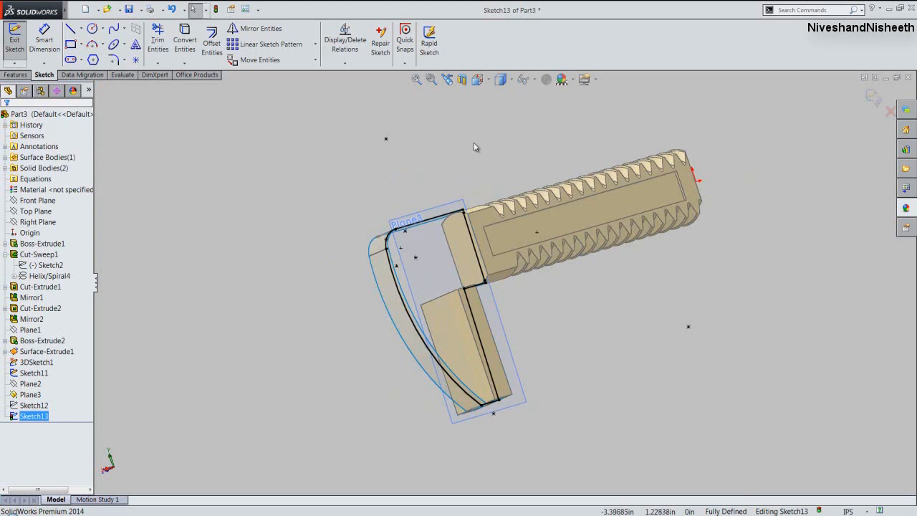
{"action": "left_click", "coordinate": [462, 79]}
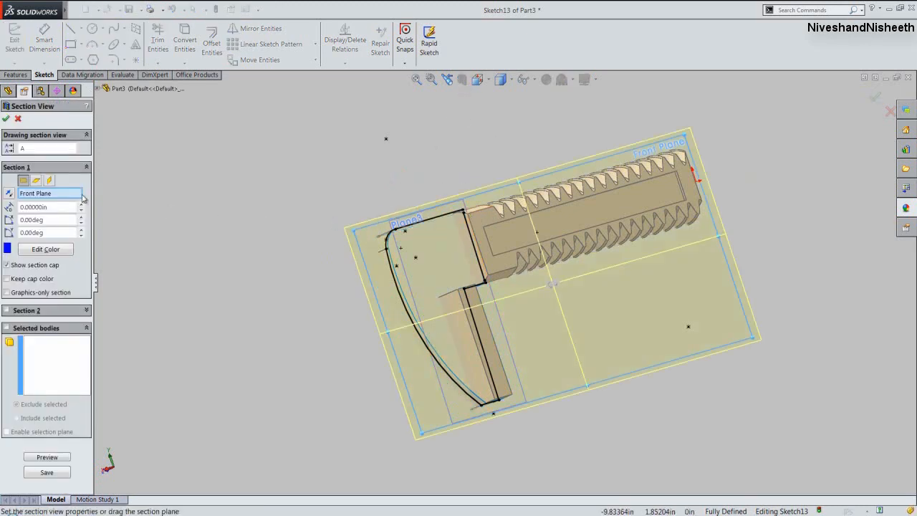
{"action": "left_click", "coordinate": [6, 119]}
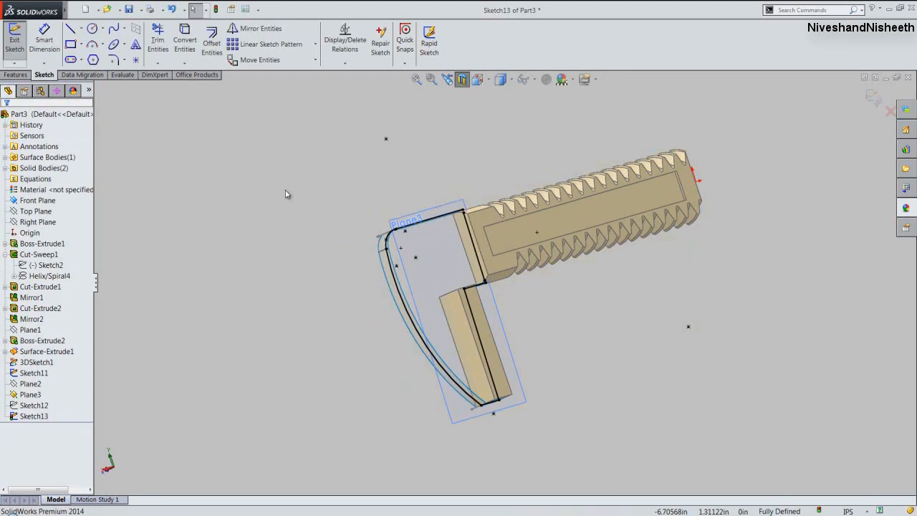
{"action": "left_click", "coordinate": [461, 79]}
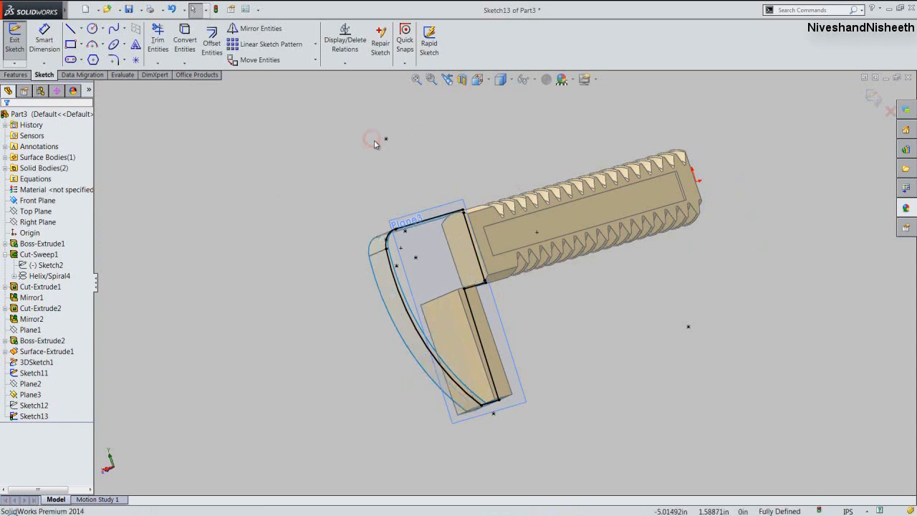
In the Back view, convert the vertical sketch line at the end of the threaded shank to construction geometry.
{"action": "left_click", "coordinate": [477, 79]}
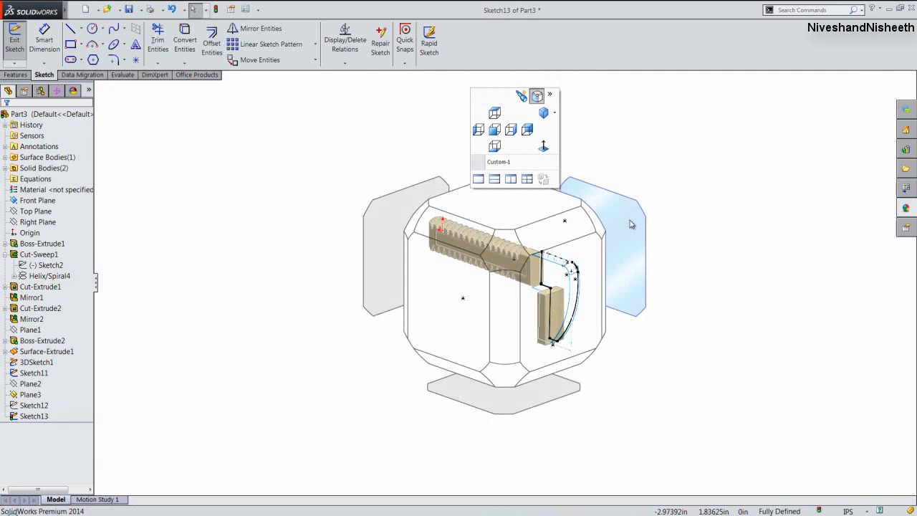
{"action": "left_click", "coordinate": [630, 224]}
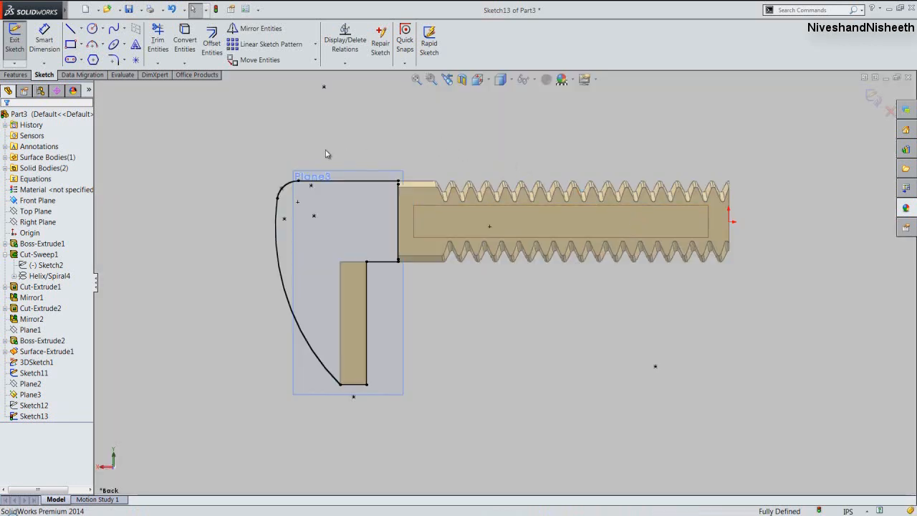
{"action": "left_click", "coordinate": [290, 153]}
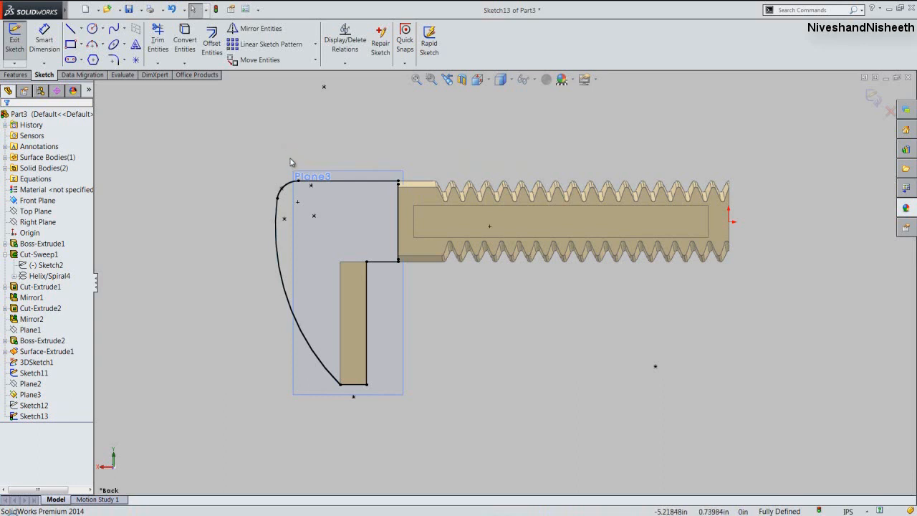
{"action": "left_click", "coordinate": [399, 207]}
{"action": "left_click", "coordinate": [433, 174]}
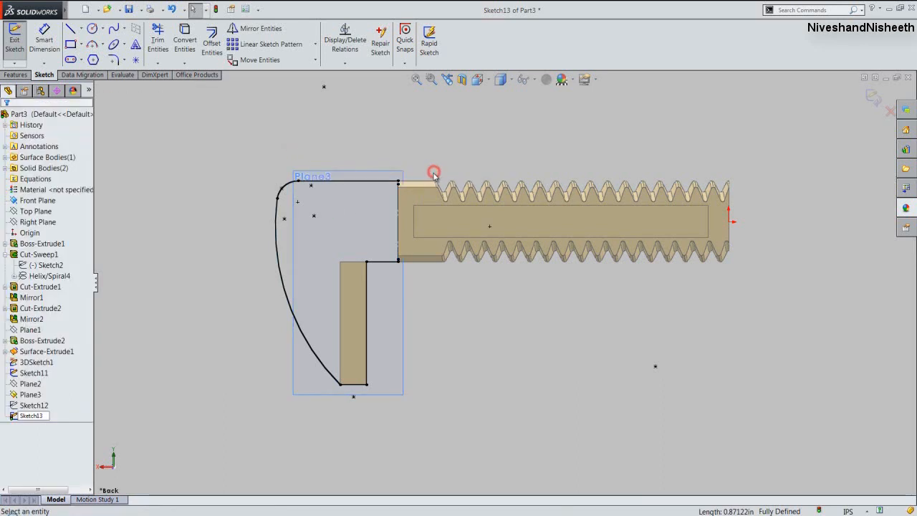
Draw a vertical line joining the upper and lower profile corners at the shank end, and exit the sketch.
{"action": "right_click", "coordinate": [432, 157]}
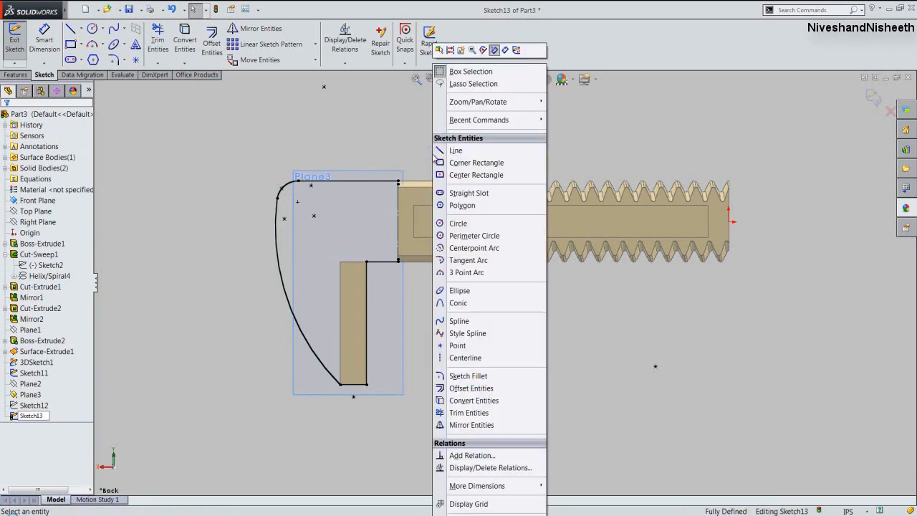
{"action": "left_click", "coordinate": [439, 149]}
{"action": "scroll", "coordinate": [402, 185], "scroll_direction": "down", "scroll_amount": 3}
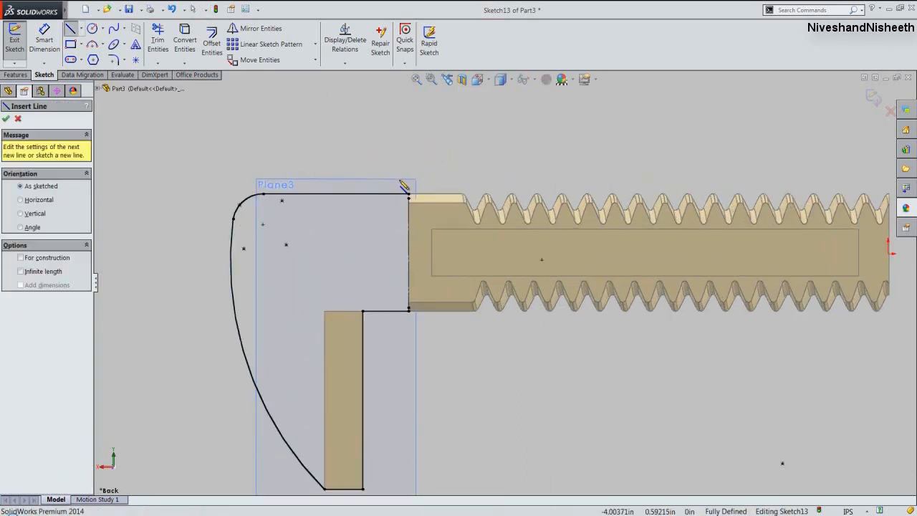
{"action": "left_click", "coordinate": [425, 213]}
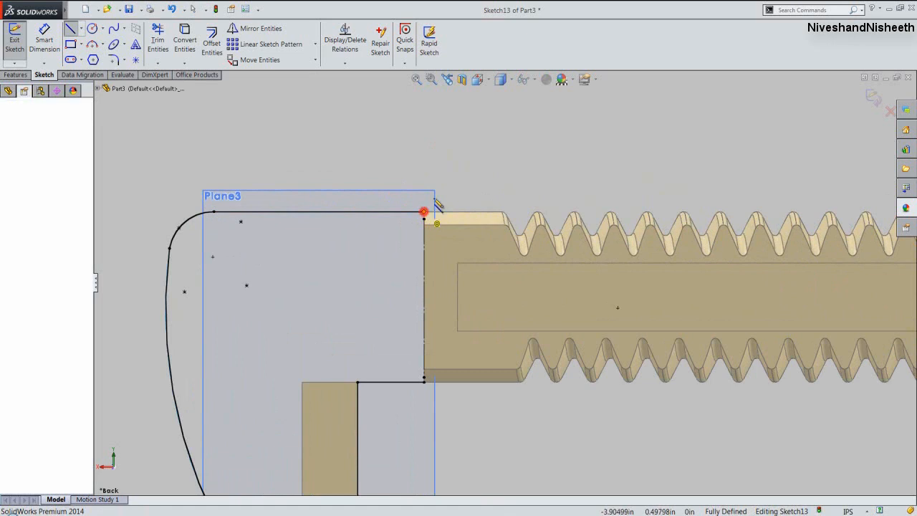
{"action": "scroll", "coordinate": [434, 173], "scroll_direction": "up", "scroll_amount": 2}
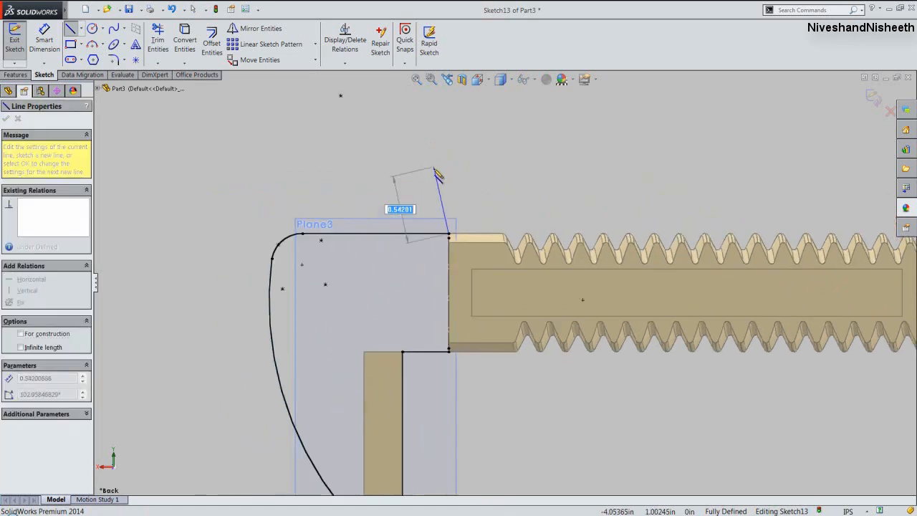
{"action": "left_click", "coordinate": [449, 351]}
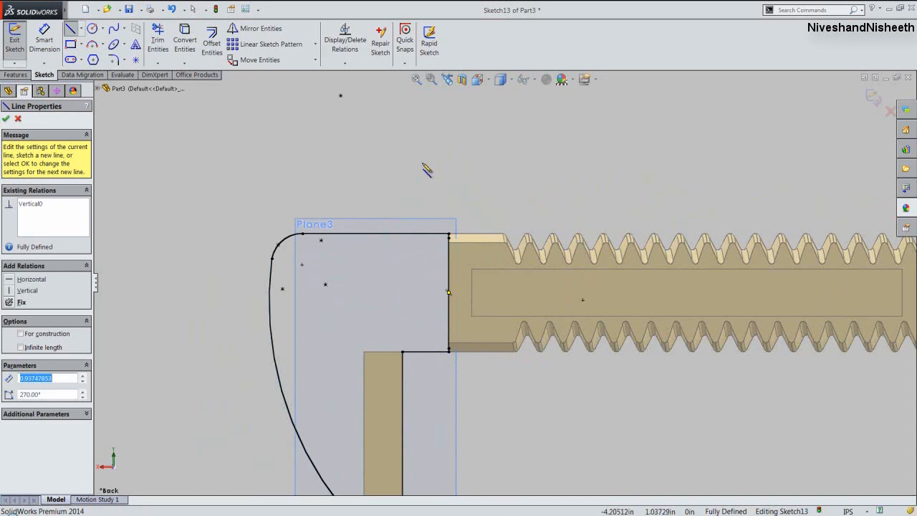
{"action": "left_click", "coordinate": [5, 121]}
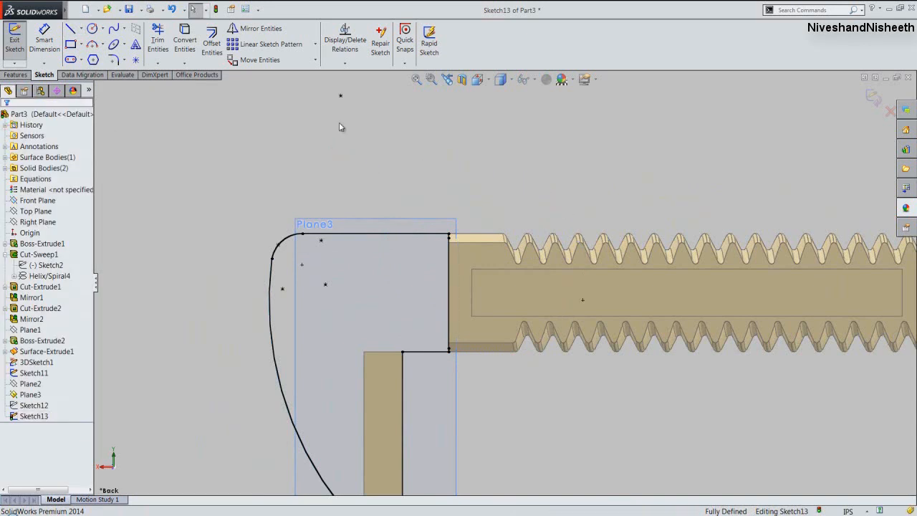
{"action": "left_click", "coordinate": [873, 97]}
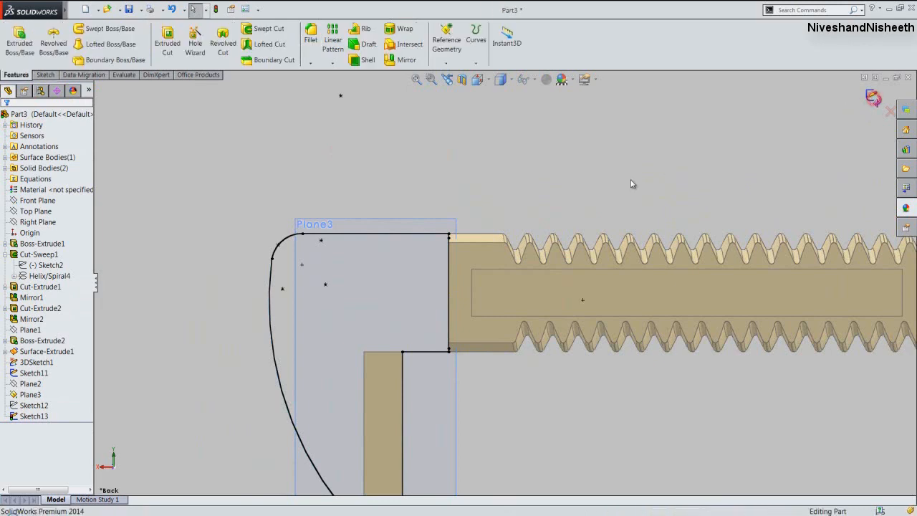
Hide Plane3, Sketch11 and 3DSketch1 in the model.
{"action": "left_click", "coordinate": [477, 81]}
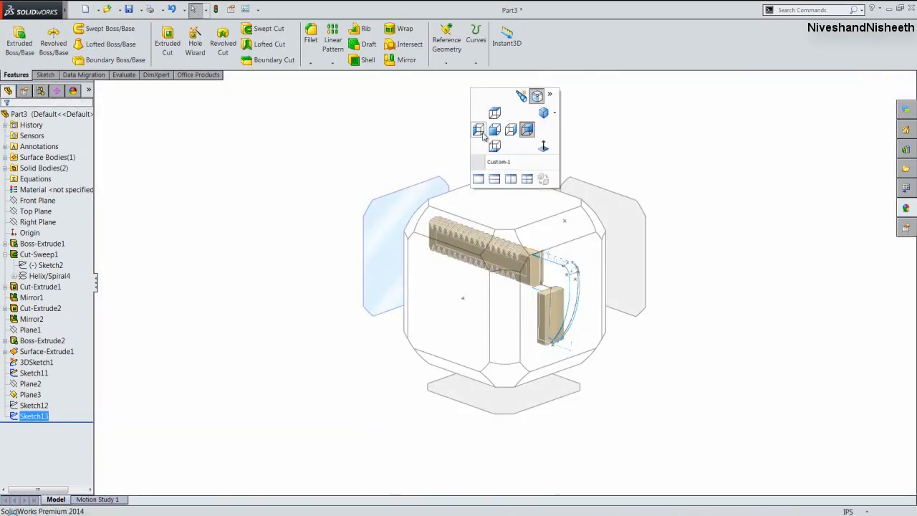
{"action": "left_click", "coordinate": [504, 251]}
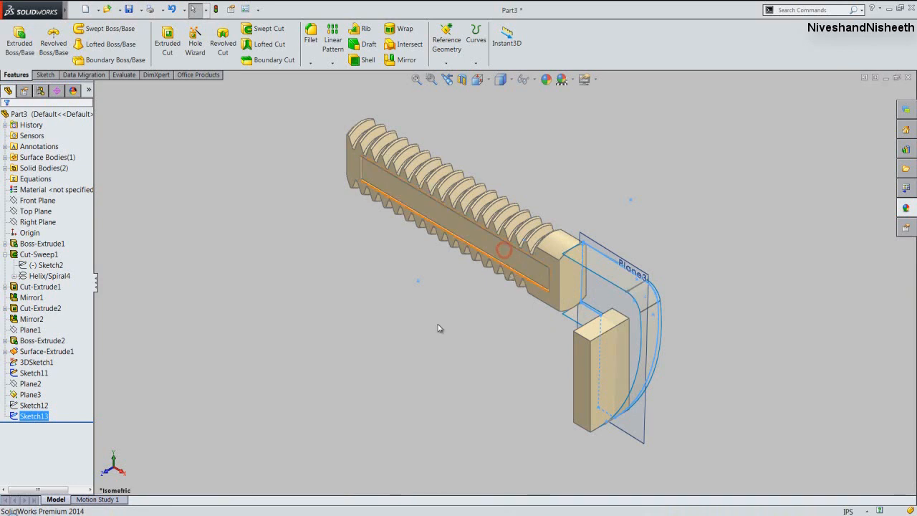
{"action": "left_click", "coordinate": [380, 348]}
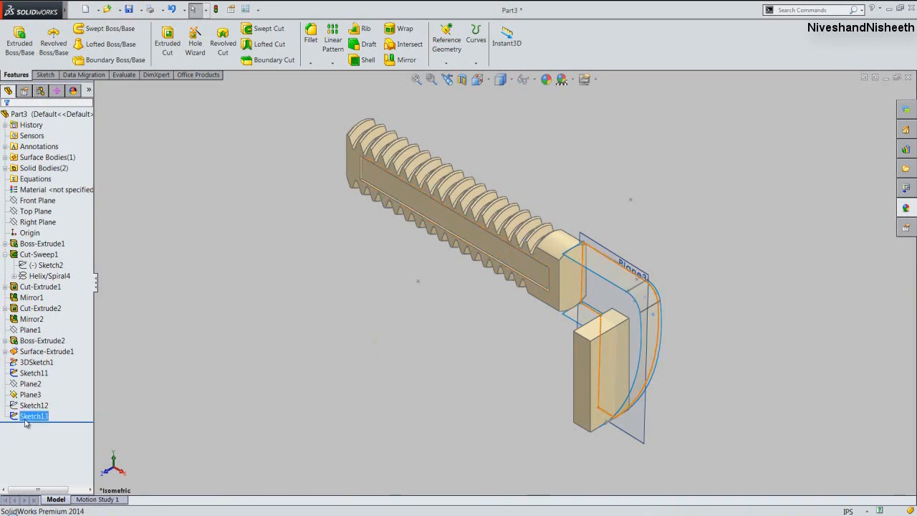
{"action": "right_click", "coordinate": [24, 395]}
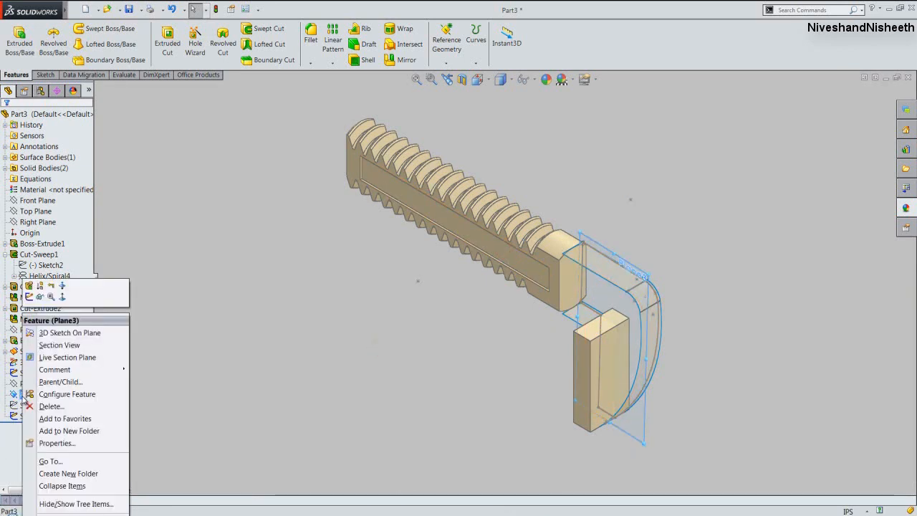
{"action": "left_click", "coordinate": [212, 351]}
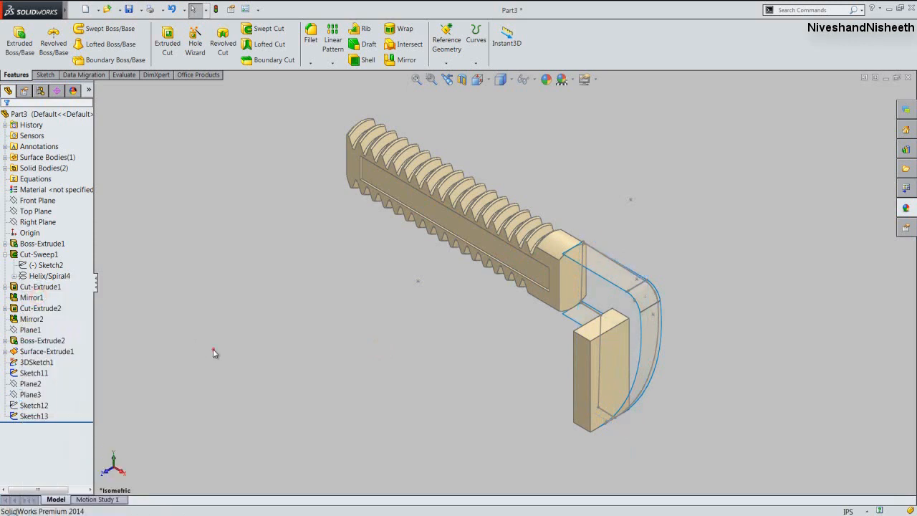
{"action": "left_click", "coordinate": [41, 373]}
{"action": "left_click", "coordinate": [37, 362]}
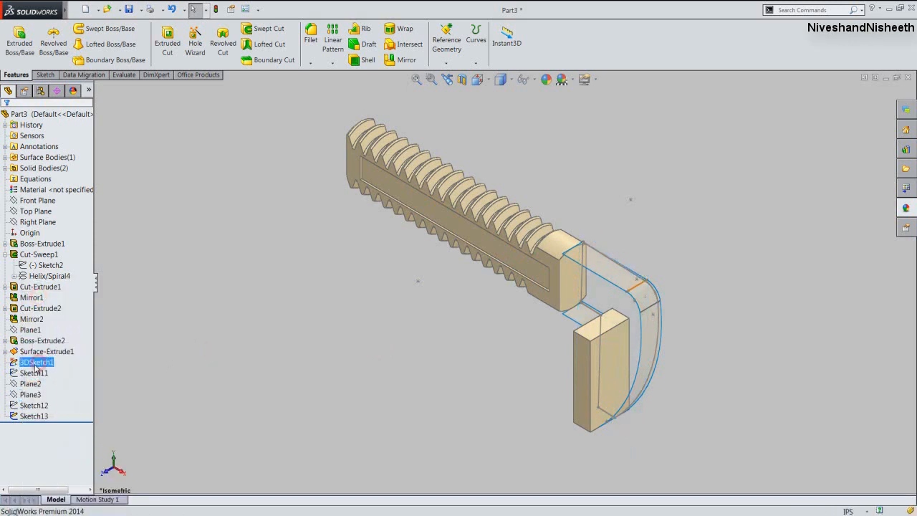
{"action": "left_click", "coordinate": [40, 349]}
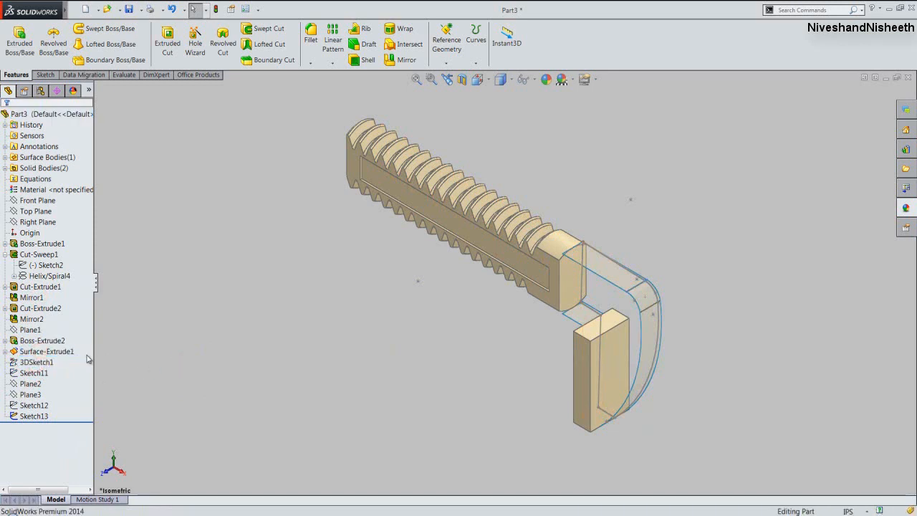
Hide the Surface-Extrude1 surface and show Sketch12.
{"action": "left_click", "coordinate": [64, 353]}
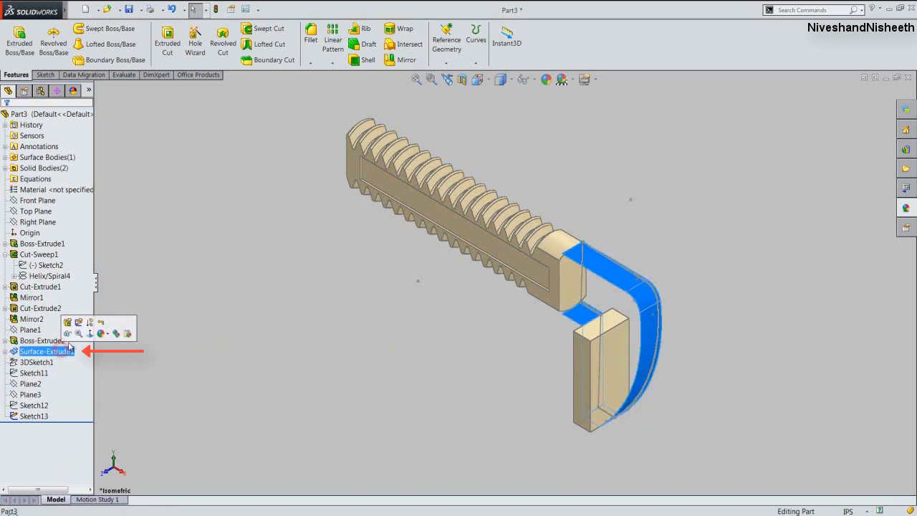
{"action": "left_click", "coordinate": [68, 336]}
{"action": "left_click", "coordinate": [212, 339]}
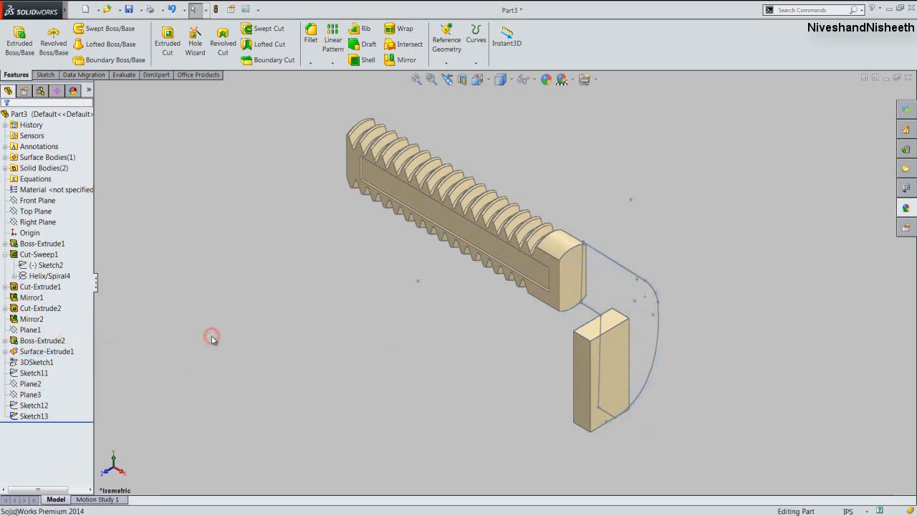
{"action": "left_click", "coordinate": [45, 406]}
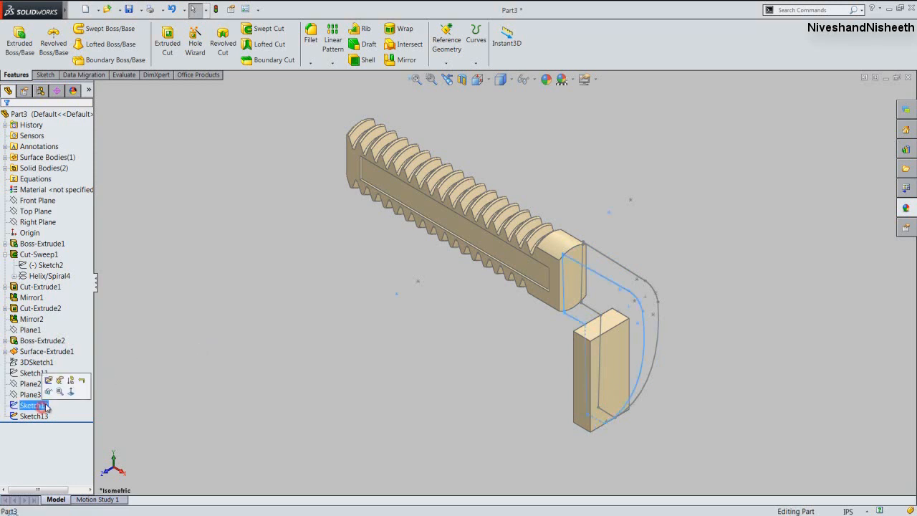
{"action": "left_click", "coordinate": [47, 395]}
{"action": "left_click", "coordinate": [142, 387]}
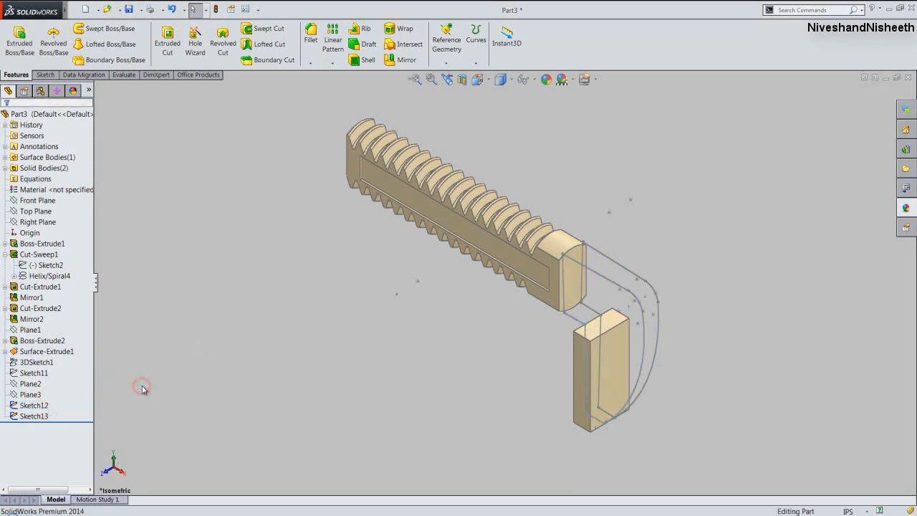
Create a lofted boss between the profiles Sketch12 and Sketch13, picking matching points at the start of their upper corner curves.
{"action": "scroll", "coordinate": [637, 269], "scroll_direction": "down", "scroll_amount": 5}
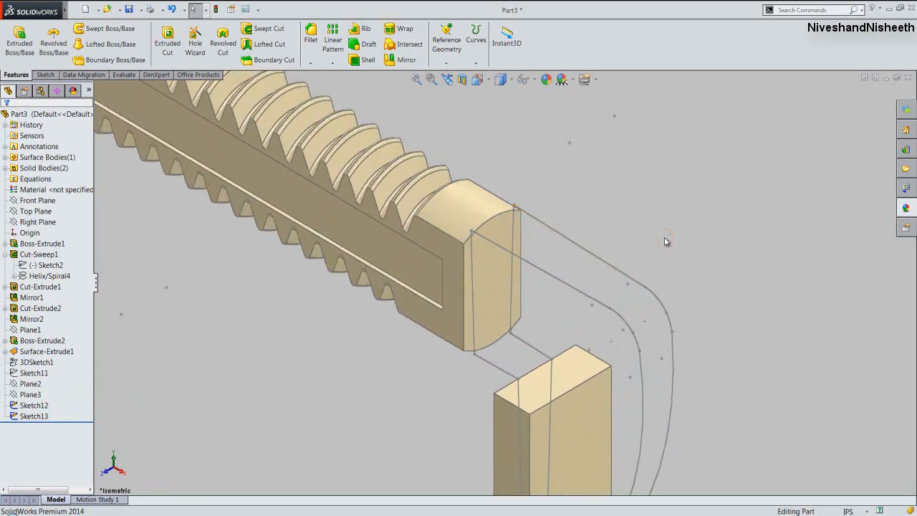
{"action": "left_click", "coordinate": [113, 44]}
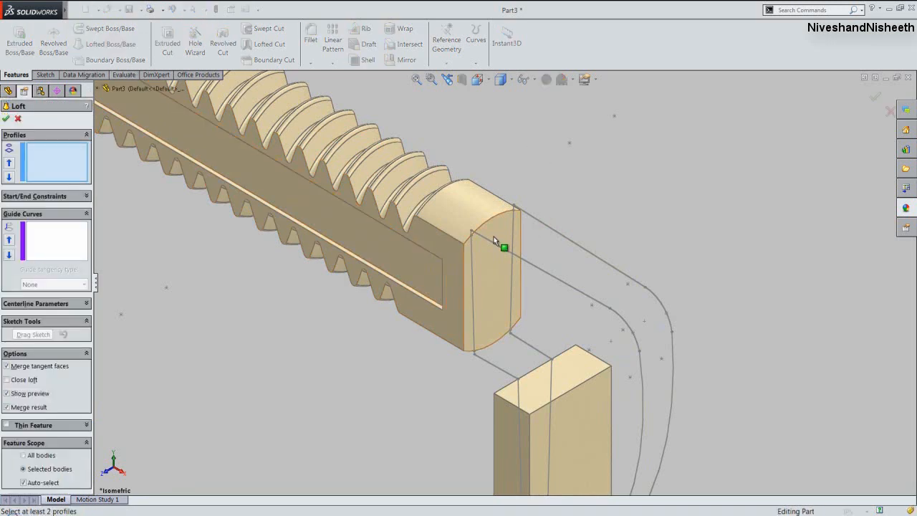
{"action": "left_click", "coordinate": [610, 310]}
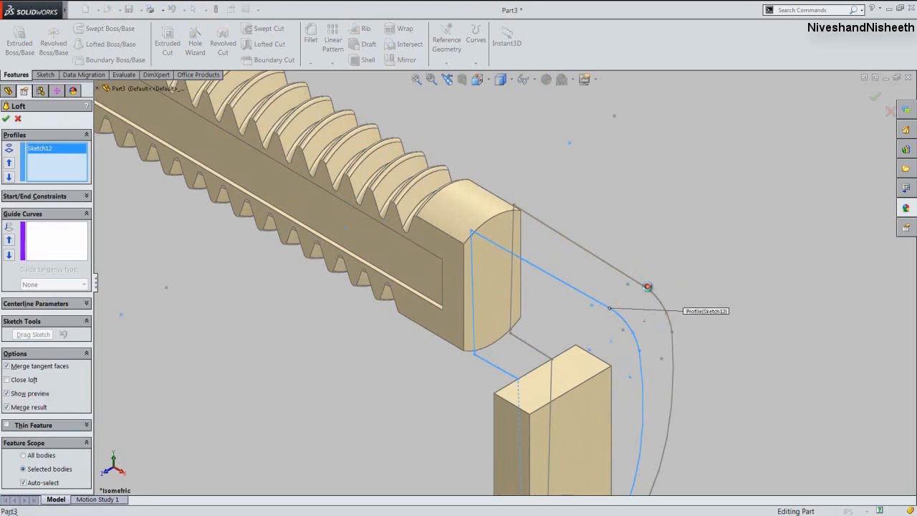
{"action": "left_click", "coordinate": [652, 294]}
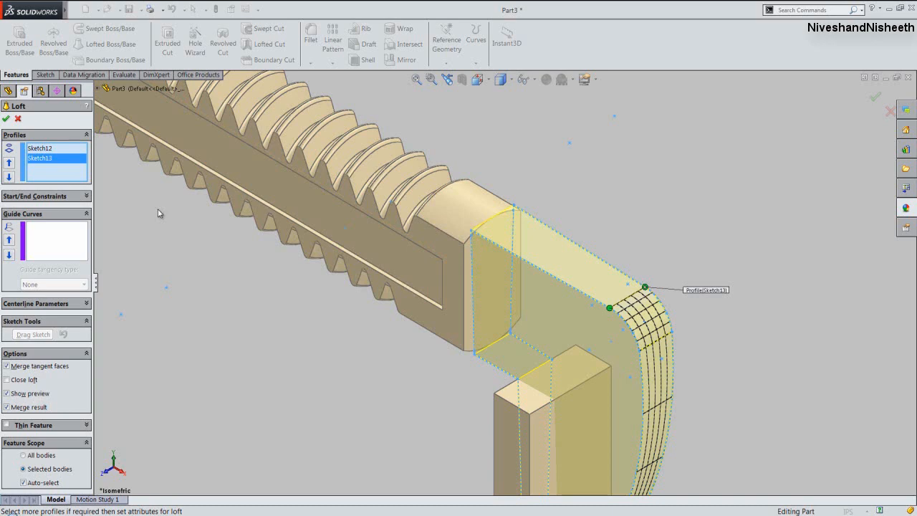
{"action": "left_click", "coordinate": [6, 119]}
{"action": "key", "text": "f"}
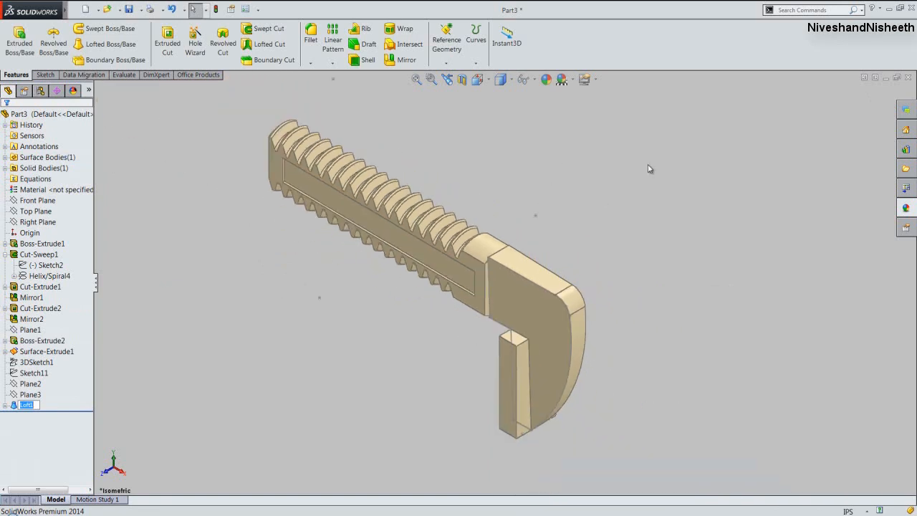
Hide the remaining visible sketch by selecting its vertical line at the rectangular jaw block.
{"action": "left_click", "coordinate": [615, 162]}
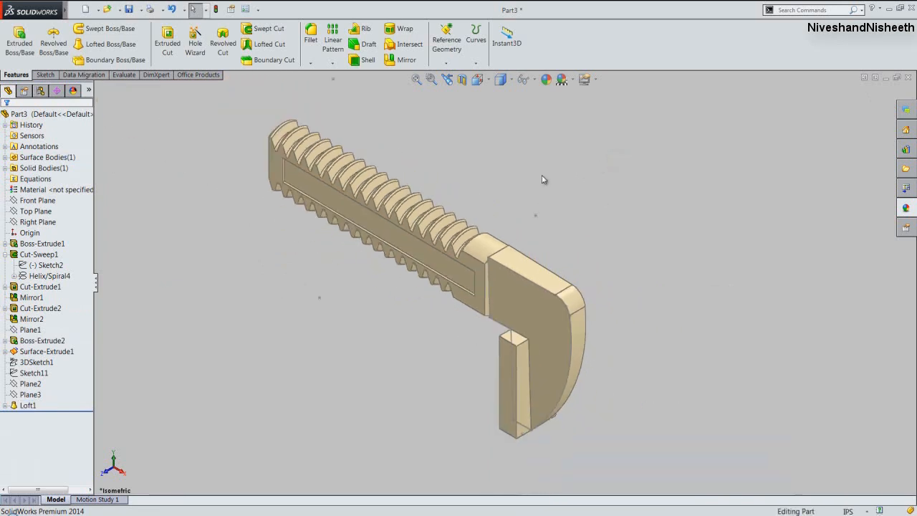
{"action": "left_click", "coordinate": [562, 211]}
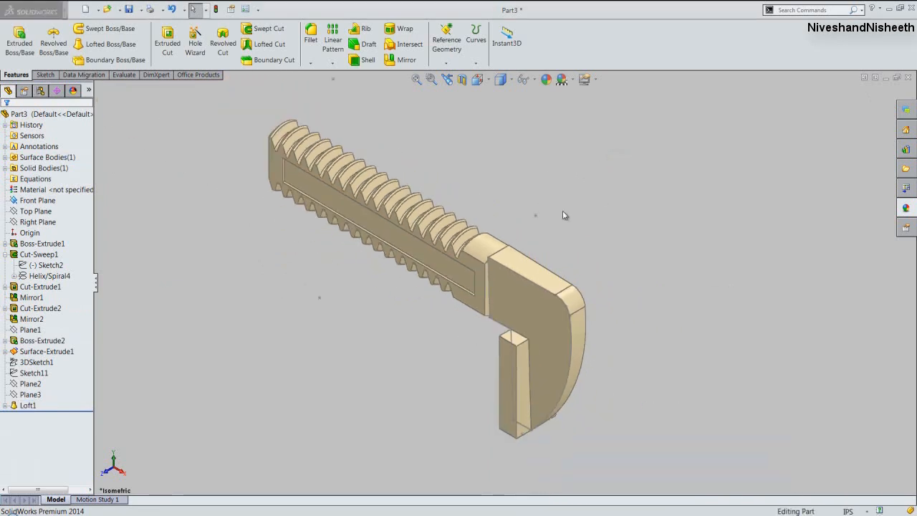
{"action": "left_click", "coordinate": [512, 336]}
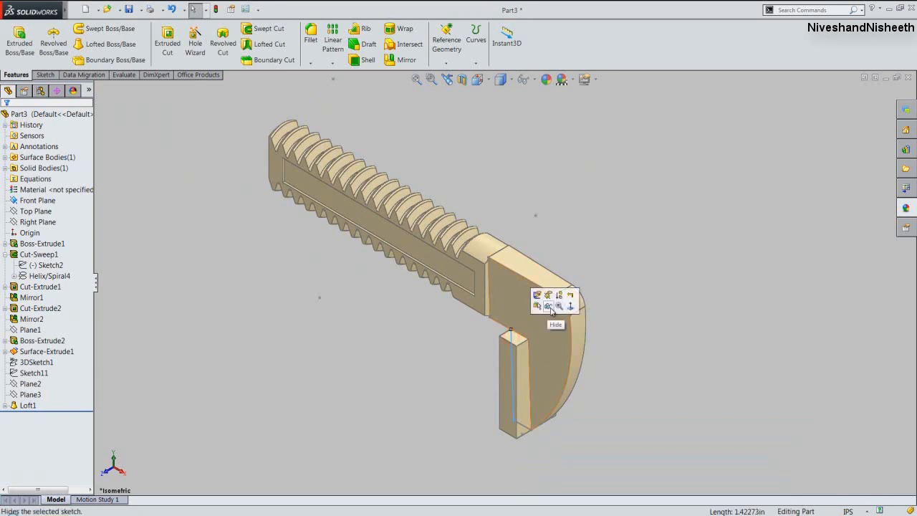
{"action": "left_click", "coordinate": [549, 308]}
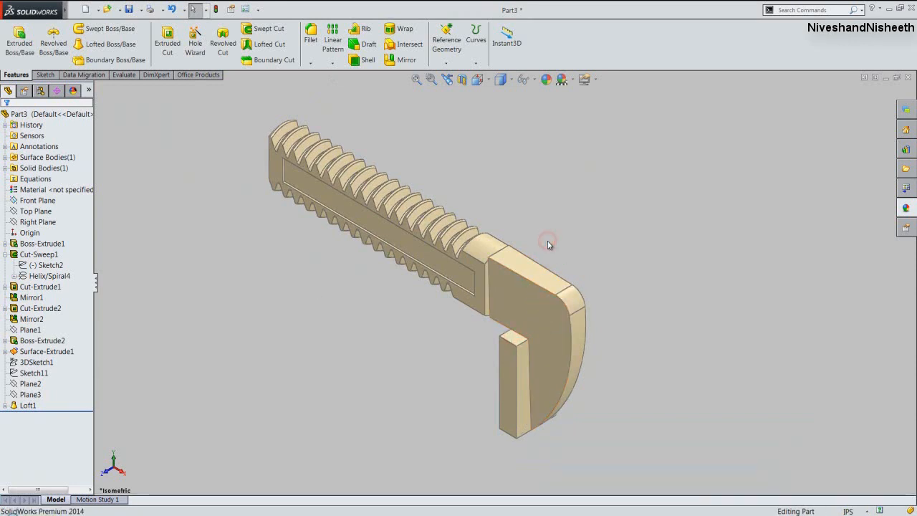
Save the part with the finished loft.
{"action": "left_click", "coordinate": [130, 9]}
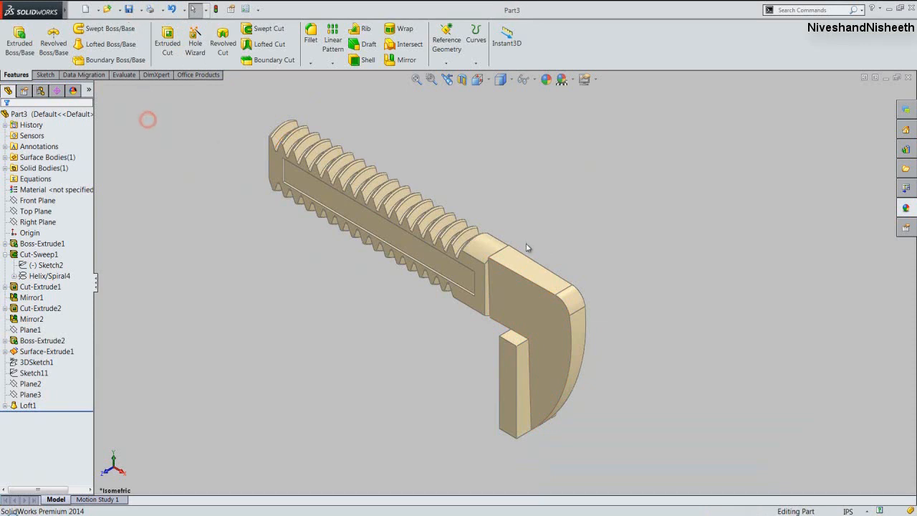
{"action": "middle_click_drag", "start_coordinate": [528, 239], "coordinate": [426, 259]}
{"action": "left_click", "coordinate": [447, 80]}
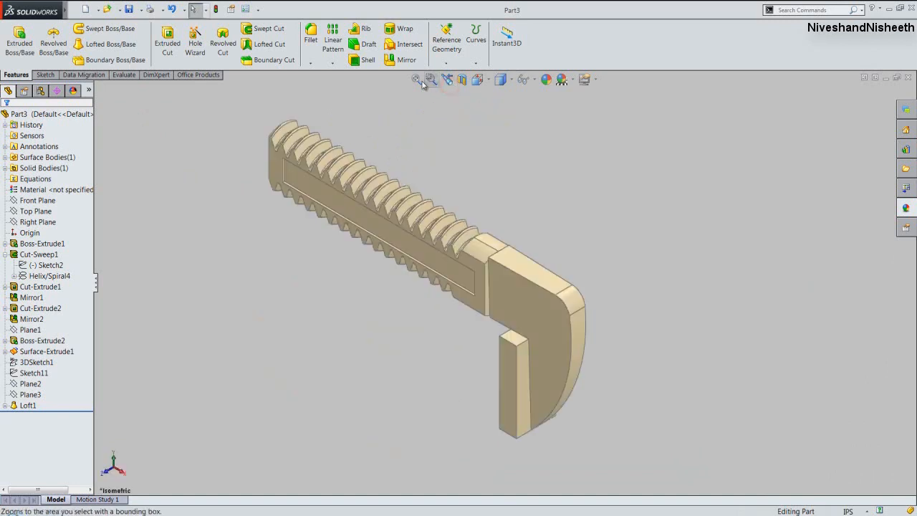
{"action": "left_click", "coordinate": [416, 81]}
{"action": "left_click", "coordinate": [305, 201]}
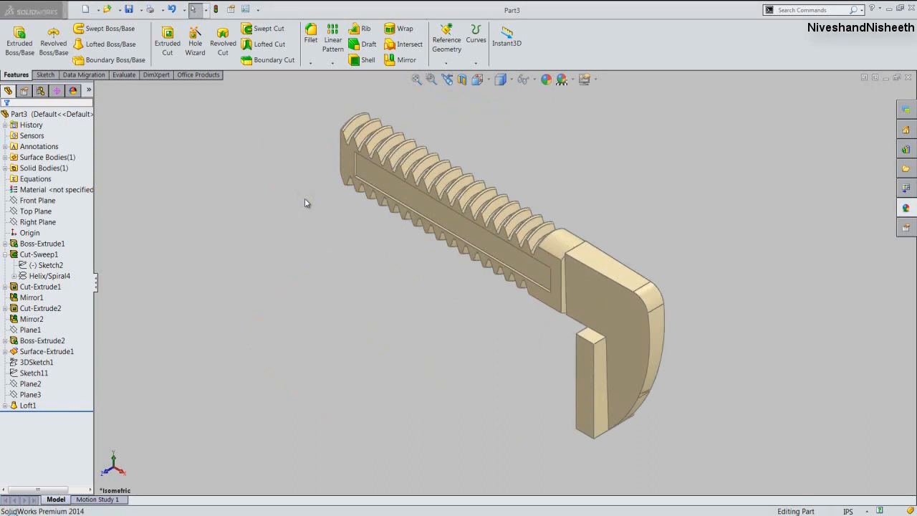
{"action": "left_click", "coordinate": [305, 200]}
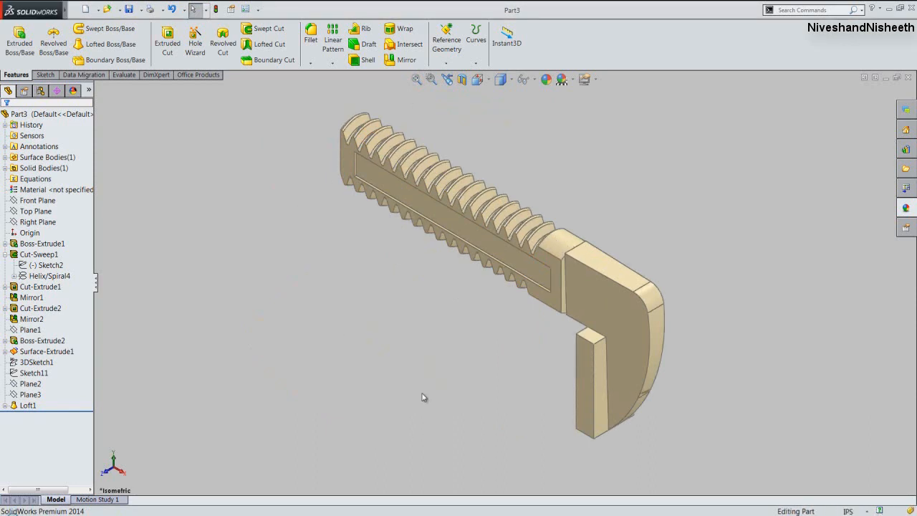
Start a sketch on the front face of the rectangular jaw block and convert the face's outline into sketch lines.
{"action": "left_click", "coordinate": [587, 384]}
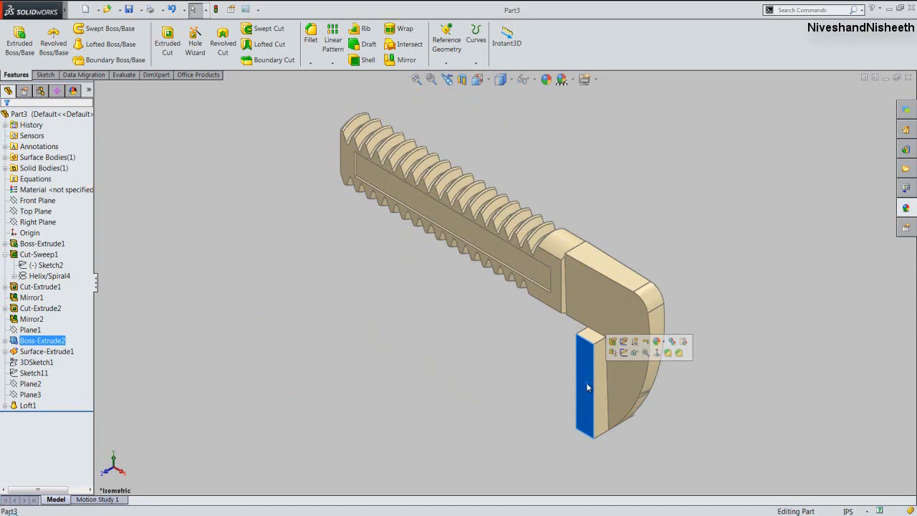
{"action": "left_click", "coordinate": [623, 352]}
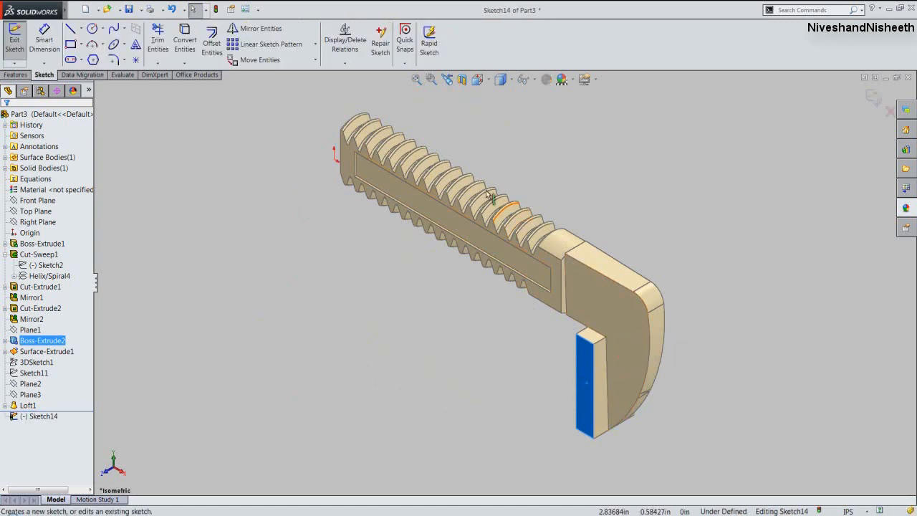
{"action": "left_click", "coordinate": [486, 81]}
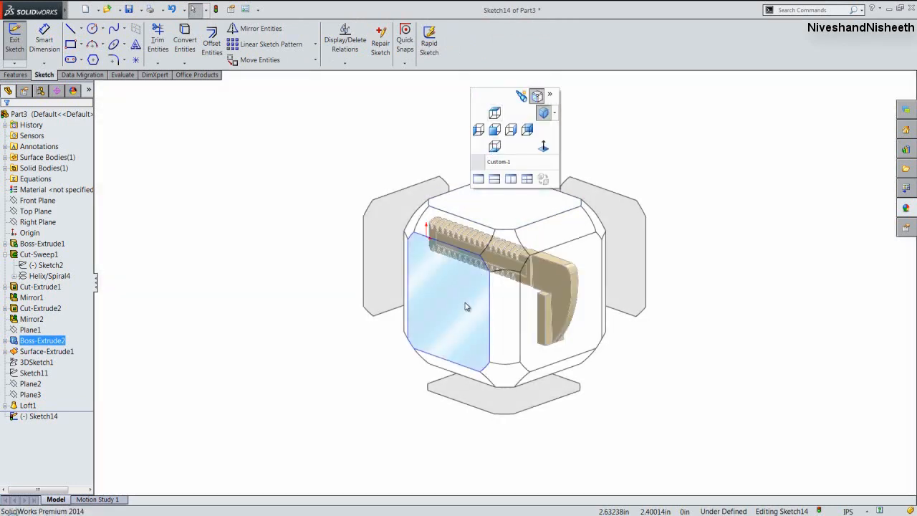
{"action": "left_click", "coordinate": [465, 306]}
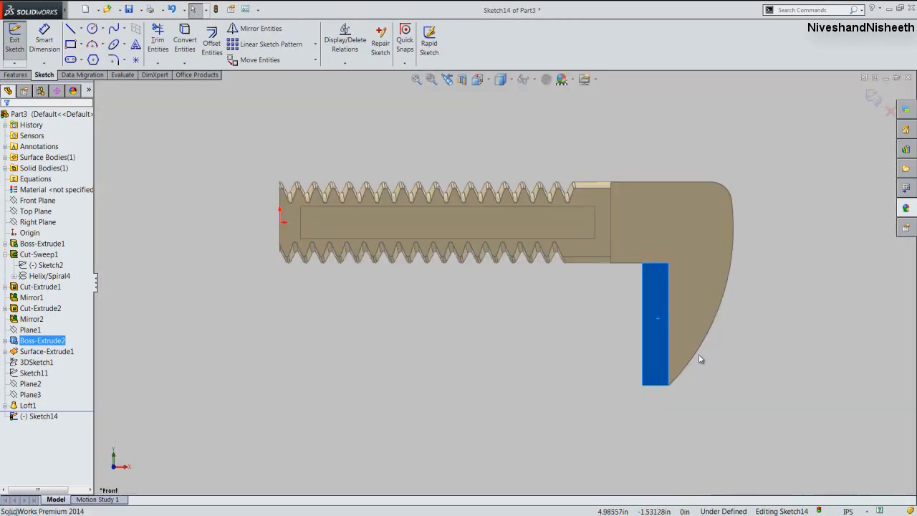
{"action": "scroll", "coordinate": [699, 354], "scroll_direction": "down", "scroll_amount": 3}
{"action": "left_click", "coordinate": [185, 40]}
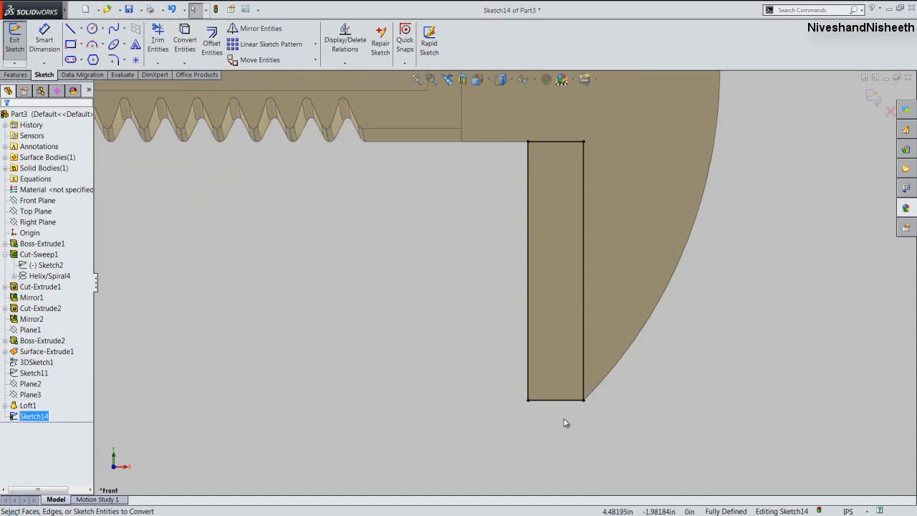
Change all four converted outline lines of the jaw block face to construction geometry.
{"action": "mouse_move", "coordinate": [656, 443]}
{"action": "left_mouse_down"}
{"action": "mouse_move", "coordinate": [565, 308]}
{"action": "mouse_move", "coordinate": [526, 218]}
{"action": "mouse_move", "coordinate": [507, 123]}
{"action": "left_mouse_up"}
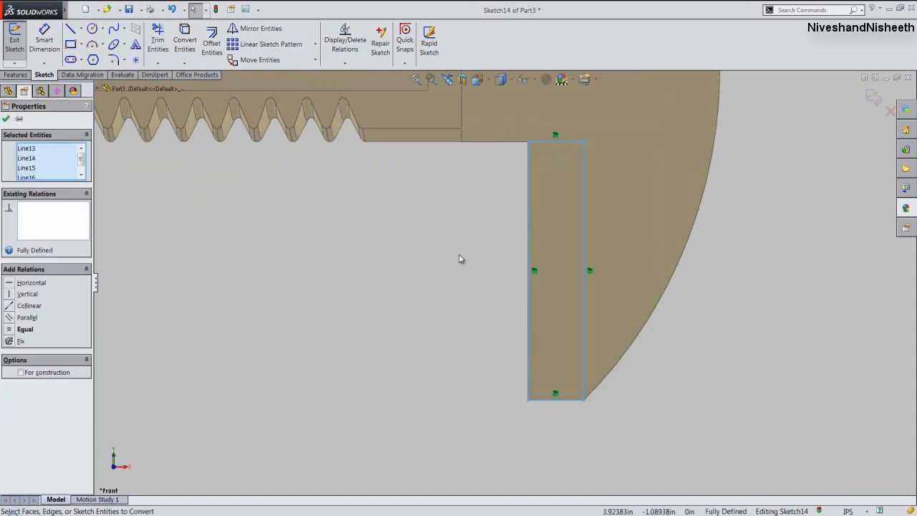
{"action": "right_click", "coordinate": [423, 186]}
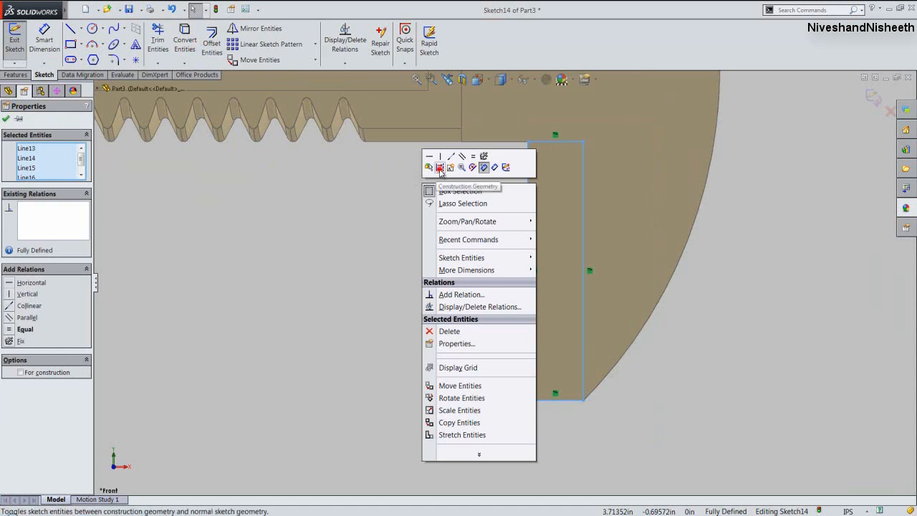
{"action": "left_click", "coordinate": [439, 168]}
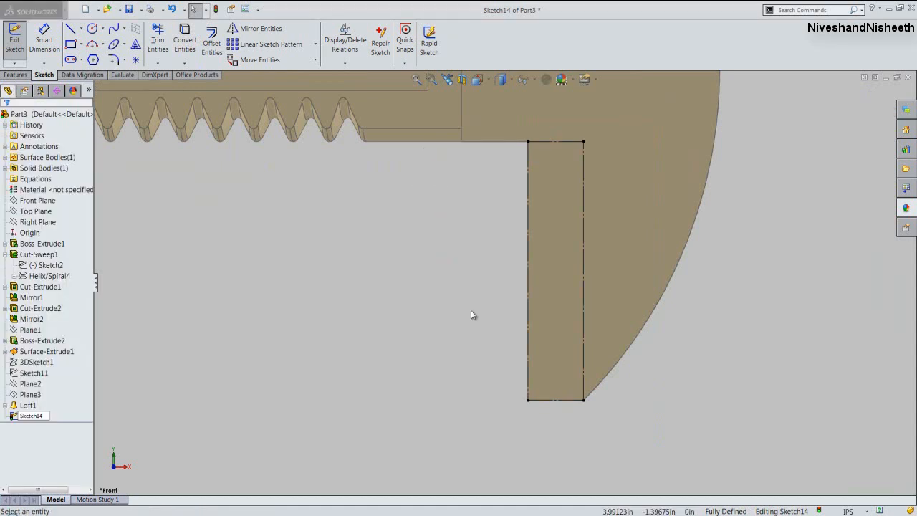
{"action": "left_click", "coordinate": [471, 312]}
Sketch a closed right triangle on the block's left edge near its lower end, with a 0.063 in horizontal base and about 0.275 in high.
{"action": "right_click", "coordinate": [440, 277]}
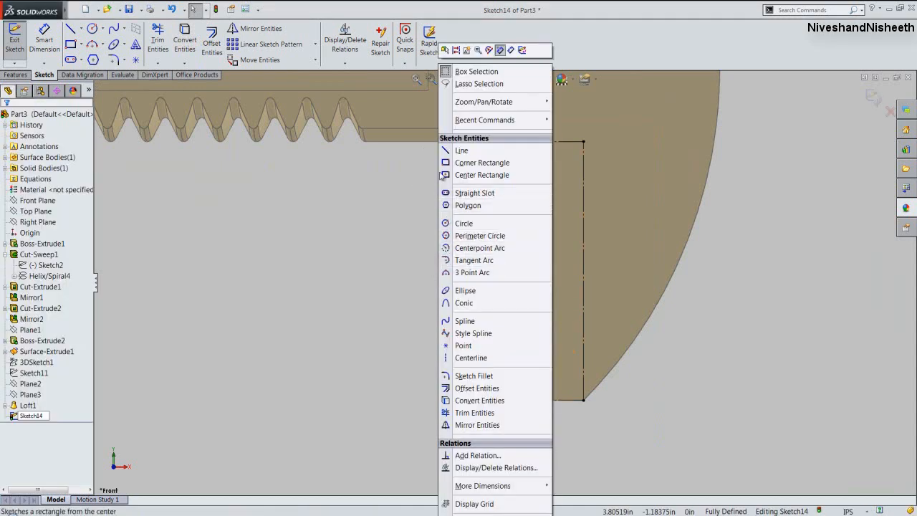
{"action": "left_click", "coordinate": [448, 151]}
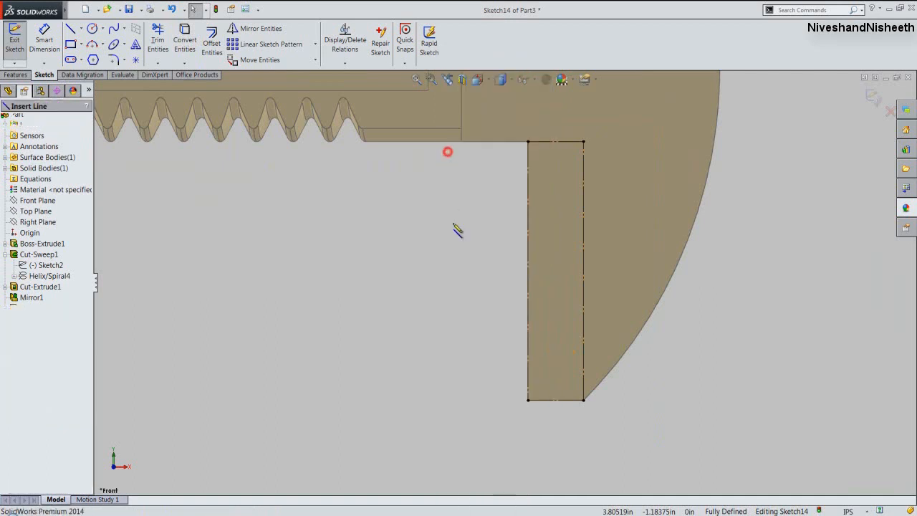
{"action": "left_click", "coordinate": [527, 342]}
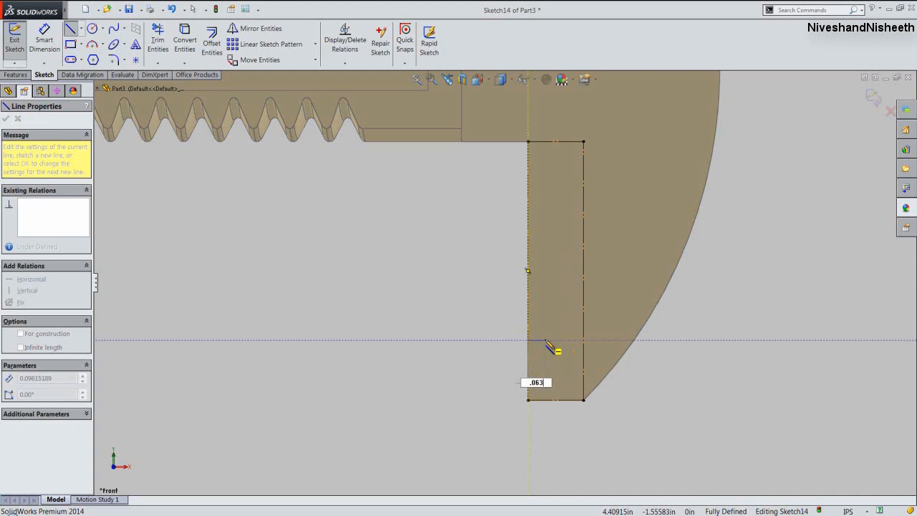
{"action": "type", "text": ".063"}
{"action": "key", "text": "Return"}
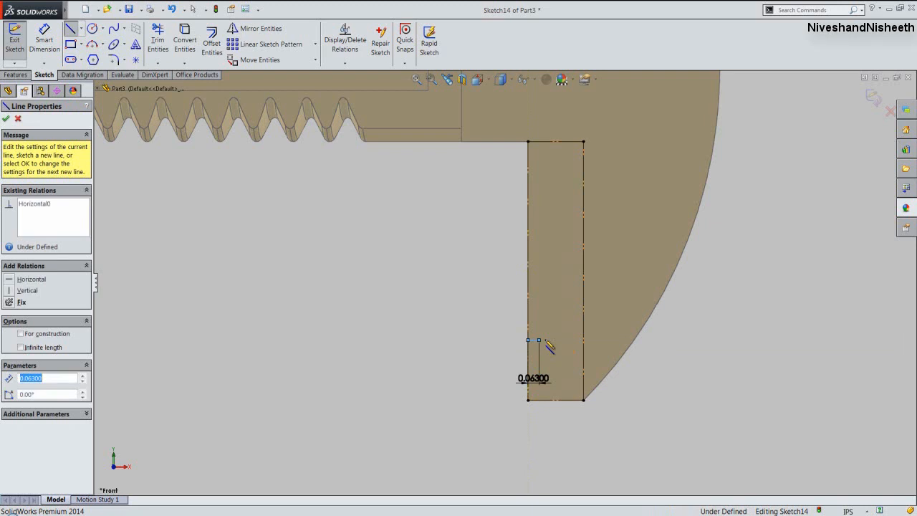
{"action": "left_click", "coordinate": [528, 290]}
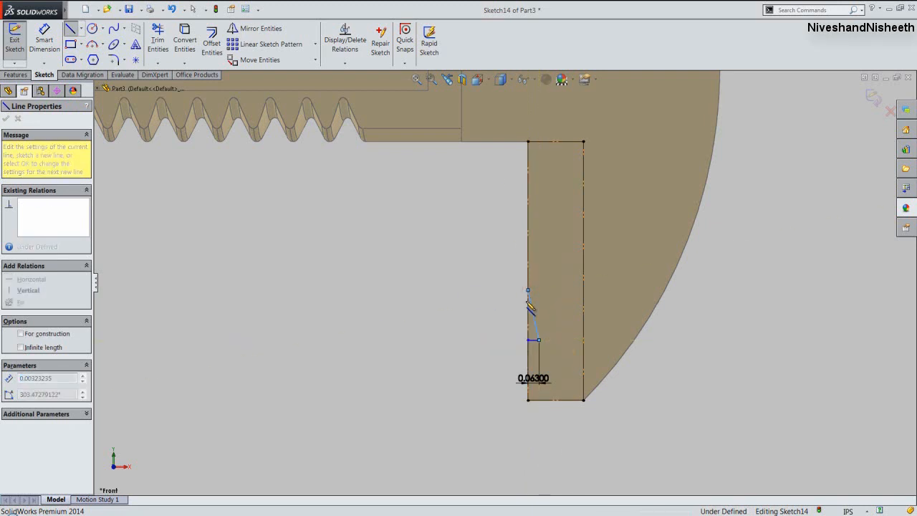
{"action": "left_click", "coordinate": [528, 341]}
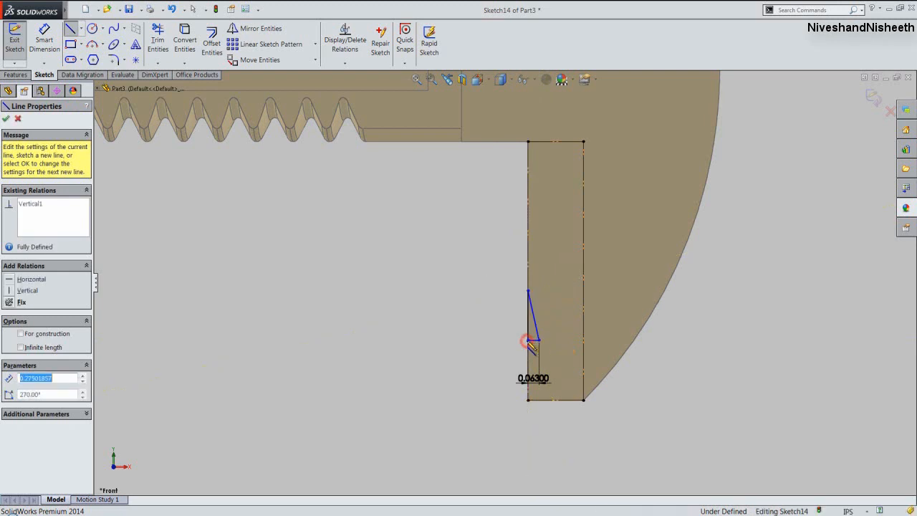
{"action": "left_click", "coordinate": [6, 120]}
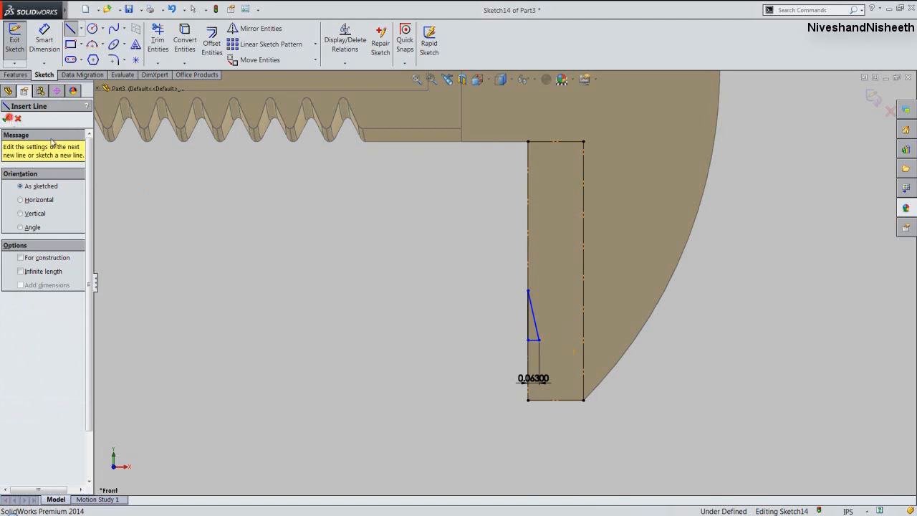
{"action": "left_click", "coordinate": [16, 120]}
Dimension the triangle's vertical height along the block's edge as 0.125 in.
{"action": "right_click", "coordinate": [332, 223]}
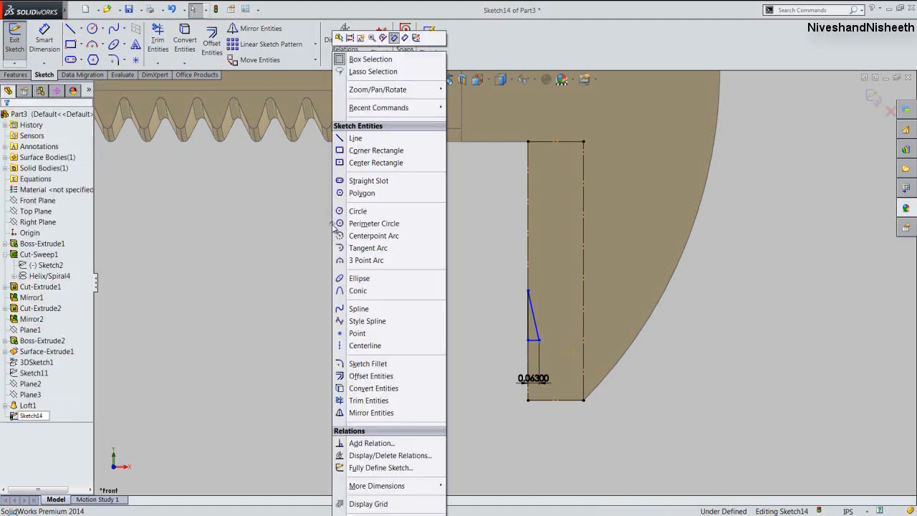
{"action": "left_click", "coordinate": [405, 38]}
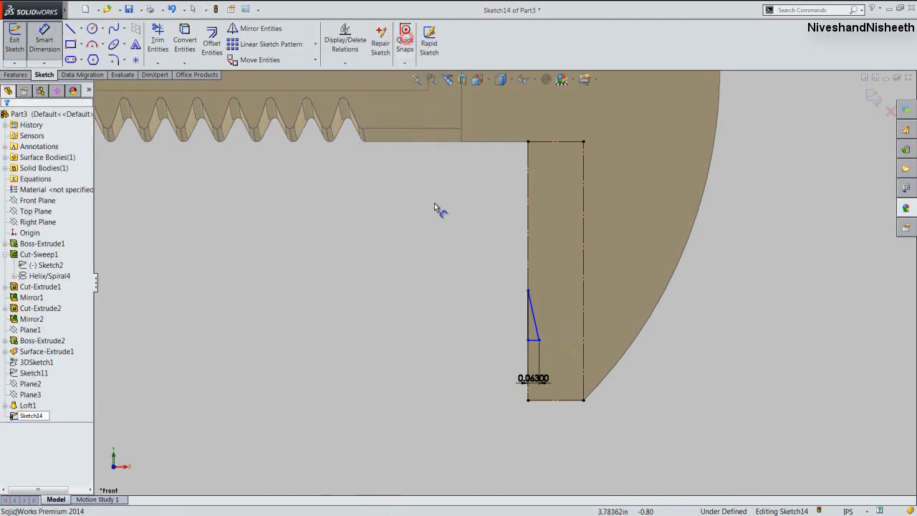
{"action": "left_click", "coordinate": [534, 332]}
{"action": "scroll", "coordinate": [535, 341], "scroll_direction": "down", "scroll_amount": 1}
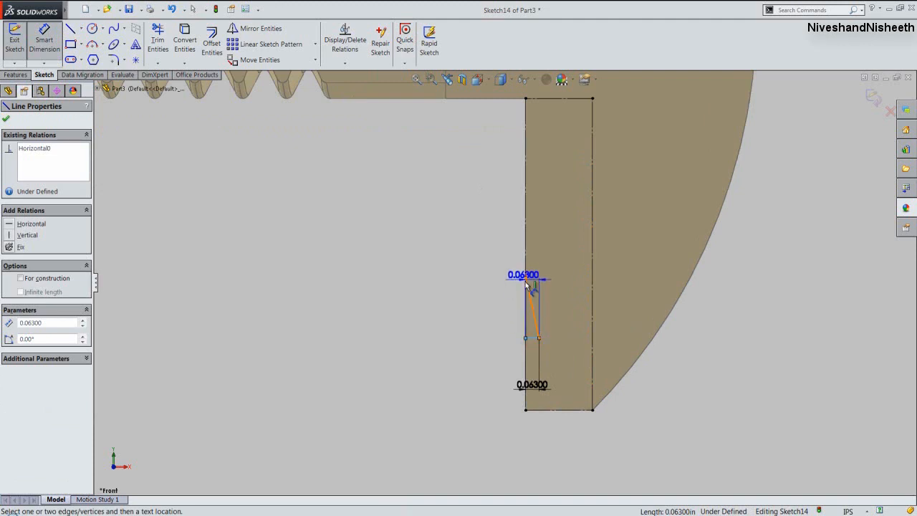
{"action": "left_click", "coordinate": [525, 281]}
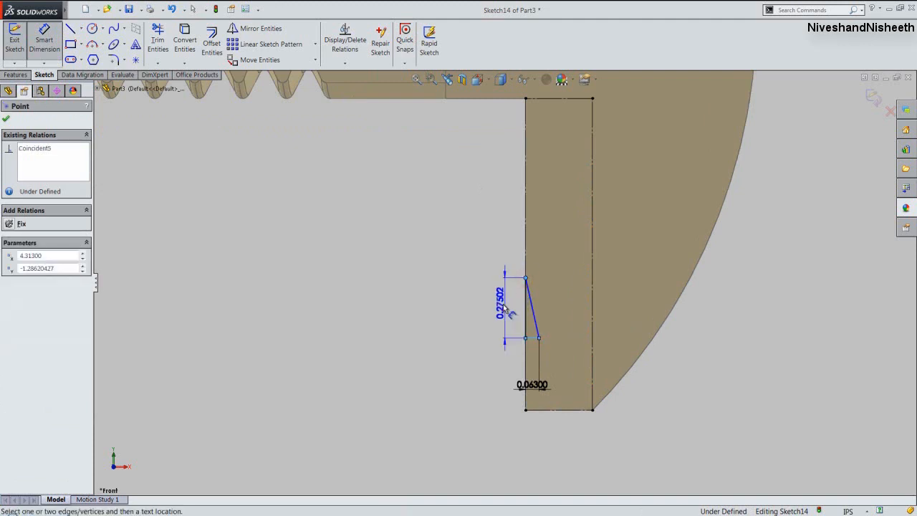
{"action": "left_click", "coordinate": [503, 304]}
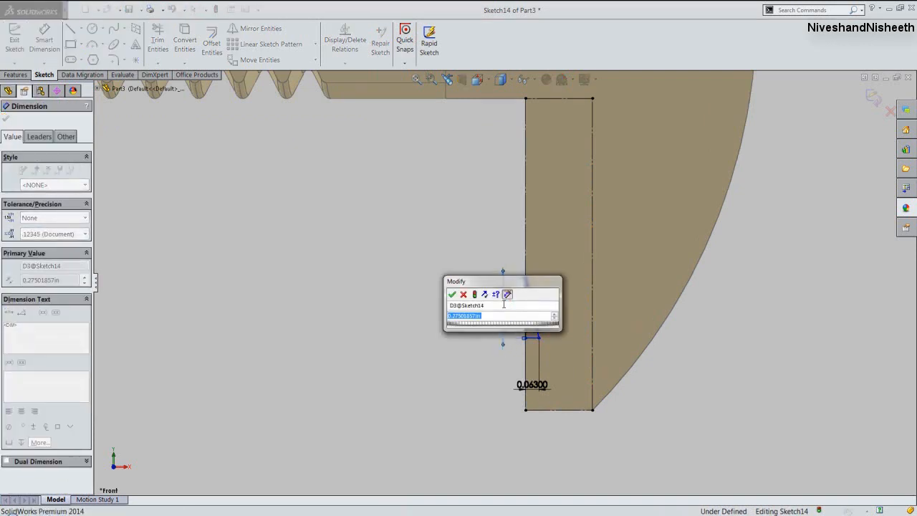
{"action": "type", "text": ".12"}
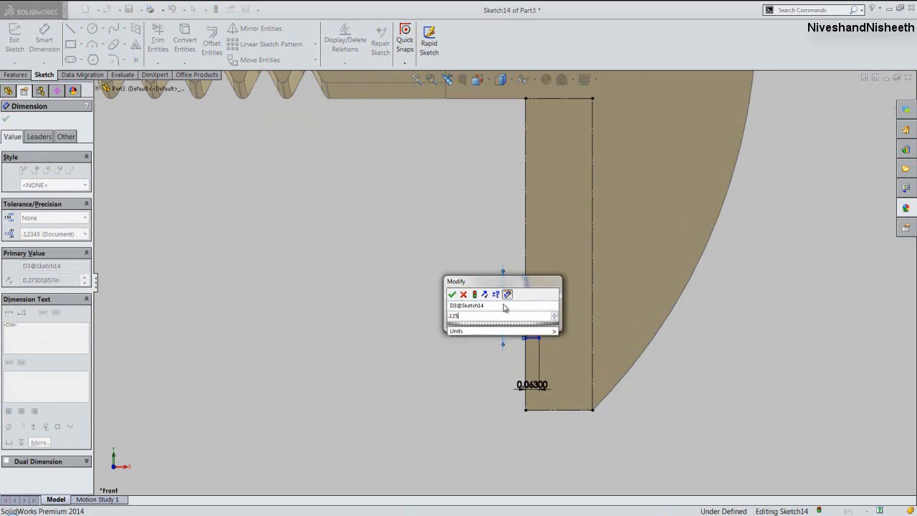
{"action": "type", "text": "5"}
{"action": "key", "text": "Return"}
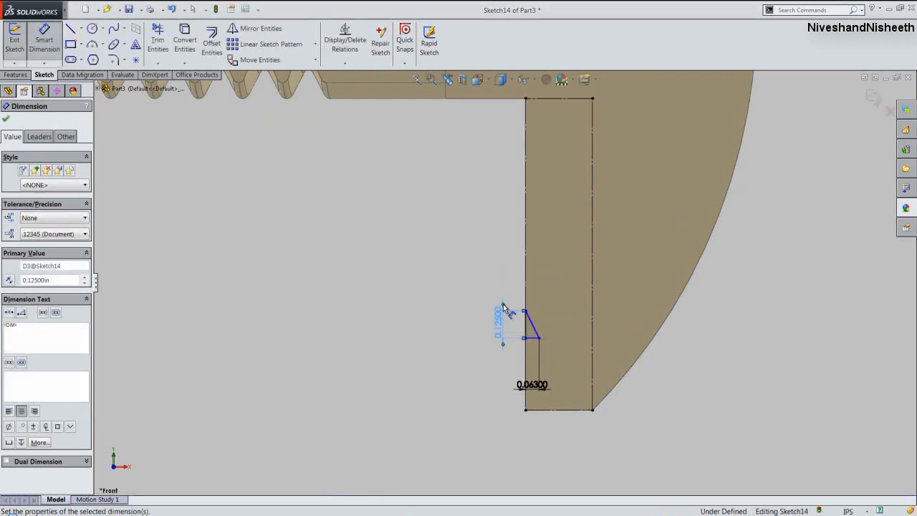
Dimension the distance from the triangle's base to the block's bottom edge as 0.125 in and exit the sketch.
{"action": "scroll", "coordinate": [507, 378], "scroll_direction": "down", "scroll_amount": 3}
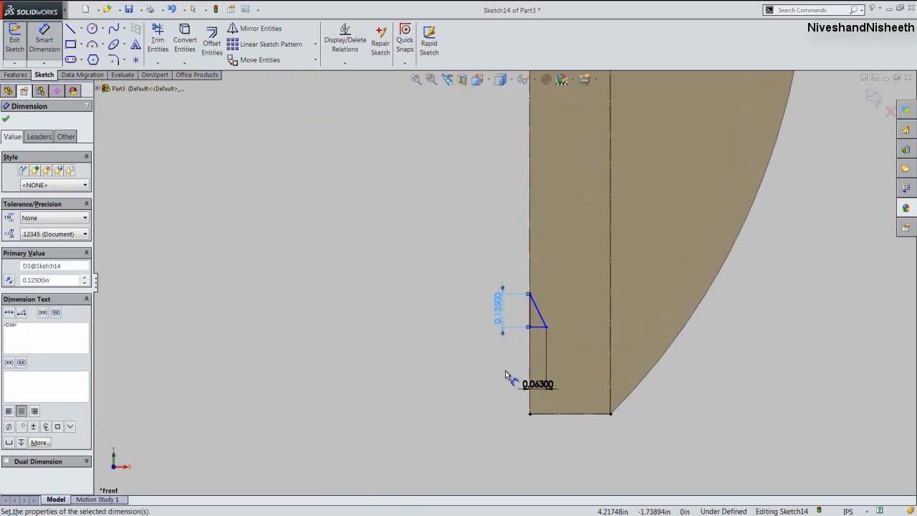
{"action": "left_click", "coordinate": [547, 314]}
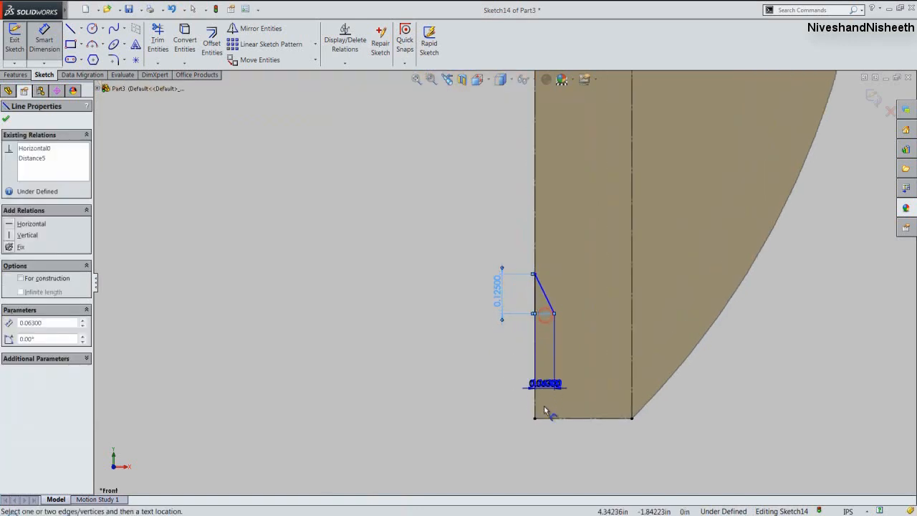
{"action": "left_click", "coordinate": [549, 418]}
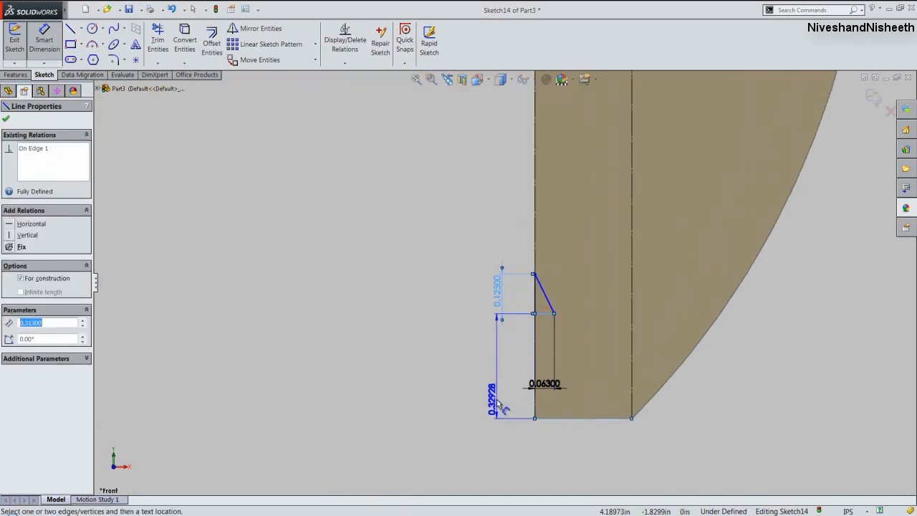
{"action": "left_click", "coordinate": [491, 399]}
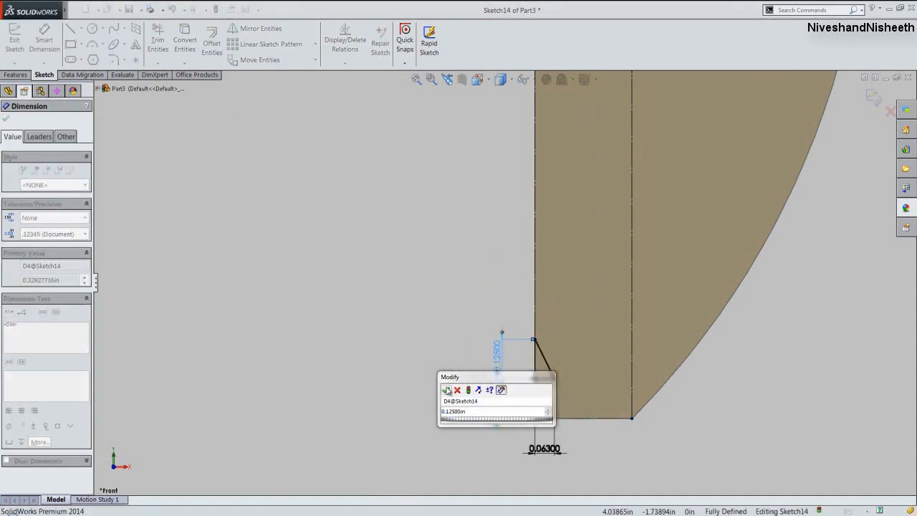
{"action": "left_click", "coordinate": [446, 390]}
{"action": "scroll", "coordinate": [544, 437], "scroll_direction": "down", "scroll_amount": 1}
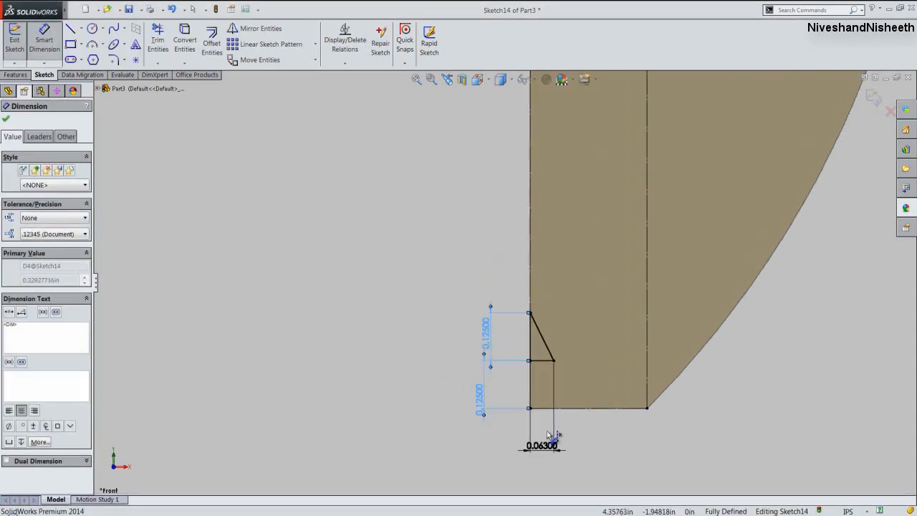
{"action": "left_click", "coordinate": [7, 121]}
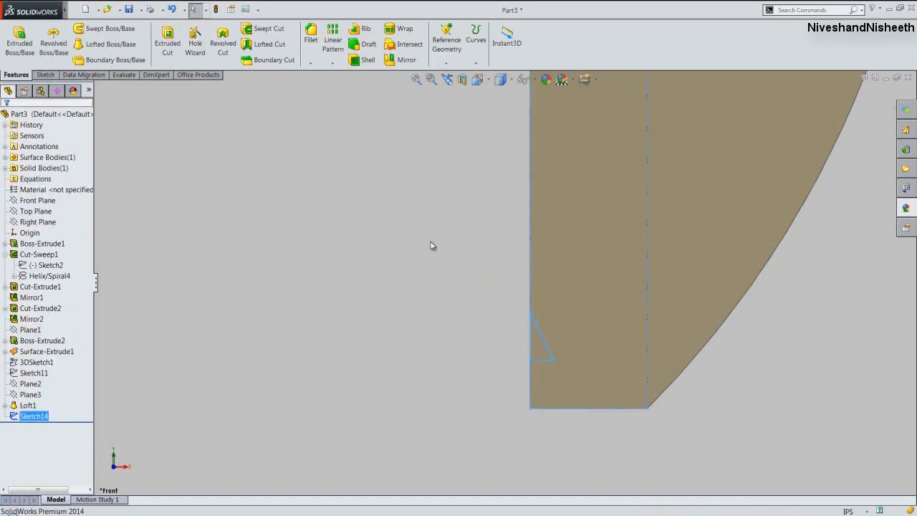
Cut the triangular sketch profile Through All across the jaw block with an Extruded Cut.
{"action": "left_click", "coordinate": [447, 80]}
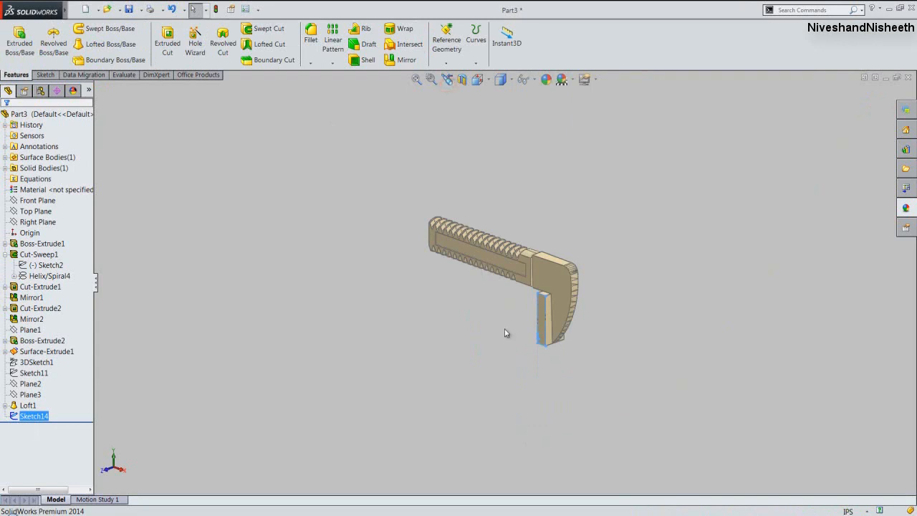
{"action": "scroll", "coordinate": [541, 347], "scroll_direction": "up", "scroll_amount": 3}
{"action": "left_click", "coordinate": [540, 350]}
{"action": "scroll", "coordinate": [518, 322], "scroll_direction": "up", "scroll_amount": 4}
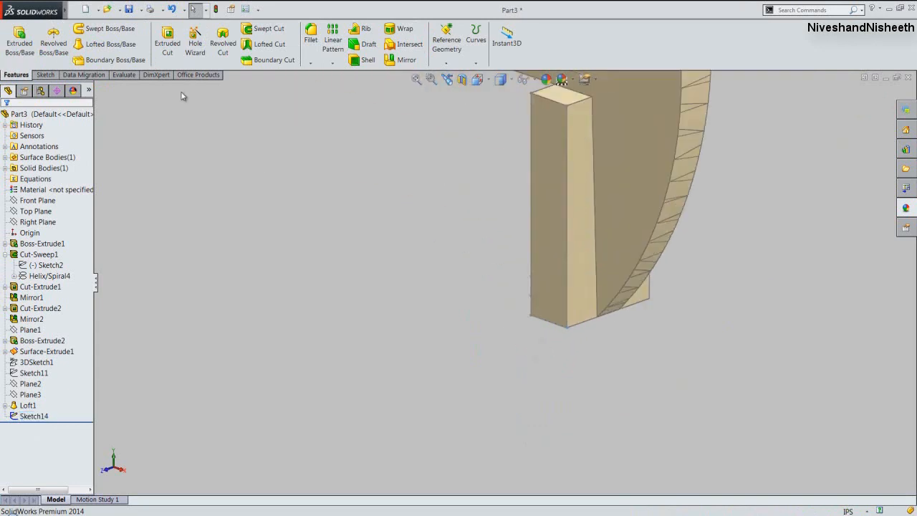
{"action": "left_click", "coordinate": [166, 47]}
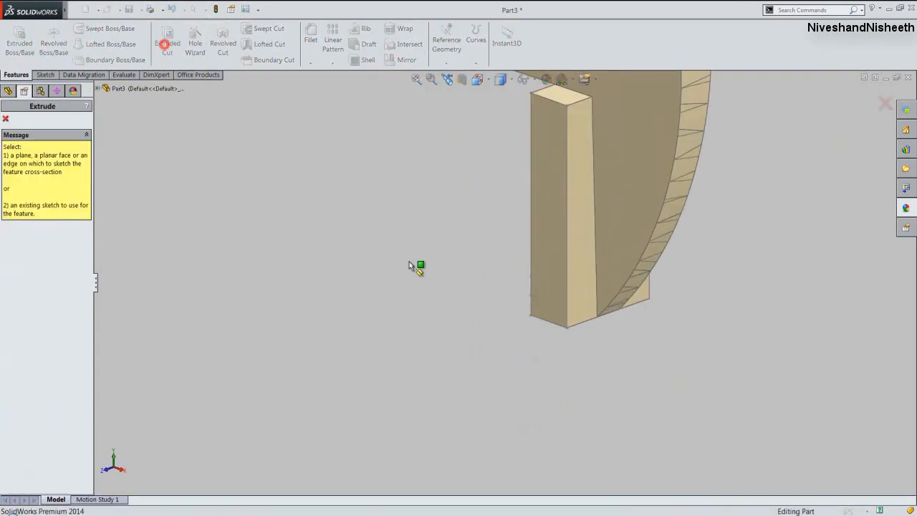
{"action": "left_click", "coordinate": [535, 287]}
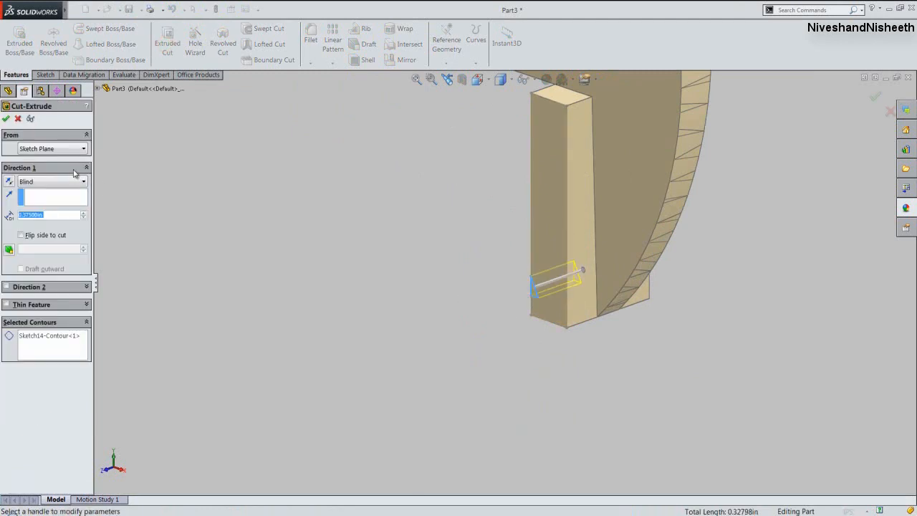
{"action": "left_click", "coordinate": [68, 185]}
{"action": "left_click", "coordinate": [50, 199]}
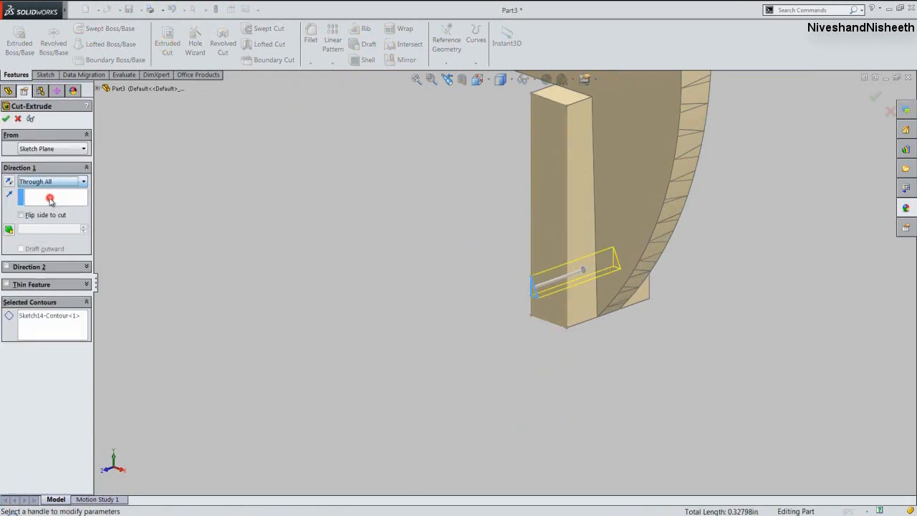
{"action": "left_click", "coordinate": [8, 119]}
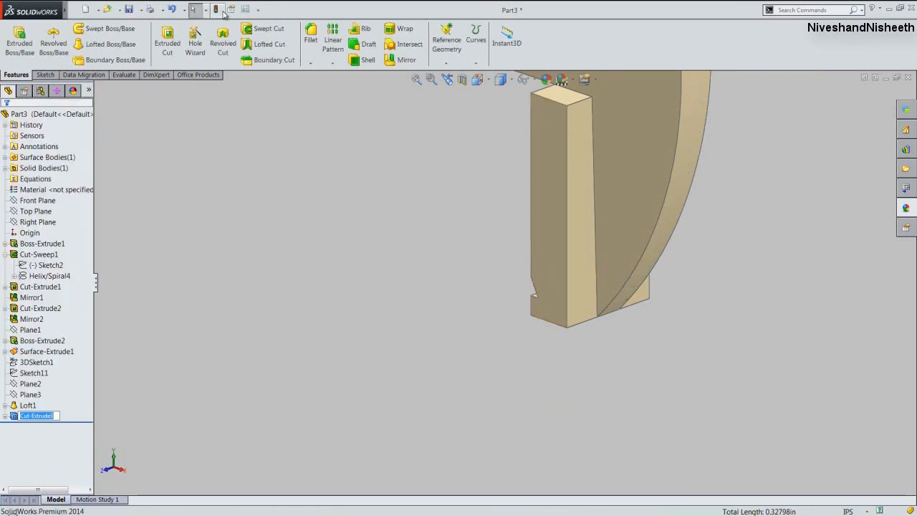
{"action": "left_click", "coordinate": [387, 224]}
Orient the model towards the notched face of the jaw block and save the part.
{"action": "middle_click_drag", "start_coordinate": [552, 336], "coordinate": [595, 136]}
{"action": "left_click", "coordinate": [446, 79]}
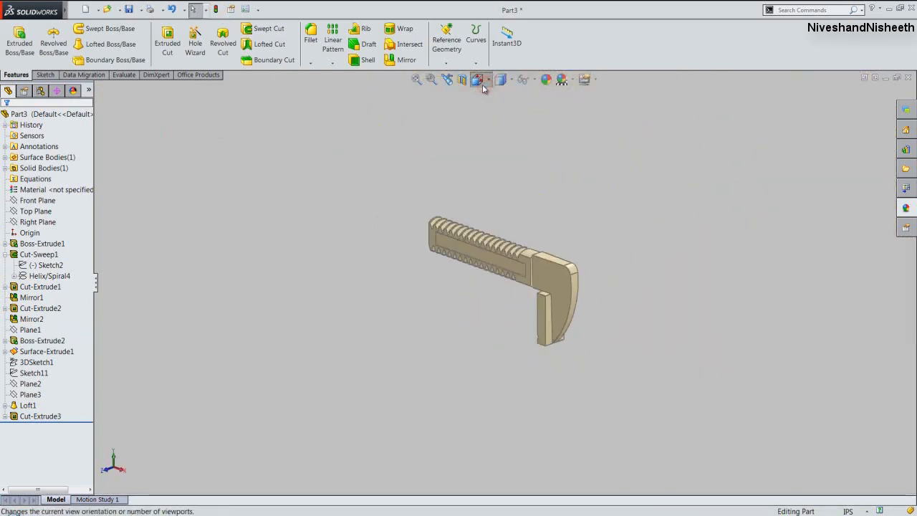
{"action": "left_click", "coordinate": [477, 80]}
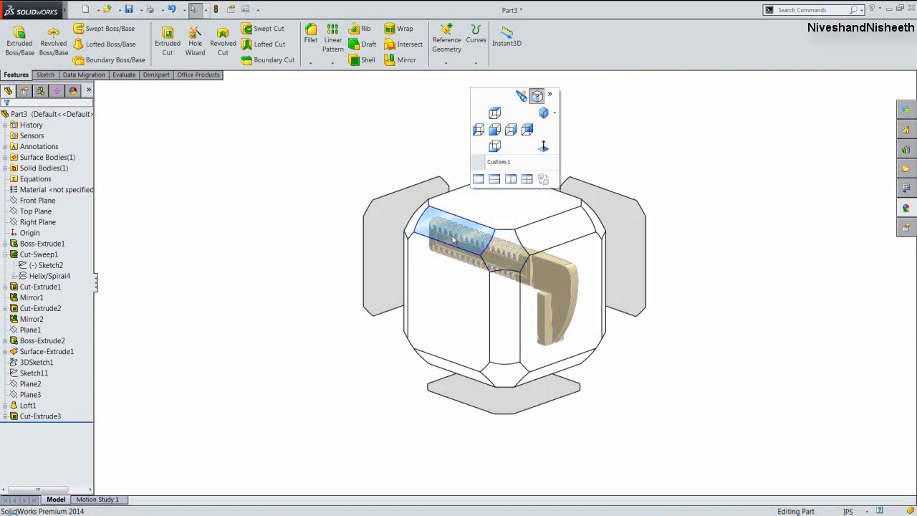
{"action": "left_click", "coordinate": [415, 228]}
{"action": "scroll", "coordinate": [651, 255], "scroll_direction": "down", "scroll_amount": 5}
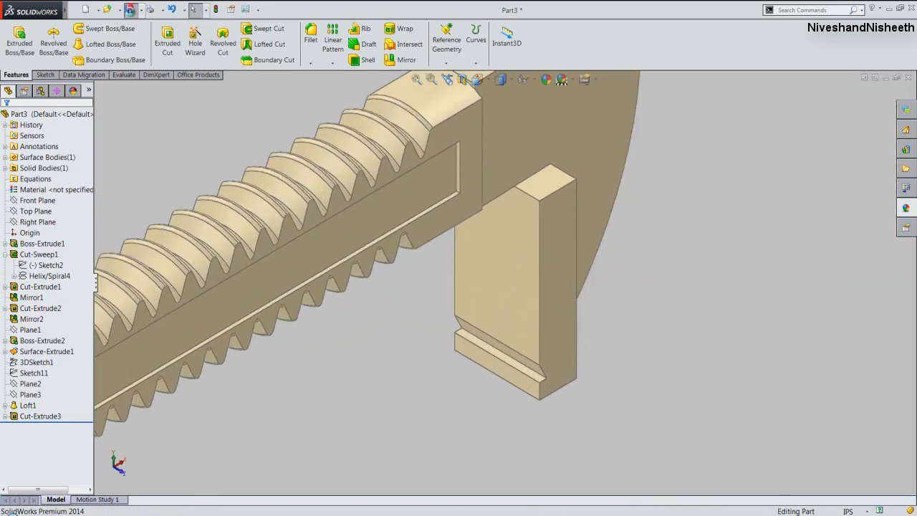
{"action": "left_click", "coordinate": [129, 10]}
Linear-pattern the triangular cut upwards along the jaw block's vertical edge with 0.125 in spacing and 8 instances.
{"action": "left_click", "coordinate": [539, 278]}
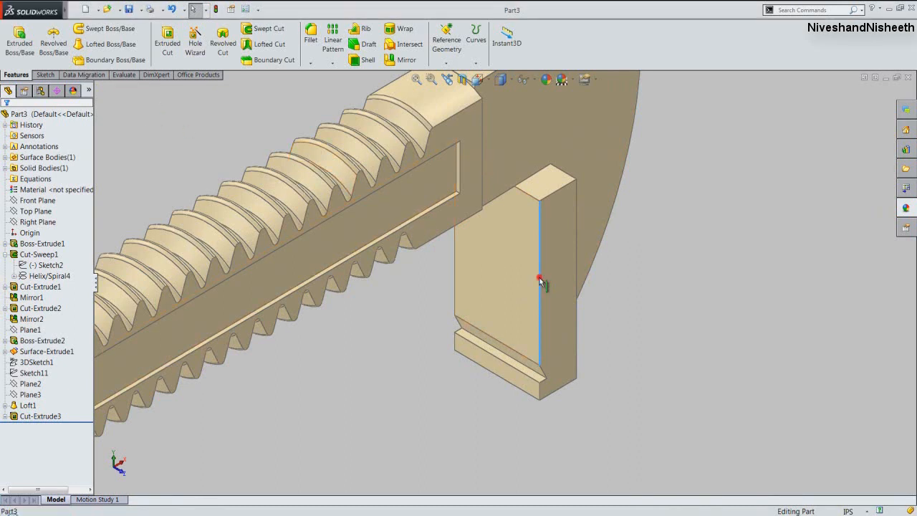
{"action": "left_click", "coordinate": [332, 38]}
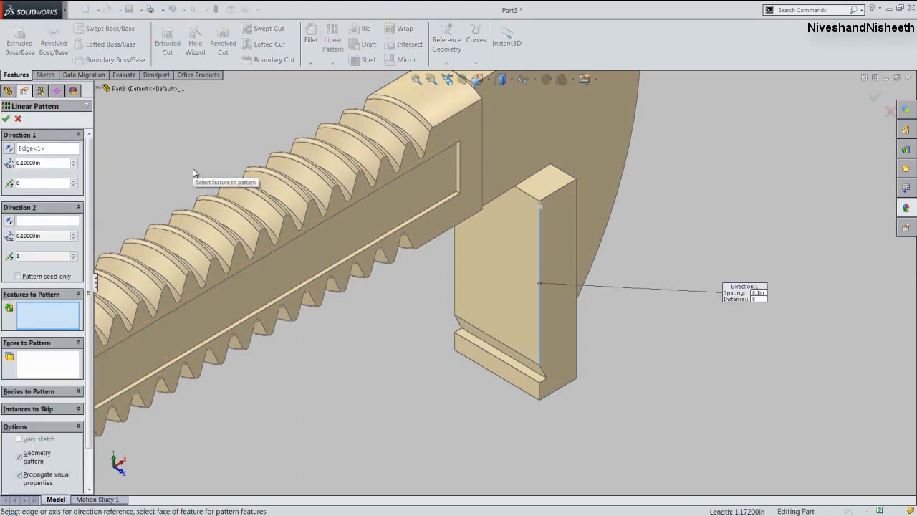
{"action": "left_click", "coordinate": [526, 365]}
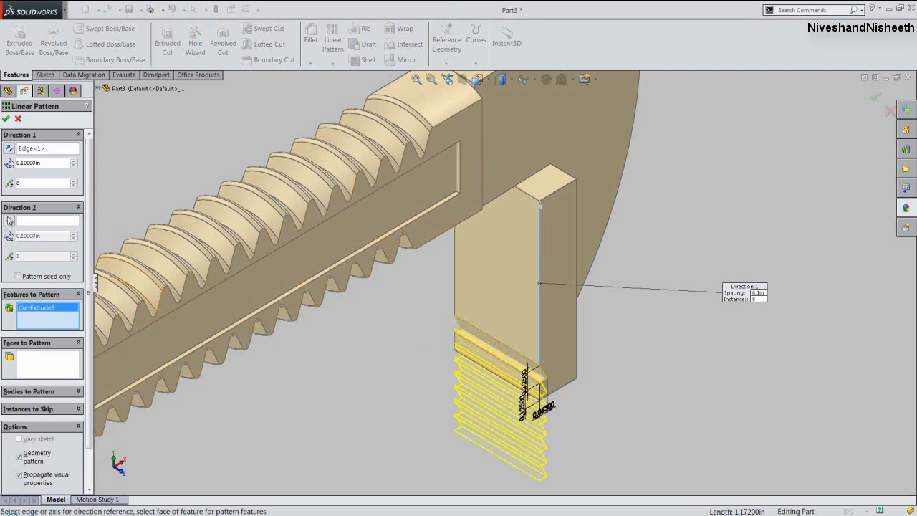
{"action": "left_click", "coordinate": [9, 148]}
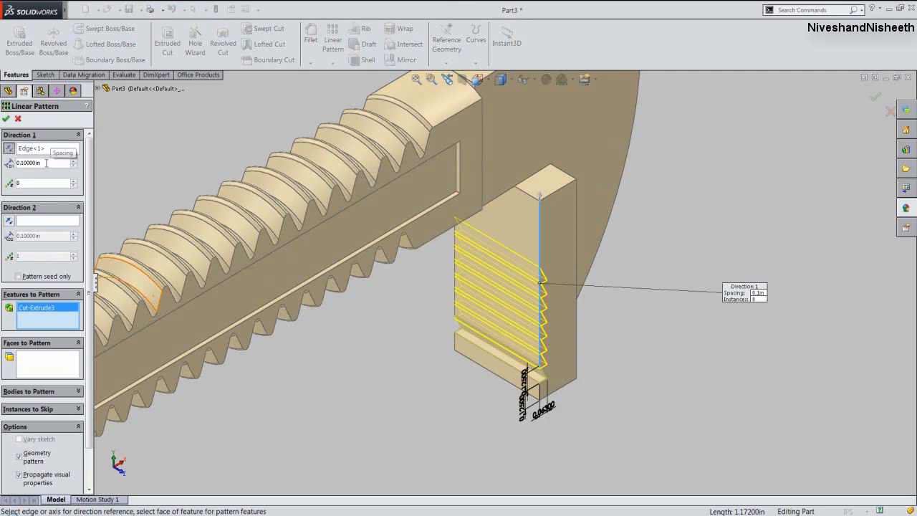
{"action": "left_click_drag", "start_coordinate": [26, 164], "coordinate": [6, 164]}
{"action": "type", "text": "4"}
{"action": "type", "text": "125"}
{"action": "key", "text": "Return"}
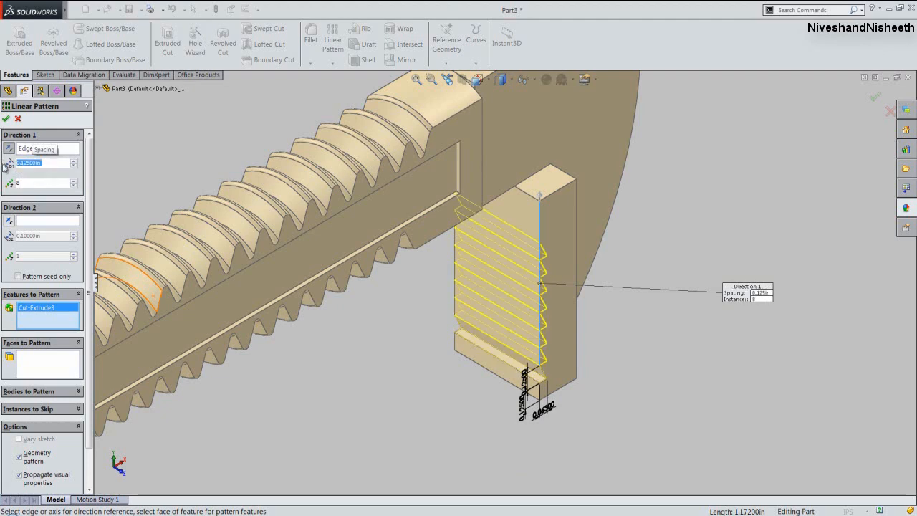
{"action": "left_click", "coordinate": [32, 182]}
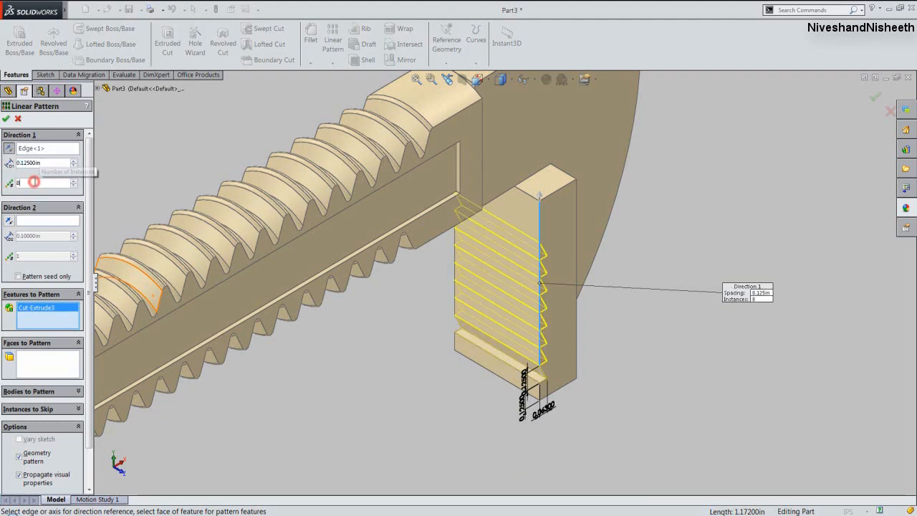
{"action": "left_click", "coordinate": [7, 121]}
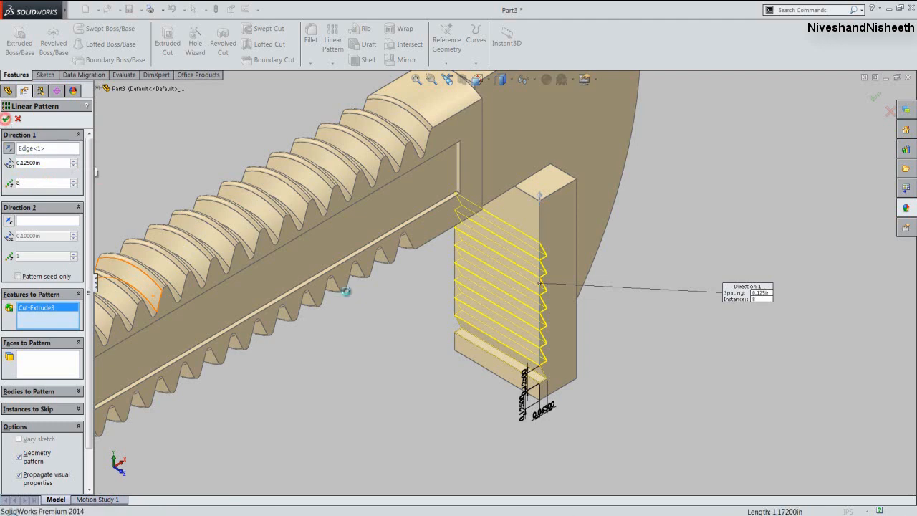
Set the whole part to the isometric view and save it with the patterned teeth.
{"action": "middle_click_drag", "start_coordinate": [548, 405], "coordinate": [465, 247]}
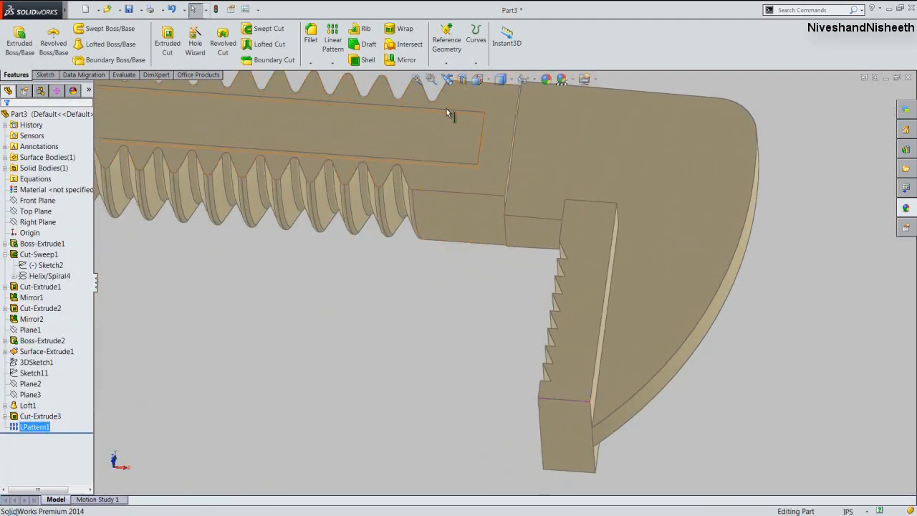
{"action": "left_click", "coordinate": [447, 79]}
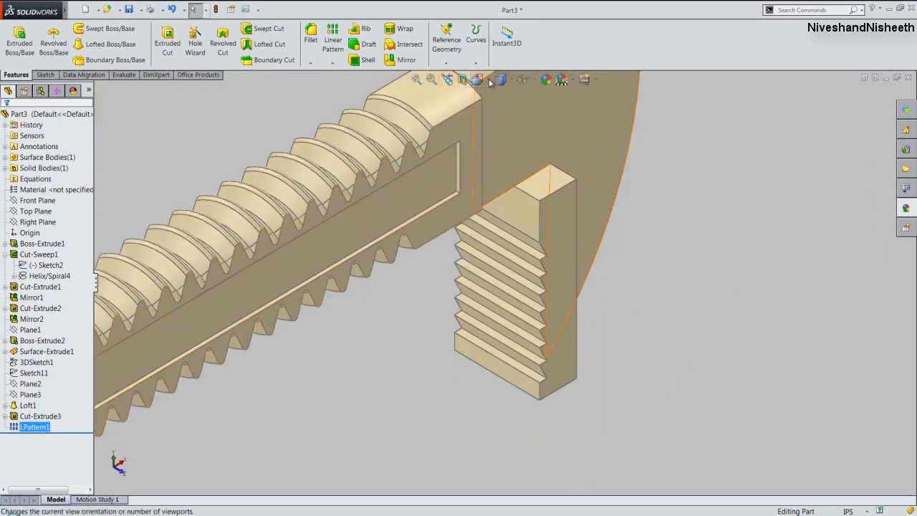
{"action": "left_click", "coordinate": [499, 80]}
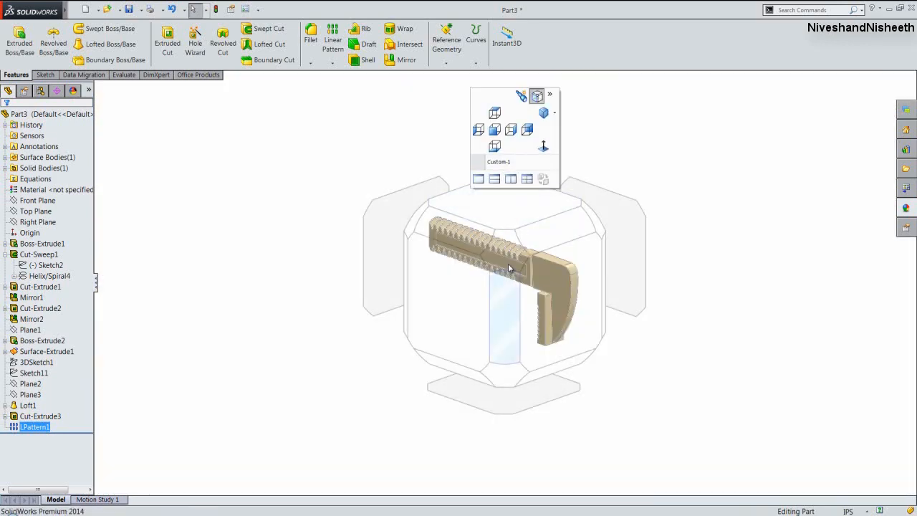
{"action": "left_click", "coordinate": [508, 262]}
{"action": "left_click", "coordinate": [469, 376]}
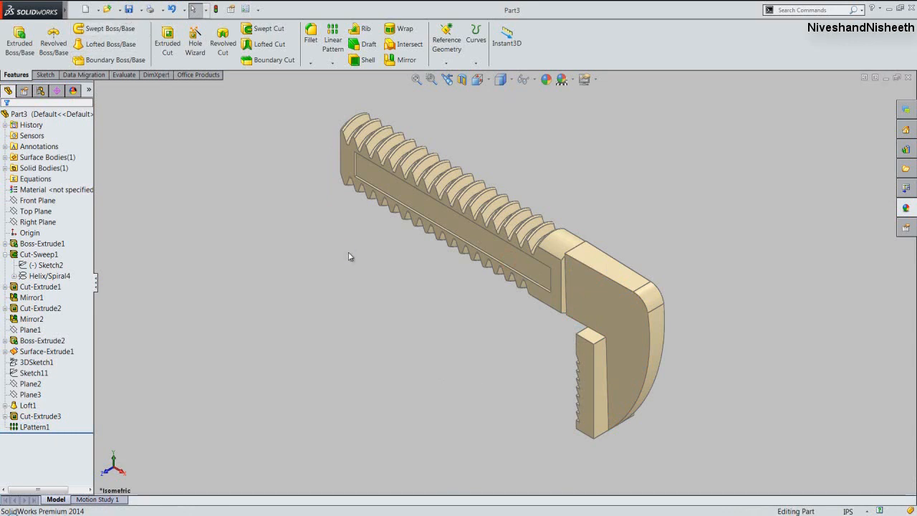
Fillet the jaw block's upper back edge on both sides of the lofted body with a 0.125 in constant radius.
{"action": "scroll", "coordinate": [543, 414], "scroll_direction": "down", "scroll_amount": 2}
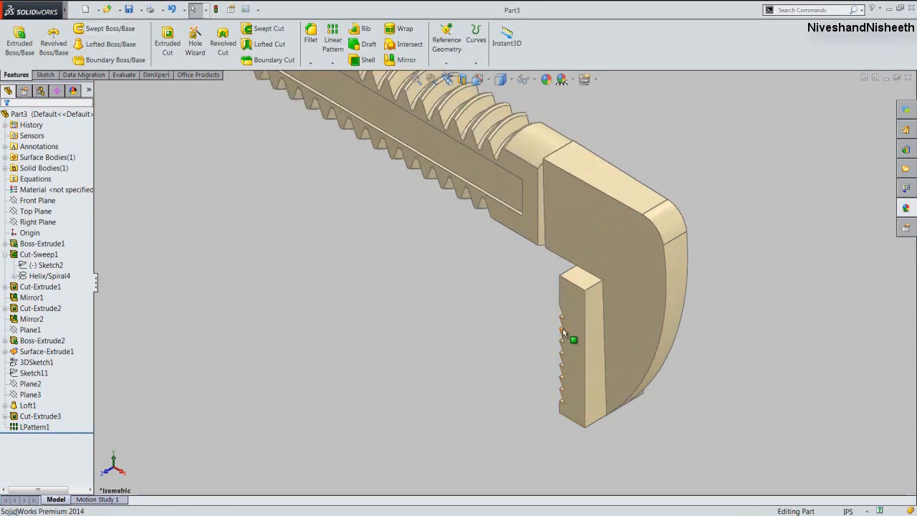
{"action": "scroll", "coordinate": [567, 315], "scroll_direction": "down", "scroll_amount": 1}
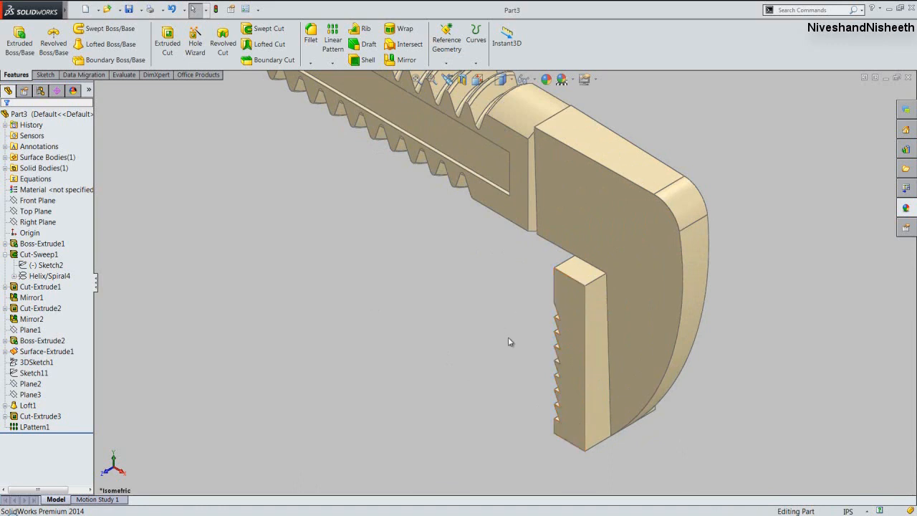
{"action": "left_click", "coordinate": [593, 283]}
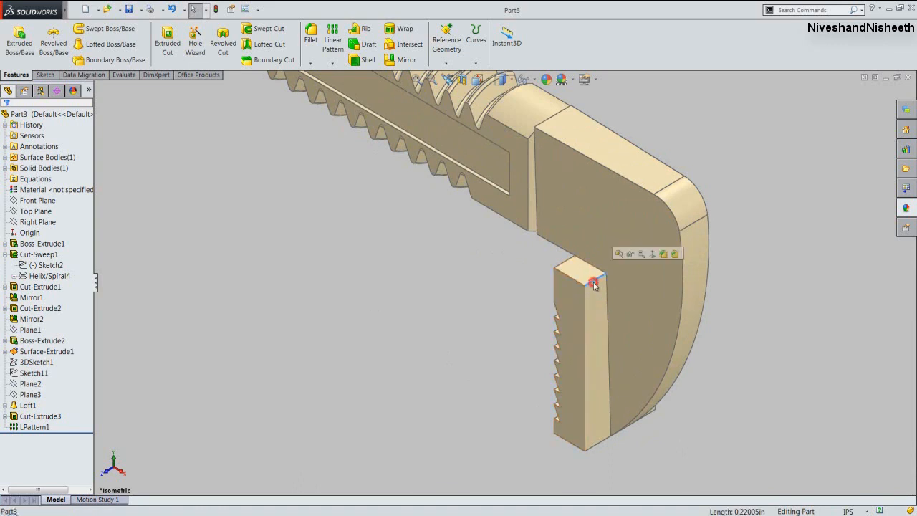
{"action": "left_click", "coordinate": [662, 254]}
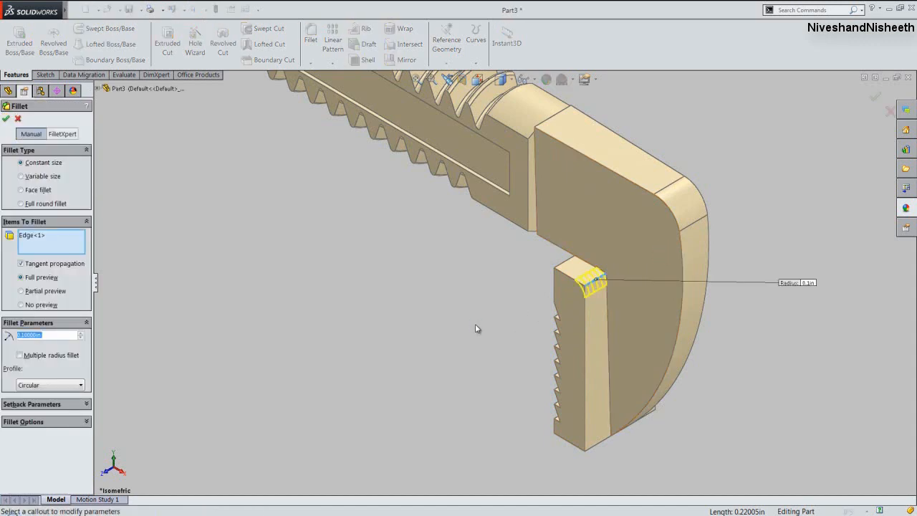
{"action": "type", "text": ".125"}
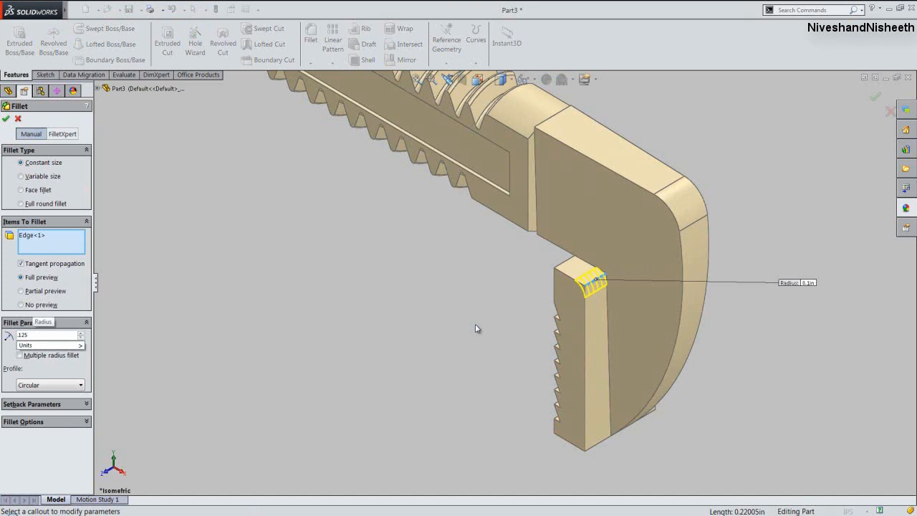
{"action": "key", "text": "Return"}
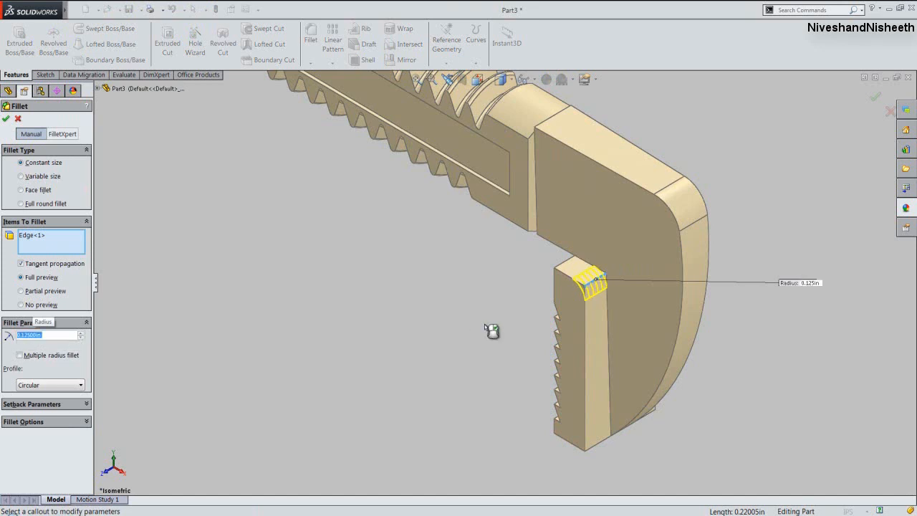
{"action": "middle_click_drag", "start_coordinate": [484, 323], "coordinate": [462, 317]}
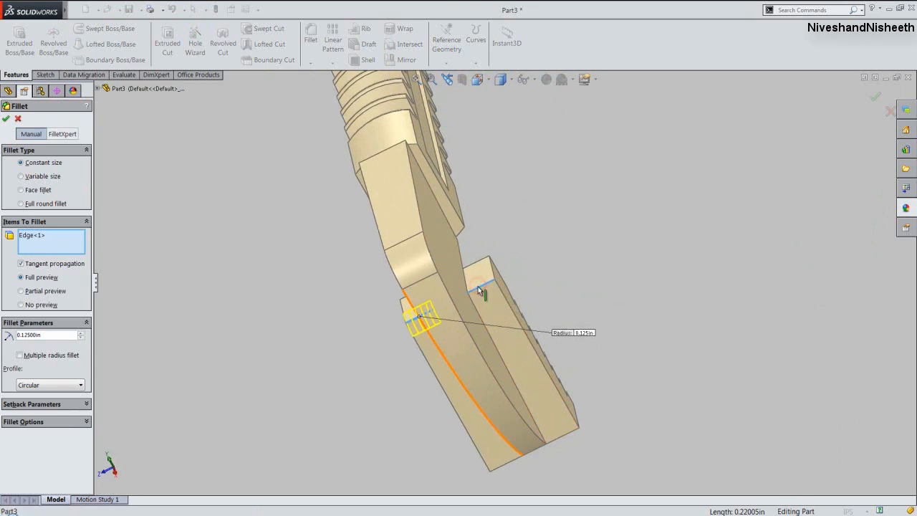
{"action": "left_click", "coordinate": [478, 287]}
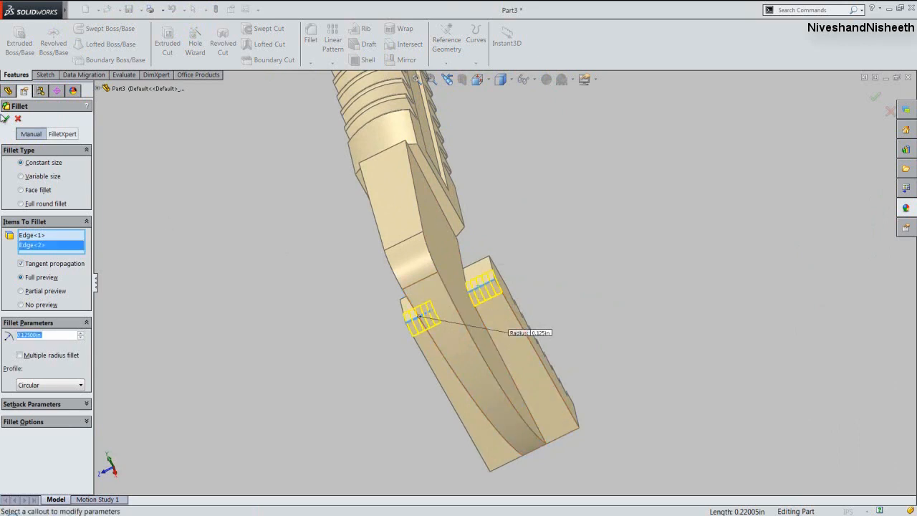
{"action": "left_click", "coordinate": [6, 118]}
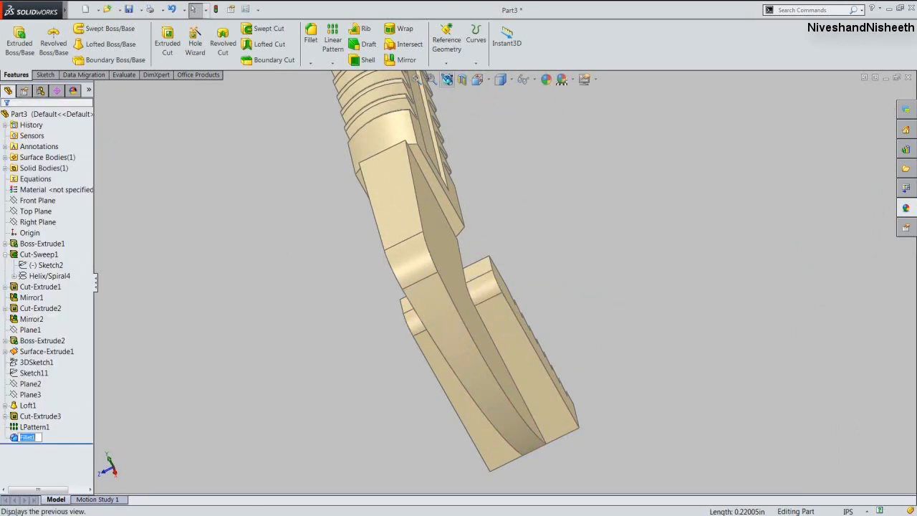
Fit the filleted part in the isometric view and save it.
{"action": "left_click", "coordinate": [416, 78]}
{"action": "middle_click_drag", "start_coordinate": [563, 393], "coordinate": [551, 371]}
{"action": "left_click", "coordinate": [446, 80]}
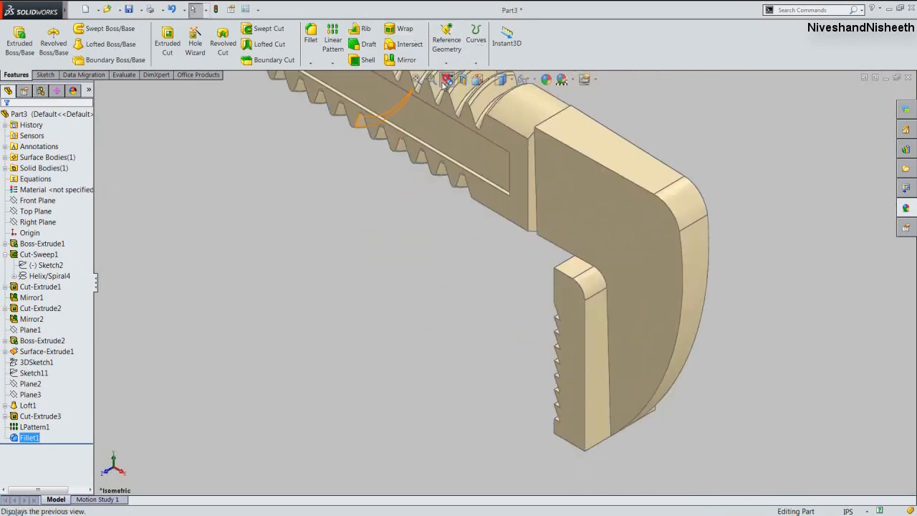
{"action": "left_click", "coordinate": [416, 81]}
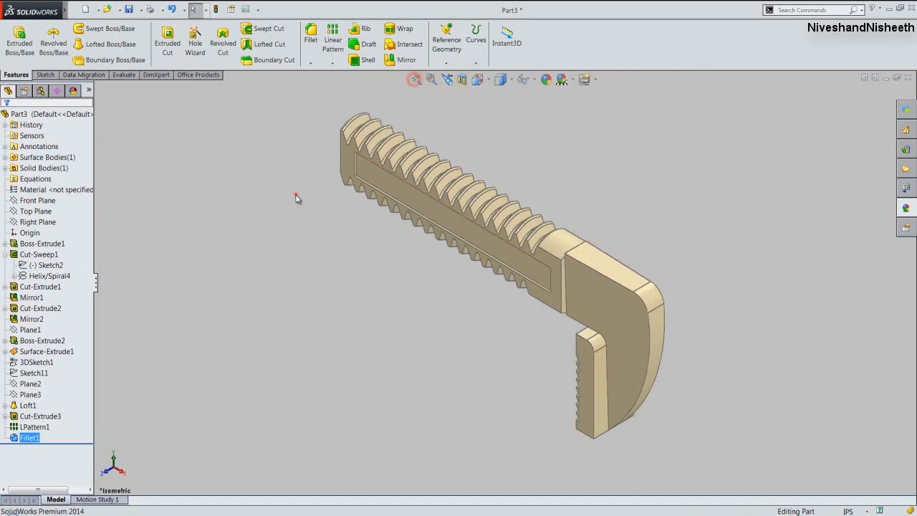
{"action": "left_click", "coordinate": [295, 195]}
{"action": "left_click", "coordinate": [129, 9]}
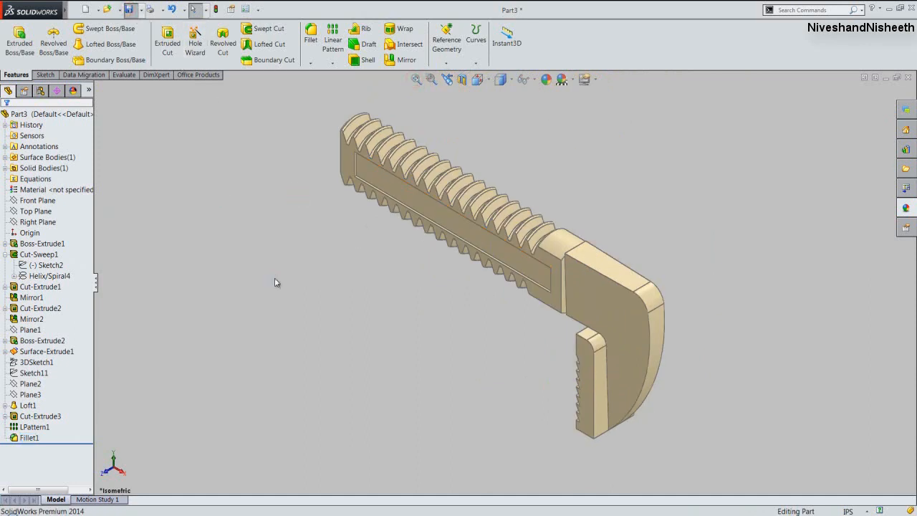
{"action": "left_click", "coordinate": [276, 280]}
Close the finished jaw part and create a new blank part document.
{"action": "left_click", "coordinate": [908, 78]}
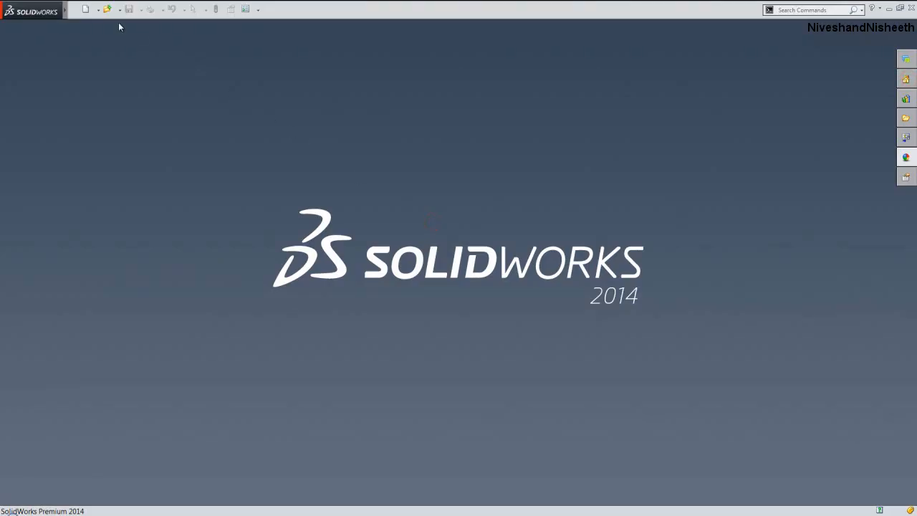
{"action": "left_click", "coordinate": [81, 10]}
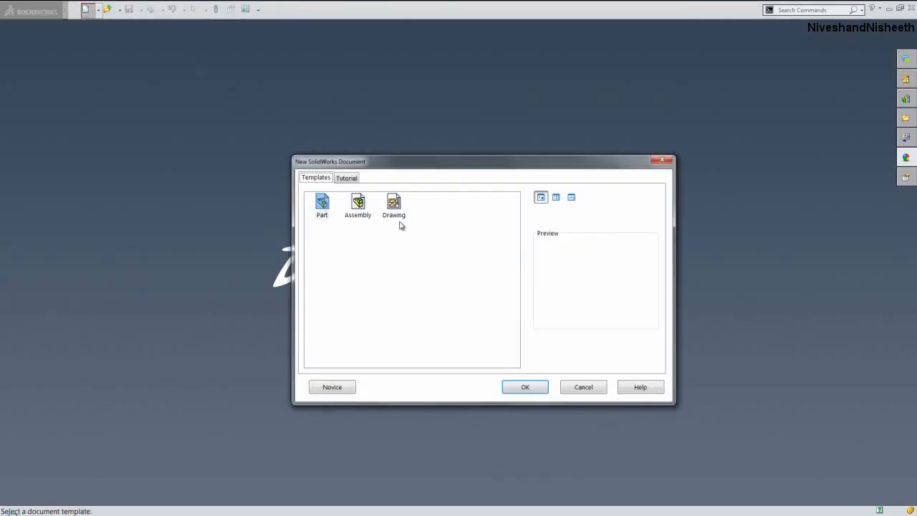
{"action": "double_click", "coordinate": [323, 204]}
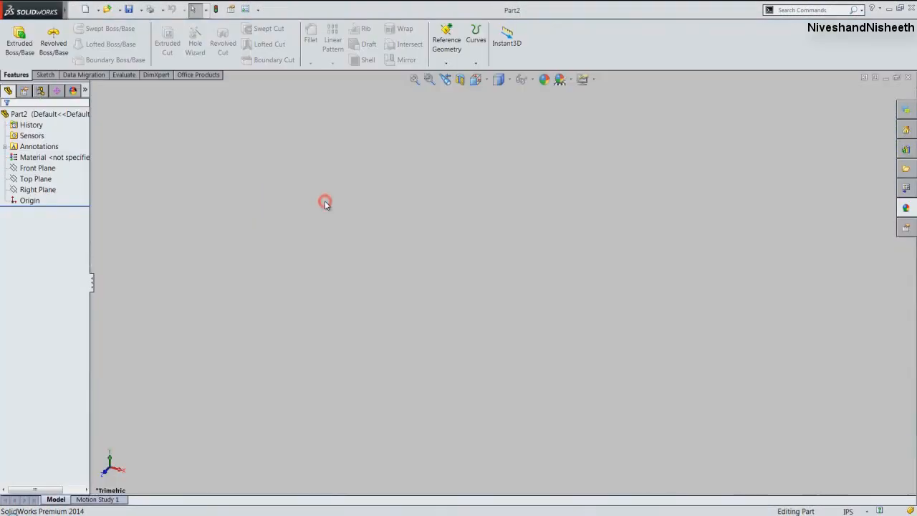
Start a new sketch on the Right Plane of the blank part.
{"action": "left_click", "coordinate": [39, 190]}
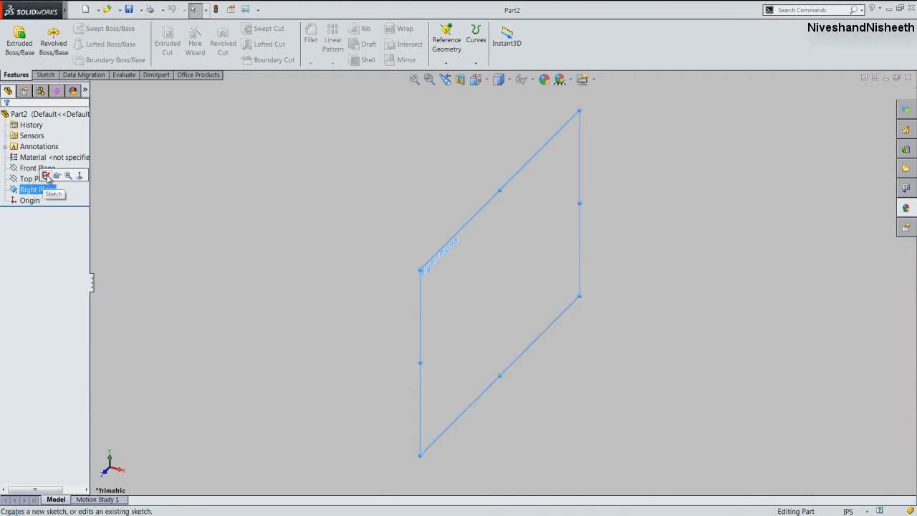
{"action": "left_click", "coordinate": [46, 177]}
{"action": "left_click", "coordinate": [737, 347]}
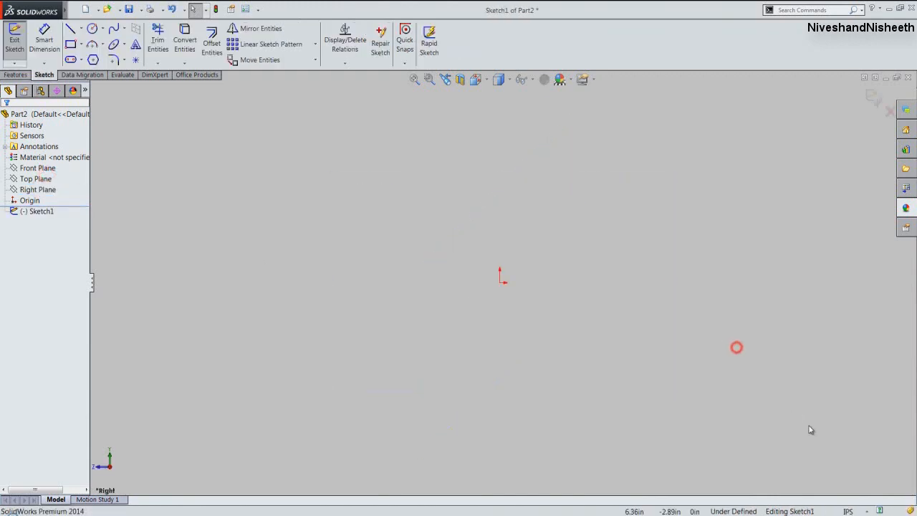
Set the document's basic length units to five decimal places (.12345) in the IPS unit system.
{"action": "left_click", "coordinate": [850, 510]}
{"action": "left_click", "coordinate": [834, 495]}
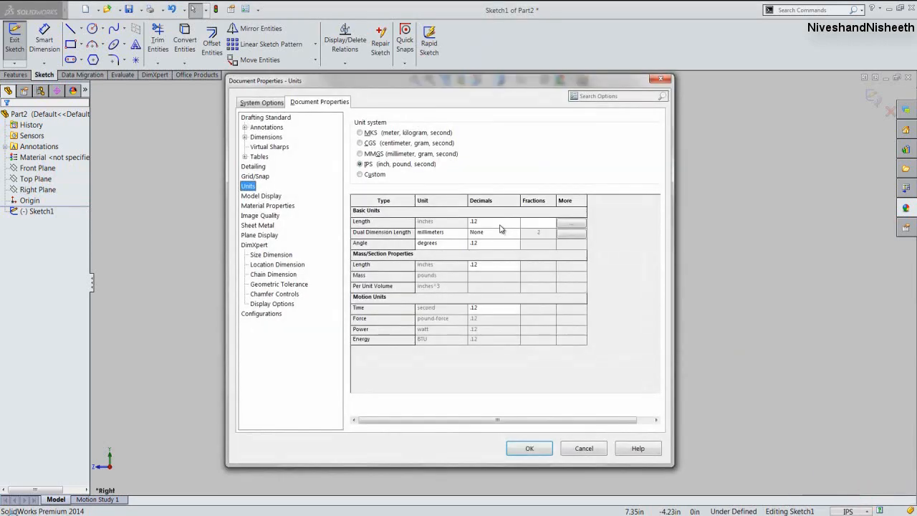
{"action": "left_click", "coordinate": [497, 221]}
{"action": "left_click", "coordinate": [514, 222]}
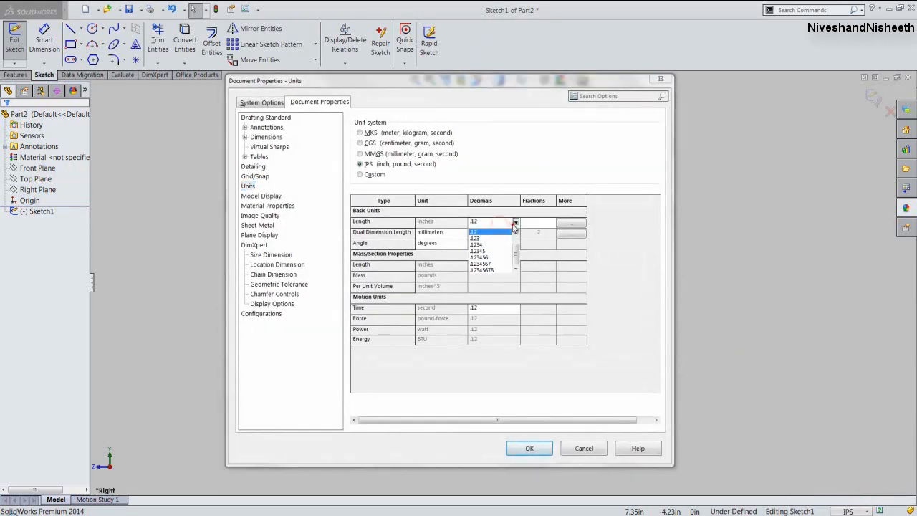
{"action": "left_click", "coordinate": [484, 251]}
{"action": "left_click", "coordinate": [531, 449]}
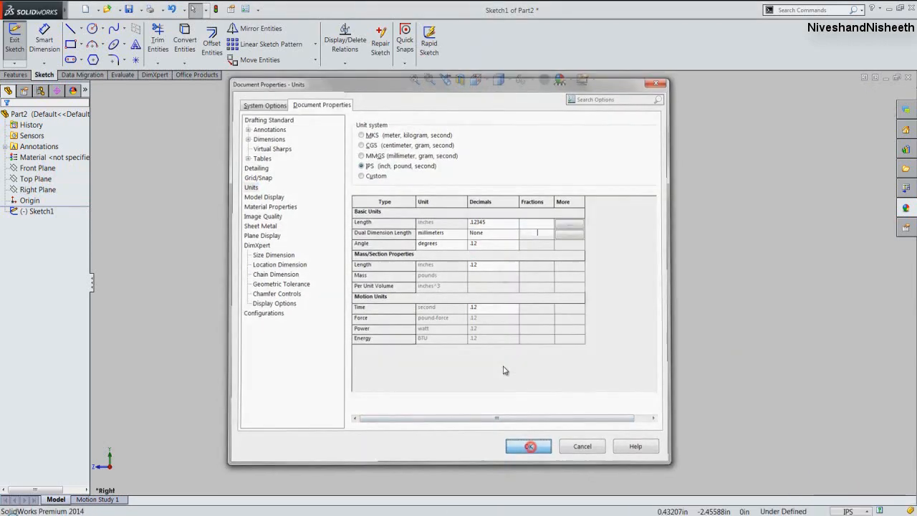
Sketch two concentric circles centred on the origin with diameters of 1.188 in and 0.689 in, and close the sketch.
{"action": "right_click", "coordinate": [350, 162]}
{"action": "left_click", "coordinate": [369, 222]}
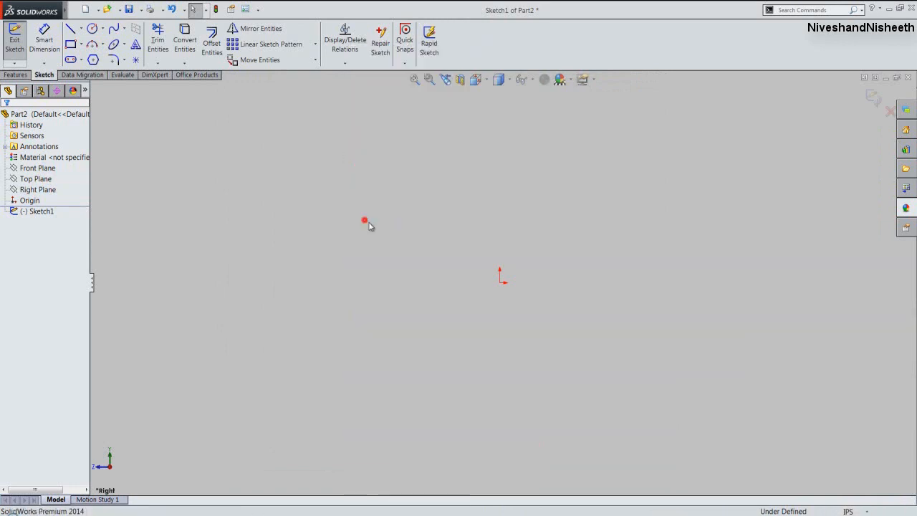
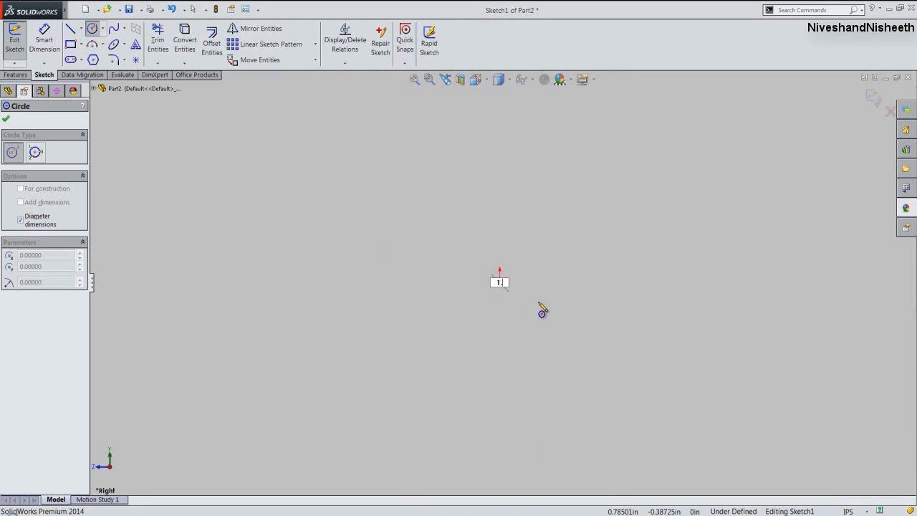
{"action": "key", "text": "Return"}
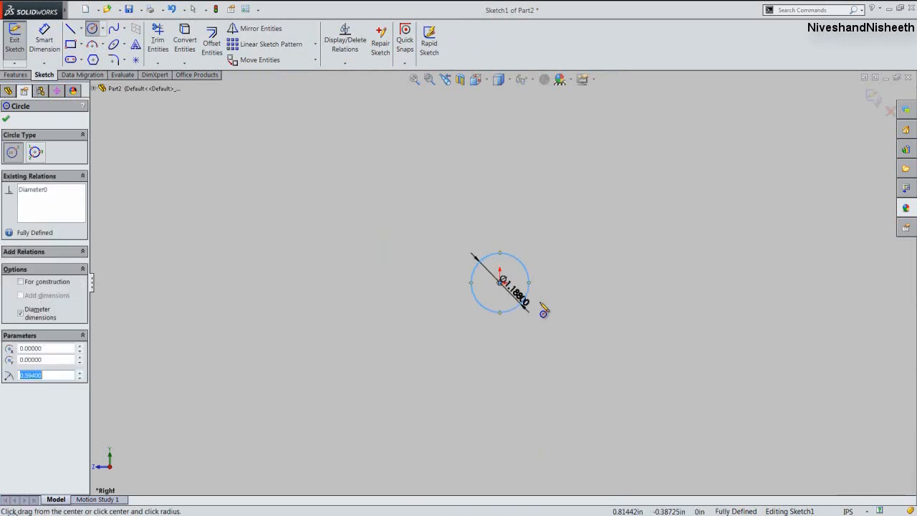
{"action": "scroll", "coordinate": [523, 316], "scroll_direction": "down", "scroll_amount": 2}
{"action": "scroll", "coordinate": [469, 269], "scroll_direction": "down", "scroll_amount": 3}
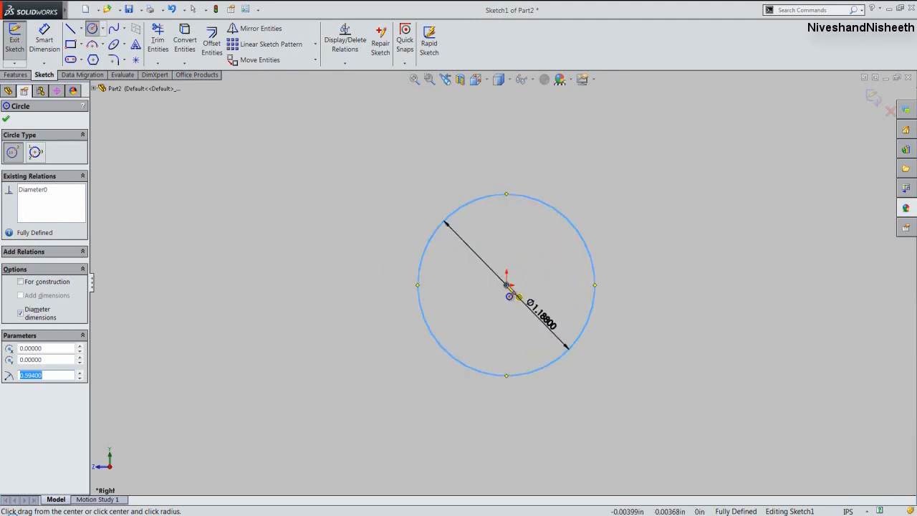
{"action": "left_click", "coordinate": [507, 286]}
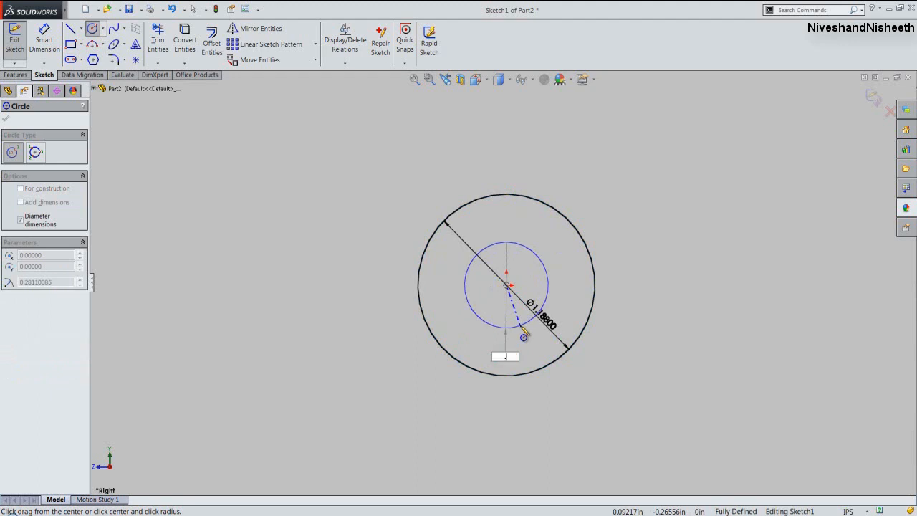
{"action": "type", "text": ".689"}
{"action": "key", "text": "Return"}
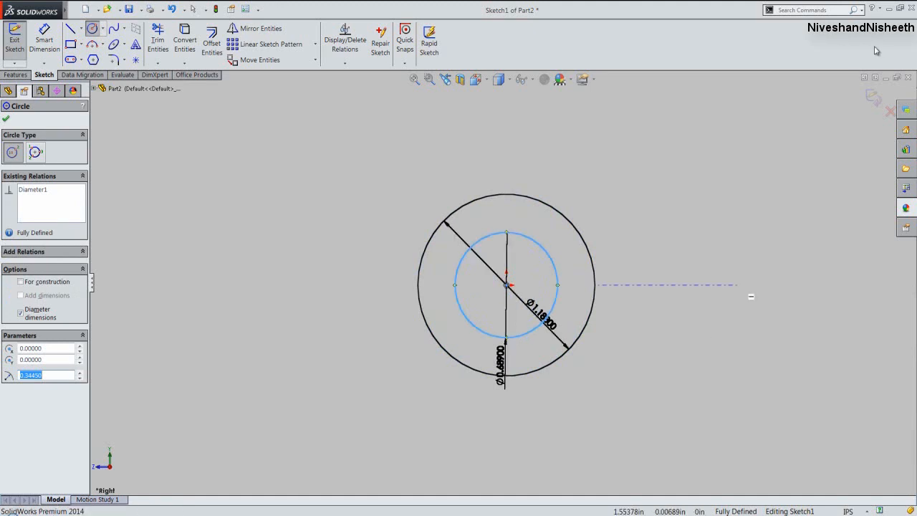
{"action": "left_click", "coordinate": [873, 99]}
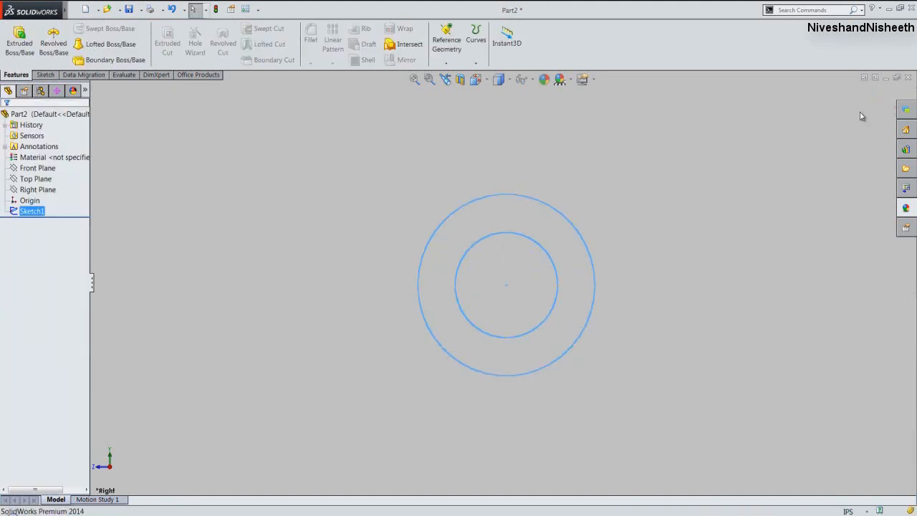
Start an extruded boss from the circle sketch in isometric view, using the ring region between the two circles.
{"action": "left_click", "coordinate": [493, 79]}
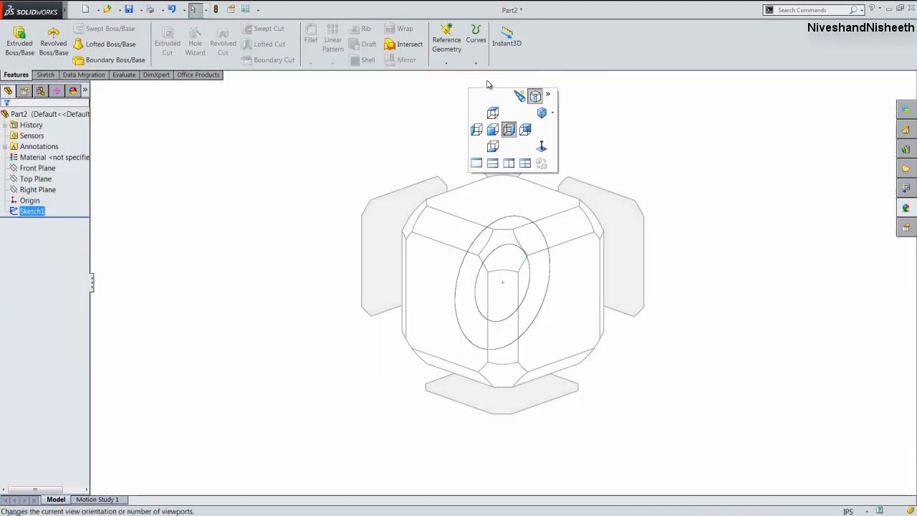
{"action": "left_click", "coordinate": [501, 249]}
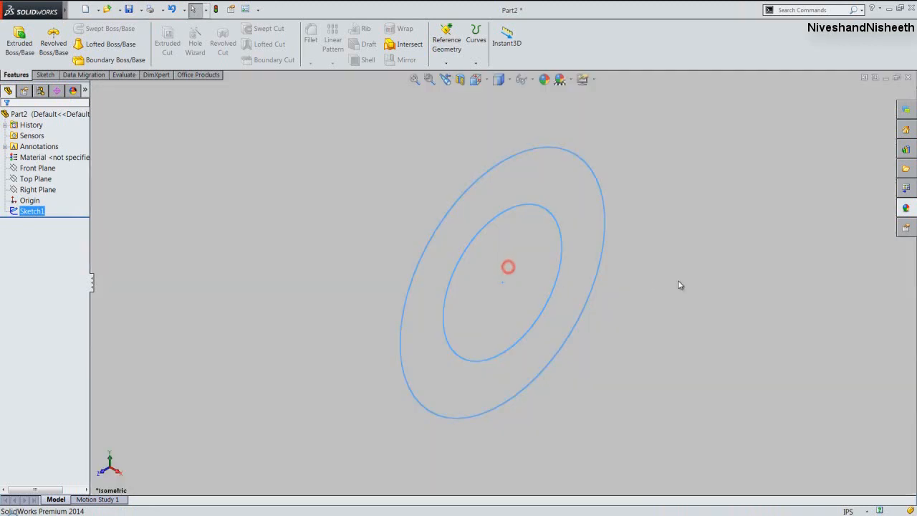
{"action": "left_click", "coordinate": [678, 282]}
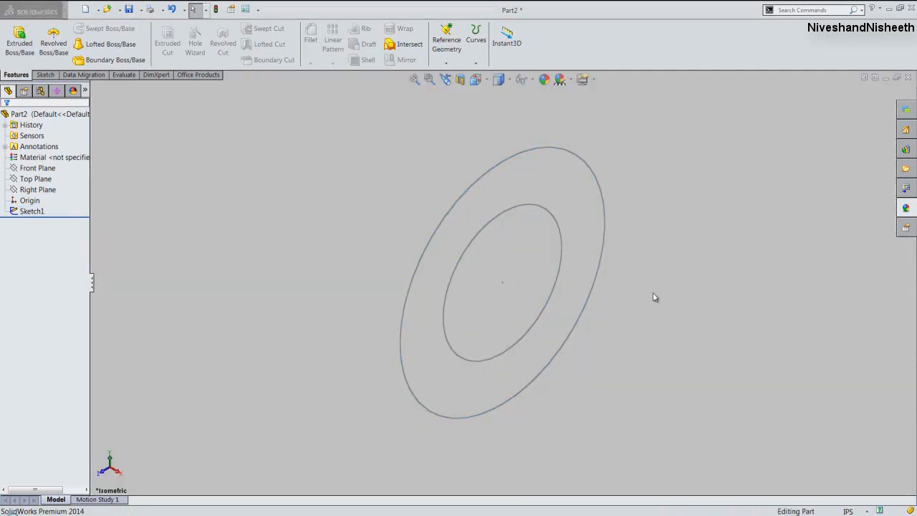
{"action": "left_click", "coordinate": [18, 49]}
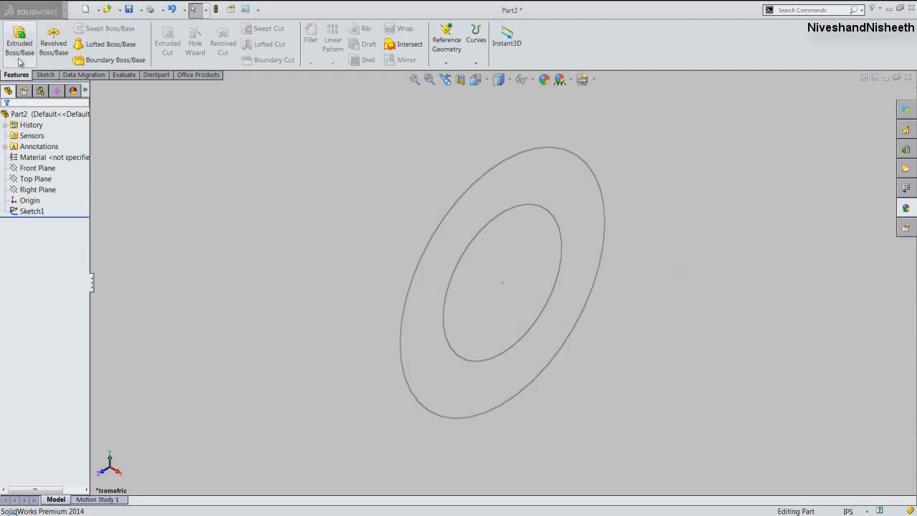
{"action": "left_click", "coordinate": [415, 276]}
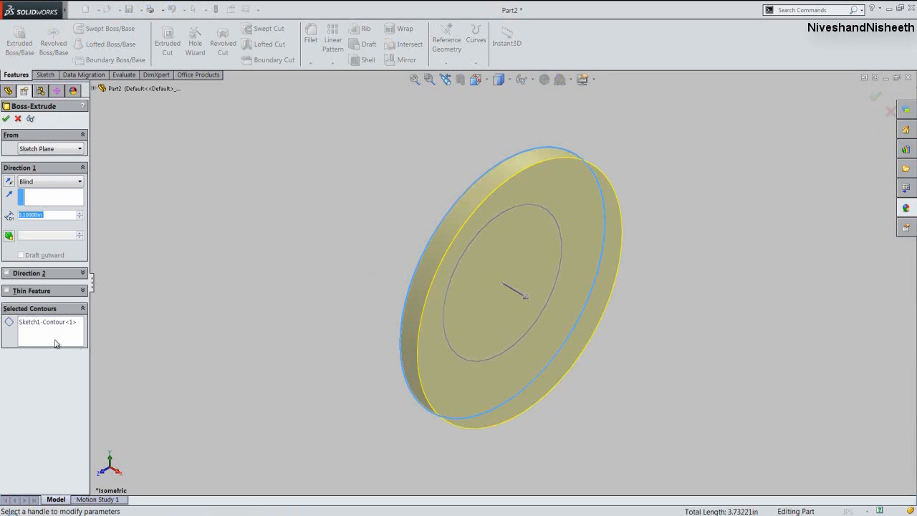
{"action": "left_click", "coordinate": [52, 332]}
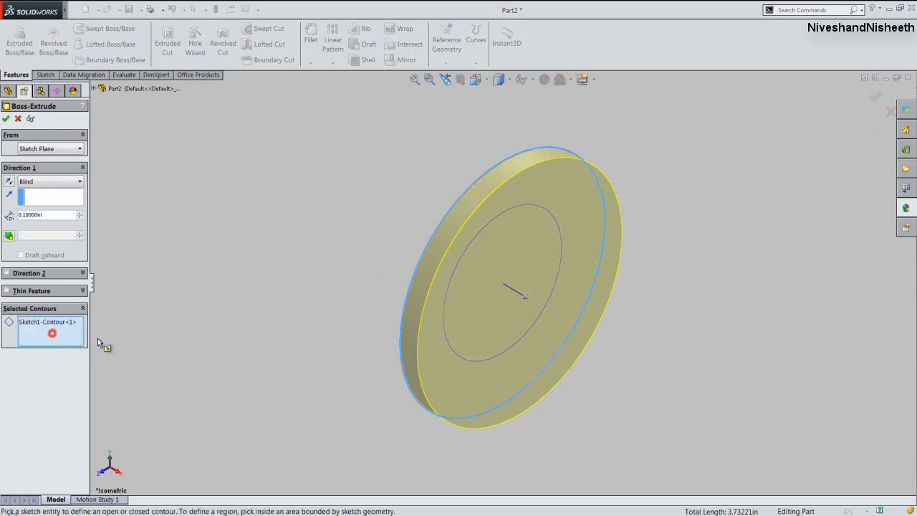
{"action": "left_click", "coordinate": [447, 316]}
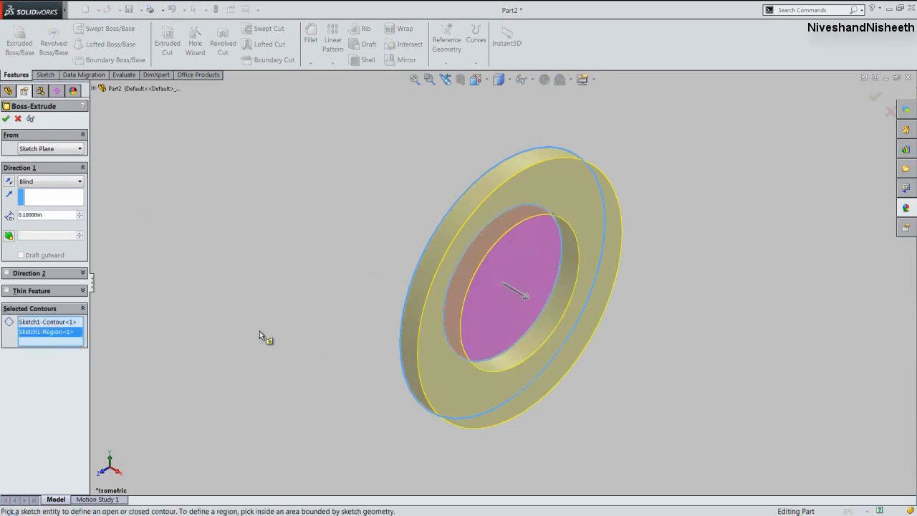
Extrude the ring 5/8 in in total with the Mid Plane end condition.
{"action": "left_click", "coordinate": [53, 215]}
{"action": "type", "text": "5/8"}
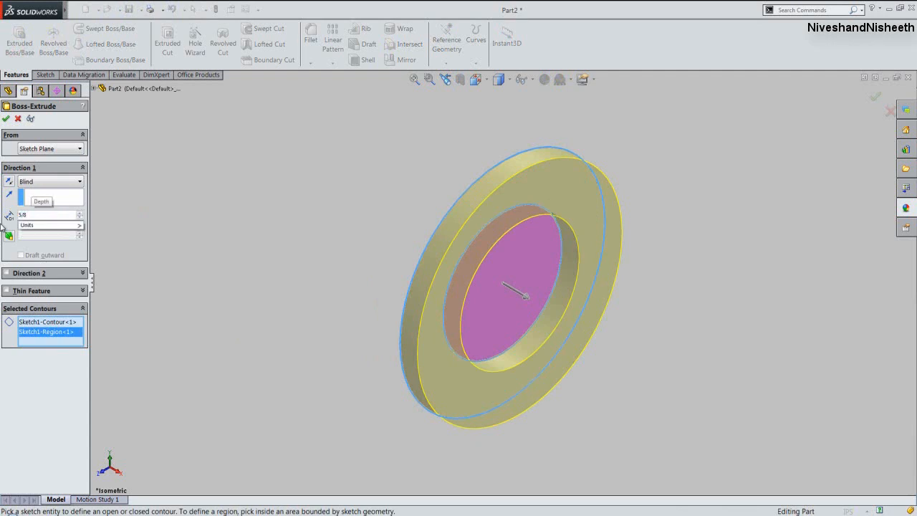
{"action": "left_click", "coordinate": [72, 178]}
{"action": "left_click", "coordinate": [67, 181]}
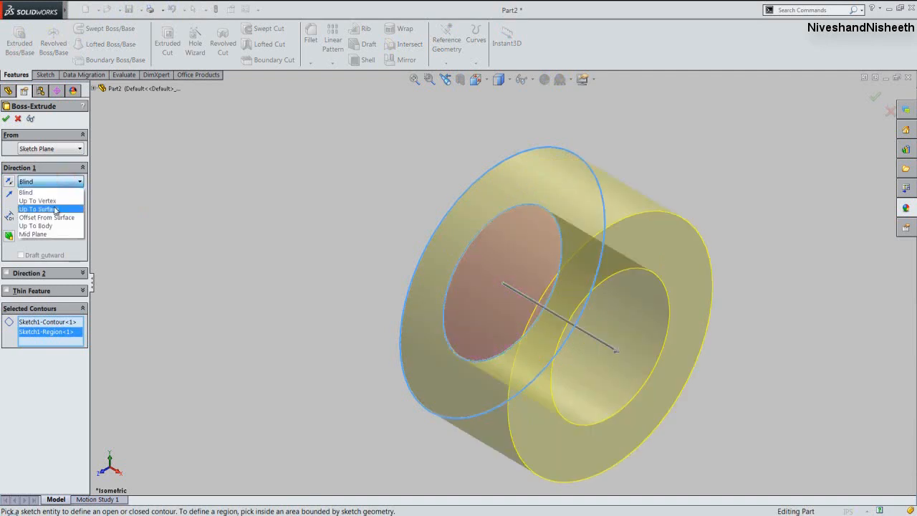
{"action": "left_click", "coordinate": [48, 233]}
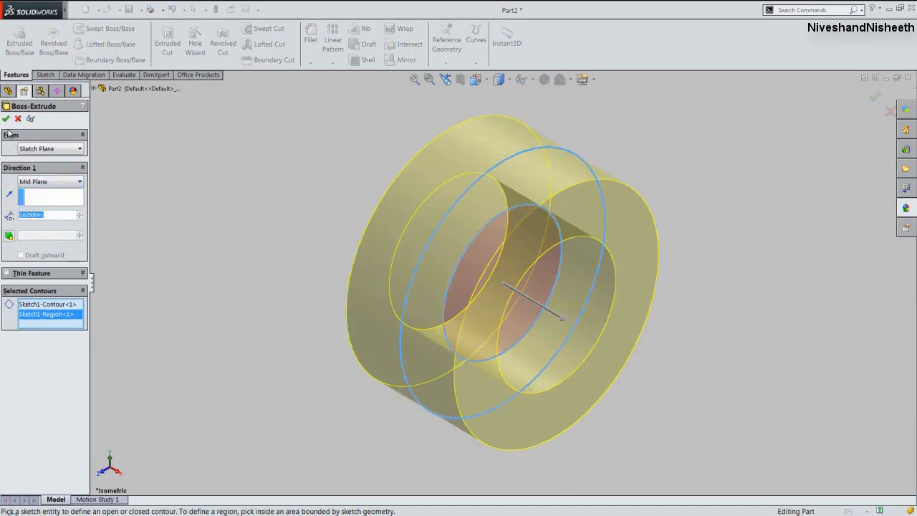
{"action": "left_click", "coordinate": [5, 118]}
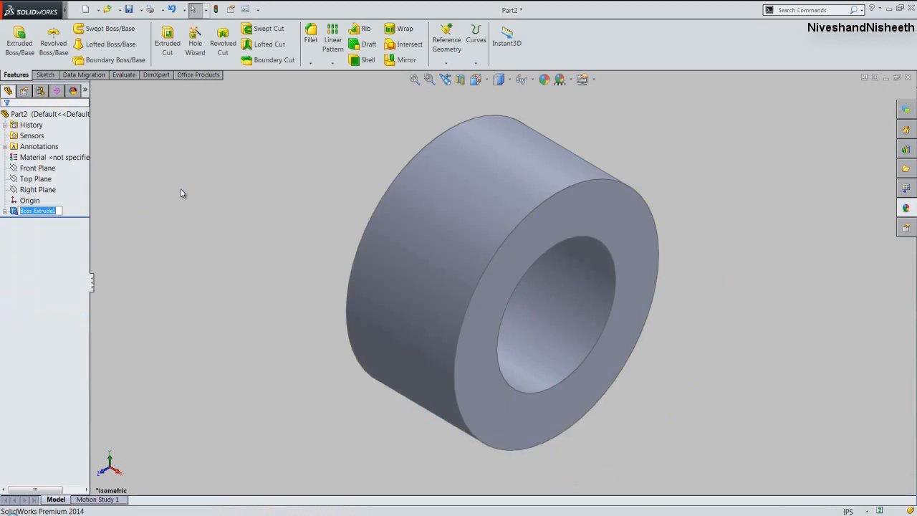
{"action": "left_click", "coordinate": [179, 190]}
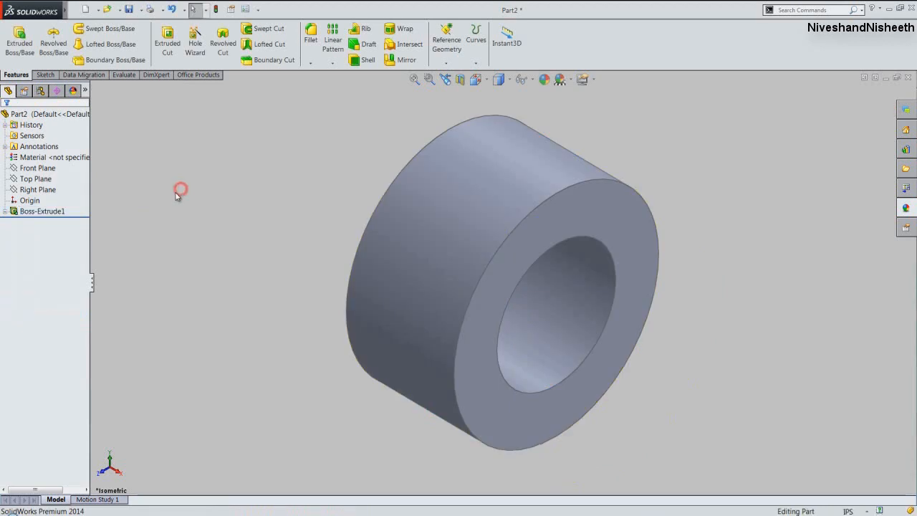
Apply the user-defined custom color appearance (RGB 231, 214, 173) to the whole ring part.
{"action": "left_click", "coordinate": [544, 78]}
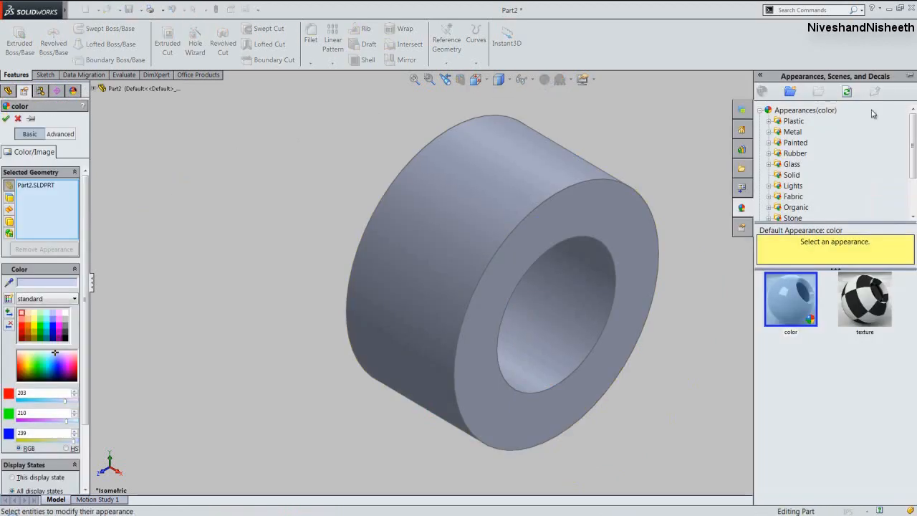
{"action": "left_click_drag", "start_coordinate": [913, 146], "coordinate": [913, 176]}
{"action": "left_click", "coordinate": [788, 185]}
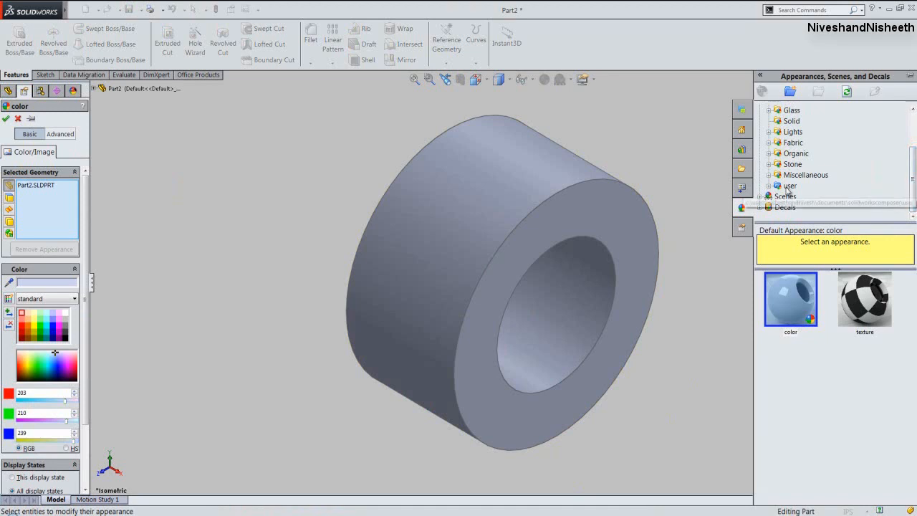
{"action": "left_click", "coordinate": [791, 300]}
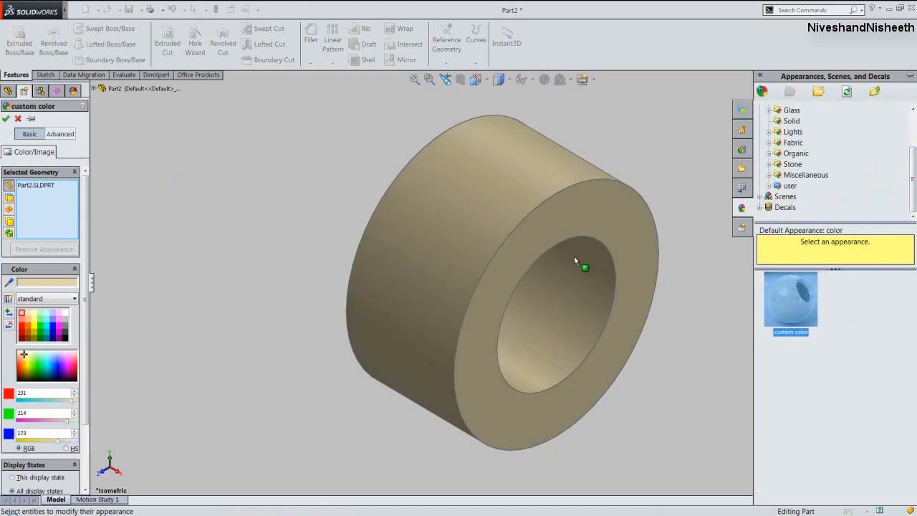
{"action": "left_click", "coordinate": [6, 119]}
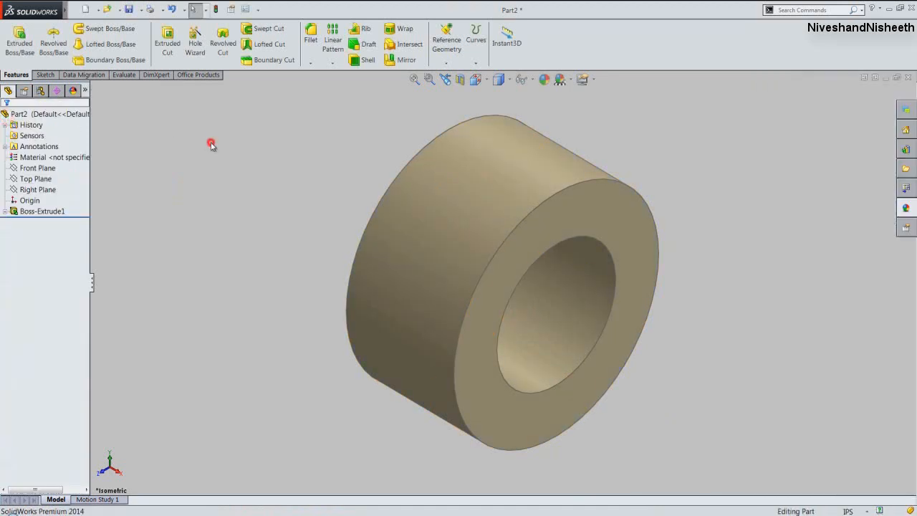
Save the ring part as Part4 in the Pipe Wrench folder.
{"action": "left_click", "coordinate": [128, 10]}
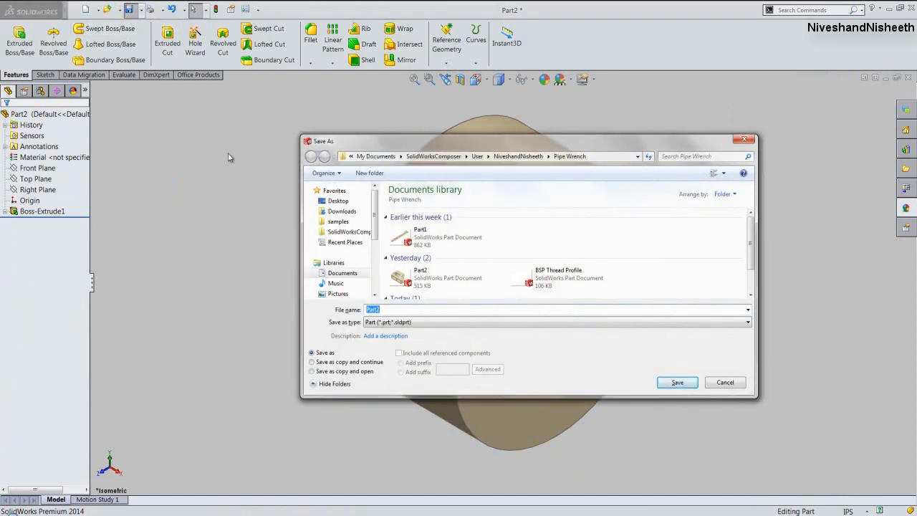
{"action": "key", "text": "BackSpace"}
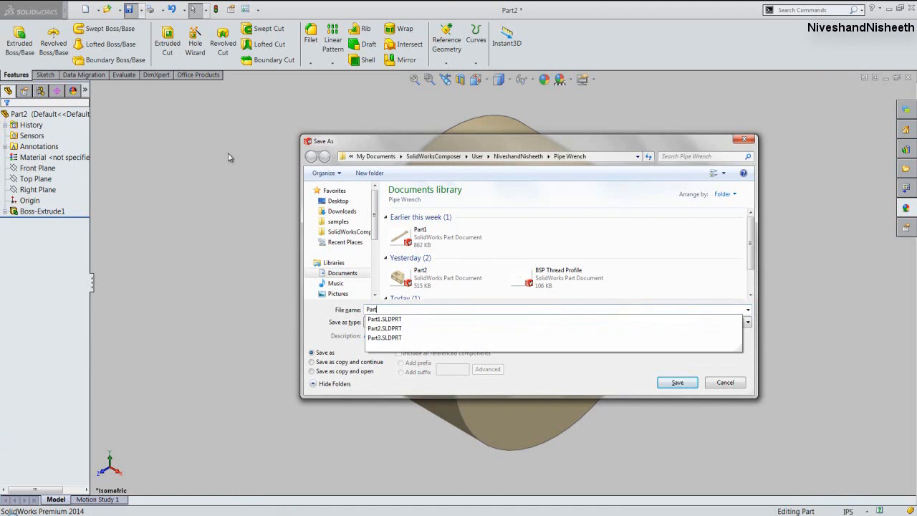
{"action": "type", "text": "4"}
{"action": "key", "text": "Return"}
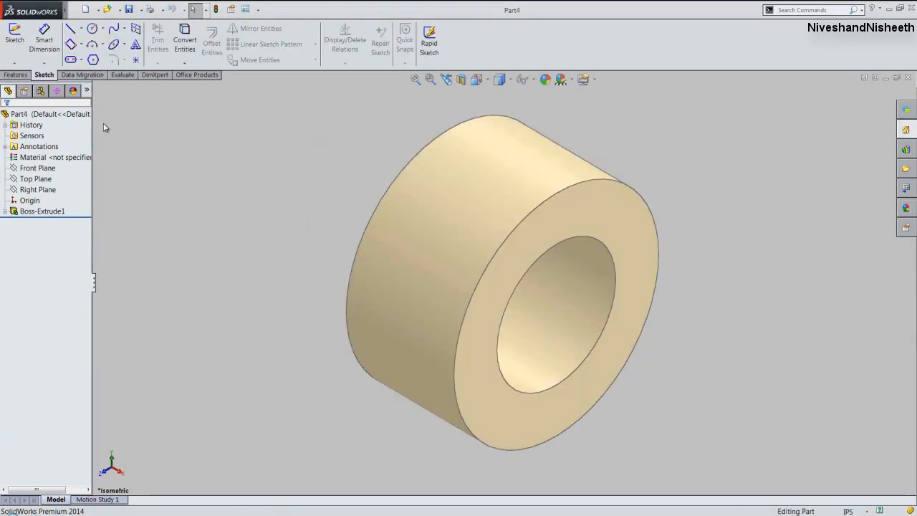
Start a sketch on the Front Plane, section the ring through that plane, and view it normal to the sketch.
{"action": "left_click", "coordinate": [37, 168]}
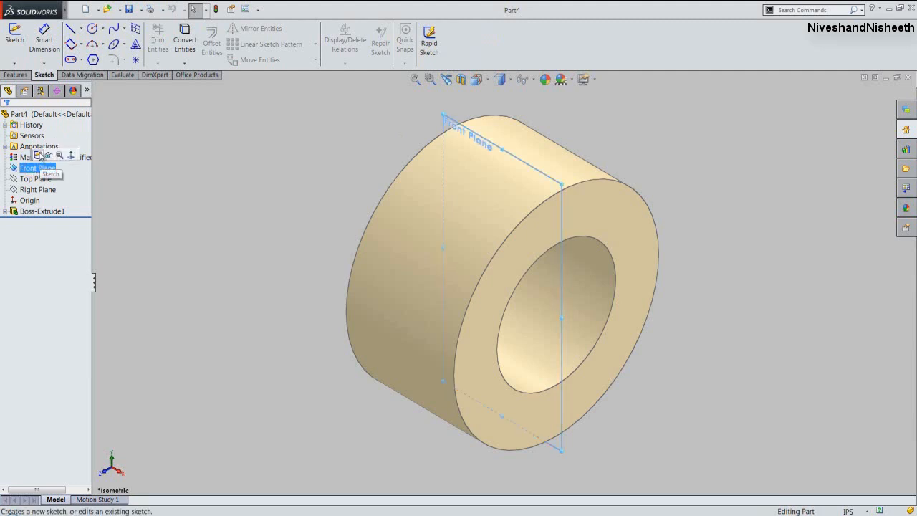
{"action": "left_click", "coordinate": [38, 155]}
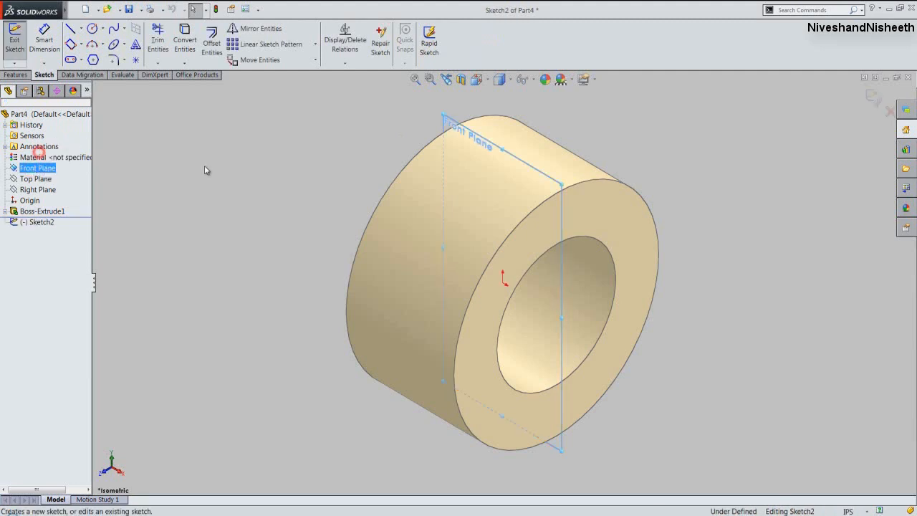
{"action": "left_click", "coordinate": [459, 79]}
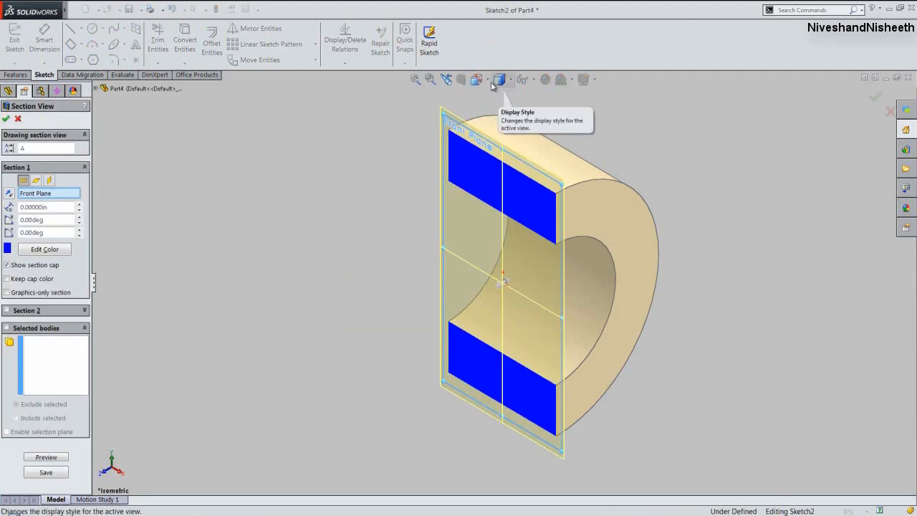
{"action": "left_click", "coordinate": [477, 78]}
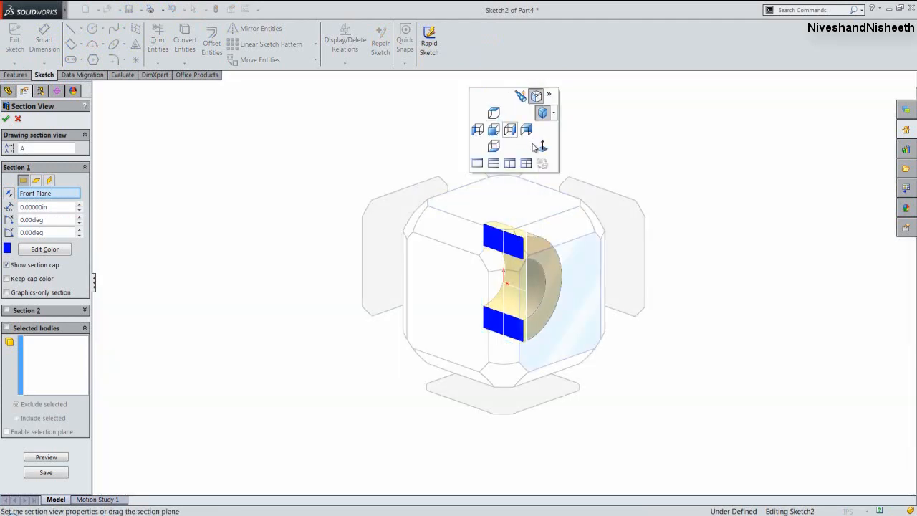
{"action": "left_click", "coordinate": [537, 147]}
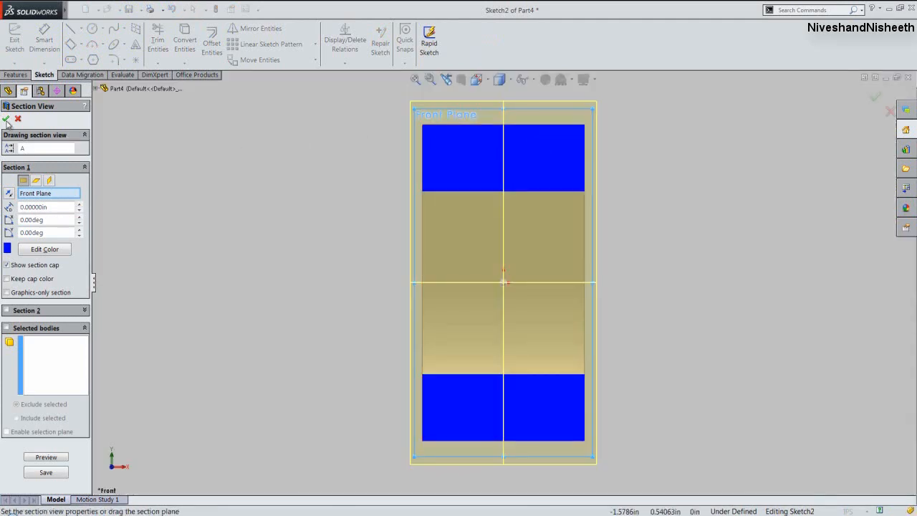
{"action": "left_click", "coordinate": [6, 120]}
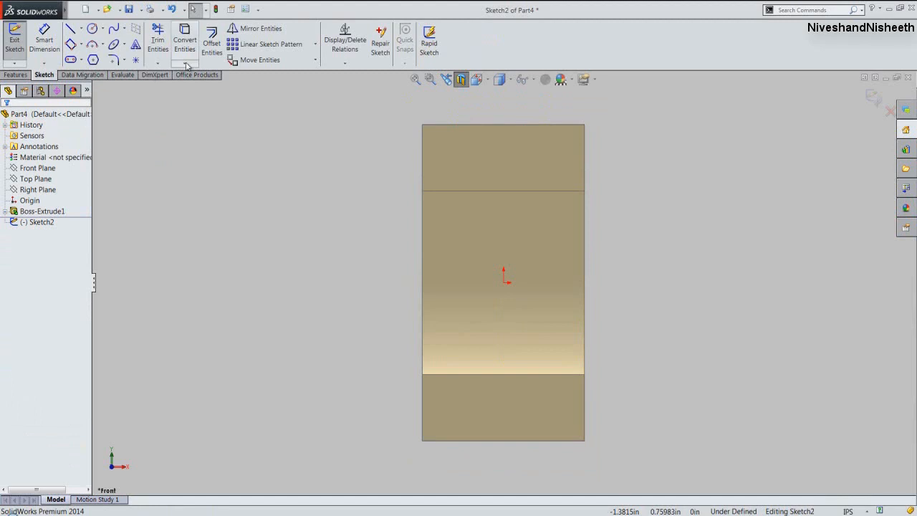
Create intersection curves of the whole part in the sketch and convert all of them to construction geometry.
{"action": "left_click", "coordinate": [185, 66]}
{"action": "left_click", "coordinate": [193, 87]}
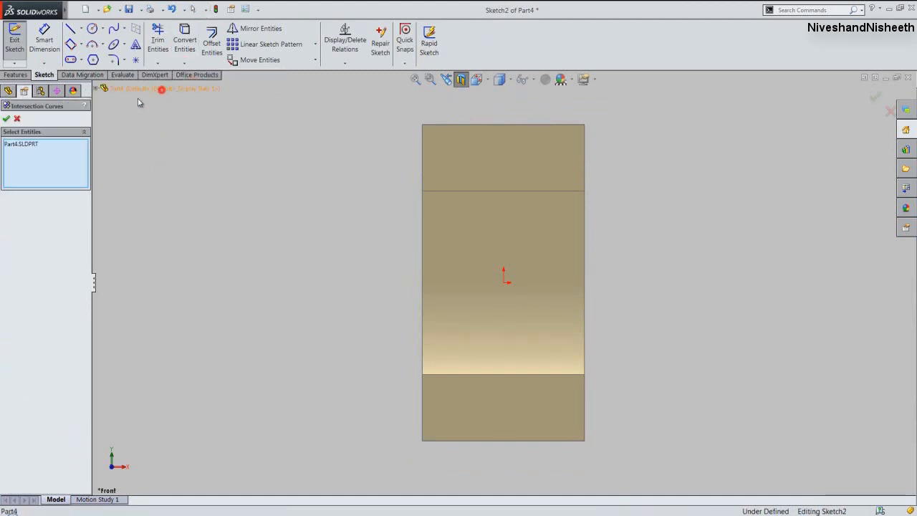
{"action": "left_click", "coordinate": [6, 119]}
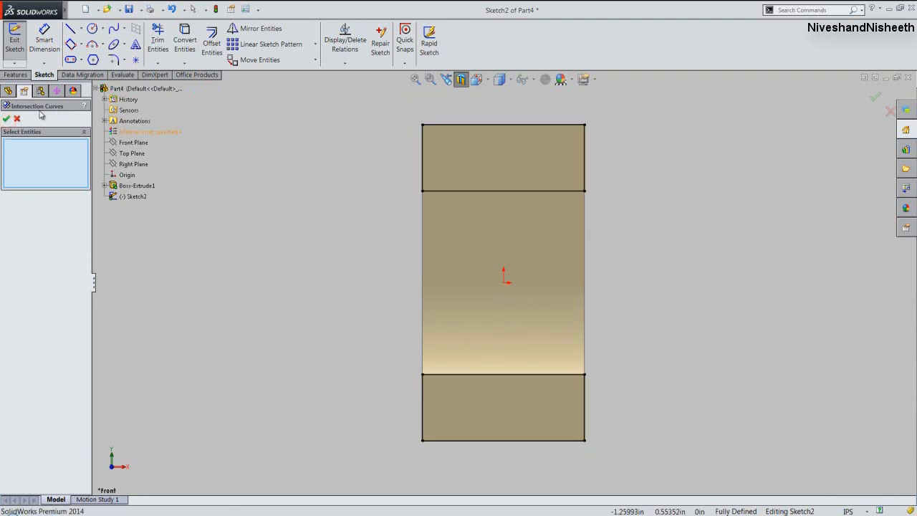
{"action": "left_click", "coordinate": [7, 119]}
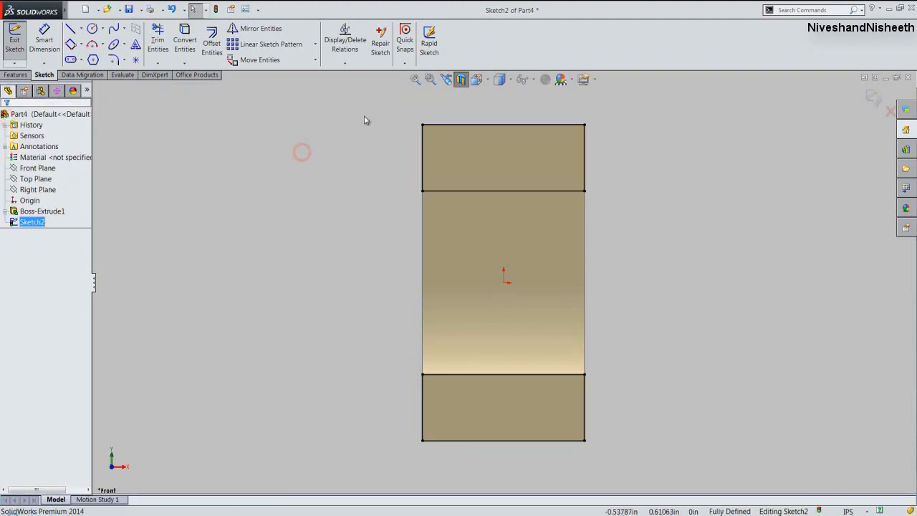
{"action": "mouse_move", "coordinate": [358, 100]}
{"action": "left_mouse_down"}
{"action": "mouse_move", "coordinate": [497, 164]}
{"action": "mouse_move", "coordinate": [649, 428]}
{"action": "mouse_move", "coordinate": [655, 466]}
{"action": "left_mouse_up"}
{"action": "right_click", "coordinate": [637, 155]}
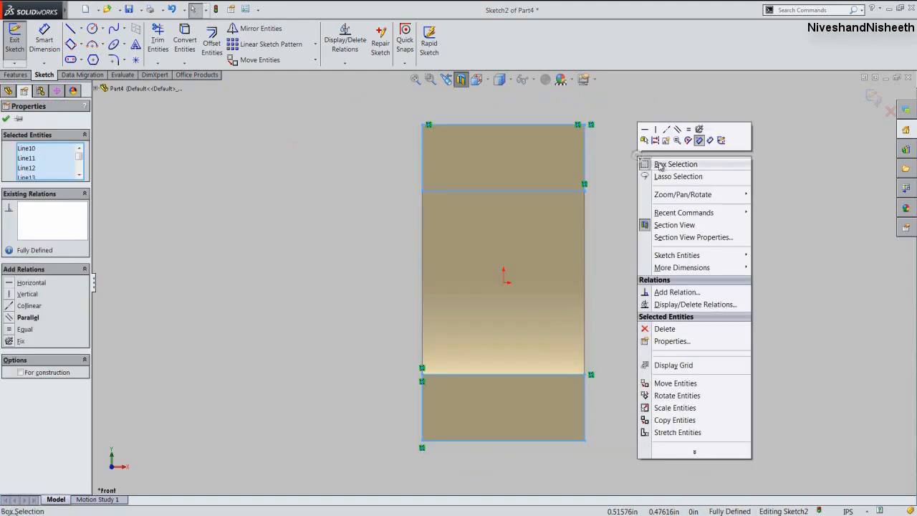
{"action": "left_click", "coordinate": [656, 140]}
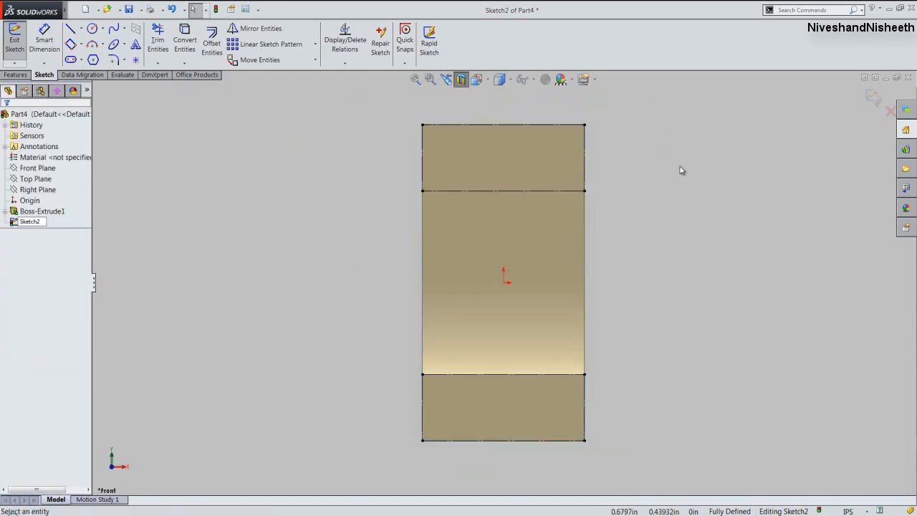
Sketch a horizontal centerline through the origin, spanning the ring's full width from one side face to the other.
{"action": "right_click", "coordinate": [680, 167]}
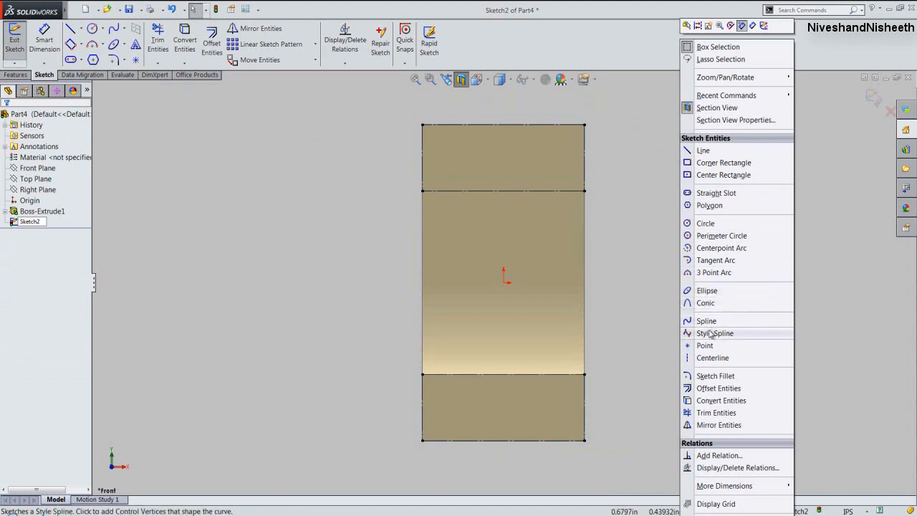
{"action": "left_click", "coordinate": [711, 358]}
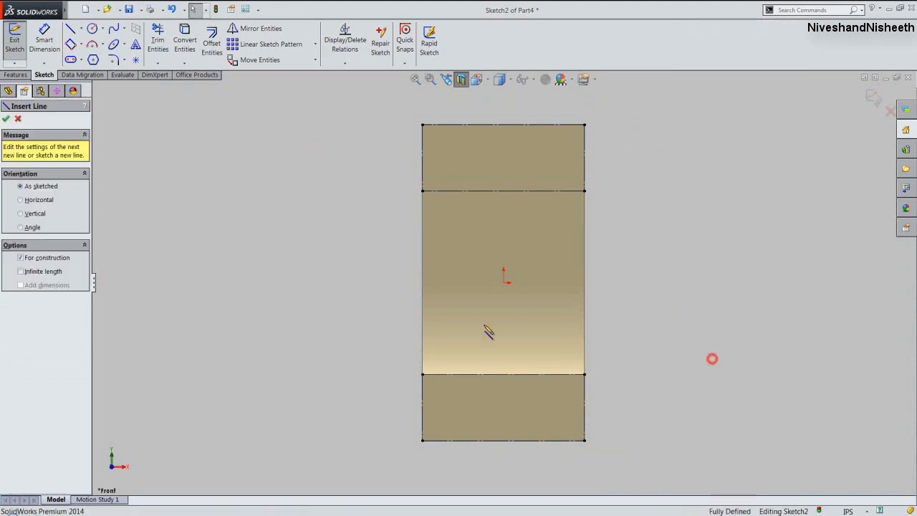
{"action": "left_click", "coordinate": [422, 283]}
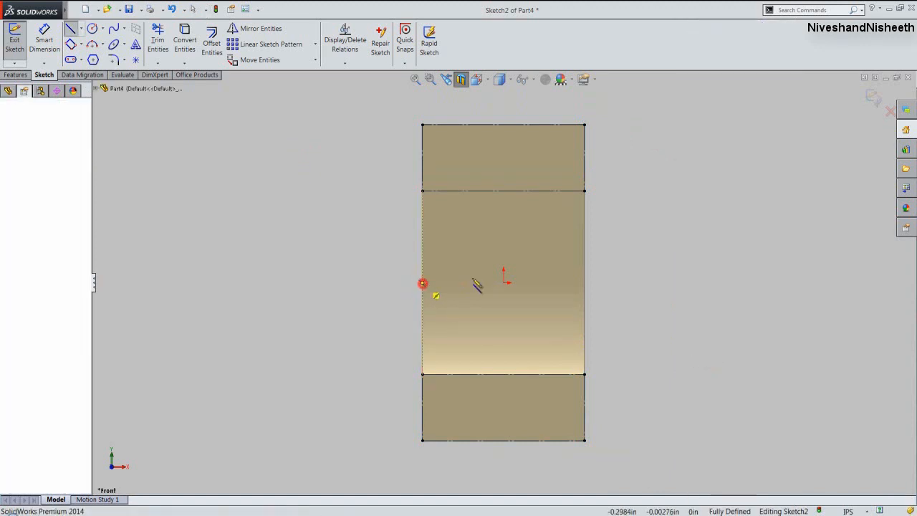
{"action": "left_click", "coordinate": [593, 292]}
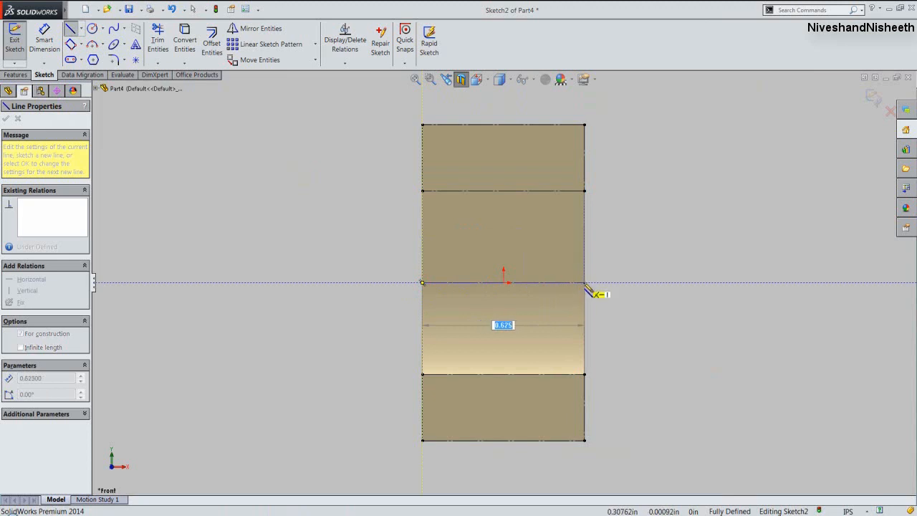
{"action": "right_click", "coordinate": [627, 215]}
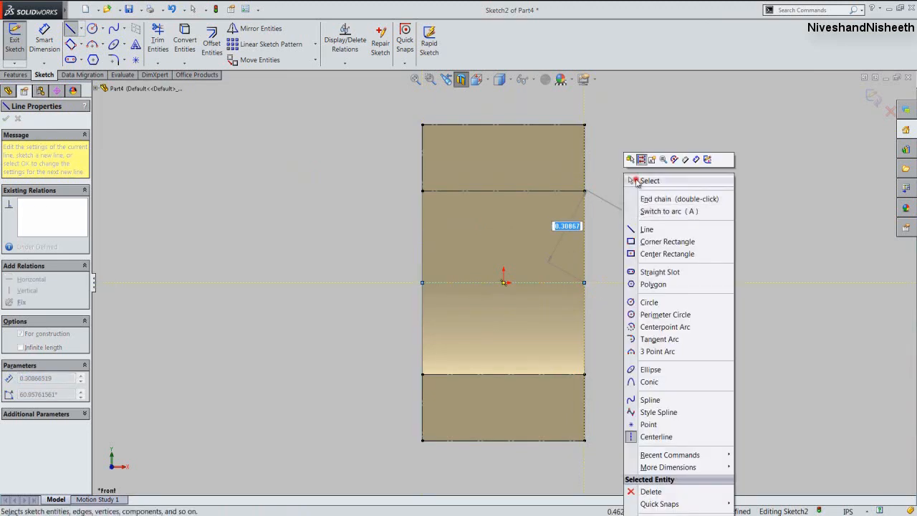
{"action": "left_click", "coordinate": [636, 181]}
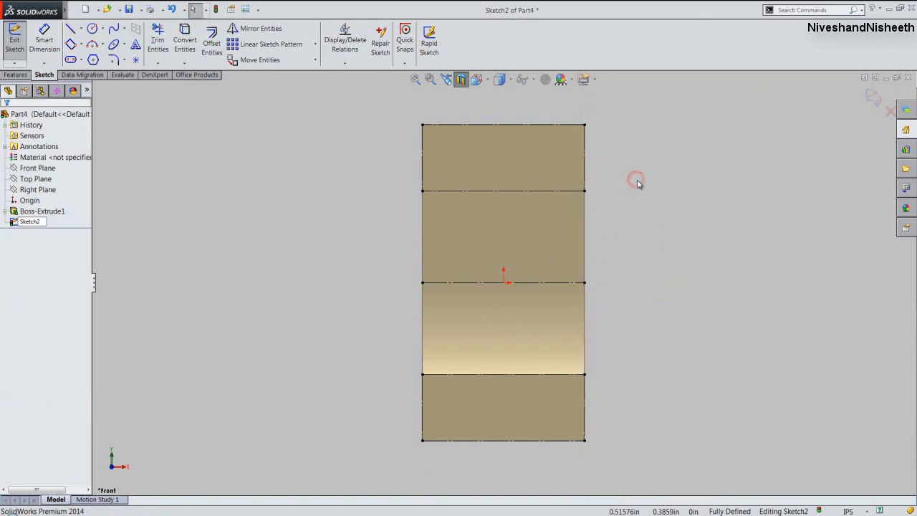
Open the BSP Thread Profile part from the Pipe Wrench folder and edit its Sketch1.
{"action": "left_click", "coordinate": [106, 10]}
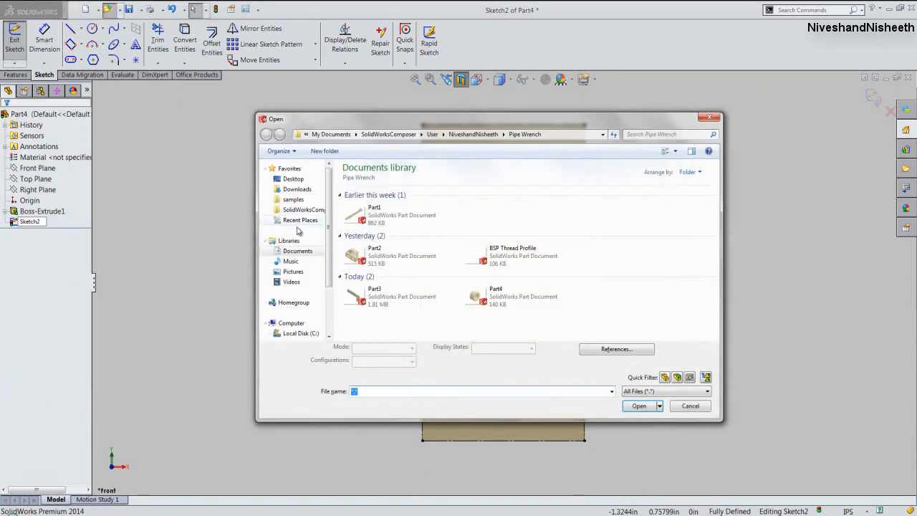
{"action": "double_click", "coordinate": [484, 261]}
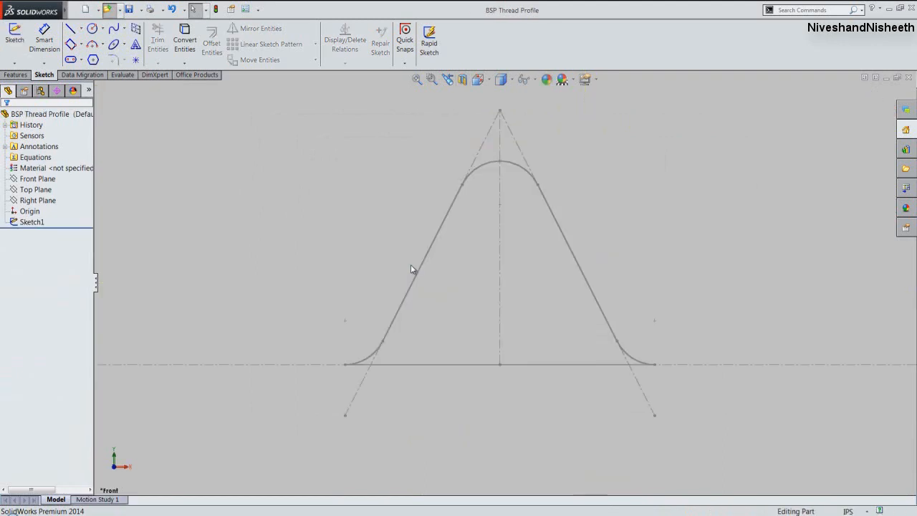
{"action": "left_click", "coordinate": [374, 268]}
{"action": "left_click", "coordinate": [32, 221]}
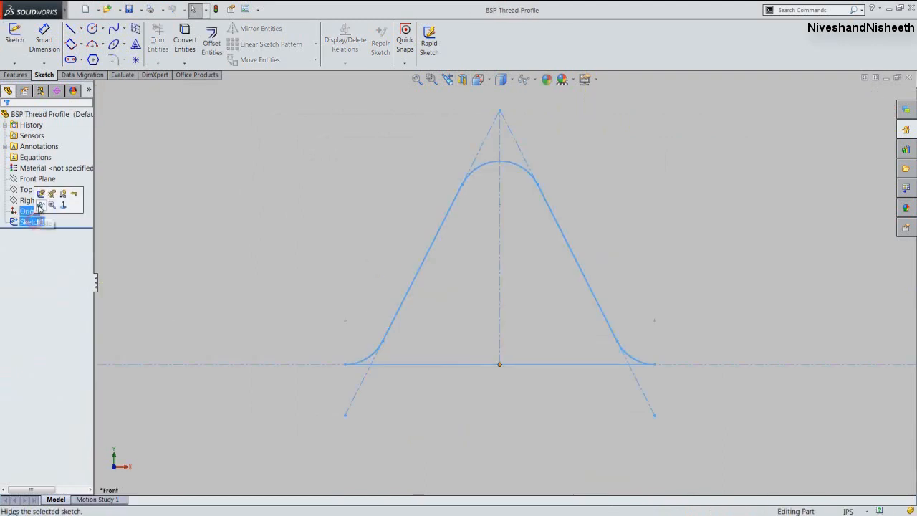
{"action": "left_click", "coordinate": [40, 193]}
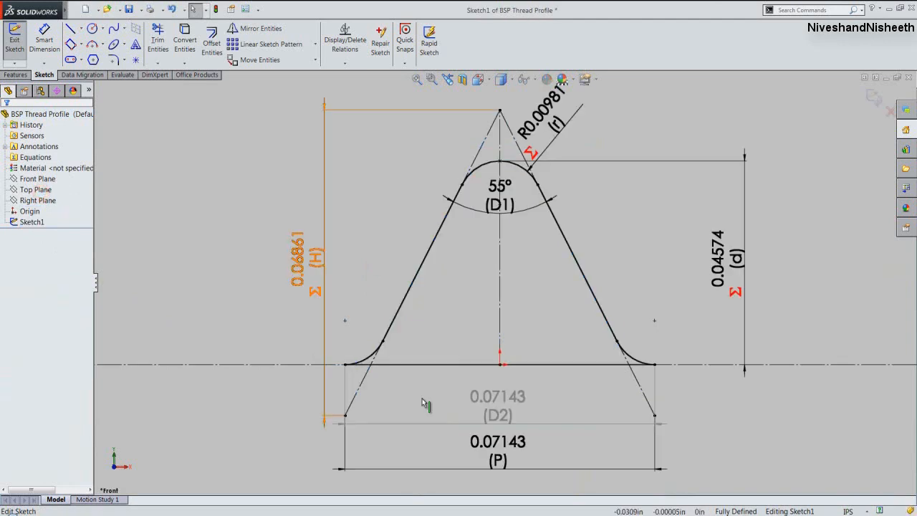
Set the thread profile's pitch dimension P to 0.205 in and fit the sketch in view.
{"action": "double_click", "coordinate": [494, 441]}
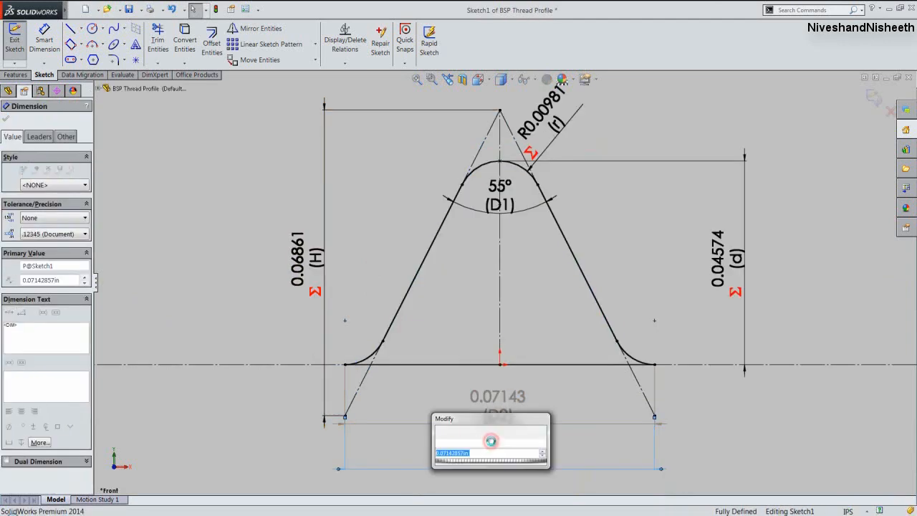
{"action": "type", "text": ".205"}
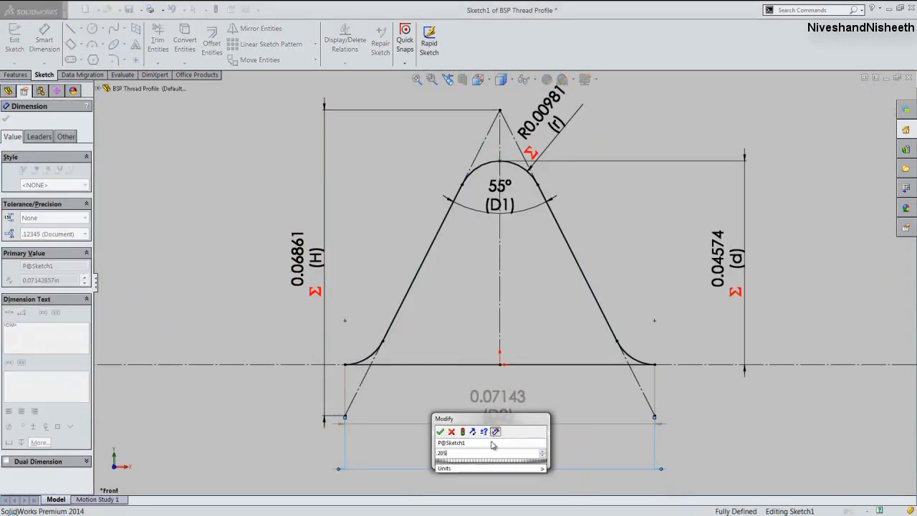
{"action": "key", "text": "Return"}
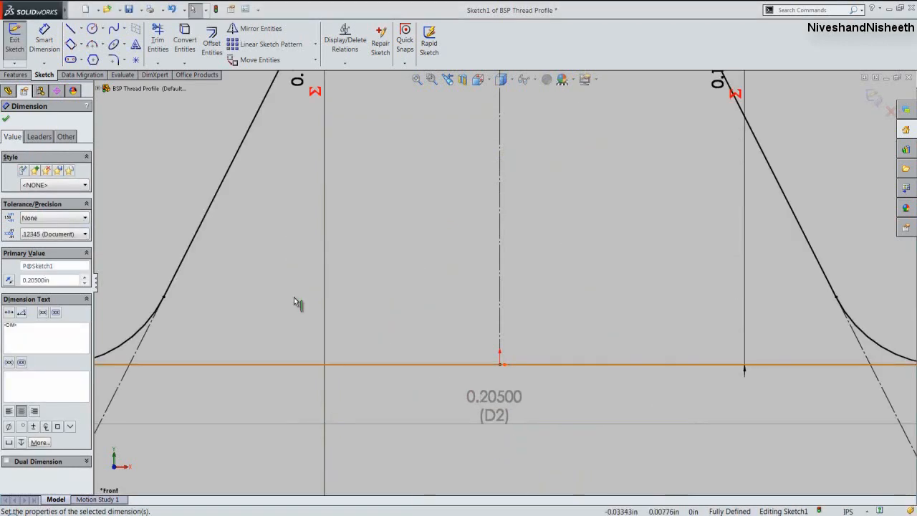
{"action": "left_click", "coordinate": [5, 118]}
{"action": "key", "text": "f"}
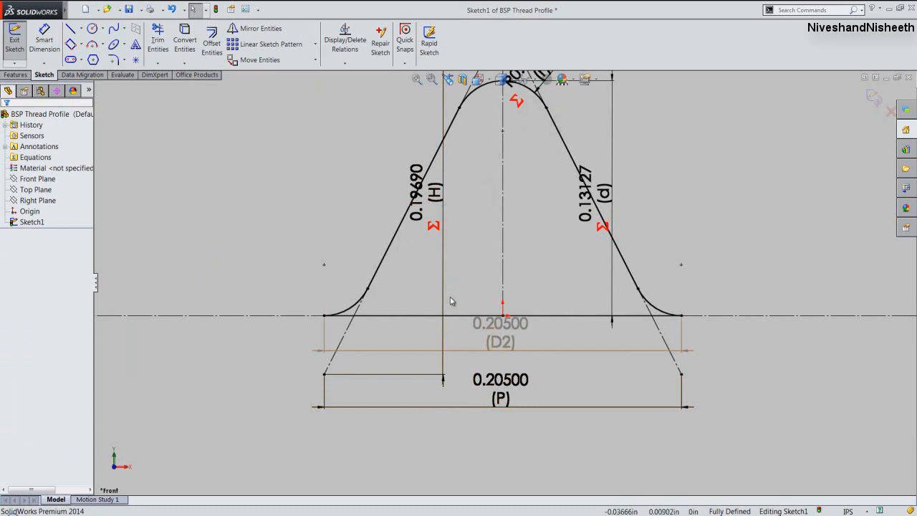
Copy the closed thread profile: the three arcs, both flank lines and the base line.
{"action": "scroll", "coordinate": [466, 272], "scroll_direction": "up", "scroll_amount": 1}
{"action": "left_click", "coordinate": [377, 311]}
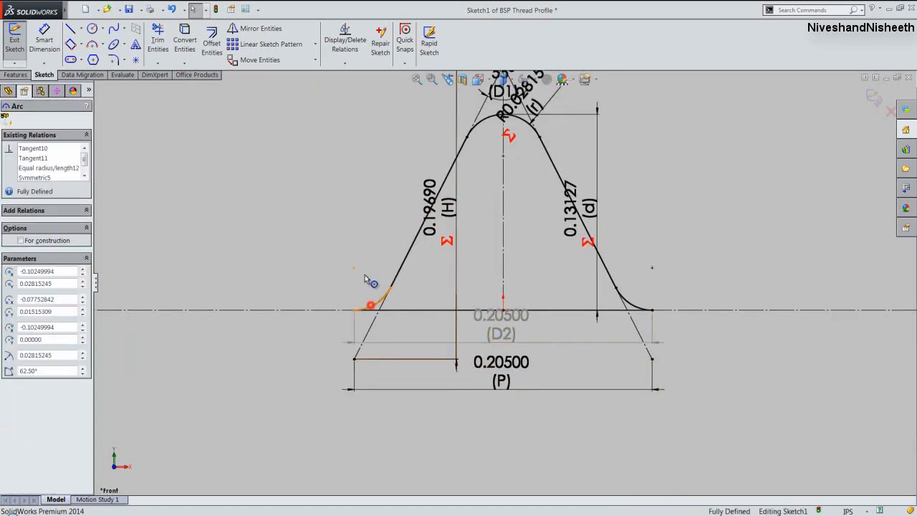
{"action": "left_click", "coordinate": [403, 262], "text": "ctrl"}
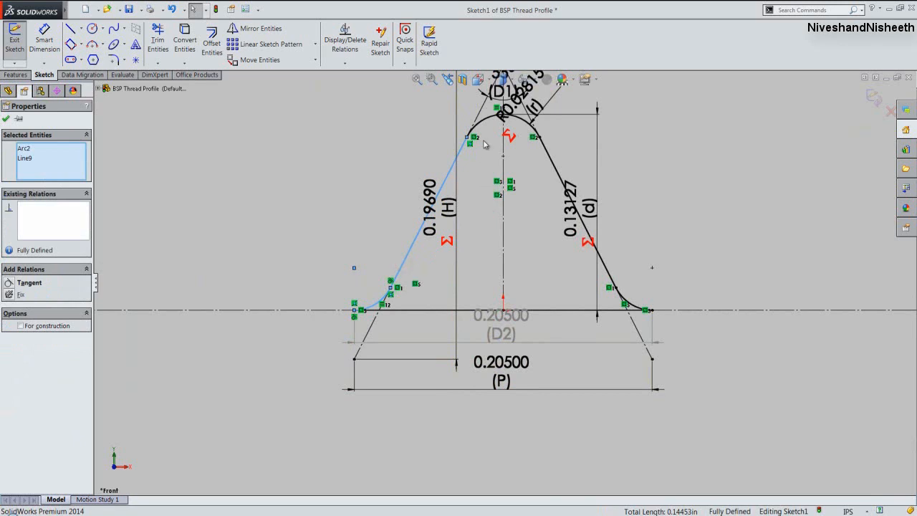
{"action": "left_click", "coordinate": [490, 118], "text": "ctrl"}
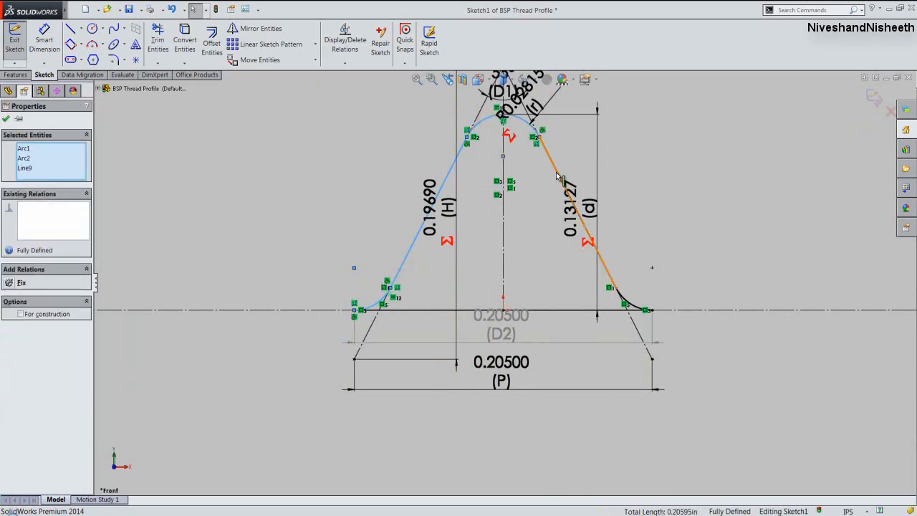
{"action": "left_click", "coordinate": [558, 178], "text": "ctrl"}
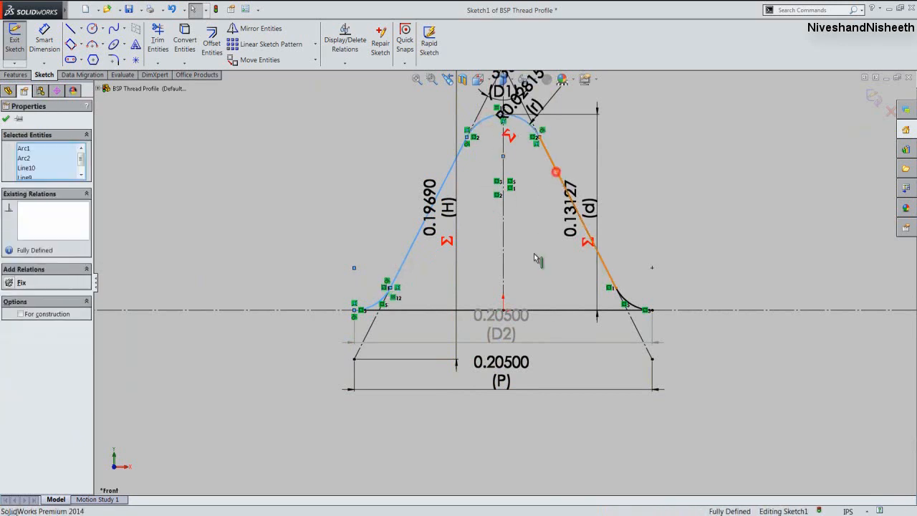
{"action": "left_click", "coordinate": [635, 306], "text": "ctrl"}
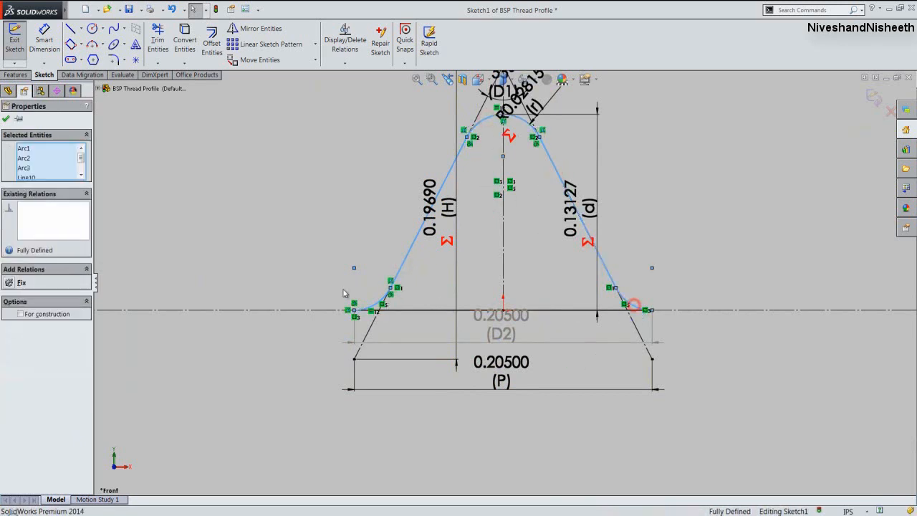
{"action": "left_click", "coordinate": [436, 310], "text": "ctrl"}
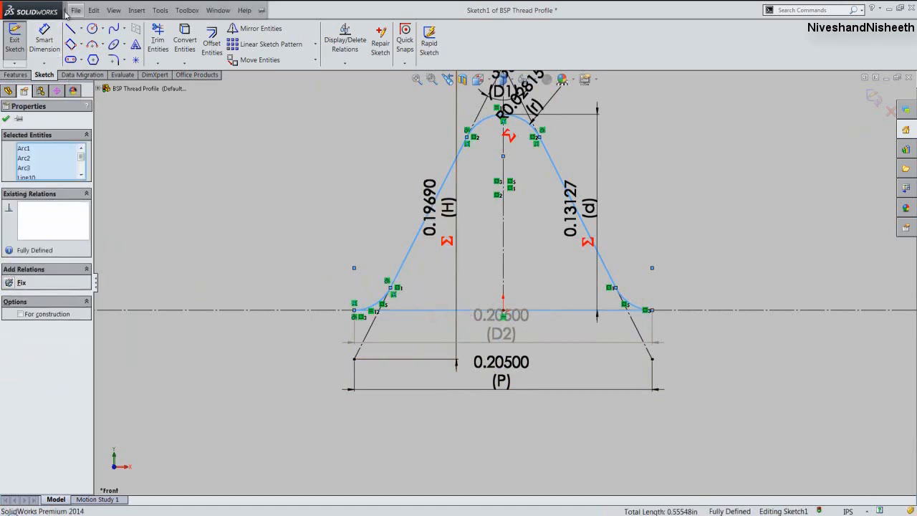
{"action": "left_click", "coordinate": [94, 10]}
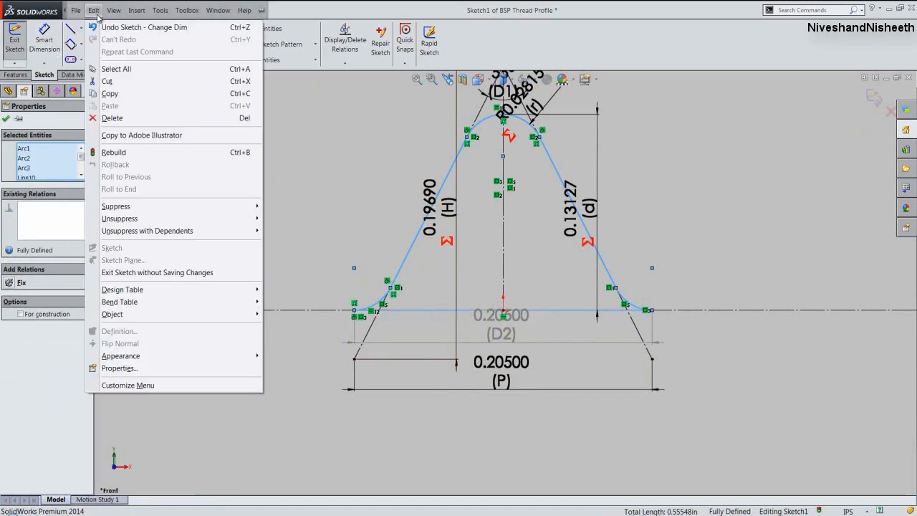
{"action": "left_click", "coordinate": [109, 93]}
Switch back to Sketch2 of Part4 and paste the copied thread profile into it.
{"action": "left_click", "coordinate": [218, 10]}
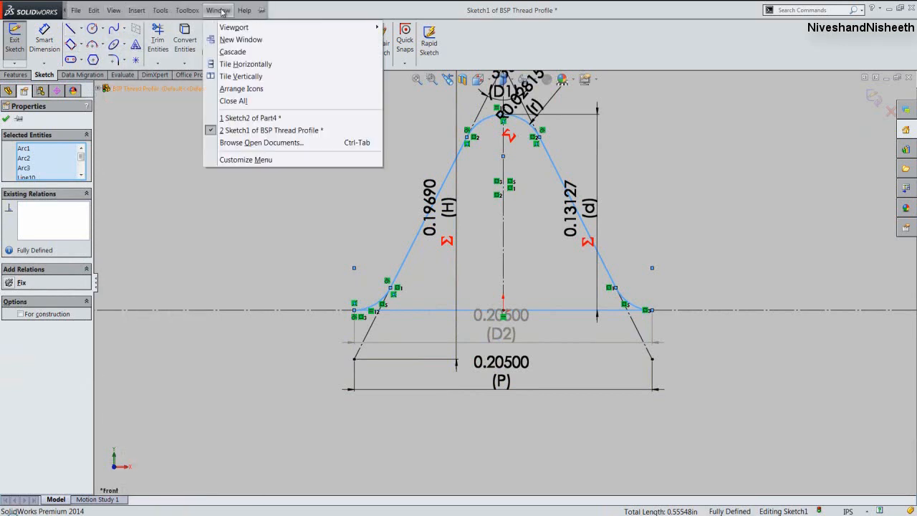
{"action": "left_click", "coordinate": [243, 117]}
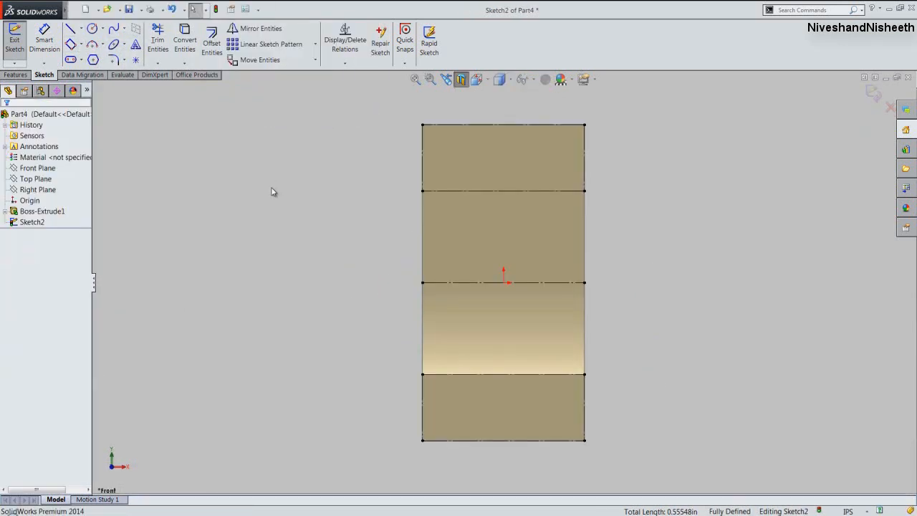
{"action": "left_click", "coordinate": [94, 10]}
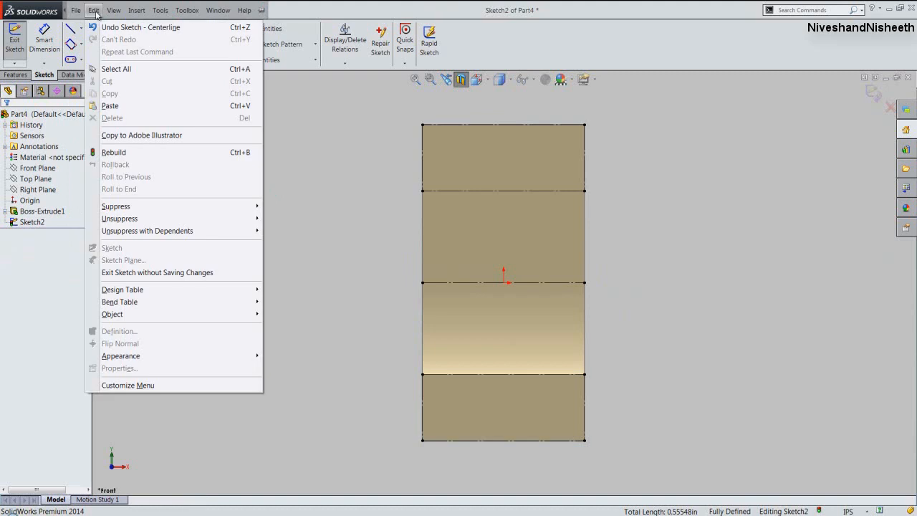
{"action": "left_click", "coordinate": [109, 105]}
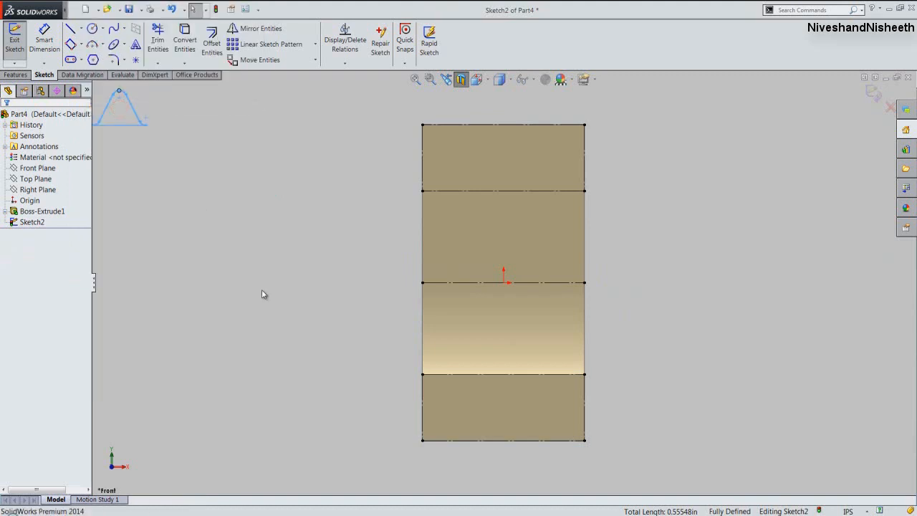
{"action": "key", "text": "z"}
{"action": "scroll", "coordinate": [147, 127], "scroll_direction": "down", "scroll_amount": 1}
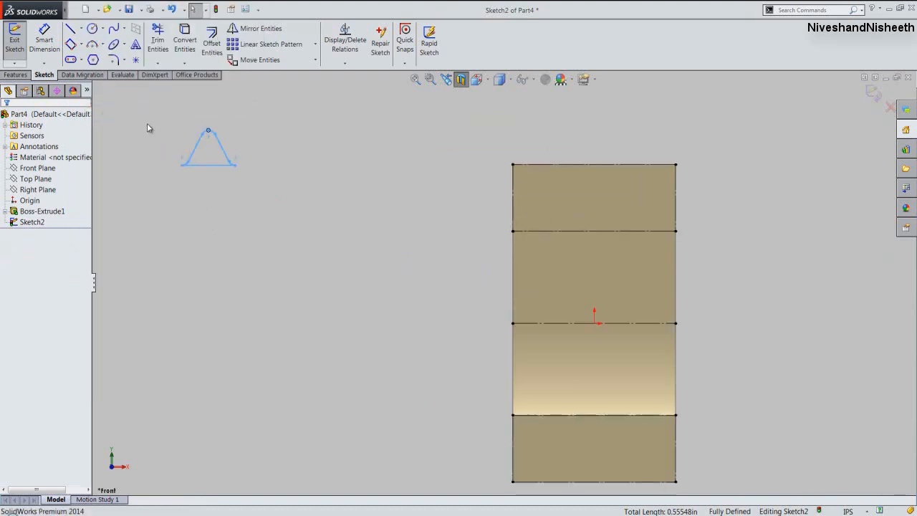
{"action": "left_click", "coordinate": [164, 156]}
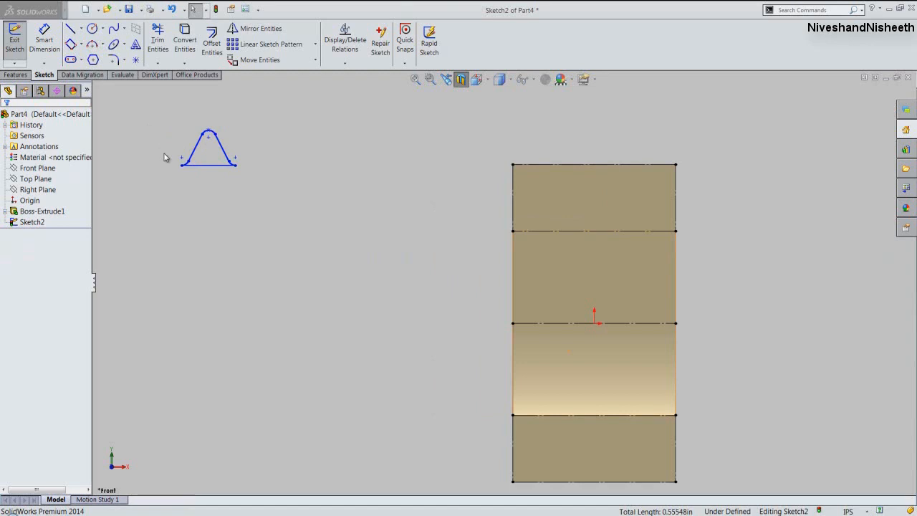
Move the pasted thread profile by its base line's right endpoint onto the upper bore corner at the ring's left side face.
{"action": "left_click", "coordinate": [250, 60]}
{"action": "left_click_drag", "start_coordinate": [181, 124], "coordinate": [259, 134]}
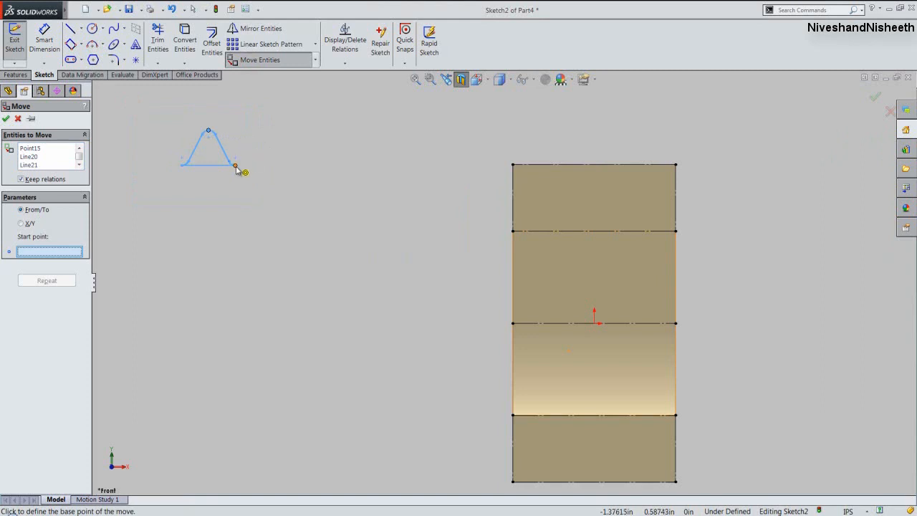
{"action": "left_click", "coordinate": [236, 167]}
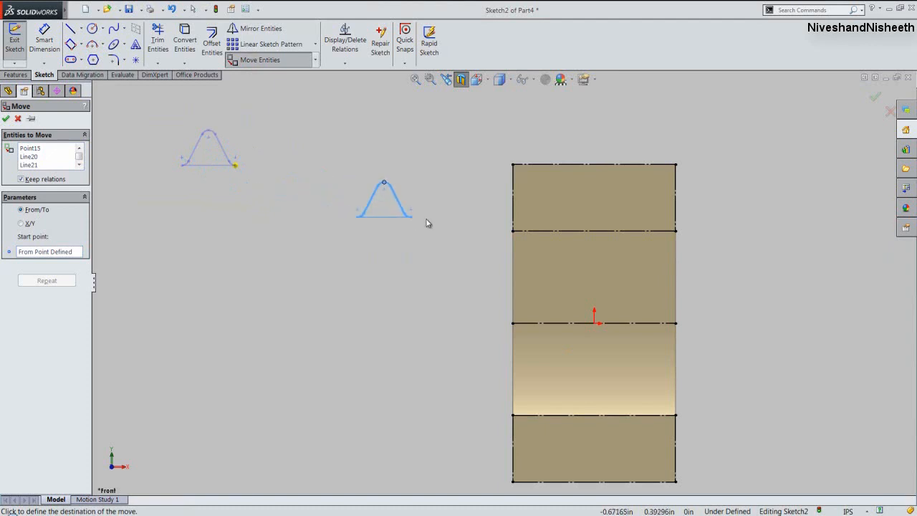
{"action": "middle_click_drag", "start_coordinate": [415, 225], "coordinate": [446, 244]}
{"action": "scroll", "coordinate": [516, 242], "scroll_direction": "down", "scroll_amount": 5}
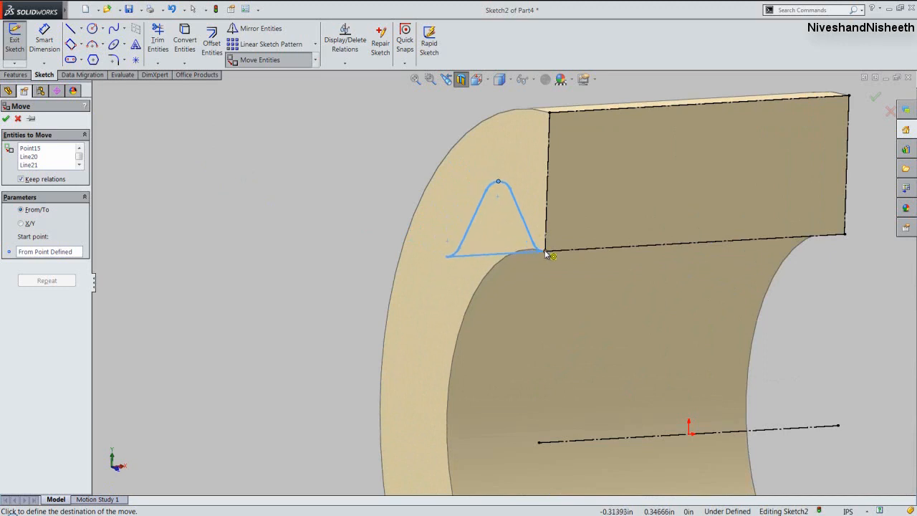
{"action": "left_click", "coordinate": [544, 250]}
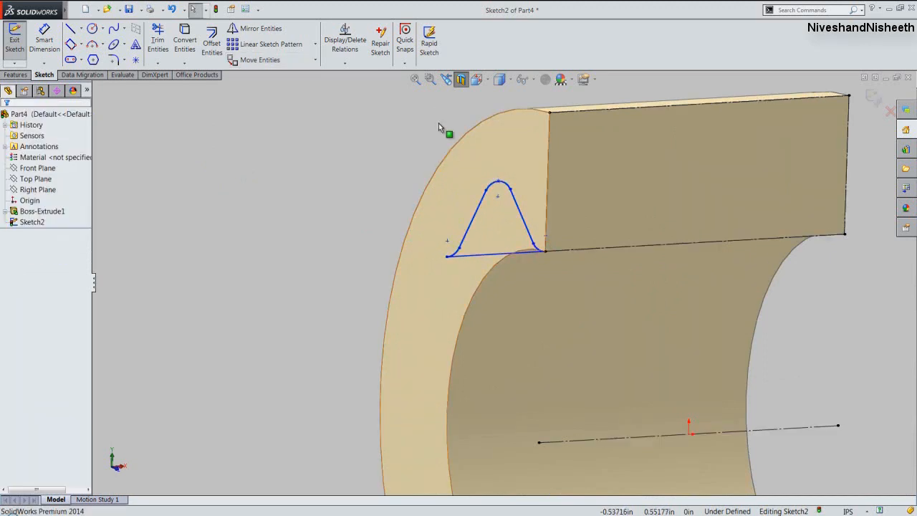
{"action": "left_click", "coordinate": [445, 79]}
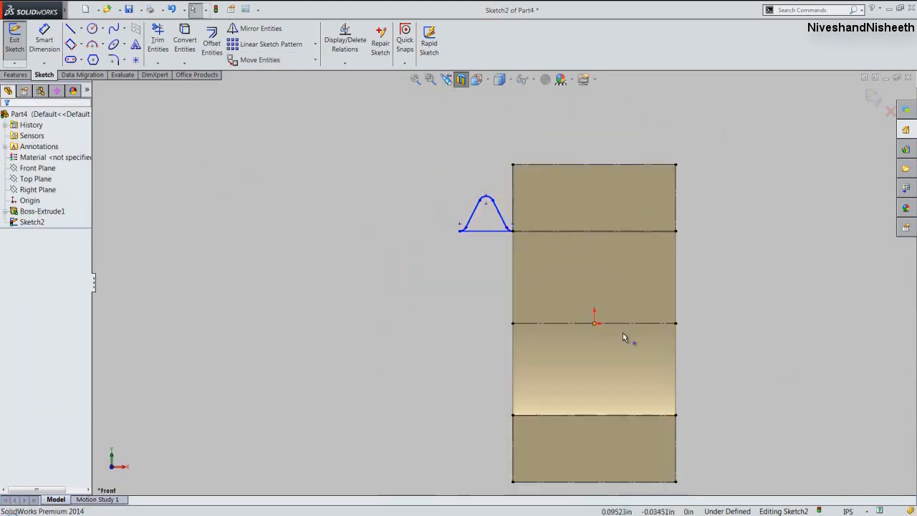
Exit the profile sketch, turn off the section view and show the whole ring in an isometric view facing its profile end.
{"action": "left_click", "coordinate": [871, 98]}
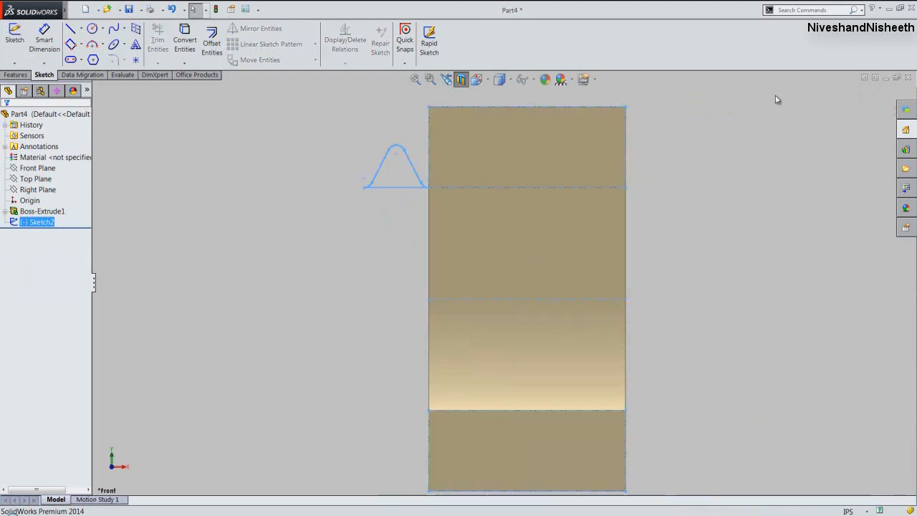
{"action": "left_click", "coordinate": [460, 78]}
{"action": "left_click", "coordinate": [403, 117]}
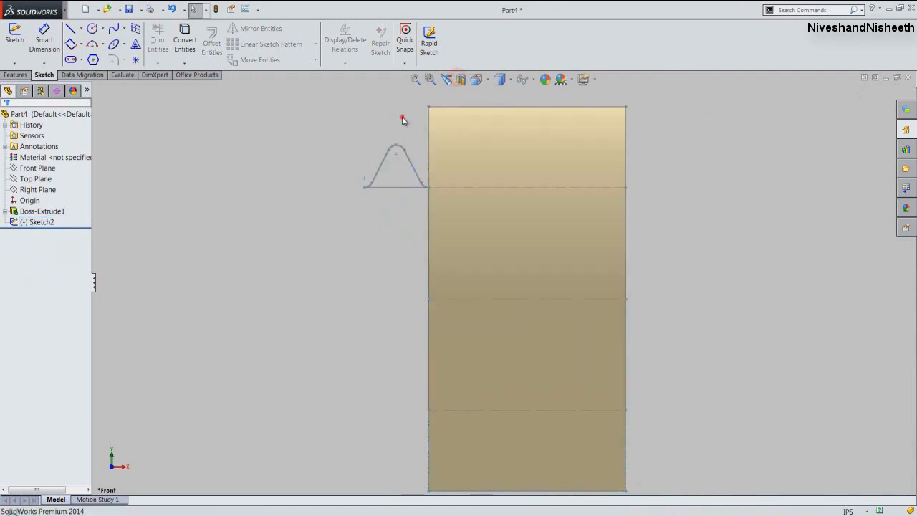
{"action": "left_click", "coordinate": [476, 79]}
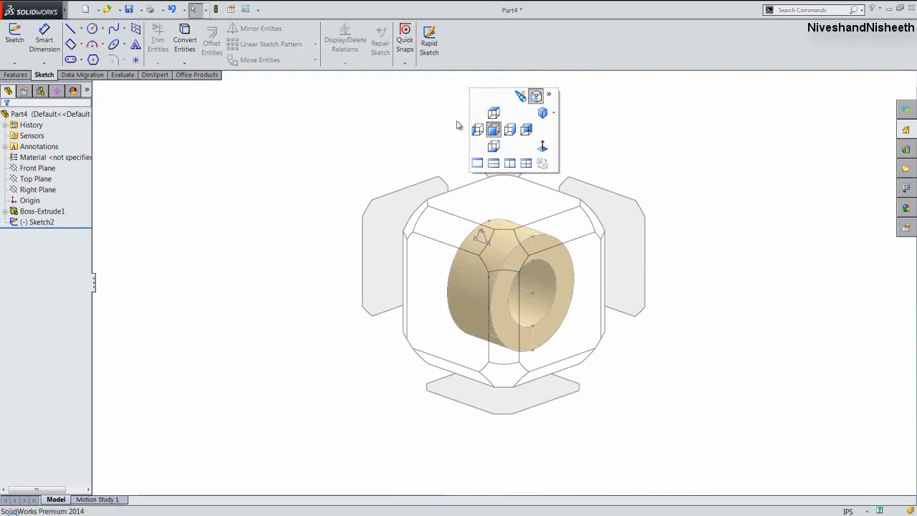
{"action": "left_click", "coordinate": [418, 217]}
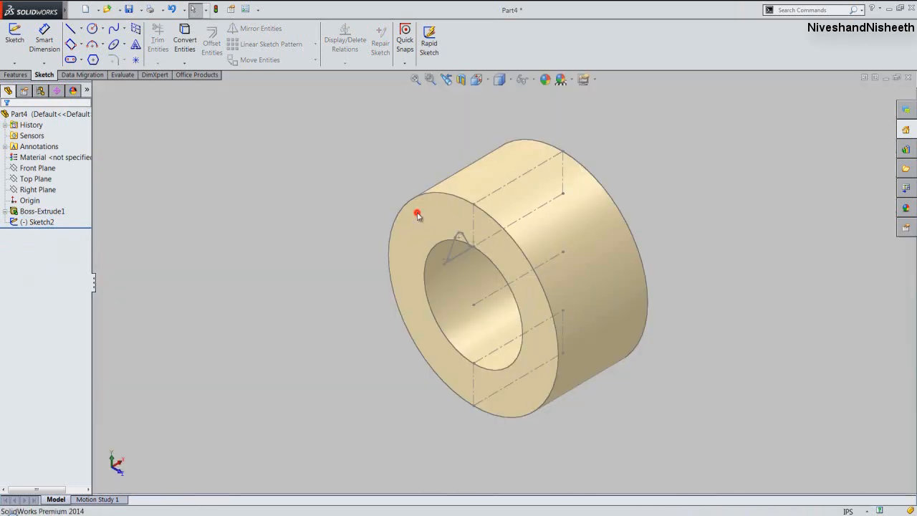
{"action": "scroll", "coordinate": [504, 284], "scroll_direction": "down", "scroll_amount": 3}
{"action": "left_click", "coordinate": [270, 273]}
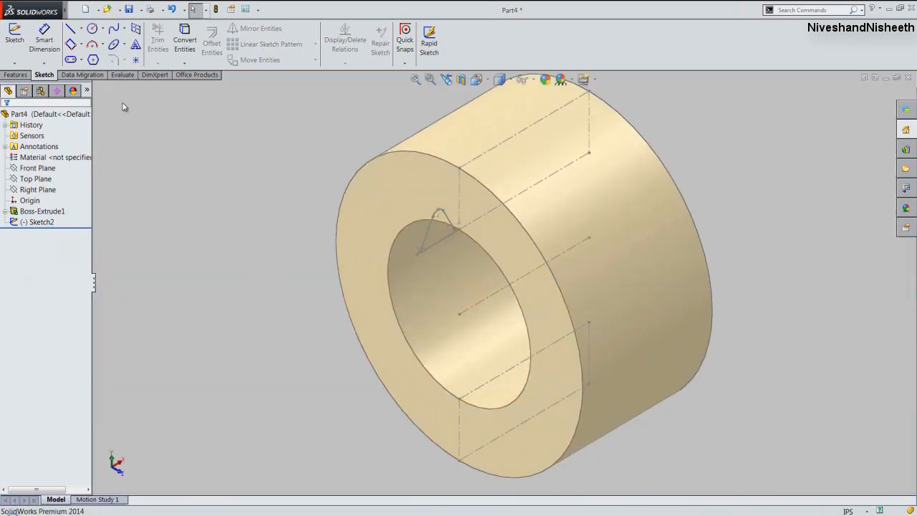
Start a Helix/Spiral on the ring's side face next to the thread profile, using a circle converted from the bore edge.
{"action": "left_click", "coordinate": [16, 74]}
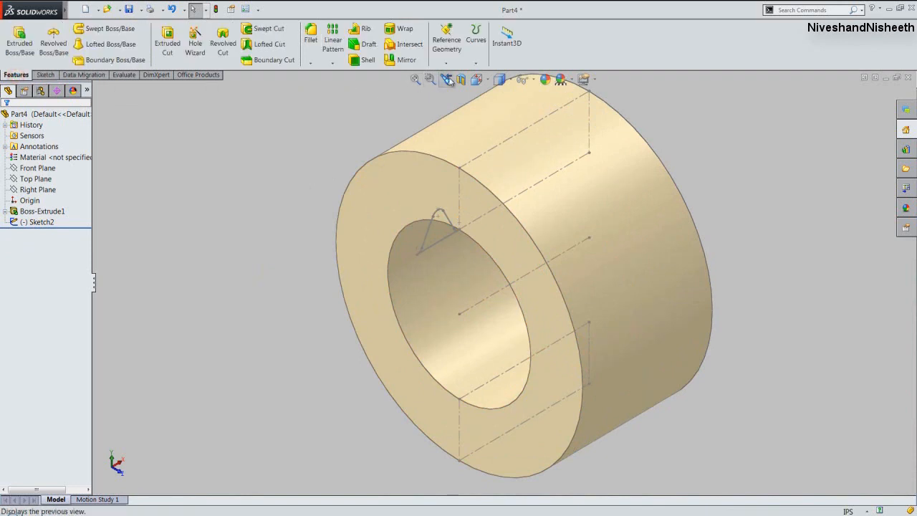
{"action": "left_click", "coordinate": [476, 63]}
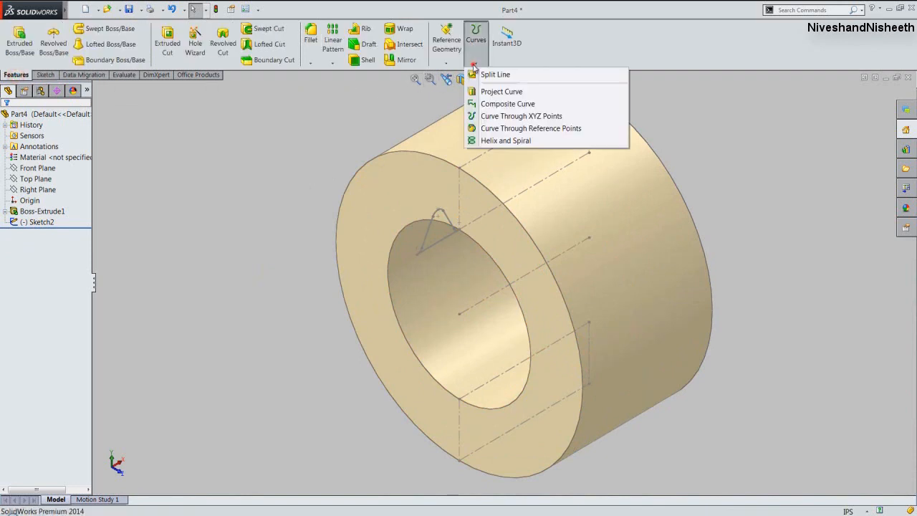
{"action": "left_click", "coordinate": [481, 141]}
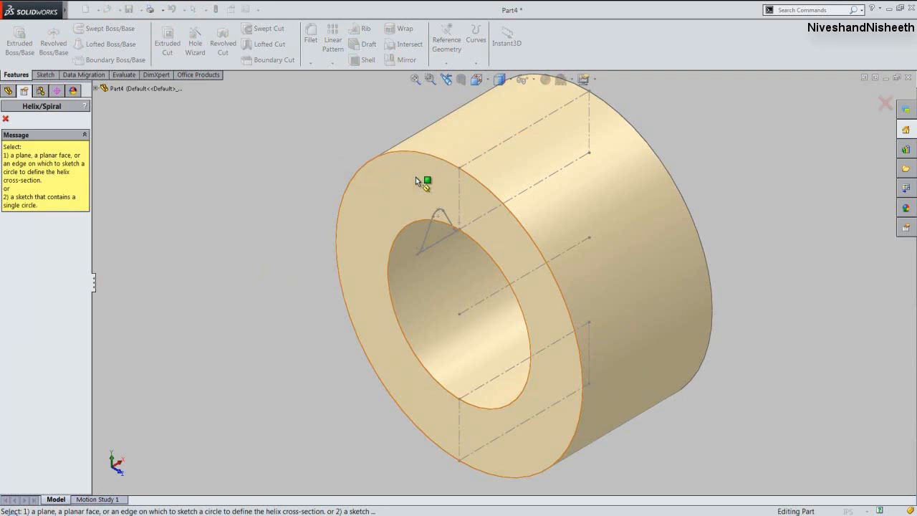
{"action": "left_click", "coordinate": [415, 177]}
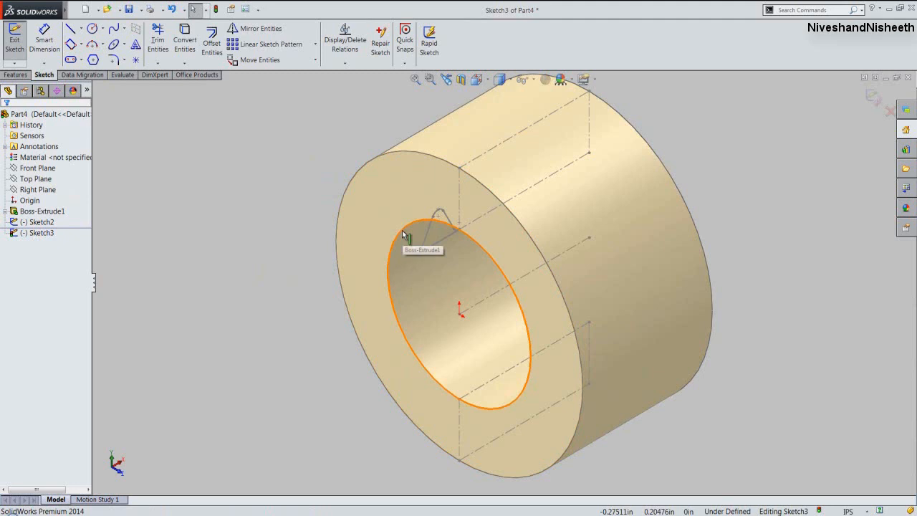
{"action": "left_click", "coordinate": [403, 234]}
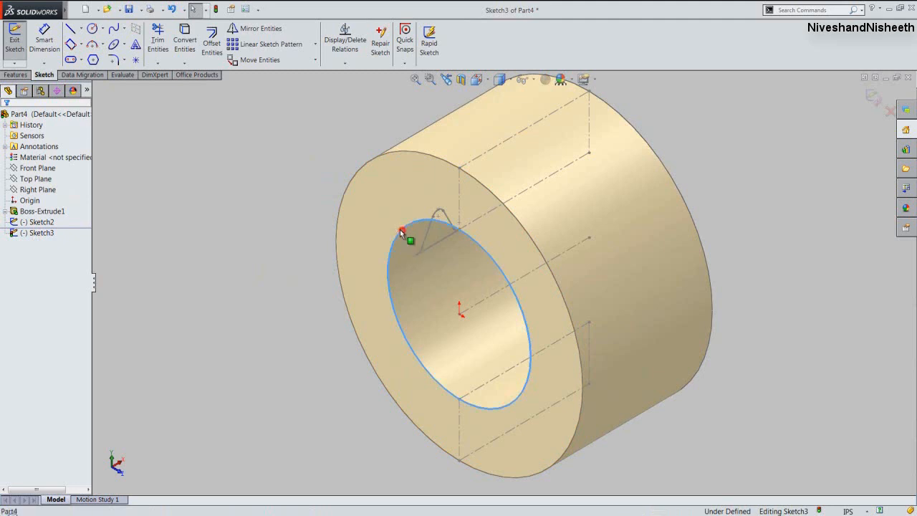
{"action": "left_click", "coordinate": [185, 50]}
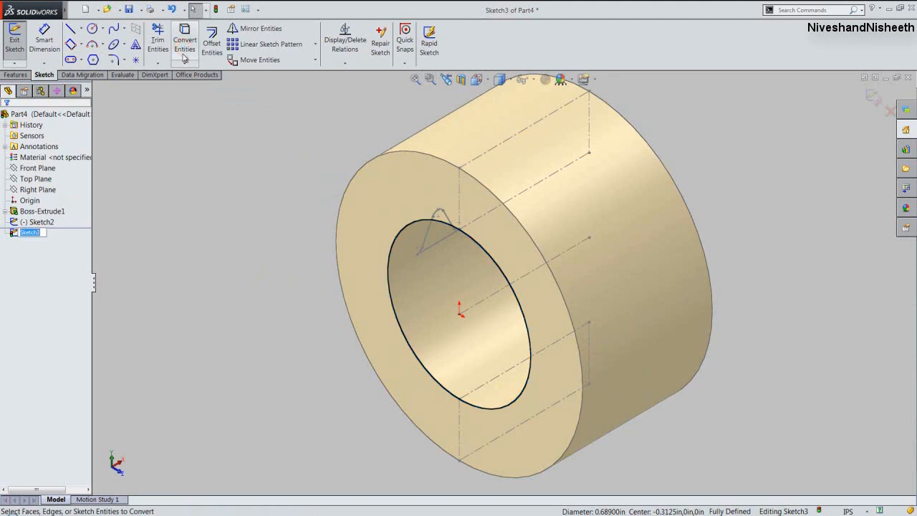
{"action": "left_click", "coordinate": [871, 98]}
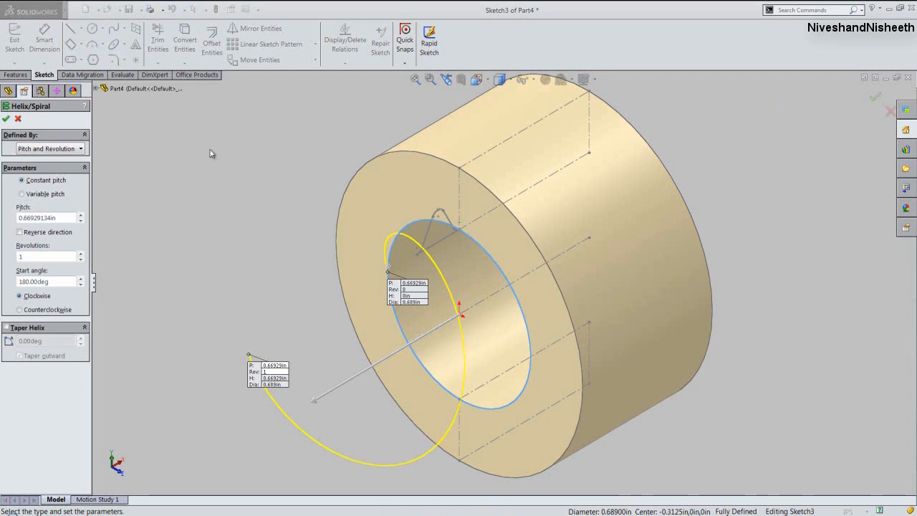
Define the helix by Height and Pitch, with a height of 5/8 in and its direction reversed into the ring.
{"action": "left_click", "coordinate": [79, 148]}
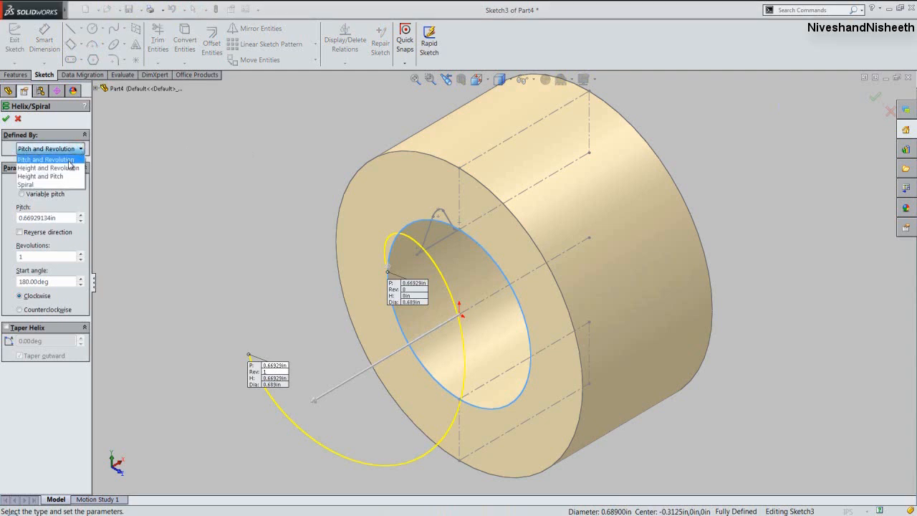
{"action": "left_click", "coordinate": [63, 176]}
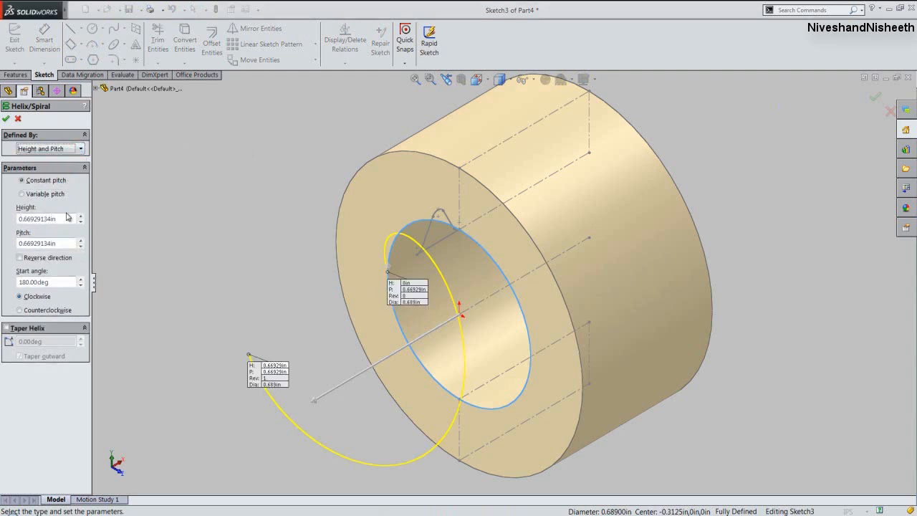
{"action": "left_click_drag", "start_coordinate": [66, 219], "coordinate": [7, 227]}
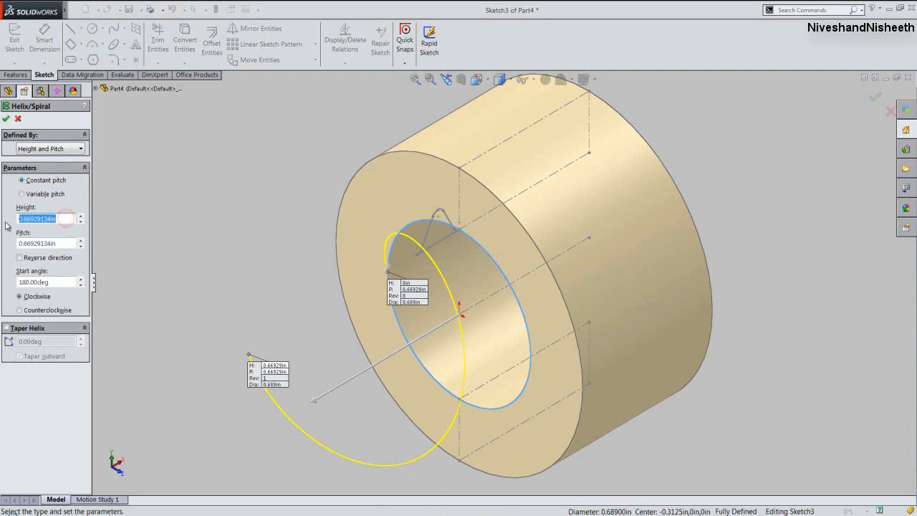
{"action": "type", "text": "5/8"}
{"action": "key", "text": "Return"}
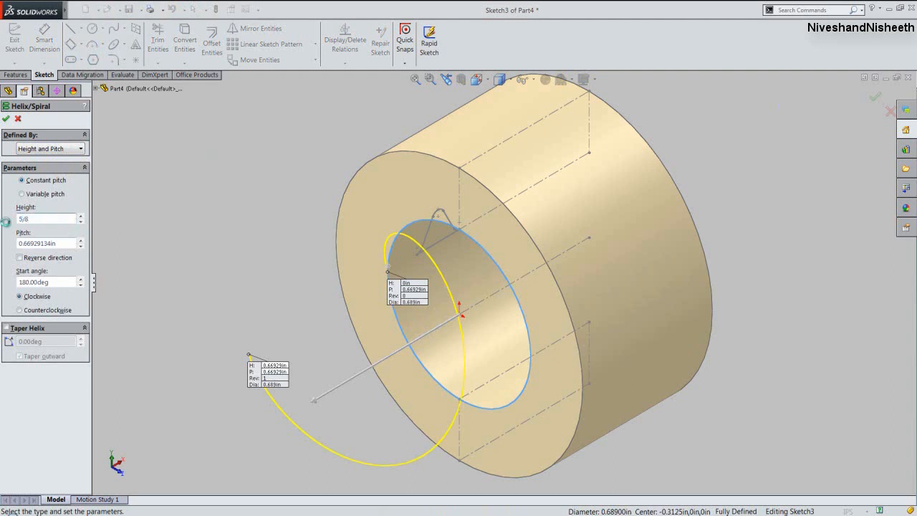
{"action": "left_click", "coordinate": [19, 258]}
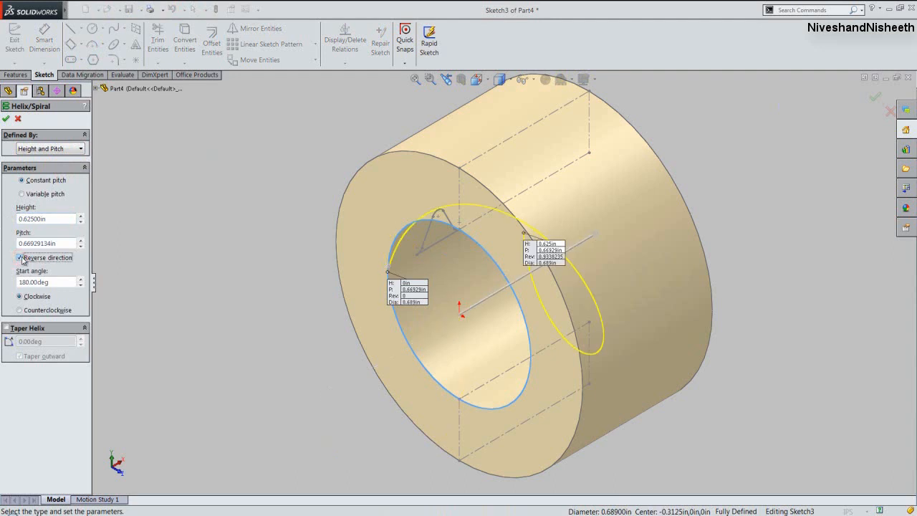
Set the helix pitch to .205+.001 in and the start angle to 90 degrees, and create the clockwise helix.
{"action": "left_click_drag", "start_coordinate": [60, 243], "coordinate": [2, 245]}
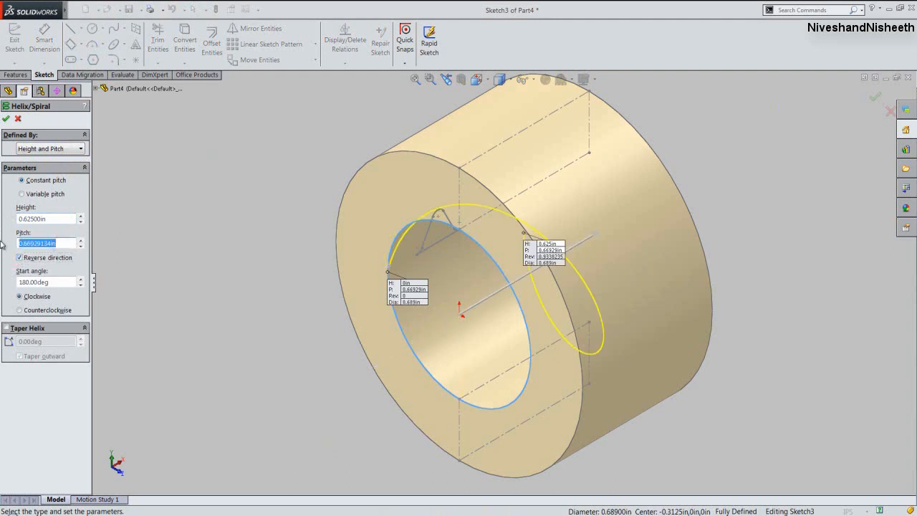
{"action": "key", "text": "BackSpace"}
{"action": "type", "text": ".205+.001"}
{"action": "key", "text": "Return"}
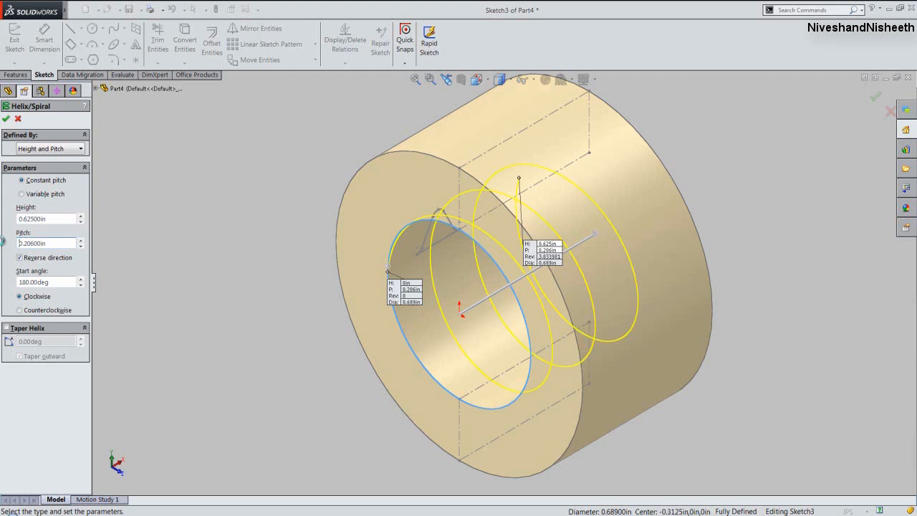
{"action": "left_click", "coordinate": [20, 281]}
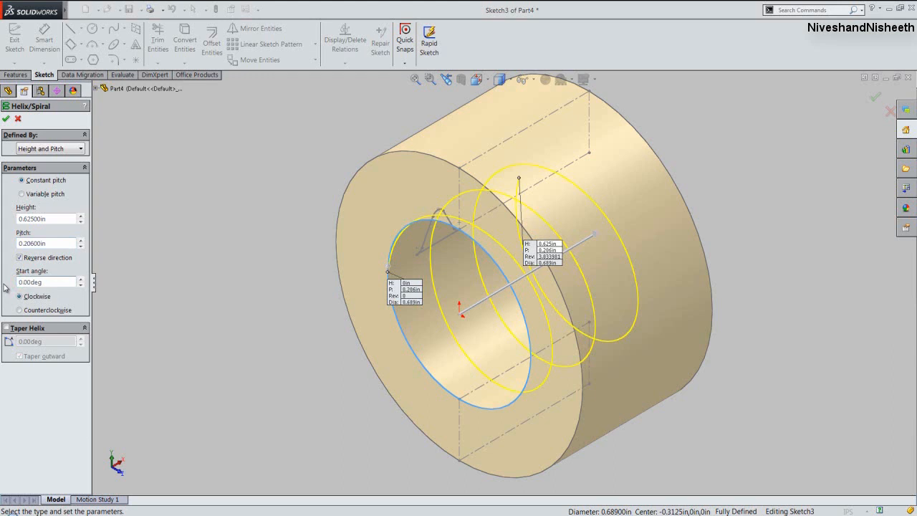
{"action": "type", "text": "9"}
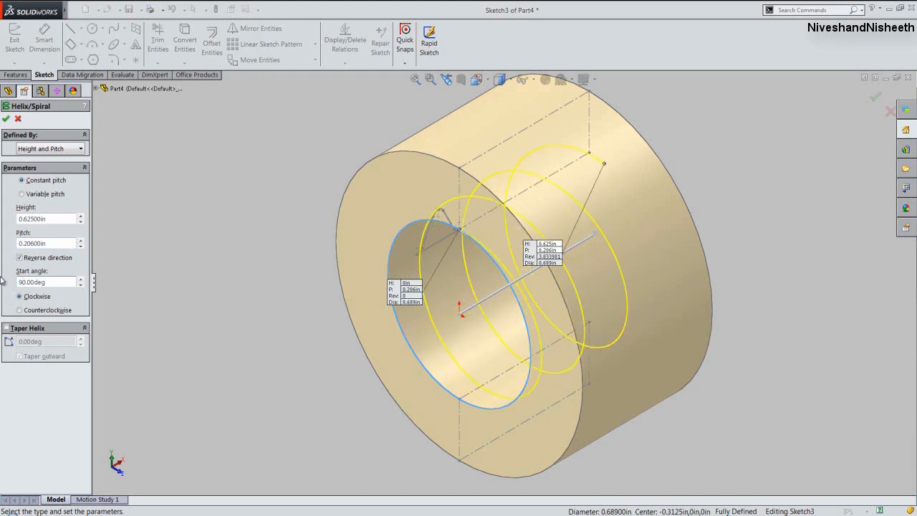
{"action": "left_click", "coordinate": [7, 120]}
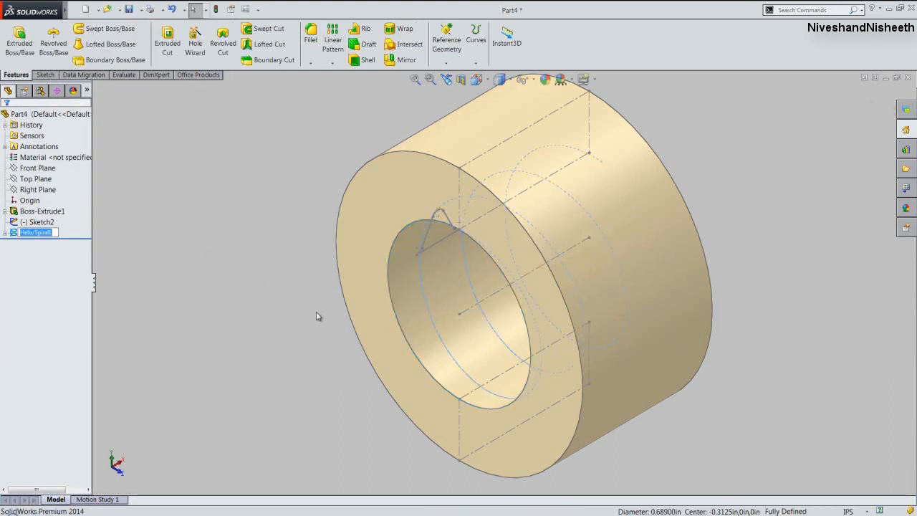
{"action": "middle_click_drag", "start_coordinate": [318, 315], "coordinate": [317, 272]}
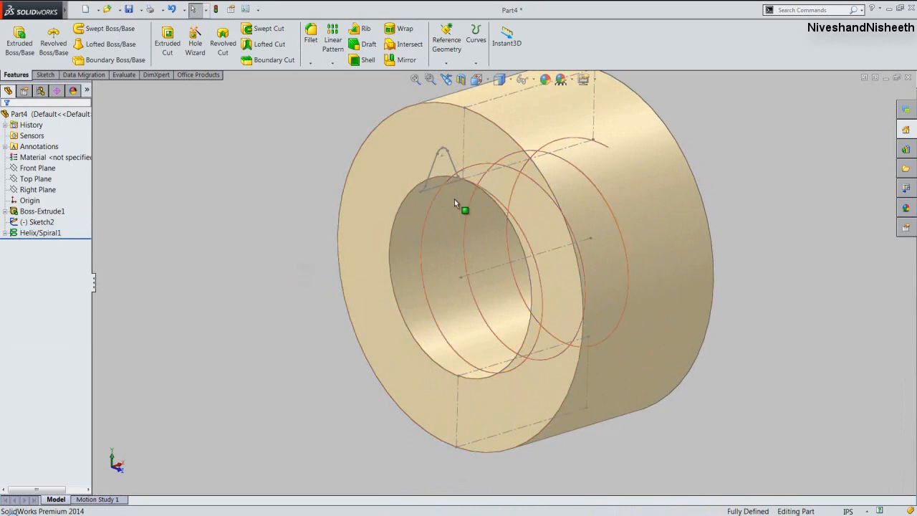
{"action": "scroll", "coordinate": [456, 201], "scroll_direction": "down", "scroll_amount": 3}
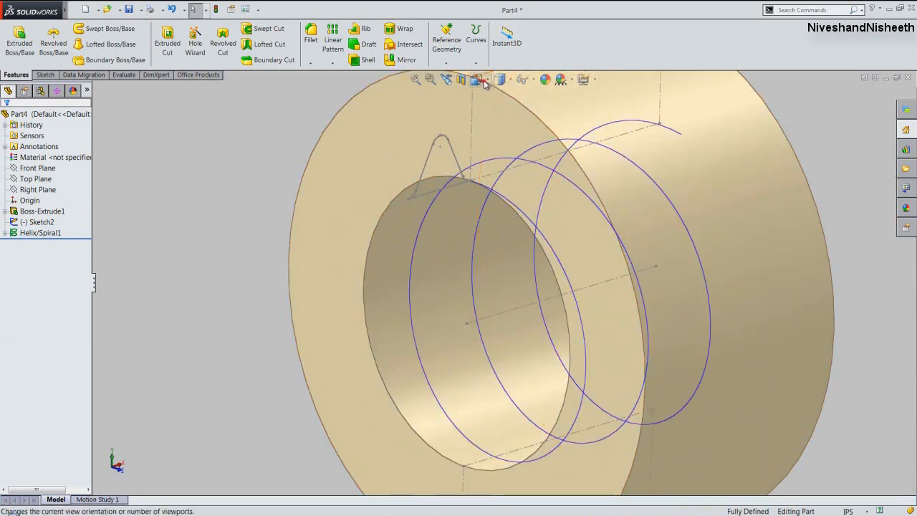
Cut the thread into the ring's bore with a Swept Cut, using the thread profile sketch and the helix as path, from the front view.
{"action": "left_click", "coordinate": [483, 81]}
{"action": "left_click", "coordinate": [448, 256]}
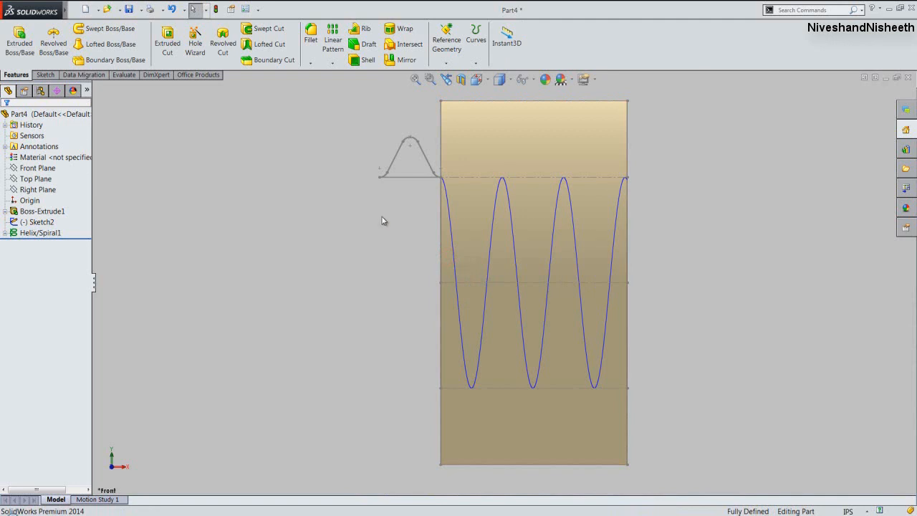
{"action": "left_click", "coordinate": [256, 29]}
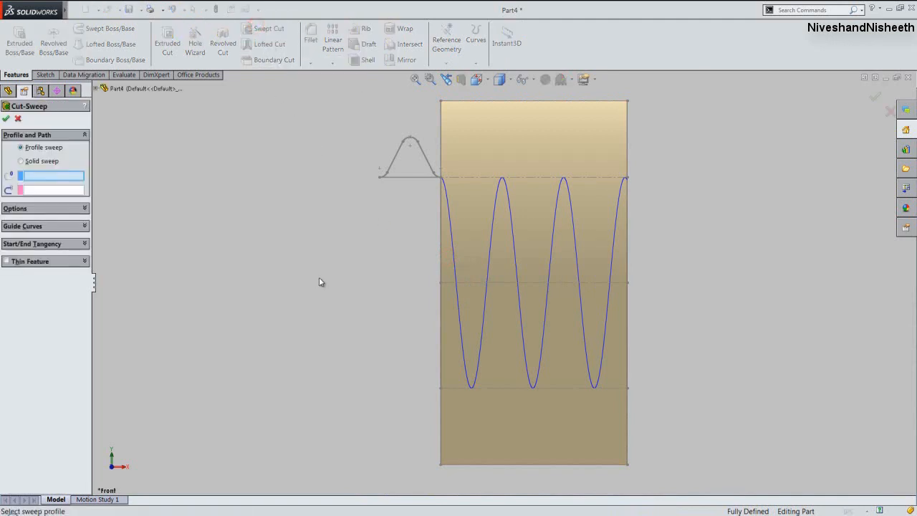
{"action": "left_click", "coordinate": [392, 166]}
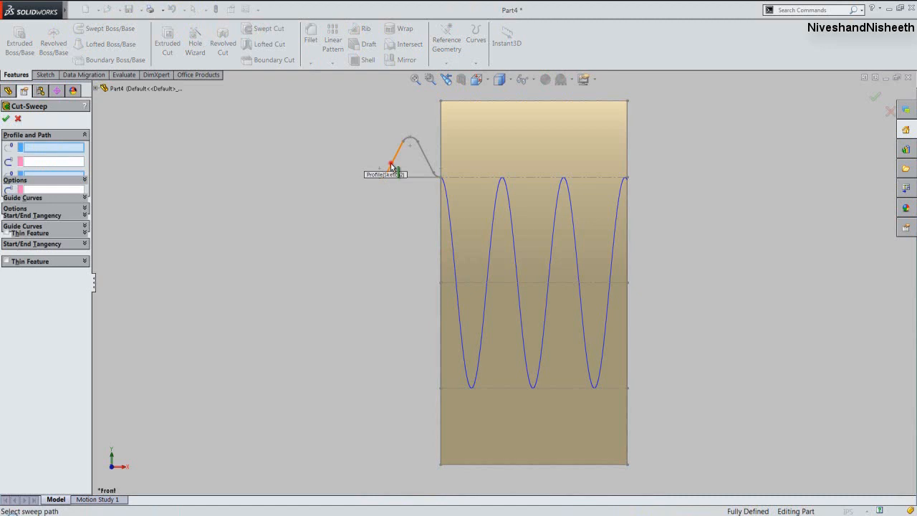
{"action": "left_click", "coordinate": [452, 242]}
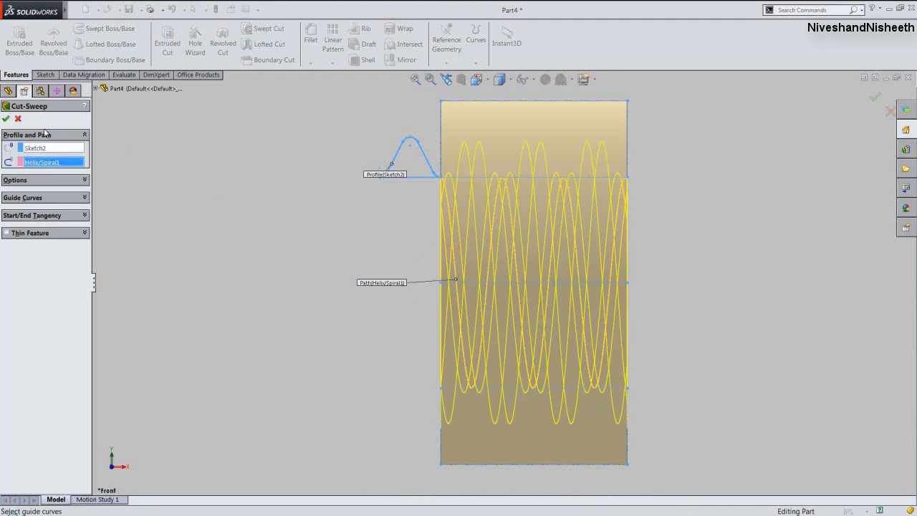
{"action": "left_click", "coordinate": [7, 120]}
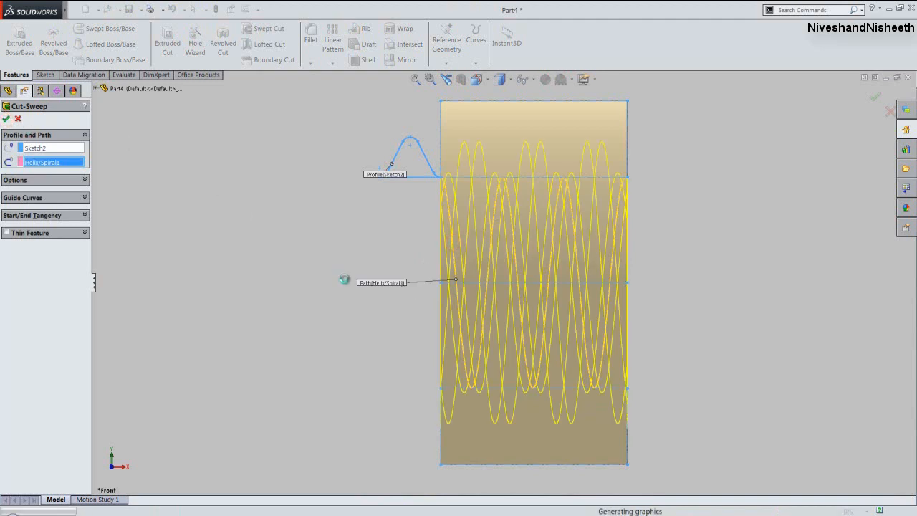
Inspect the cut thread from an angle and in a Front Plane section view, and turn the section view off again.
{"action": "middle_click_drag", "start_coordinate": [346, 227], "coordinate": [598, 361]}
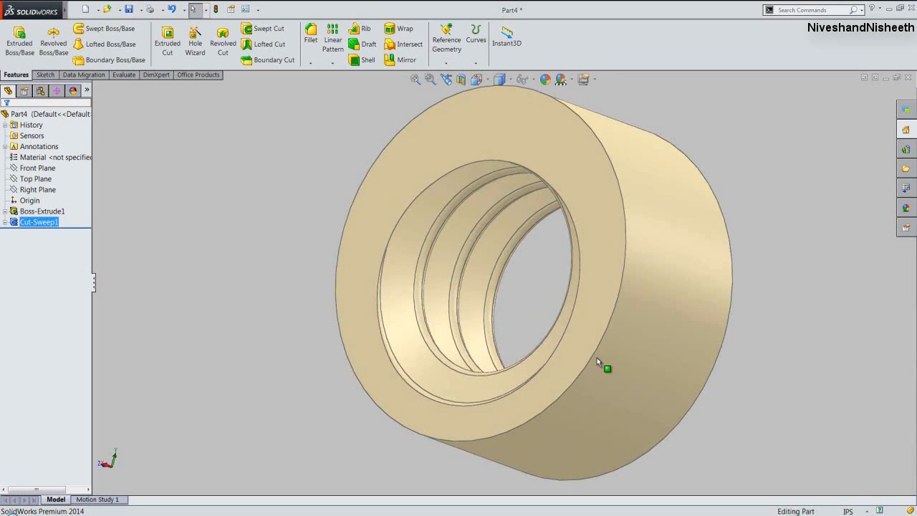
{"action": "left_click", "coordinate": [448, 80]}
{"action": "left_click", "coordinate": [285, 129]}
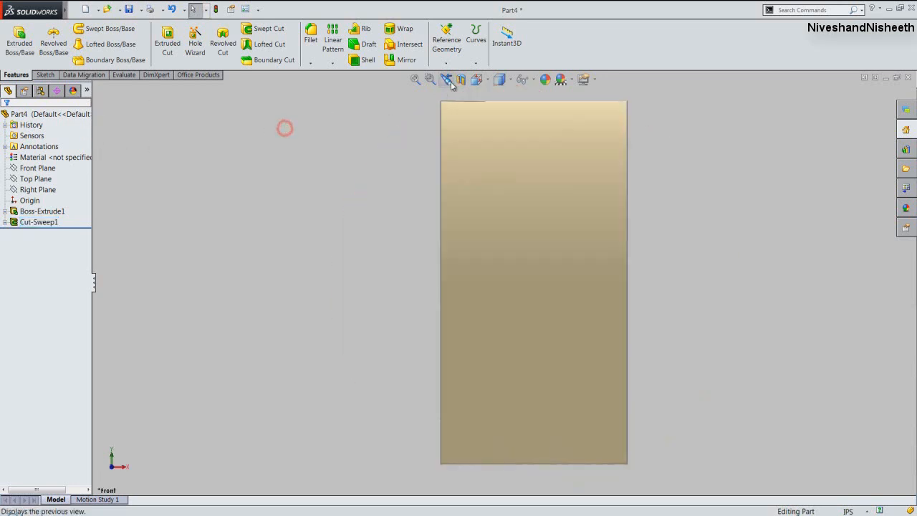
{"action": "left_click", "coordinate": [461, 80]}
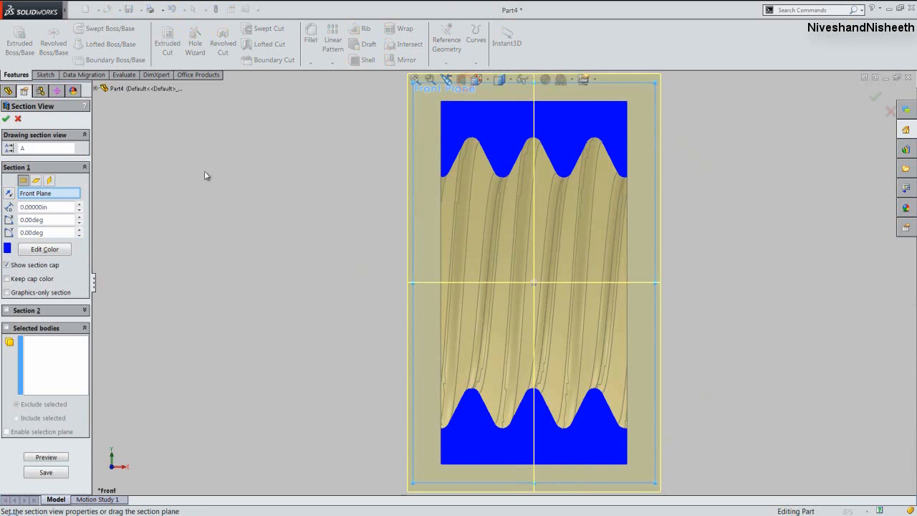
{"action": "left_click", "coordinate": [6, 118]}
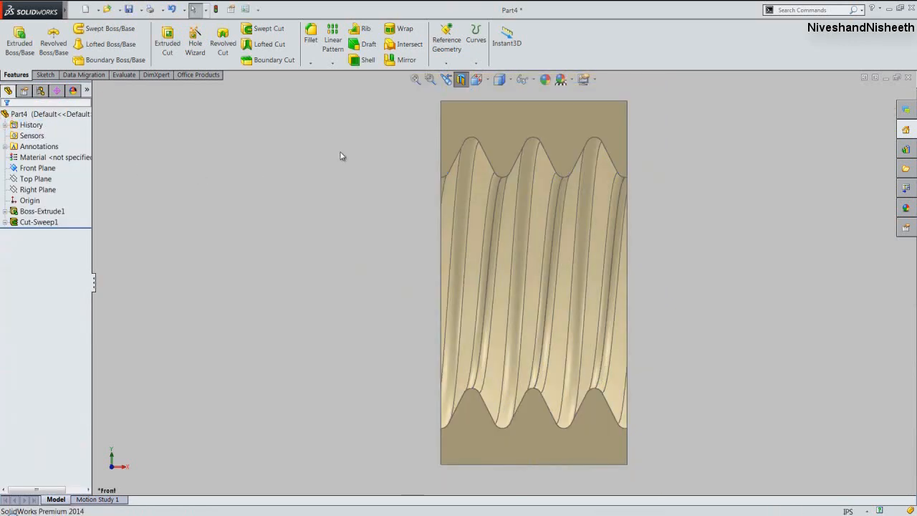
{"action": "left_click", "coordinate": [460, 79]}
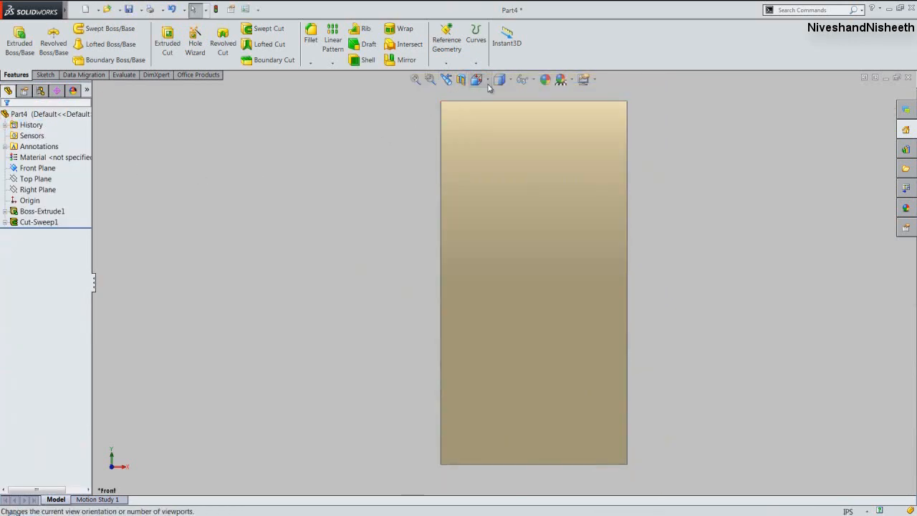
Show the threaded ring in an isometric view facing its left end and save the part.
{"action": "left_click", "coordinate": [483, 82]}
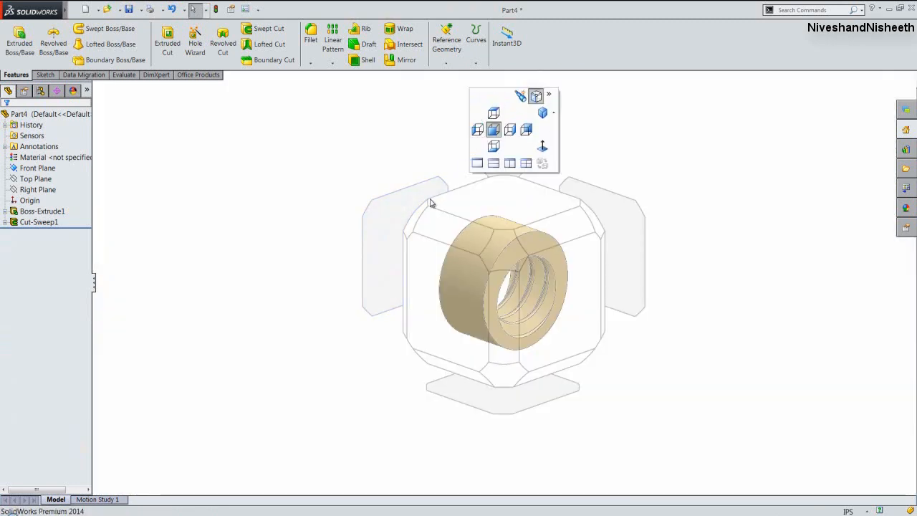
{"action": "left_click", "coordinate": [420, 217]}
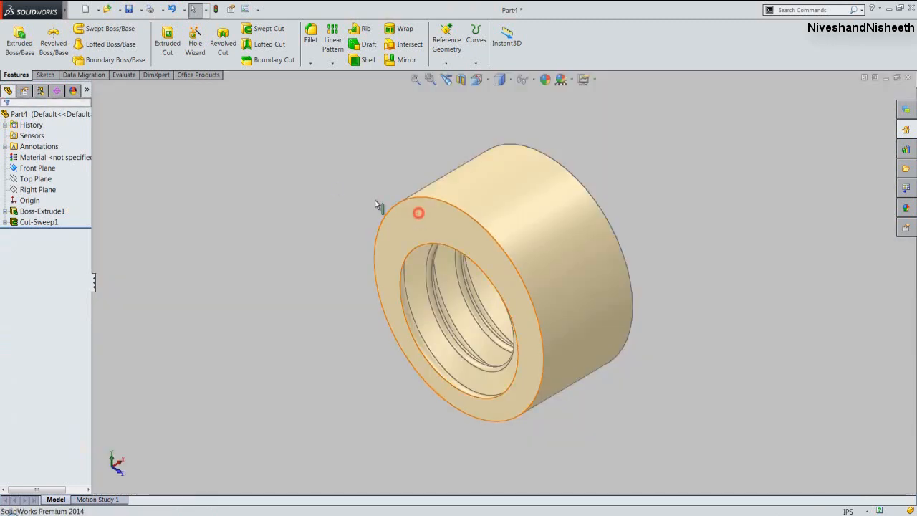
{"action": "left_click", "coordinate": [129, 10]}
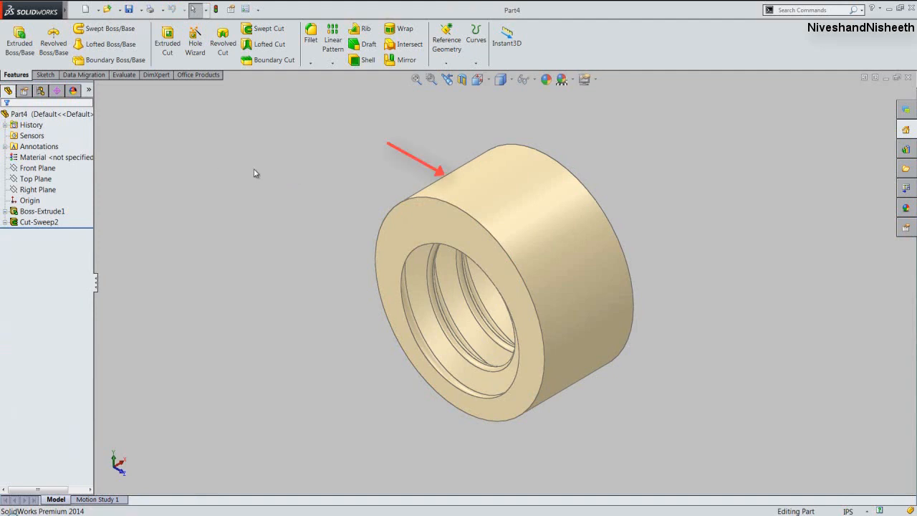
Start a sketch on the ring's left end face, view it straight on and convert the outer circular edge into the sketch.
{"action": "left_click", "coordinate": [416, 215]}
{"action": "left_click", "coordinate": [452, 188]}
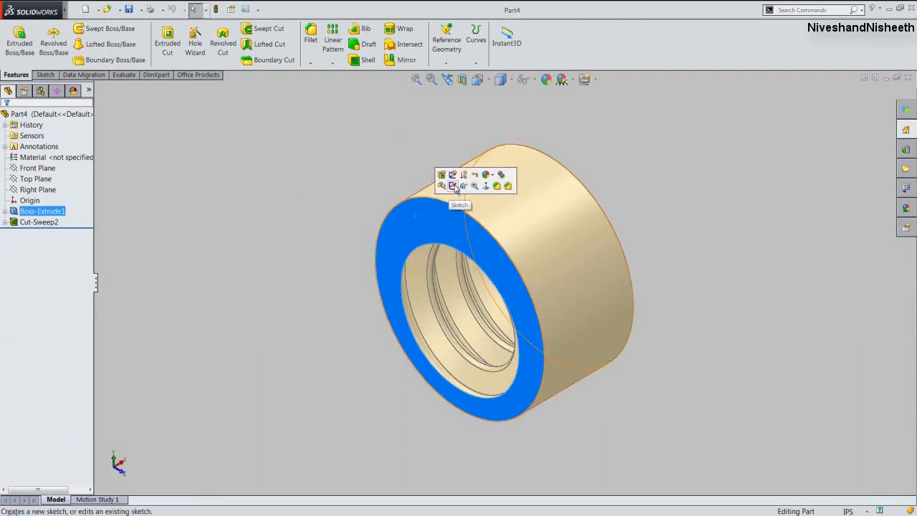
{"action": "left_click", "coordinate": [363, 171]}
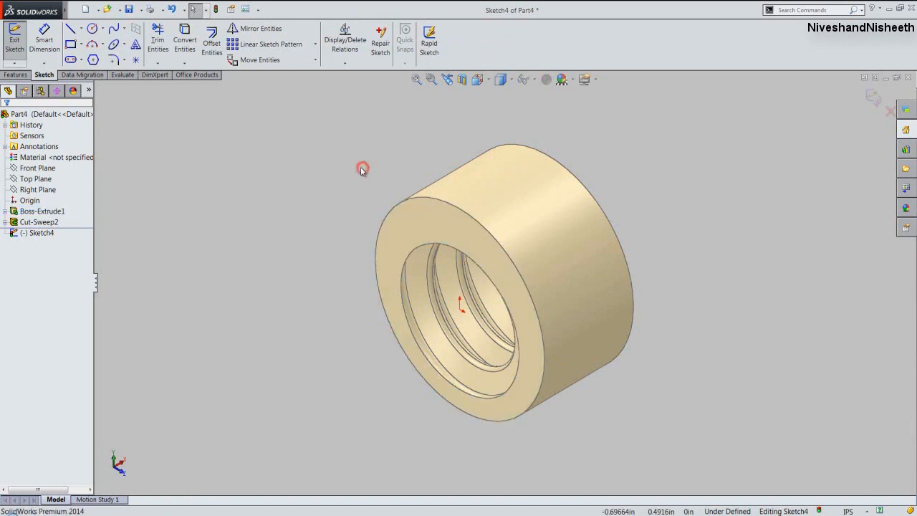
{"action": "left_click", "coordinate": [490, 80]}
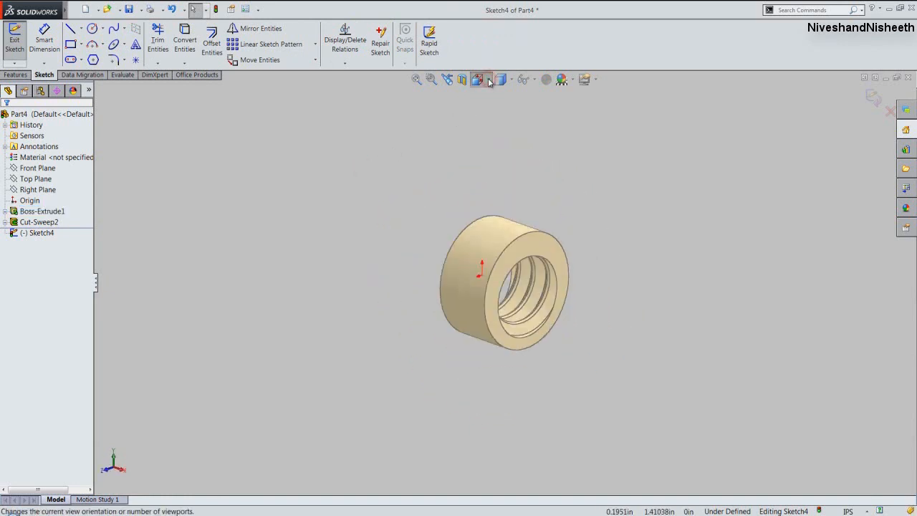
{"action": "left_click", "coordinate": [392, 208]}
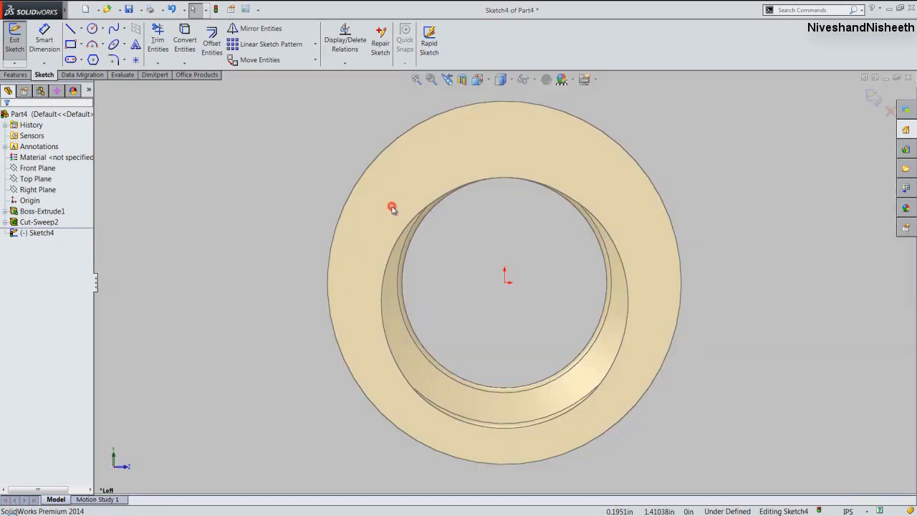
{"action": "left_click", "coordinate": [541, 256]}
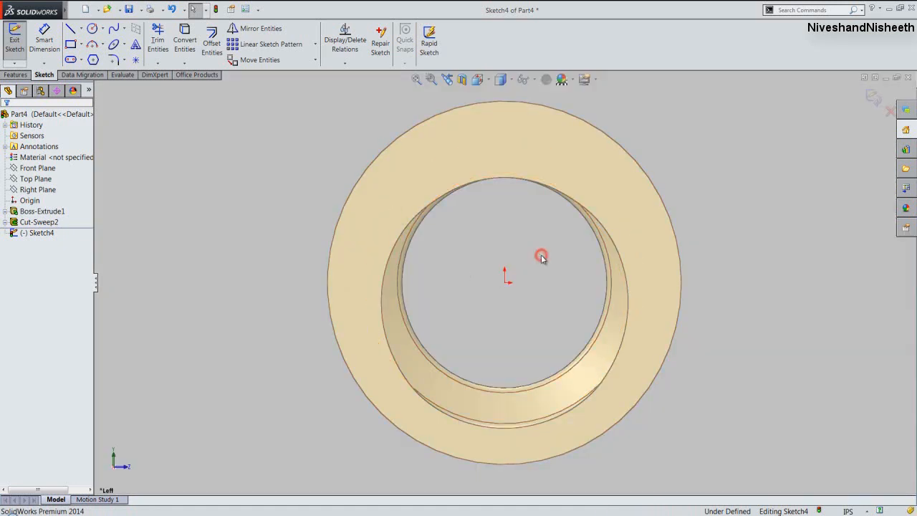
{"action": "left_click", "coordinate": [197, 161]}
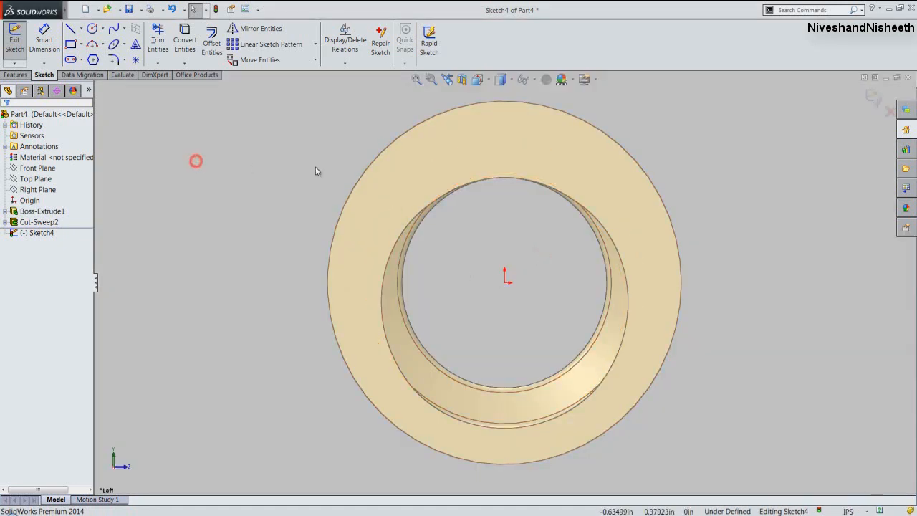
{"action": "left_click", "coordinate": [365, 172]}
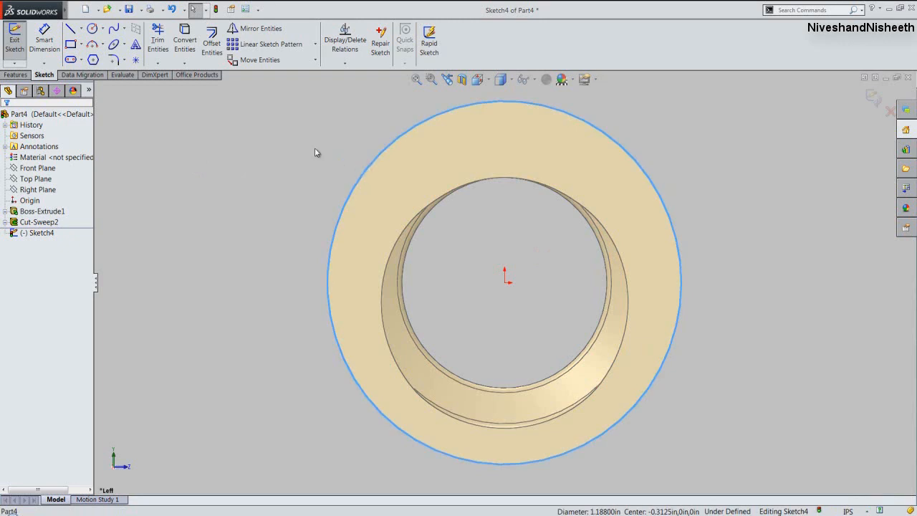
{"action": "left_click", "coordinate": [185, 44]}
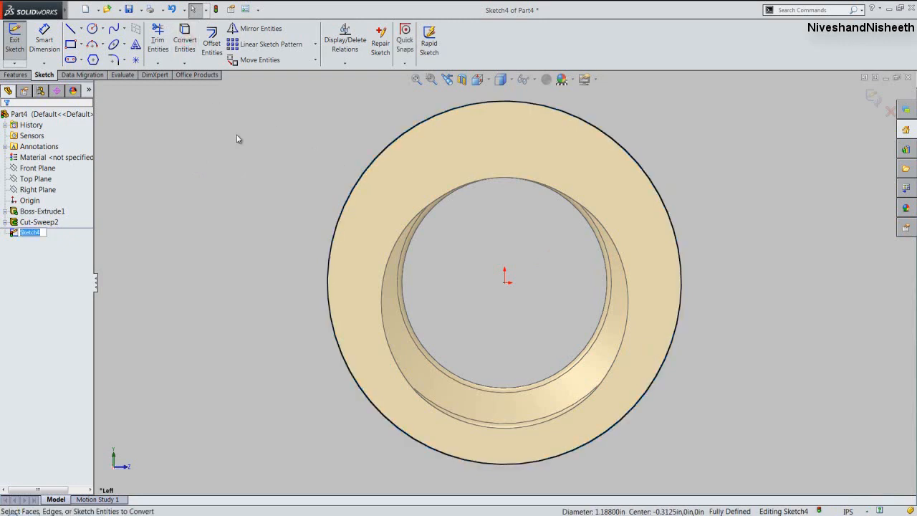
Draw a vertical centerline from the origin up to the top of the converted outer circle.
{"action": "right_click", "coordinate": [239, 139]}
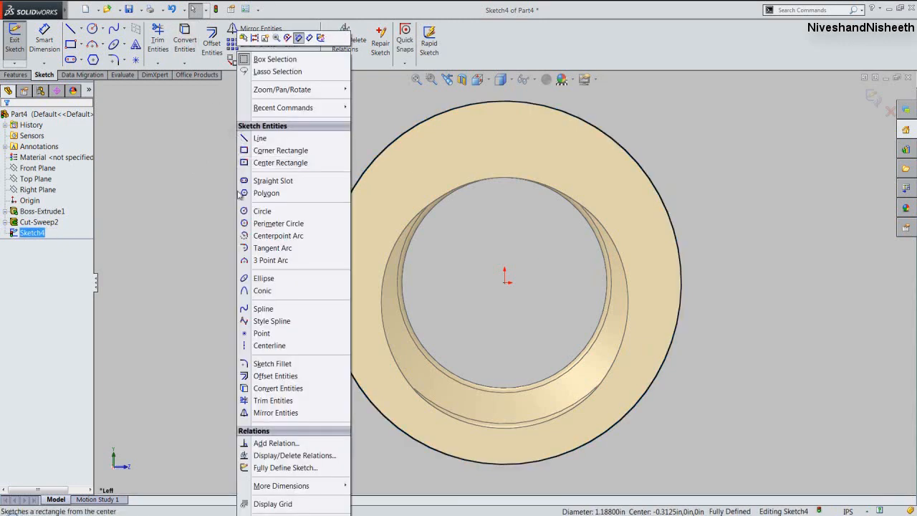
{"action": "left_click", "coordinate": [255, 345]}
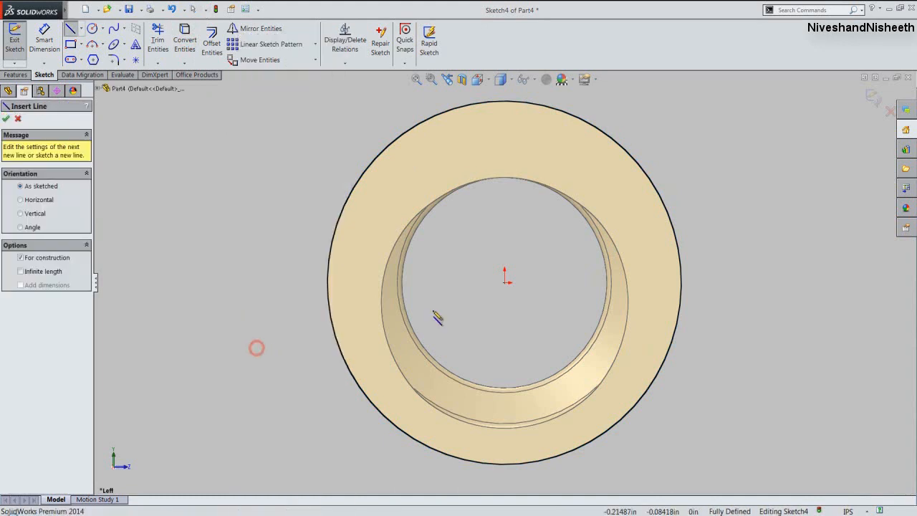
{"action": "left_click", "coordinate": [505, 284]}
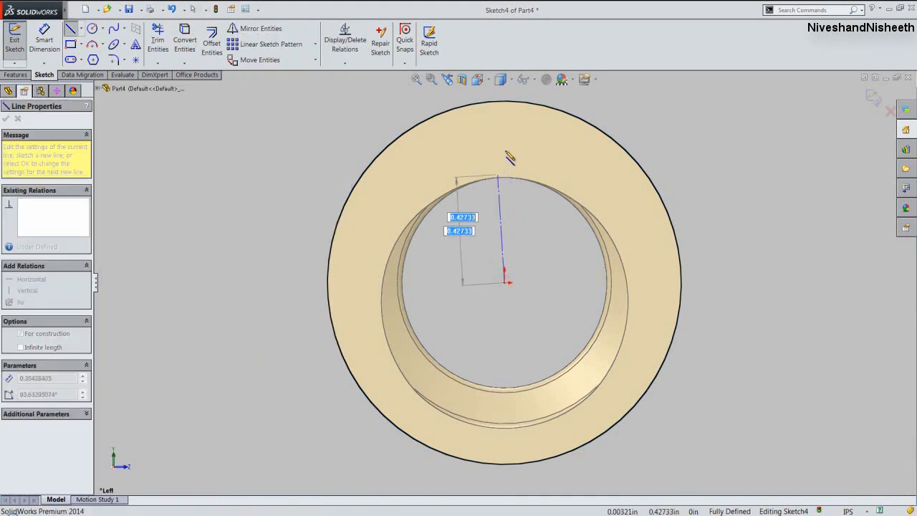
{"action": "left_click", "coordinate": [505, 103]}
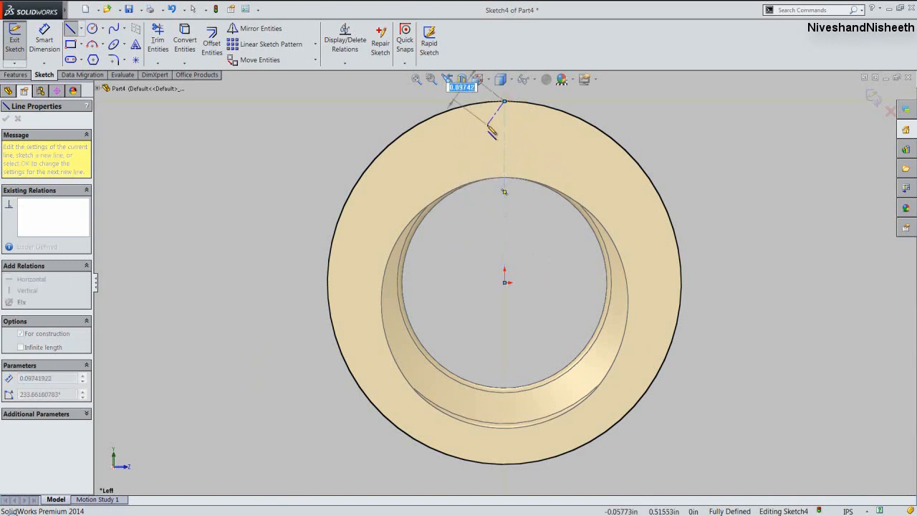
{"action": "right_click", "coordinate": [488, 128]}
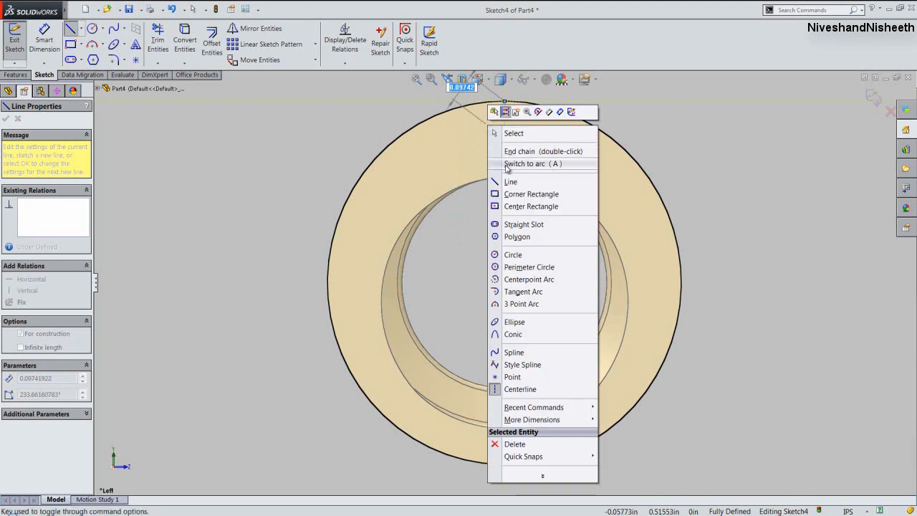
{"action": "left_click", "coordinate": [518, 388]}
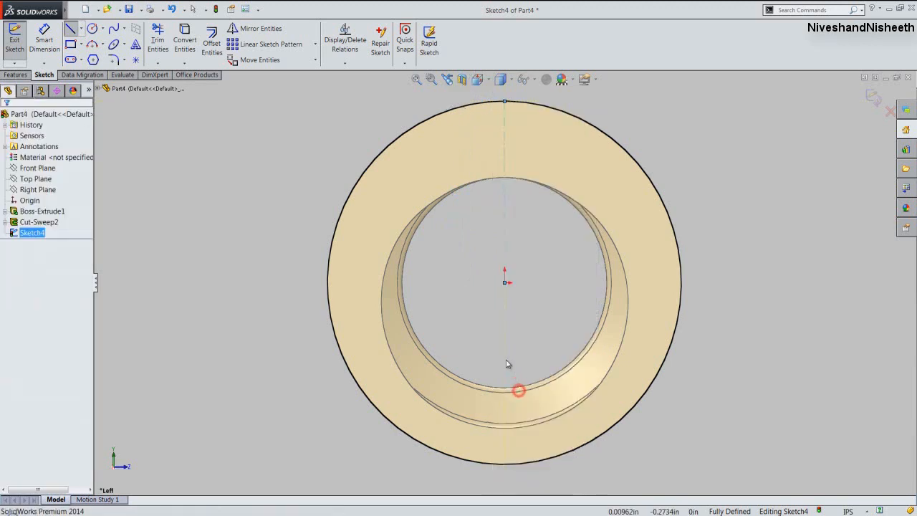
Sketch a solid line from the origin to the outer circle, about 16 degrees to the left of the vertical centerline.
{"action": "left_click", "coordinate": [70, 28]}
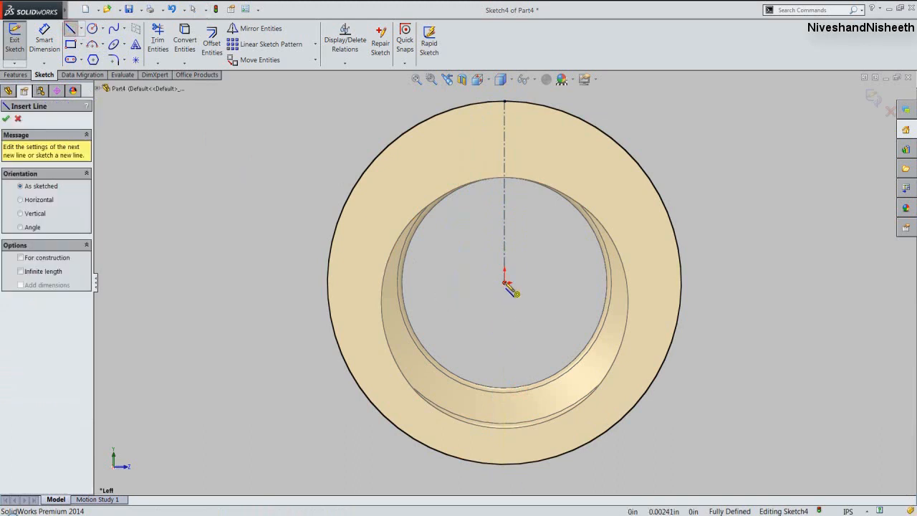
{"action": "left_click", "coordinate": [505, 282]}
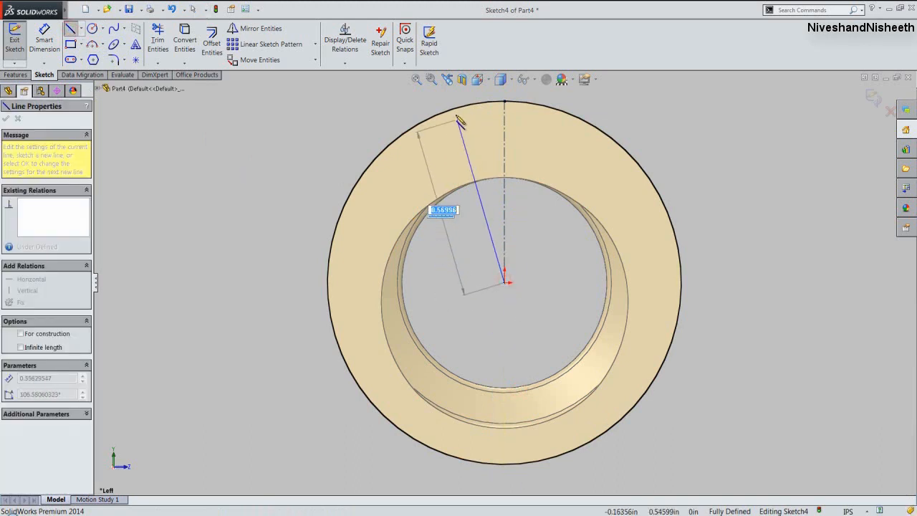
{"action": "left_click", "coordinate": [454, 109]}
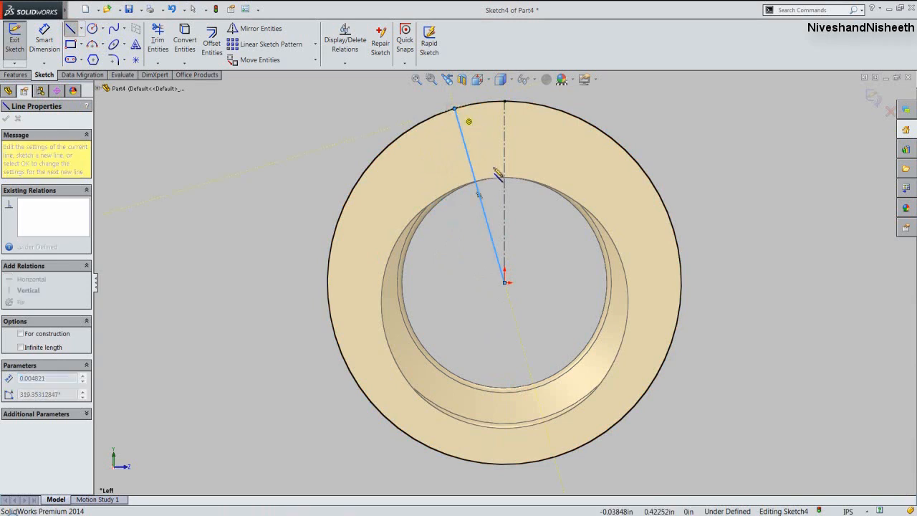
{"action": "right_click", "coordinate": [486, 194]}
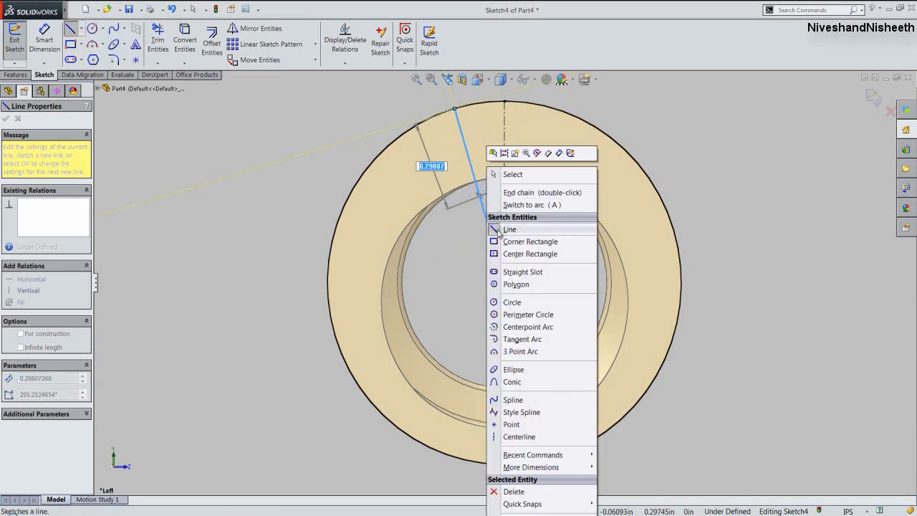
{"action": "left_click", "coordinate": [512, 174]}
Sketch a second line from the origin to the outer circle, right of the centerline and roughly mirroring the first line.
{"action": "right_click", "coordinate": [233, 144]}
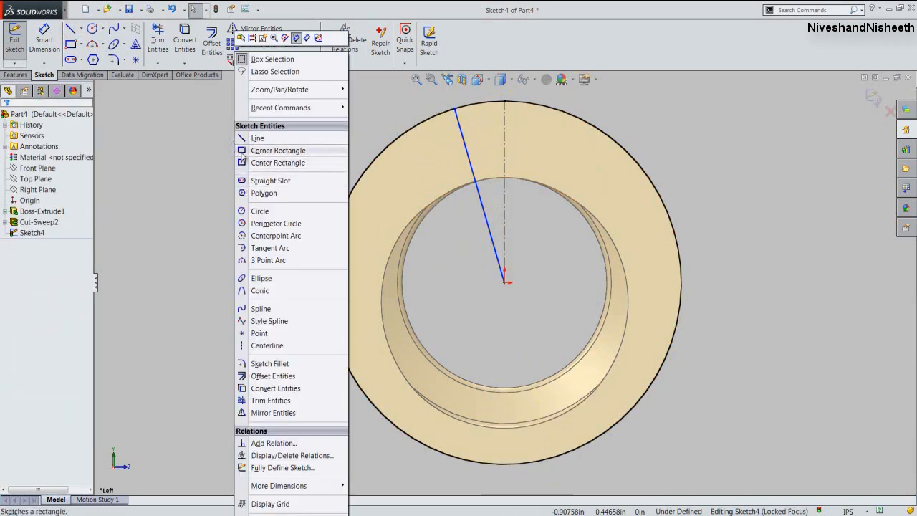
{"action": "left_click", "coordinate": [245, 138]}
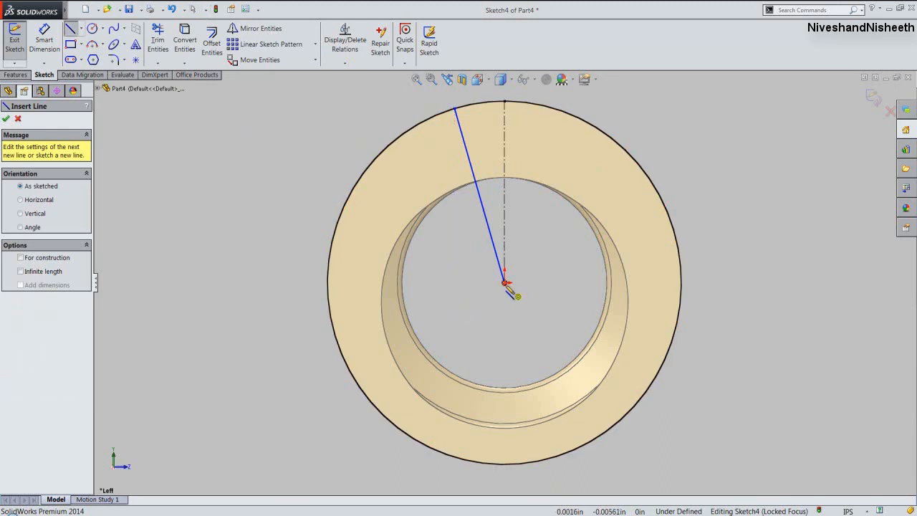
{"action": "left_click", "coordinate": [506, 282]}
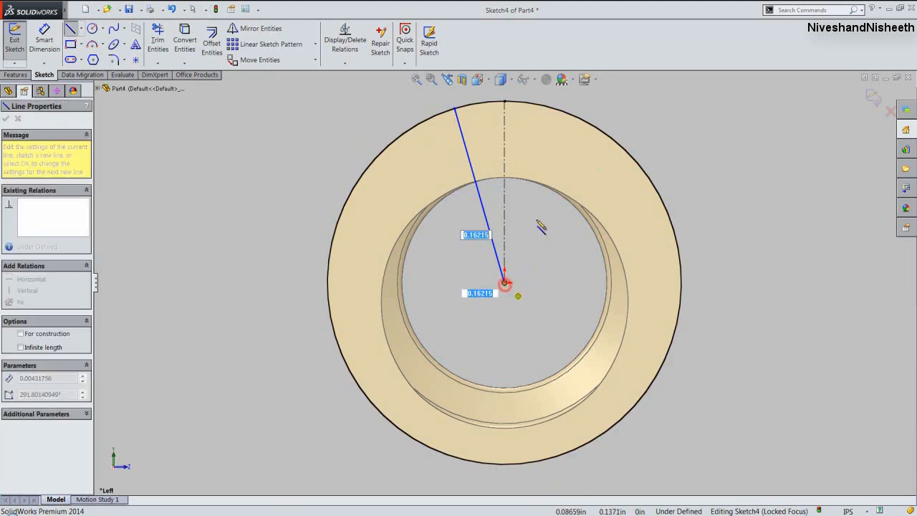
{"action": "left_click", "coordinate": [554, 108]}
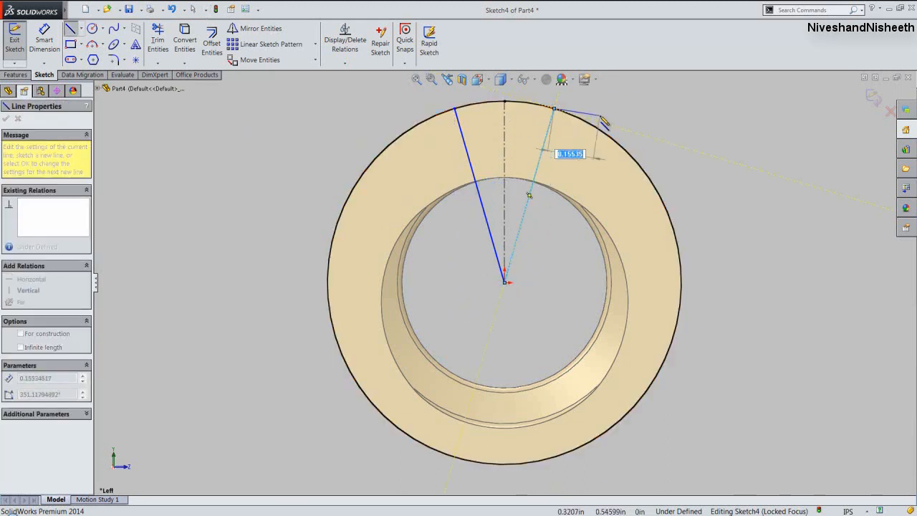
End the line chain and make the two slanted lines symmetric about the vertical centerline.
{"action": "right_click", "coordinate": [599, 116]}
{"action": "left_click", "coordinate": [618, 124]}
{"action": "left_click", "coordinate": [539, 167]}
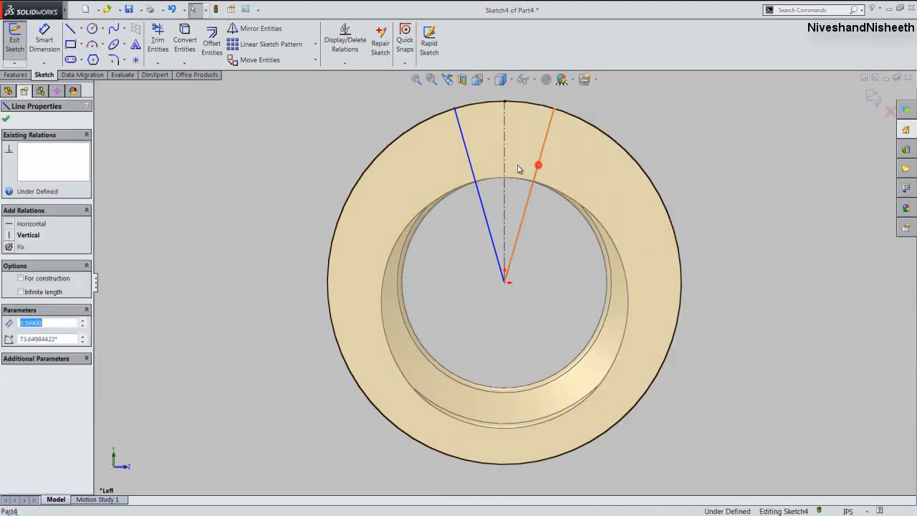
{"action": "left_click", "coordinate": [471, 161], "text": "ctrl"}
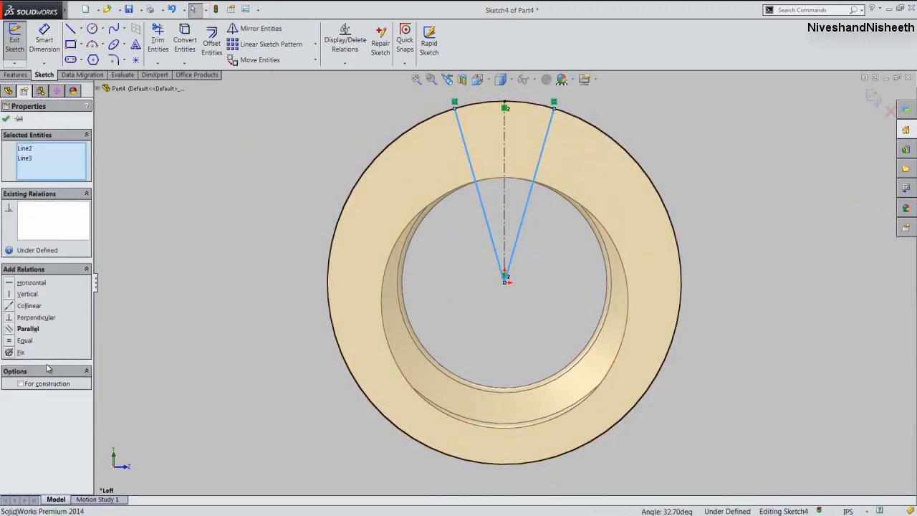
{"action": "left_click", "coordinate": [506, 240], "text": "ctrl"}
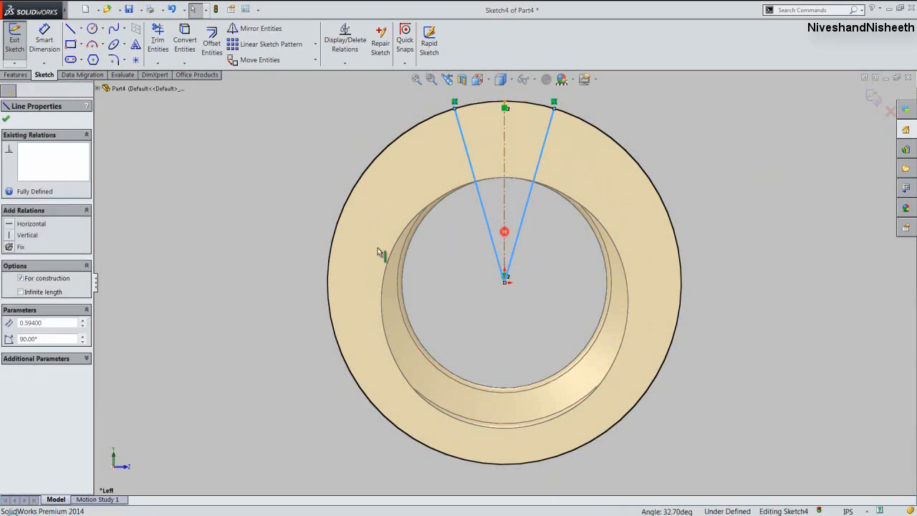
{"action": "left_click", "coordinate": [11, 343]}
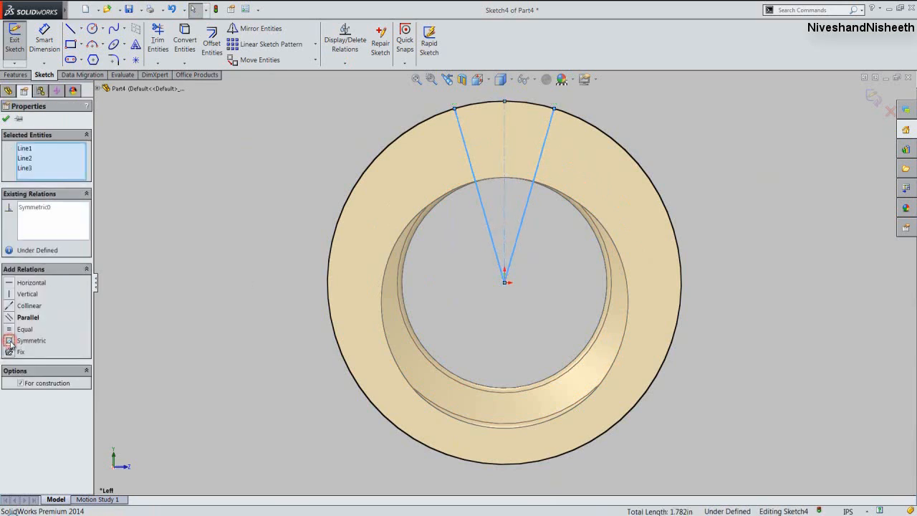
{"action": "left_click", "coordinate": [5, 120]}
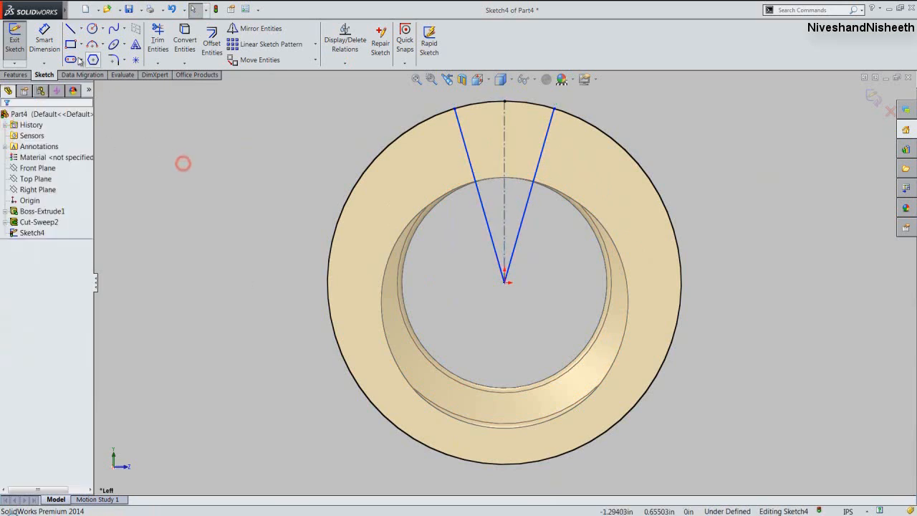
Dimension the angle between the two slanted lines and set it to 5 degrees.
{"action": "left_click", "coordinate": [44, 35]}
{"action": "left_click", "coordinate": [491, 226]}
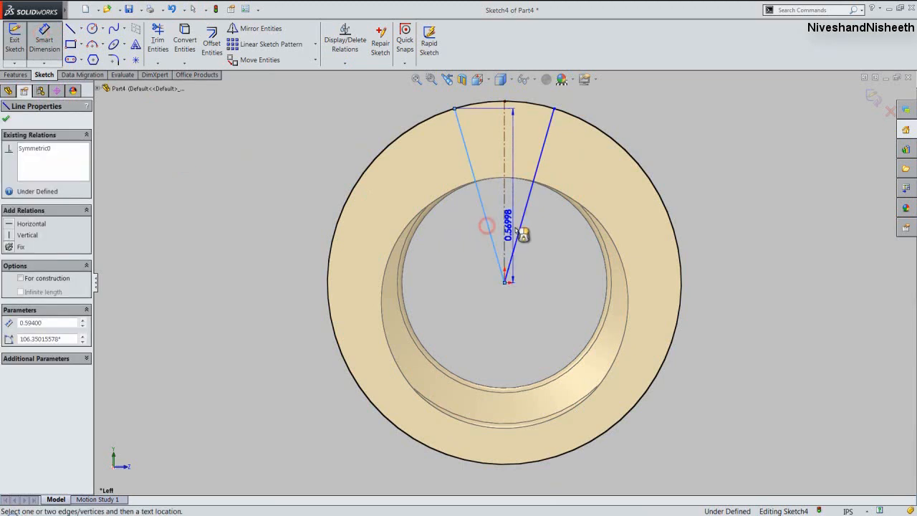
{"action": "left_click", "coordinate": [530, 187]}
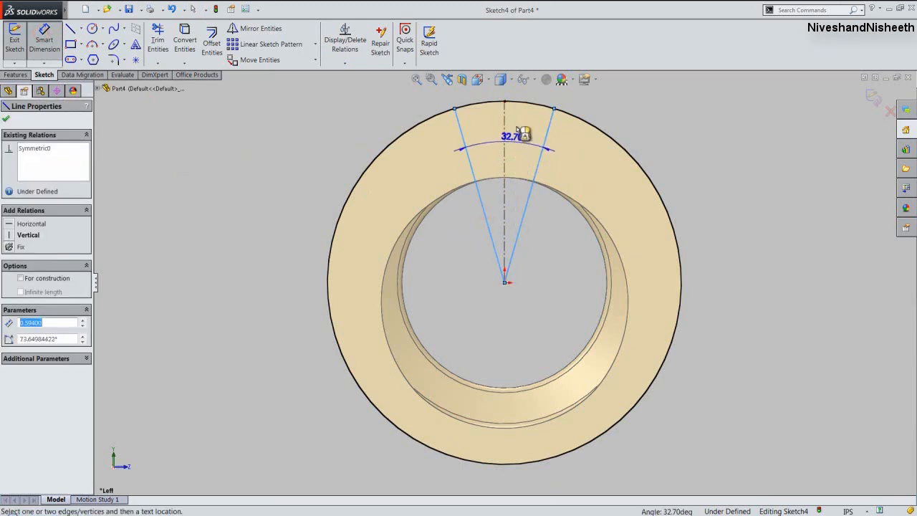
{"action": "left_click", "coordinate": [523, 100]}
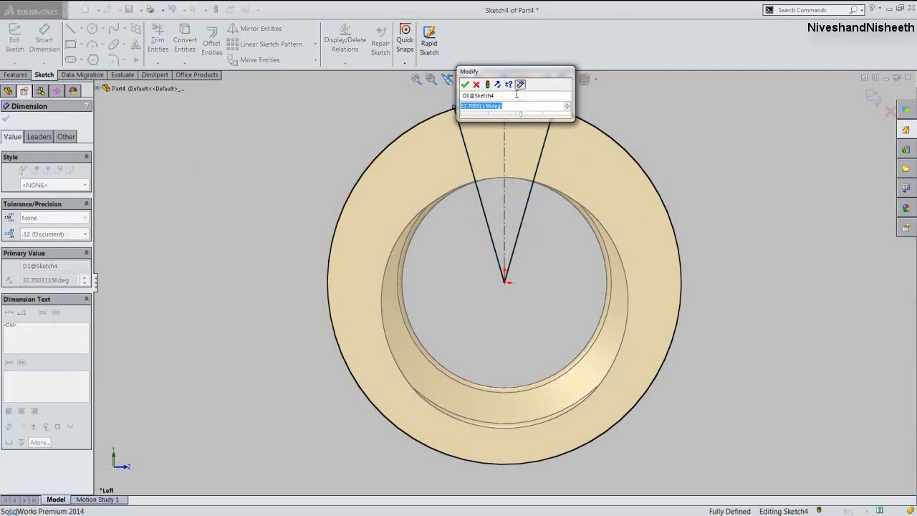
{"action": "type", "text": "5"}
{"action": "key", "text": "Return"}
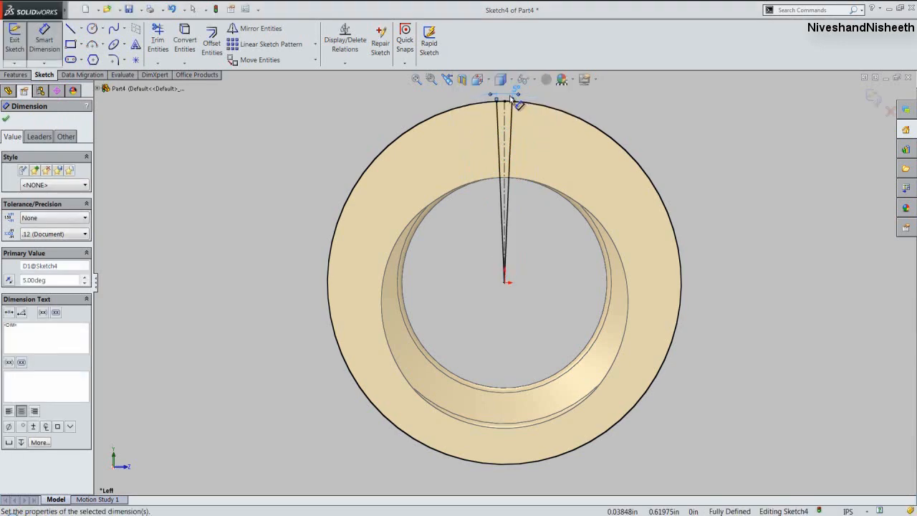
{"action": "left_click", "coordinate": [5, 118]}
Sketch a peak above the outer circle with two lines about 0.038 in long, joining the slanted lines' upper endpoints through an apex above the centerline.
{"action": "scroll", "coordinate": [539, 108], "scroll_direction": "up", "scroll_amount": 9}
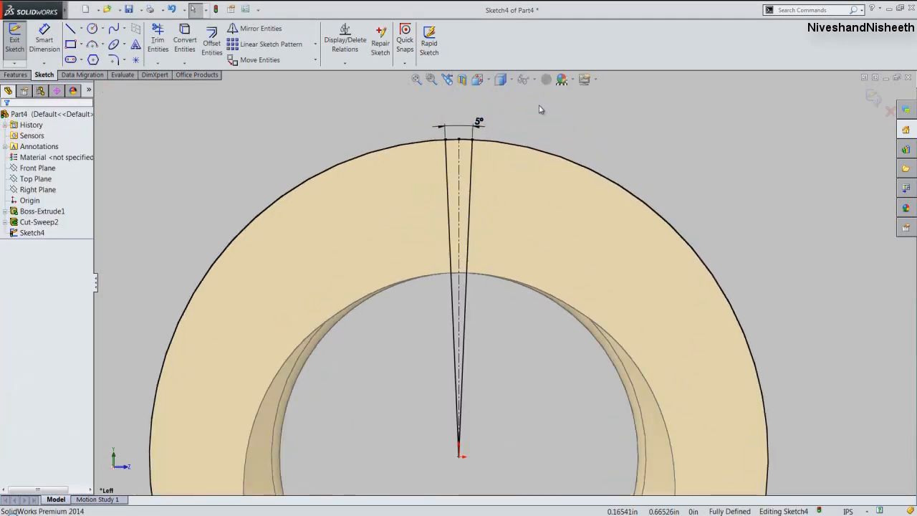
{"action": "scroll", "coordinate": [384, 159], "scroll_direction": "up", "scroll_amount": 2}
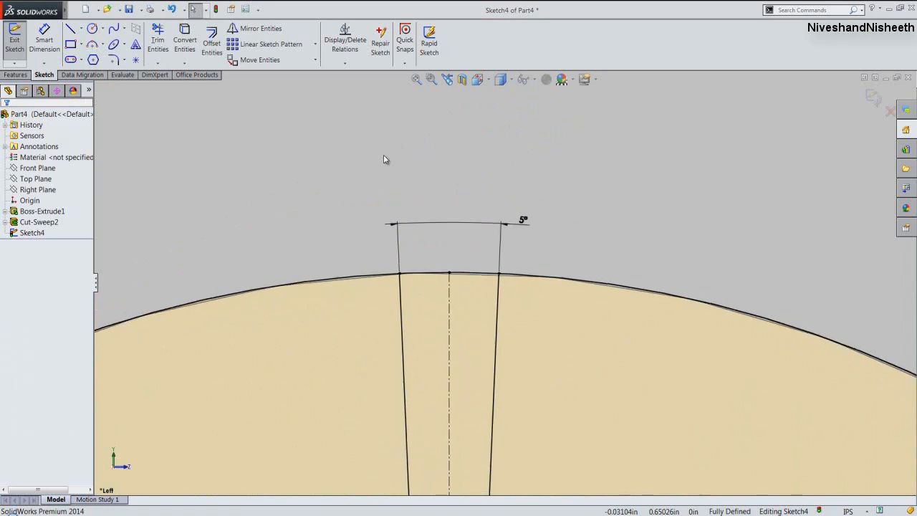
{"action": "right_click", "coordinate": [369, 163]}
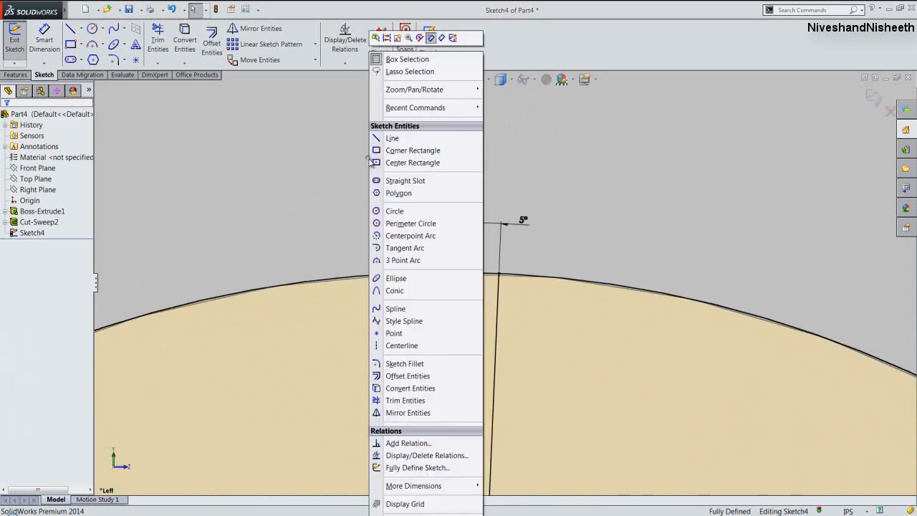
{"action": "left_click", "coordinate": [379, 137]}
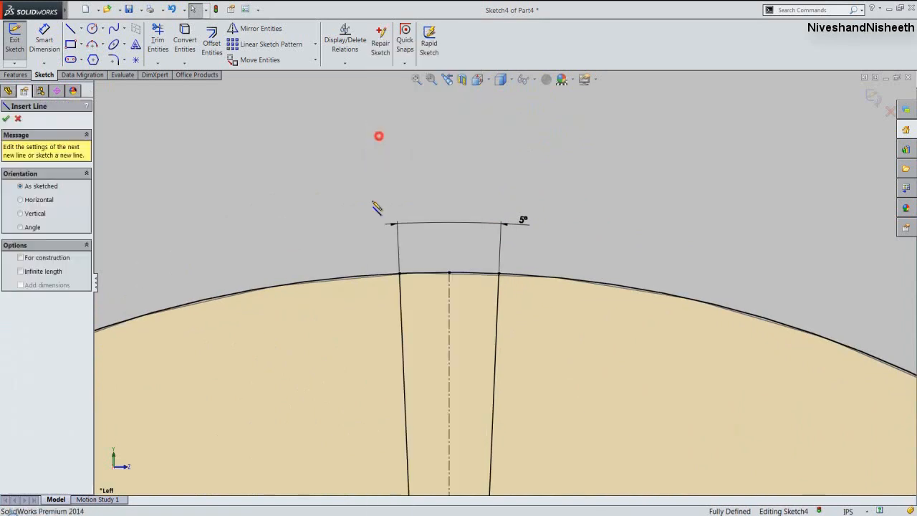
{"action": "left_click", "coordinate": [399, 274]}
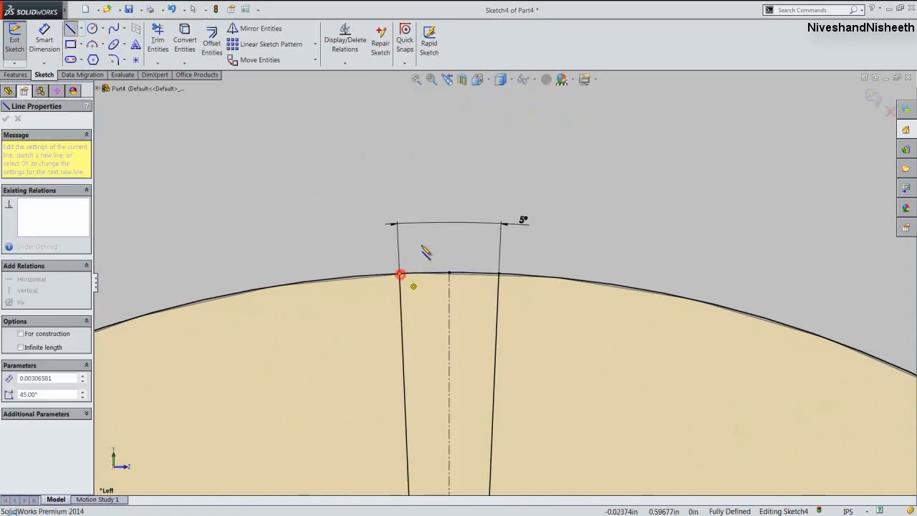
{"action": "left_click", "coordinate": [449, 218]}
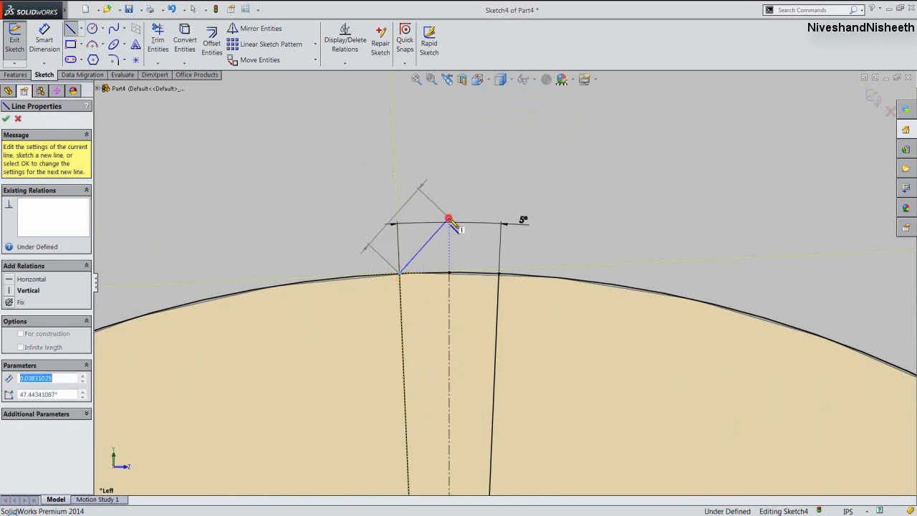
{"action": "double_click", "coordinate": [500, 273]}
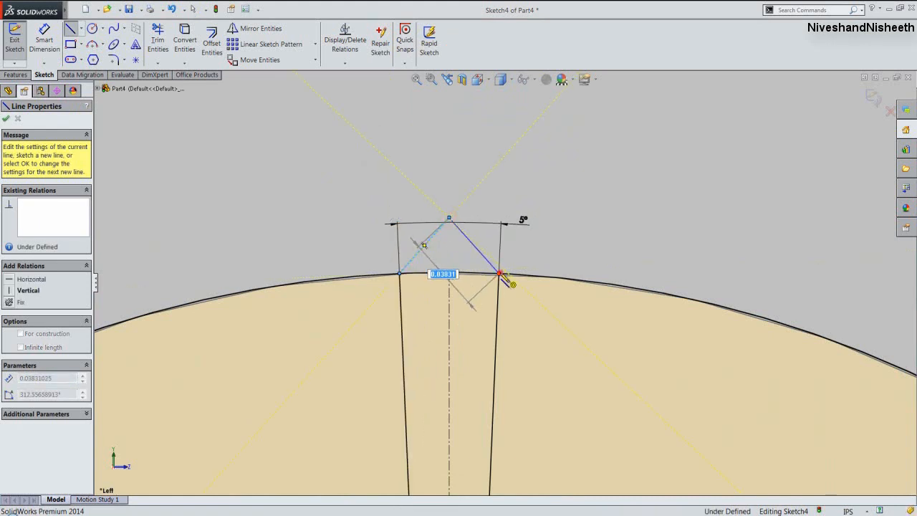
Sketch a V below the peak with two lines about 0.034 in long, meeting on the centerline inside the circle, to close a diamond.
{"action": "left_click", "coordinate": [449, 319]}
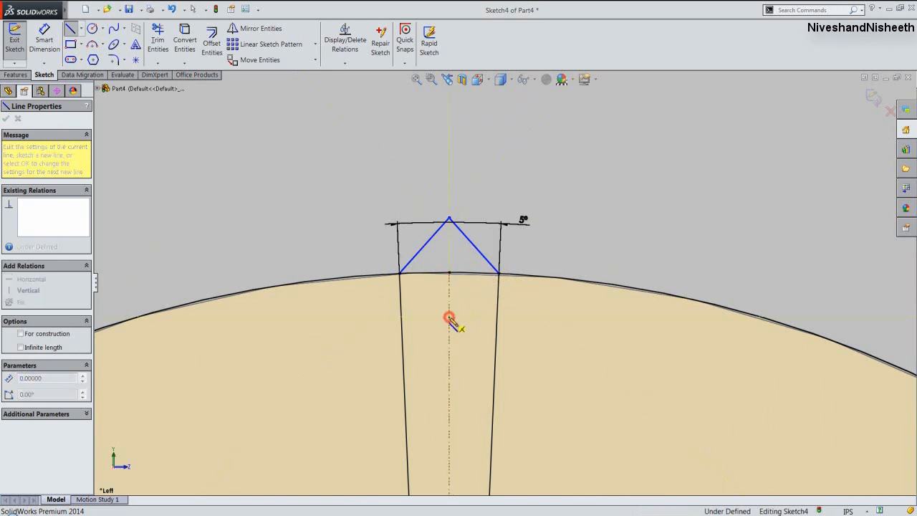
{"action": "left_click", "coordinate": [400, 274]}
{"action": "left_click", "coordinate": [449, 317]}
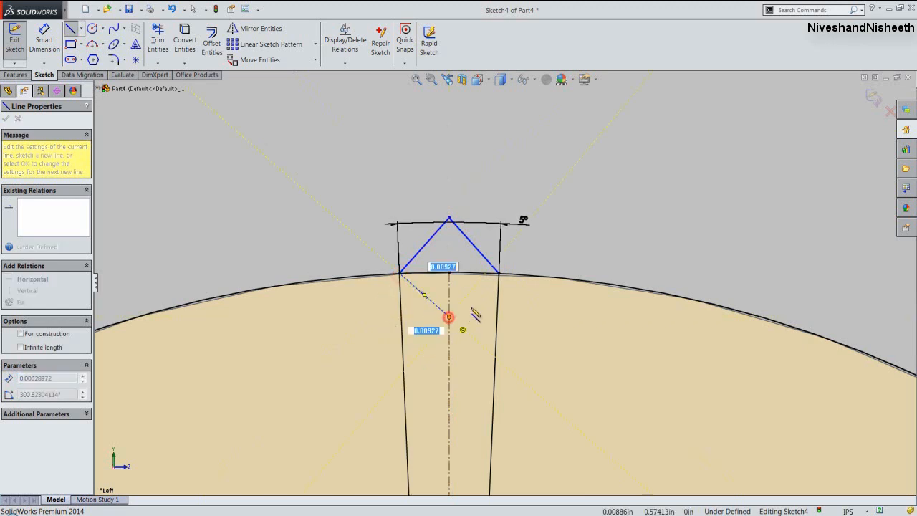
{"action": "left_click", "coordinate": [499, 275]}
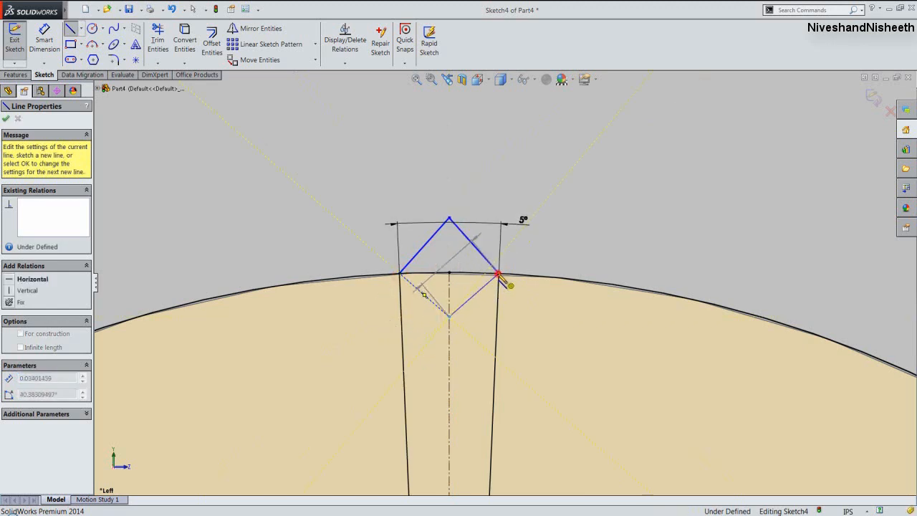
Dimension the diamond's upper-left side and set its length to 0.03125 in.
{"action": "right_click", "coordinate": [495, 172]}
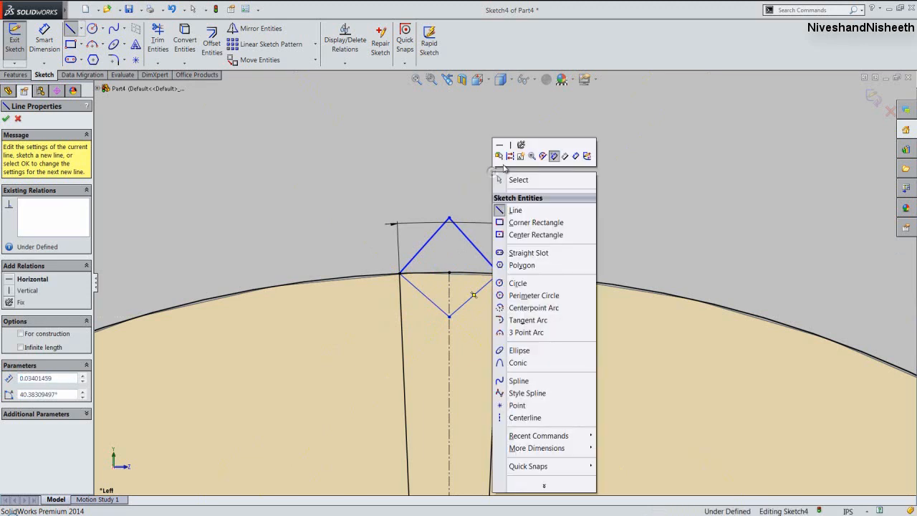
{"action": "left_click", "coordinate": [575, 156]}
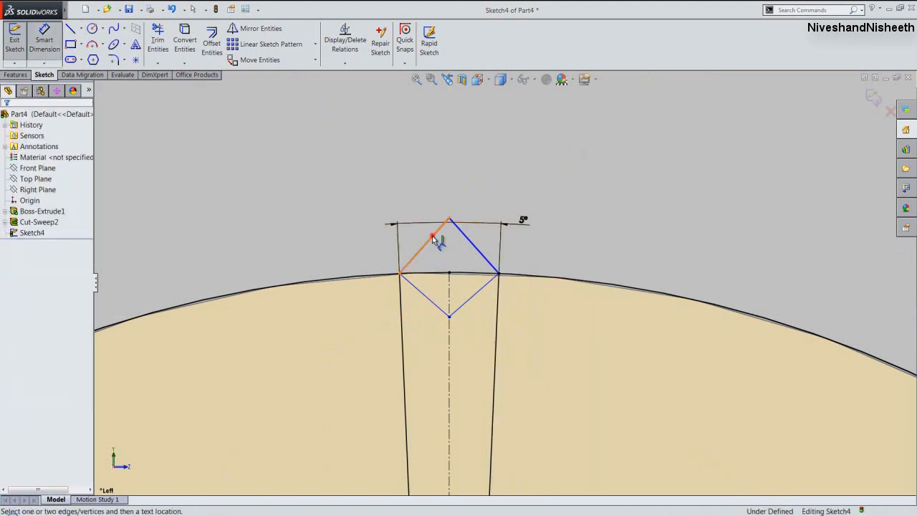
{"action": "left_click", "coordinate": [429, 240]}
{"action": "left_click", "coordinate": [428, 237]}
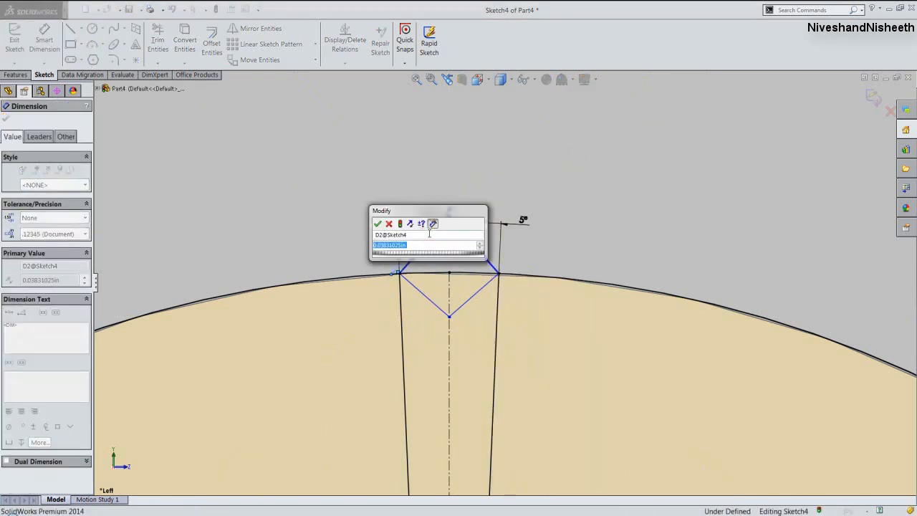
{"action": "type", "text": ".0312"}
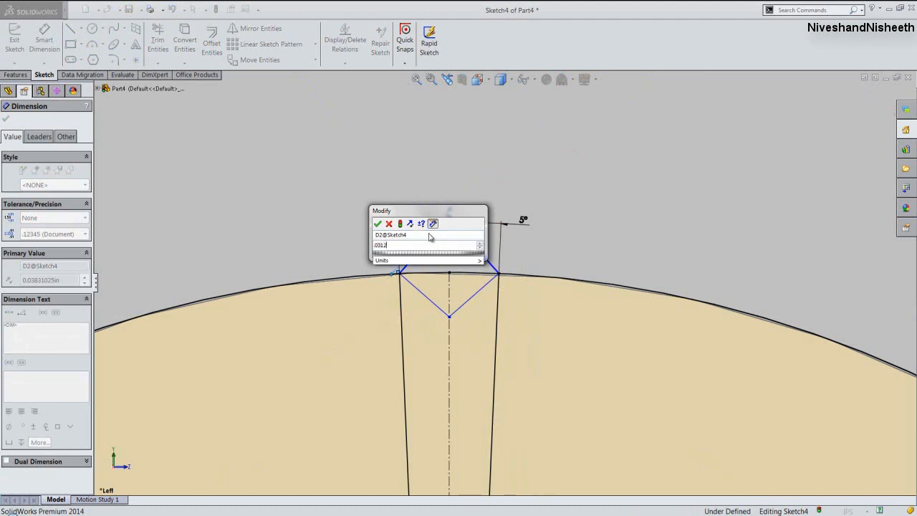
{"action": "key", "text": "Return"}
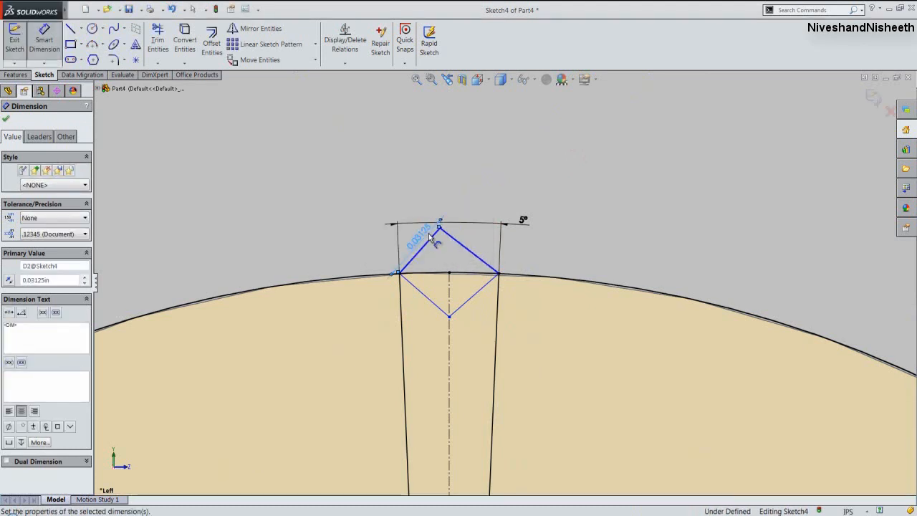
{"action": "left_click", "coordinate": [6, 121]}
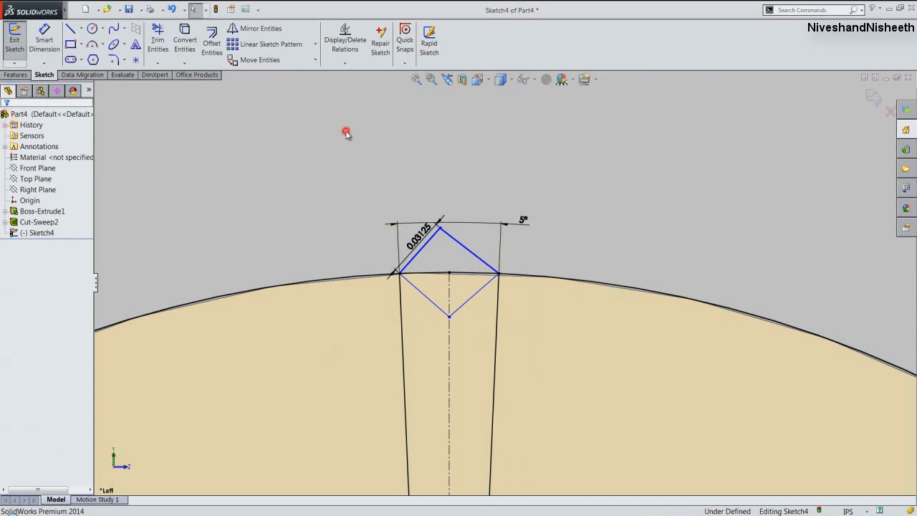
Add parallel and equal relations between the diamond's upper-left and lower-right sides.
{"action": "left_click", "coordinate": [346, 64]}
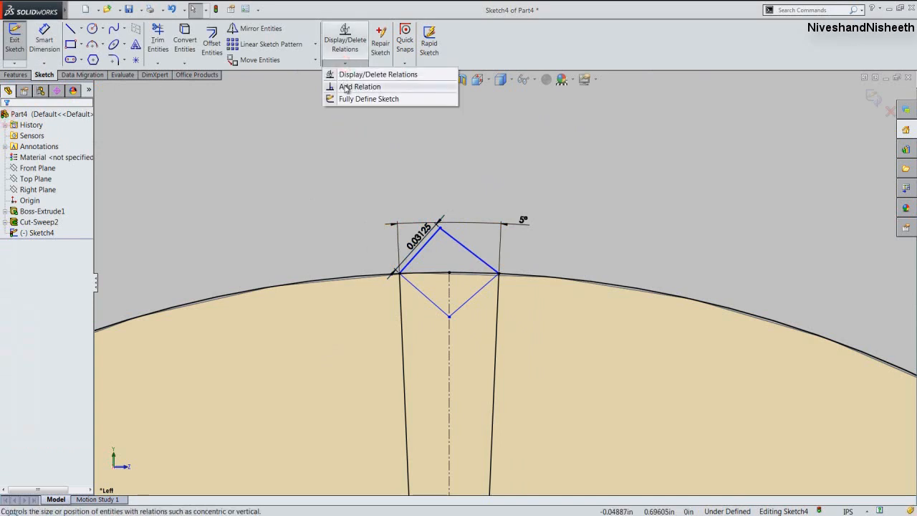
{"action": "left_click", "coordinate": [350, 76]}
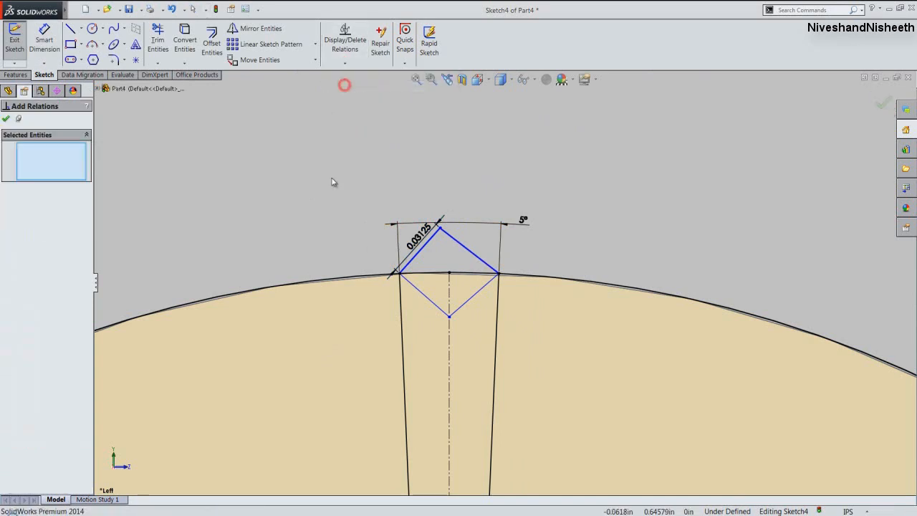
{"action": "left_click", "coordinate": [417, 258]}
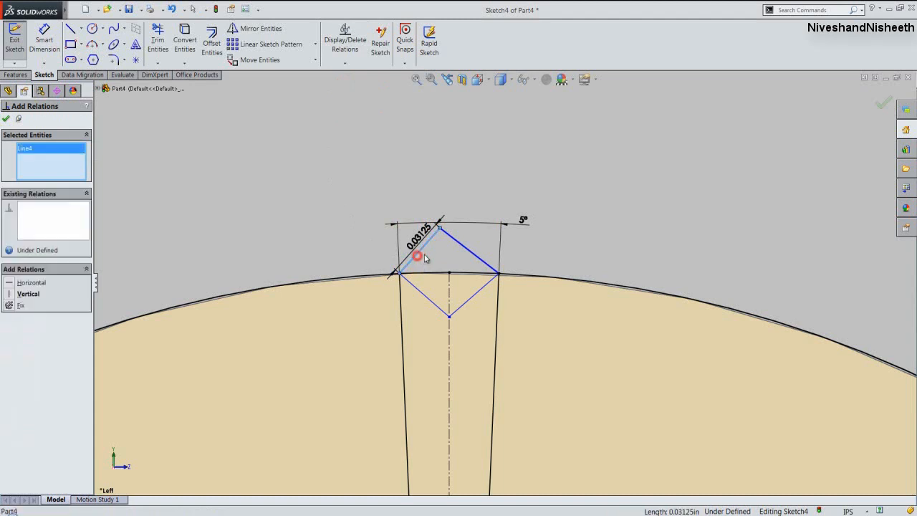
{"action": "left_click", "coordinate": [478, 292]}
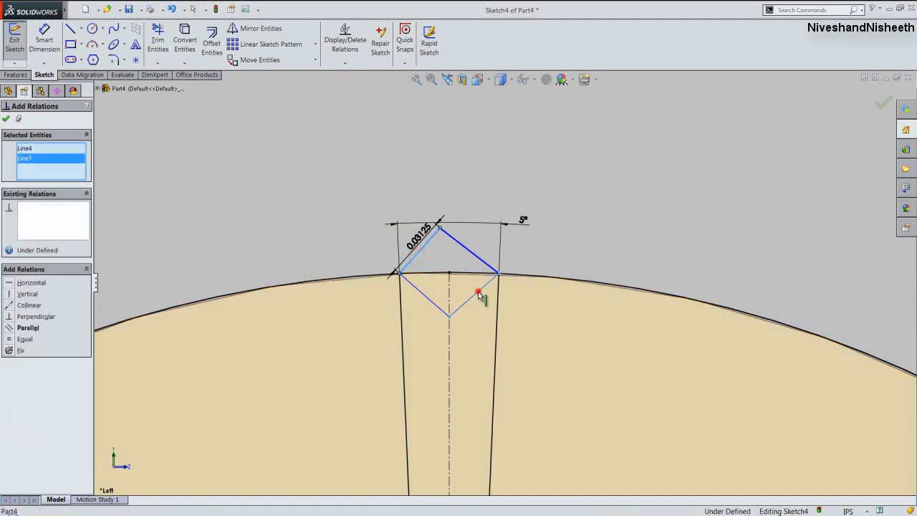
{"action": "left_click", "coordinate": [10, 329]}
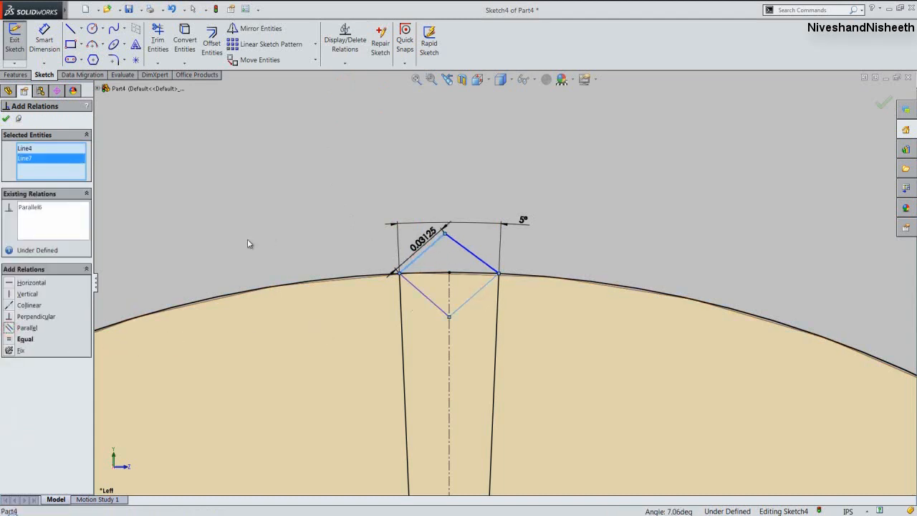
{"action": "left_click", "coordinate": [10, 340]}
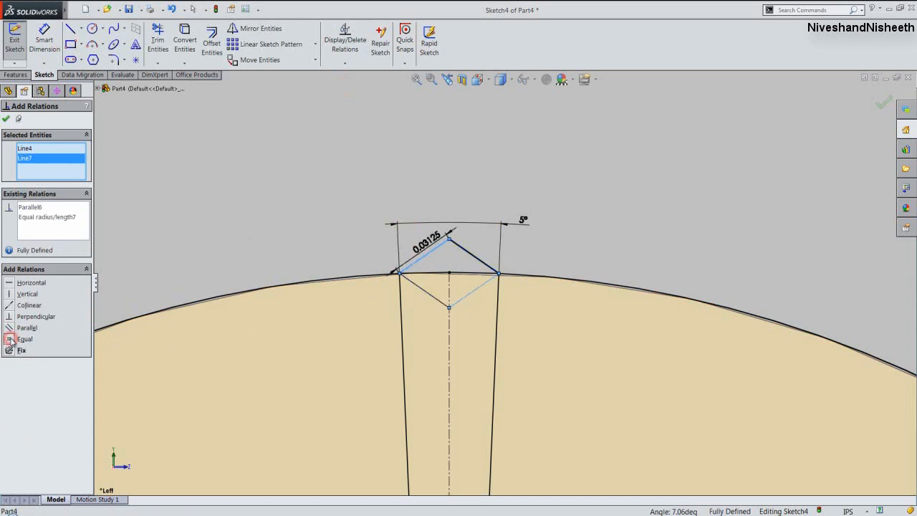
{"action": "left_click", "coordinate": [5, 120]}
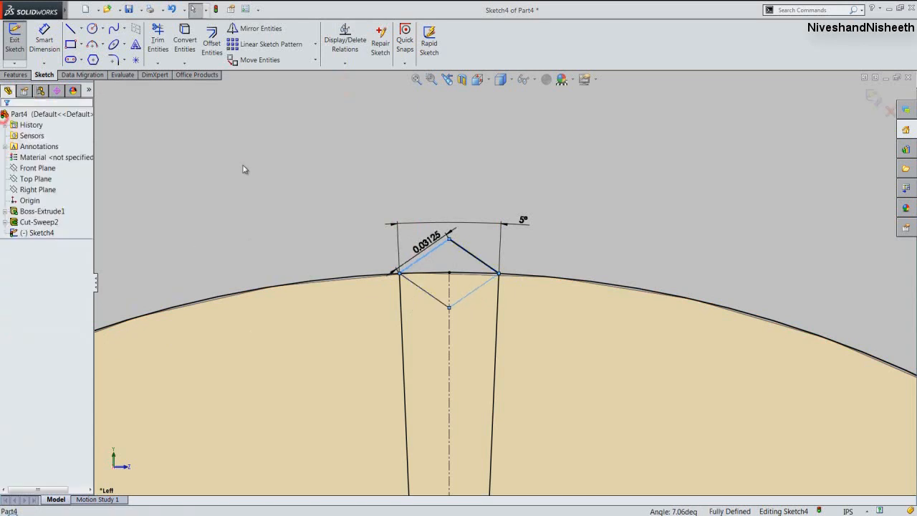
Add parallel and equal relations between the diamond's upper-right and lower-left sides.
{"action": "left_click", "coordinate": [345, 64]}
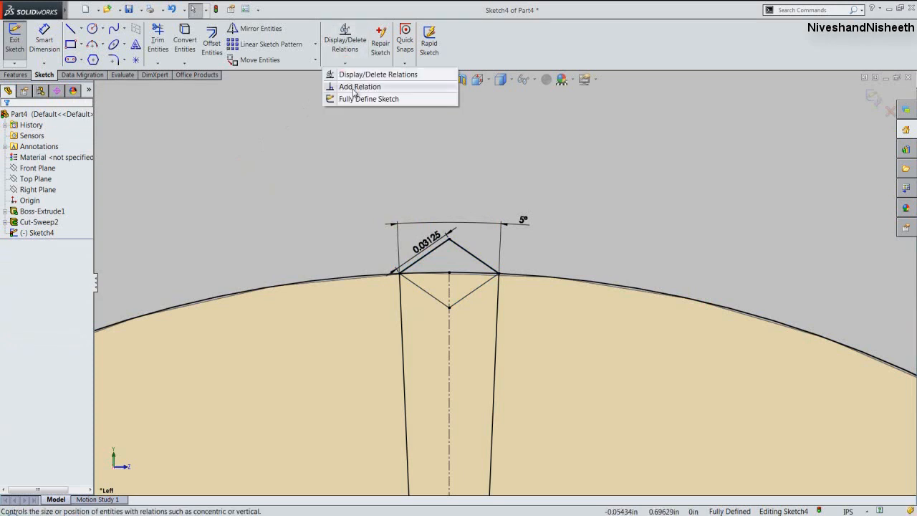
{"action": "left_click", "coordinate": [353, 87]}
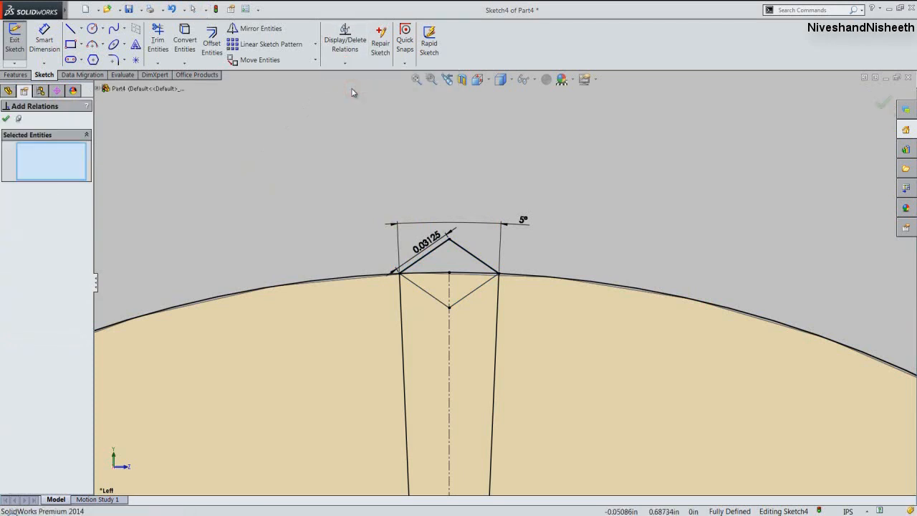
{"action": "left_click", "coordinate": [465, 250]}
{"action": "left_click", "coordinate": [419, 285]}
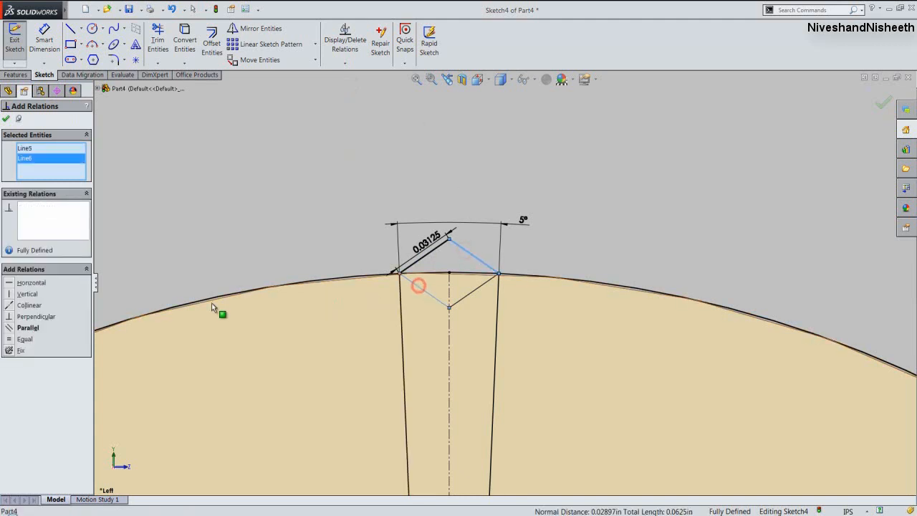
{"action": "left_click", "coordinate": [11, 329]}
{"action": "left_click", "coordinate": [11, 340]}
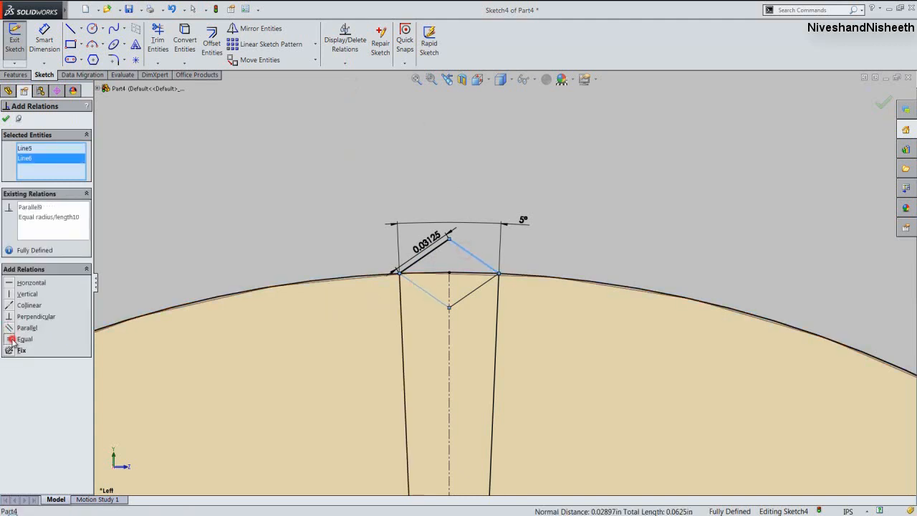
{"action": "left_click", "coordinate": [4, 119]}
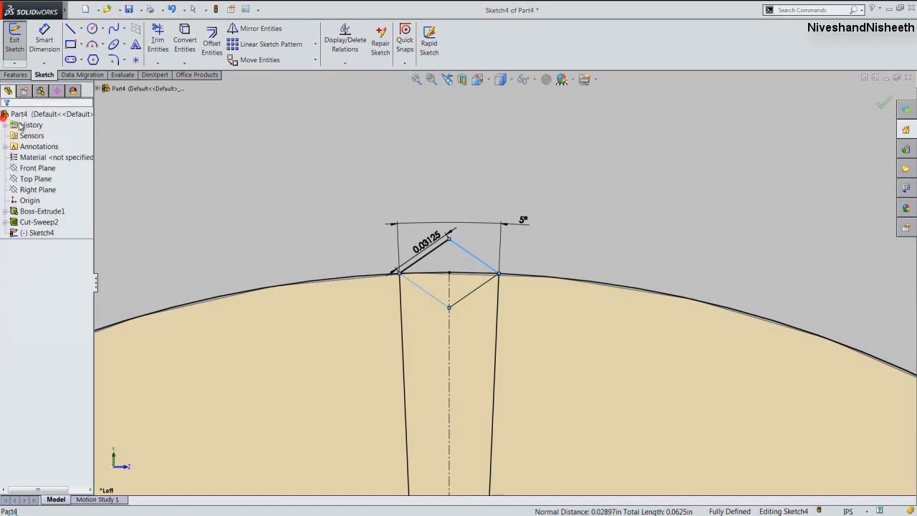
{"action": "left_click", "coordinate": [286, 171]}
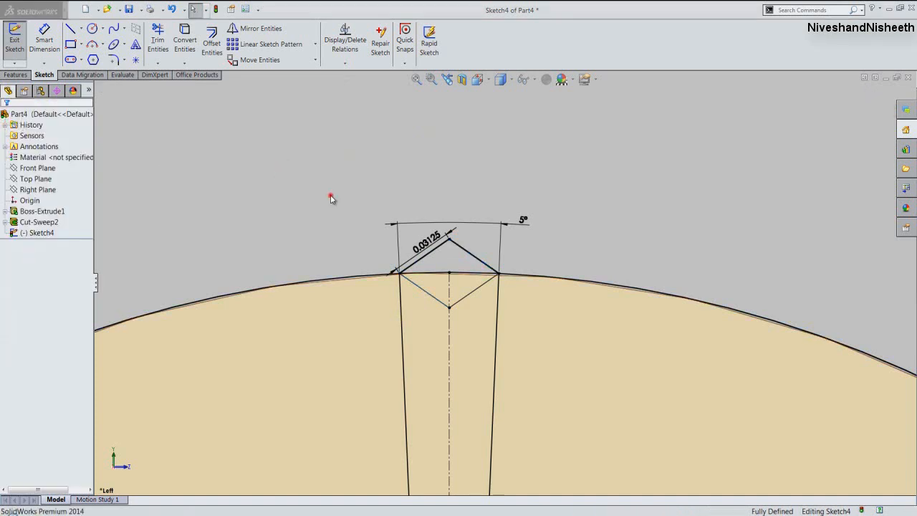
Convert the outer circle and the wedge's two slanted lines to construction geometry, and finish the sketch.
{"action": "left_click", "coordinate": [339, 275]}
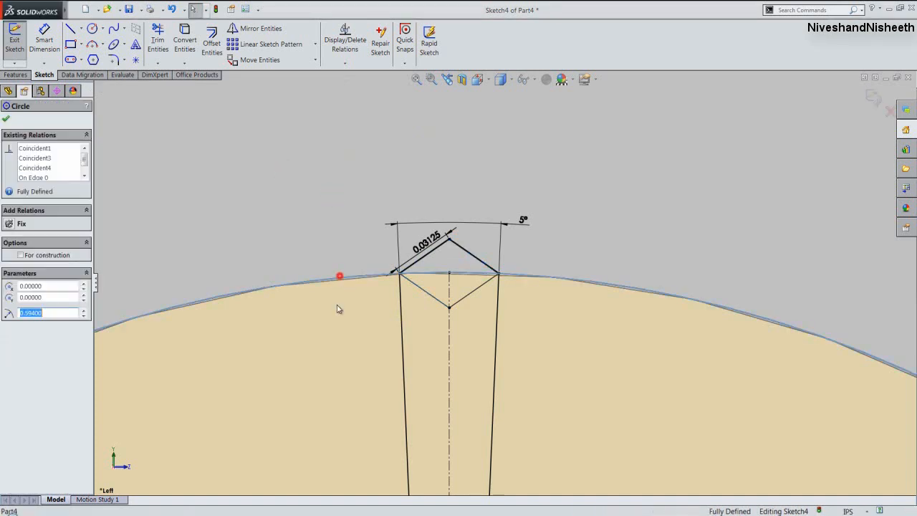
{"action": "left_click", "coordinate": [401, 345], "text": "ctrl"}
{"action": "left_click", "coordinate": [493, 366], "text": "ctrl"}
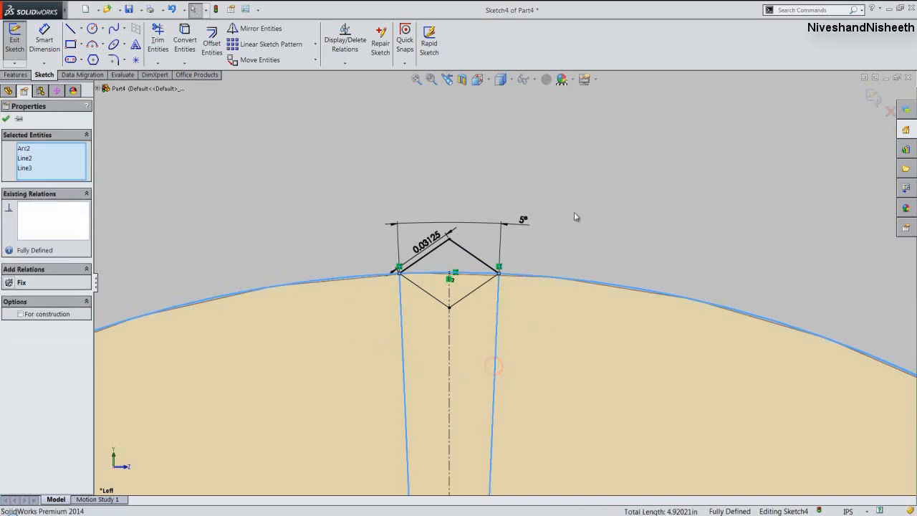
{"action": "right_click", "coordinate": [570, 179]}
{"action": "left_click", "coordinate": [589, 189]}
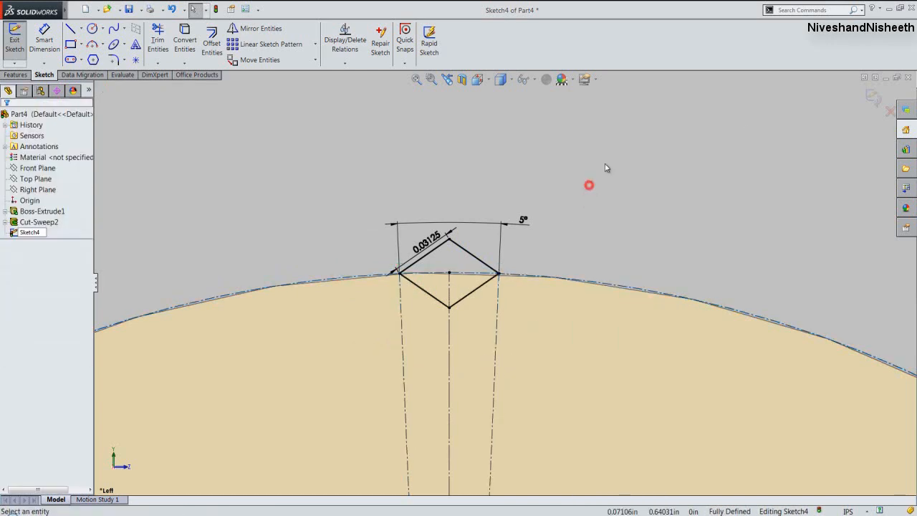
{"action": "left_click", "coordinate": [872, 98]}
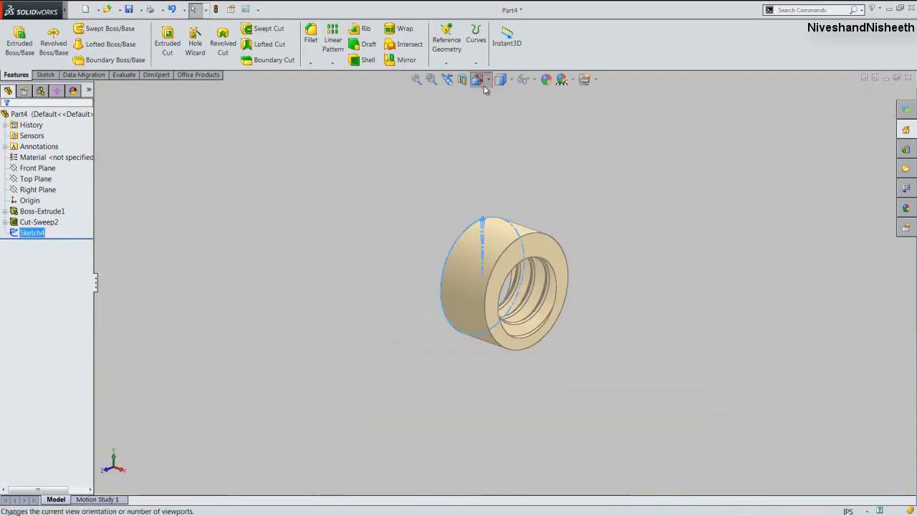
Start a helix from a new sketch on the end face carrying the diamond, converting the face's outer circular edge as its base circle.
{"action": "left_click", "coordinate": [478, 79]}
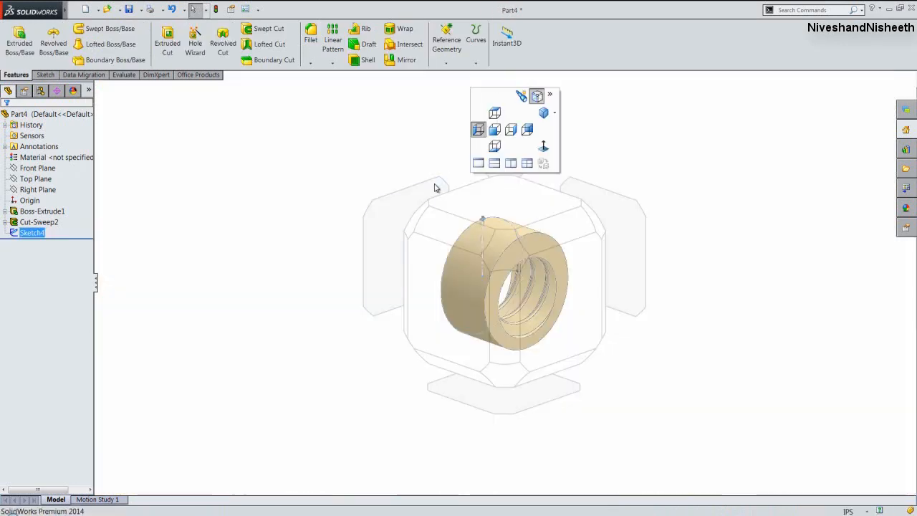
{"action": "left_click", "coordinate": [419, 224]}
{"action": "scroll", "coordinate": [337, 176], "scroll_direction": "up", "scroll_amount": 3}
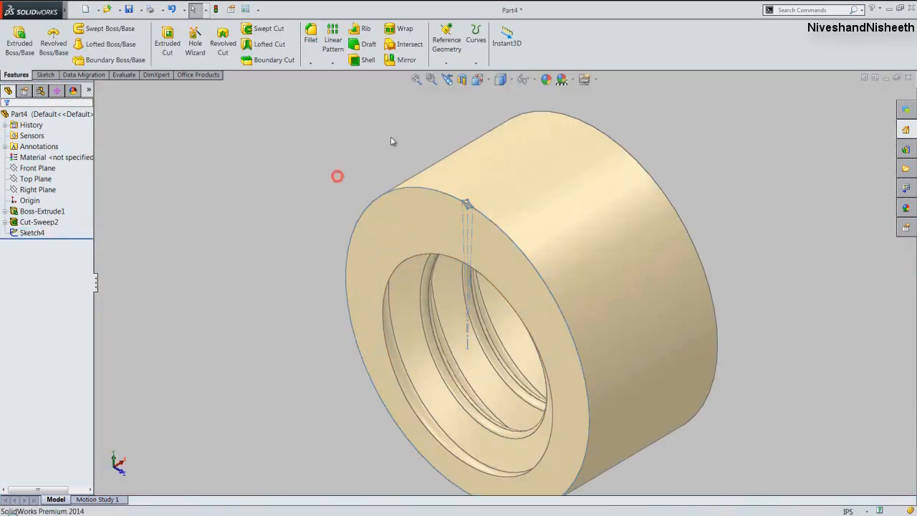
{"action": "left_click", "coordinate": [476, 63]}
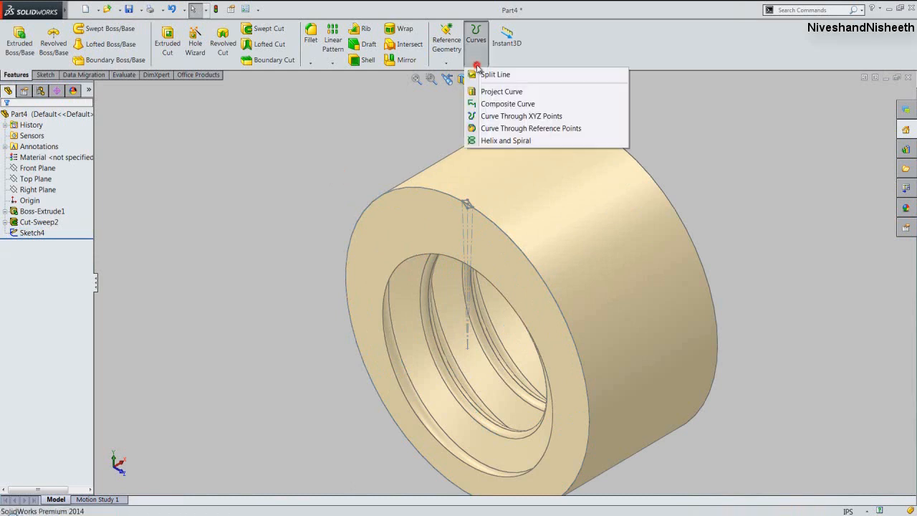
{"action": "left_click", "coordinate": [484, 141]}
{"action": "left_click", "coordinate": [377, 244]}
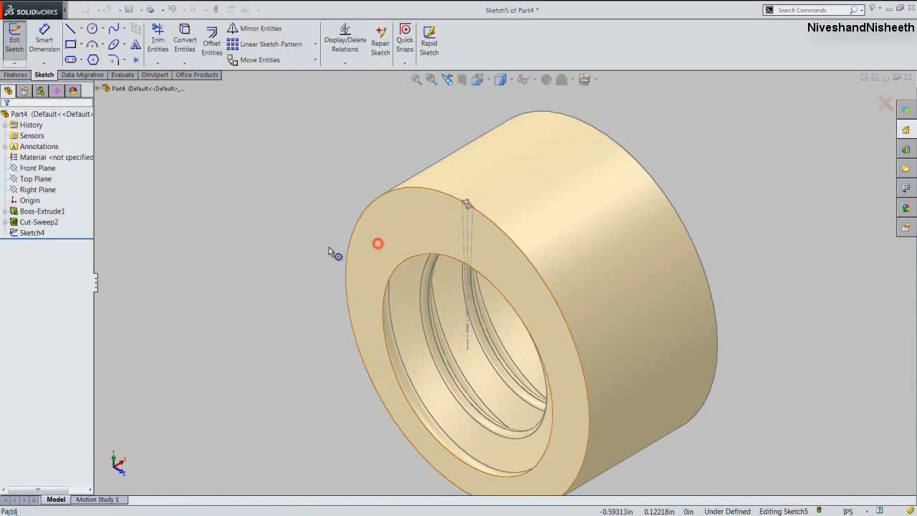
{"action": "left_click", "coordinate": [397, 190]}
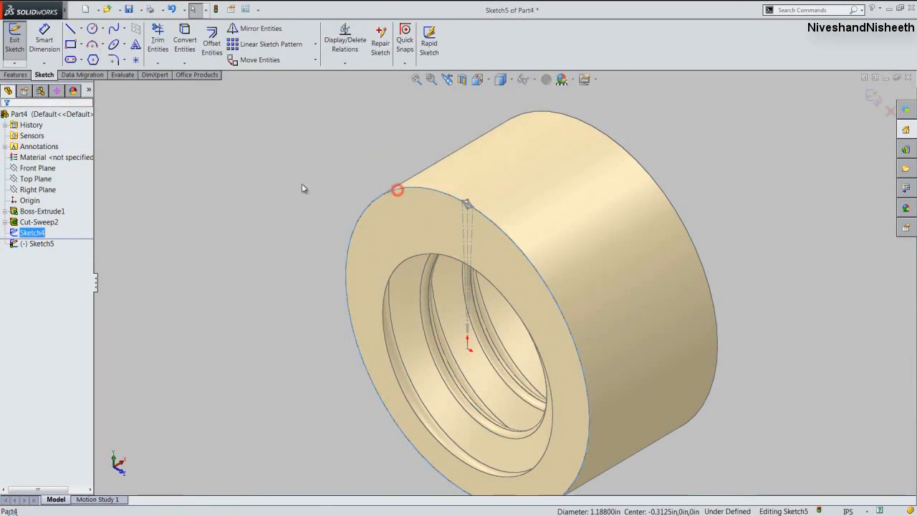
{"action": "left_click", "coordinate": [186, 45]}
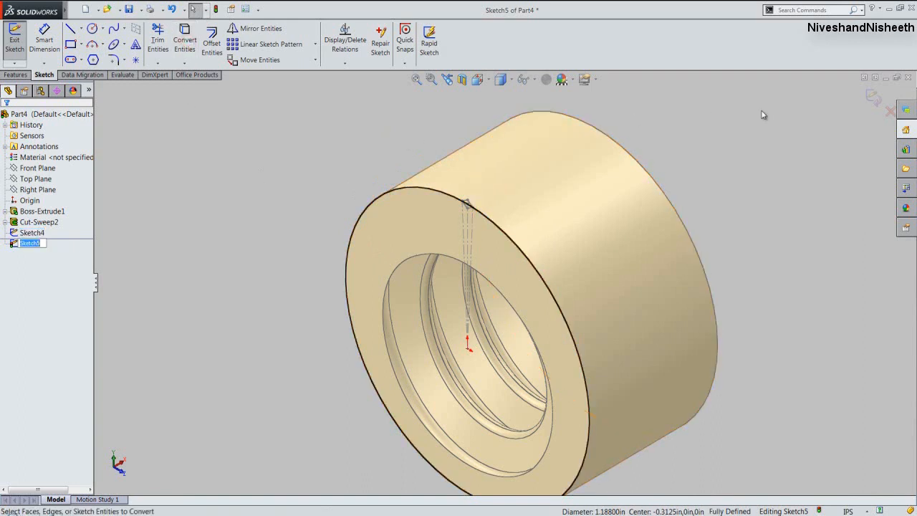
{"action": "left_click", "coordinate": [872, 101]}
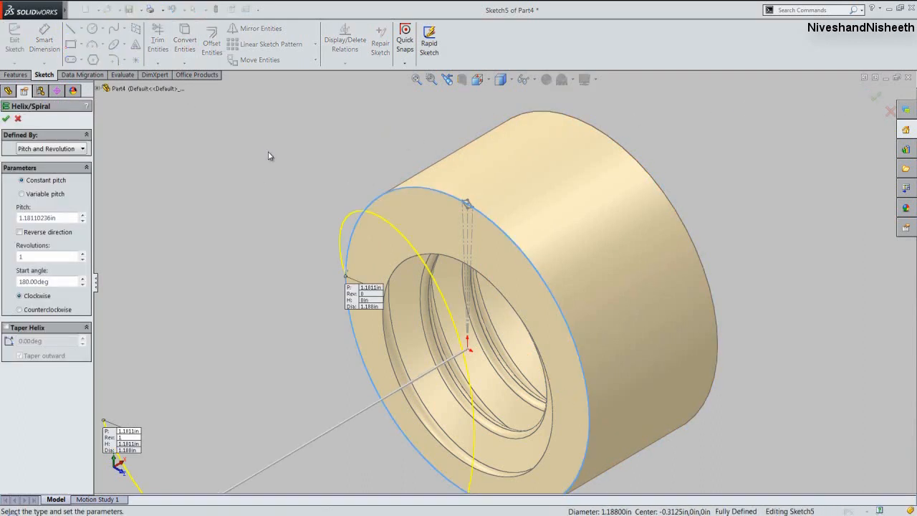
Reverse the helix direction, define it by Height and Revolution, and set the height to 0.625 in.
{"action": "left_click", "coordinate": [20, 233]}
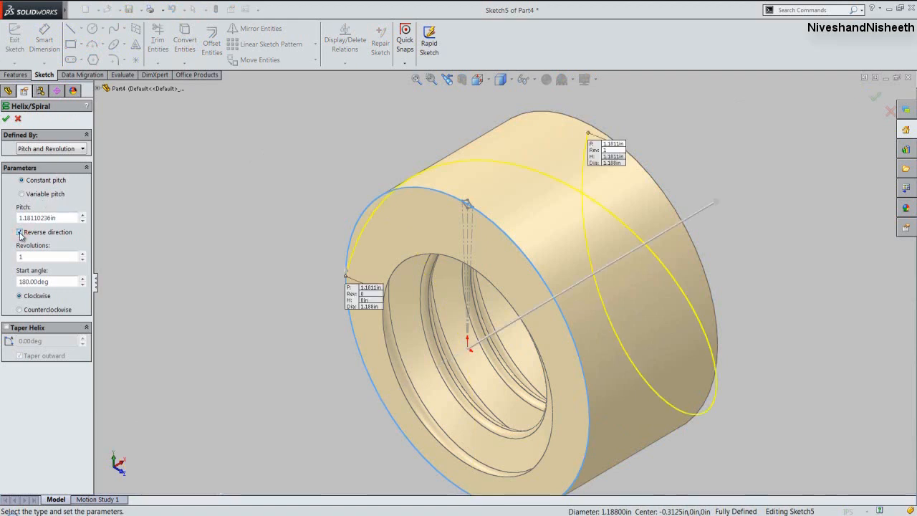
{"action": "left_click", "coordinate": [62, 149]}
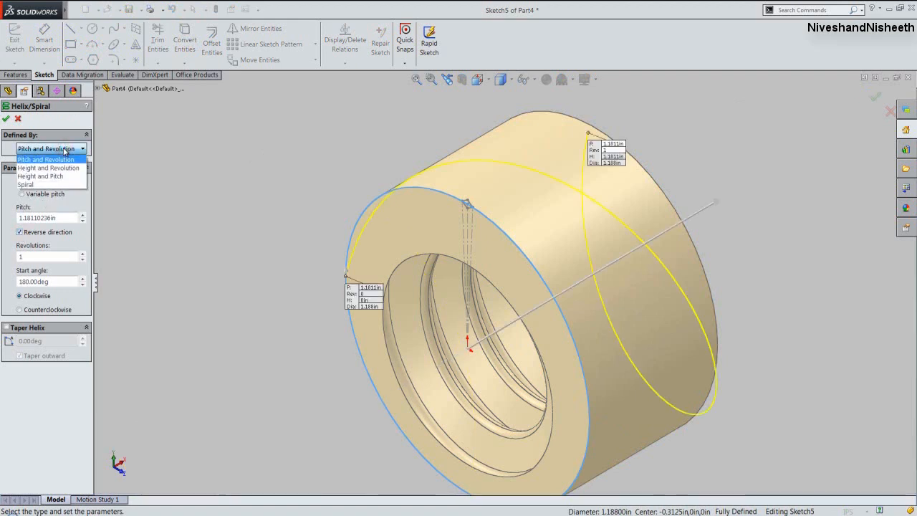
{"action": "left_click", "coordinate": [65, 167]}
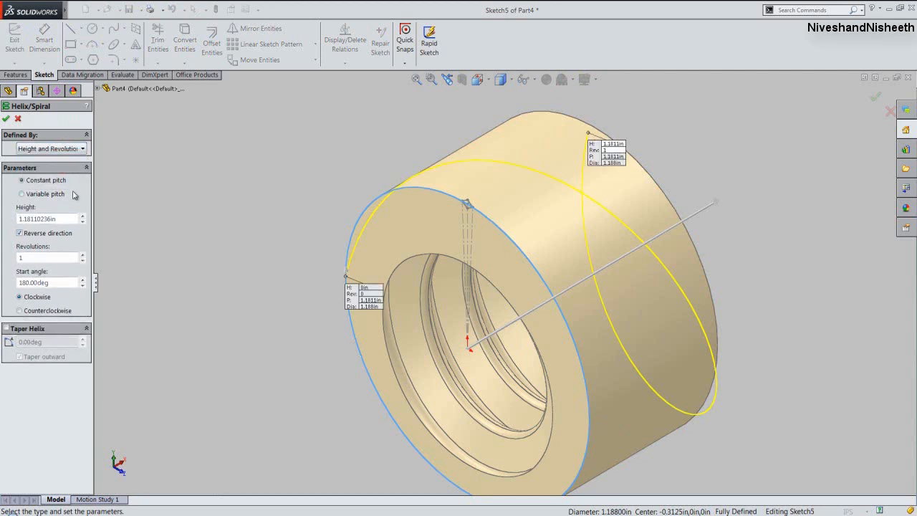
{"action": "left_click_drag", "start_coordinate": [45, 219], "coordinate": [10, 224]}
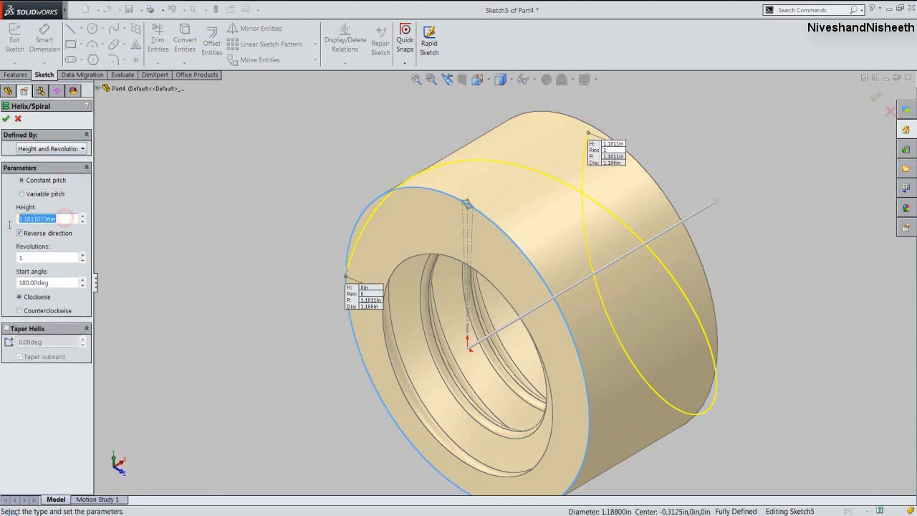
{"action": "type", "text": "625"}
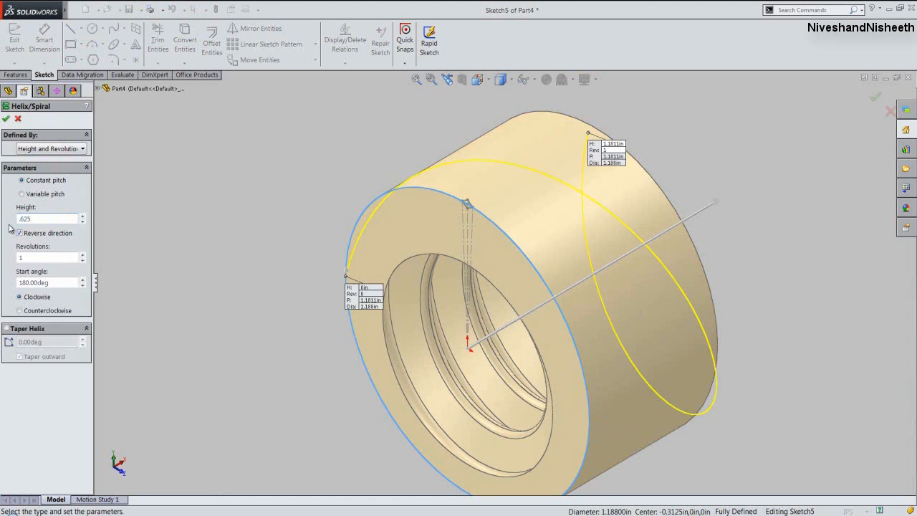
{"action": "key", "text": "Return"}
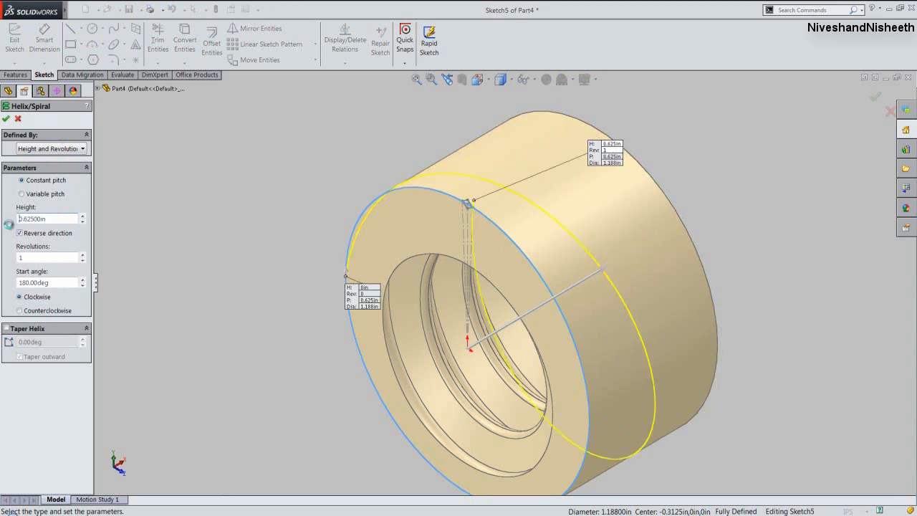
Set the helix to 0.125 revolutions with a 90-degree start angle and create it.
{"action": "left_click_drag", "start_coordinate": [26, 258], "coordinate": [4, 260]}
{"action": "type", "text": ".125"}
{"action": "key", "text": "Return"}
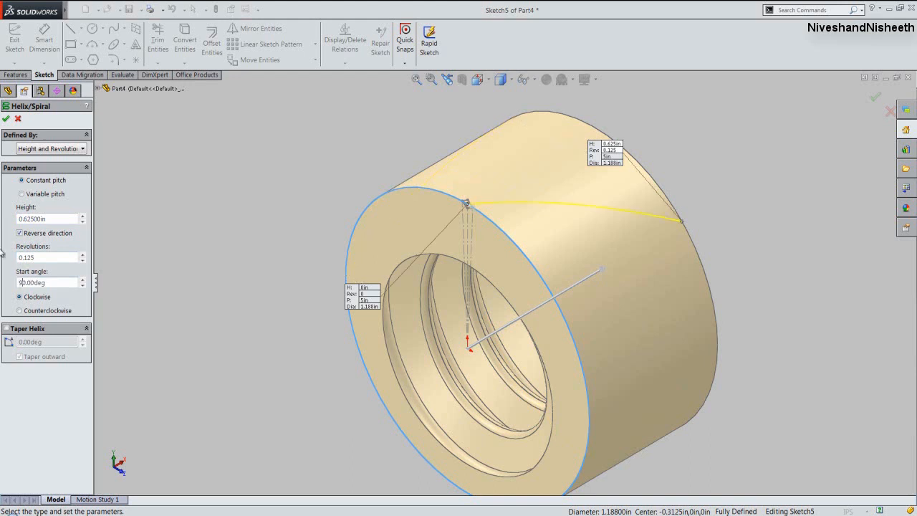
{"action": "right_click", "coordinate": [199, 206]}
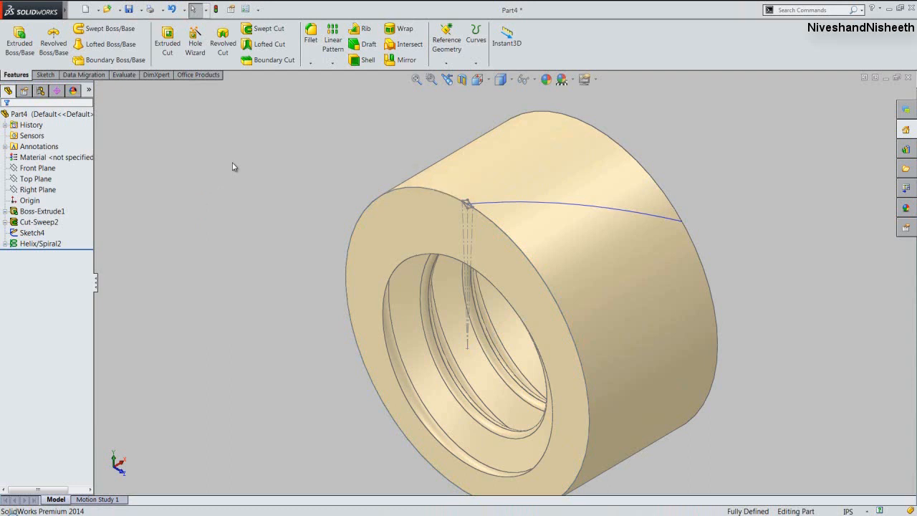
Make a swept cut using the diamond sketch as profile and the new helix on the outer surface as path.
{"action": "left_click", "coordinate": [270, 31]}
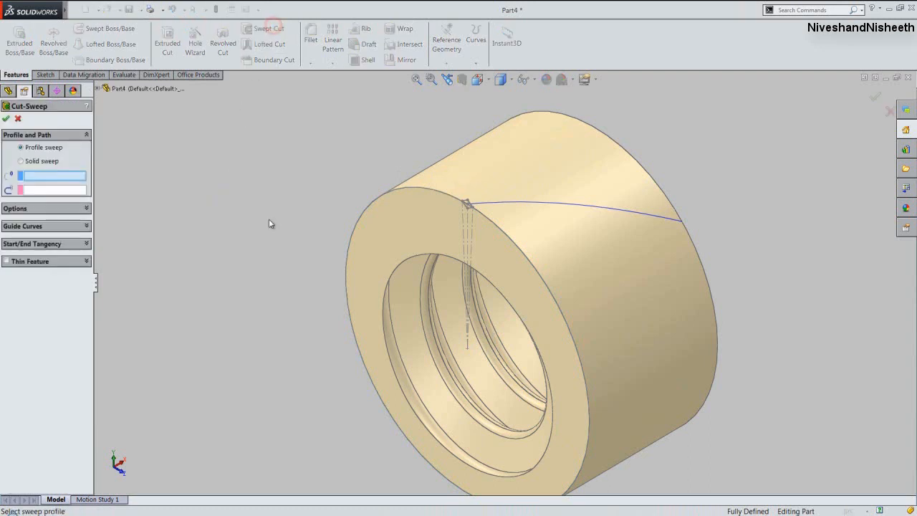
{"action": "scroll", "coordinate": [435, 184], "scroll_direction": "down", "scroll_amount": 3}
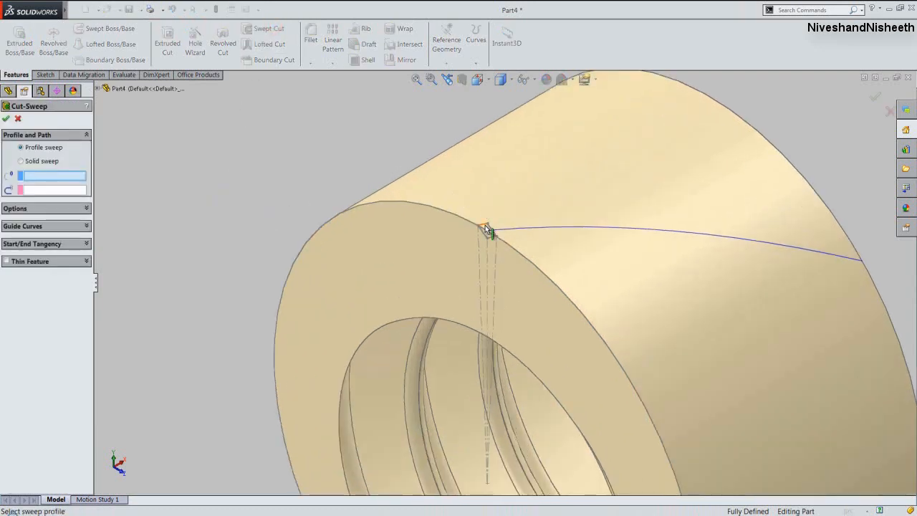
{"action": "left_click", "coordinate": [487, 229]}
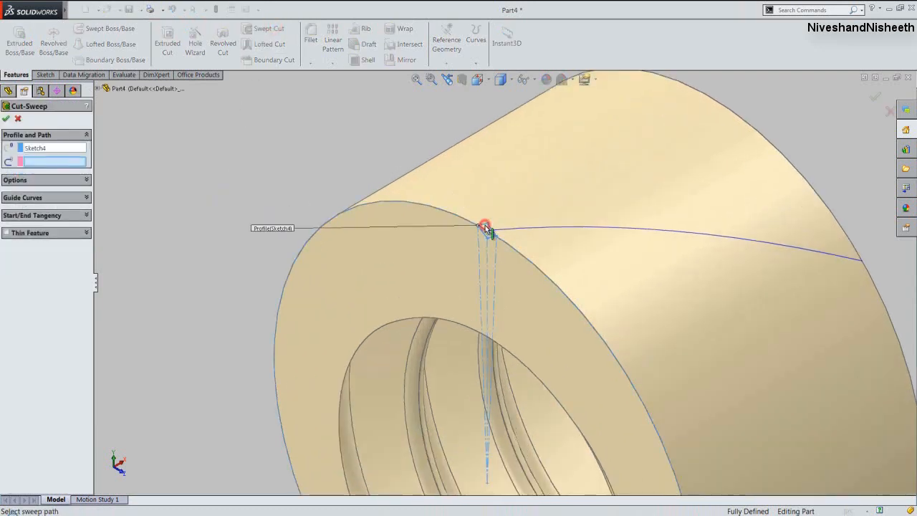
{"action": "left_click", "coordinate": [551, 228]}
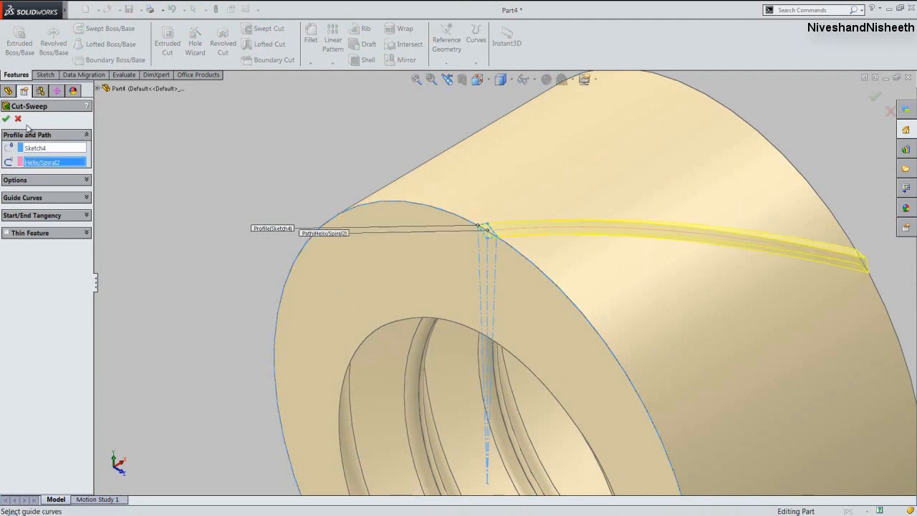
{"action": "left_click", "coordinate": [6, 118]}
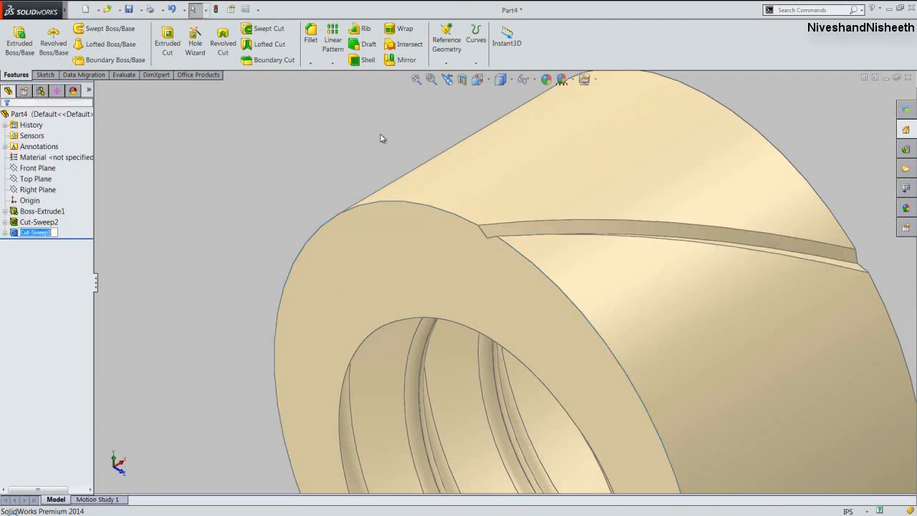
Rebuild the part and save it.
{"action": "scroll", "coordinate": [396, 130], "scroll_direction": "up", "scroll_amount": 3}
{"action": "middle_click_drag", "start_coordinate": [593, 317], "coordinate": [477, 321]}
{"action": "left_click", "coordinate": [446, 79]}
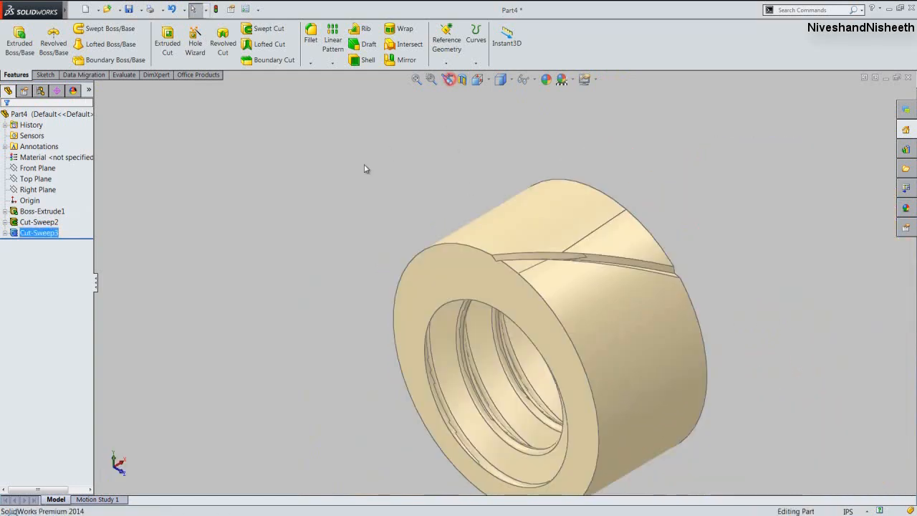
{"action": "left_click", "coordinate": [364, 164]}
{"action": "left_click", "coordinate": [215, 9]}
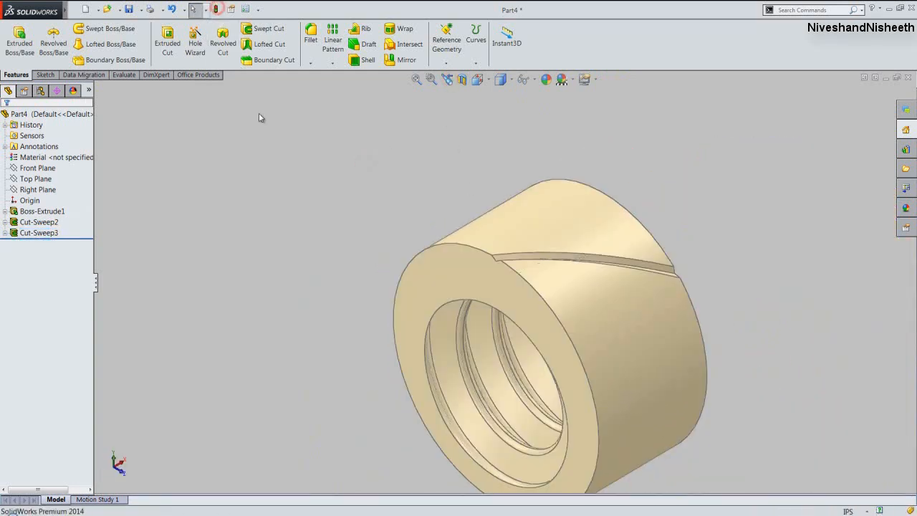
{"action": "left_click", "coordinate": [129, 10]}
Start a circular pattern, show the temporary axes, and use the ring's central axis as the pattern axis.
{"action": "left_click", "coordinate": [332, 63]}
{"action": "left_click", "coordinate": [344, 97]}
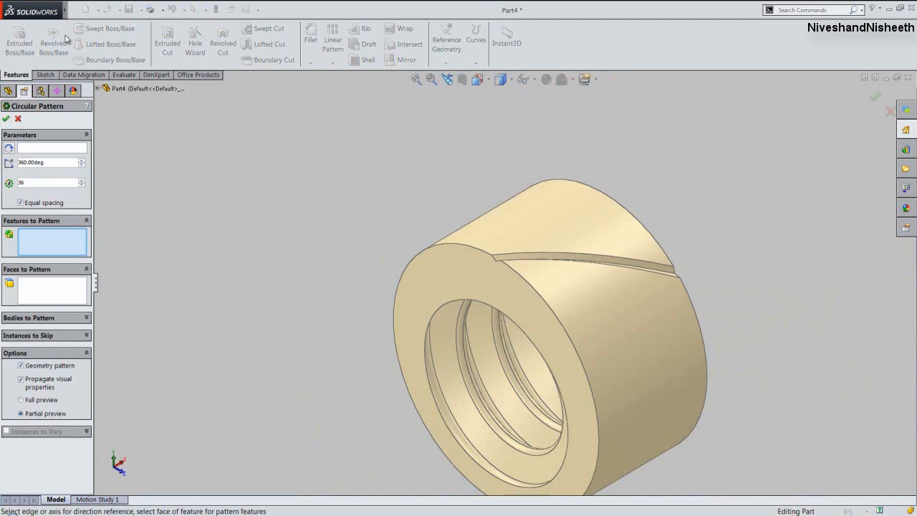
{"action": "mouse_move", "coordinate": [66, 10]}
{"action": "left_click", "coordinate": [113, 10]}
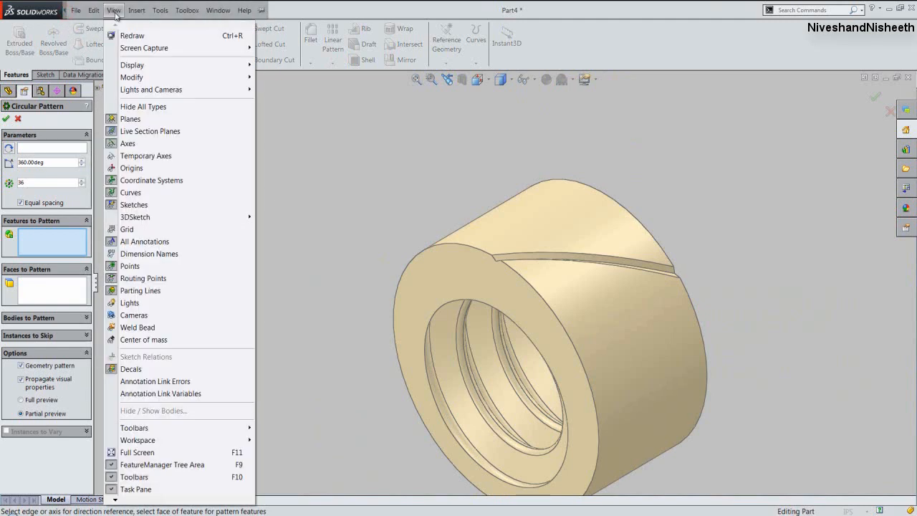
{"action": "left_click", "coordinate": [134, 155]}
{"action": "left_click", "coordinate": [507, 371]}
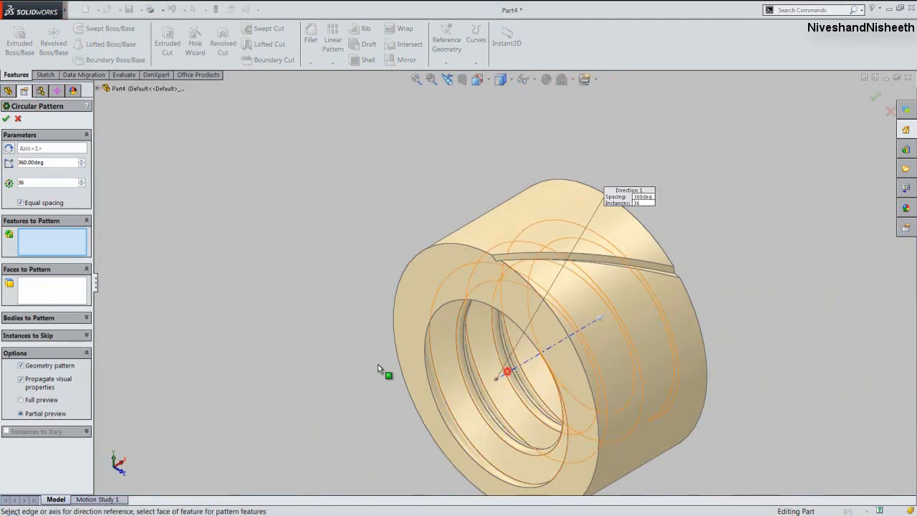
Pattern the outer helical sweep cut Cut-Sweep3 around the axis with 72 equally spaced instances over 360 degrees.
{"action": "left_click", "coordinate": [98, 88]}
{"action": "left_click", "coordinate": [125, 207]}
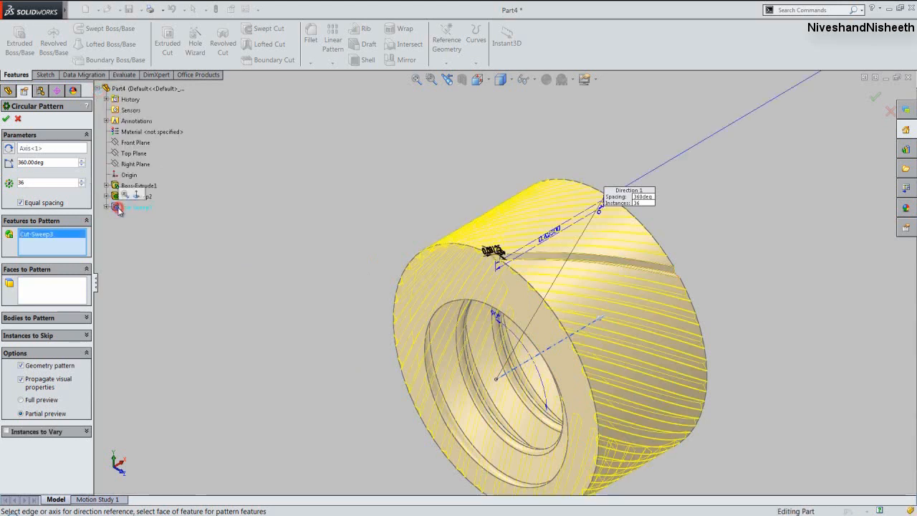
{"action": "double_click", "coordinate": [40, 183]}
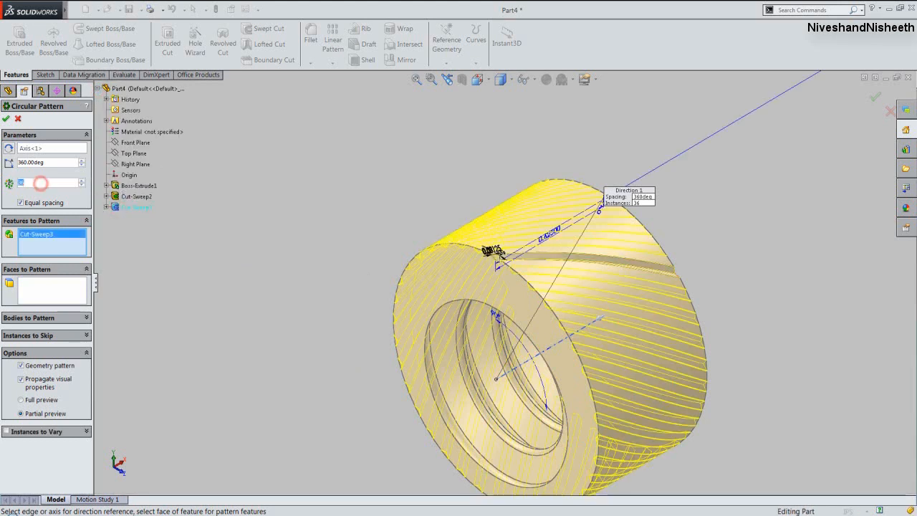
{"action": "type", "text": "72"}
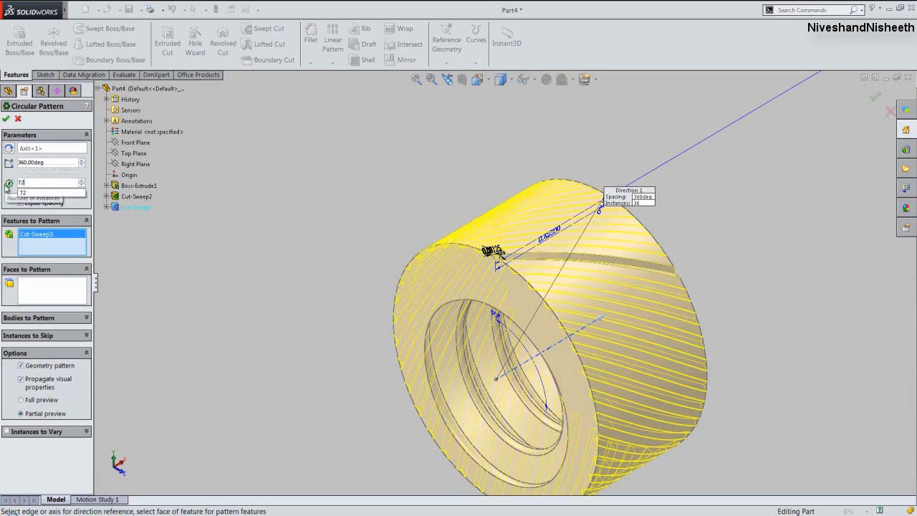
{"action": "key", "text": "Return"}
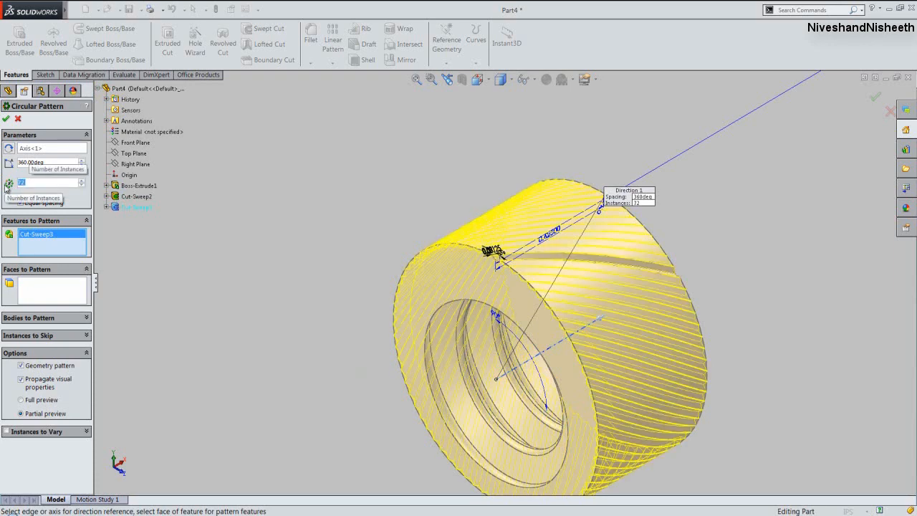
{"action": "key", "text": "Return"}
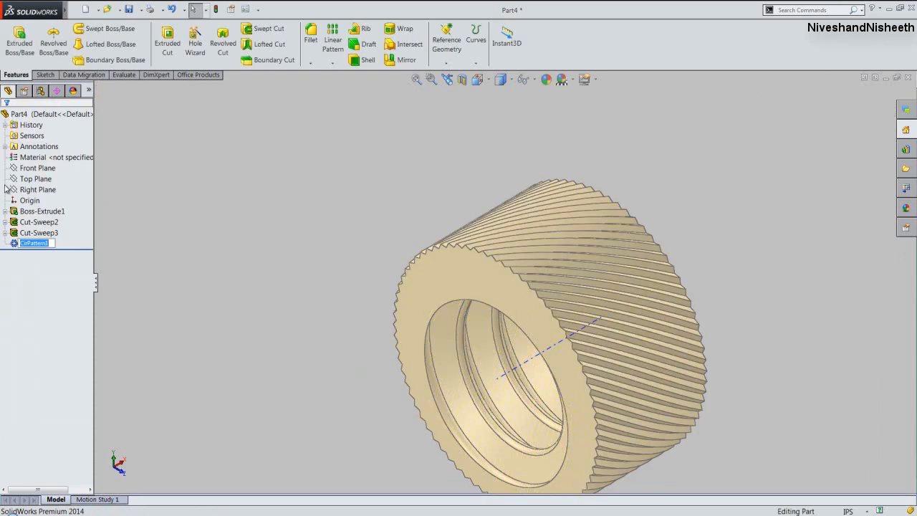
{"action": "left_click", "coordinate": [165, 180]}
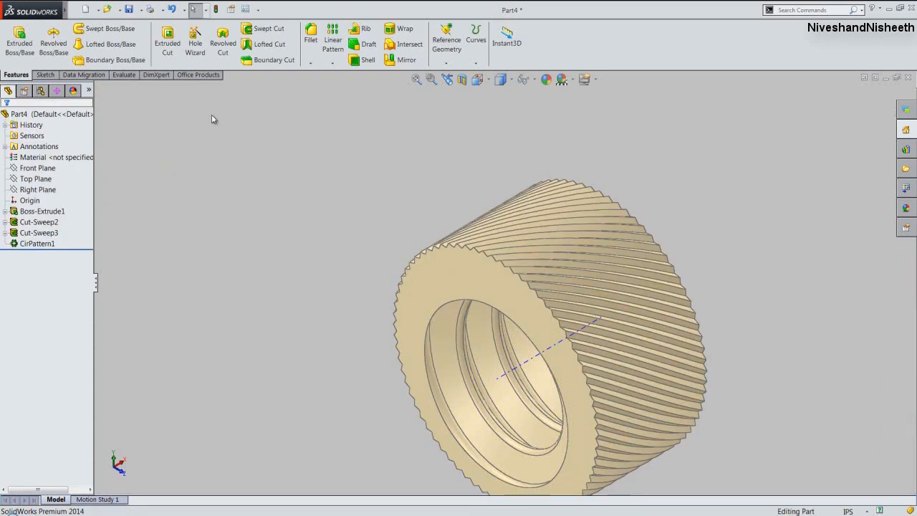
Mirror the circular pattern of helical grooves about the Front Plane to make diamond knurling.
{"action": "left_click", "coordinate": [392, 60]}
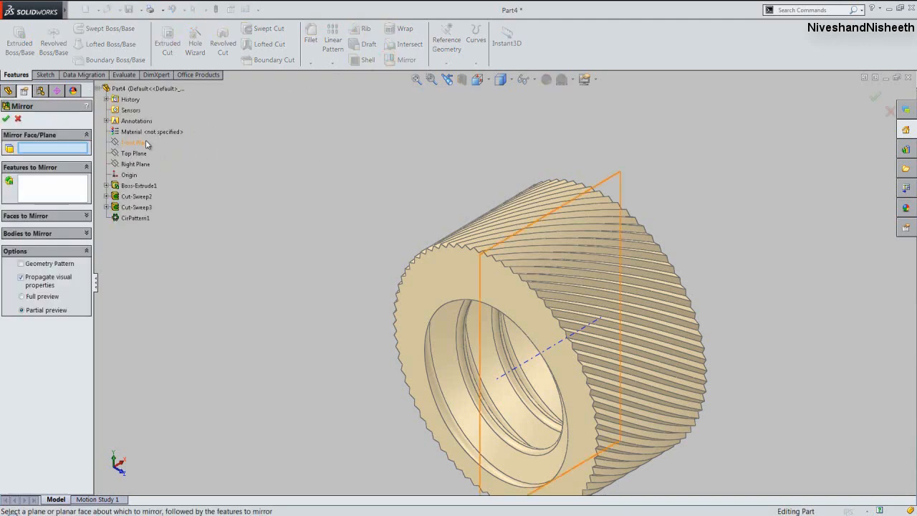
{"action": "left_click", "coordinate": [146, 144]}
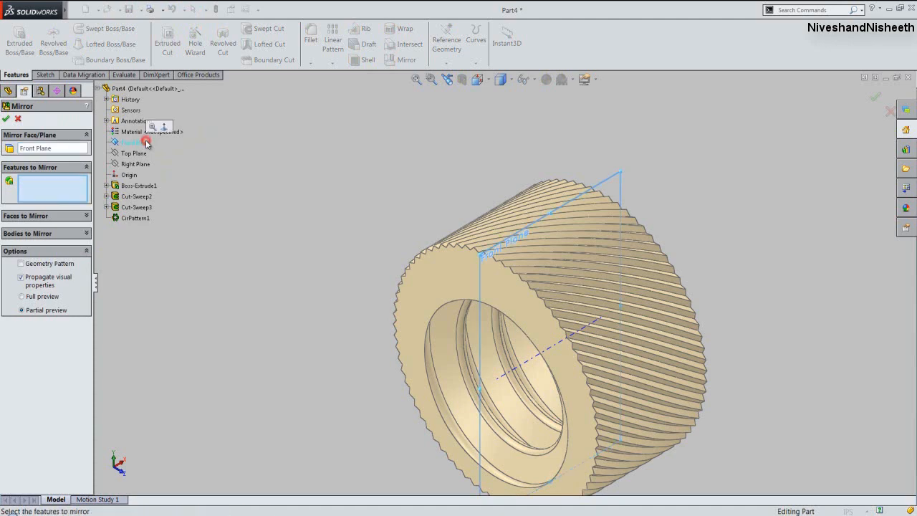
{"action": "left_click", "coordinate": [140, 221]}
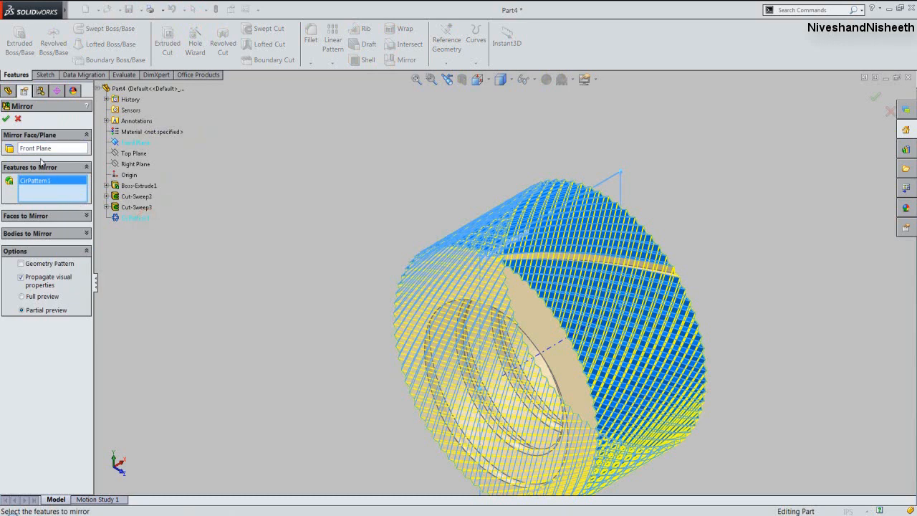
{"action": "left_click", "coordinate": [247, 201]}
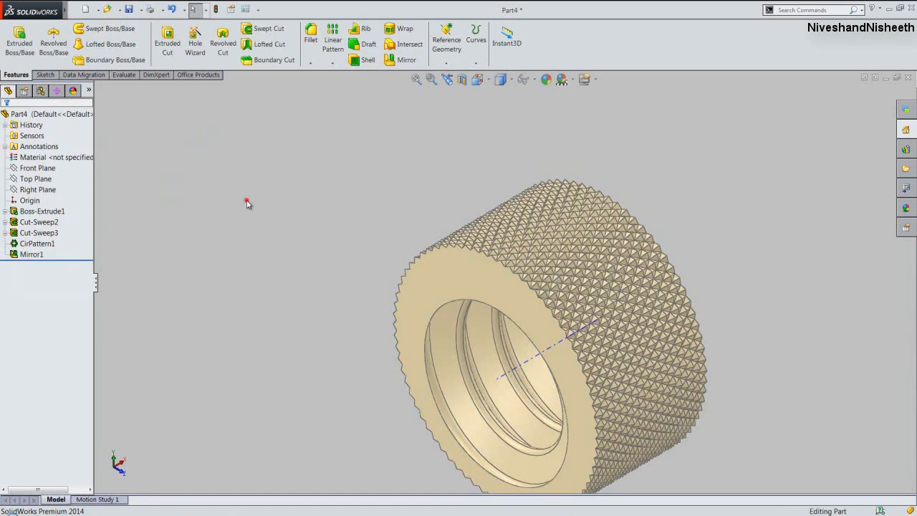
Start a sketch on the Front Plane and show the ring in a section view cut at that plane, seen from the front.
{"action": "left_click", "coordinate": [414, 79]}
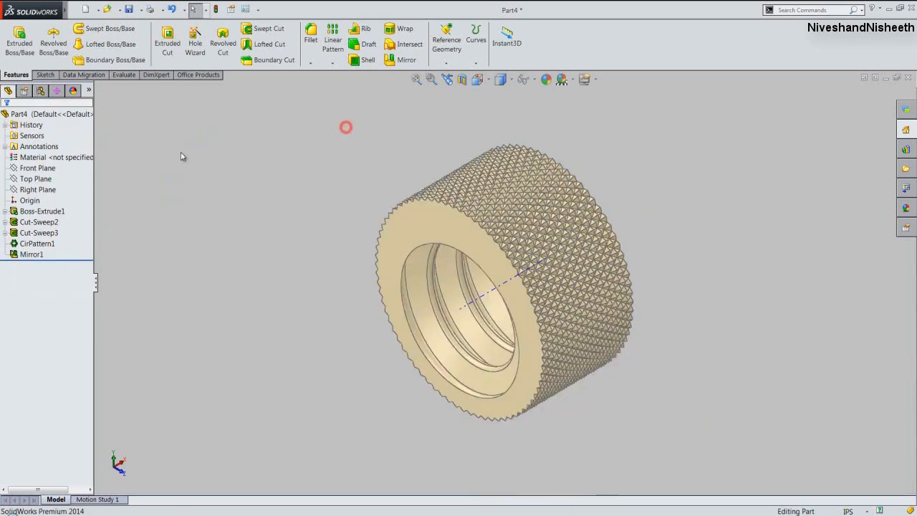
{"action": "left_click", "coordinate": [36, 168]}
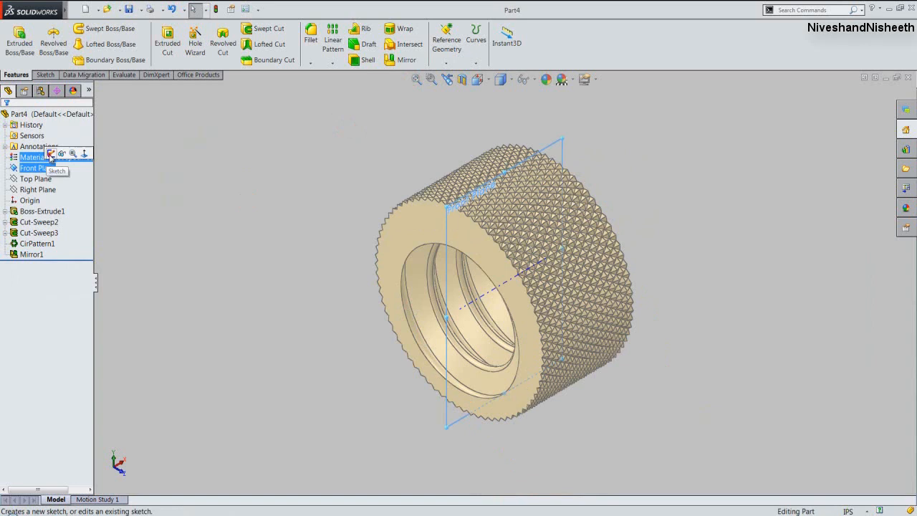
{"action": "left_click", "coordinate": [51, 155]}
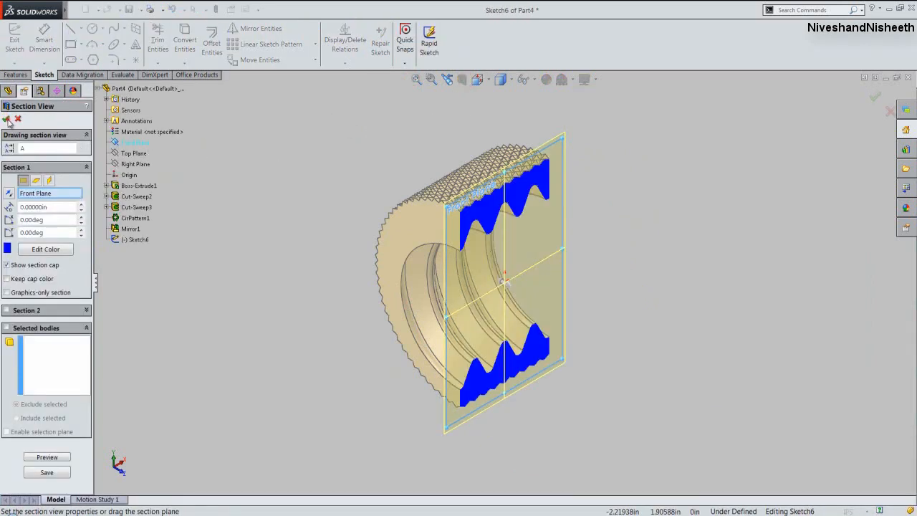
{"action": "left_click", "coordinate": [7, 120]}
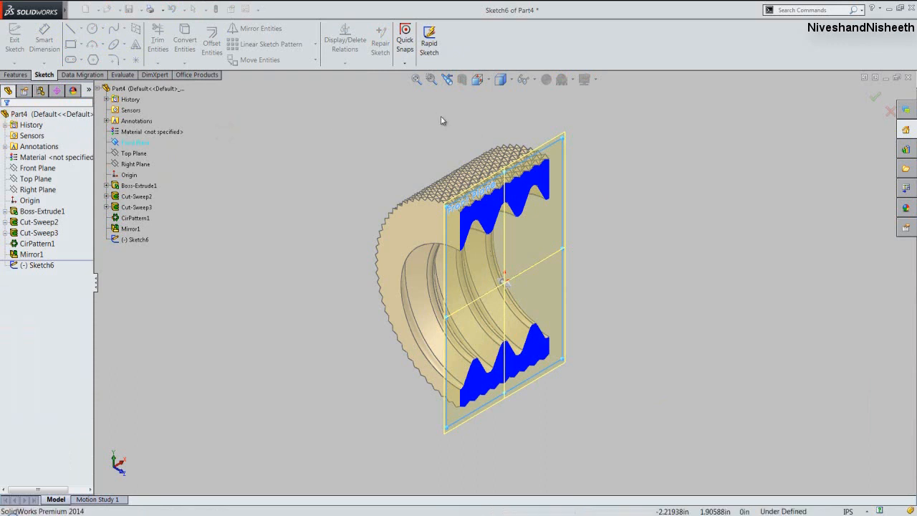
{"action": "left_click", "coordinate": [477, 79]}
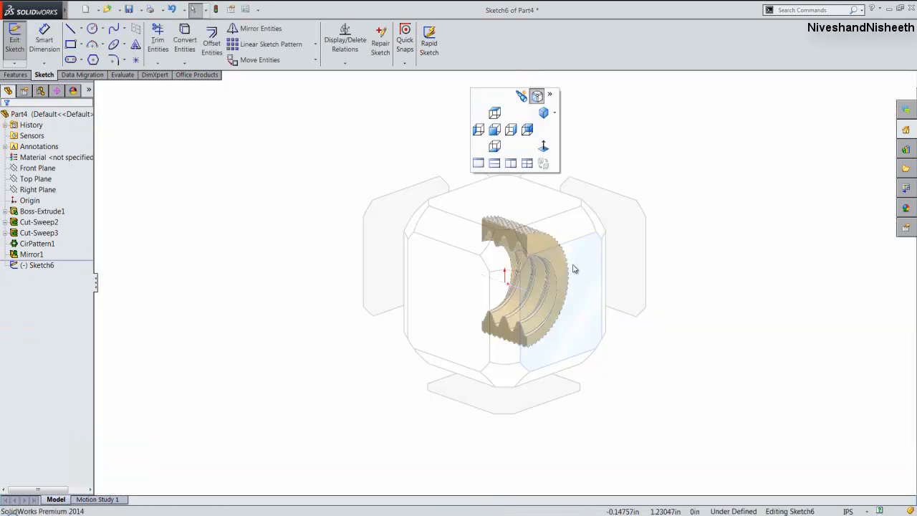
{"action": "left_click", "coordinate": [466, 231]}
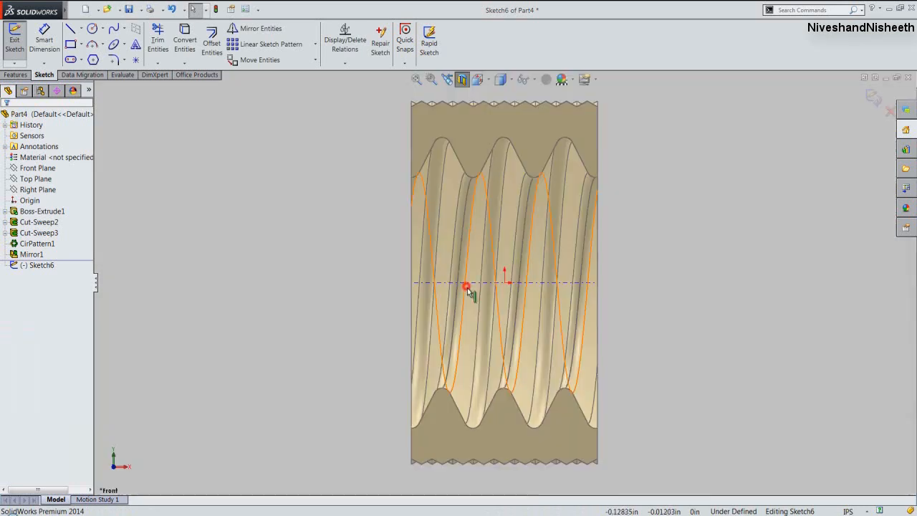
Create intersection curves where the sketch plane cuts the ring and convert all of them to construction geometry.
{"action": "left_click", "coordinate": [184, 63]}
{"action": "left_click", "coordinate": [186, 87]}
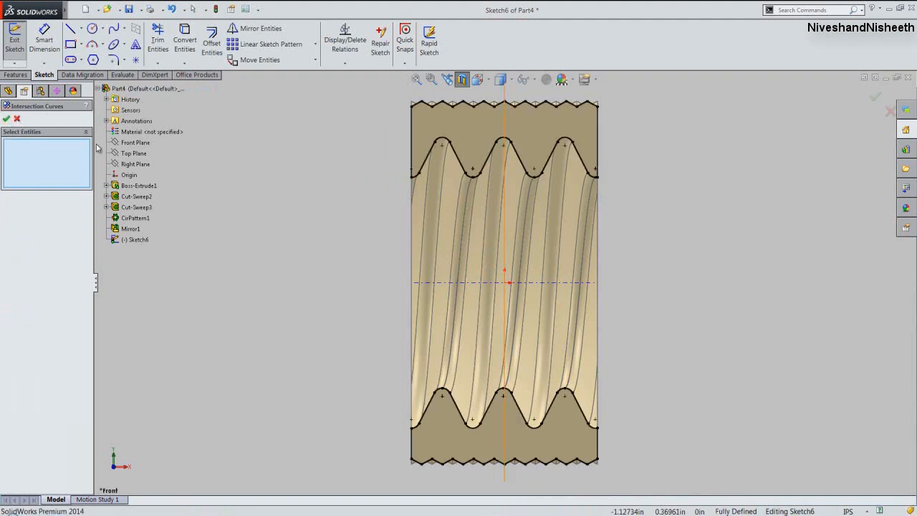
{"action": "left_click", "coordinate": [7, 119]}
{"action": "left_click", "coordinate": [297, 177]}
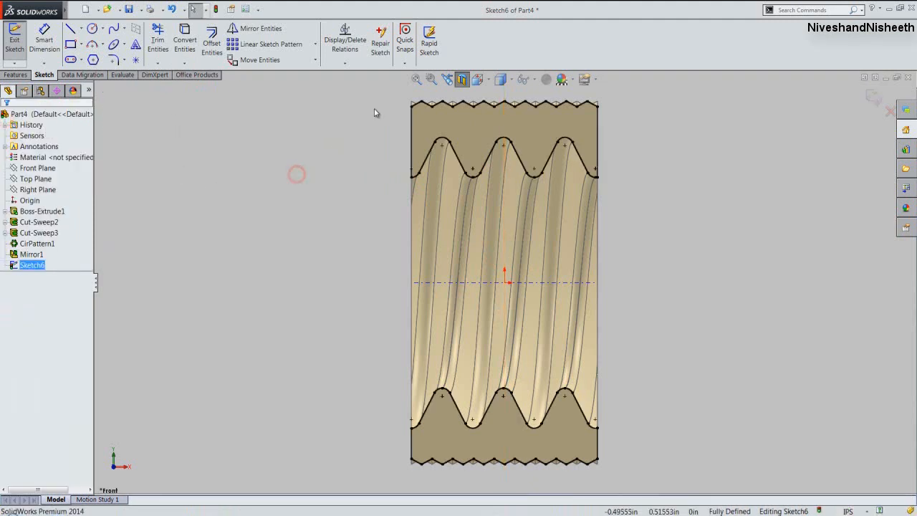
{"action": "mouse_move", "coordinate": [378, 86]}
{"action": "left_mouse_down"}
{"action": "mouse_move", "coordinate": [565, 196]}
{"action": "mouse_move", "coordinate": [625, 372]}
{"action": "mouse_move", "coordinate": [634, 488]}
{"action": "left_mouse_up"}
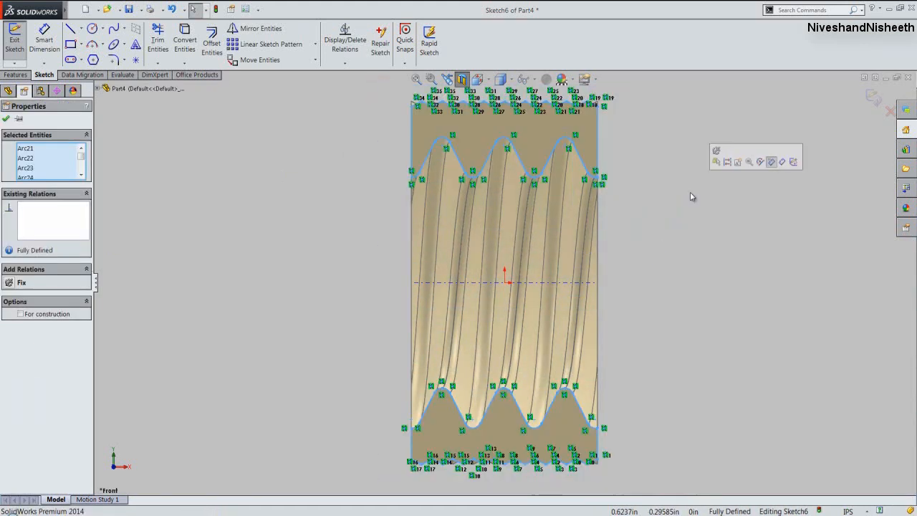
{"action": "left_click", "coordinate": [727, 163]}
{"action": "left_click", "coordinate": [711, 210]}
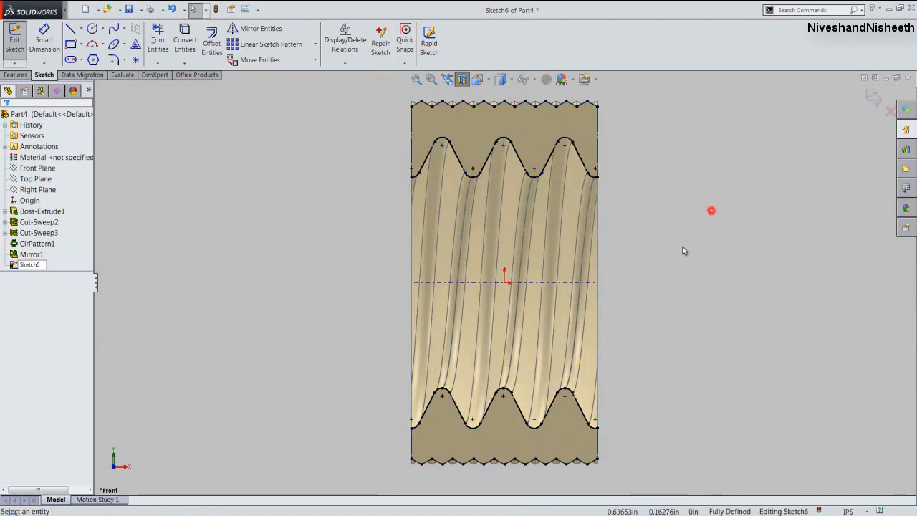
Draw a horizontal centerline along the knurl roots of the upper section, joining its left and right outer corners.
{"action": "scroll", "coordinate": [545, 273], "scroll_direction": "up", "scroll_amount": 1}
{"action": "scroll", "coordinate": [494, 147], "scroll_direction": "down", "scroll_amount": 5}
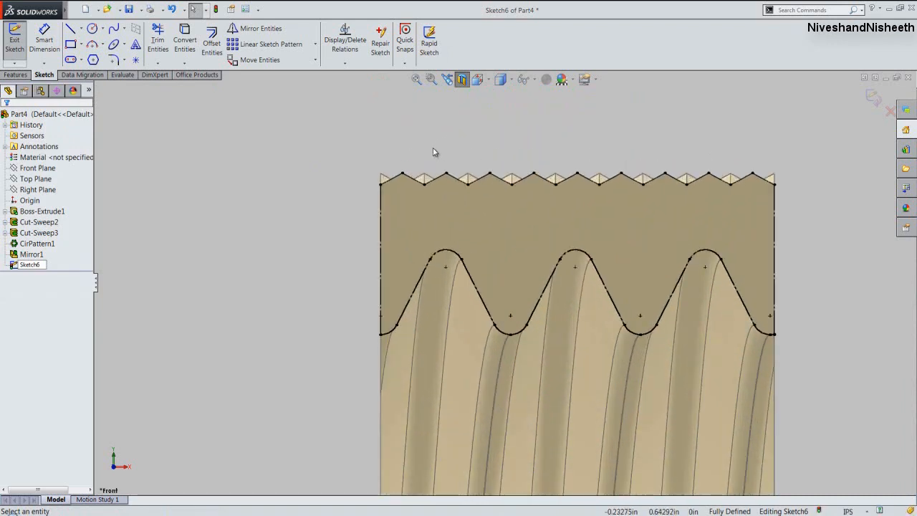
{"action": "left_click", "coordinate": [81, 28]}
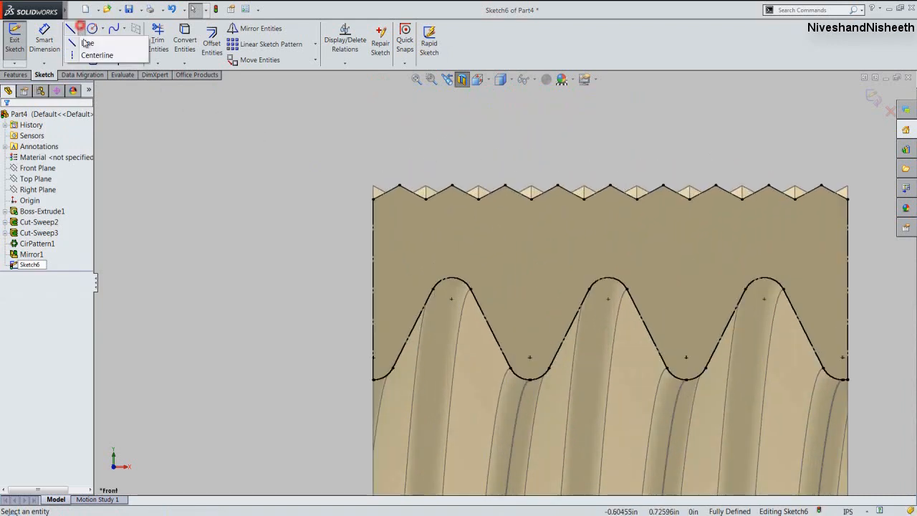
{"action": "left_click", "coordinate": [84, 52]}
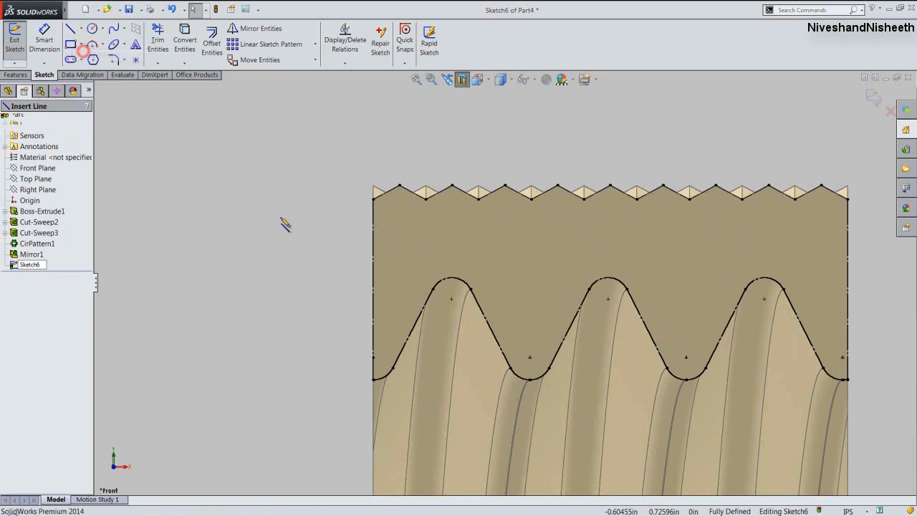
{"action": "left_click", "coordinate": [374, 199]}
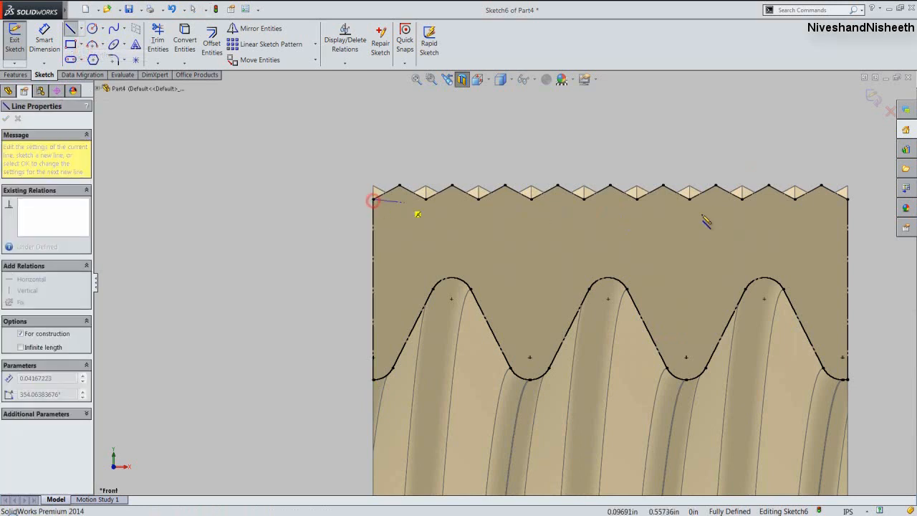
{"action": "left_click", "coordinate": [847, 199]}
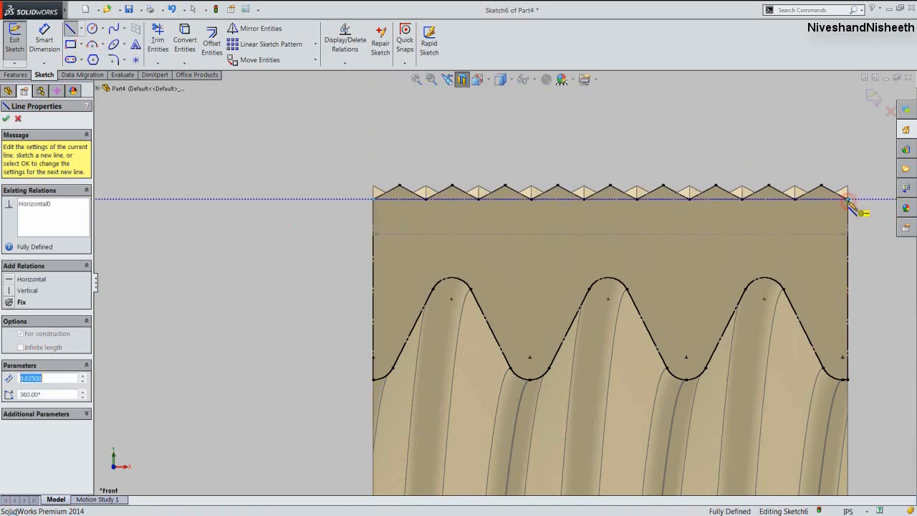
{"action": "right_click", "coordinate": [403, 152]}
{"action": "left_click", "coordinate": [428, 159]}
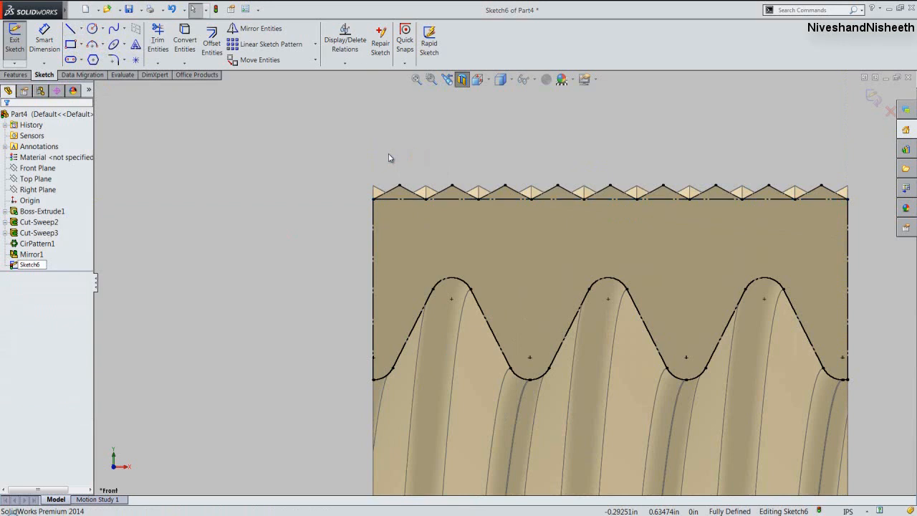
Sketch a closed right triangle rising from the upper section's outer left corner, with a horizontal top edge about 0.022 in long.
{"action": "right_click", "coordinate": [206, 152]}
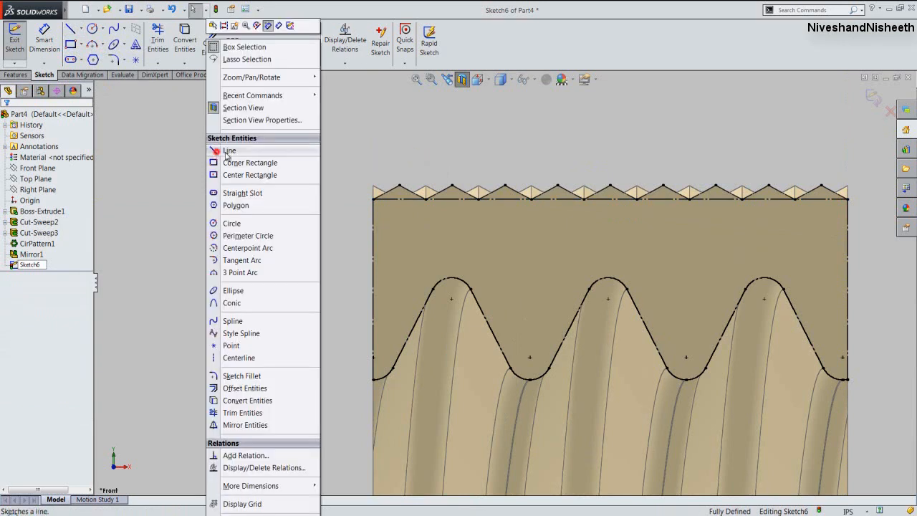
{"action": "left_click", "coordinate": [228, 151]}
{"action": "scroll", "coordinate": [379, 204], "scroll_direction": "down", "scroll_amount": 4}
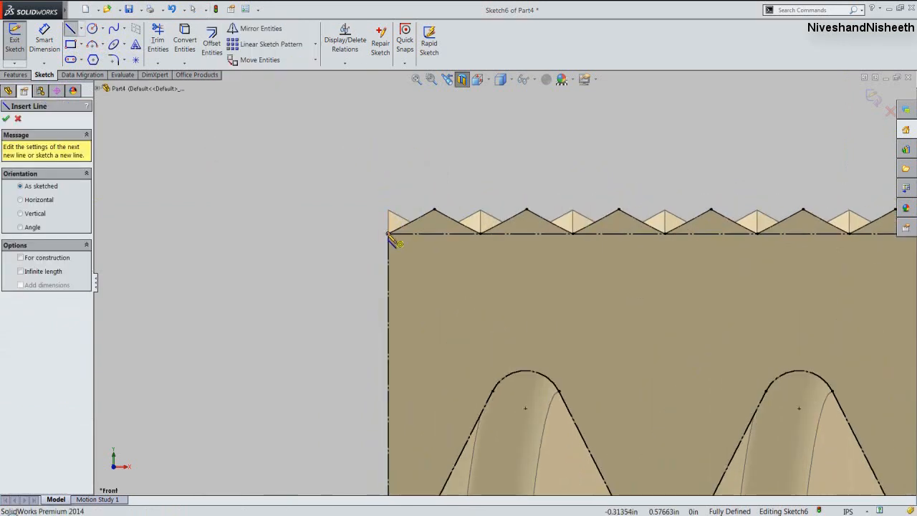
{"action": "left_click", "coordinate": [388, 233]}
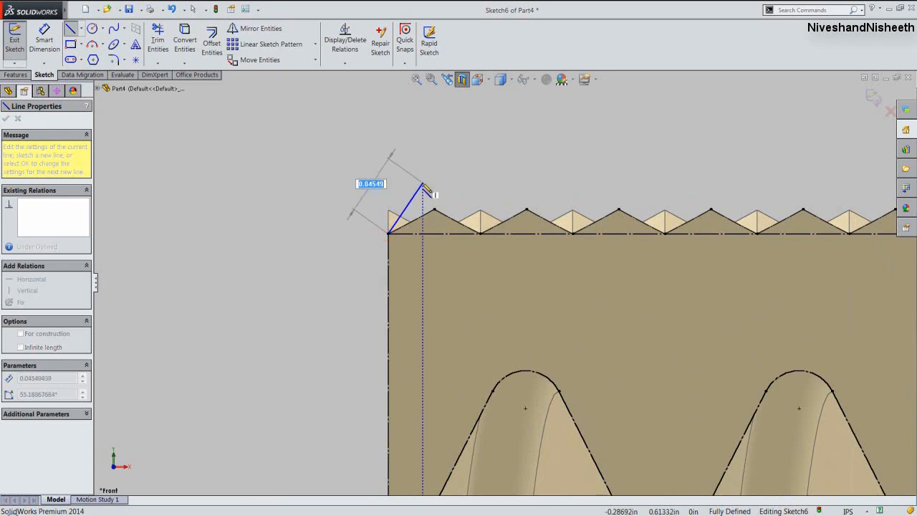
{"action": "left_click", "coordinate": [417, 181]}
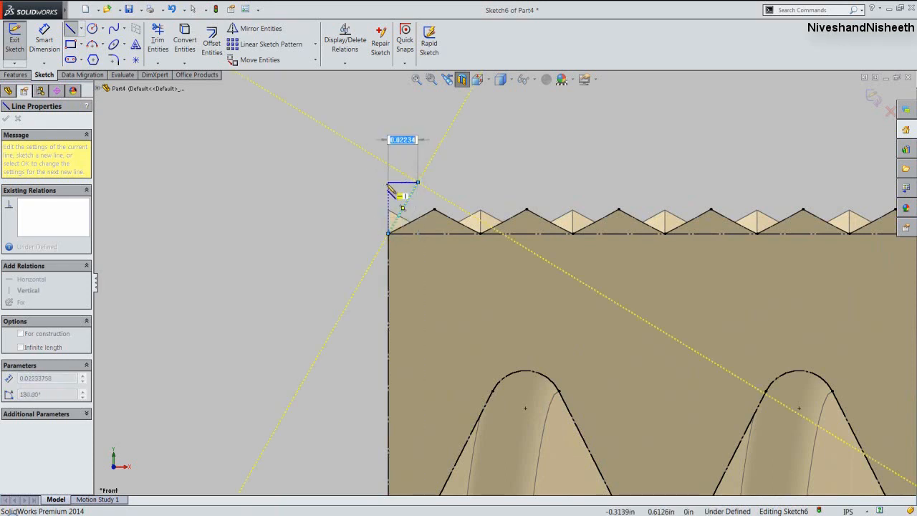
{"action": "left_click", "coordinate": [388, 182]}
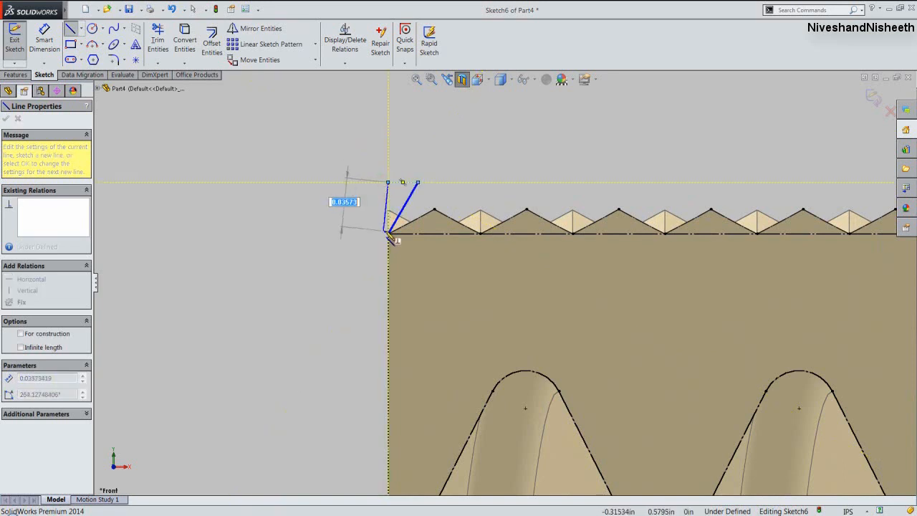
{"action": "left_click", "coordinate": [388, 233]}
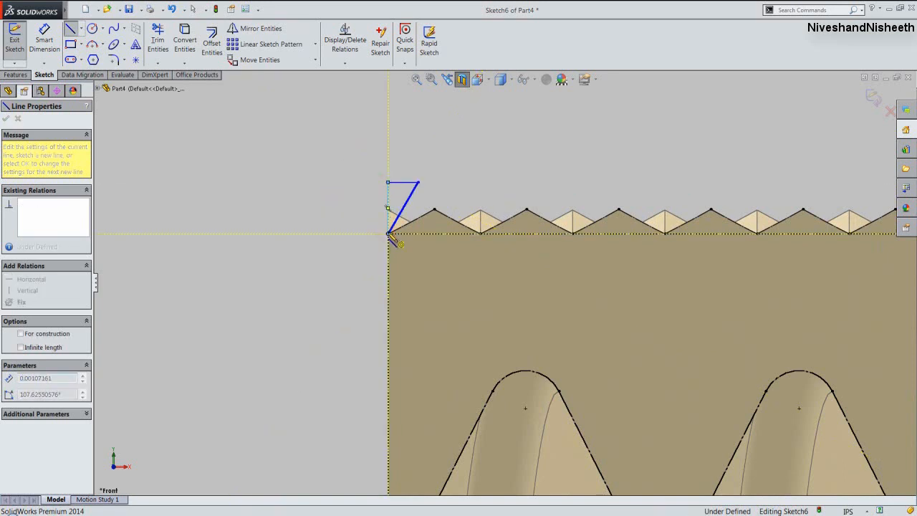
Dimension the angle between the triangle's vertical side and its sloped side at 45 degrees.
{"action": "right_click", "coordinate": [352, 194]}
{"action": "left_click", "coordinate": [373, 178]}
{"action": "scroll", "coordinate": [367, 183], "scroll_direction": "down", "scroll_amount": 5}
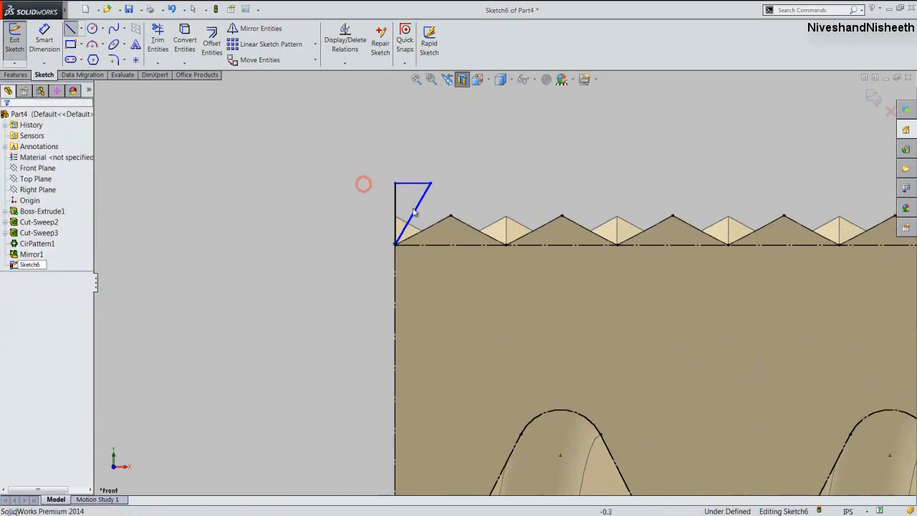
{"action": "right_click", "coordinate": [333, 129]}
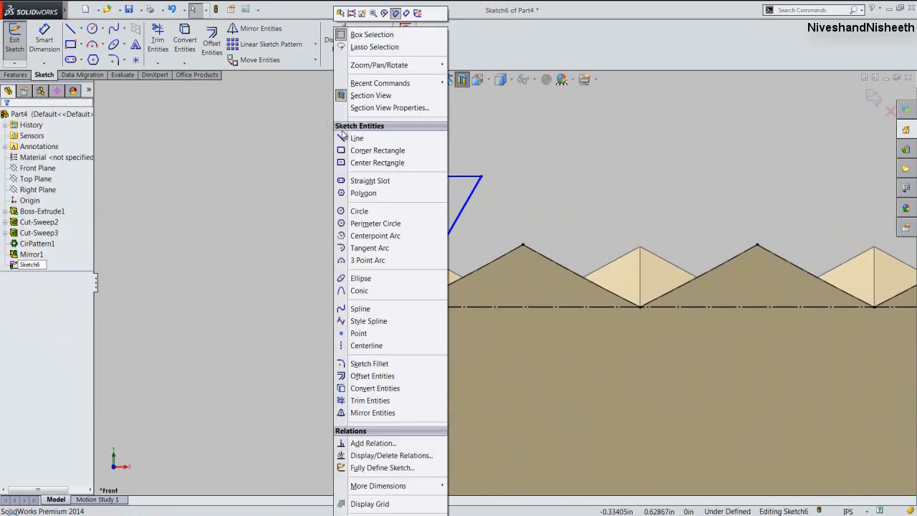
{"action": "left_click", "coordinate": [406, 13]}
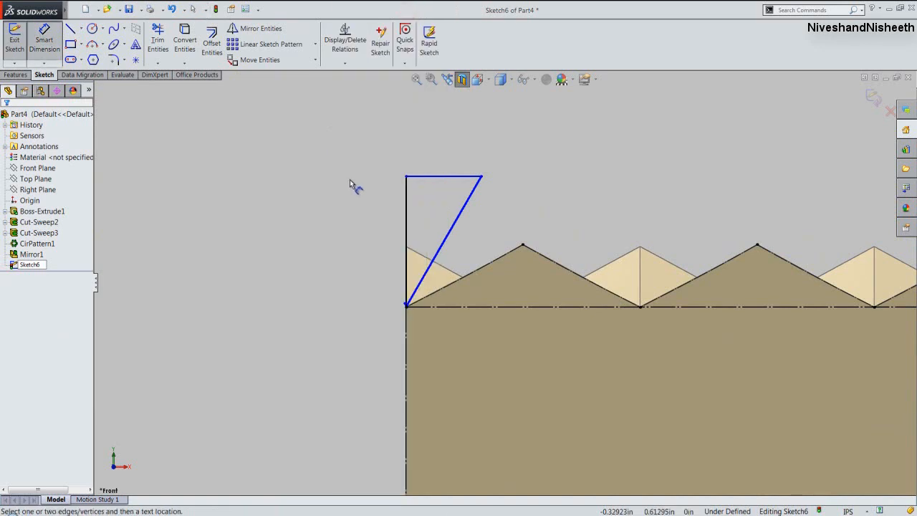
{"action": "left_click", "coordinate": [406, 207]}
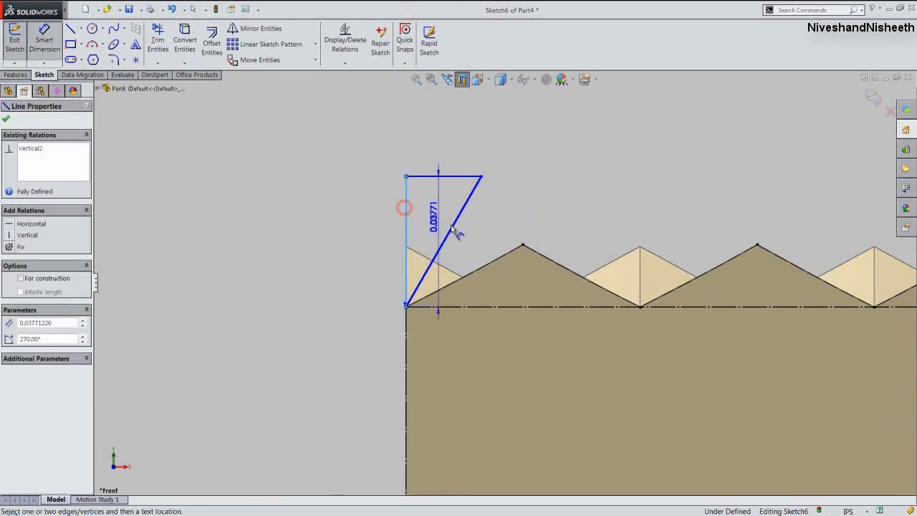
{"action": "left_click", "coordinate": [454, 227]}
{"action": "left_click", "coordinate": [435, 147]}
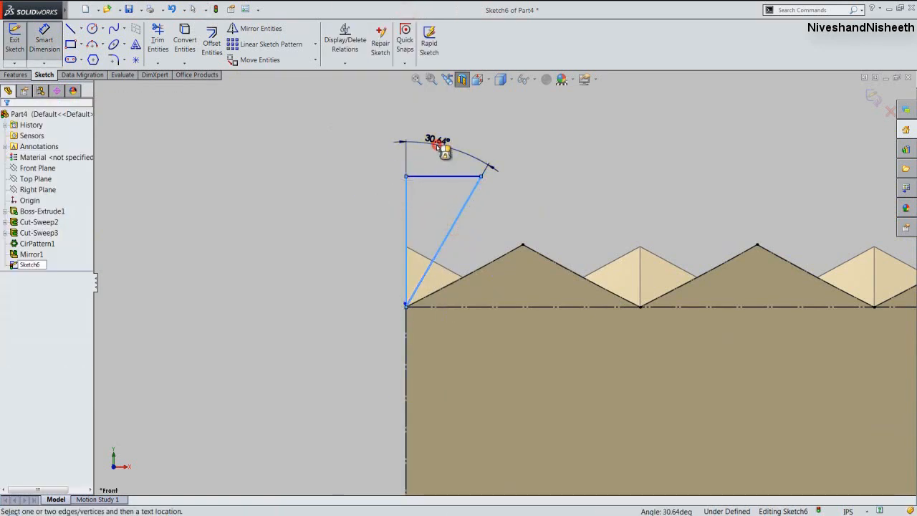
{"action": "type", "text": "45"}
{"action": "key", "text": "Return"}
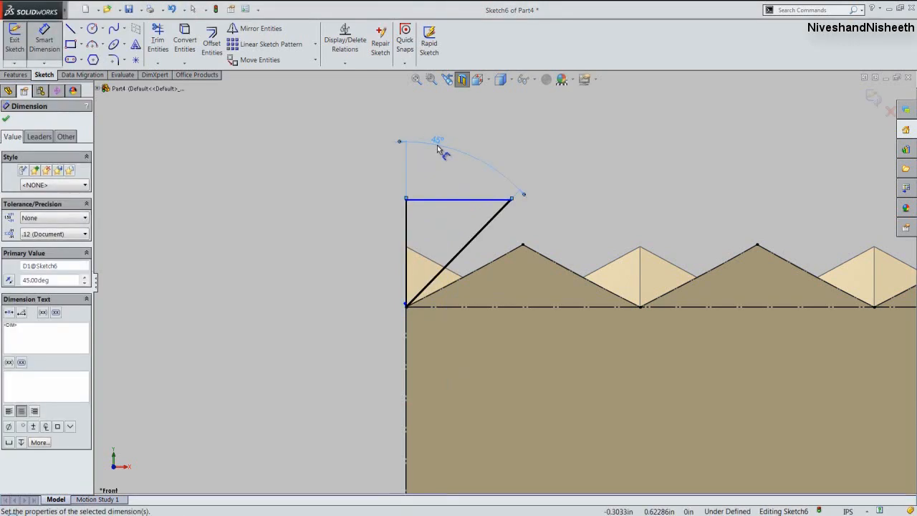
{"action": "left_click", "coordinate": [6, 120]}
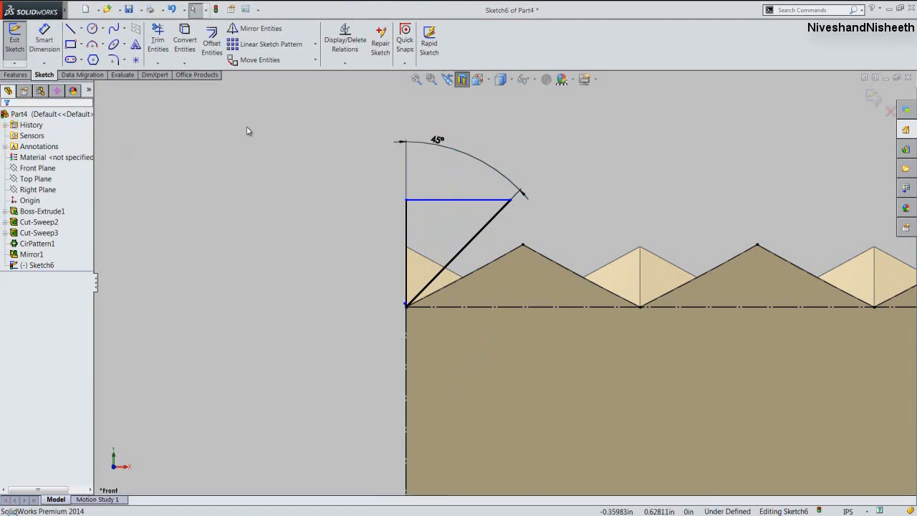
{"action": "left_click", "coordinate": [241, 270]}
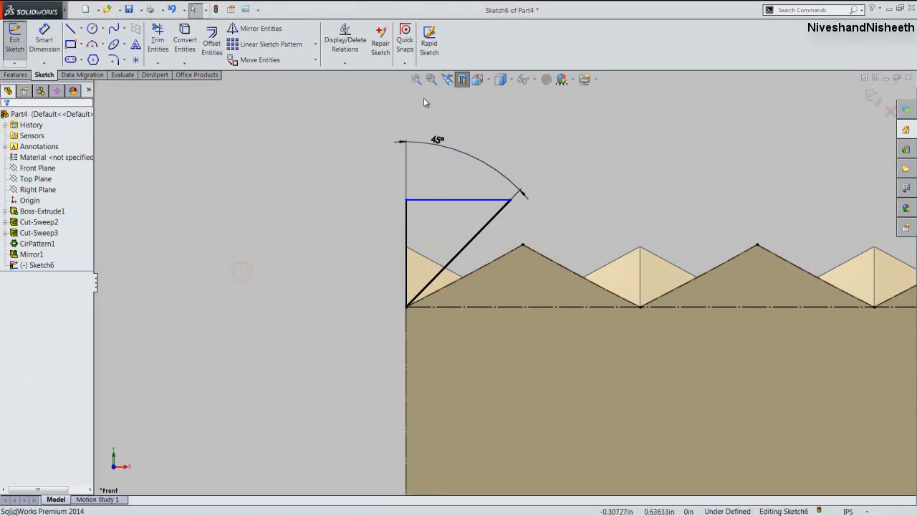
Turn off the section view, restore the previous angled view of the whole ring and open the standard view orientation choices.
{"action": "left_click", "coordinate": [464, 80]}
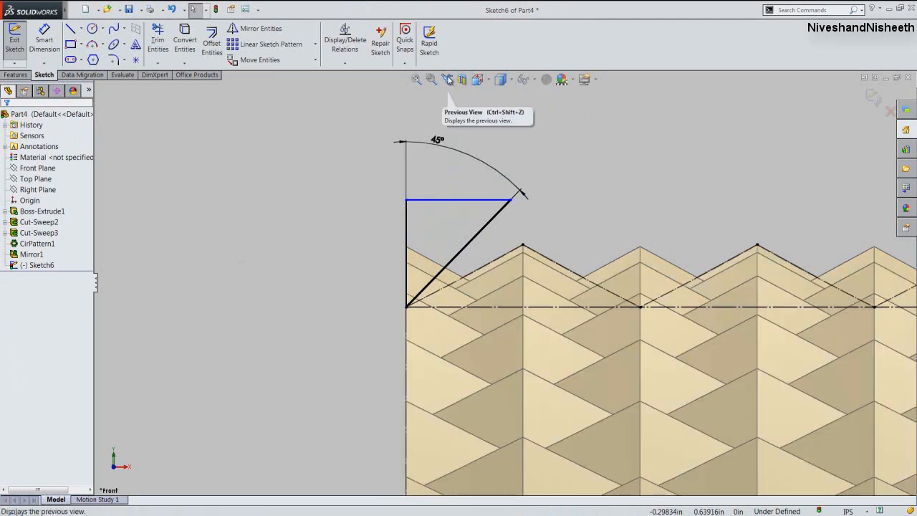
{"action": "left_click", "coordinate": [447, 80]}
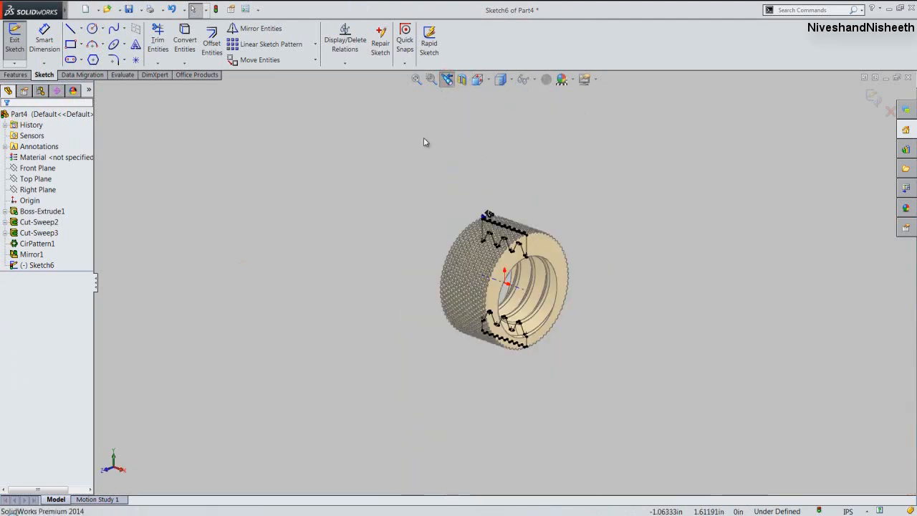
{"action": "left_click", "coordinate": [485, 80]}
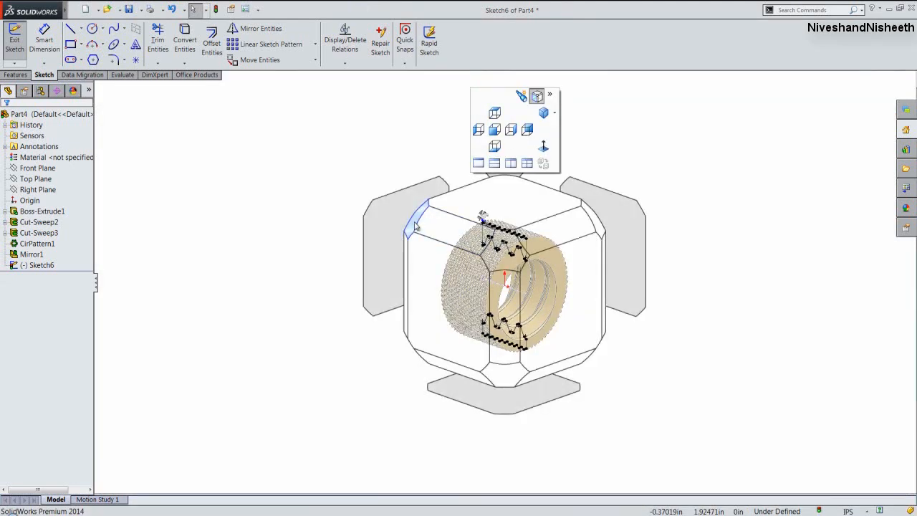
Cut the thread and edge profile sketch out of the knurled ring as a 360° revolved cut about the central axis.
{"action": "left_click", "coordinate": [414, 222]}
{"action": "scroll", "coordinate": [453, 209], "scroll_direction": "down", "scroll_amount": 1}
{"action": "left_click", "coordinate": [254, 213]}
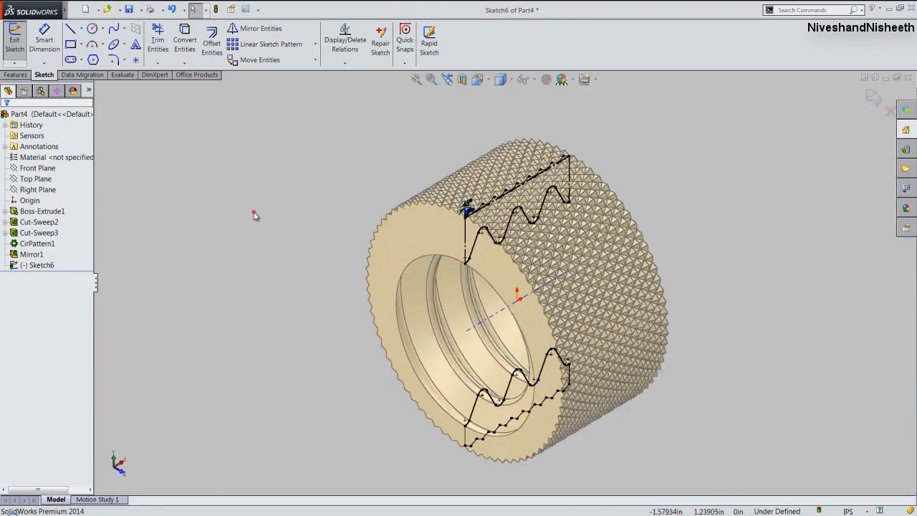
{"action": "left_click", "coordinate": [474, 328]}
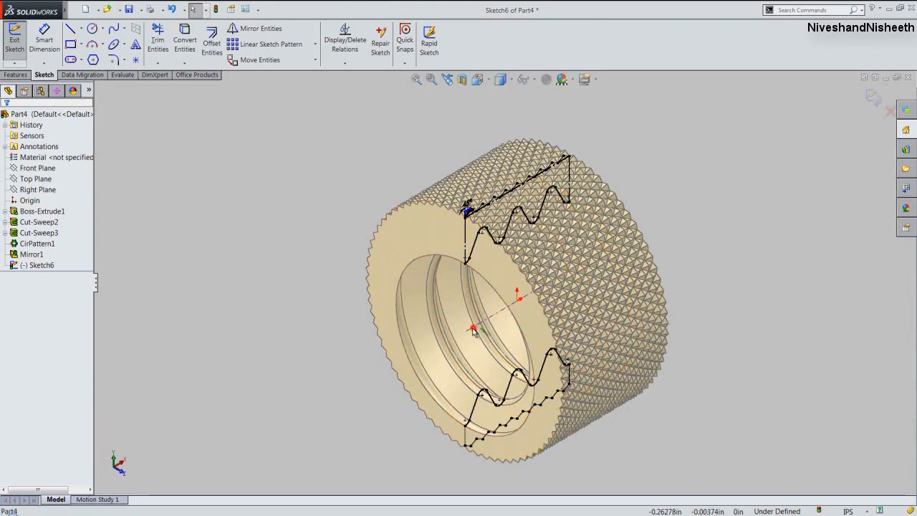
{"action": "left_click", "coordinate": [17, 74]}
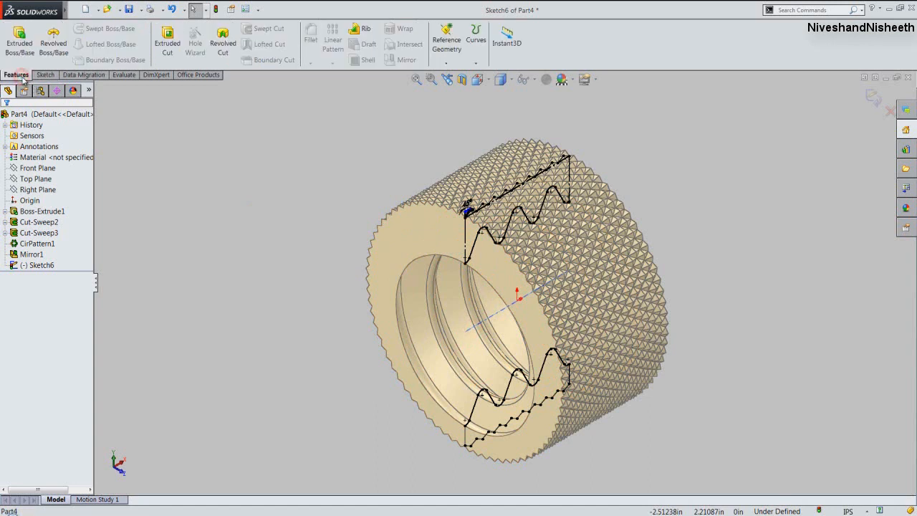
{"action": "left_click", "coordinate": [223, 43]}
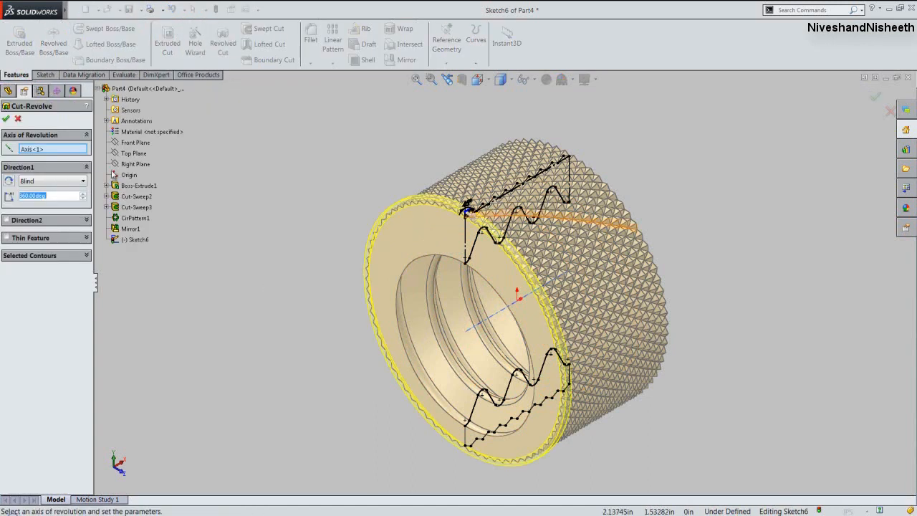
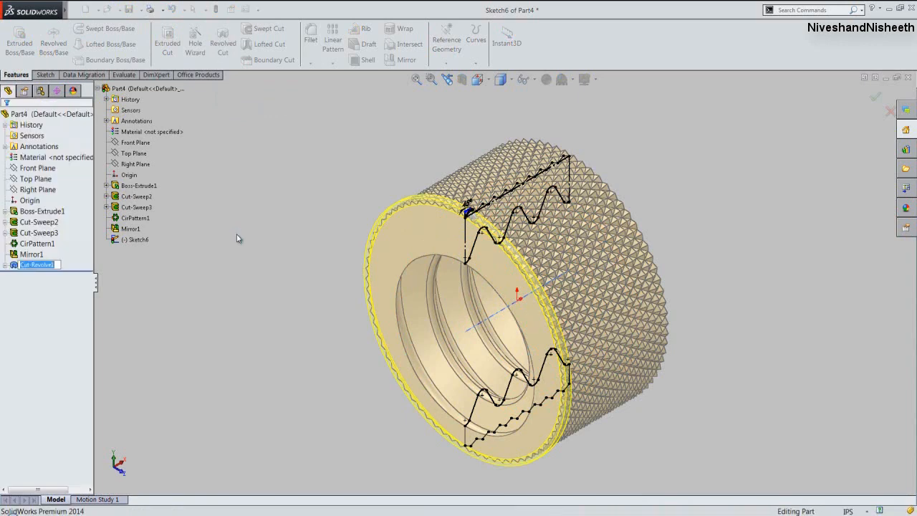
Mirror the revolved cut about the Right Plane to treat the opposite end of the knurled ring.
{"action": "scroll", "coordinate": [469, 231], "scroll_direction": "down", "scroll_amount": 5}
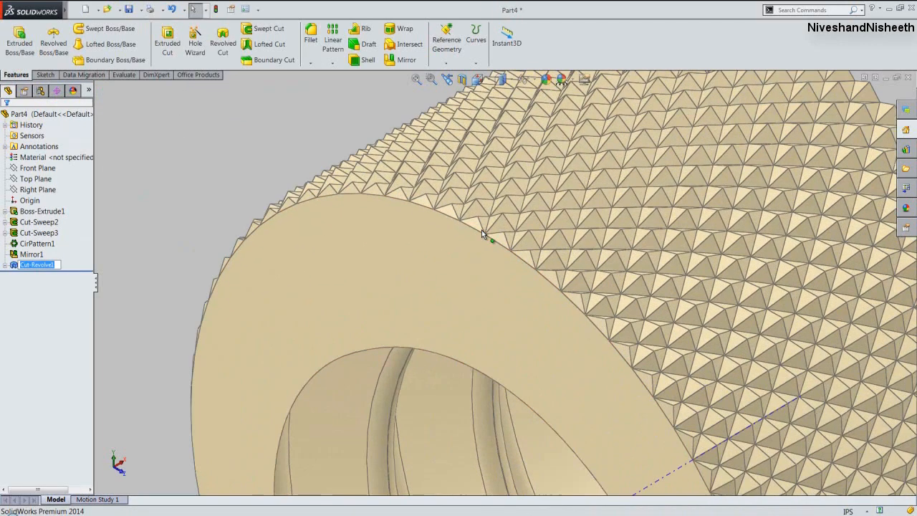
{"action": "scroll", "coordinate": [469, 235], "scroll_direction": "up", "scroll_amount": 4}
{"action": "left_click", "coordinate": [407, 60]}
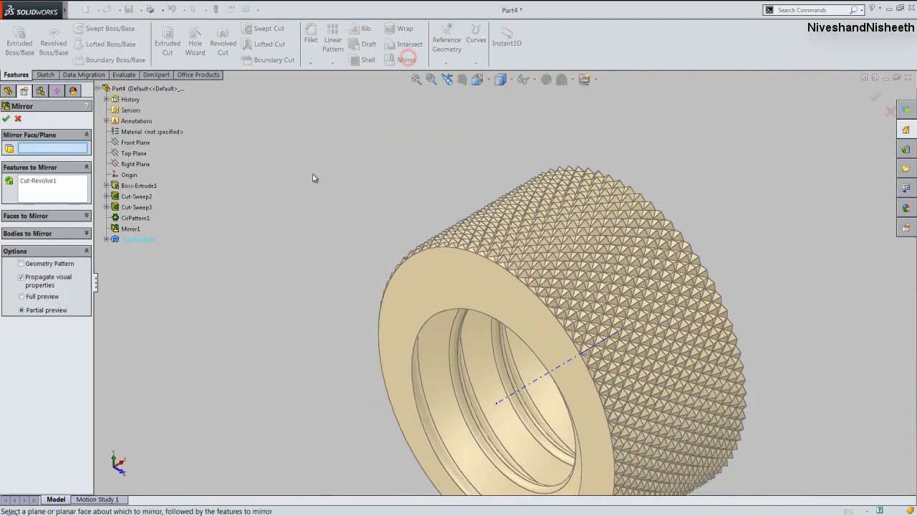
{"action": "left_click", "coordinate": [140, 161]}
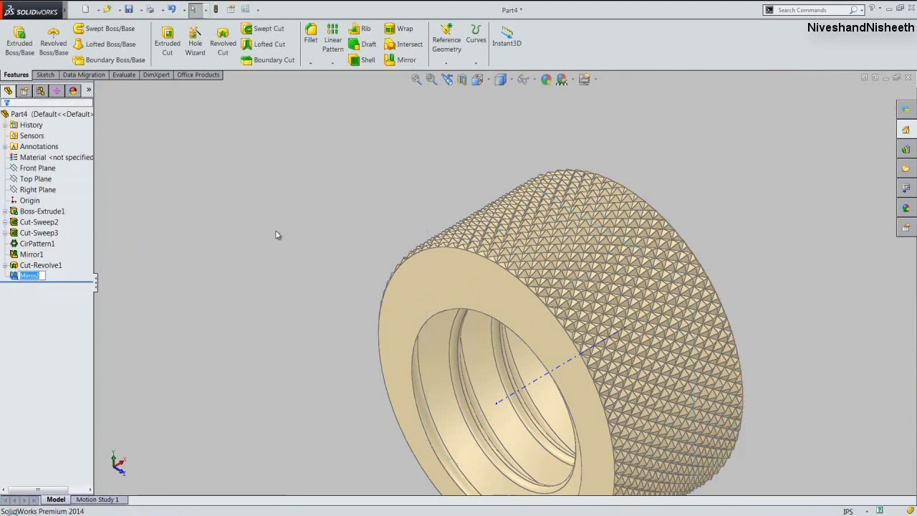
Check the mirrored cut from the opposite isometric side and hide the temporary axes.
{"action": "left_click", "coordinate": [489, 82]}
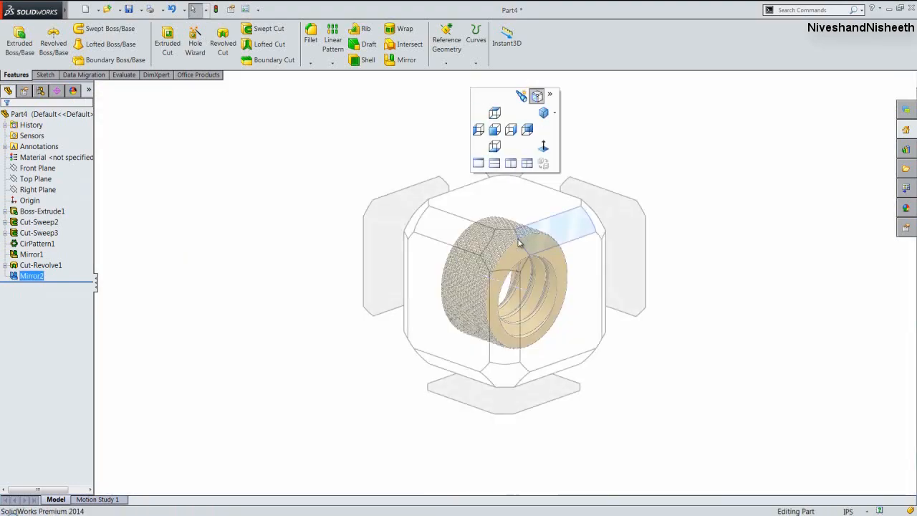
{"action": "left_click", "coordinate": [508, 246]}
{"action": "scroll", "coordinate": [517, 244], "scroll_direction": "down", "scroll_amount": 5}
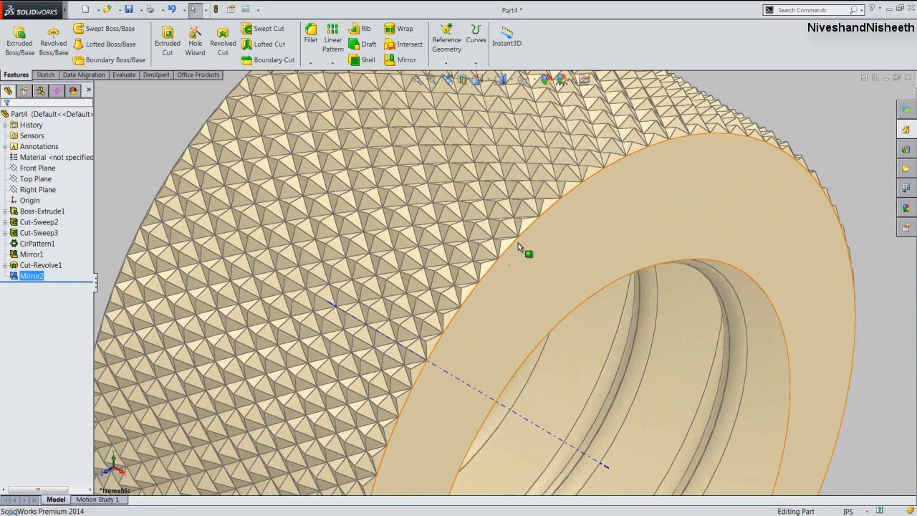
{"action": "left_click", "coordinate": [448, 80]}
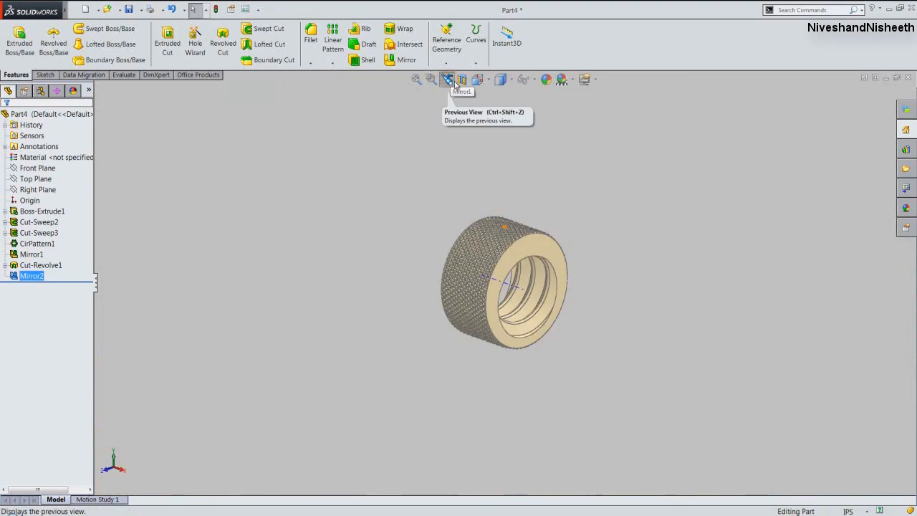
{"action": "left_click", "coordinate": [478, 80]}
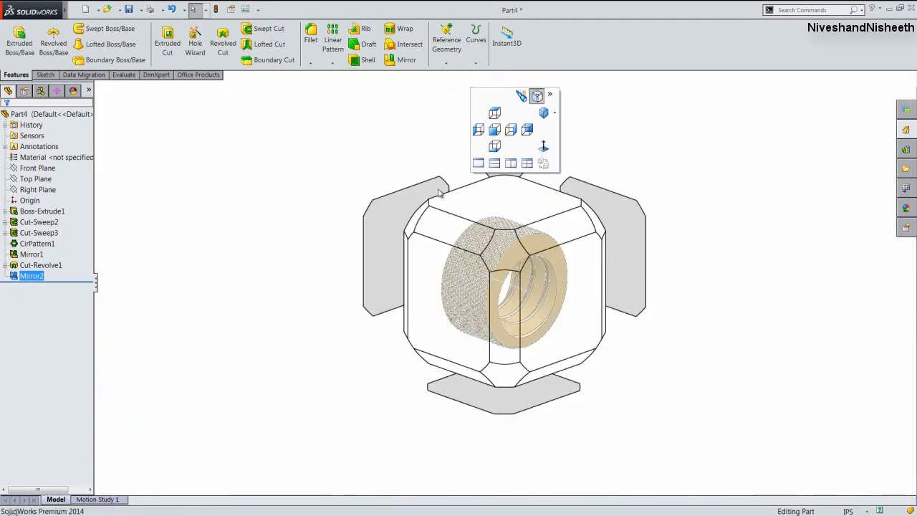
{"action": "left_click", "coordinate": [417, 218]}
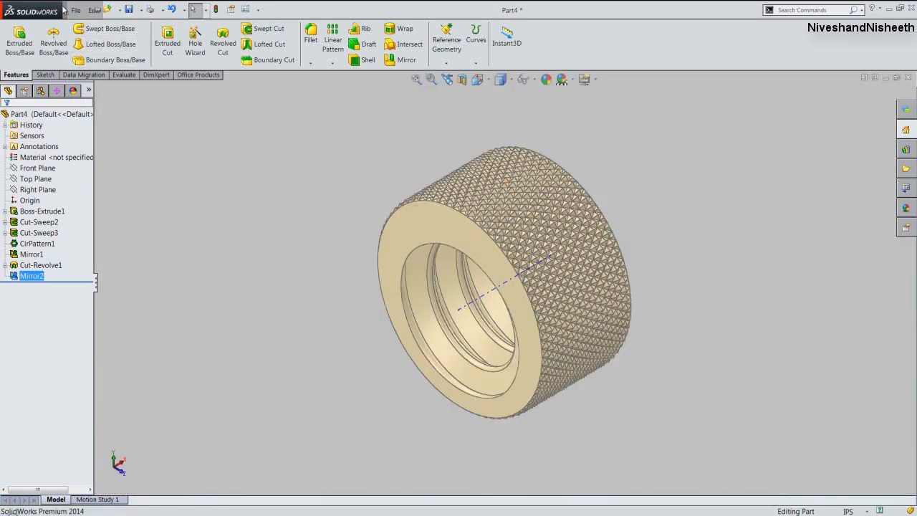
{"action": "left_click", "coordinate": [112, 10]}
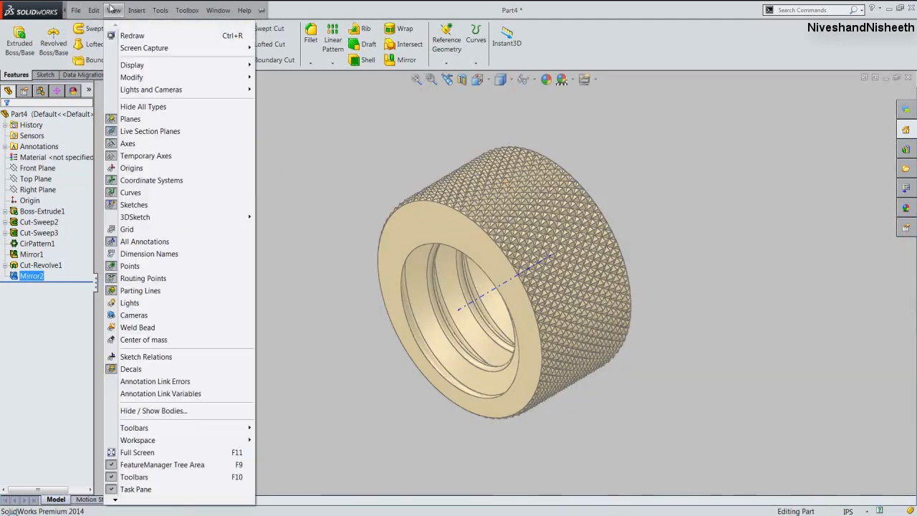
{"action": "left_click", "coordinate": [129, 157]}
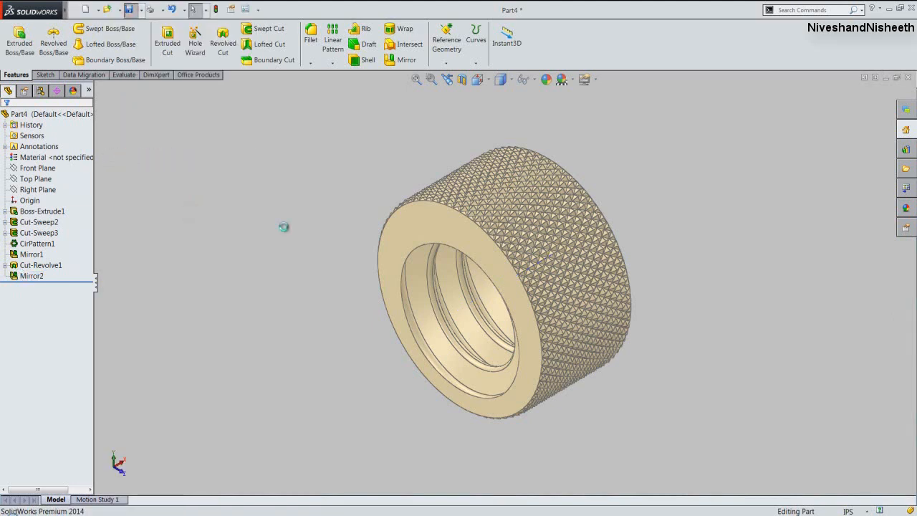
Save the finished knurled ring part and close its document.
{"action": "key", "text": "ctrl+s"}
{"action": "left_click", "coordinate": [284, 228]}
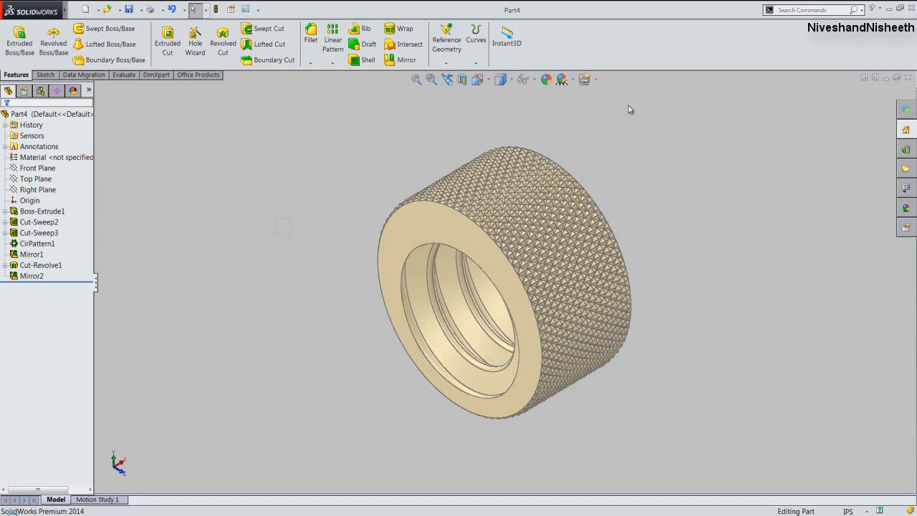
{"action": "left_click", "coordinate": [907, 78]}
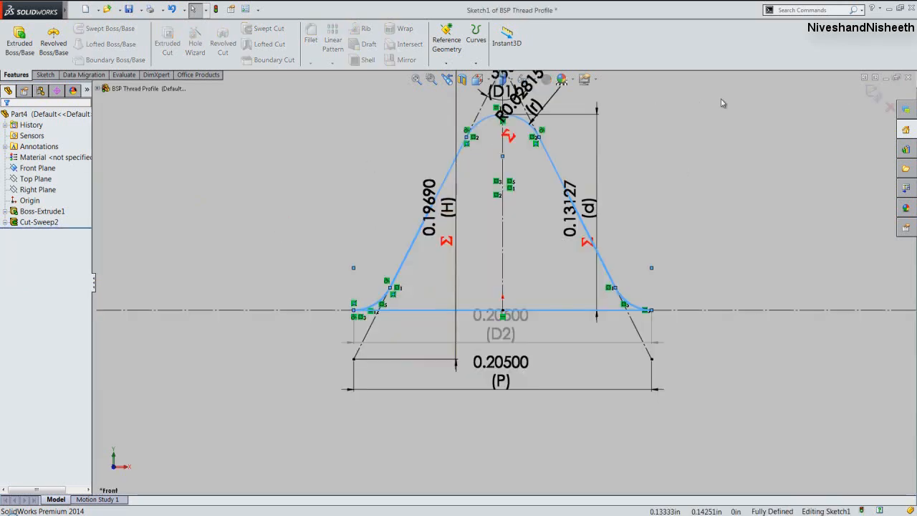
Save the BSP Thread Profile document and close it.
{"action": "left_click", "coordinate": [416, 79]}
{"action": "left_click", "coordinate": [129, 10]}
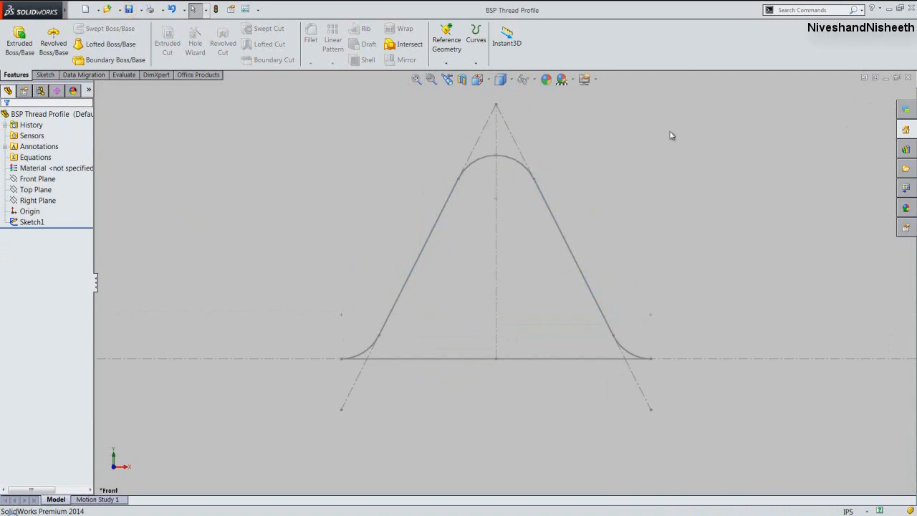
{"action": "left_click", "coordinate": [908, 78]}
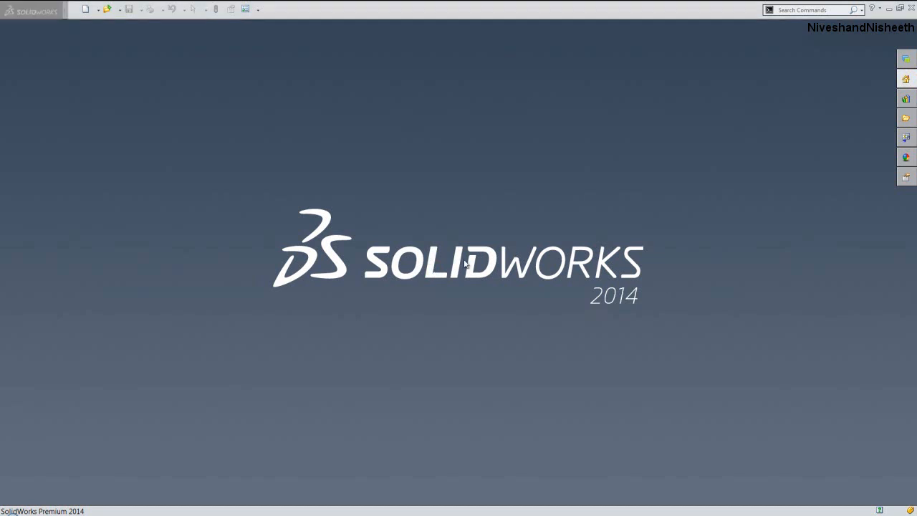
Create a new part document.
{"action": "left_click", "coordinate": [463, 259]}
{"action": "left_click", "coordinate": [85, 9]}
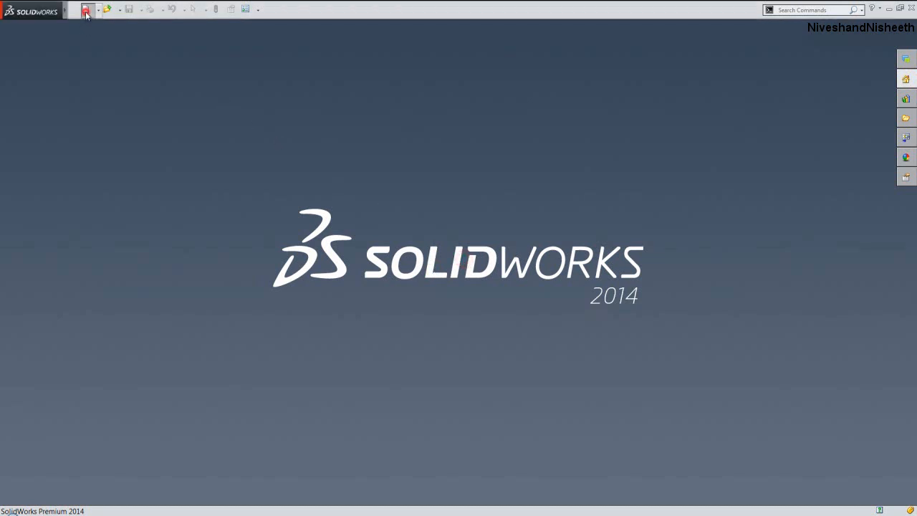
{"action": "double_click", "coordinate": [322, 205]}
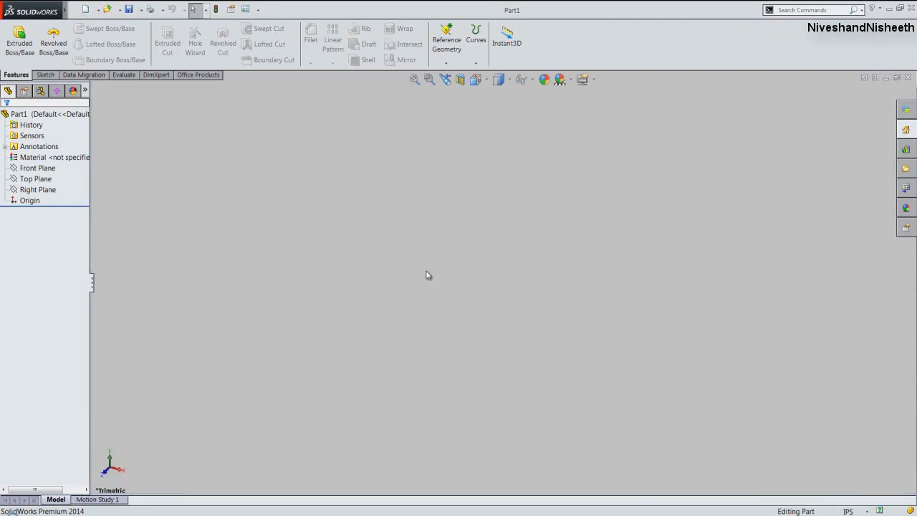
Set the new part's length units to five decimal places (.12345), keeping the IPS unit system.
{"action": "left_click", "coordinate": [865, 511]}
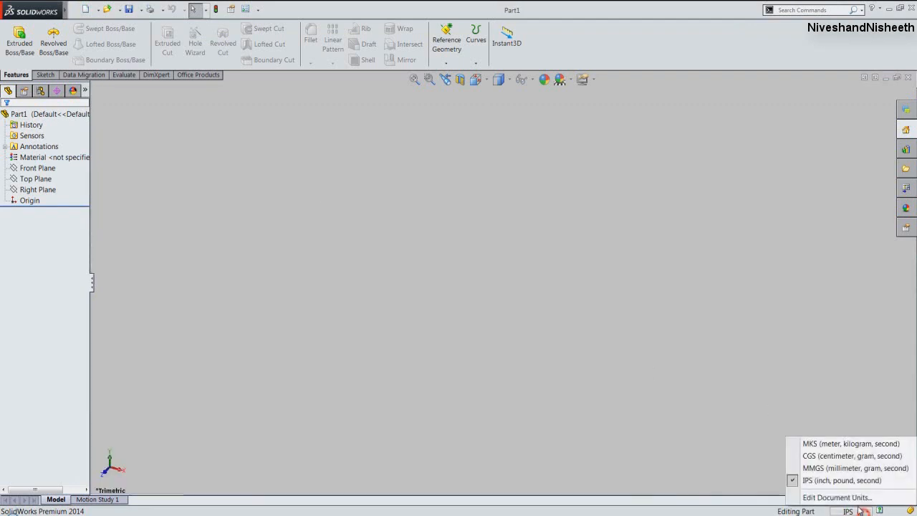
{"action": "left_click", "coordinate": [853, 495]}
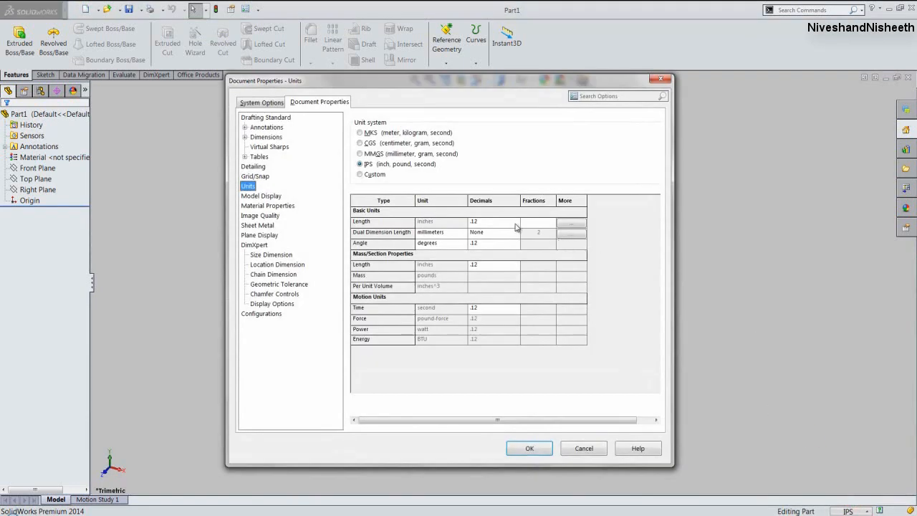
{"action": "left_click", "coordinate": [514, 223]}
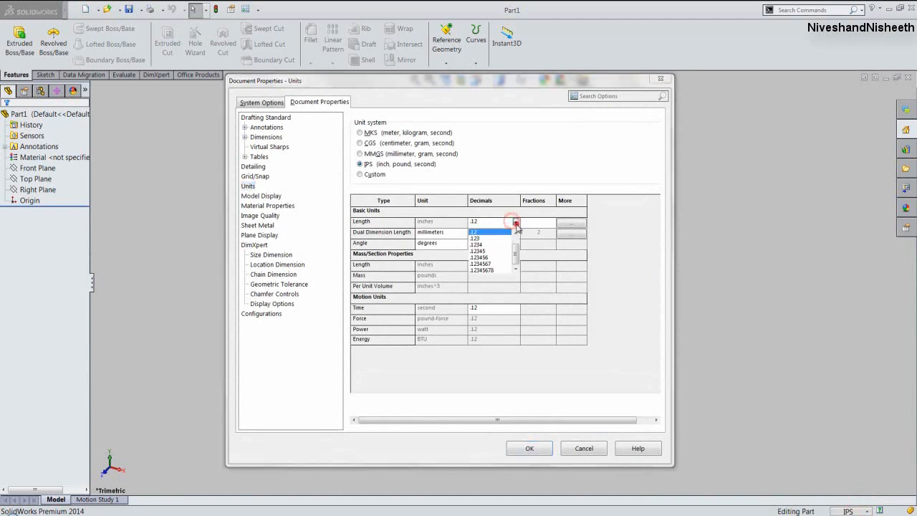
{"action": "left_click", "coordinate": [479, 251]}
{"action": "left_click", "coordinate": [530, 448]}
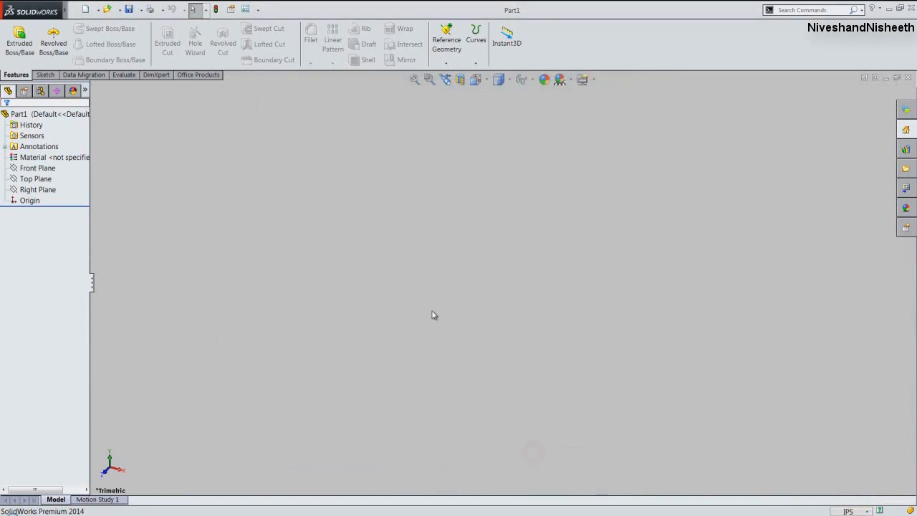
{"action": "left_click", "coordinate": [423, 333]}
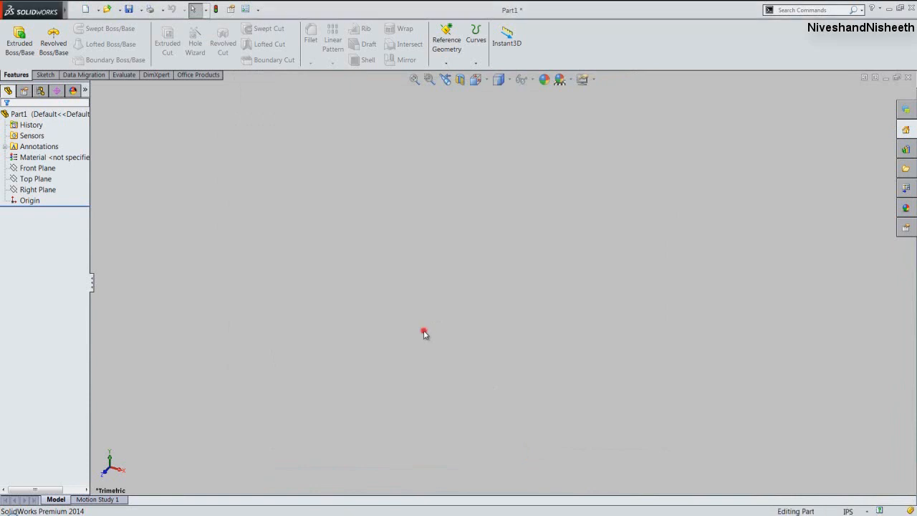
Start a sketch on the Top Plane and draw a horizontal line 0.8125 in long to the left of the origin.
{"action": "left_click", "coordinate": [43, 180]}
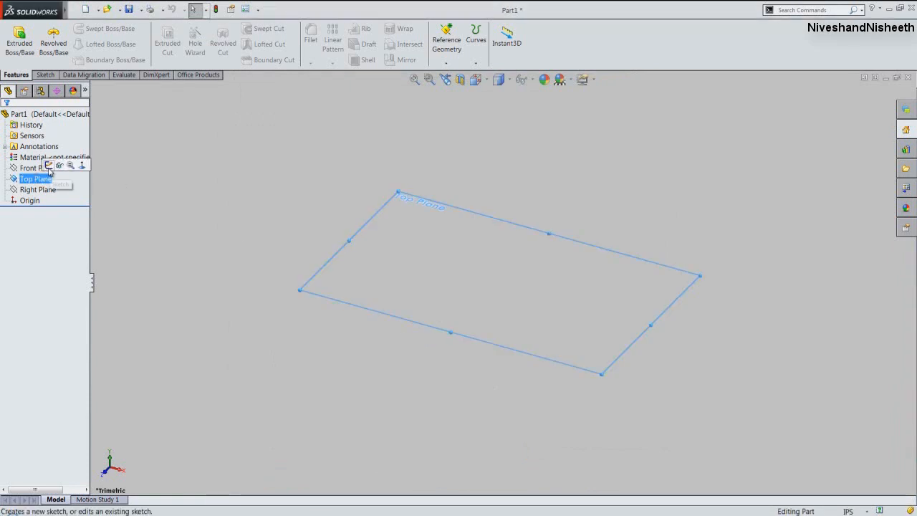
{"action": "left_click", "coordinate": [46, 163]}
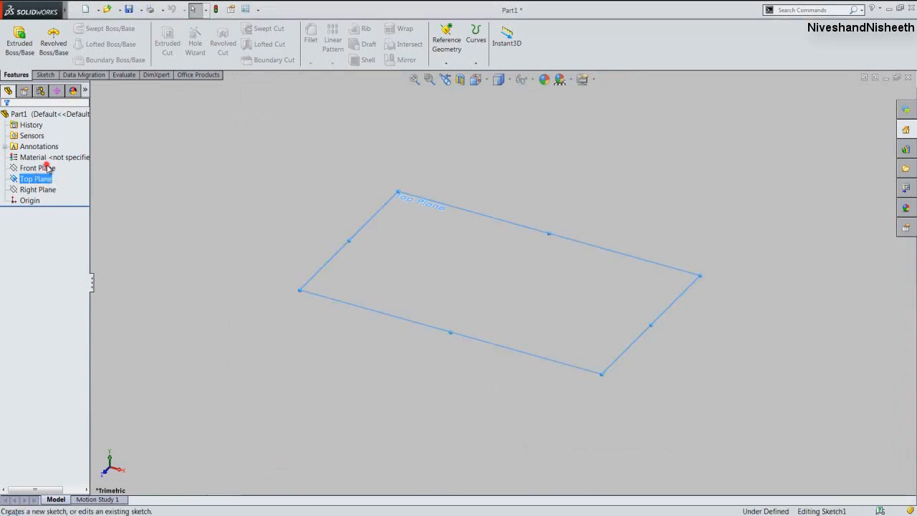
{"action": "left_click", "coordinate": [721, 239]}
{"action": "right_click", "coordinate": [652, 262]}
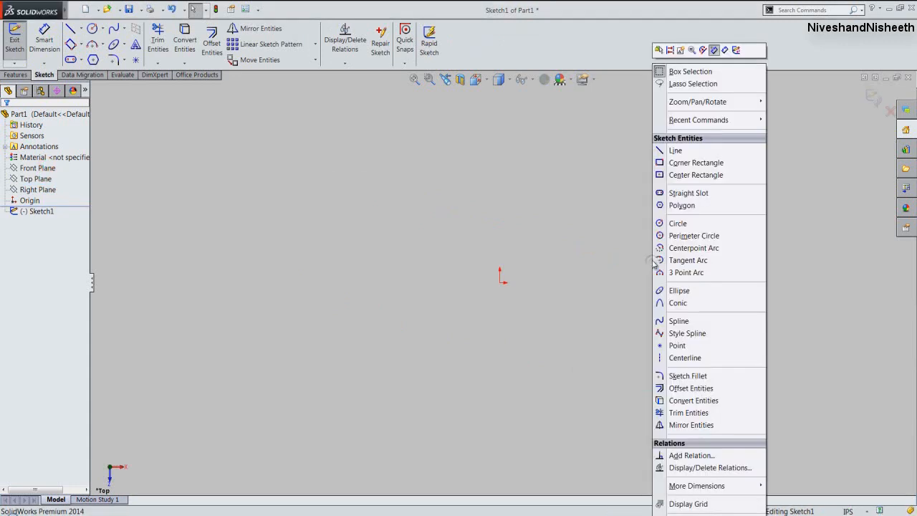
{"action": "left_click", "coordinate": [673, 150]}
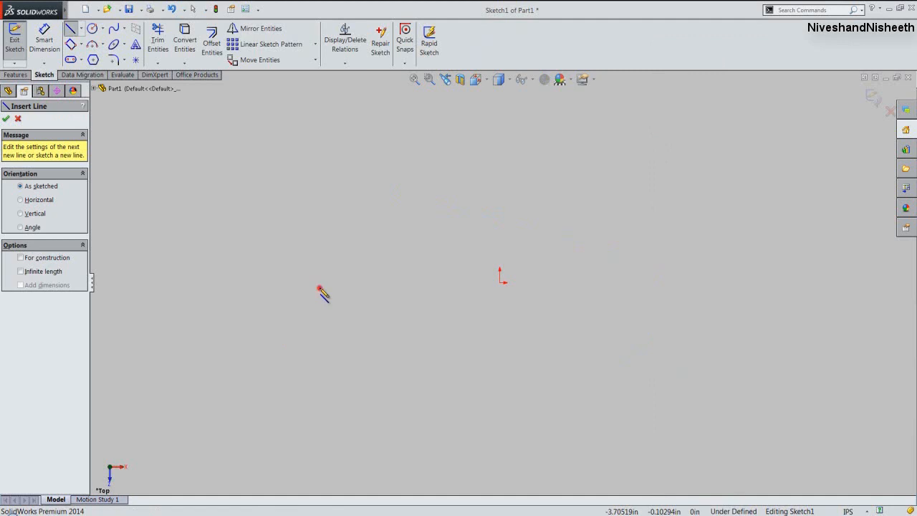
{"action": "left_click", "coordinate": [319, 289]}
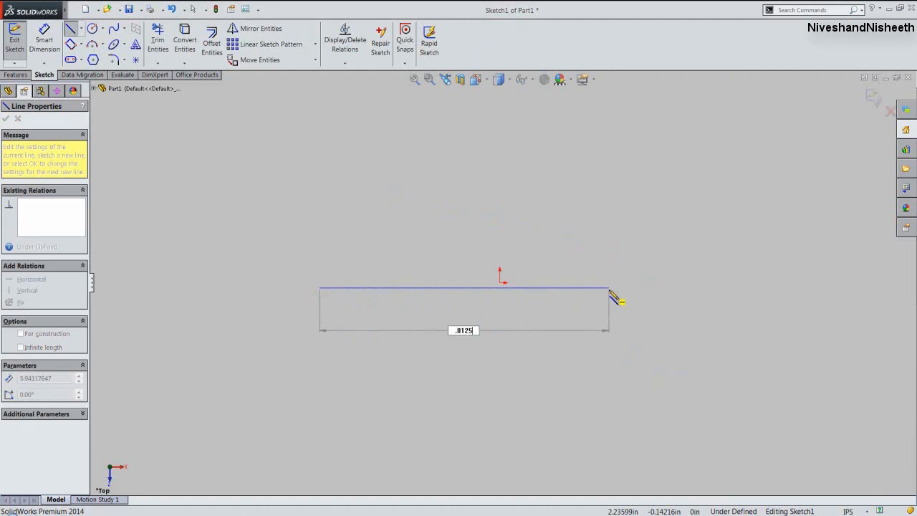
{"action": "type", "text": ".8125"}
{"action": "key", "text": "Return"}
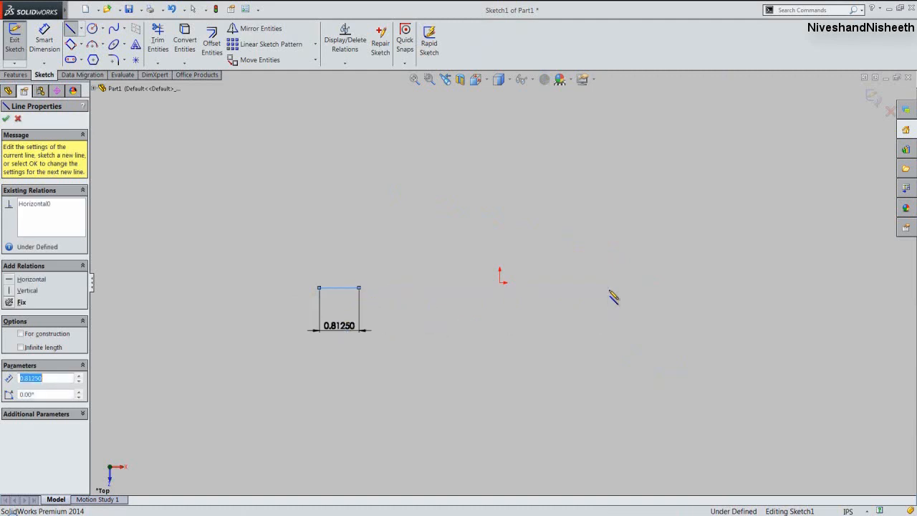
{"action": "key", "text": "Return"}
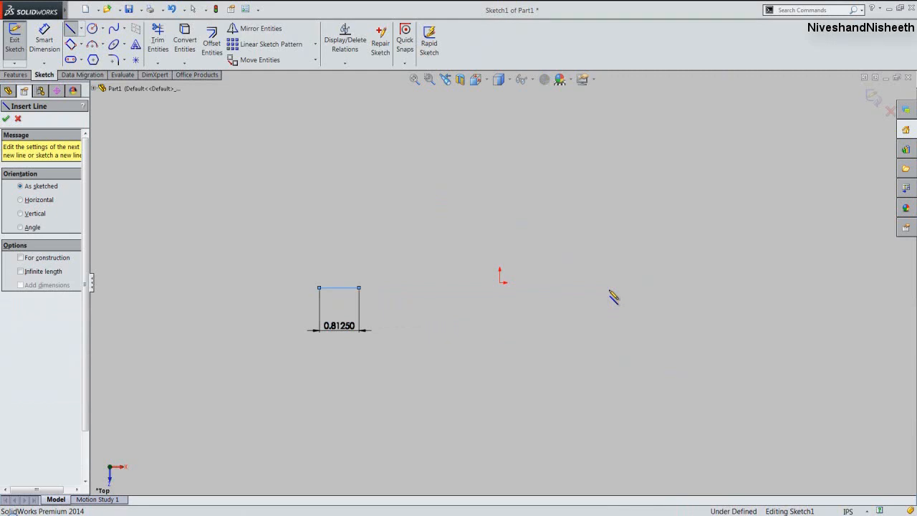
{"action": "left_click", "coordinate": [7, 119]}
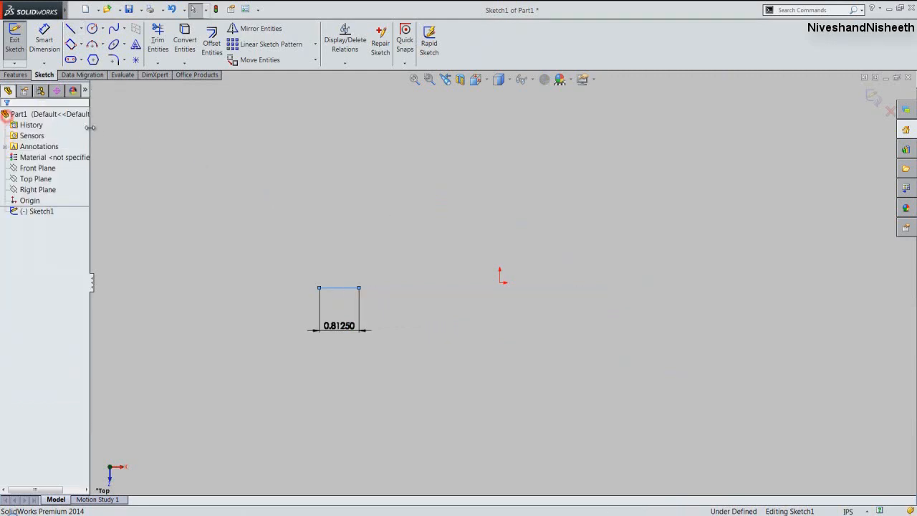
Add a Vertical relation between the 0.8125 in line's midpoint and the origin.
{"action": "left_click", "coordinate": [351, 63]}
{"action": "left_click", "coordinate": [342, 86]}
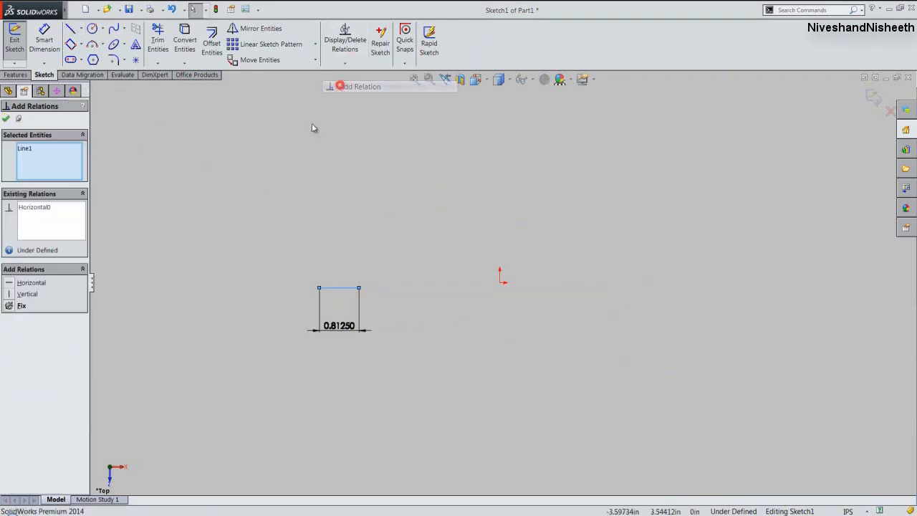
{"action": "right_click", "coordinate": [336, 286]}
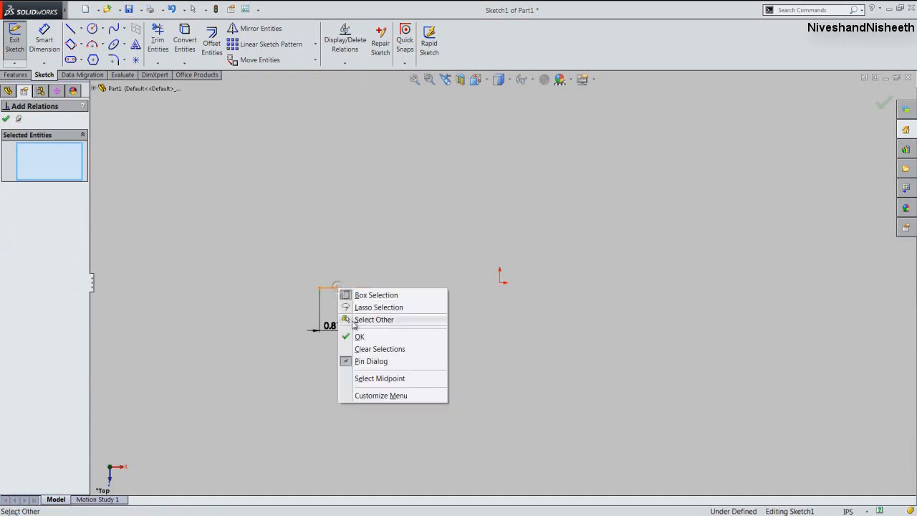
{"action": "left_click", "coordinate": [375, 378]}
{"action": "left_click", "coordinate": [500, 281]}
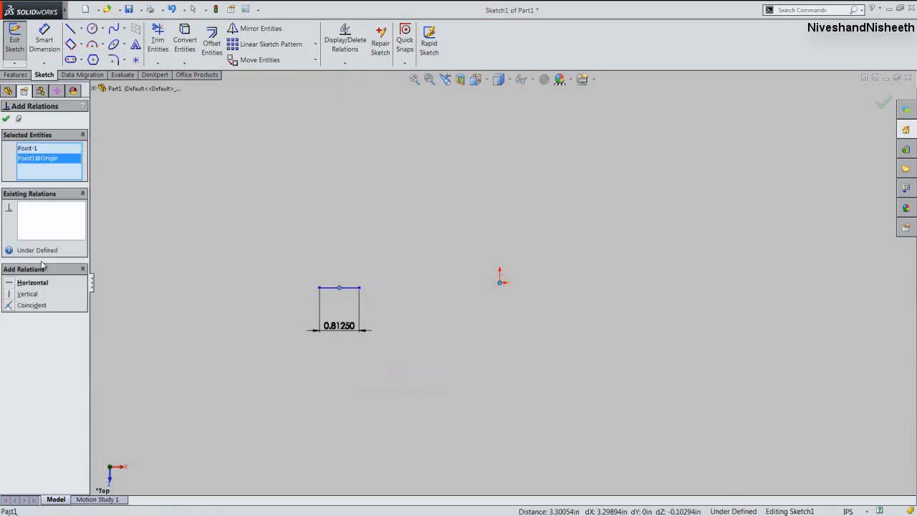
{"action": "left_click", "coordinate": [10, 293]}
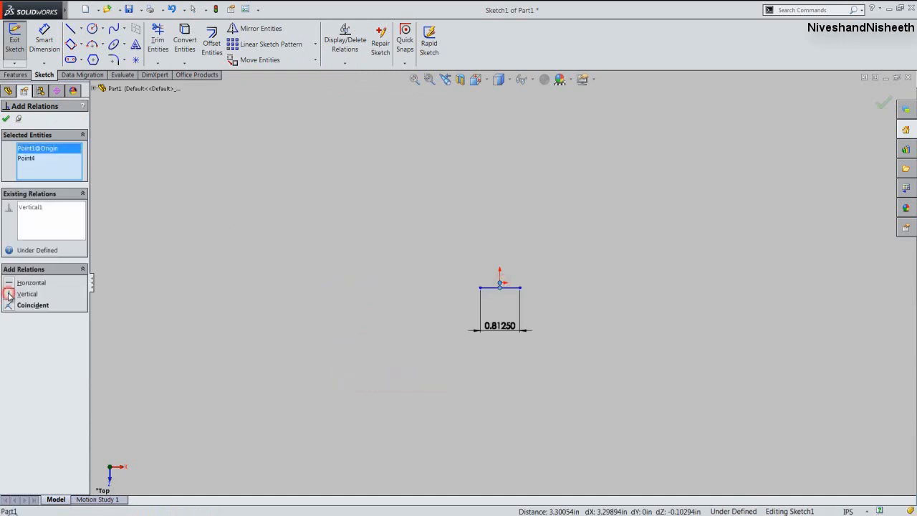
{"action": "left_click", "coordinate": [6, 119]}
Dimension the vertical distance between the origin and the horizontal line as 0.09375 in.
{"action": "left_click", "coordinate": [44, 39]}
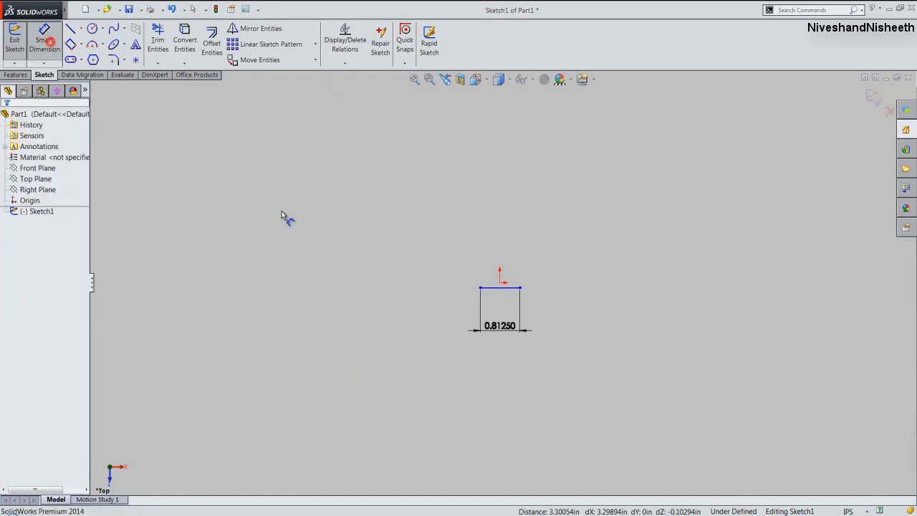
{"action": "scroll", "coordinate": [499, 296], "scroll_direction": "down", "scroll_amount": 2}
{"action": "left_click", "coordinate": [503, 285]}
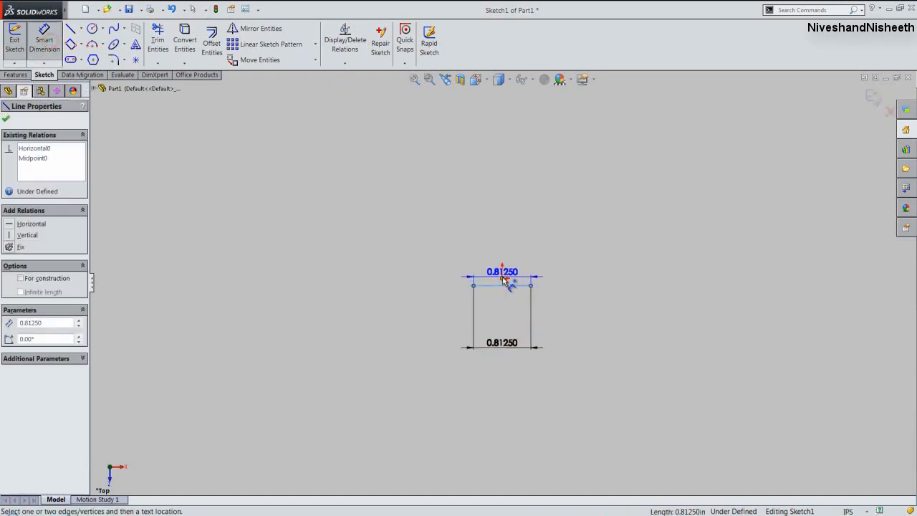
{"action": "left_click", "coordinate": [569, 285]}
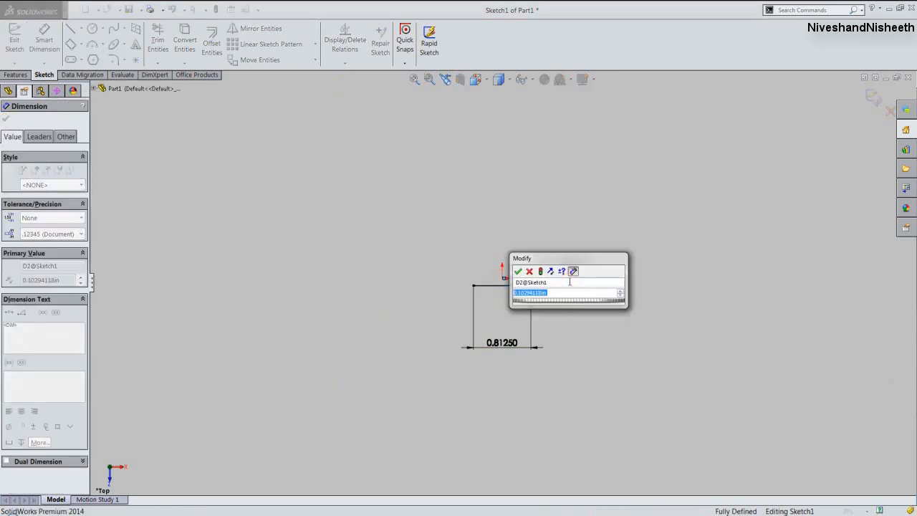
{"action": "type", "text": ".09"}
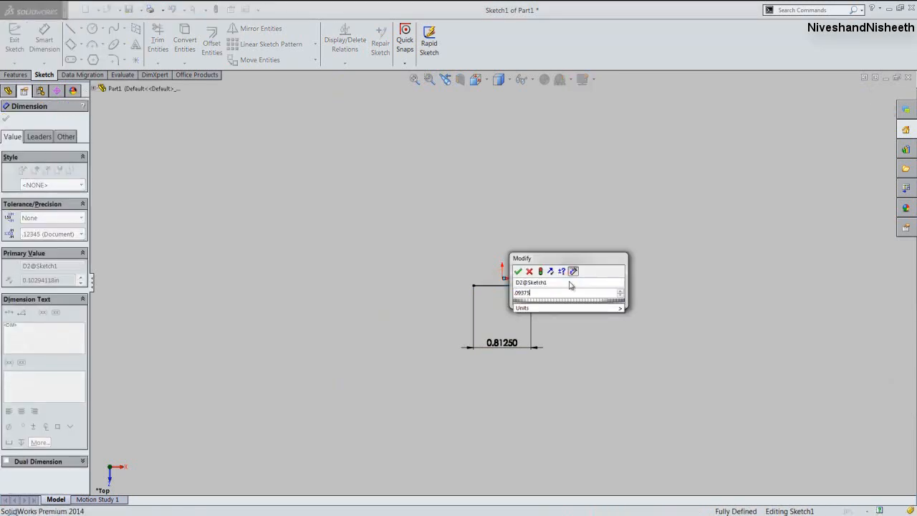
{"action": "type", "text": "375"}
{"action": "key", "text": "Return"}
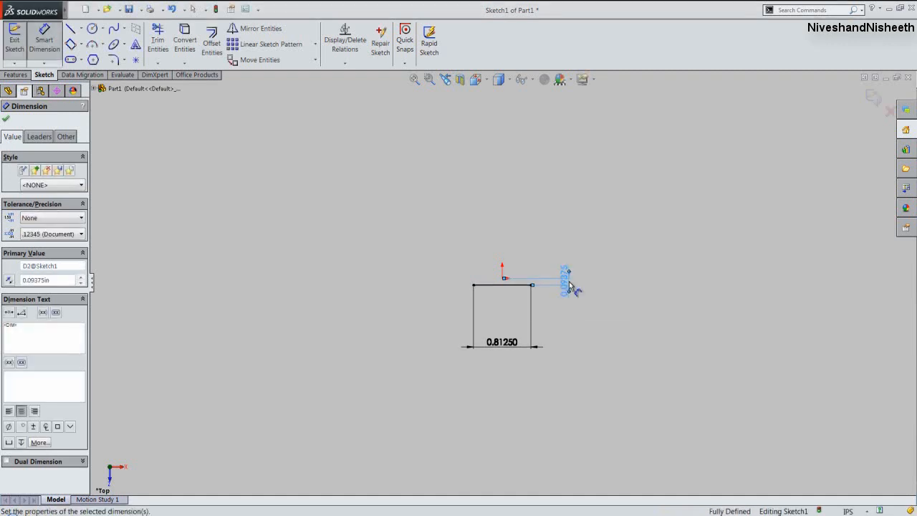
{"action": "left_click", "coordinate": [6, 121]}
Move the line's 0.8125 in length dimension up close beneath the line.
{"action": "scroll", "coordinate": [522, 302], "scroll_direction": "down", "scroll_amount": 6}
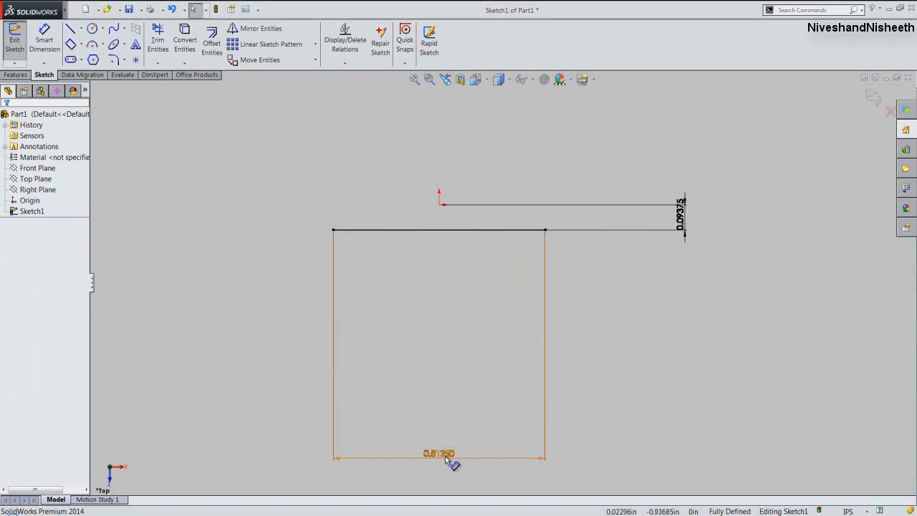
{"action": "left_click_drag", "start_coordinate": [446, 456], "coordinate": [448, 258]}
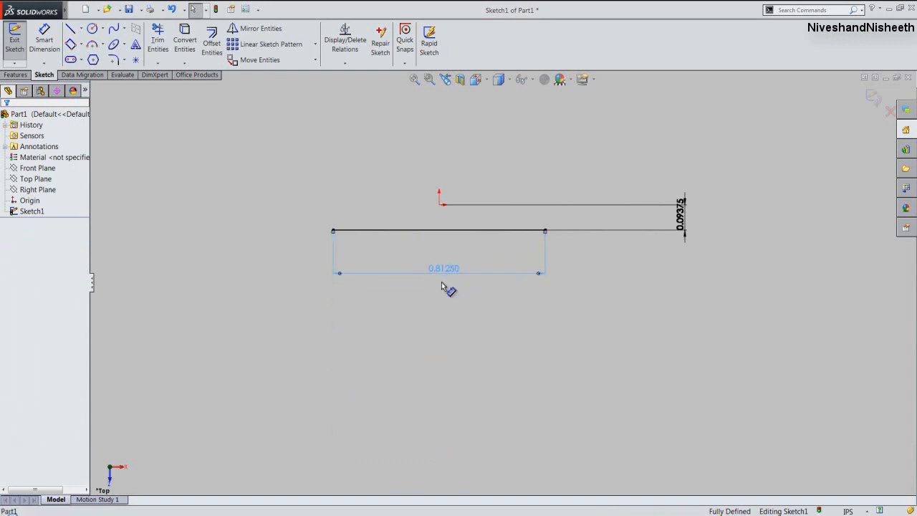
{"action": "left_click", "coordinate": [517, 164]}
{"action": "left_click", "coordinate": [414, 80]}
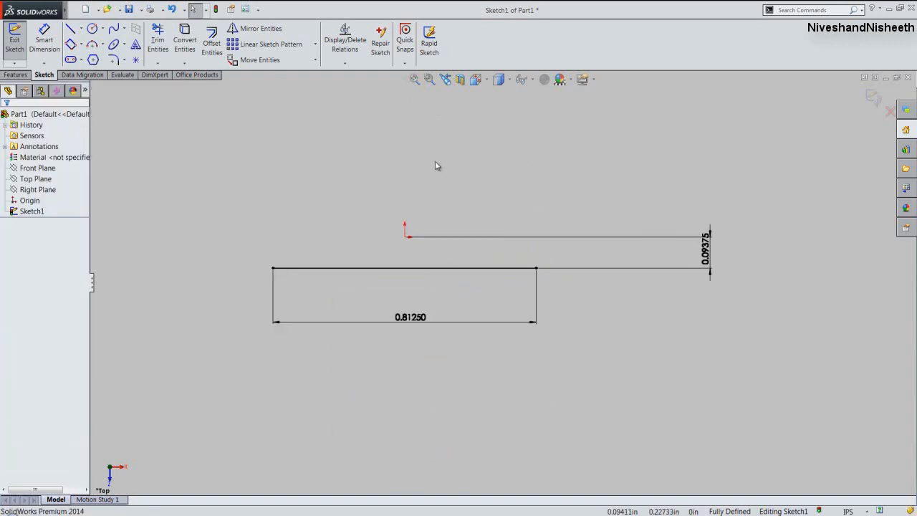
Draw a vertical line 0.03125 in long downward from the left end of the horizontal line.
{"action": "right_click", "coordinate": [310, 169]}
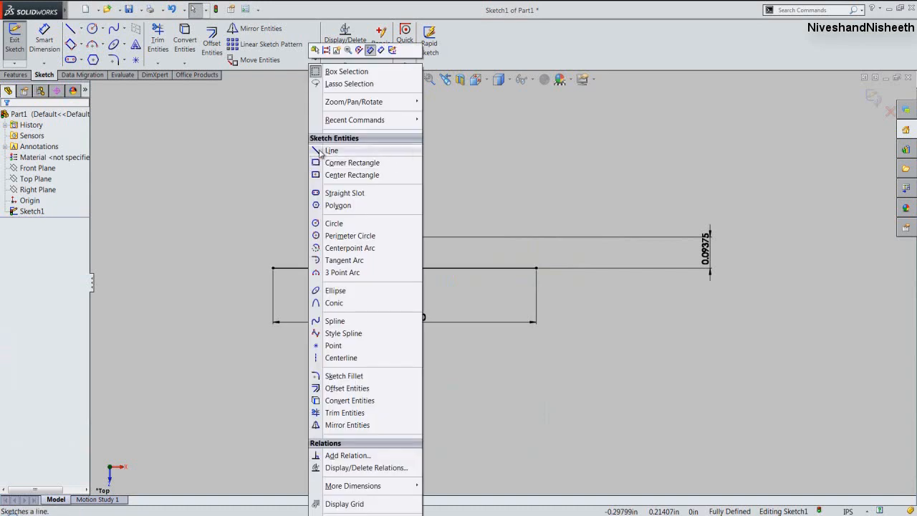
{"action": "left_click", "coordinate": [320, 151]}
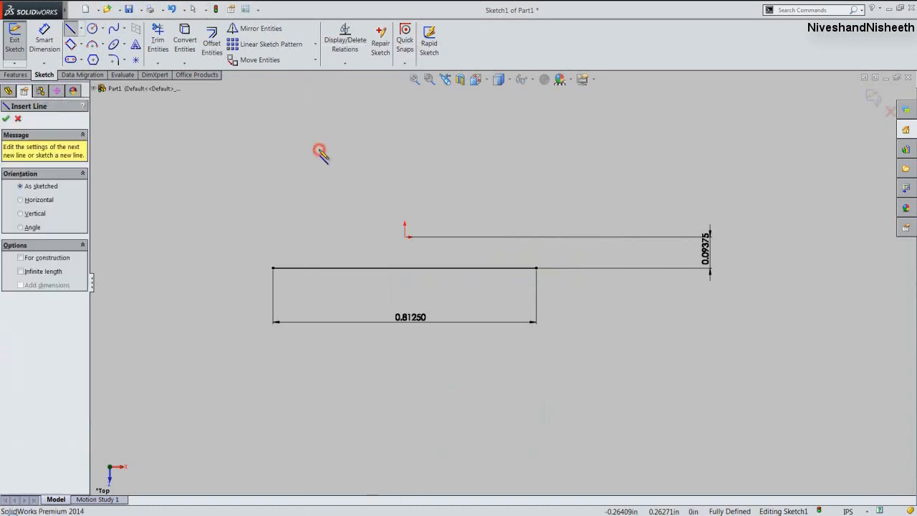
{"action": "left_click", "coordinate": [273, 269]}
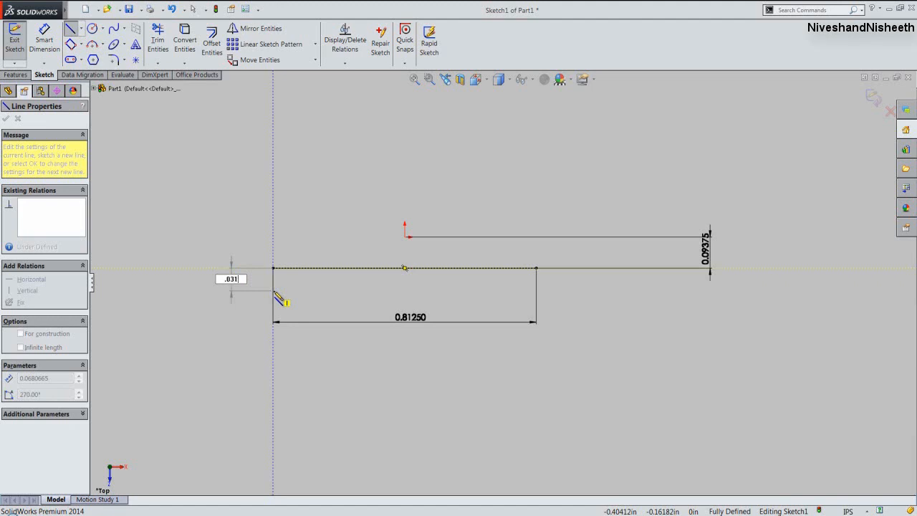
{"action": "type", "text": ".03125"}
{"action": "key", "text": "Return"}
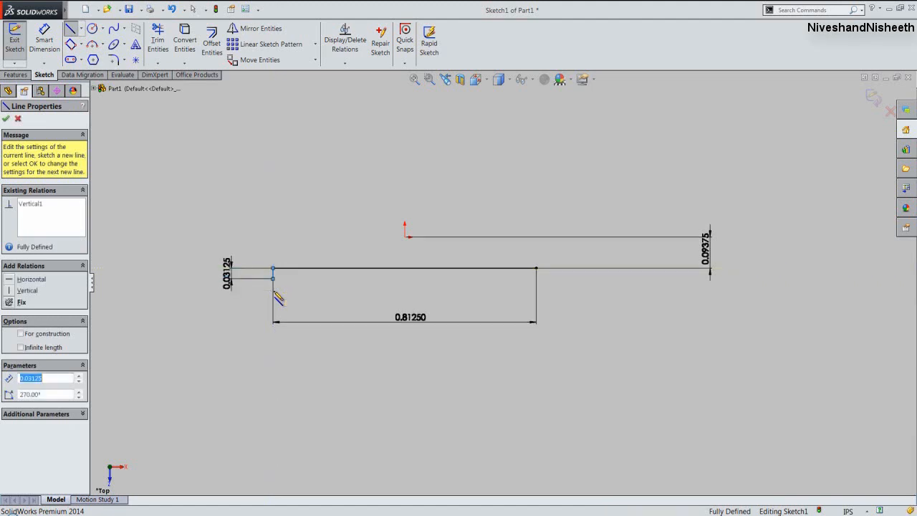
{"action": "double_click", "coordinate": [237, 241]}
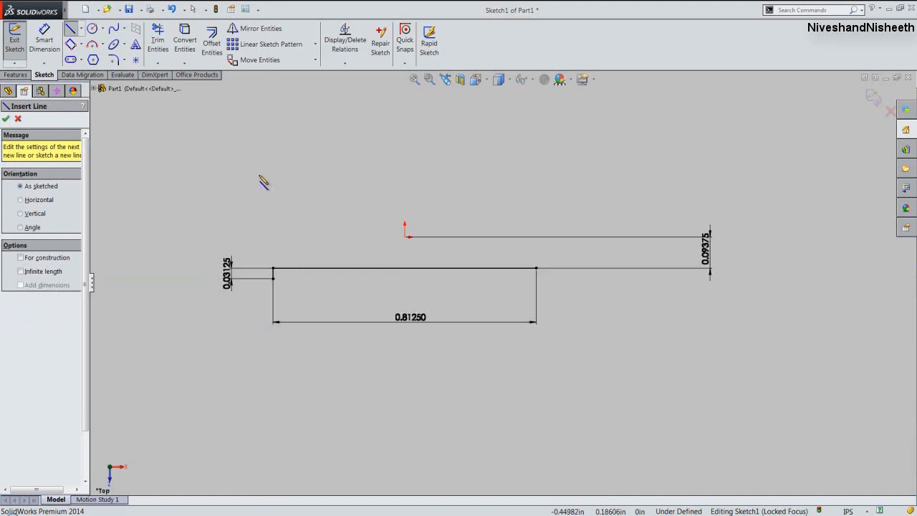
Draw a separate horizontal line about 0.96 in long above the origin, extending past both ends of the lower line.
{"action": "left_click", "coordinate": [259, 176]}
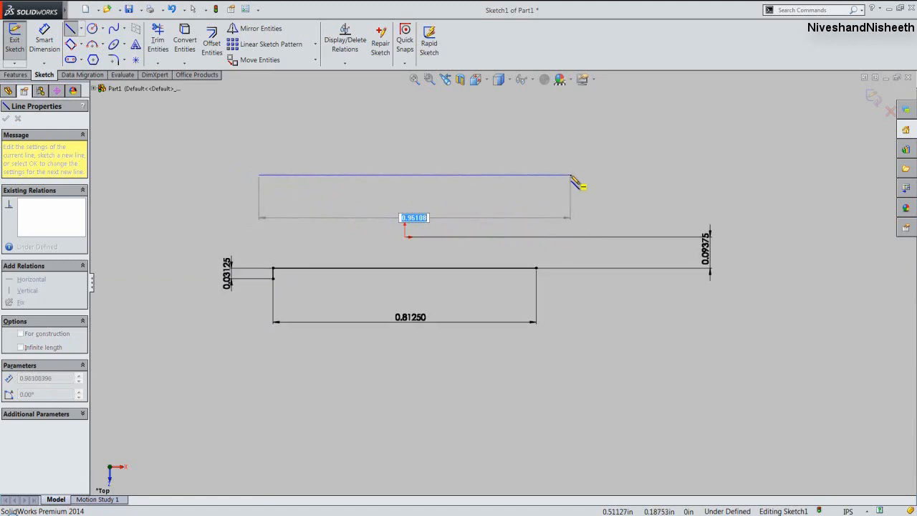
{"action": "left_click", "coordinate": [570, 177]}
{"action": "key", "text": "Escape"}
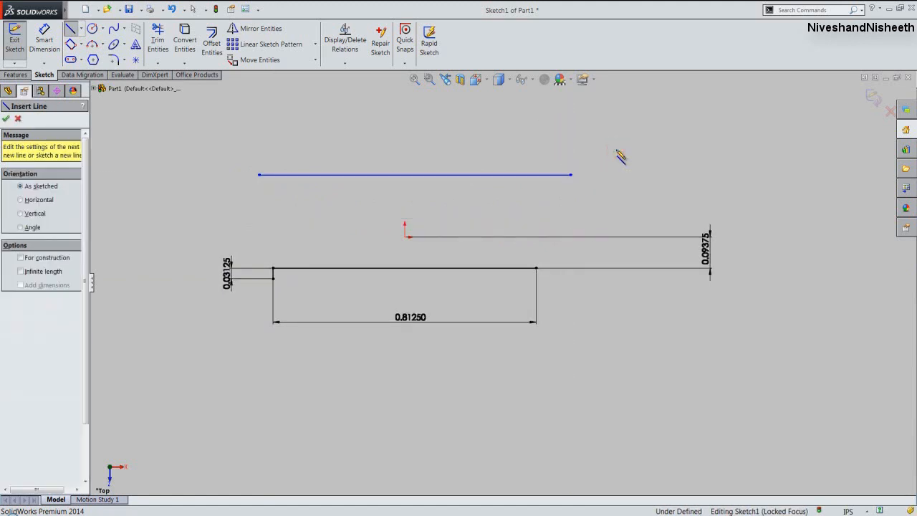
{"action": "left_click", "coordinate": [5, 120]}
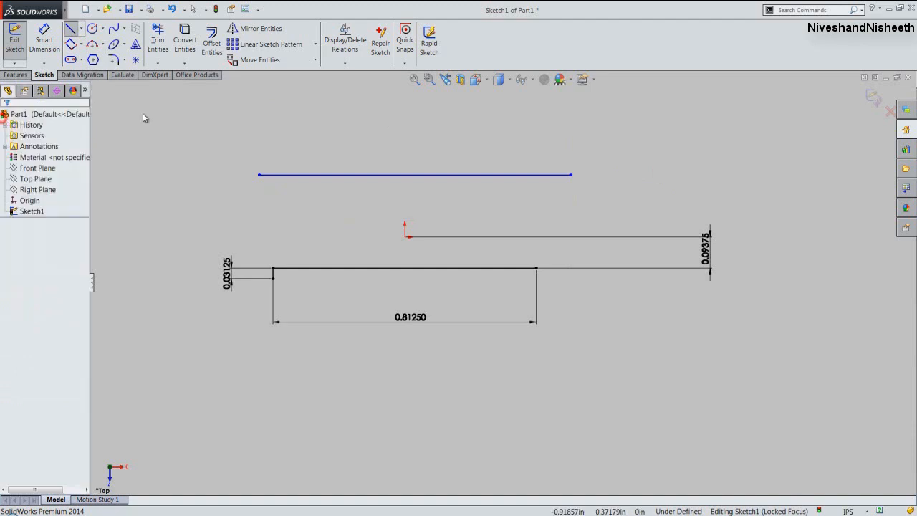
{"action": "left_click", "coordinate": [252, 110]}
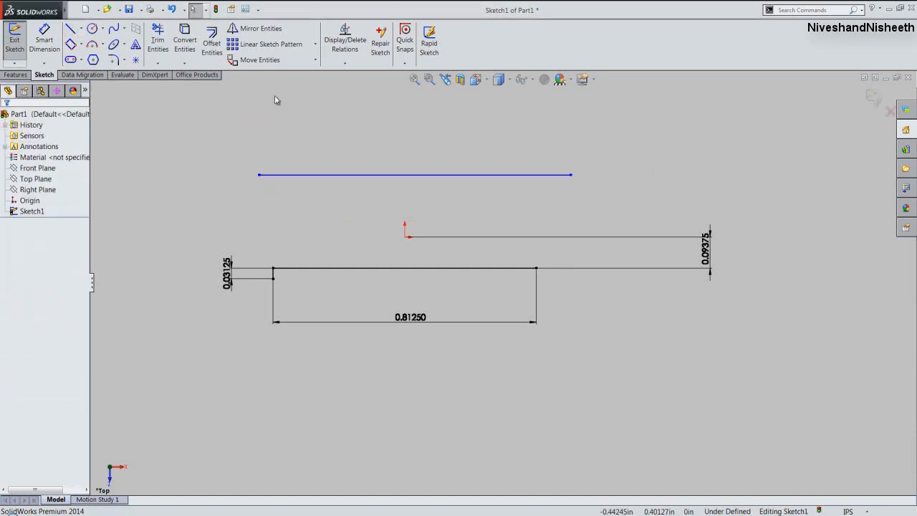
Add a Coincident relation between the upper horizontal line and the origin.
{"action": "left_click", "coordinate": [345, 63]}
{"action": "left_click", "coordinate": [342, 86]}
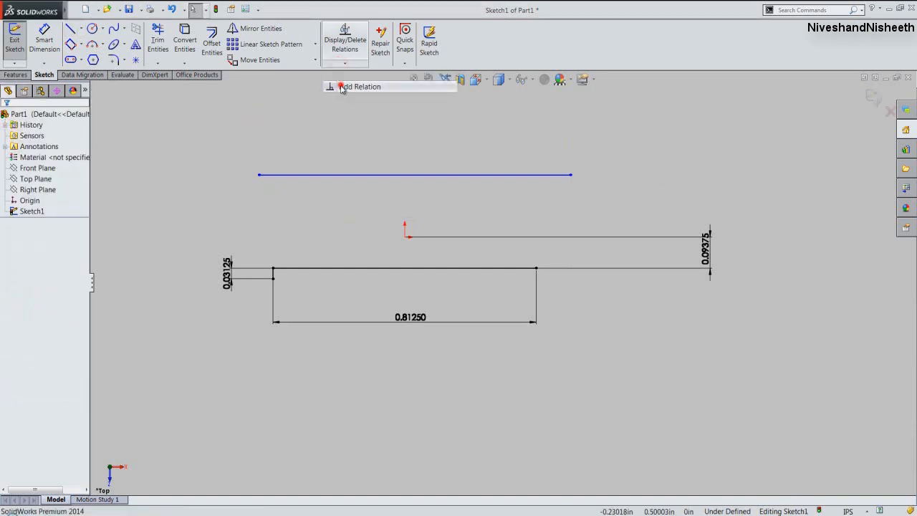
{"action": "left_click", "coordinate": [291, 175]}
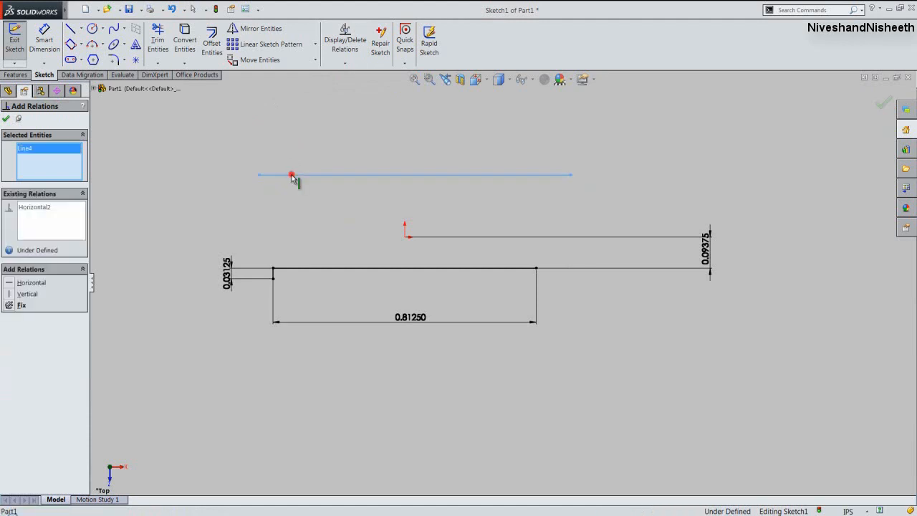
{"action": "left_click", "coordinate": [405, 237]}
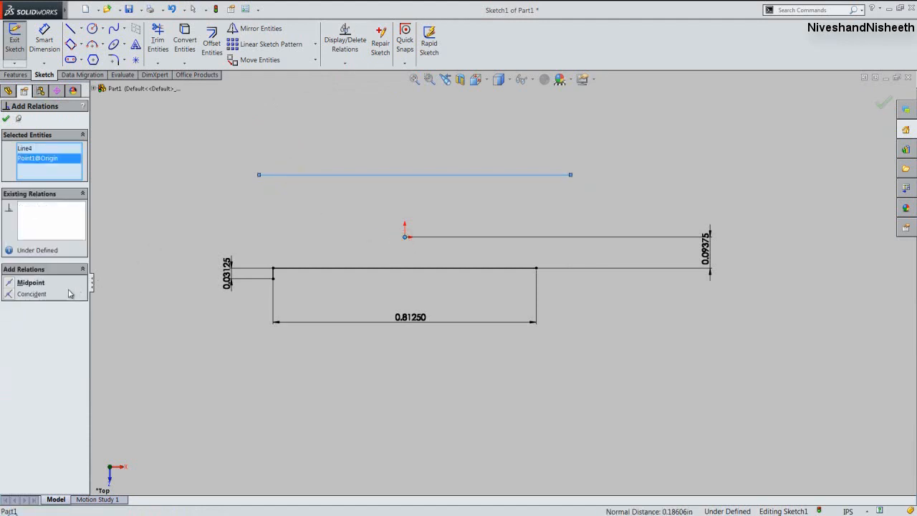
{"action": "left_click", "coordinate": [11, 295]}
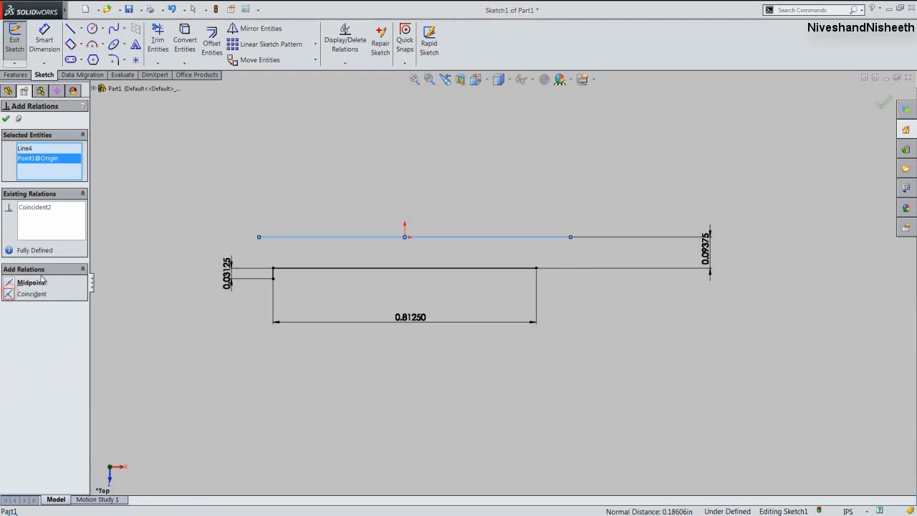
{"action": "left_click", "coordinate": [7, 120]}
Dimension the horizontal offset between the left ends of the upper and lower lines as 0.0625 in.
{"action": "left_click", "coordinate": [44, 39]}
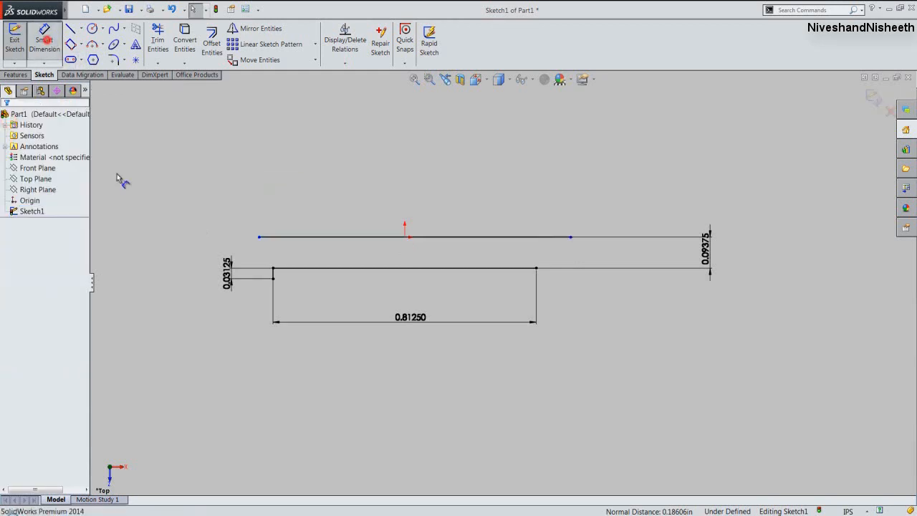
{"action": "left_click", "coordinate": [259, 238]}
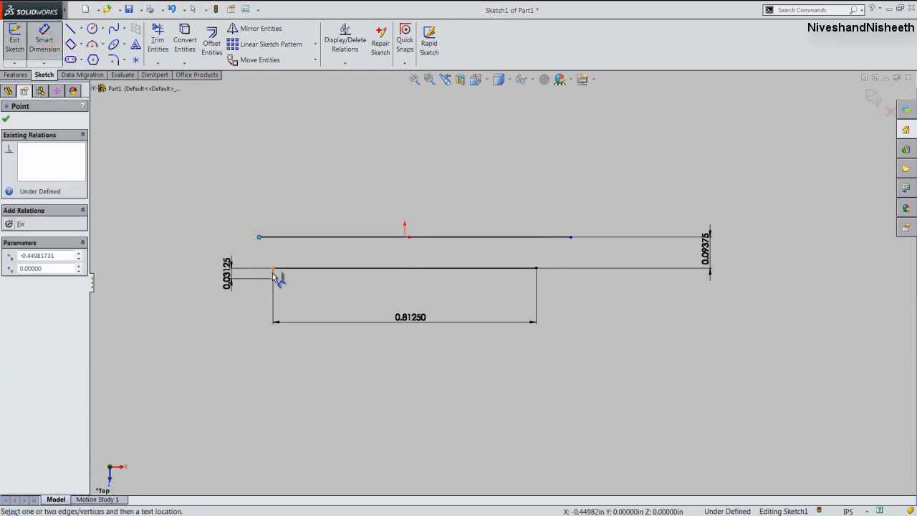
{"action": "left_click", "coordinate": [272, 275]}
{"action": "left_click", "coordinate": [267, 214]}
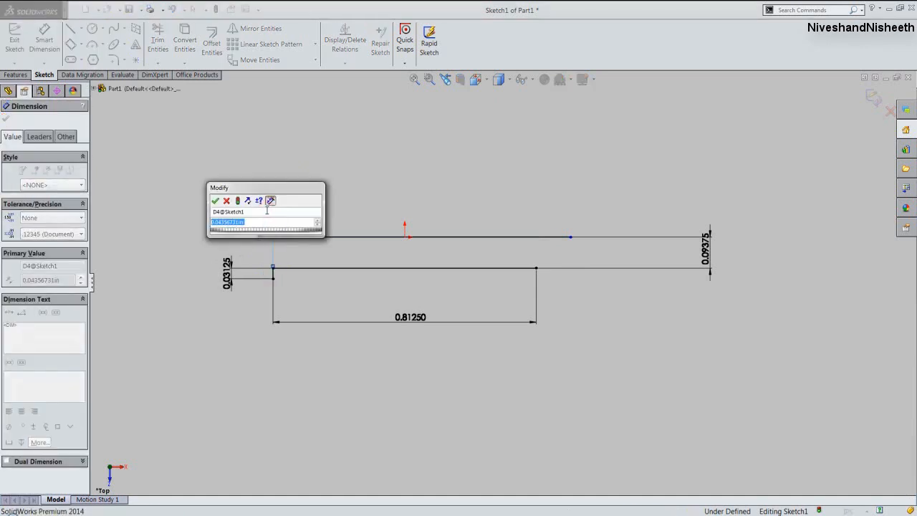
{"action": "type", "text": ".0625"}
{"action": "key", "text": "Return"}
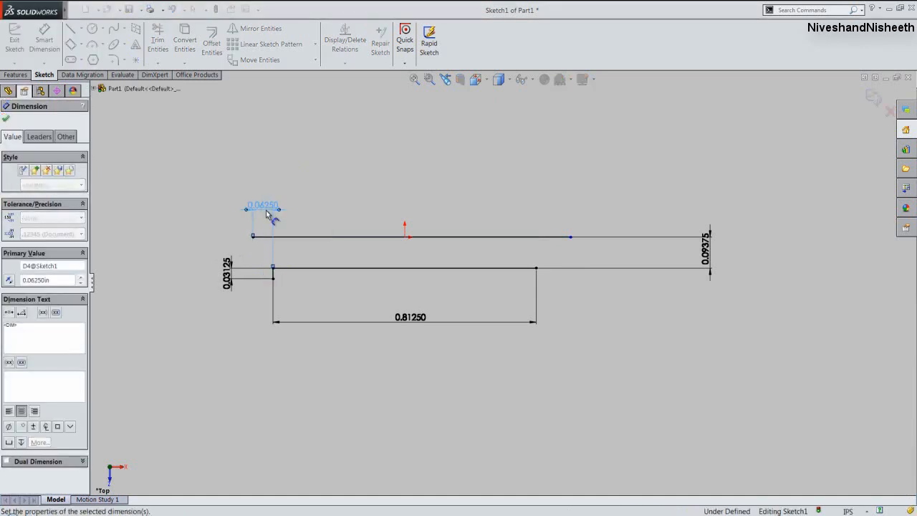
Dimension the horizontal offset between the right ends of the upper and lower lines as 0.125 in.
{"action": "left_click", "coordinate": [537, 268]}
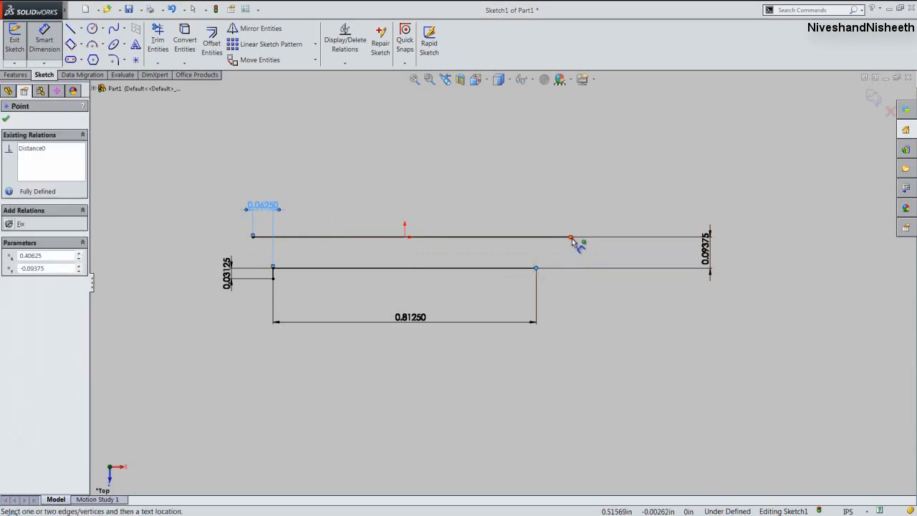
{"action": "left_click", "coordinate": [571, 237]}
{"action": "left_click", "coordinate": [549, 221]}
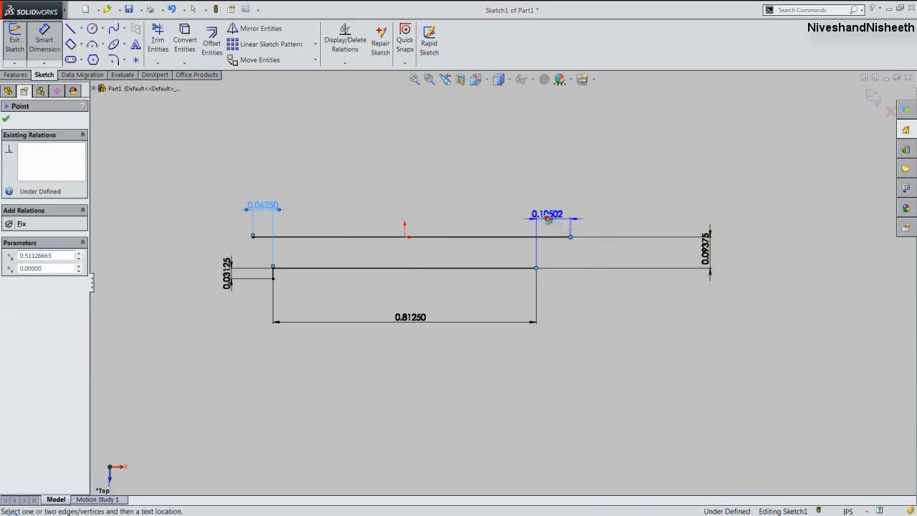
{"action": "type", "text": ".125"}
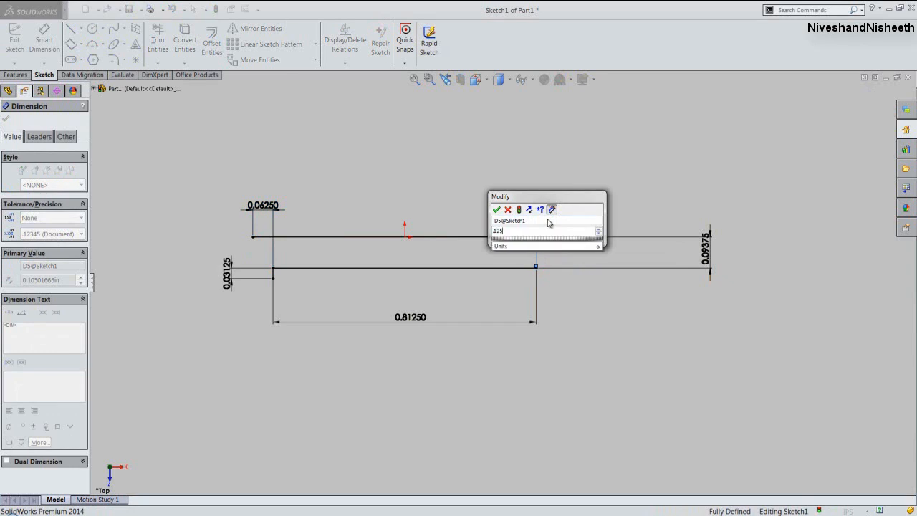
{"action": "key", "text": "Return"}
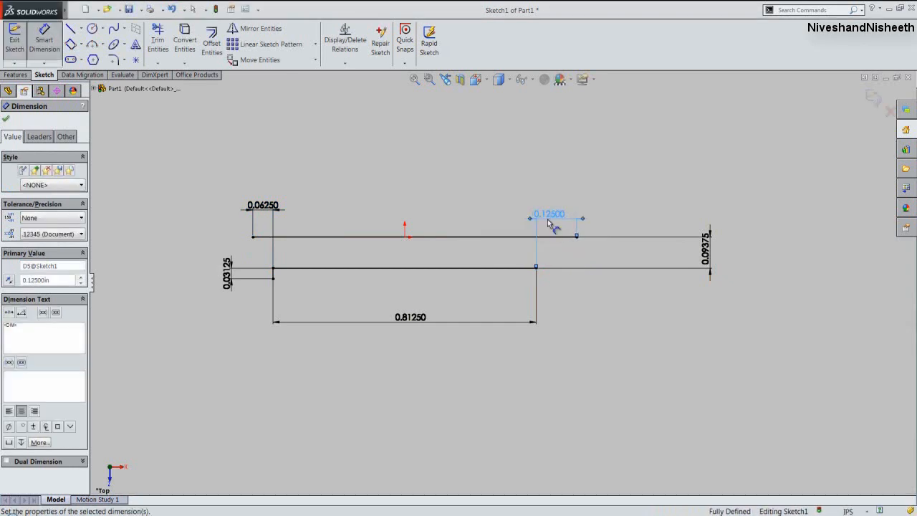
{"action": "left_click", "coordinate": [6, 118]}
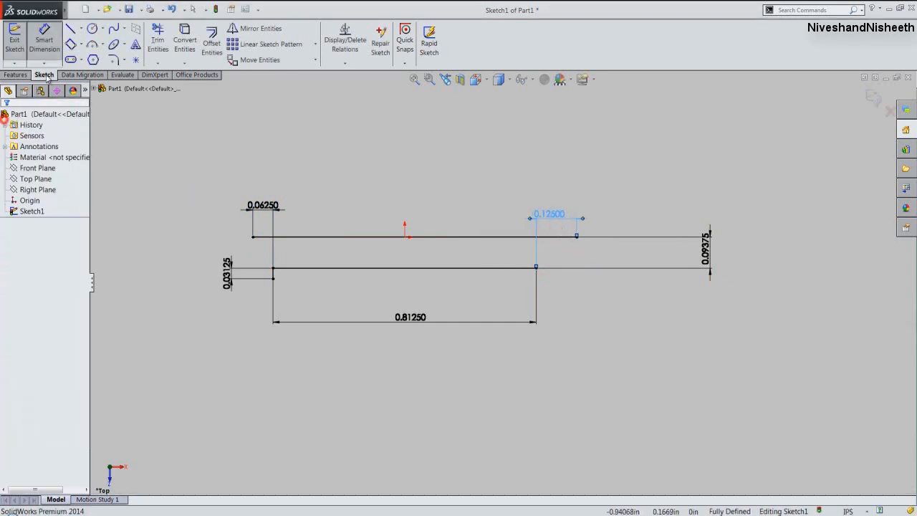
Draw a vertical line about 0.099 in long downward from the right end of the lower horizontal line.
{"action": "left_click", "coordinate": [73, 30]}
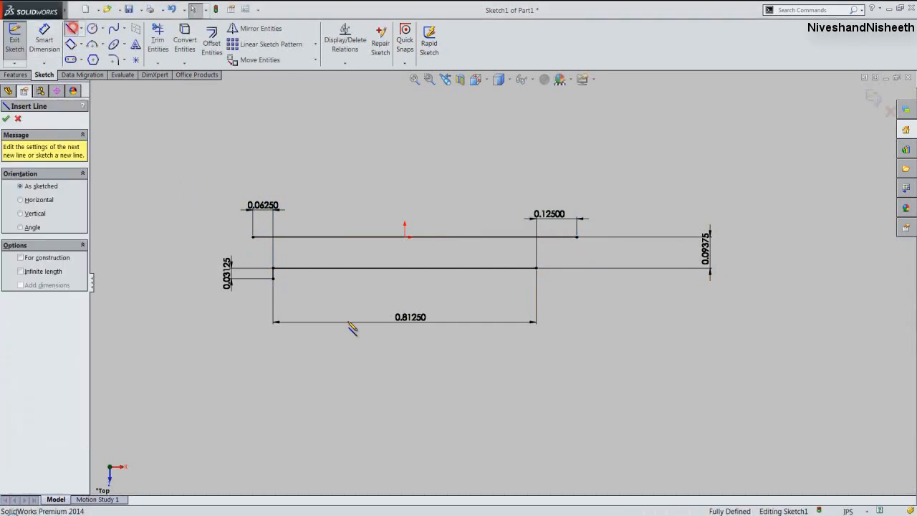
{"action": "left_click", "coordinate": [536, 269]}
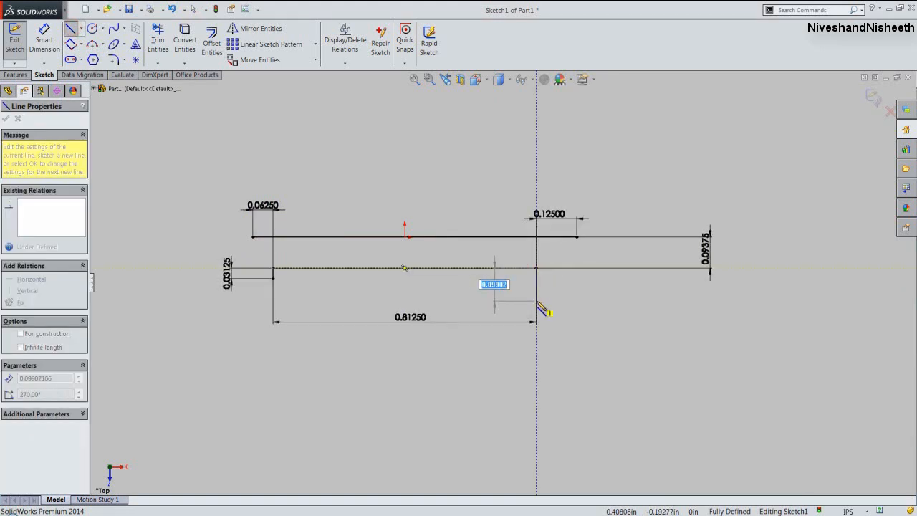
{"action": "left_click", "coordinate": [536, 301]}
{"action": "right_click", "coordinate": [537, 302]}
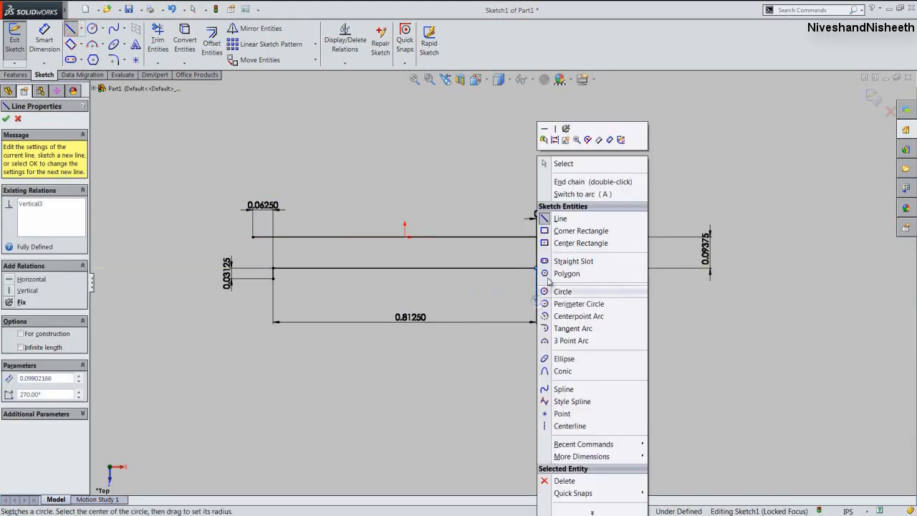
Dimension the right vertical line's length, taking its 0.125 in value from the horizontal offset dimension between the right line ends.
{"action": "left_click", "coordinate": [608, 136]}
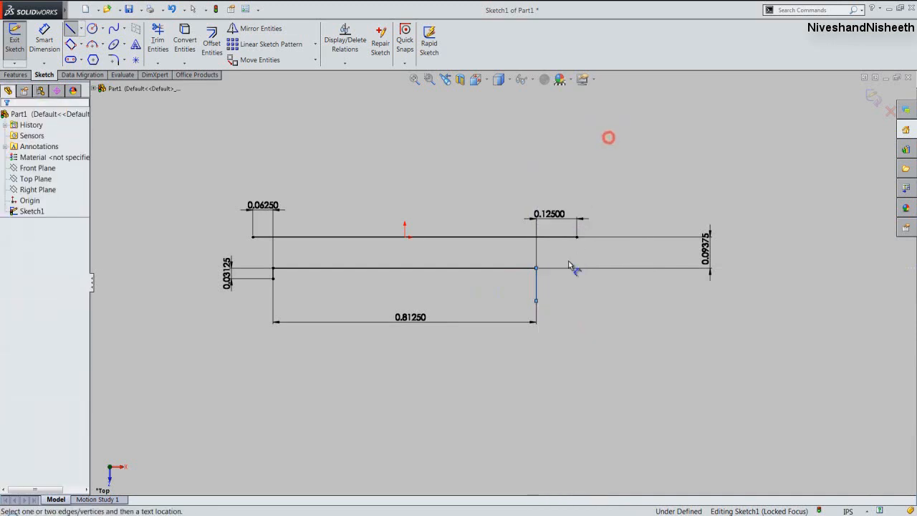
{"action": "left_click", "coordinate": [537, 285]}
{"action": "left_click", "coordinate": [505, 287]}
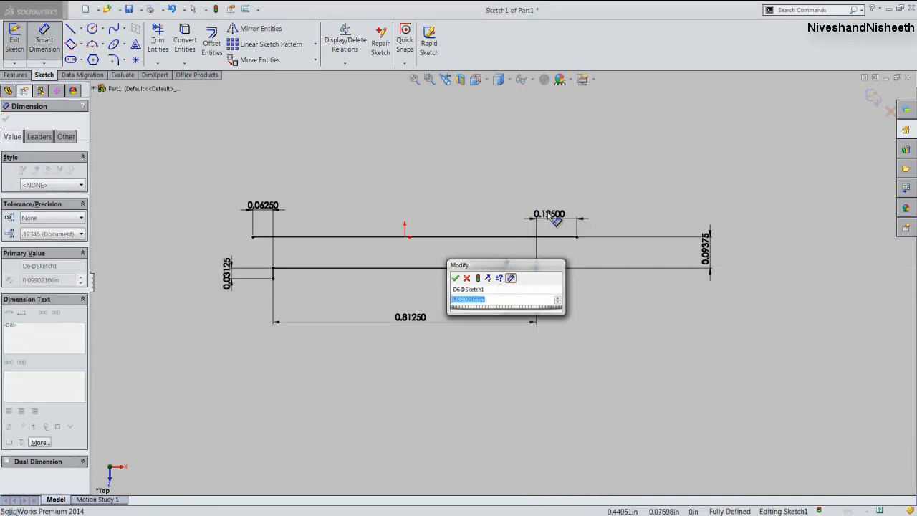
{"action": "left_click", "coordinate": [549, 213]}
{"action": "left_click", "coordinate": [454, 278]}
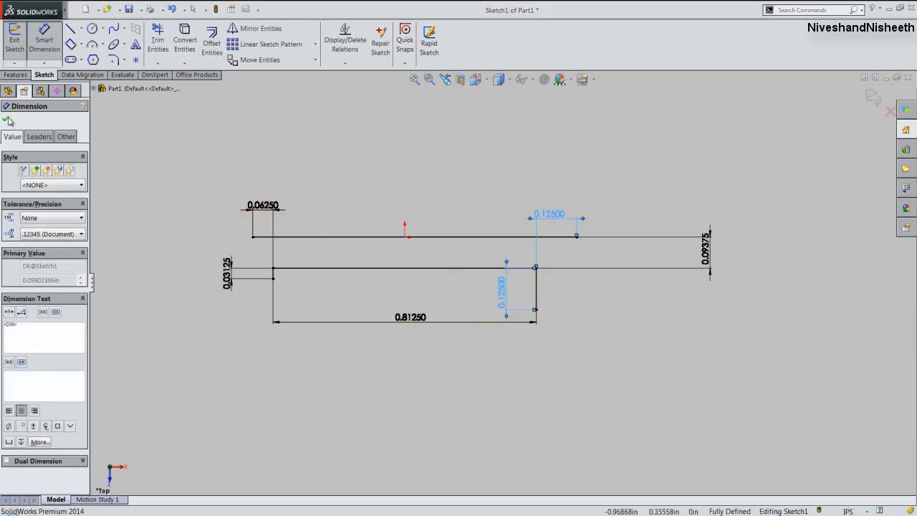
{"action": "left_click", "coordinate": [7, 120]}
{"action": "left_click", "coordinate": [335, 141]}
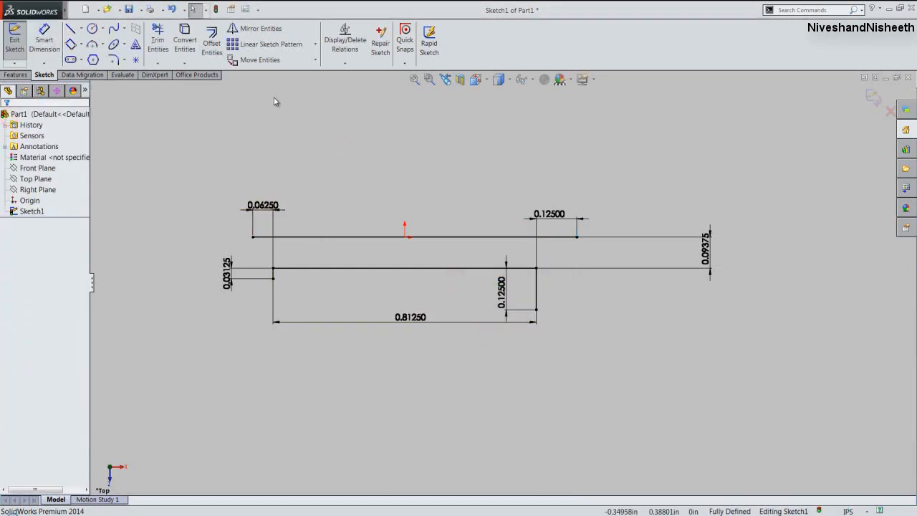
Draw a 3 point arc of radius 0.28559 in from the upper line's right end to the lower end of the right vertical line.
{"action": "left_click", "coordinate": [91, 44]}
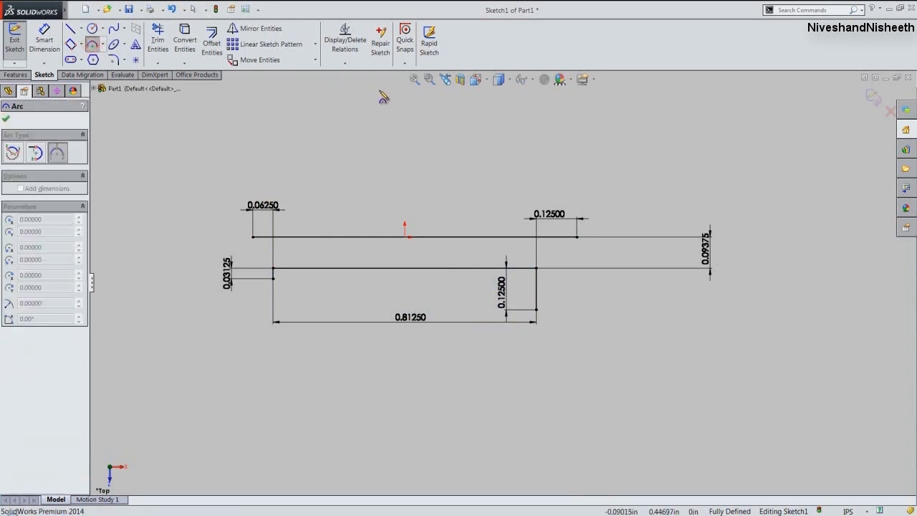
{"action": "left_click", "coordinate": [577, 237]}
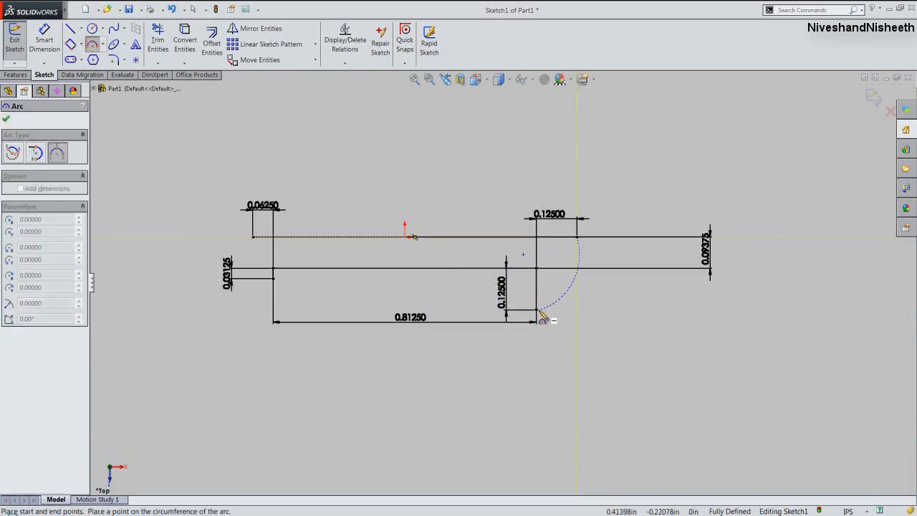
{"action": "left_click", "coordinate": [537, 310]}
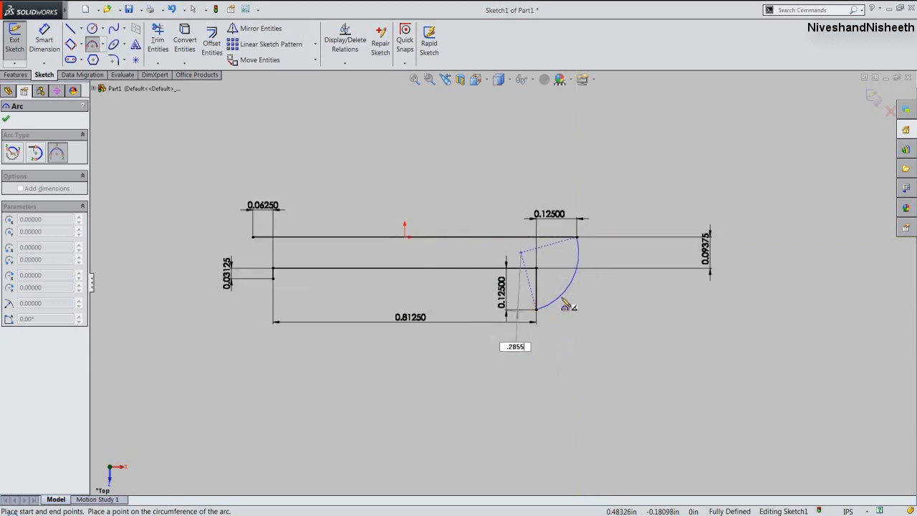
{"action": "left_click", "coordinate": [566, 305]}
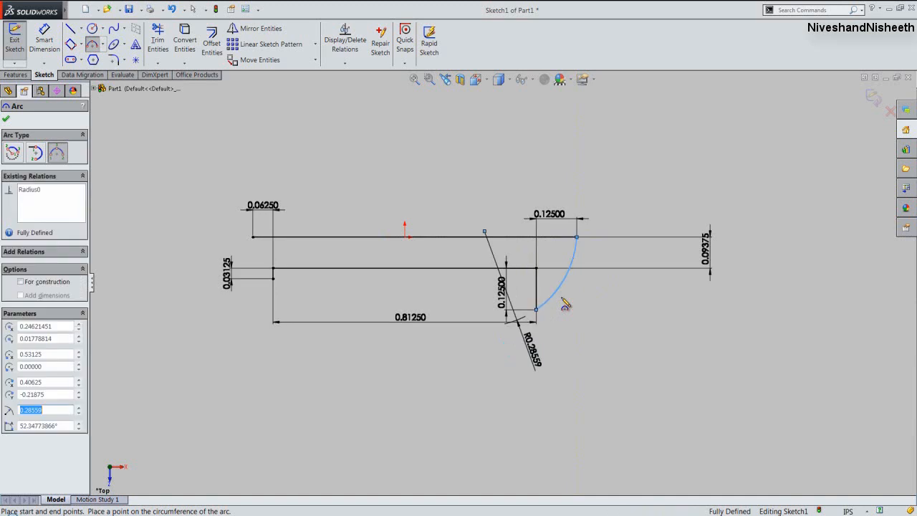
{"action": "left_click", "coordinate": [6, 118]}
Draw a 3 point arc of radius 0.15545 in from the lower end of the short left vertical line to the upper line's left end.
{"action": "left_click", "coordinate": [93, 43]}
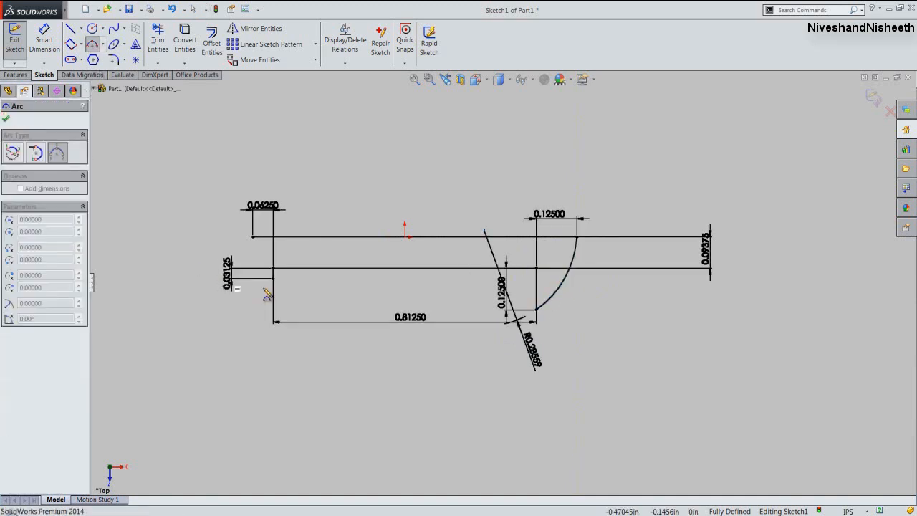
{"action": "left_click", "coordinate": [273, 278]}
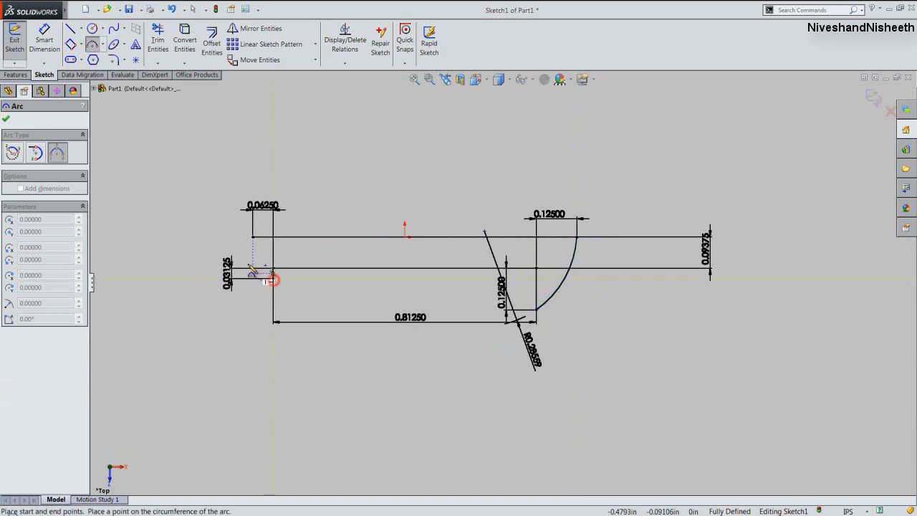
{"action": "left_click", "coordinate": [252, 237]}
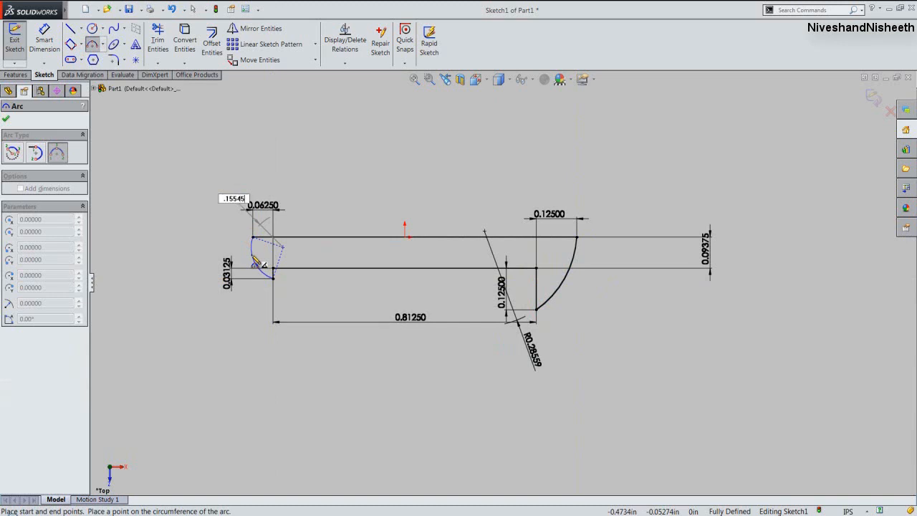
{"action": "left_click", "coordinate": [255, 262]}
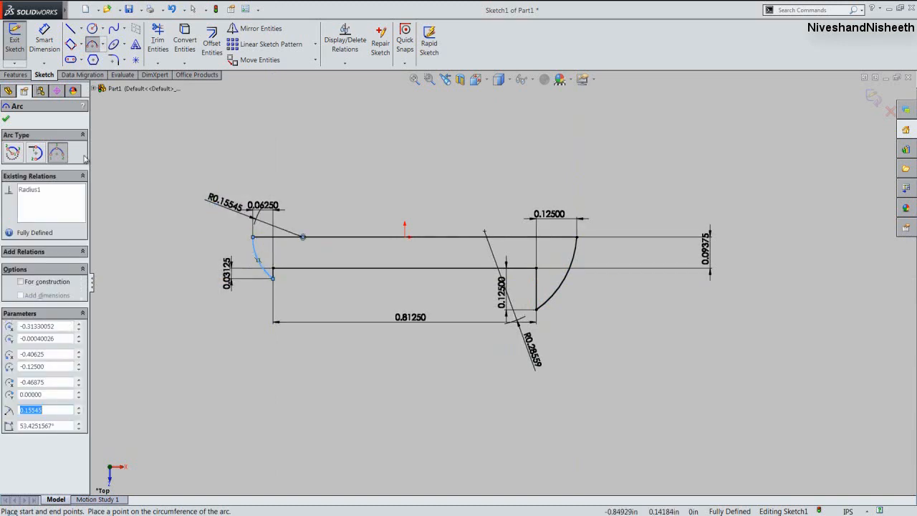
{"action": "left_click", "coordinate": [6, 121]}
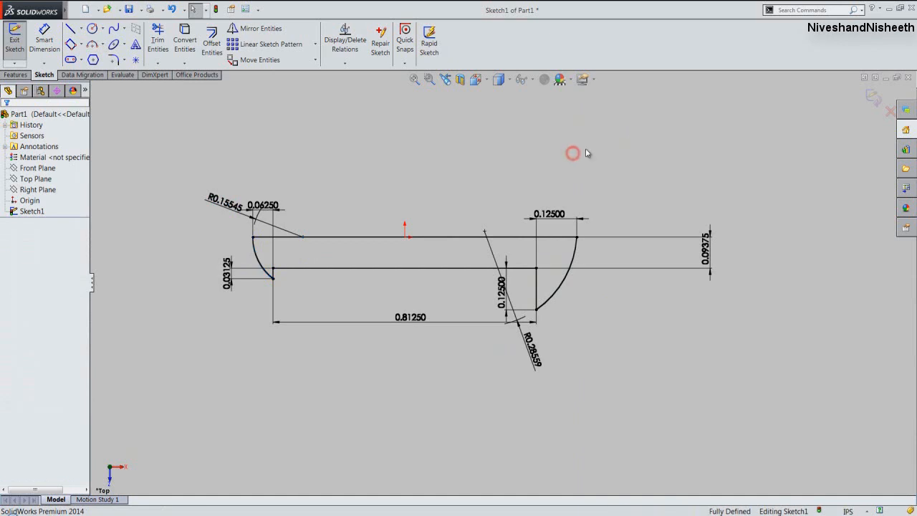
Exit the sketch and revolve the profile 360 degrees about the upper horizontal line.
{"action": "left_click", "coordinate": [873, 98]}
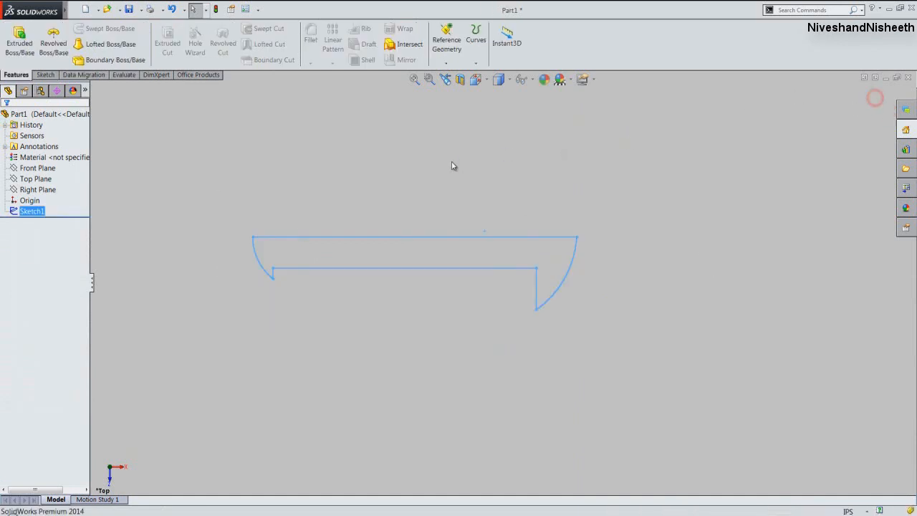
{"action": "left_click", "coordinate": [452, 162]}
{"action": "left_click", "coordinate": [413, 238]}
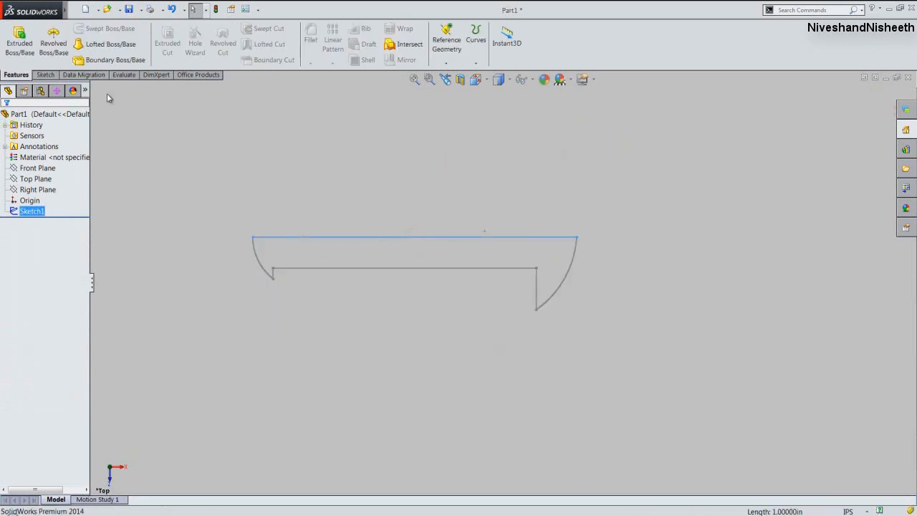
{"action": "left_click", "coordinate": [53, 43]}
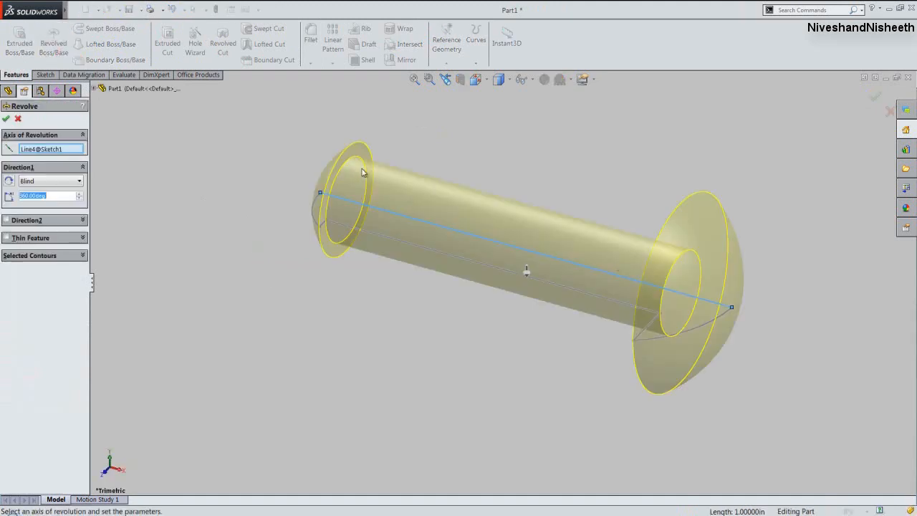
{"action": "left_click", "coordinate": [6, 118]}
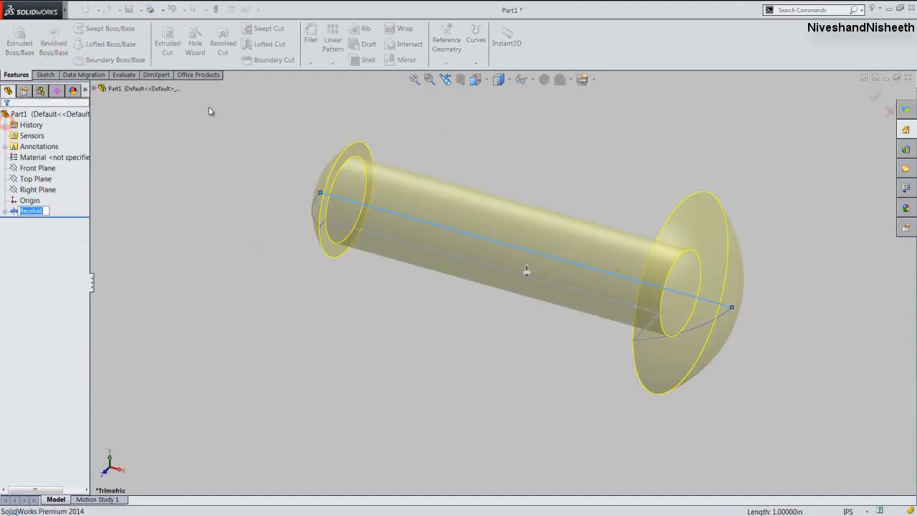
Apply the custom color appearance from the user-defined appearances to the whole part.
{"action": "left_click", "coordinate": [476, 80]}
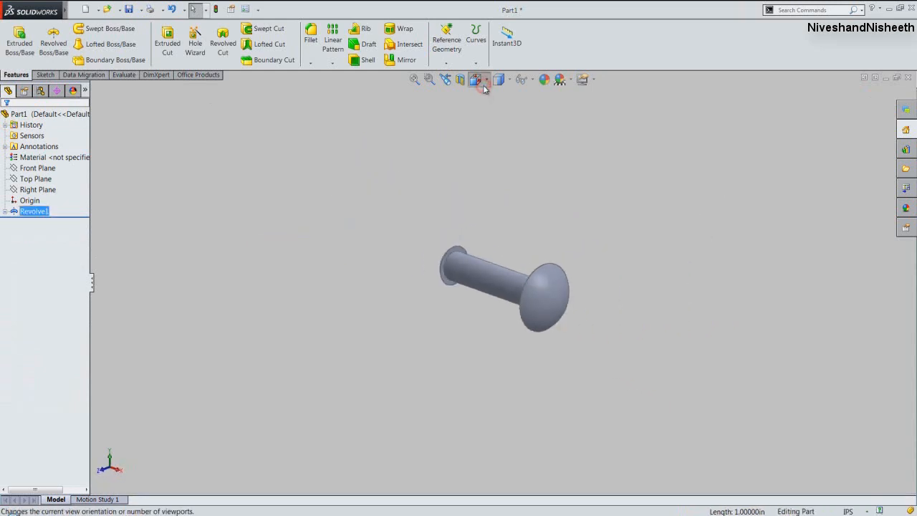
{"action": "left_click", "coordinate": [416, 216]}
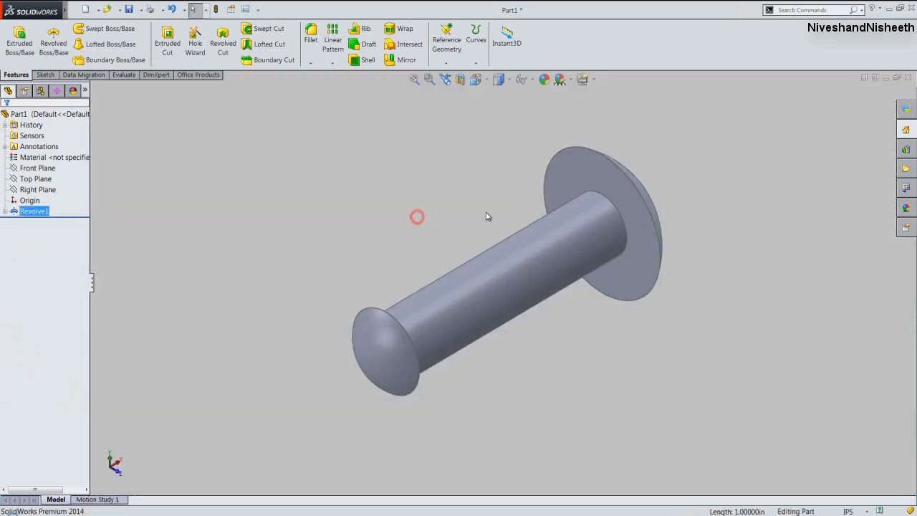
{"action": "left_click", "coordinate": [544, 80]}
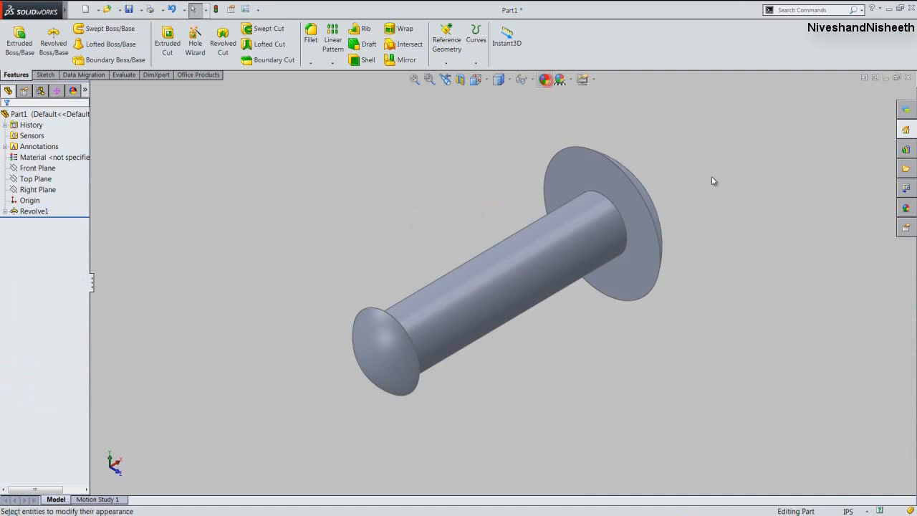
{"action": "left_click", "coordinate": [772, 113]}
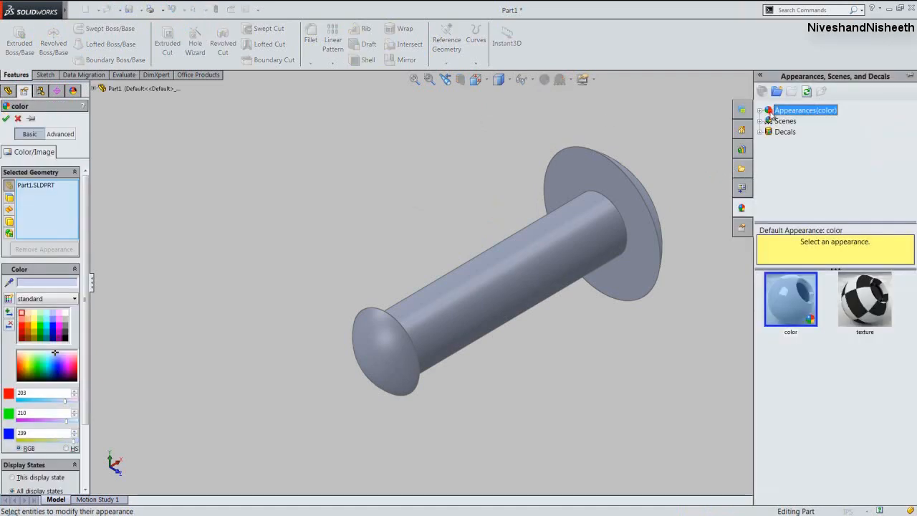
{"action": "left_click", "coordinate": [760, 112]}
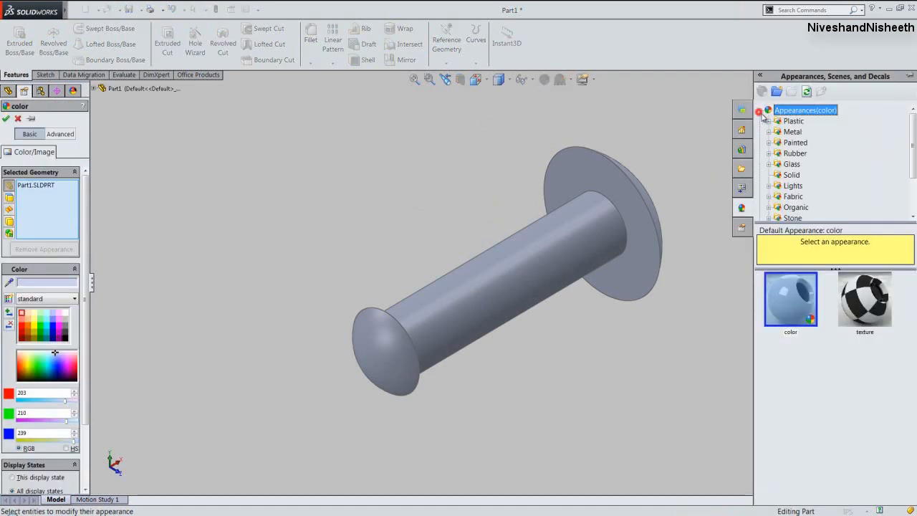
{"action": "scroll", "coordinate": [878, 176], "scroll_direction": "down", "scroll_amount": 3}
{"action": "left_click", "coordinate": [789, 186]}
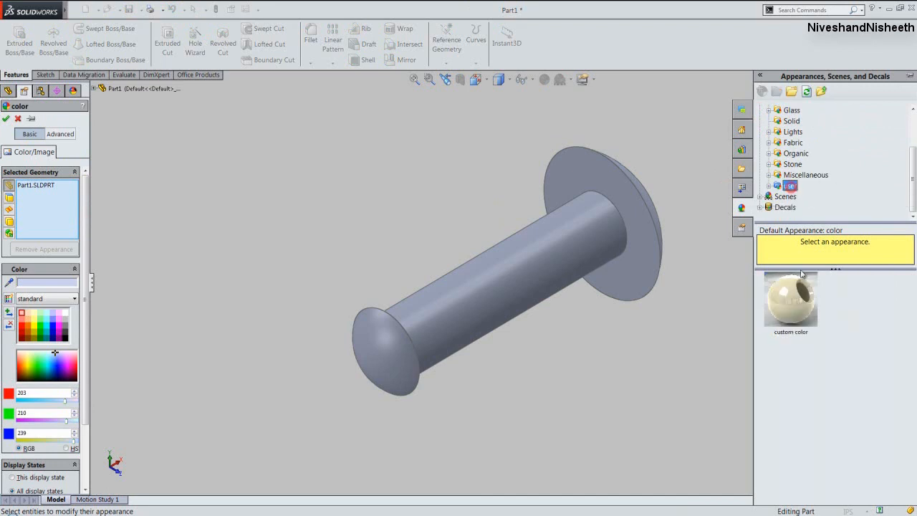
{"action": "left_click", "coordinate": [795, 298]}
{"action": "left_click", "coordinate": [5, 120]}
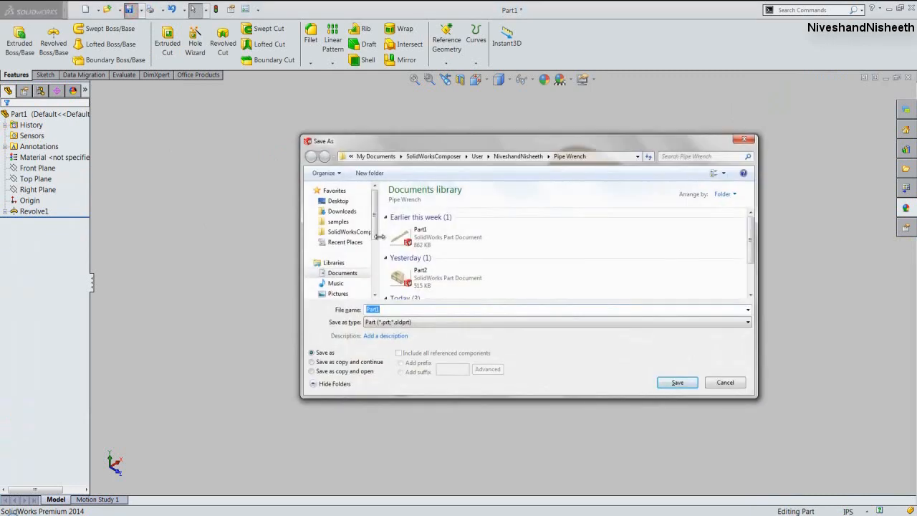
Save the part as Part5 in the Pipe Wrench folder.
{"action": "type", "text": "Part5"}
{"action": "key", "text": "Return"}
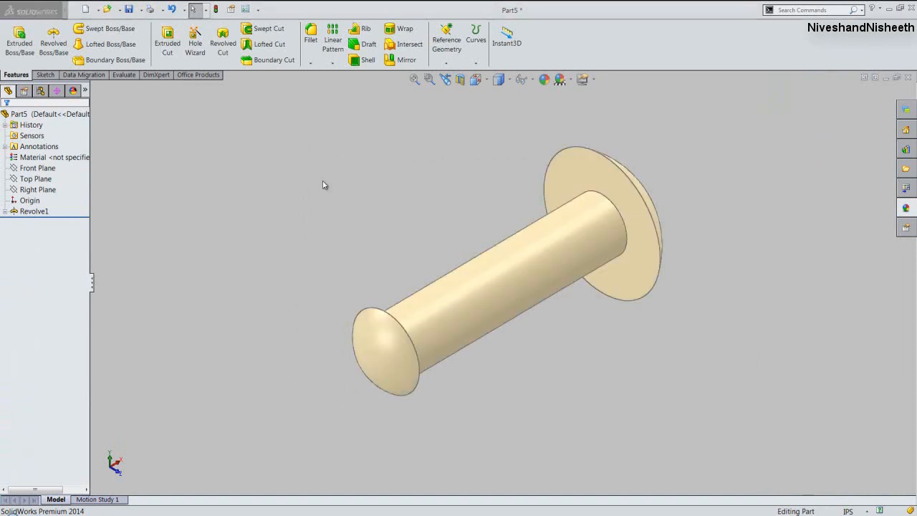
Fillet the circular edge where the shank meets the larger head with a radius of 1/32 in.
{"action": "left_click", "coordinate": [600, 196]}
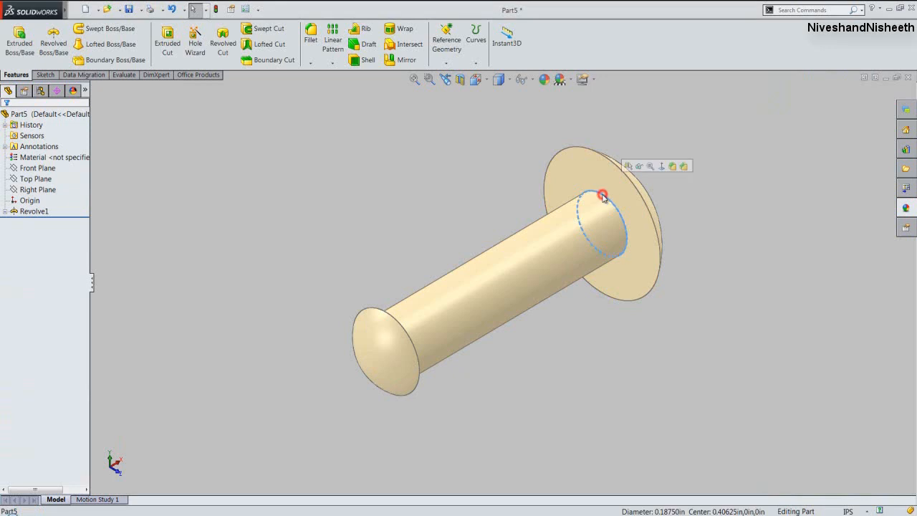
{"action": "left_click", "coordinate": [671, 166]}
{"action": "type", "text": "1"}
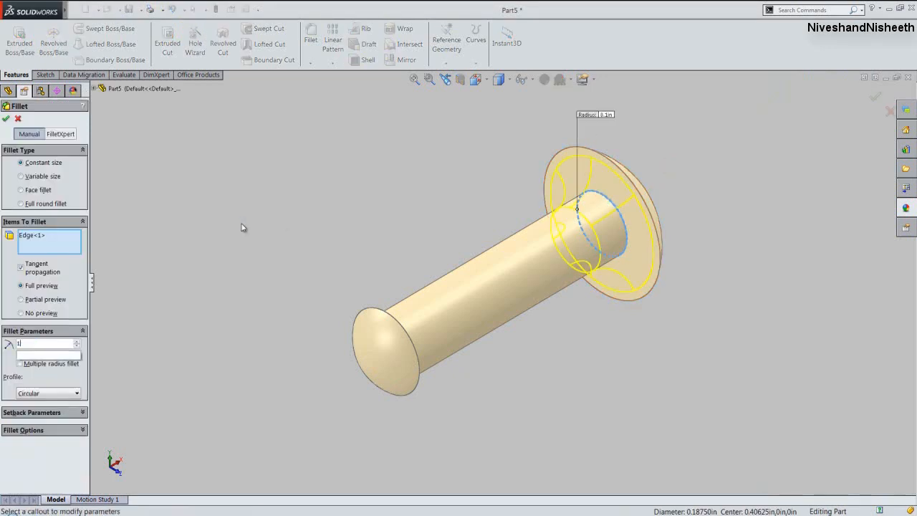
{"action": "type", "text": "/32"}
{"action": "key", "text": "Return"}
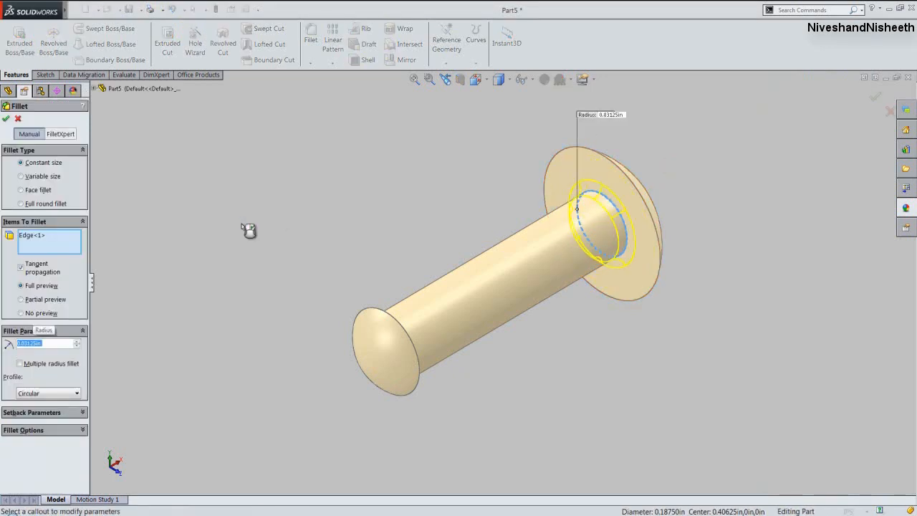
{"action": "right_click", "coordinate": [248, 231]}
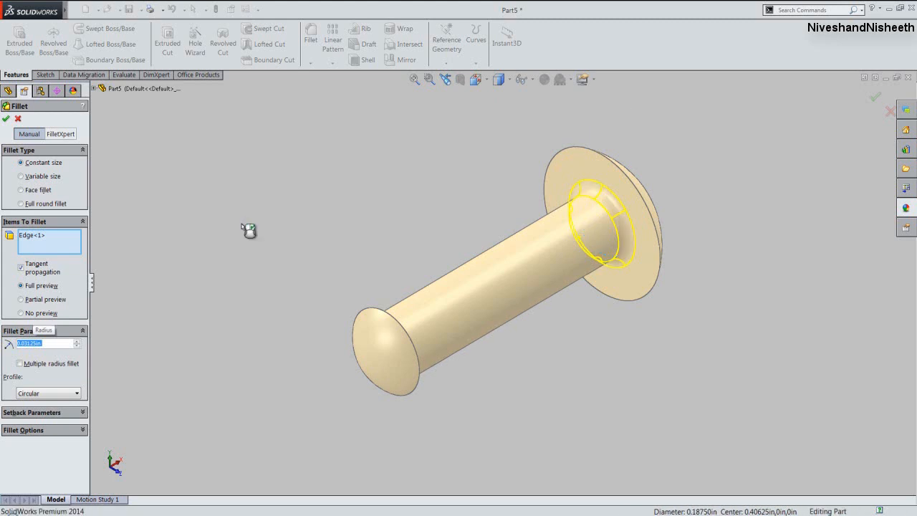
Fillet the circular edge where the shank meets the smaller head with a radius of 1/128 in.
{"action": "middle_click_drag", "start_coordinate": [430, 261], "coordinate": [352, 250]}
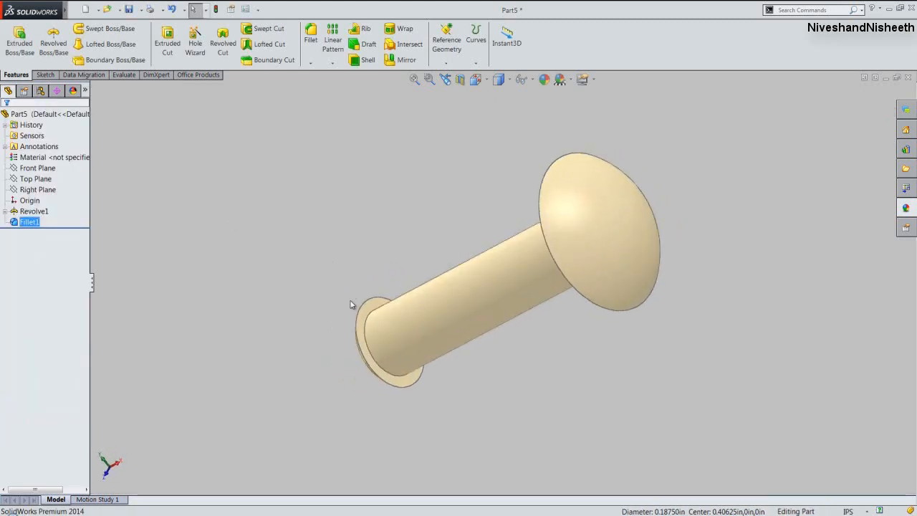
{"action": "scroll", "coordinate": [364, 328], "scroll_direction": "down", "scroll_amount": 3}
{"action": "left_click", "coordinate": [389, 333]}
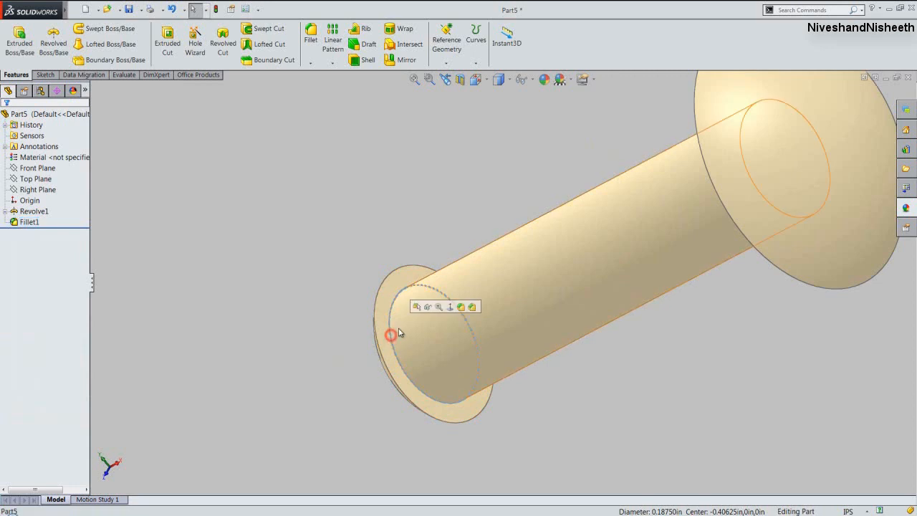
{"action": "left_click", "coordinate": [460, 308]}
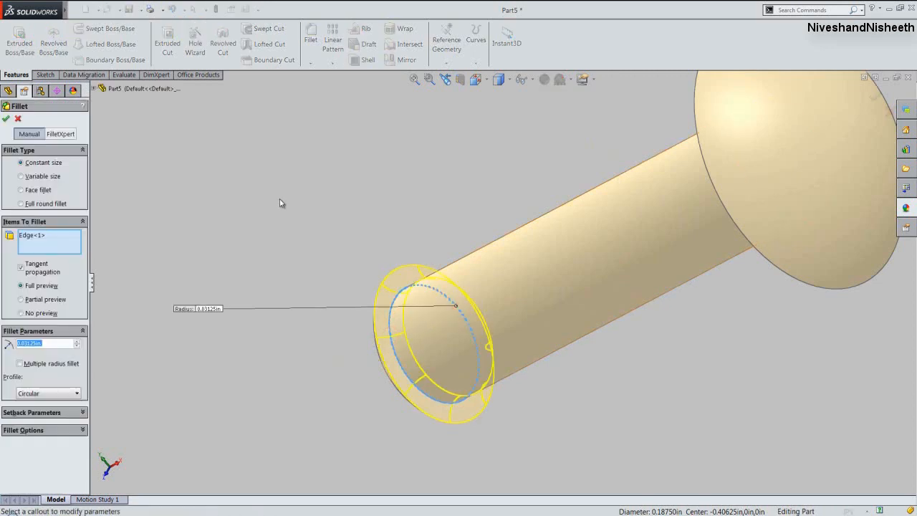
{"action": "type", "text": "1/128"}
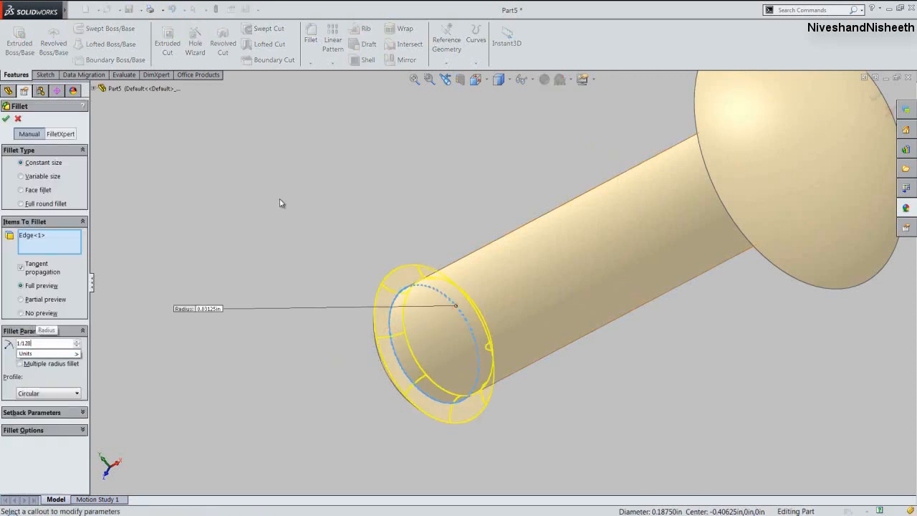
{"action": "key", "text": "Return"}
{"action": "right_click", "coordinate": [287, 204]}
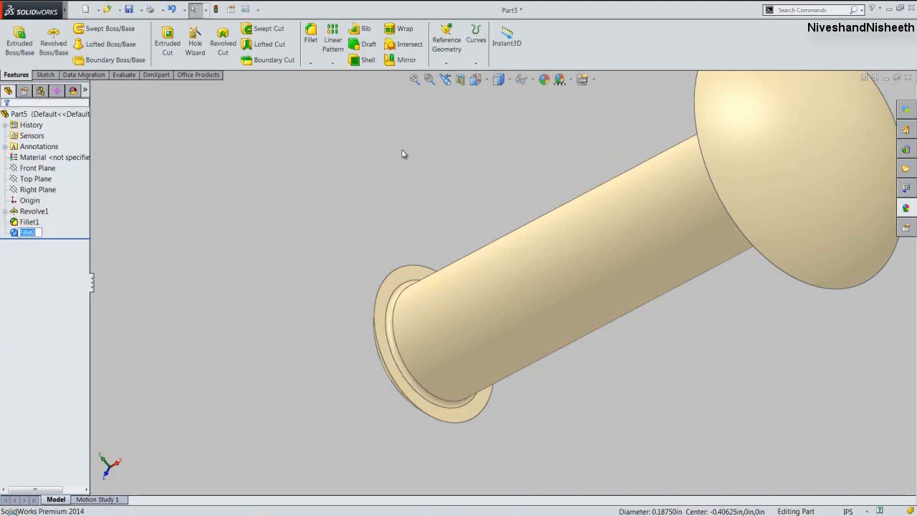
Rebuild the rivet part in a pictorial view, save it and close the document.
{"action": "left_click", "coordinate": [446, 81]}
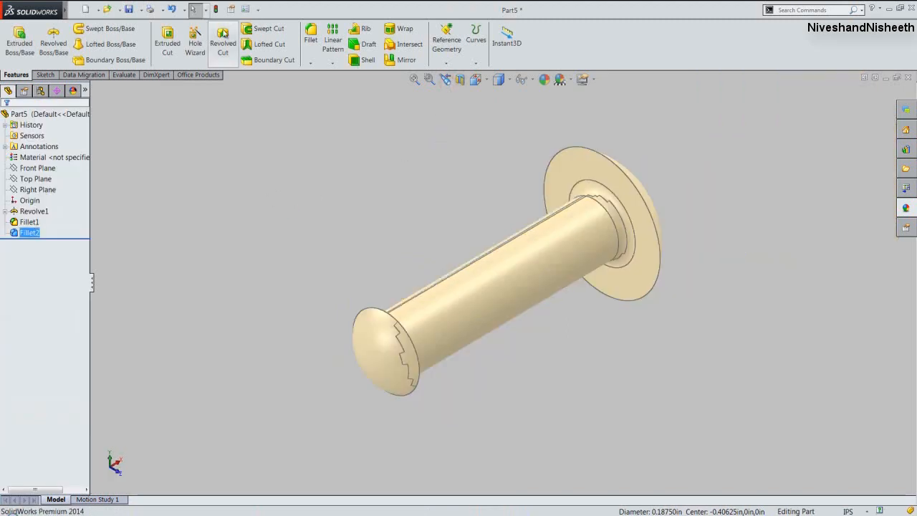
{"action": "left_click", "coordinate": [215, 9]}
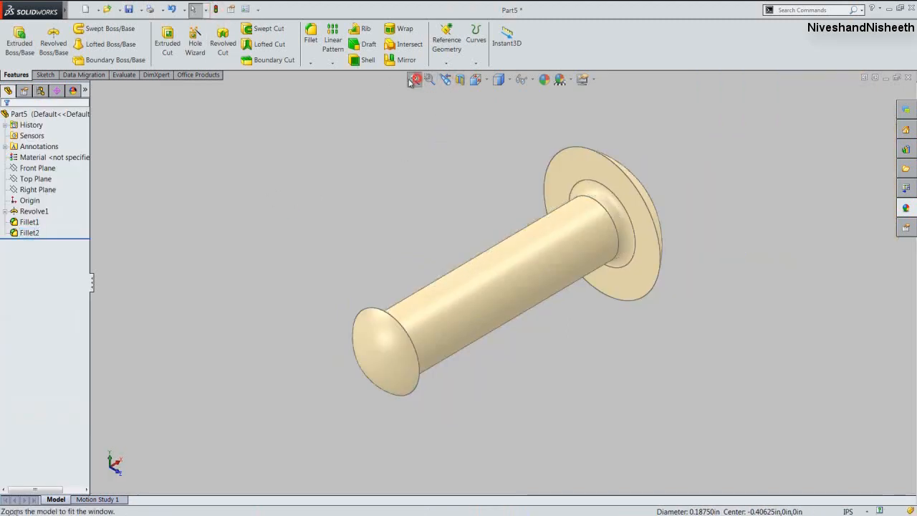
{"action": "left_click", "coordinate": [130, 9]}
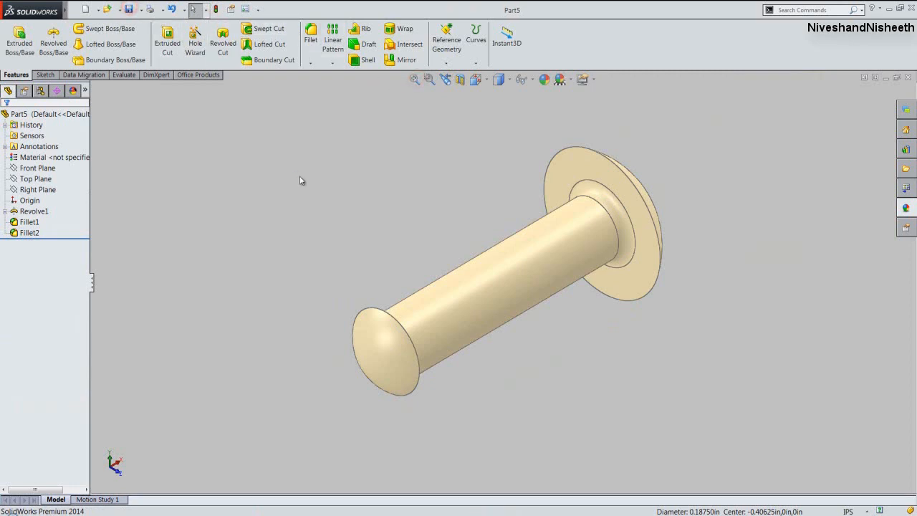
{"action": "left_click", "coordinate": [909, 78]}
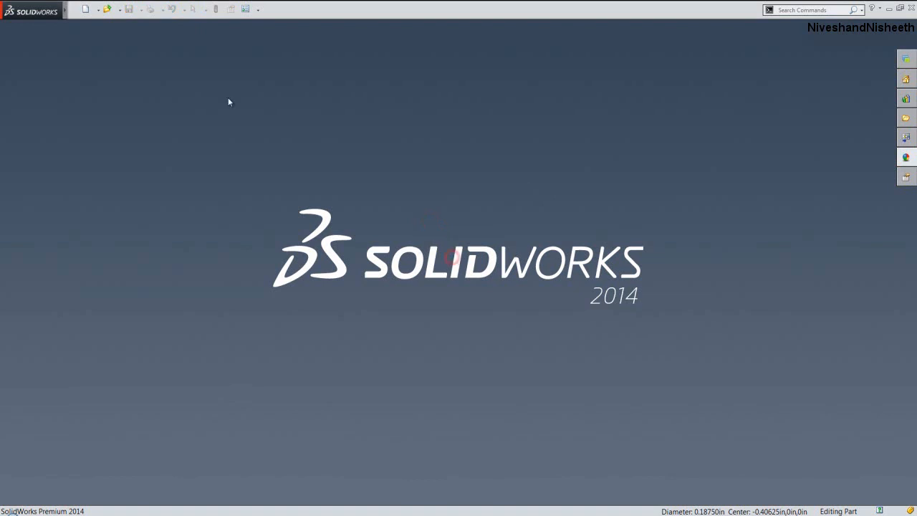
Create a new part document from the Part template.
{"action": "left_click", "coordinate": [76, 11]}
{"action": "left_click", "coordinate": [90, 27]}
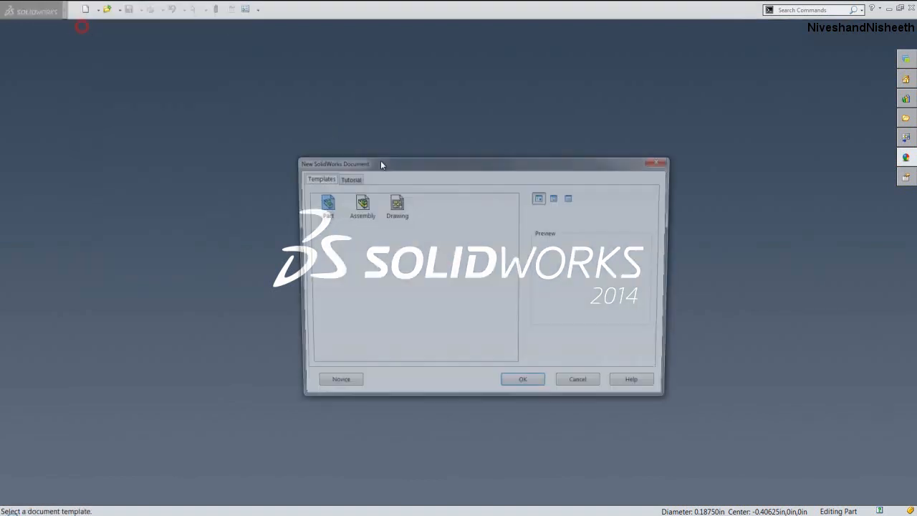
{"action": "double_click", "coordinate": [322, 202]}
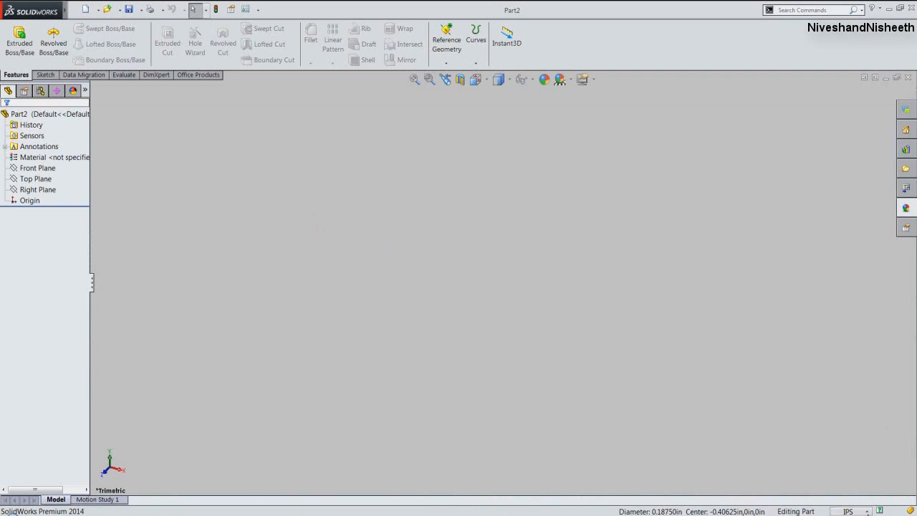
Set the document's length precision to five decimal places (.12345) in the IPS unit system.
{"action": "left_click", "coordinate": [865, 510]}
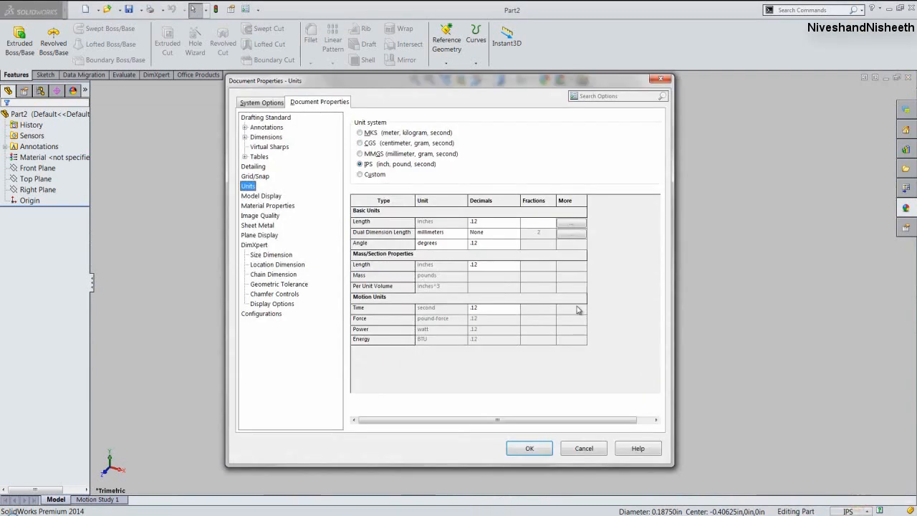
{"action": "left_click", "coordinate": [497, 221]}
{"action": "left_click", "coordinate": [515, 222]}
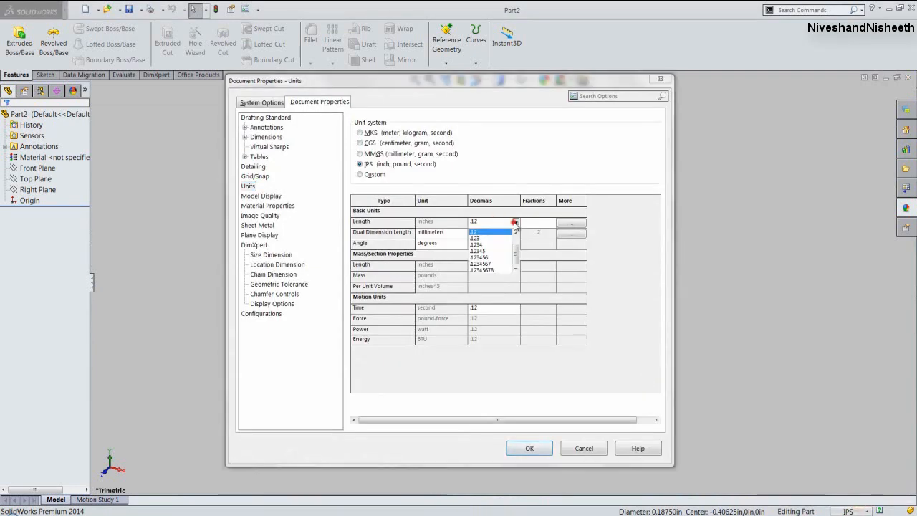
{"action": "left_click", "coordinate": [481, 251]}
{"action": "left_click", "coordinate": [543, 451]}
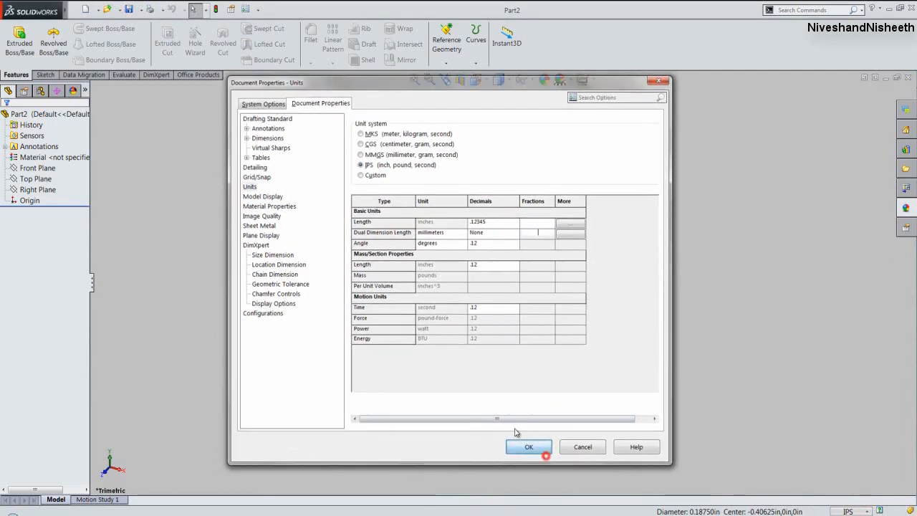
{"action": "left_click", "coordinate": [133, 240]}
Start a sketch on the Top Plane and draw a 0.156 in vertical line upward from a point level with the origin on its right.
{"action": "left_click", "coordinate": [36, 178]}
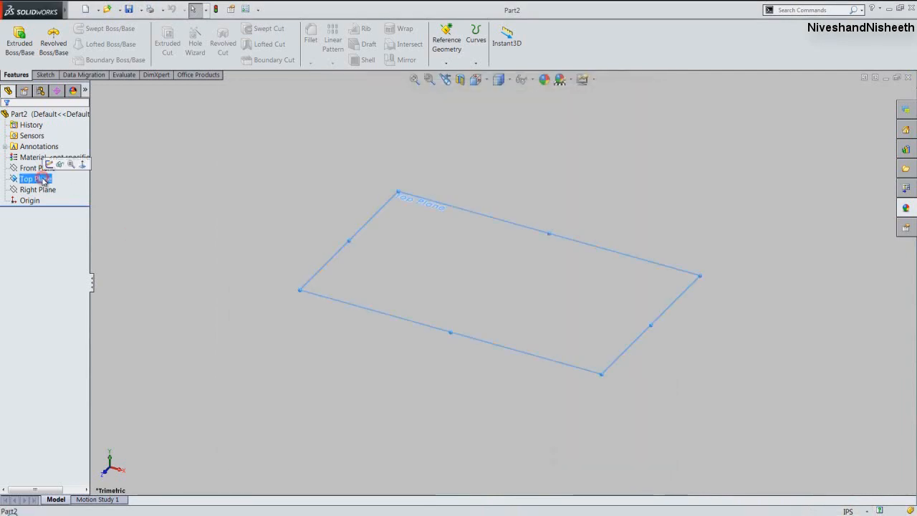
{"action": "left_click", "coordinate": [33, 168], "text": "ctrl"}
{"action": "left_click", "coordinate": [49, 166]}
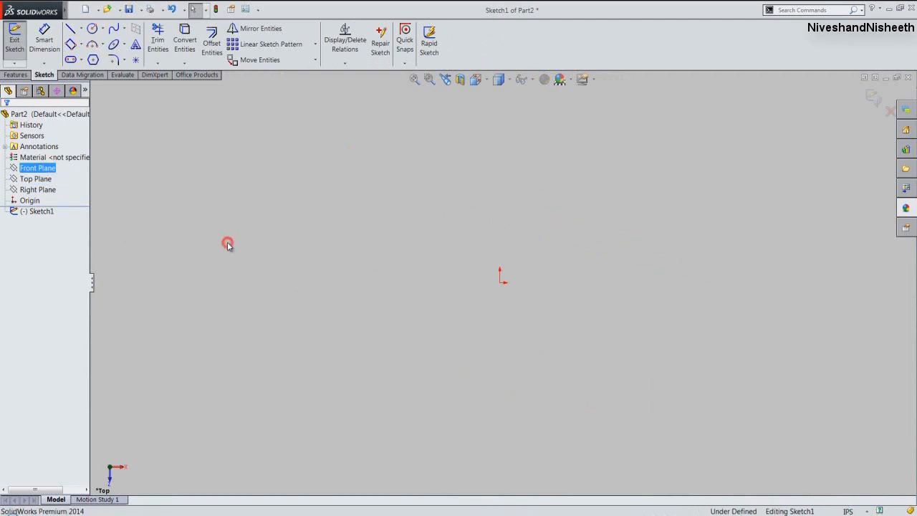
{"action": "right_click", "coordinate": [607, 194]}
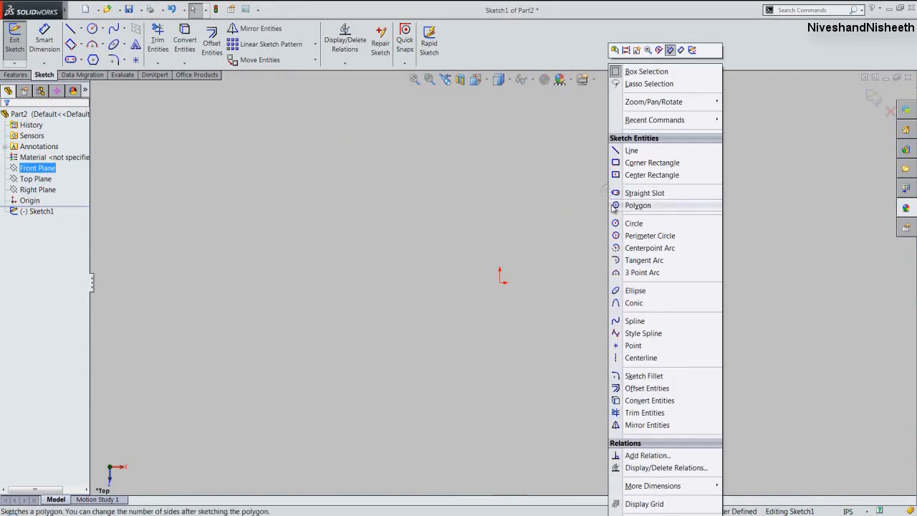
{"action": "left_click", "coordinate": [629, 150]}
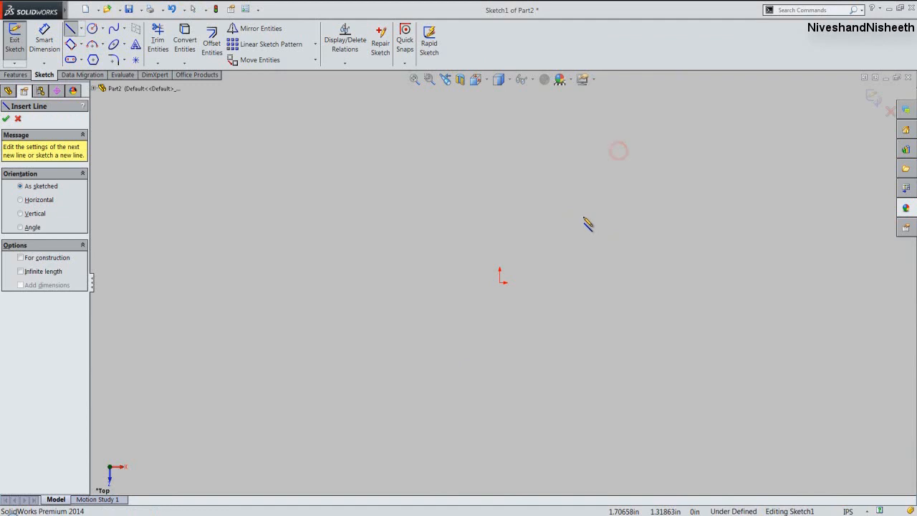
{"action": "left_click", "coordinate": [532, 282]}
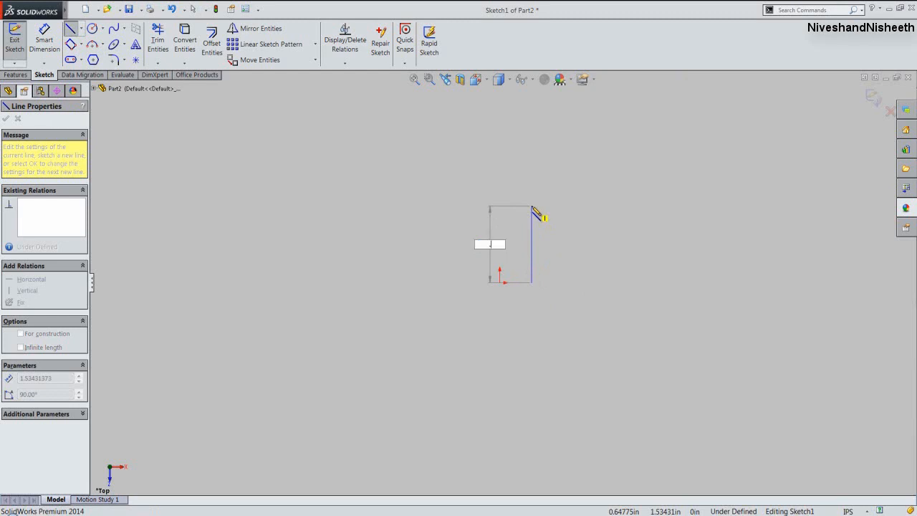
{"action": "type", "text": ".156"}
{"action": "key", "text": "Return"}
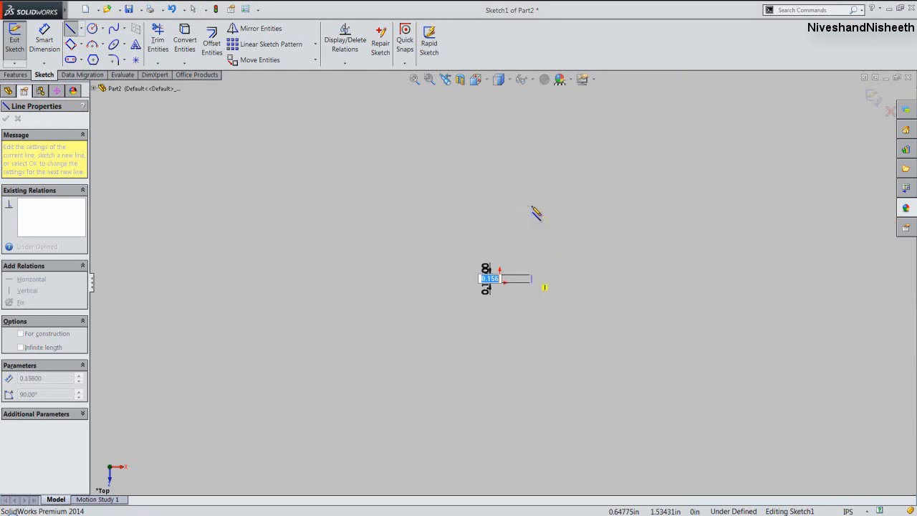
Draw a 0.031 in horizontal line to the right from the vertical line's upper end and end the line chain.
{"action": "scroll", "coordinate": [538, 301], "scroll_direction": "down", "scroll_amount": 5}
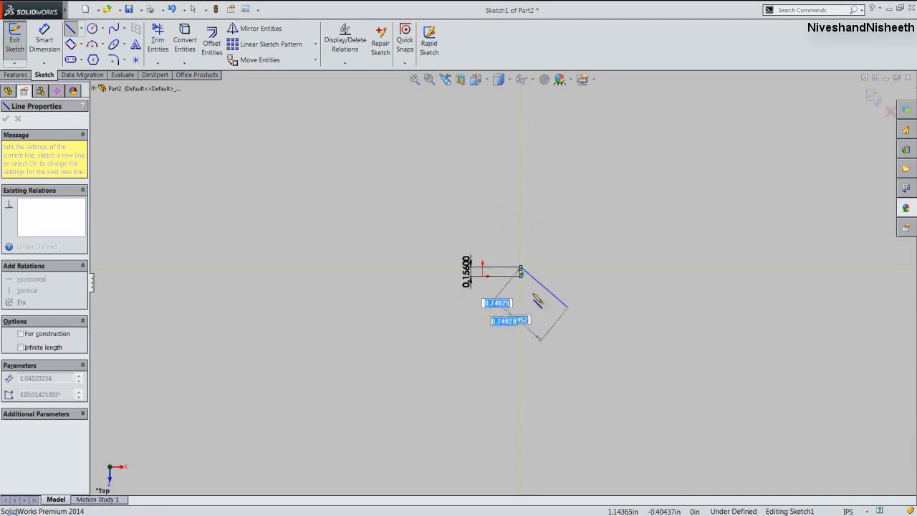
{"action": "scroll", "coordinate": [505, 254], "scroll_direction": "down", "scroll_amount": 1}
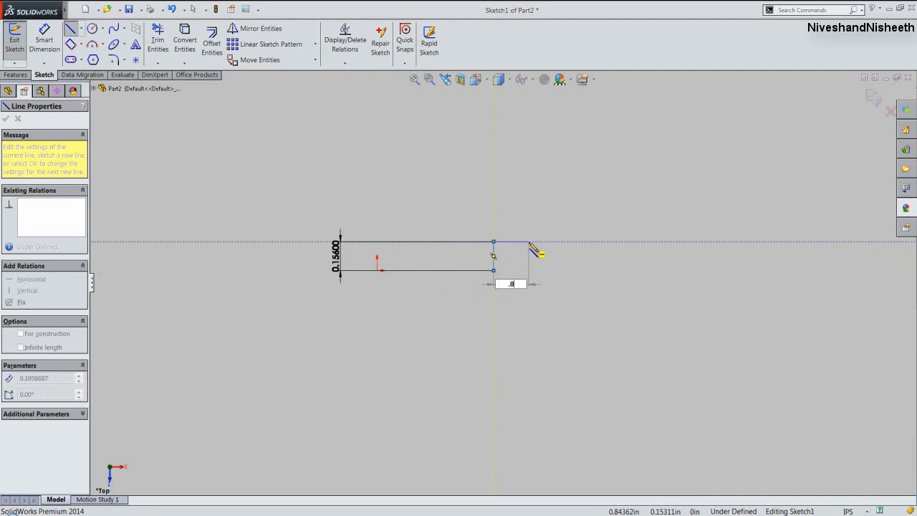
{"action": "key", "text": "Return"}
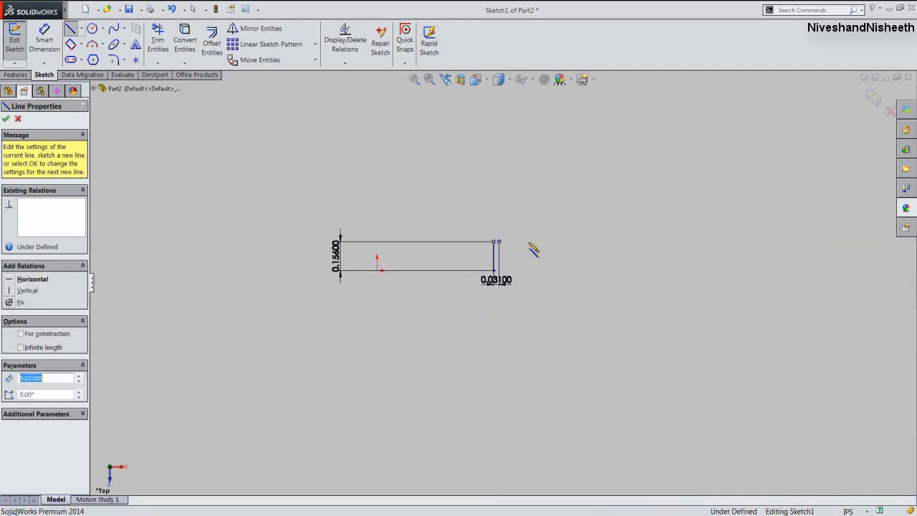
{"action": "right_click", "coordinate": [538, 197]}
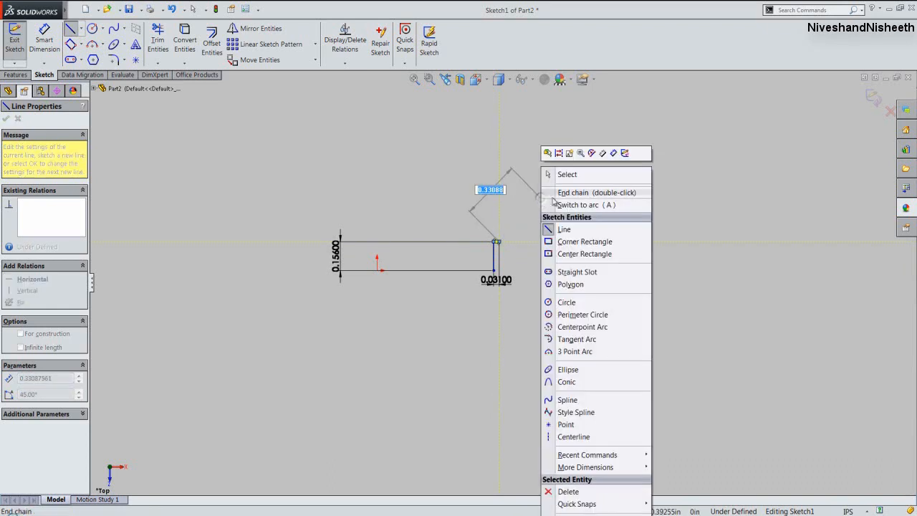
{"action": "left_click", "coordinate": [565, 176]}
{"action": "scroll", "coordinate": [401, 257], "scroll_direction": "down", "scroll_amount": 2}
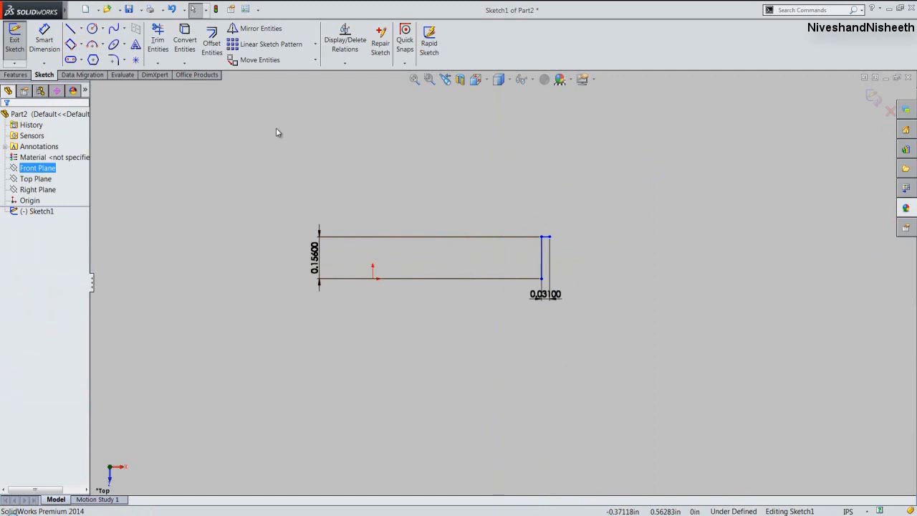
Dimension the horizontal distance from the origin to the vertical line as 0.03125 in.
{"action": "left_click", "coordinate": [43, 39]}
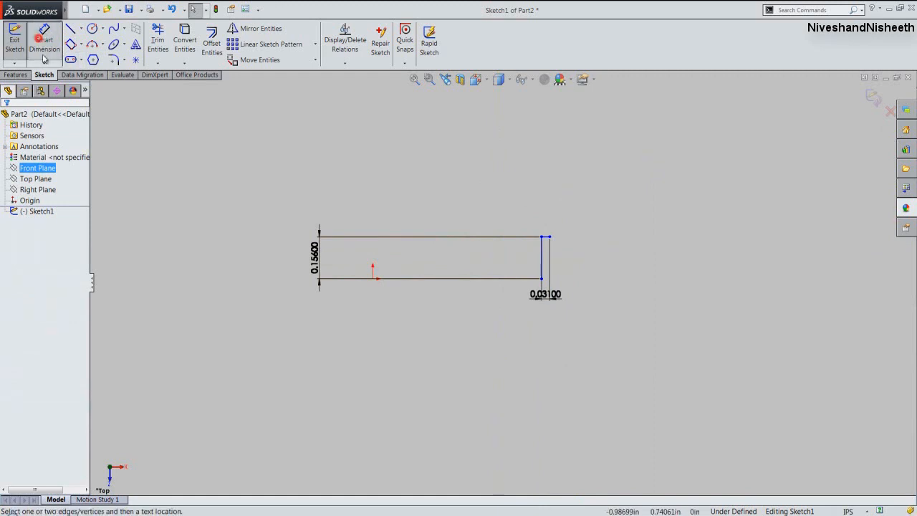
{"action": "left_click", "coordinate": [373, 279]}
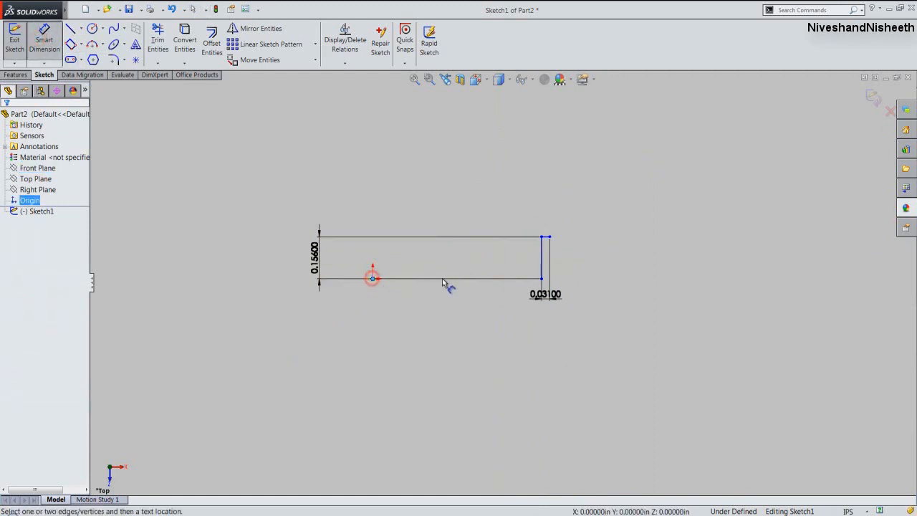
{"action": "left_click", "coordinate": [542, 268]}
{"action": "left_click", "coordinate": [461, 317]}
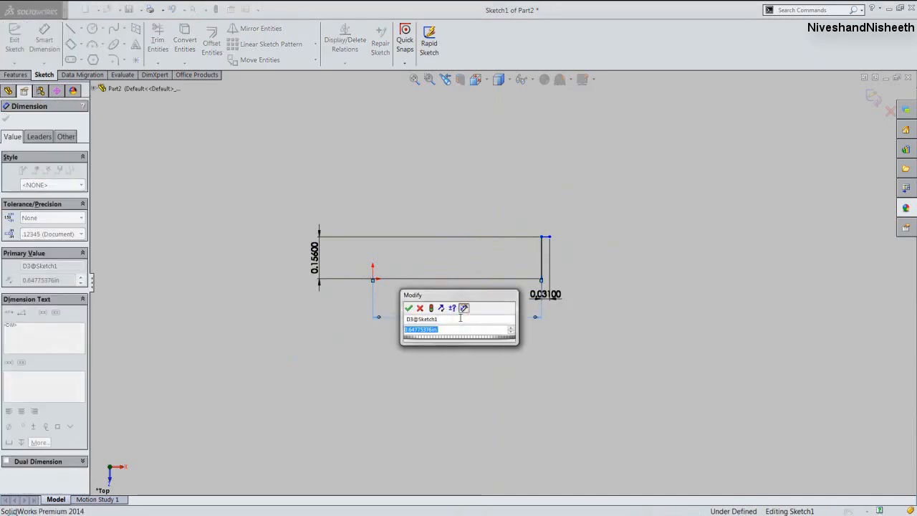
{"action": "type", "text": ".03125"}
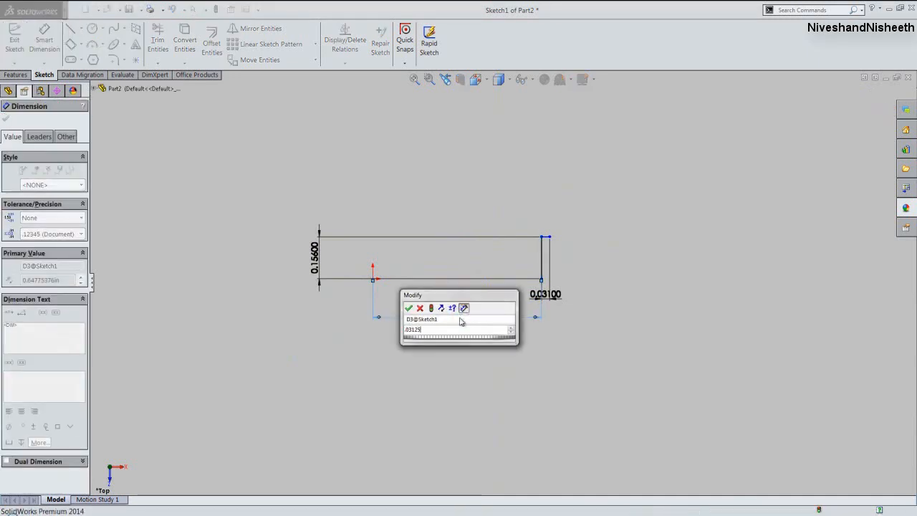
{"action": "key", "text": "Return"}
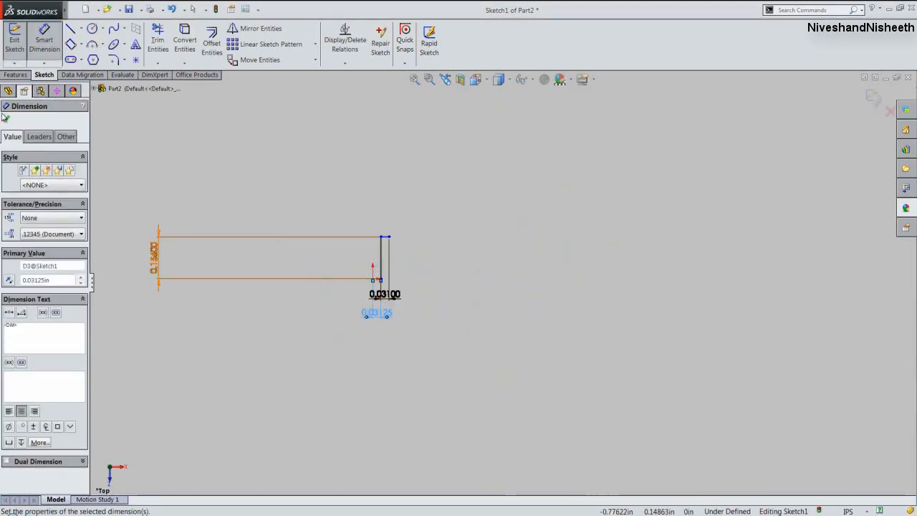
{"action": "left_click", "coordinate": [6, 118]}
Rearrange the sketch dimensions, moving 0.156 and 0.03125 close to the profile and 0.031 above the short horizontal line.
{"action": "scroll", "coordinate": [222, 261], "scroll_direction": "down", "scroll_amount": 1}
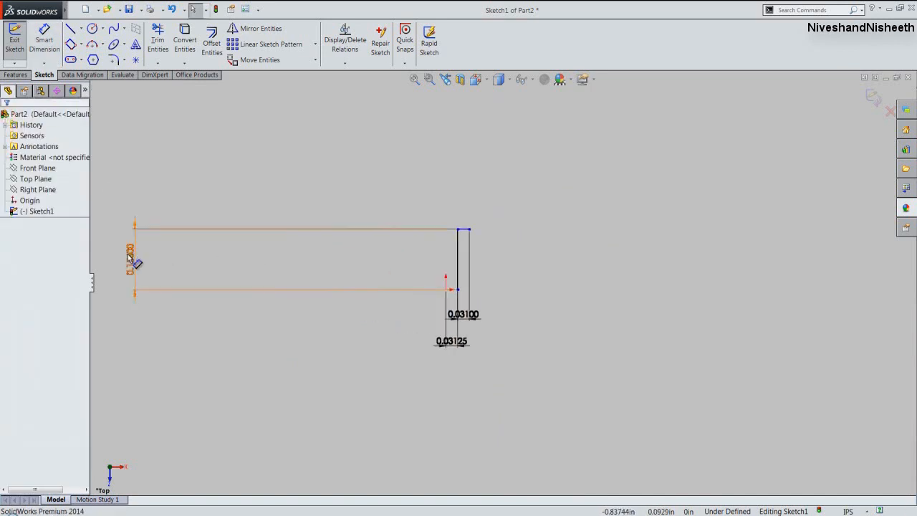
{"action": "left_click_drag", "start_coordinate": [134, 259], "coordinate": [434, 272]}
{"action": "scroll", "coordinate": [434, 274], "scroll_direction": "down", "scroll_amount": 4}
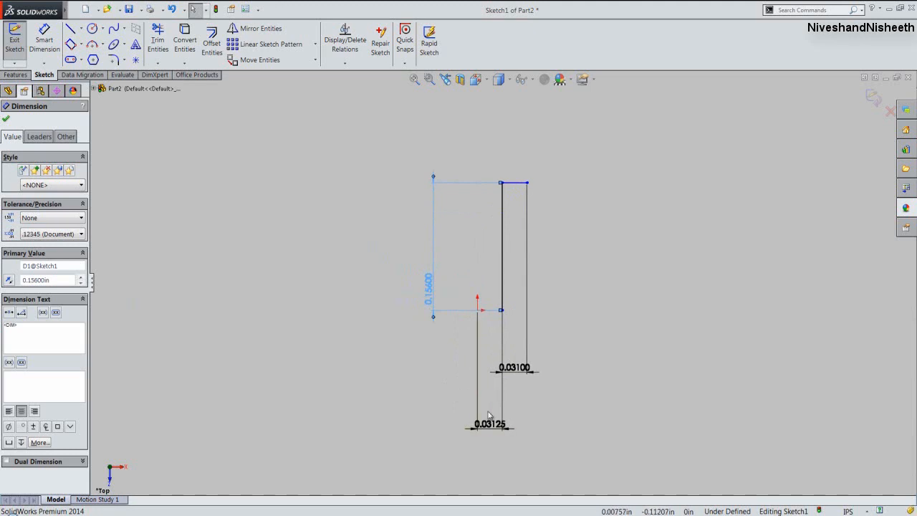
{"action": "left_click_drag", "start_coordinate": [493, 424], "coordinate": [492, 338]}
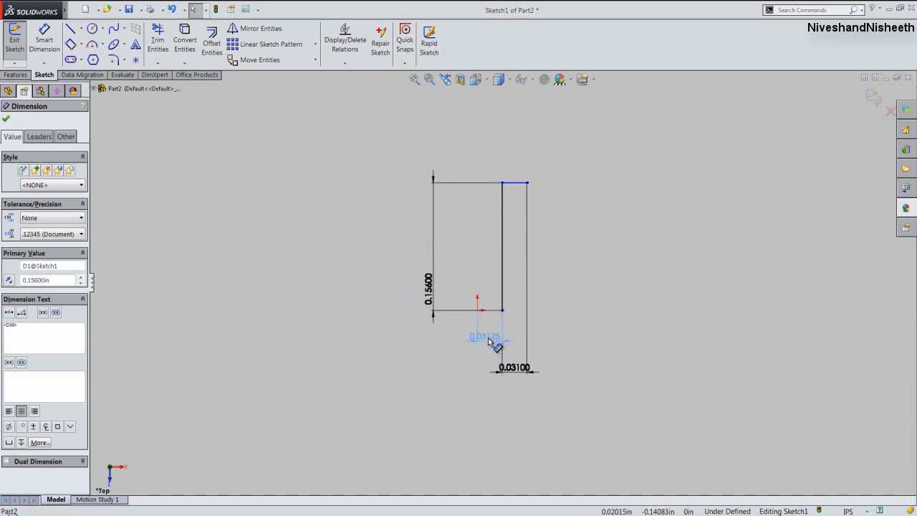
{"action": "left_click_drag", "start_coordinate": [518, 369], "coordinate": [516, 166]}
{"action": "left_click", "coordinate": [564, 152]}
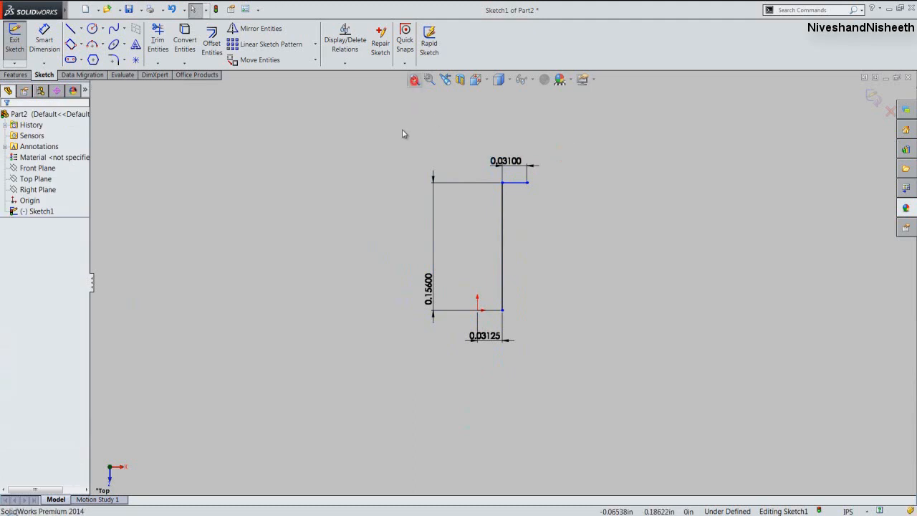
Draw a horizontal line from the origin to the lower end of the 0.156 in vertical line.
{"action": "scroll", "coordinate": [403, 133], "scroll_direction": "down", "scroll_amount": 3}
{"action": "right_click", "coordinate": [343, 204]}
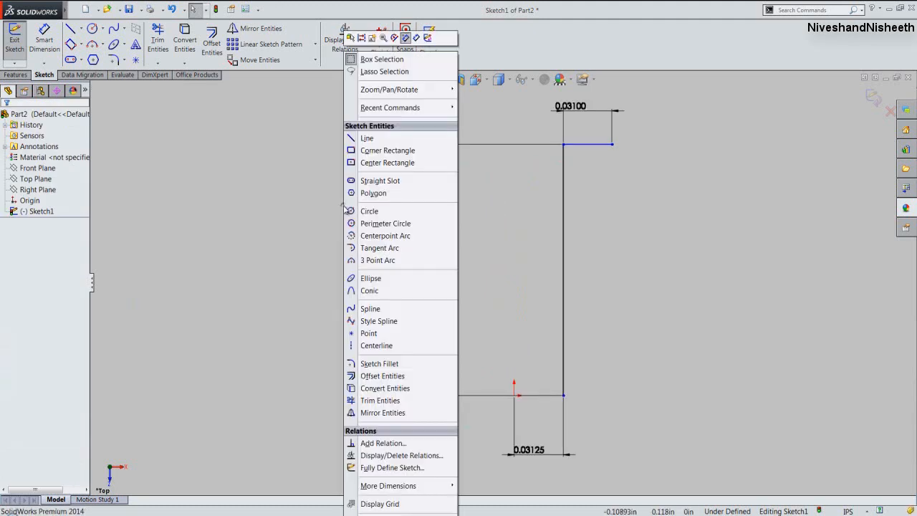
{"action": "left_click", "coordinate": [366, 138]}
{"action": "left_click", "coordinate": [514, 395]}
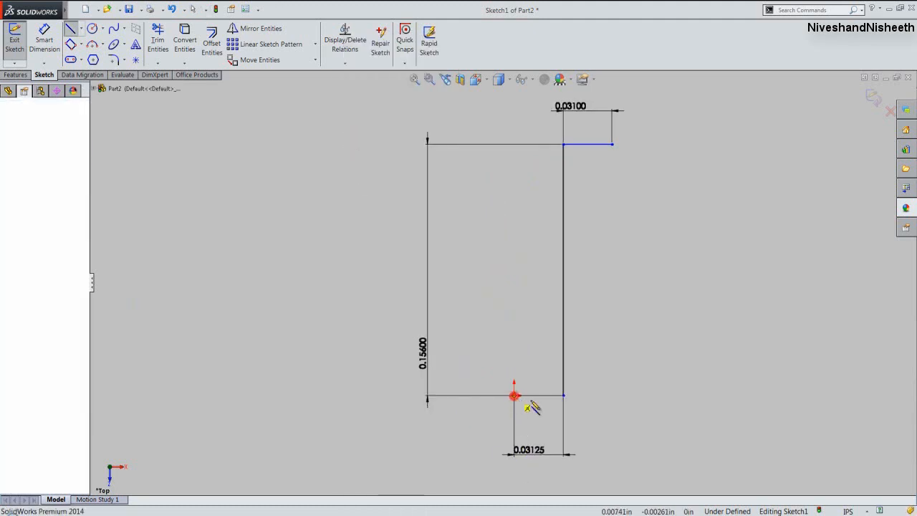
{"action": "left_click", "coordinate": [563, 395]}
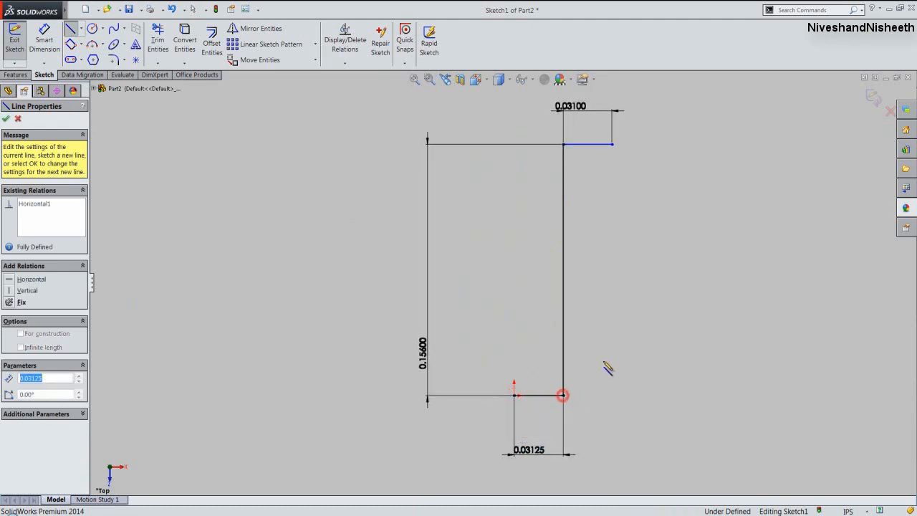
{"action": "key", "text": "Escape"}
{"action": "key", "text": "Escape"}
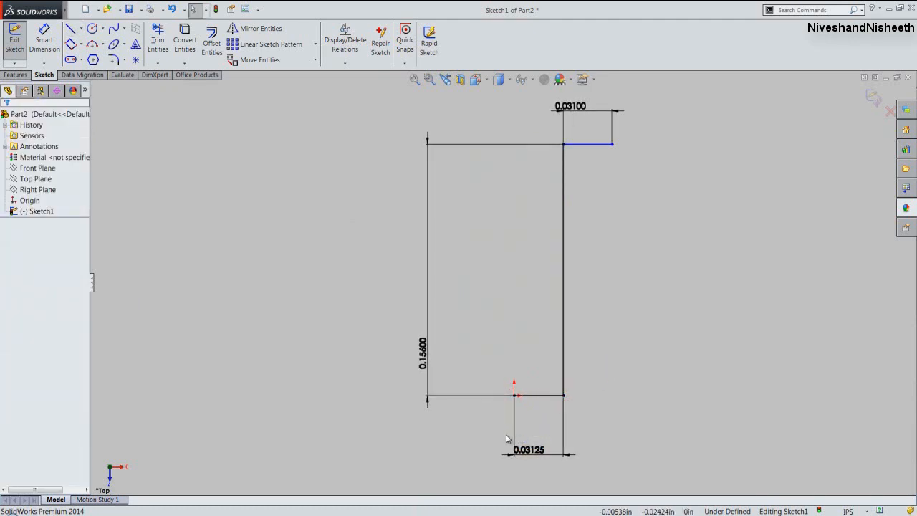
Draw a vertical line about 0.223 in long upward from the origin and end the line chain.
{"action": "scroll", "coordinate": [513, 351], "scroll_direction": "up", "scroll_amount": 4}
{"action": "scroll", "coordinate": [525, 200], "scroll_direction": "down", "scroll_amount": 4}
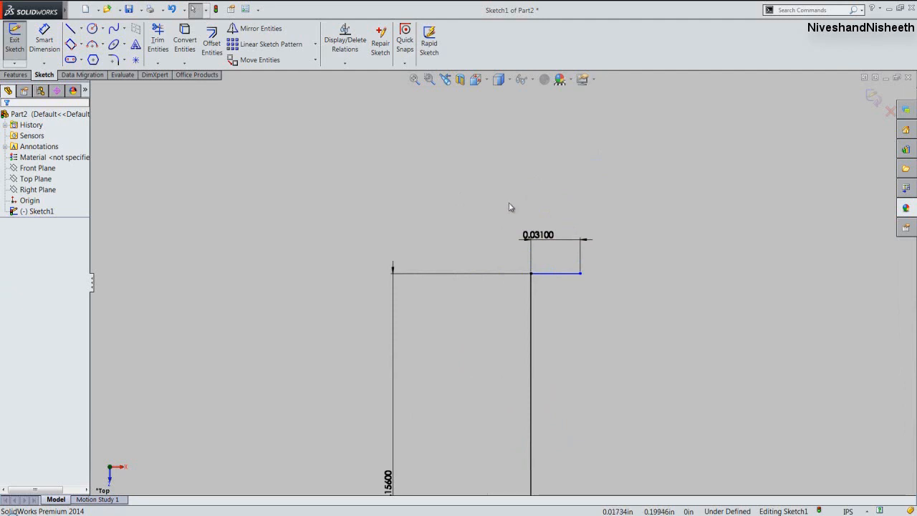
{"action": "right_click", "coordinate": [509, 207]}
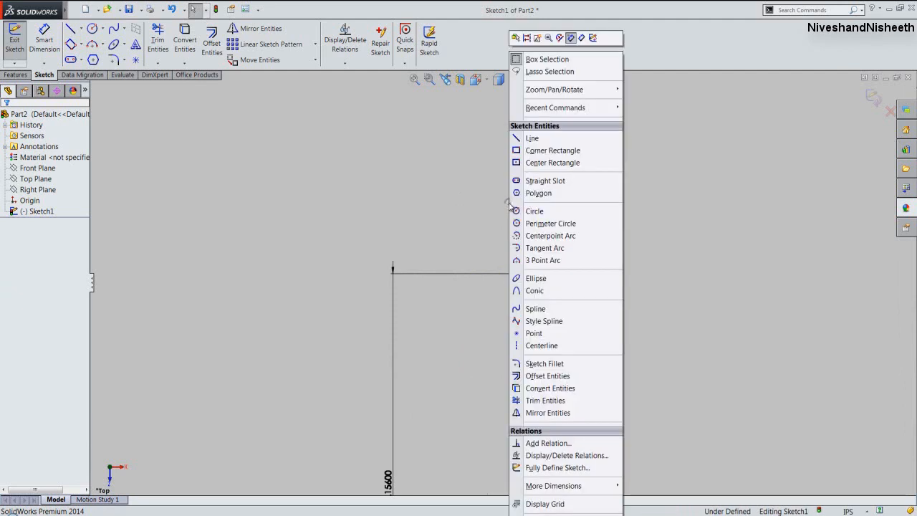
{"action": "left_click", "coordinate": [521, 138]}
{"action": "scroll", "coordinate": [458, 279], "scroll_direction": "up", "scroll_amount": 2}
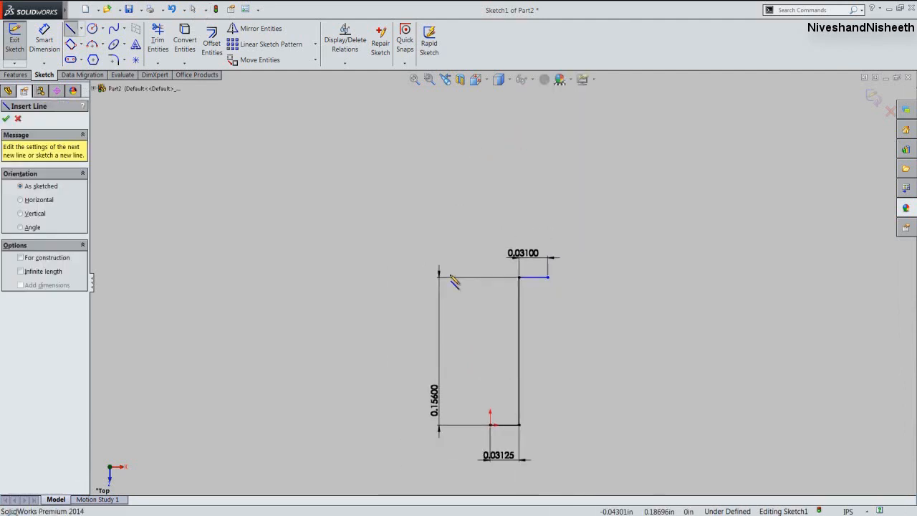
{"action": "left_click", "coordinate": [490, 424]}
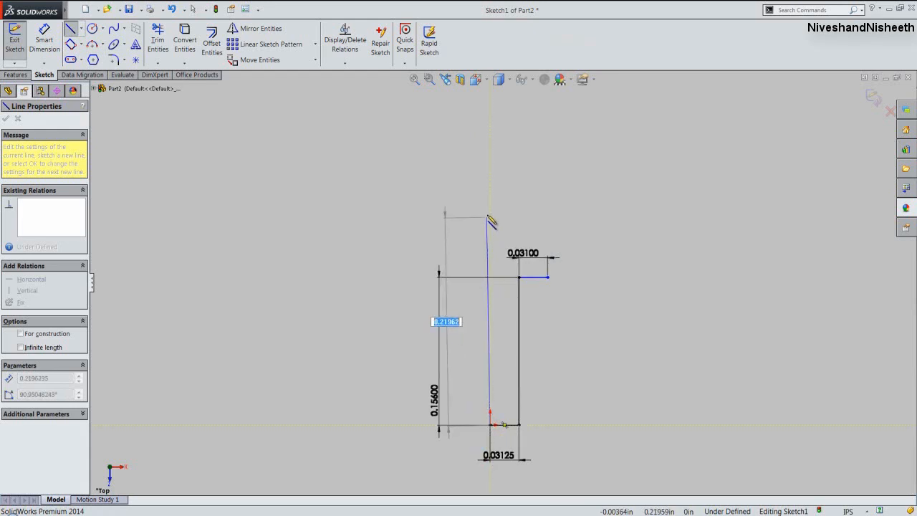
{"action": "left_click", "coordinate": [490, 215]}
{"action": "right_click", "coordinate": [490, 215]}
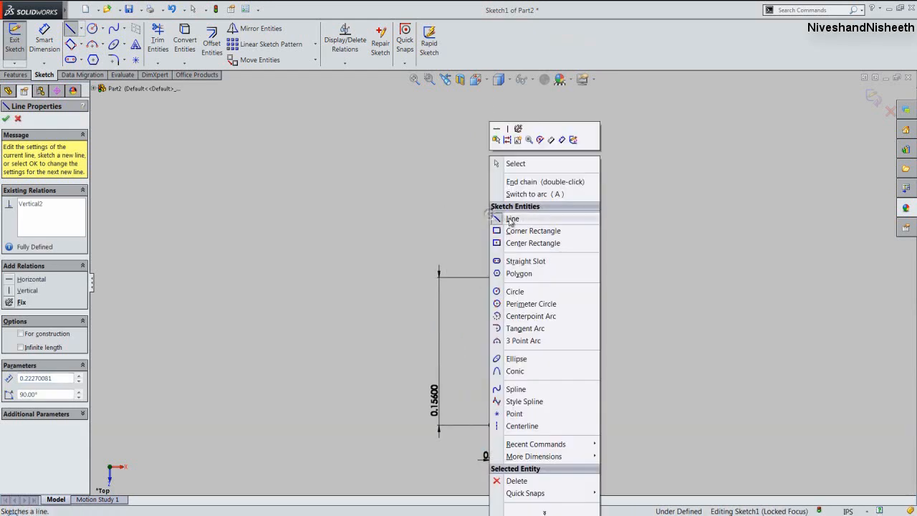
{"action": "left_click", "coordinate": [510, 164]}
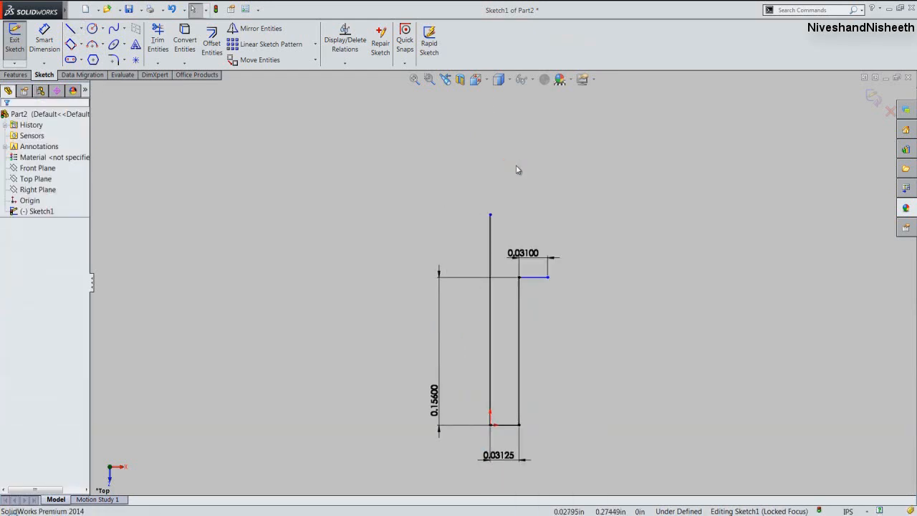
Draw a 3 Point Arc of radius 0.06231 in from the long vertical line's upper end to the short horizontal line's outer end.
{"action": "scroll", "coordinate": [515, 254], "scroll_direction": "down", "scroll_amount": 3}
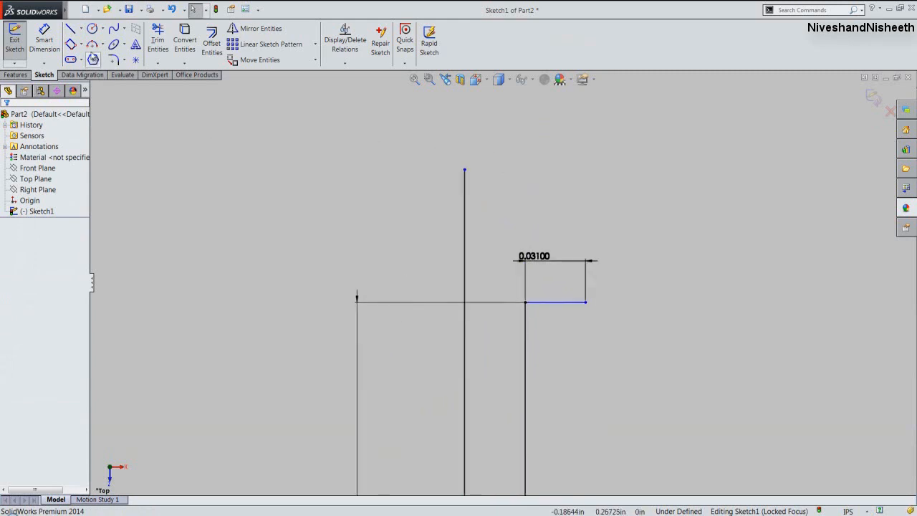
{"action": "left_click", "coordinate": [91, 45]}
{"action": "left_click", "coordinate": [464, 171]}
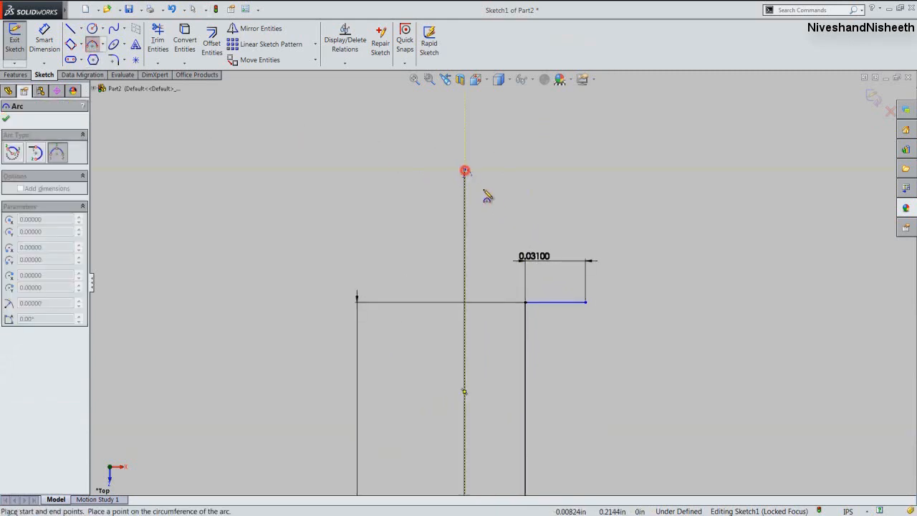
{"action": "left_click", "coordinate": [585, 302]}
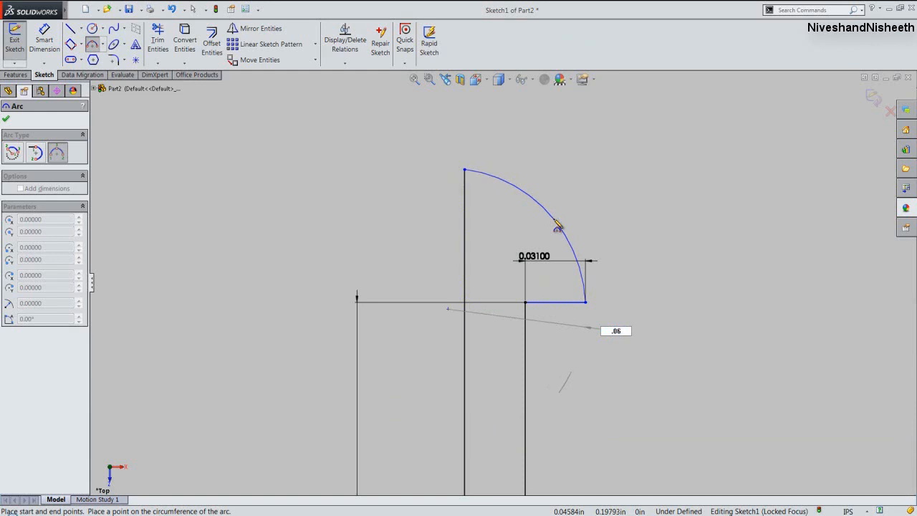
{"action": "type", "text": "1"}
{"action": "key", "text": "Return"}
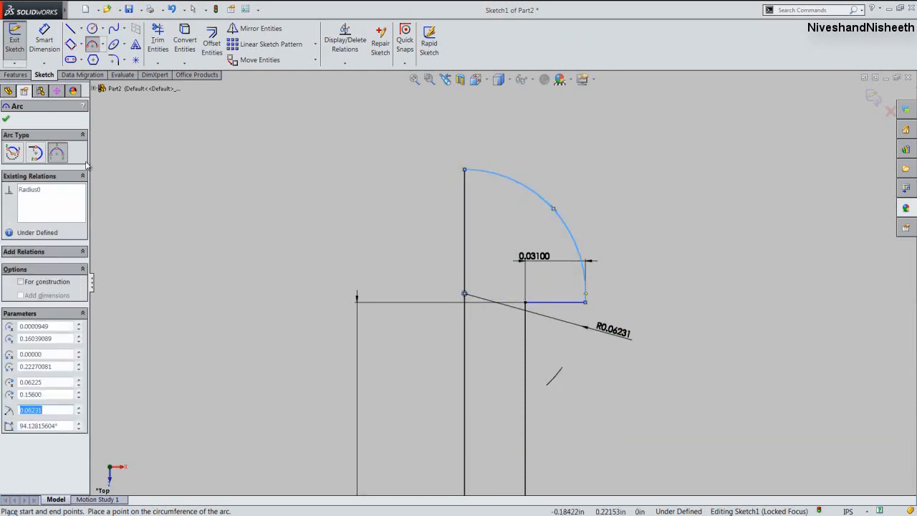
{"action": "left_click", "coordinate": [6, 118]}
Dimension the vertical distance from the arc's upper endpoint to the short horizontal line as 0.0625 in.
{"action": "left_click", "coordinate": [41, 45]}
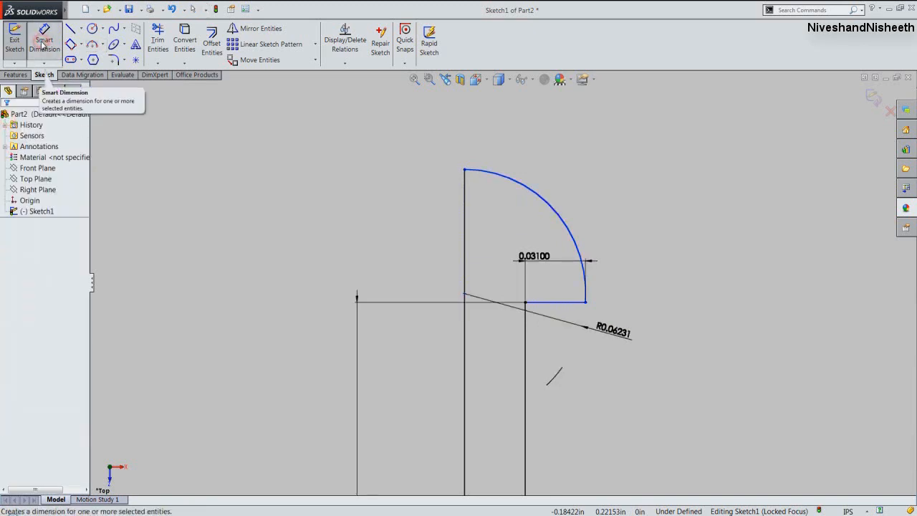
{"action": "left_click", "coordinate": [464, 170]}
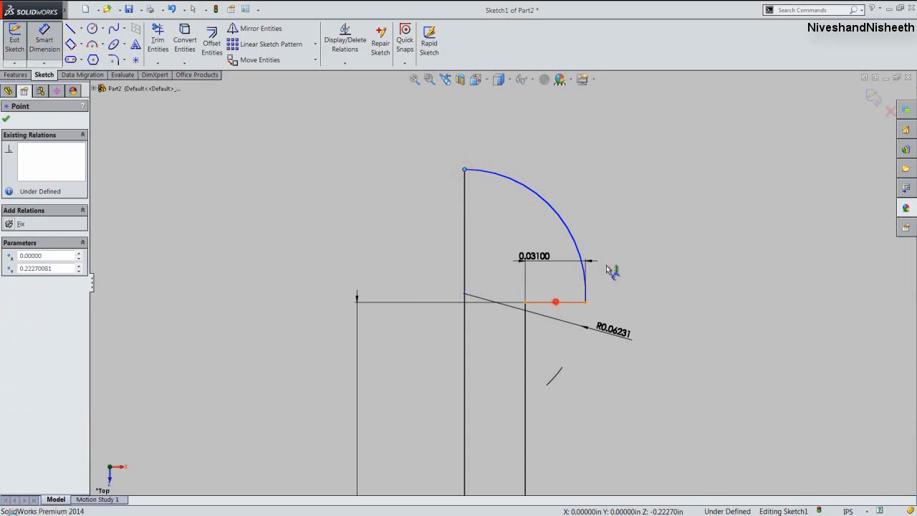
{"action": "left_click", "coordinate": [566, 302]}
{"action": "left_click", "coordinate": [727, 204]}
{"action": "key", "text": "BackSpace"}
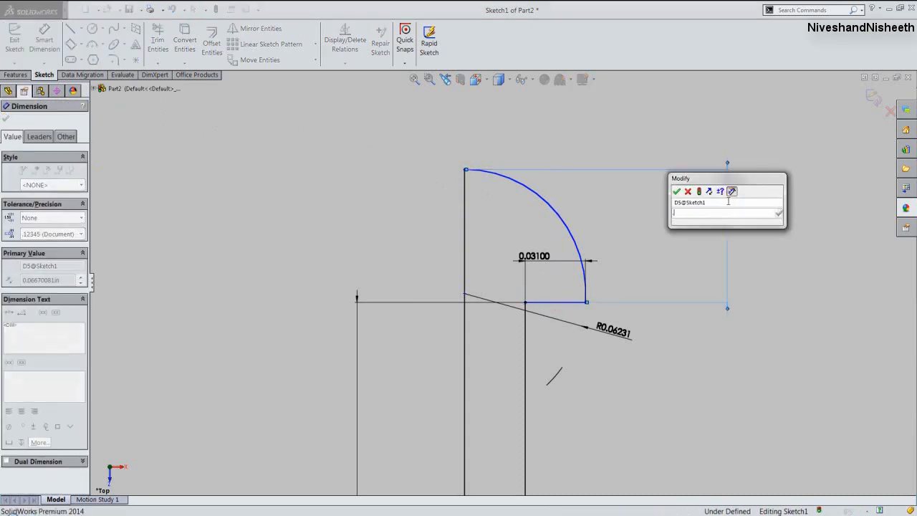
{"action": "type", "text": "0.0625"}
{"action": "key", "text": "Return"}
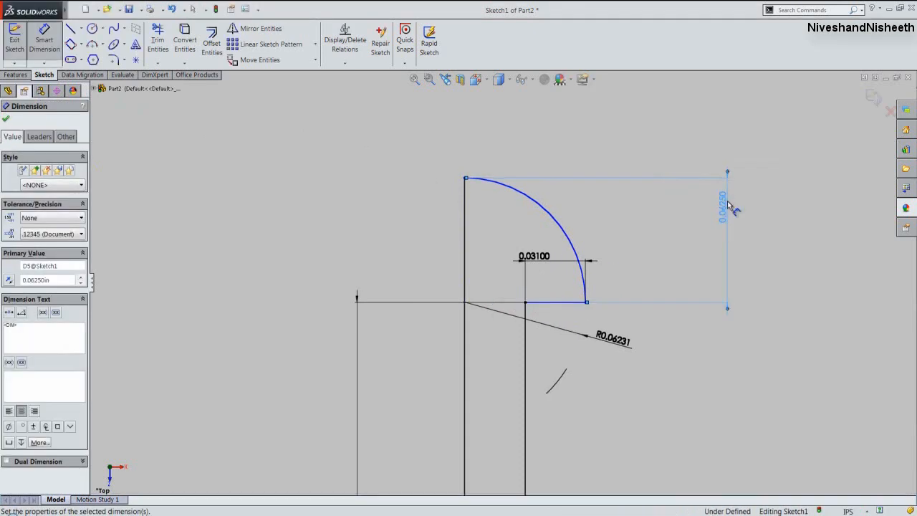
{"action": "left_click", "coordinate": [7, 120]}
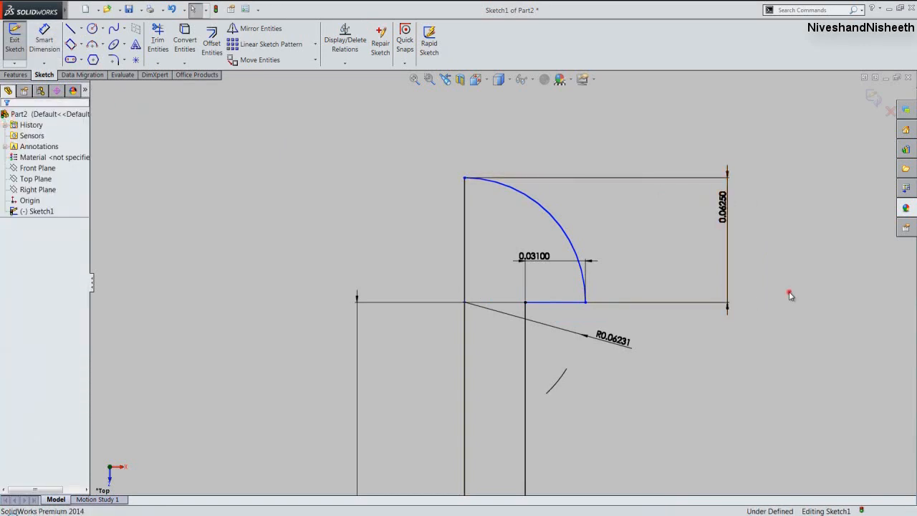
Rearrange the dimensions, moving the arc's radius inside the arc and 0.031 below the short horizontal line.
{"action": "mouse_move", "coordinate": [609, 347]}
{"action": "left_mouse_down"}
{"action": "mouse_move", "coordinate": [573, 279]}
{"action": "mouse_move", "coordinate": [515, 248]}
{"action": "mouse_move", "coordinate": [580, 331]}
{"action": "left_mouse_up"}
{"action": "left_click", "coordinate": [659, 228]}
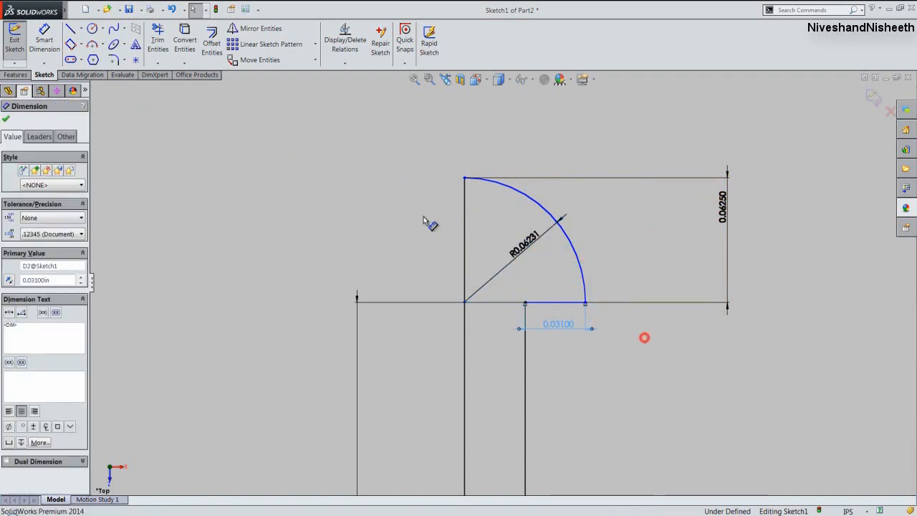
{"action": "left_click", "coordinate": [435, 170]}
{"action": "key", "text": "f"}
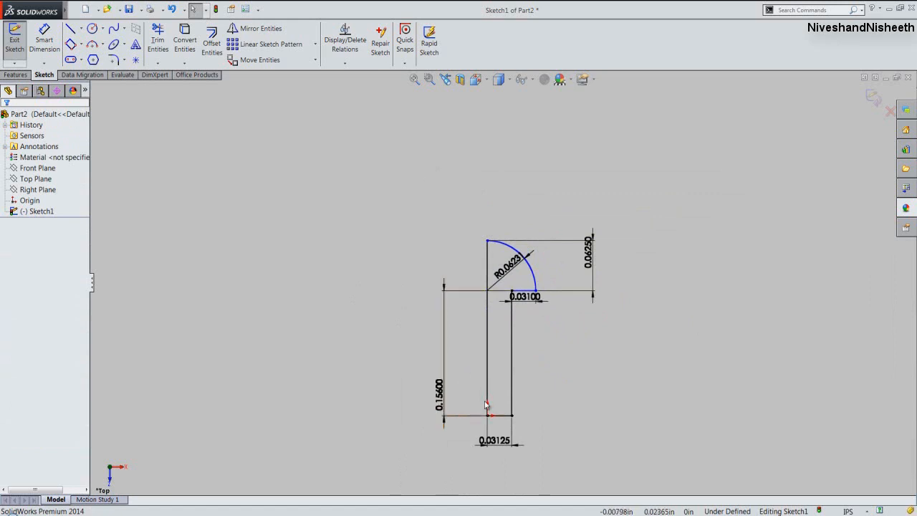
Add a Horizontal relation to the short 0.031 in line beneath the arc.
{"action": "scroll", "coordinate": [498, 430], "scroll_direction": "down", "scroll_amount": 4}
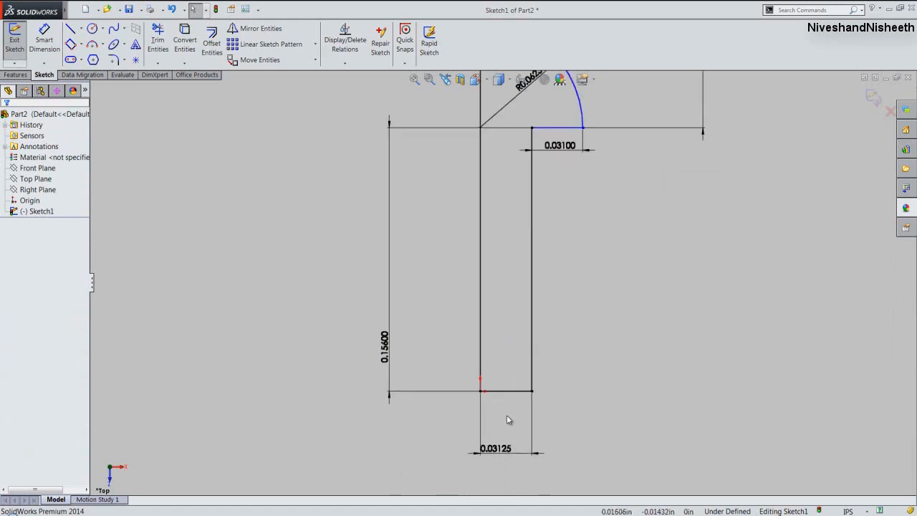
{"action": "left_click", "coordinate": [506, 413]}
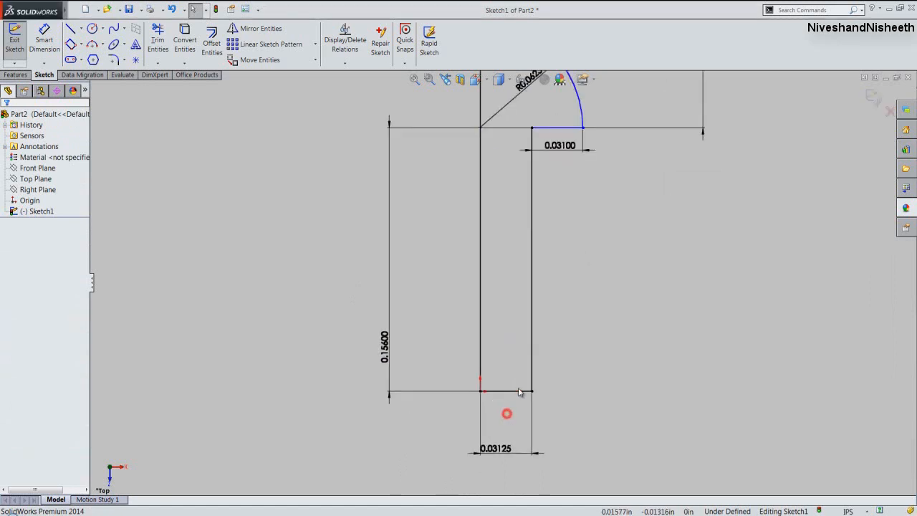
{"action": "left_click", "coordinate": [569, 129]}
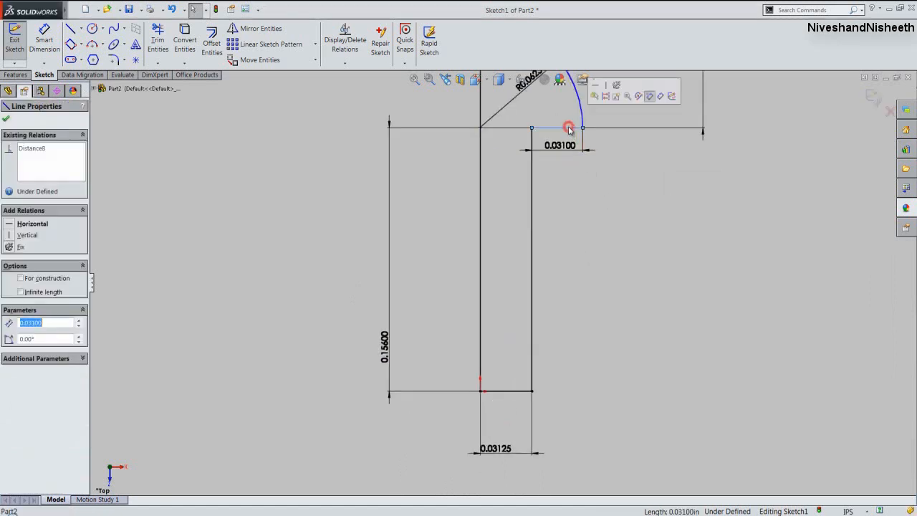
{"action": "left_click", "coordinate": [11, 227]}
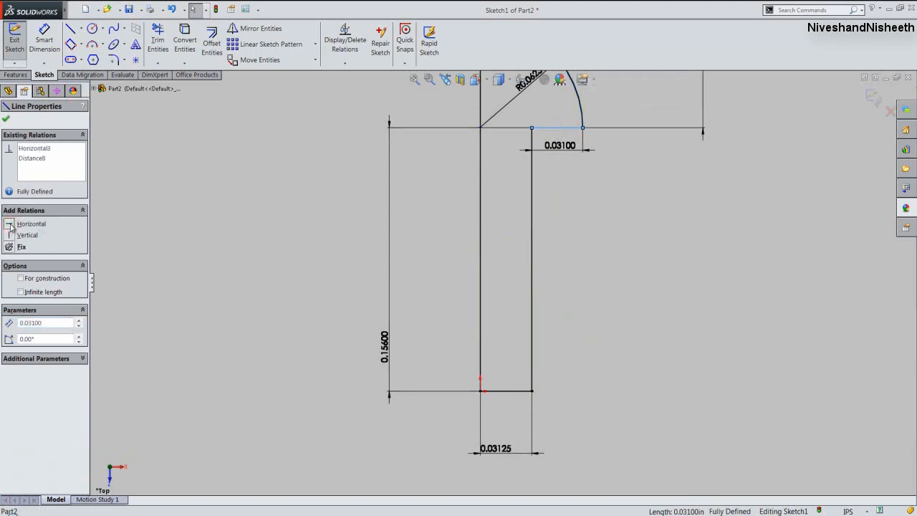
{"action": "left_click", "coordinate": [5, 120]}
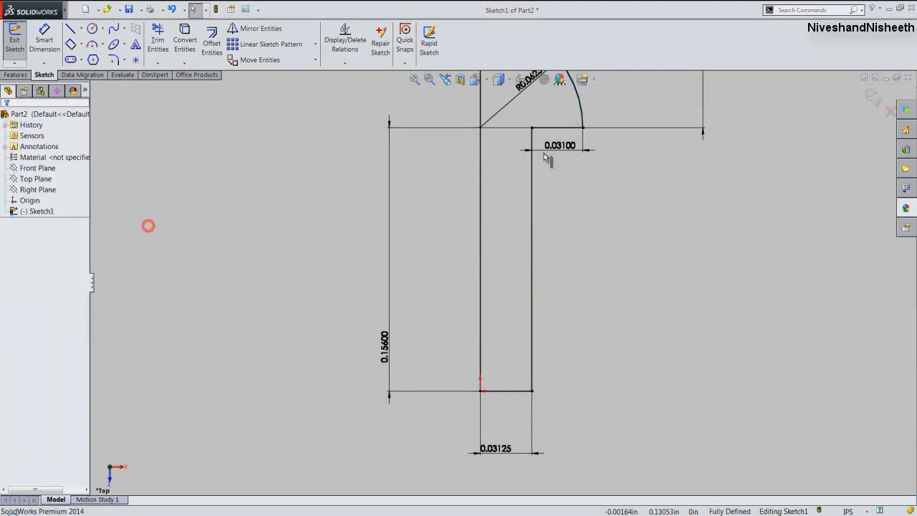
Exit the sketch and revolve the profile 360 degrees about its long vertical line.
{"action": "scroll", "coordinate": [485, 429], "scroll_direction": "up", "scroll_amount": 3}
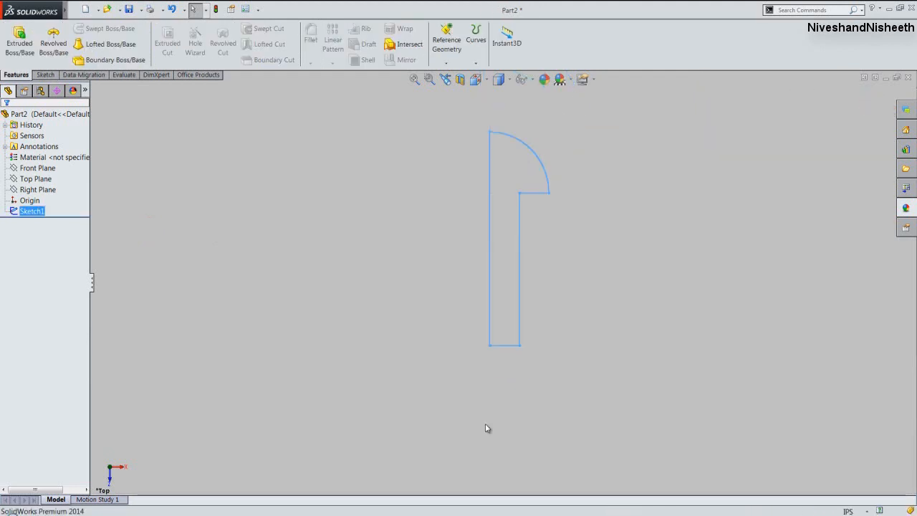
{"action": "scroll", "coordinate": [509, 193], "scroll_direction": "down", "scroll_amount": 2}
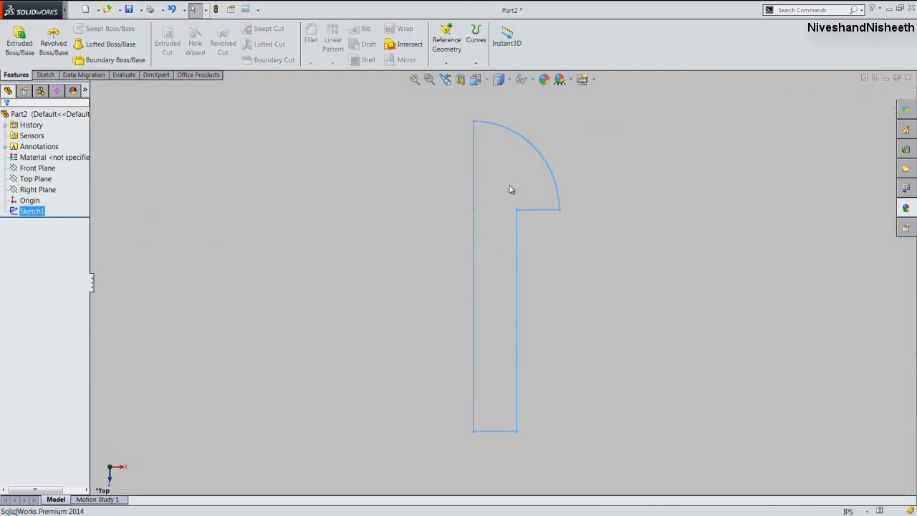
{"action": "left_click", "coordinate": [473, 197]}
{"action": "left_click", "coordinate": [53, 45]}
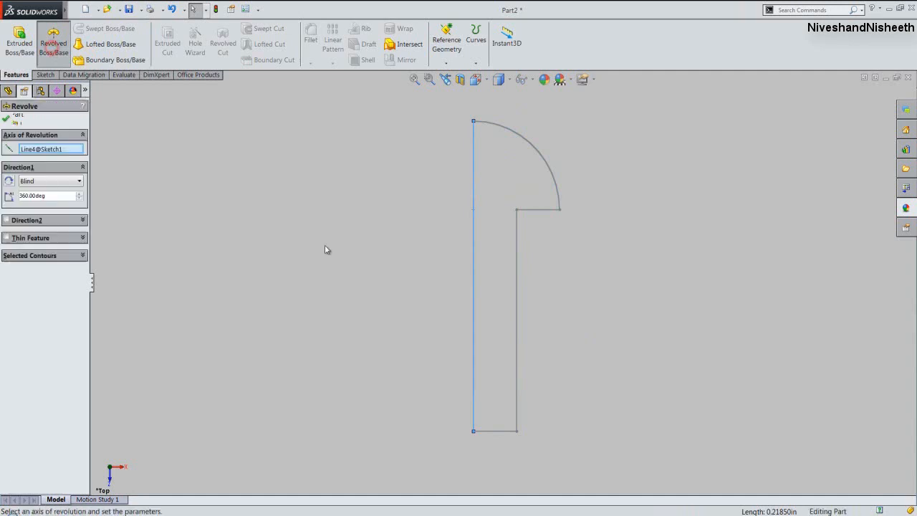
{"action": "left_click", "coordinate": [5, 118]}
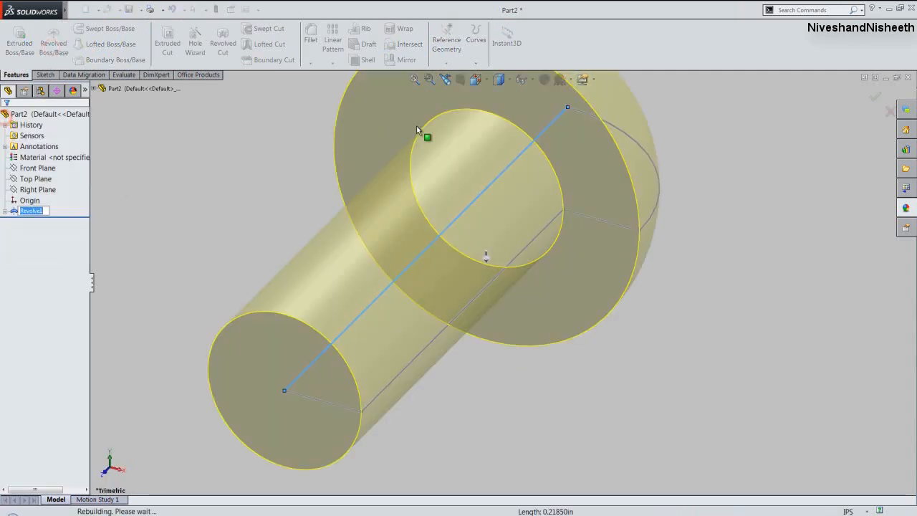
Apply the custom color appearance from the user folder to the revolved feature.
{"action": "left_click", "coordinate": [544, 79]}
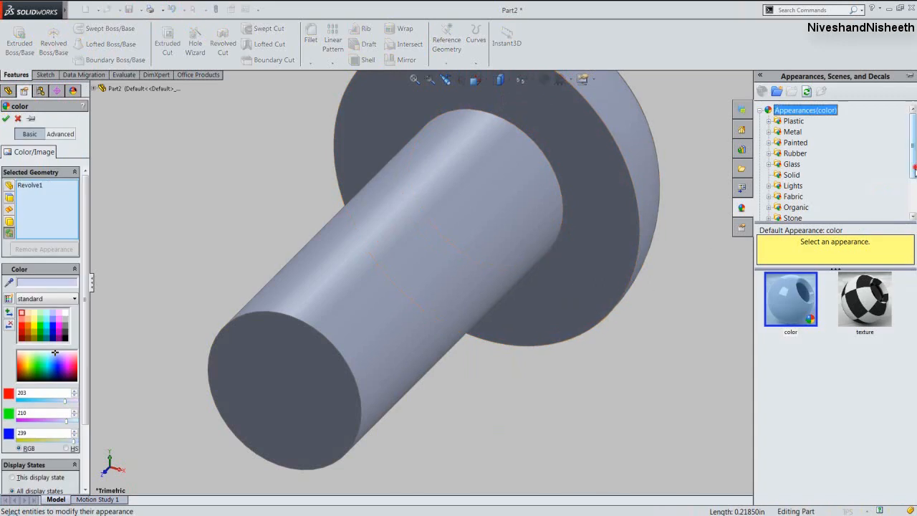
{"action": "scroll", "coordinate": [859, 179], "scroll_direction": "down", "scroll_amount": 2}
{"action": "left_click", "coordinate": [779, 186]}
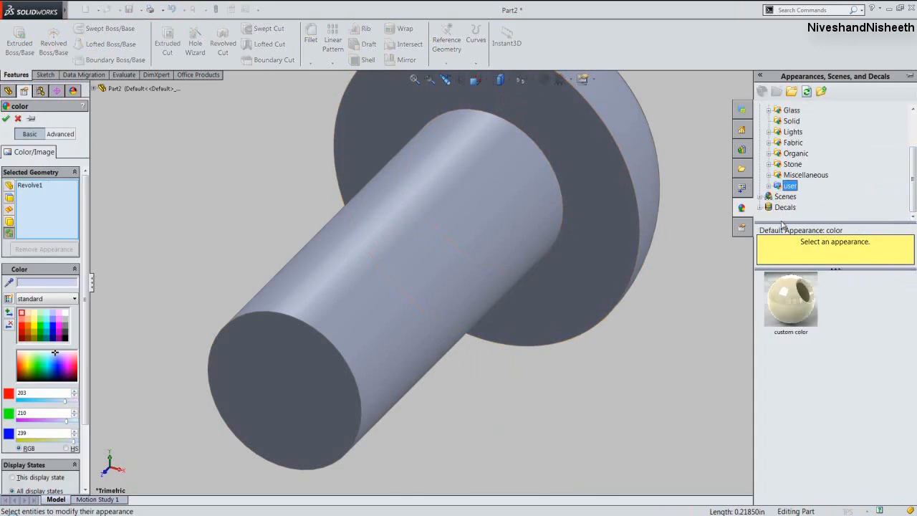
{"action": "left_click", "coordinate": [793, 299]}
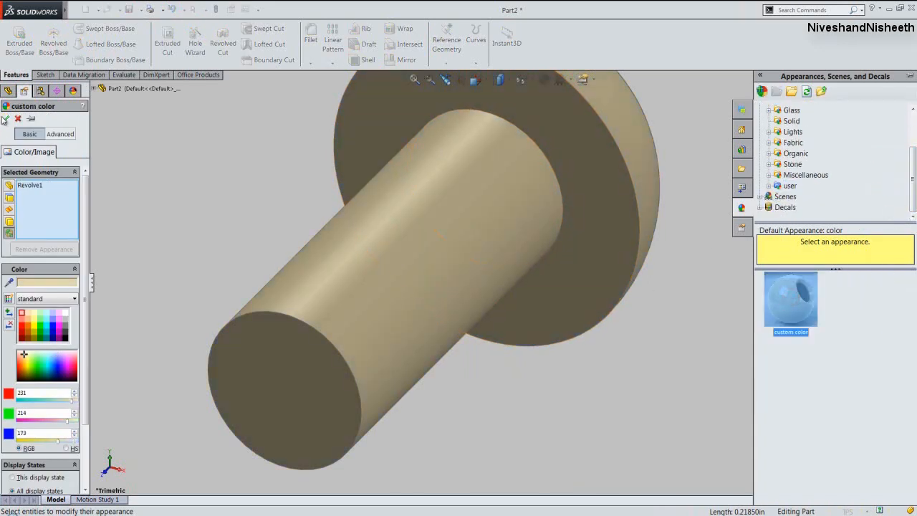
{"action": "left_click", "coordinate": [5, 118]}
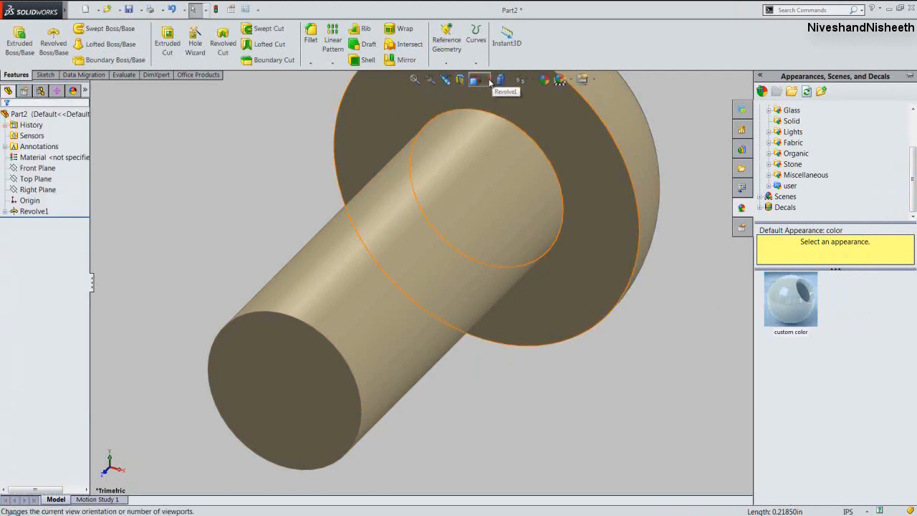
Switch the finished pin to the isometric view and save the part as Part6.
{"action": "left_click", "coordinate": [490, 84]}
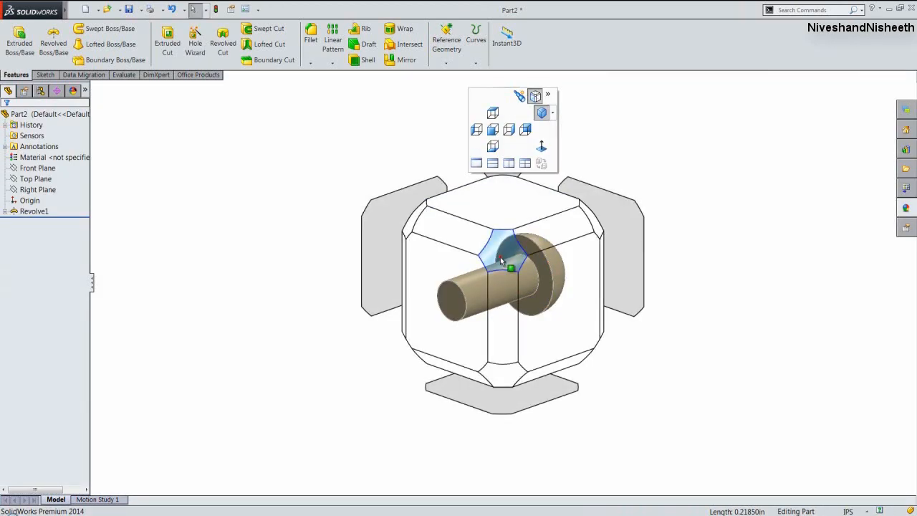
{"action": "left_click", "coordinate": [501, 261]}
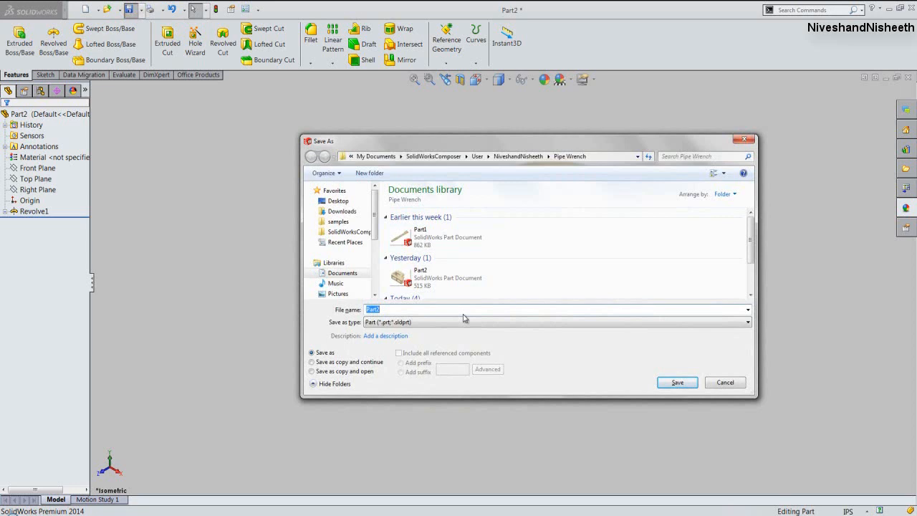
{"action": "key", "text": "BackSpace"}
{"action": "type", "text": "6"}
{"action": "key", "text": "Return"}
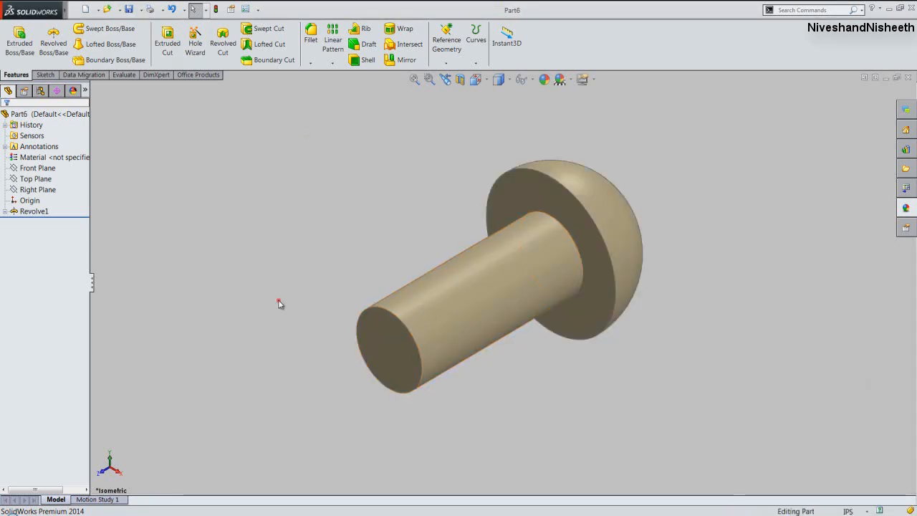
{"action": "left_click", "coordinate": [278, 300]}
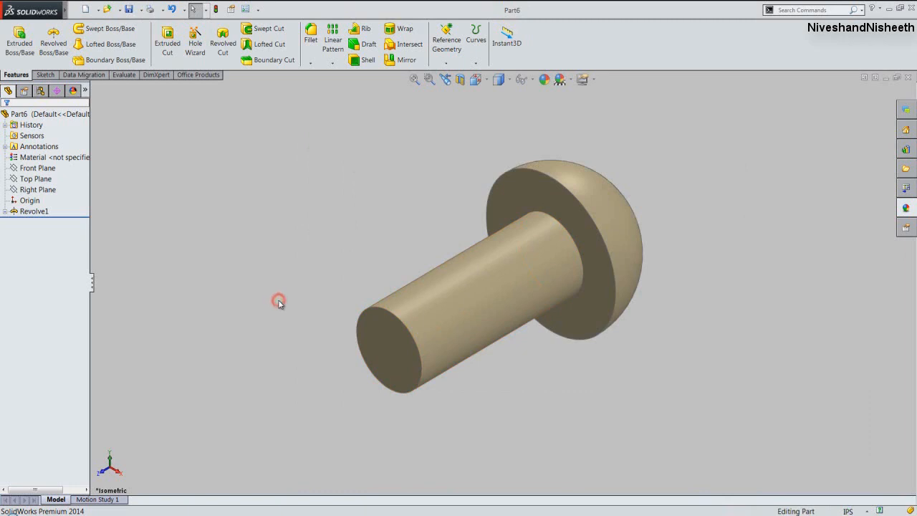
{"action": "left_click", "coordinate": [358, 261]}
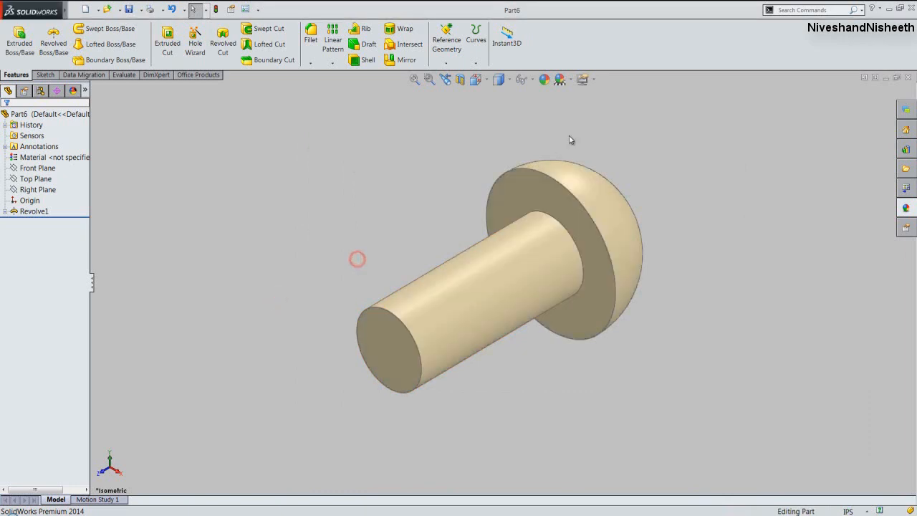
Close the saved pin and create a new part document from the Part template.
{"action": "left_click", "coordinate": [908, 78]}
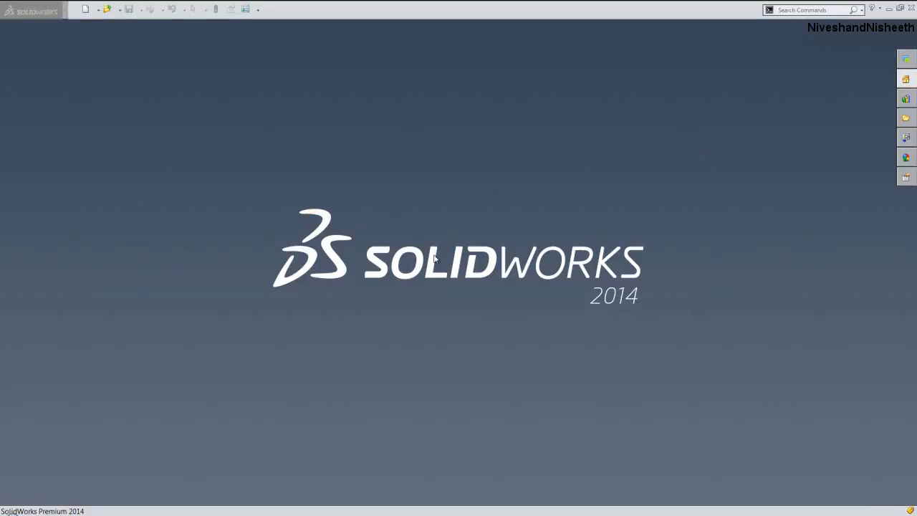
{"action": "left_click", "coordinate": [86, 9]}
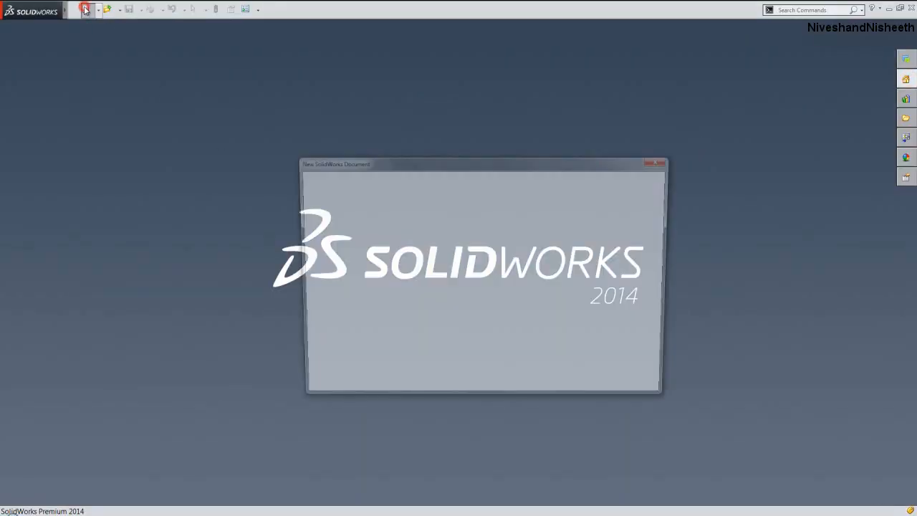
{"action": "left_click", "coordinate": [328, 204]}
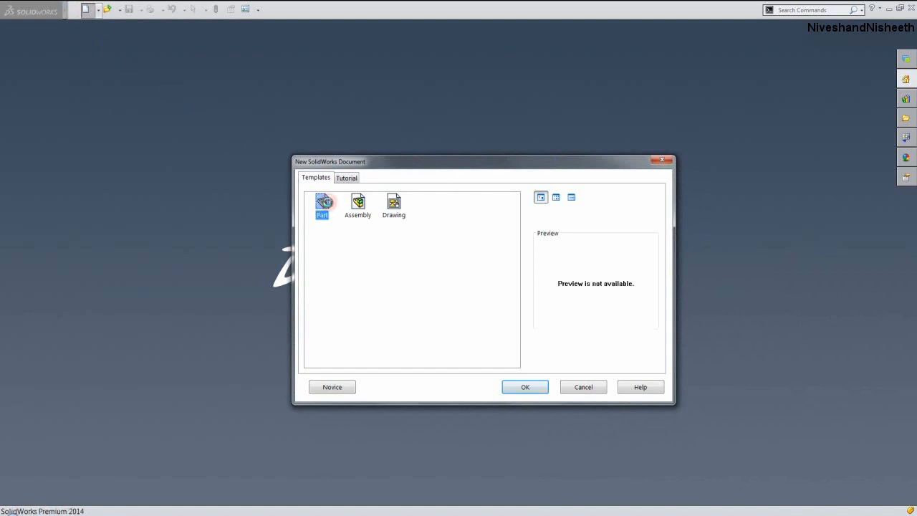
{"action": "double_click", "coordinate": [328, 205]}
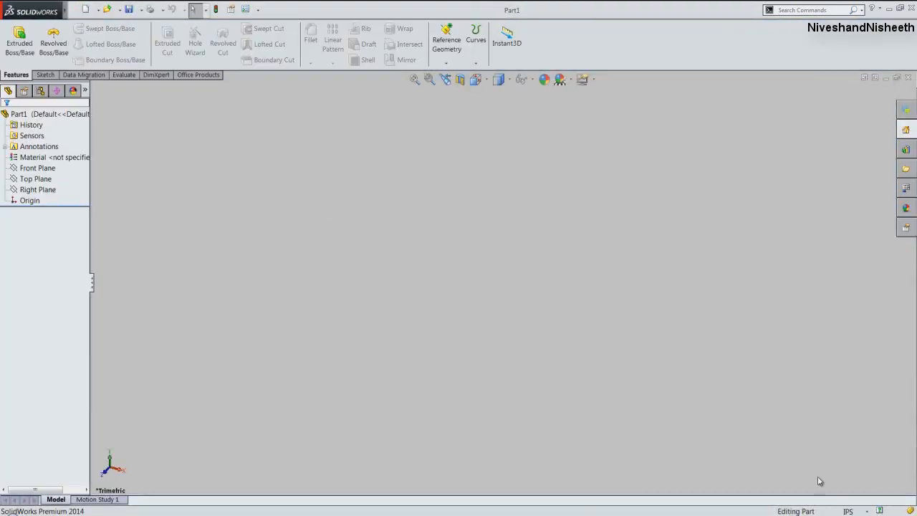
Try to set the new part's basic length unit to five decimal places (.12345) in the IPS system.
{"action": "left_click", "coordinate": [864, 511]}
{"action": "left_click", "coordinate": [853, 497]}
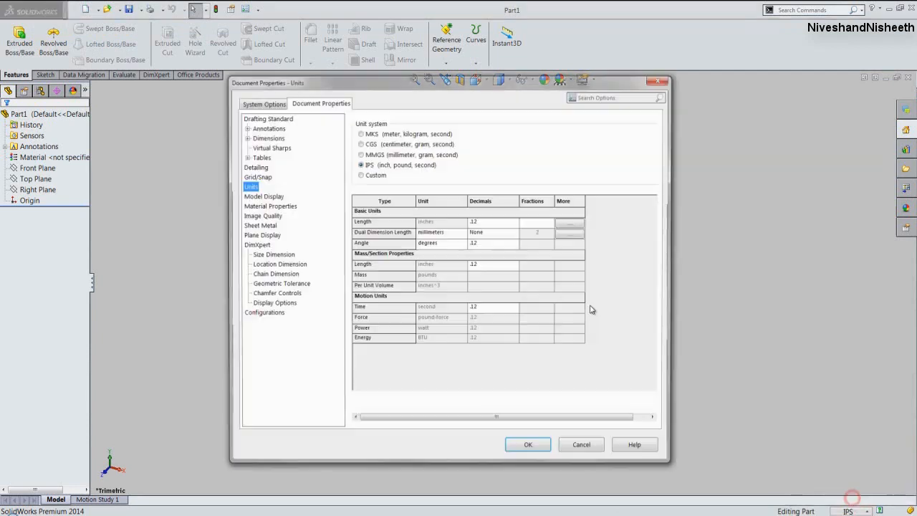
{"action": "left_click", "coordinate": [493, 221]}
{"action": "left_click", "coordinate": [515, 221]}
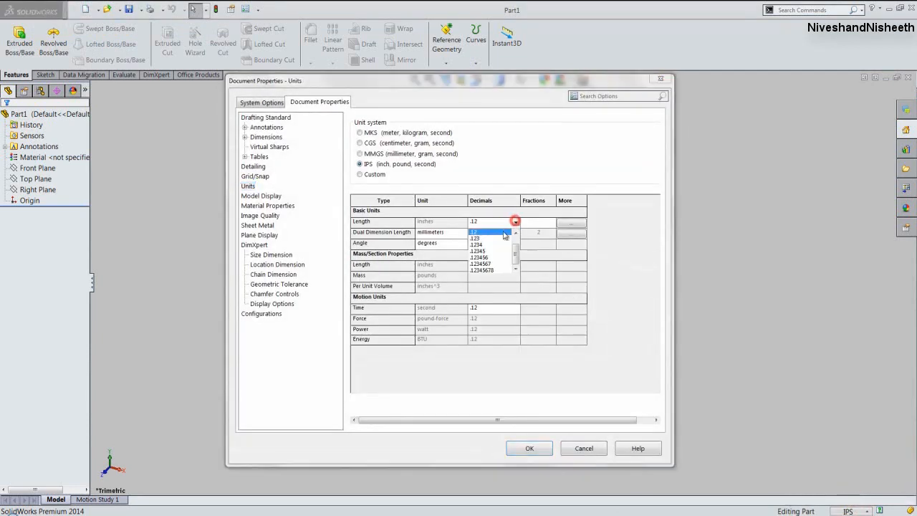
{"action": "left_click", "coordinate": [485, 252]}
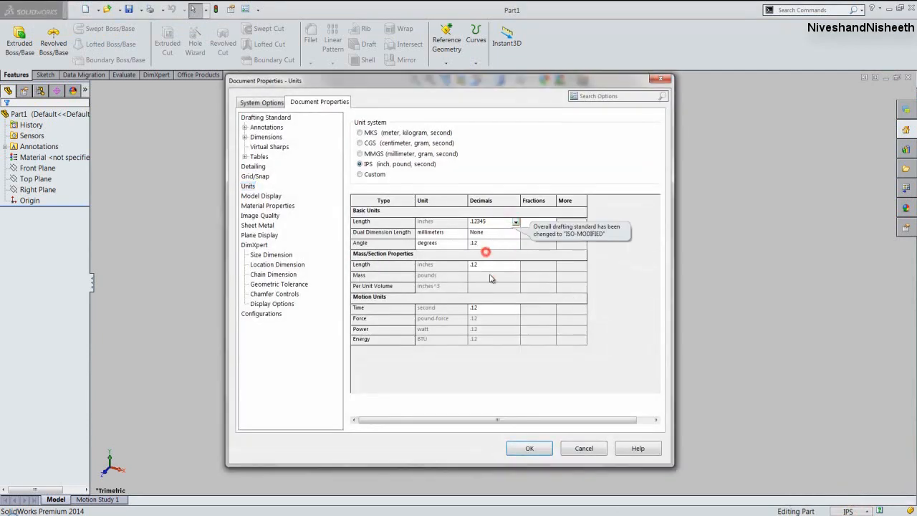
{"action": "left_click", "coordinate": [530, 449]}
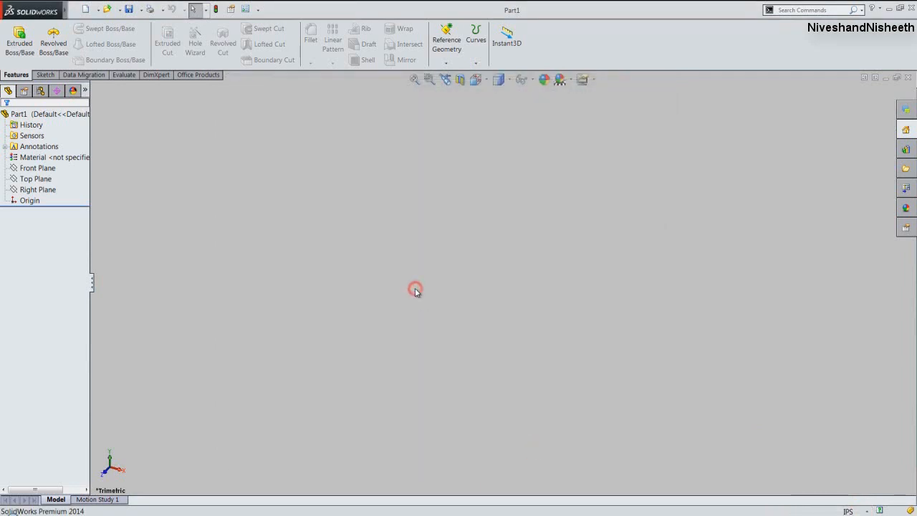
Sketch a corner rectangle on the Front Plane starting at the origin, 0.03125 in high and 0.406 in wide.
{"action": "left_click", "coordinate": [39, 189]}
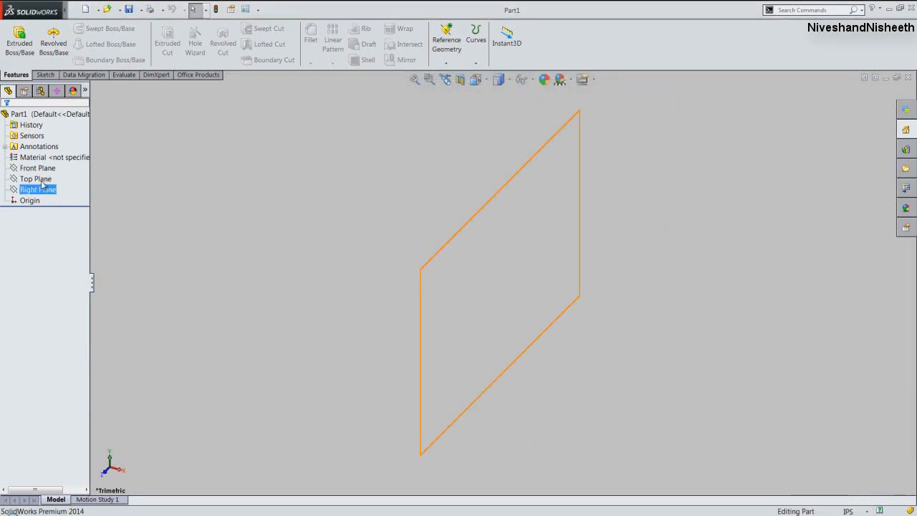
{"action": "left_click", "coordinate": [35, 168]}
{"action": "left_click", "coordinate": [71, 154]}
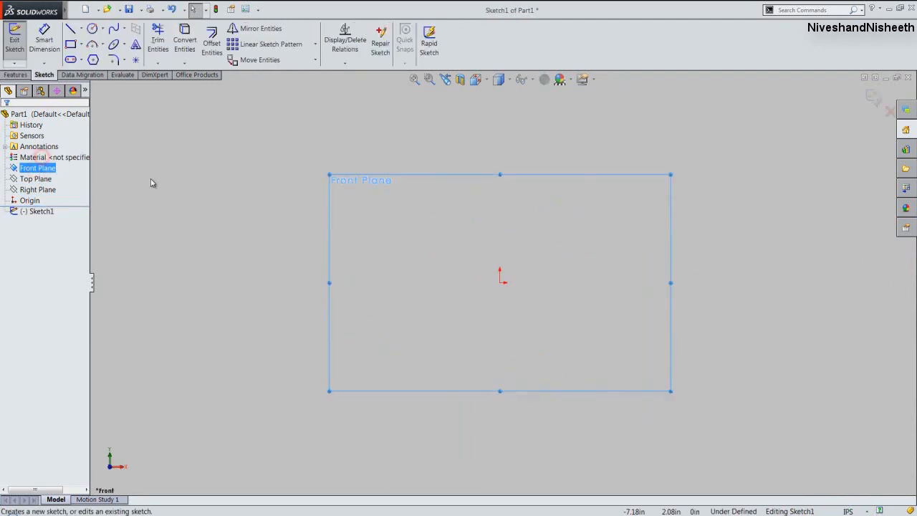
{"action": "left_click", "coordinate": [150, 182]}
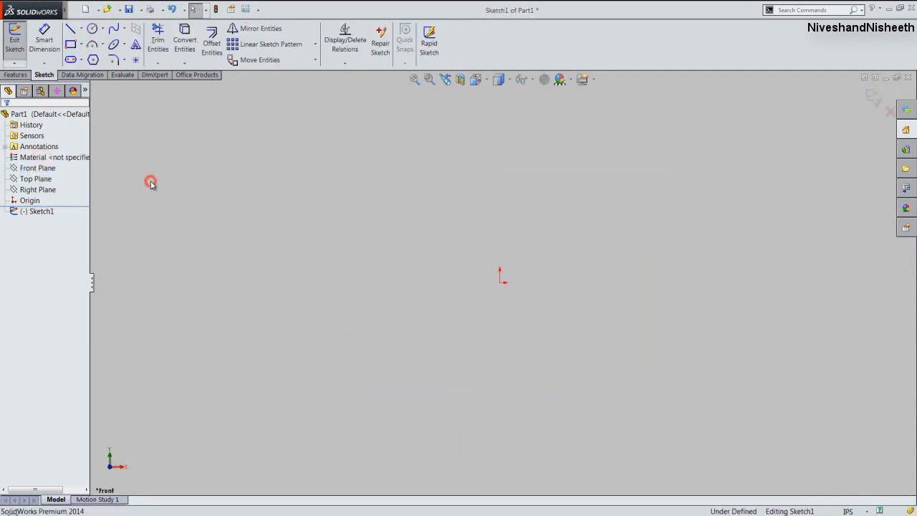
{"action": "left_click", "coordinate": [71, 44]}
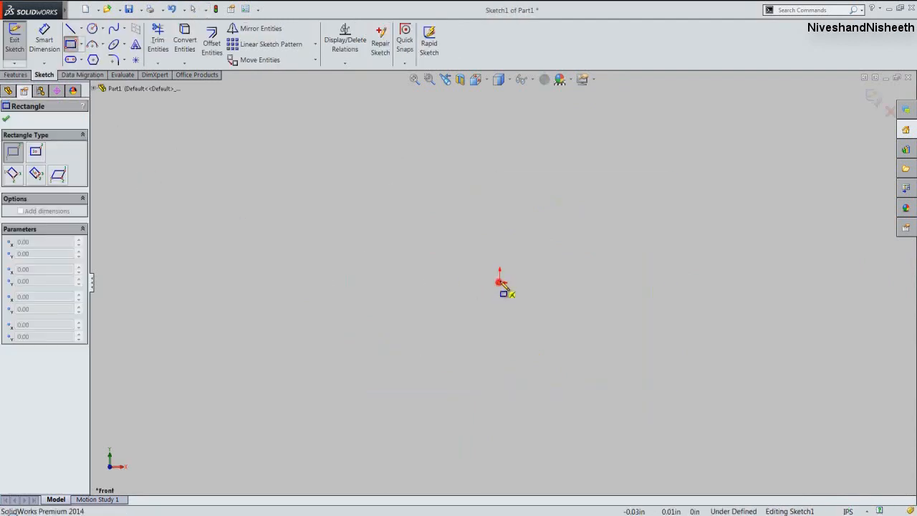
{"action": "left_click", "coordinate": [499, 282]}
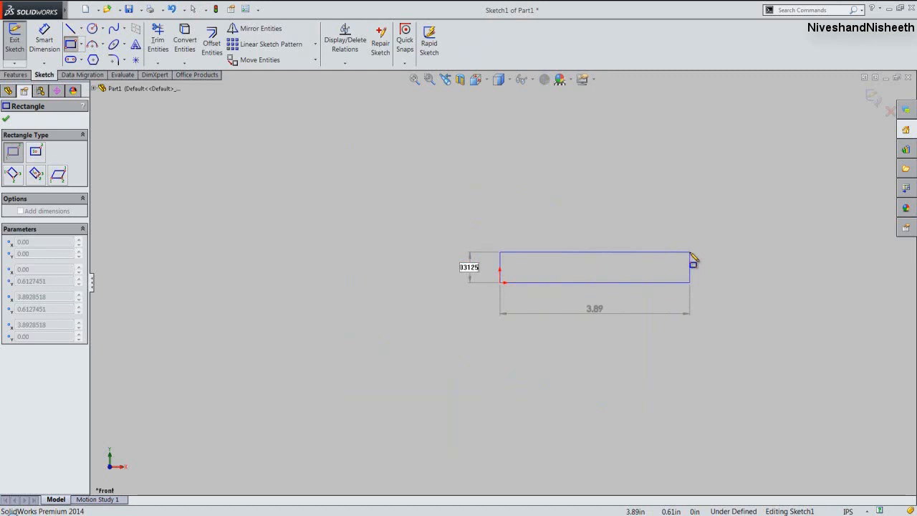
{"action": "key", "text": "Tab"}
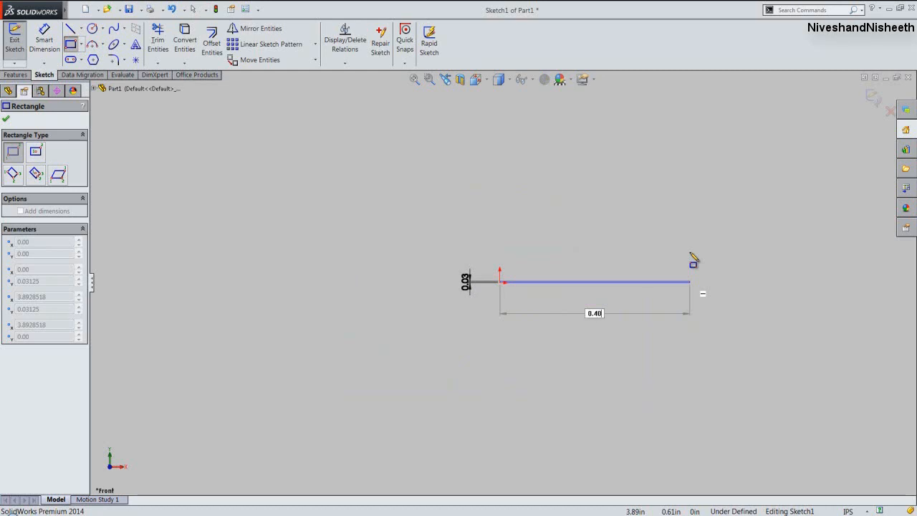
{"action": "type", "text": "0.406"}
{"action": "key", "text": "Return"}
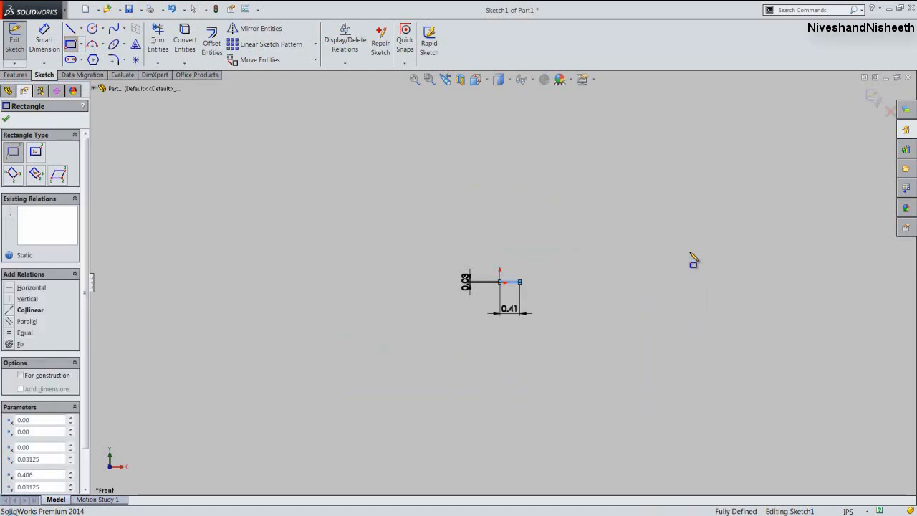
{"action": "left_click", "coordinate": [6, 120]}
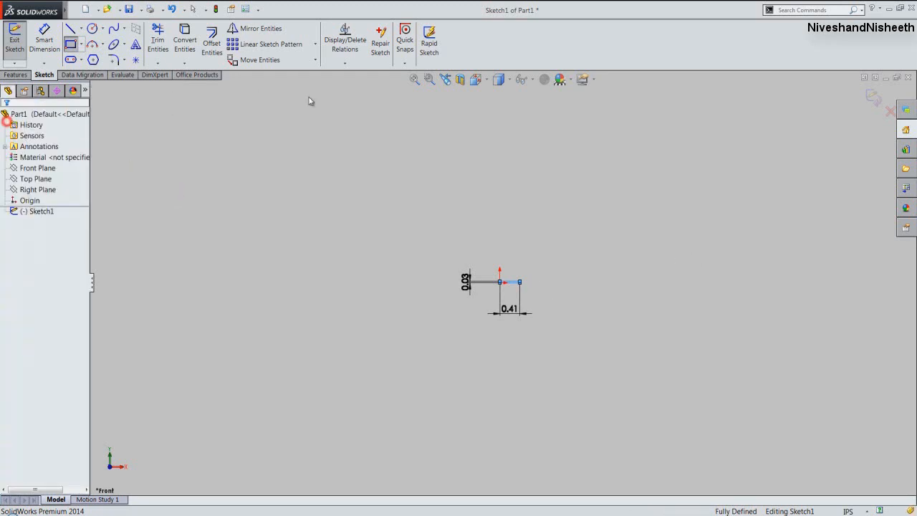
Move the rectangle's width dimension just above its upper edge and the height dimension close to its left edge.
{"action": "left_click", "coordinate": [414, 79]}
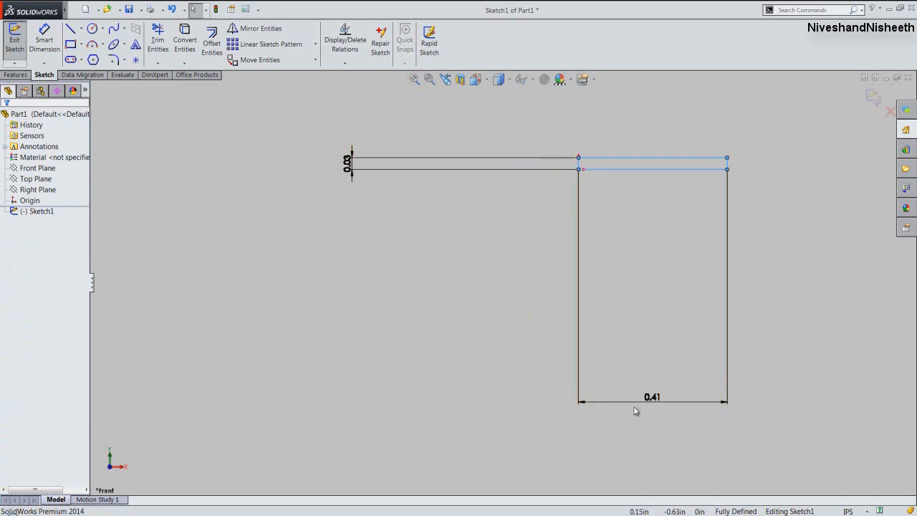
{"action": "left_click_drag", "start_coordinate": [657, 399], "coordinate": [668, 158]}
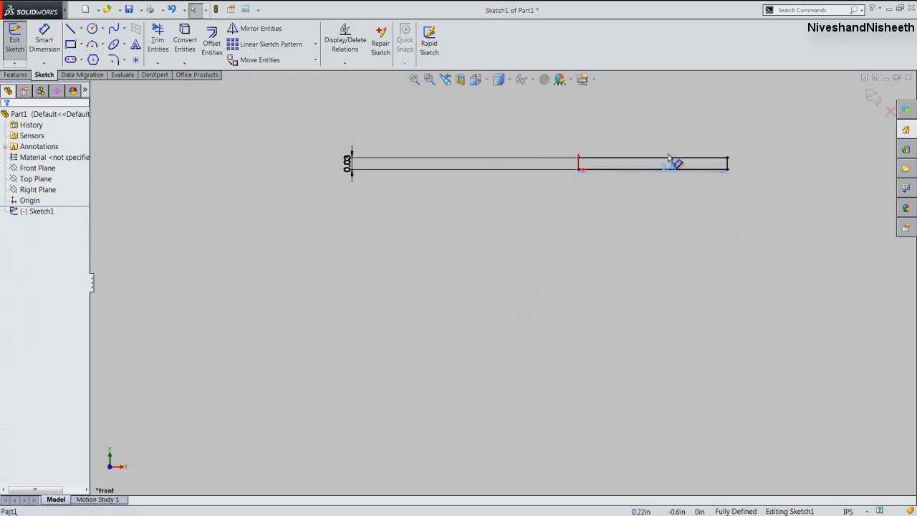
{"action": "left_click", "coordinate": [594, 217]}
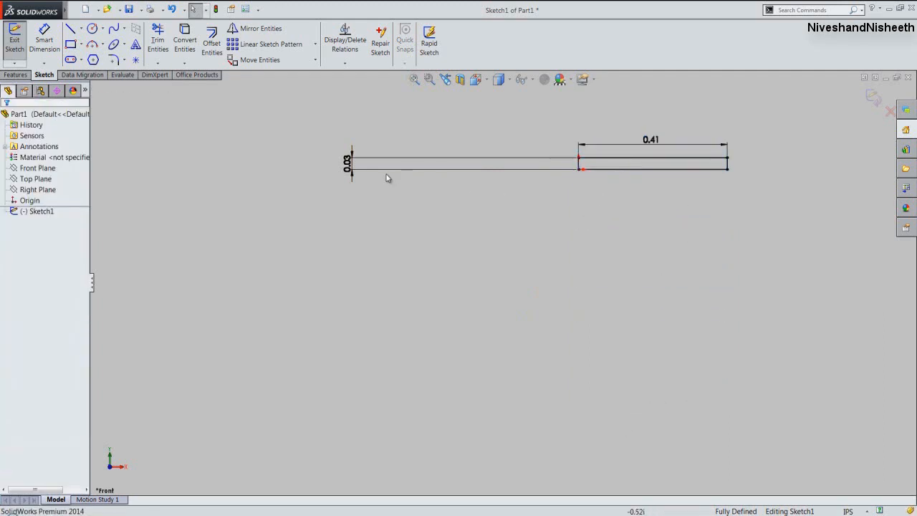
{"action": "left_click_drag", "start_coordinate": [350, 165], "coordinate": [548, 166]}
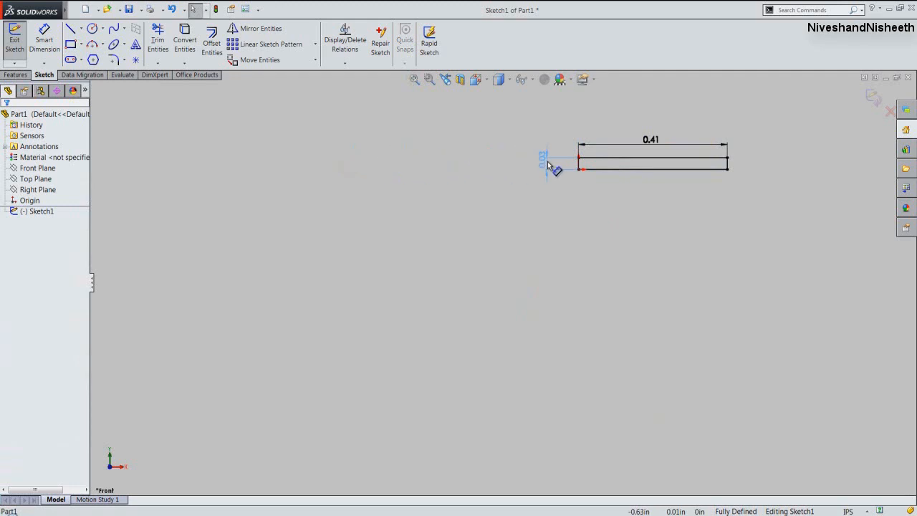
{"action": "left_click", "coordinate": [562, 203]}
{"action": "left_click", "coordinate": [414, 79]}
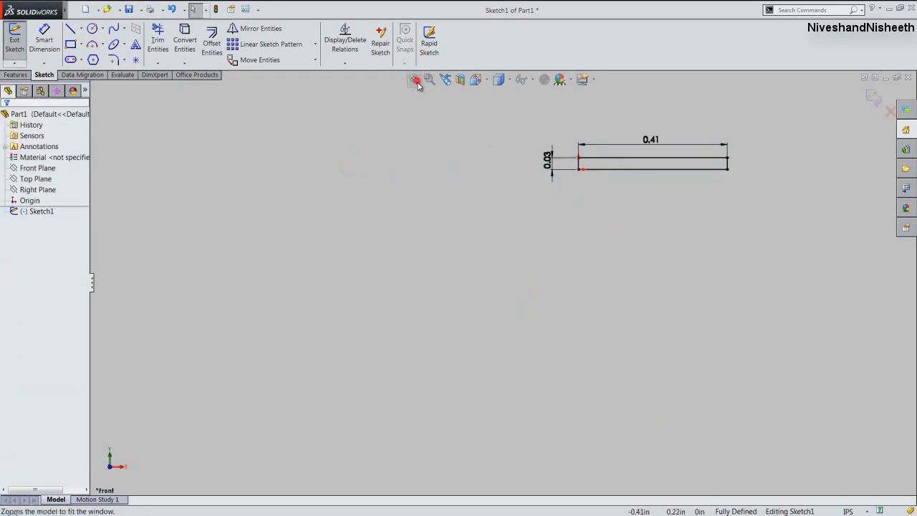
Set the document's basic length and angle units to five decimal places (.12345), keeping the IPS system.
{"action": "left_click", "coordinate": [849, 510]}
{"action": "left_click", "coordinate": [809, 495]}
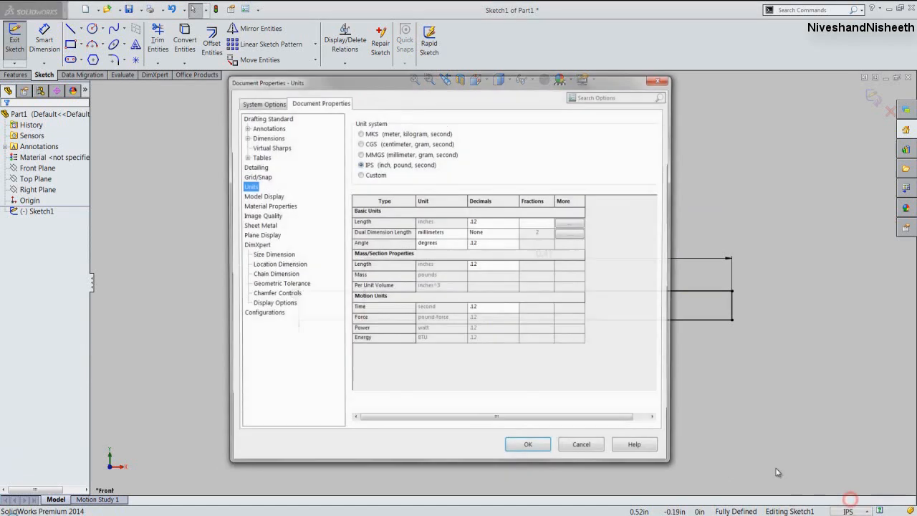
{"action": "left_click", "coordinate": [515, 223]}
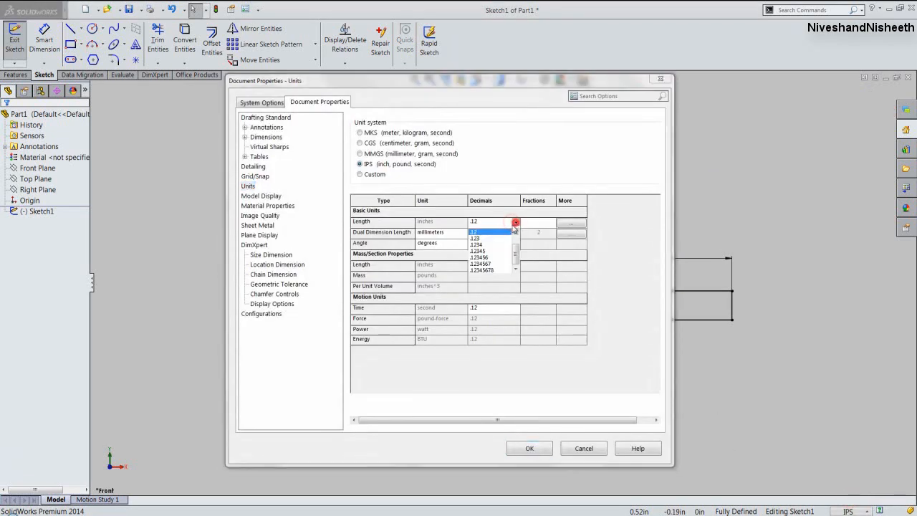
{"action": "left_click", "coordinate": [478, 252]}
{"action": "left_click", "coordinate": [494, 244]}
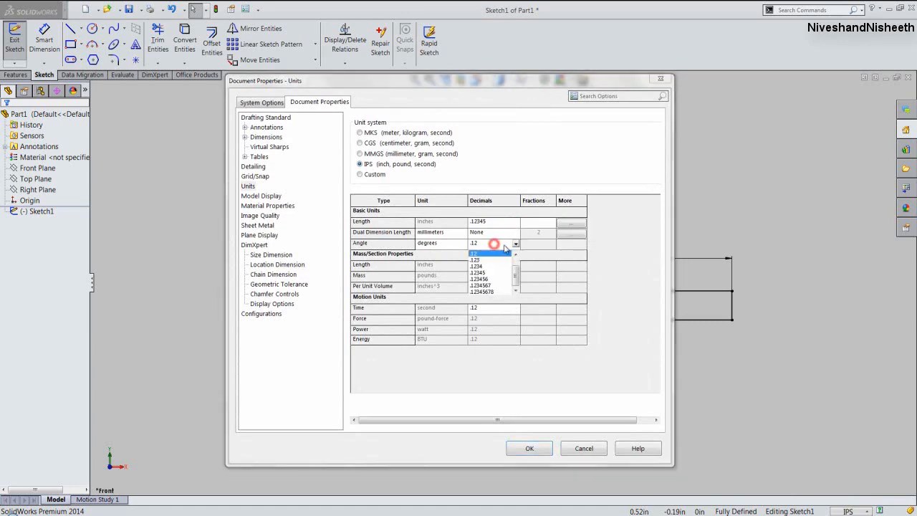
{"action": "left_click", "coordinate": [483, 272]}
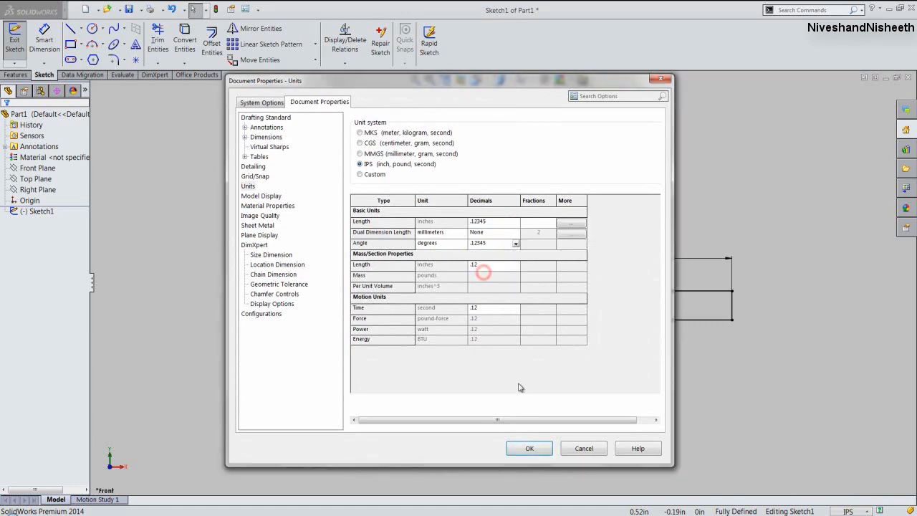
{"action": "left_click", "coordinate": [530, 449]}
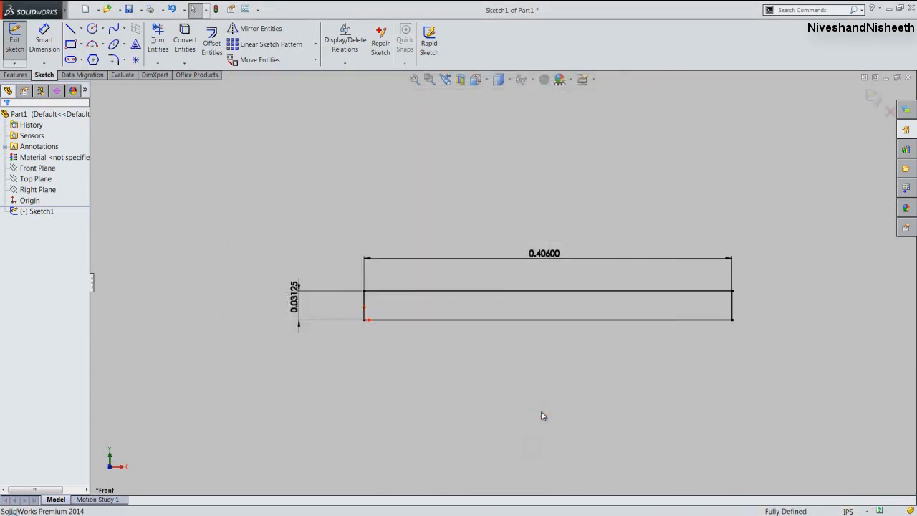
{"action": "left_click", "coordinate": [509, 437]}
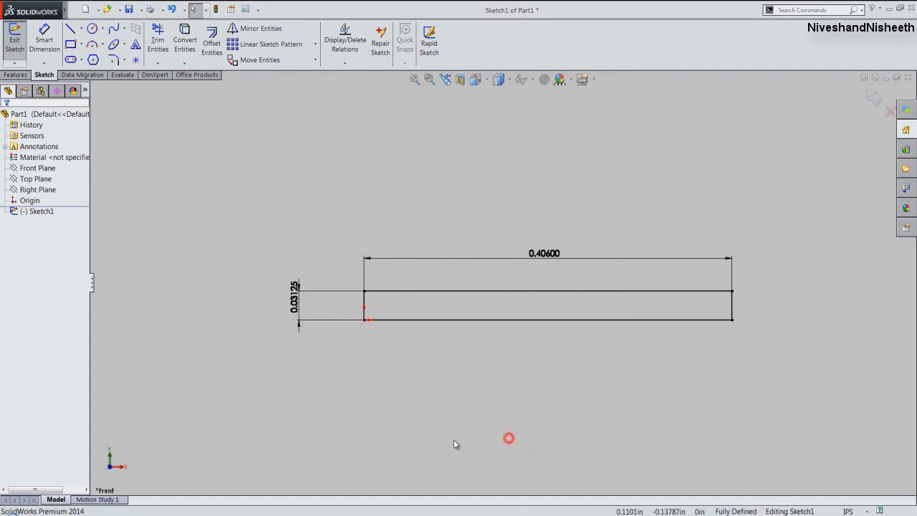
Extrude the rectangle from its sketch plane as a blind boss with a depth of 0.5 in.
{"action": "left_click", "coordinate": [14, 75]}
{"action": "left_click", "coordinate": [19, 41]}
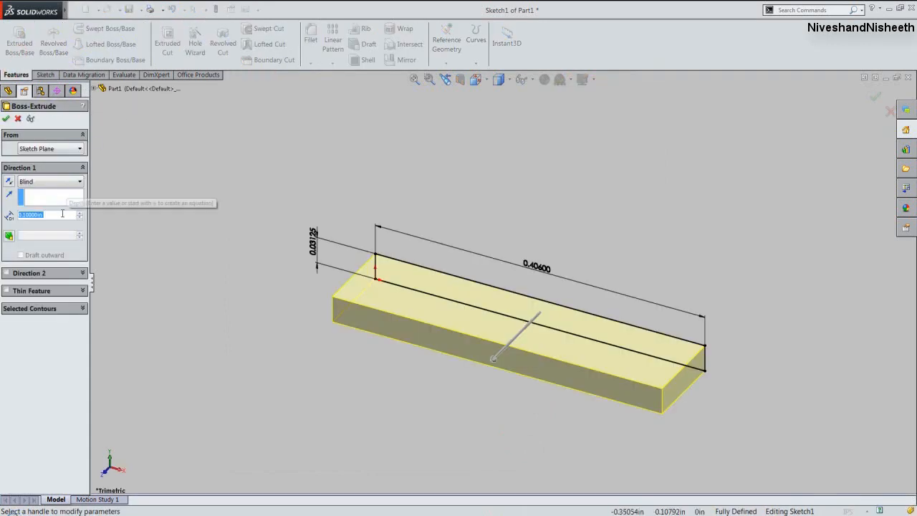
{"action": "key", "text": "BackSpace"}
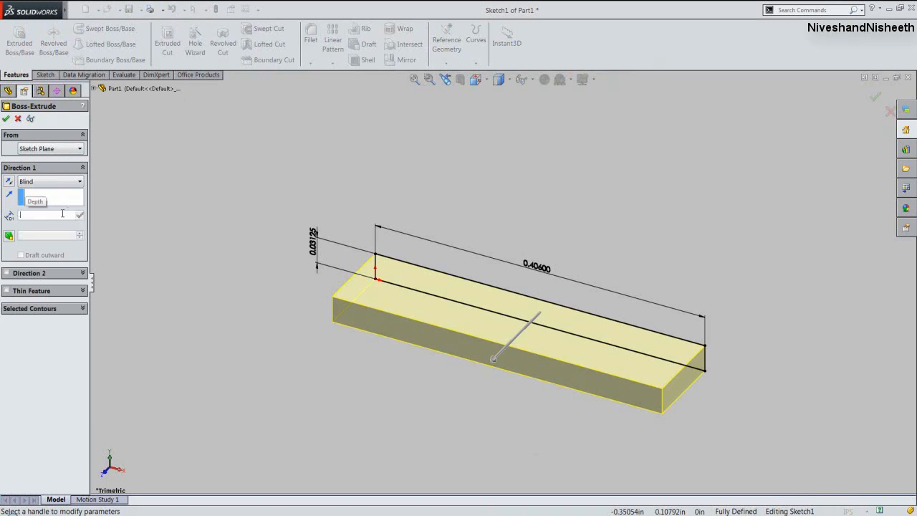
{"action": "type", "text": "0.5"}
{"action": "key", "text": "Return"}
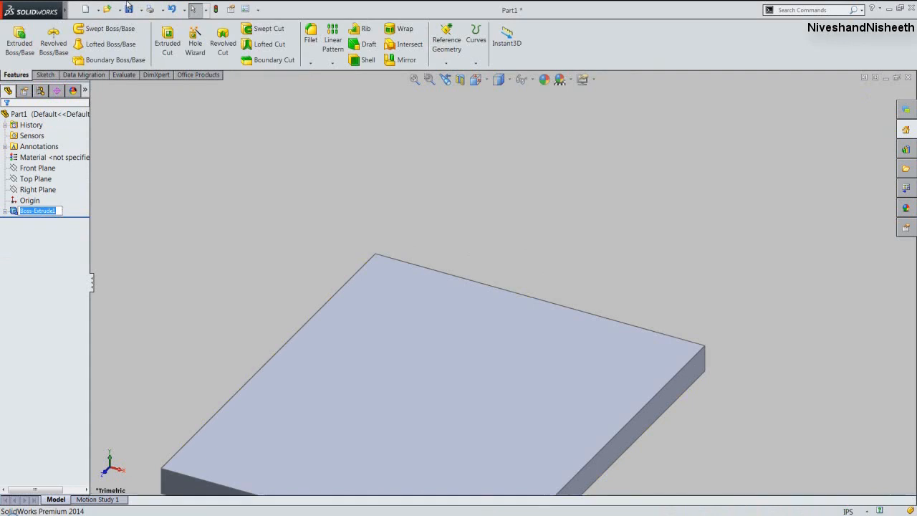
Show the plate in isometric view and apply the custom color appearance from the user appearances to the whole part.
{"action": "left_click", "coordinate": [414, 79]}
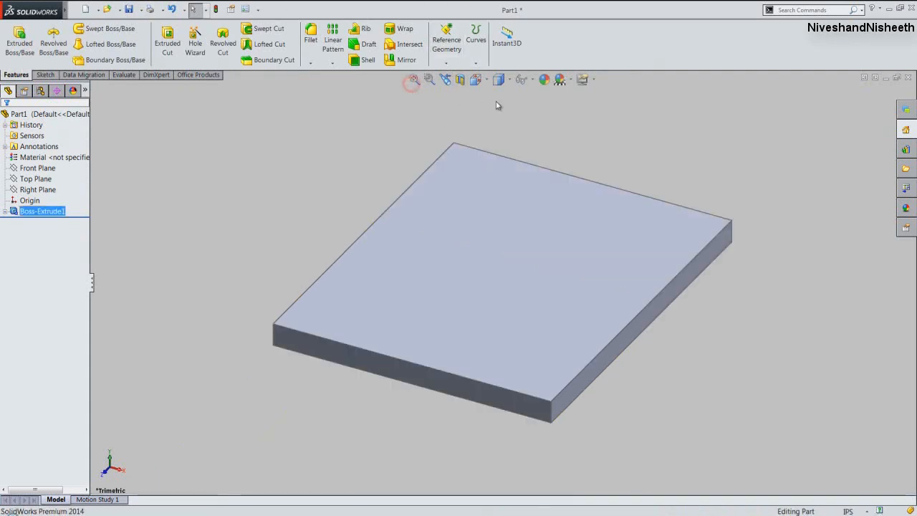
{"action": "left_click", "coordinate": [487, 84]}
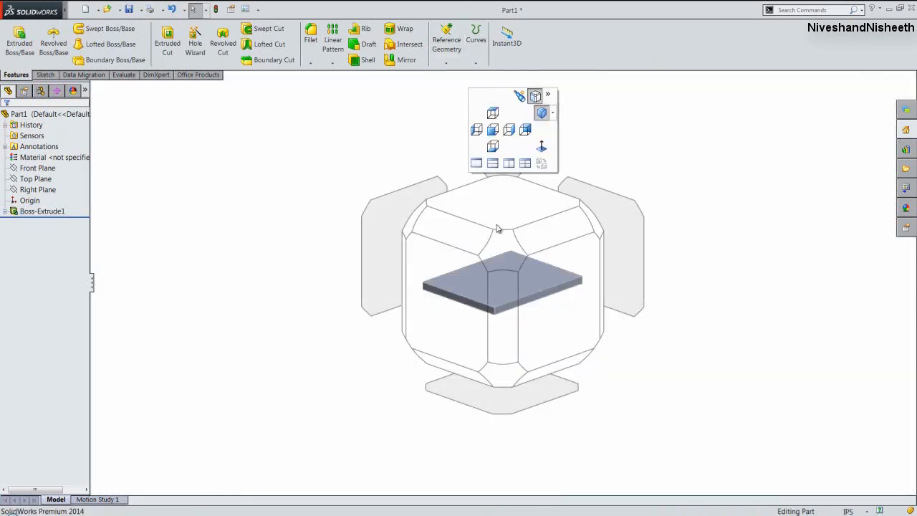
{"action": "left_click", "coordinate": [502, 248]}
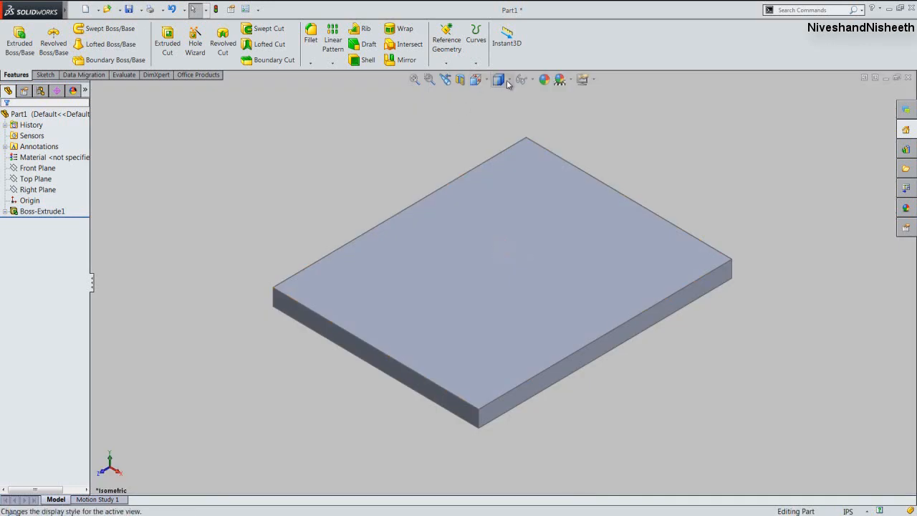
{"action": "left_click", "coordinate": [544, 79]}
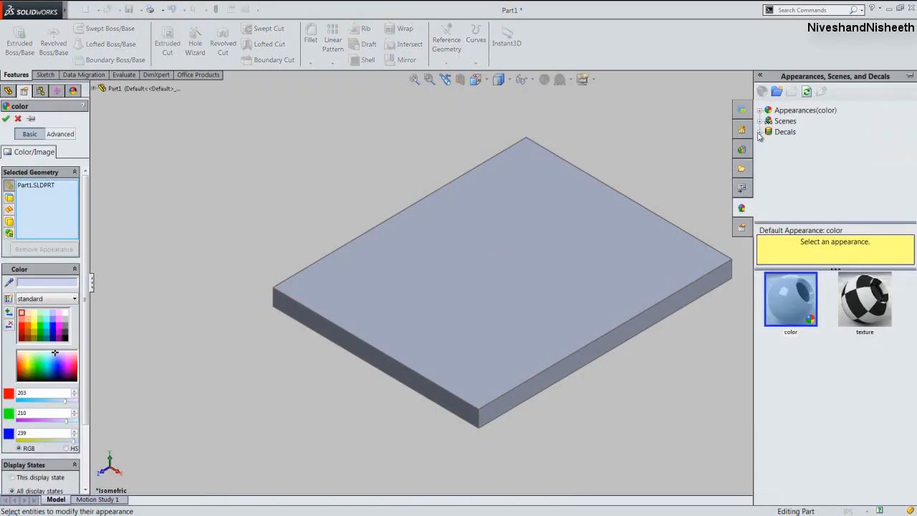
{"action": "left_click", "coordinate": [759, 111]}
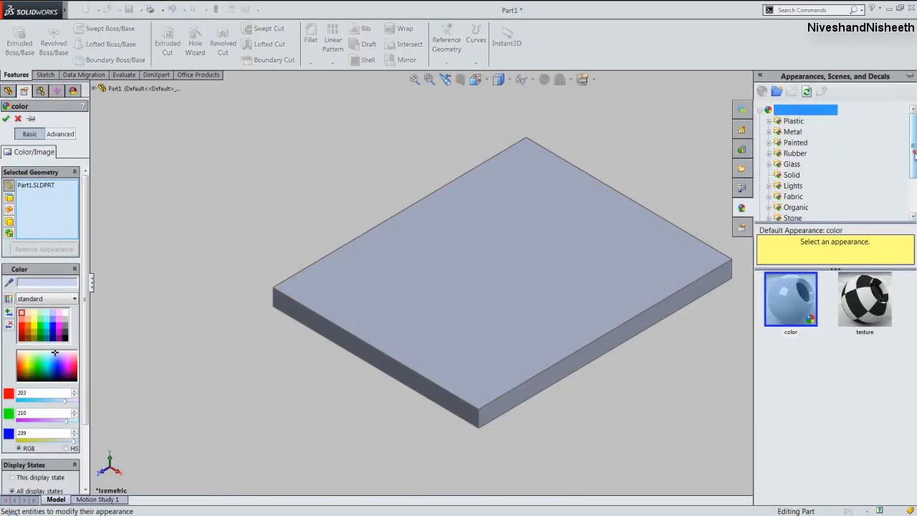
{"action": "scroll", "coordinate": [911, 149], "scroll_direction": "down", "scroll_amount": 2}
{"action": "left_click", "coordinate": [789, 186]}
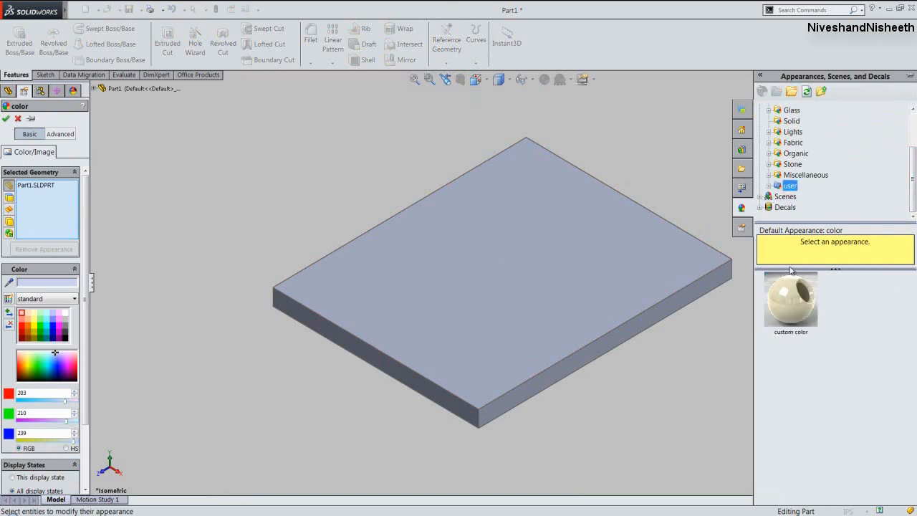
{"action": "left_click", "coordinate": [790, 297]}
{"action": "left_click", "coordinate": [5, 118]}
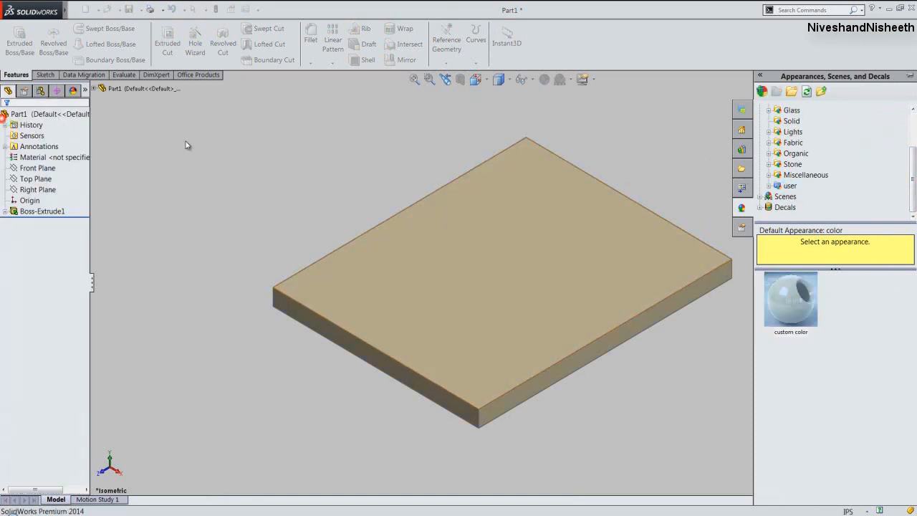
Save the part in the Pipe Wrench folder as Part7.
{"action": "left_click", "coordinate": [128, 10]}
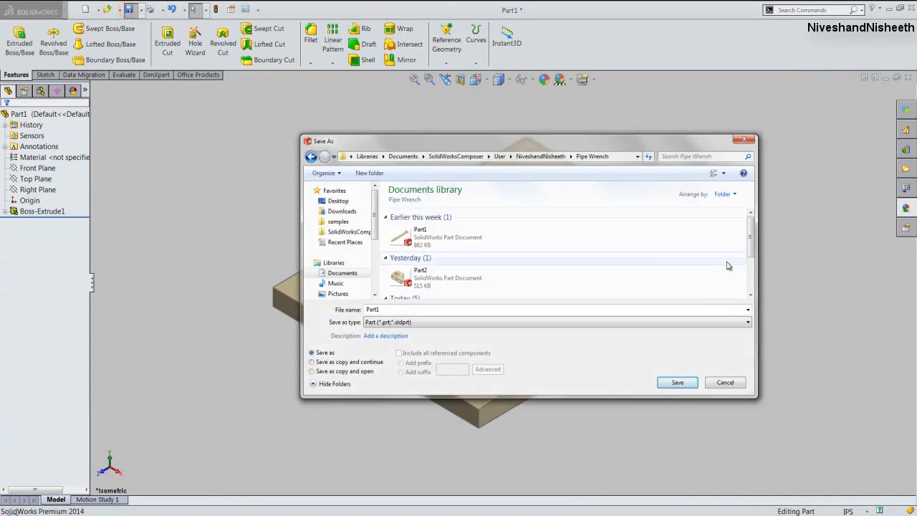
{"action": "left_click_drag", "start_coordinate": [752, 245], "coordinate": [749, 291]}
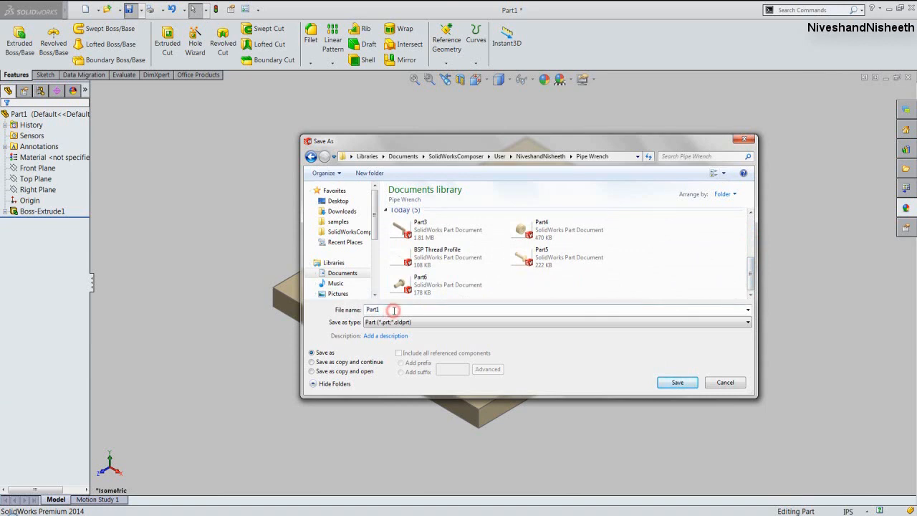
{"action": "key", "text": "Return"}
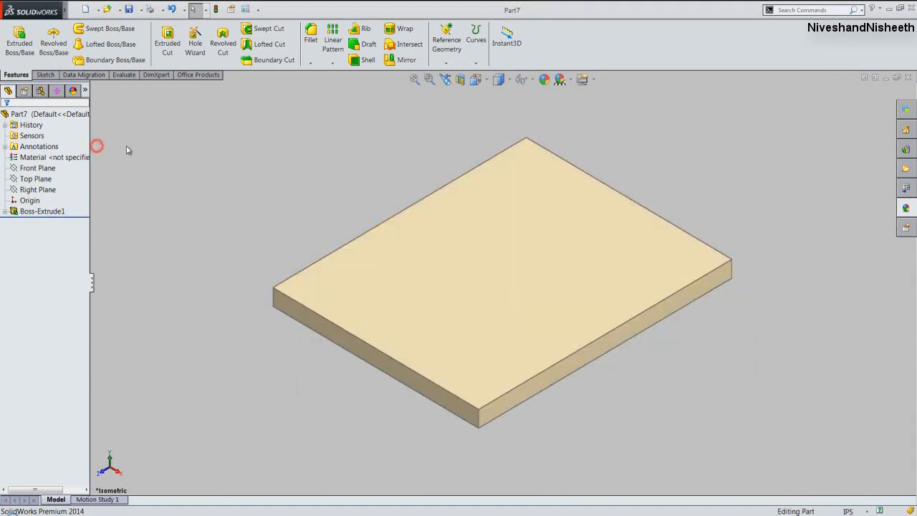
Start an extruded boss sketch on the plate's long thin right side face and convert the face's short front-end edge into a sketch line.
{"action": "left_click", "coordinate": [27, 43]}
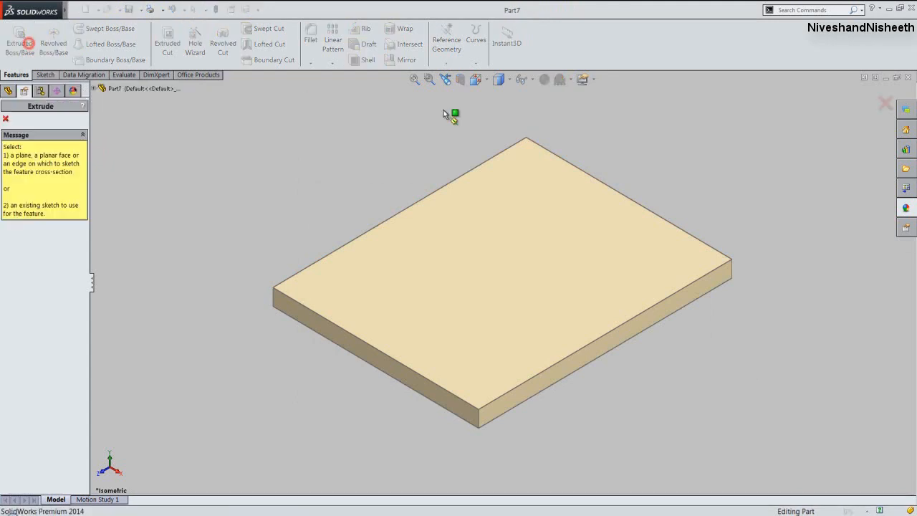
{"action": "left_click", "coordinate": [709, 283]}
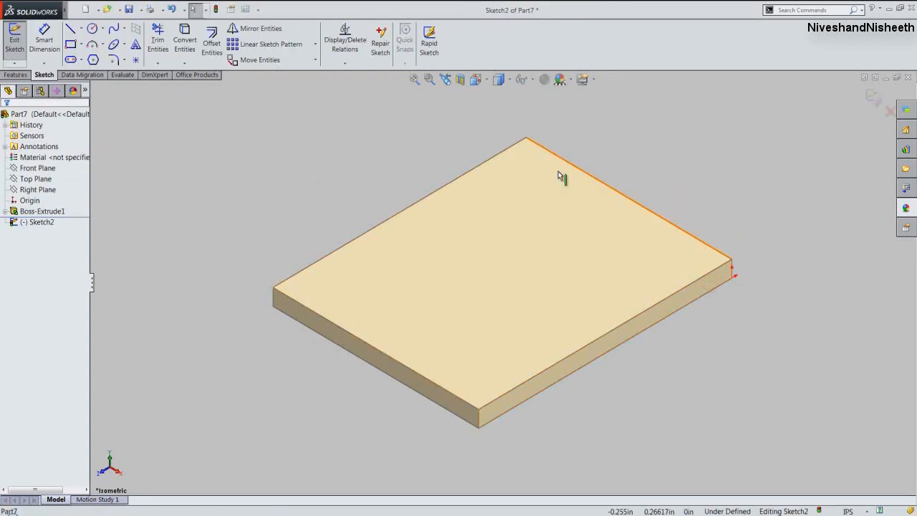
{"action": "left_click", "coordinate": [476, 79]}
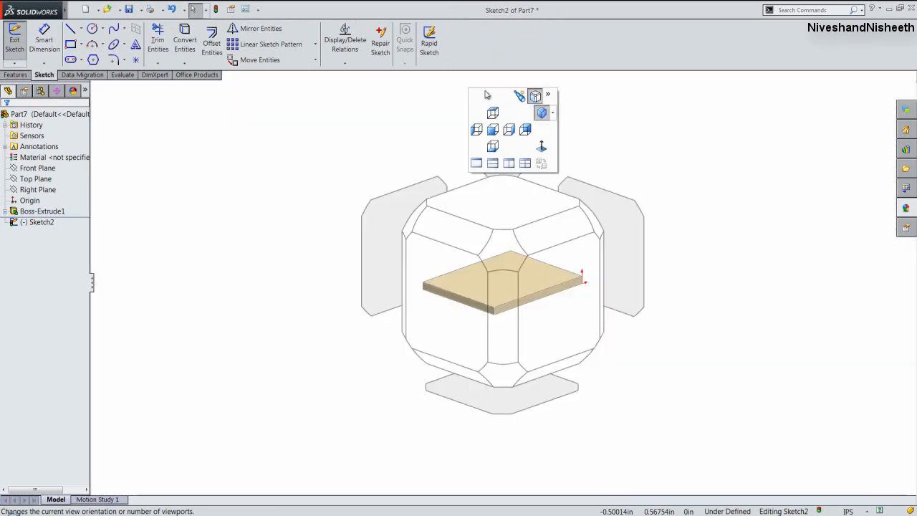
{"action": "left_click", "coordinate": [552, 292]}
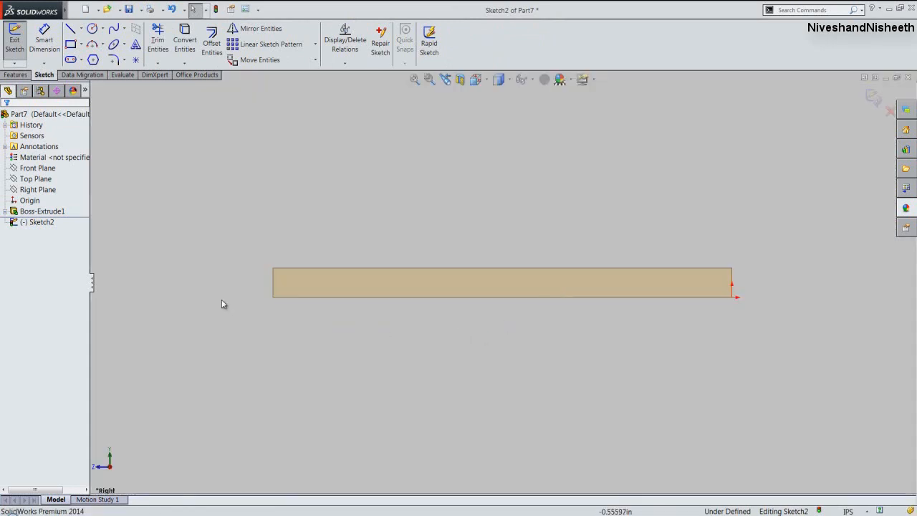
{"action": "scroll", "coordinate": [223, 303], "scroll_direction": "down", "scroll_amount": 3}
{"action": "left_click", "coordinate": [326, 282]}
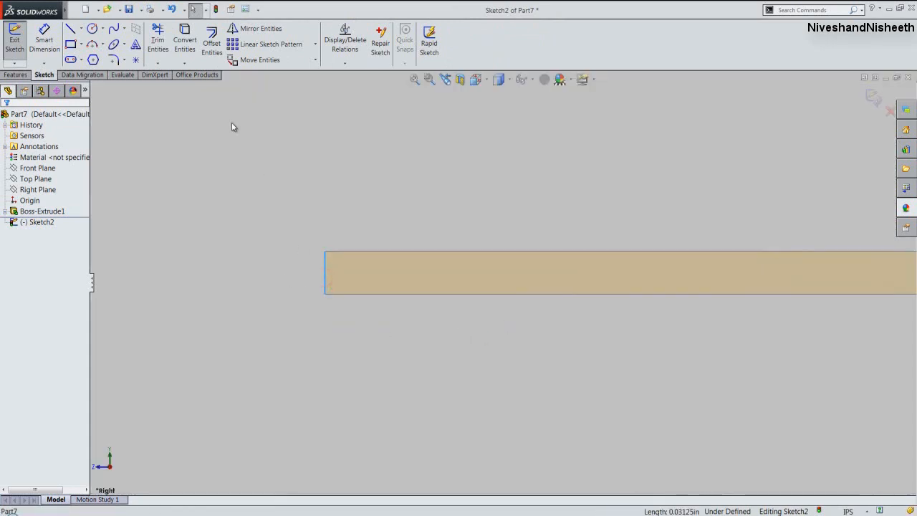
{"action": "left_click", "coordinate": [188, 45]}
{"action": "left_click", "coordinate": [231, 205]}
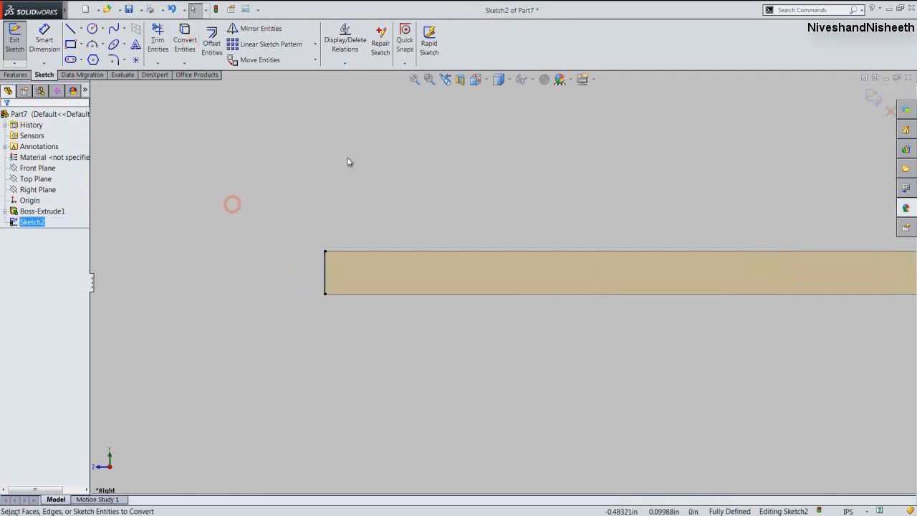
Draw a line about 0.086 in long from the converted edge's lower endpoint, extending away from the plate and sloping slightly downward.
{"action": "right_click", "coordinate": [348, 159]}
{"action": "left_click", "coordinate": [365, 150]}
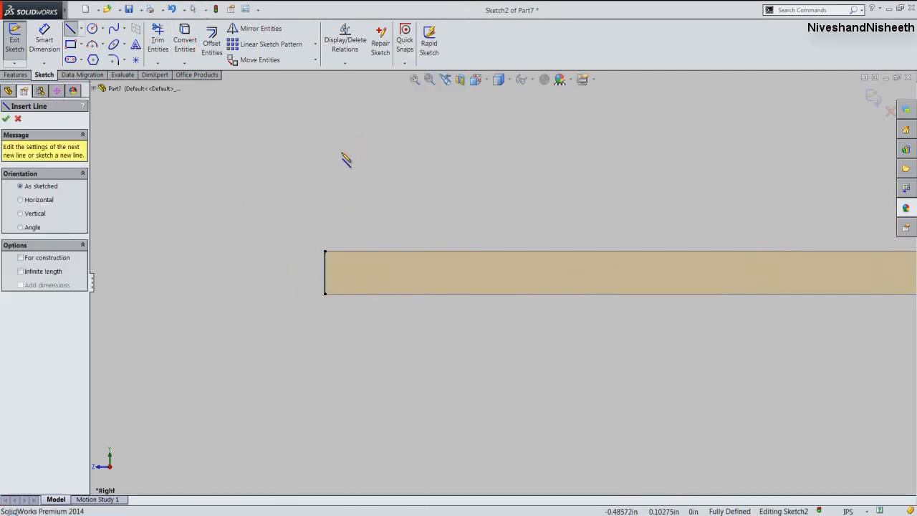
{"action": "left_click", "coordinate": [325, 294]}
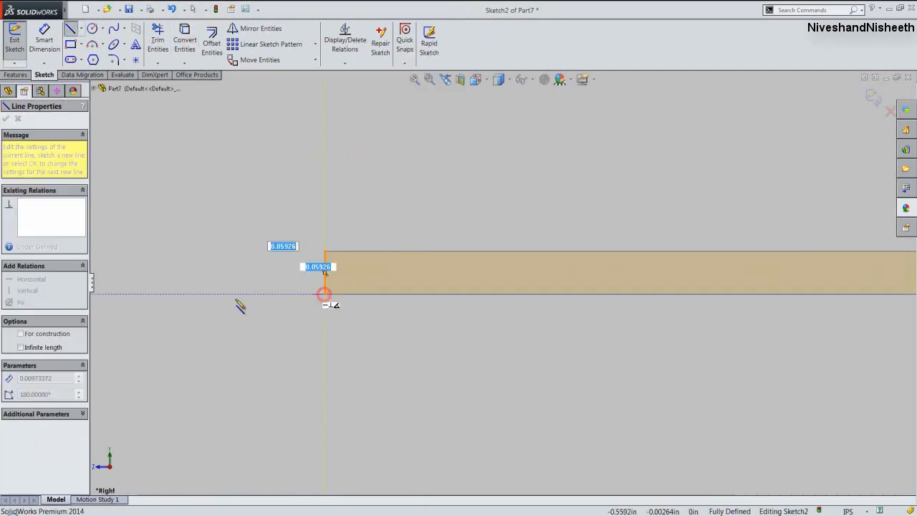
{"action": "left_click", "coordinate": [211, 309]}
Dimension the angle between the sloping line and the converted edge as 91.5399 degrees.
{"action": "right_click", "coordinate": [211, 308]}
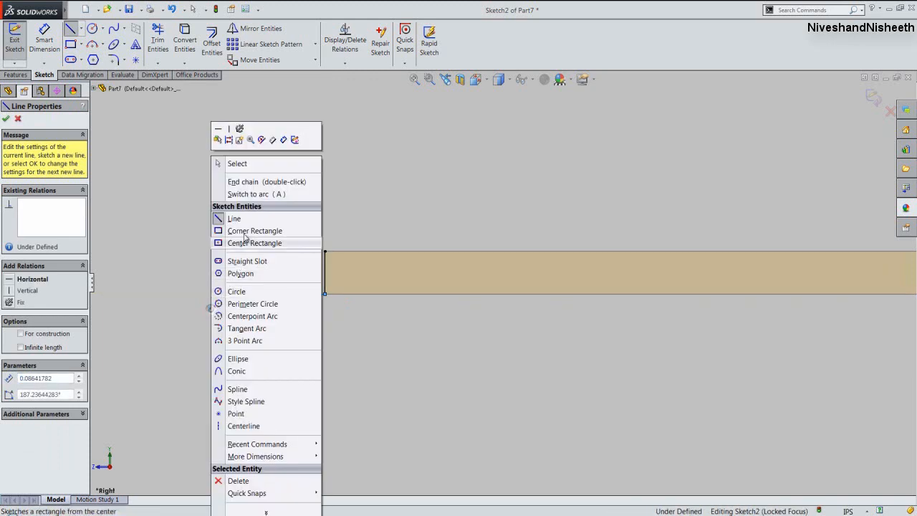
{"action": "left_click", "coordinate": [282, 139]}
{"action": "scroll", "coordinate": [226, 263], "scroll_direction": "down", "scroll_amount": 2}
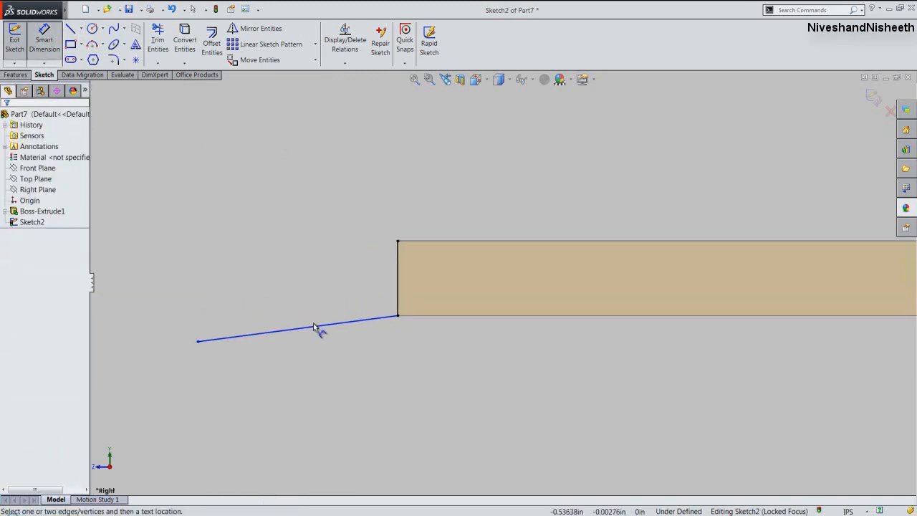
{"action": "left_click", "coordinate": [317, 325]}
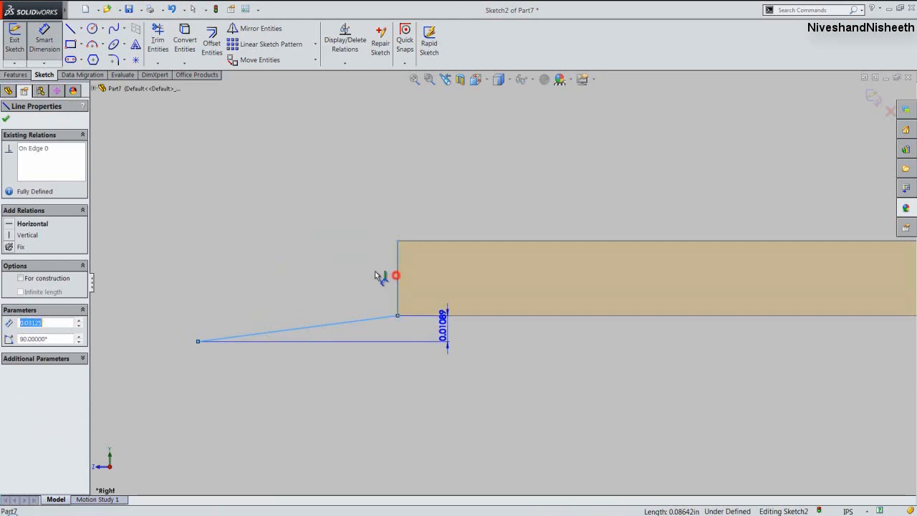
{"action": "left_click", "coordinate": [397, 275]}
{"action": "left_click", "coordinate": [365, 268]}
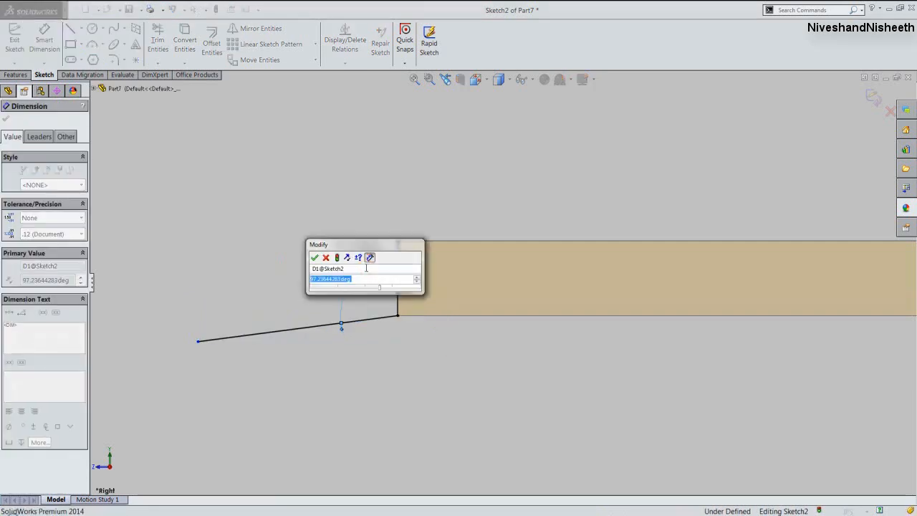
{"action": "type", "text": "91."}
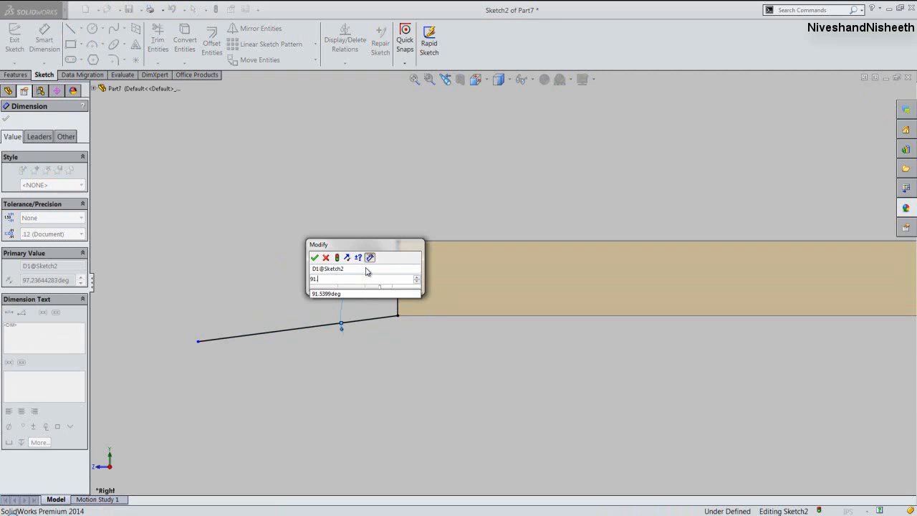
{"action": "left_click", "coordinate": [341, 294]}
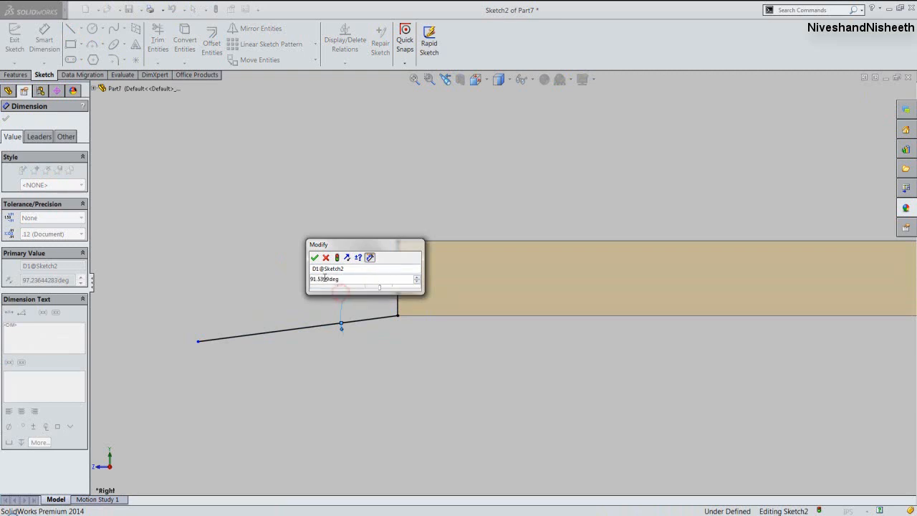
{"action": "left_click", "coordinate": [315, 258]}
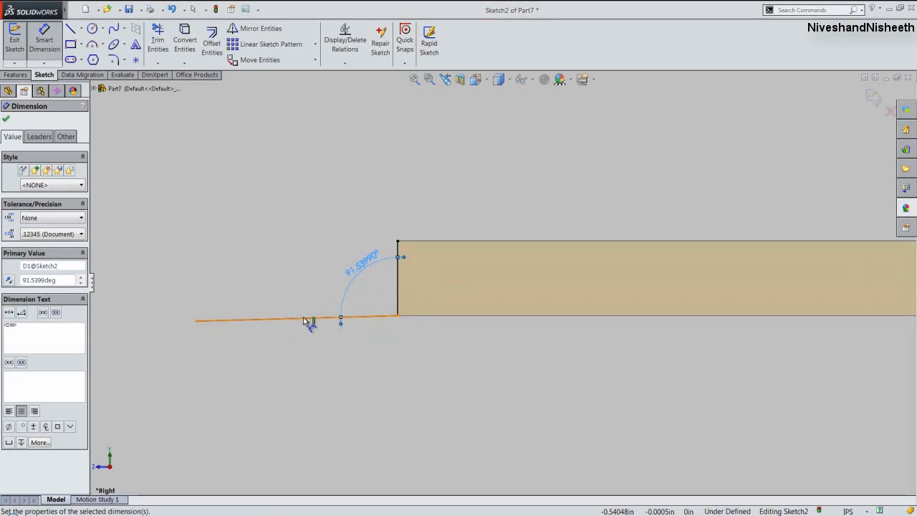
Dimension the sloping line's aligned length as 1.30242 in.
{"action": "left_click", "coordinate": [304, 320]}
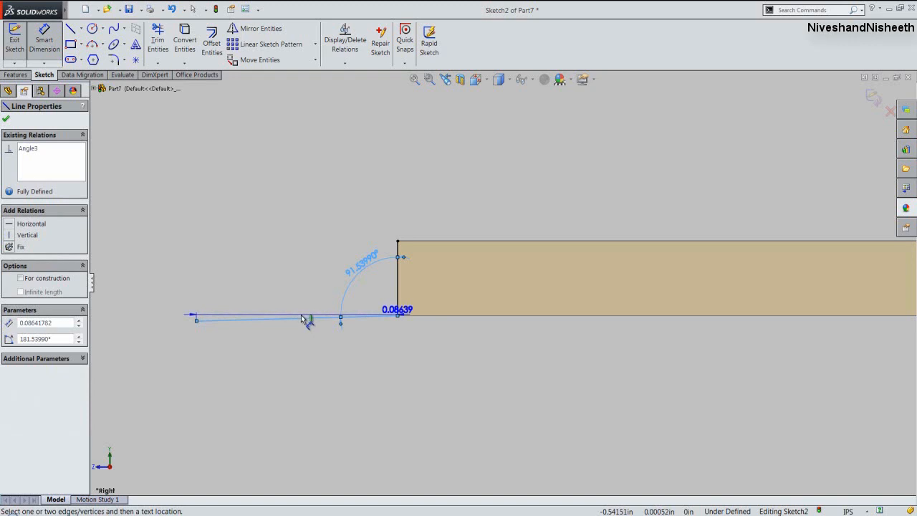
{"action": "left_click", "coordinate": [300, 320]}
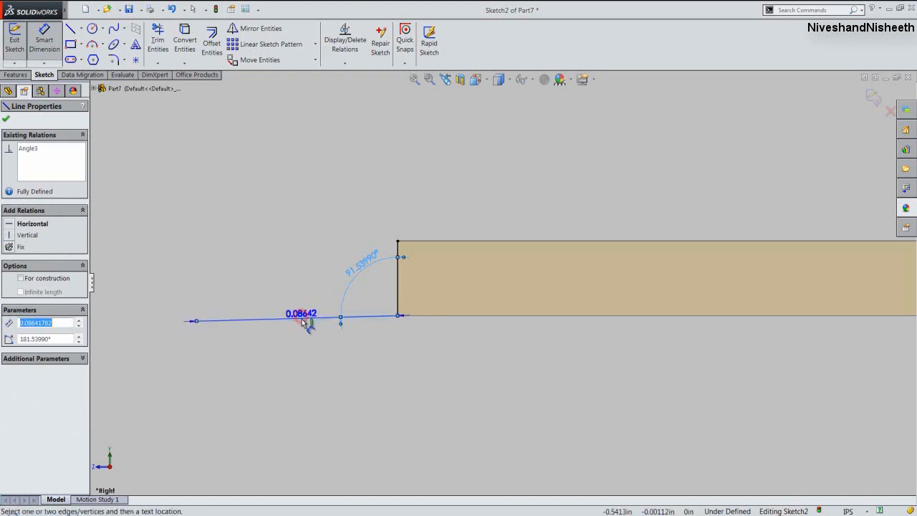
{"action": "left_click", "coordinate": [306, 322]}
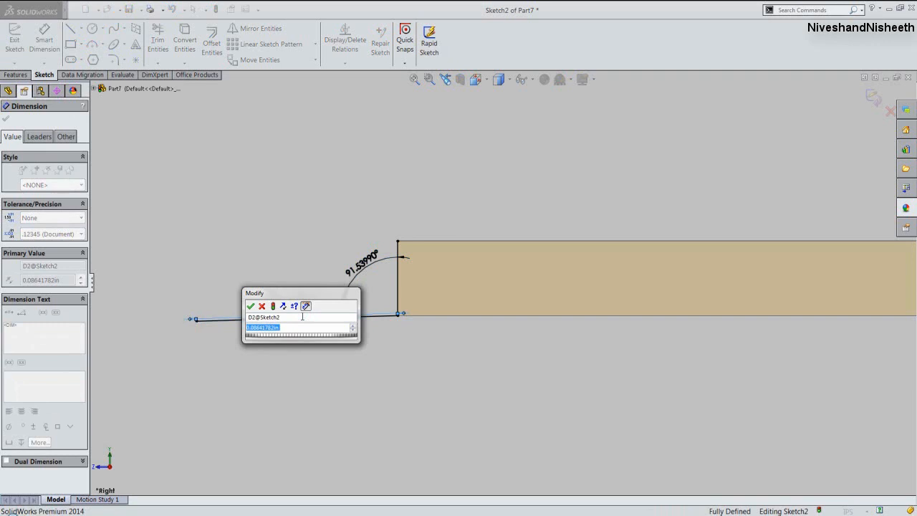
{"action": "type", "text": "1.30242"}
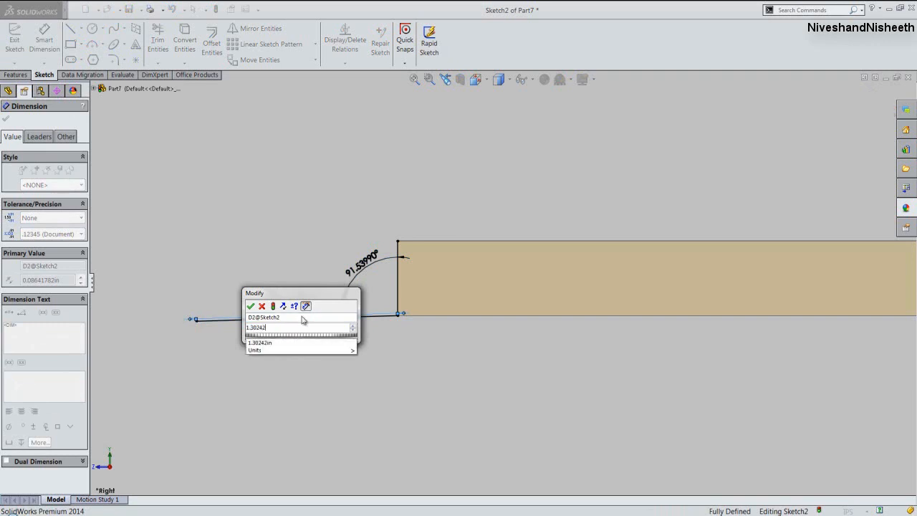
{"action": "key", "text": "Return"}
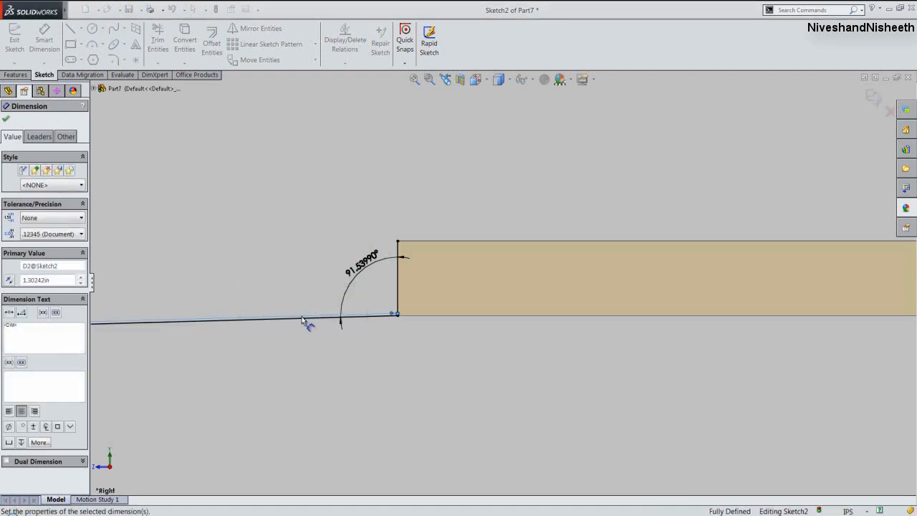
{"action": "left_click", "coordinate": [6, 122]}
Move the sloping line's length dimension to just below the line.
{"action": "scroll", "coordinate": [667, 342], "scroll_direction": "up", "scroll_amount": 3}
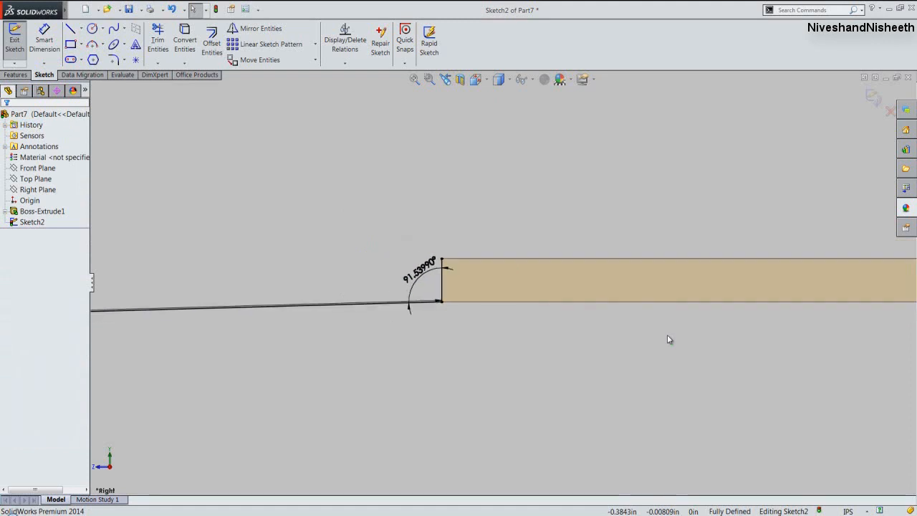
{"action": "scroll", "coordinate": [614, 343], "scroll_direction": "up", "scroll_amount": 2}
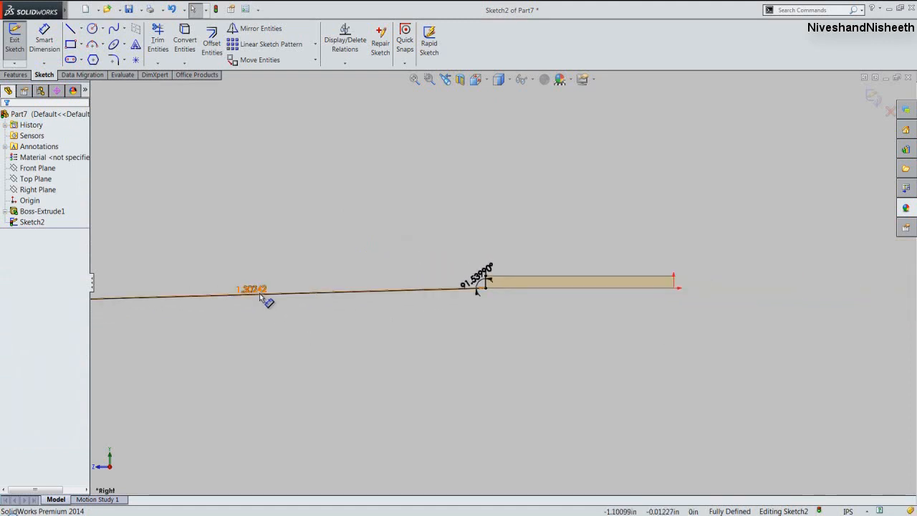
{"action": "left_click_drag", "start_coordinate": [262, 293], "coordinate": [267, 313]}
{"action": "left_click", "coordinate": [414, 352]}
{"action": "scroll", "coordinate": [549, 320], "scroll_direction": "up", "scroll_amount": 3}
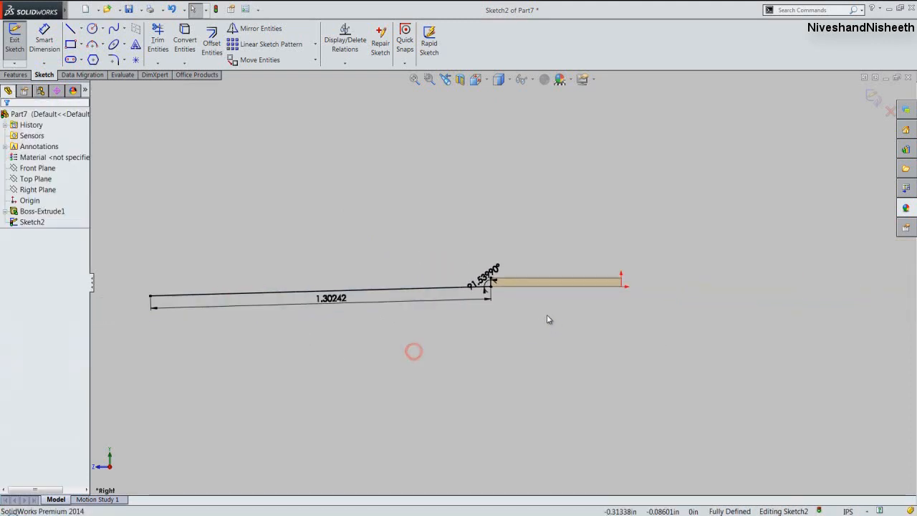
Draw a short, near-vertical line about 0.057 in long upward from the far endpoint of the long sloping line.
{"action": "scroll", "coordinate": [215, 301], "scroll_direction": "down", "scroll_amount": 6}
{"action": "right_click", "coordinate": [349, 207]}
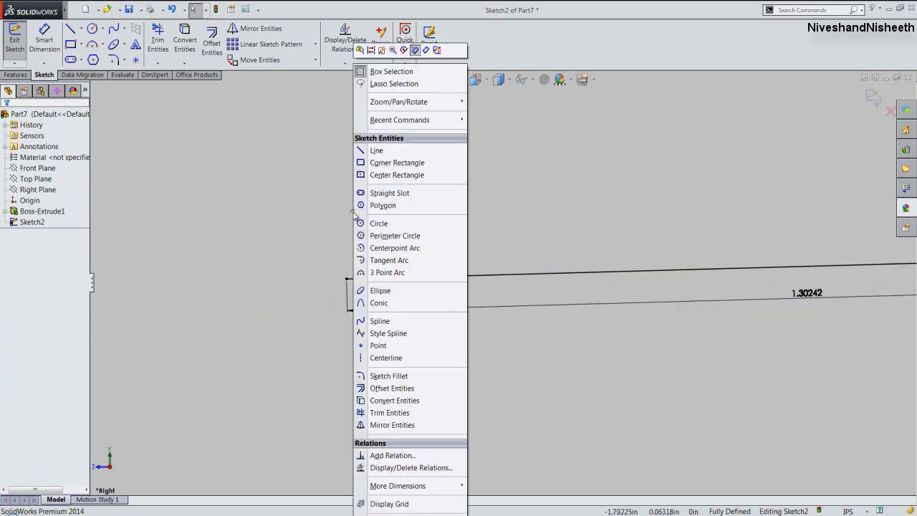
{"action": "left_click", "coordinate": [366, 149]}
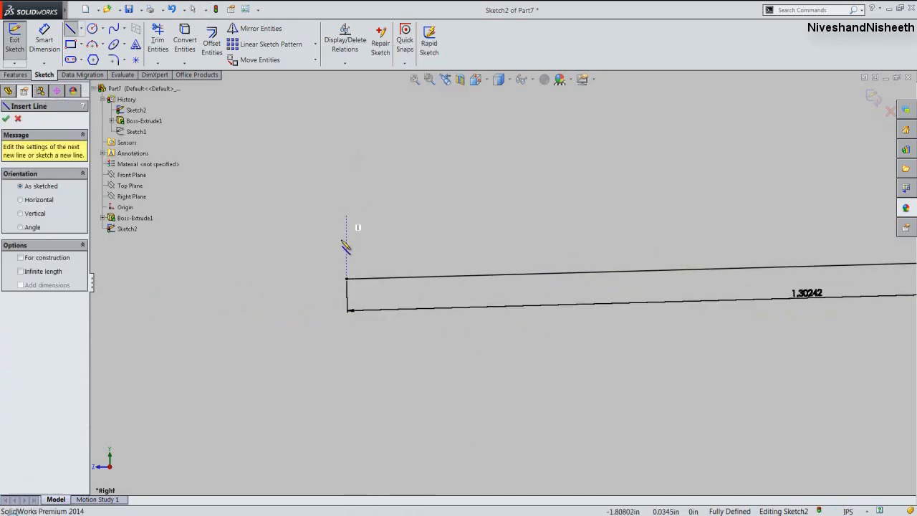
{"action": "left_click", "coordinate": [347, 278]}
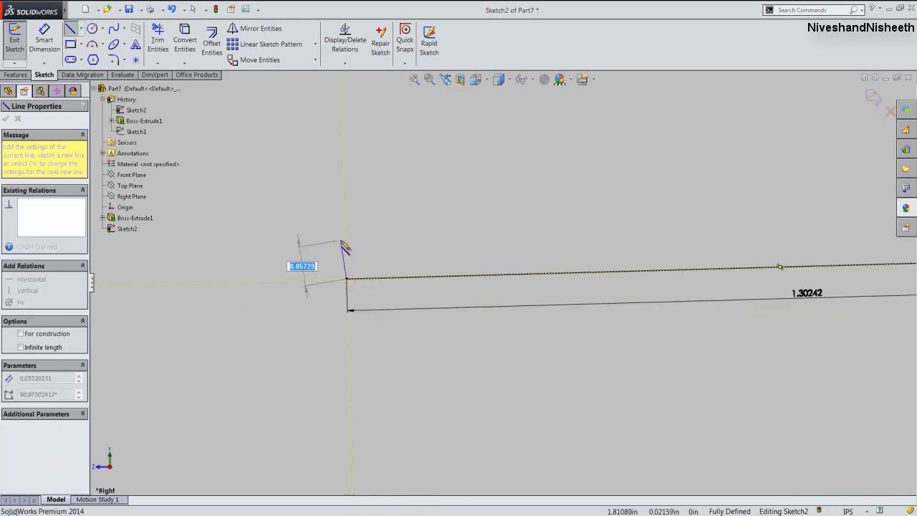
{"action": "left_click", "coordinate": [340, 240]}
Dimension the angle between the short end line and the long sloping line as 88.4601 degrees.
{"action": "right_click", "coordinate": [340, 241]}
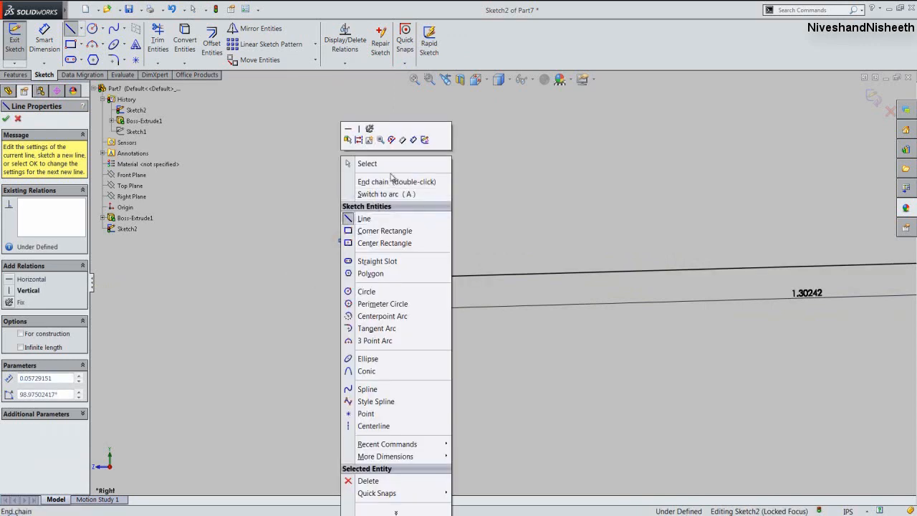
{"action": "left_click", "coordinate": [410, 139]}
{"action": "scroll", "coordinate": [350, 266], "scroll_direction": "down", "scroll_amount": 2}
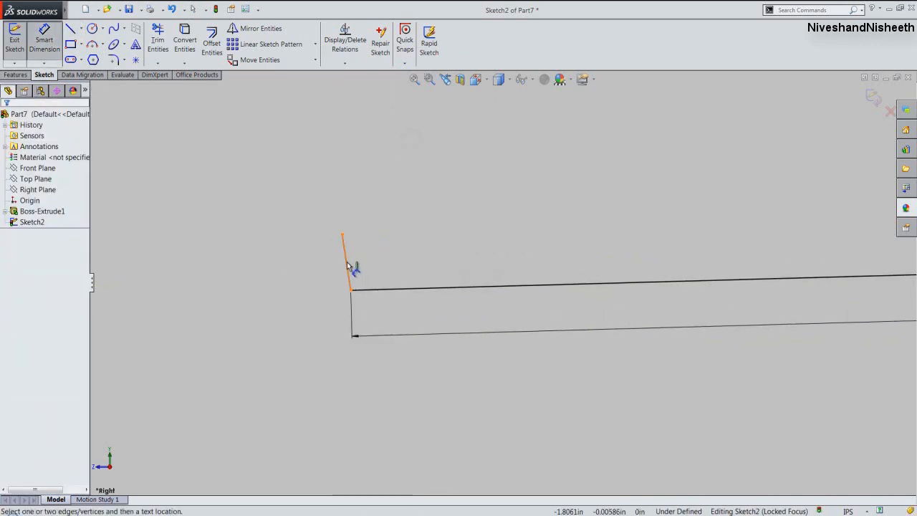
{"action": "left_click", "coordinate": [347, 265]}
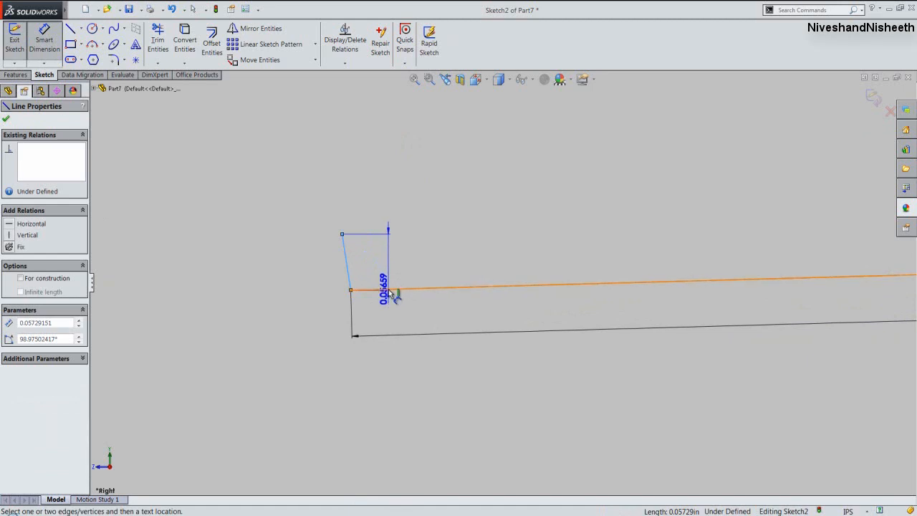
{"action": "left_click", "coordinate": [390, 289]}
{"action": "left_click", "coordinate": [374, 265]}
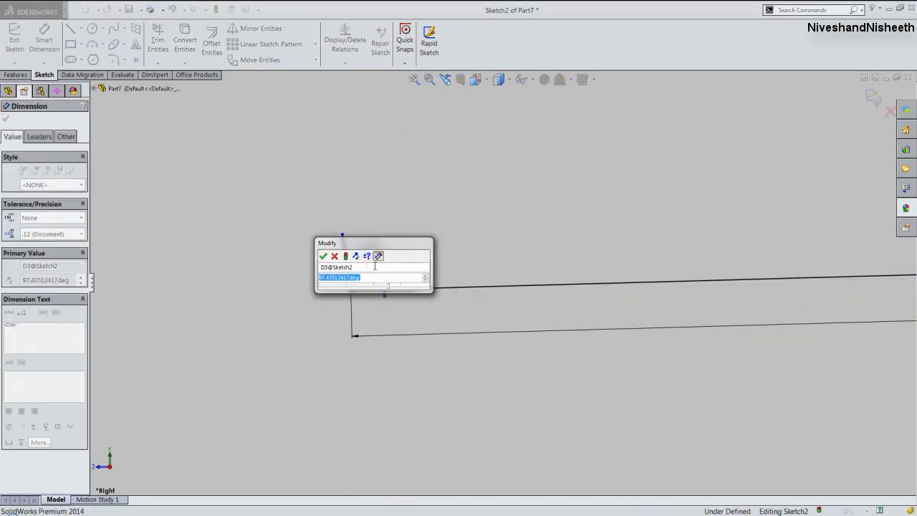
{"action": "type", "text": "88"}
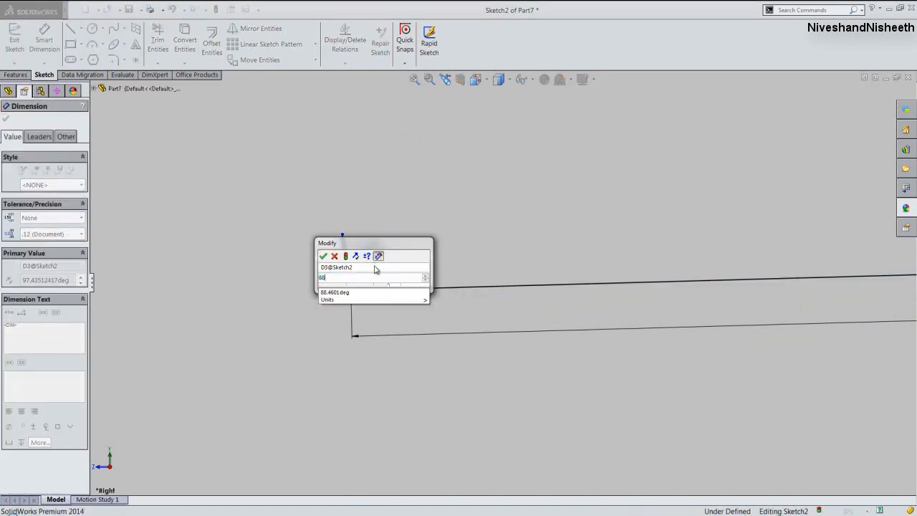
{"action": "type", "text": "."}
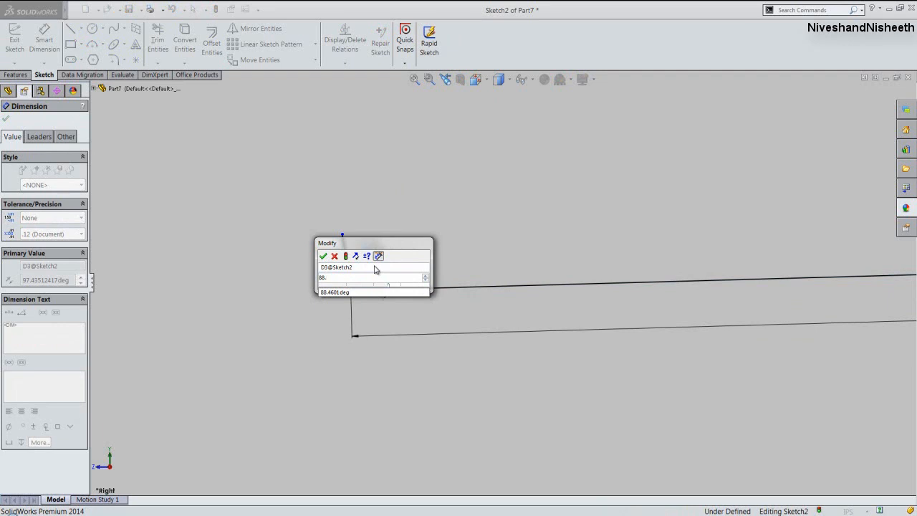
{"action": "type", "text": "4601"}
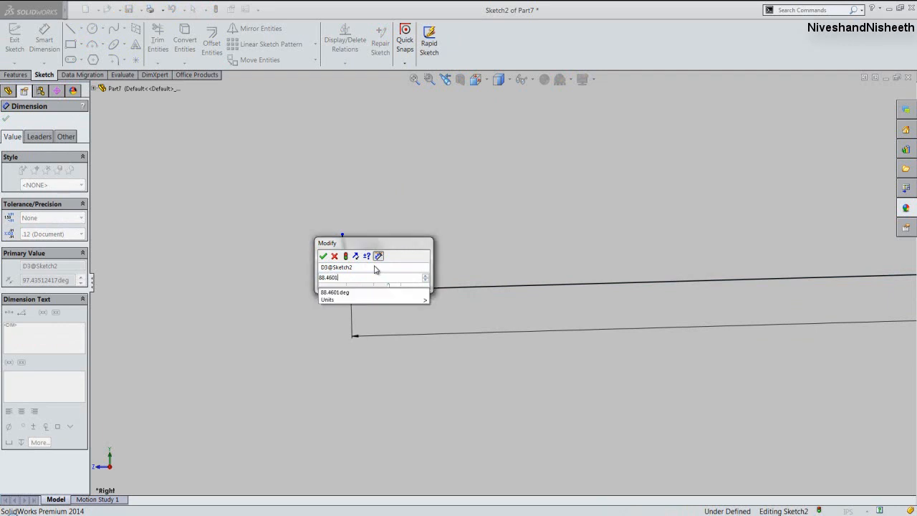
{"action": "key", "text": "Return"}
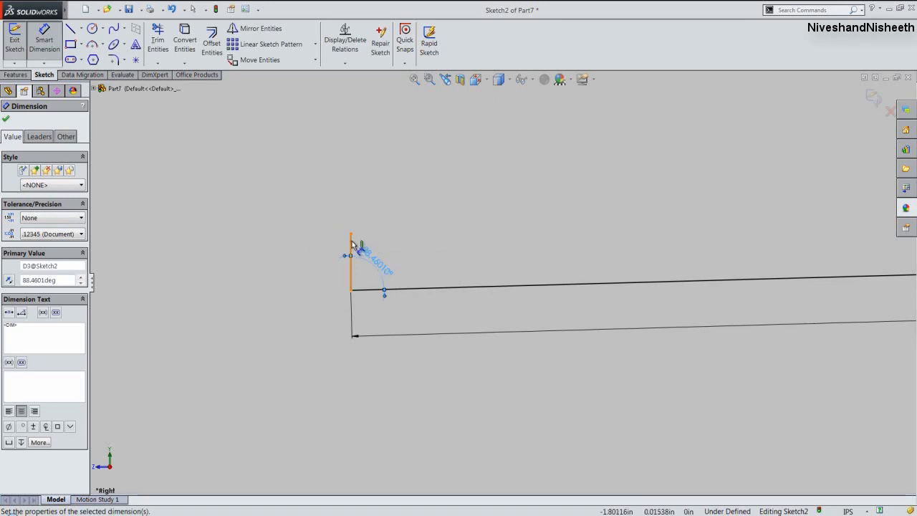
Dimension the short end line's length as 0.03125 in.
{"action": "left_click", "coordinate": [350, 247]}
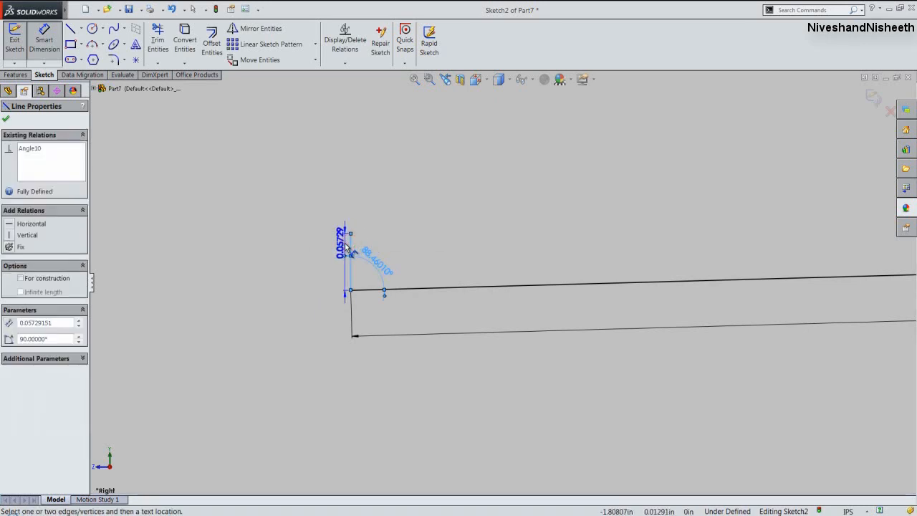
{"action": "left_click", "coordinate": [346, 247]}
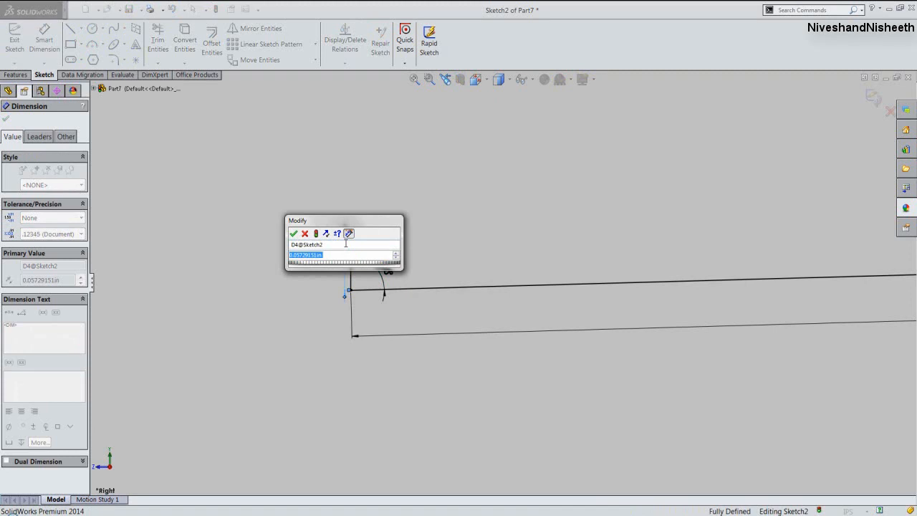
{"action": "type", "text": ".03"}
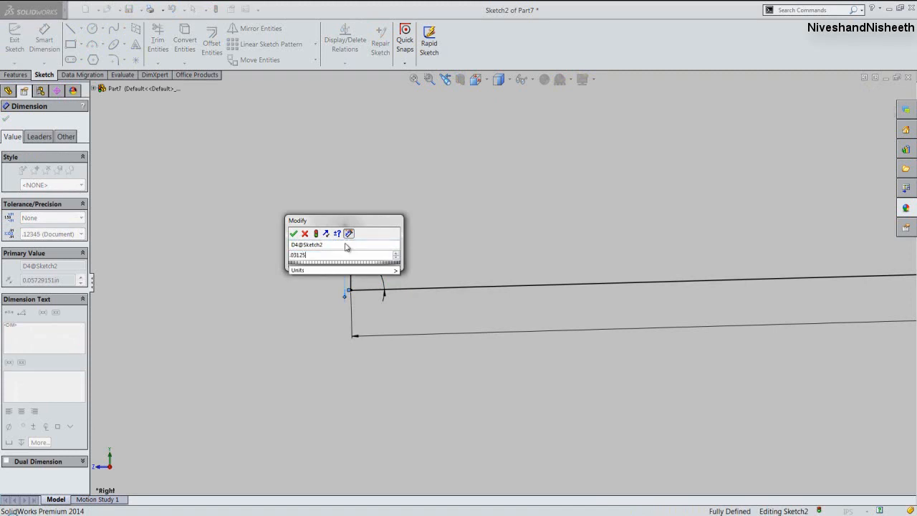
{"action": "type", "text": "125"}
{"action": "key", "text": "Return"}
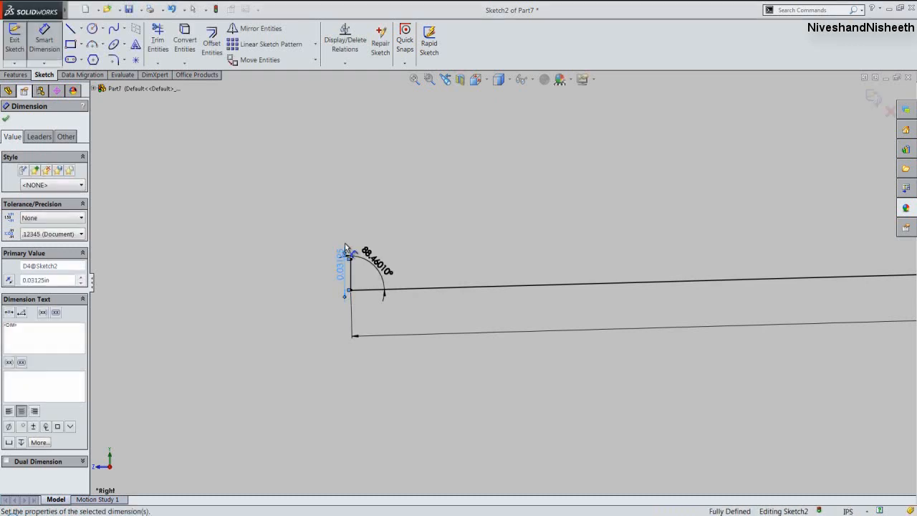
Close the strip profile with a line from the short end line's upper endpoint to the converted edge's upper endpoint.
{"action": "right_click", "coordinate": [412, 227]}
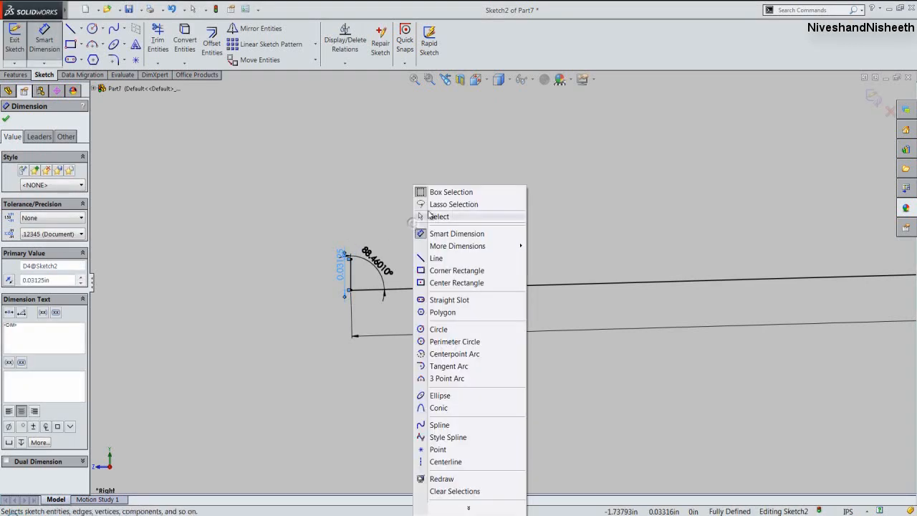
{"action": "left_click", "coordinate": [423, 253]}
{"action": "scroll", "coordinate": [362, 266], "scroll_direction": "down", "scroll_amount": 3}
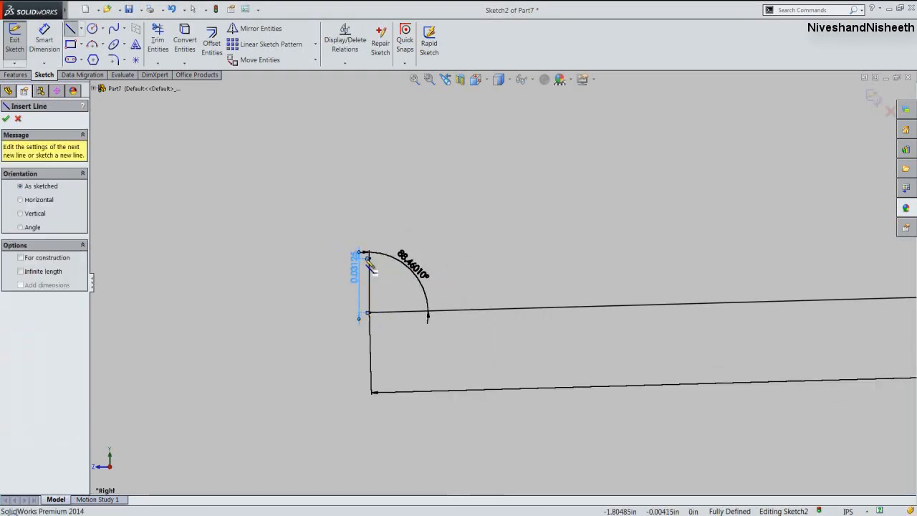
{"action": "left_click", "coordinate": [369, 257]}
{"action": "scroll", "coordinate": [225, 283], "scroll_direction": "up", "scroll_amount": 6}
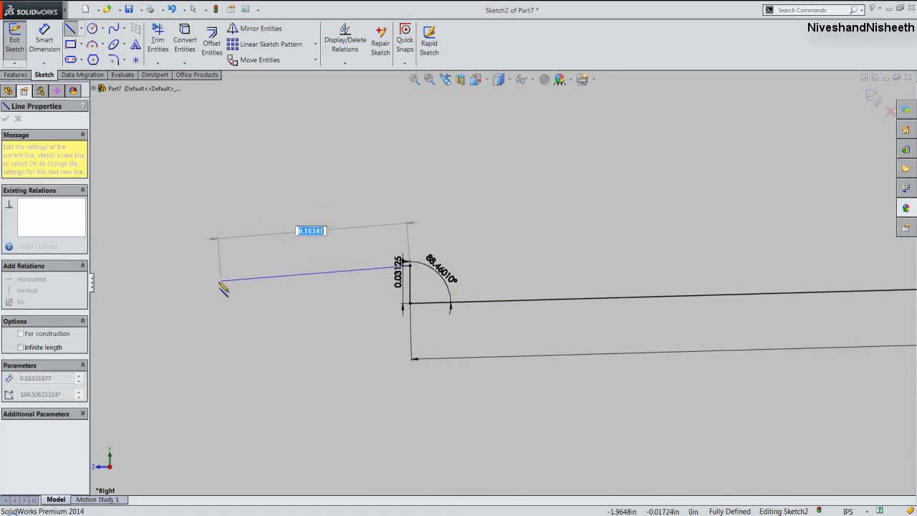
{"action": "scroll", "coordinate": [312, 315], "scroll_direction": "up", "scroll_amount": 3}
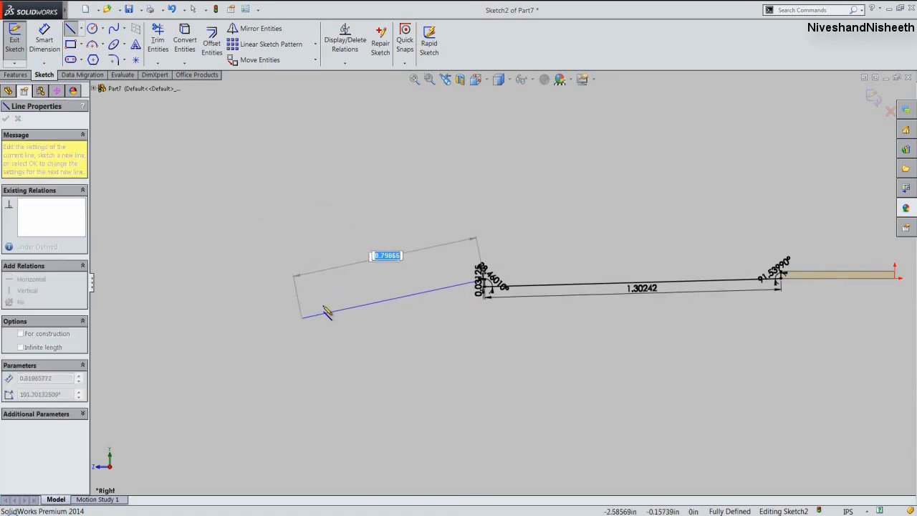
{"action": "scroll", "coordinate": [834, 275], "scroll_direction": "down", "scroll_amount": 3}
{"action": "scroll", "coordinate": [741, 282], "scroll_direction": "down", "scroll_amount": 3}
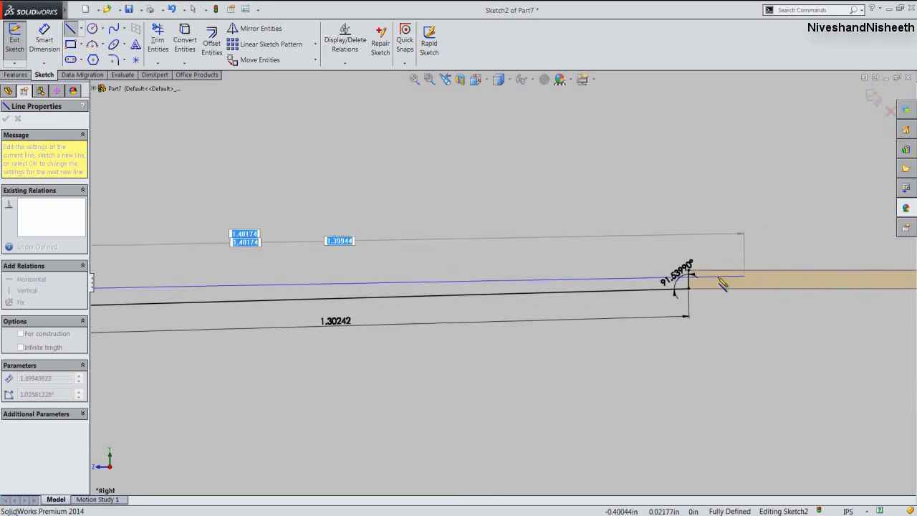
{"action": "scroll", "coordinate": [645, 279], "scroll_direction": "down", "scroll_amount": 2}
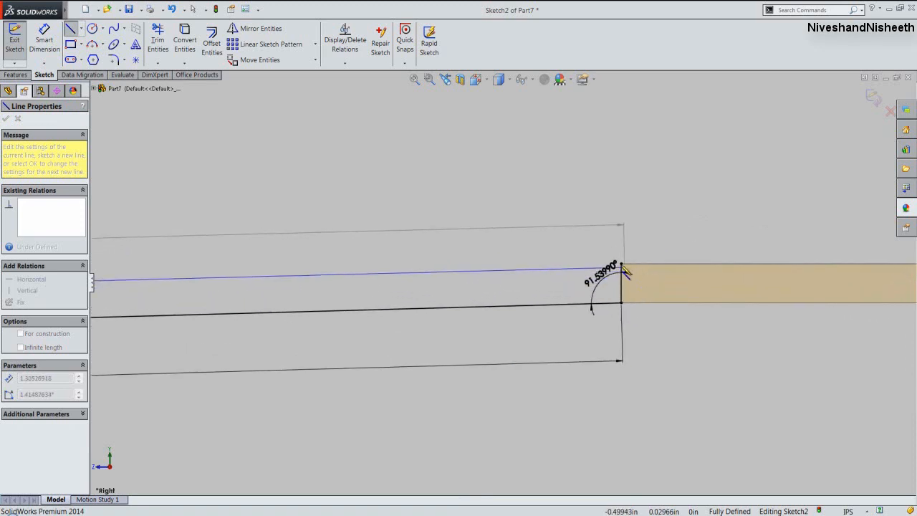
{"action": "left_click", "coordinate": [622, 265]}
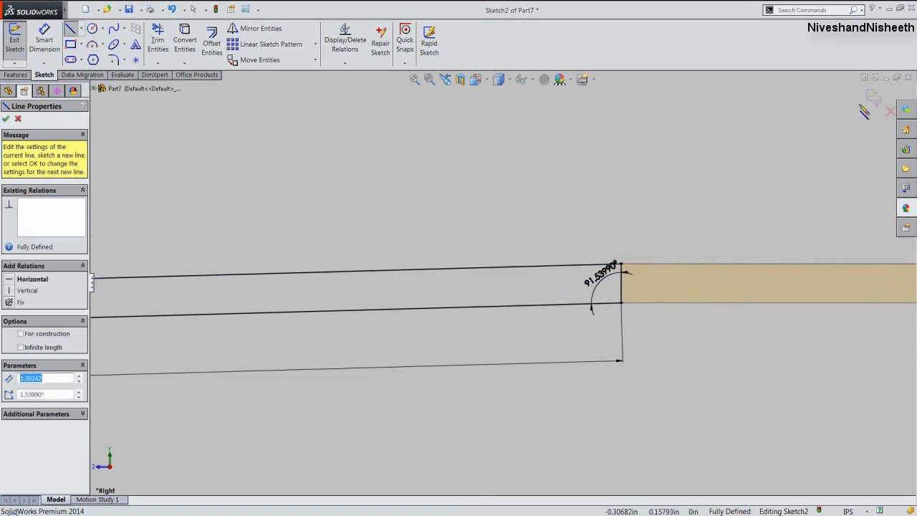
Extrude the closed strip profile in the reversed direction, Up To Surface, ending at the plate's opposite side face.
{"action": "left_click", "coordinate": [872, 97]}
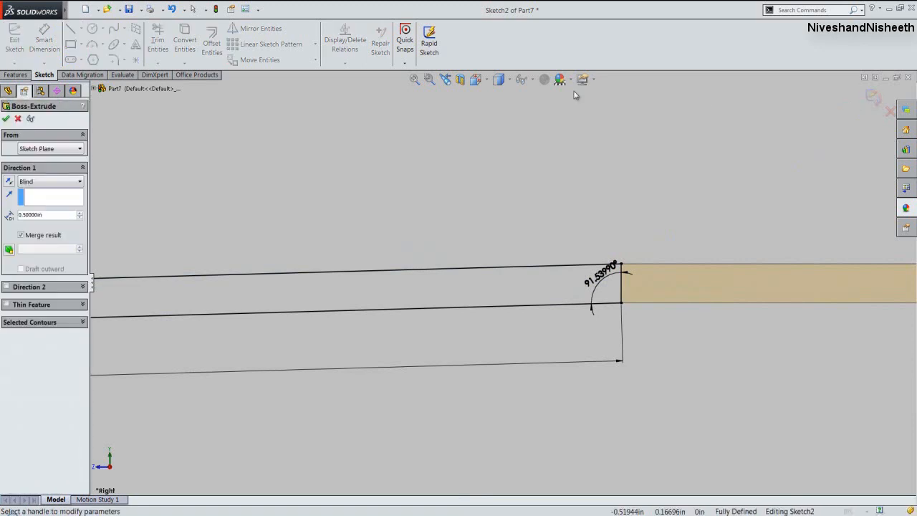
{"action": "left_click", "coordinate": [445, 78]}
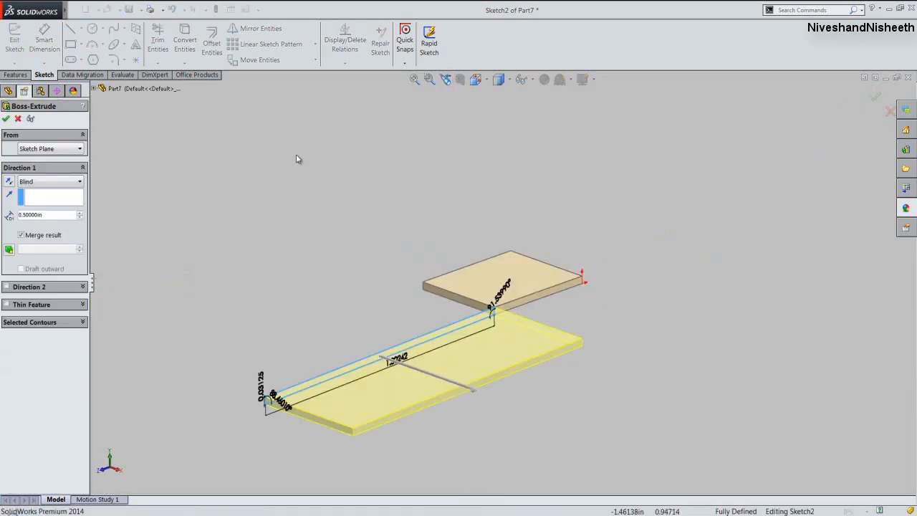
{"action": "left_click", "coordinate": [42, 182]}
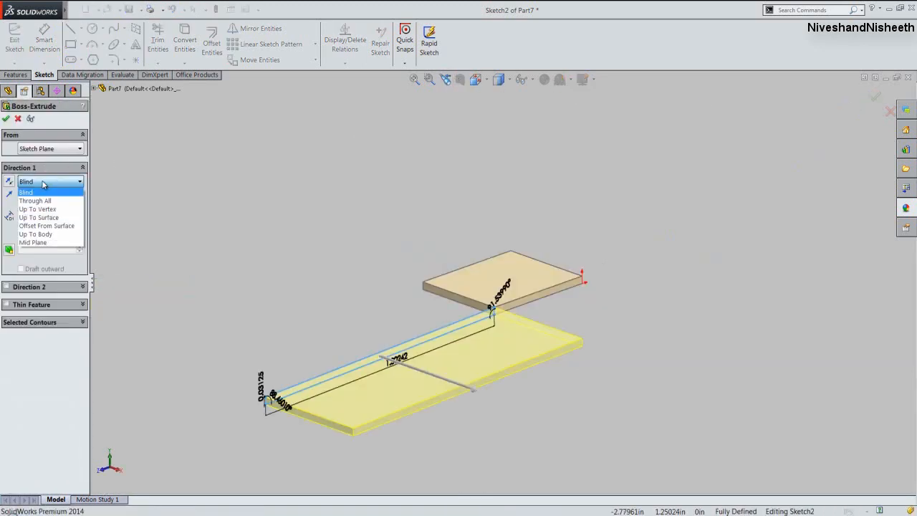
{"action": "left_click", "coordinate": [43, 184]}
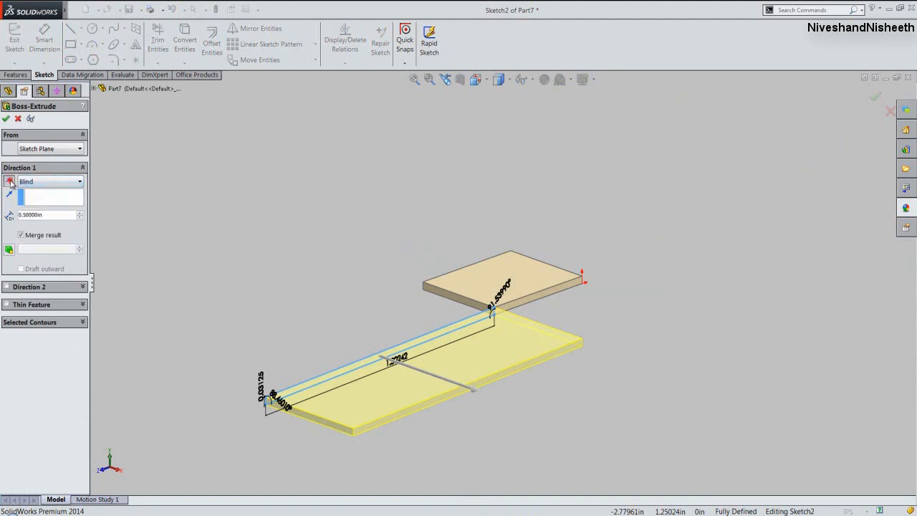
{"action": "left_click", "coordinate": [9, 182]}
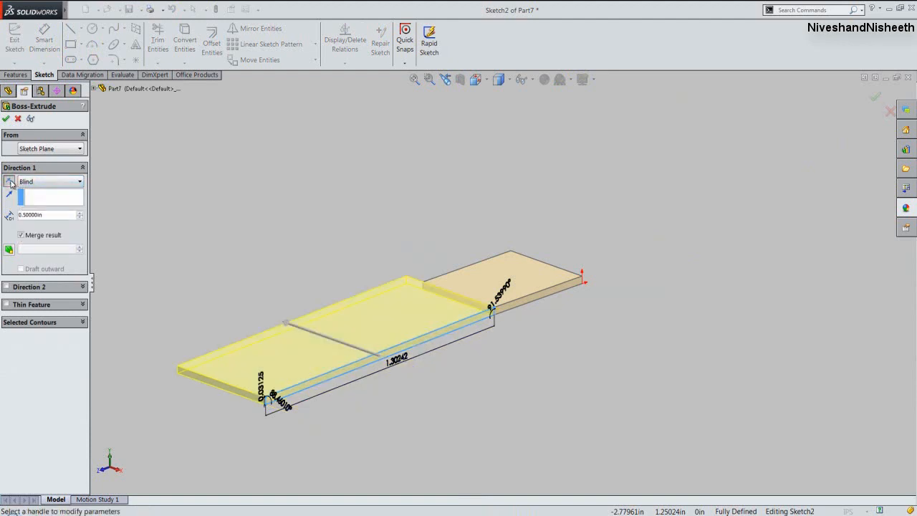
{"action": "left_click", "coordinate": [65, 181]}
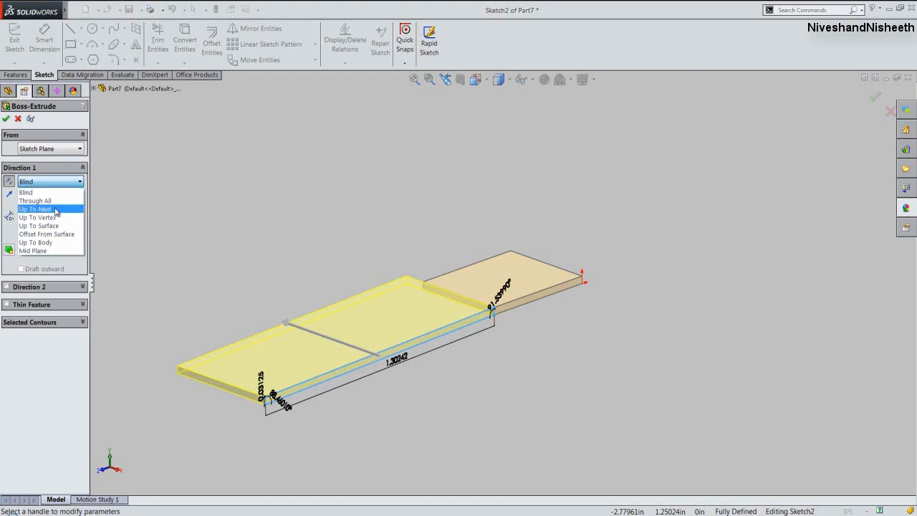
{"action": "left_click", "coordinate": [39, 226]}
{"action": "middle_click_drag", "start_coordinate": [372, 274], "coordinate": [434, 325]}
{"action": "scroll", "coordinate": [319, 250], "scroll_direction": "down", "scroll_amount": 2}
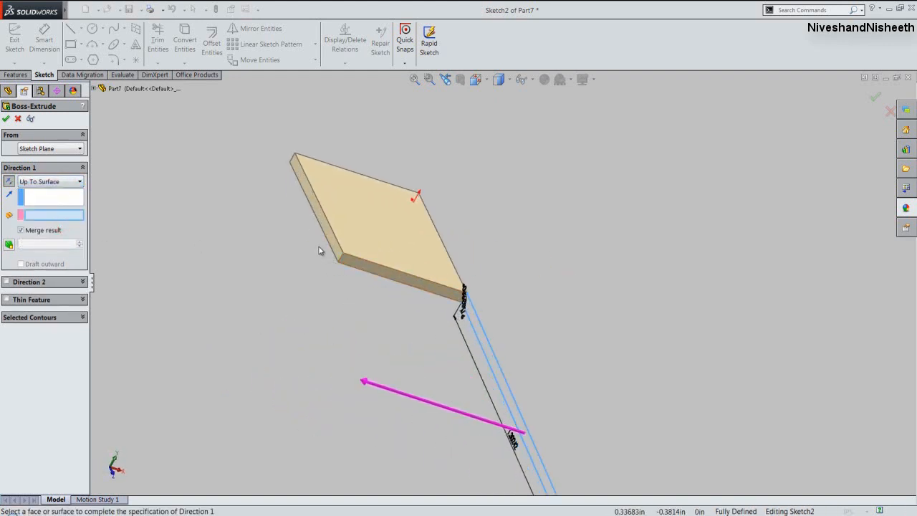
{"action": "left_click", "coordinate": [334, 250]}
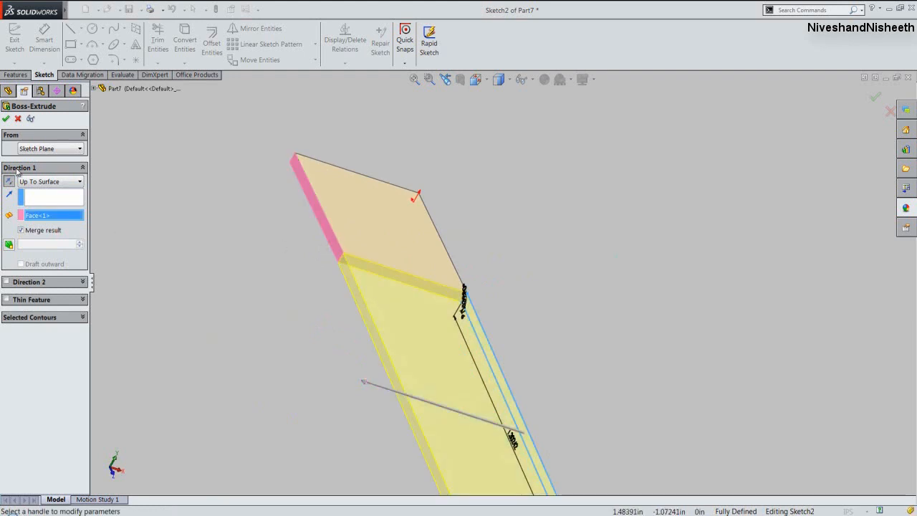
{"action": "left_click", "coordinate": [7, 118]}
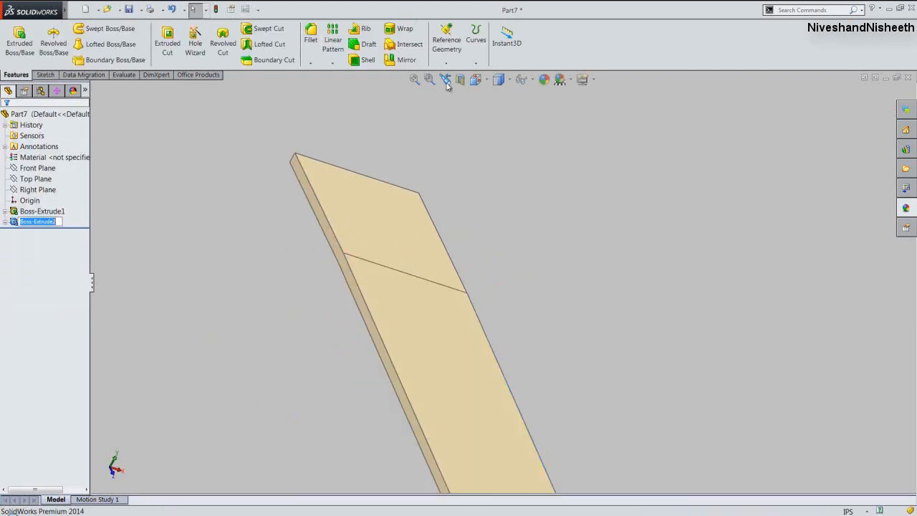
Show the extended plate in isometric view and save the part.
{"action": "left_click", "coordinate": [445, 80]}
{"action": "left_click", "coordinate": [488, 85]}
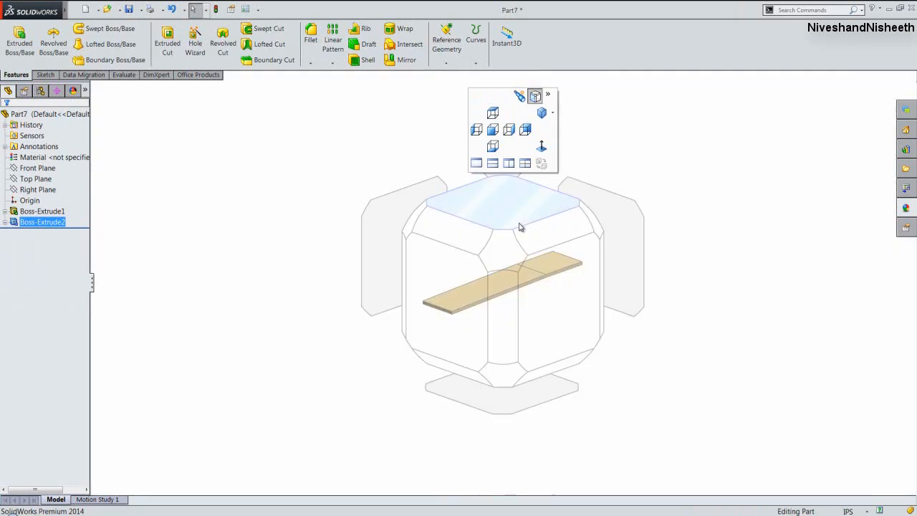
{"action": "left_click", "coordinate": [504, 247]}
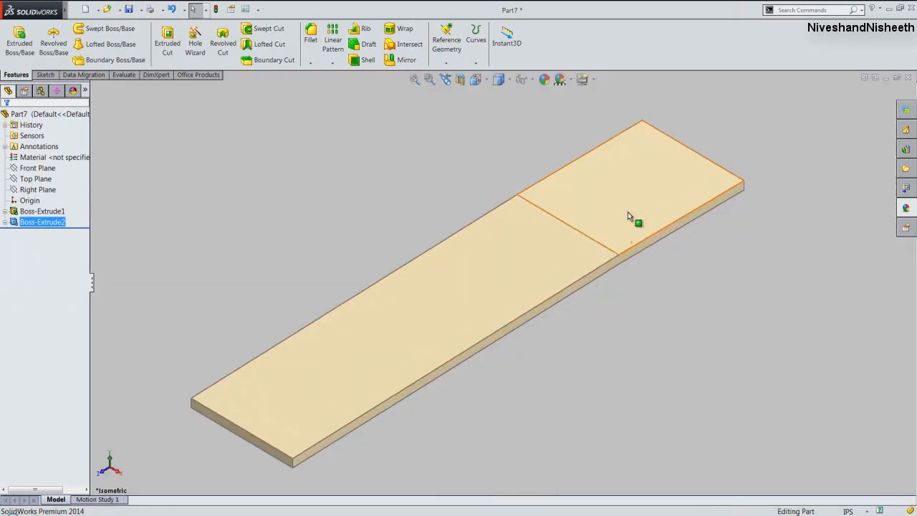
{"action": "left_click", "coordinate": [436, 161]}
{"action": "left_click", "coordinate": [130, 8]}
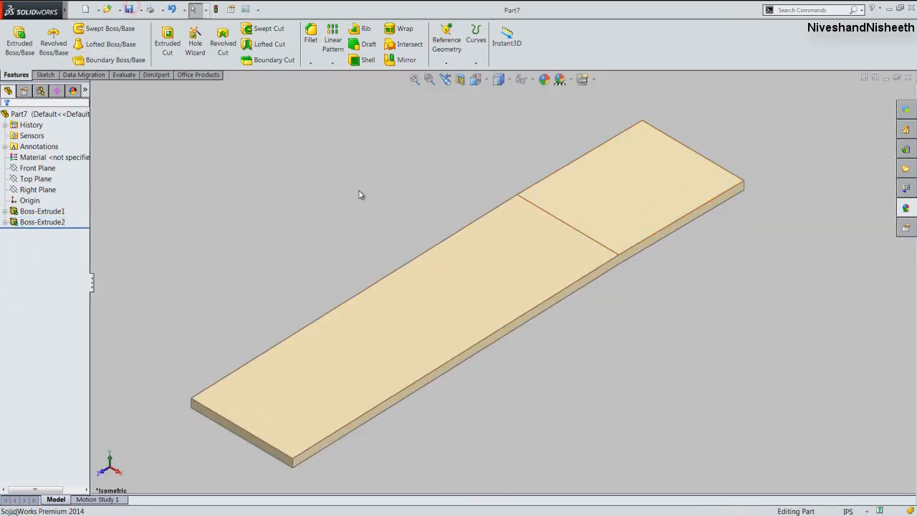
{"action": "left_click", "coordinate": [381, 218]}
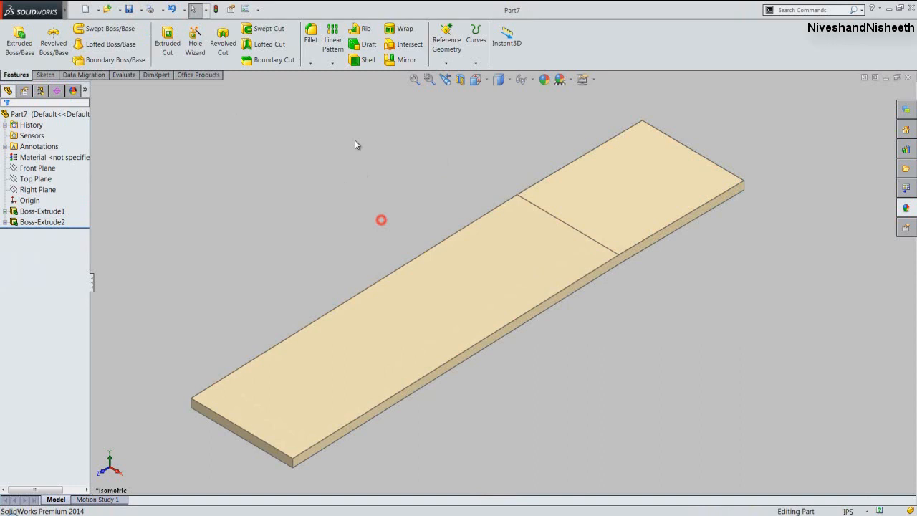
Fillet the two transverse edges at the bend between the plate and strip, top and underside, with a 1/32 in radius, and save.
{"action": "left_click", "coordinate": [311, 35]}
{"action": "left_click", "coordinate": [553, 215]}
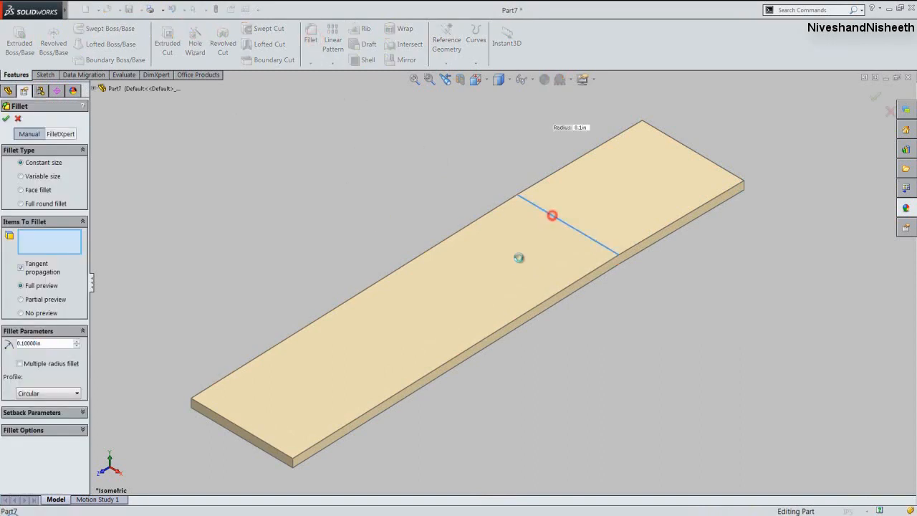
{"action": "middle_click_drag", "start_coordinate": [522, 280], "coordinate": [633, 237]}
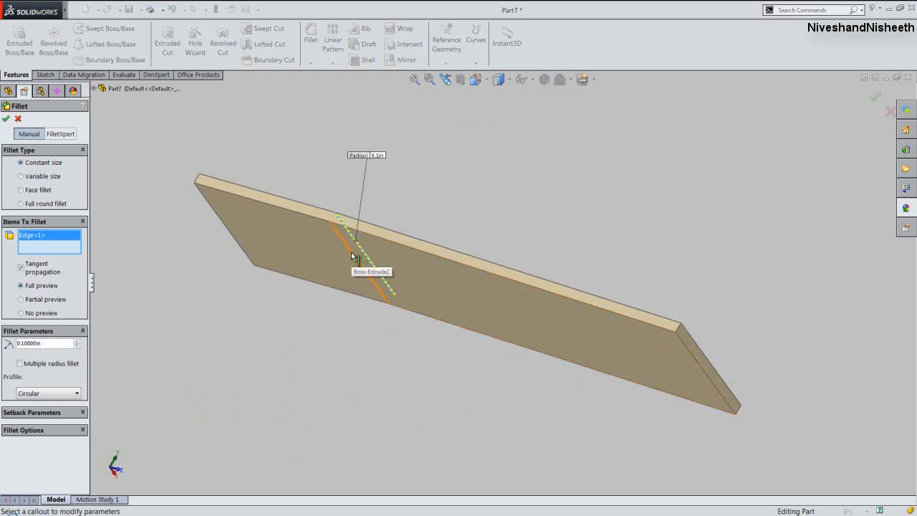
{"action": "left_click", "coordinate": [352, 251]}
{"action": "left_click", "coordinate": [444, 79]}
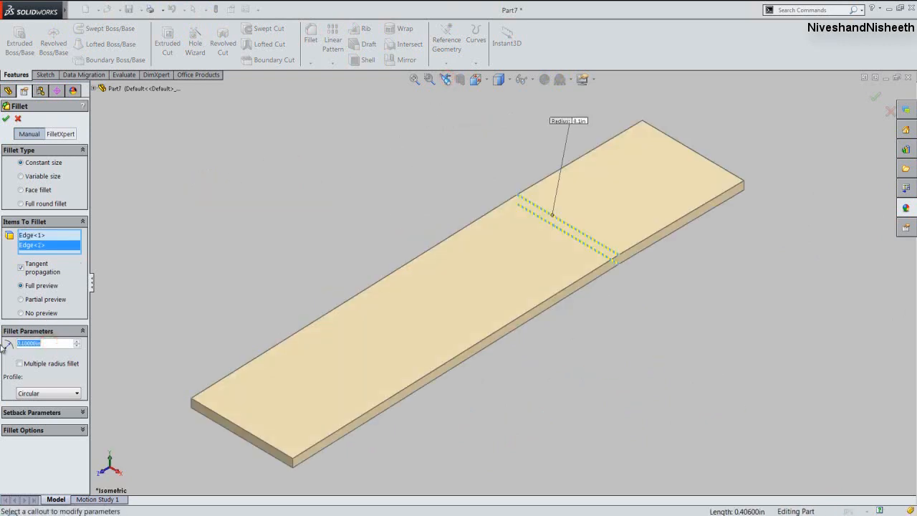
{"action": "type", "text": "1/32"}
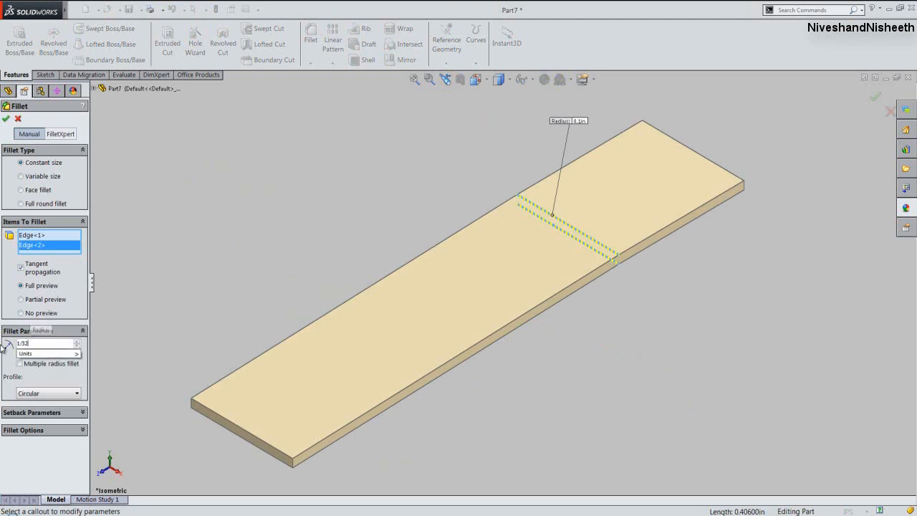
{"action": "key", "text": "Return"}
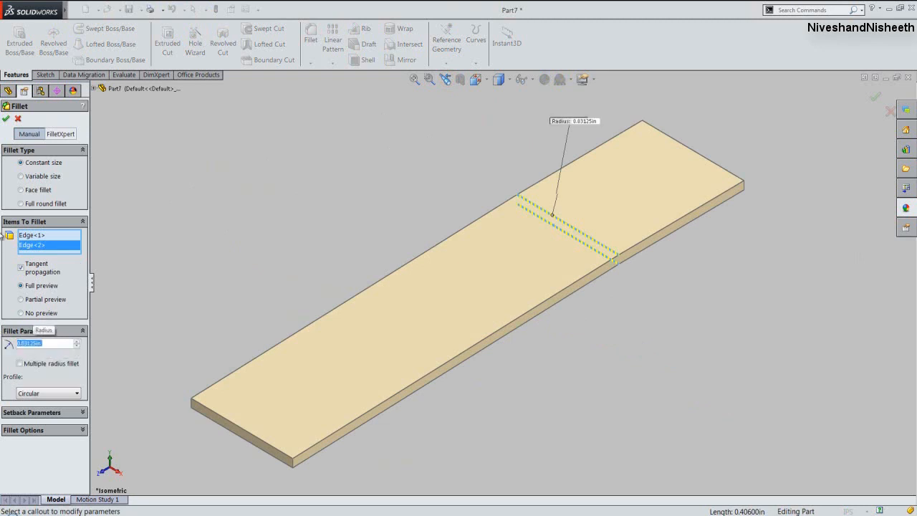
{"action": "left_click", "coordinate": [6, 119]}
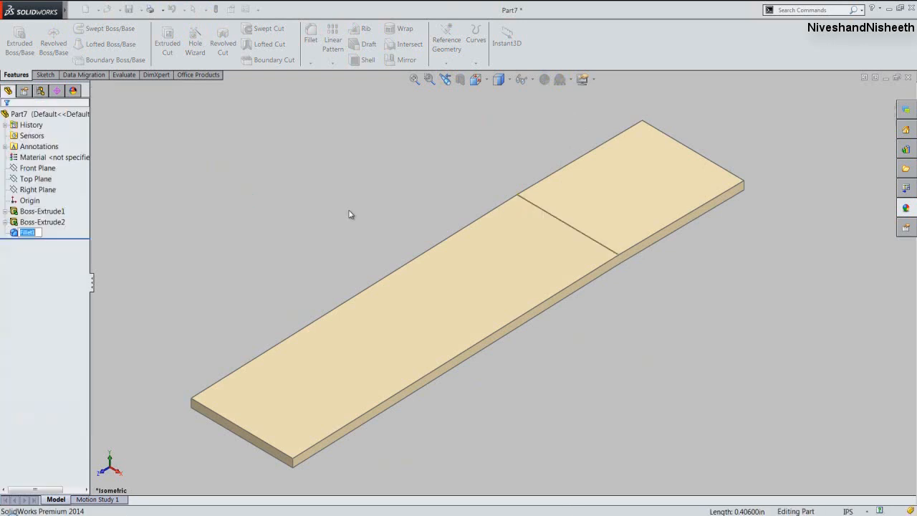
{"action": "left_click", "coordinate": [129, 9]}
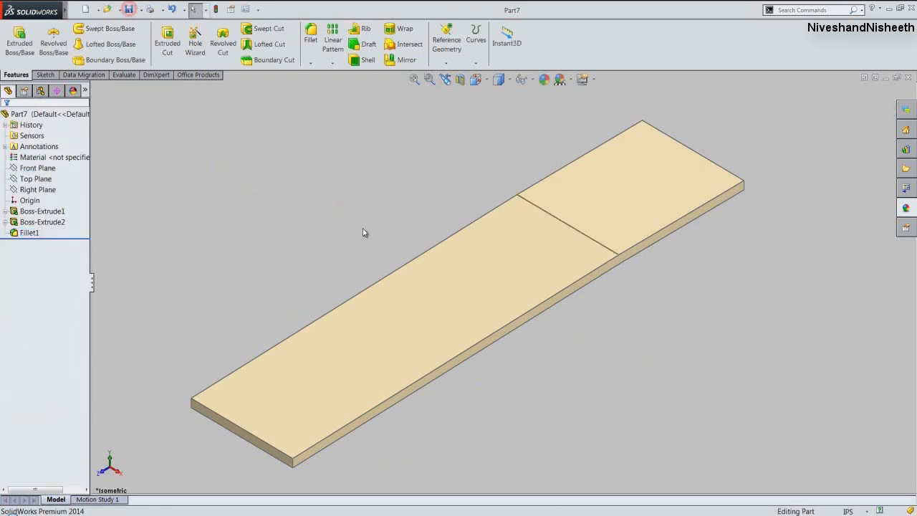
Start a sketch on the shorter section's top face and draw a 0.0625 in diameter circle near its middle.
{"action": "left_click", "coordinate": [651, 170]}
{"action": "left_click", "coordinate": [687, 141]}
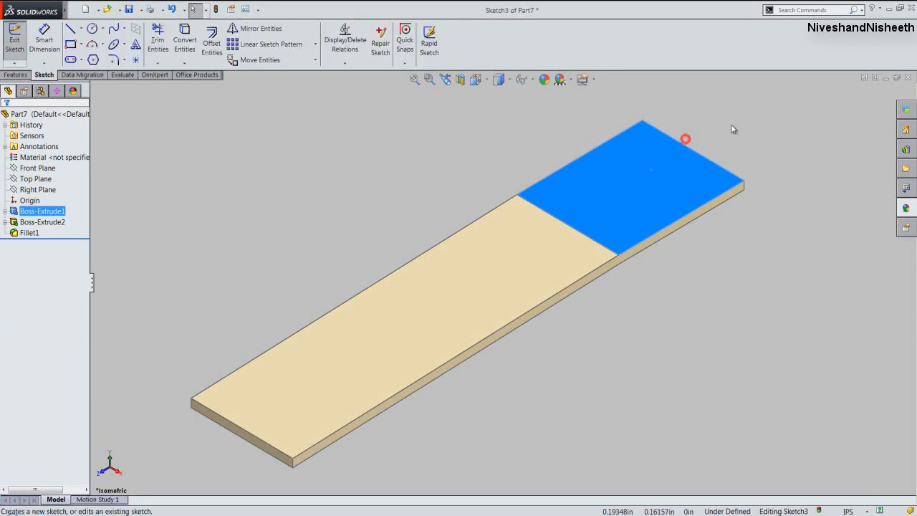
{"action": "left_click", "coordinate": [499, 79]}
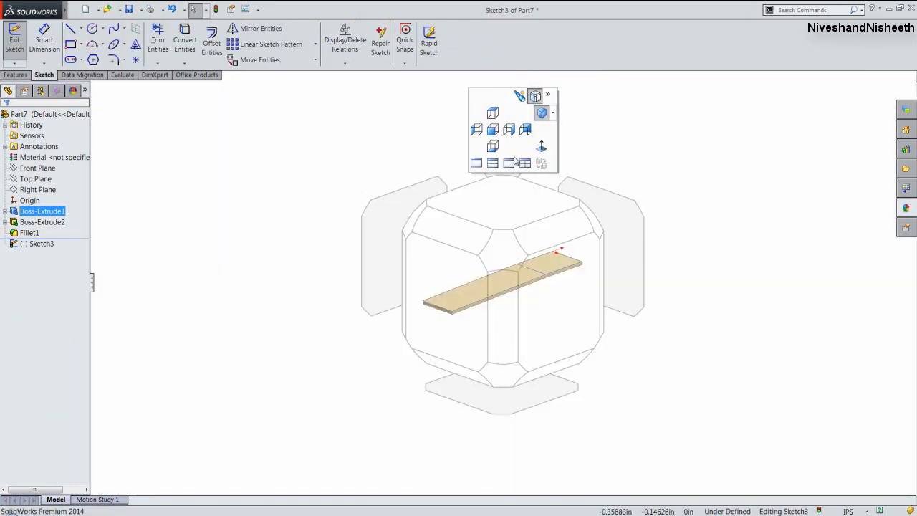
{"action": "left_click", "coordinate": [518, 205]}
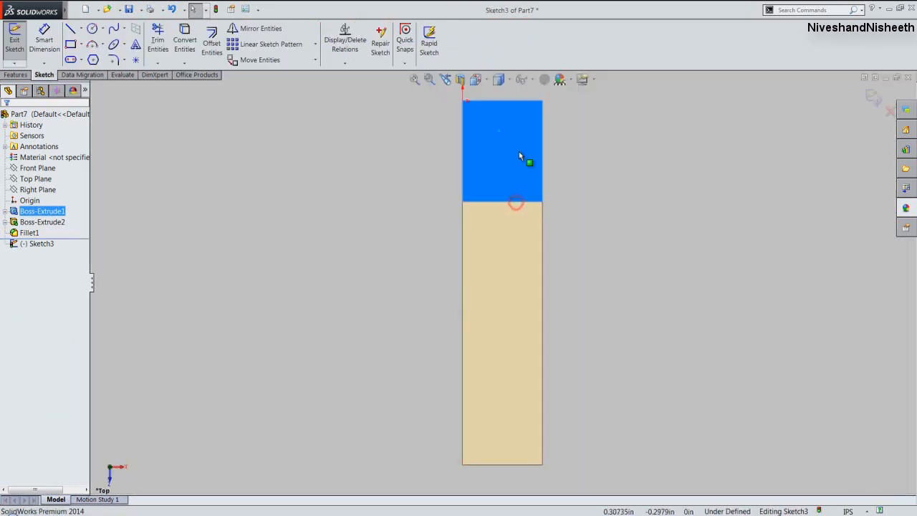
{"action": "left_click", "coordinate": [666, 259]}
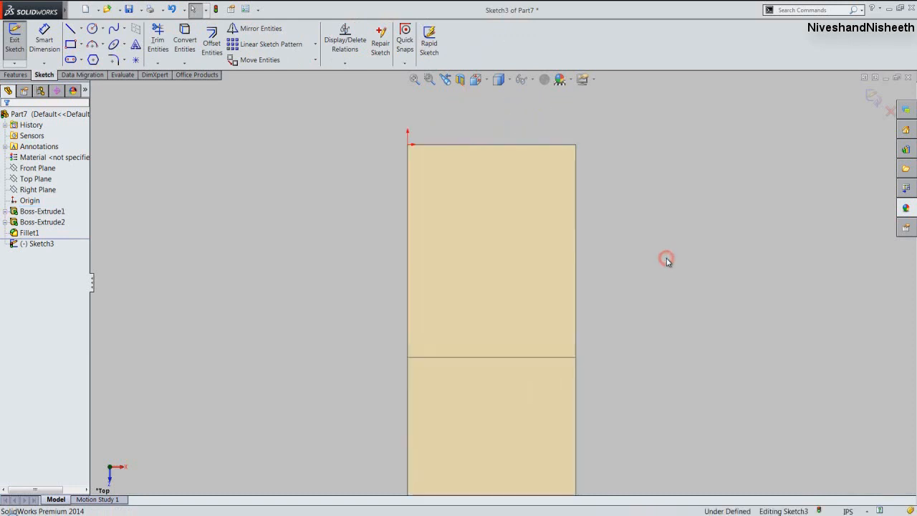
{"action": "right_click", "coordinate": [665, 258]}
{"action": "left_click", "coordinate": [686, 223]}
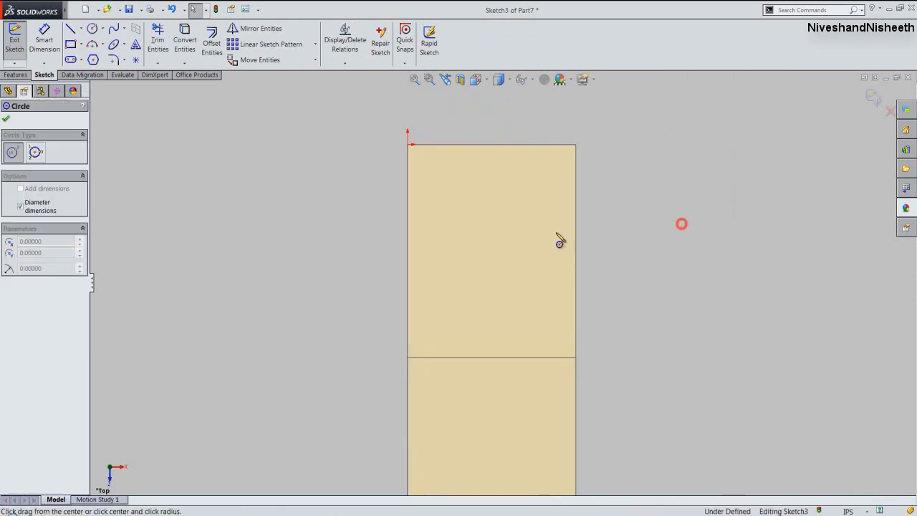
{"action": "left_click", "coordinate": [502, 239]}
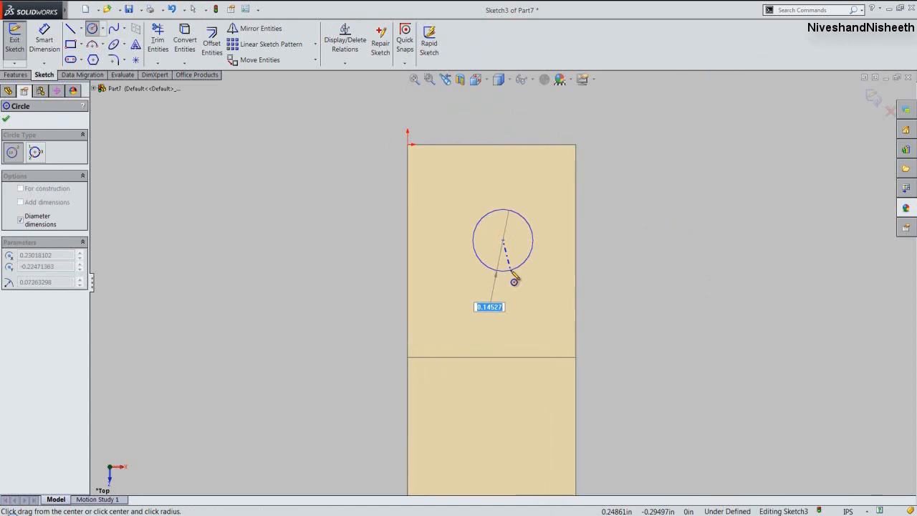
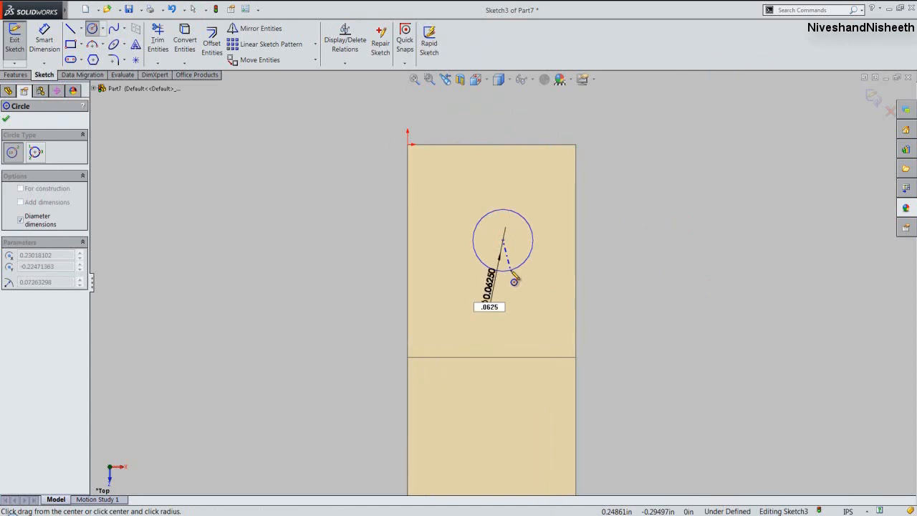
{"action": "key", "text": "Return"}
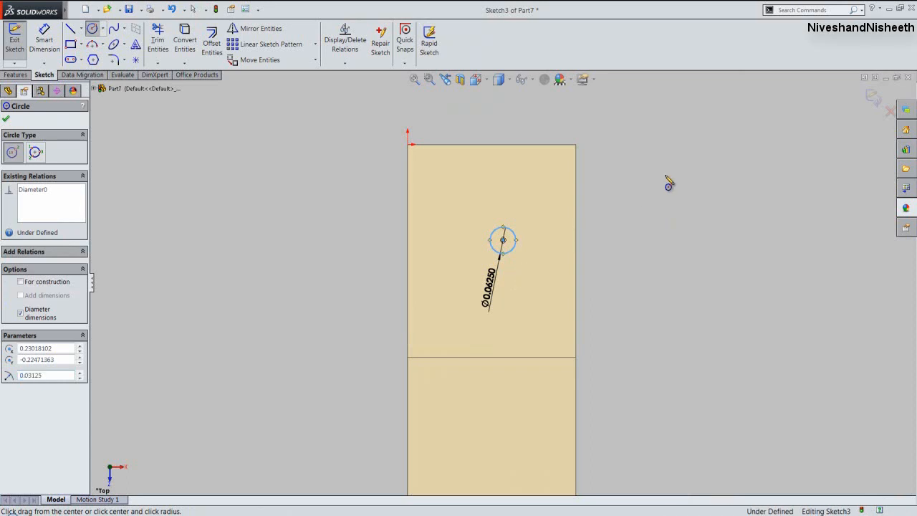
Dimension the circle's center 0.25 in from the short end edge of the plate at the origin.
{"action": "right_click", "coordinate": [666, 181]}
{"action": "left_click", "coordinate": [722, 163]}
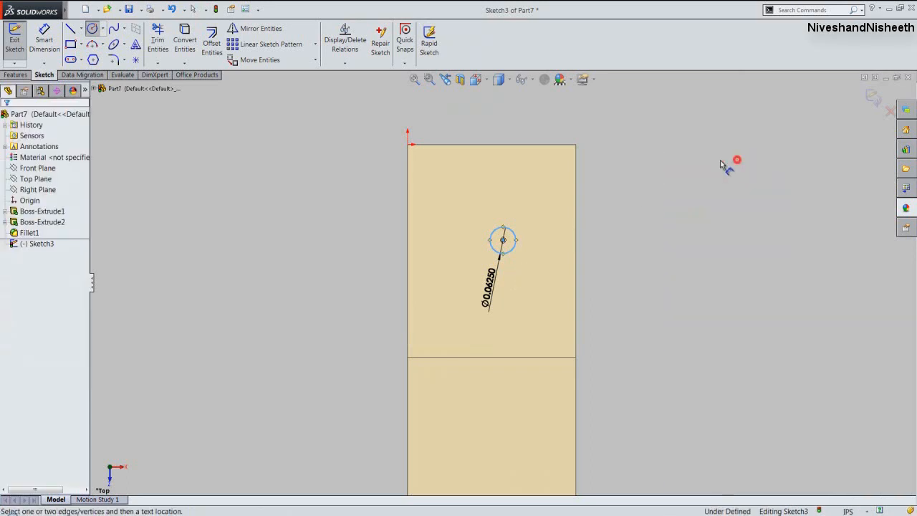
{"action": "left_click", "coordinate": [519, 145]}
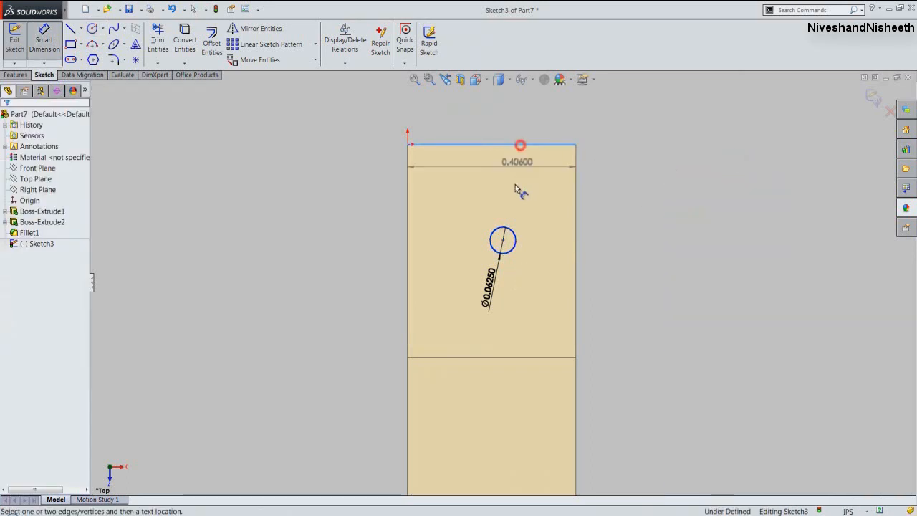
{"action": "left_click", "coordinate": [514, 231]}
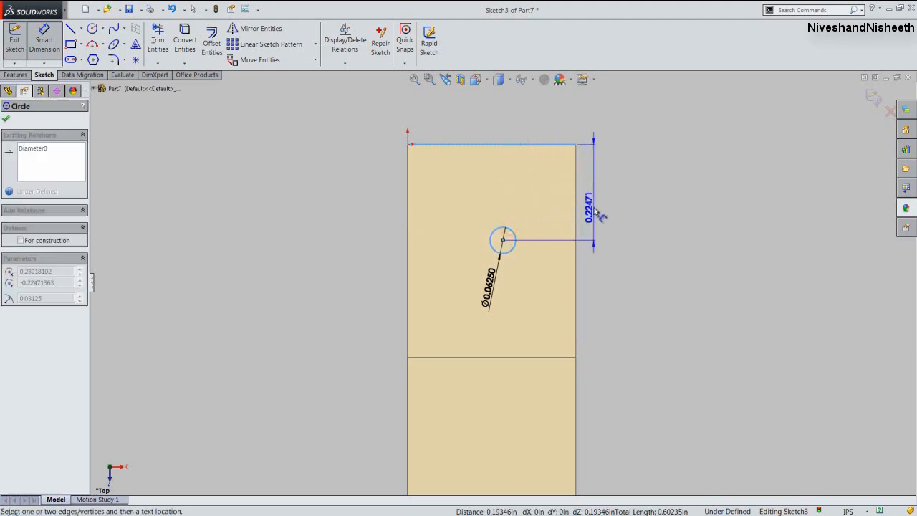
{"action": "left_click", "coordinate": [594, 206]}
{"action": "type", "text": ".25"}
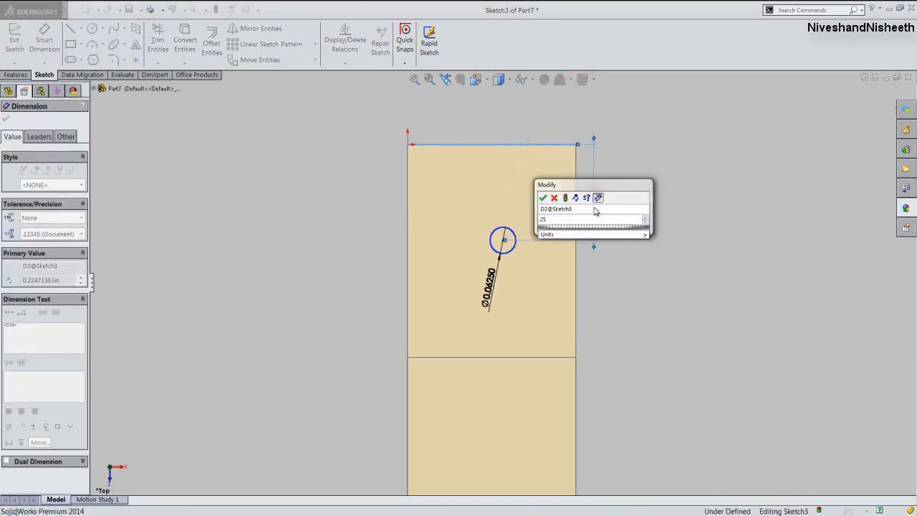
{"action": "key", "text": "Return"}
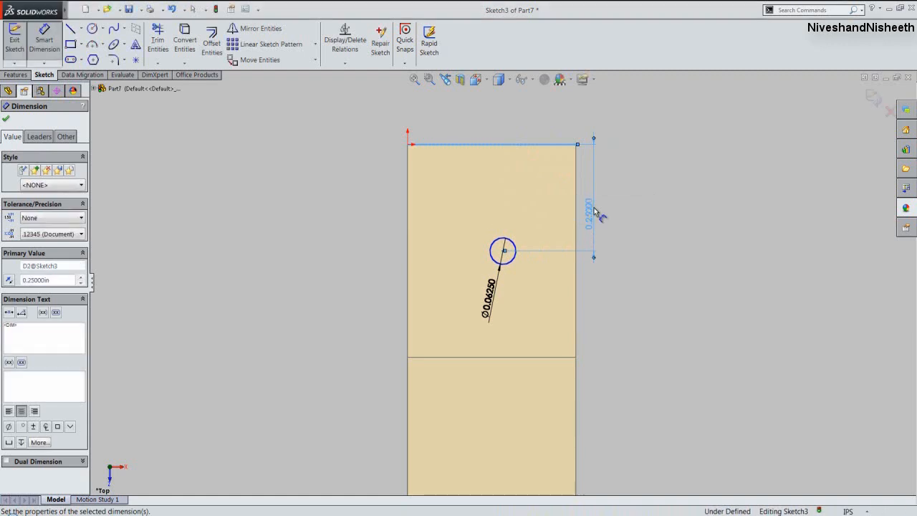
Dimension the circle's center 0.203 in from the plate's side edge at the origin and exit the sketch.
{"action": "left_click", "coordinate": [407, 225]}
{"action": "left_click", "coordinate": [504, 250]}
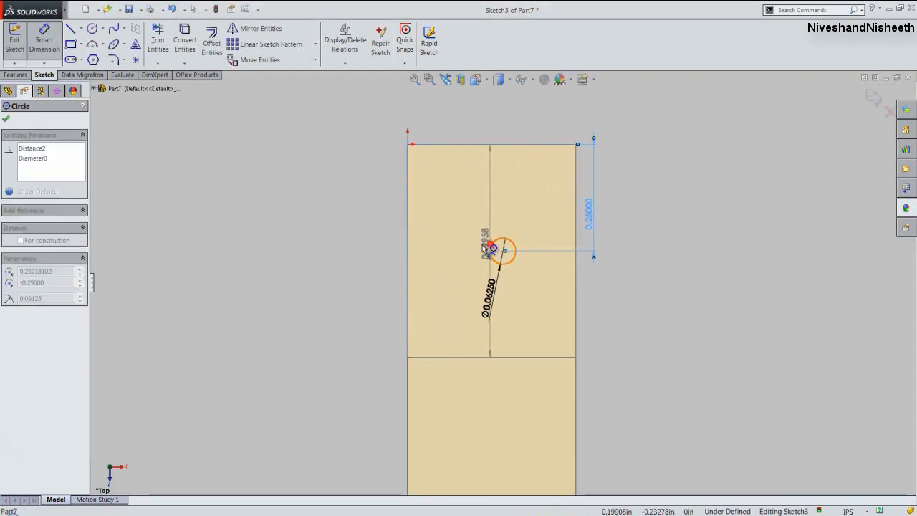
{"action": "left_click", "coordinate": [449, 232]}
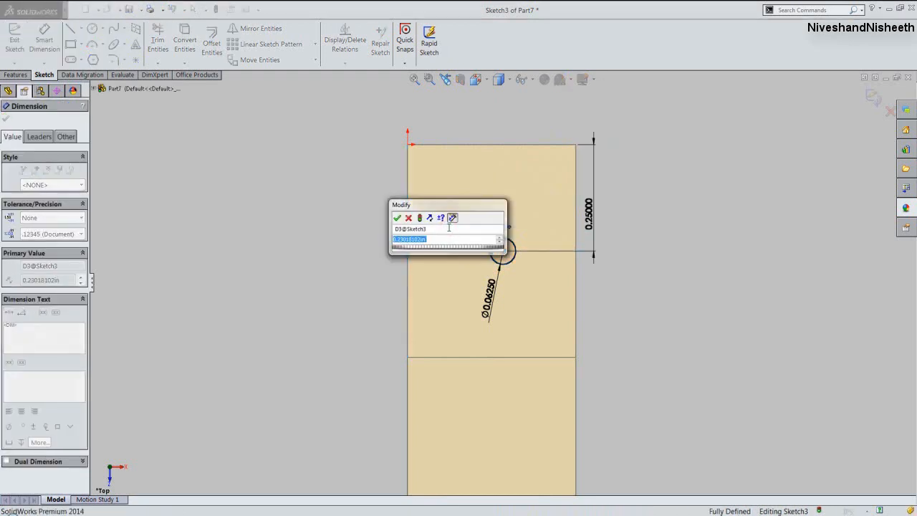
{"action": "type", "text": ".20"}
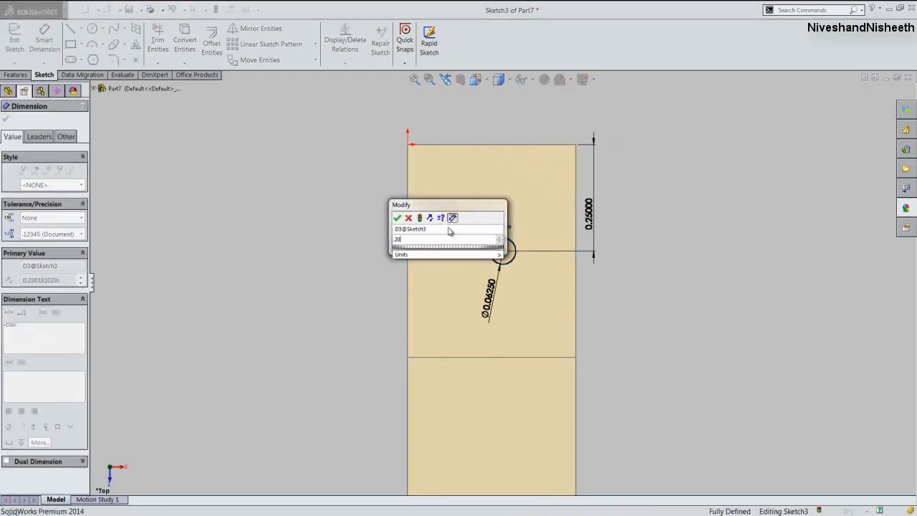
{"action": "type", "text": "3"}
{"action": "key", "text": "Return"}
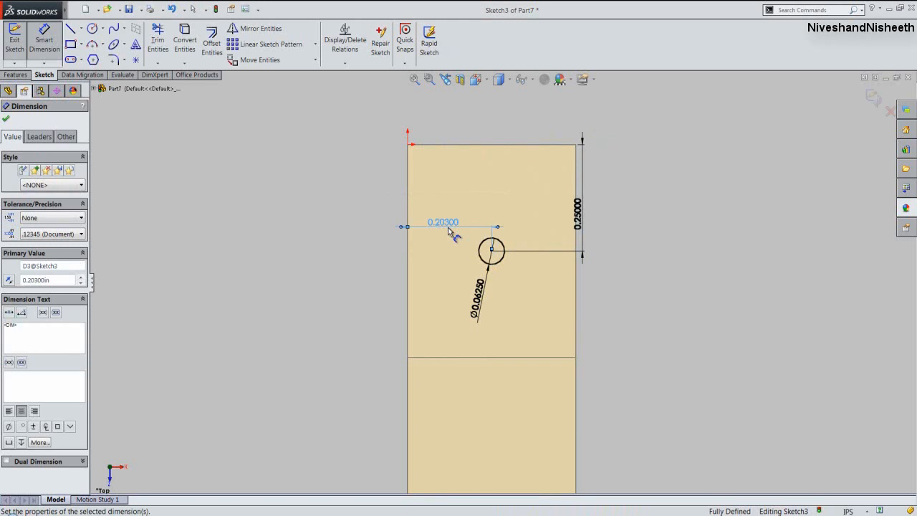
{"action": "right_click", "coordinate": [815, 116]}
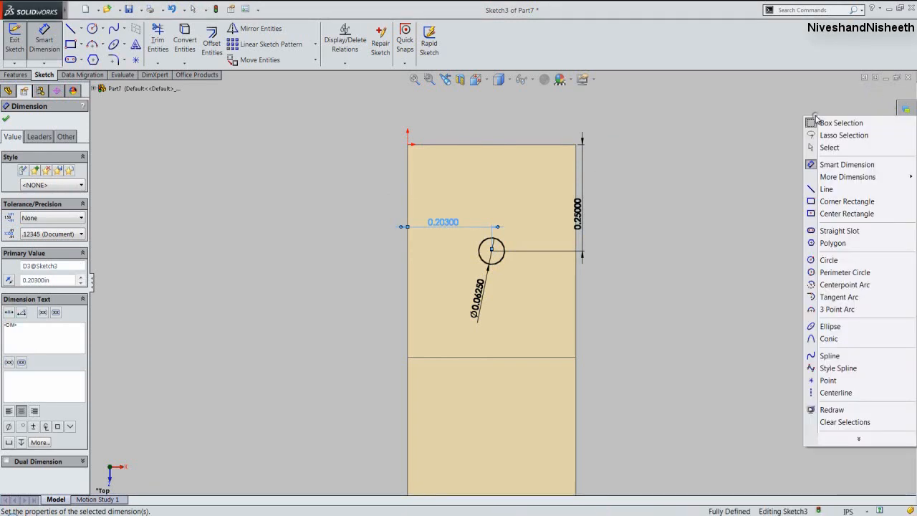
{"action": "left_click", "coordinate": [813, 148]}
{"action": "left_click", "coordinate": [872, 101]}
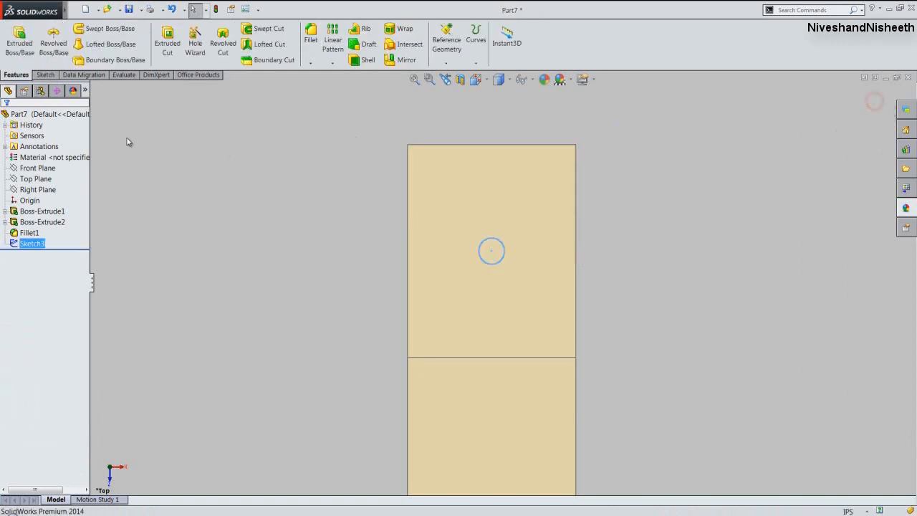
Cut the circle through the plate with an Extruded Cut set to Through All.
{"action": "left_click", "coordinate": [167, 38]}
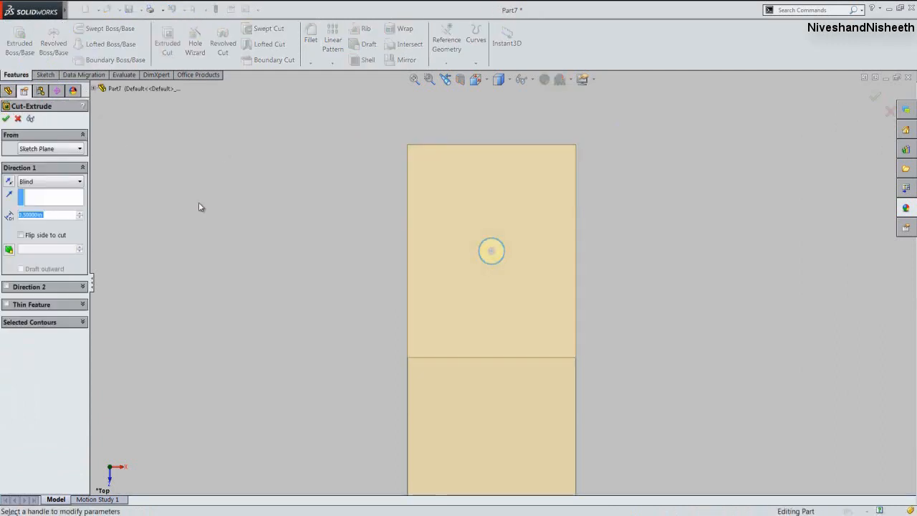
{"action": "left_click", "coordinate": [75, 181]}
{"action": "left_click", "coordinate": [49, 201]}
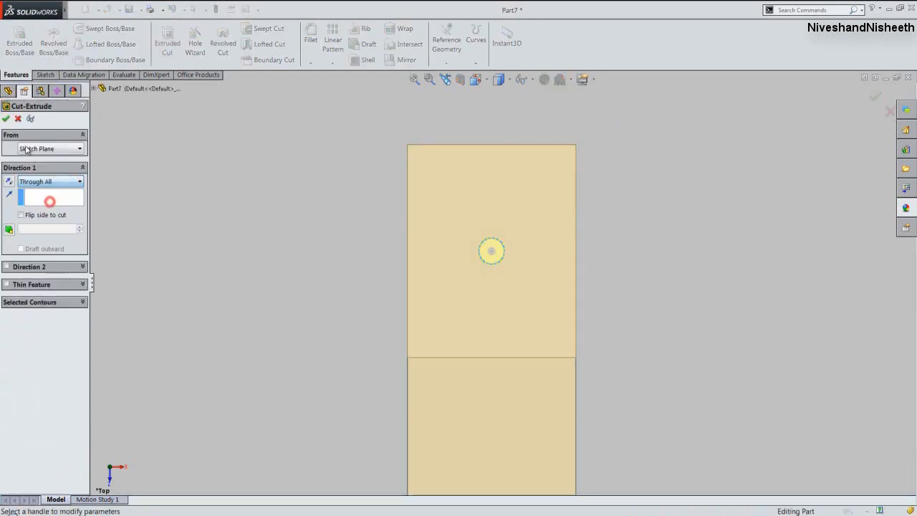
{"action": "left_click", "coordinate": [6, 118]}
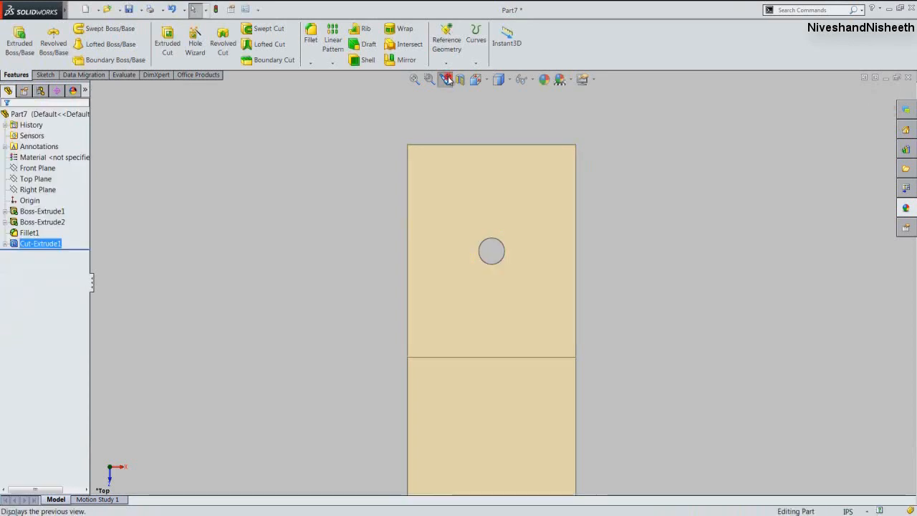
Show the drilled plate in isometric view and save the part.
{"action": "left_click", "coordinate": [488, 84]}
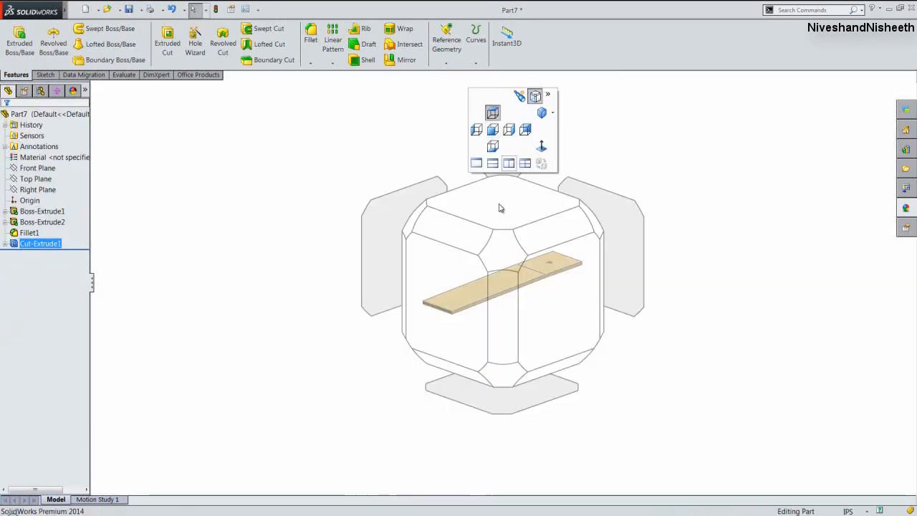
{"action": "left_click", "coordinate": [494, 250]}
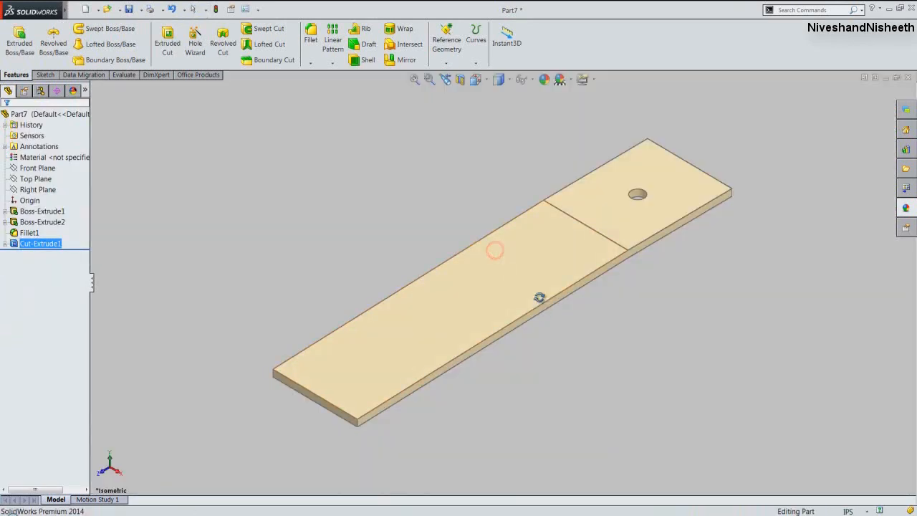
{"action": "middle_click_drag", "start_coordinate": [539, 297], "coordinate": [479, 167]}
{"action": "left_click", "coordinate": [447, 80]}
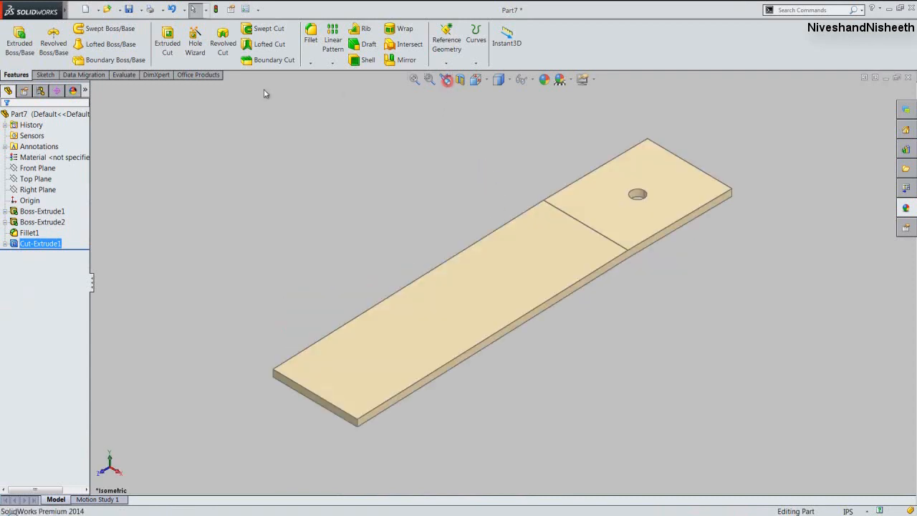
{"action": "left_click", "coordinate": [300, 190]}
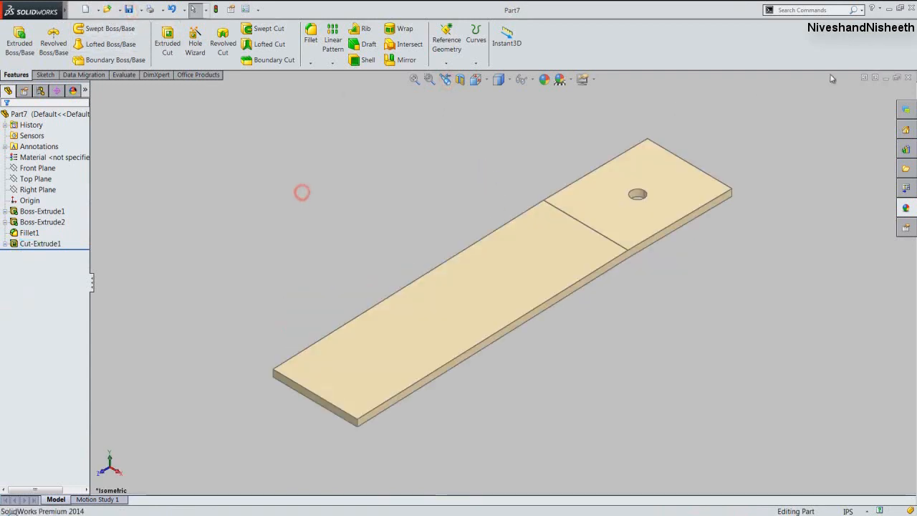
Close the finished plate document and create a new part document.
{"action": "left_click", "coordinate": [908, 77]}
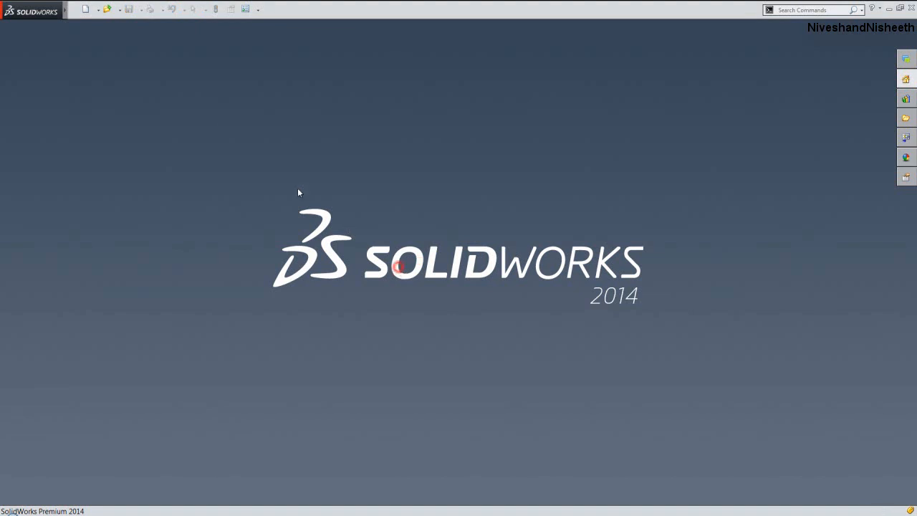
{"action": "left_click", "coordinate": [84, 11]}
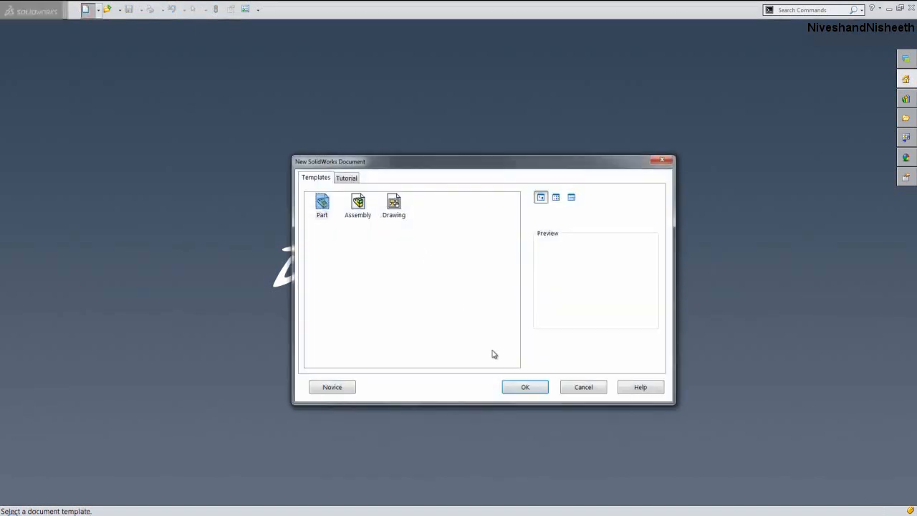
{"action": "left_click", "coordinate": [523, 389]}
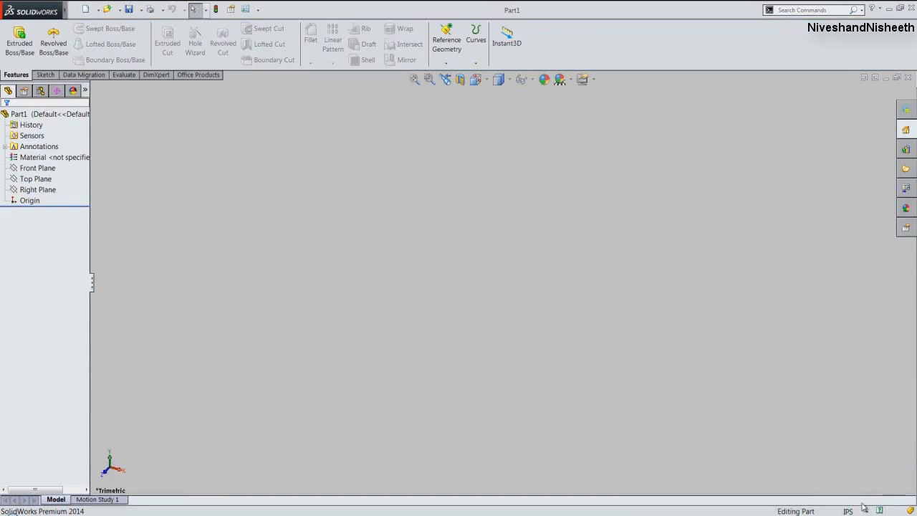
Set the document's length and angle precision to five decimal places (.12345).
{"action": "left_click", "coordinate": [869, 511]}
{"action": "left_click", "coordinate": [861, 497]}
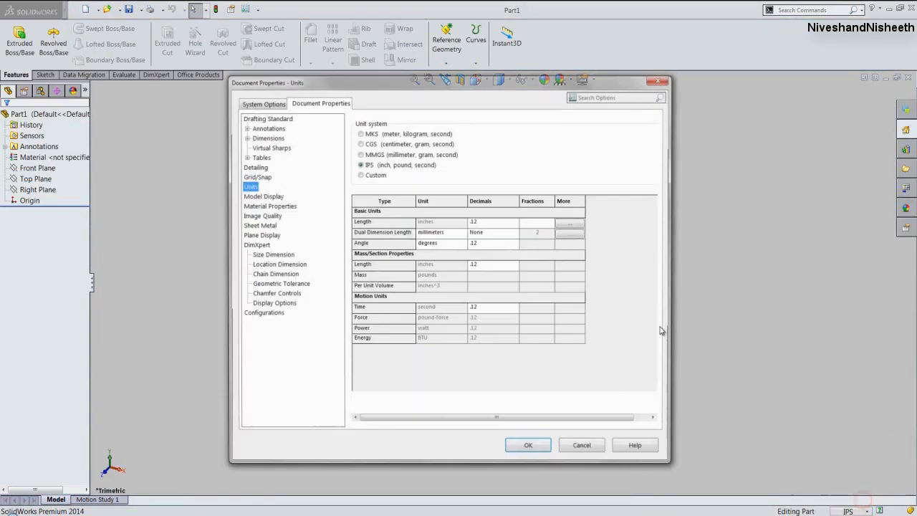
{"action": "left_click", "coordinate": [511, 224]}
{"action": "left_click", "coordinate": [515, 222]}
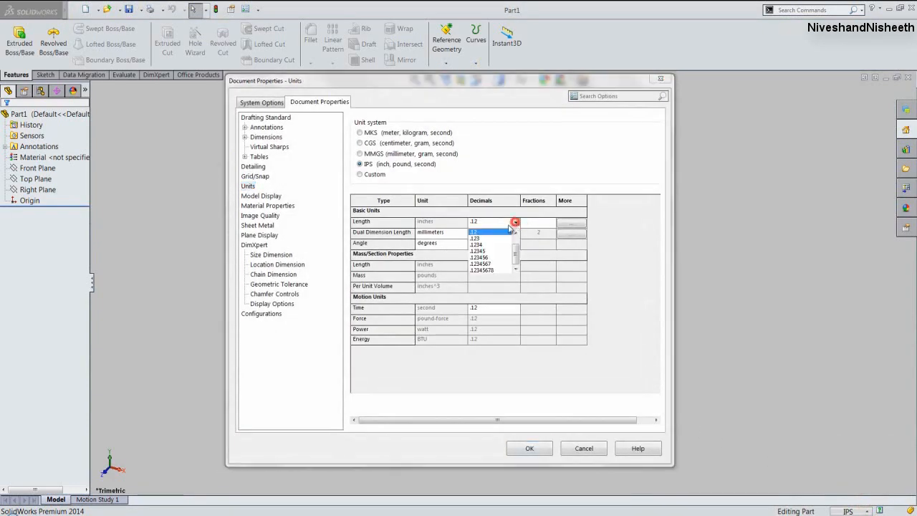
{"action": "left_click", "coordinate": [489, 252]}
{"action": "left_click", "coordinate": [494, 244]}
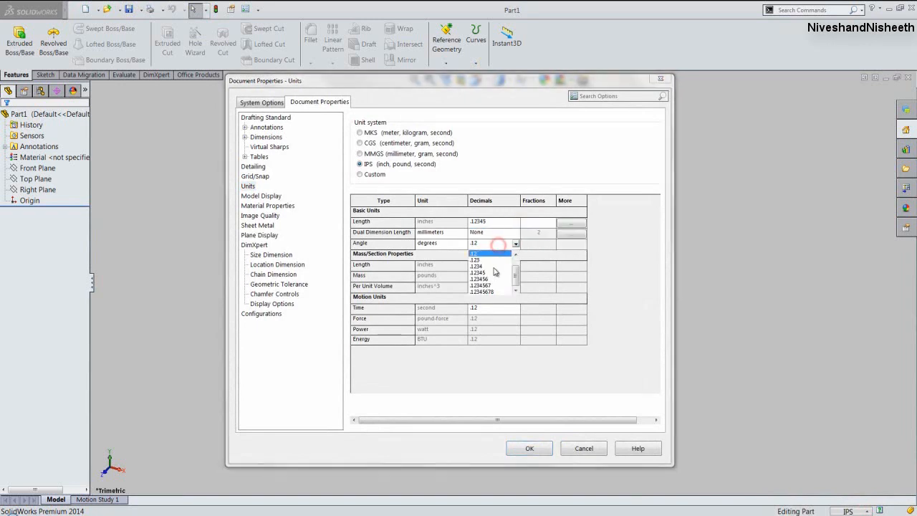
{"action": "left_click", "coordinate": [494, 275]}
{"action": "left_click", "coordinate": [525, 449]}
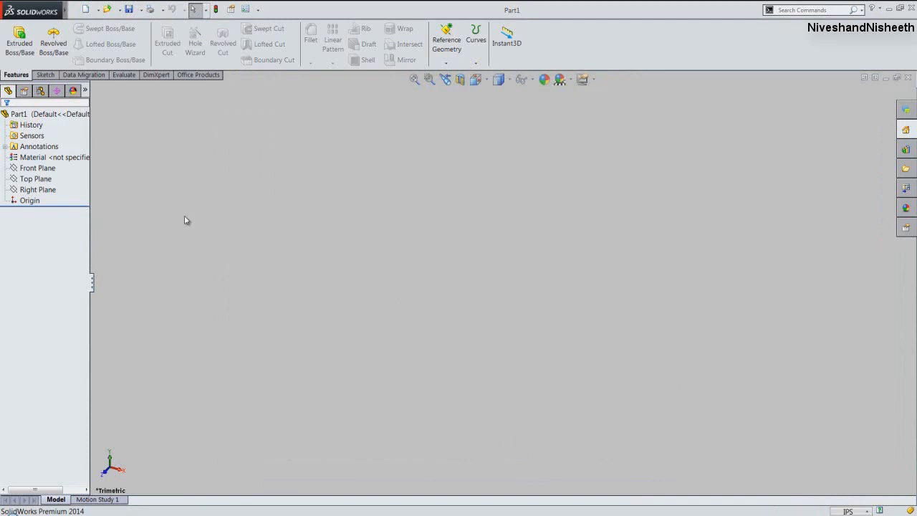
Start a new sketch on the Top Plane.
{"action": "left_click", "coordinate": [39, 179]}
{"action": "left_click", "coordinate": [43, 167], "text": "ctrl"}
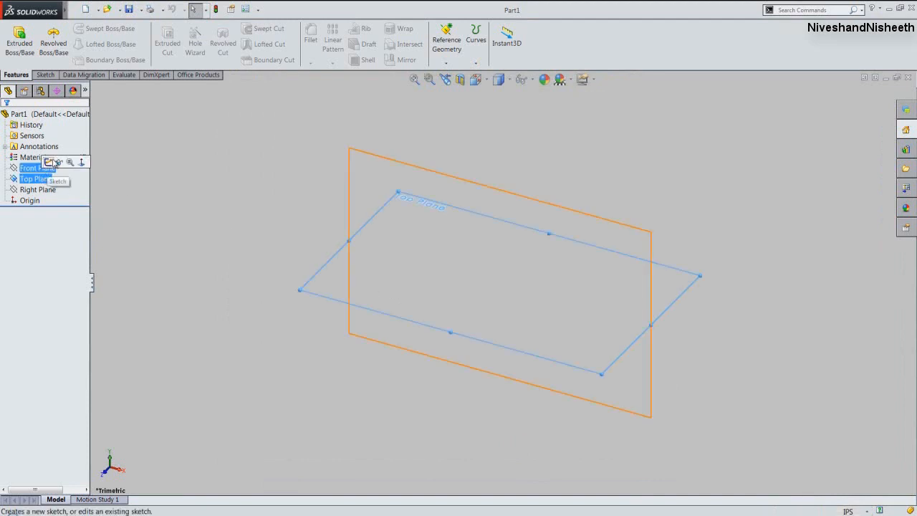
{"action": "left_click", "coordinate": [48, 163]}
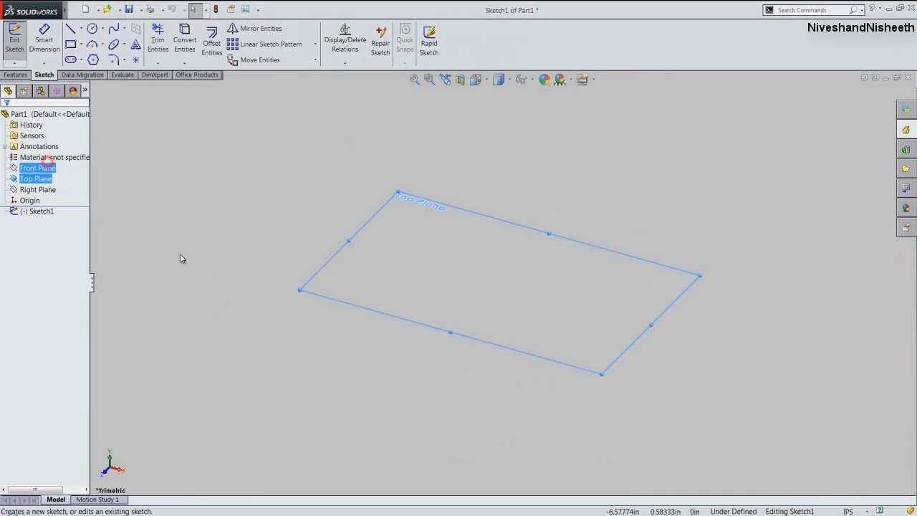
{"action": "left_click", "coordinate": [207, 221]}
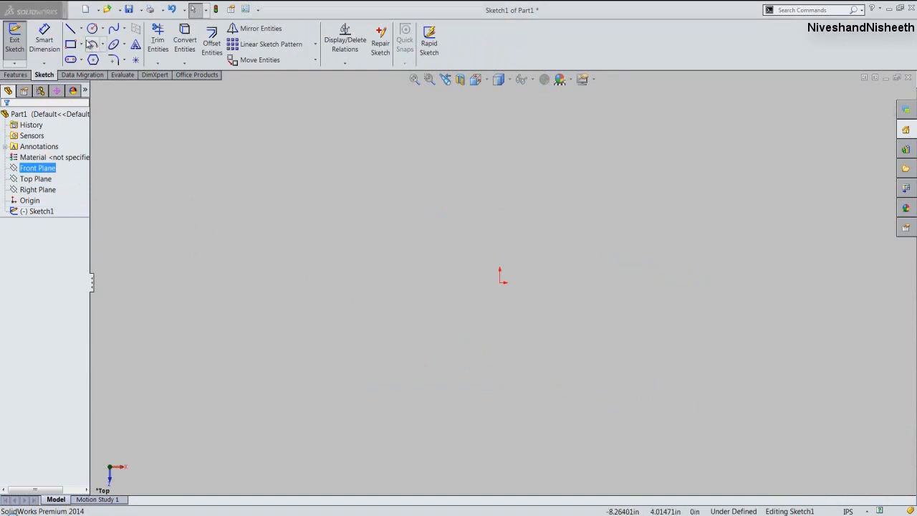
Draw a center rectangle on the origin, 0.46875 in wide and 0.5 in high, and exit the sketch.
{"action": "left_click", "coordinate": [81, 45]}
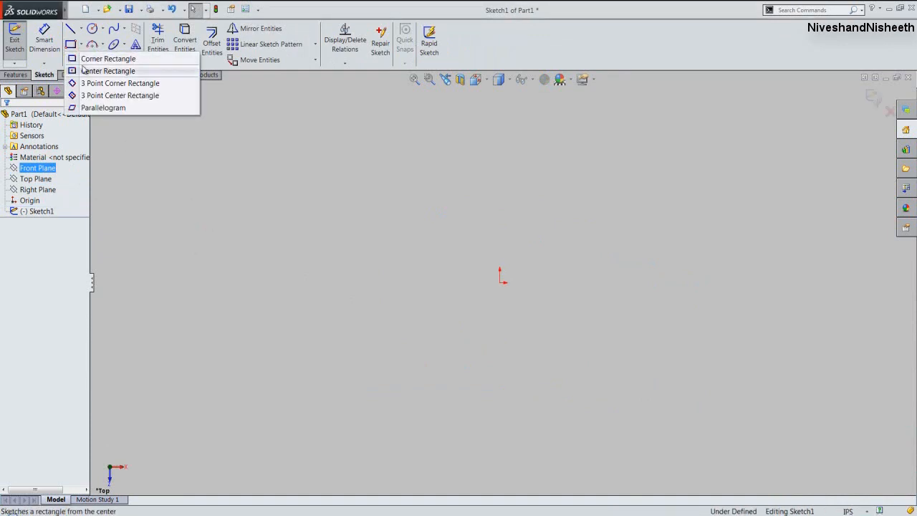
{"action": "left_click", "coordinate": [89, 71]}
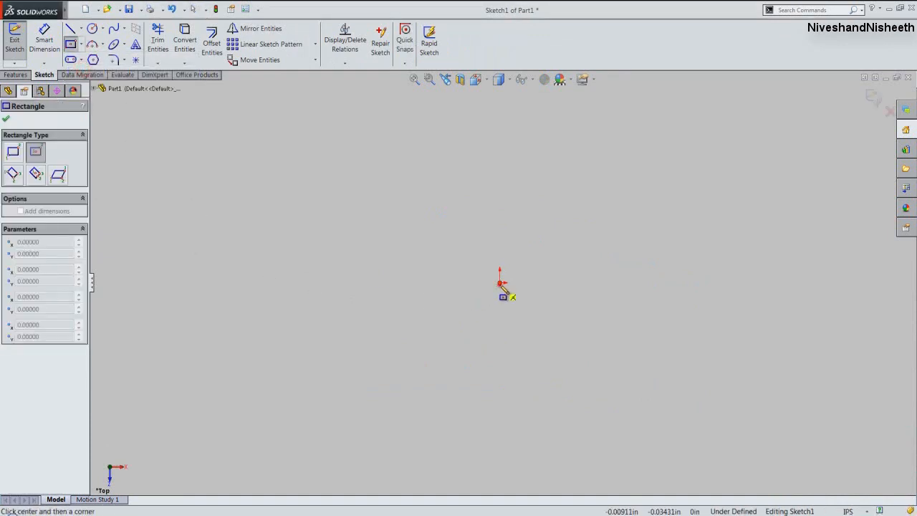
{"action": "left_click", "coordinate": [500, 283]}
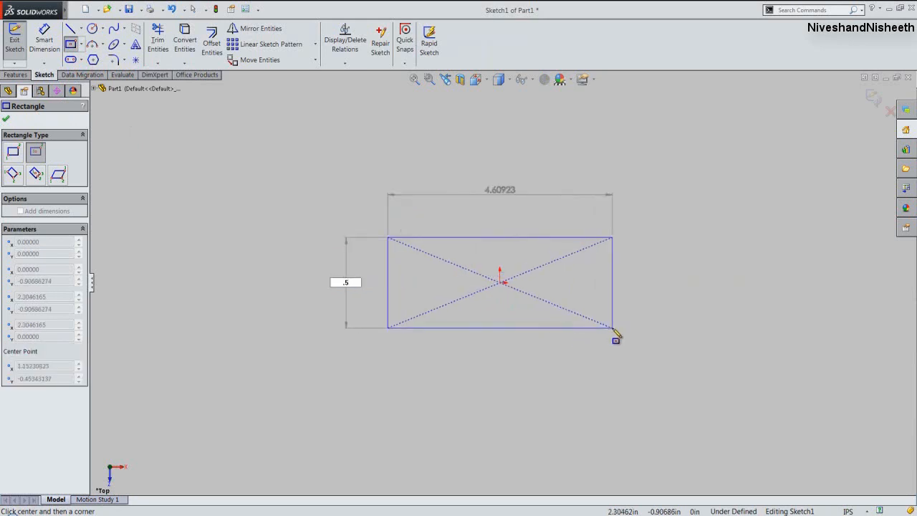
{"action": "type", "text": ".5"}
{"action": "key", "text": "Tab"}
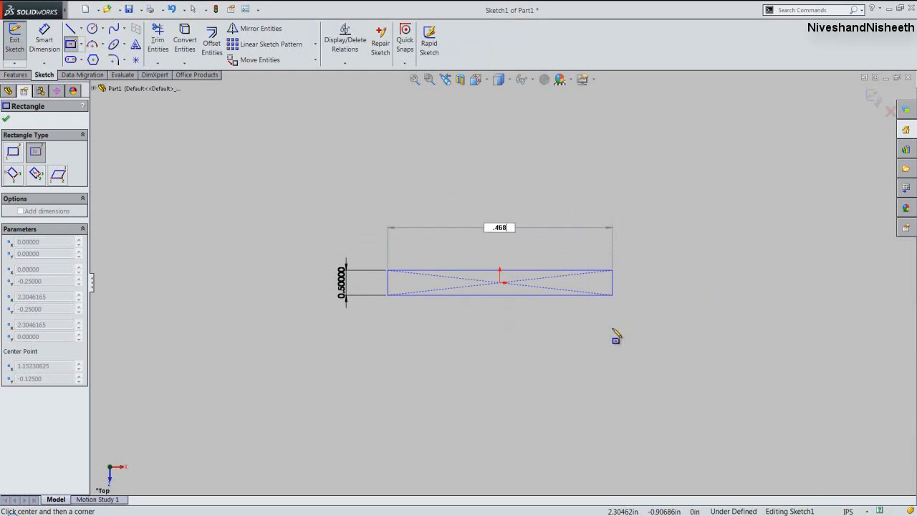
{"action": "type", "text": ".46875"}
{"action": "key", "text": "Return"}
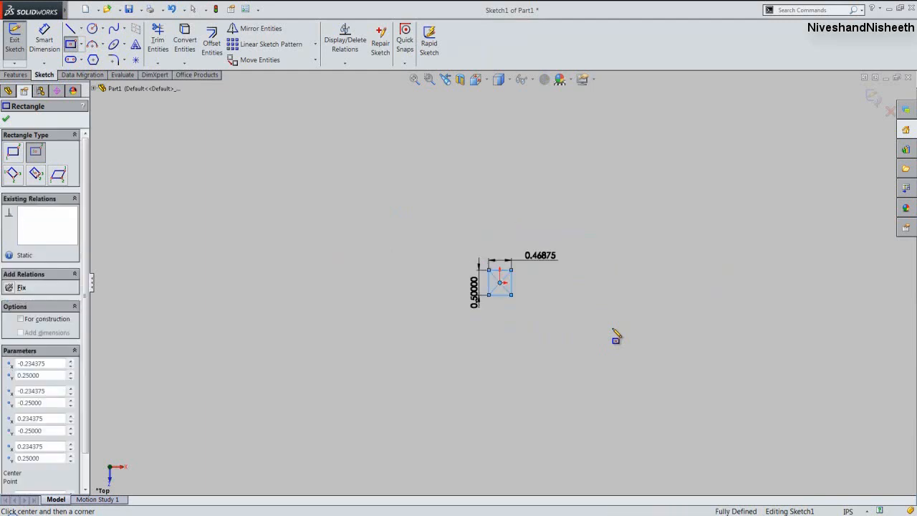
{"action": "left_click", "coordinate": [416, 80]}
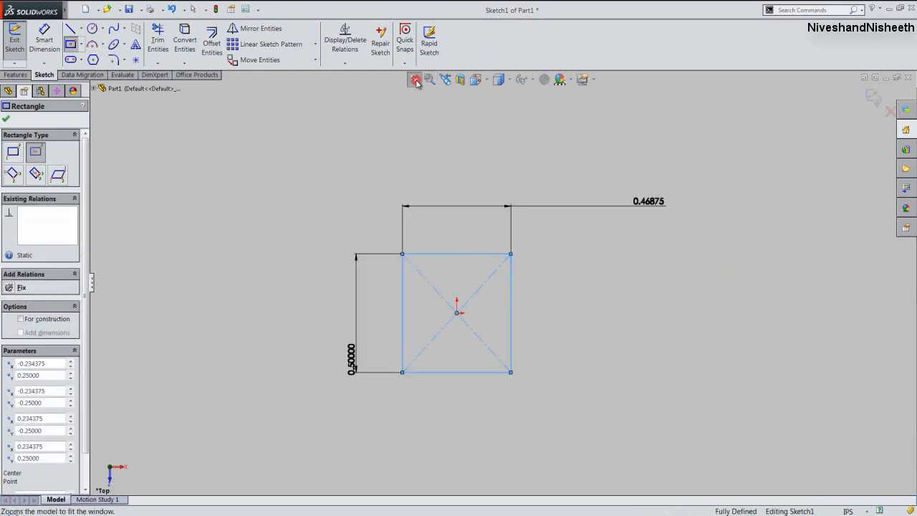
{"action": "left_click", "coordinate": [873, 101]}
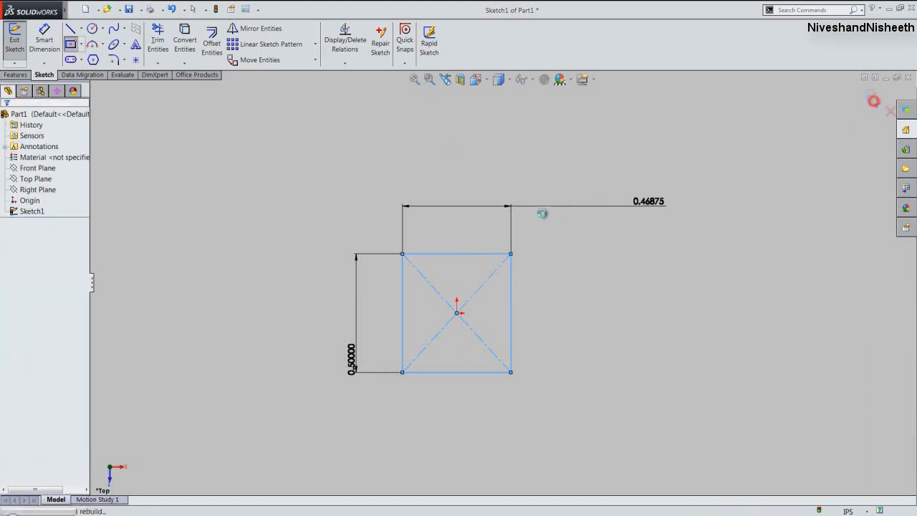
Extrude the rectangle as a blind boss 0.03125 in deep, working in isometric view.
{"action": "left_click", "coordinate": [474, 78]}
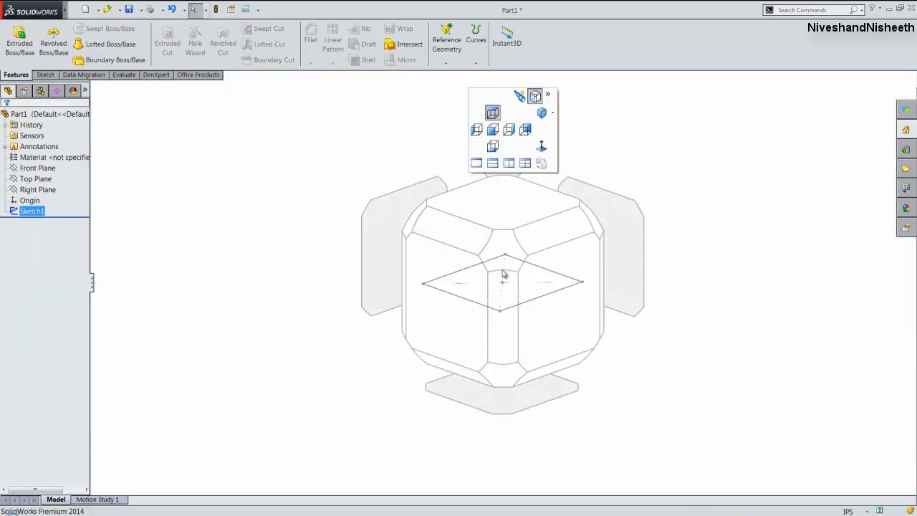
{"action": "left_click", "coordinate": [505, 256]}
{"action": "left_click", "coordinate": [237, 192]}
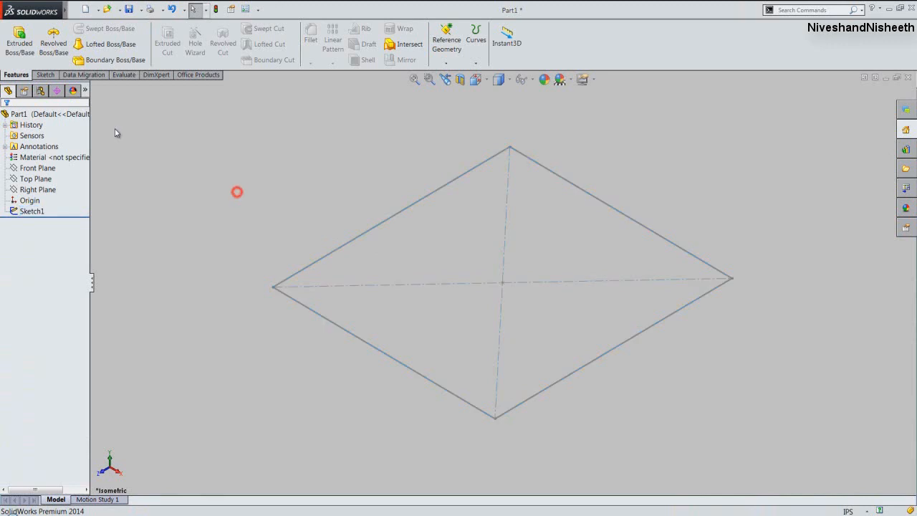
{"action": "left_click", "coordinate": [20, 41]}
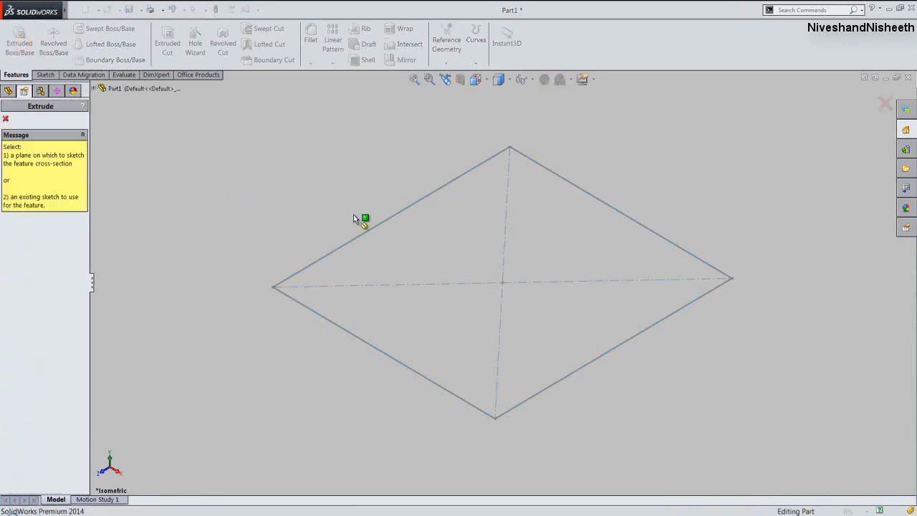
{"action": "left_click", "coordinate": [361, 233]}
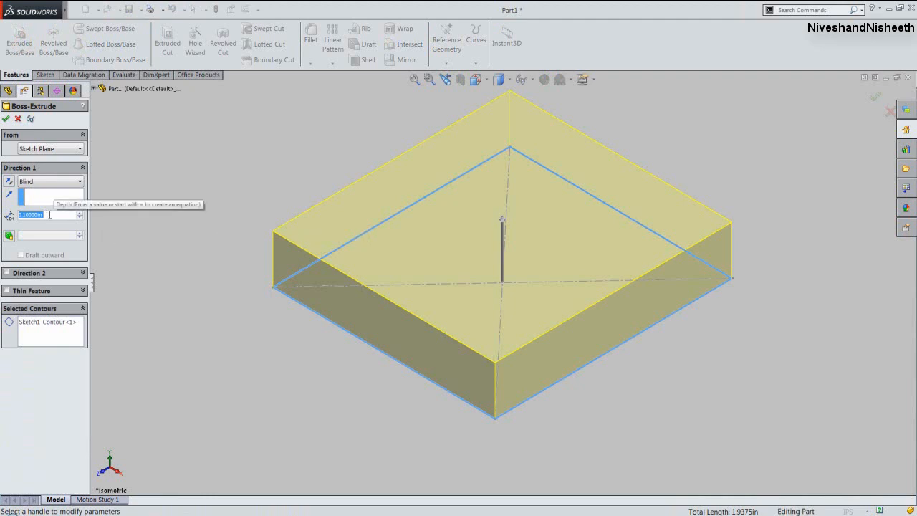
{"action": "type", "text": "03125"}
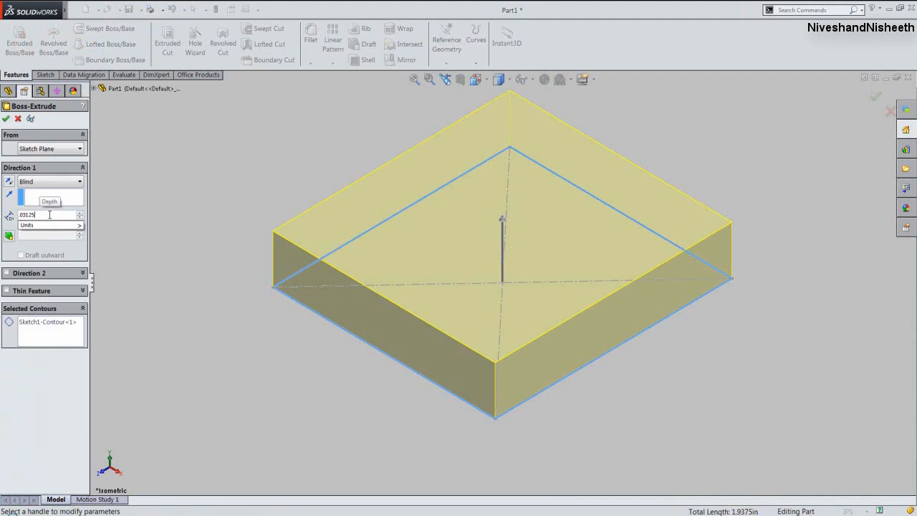
{"action": "key", "text": "Return"}
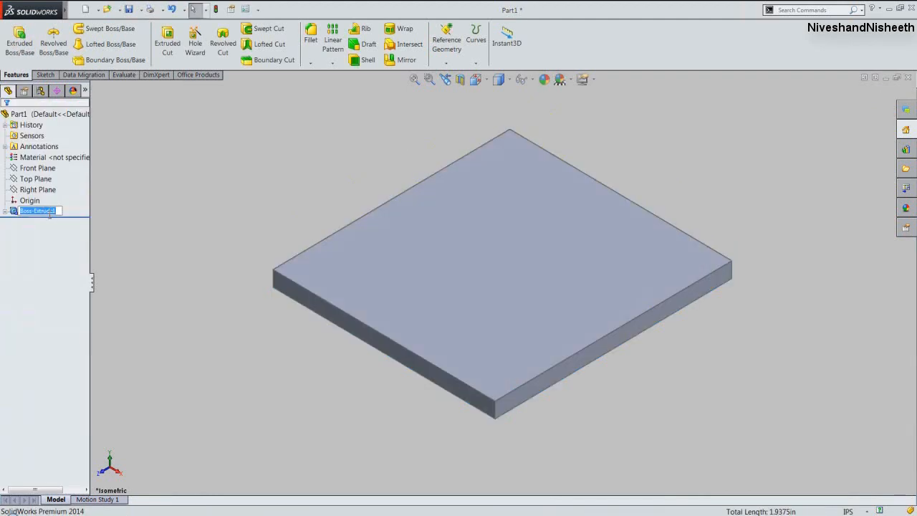
{"action": "left_click", "coordinate": [347, 105]}
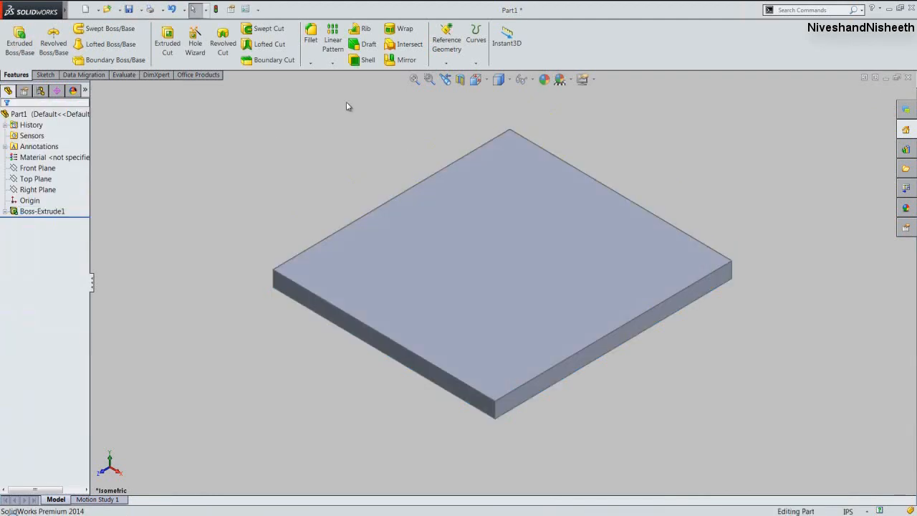
Apply the user-defined custom color appearance to the whole part.
{"action": "left_click", "coordinate": [544, 80]}
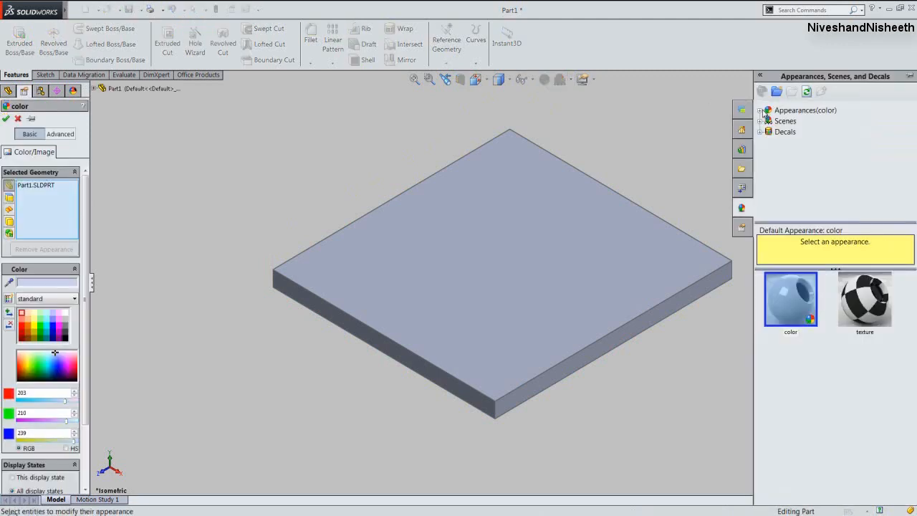
{"action": "left_click", "coordinate": [760, 111]}
{"action": "scroll", "coordinate": [788, 197], "scroll_direction": "down", "scroll_amount": 2}
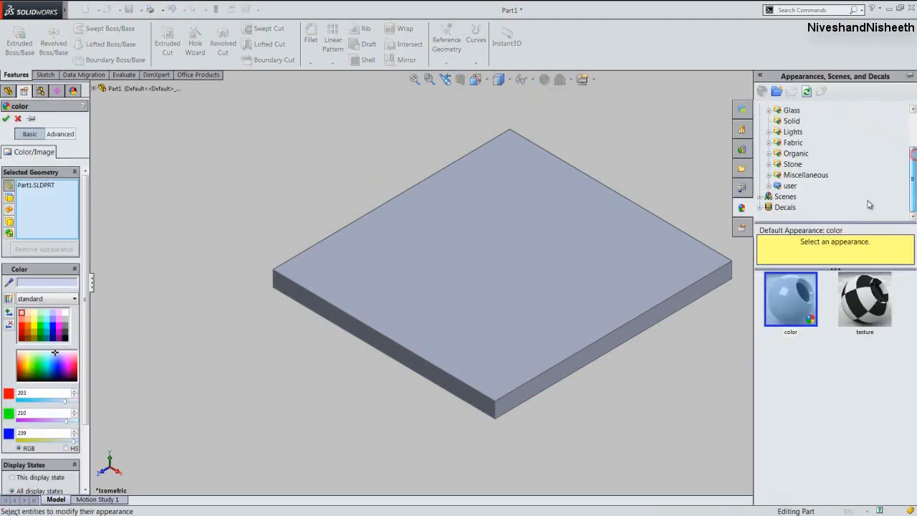
{"action": "left_click", "coordinate": [789, 186]}
{"action": "left_click", "coordinate": [790, 298]}
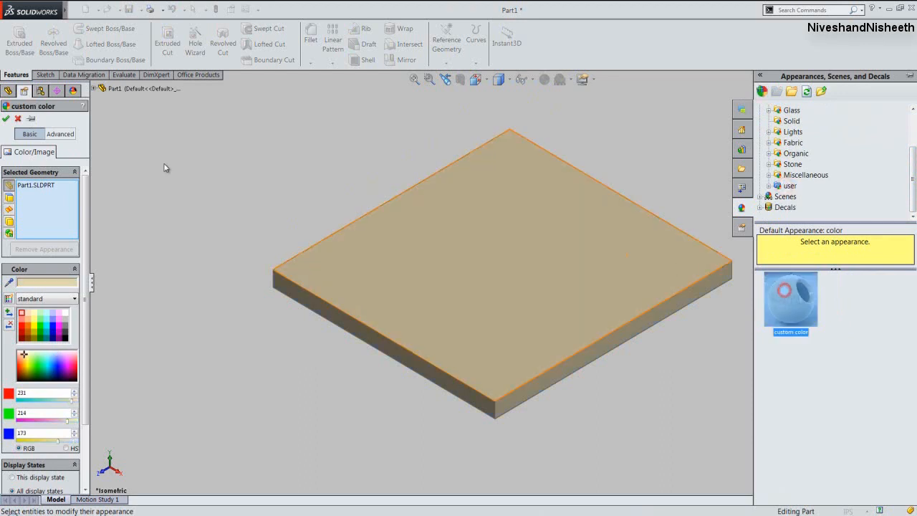
{"action": "left_click", "coordinate": [6, 119]}
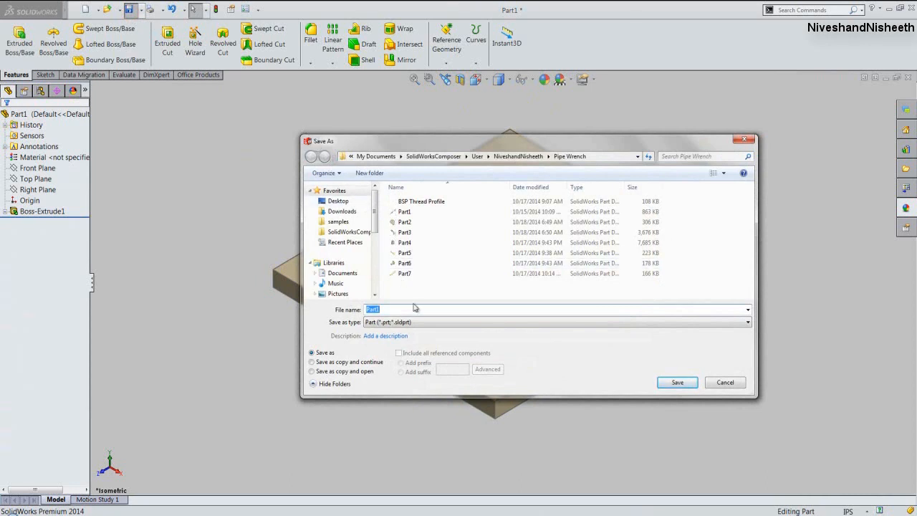
Save the part as Part8 in the Pipe Wrench folder.
{"action": "key", "text": "BackSpace"}
{"action": "type", "text": "8"}
{"action": "key", "text": "Return"}
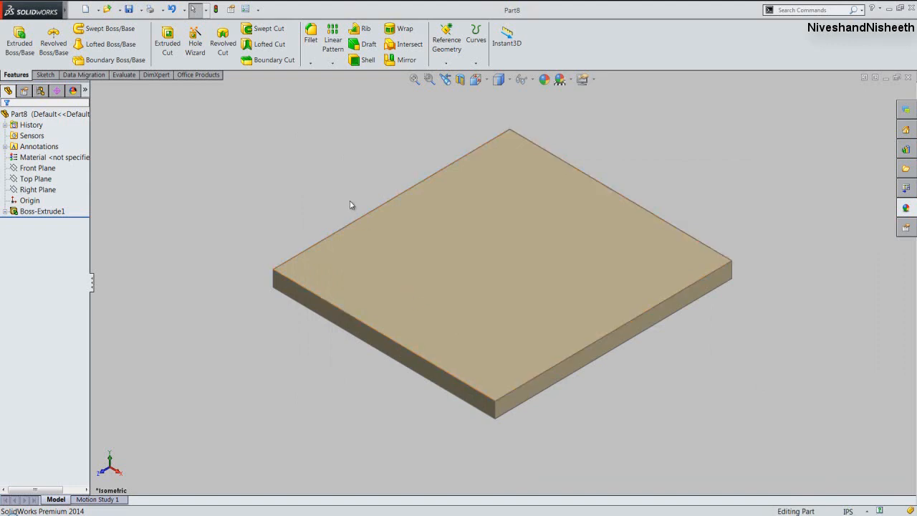
{"action": "left_click", "coordinate": [279, 235]}
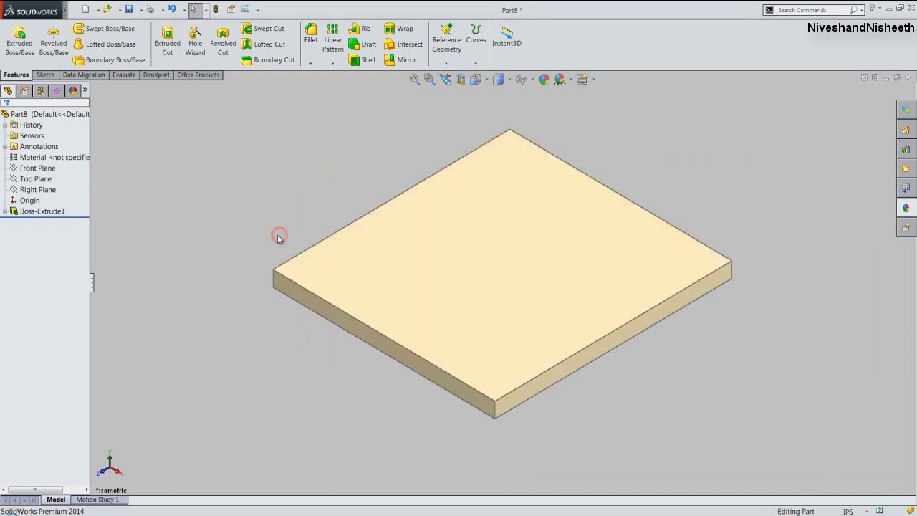
Start an extruded boss sketch on the plate's side face along +X and convert that face's short +Z end edge into a sketch line.
{"action": "left_click", "coordinate": [26, 50]}
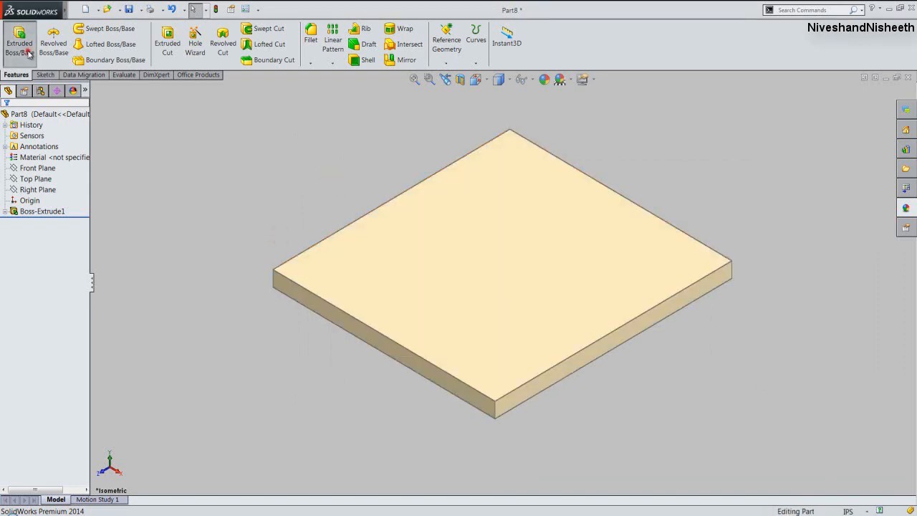
{"action": "left_click", "coordinate": [527, 395]}
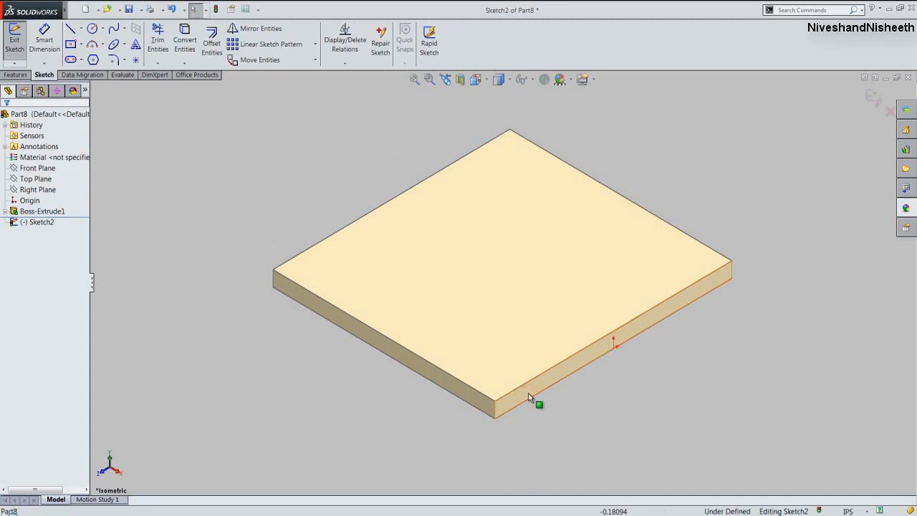
{"action": "left_click", "coordinate": [498, 79]}
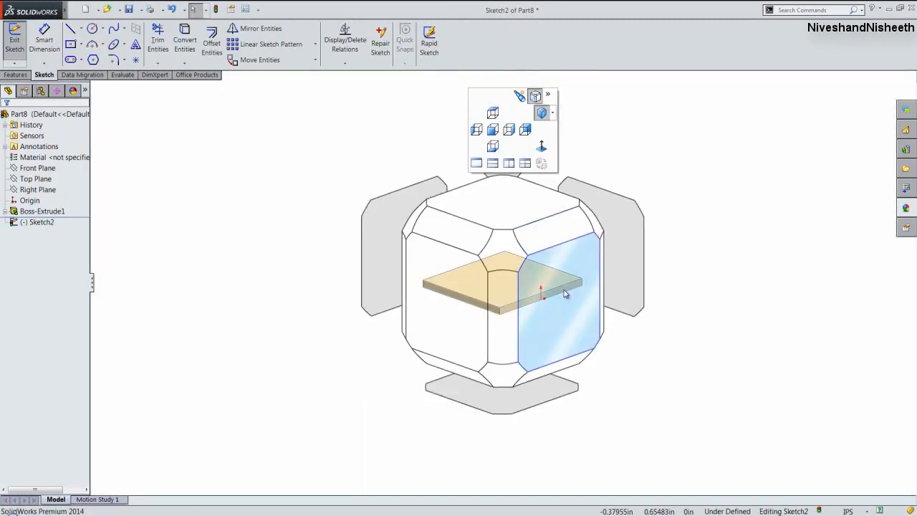
{"action": "left_click", "coordinate": [564, 258]}
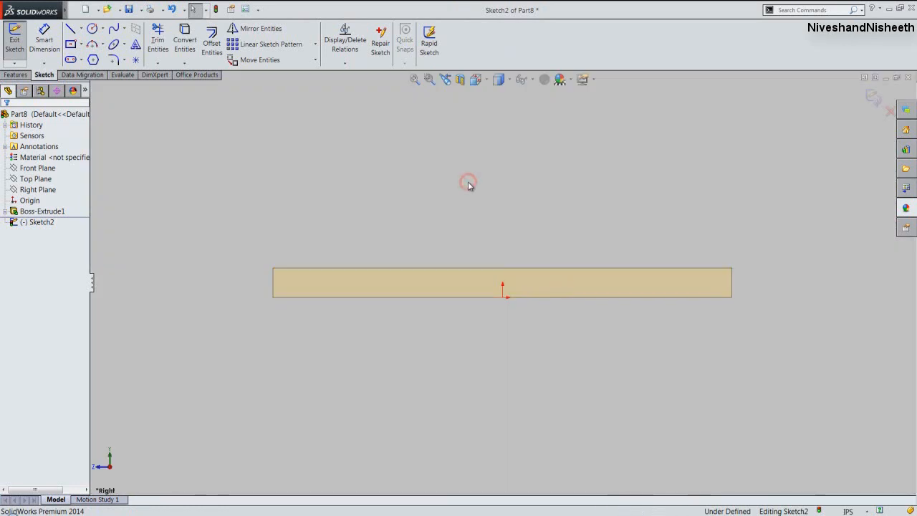
{"action": "left_click", "coordinate": [182, 40]}
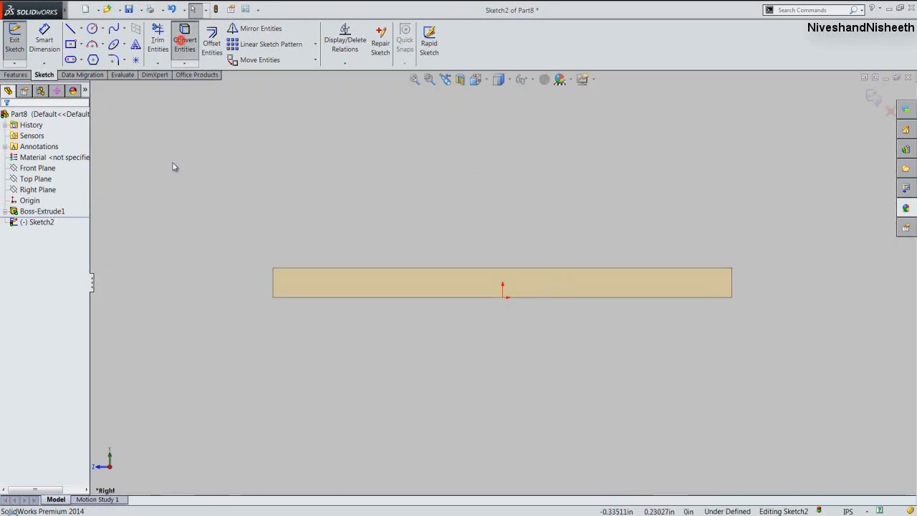
{"action": "left_click", "coordinate": [273, 285]}
{"action": "key", "text": "Return"}
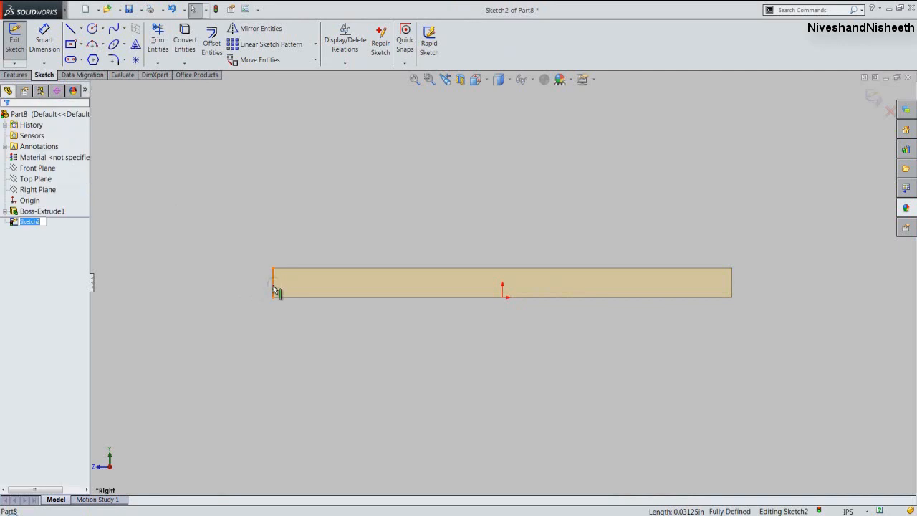
Draw a line about 0.32 in long from the converted edge's upper endpoint, sloping gently upward and away from the plate.
{"action": "right_click", "coordinate": [220, 144]}
{"action": "left_click", "coordinate": [231, 151]}
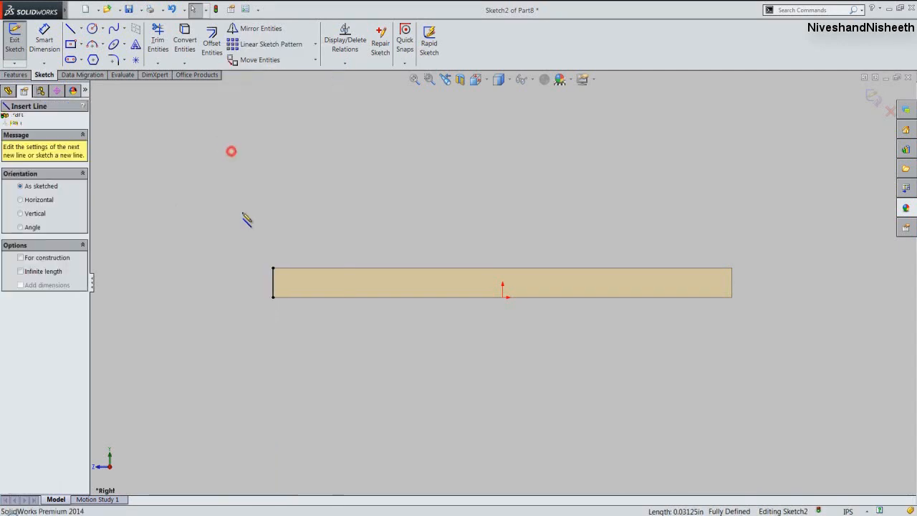
{"action": "scroll", "coordinate": [495, 315], "scroll_direction": "up", "scroll_amount": 3}
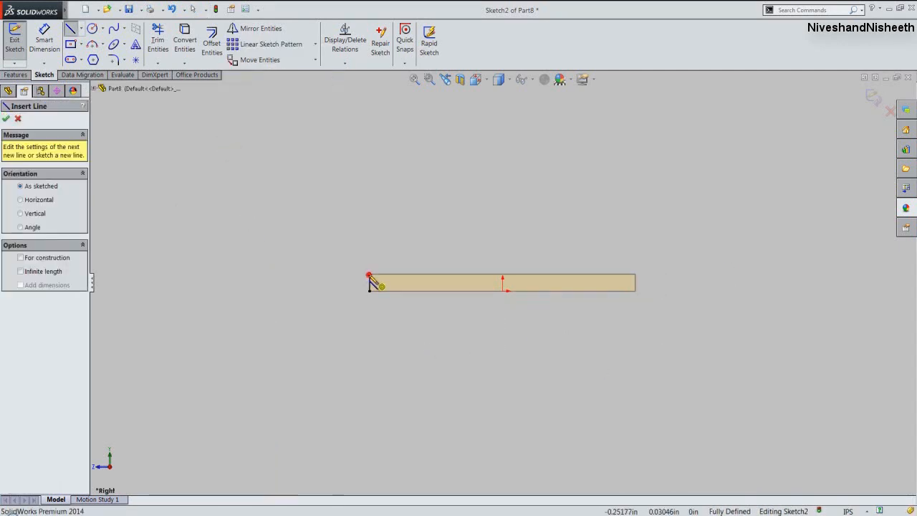
{"action": "left_click", "coordinate": [369, 275]}
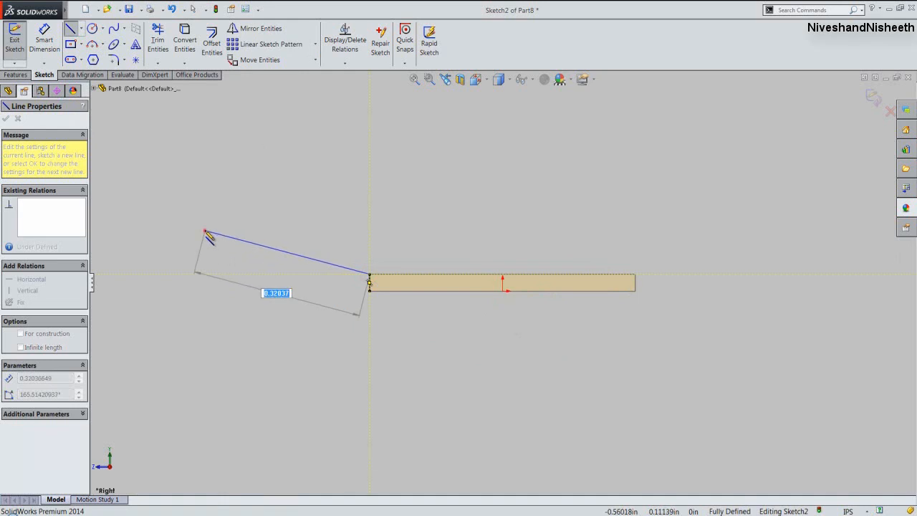
{"action": "left_click", "coordinate": [206, 232]}
Dimension the sloped line relative to the plate's upper edge.
{"action": "right_click", "coordinate": [206, 230]}
{"action": "left_click", "coordinate": [276, 141]}
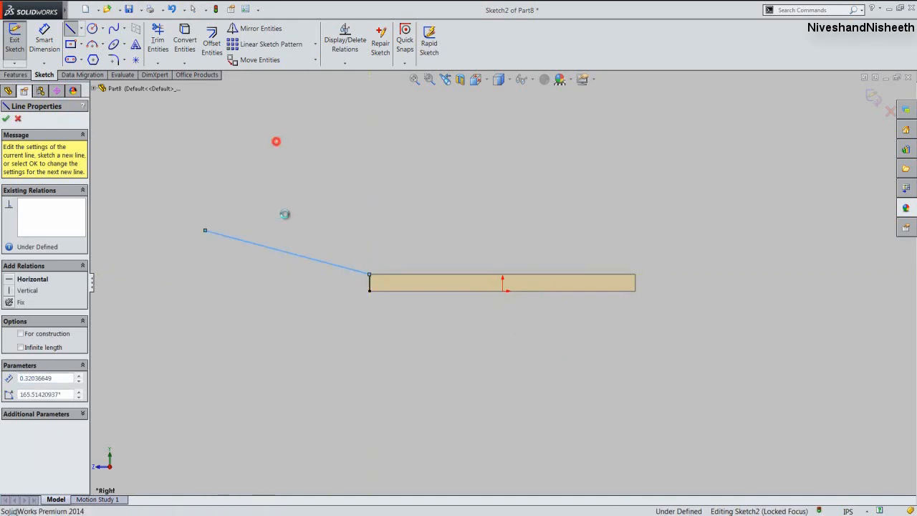
{"action": "left_click", "coordinate": [295, 255]}
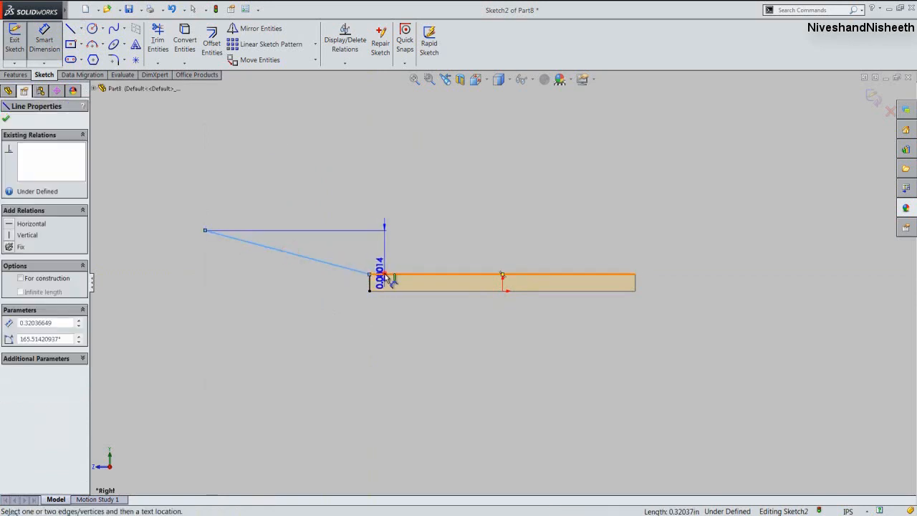
Dimension the angle between the sloped line and the plate's top edge as 167.91866°.
{"action": "left_click", "coordinate": [386, 275]}
{"action": "left_click", "coordinate": [366, 232]}
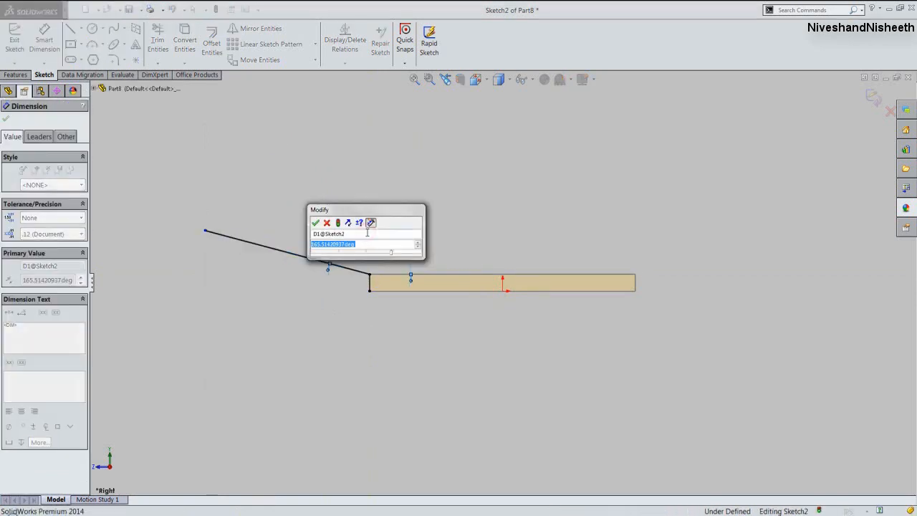
{"action": "type", "text": "167"}
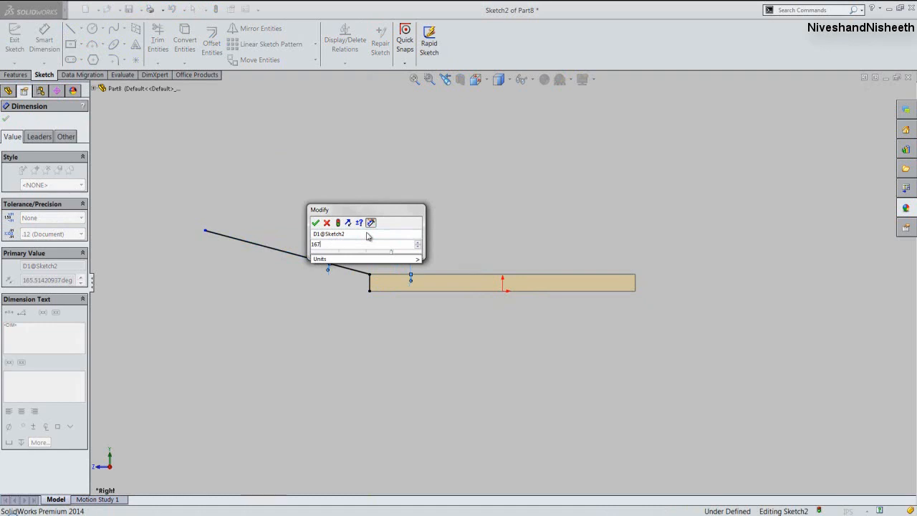
{"action": "type", "text": "."}
{"action": "type", "text": "1"}
{"action": "type", "text": "91"}
{"action": "key", "text": "Return"}
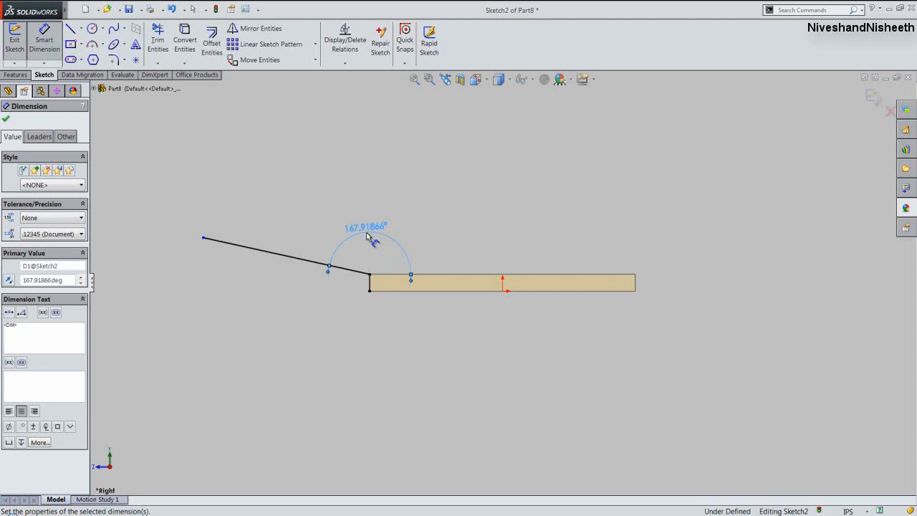
{"action": "left_click", "coordinate": [5, 119]}
{"action": "key", "text": "Escape"}
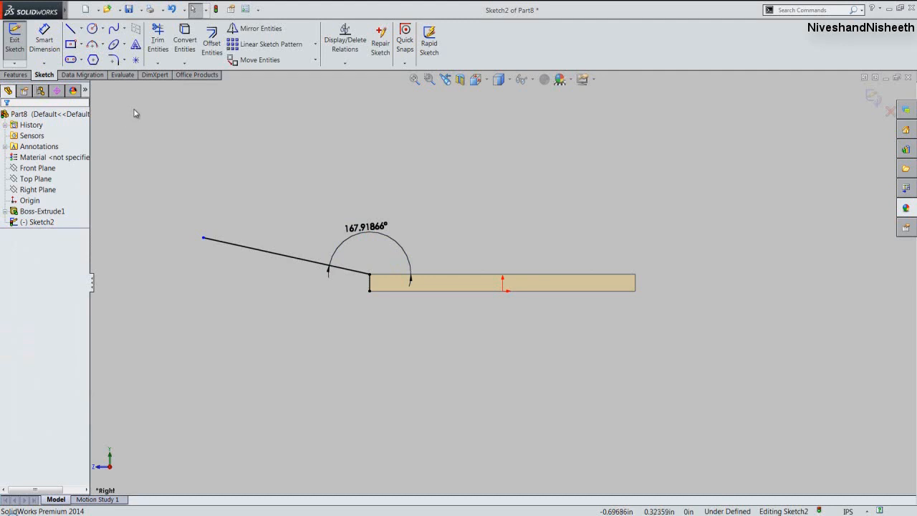
Dimension the sloped line's length as 1.51223 in.
{"action": "left_click", "coordinate": [44, 40]}
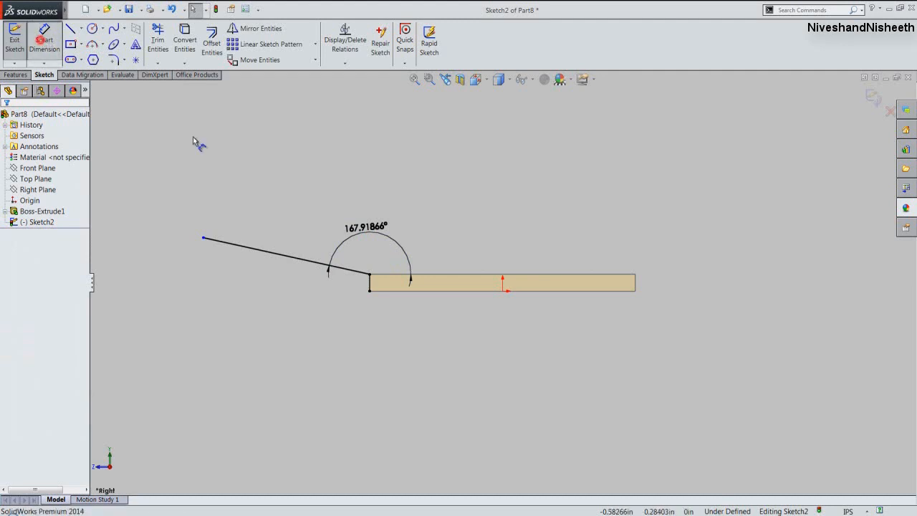
{"action": "left_click", "coordinate": [286, 258]}
{"action": "left_click", "coordinate": [283, 256]}
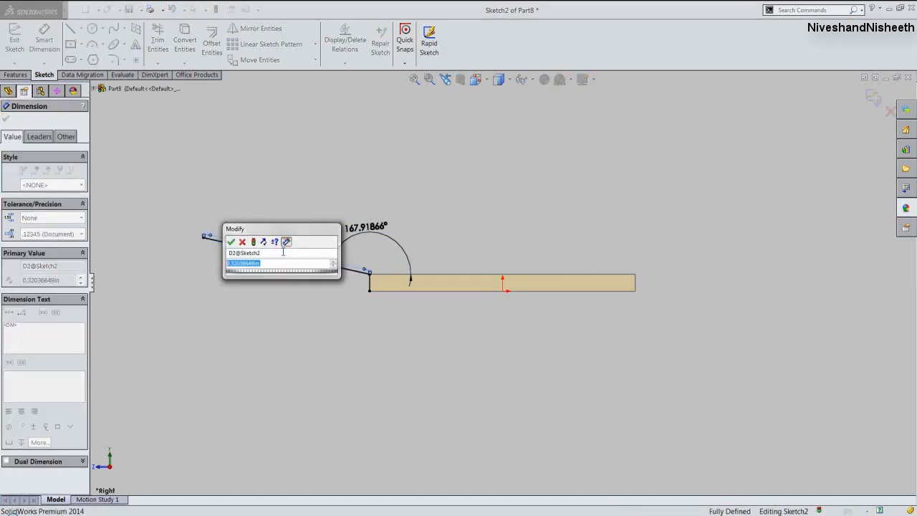
{"action": "type", "text": "1.5"}
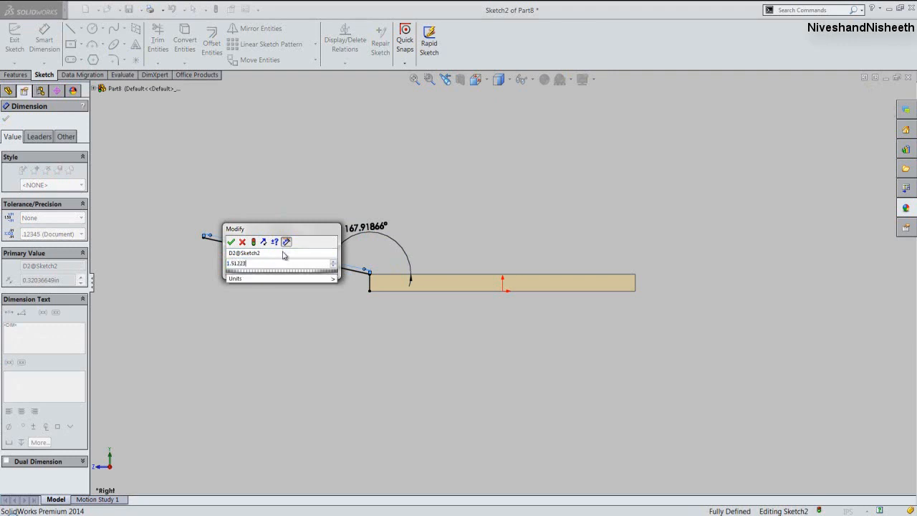
{"action": "type", "text": "1223"}
{"action": "key", "text": "Return"}
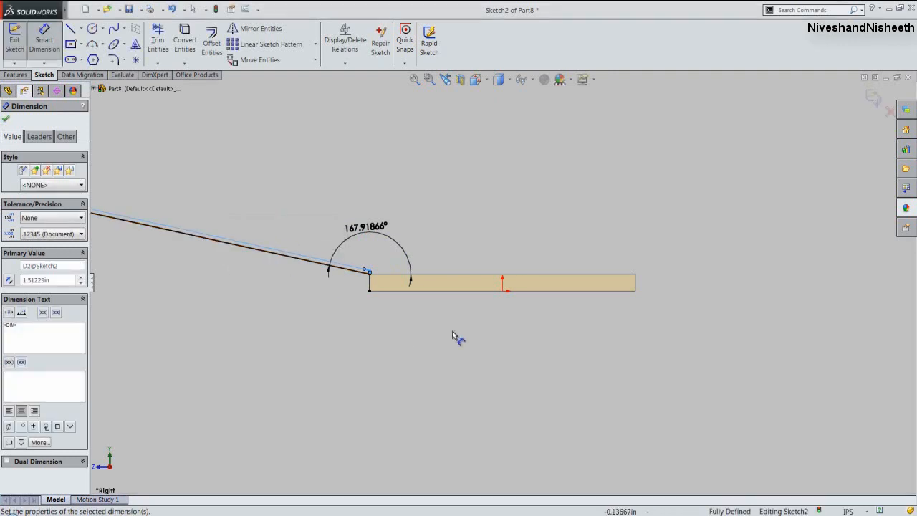
{"action": "scroll", "coordinate": [458, 334], "scroll_direction": "up", "scroll_amount": 4}
{"action": "scroll", "coordinate": [123, 210], "scroll_direction": "down", "scroll_amount": 3}
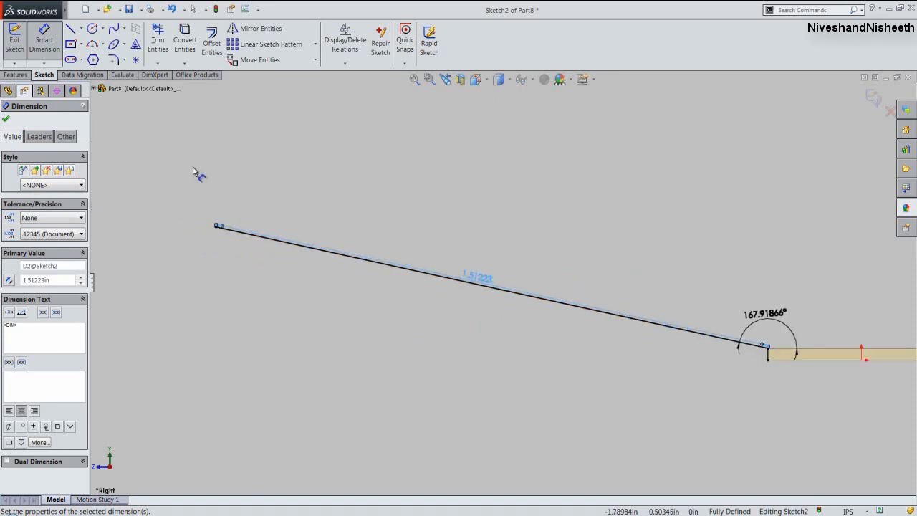
Sketch a vertical line about 0.057 in long downward from the free end of the sloped line.
{"action": "right_click", "coordinate": [193, 167]}
{"action": "left_click", "coordinate": [215, 241]}
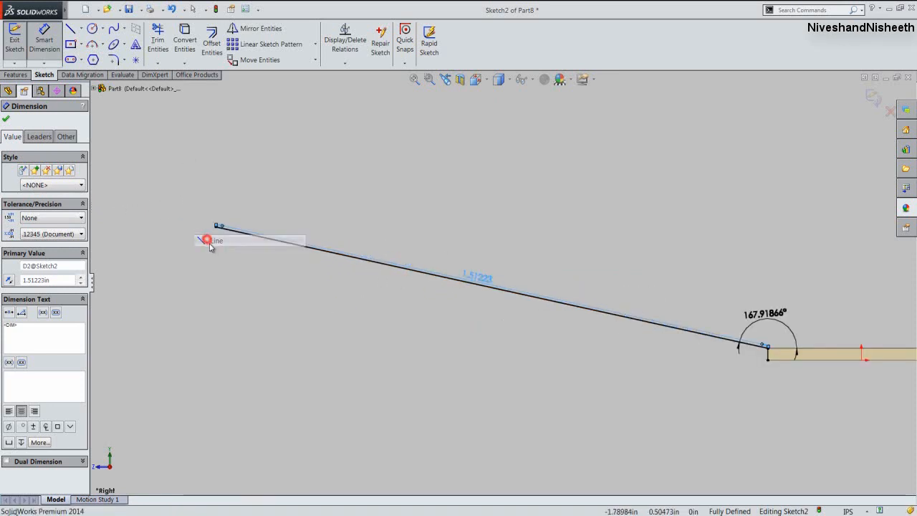
{"action": "left_click", "coordinate": [216, 226]}
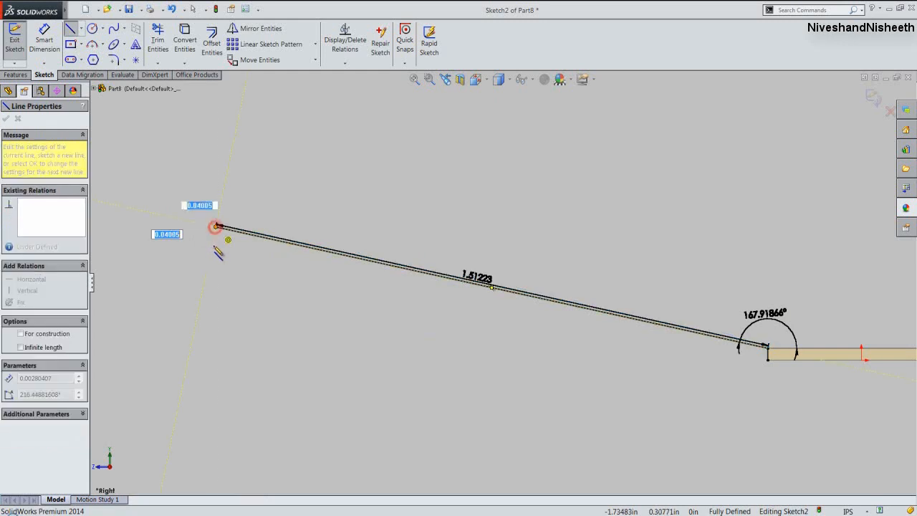
{"action": "left_click", "coordinate": [215, 248]}
Dimension the short vertical end line's length as 0.03125 in.
{"action": "right_click", "coordinate": [214, 249]}
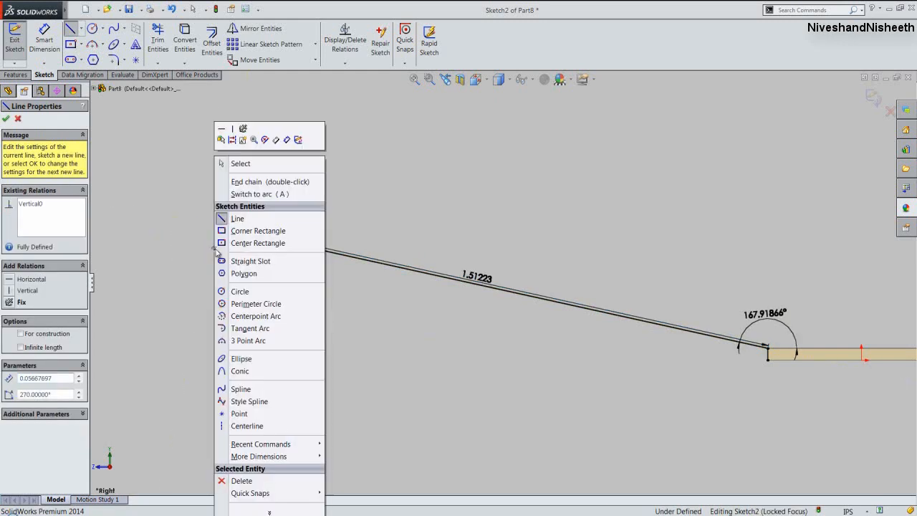
{"action": "left_click", "coordinate": [283, 144]}
{"action": "left_click", "coordinate": [216, 239]}
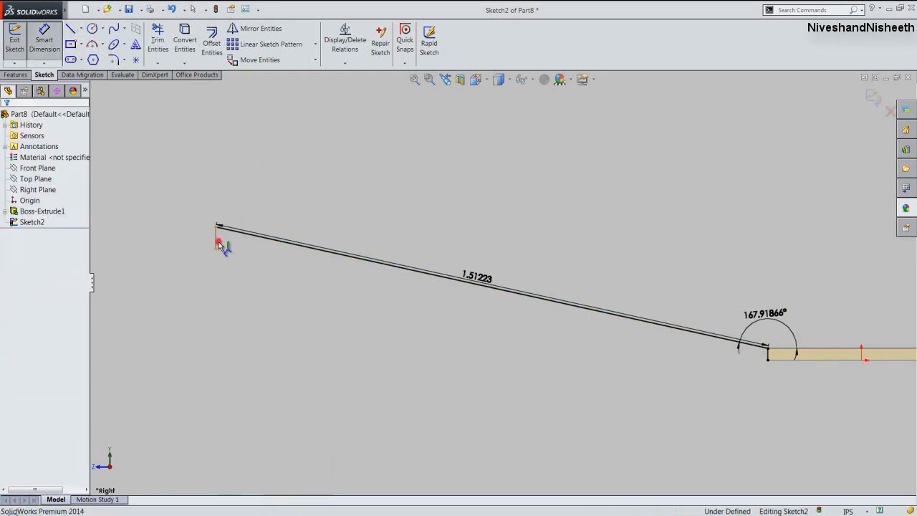
{"action": "left_click", "coordinate": [188, 237]}
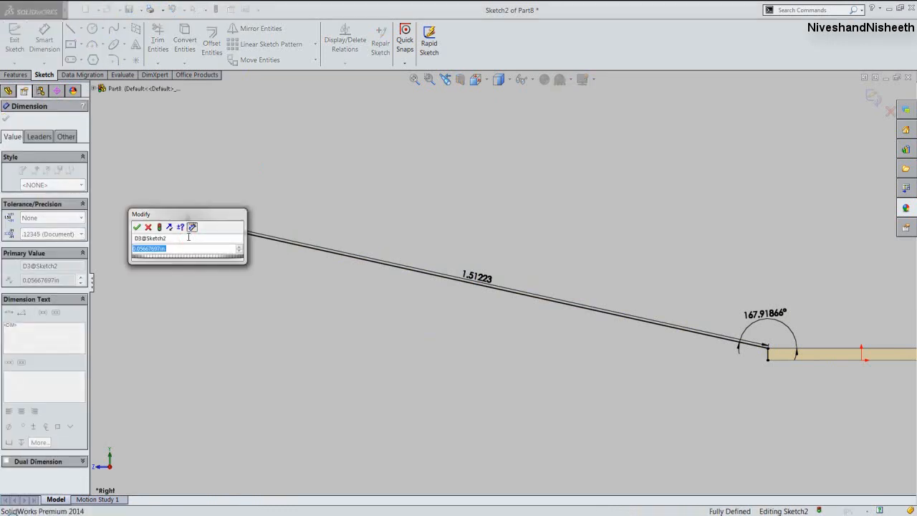
{"action": "type", "text": "03125"}
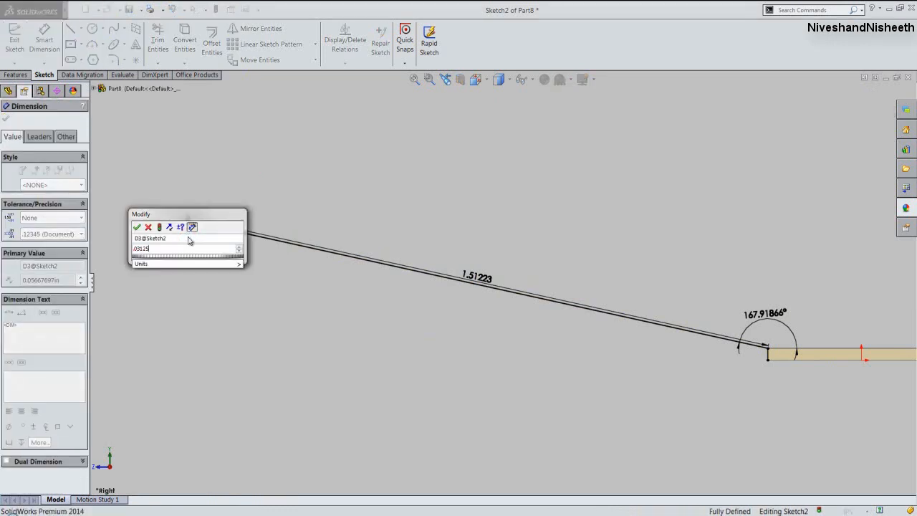
{"action": "key", "text": "Return"}
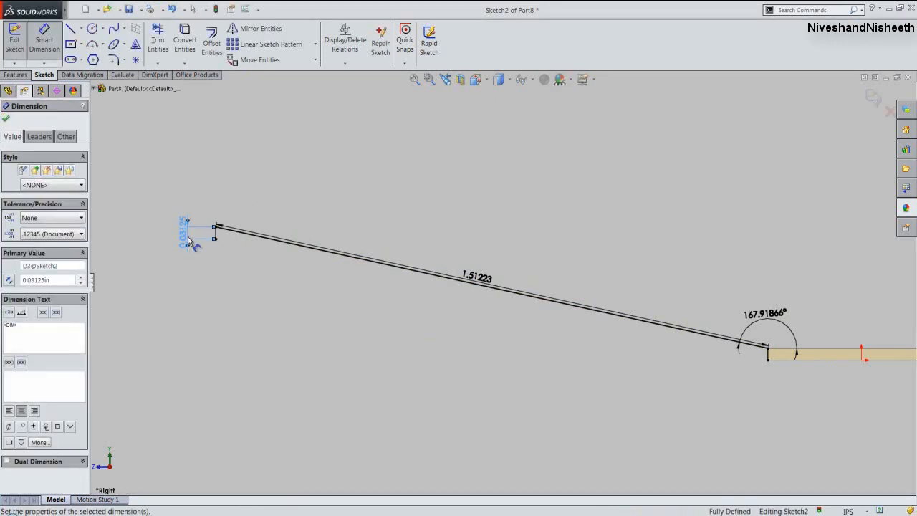
{"action": "left_click", "coordinate": [6, 119]}
{"action": "left_click", "coordinate": [193, 170]}
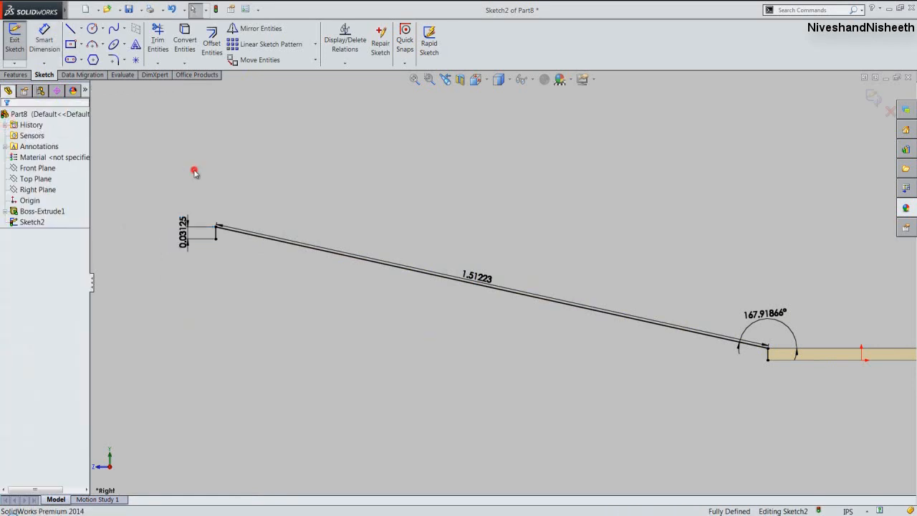
Close the profile with a line from the short vertical line's lower end to the plate's lower corner.
{"action": "left_click", "coordinate": [70, 28]}
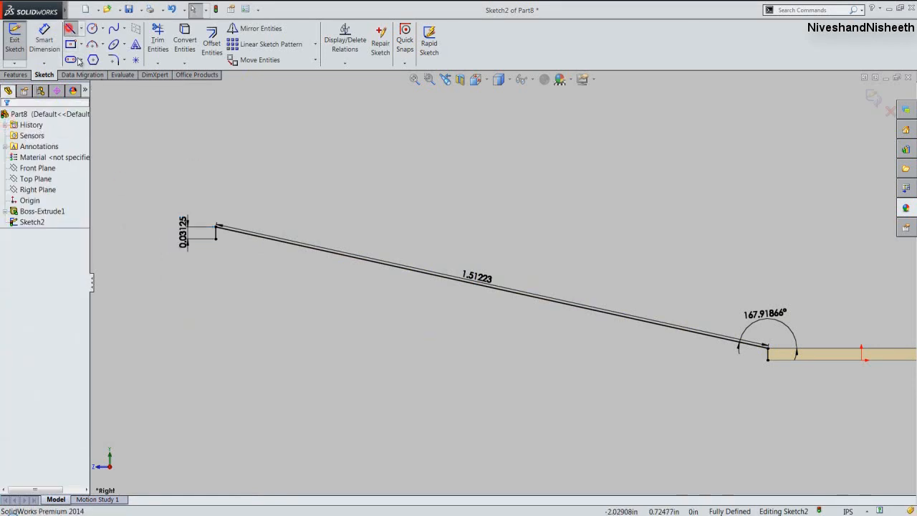
{"action": "left_click", "coordinate": [217, 236]}
{"action": "scroll", "coordinate": [765, 365], "scroll_direction": "down", "scroll_amount": 5}
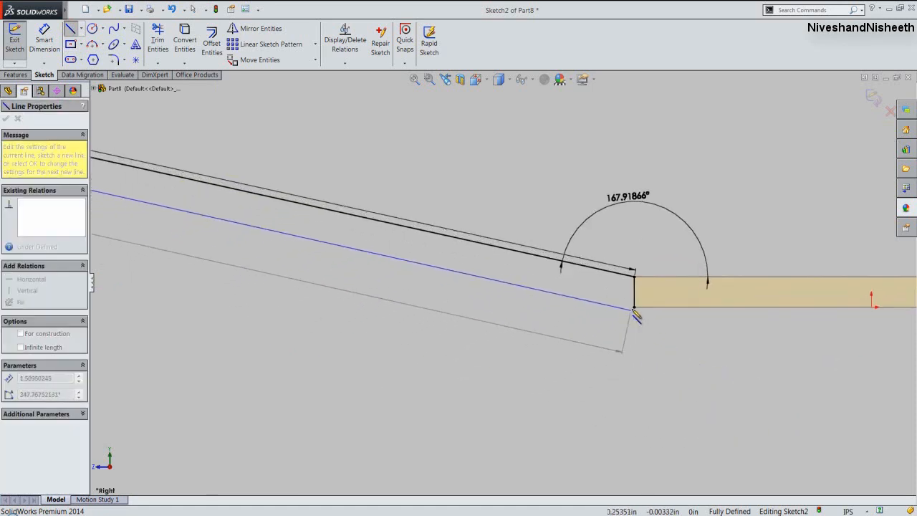
{"action": "left_click", "coordinate": [634, 307]}
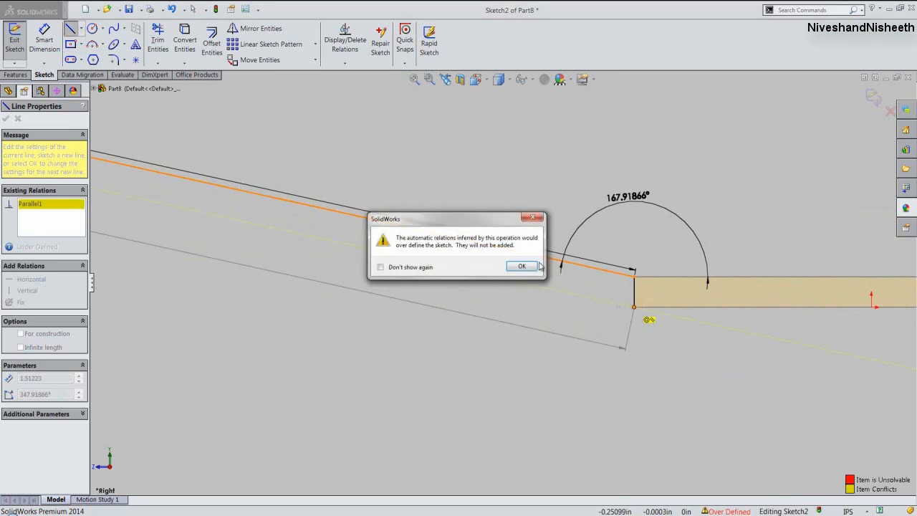
{"action": "left_click", "coordinate": [521, 266]}
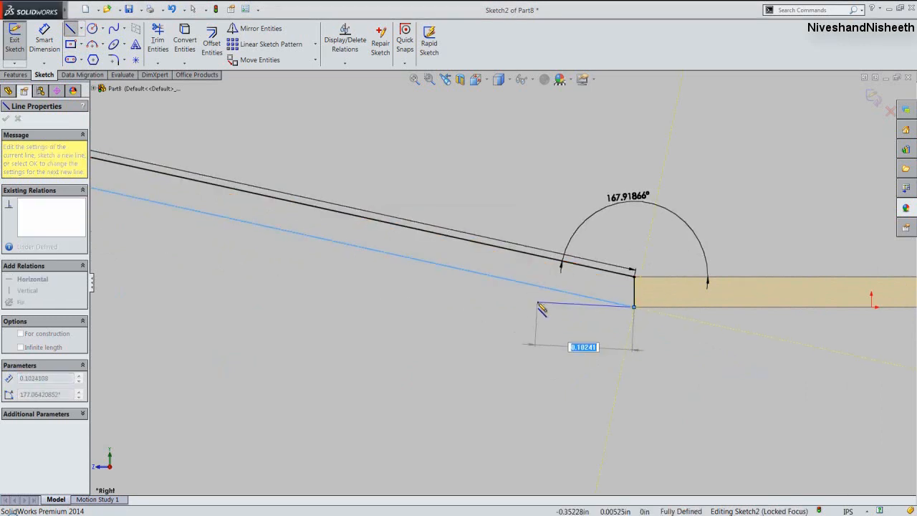
{"action": "key", "text": "Escape"}
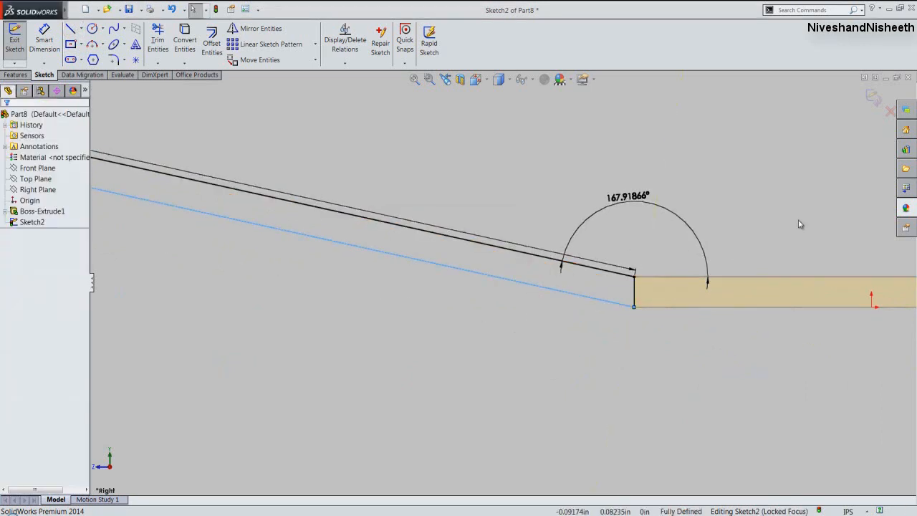
Extrude the sloped profile Up To Surface, ending at the plate's opposite side face, and save the part.
{"action": "left_click", "coordinate": [797, 149]}
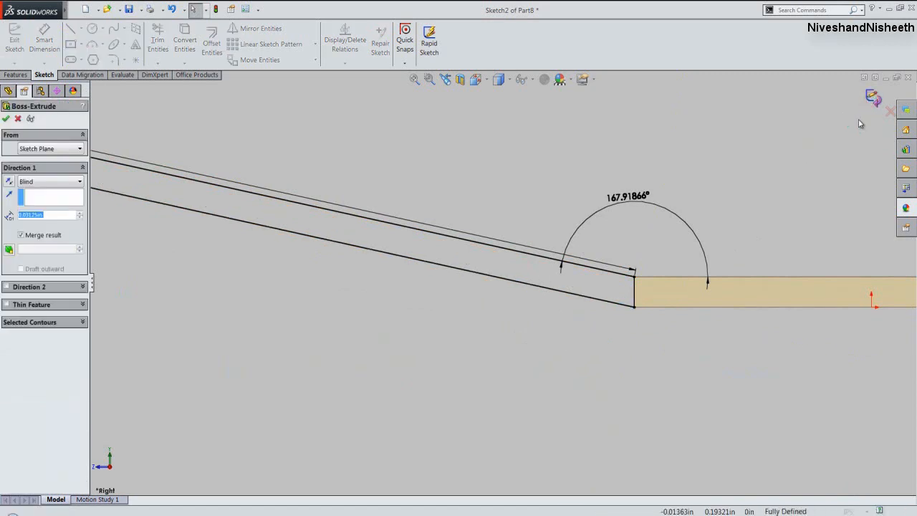
{"action": "left_click", "coordinate": [481, 81]}
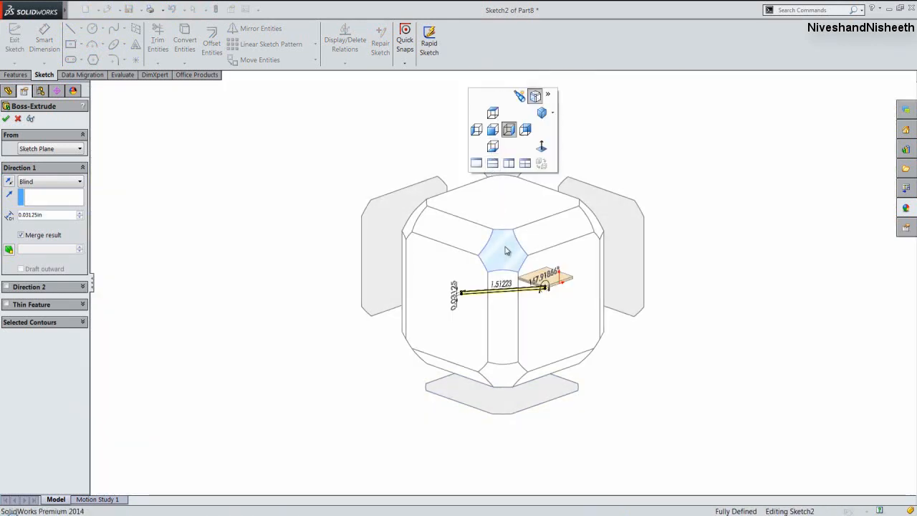
{"action": "left_click", "coordinate": [505, 305]}
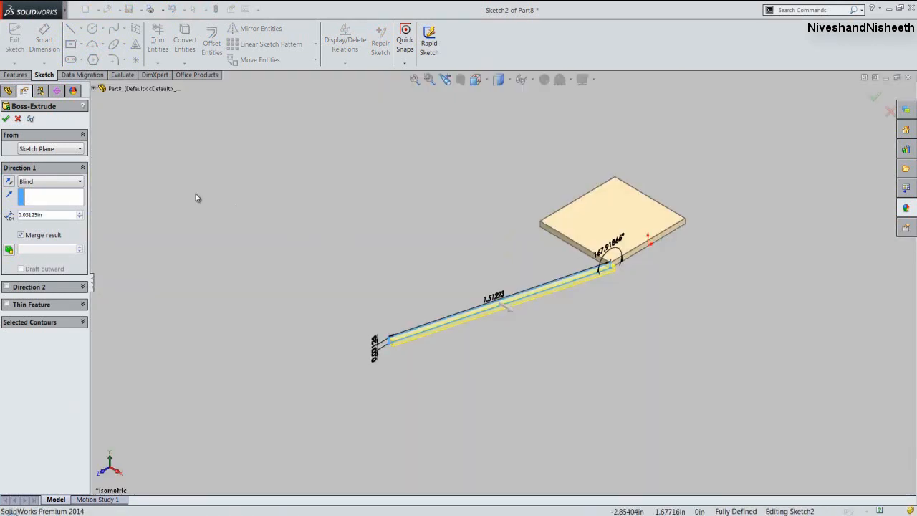
{"action": "left_click", "coordinate": [74, 181]}
{"action": "left_click", "coordinate": [57, 216]}
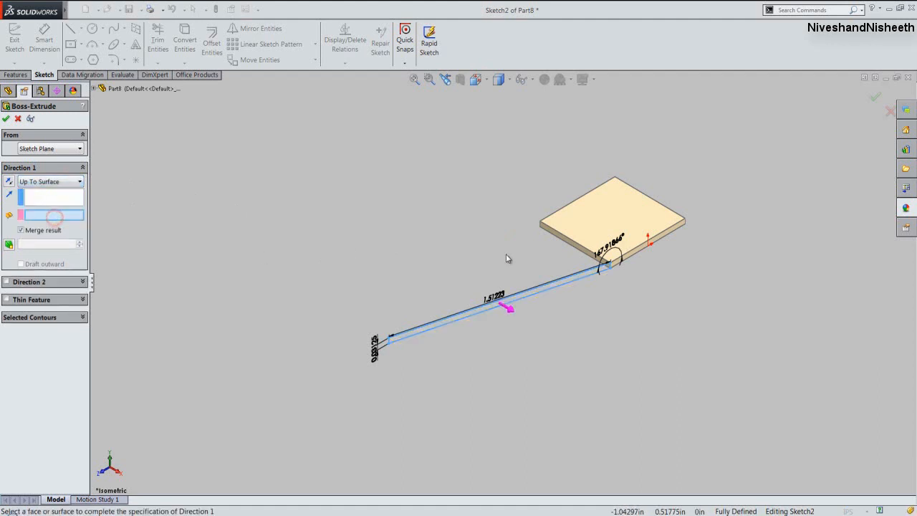
{"action": "middle_click_drag", "start_coordinate": [506, 258], "coordinate": [594, 285]}
{"action": "scroll", "coordinate": [390, 193], "scroll_direction": "down", "scroll_amount": 2}
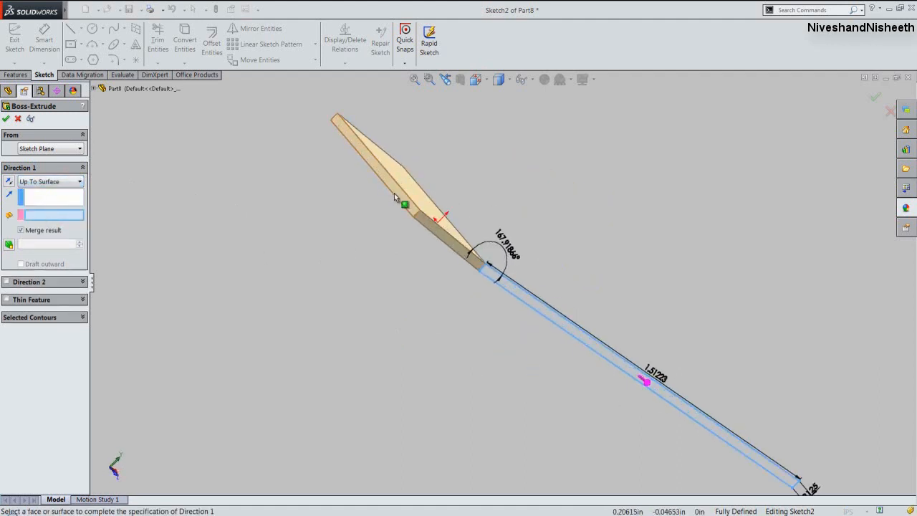
{"action": "left_click", "coordinate": [397, 193]}
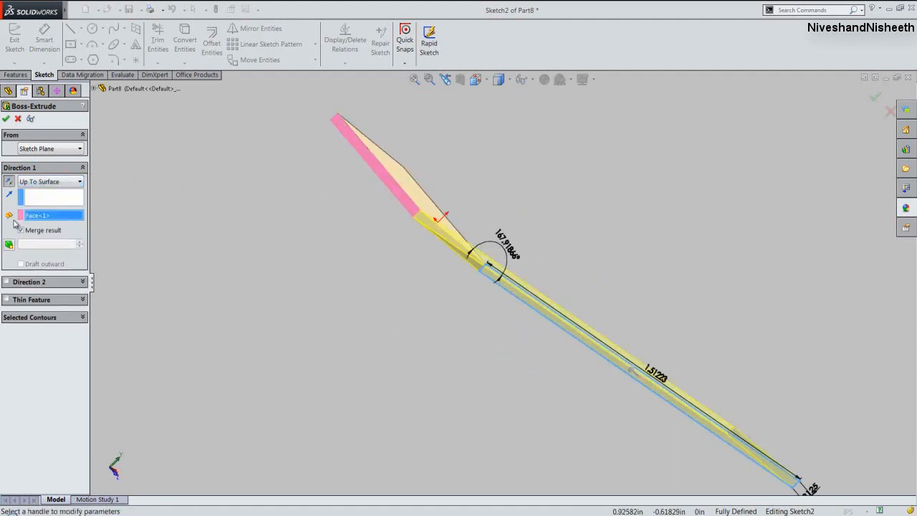
{"action": "left_click", "coordinate": [444, 80]}
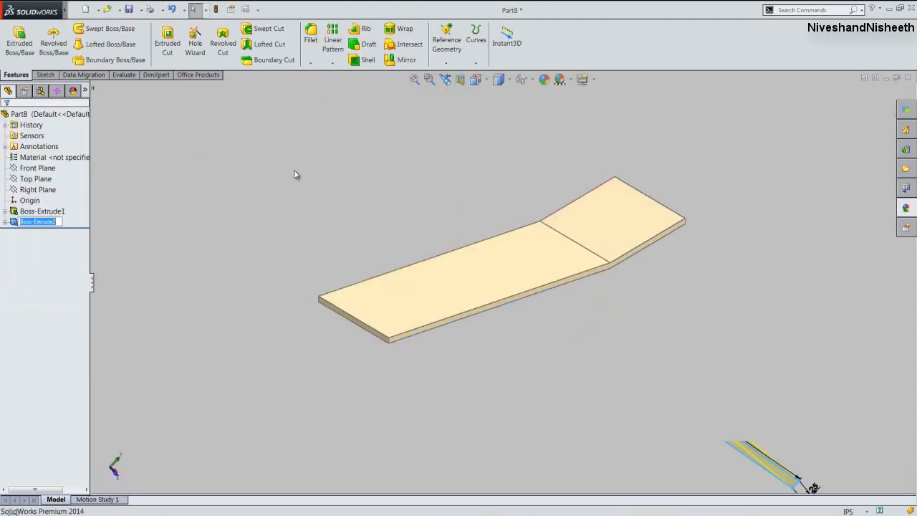
{"action": "left_click", "coordinate": [413, 81]}
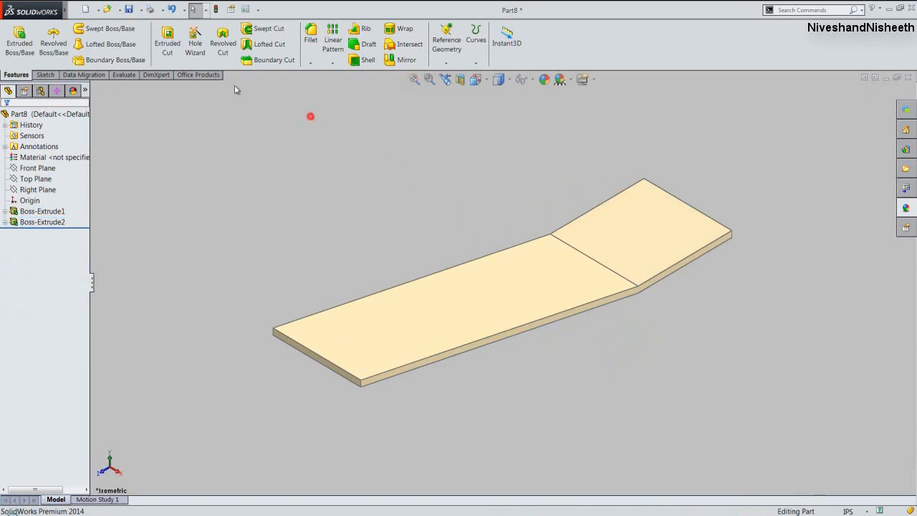
{"action": "left_click", "coordinate": [131, 9]}
Sketch a 0.0625 in diameter circle near the middle of the sloped section's top face.
{"action": "scroll", "coordinate": [694, 211], "scroll_direction": "down", "scroll_amount": 4}
{"action": "left_click", "coordinate": [553, 255]}
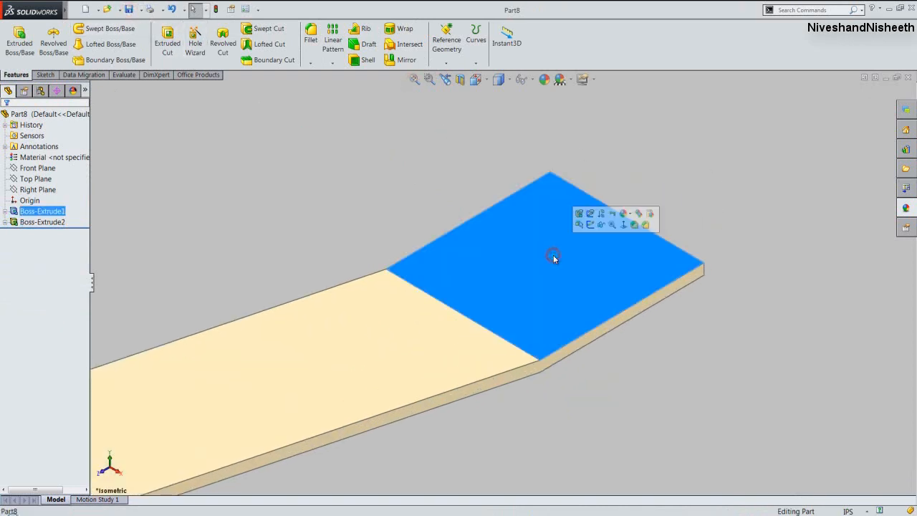
{"action": "left_click", "coordinate": [588, 226]}
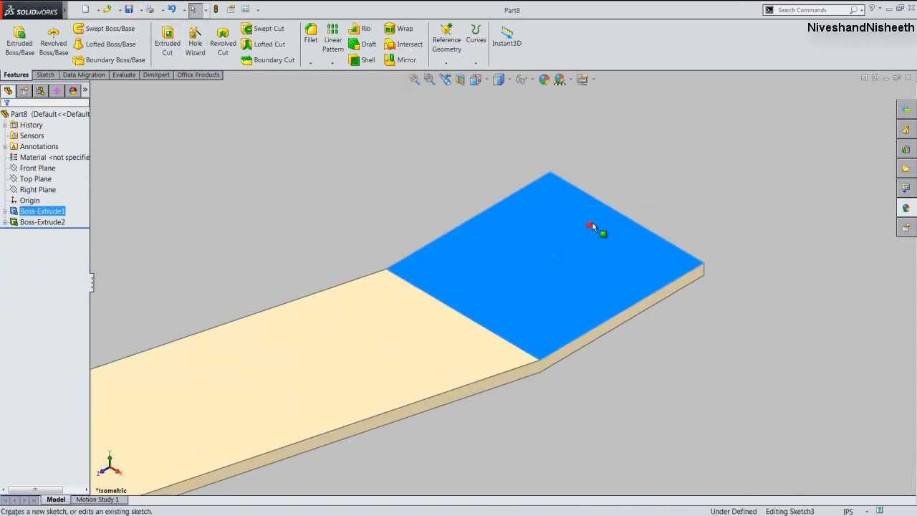
{"action": "left_click", "coordinate": [677, 154]}
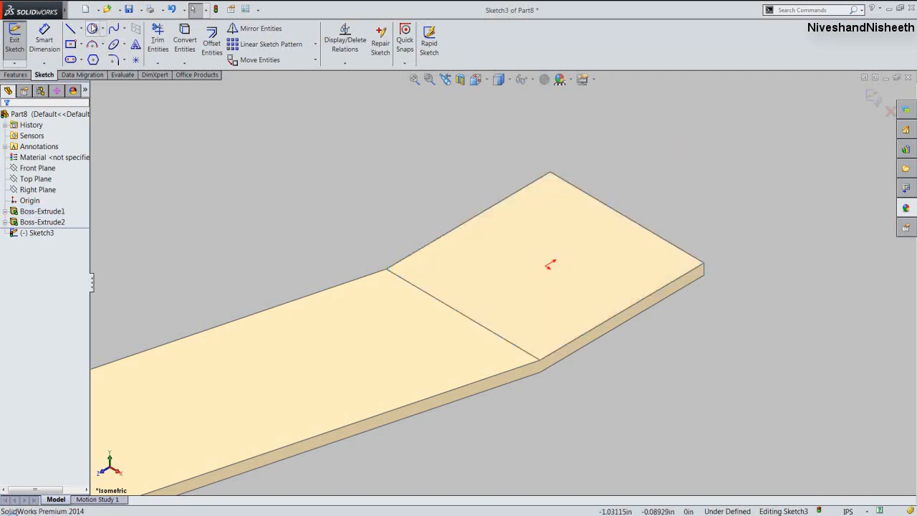
{"action": "left_click", "coordinate": [94, 30]}
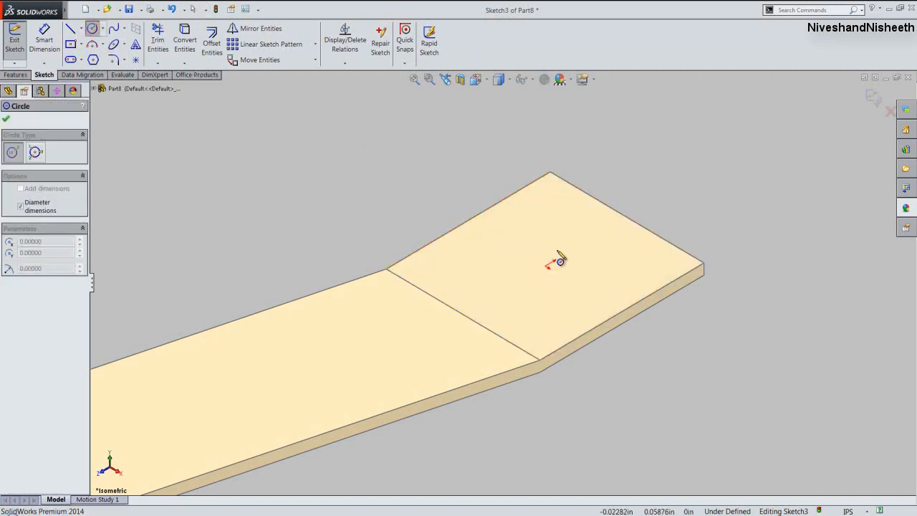
{"action": "scroll", "coordinate": [555, 258], "scroll_direction": "down", "scroll_amount": 2}
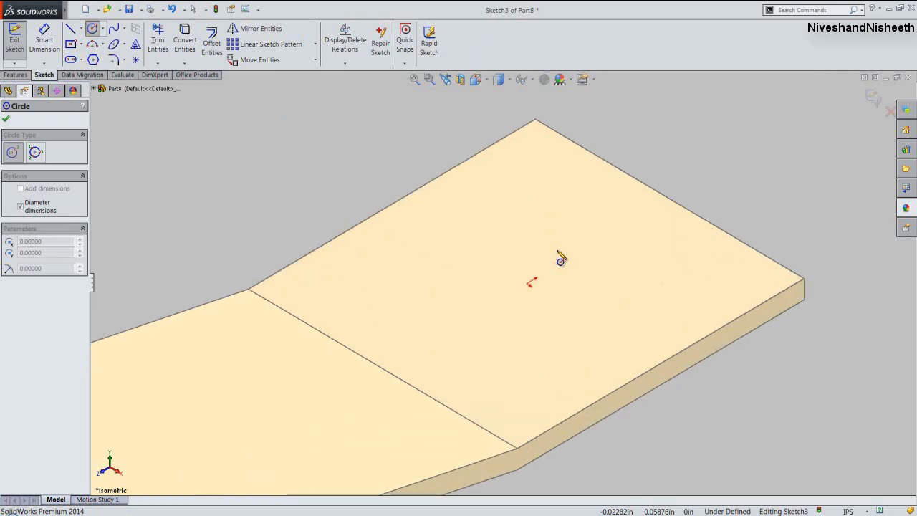
{"action": "left_click", "coordinate": [557, 250]}
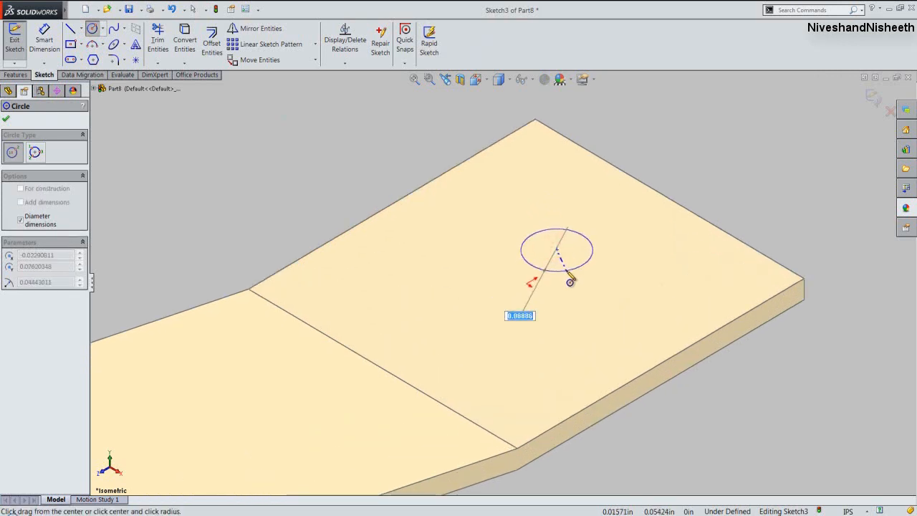
{"action": "type", "text": ".0625"}
{"action": "key", "text": "Return"}
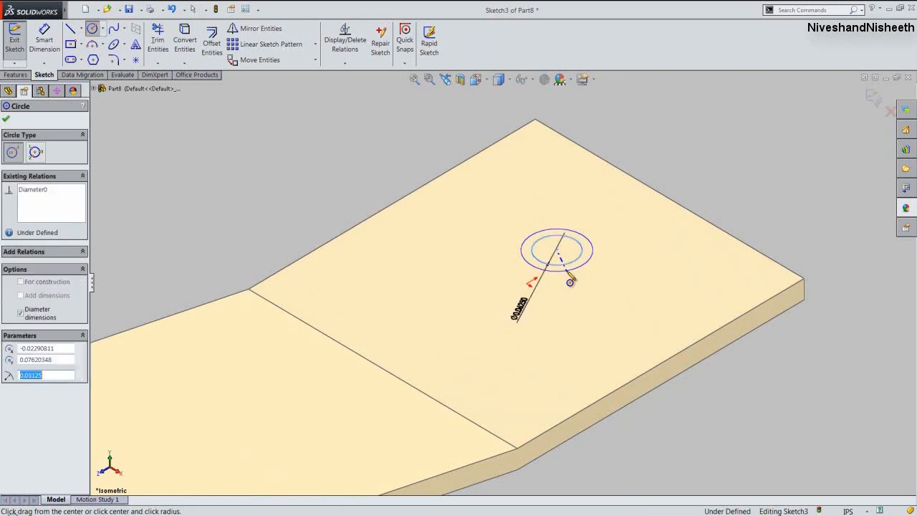
Dimension the circle's distance from the sloped face's near long side edge as 0.23438 in.
{"action": "right_click", "coordinate": [569, 281]}
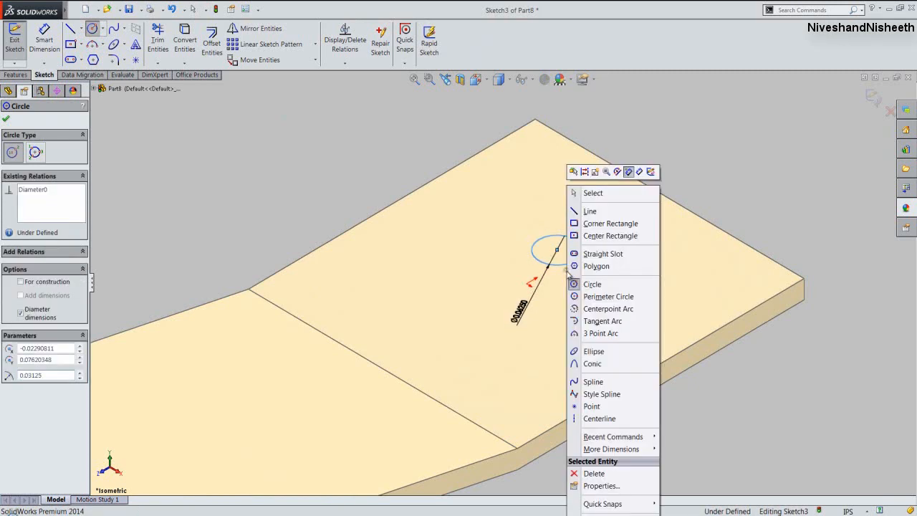
{"action": "left_click", "coordinate": [642, 172]}
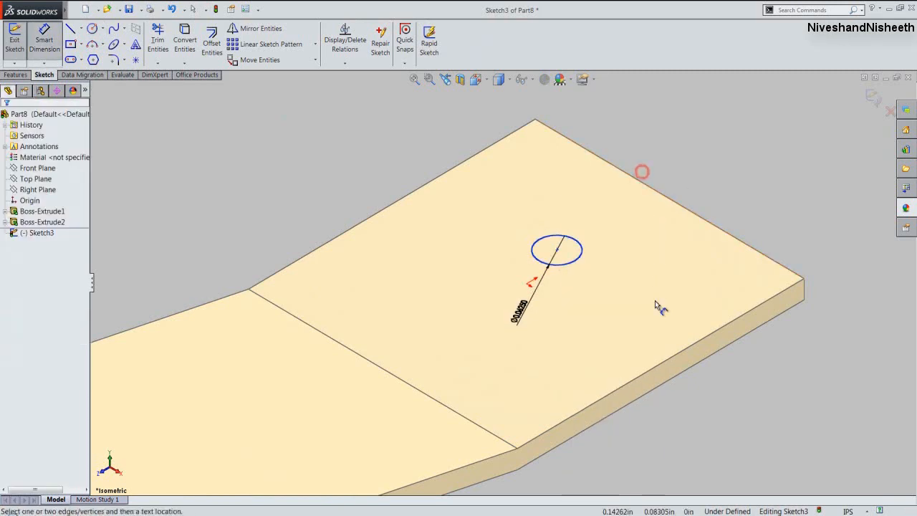
{"action": "left_click", "coordinate": [668, 358]}
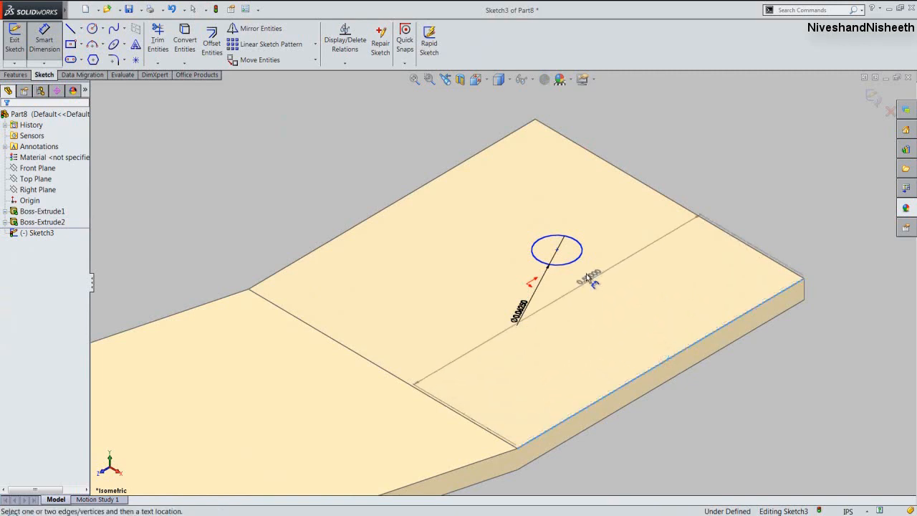
{"action": "left_click", "coordinate": [577, 259]}
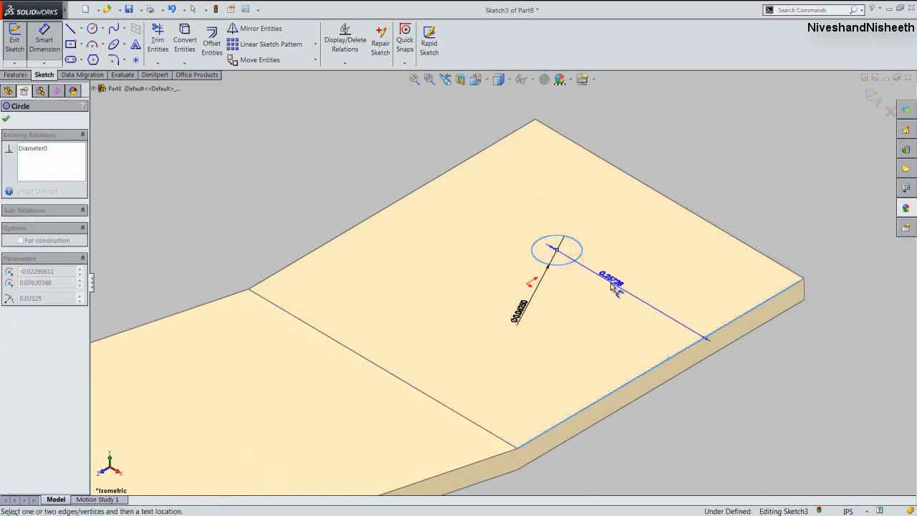
{"action": "left_click", "coordinate": [612, 285]}
{"action": "type", "text": ".23438"}
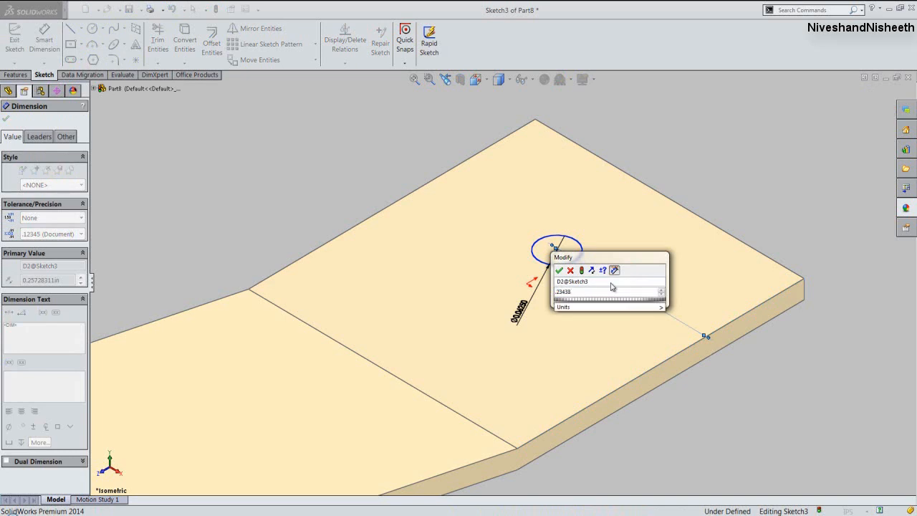
{"action": "key", "text": "Return"}
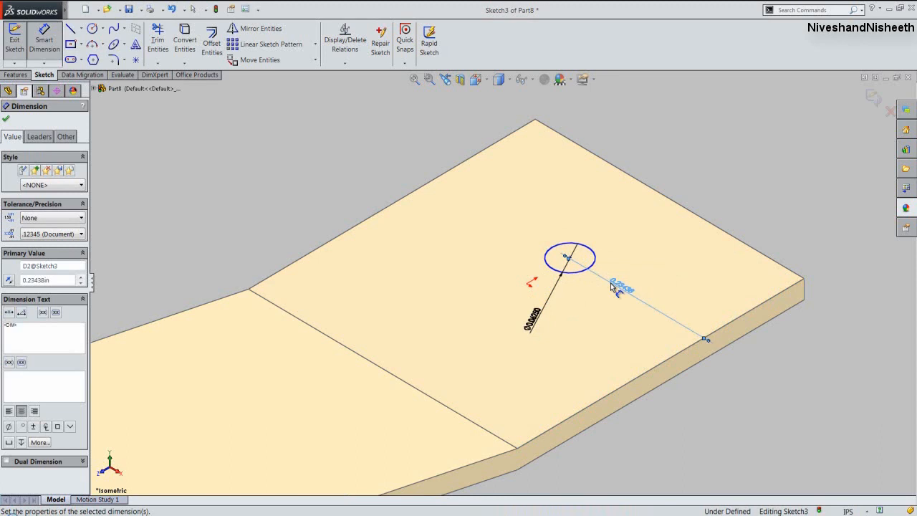
Dimension the circle's distance from the sloped face's free end edge as 0.25 in and finish the sketch.
{"action": "left_click", "coordinate": [666, 201]}
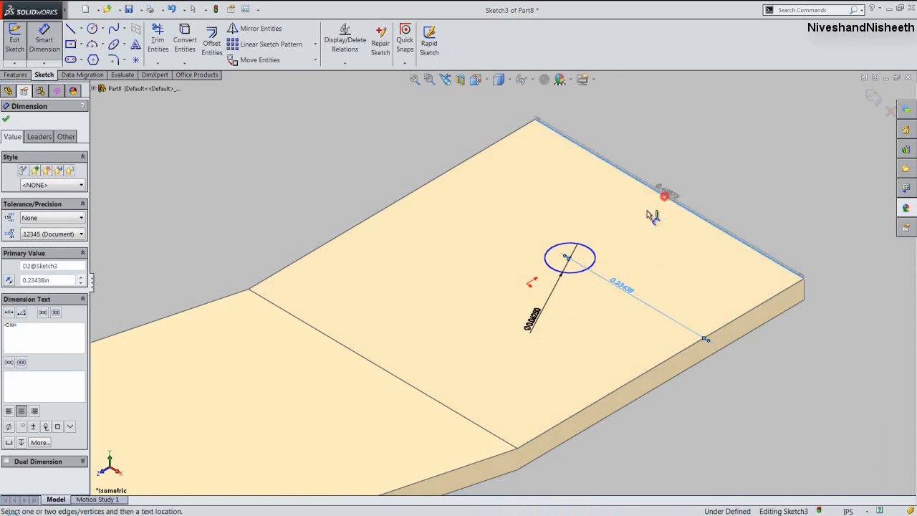
{"action": "left_click", "coordinate": [616, 252]}
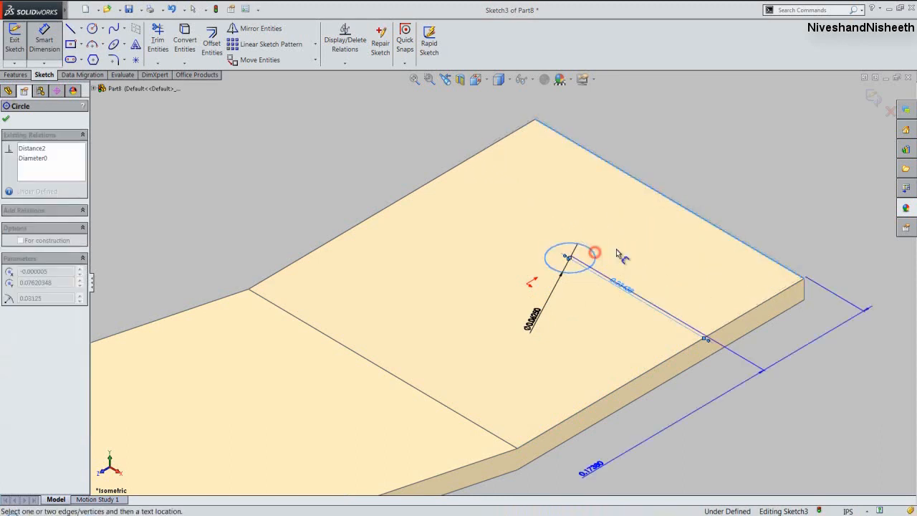
{"action": "left_click", "coordinate": [620, 255]}
{"action": "type", "text": "2"}
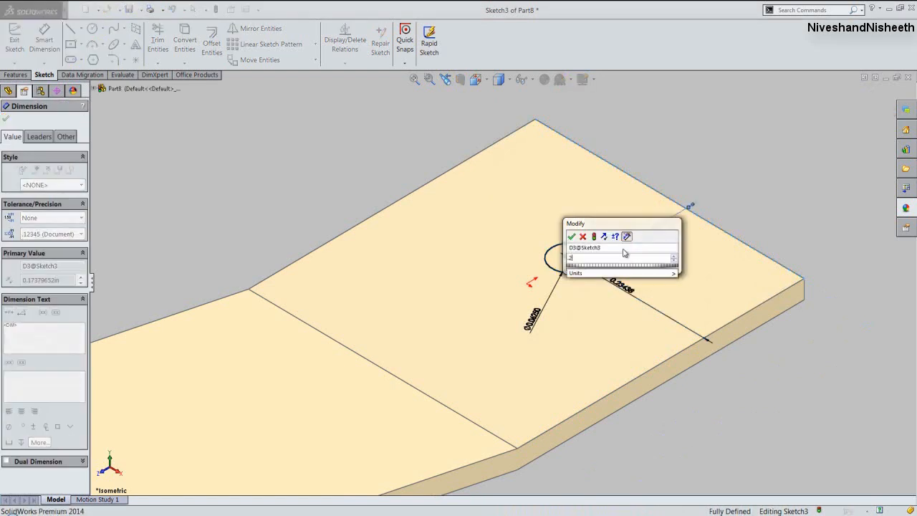
{"action": "type", "text": "5"}
{"action": "key", "text": "Return"}
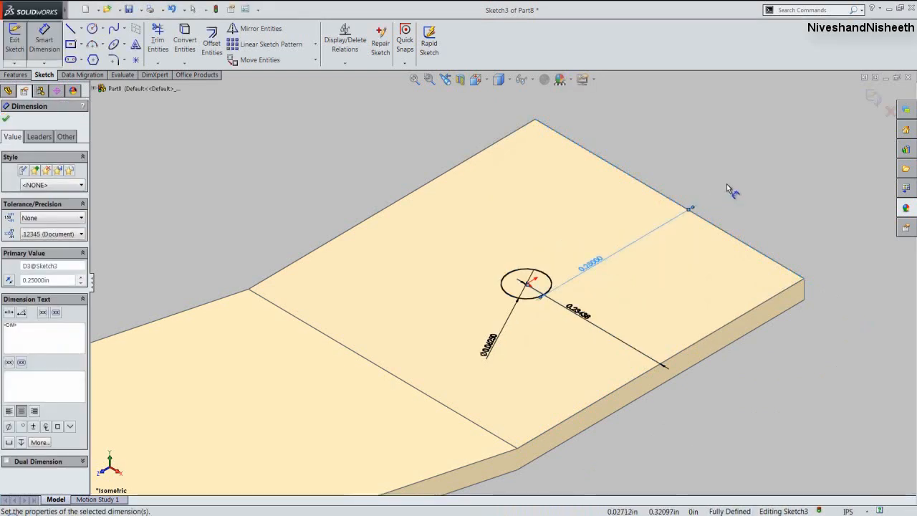
{"action": "left_click", "coordinate": [872, 97]}
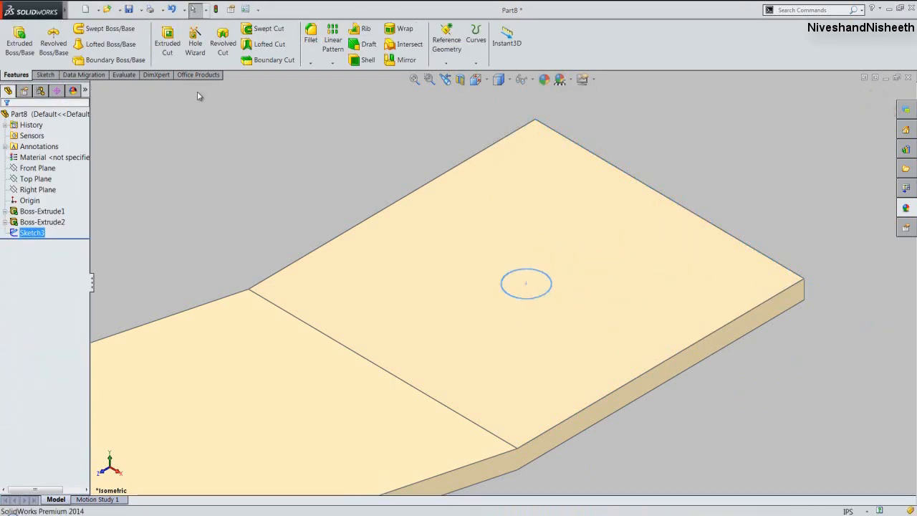
Cut the circle Through All to make a hole in the sloped section, and save the part.
{"action": "left_click", "coordinate": [167, 43]}
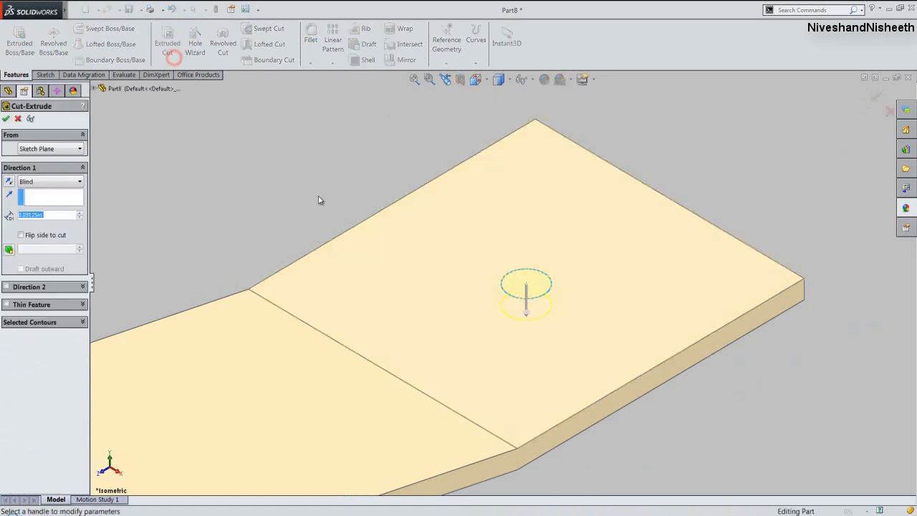
{"action": "left_click", "coordinate": [80, 179]}
{"action": "left_click", "coordinate": [57, 195]}
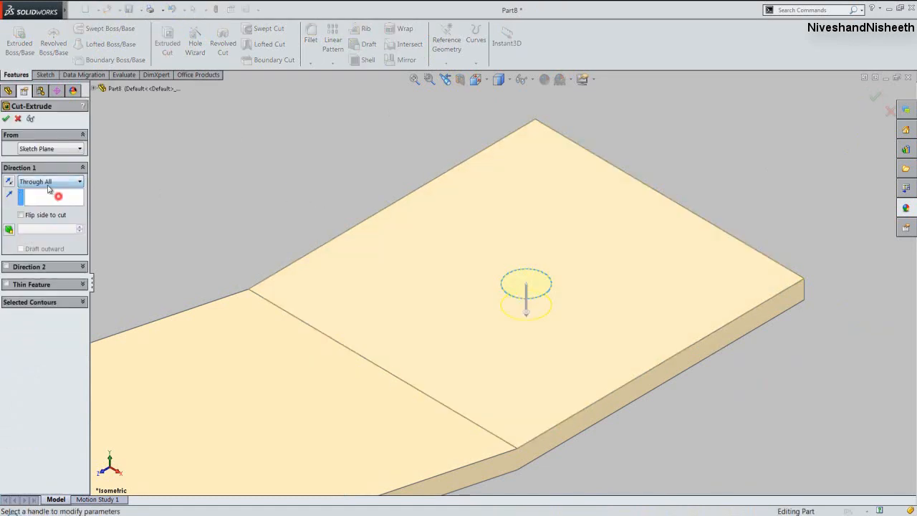
{"action": "left_click", "coordinate": [7, 120]}
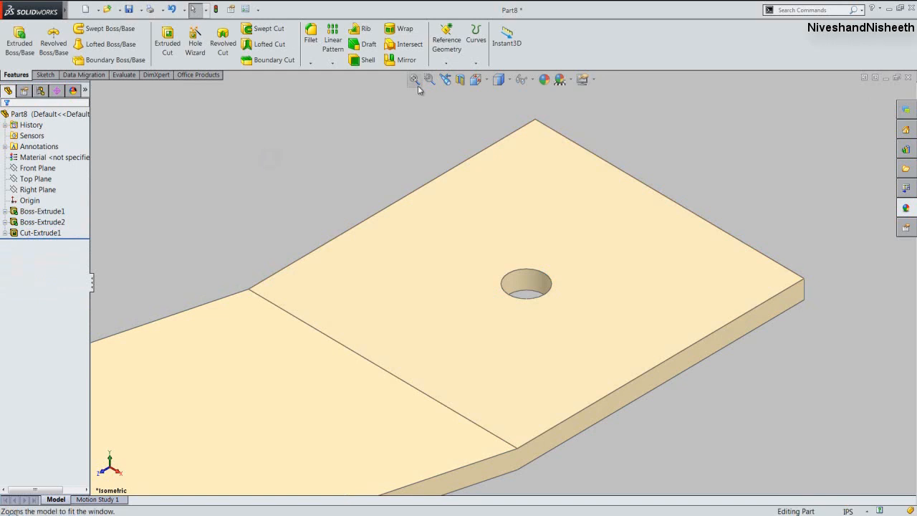
{"action": "left_click", "coordinate": [414, 80]}
{"action": "left_click", "coordinate": [348, 136]}
{"action": "key", "text": "ctrl+s"}
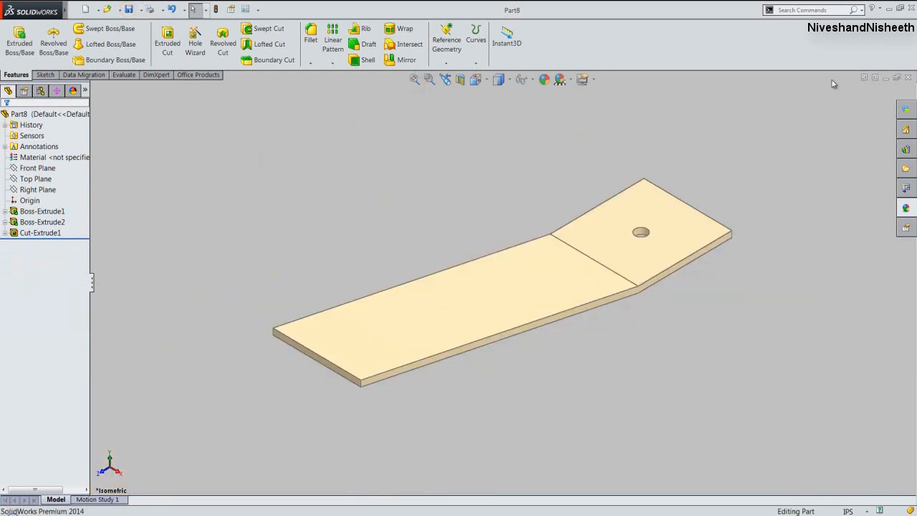
Close the part and create a new assembly document.
{"action": "left_click", "coordinate": [908, 78]}
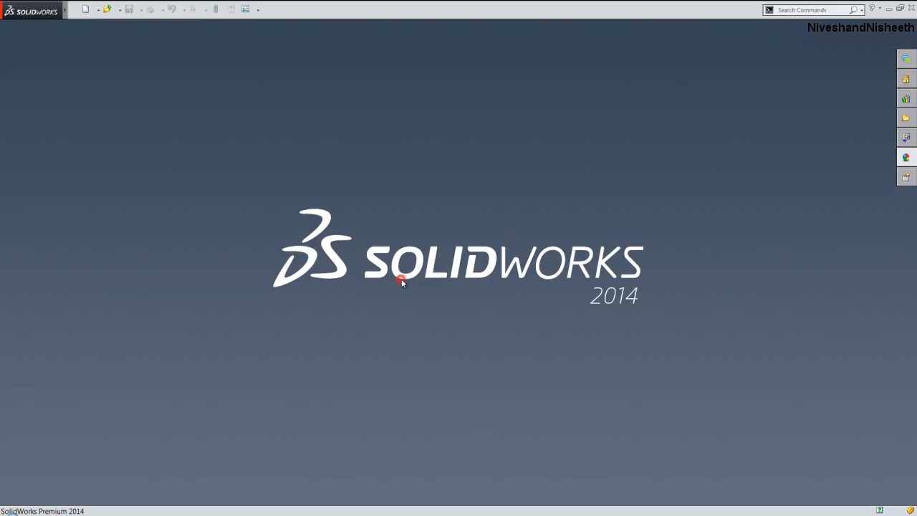
{"action": "left_click", "coordinate": [85, 10]}
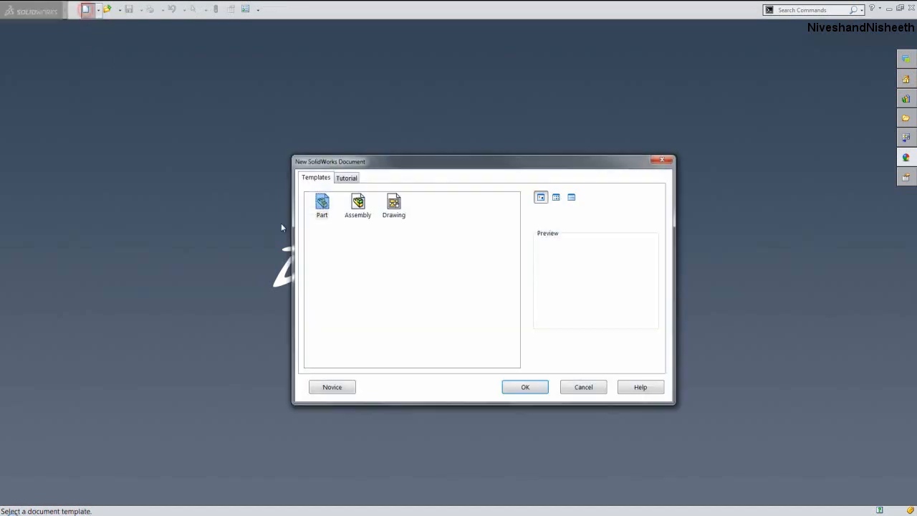
{"action": "left_click", "coordinate": [368, 214]}
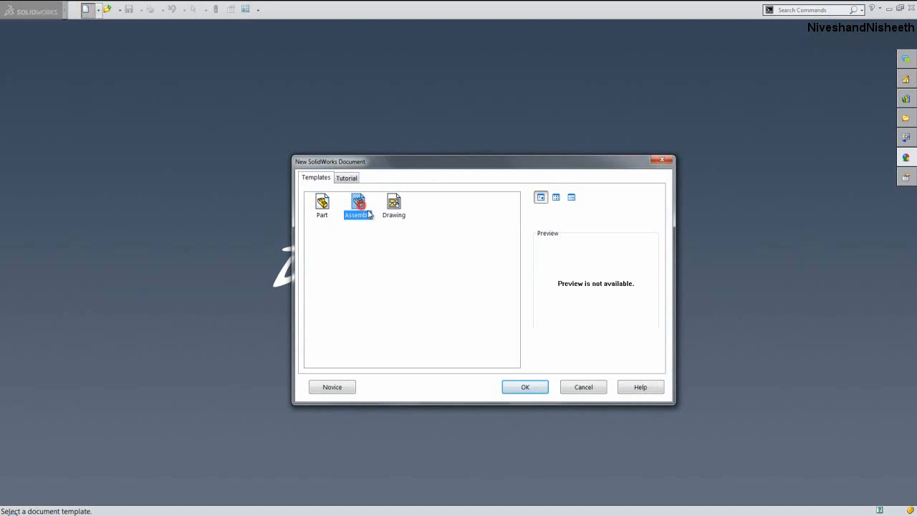
{"action": "left_click", "coordinate": [541, 386]}
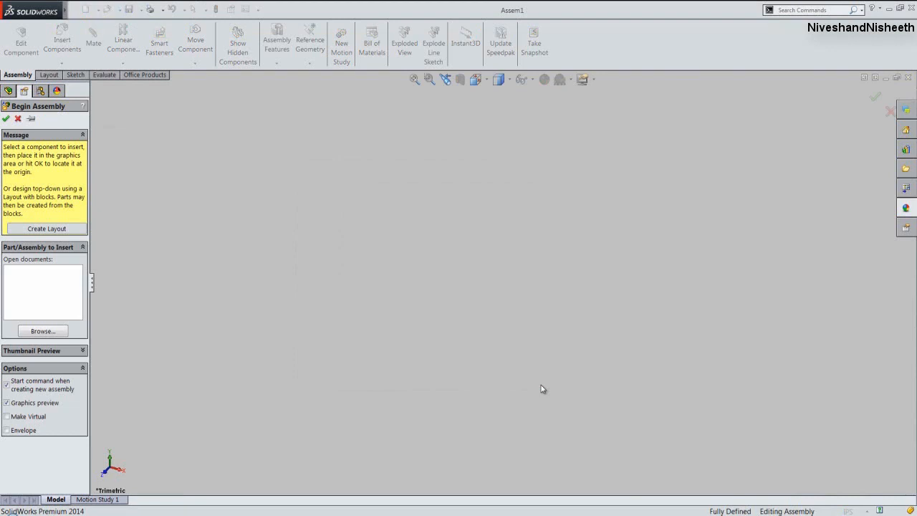
Turn on the display of origins in the assembly.
{"action": "mouse_move", "coordinate": [68, 12]}
{"action": "left_click", "coordinate": [114, 10]}
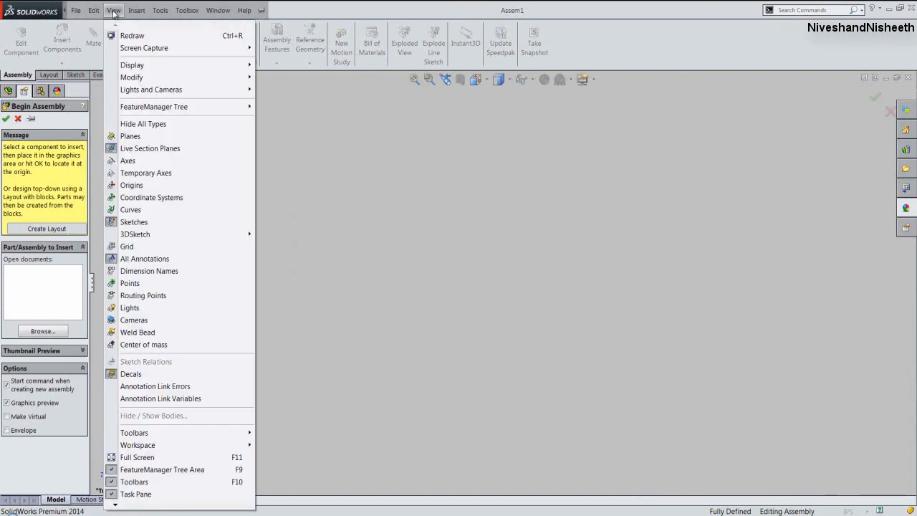
{"action": "left_click", "coordinate": [129, 184]}
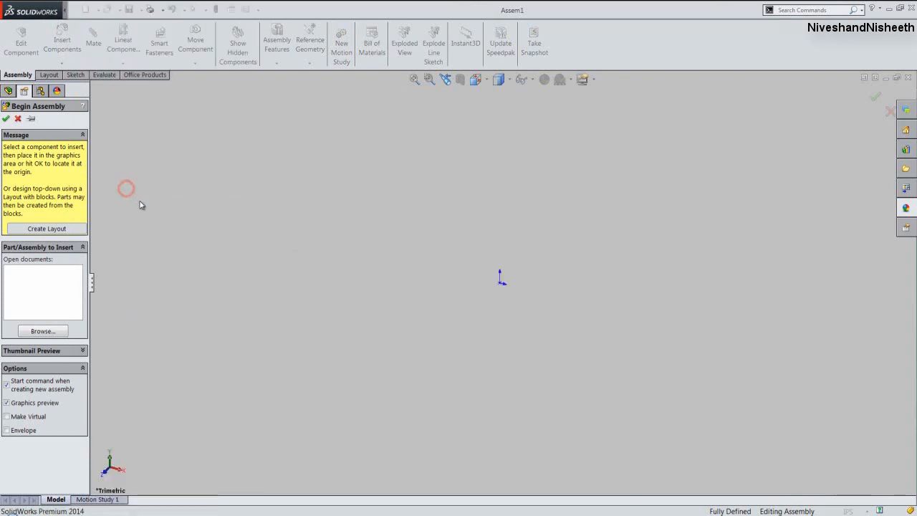
Insert Part1 from the Pipe Wrench folder as the first component, placed at the assembly origin.
{"action": "left_click", "coordinate": [43, 331]}
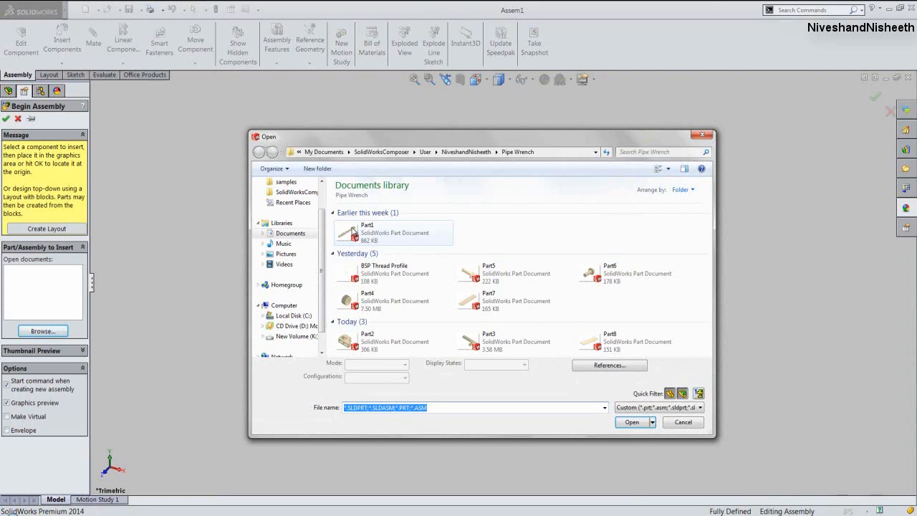
{"action": "double_click", "coordinate": [352, 231]}
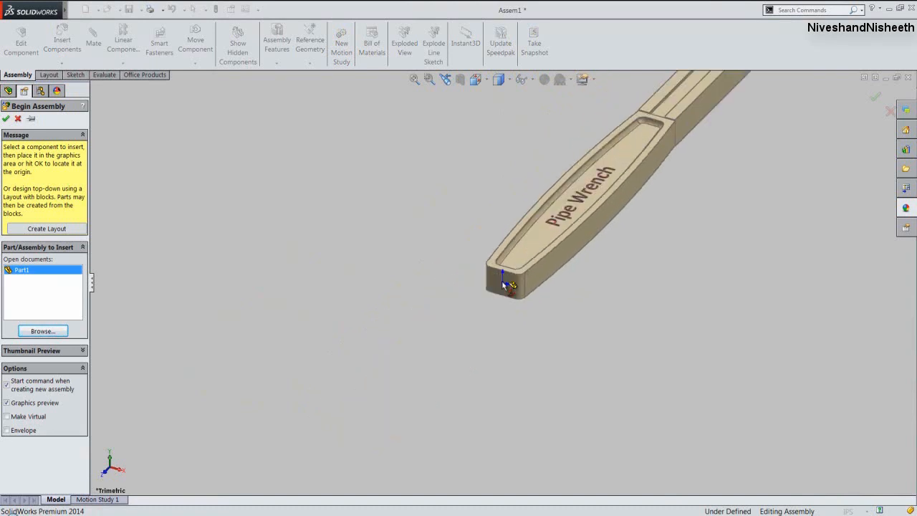
{"action": "left_click", "coordinate": [503, 284]}
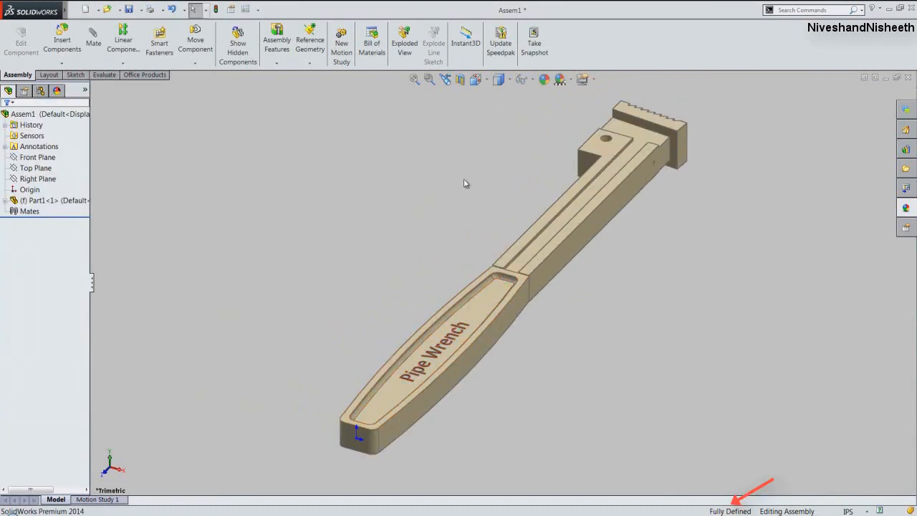
Set the assembly to the isometric view and hide the origins.
{"action": "left_click", "coordinate": [477, 79]}
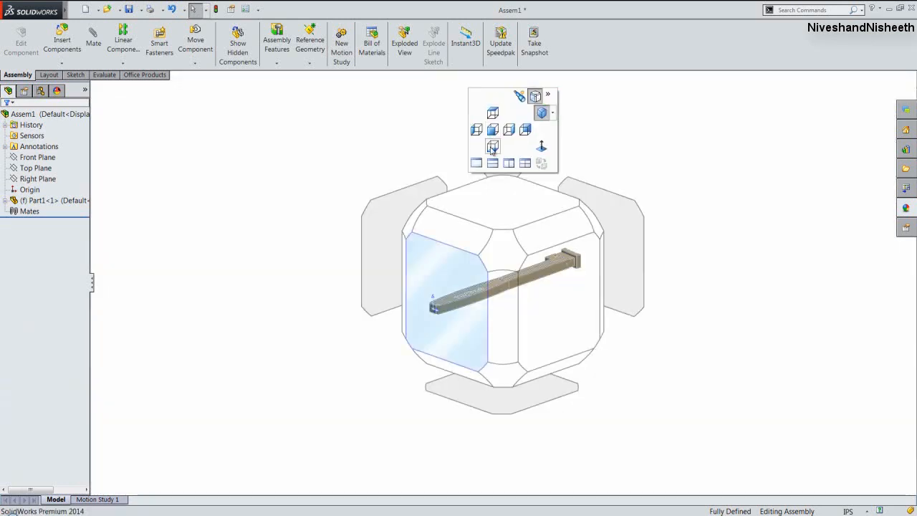
{"action": "left_click", "coordinate": [502, 258]}
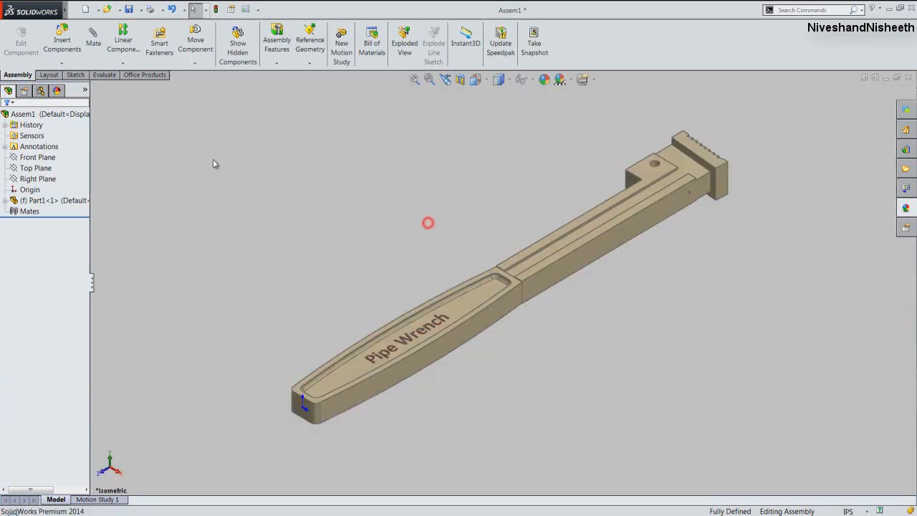
{"action": "left_click", "coordinate": [112, 10]}
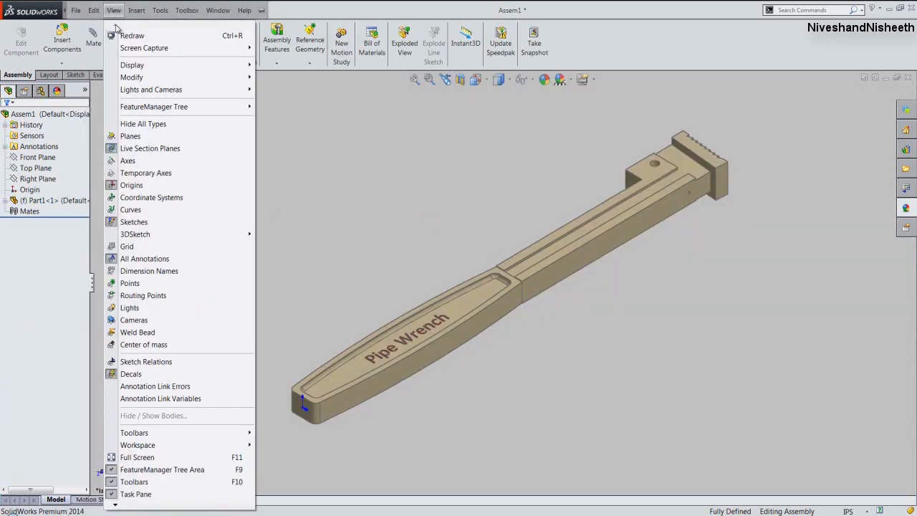
{"action": "left_click", "coordinate": [130, 185]}
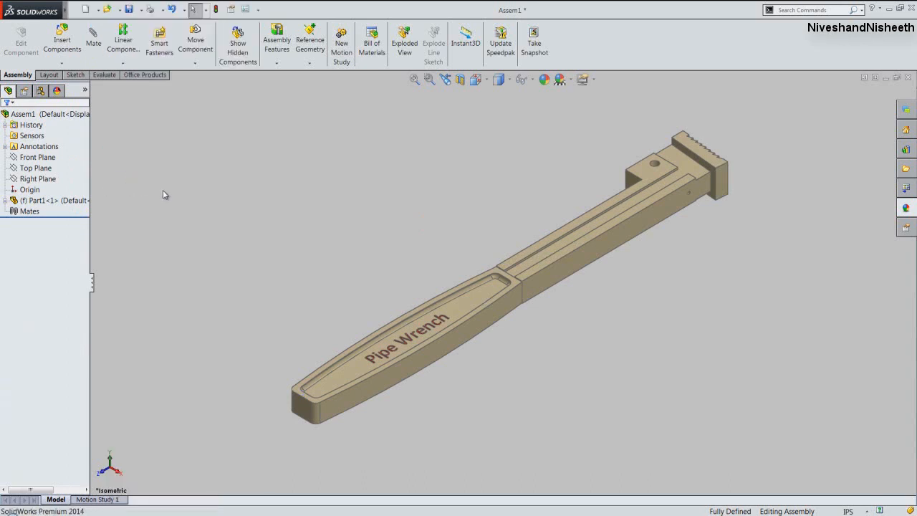
Save the assembly as Pipe Wrench in the Pipe Wrench folder.
{"action": "left_click", "coordinate": [129, 10]}
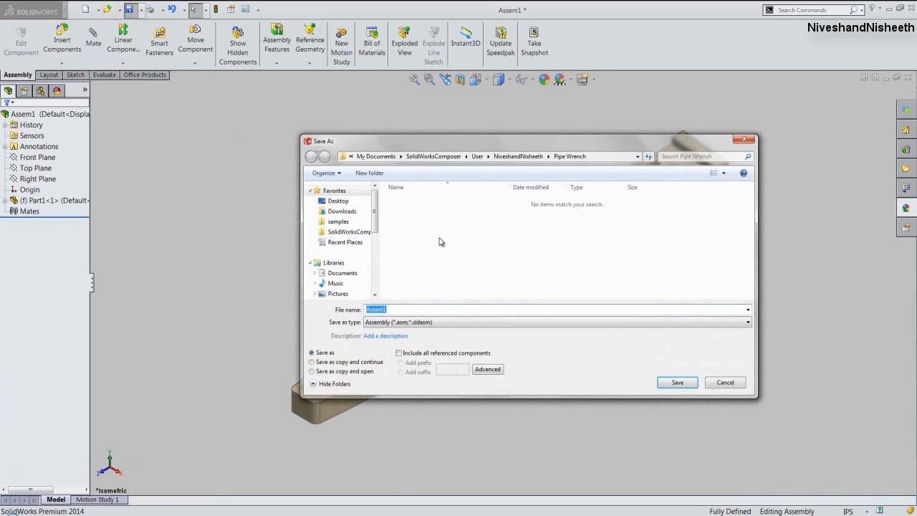
{"action": "type", "text": "Pipe Wrench"}
{"action": "left_click", "coordinate": [677, 382]}
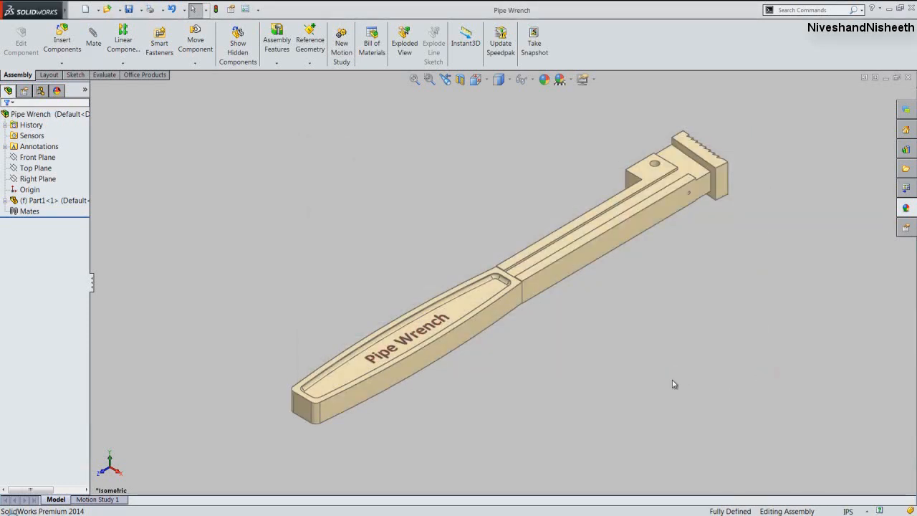
Insert Part2 from the Pipe Wrench folder and place it in free space beside the handle.
{"action": "left_click", "coordinate": [74, 46]}
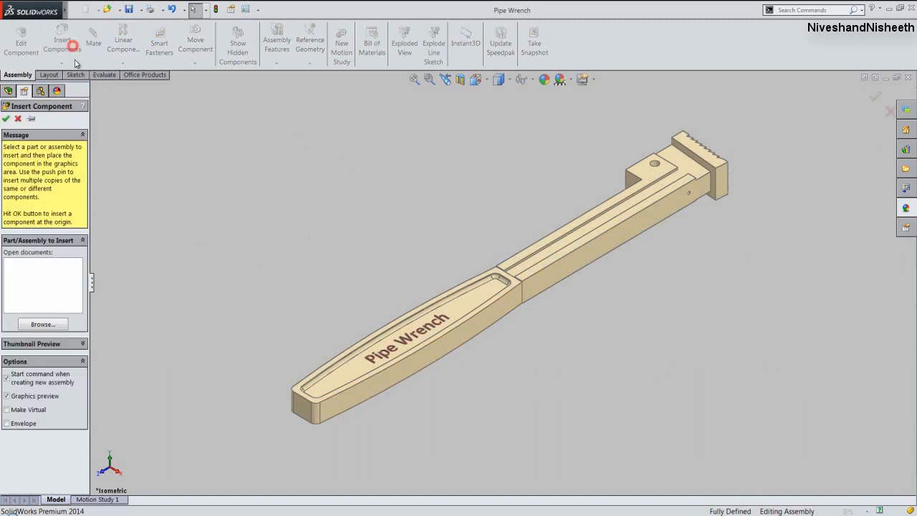
{"action": "left_click", "coordinate": [61, 322]}
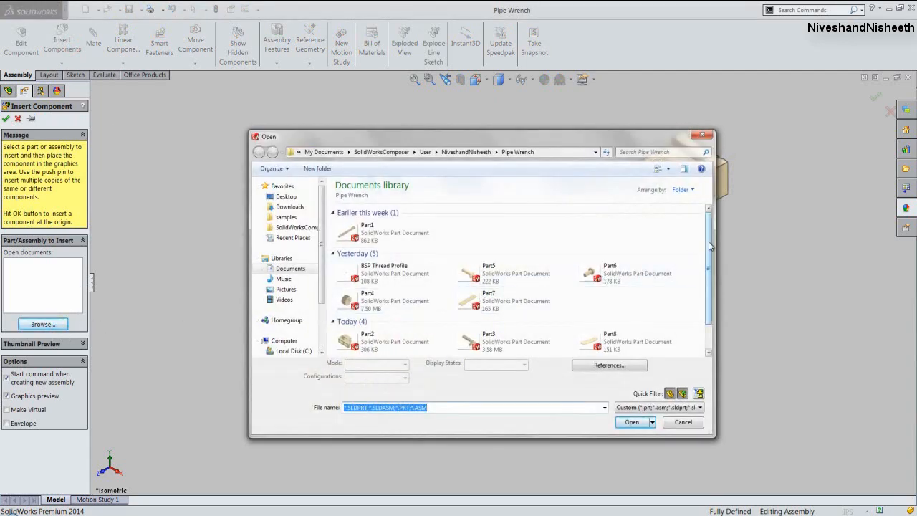
{"action": "left_click_drag", "start_coordinate": [708, 242], "coordinate": [716, 278]}
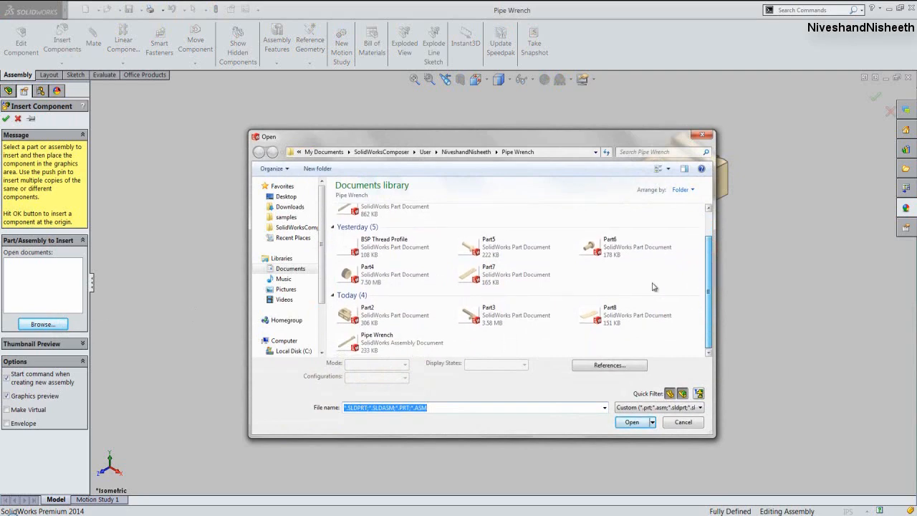
{"action": "left_click", "coordinate": [393, 316]}
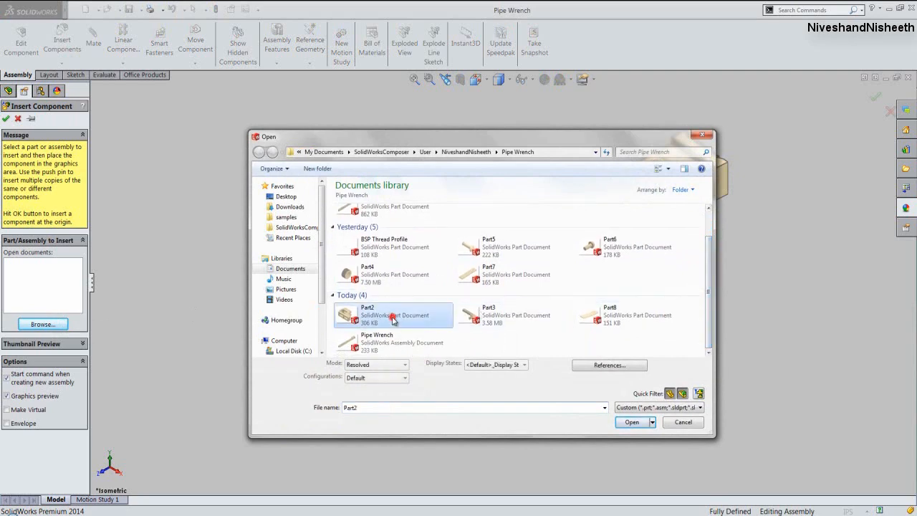
{"action": "left_click", "coordinate": [627, 426]}
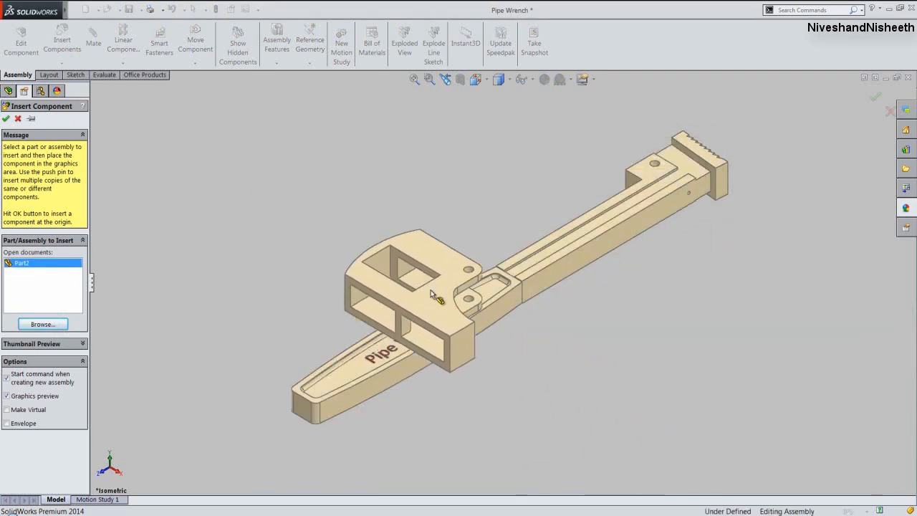
{"action": "left_click", "coordinate": [348, 211]}
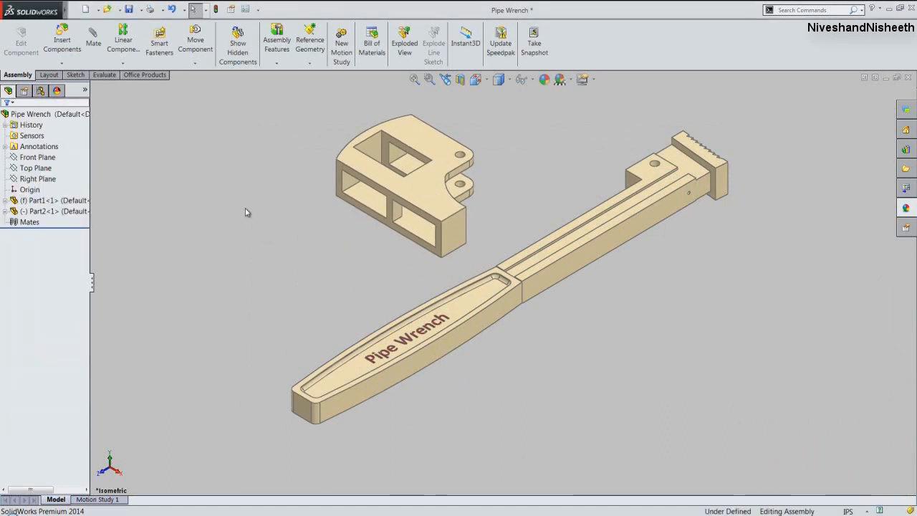
Add a concentric mate between the upper lug hole of Part2 and the hole in Part1's side block near the jaw.
{"action": "left_click", "coordinate": [93, 39]}
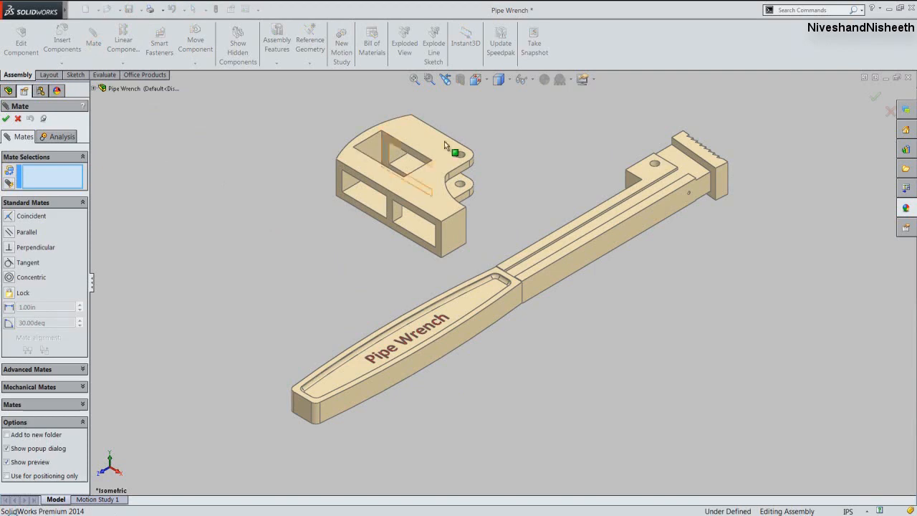
{"action": "scroll", "coordinate": [462, 159], "scroll_direction": "down", "scroll_amount": 5}
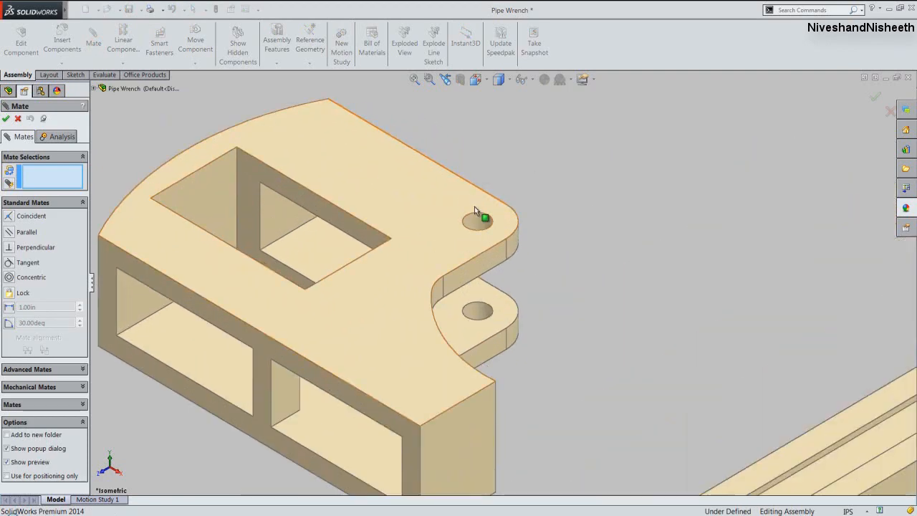
{"action": "left_click", "coordinate": [483, 223]}
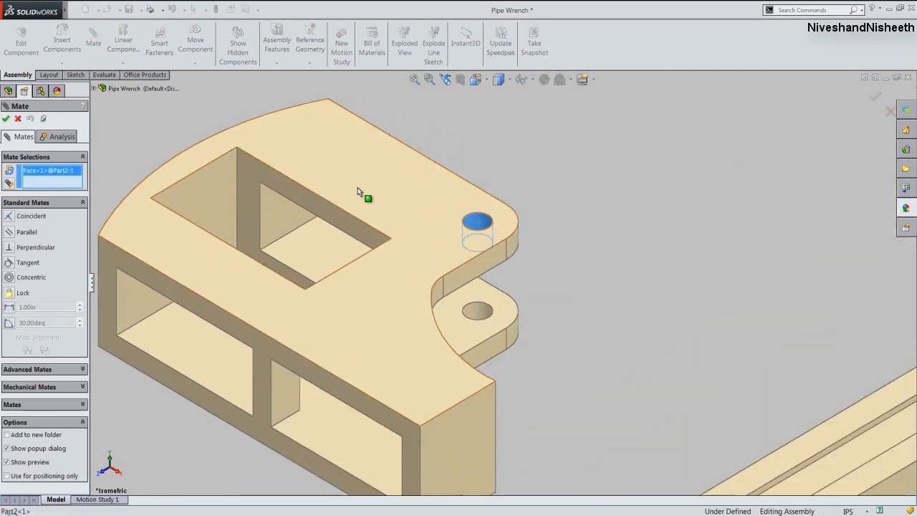
{"action": "scroll", "coordinate": [354, 190], "scroll_direction": "up", "scroll_amount": 6}
{"action": "scroll", "coordinate": [721, 244], "scroll_direction": "down", "scroll_amount": 6}
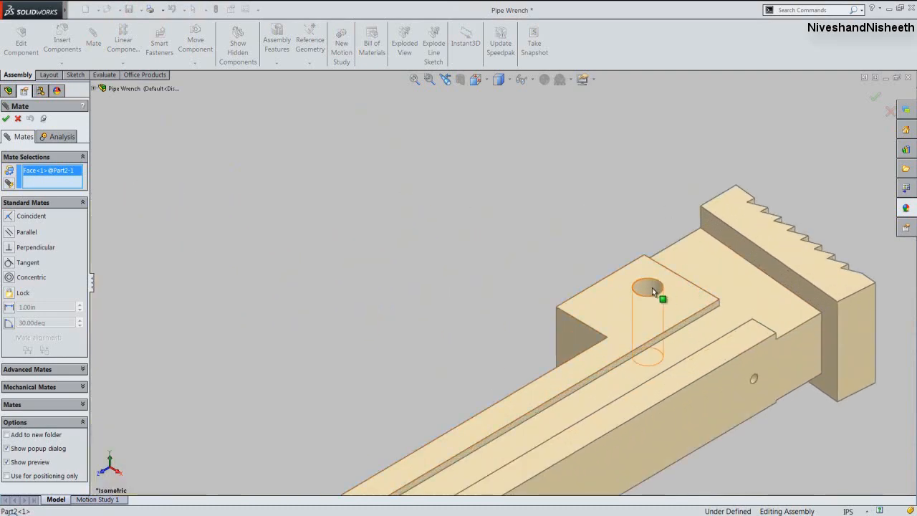
{"action": "left_click", "coordinate": [652, 287]}
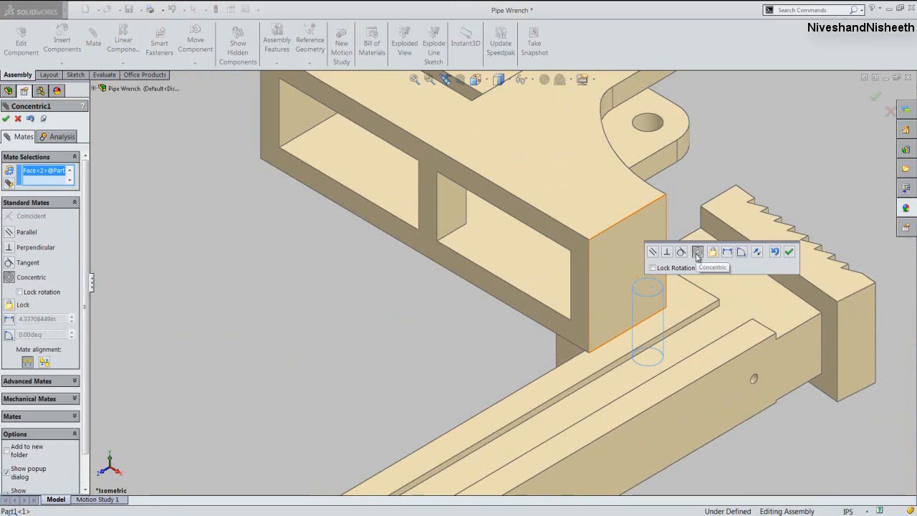
{"action": "left_click", "coordinate": [789, 252]}
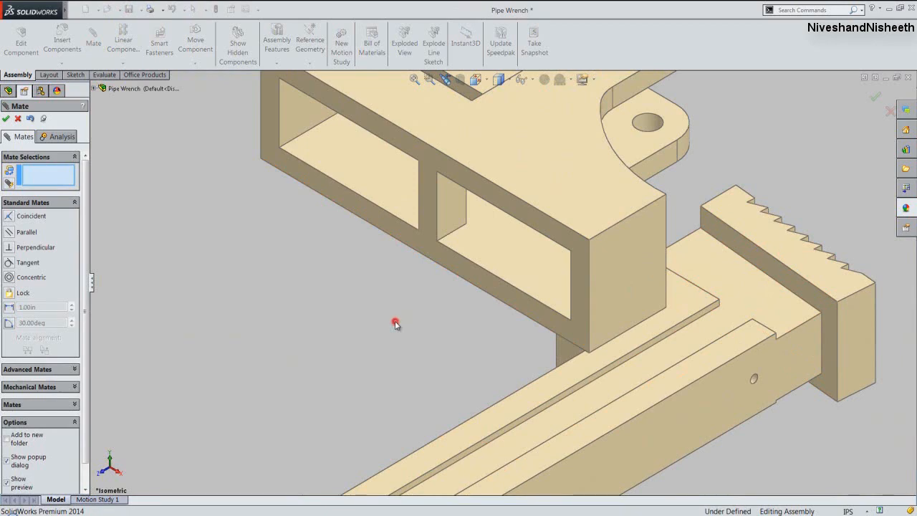
Add a coincident mate between the Top Plane of Part1 and the Top Plane of Part2.
{"action": "scroll", "coordinate": [396, 329], "scroll_direction": "up", "scroll_amount": 4}
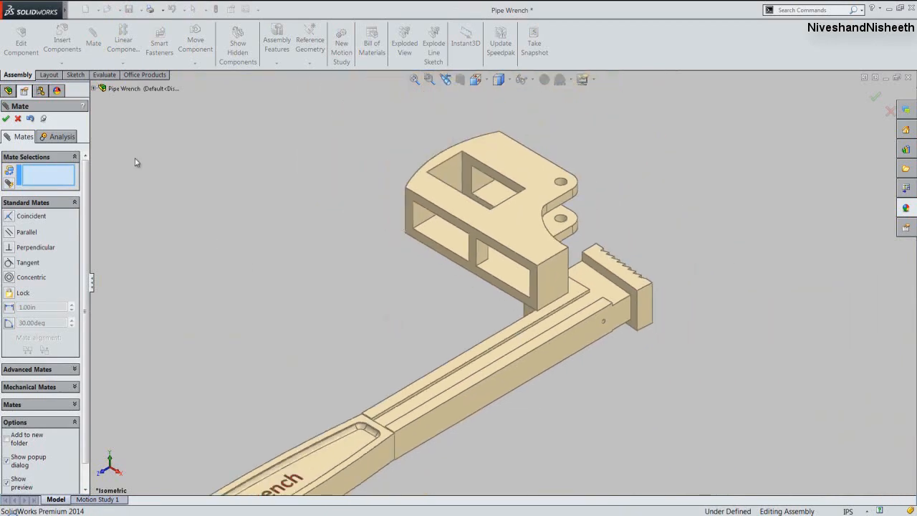
{"action": "left_click", "coordinate": [95, 88]}
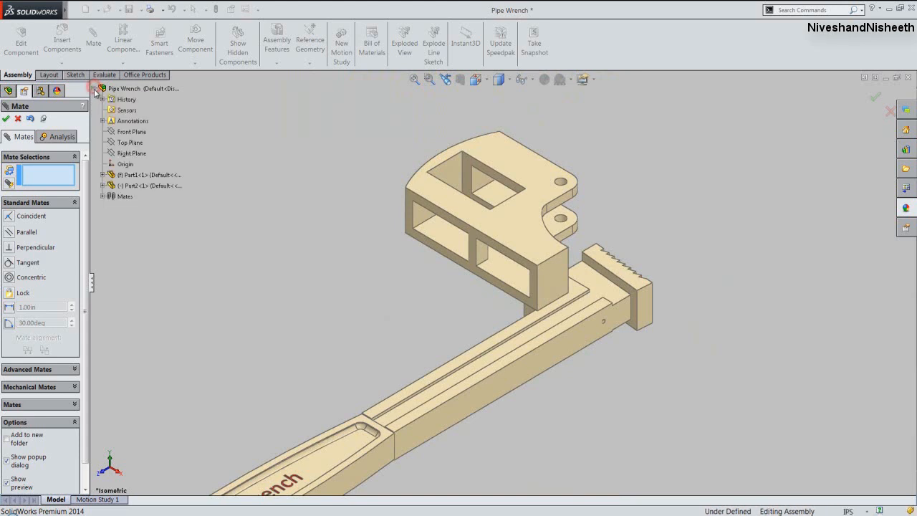
{"action": "left_click", "coordinate": [103, 175]}
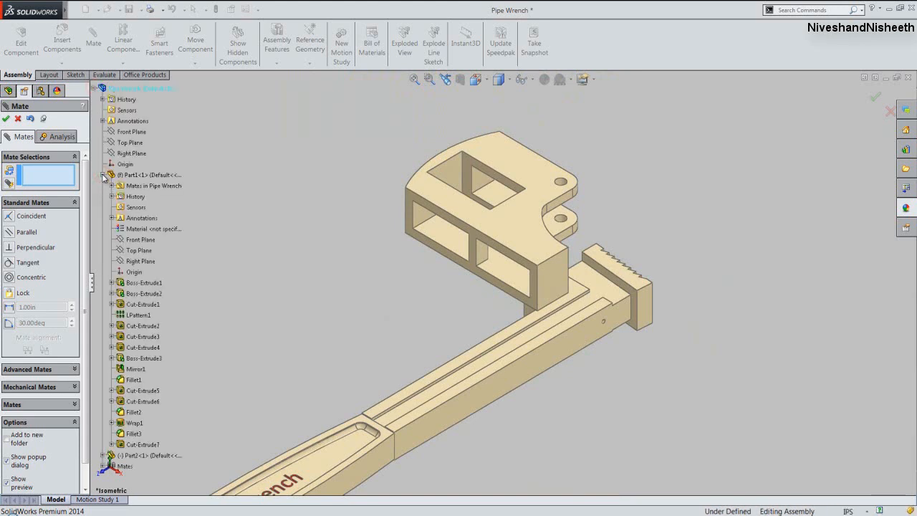
{"action": "left_click", "coordinate": [142, 250]}
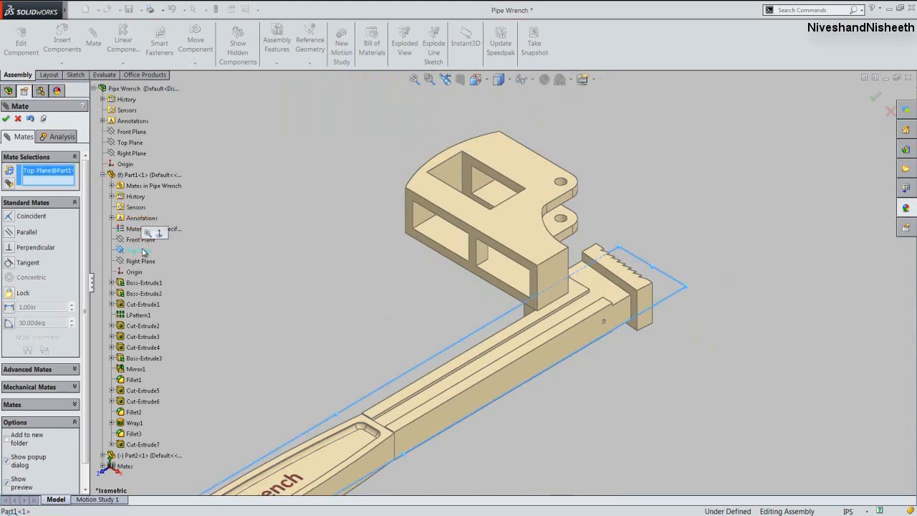
{"action": "left_click", "coordinate": [102, 175]}
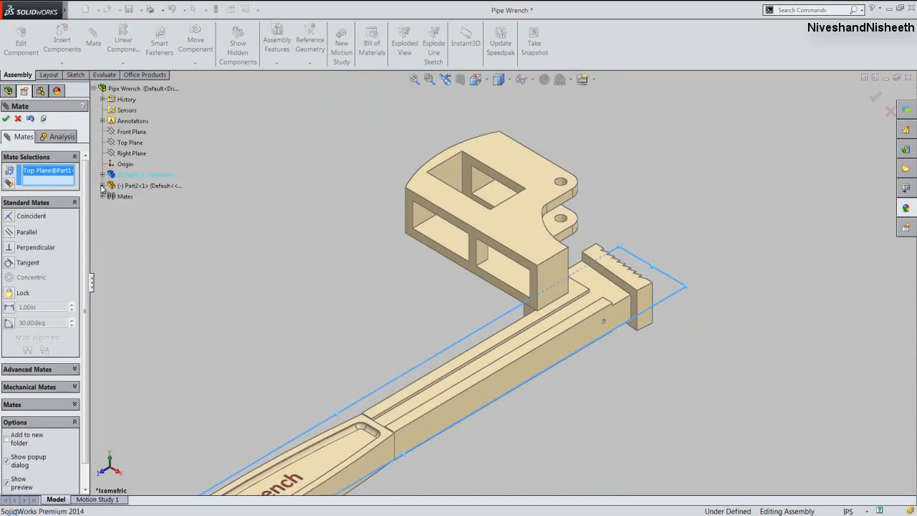
{"action": "left_click", "coordinate": [103, 185]}
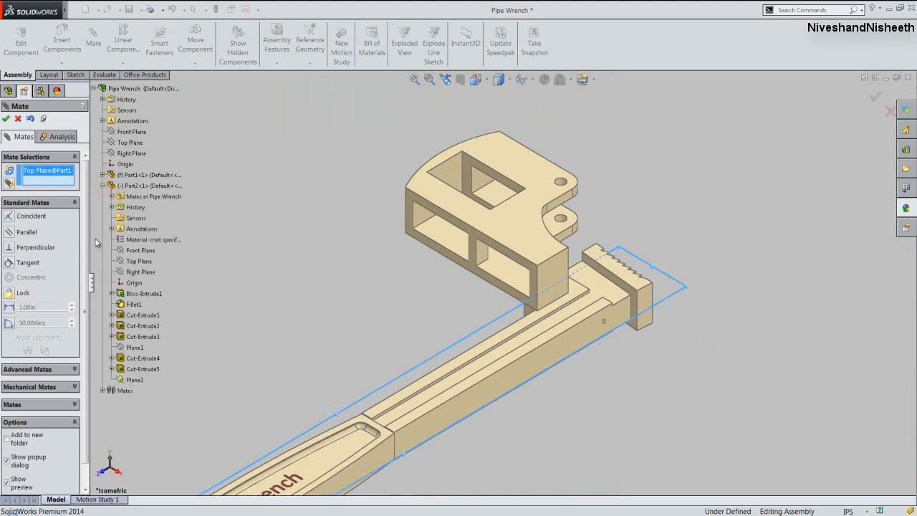
{"action": "left_click", "coordinate": [139, 262]}
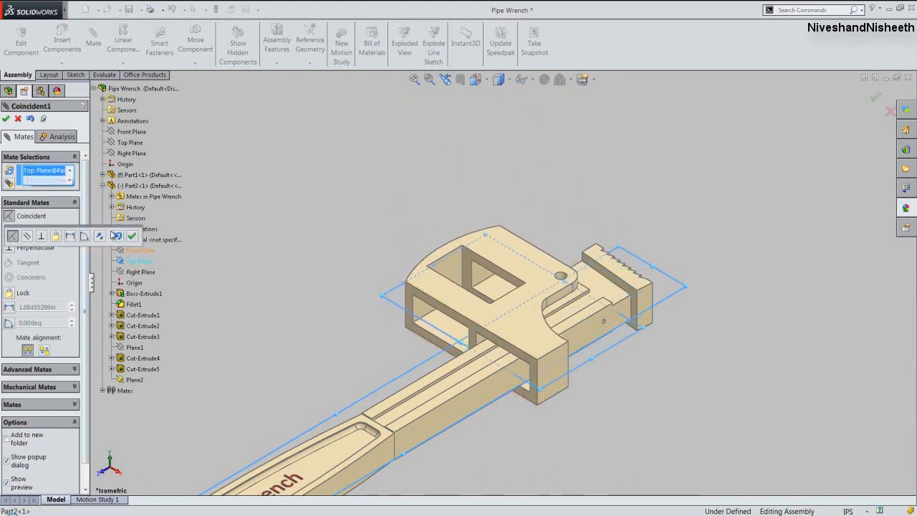
{"action": "left_click", "coordinate": [132, 236]}
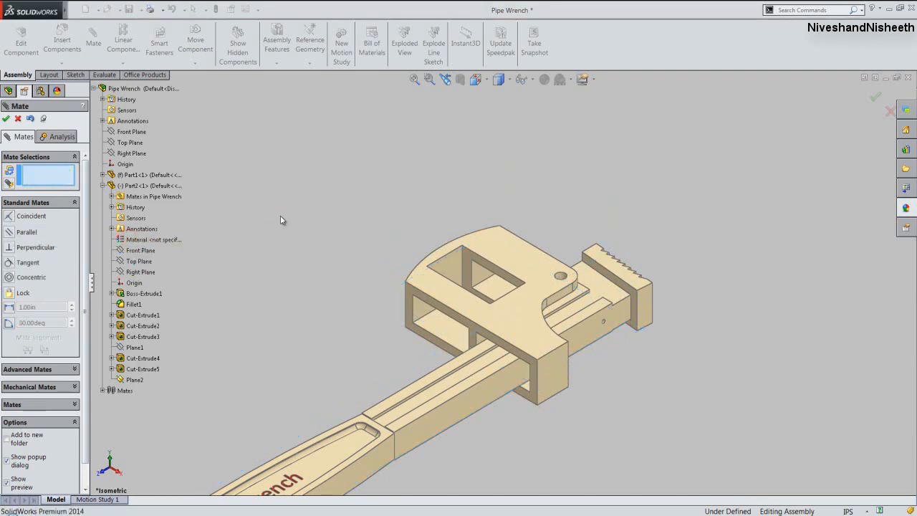
Add a 4.77-degree angle mate between Part2's short upper end edge and the handle's long upper side edge, and finish mating.
{"action": "scroll", "coordinate": [602, 368], "scroll_direction": "down", "scroll_amount": 3}
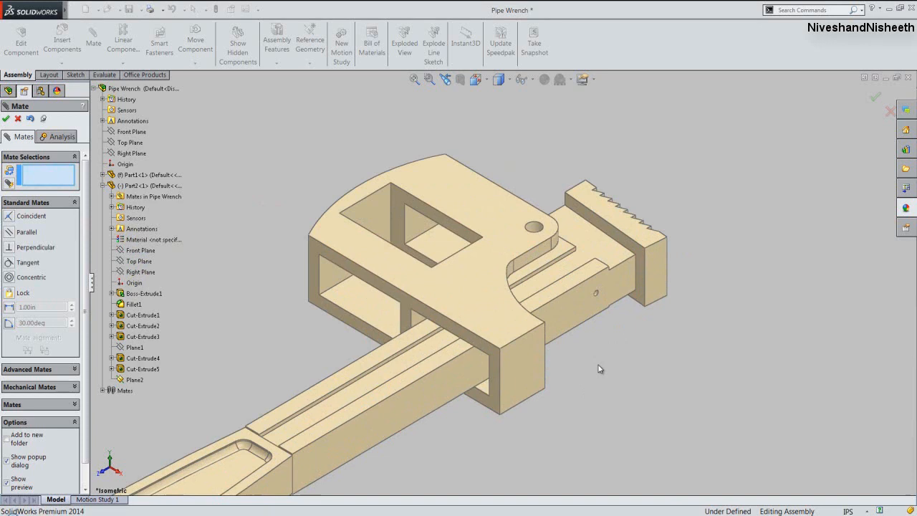
{"action": "left_click", "coordinate": [530, 335]}
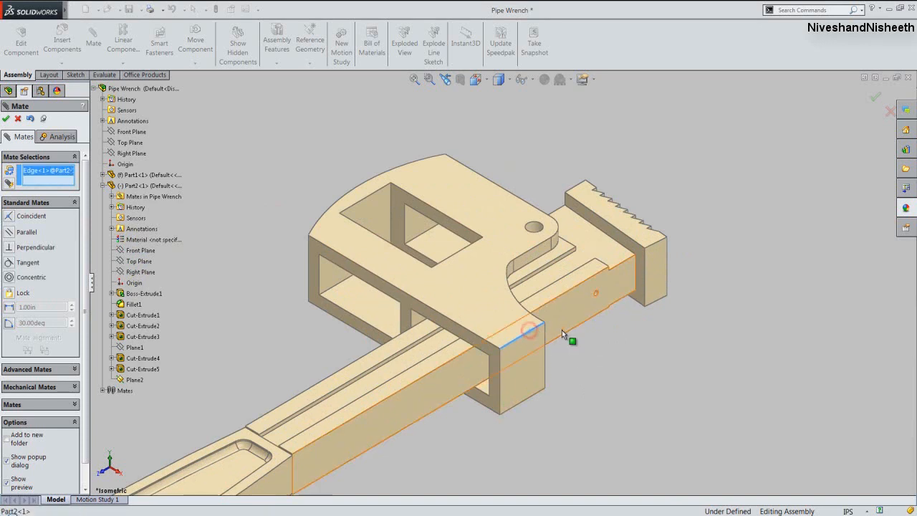
{"action": "left_click", "coordinate": [445, 365]}
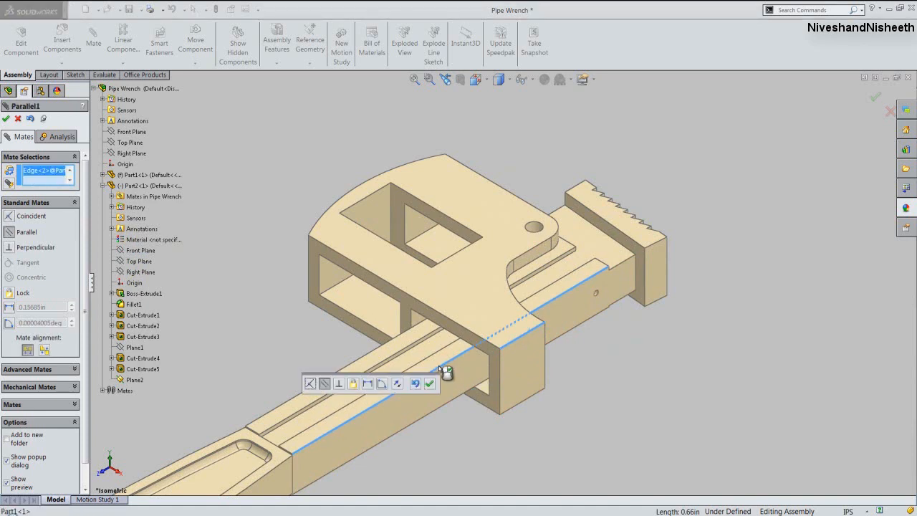
{"action": "left_click", "coordinate": [382, 384]}
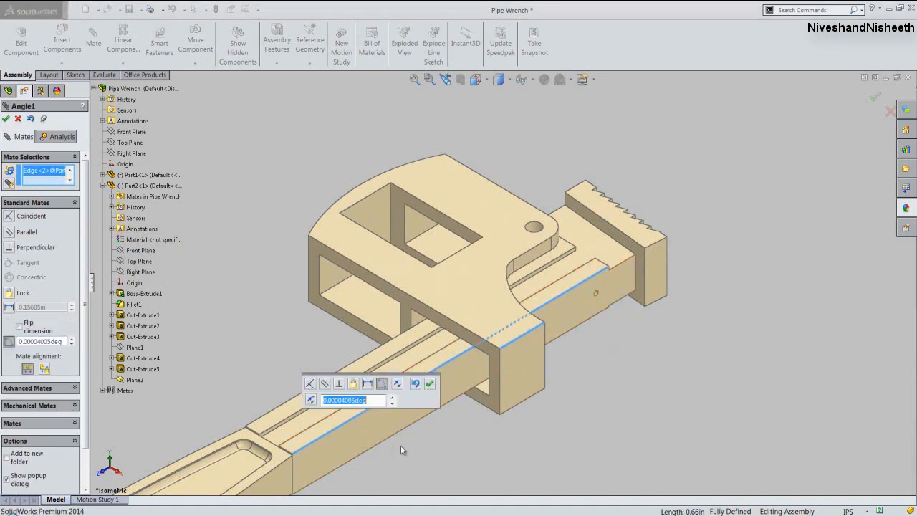
{"action": "type", "text": "8"}
{"action": "key", "text": "Return"}
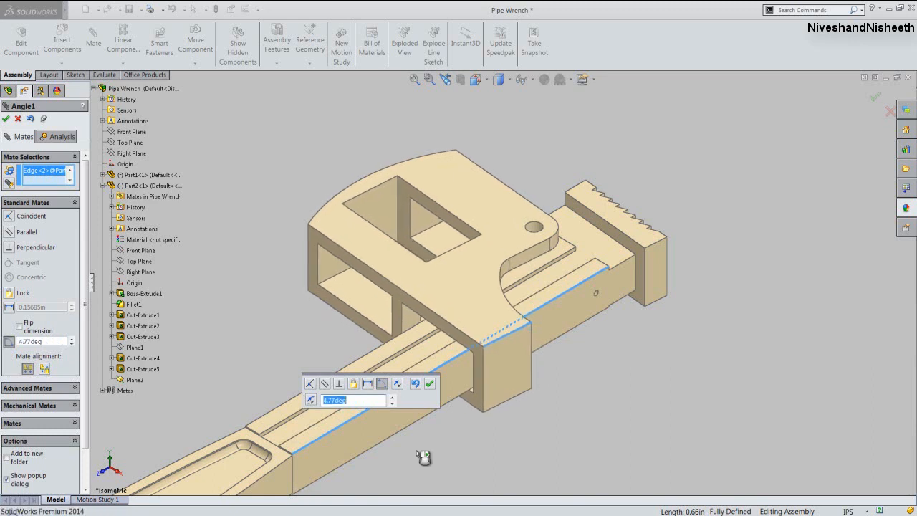
{"action": "left_click", "coordinate": [429, 385]}
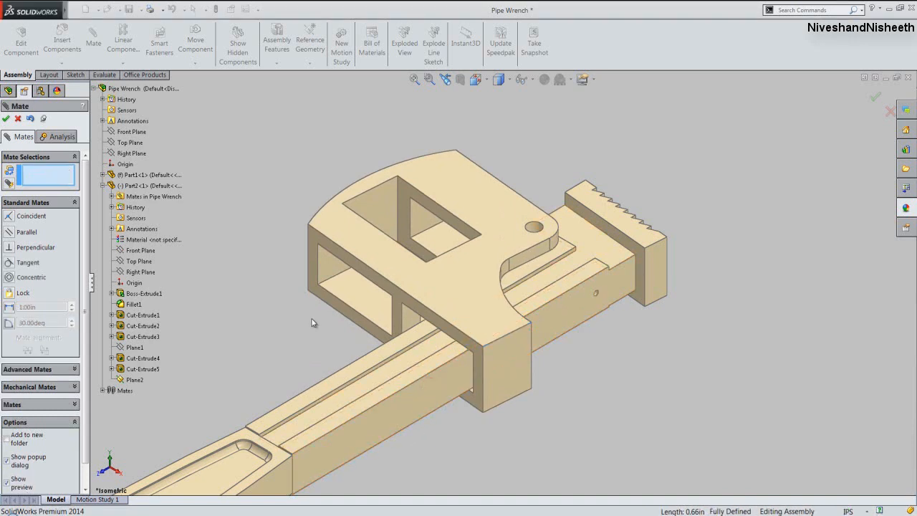
{"action": "left_click", "coordinate": [5, 119]}
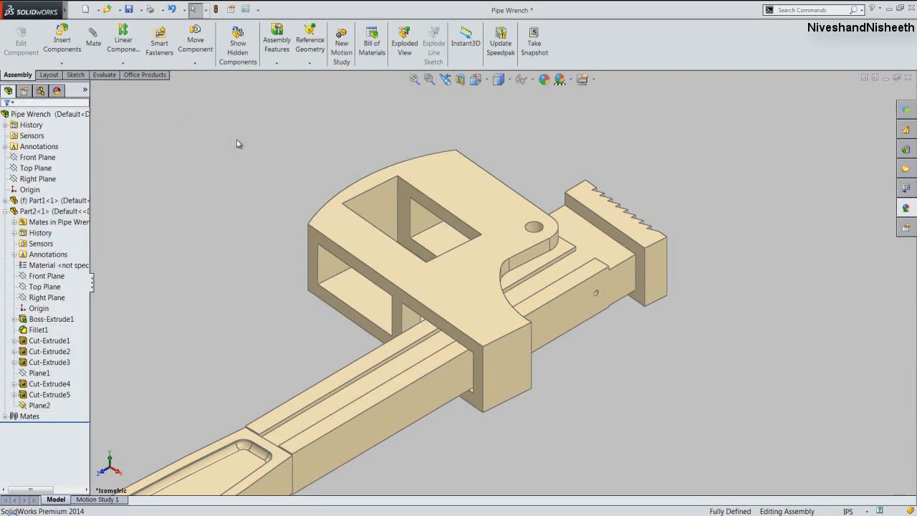
Run interference detection on only Part2 and Part1, removing the whole assembly from the selected components.
{"action": "left_click", "coordinate": [104, 74]}
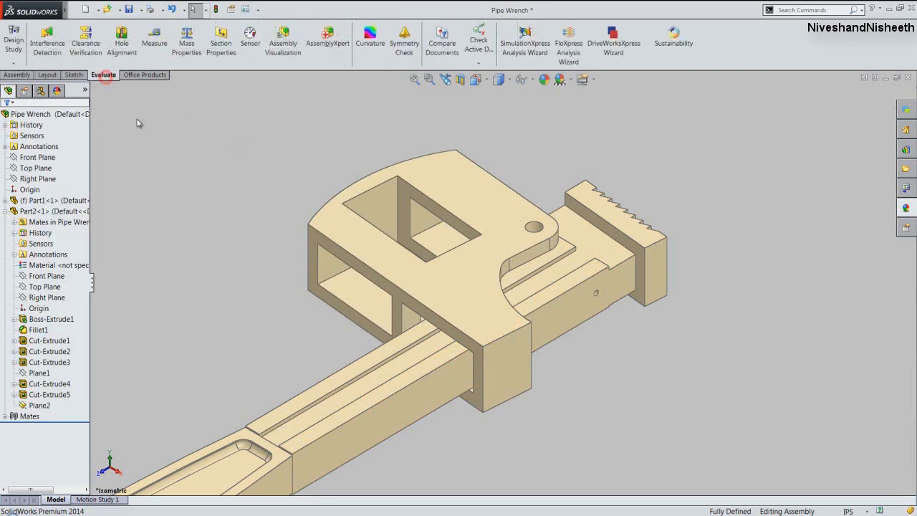
{"action": "left_click", "coordinate": [48, 39]}
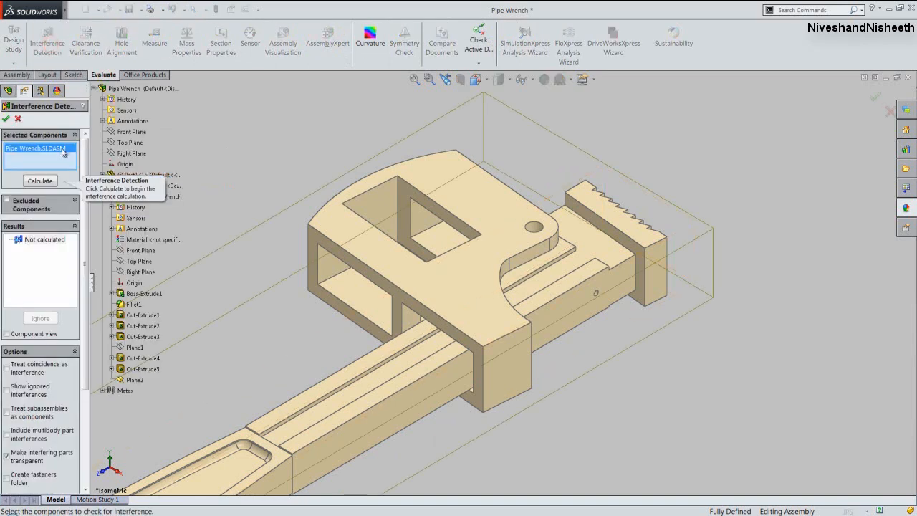
{"action": "right_click", "coordinate": [63, 152]}
{"action": "left_click", "coordinate": [85, 154]}
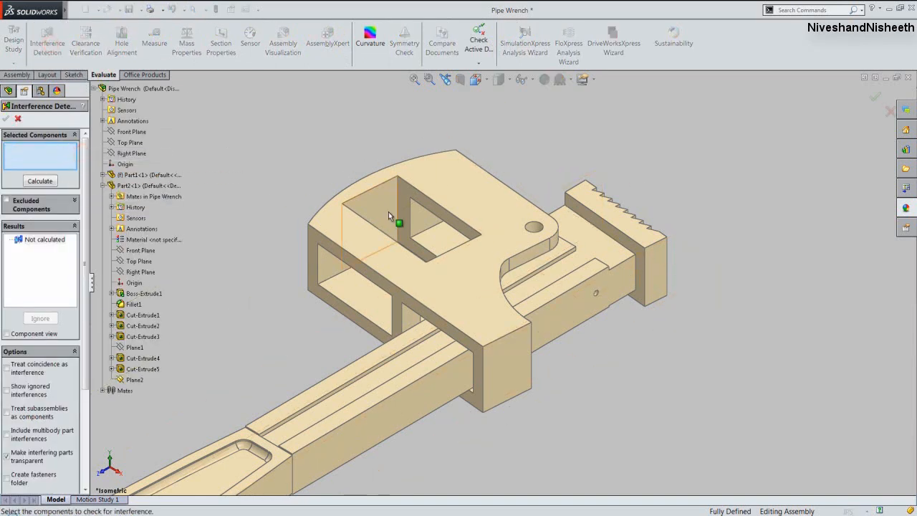
{"action": "left_click", "coordinate": [444, 193]}
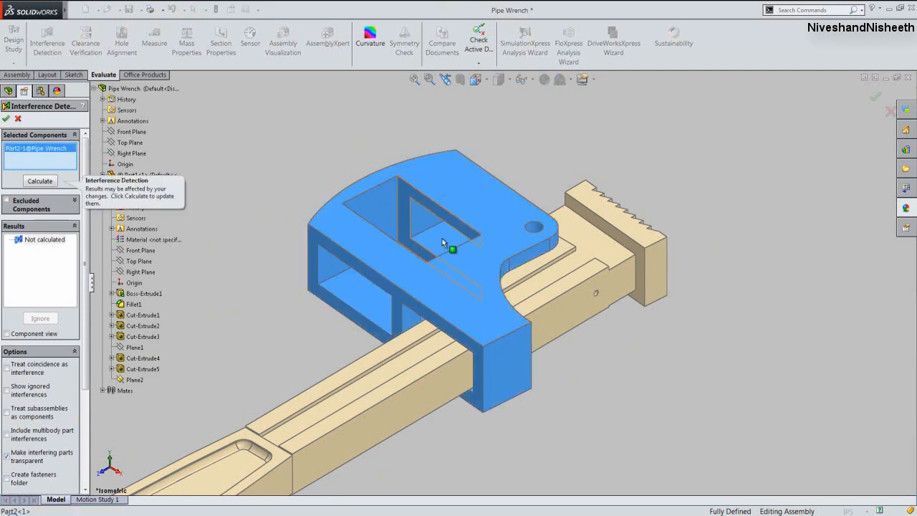
{"action": "left_click", "coordinate": [424, 380]}
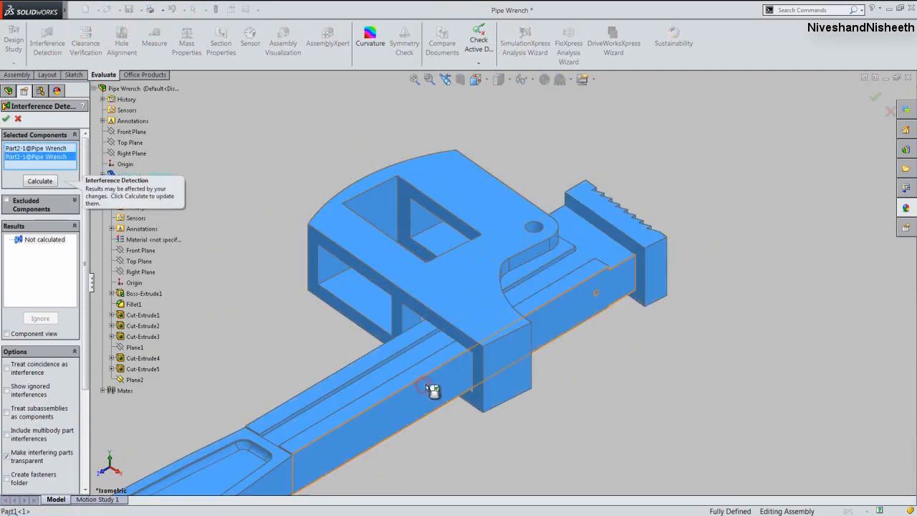
{"action": "left_click", "coordinate": [44, 184]}
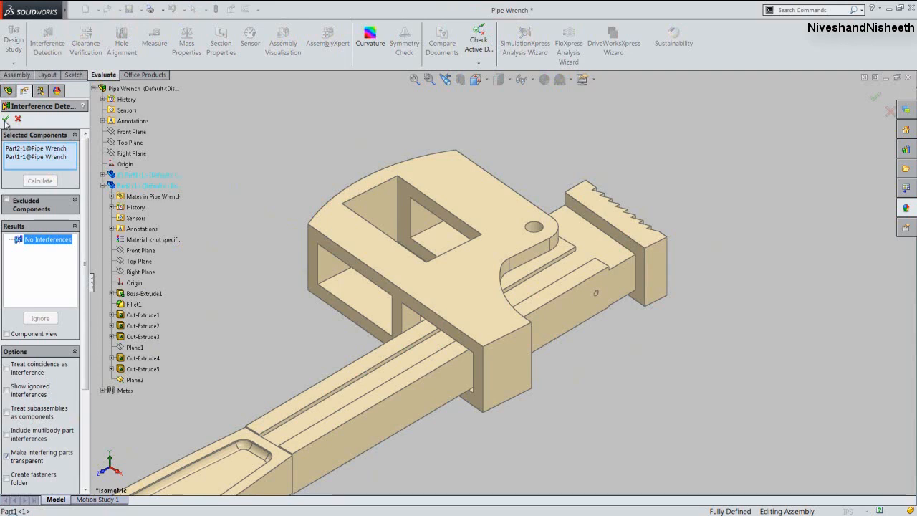
Finish the interference check and save the Pipe Wrench assembly.
{"action": "left_click", "coordinate": [5, 120]}
{"action": "left_click", "coordinate": [123, 124]}
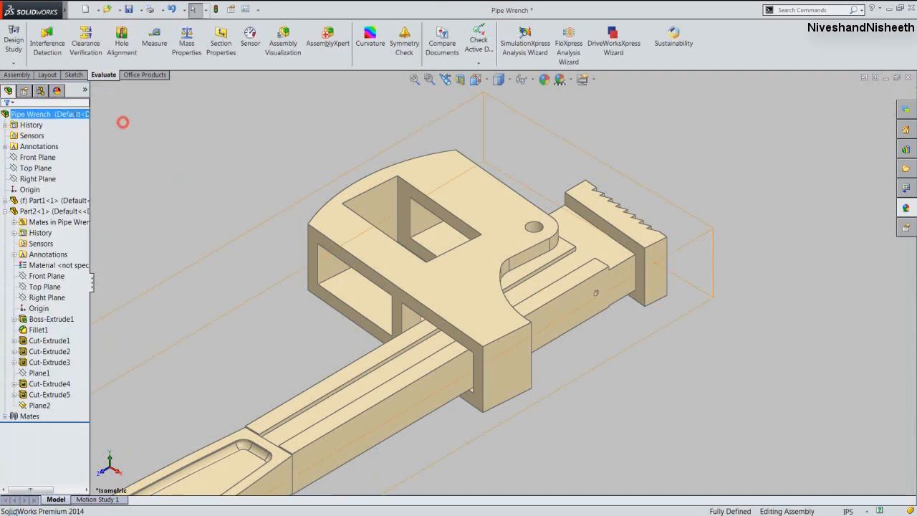
{"action": "left_click", "coordinate": [17, 75]}
{"action": "left_click", "coordinate": [159, 147]}
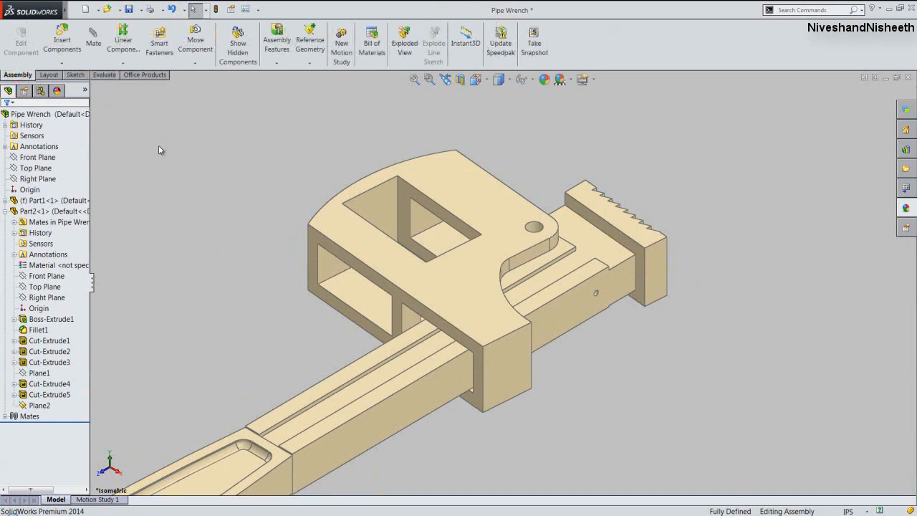
{"action": "left_click", "coordinate": [129, 9]}
Insert Part5 from the Pipe Wrench folder and place it in the empty space beside the jaw end of the handle.
{"action": "left_click", "coordinate": [62, 39]}
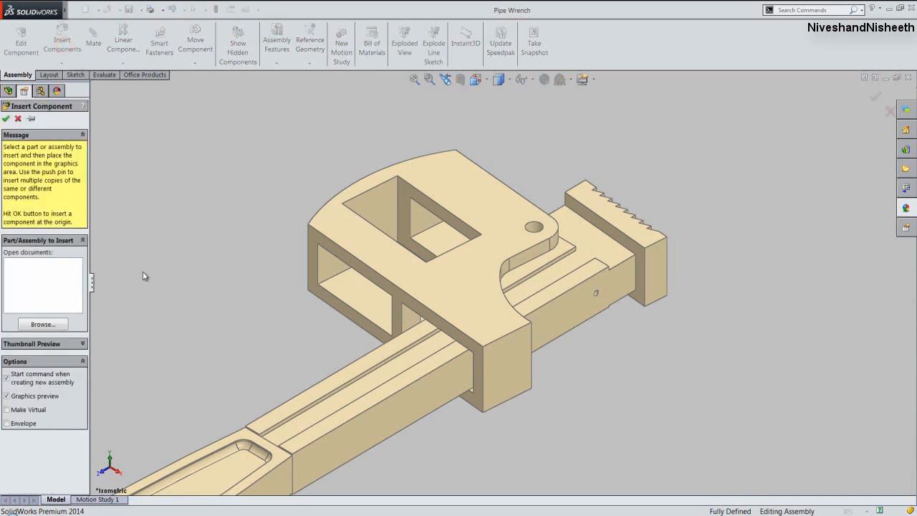
{"action": "left_click", "coordinate": [45, 324]}
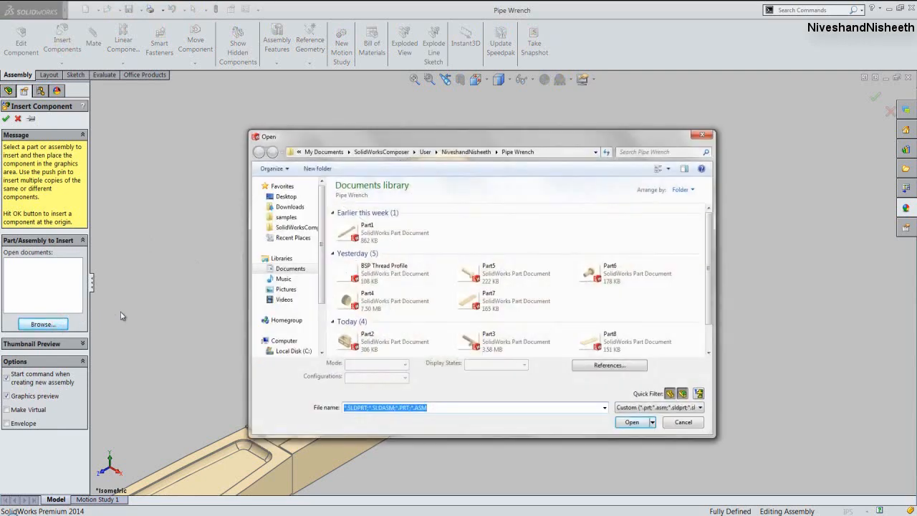
{"action": "left_click", "coordinate": [502, 276]}
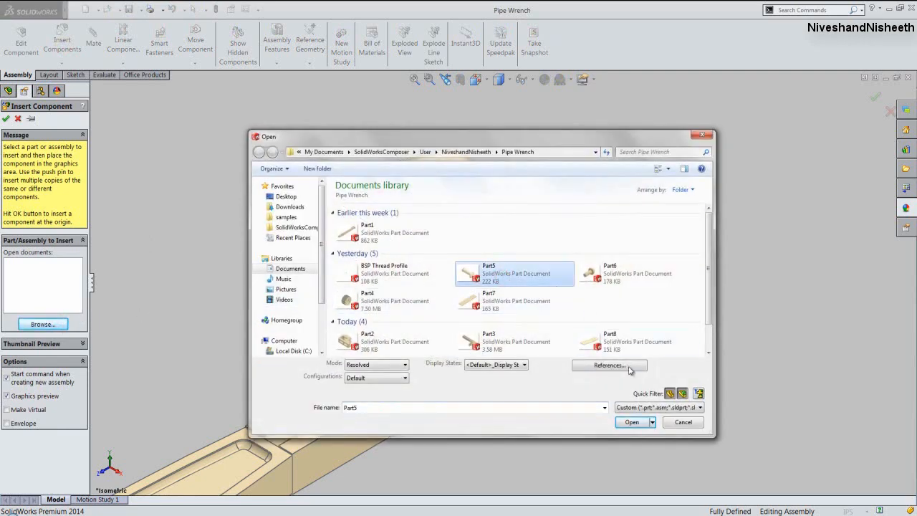
{"action": "left_click", "coordinate": [633, 422]}
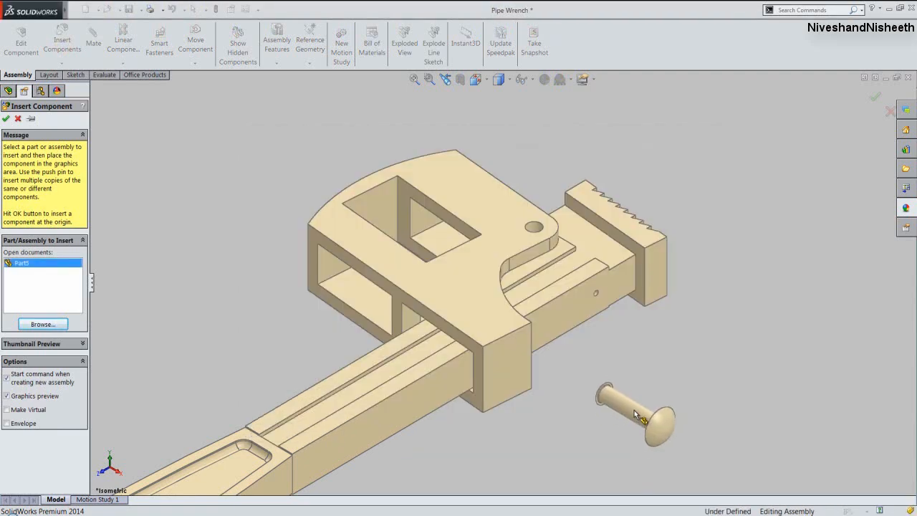
{"action": "left_click", "coordinate": [653, 395]}
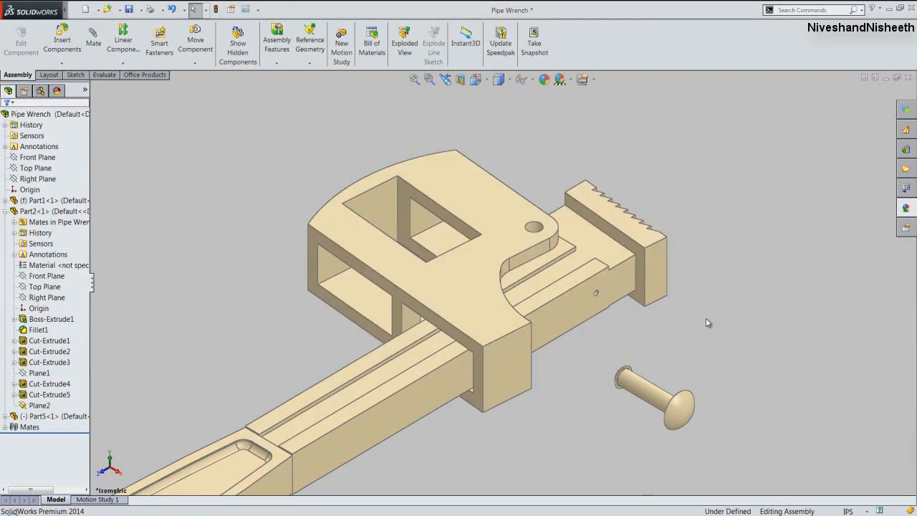
Rotate the Part5 pin with the move triad until it stands upright, roughly parallel to the lug hole of Part2.
{"action": "left_click", "coordinate": [652, 394]}
{"action": "right_click", "coordinate": [653, 395]}
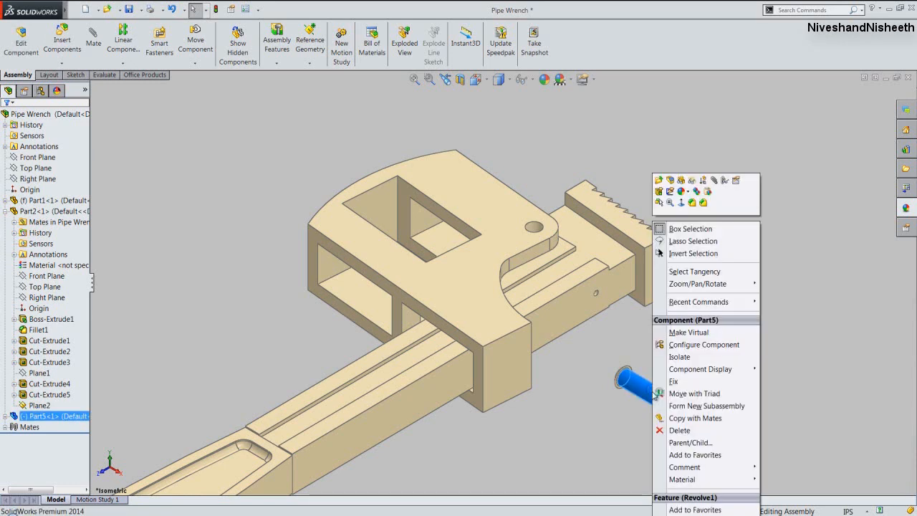
{"action": "left_click", "coordinate": [677, 393]}
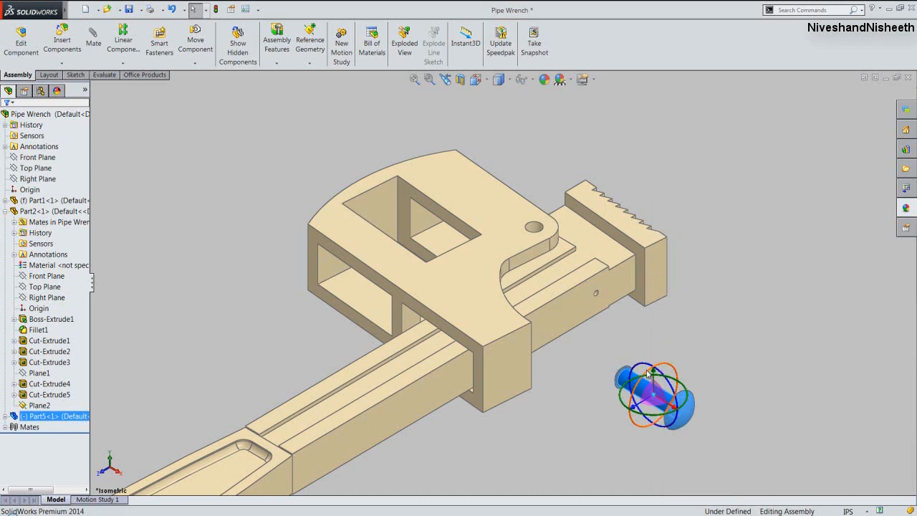
{"action": "left_click_drag", "start_coordinate": [648, 373], "coordinate": [673, 399]}
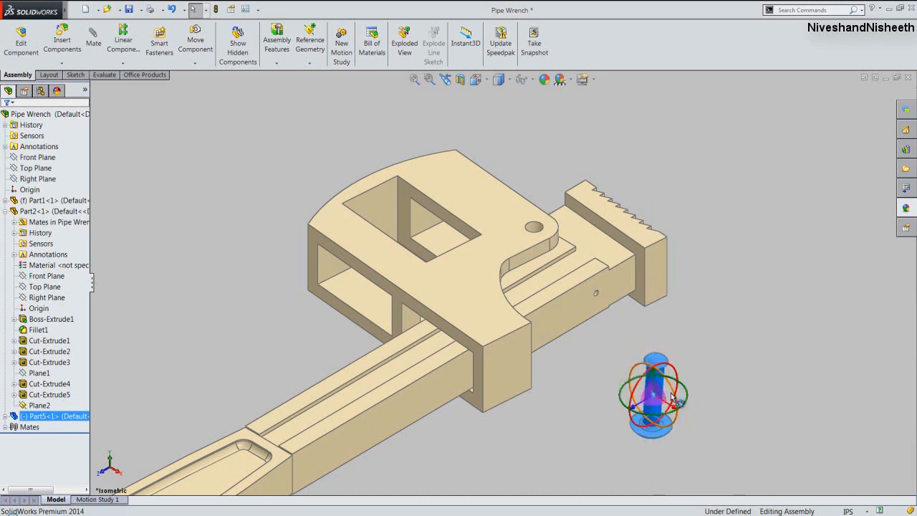
{"action": "left_click", "coordinate": [699, 351]}
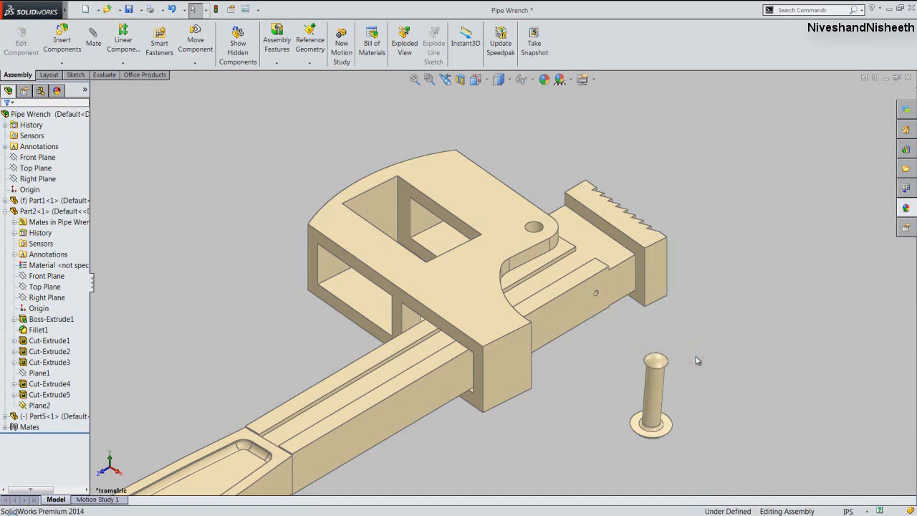
Add a concentric mate between the cylindrical shank of Part5 and the upper lug hole of Part2.
{"action": "scroll", "coordinate": [696, 360], "scroll_direction": "down", "scroll_amount": 2}
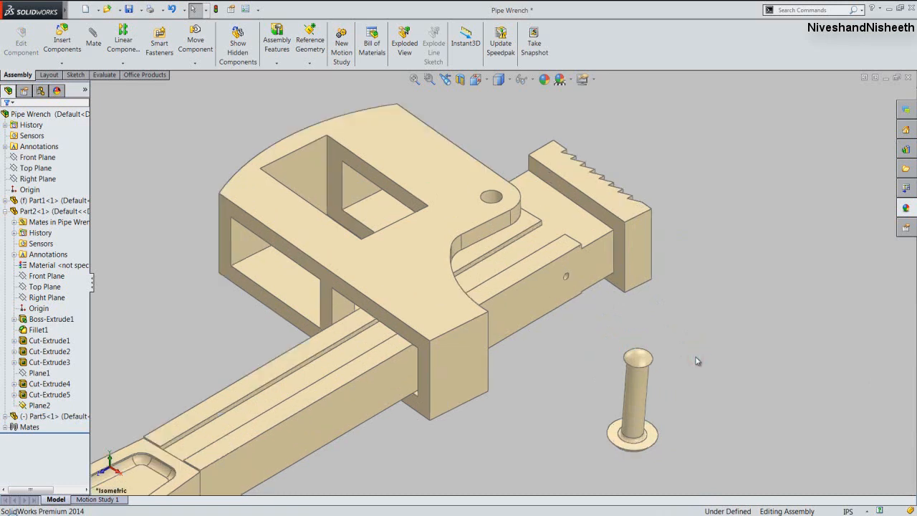
{"action": "left_click", "coordinate": [644, 389]}
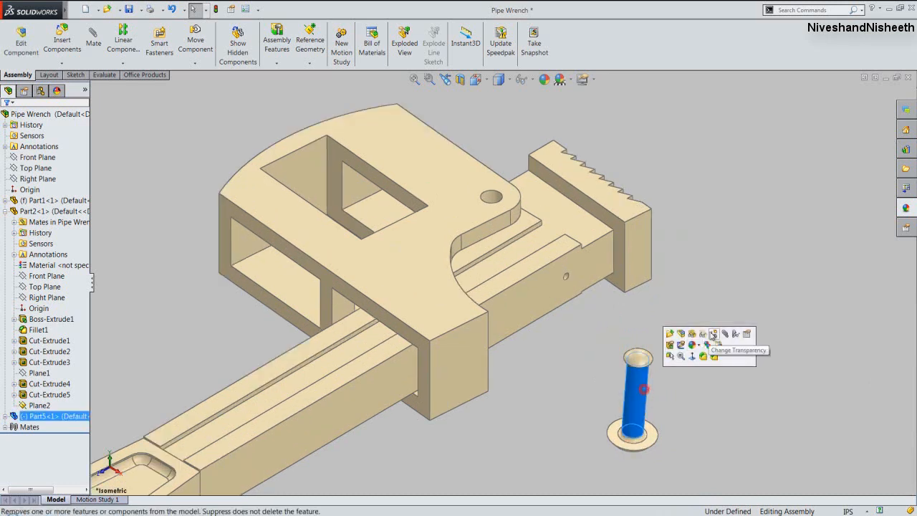
{"action": "left_click", "coordinate": [493, 198], "text": "ctrl"}
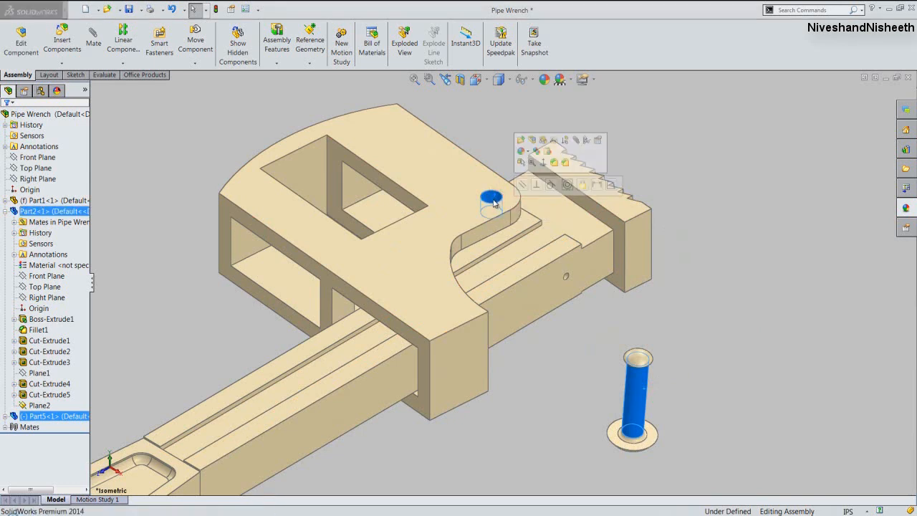
{"action": "left_click", "coordinate": [567, 185]}
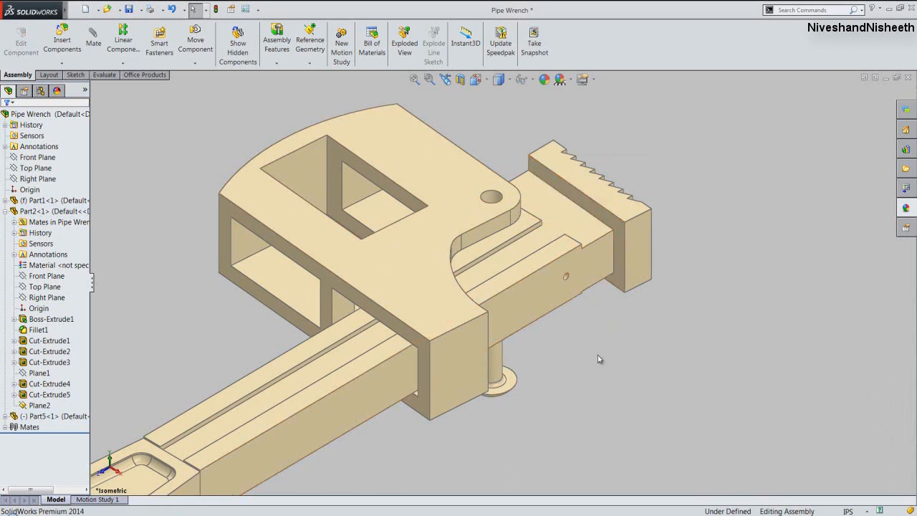
Slide Part5 up above the lug and add a coincident mate between the flat underside of its domed head and Part2's upper face.
{"action": "left_click_drag", "start_coordinate": [502, 372], "coordinate": [505, 215]}
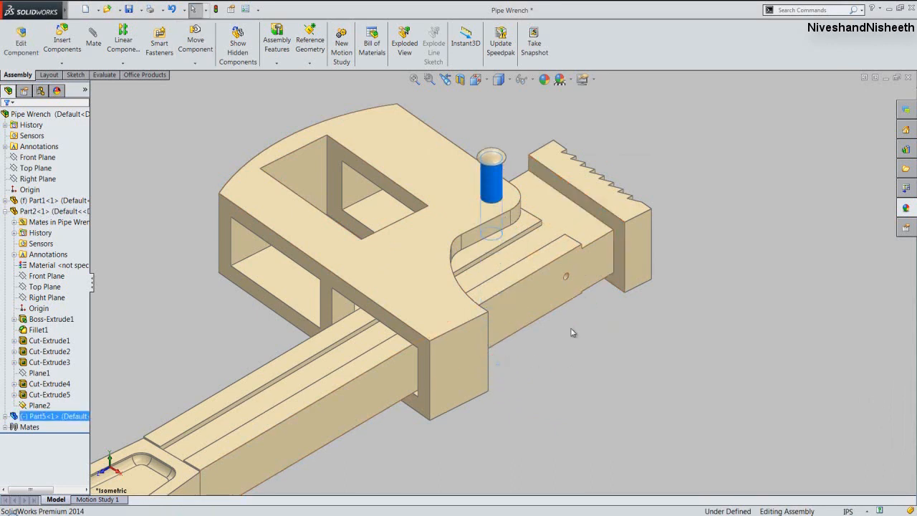
{"action": "middle_click_drag", "start_coordinate": [573, 331], "coordinate": [567, 191]}
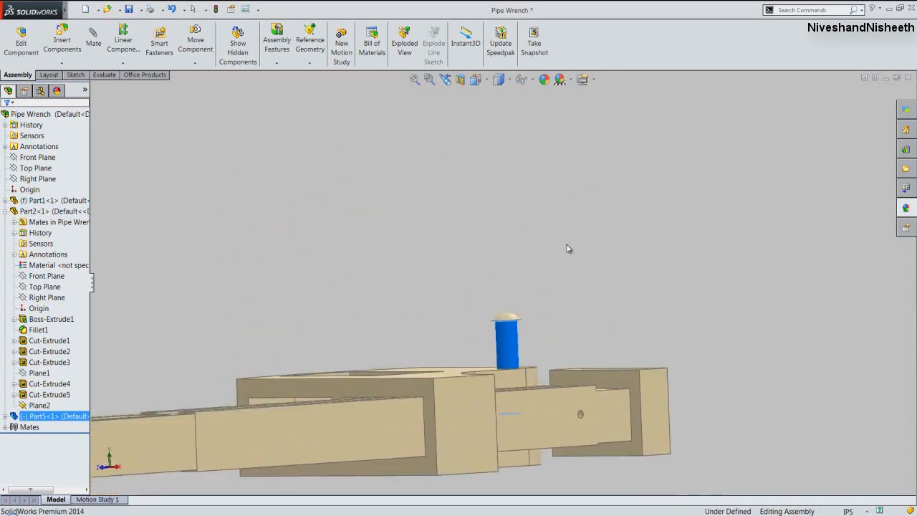
{"action": "left_click", "coordinate": [555, 312]}
{"action": "middle_click_drag", "start_coordinate": [555, 312], "coordinate": [512, 323]}
{"action": "scroll", "coordinate": [510, 321], "scroll_direction": "down", "scroll_amount": 6}
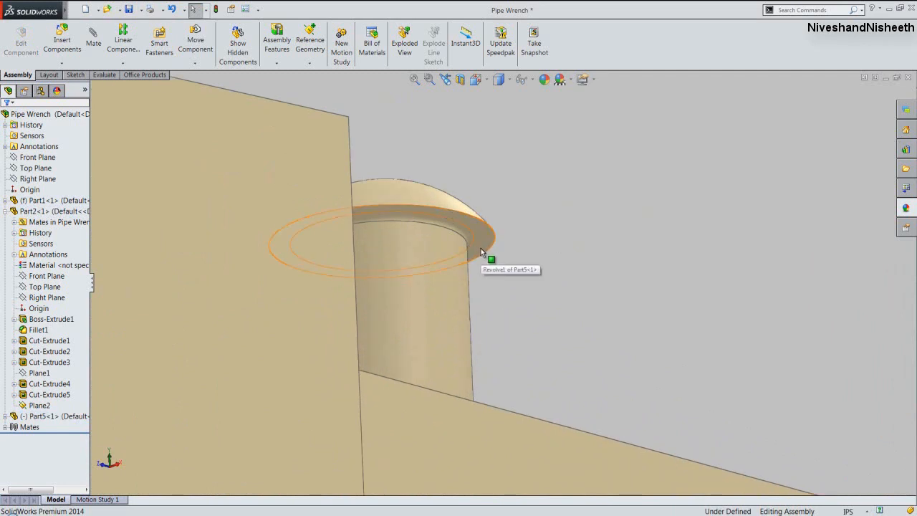
{"action": "left_click", "coordinate": [489, 255]}
{"action": "middle_click_drag", "start_coordinate": [554, 280], "coordinate": [569, 424]}
{"action": "middle_click_drag", "start_coordinate": [570, 430], "coordinate": [570, 437]}
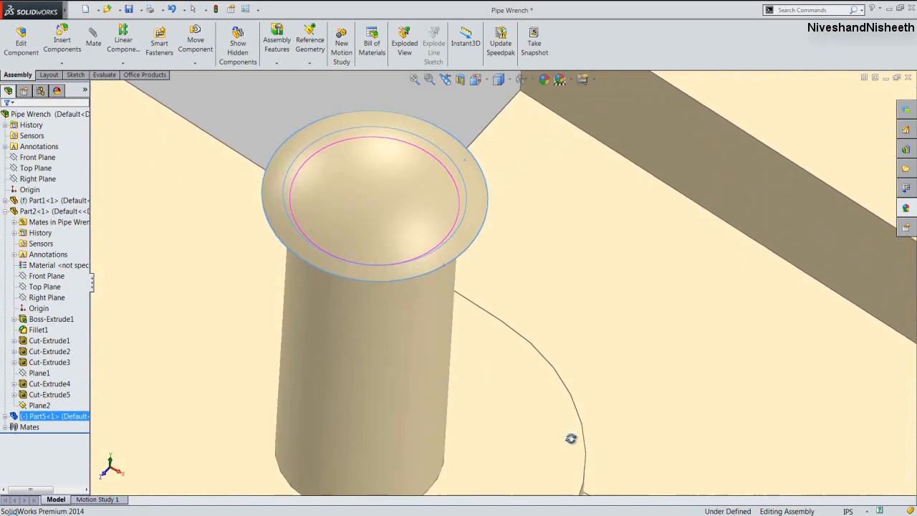
{"action": "left_click", "coordinate": [537, 415], "text": "ctrl"}
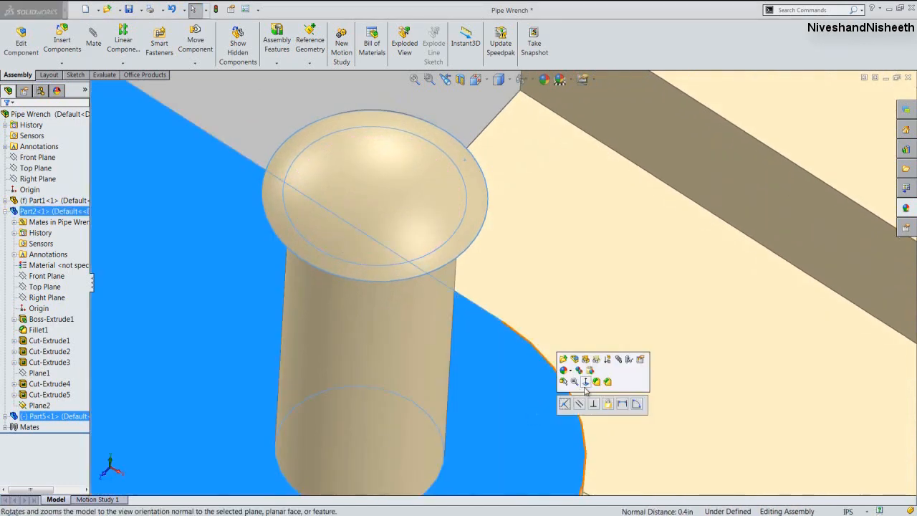
{"action": "left_click", "coordinate": [565, 405]}
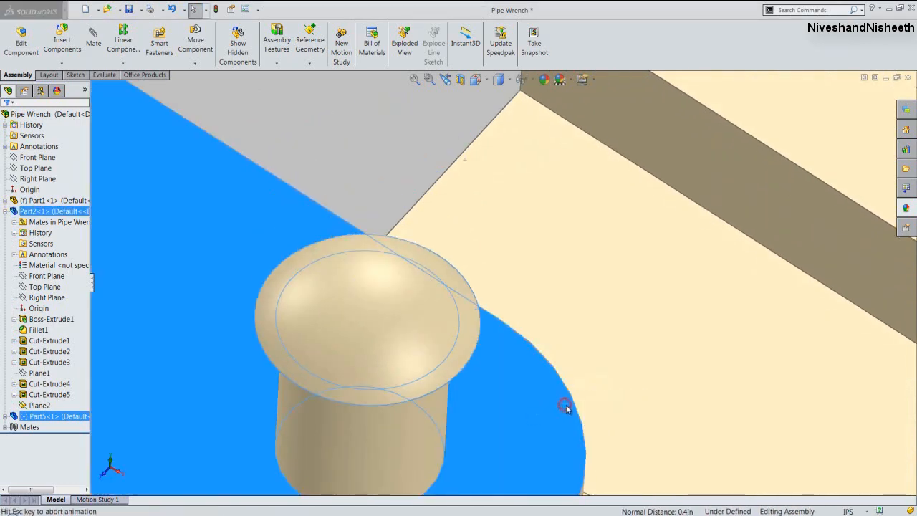
{"action": "left_click", "coordinate": [399, 159]}
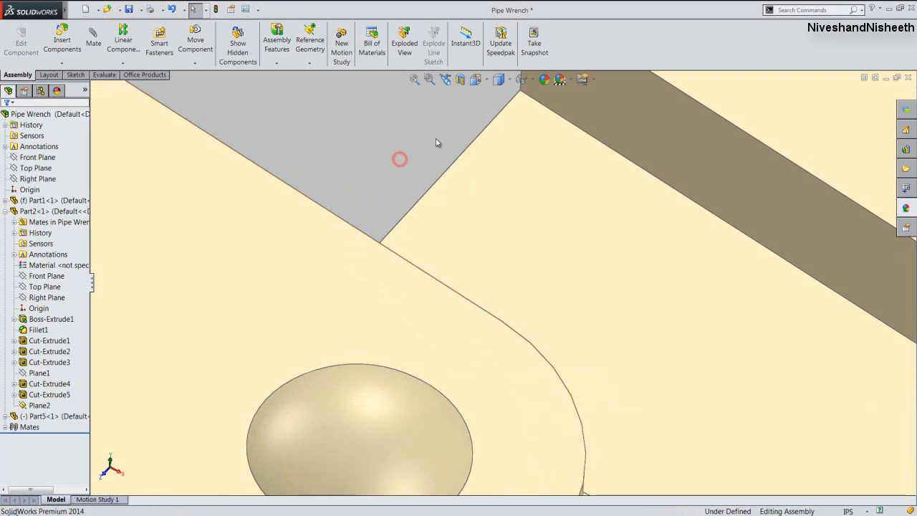
Restore the isometric view and save the assembly with the Part5 pin seated in the lug.
{"action": "left_click", "coordinate": [498, 79]}
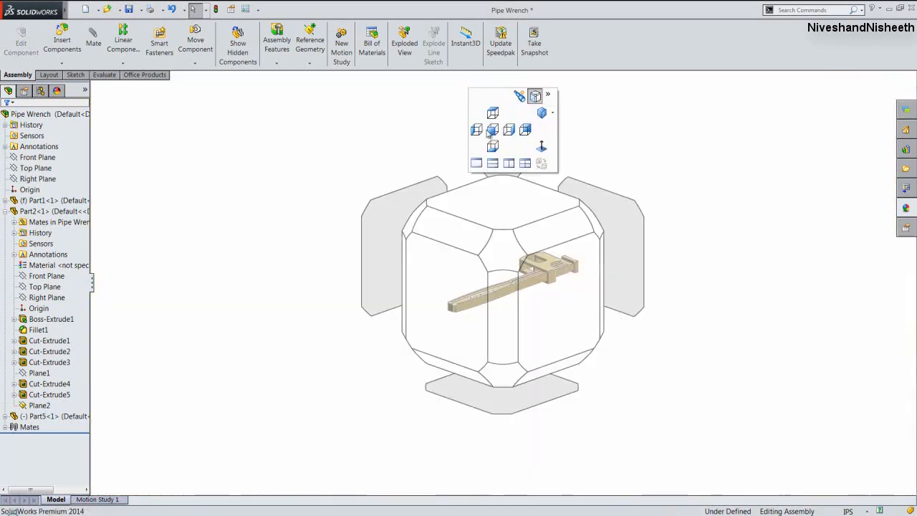
{"action": "left_click", "coordinate": [501, 237]}
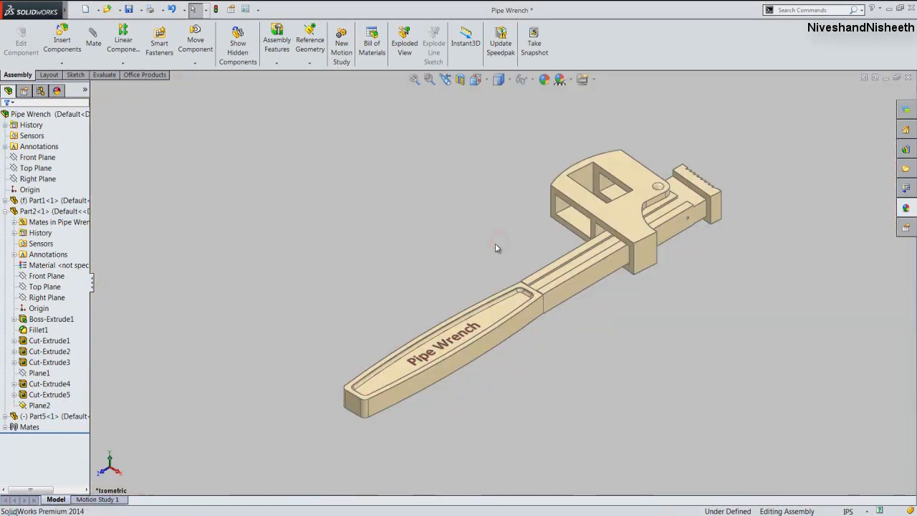
{"action": "scroll", "coordinate": [671, 171], "scroll_direction": "down", "scroll_amount": 5}
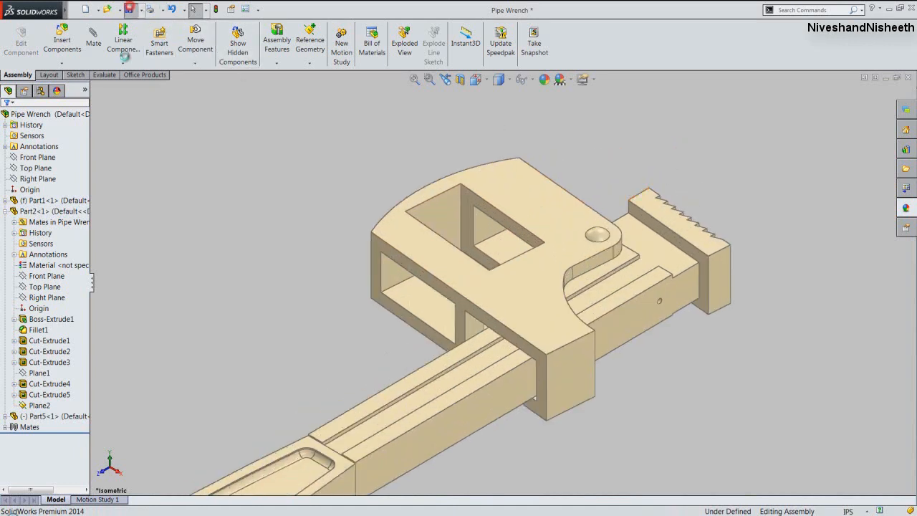
{"action": "left_click", "coordinate": [129, 9]}
{"action": "left_click", "coordinate": [168, 127]}
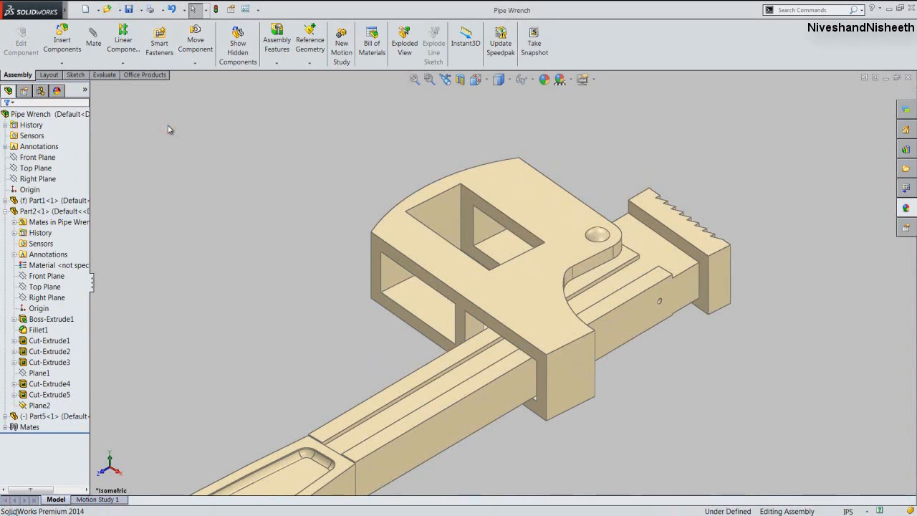
{"action": "left_click", "coordinate": [186, 109]}
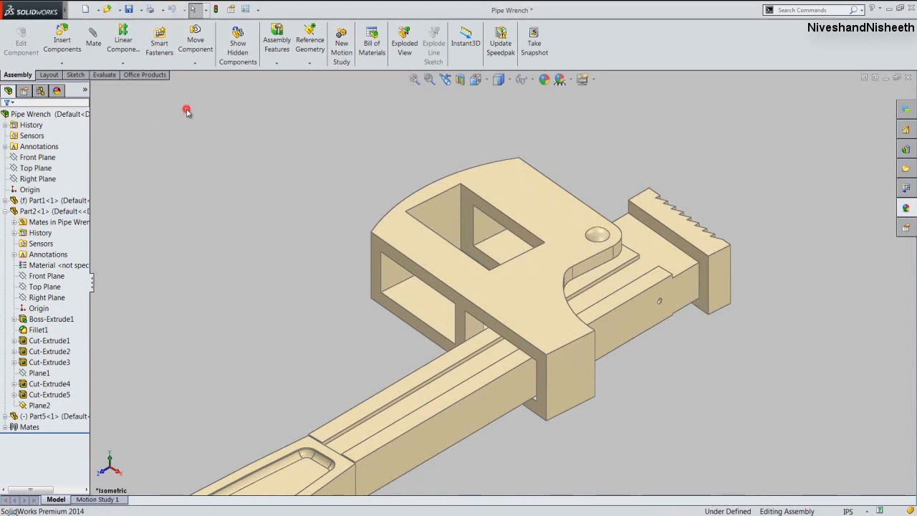
Insert Part3, the threaded hook jaw, from the Pipe Wrench folder and place it in the empty space above the handle.
{"action": "left_click", "coordinate": [74, 51]}
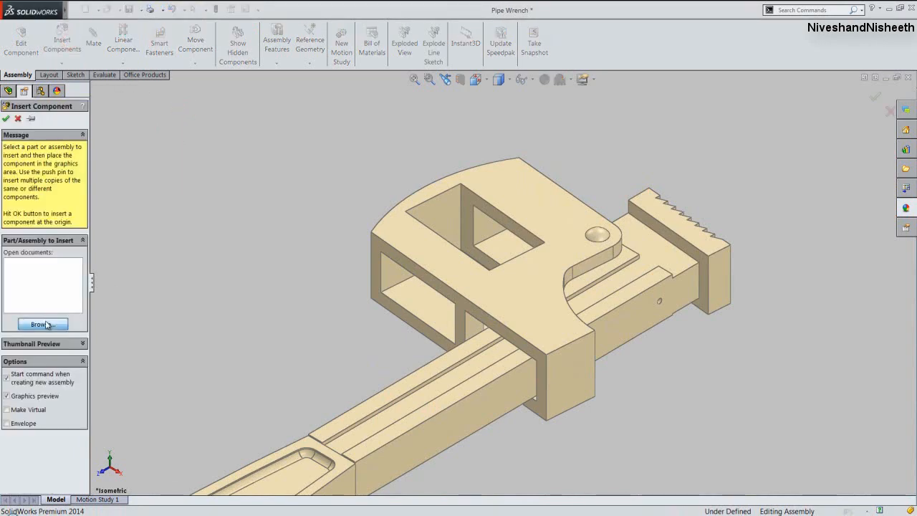
{"action": "left_click", "coordinate": [43, 324]}
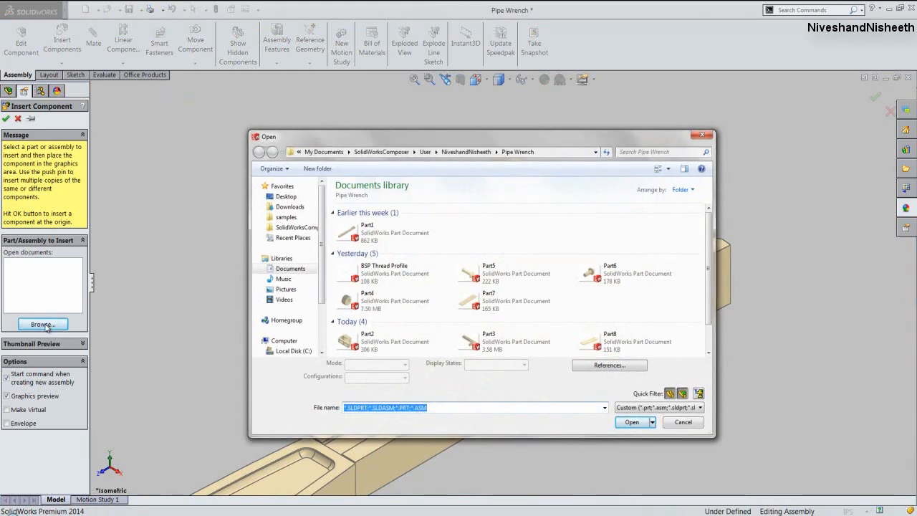
{"action": "left_click", "coordinate": [502, 341]}
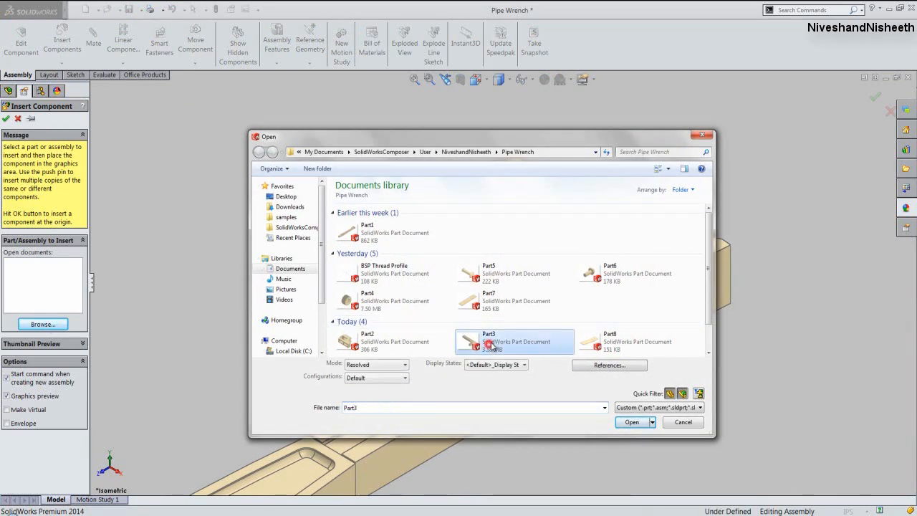
{"action": "left_click", "coordinate": [632, 421]}
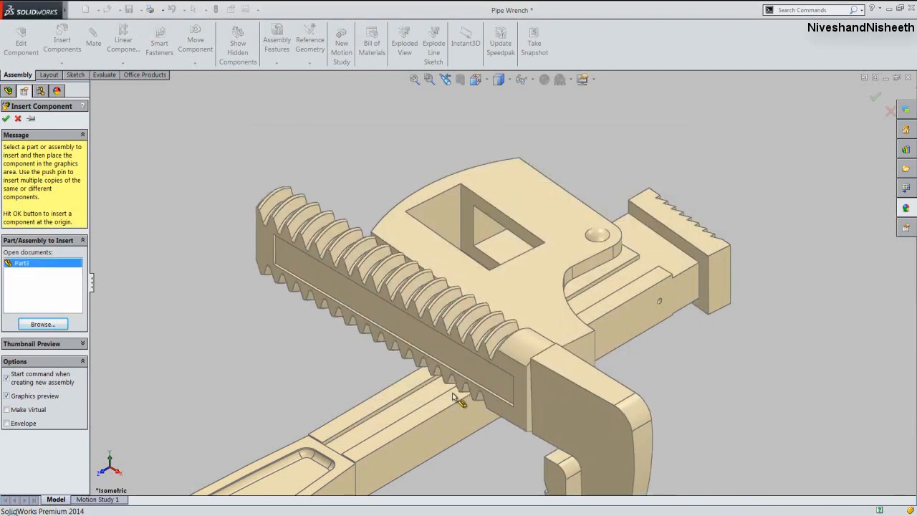
{"action": "scroll", "coordinate": [440, 390], "scroll_direction": "up", "scroll_amount": 2}
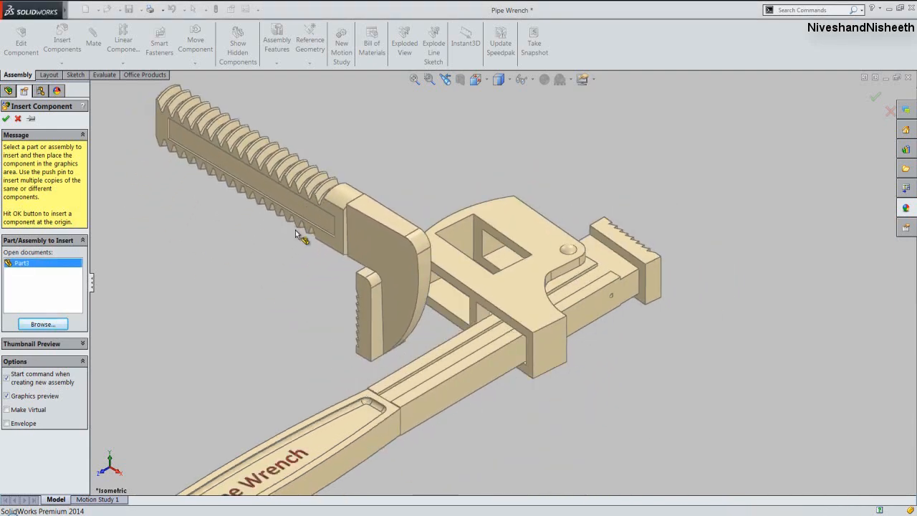
{"action": "scroll", "coordinate": [308, 315], "scroll_direction": "up", "scroll_amount": 3}
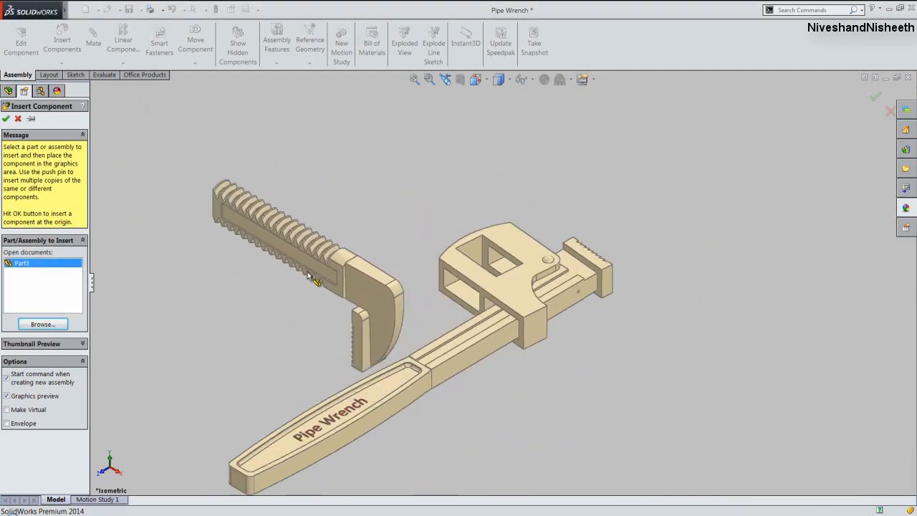
{"action": "left_click", "coordinate": [301, 234]}
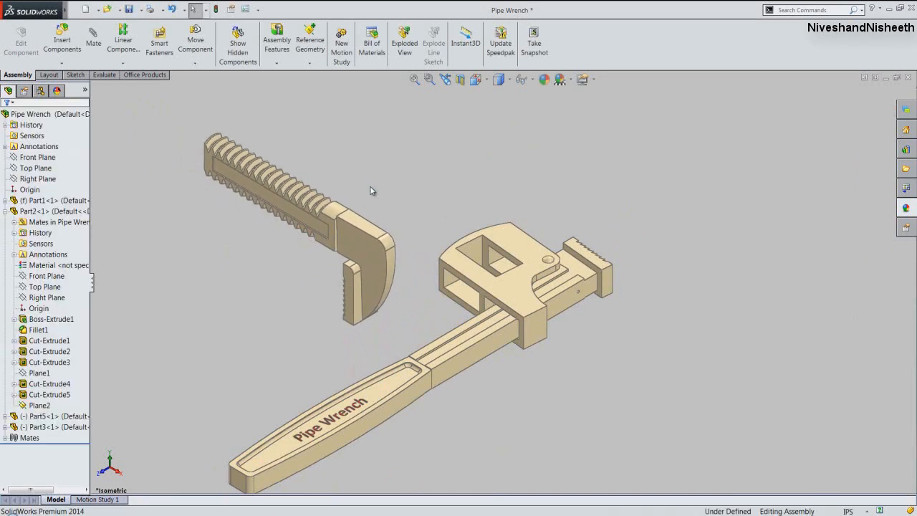
Rotate Part3 with the triad so its threaded shank runs parallel to the handle and its hook faces the same way as the wrench head.
{"action": "right_click", "coordinate": [348, 227]}
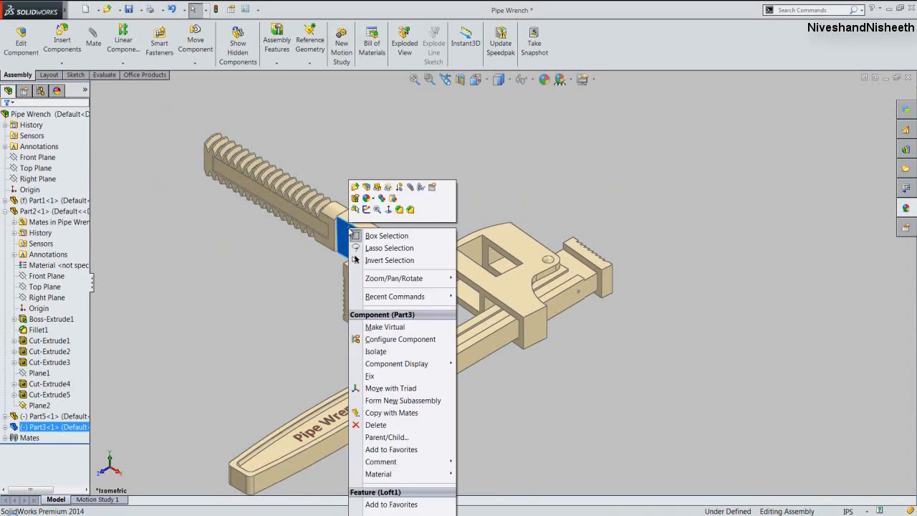
{"action": "left_click", "coordinate": [391, 387]}
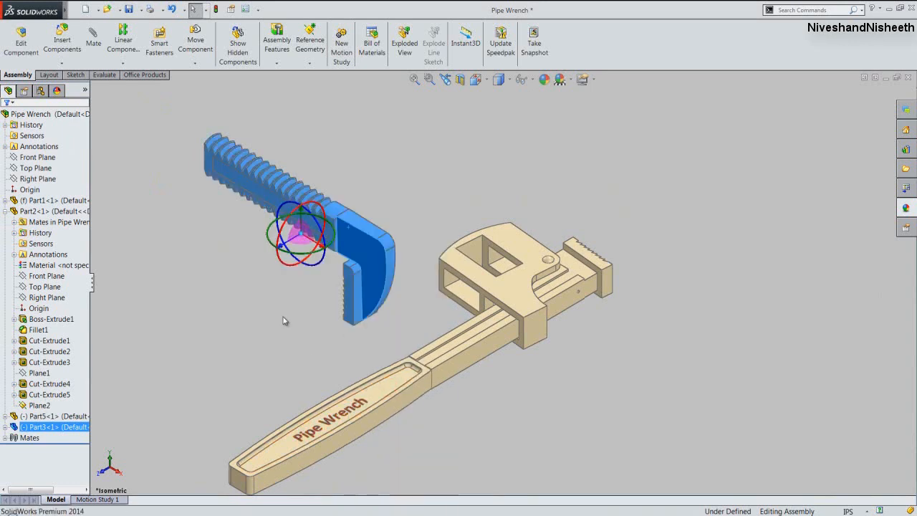
{"action": "left_click_drag", "start_coordinate": [286, 266], "coordinate": [293, 224]}
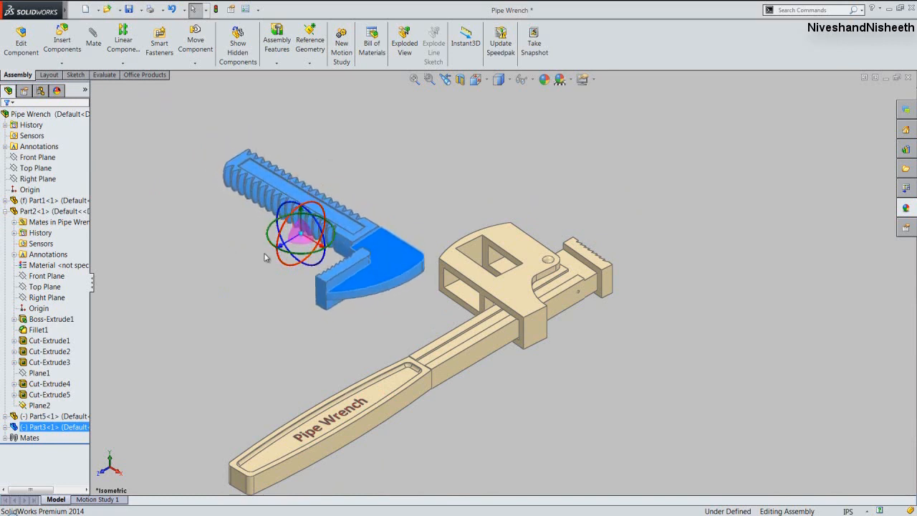
{"action": "left_click_drag", "start_coordinate": [277, 260], "coordinate": [324, 271]}
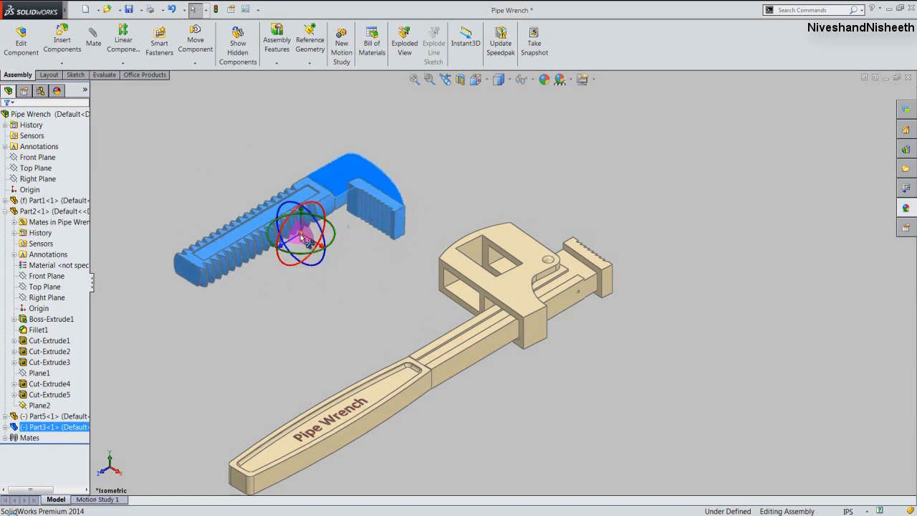
{"action": "scroll", "coordinate": [244, 223], "scroll_direction": "down", "scroll_amount": 2}
{"action": "left_click", "coordinate": [382, 270]}
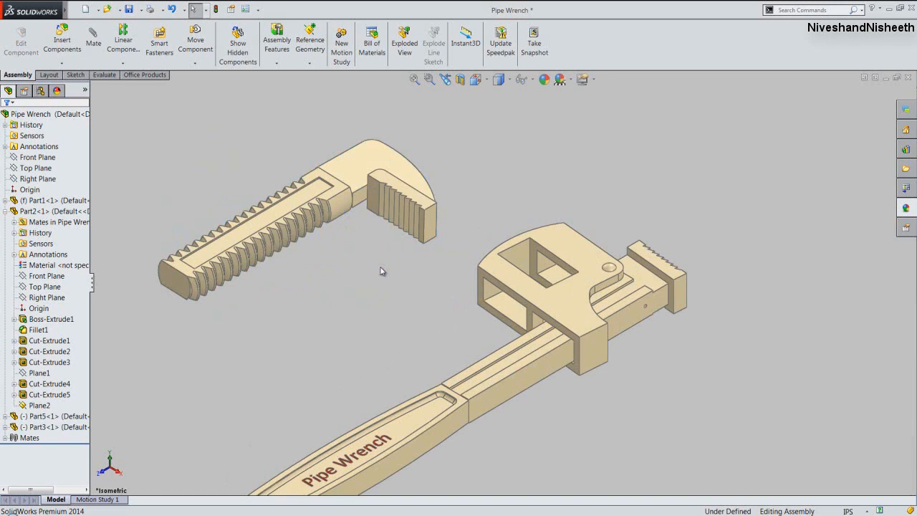
Add a coincident mate between the Front Plane of Part3 and the Top Plane of Part2.
{"action": "left_click", "coordinate": [93, 41]}
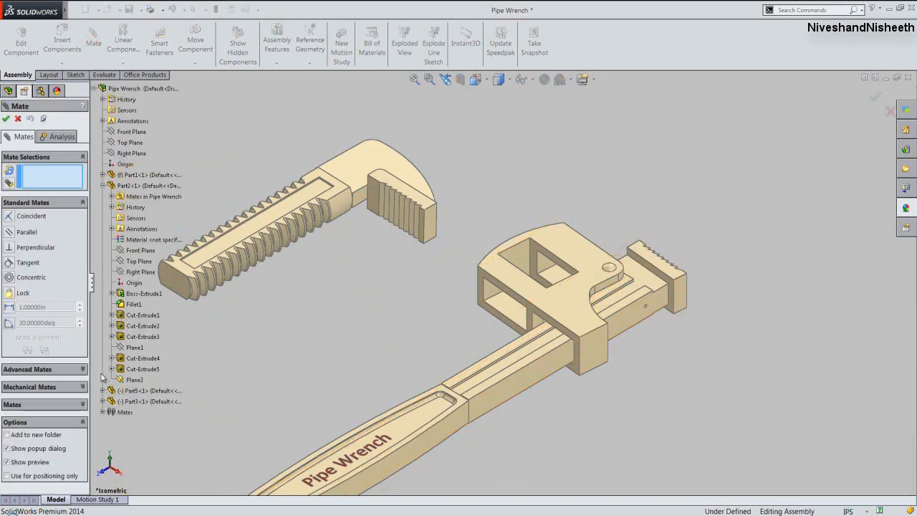
{"action": "left_click", "coordinate": [103, 185]}
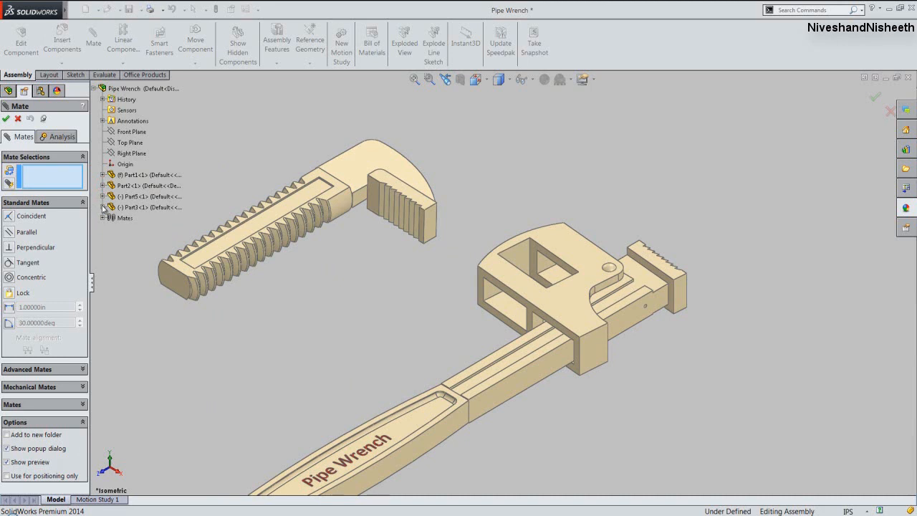
{"action": "left_click", "coordinate": [103, 207]}
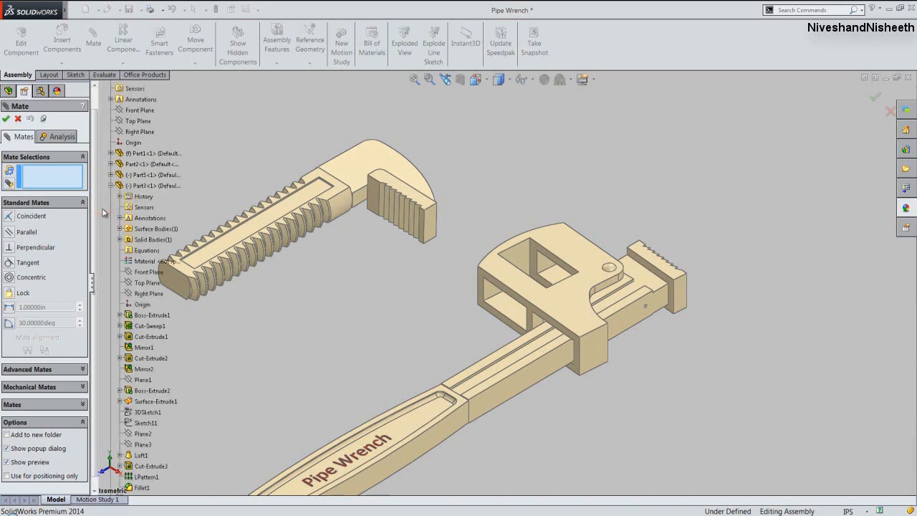
{"action": "left_click", "coordinate": [141, 273]}
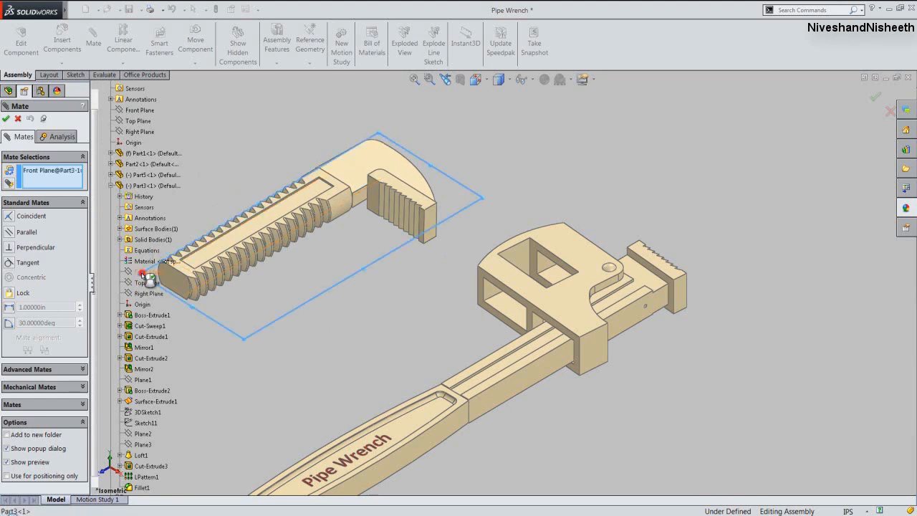
{"action": "left_click", "coordinate": [111, 186]}
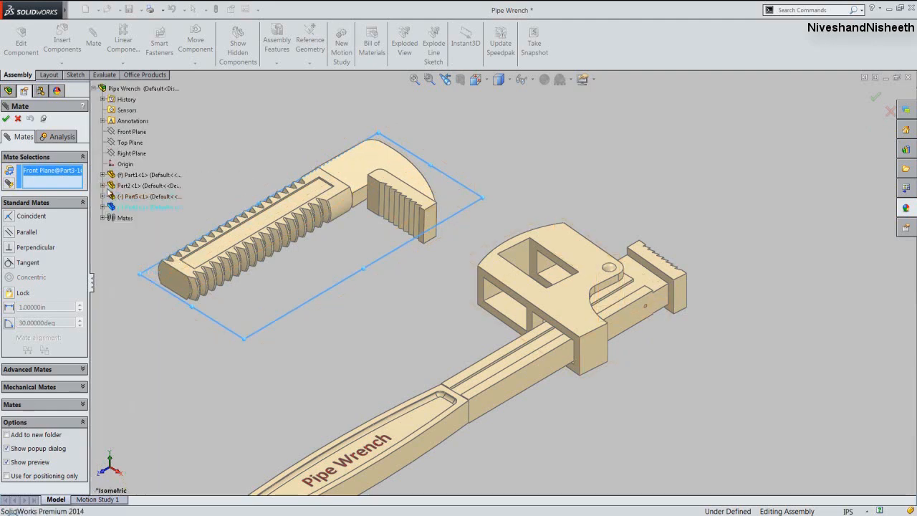
{"action": "left_click", "coordinate": [103, 186]}
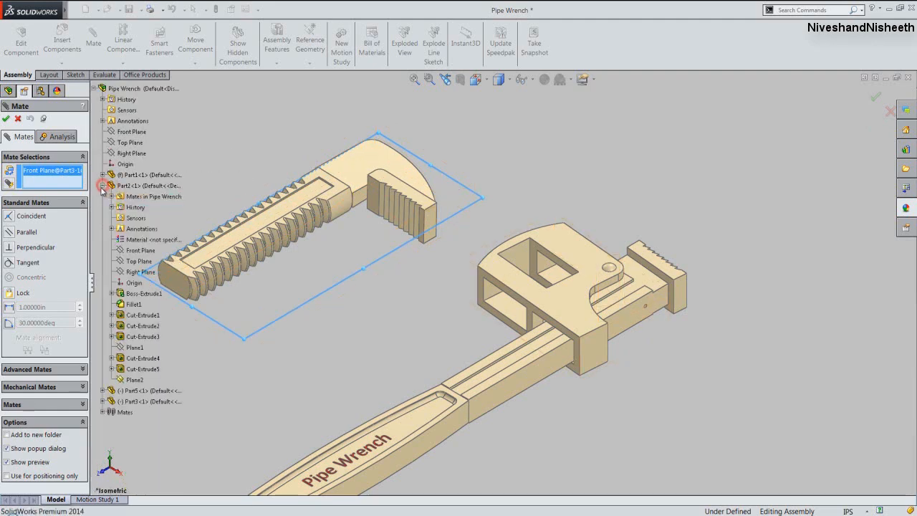
{"action": "left_click", "coordinate": [129, 261]}
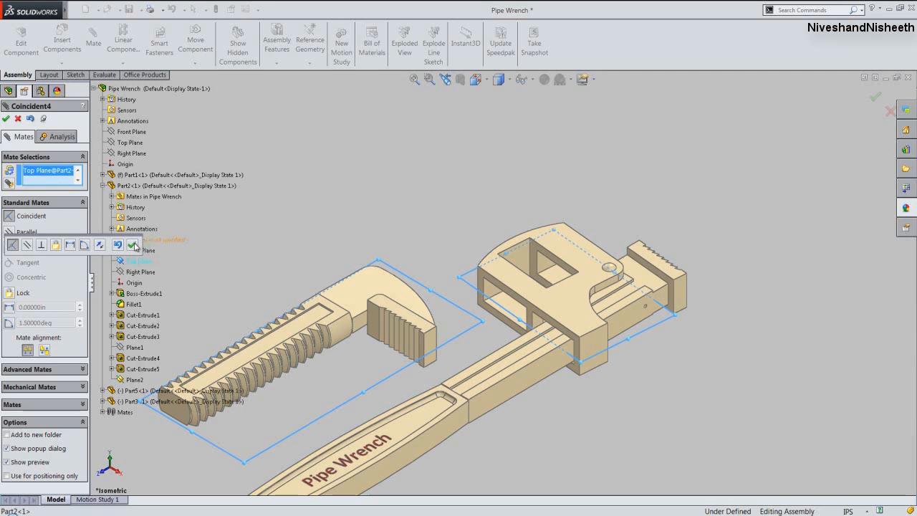
{"action": "left_click", "coordinate": [133, 245]}
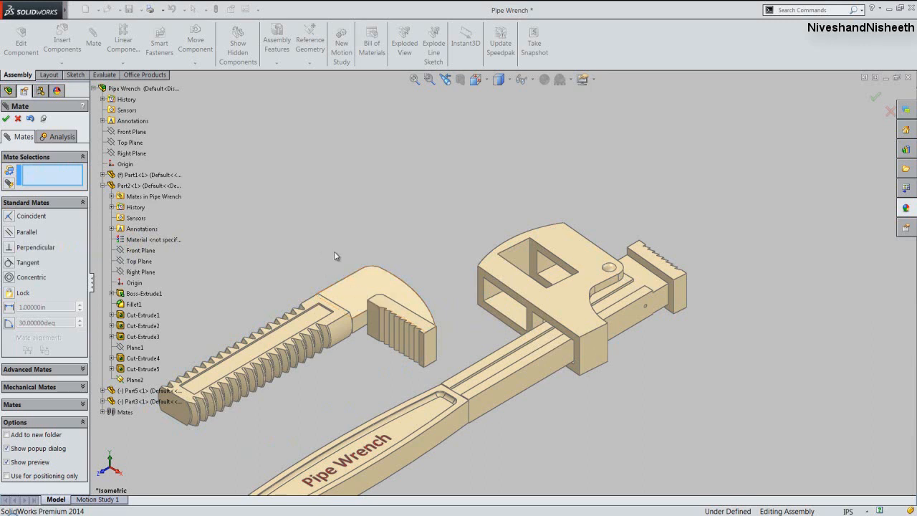
Add a coincident mate between the end face of Part3's hook and the matching side face of Part1's jaw head, and finish mating.
{"action": "left_click", "coordinate": [432, 341]}
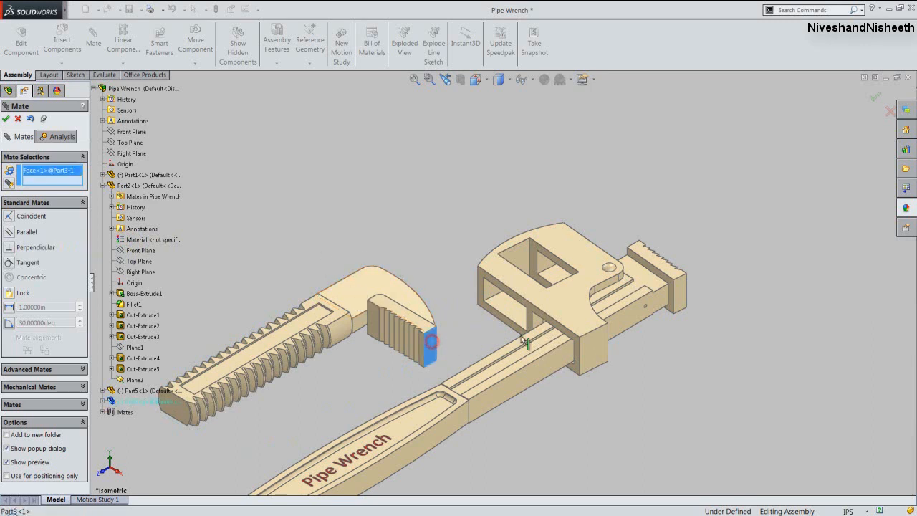
{"action": "left_click", "coordinate": [682, 300]}
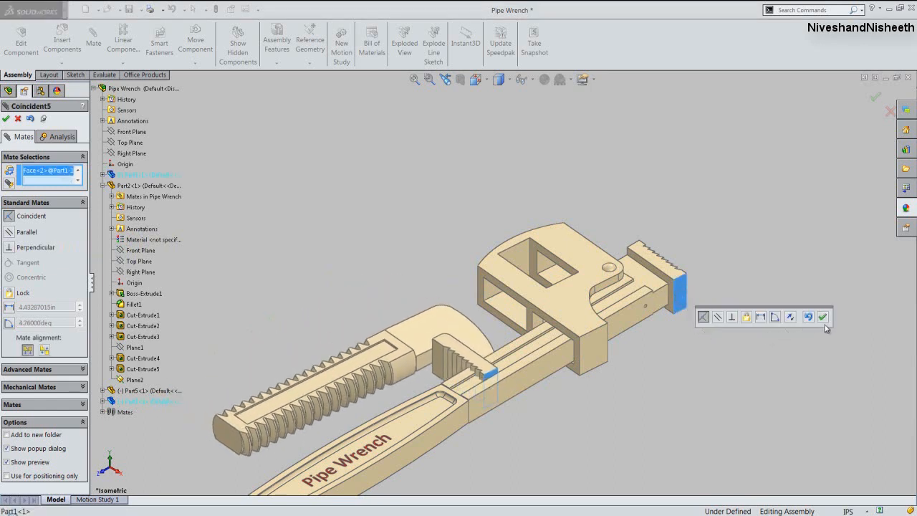
{"action": "left_click", "coordinate": [823, 317]}
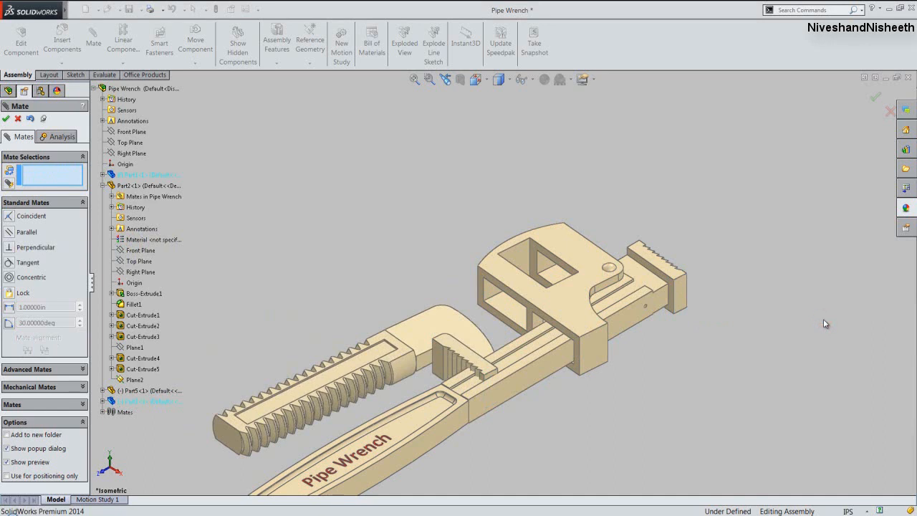
{"action": "right_click", "coordinate": [823, 324]}
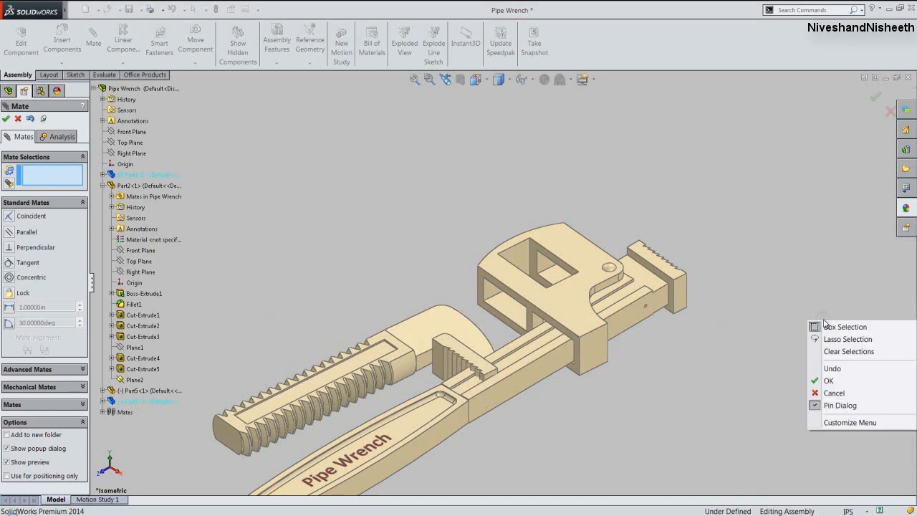
{"action": "left_click", "coordinate": [827, 381]}
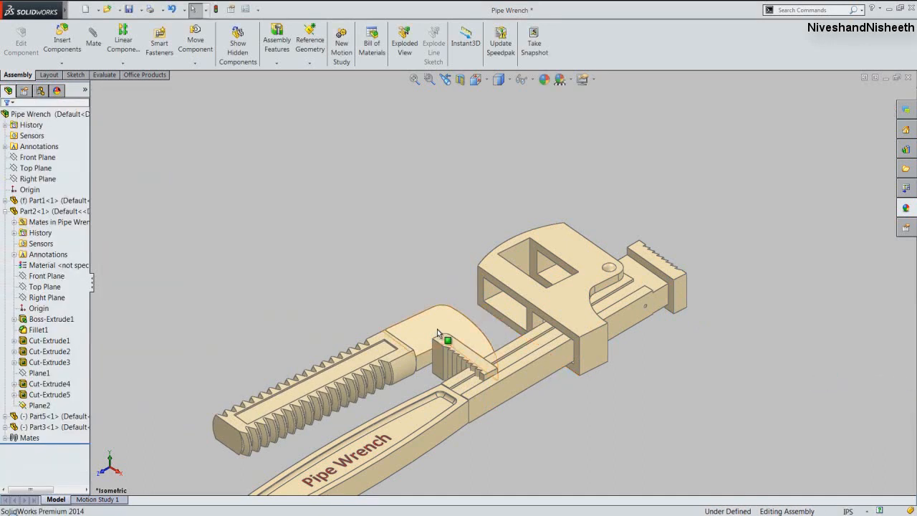
Slide Part3 along the handle so its threaded shank passes through Part2 and its hook sits just beyond Part1's jaw.
{"action": "left_click_drag", "start_coordinate": [439, 333], "coordinate": [660, 199]}
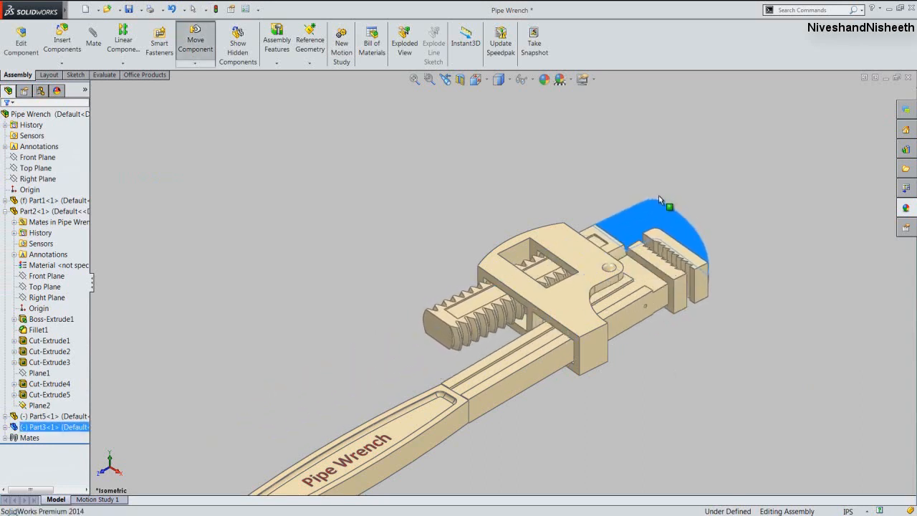
{"action": "left_click", "coordinate": [741, 242]}
{"action": "scroll", "coordinate": [742, 258], "scroll_direction": "down", "scroll_amount": 3}
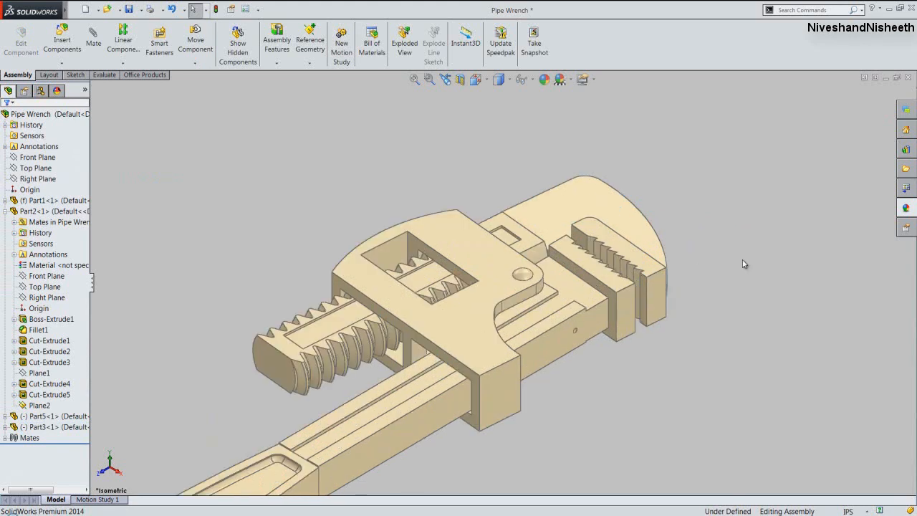
{"action": "scroll", "coordinate": [742, 263], "scroll_direction": "down", "scroll_amount": 2}
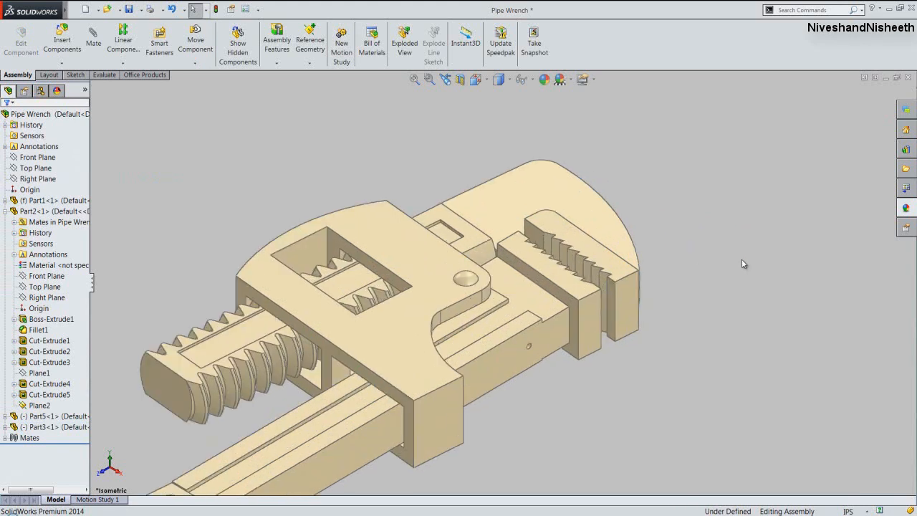
{"action": "left_click", "coordinate": [742, 262]}
Add a coincident mate between the flat, facing surfaces beside the teeth of Part3's hook jaw and Part1's jaw, closing the jaws.
{"action": "left_click", "coordinate": [613, 305]}
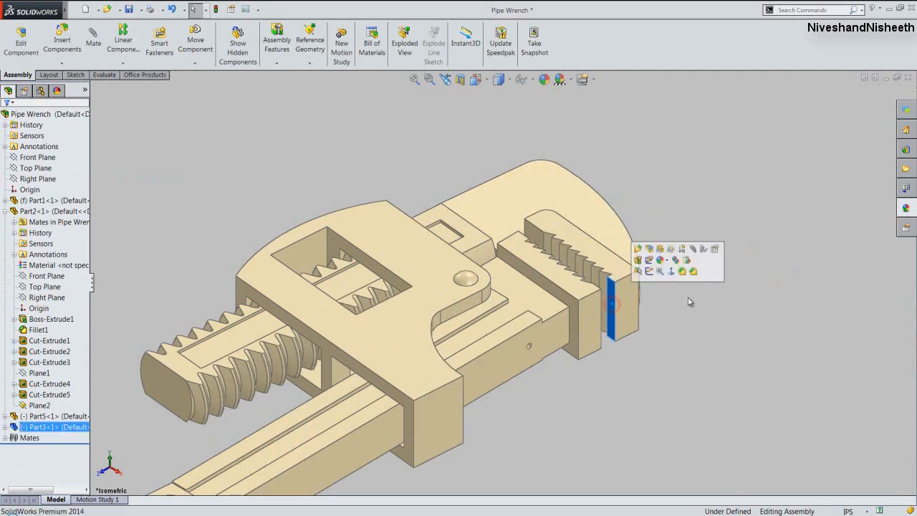
{"action": "middle_click_drag", "start_coordinate": [687, 303], "coordinate": [629, 390]}
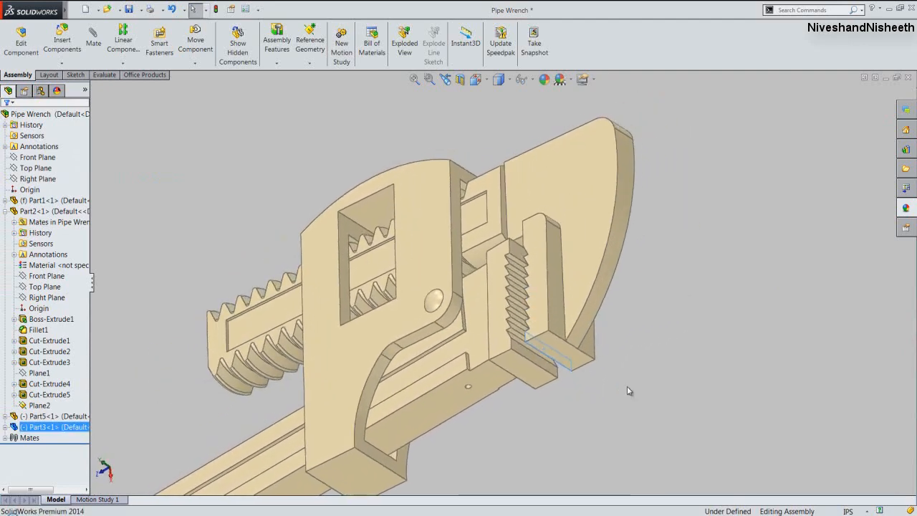
{"action": "left_click", "coordinate": [533, 362], "text": "ctrl"}
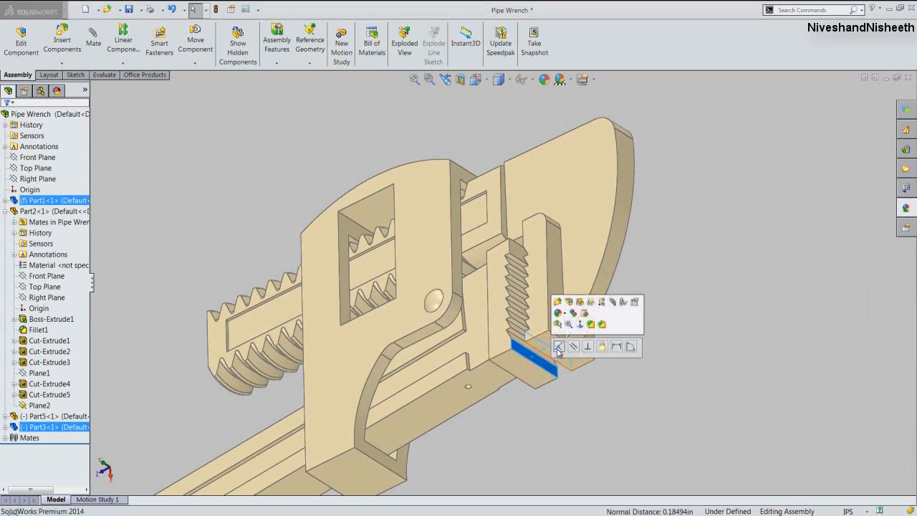
{"action": "left_click", "coordinate": [558, 347]}
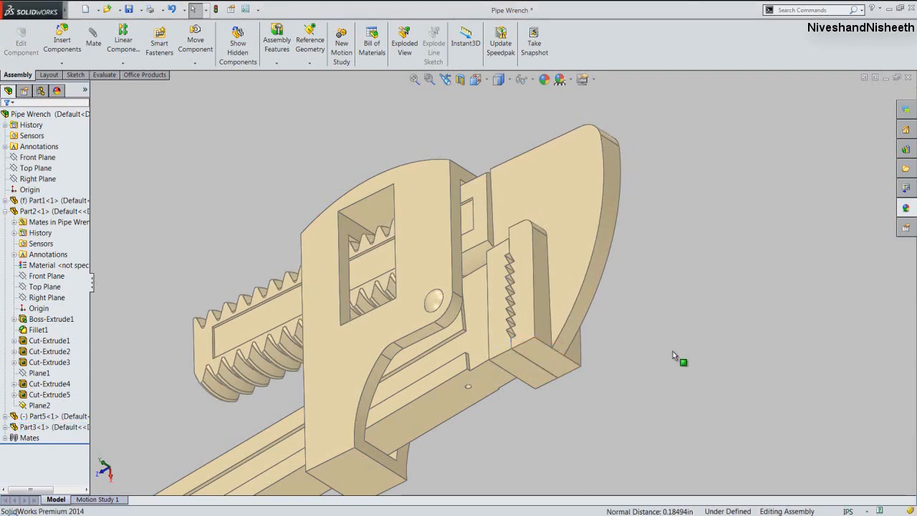
Insert Part4, the knurled nut, from the Pipe Wrench folder and place it in the empty space beside the wrench head.
{"action": "left_click", "coordinate": [475, 79]}
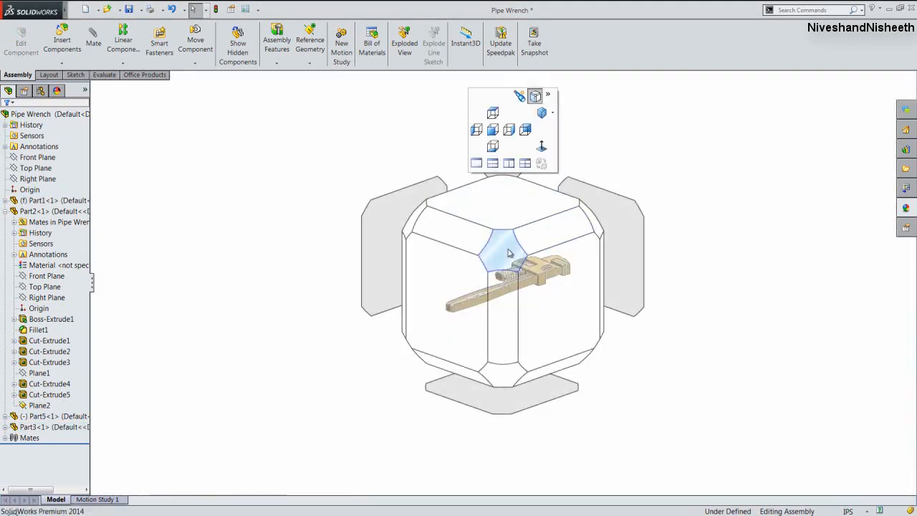
{"action": "left_click", "coordinate": [509, 253]}
{"action": "scroll", "coordinate": [712, 213], "scroll_direction": "down", "scroll_amount": 2}
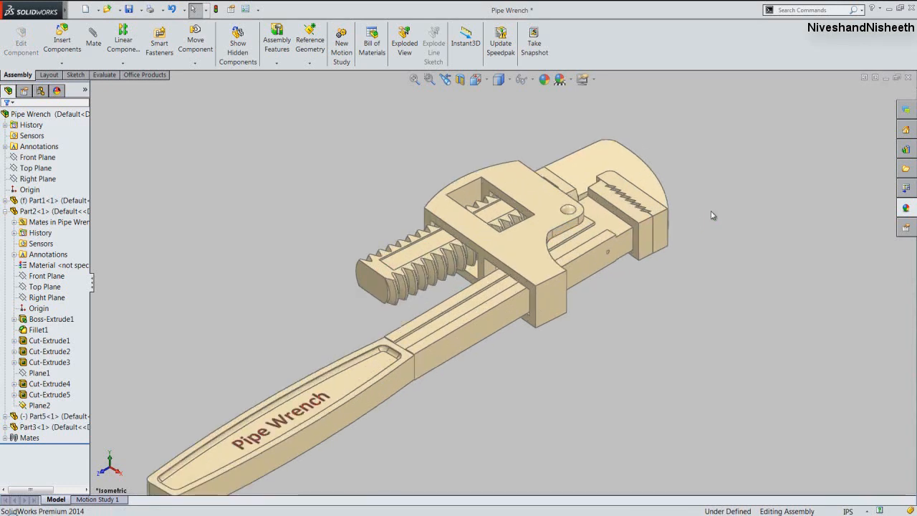
{"action": "scroll", "coordinate": [712, 214], "scroll_direction": "down", "scroll_amount": 2}
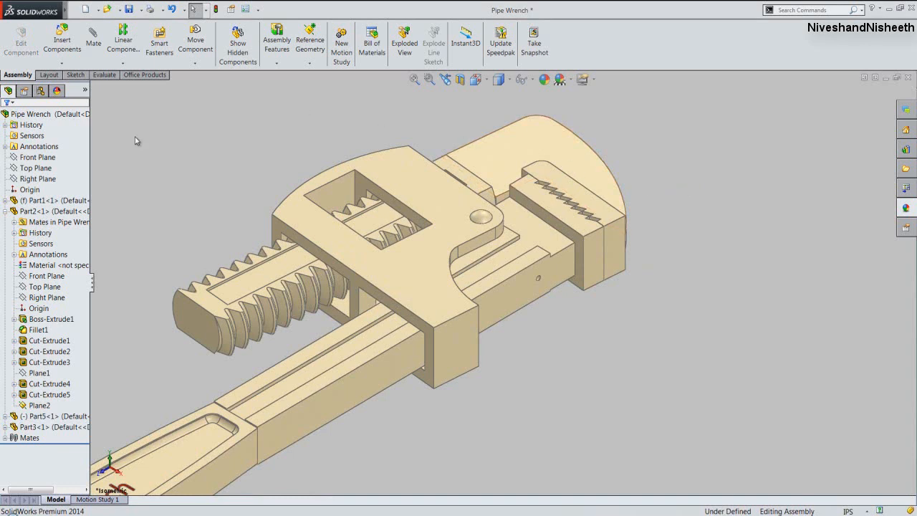
{"action": "left_click", "coordinate": [63, 41]}
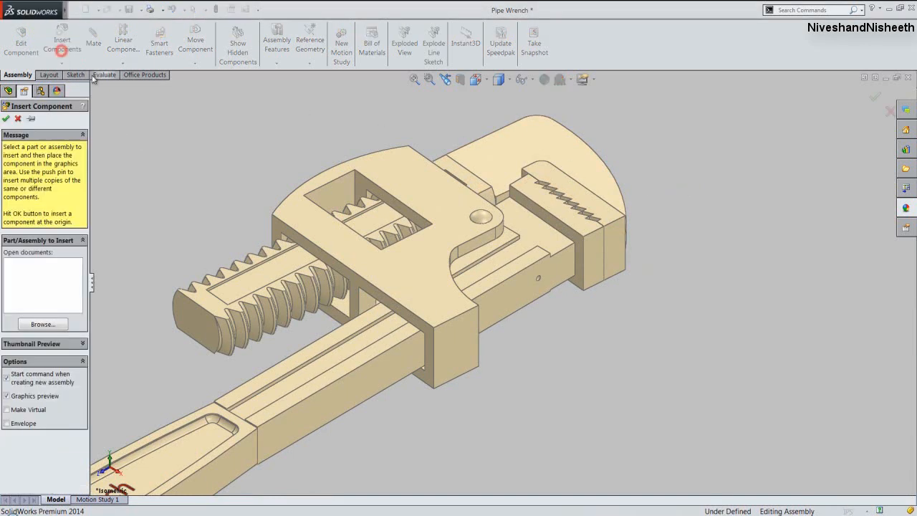
{"action": "left_click", "coordinate": [43, 324]}
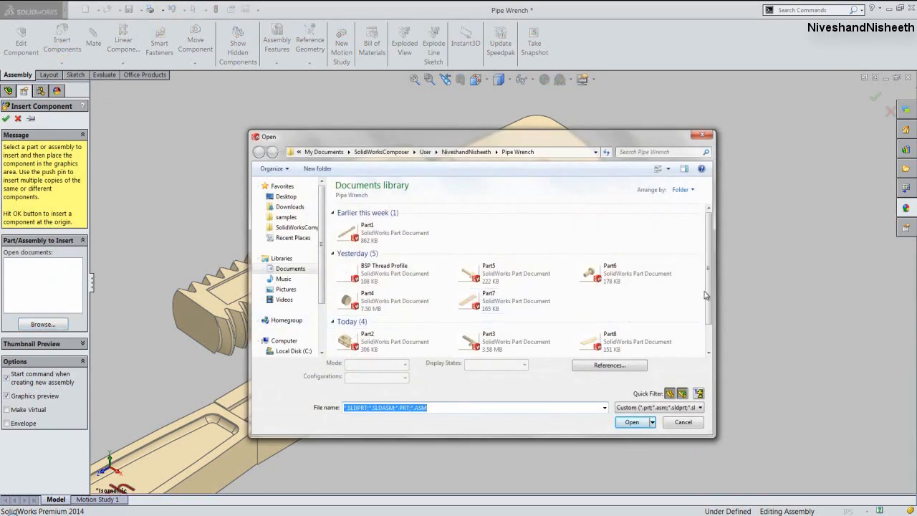
{"action": "left_click_drag", "start_coordinate": [712, 288], "coordinate": [716, 326]}
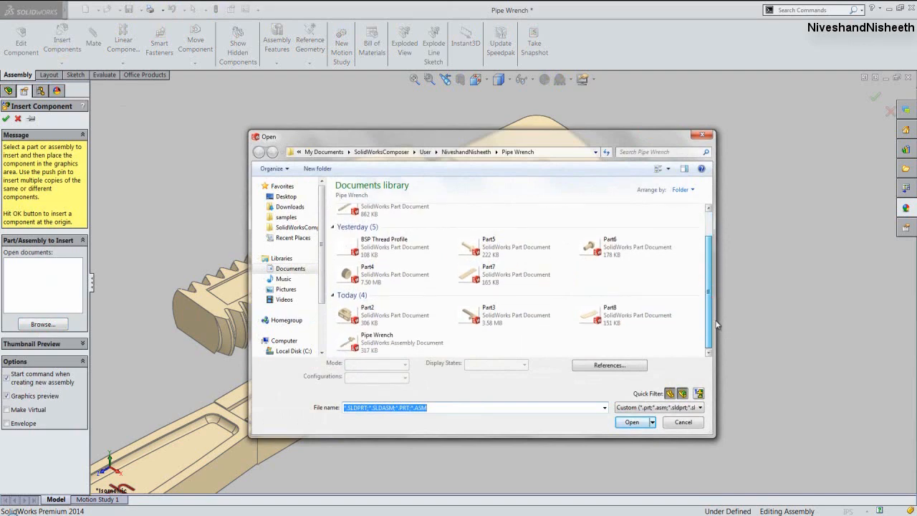
{"action": "left_click", "coordinate": [380, 278]}
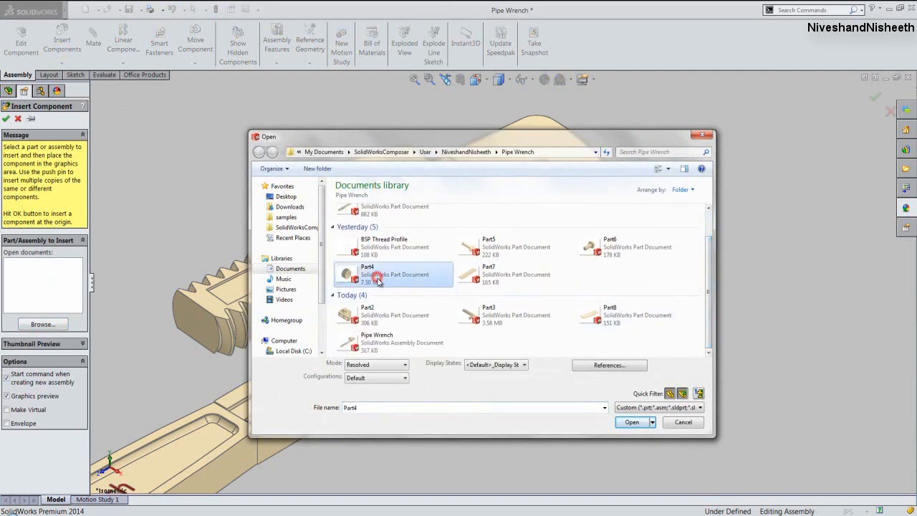
{"action": "left_click", "coordinate": [631, 423]}
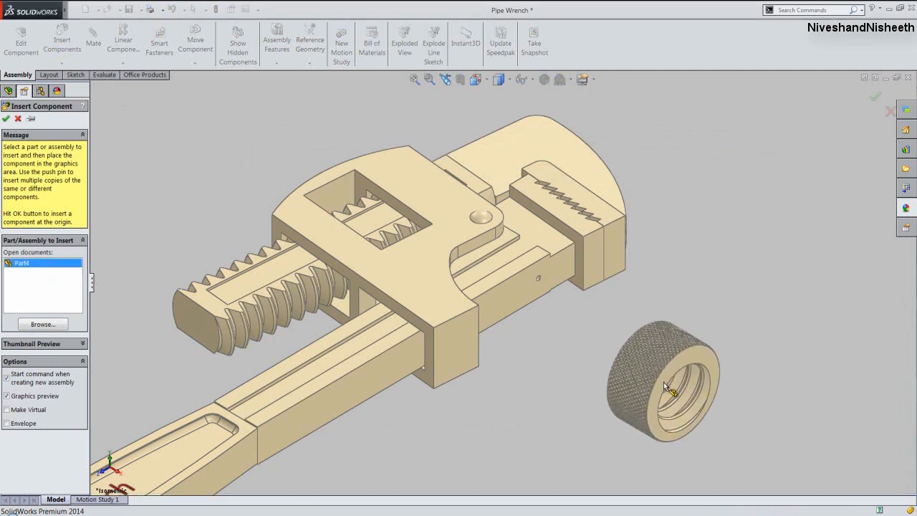
{"action": "left_click", "coordinate": [663, 382]}
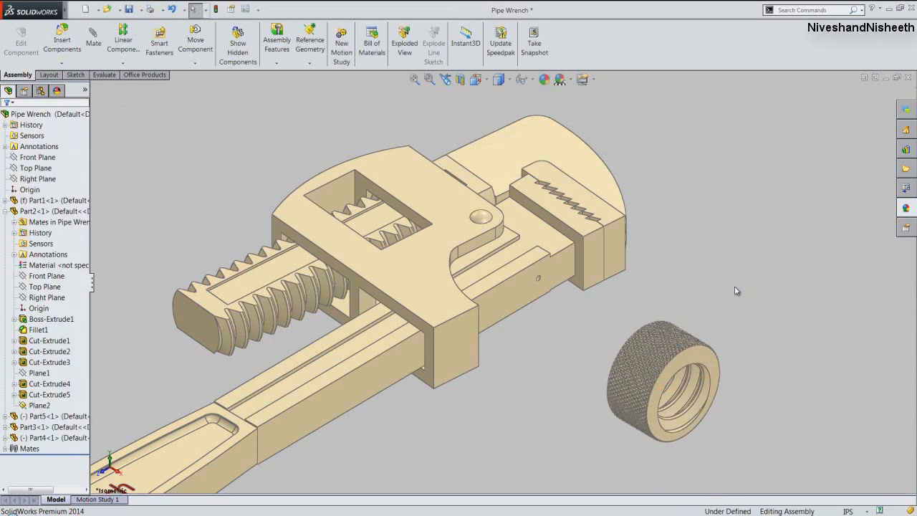
Rotate Part4, the knurled nut, in place with the move triad so that its opposite end face points toward the front.
{"action": "right_click", "coordinate": [666, 334]}
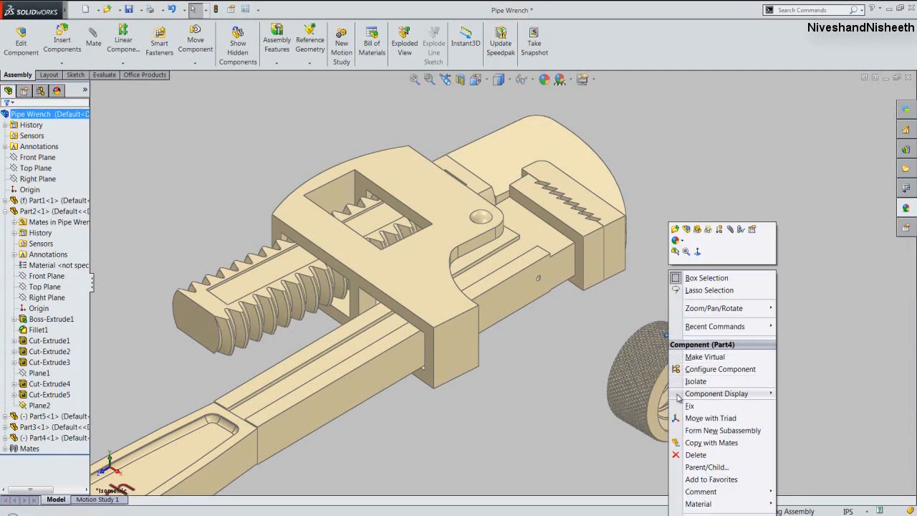
{"action": "left_click", "coordinate": [691, 419]}
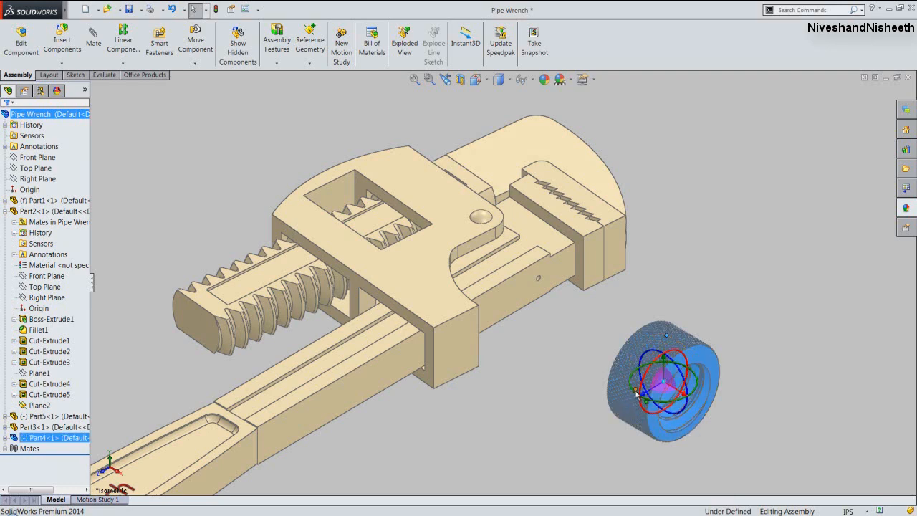
{"action": "left_click_drag", "start_coordinate": [630, 390], "coordinate": [682, 405]}
{"action": "left_click", "coordinate": [765, 315]}
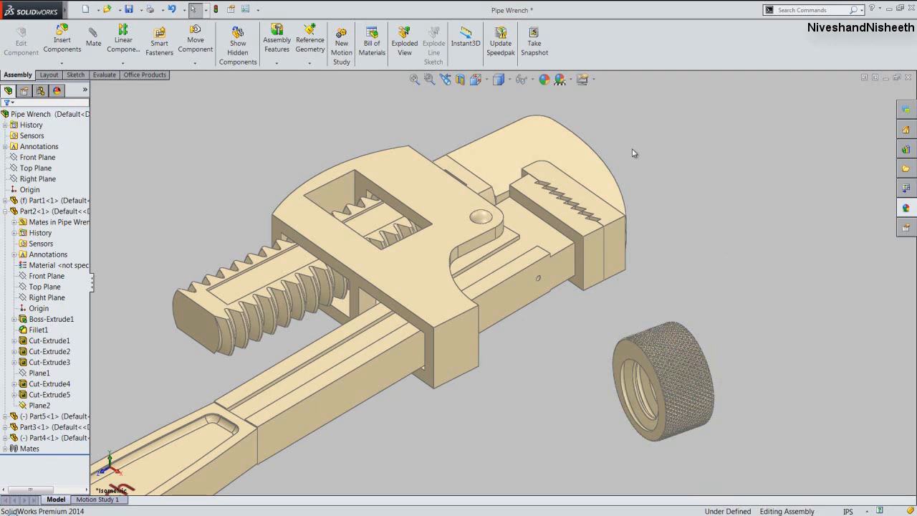
Show the origins, planes and temporary axes of the assembly's components.
{"action": "left_click", "coordinate": [530, 82]}
{"action": "left_click", "coordinate": [539, 98]}
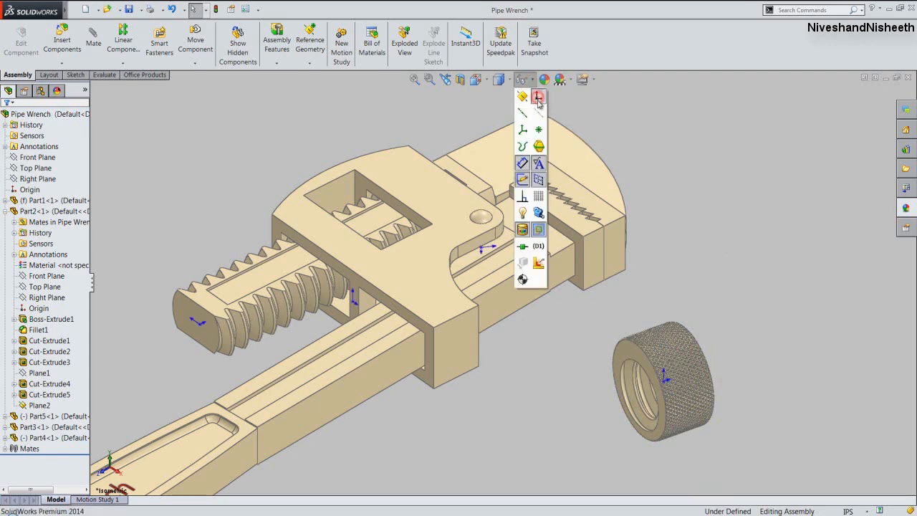
{"action": "left_click", "coordinate": [524, 99]}
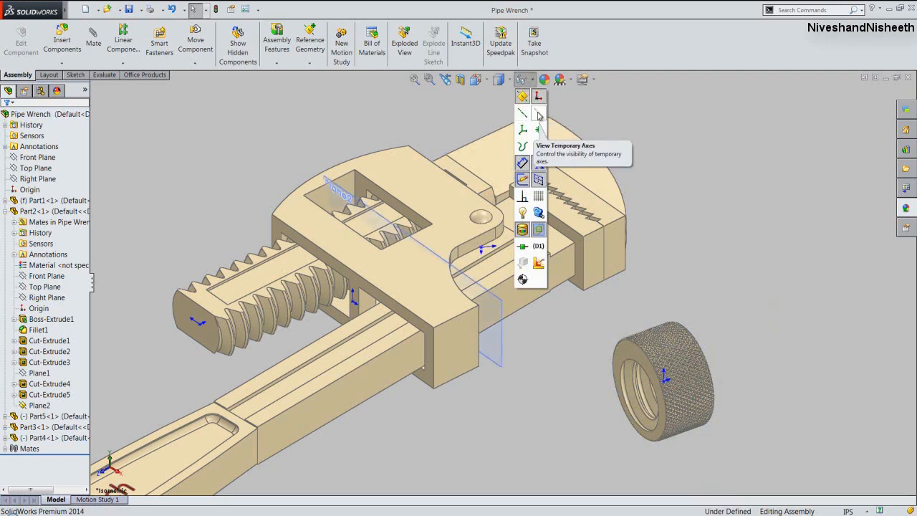
{"action": "left_click", "coordinate": [540, 115]}
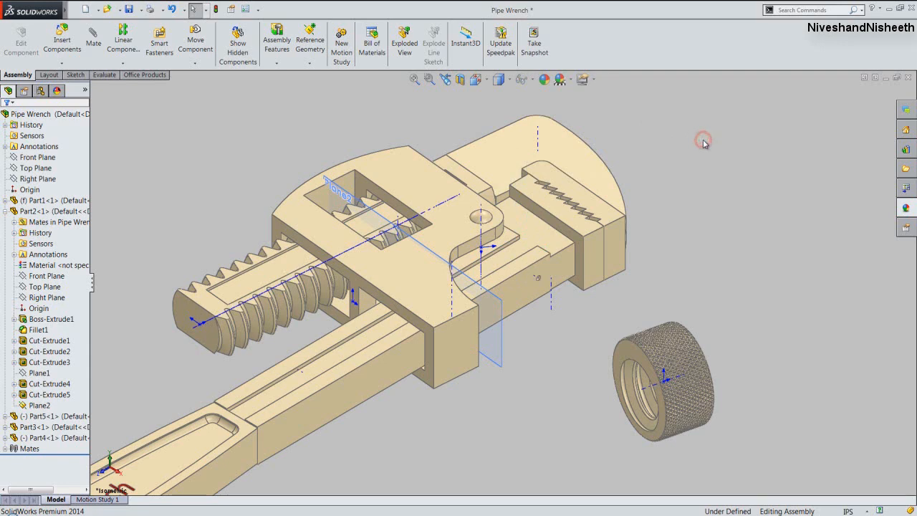
Add a coincident mate between the temporary axis of Part3's threaded shank and the central axis of Part4, the knurled nut.
{"action": "left_click", "coordinate": [92, 40]}
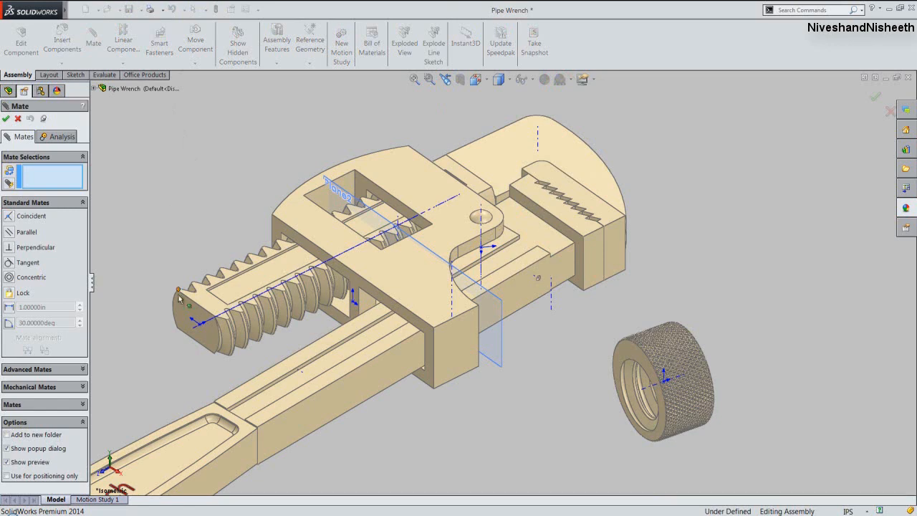
{"action": "left_click", "coordinate": [195, 328]}
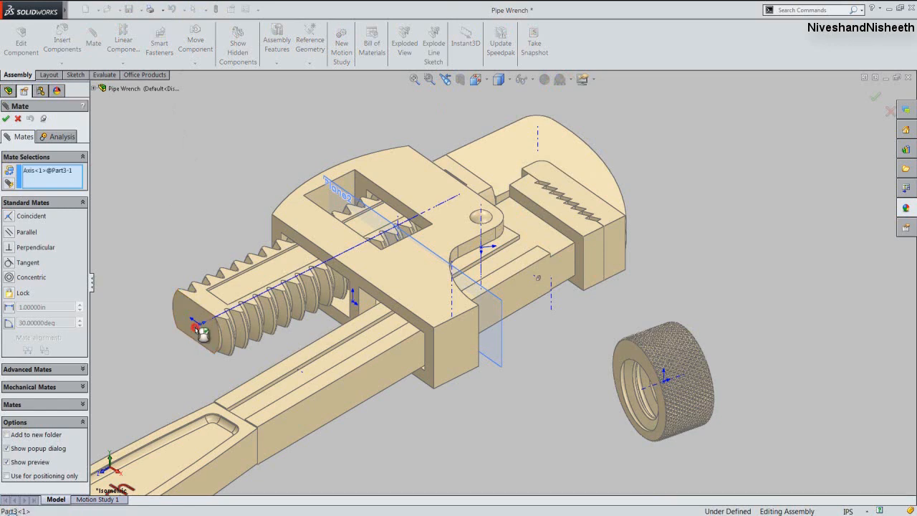
{"action": "left_click", "coordinate": [645, 387]}
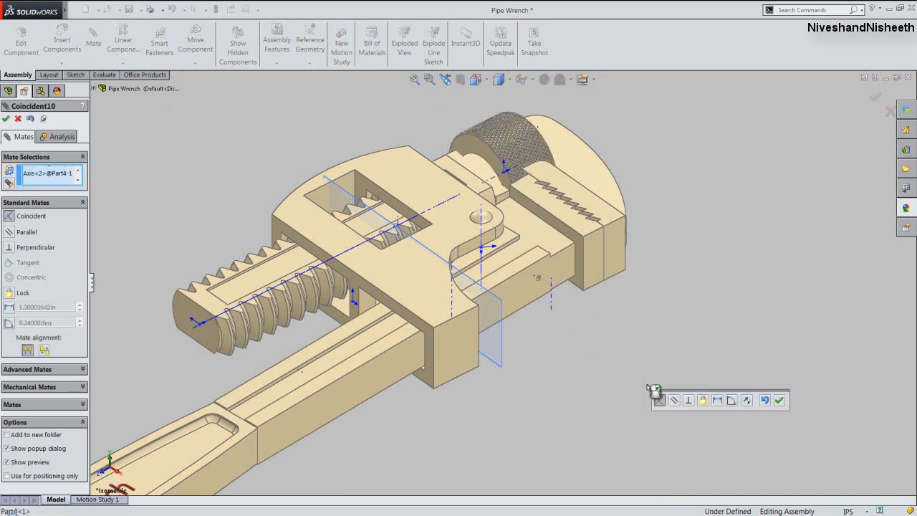
{"action": "left_click", "coordinate": [778, 401]}
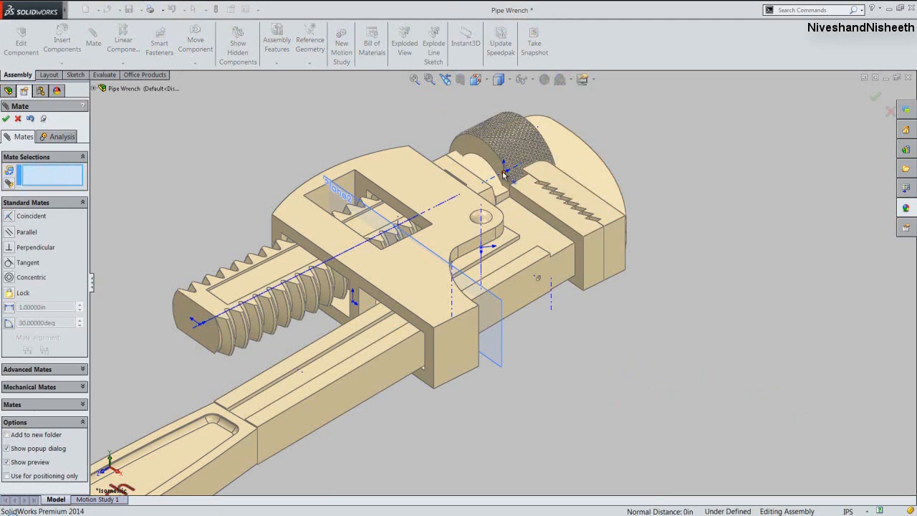
Add a coincident mate between Part4's origin and Plane2 of Part2, centring the nut in Part2's window.
{"action": "left_click", "coordinate": [502, 171]}
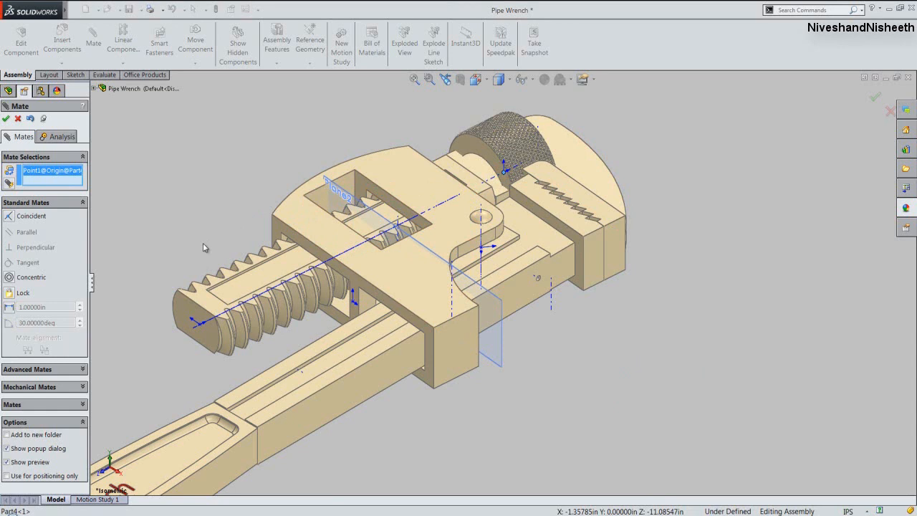
{"action": "left_click", "coordinate": [336, 187]}
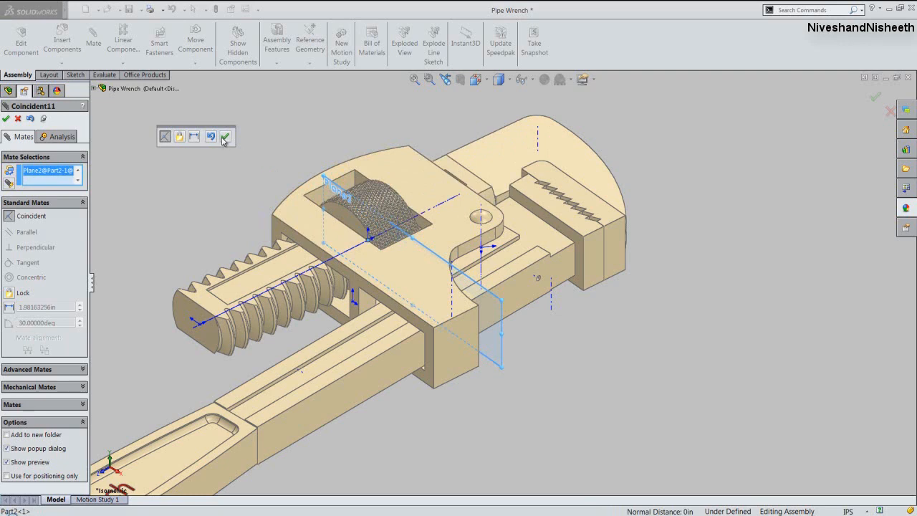
{"action": "left_click", "coordinate": [224, 138]}
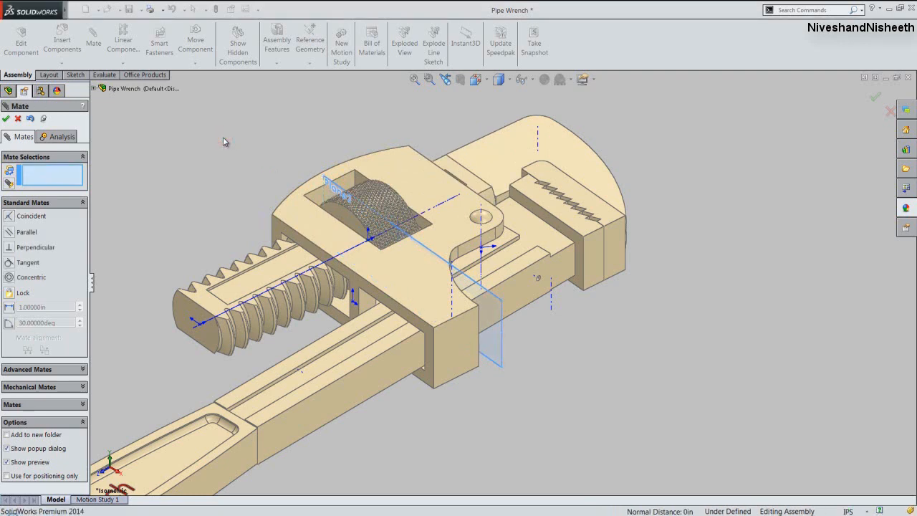
Add a 0-degree angle mate between Part3's Top Plane and Part4's Front Plane, and finish mating.
{"action": "left_click", "coordinate": [93, 88]}
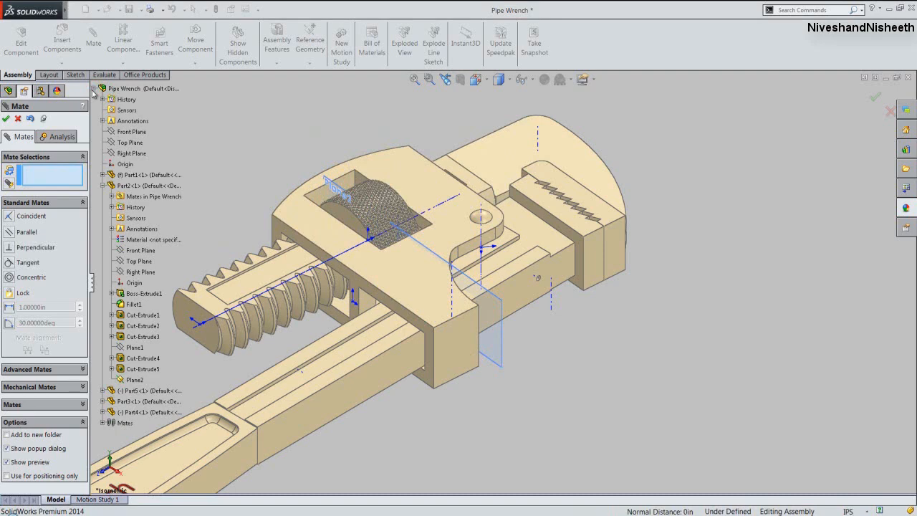
{"action": "left_click", "coordinate": [102, 185]}
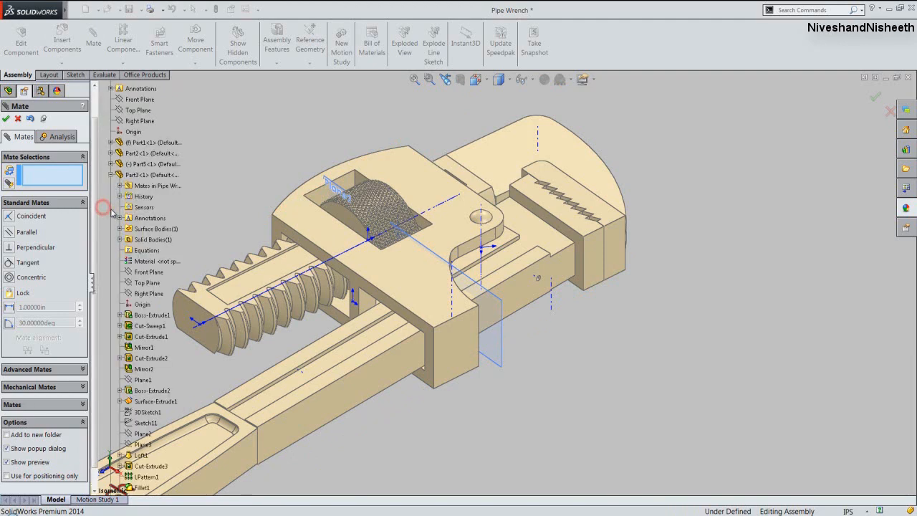
{"action": "left_click", "coordinate": [153, 284]}
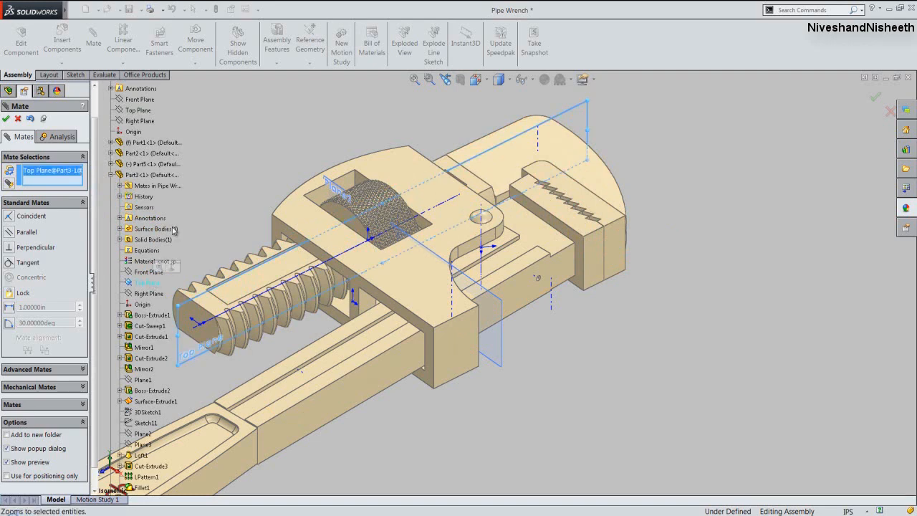
{"action": "left_click", "coordinate": [111, 175]}
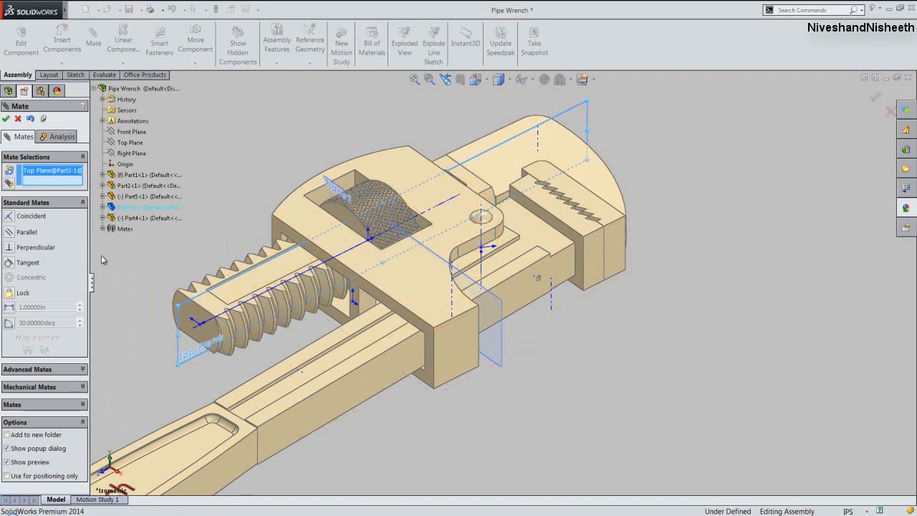
{"action": "left_click", "coordinate": [103, 218]}
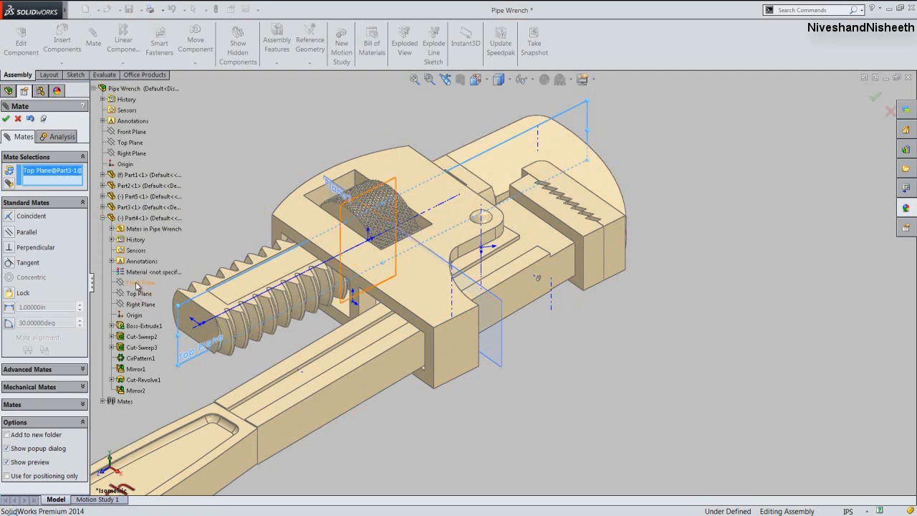
{"action": "left_click", "coordinate": [137, 283]}
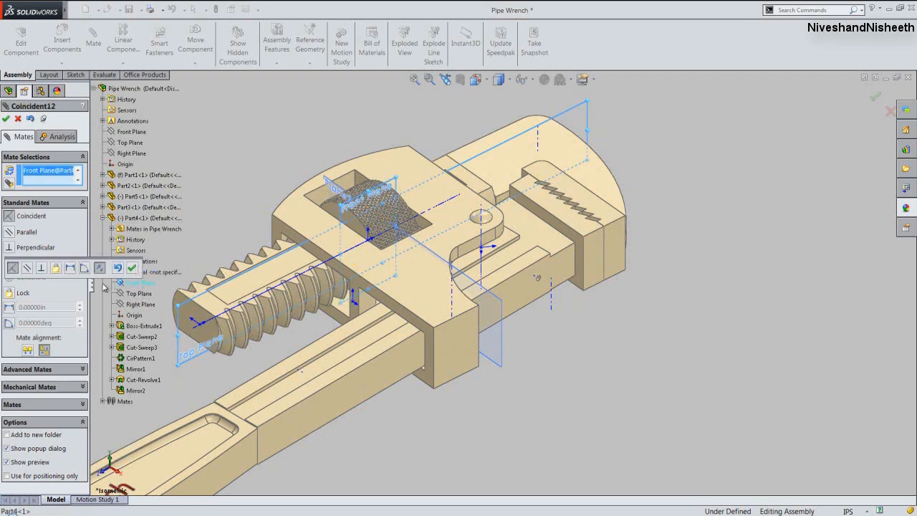
{"action": "left_click", "coordinate": [84, 268]}
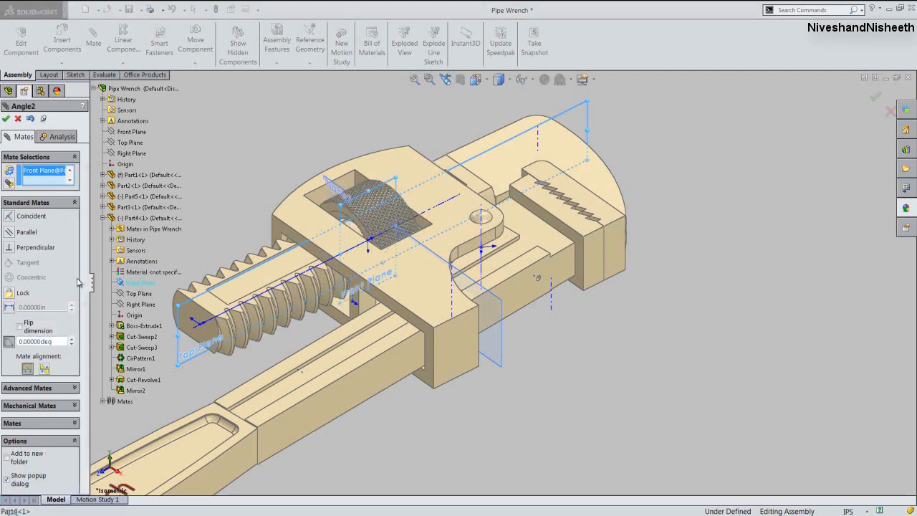
{"action": "left_click", "coordinate": [5, 119]}
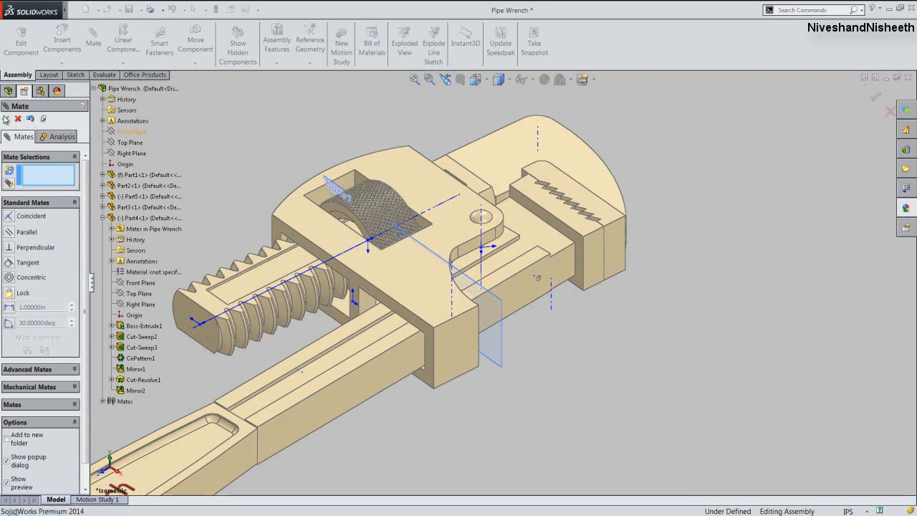
{"action": "left_click", "coordinate": [6, 118]}
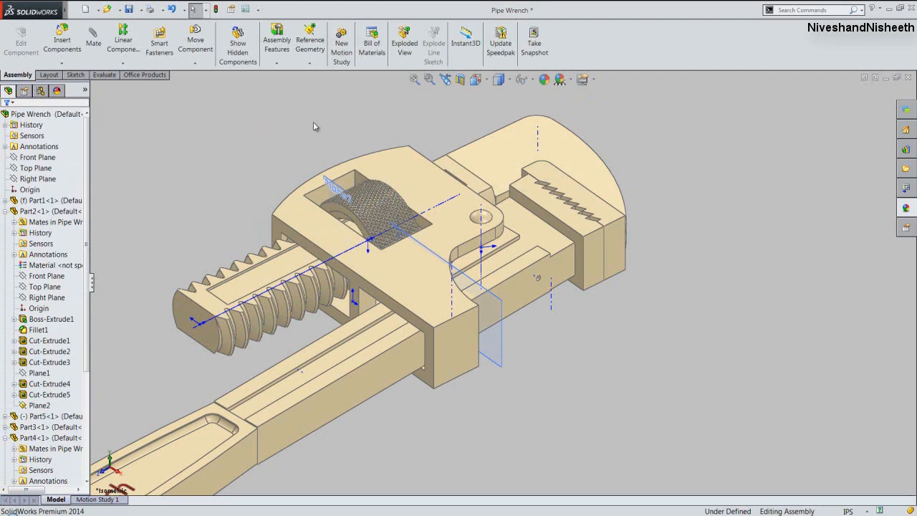
Hide the origins, planes and temporary axes, and save the assembly.
{"action": "left_click", "coordinate": [530, 79]}
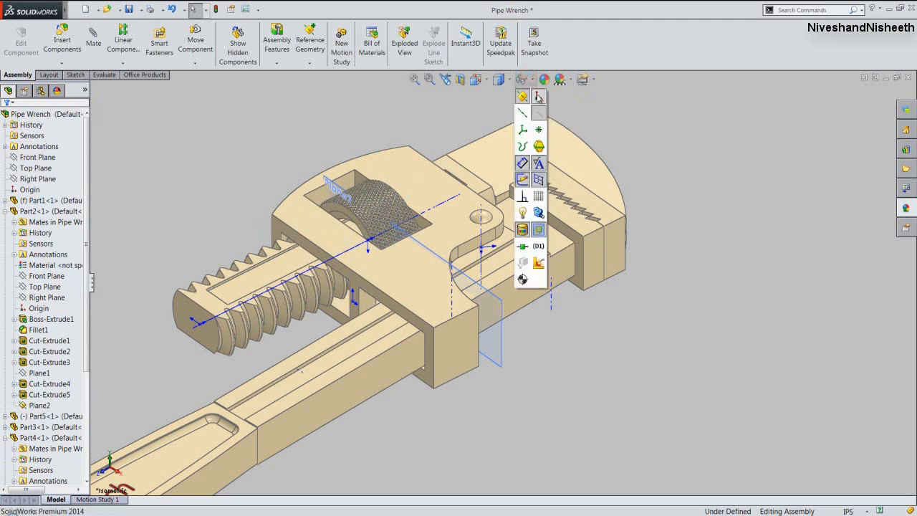
{"action": "left_click", "coordinate": [537, 96]}
{"action": "left_click", "coordinate": [522, 97]}
{"action": "left_click", "coordinate": [534, 108]}
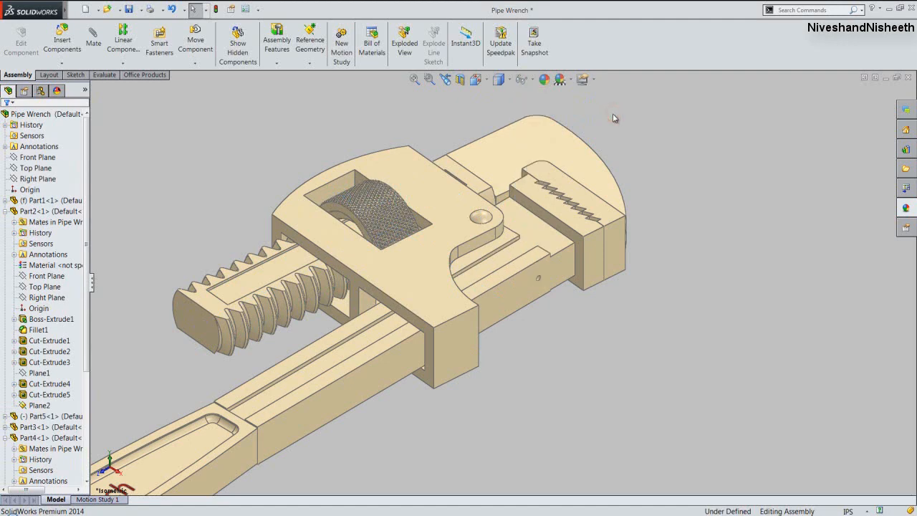
{"action": "key", "text": "ctrl+s"}
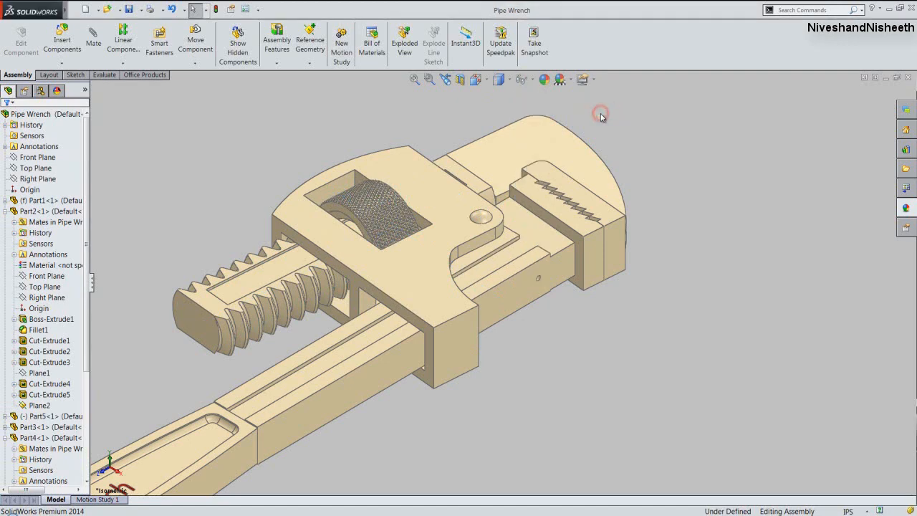
Insert Part6, the small rivet, and Part7, the flat strip, from the Pipe Wrench folder and place them in the empty space beside the wrench.
{"action": "left_click", "coordinate": [53, 47]}
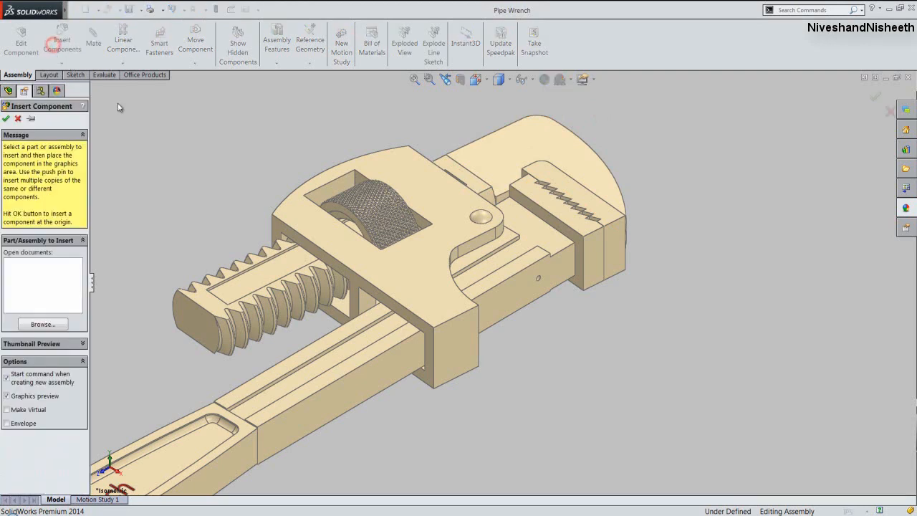
{"action": "left_click", "coordinate": [55, 325]}
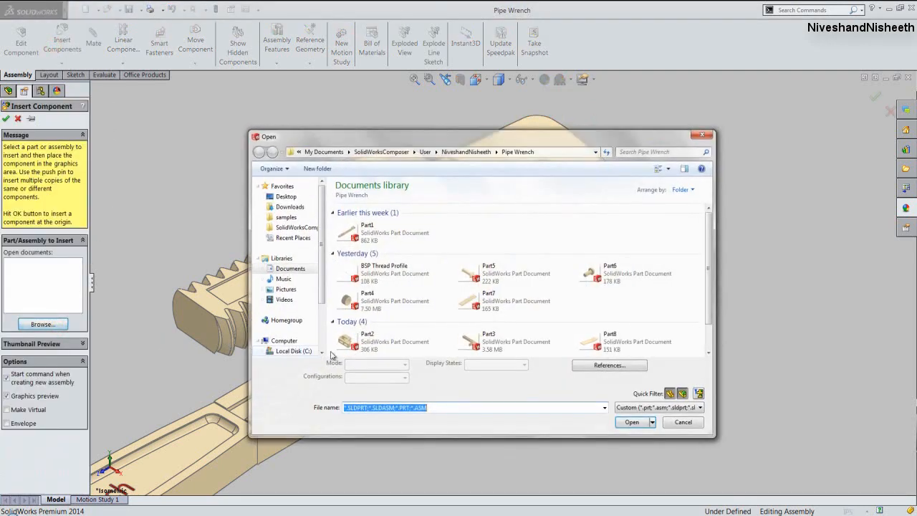
{"action": "left_click_drag", "start_coordinate": [709, 275], "coordinate": [711, 307]}
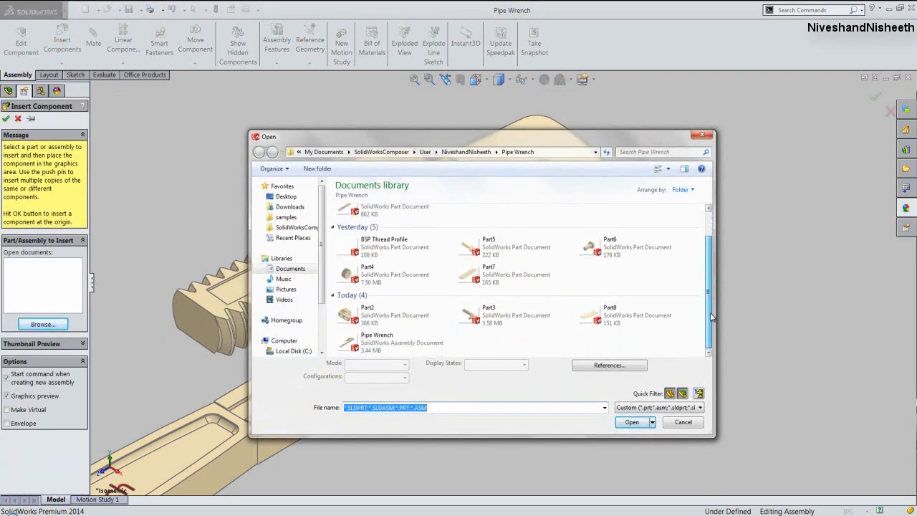
{"action": "left_click", "coordinate": [507, 272]}
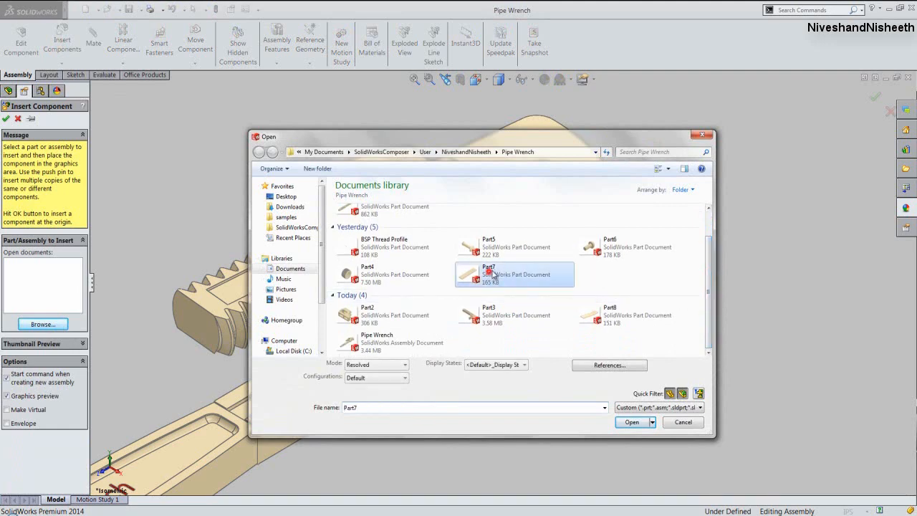
{"action": "left_click", "coordinate": [614, 248], "text": "ctrl"}
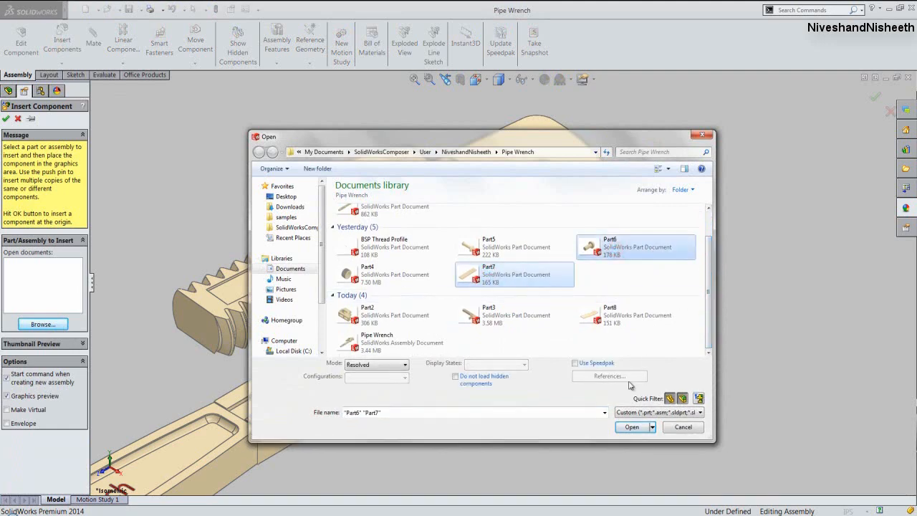
{"action": "left_click", "coordinate": [632, 427]}
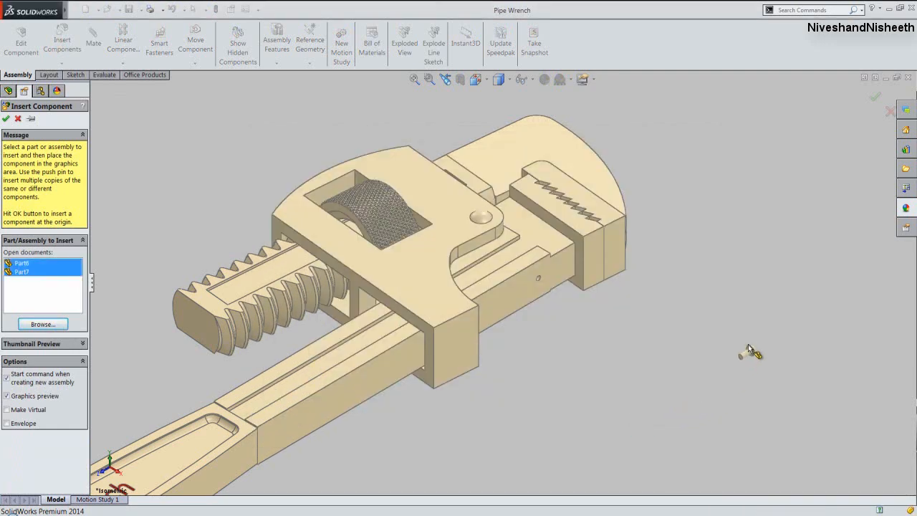
{"action": "left_click", "coordinate": [765, 308]}
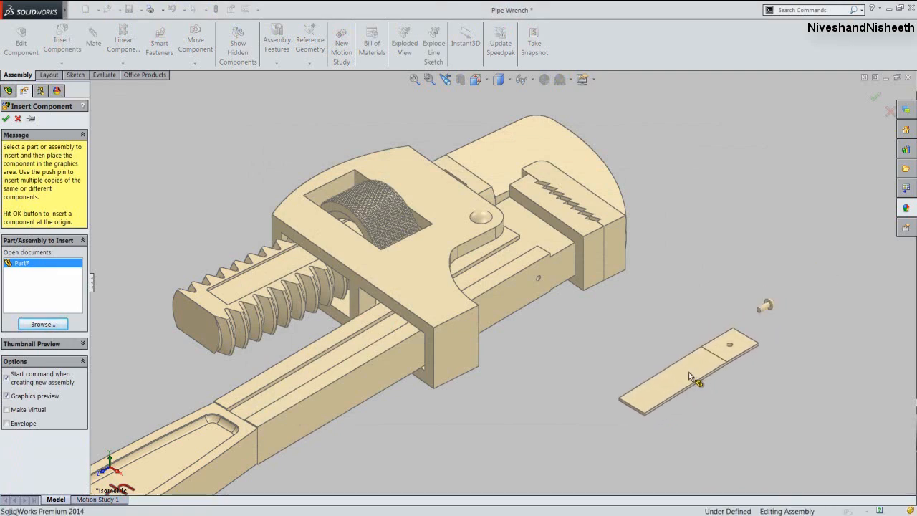
{"action": "left_click", "coordinate": [688, 371]}
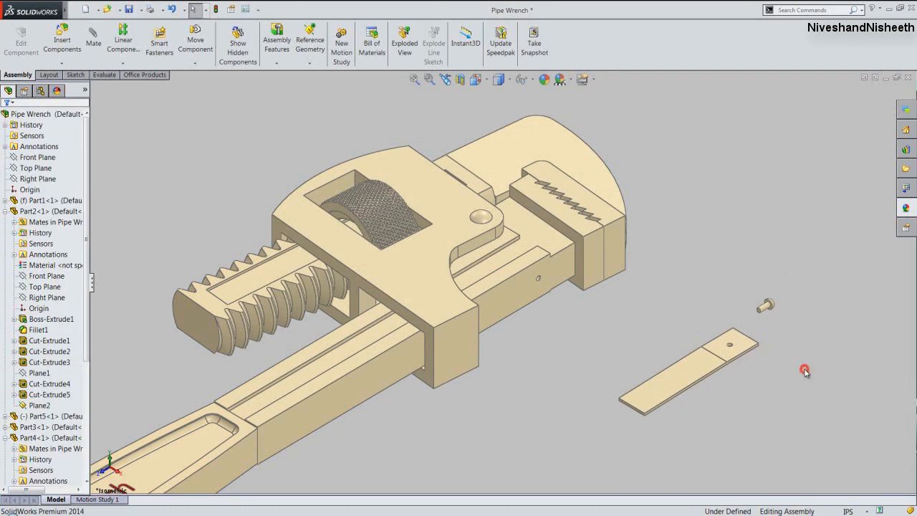
Add a coincident mate between Part7's flat face around its hole and the side face of Part1's bar.
{"action": "left_click", "coordinate": [738, 343]}
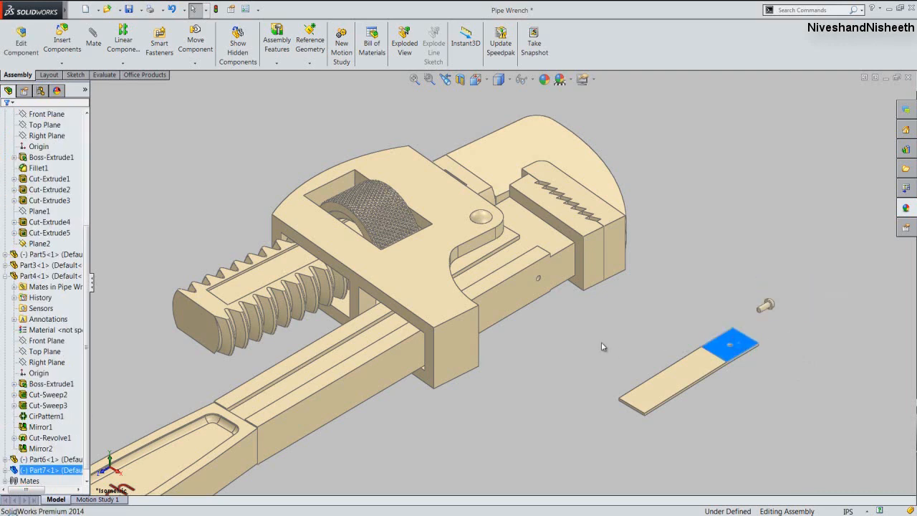
{"action": "left_click", "coordinate": [559, 273], "text": "ctrl"}
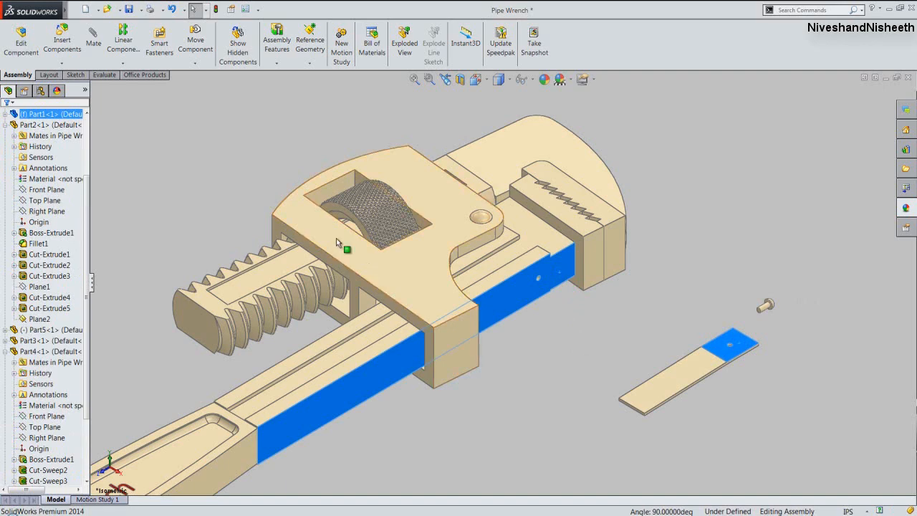
{"action": "left_click", "coordinate": [94, 43]}
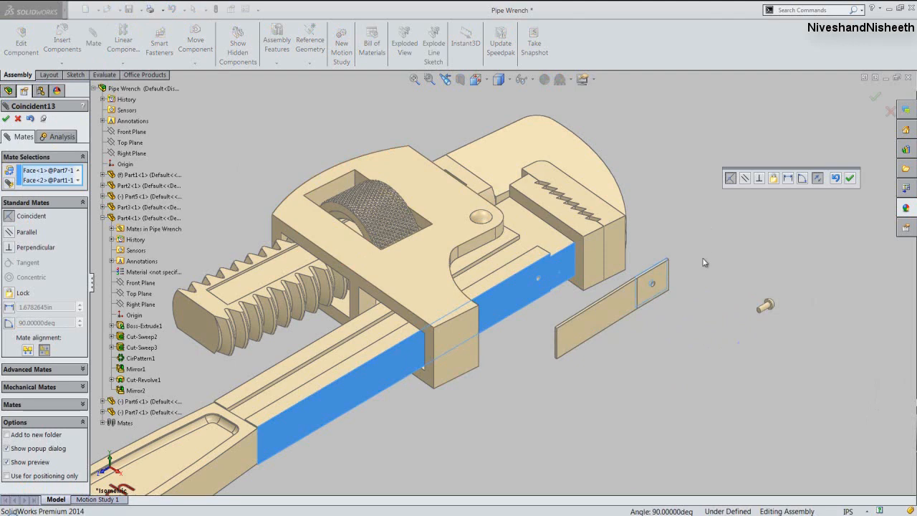
{"action": "left_click", "coordinate": [850, 178]}
Add a concentric mate between the small hole in Part1's side and the hole in Part7.
{"action": "scroll", "coordinate": [641, 265], "scroll_direction": "down", "scroll_amount": 3}
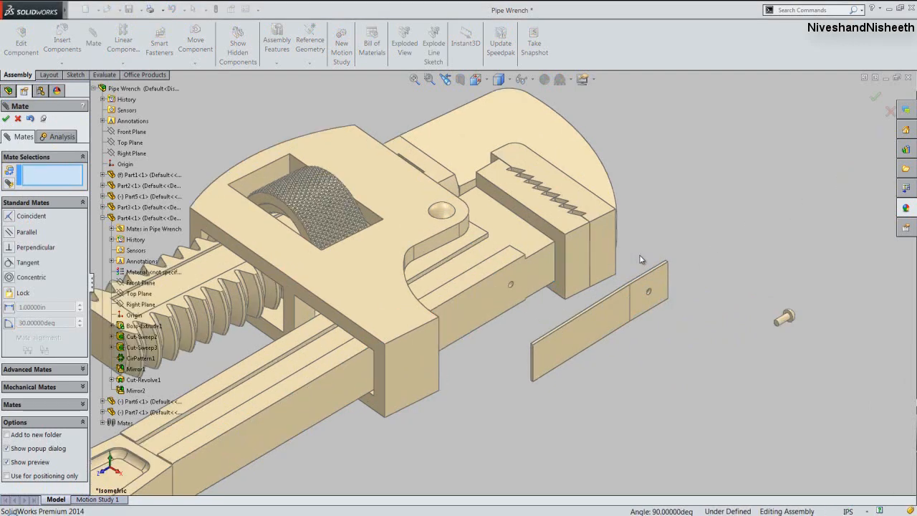
{"action": "scroll", "coordinate": [484, 294], "scroll_direction": "down", "scroll_amount": 6}
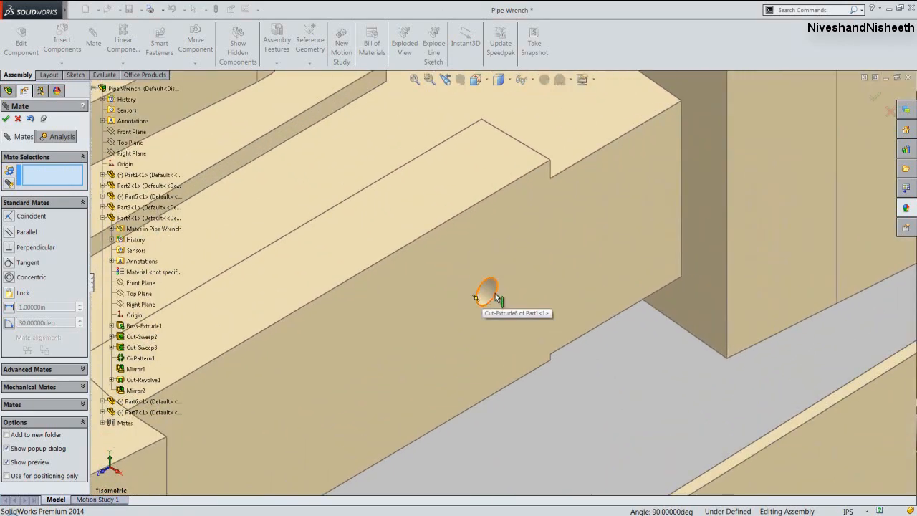
{"action": "left_click", "coordinate": [485, 292]}
{"action": "scroll", "coordinate": [495, 293], "scroll_direction": "up", "scroll_amount": 8}
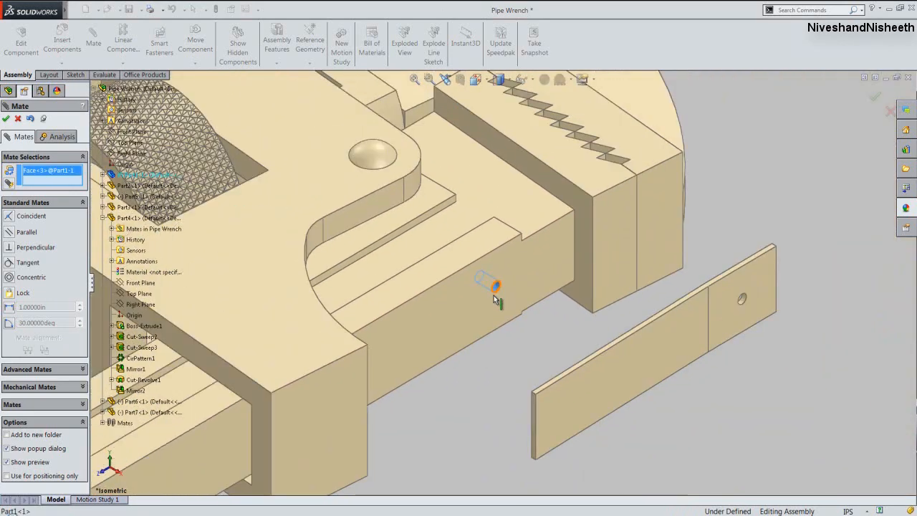
{"action": "scroll", "coordinate": [638, 290], "scroll_direction": "down", "scroll_amount": 6}
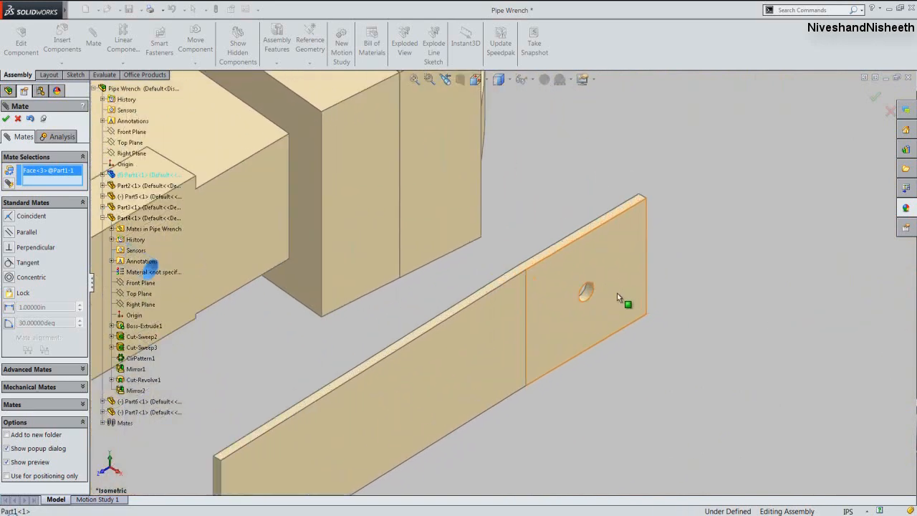
{"action": "left_click", "coordinate": [573, 297]}
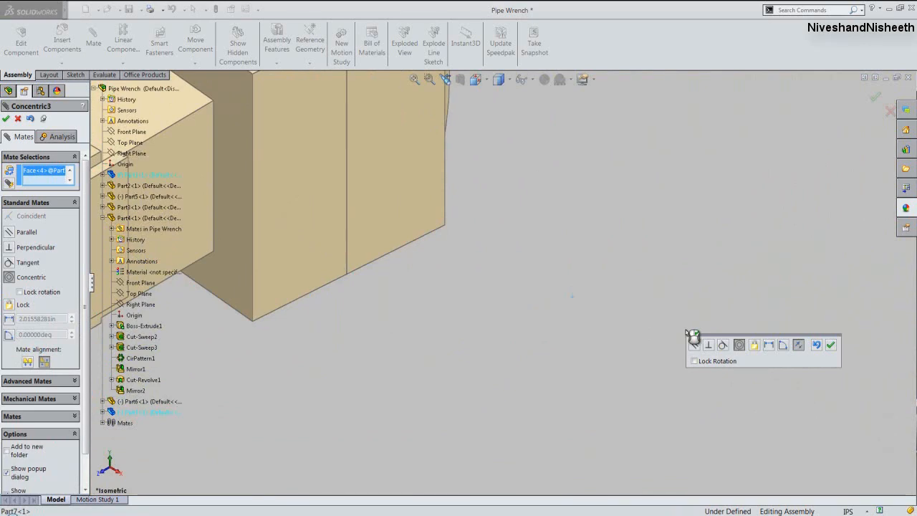
{"action": "left_click", "coordinate": [830, 347]}
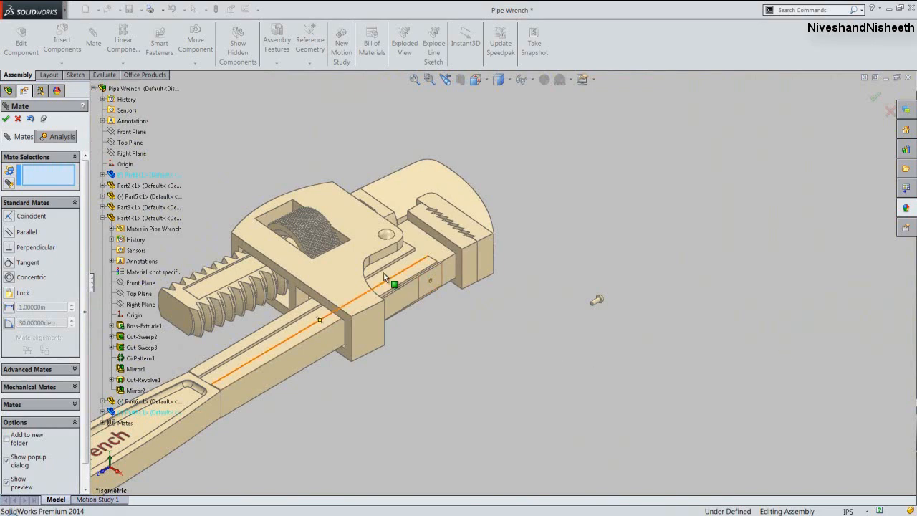
Collapse Part4 in the feature tree and turn on the display of planes in the assembly.
{"action": "scroll", "coordinate": [382, 274], "scroll_direction": "down", "scroll_amount": 5}
{"action": "scroll", "coordinate": [605, 389], "scroll_direction": "down", "scroll_amount": 1}
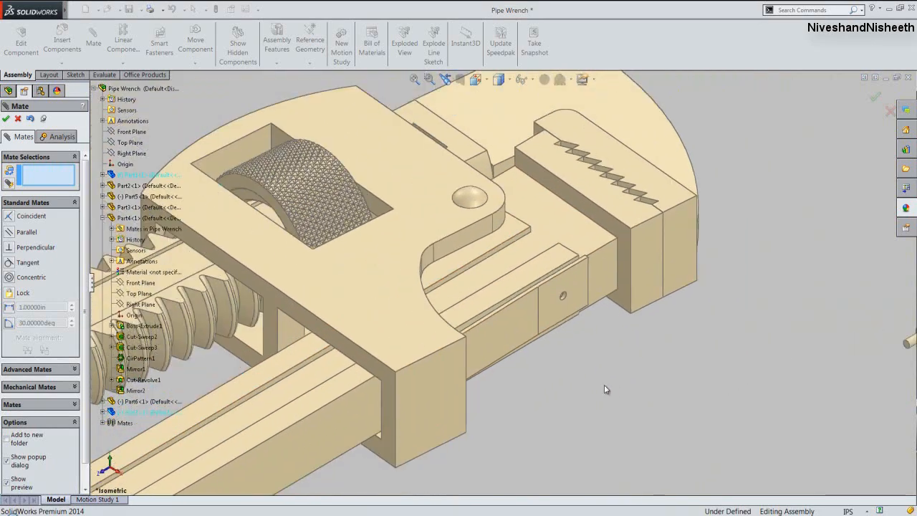
{"action": "scroll", "coordinate": [605, 389], "scroll_direction": "up", "scroll_amount": 1}
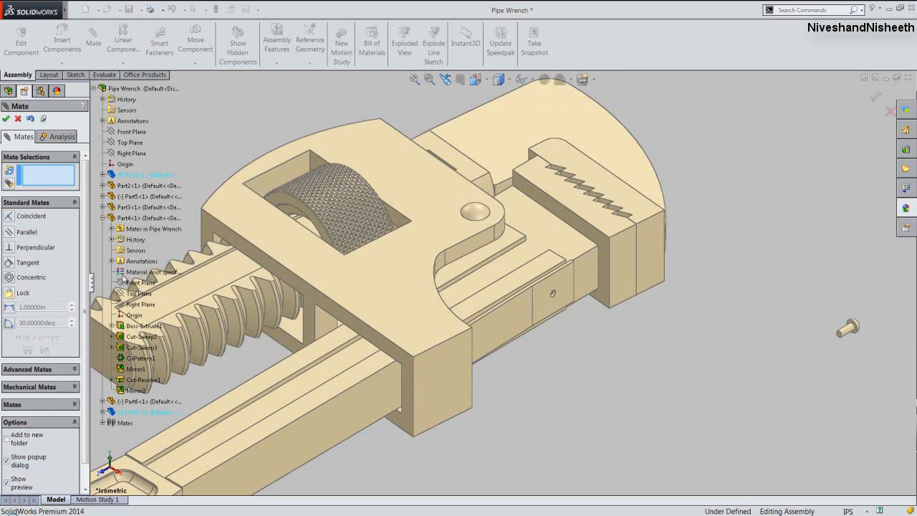
{"action": "left_click", "coordinate": [102, 218]}
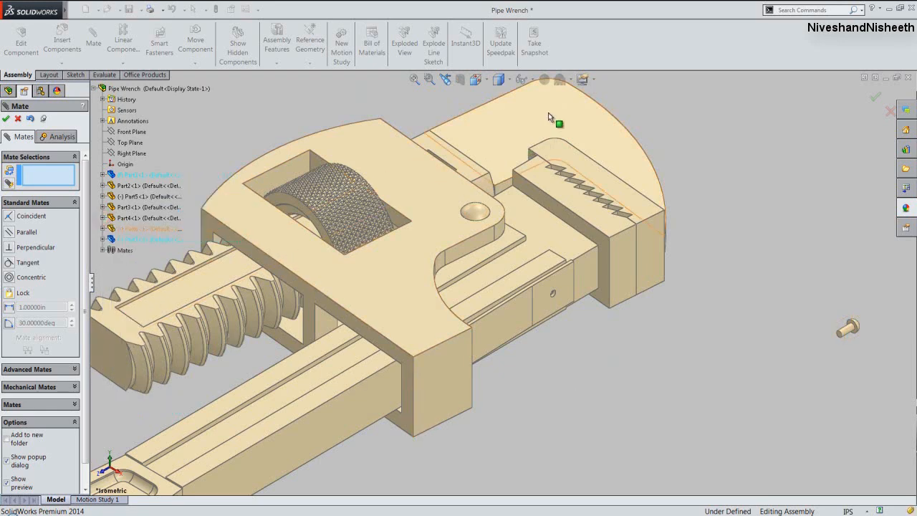
{"action": "left_click", "coordinate": [523, 79]}
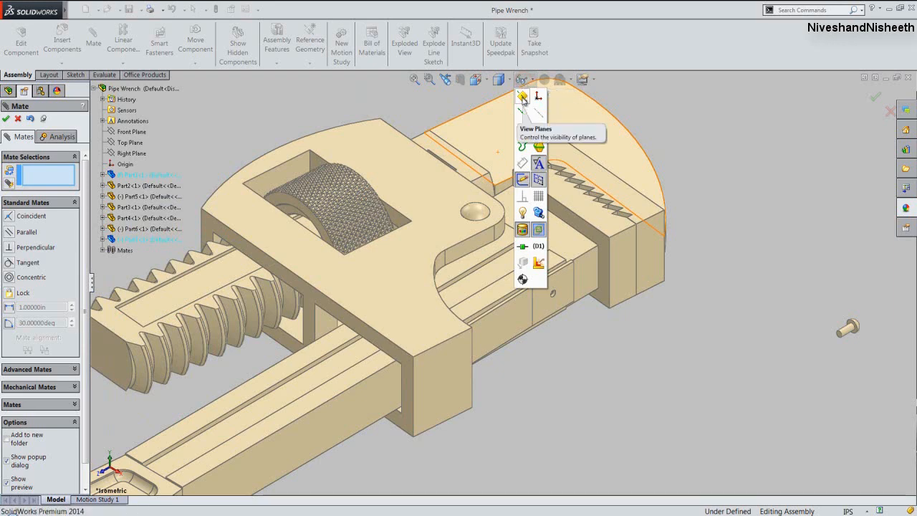
{"action": "left_click", "coordinate": [522, 96]}
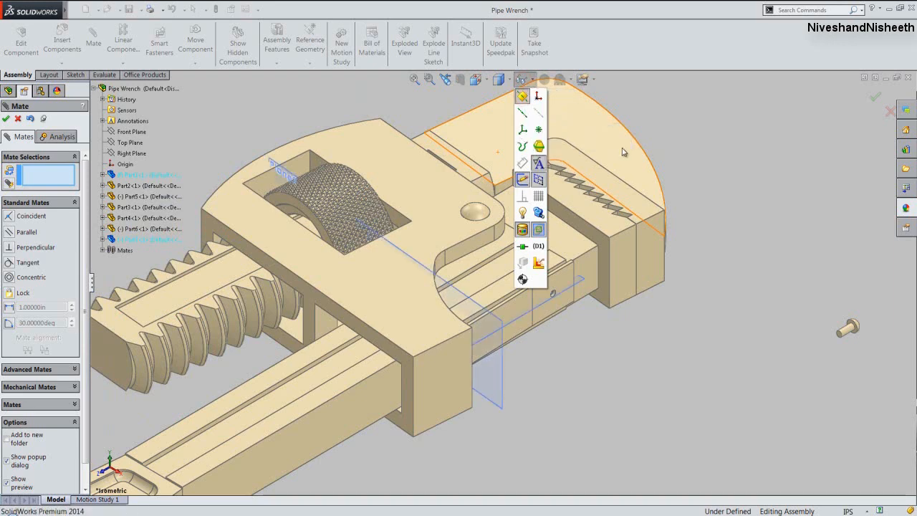
{"action": "left_click", "coordinate": [774, 167]}
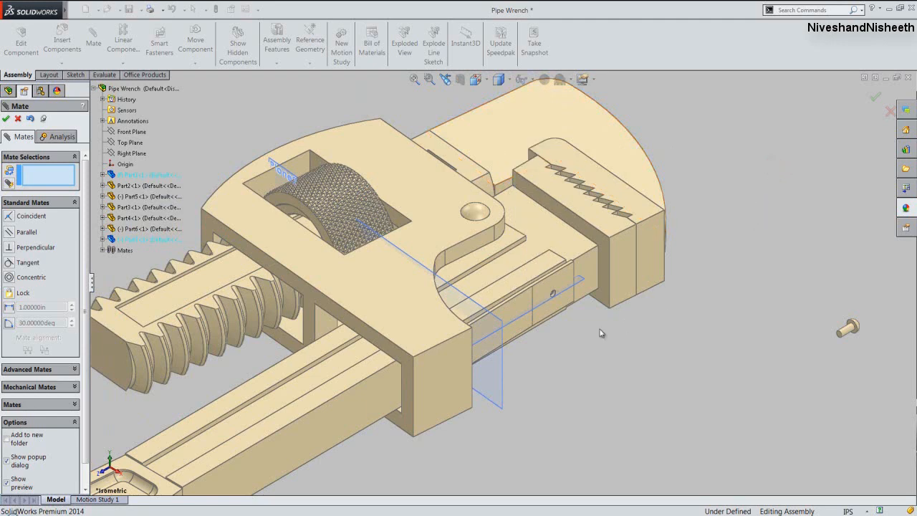
Add a parallel mate between Part7's Plane1 and Part1's Top Plane.
{"action": "left_click", "coordinate": [540, 306]}
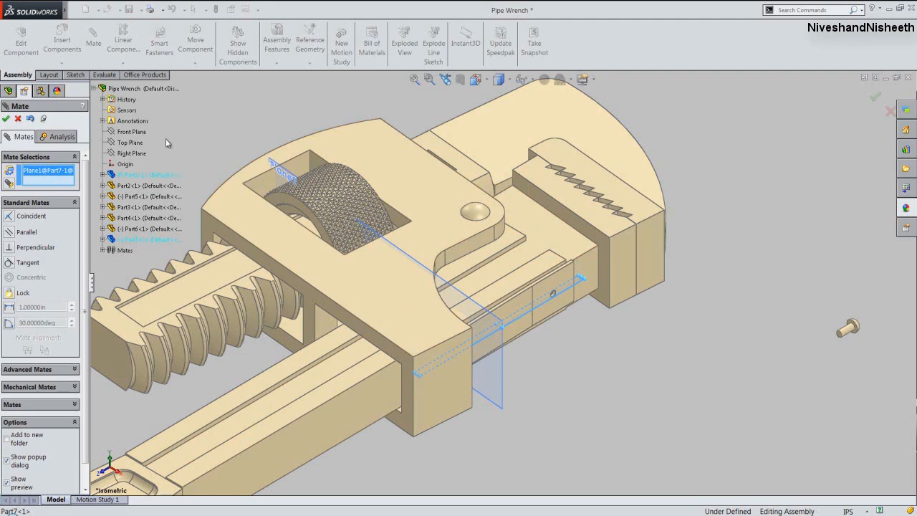
{"action": "left_click", "coordinate": [102, 174]}
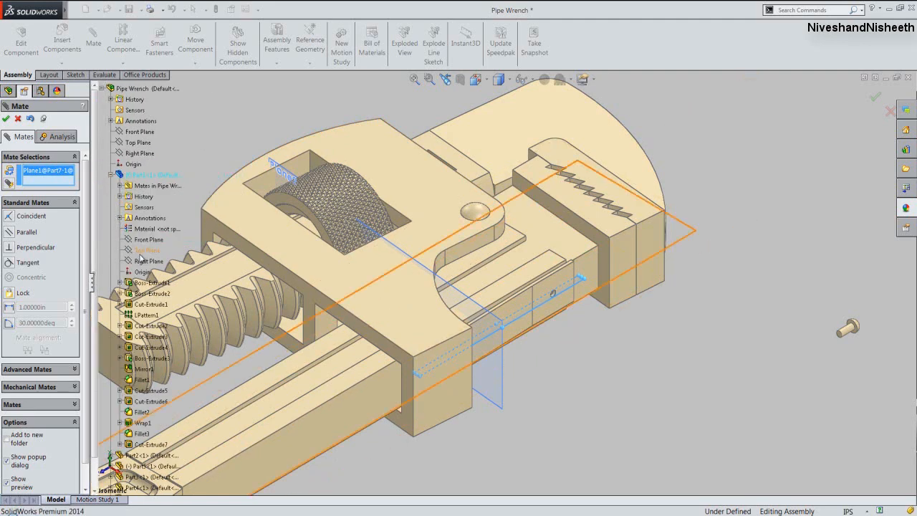
{"action": "left_click", "coordinate": [141, 251]}
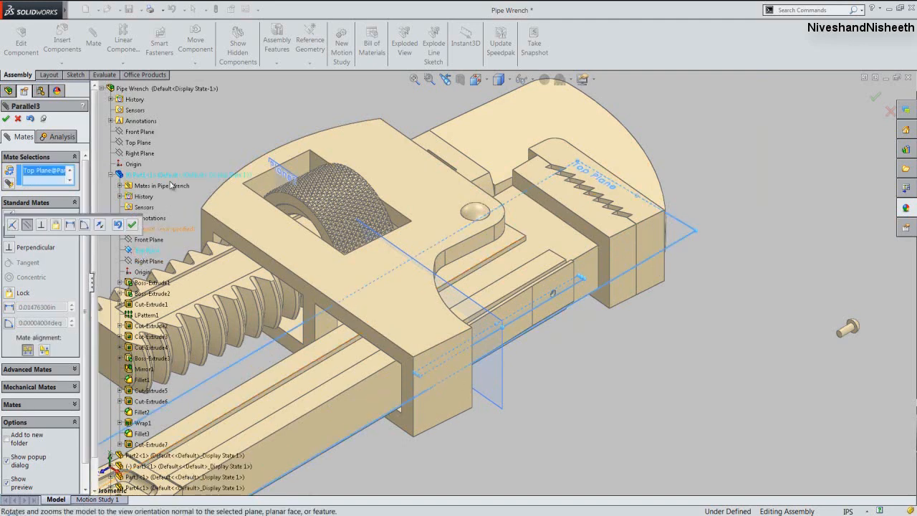
{"action": "left_click", "coordinate": [132, 225]}
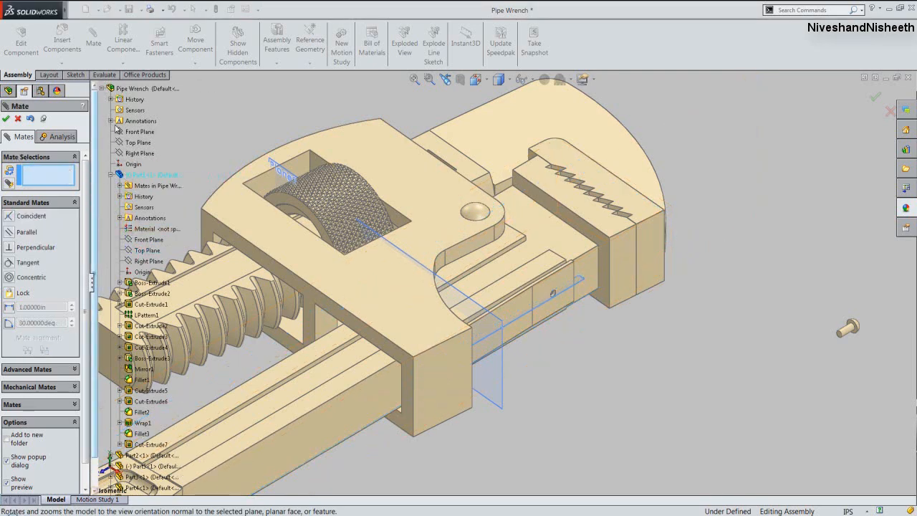
Collapse the assembly's feature tree and hide the planes.
{"action": "left_click", "coordinate": [102, 88]}
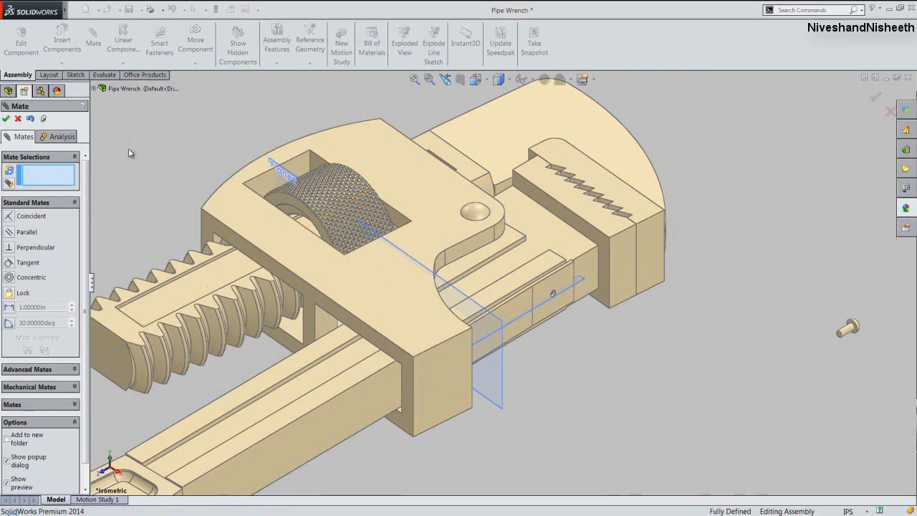
{"action": "left_click", "coordinate": [522, 79]}
{"action": "left_click", "coordinate": [522, 96]}
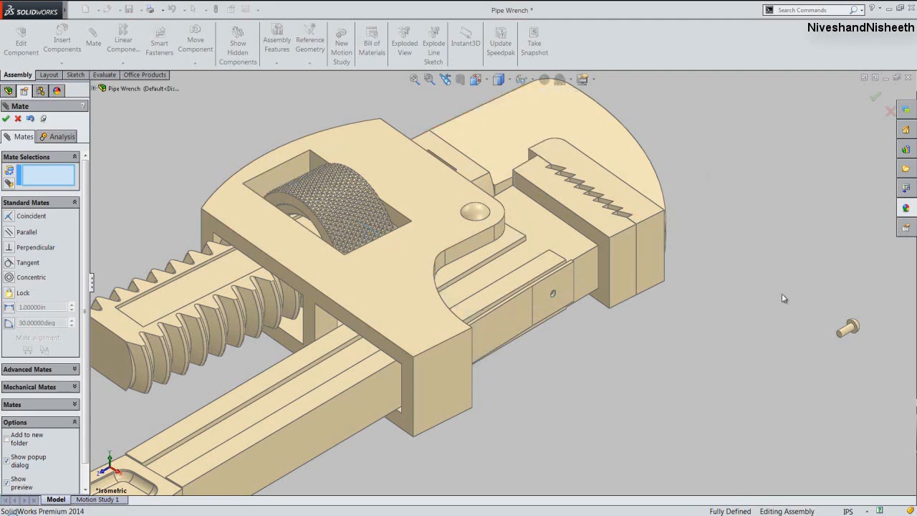
Add a concentric mate with locked rotation between Part6's cylindrical shank and the hole in Part7.
{"action": "scroll", "coordinate": [833, 326], "scroll_direction": "down", "scroll_amount": 4}
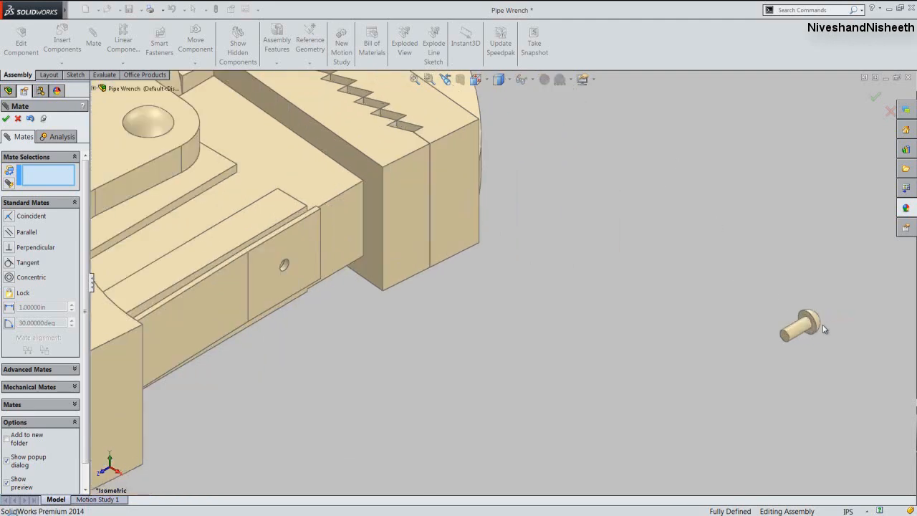
{"action": "left_click", "coordinate": [804, 326]}
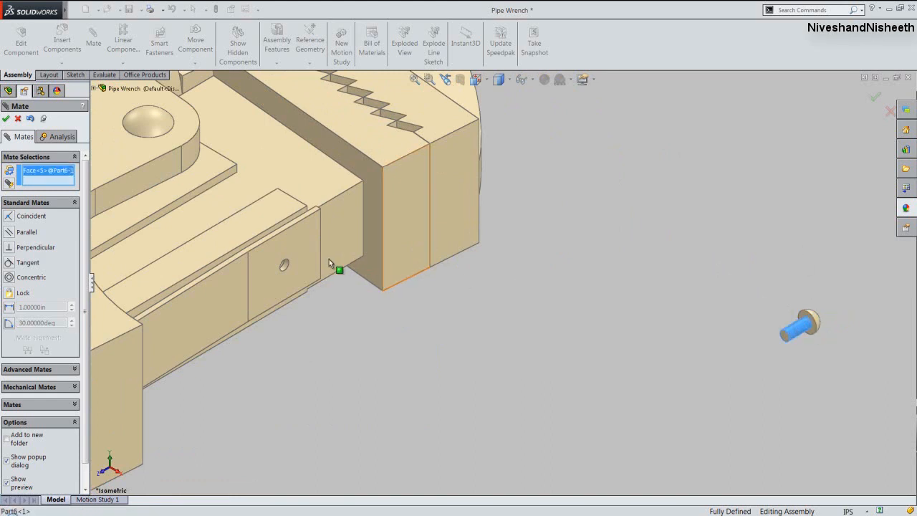
{"action": "scroll", "coordinate": [285, 265], "scroll_direction": "down", "scroll_amount": 3}
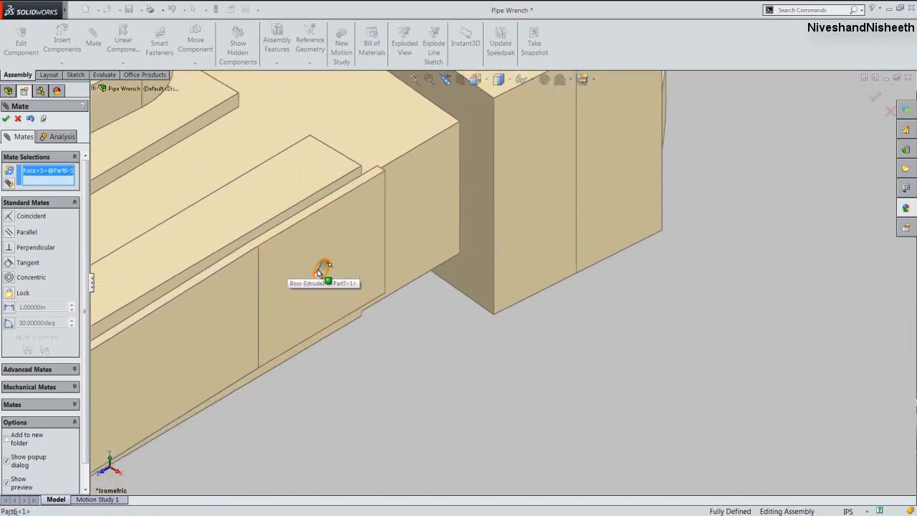
{"action": "left_click", "coordinate": [320, 271]}
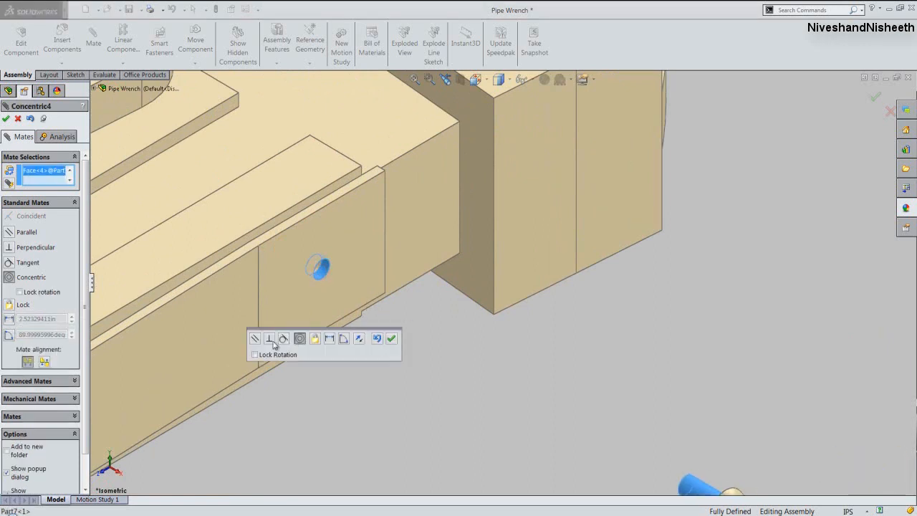
{"action": "left_click", "coordinate": [254, 355]}
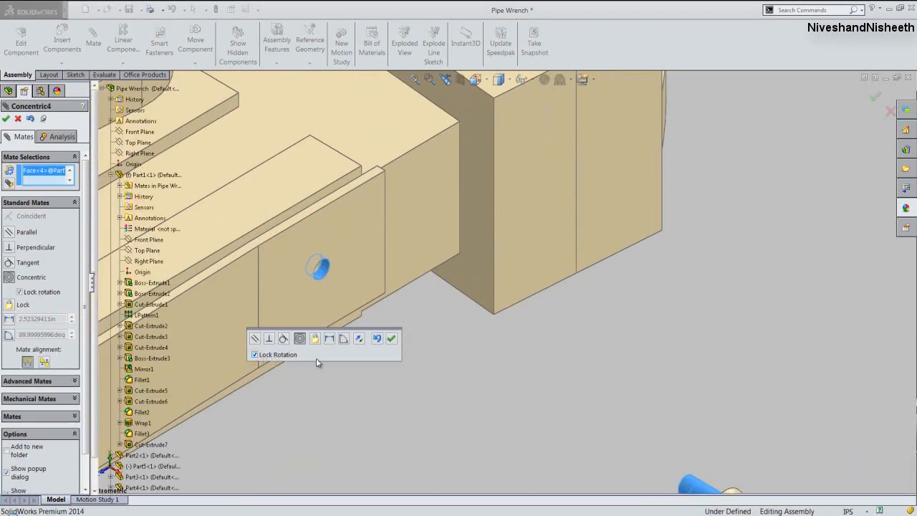
{"action": "left_click", "coordinate": [391, 339]}
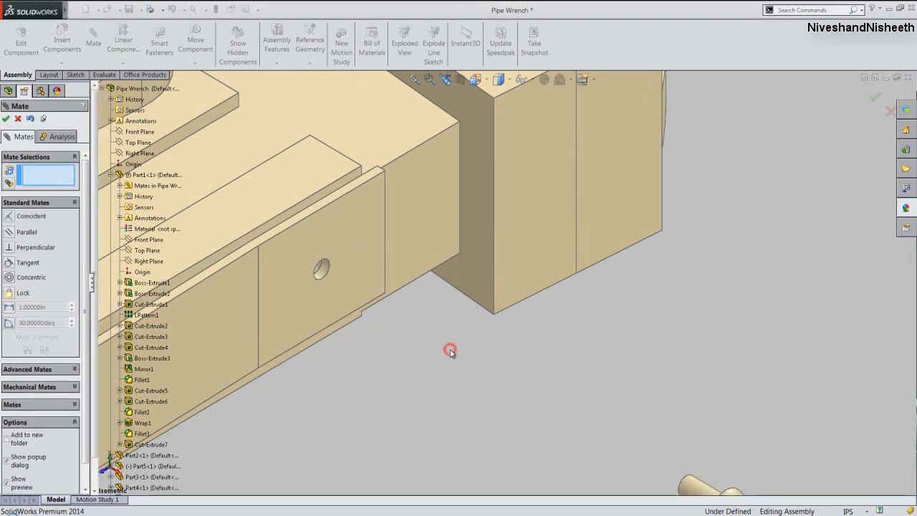
Add a coincident mate between Part7's outer face and the flat underside of Part6's rivet head.
{"action": "middle_click_drag", "start_coordinate": [450, 350], "coordinate": [468, 345]}
{"action": "scroll", "coordinate": [701, 268], "scroll_direction": "up", "scroll_amount": 5}
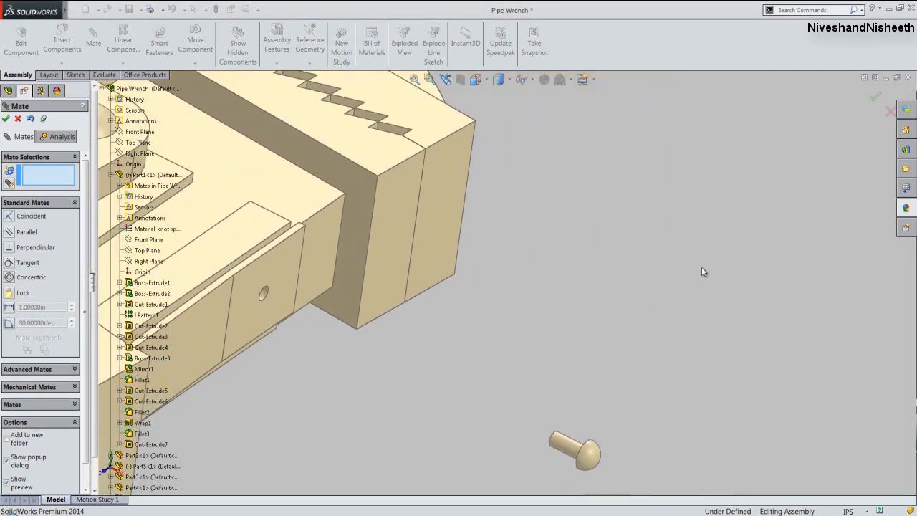
{"action": "scroll", "coordinate": [358, 365], "scroll_direction": "down", "scroll_amount": 2}
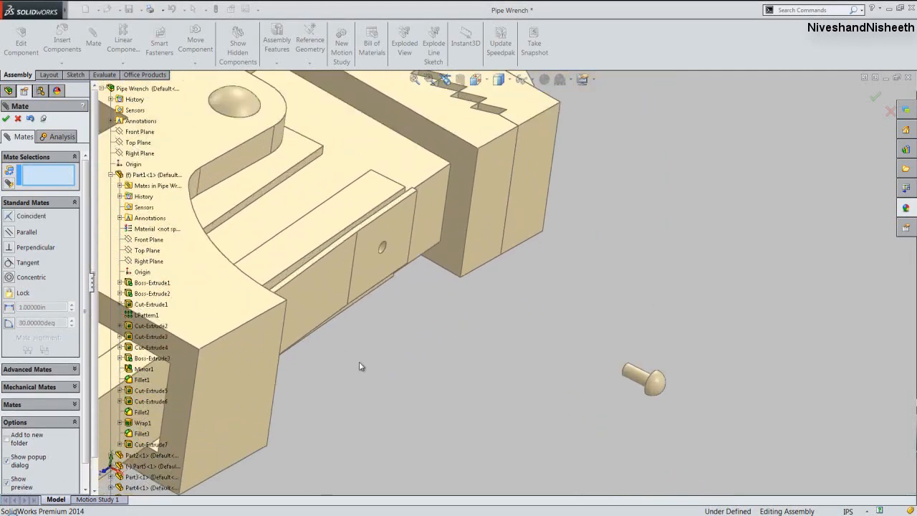
{"action": "left_click", "coordinate": [378, 268]}
{"action": "middle_click_drag", "start_coordinate": [450, 354], "coordinate": [403, 335]}
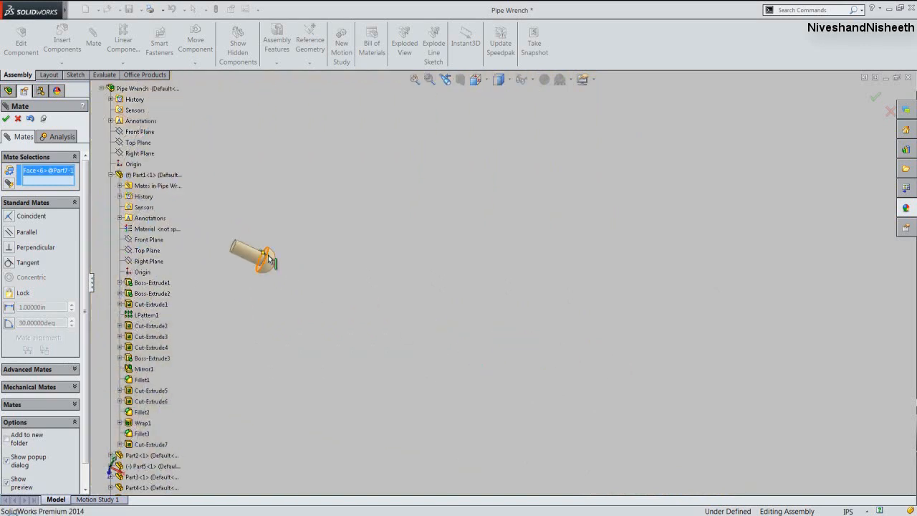
{"action": "scroll", "coordinate": [279, 262], "scroll_direction": "down", "scroll_amount": 3}
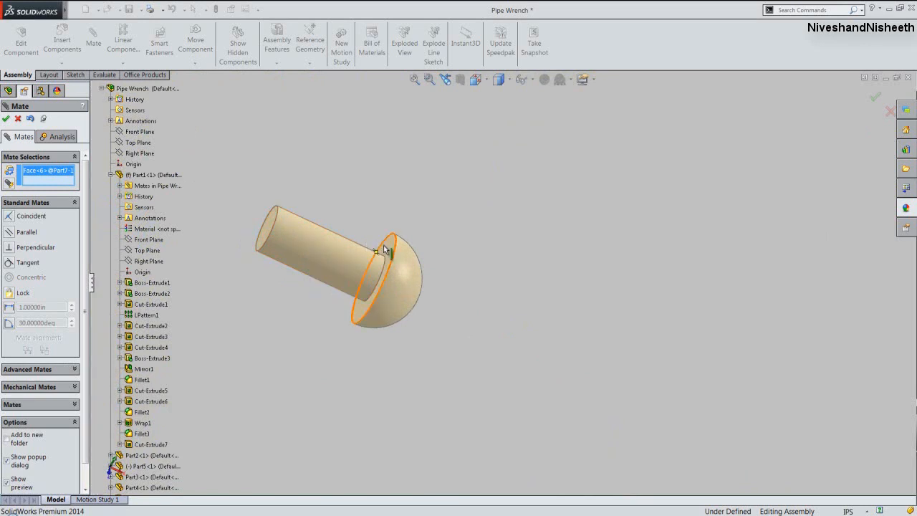
{"action": "left_click", "coordinate": [385, 247]}
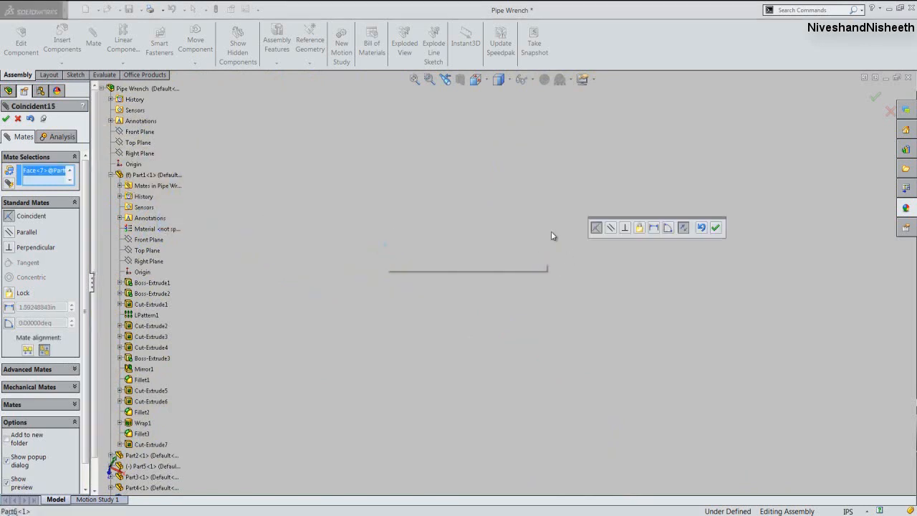
{"action": "left_click", "coordinate": [714, 229]}
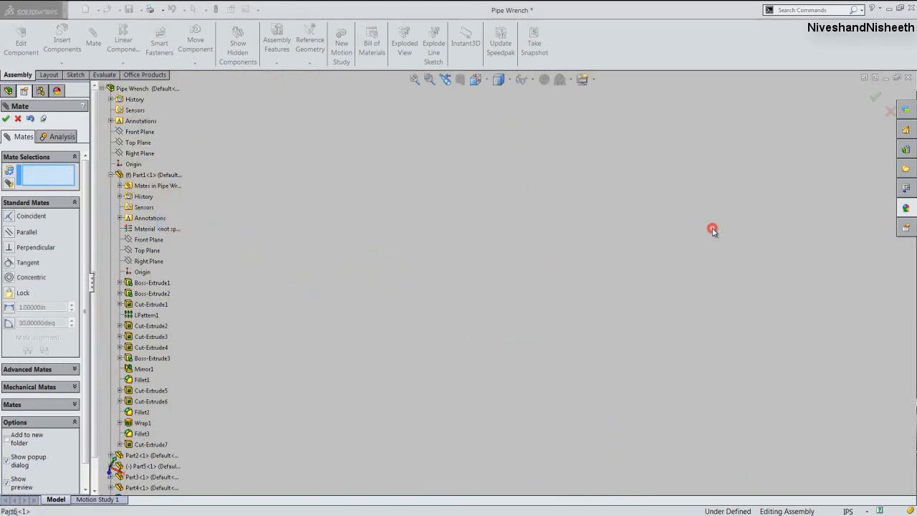
{"action": "left_click", "coordinate": [444, 80]}
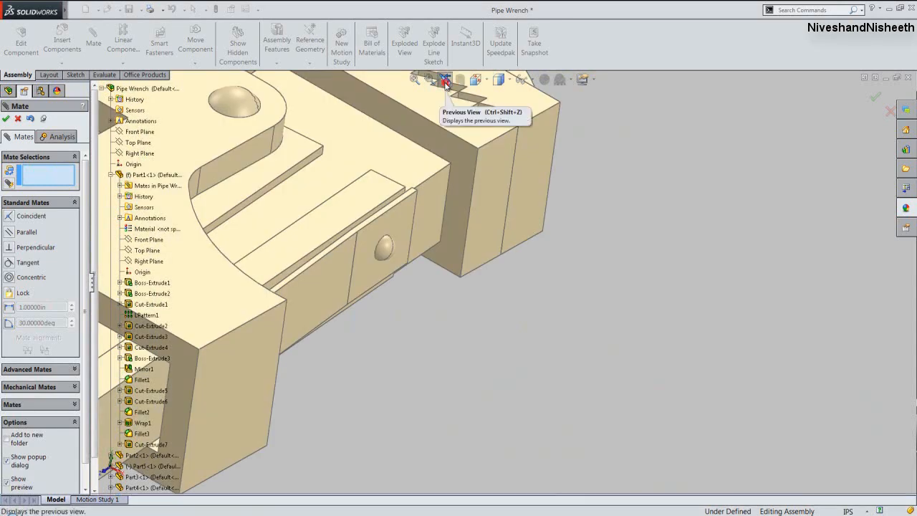
{"action": "left_click", "coordinate": [478, 79]}
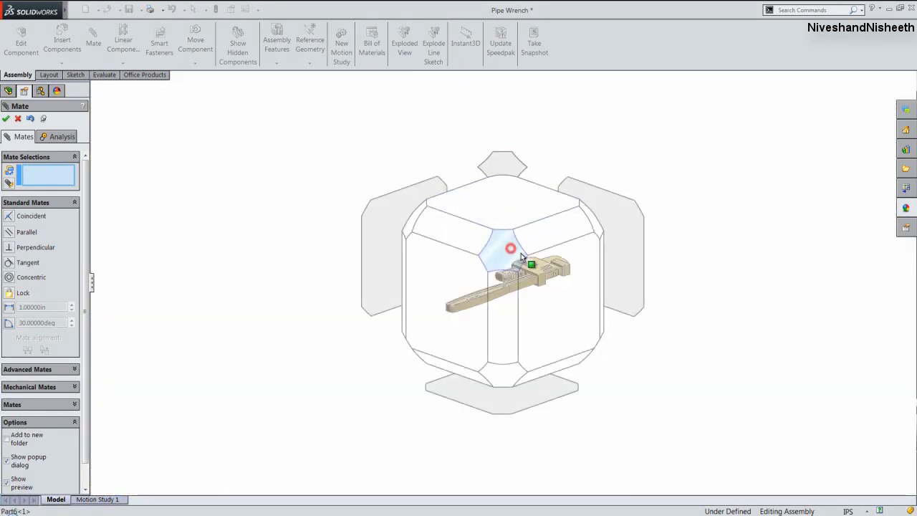
Return to the isometric view and finish the Mate command.
{"action": "left_click", "coordinate": [517, 253]}
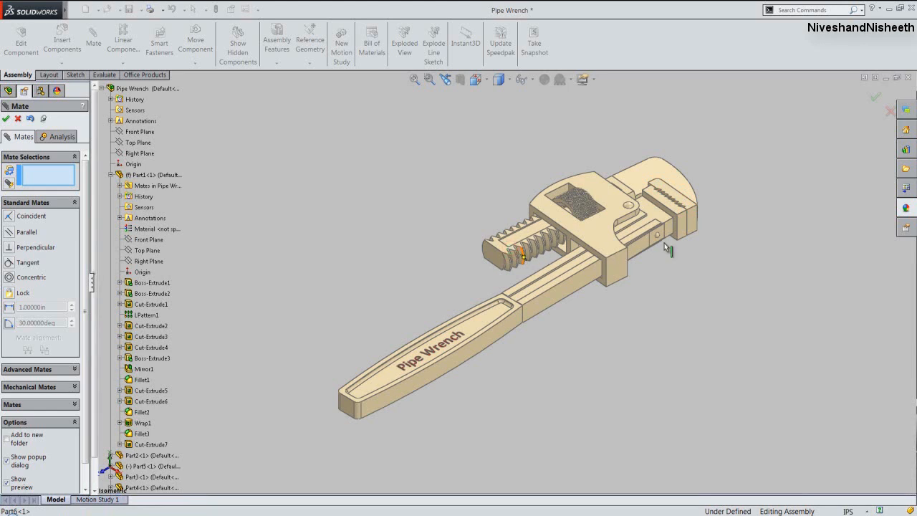
{"action": "right_click", "coordinate": [733, 226]}
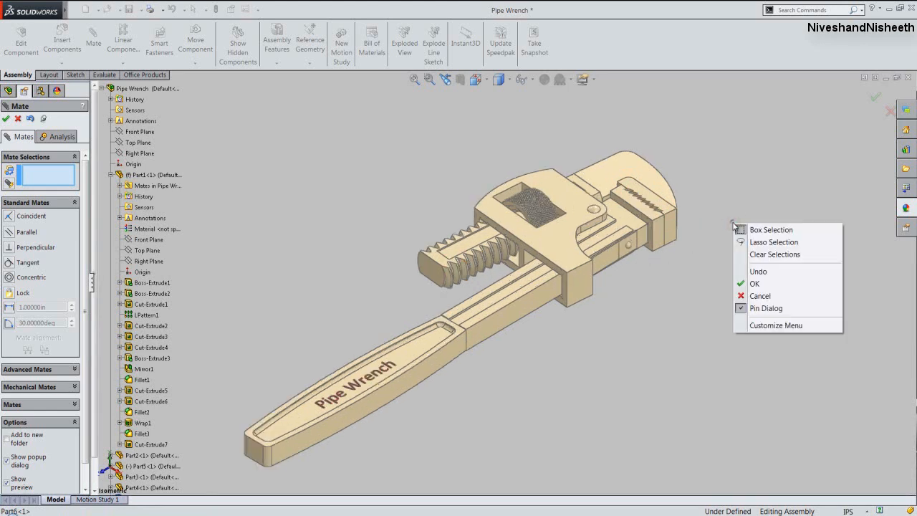
{"action": "left_click", "coordinate": [754, 284]}
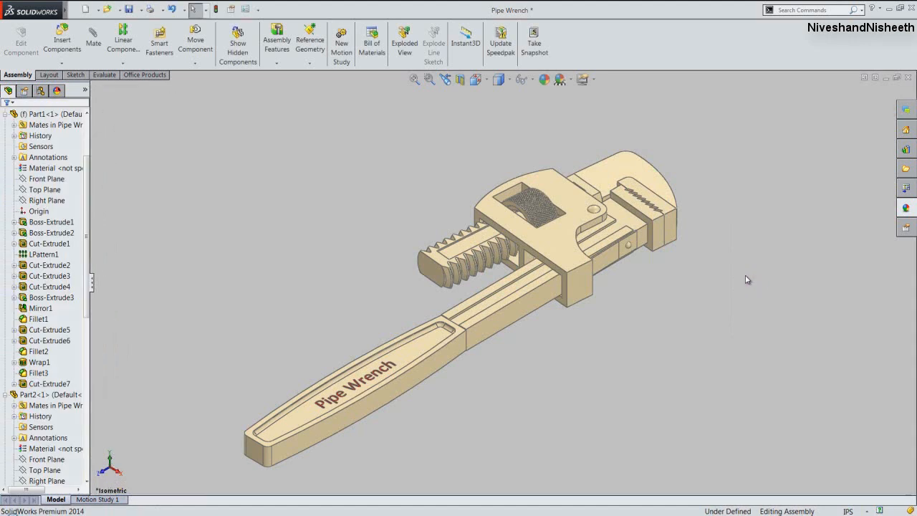
Run interference detection between only Part7 and Part2, clearing the whole assembly from the selected components.
{"action": "left_click", "coordinate": [105, 74]}
{"action": "left_click", "coordinate": [47, 41]}
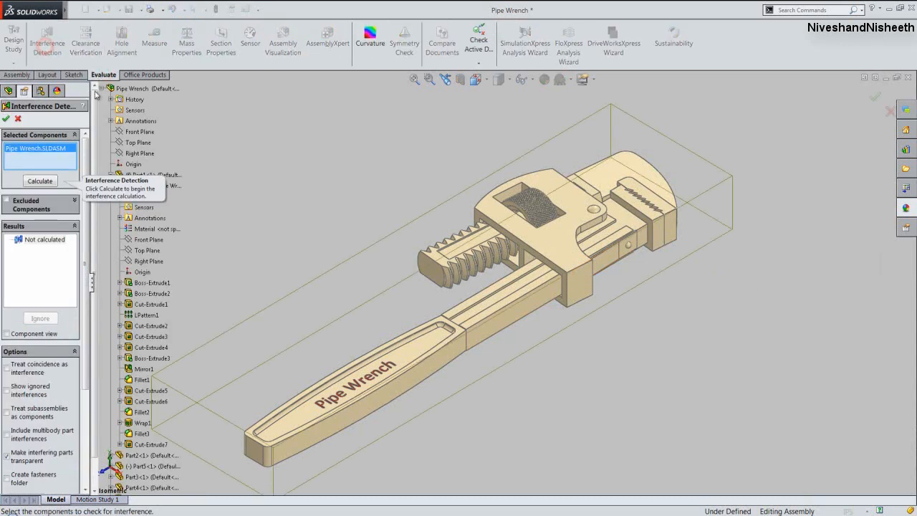
{"action": "right_click", "coordinate": [39, 152]}
{"action": "left_click", "coordinate": [68, 156]}
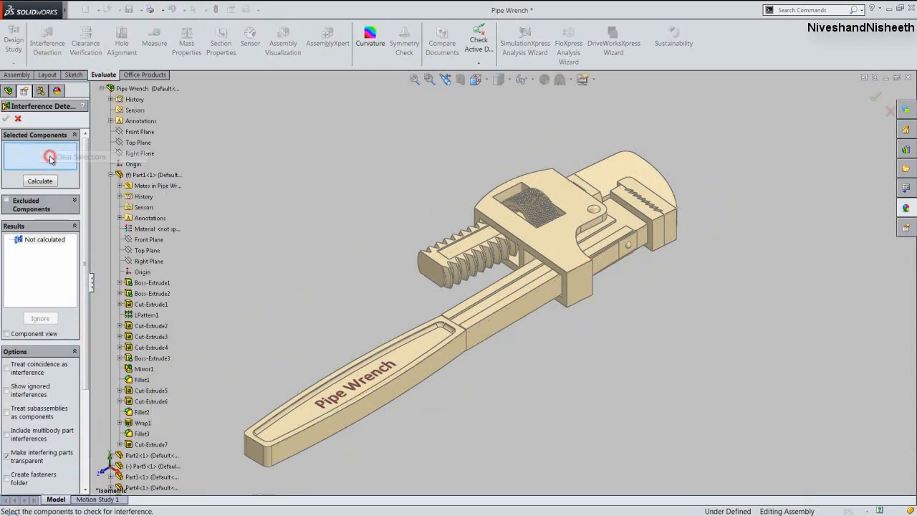
{"action": "scroll", "coordinate": [708, 262], "scroll_direction": "down", "scroll_amount": 10}
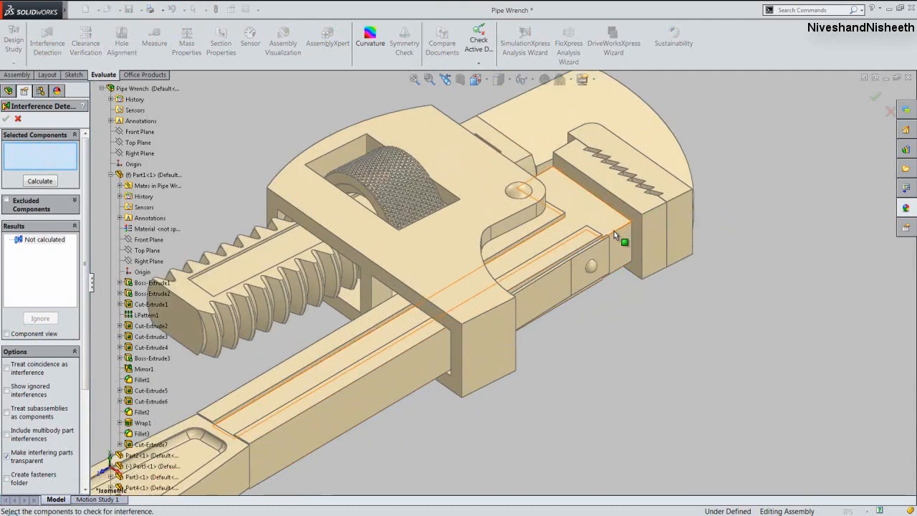
{"action": "left_click", "coordinate": [575, 266]}
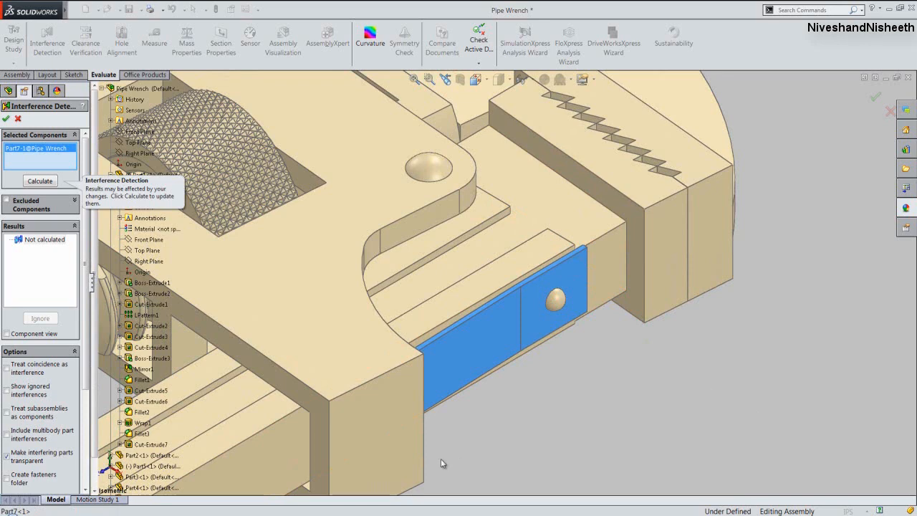
{"action": "left_click", "coordinate": [375, 463]}
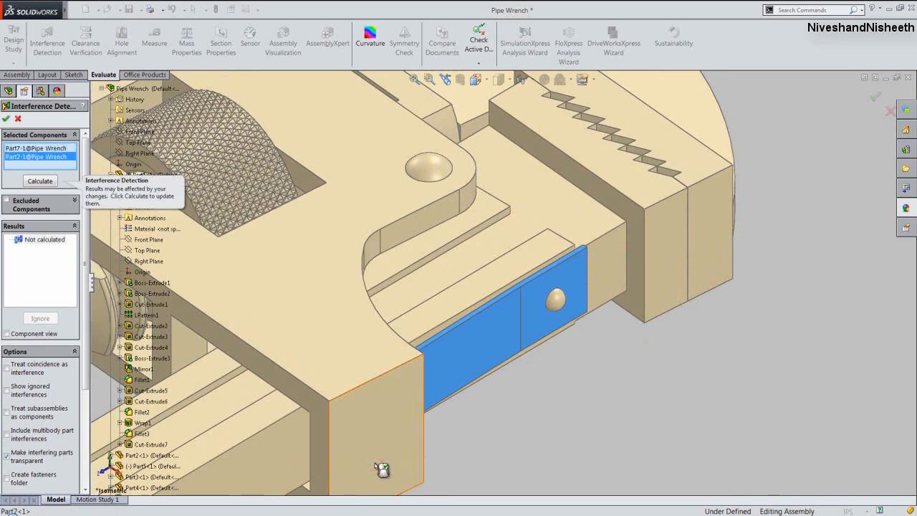
{"action": "left_click", "coordinate": [38, 182]}
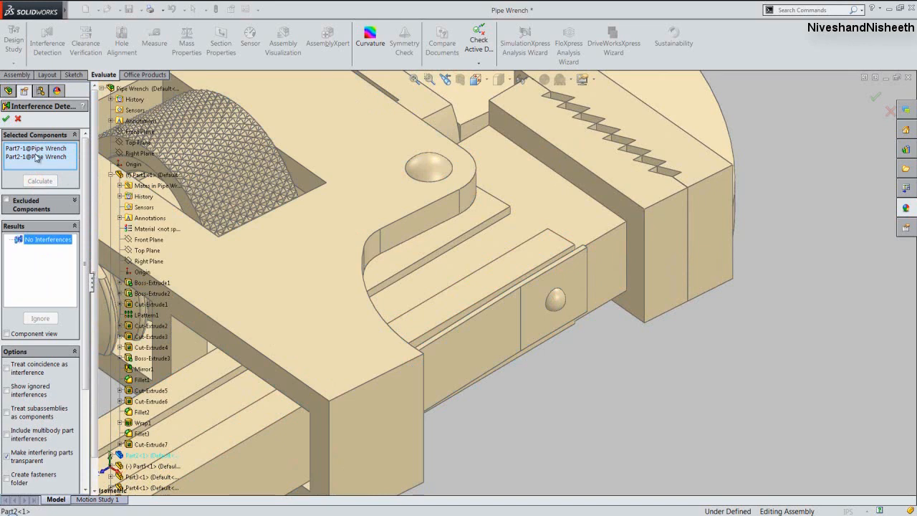
Replace the checked components with Part3 and Part2, calculate their interference and close Interference Detection.
{"action": "right_click", "coordinate": [35, 158]}
{"action": "left_click", "coordinate": [75, 161]}
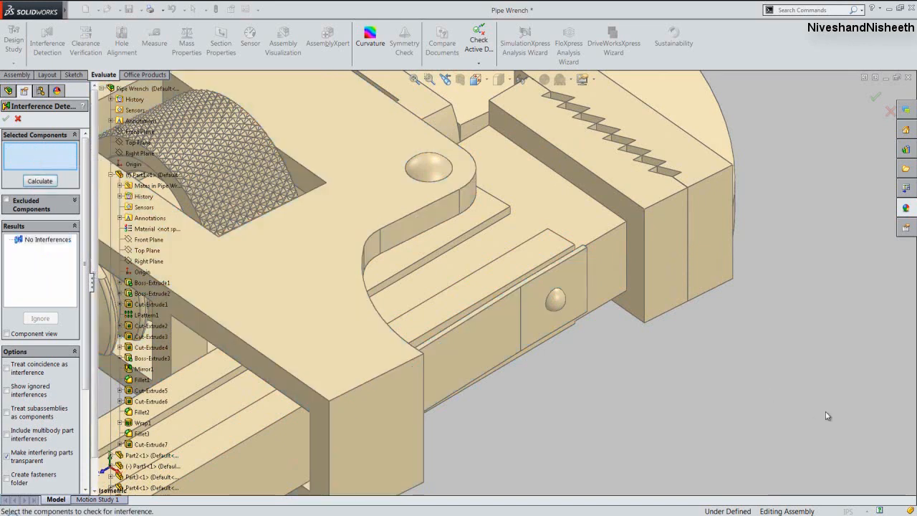
{"action": "key", "text": "f"}
{"action": "scroll", "coordinate": [825, 411], "scroll_direction": "up", "scroll_amount": 1}
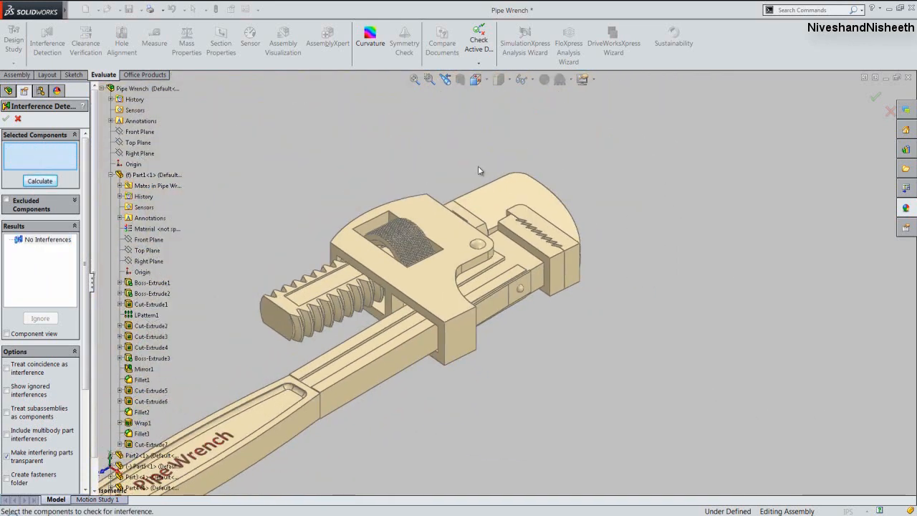
{"action": "scroll", "coordinate": [463, 179], "scroll_direction": "down", "scroll_amount": 1}
{"action": "left_click", "coordinate": [492, 199]}
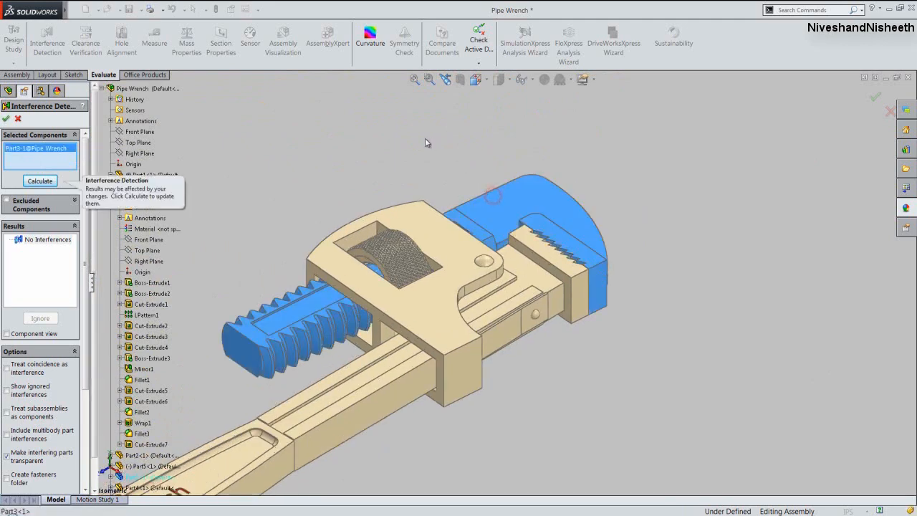
{"action": "left_click", "coordinate": [409, 228]}
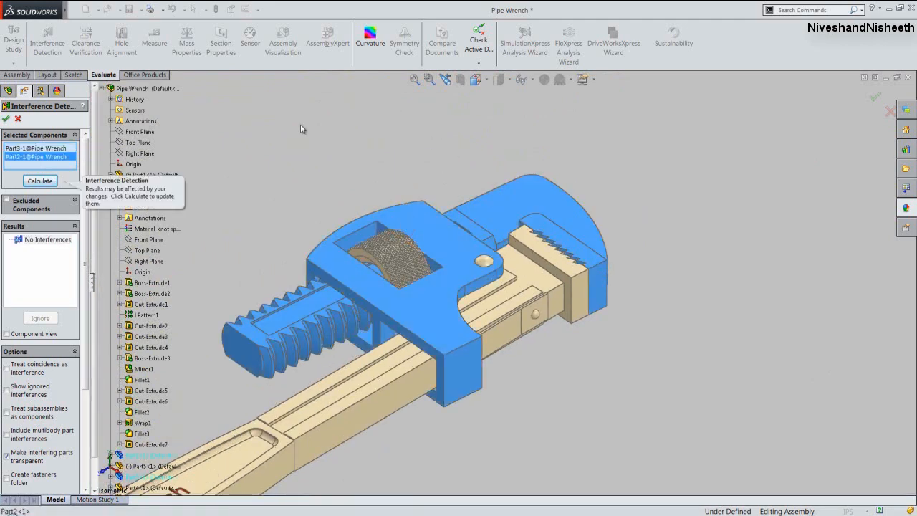
{"action": "left_click", "coordinate": [39, 181]}
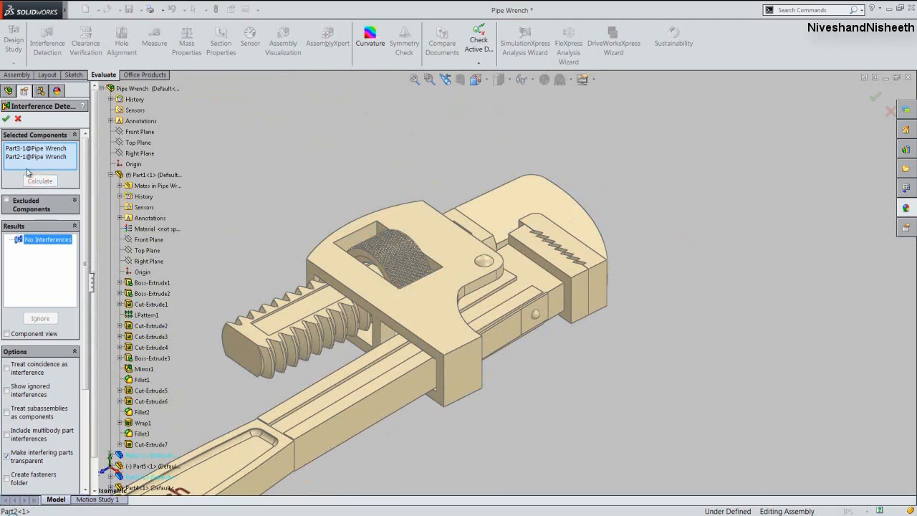
{"action": "left_click", "coordinate": [7, 119]}
{"action": "left_click", "coordinate": [235, 158]}
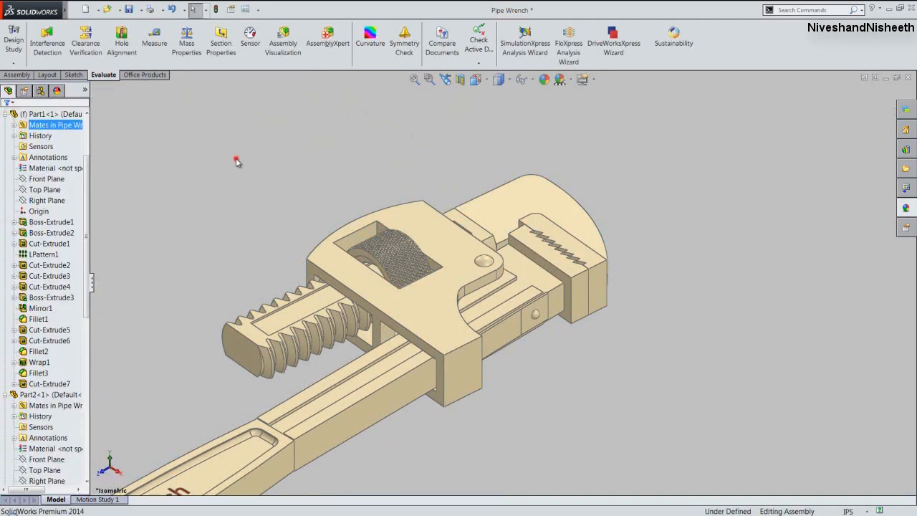
Restore the isometric view and save the Pipe Wrench assembly.
{"action": "left_click", "coordinate": [475, 80]}
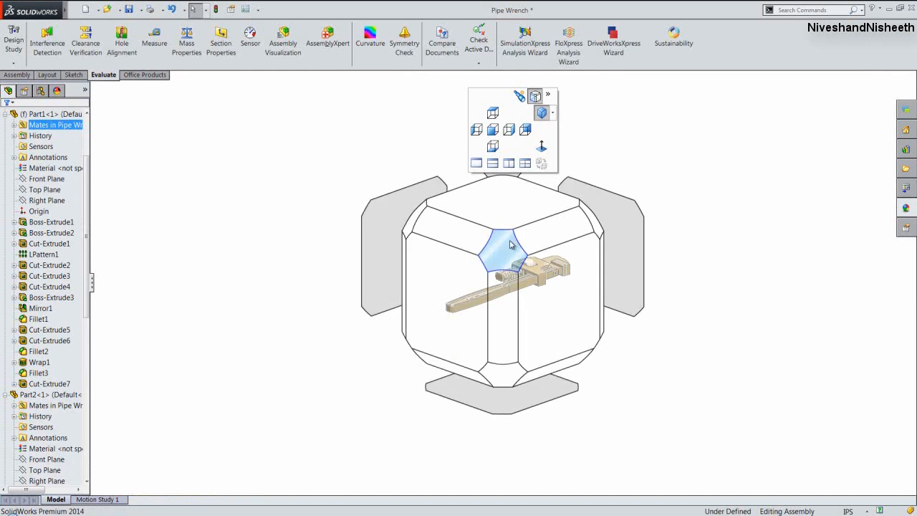
{"action": "left_click", "coordinate": [511, 244]}
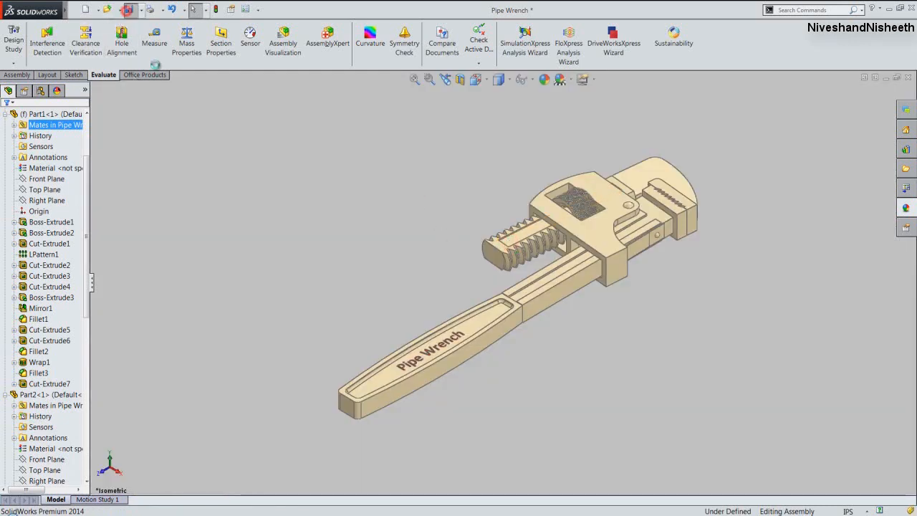
{"action": "left_click", "coordinate": [129, 9]}
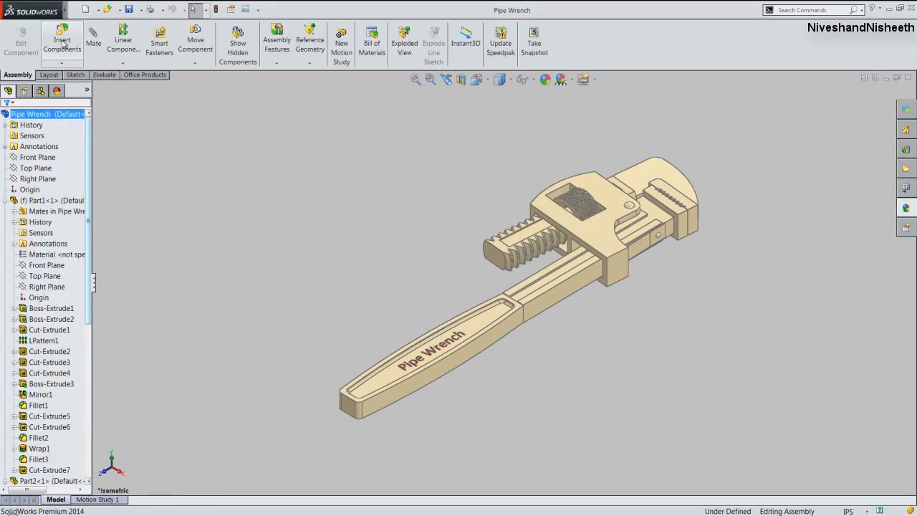
Insert Part8 from the Pipe Wrench folder and place it in free space beside the wrench's threaded shank.
{"action": "left_click", "coordinate": [62, 42]}
{"action": "left_click", "coordinate": [49, 325]}
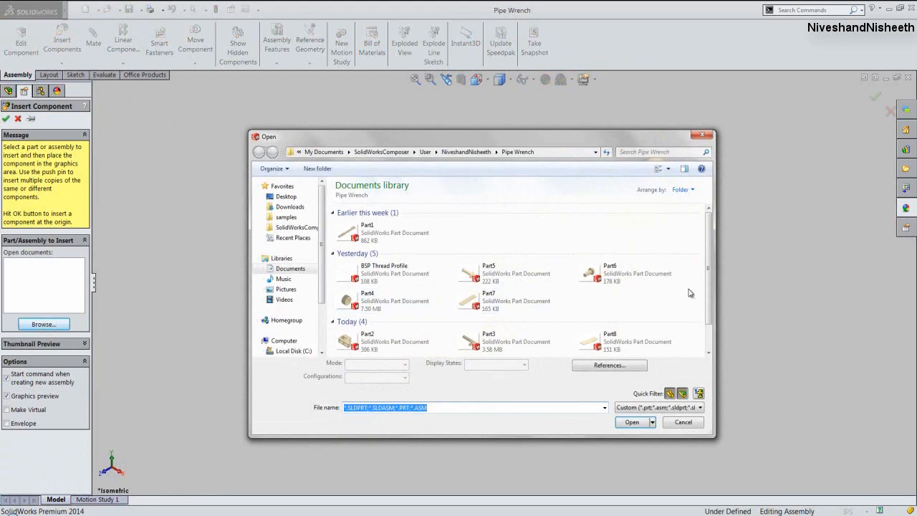
{"action": "left_click_drag", "start_coordinate": [704, 295], "coordinate": [706, 320]}
{"action": "left_click", "coordinate": [635, 321]}
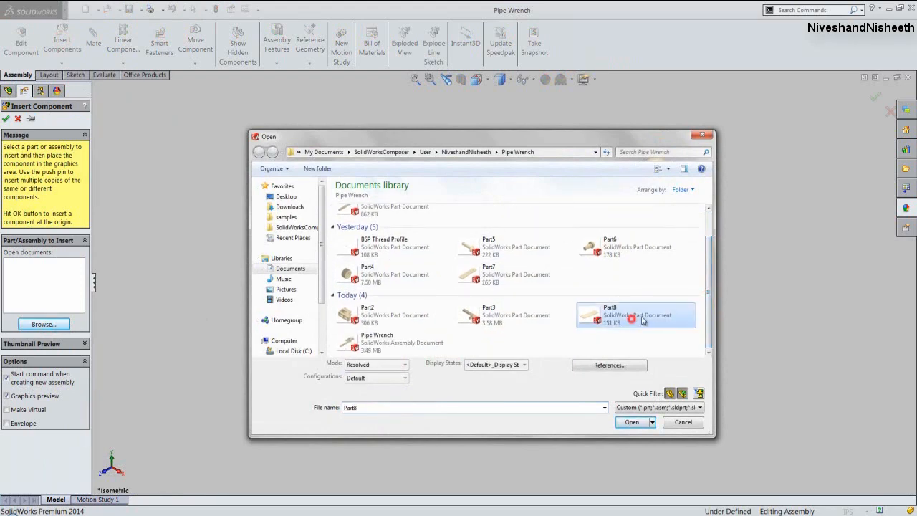
{"action": "left_click", "coordinate": [632, 422]}
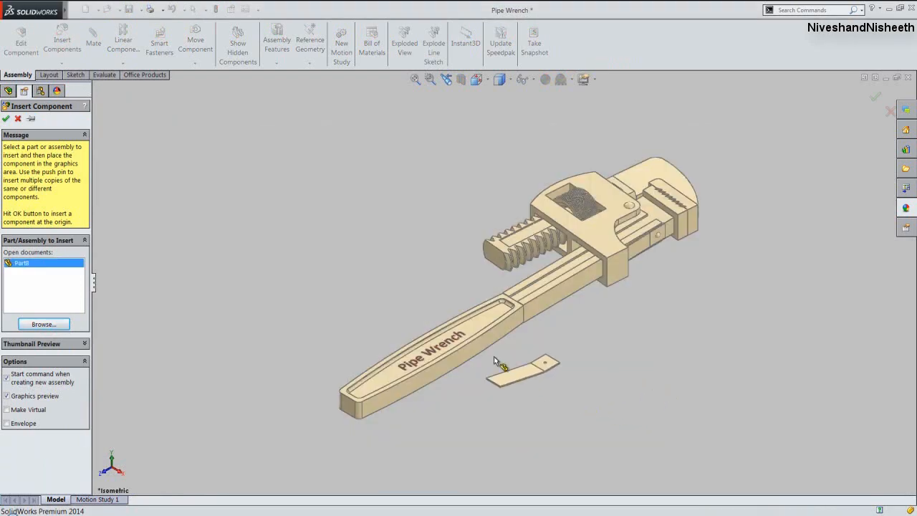
{"action": "left_click", "coordinate": [393, 252]}
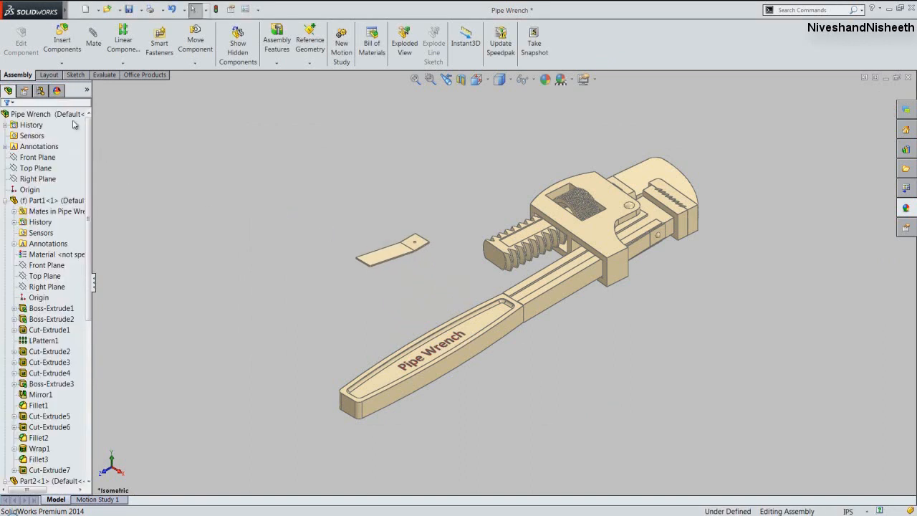
Collapse all items in the assembly's feature tree.
{"action": "right_click", "coordinate": [64, 115]}
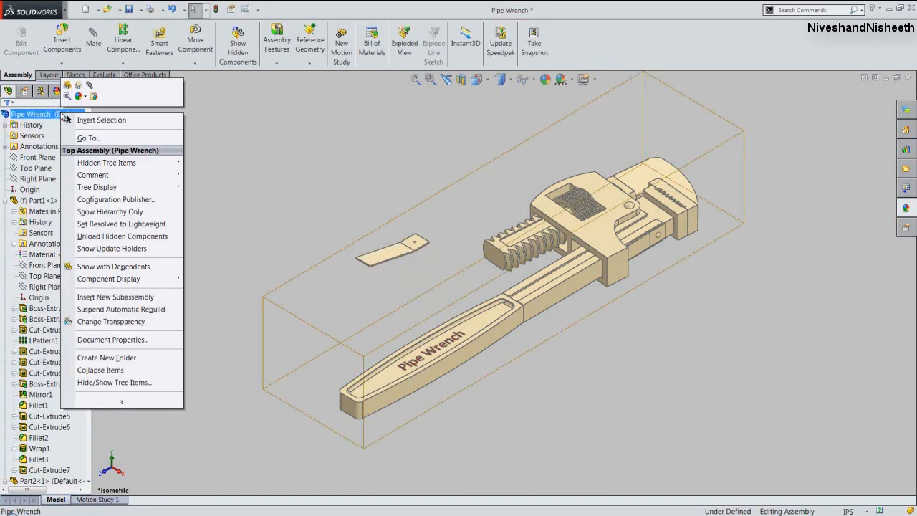
{"action": "left_click", "coordinate": [116, 371]}
{"action": "left_click", "coordinate": [115, 374]}
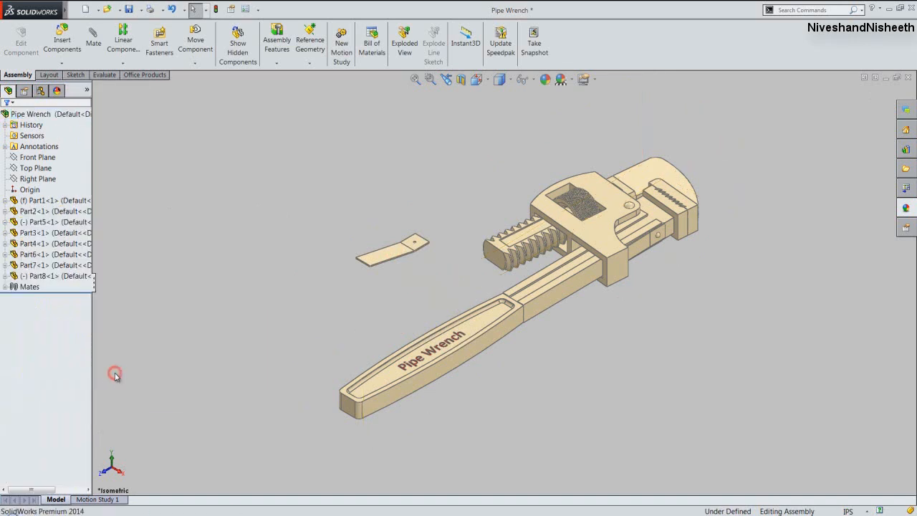
Add a second instance of the Part6 rivet to the assembly and move it close to Part8.
{"action": "left_click", "coordinate": [34, 255]}
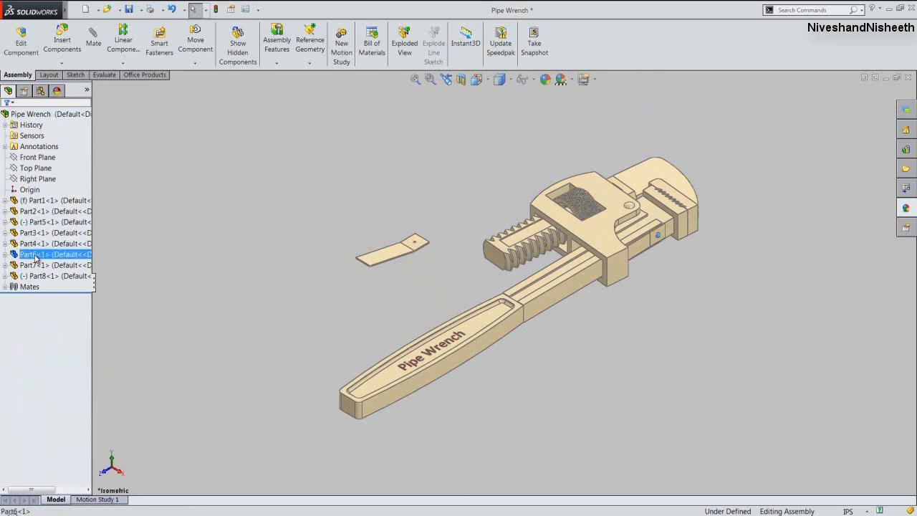
{"action": "left_click", "coordinate": [35, 265], "text": "ctrl"}
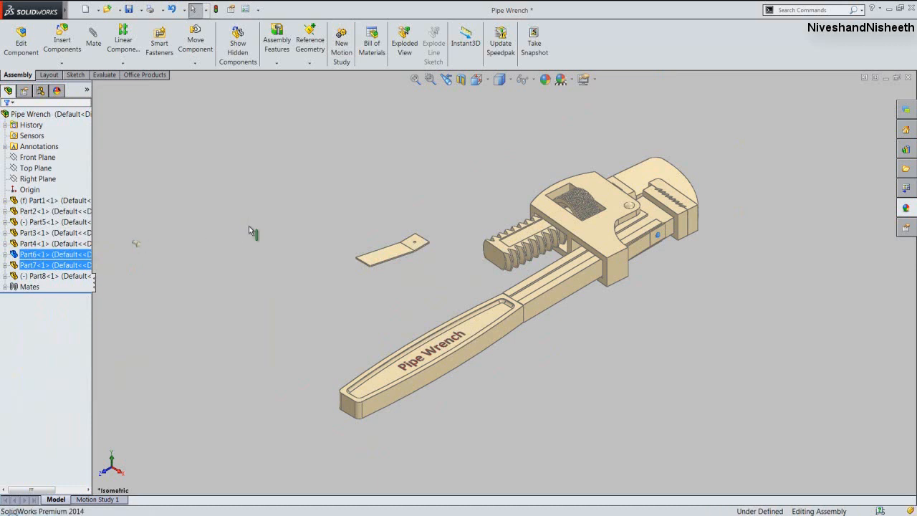
{"action": "left_click", "coordinate": [249, 226]}
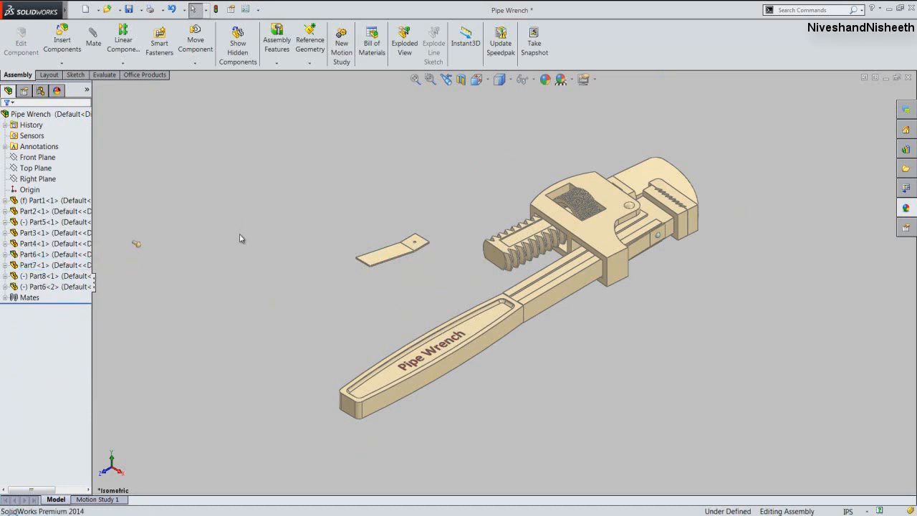
{"action": "scroll", "coordinate": [129, 244], "scroll_direction": "down", "scroll_amount": 3}
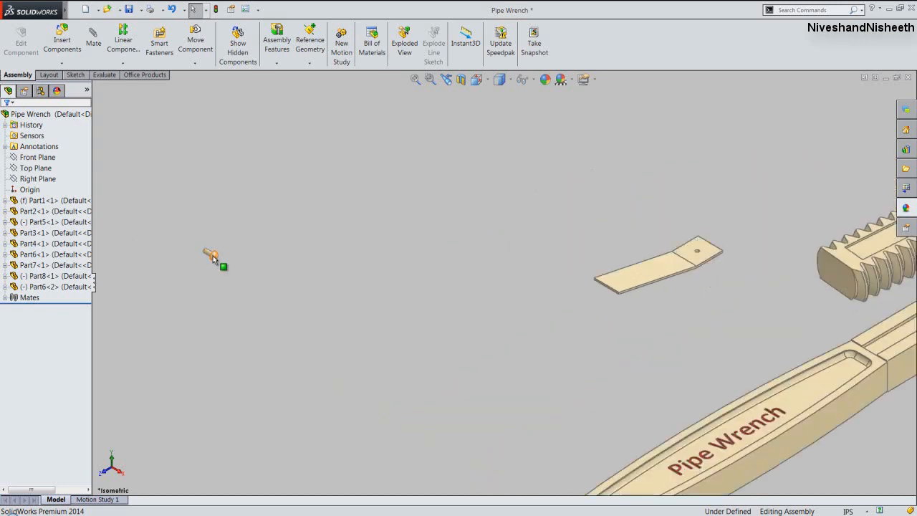
{"action": "left_click_drag", "start_coordinate": [213, 256], "coordinate": [641, 356]}
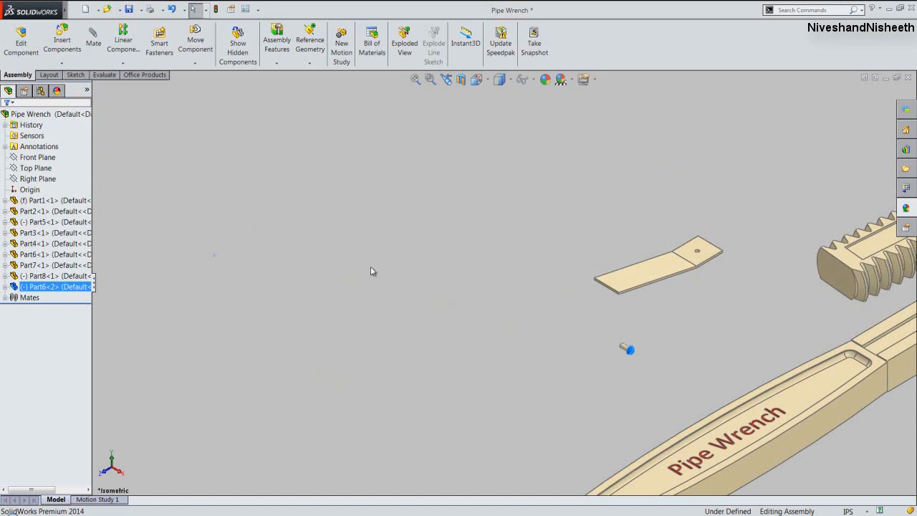
Rotate Part8 with the triad until it stands upright with its holed end toward the handle, and place it in free space beside Part1.
{"action": "scroll", "coordinate": [372, 272], "scroll_direction": "up", "scroll_amount": 2}
{"action": "left_click", "coordinate": [476, 79]}
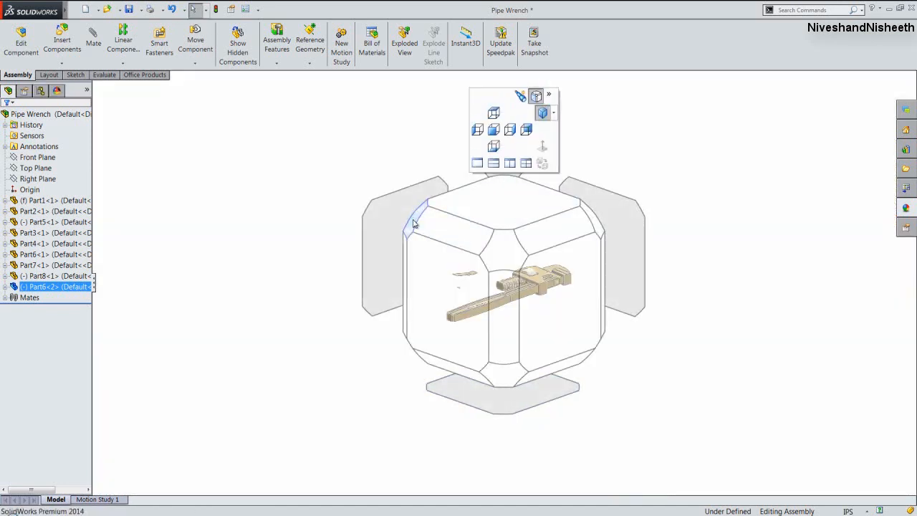
{"action": "left_click", "coordinate": [418, 222]}
{"action": "scroll", "coordinate": [512, 337], "scroll_direction": "down", "scroll_amount": 2}
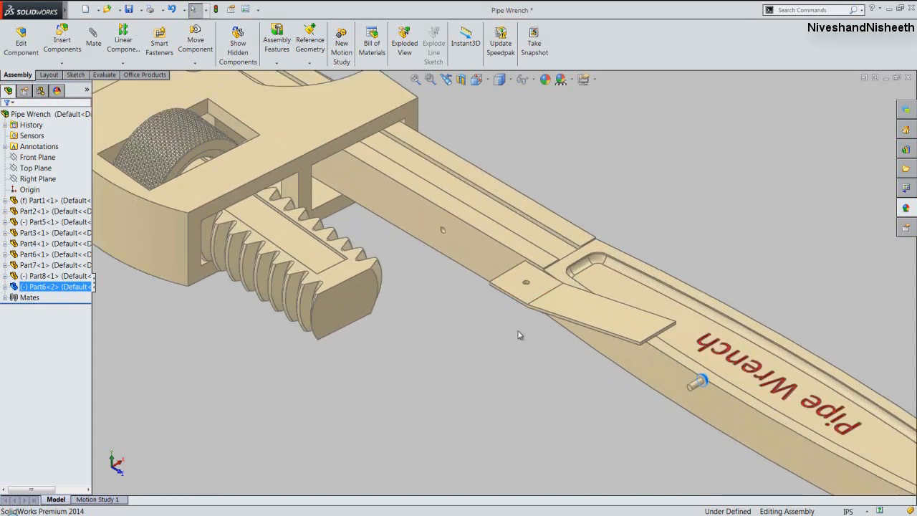
{"action": "key", "text": "Escape"}
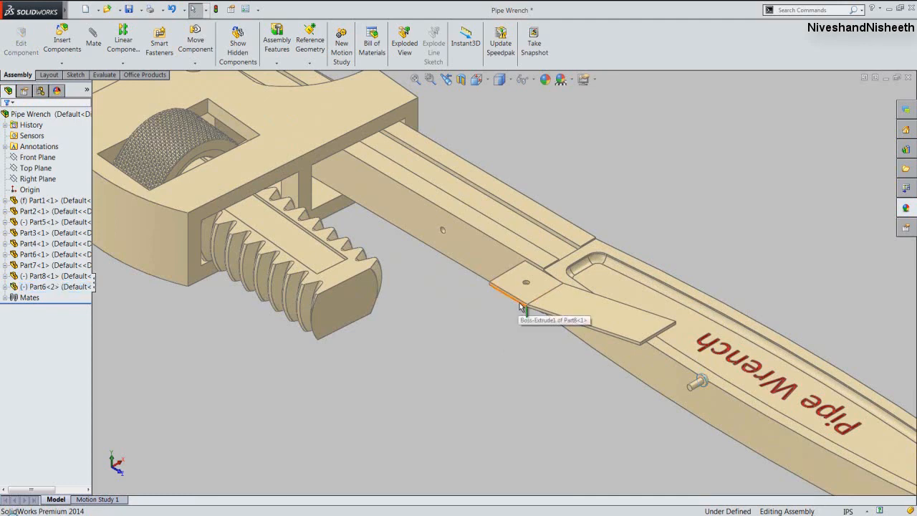
{"action": "right_click", "coordinate": [520, 304]}
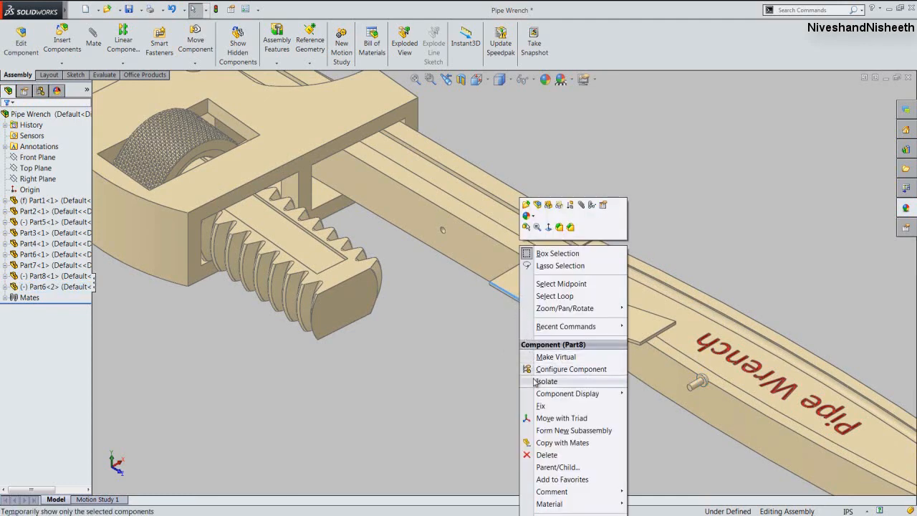
{"action": "left_click", "coordinate": [538, 418]}
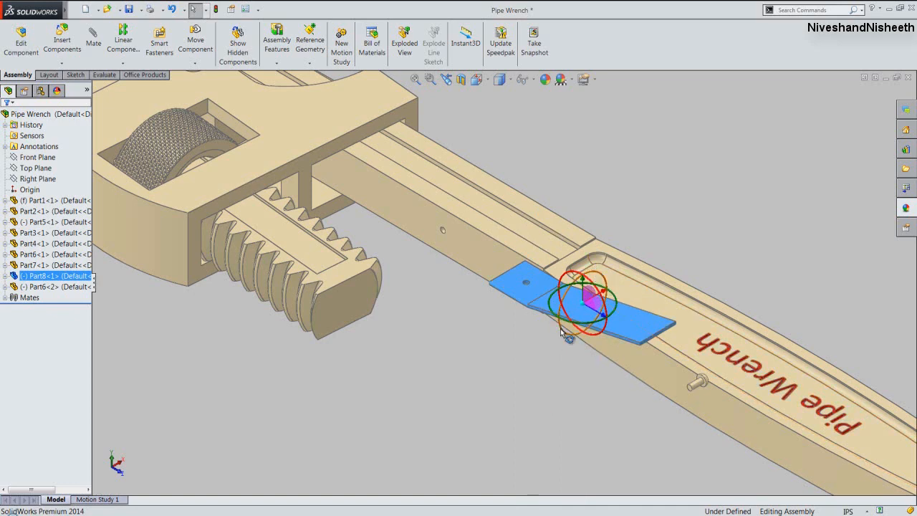
{"action": "left_click_drag", "start_coordinate": [562, 333], "coordinate": [610, 377]}
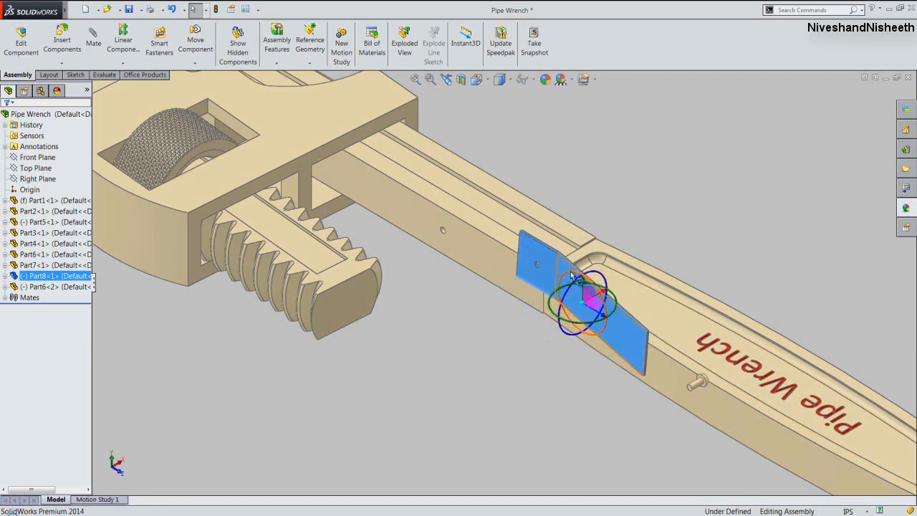
{"action": "left_click_drag", "start_coordinate": [571, 276], "coordinate": [485, 353]}
{"action": "left_click", "coordinate": [561, 366]}
{"action": "left_click", "coordinate": [475, 413]}
Add a concentric mate between the hole in Part8 and the rivet hole in the side of Part1.
{"action": "scroll", "coordinate": [492, 422], "scroll_direction": "down", "scroll_amount": 5}
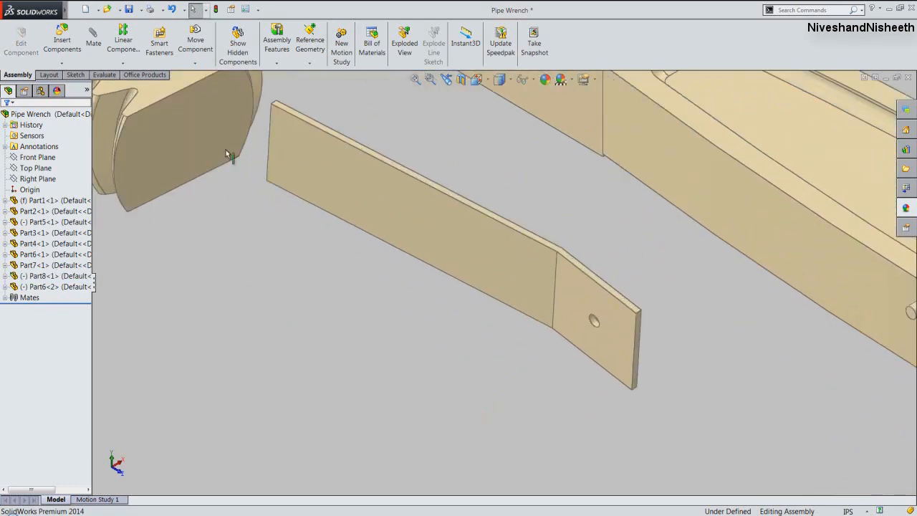
{"action": "left_click", "coordinate": [93, 43]}
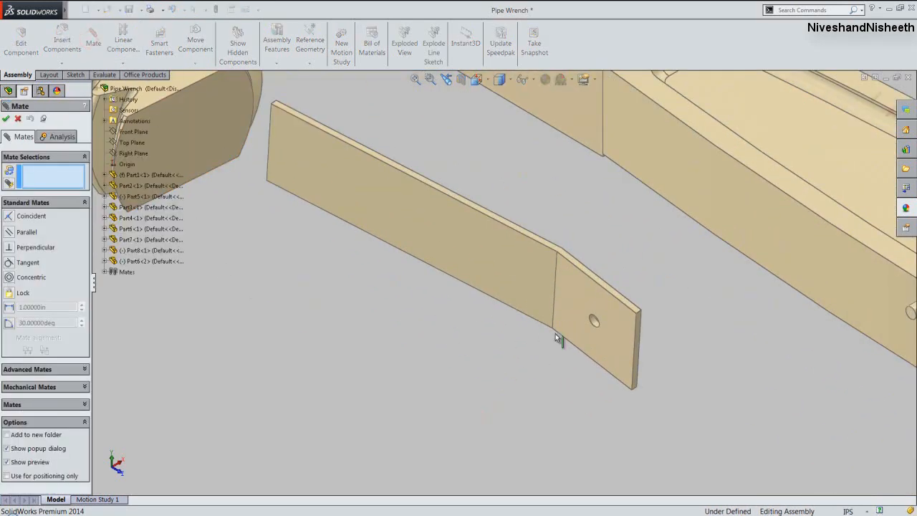
{"action": "scroll", "coordinate": [592, 323], "scroll_direction": "down", "scroll_amount": 2}
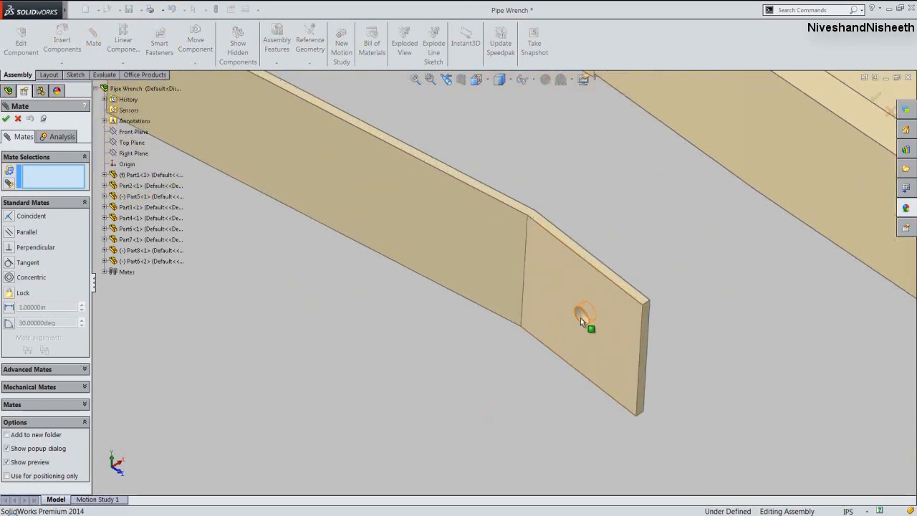
{"action": "left_click", "coordinate": [581, 317]}
{"action": "scroll", "coordinate": [568, 401], "scroll_direction": "up", "scroll_amount": 4}
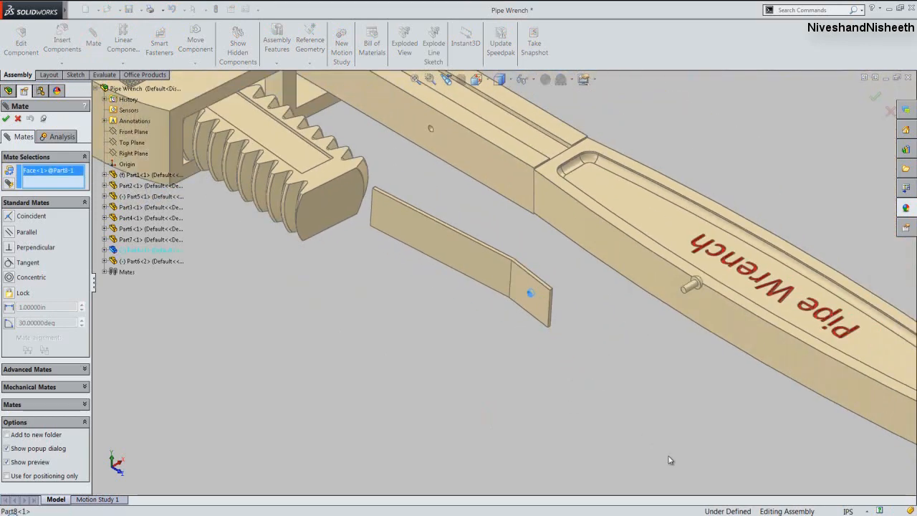
{"action": "scroll", "coordinate": [670, 459], "scroll_direction": "up", "scroll_amount": 3}
{"action": "scroll", "coordinate": [416, 182], "scroll_direction": "down", "scroll_amount": 5}
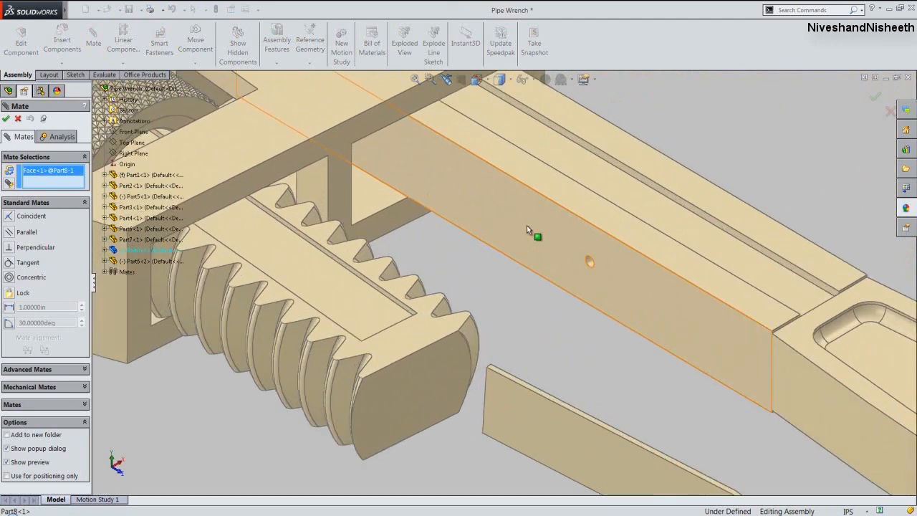
{"action": "scroll", "coordinate": [589, 263], "scroll_direction": "down", "scroll_amount": 3}
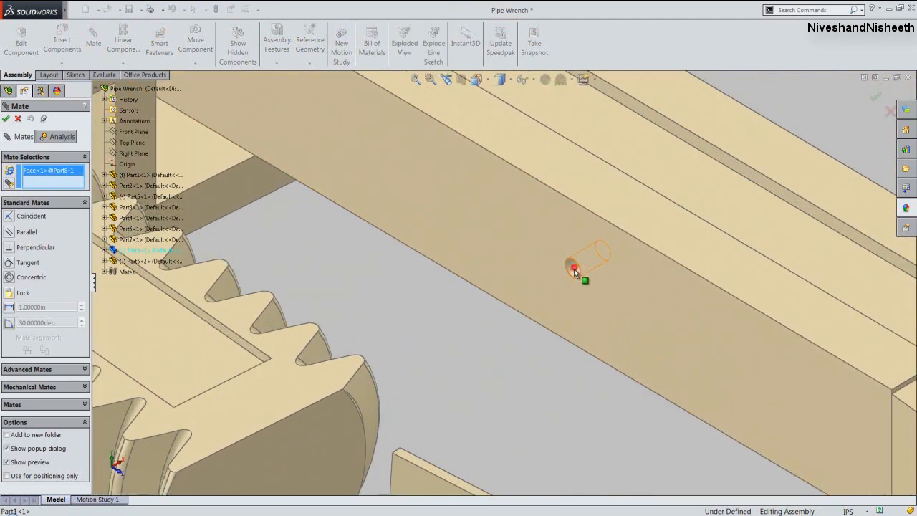
{"action": "left_click", "coordinate": [574, 269]}
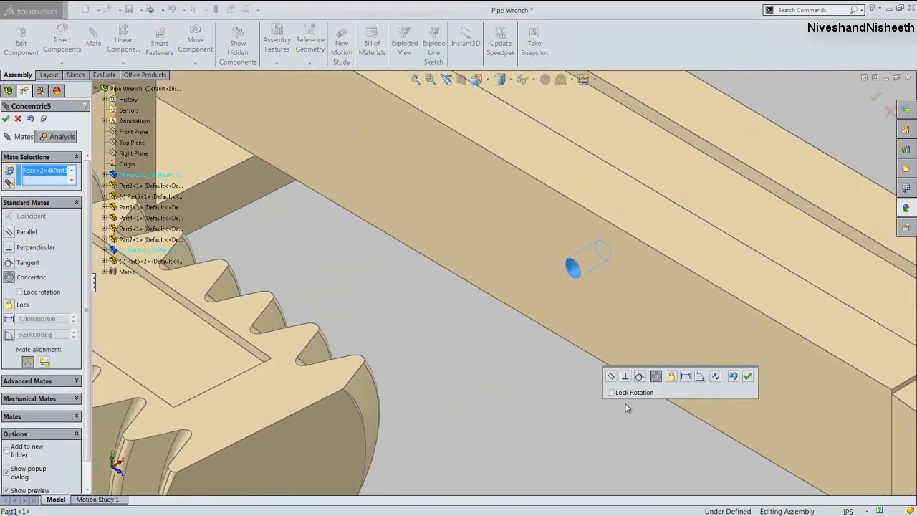
{"action": "left_click", "coordinate": [749, 377]}
Add a coincident mate between Part1's side face and the inner face of Part8's holed end.
{"action": "scroll", "coordinate": [690, 355], "scroll_direction": "up", "scroll_amount": 5}
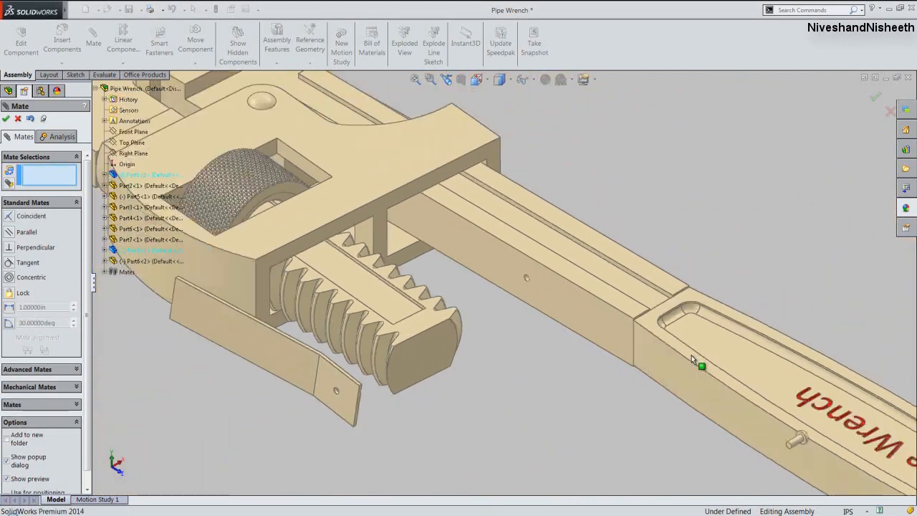
{"action": "left_click", "coordinate": [550, 303]}
{"action": "middle_click_drag", "start_coordinate": [532, 406], "coordinate": [458, 428]}
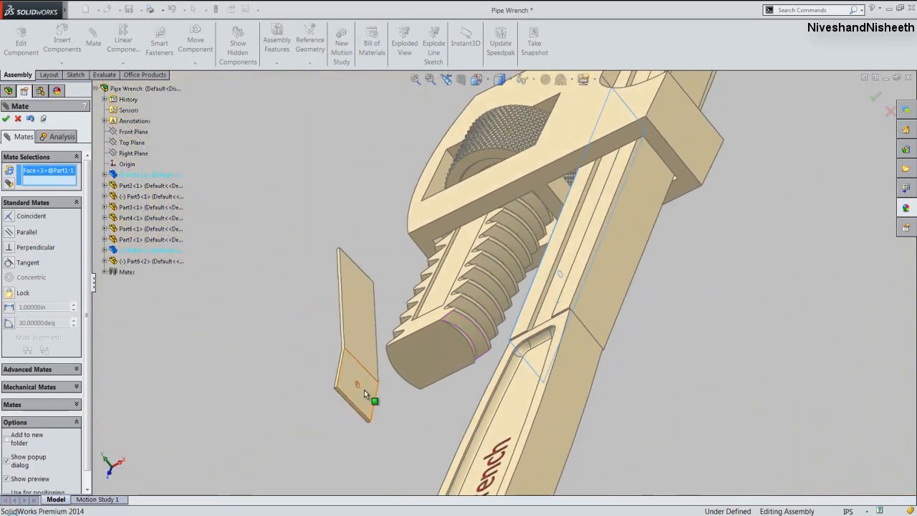
{"action": "left_click", "coordinate": [364, 392]}
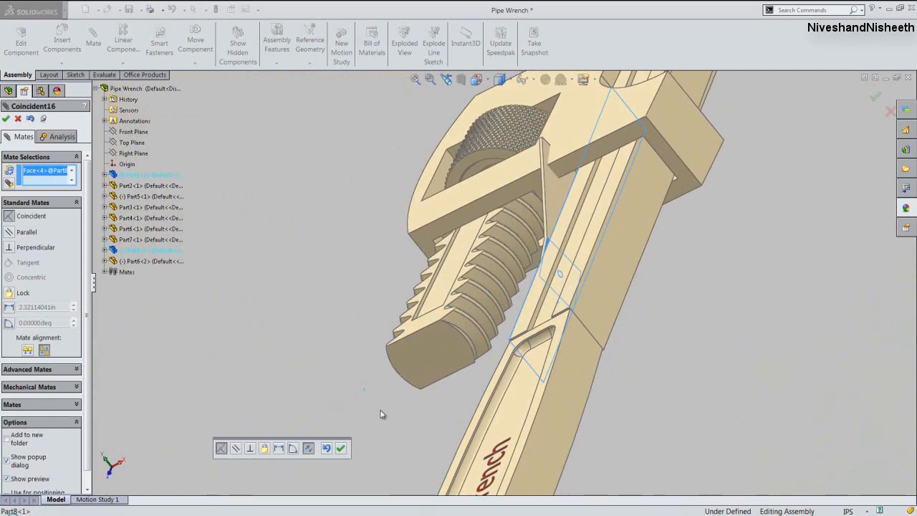
{"action": "left_click", "coordinate": [341, 449]}
{"action": "middle_click_drag", "start_coordinate": [361, 444], "coordinate": [497, 305]}
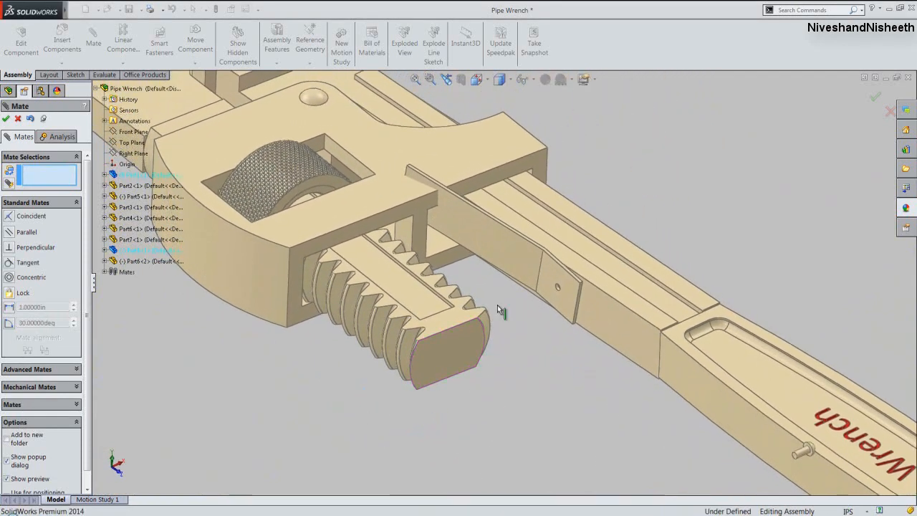
Add a parallel mate between Part8's Right Plane and Part2's Top Plane, and collapse the assembly tree.
{"action": "left_click", "coordinate": [538, 97]}
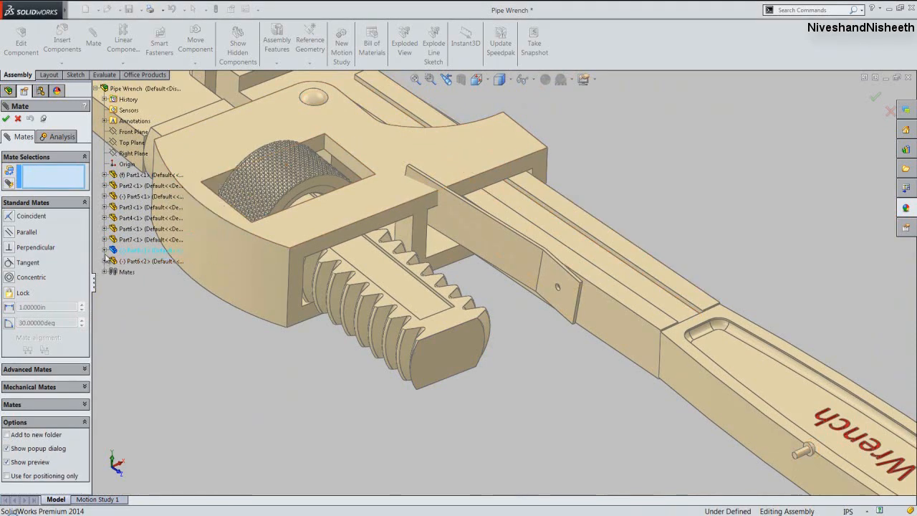
{"action": "left_click", "coordinate": [105, 250]}
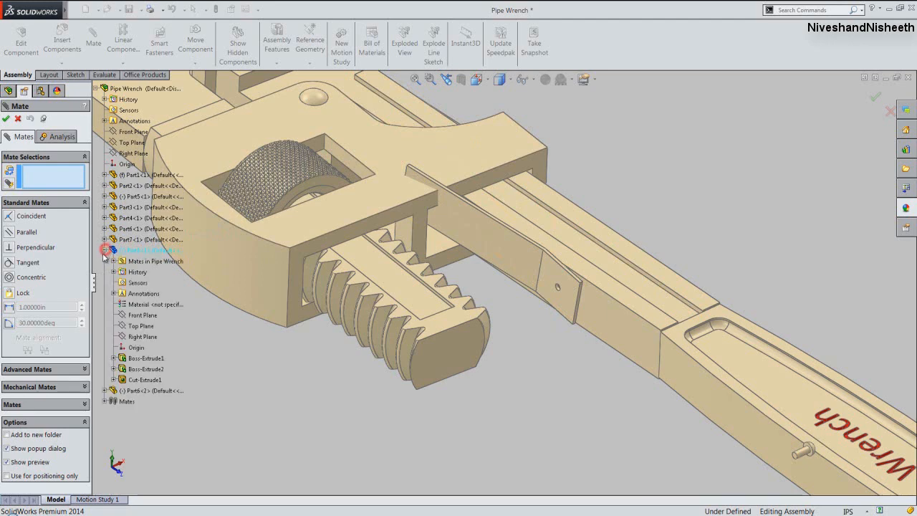
{"action": "left_click", "coordinate": [139, 337]}
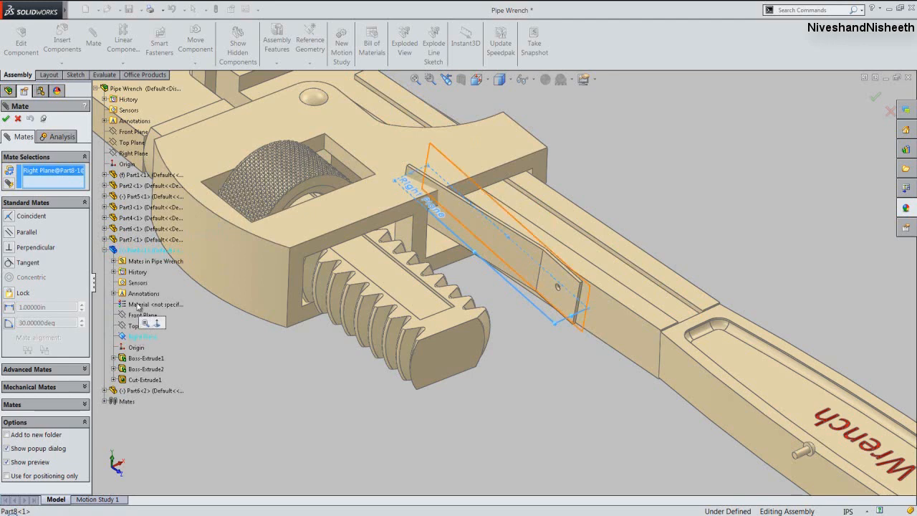
{"action": "left_click", "coordinate": [106, 250]}
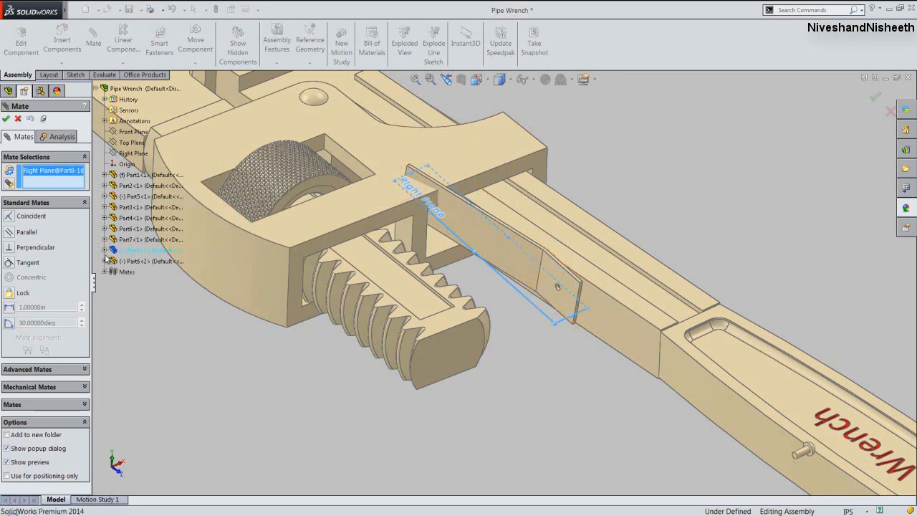
{"action": "left_click", "coordinate": [105, 186]}
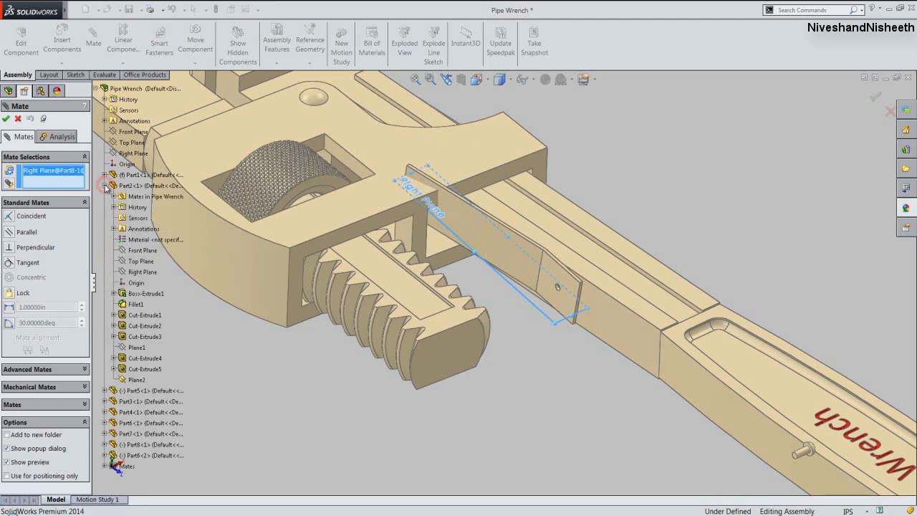
{"action": "left_click", "coordinate": [132, 261]}
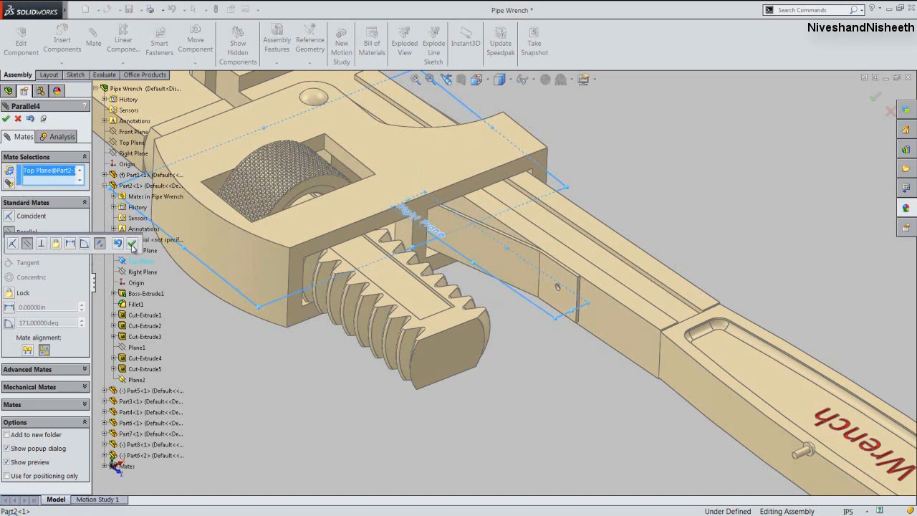
{"action": "left_click", "coordinate": [132, 244]}
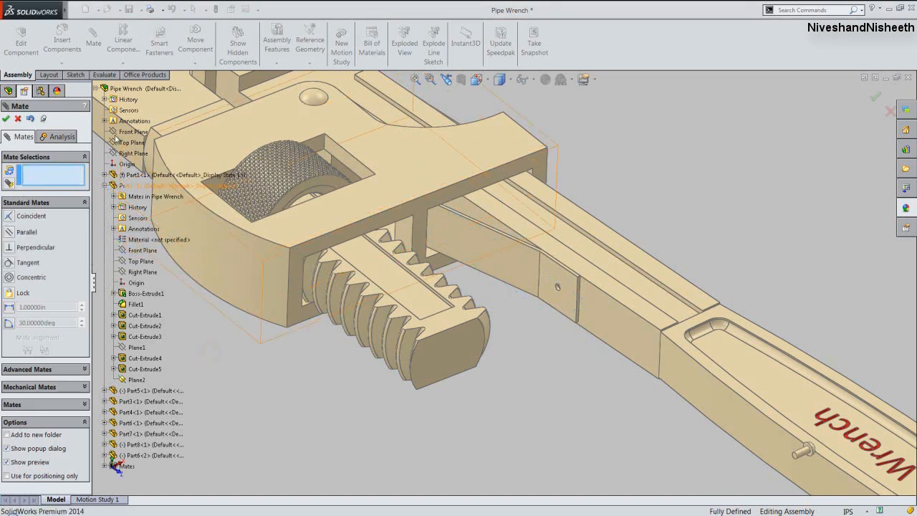
{"action": "left_click", "coordinate": [96, 88]}
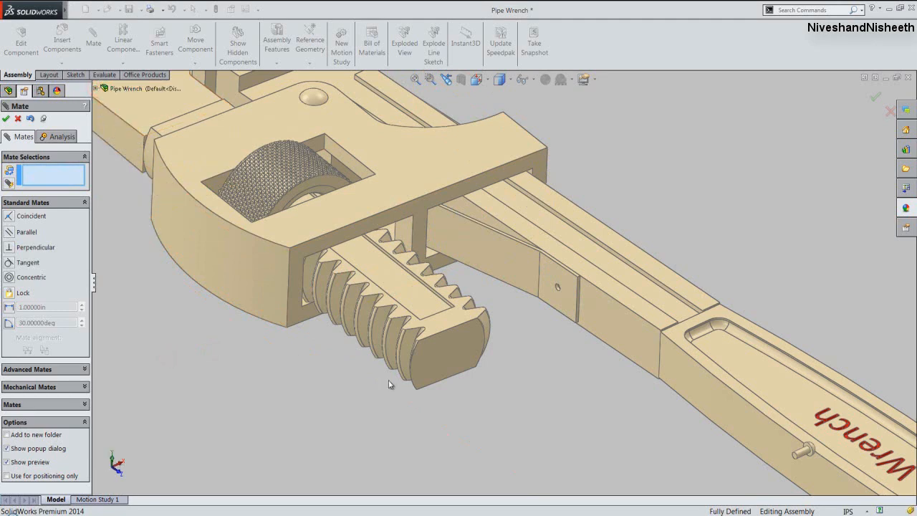
Add a concentric mate with locked rotation between the second Part6 rivet's shank and the hole in Part8.
{"action": "key", "text": "z"}
{"action": "key", "text": "z"}
{"action": "scroll", "coordinate": [689, 398], "scroll_direction": "down", "scroll_amount": 3}
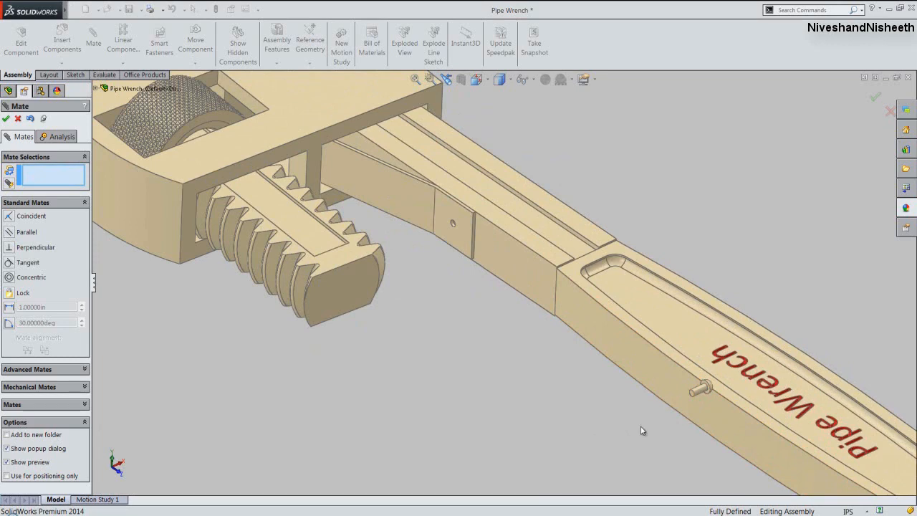
{"action": "left_click", "coordinate": [690, 385]}
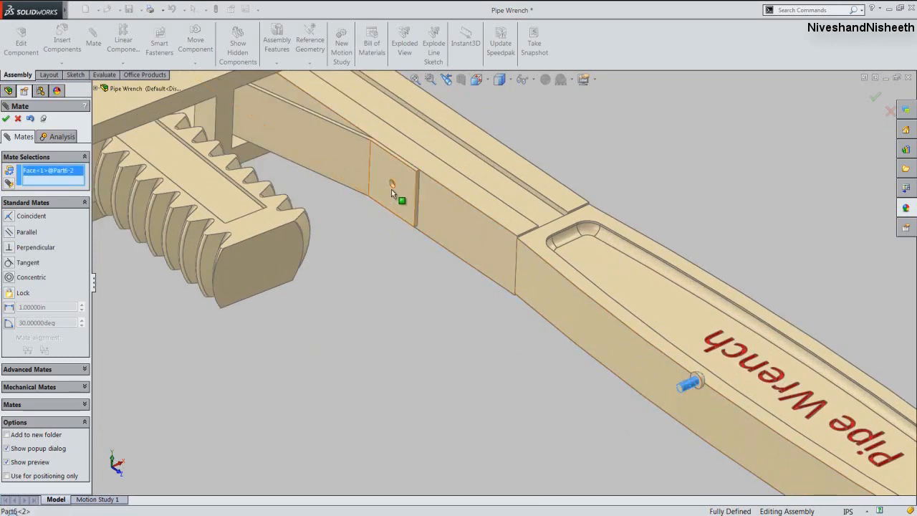
{"action": "scroll", "coordinate": [390, 187], "scroll_direction": "down", "scroll_amount": 5}
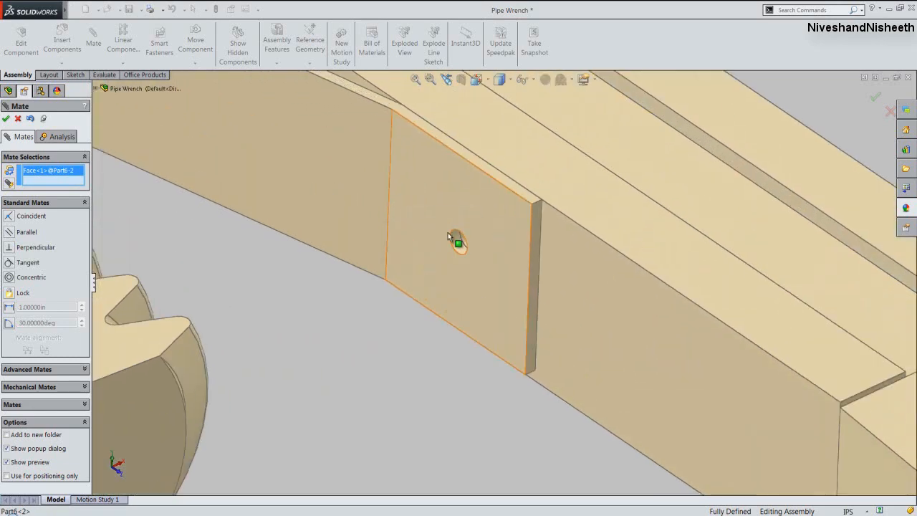
{"action": "left_click", "coordinate": [449, 251]}
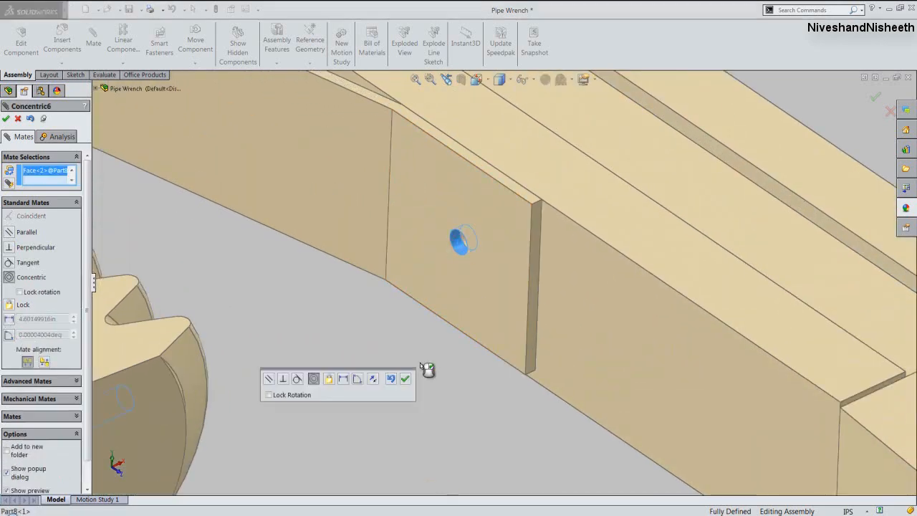
{"action": "scroll", "coordinate": [433, 356], "scroll_direction": "up", "scroll_amount": 3}
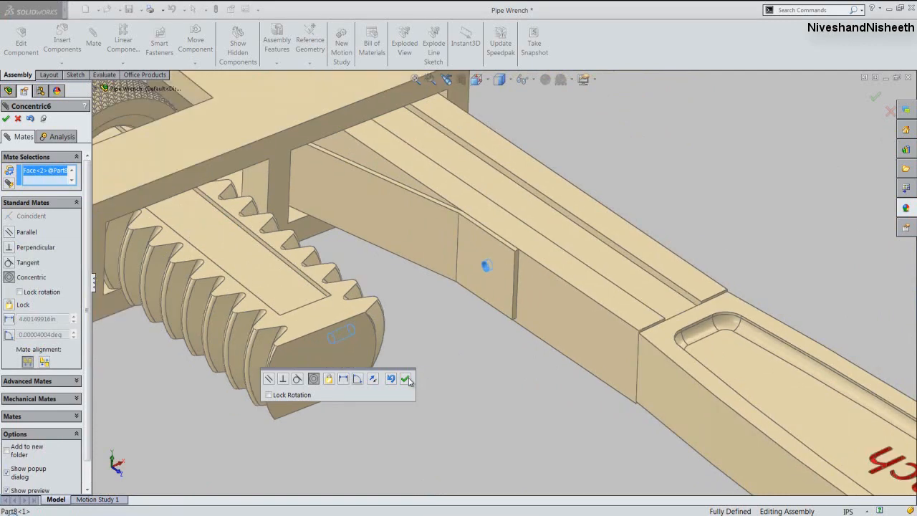
{"action": "left_click", "coordinate": [269, 395]}
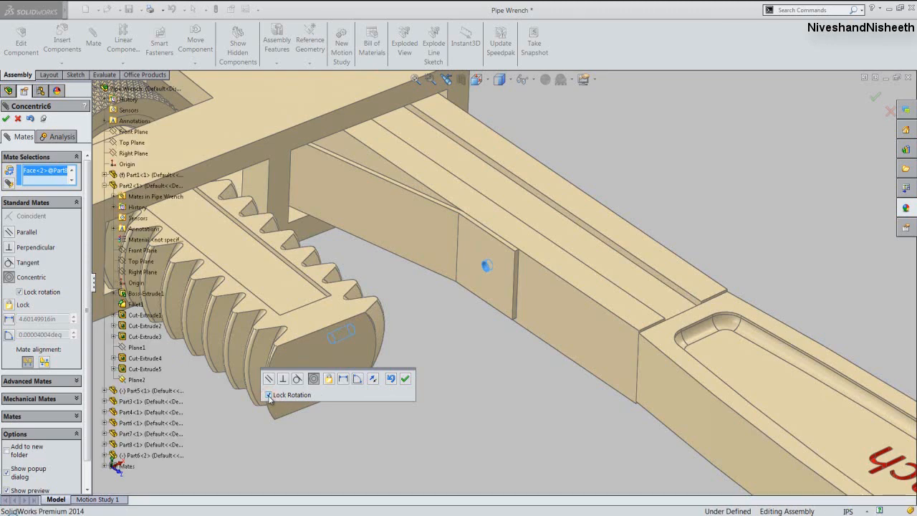
{"action": "left_click", "coordinate": [405, 379]}
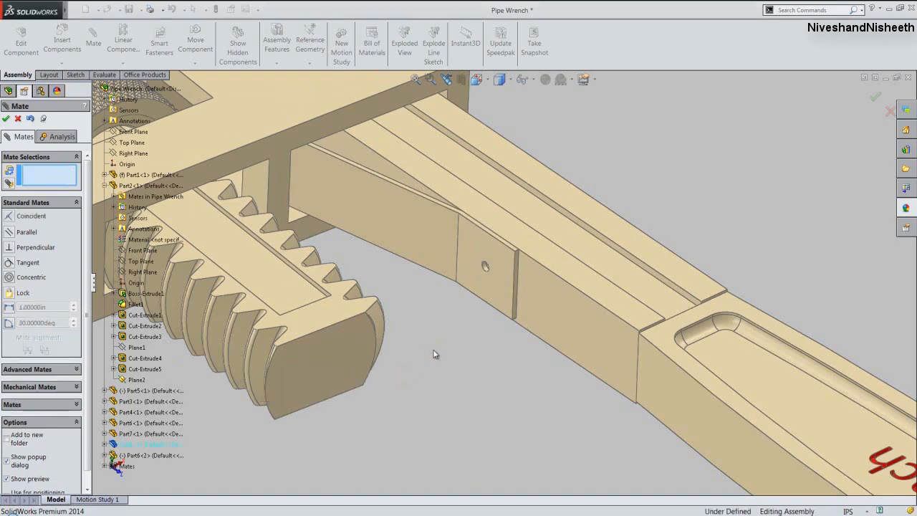
Flip the alignment of the concentric mate between the second Part6 rivet and the hole in Part8.
{"action": "middle_click_drag", "start_coordinate": [434, 354], "coordinate": [407, 356]}
{"action": "left_click", "coordinate": [6, 296]}
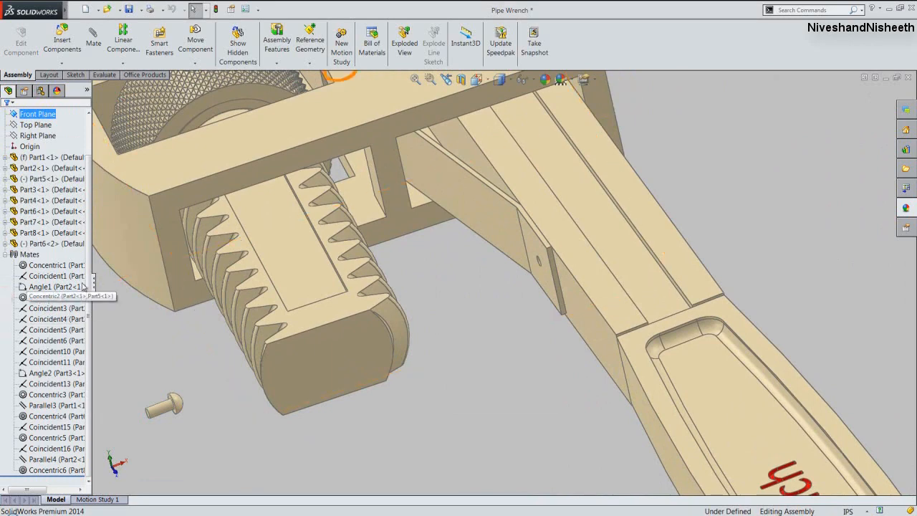
{"action": "left_click_drag", "start_coordinate": [88, 272], "coordinate": [80, 378]}
{"action": "left_click", "coordinate": [61, 470]}
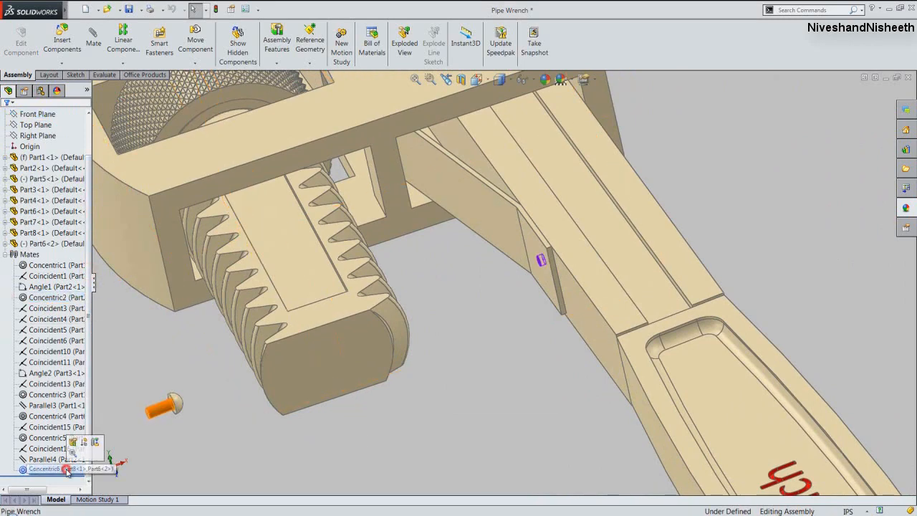
{"action": "left_click", "coordinate": [72, 442]}
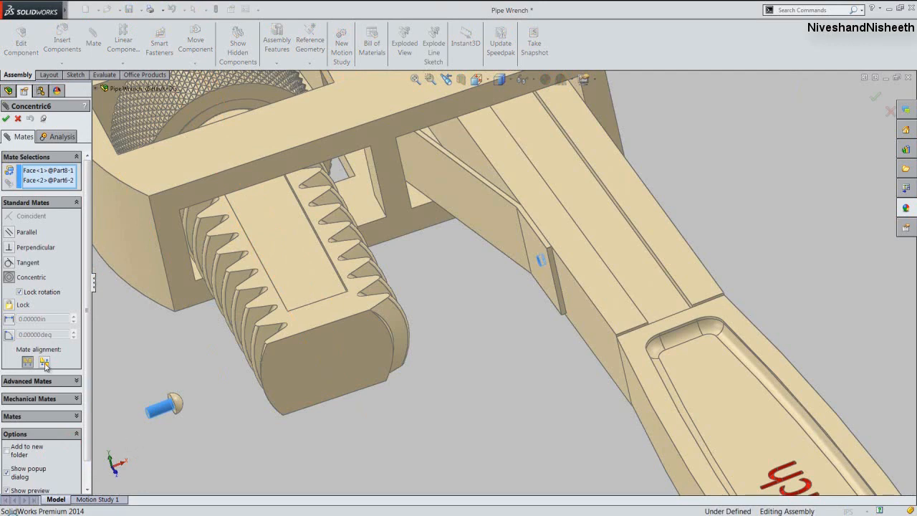
{"action": "left_click", "coordinate": [44, 363]}
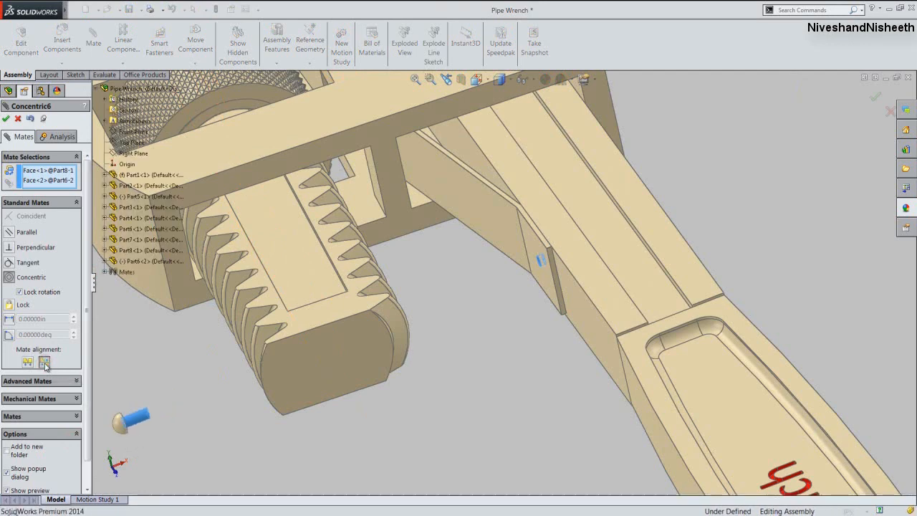
{"action": "left_click", "coordinate": [470, 451]}
{"action": "left_click", "coordinate": [7, 118]}
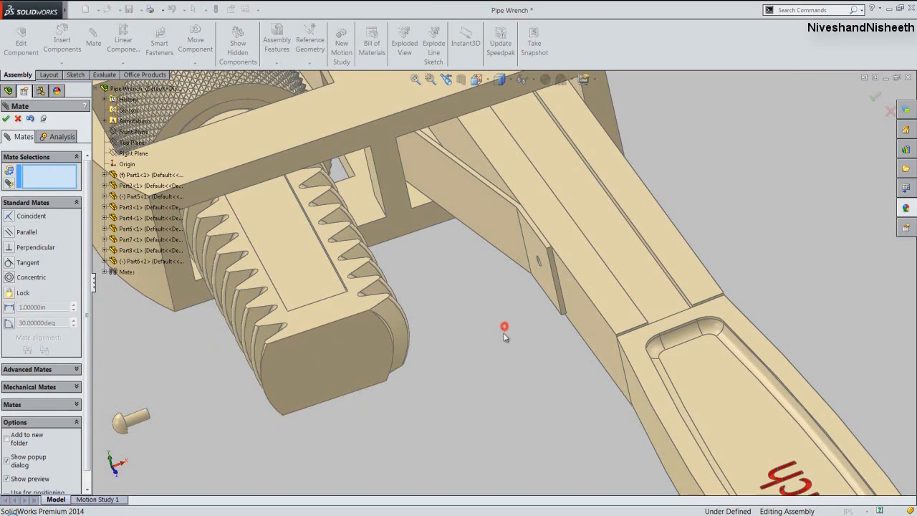
Add a coincident mate between the outer face of Part8's holed end and the underside of the second Part6 rivet's head, and finish mating.
{"action": "mouse_move", "coordinate": [504, 331]}
{"action": "middle_mouse_down"}
{"action": "mouse_move", "coordinate": [509, 339]}
{"action": "mouse_move", "coordinate": [526, 315]}
{"action": "middle_mouse_up"}
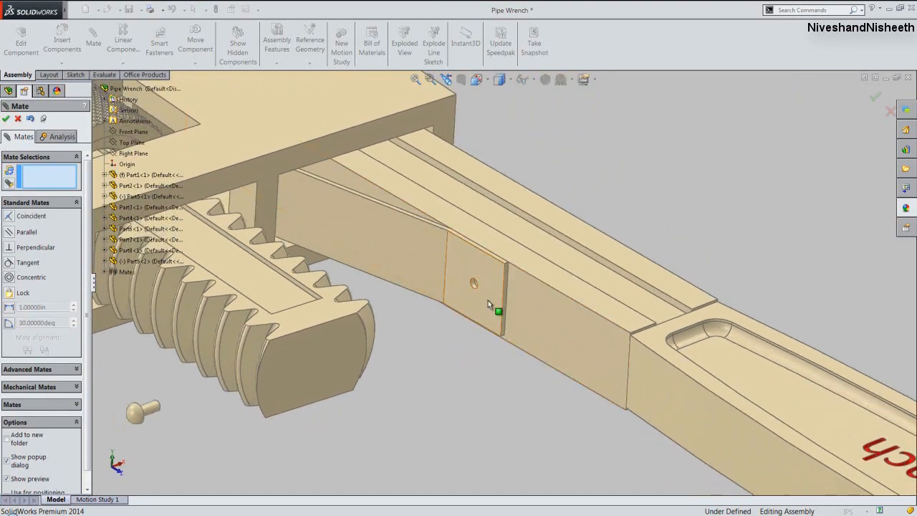
{"action": "left_click", "coordinate": [487, 300]}
{"action": "middle_click_drag", "start_coordinate": [495, 374], "coordinate": [419, 405]}
{"action": "scroll", "coordinate": [418, 406], "scroll_direction": "down", "scroll_amount": 1}
{"action": "scroll", "coordinate": [240, 376], "scroll_direction": "down", "scroll_amount": 3}
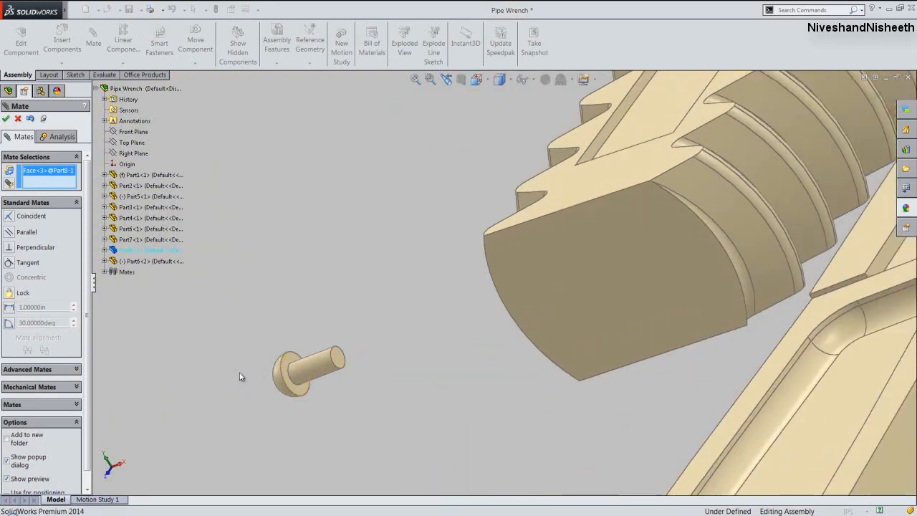
{"action": "scroll", "coordinate": [240, 376], "scroll_direction": "down", "scroll_amount": 2}
{"action": "left_click", "coordinate": [345, 348]}
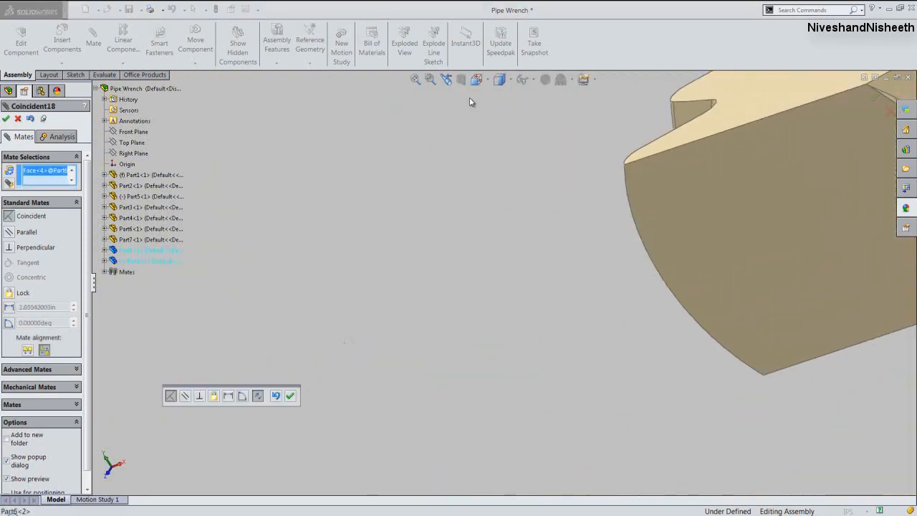
{"action": "left_click", "coordinate": [475, 78]}
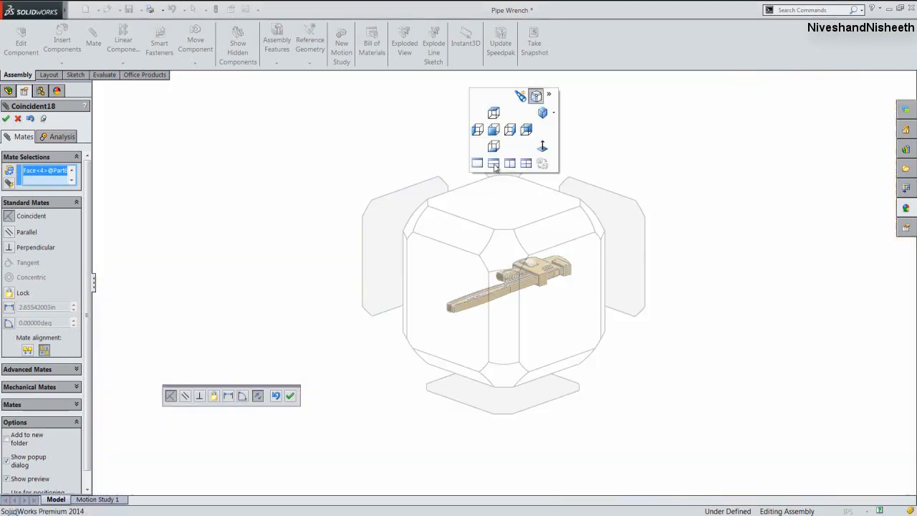
{"action": "left_click", "coordinate": [405, 212]}
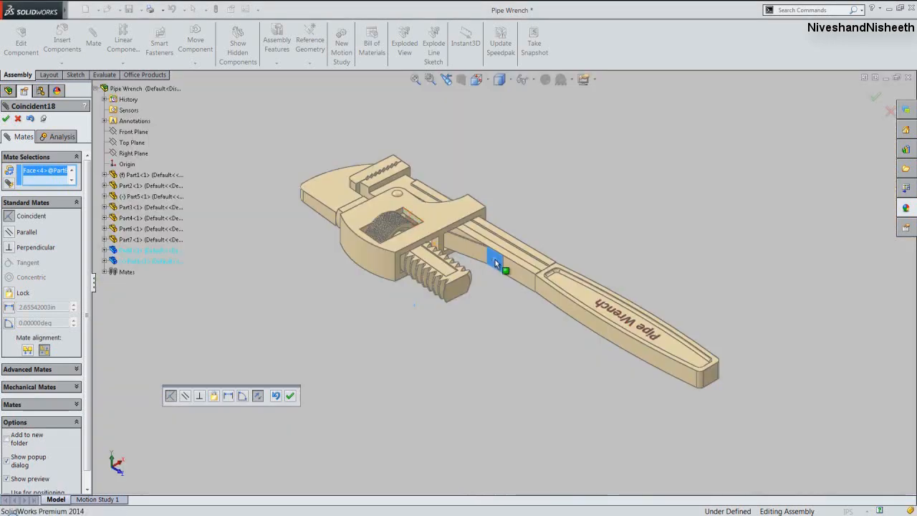
{"action": "scroll", "coordinate": [494, 260], "scroll_direction": "down", "scroll_amount": 5}
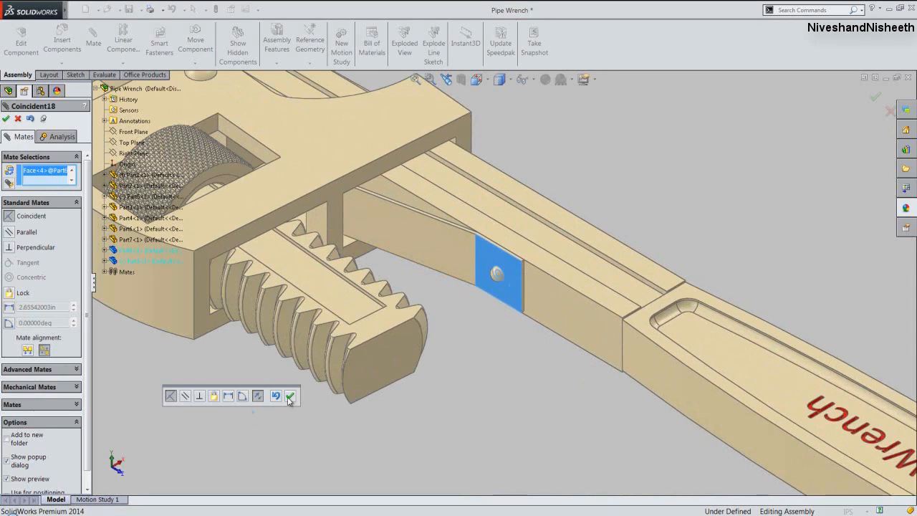
{"action": "left_click", "coordinate": [290, 396]}
{"action": "scroll", "coordinate": [498, 430], "scroll_direction": "up", "scroll_amount": 4}
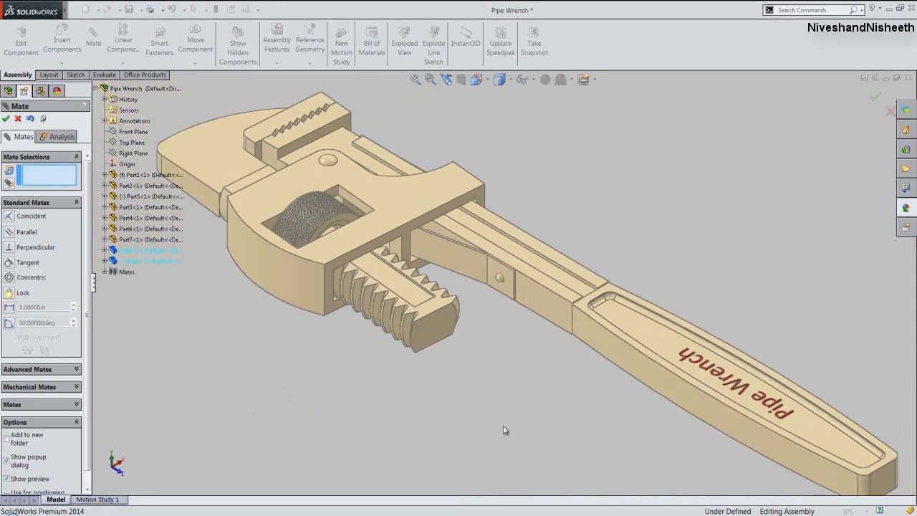
{"action": "scroll", "coordinate": [503, 429], "scroll_direction": "up", "scroll_amount": 2}
{"action": "right_click", "coordinate": [681, 143]}
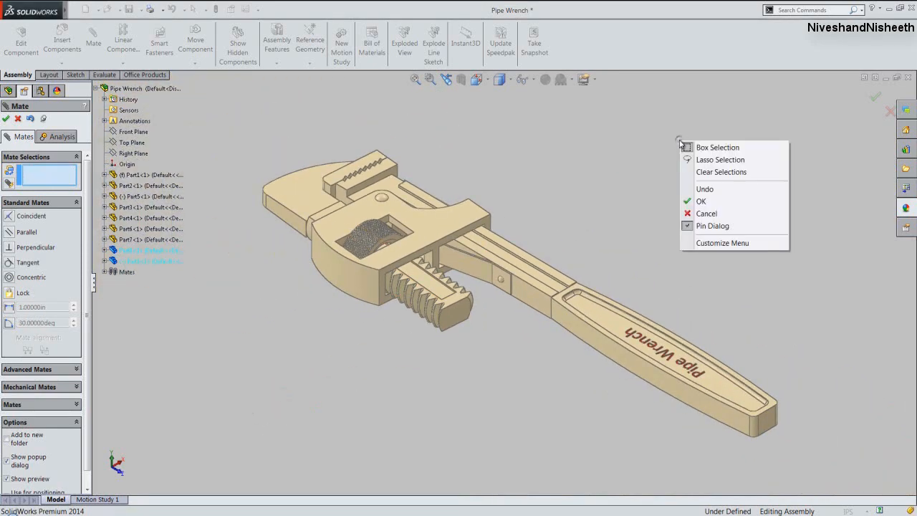
{"action": "left_click", "coordinate": [705, 202]}
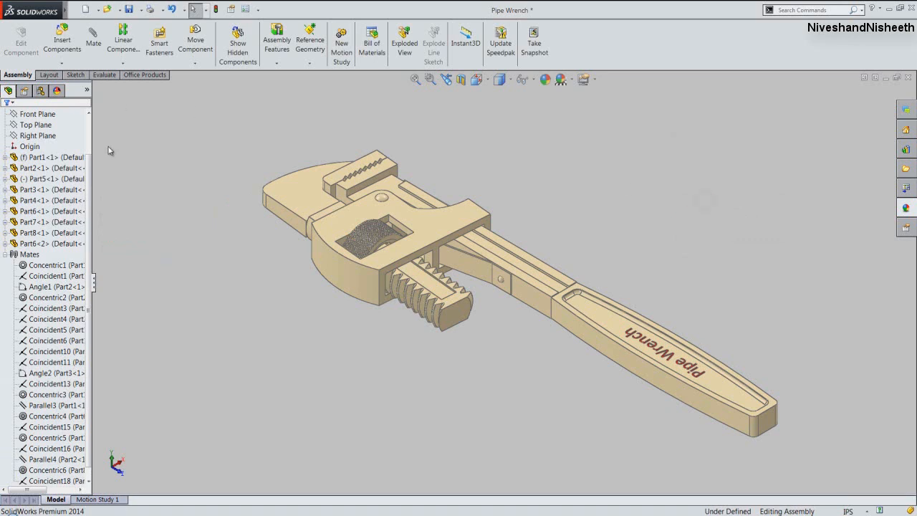
Collapse the items of the Pipe Wrench assembly tree.
{"action": "left_click", "coordinate": [90, 175]}
{"action": "left_click", "coordinate": [78, 114]}
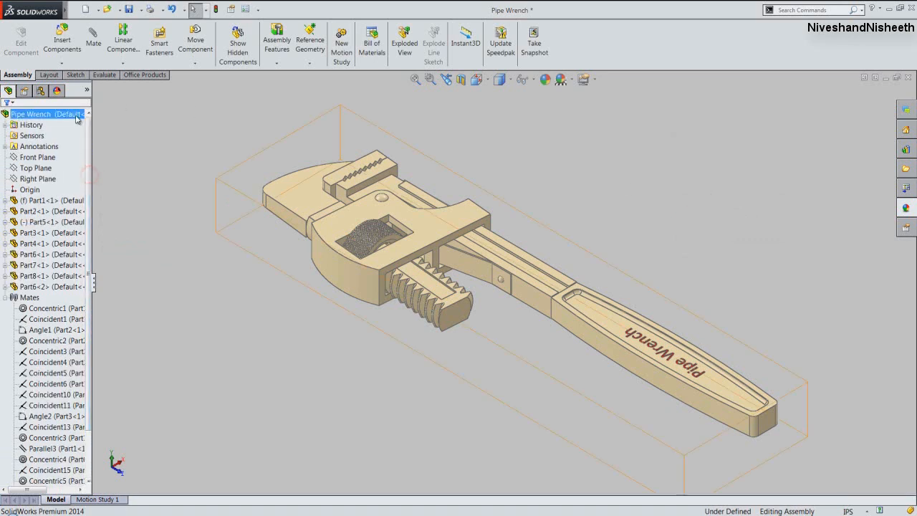
{"action": "right_click", "coordinate": [78, 115]}
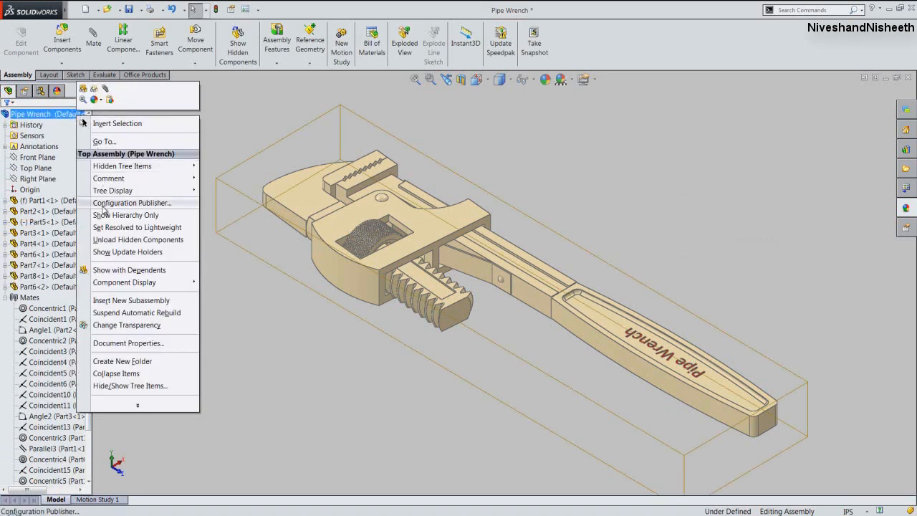
{"action": "left_click", "coordinate": [128, 374]}
{"action": "left_click", "coordinate": [221, 373]}
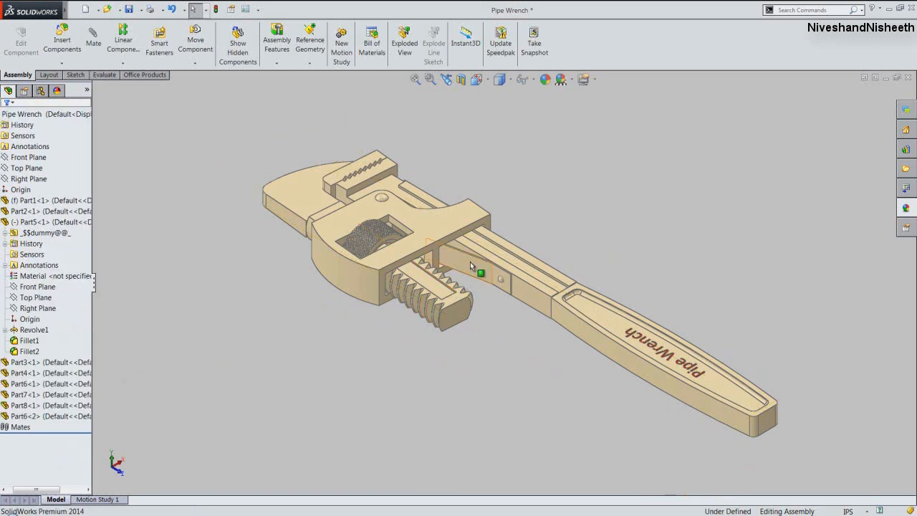
Check for interference between Part8 and Part2 only, excluding the rest of the assembly from the selection.
{"action": "scroll", "coordinate": [470, 261], "scroll_direction": "down", "scroll_amount": 4}
{"action": "left_click", "coordinate": [695, 181]}
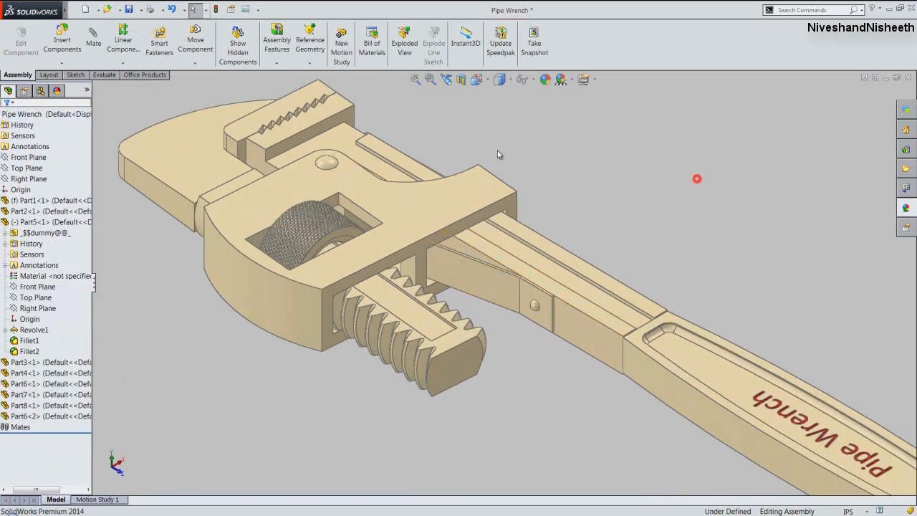
{"action": "left_click", "coordinate": [104, 75]}
{"action": "left_click", "coordinate": [44, 39]}
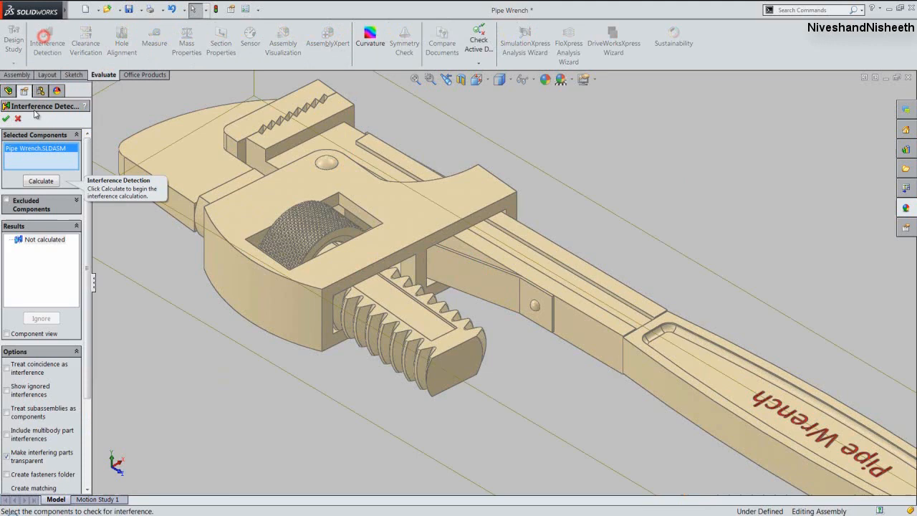
{"action": "right_click", "coordinate": [22, 149]}
{"action": "left_click", "coordinate": [62, 153]}
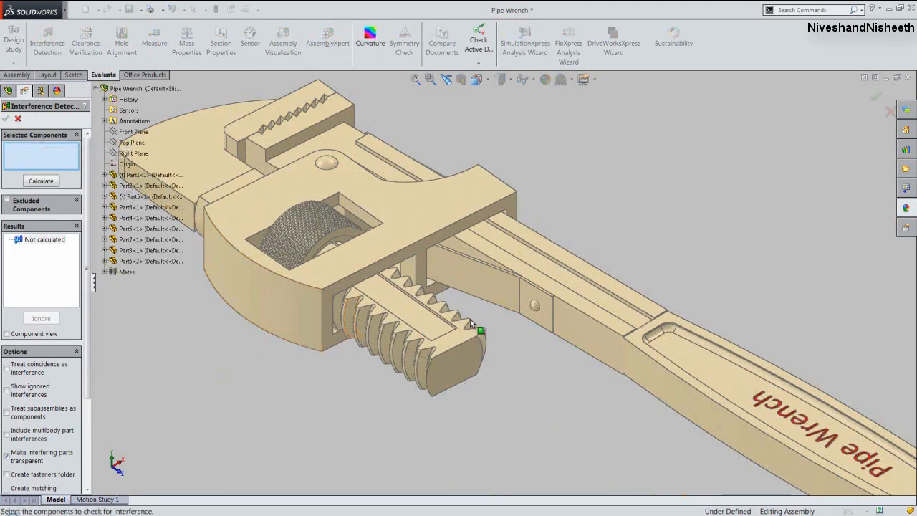
{"action": "left_click", "coordinate": [481, 279]}
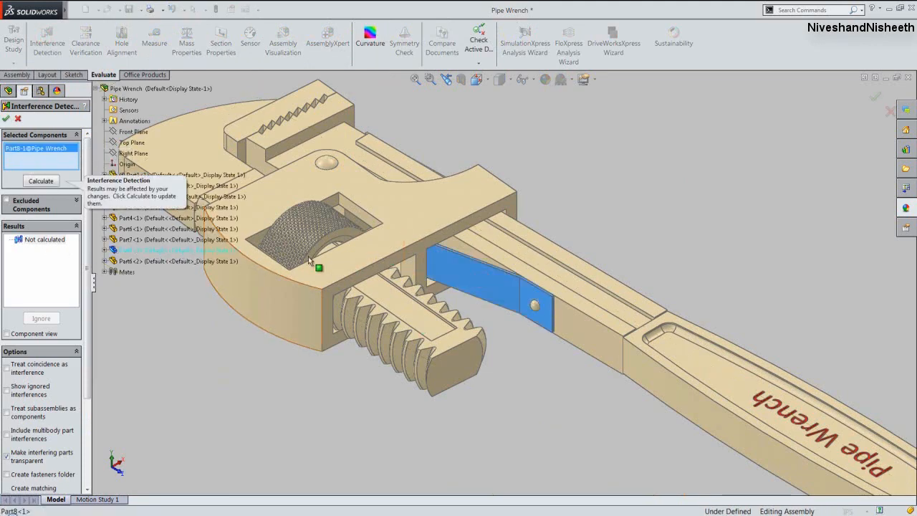
{"action": "left_click", "coordinate": [325, 265]}
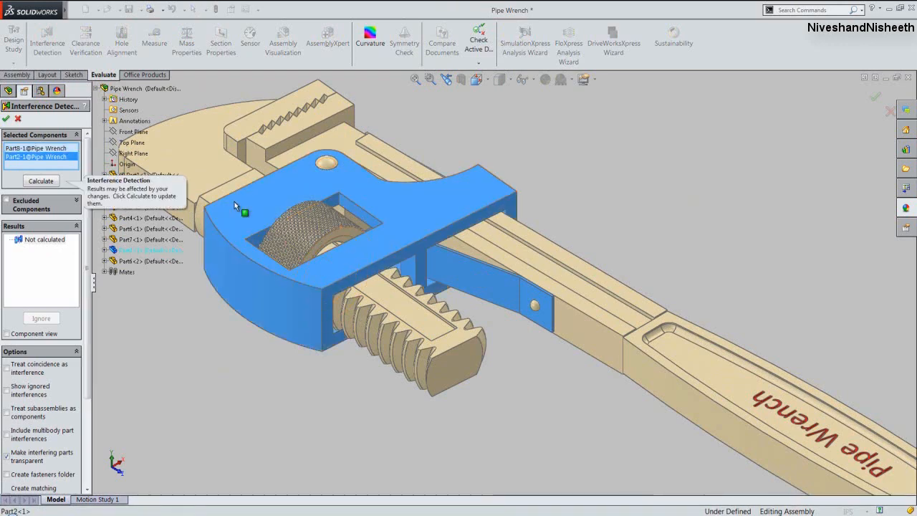
{"action": "left_click", "coordinate": [41, 181]}
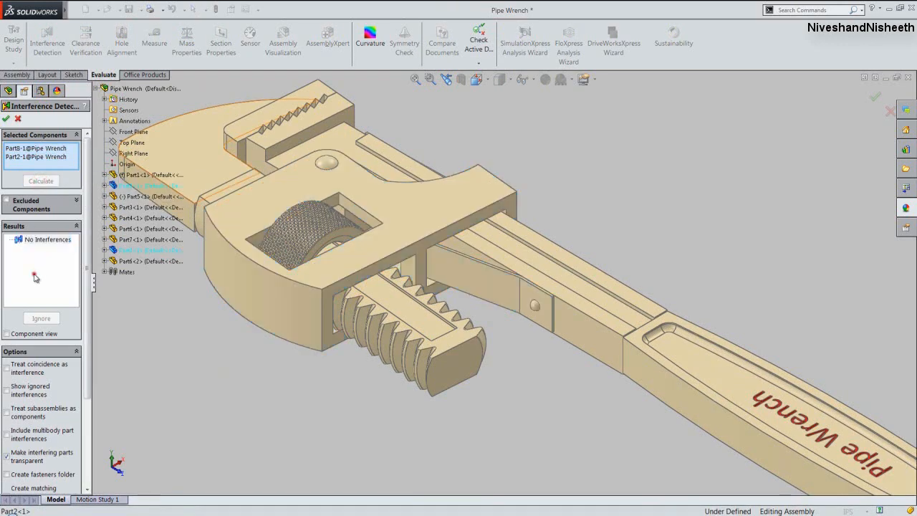
{"action": "left_click", "coordinate": [6, 118]}
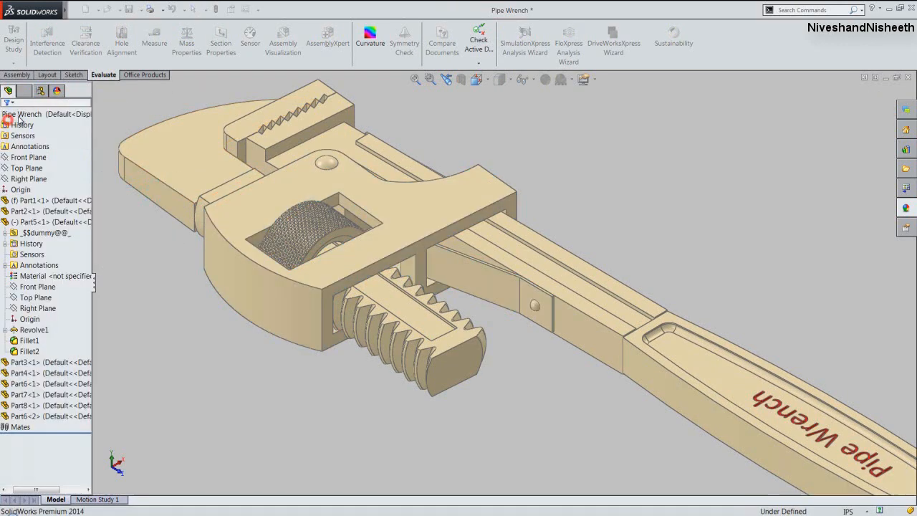
Save the assembly and collapse the expanded Part5 branch in the assembly tree.
{"action": "left_click", "coordinate": [18, 74]}
{"action": "left_click", "coordinate": [141, 104]}
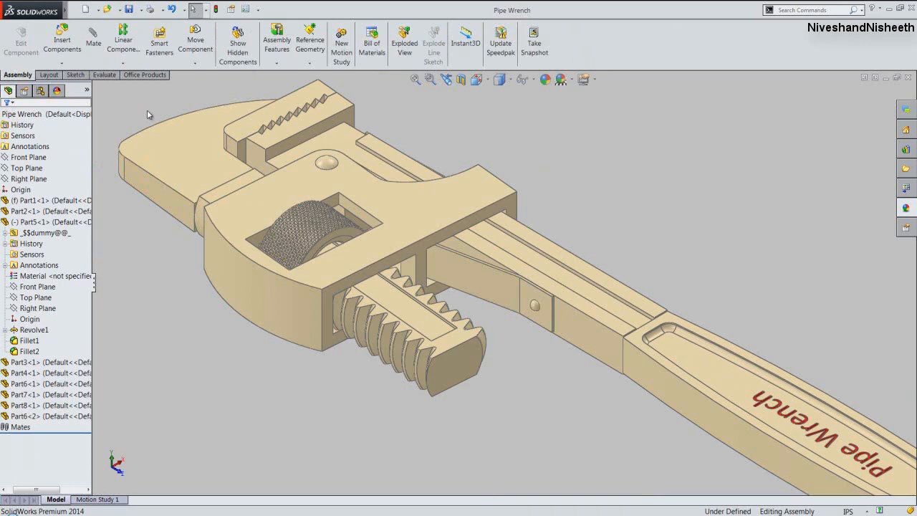
{"action": "left_click", "coordinate": [148, 112]}
{"action": "left_click", "coordinate": [160, 107]}
{"action": "right_click", "coordinate": [83, 135]}
{"action": "left_click", "coordinate": [144, 138]}
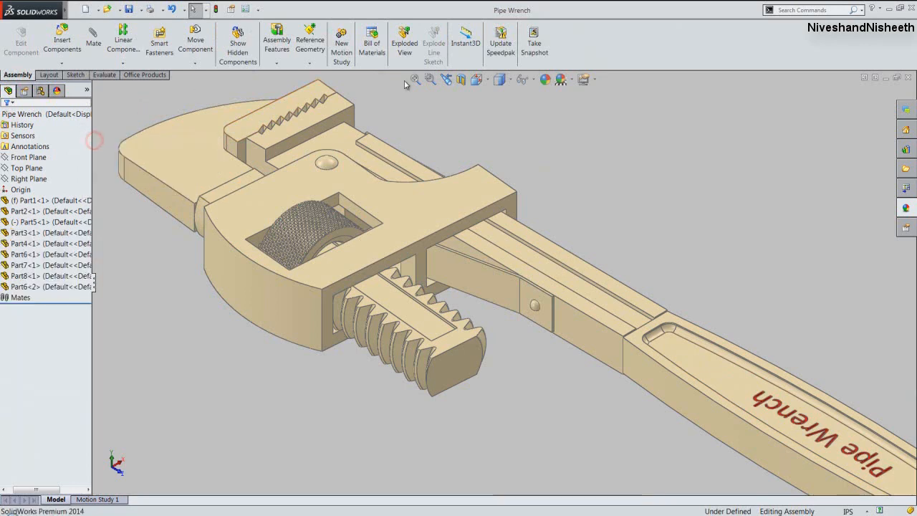
Orient the wrench to the isometric view and save the assembly.
{"action": "left_click", "coordinate": [485, 82]}
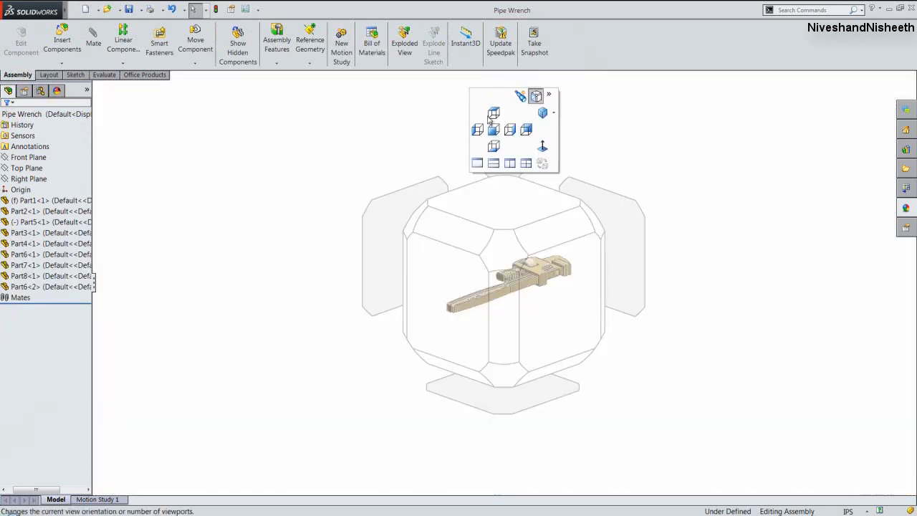
{"action": "left_click", "coordinate": [503, 226]}
{"action": "scroll", "coordinate": [642, 267], "scroll_direction": "down", "scroll_amount": 3}
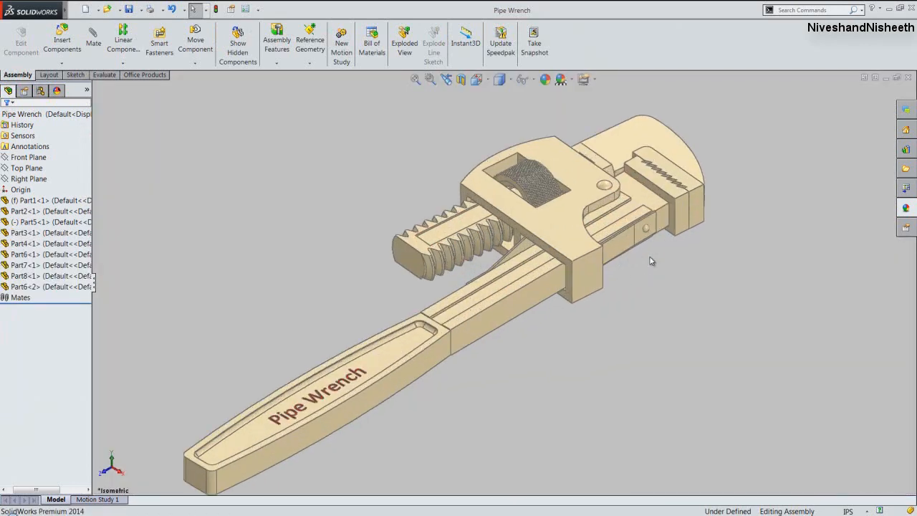
{"action": "left_click", "coordinate": [129, 10]}
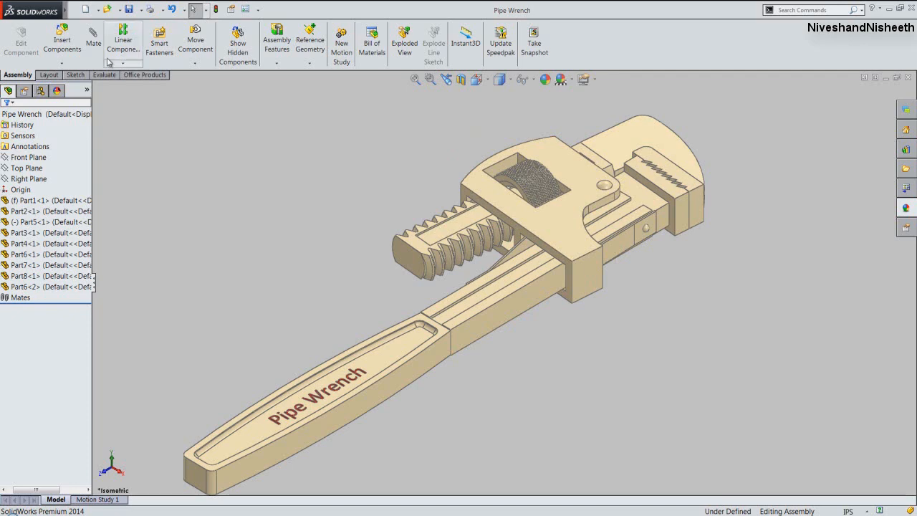
Hide the FeatureManager tree area to give the model more room.
{"action": "left_click", "coordinate": [93, 10]}
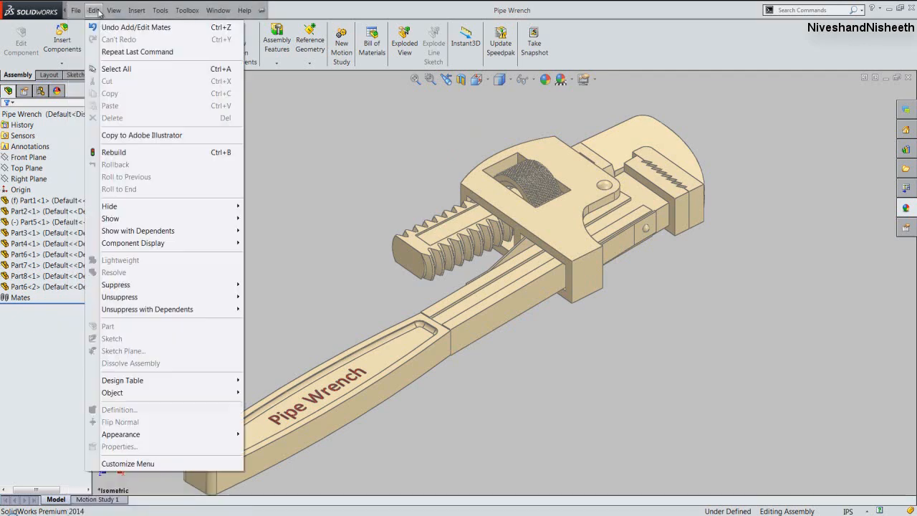
{"action": "mouse_move", "coordinate": [113, 10]}
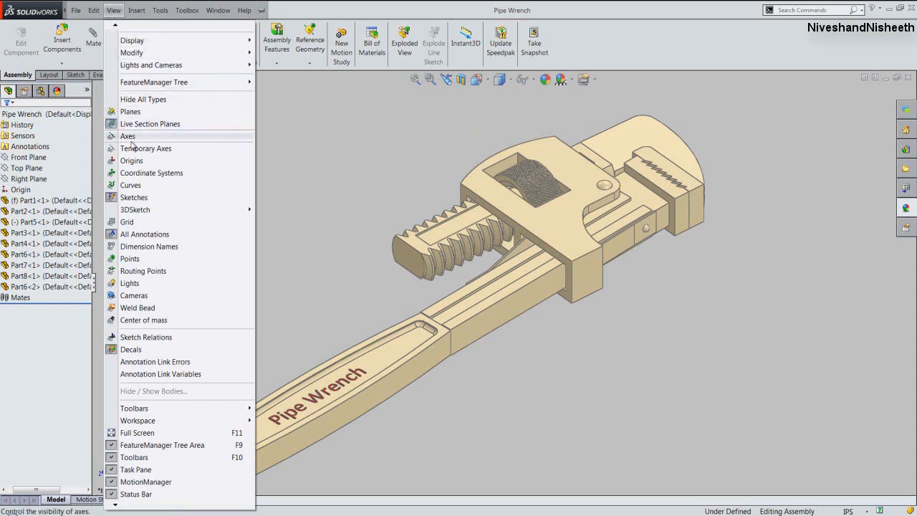
{"action": "left_click", "coordinate": [142, 441]}
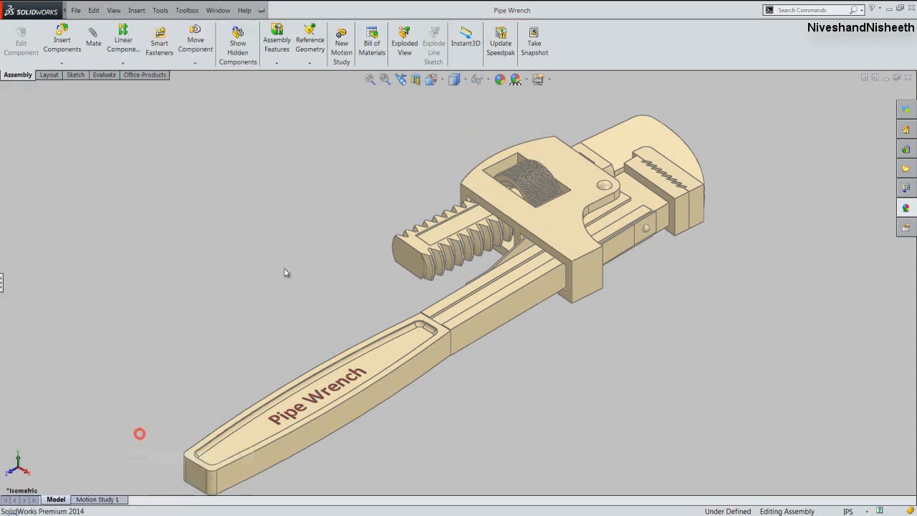
Enlarge and reposition the wrench in the isometric view to examine the complete assembly.
{"action": "right_click", "coordinate": [305, 189]}
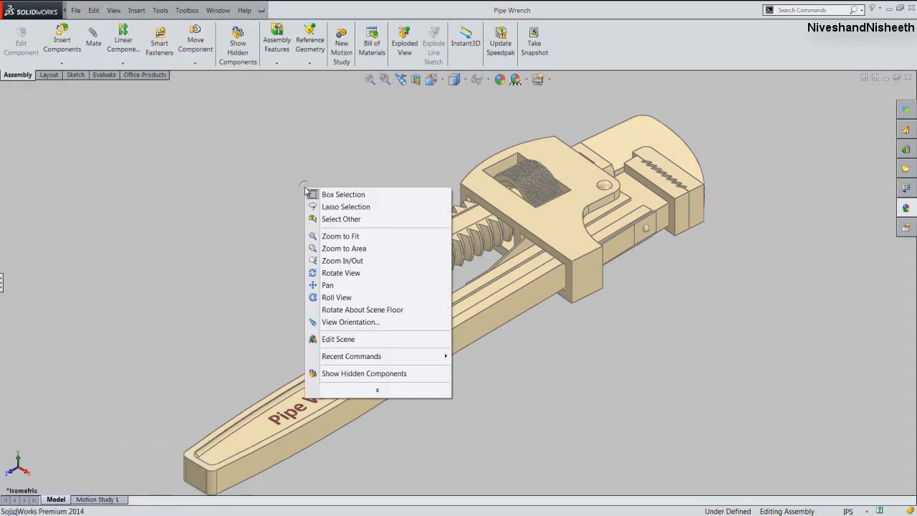
{"action": "left_click", "coordinate": [331, 285]}
{"action": "left_click_drag", "start_coordinate": [331, 287], "coordinate": [350, 273]}
{"action": "right_click", "coordinate": [323, 223]}
{"action": "left_click", "coordinate": [343, 272]}
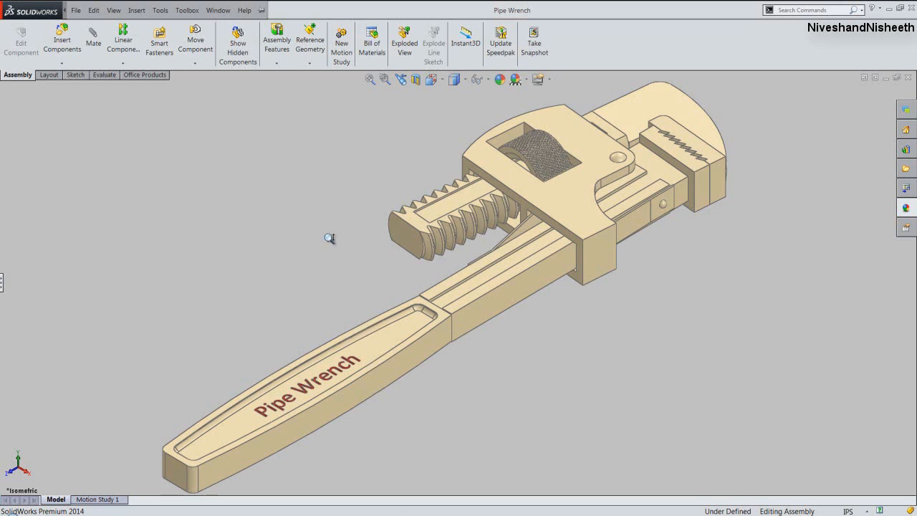
{"action": "right_click", "coordinate": [318, 190]}
{"action": "left_click", "coordinate": [330, 196]}
Orient the wrench to the opposite upper corner view and examine it enlarged, with the whole body in frame.
{"action": "left_click", "coordinate": [439, 80]}
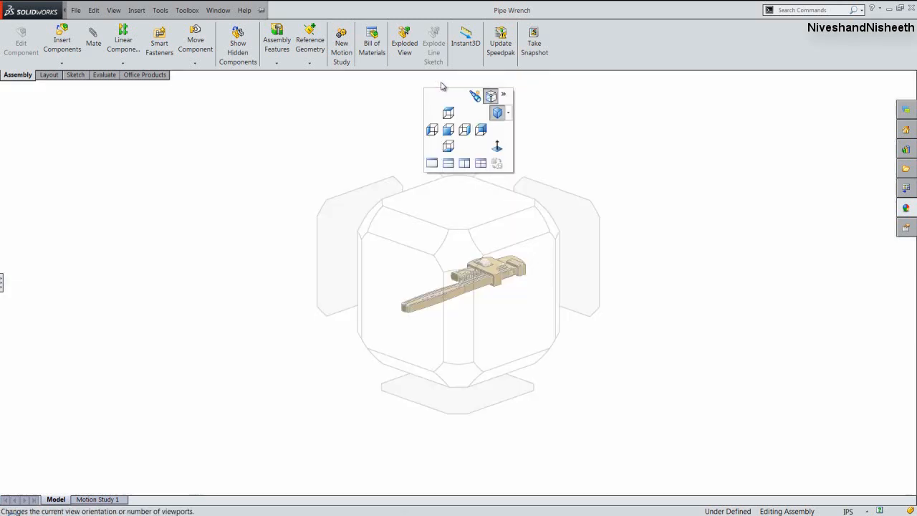
{"action": "left_click", "coordinate": [376, 211]}
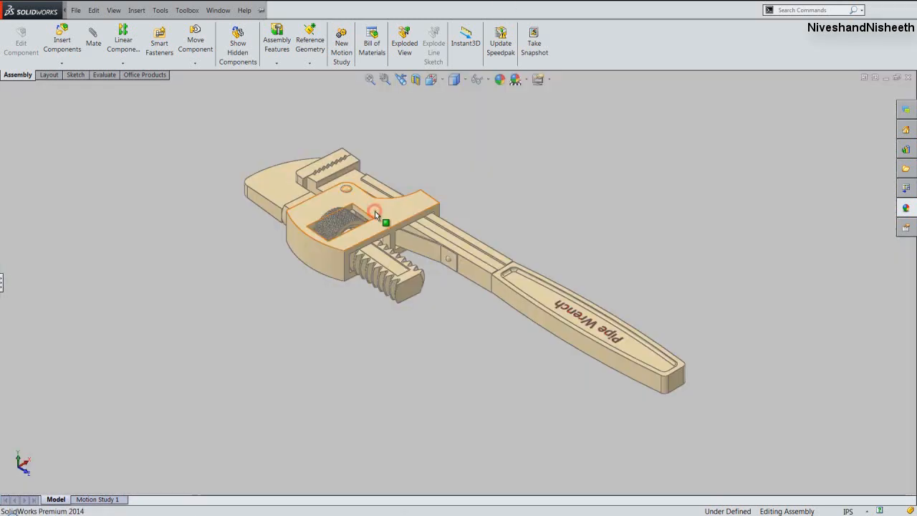
{"action": "right_click", "coordinate": [430, 119]}
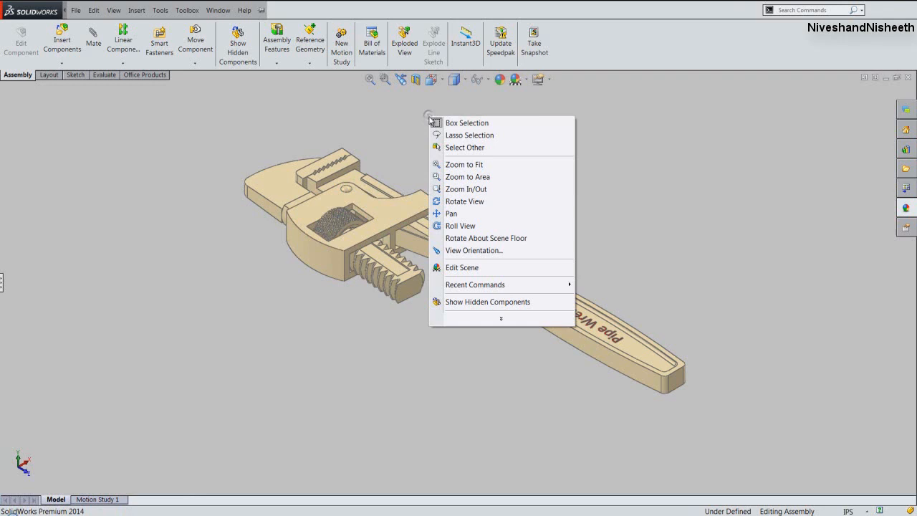
{"action": "left_click", "coordinate": [465, 189]}
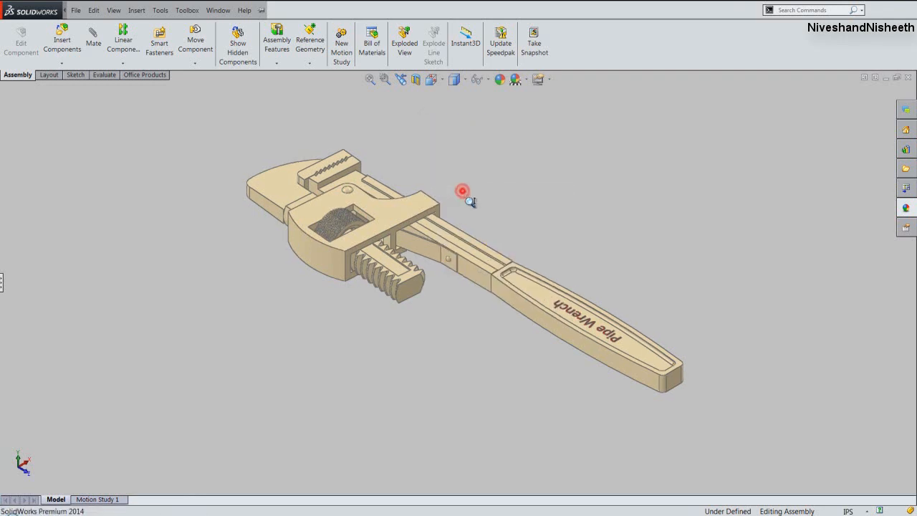
{"action": "left_click_drag", "start_coordinate": [465, 194], "coordinate": [453, 167]}
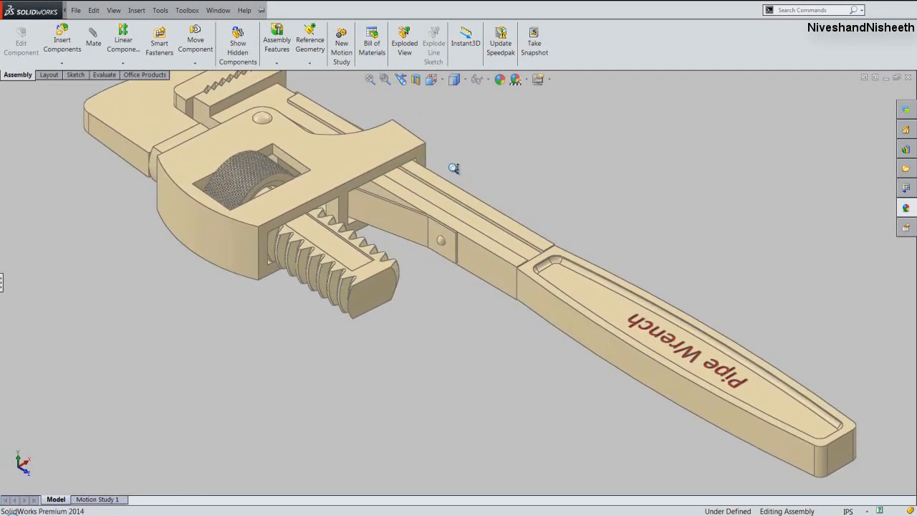
{"action": "right_click", "coordinate": [451, 174]}
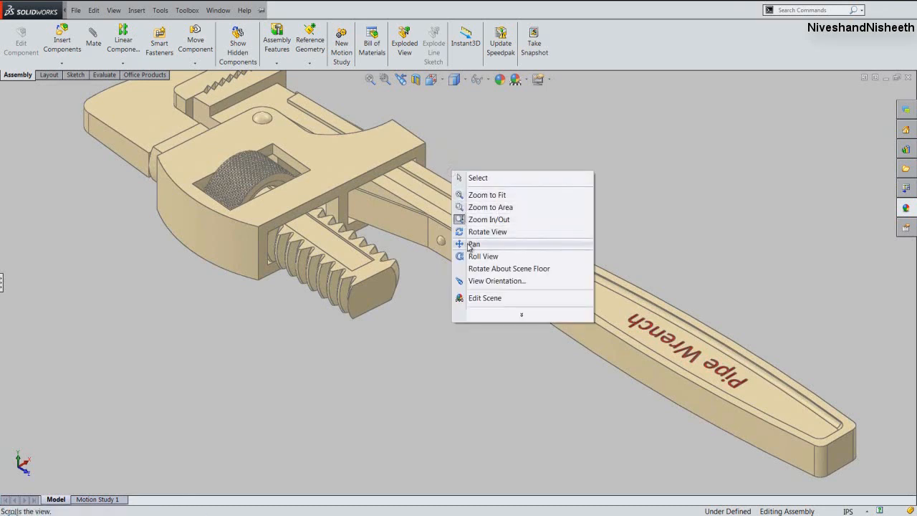
{"action": "left_click", "coordinate": [468, 244]}
{"action": "left_click_drag", "start_coordinate": [468, 231], "coordinate": [467, 249]}
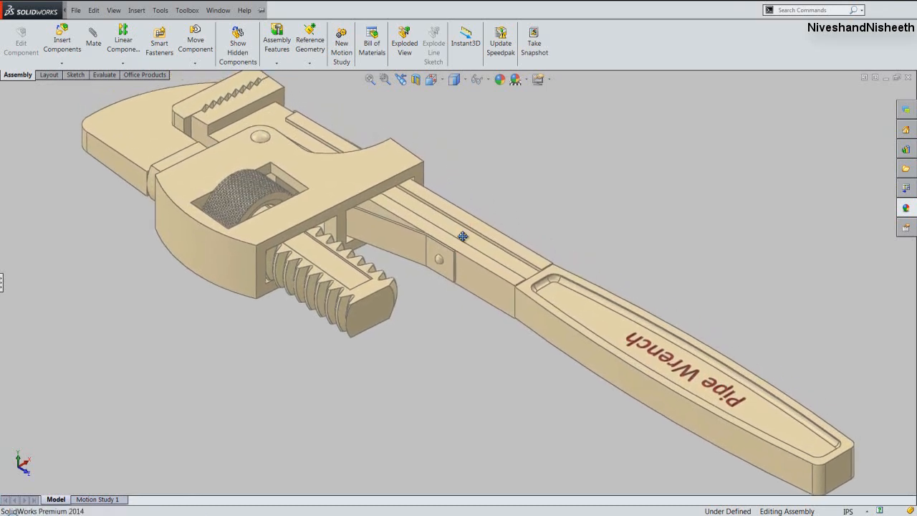
{"action": "right_click", "coordinate": [463, 236]}
{"action": "left_click", "coordinate": [479, 281]}
{"action": "left_click_drag", "start_coordinate": [484, 284], "coordinate": [486, 287]}
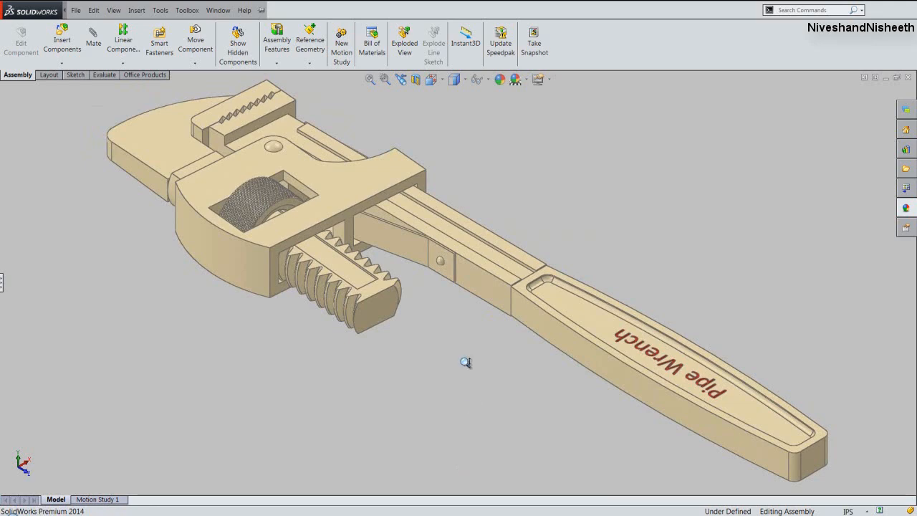
{"action": "right_click", "coordinate": [442, 136]}
{"action": "left_click", "coordinate": [453, 138]}
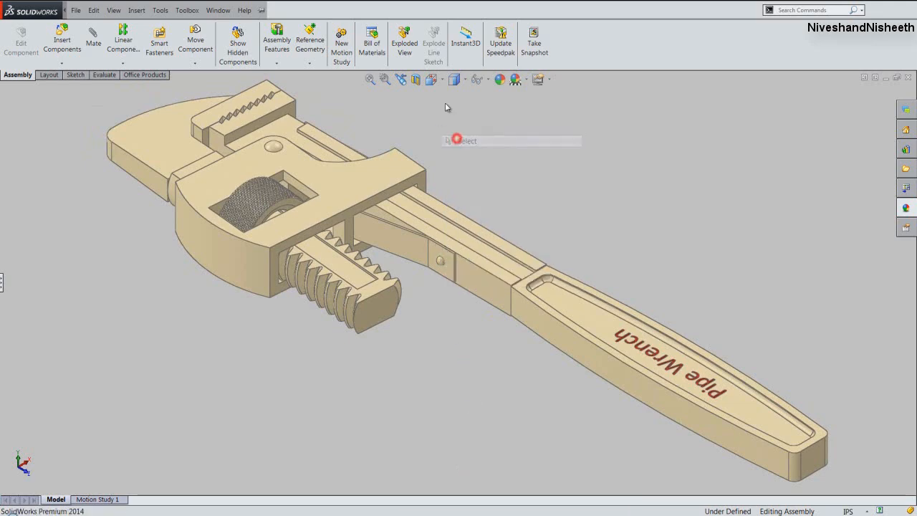
Return the wrench to the isometric view and show the FeatureManager tree area again.
{"action": "left_click", "coordinate": [440, 80]}
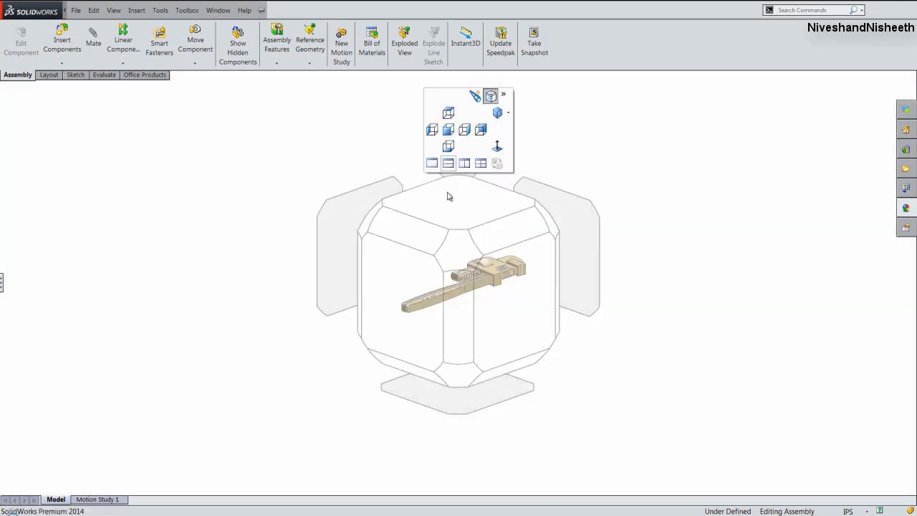
{"action": "left_click", "coordinate": [458, 248]}
{"action": "left_click", "coordinate": [113, 10]}
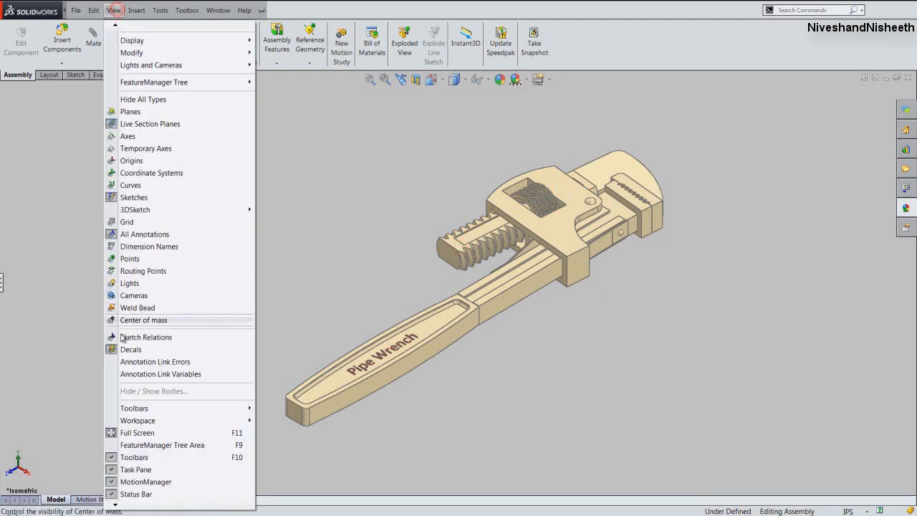
{"action": "left_click", "coordinate": [142, 427]}
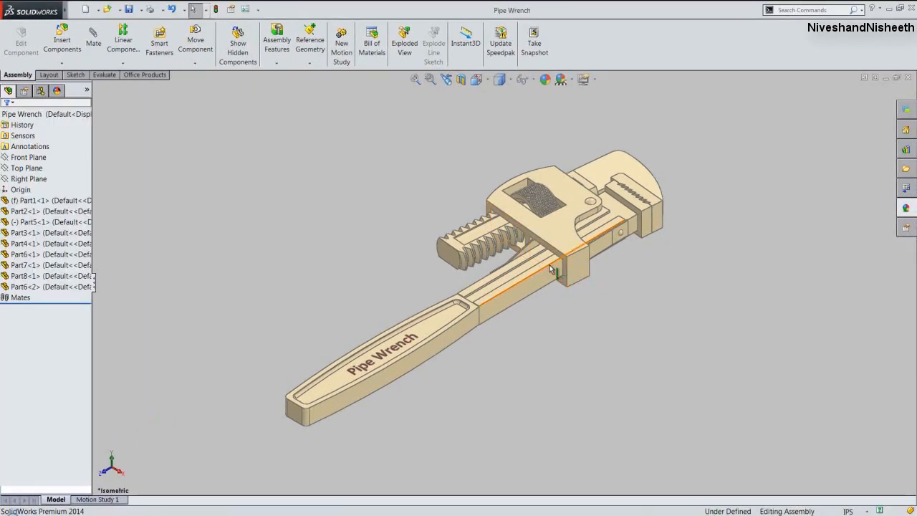
Save the finished Pipe Wrench assembly with the model enlarged in the isometric view.
{"action": "scroll", "coordinate": [486, 299], "scroll_direction": "down", "scroll_amount": 4}
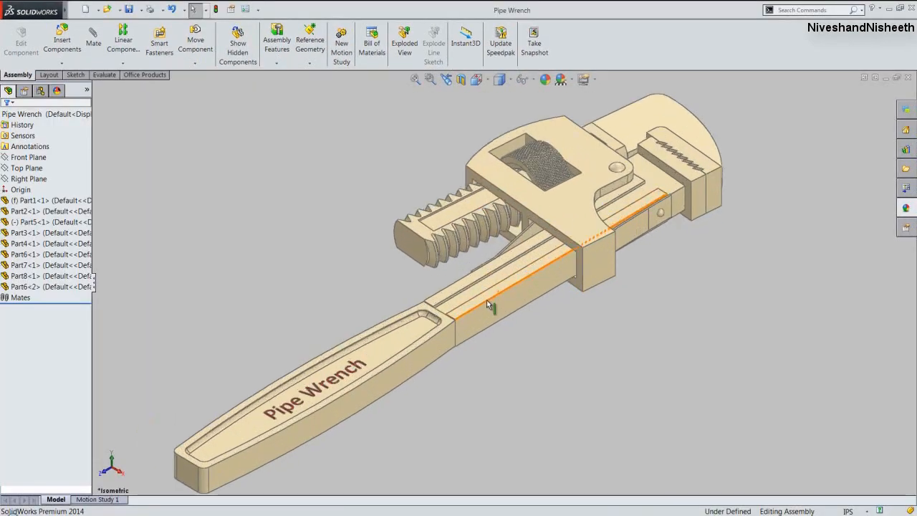
{"action": "left_click", "coordinate": [129, 9]}
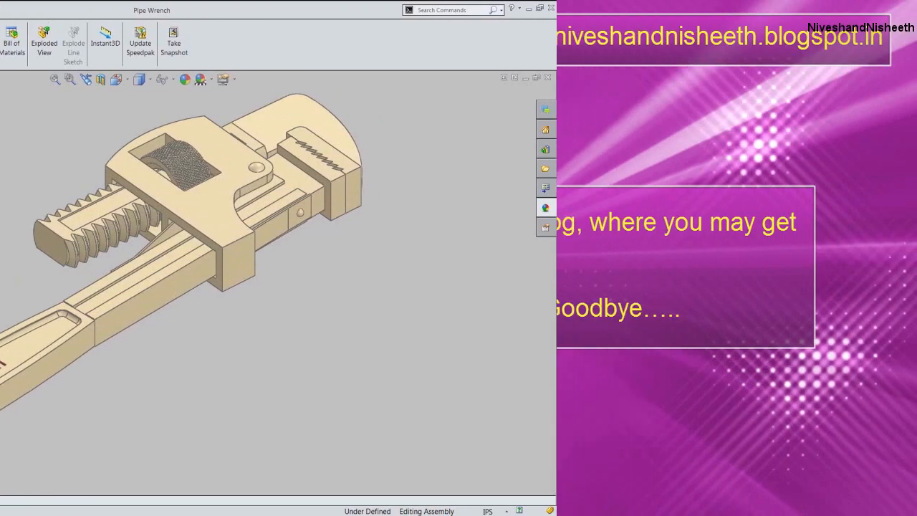